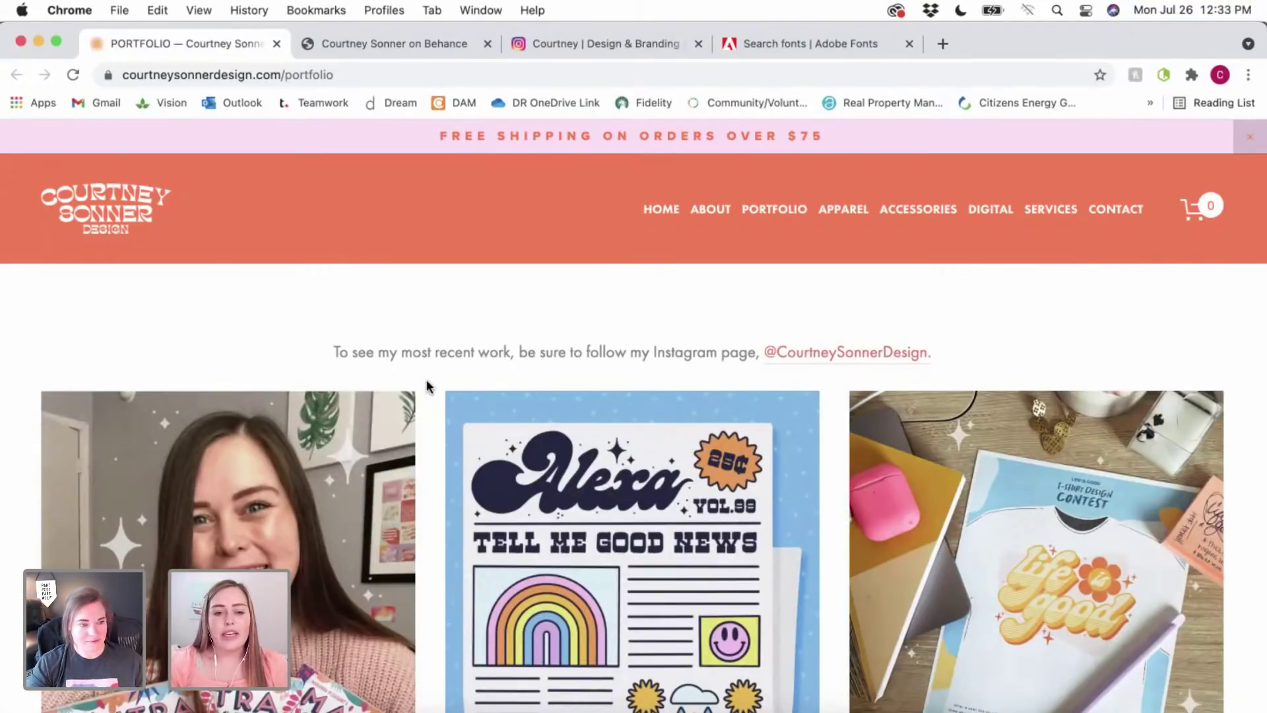
# - Browse the designer's website portfolio page, examining the lettering, branding, sticker and T-shirt projects
pyautogui.scroll(-2, 427, 386)
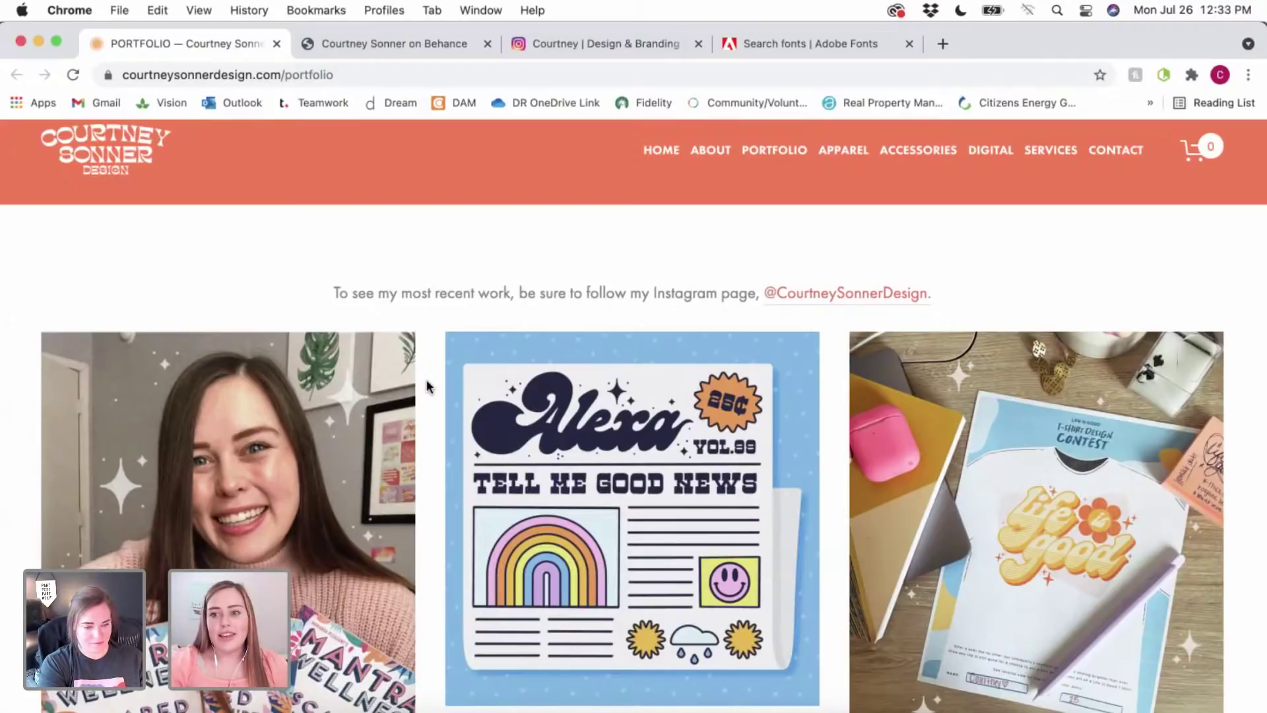
pyautogui.scroll(-3, 427, 386)
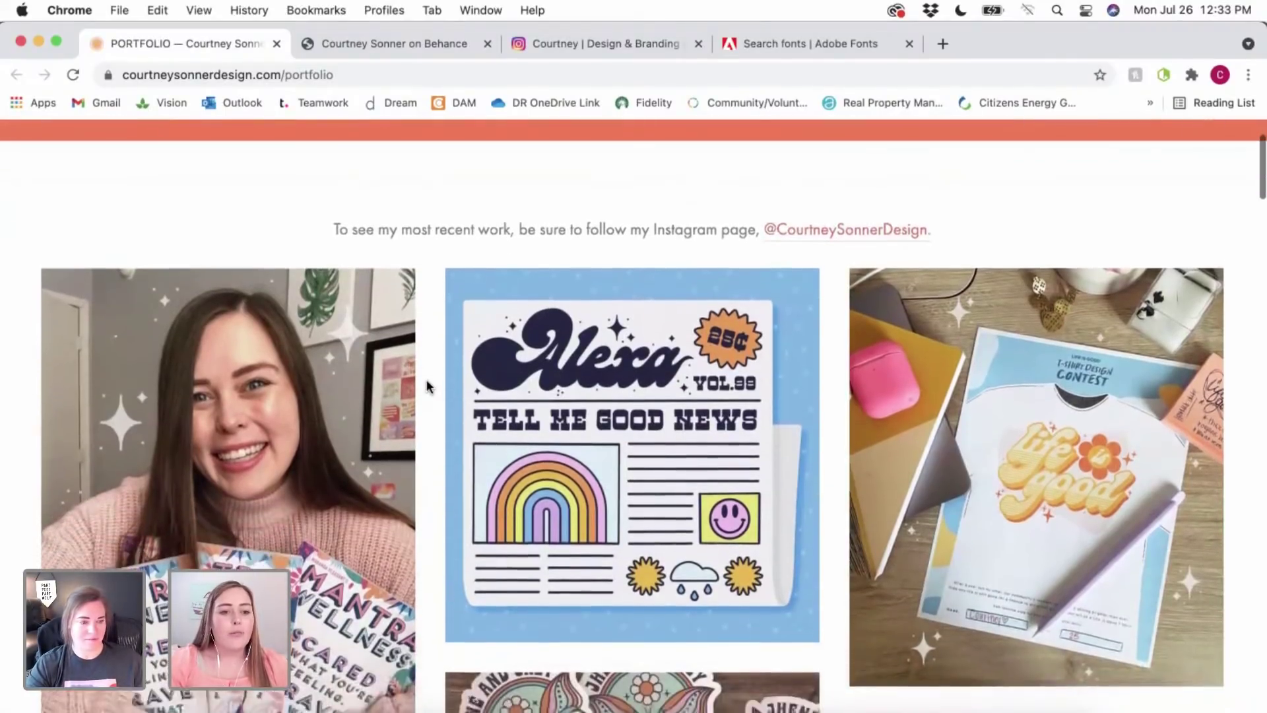
pyautogui.scroll(-1, 426, 386)
pyautogui.scroll(-1, 426, 386)
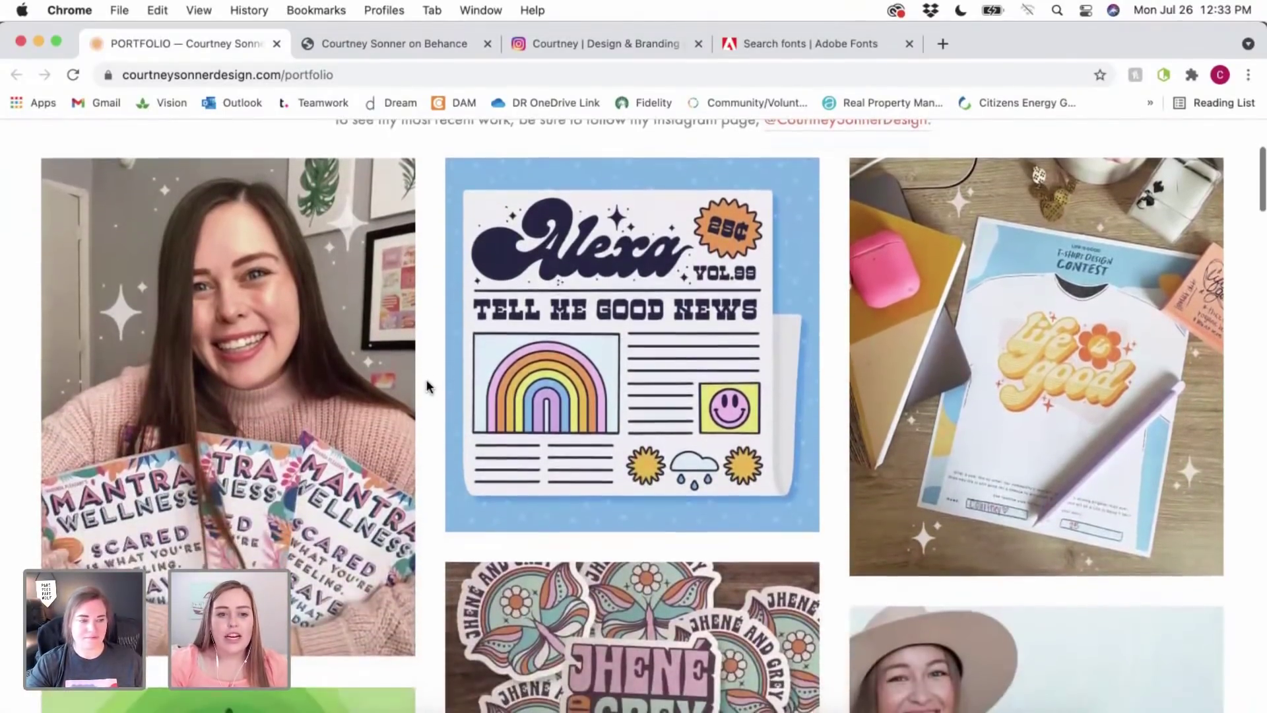
pyautogui.scroll(-5, 426, 386)
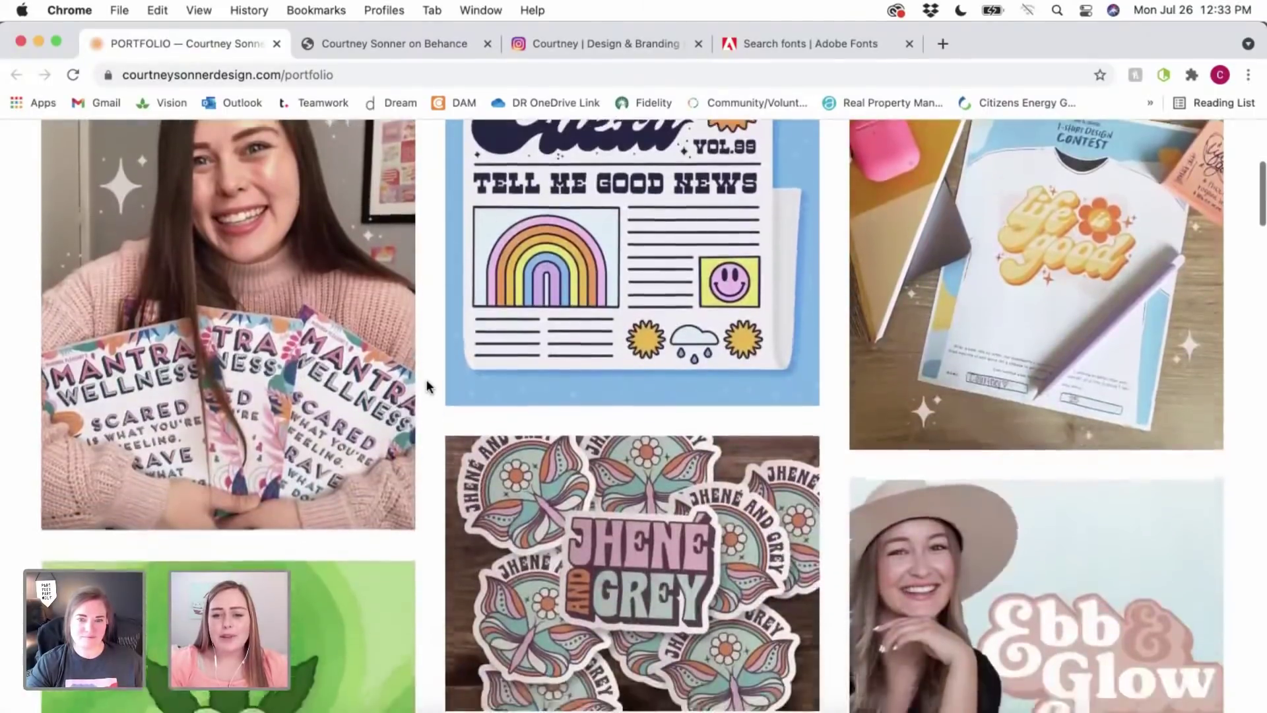
pyautogui.scroll(-3, 426, 386)
pyautogui.scroll(2, 433, 376)
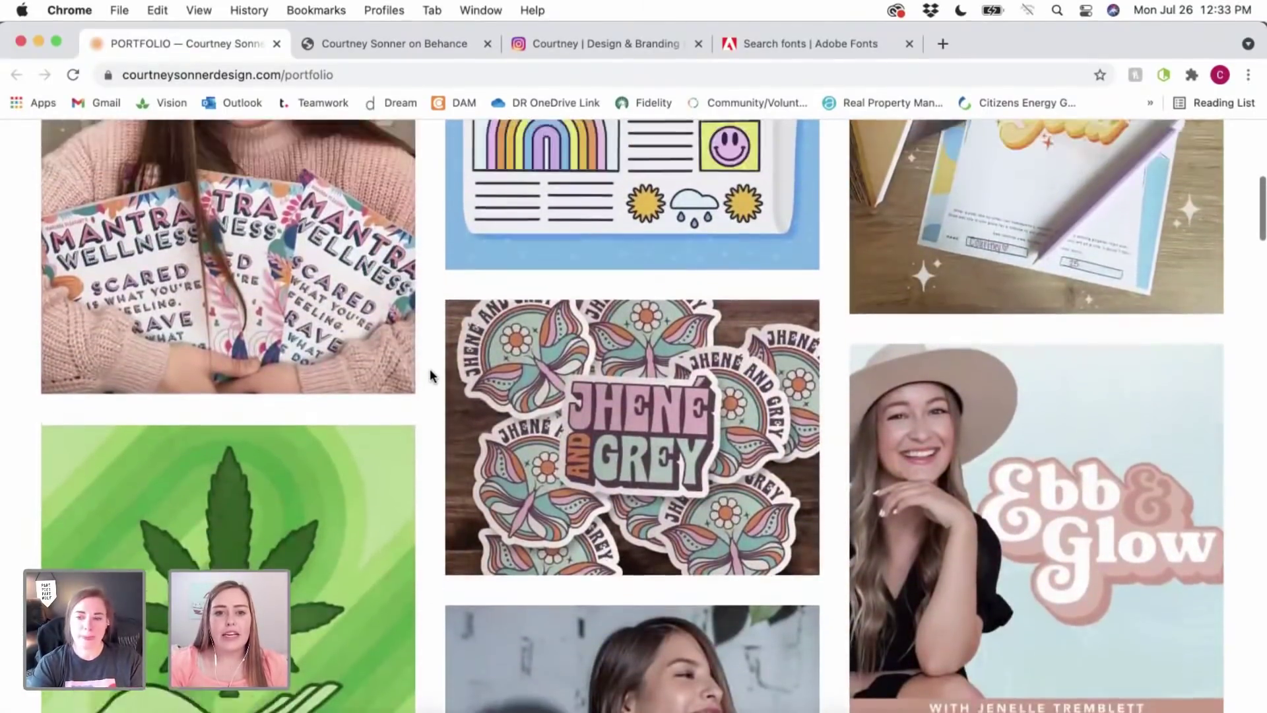
pyautogui.scroll(3, 627, 218)
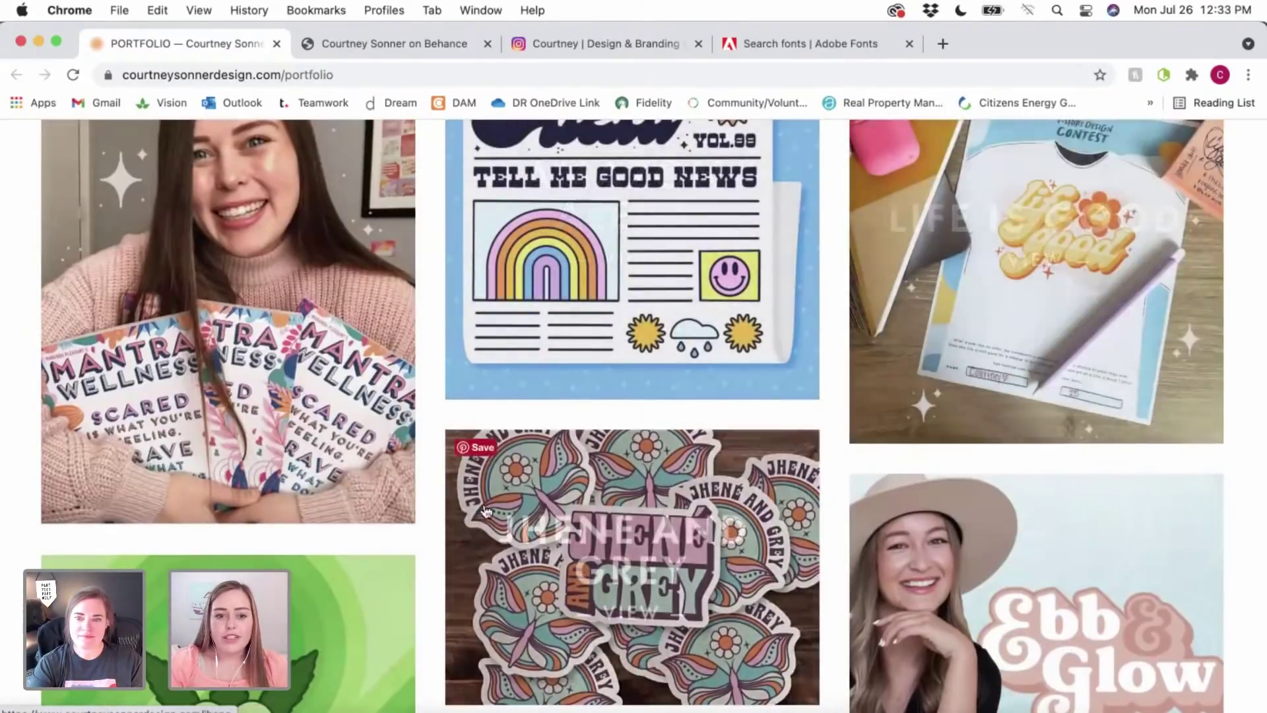
pyautogui.scroll(-3, 486, 511)
pyautogui.scroll(-2, 370, 557)
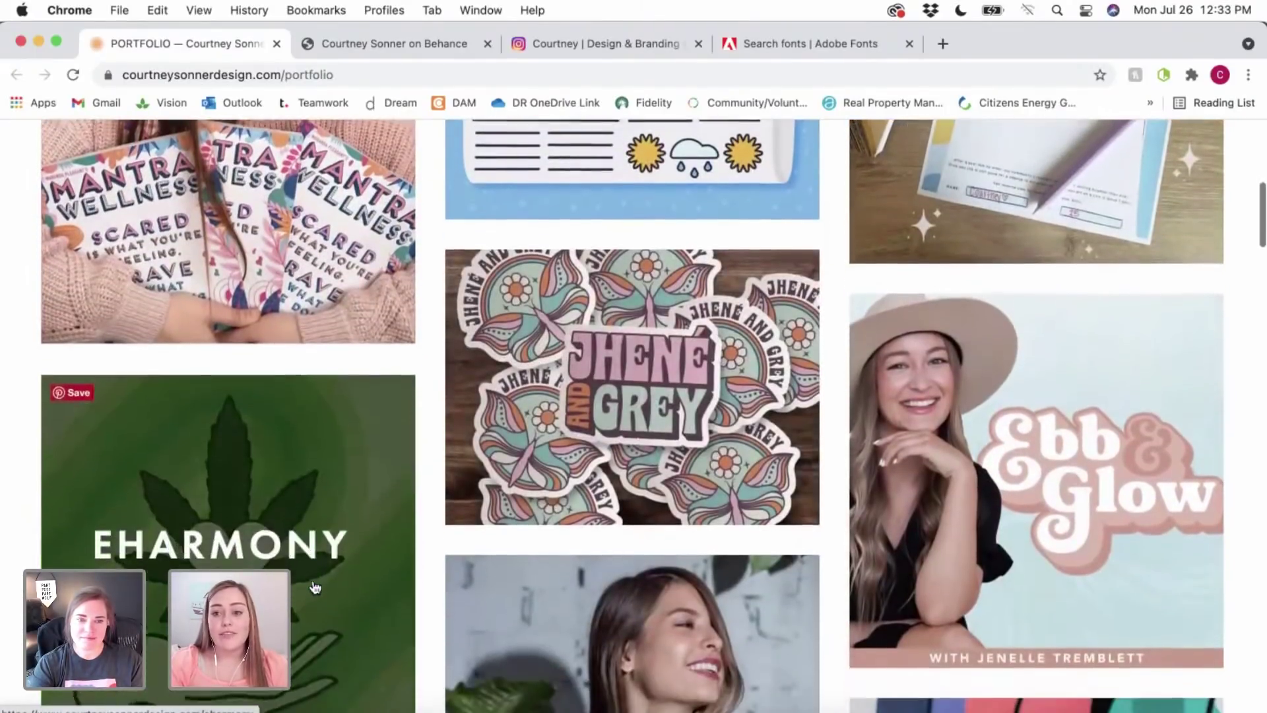
pyautogui.scroll(-8, 315, 587)
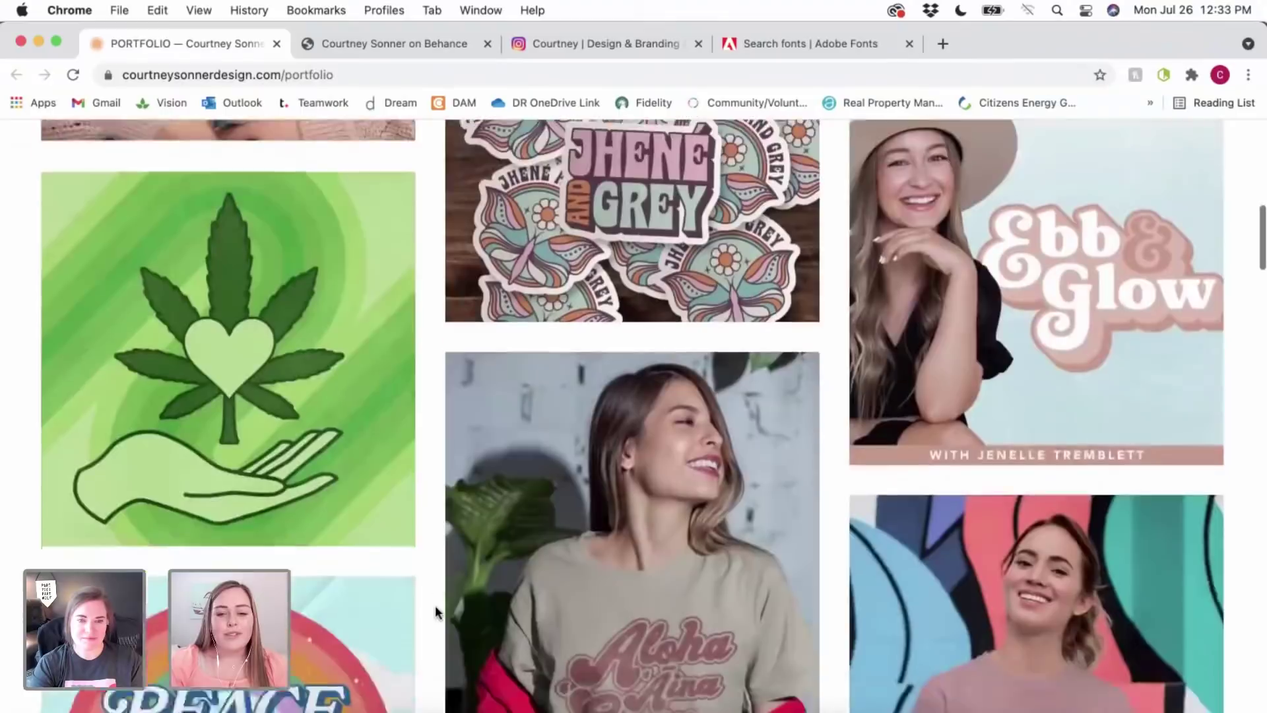
pyautogui.scroll(-8, 435, 604)
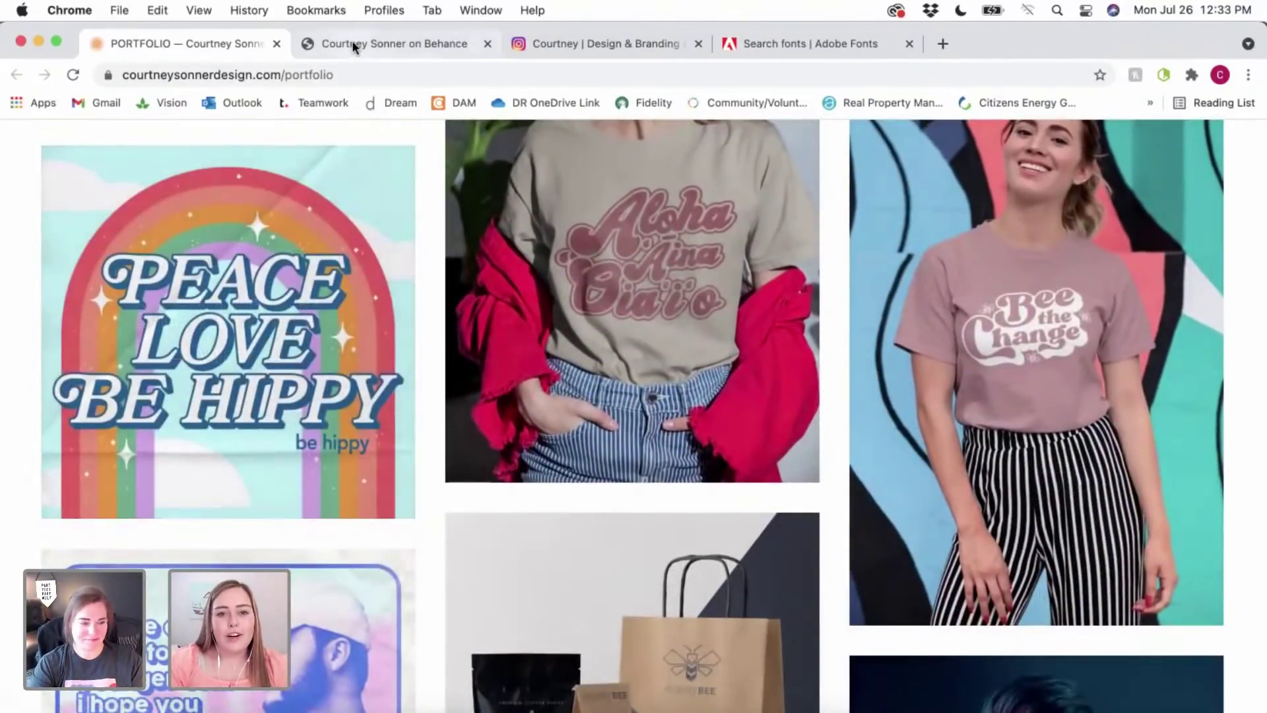
# - Open the designer's Behance profile and look through the project thumbnails in the work gallery
pyautogui.click(351, 43)
pyautogui.scroll(-7, 462, 341)
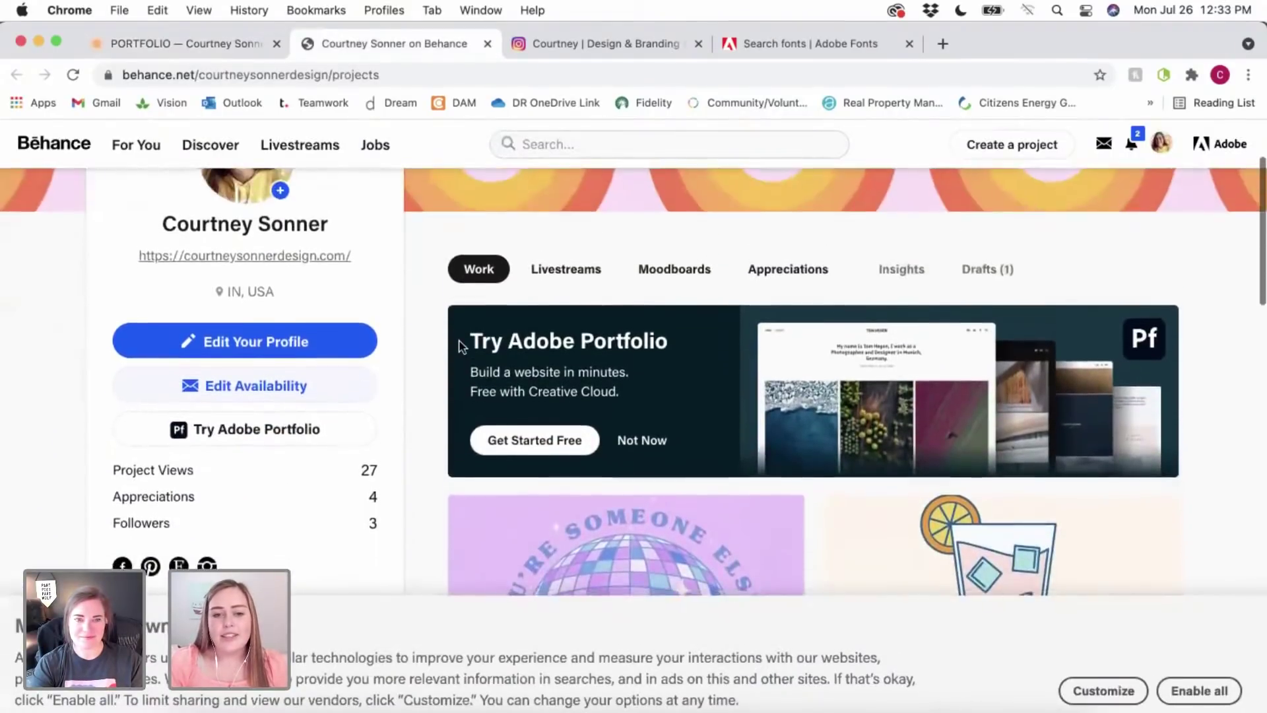
pyautogui.scroll(-7, 460, 347)
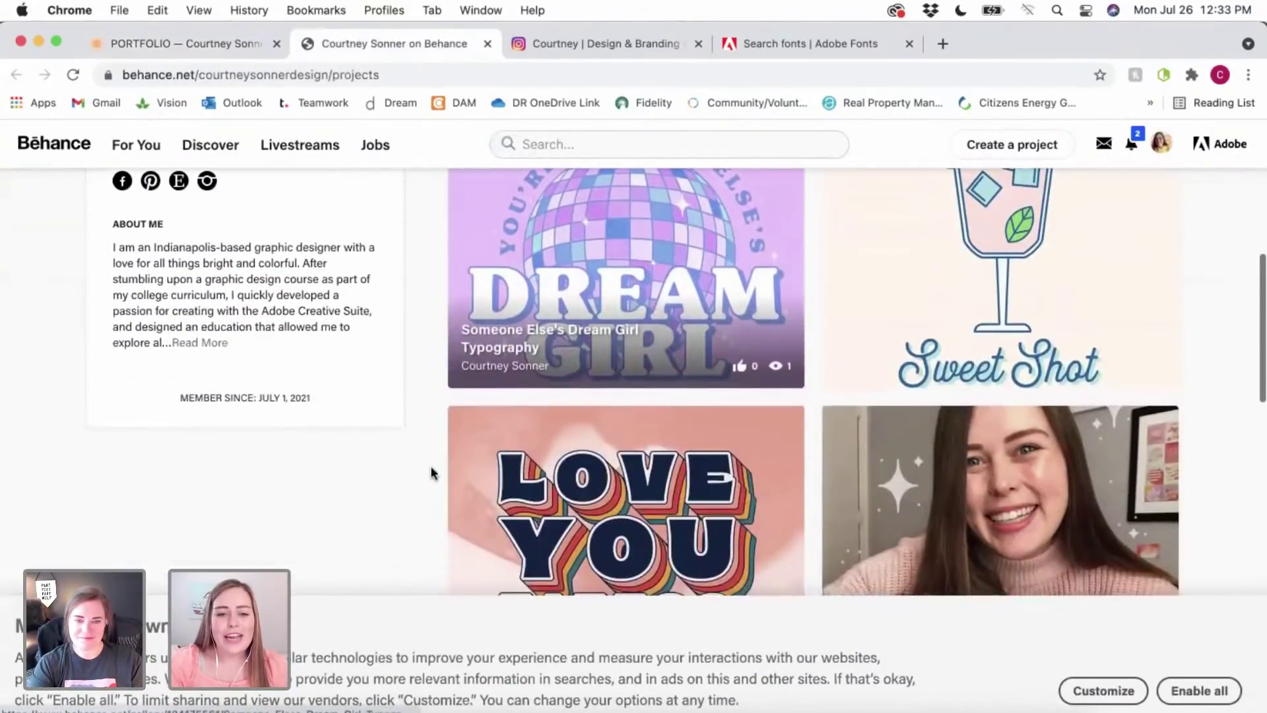
pyautogui.scroll(-1, 426, 448)
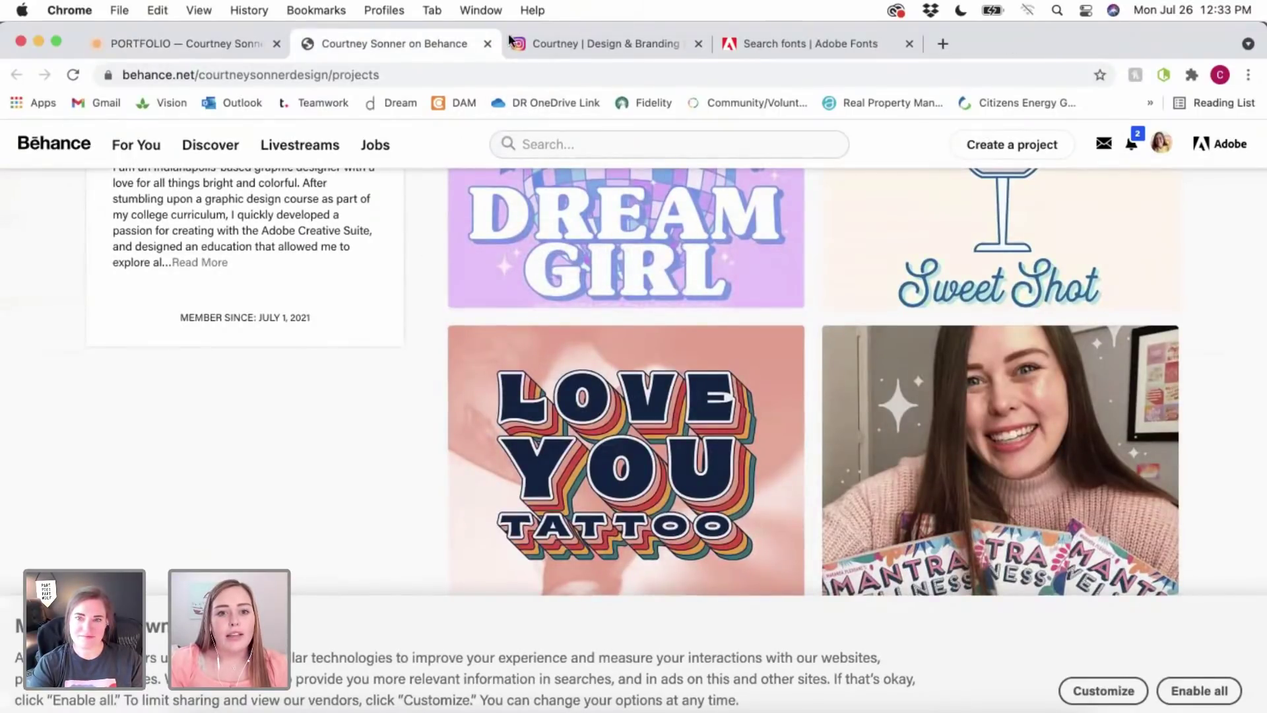
pyautogui.click(455, 78)
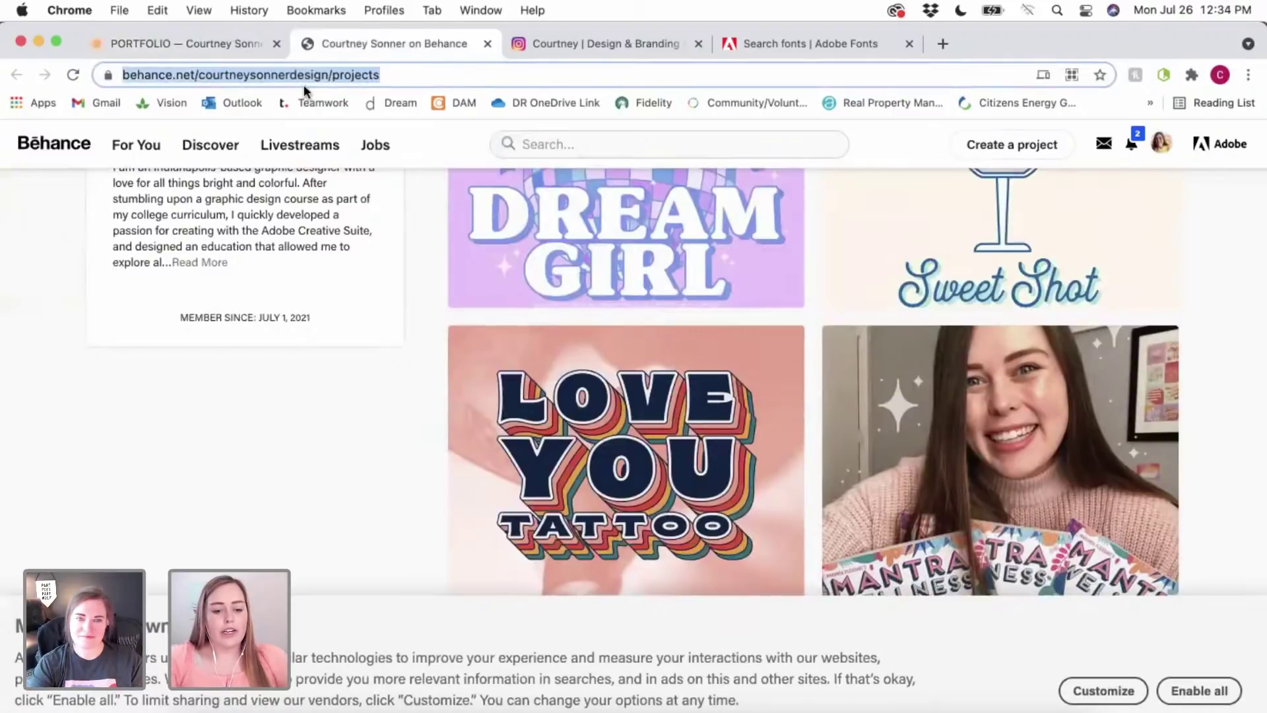
pyautogui.write('courtneysonne')
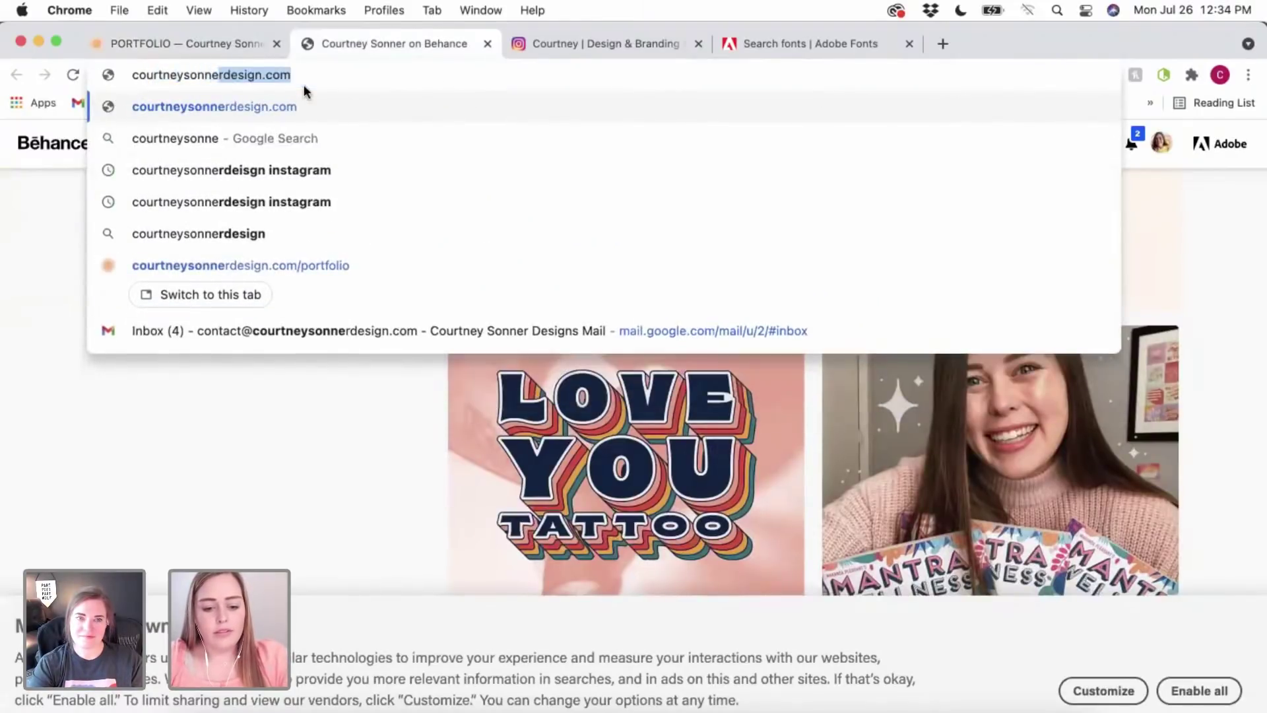
pyautogui.write('rdesign')
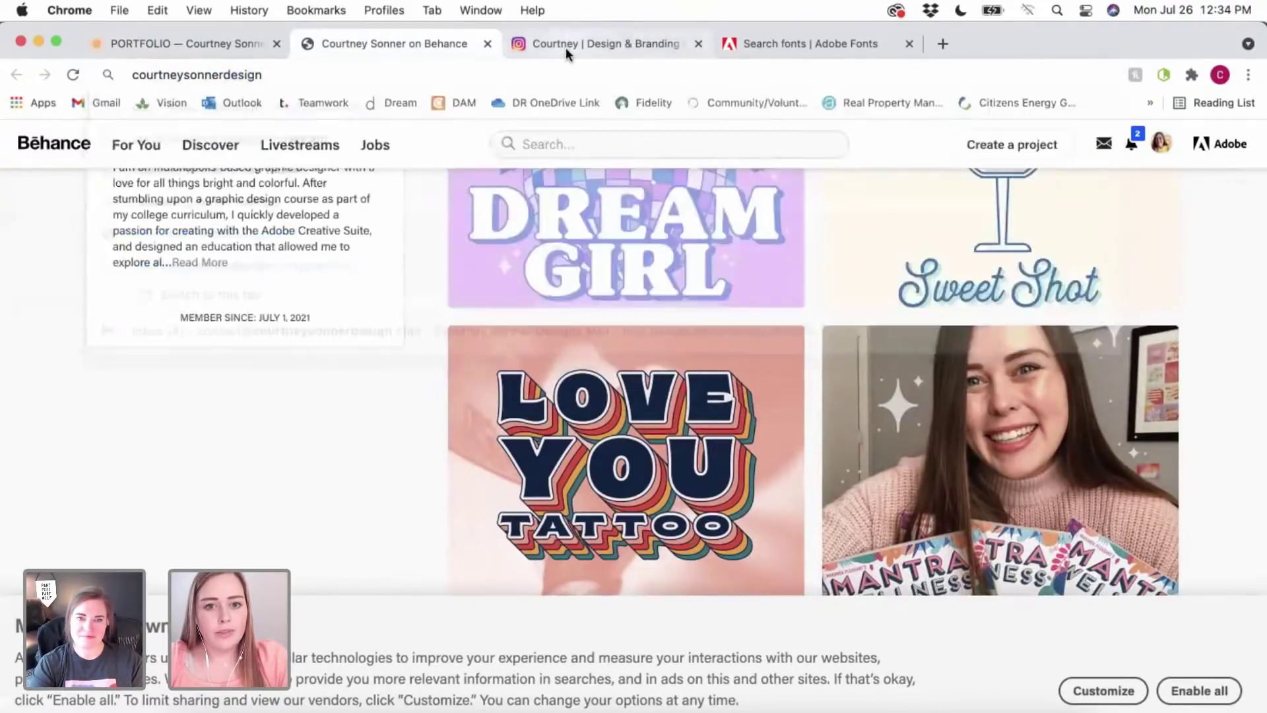
# - Open the designer's Instagram profile, look through the posted typography and design work, and return to the profile header
pyautogui.click(562, 48)
pyautogui.scroll(-3, 207, 512)
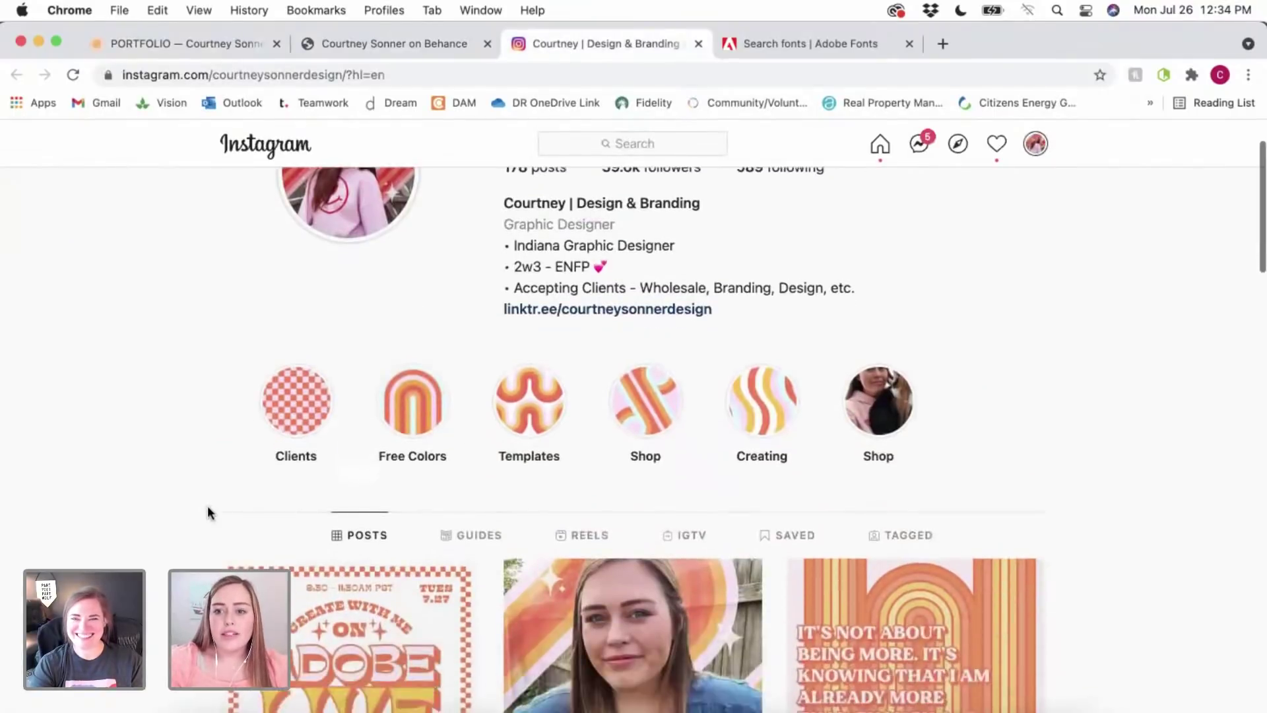
pyautogui.scroll(-2, 207, 512)
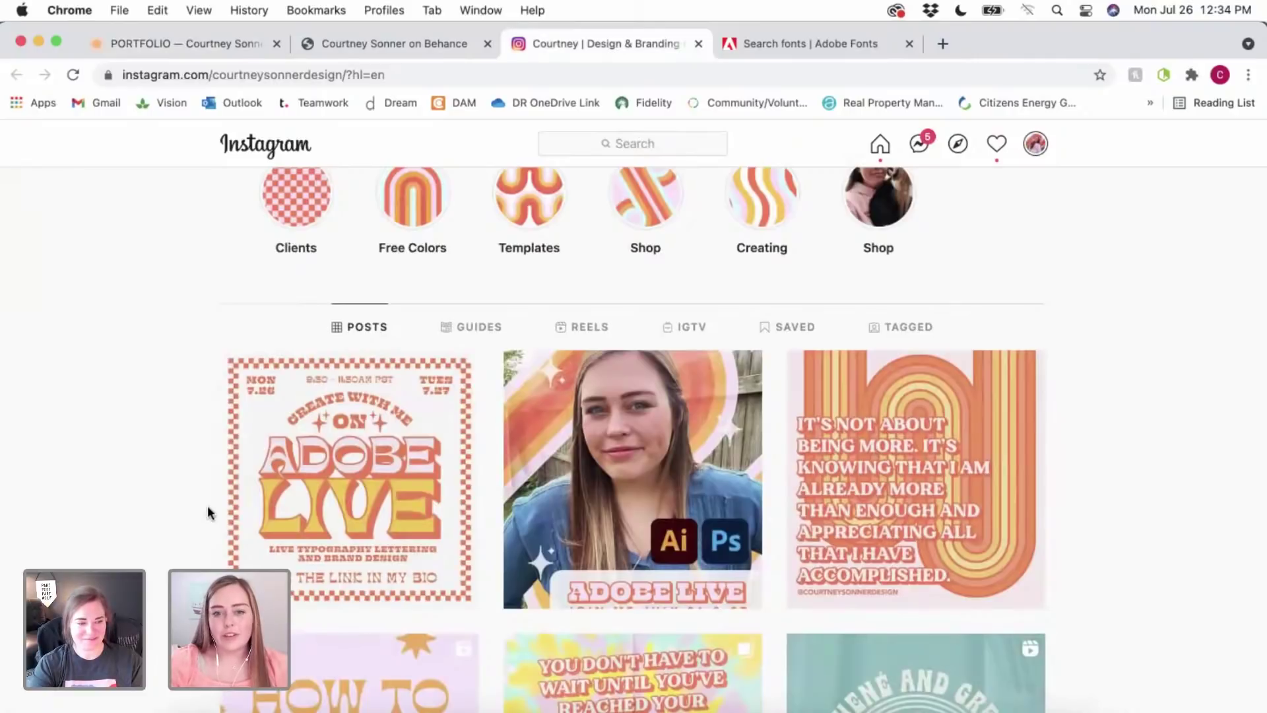
pyautogui.scroll(-5, 207, 512)
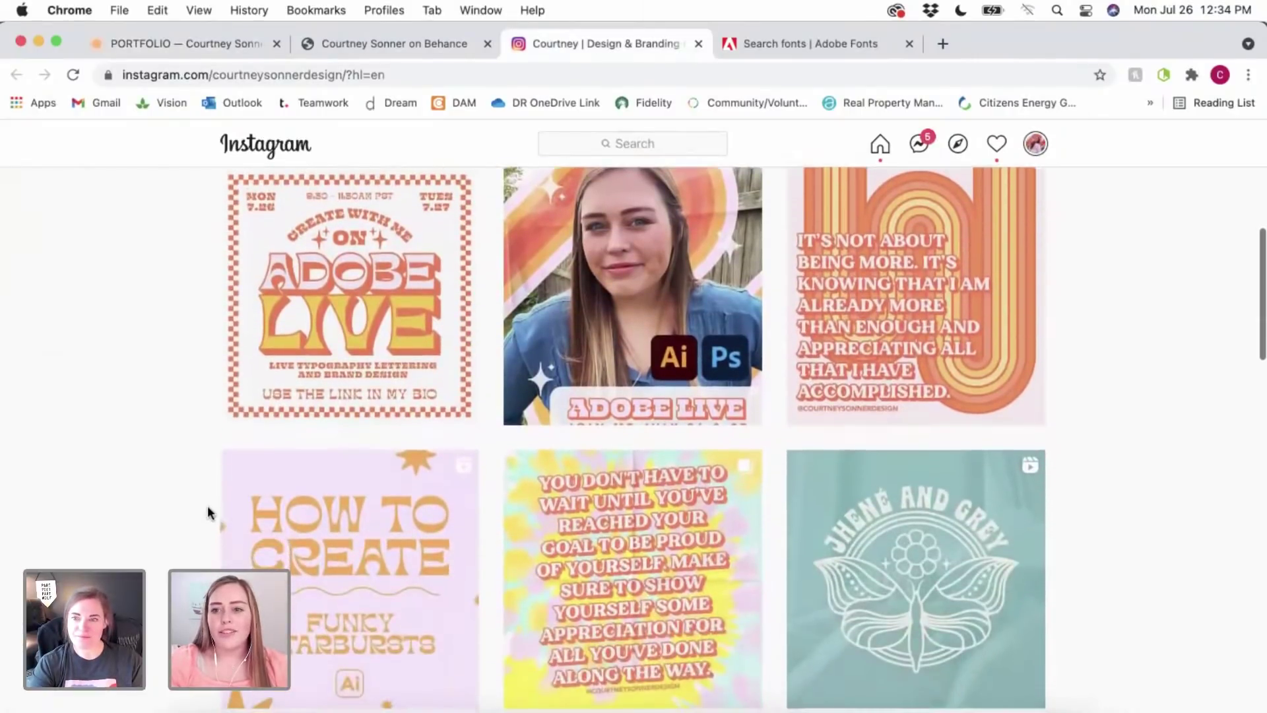
pyautogui.scroll(-5, 208, 513)
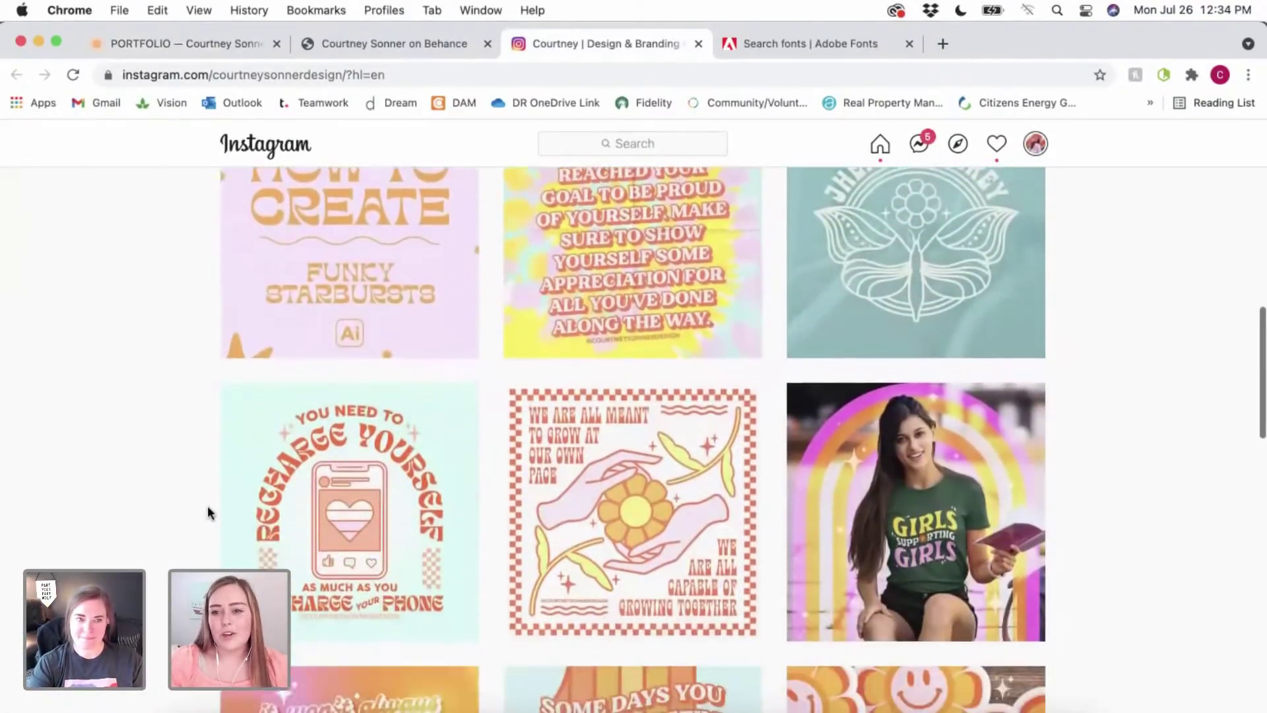
pyautogui.scroll(3, 207, 506)
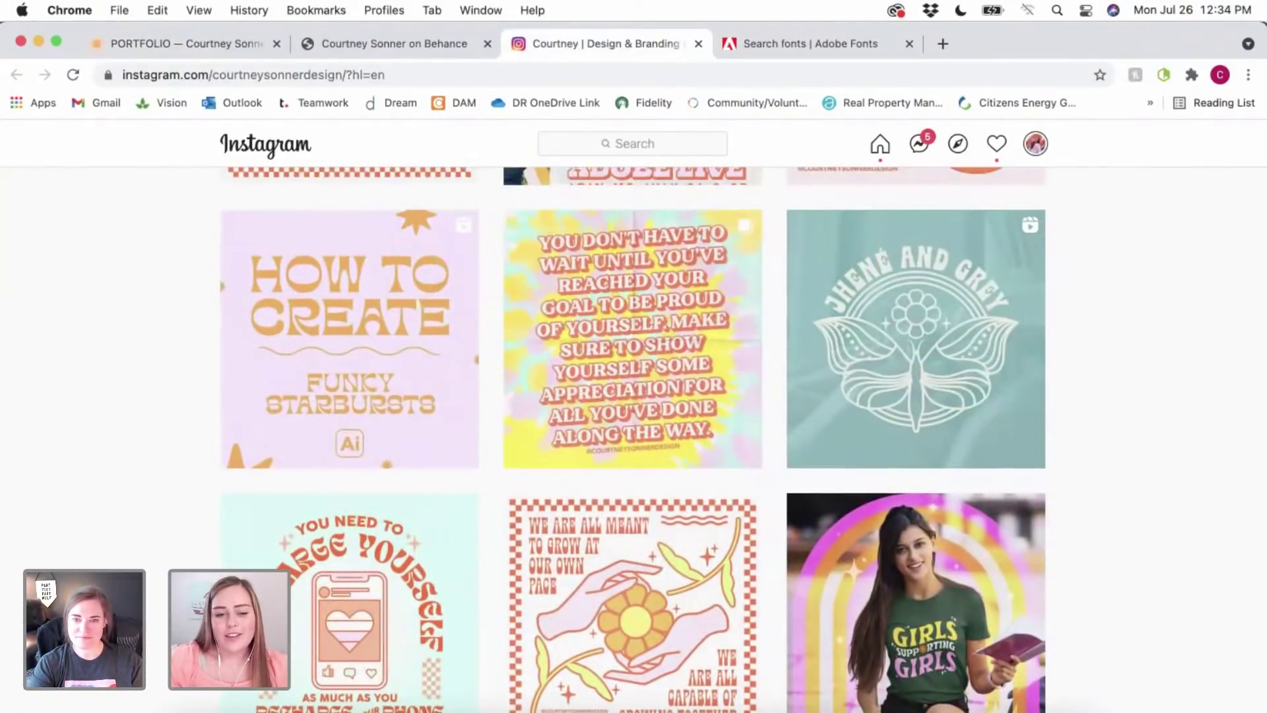
pyautogui.scroll(-7, 161, 642)
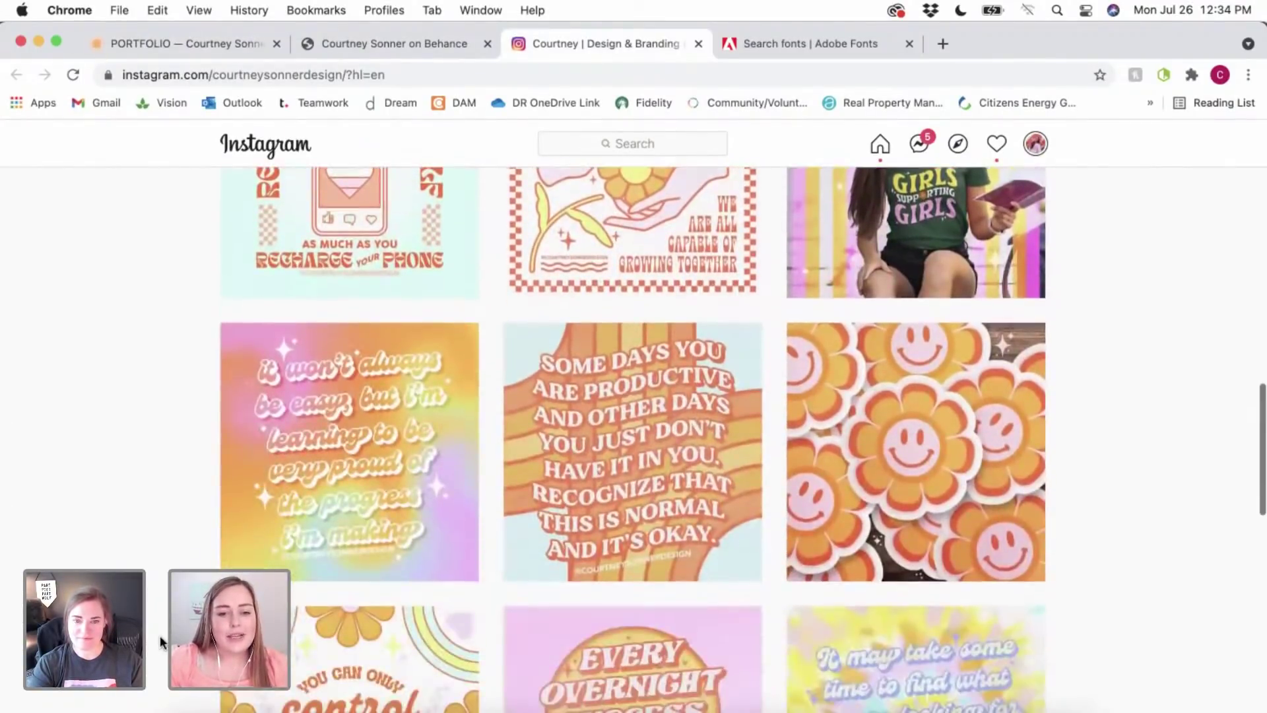
pyautogui.scroll(9, 161, 641)
pyautogui.scroll(10, 160, 641)
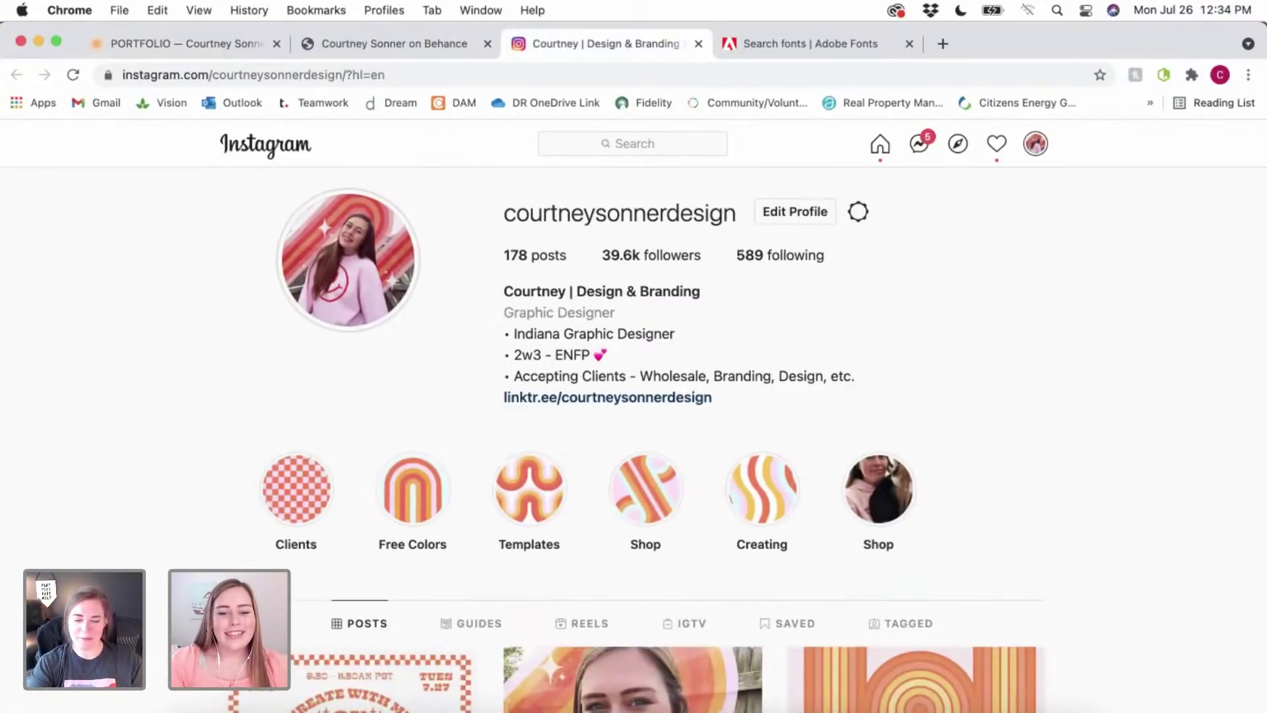
# - Switch to the mood board document in Illustrator and display the New Orleans layer in place of the Seattle WA layer
pyautogui.click(633, 710)
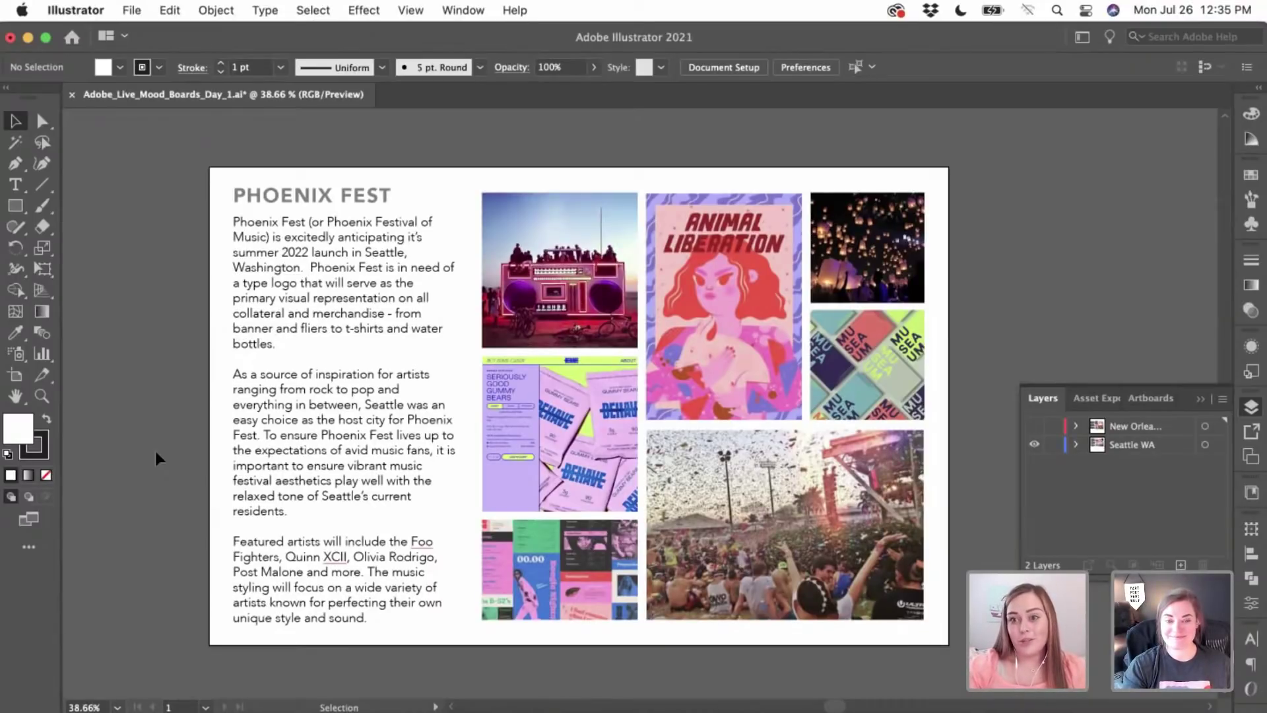
pyautogui.scroll(1, 159, 458)
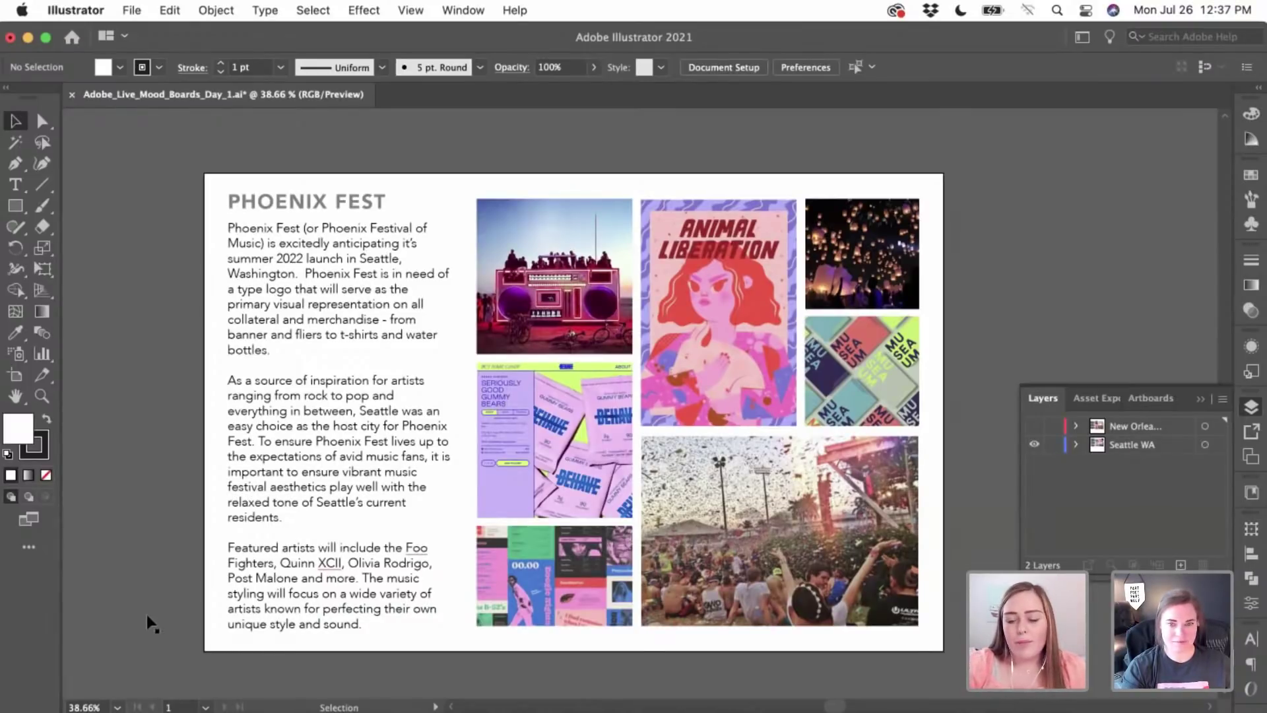
pyautogui.click(1034, 426)
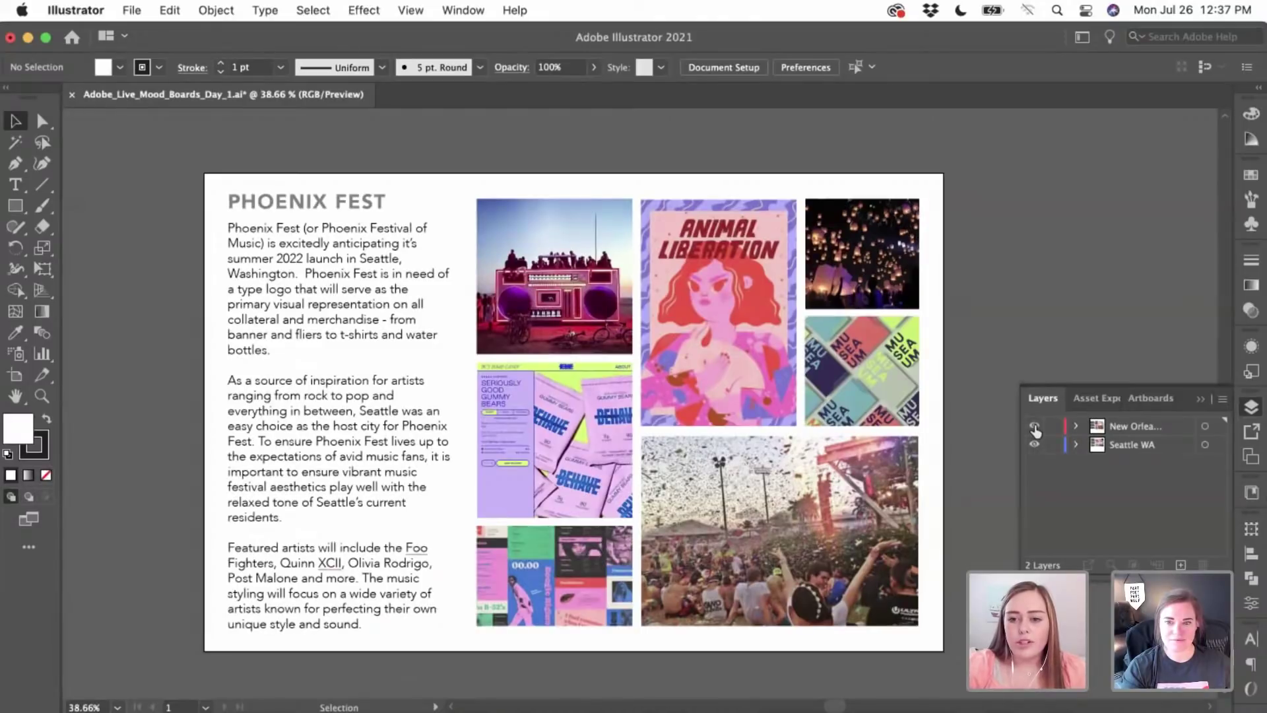
pyautogui.click(1034, 444)
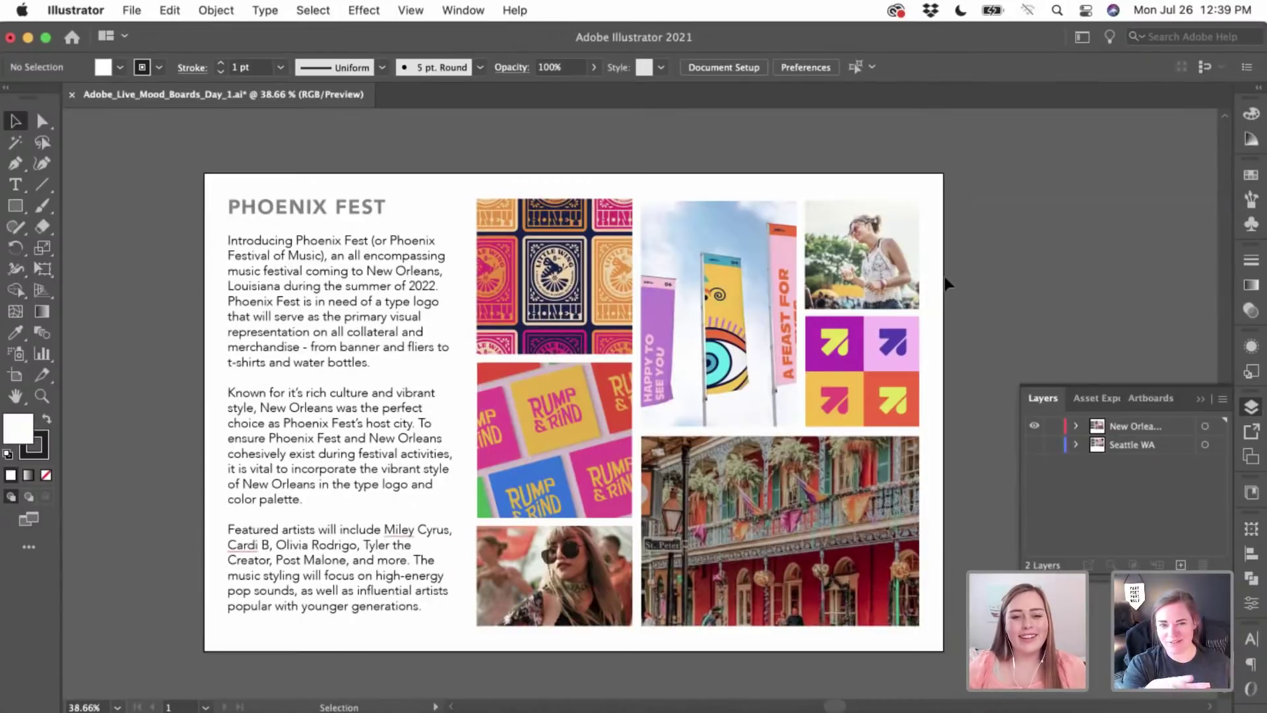
# - Hide the New Orleans layer and show the Seattle WA mood board layer instead
pyautogui.scroll(5, 666, 274)
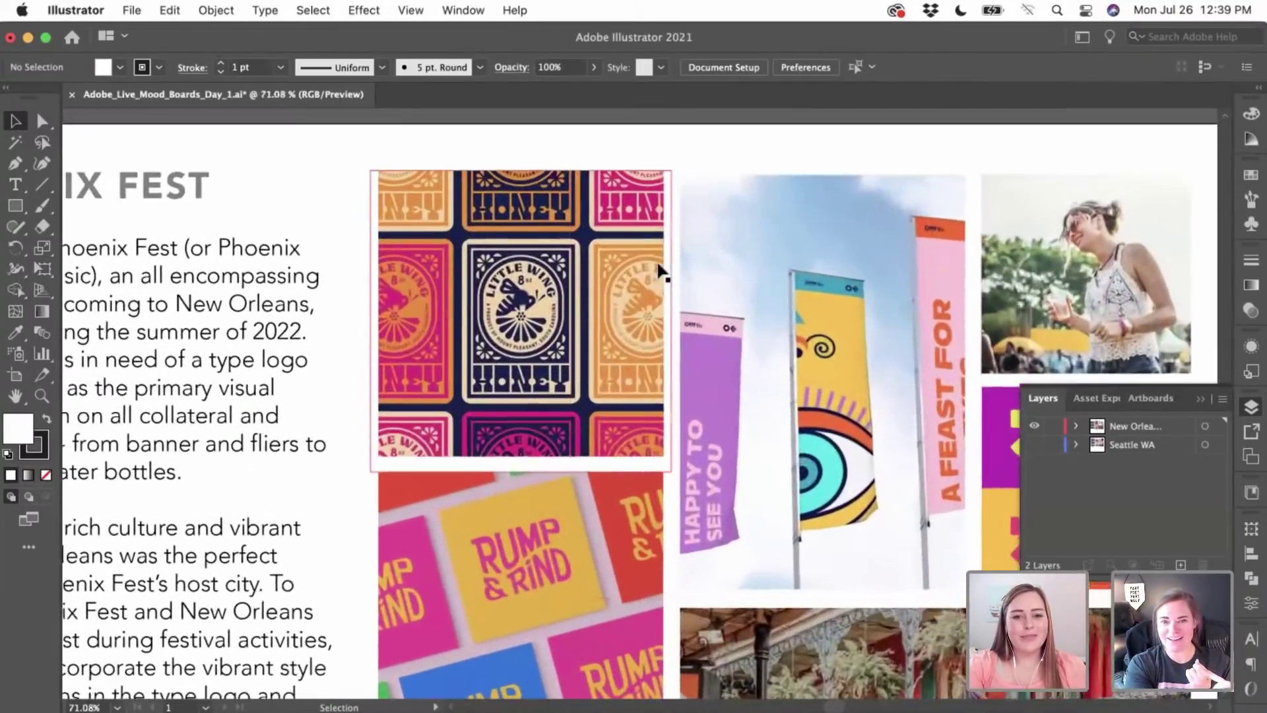
pyautogui.hscroll(-3, 660, 271)
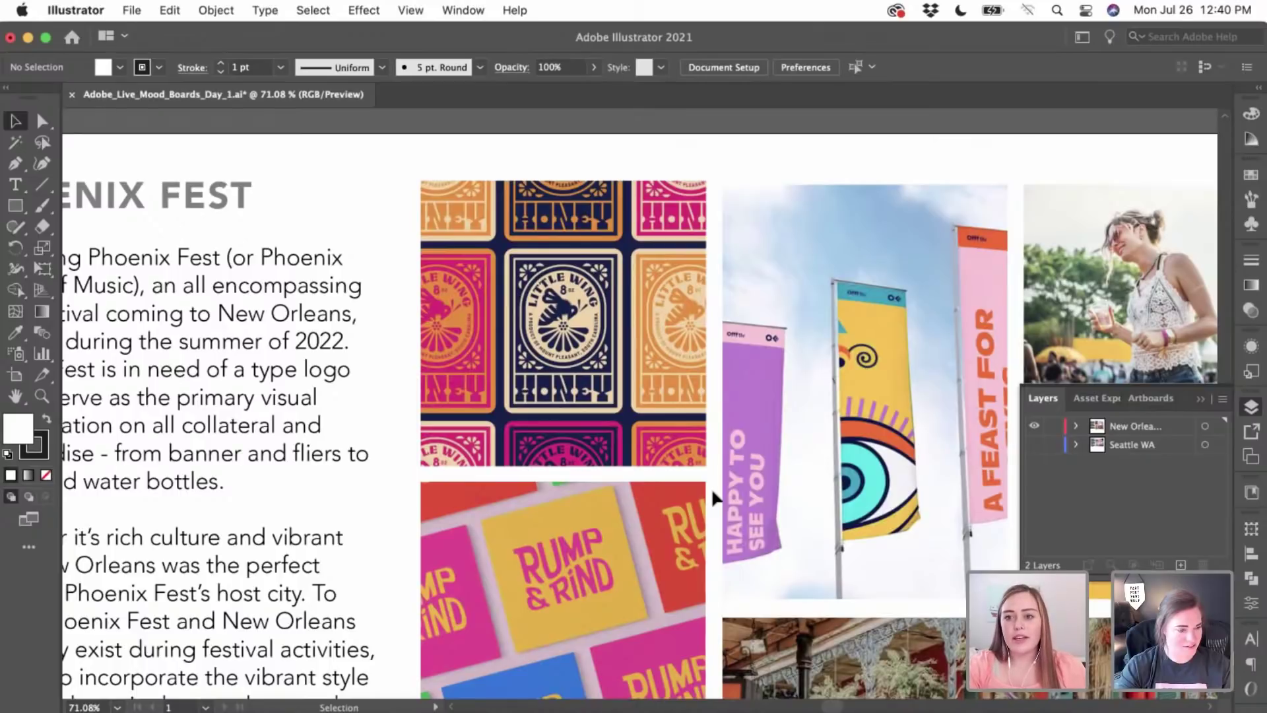
pyautogui.scroll(-3, 710, 487)
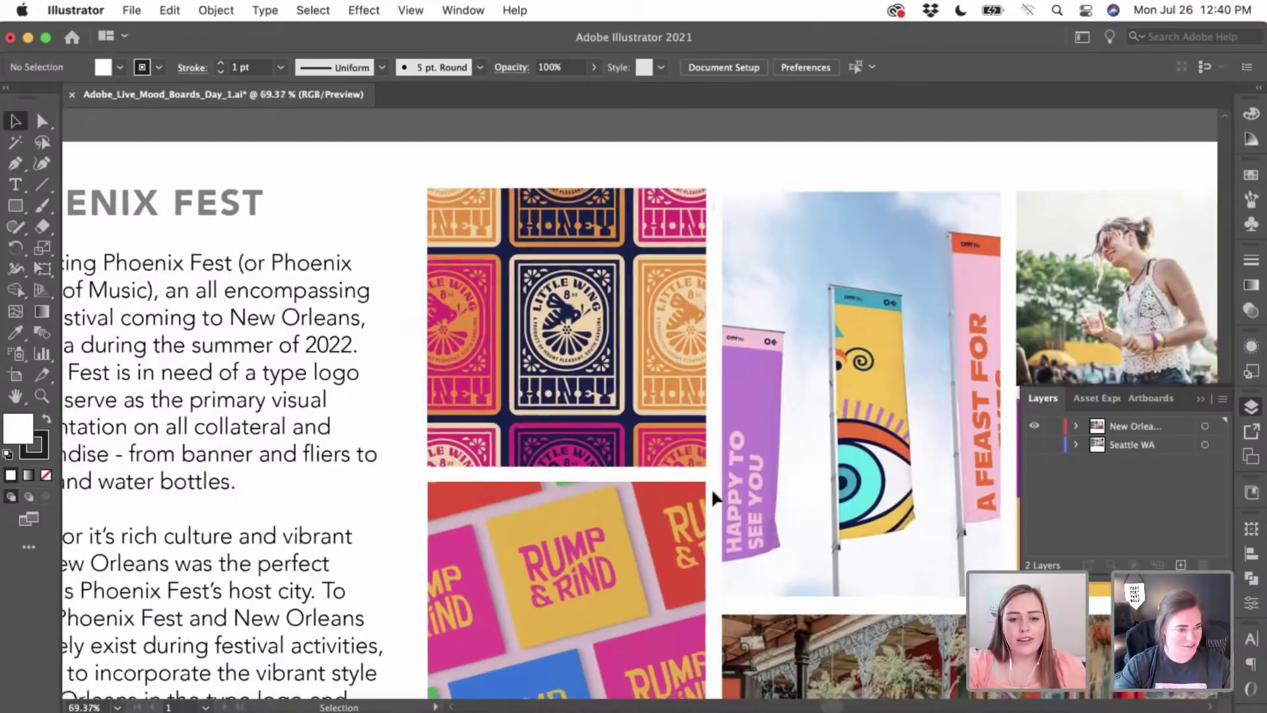
pyautogui.scroll(-2, 712, 488)
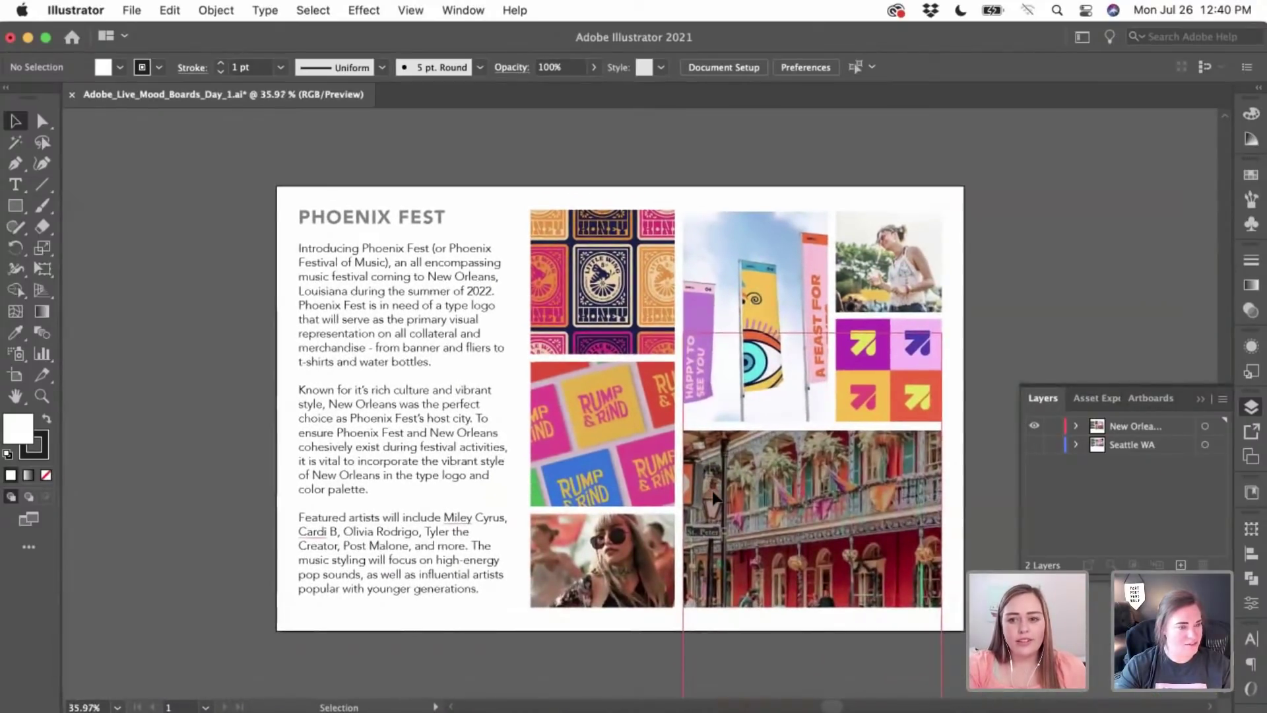
pyautogui.click(1034, 426)
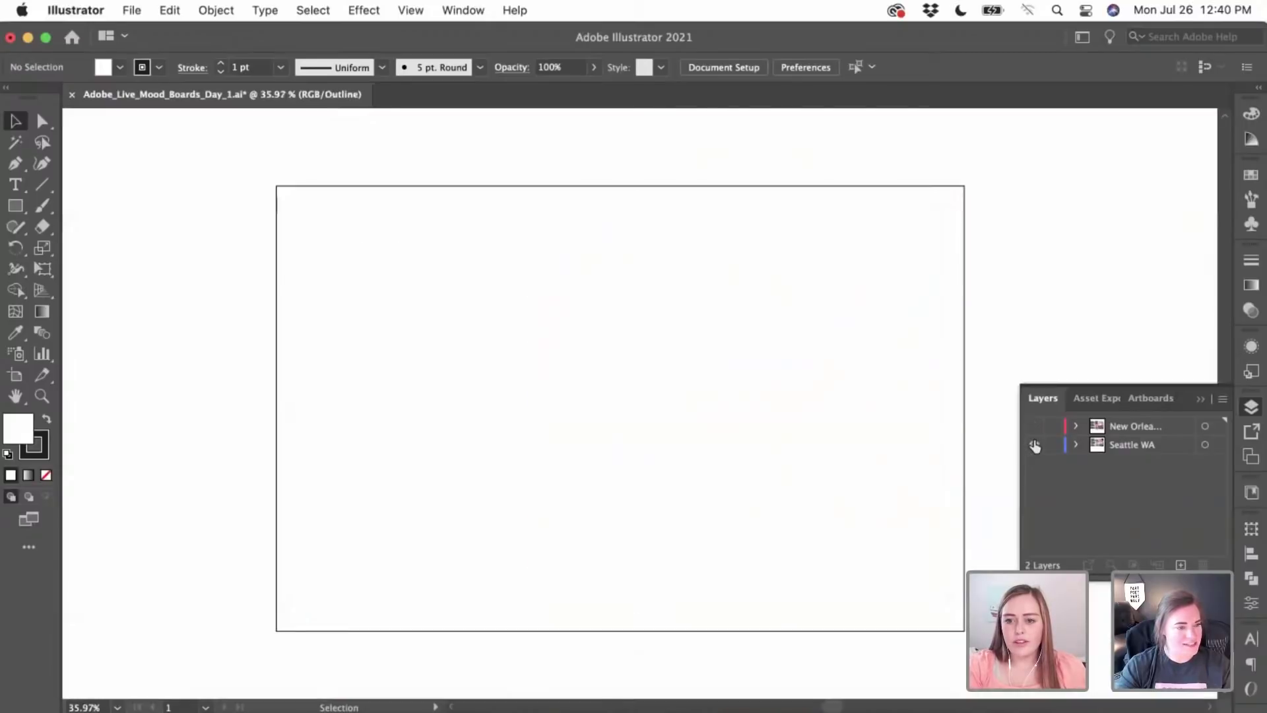
pyautogui.click(1035, 444)
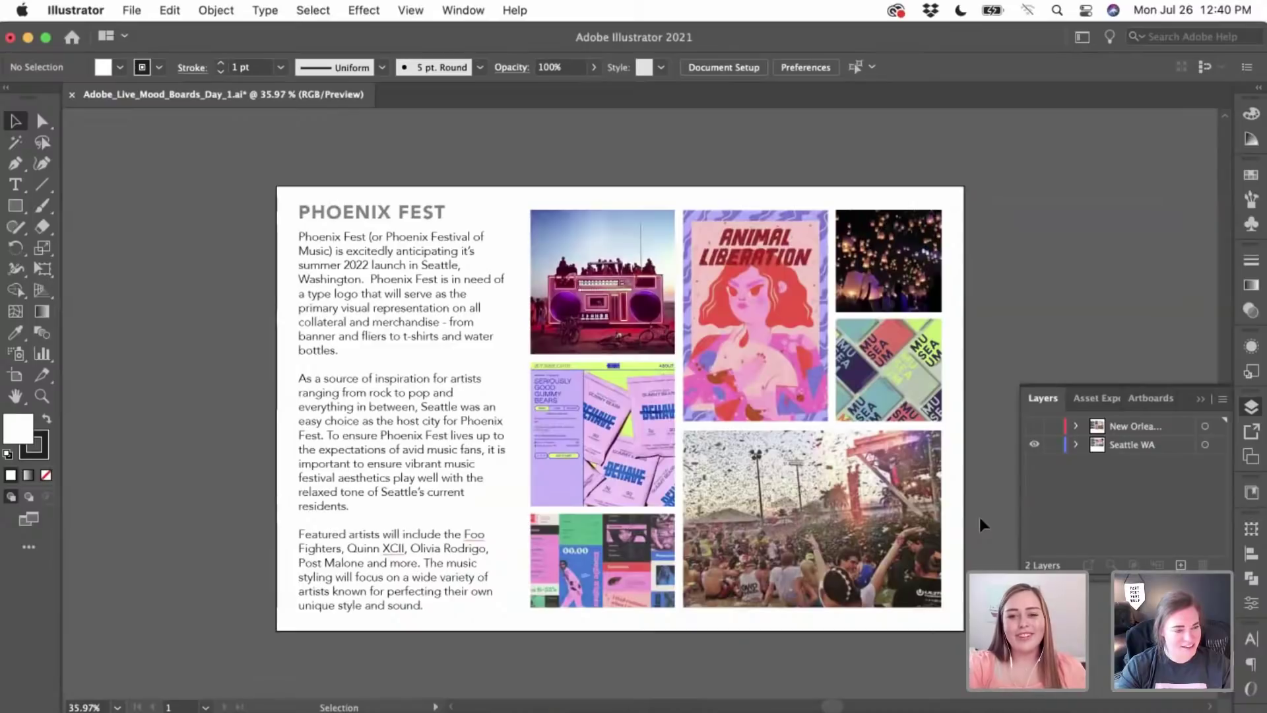
# - Add a new empty layer above the New Orleans and Seattle WA layers
pyautogui.scroll(1, 980, 517)
pyautogui.scroll(4, 980, 517)
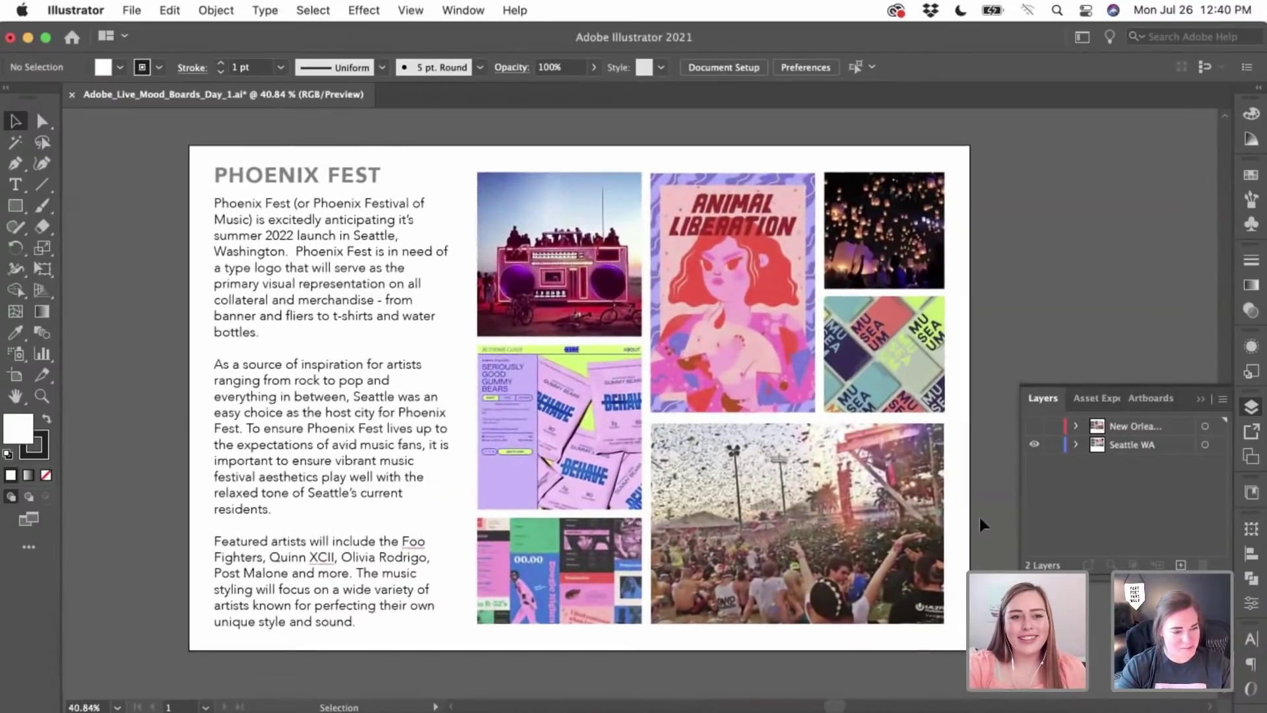
pyautogui.scroll(-1, 979, 517)
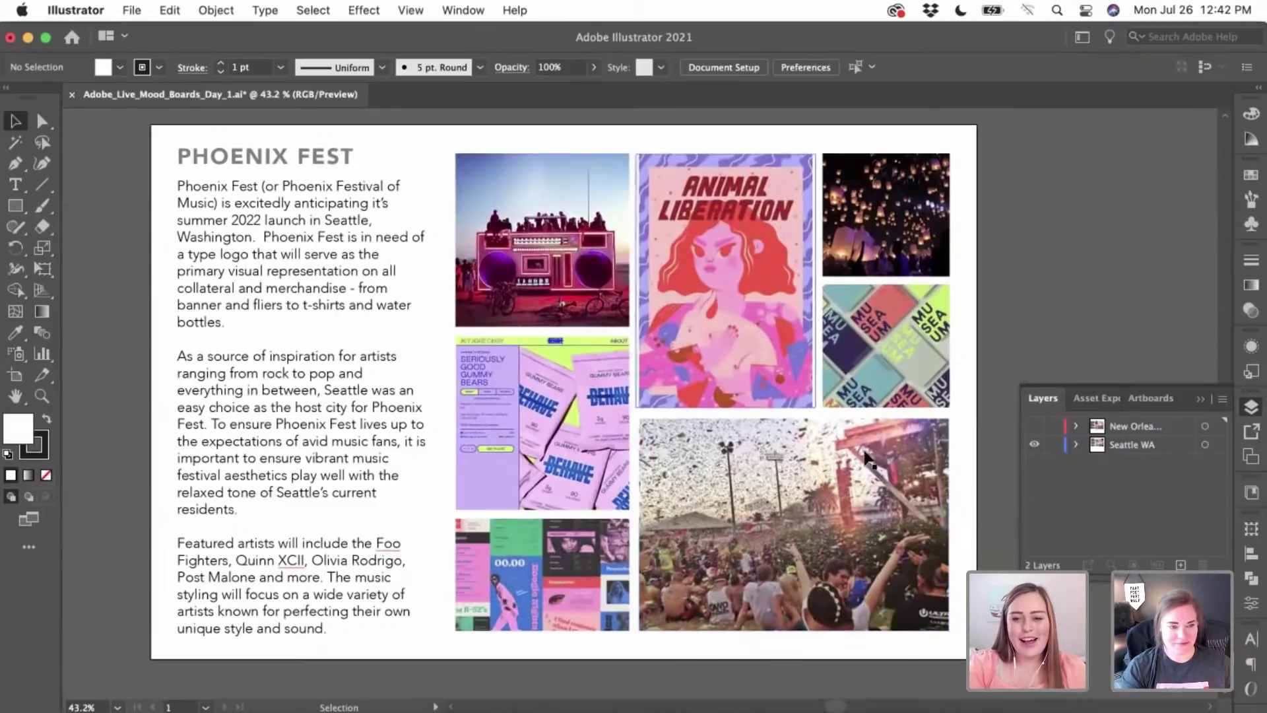
pyautogui.click(1181, 565)
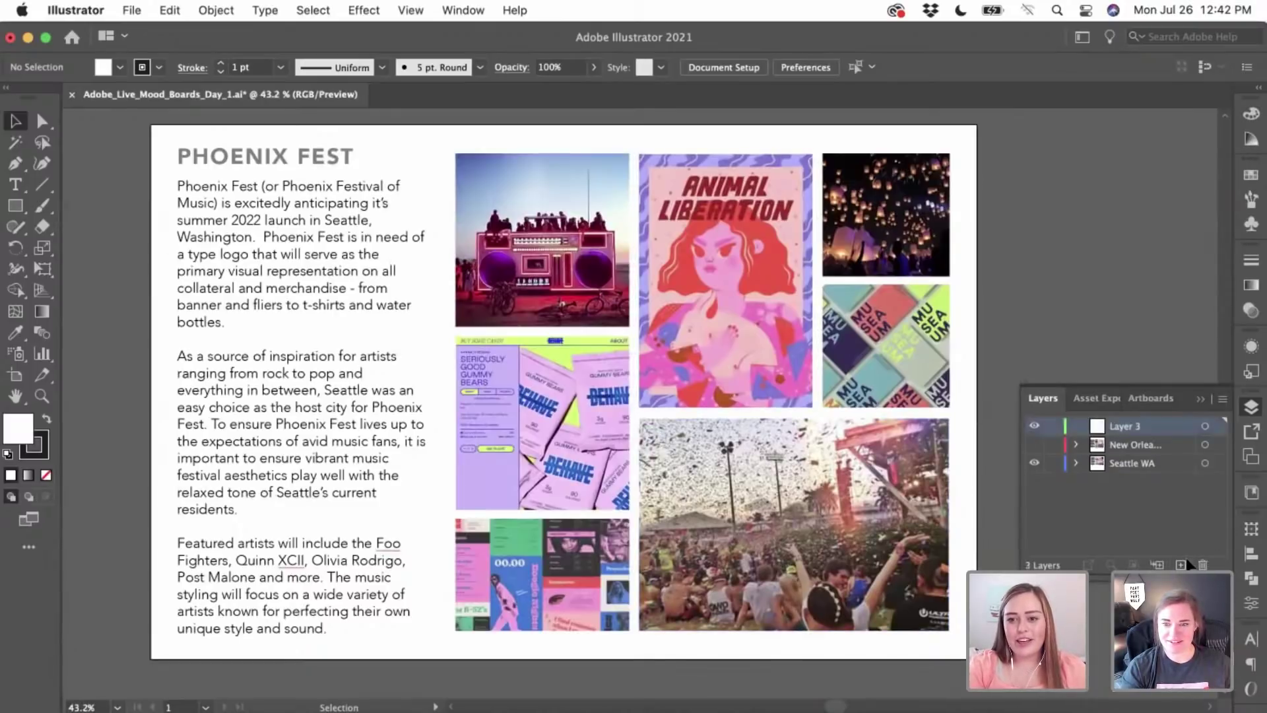
# - Hide the Seattle WA mood board layer
pyautogui.click(1034, 462)
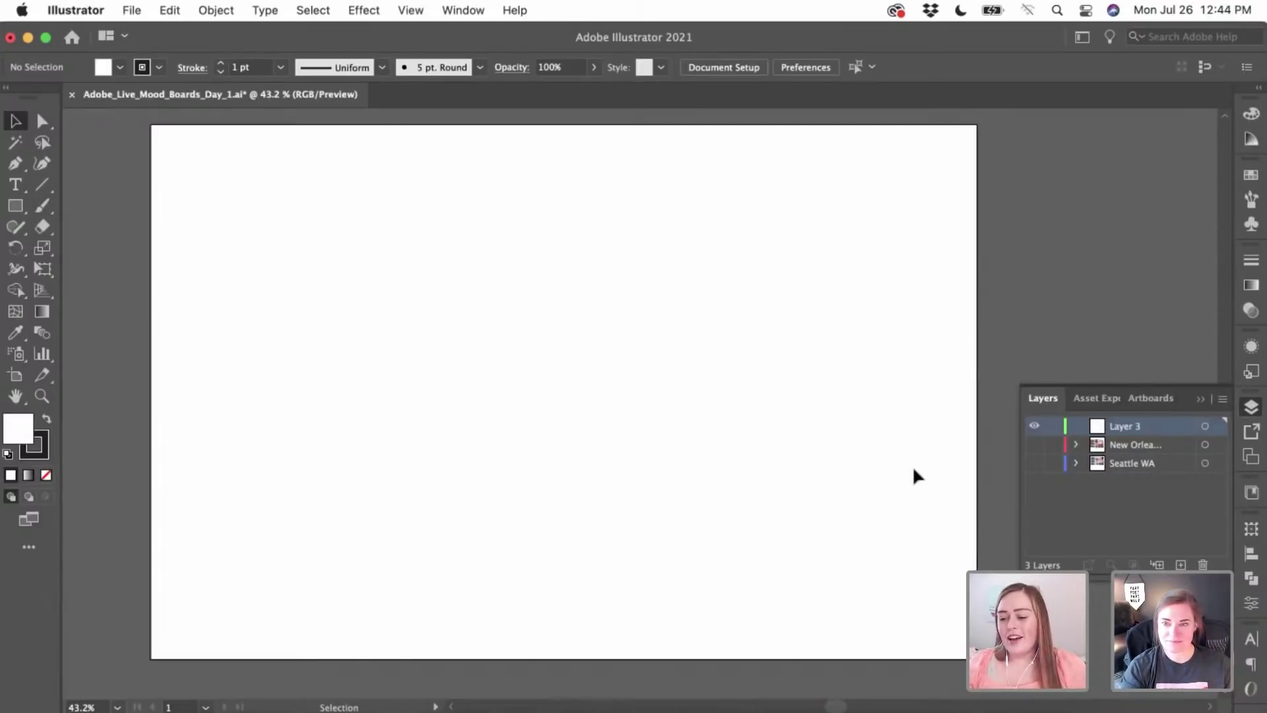
pyautogui.click(15, 185)
pyautogui.moveTo(221, 165); pyautogui.dragTo(708, 623)
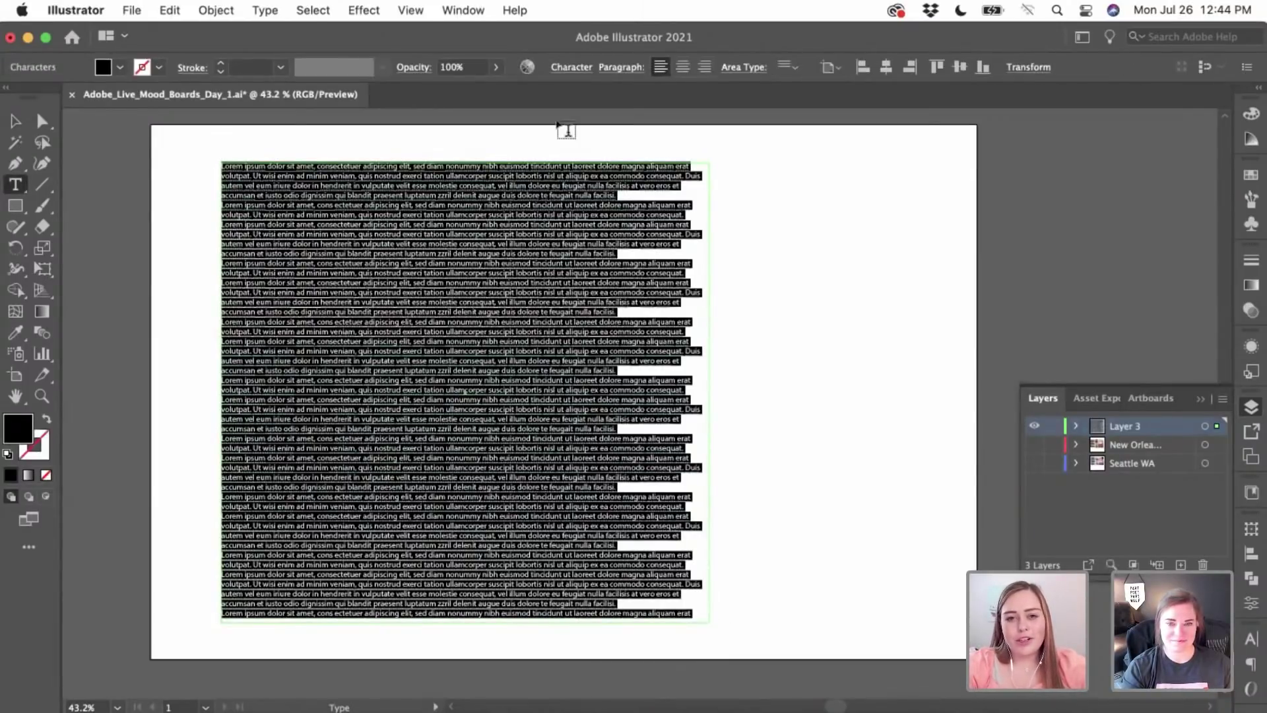
pyautogui.click(569, 69)
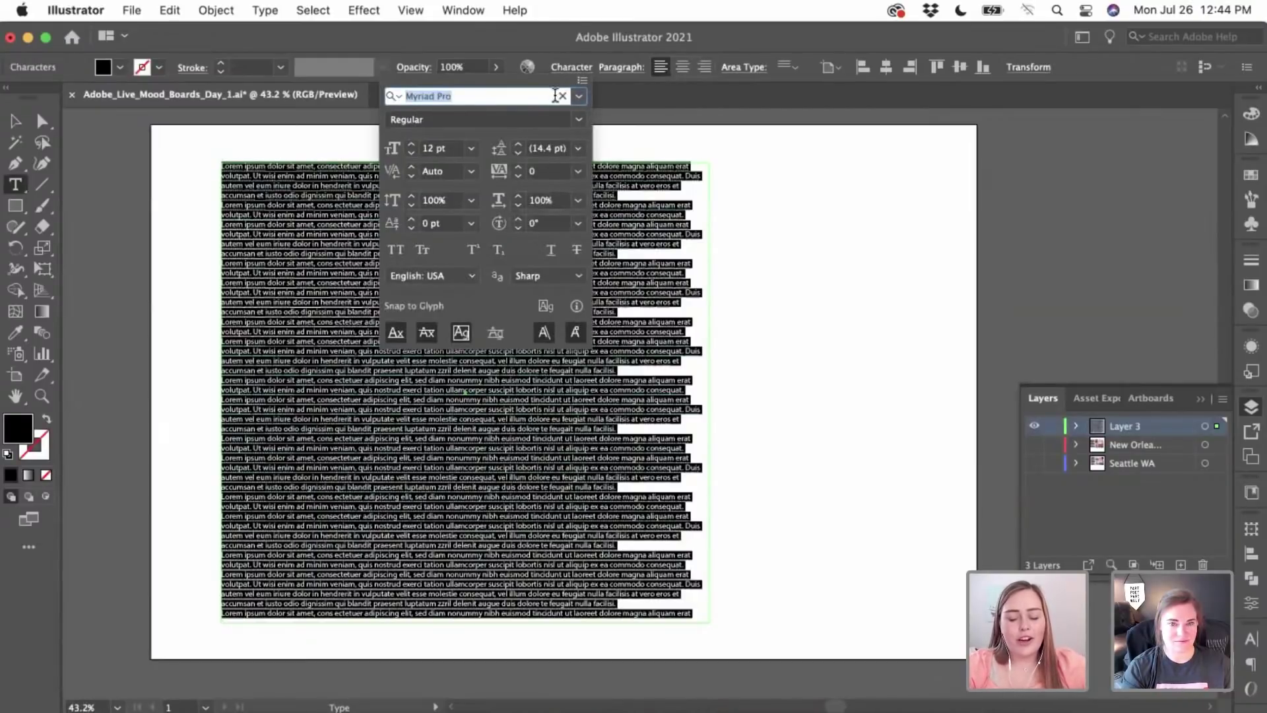
pyautogui.click(299, 274)
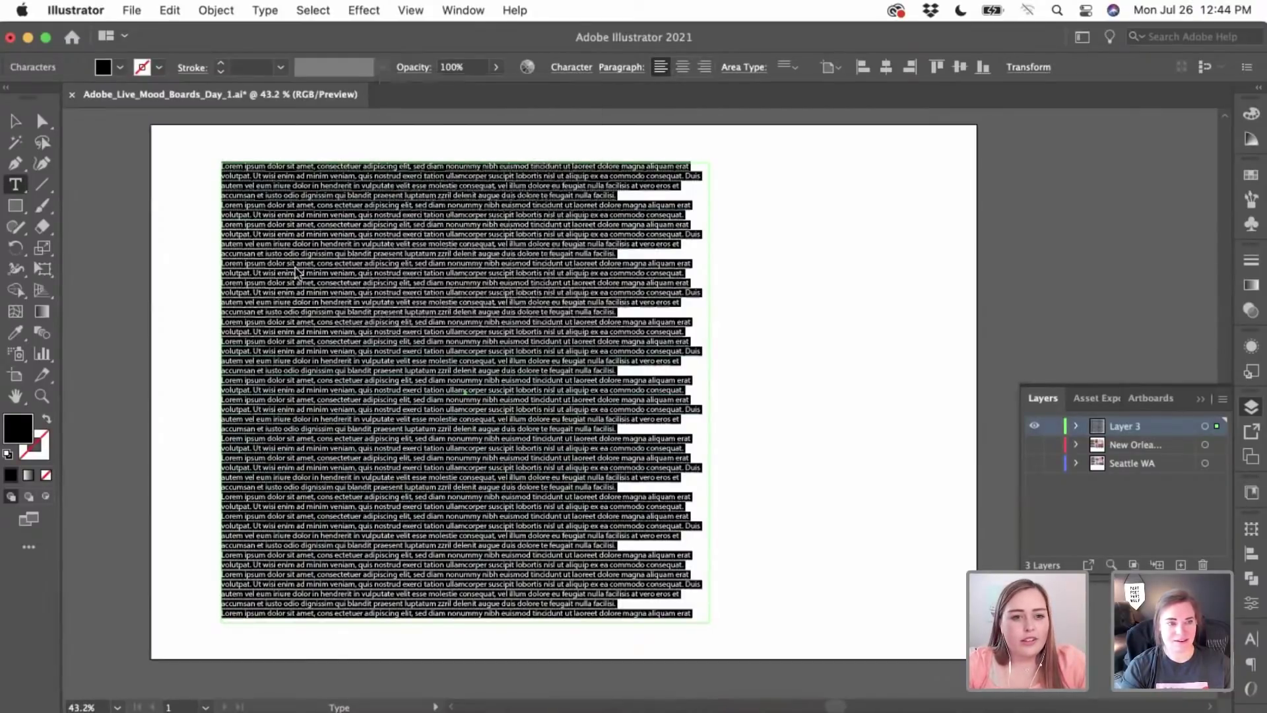
pyautogui.click(257, 221)
pyautogui.tripleClick(258, 223)
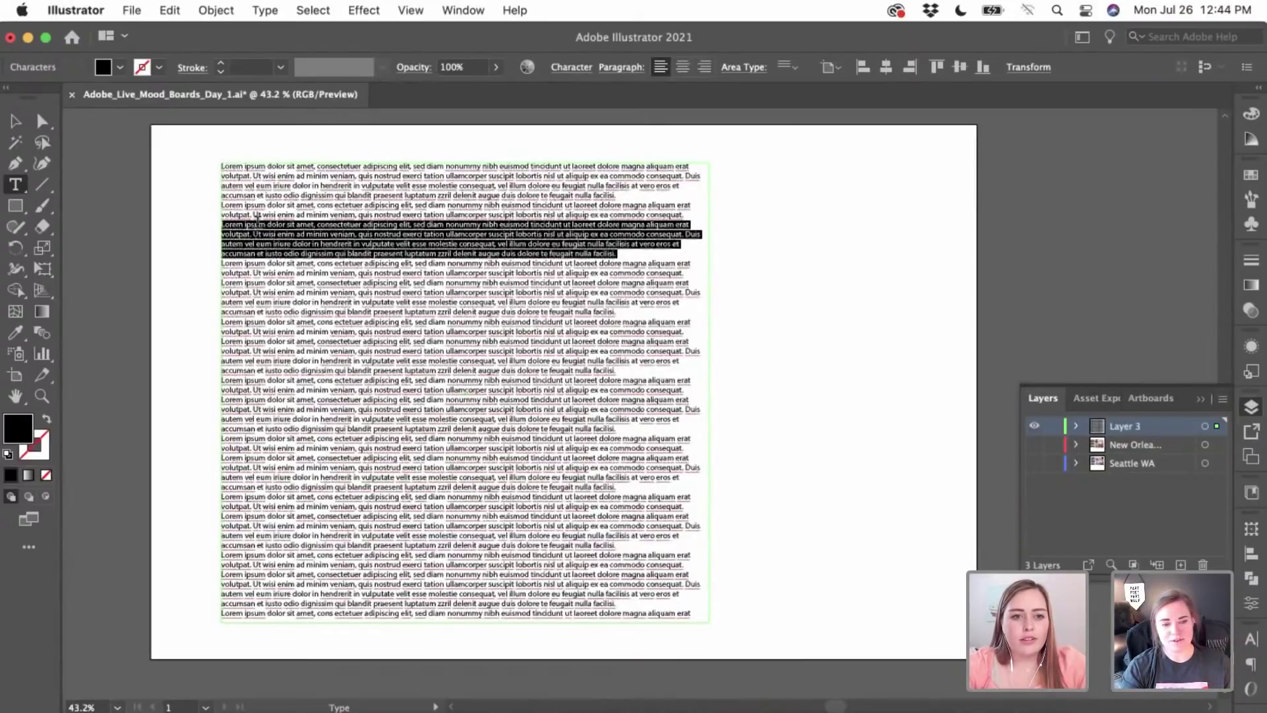
pyautogui.click(257, 220)
pyautogui.tripleClick(257, 223)
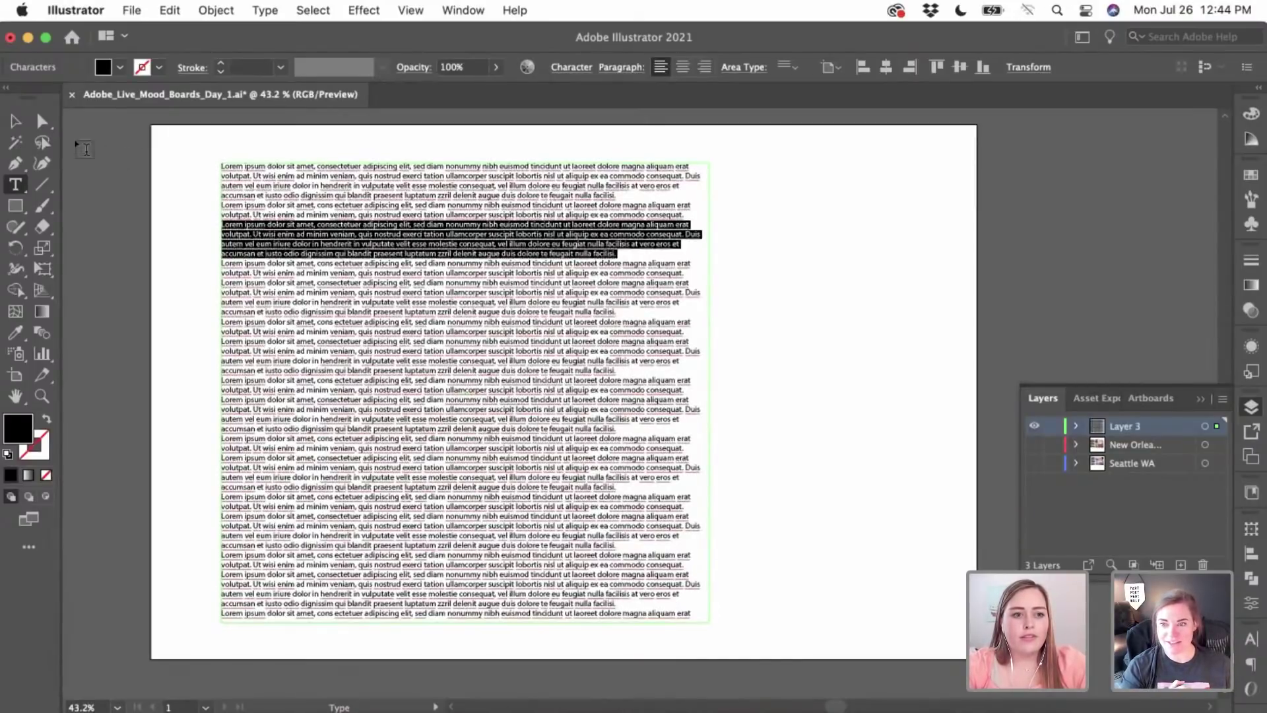
pyautogui.press('Escape')
pyautogui.press('Delete')
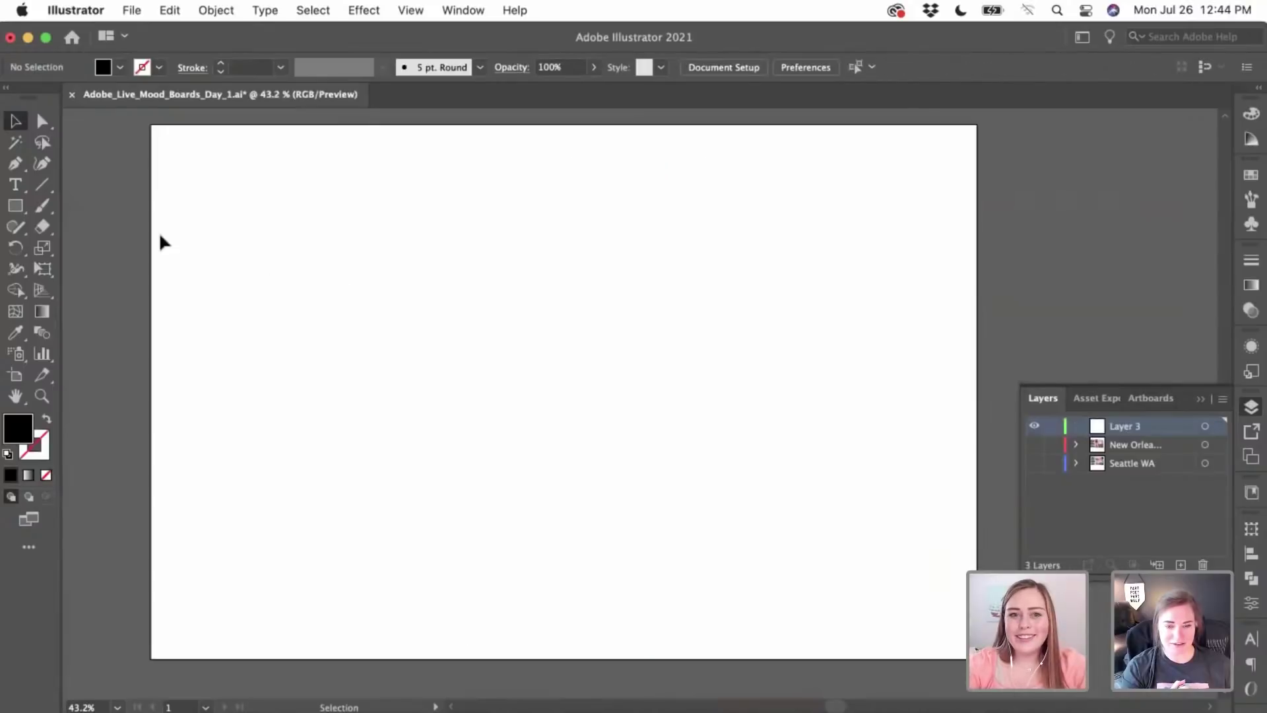
# - Create an area text frame in the artboard's upper part and replace its placeholder text with "Phoenix Fest"
pyautogui.press('t')
pyautogui.moveTo(276, 180); pyautogui.dragTo(651, 462)
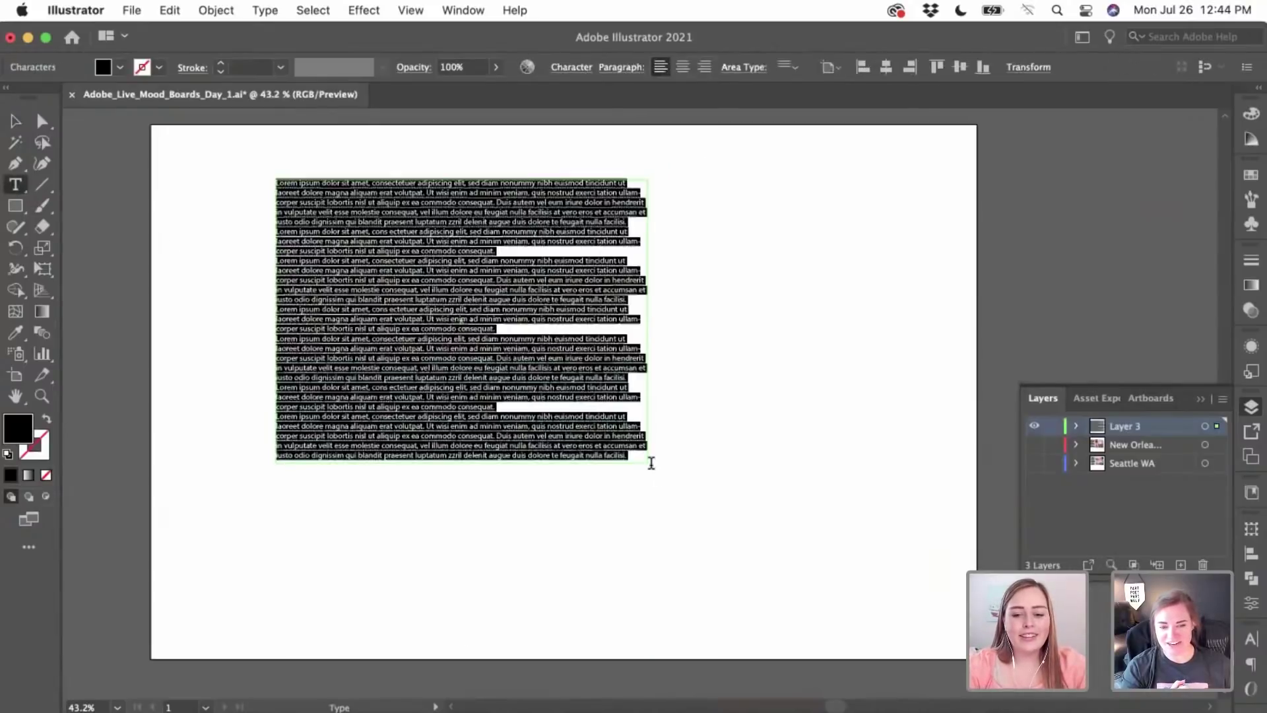
pyautogui.press('BackSpace')
pyautogui.write('Phoenix')
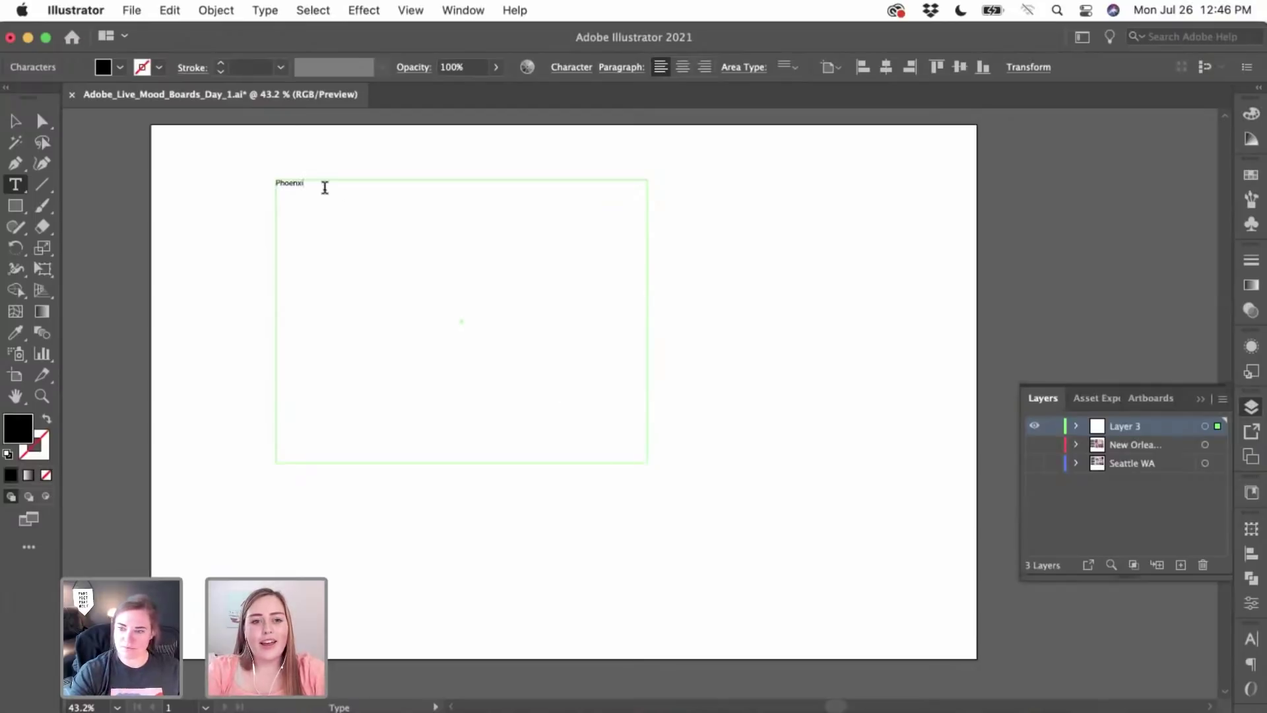
pyautogui.moveTo(325, 188); pyautogui.dragTo(241, 187)
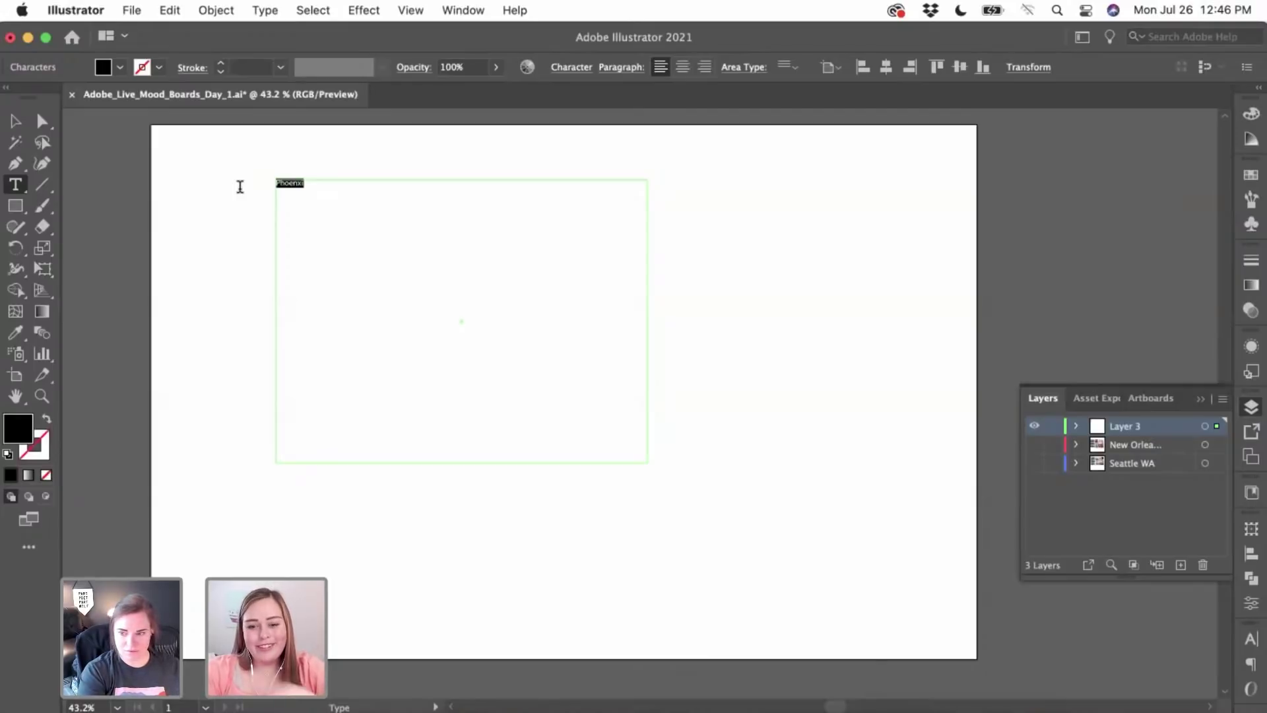
pyautogui.write('Phoenix')
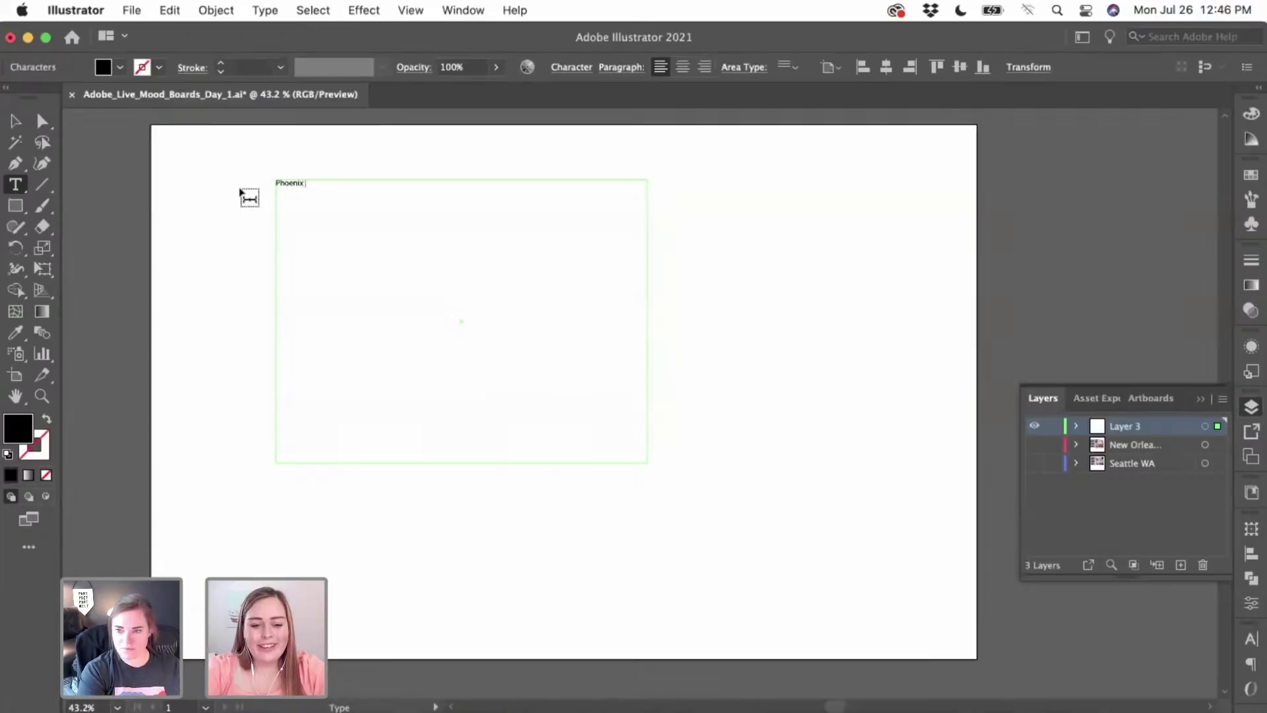
pyautogui.write(' Fest')
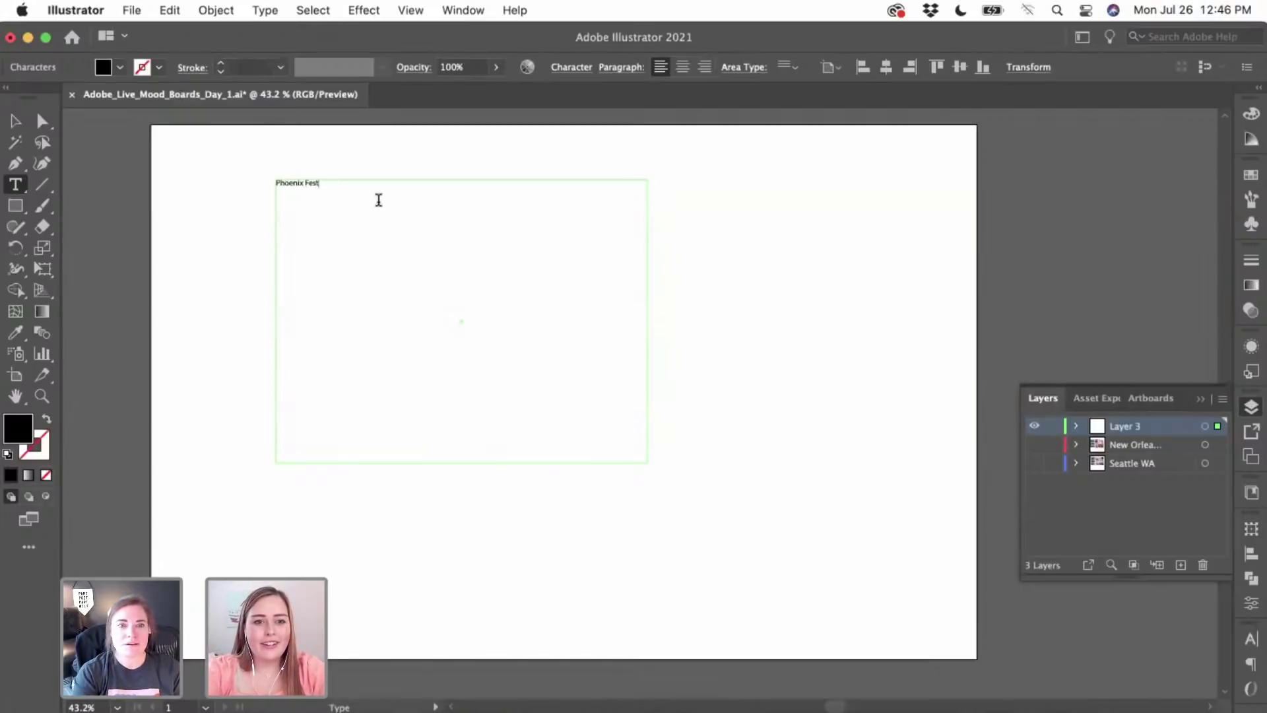
# - Set the "Phoenix Fest" text to 72 pt and move its frame near the artboard's upper-left corner
pyautogui.moveTo(379, 198); pyautogui.dragTo(254, 189)
pyautogui.click(572, 69)
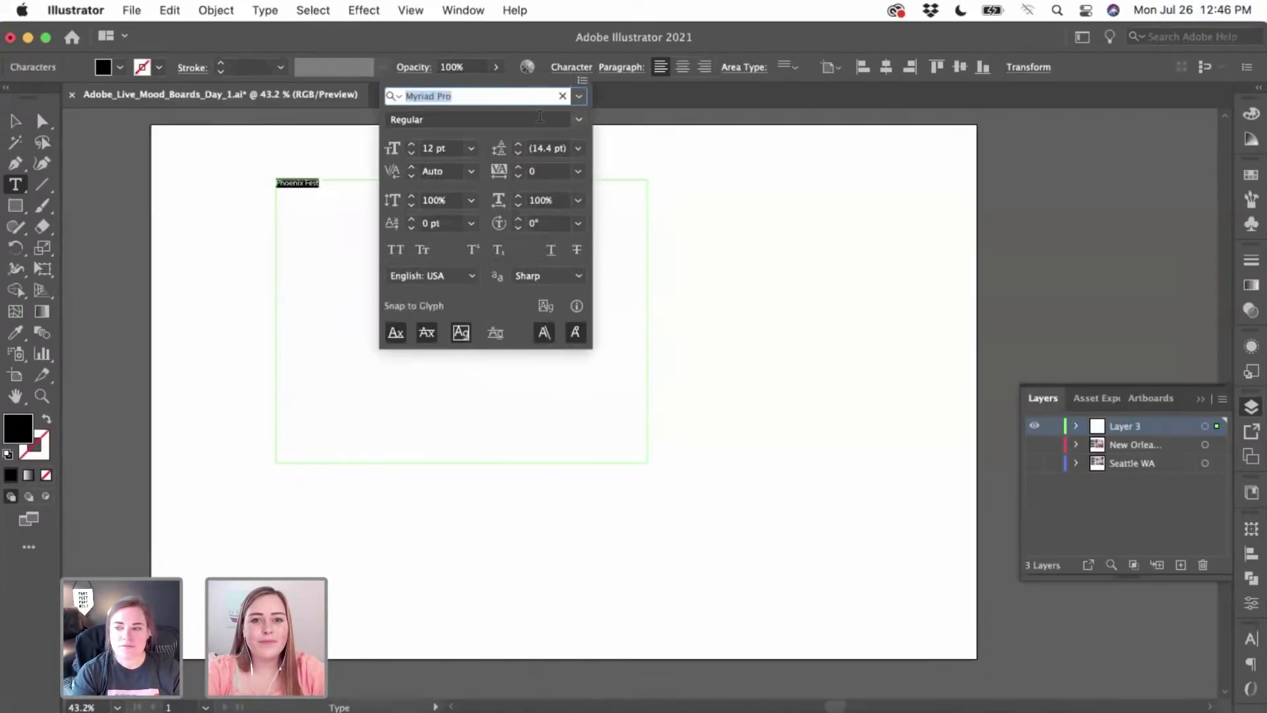
pyautogui.click(471, 148)
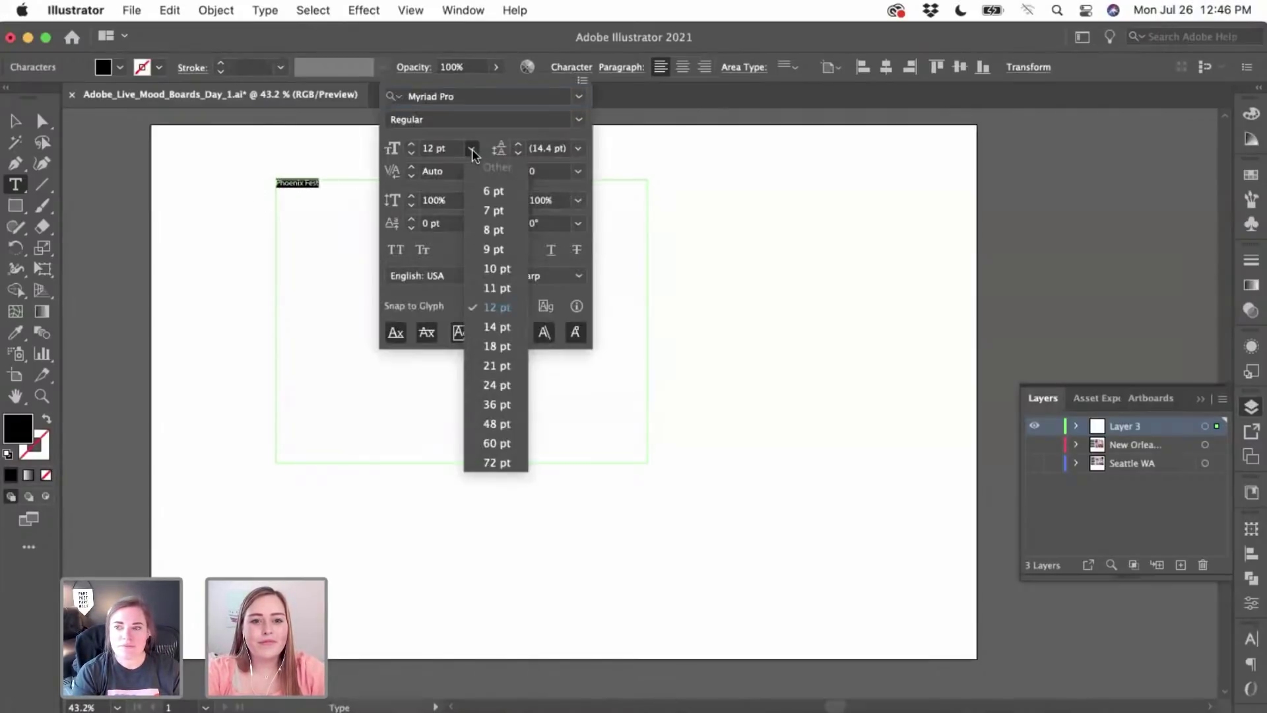
pyautogui.click(503, 463)
pyautogui.click(14, 120)
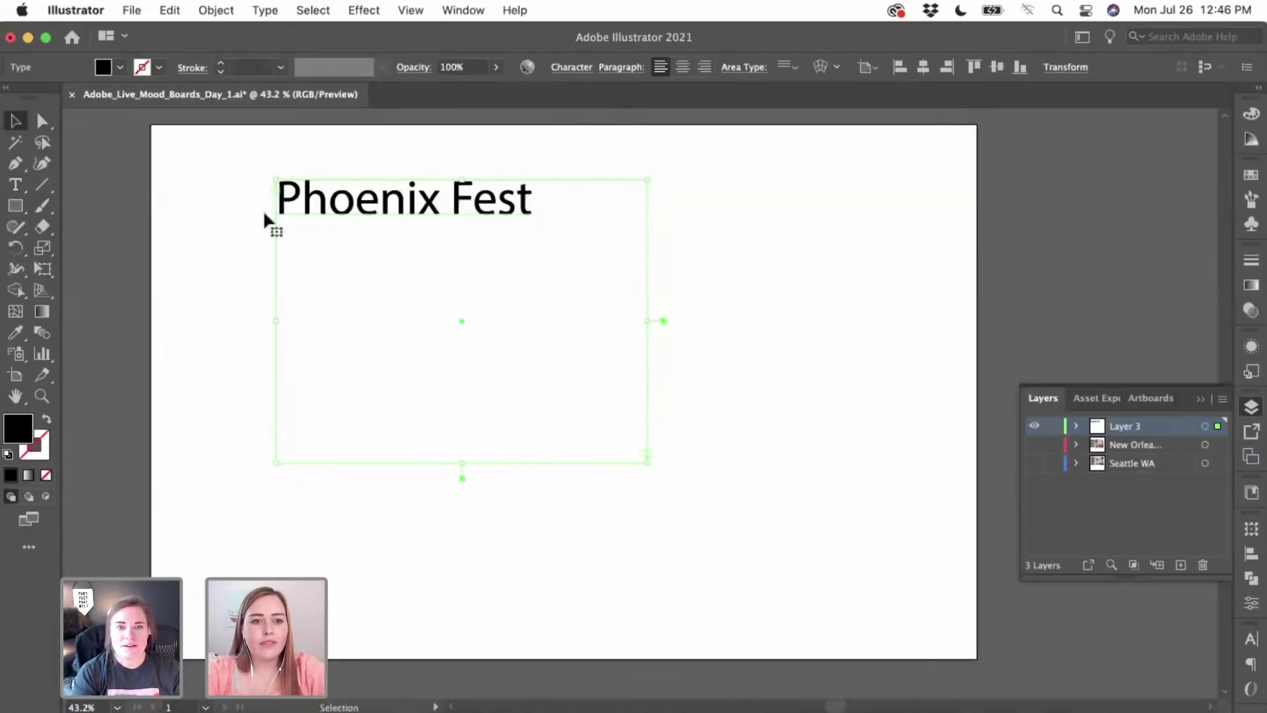
pyautogui.moveTo(316, 205); pyautogui.dragTo(207, 178)
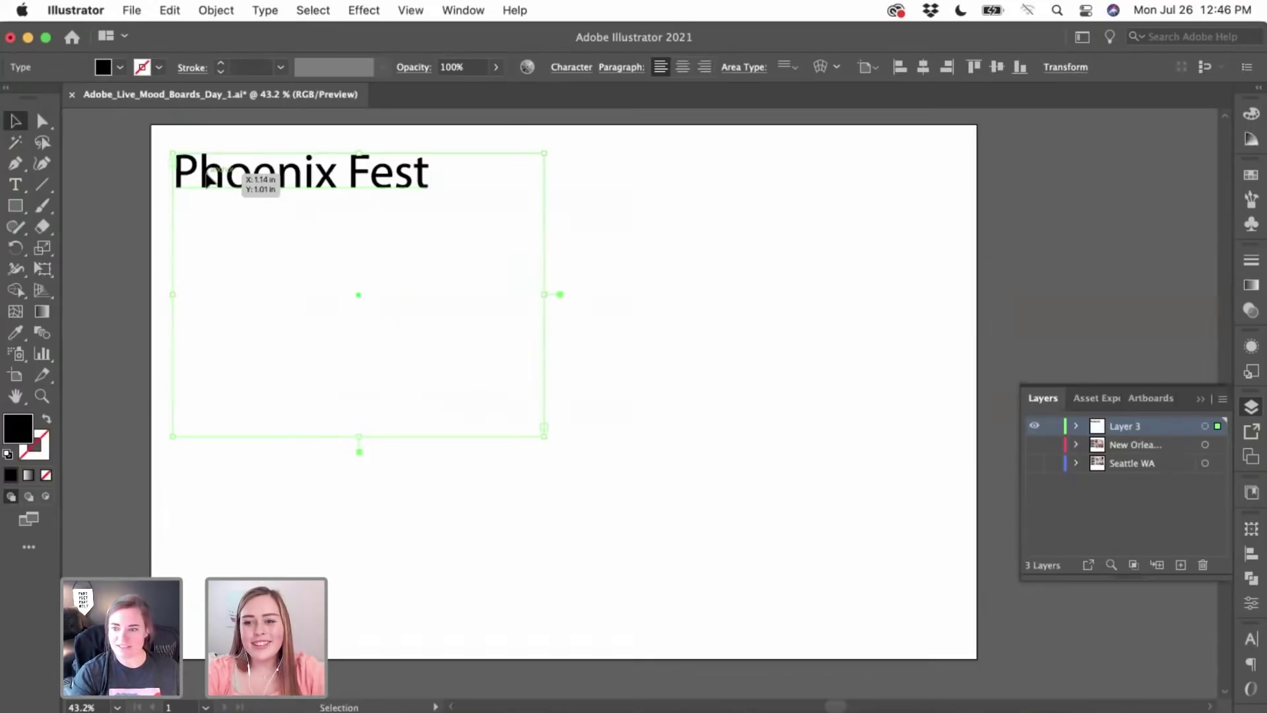
# - Look through the installed fonts, search for "lio" and try Liong Oblique Slab on the Phoenix Fest text
pyautogui.click(579, 69)
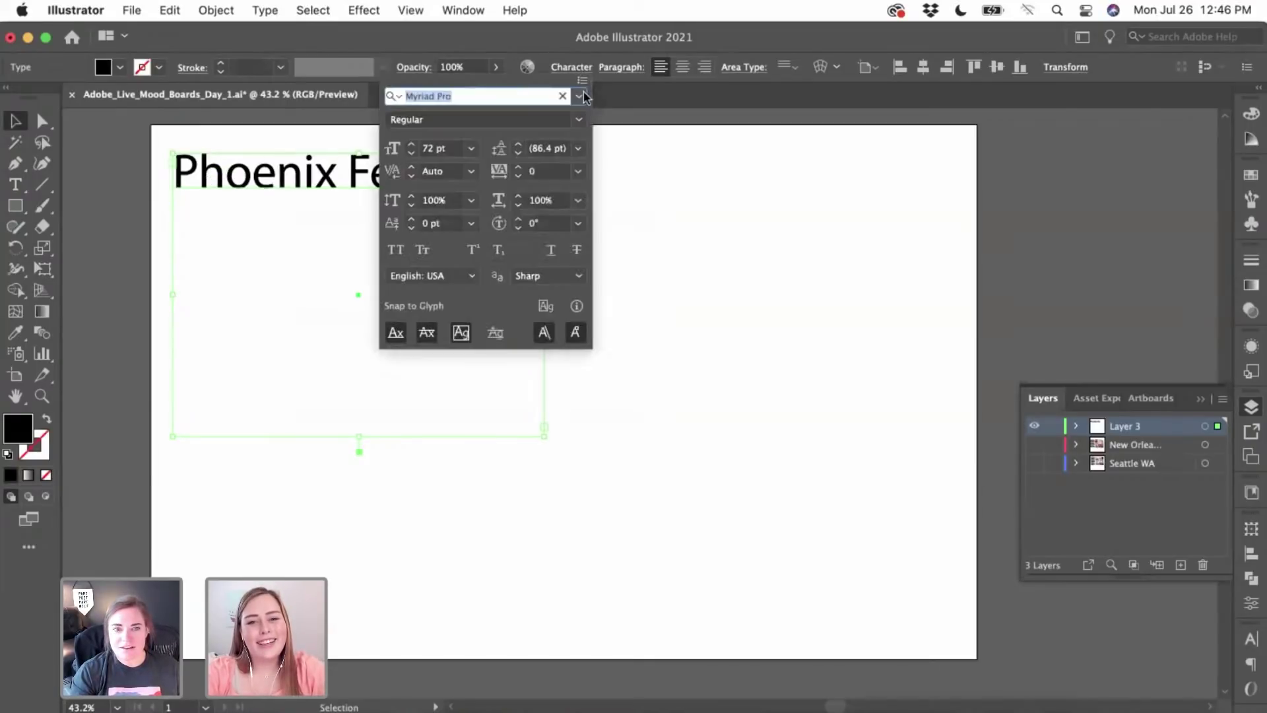
pyautogui.click(580, 97)
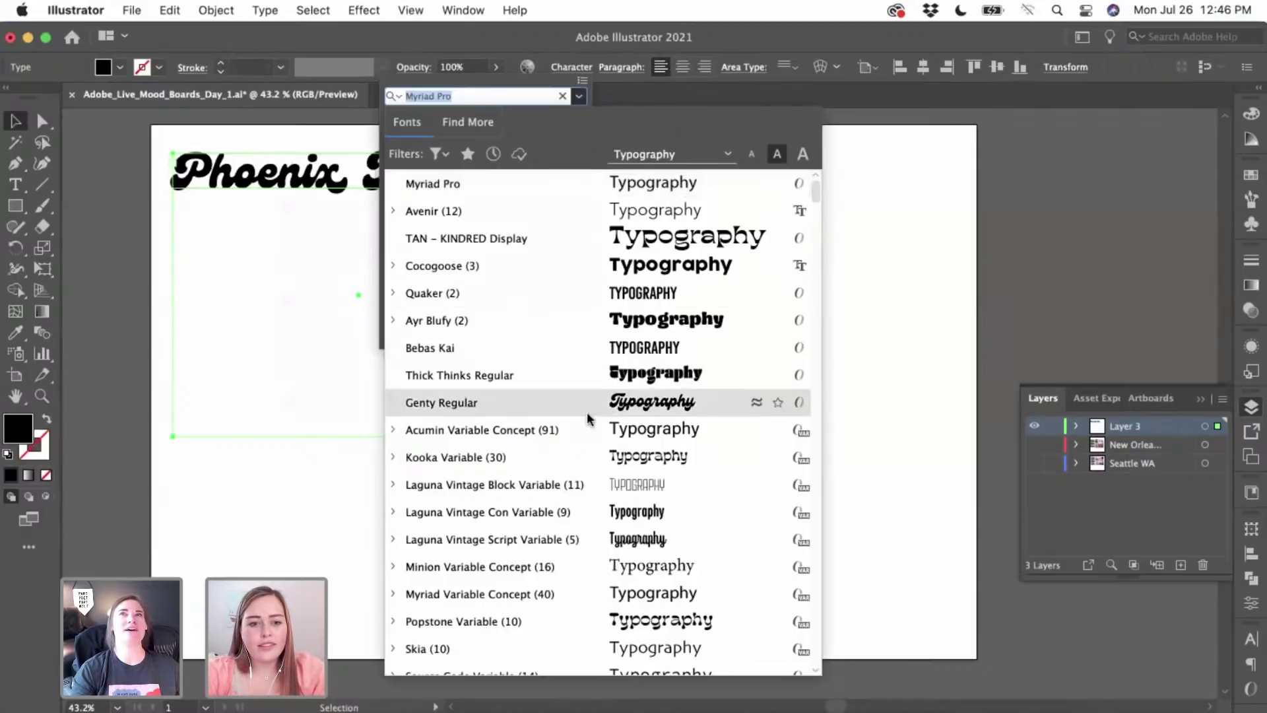
pyautogui.scroll(-8, 588, 415)
pyautogui.scroll(-8, 588, 418)
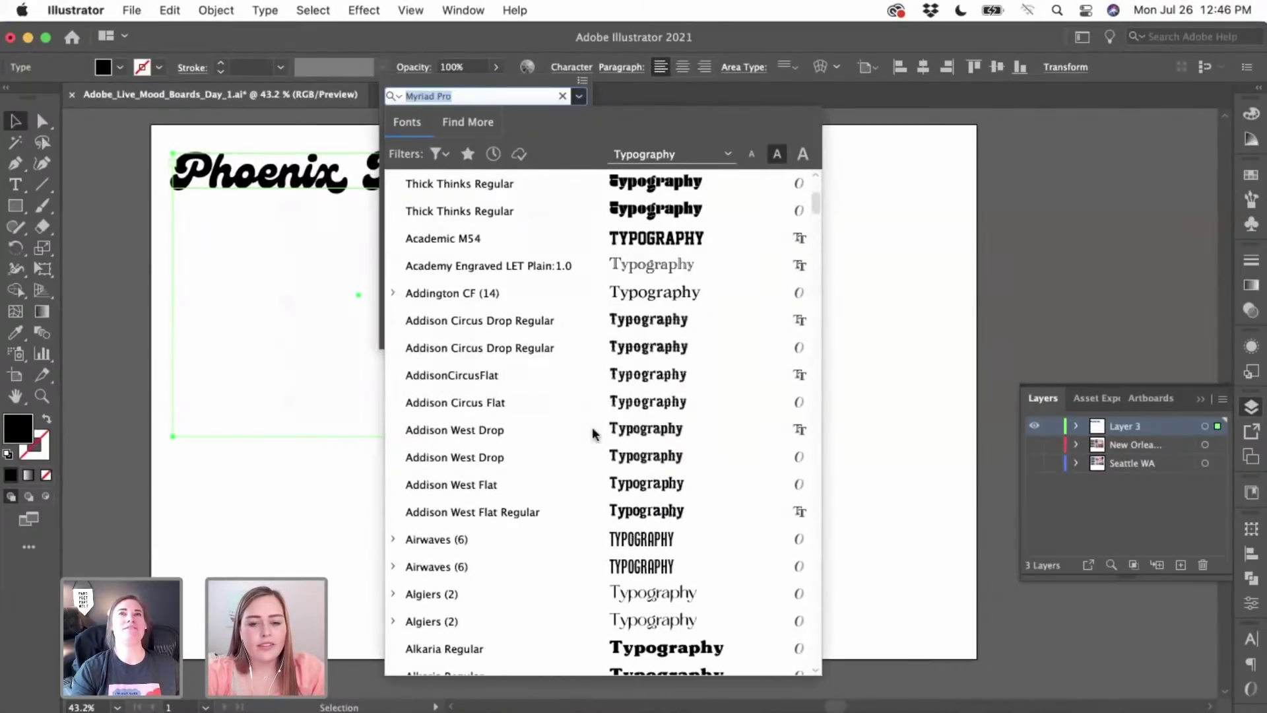
pyautogui.scroll(-2, 613, 508)
pyautogui.scroll(-3, 613, 508)
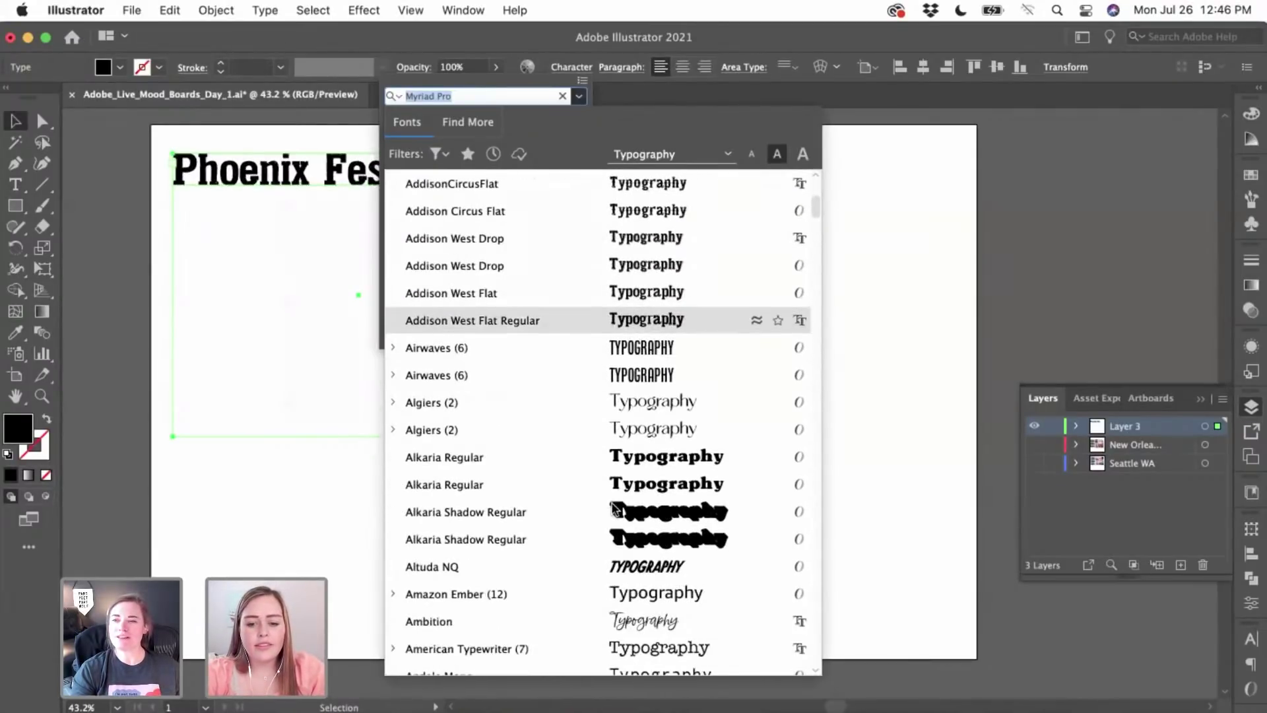
pyautogui.write('lio')
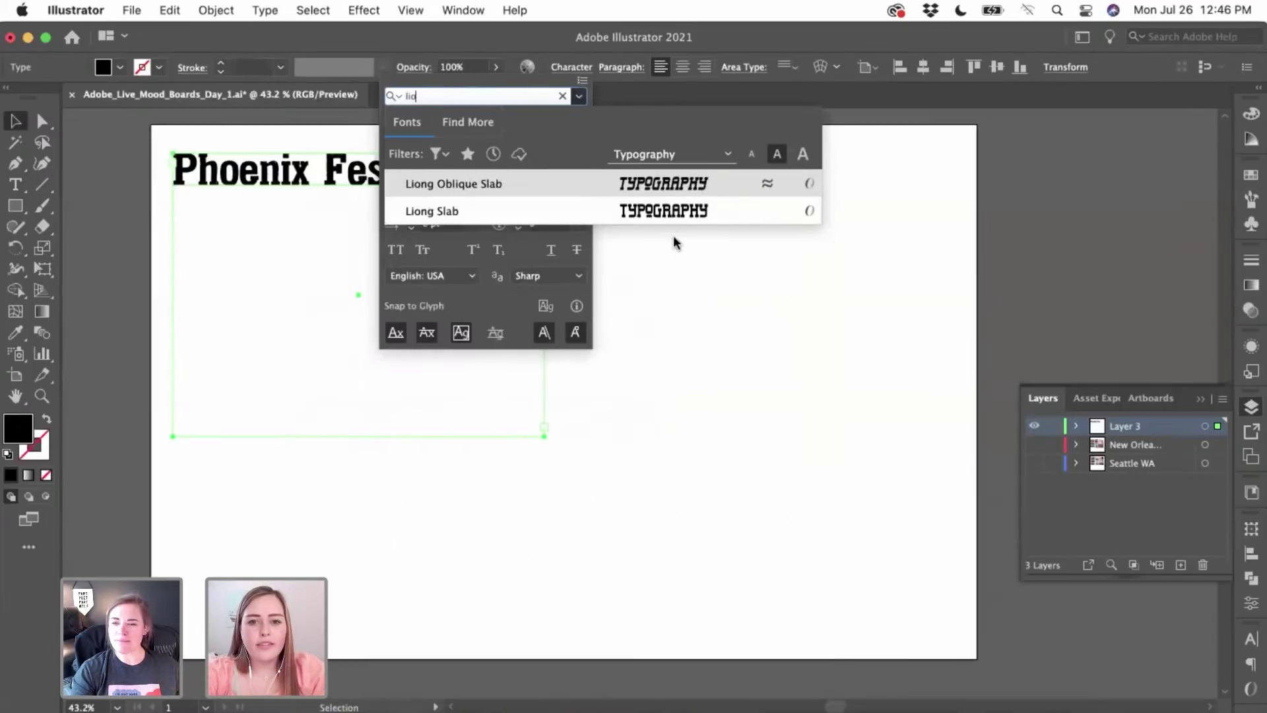
pyautogui.click(662, 181)
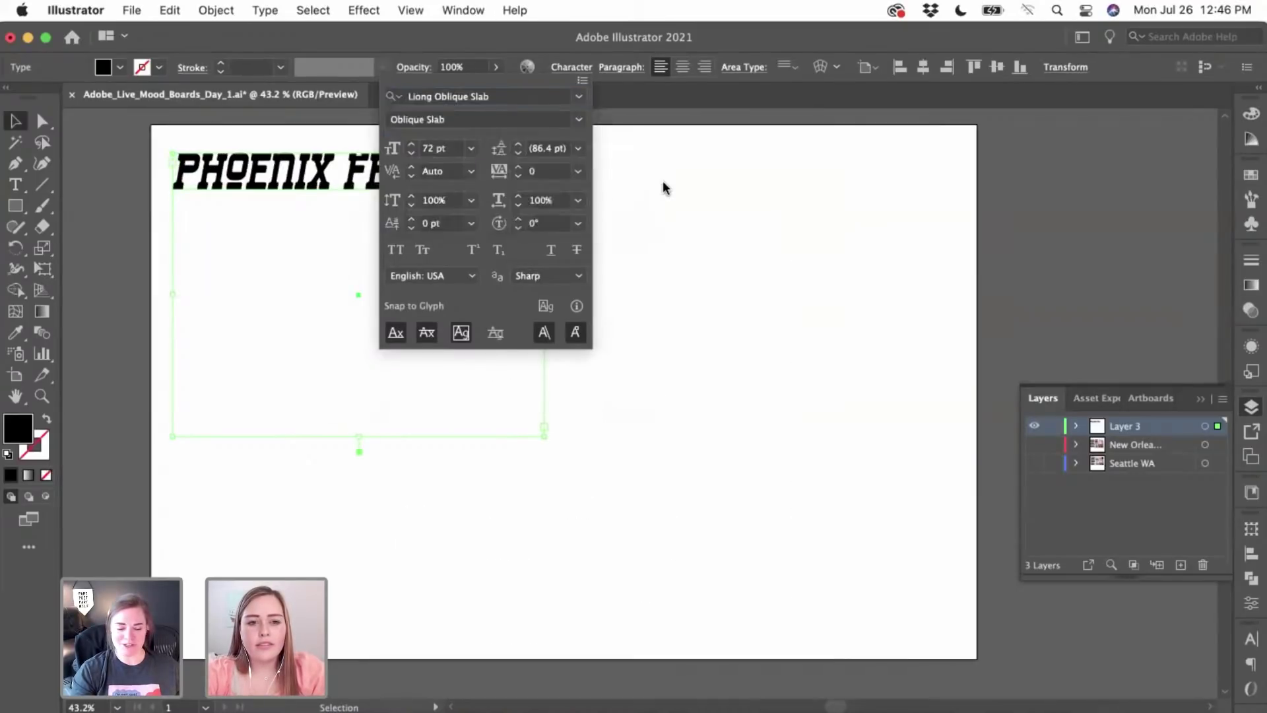
pyautogui.click(578, 120)
pyautogui.click(541, 117)
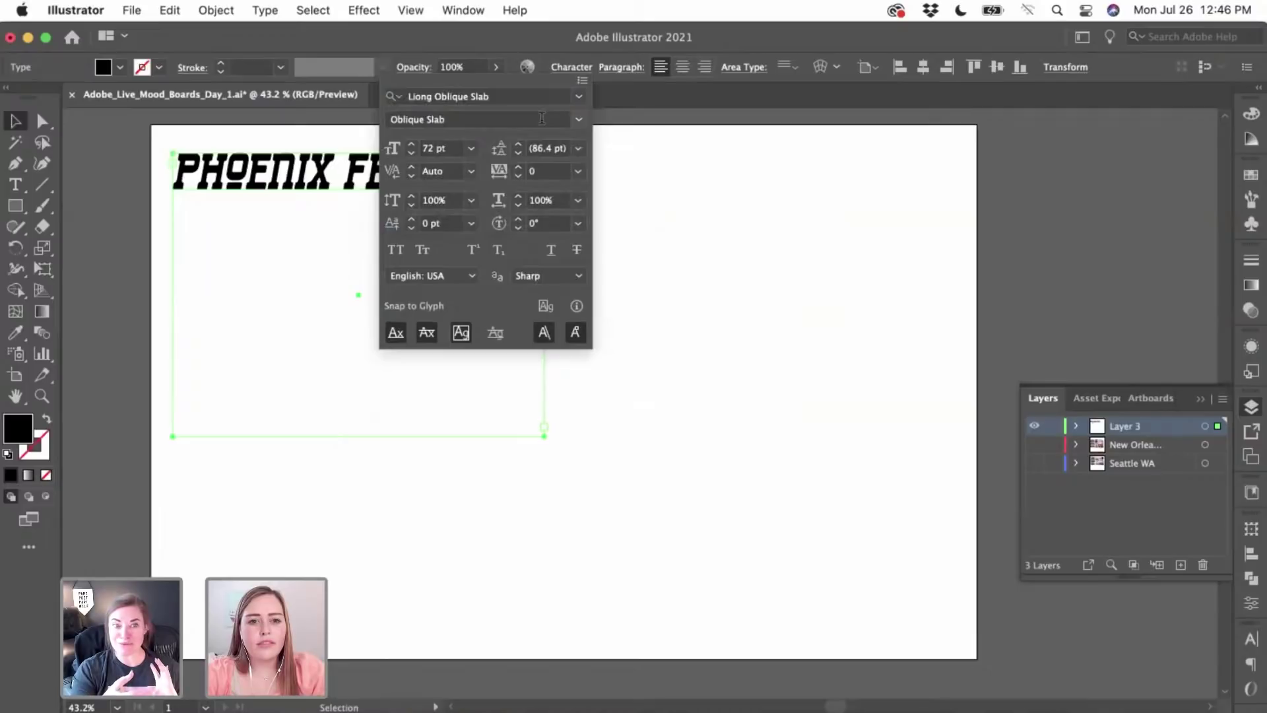
# - Set the Phoenix Fest text in the Liong Slab font and deselect it
pyautogui.click(527, 95)
pyautogui.write('liong')
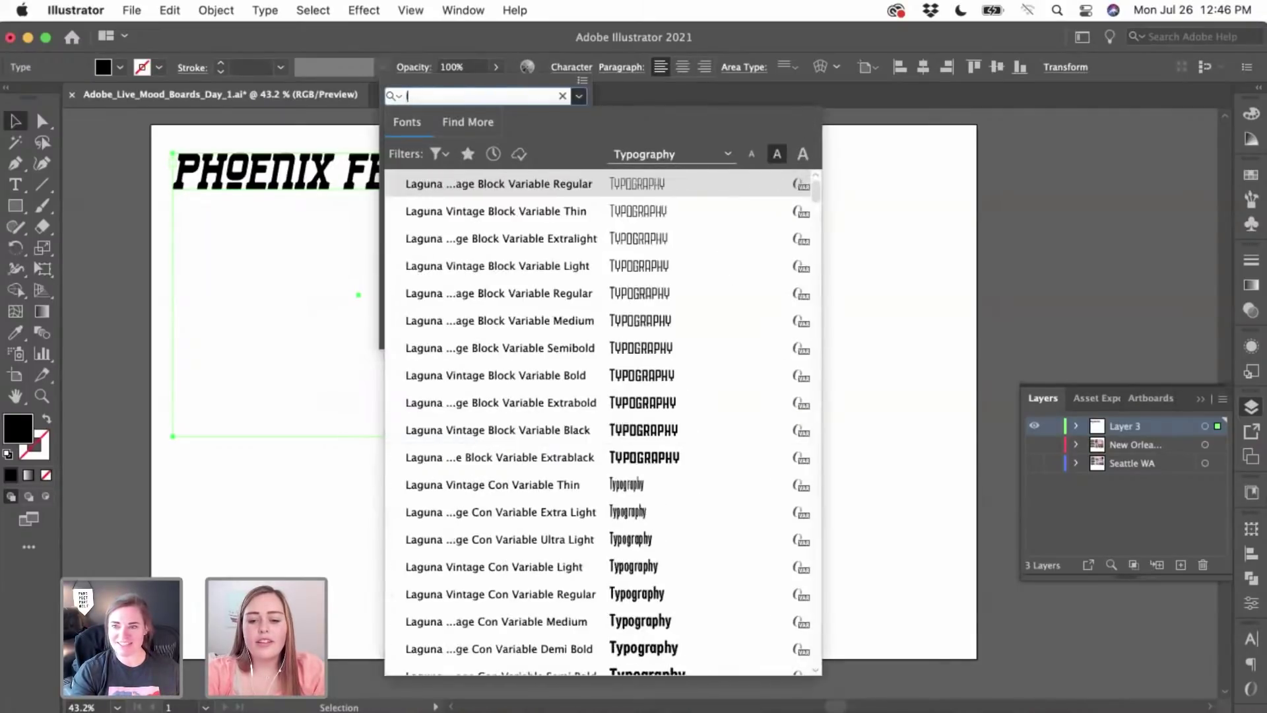
pyautogui.click(634, 212)
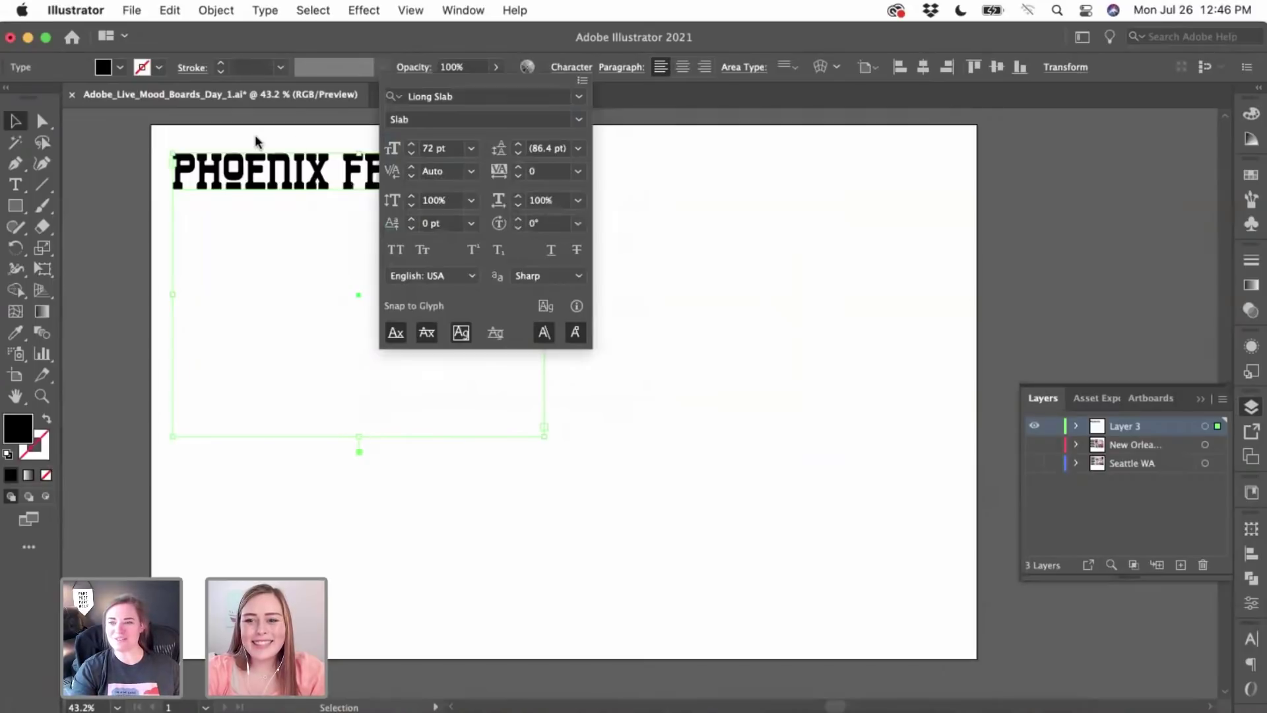
pyautogui.click(14, 124)
pyautogui.click(94, 171)
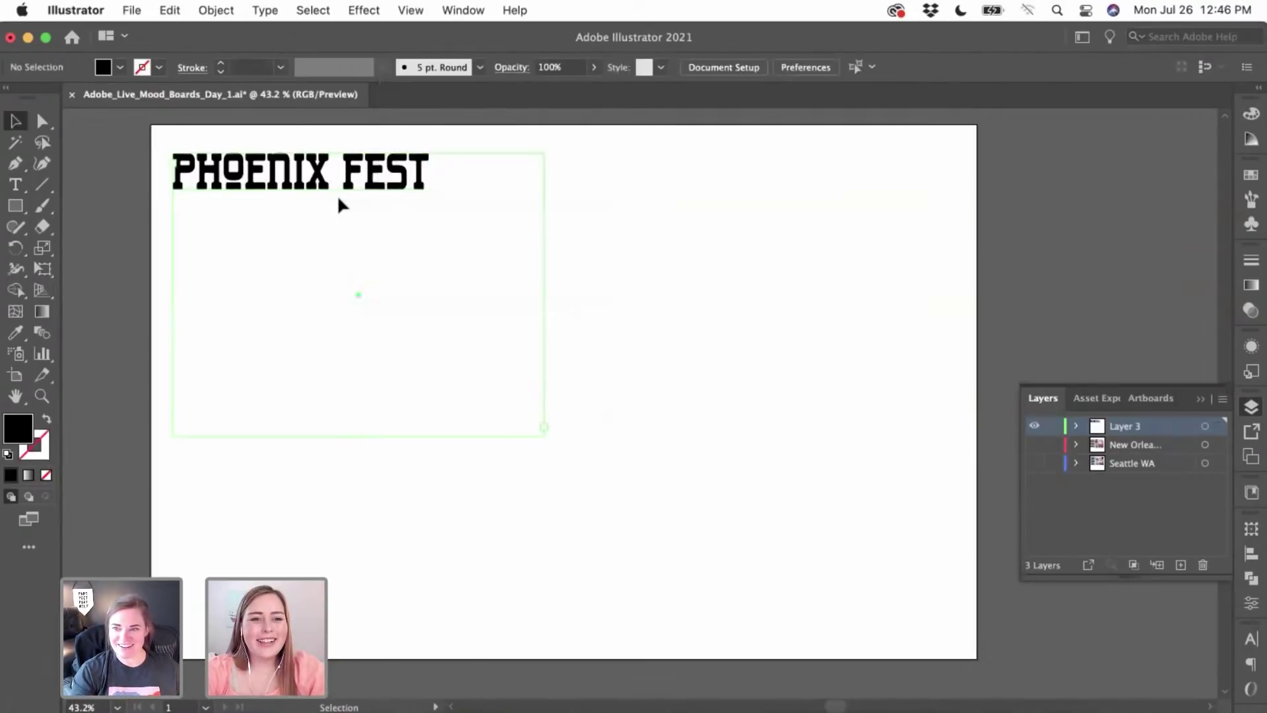
# - Shorten the Phoenix Fest text frame from its lower edge so that it fits just the single line
pyautogui.click(338, 196)
pyautogui.moveTo(360, 439); pyautogui.dragTo(359, 200)
pyautogui.click(542, 151)
pyautogui.click(481, 154)
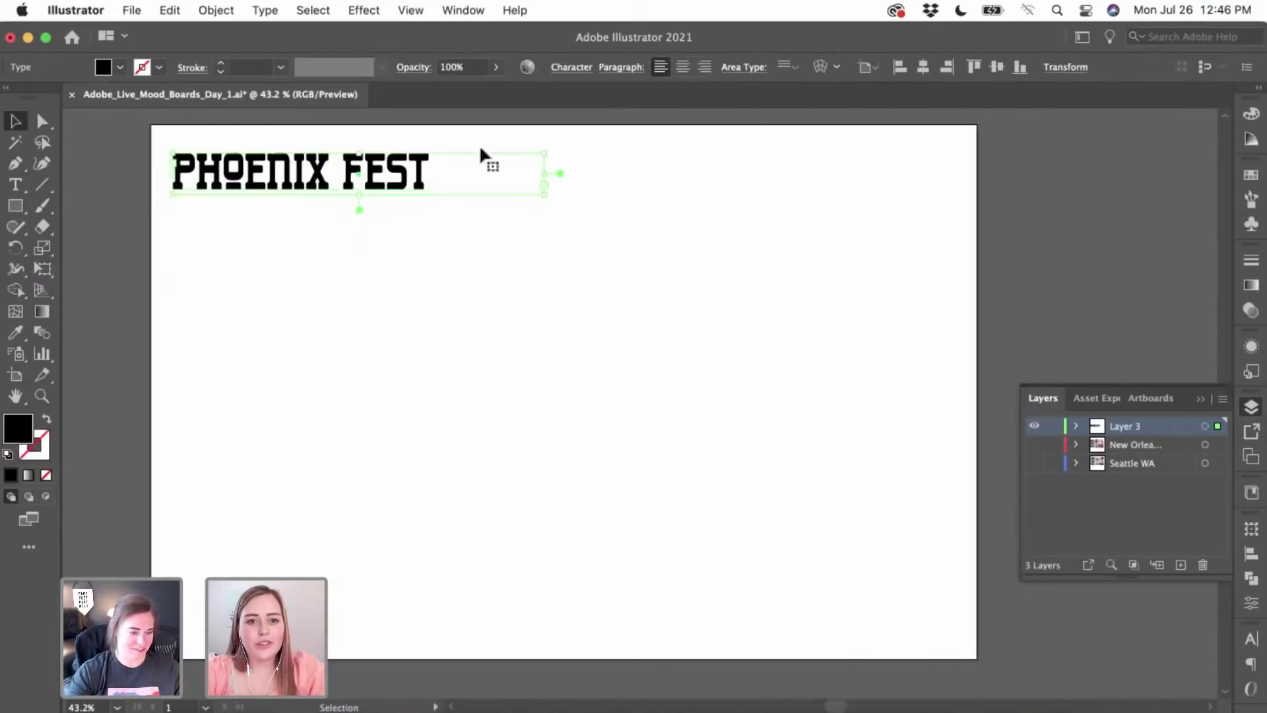
# - Browse the font list and search for "tan" to preview those typefaces on the Phoenix Fest text
pyautogui.click(567, 69)
pyautogui.click(579, 96)
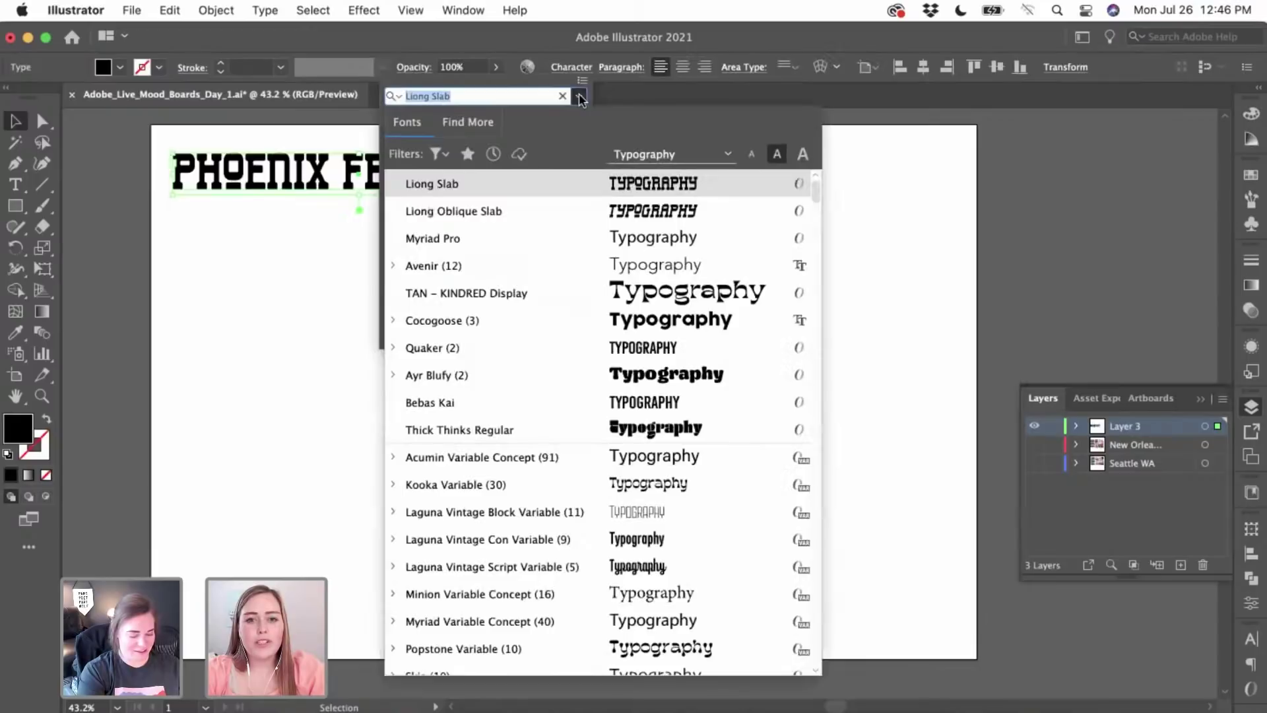
pyautogui.moveTo(814, 193); pyautogui.dragTo(821, 229)
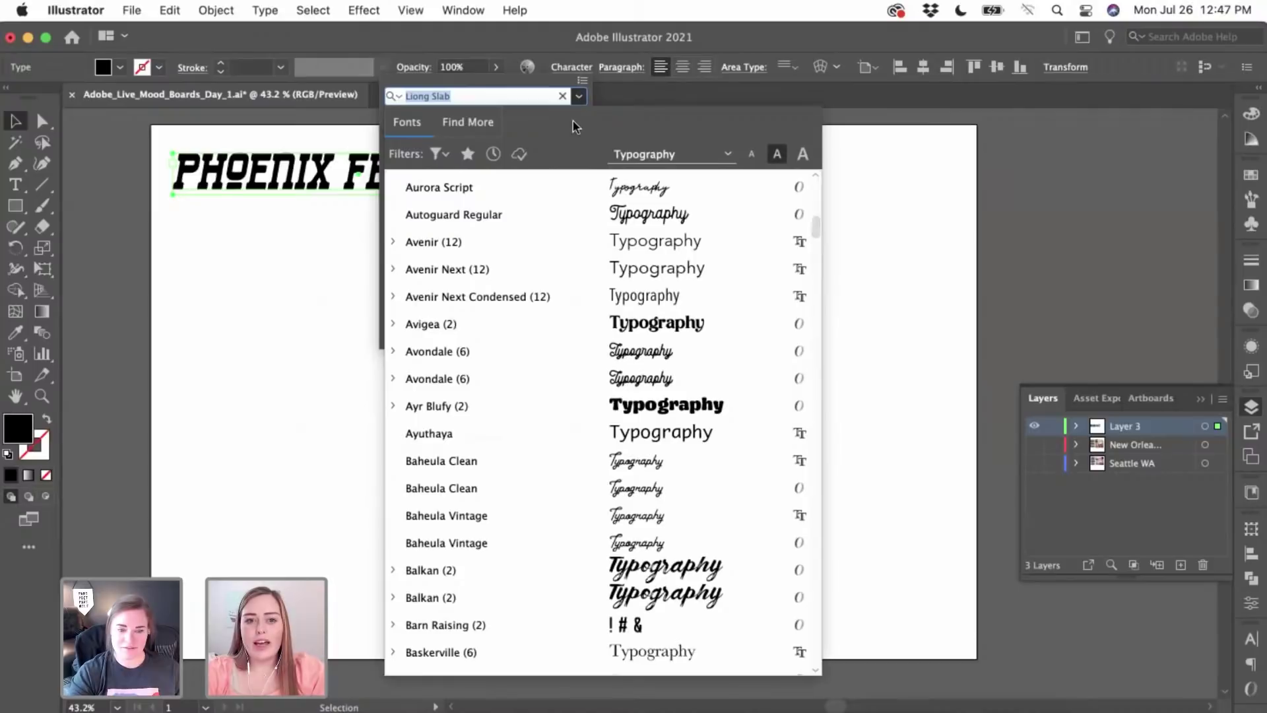
pyautogui.write('tan')
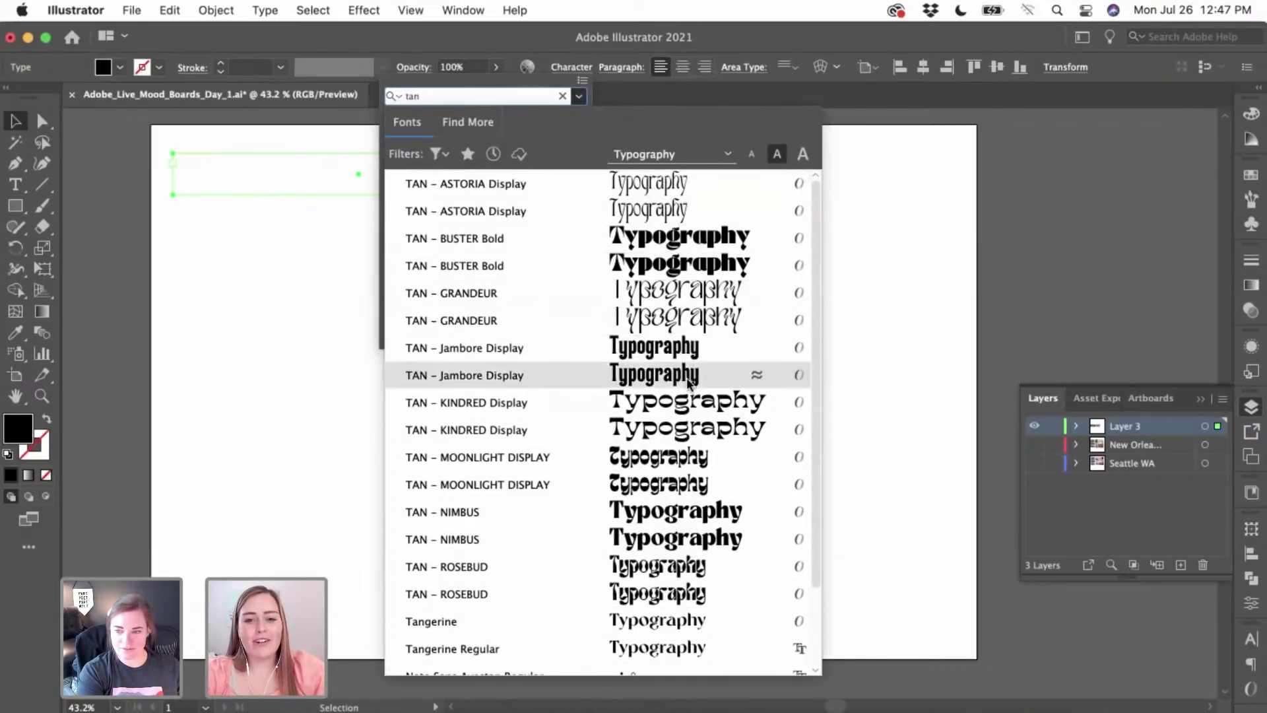
pyautogui.click(920, 334)
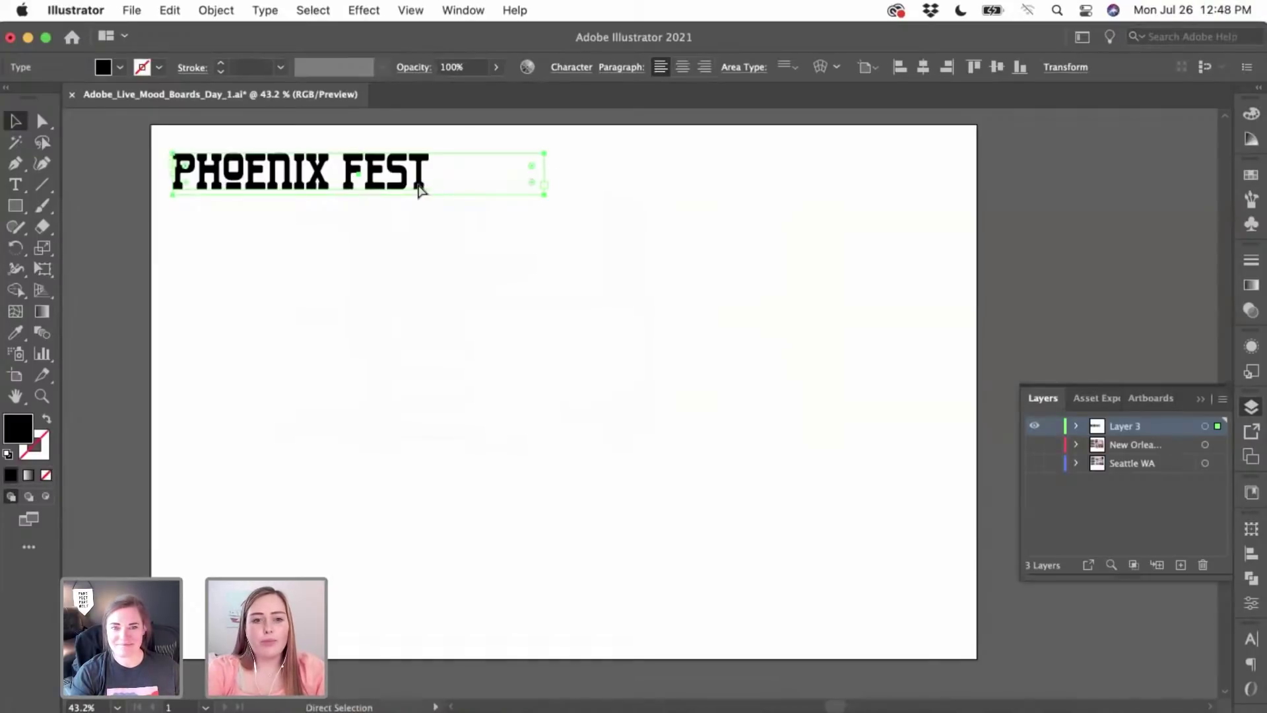
# - Duplicate the Phoenix Fest text directly below the original, aligned with its left edge, and select the copy
pyautogui.moveTo(418, 188); pyautogui.dragTo(268, 241)
pyautogui.click(293, 331)
pyautogui.click(264, 250)
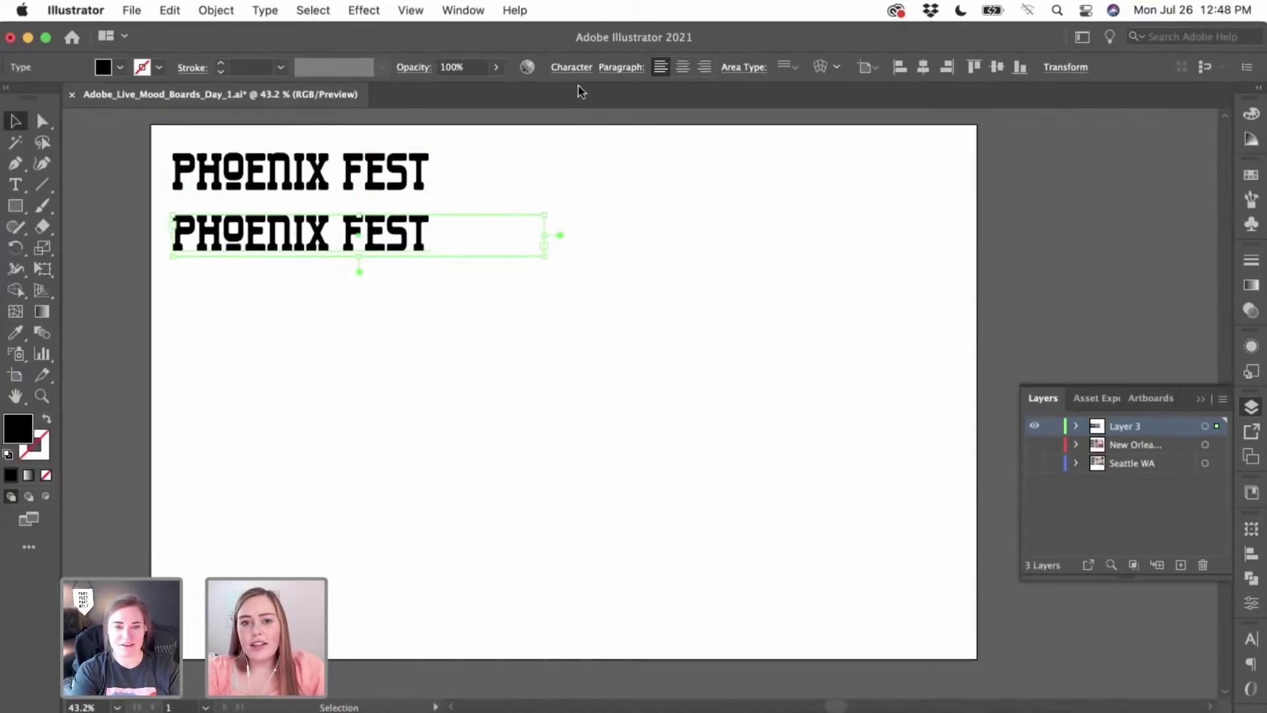
# - Browse the font list and set the second Phoenix Fest line in the Avigea font, leaving it deselected
pyautogui.click(572, 68)
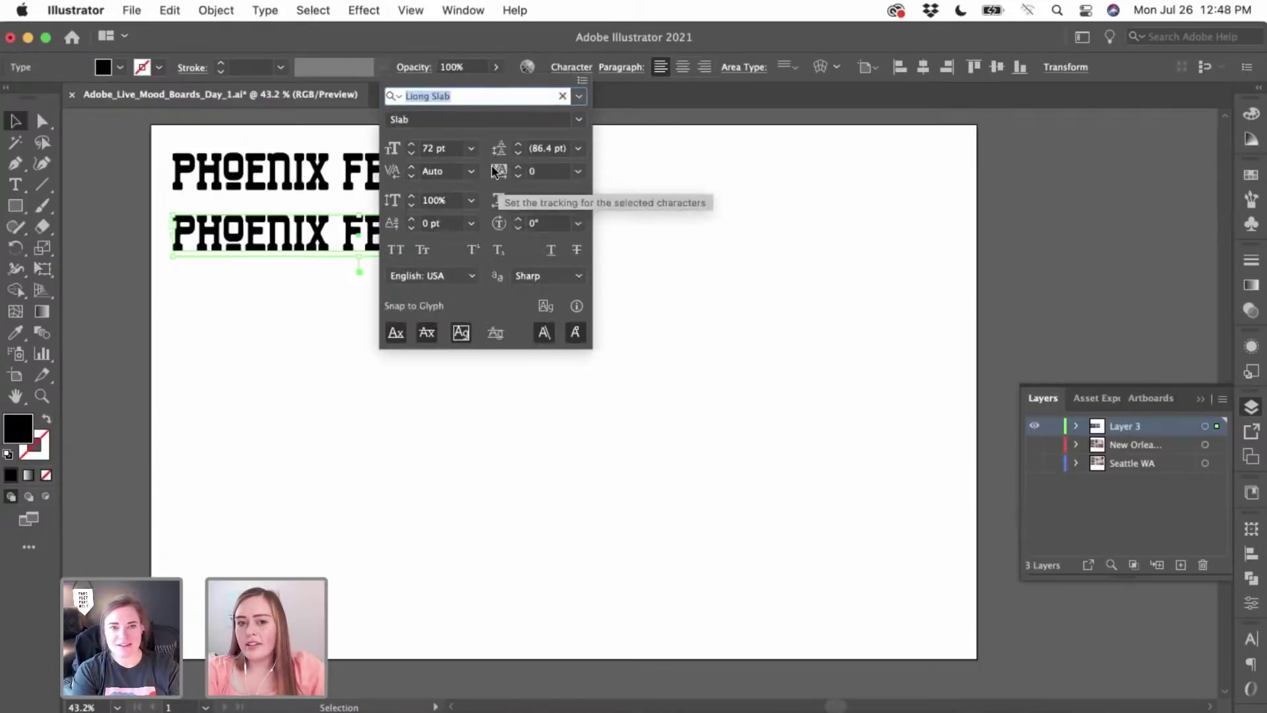
pyautogui.click(579, 98)
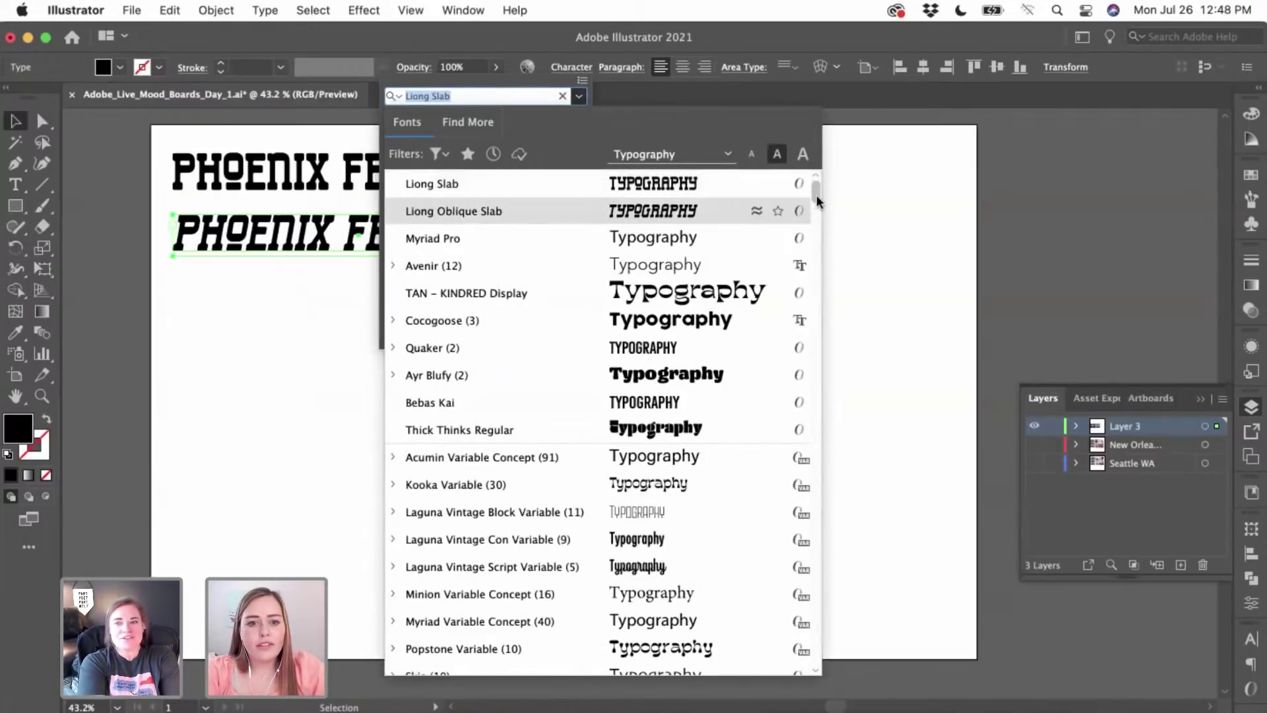
pyautogui.scroll(-10, 817, 201)
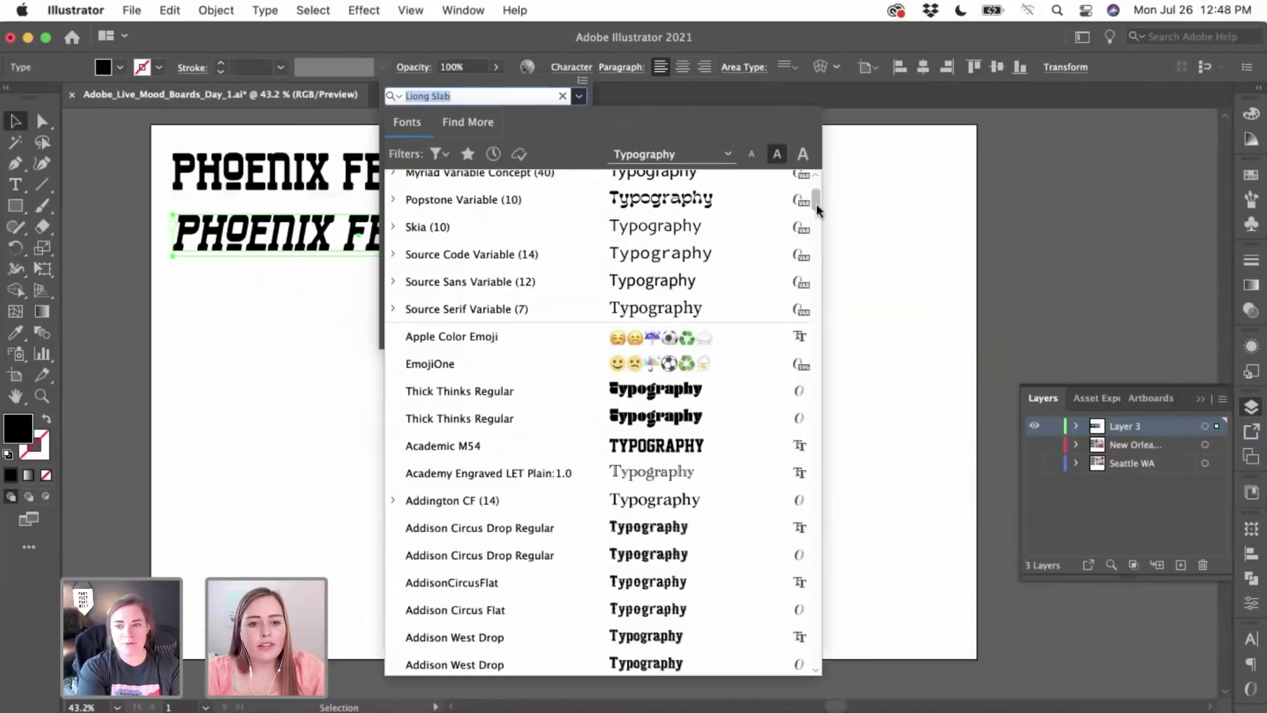
pyautogui.scroll(-4, 817, 203)
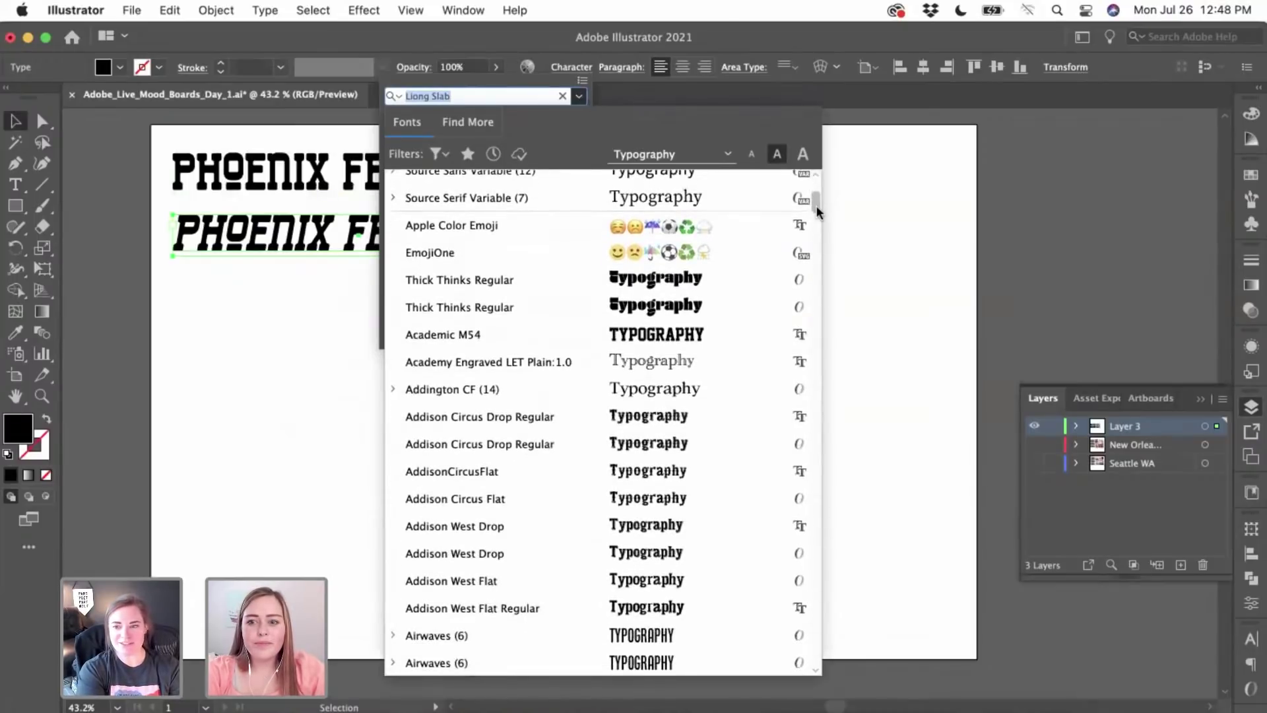
pyautogui.scroll(-3, 817, 204)
pyautogui.moveTo(817, 207); pyautogui.dragTo(817, 232)
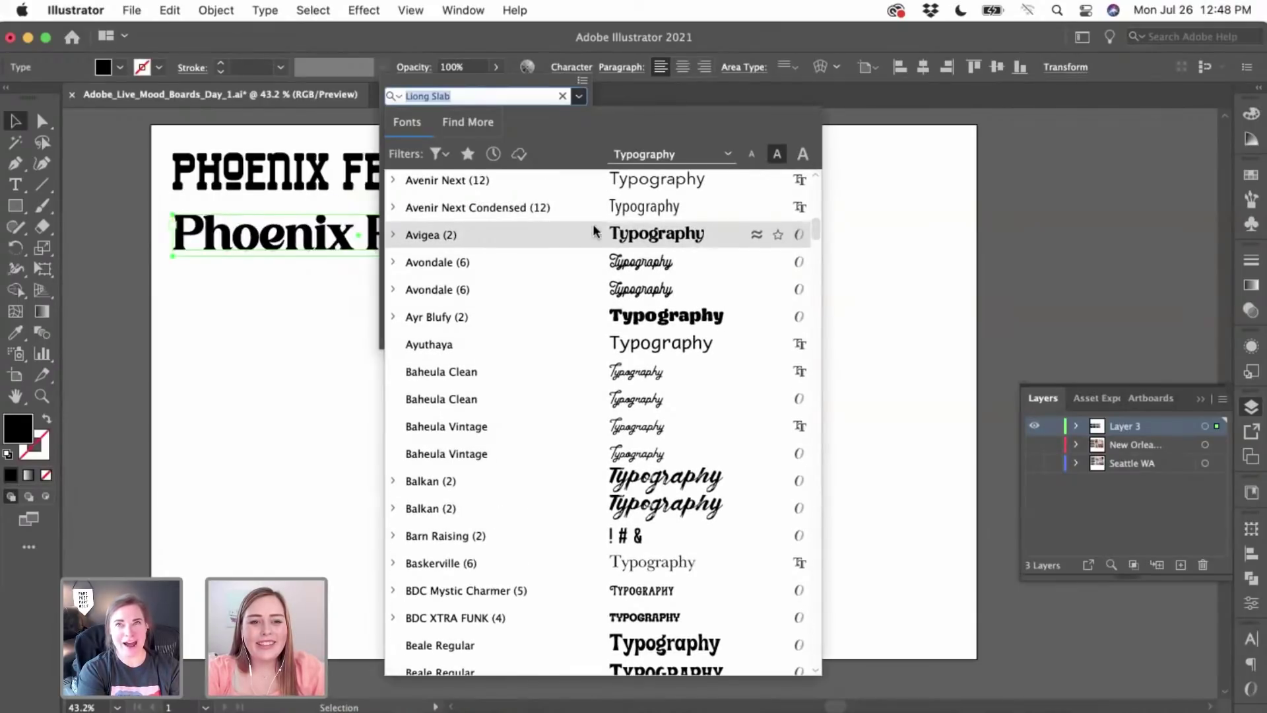
pyautogui.click(540, 234)
pyautogui.click(228, 311)
pyautogui.click(373, 346)
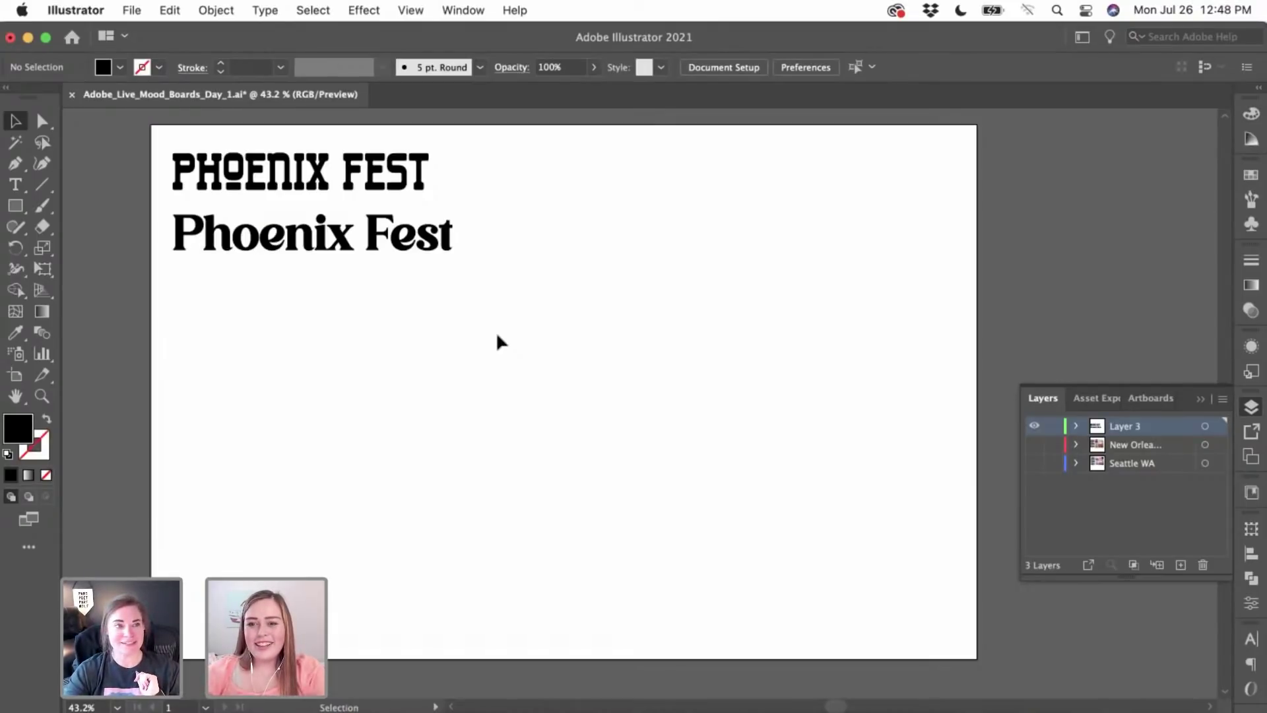
# - Duplicate the Avigea line directly below itself, aligned with its left edge, and deselect the copy
pyautogui.click(414, 238)
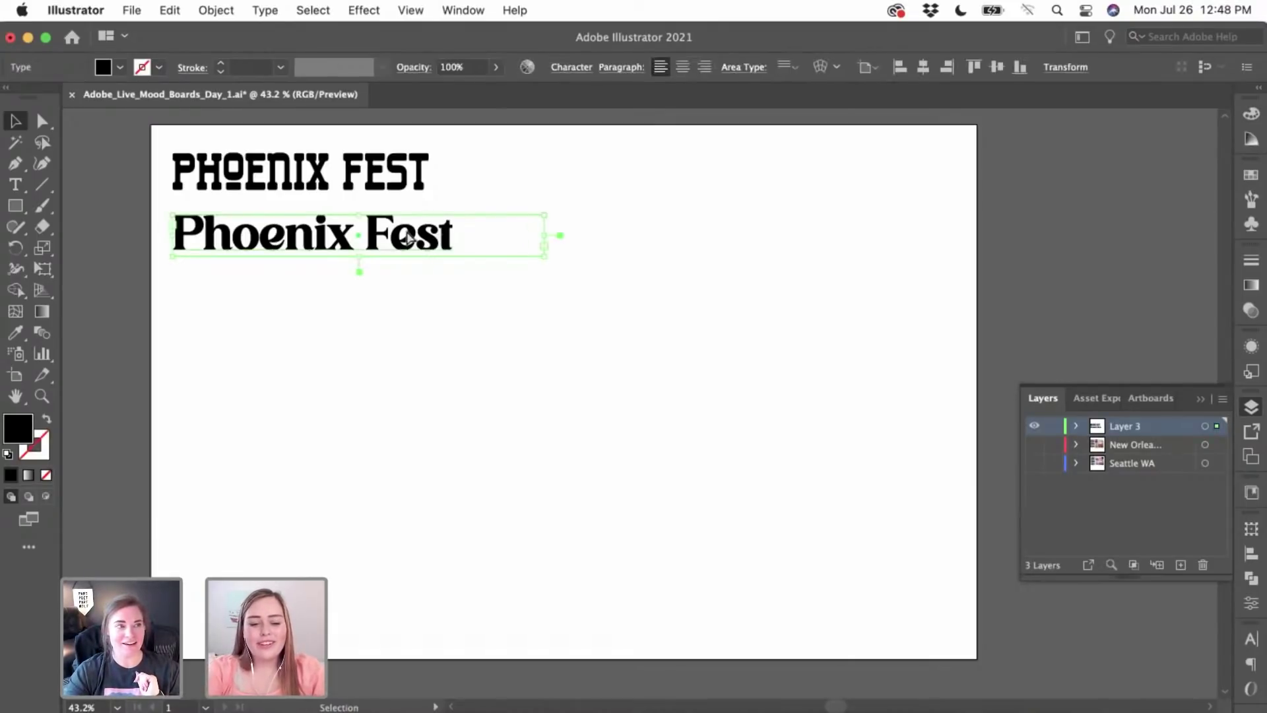
pyautogui.press('super+c')
pyautogui.press('super+v')
pyautogui.moveTo(528, 423); pyautogui.dragTo(246, 308)
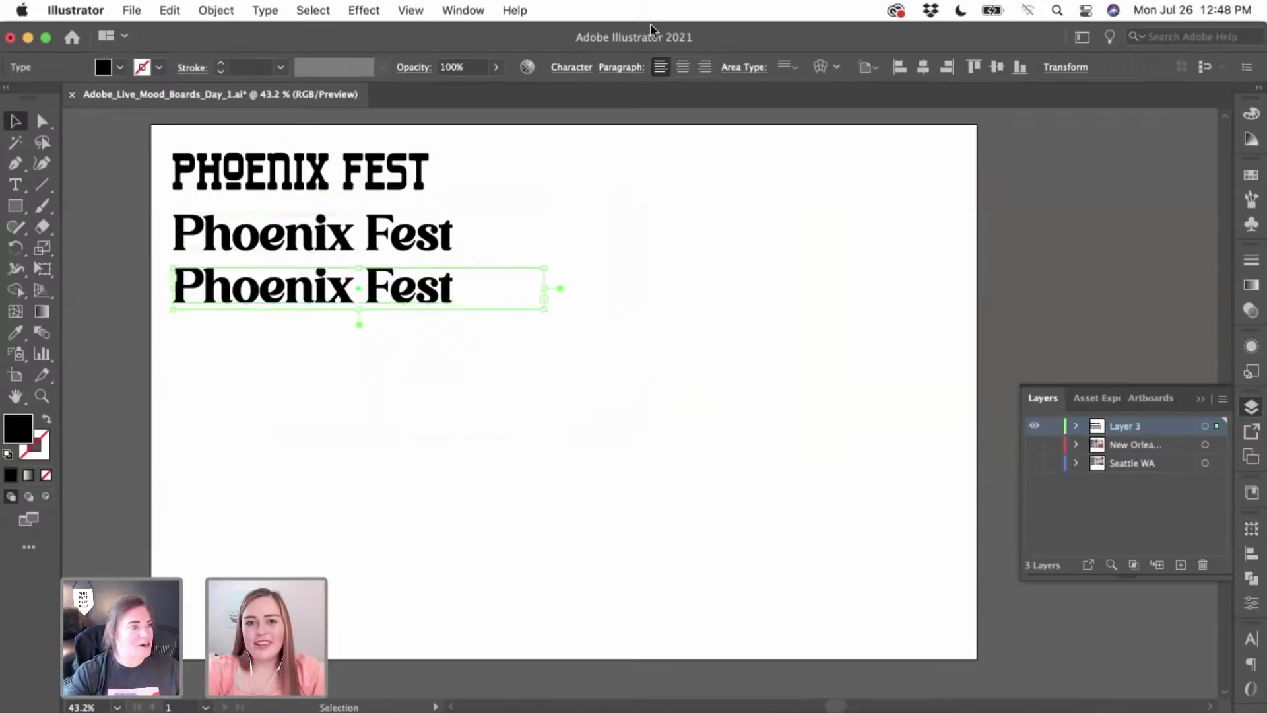
pyautogui.click(619, 210)
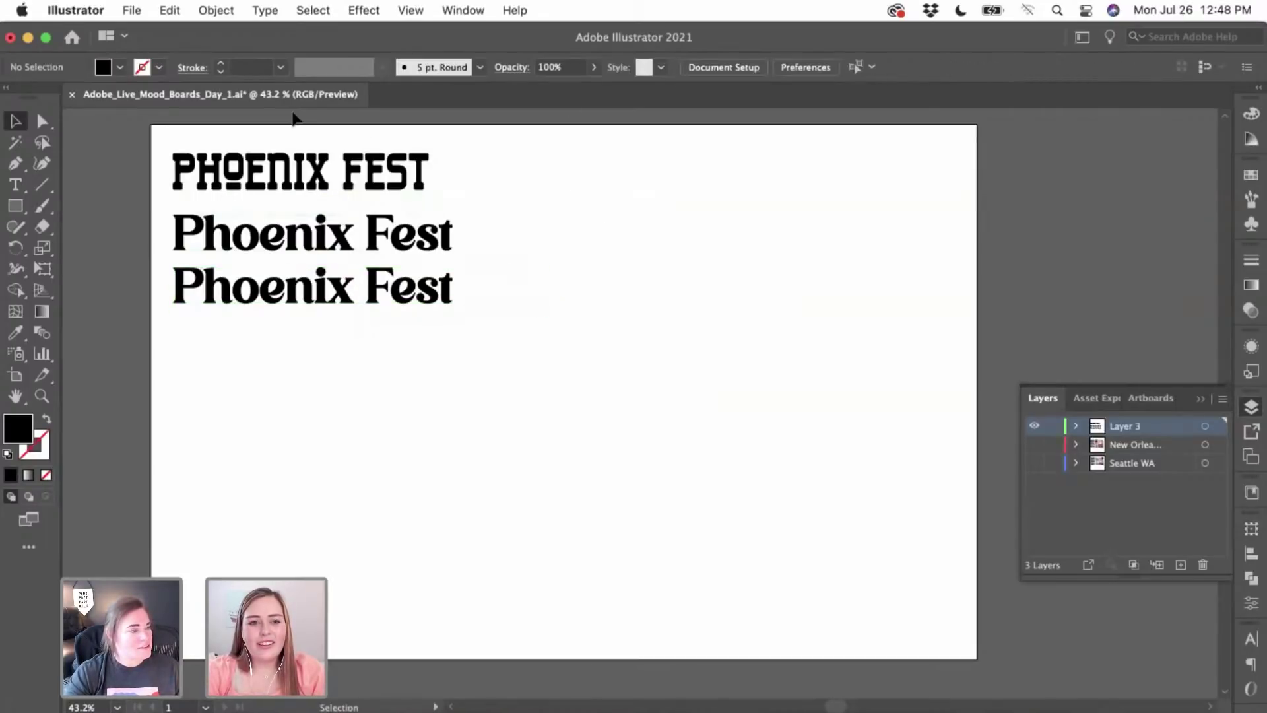
# - Try to apply the Thick Thinks Regular font to the third Phoenix Fest line and close the Glyphs panel
pyautogui.click(348, 289)
pyautogui.press('t')
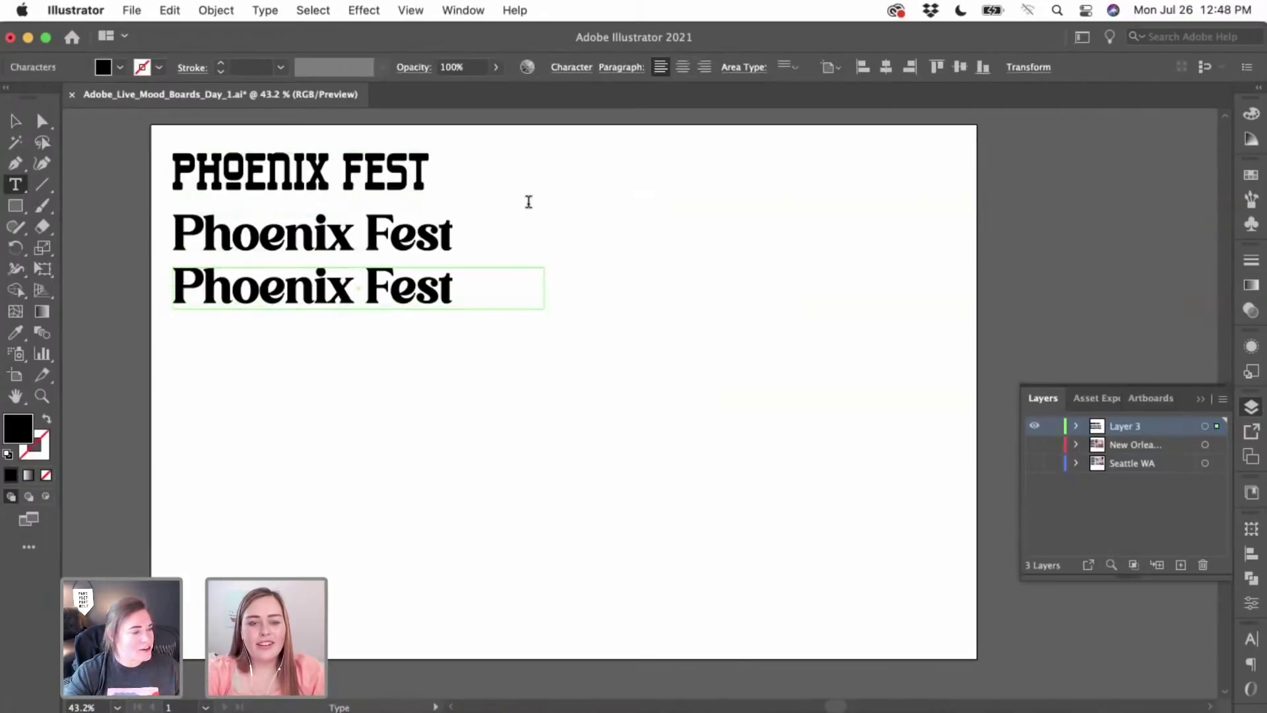
pyautogui.click(571, 67)
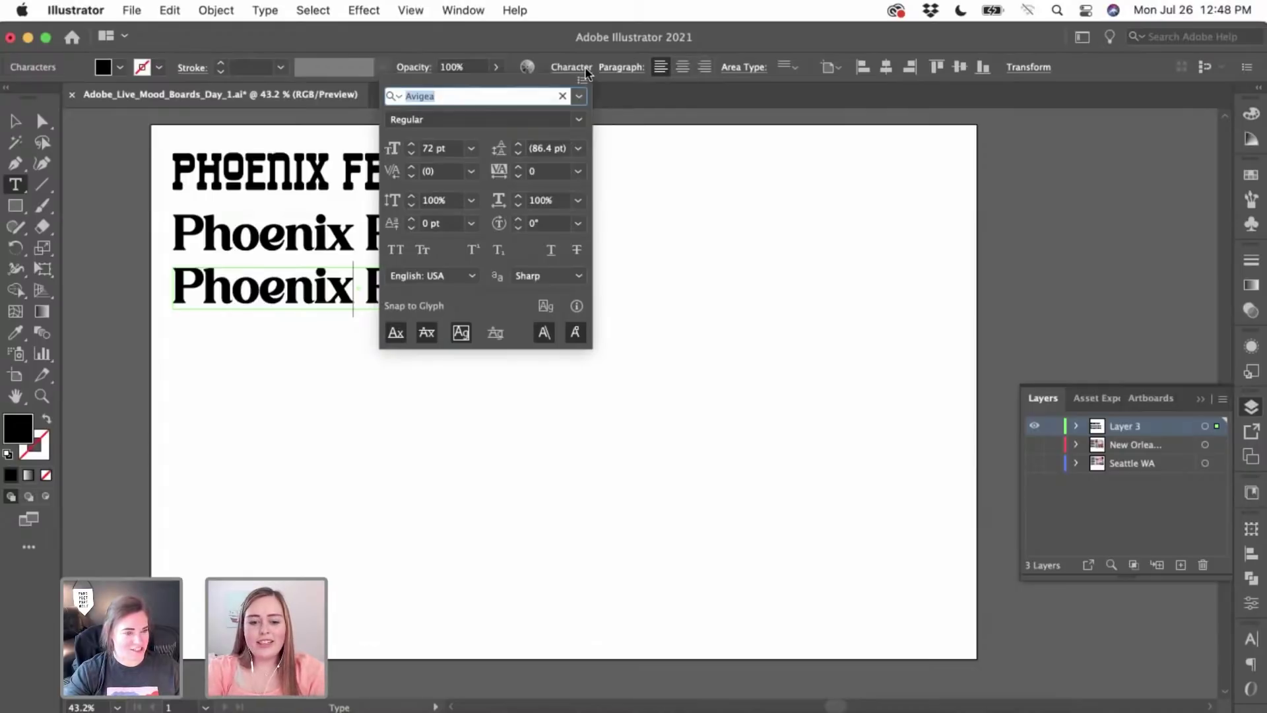
pyautogui.write('thick')
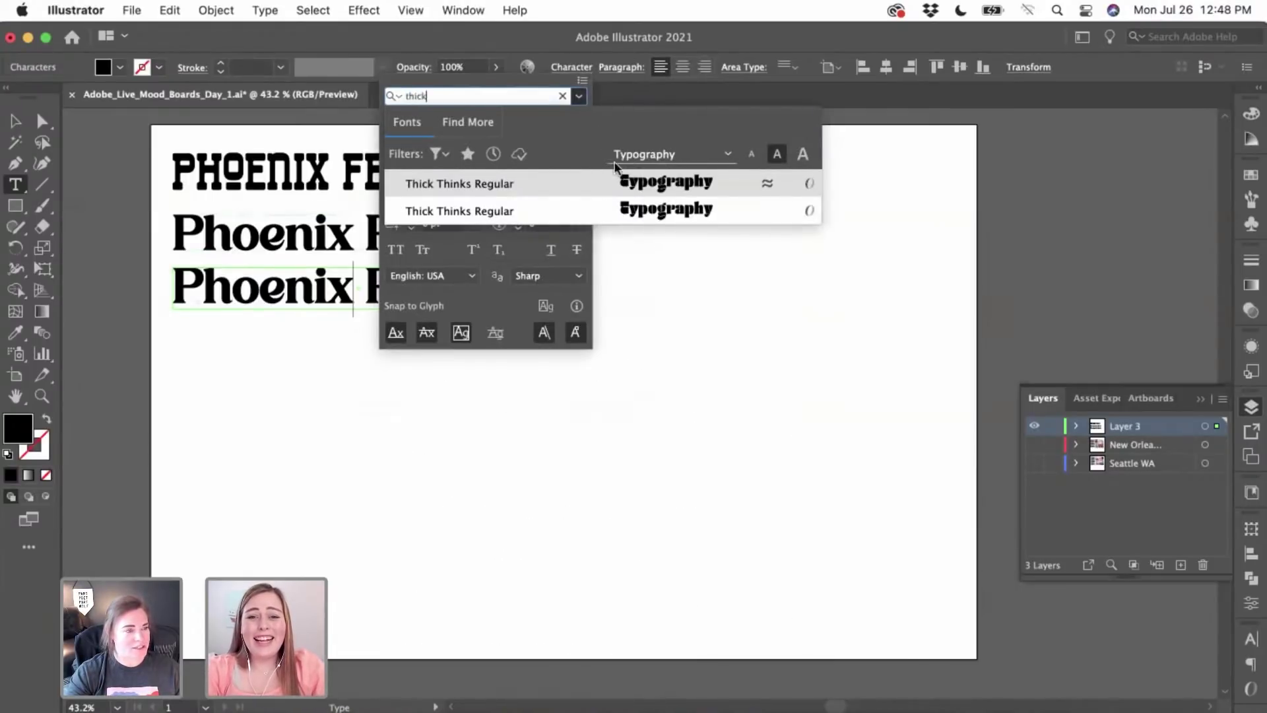
pyautogui.click(624, 188)
pyautogui.press('super+shift+a')
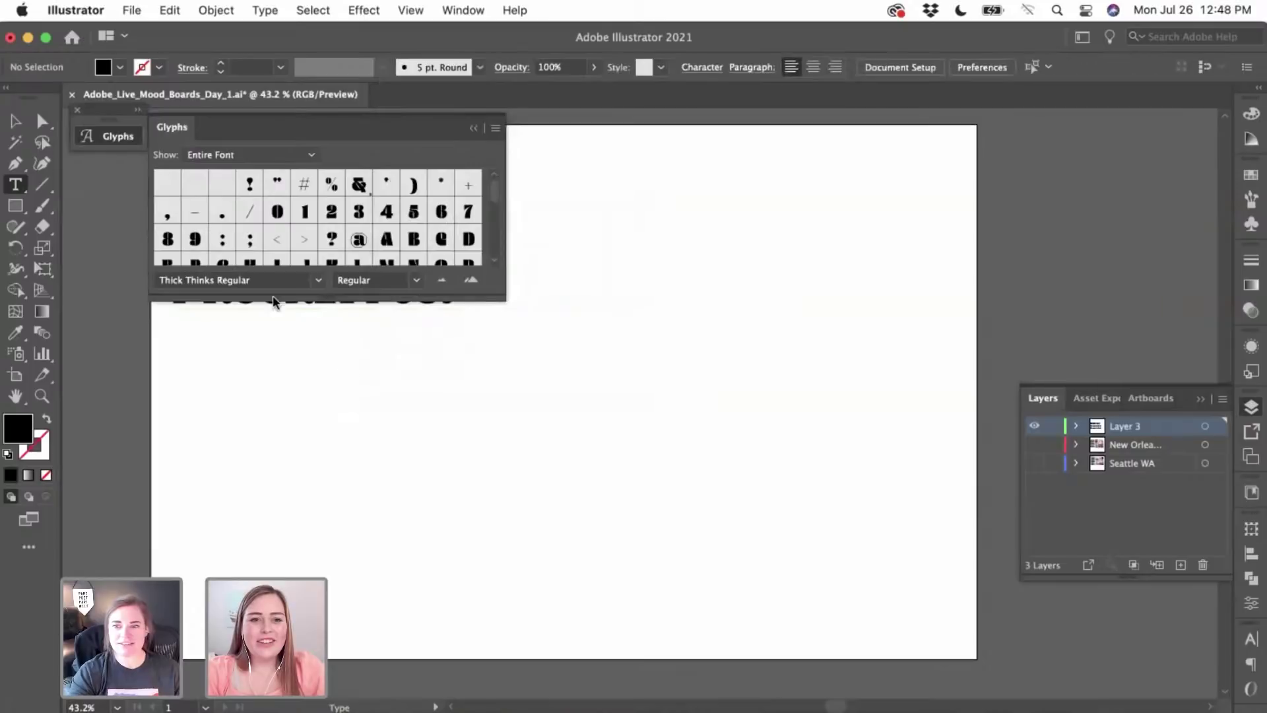
pyautogui.click(77, 110)
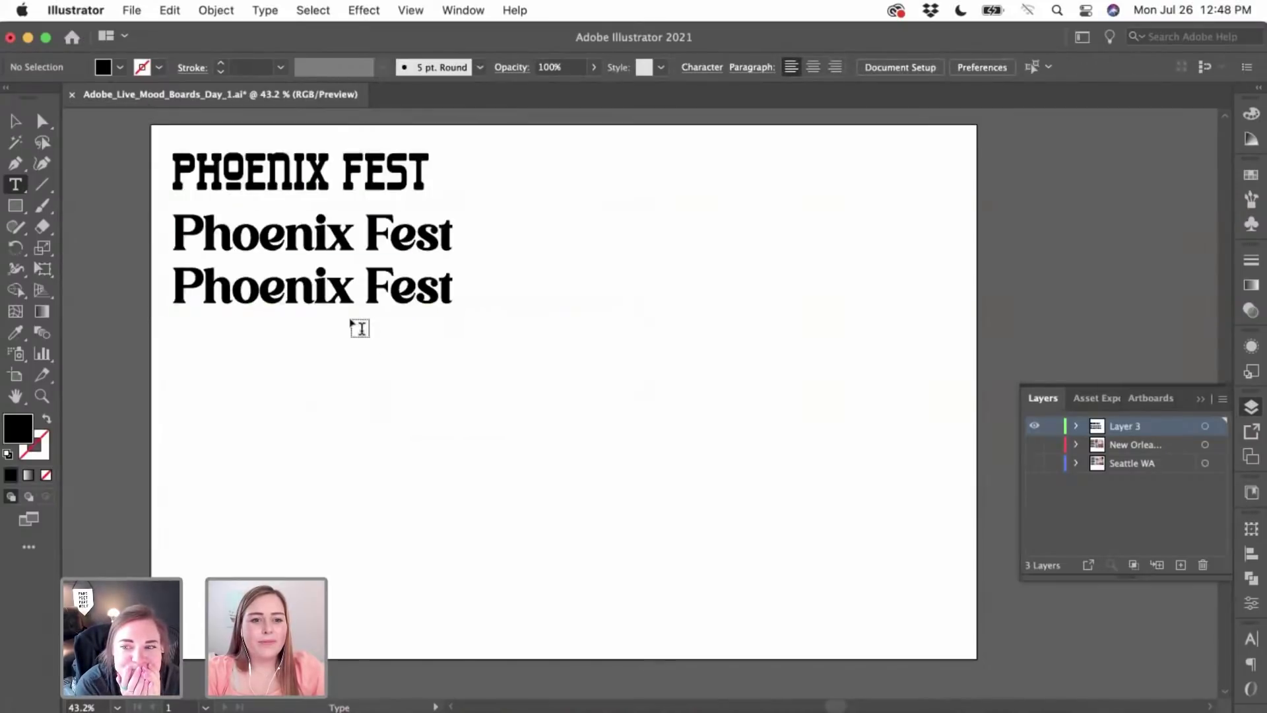
# - Set the whole third Phoenix Fest line in Thick Thinks Regular, move the Glyphs panel off the artwork and deselect the text
pyautogui.click(343, 297)
pyautogui.tripleClick(317, 297)
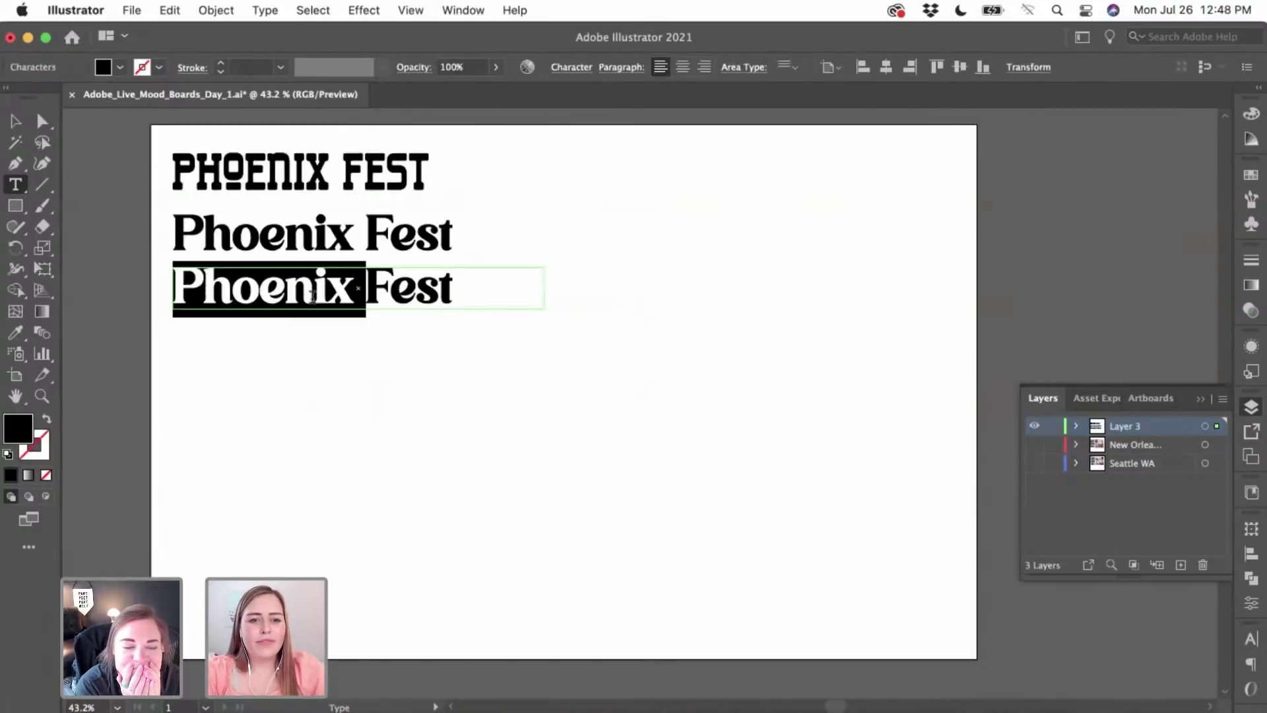
pyautogui.click(580, 68)
pyautogui.write('ick')
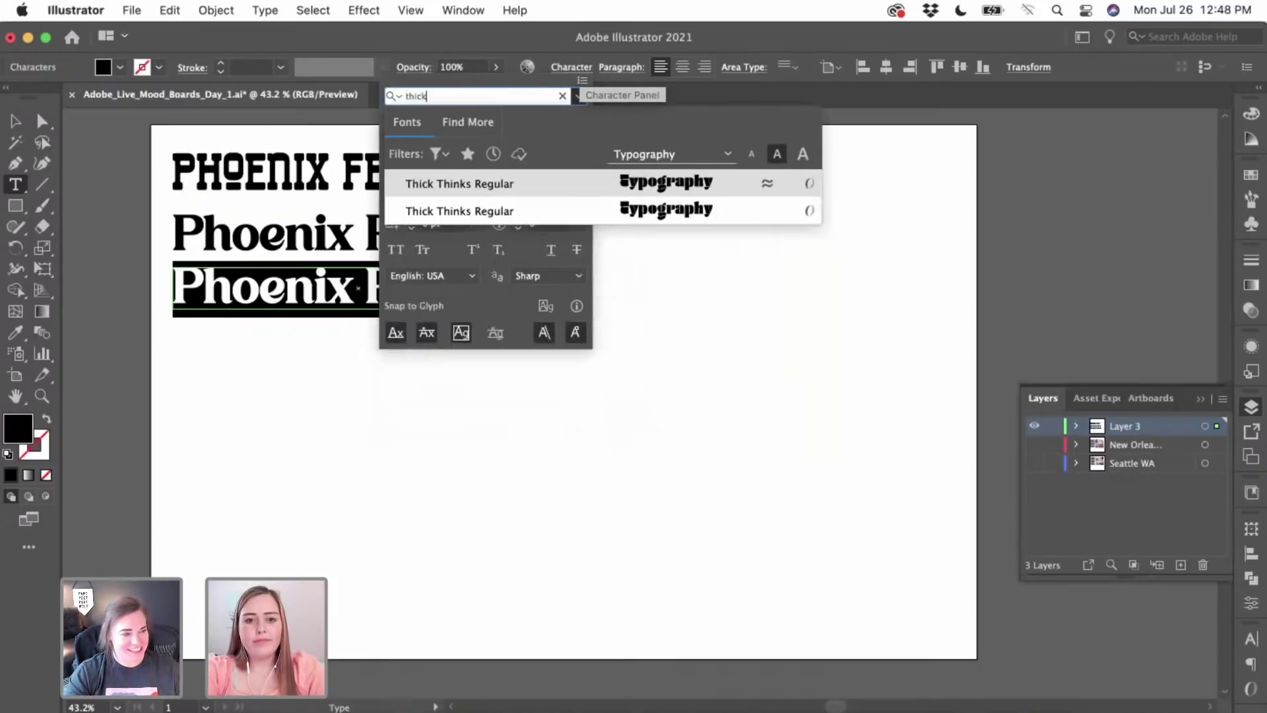
pyautogui.click(668, 188)
pyautogui.click(228, 401)
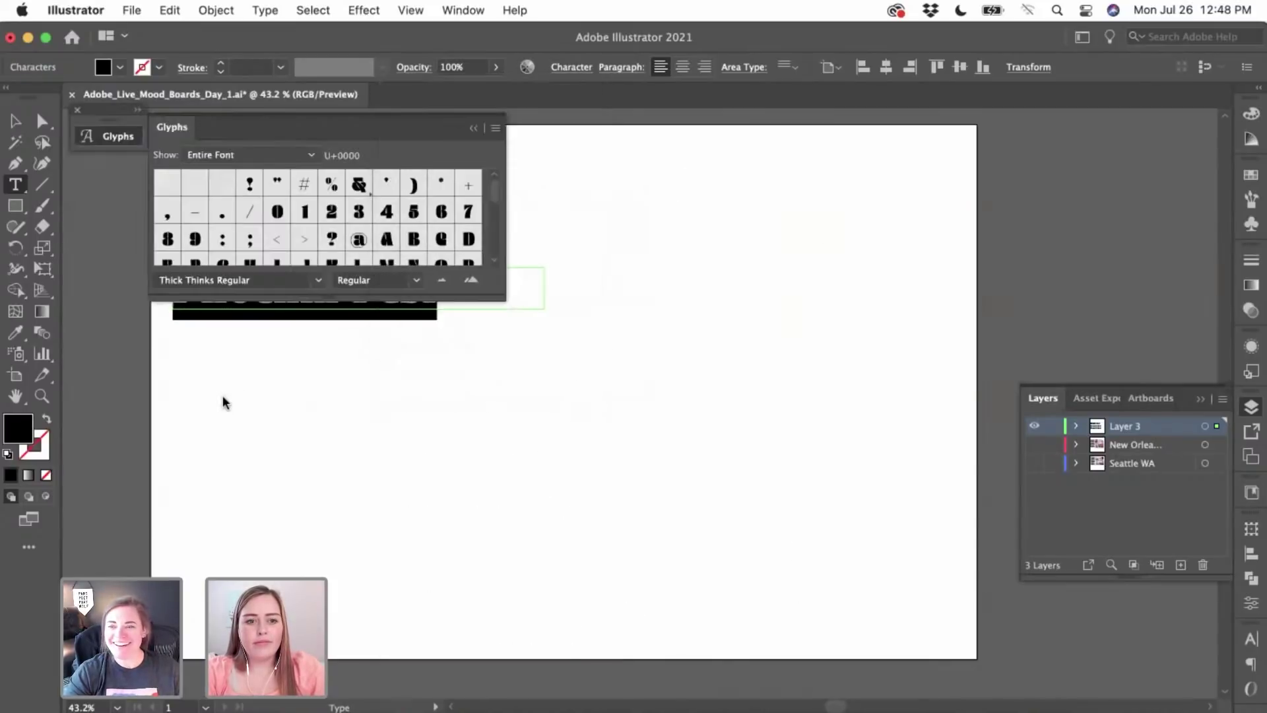
pyautogui.moveTo(248, 136); pyautogui.dragTo(1034, 187)
pyautogui.press('Escape')
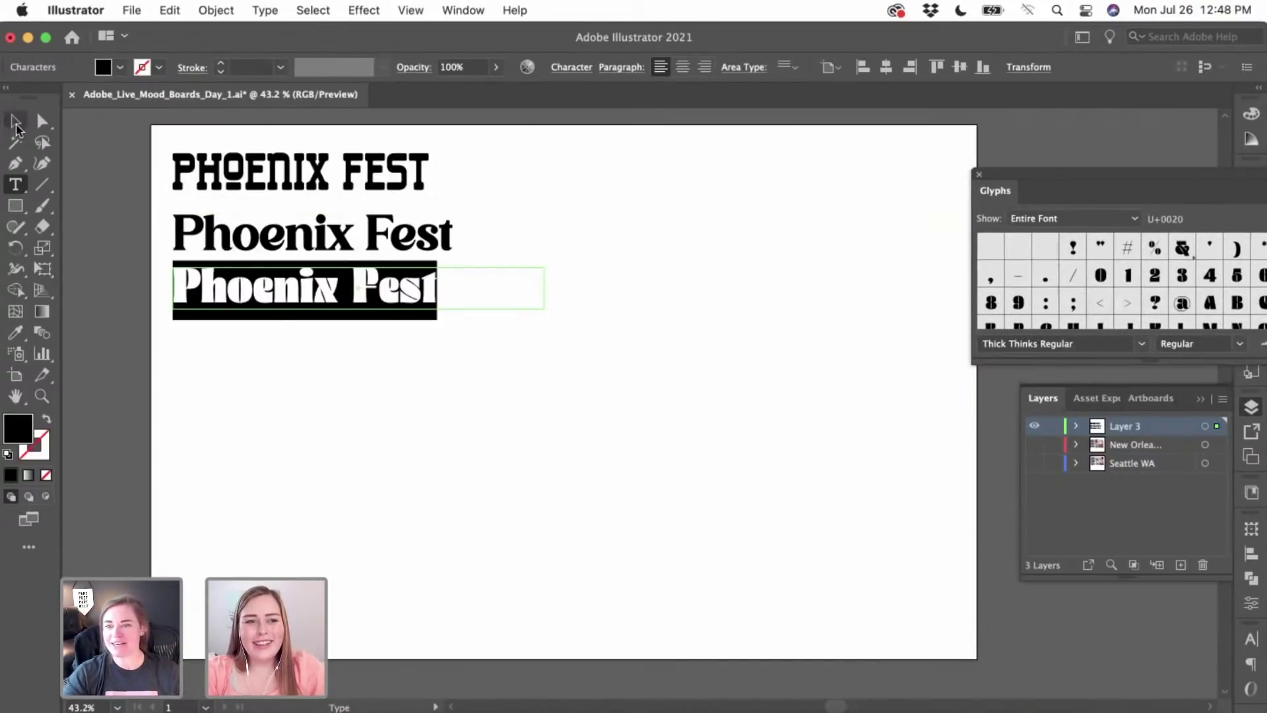
pyautogui.click(395, 389)
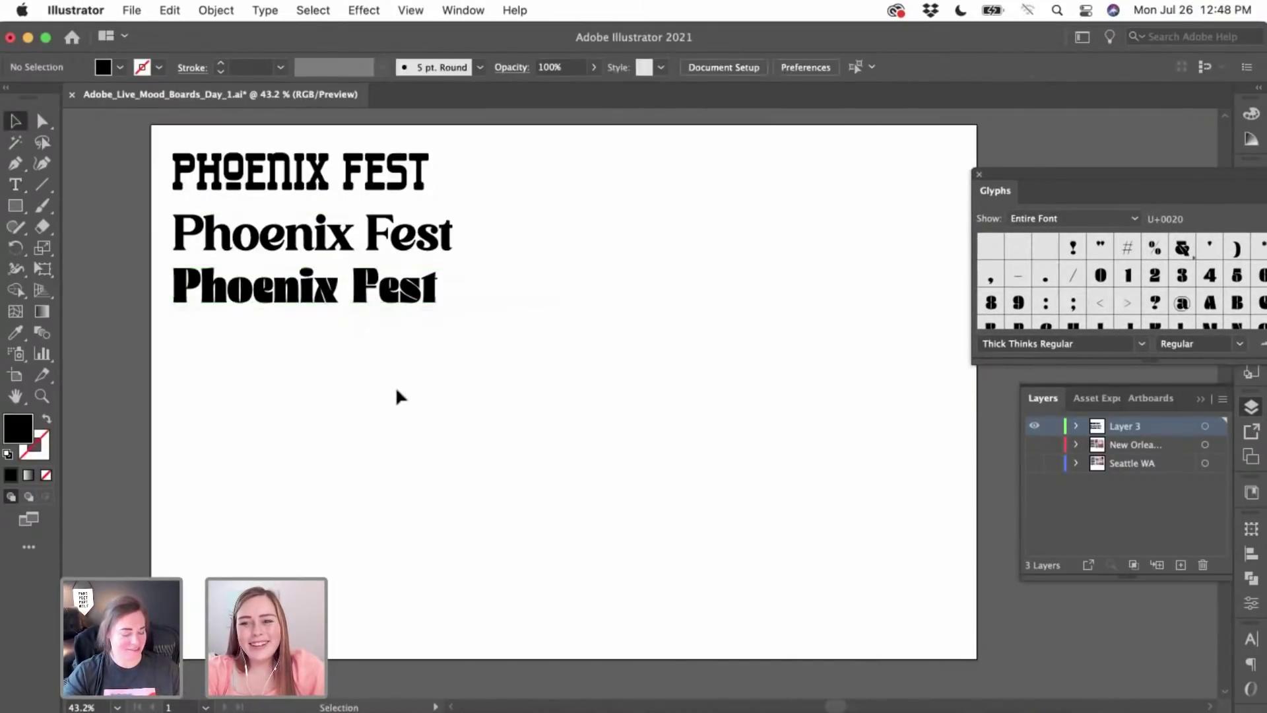
# - Duplicate the Thick Thinks line directly below itself and set the copy in the Janger Regular font
pyautogui.click(385, 304)
pyautogui.moveTo(385, 304); pyautogui.dragTo(258, 365)
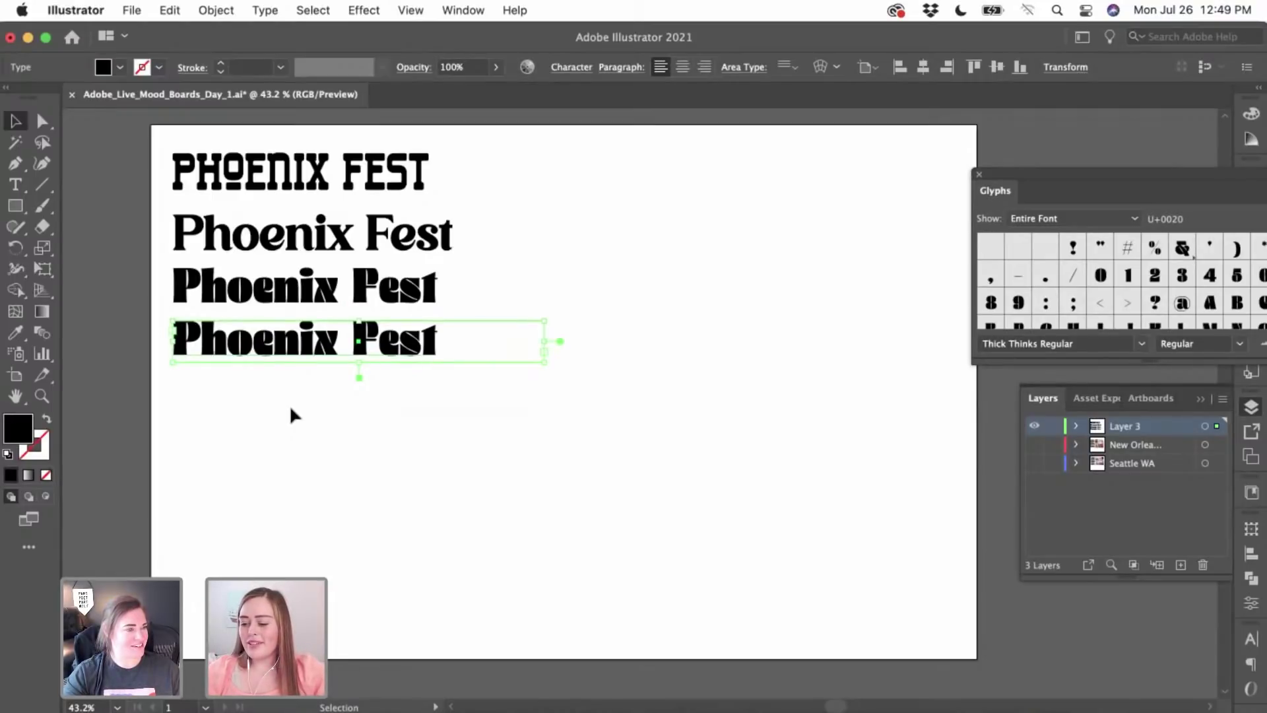
pyautogui.click(586, 68)
pyautogui.write('janger')
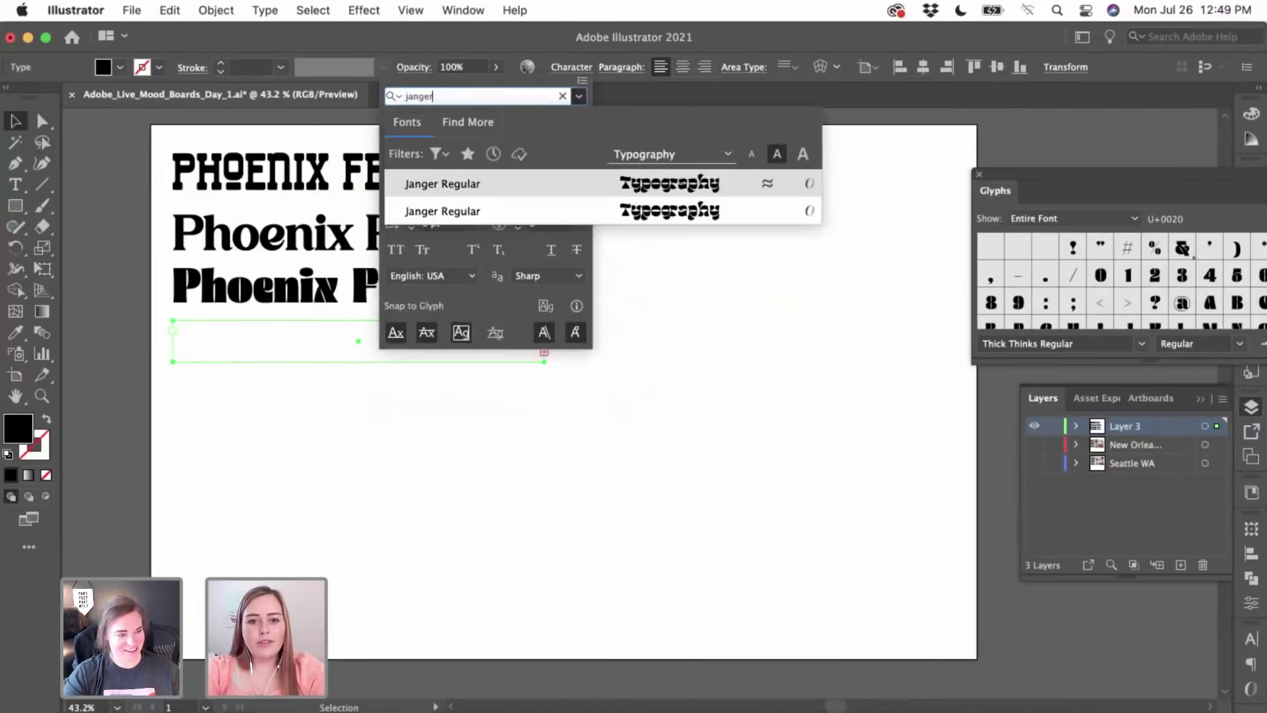
pyautogui.click(603, 184)
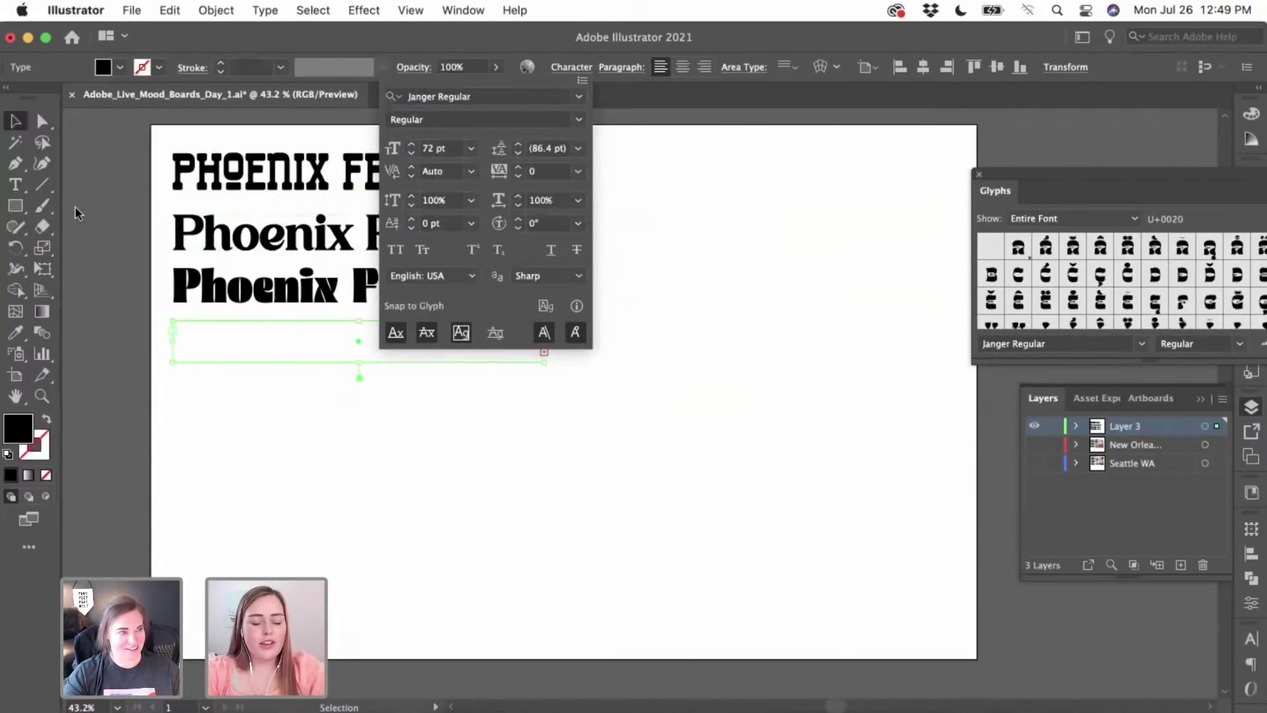
# - Extend the lower edge of the Janger text frame so the line fits inside, and deselect it
pyautogui.click(16, 125)
pyautogui.moveTo(360, 362); pyautogui.dragTo(363, 382)
pyautogui.click(350, 426)
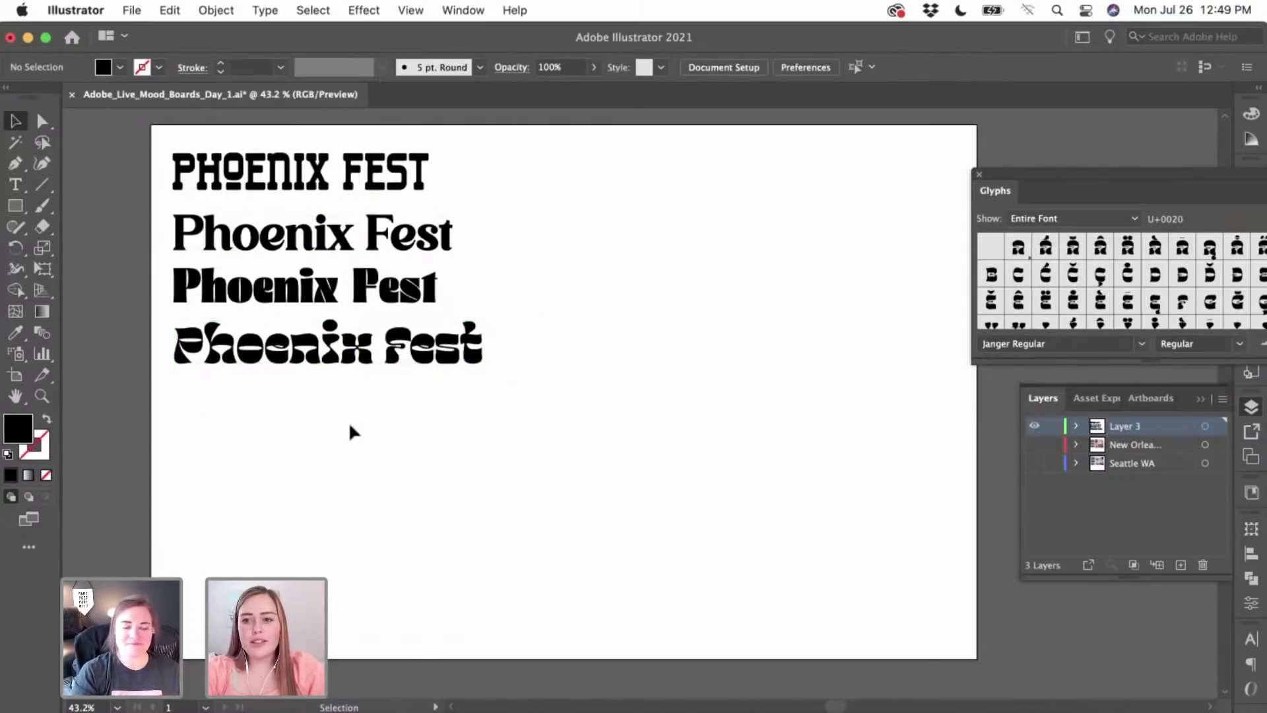
# - Apply All Caps to the whole Janger Phoenix Fest line and deselect it
pyautogui.click(277, 361)
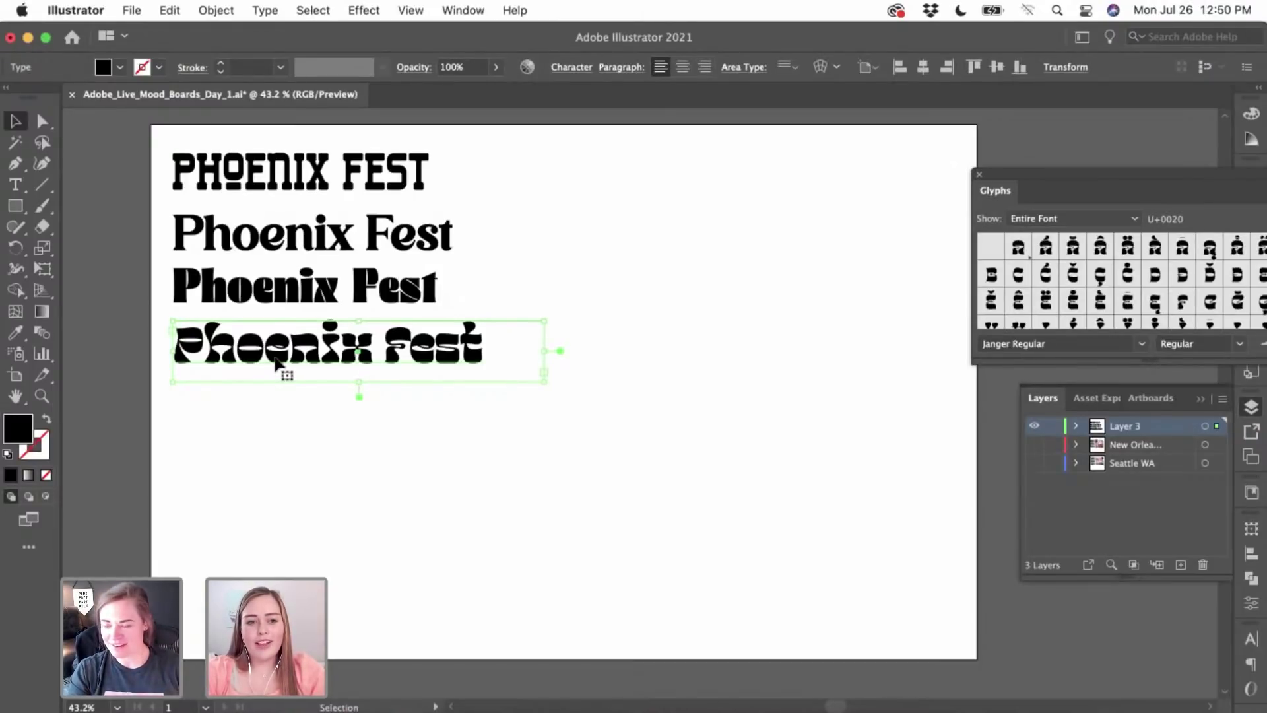
pyautogui.doubleClick(277, 361)
pyautogui.moveTo(202, 351); pyautogui.dragTo(175, 343)
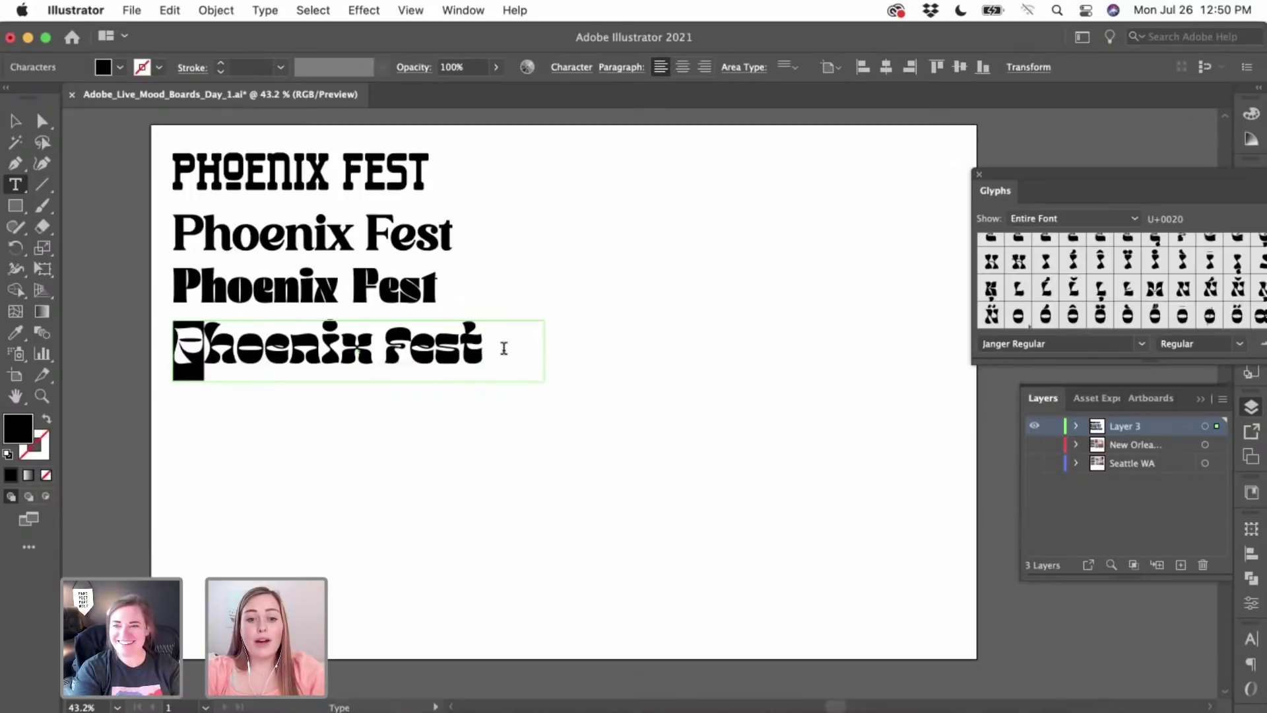
pyautogui.moveTo(504, 349); pyautogui.dragTo(136, 358)
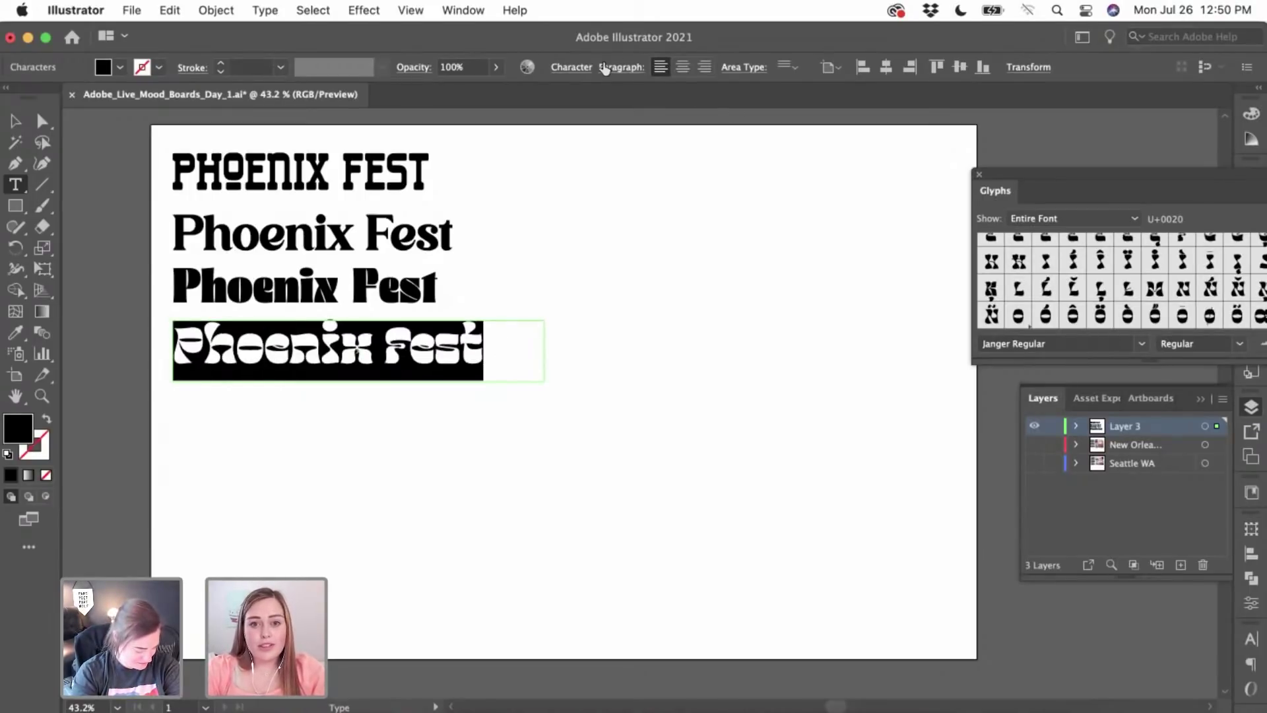
pyautogui.click(571, 67)
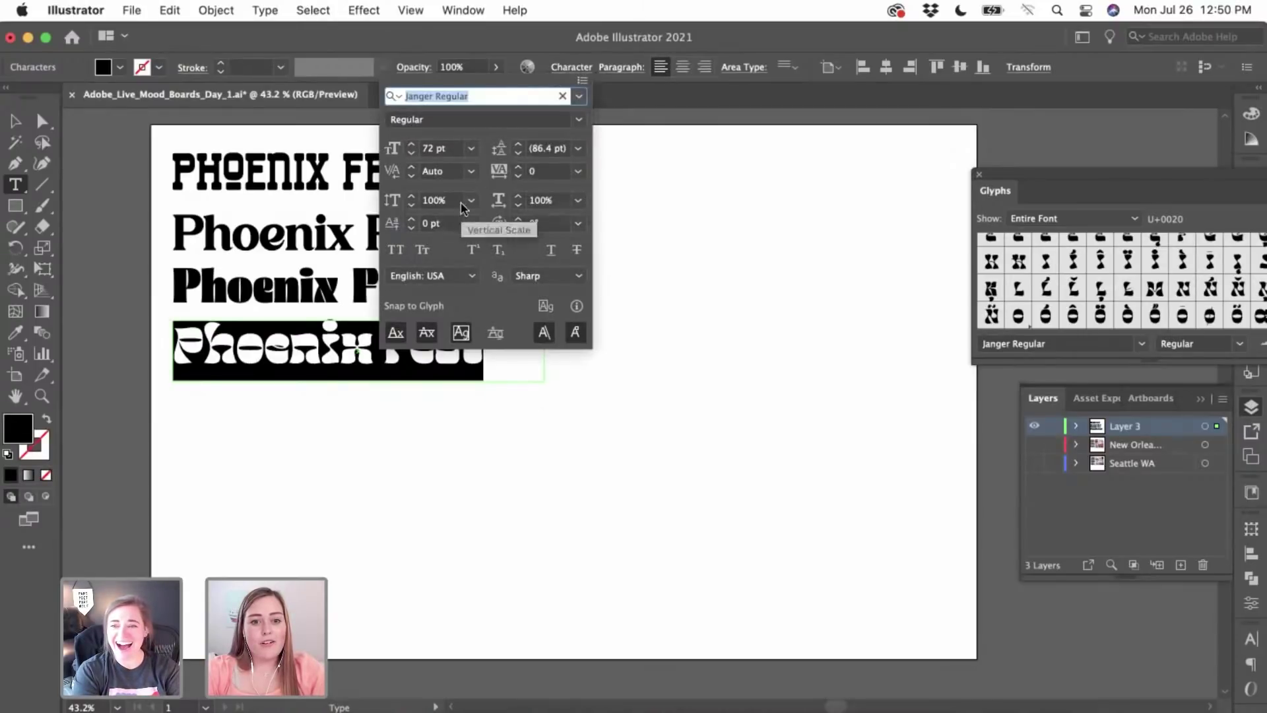
pyautogui.click(396, 249)
pyautogui.click(15, 121)
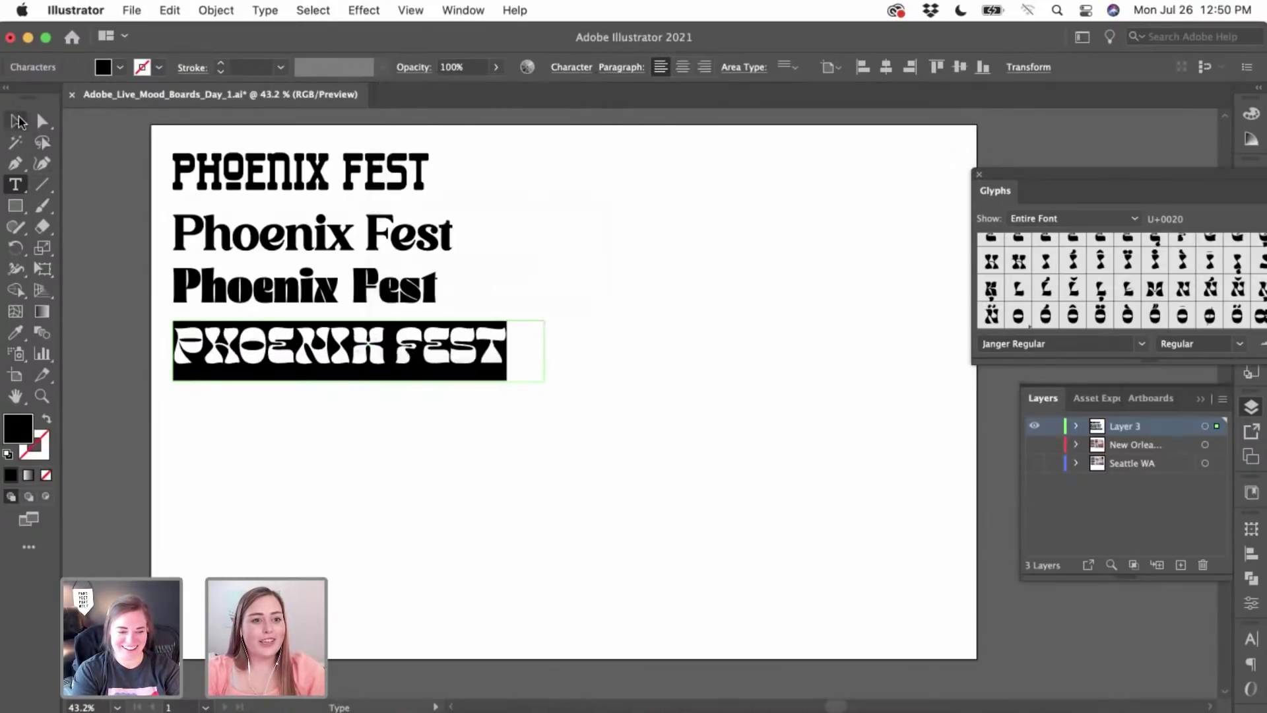
pyautogui.click(15, 121)
pyautogui.click(97, 192)
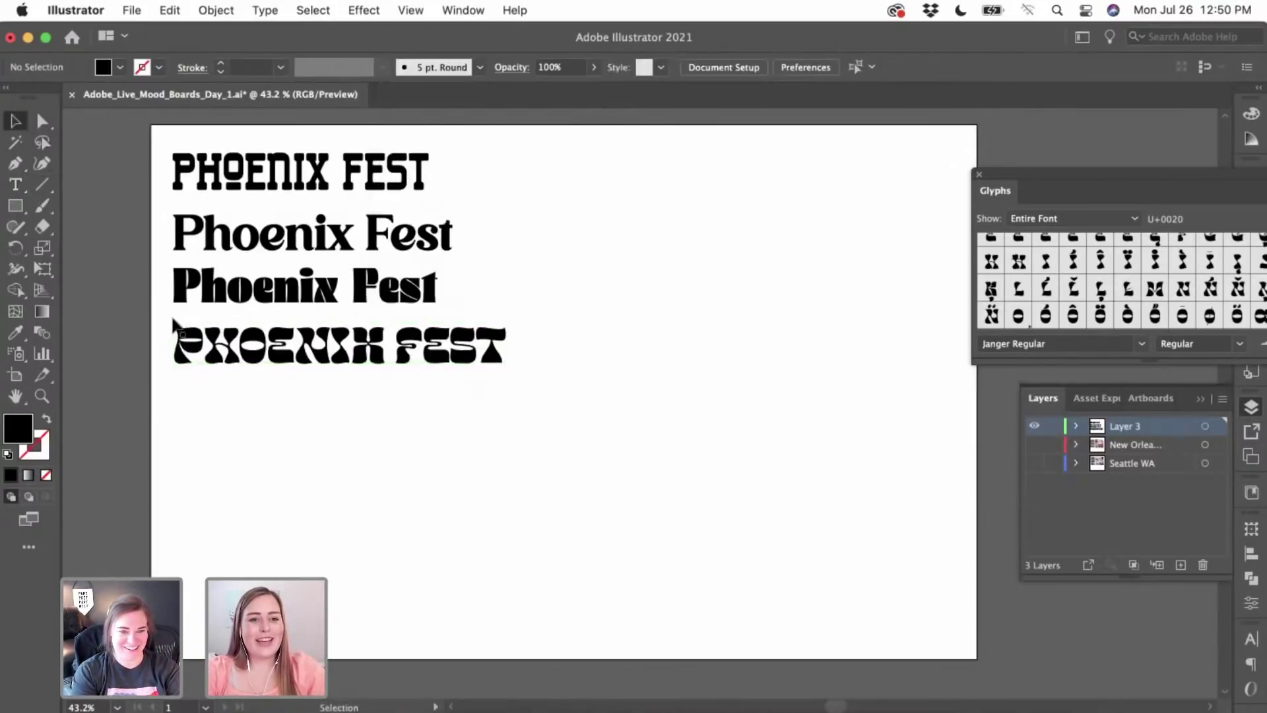
# - Shift the all-caps Janger line slightly closer to the line above and duplicate it directly below
pyautogui.moveTo(194, 353); pyautogui.dragTo(238, 405)
pyautogui.click(221, 421)
pyautogui.click(218, 344)
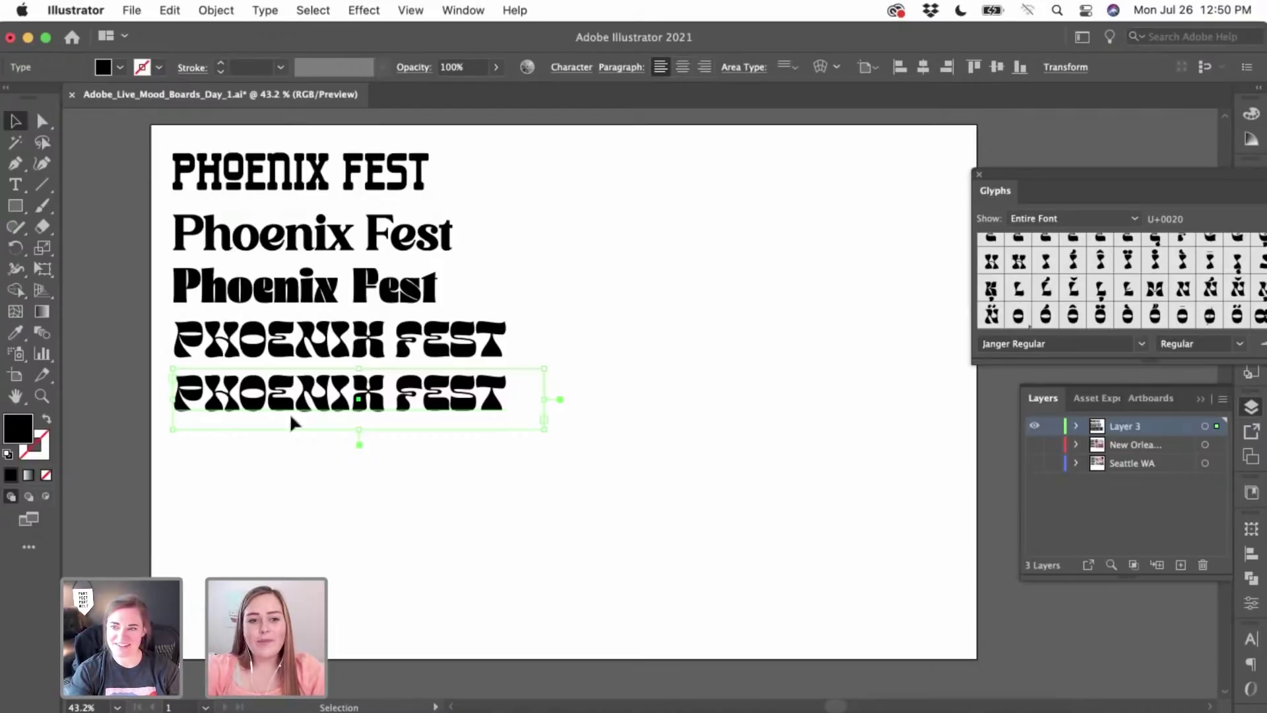
# - Search the fonts for "astoria", set the fifth Phoenix Fest line in TAN – ASTORIA Display and deselect it
pyautogui.click(561, 67)
pyautogui.click(461, 96)
pyautogui.write('ast')
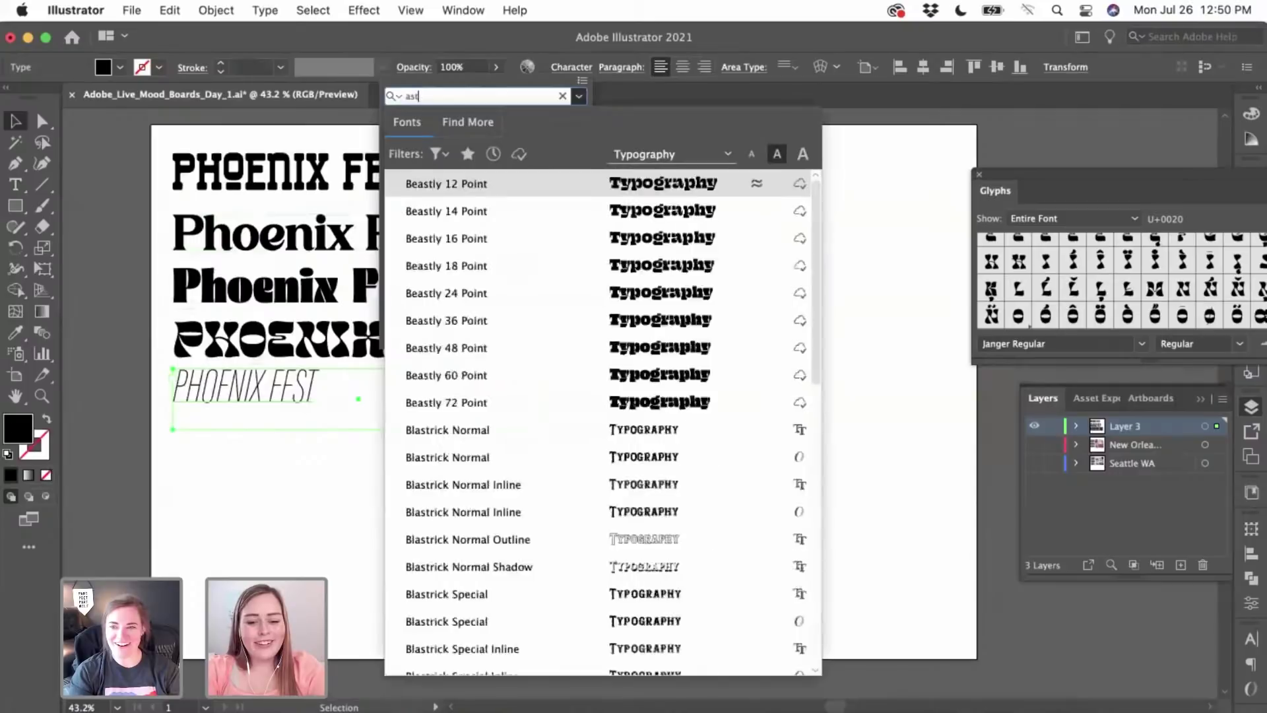
pyautogui.write('oria')
pyautogui.click(650, 201)
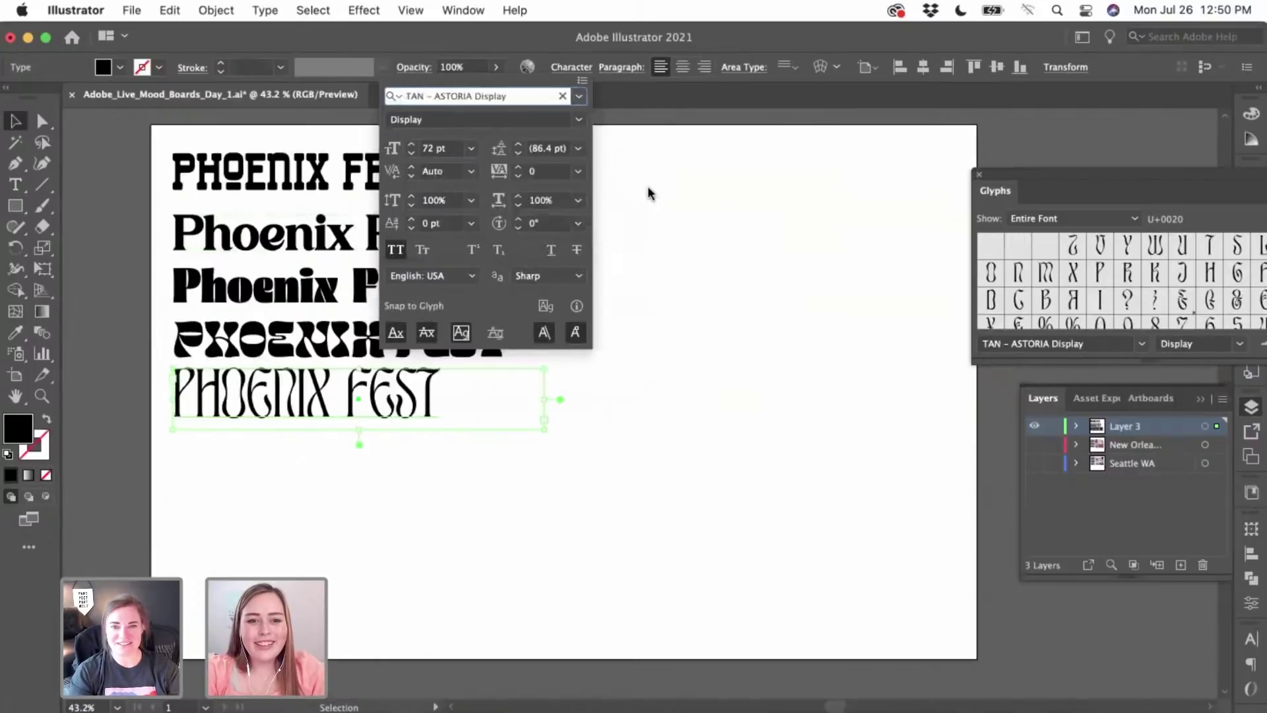
pyautogui.click(407, 390)
pyautogui.click(133, 255)
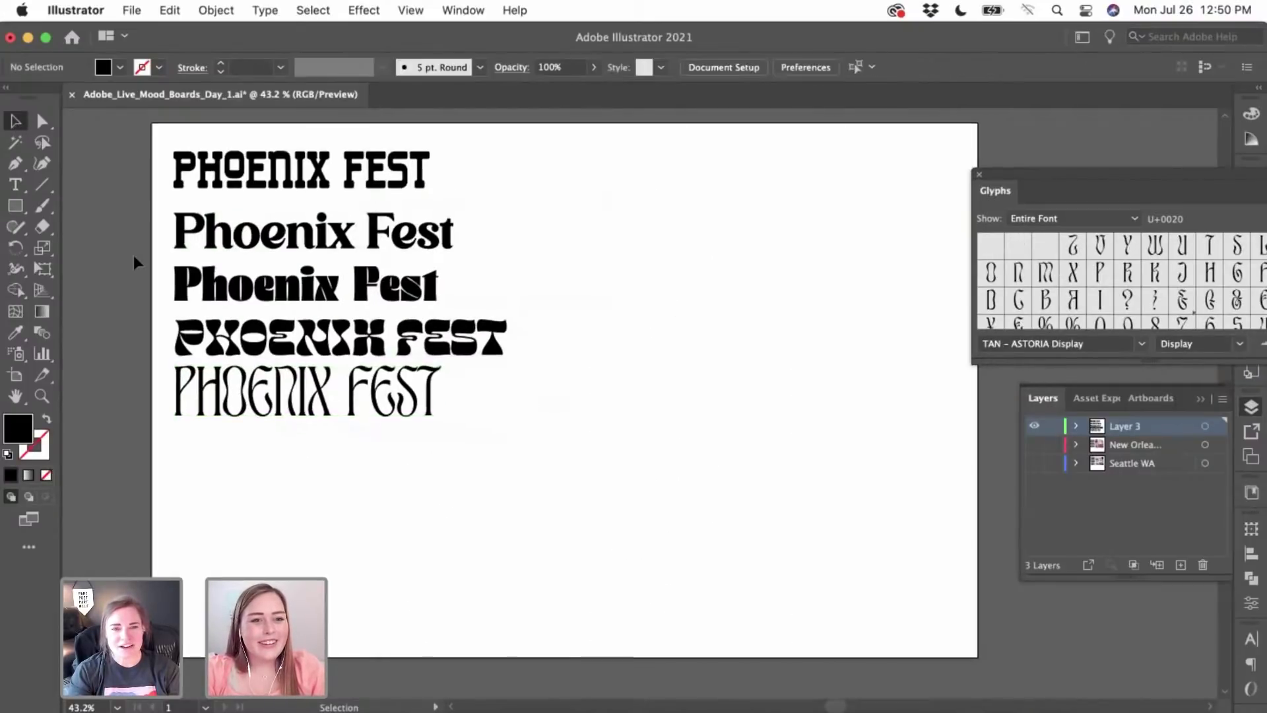
pyautogui.scroll(-2, 134, 255)
pyautogui.moveTo(170, 402); pyautogui.dragTo(219, 386)
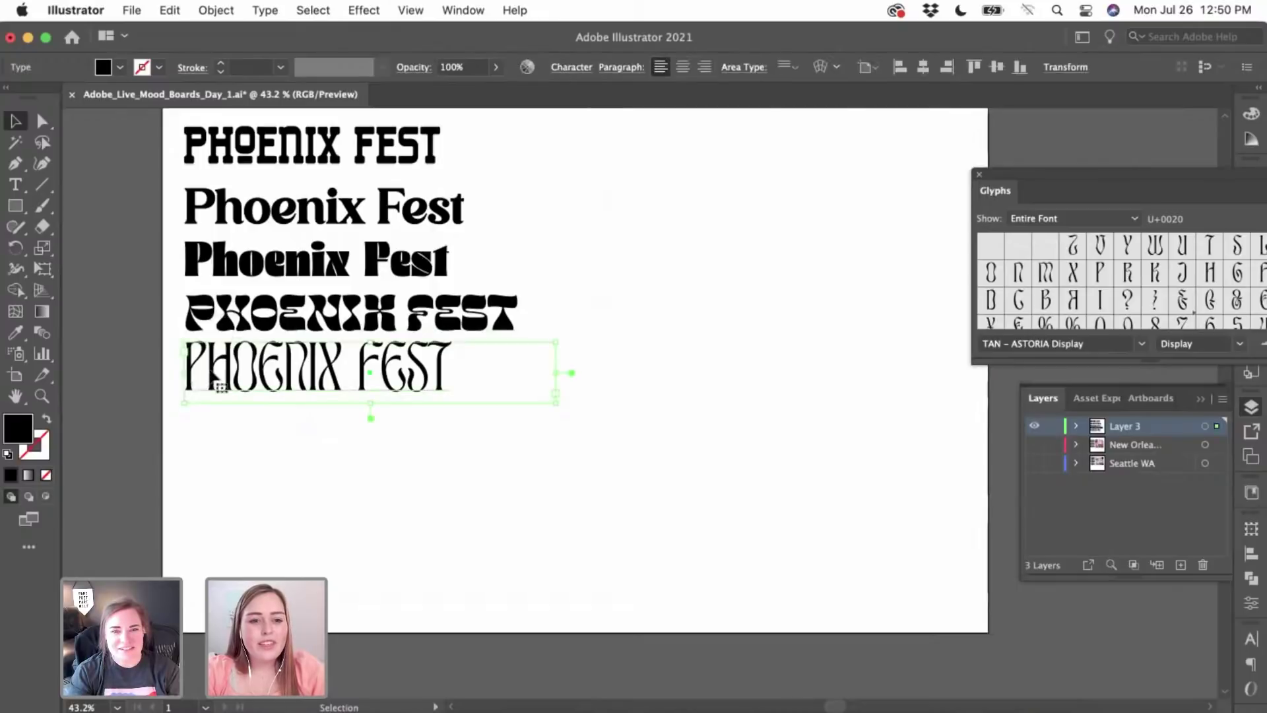
pyautogui.click(571, 67)
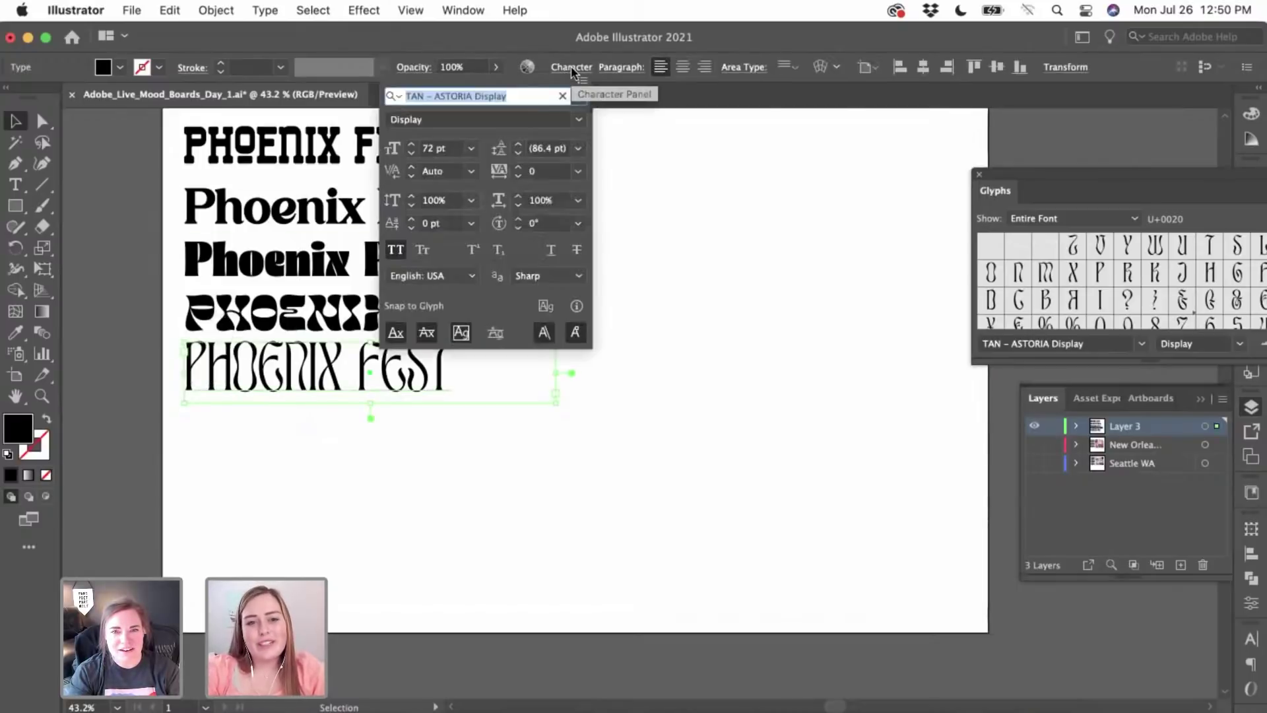
pyautogui.click(654, 170)
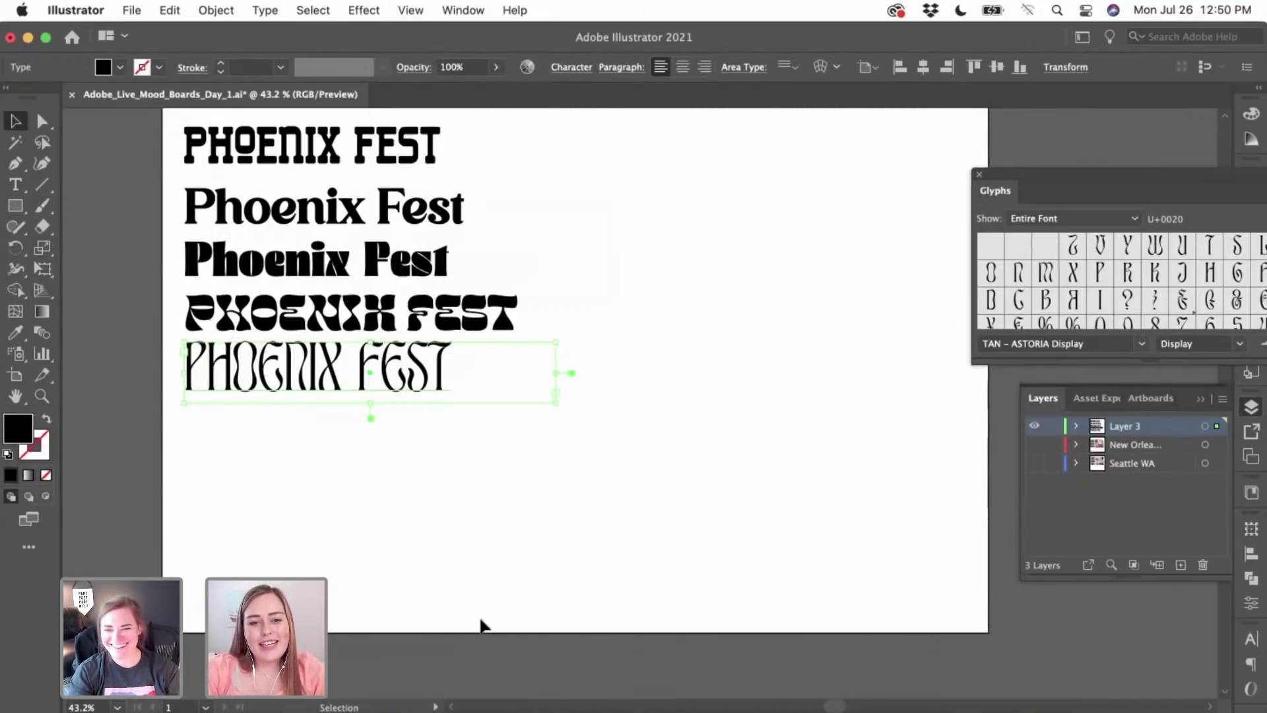
pyautogui.click(482, 623)
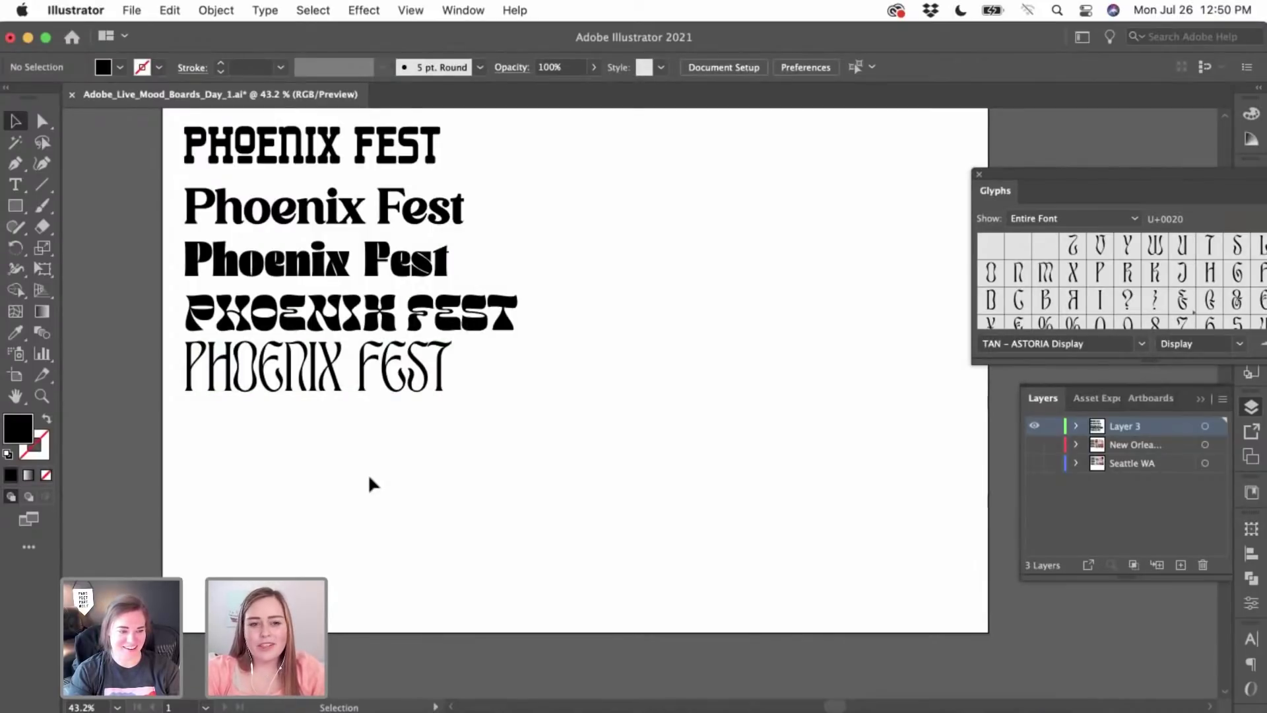
# - Duplicate the TAN – ASTORIA Display Phoenix Fest line and place the copy directly below it as the sixth line
pyautogui.scroll(1, 368, 484)
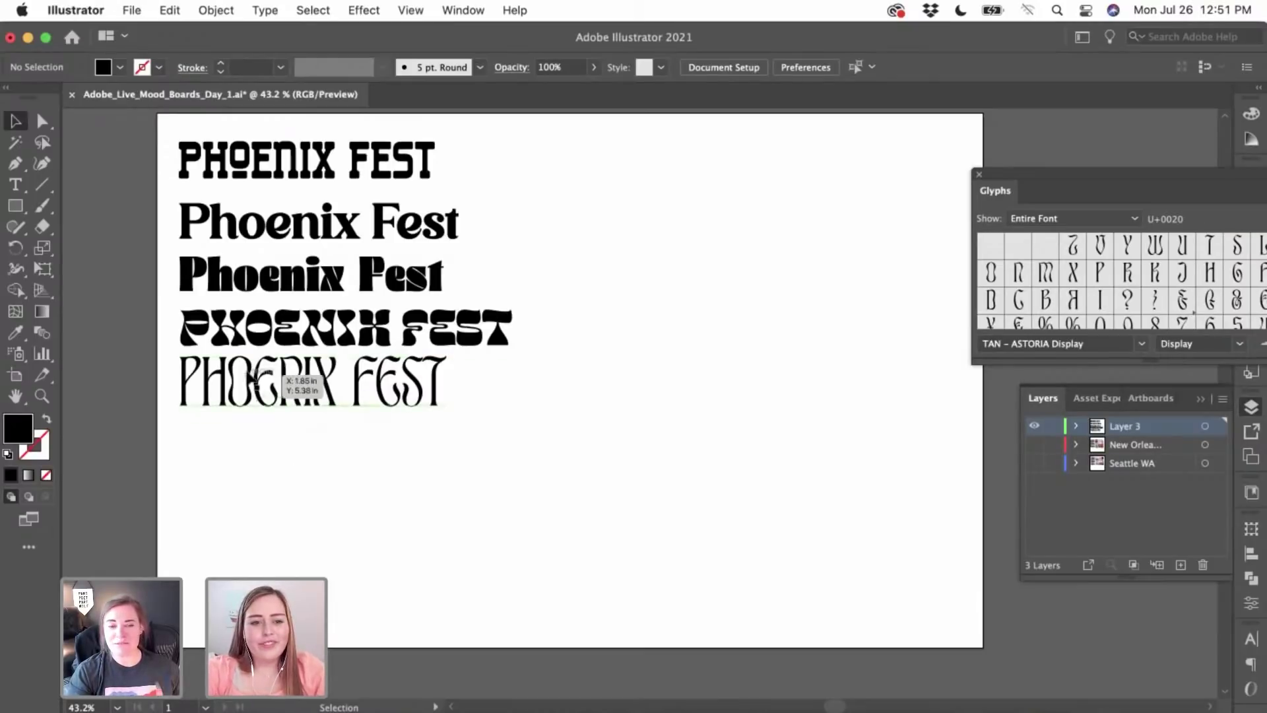
pyautogui.click(251, 386)
pyautogui.moveTo(251, 386); pyautogui.dragTo(500, 469)
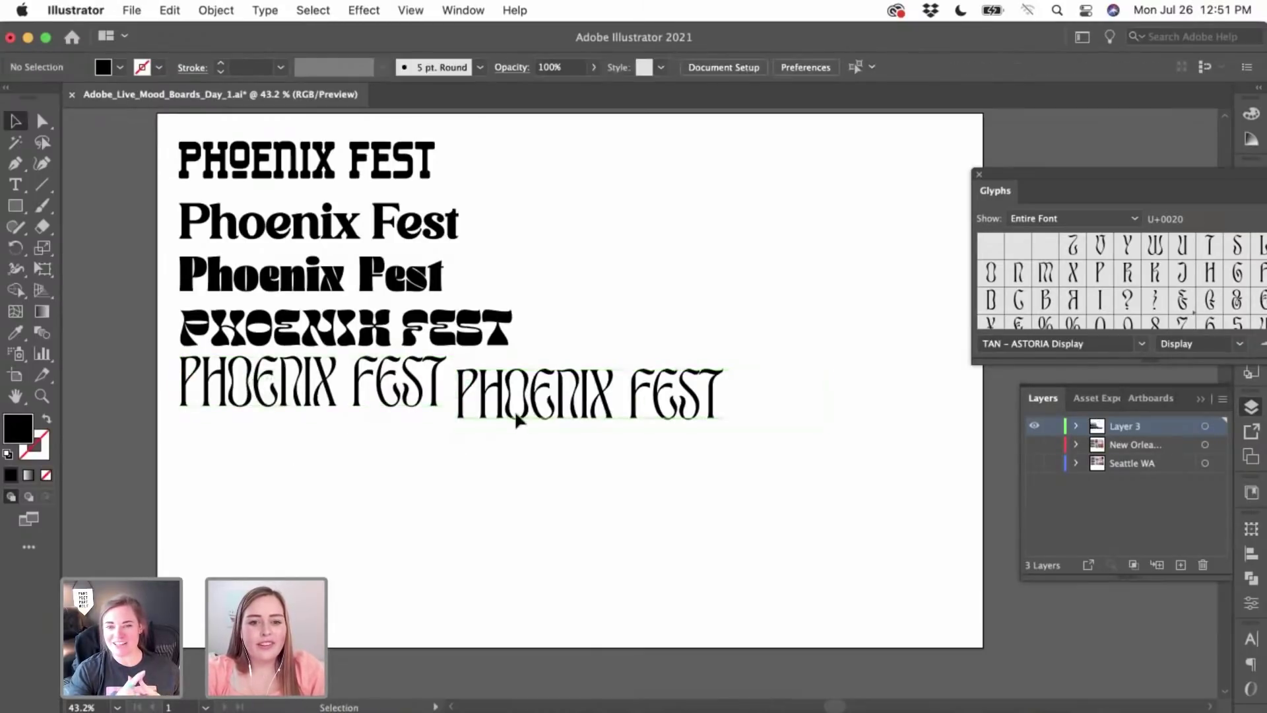
pyautogui.moveTo(513, 410); pyautogui.dragTo(237, 484)
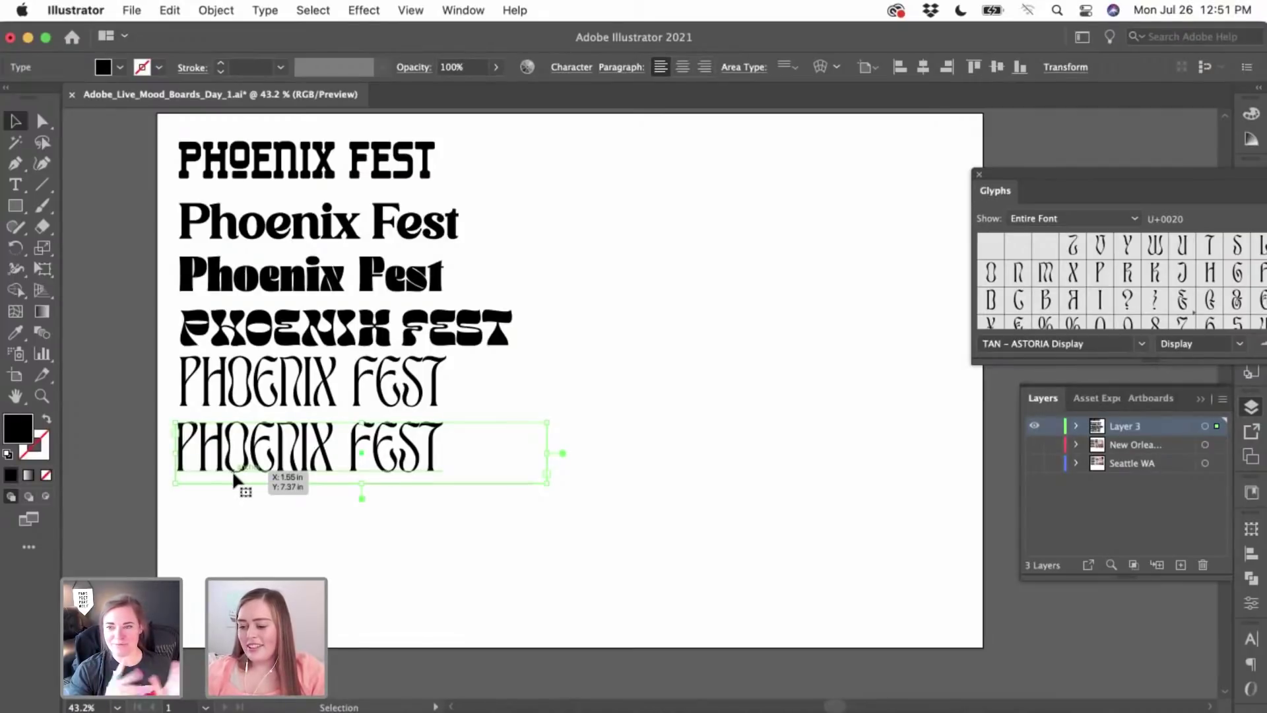
# - Browse the fonts, set the sixth Phoenix Fest line in Eiutneck and enlarge its text frame so both words fit
pyautogui.click(572, 67)
pyautogui.click(579, 96)
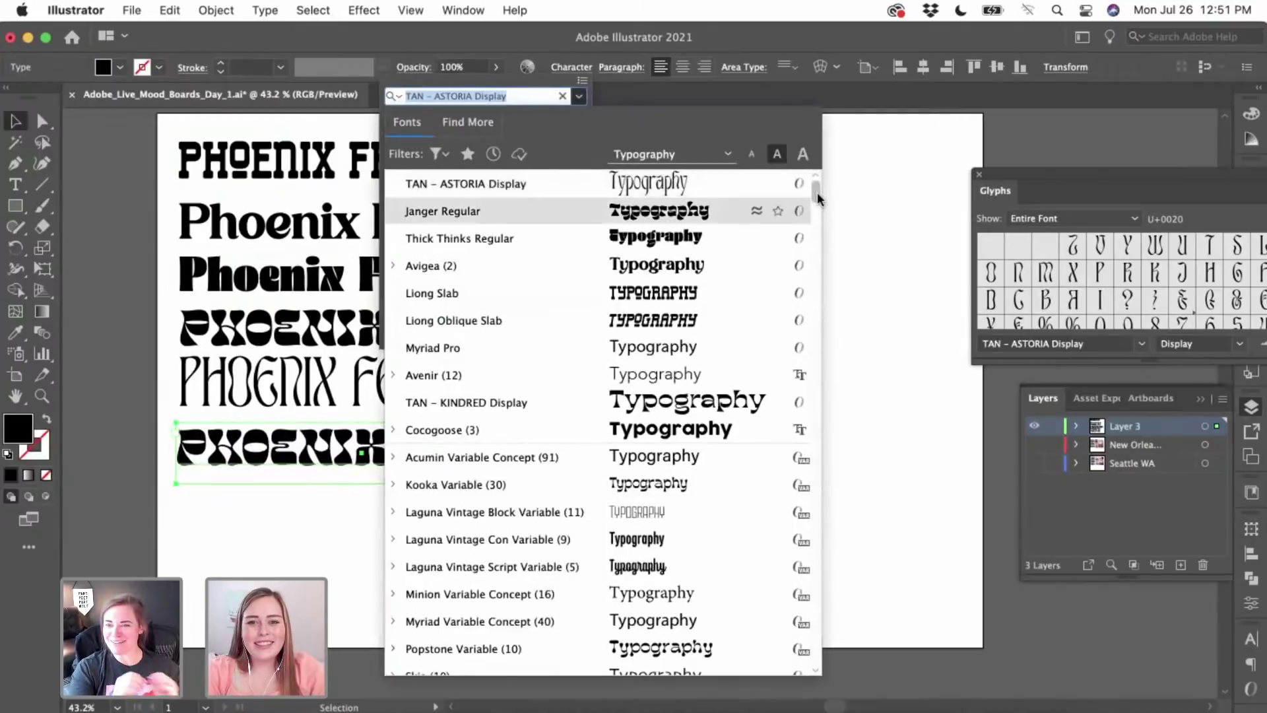
pyautogui.moveTo(817, 192); pyautogui.dragTo(815, 306)
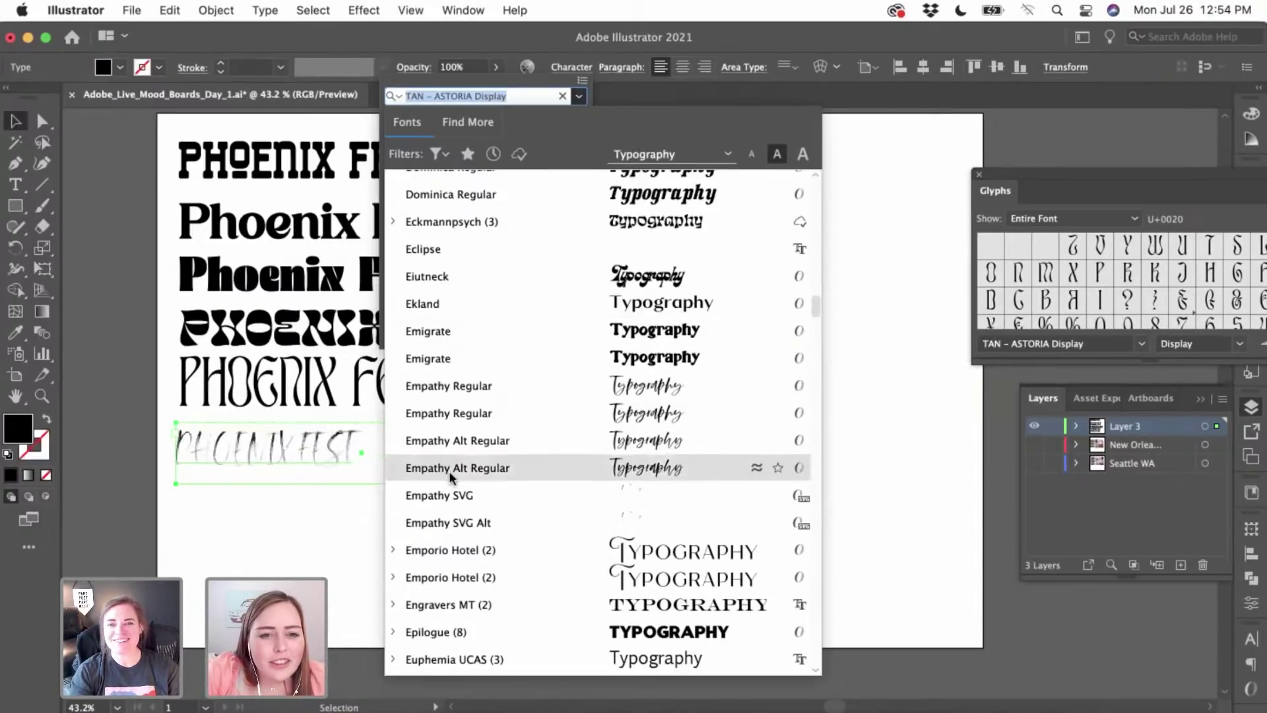
pyautogui.scroll(1, 449, 469)
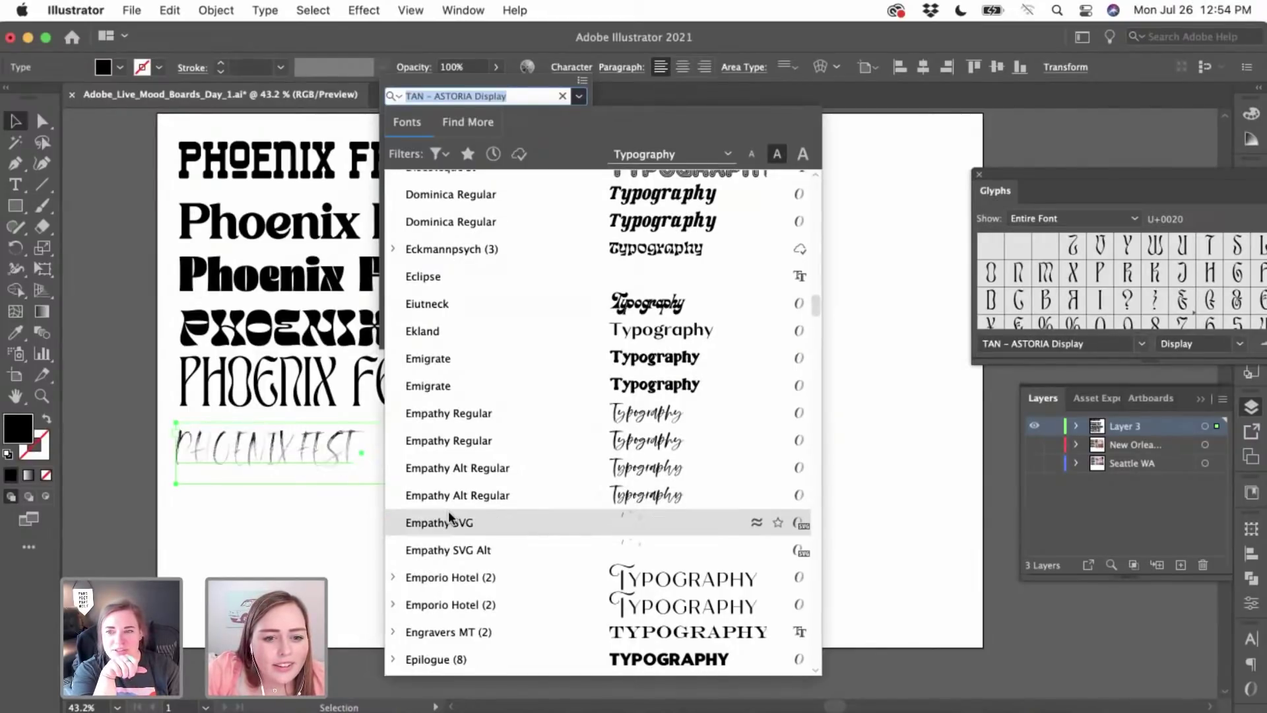
pyautogui.click(437, 308)
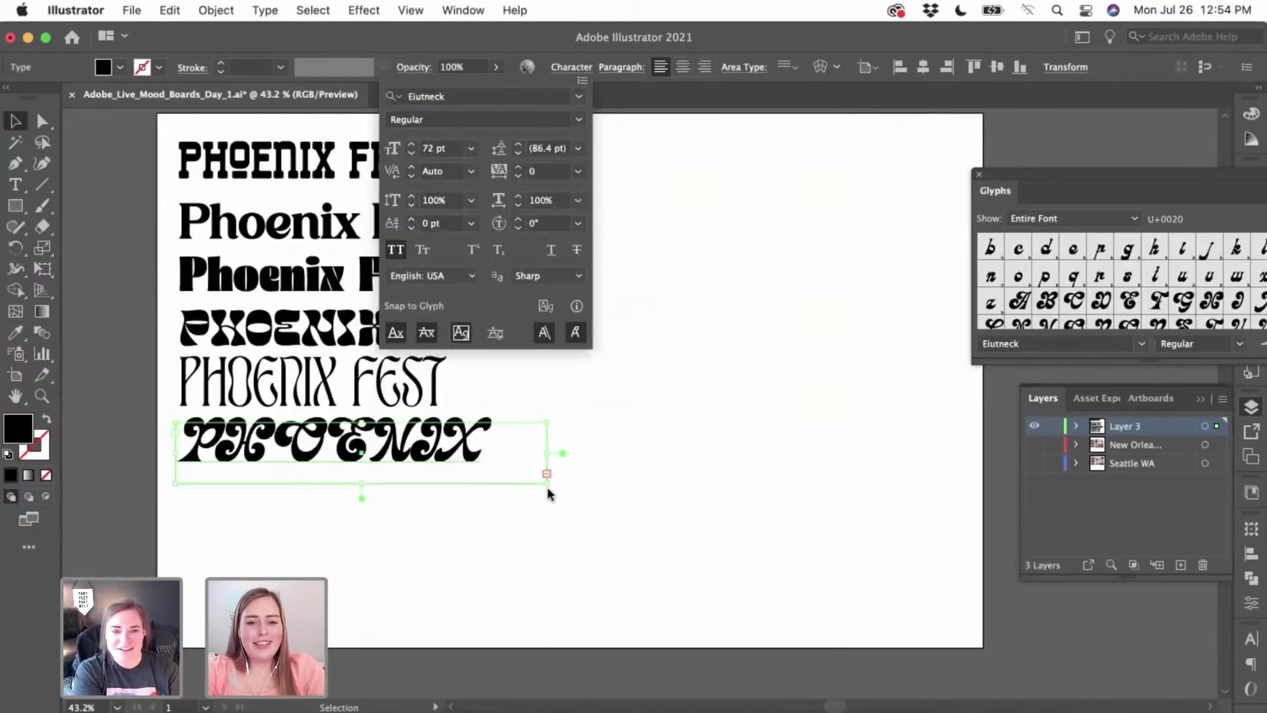
pyautogui.moveTo(545, 486); pyautogui.dragTo(735, 518)
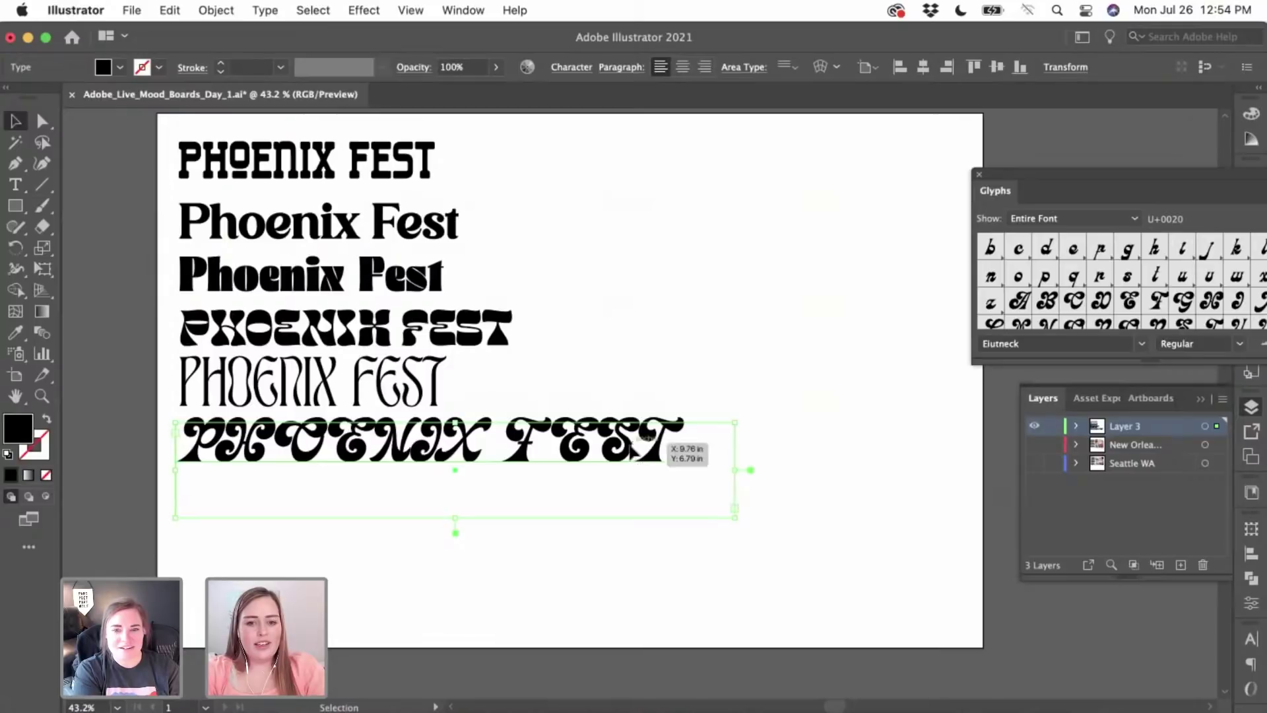
# - Delete everything after the initial P in the Eiutneck line
pyautogui.doubleClick(678, 443)
pyautogui.moveTo(678, 443); pyautogui.dragTo(224, 455)
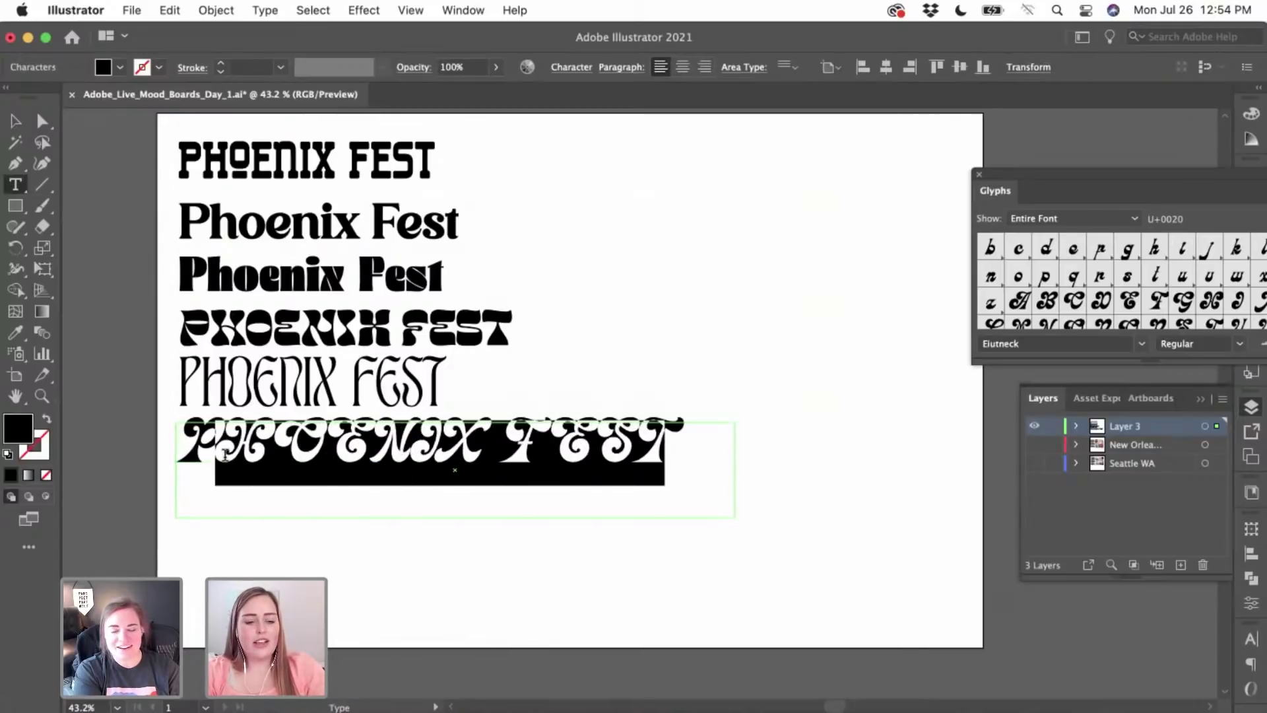
pyautogui.press('BackSpace')
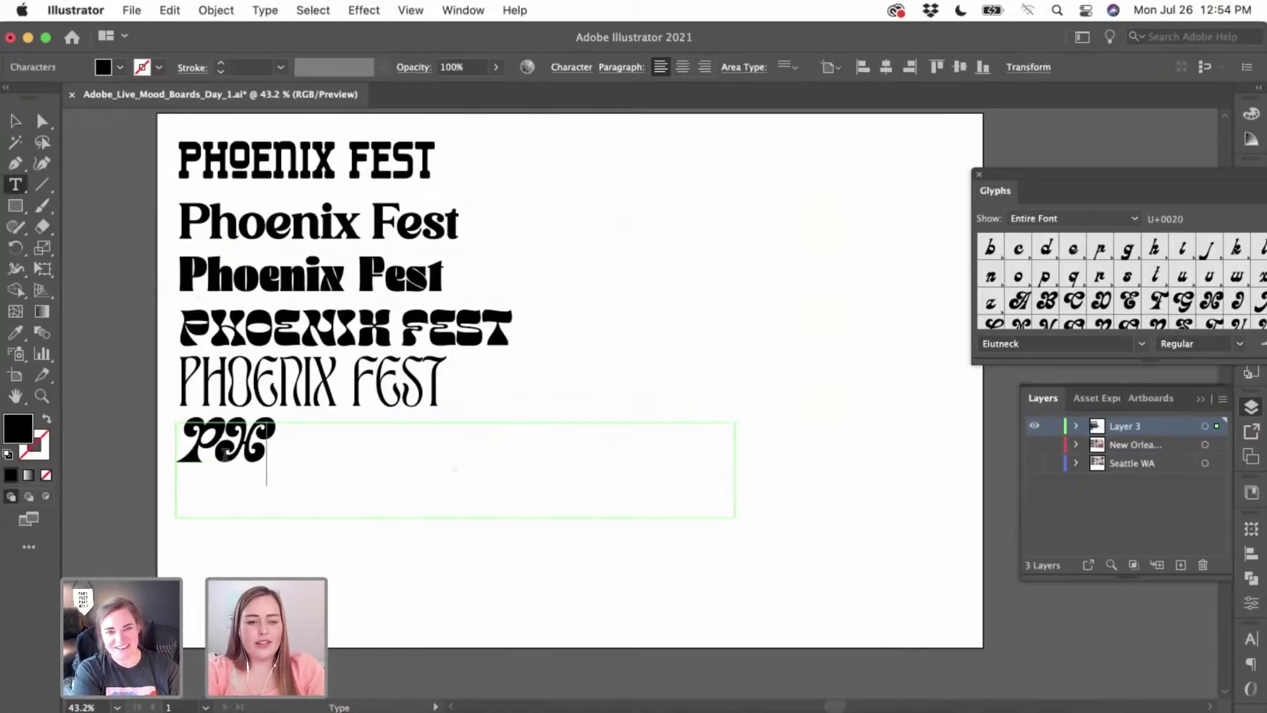
pyautogui.click(569, 68)
pyautogui.click(231, 443)
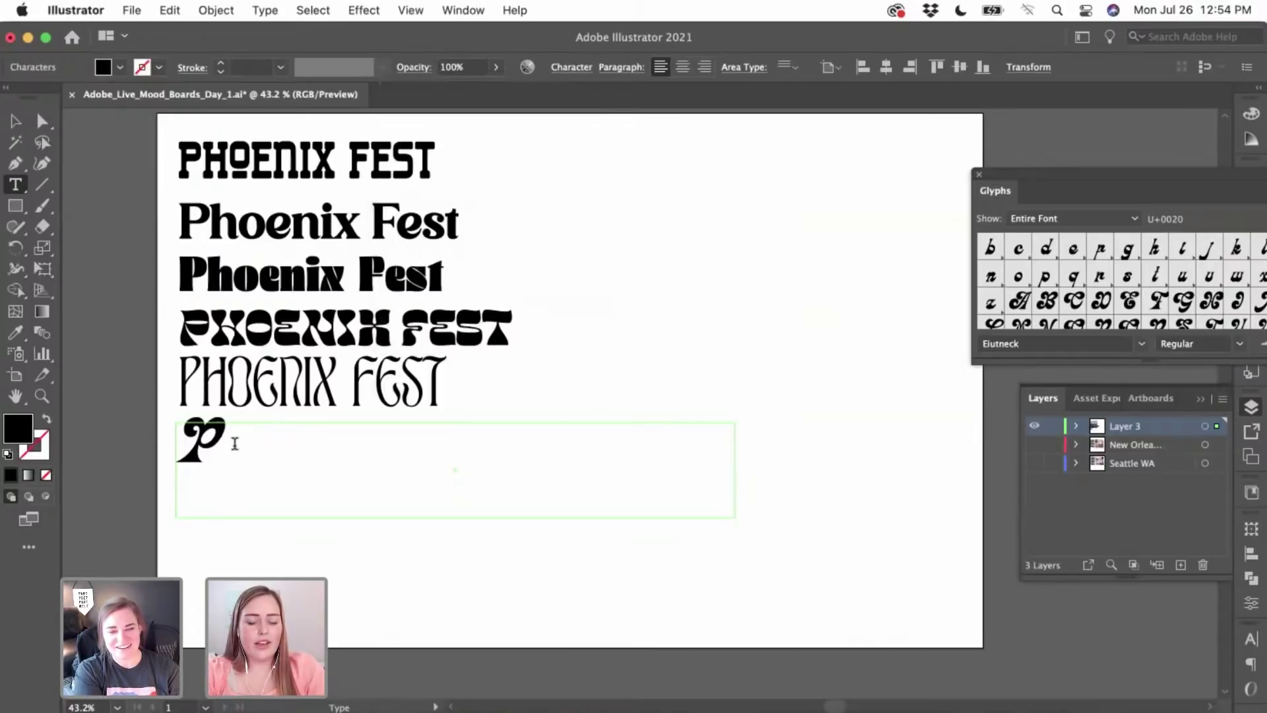
pyautogui.write('HOENIX')
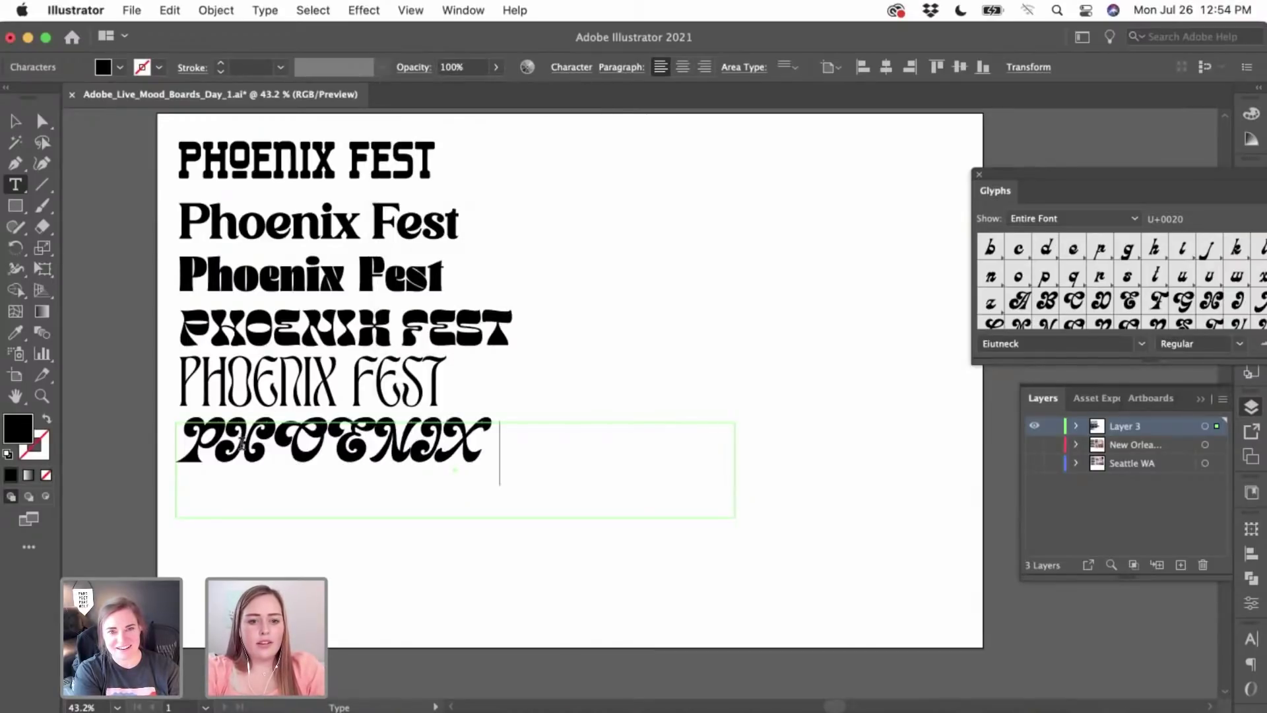
pyautogui.press('BackSpace')
pyautogui.press('BackSpace')
pyautogui.press('BackSpace')
pyautogui.press('BackSpace')
pyautogui.press('BackSpace')
pyautogui.press('BackSpace')
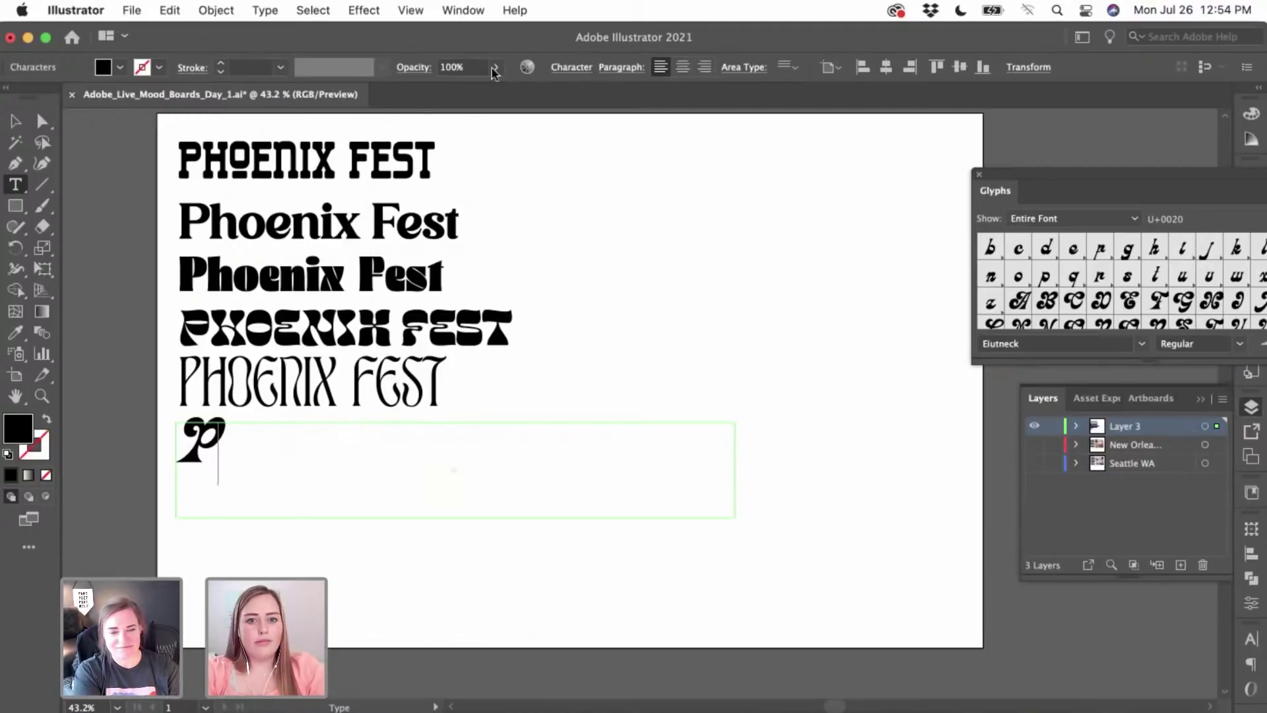
# - Turn off All Caps and complete the Eiutneck line so it reads "Phoenix Fest" in mixed case
pyautogui.click(569, 67)
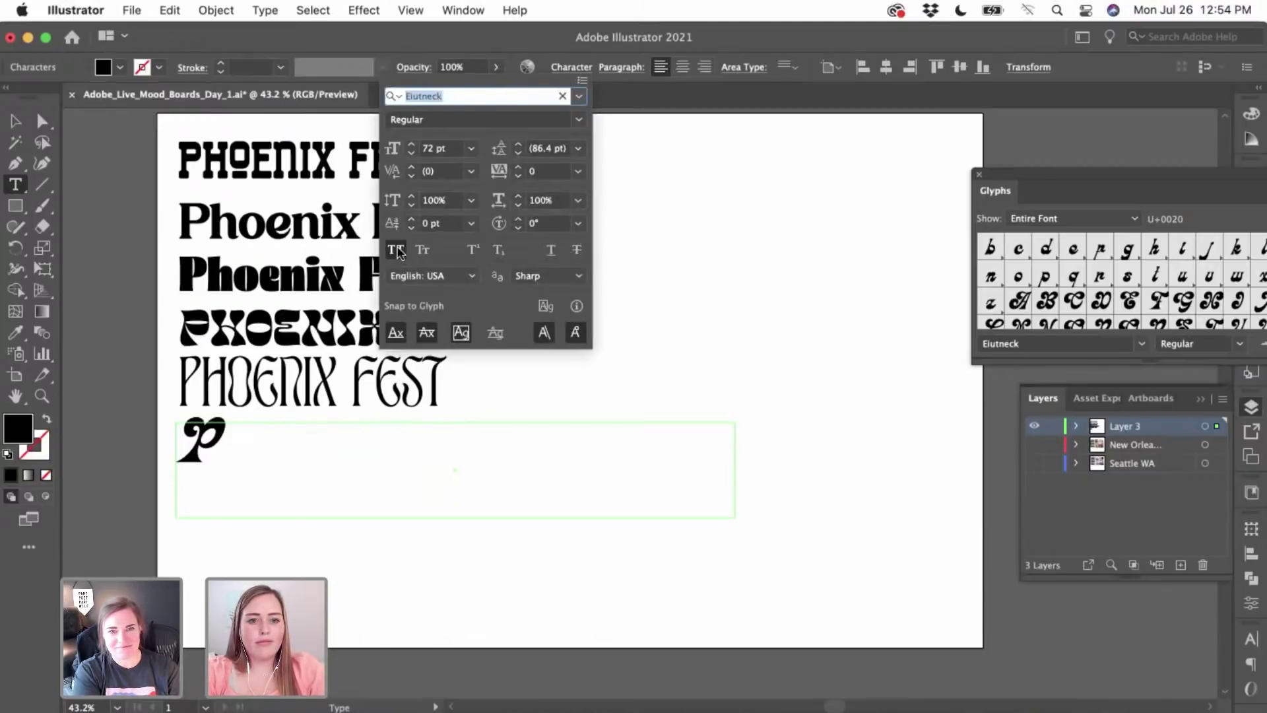
pyautogui.click(244, 464)
pyautogui.write('hoen')
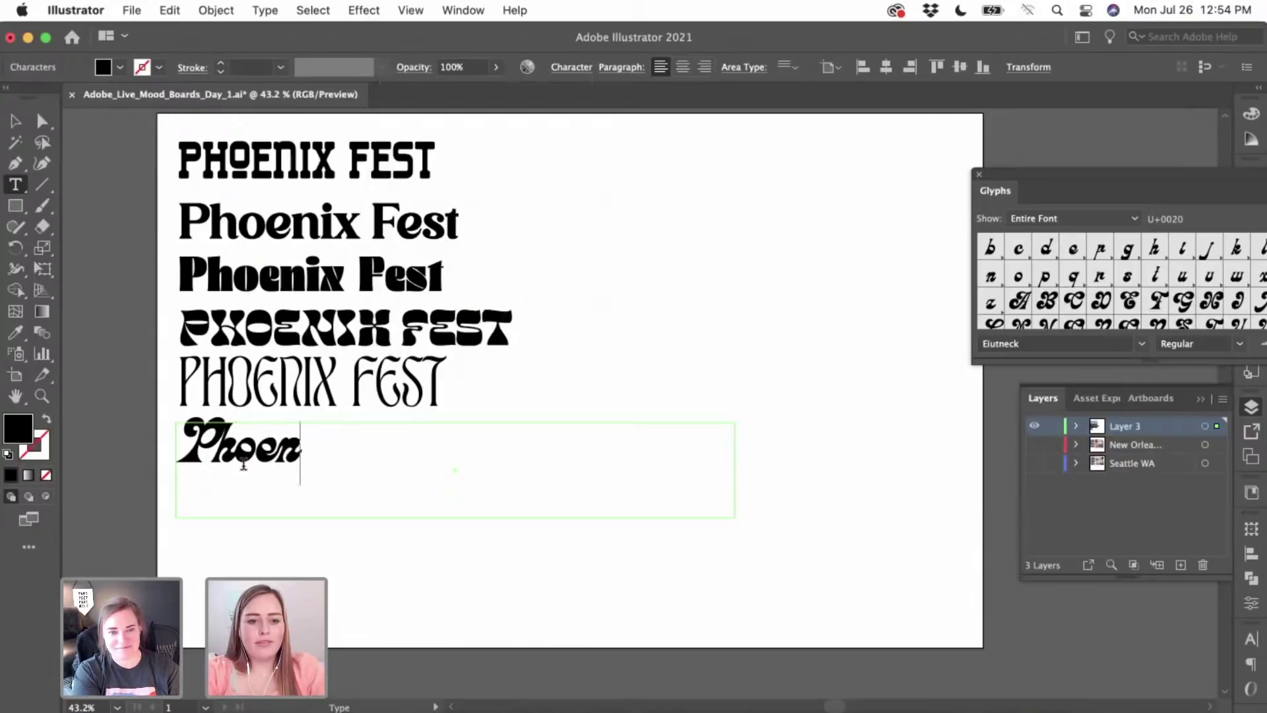
pyautogui.write('ix Fest')
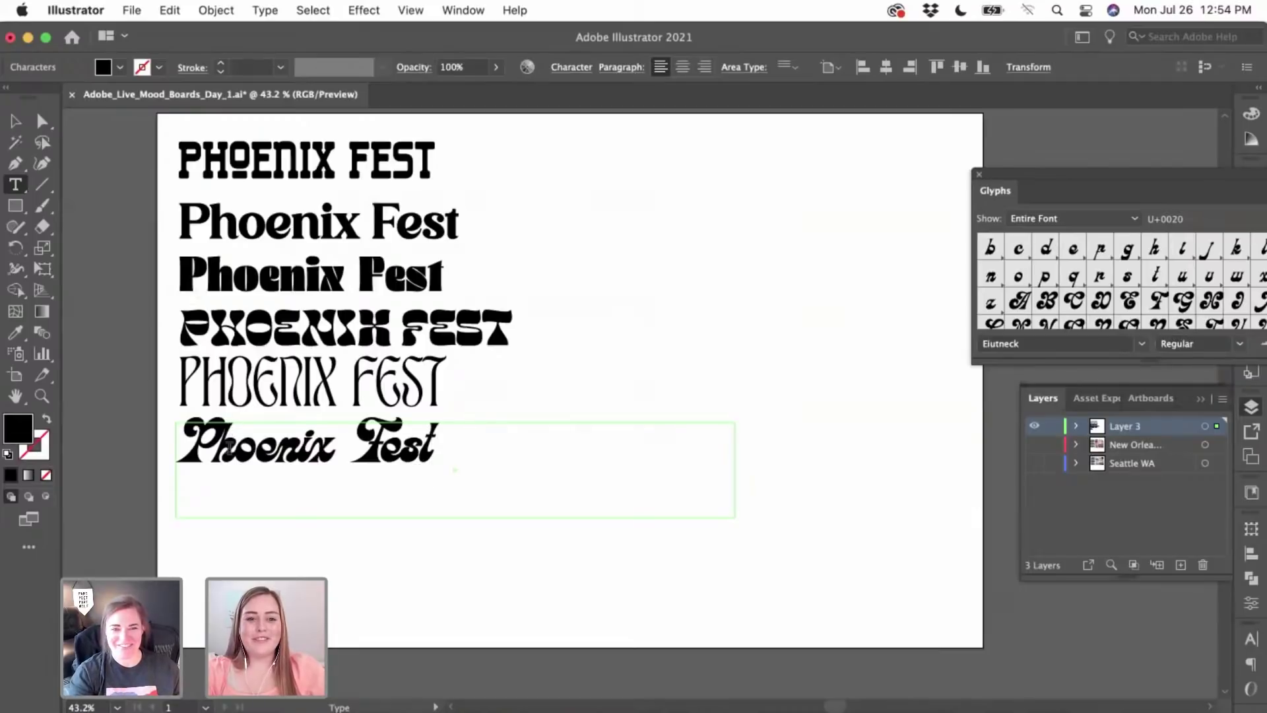
# - Try the swash alternate for the x of Phoenix in the Eiutneck line, undo the swap and deselect the text
pyautogui.moveTo(334, 447); pyautogui.dragTo(314, 449)
pyautogui.click(330, 449)
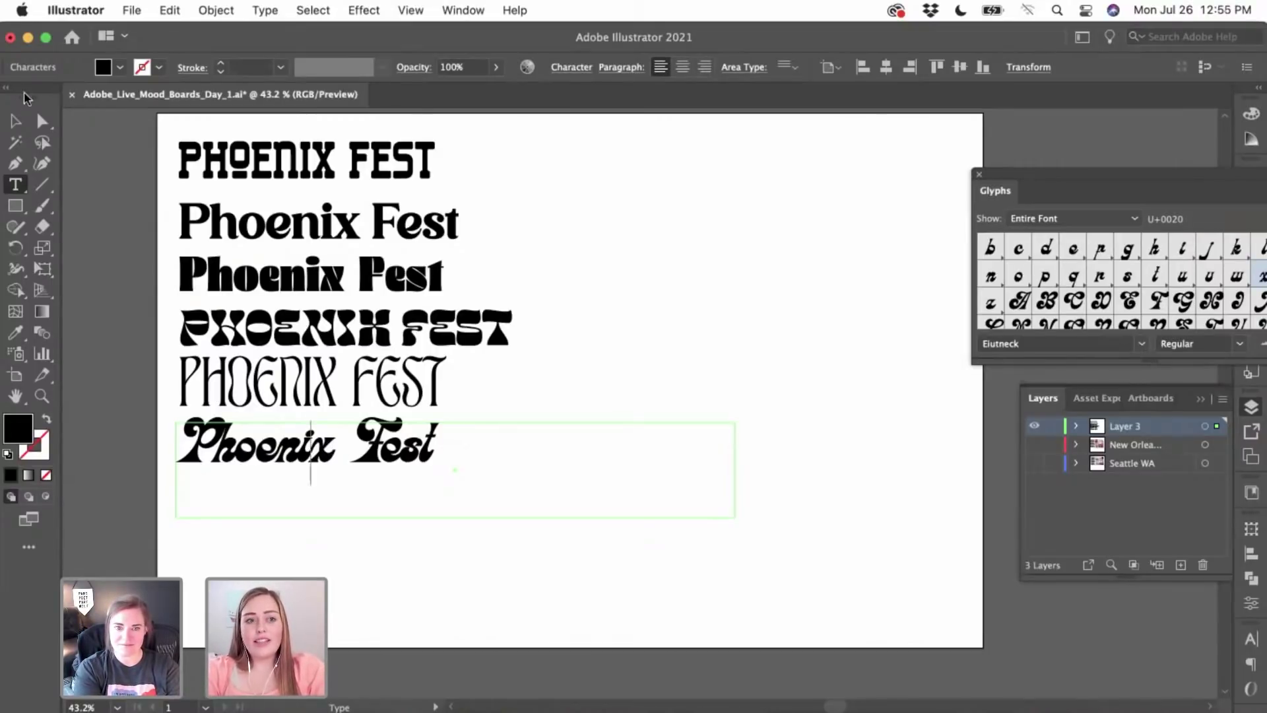
pyautogui.click(15, 121)
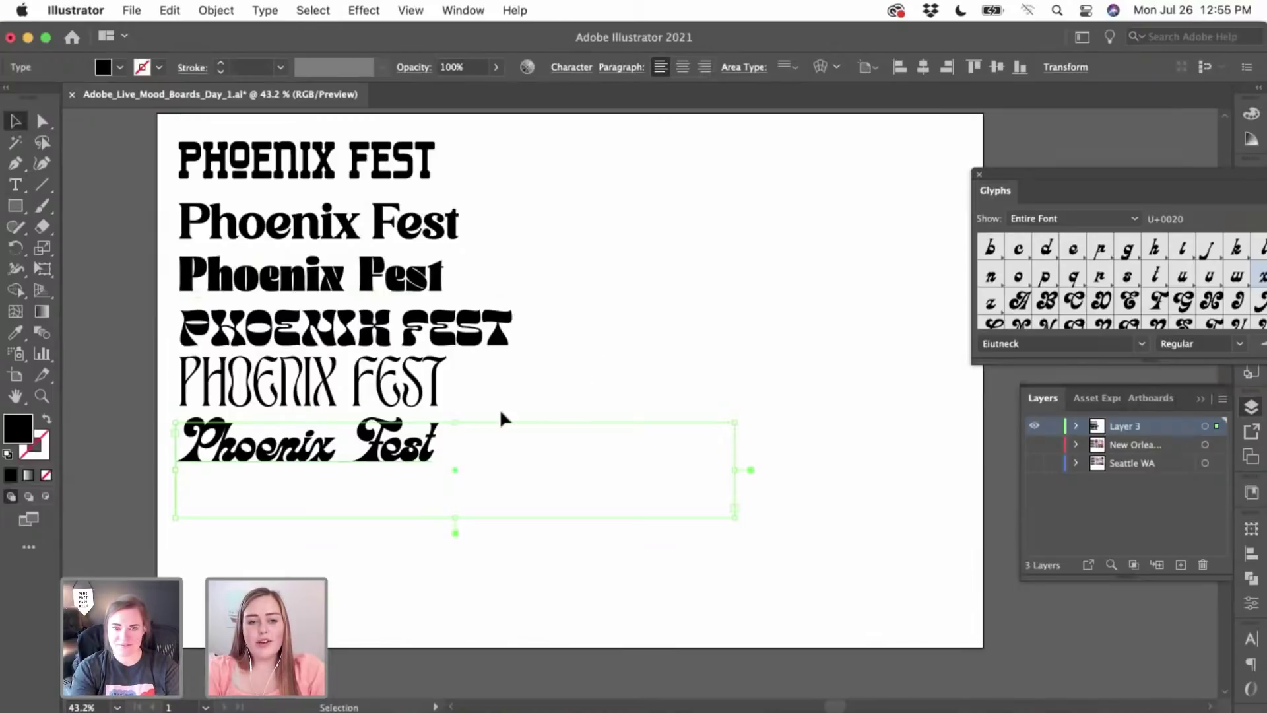
pyautogui.doubleClick(334, 452)
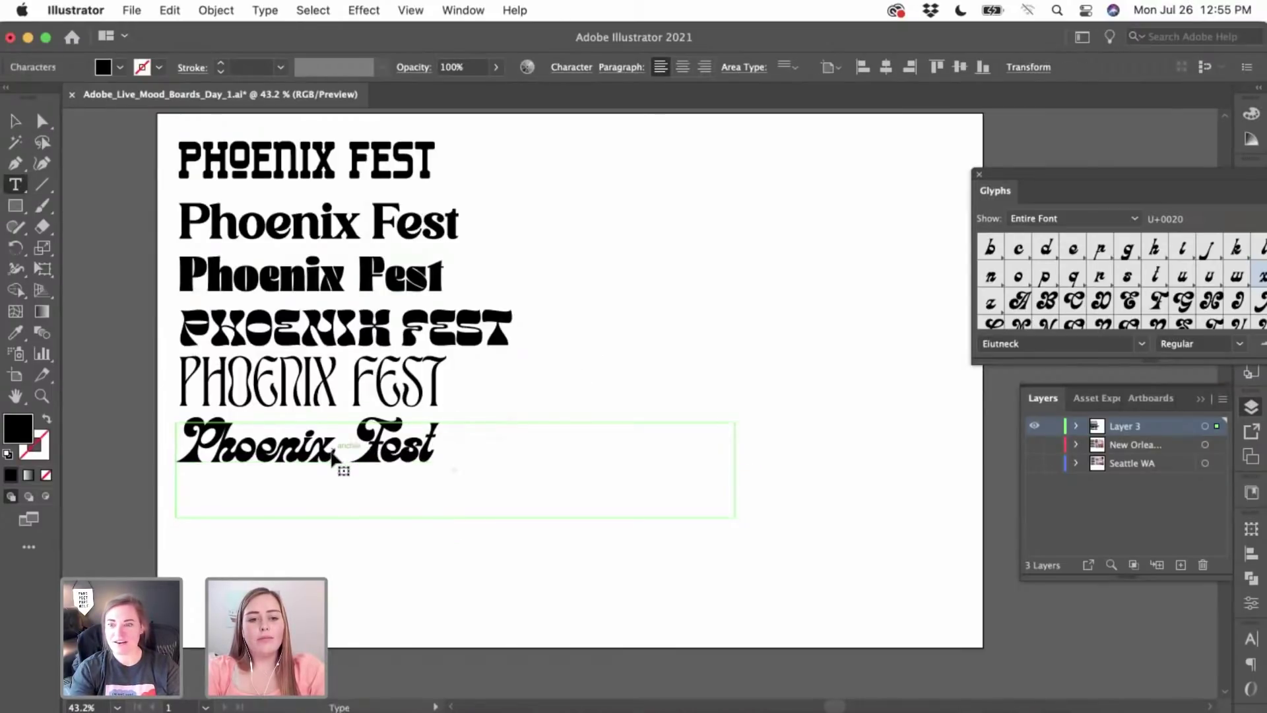
pyautogui.moveTo(329, 455); pyautogui.dragTo(310, 454)
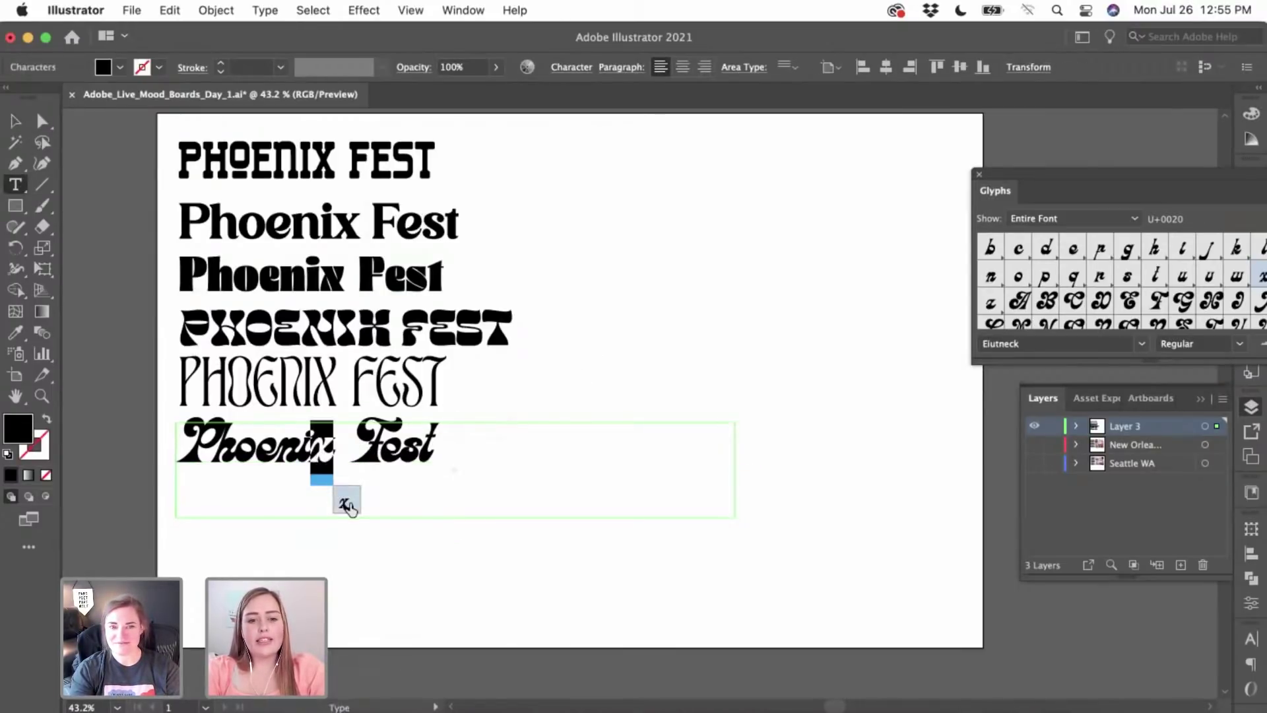
pyautogui.click(349, 506)
pyautogui.click(362, 504)
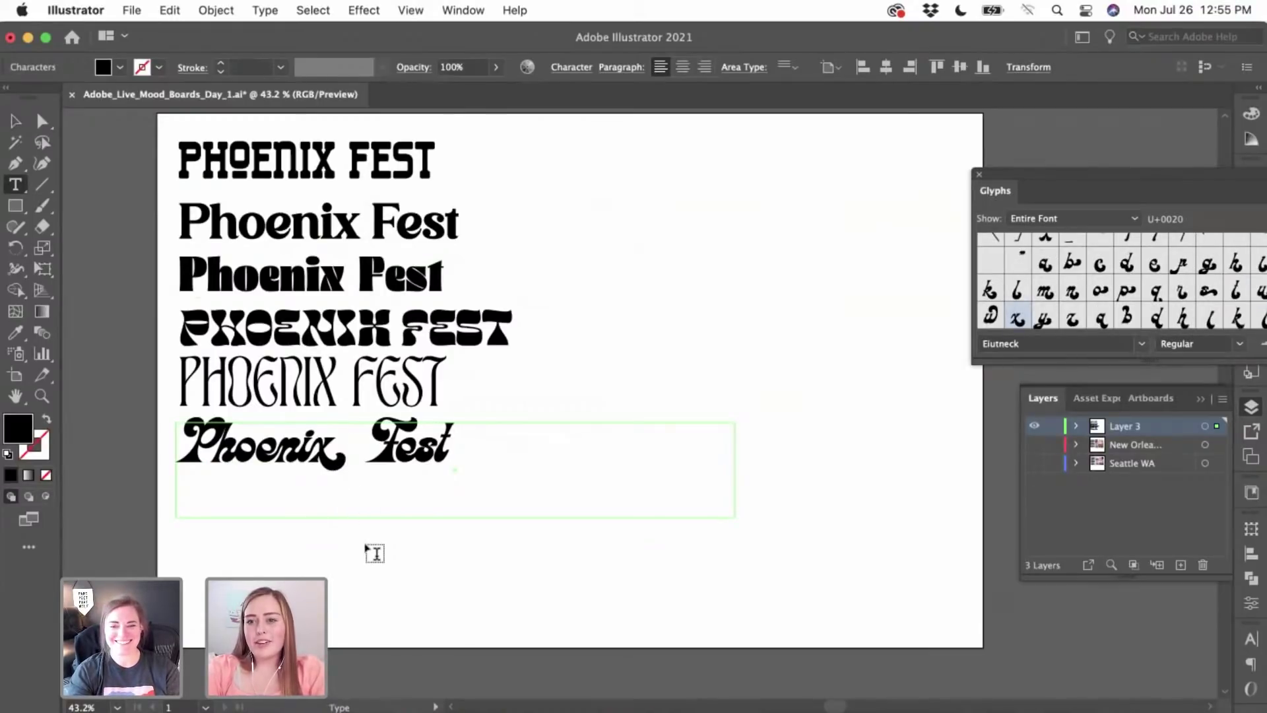
pyautogui.press('cmd+z')
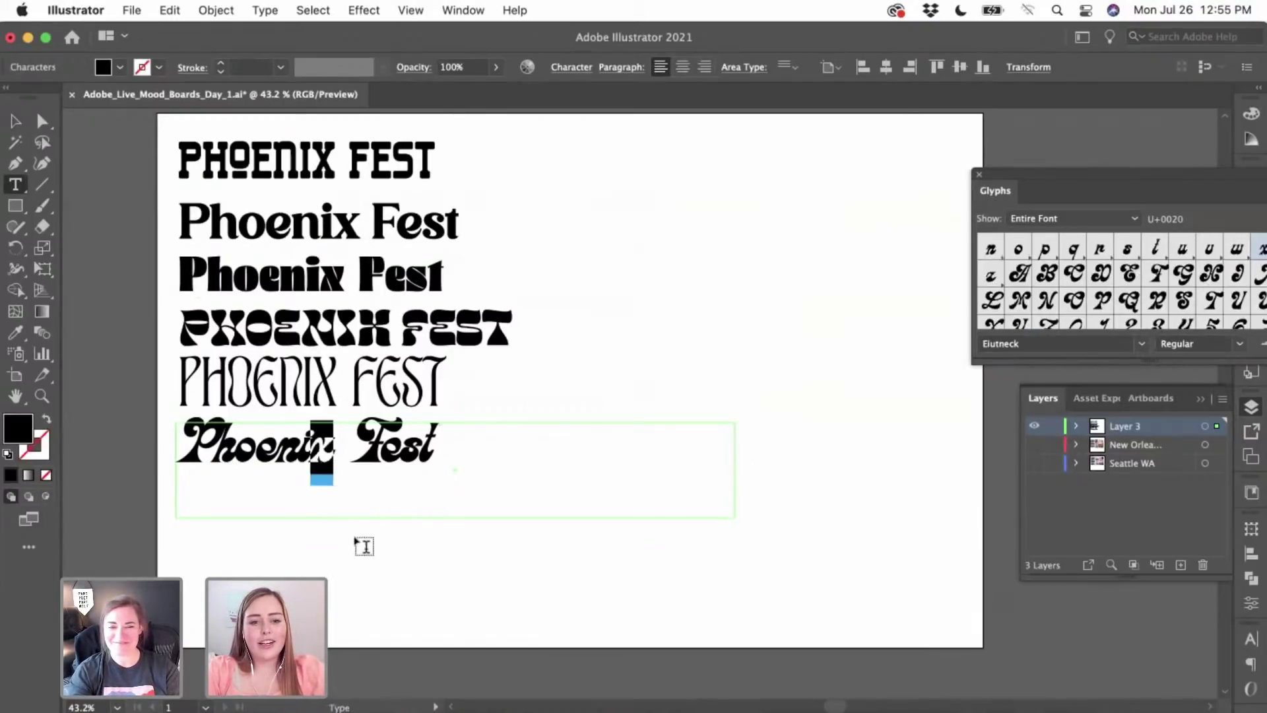
pyautogui.click(14, 128)
pyautogui.click(94, 193)
pyautogui.click(211, 10)
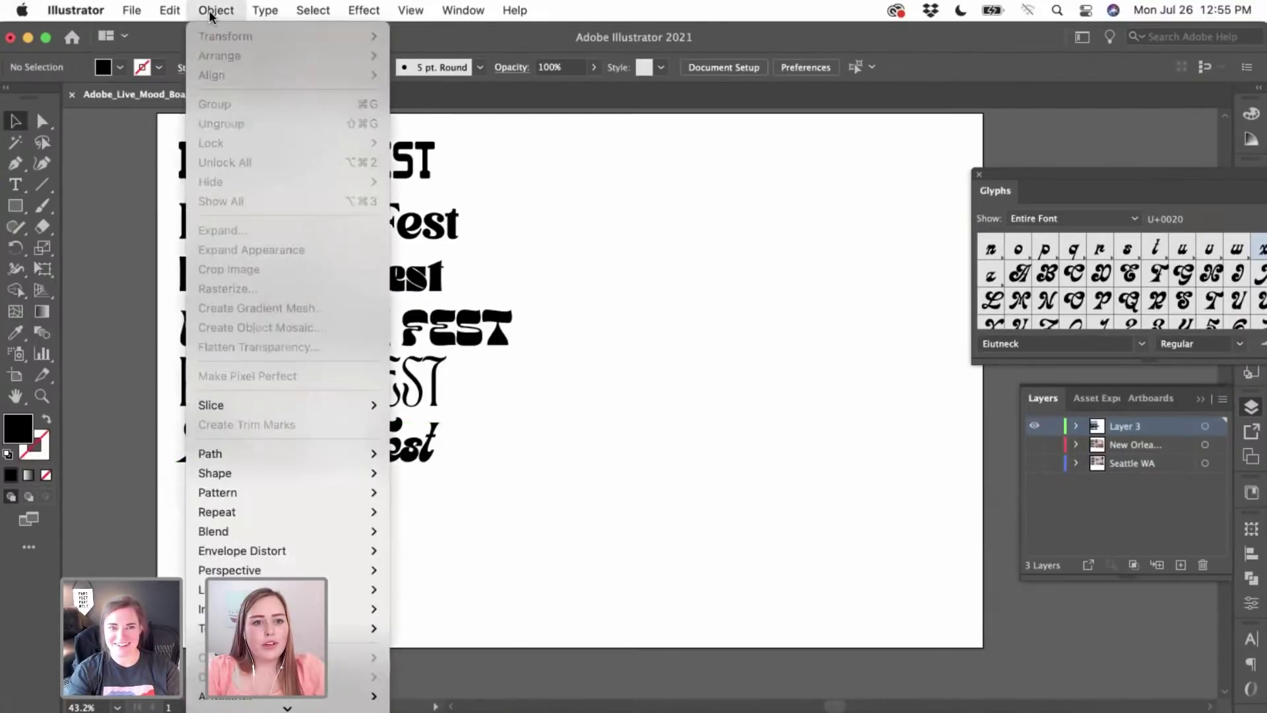
pyautogui.moveTo(265, 10)
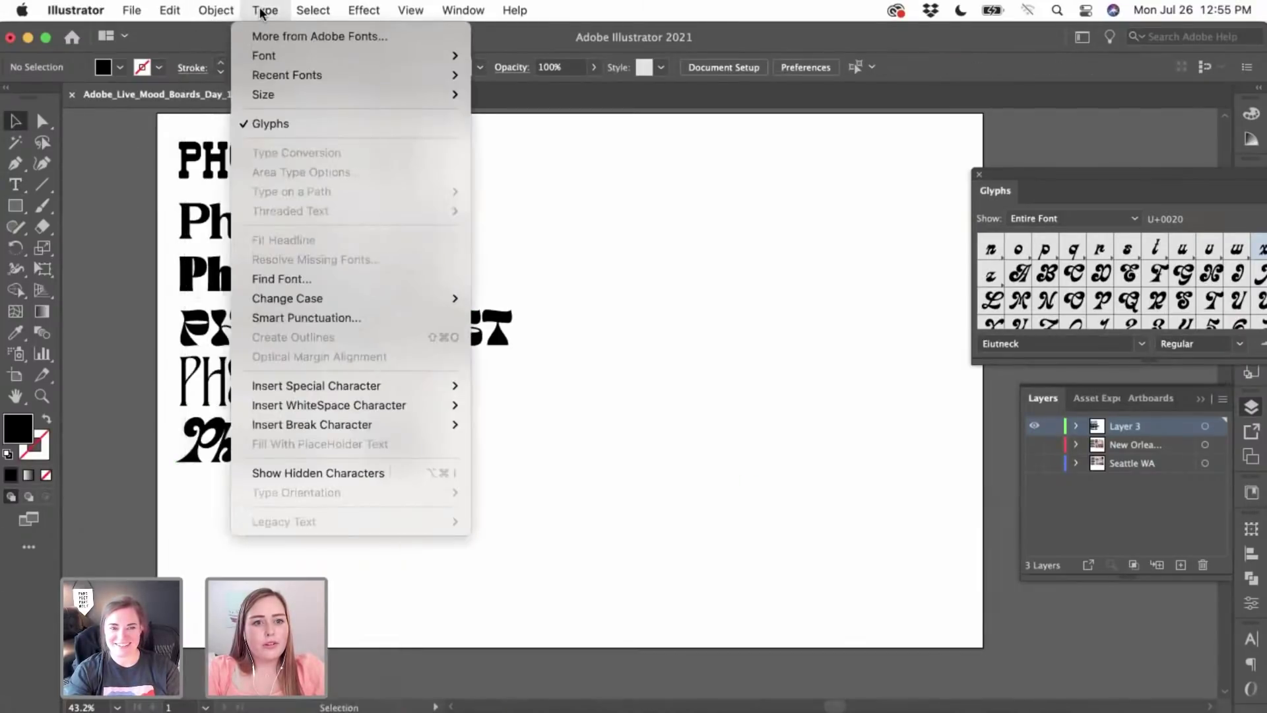
pyautogui.click(277, 124)
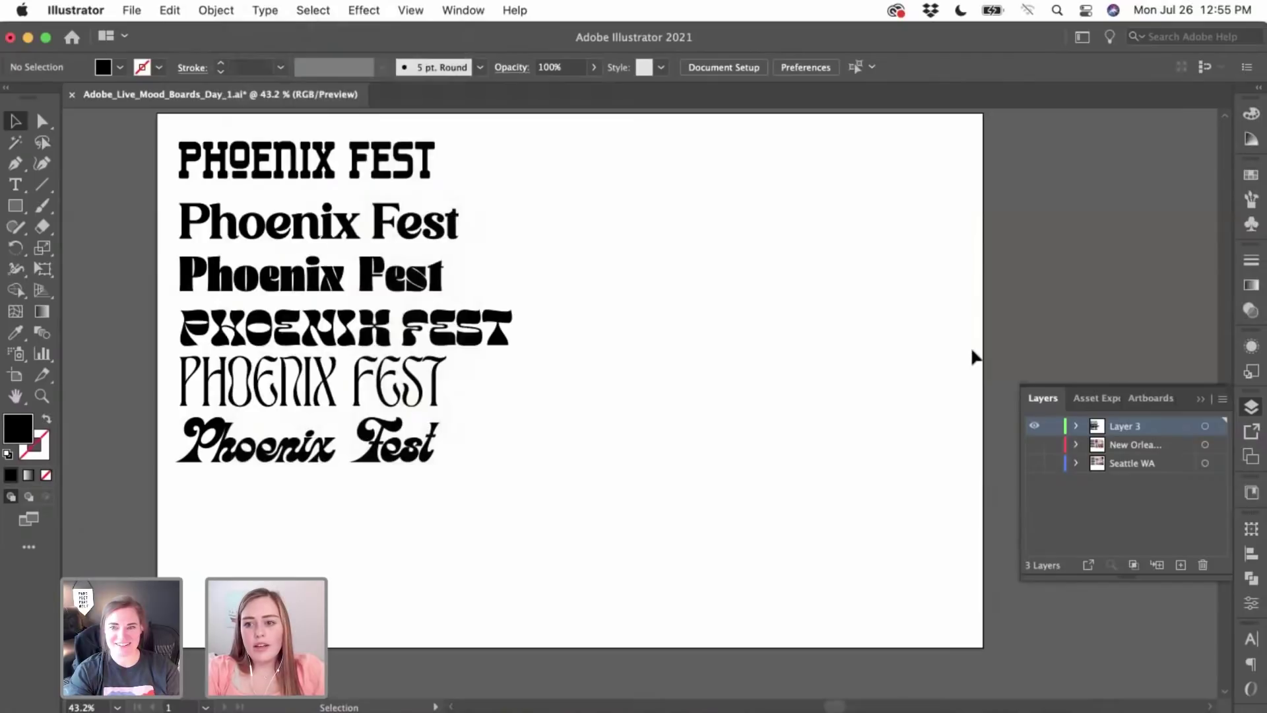
# - Display the Glyphs panel for the Eiutneck line, move it over the artboard and enlarge it to show more characters
pyautogui.click(422, 448)
pyautogui.keyDown('shift'); pyautogui.click(396, 162); pyautogui.keyUp('shift')
pyautogui.click(265, 11)
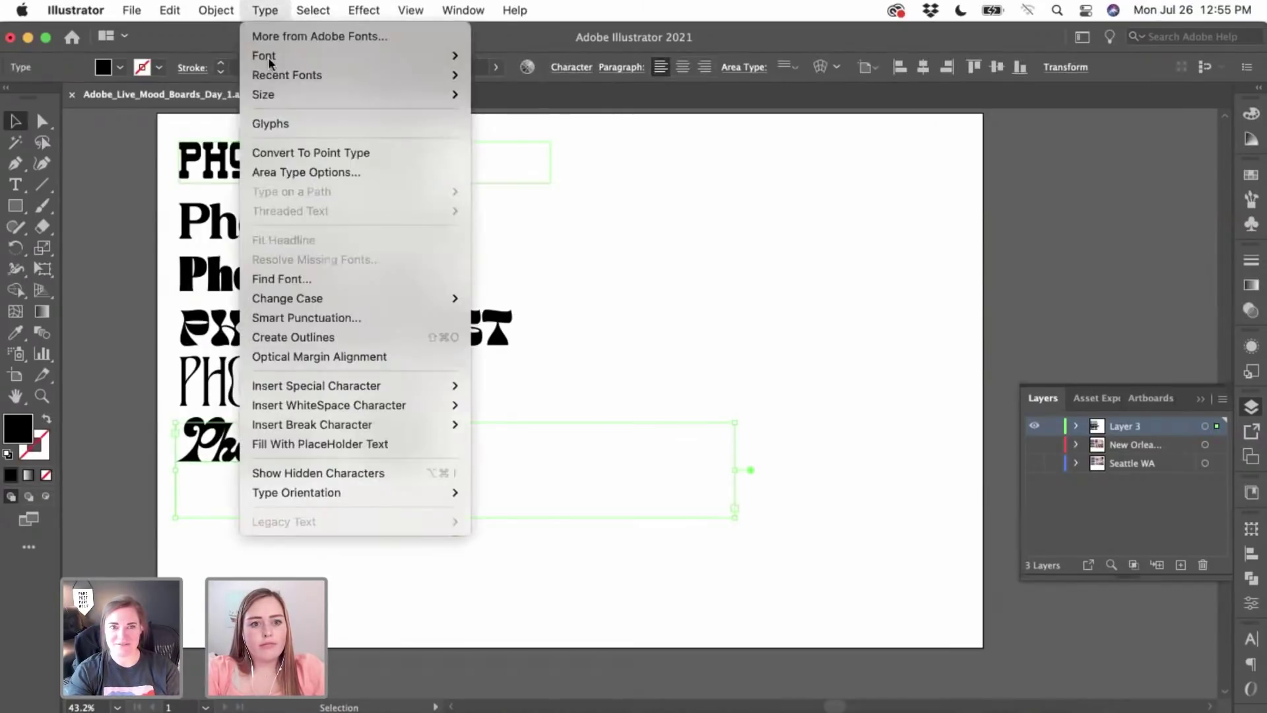
pyautogui.click(272, 122)
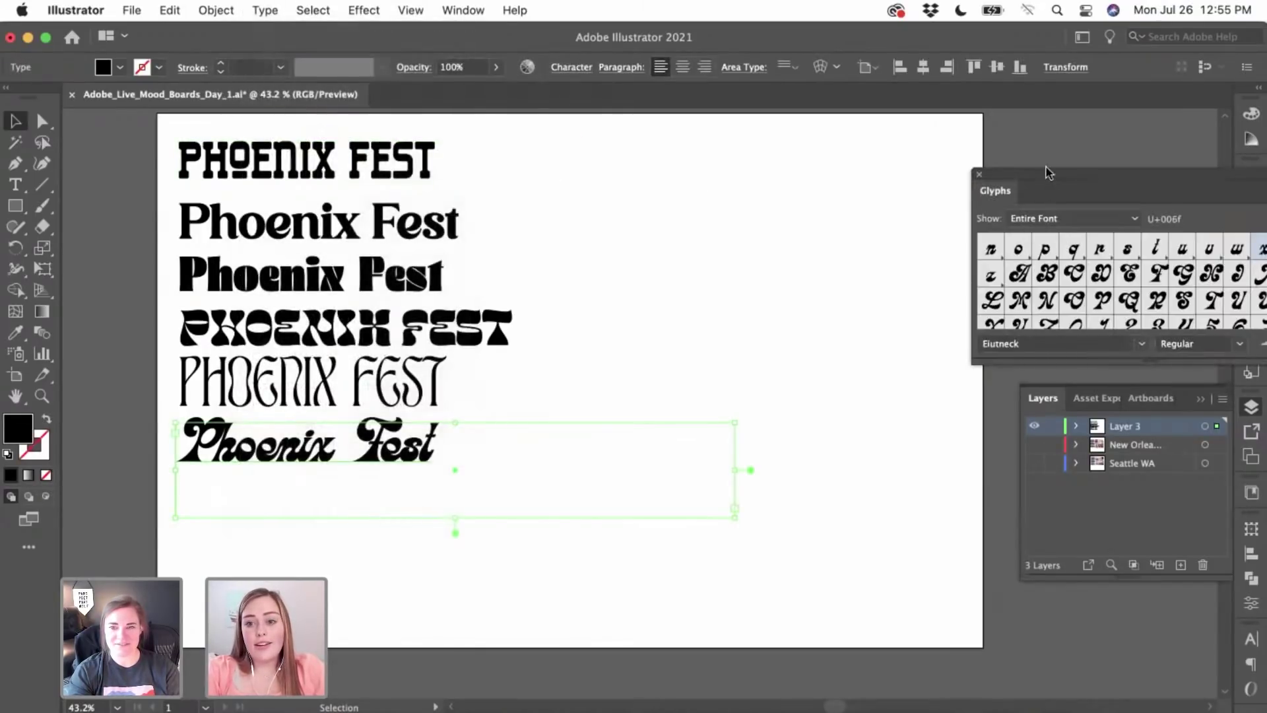
pyautogui.moveTo(1037, 177); pyautogui.dragTo(699, 173)
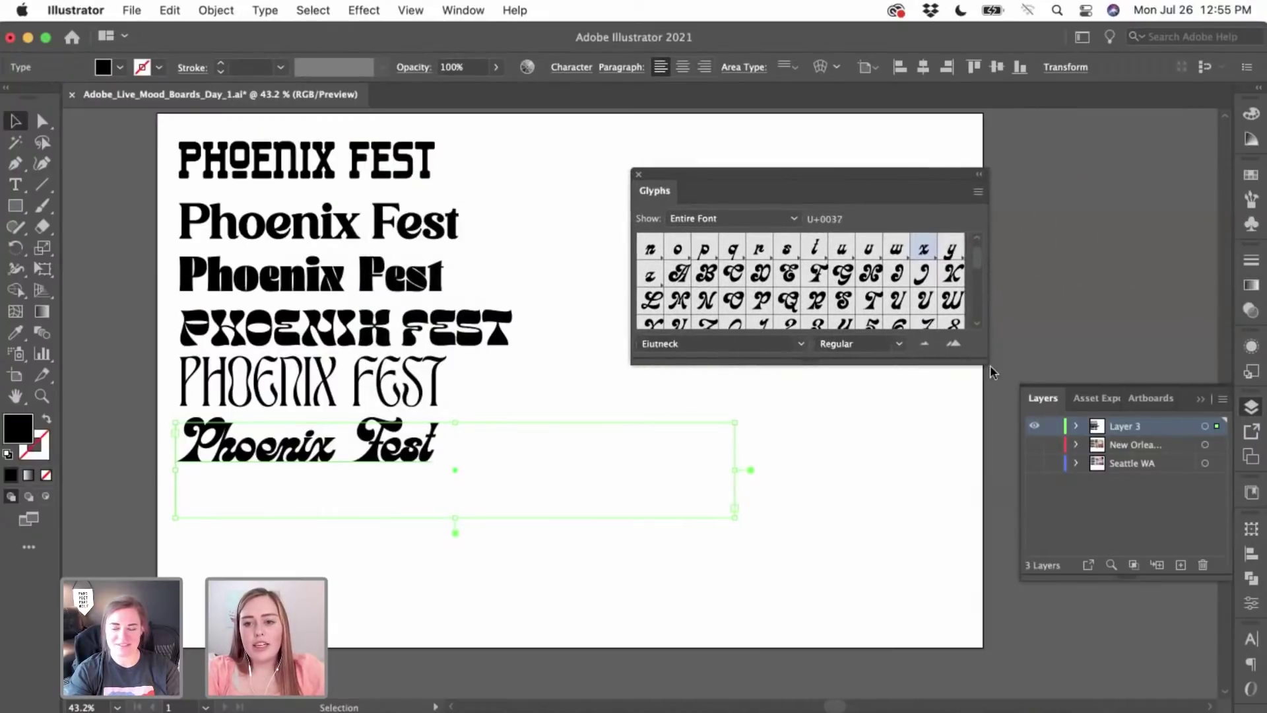
pyautogui.moveTo(990, 371); pyautogui.dragTo(1019, 578)
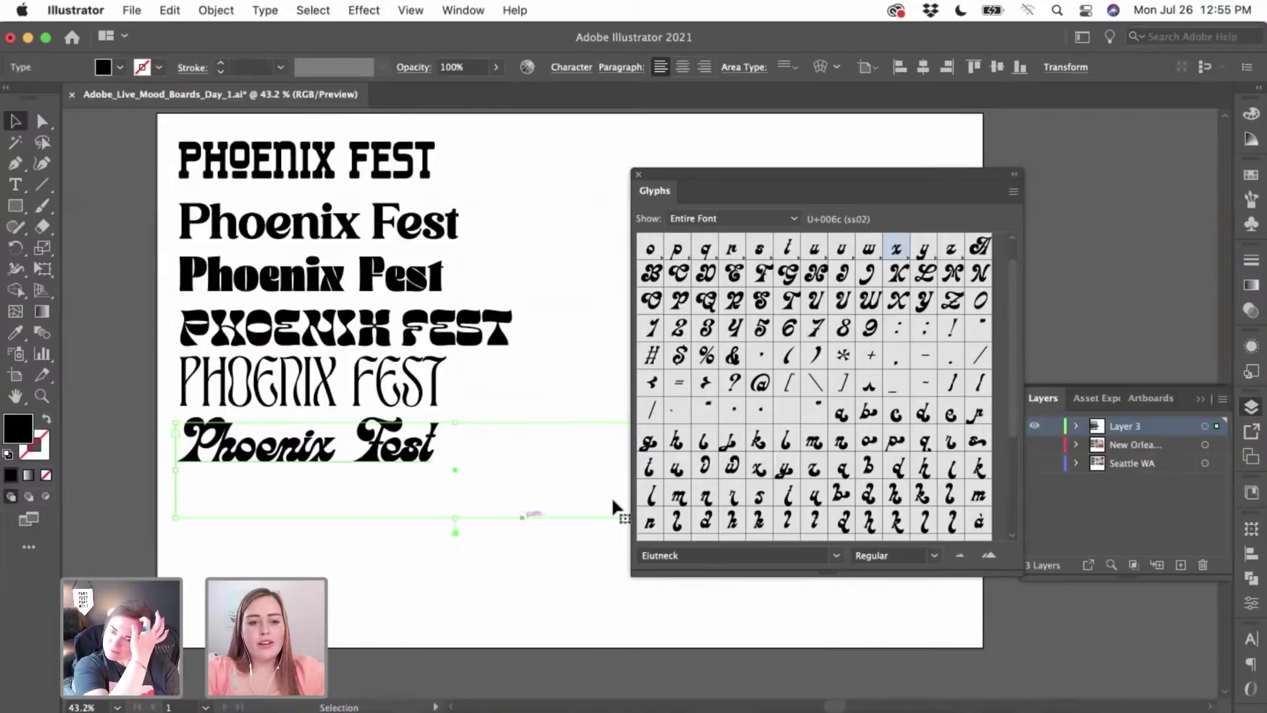
# - Deselect the Eiutneck line and close the Glyphs panel
pyautogui.click(487, 562)
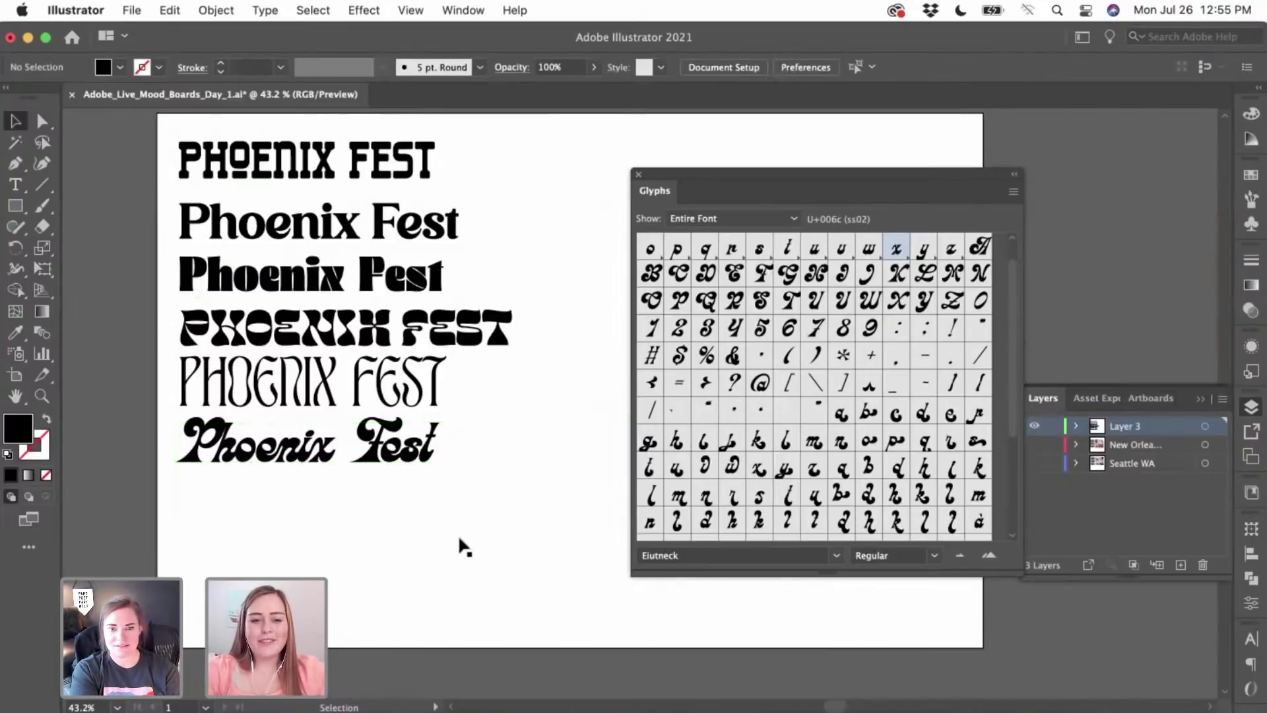
pyautogui.click(398, 464)
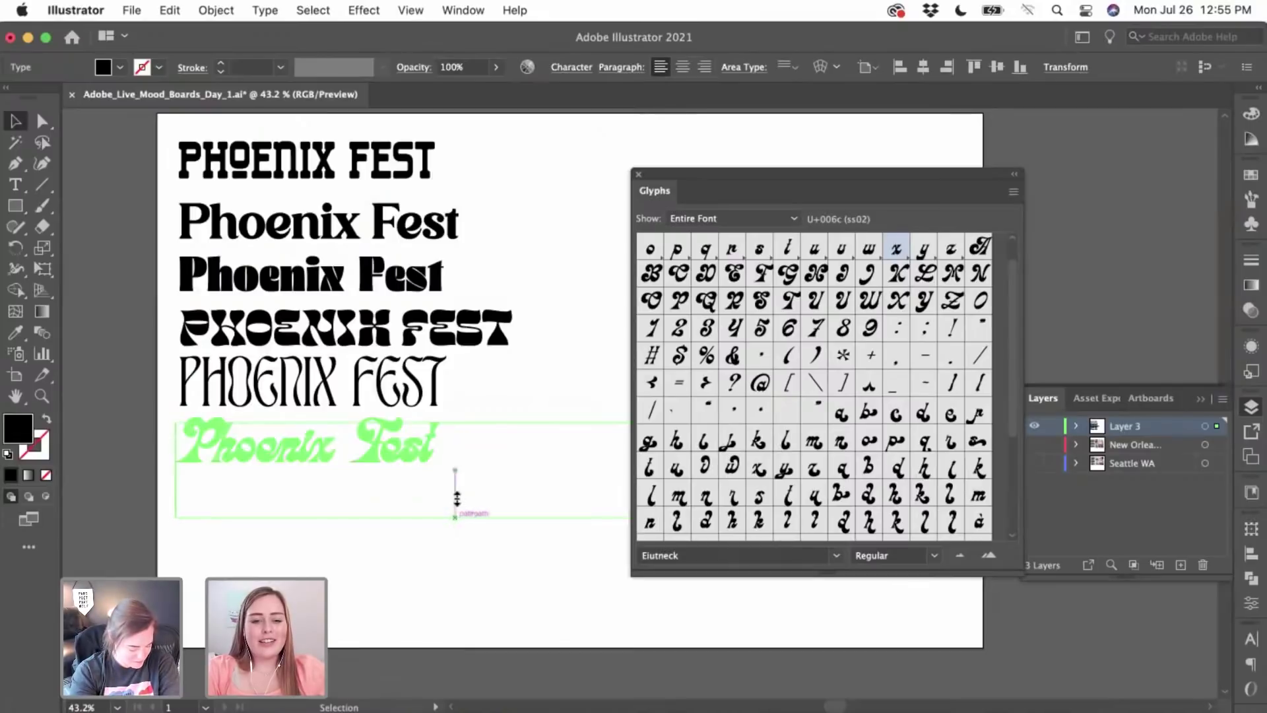
pyautogui.press('Escape')
pyautogui.click(532, 429)
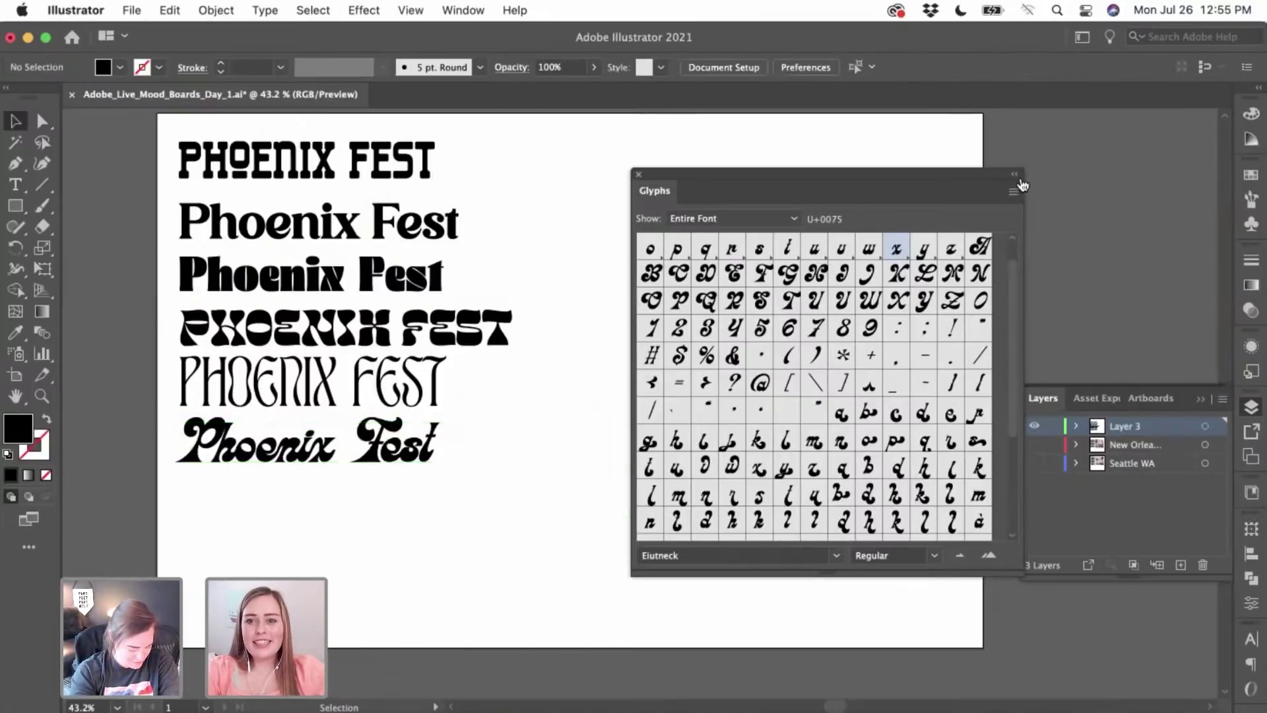
pyautogui.click(638, 174)
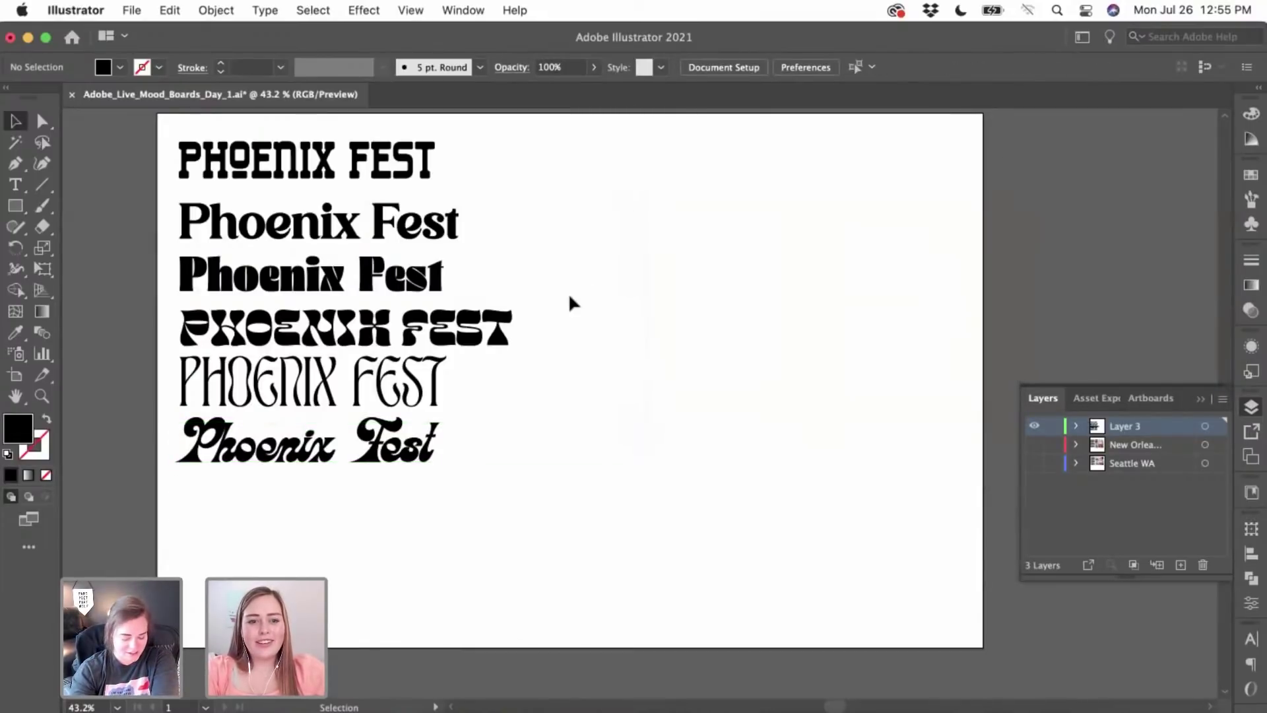
# - Duplicate the Eiutneck line just below itself and set the copy in TAN – MOONLIGHT DISPLAY
pyautogui.click(373, 460)
pyautogui.moveTo(373, 454); pyautogui.dragTo(317, 515)
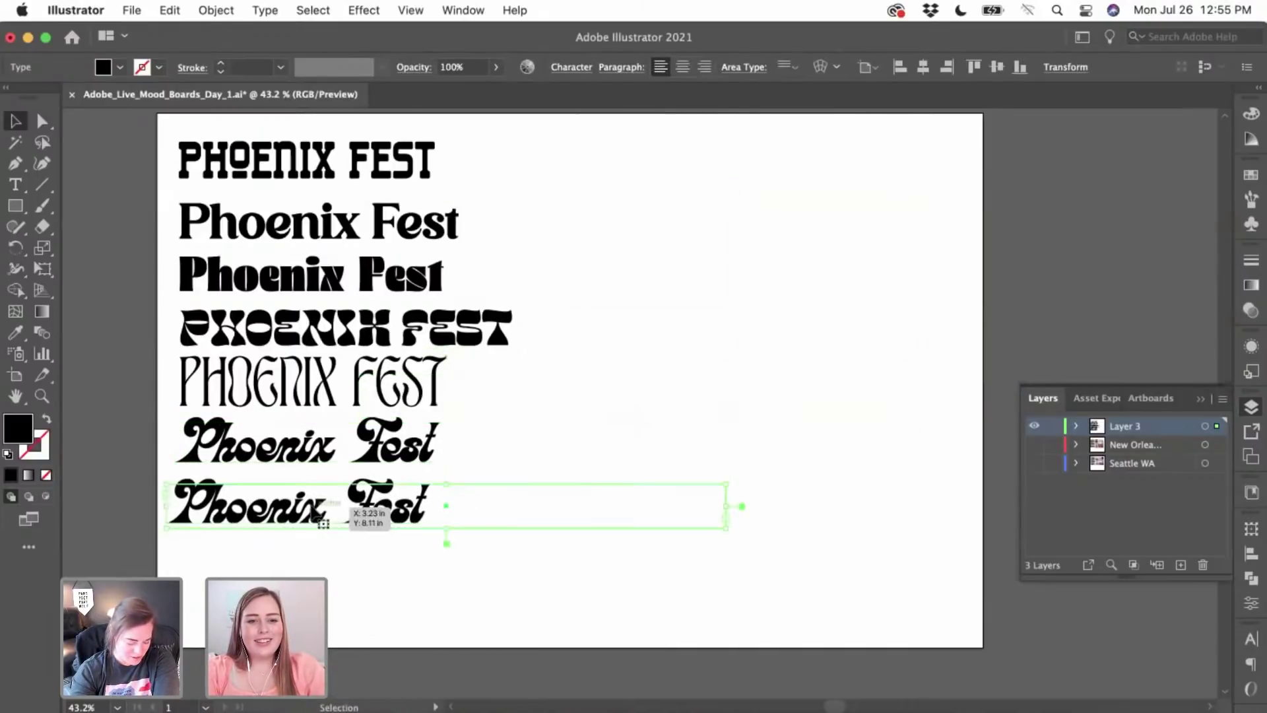
pyautogui.doubleClick(396, 522)
pyautogui.moveTo(426, 508); pyautogui.dragTo(137, 498)
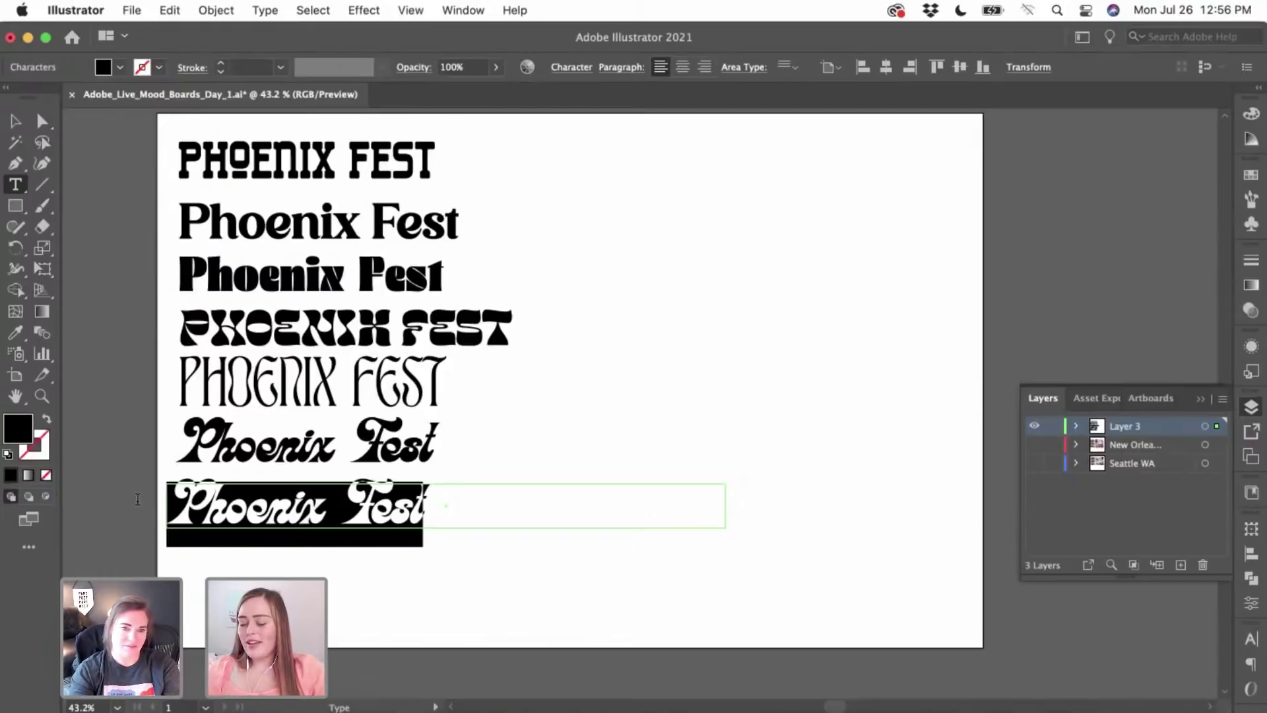
pyautogui.click(572, 67)
pyautogui.write('m')
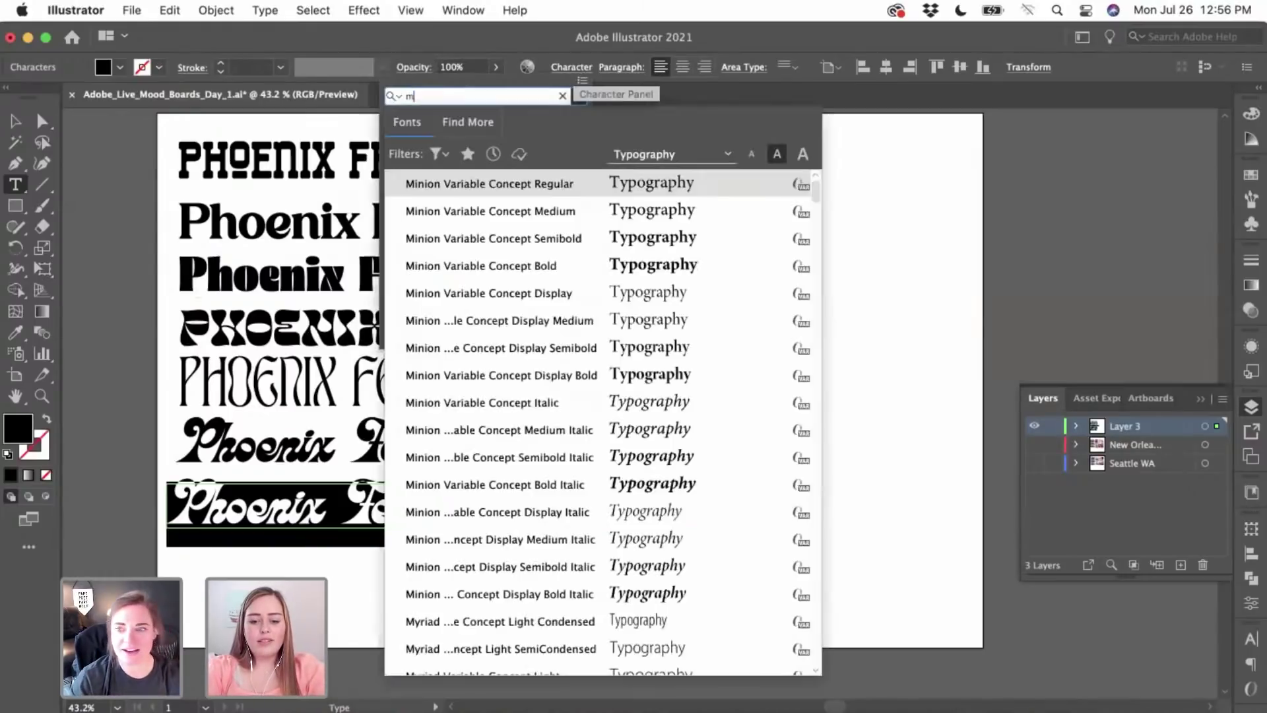
pyautogui.write('oon')
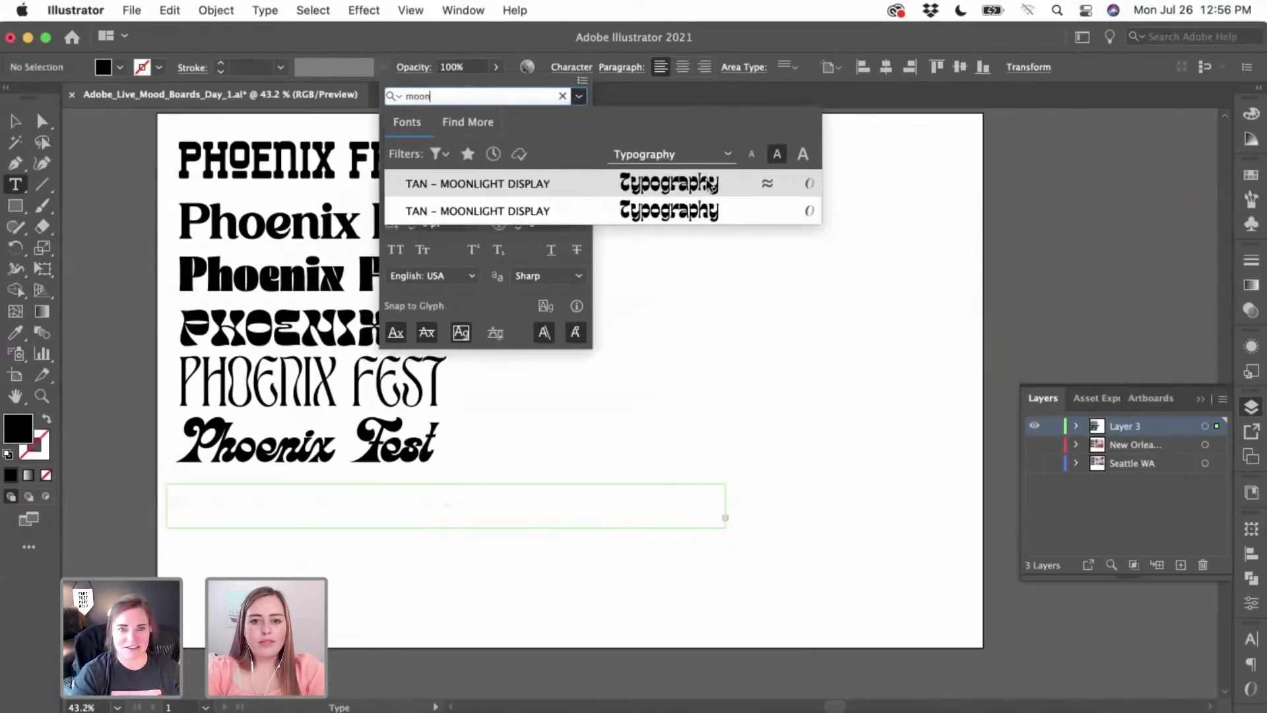
pyautogui.click(710, 185)
# - Extend the TAN – MOONLIGHT text frame downward so it is tall enough to hold the words
pyautogui.click(14, 123)
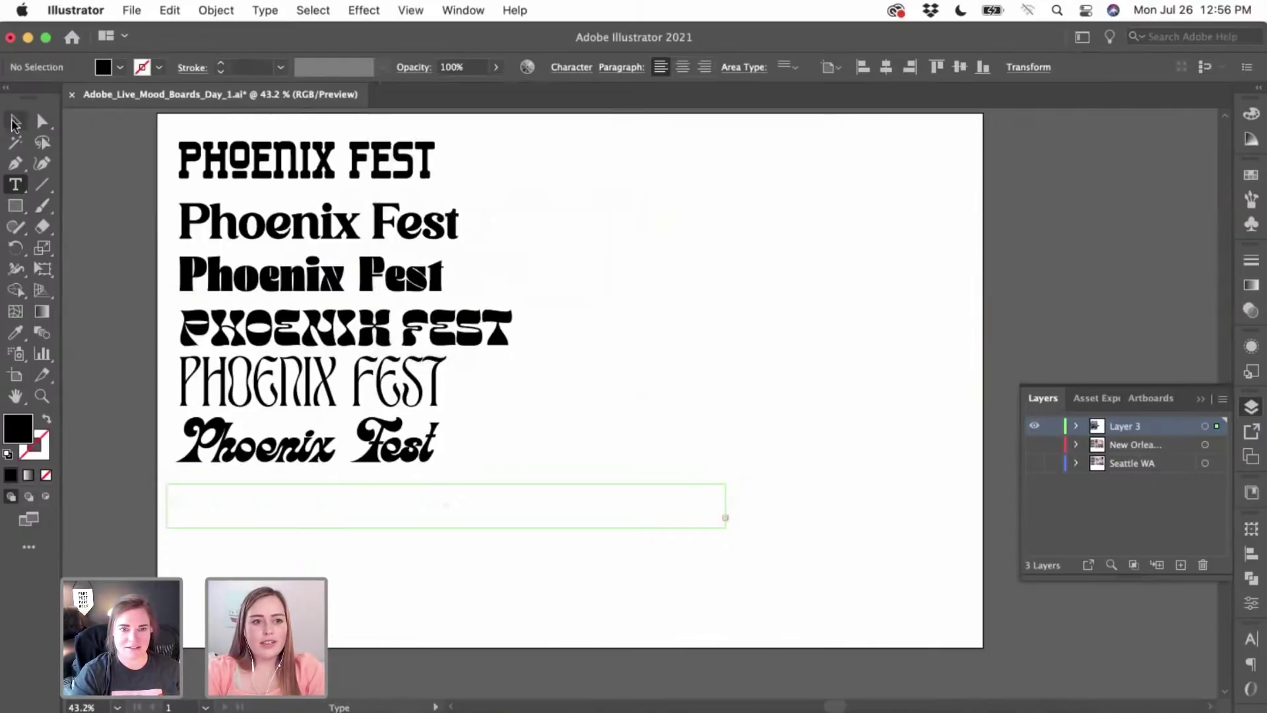
pyautogui.click(486, 504)
pyautogui.moveTo(447, 528); pyautogui.dragTo(436, 600)
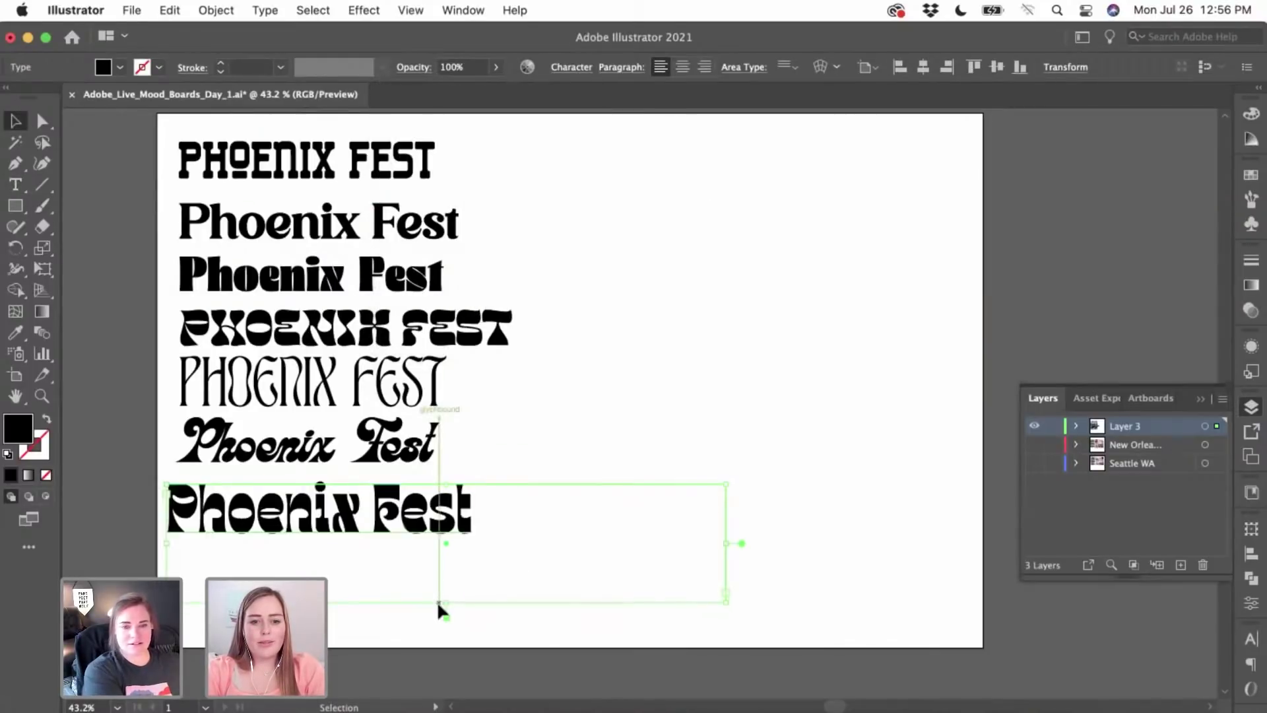
# - Apply All Caps to the whole TAN – MOONLIGHT line and deselect it
pyautogui.doubleClick(484, 517)
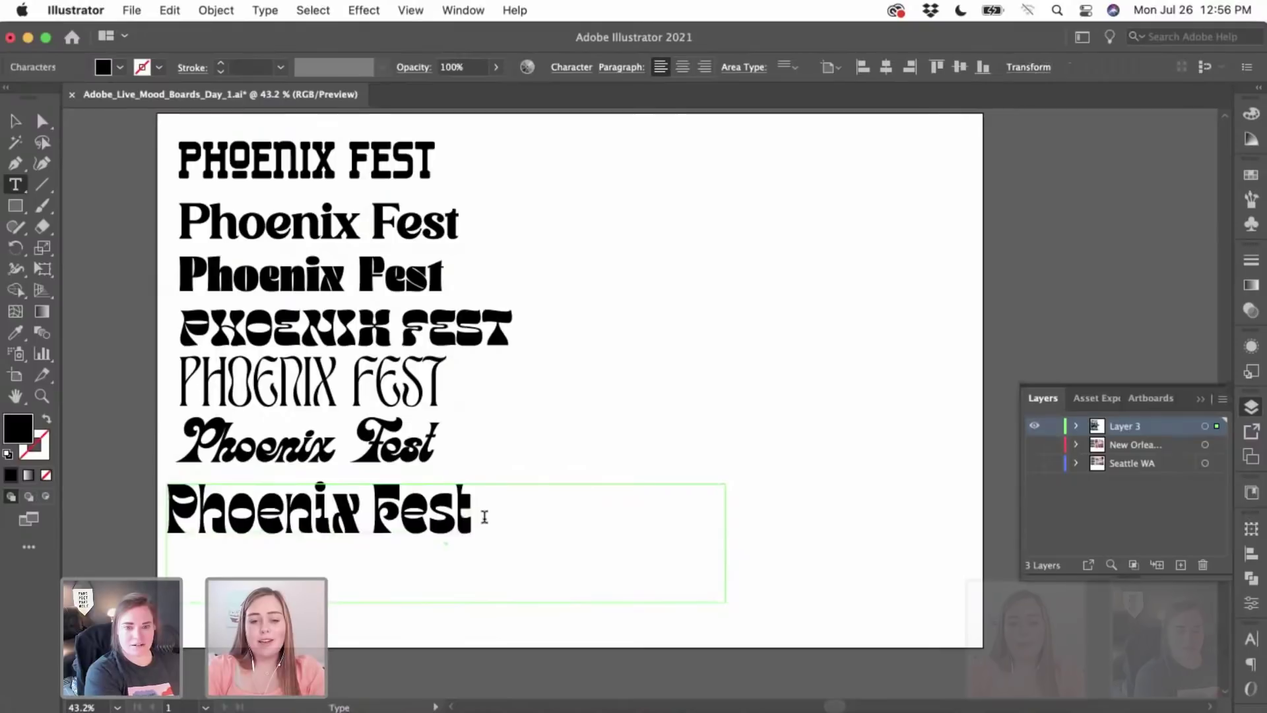
pyautogui.press('super+a')
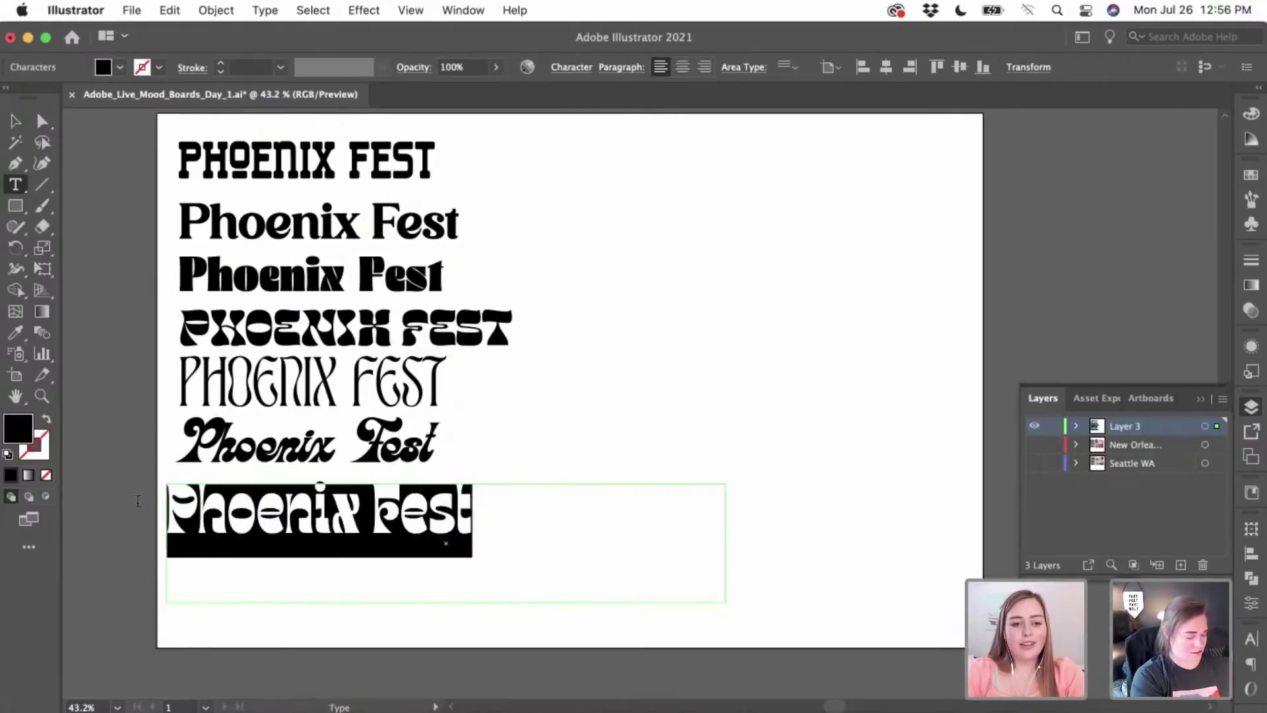
pyautogui.click(572, 67)
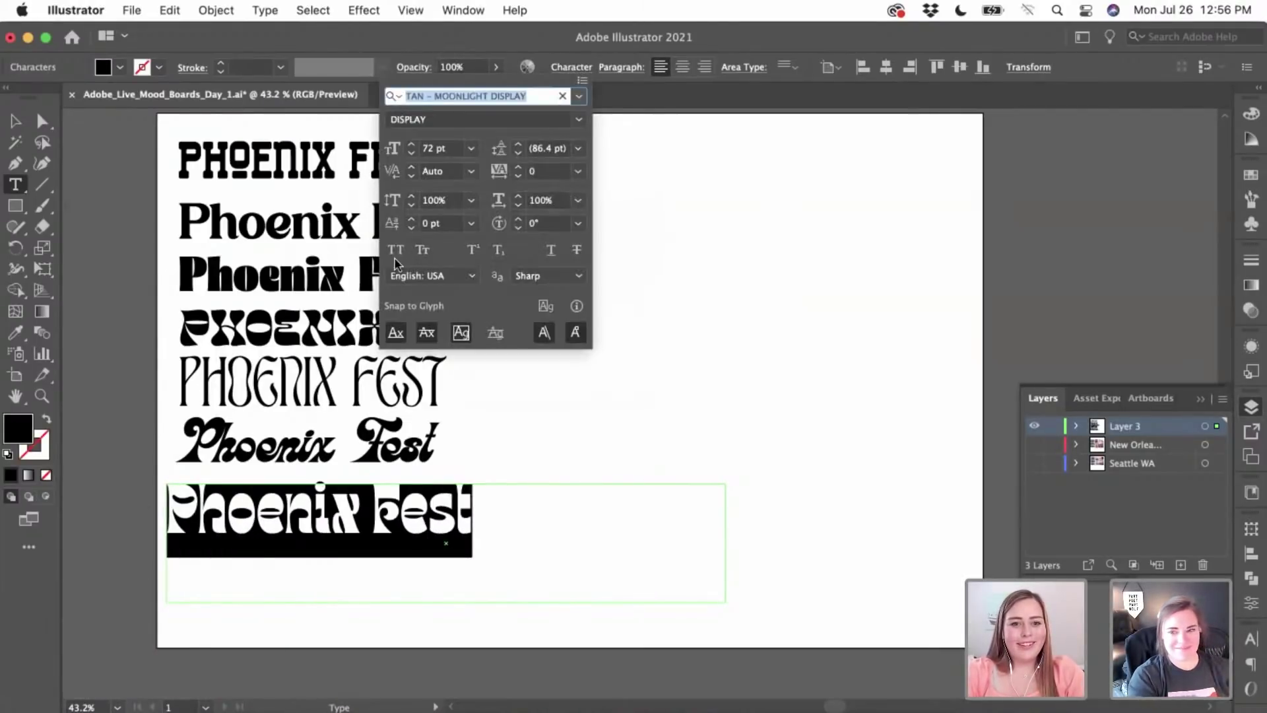
pyautogui.press('Down')
pyautogui.press('Return')
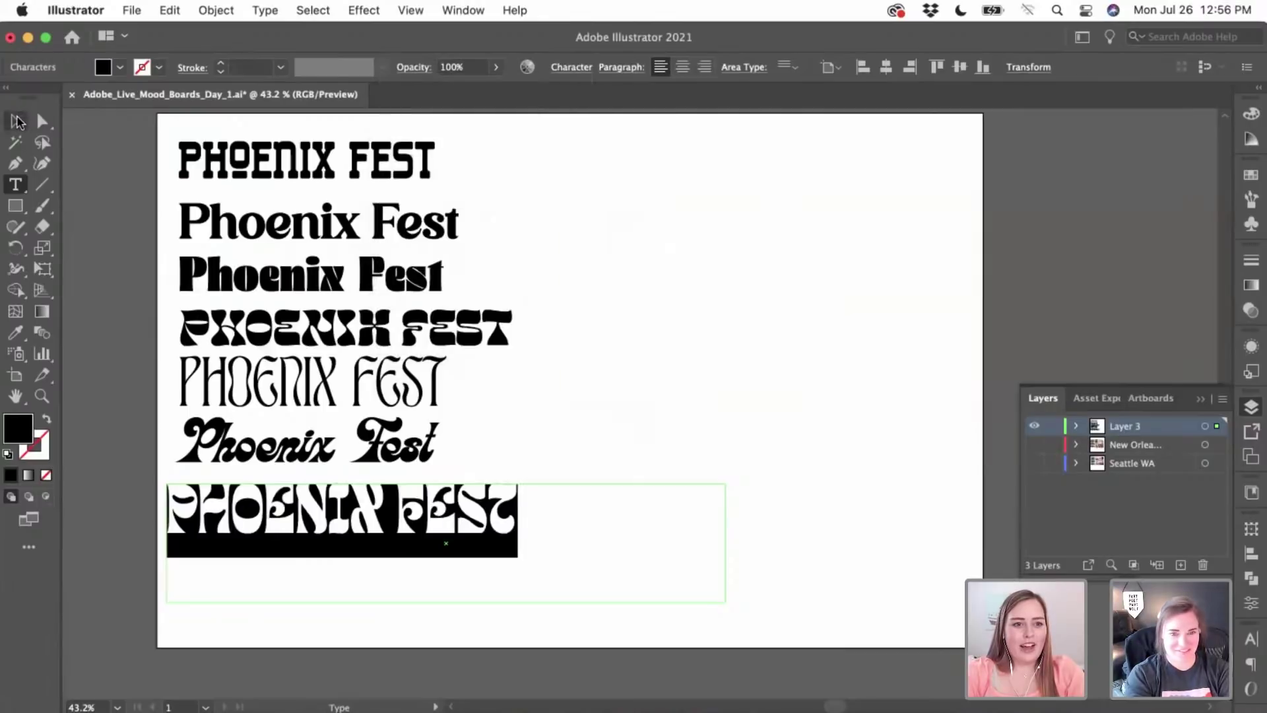
pyautogui.click(16, 120)
pyautogui.click(120, 299)
pyautogui.scroll(-1, 644, 371)
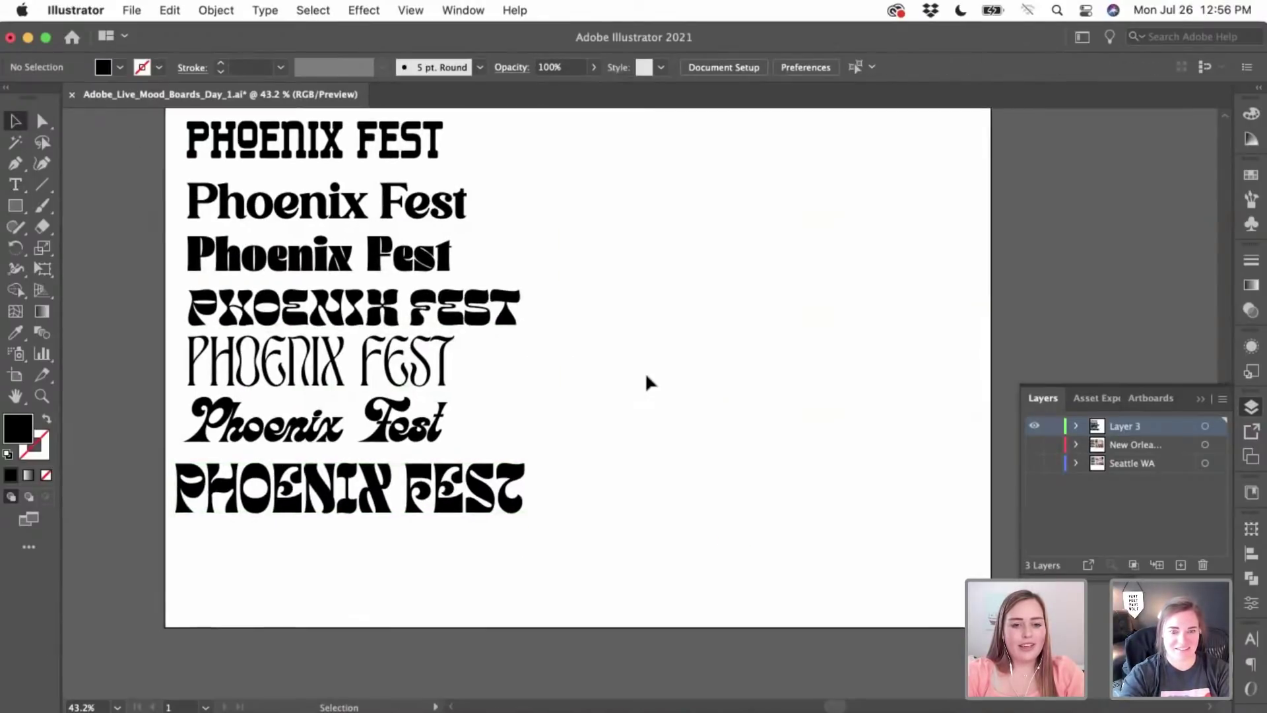
pyautogui.scroll(1, 645, 375)
pyautogui.hscroll(1, 645, 375)
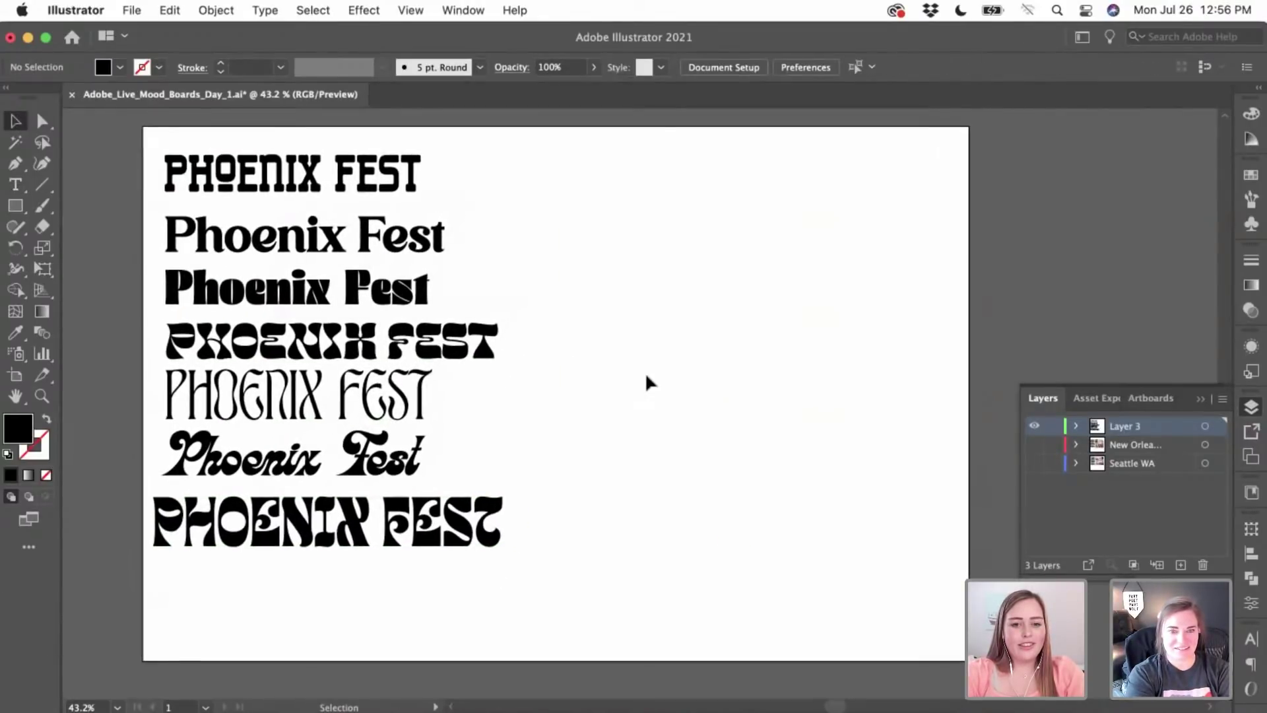
# - Shorten the TAN – MOONLIGHT text frame so its bottom edge sits just beneath the letters
pyautogui.click(490, 540)
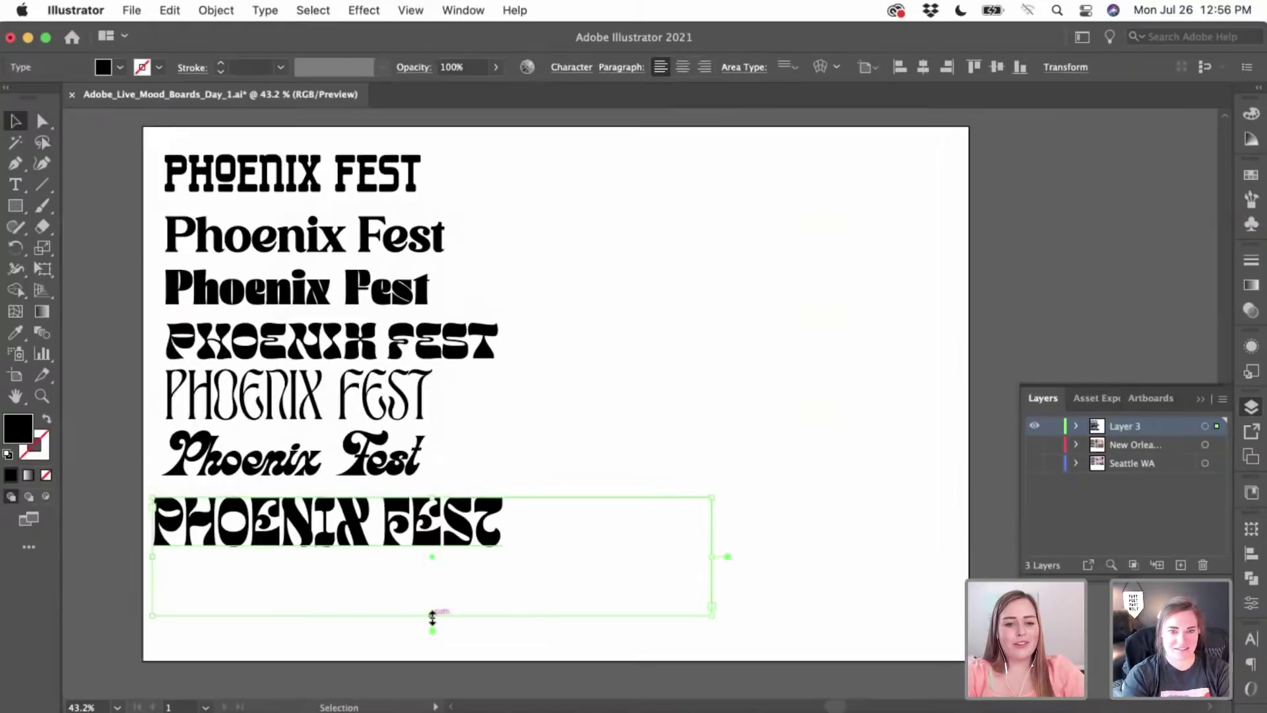
pyautogui.moveTo(432, 616); pyautogui.dragTo(431, 562)
pyautogui.click(461, 579)
pyautogui.click(473, 539)
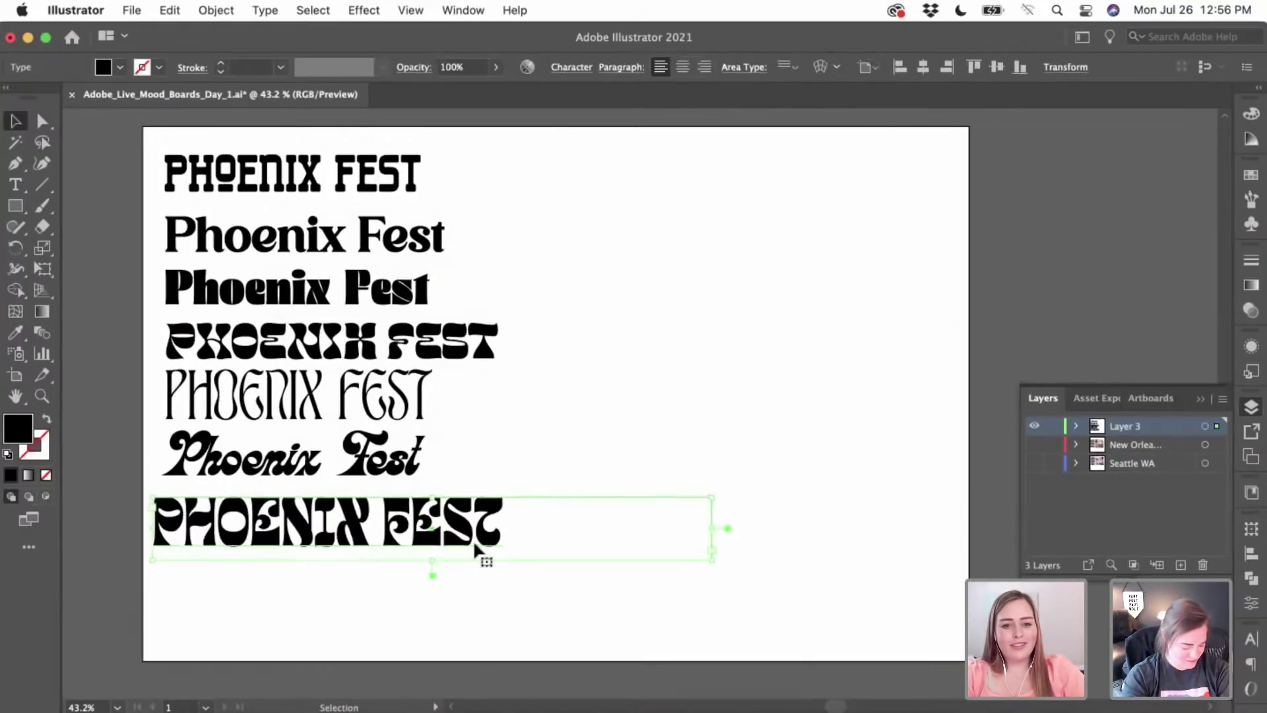
# - Duplicate the TAN – MOONLIGHT line directly below itself as the next font sample
pyautogui.moveTo(482, 558); pyautogui.dragTo(276, 592)
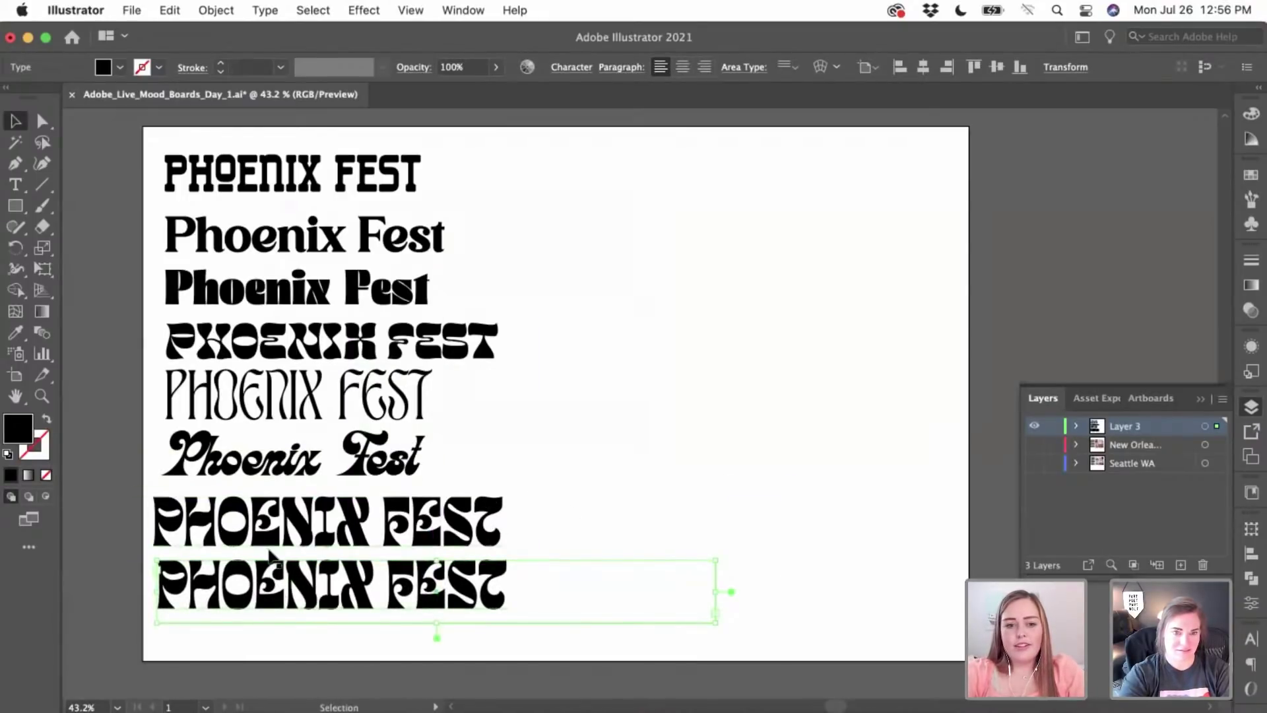
pyautogui.doubleClick(277, 589)
pyautogui.hotkey('ctrl', 'a')
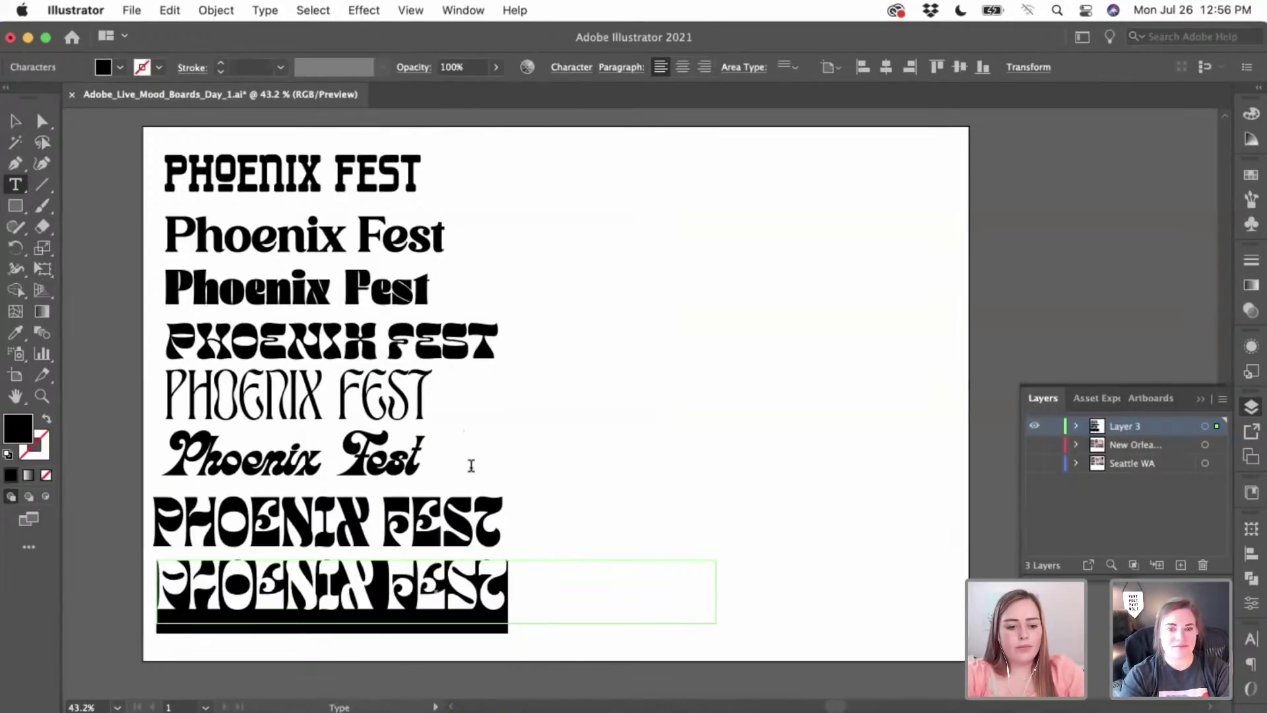
pyautogui.press('super+shift+a')
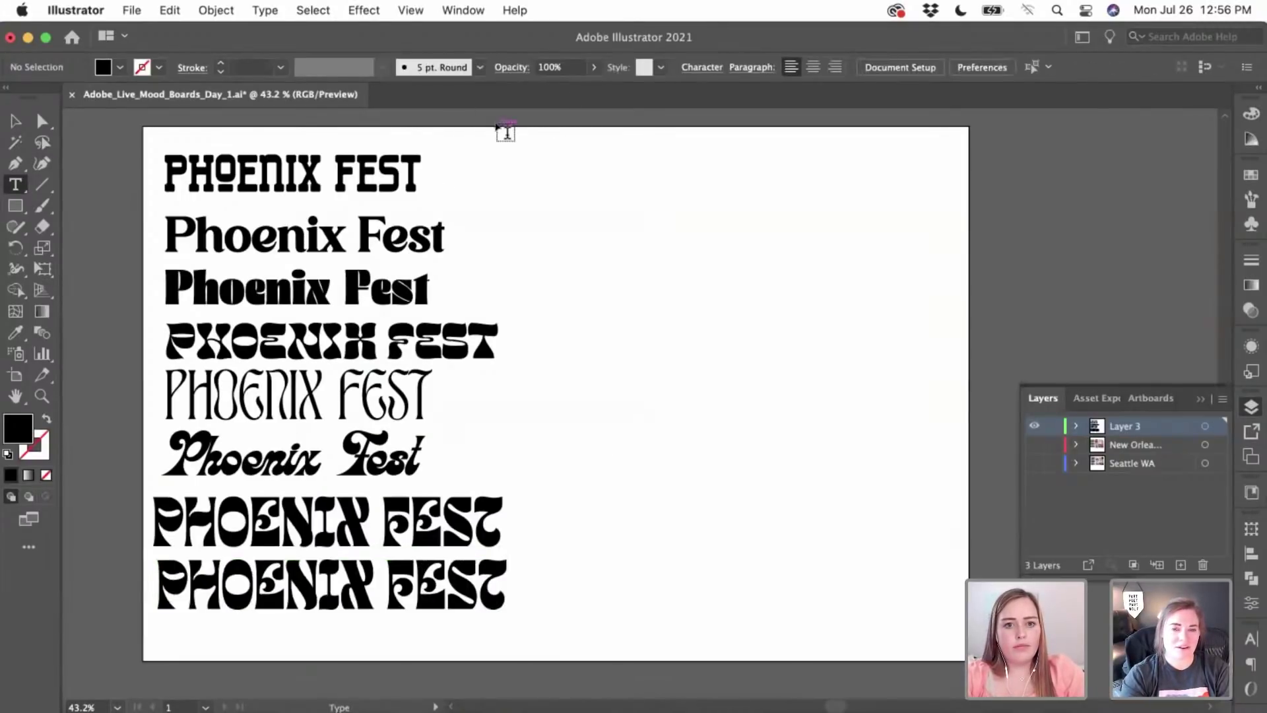
pyautogui.press('v')
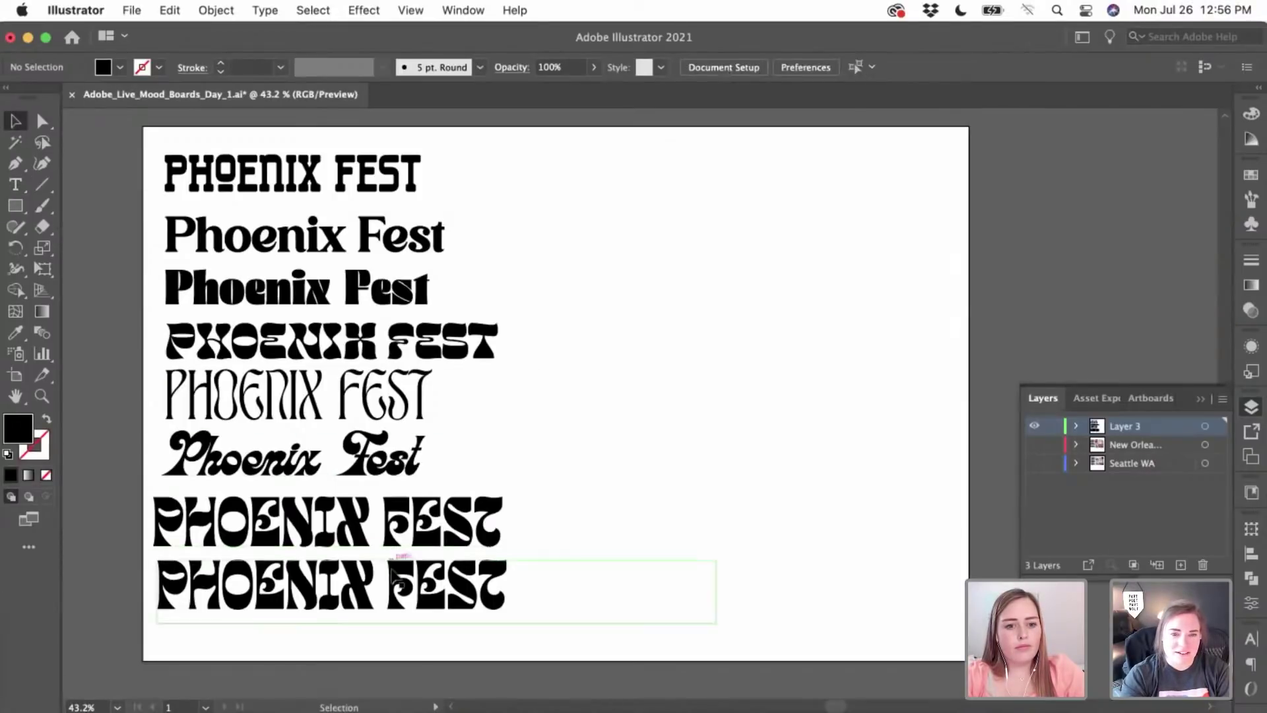
# - Set the lowest Phoenix Fest copy in TAN – GRANDEUR and extend its text frame downward until the words fit
pyautogui.click(393, 578)
pyautogui.click(571, 67)
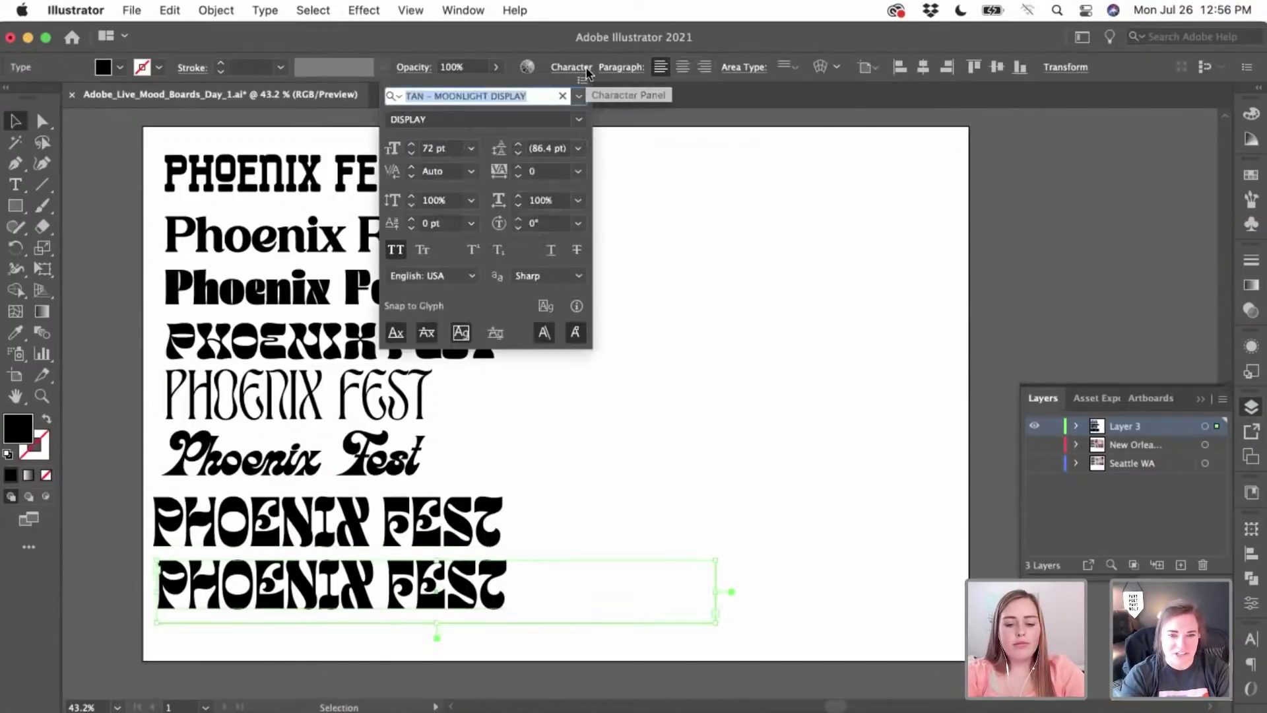
pyautogui.write('gran')
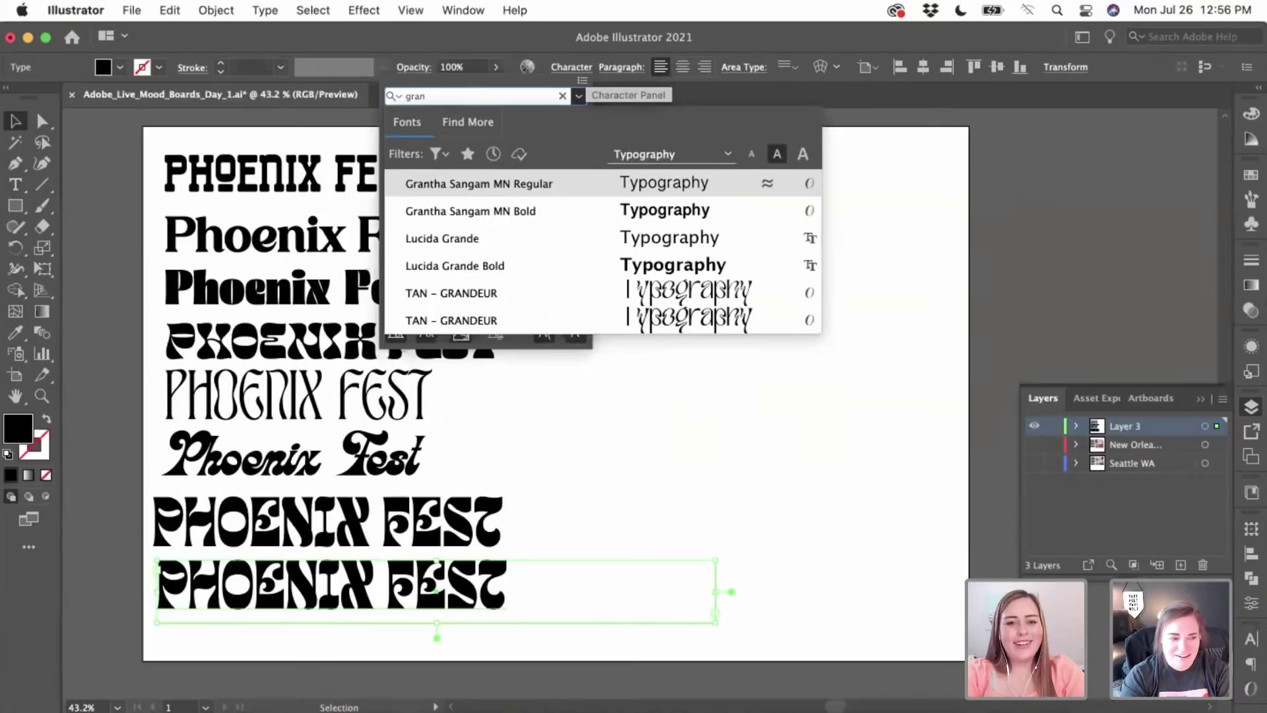
pyautogui.click(656, 292)
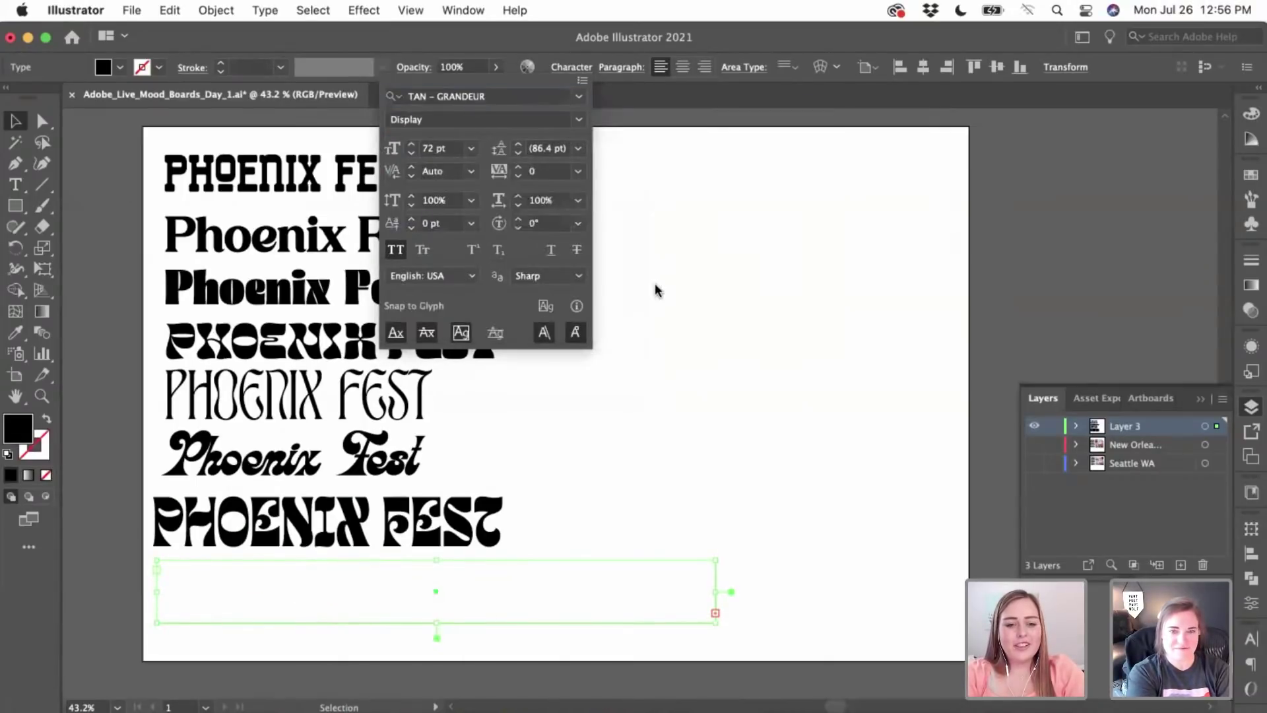
pyautogui.press('Escape')
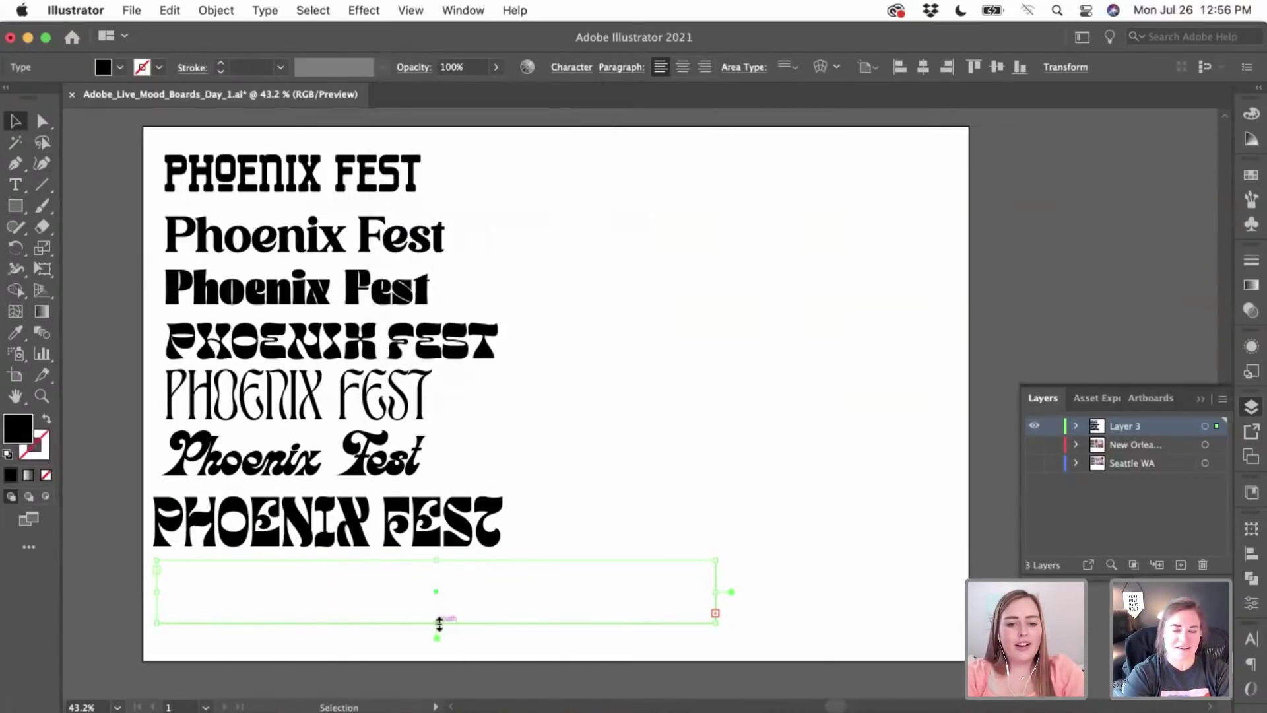
pyautogui.moveTo(439, 624)
pyautogui.mouseDown()
pyautogui.moveTo(437, 648)
pyautogui.moveTo(436, 635)
pyautogui.mouseUp()
pyautogui.click(649, 522)
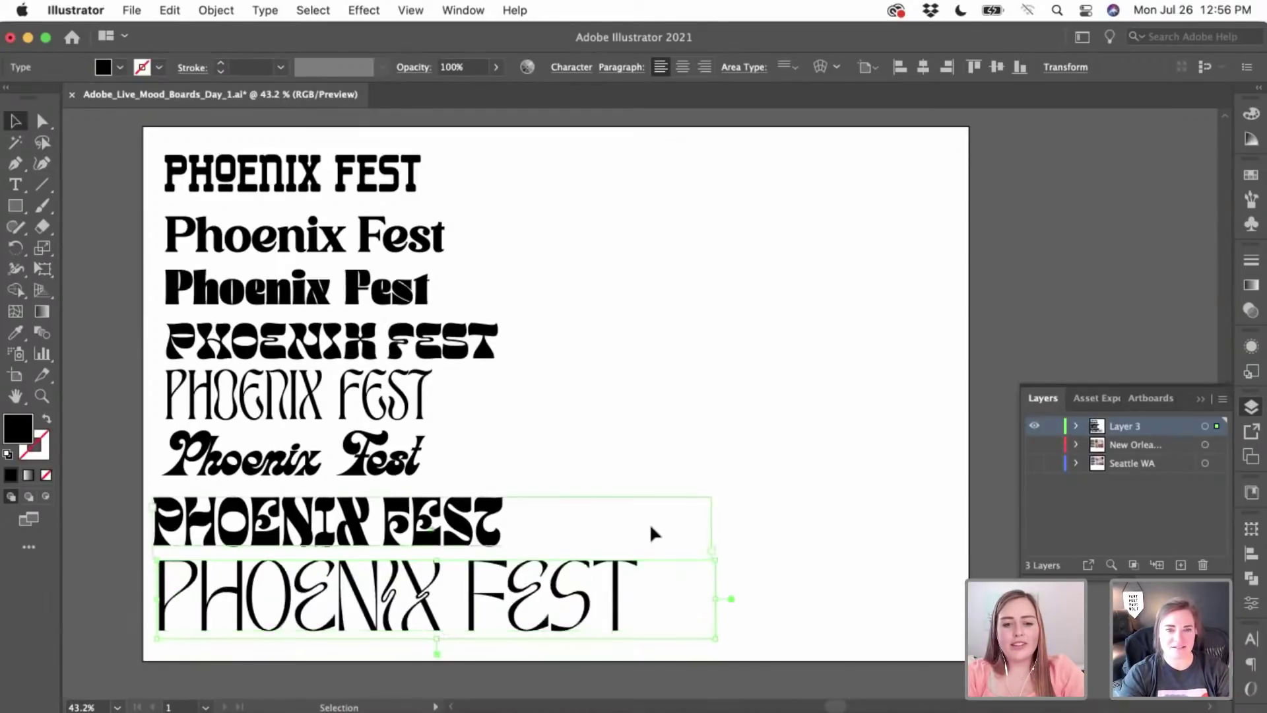
pyautogui.click(785, 517)
# - Narrow the TAN – GRANDEUR text frame so its right edge sits just past the final T
pyautogui.click(492, 531)
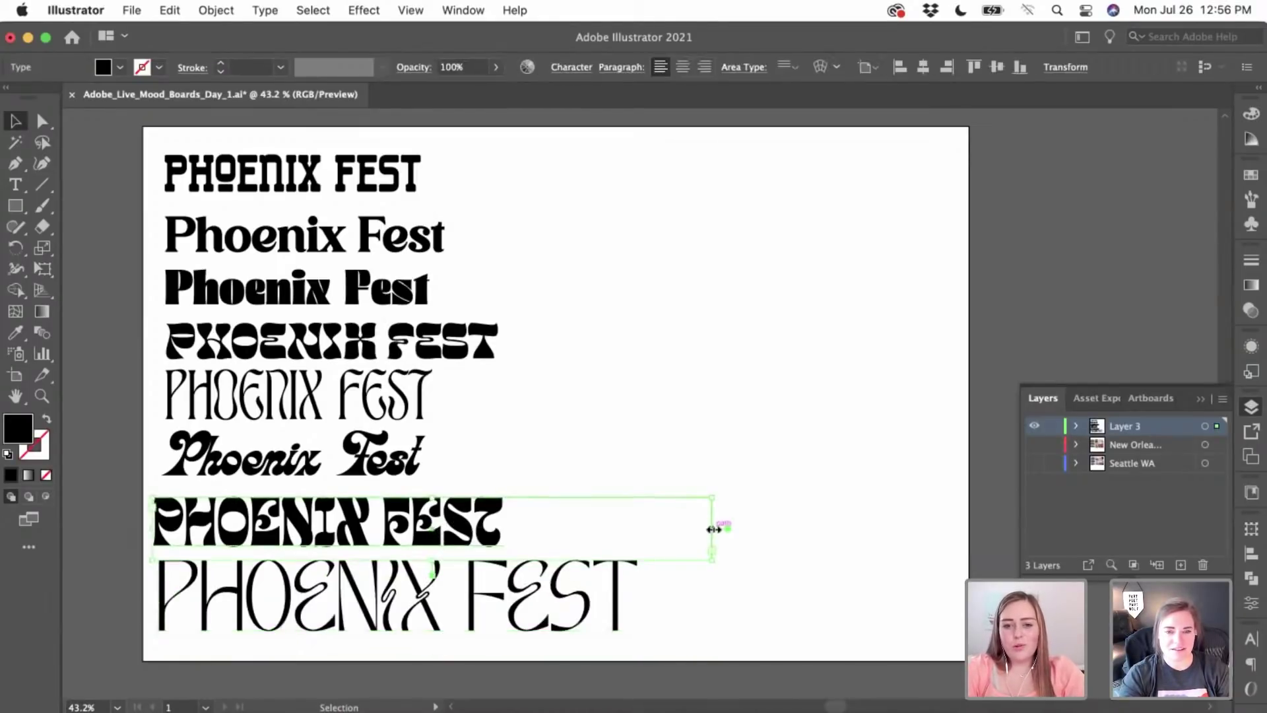
pyautogui.tripleClick(529, 525)
pyautogui.press('Escape')
pyautogui.click(529, 568)
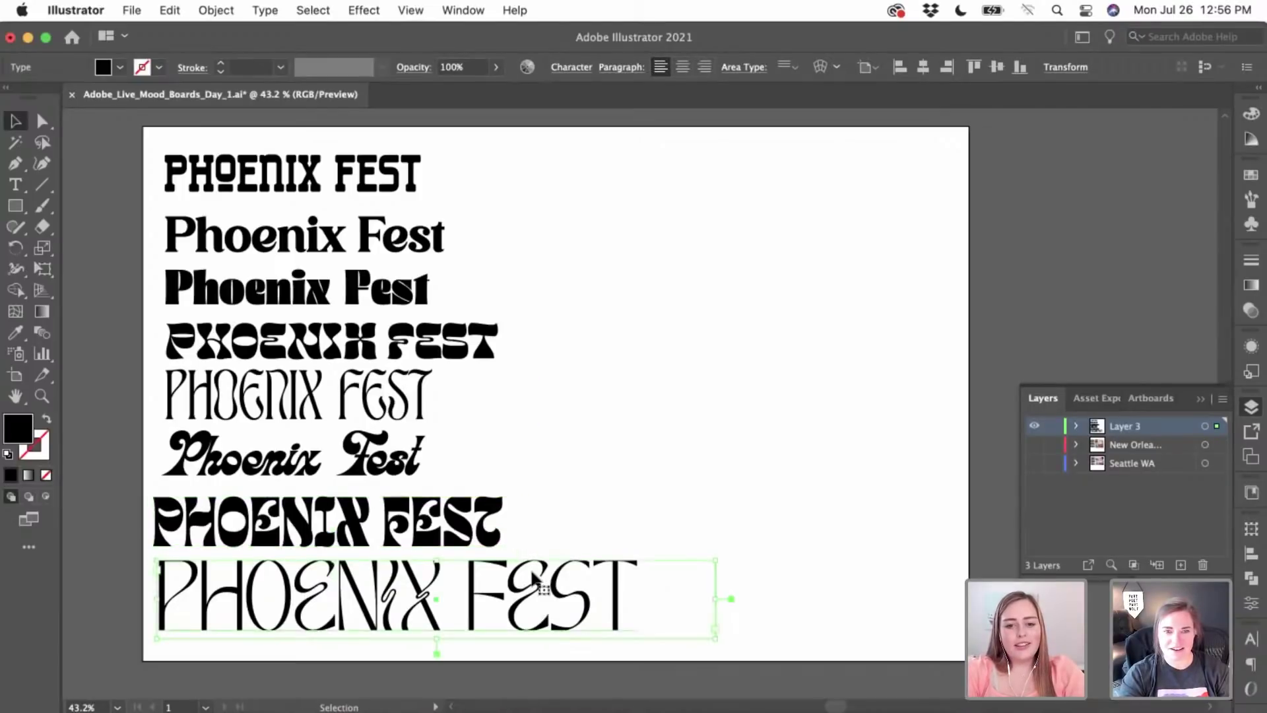
pyautogui.moveTo(725, 597); pyautogui.dragTo(646, 602)
pyautogui.click(711, 604)
pyautogui.scroll(-1, 706, 589)
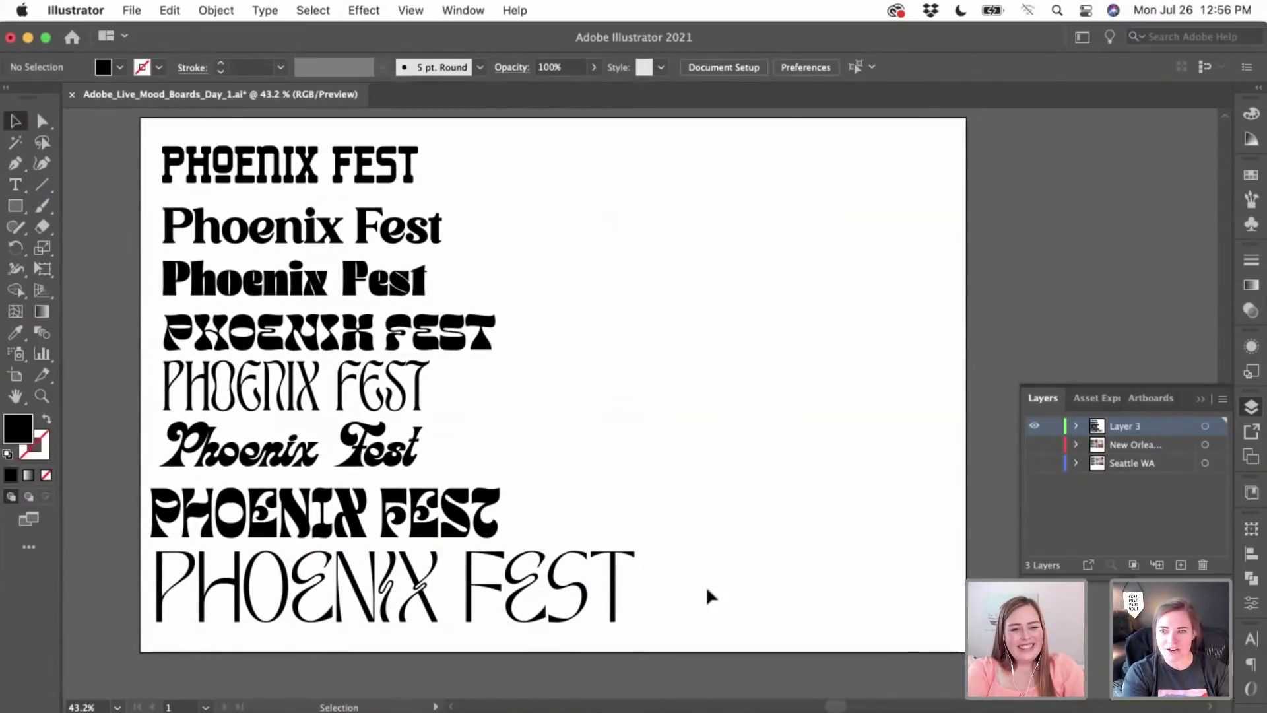
pyautogui.press('super+z')
pyautogui.click(723, 494)
pyautogui.scroll(1, 723, 494)
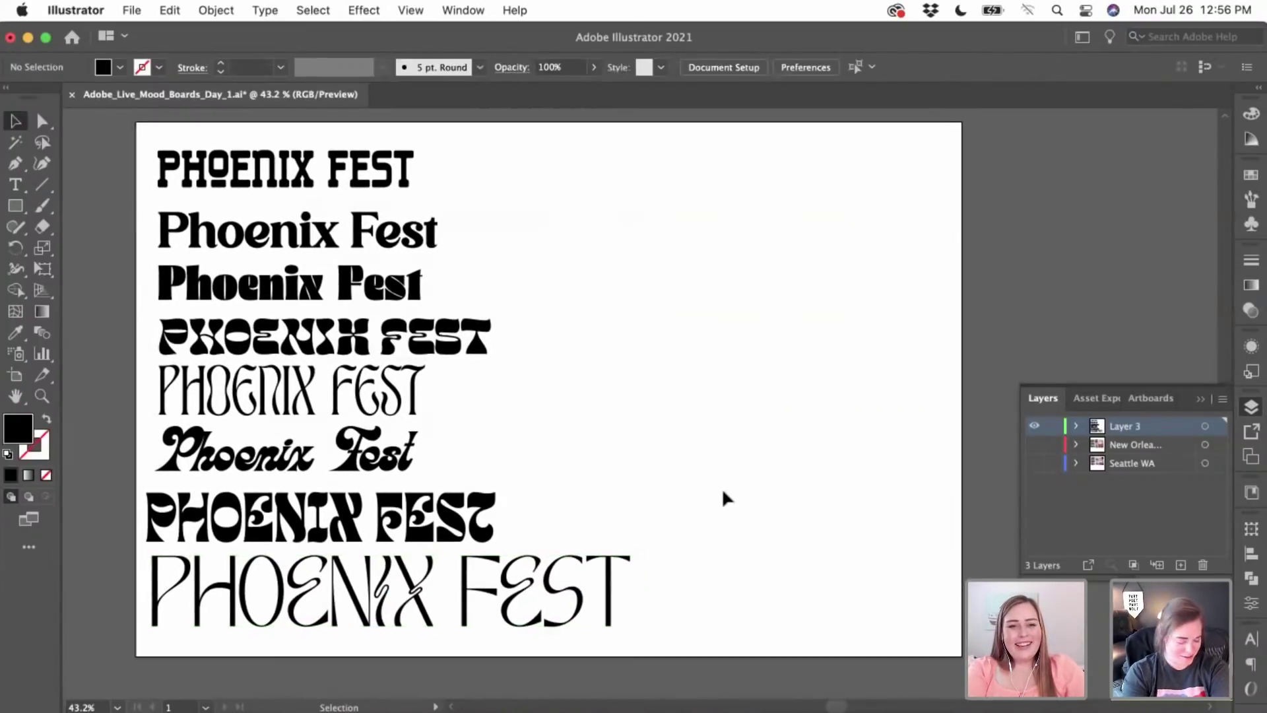
pyautogui.hscroll(1, 724, 495)
# - Duplicate the TAN – GRANDEUR line to the top of the artboard's empty area as the start of a second column
pyautogui.click(588, 604)
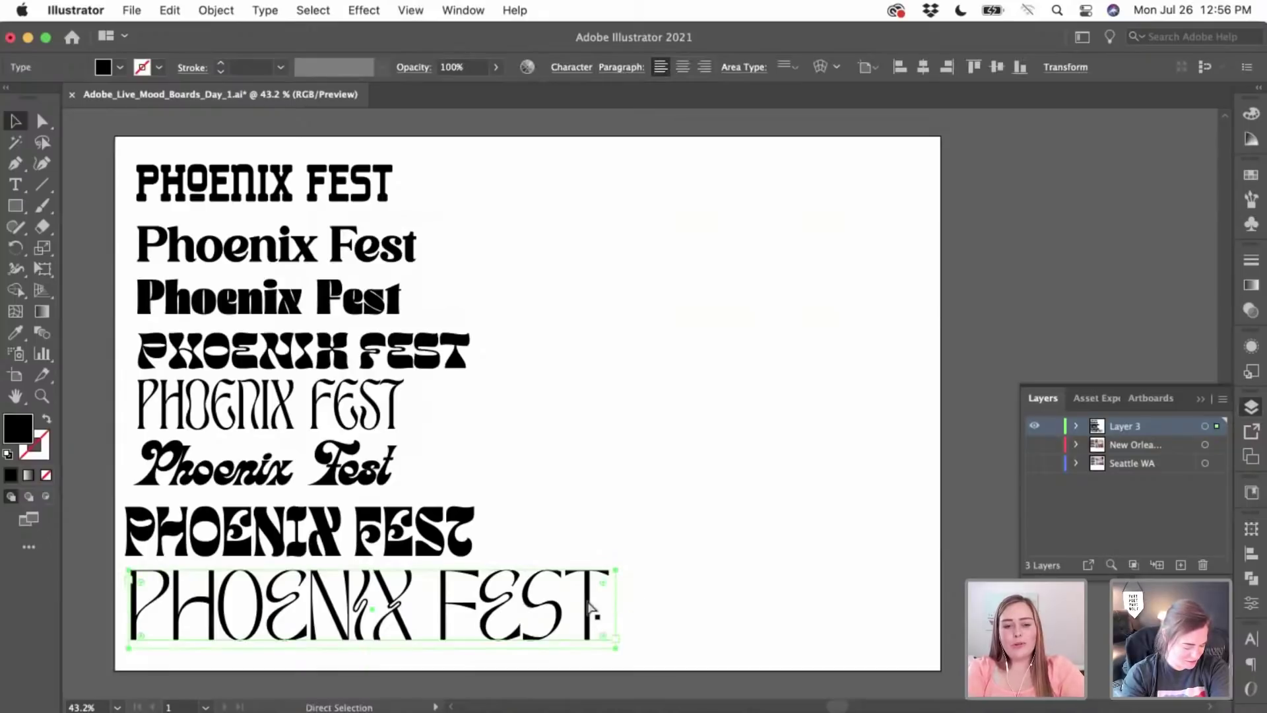
pyautogui.moveTo(372, 609); pyautogui.dragTo(692, 203)
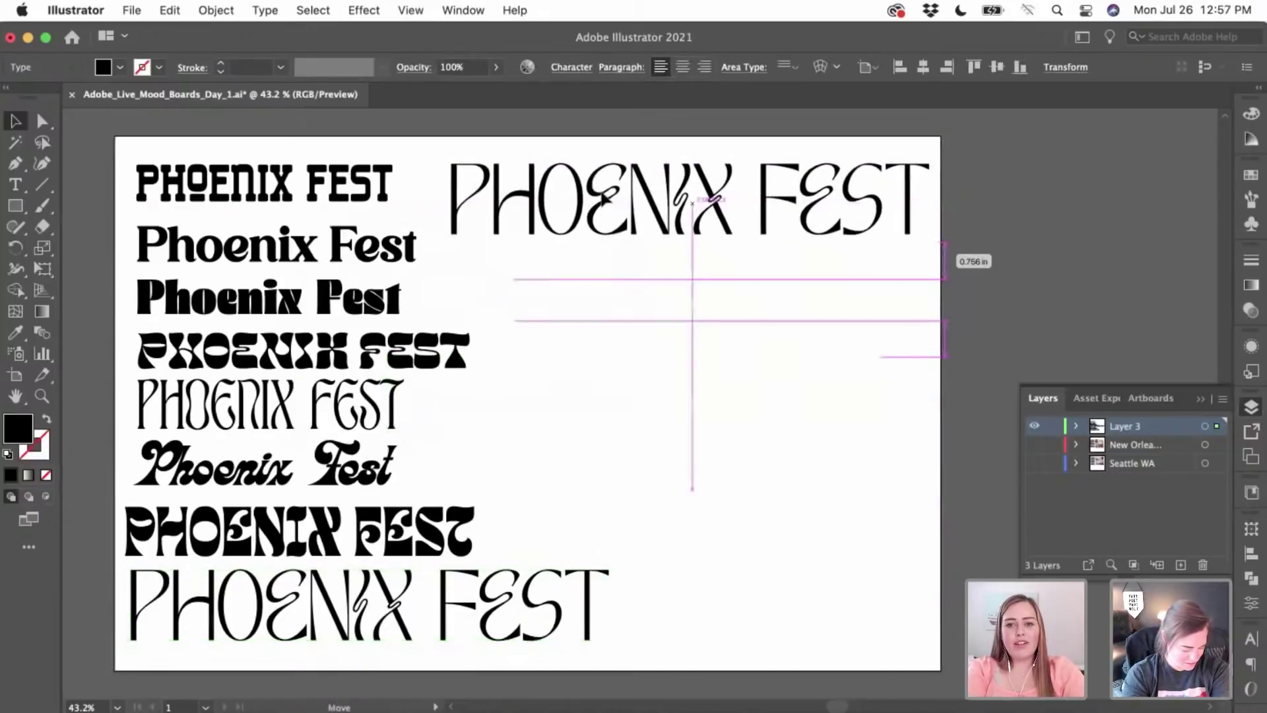
pyautogui.moveTo(603, 196); pyautogui.dragTo(603, 197)
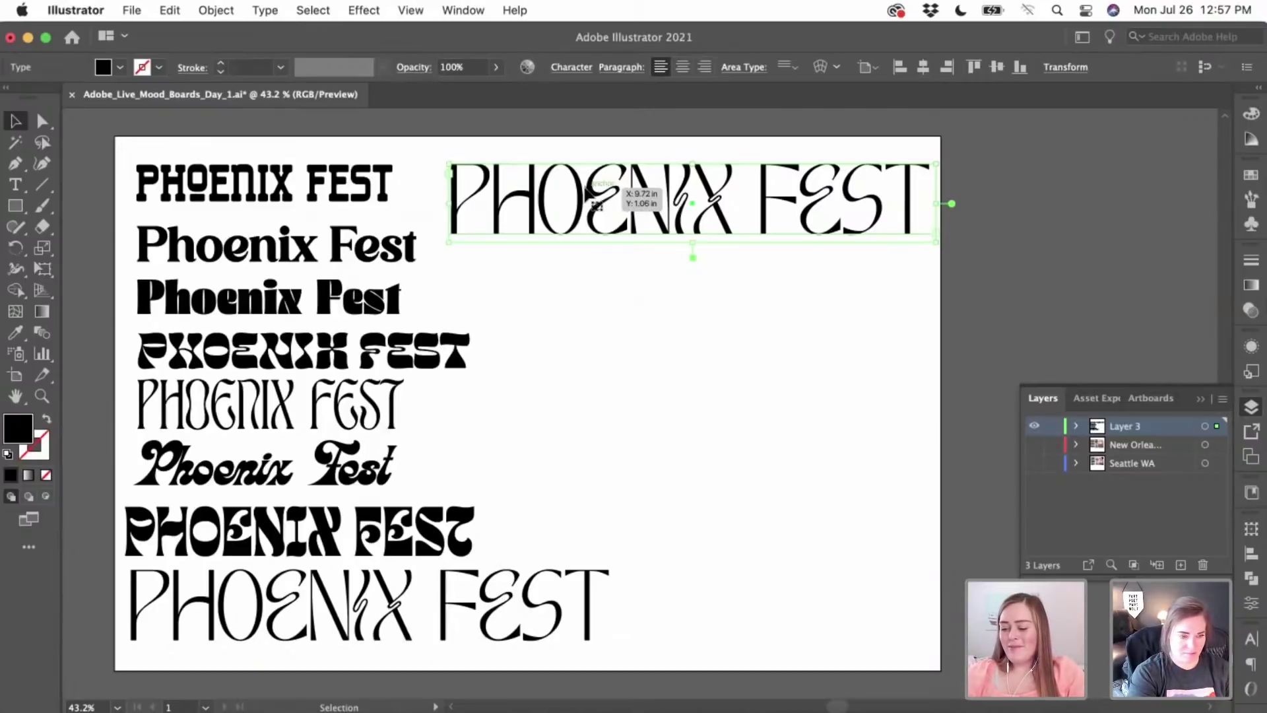
# - Set the Phoenix Fest copy at the top of the second column in Viva Kaiva Thin
pyautogui.click(580, 71)
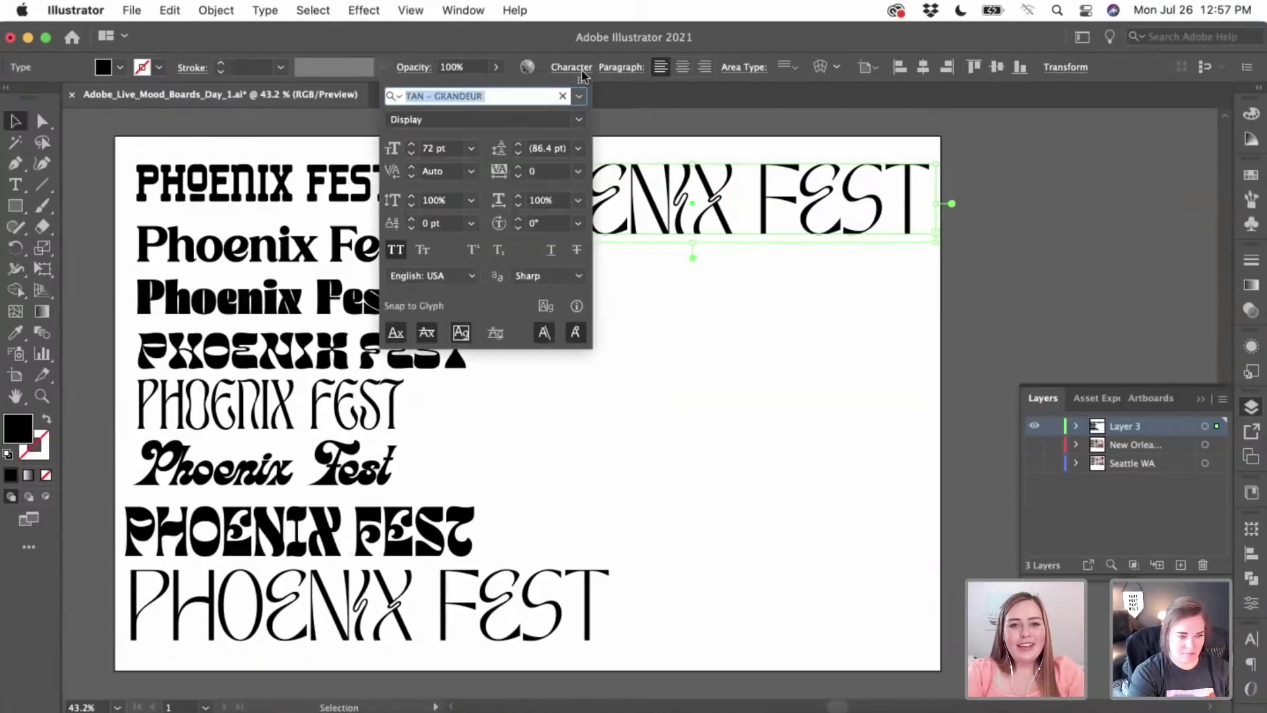
pyautogui.write('viv')
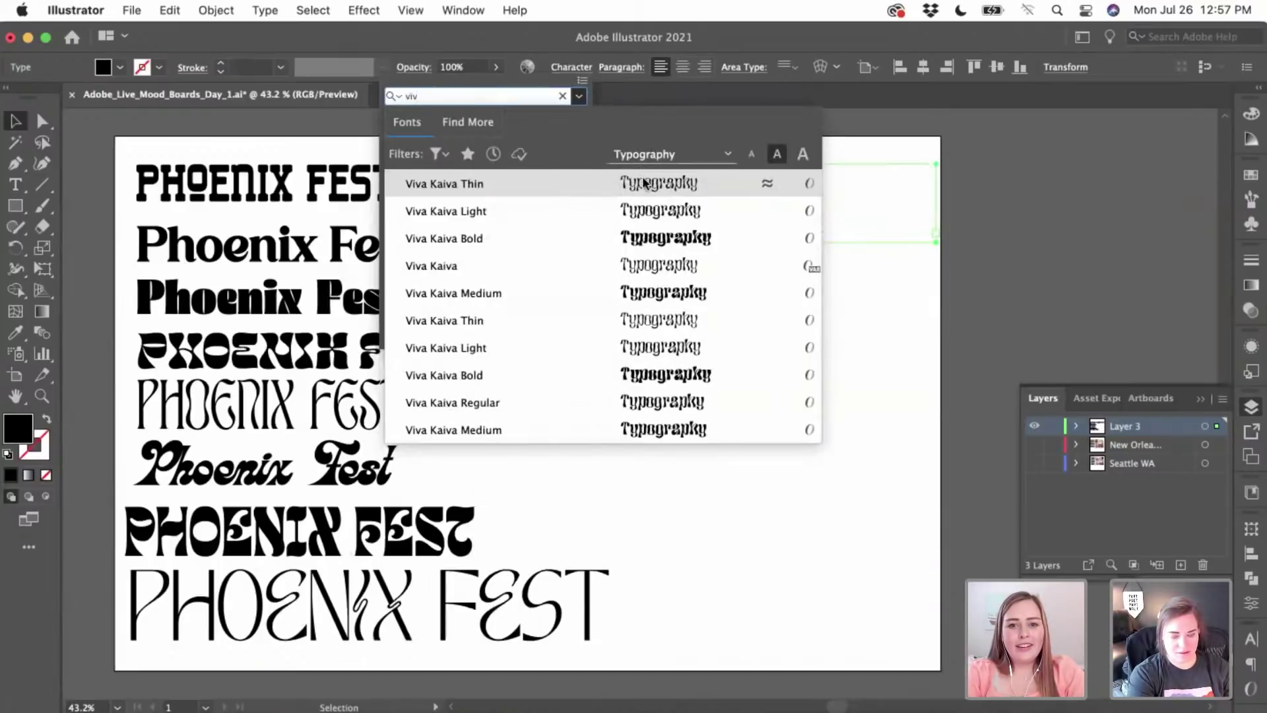
pyautogui.click(643, 183)
pyautogui.click(702, 209)
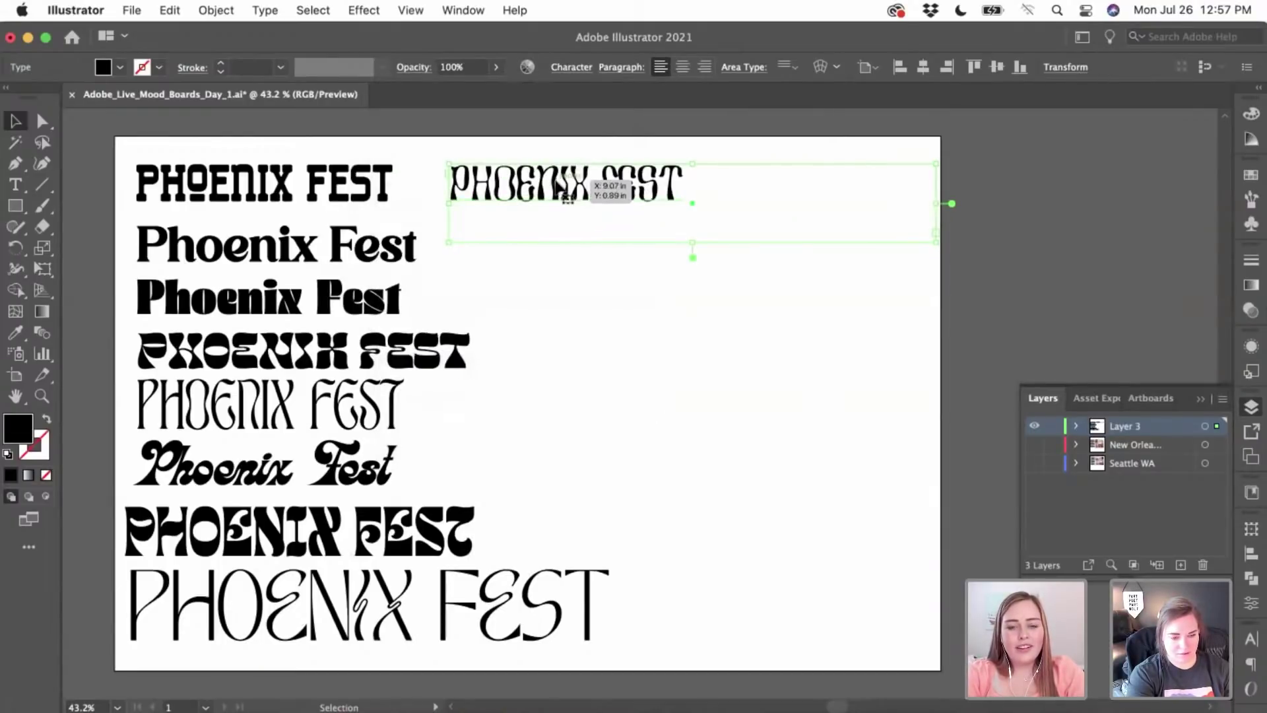
pyautogui.click(602, 319)
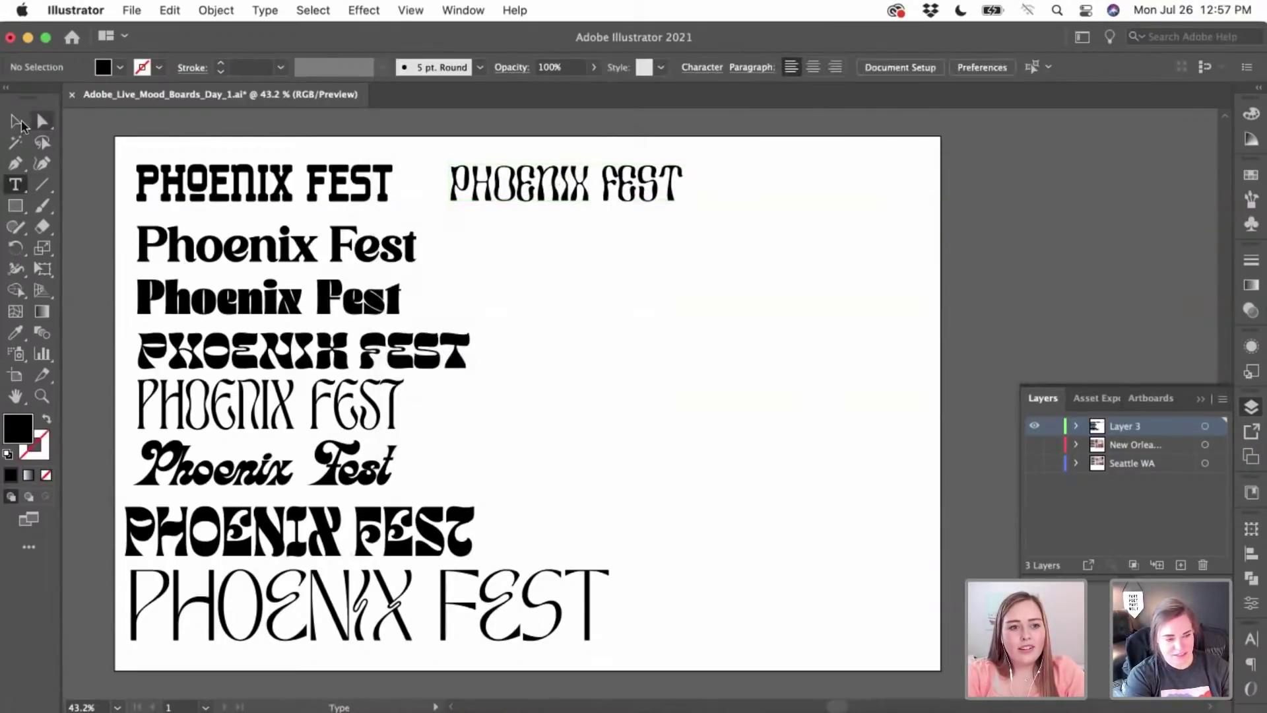
# - Shorten the Viva Kaiva text frame to just beneath the letters and duplicate the line directly below itself
pyautogui.click(18, 123)
pyautogui.click(574, 190)
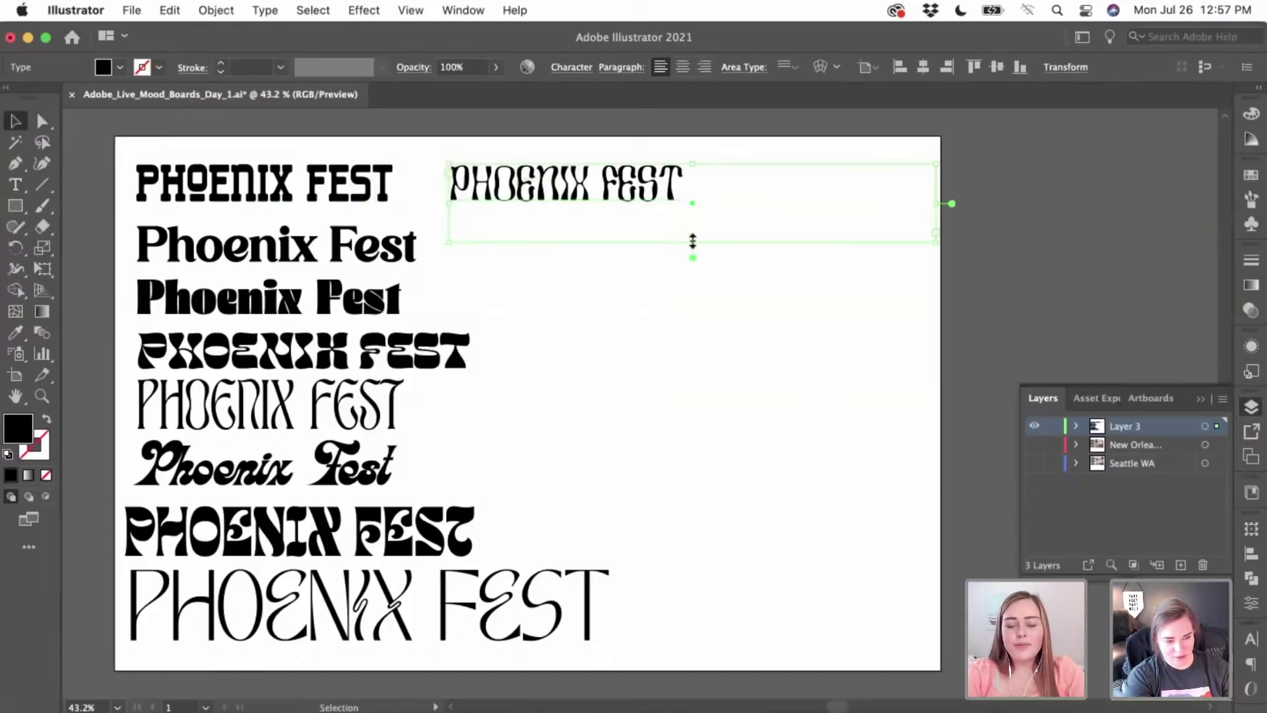
pyautogui.moveTo(692, 241); pyautogui.dragTo(688, 205)
pyautogui.click(651, 254)
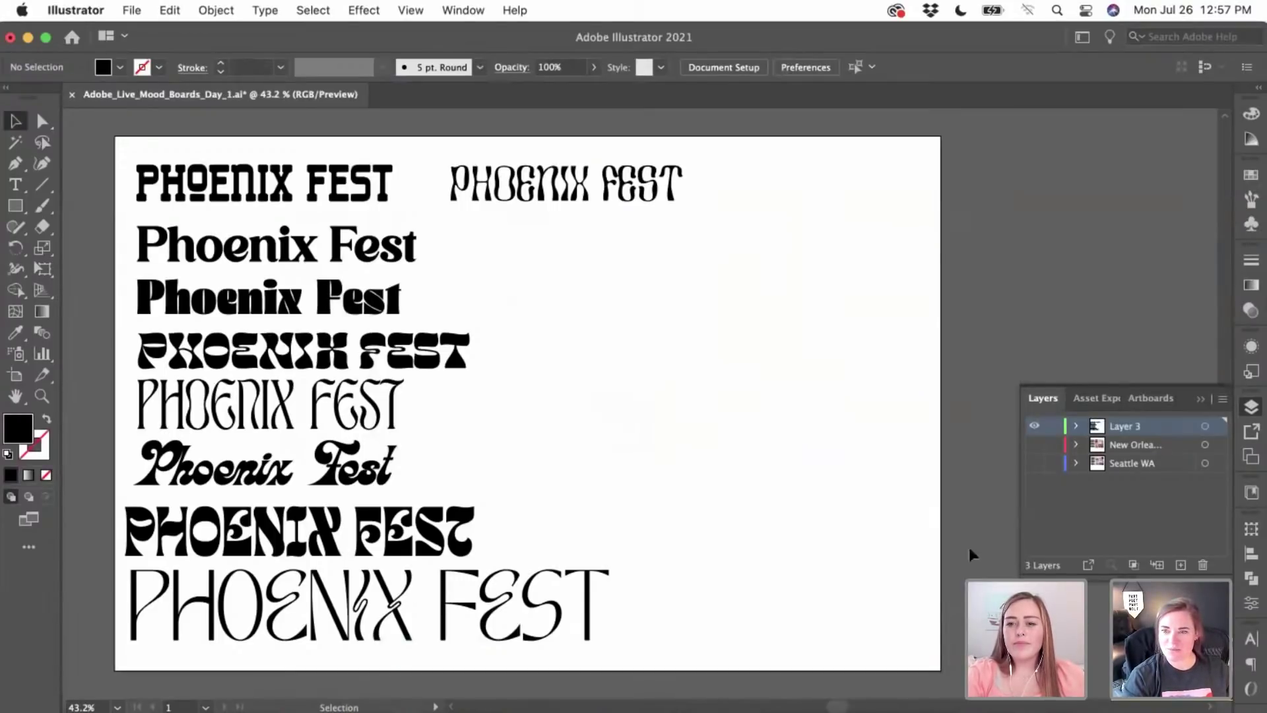
pyautogui.click(677, 193)
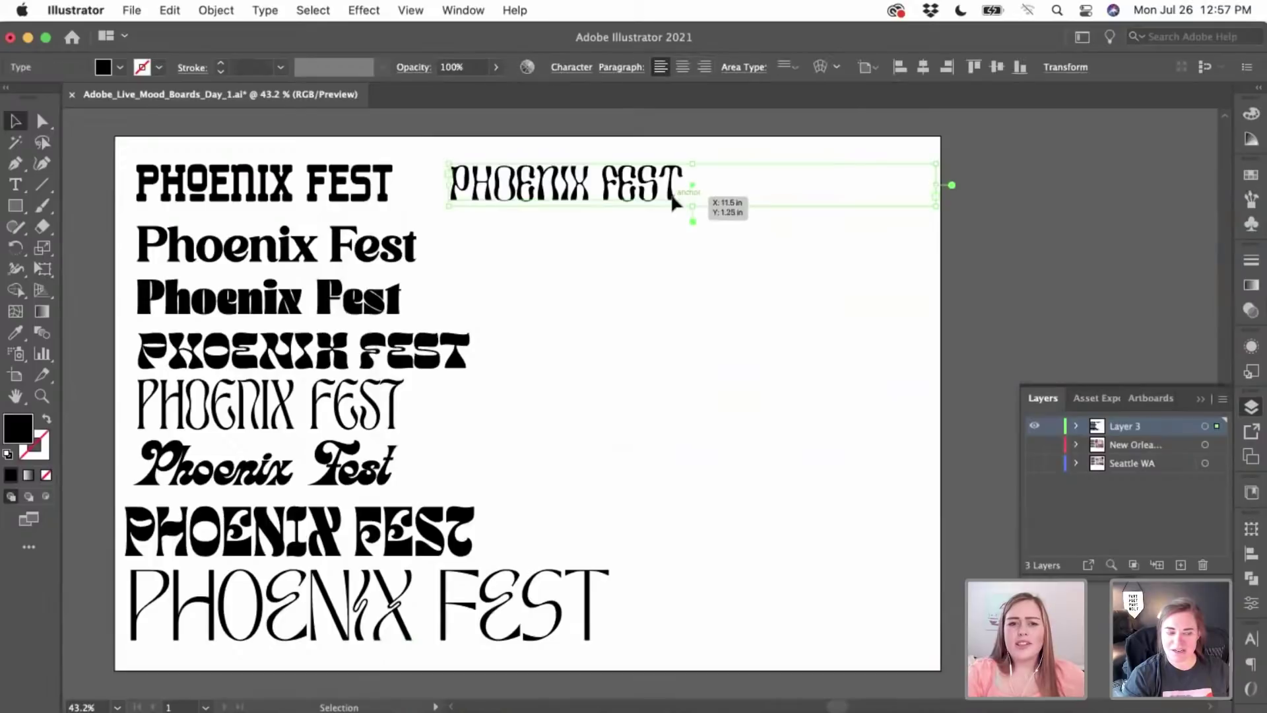
pyautogui.moveTo(671, 196); pyautogui.dragTo(534, 254)
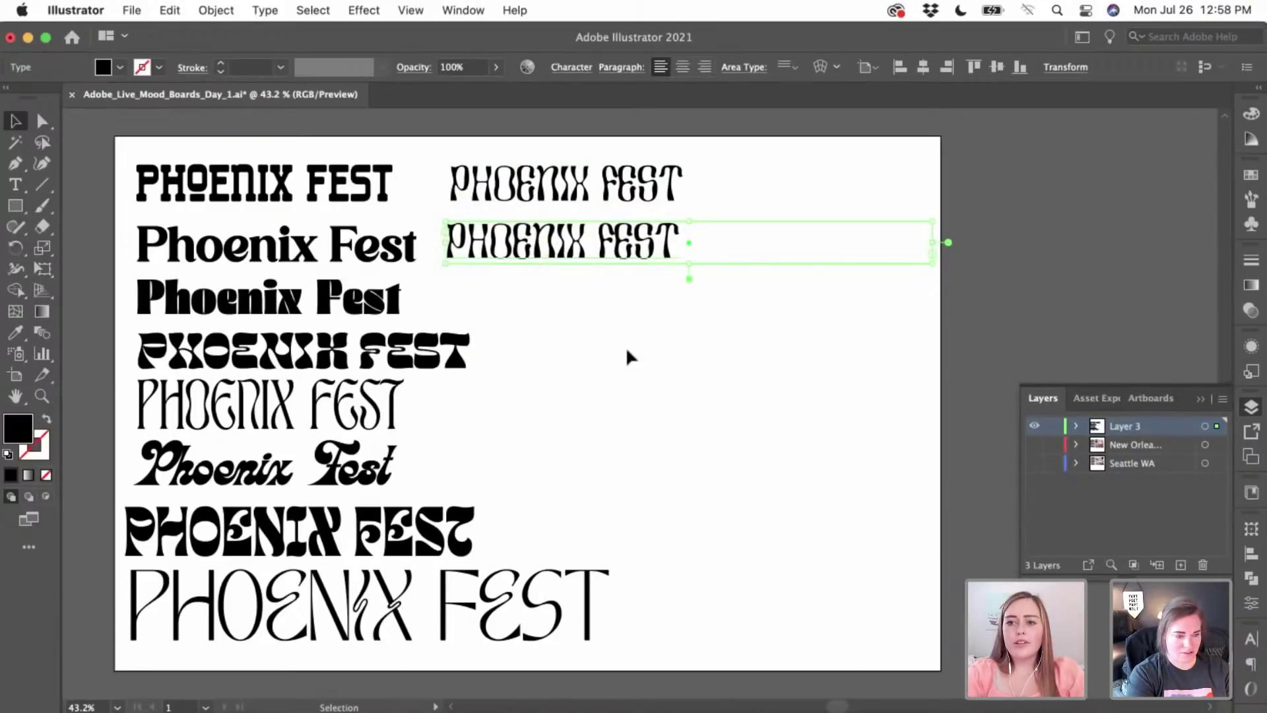
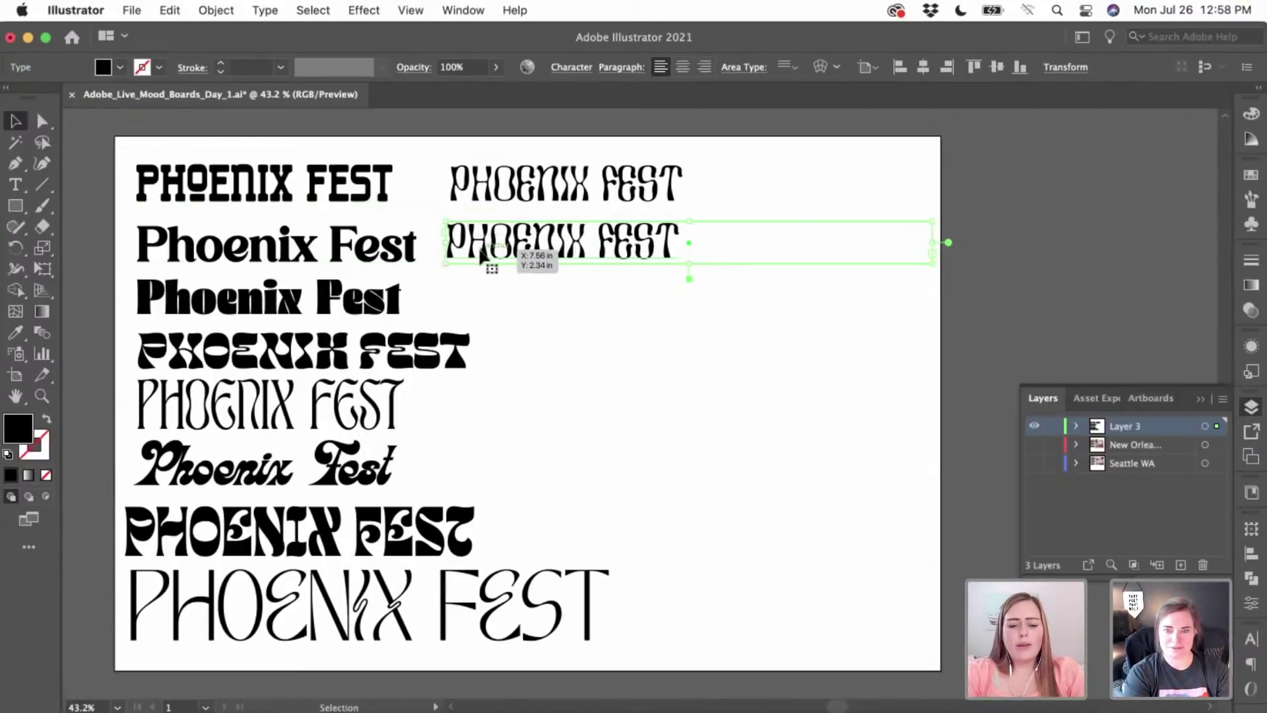
pyautogui.moveTo(480, 249); pyautogui.dragTo(473, 395)
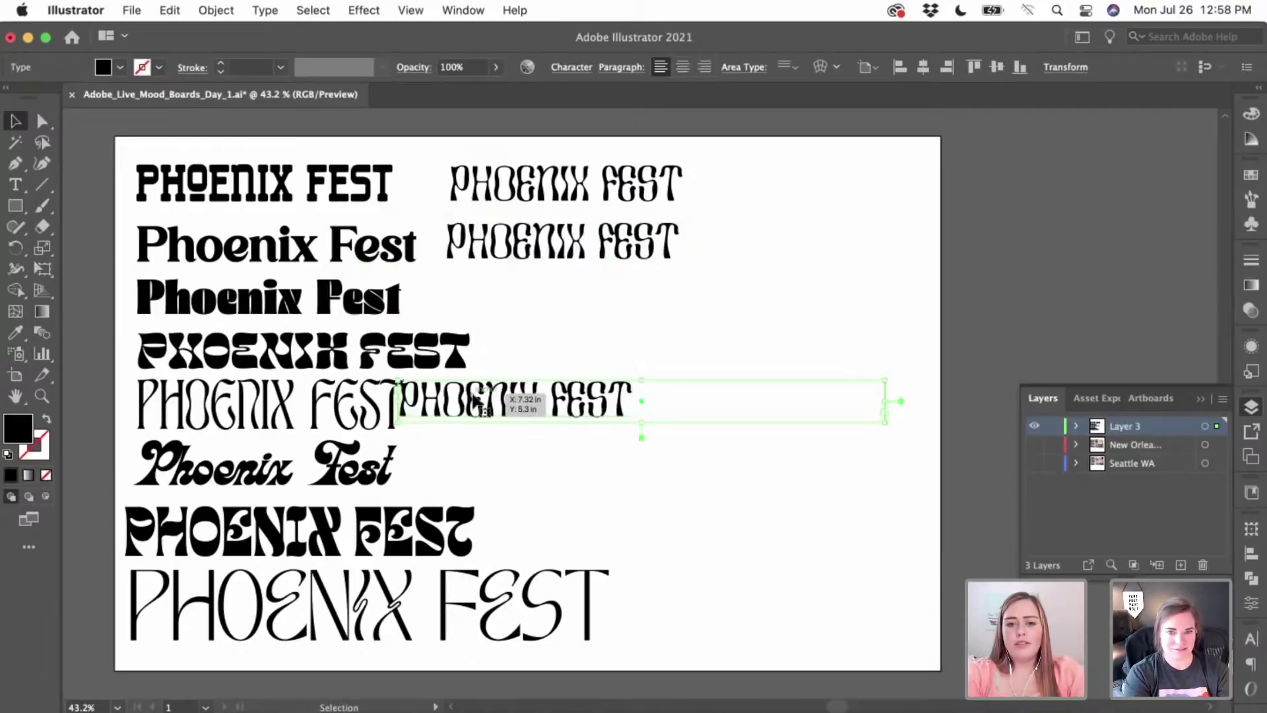
pyautogui.press('super+z')
pyautogui.click(596, 282)
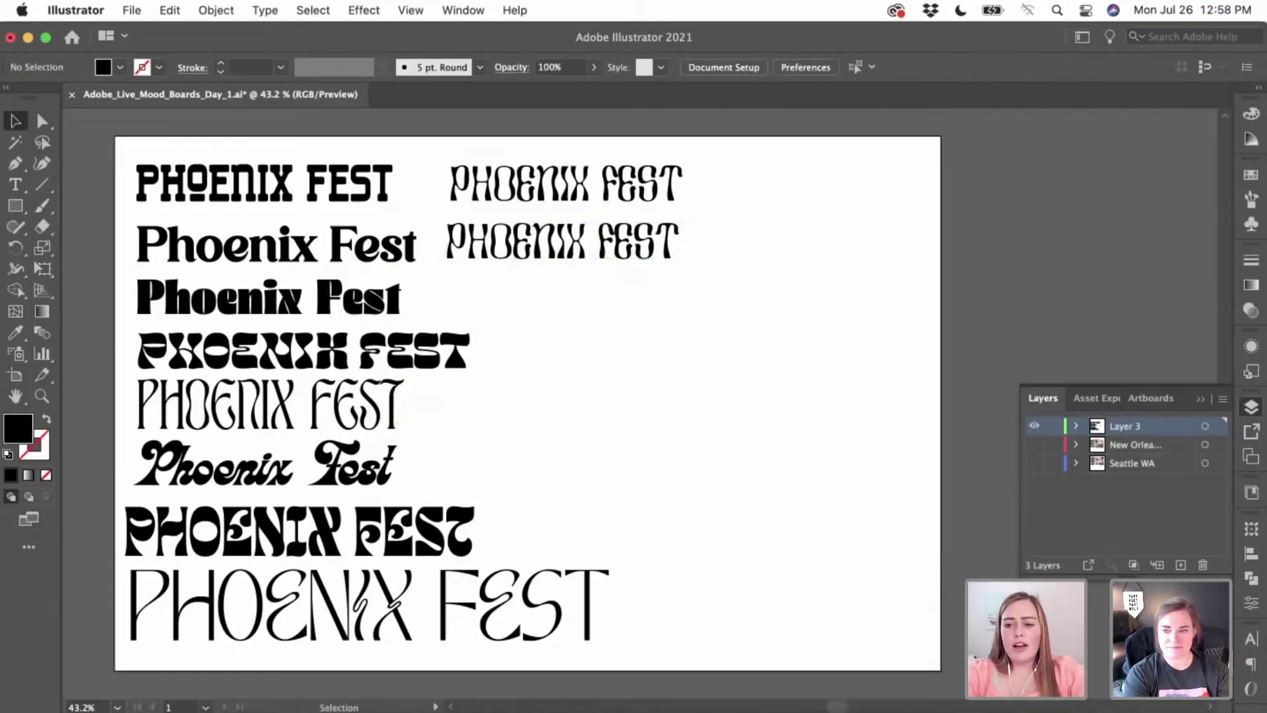
pyautogui.click(1251, 639)
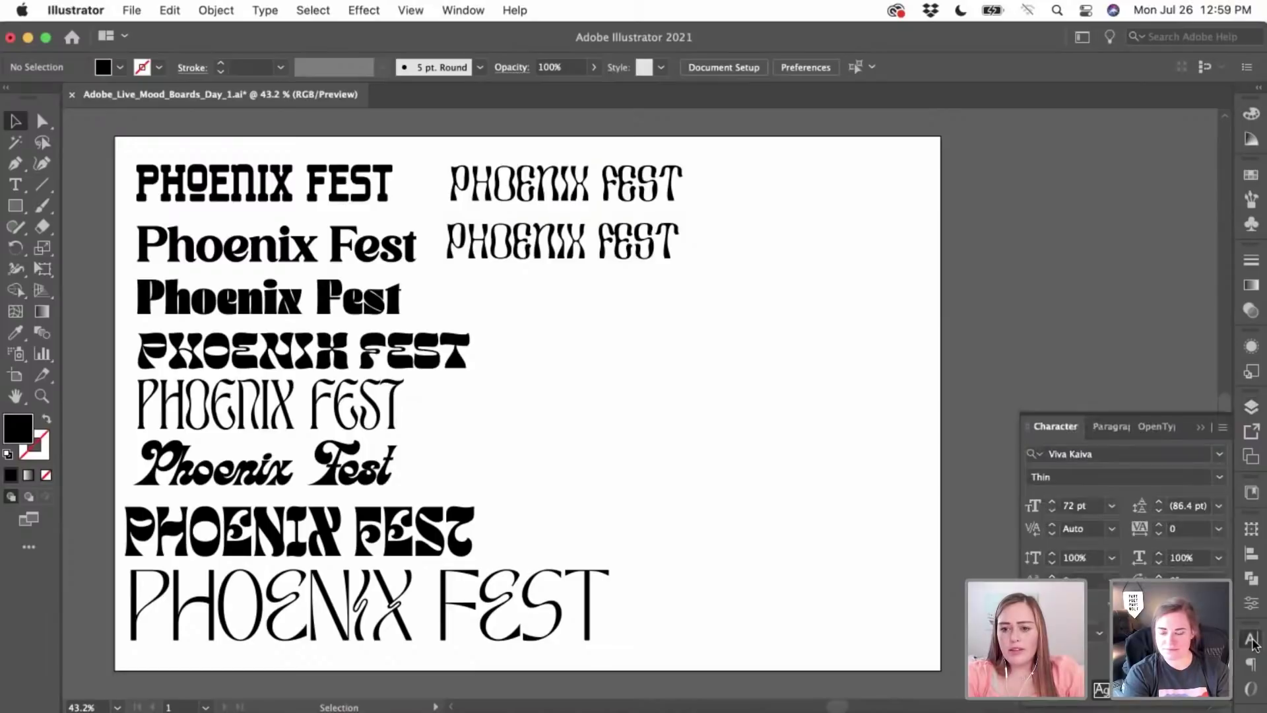
pyautogui.click(1251, 640)
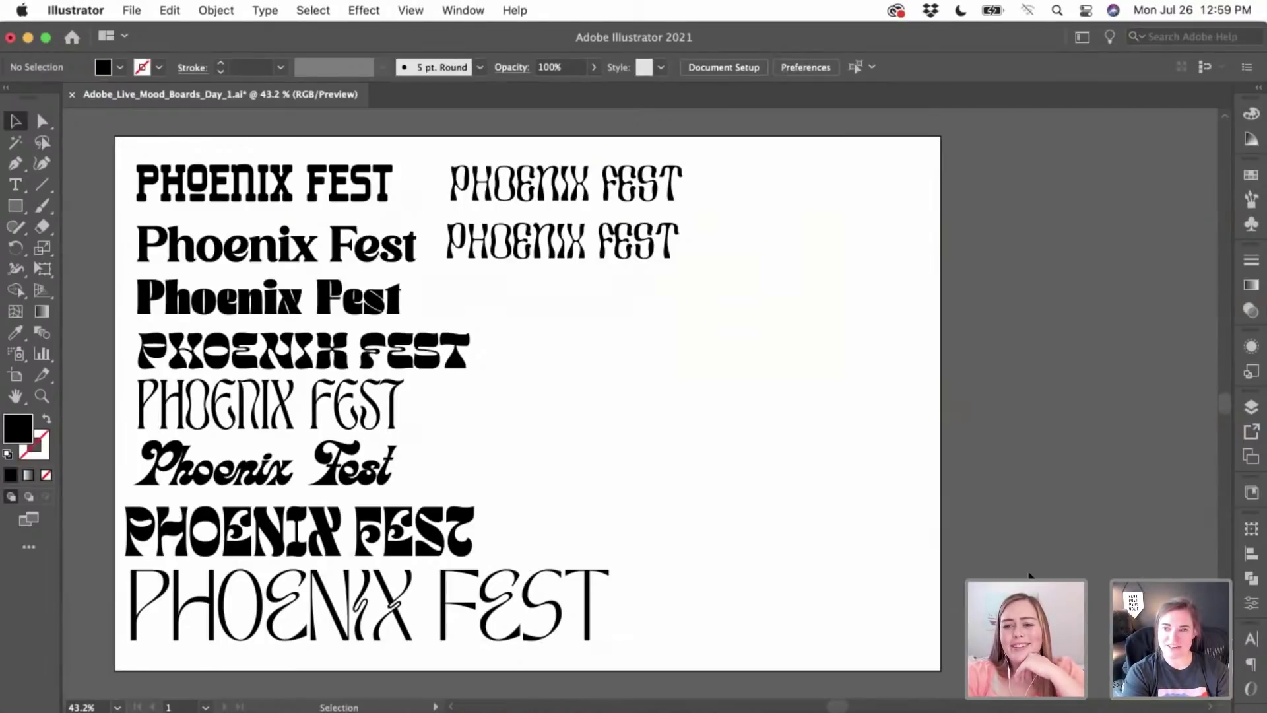
# - Select the words of the lower Viva Kaiva copy and browse the installed fonts for another candidate
pyautogui.doubleClick(679, 241)
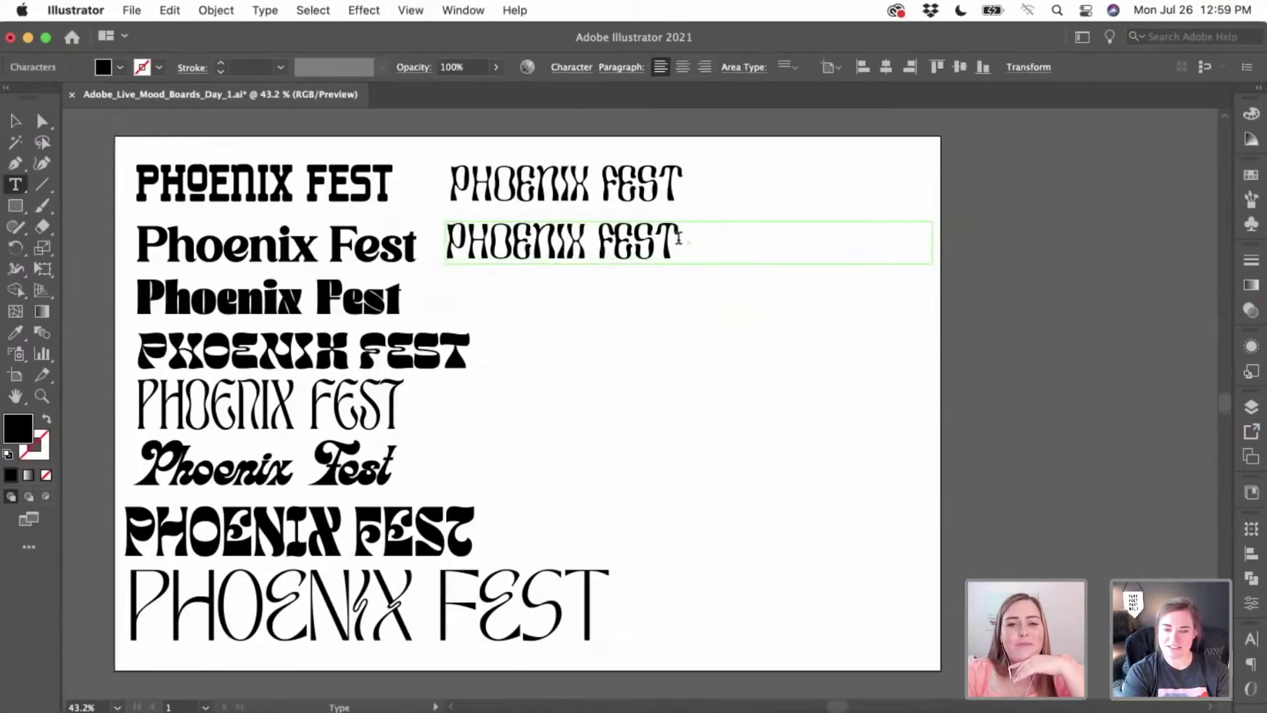
pyautogui.moveTo(679, 241); pyautogui.dragTo(286, 239)
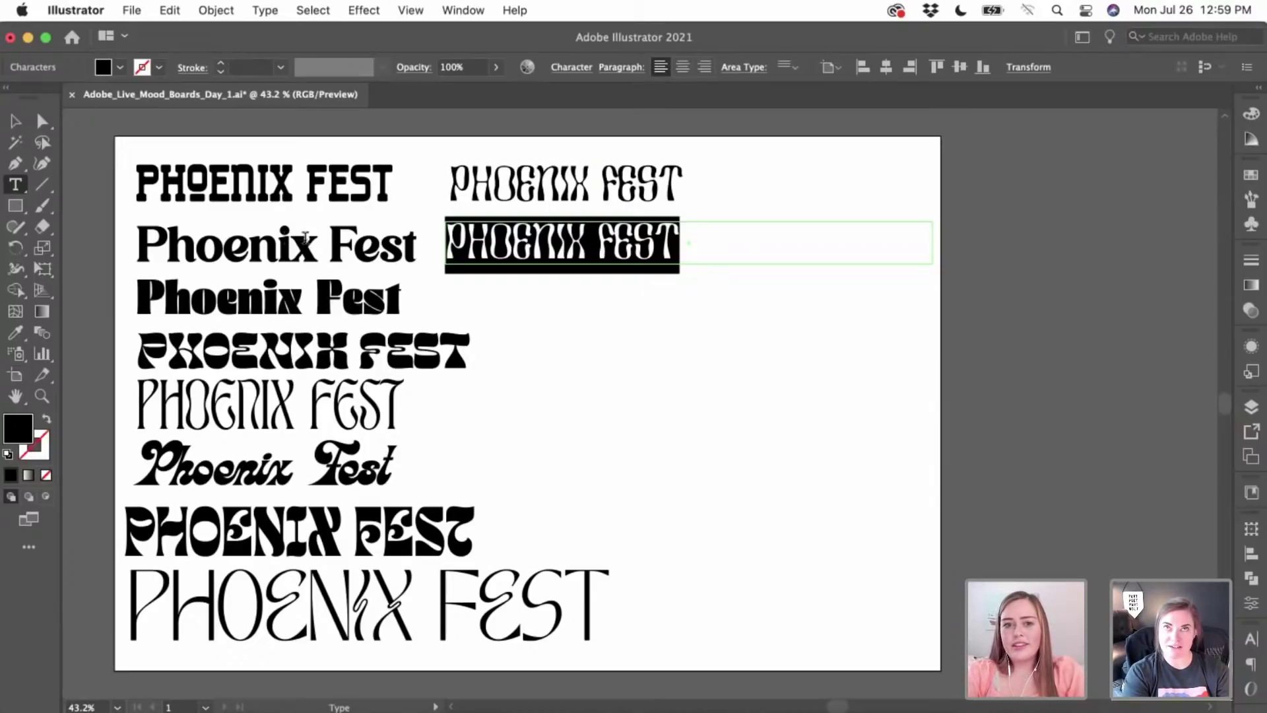
pyautogui.click(566, 69)
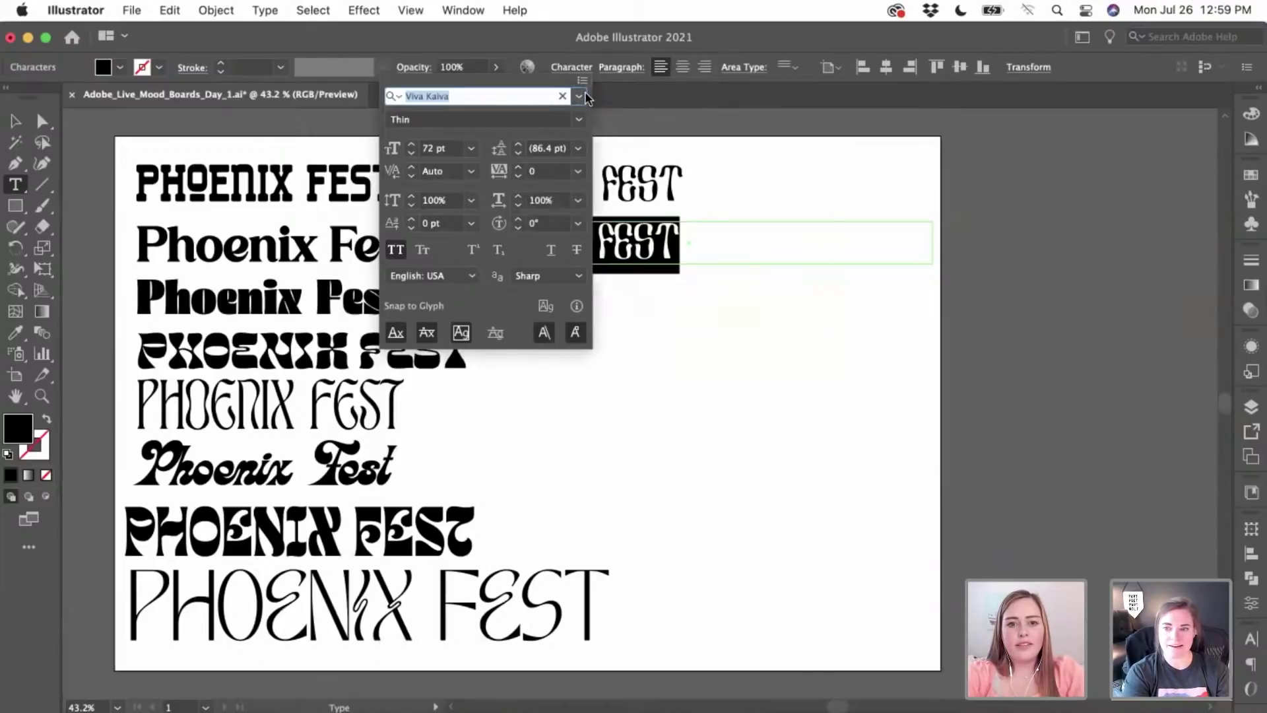
pyautogui.click(580, 96)
pyautogui.scroll(-15, 564, 430)
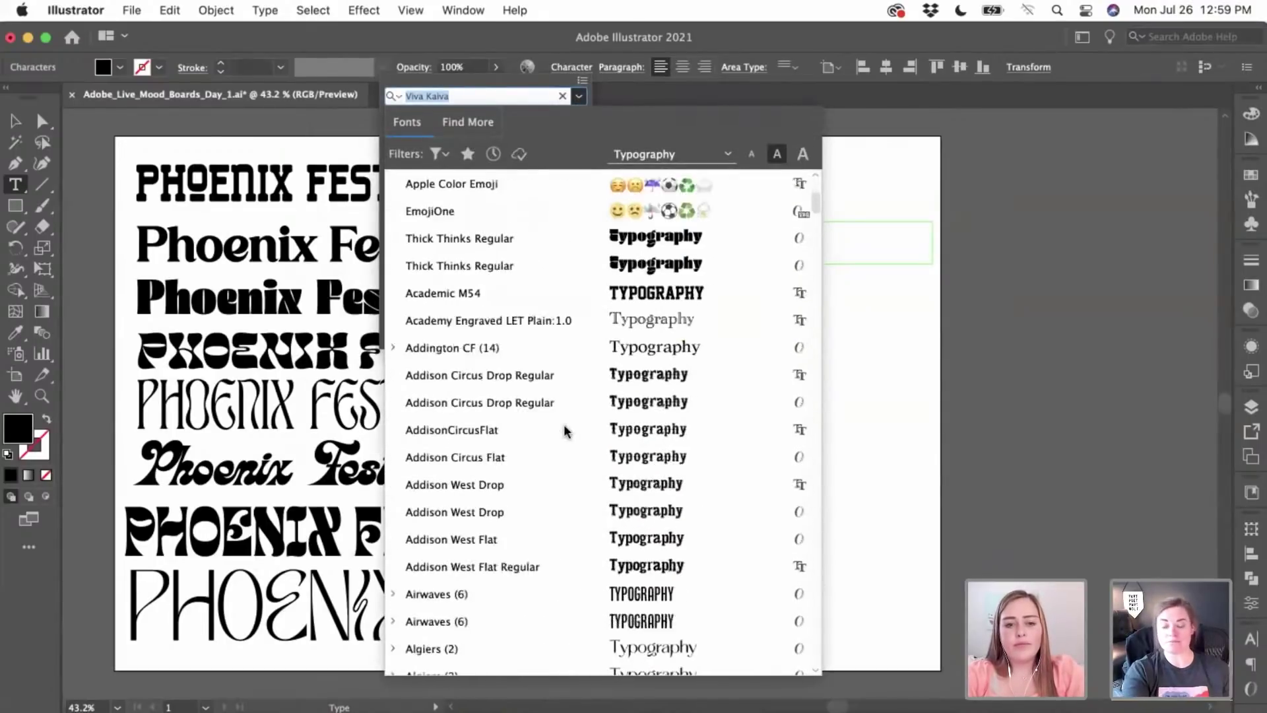
pyautogui.scroll(-8, 564, 430)
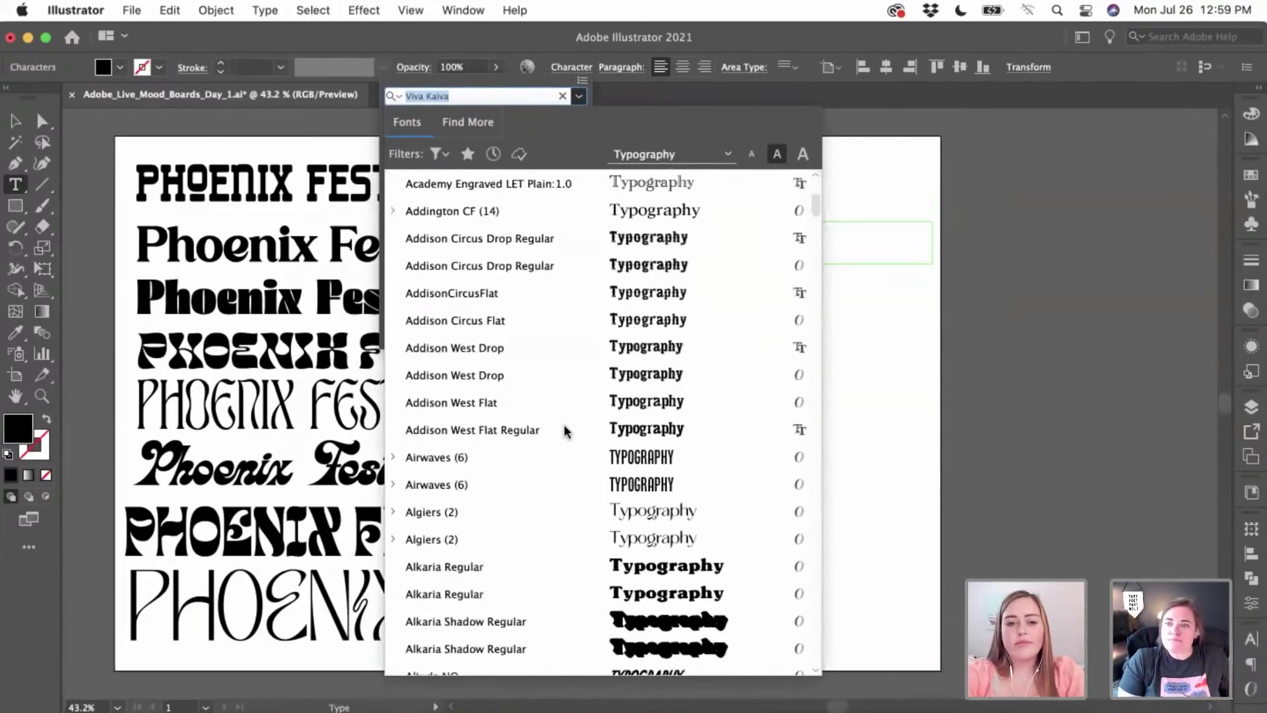
pyautogui.scroll(-10, 564, 430)
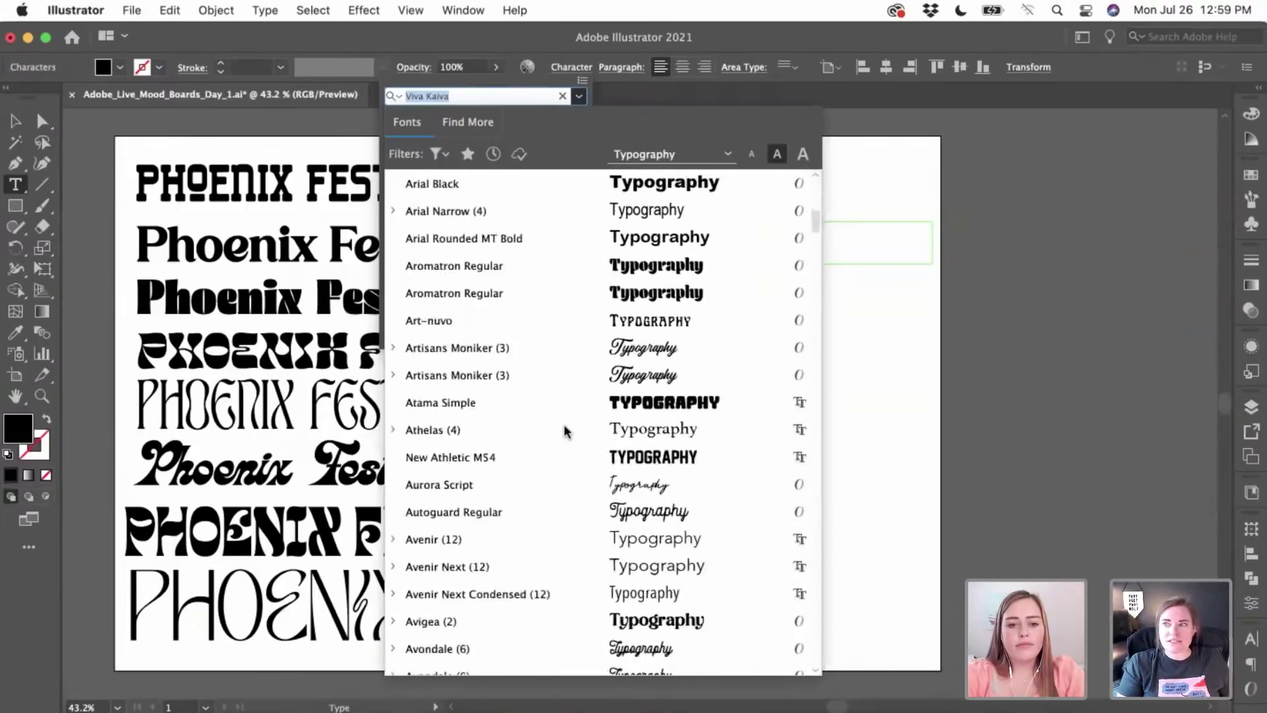
pyautogui.scroll(-4, 564, 430)
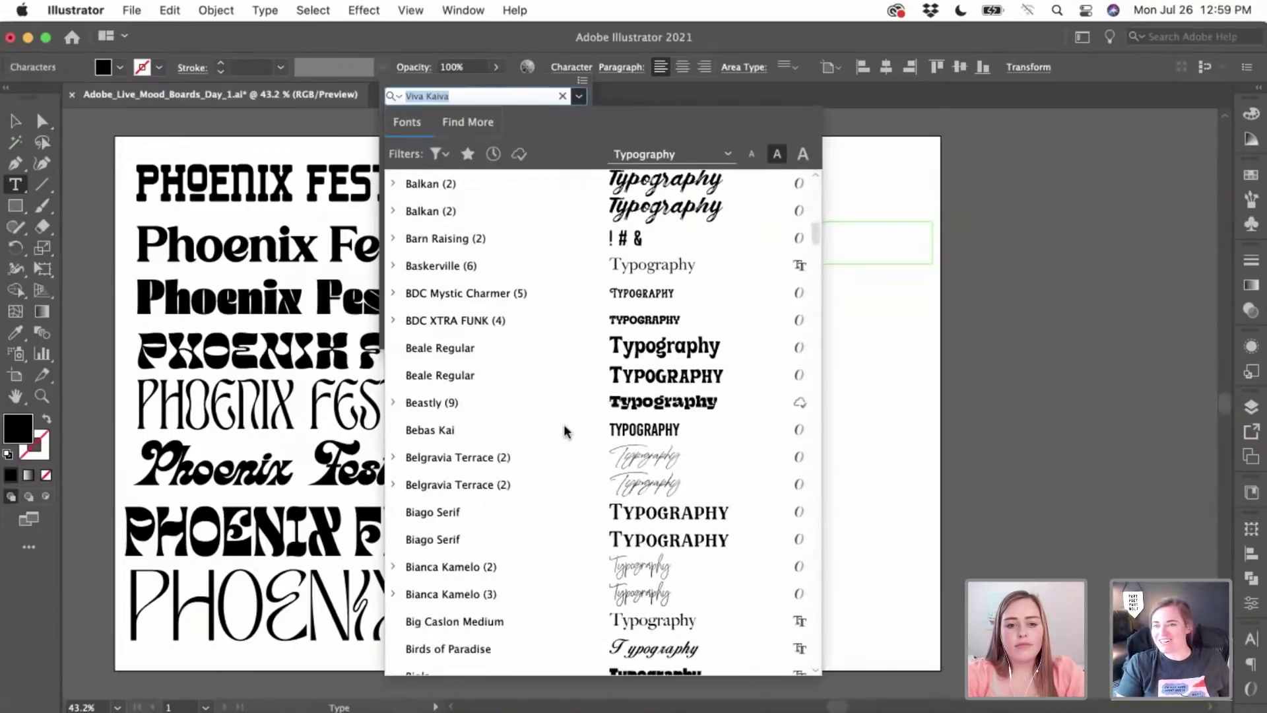
pyautogui.scroll(-15, 564, 431)
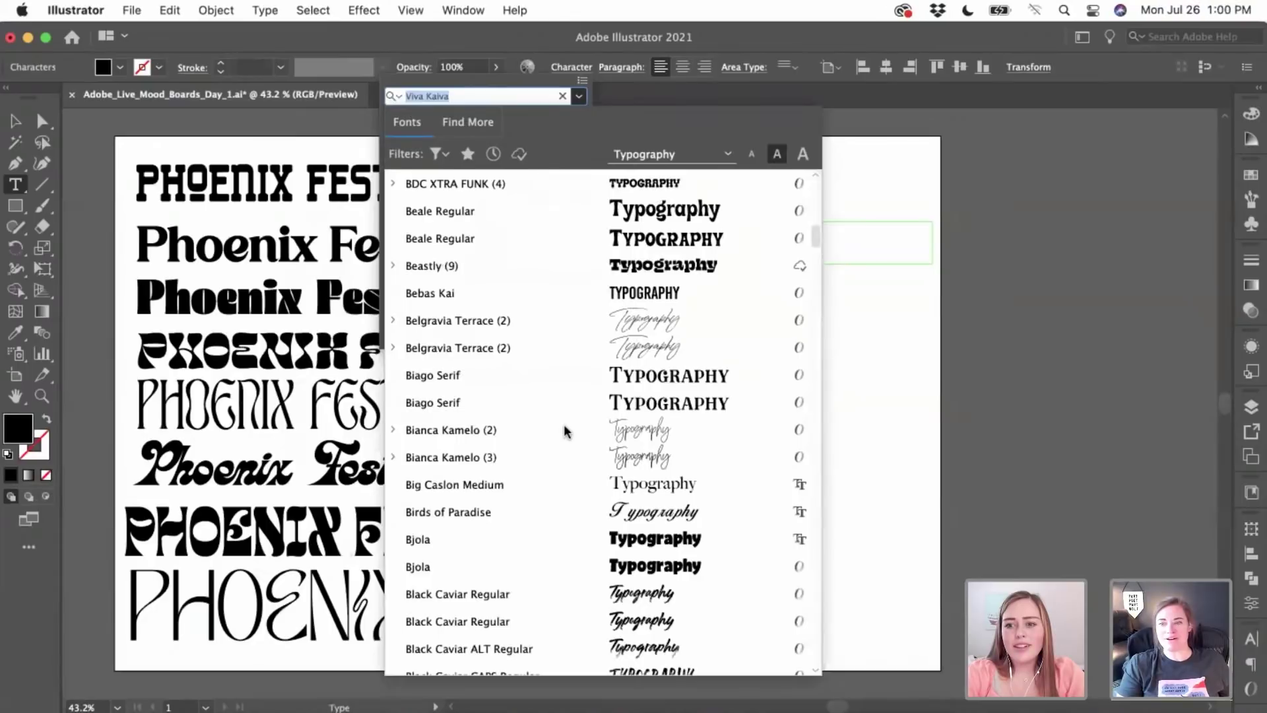
pyautogui.scroll(-2, 564, 430)
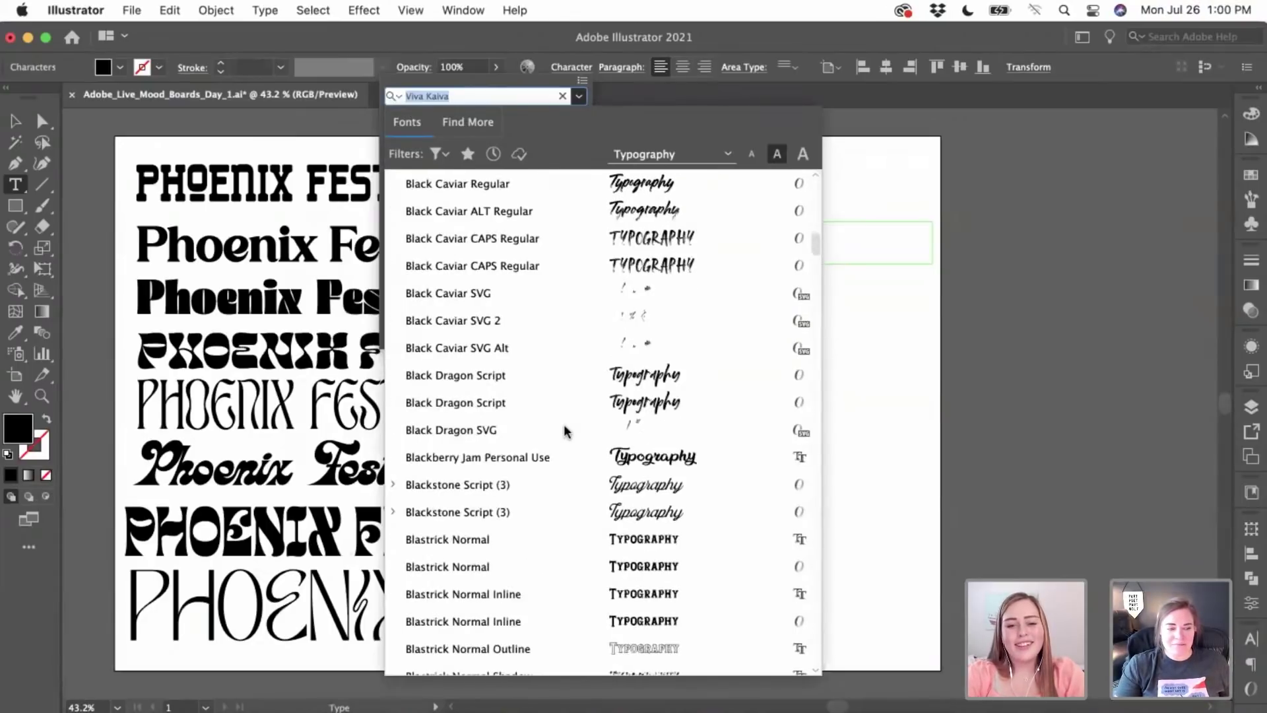
pyautogui.scroll(-19, 564, 431)
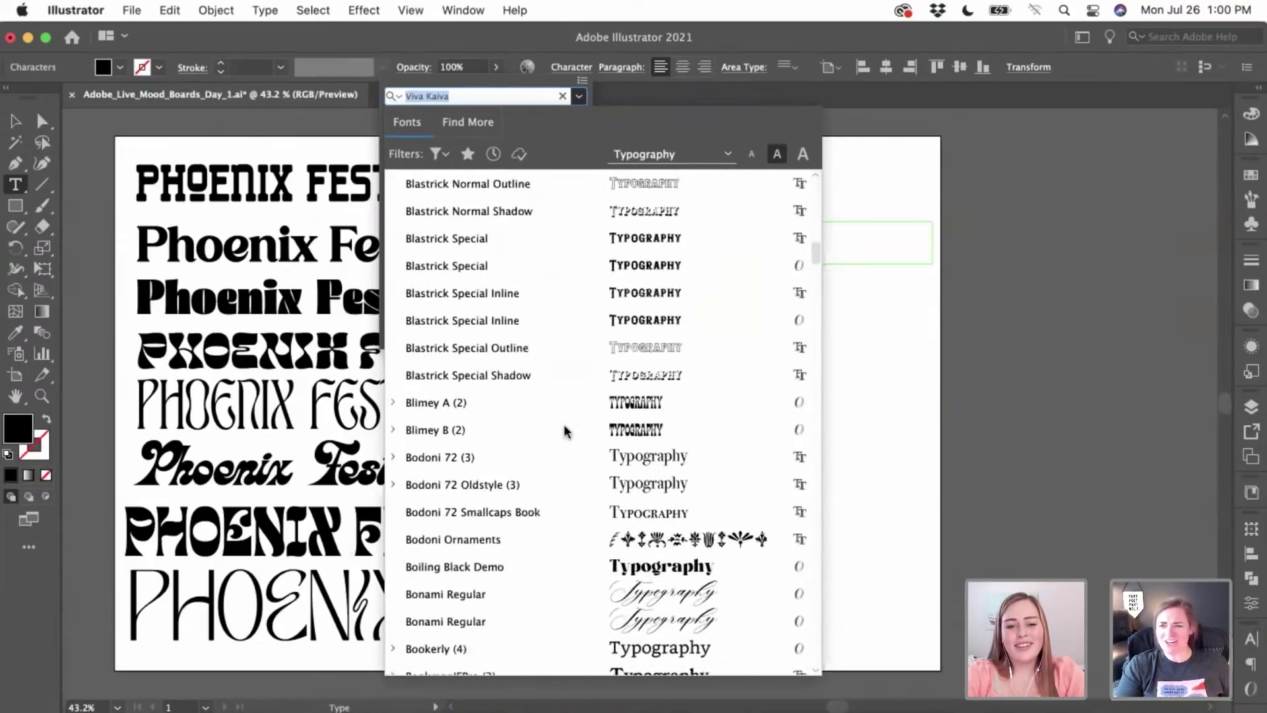
# - Set the selected lower Phoenix Fest copy in the second column in GastonOpti
pyautogui.write('gas')
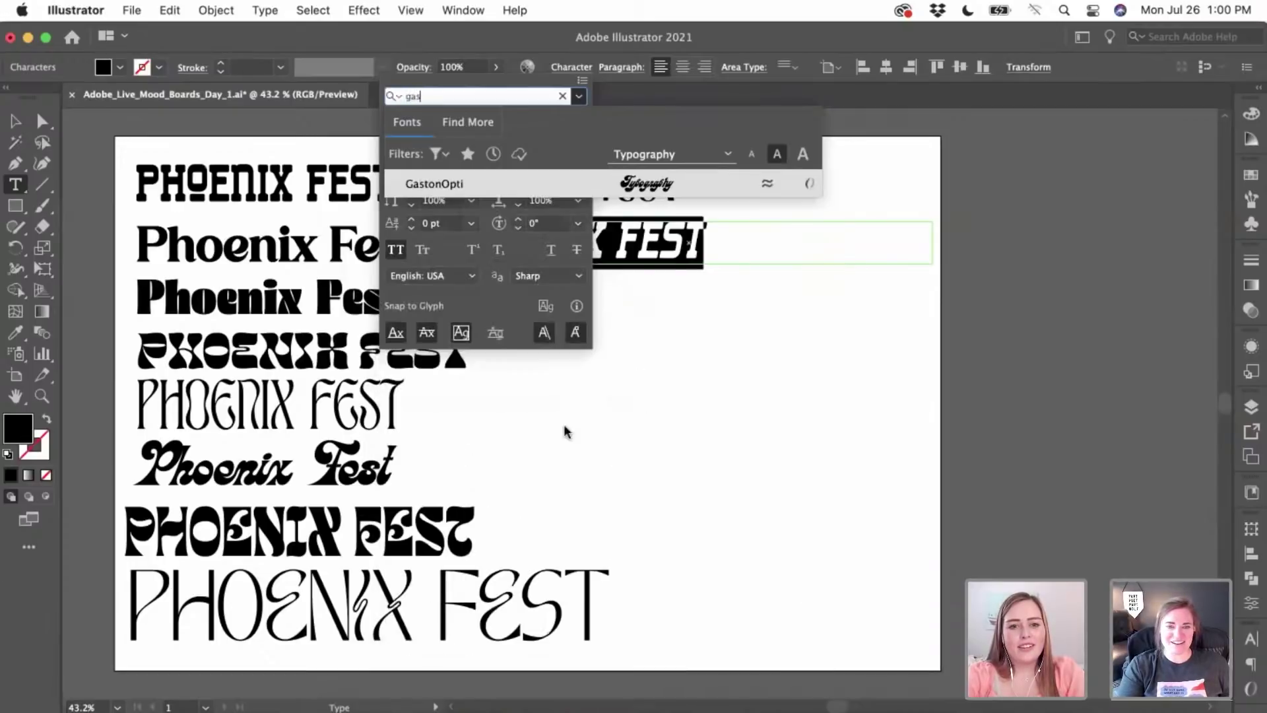
pyautogui.press('Return')
pyautogui.press('Escape')
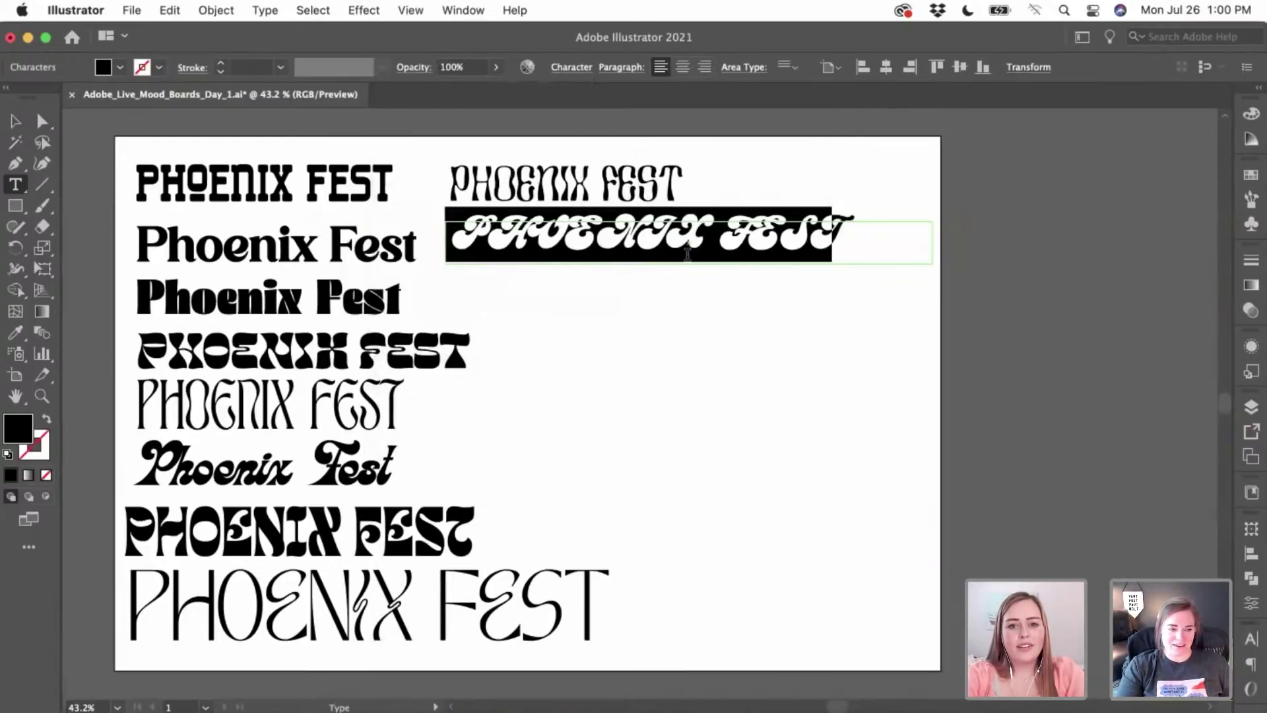
# - Replace the GastonOpti line's text by retyping Phoenix Fest
pyautogui.write('P')
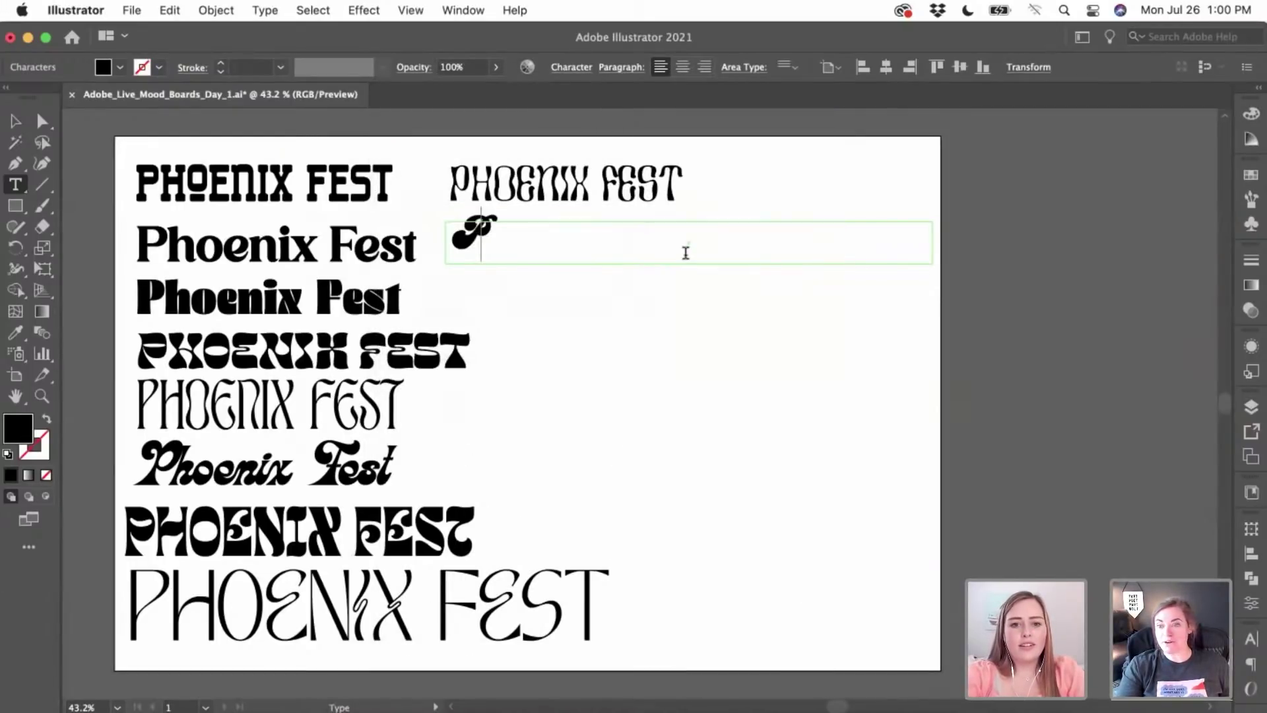
pyautogui.click(571, 67)
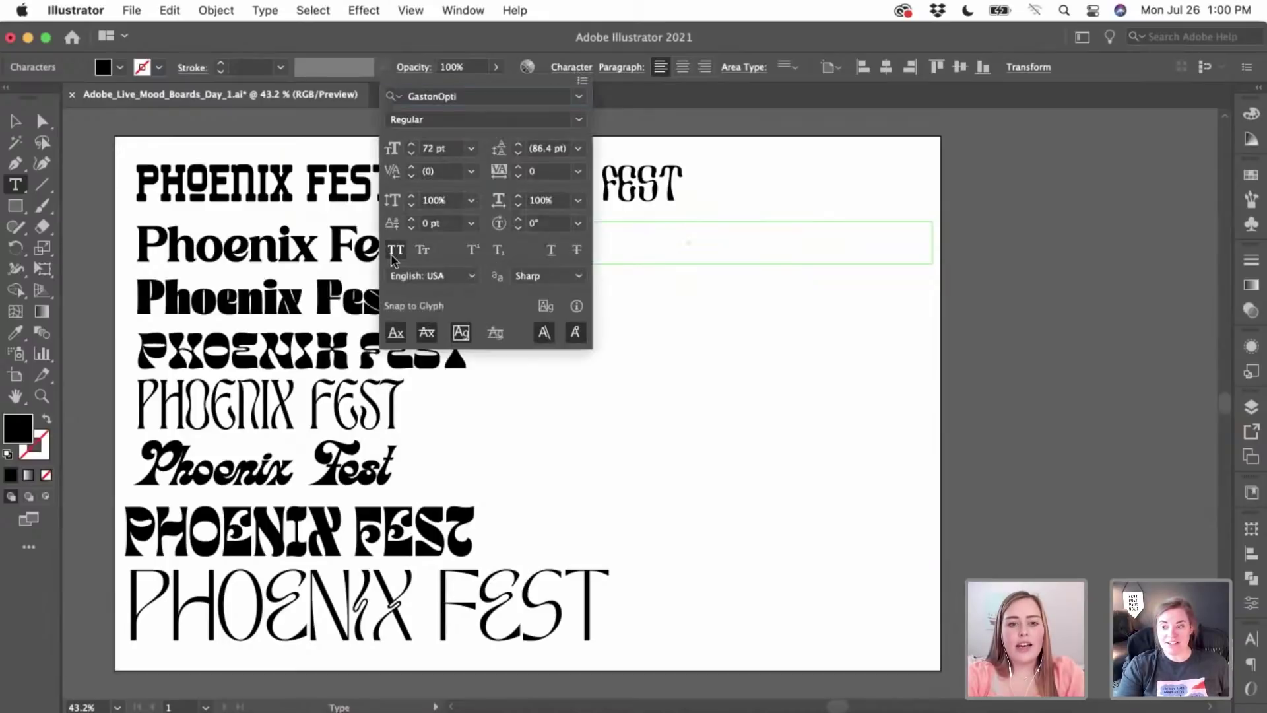
pyautogui.click(587, 244)
pyautogui.write('H')
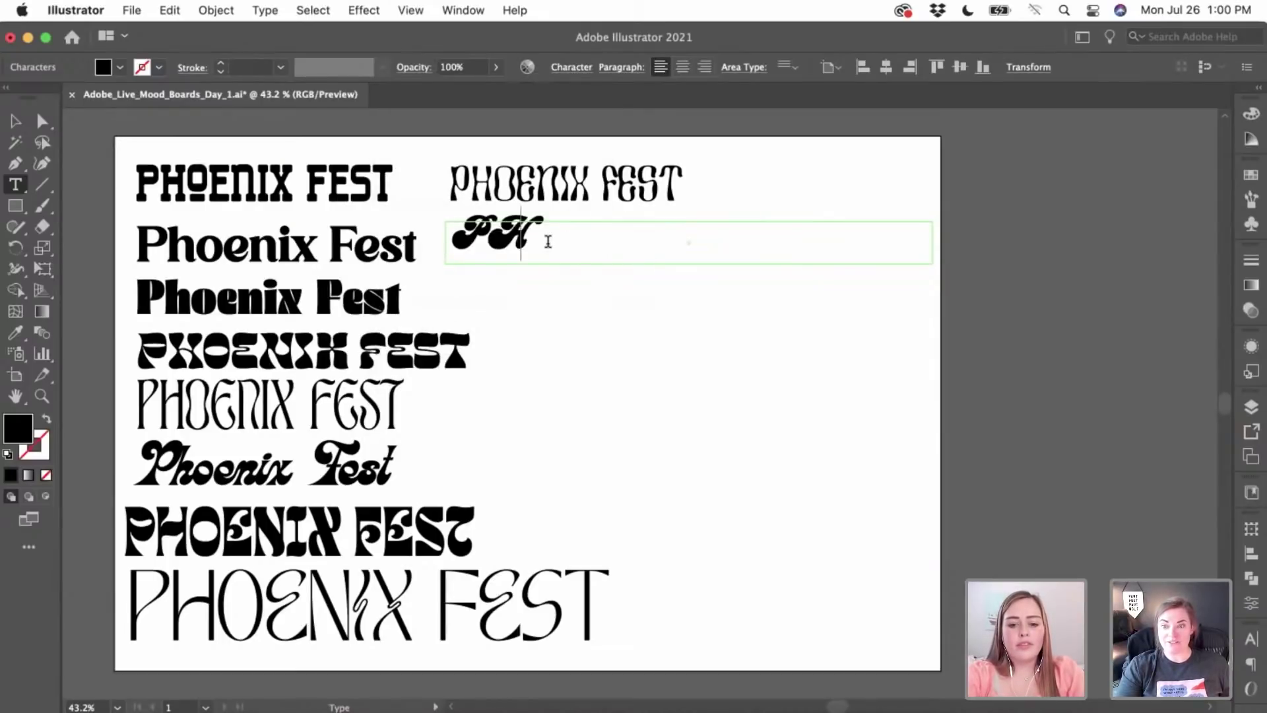
pyautogui.write('OENIX FEST')
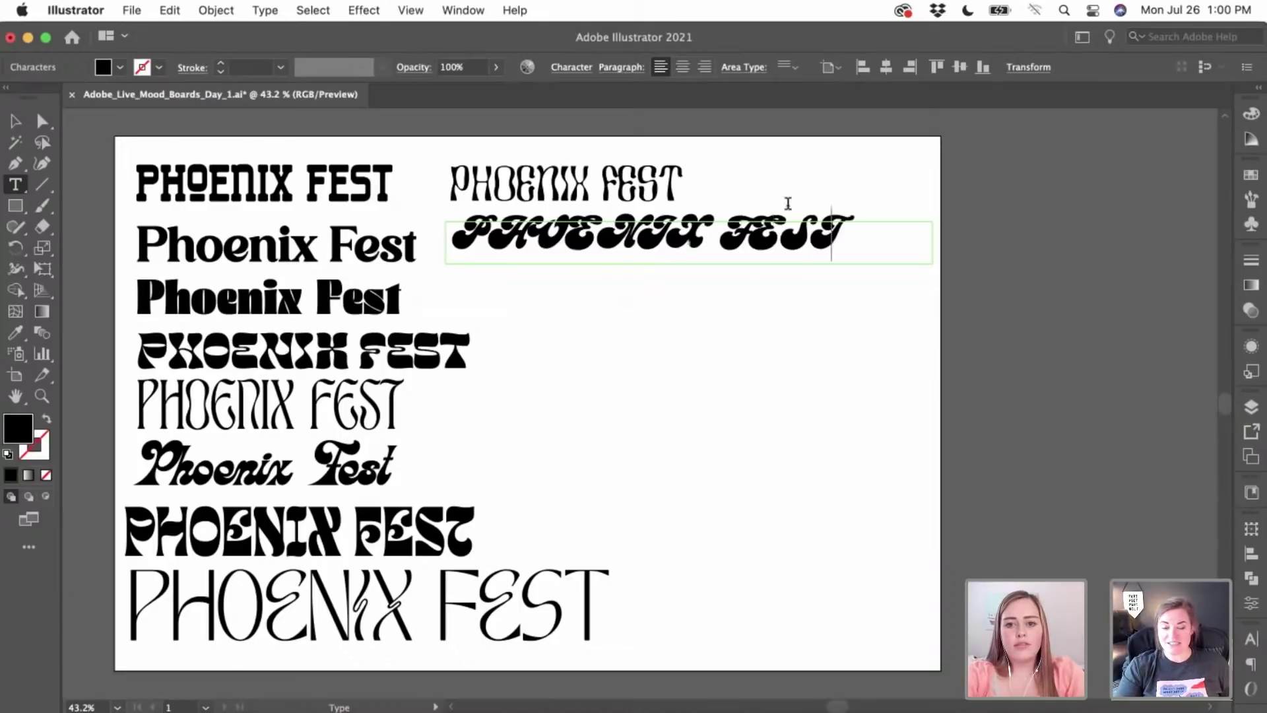
# - Turn off All Caps for the whole GastonOpti line so it reads in upper and lower case
pyautogui.moveTo(839, 227); pyautogui.dragTo(430, 236)
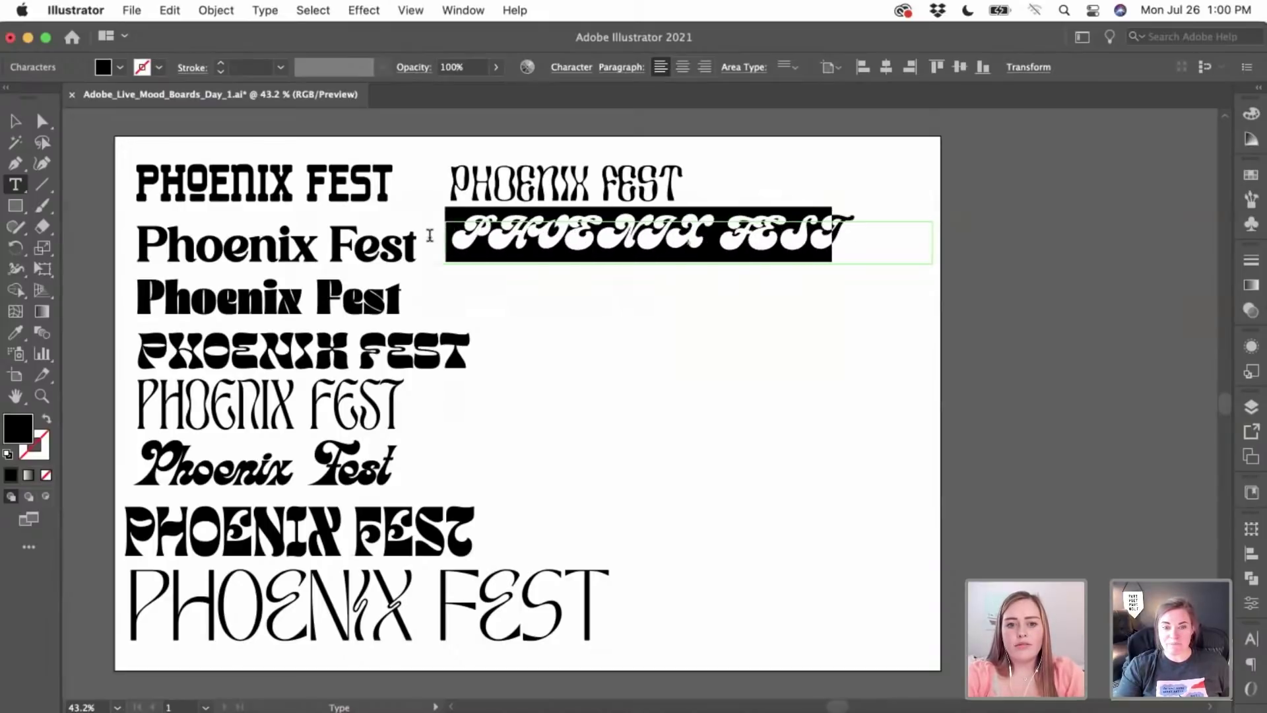
pyautogui.click(571, 70)
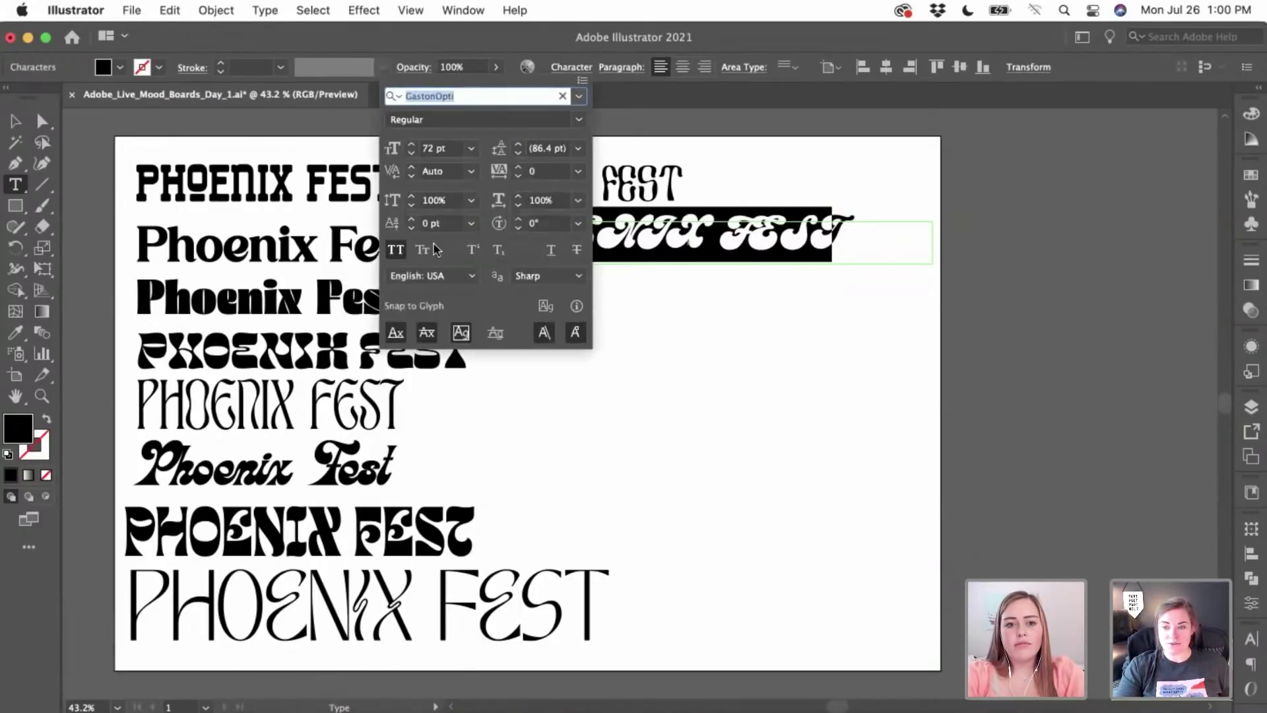
pyautogui.press('Return')
pyautogui.click(642, 241)
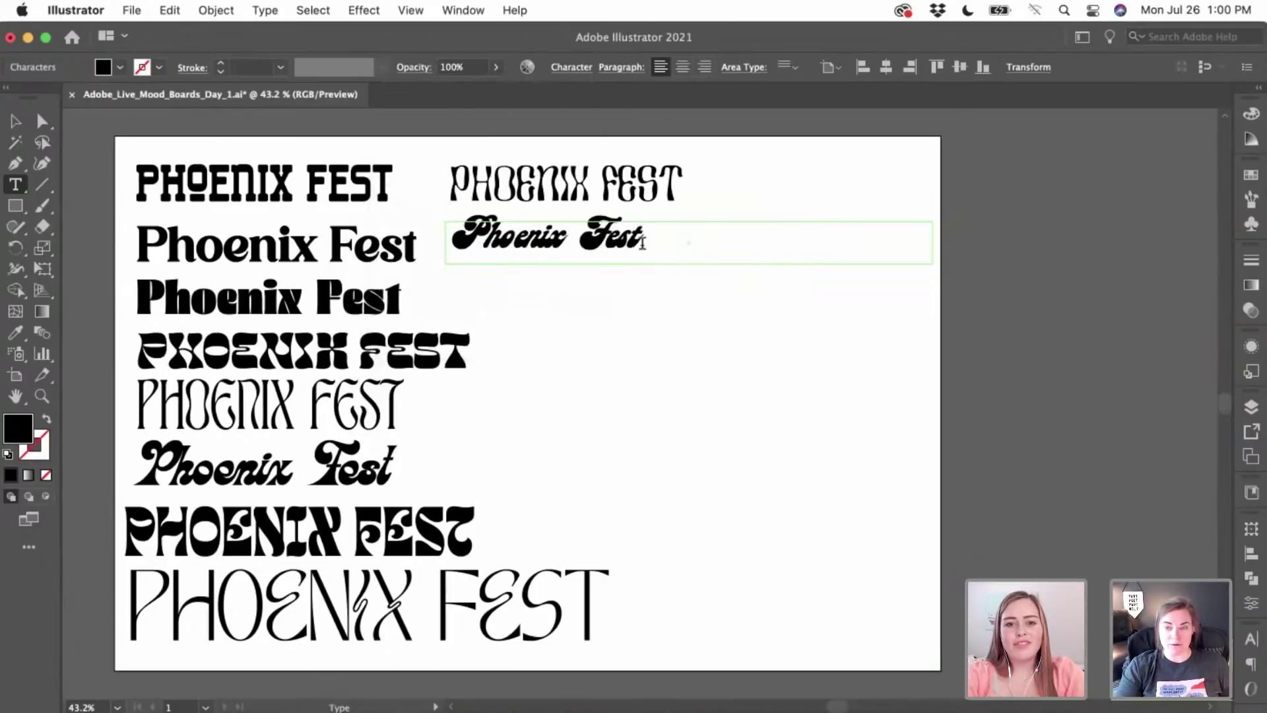
# - Place a copy of the GastonOpti Phoenix Fest line just beneath it in the second column
pyautogui.click(642, 242)
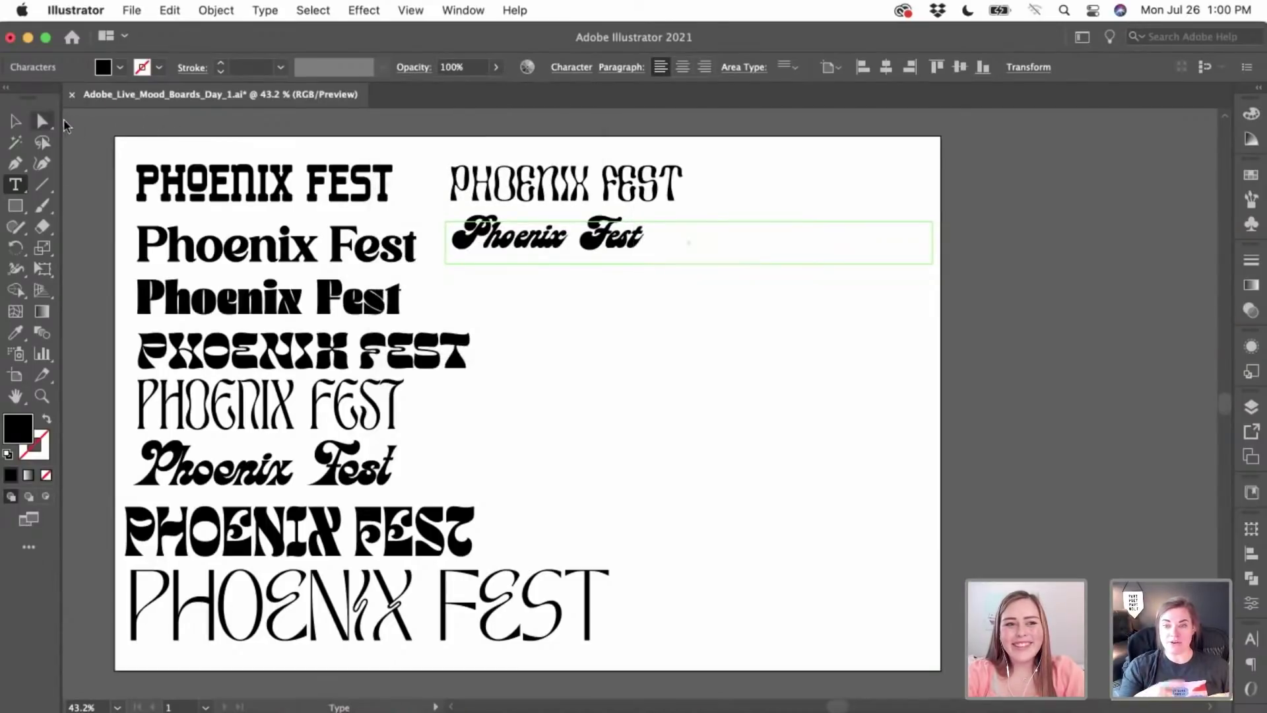
pyautogui.click(16, 121)
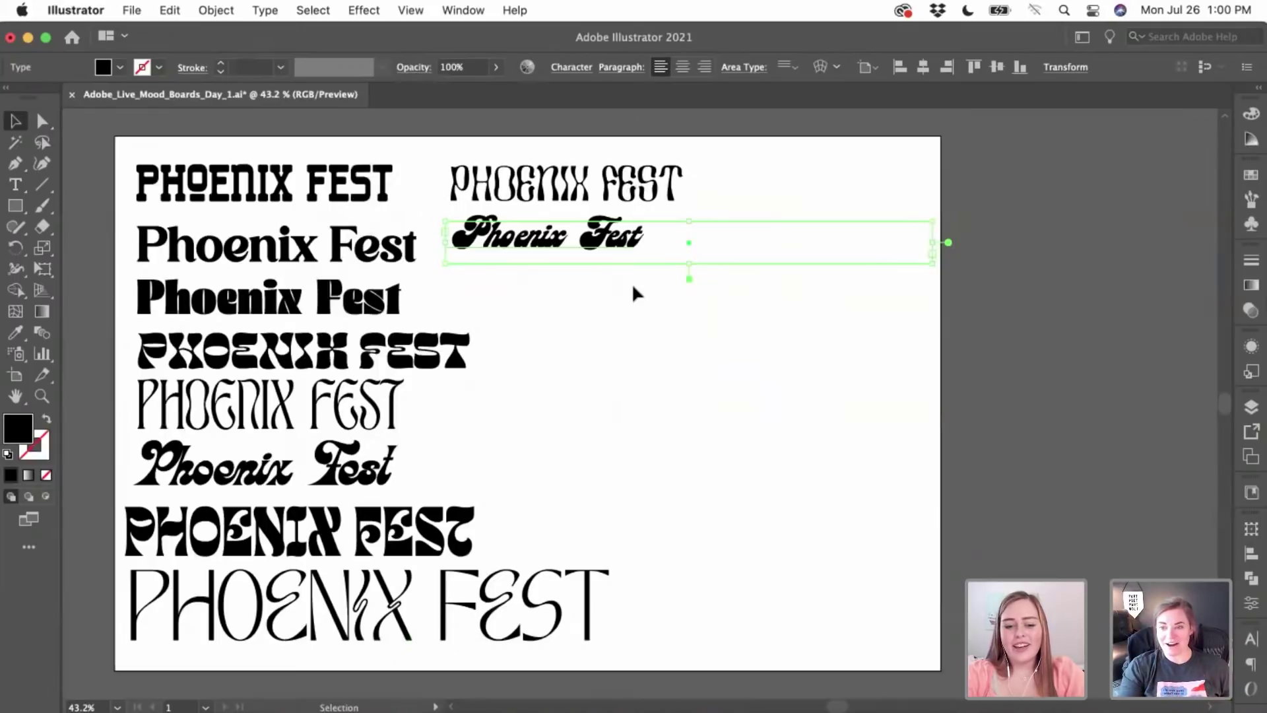
pyautogui.moveTo(555, 235); pyautogui.dragTo(609, 284)
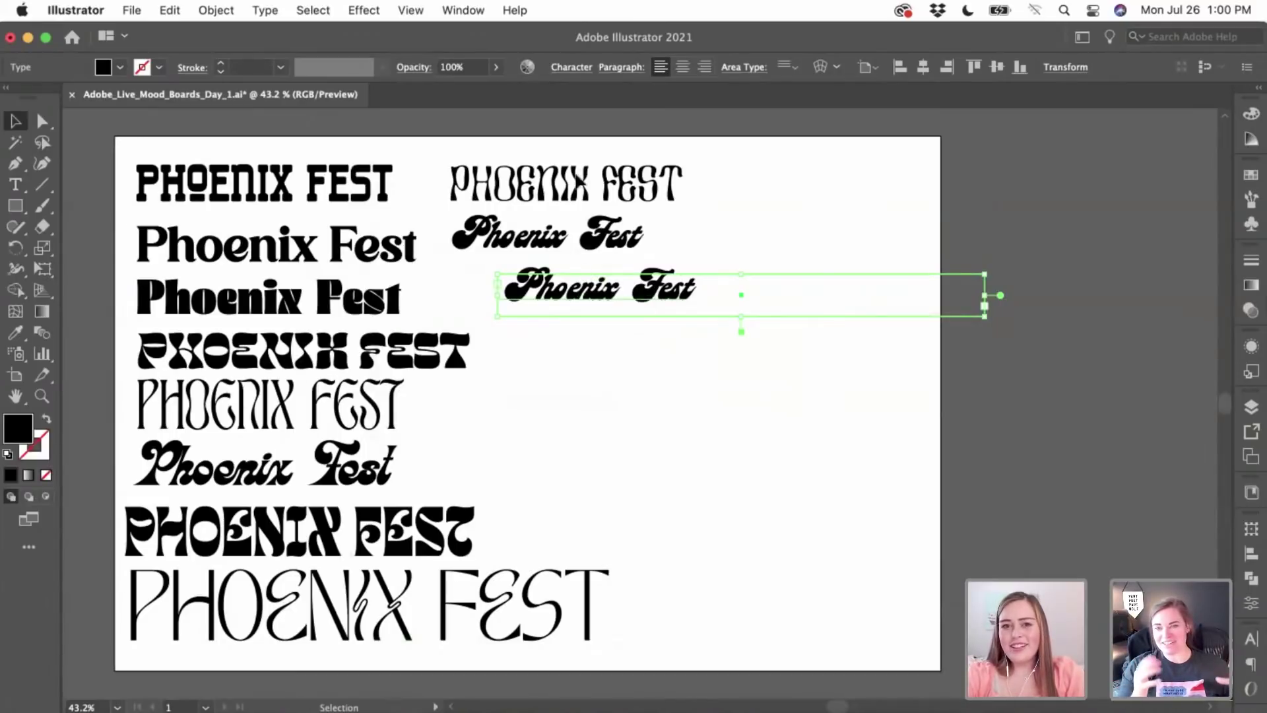
# - Find Luminaire Script Regular by searching the fonts for "lumi" and apply it to the new copy
pyautogui.click(571, 66)
pyautogui.click(579, 96)
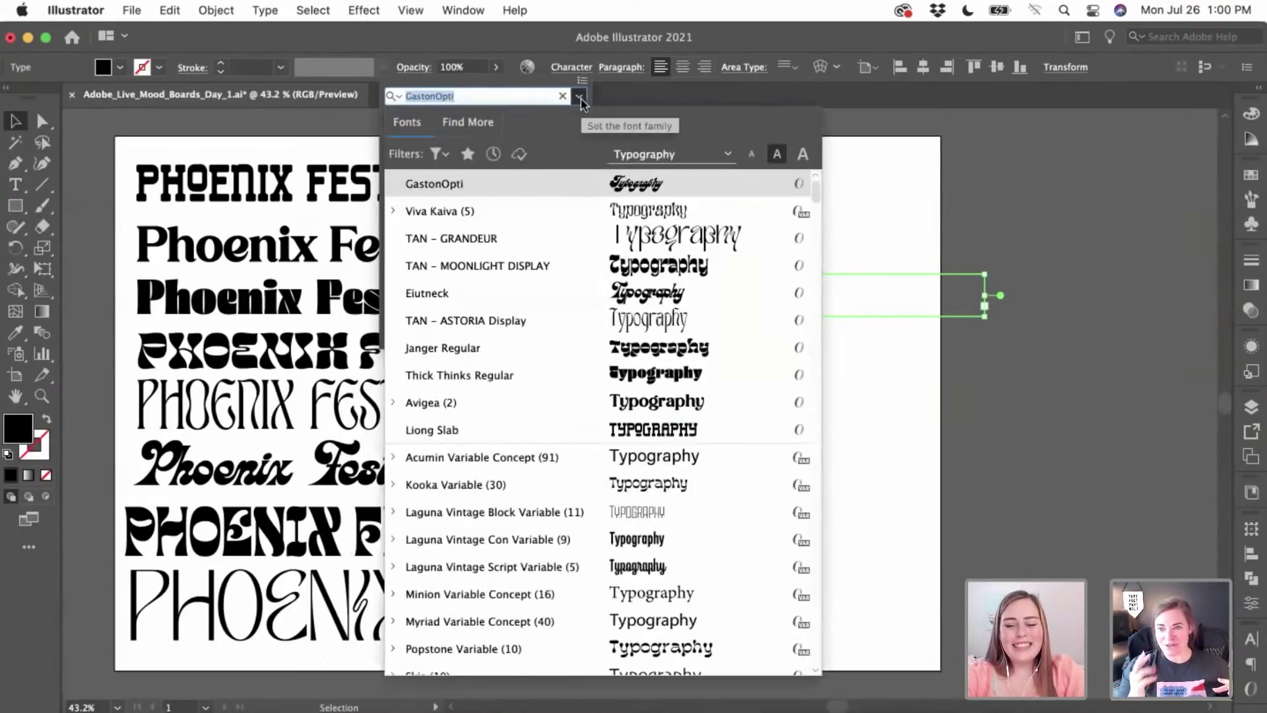
pyautogui.write('lumi')
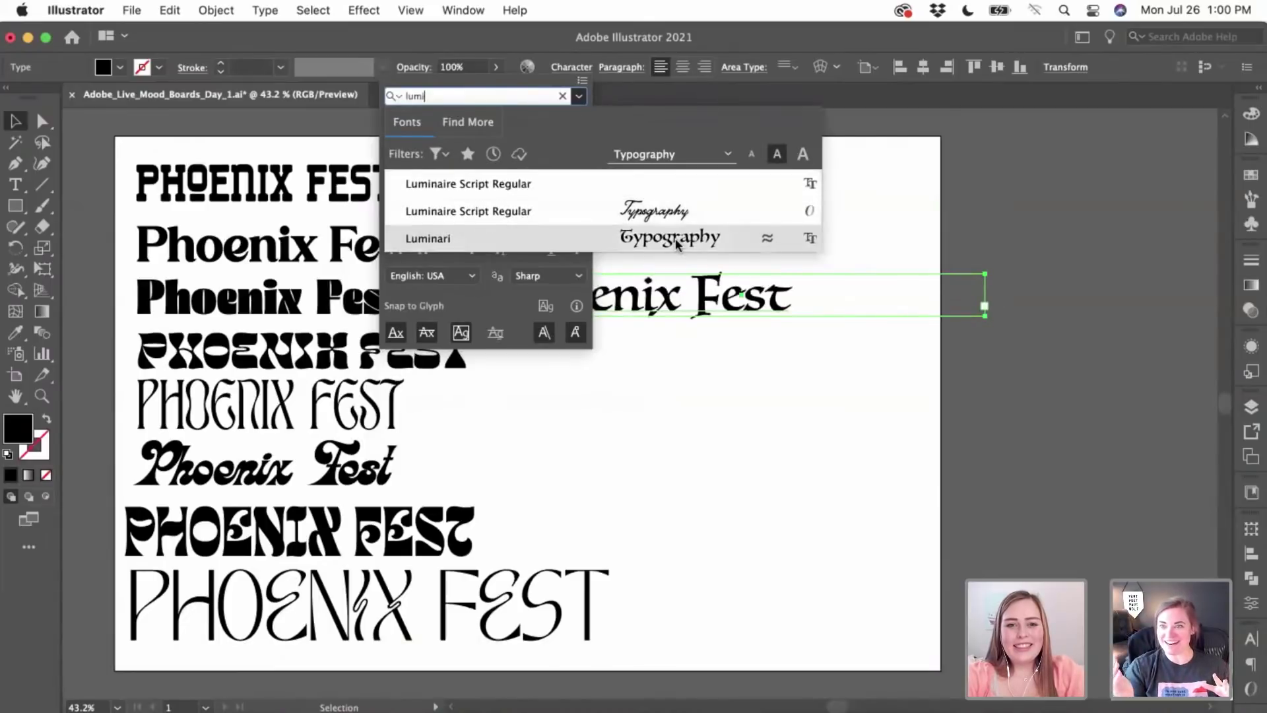
pyautogui.click(651, 212)
pyautogui.click(703, 307)
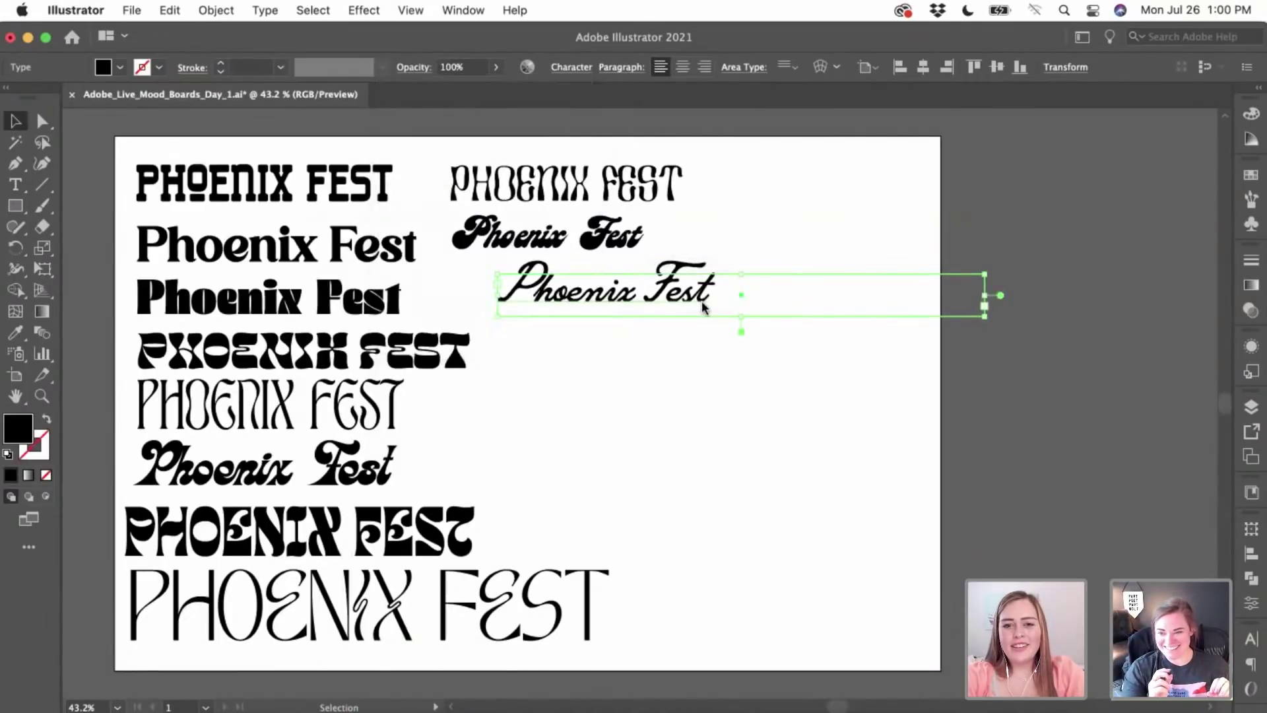
# - Replace the capital P and F in the Luminaire Script line with lower-case letters so it reads phoenix fest
pyautogui.doubleClick(584, 287)
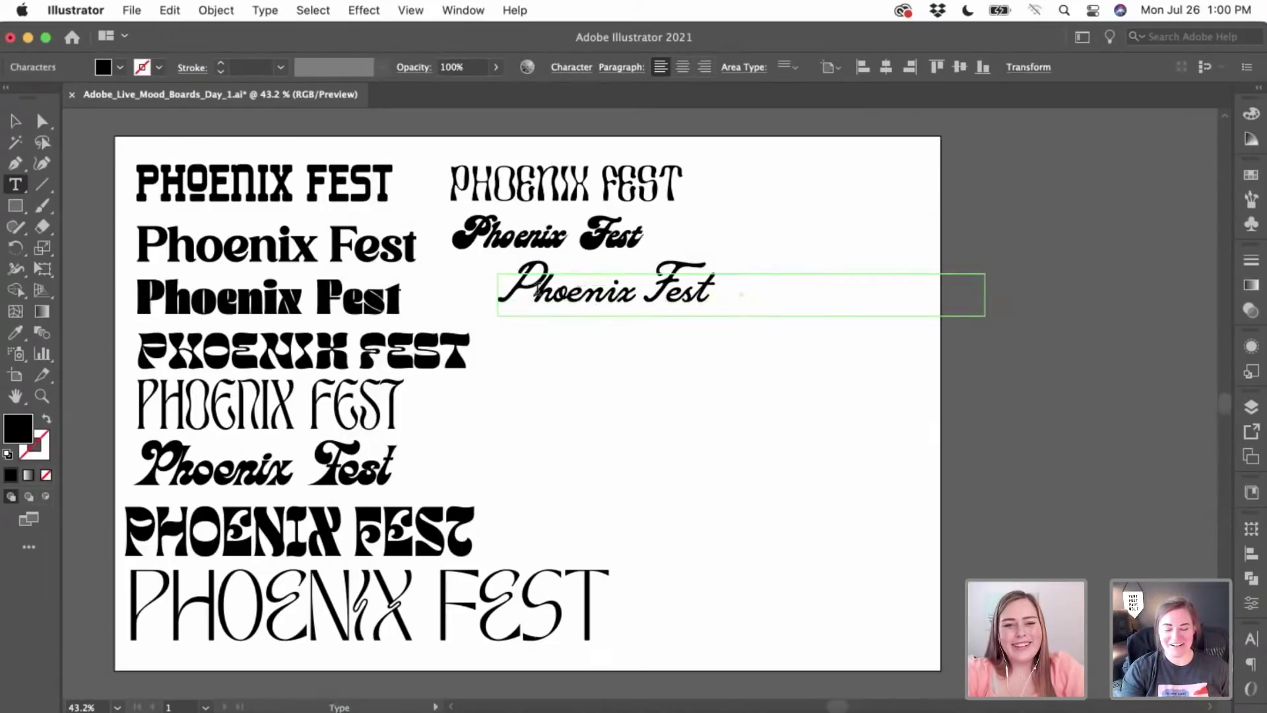
pyautogui.moveTo(537, 289); pyautogui.dragTo(486, 289)
pyautogui.write('p')
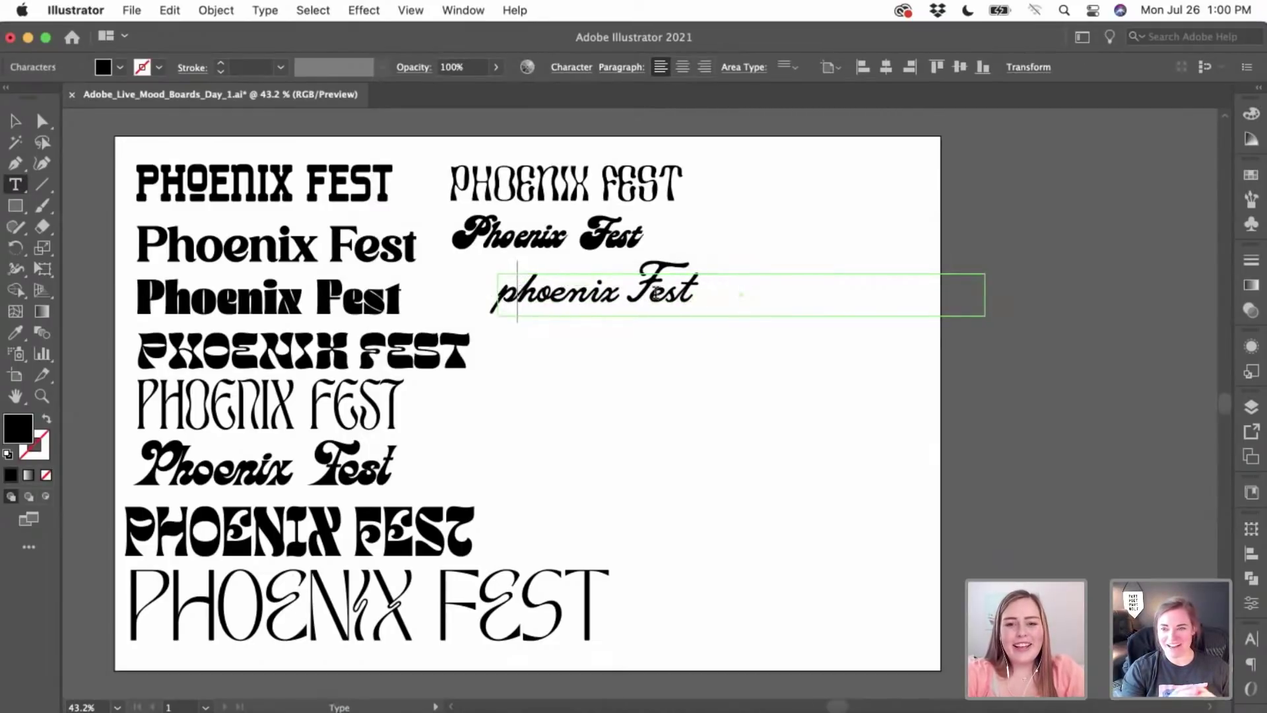
pyautogui.moveTo(652, 290); pyautogui.dragTo(628, 290)
pyautogui.write('f')
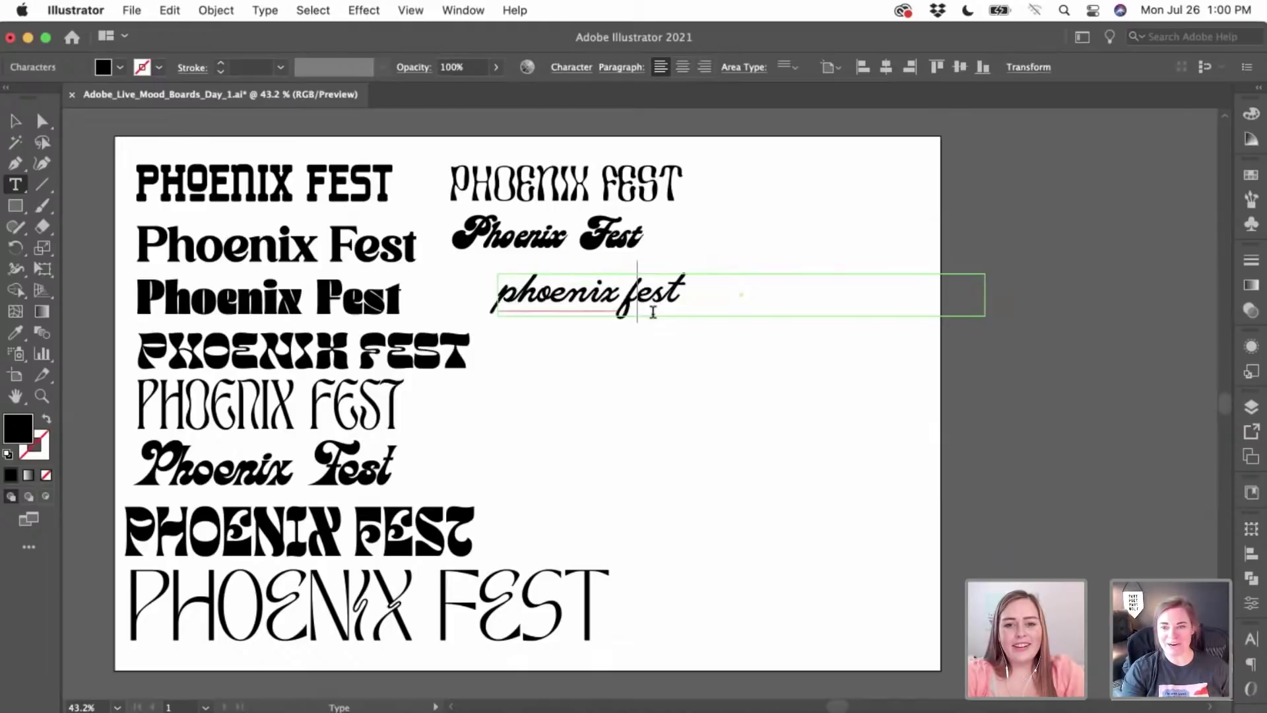
pyautogui.click(16, 121)
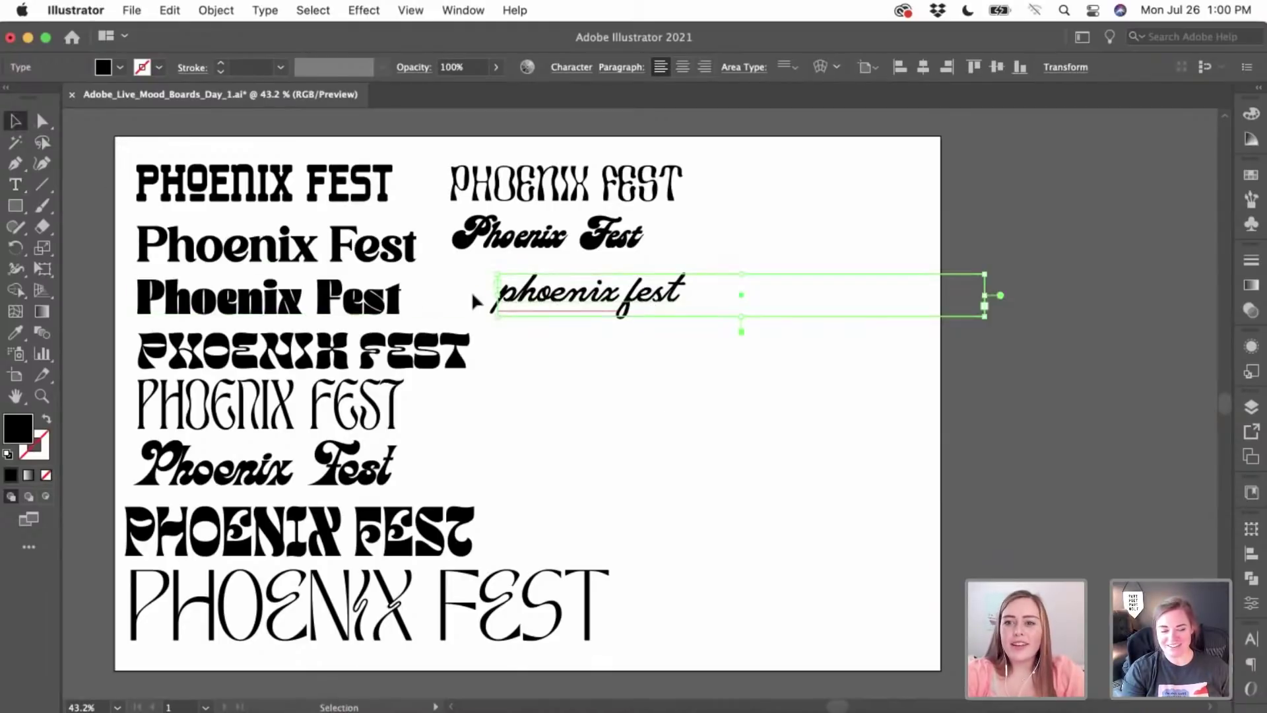
pyautogui.click(761, 398)
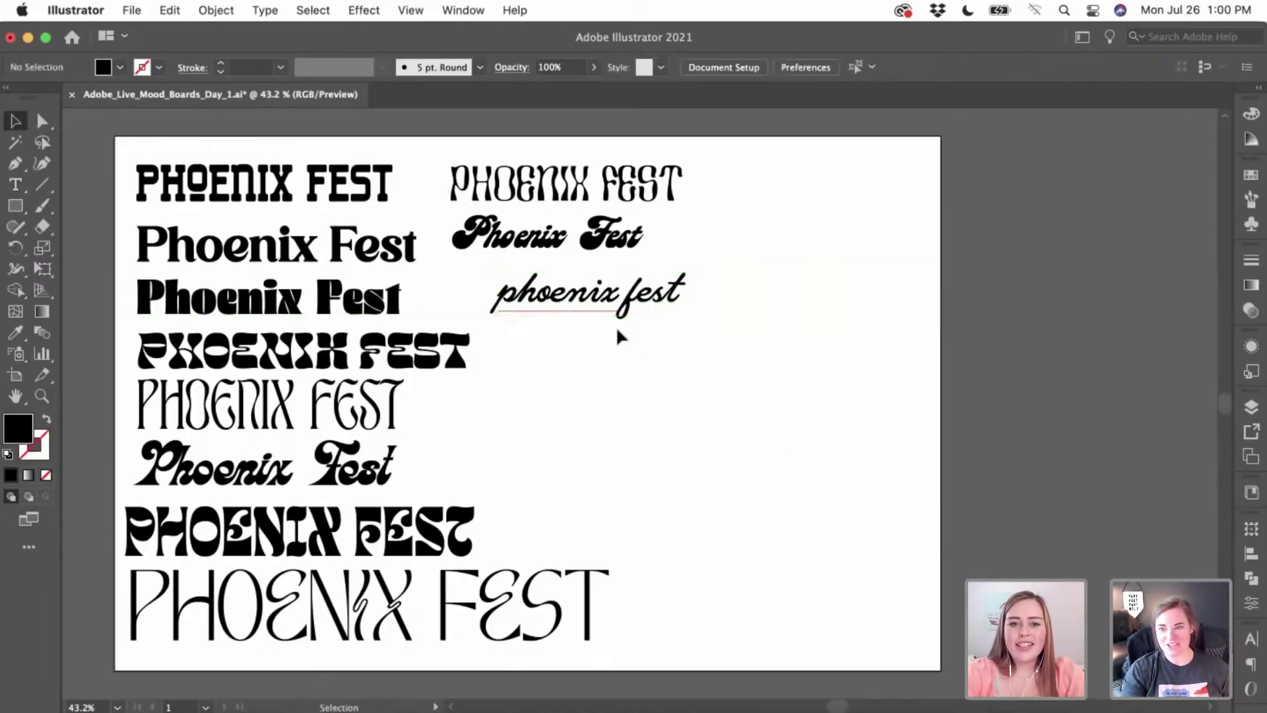
# - Duplicate the Luminaire Script line below itself and set the copy in Beastly 12 Point
pyautogui.doubleClick(584, 297)
pyautogui.click(15, 120)
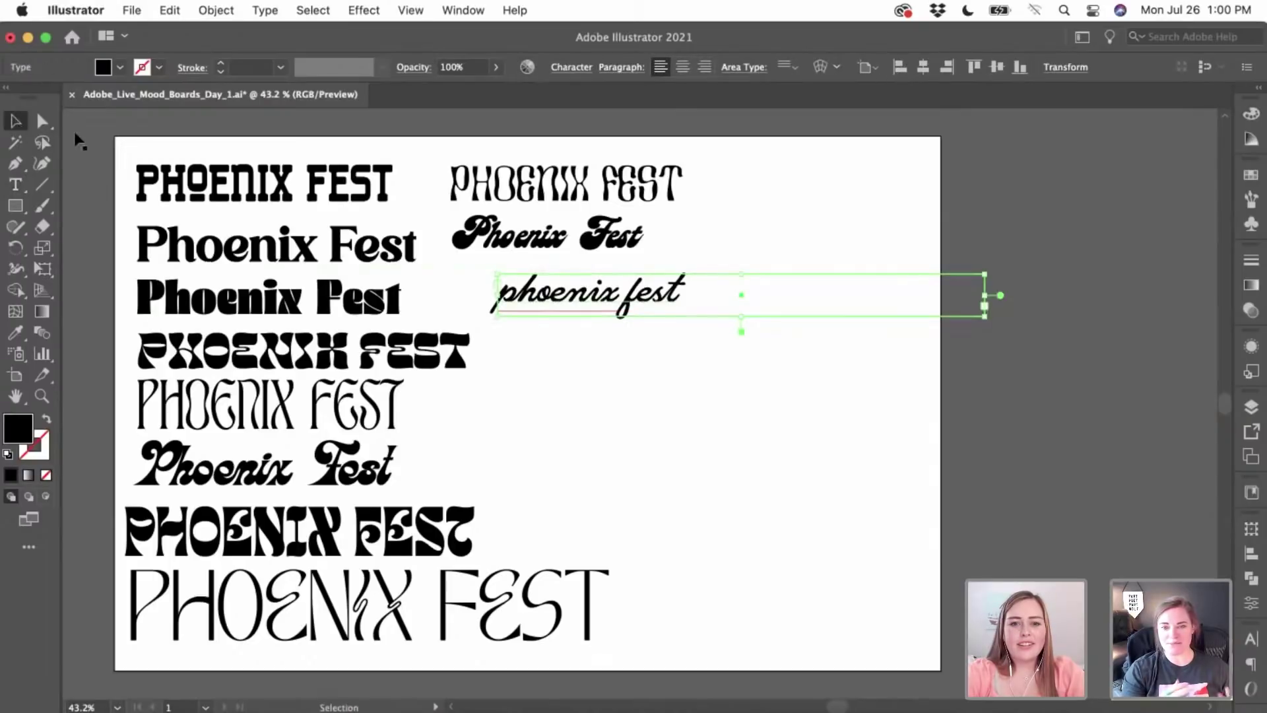
pyautogui.moveTo(567, 306); pyautogui.dragTo(597, 364)
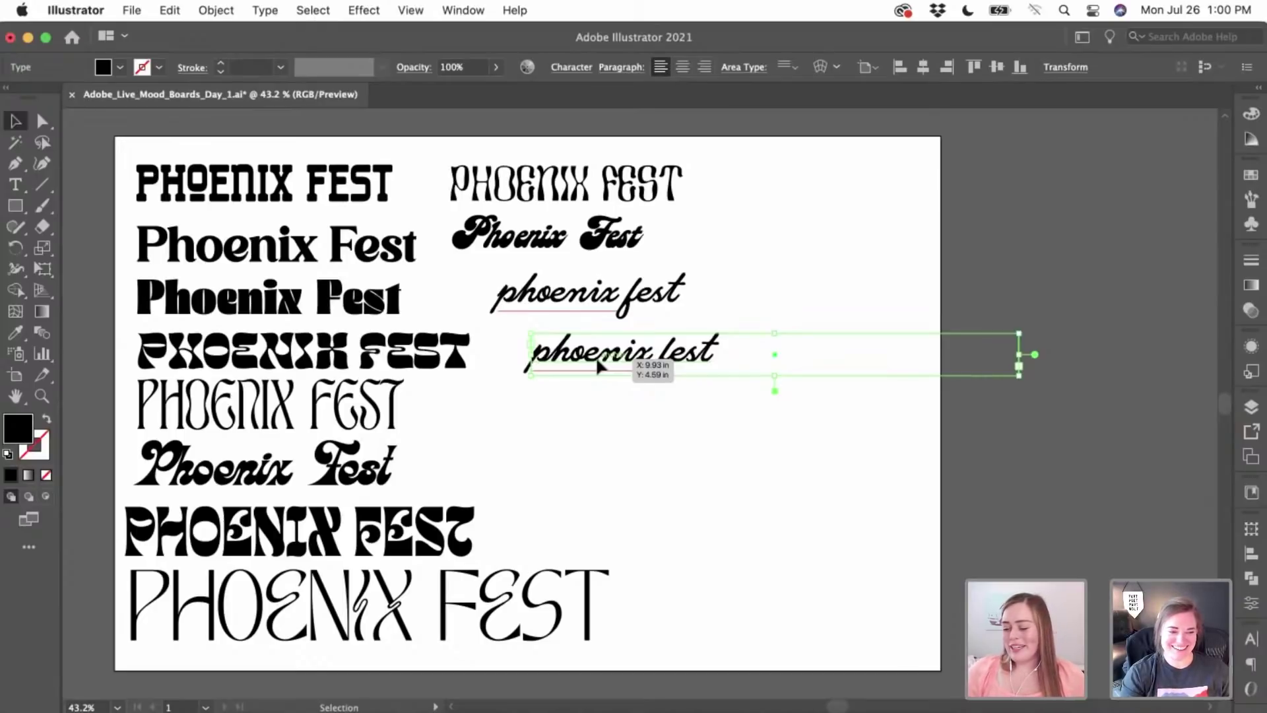
pyautogui.click(567, 67)
pyautogui.write('beast')
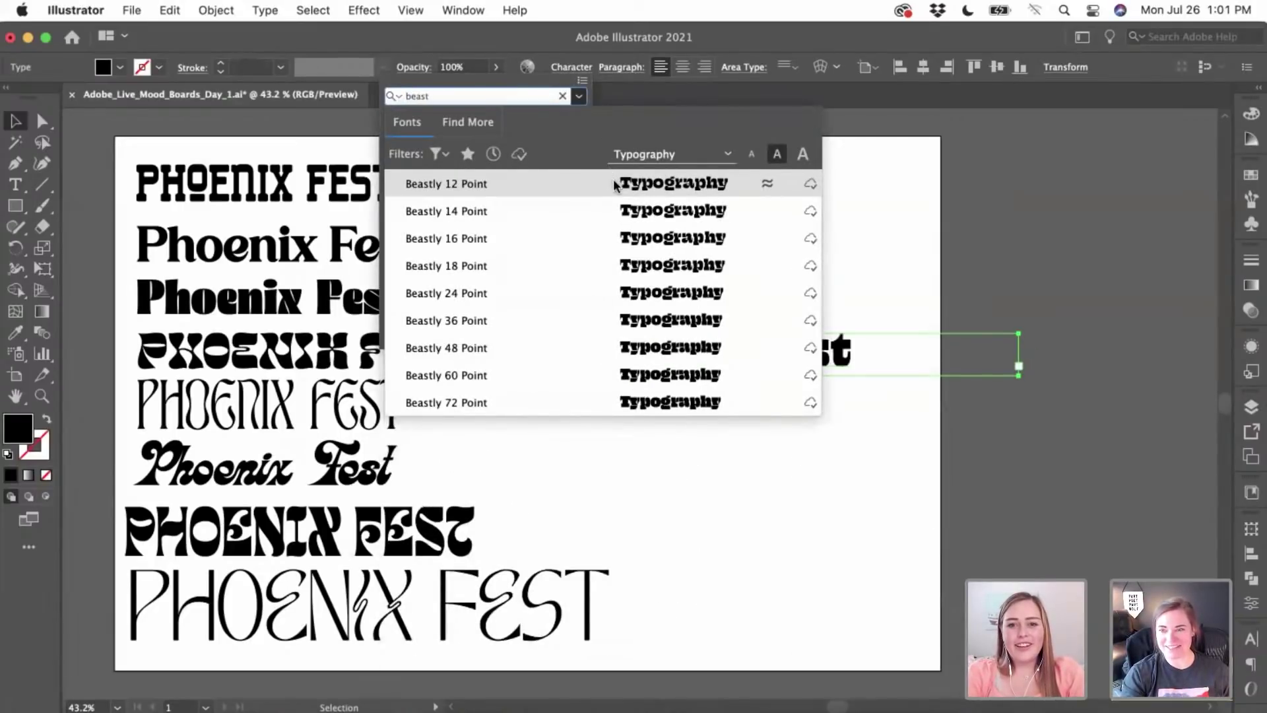
pyautogui.press('Return')
pyautogui.press('Escape')
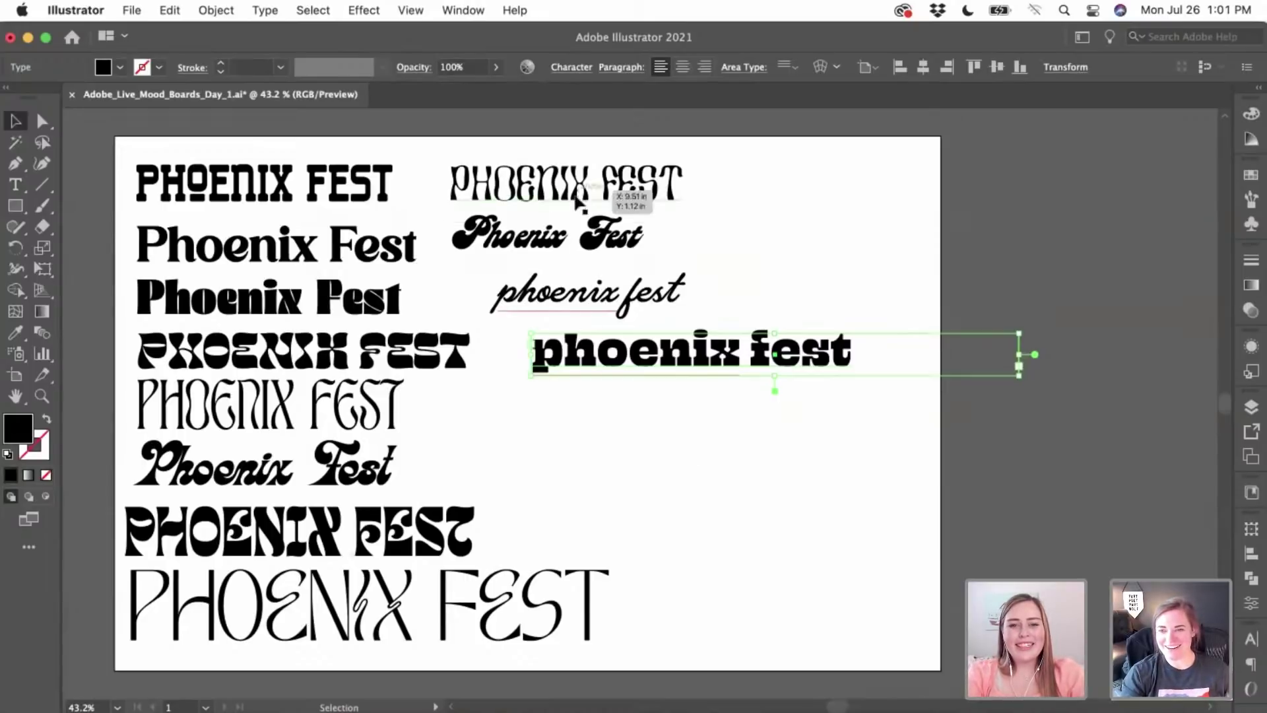
# - Place a copy of the Beastly phoenix fest line below it, slightly further left
pyautogui.click(565, 140)
pyautogui.moveTo(564, 140); pyautogui.dragTo(678, 390)
pyautogui.click(571, 422)
pyautogui.click(513, 414)
pyautogui.click(604, 368)
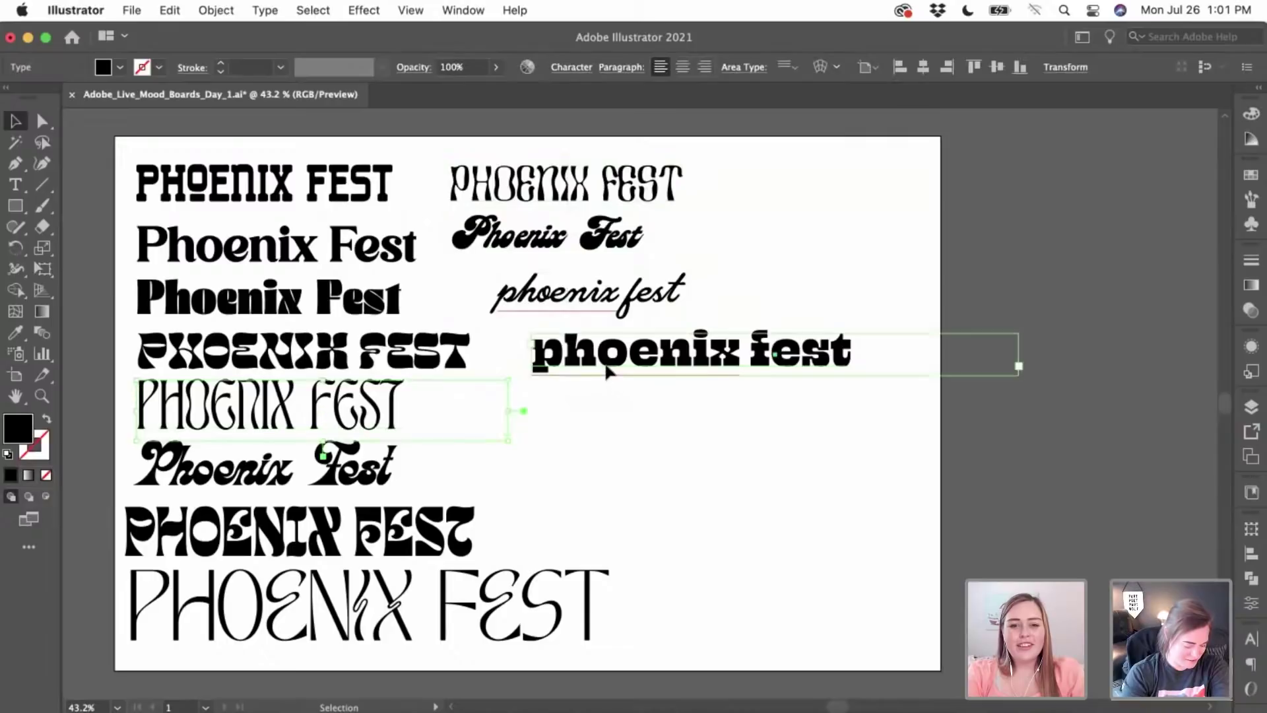
pyautogui.moveTo(607, 367); pyautogui.dragTo(565, 421)
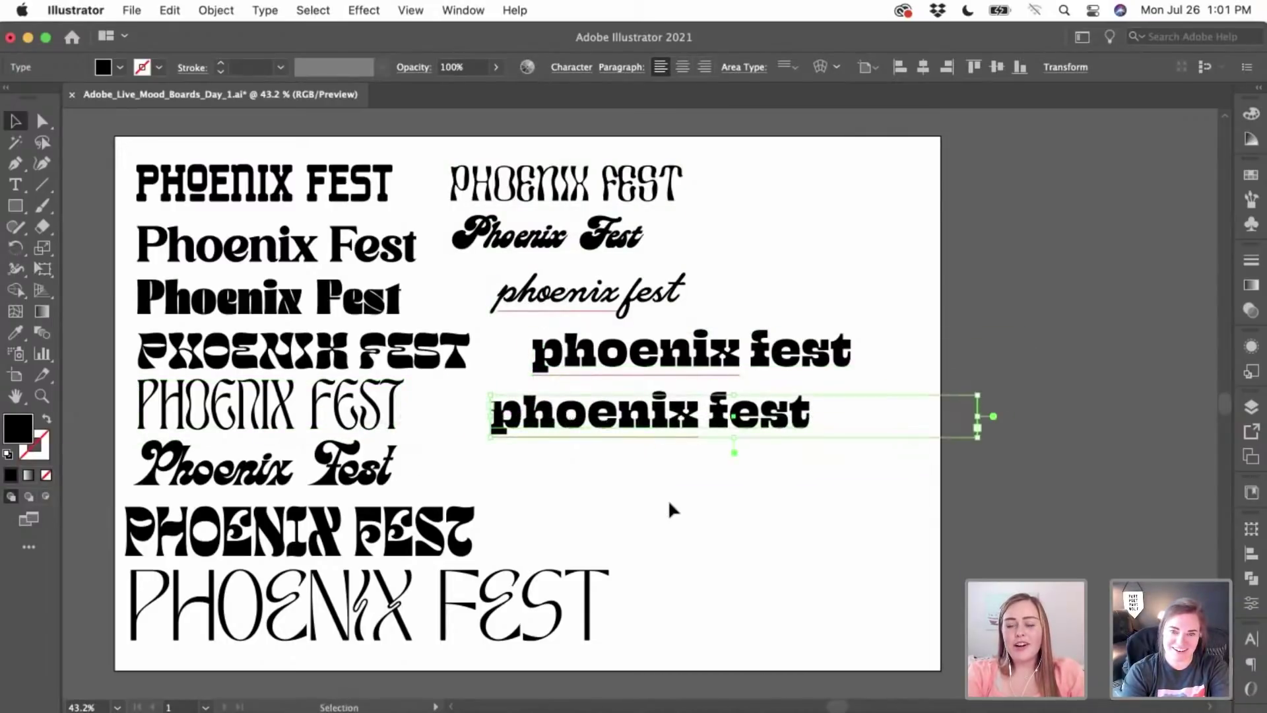
pyautogui.click(734, 491)
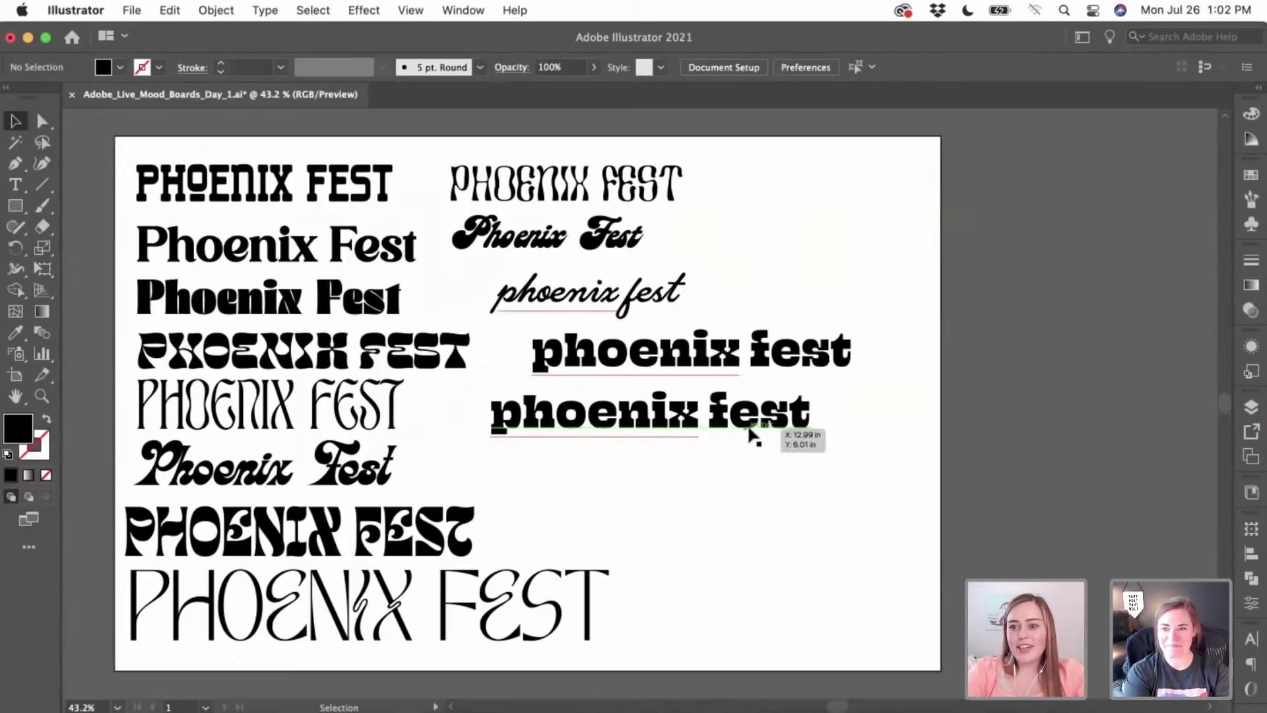
# - Move the lower Beastly copy down and right so its left edge lines up with the line above
pyautogui.doubleClick(653, 422)
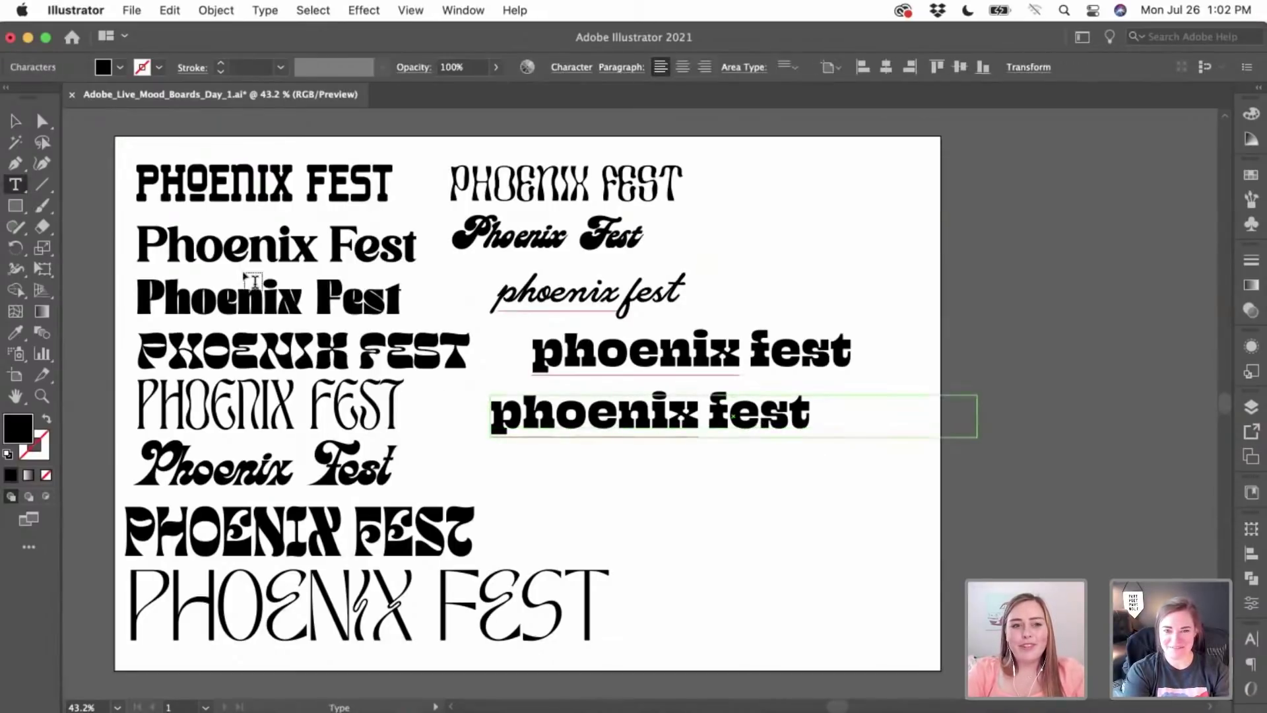
pyautogui.press('Escape')
pyautogui.moveTo(673, 424); pyautogui.dragTo(710, 446)
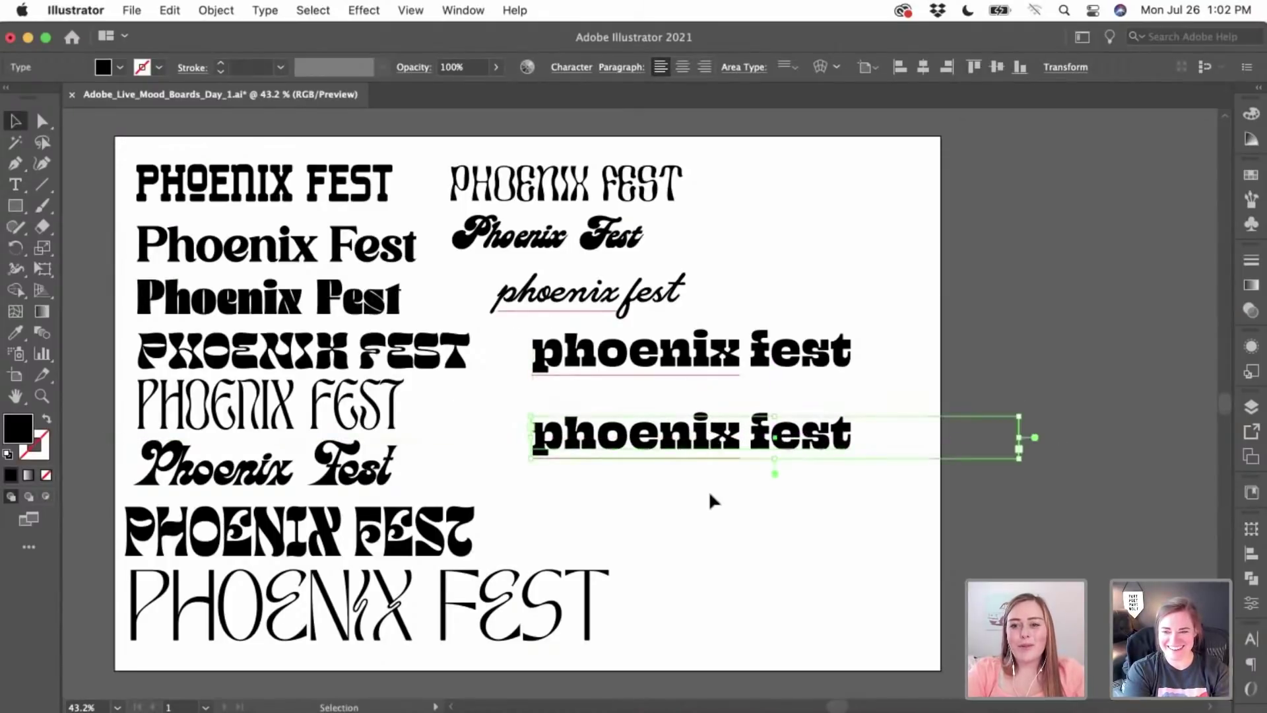
pyautogui.click(710, 494)
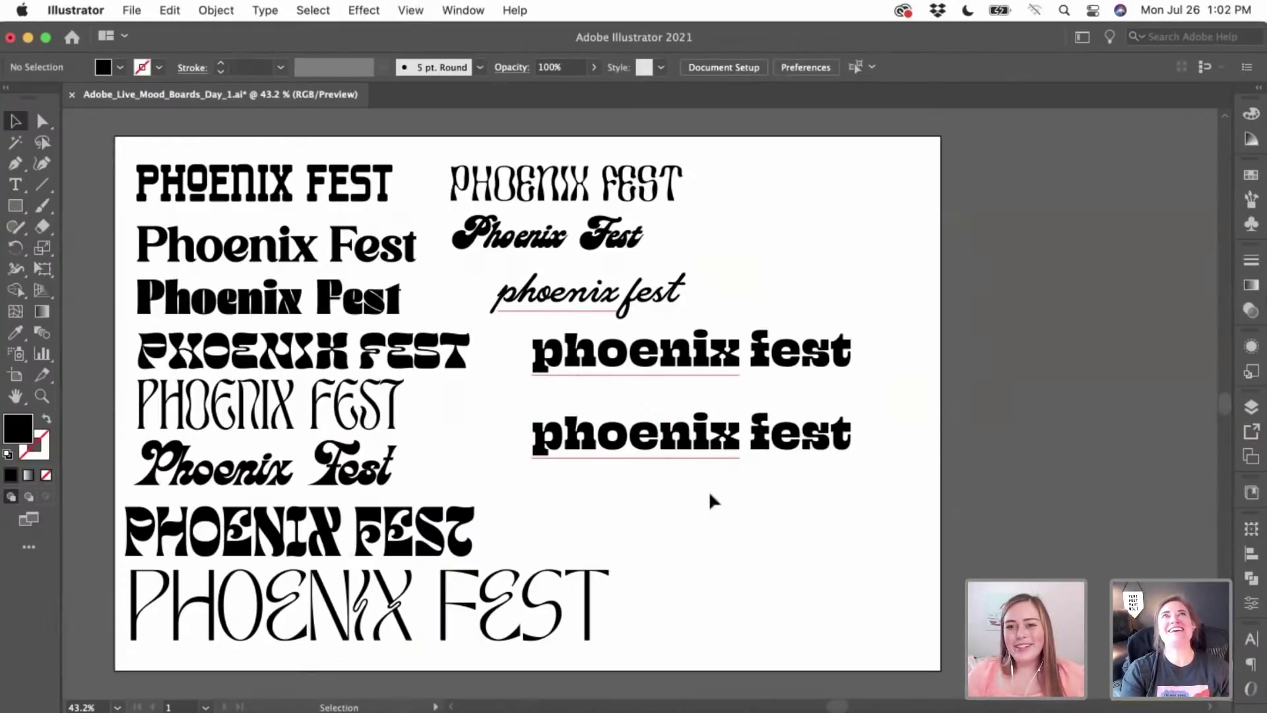
# - Browse the installed fonts for the lower Beastly copy and set it in Blimey A Light
pyautogui.click(681, 444)
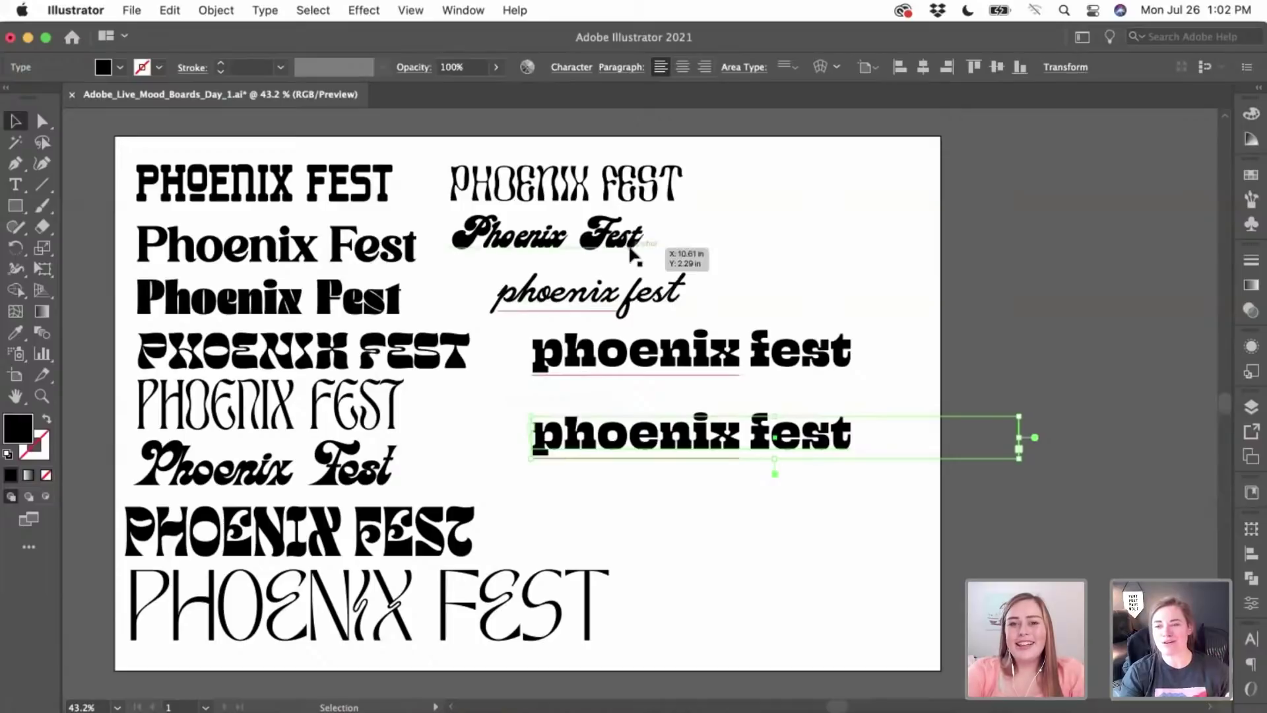
pyautogui.click(572, 67)
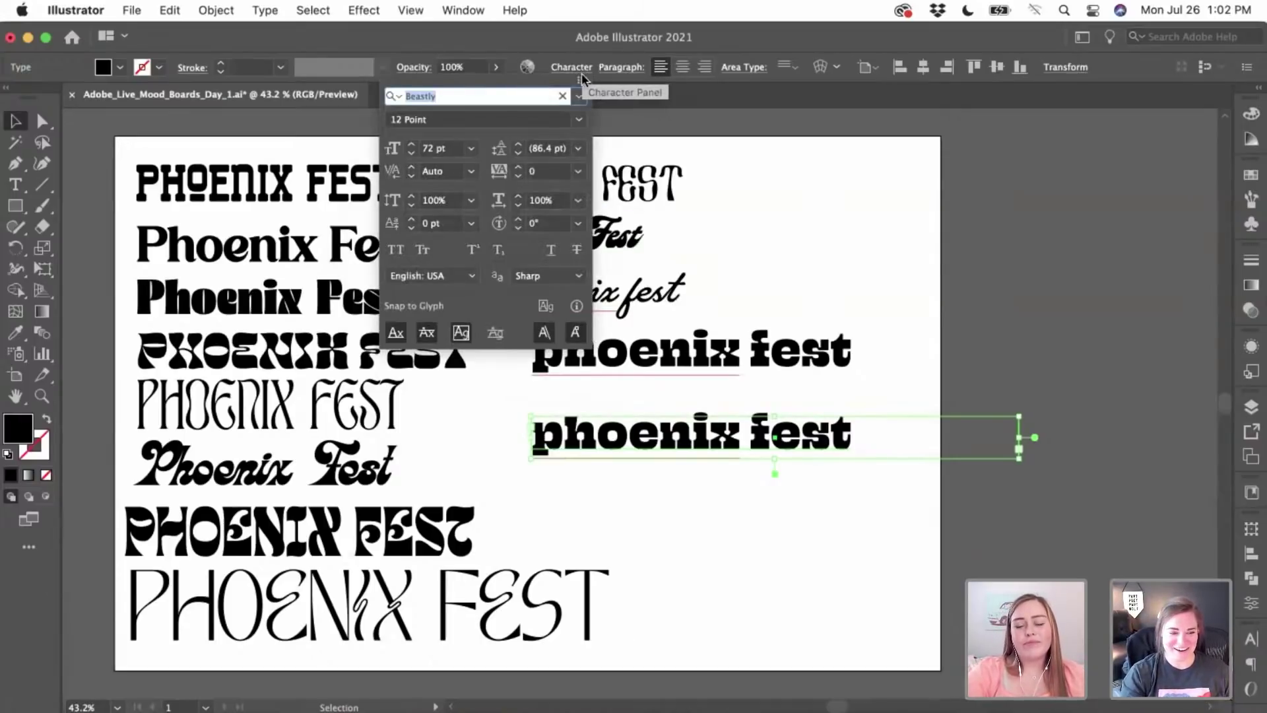
pyautogui.click(578, 96)
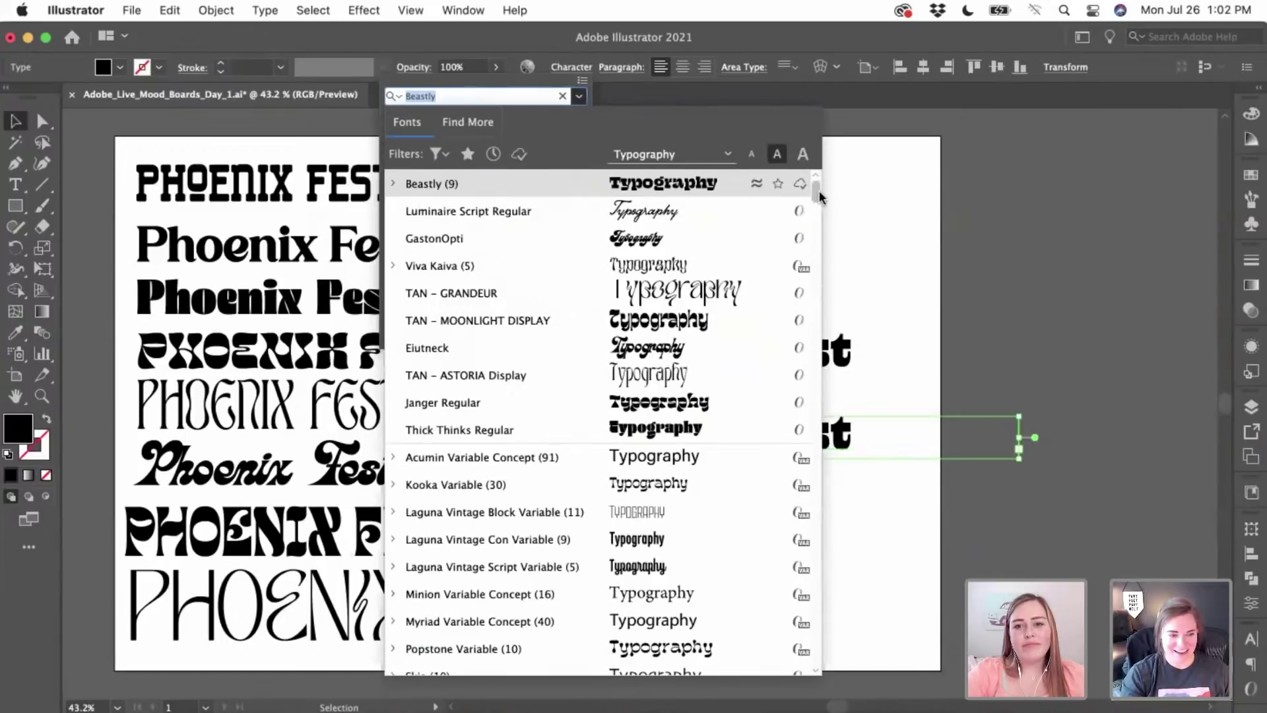
pyautogui.moveTo(818, 190); pyautogui.dragTo(818, 232)
pyautogui.moveTo(818, 232); pyautogui.dragTo(818, 244)
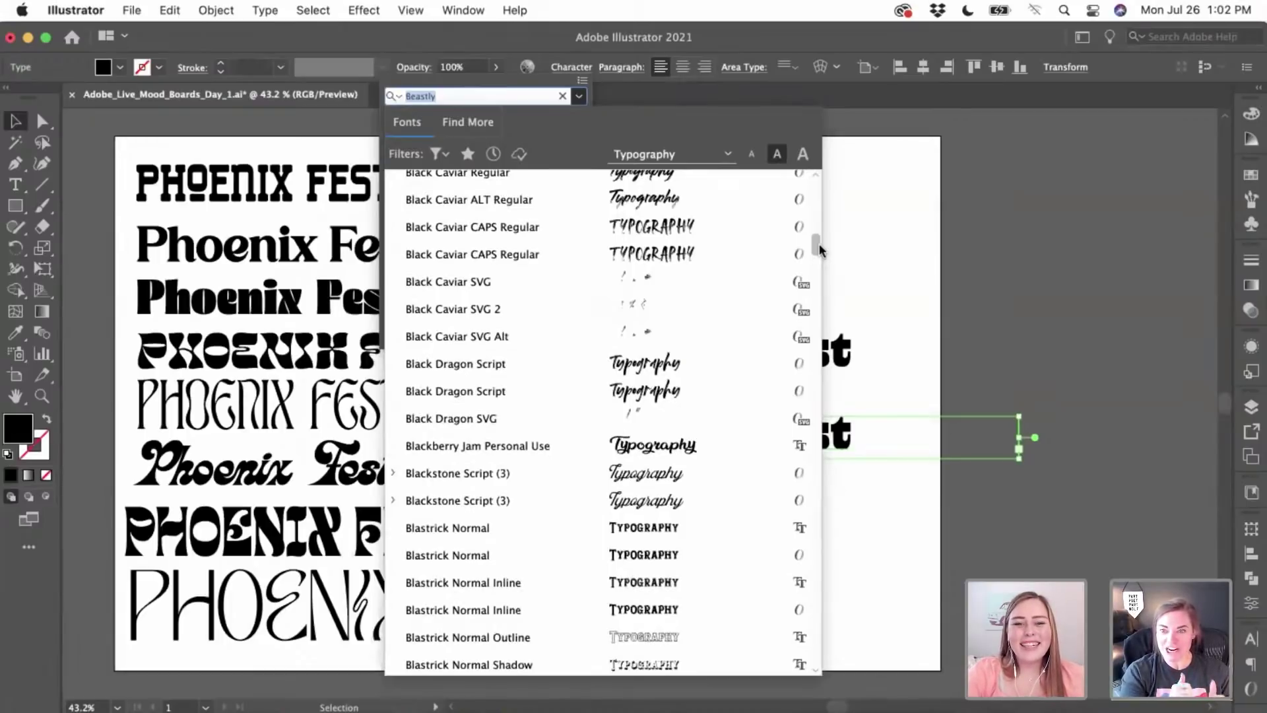
pyautogui.moveTo(819, 244); pyautogui.dragTo(818, 247)
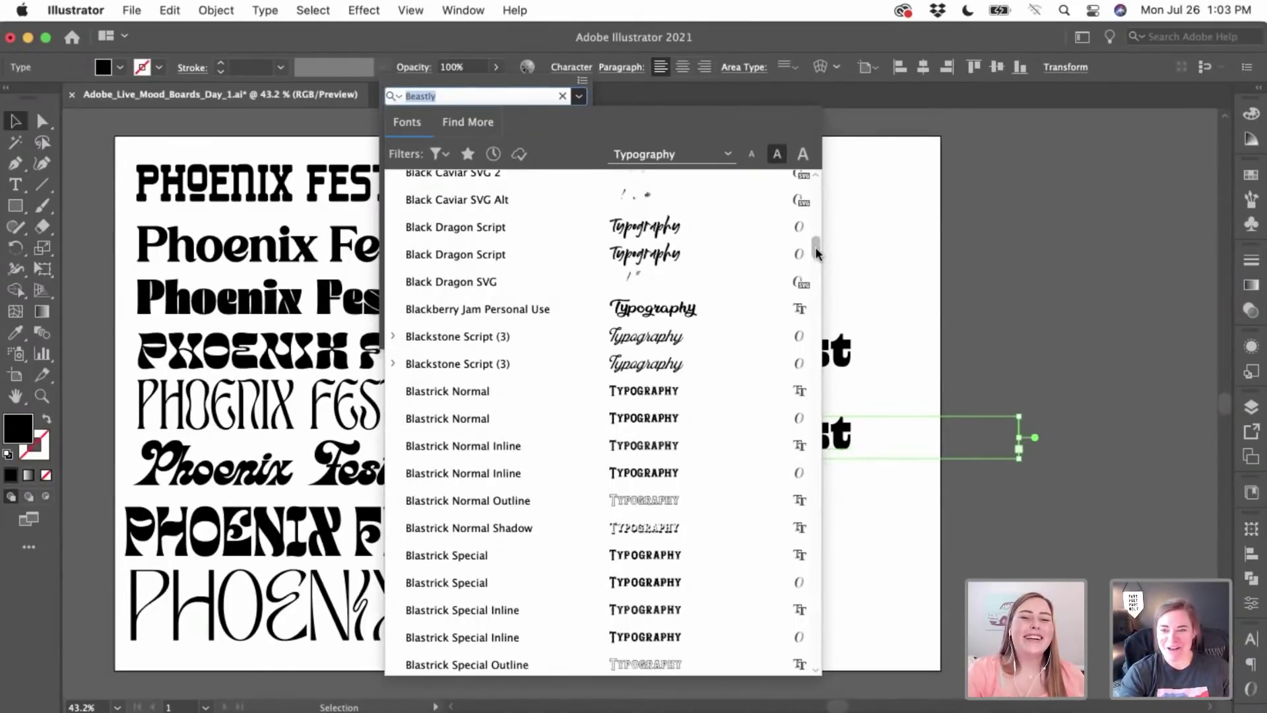
pyautogui.moveTo(816, 249); pyautogui.dragTo(816, 254)
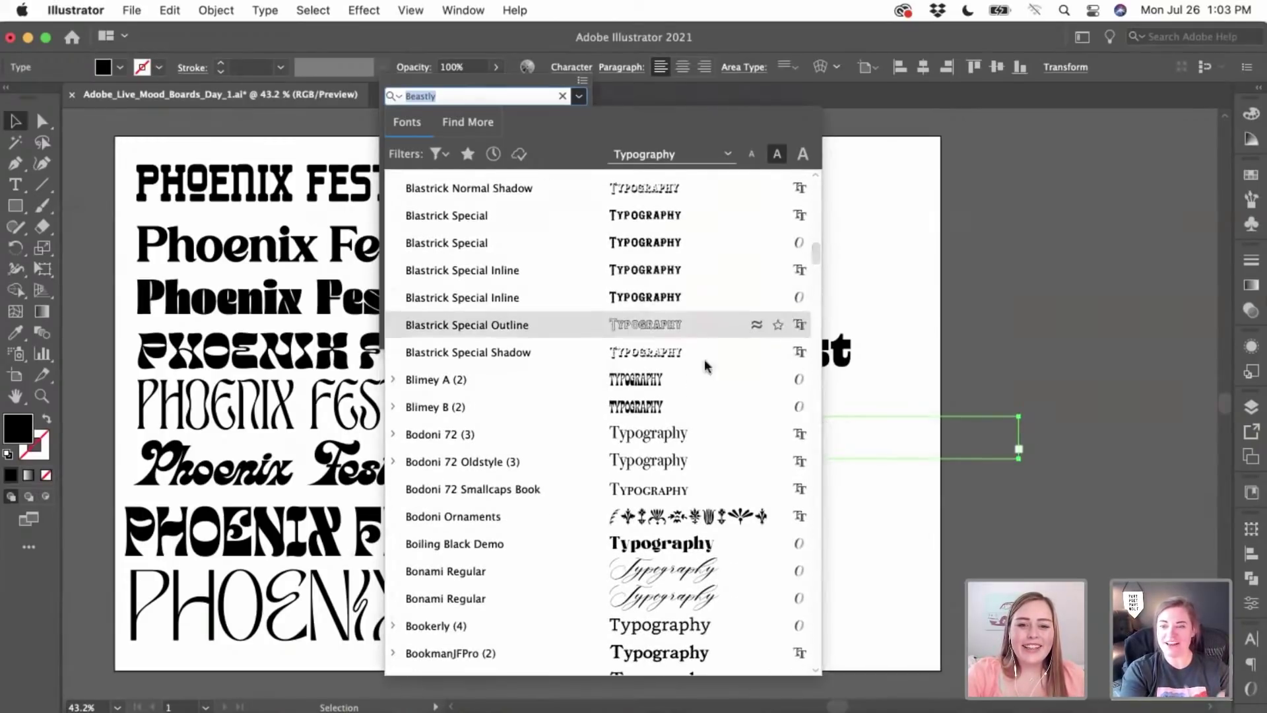
pyautogui.click(650, 379)
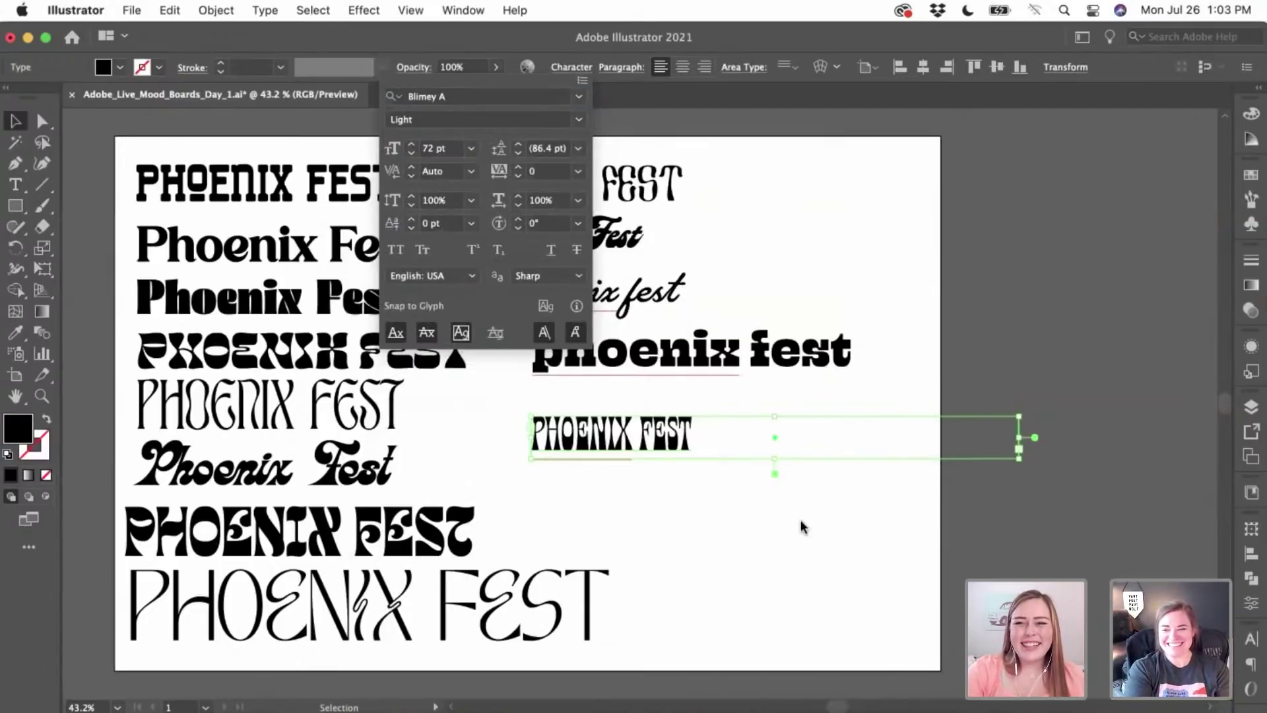
# - Move the Blimey A line up and left, closer beneath the Beastly line, and deselect it
pyautogui.click(743, 526)
pyautogui.moveTo(639, 445); pyautogui.dragTo(598, 424)
pyautogui.click(644, 486)
pyautogui.click(730, 472)
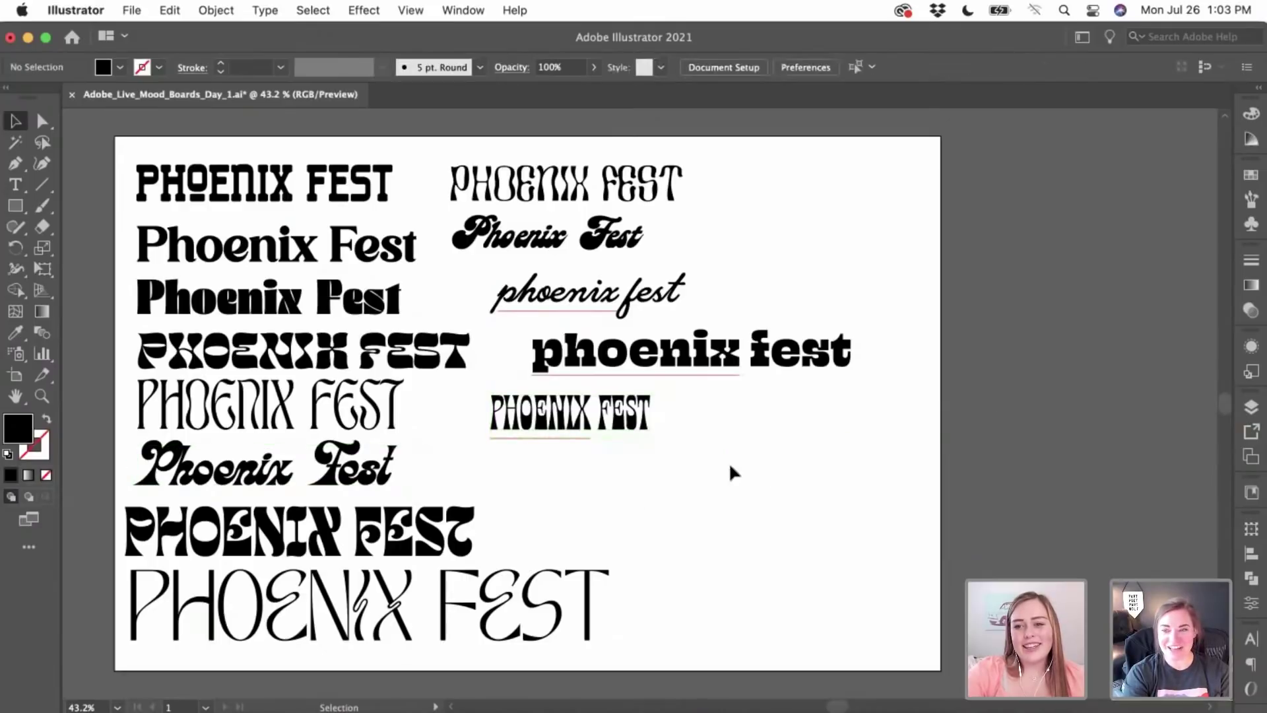
# - Place a copy of the Blimey A phoenix fest line below it, further to the right
pyautogui.click(627, 424)
pyautogui.moveTo(627, 432); pyautogui.dragTo(662, 481)
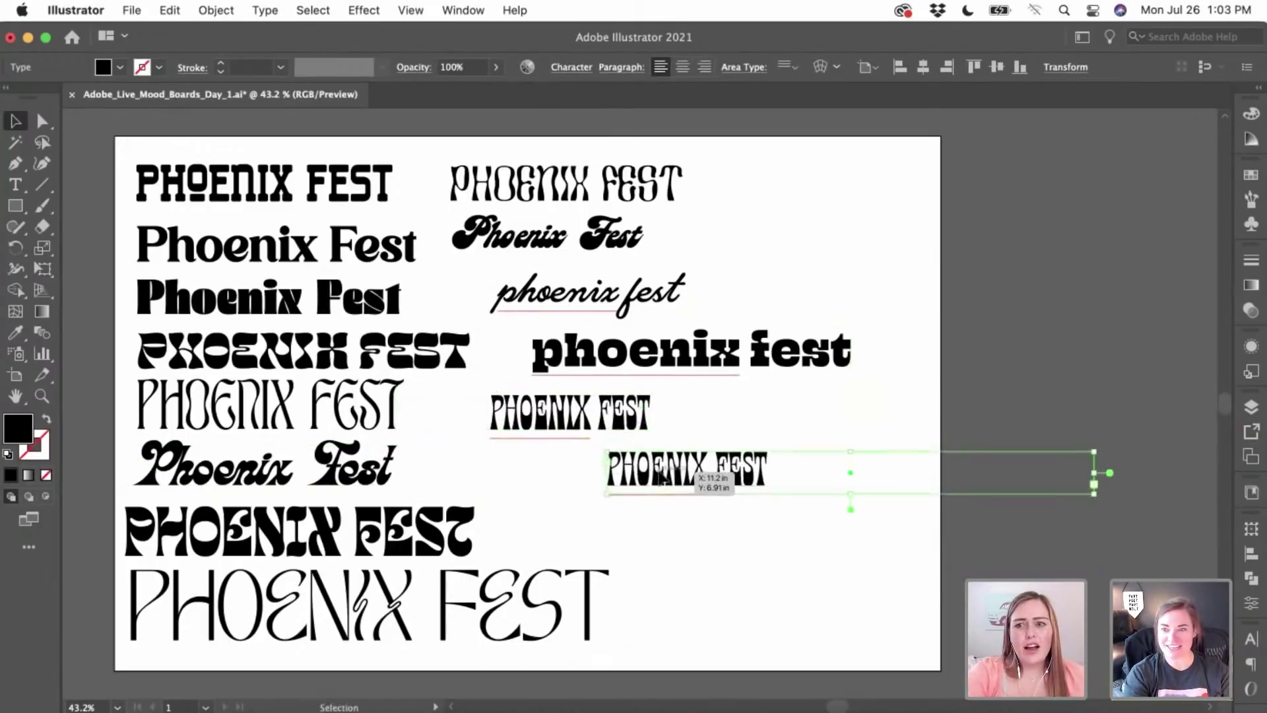
# - Browse the installed fonts for the lower Blimey A copy and set it in Cucciolo Regular
pyautogui.click(571, 67)
pyautogui.click(579, 96)
pyautogui.scroll(-15, 553, 386)
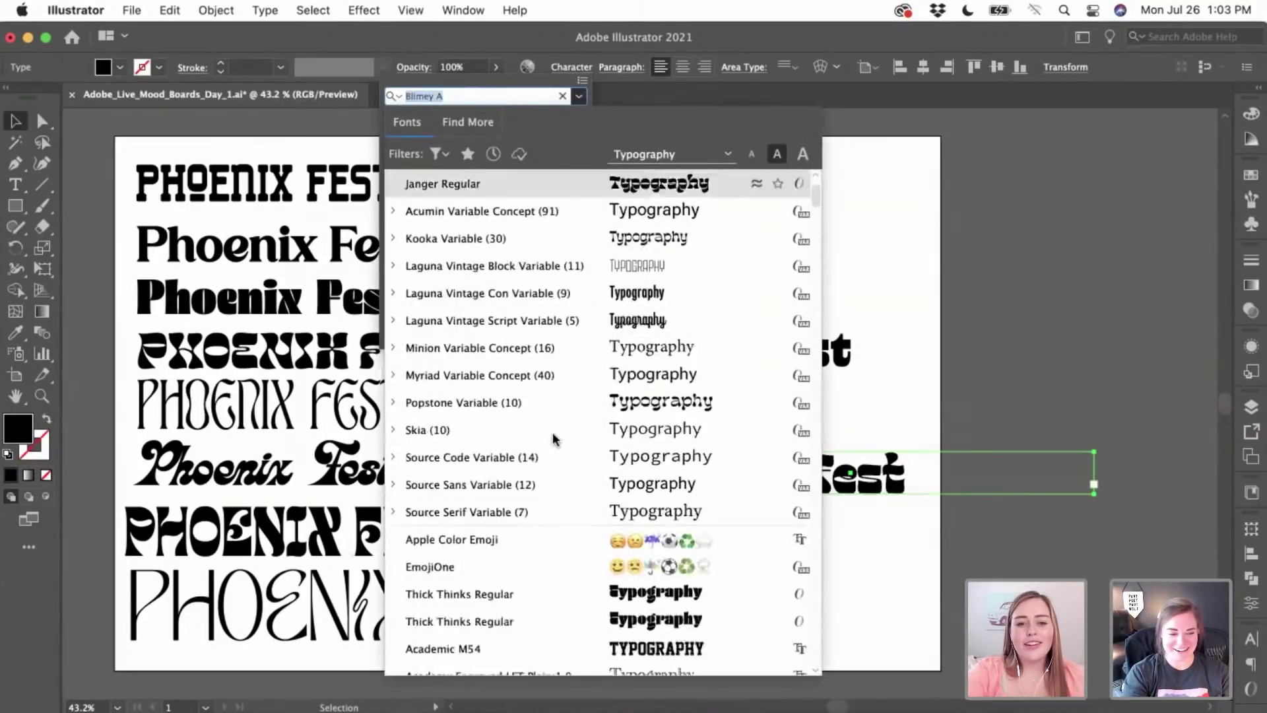
pyautogui.scroll(-15, 553, 439)
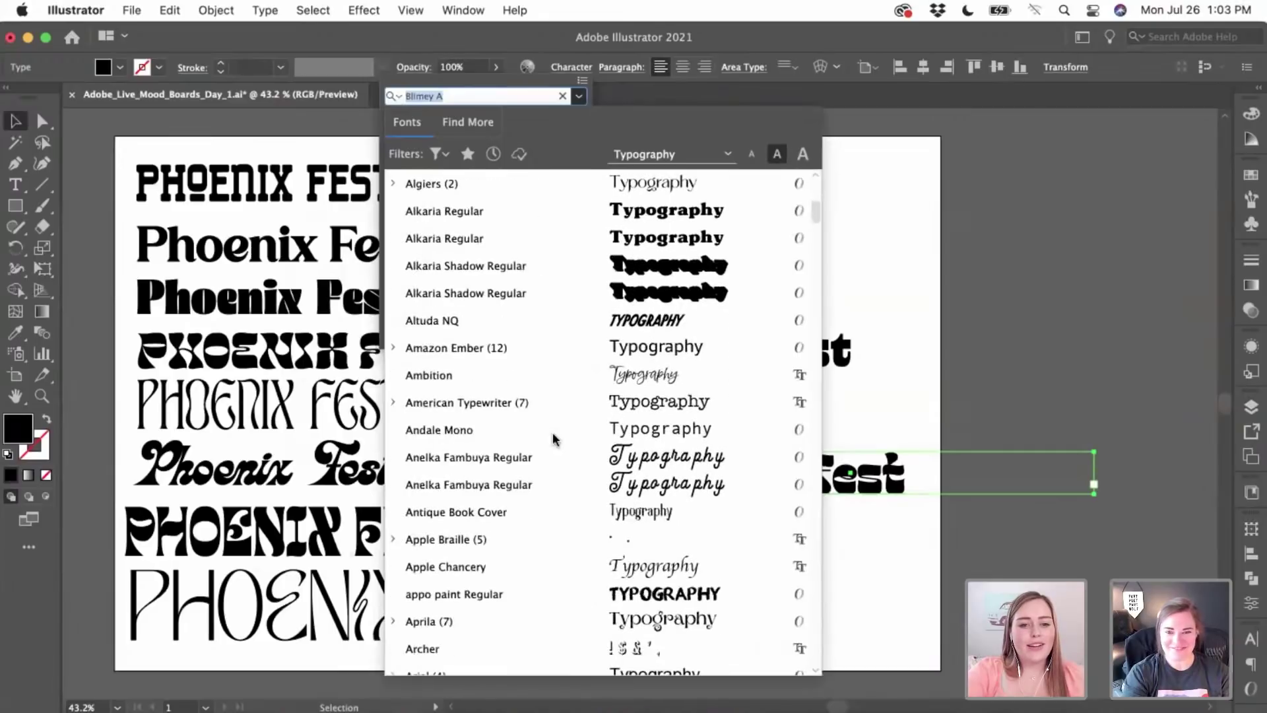
pyautogui.scroll(-3, 553, 438)
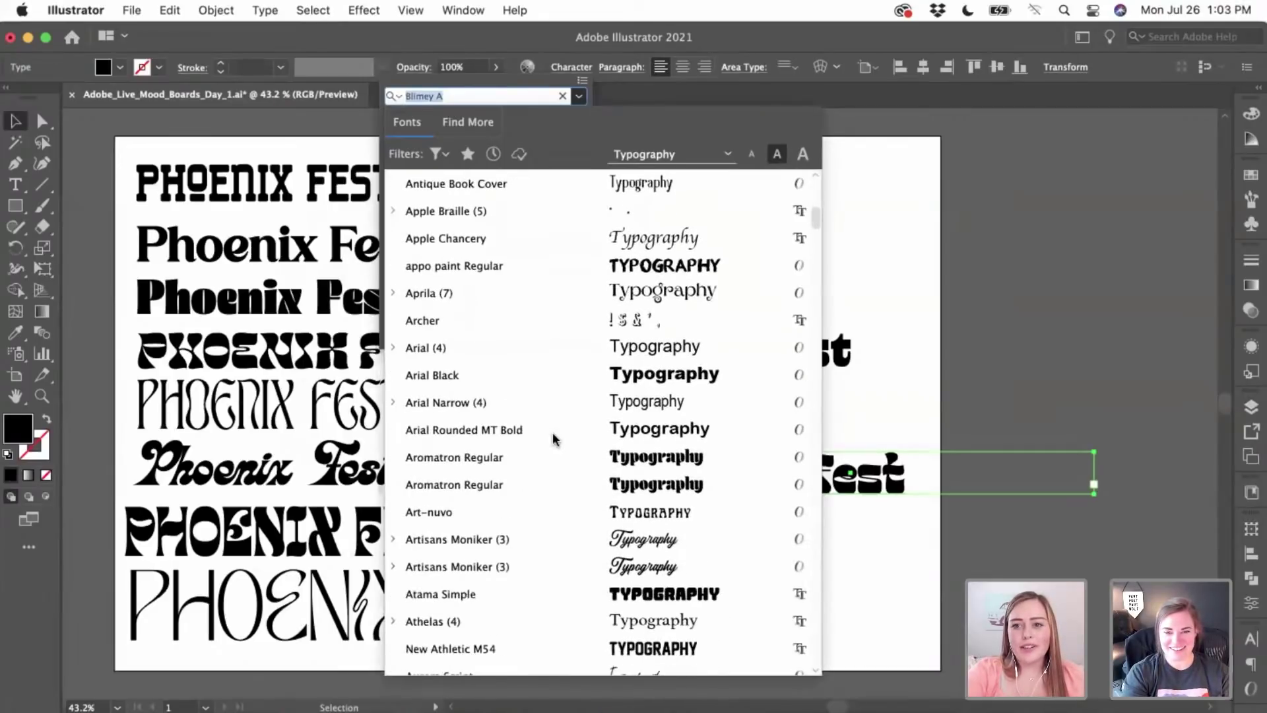
pyautogui.scroll(-8, 553, 439)
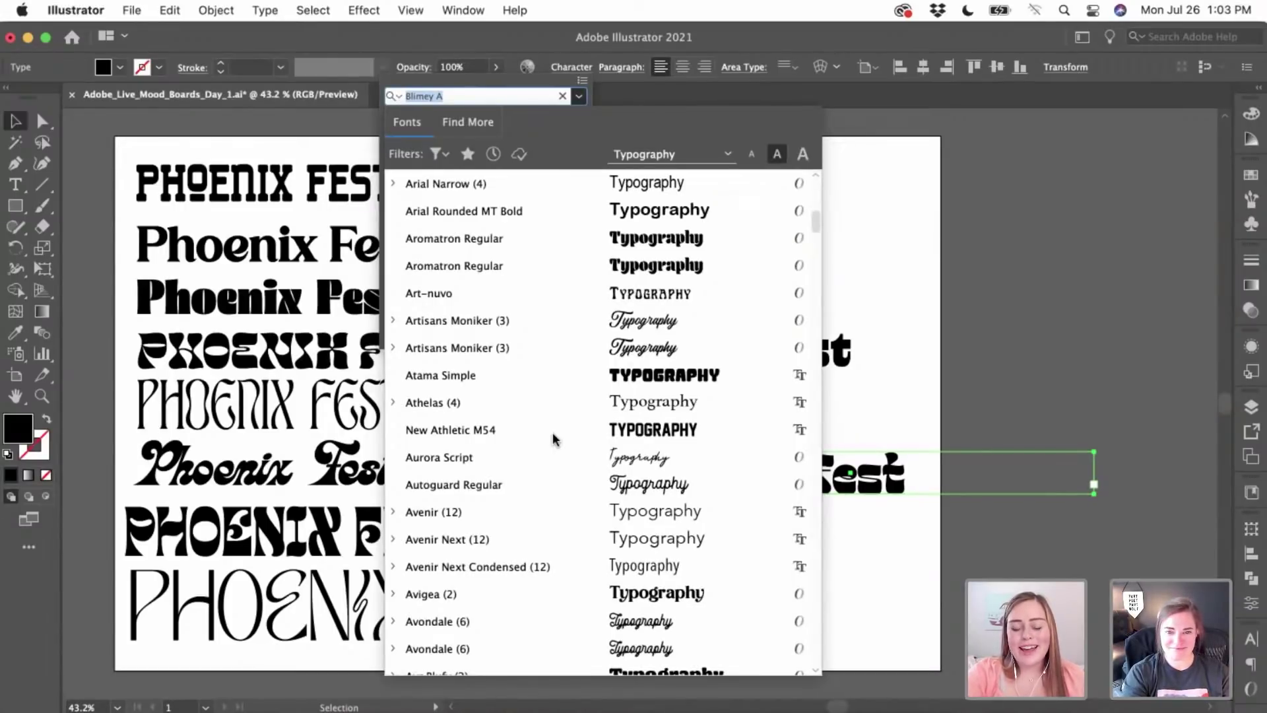
pyautogui.scroll(-9, 553, 438)
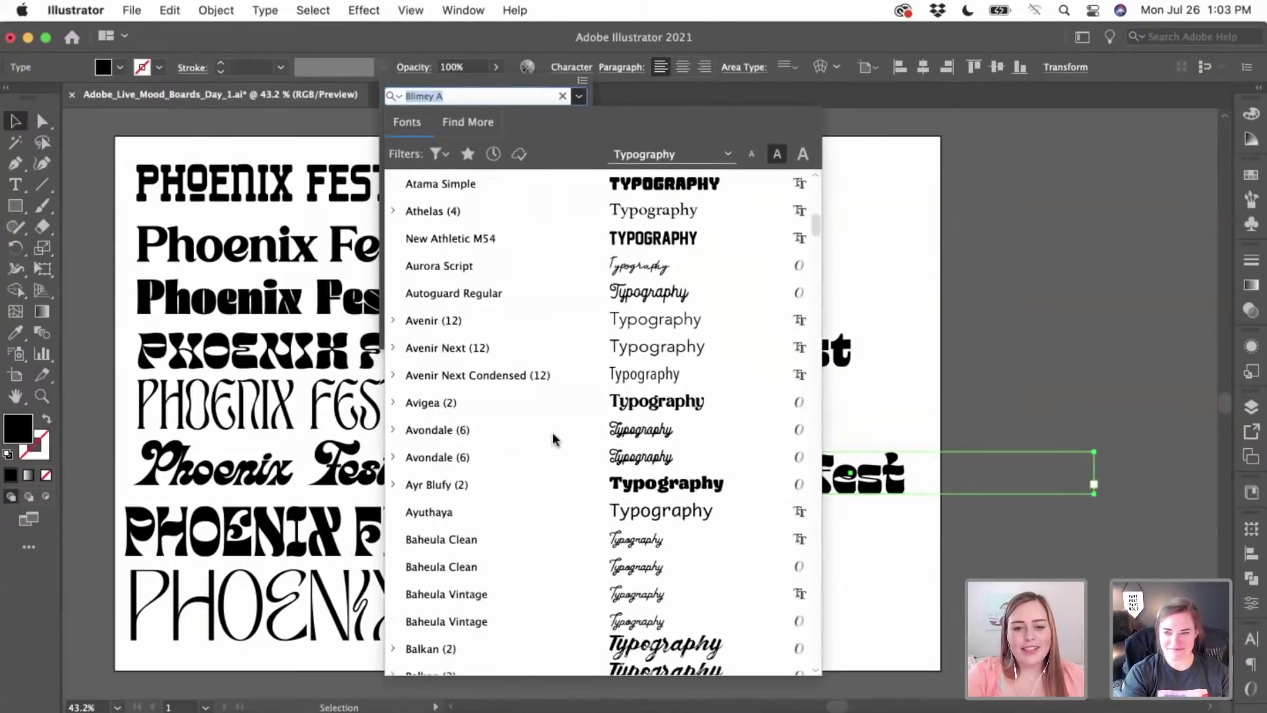
pyautogui.scroll(-11, 553, 439)
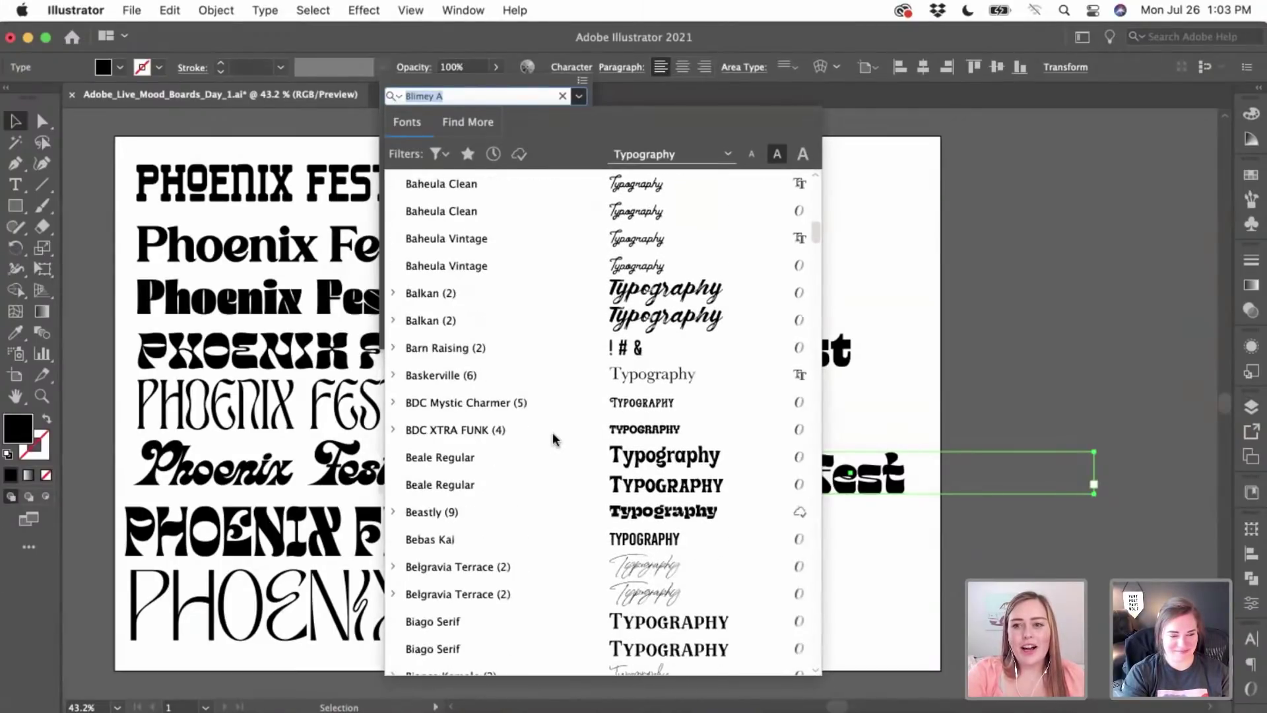
pyautogui.scroll(-11, 553, 440)
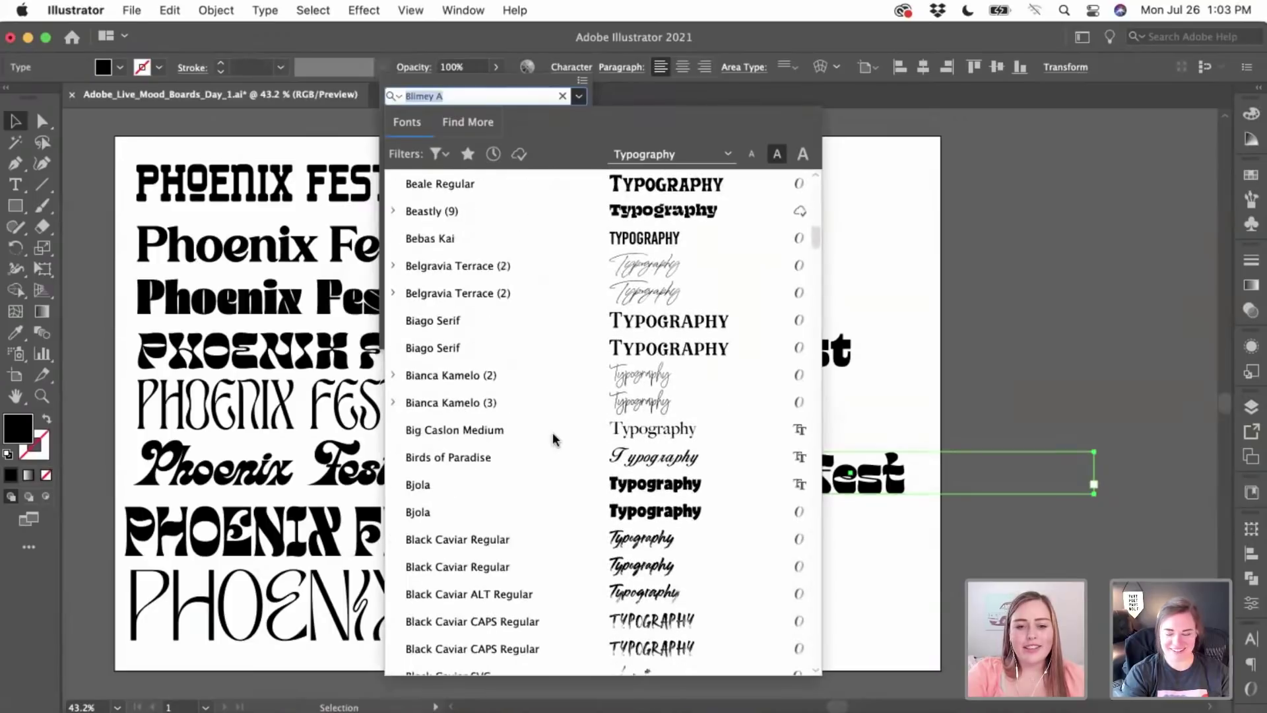
pyautogui.scroll(-3, 552, 439)
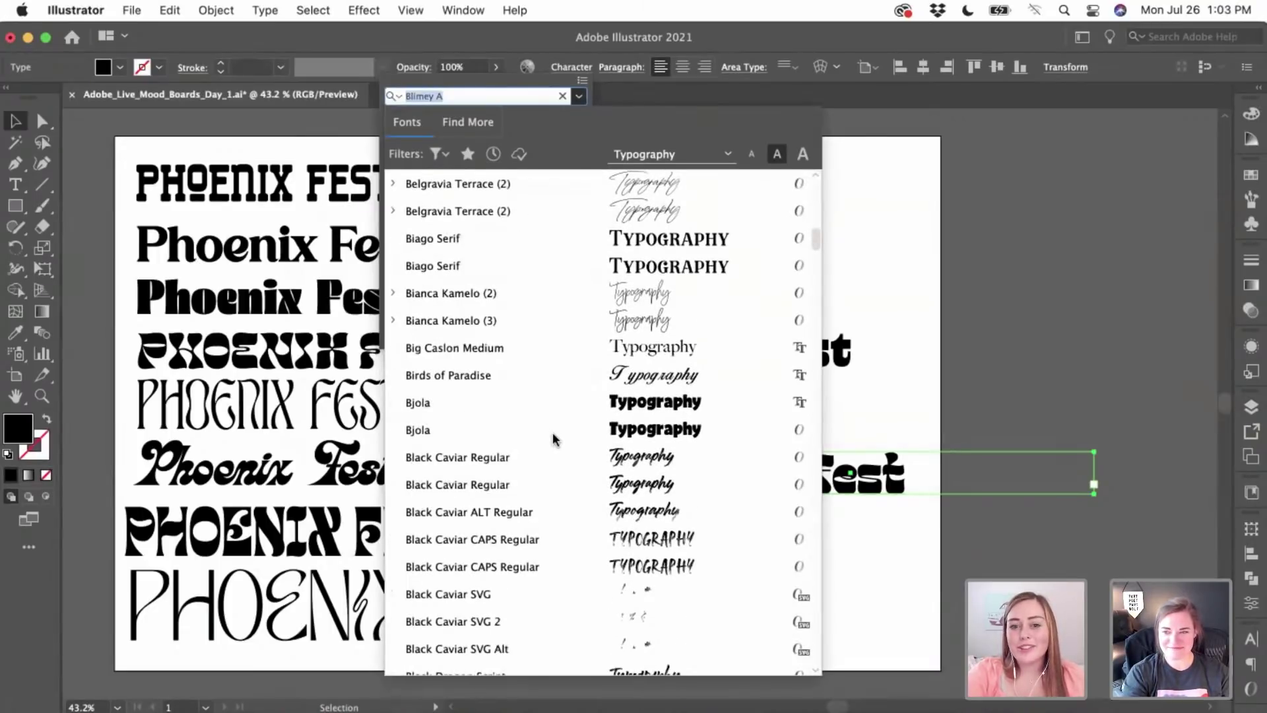
pyautogui.scroll(-11, 552, 438)
pyautogui.scroll(-4, 553, 438)
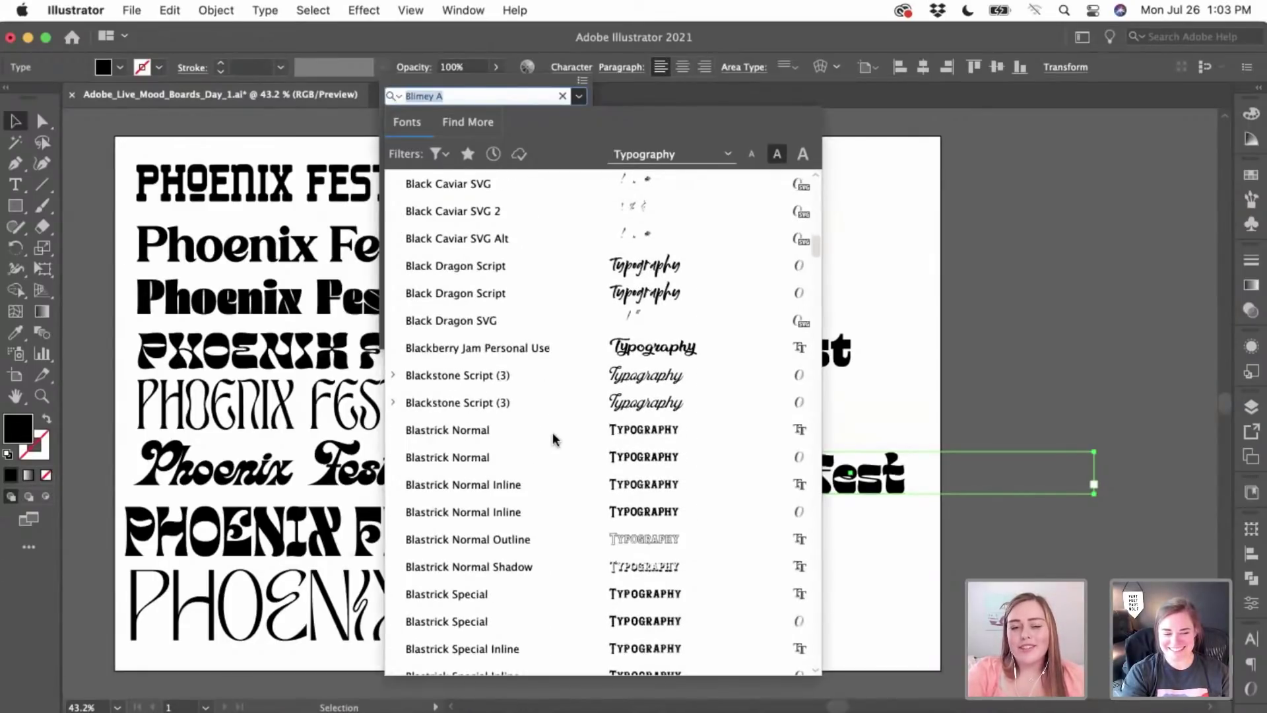
pyautogui.scroll(-13, 553, 439)
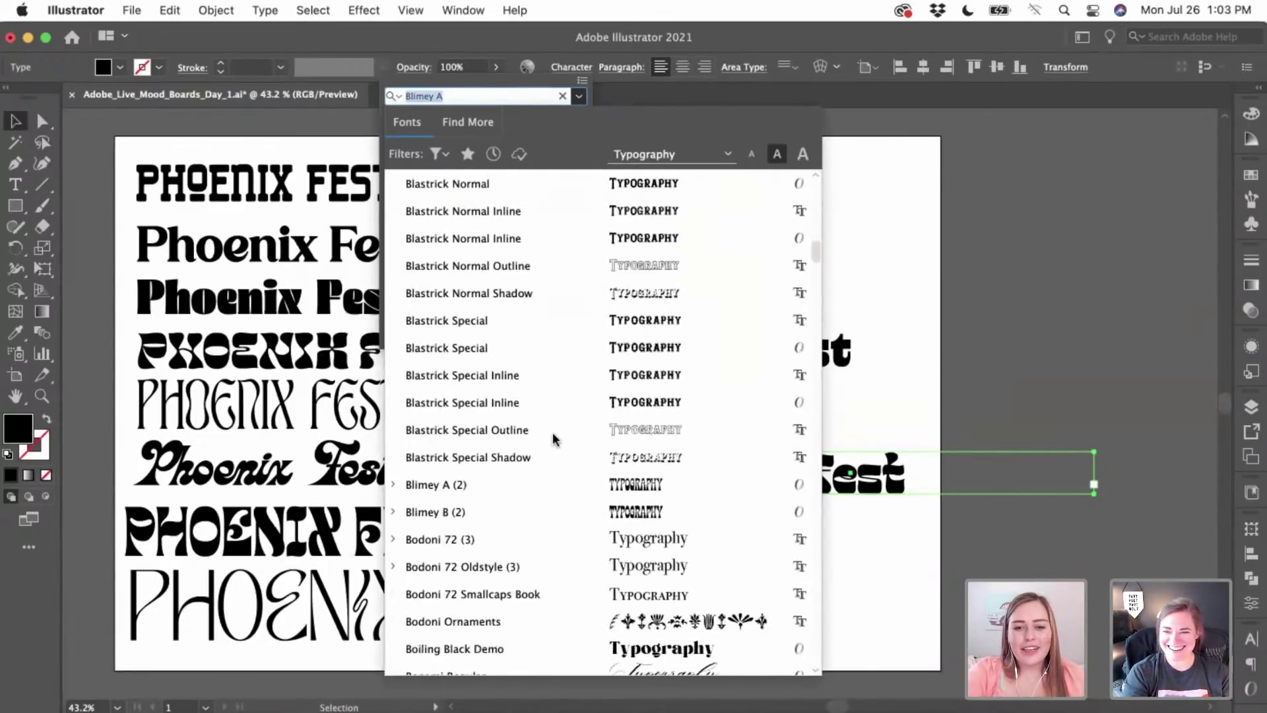
pyautogui.scroll(-2, 553, 437)
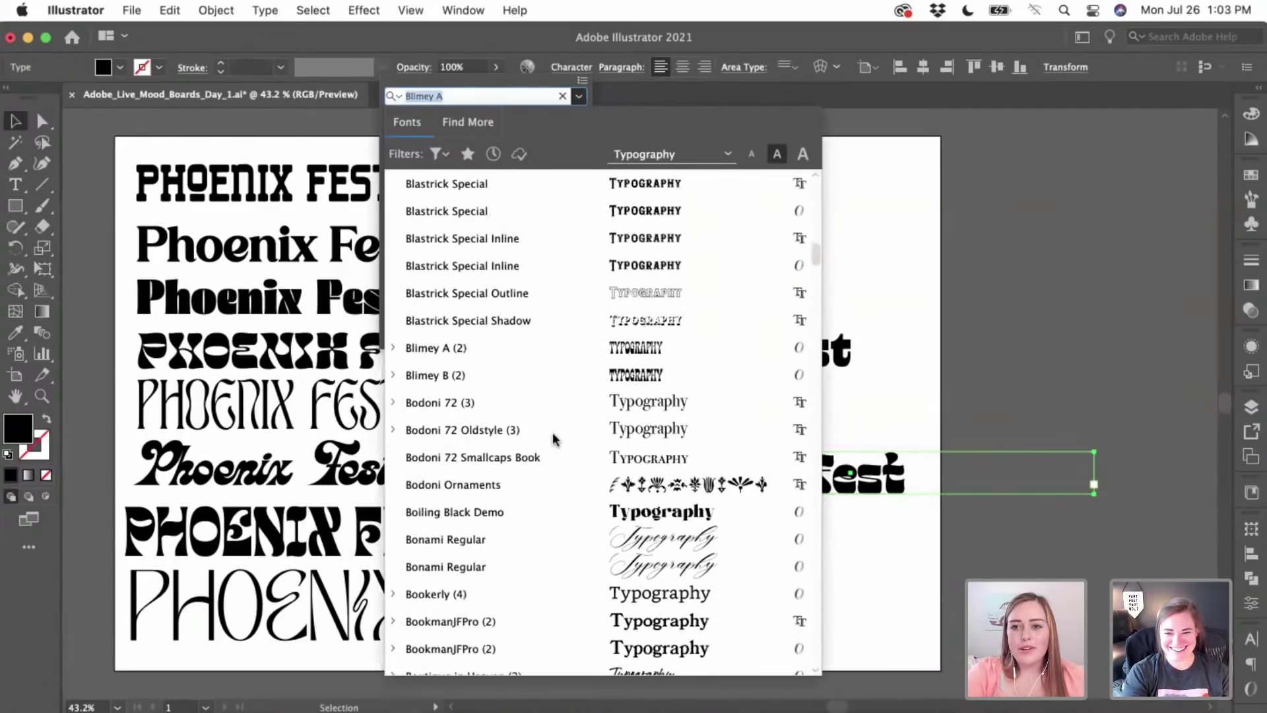
pyautogui.scroll(-5, 555, 438)
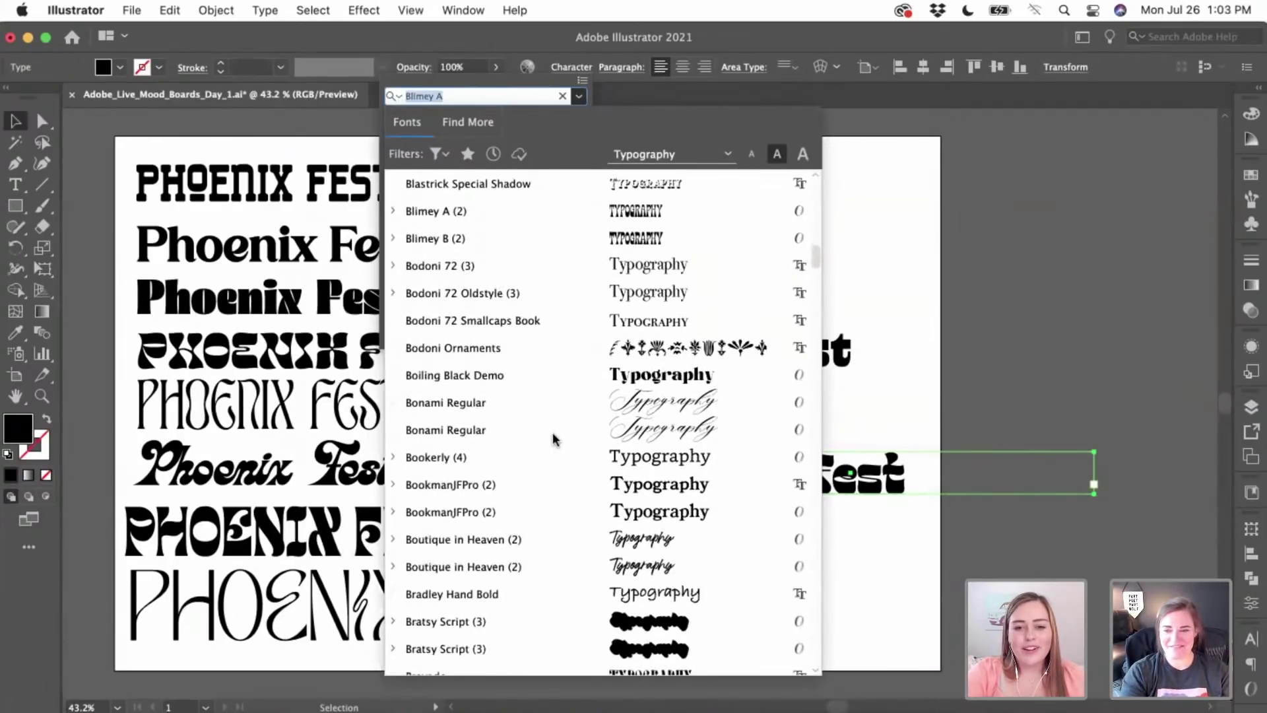
pyautogui.scroll(-20, 554, 438)
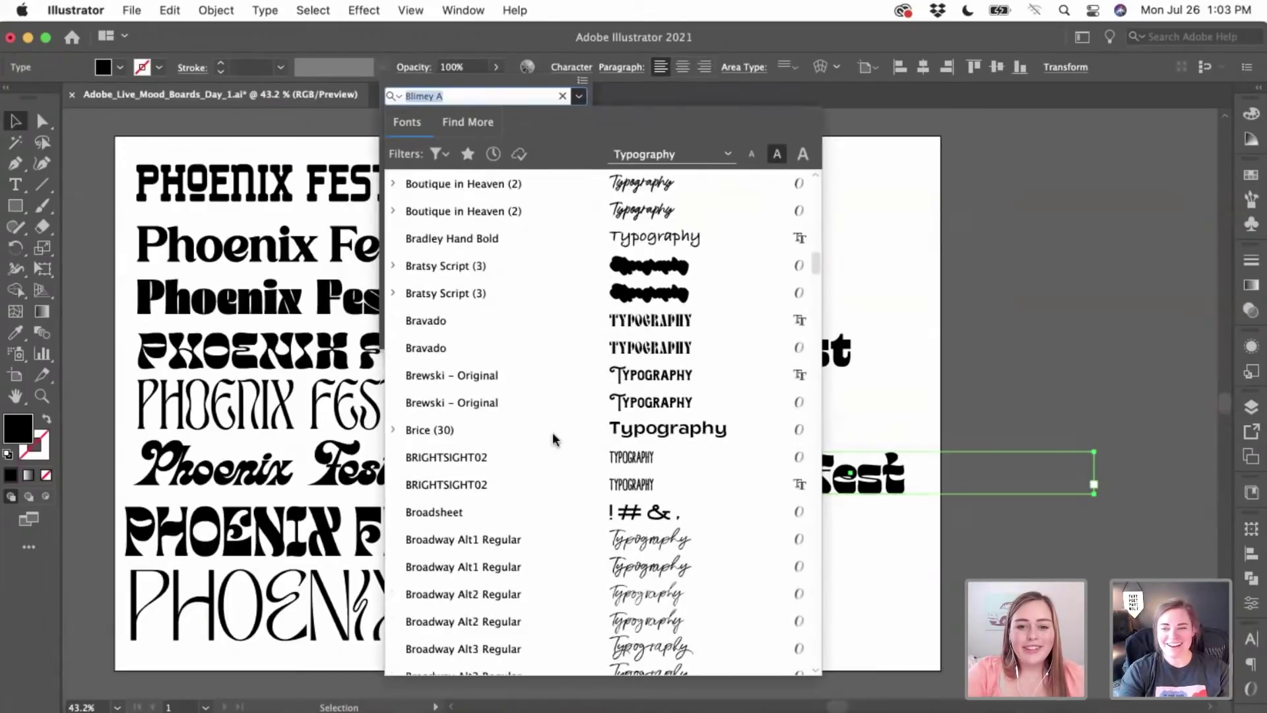
pyautogui.scroll(-2, 552, 438)
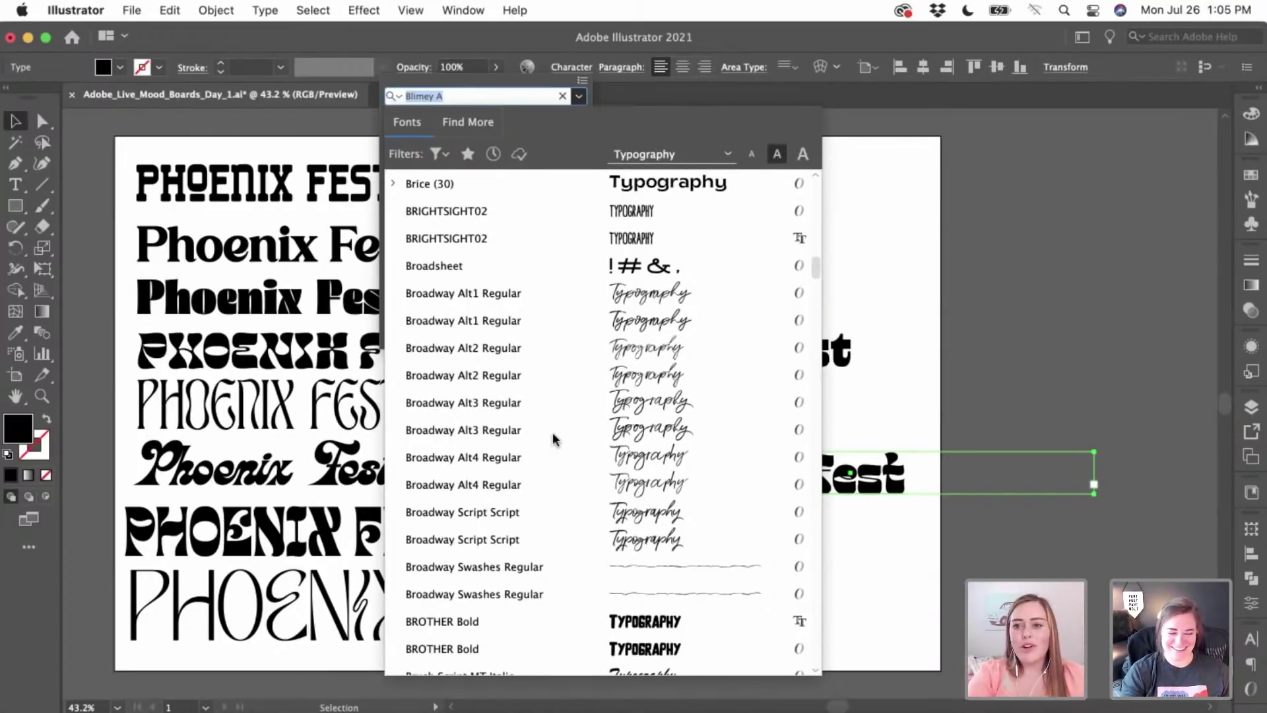
pyautogui.scroll(-5, 549, 475)
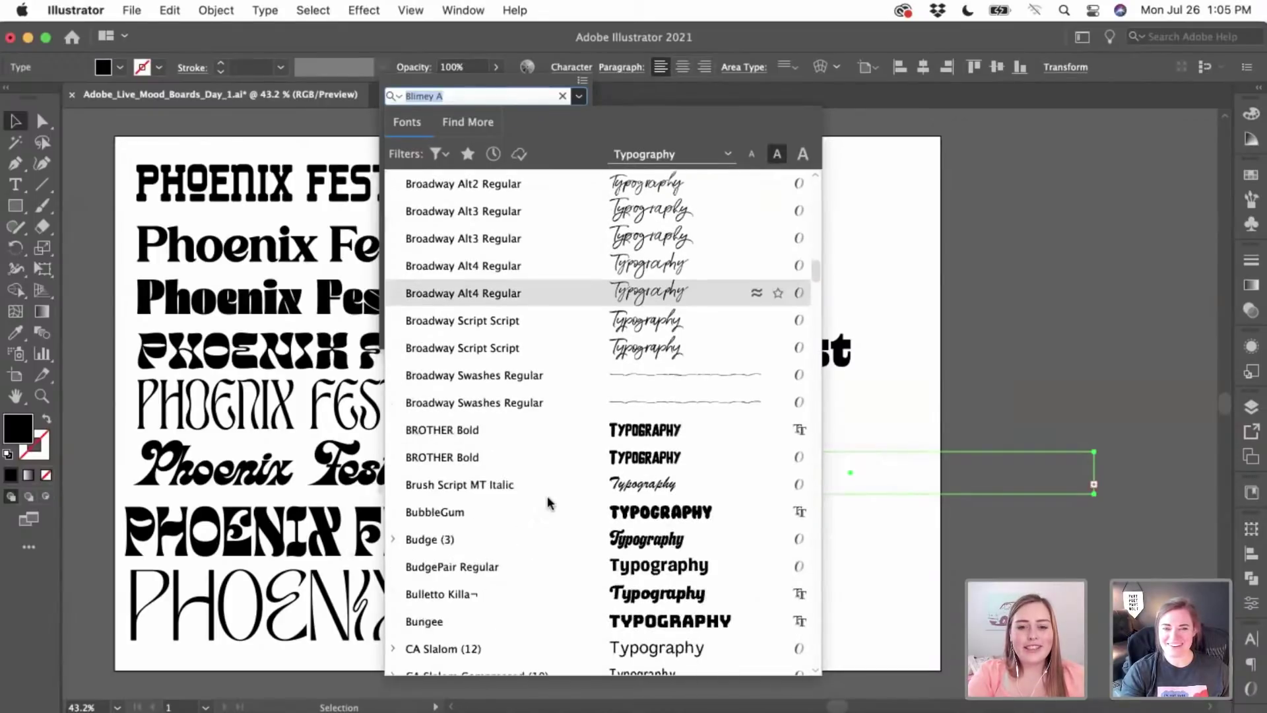
pyautogui.scroll(-7, 547, 503)
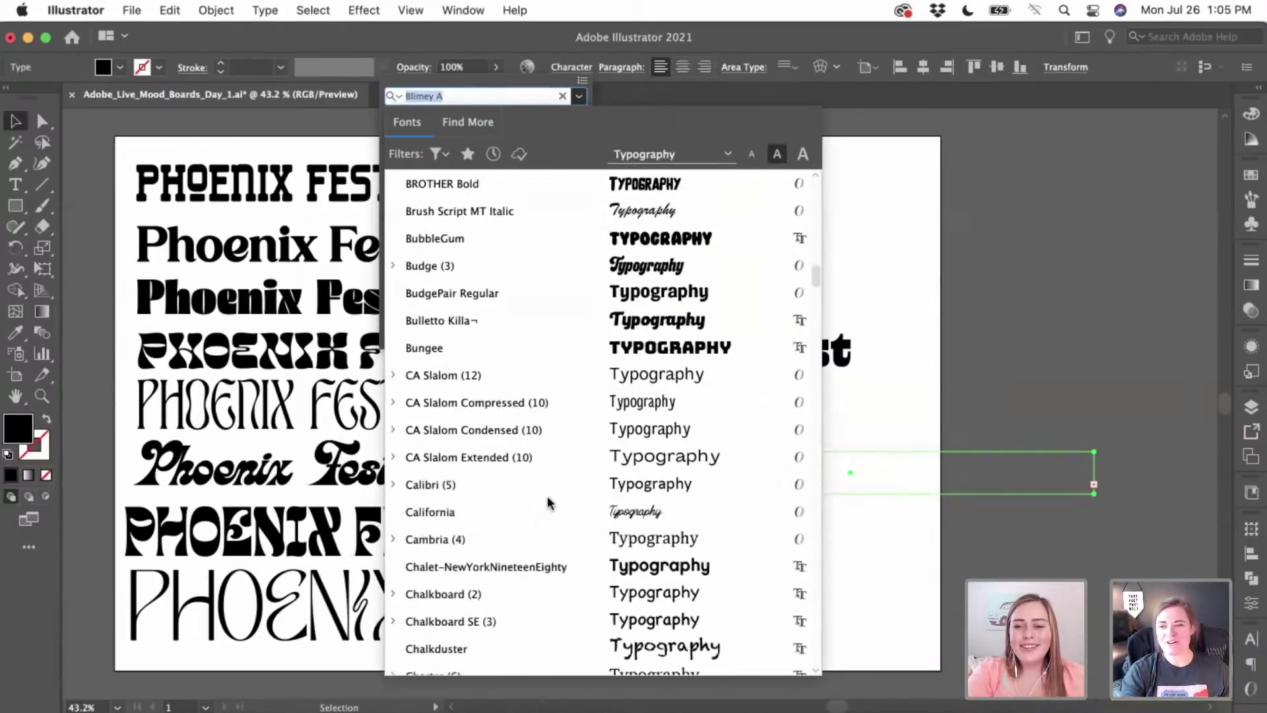
pyautogui.scroll(-4, 547, 502)
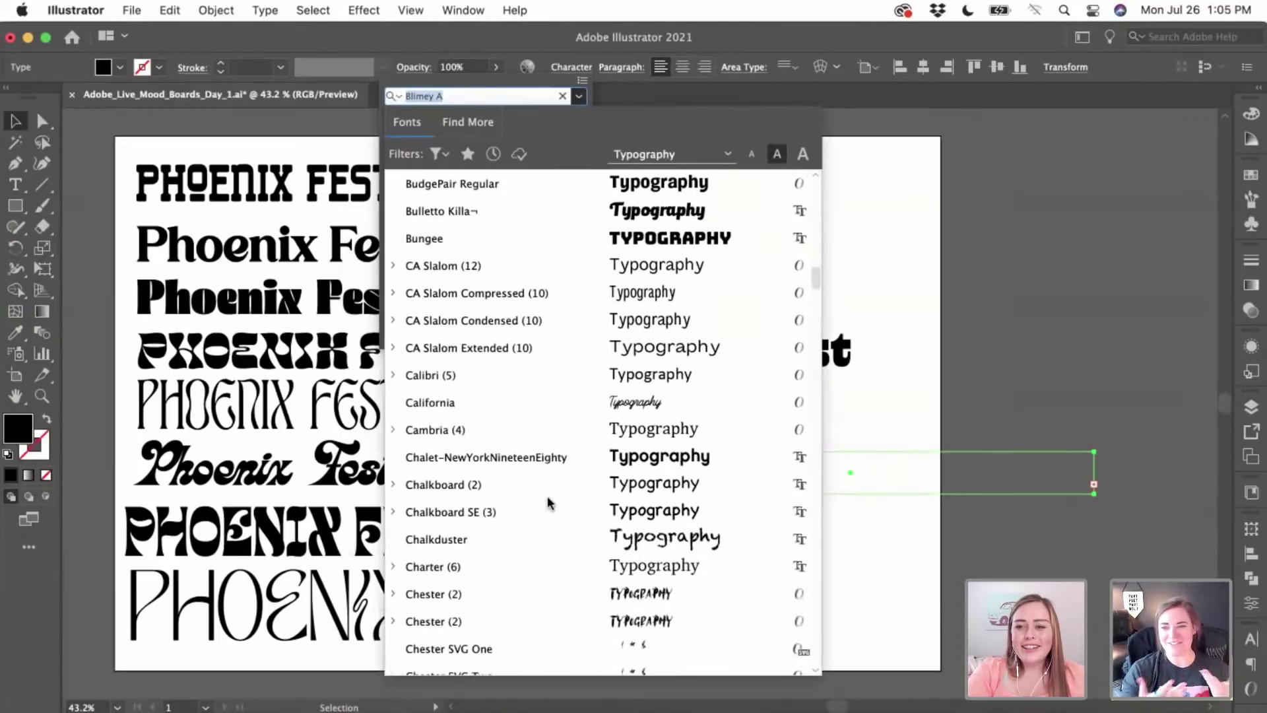
pyautogui.scroll(-3, 548, 503)
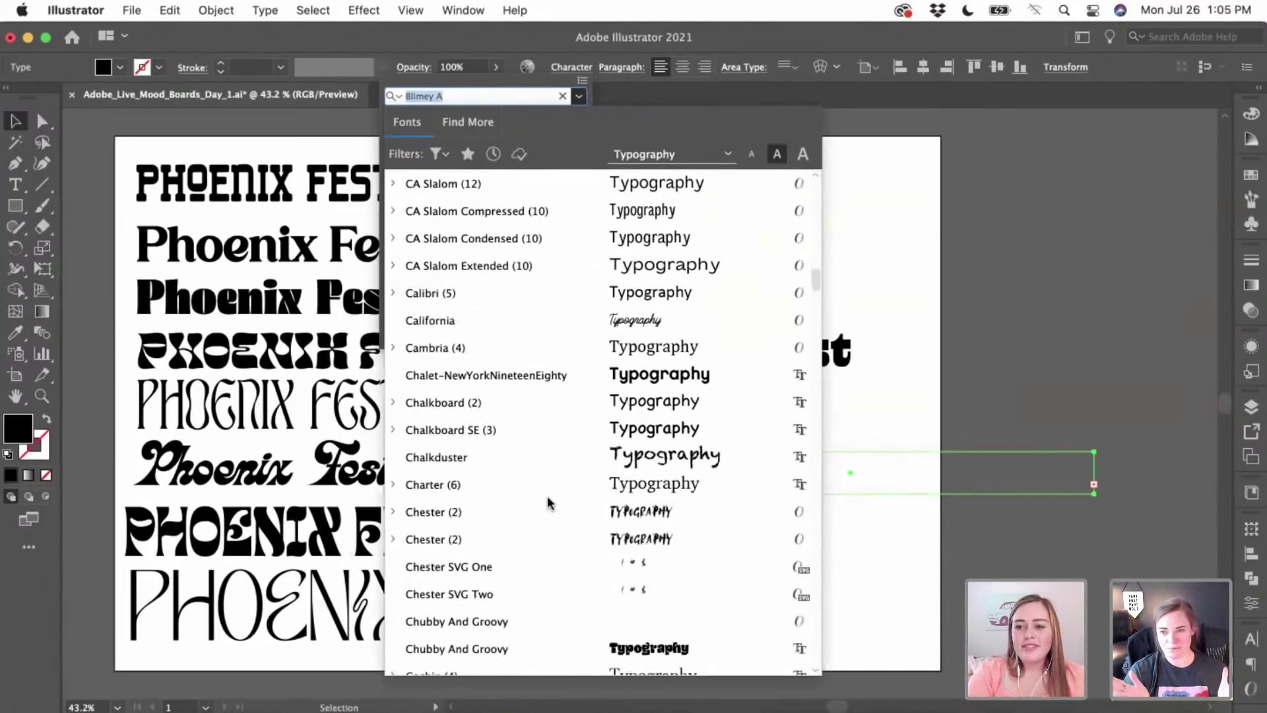
pyautogui.scroll(-1, 548, 503)
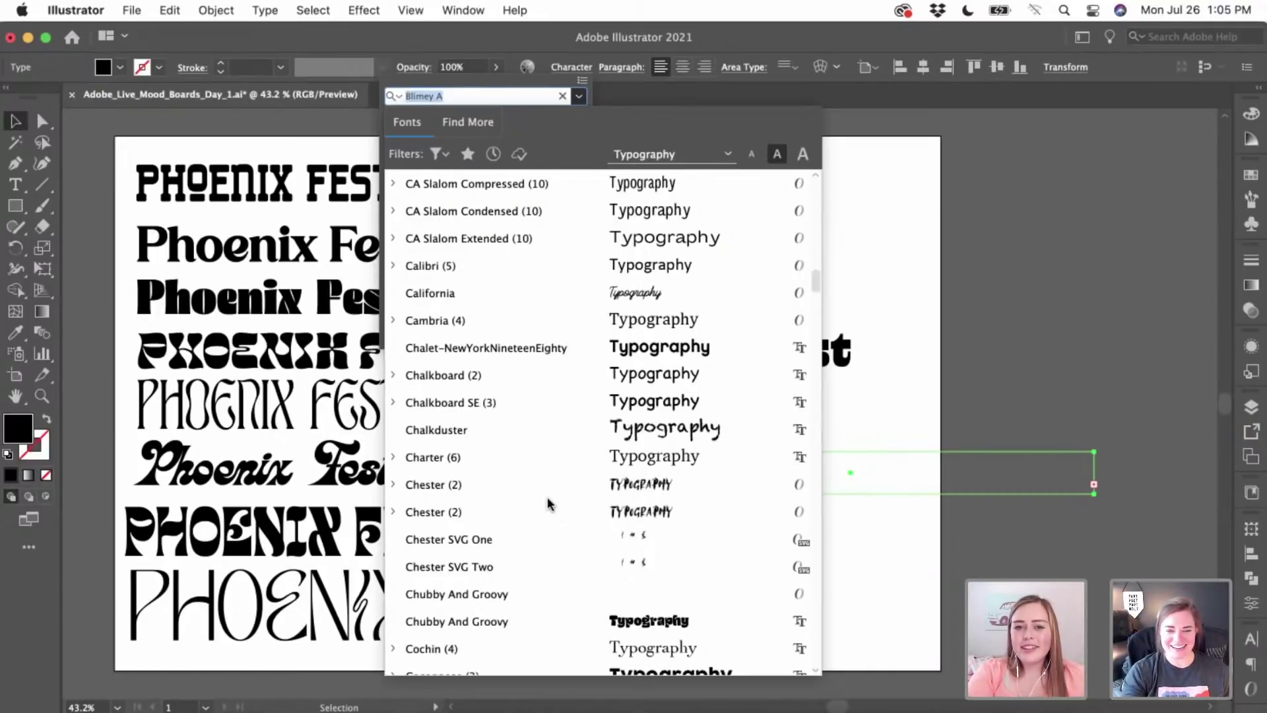
pyautogui.scroll(-5, 548, 508)
pyautogui.scroll(-3, 548, 518)
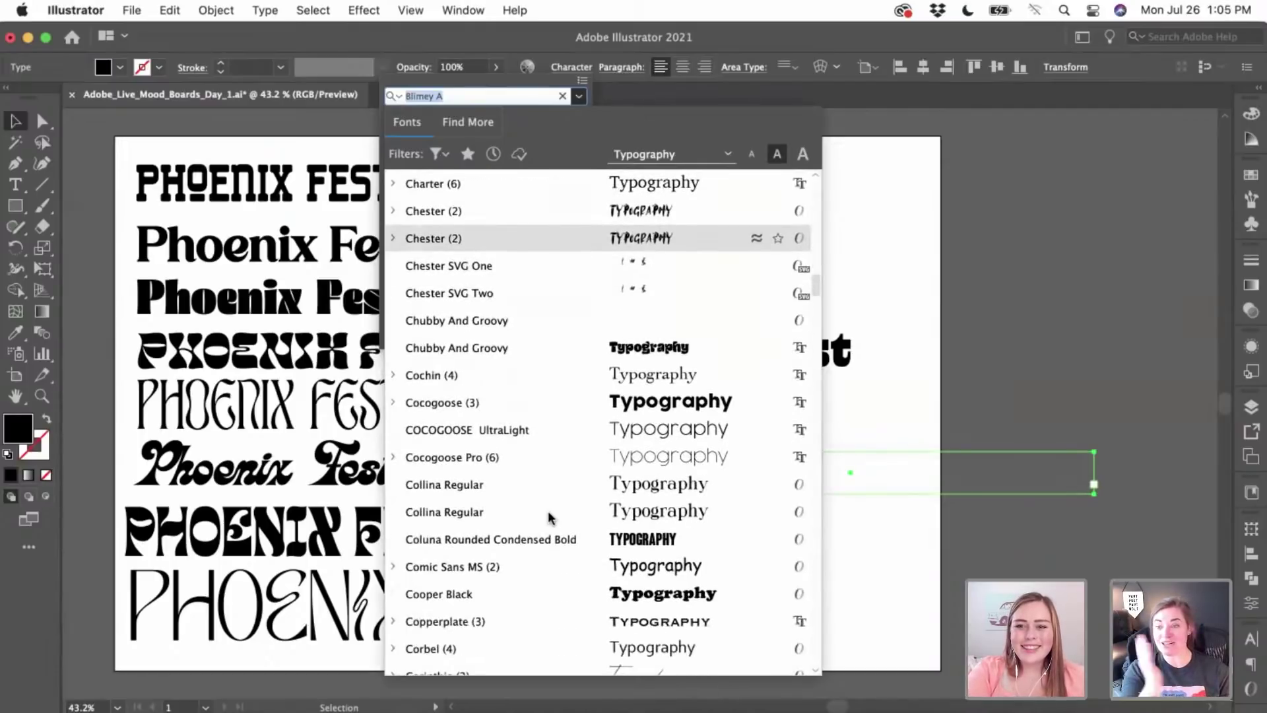
pyautogui.scroll(-8, 548, 518)
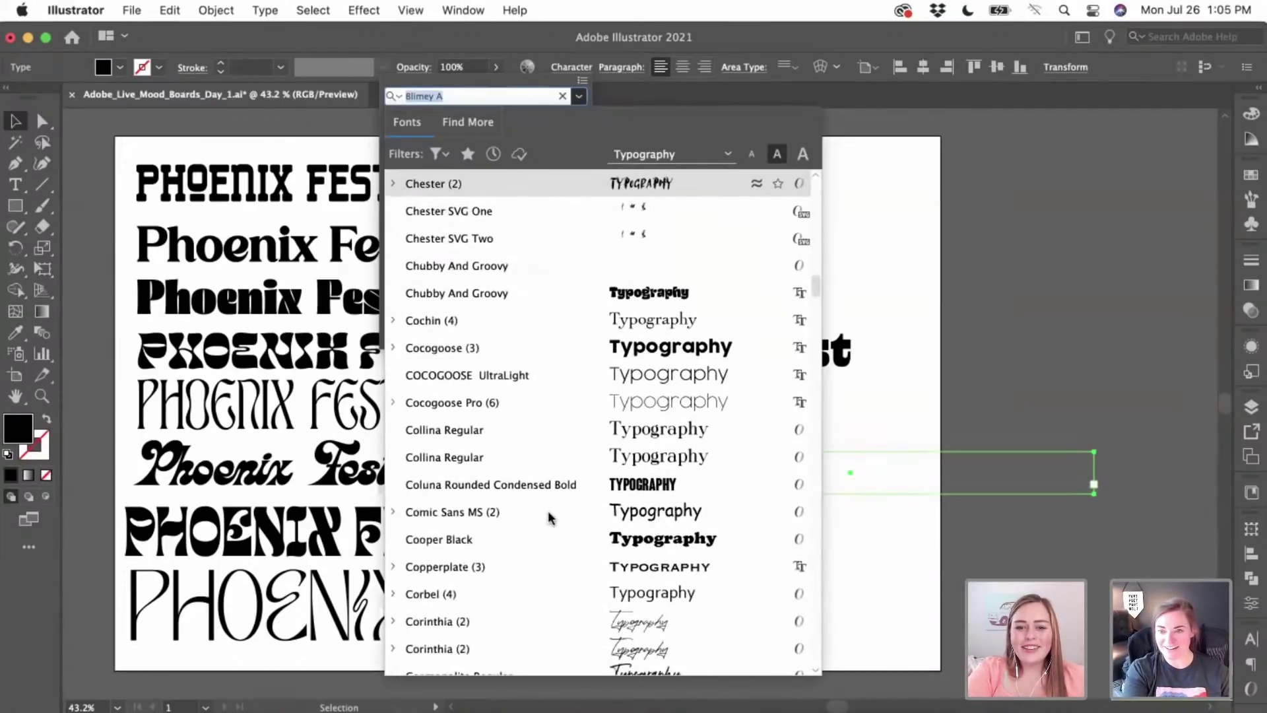
pyautogui.scroll(-4, 549, 518)
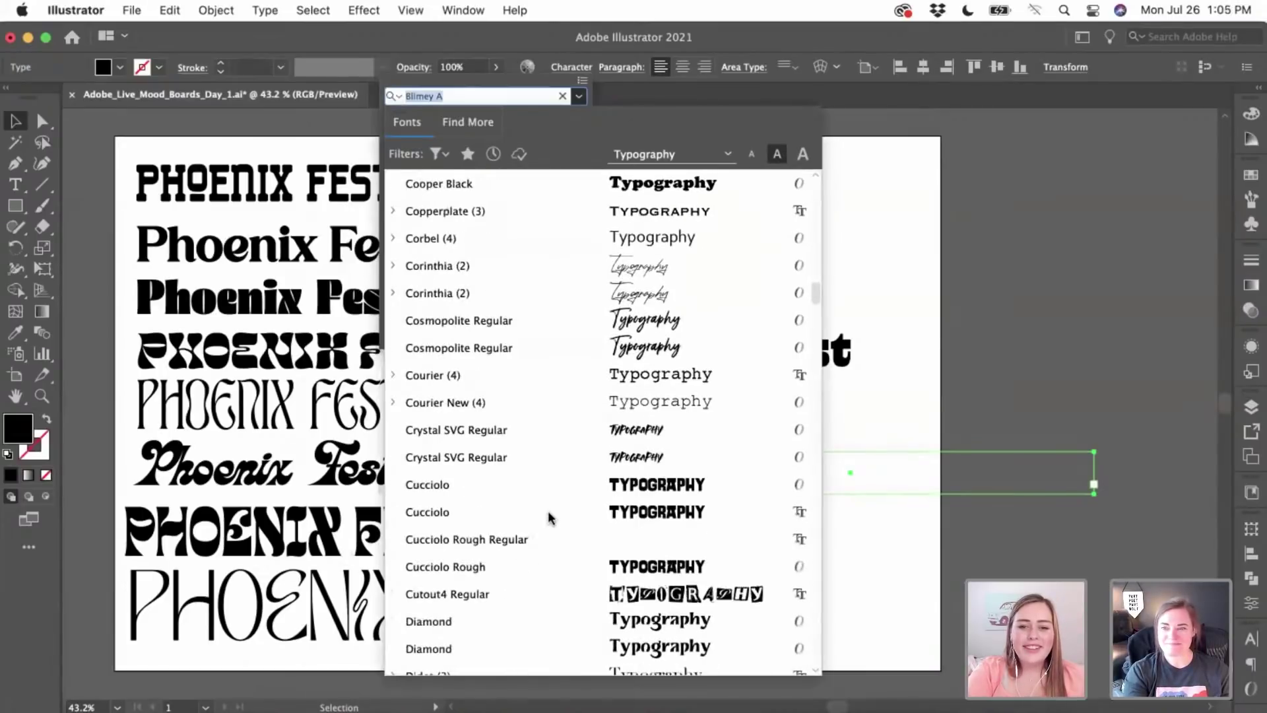
pyautogui.click(556, 511)
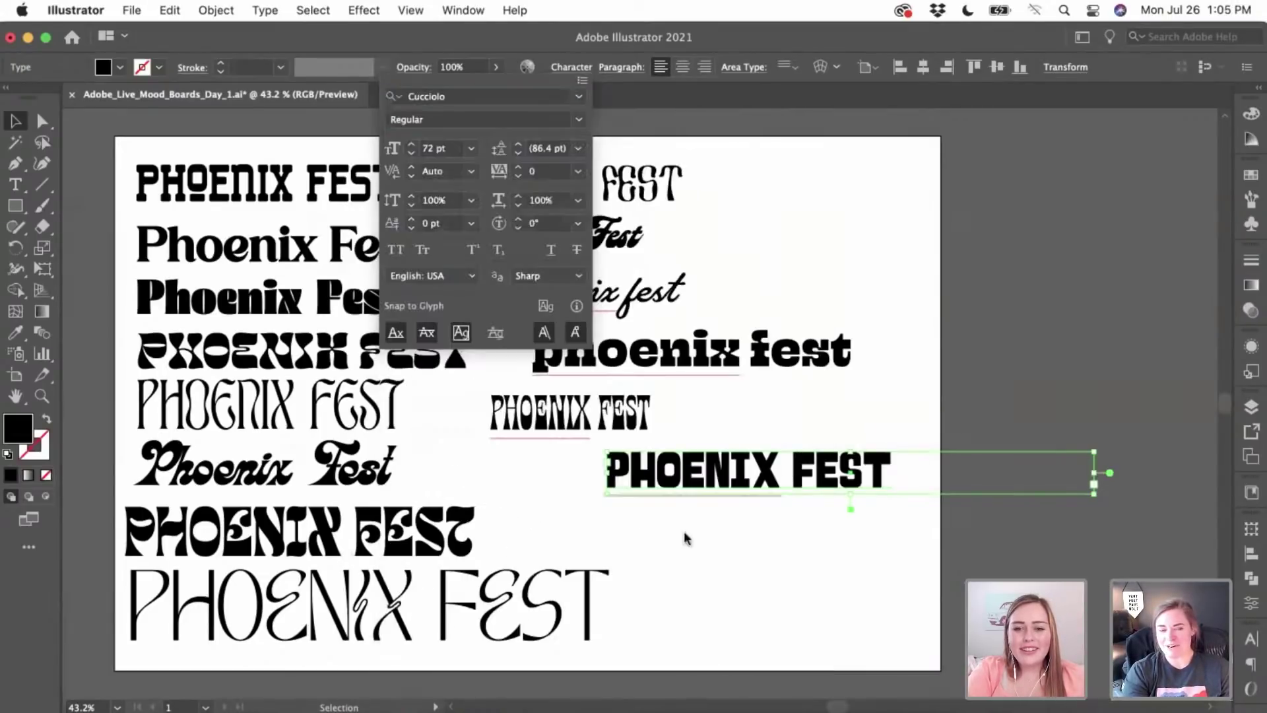
# - Move the Cucciolo line left and slightly down so its left edge lines up with the Beastly line
pyautogui.click(738, 540)
pyautogui.click(736, 537)
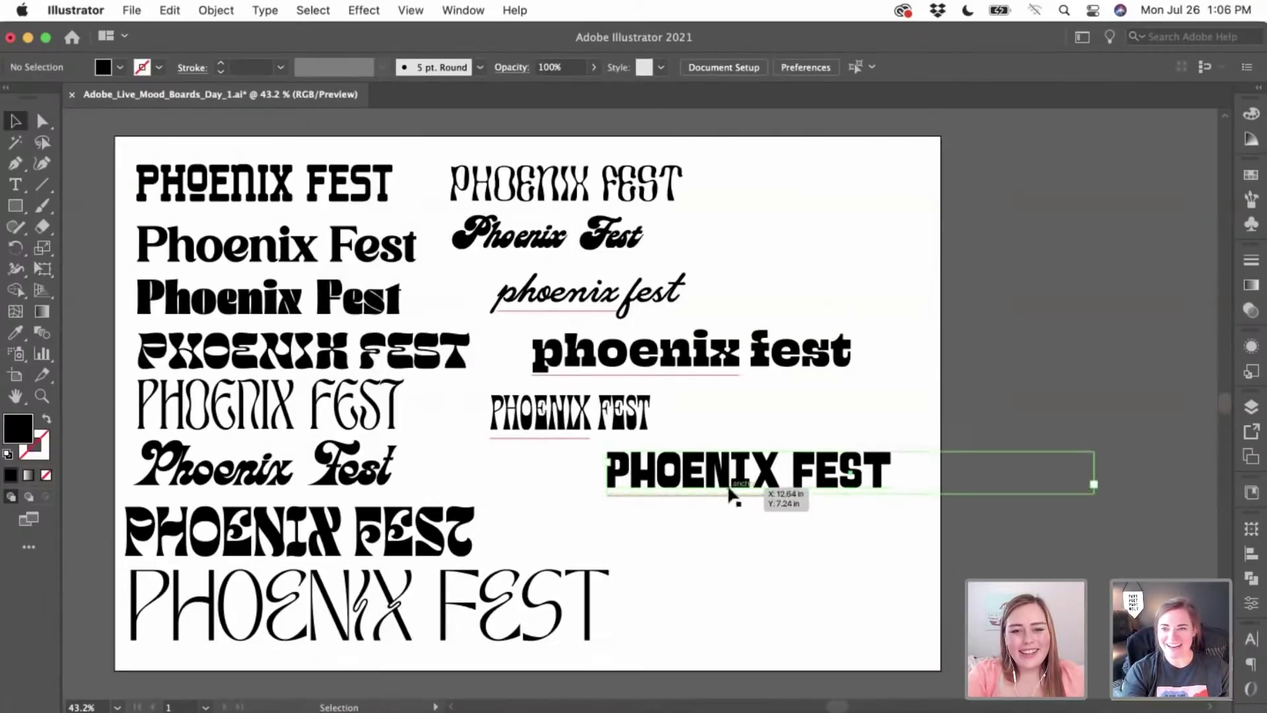
pyautogui.moveTo(730, 494); pyautogui.dragTo(656, 505)
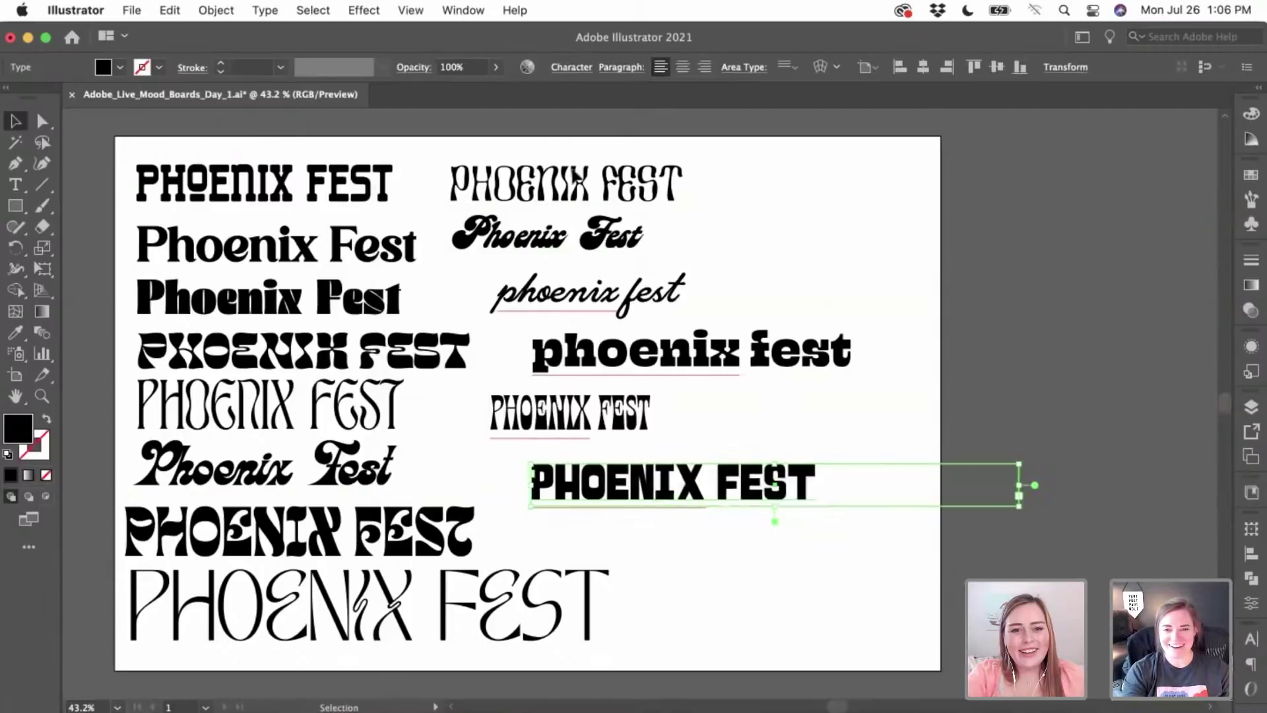
# - Shift the right column of type lines further right and return the script line sixth in the left column to its place
pyautogui.moveTo(567, 150); pyautogui.dragTo(690, 462)
pyautogui.moveTo(597, 425); pyautogui.dragTo(662, 429)
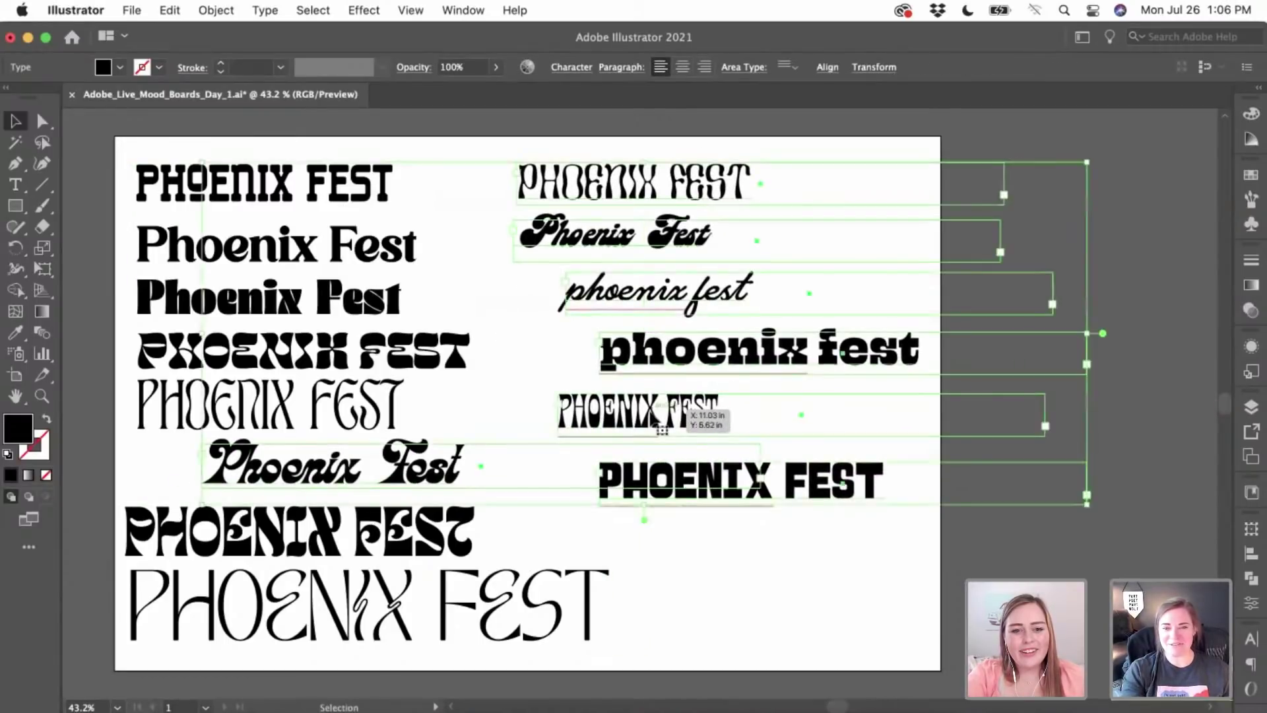
pyautogui.click(644, 528)
pyautogui.moveTo(394, 480); pyautogui.dragTo(370, 480)
pyautogui.click(875, 232)
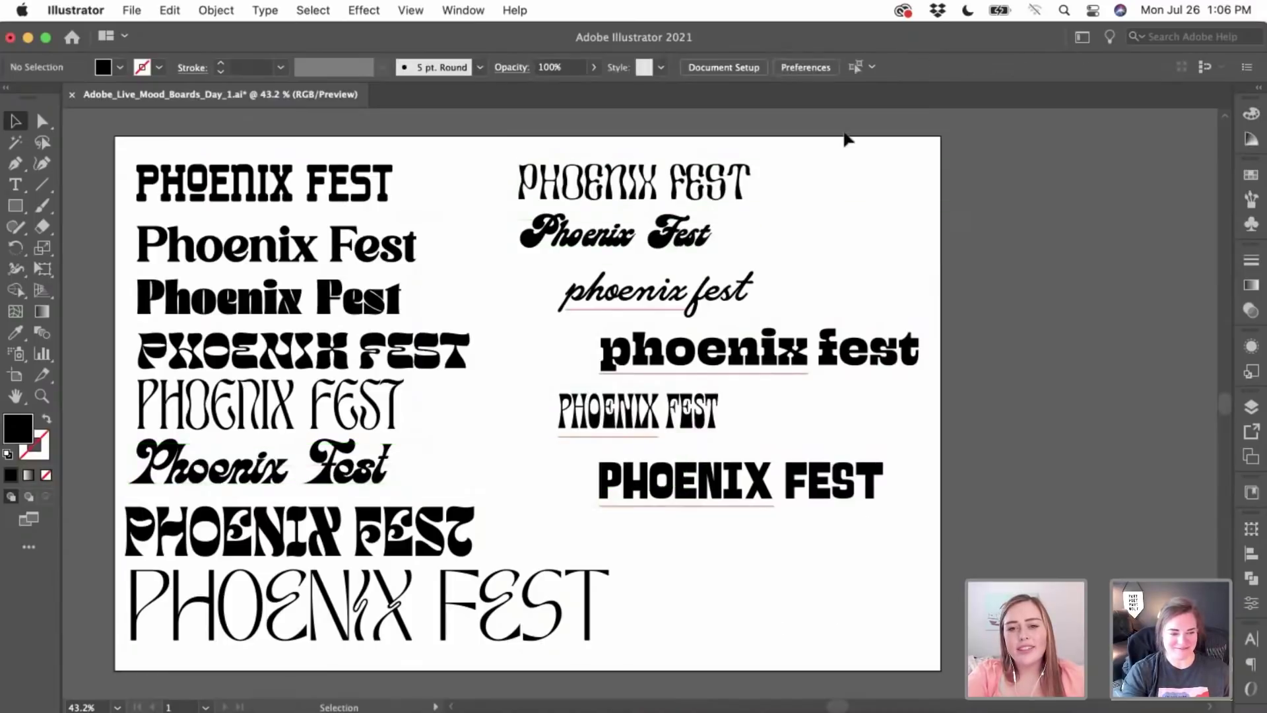
# - Left-align the six type lines of the right column, shift them slightly right together, and deselect them
pyautogui.moveTo(846, 136); pyautogui.dragTo(924, 516)
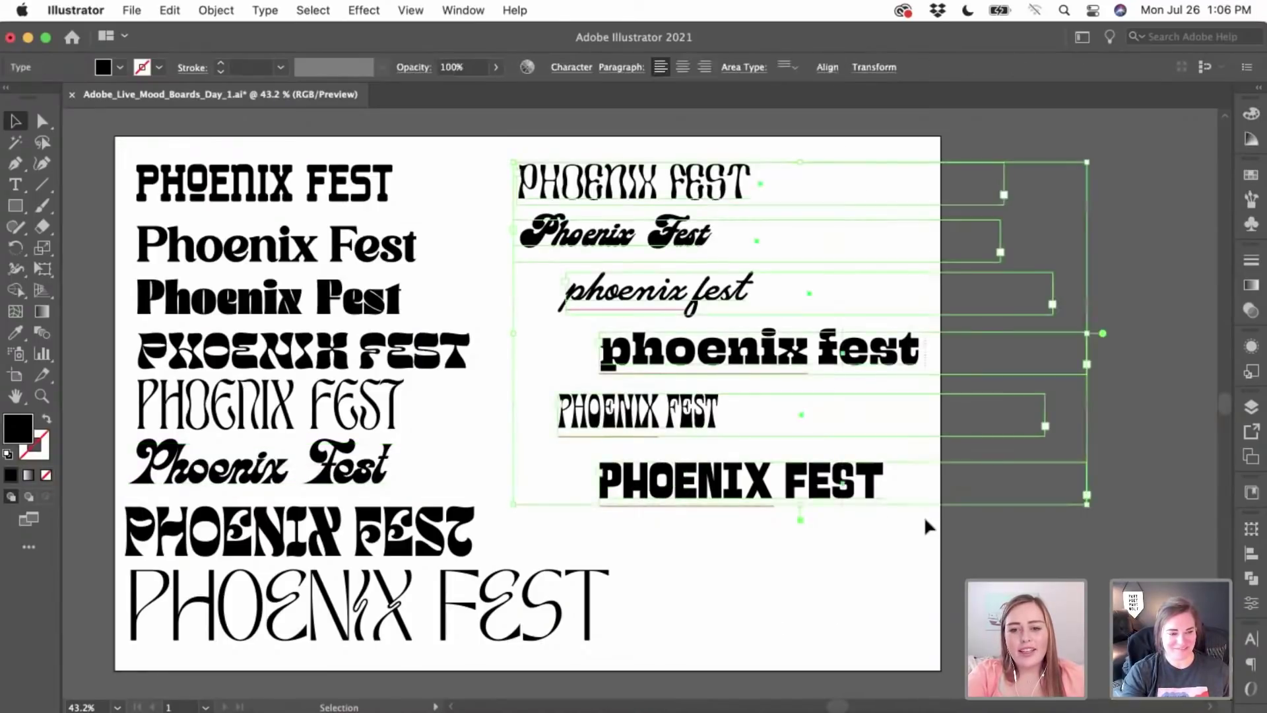
pyautogui.click(1251, 555)
pyautogui.click(1036, 566)
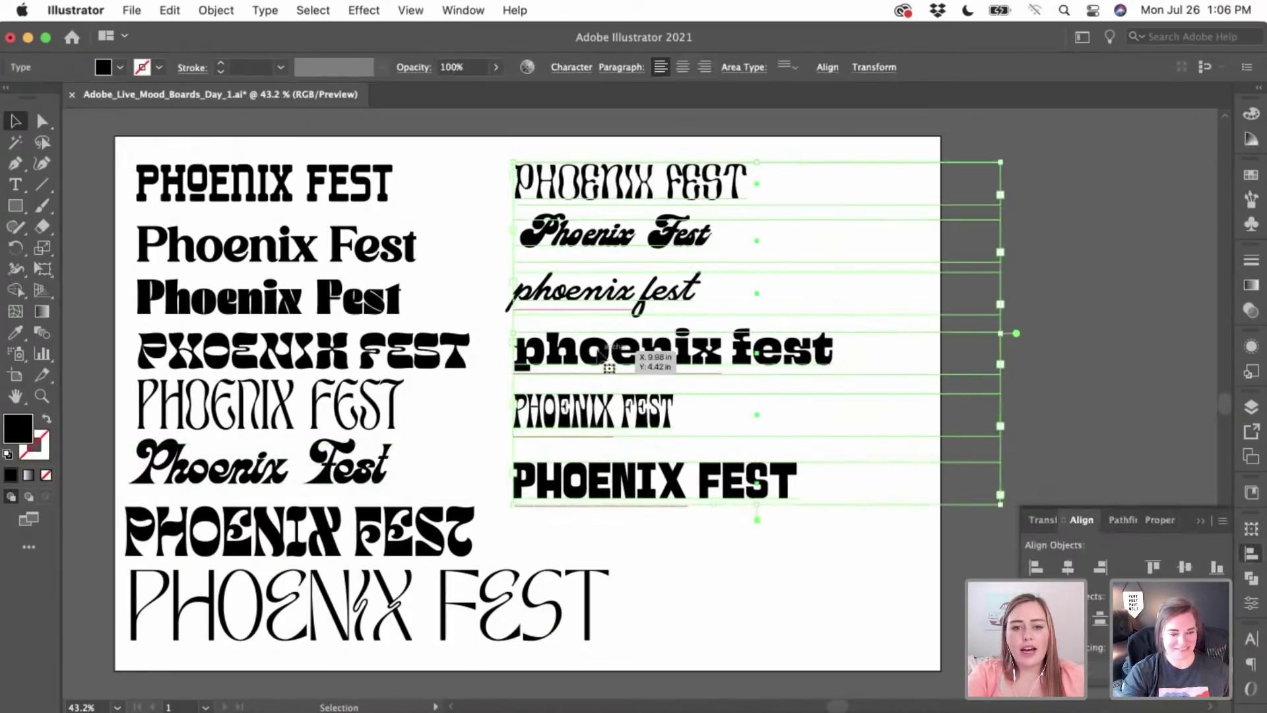
pyautogui.moveTo(600, 355); pyautogui.dragTo(624, 360)
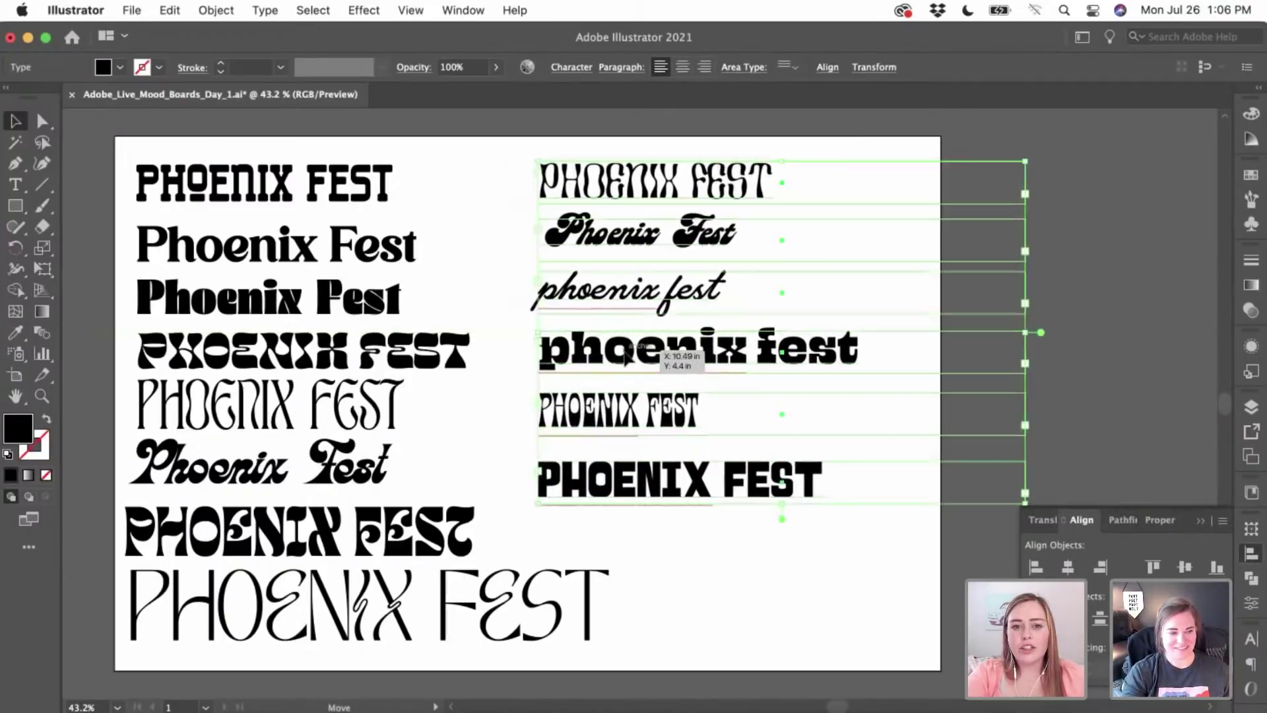
pyautogui.click(822, 569)
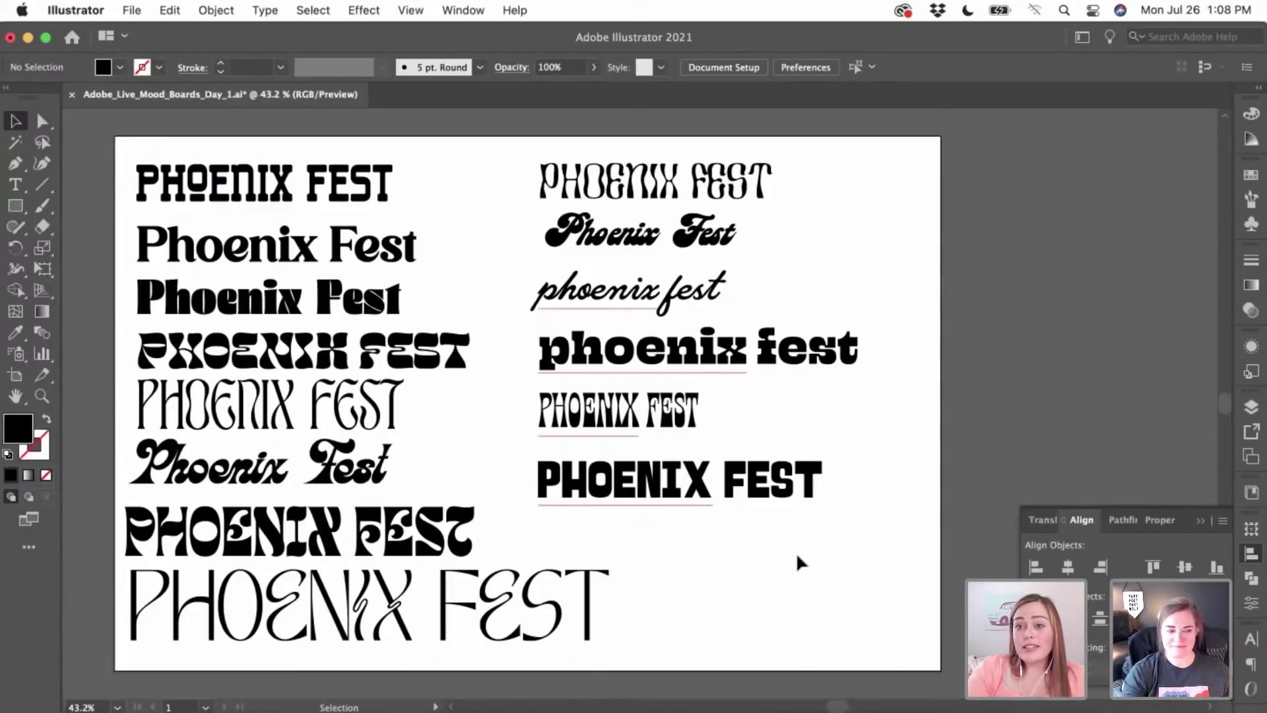
# - Move the right column of type lines a little further right together with the script line sixth in the left column, and deselect them
pyautogui.moveTo(796, 551); pyautogui.dragTo(769, 165)
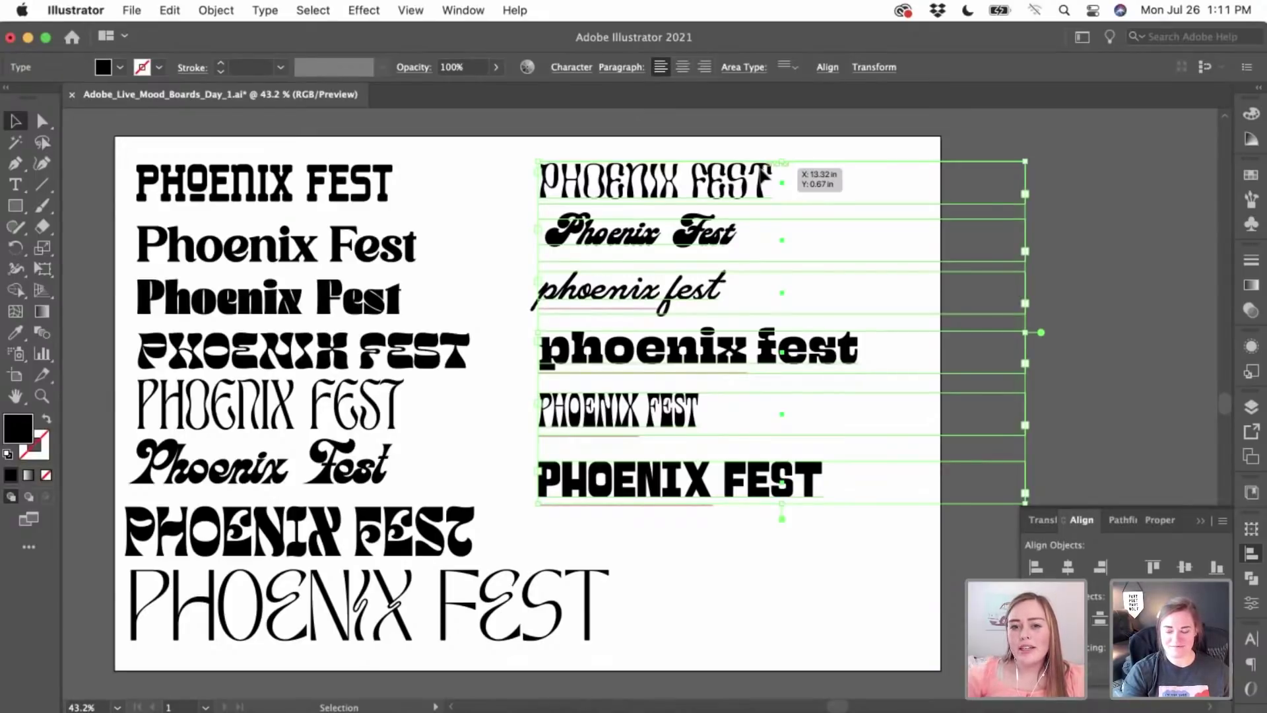
pyautogui.click(718, 631)
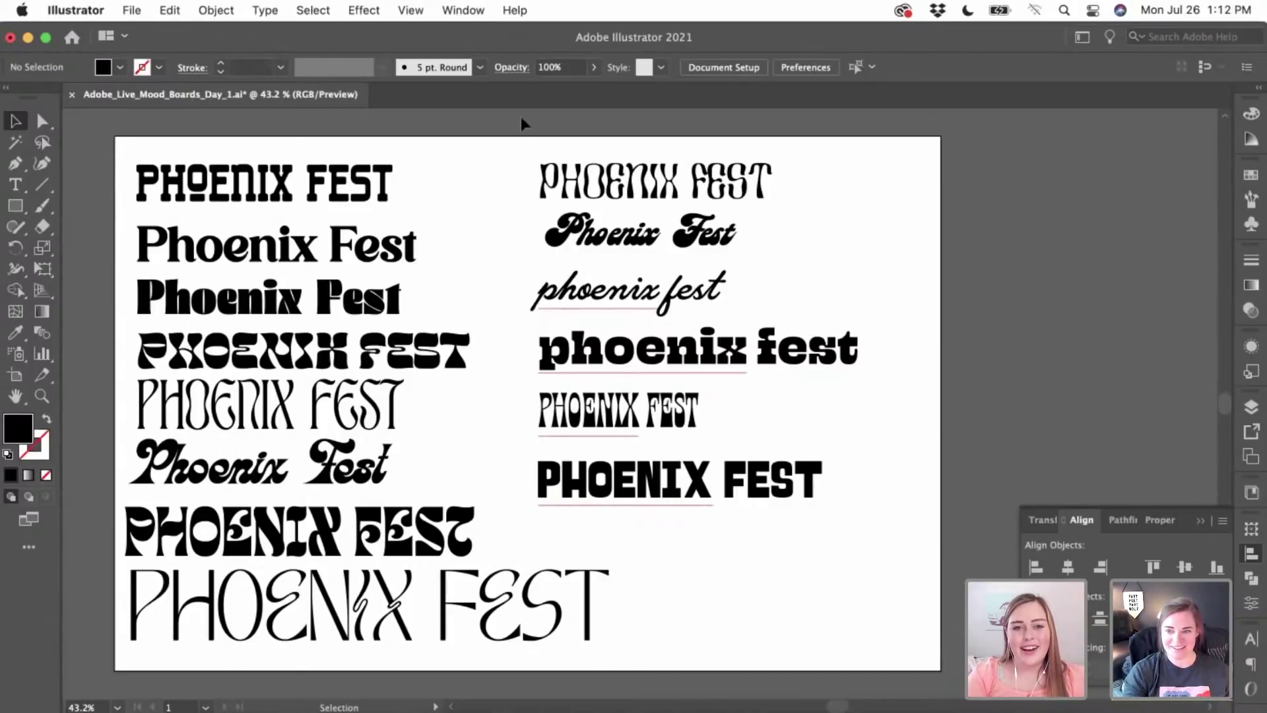
pyautogui.moveTo(576, 137); pyautogui.dragTo(648, 504)
pyautogui.click(634, 527)
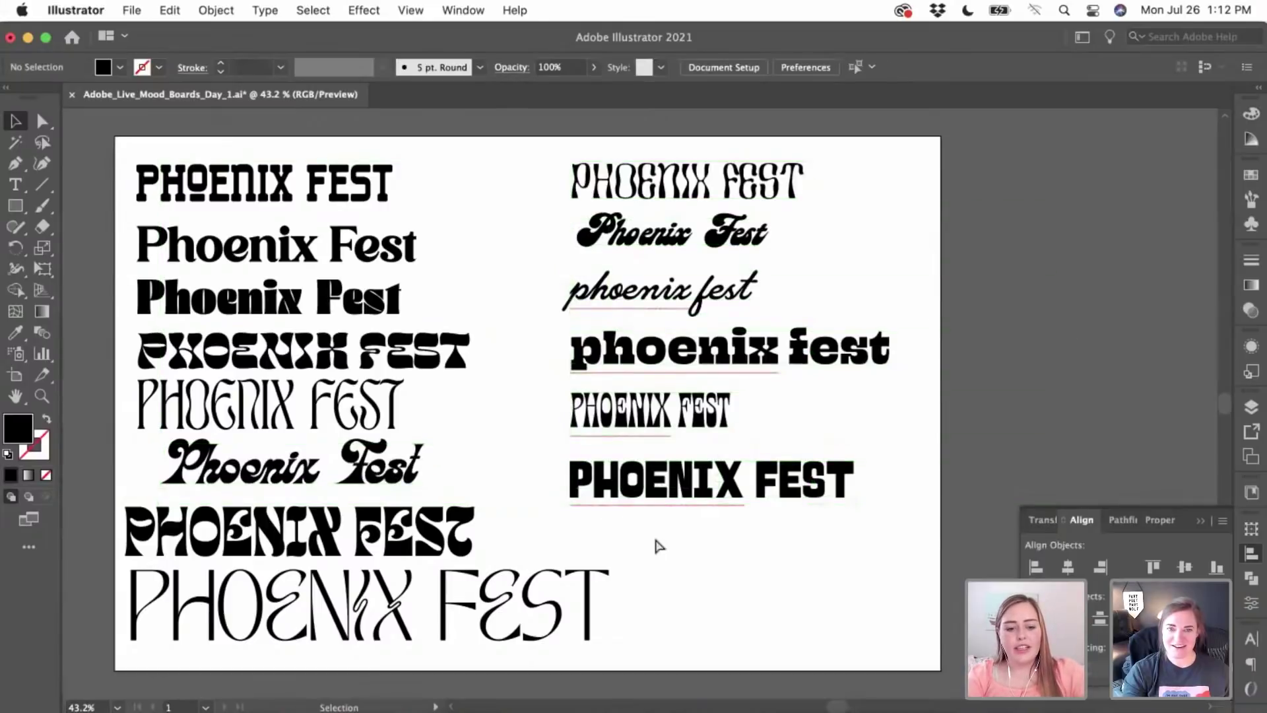
# - Undo the last shift and move only the six type lines of the right column slightly right and down, and deselect them
pyautogui.press('super+z')
pyautogui.click(731, 552)
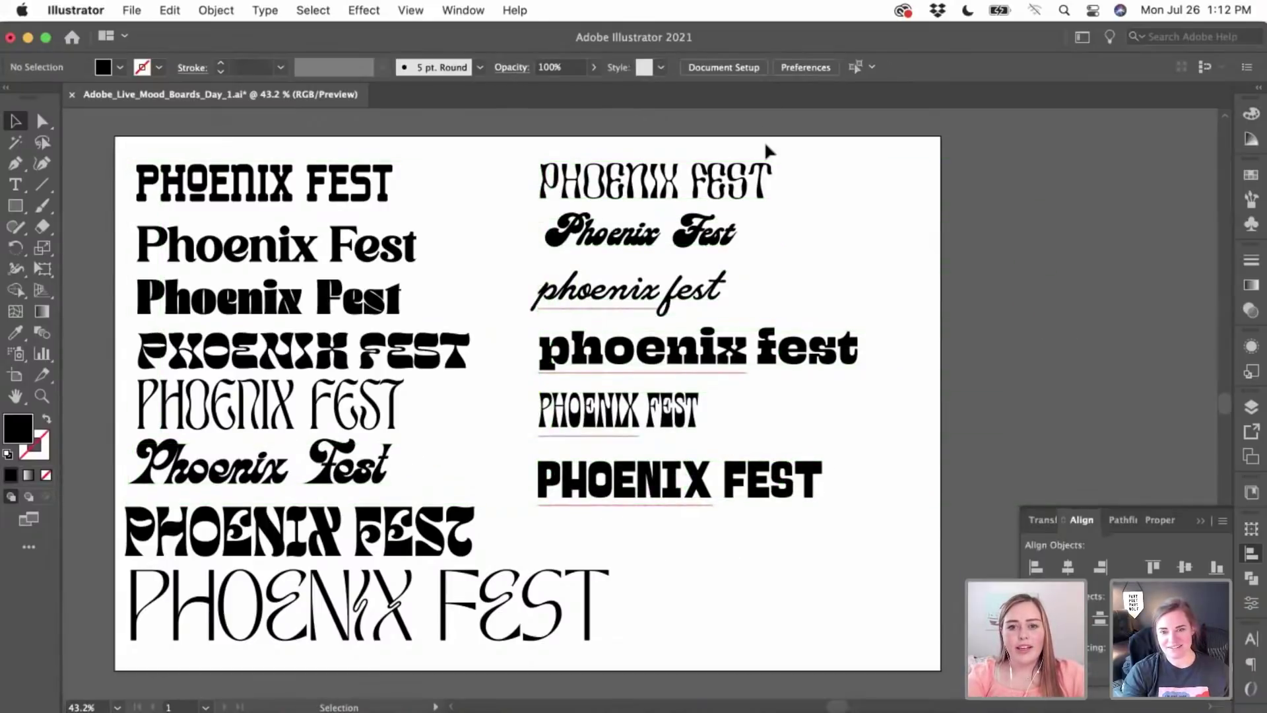
pyautogui.moveTo(764, 141); pyautogui.dragTo(816, 496)
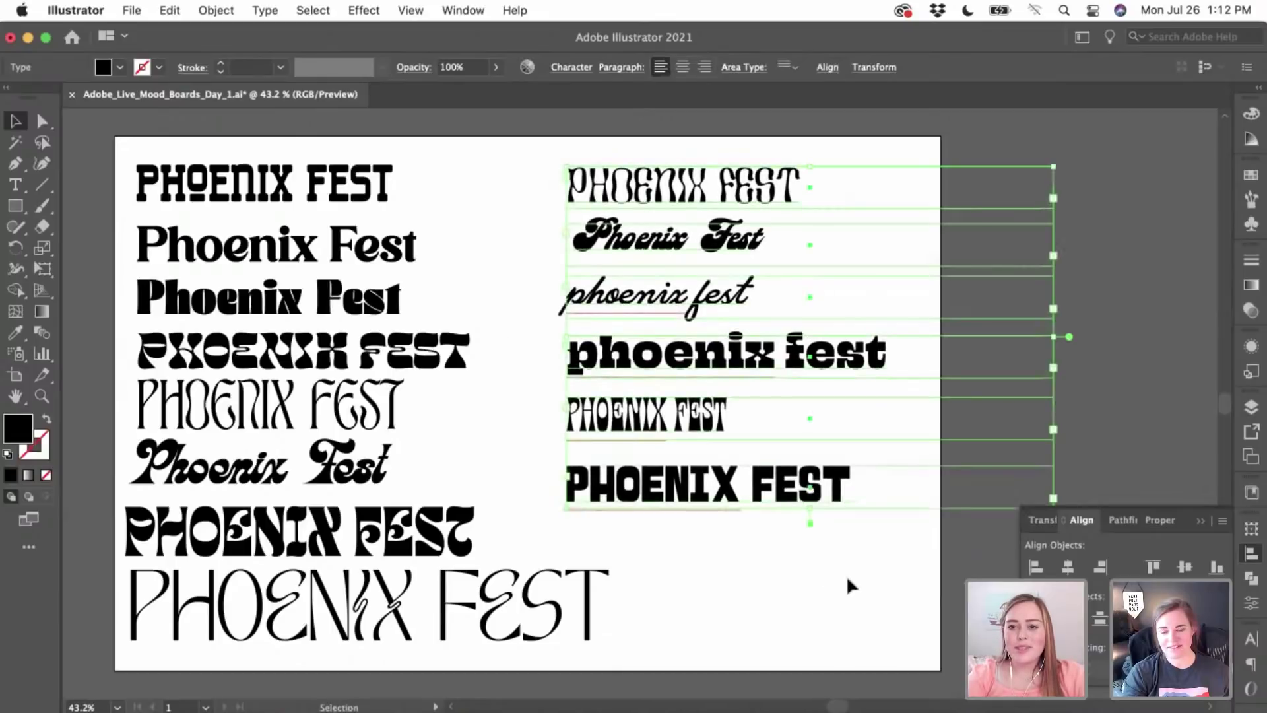
pyautogui.click(848, 580)
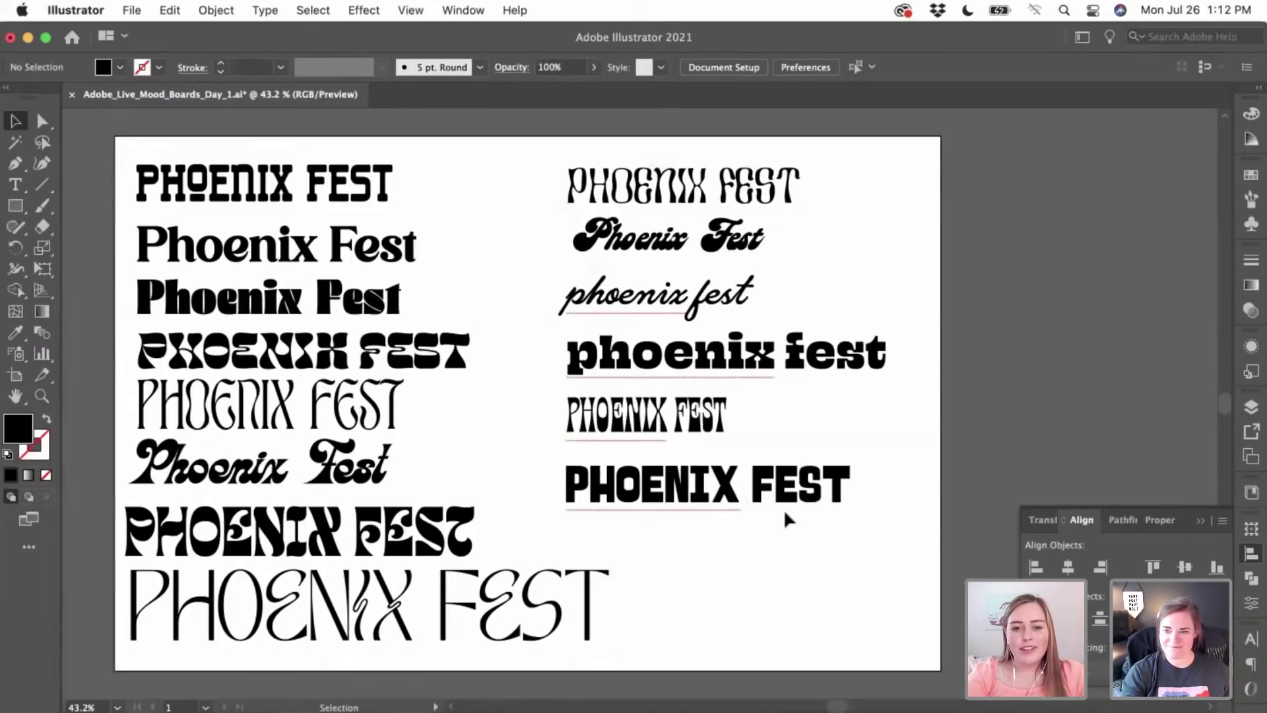
pyautogui.moveTo(772, 504); pyautogui.dragTo(771, 523)
pyautogui.moveTo(776, 540); pyautogui.dragTo(774, 537)
pyautogui.click(780, 563)
pyautogui.click(777, 239)
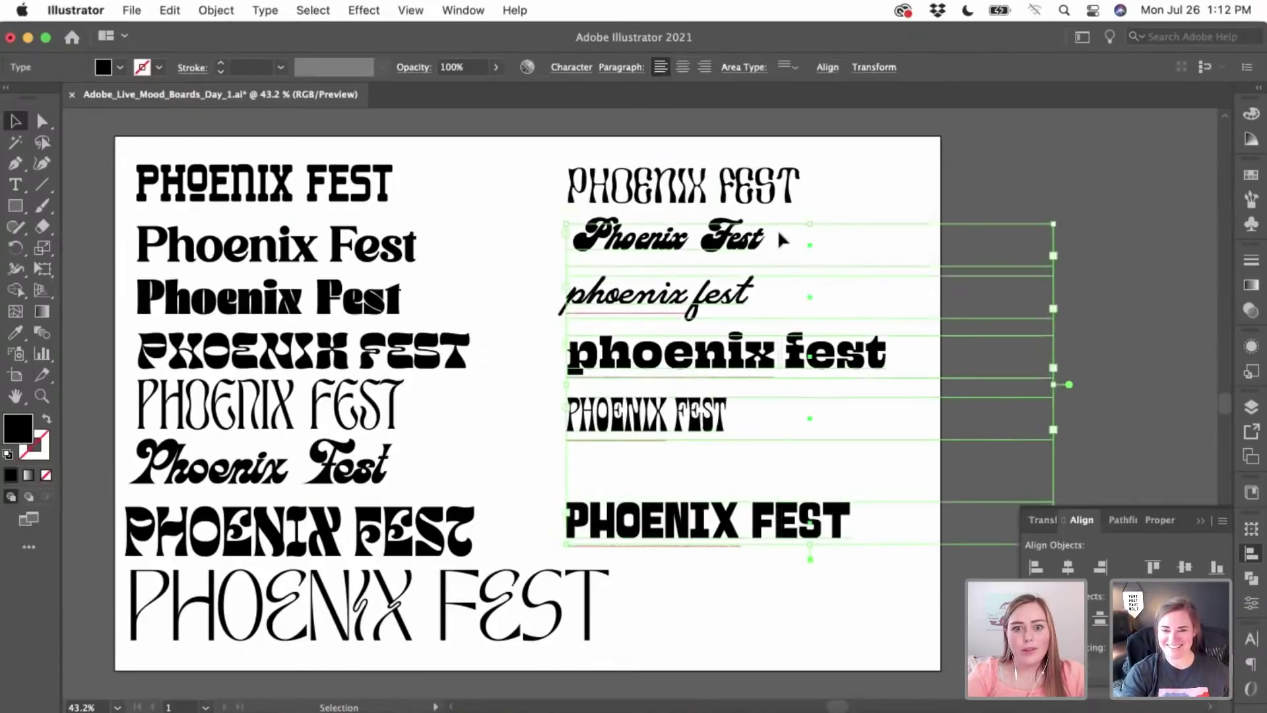
pyautogui.click(693, 161)
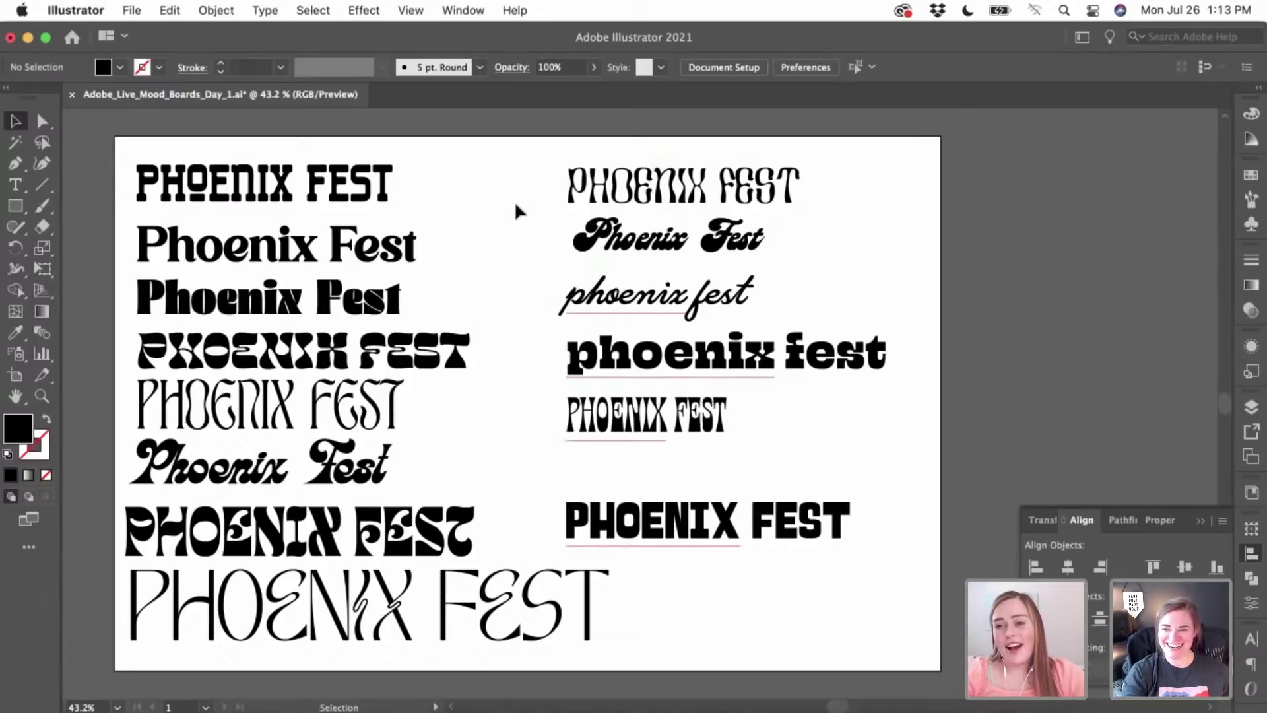
pyautogui.moveTo(744, 507); pyautogui.dragTo(746, 466)
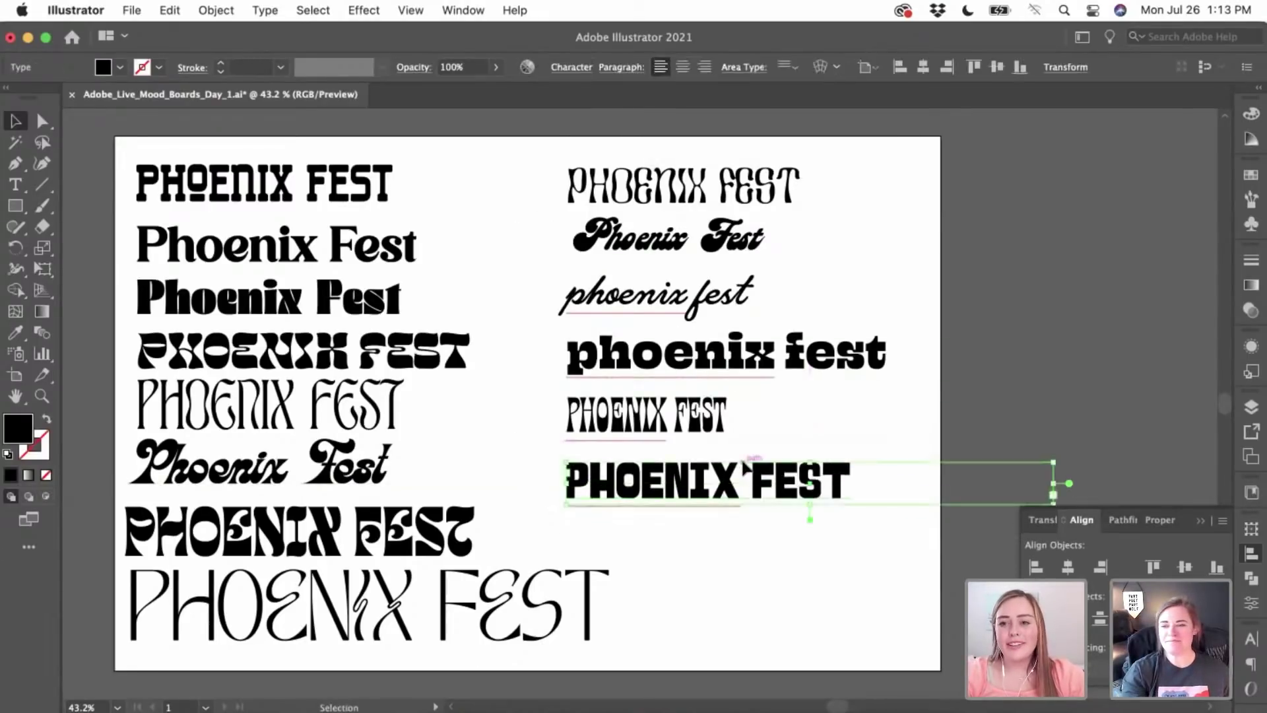
pyautogui.click(945, 594)
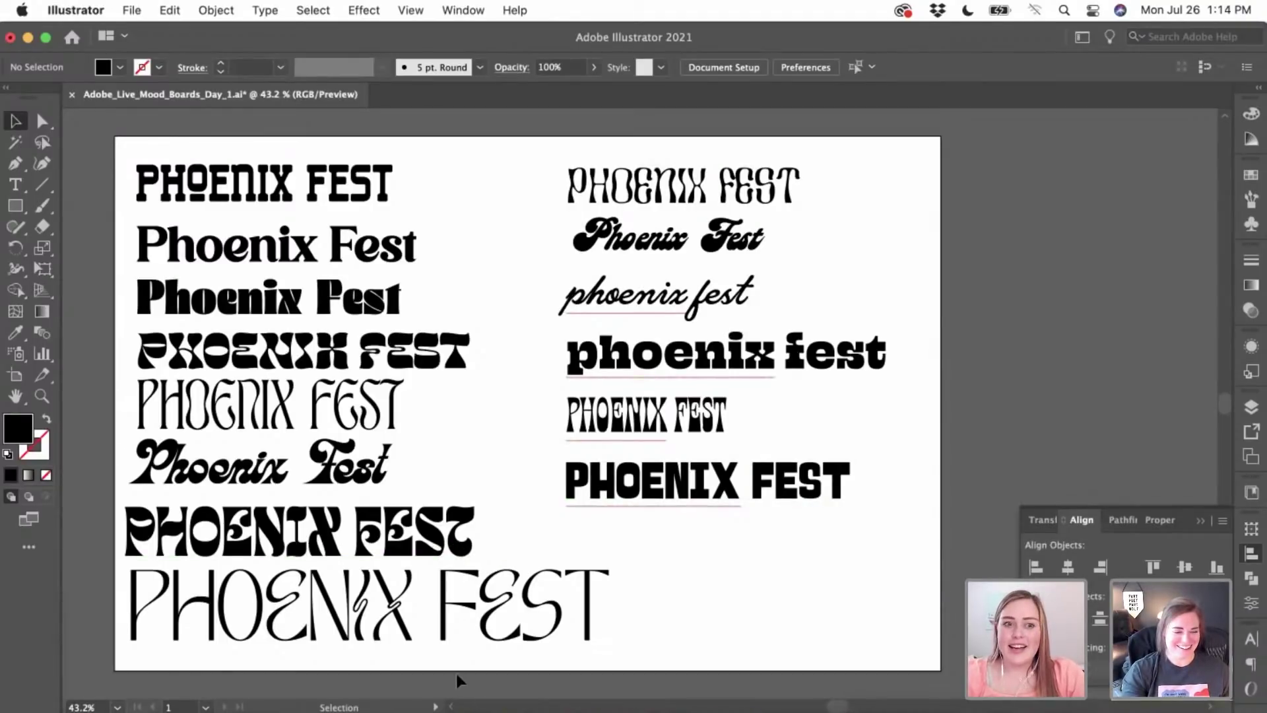
# - Shift all eight type lines of the left column slightly right together and deselect them
pyautogui.hscroll(-1, 461, 675)
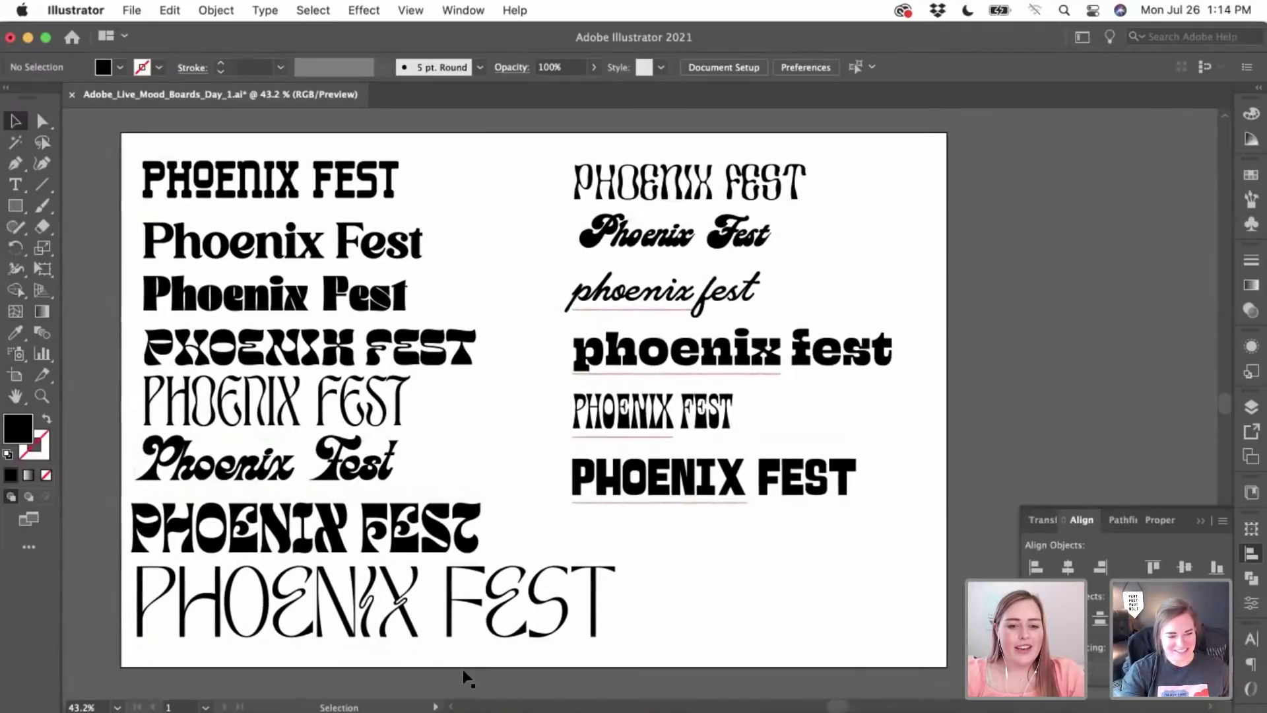
pyautogui.hscroll(-4, 466, 677)
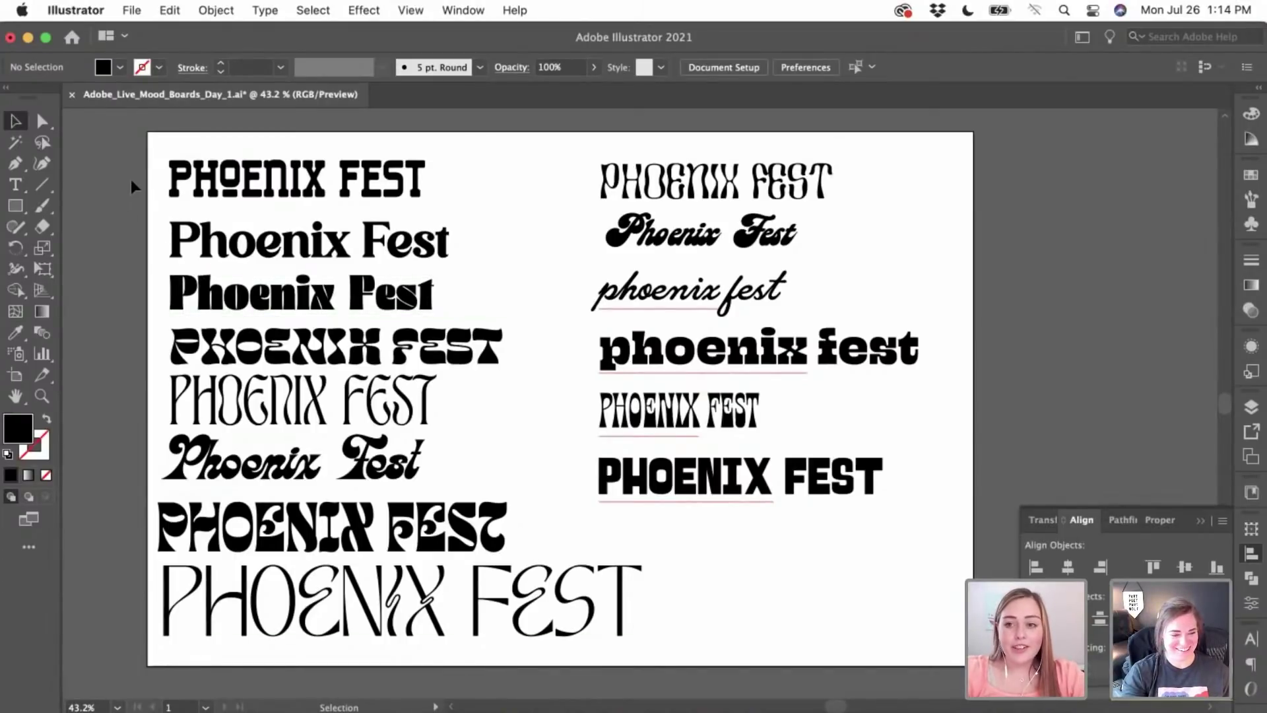
pyautogui.moveTo(124, 164); pyautogui.dragTo(299, 596)
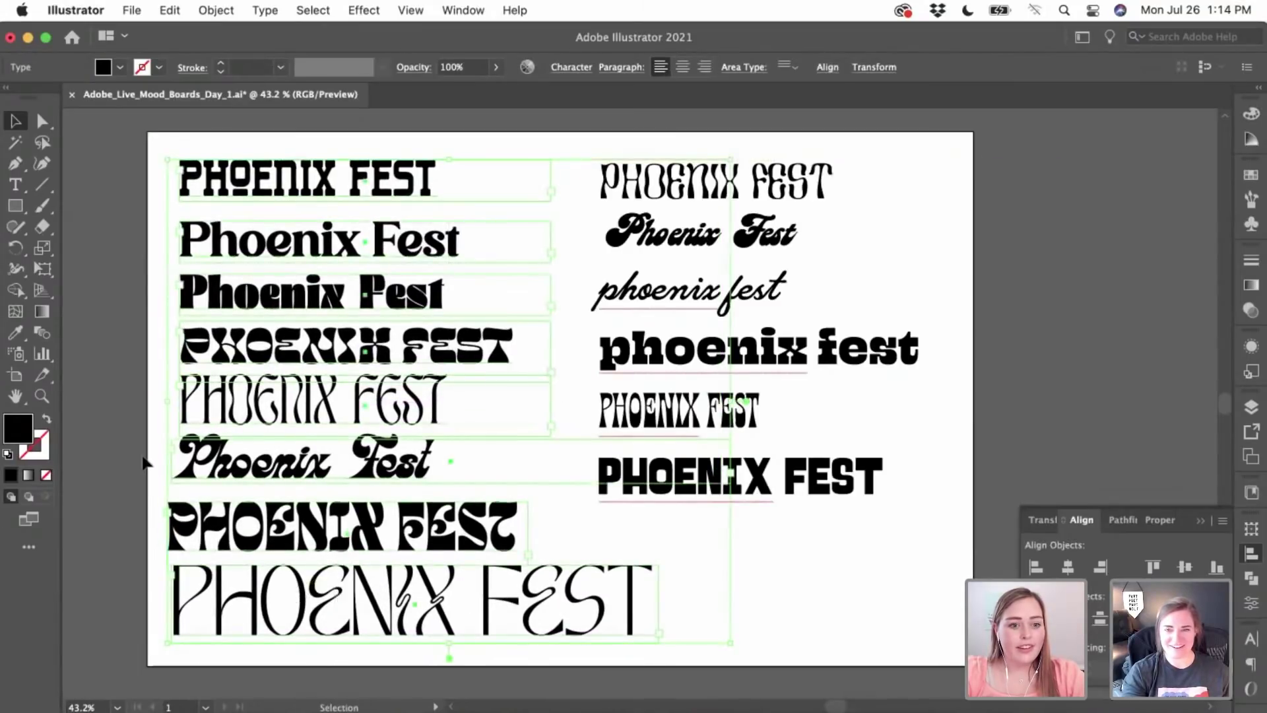
pyautogui.click(144, 462)
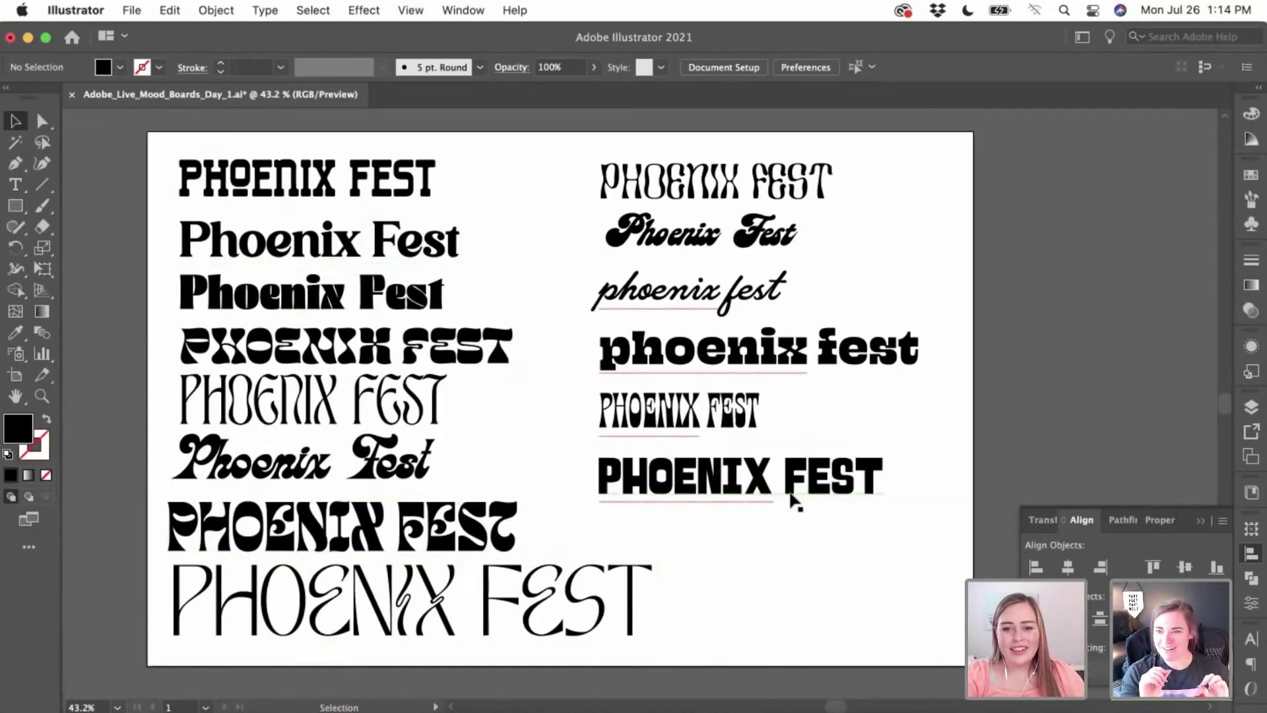
pyautogui.click(832, 492)
pyautogui.click(871, 574)
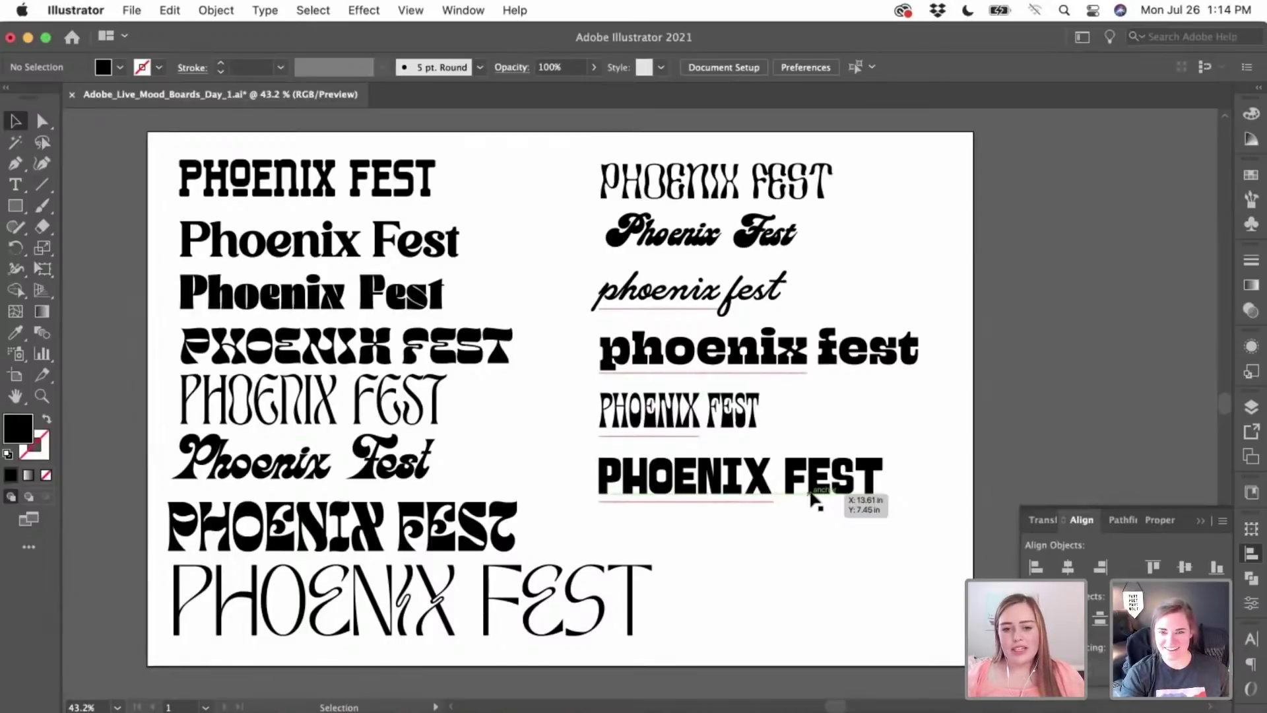
# - Check which font the top type line of the left column uses and deselect the line
pyautogui.scroll(4, 699, 501)
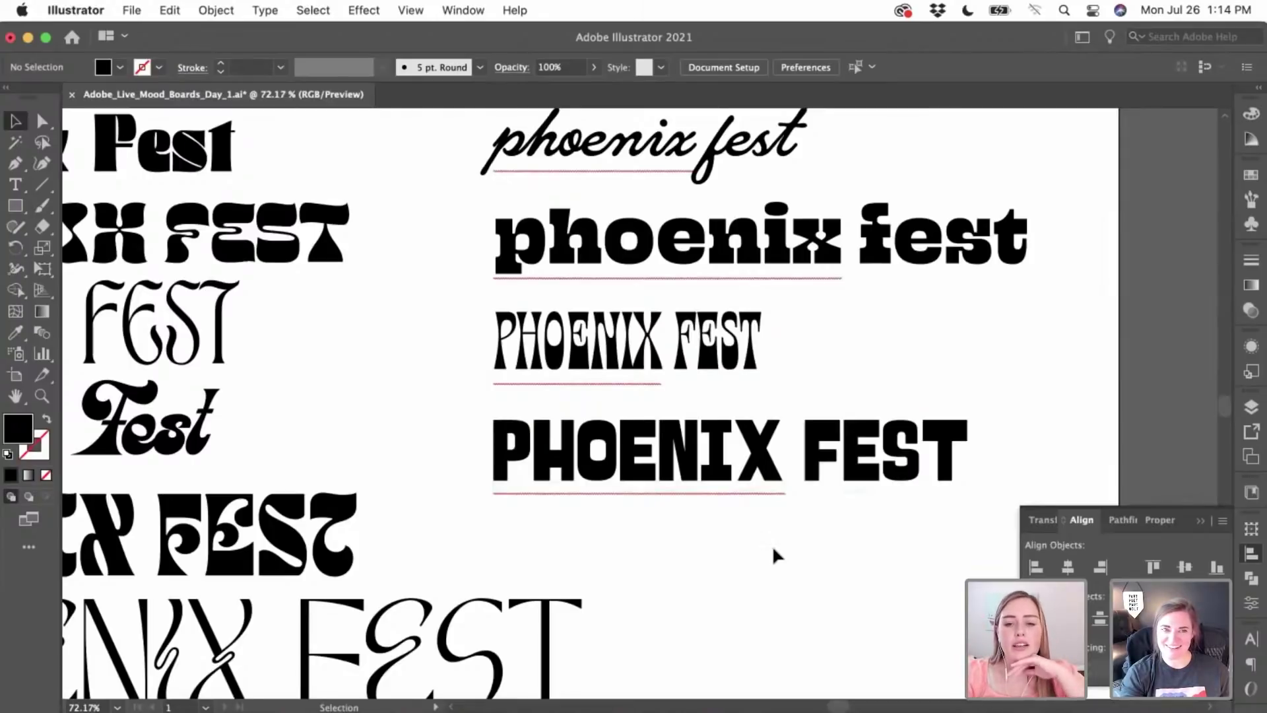
pyautogui.scroll(-4, 772, 545)
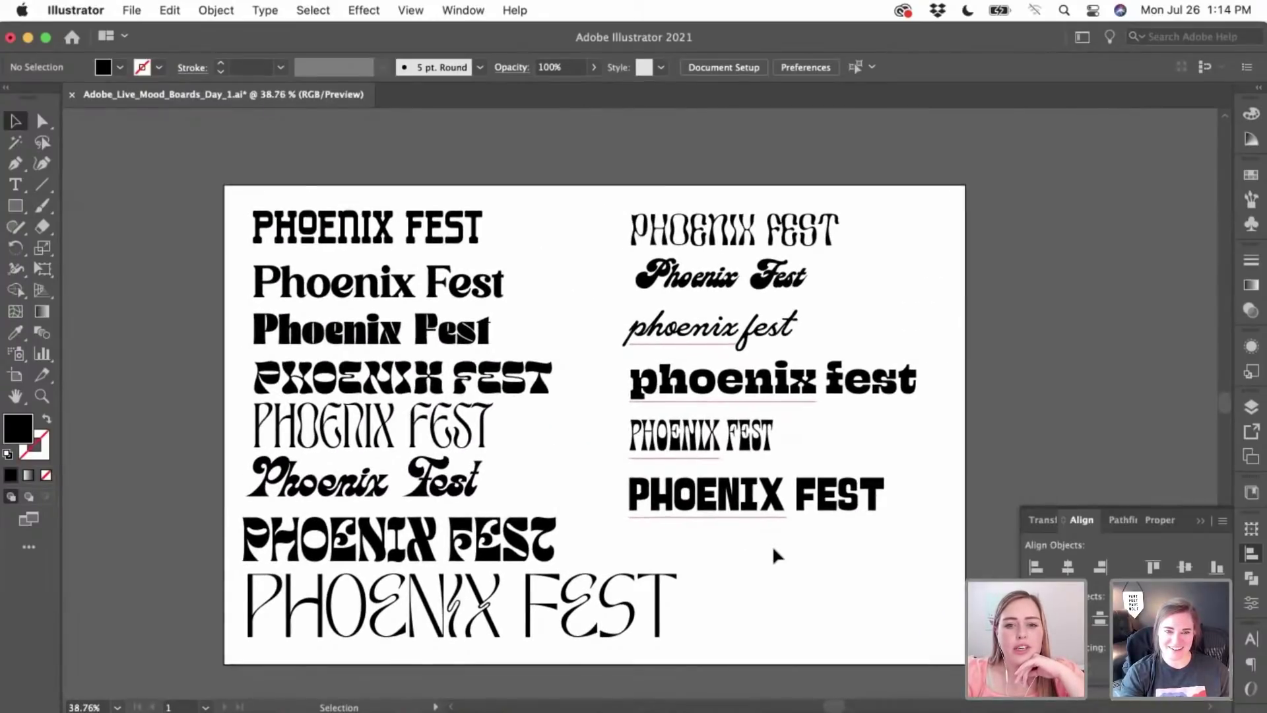
pyautogui.hscroll(-1, 774, 550)
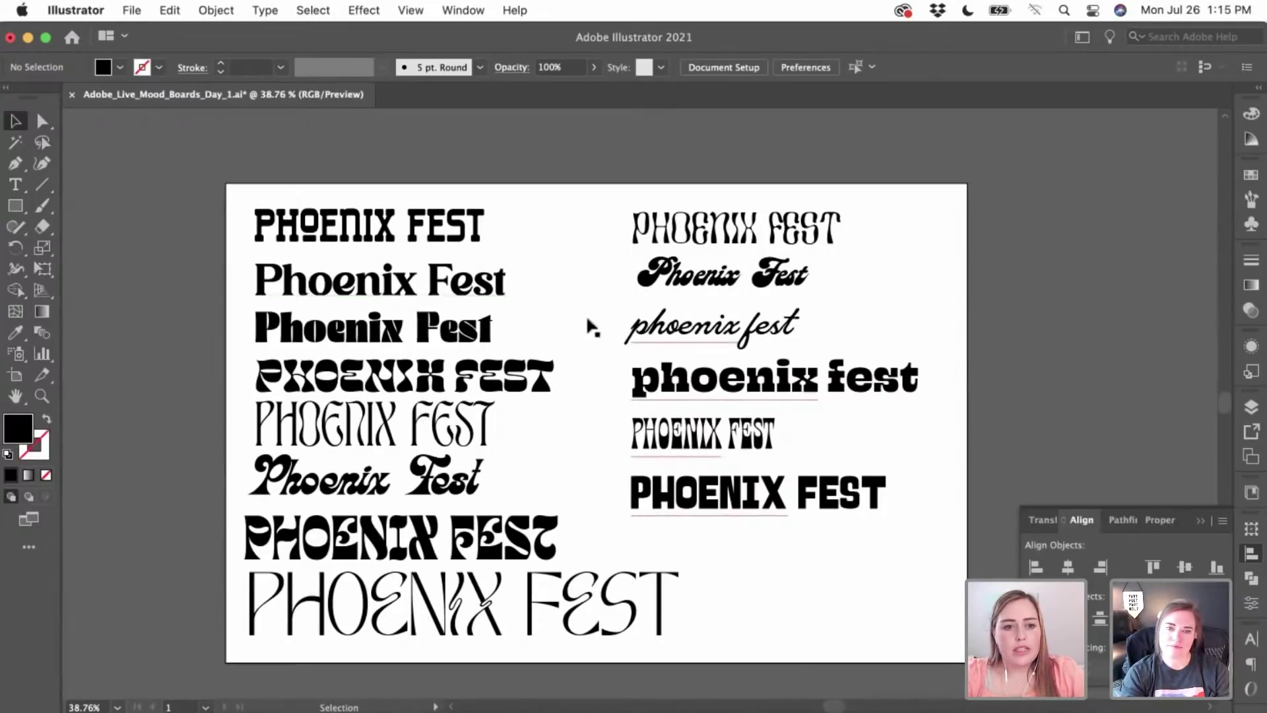
pyautogui.click(437, 231)
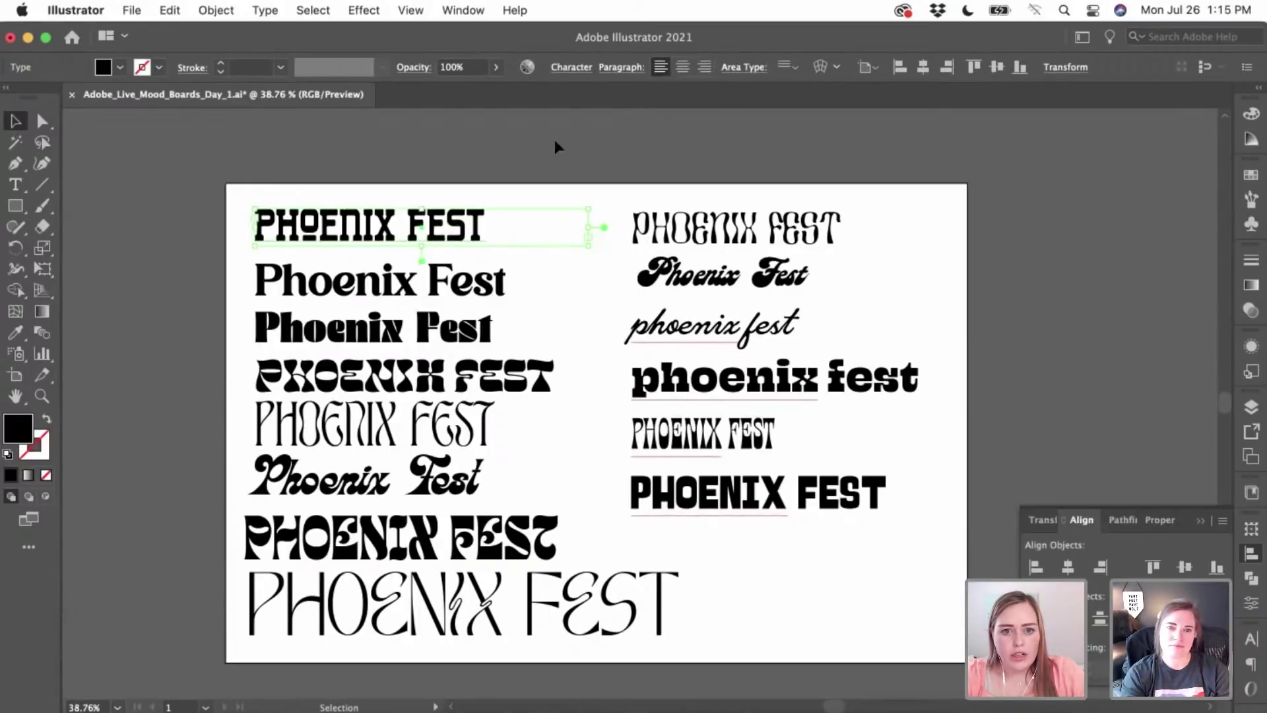
pyautogui.click(572, 66)
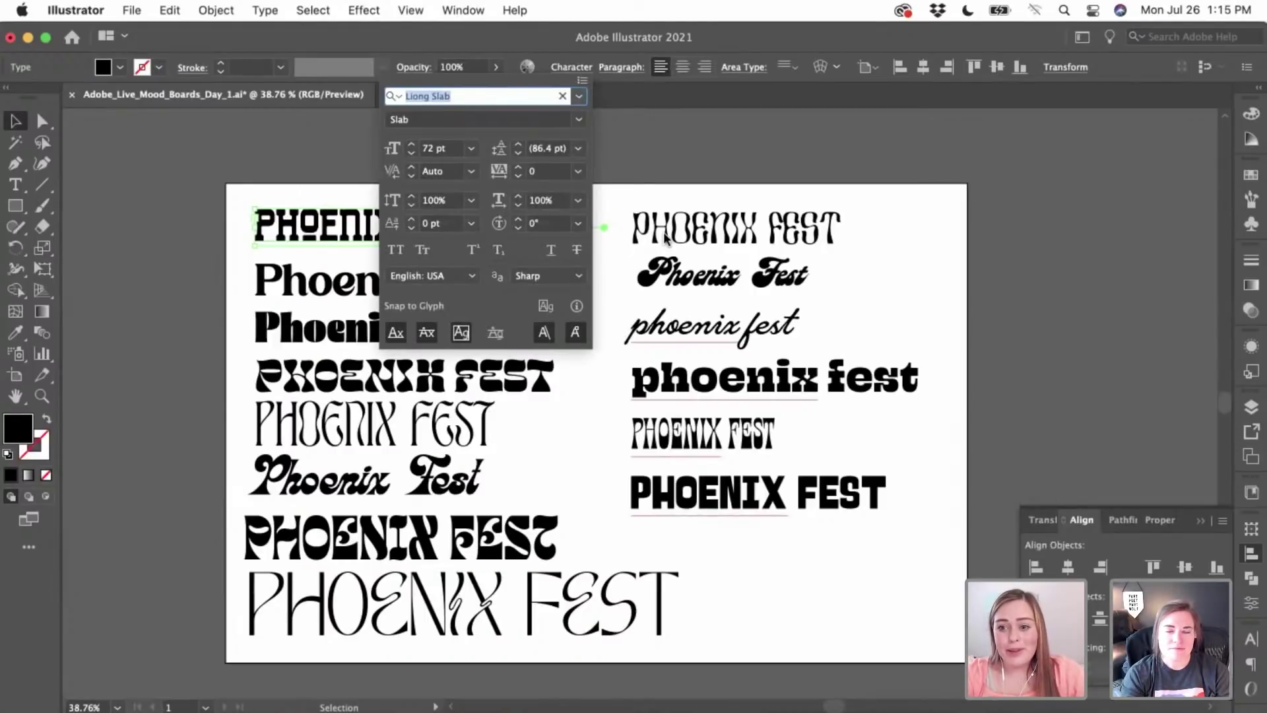
pyautogui.click(631, 168)
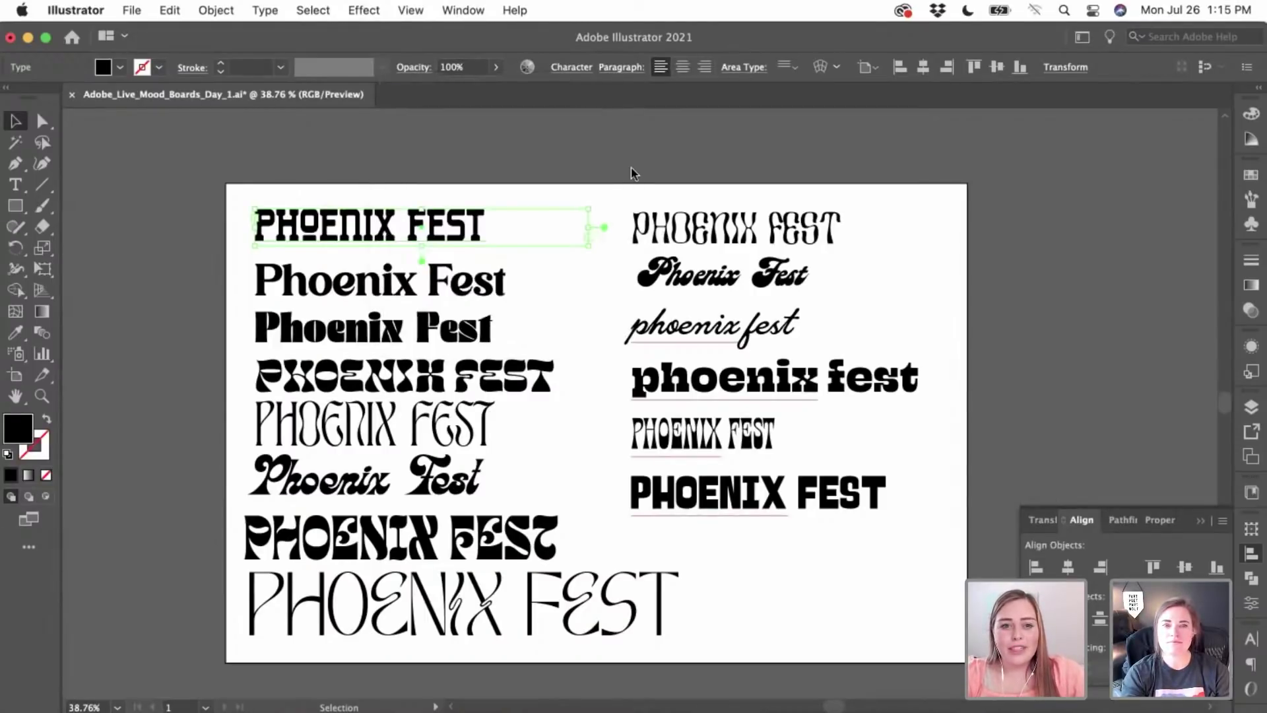
pyautogui.click(403, 185)
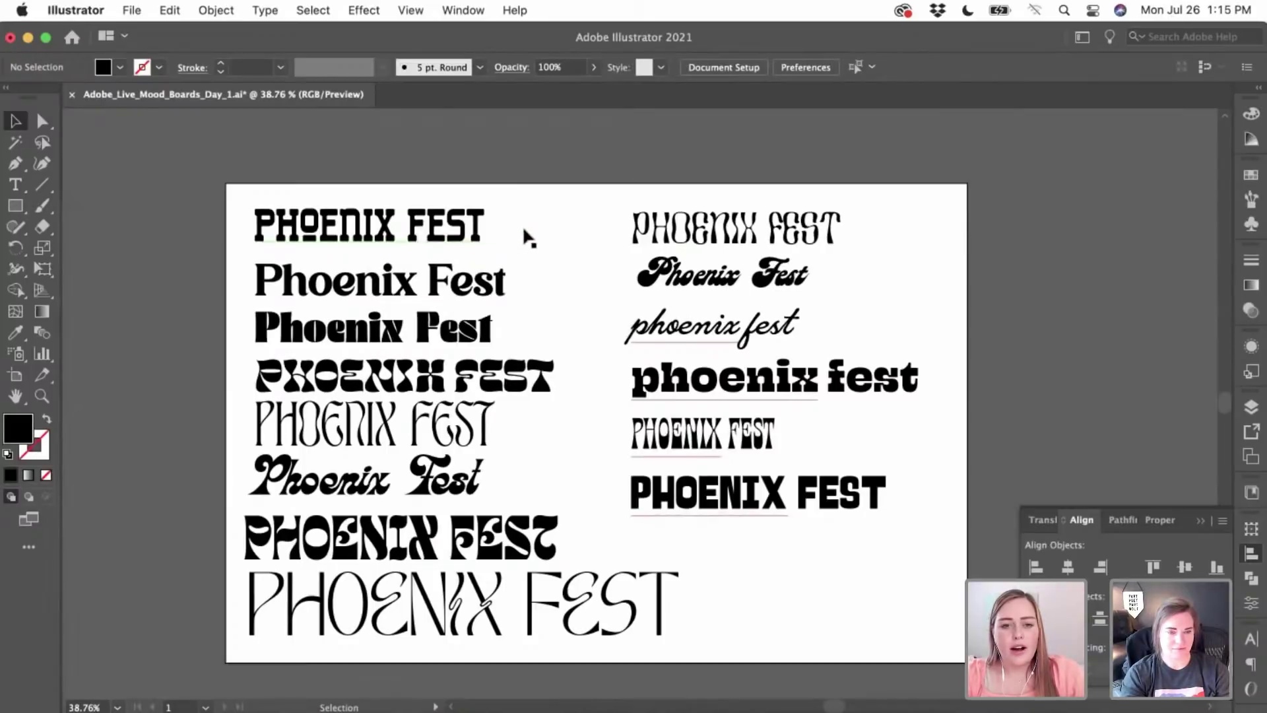
# - Examine the letterforms of the left column's type lines up close and compare them with the candidates in both columns
pyautogui.scroll(1, 424, 241)
pyautogui.scroll(6, 424, 244)
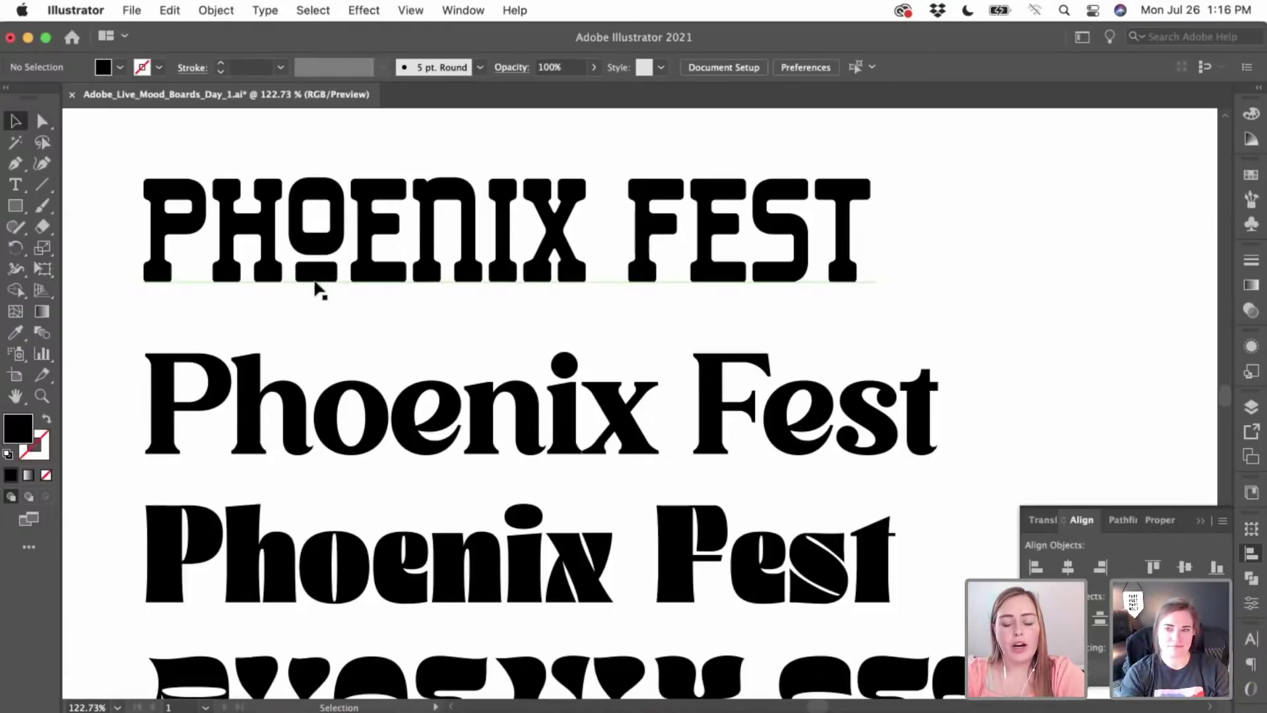
pyautogui.scroll(-5, 316, 289)
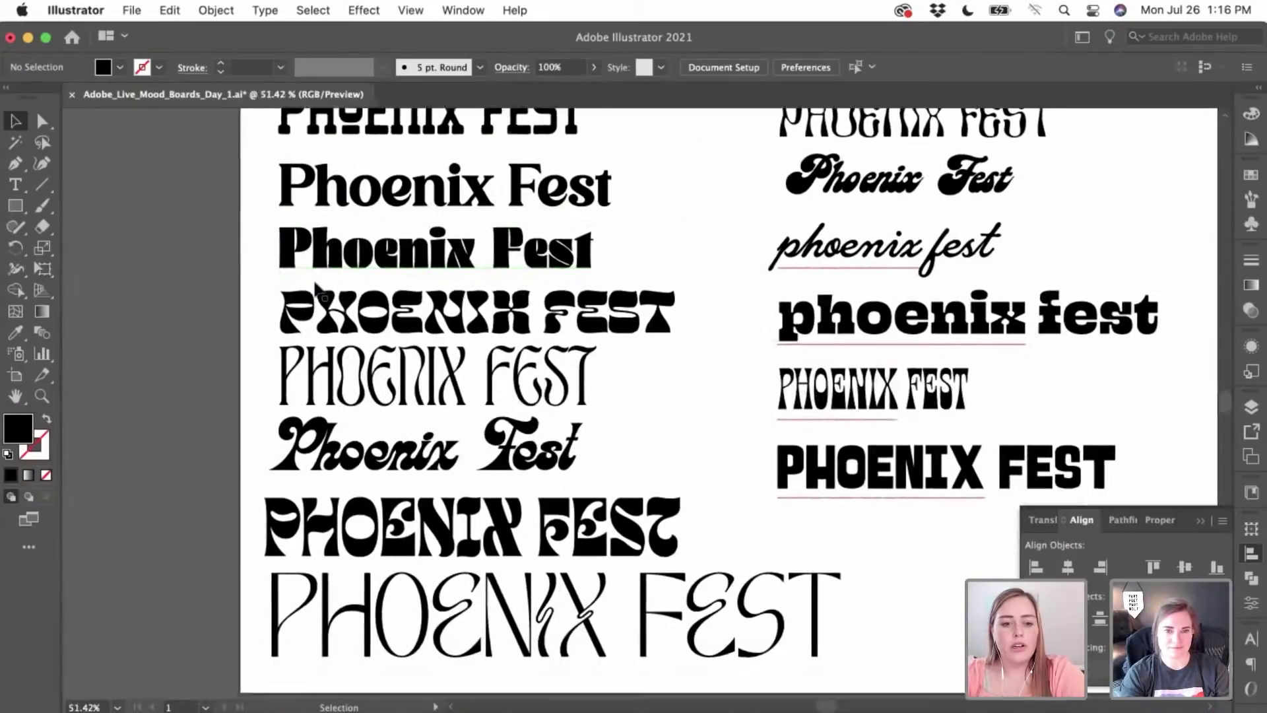
pyautogui.scroll(5, 316, 288)
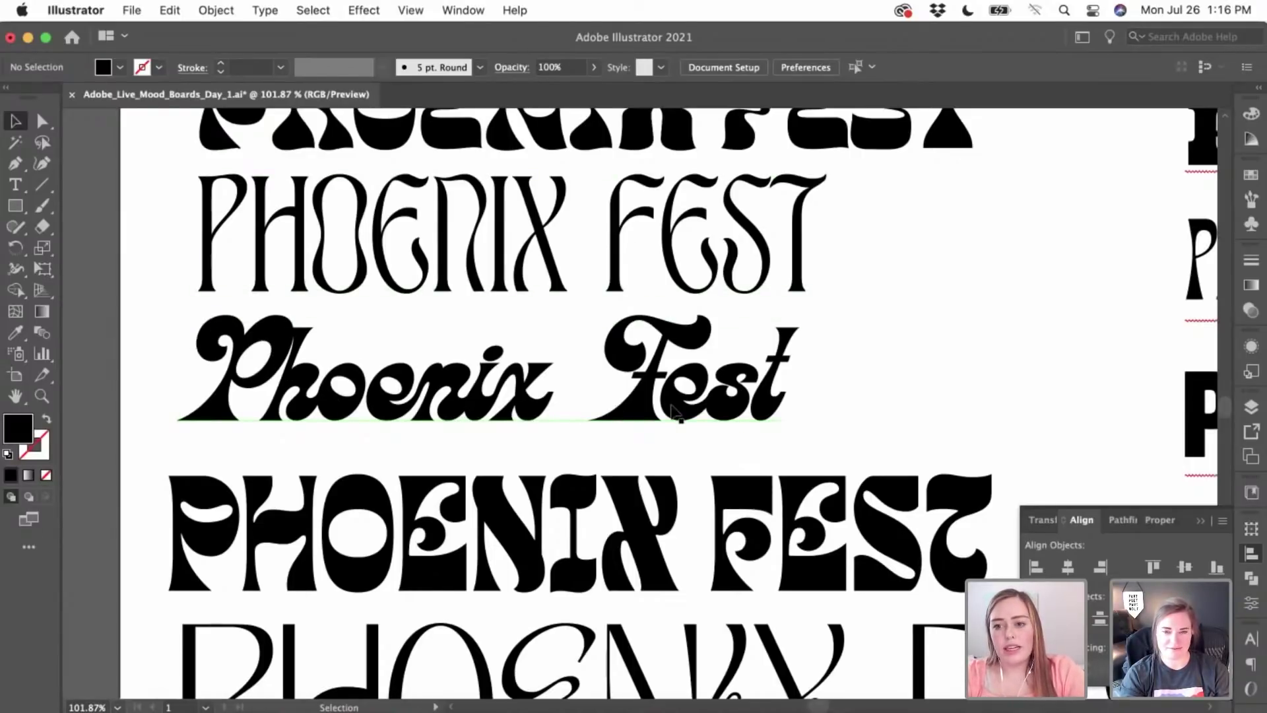
pyautogui.scroll(-5, 672, 406)
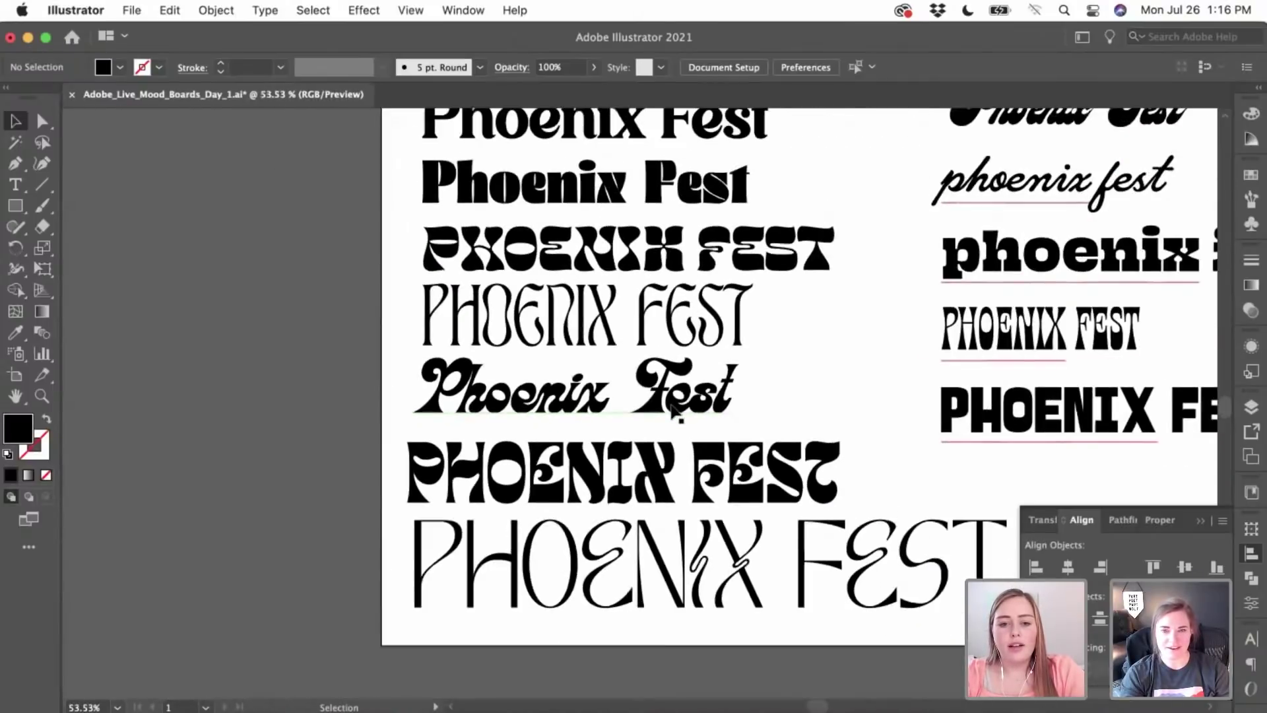
pyautogui.hscroll(3, 671, 402)
pyautogui.scroll(3, 781, 464)
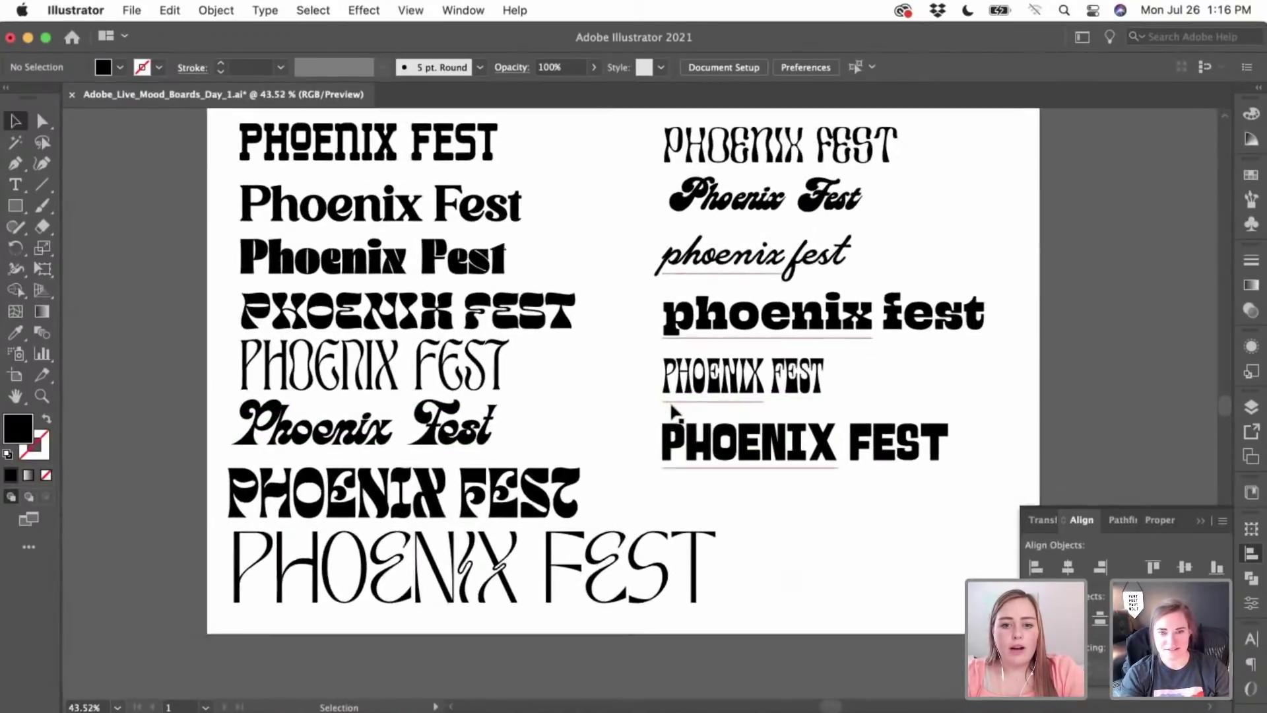
pyautogui.hscroll(2, 782, 455)
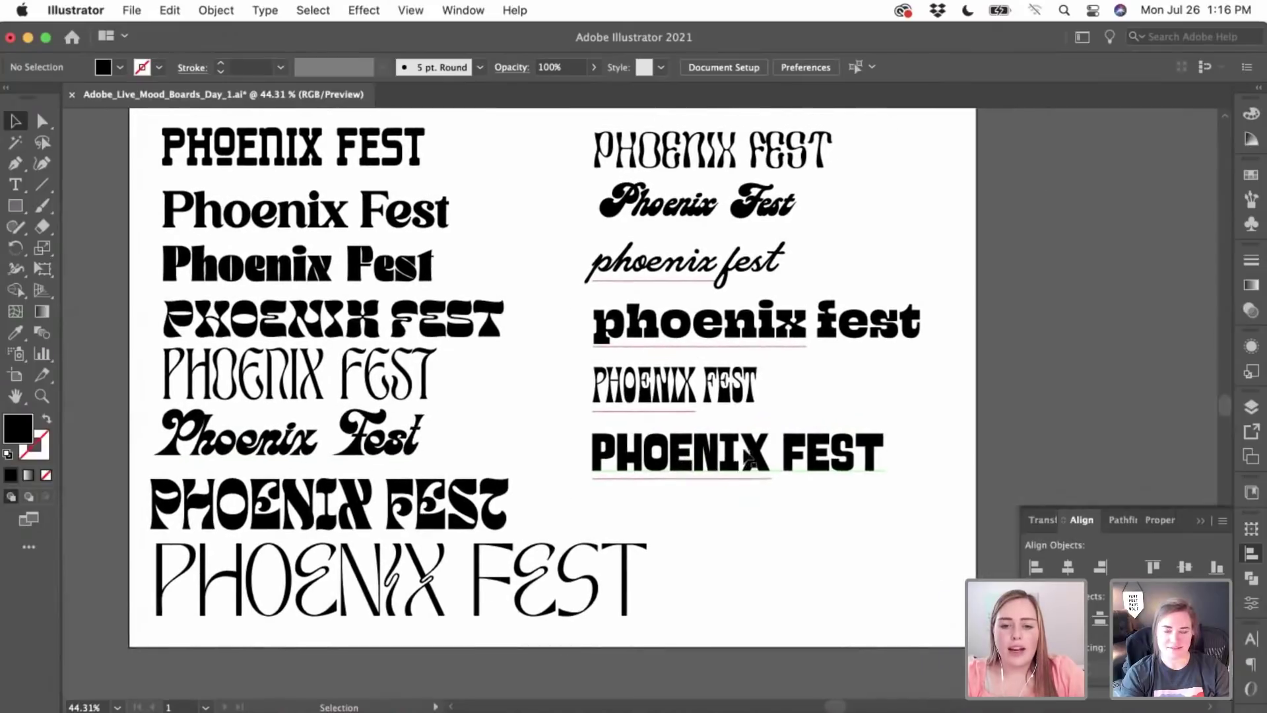
# - Move the Liong Slab line and the bold slab line ending the right column off the artboard's right side, stacked and left-aligned
pyautogui.click(733, 470)
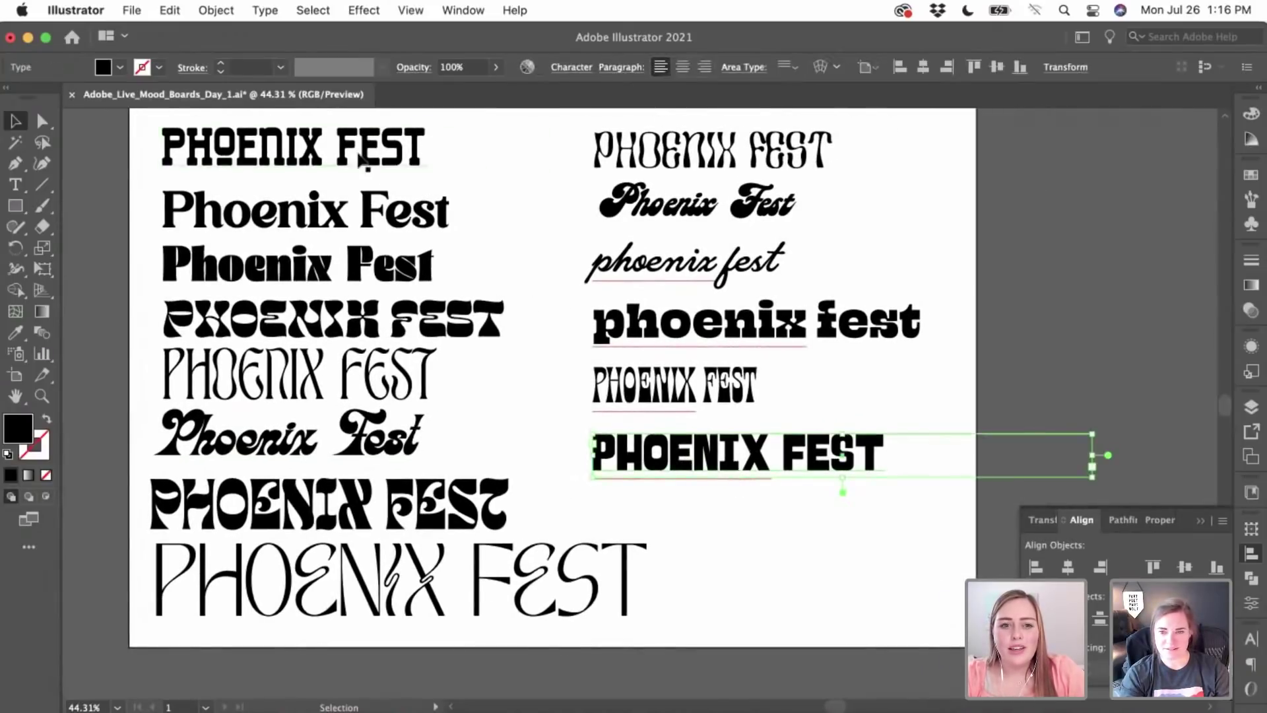
pyautogui.scroll(-1, 325, 157)
pyautogui.scroll(-2, 325, 157)
pyautogui.moveTo(325, 157); pyautogui.dragTo(837, 149)
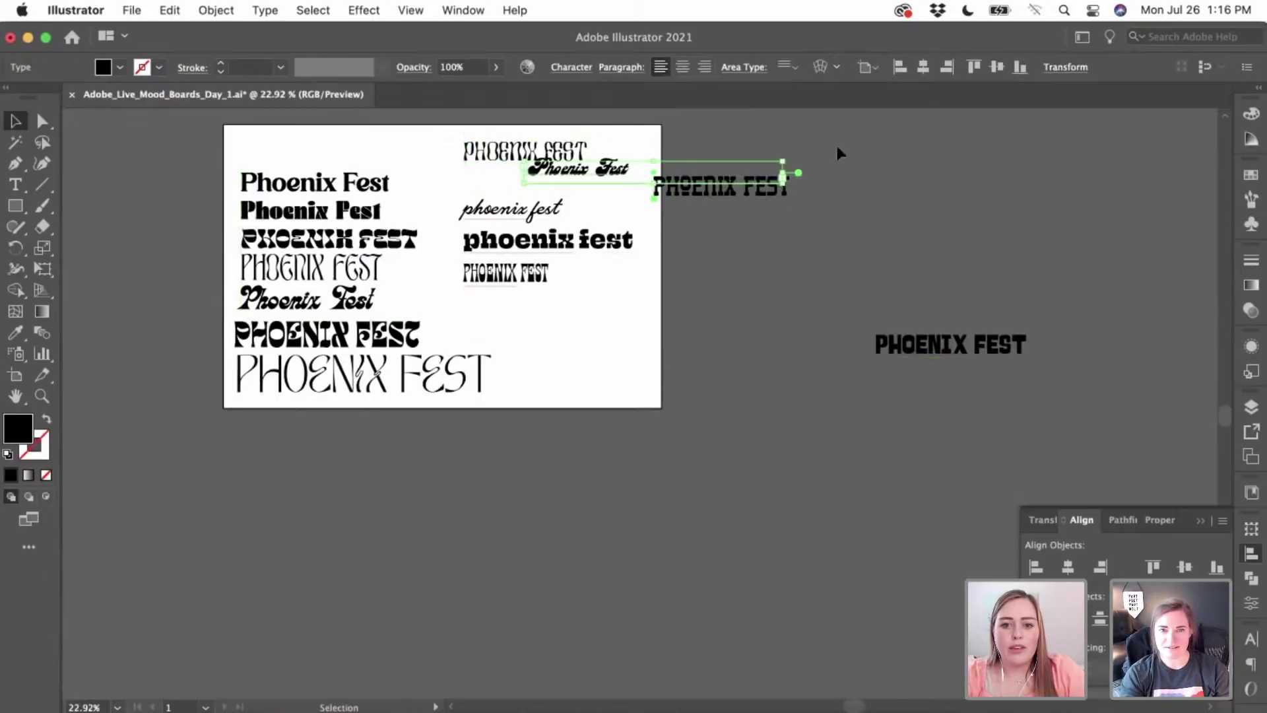
pyautogui.click(836, 150)
pyautogui.moveTo(811, 192); pyautogui.dragTo(1011, 279)
pyautogui.moveTo(943, 346); pyautogui.dragTo(924, 300)
pyautogui.click(806, 348)
pyautogui.hscroll(-5, 806, 348)
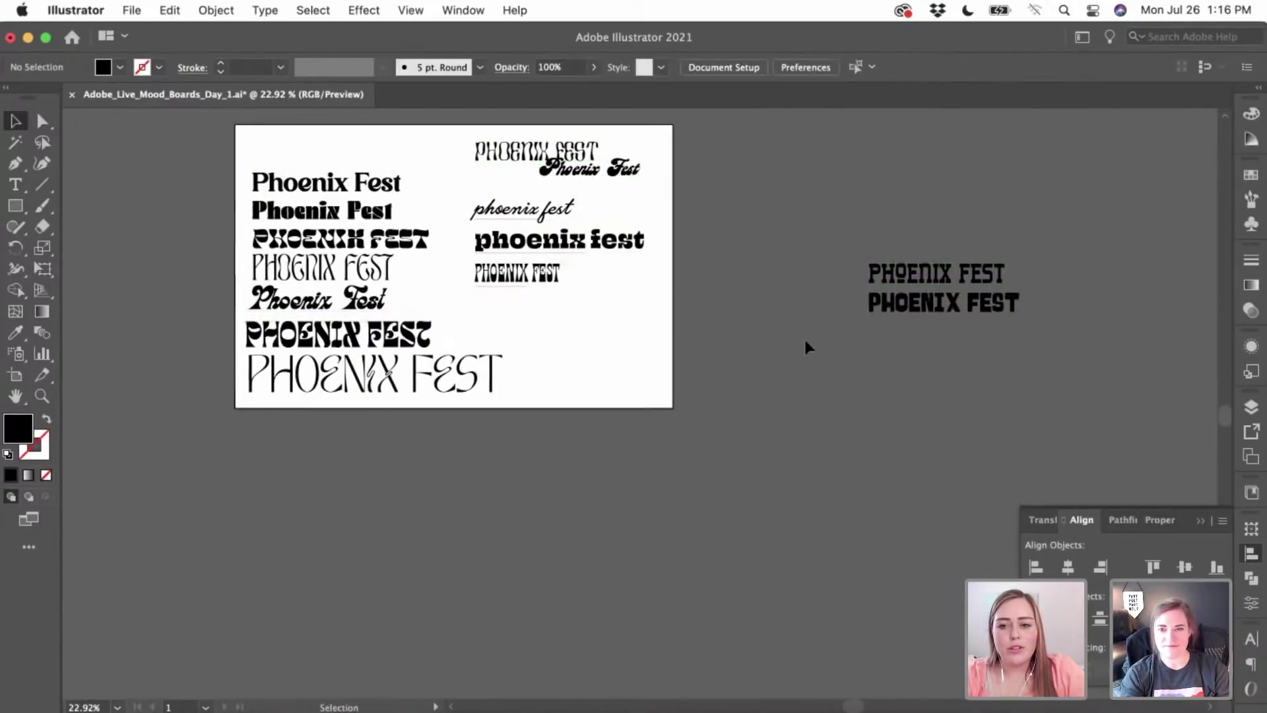
# - Pull the wavy heavy line, the thin condensed line below it and the heavy all-caps line above the last one partly off the artboard's left edge
pyautogui.scroll(5, 826, 335)
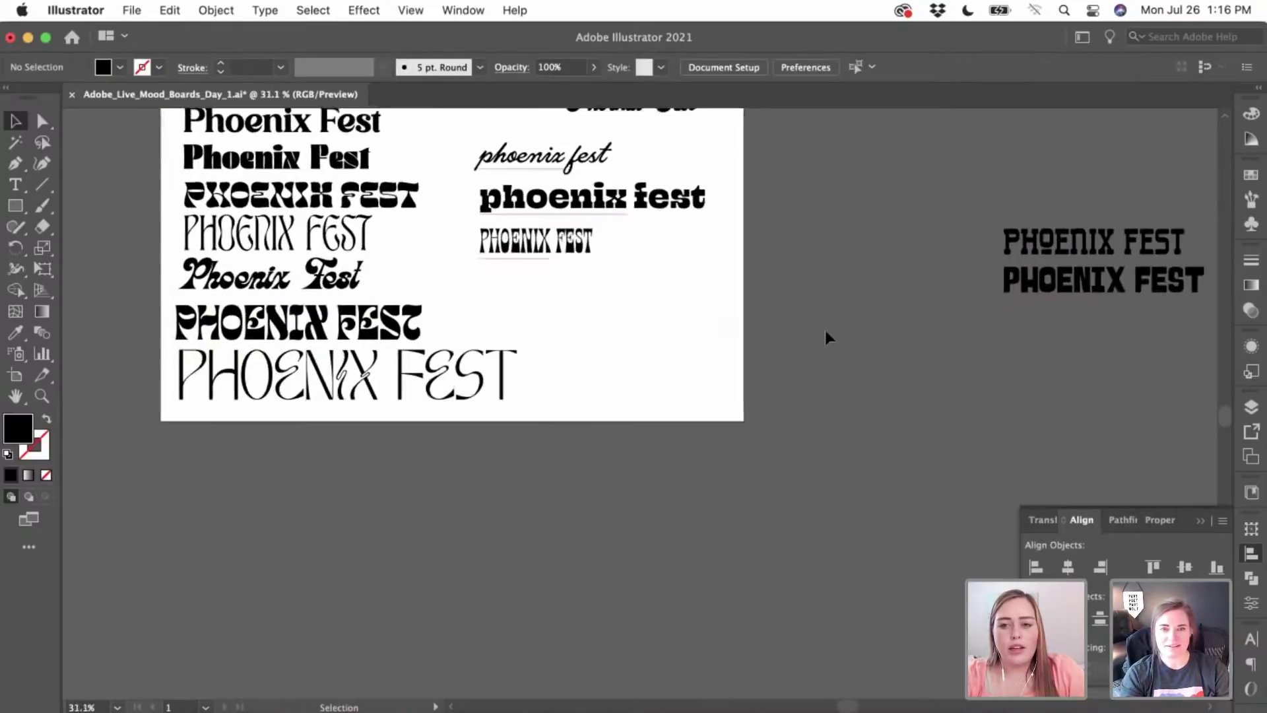
pyautogui.scroll(3, 826, 334)
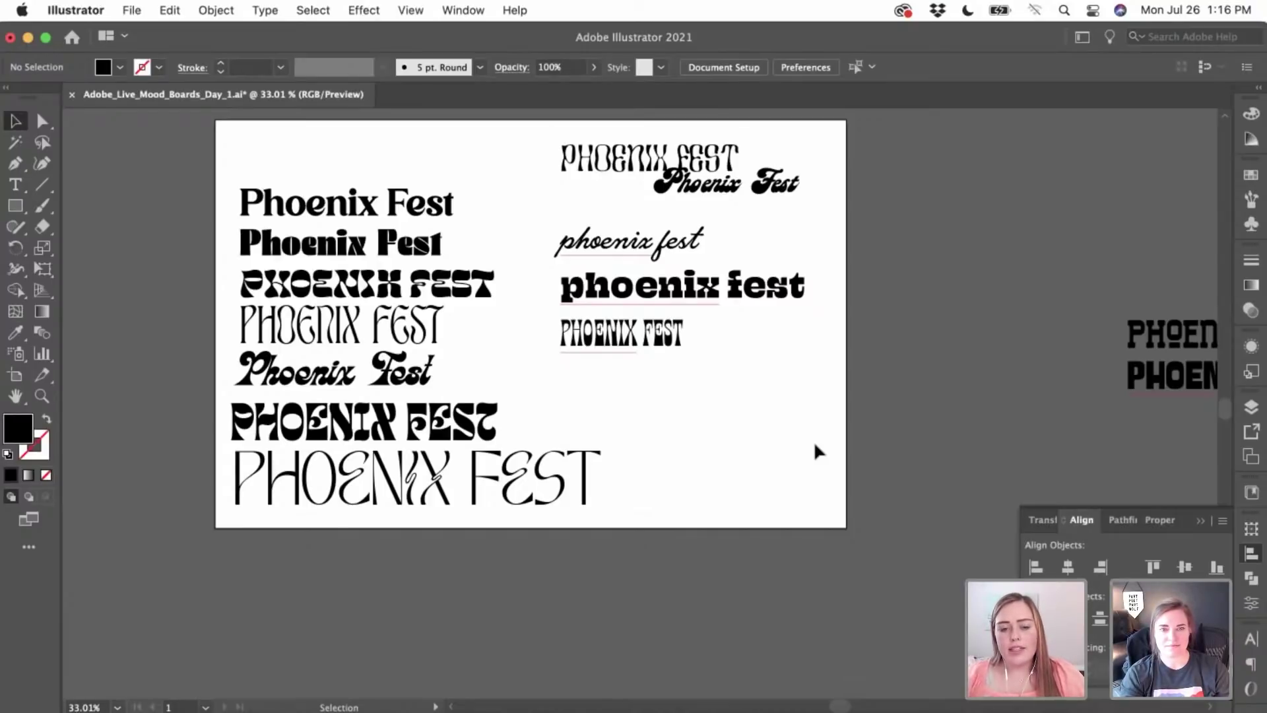
pyautogui.scroll(3, 816, 446)
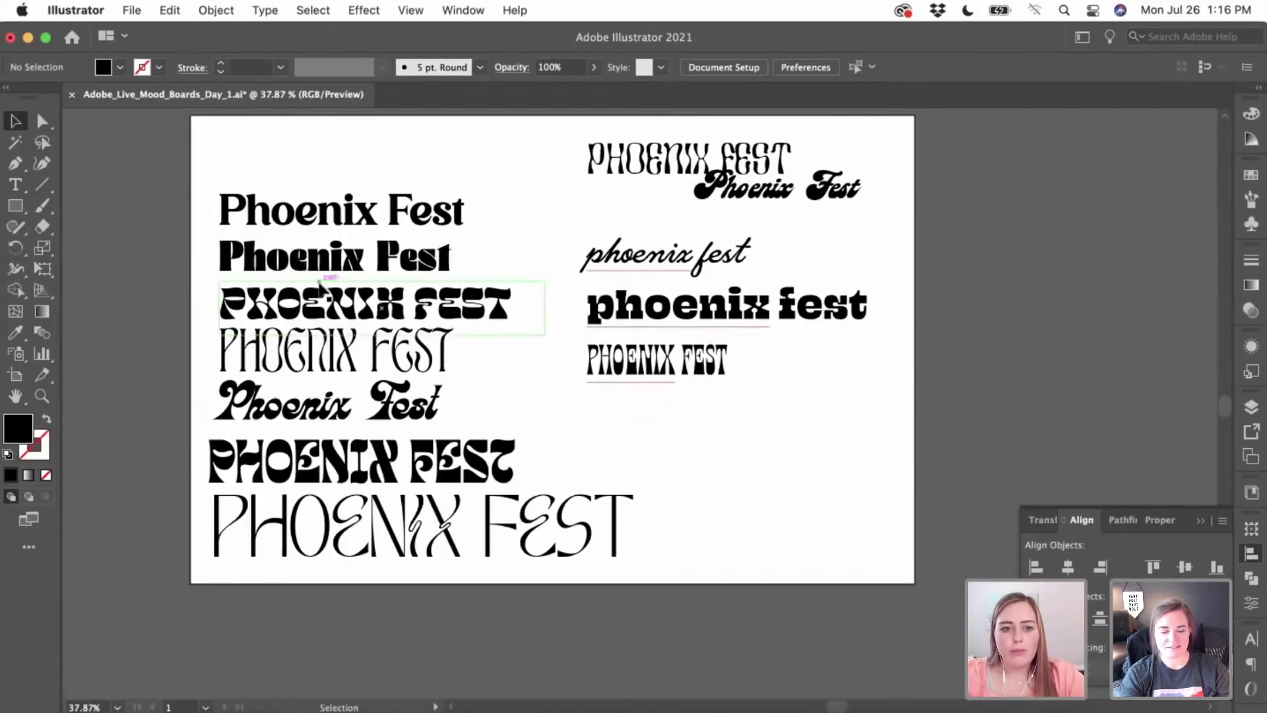
pyautogui.moveTo(285, 309); pyautogui.dragTo(171, 306)
pyautogui.click(186, 409)
pyautogui.hscroll(-5, 190, 413)
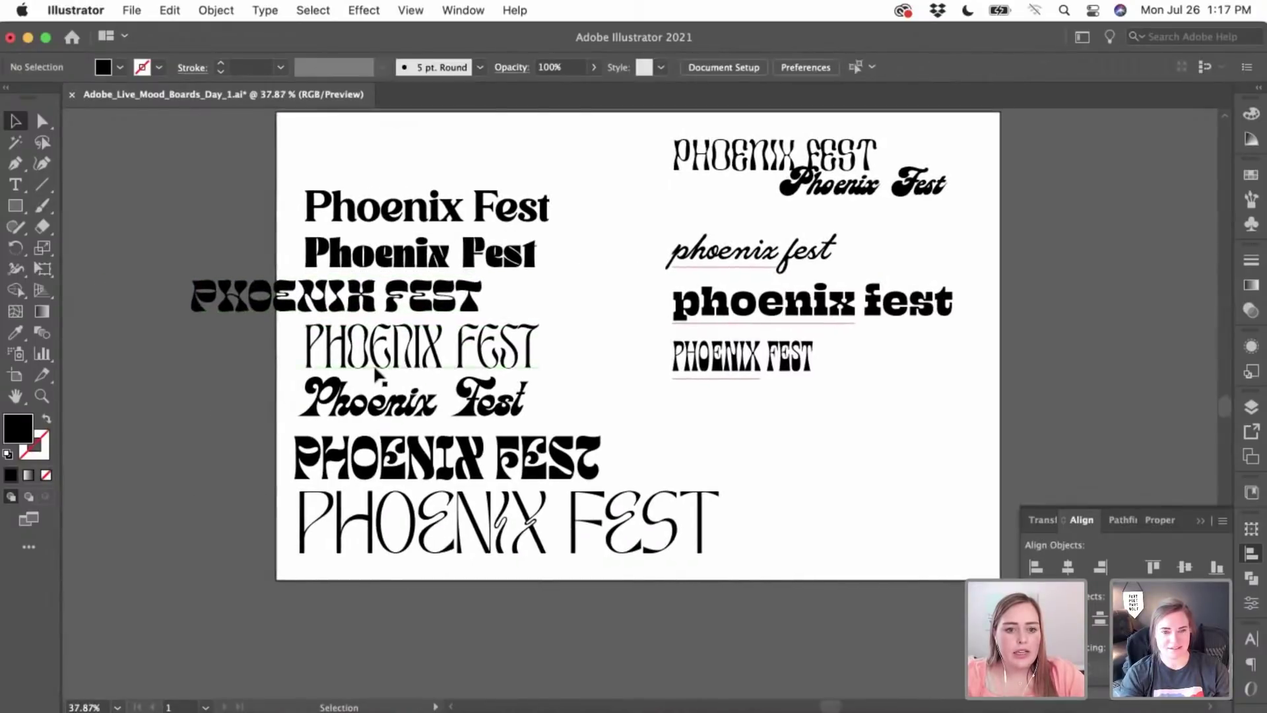
pyautogui.moveTo(391, 360); pyautogui.dragTo(276, 359)
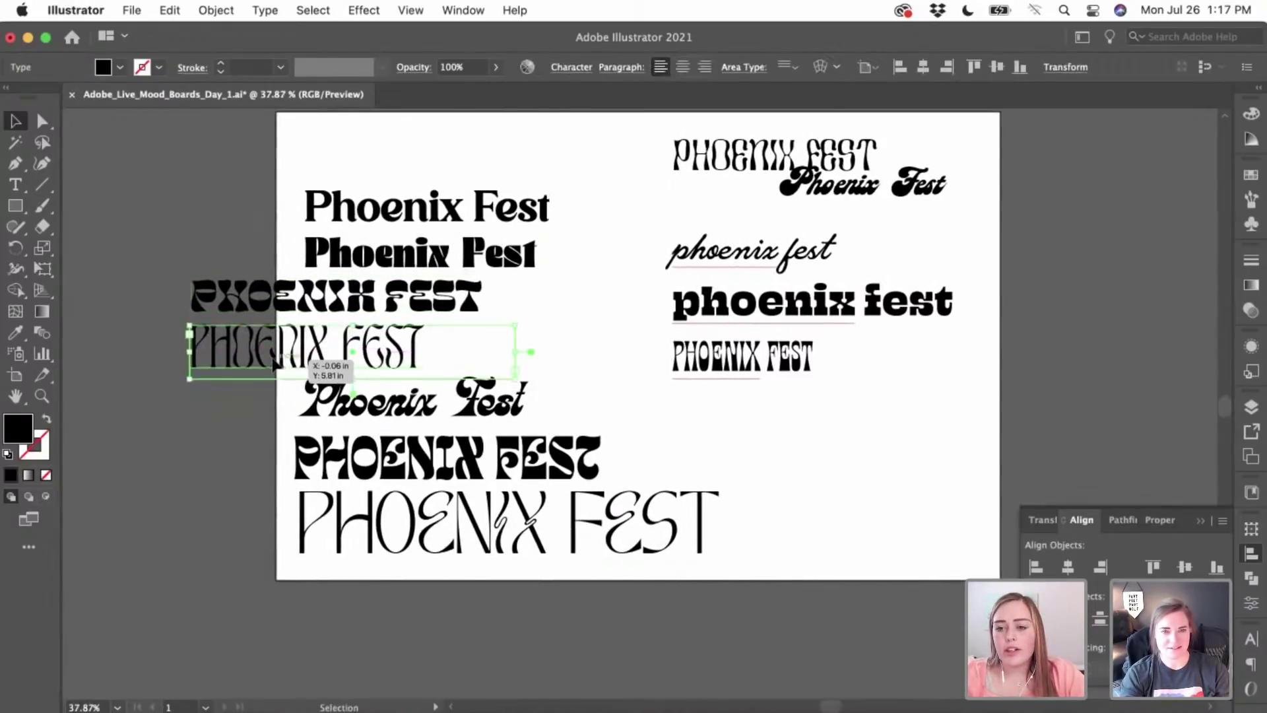
pyautogui.click(200, 441)
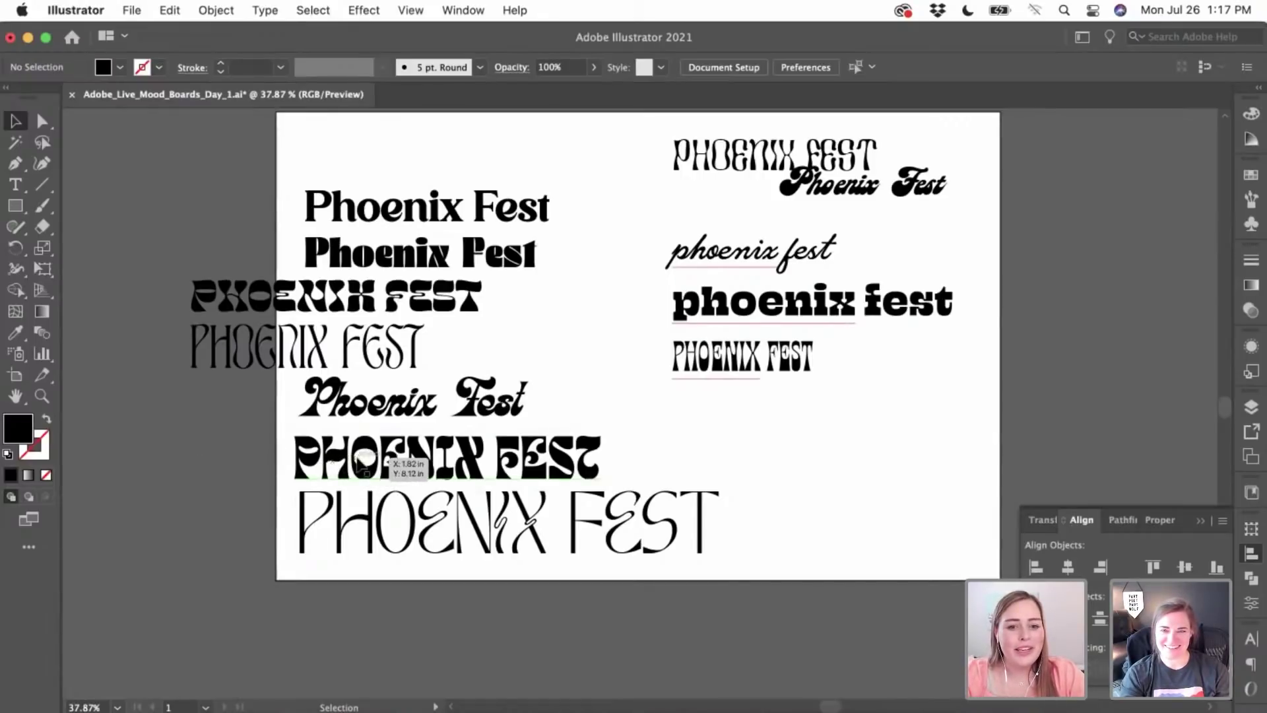
pyautogui.moveTo(371, 462); pyautogui.dragTo(266, 456)
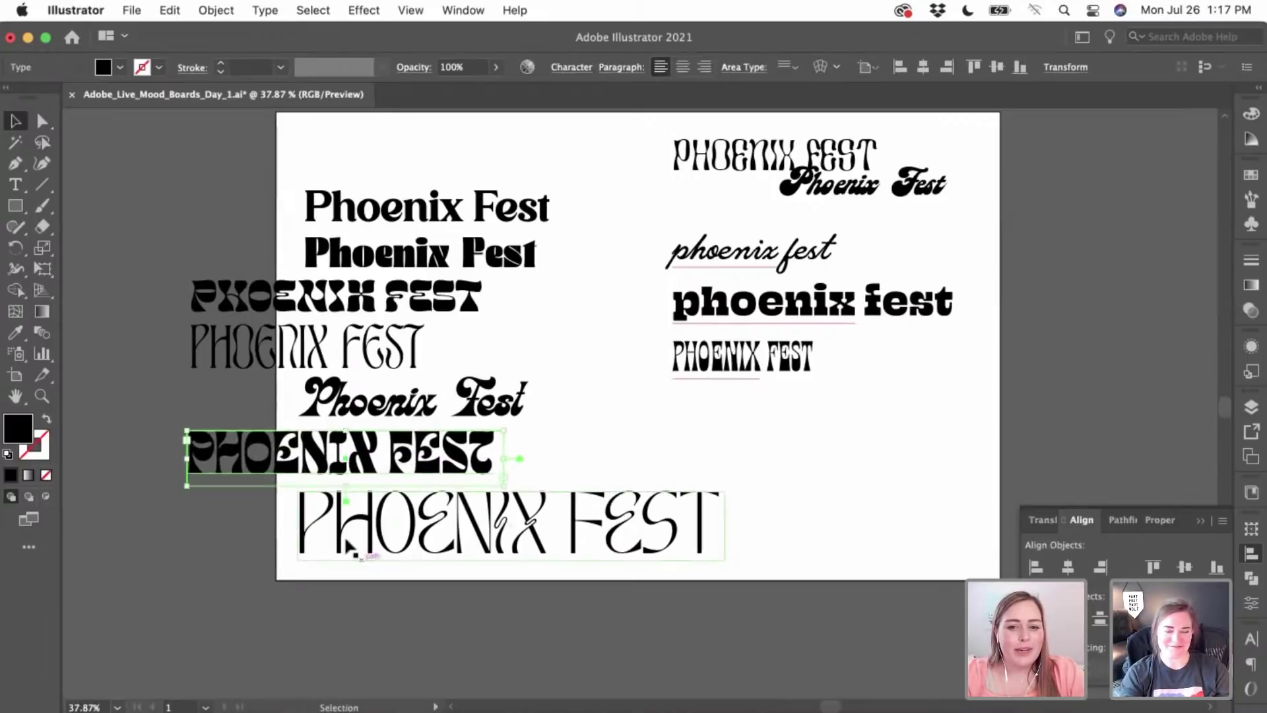
# - Pull the large thin last line off the artboard's left edge and move it with the three other protruding lines beyond the artboard's right side
pyautogui.moveTo(367, 566); pyautogui.dragTo(252, 553)
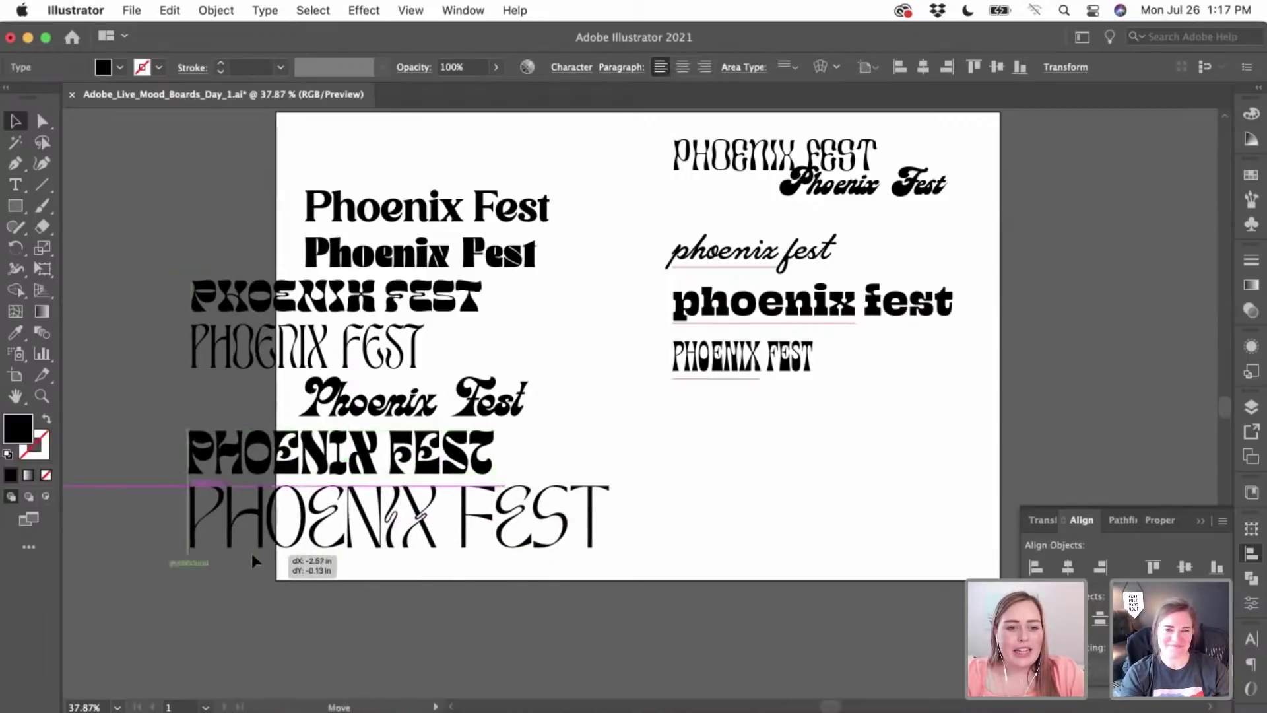
pyautogui.click(249, 592)
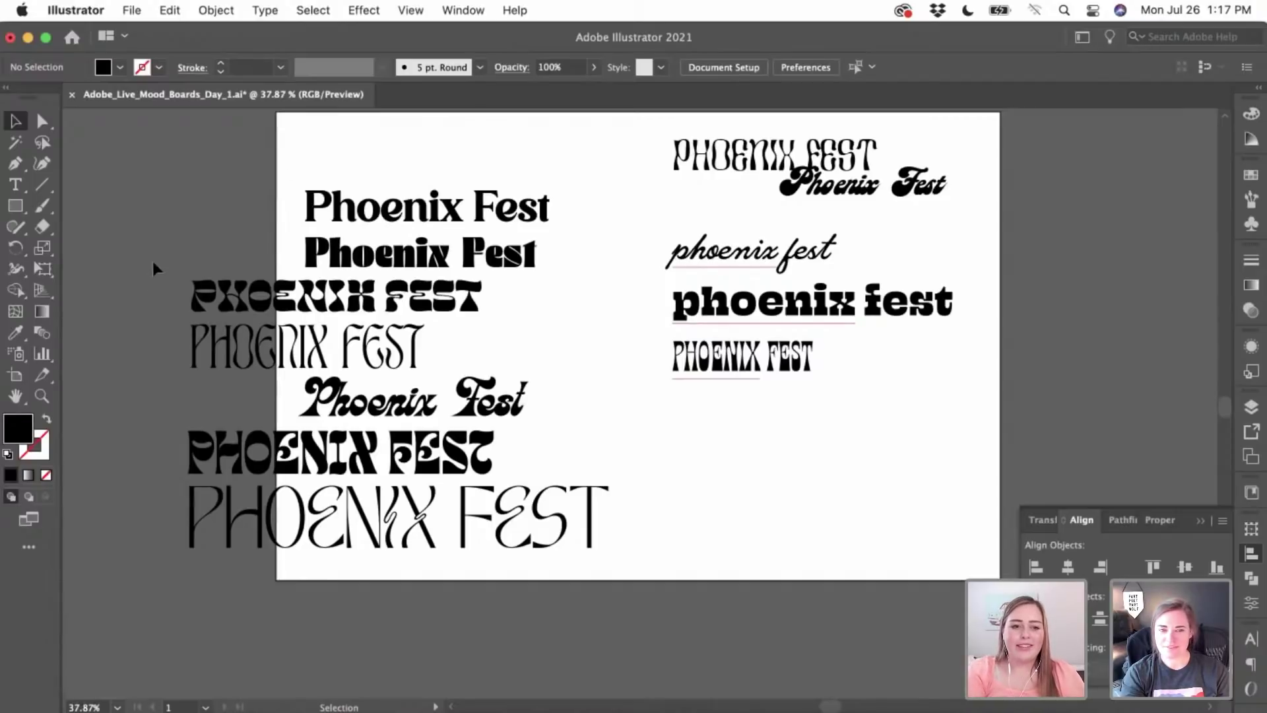
pyautogui.moveTo(185, 518); pyautogui.dragTo(323, 294)
pyautogui.scroll(-2, 210, 536)
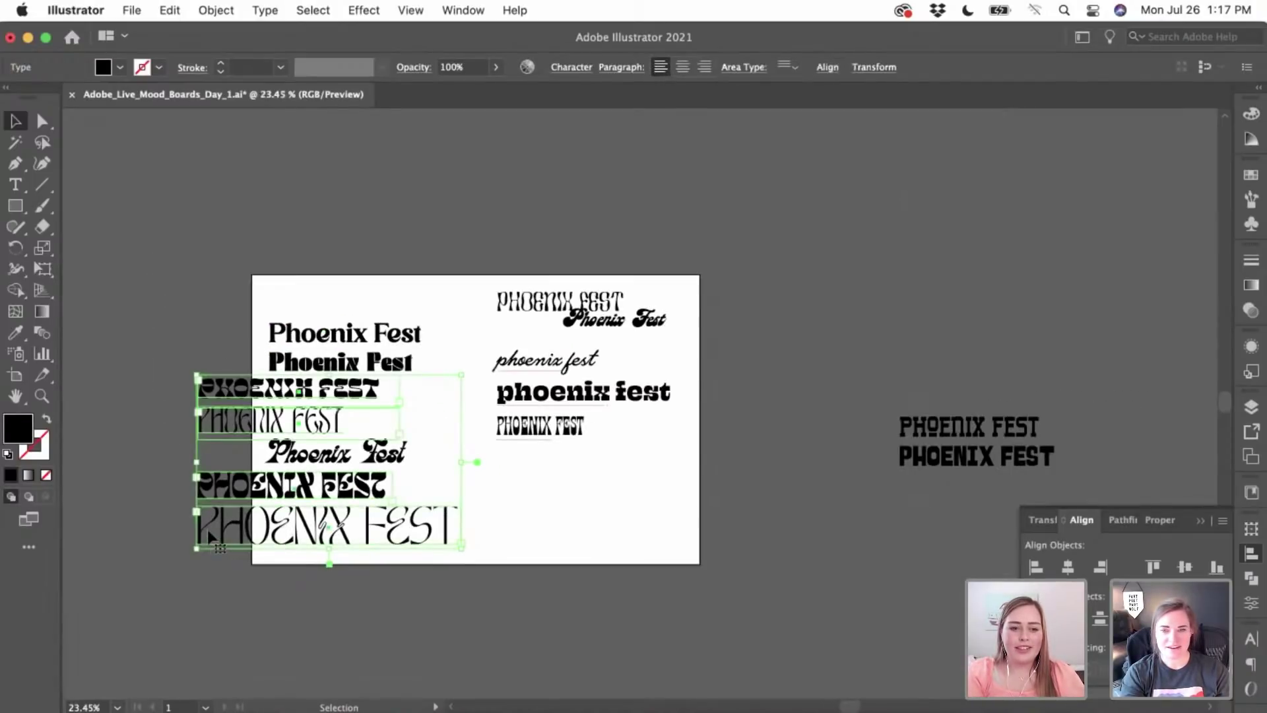
pyautogui.moveTo(288, 538); pyautogui.dragTo(924, 324)
# - Move the five type lines of the right column into the left column, around and between the three lines already there
pyautogui.click(547, 427)
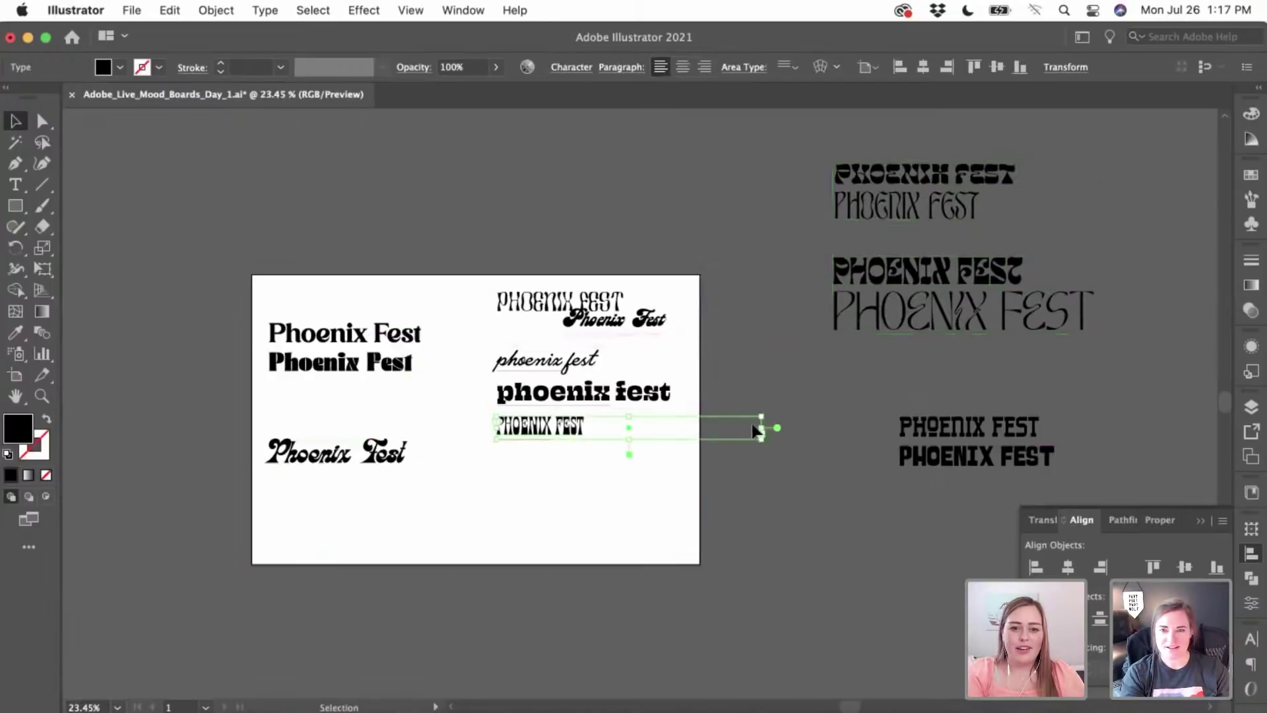
pyautogui.hscroll(-3, 655, 454)
pyautogui.scroll(2, 655, 454)
pyautogui.hscroll(3, 655, 454)
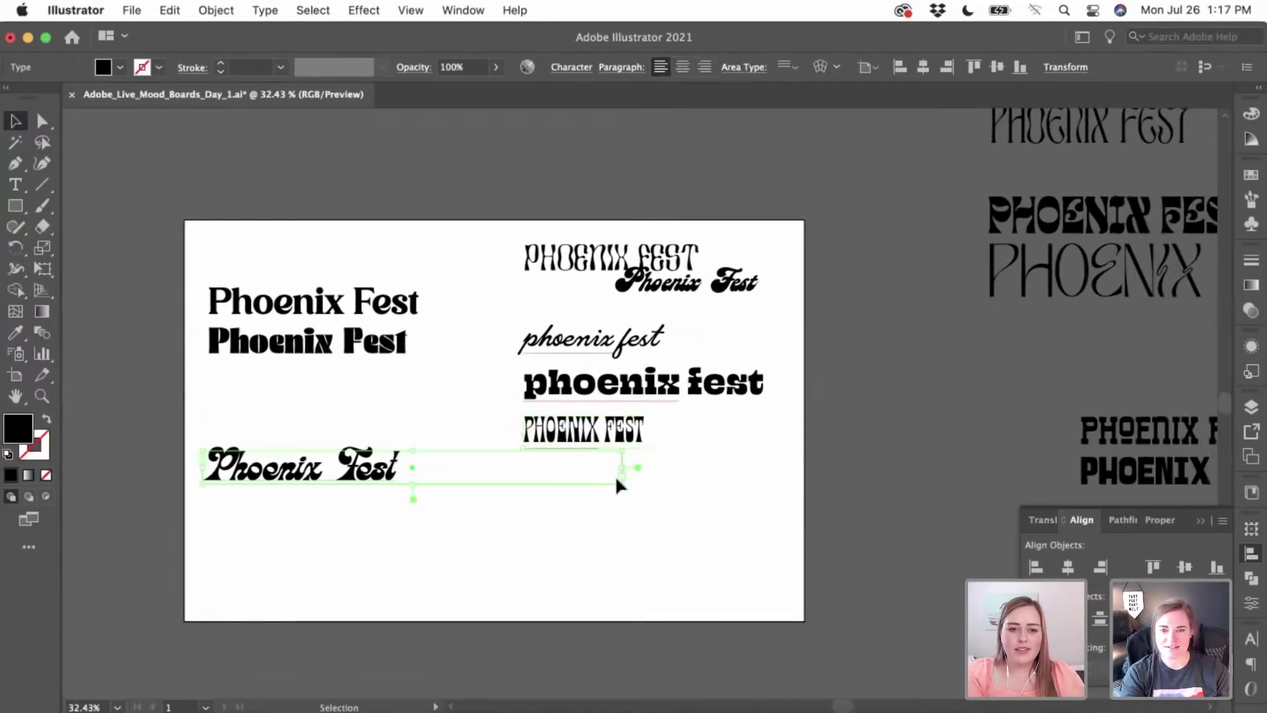
pyautogui.click(615, 475)
pyautogui.click(593, 542)
pyautogui.scroll(3, 593, 541)
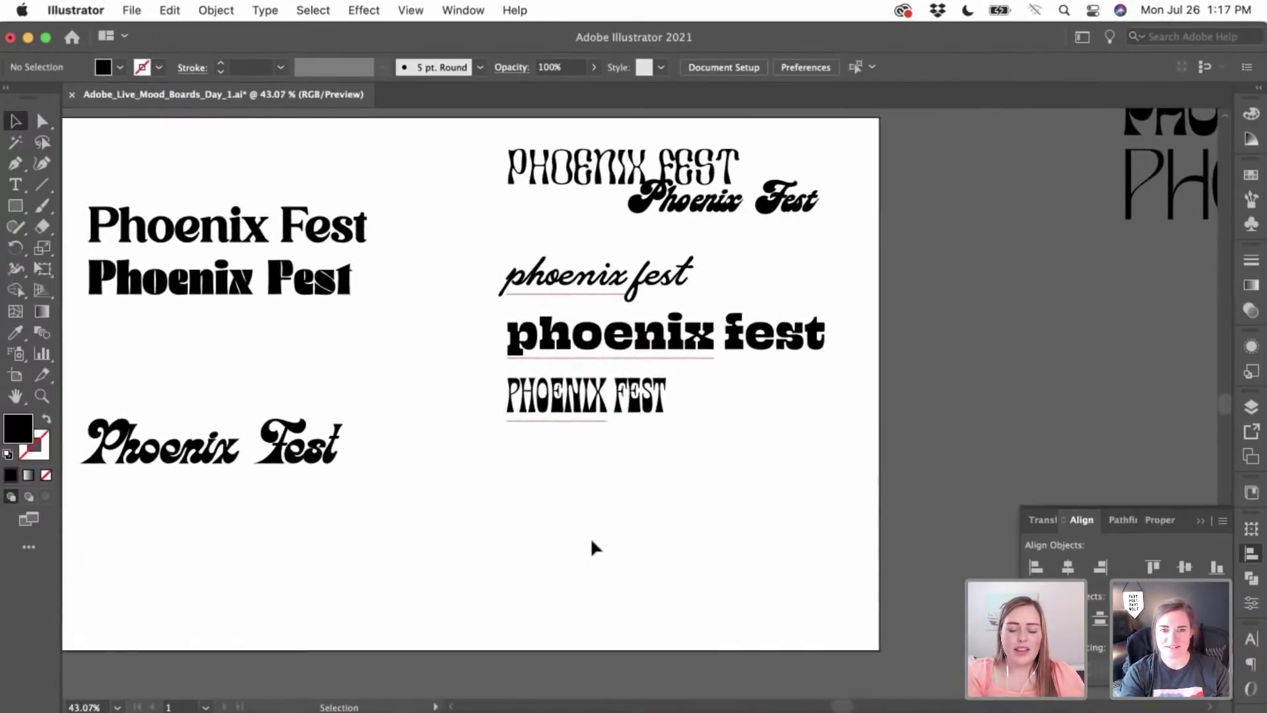
pyautogui.moveTo(660, 415); pyautogui.dragTo(235, 404)
pyautogui.moveTo(607, 338); pyautogui.dragTo(168, 337)
pyautogui.moveTo(627, 284); pyautogui.dragTo(224, 180)
pyautogui.moveTo(681, 174); pyautogui.dragTo(335, 501)
pyautogui.moveTo(730, 218); pyautogui.dragTo(177, 554)
# - Move all eight type lines of the left column together off the artboard to the pasteboard at its upper left
pyautogui.scroll(-3, 177, 555)
pyautogui.moveTo(181, 299); pyautogui.dragTo(283, 613)
pyautogui.hscroll(-6, 283, 611)
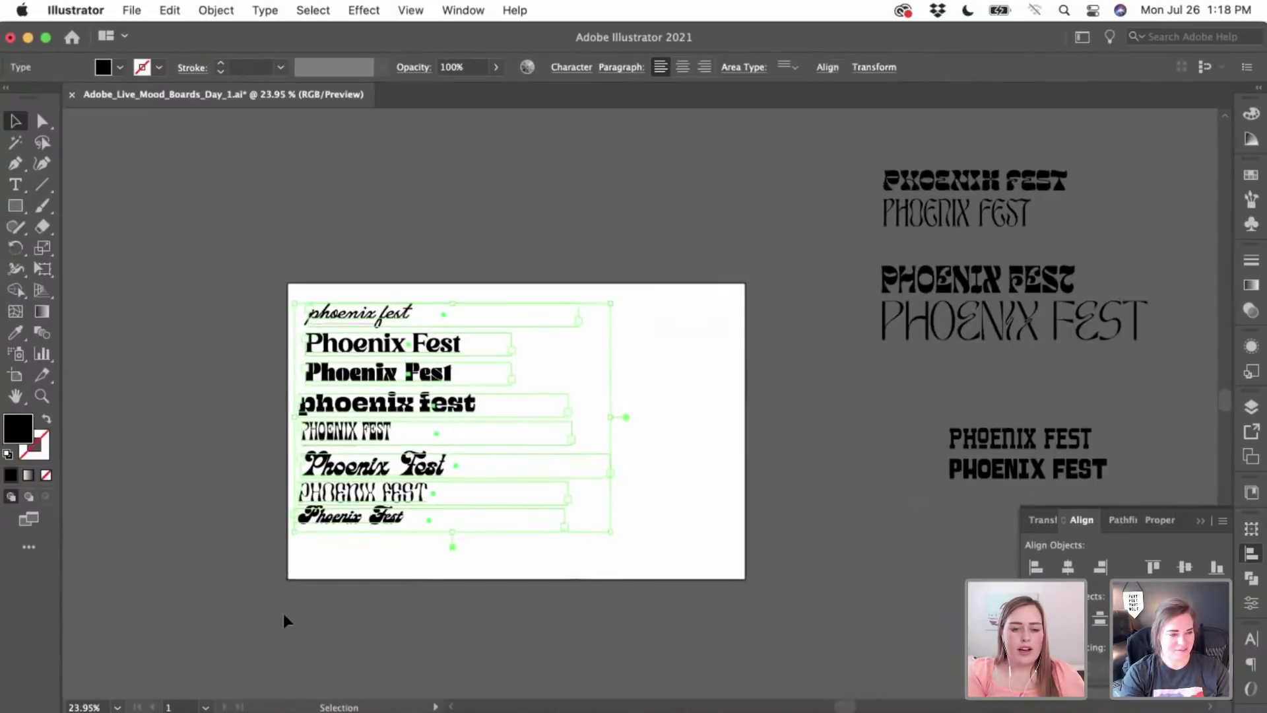
pyautogui.moveTo(408, 526); pyautogui.dragTo(130, 232)
pyautogui.click(132, 230)
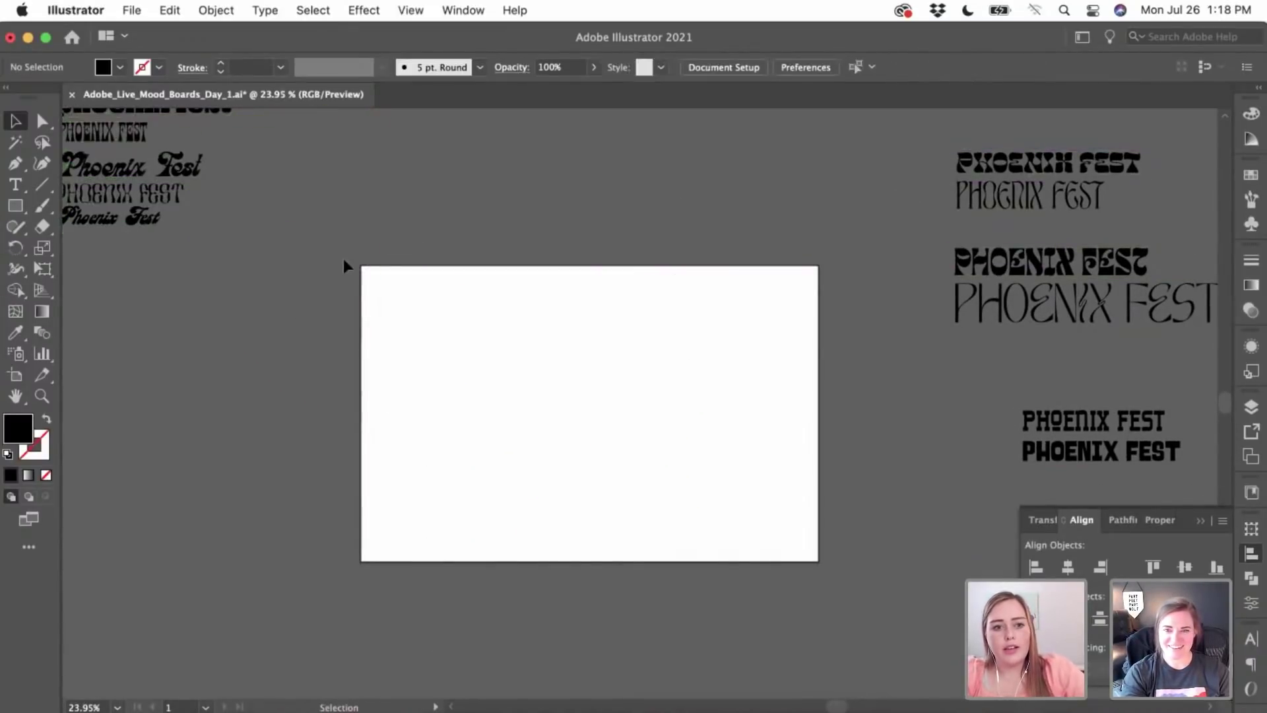
# - Move the upper two lines of the four-line group right of the artboard down to sit directly above the lower two
pyautogui.hscroll(1, 343, 255)
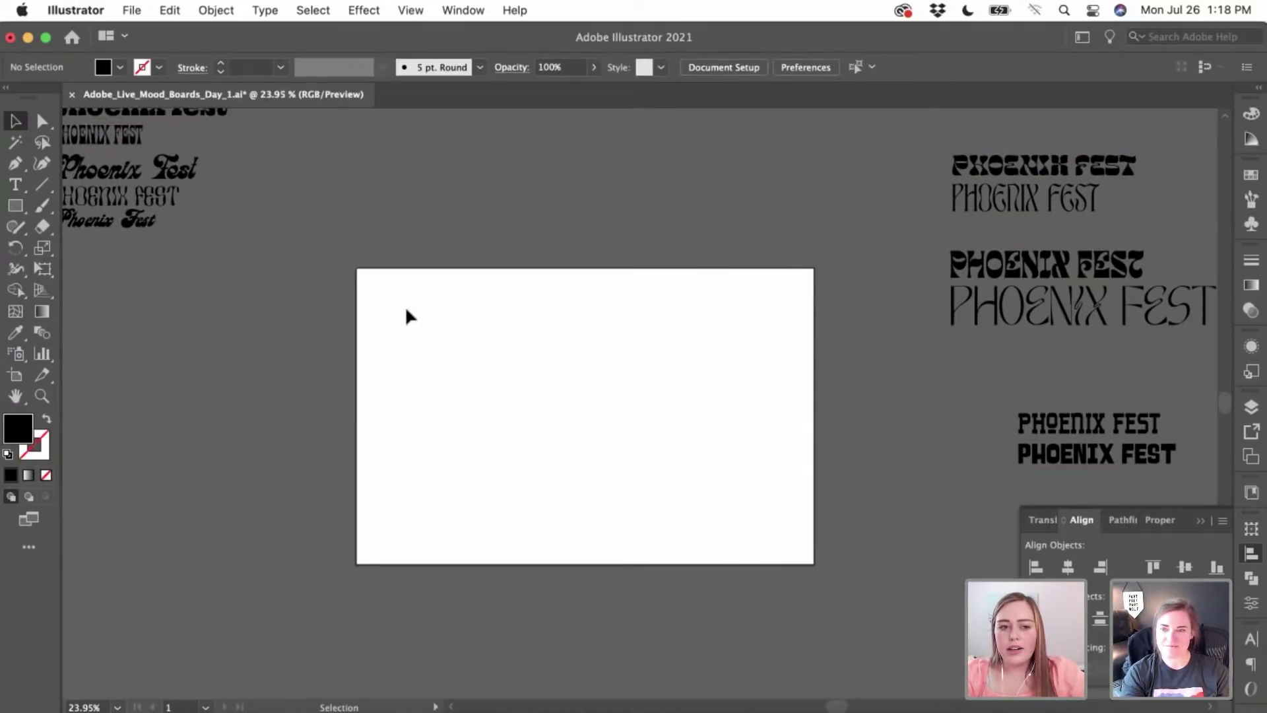
pyautogui.hscroll(-1, 406, 310)
pyautogui.scroll(5, 405, 309)
pyautogui.hscroll(-3, 406, 309)
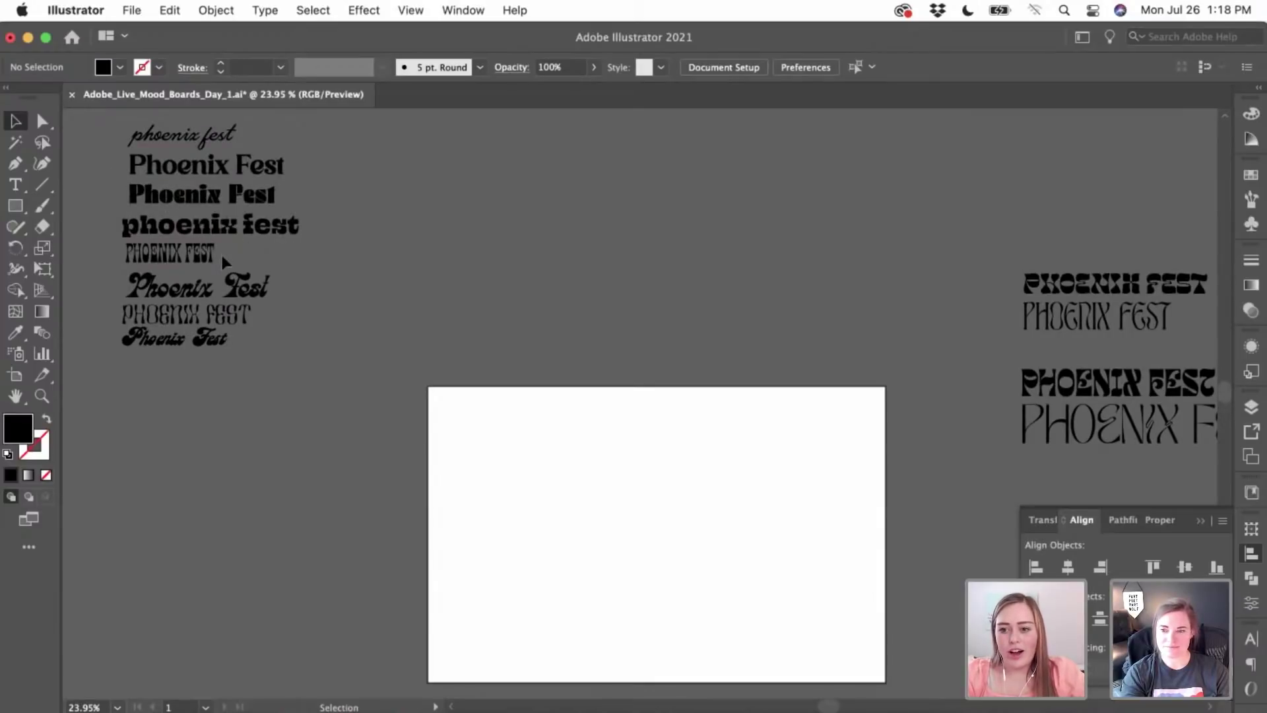
pyautogui.hscroll(10, 346, 328)
pyautogui.scroll(-2, 346, 327)
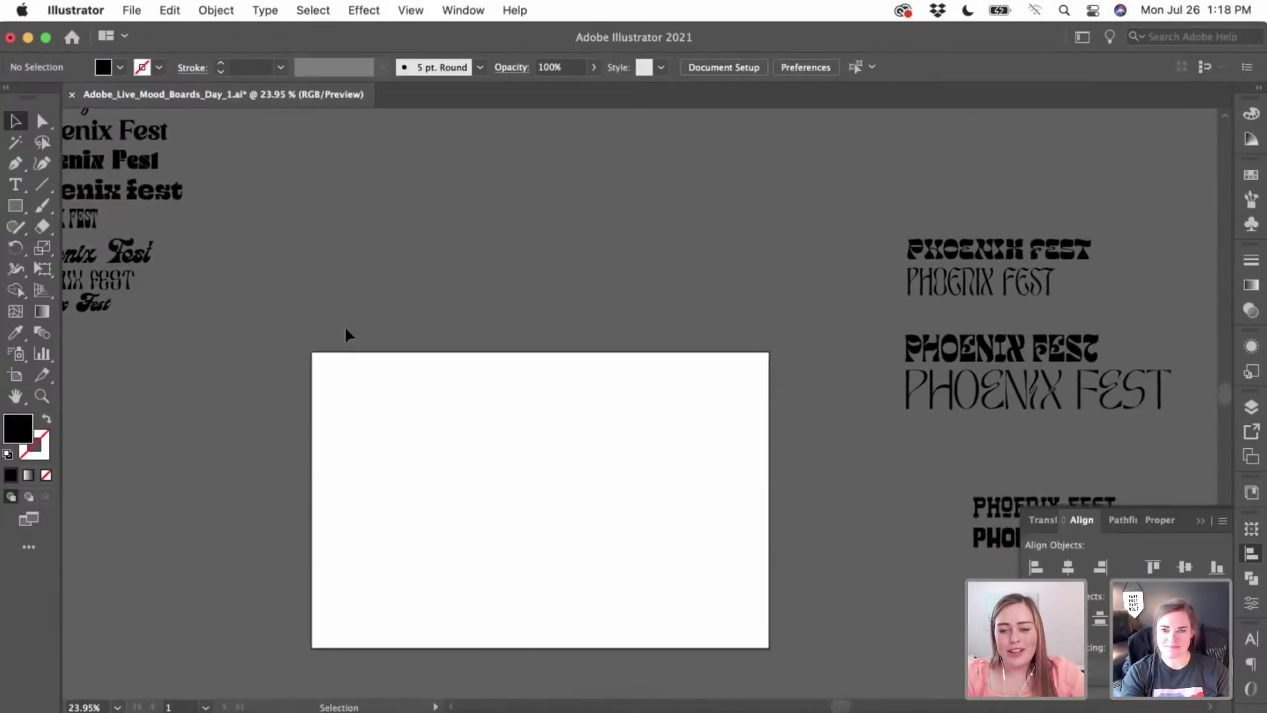
pyautogui.moveTo(827, 280); pyautogui.dragTo(822, 314)
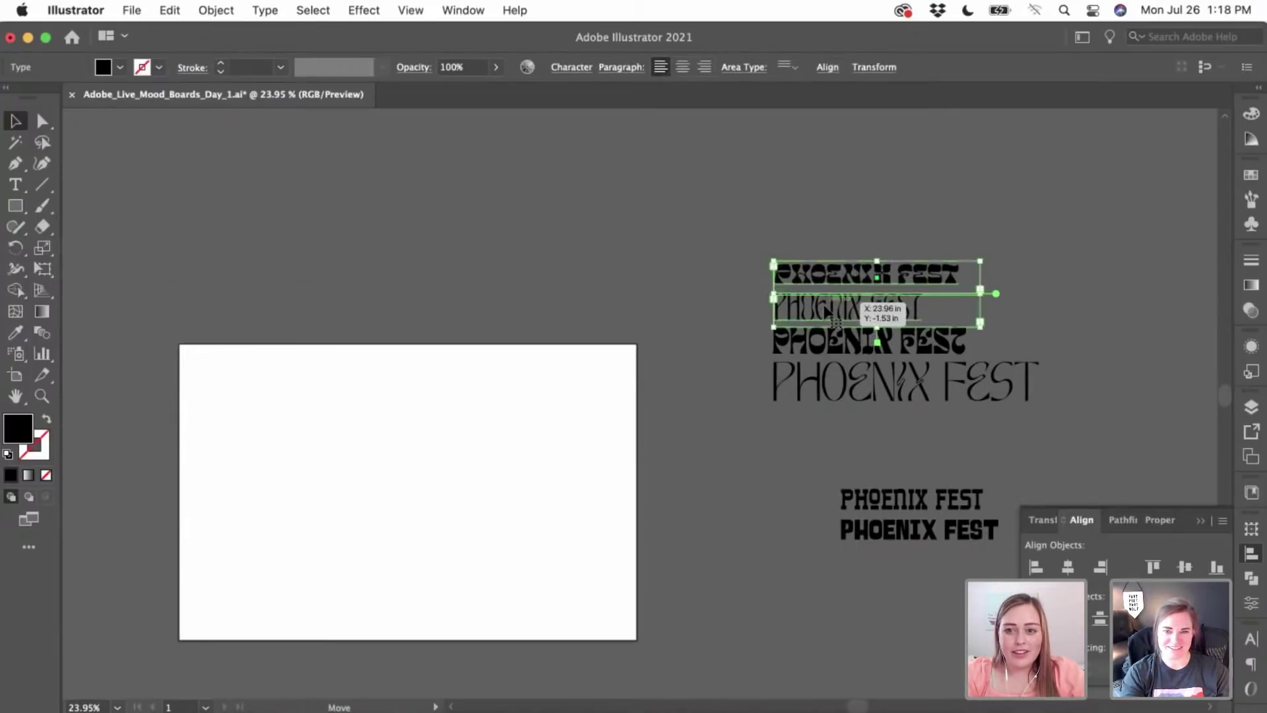
pyautogui.click(717, 354)
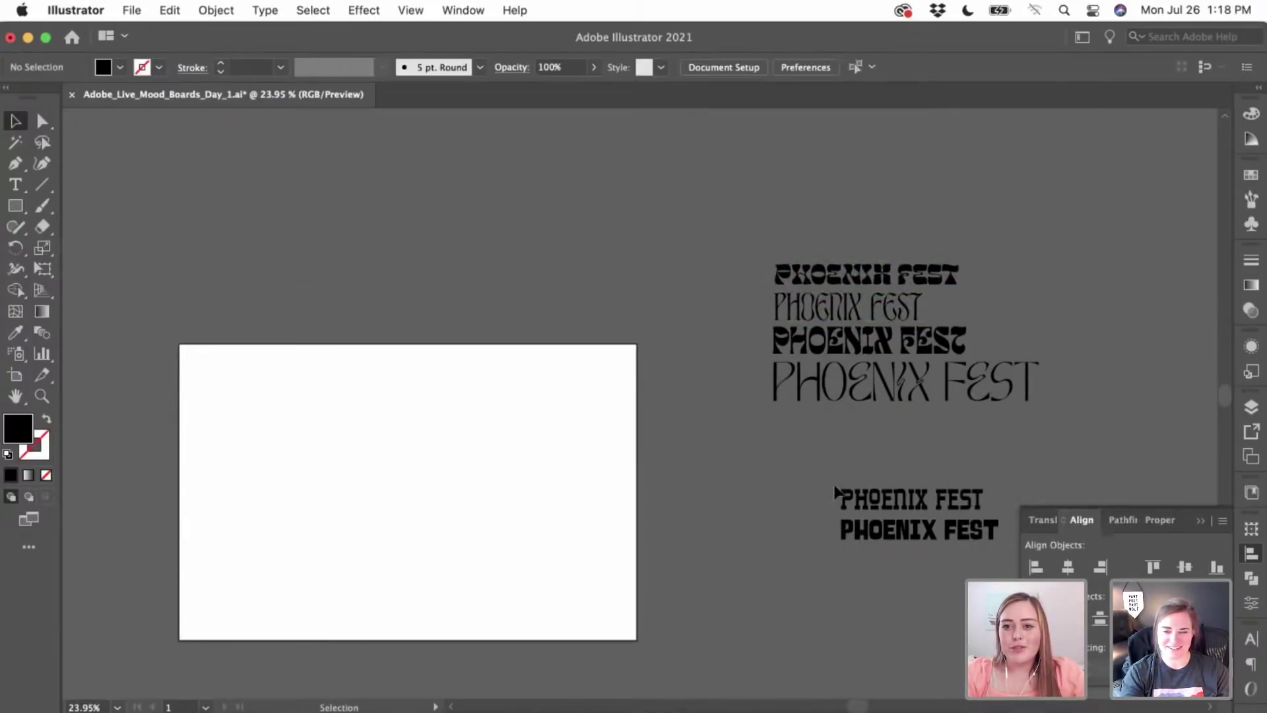
# - Bring the Liong Slab line and the bold slab line back from the right pasteboard onto the empty artboard
pyautogui.click(905, 538)
pyautogui.moveTo(921, 535); pyautogui.dragTo(735, 511)
pyautogui.hscroll(-5, 735, 514)
pyautogui.click(734, 509)
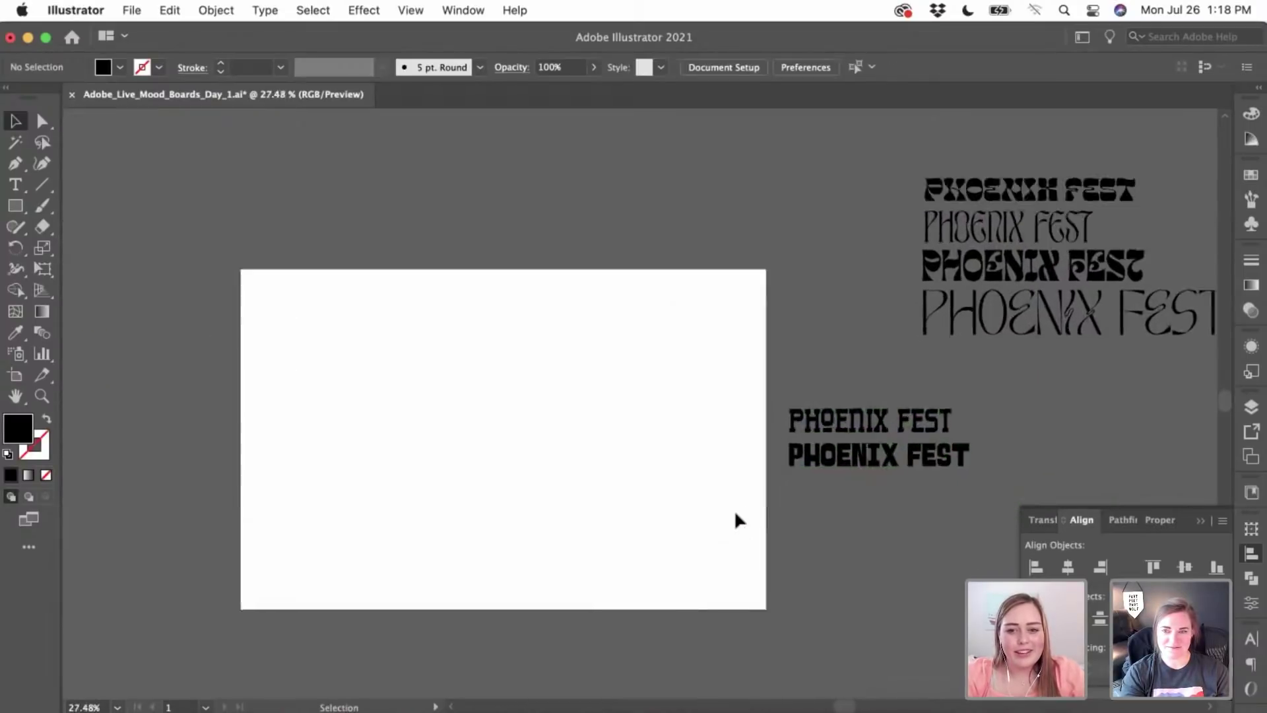
pyautogui.scroll(3, 734, 509)
pyautogui.click(921, 455)
pyautogui.hscroll(-3, 921, 454)
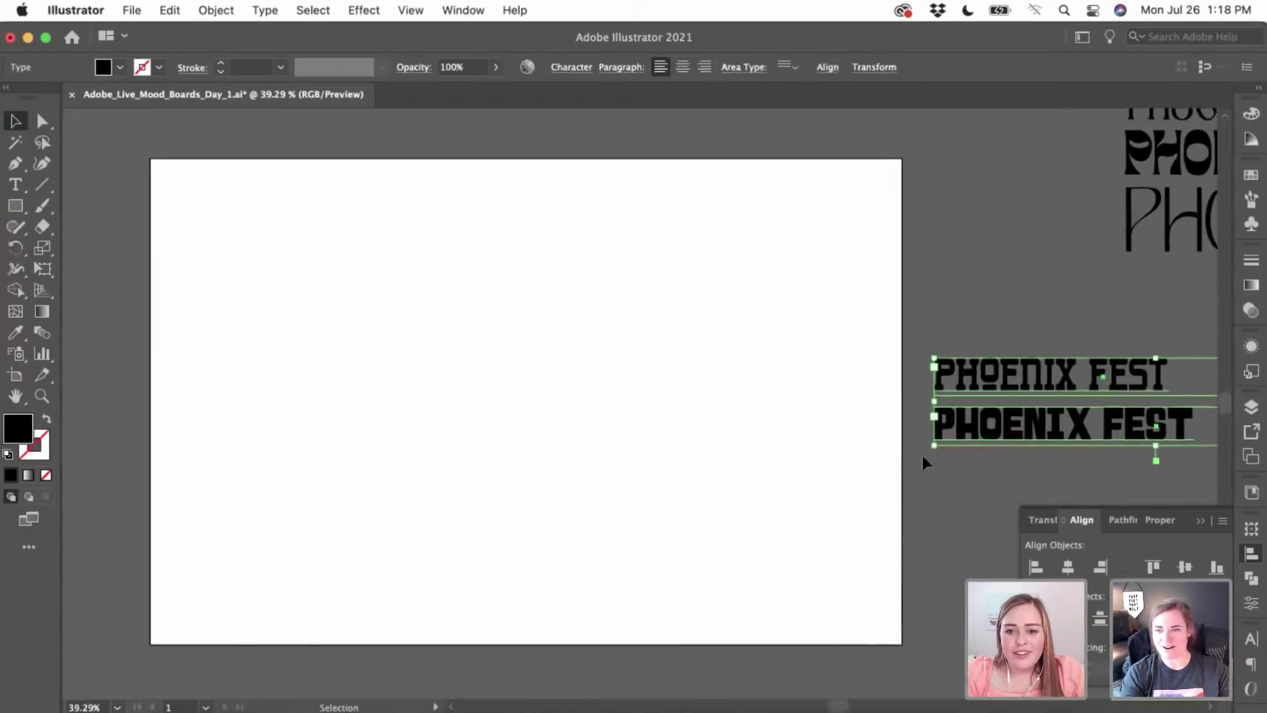
pyautogui.moveTo(987, 454); pyautogui.dragTo(408, 348)
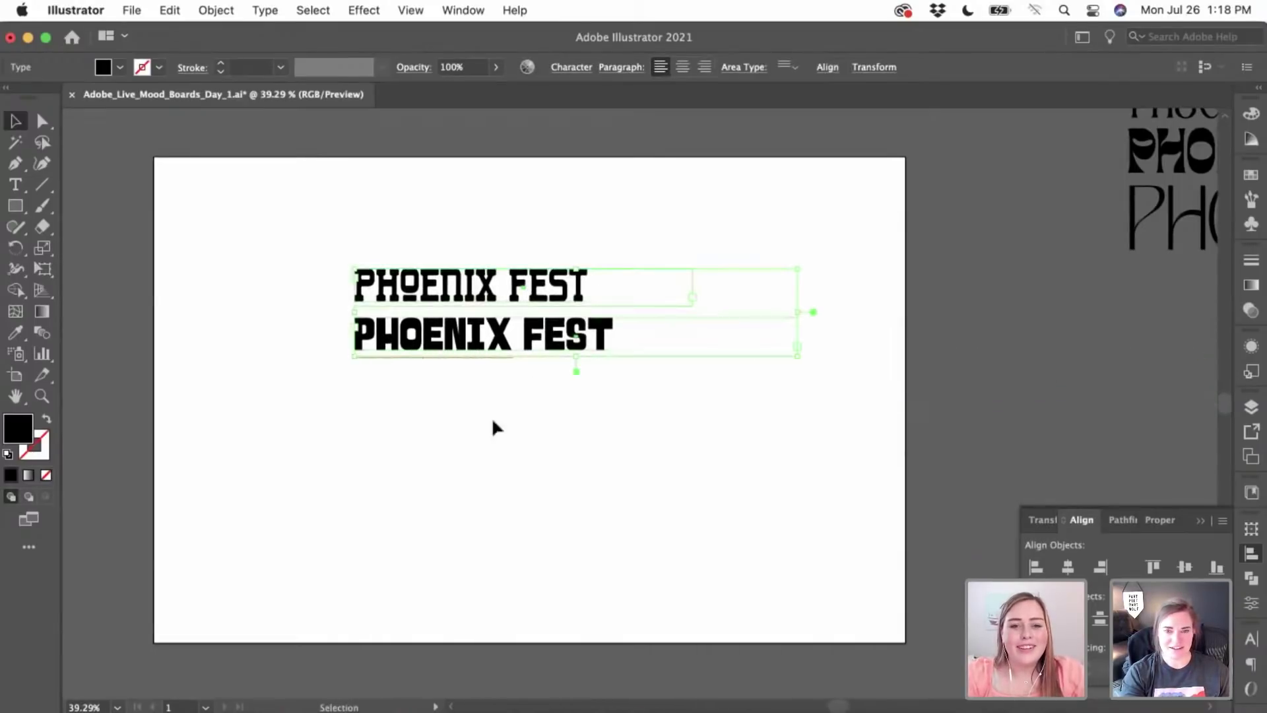
pyautogui.click(495, 432)
pyautogui.hscroll(-3, 498, 442)
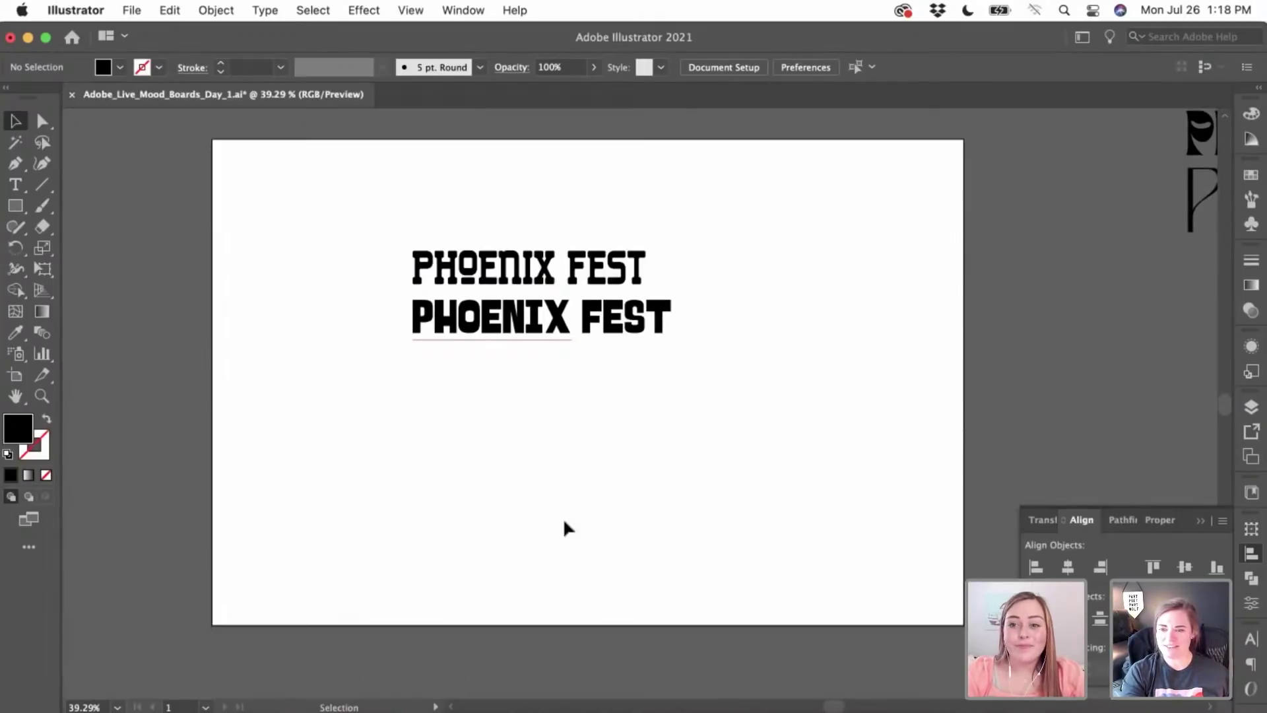
# - Move the bold slab line to the artboard's lower part and the Liong Slab line above it, leaving a gap between them
pyautogui.moveTo(558, 330); pyautogui.dragTo(557, 493)
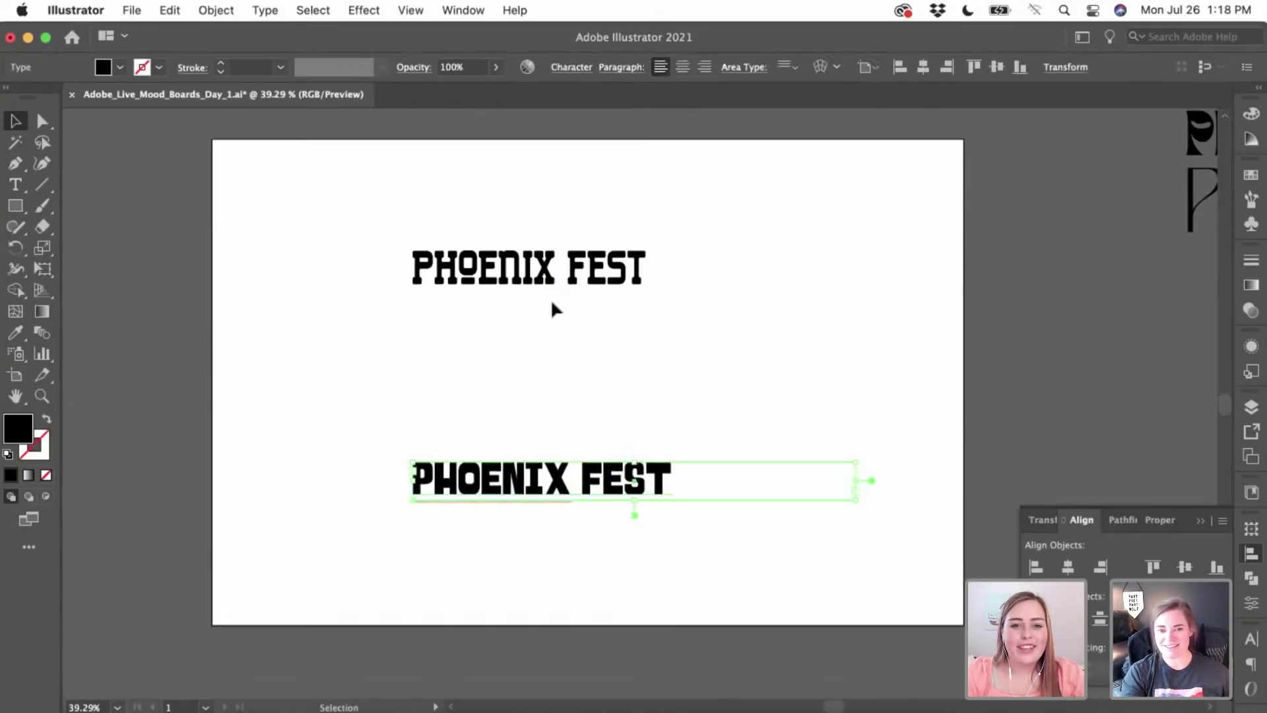
pyautogui.moveTo(548, 283); pyautogui.dragTo(548, 396)
pyautogui.click(536, 298)
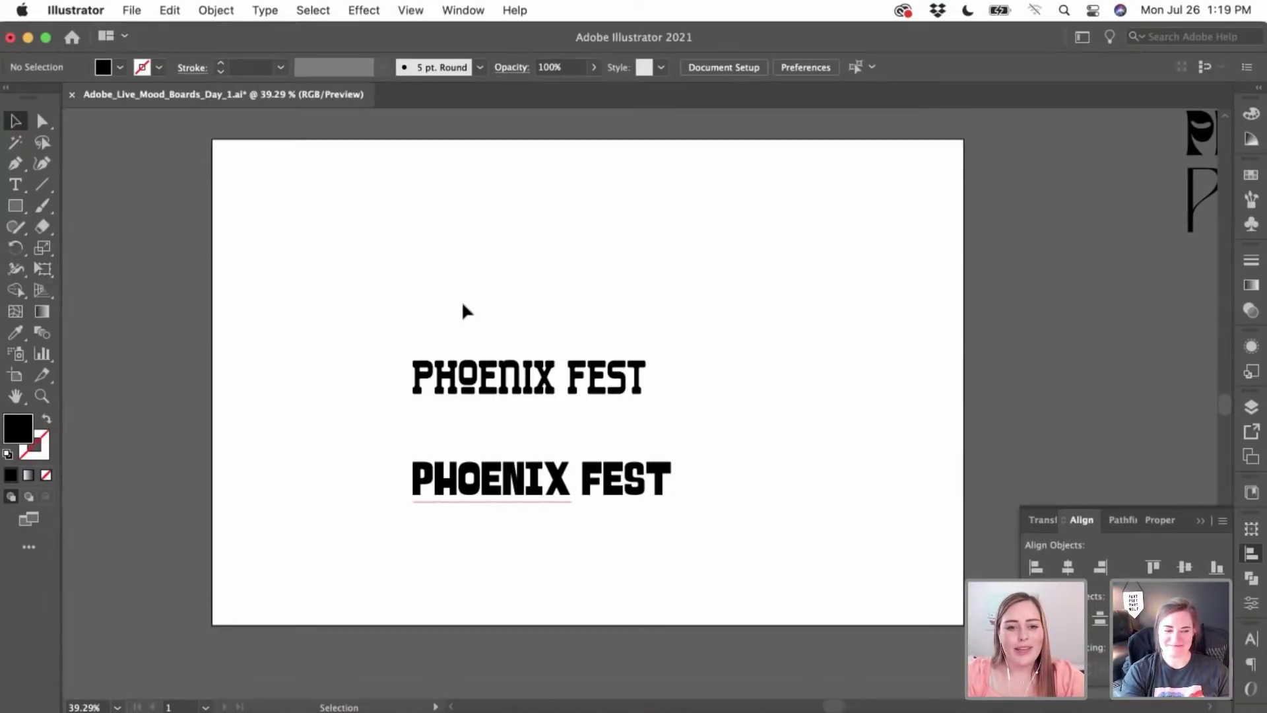
# - Copy both slab lines to the artboard's upper left corner and move the bold copy up close beneath the other copy
pyautogui.moveTo(464, 305); pyautogui.dragTo(596, 348)
pyautogui.moveTo(471, 278); pyautogui.dragTo(389, 168)
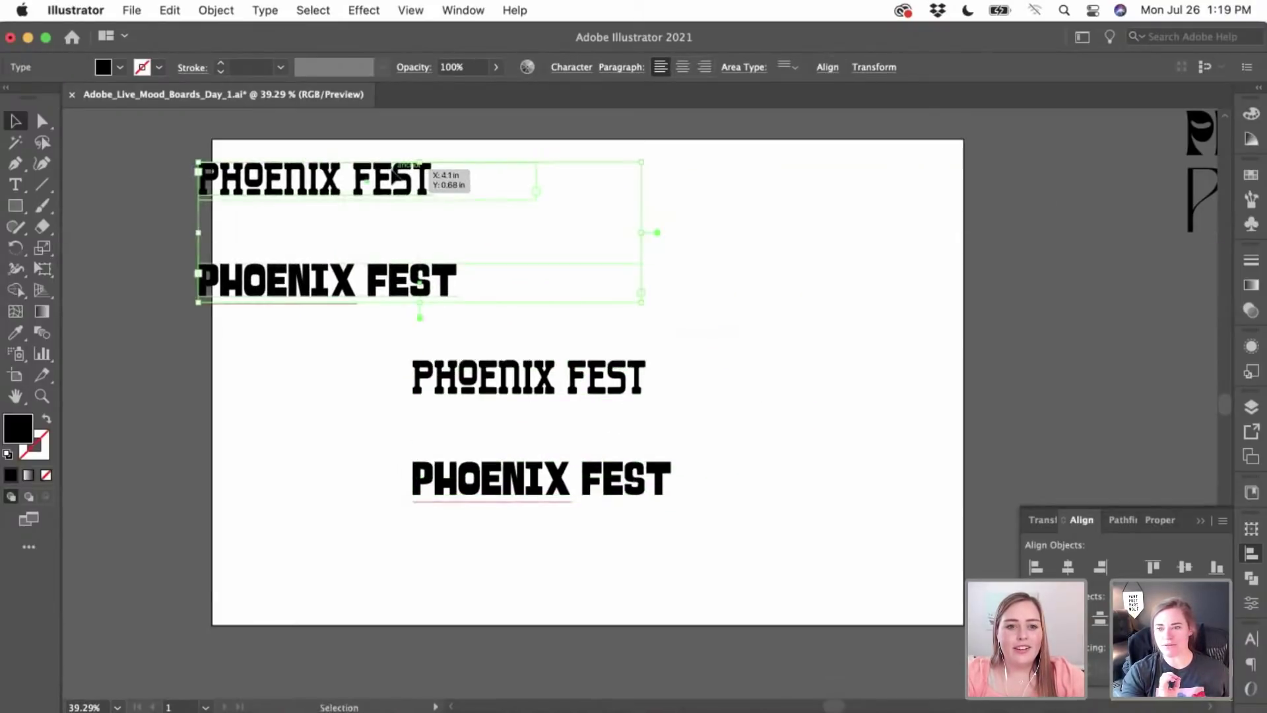
pyautogui.click(302, 376)
pyautogui.moveTo(301, 283); pyautogui.dragTo(300, 223)
# - Move the two copied slab lines together off the artboard's left side and deselect them
pyautogui.keyDown('shift'); pyautogui.click(310, 179); pyautogui.keyUp('shift')
pyautogui.hscroll(-5, 430, 255)
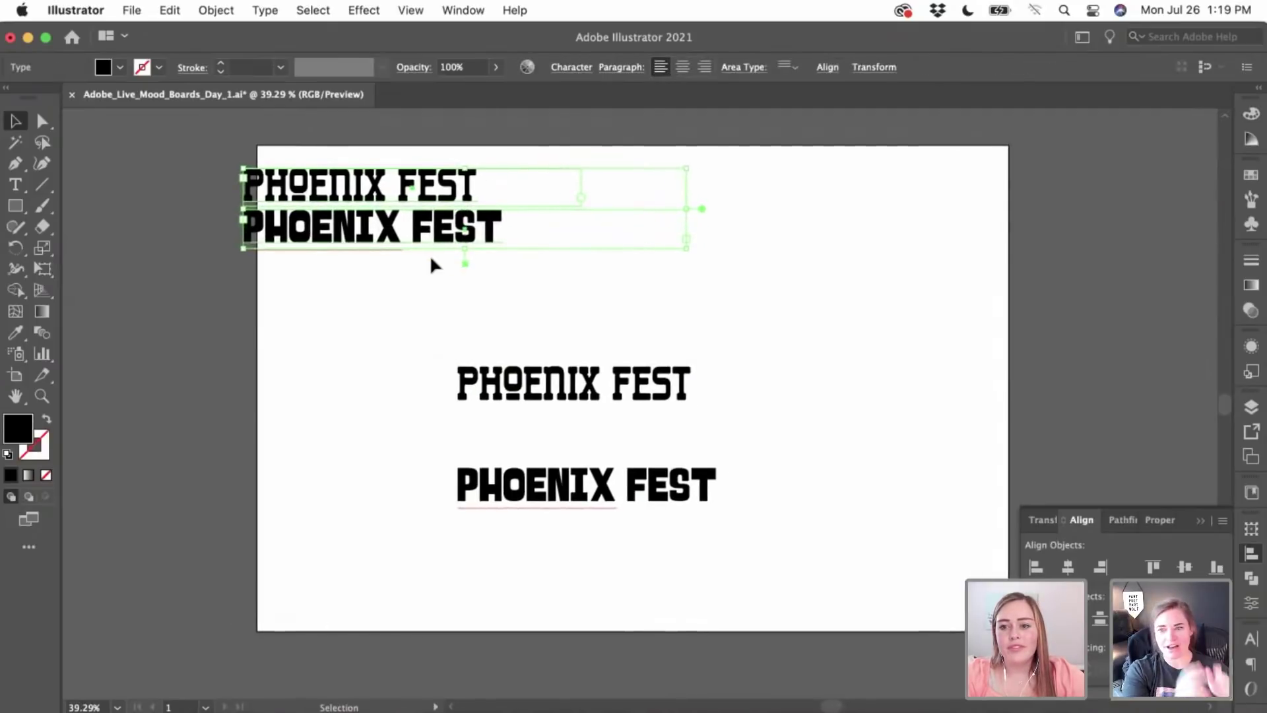
pyautogui.moveTo(546, 232); pyautogui.dragTo(139, 280)
pyautogui.hscroll(-4, 198, 237)
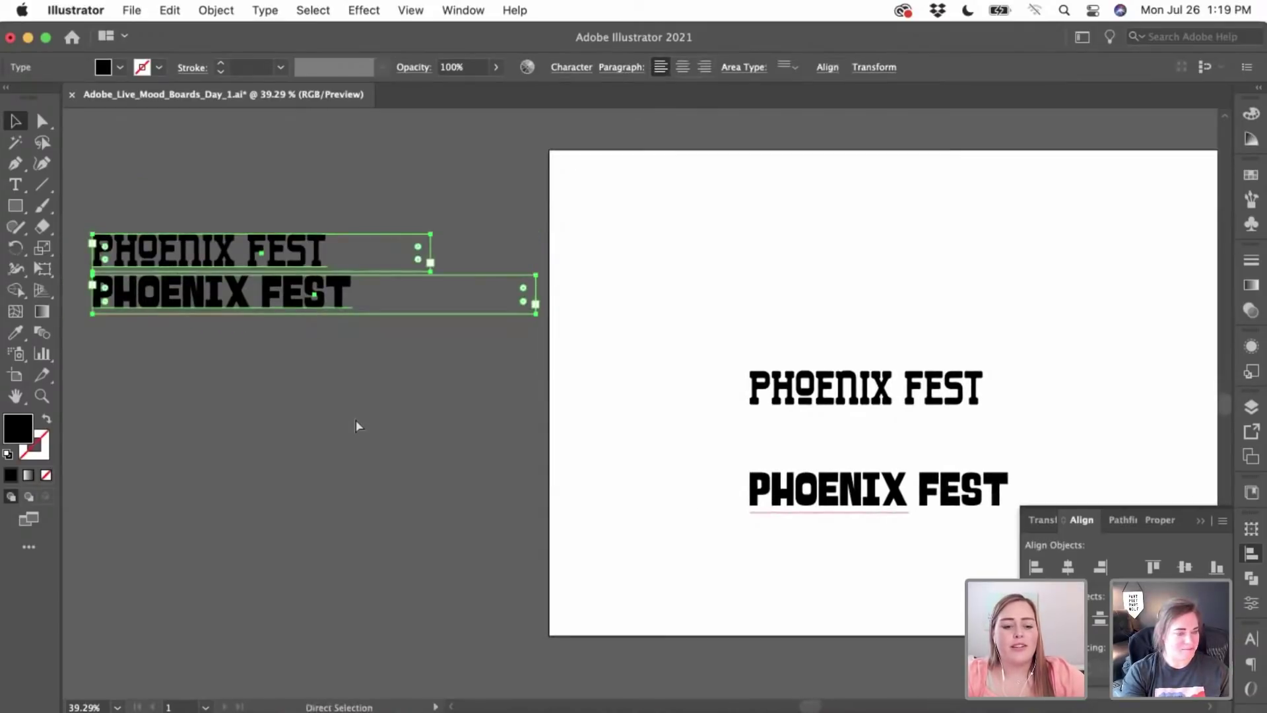
pyautogui.click(391, 428)
# - Examine the type lines parked at the artboard's upper left up close and compare them with the two slab lines on the artboard
pyautogui.hscroll(5, 392, 429)
pyautogui.scroll(5, 392, 427)
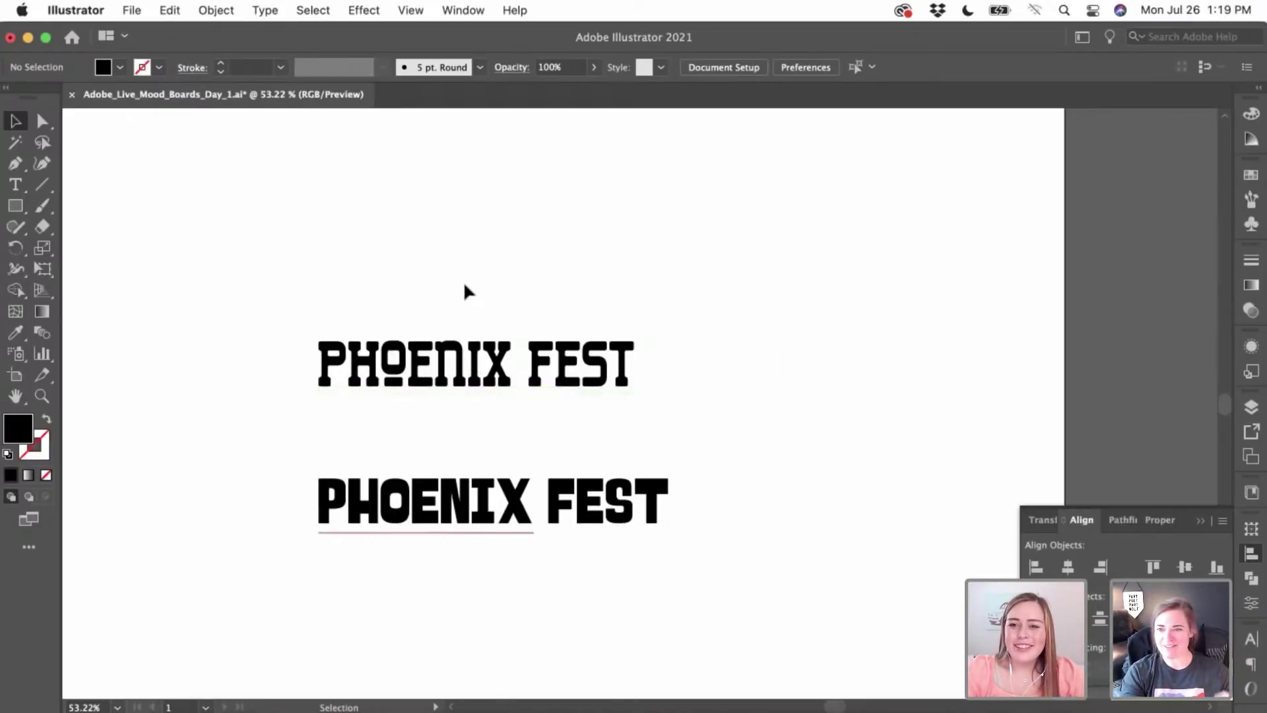
pyautogui.scroll(-5, 464, 282)
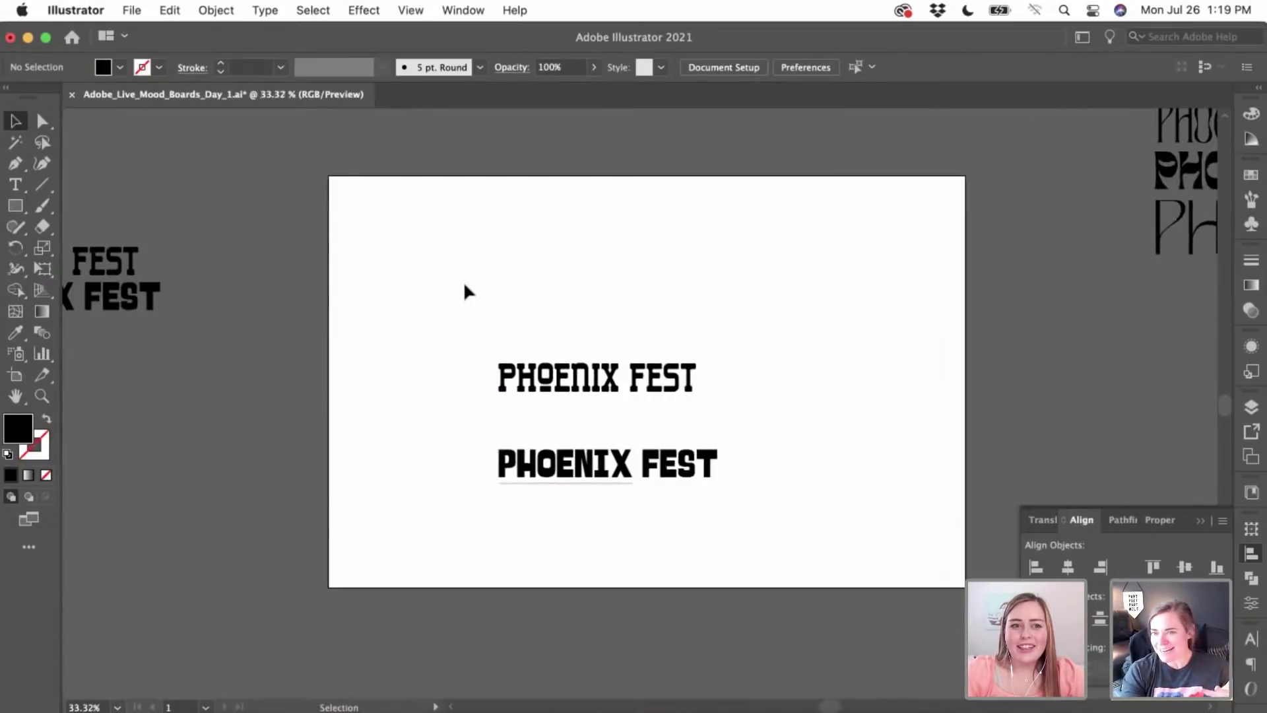
pyautogui.scroll(3, 463, 281)
pyautogui.hscroll(-3, 463, 282)
pyautogui.scroll(5, 435, 271)
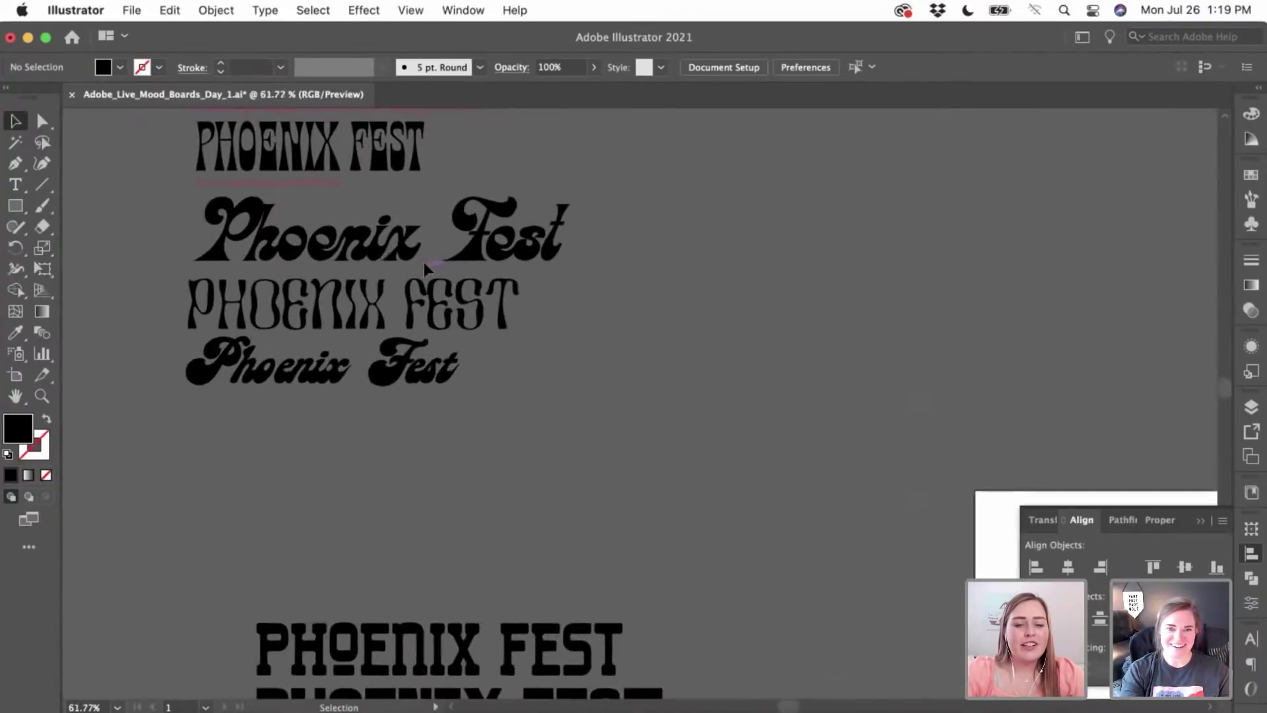
pyautogui.scroll(1, 425, 267)
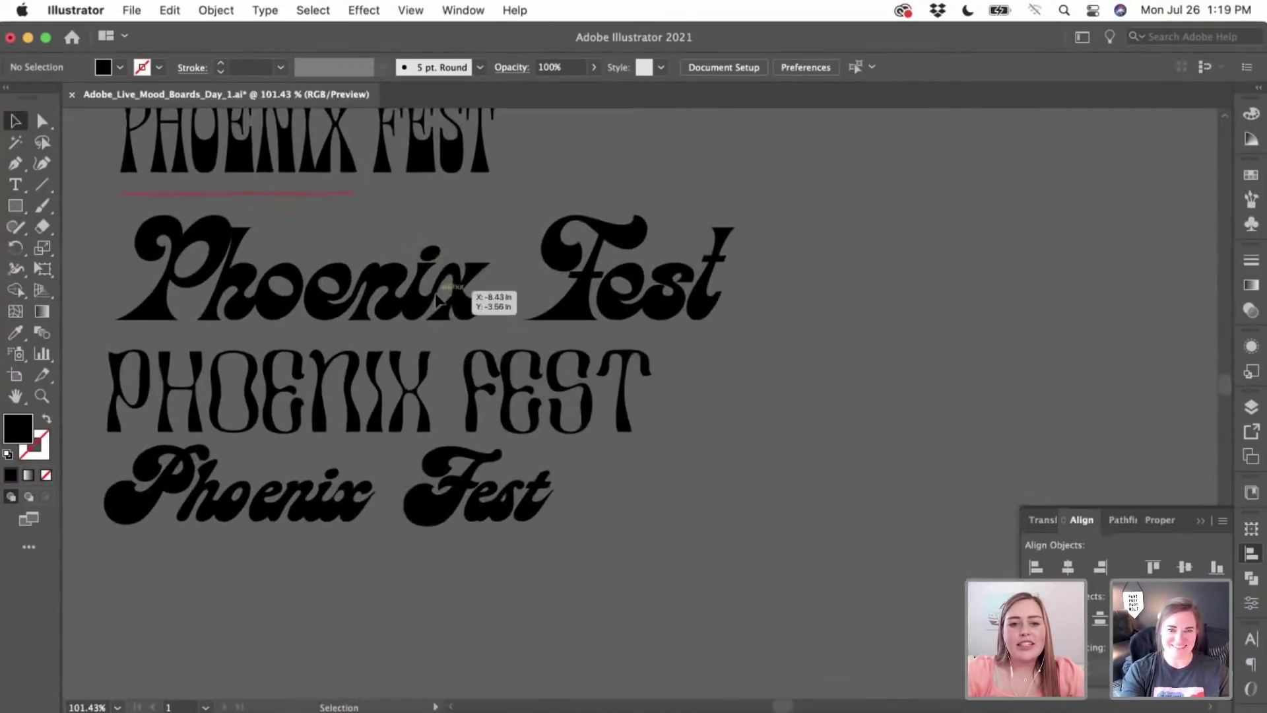
pyautogui.hscroll(-1, 435, 298)
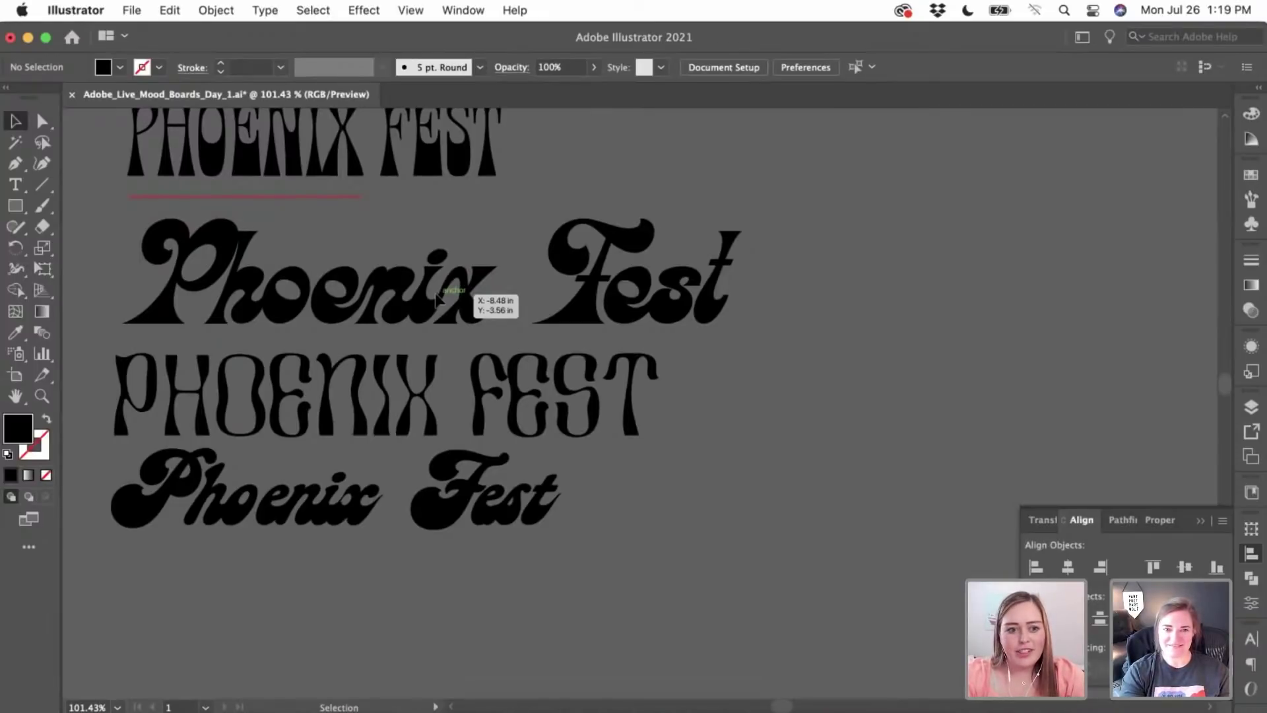
pyautogui.scroll(5, 435, 298)
pyautogui.hscroll(-4, 436, 298)
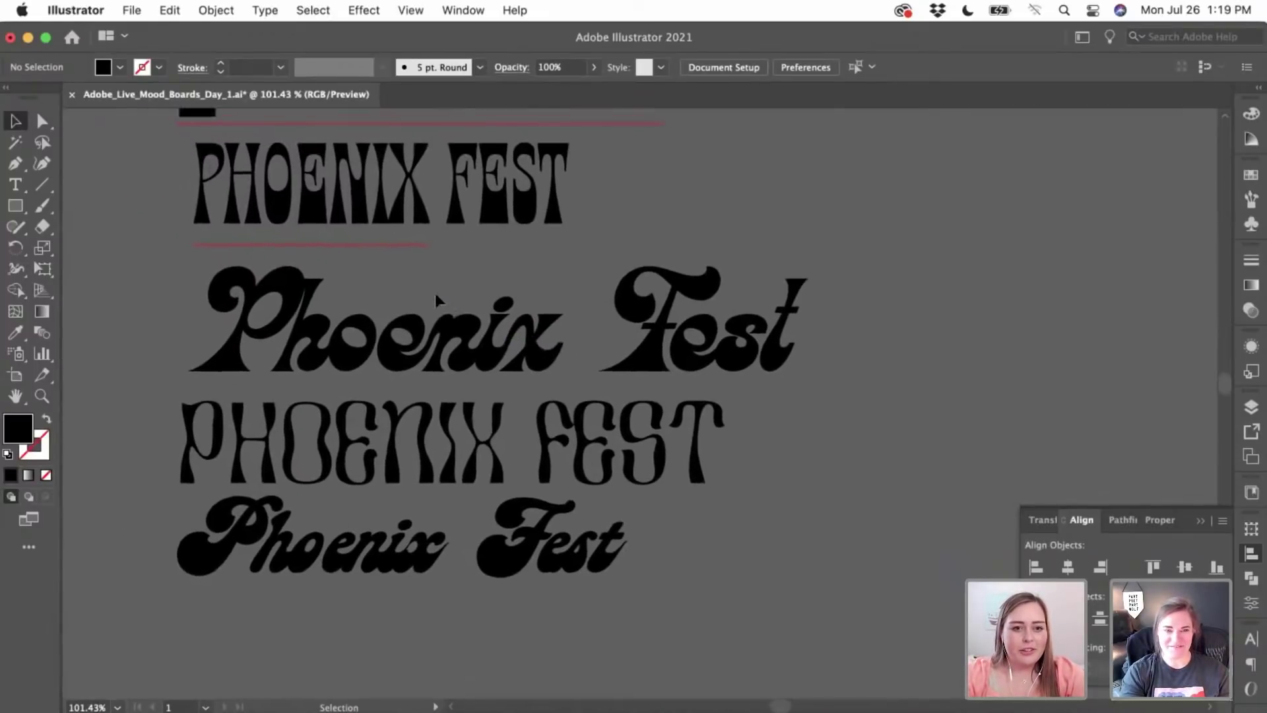
pyautogui.scroll(20, 435, 297)
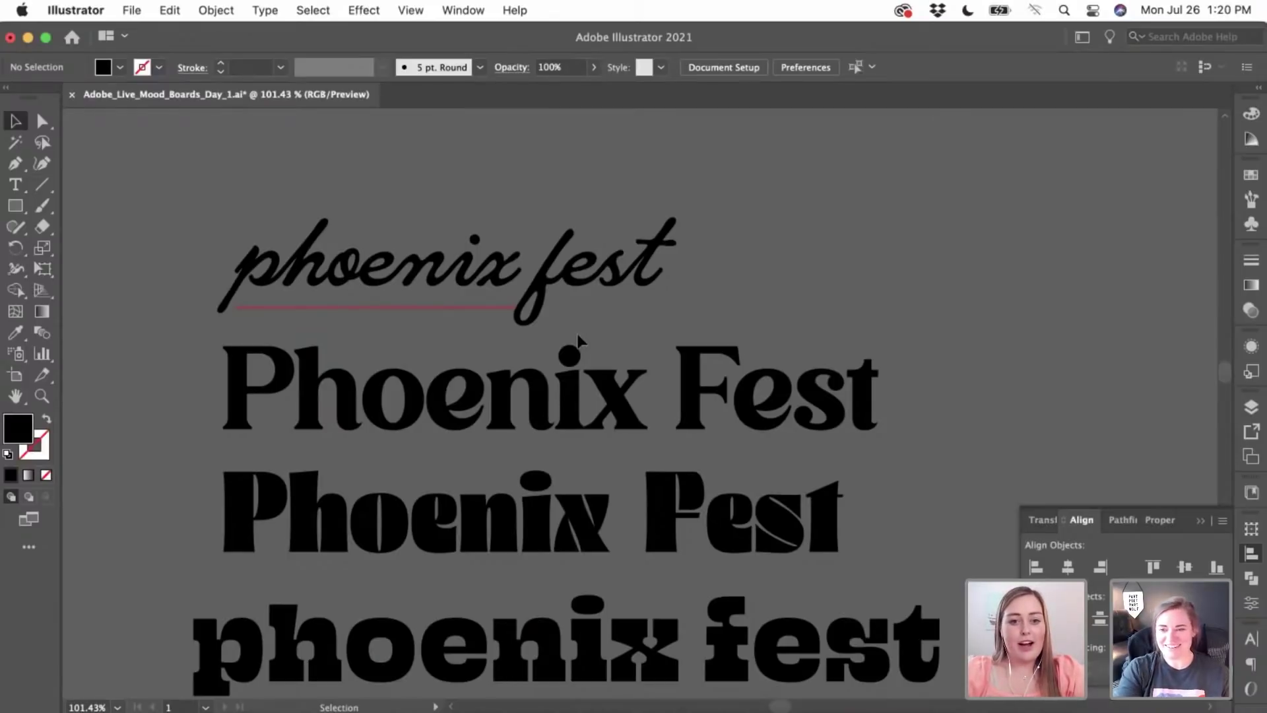
pyautogui.scroll(-10, 578, 339)
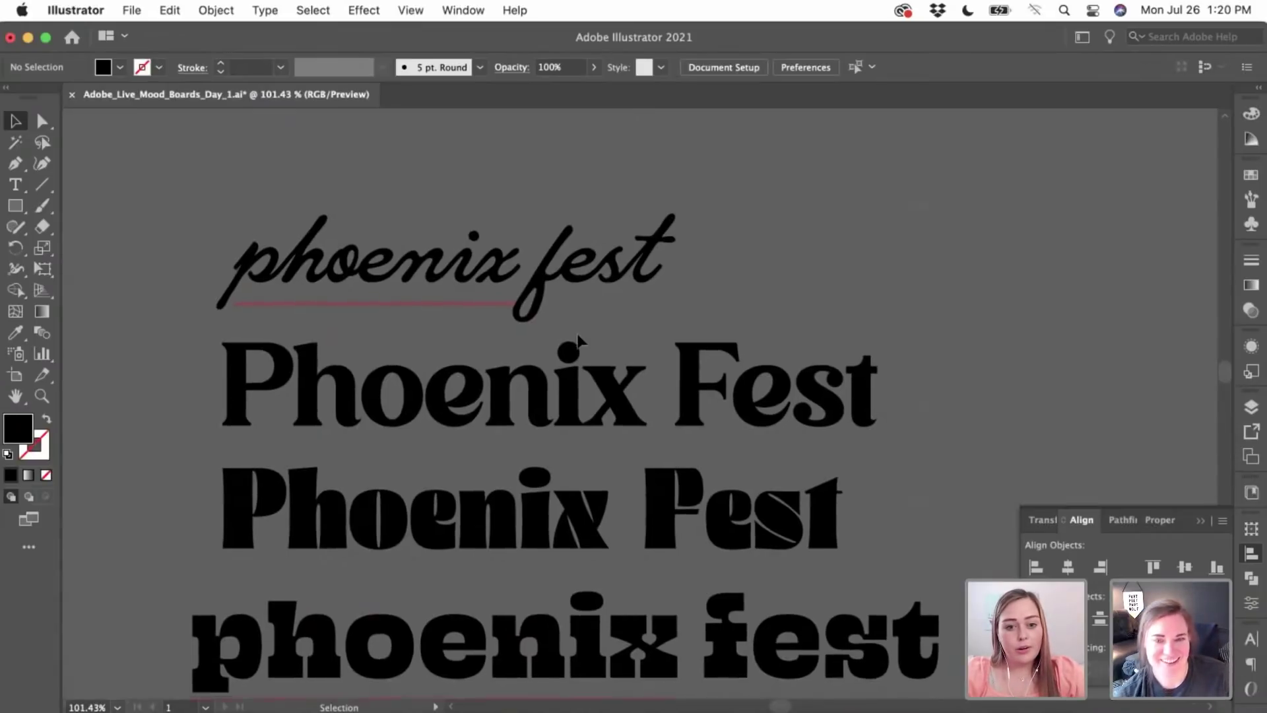
pyautogui.scroll(10, 577, 330)
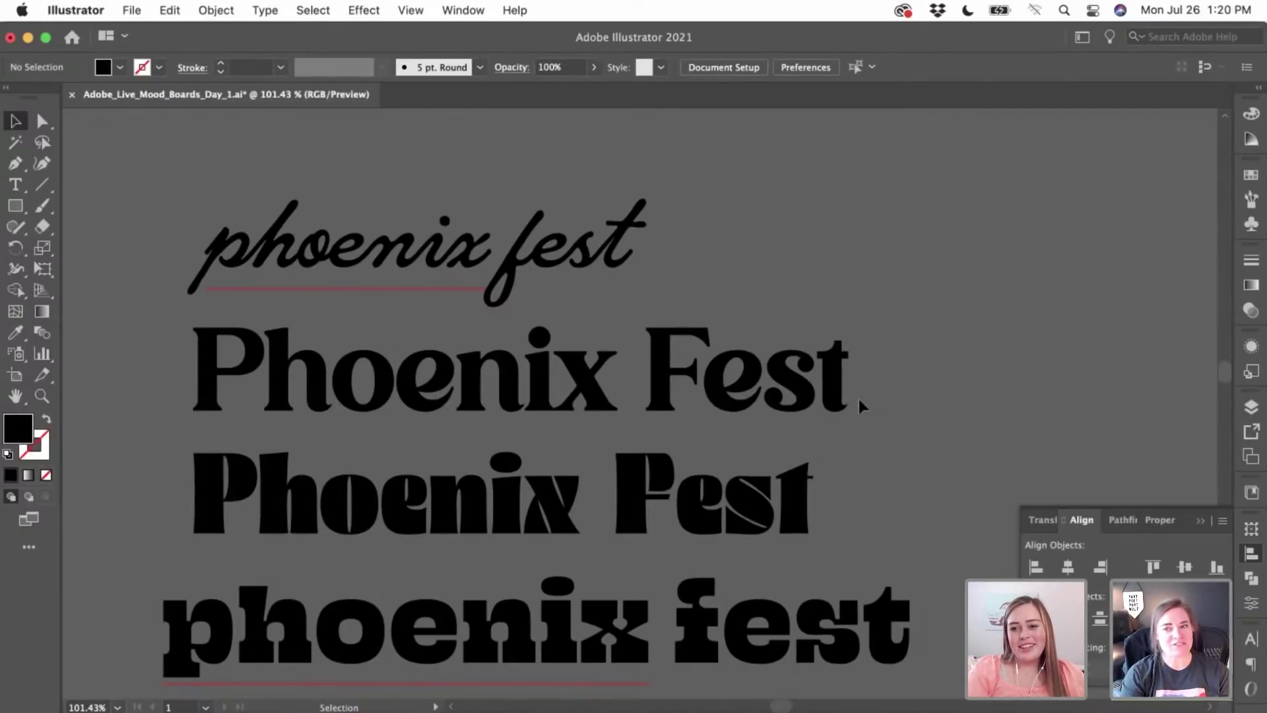
pyautogui.scroll(-3, 858, 399)
pyautogui.scroll(-3, 858, 399)
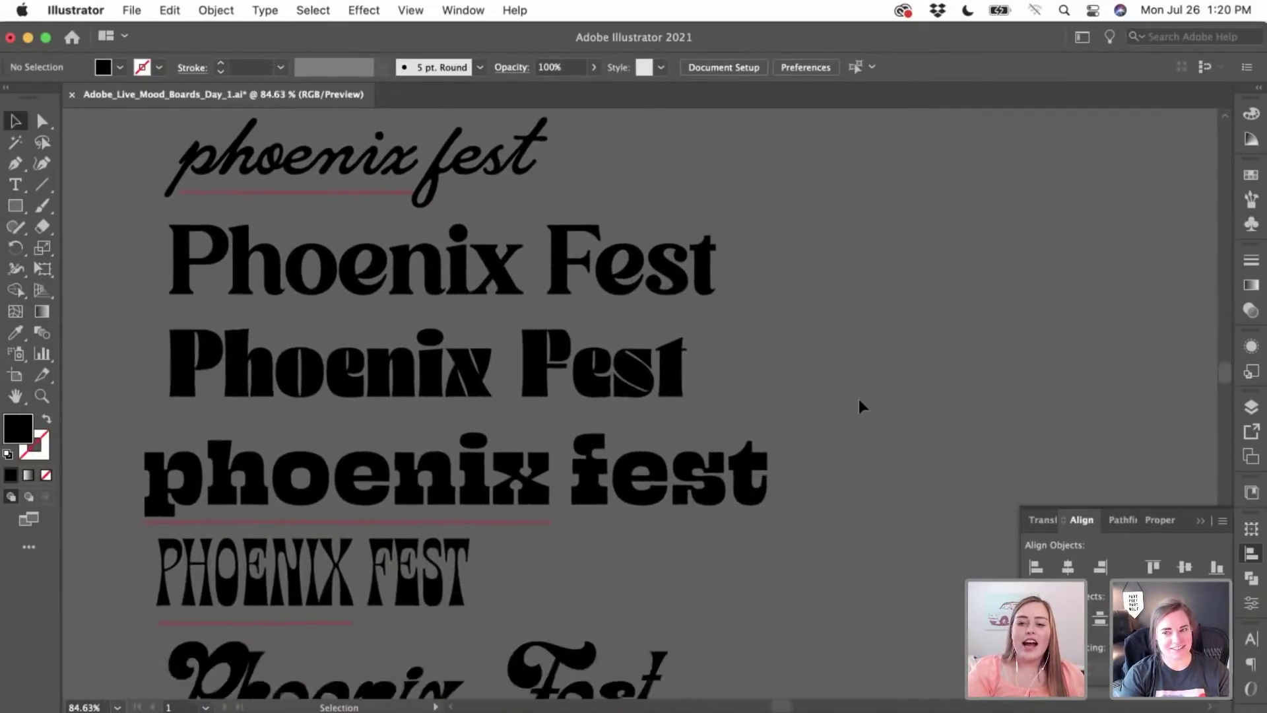
pyautogui.hscroll(5, 857, 399)
pyautogui.scroll(-3, 855, 400)
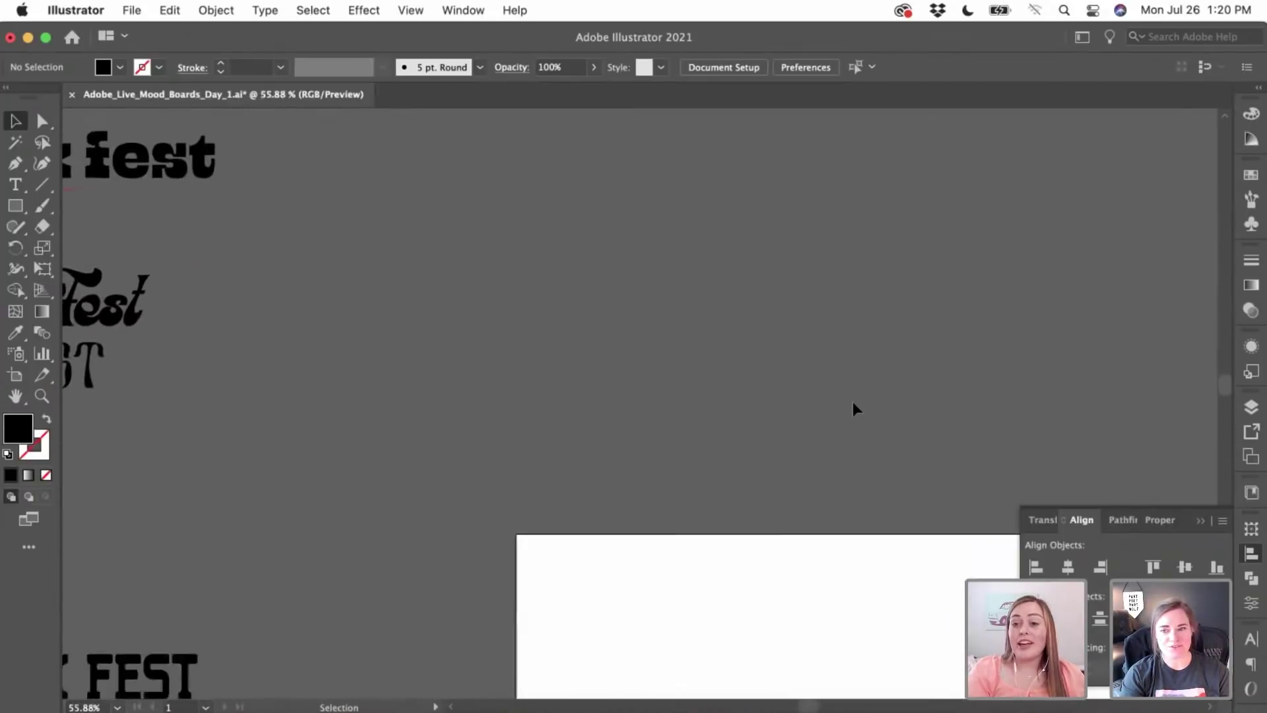
pyautogui.scroll(-10, 852, 399)
pyautogui.hscroll(8, 852, 399)
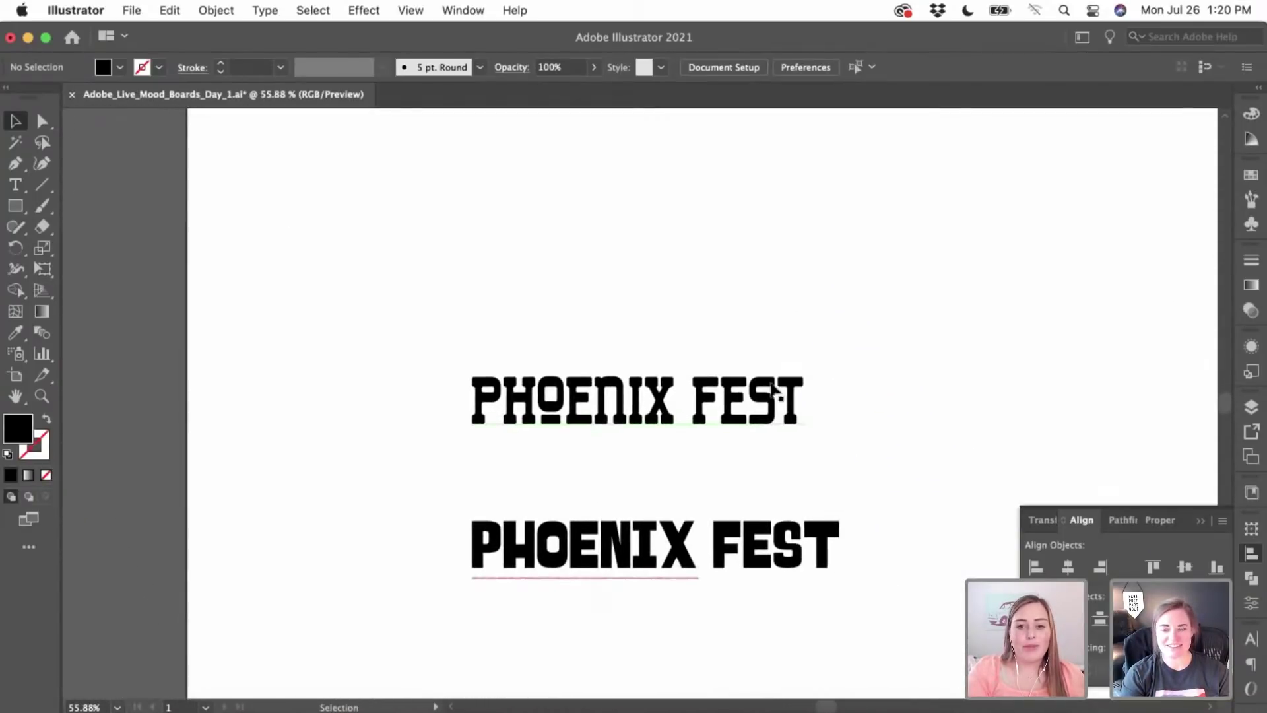
pyautogui.scroll(-1, 608, 310)
pyautogui.hscroll(1, 607, 310)
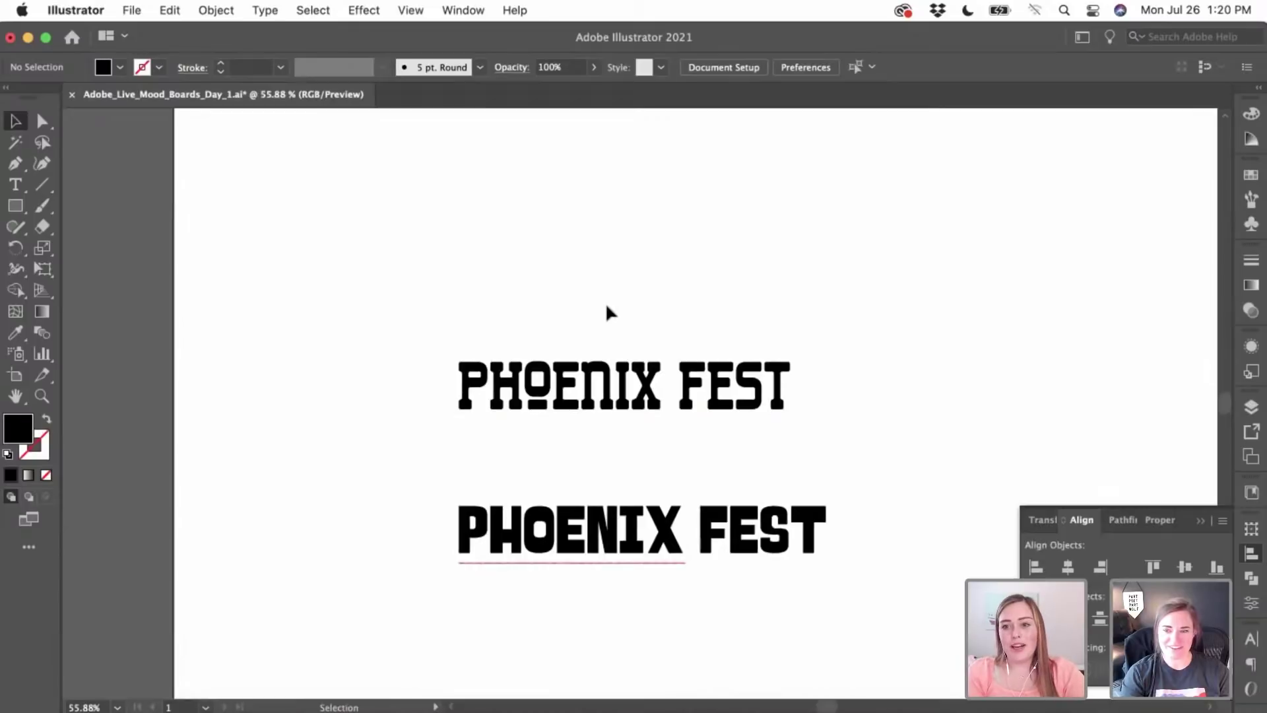
# - Convert both slab type lines on the artboard to outlines and deselect them
pyautogui.moveTo(522, 294); pyautogui.dragTo(721, 634)
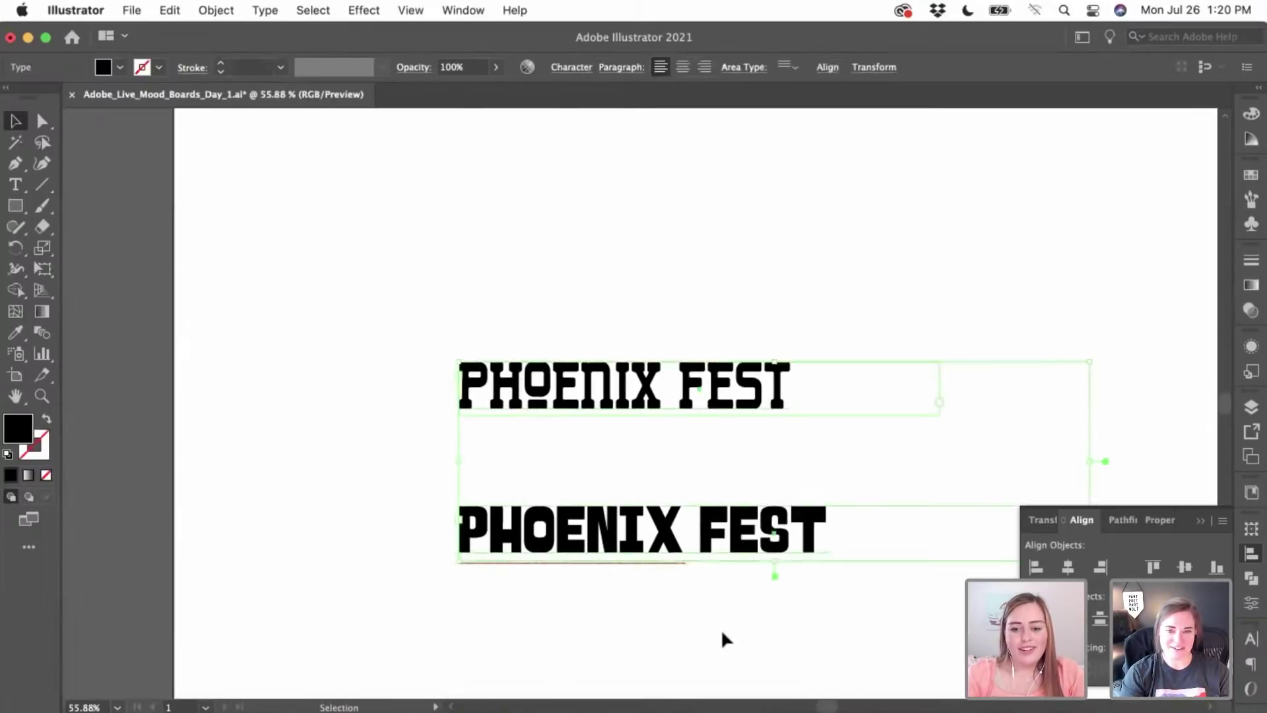
pyautogui.click(555, 462)
pyautogui.scroll(-2, 555, 462)
pyautogui.hscroll(2, 556, 462)
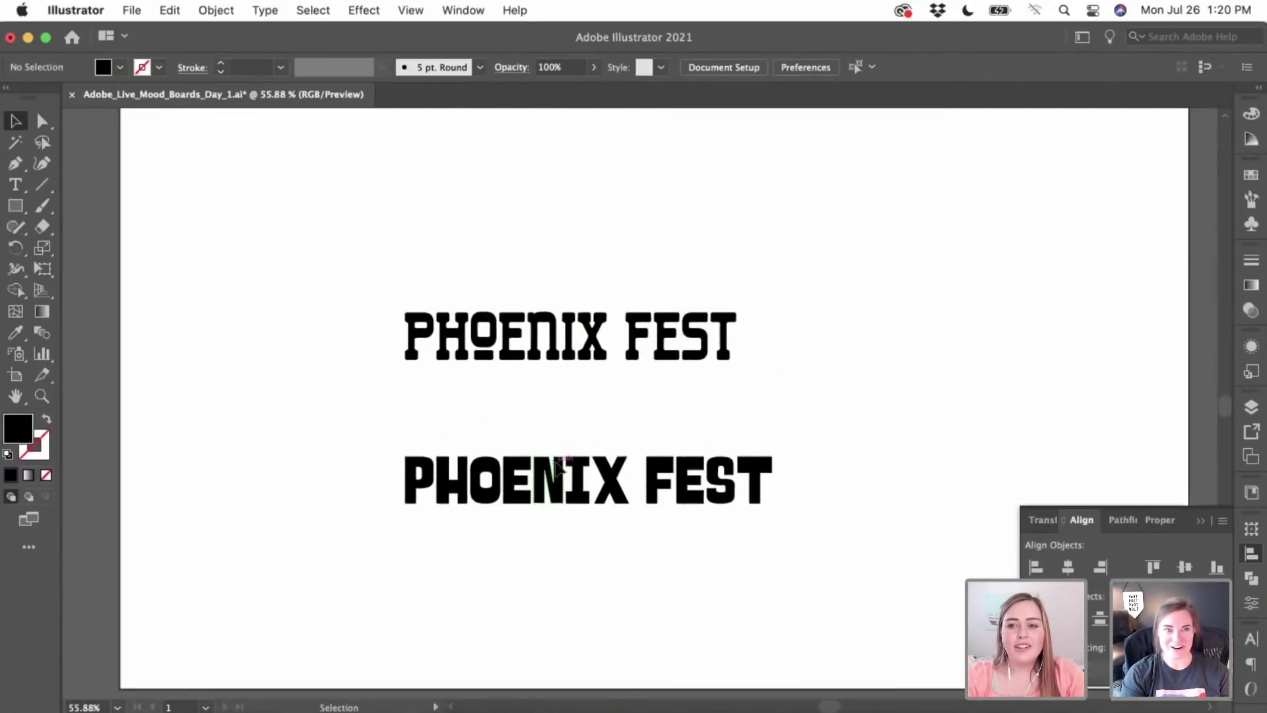
# - Move the outlined Liong Slab line into the artboard's upper left corner, away from the bold slab line
pyautogui.moveTo(441, 260); pyautogui.dragTo(829, 407)
pyautogui.scroll(2, 829, 408)
pyautogui.hscroll(-1, 829, 407)
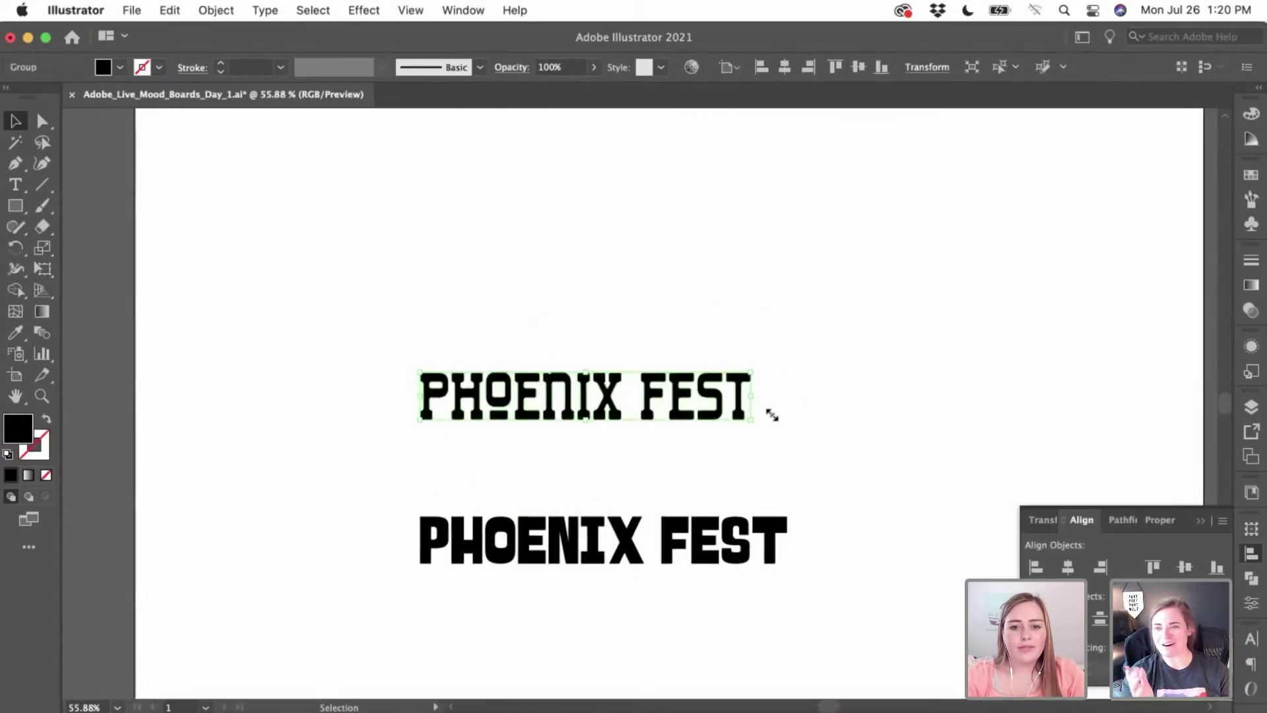
pyautogui.scroll(5, 772, 415)
pyautogui.hscroll(-1, 772, 415)
pyautogui.moveTo(739, 512); pyautogui.dragTo(472, 193)
# - Fill the Liong Slab line in the artboard's upper left corner with red and deselect it
pyautogui.click(120, 68)
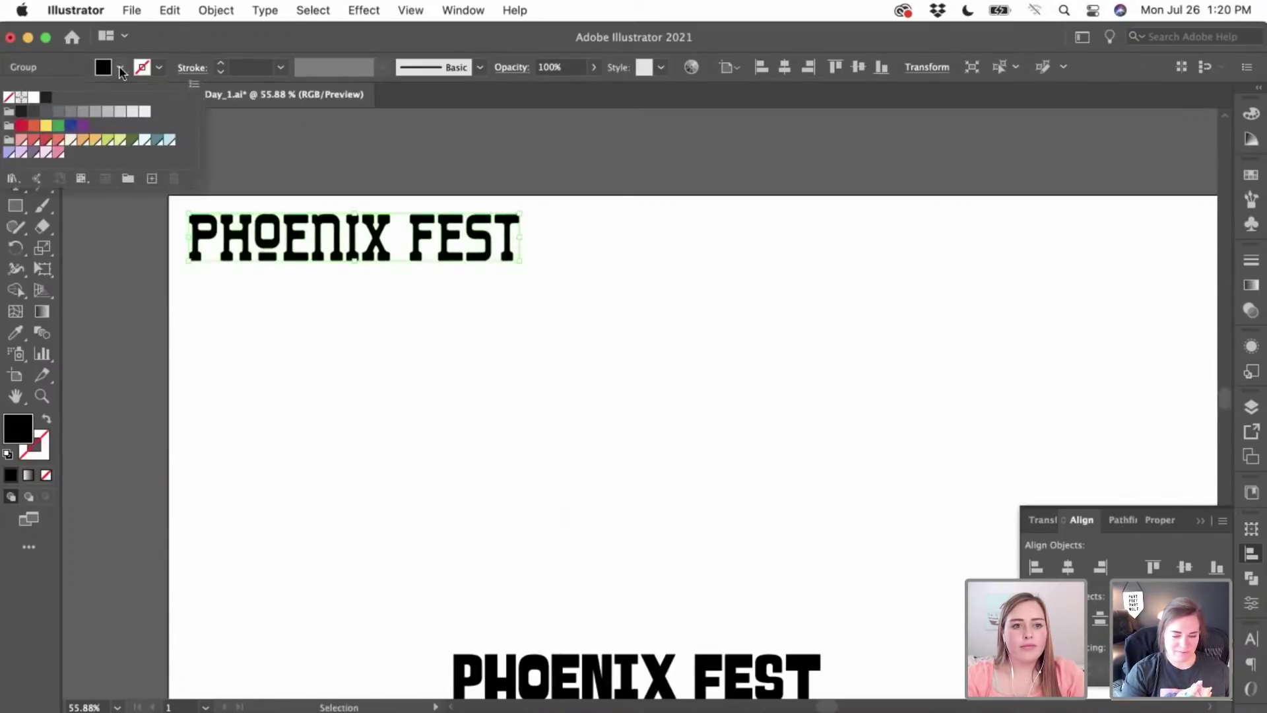
pyautogui.click(21, 126)
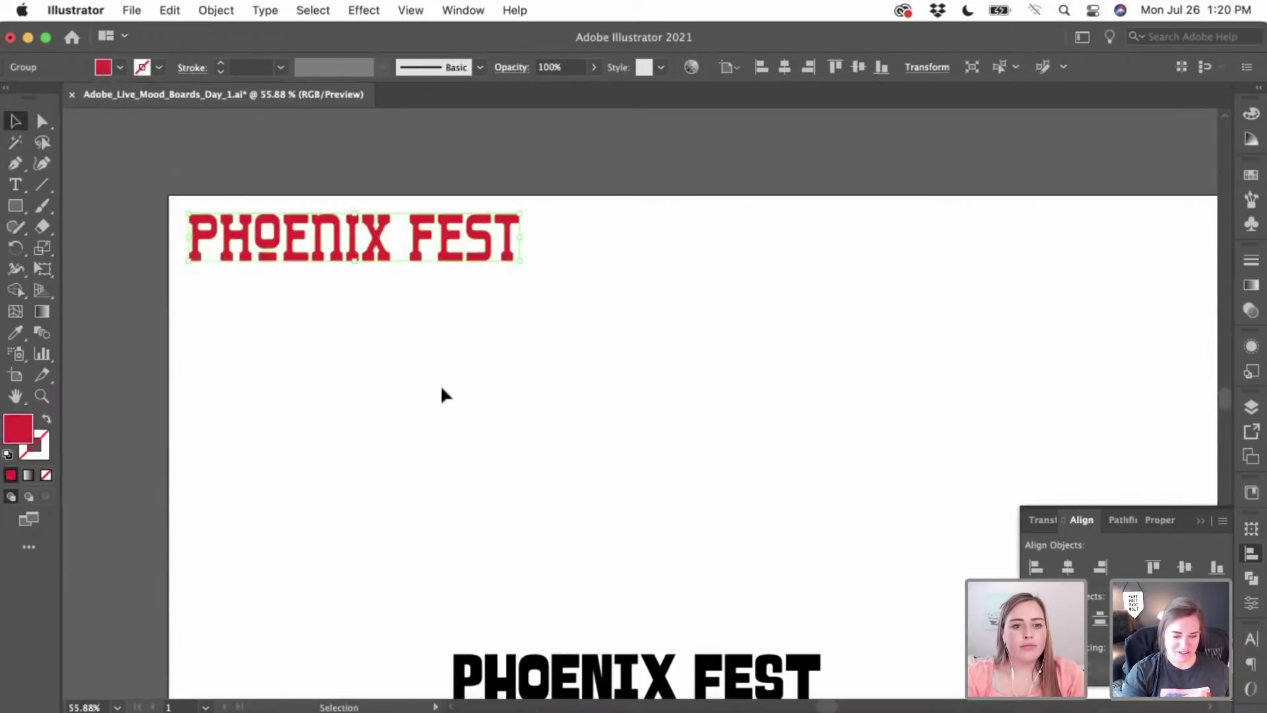
pyautogui.click(443, 389)
# - Enlarge the bold slab line proportionally to span most of the artboard's width, then ungroup it into separate letters
pyautogui.scroll(-8, 446, 389)
pyautogui.hscroll(3, 446, 389)
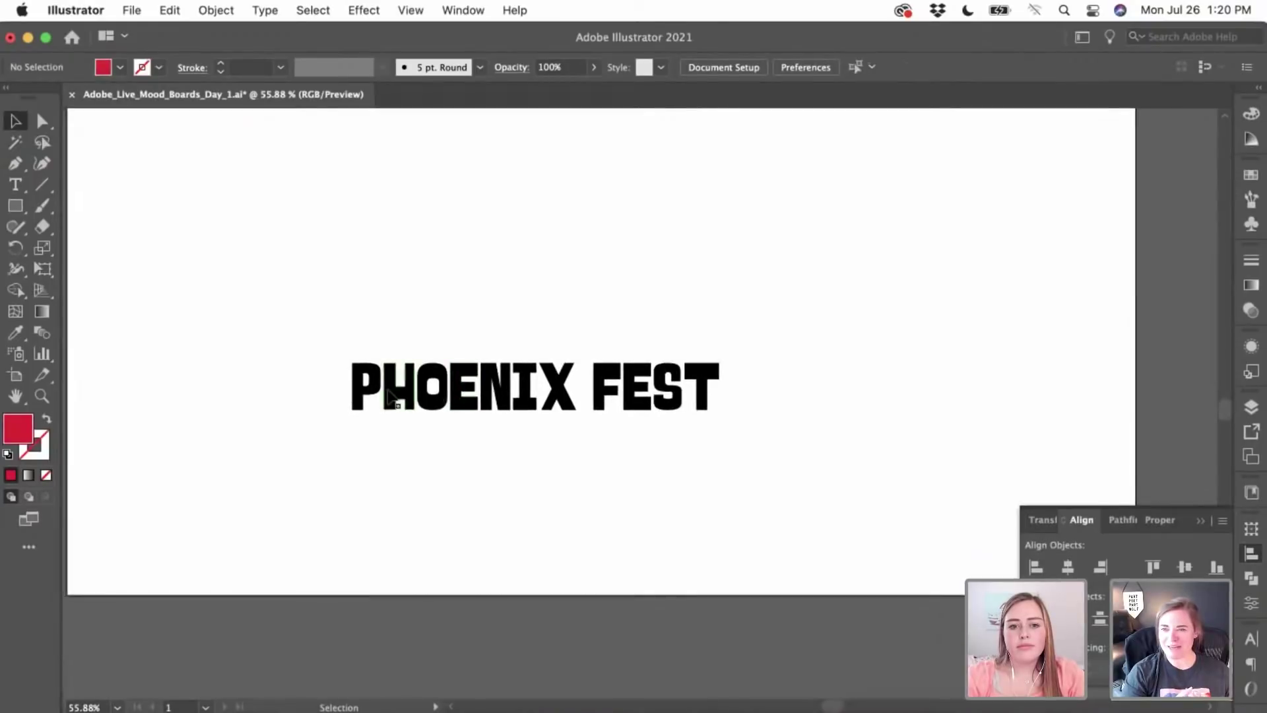
pyautogui.click(388, 396)
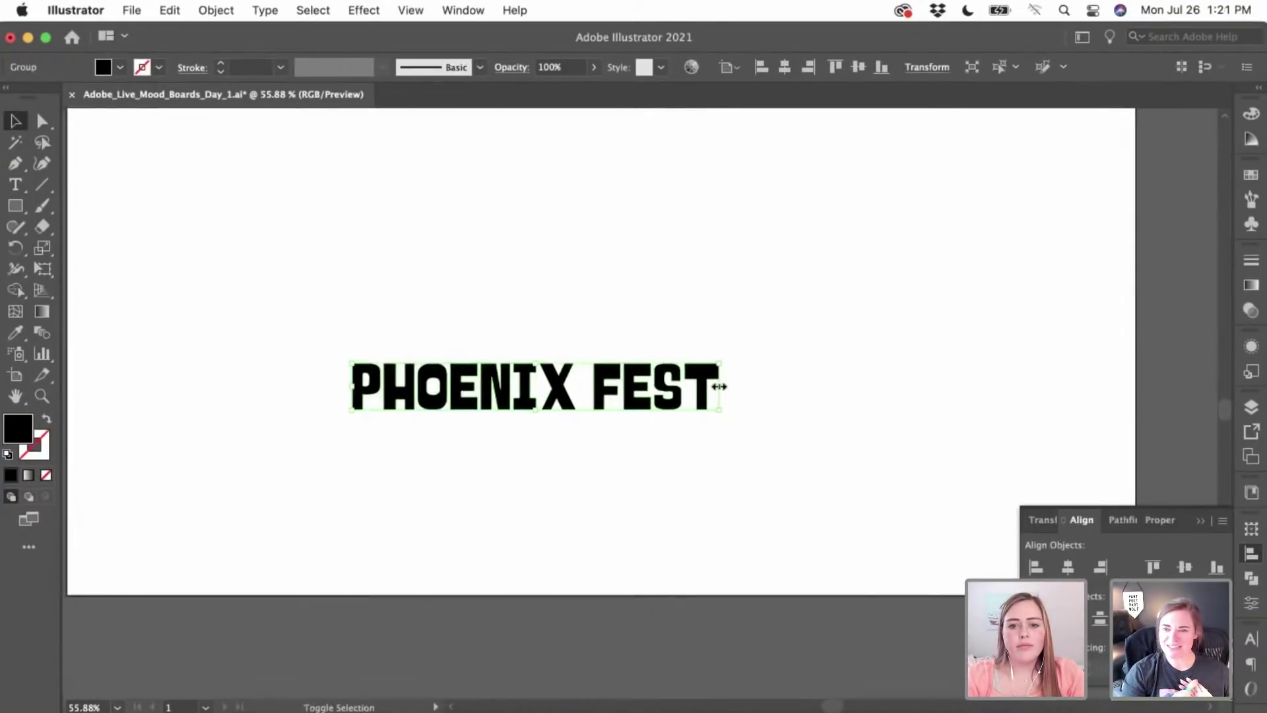
pyautogui.moveTo(718, 386); pyautogui.dragTo(991, 389)
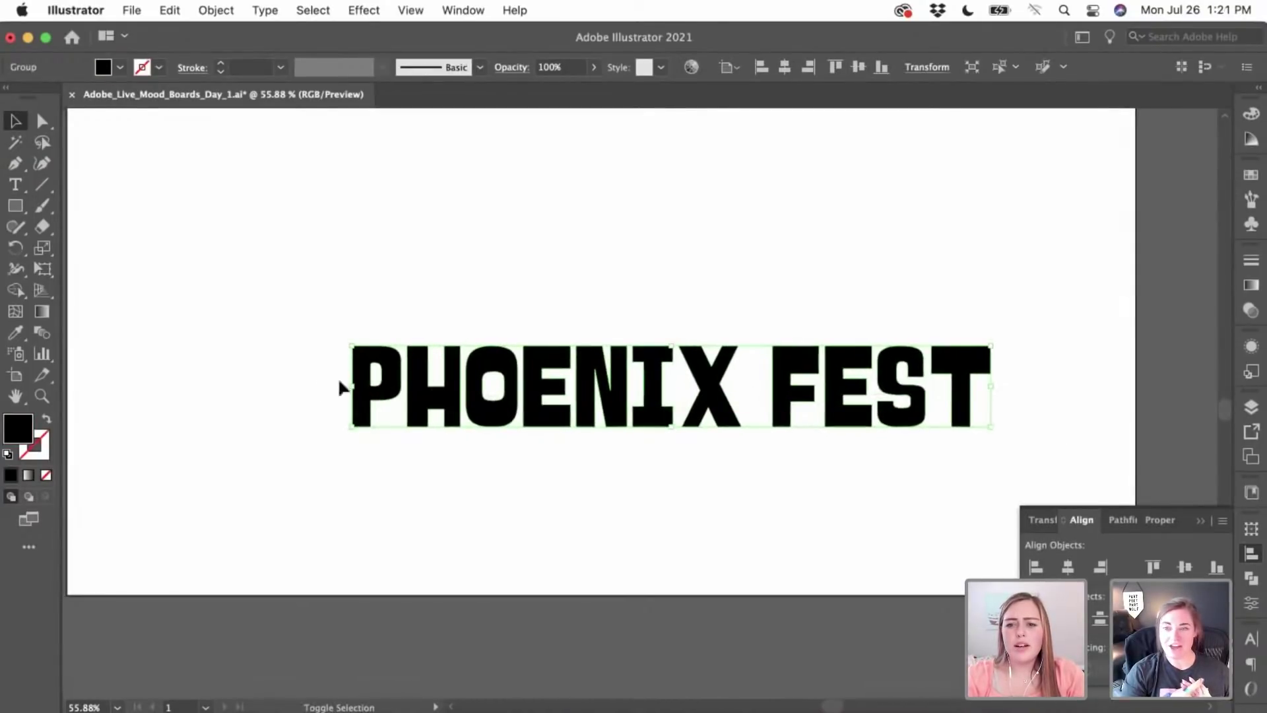
pyautogui.moveTo(350, 386); pyautogui.dragTo(199, 249)
pyautogui.click(223, 417)
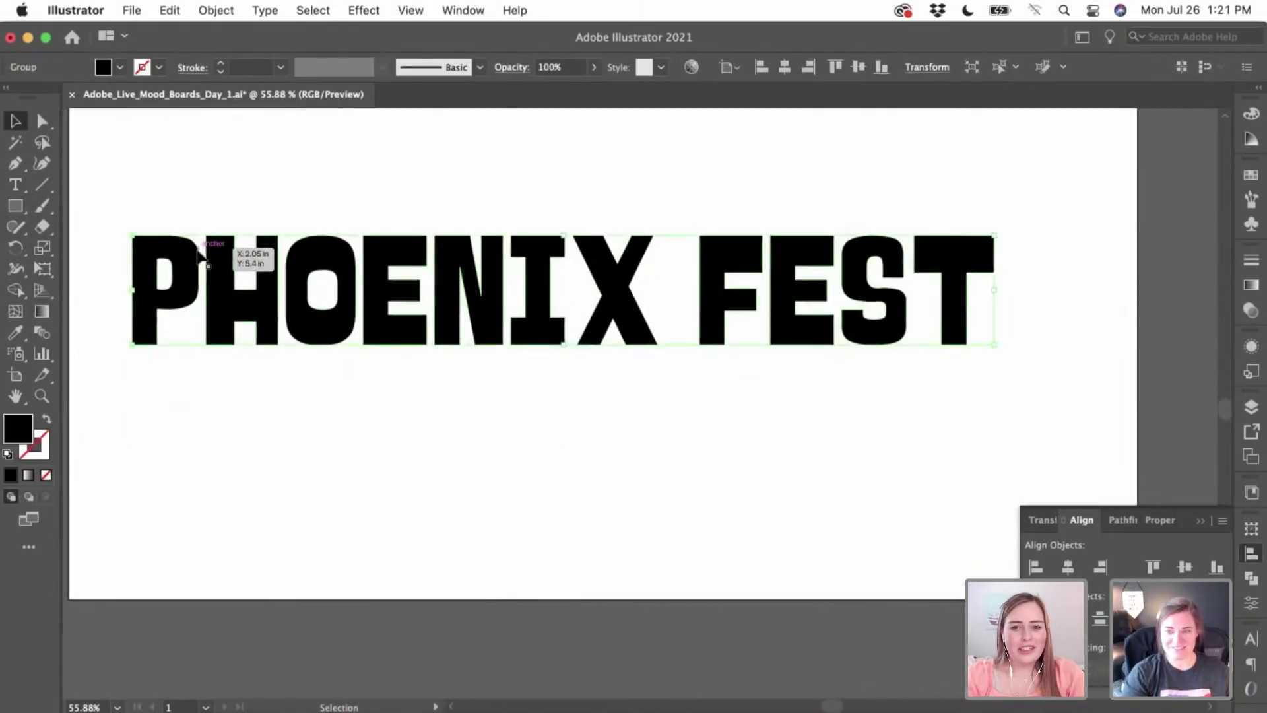
pyautogui.press('super+8')
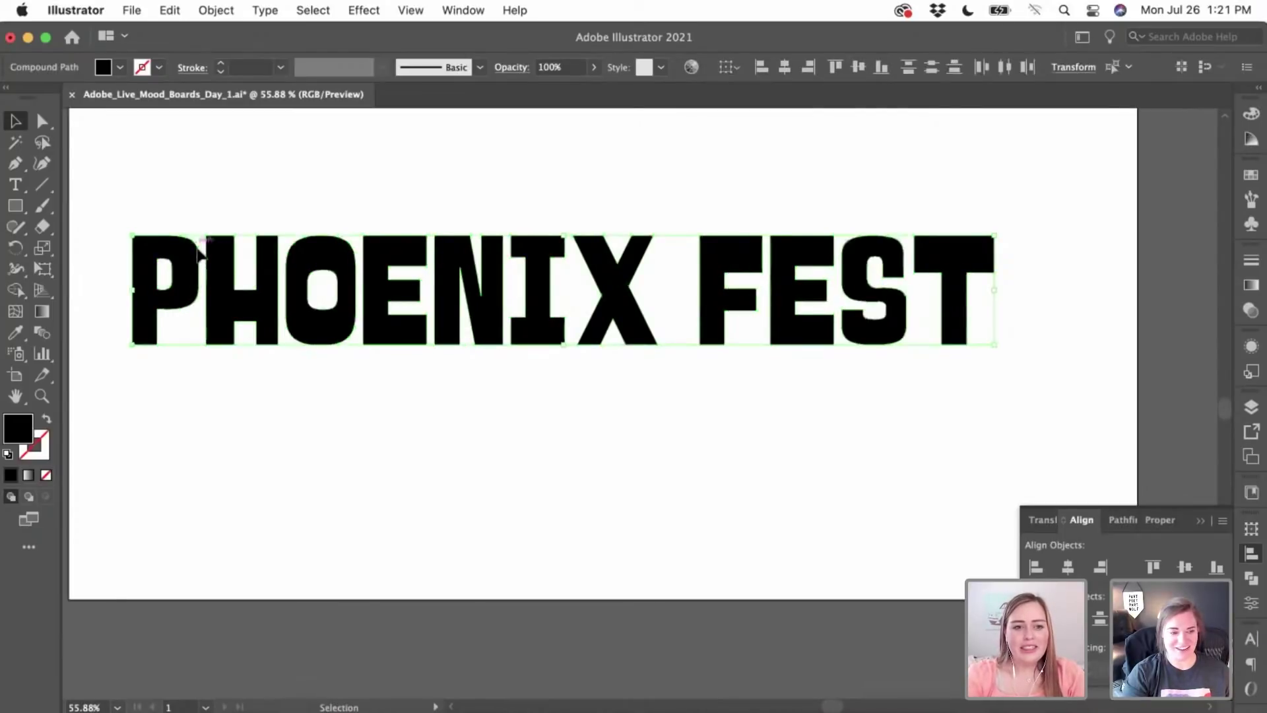
pyautogui.click(188, 192)
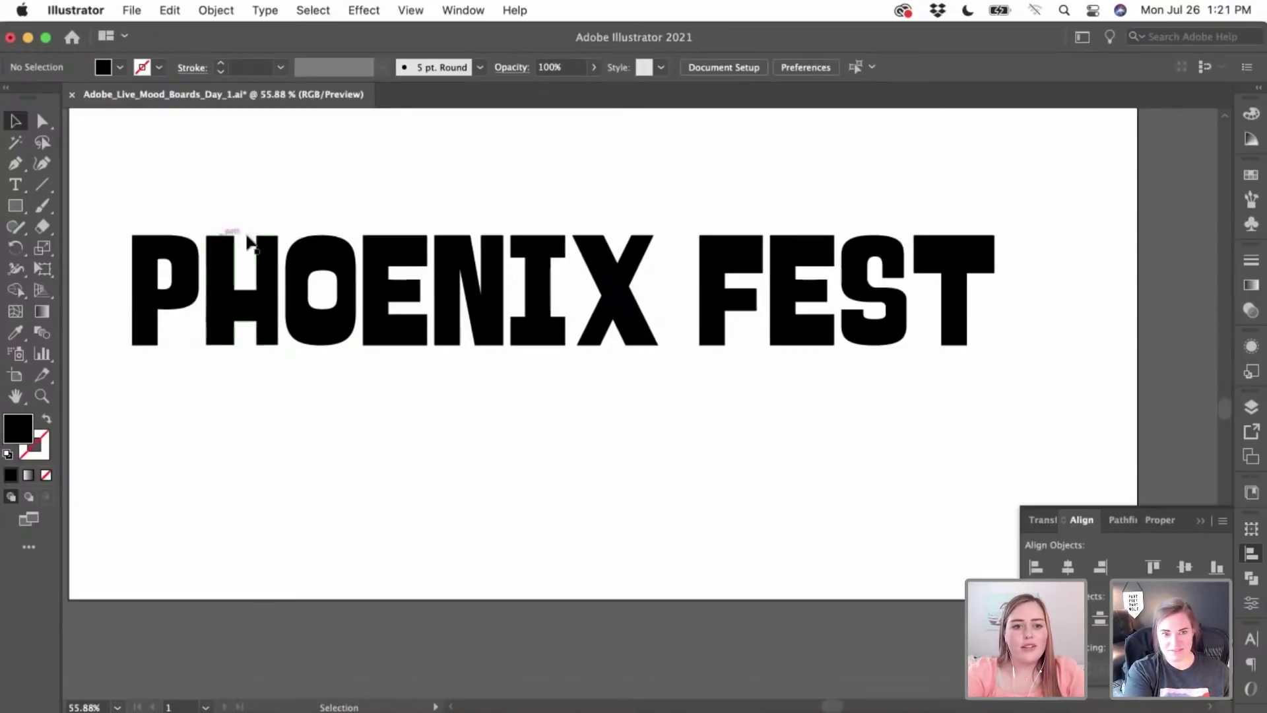
pyautogui.hscroll(-1, 358, 204)
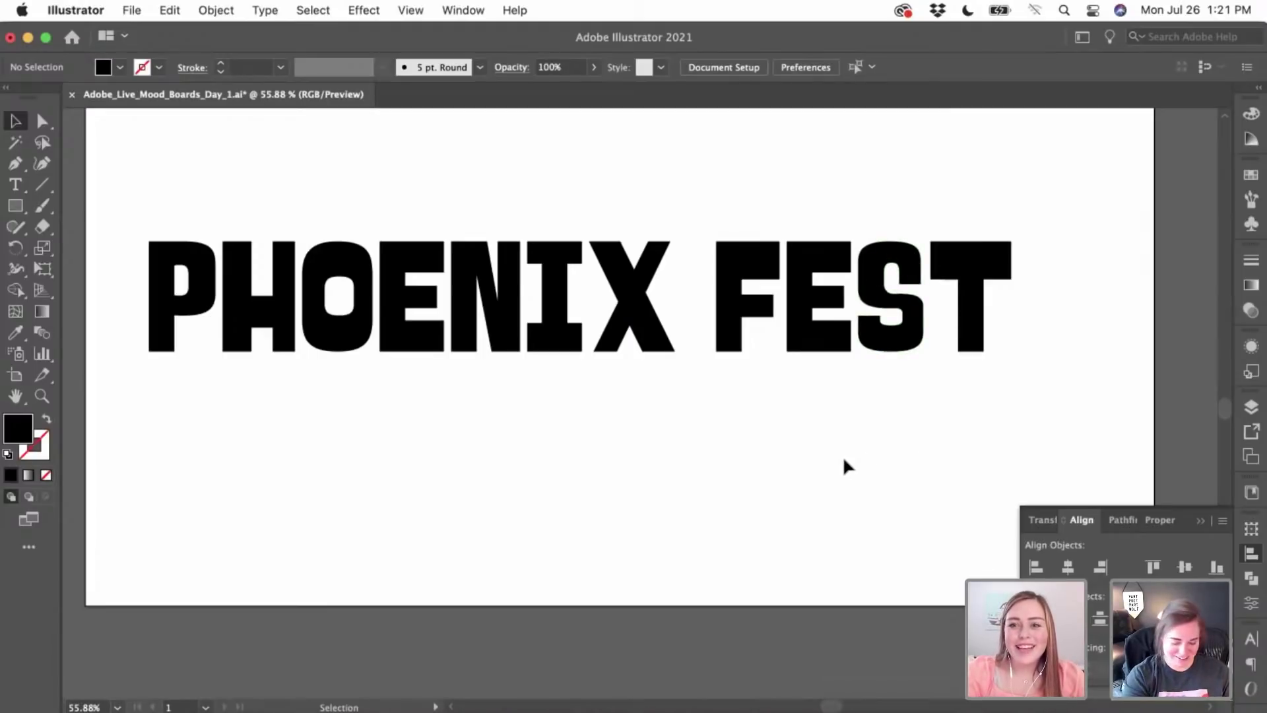
pyautogui.hscroll(2, 630, 466)
pyautogui.scroll(1, 630, 466)
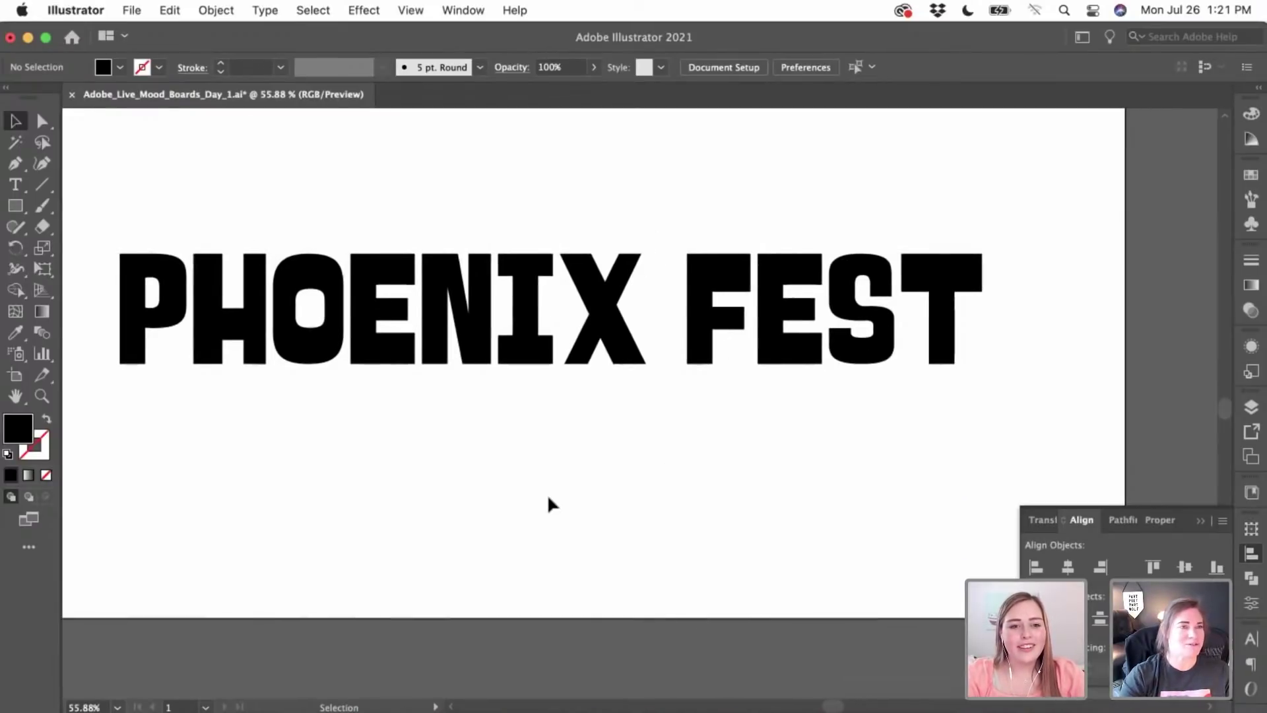
pyautogui.scroll(2, 550, 500)
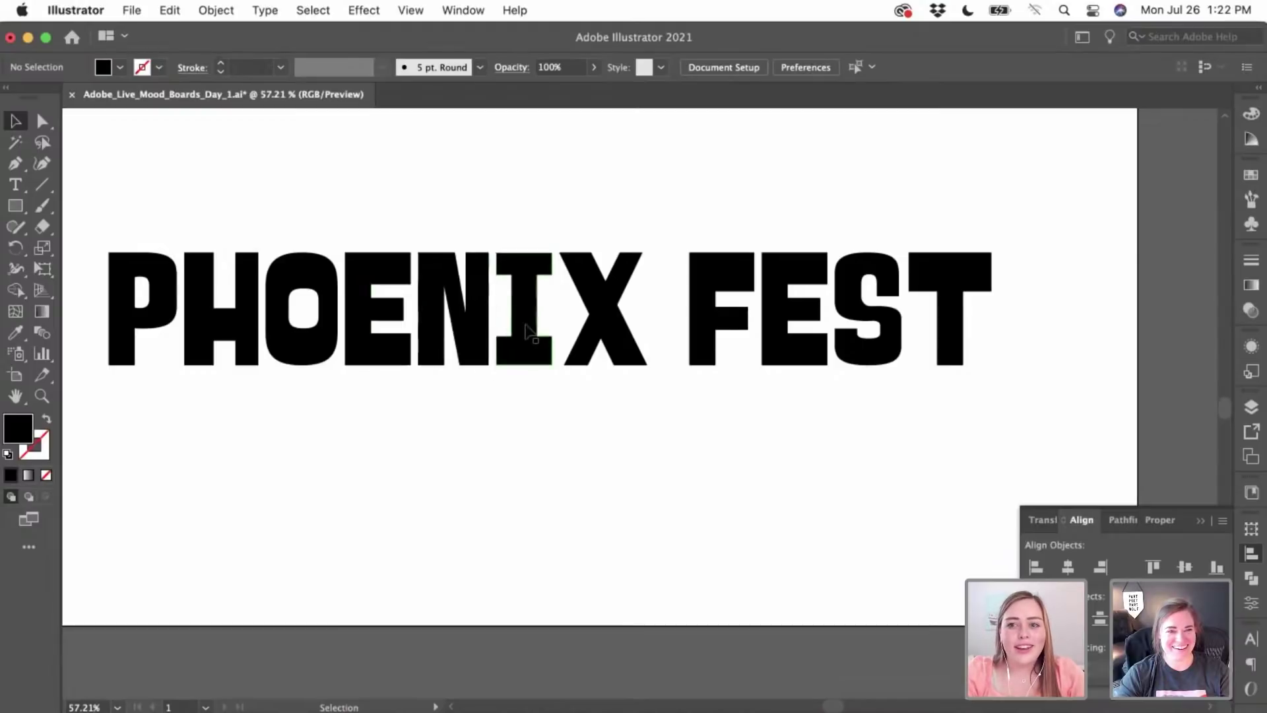
pyautogui.scroll(1, 460, 356)
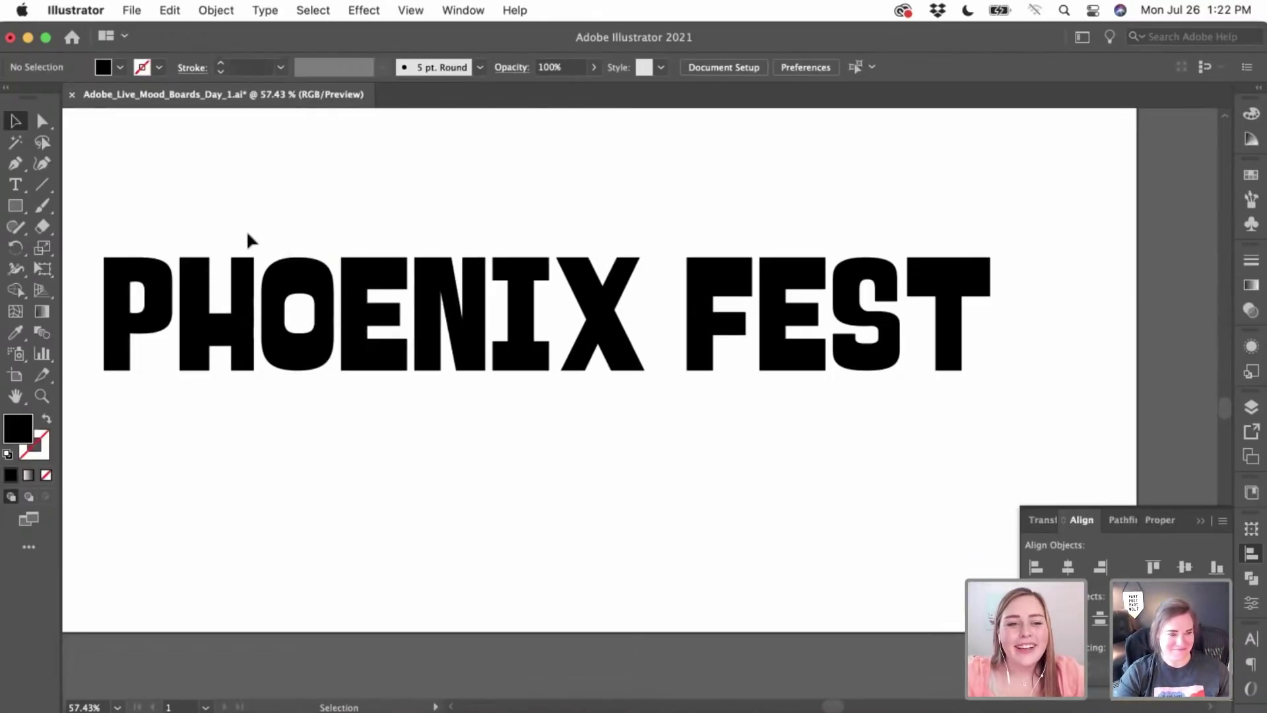
pyautogui.hscroll(-1, 248, 234)
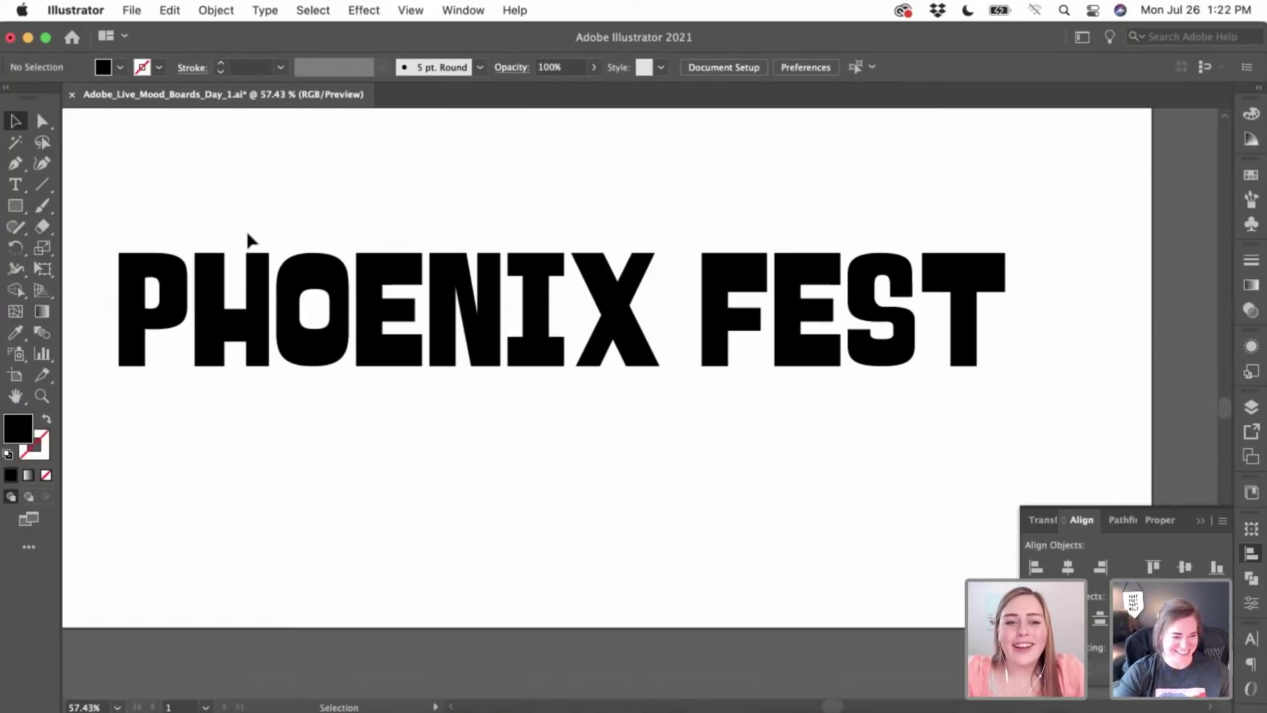
pyautogui.hscroll(-1, 249, 239)
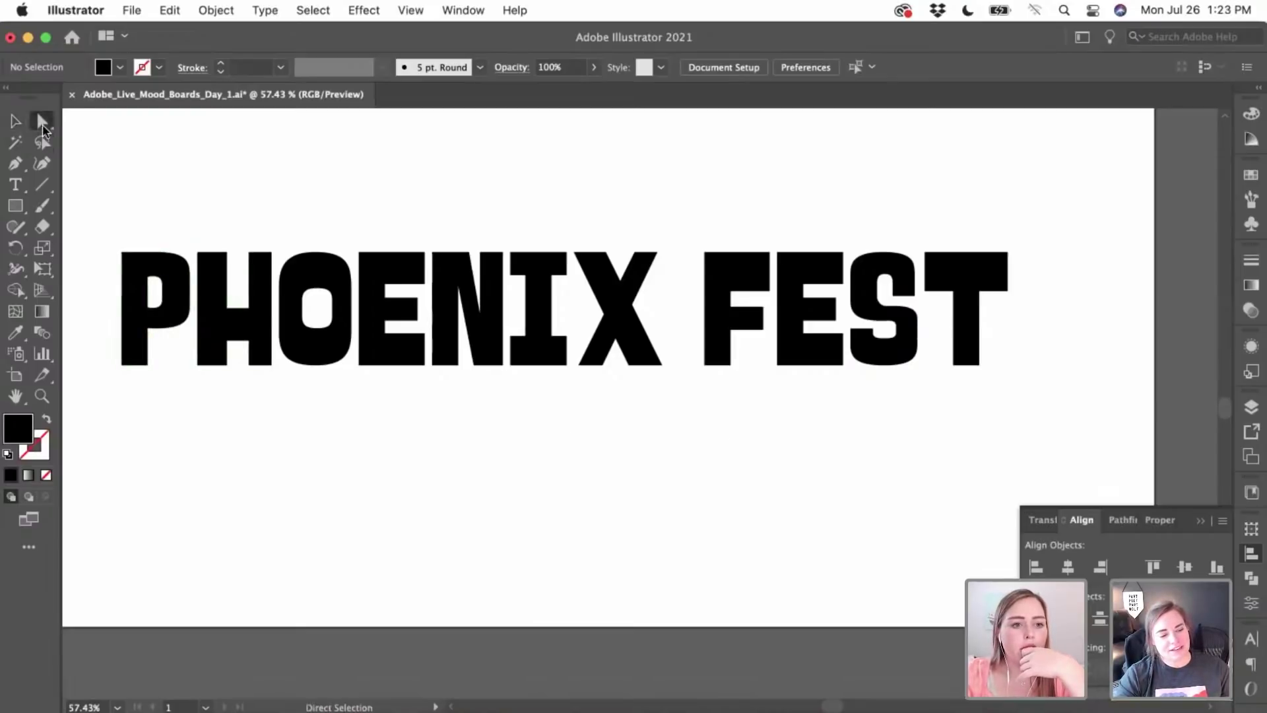
pyautogui.hscroll(-2, 298, 389)
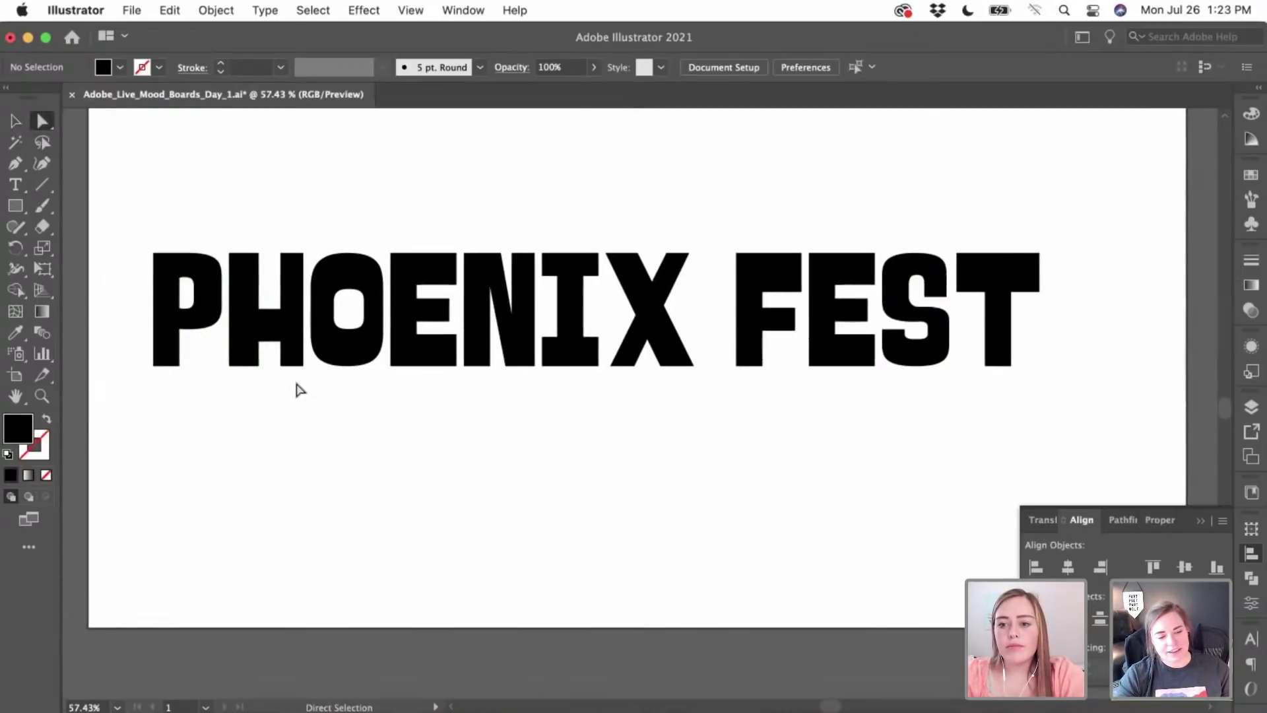
pyautogui.hscroll(1, 299, 389)
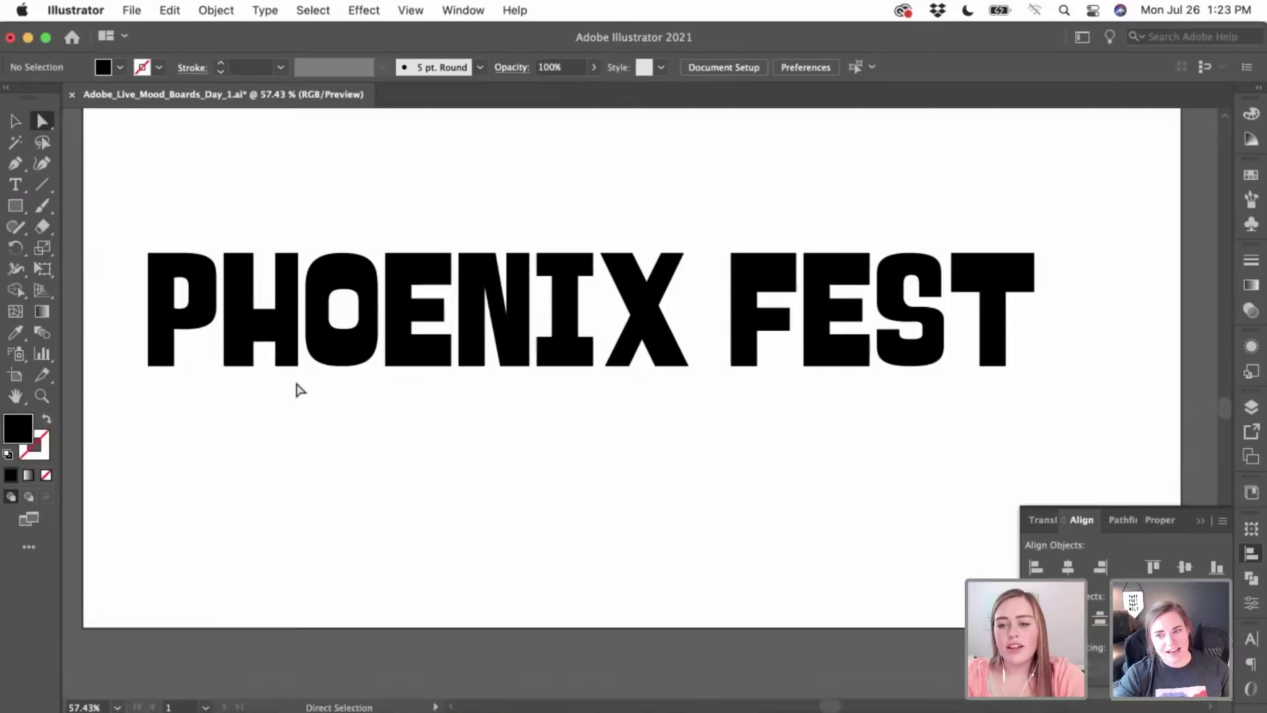
pyautogui.click(17, 125)
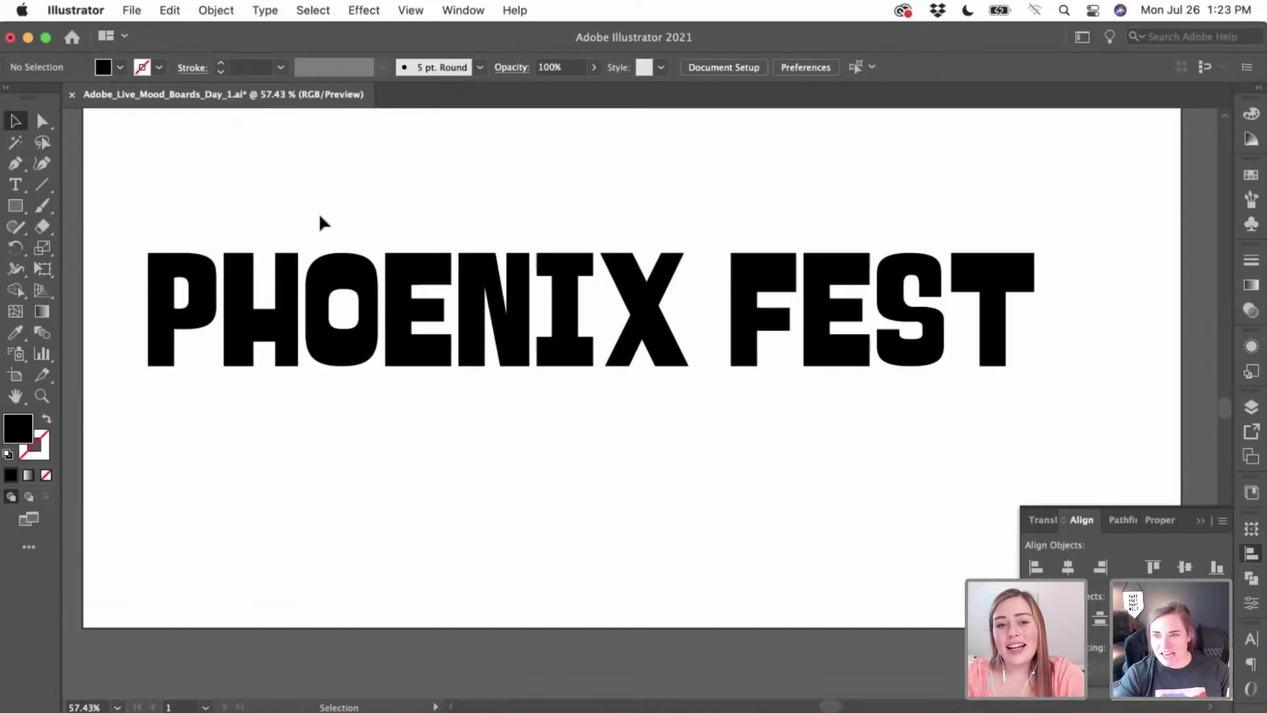
pyautogui.scroll(-1, 318, 212)
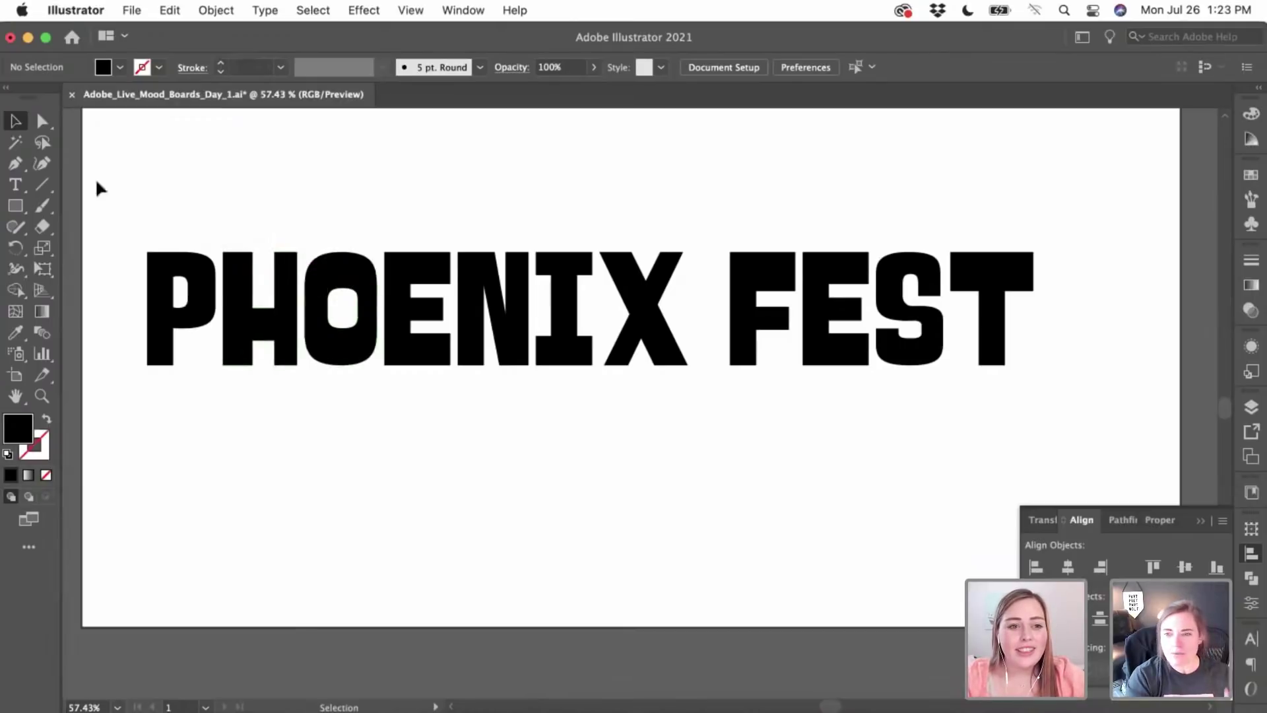
# - Copy the upper anchor points of the H's left stem, paste them as a separate shape and place it above the H
pyautogui.press('a')
pyautogui.scroll(3, 207, 224)
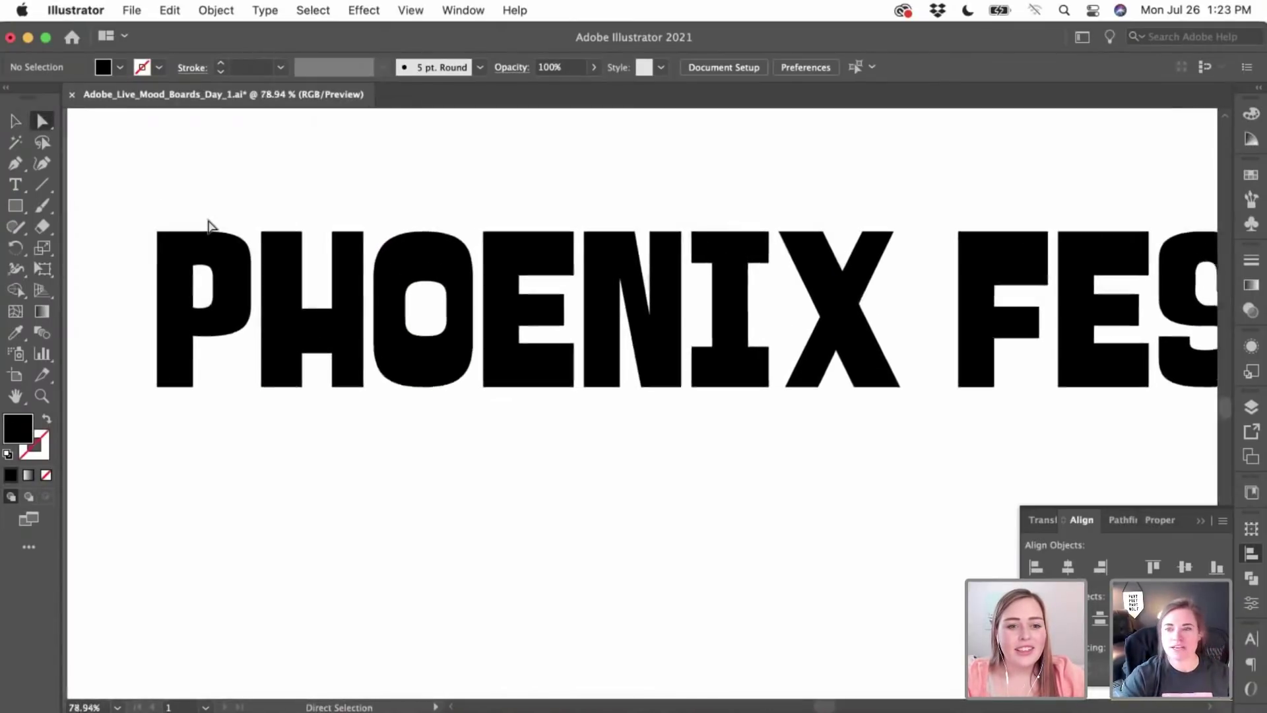
pyautogui.scroll(4, 207, 224)
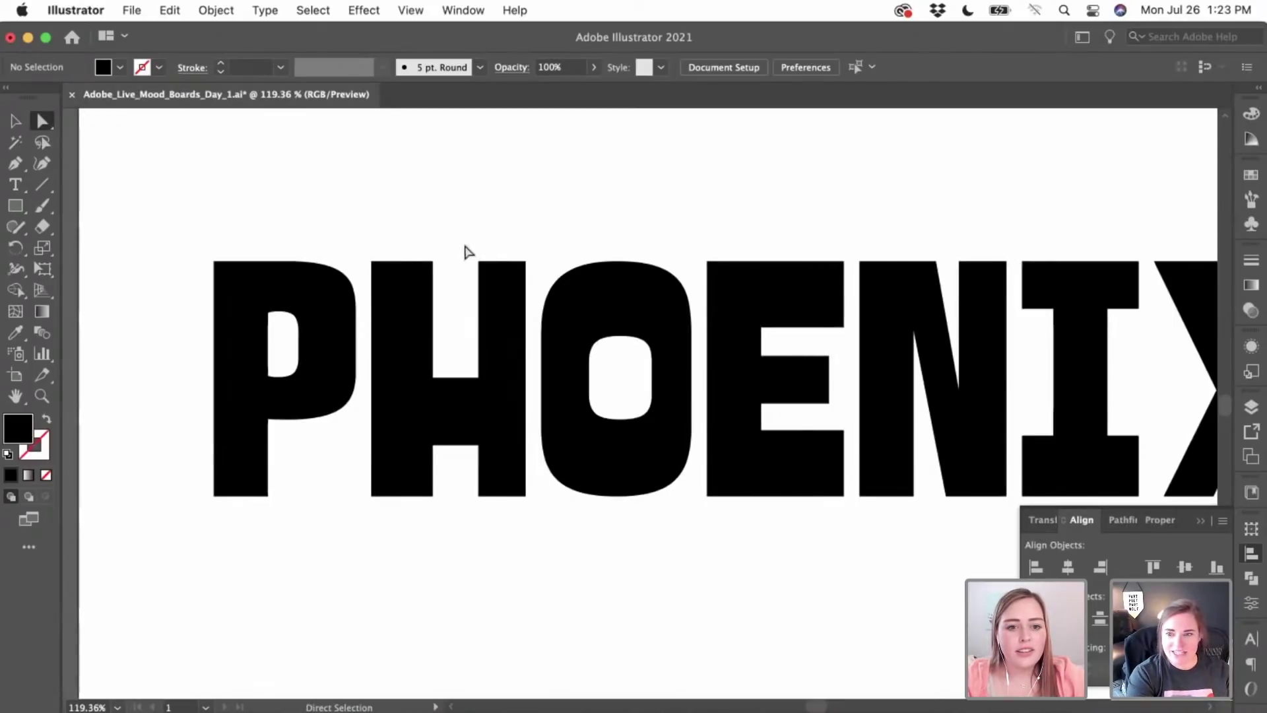
pyautogui.moveTo(367, 255); pyautogui.dragTo(453, 298)
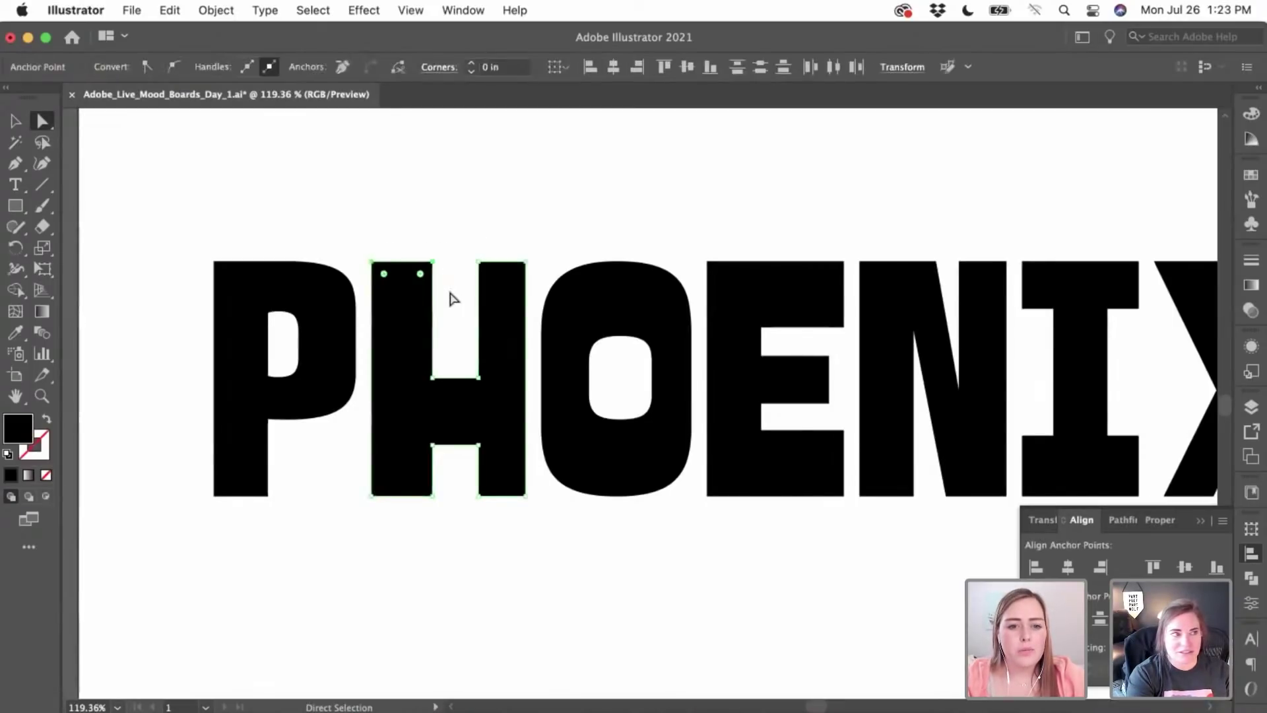
pyautogui.press('super+v')
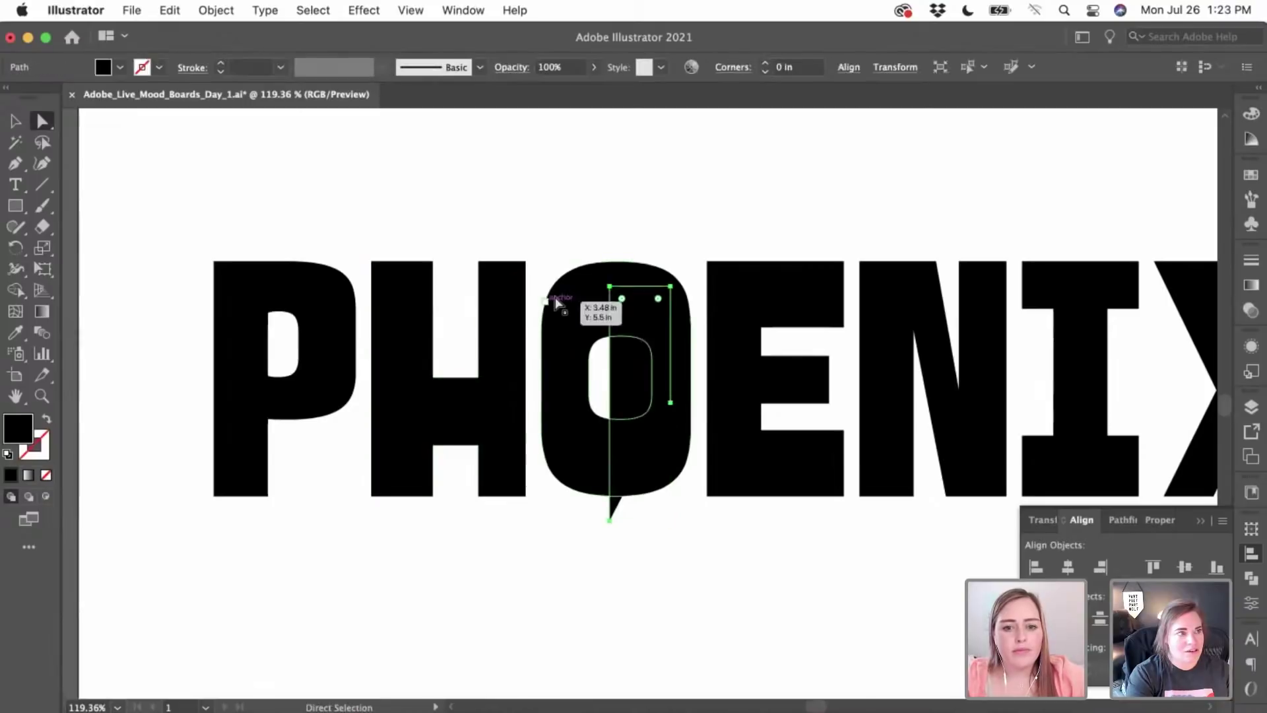
pyautogui.click(15, 122)
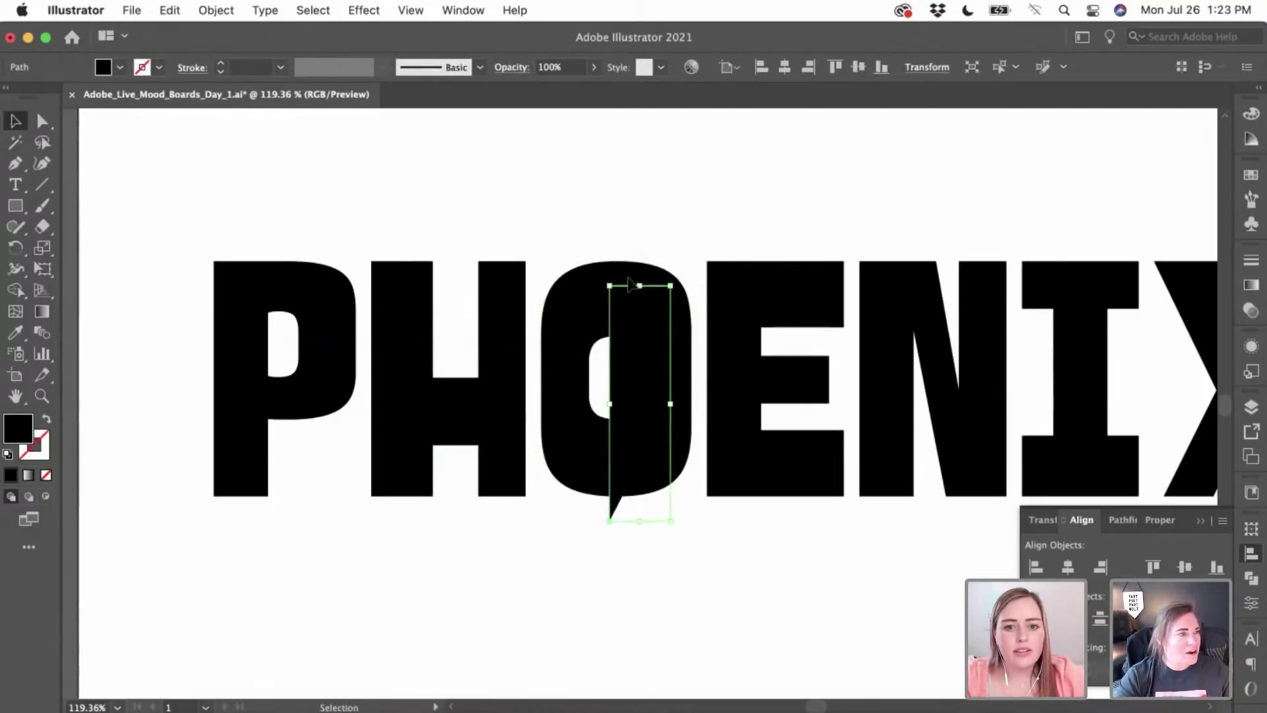
pyautogui.moveTo(657, 317); pyautogui.dragTo(488, 168)
# - Raise the lower left anchor of the copied stem piece to square it off into a short upright block
pyautogui.press('a')
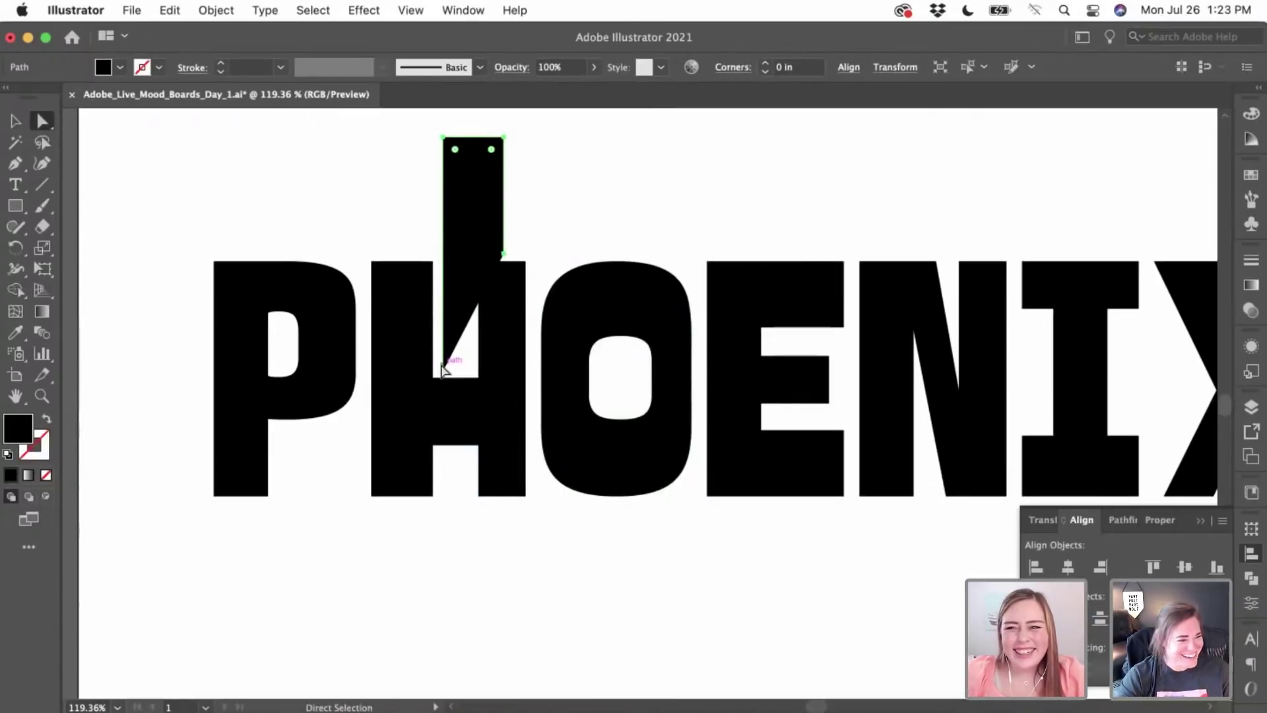
pyautogui.moveTo(444, 369); pyautogui.dragTo(447, 260)
pyautogui.click(447, 261)
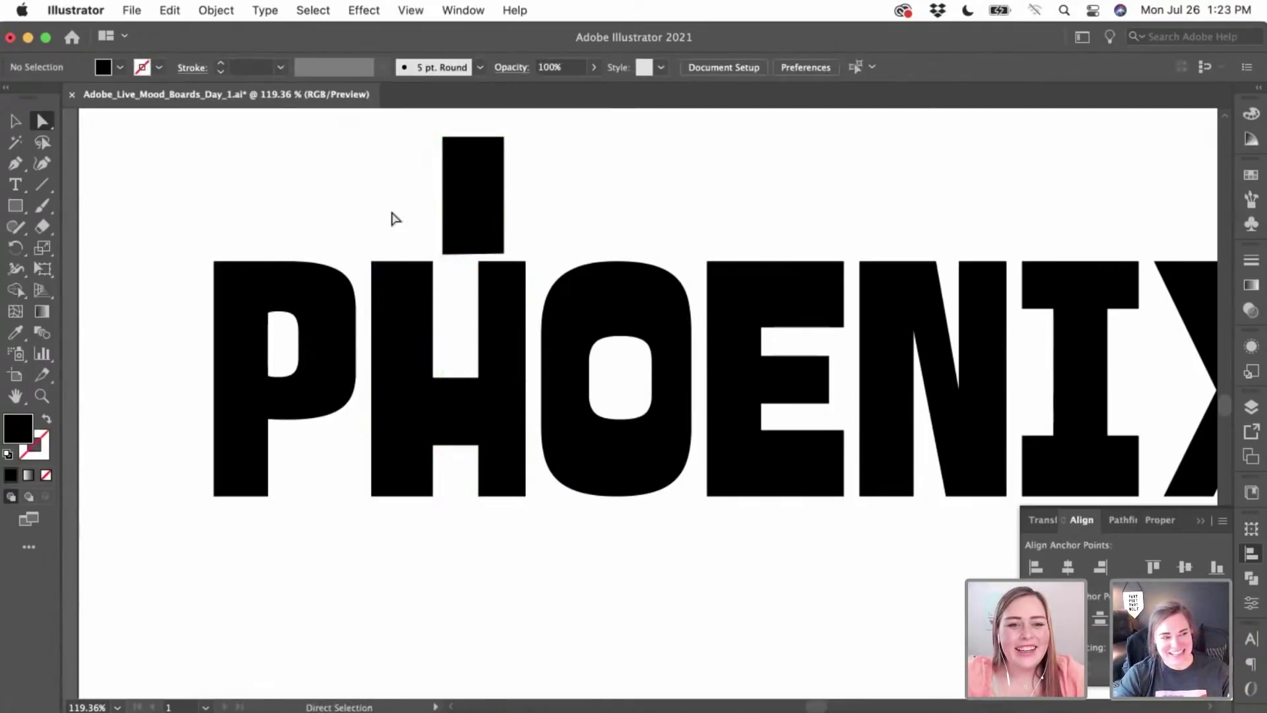
# - Continue the block's open path with the Pen tool at its lower left anchor, then rotate the block 90° above the H
pyautogui.click(15, 163)
pyautogui.click(450, 256)
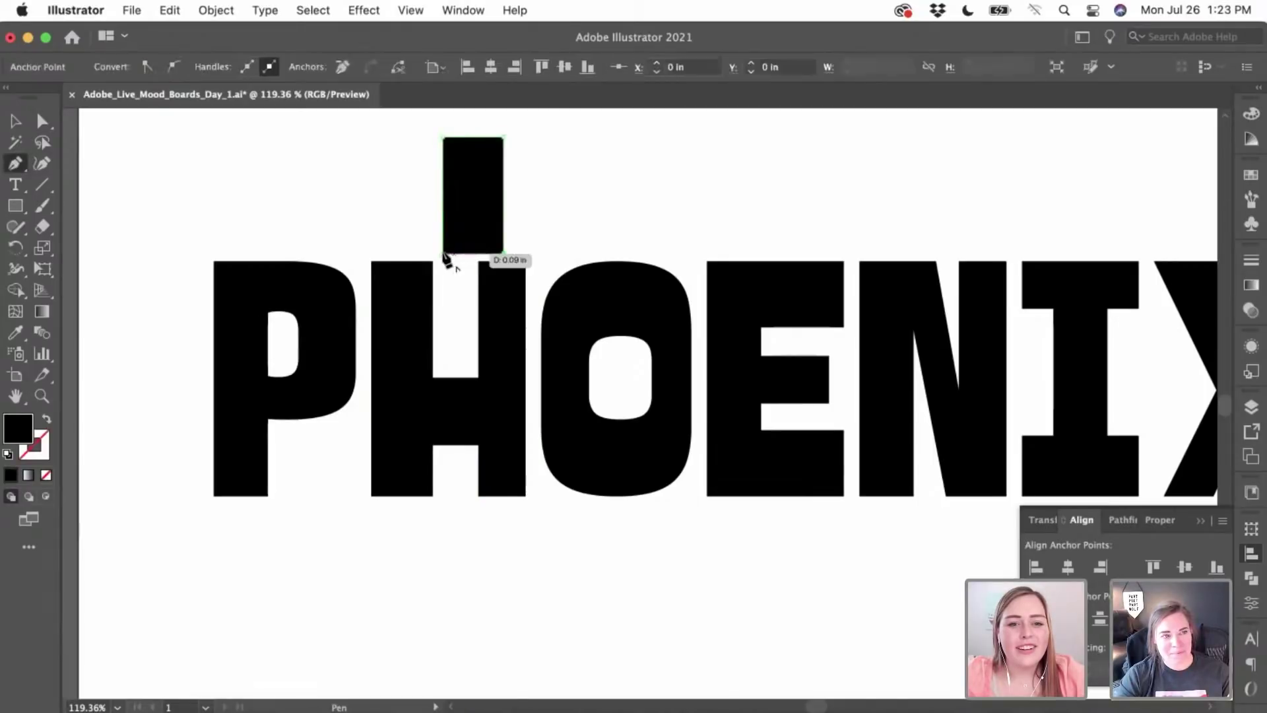
pyautogui.click(16, 120)
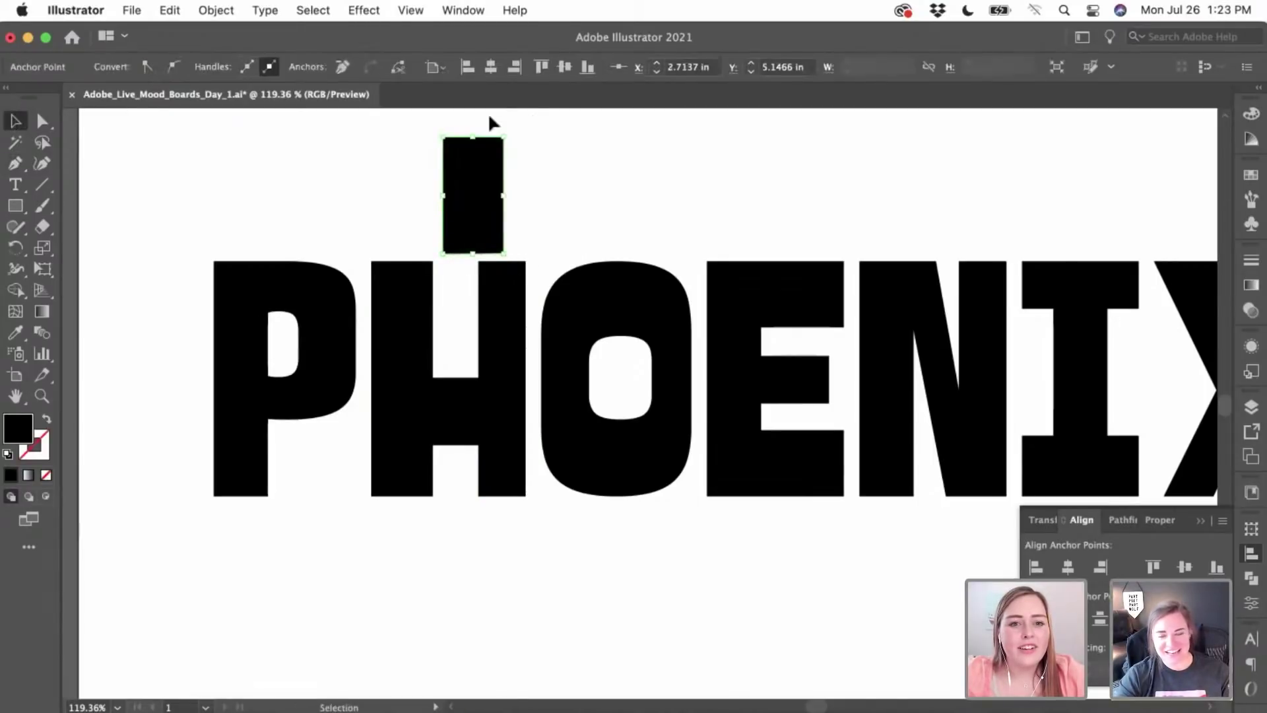
pyautogui.moveTo(513, 129); pyautogui.dragTo(317, 215)
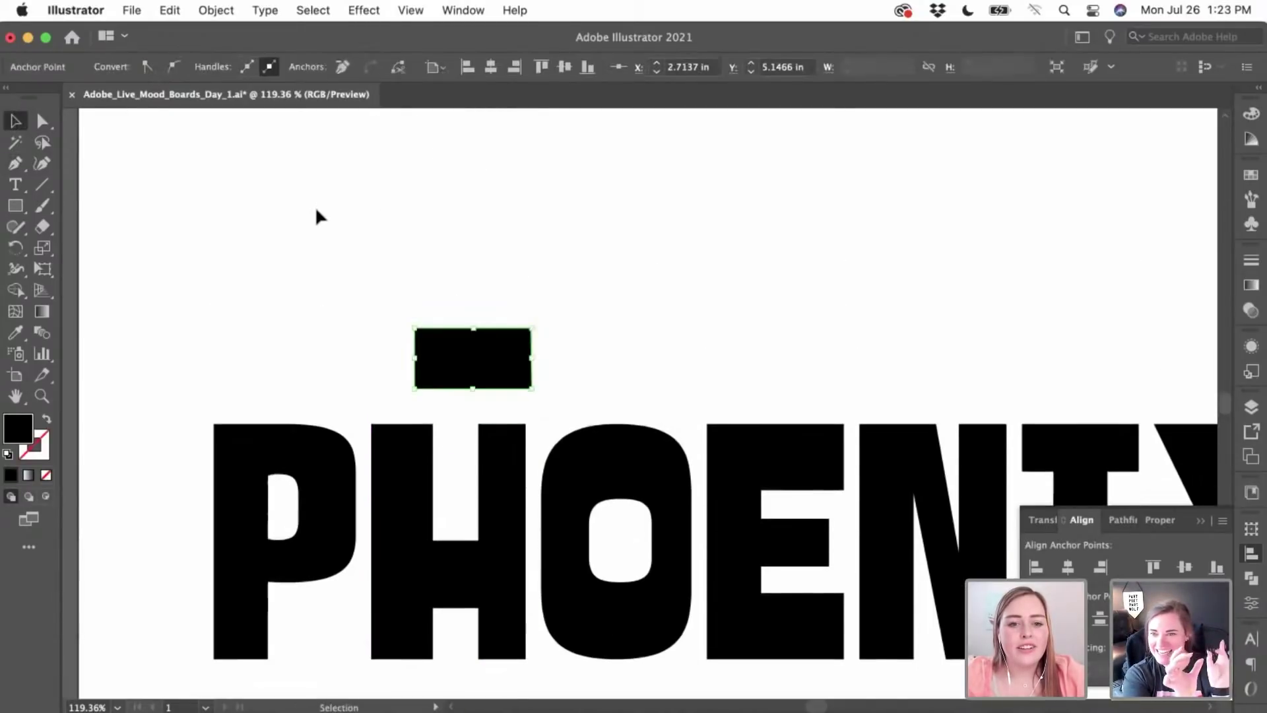
# - Move the black rectangle onto the base of the H's left leg and extend it toward the P's stem
pyautogui.scroll(-5, 317, 212)
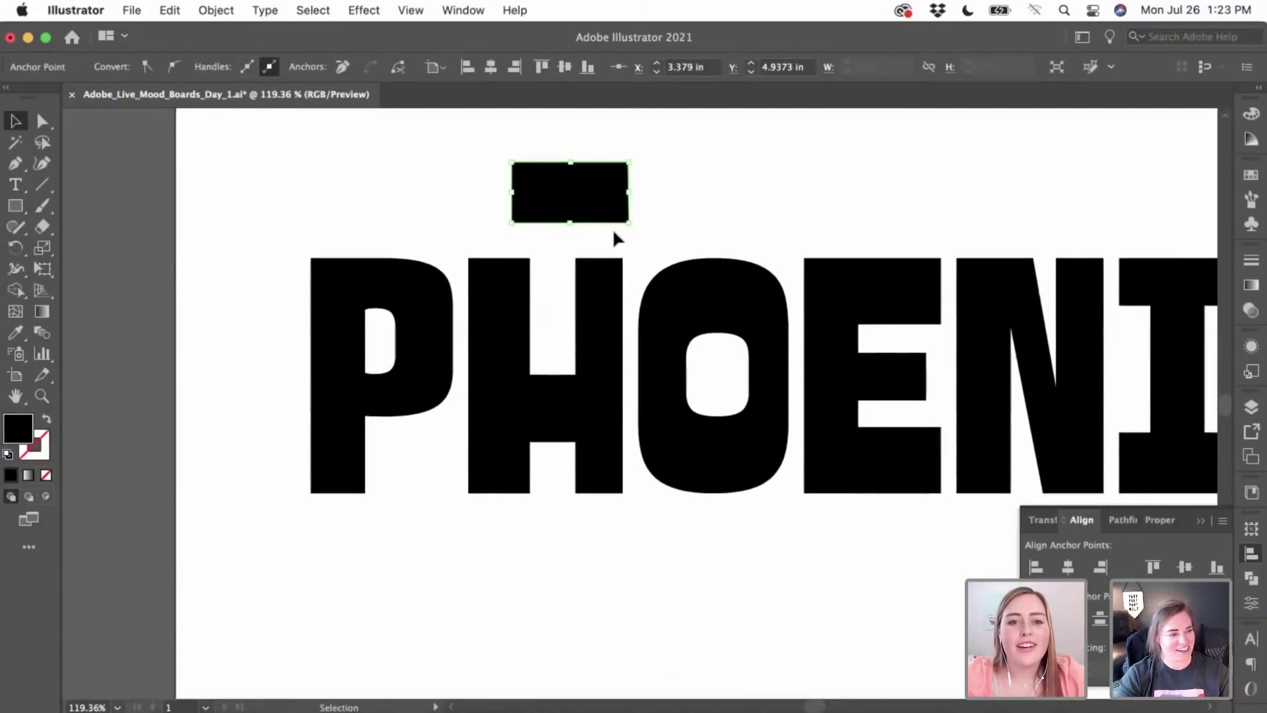
pyautogui.moveTo(609, 202); pyautogui.dragTo(491, 470)
pyautogui.scroll(5, 491, 468)
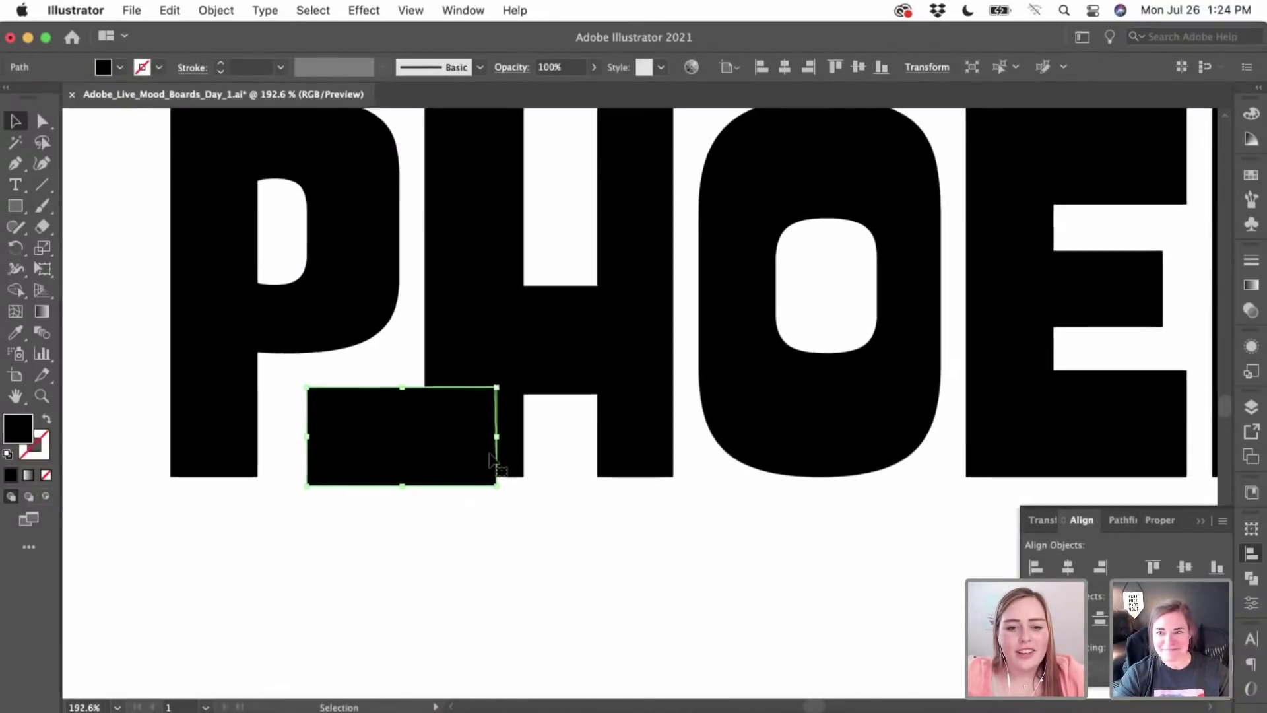
pyautogui.scroll(3, 490, 462)
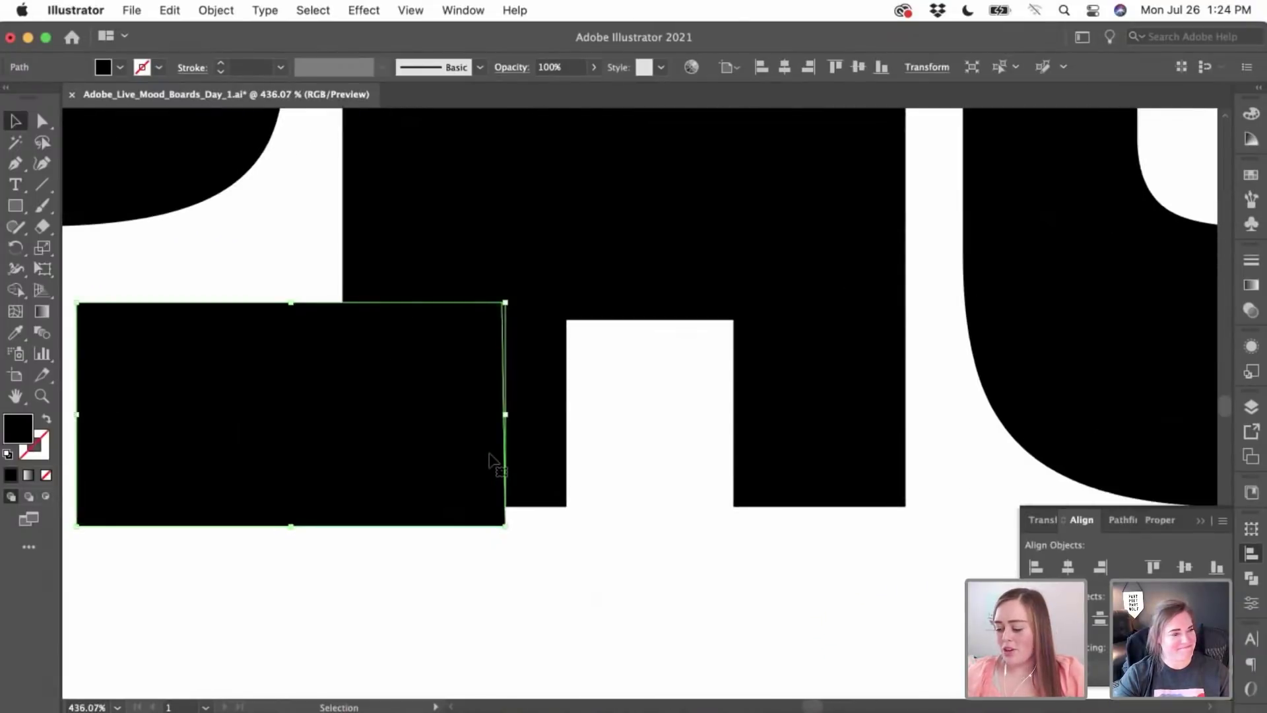
pyautogui.hscroll(-6, 490, 462)
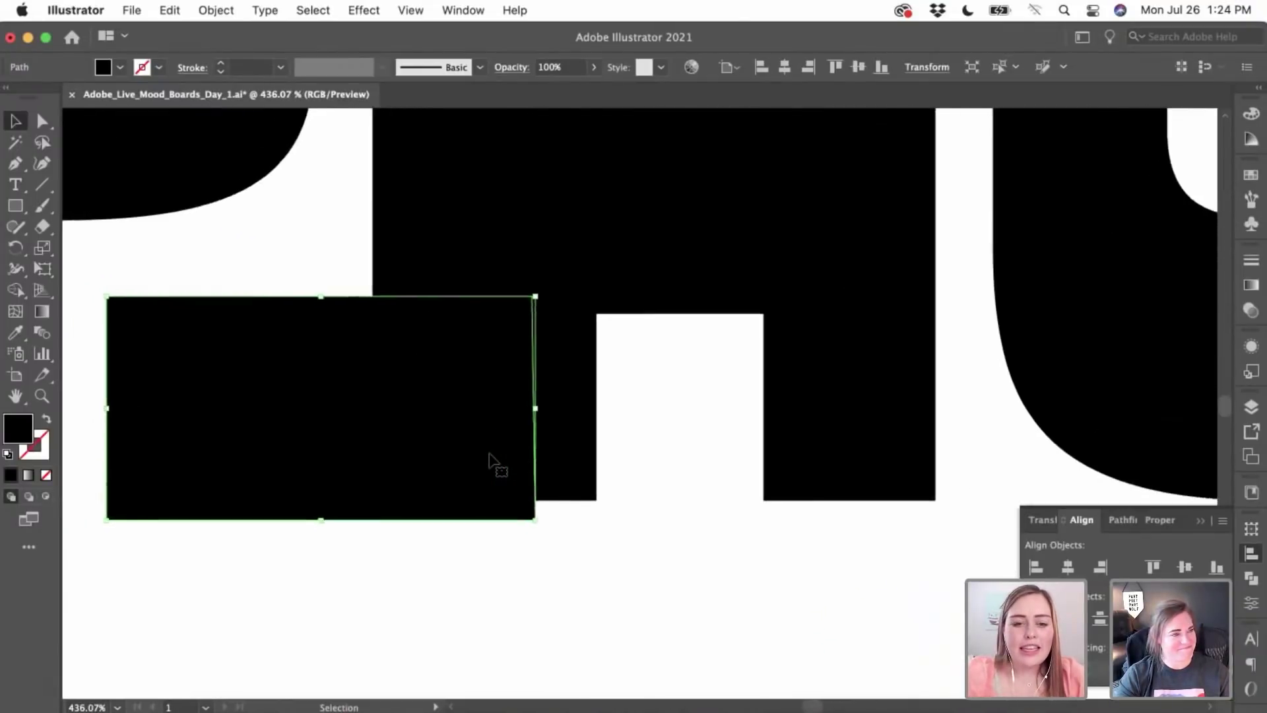
pyautogui.moveTo(537, 444); pyautogui.dragTo(574, 430)
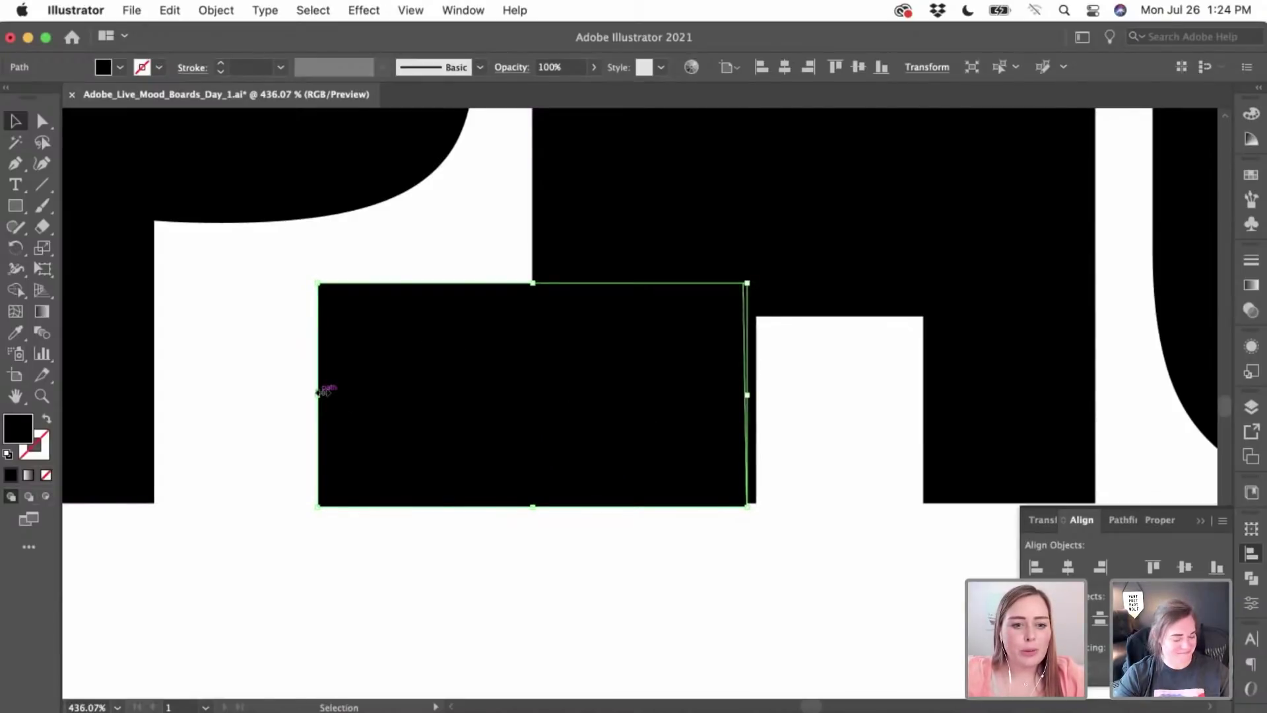
pyautogui.moveTo(318, 395); pyautogui.dragTo(201, 392)
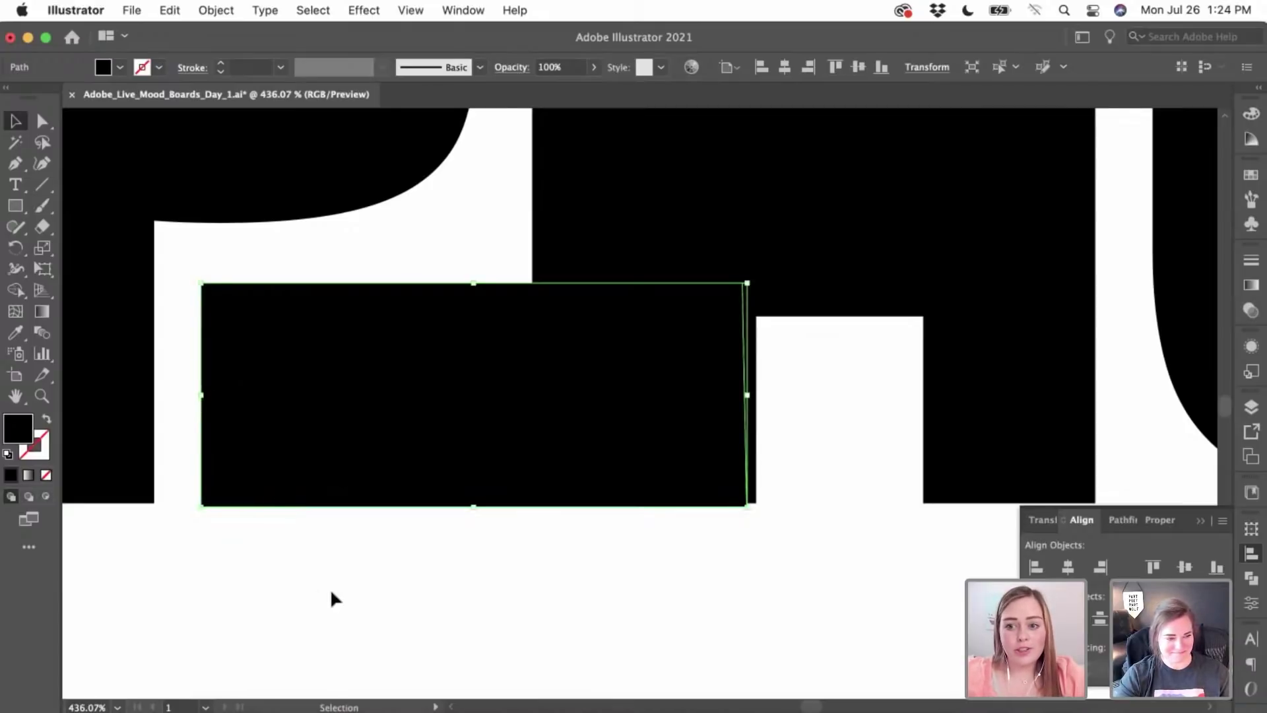
pyautogui.click(329, 588)
# - Nudge the bar so its lower corner lines up with the baseline and inner edge of the H's left leg
pyautogui.scroll(-3, 330, 588)
pyautogui.scroll(5, 586, 588)
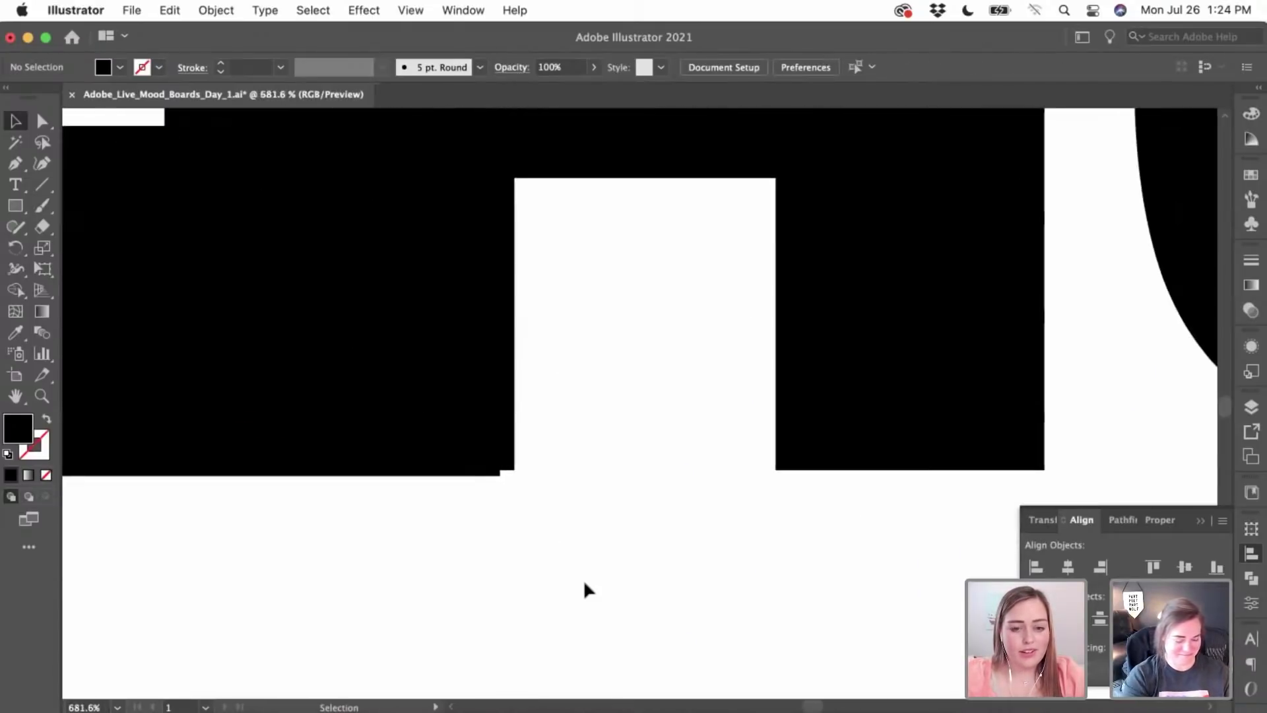
pyautogui.moveTo(600, 490); pyautogui.dragTo(630, 450)
pyautogui.click(640, 541)
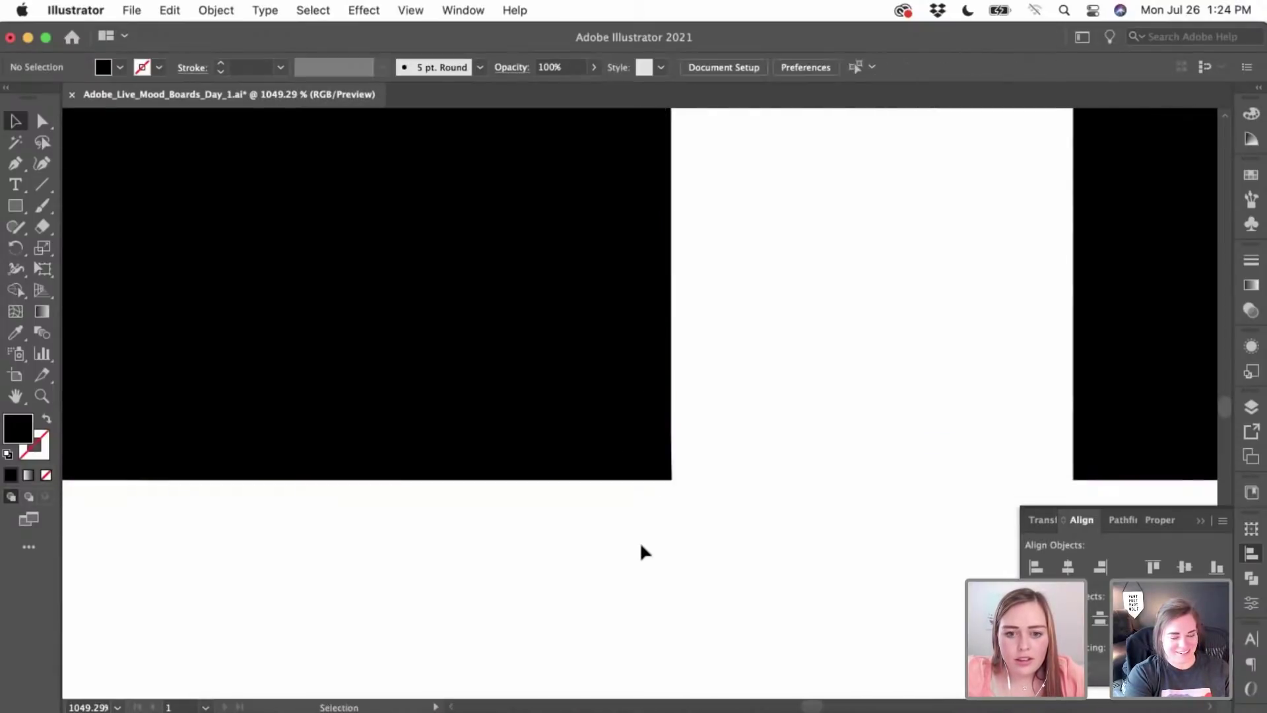
# - Shorten the O by lowering the upper anchor points of its outer and inner contours, keeping its base in place
pyautogui.scroll(-5, 639, 543)
pyautogui.scroll(-4, 640, 550)
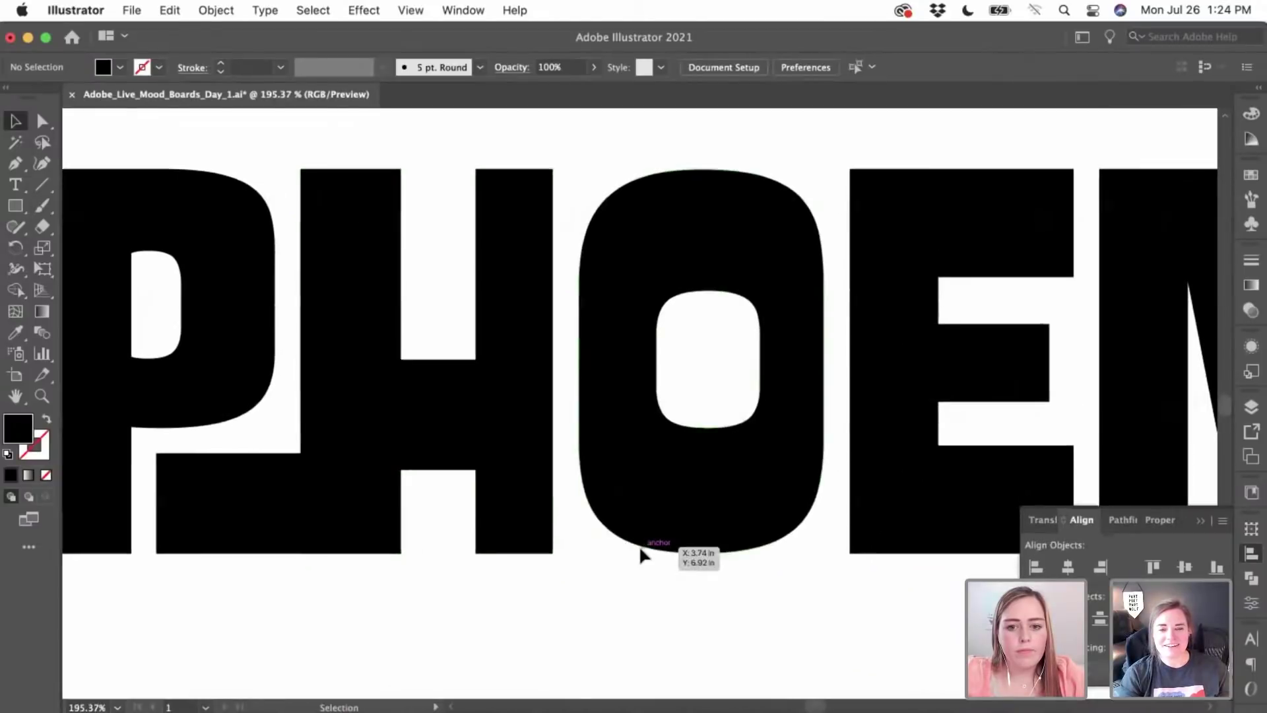
pyautogui.scroll(-4, 644, 557)
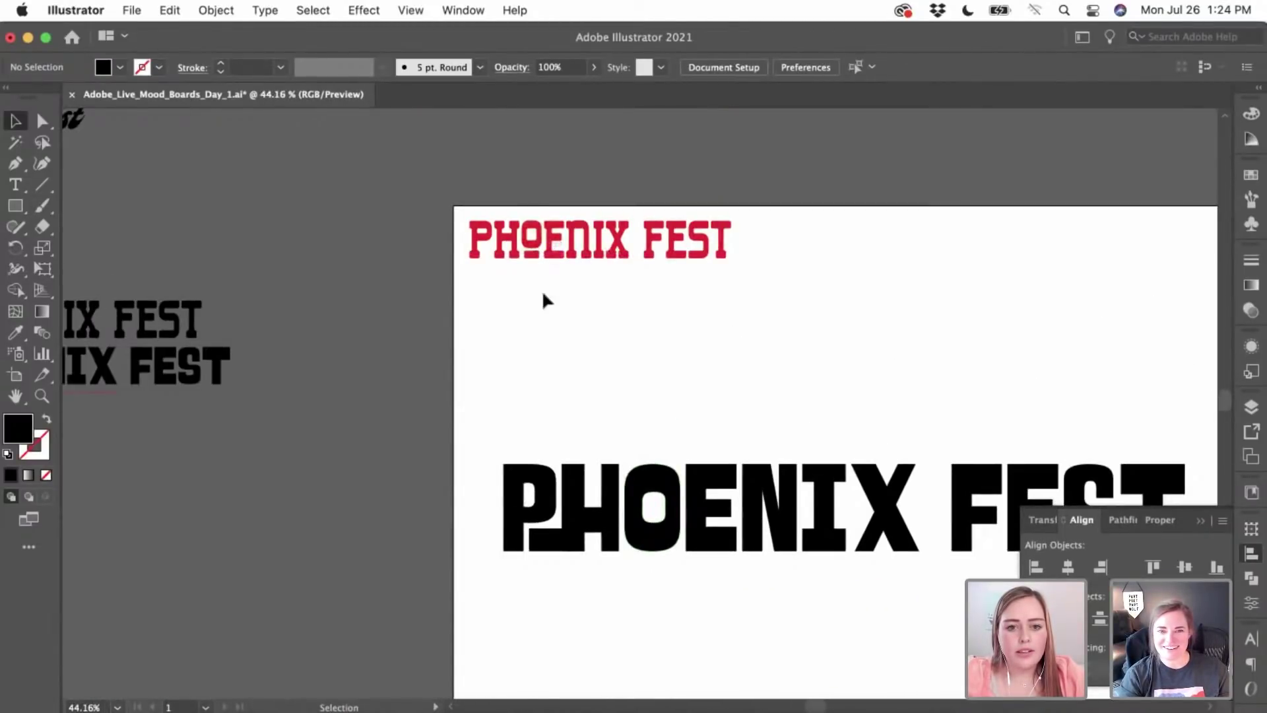
pyautogui.scroll(-2, 635, 411)
pyautogui.scroll(5, 634, 410)
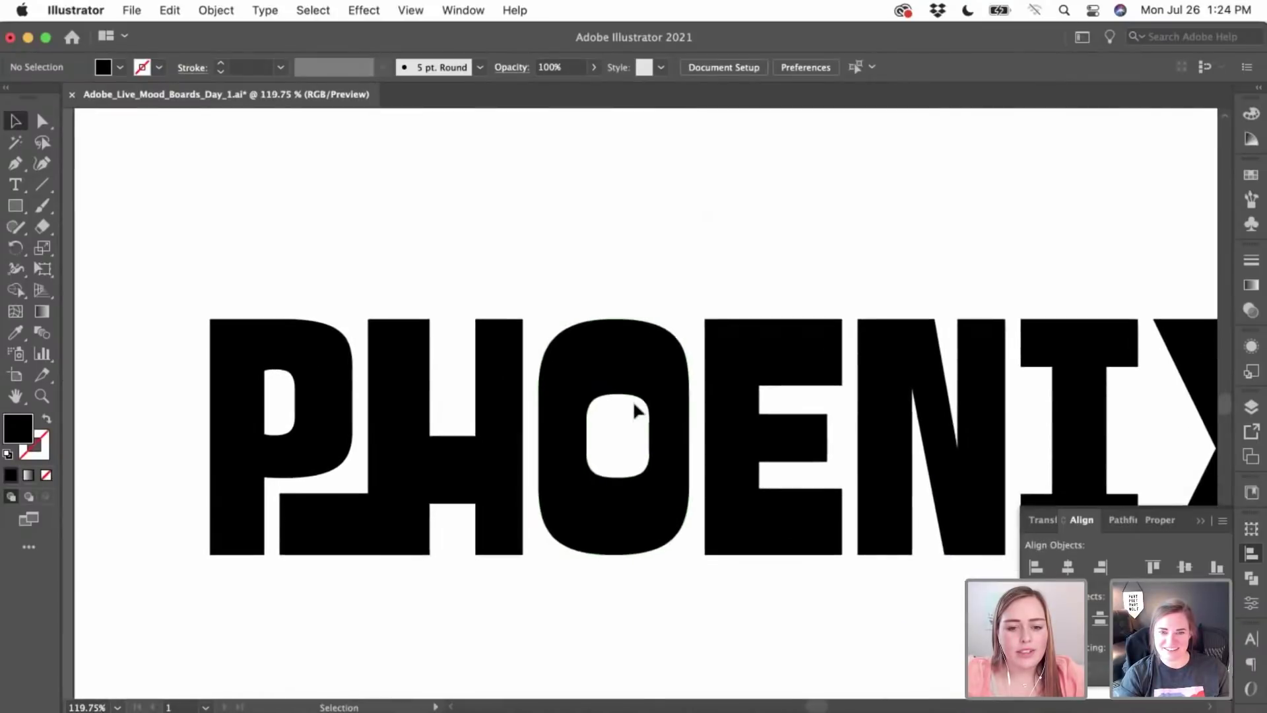
pyautogui.click(635, 360)
pyautogui.hscroll(3, 634, 361)
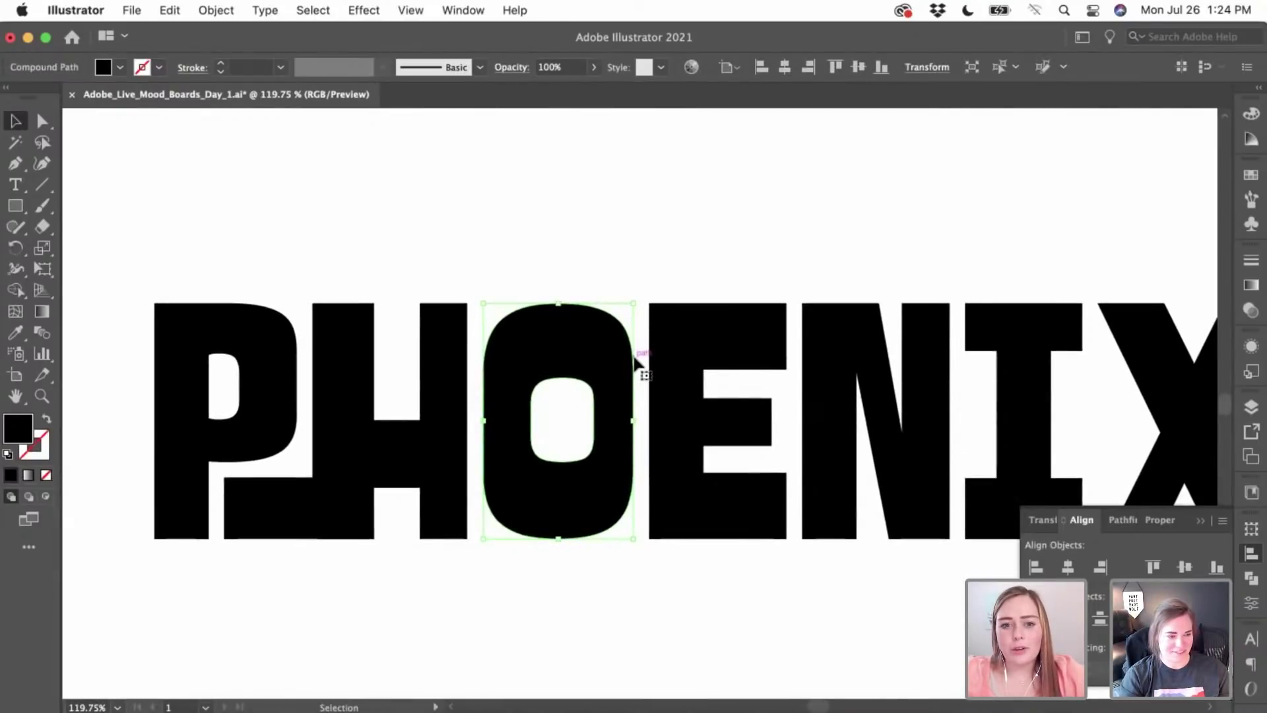
pyautogui.click(42, 121)
pyautogui.click(495, 290)
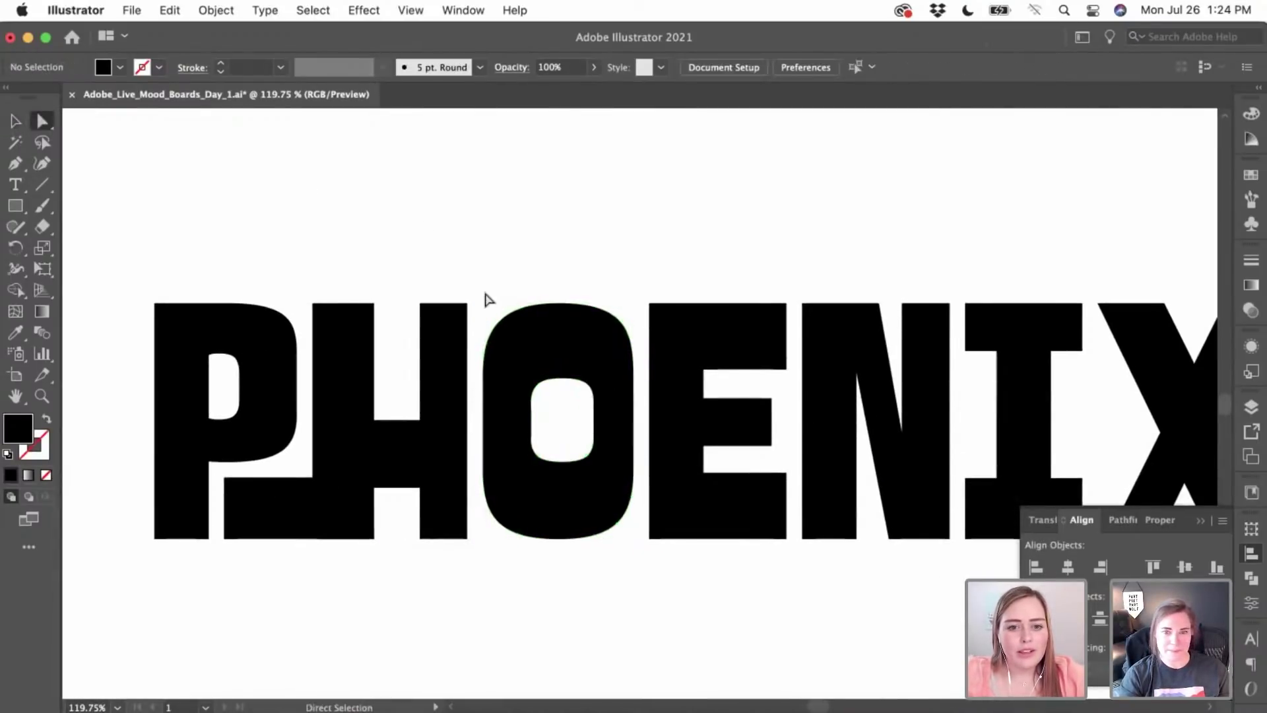
pyautogui.click(638, 429)
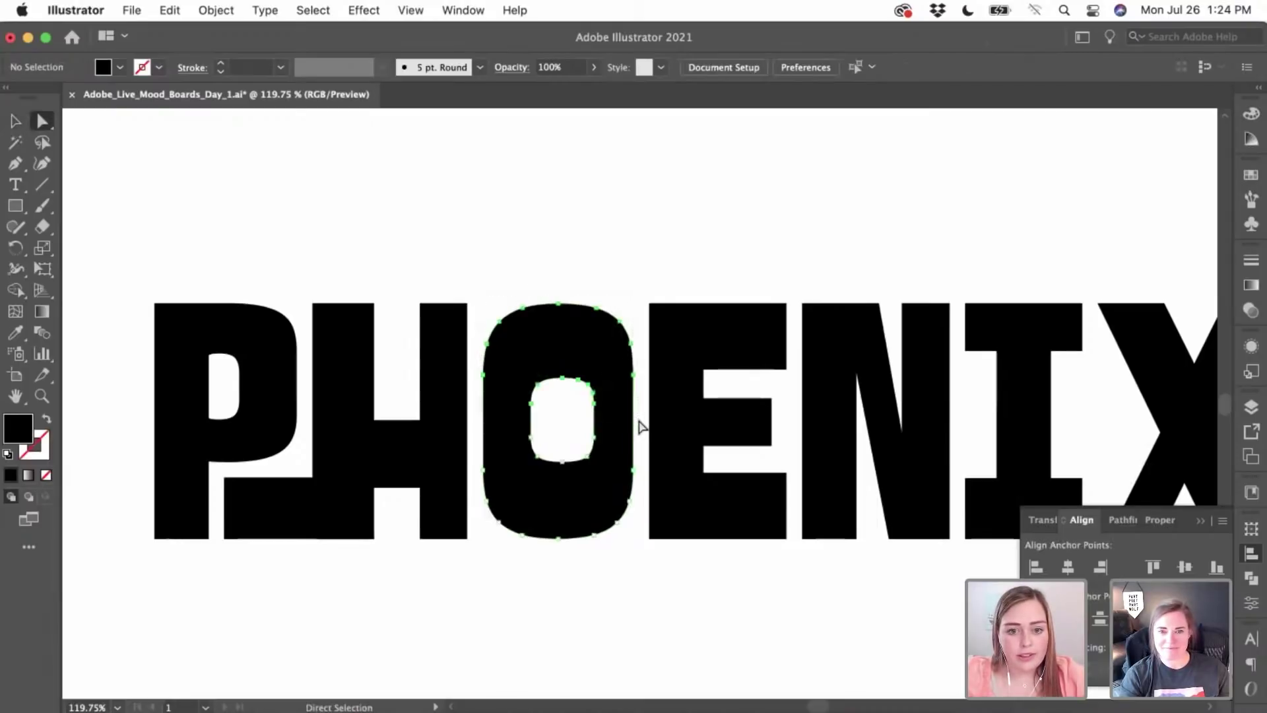
pyautogui.press('Down')
pyautogui.press('Down')
pyautogui.press('Down')
pyautogui.press('Down')
pyautogui.press('Down')
pyautogui.press('Down')
pyautogui.press('Down')
pyautogui.press('Down')
pyautogui.press('Down')
pyautogui.press('Down')
pyautogui.press('Down')
pyautogui.press('Down')
pyautogui.press('Down')
pyautogui.press('Down')
pyautogui.press('Down')
pyautogui.press('Down')
pyautogui.press('Down')
pyautogui.press('Down')
pyautogui.press('Down')
pyautogui.press('Down')
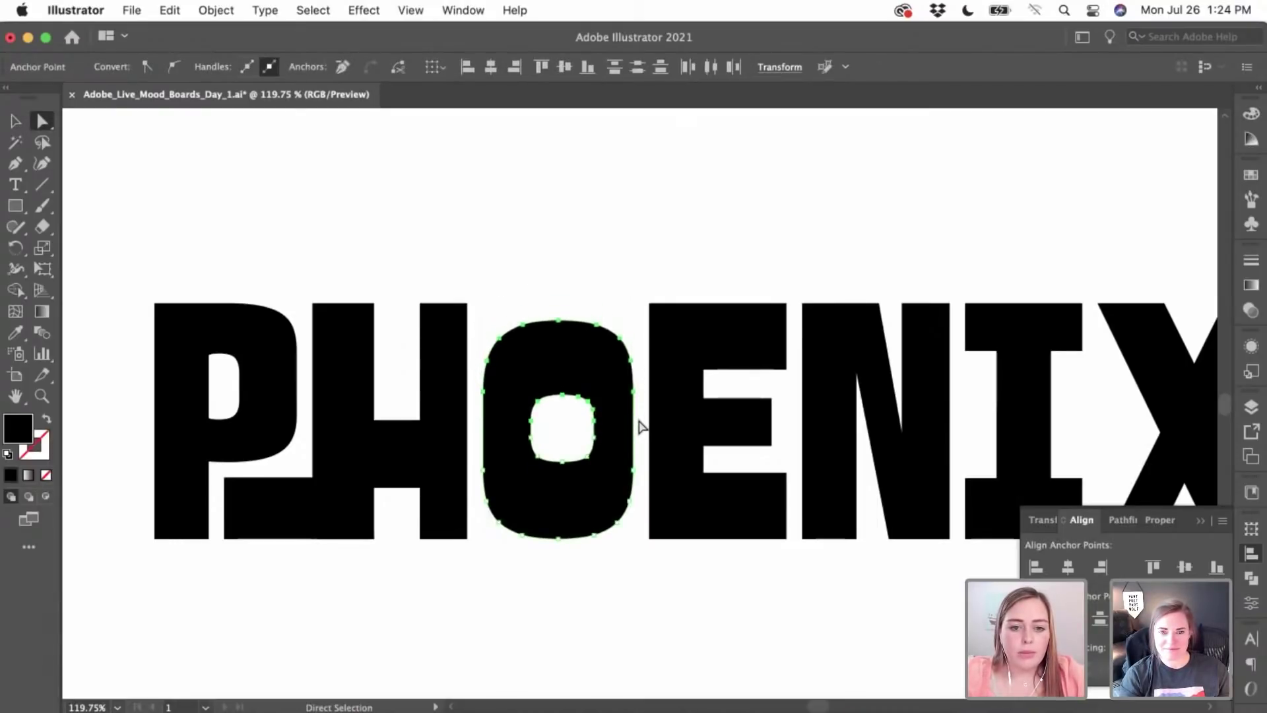
pyautogui.press('Down')
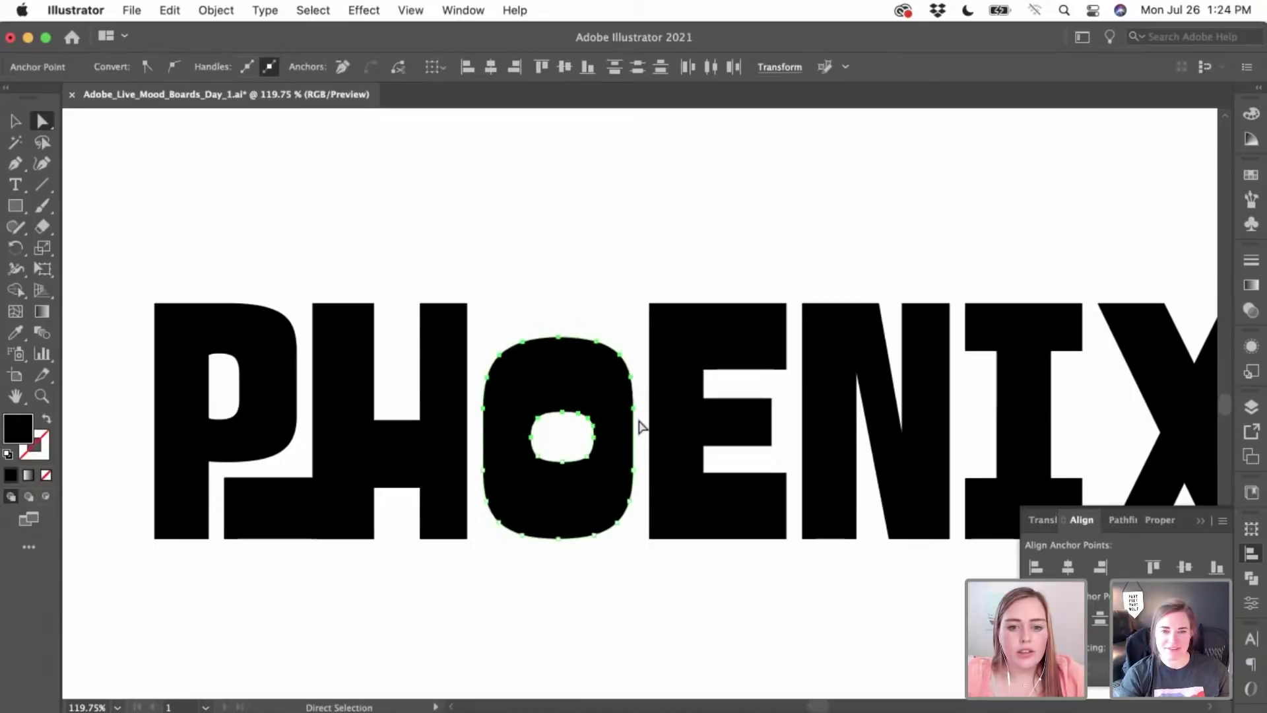
pyautogui.click(546, 273)
# - Move the shortened O up so its top aligns with the tops of the neighbouring letters
pyautogui.press('v')
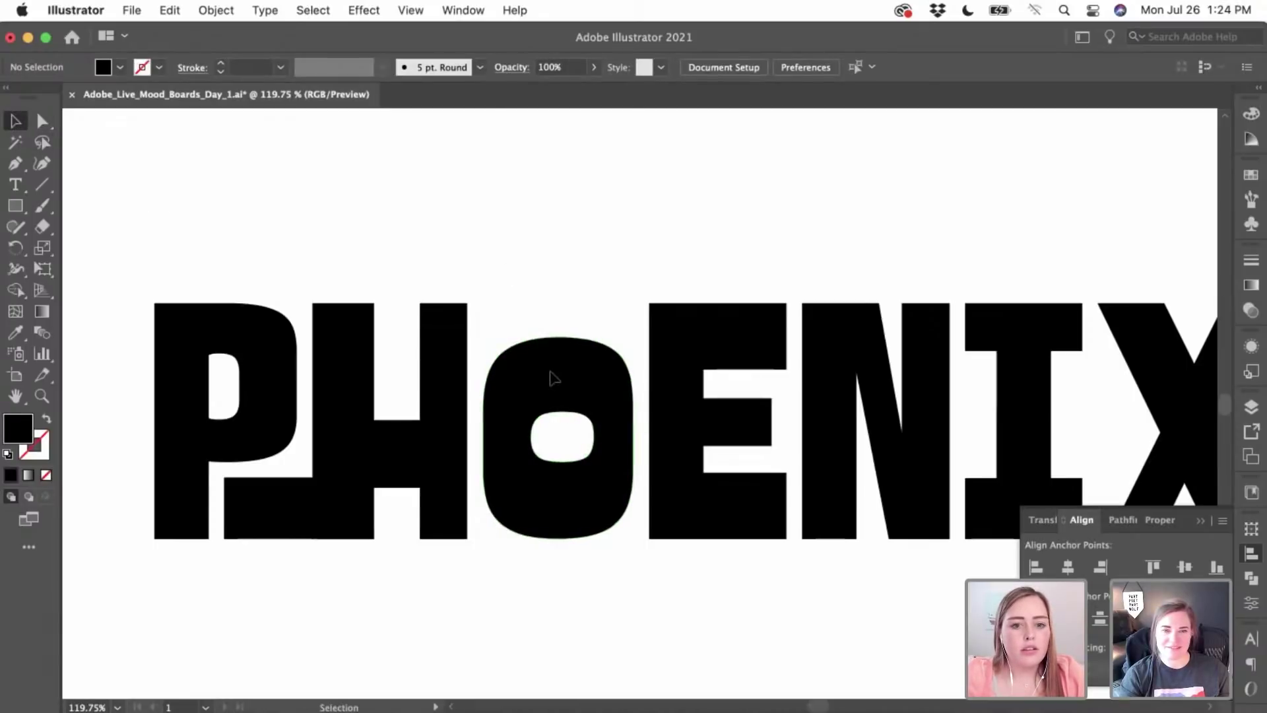
pyautogui.moveTo(553, 376); pyautogui.dragTo(557, 345)
pyautogui.click(524, 272)
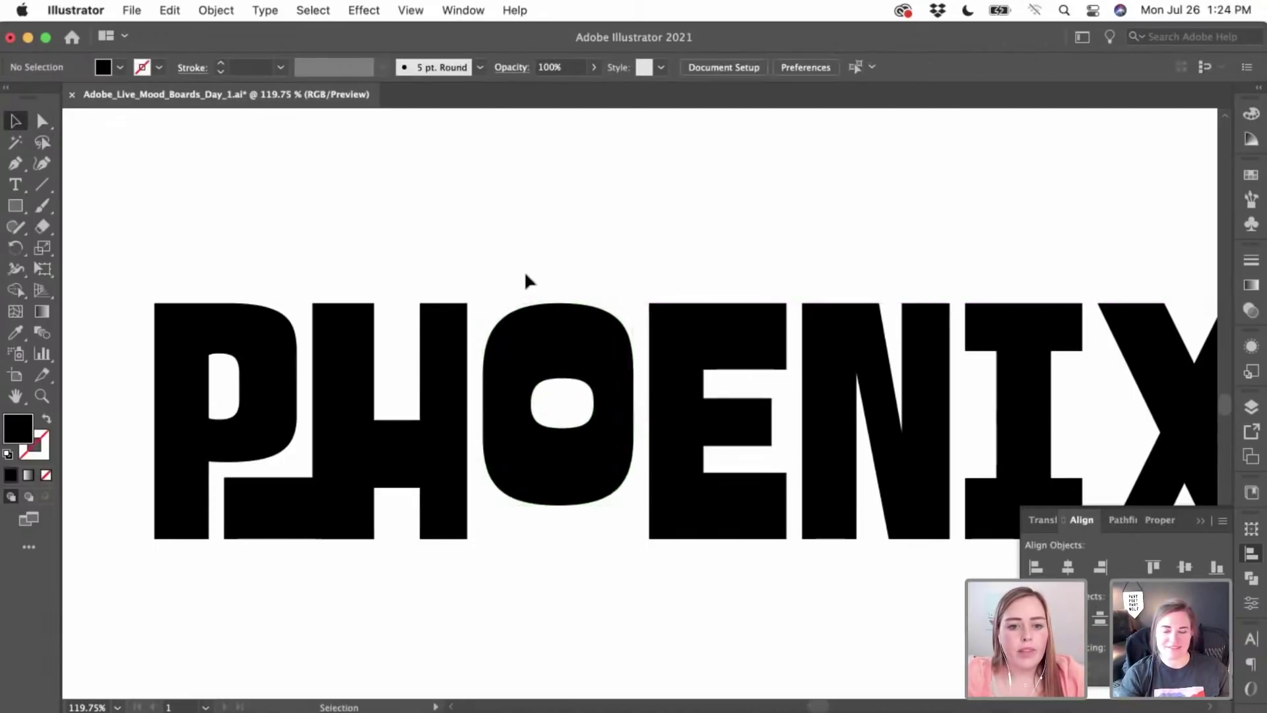
# - Duplicate the bar extending from the H and place the copy beneath the O, between the H and the E
pyautogui.click(284, 505)
pyautogui.click(220, 208)
pyautogui.scroll(-3, 219, 208)
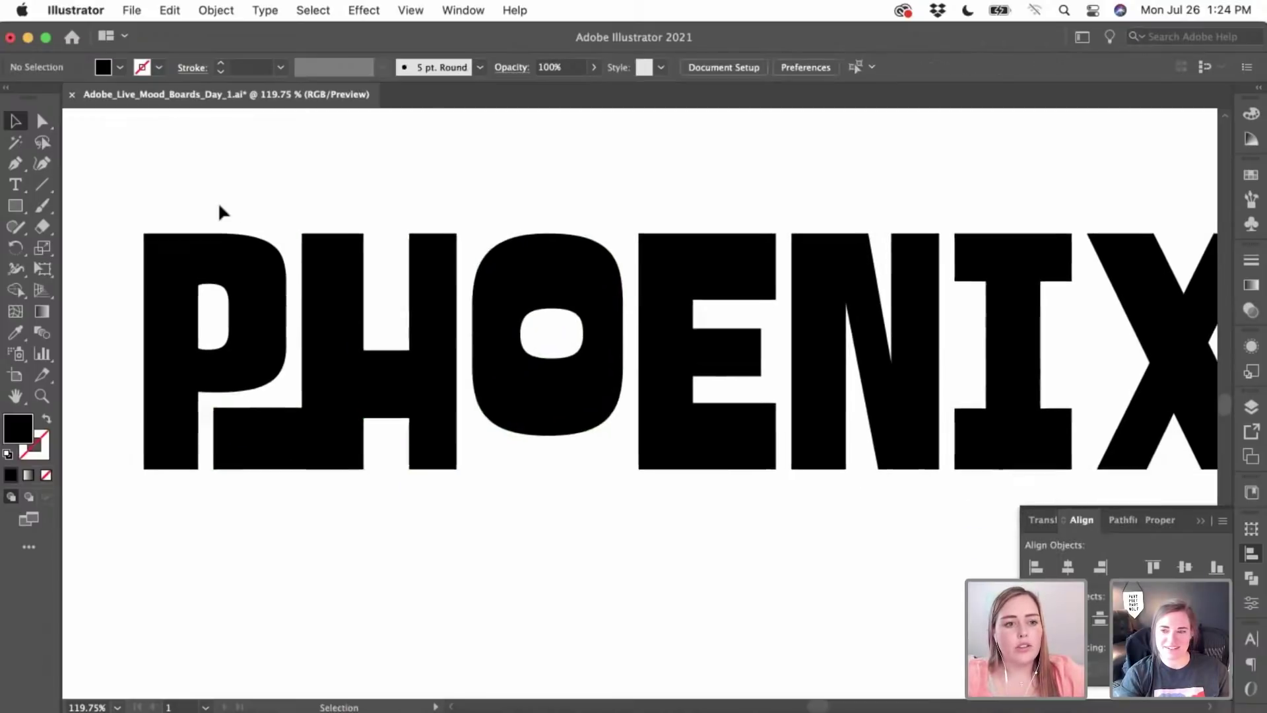
pyautogui.click(256, 428)
pyautogui.press('super+c')
pyautogui.press('super+v')
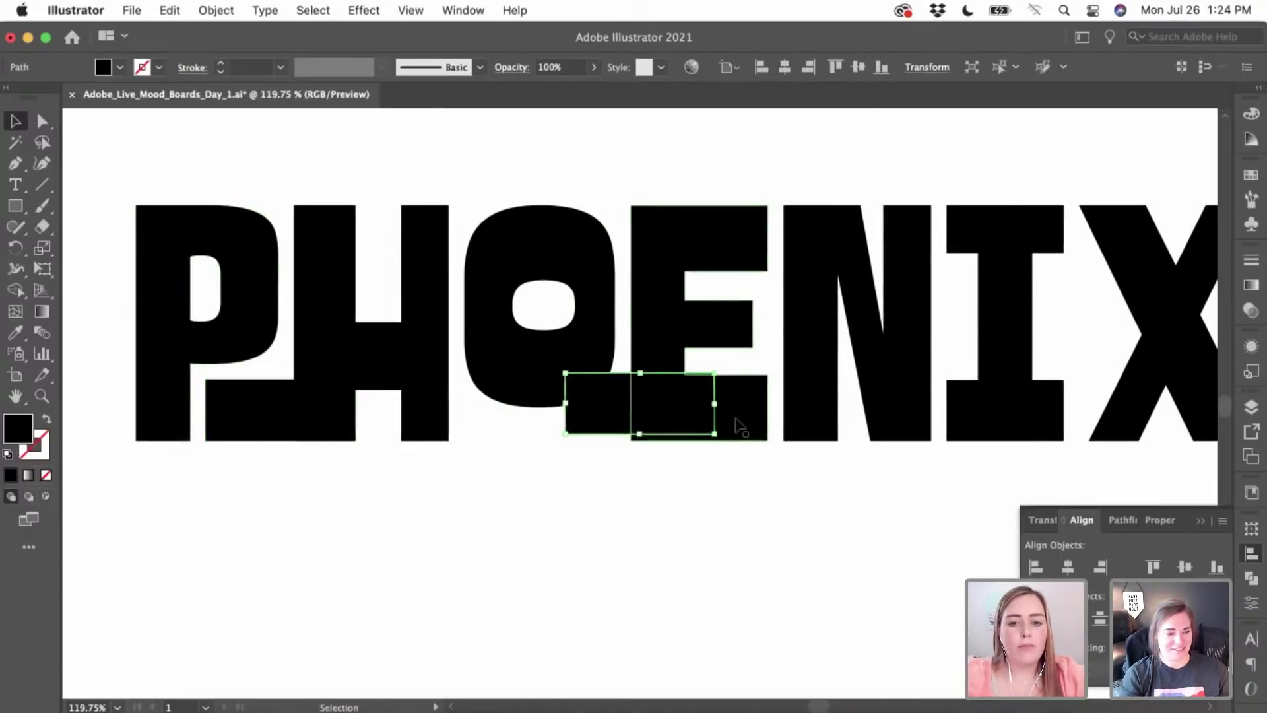
pyautogui.moveTo(636, 410); pyautogui.dragTo(537, 417)
pyautogui.click(611, 484)
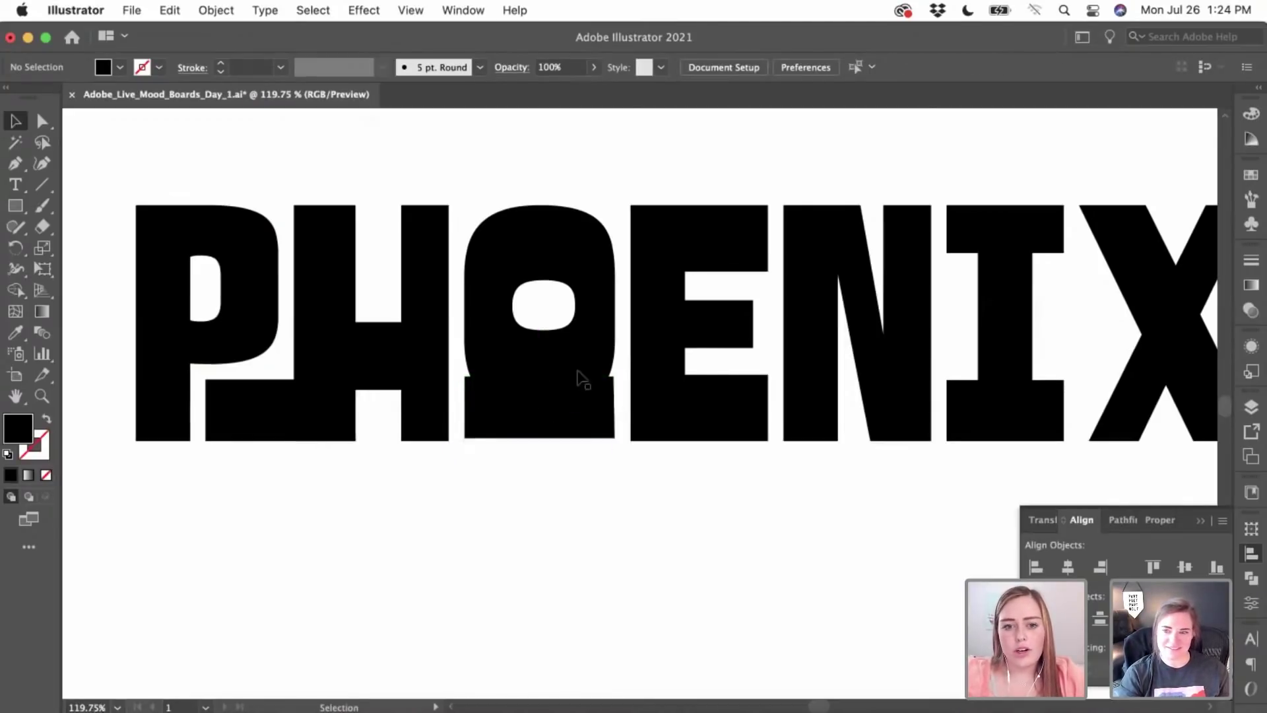
# - Try to reduce the O from its upper edge, once proportionally and once in height only, and undo both changes
pyautogui.scroll(3, 566, 280)
pyautogui.click(565, 231)
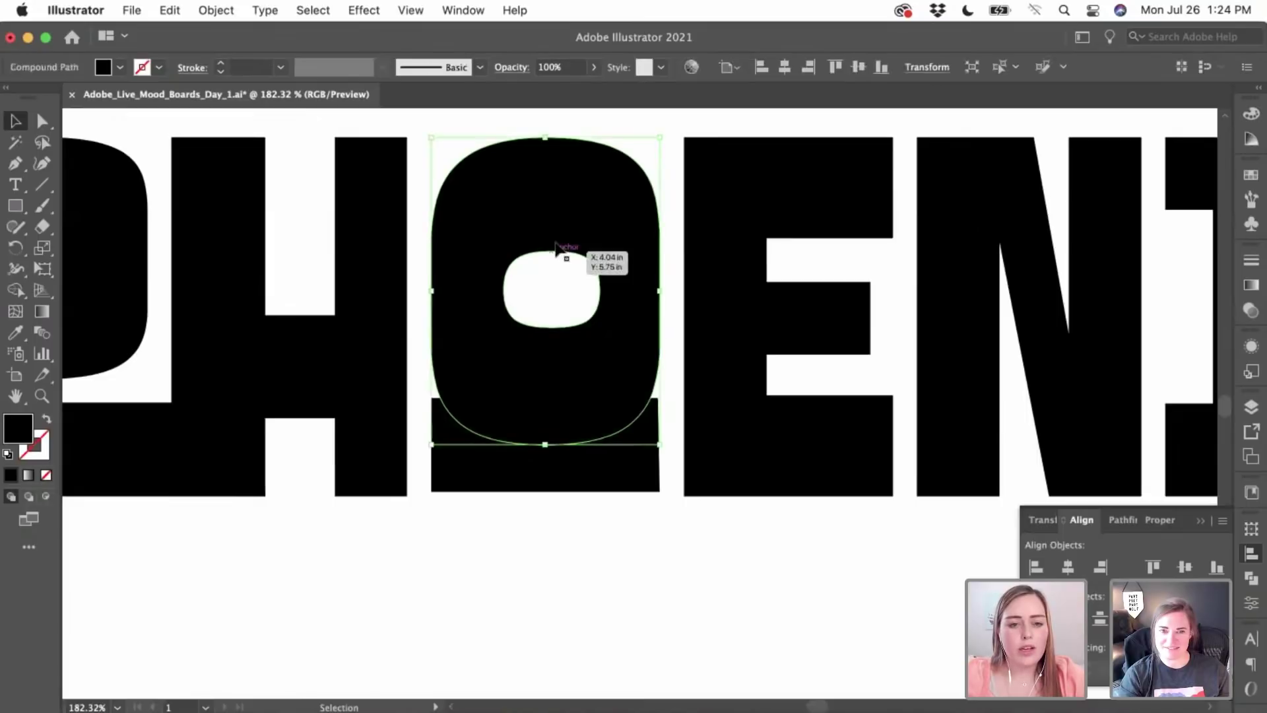
pyautogui.scroll(2, 564, 250)
pyautogui.moveTo(560, 174); pyautogui.dragTo(554, 294)
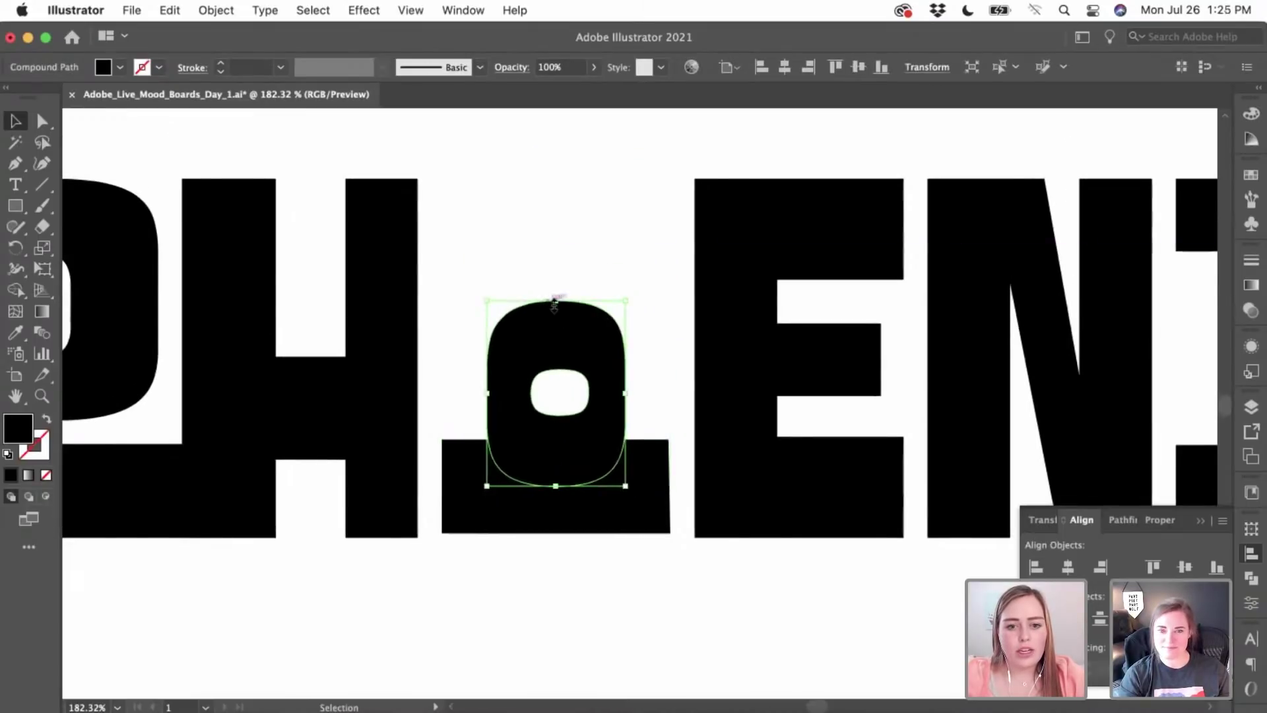
pyautogui.press('super+z')
pyautogui.moveTo(554, 178); pyautogui.dragTo(555, 285)
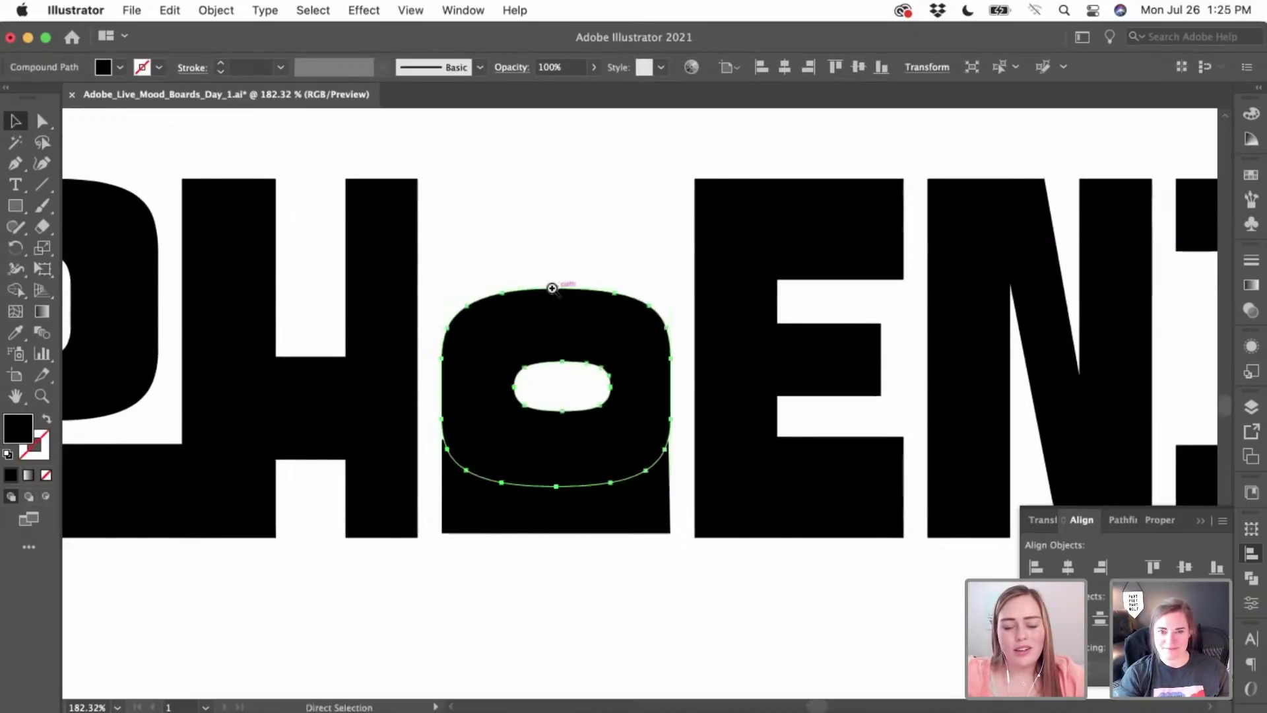
pyautogui.press('z')
pyautogui.click(533, 203)
pyautogui.press('super+z')
# - Move the O up to leave a narrow gap above the bar, and scale it down proportionally to about the letter height
pyautogui.scroll(-3, 532, 204)
pyautogui.hscroll(1, 532, 204)
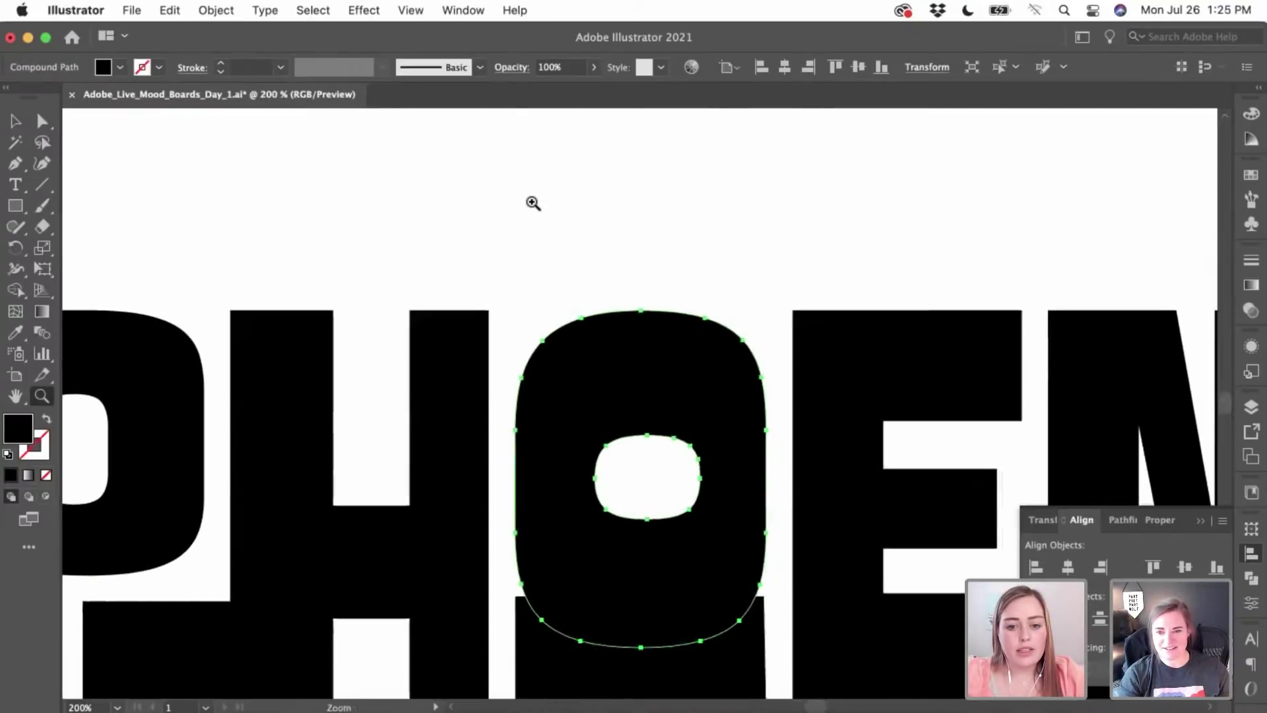
pyautogui.click(44, 121)
pyautogui.click(545, 283)
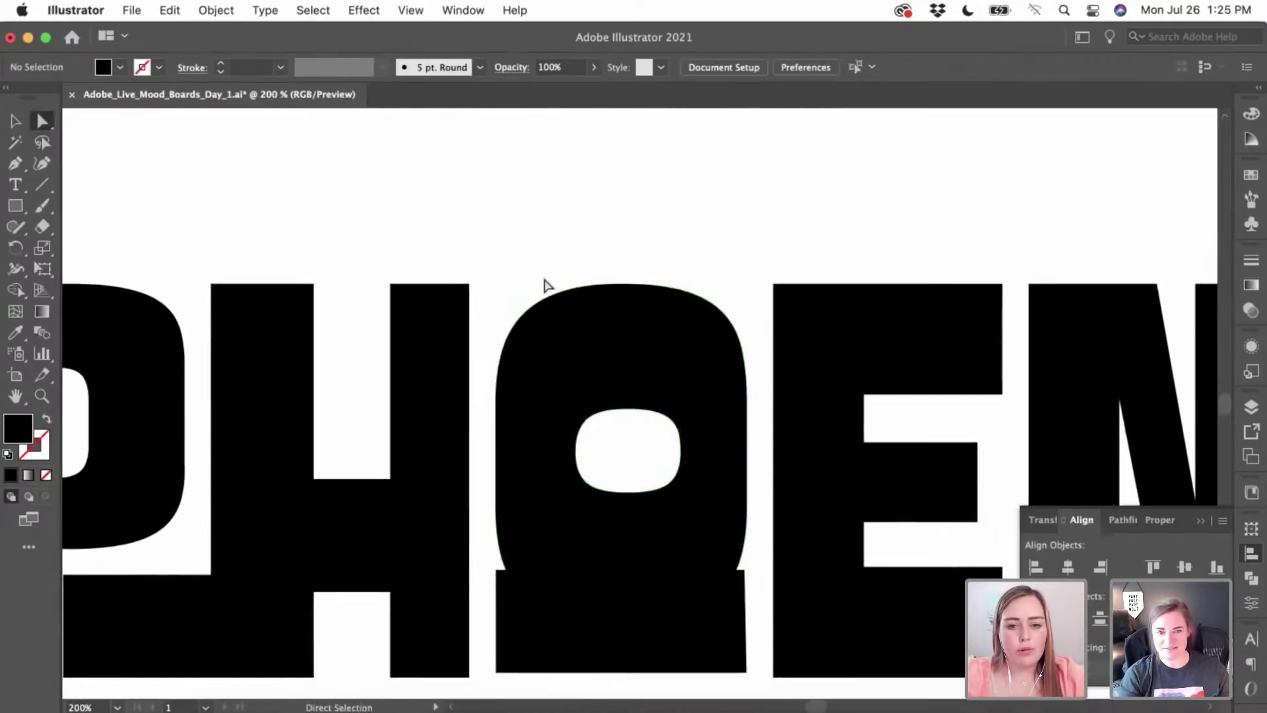
pyautogui.scroll(-3, 546, 283)
pyautogui.hscroll(1, 546, 283)
pyautogui.moveTo(579, 288); pyautogui.dragTo(579, 227)
pyautogui.click(15, 120)
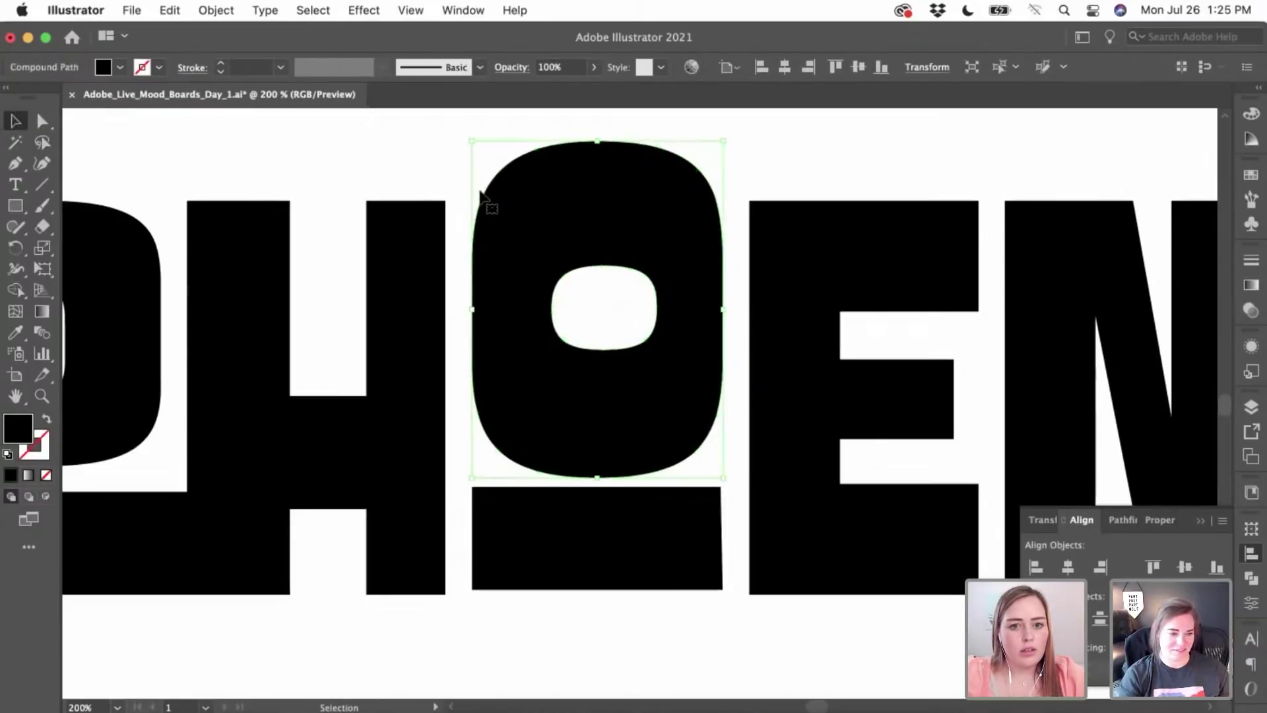
pyautogui.moveTo(598, 139); pyautogui.dragTo(593, 193)
pyautogui.click(596, 175)
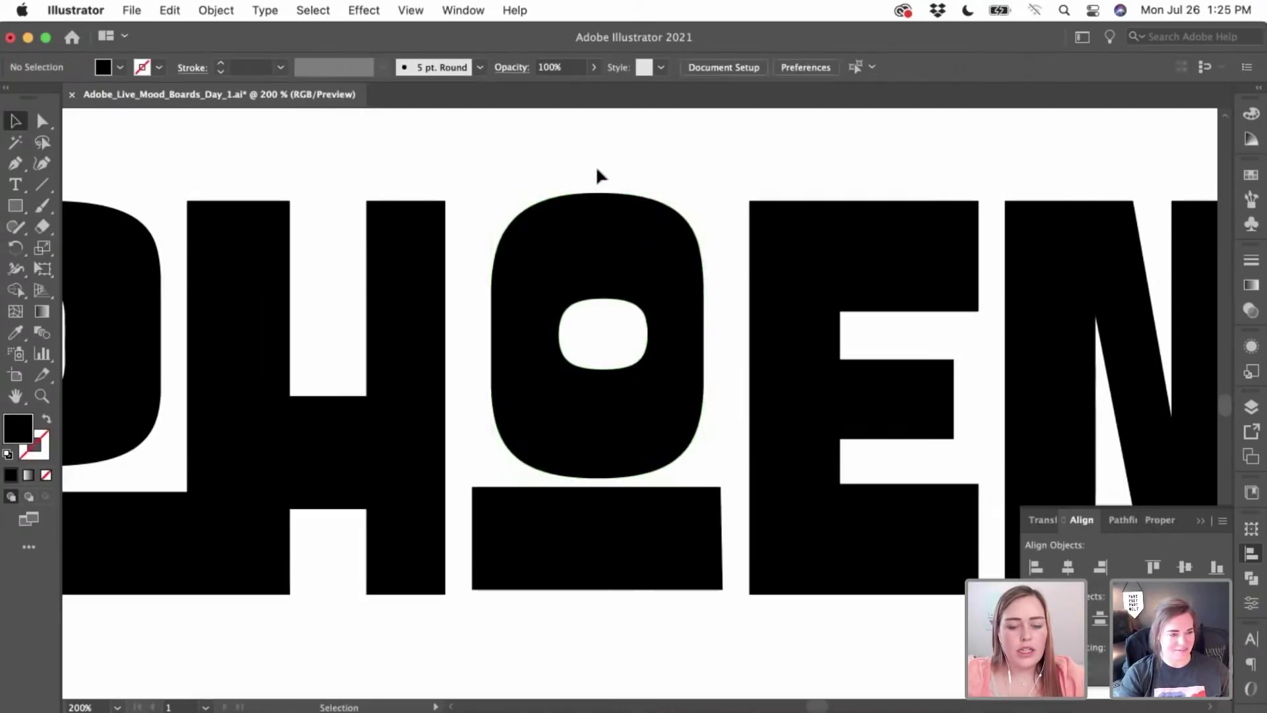
pyautogui.scroll(-3, 596, 175)
pyautogui.click(584, 495)
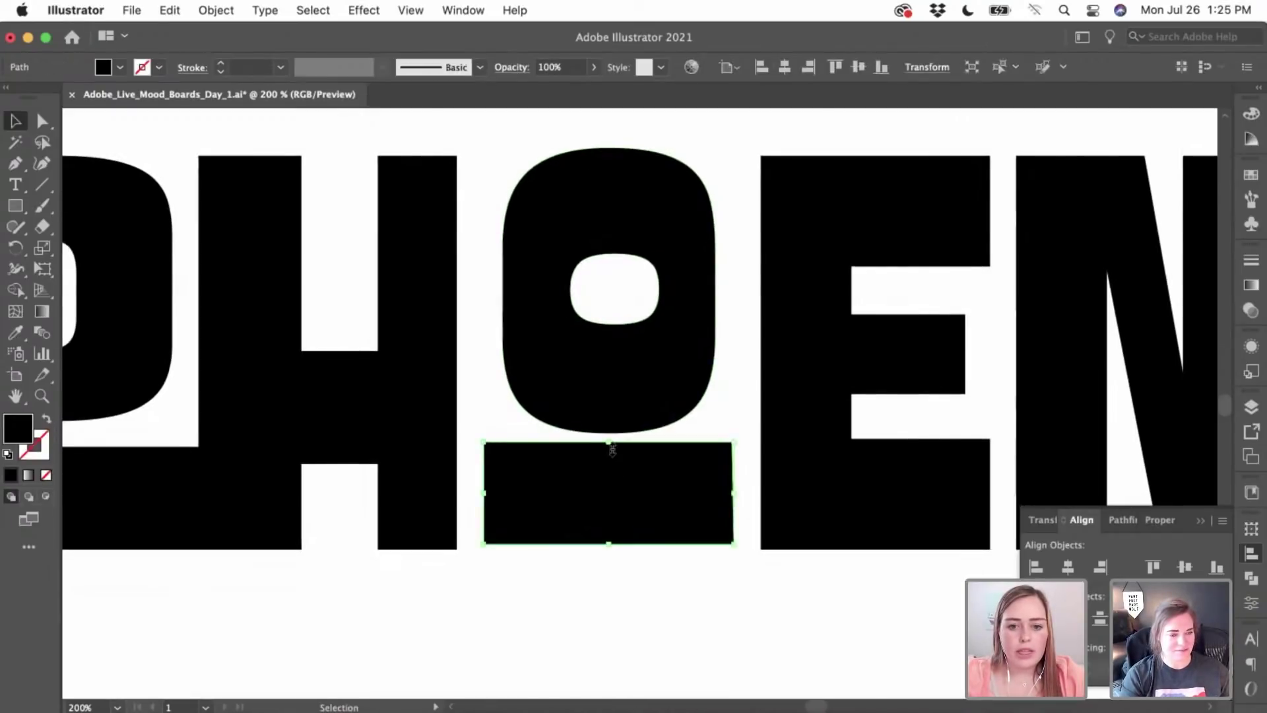
pyautogui.scroll(-5, 610, 446)
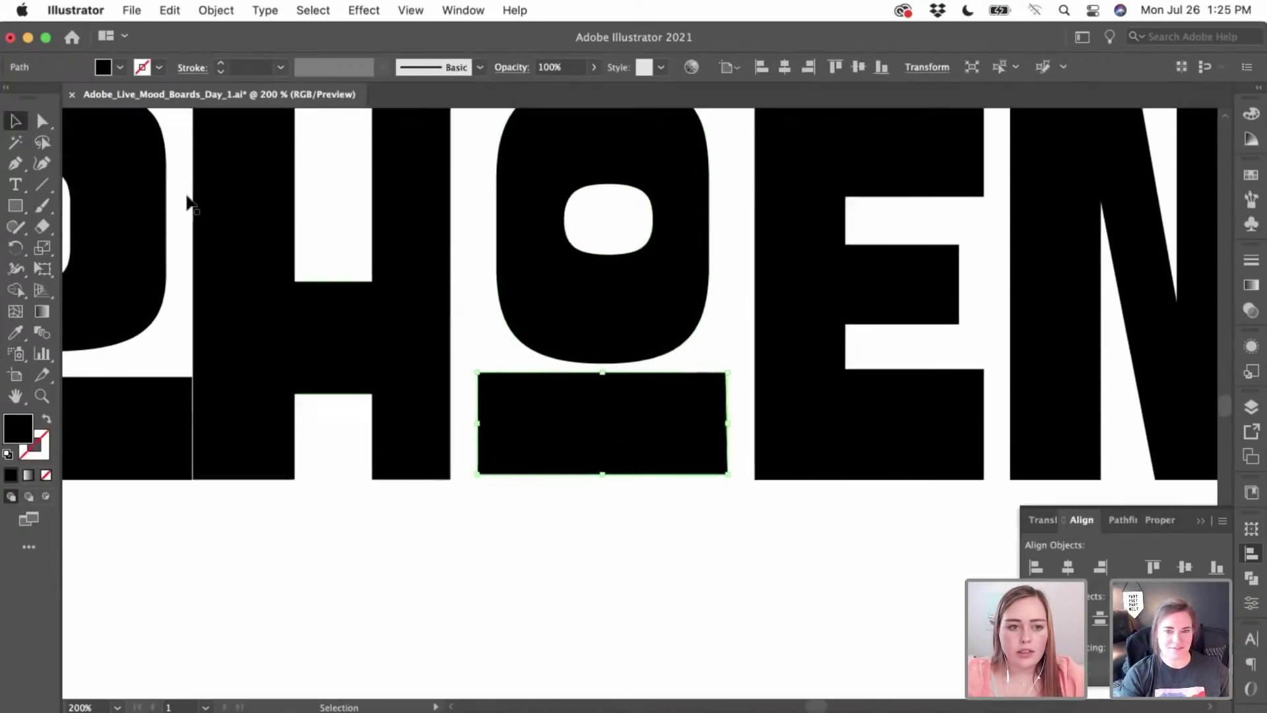
pyautogui.click(15, 163)
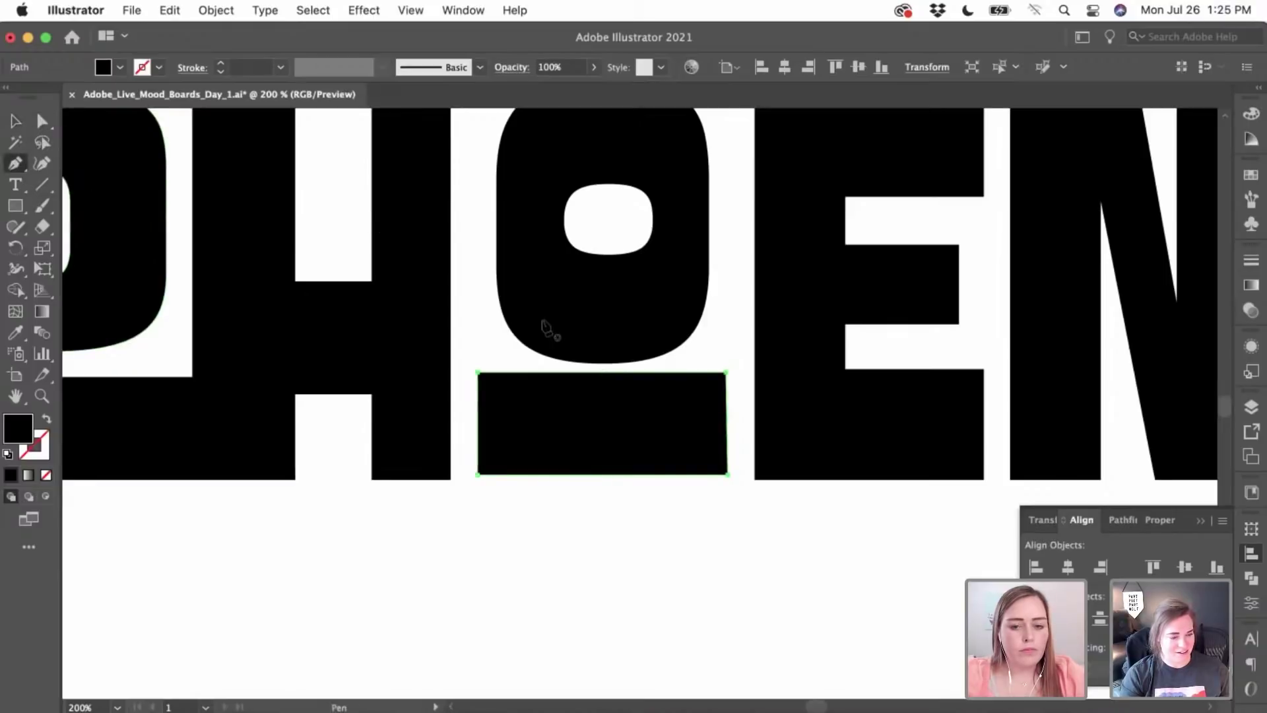
pyautogui.scroll(5, 545, 328)
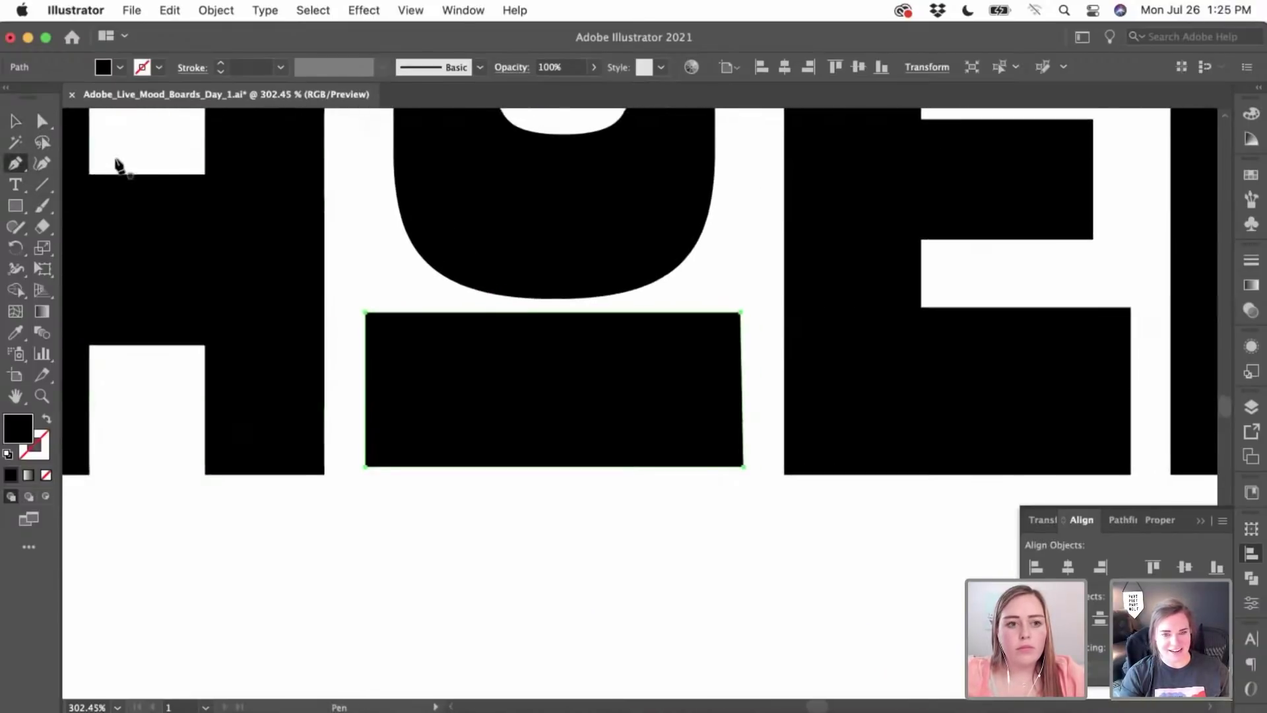
pyautogui.click(40, 118)
pyautogui.click(628, 553)
pyautogui.scroll(-5, 628, 553)
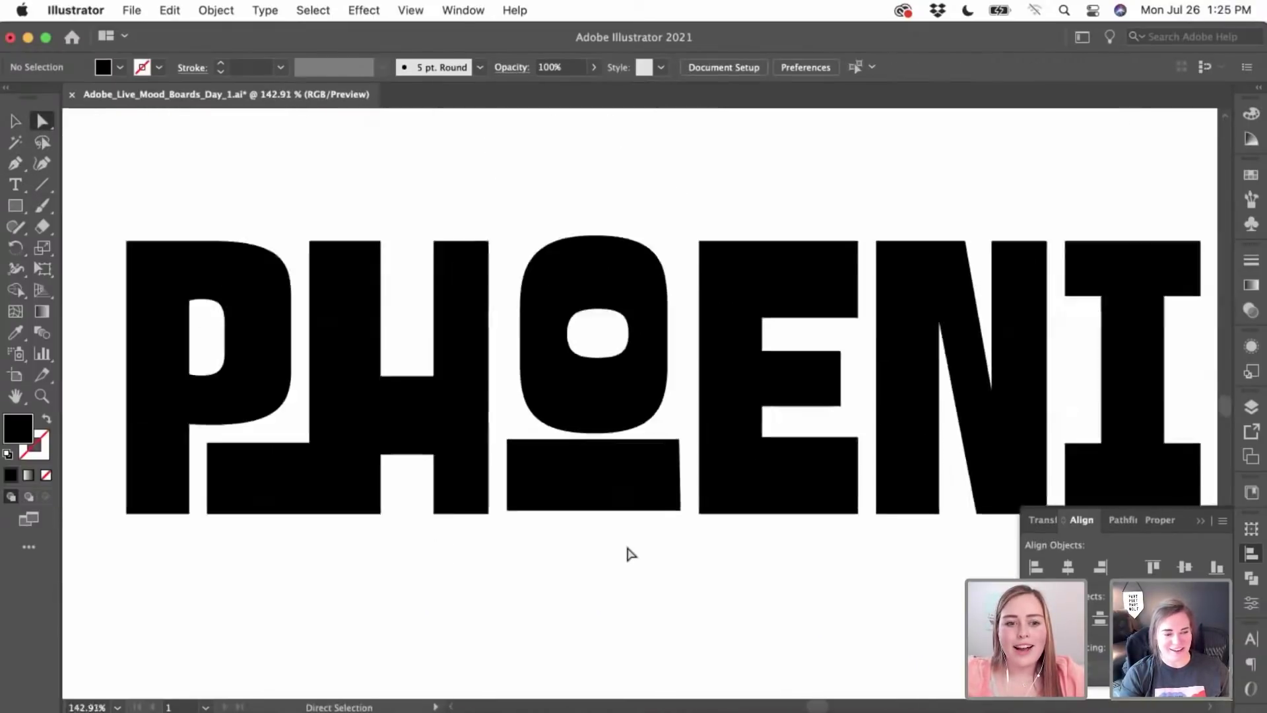
pyautogui.hscroll(3, 628, 553)
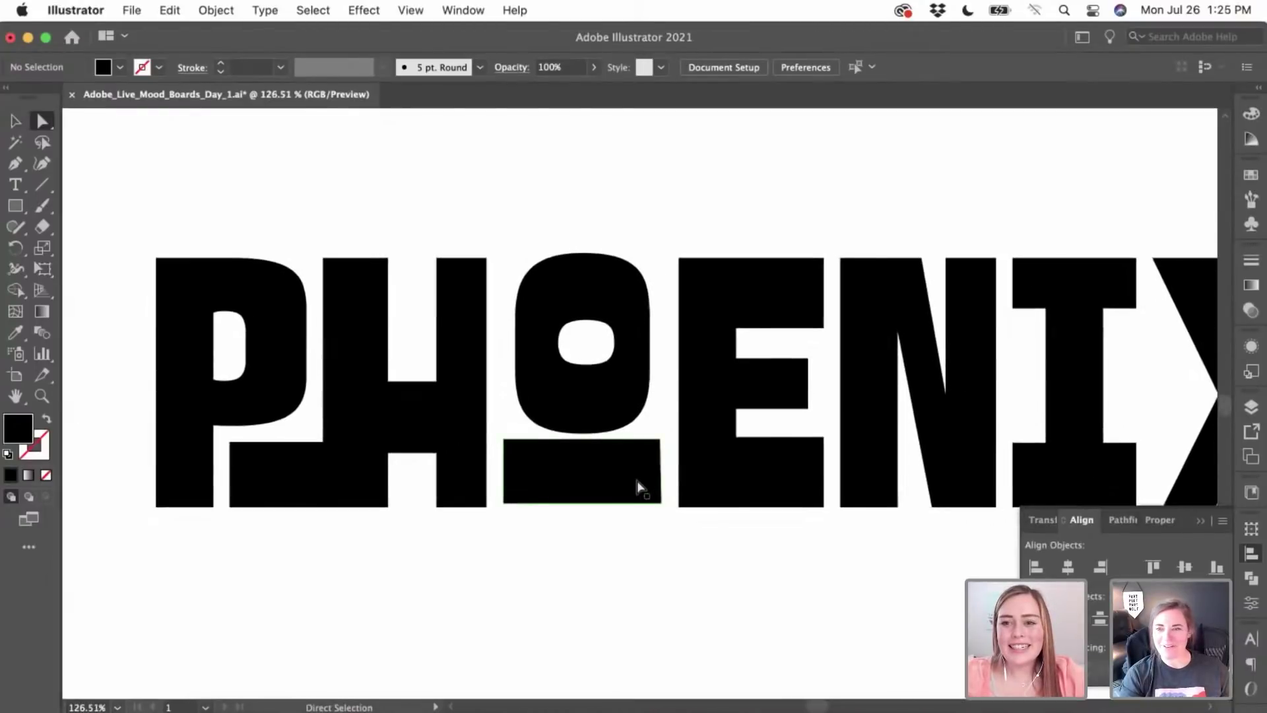
# - Try to square the slanted end of the bar under the O by lining up its upper corner with the lower one
pyautogui.scroll(8, 637, 487)
pyautogui.click(637, 483)
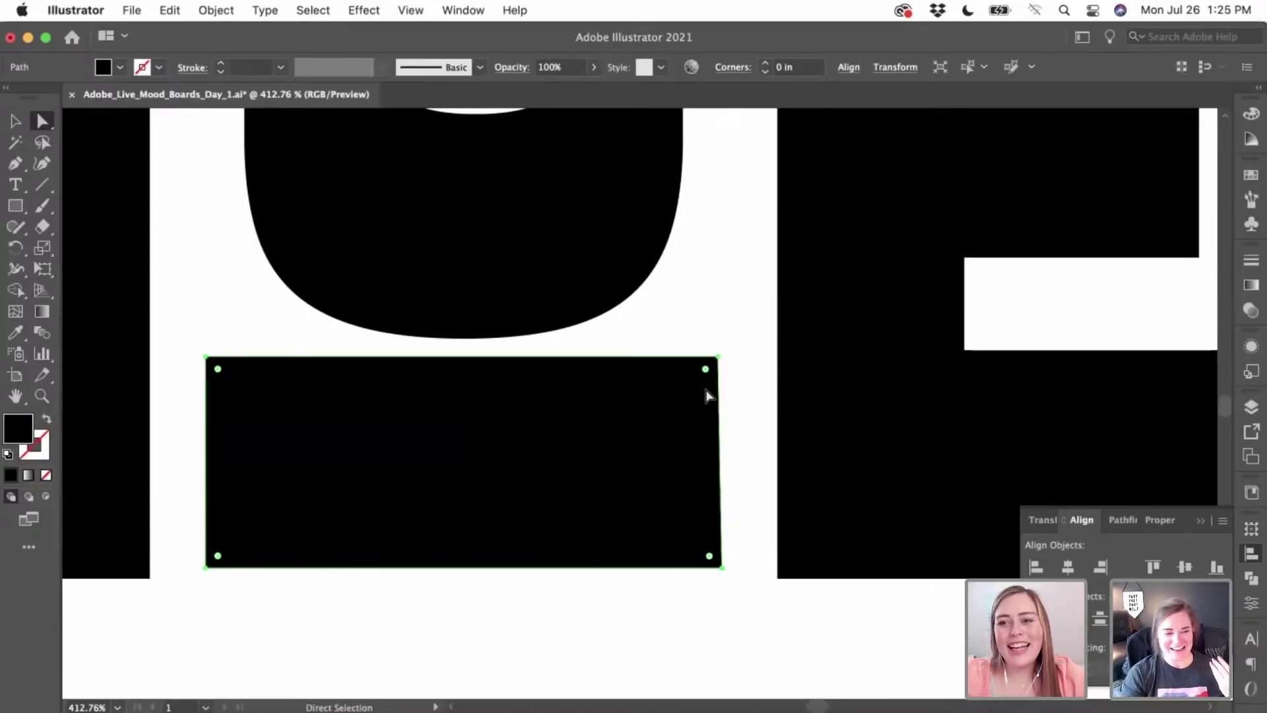
pyautogui.moveTo(724, 362); pyautogui.dragTo(679, 363)
pyautogui.scroll(3, 645, 367)
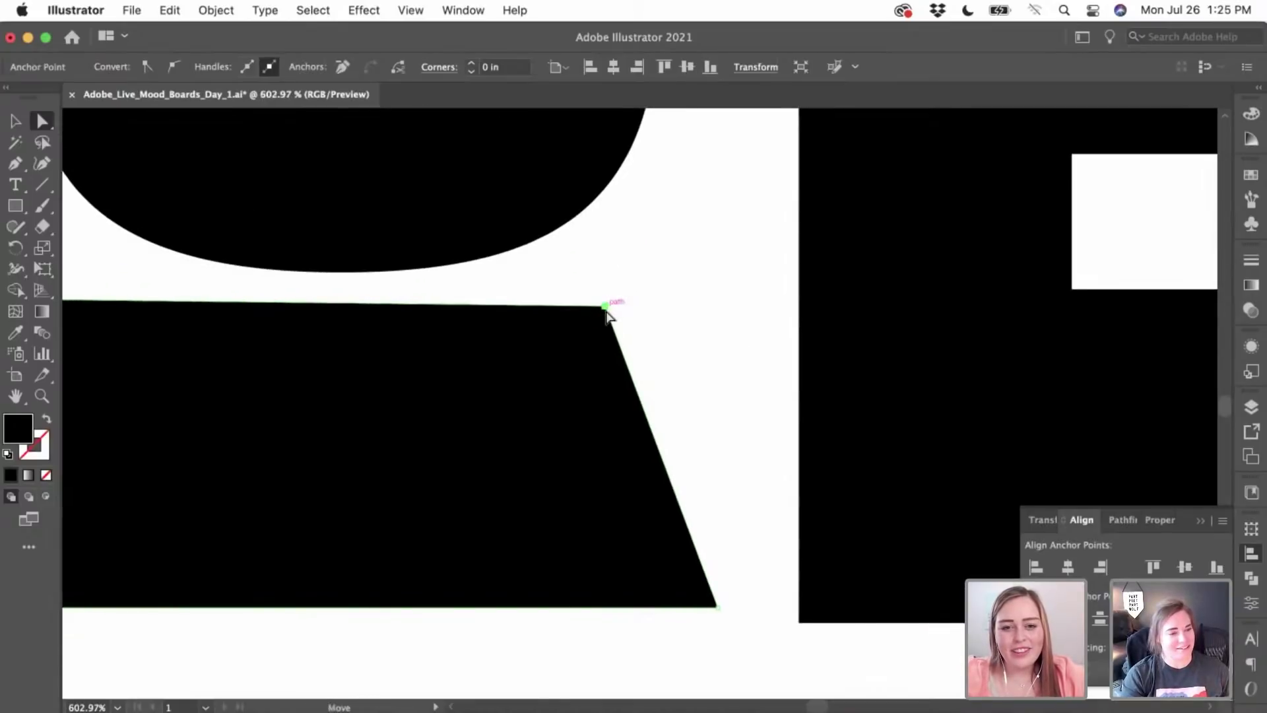
pyautogui.moveTo(606, 309); pyautogui.dragTo(720, 308)
pyautogui.click(705, 271)
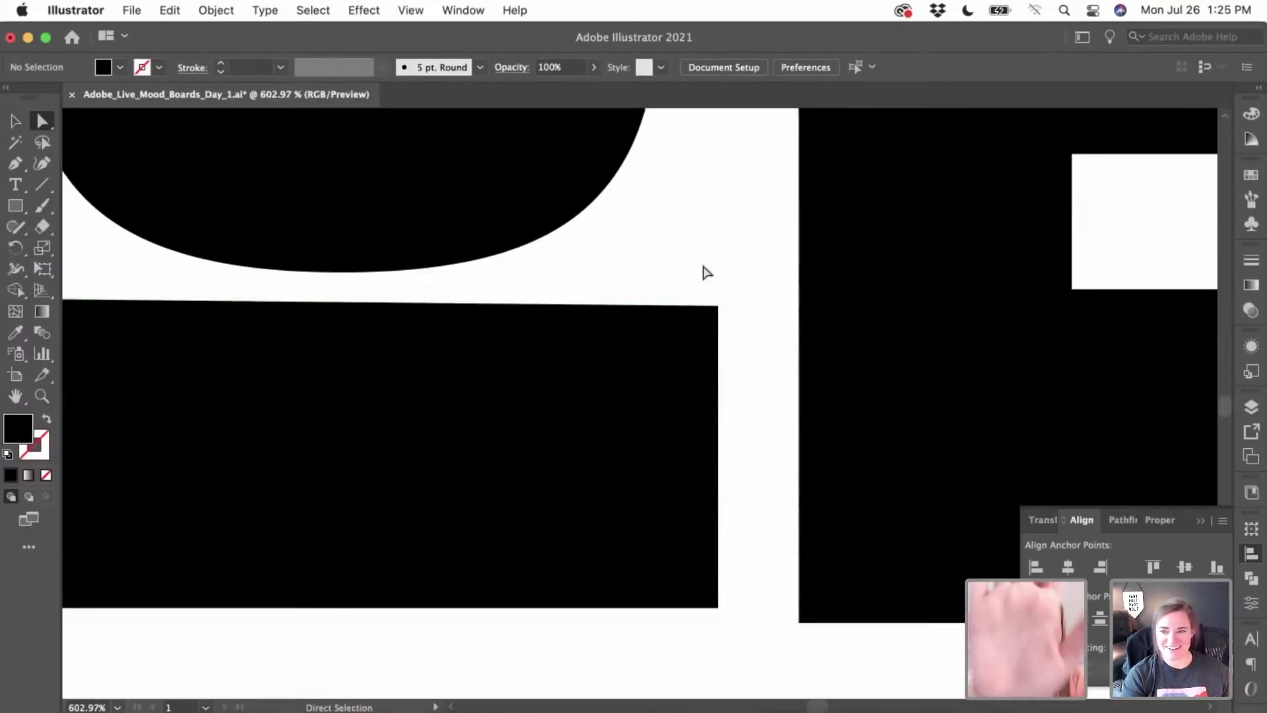
# - Try to level the bar's sloping upper edge by lowering its corner nearest the H
pyautogui.scroll(-3, 700, 275)
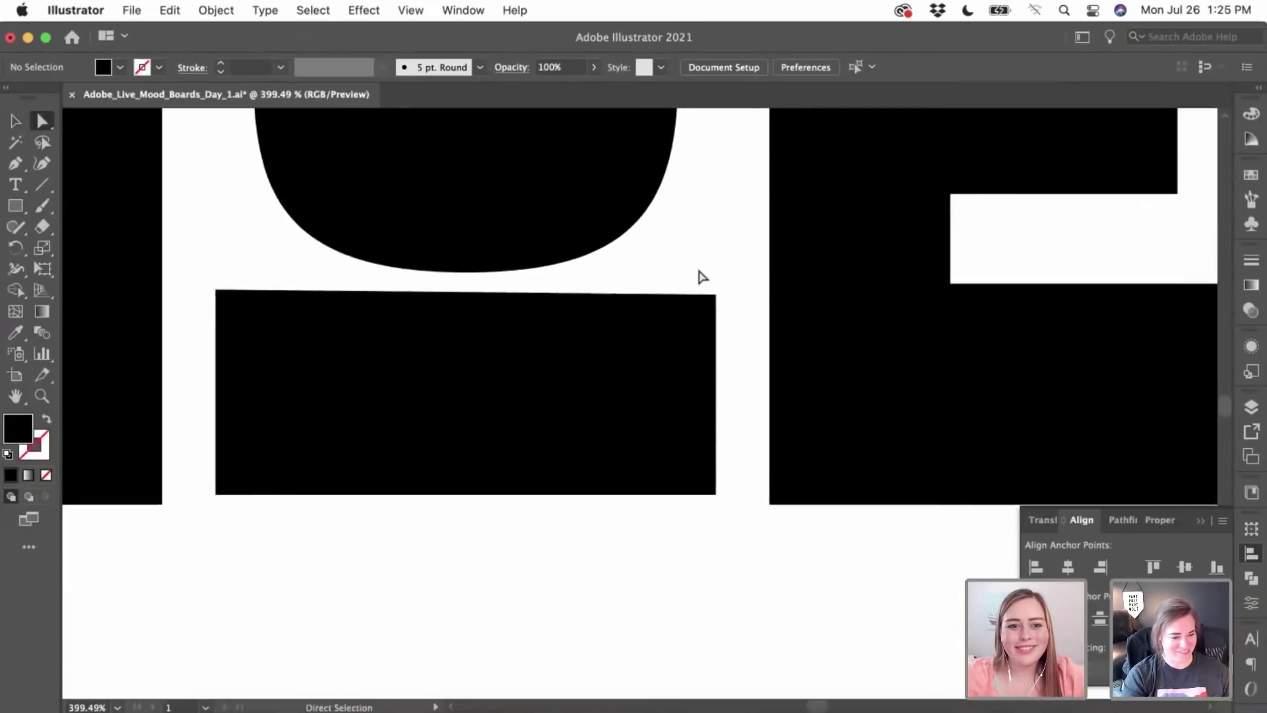
pyautogui.hscroll(-3, 413, 354)
pyautogui.click(335, 330)
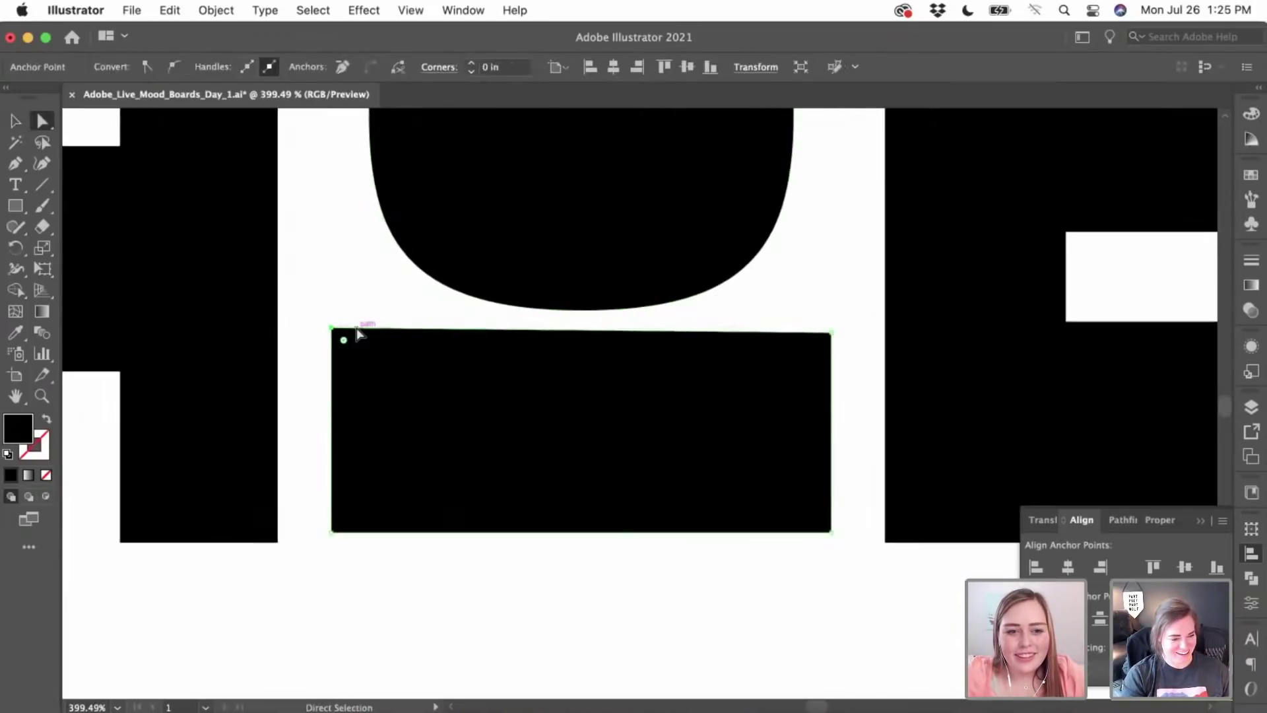
pyautogui.moveTo(332, 329); pyautogui.dragTo(334, 338)
# - Delete the uneven bar and draw a thinner rectangle between the H and the E, with its base on the letters' baseline
pyautogui.click(14, 205)
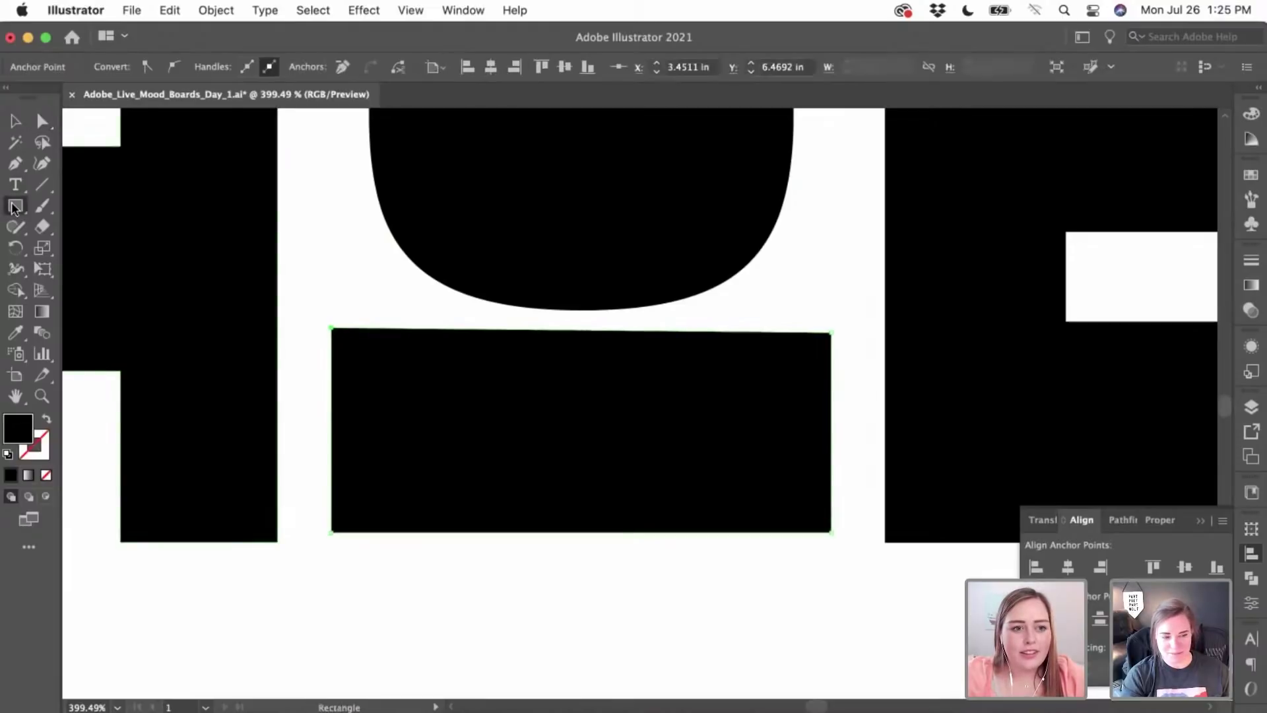
pyautogui.press('v')
pyautogui.click(411, 393)
pyautogui.press('Delete')
pyautogui.press('\\')
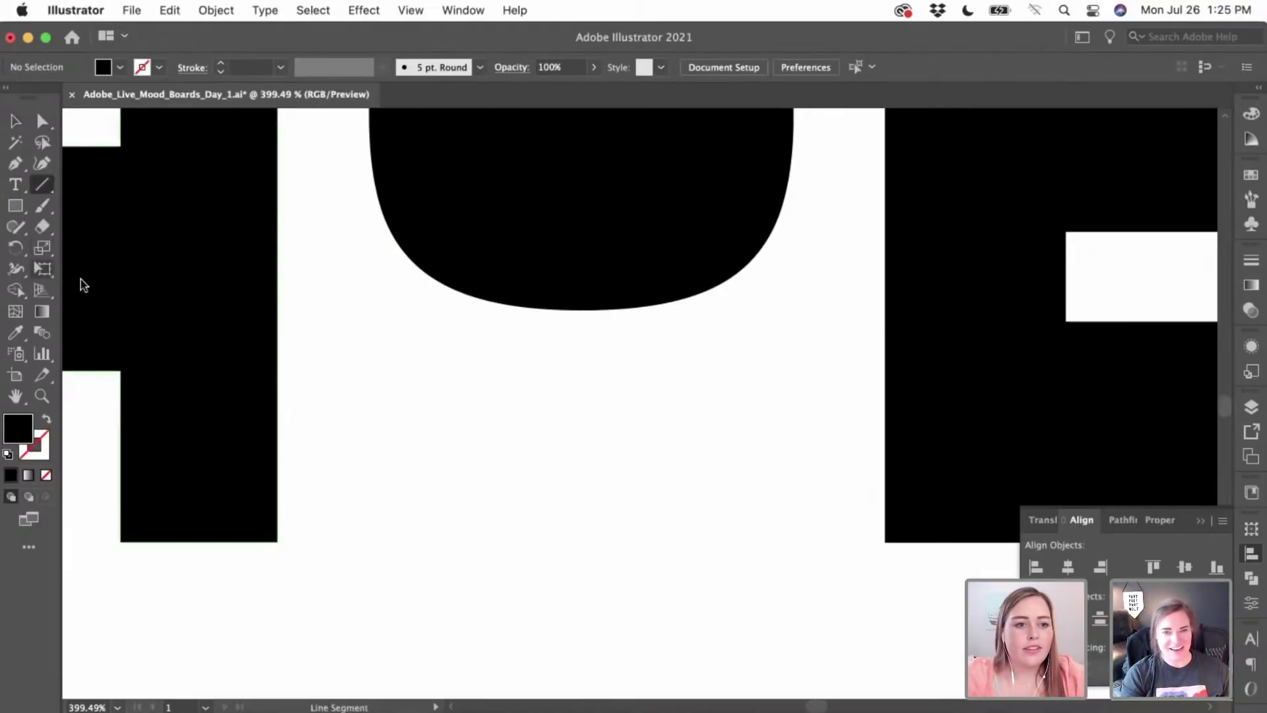
pyautogui.press('m')
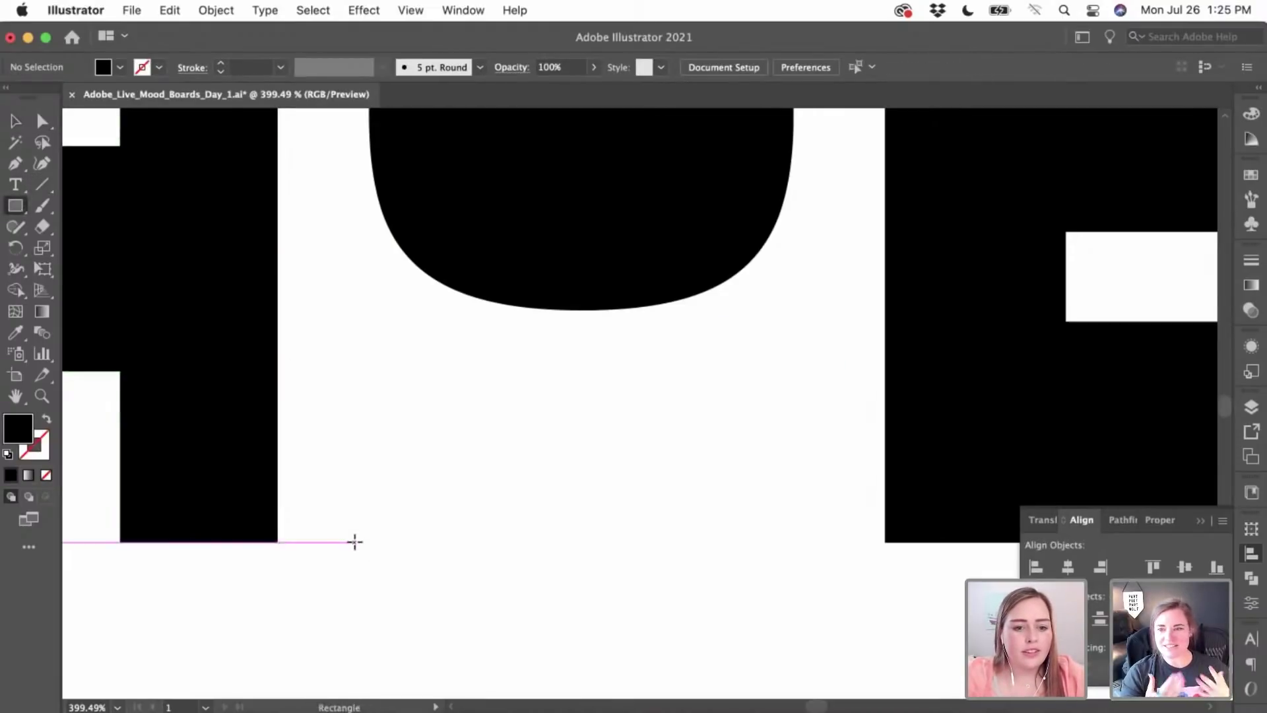
pyautogui.moveTo(355, 542); pyautogui.dragTo(854, 404)
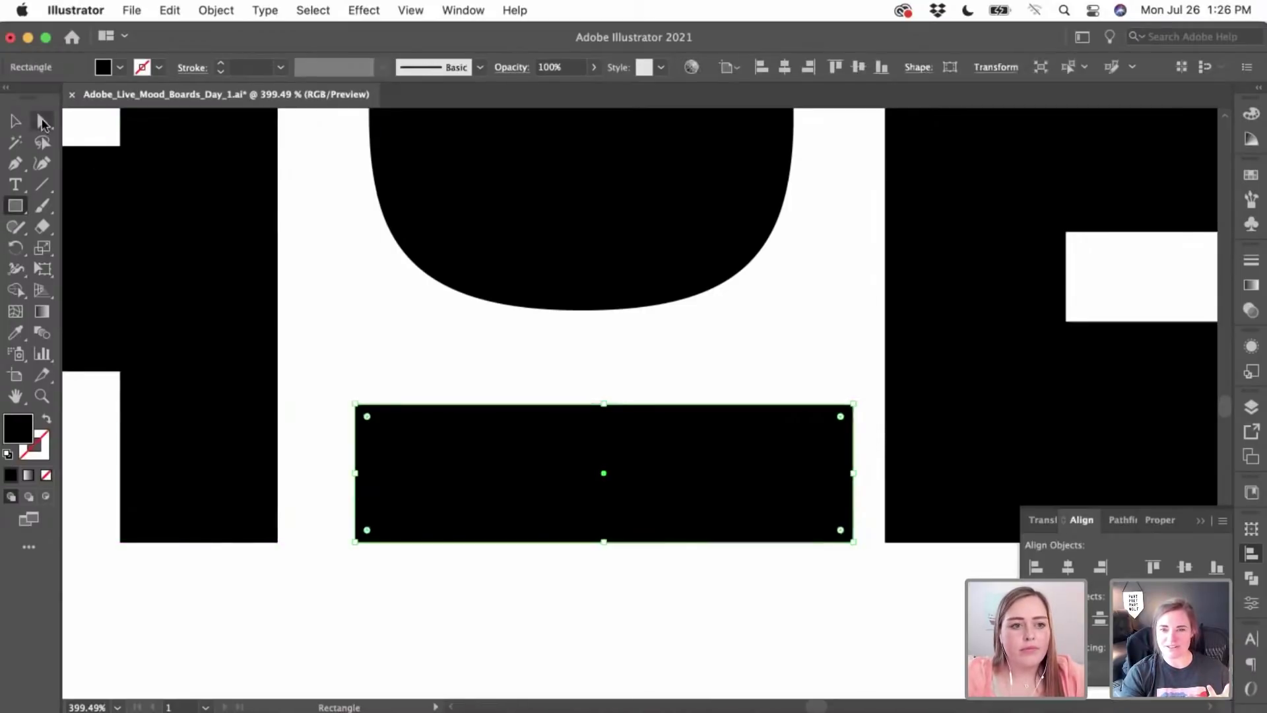
# - Centre the new rectangular bar beneath the O, keeping it on the baseline
pyautogui.press('v')
pyautogui.click(402, 336)
pyautogui.scroll(-6, 399, 334)
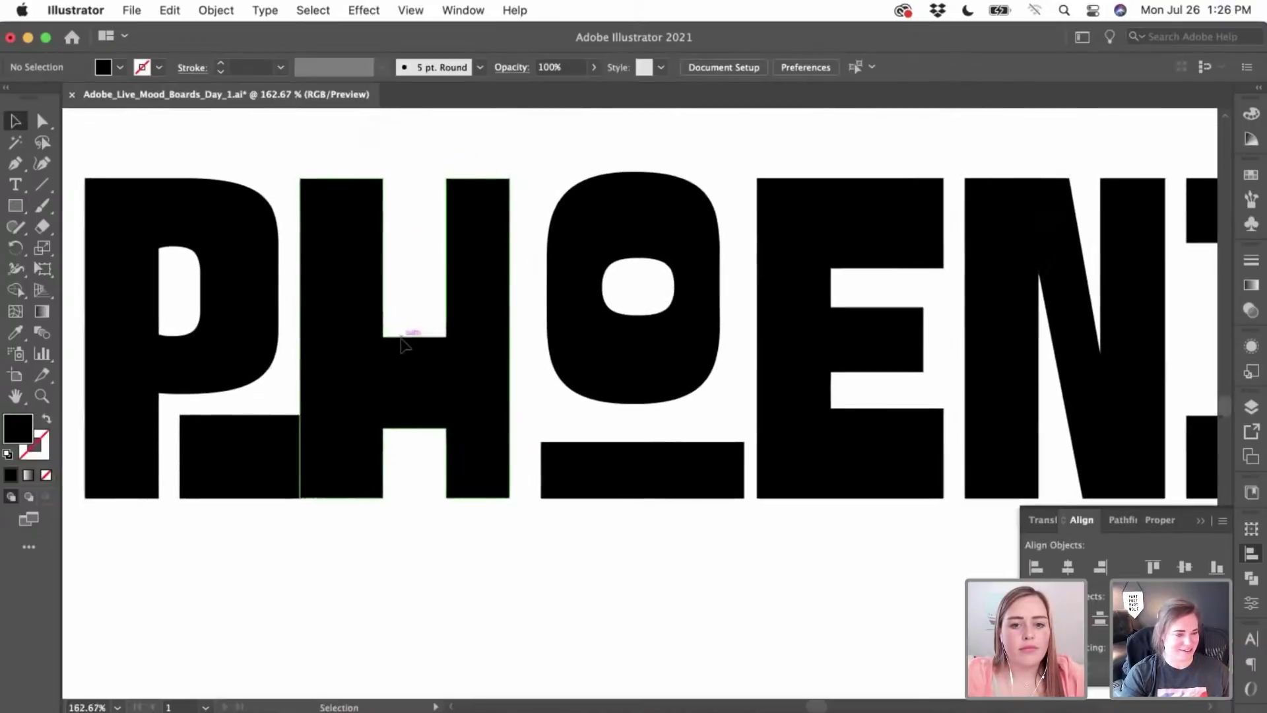
pyautogui.moveTo(602, 482); pyautogui.dragTo(594, 481)
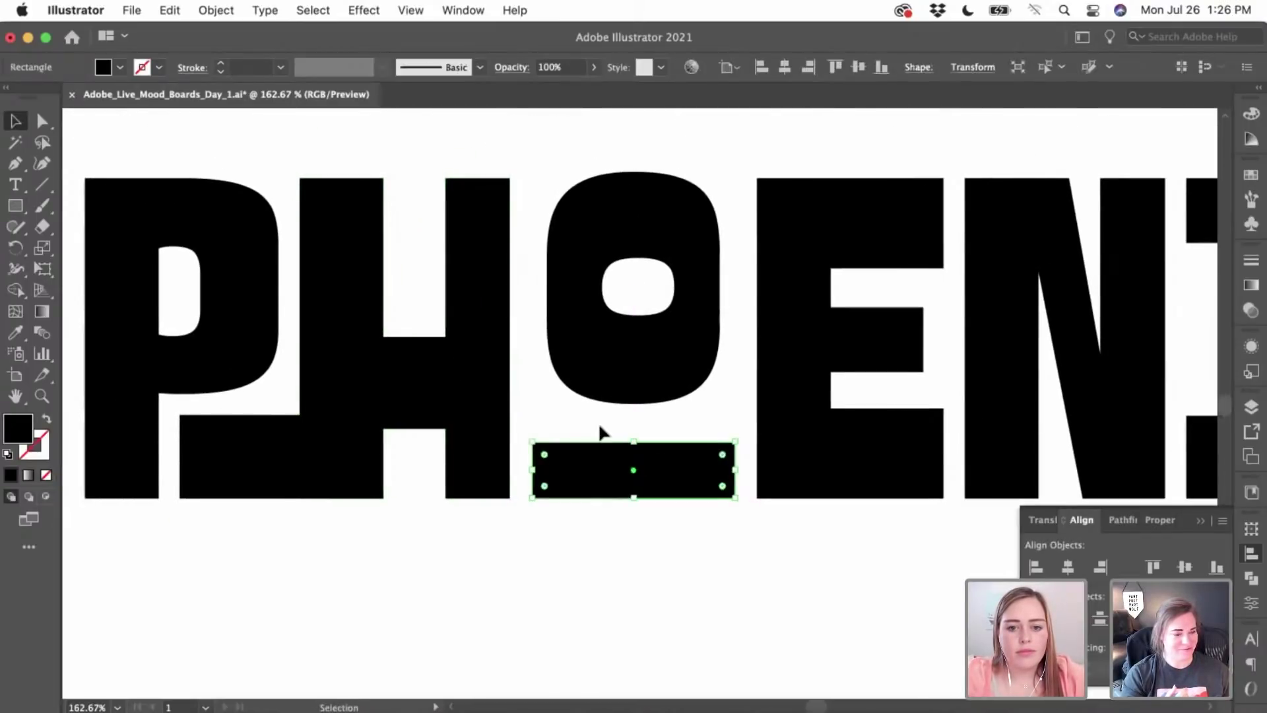
# - Move the O down to just above the bar and scale it up proportionally until its top aligns with the neighbouring letters
pyautogui.moveTo(616, 371); pyautogui.dragTo(617, 396)
pyautogui.click(617, 399)
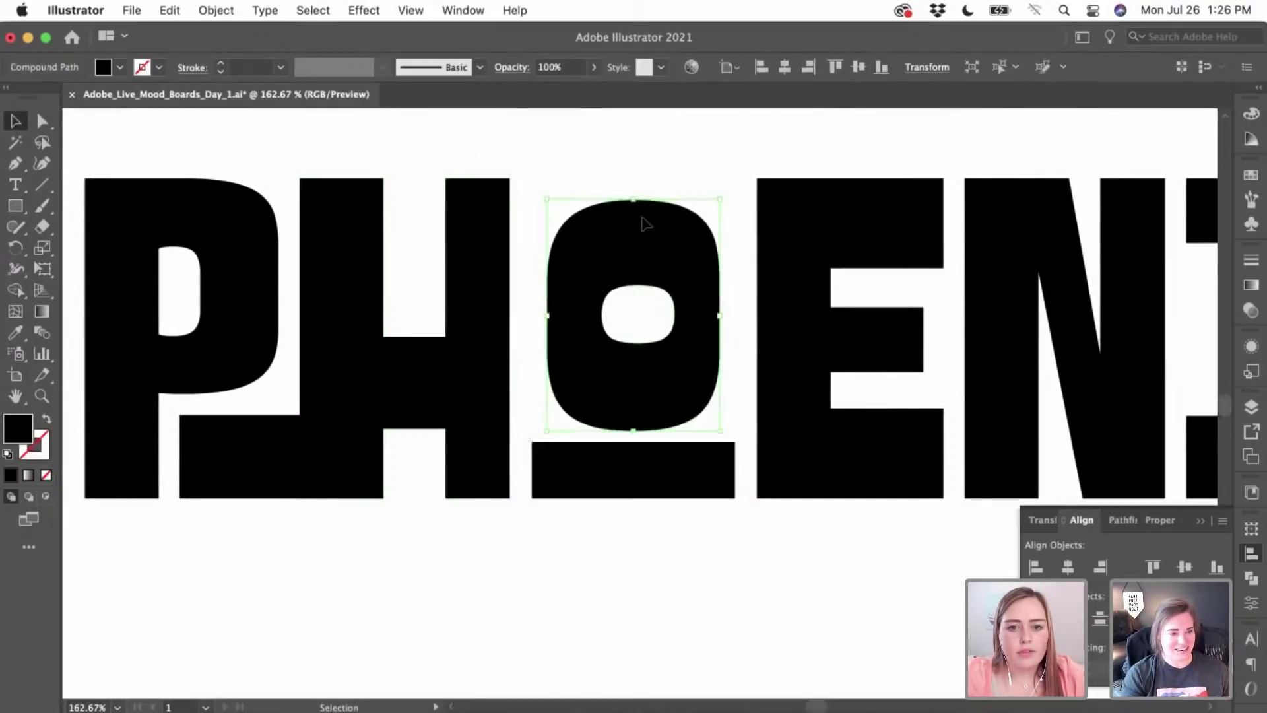
pyautogui.moveTo(634, 198); pyautogui.dragTo(635, 177)
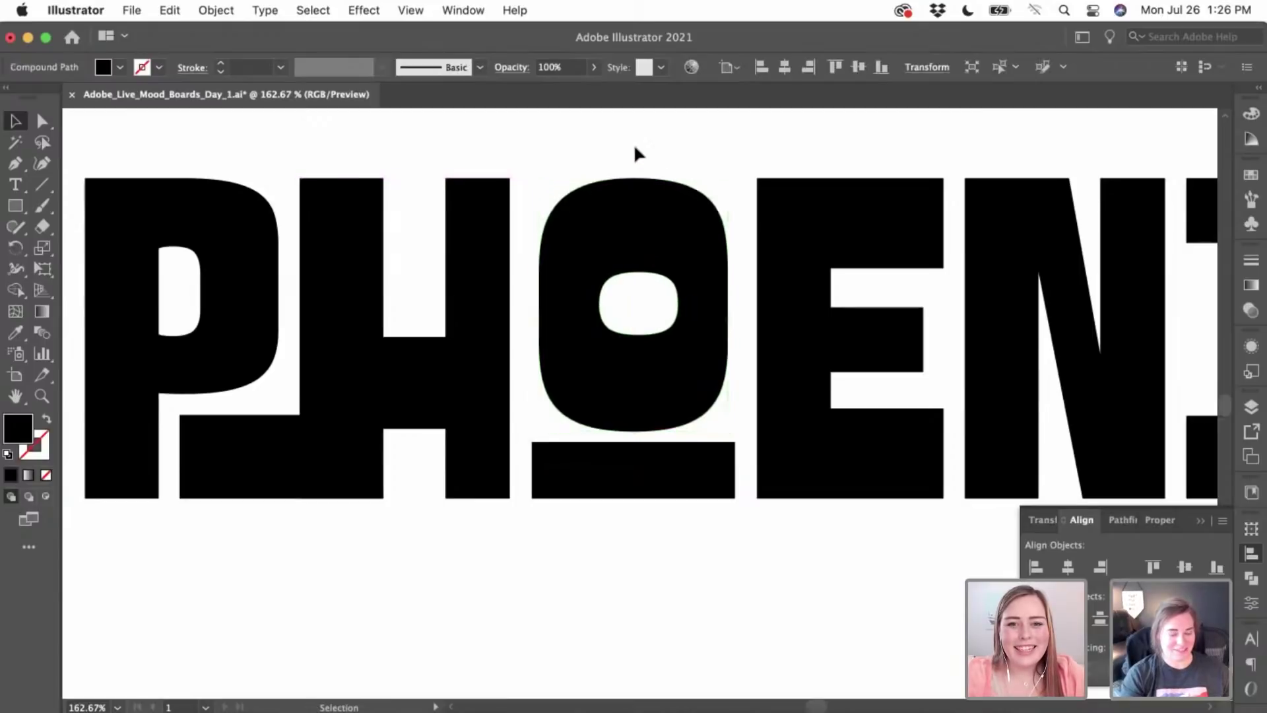
pyautogui.click(634, 144)
# - Narrow the bar from both ends to match the width of the O above it
pyautogui.click(585, 488)
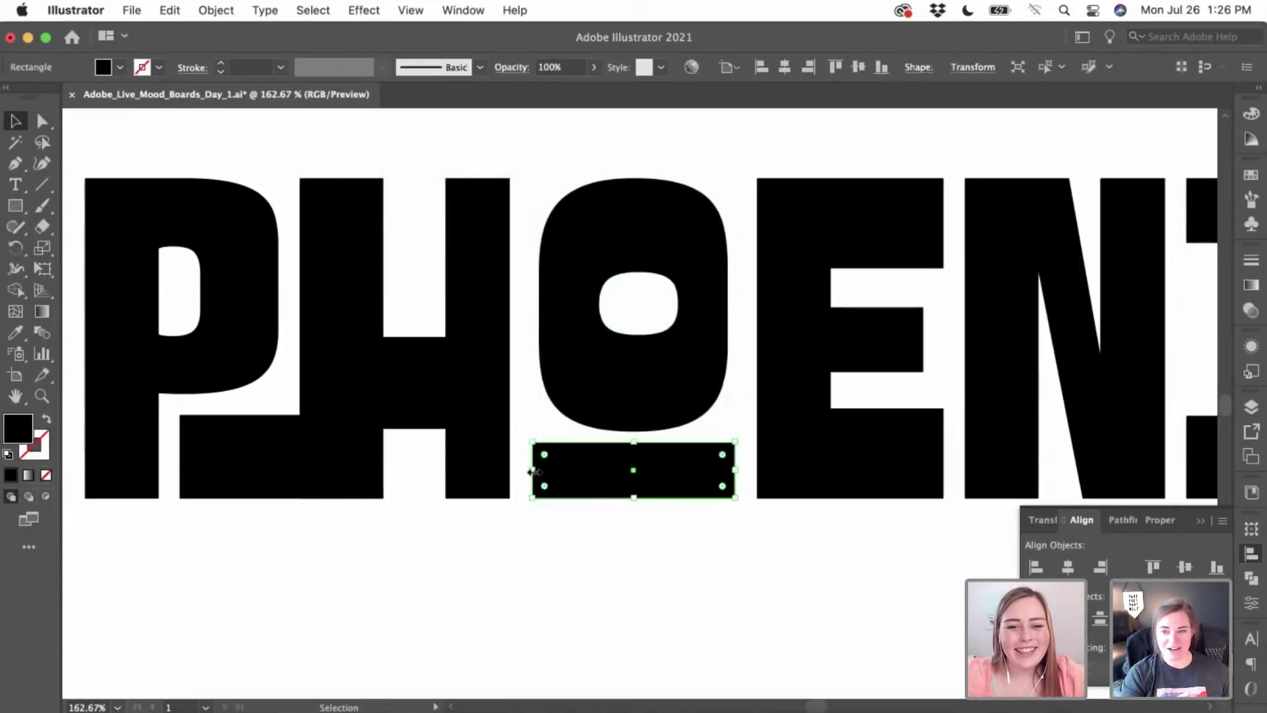
pyautogui.moveTo(532, 469); pyautogui.dragTo(539, 470)
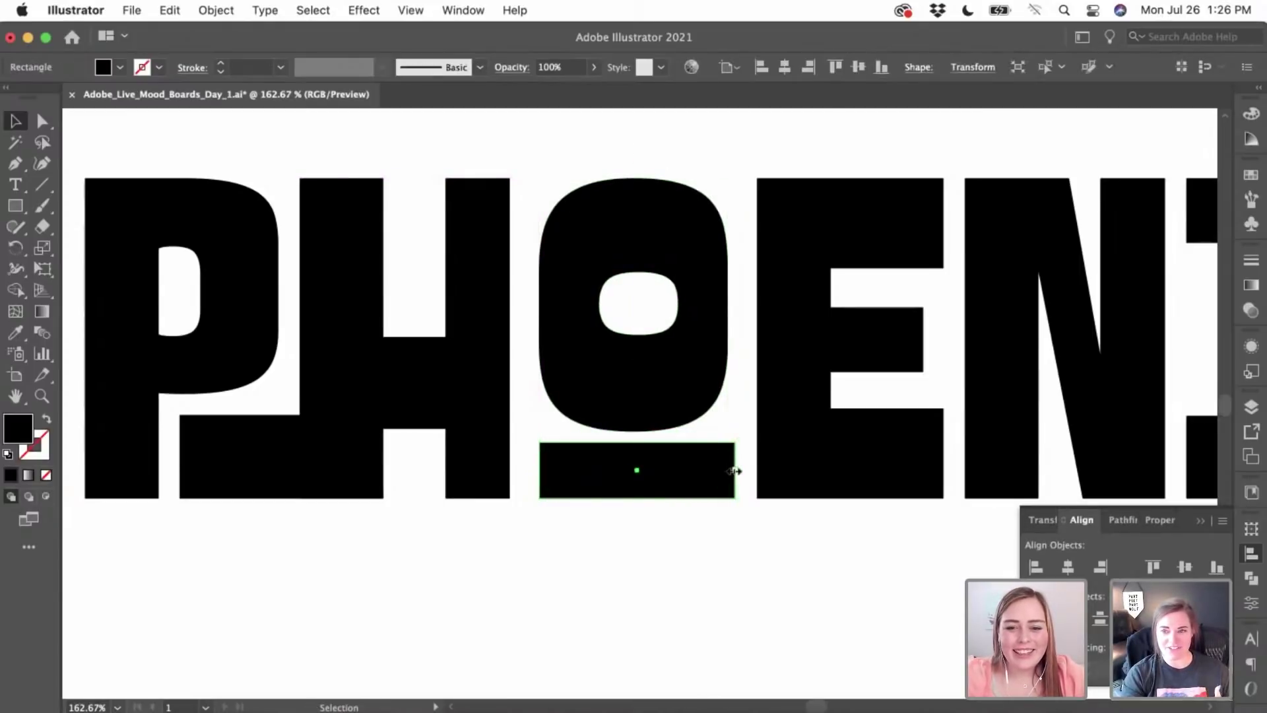
pyautogui.moveTo(735, 470); pyautogui.dragTo(728, 470)
pyautogui.click(695, 549)
pyautogui.scroll(-3, 695, 549)
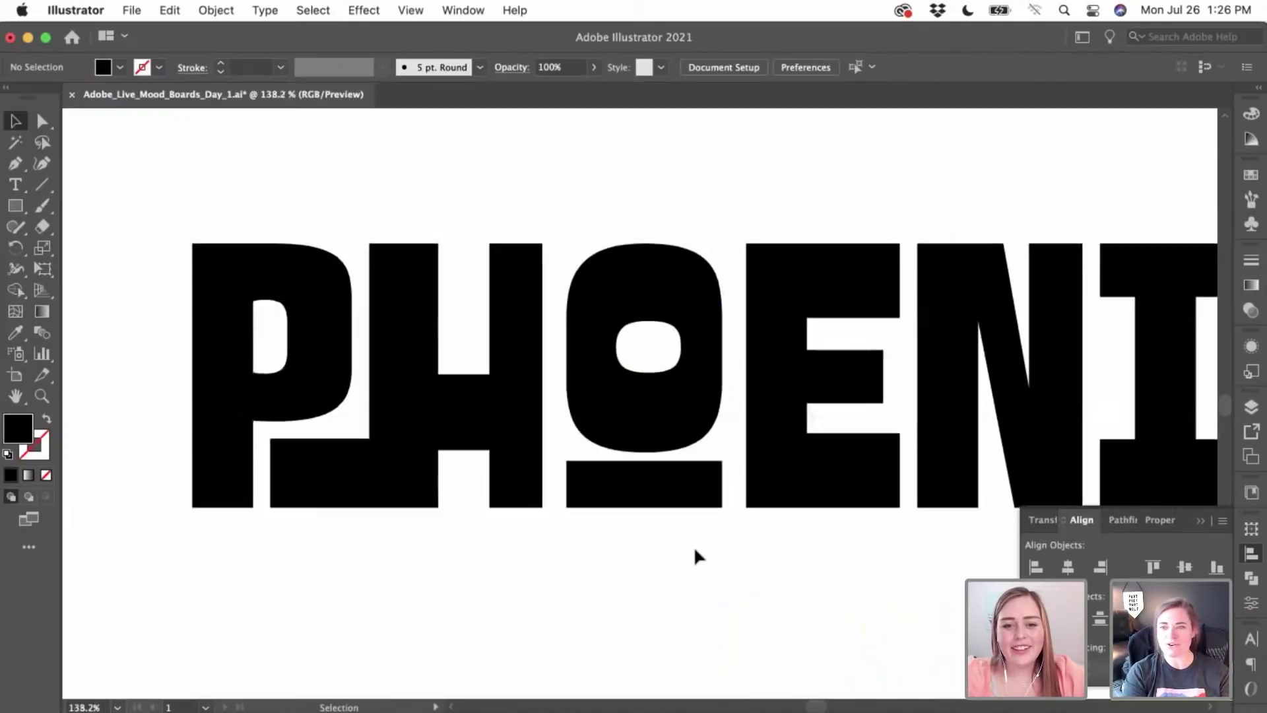
# - Tighten the letter spacing by moving the O and its bar closer to the H, and the E closer to the O
pyautogui.moveTo(694, 545); pyautogui.dragTo(655, 286)
pyautogui.click(693, 191)
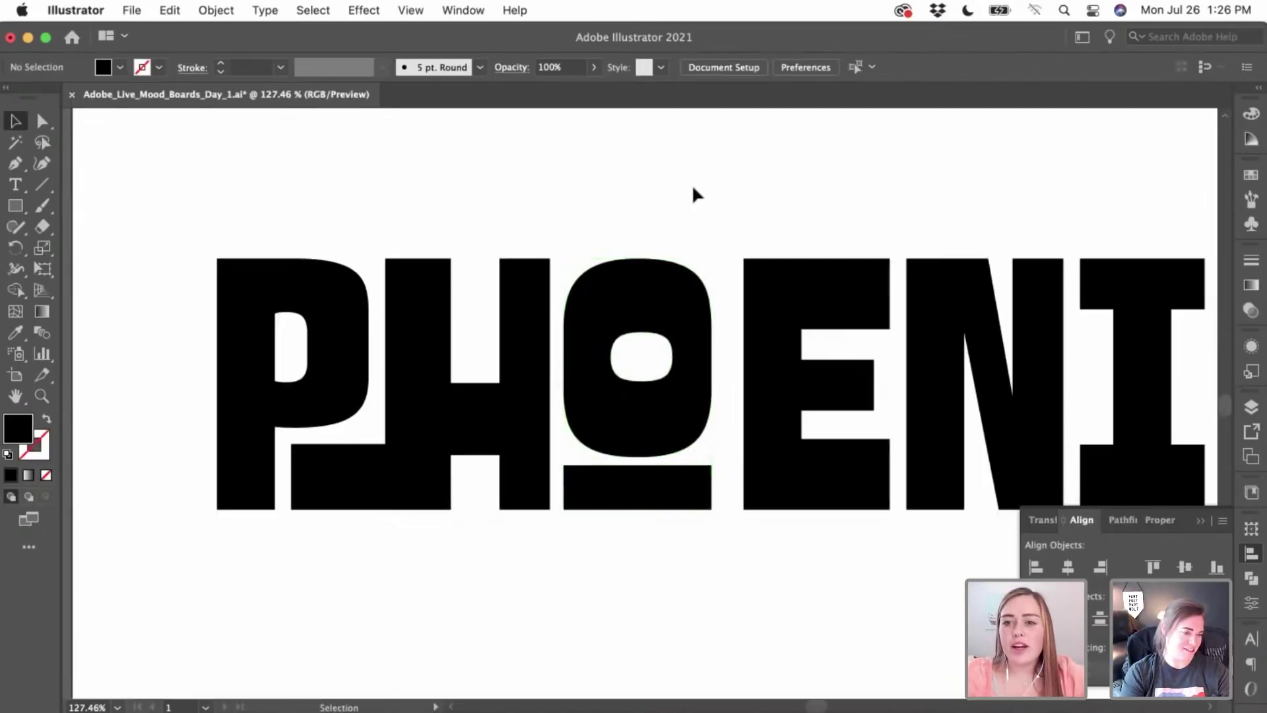
pyautogui.hscroll(5, 749, 246)
pyautogui.scroll(-3, 749, 246)
pyautogui.hscroll(5, 751, 246)
pyautogui.scroll(1, 751, 245)
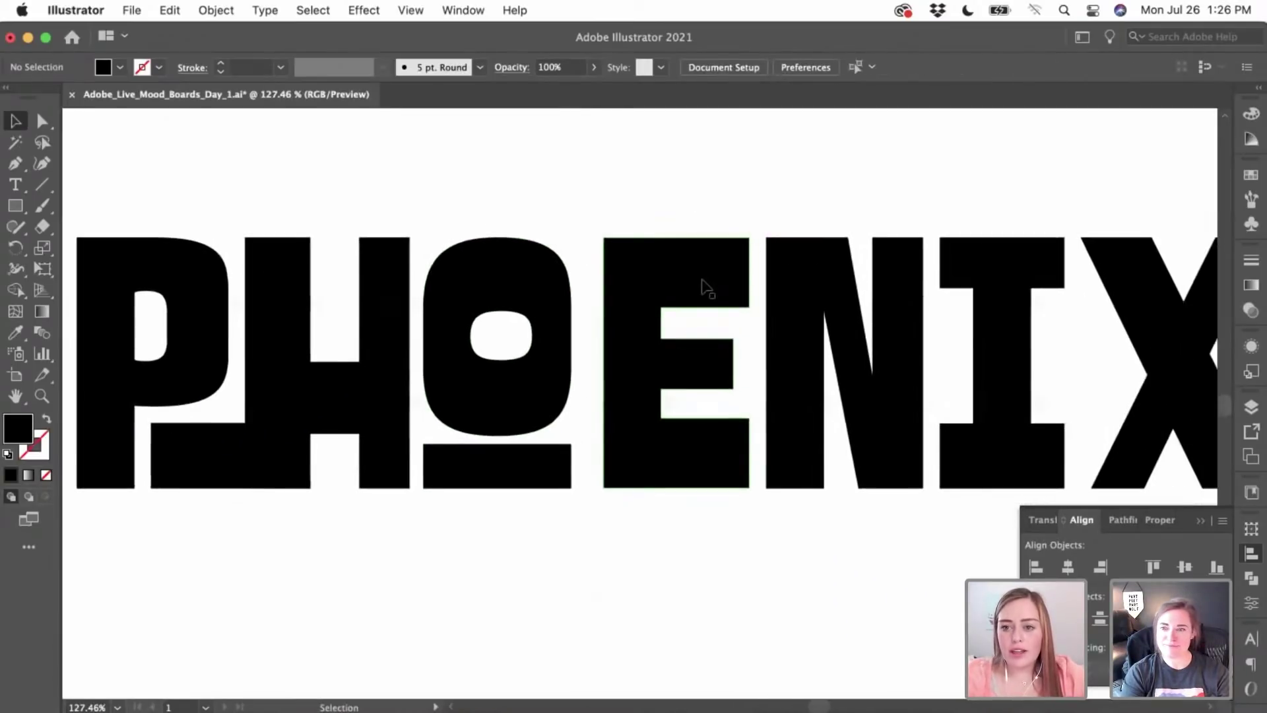
pyautogui.moveTo(709, 282); pyautogui.dragTo(691, 283)
pyautogui.click(735, 577)
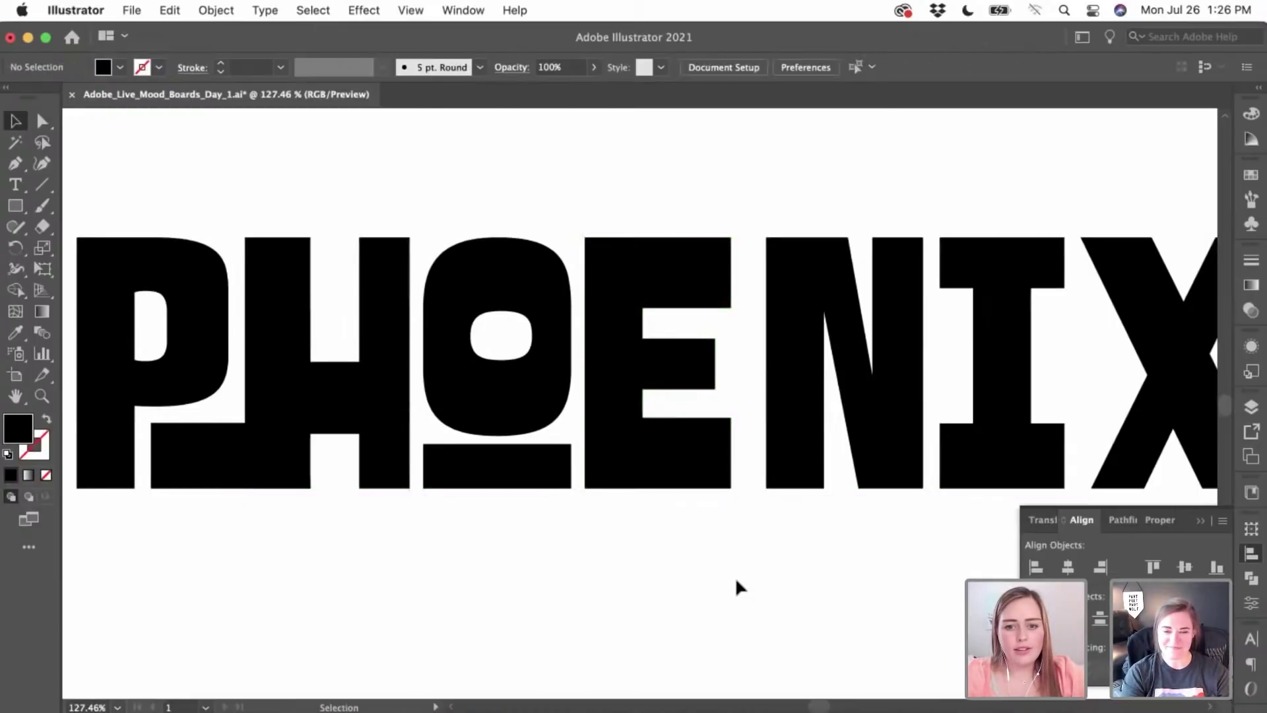
# - Move the N, I and X of PHOENIX towards the E to close the gaps between these letters
pyautogui.hscroll(10, 735, 577)
pyautogui.scroll(1, 735, 577)
pyautogui.moveTo(642, 442); pyautogui.dragTo(625, 445)
pyautogui.click(782, 524)
pyautogui.moveTo(833, 481); pyautogui.dragTo(813, 476)
pyautogui.moveTo(958, 484); pyautogui.dragTo(929, 485)
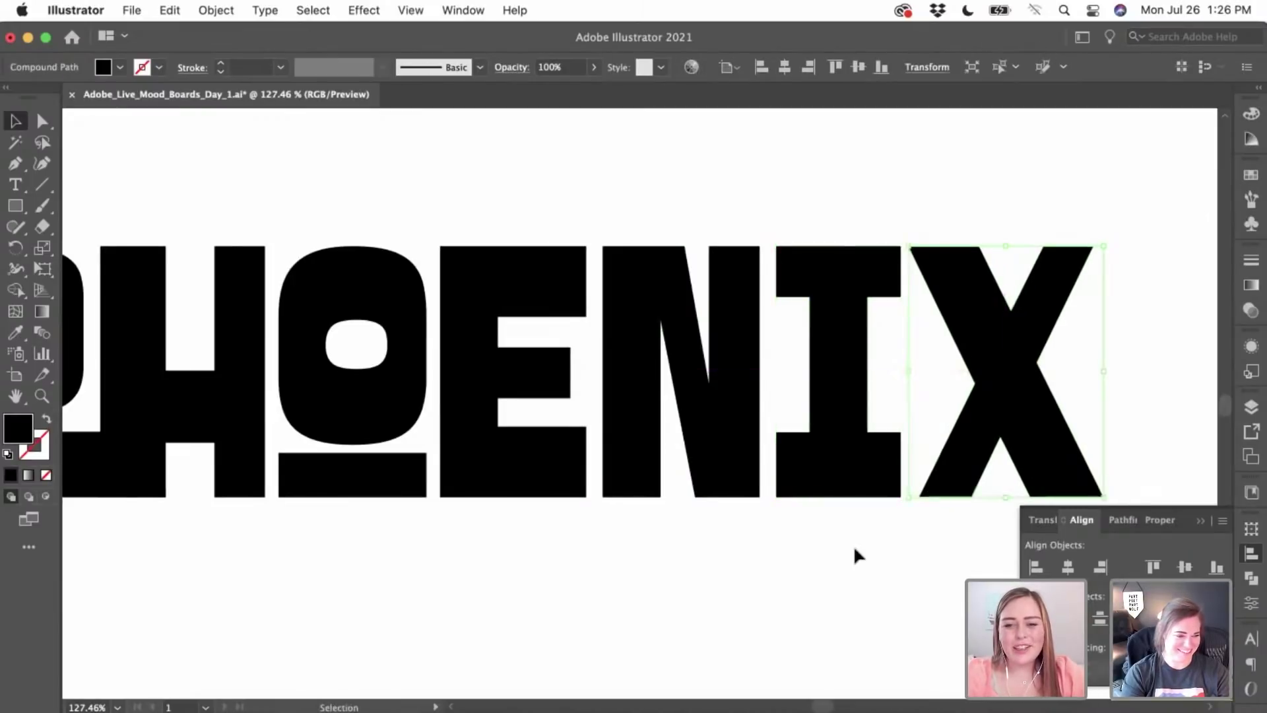
pyautogui.click(665, 529)
# - Shorten the N's first leg by raising its two bottom corner points to just above the height of the E's lower arm
pyautogui.click(42, 119)
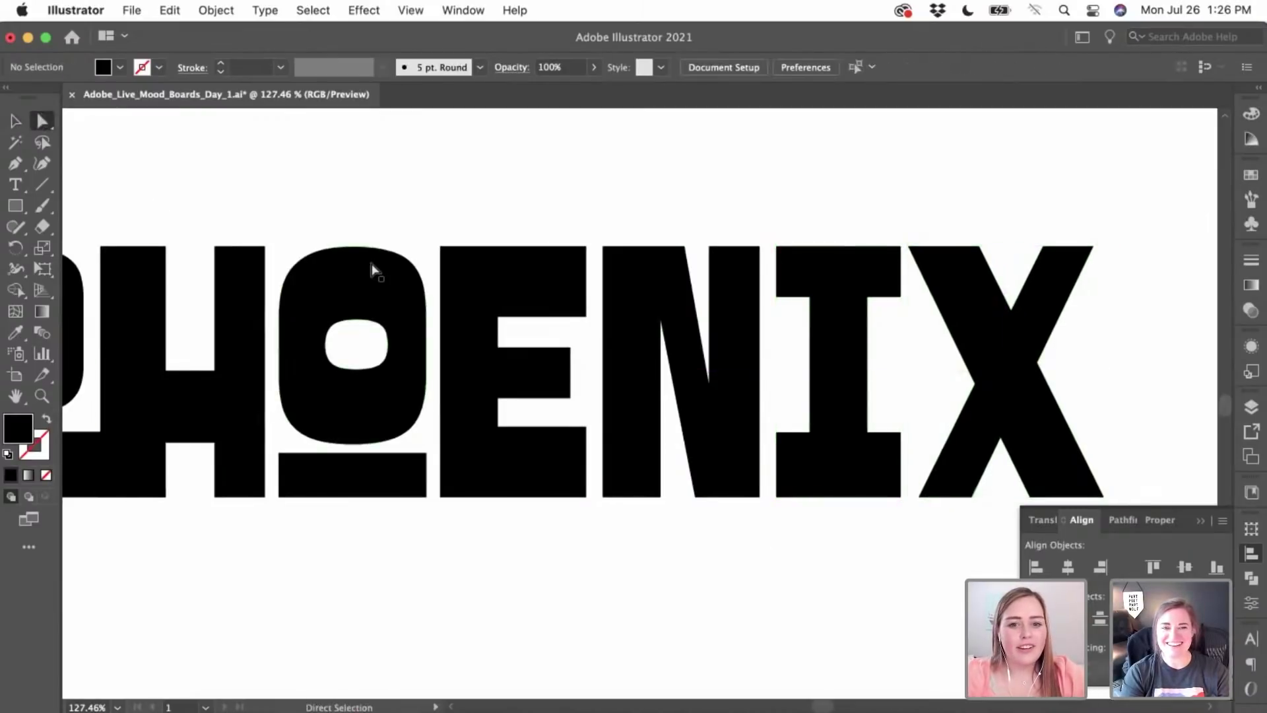
pyautogui.hscroll(-2, 370, 268)
pyautogui.scroll(5, 741, 404)
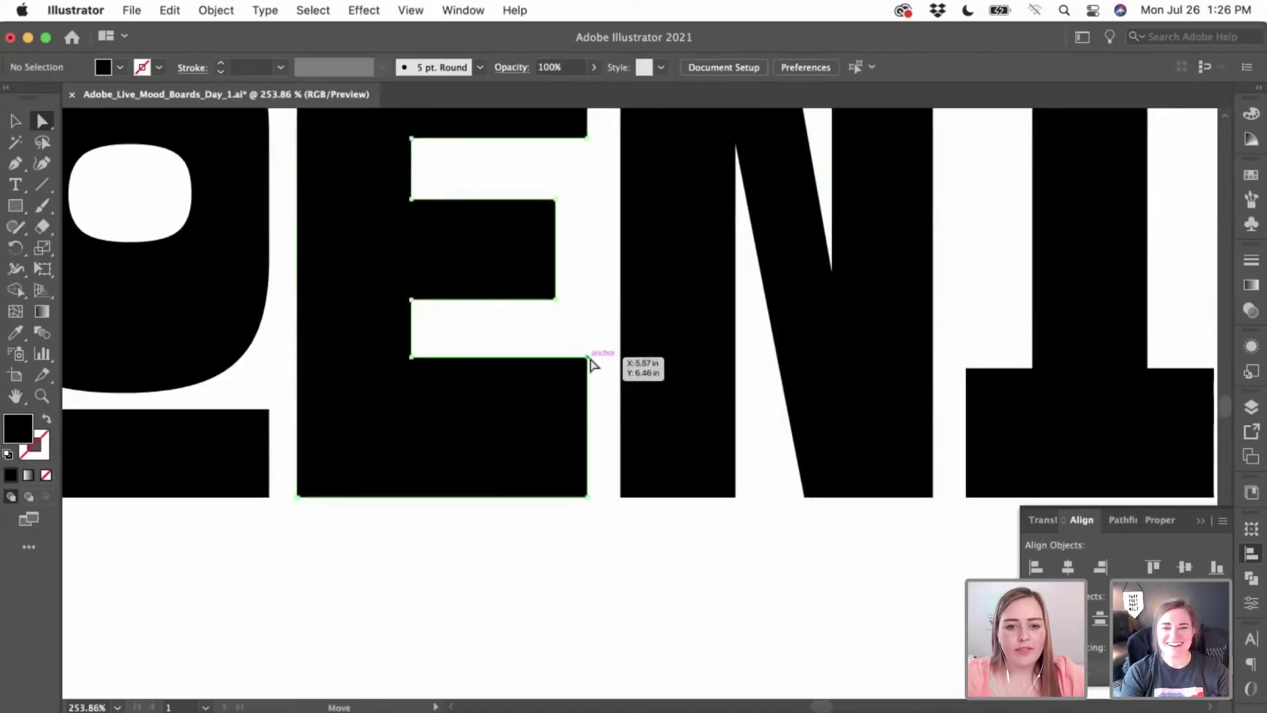
pyautogui.click(589, 406)
pyautogui.click(687, 438)
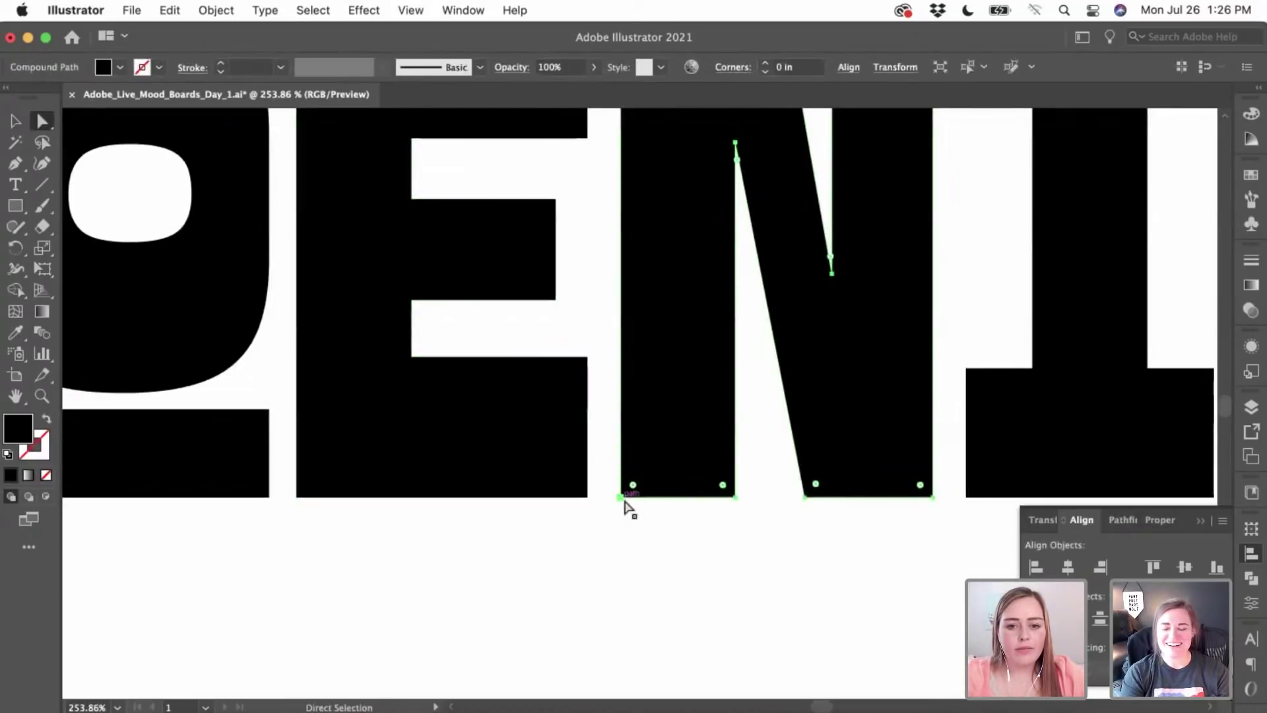
pyautogui.moveTo(628, 509); pyautogui.dragTo(722, 335)
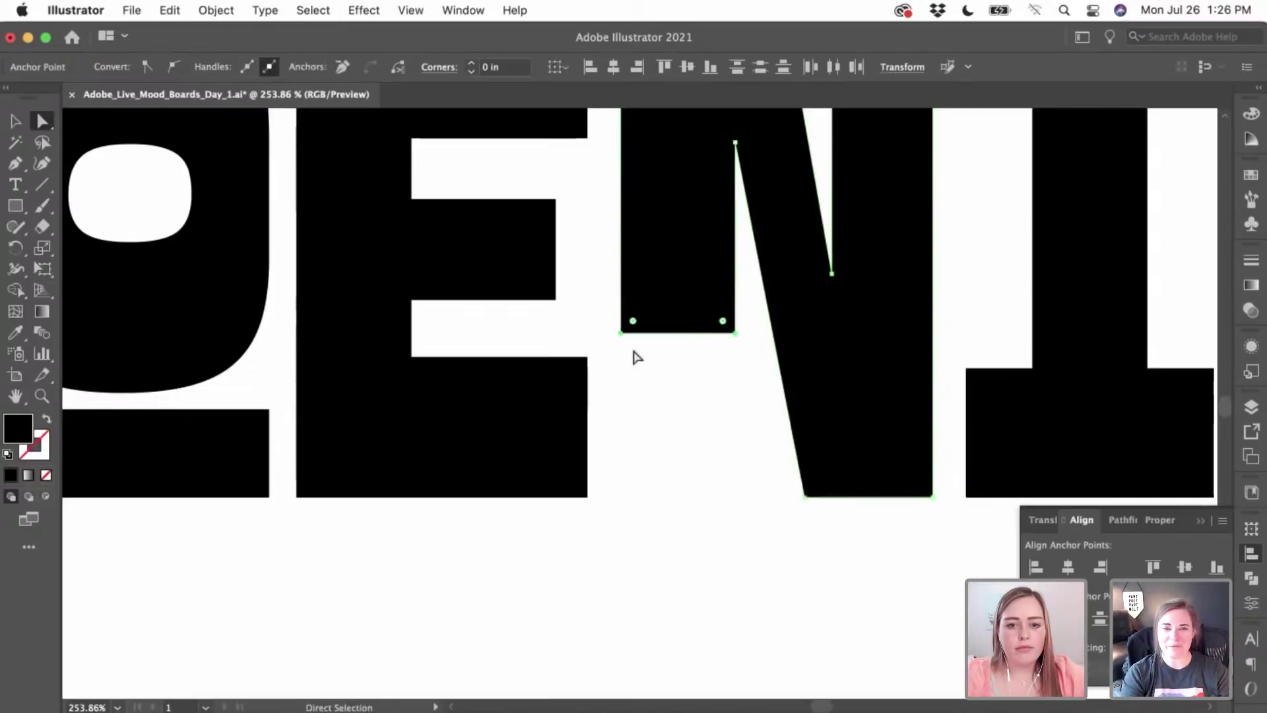
# - Extend the E's lower arm beneath the N's shortened leg until it lines up with the leg's inner edge
pyautogui.click(591, 369)
pyautogui.moveTo(588, 498); pyautogui.dragTo(738, 496)
pyautogui.click(739, 532)
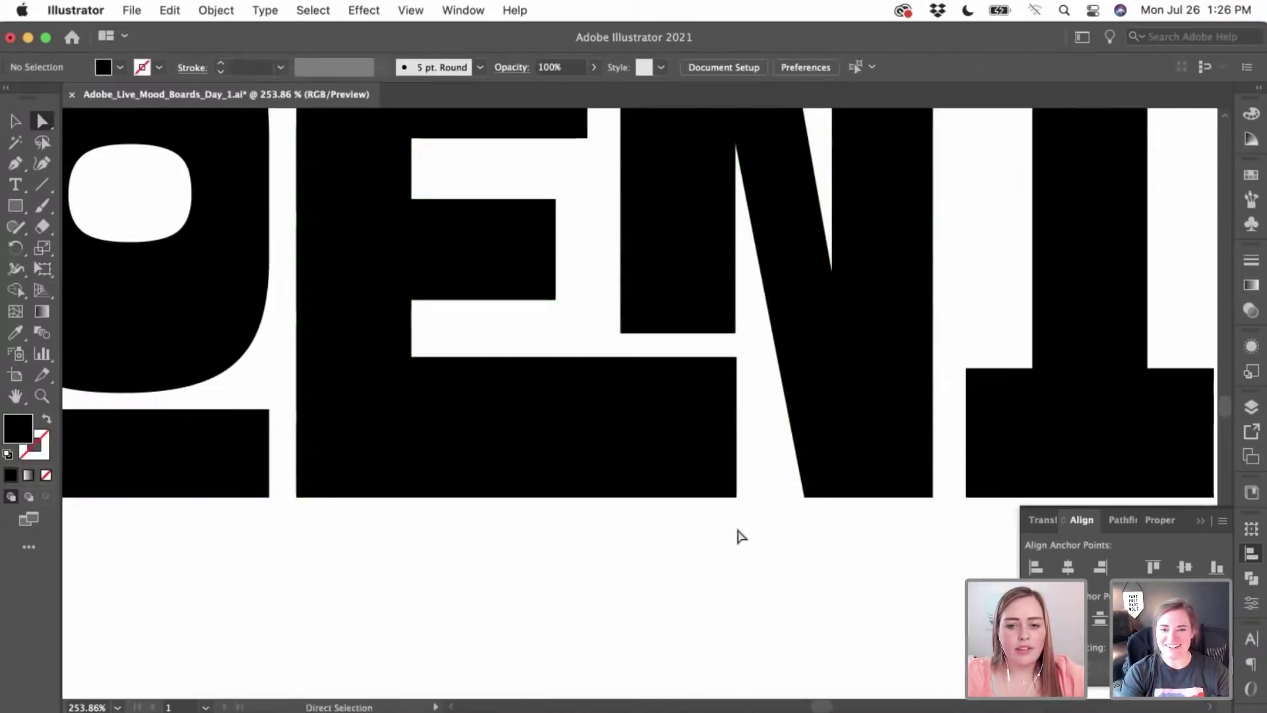
# - Copy the interlocked E and N, and undo their shape edits within the word PHOENIX
pyautogui.press('super+0')
pyautogui.hscroll(3, 739, 535)
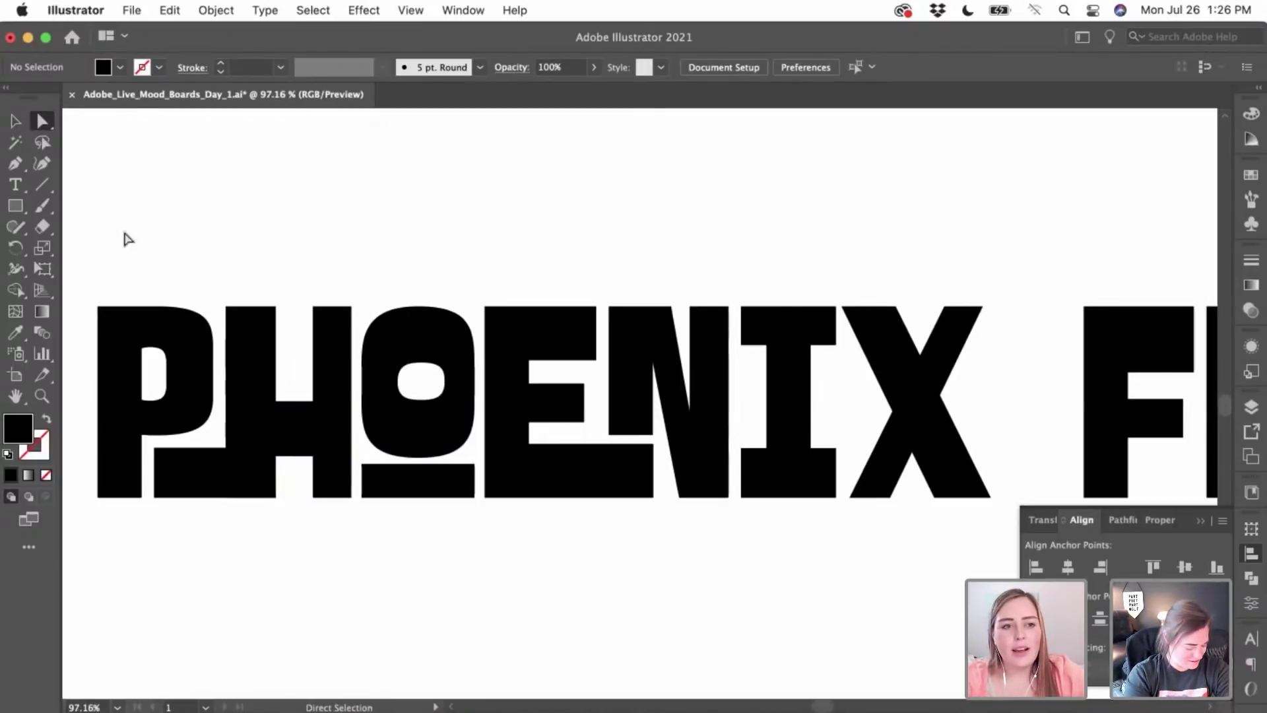
pyautogui.click(16, 121)
pyautogui.click(665, 343)
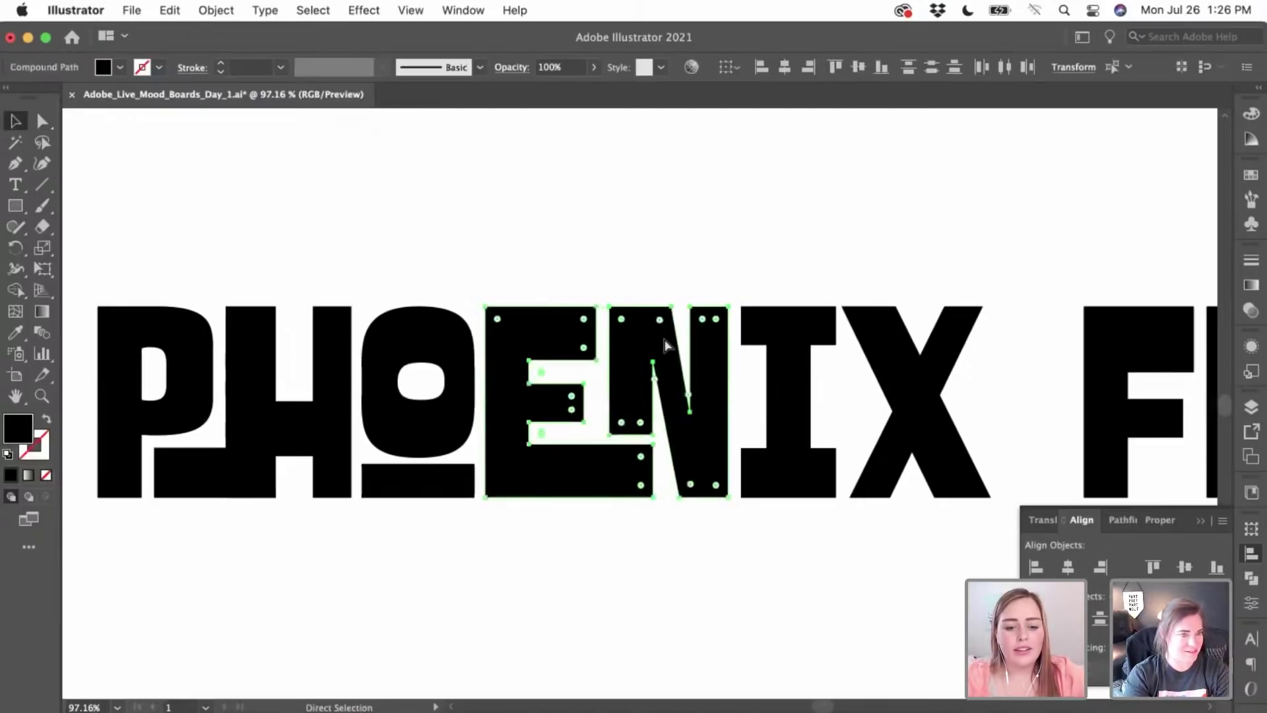
pyautogui.click(645, 282)
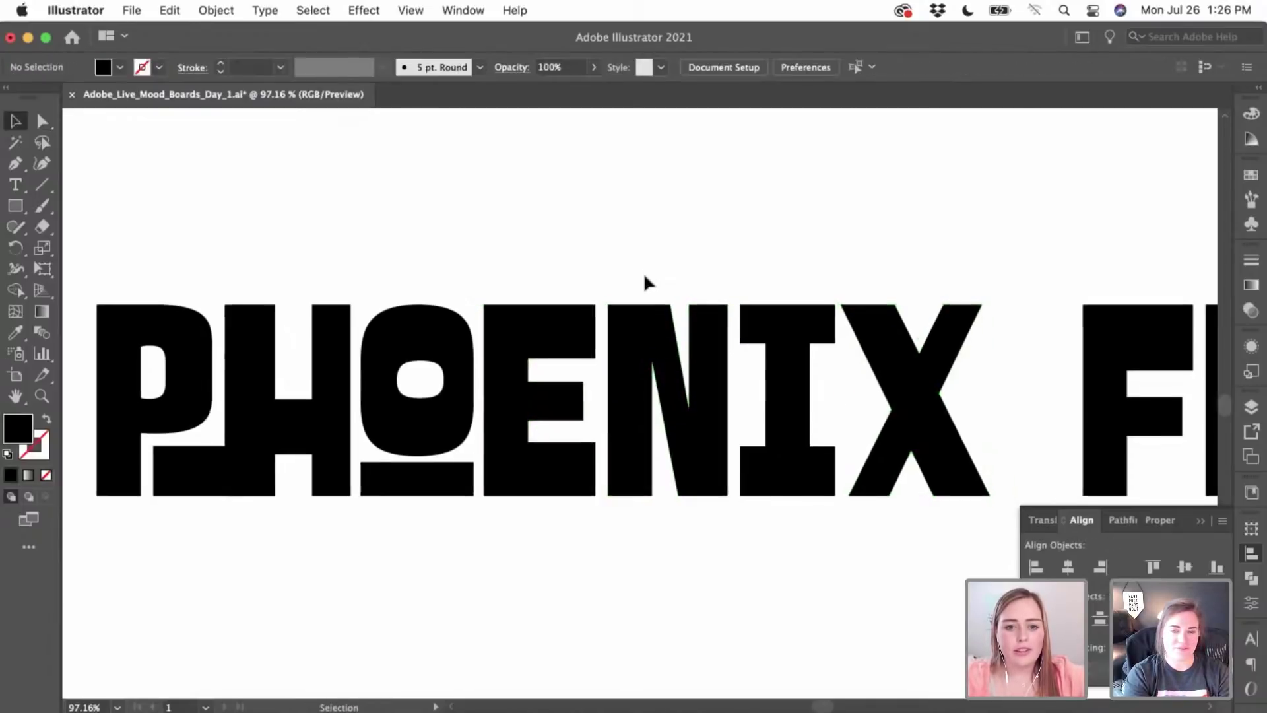
# - Place the copied interlocked EN pair in the empty space below the PHOENIX lettering, under the H and O
pyautogui.scroll(-5, 645, 282)
pyautogui.moveTo(650, 280); pyautogui.dragTo(692, 475)
pyautogui.moveTo(704, 344); pyautogui.dragTo(391, 385)
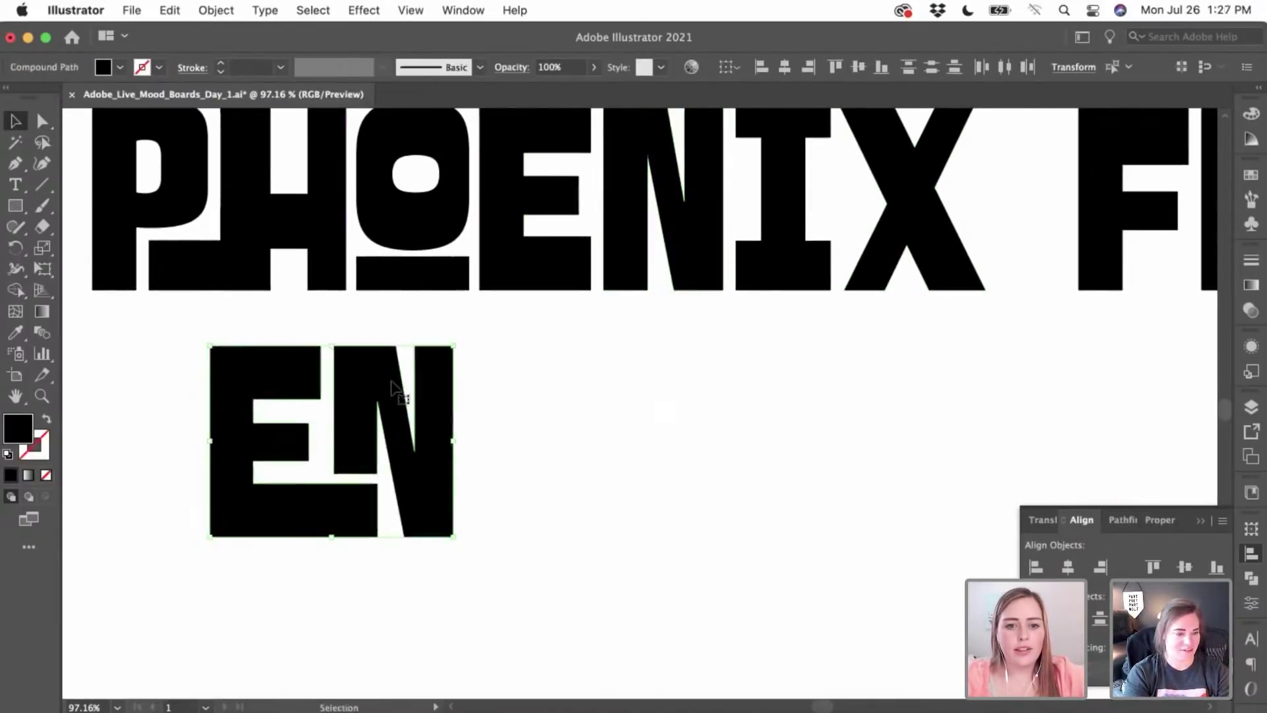
# - Scale down the N in PHOENIX, keeping its top aligned and ending its base just above the height of the E's lower arm
pyautogui.click(627, 355)
pyautogui.scroll(5, 640, 304)
pyautogui.click(638, 301)
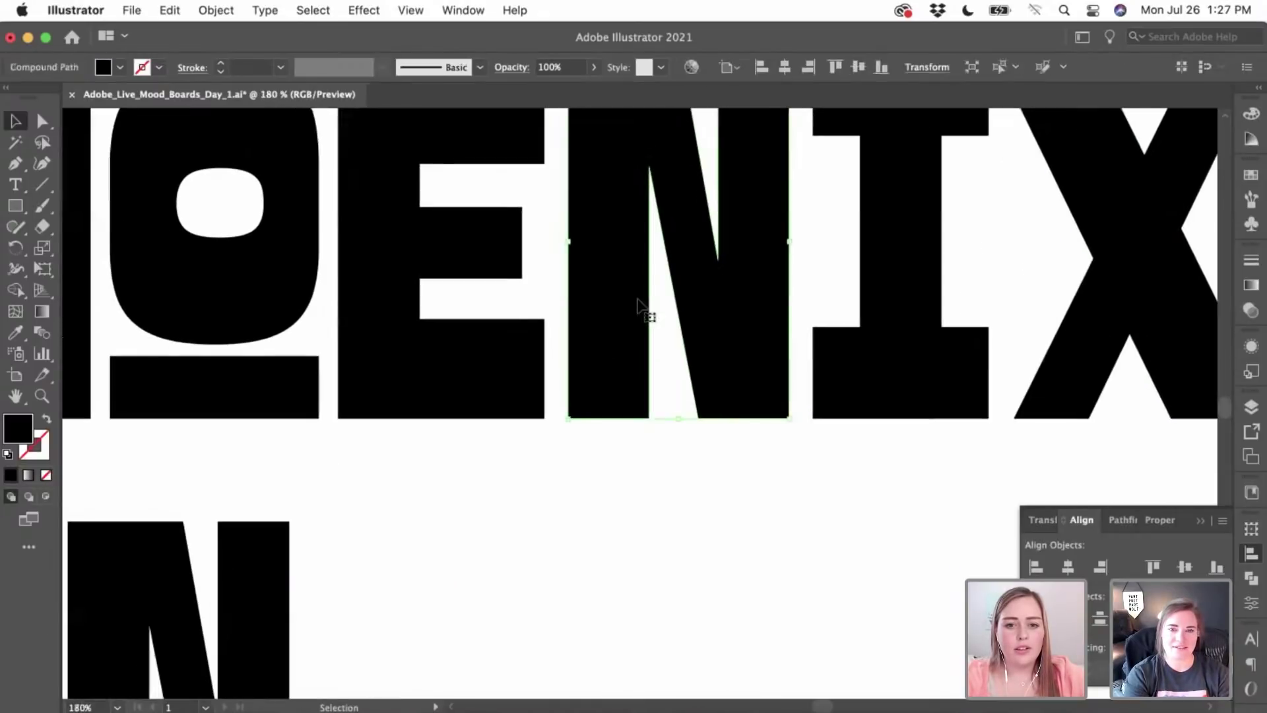
pyautogui.scroll(2, 594, 291)
pyautogui.moveTo(658, 501); pyautogui.dragTo(638, 386)
# - Extend the lower arm of the E in PHOENIX so it runs beneath the reduced N
pyautogui.doubleClick(320, 354)
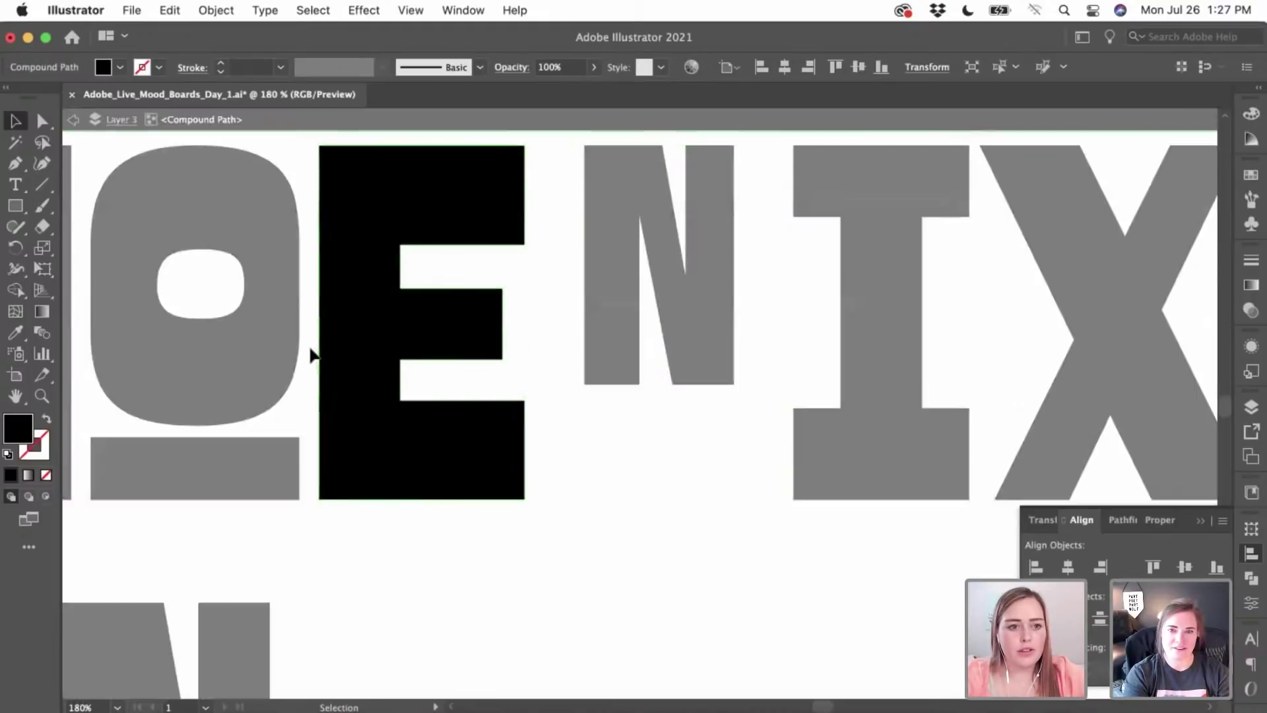
pyautogui.doubleClick(647, 456)
pyautogui.click(42, 121)
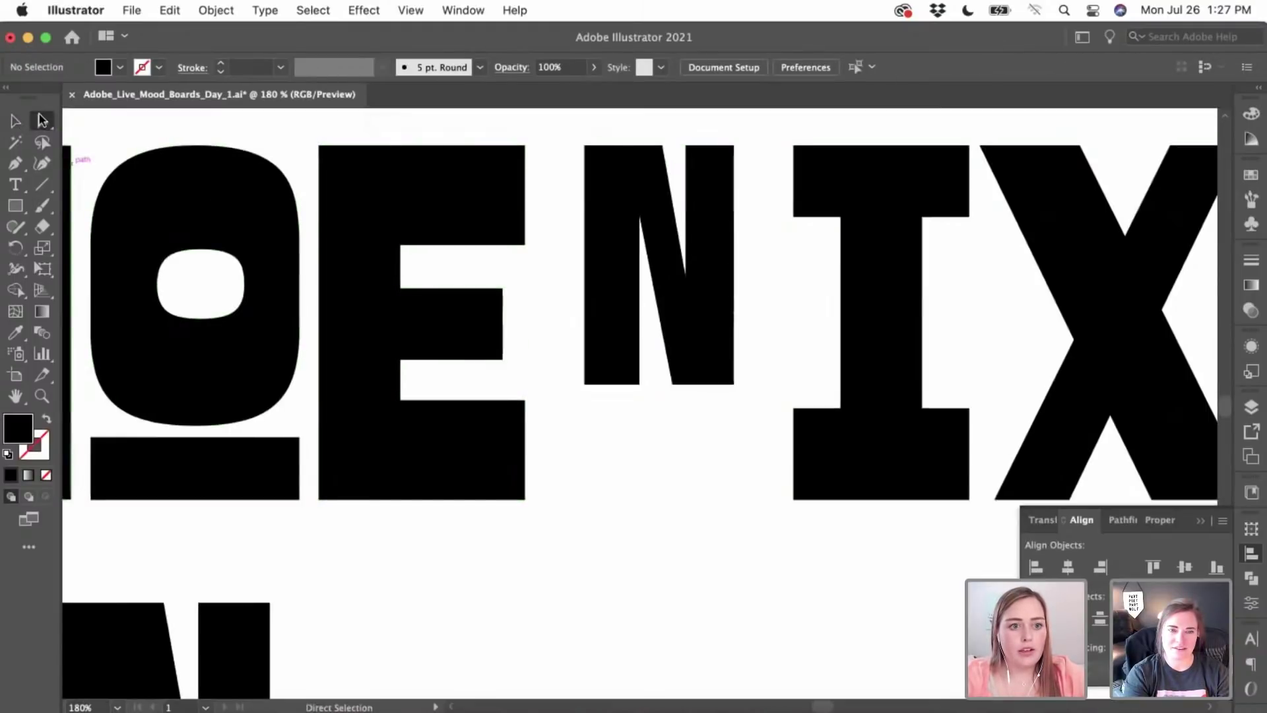
pyautogui.click(525, 462)
pyautogui.moveTo(524, 500); pyautogui.dragTo(699, 501)
pyautogui.click(679, 526)
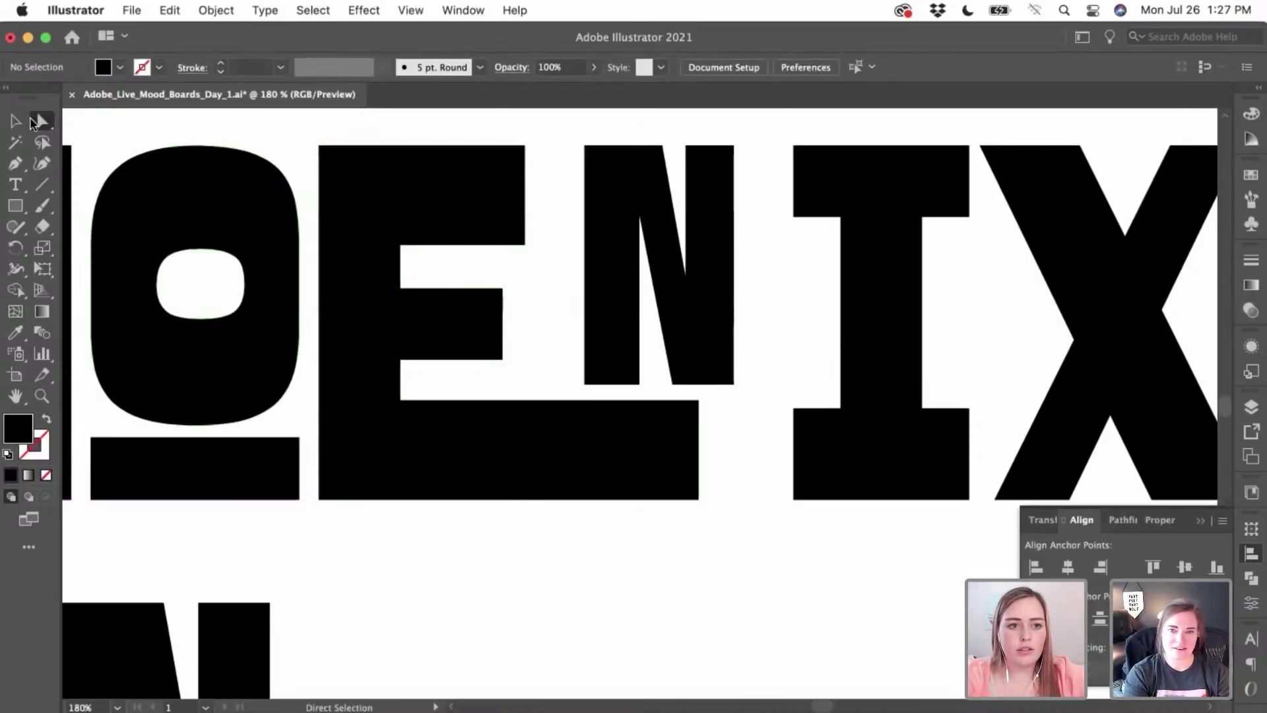
# - Align the small N with the end of the E's lower arm, and place a copy of the pair beside the first EN variation
pyautogui.click(15, 121)
pyautogui.moveTo(613, 225); pyautogui.dragTo(640, 428)
pyautogui.click(718, 269)
pyautogui.scroll(-5, 718, 269)
pyautogui.click(591, 547)
pyautogui.scroll(4, 590, 546)
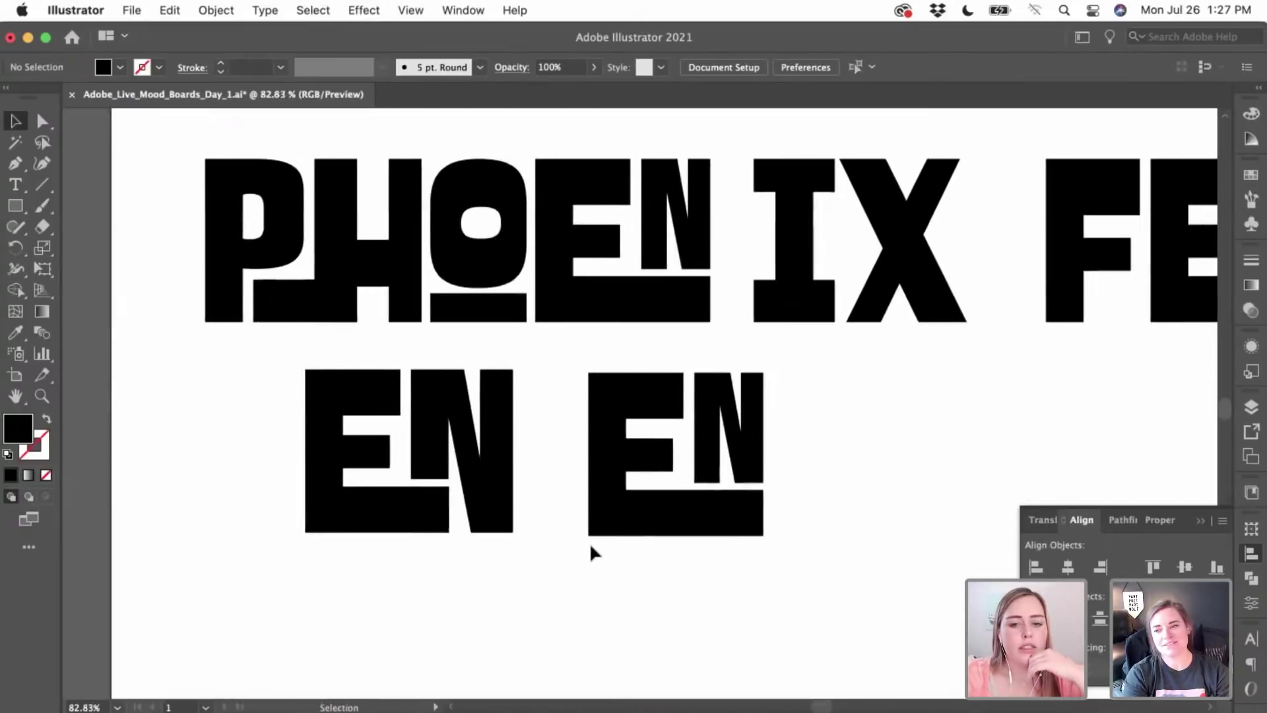
# - Move the I in PHOENIX closer to the stacked EN pair, leaving a narrow gap
pyautogui.hscroll(-1, 590, 550)
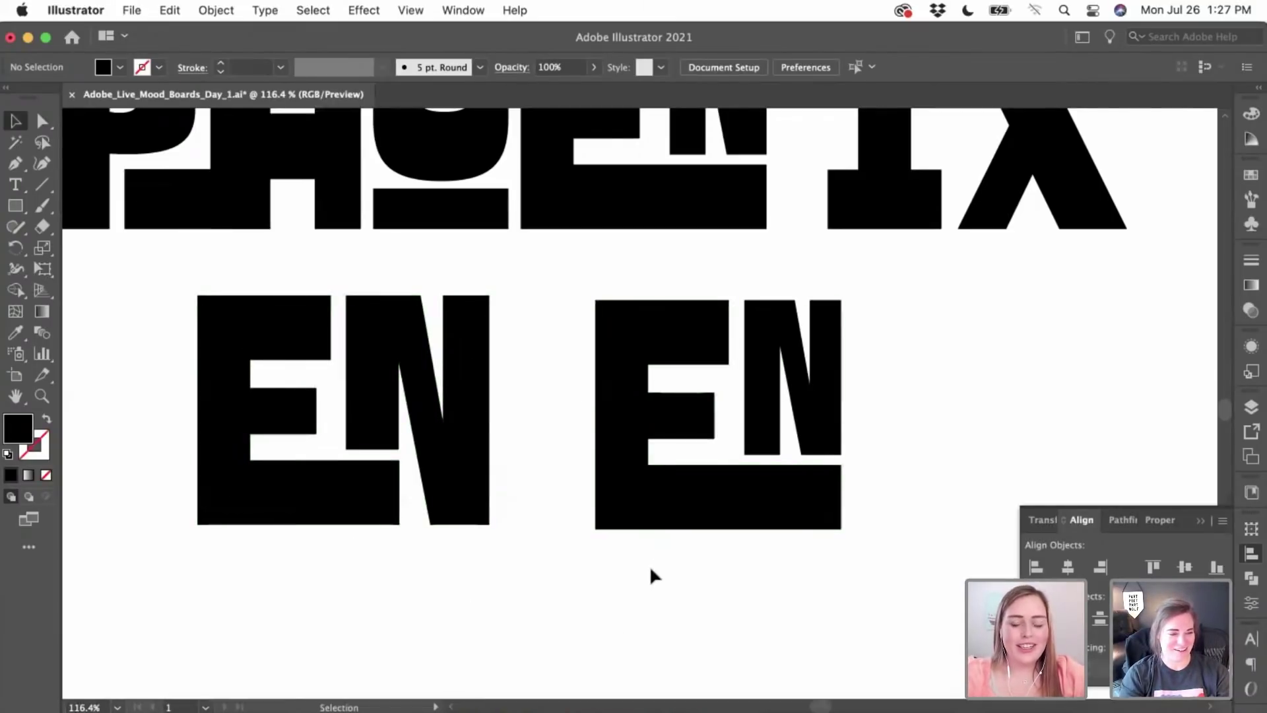
pyautogui.hscroll(2, 650, 569)
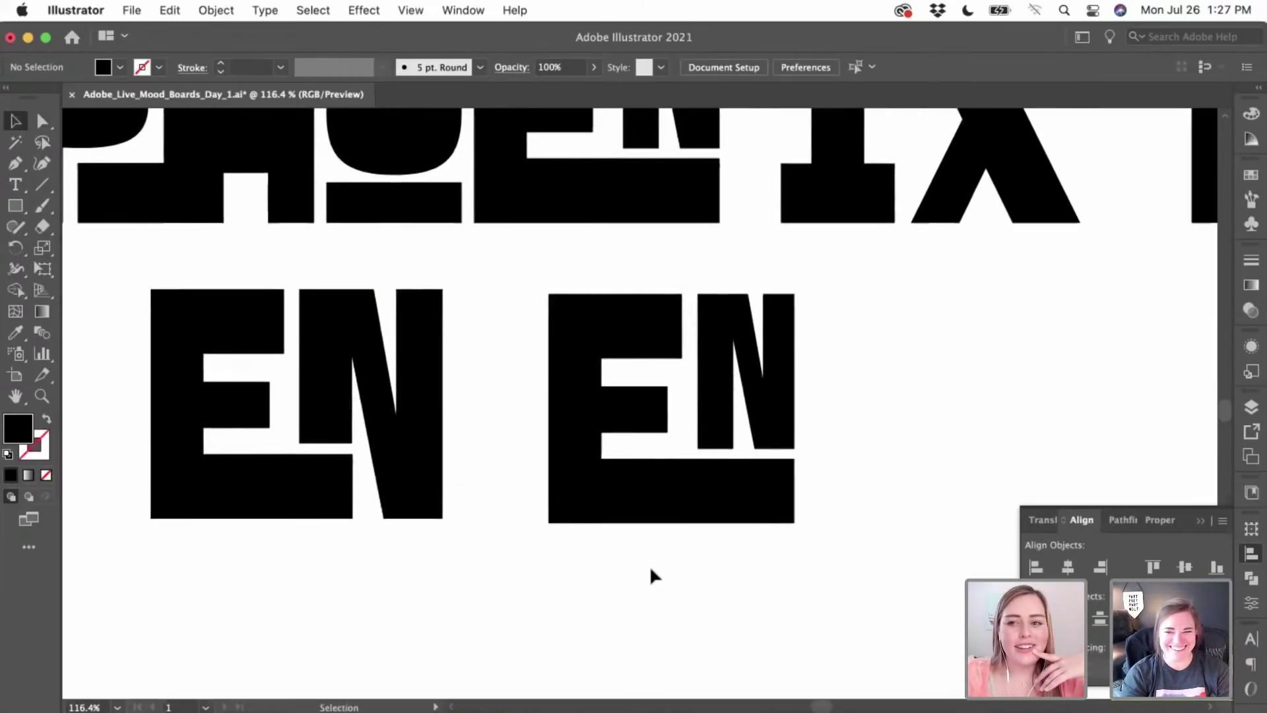
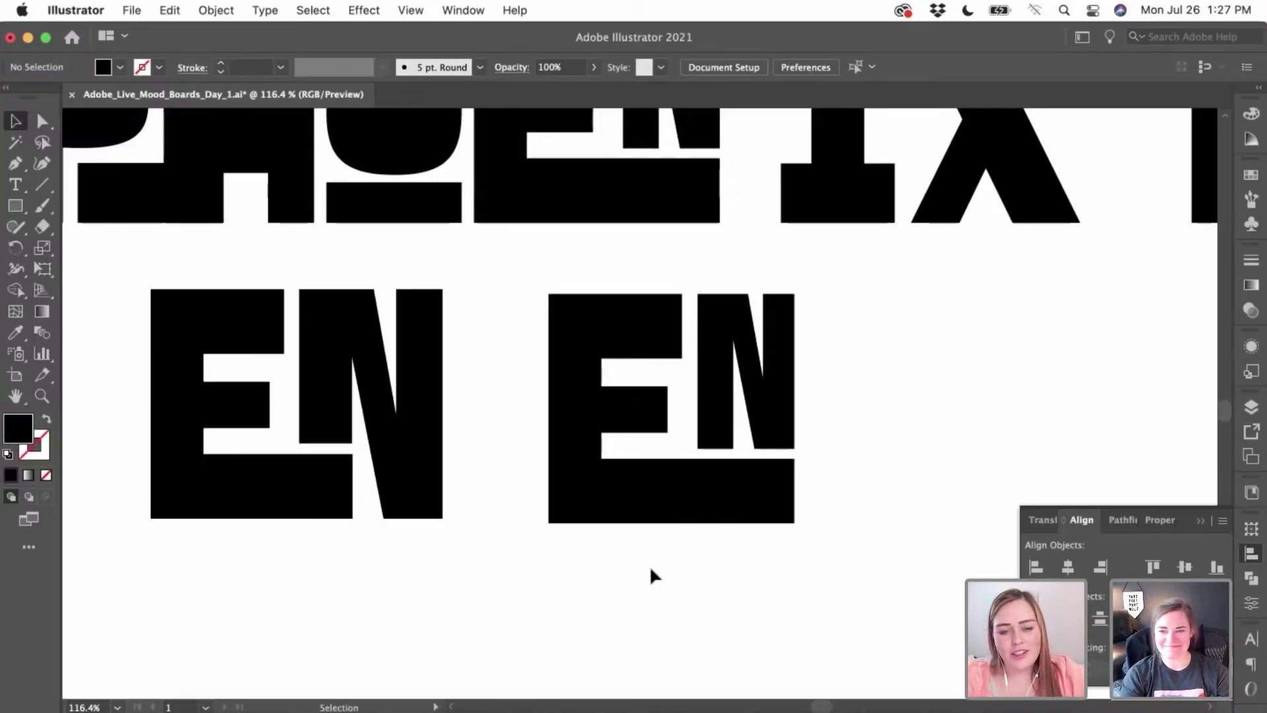
pyautogui.scroll(5, 649, 565)
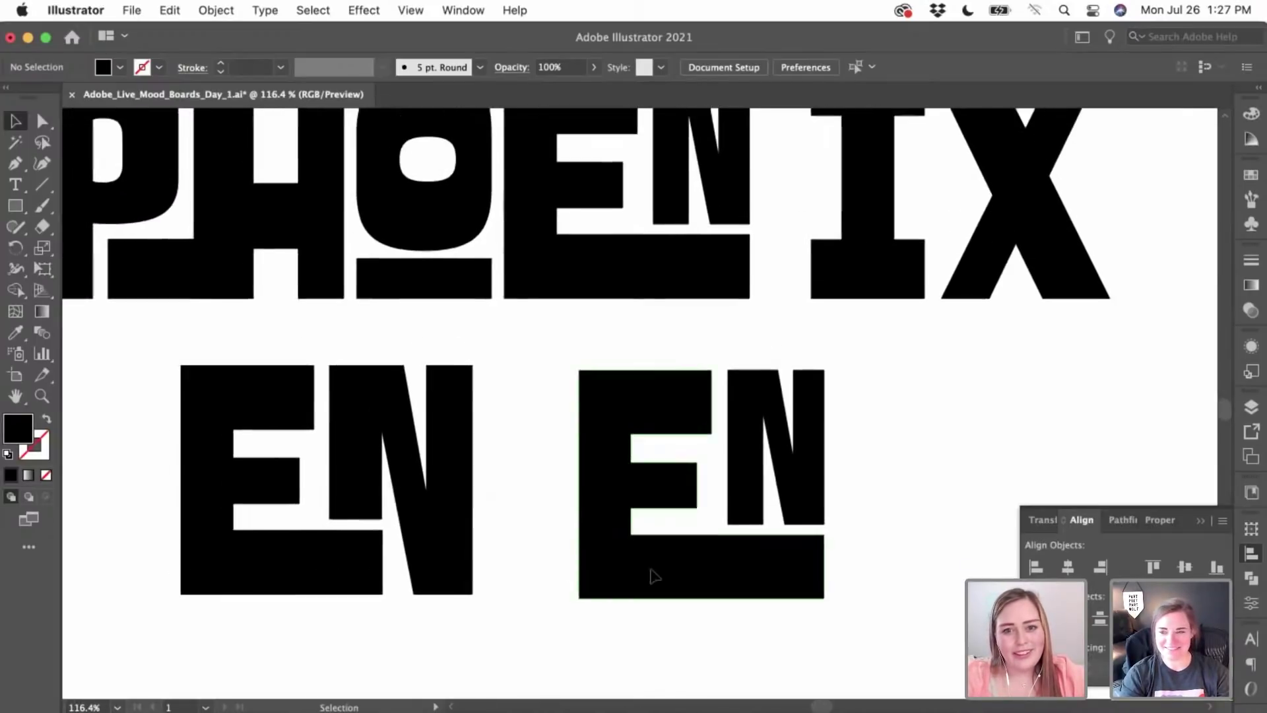
pyautogui.scroll(5, 794, 559)
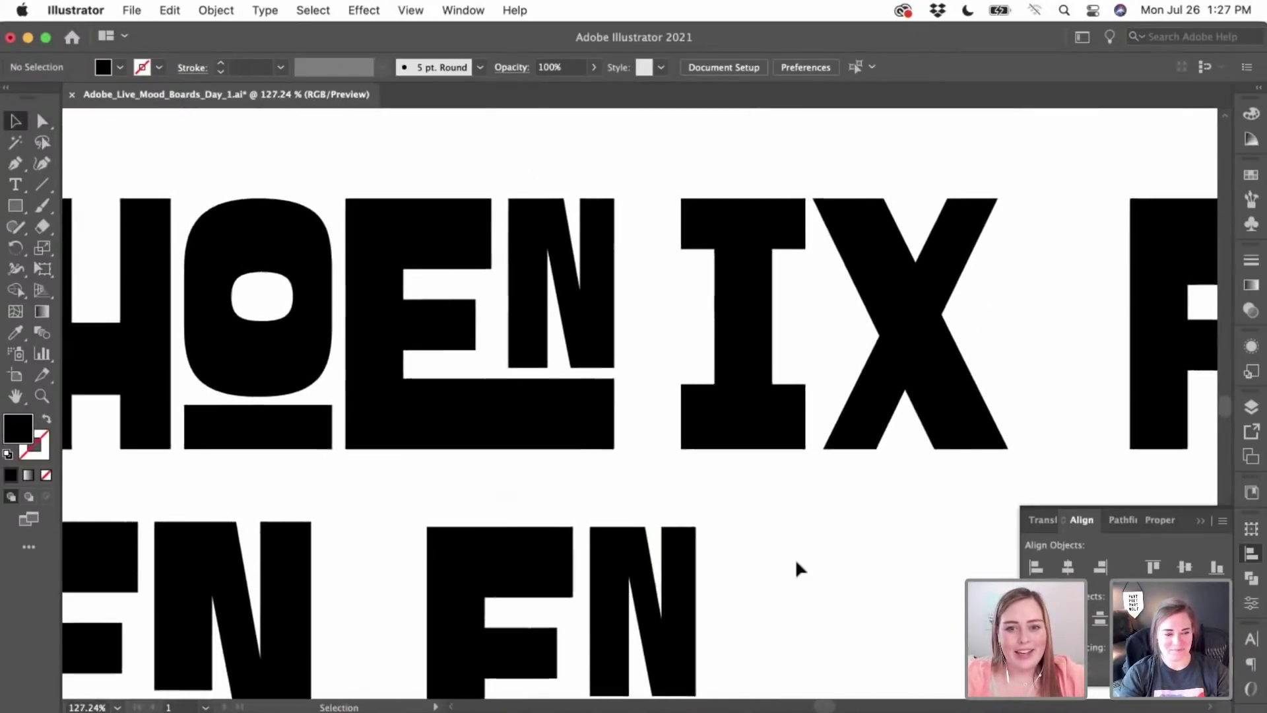
pyautogui.moveTo(703, 470); pyautogui.dragTo(628, 457)
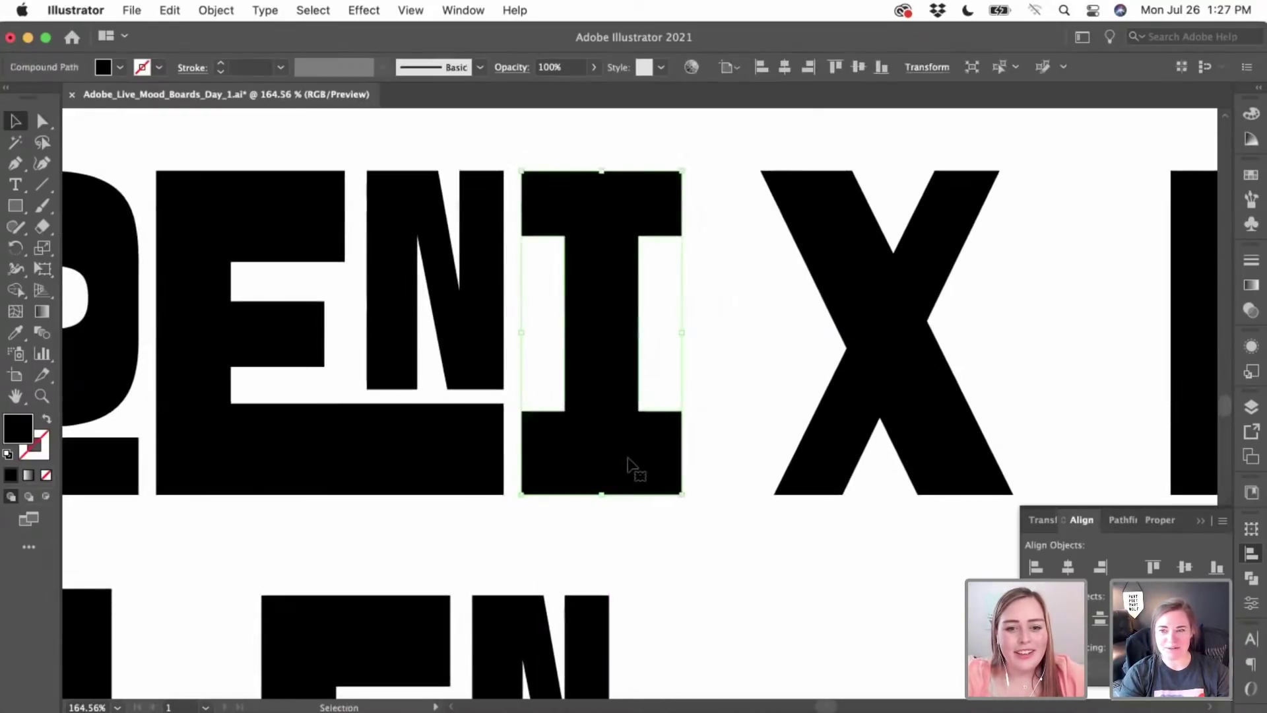
pyautogui.click(666, 537)
# - Move the X closer to the I and scale it down from the top, keeping it on the baseline
pyautogui.moveTo(877, 396); pyautogui.dragTo(802, 397)
pyautogui.moveTo(809, 171); pyautogui.dragTo(809, 243)
pyautogui.click(804, 201)
# - Try to extend the I's top arm over the reduced X, and shift the X closer beneath it
pyautogui.click(649, 224)
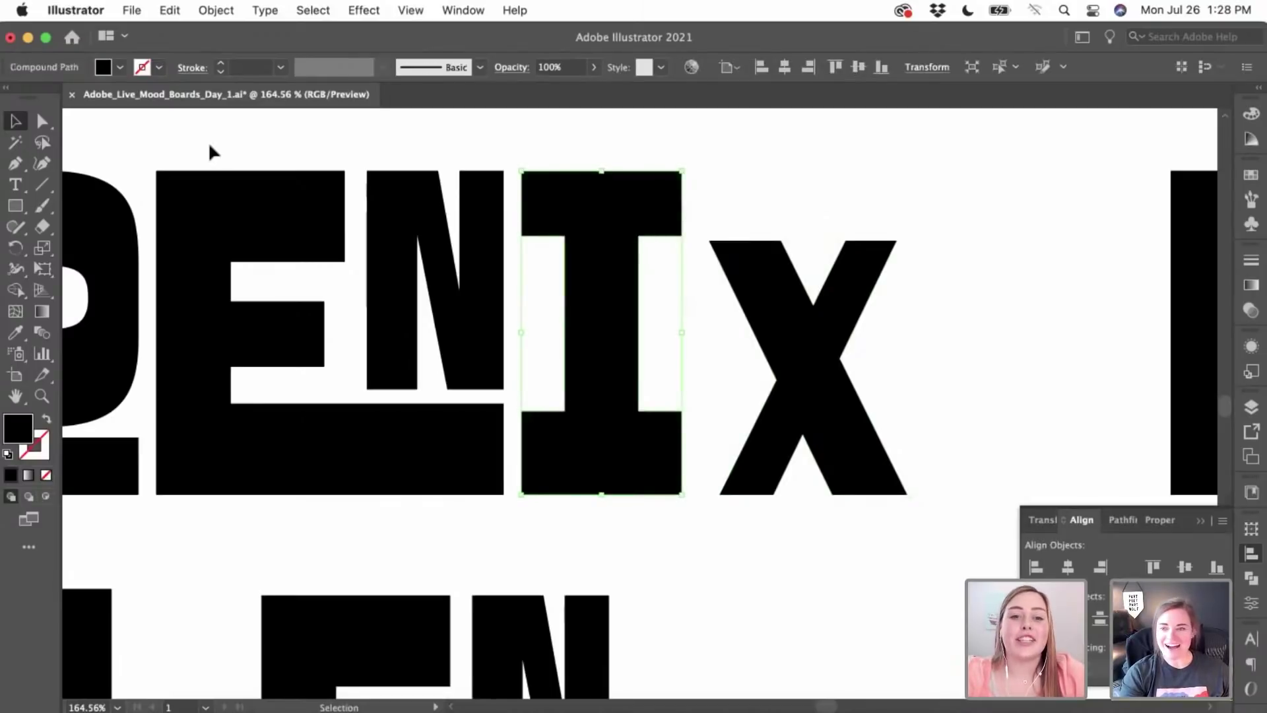
pyautogui.press('a')
pyautogui.click(683, 173)
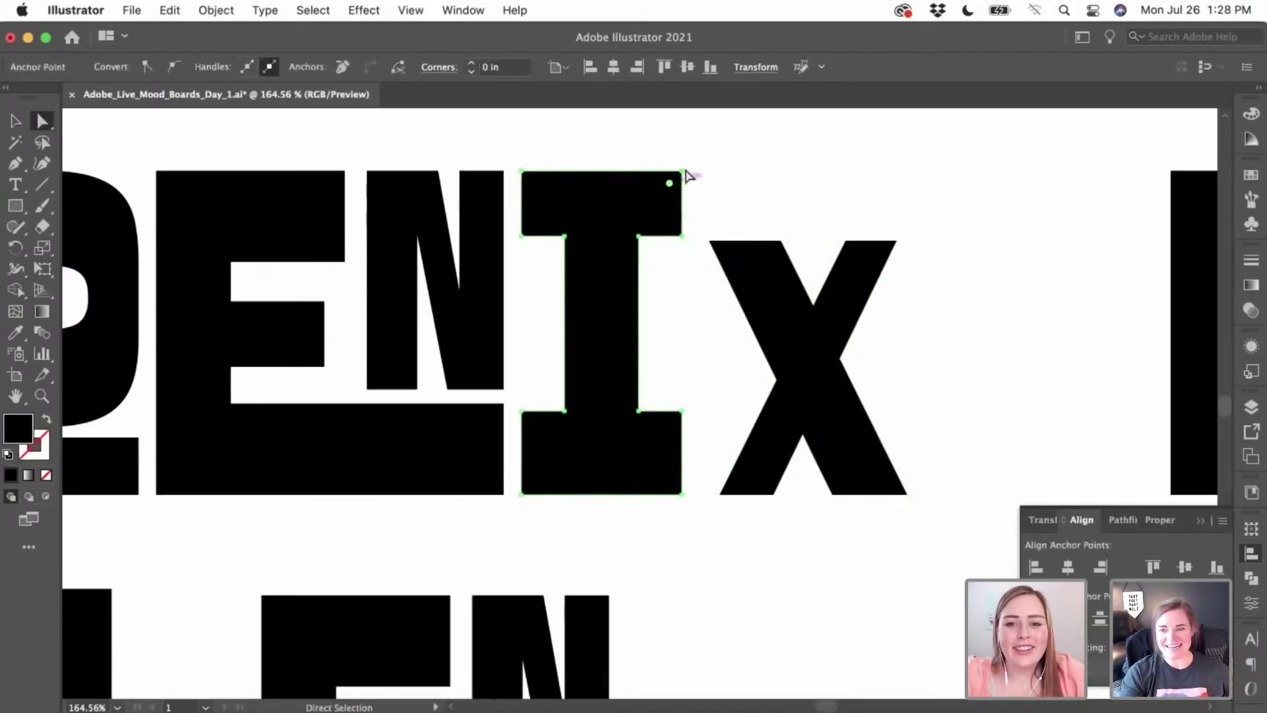
pyautogui.moveTo(682, 236); pyautogui.dragTo(827, 238)
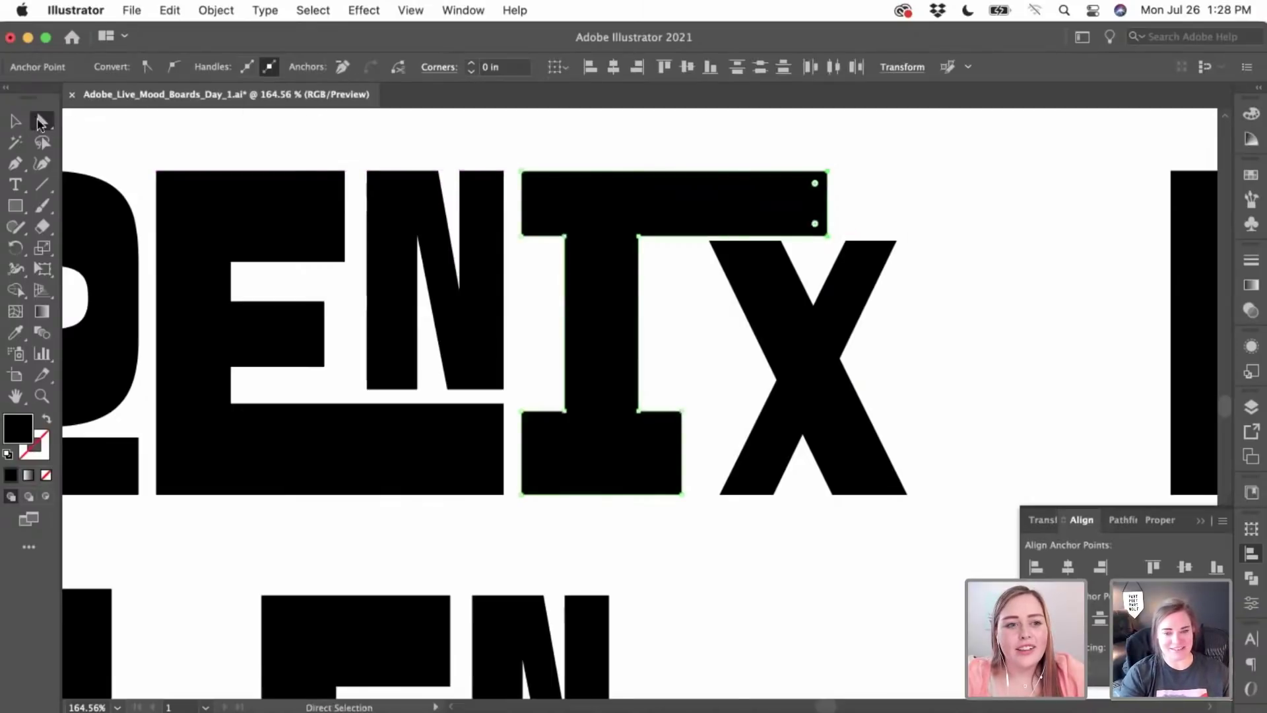
pyautogui.click(16, 121)
pyautogui.moveTo(867, 300)
pyautogui.mouseDown()
pyautogui.moveTo(842, 298)
pyautogui.moveTo(848, 309)
pyautogui.mouseUp()
pyautogui.click(851, 311)
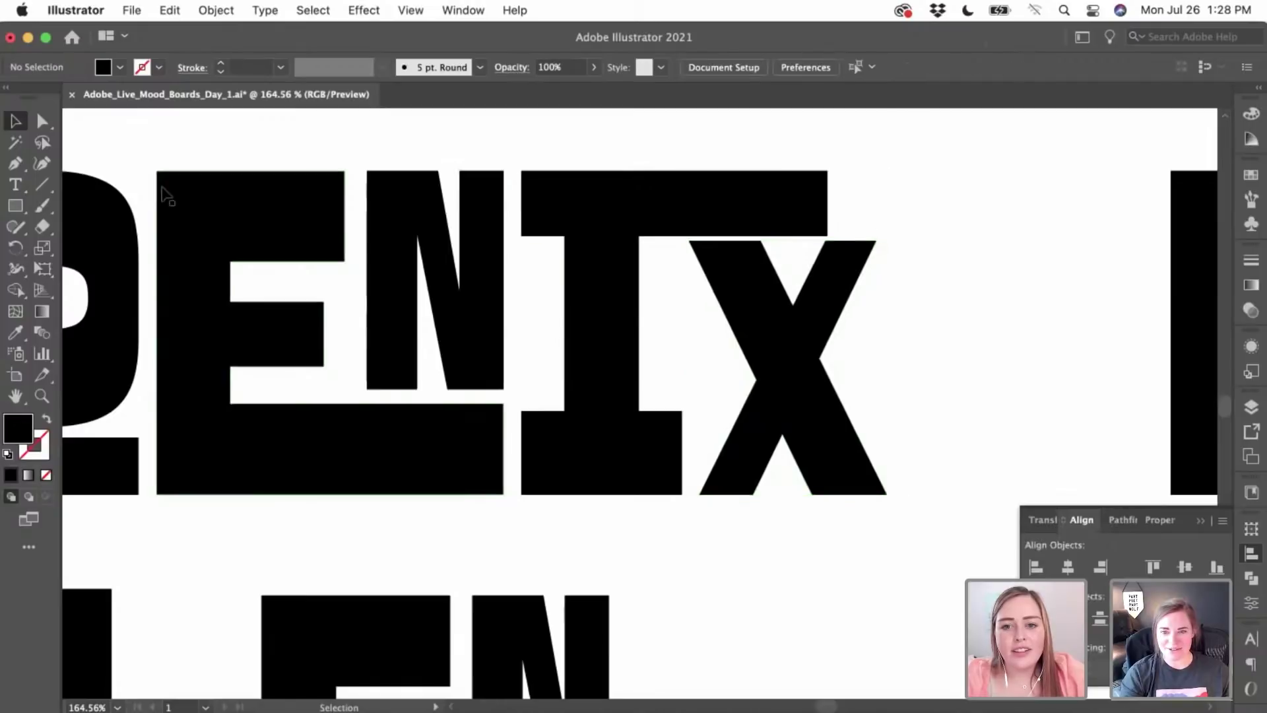
# - Lengthen the I's top arm until its end lines up with the upper outer corner of the X
pyautogui.press('a')
pyautogui.click(830, 199)
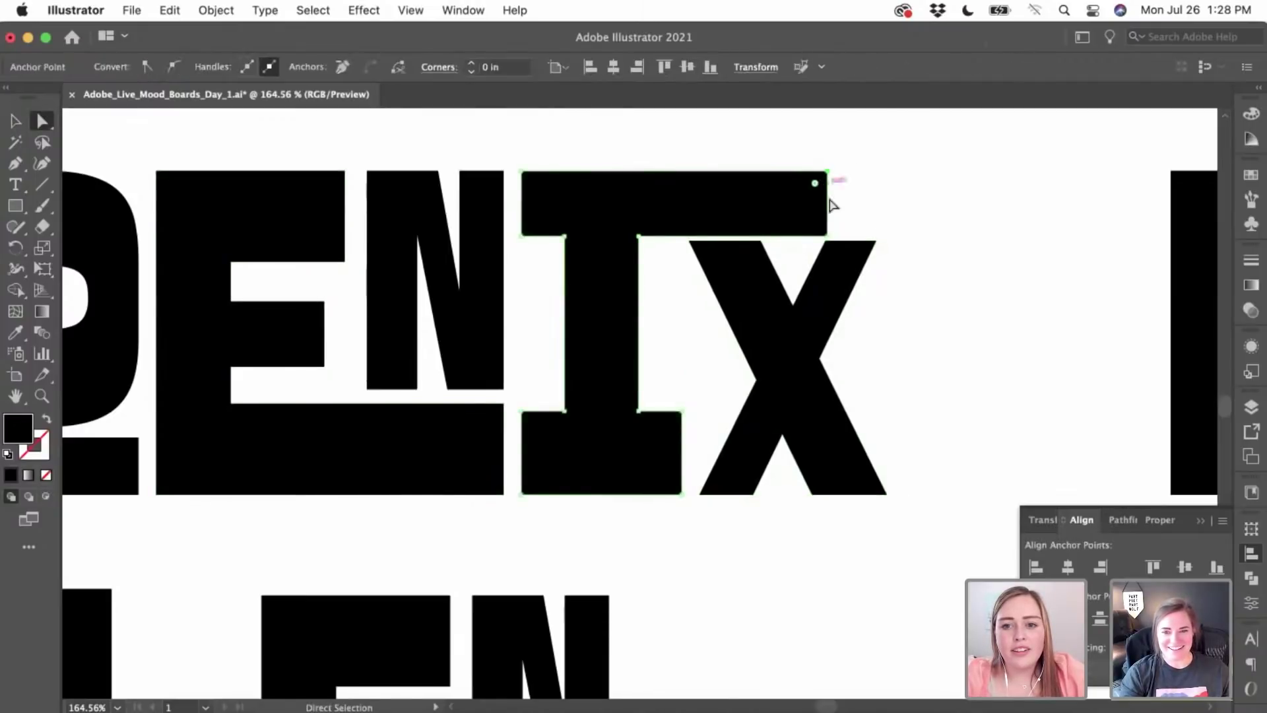
pyautogui.moveTo(831, 205); pyautogui.dragTo(877, 239)
pyautogui.click(894, 288)
pyautogui.click(16, 123)
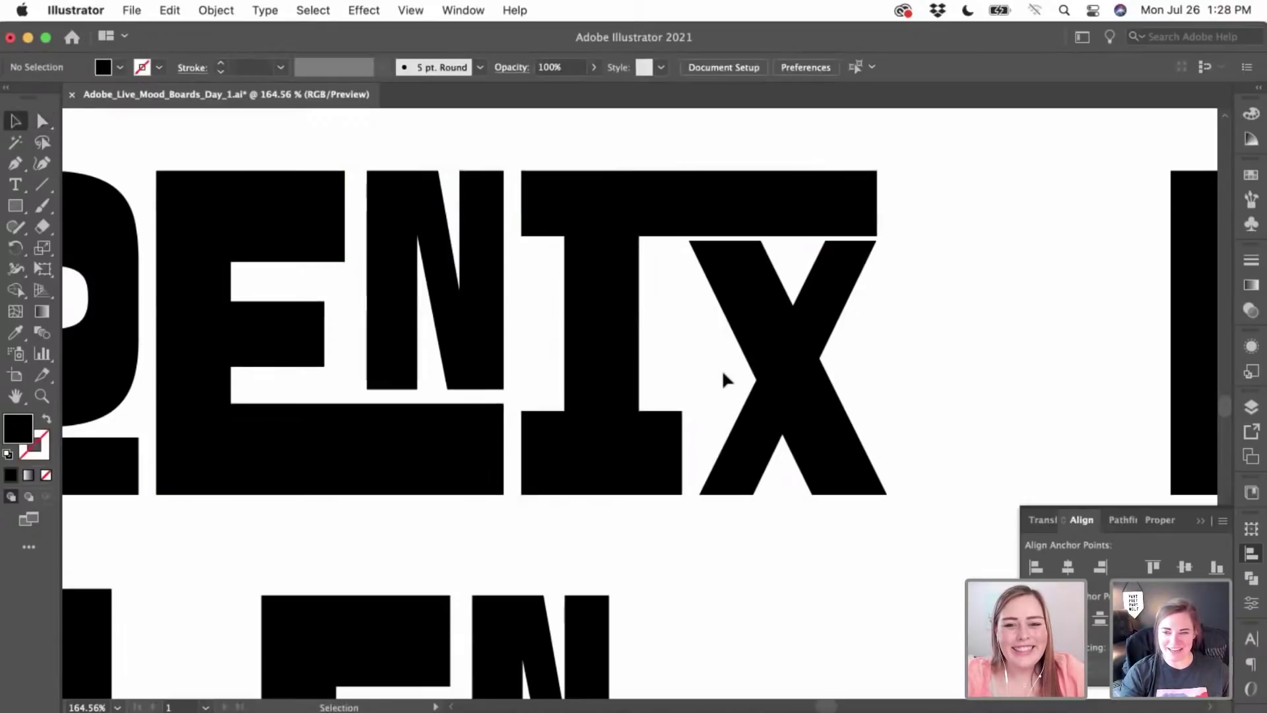
# - Scale the X down slightly to widen the gap beneath the I's extended arm
pyautogui.click(786, 317)
pyautogui.moveTo(792, 244); pyautogui.dragTo(794, 257)
pyautogui.click(935, 438)
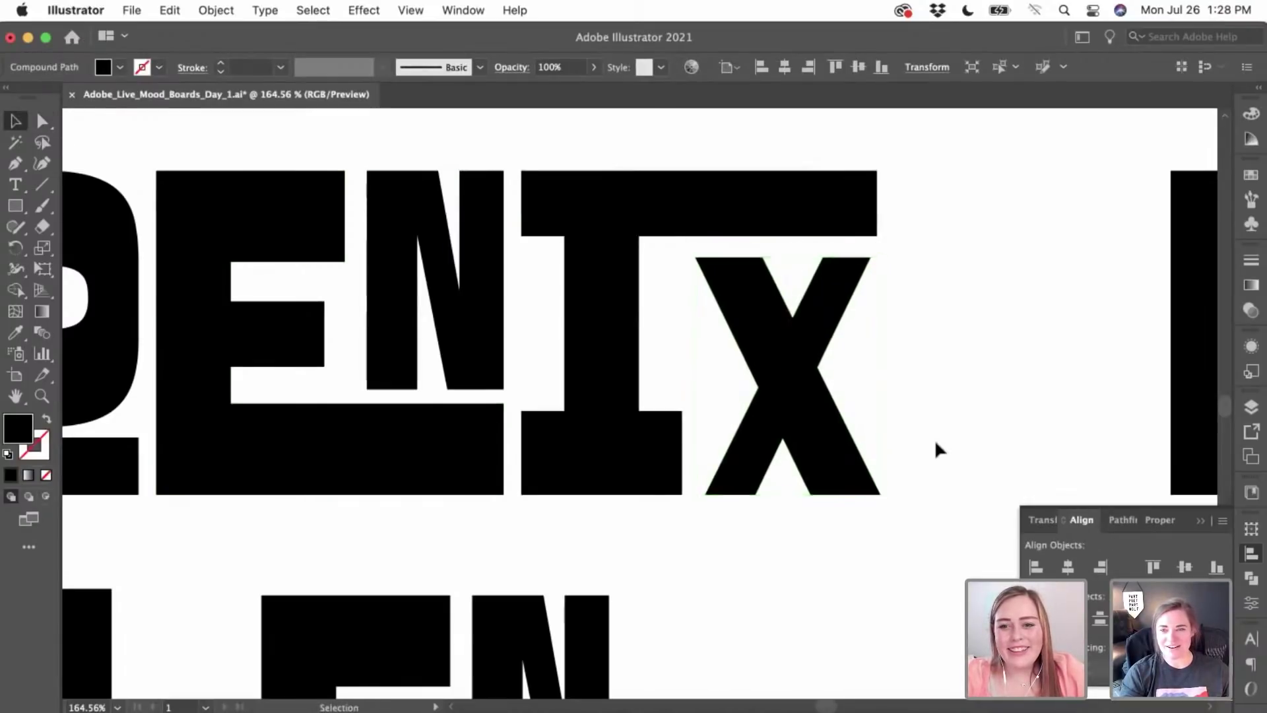
# - Undo the extension of the I's top arm and the last adjustments to the X
pyautogui.scroll(-4, 935, 438)
pyautogui.scroll(2, 914, 366)
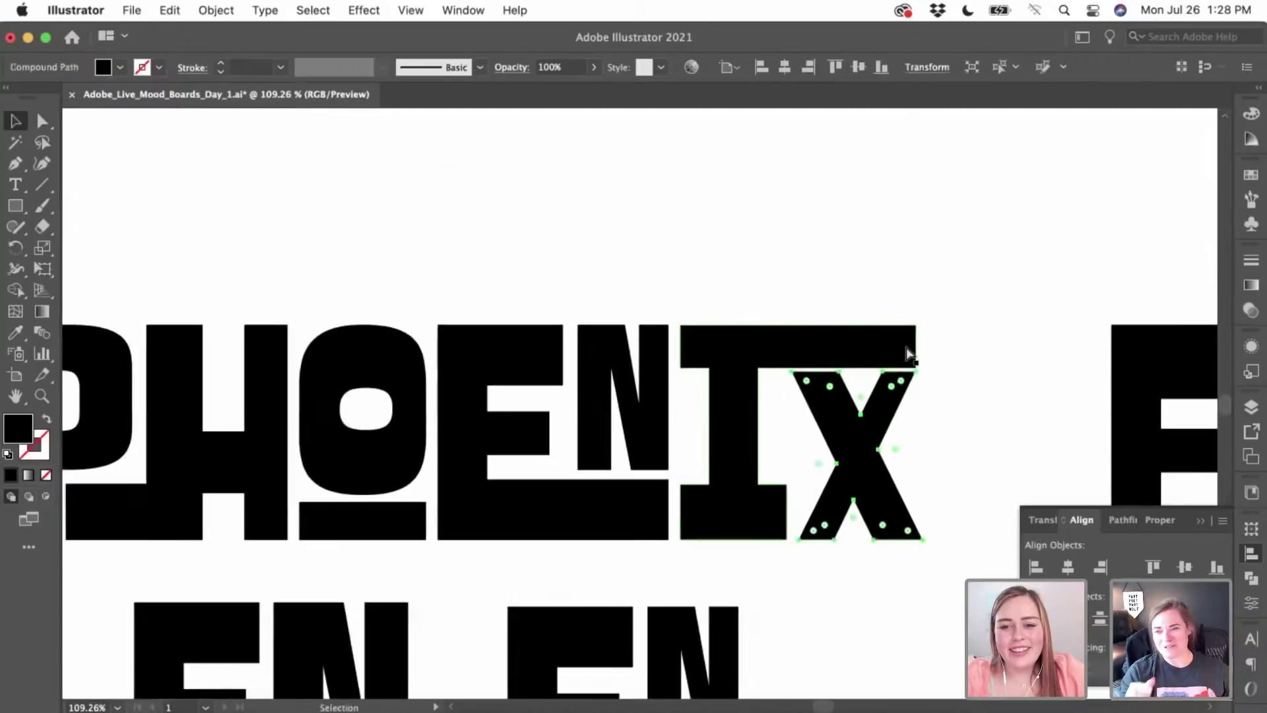
pyautogui.click(905, 347)
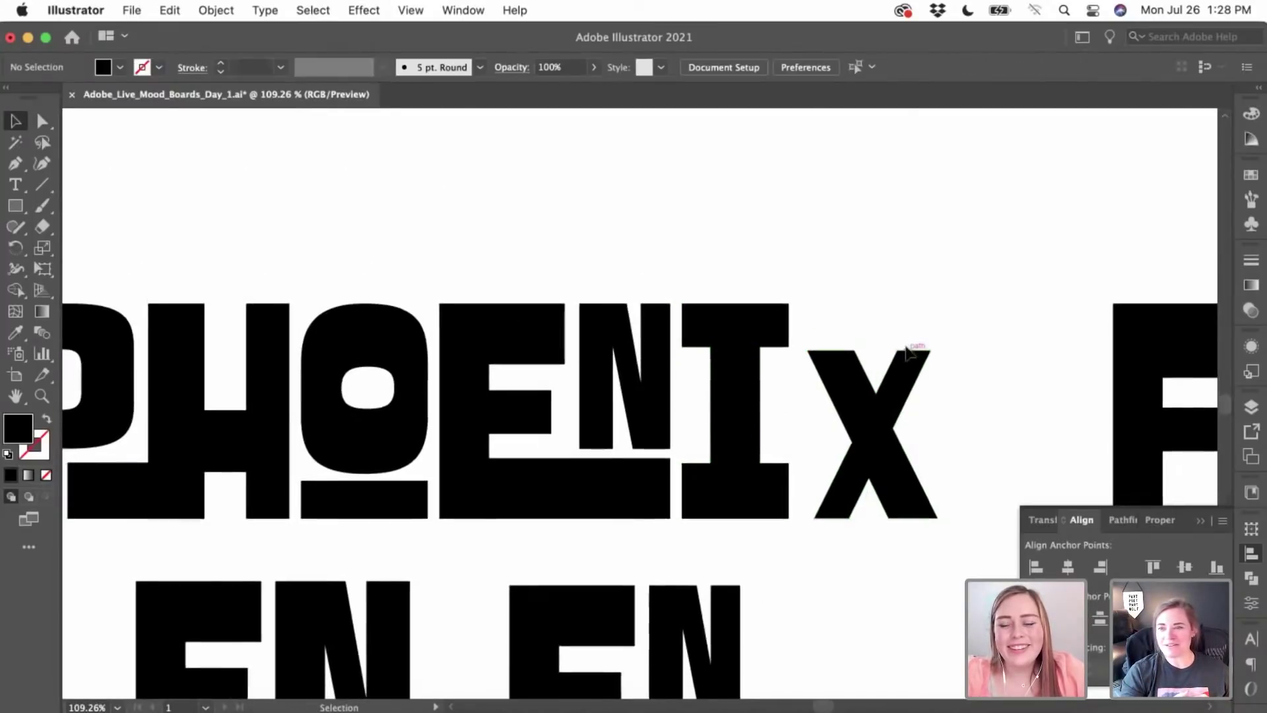
pyautogui.scroll(2, 905, 347)
pyautogui.scroll(1, 909, 354)
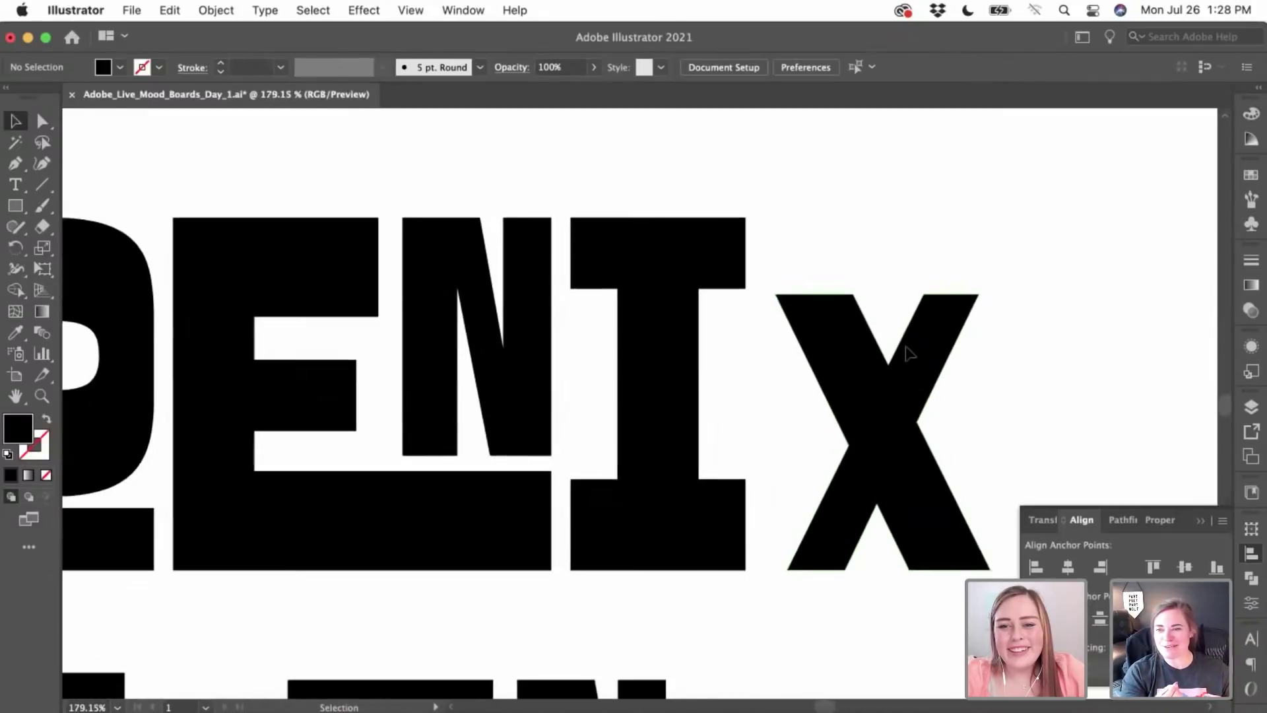
# - Move the reduced X horizontally closer to the I, keeping it on the baseline
pyautogui.click(848, 393)
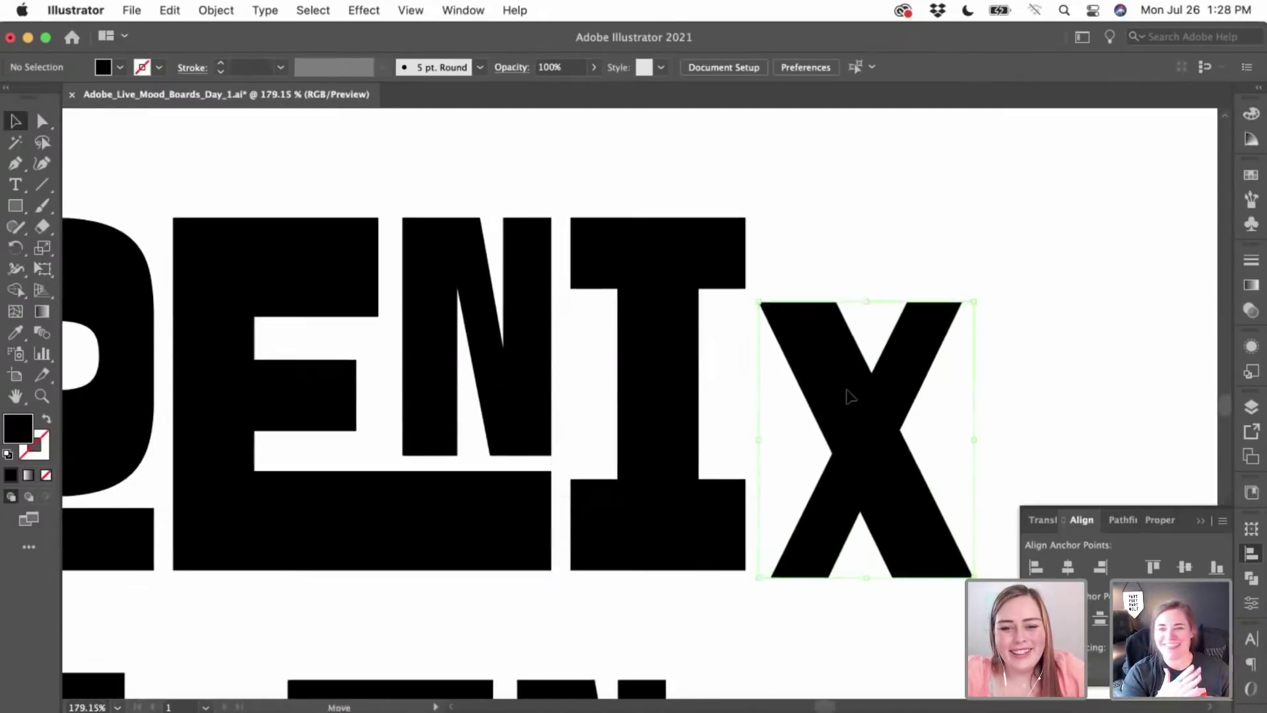
pyautogui.moveTo(856, 394); pyautogui.dragTo(836, 393)
pyautogui.click(817, 197)
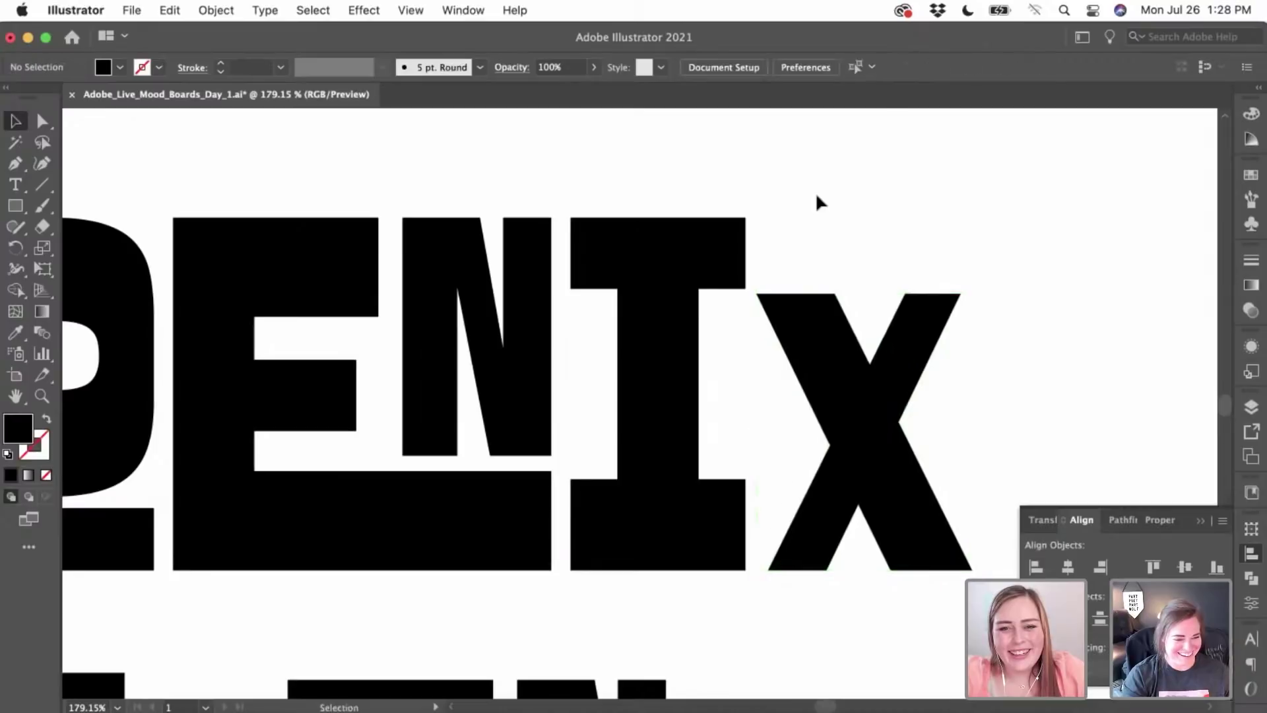
# - Copy the bar beneath the O and place the duplicate above the X, aligned with the top of the I
pyautogui.click(94, 521)
pyautogui.press('super+c')
pyautogui.press('super+v')
pyautogui.moveTo(584, 399); pyautogui.dragTo(805, 256)
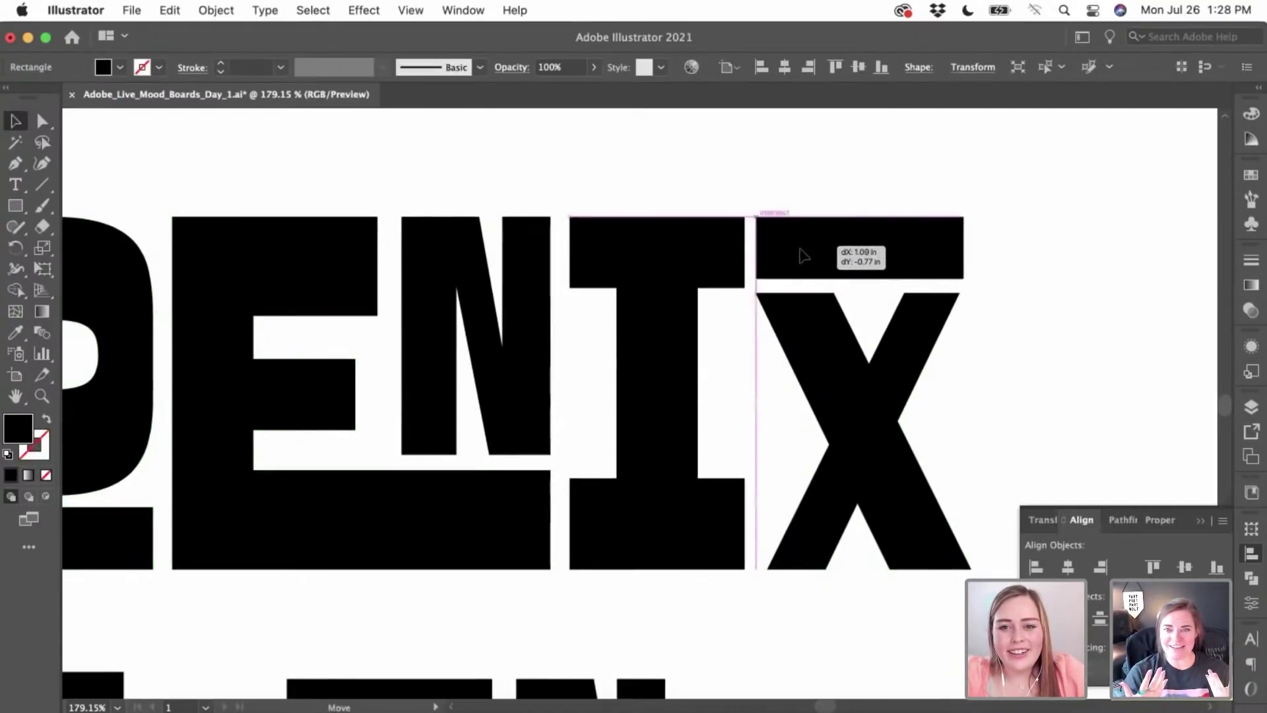
pyautogui.click(1019, 267)
# - Review the complete PHOENIX lettering together with the EN variations and the word FEST
pyautogui.scroll(-4, 1020, 266)
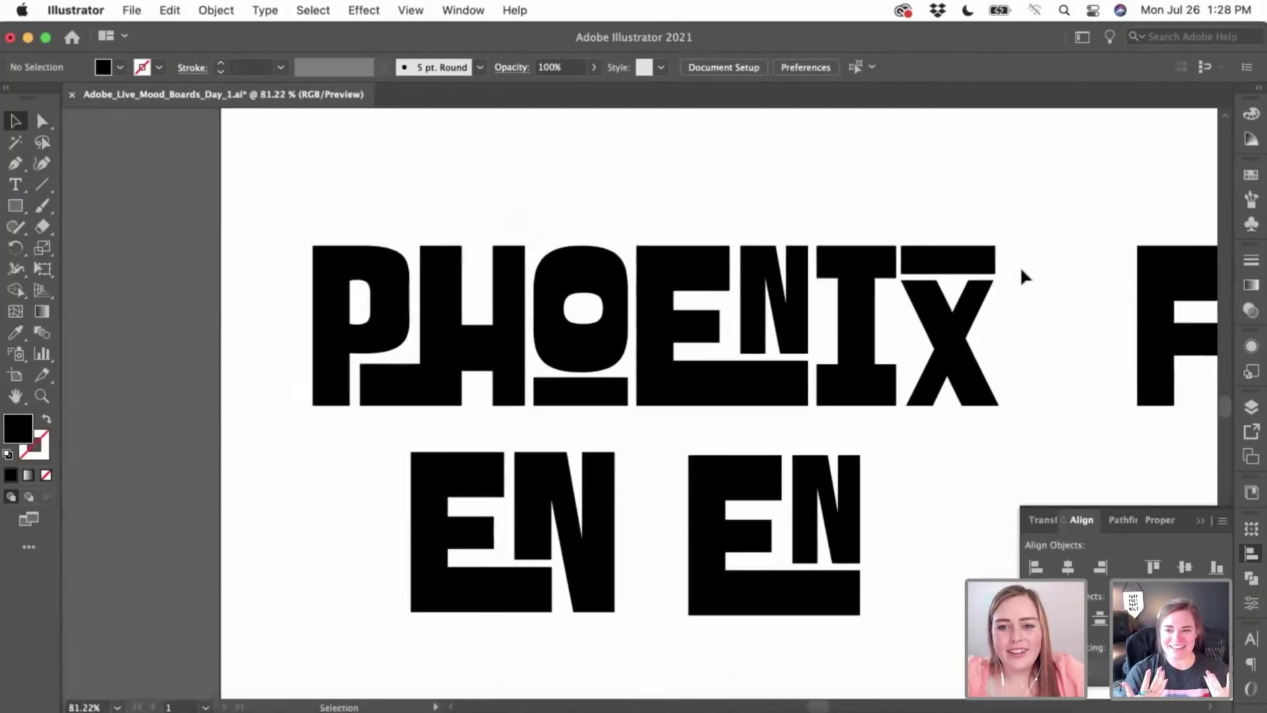
pyautogui.scroll(-3, 1020, 267)
pyautogui.hscroll(6, 1020, 267)
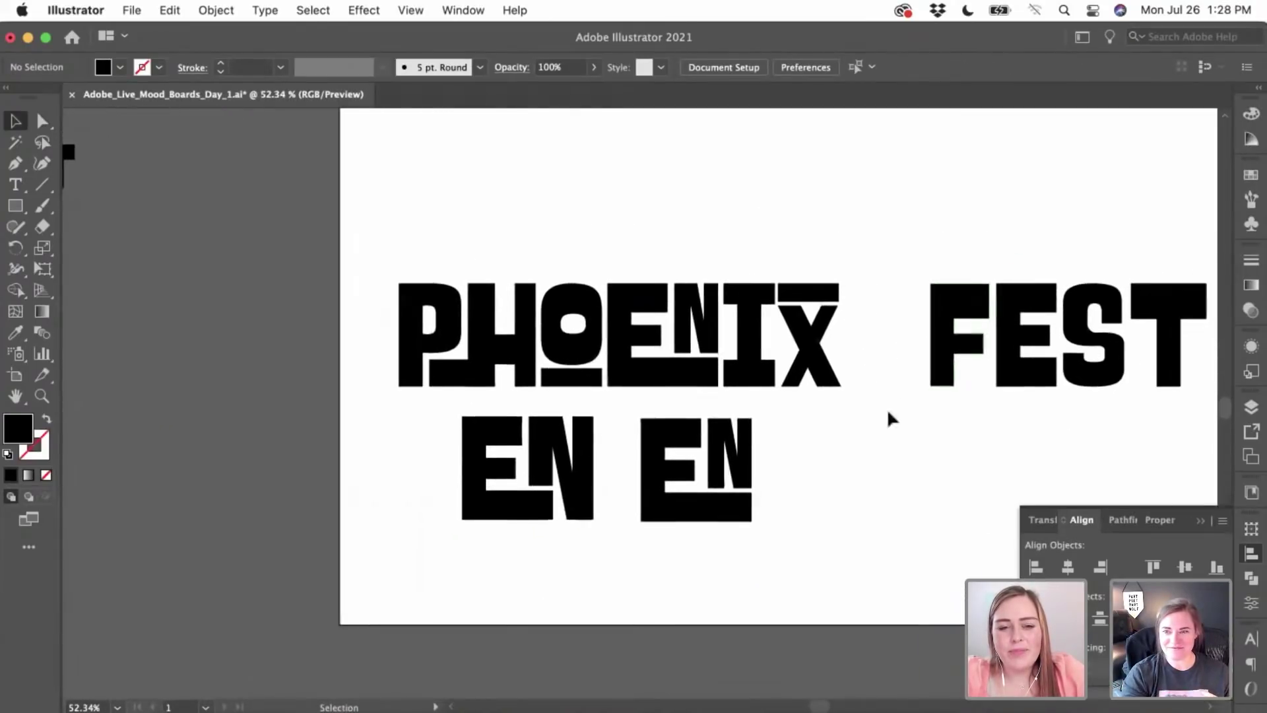
pyautogui.scroll(-1, 846, 430)
pyautogui.hscroll(4, 846, 430)
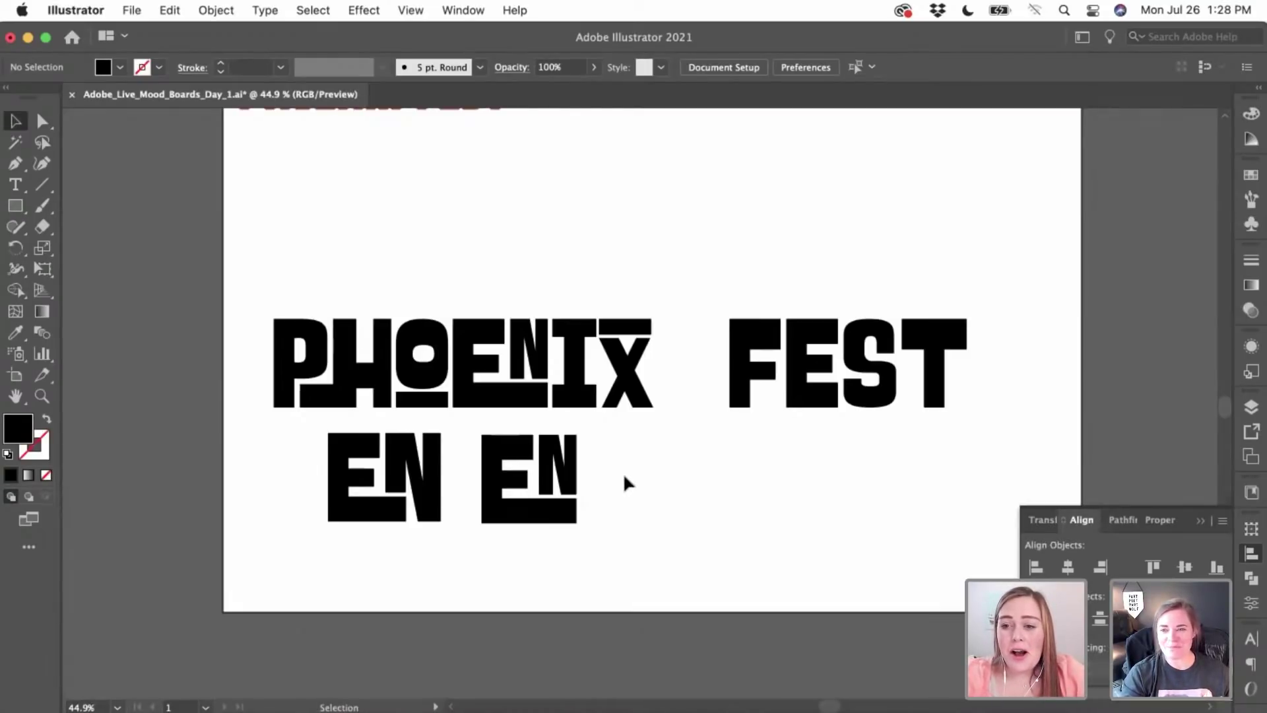
pyautogui.hscroll(5, 623, 472)
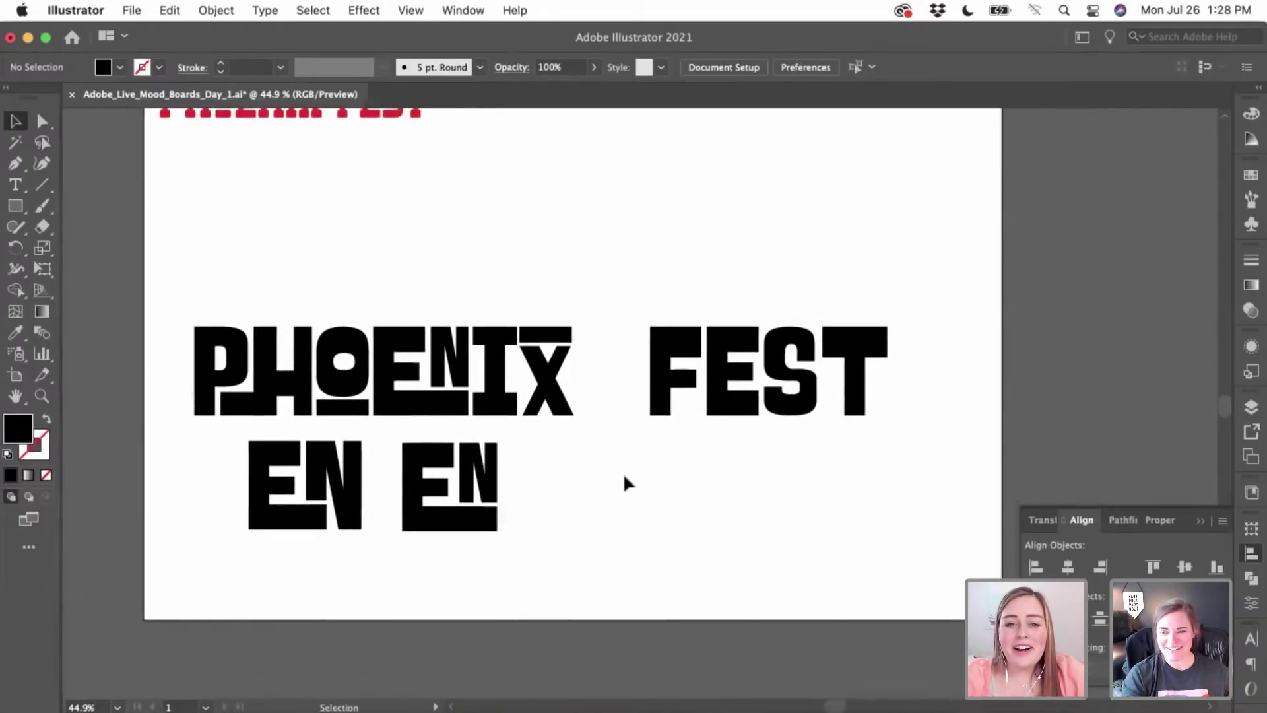
pyautogui.scroll(5, 596, 441)
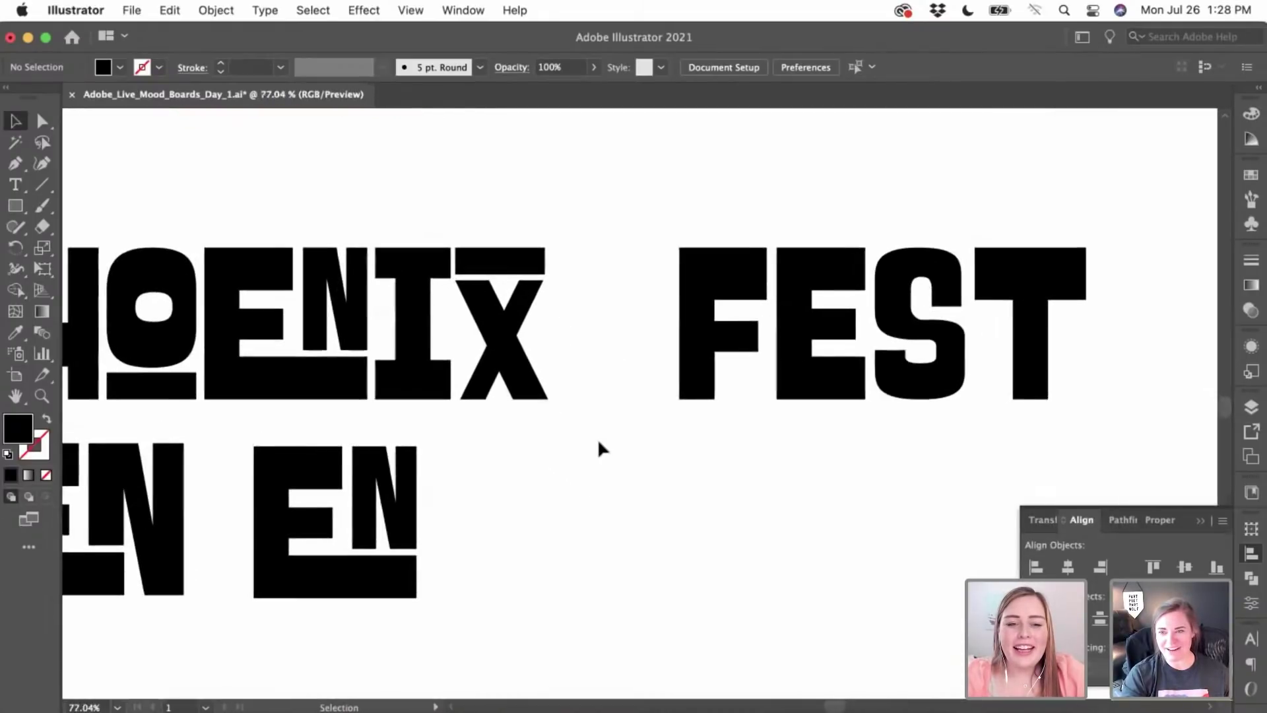
pyautogui.hscroll(10, 597, 438)
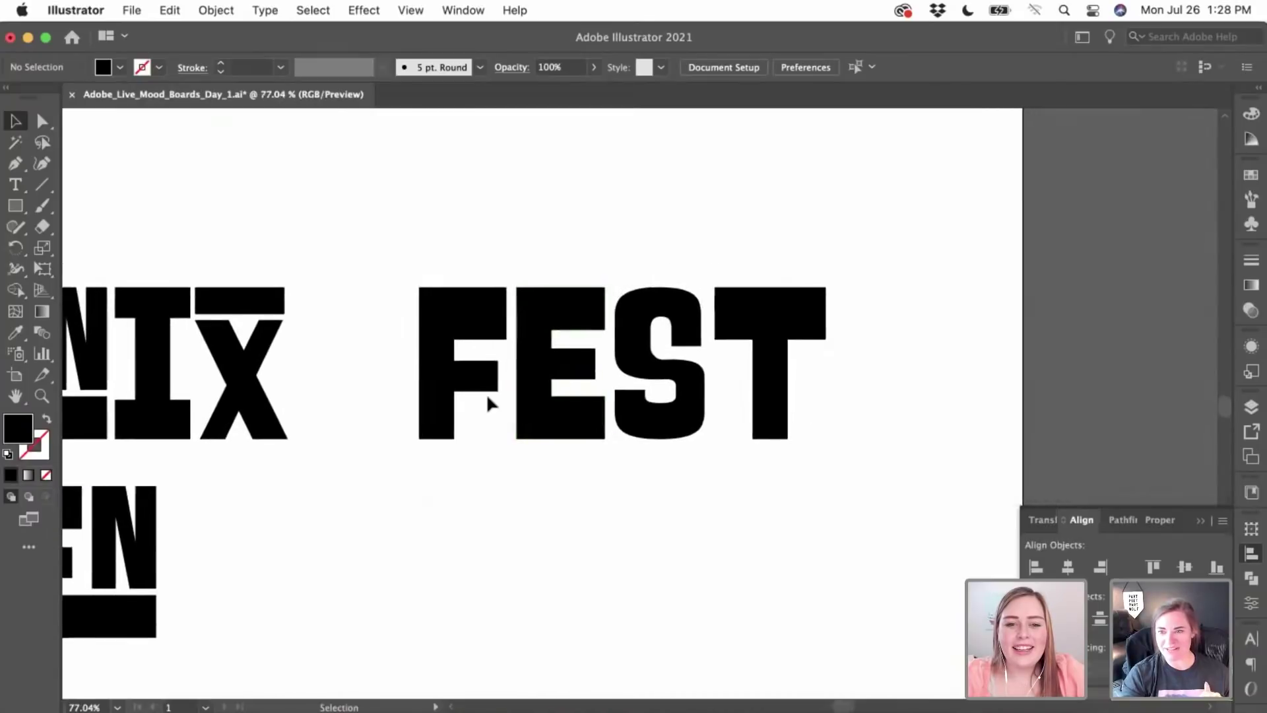
# - Lower the top arm of the E in FEST slightly by nudging its four corner points down
pyautogui.scroll(3, 486, 393)
pyautogui.hscroll(-2, 486, 393)
pyautogui.click(585, 357)
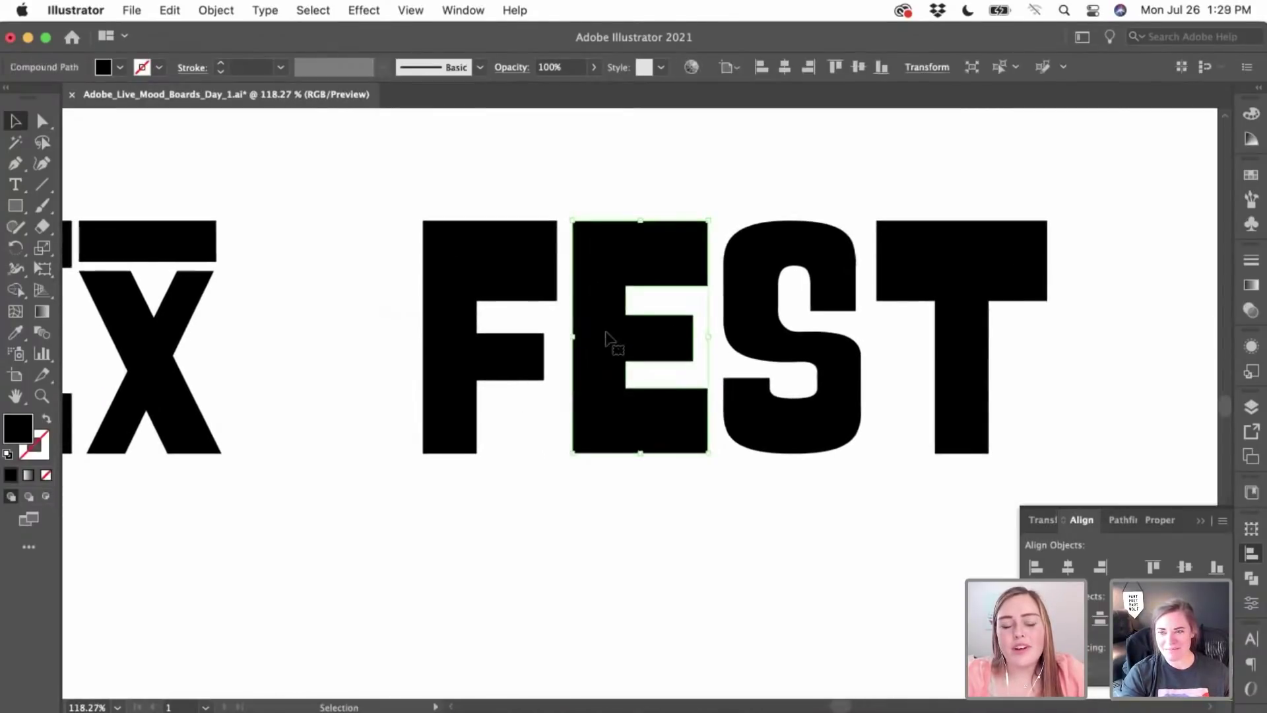
pyautogui.click(43, 121)
pyautogui.click(586, 201)
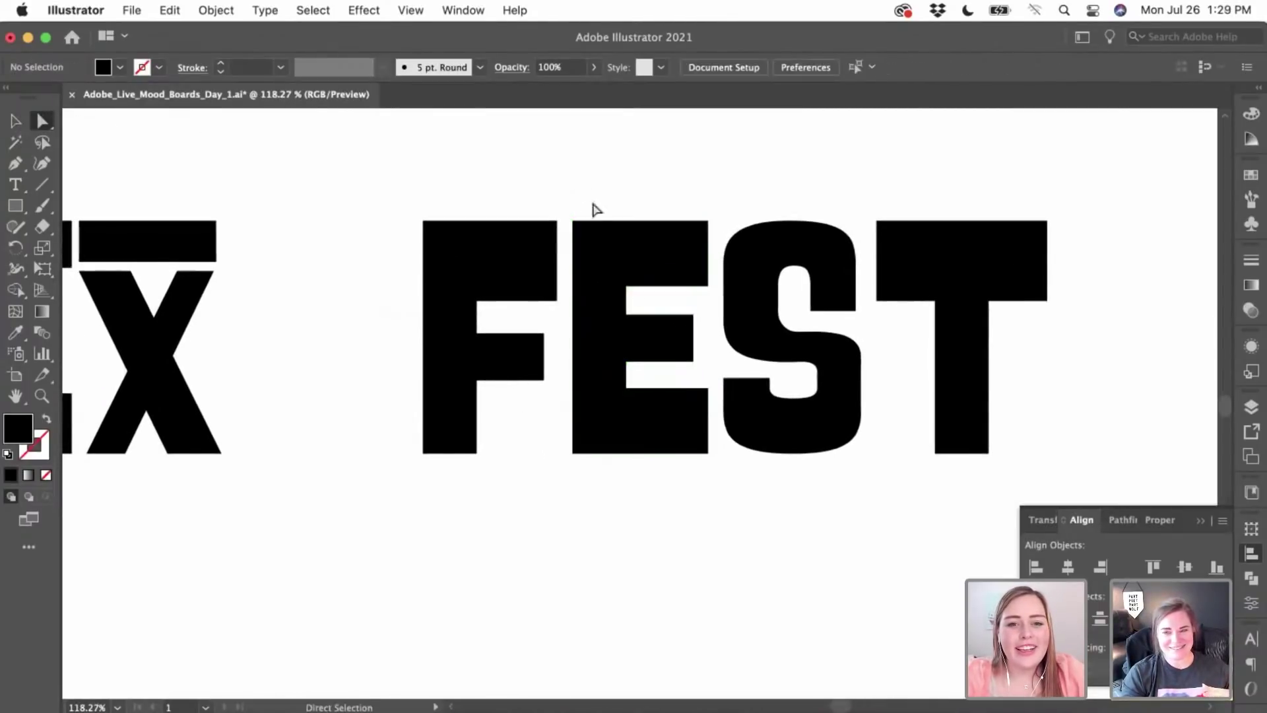
pyautogui.moveTo(715, 277); pyautogui.dragTo(713, 299)
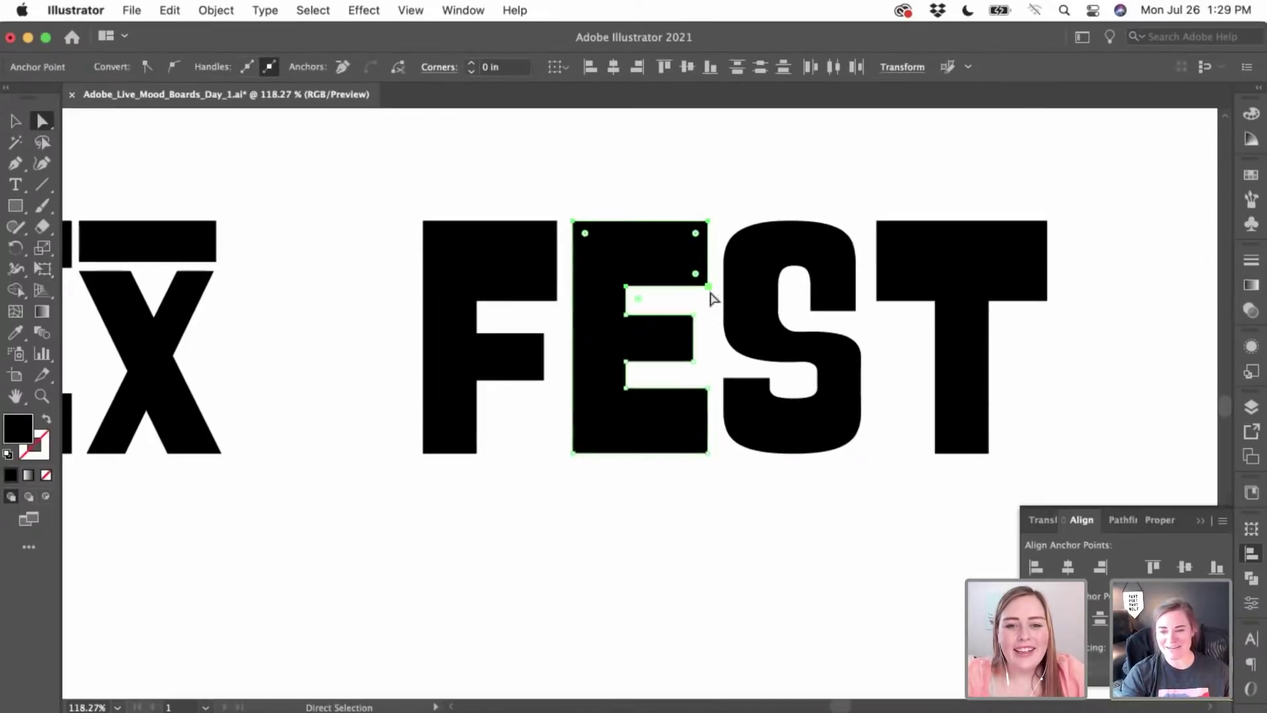
pyautogui.press('Down')
pyautogui.press('Down')
pyautogui.press('Down')
pyautogui.press('Down')
pyautogui.click(607, 211)
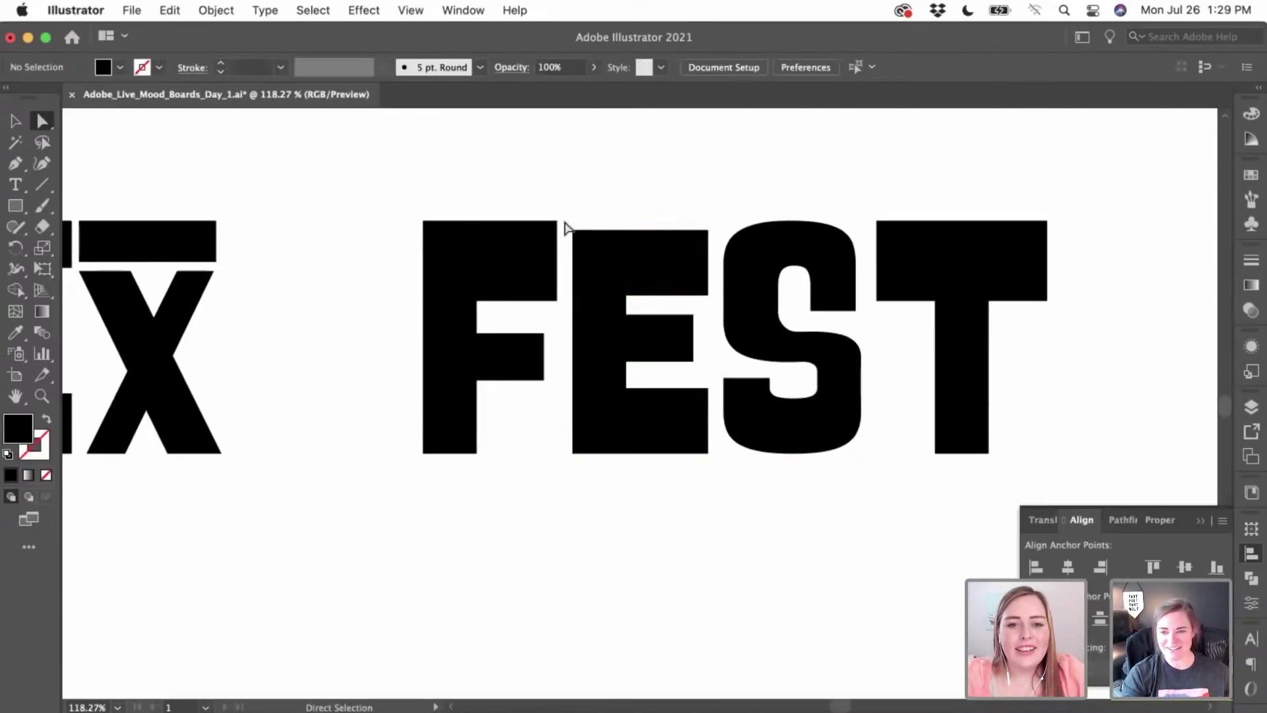
pyautogui.moveTo(683, 304); pyautogui.dragTo(715, 362)
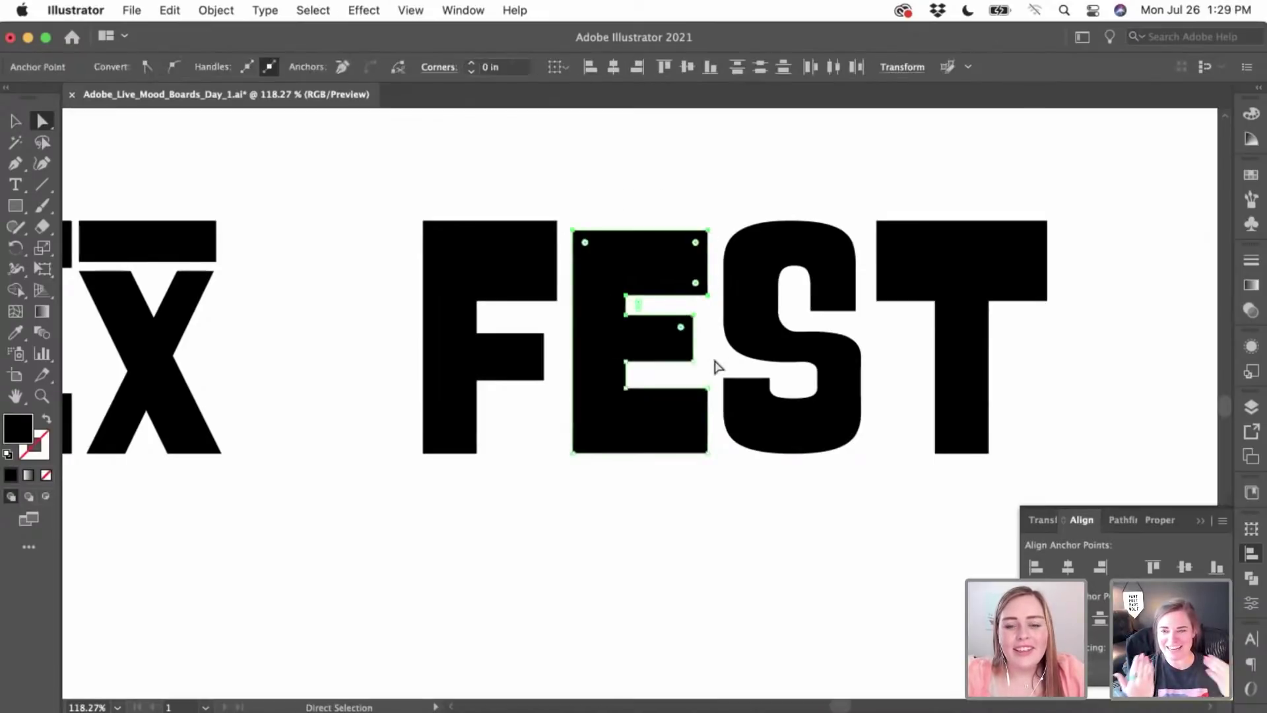
pyautogui.press('Down')
pyautogui.press('Down')
pyautogui.press('Down')
pyautogui.press('Down')
pyautogui.press('Up')
pyautogui.press('Up')
pyautogui.press('Up')
pyautogui.press('Up')
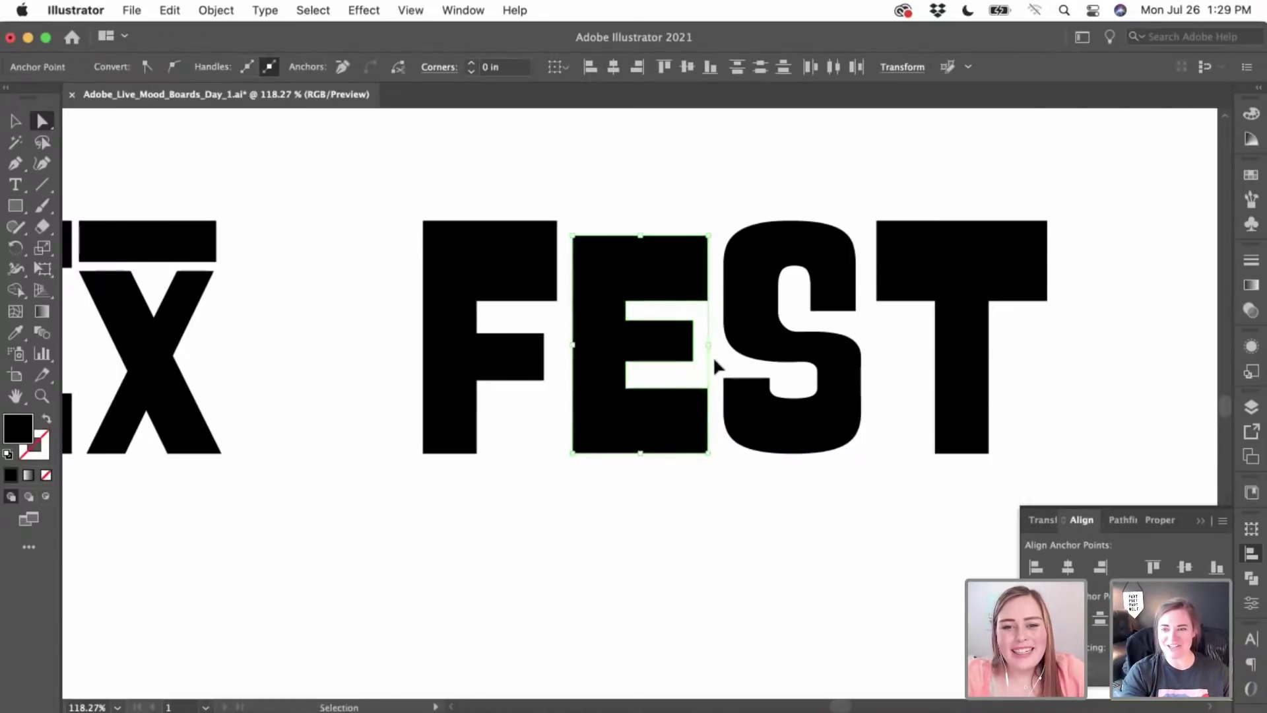
pyautogui.click(638, 204)
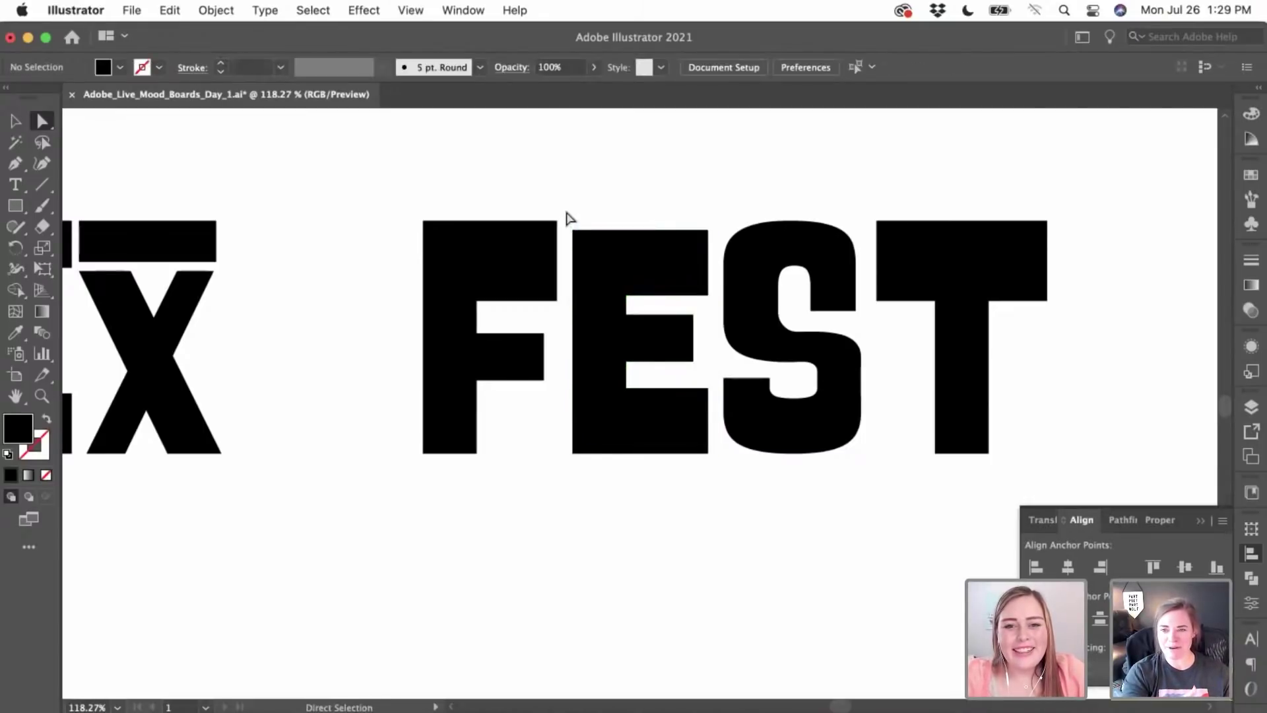
# - Lower the top and middle arms of the E in FEST together by nudging their anchor points down, keeping the top edge level
pyautogui.moveTo(704, 378); pyautogui.dragTo(705, 376)
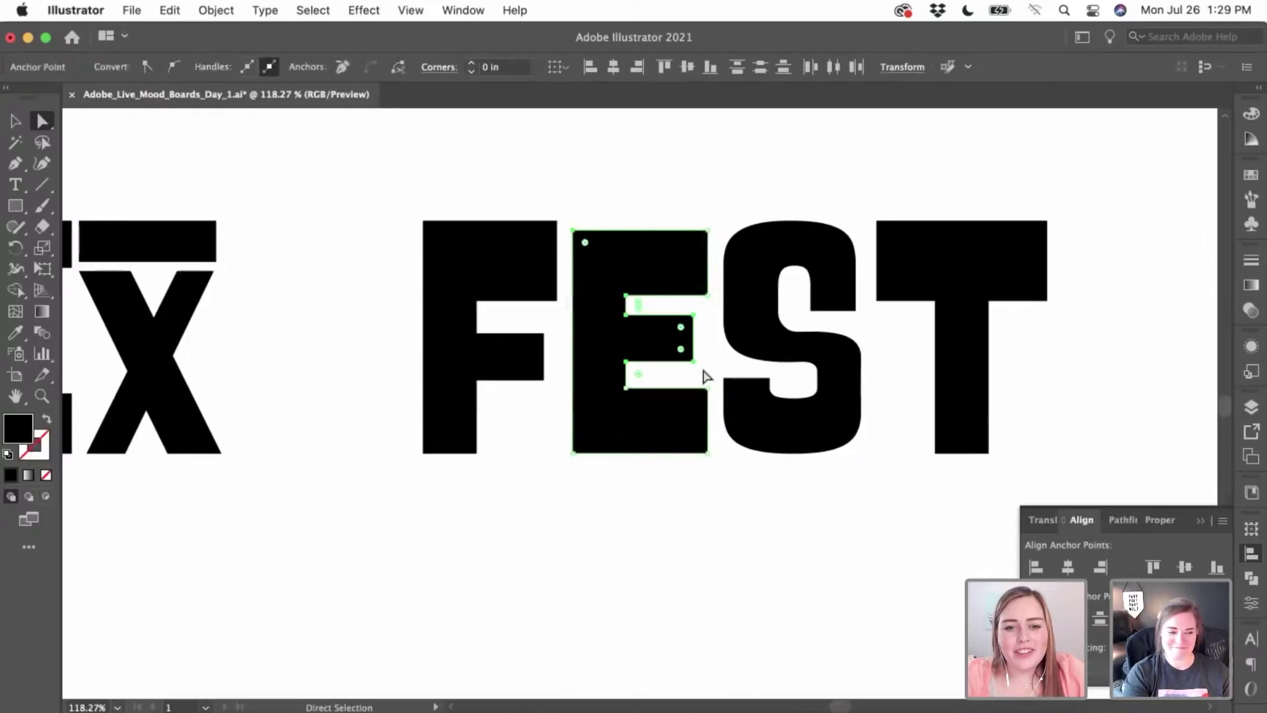
pyautogui.press('Down')
pyautogui.press('Down')
pyautogui.press('Down')
pyautogui.press('Down')
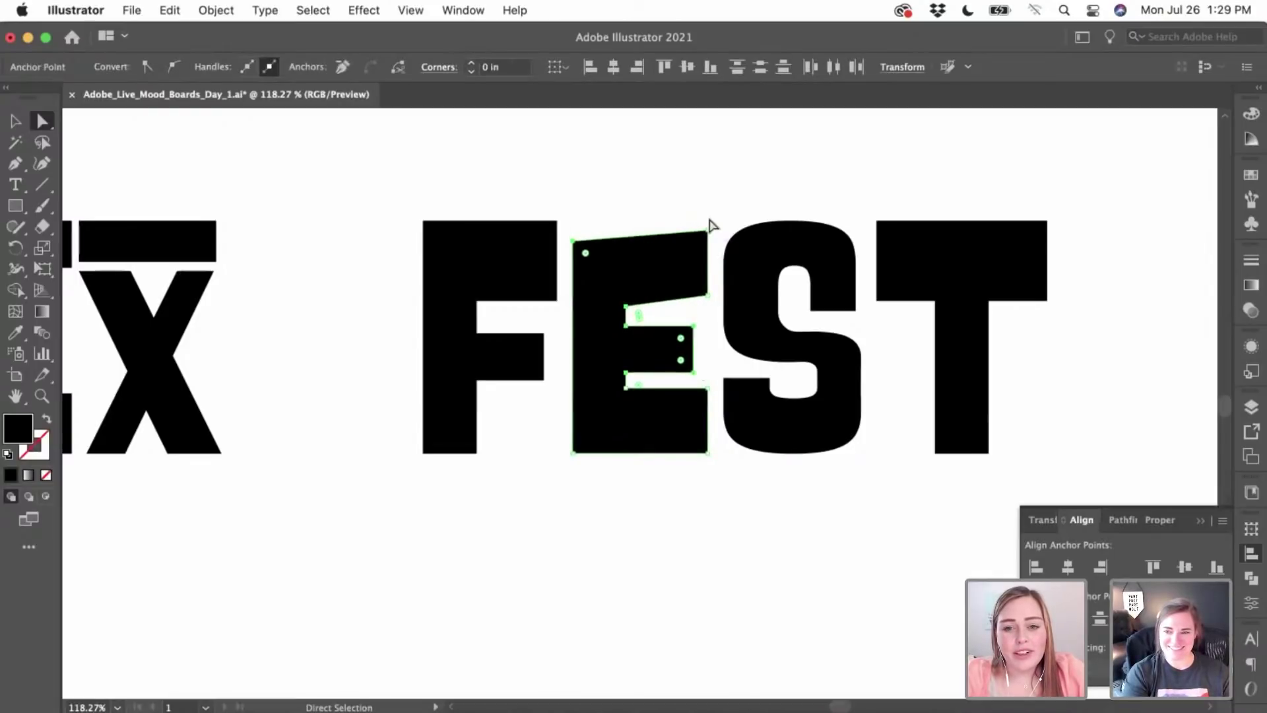
pyautogui.press('Down')
pyautogui.press('Down')
pyautogui.press('Down')
pyautogui.press('Down')
pyautogui.press('Down')
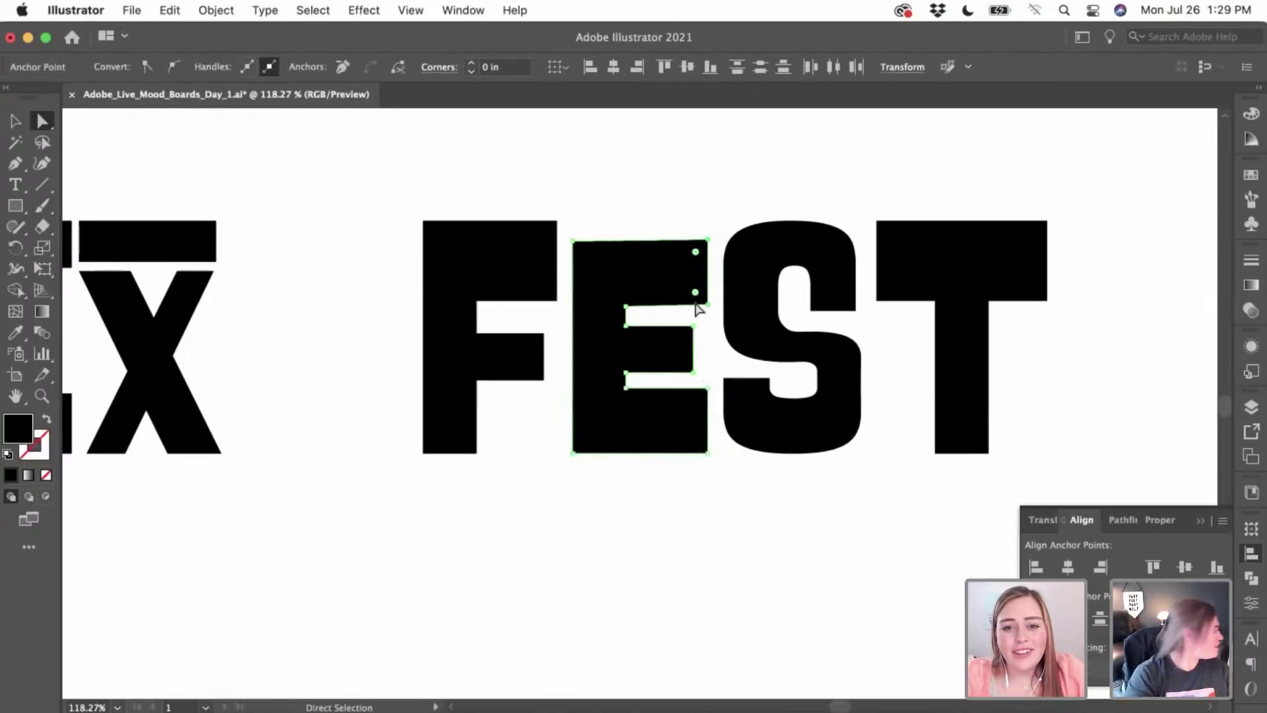
pyautogui.press('Up')
pyautogui.click(677, 229)
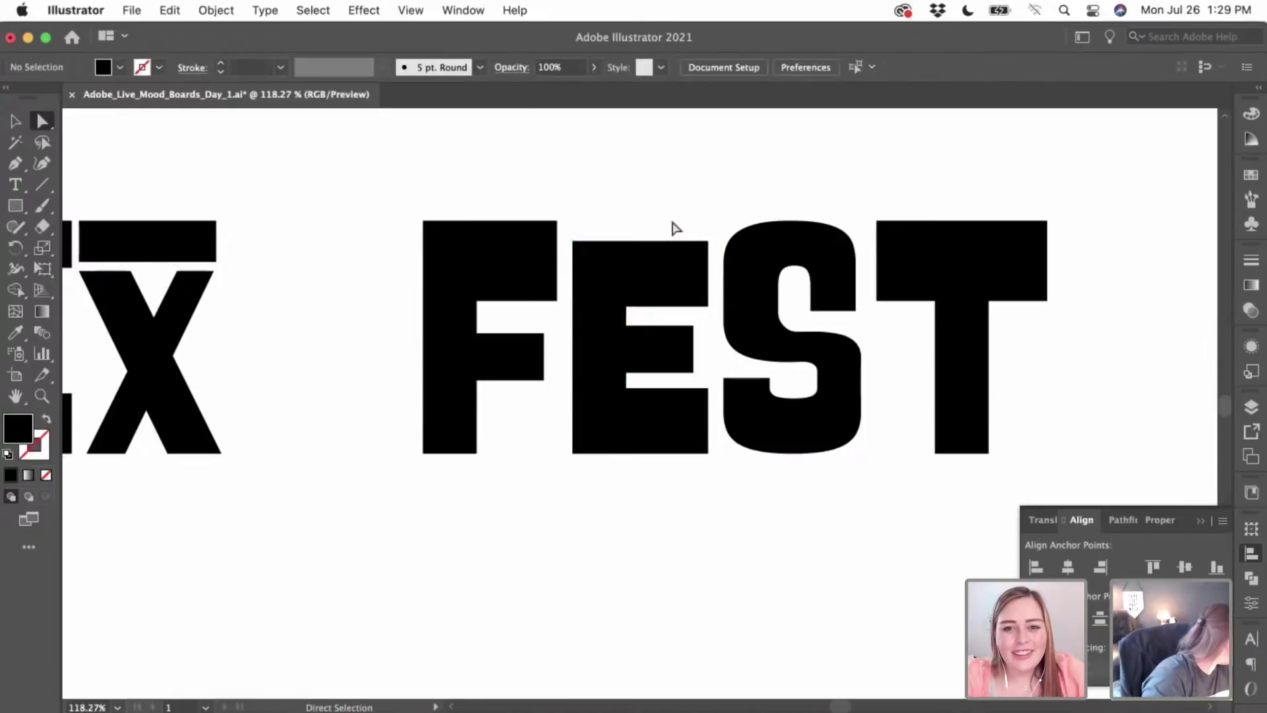
# - Nudge the E's top arm further down, then lower its top and middle arms together slightly to tighten the gaps
pyautogui.scroll(5, 562, 207)
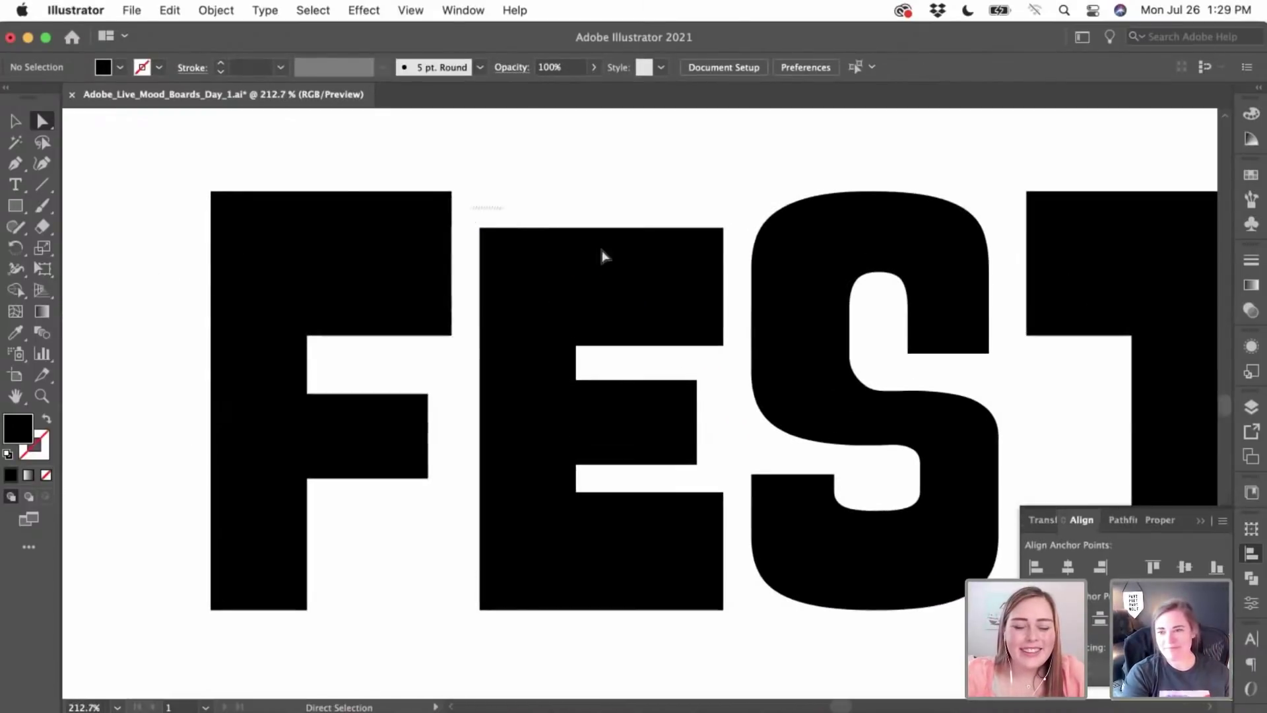
pyautogui.click(726, 347)
pyautogui.press('Down')
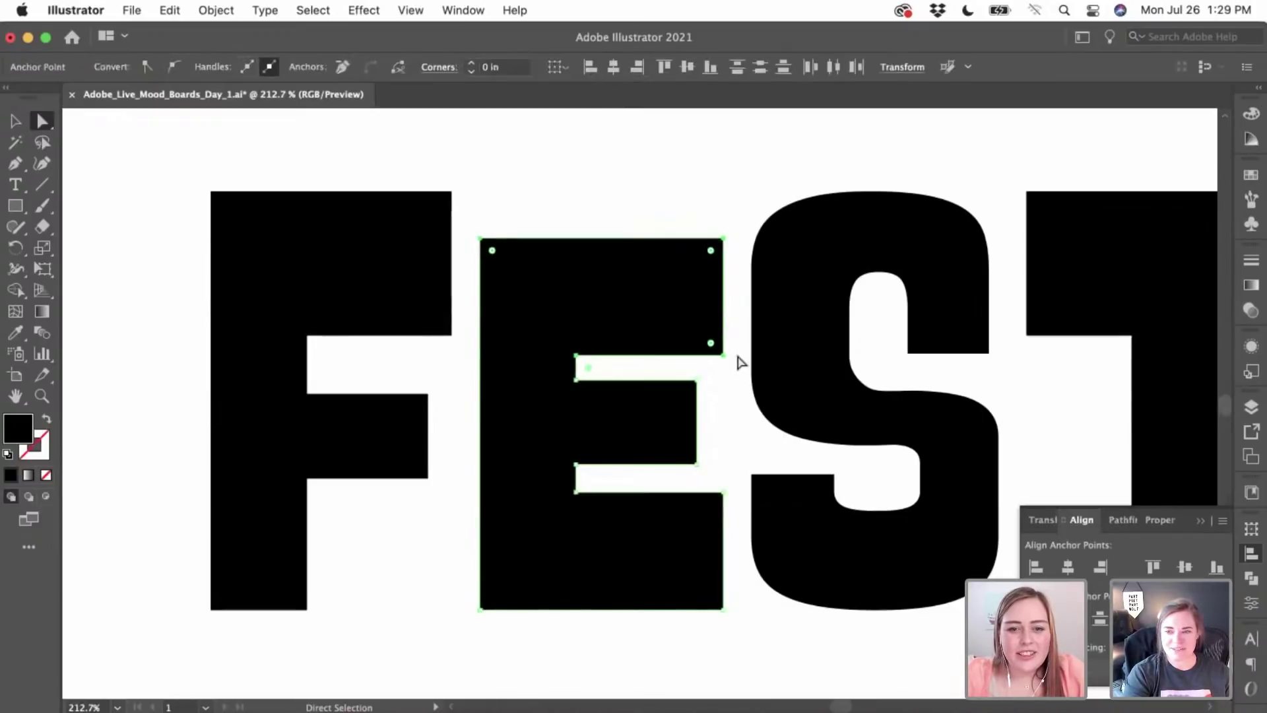
pyautogui.moveTo(469, 214); pyautogui.dragTo(738, 478)
pyautogui.press('Down')
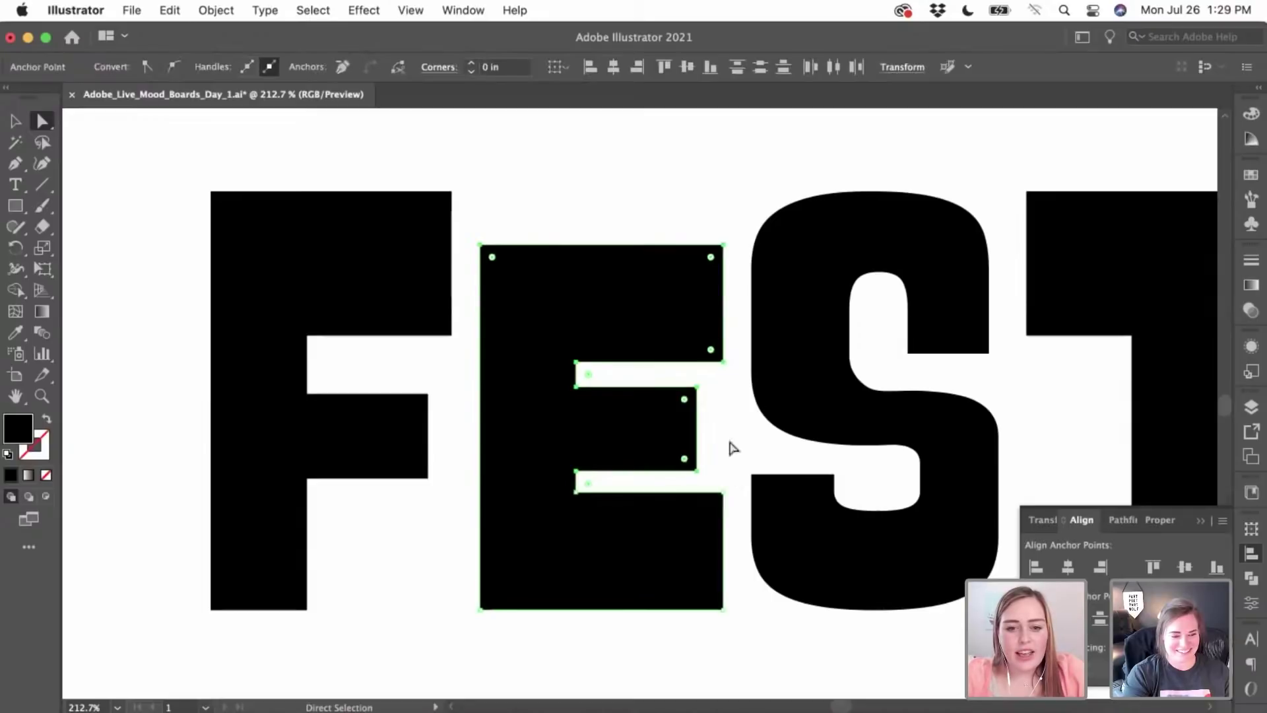
pyautogui.click(638, 219)
# - Scale the E down proportionally on the baseline to fit below the F's top arm, and move it close to the F
pyautogui.click(16, 121)
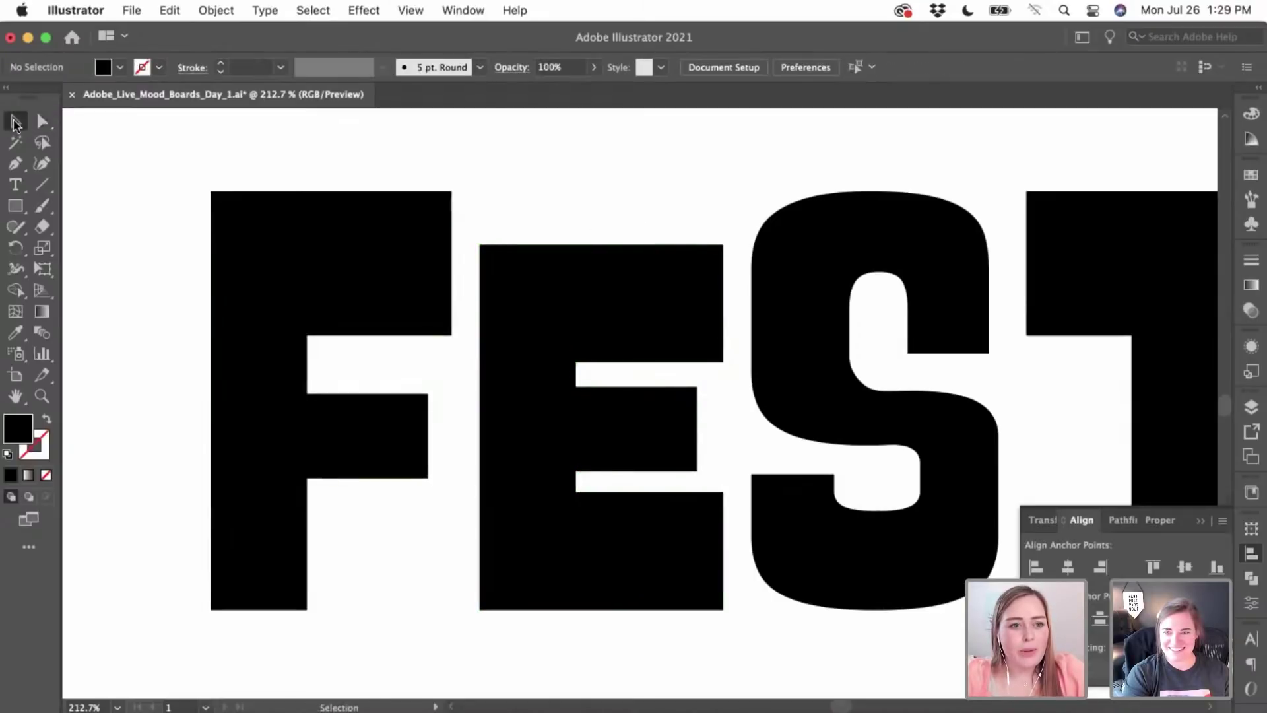
pyautogui.click(642, 302)
pyautogui.moveTo(602, 245); pyautogui.dragTo(599, 359)
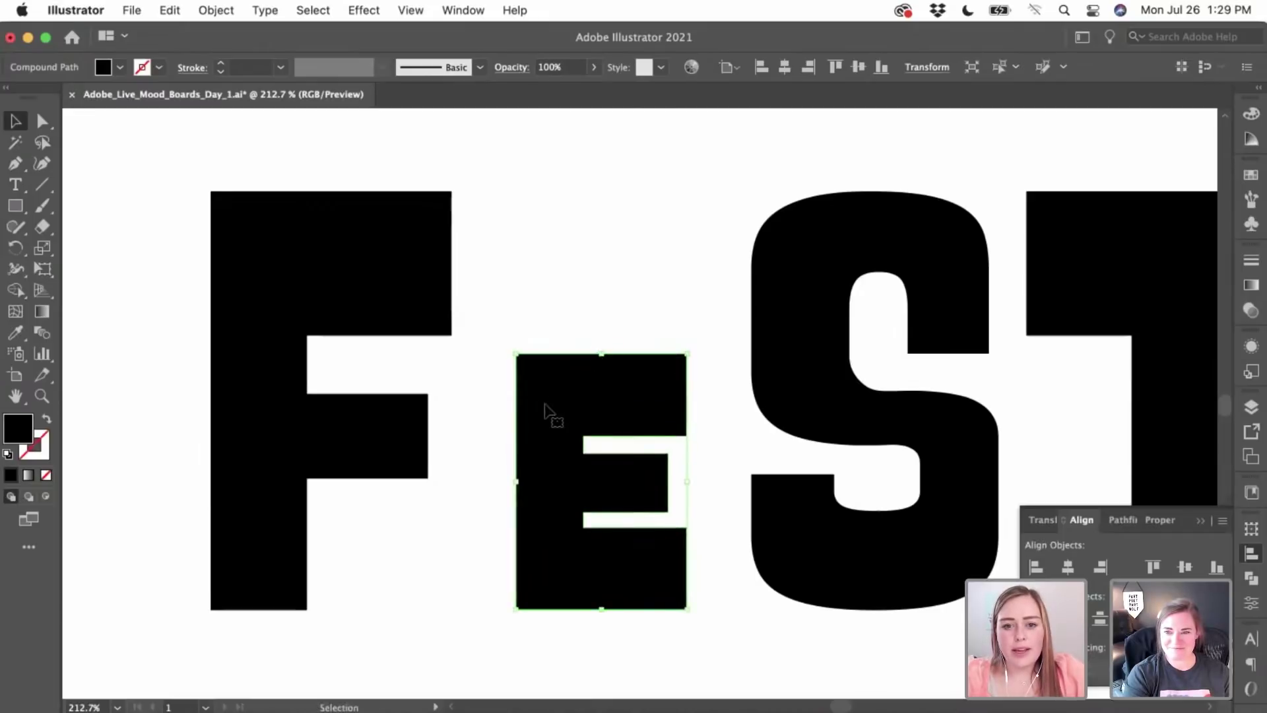
pyautogui.moveTo(551, 416); pyautogui.dragTo(486, 417)
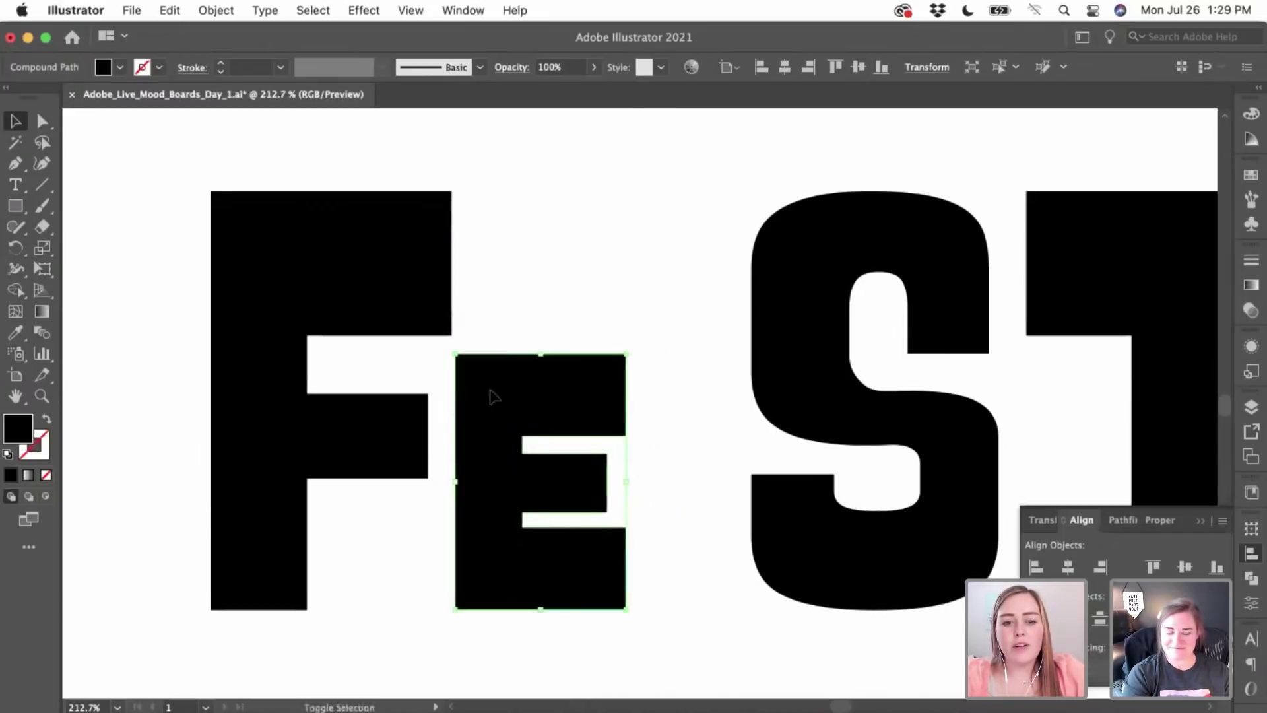
pyautogui.click(536, 303)
pyautogui.scroll(-1, 536, 303)
pyautogui.scroll(-2, 537, 303)
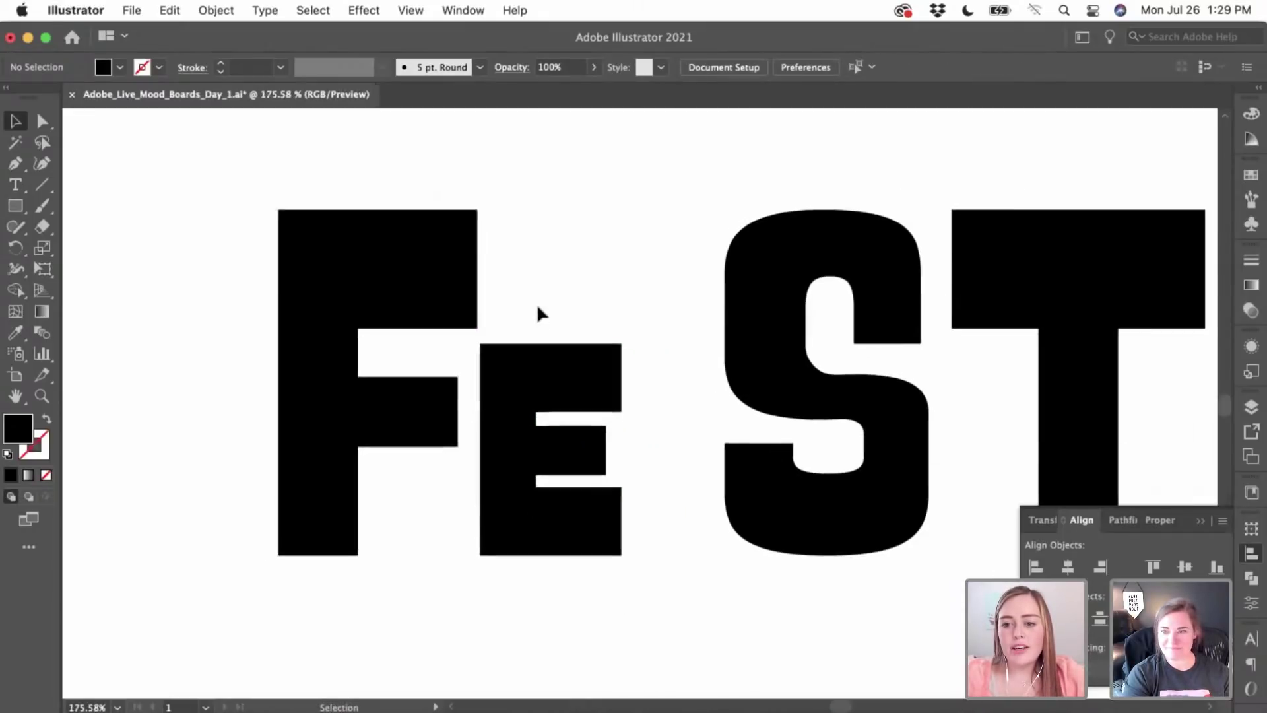
# - Extend the F's top arm horizontally over the small E until it aligns with the E's right edge
pyautogui.click(42, 121)
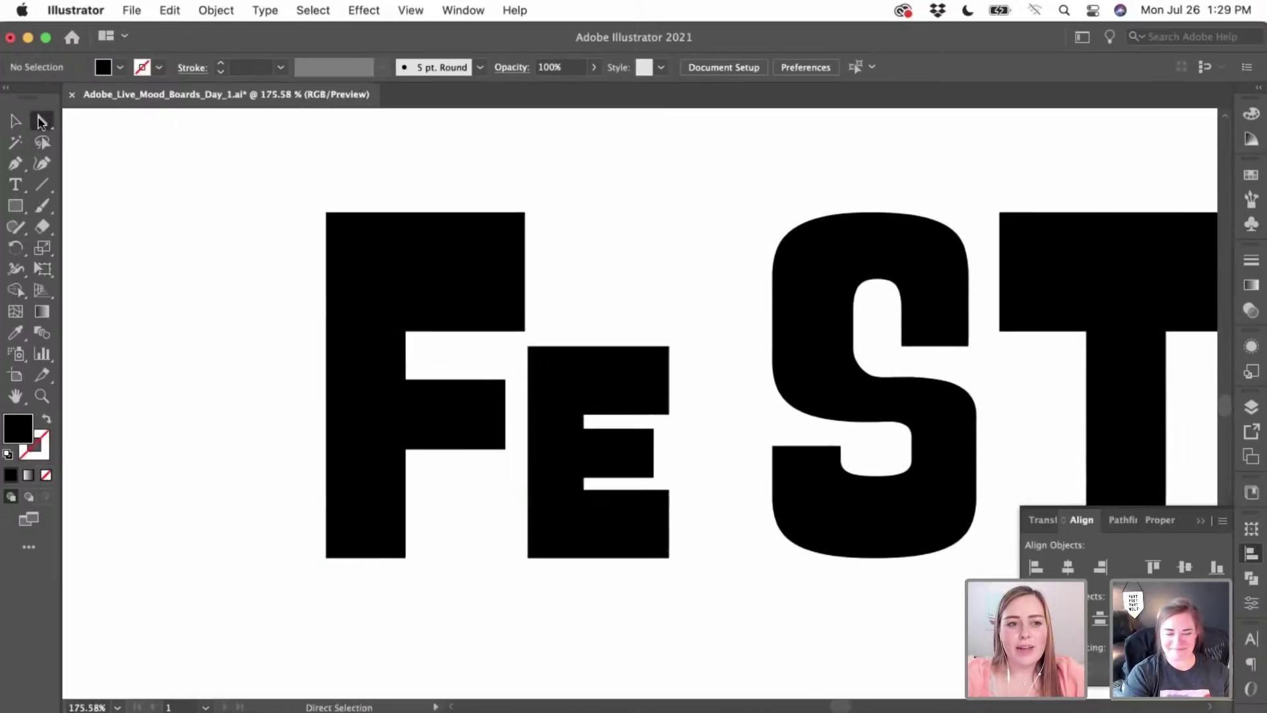
pyautogui.click(525, 214)
pyautogui.moveTo(526, 330); pyautogui.dragTo(669, 337)
pyautogui.click(697, 342)
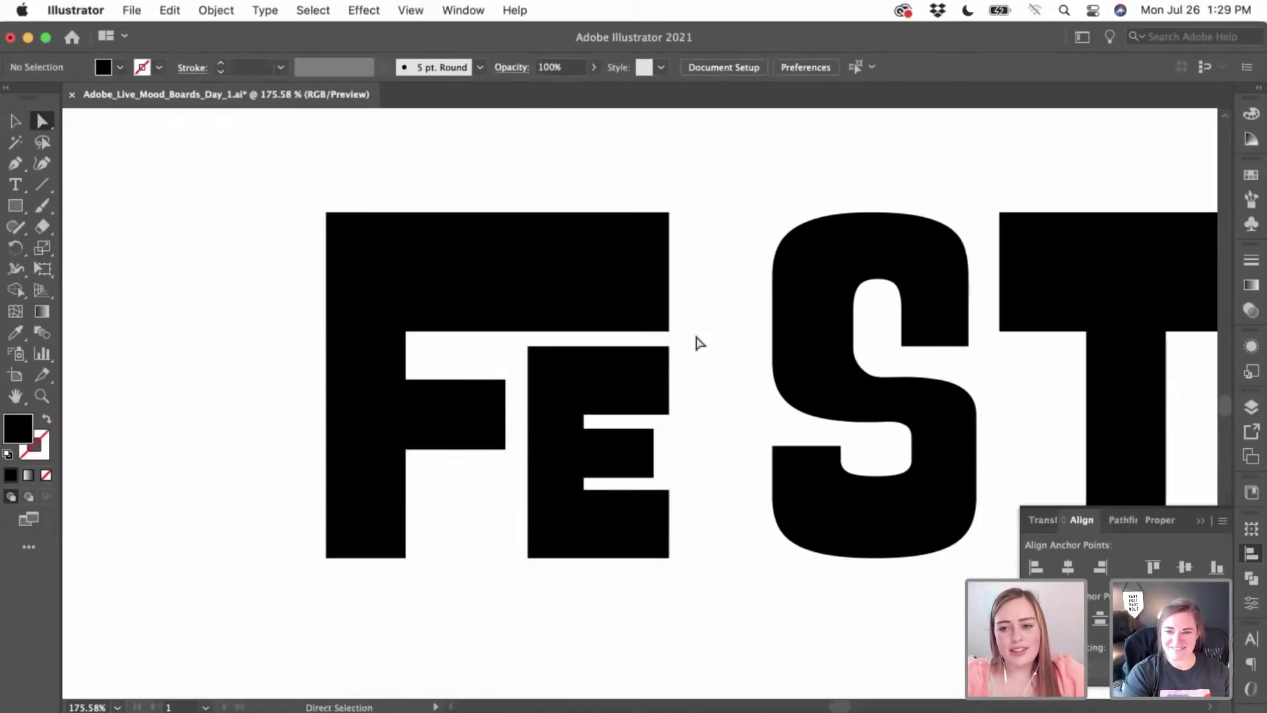
# - Move the S and the T horizontally closer to the FE pair to close the gaps in FEST
pyautogui.click(16, 121)
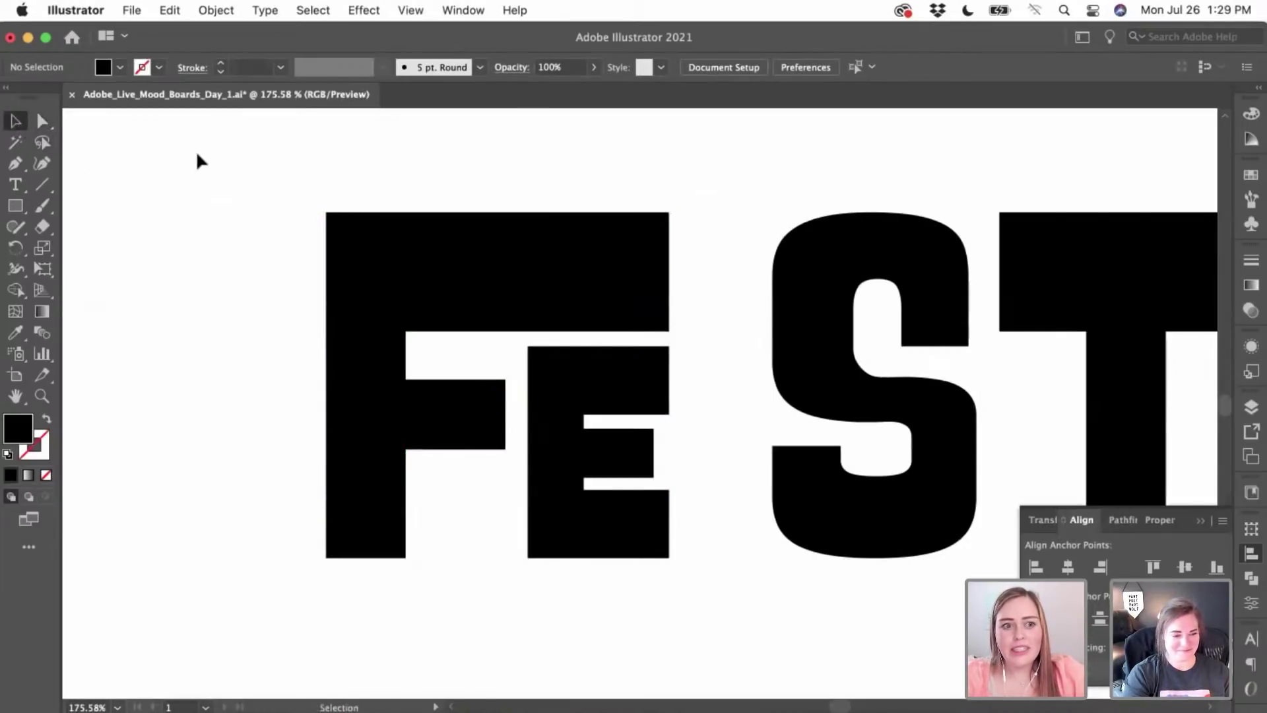
pyautogui.scroll(-3, 703, 317)
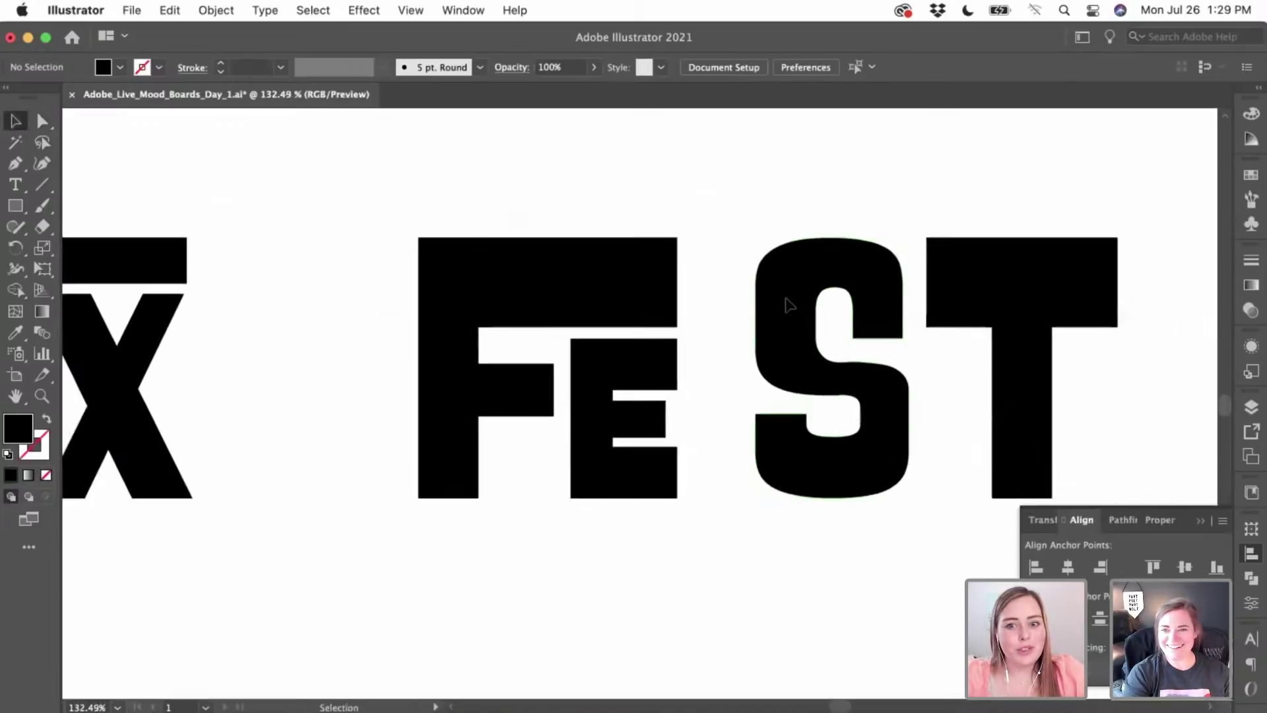
pyautogui.moveTo(787, 303); pyautogui.dragTo(724, 305)
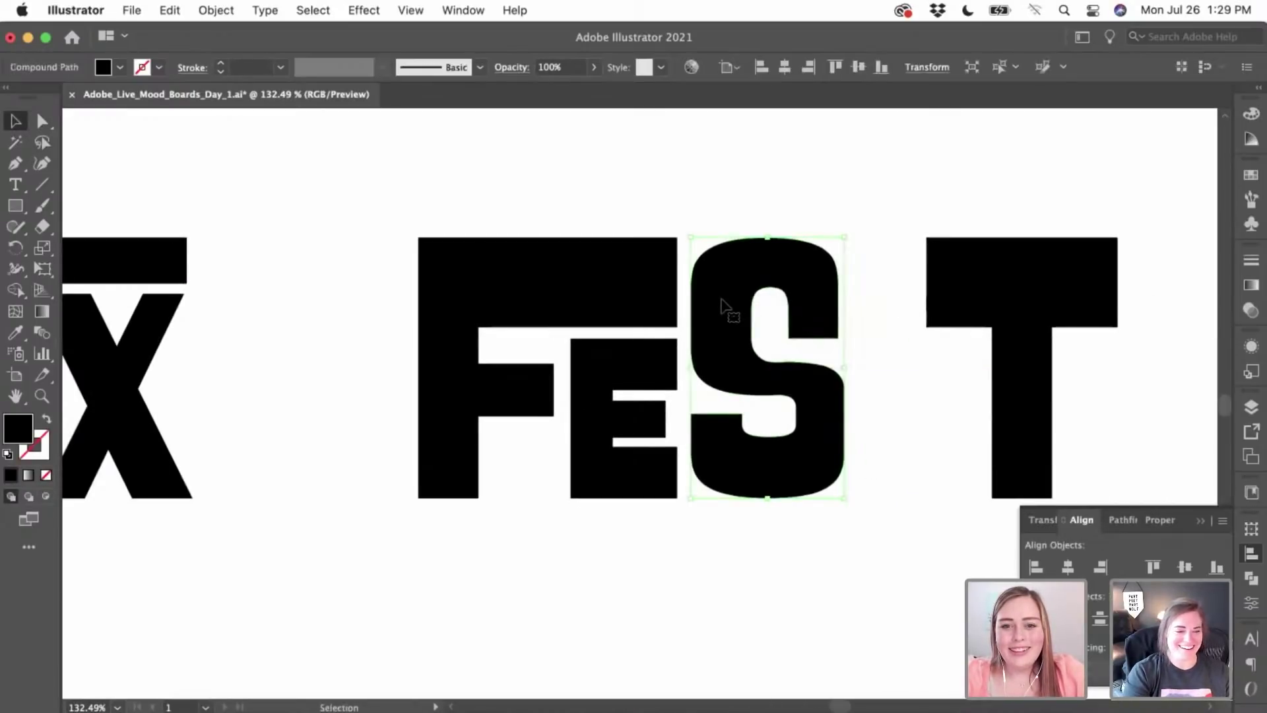
pyautogui.moveTo(946, 296); pyautogui.dragTo(868, 297)
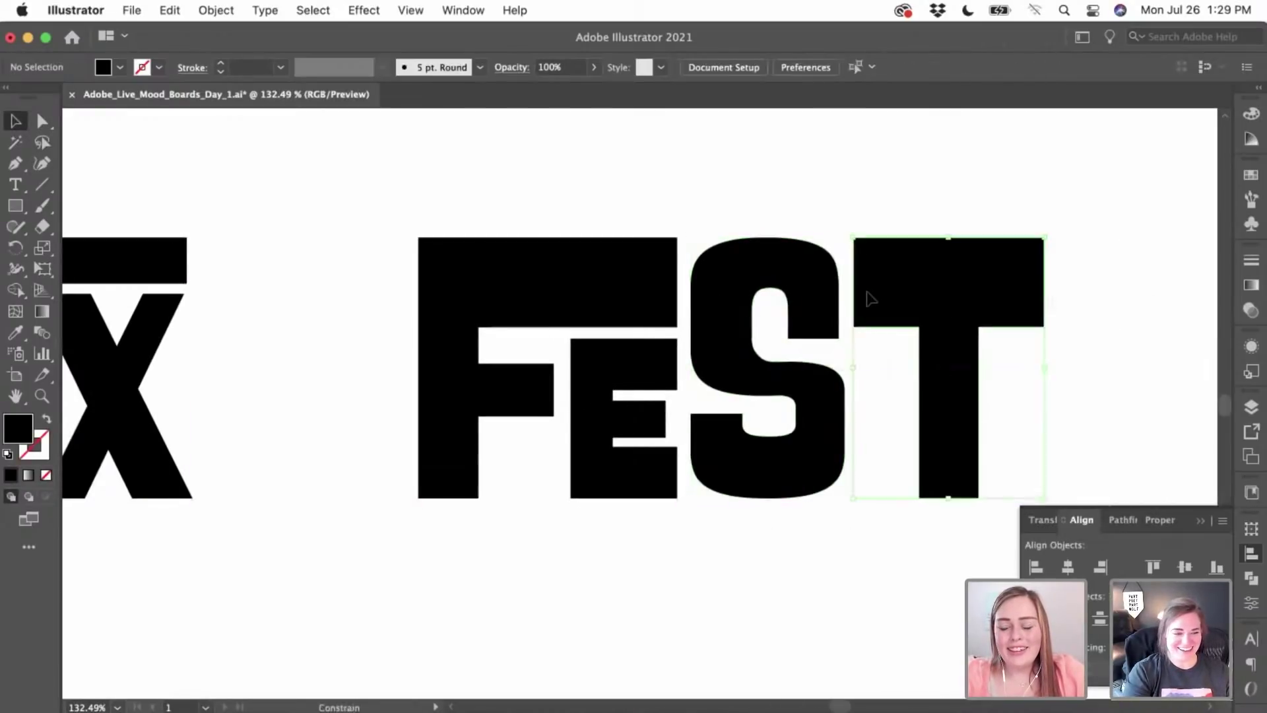
pyautogui.click(849, 569)
pyautogui.hscroll(1, 849, 569)
pyautogui.hscroll(3, 848, 568)
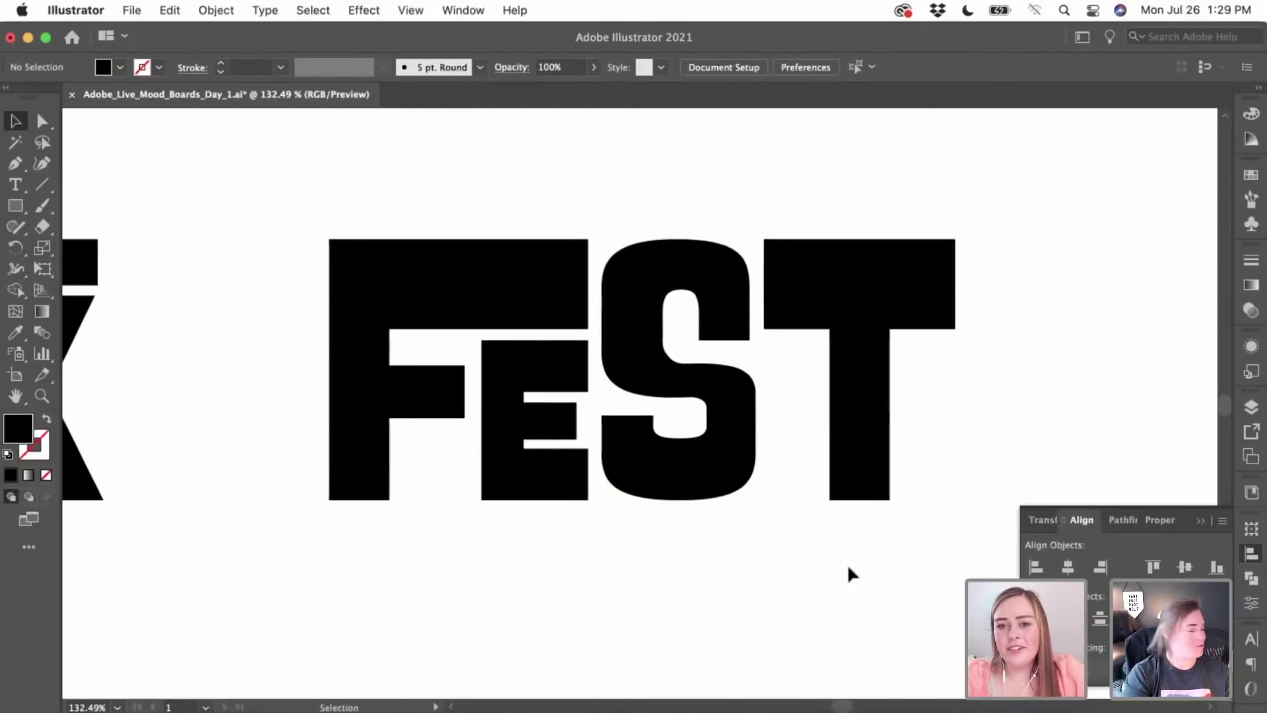
pyautogui.hscroll(1, 848, 567)
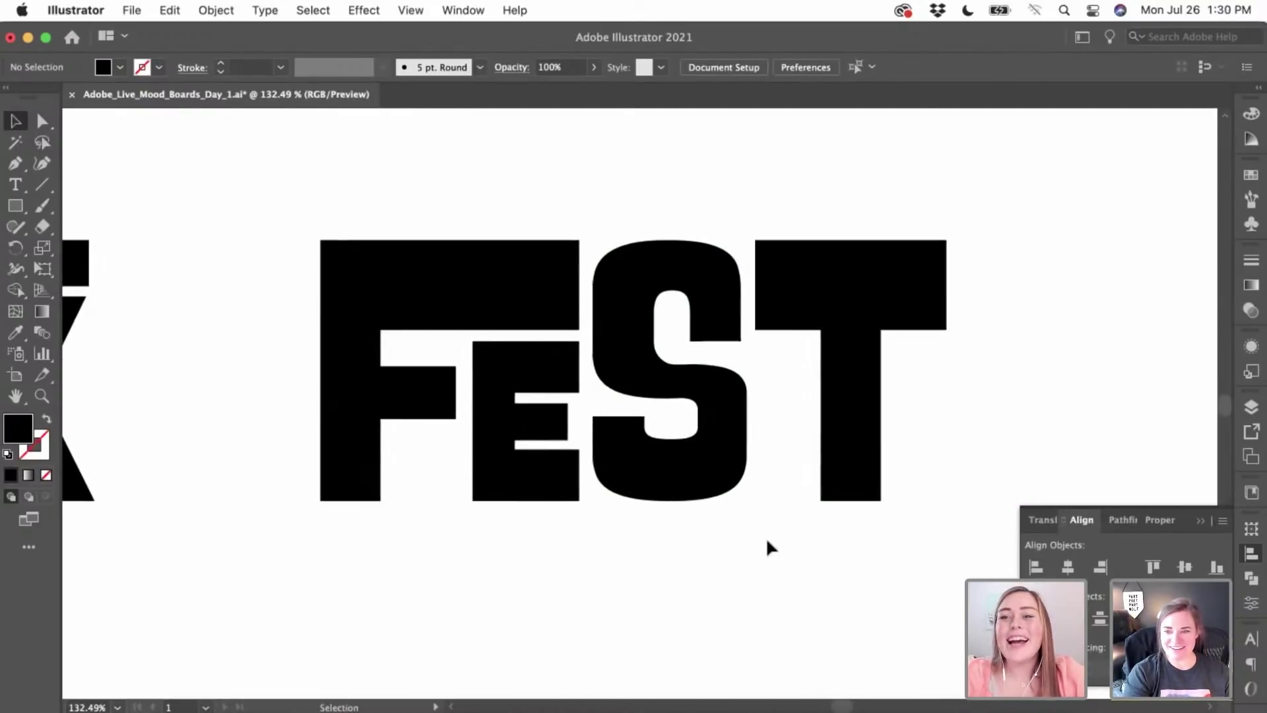
# - Widen the lower bowl of the S by nudging its outer right anchor points to the right beneath the T's arm
pyautogui.scroll(5, 766, 536)
pyautogui.click(42, 122)
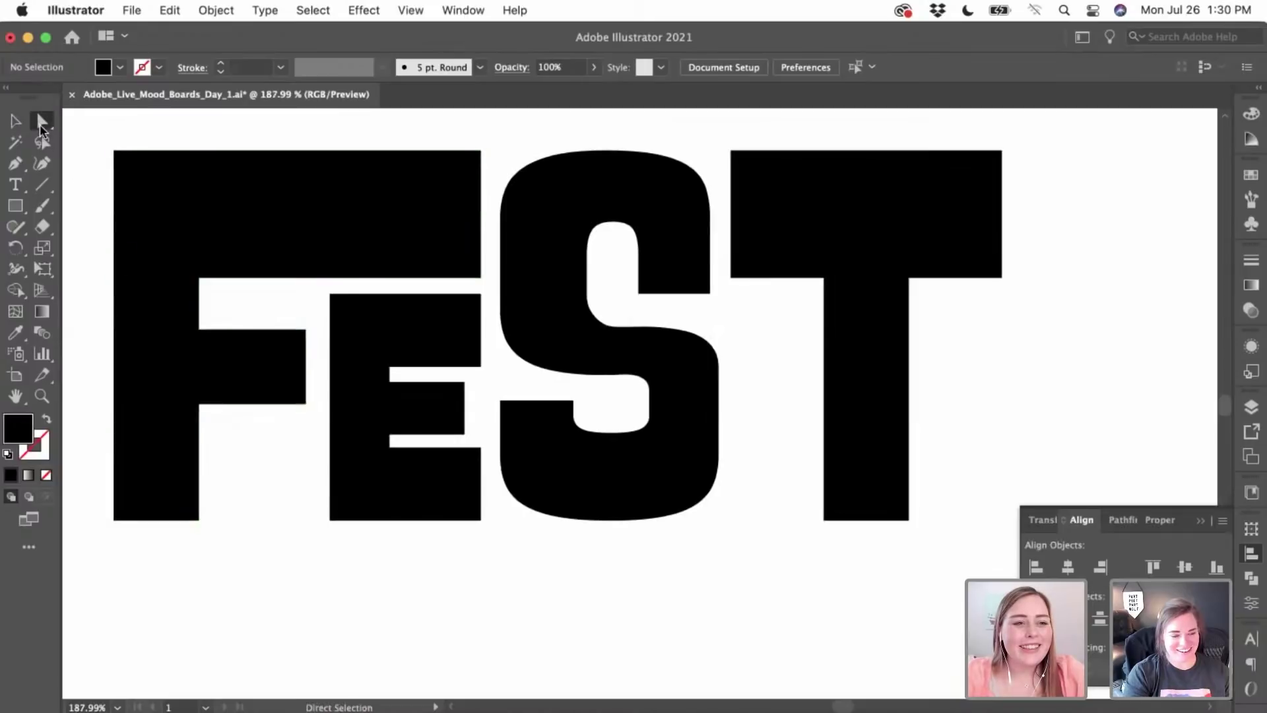
pyautogui.scroll(4, 495, 271)
pyautogui.click(687, 348)
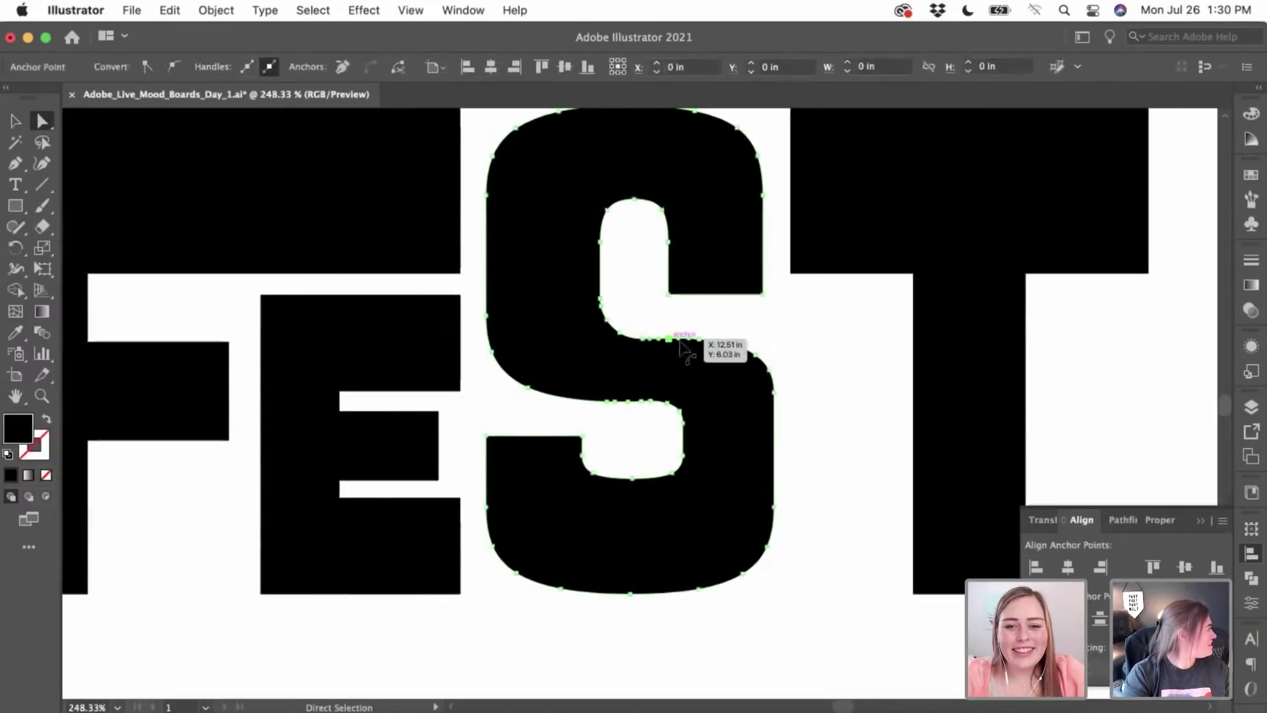
pyautogui.click(775, 336)
pyautogui.moveTo(804, 342); pyautogui.dragTo(700, 618)
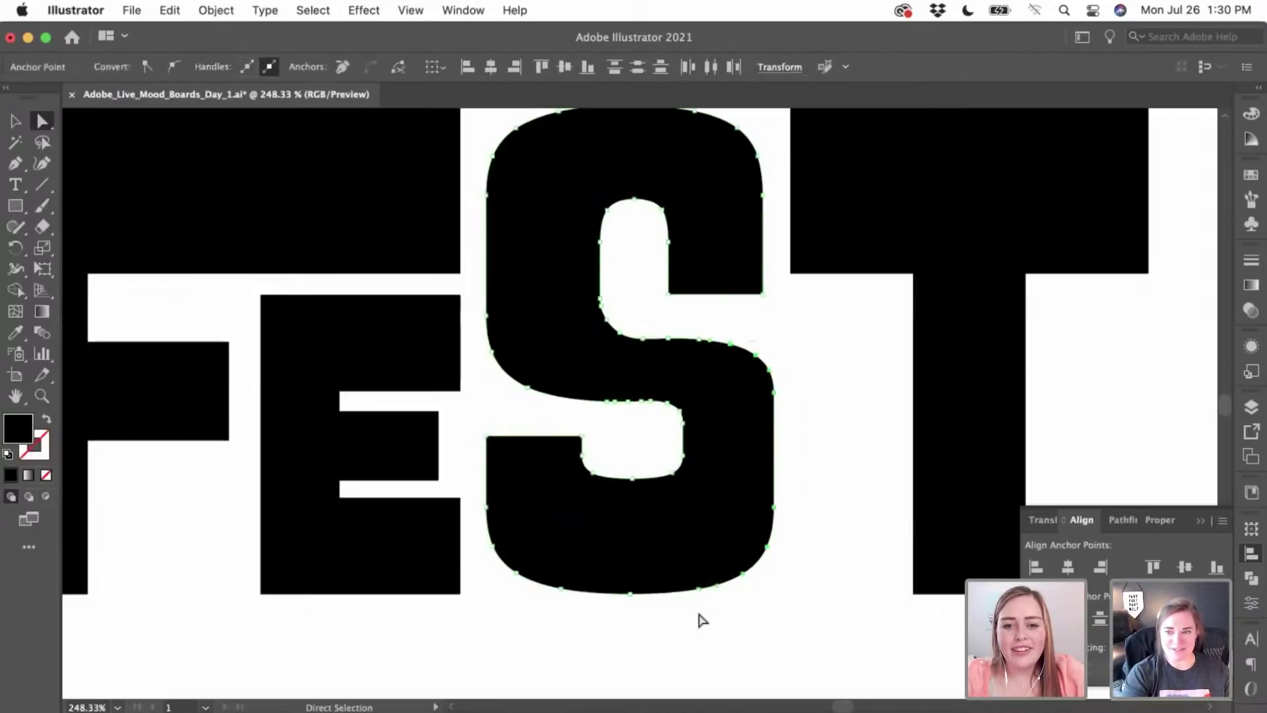
pyautogui.press('Right')
pyautogui.press('Right')
pyautogui.press('Right')
pyautogui.press('Right')
pyautogui.press('Right')
pyautogui.press('Right')
pyautogui.press('Right')
pyautogui.press('Right')
pyautogui.press('Right')
pyautogui.press('Right')
pyautogui.press('Right')
pyautogui.press('Right')
pyautogui.press('Right')
pyautogui.press('Right')
pyautogui.press('Right')
pyautogui.press('Right')
pyautogui.press('Right')
pyautogui.press('Right')
pyautogui.press('Right')
pyautogui.press('Right')
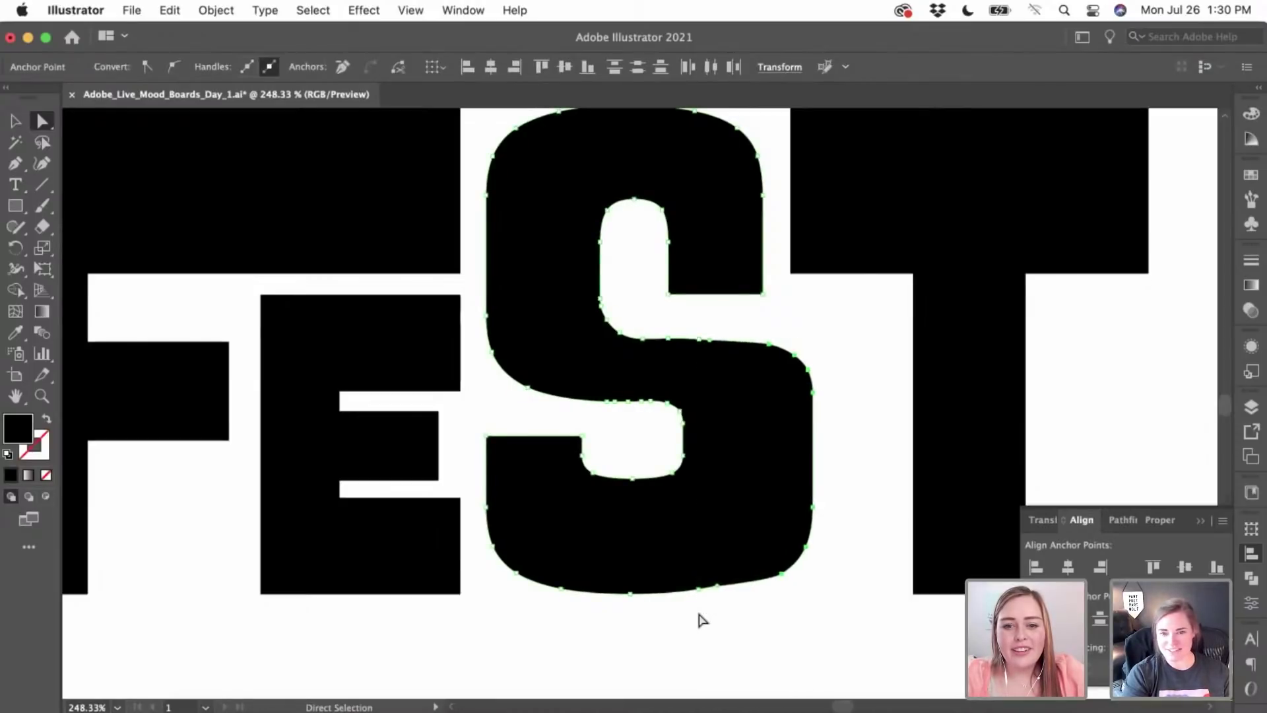
pyautogui.press('Right')
pyautogui.press('Right')
pyautogui.press('Right')
pyautogui.press('Right')
pyautogui.press('Right')
# - Try to widen the S's lower counter by nudging its inner right anchor points to the right
pyautogui.moveTo(643, 414)
pyautogui.mouseDown()
pyautogui.moveTo(673, 418)
pyautogui.moveTo(656, 404)
pyautogui.mouseUp()
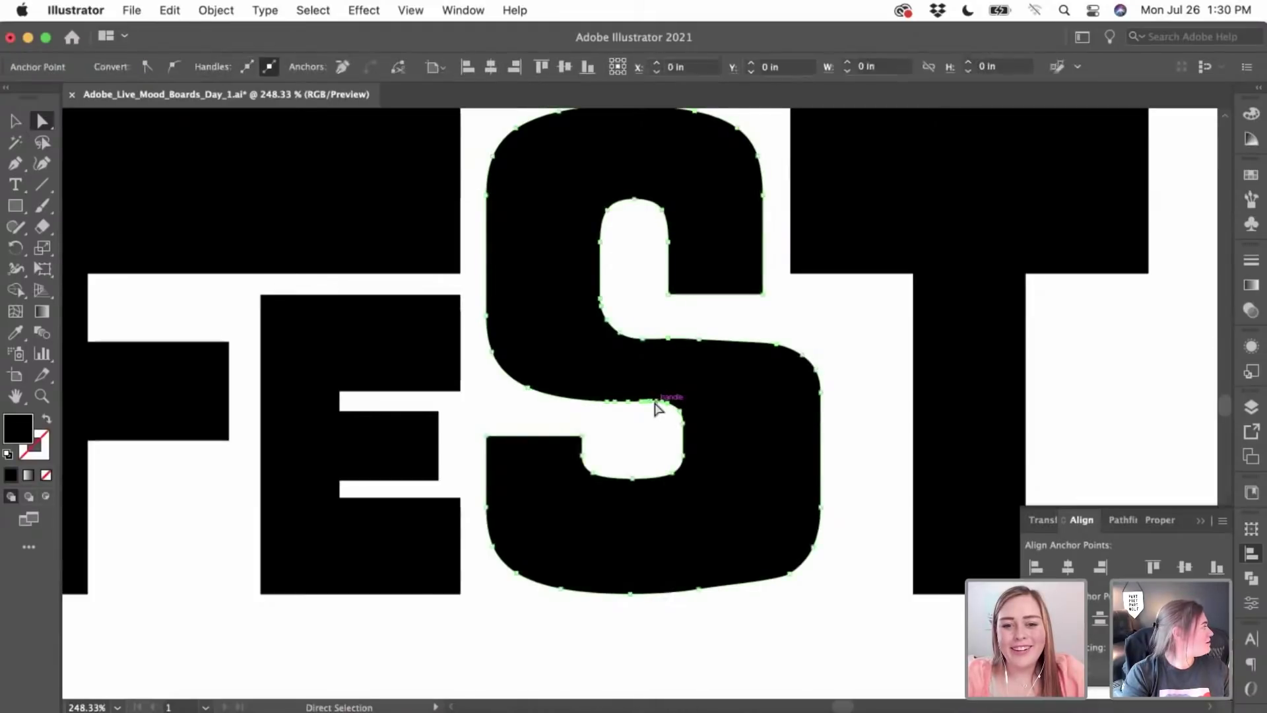
pyautogui.scroll(5, 656, 404)
pyautogui.scroll(-2, 657, 409)
pyautogui.click(659, 402)
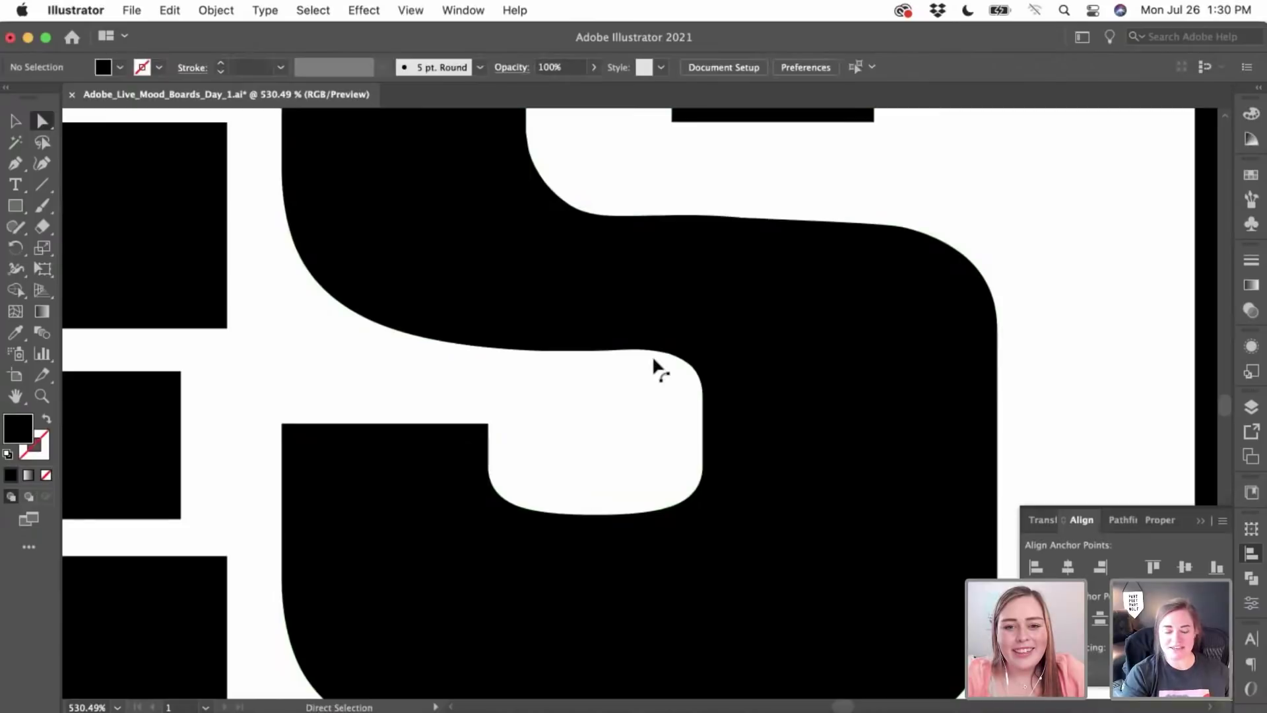
pyautogui.moveTo(651, 351); pyautogui.dragTo(692, 402)
pyautogui.scroll(6, 644, 359)
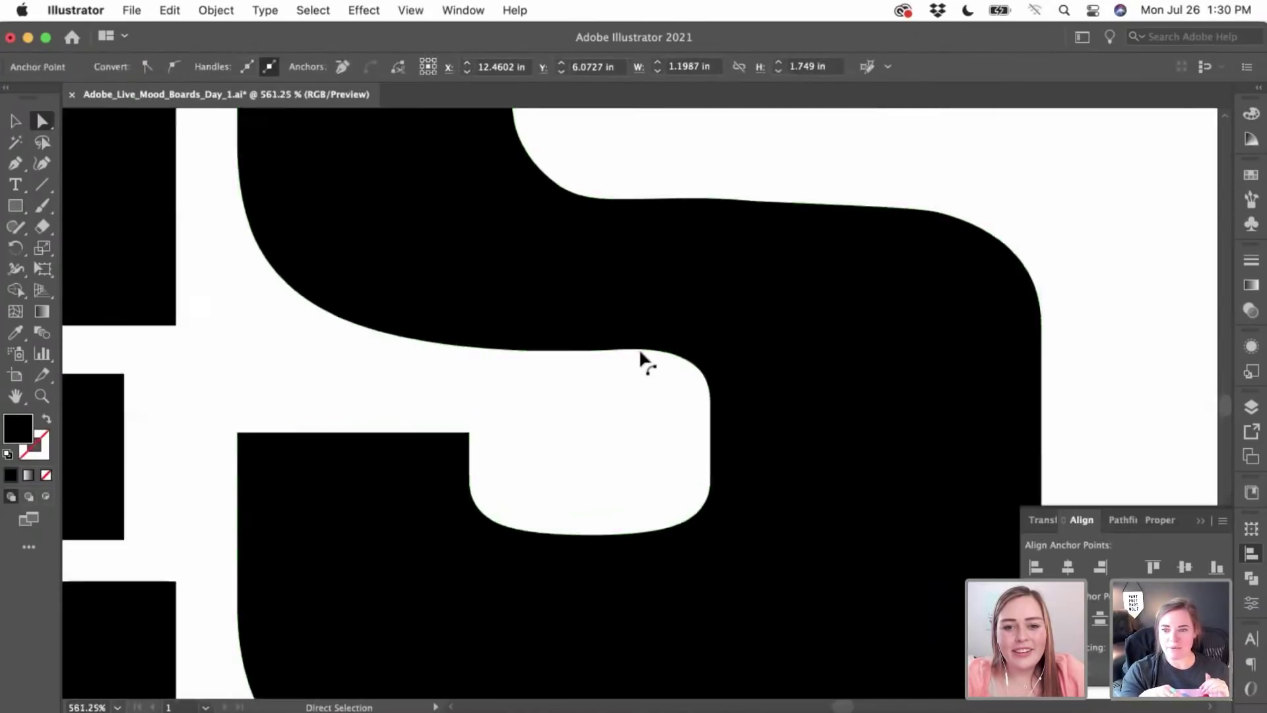
pyautogui.click(685, 381)
pyautogui.click(588, 346)
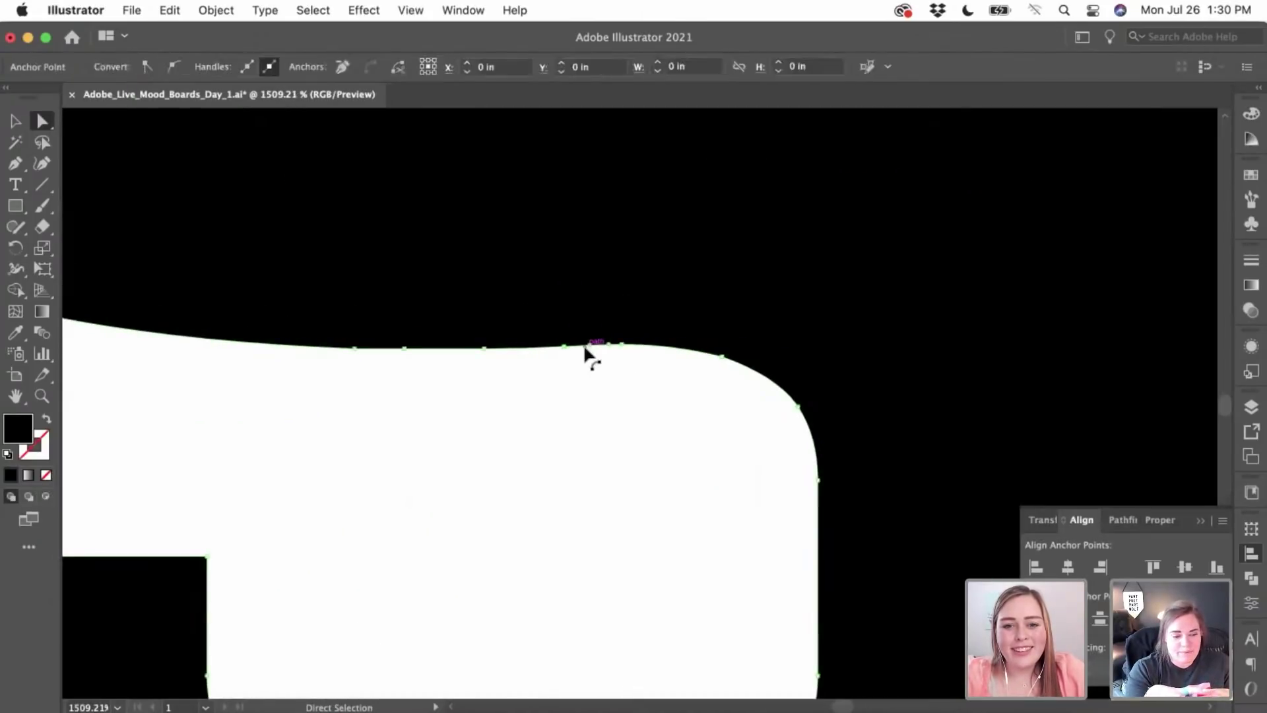
pyautogui.moveTo(590, 351); pyautogui.dragTo(699, 367)
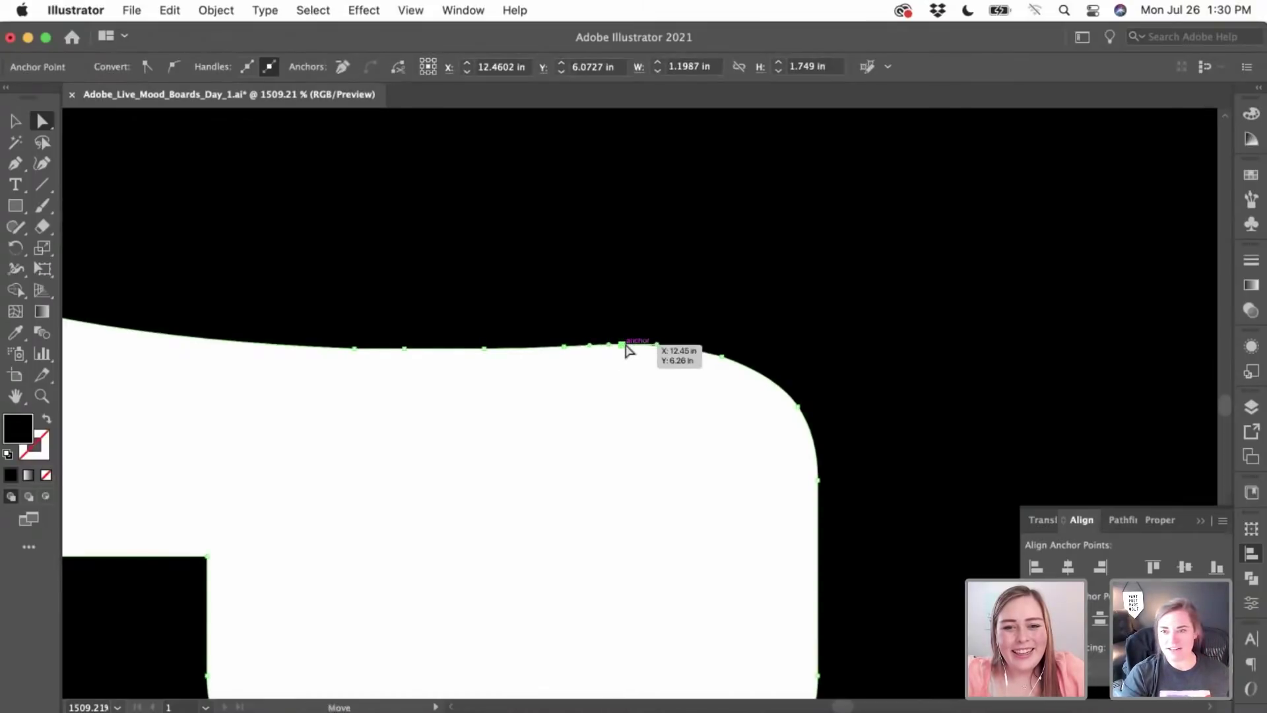
pyautogui.keyDown('shift'); pyautogui.click(799, 406); pyautogui.keyUp('shift')
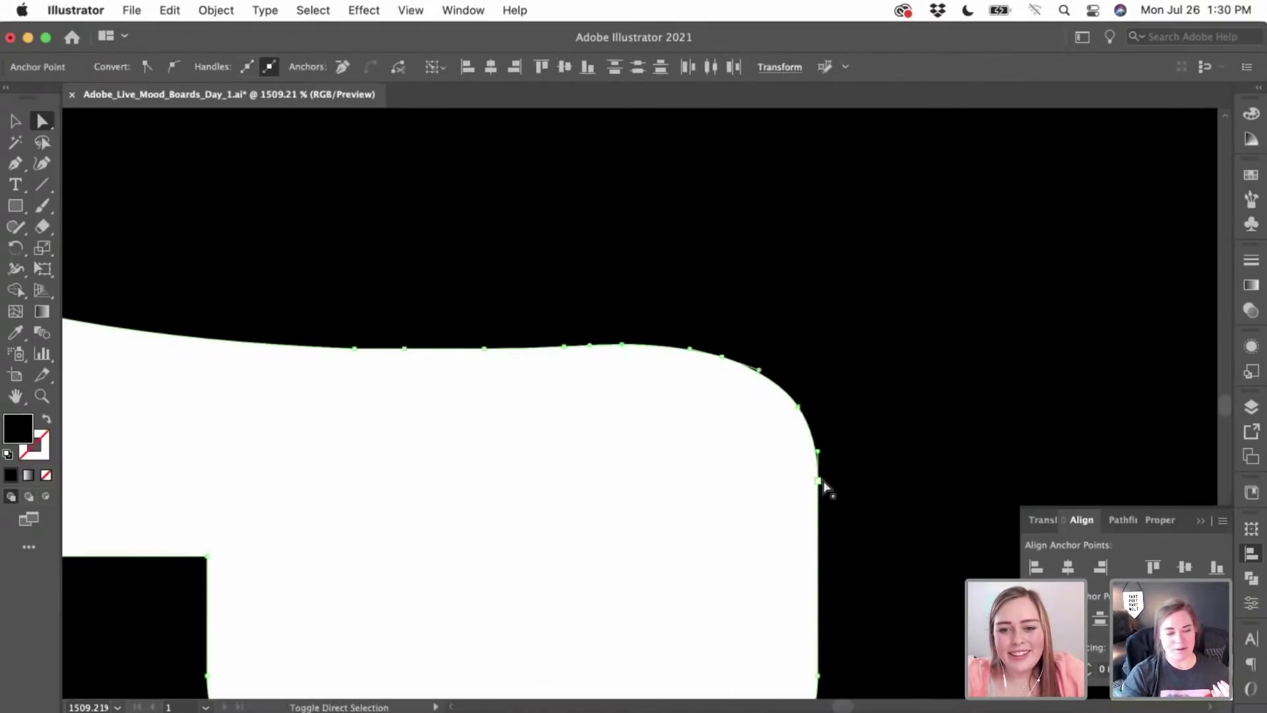
pyautogui.scroll(-2, 824, 490)
pyautogui.scroll(-4, 824, 489)
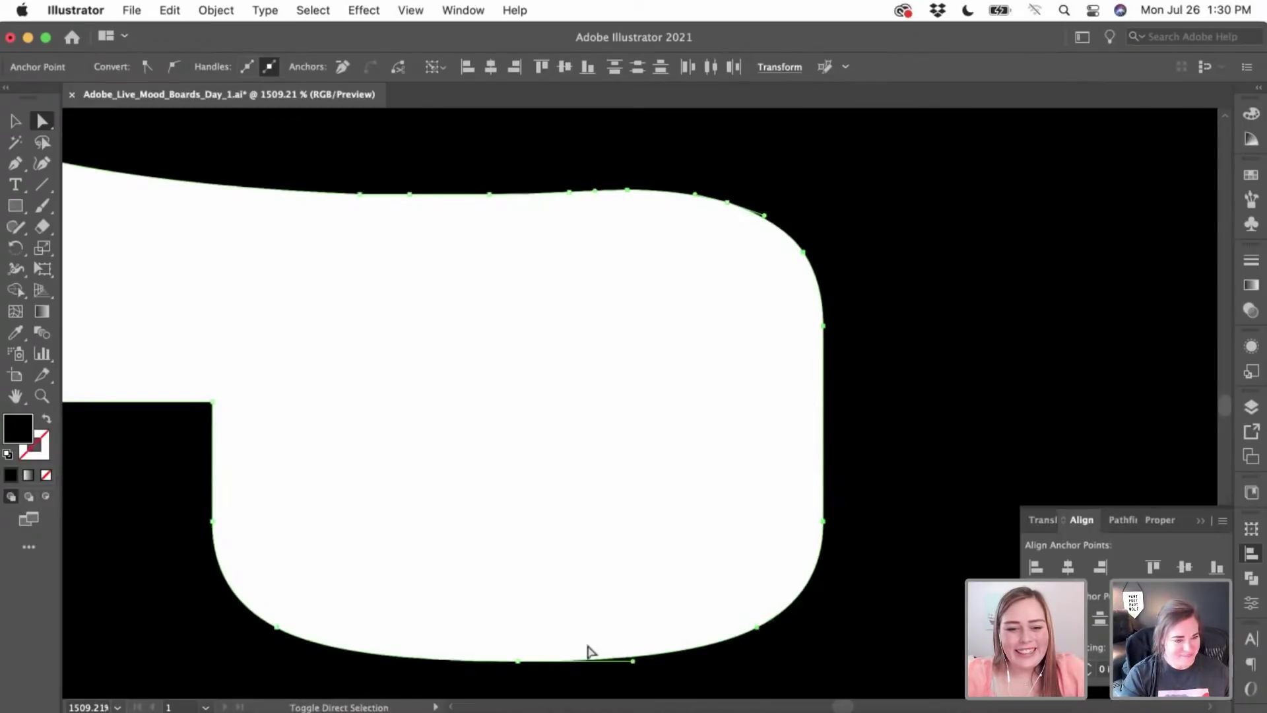
pyautogui.click(519, 662)
pyautogui.scroll(-6, 608, 573)
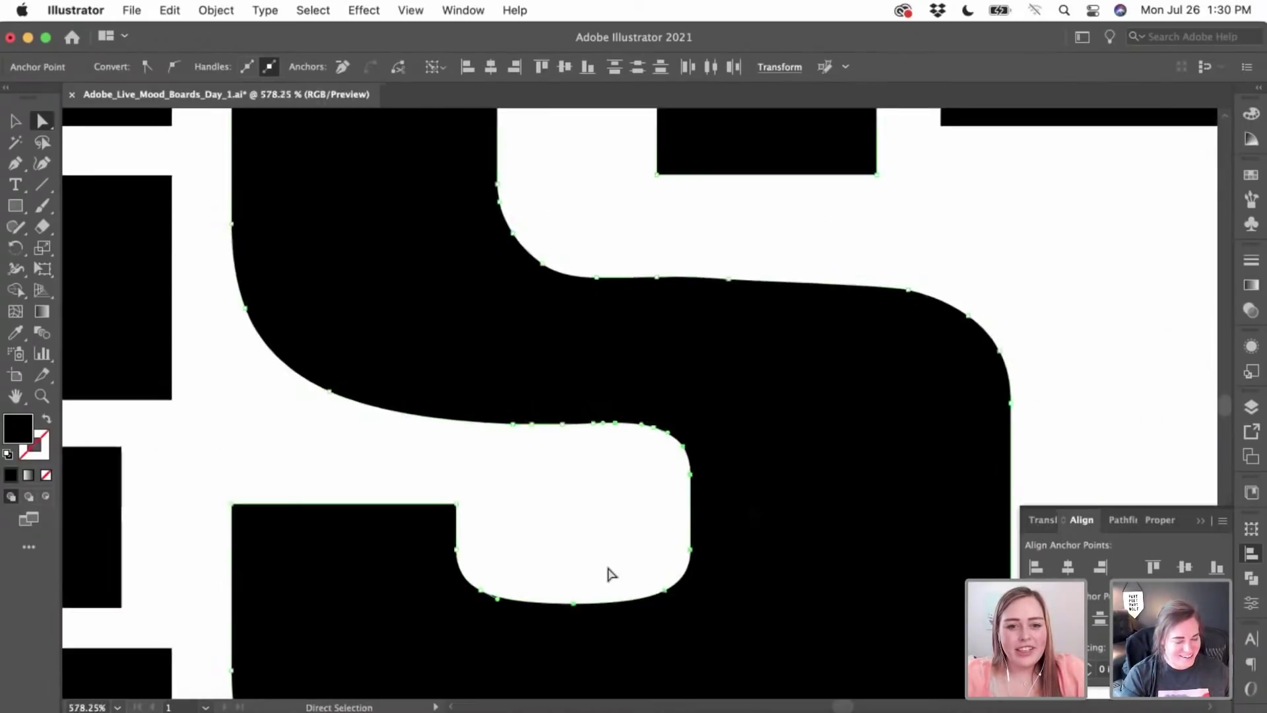
pyautogui.scroll(-3, 608, 572)
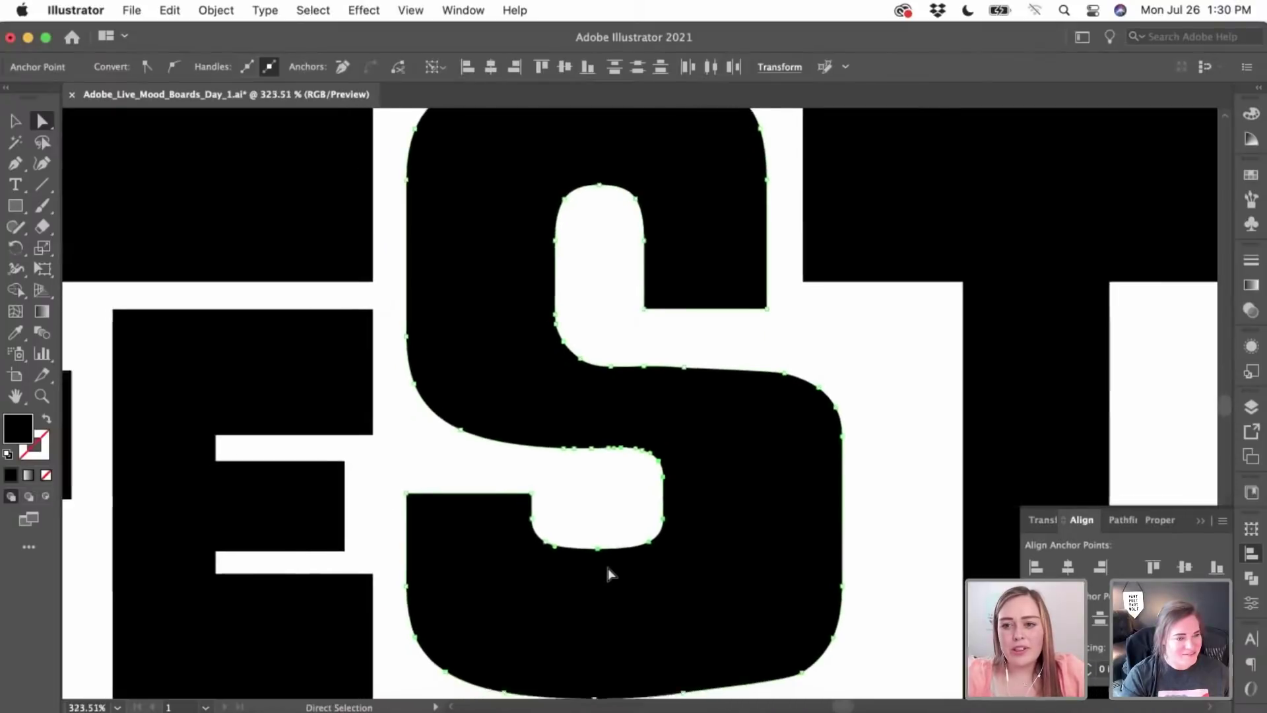
pyautogui.press('Right')
pyautogui.press('Right')
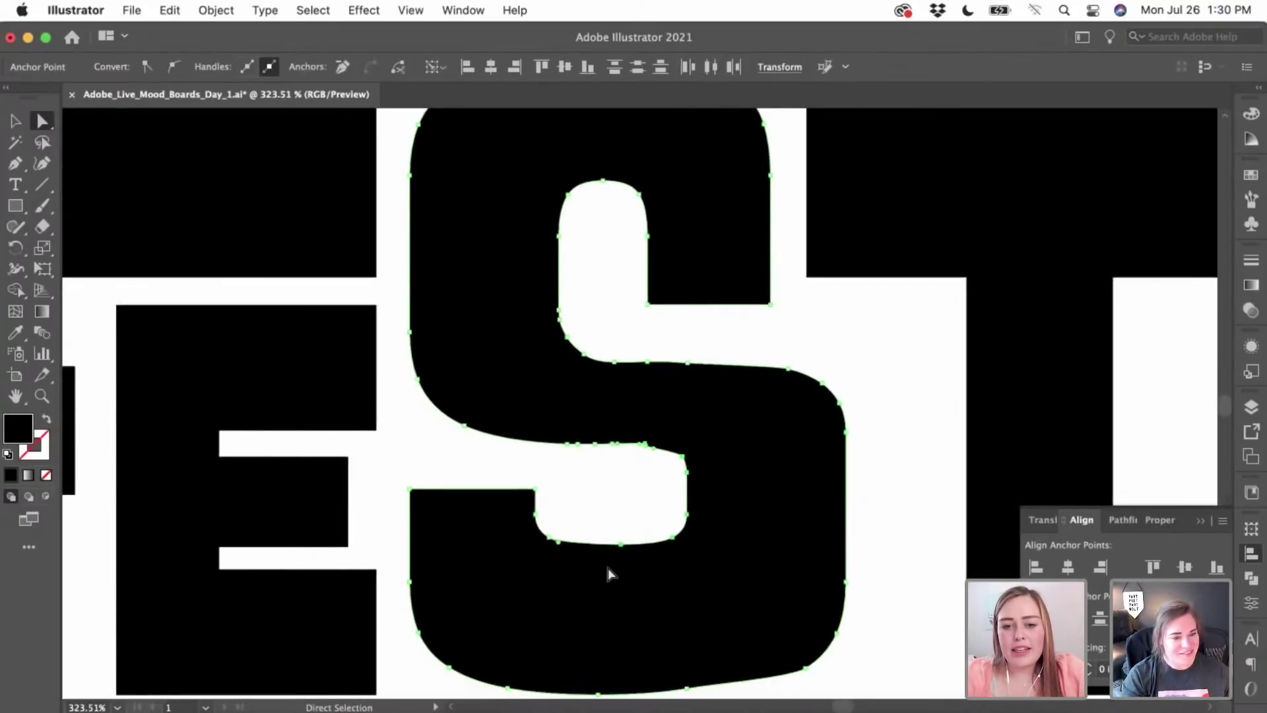
pyautogui.press('Right')
pyautogui.press('Right')
pyautogui.press('Right')
pyautogui.press('Right')
pyautogui.press('Right')
pyautogui.press('Right')
pyautogui.press('Right')
pyautogui.press('Right')
pyautogui.press('Right')
pyautogui.press('Right')
pyautogui.press('Right')
pyautogui.press('Right')
pyautogui.press('Right')
pyautogui.press('Right')
pyautogui.press('Right')
pyautogui.press('Right')
pyautogui.press('Right')
pyautogui.press('Right')
pyautogui.press('Right')
pyautogui.press('Right')
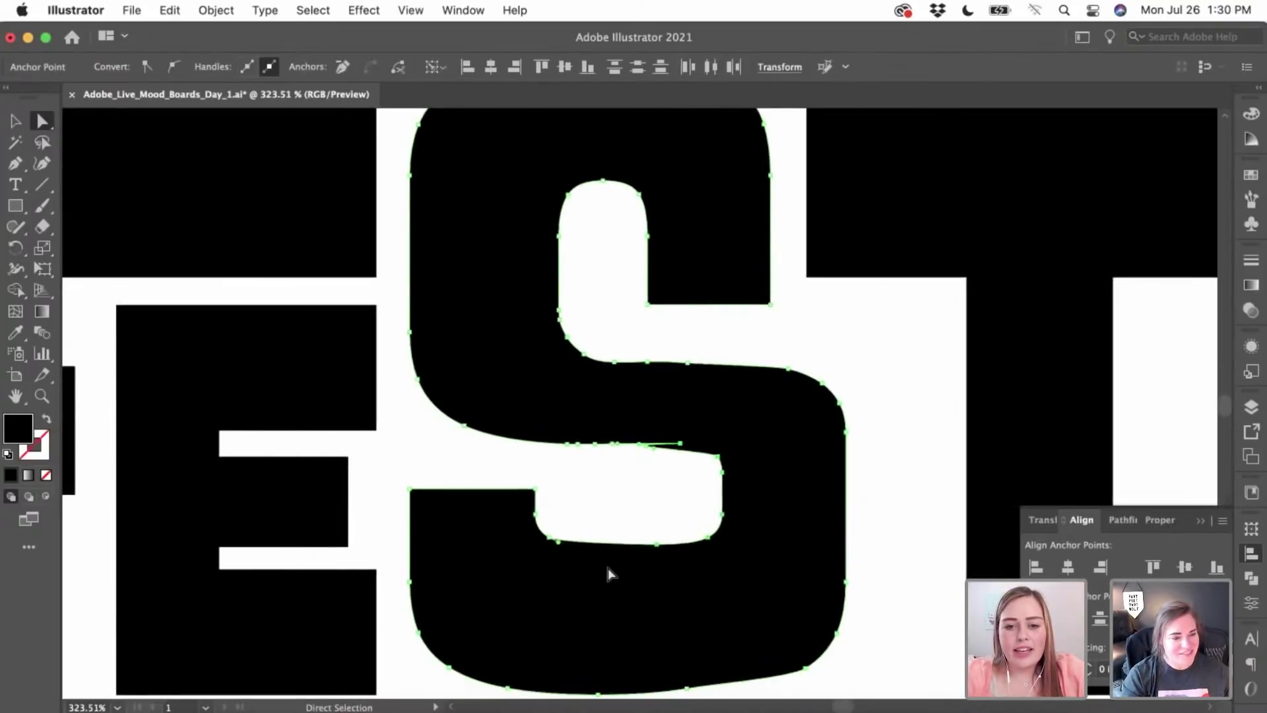
pyautogui.press('Right')
pyautogui.press('Right')
pyautogui.press('Right')
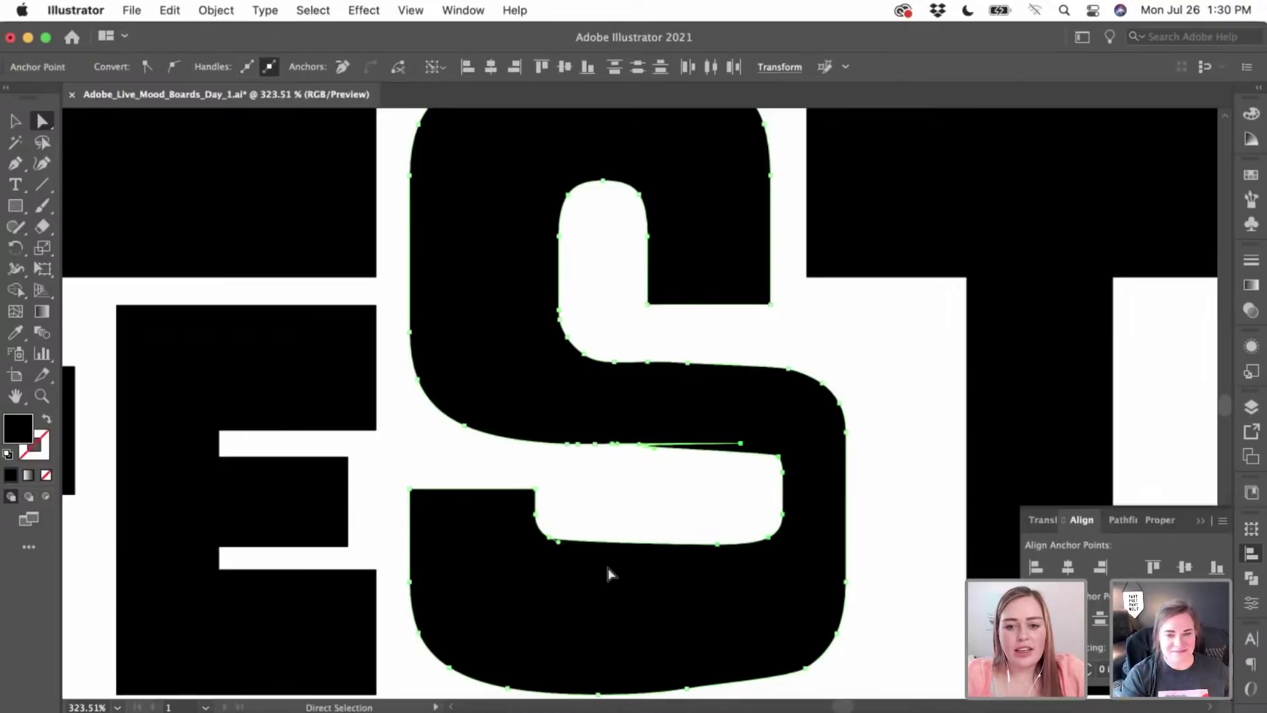
pyautogui.press('Left')
pyautogui.press('Left')
pyautogui.press('Left')
pyautogui.press('Left')
pyautogui.press('Left')
pyautogui.click(648, 525)
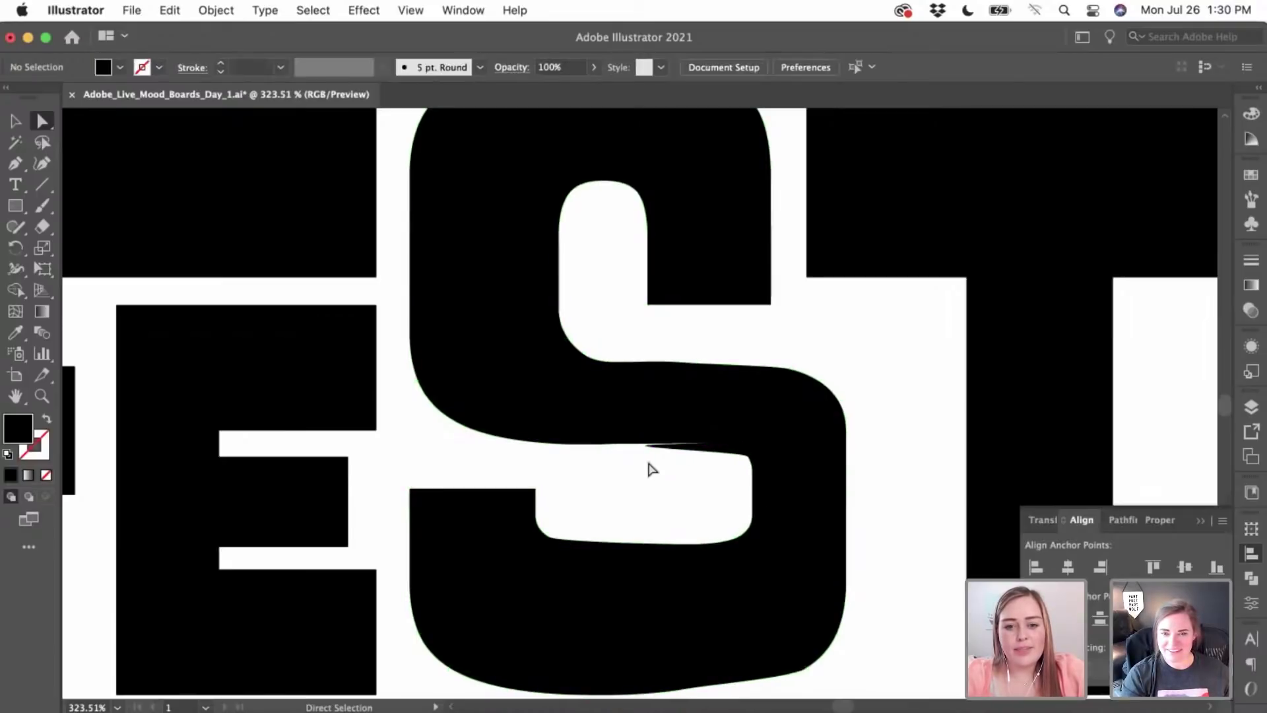
# - Move the folded anchor on the upper edge of the S's lower counter right to the rounded corner, removing the spike
pyautogui.scroll(5, 647, 466)
pyautogui.scroll(5, 649, 468)
pyautogui.click(730, 429)
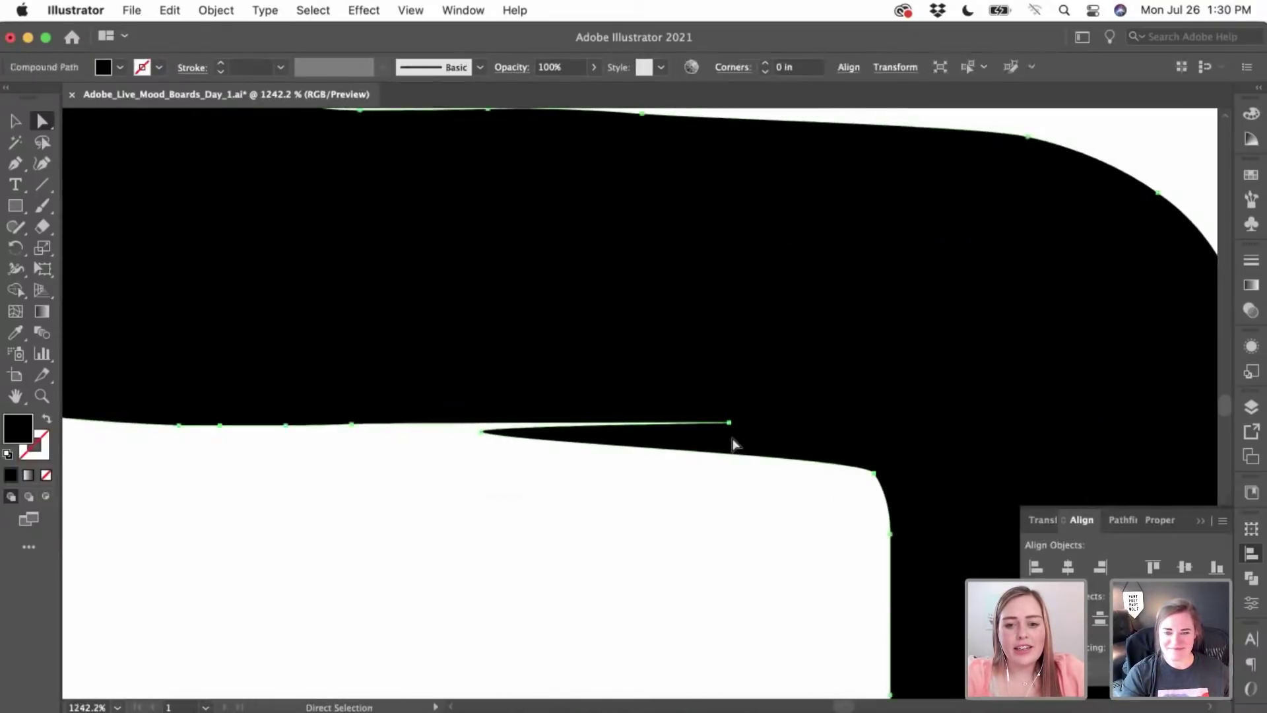
pyautogui.click(481, 433)
pyautogui.moveTo(480, 438); pyautogui.dragTo(814, 437)
pyautogui.click(775, 500)
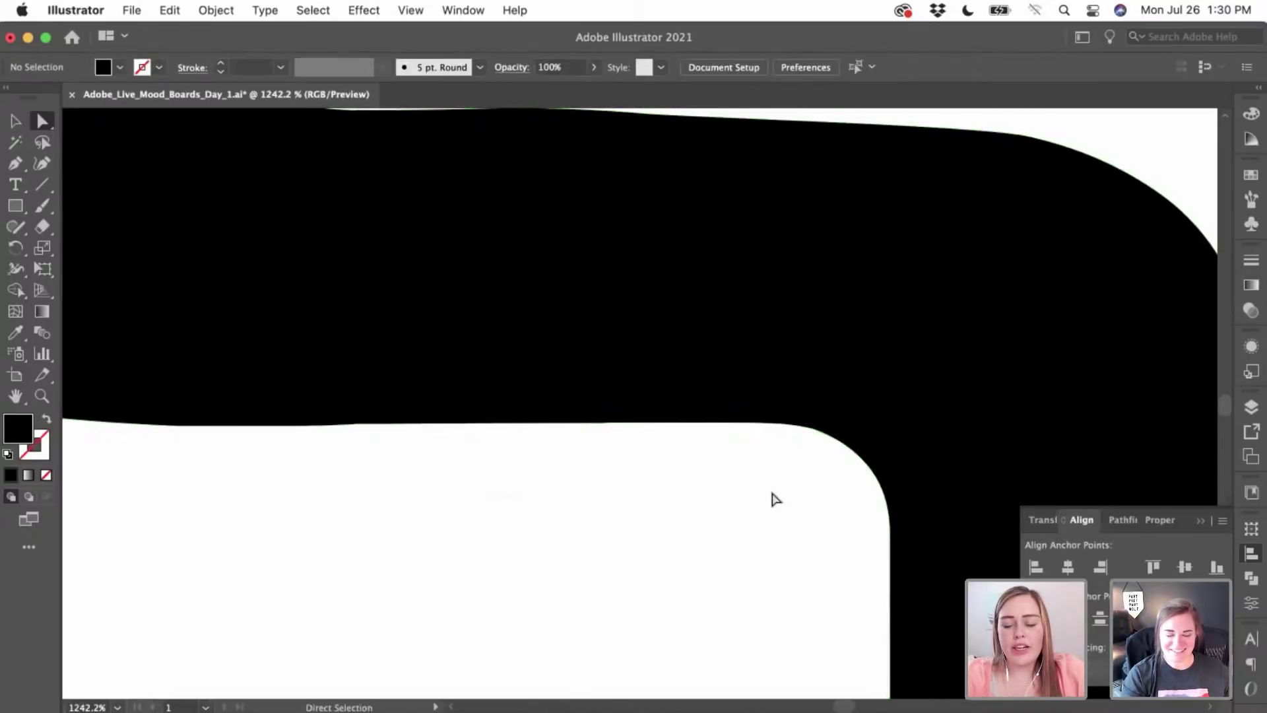
pyautogui.scroll(-4, 775, 500)
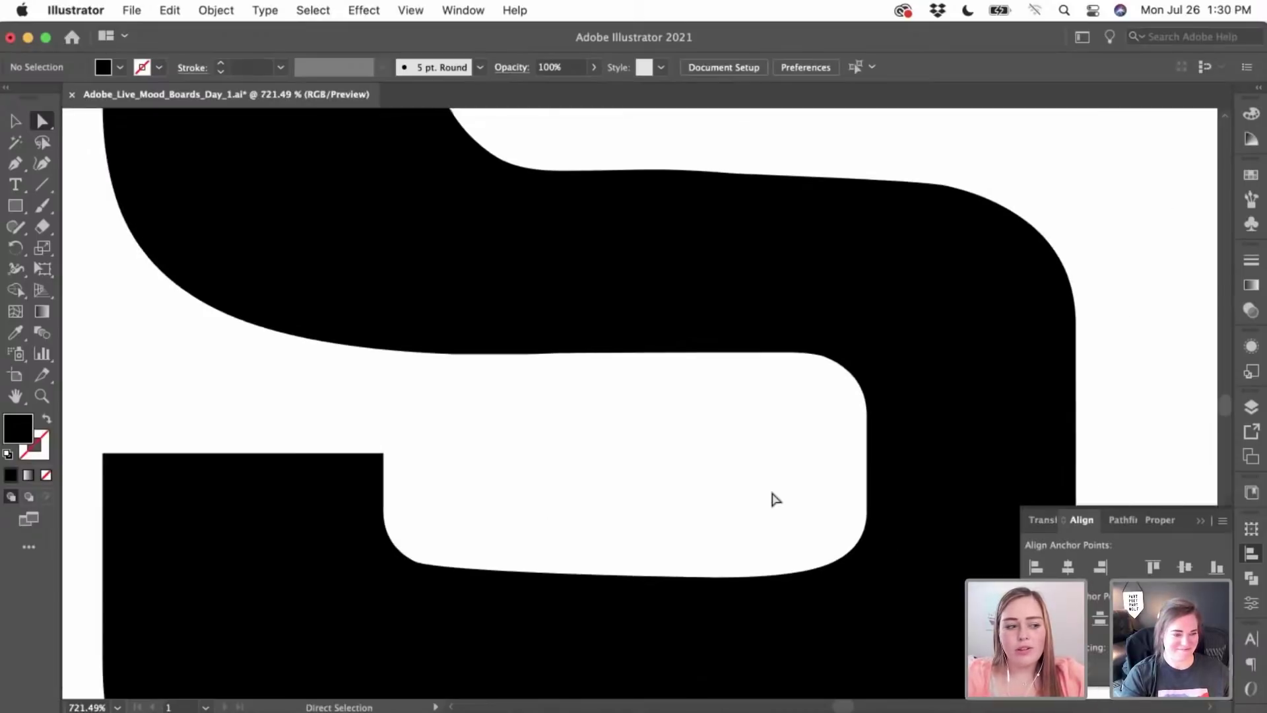
pyautogui.scroll(-2, 776, 499)
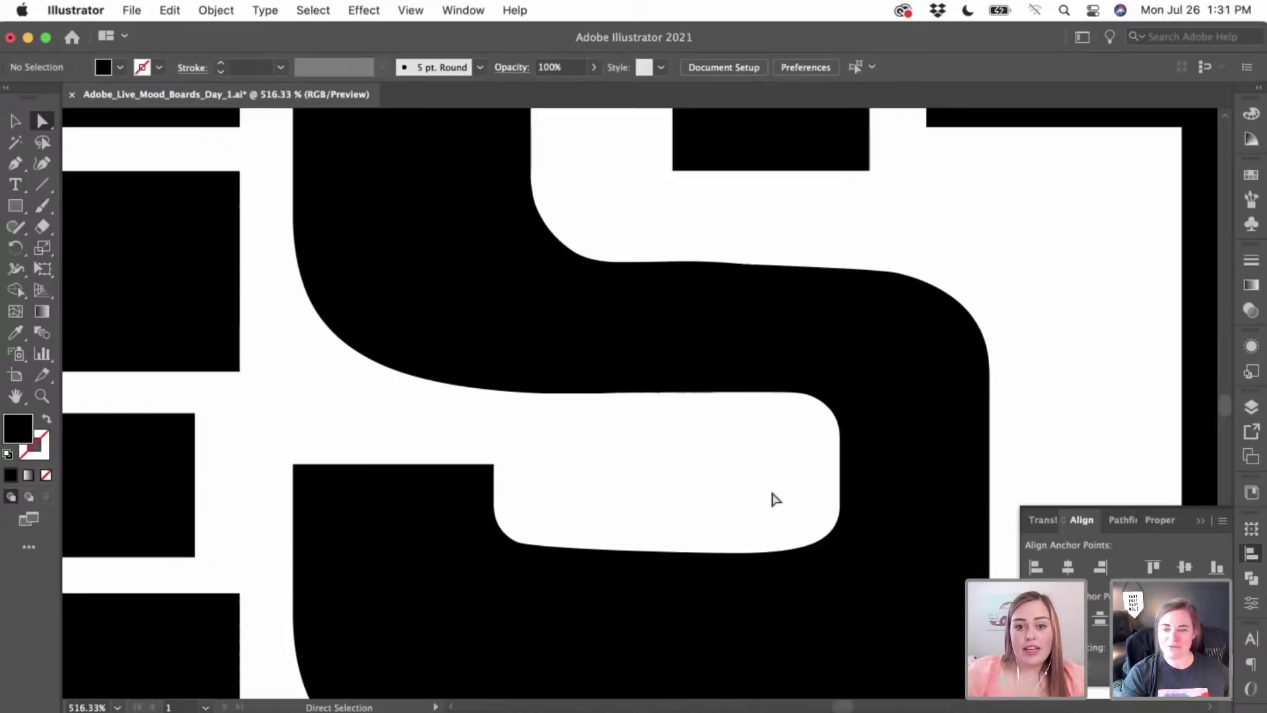
# - Try to smooth the S's widened lower bowl by shifting anchor points right along its upper and bottom edges
pyautogui.click(725, 366)
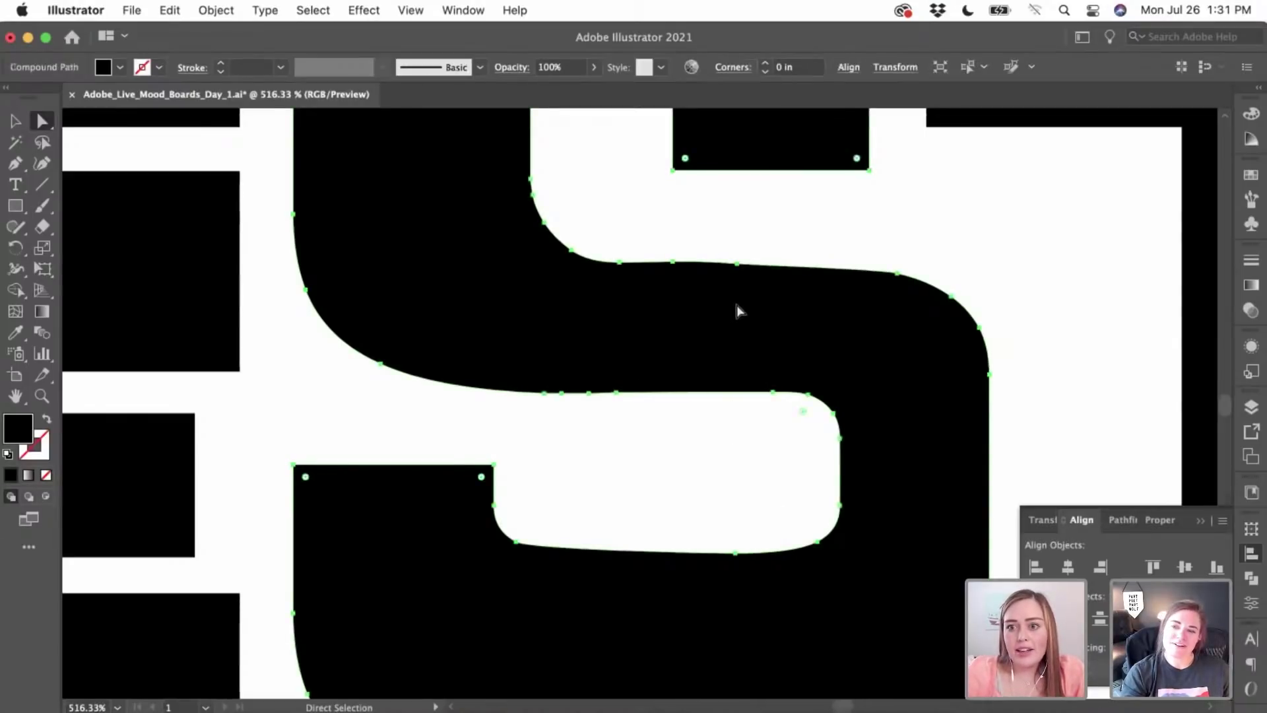
pyautogui.moveTo(738, 264); pyautogui.dragTo(764, 264)
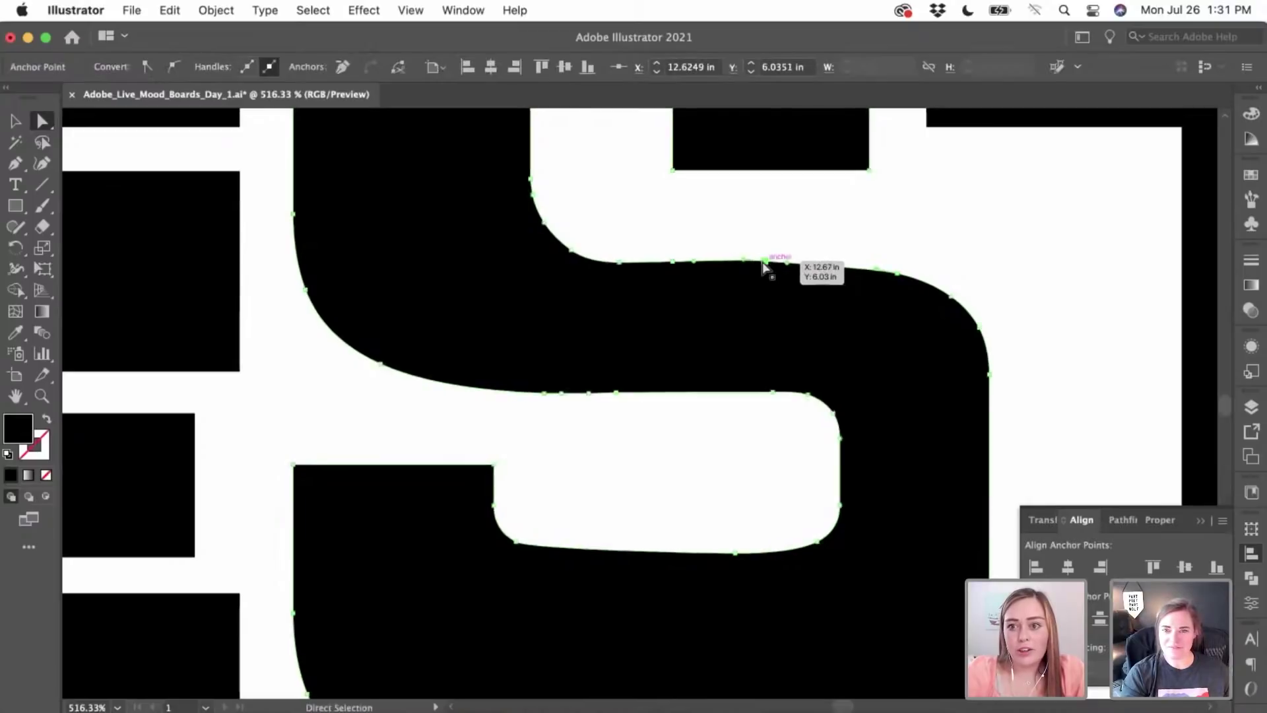
pyautogui.click(878, 247)
pyautogui.scroll(-2, 879, 246)
pyautogui.click(786, 497)
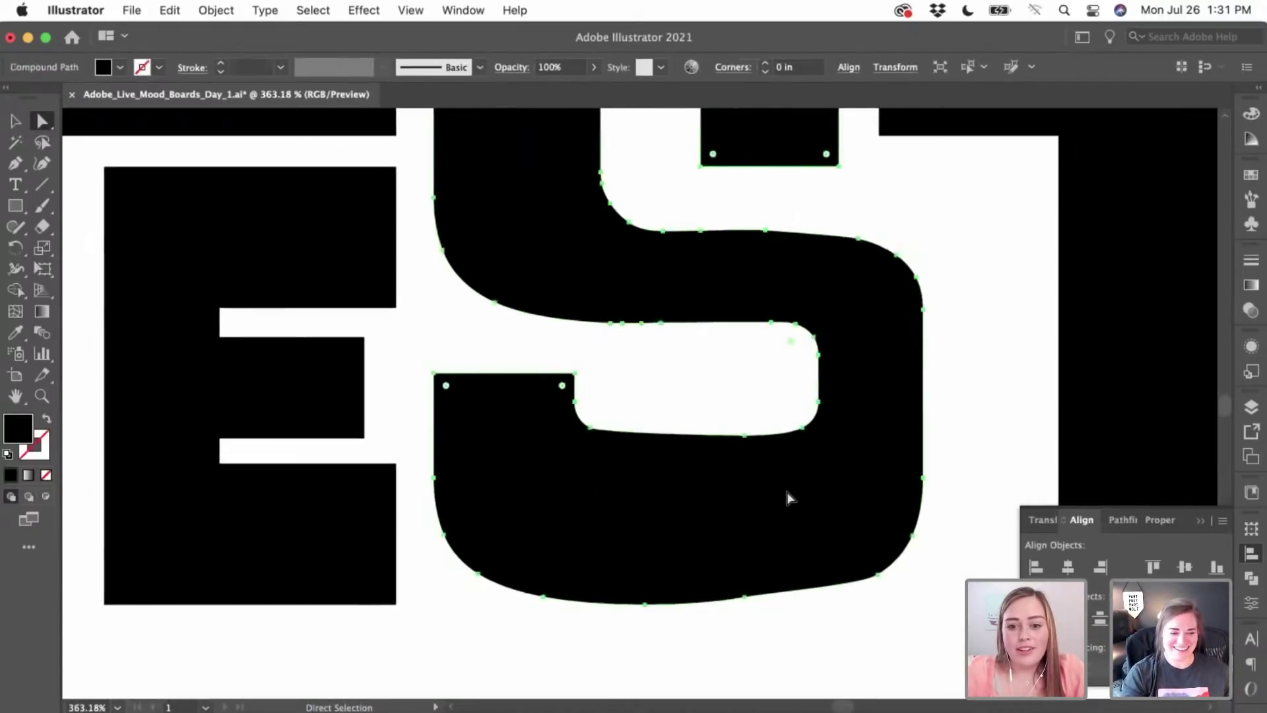
pyautogui.scroll(3, 786, 497)
pyautogui.moveTo(680, 527); pyautogui.dragTo(741, 529)
pyautogui.click(710, 611)
pyautogui.scroll(-5, 710, 611)
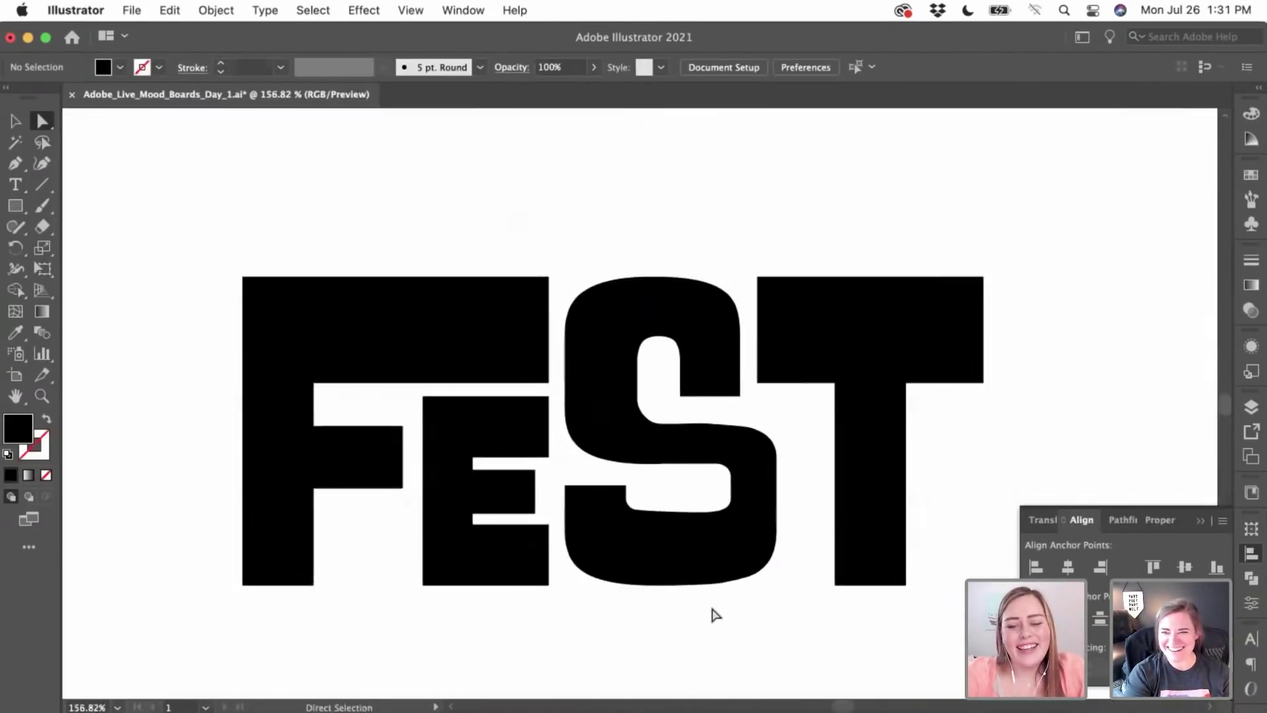
# - Undo the S's counter and bowl edits and the T's last move, restoring the S's original shape
pyautogui.scroll(4, 678, 475)
pyautogui.click(675, 467)
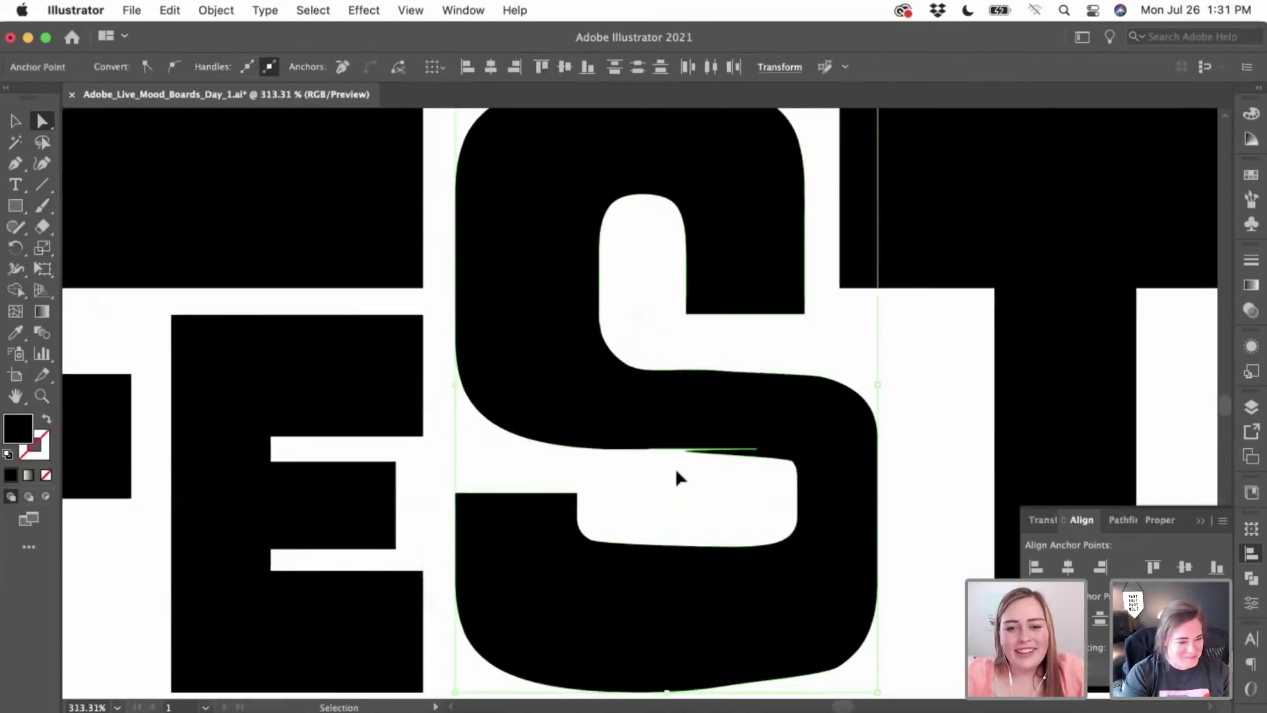
pyautogui.press('Left')
pyautogui.press('Left')
pyautogui.press('Left')
pyautogui.press('Left')
pyautogui.press('Left')
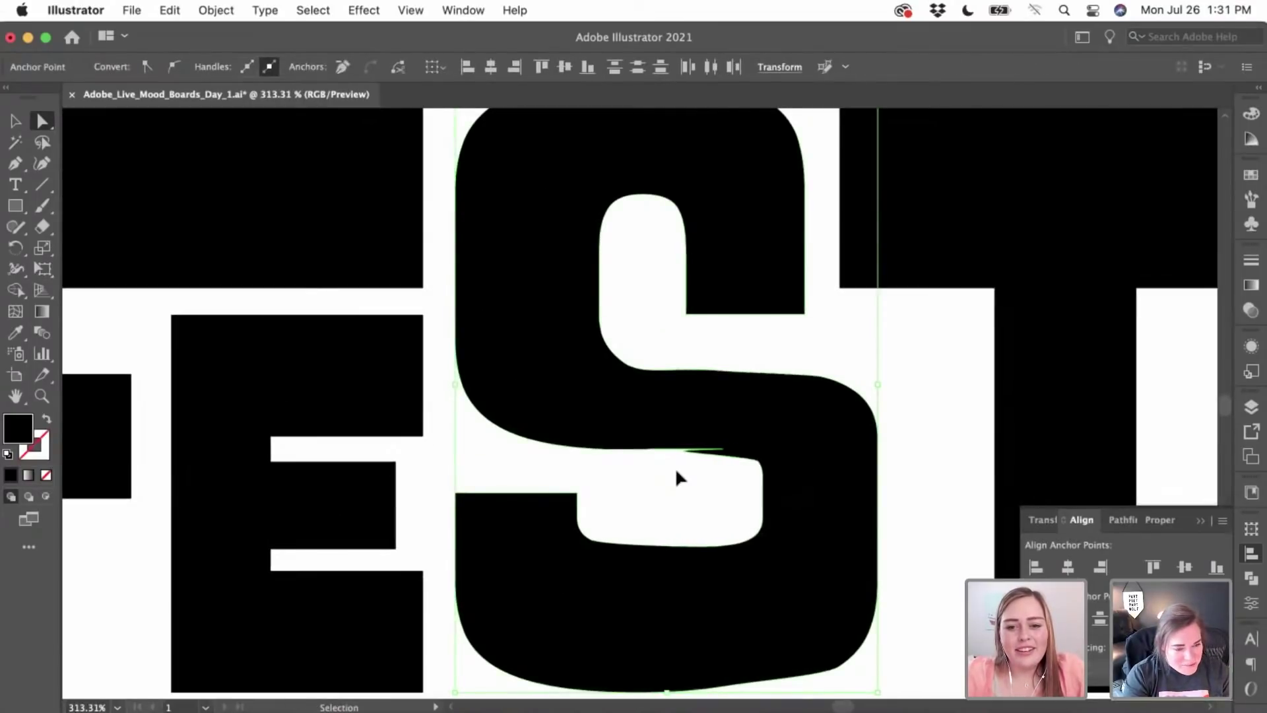
pyautogui.press('Left')
pyautogui.press('Left')
pyautogui.press('Left')
pyautogui.press('Left')
pyautogui.press('Left')
pyautogui.press('Left')
pyautogui.press('Left')
pyautogui.press('Left')
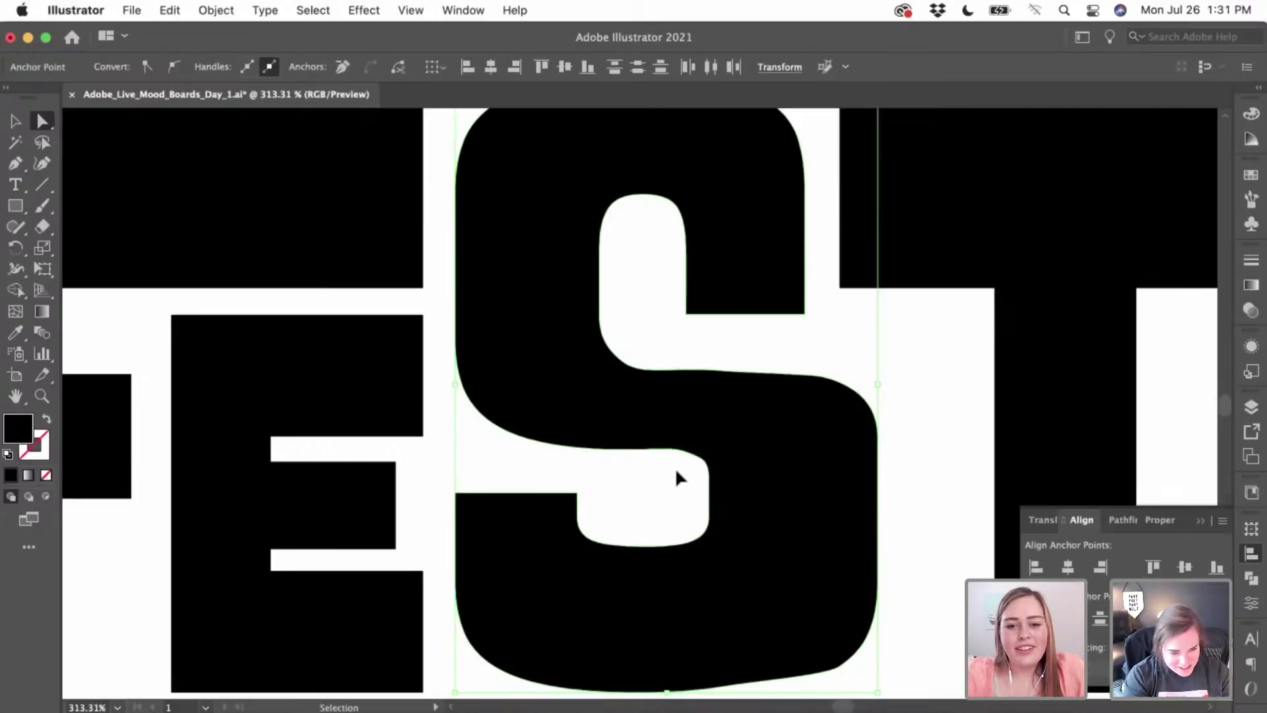
pyautogui.press('Left')
pyautogui.press('Left')
pyautogui.press('Left')
pyautogui.press('Left')
pyautogui.press('Left')
pyautogui.press('Left')
pyautogui.press('Left')
pyautogui.press('Left')
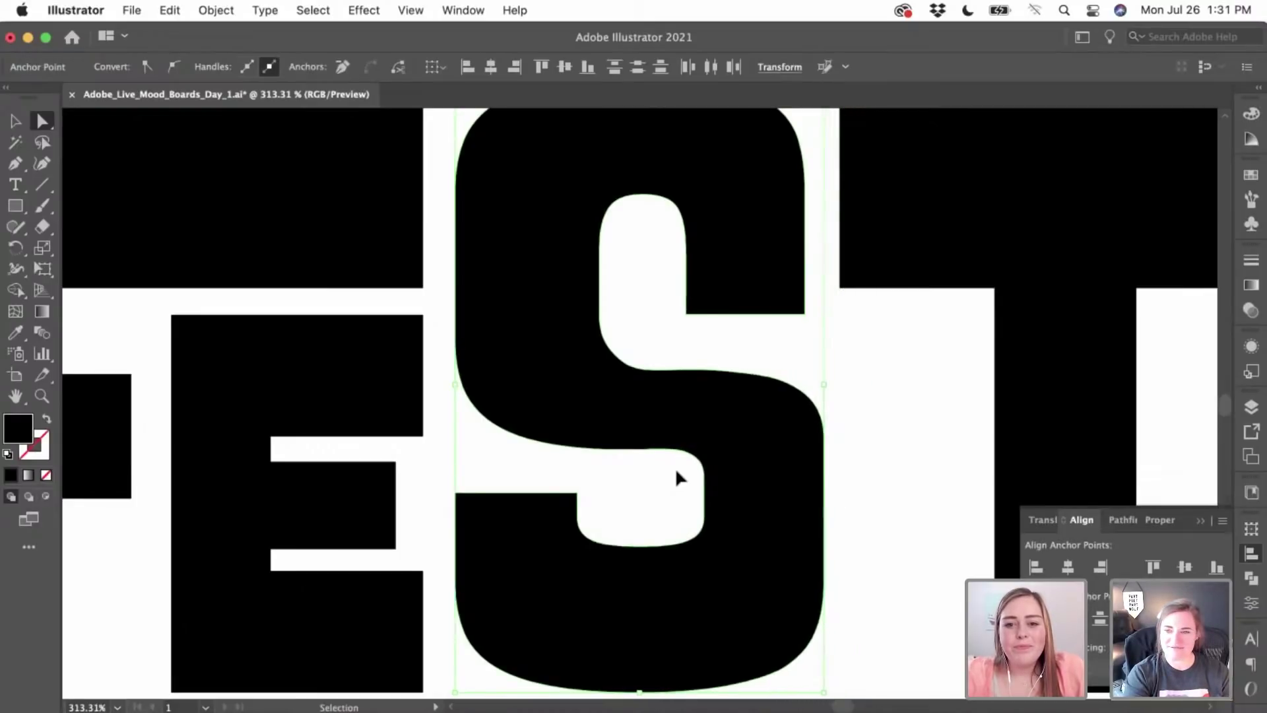
pyautogui.press('super+z')
pyautogui.press('super+z')
pyautogui.press('super+z')
pyautogui.press('shift+super+z')
pyautogui.click(635, 493)
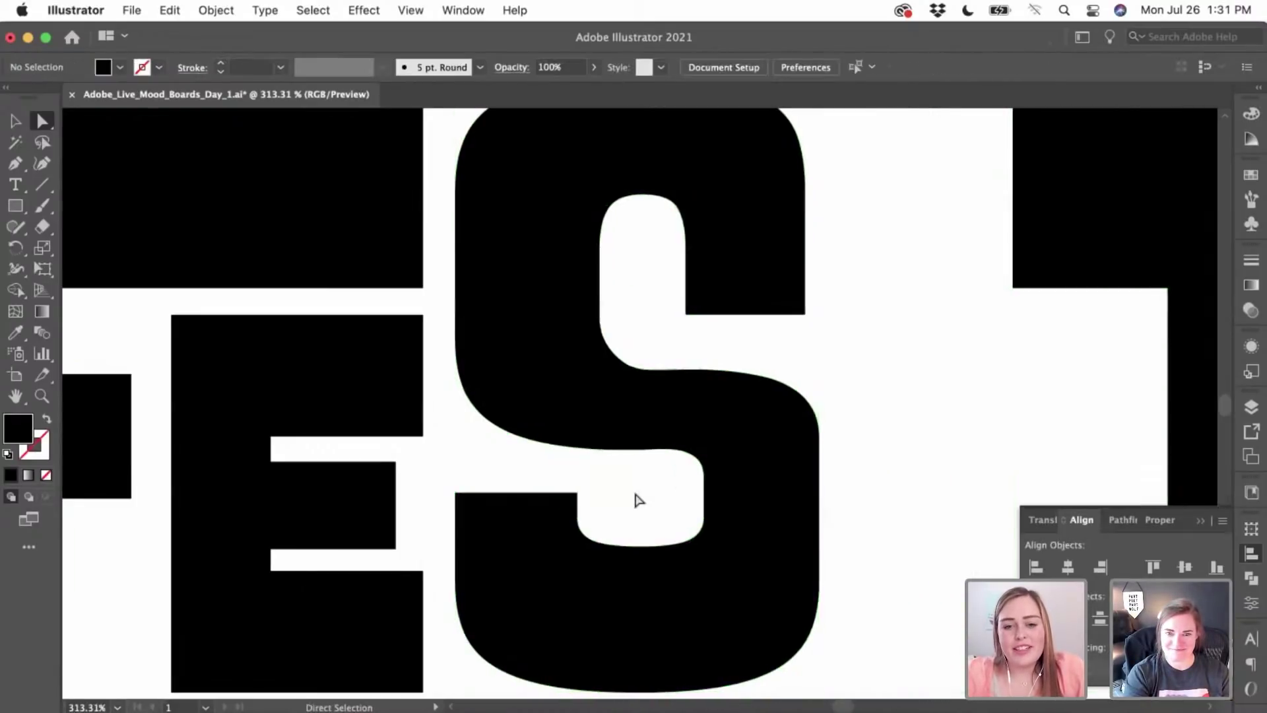
# - Move the T horizontally toward the S to leave only a narrow gap between its arm and the S
pyautogui.scroll(-3, 639, 500)
pyautogui.click(16, 120)
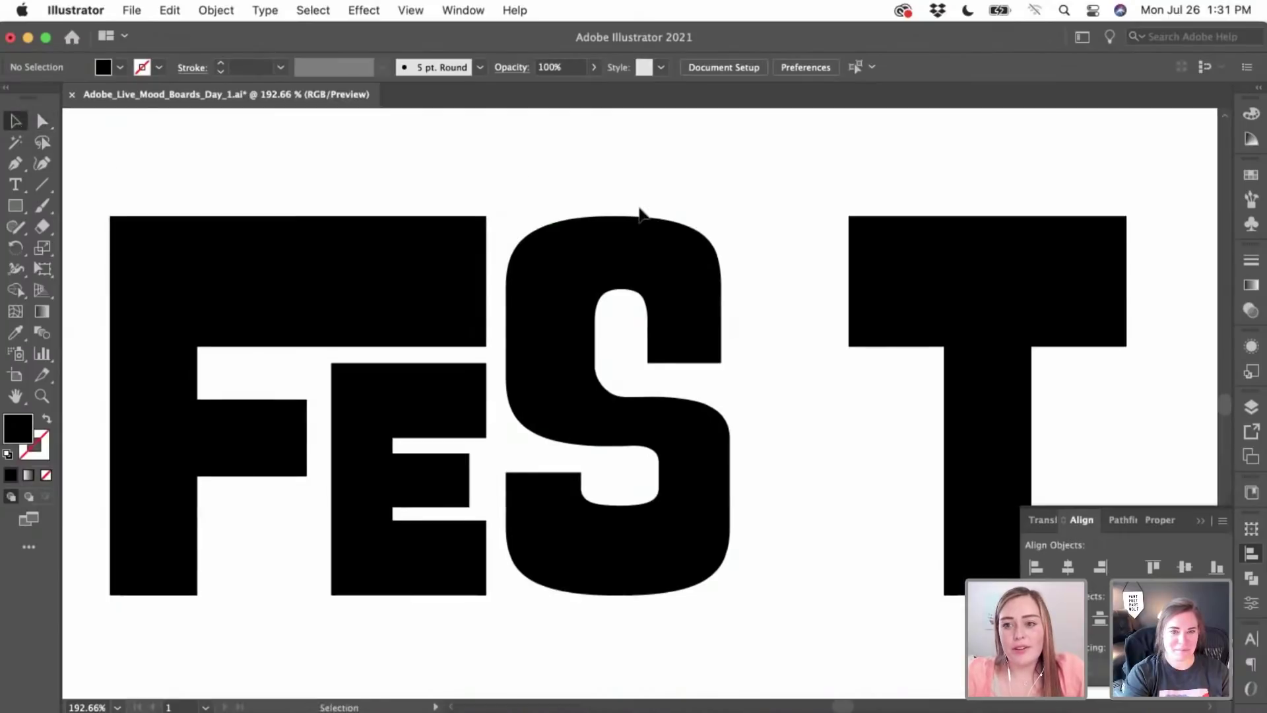
pyautogui.moveTo(924, 291); pyautogui.dragTo(812, 309)
pyautogui.click(760, 421)
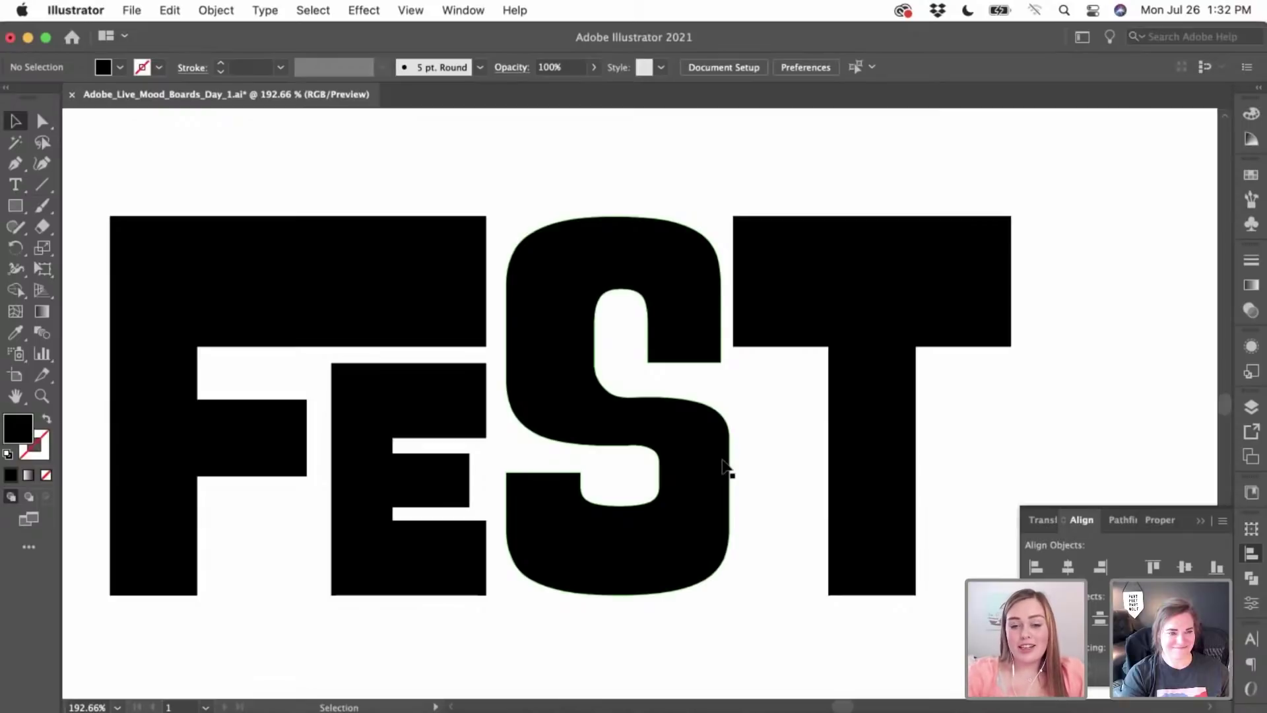
pyautogui.click(655, 573)
pyautogui.click(764, 546)
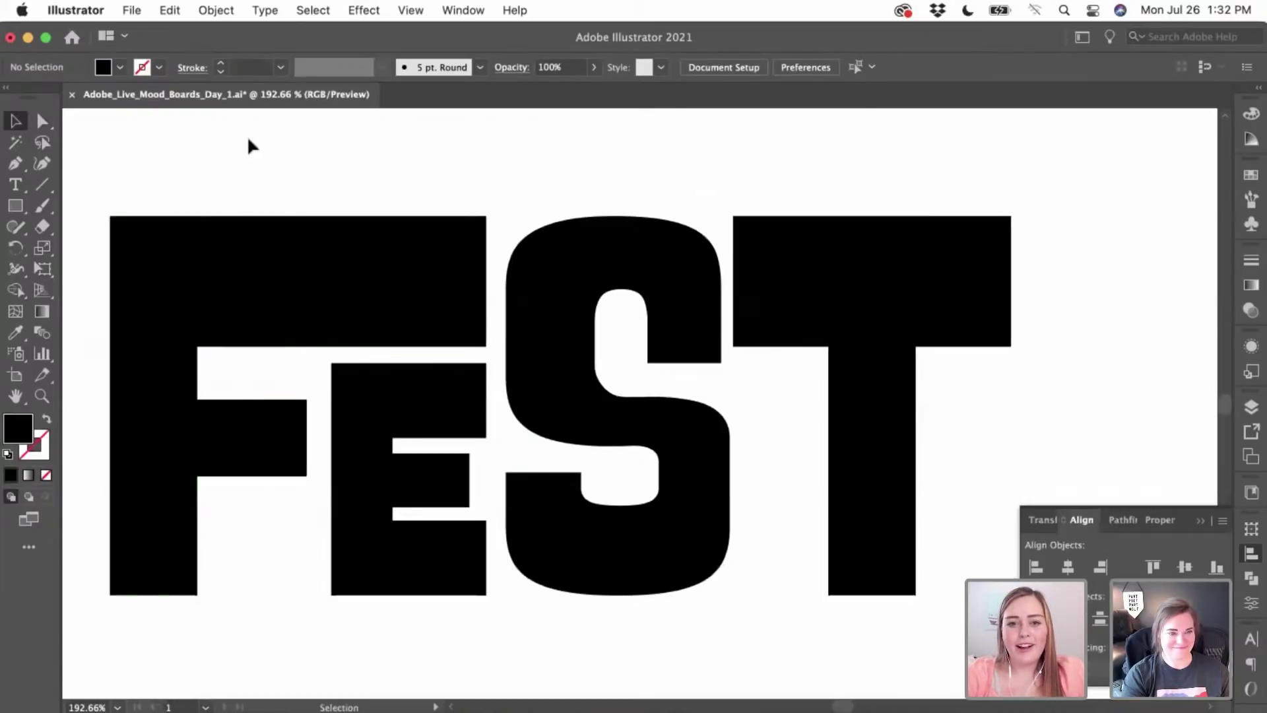
# - Widen the S's lower bowl beneath the T's arm by nudging all its inner and outer right-side anchor points right together
pyautogui.click(38, 124)
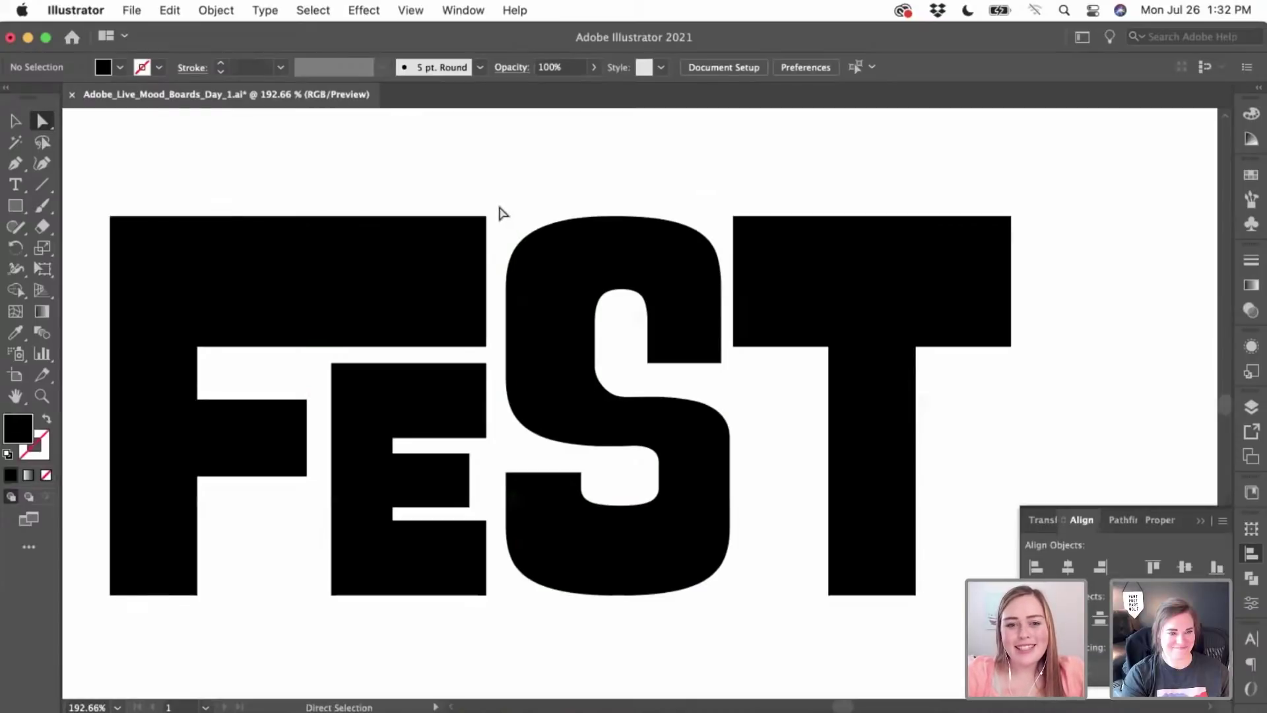
pyautogui.moveTo(501, 205); pyautogui.dragTo(722, 382)
pyautogui.moveTo(724, 383); pyautogui.dragTo(724, 383)
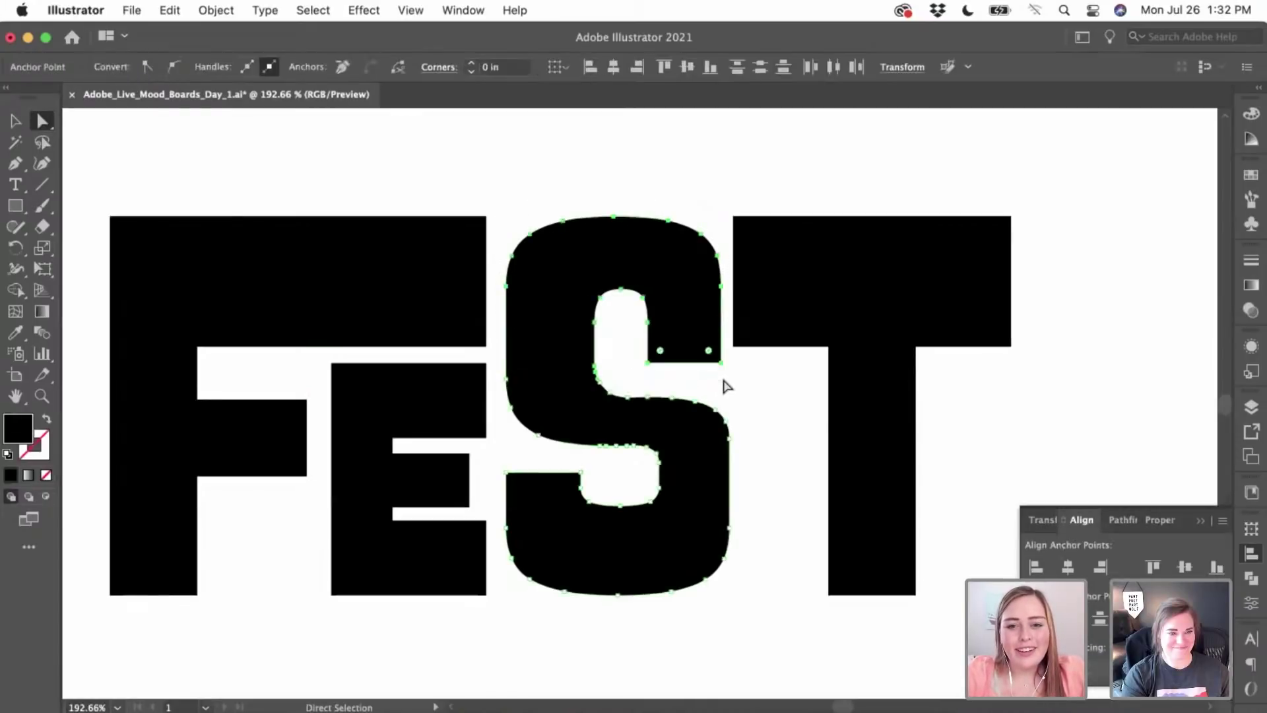
pyautogui.click(726, 386)
pyautogui.scroll(5, 726, 386)
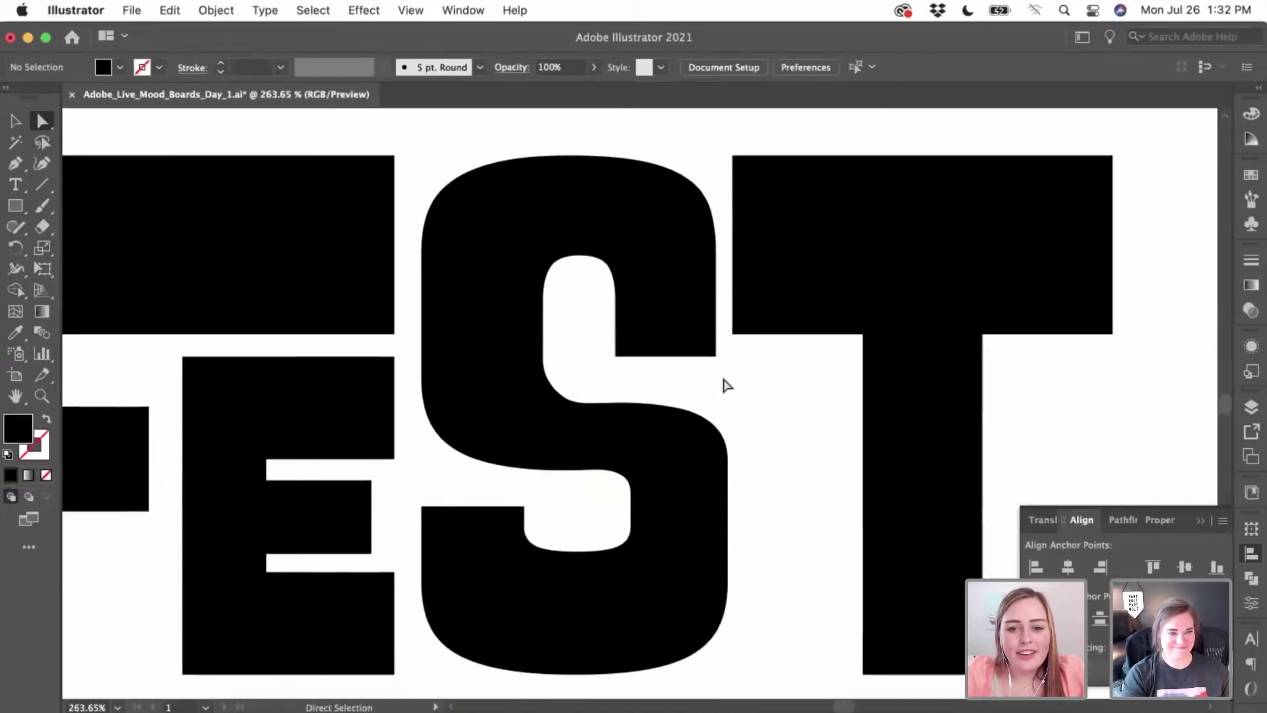
pyautogui.scroll(-1, 726, 386)
pyautogui.moveTo(616, 560); pyautogui.dragTo(565, 650)
pyautogui.press('Right')
pyautogui.press('Right')
pyautogui.press('Right')
pyautogui.press('Right')
pyautogui.press('Right')
pyautogui.press('Right')
pyautogui.press('Right')
pyautogui.press('Right')
pyautogui.press('Right')
pyautogui.press('Right')
pyautogui.press('Right')
pyautogui.press('Right')
pyautogui.press('Right')
pyautogui.press('Right')
pyautogui.press('Right')
pyautogui.press('Right')
pyautogui.press('Right')
pyautogui.press('Right')
pyautogui.press('Right')
pyautogui.press('Right')
pyautogui.press('Right')
pyautogui.press('Right')
pyautogui.press('Right')
pyautogui.press('Right')
pyautogui.press('Right')
pyautogui.press('Right')
pyautogui.press('Right')
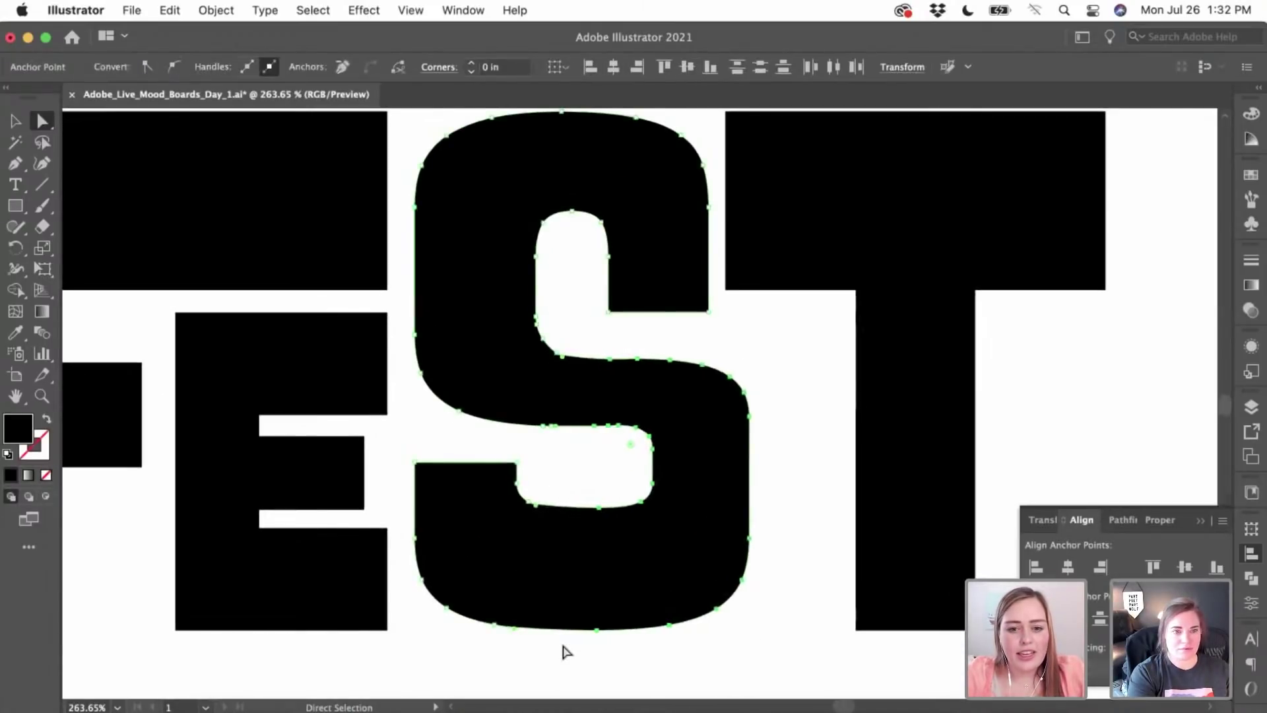
pyautogui.press('Right')
pyautogui.press('Right')
pyautogui.press('Right')
pyautogui.press('Right')
pyautogui.press('Right')
pyautogui.press('Right')
pyautogui.press('Right')
pyautogui.press('Right')
pyautogui.press('Right')
pyautogui.press('Right')
pyautogui.press('Right')
pyautogui.press('Right')
pyautogui.press('Right')
pyautogui.press('Right')
pyautogui.press('Right')
pyautogui.press('Right')
pyautogui.press('Right')
pyautogui.press('Right')
pyautogui.press('Right')
pyautogui.press('Right')
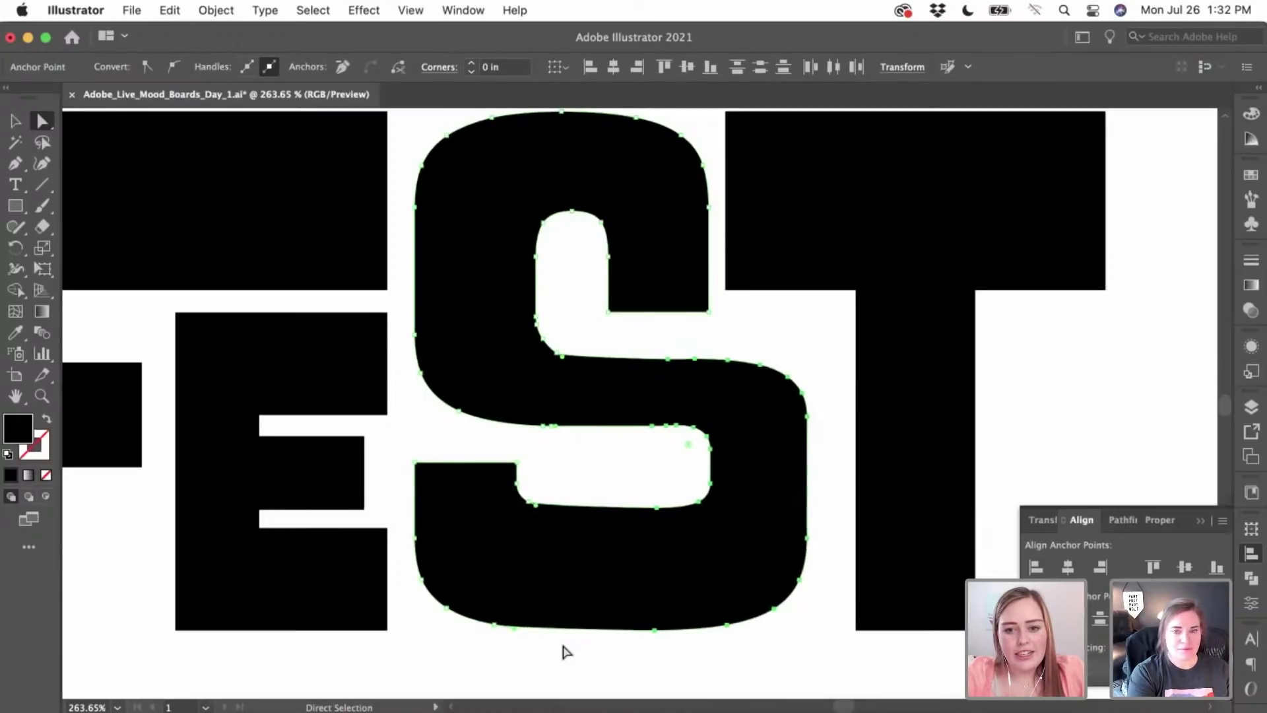
pyautogui.press('Left')
pyautogui.press('Left')
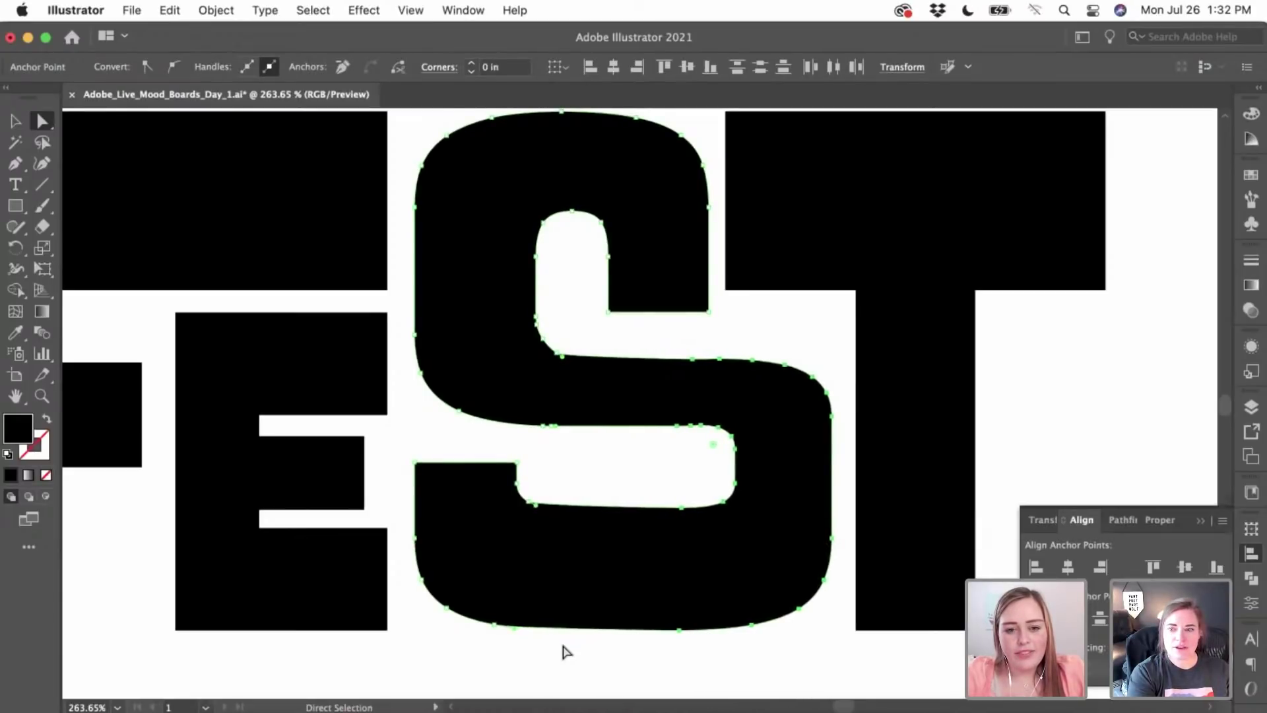
# - Shorten the S's lower-left terminal by nudging its inner and outer left-side anchor points right together, opening space beside the E
pyautogui.click(638, 500)
pyautogui.scroll(-10, 640, 499)
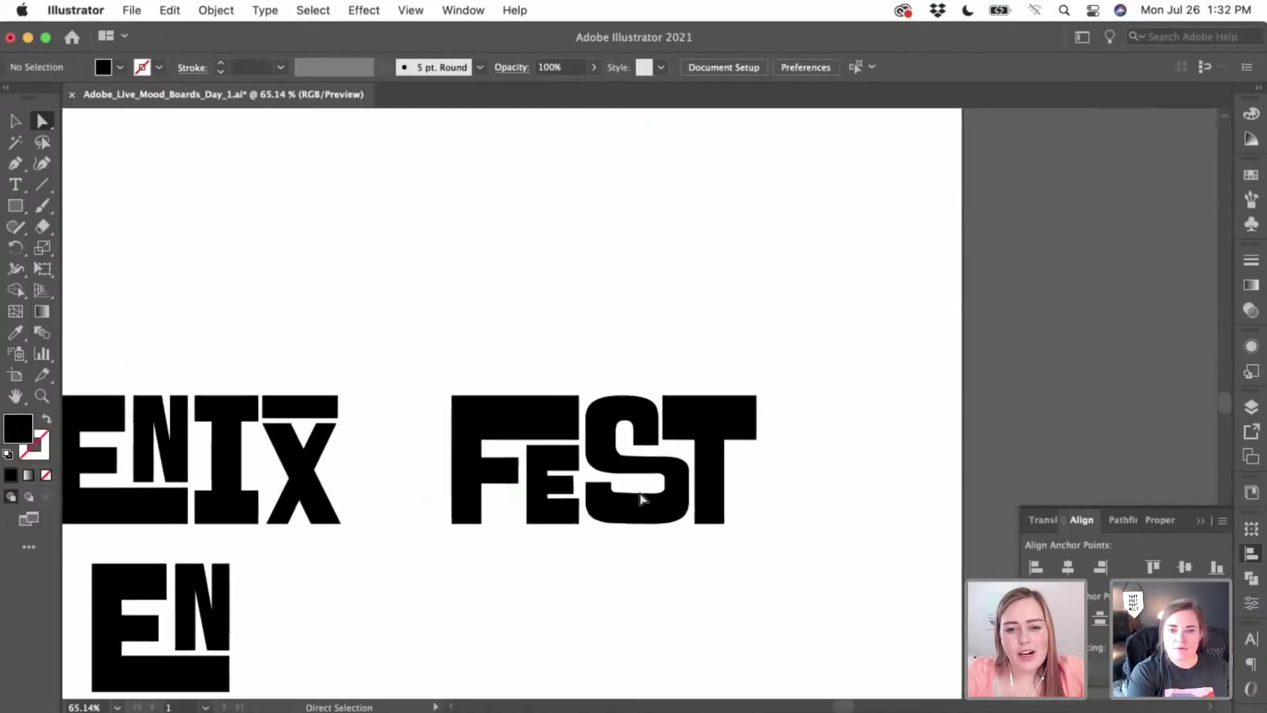
pyautogui.scroll(5, 639, 500)
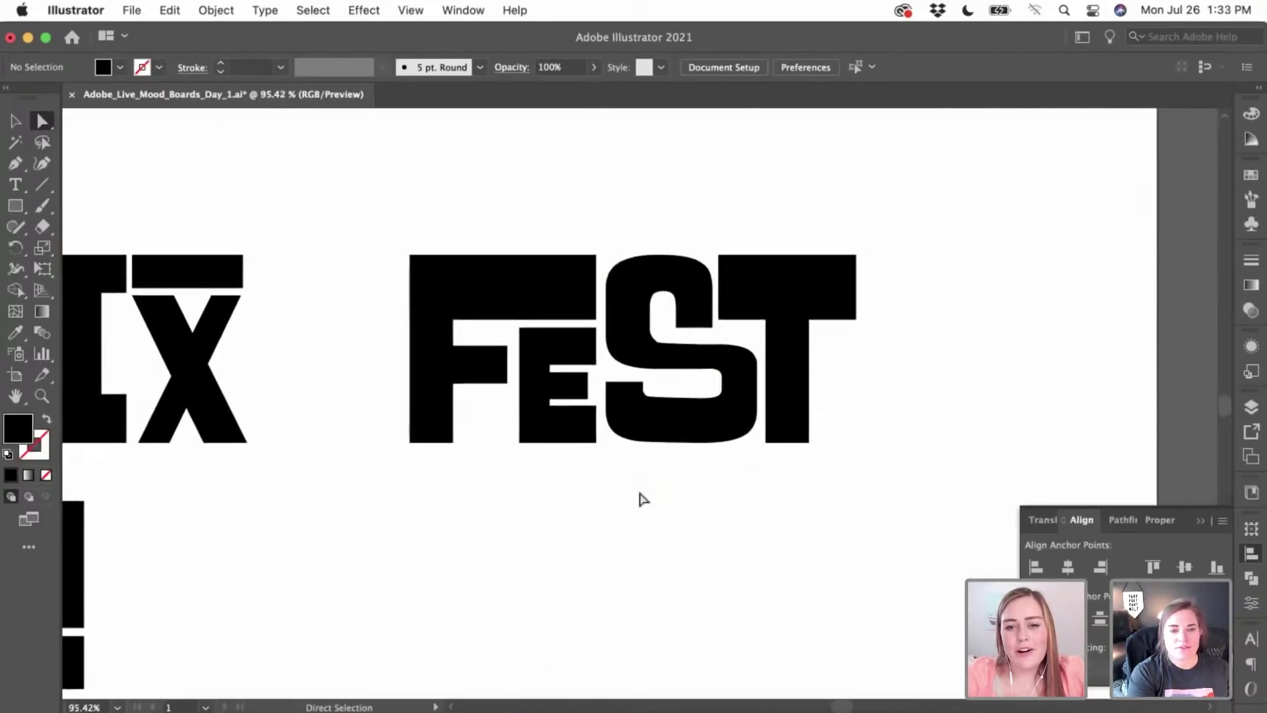
pyautogui.scroll(2, 639, 501)
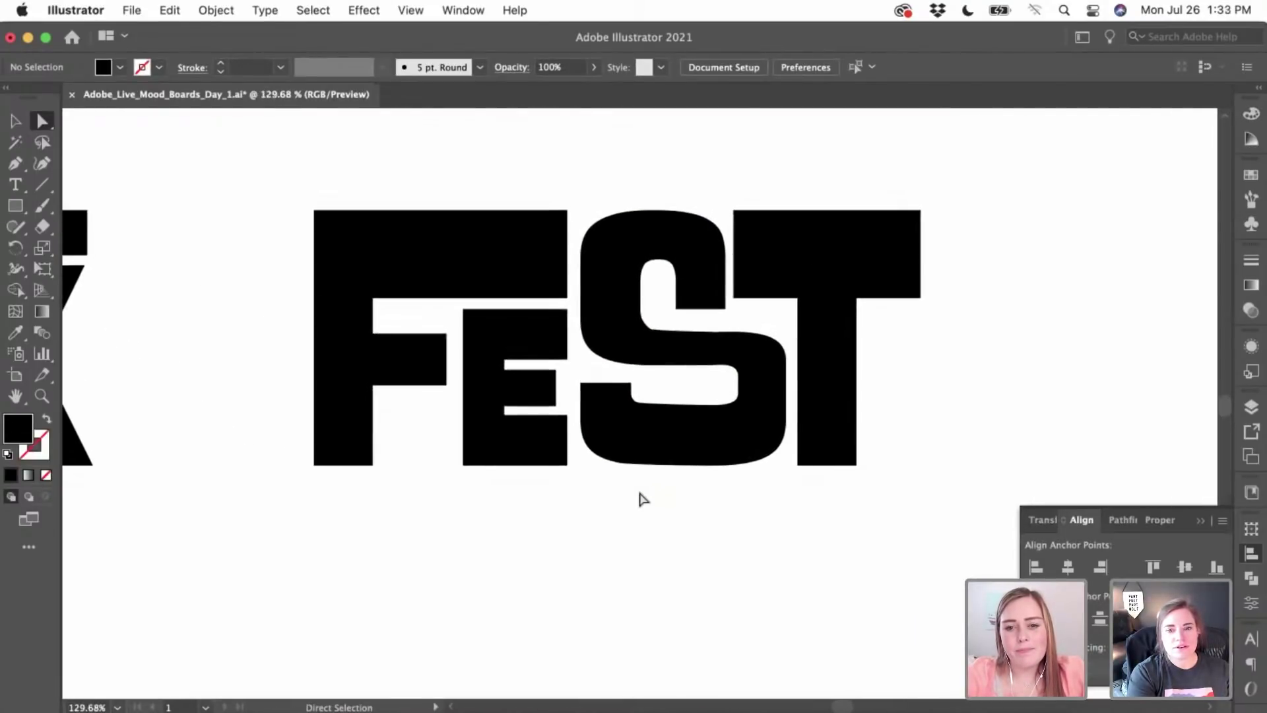
pyautogui.scroll(4, 639, 500)
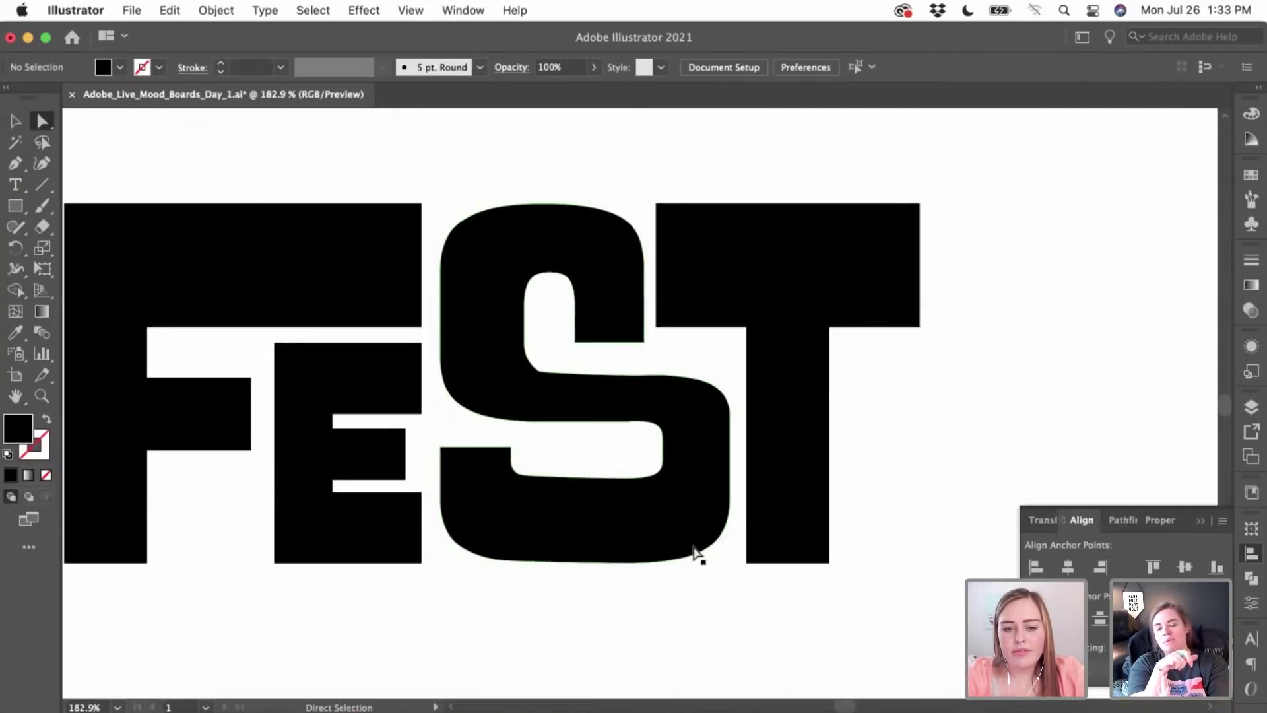
pyautogui.scroll(5, 528, 544)
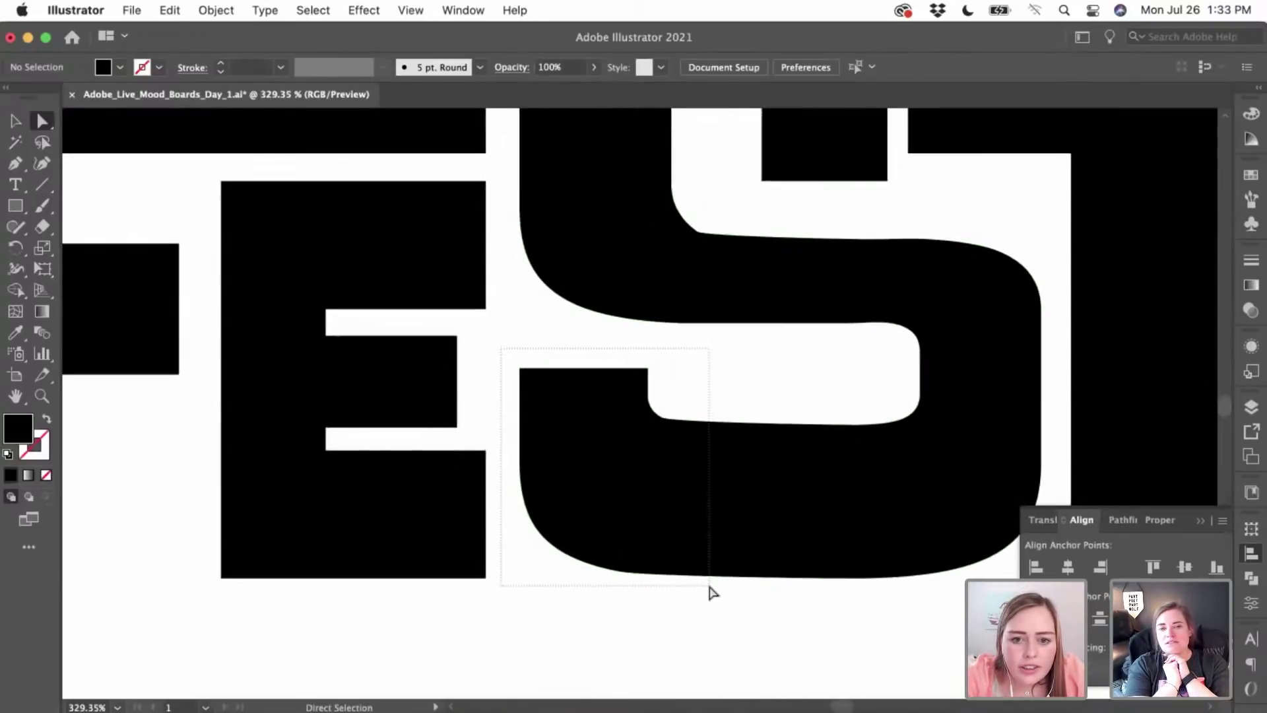
pyautogui.moveTo(710, 587); pyautogui.dragTo(710, 587)
pyautogui.press('Right')
pyautogui.press('Right')
pyautogui.press('Right')
pyautogui.press('Right')
pyautogui.press('Right')
pyautogui.press('Right')
pyautogui.press('Right')
pyautogui.press('Right')
pyautogui.press('Right')
pyautogui.press('Right')
pyautogui.press('Right')
pyautogui.press('Right')
pyautogui.press('Right')
pyautogui.press('Right')
pyautogui.press('Right')
pyautogui.press('Right')
pyautogui.press('Right')
pyautogui.press('Right')
pyautogui.press('Right')
pyautogui.press('Right')
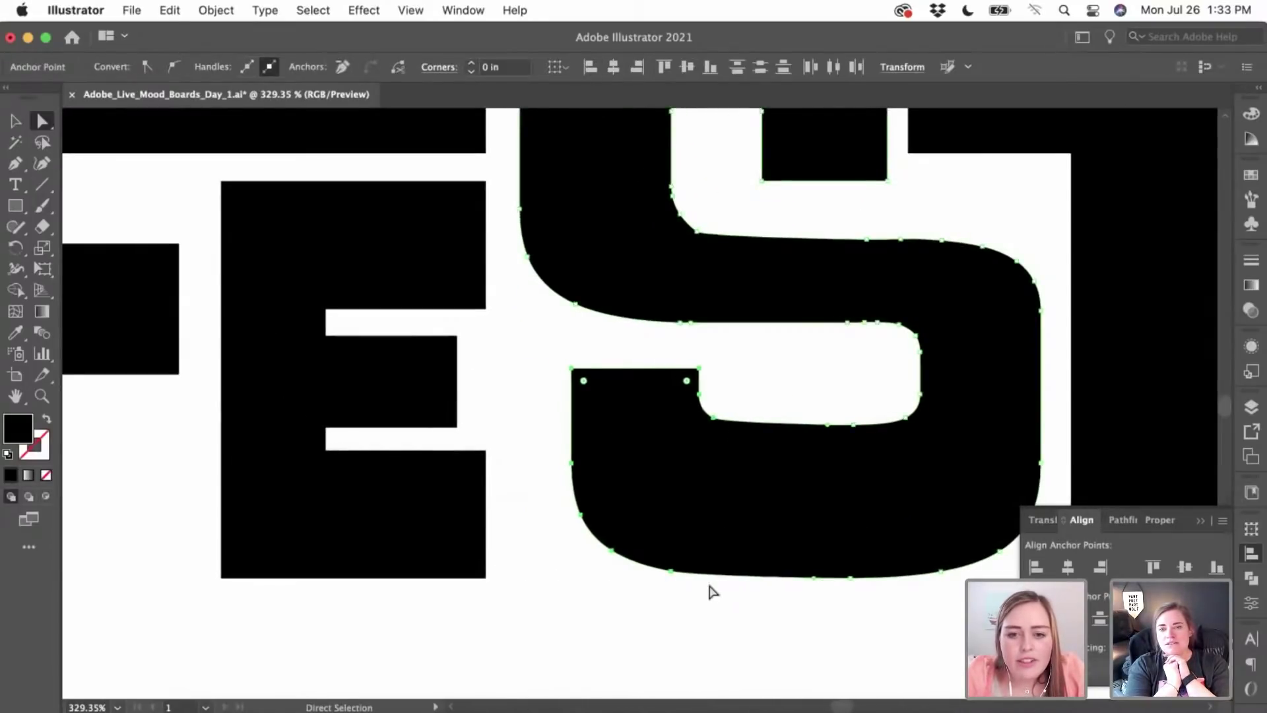
pyautogui.press('Right')
pyautogui.press('Right')
pyautogui.press('Right')
pyautogui.press('Right')
pyautogui.press('Right')
pyautogui.press('Right')
pyautogui.press('Right')
pyautogui.press('Right')
pyautogui.press('Right')
pyautogui.press('Right')
pyautogui.press('Right')
pyautogui.press('Right')
pyautogui.press('Right')
pyautogui.press('Right')
pyautogui.press('Right')
pyautogui.press('Right')
pyautogui.press('Right')
pyautogui.press('Right')
pyautogui.press('Right')
pyautogui.press('Right')
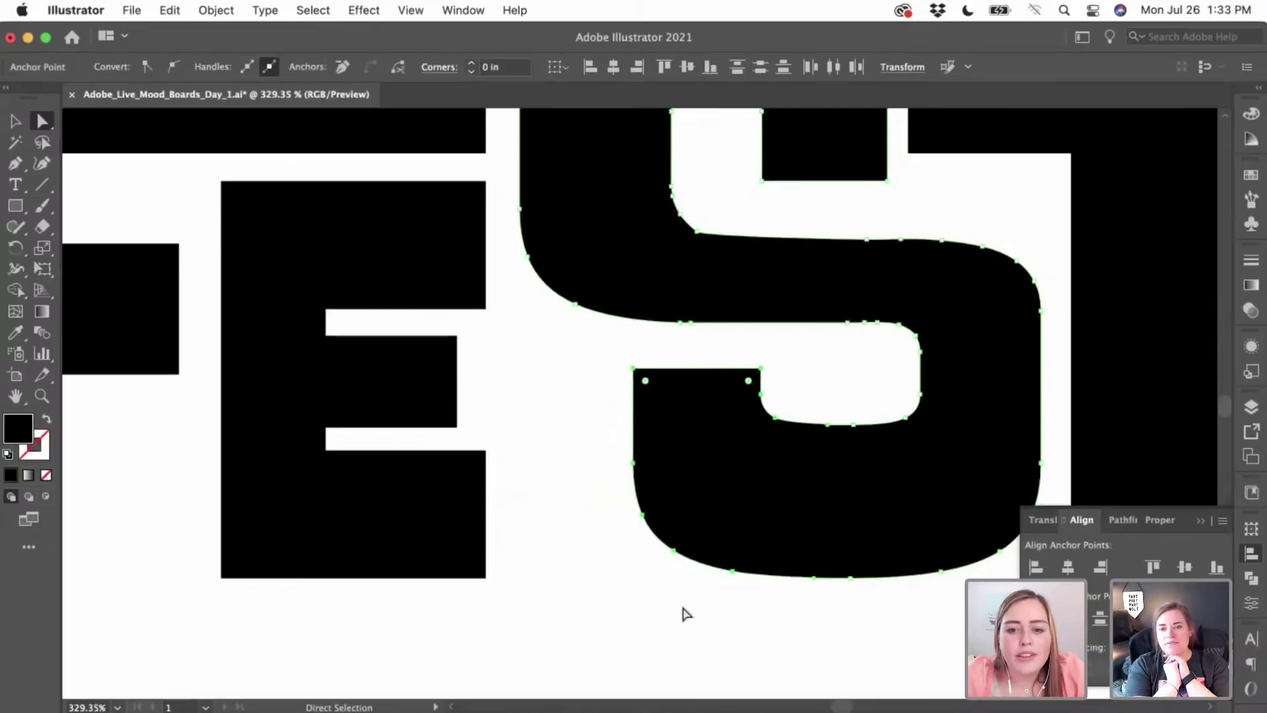
pyautogui.click(686, 613)
# - Extend the E's middle and bottom arms right toward the S's shortened terminal, leaving a narrow gap
pyautogui.scroll(-4, 683, 615)
pyautogui.scroll(-2, 634, 532)
pyautogui.hscroll(-2, 634, 531)
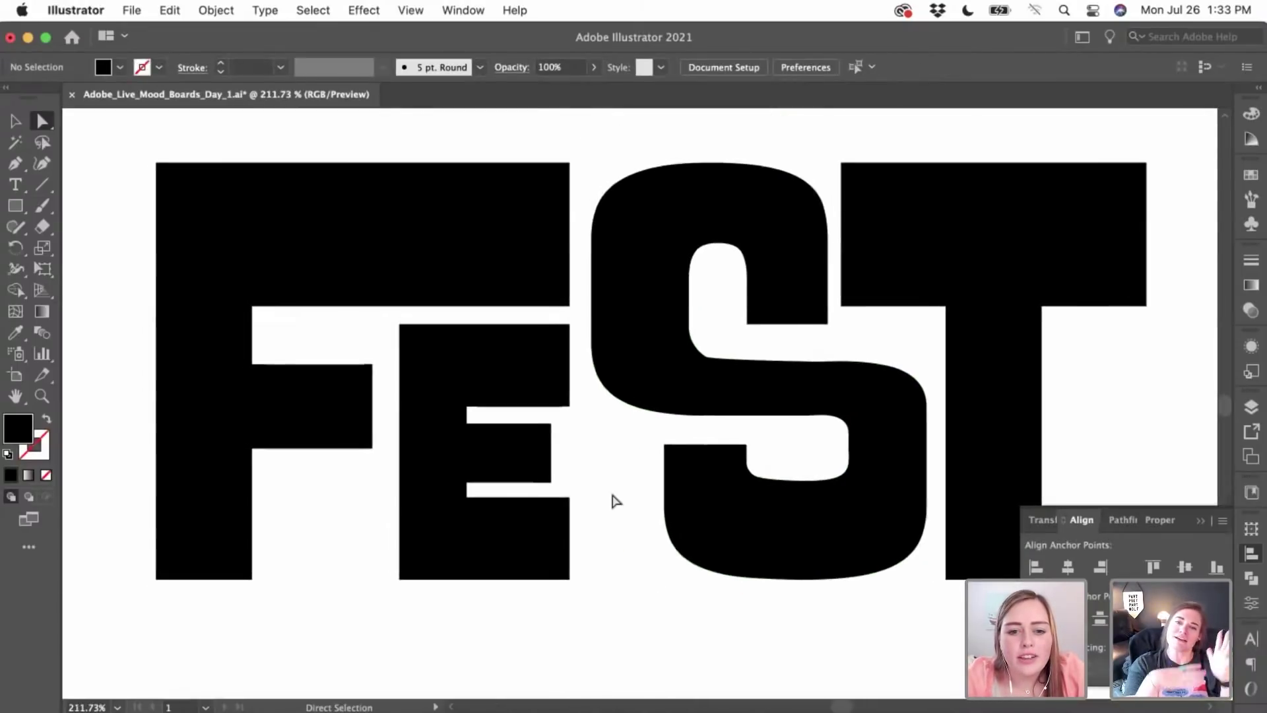
pyautogui.scroll(2, 614, 501)
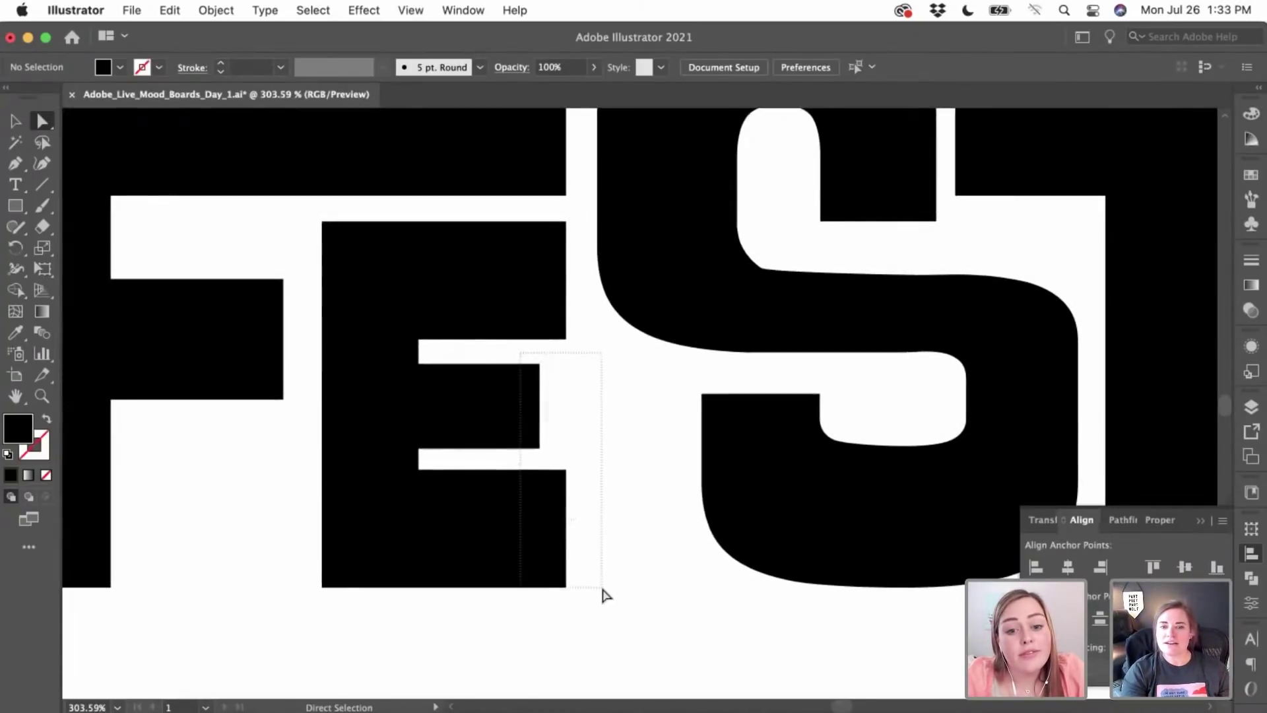
pyautogui.moveTo(603, 594); pyautogui.dragTo(664, 594)
pyautogui.click(693, 616)
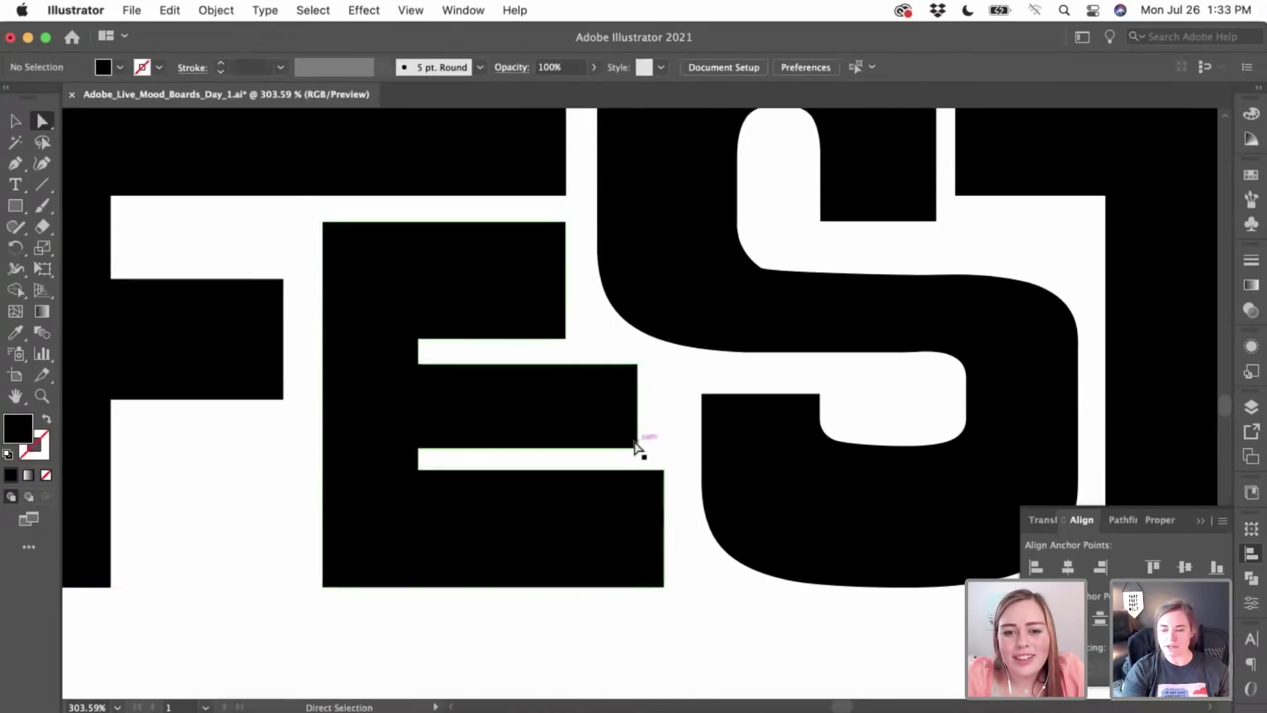
# - Lengthen the E's middle arm so it ends flush with the bottom arm
pyautogui.click(637, 448)
pyautogui.keyDown('shift'); pyautogui.click(643, 363); pyautogui.keyUp('shift')
pyautogui.moveTo(644, 363); pyautogui.dragTo(665, 373)
pyautogui.click(692, 398)
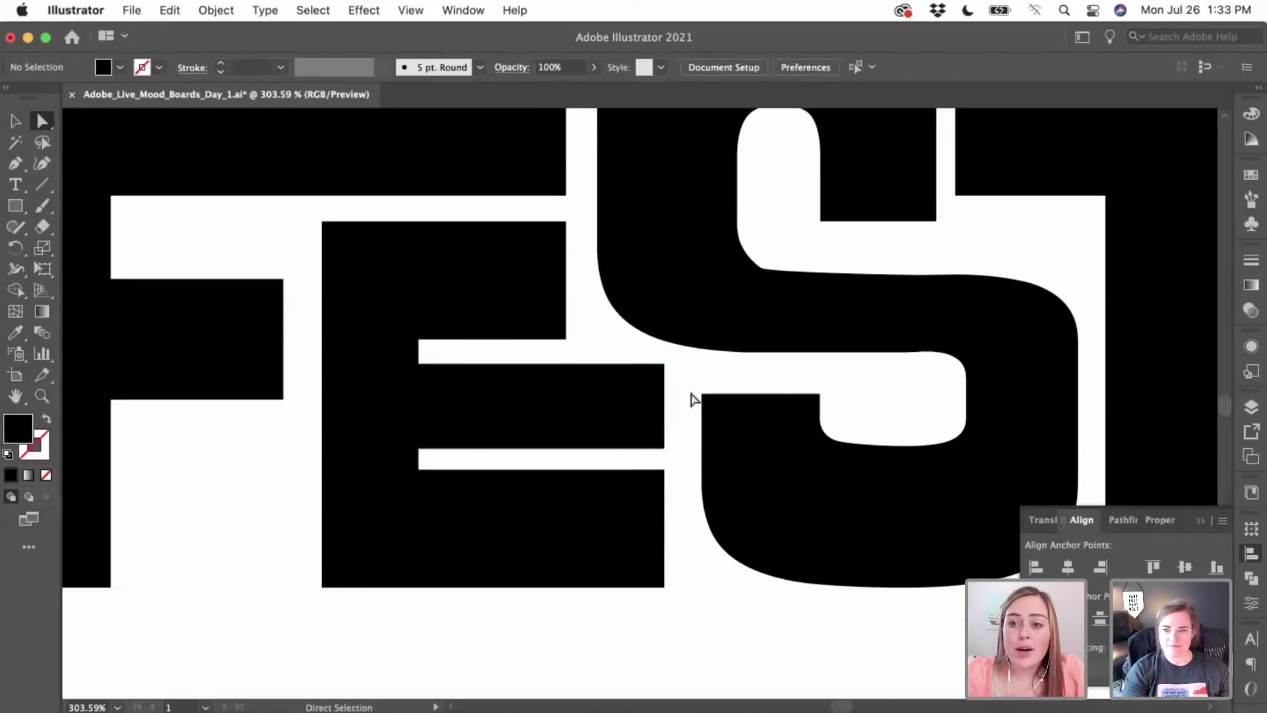
pyautogui.scroll(-2, 692, 398)
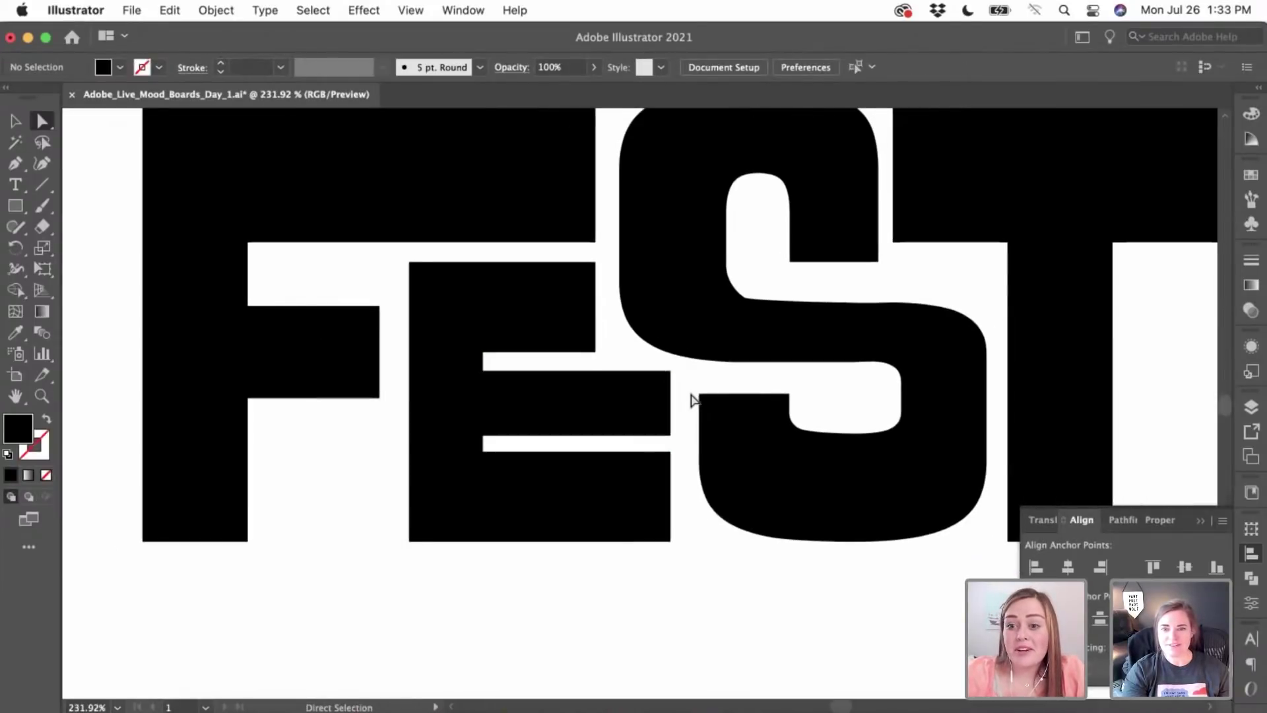
pyautogui.scroll(-2, 692, 399)
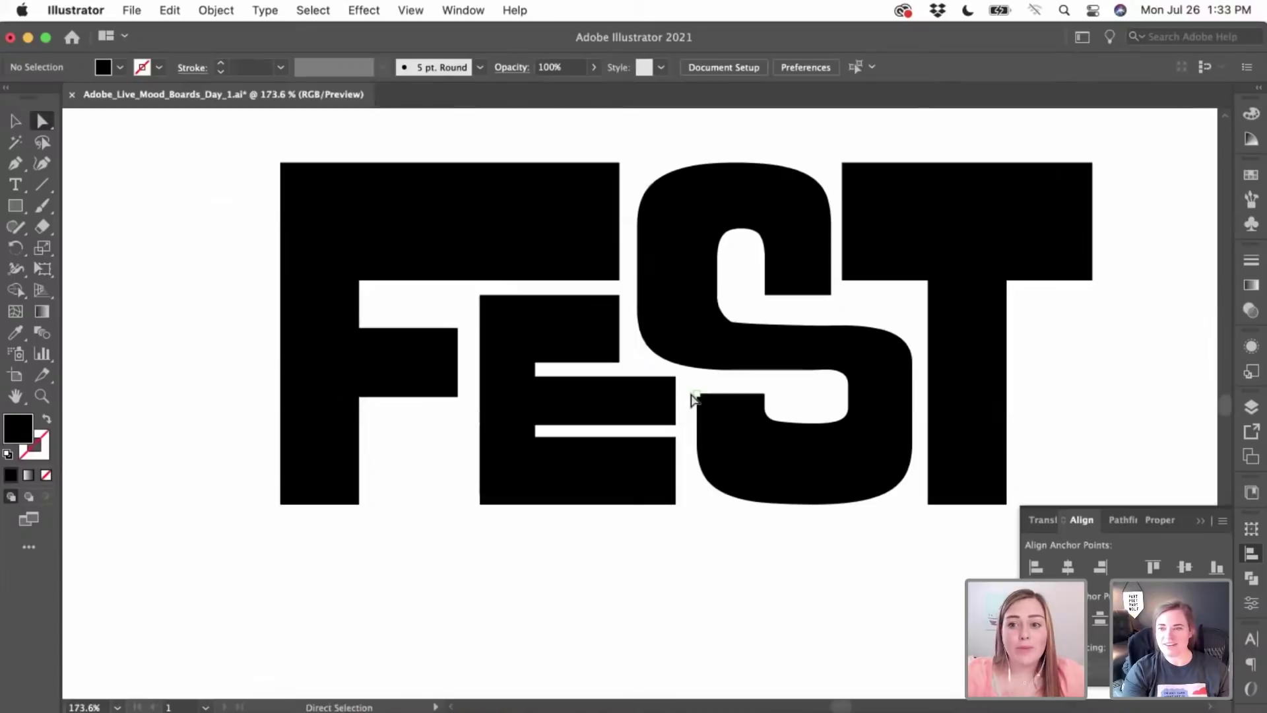
# - Shorten the E's middle arm by moving both end points left so it stops slightly short of the bottom arm
pyautogui.click(670, 399)
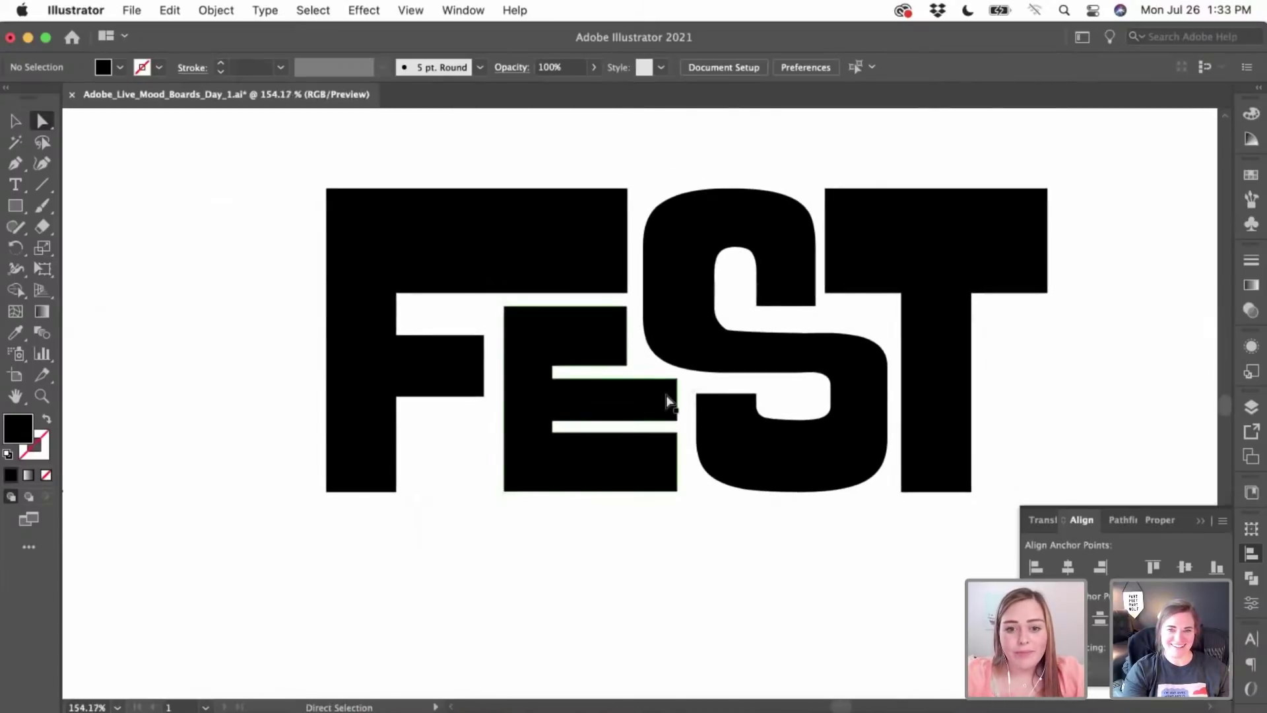
pyautogui.scroll(8, 668, 400)
pyautogui.click(704, 342)
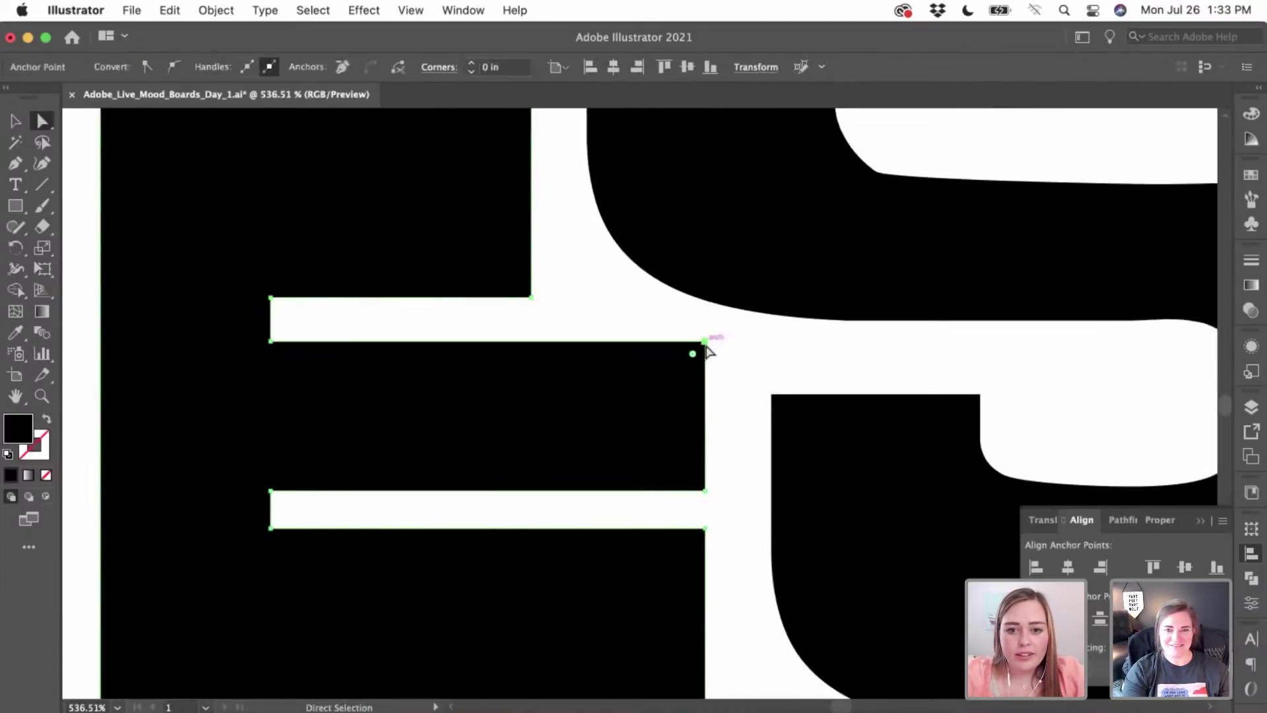
pyautogui.moveTo(705, 485); pyautogui.dragTo(637, 493)
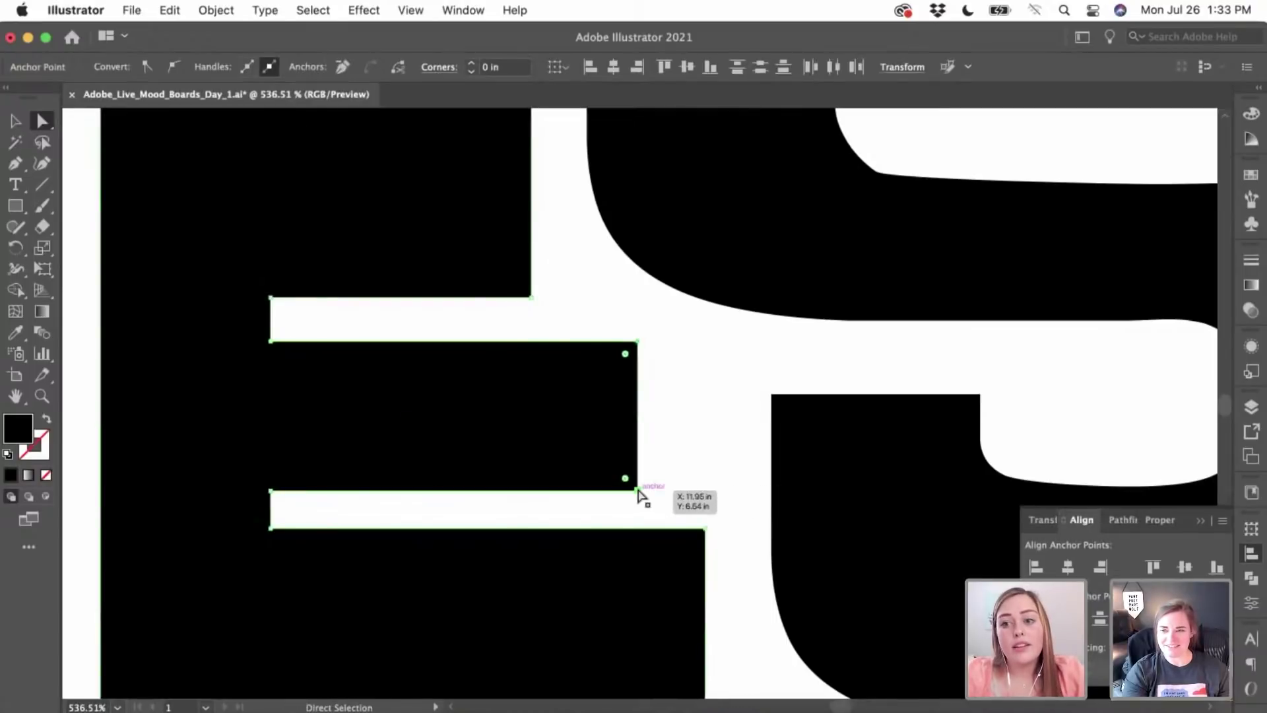
pyautogui.click(711, 401)
# - Move the EN pair with the short N out of PHOENIX to the empty area below the lettering
pyautogui.scroll(-8, 710, 404)
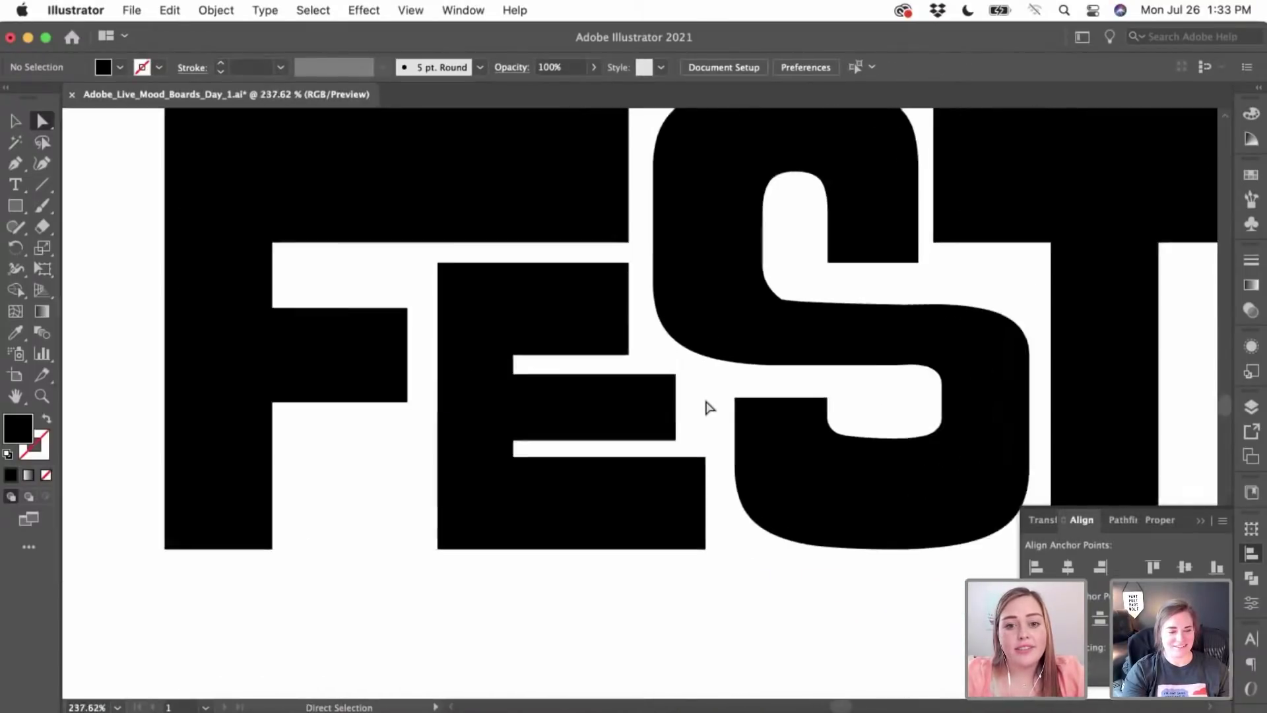
pyautogui.scroll(-6, 709, 407)
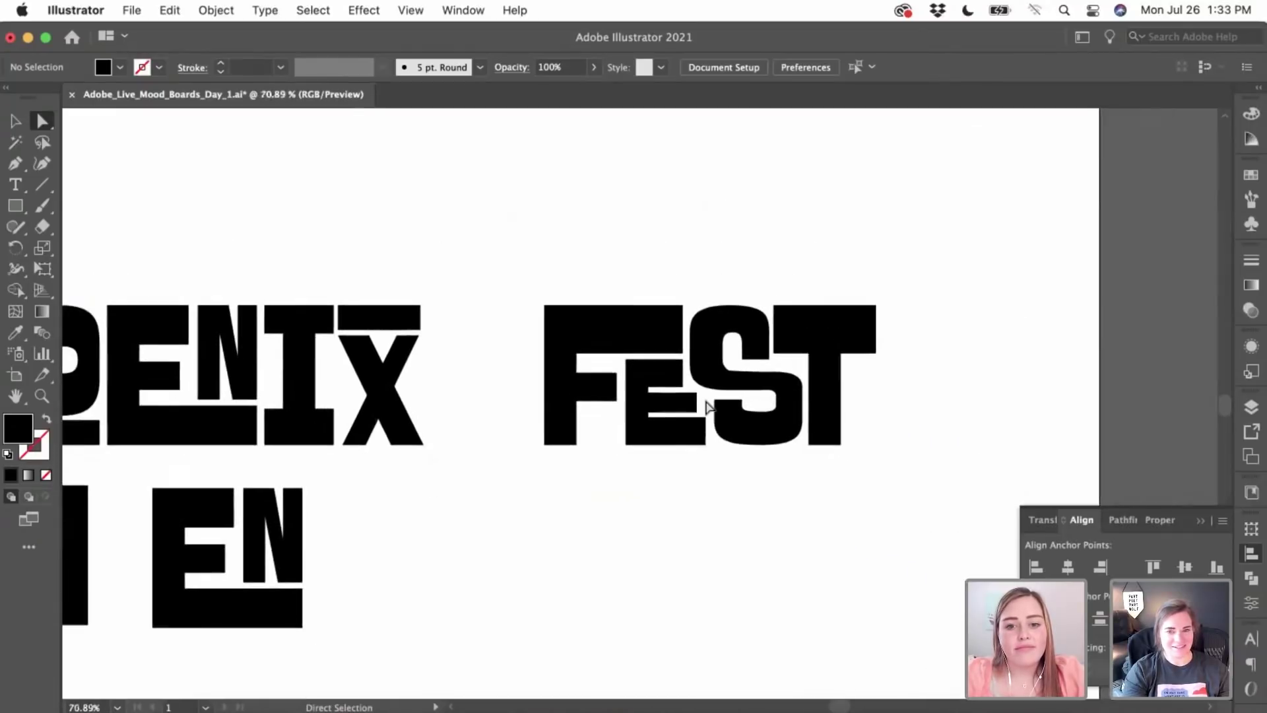
pyautogui.scroll(-4, 709, 407)
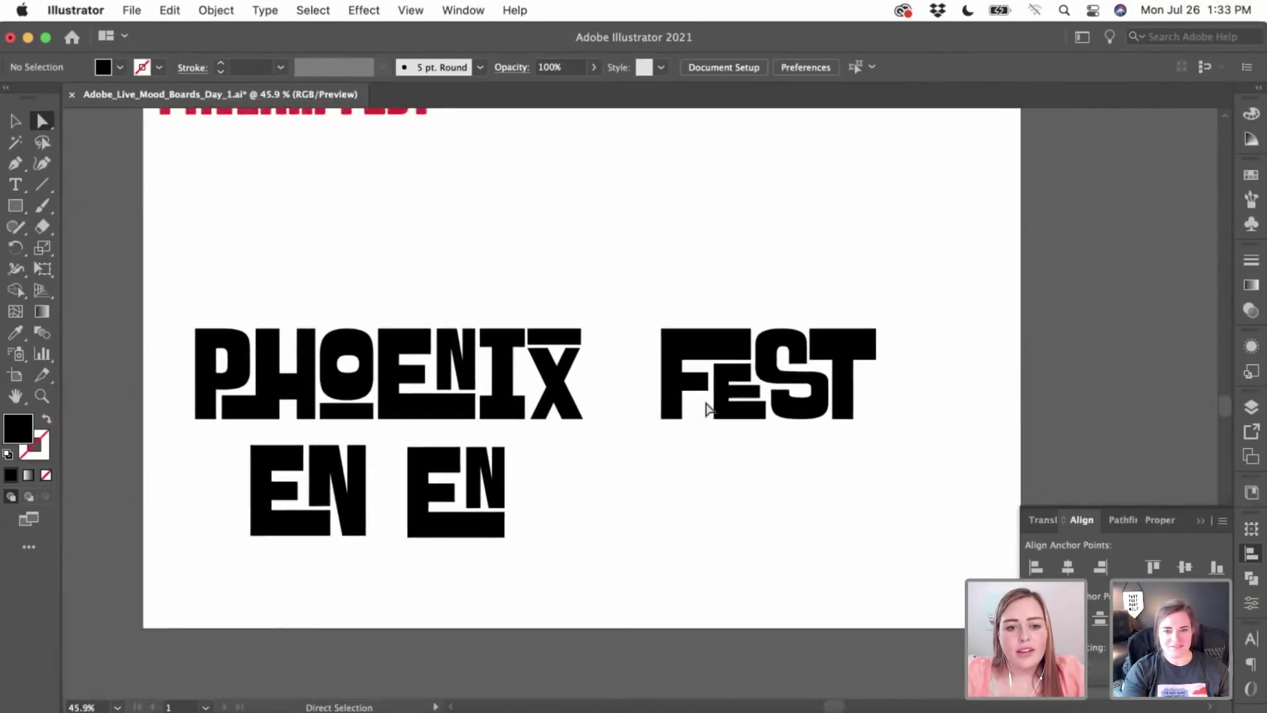
pyautogui.scroll(2, 710, 408)
pyautogui.press('v')
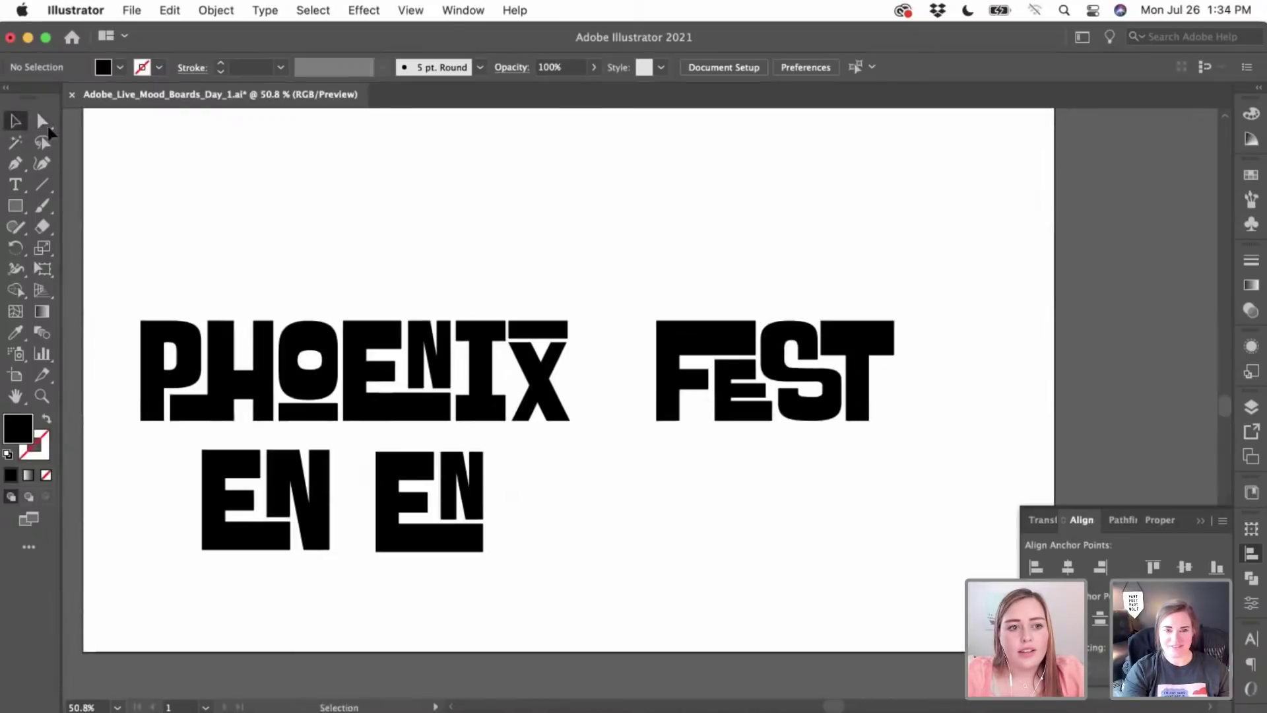
pyautogui.click(426, 411)
pyautogui.moveTo(399, 405); pyautogui.dragTo(633, 600)
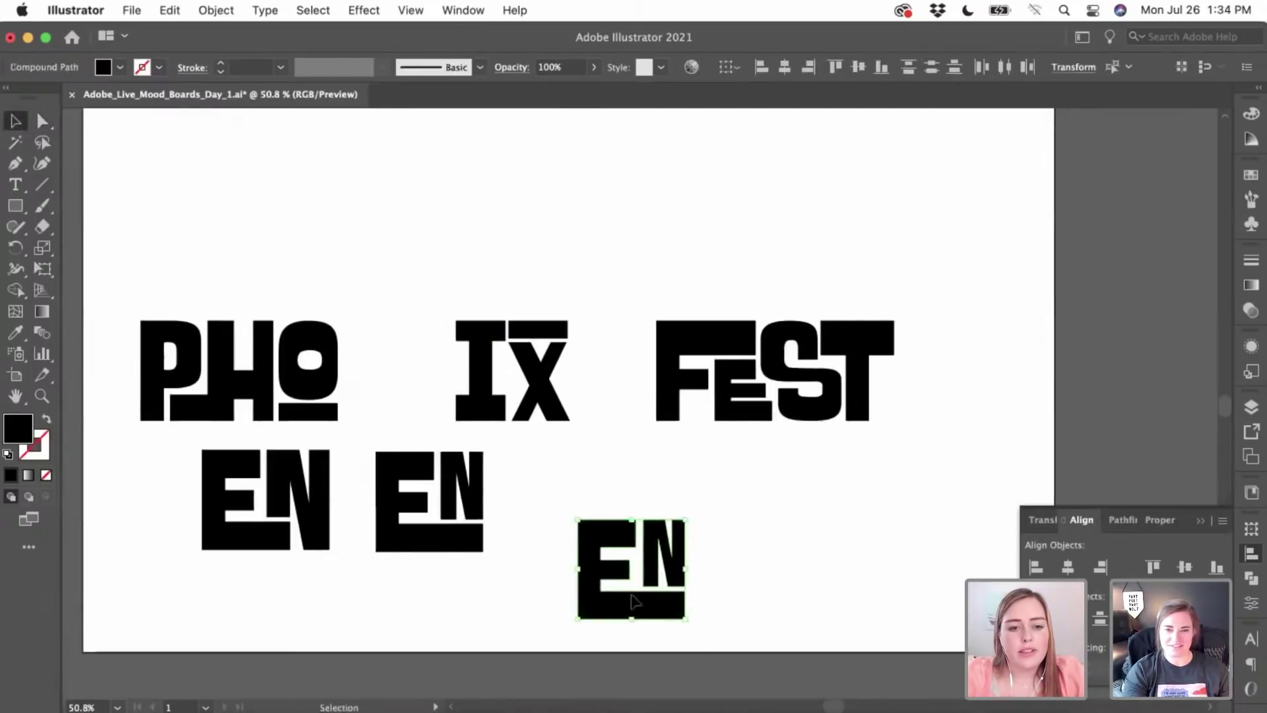
# - Duplicate the EN variant with the full-height N and place the copy in PHOENIX's gap after the O
pyautogui.click(326, 518)
pyautogui.press('super+c')
pyautogui.press('super+v')
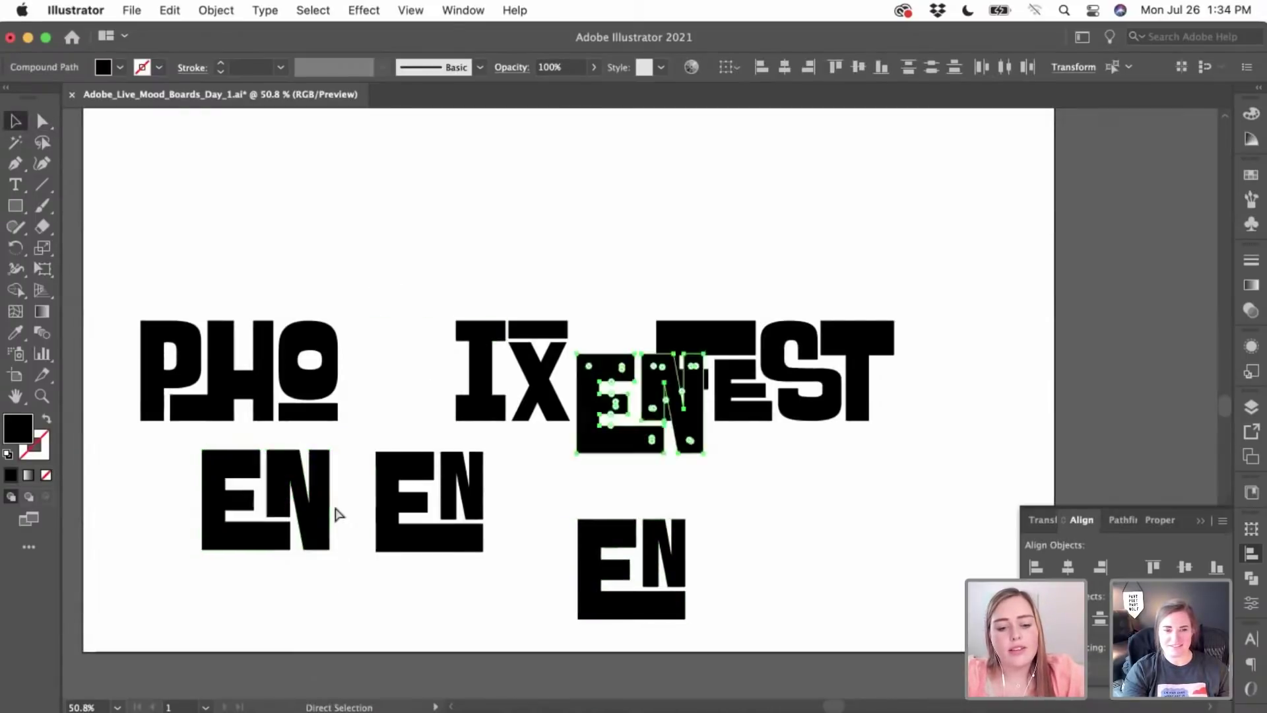
pyautogui.scroll(3, 490, 323)
pyautogui.moveTo(783, 397); pyautogui.dragTo(480, 376)
# - Shift the I and the barred X together right to leave an even gap after the new N
pyautogui.keyDown('shift'); pyautogui.click(705, 426); pyautogui.keyUp('shift')
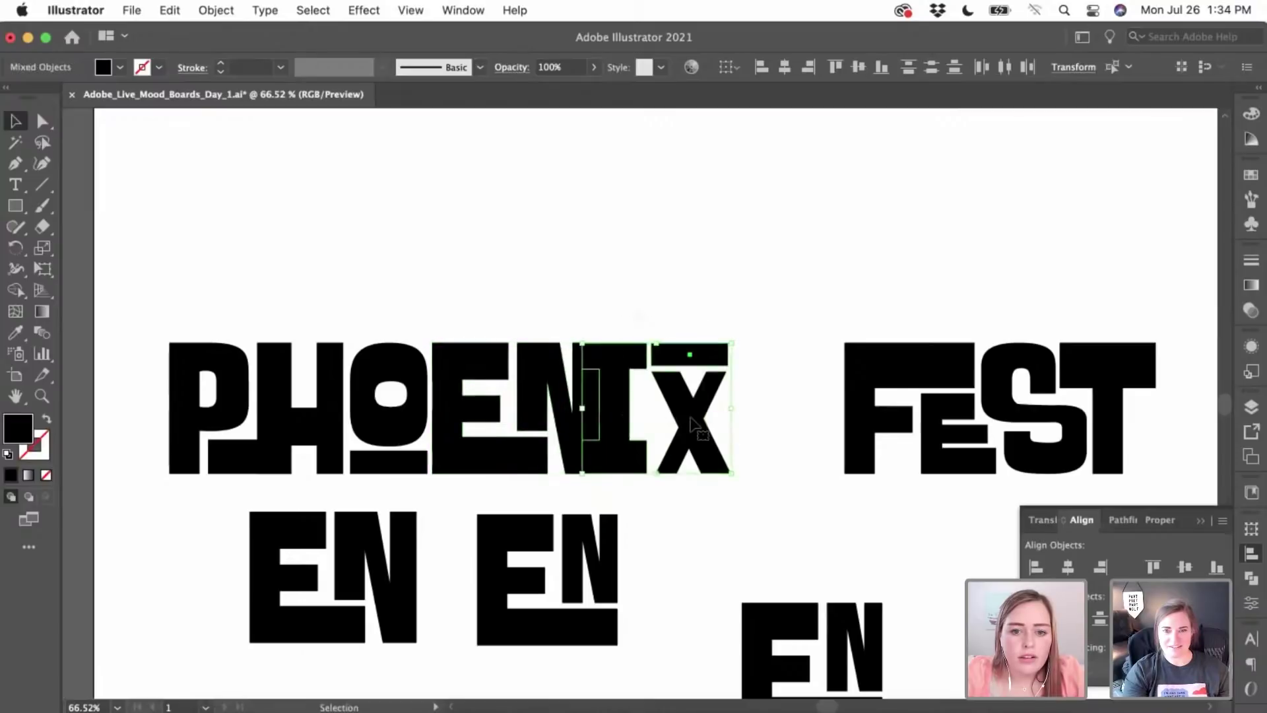
pyautogui.moveTo(703, 432)
pyautogui.mouseDown()
pyautogui.moveTo(726, 428)
pyautogui.moveTo(716, 426)
pyautogui.mouseUp()
pyautogui.click(718, 330)
pyautogui.scroll(-3, 717, 329)
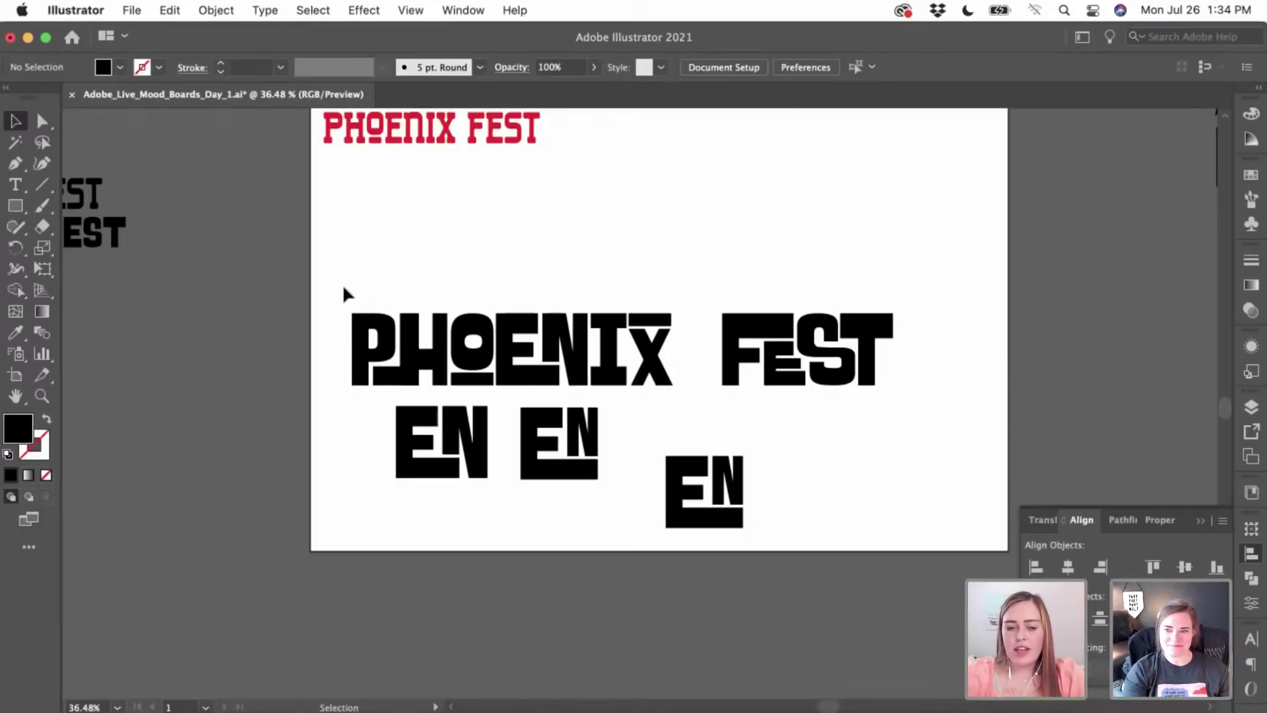
# - Duplicate the complete black PHOENIX FEST lettering and place the copy directly above the original
pyautogui.moveTo(343, 284); pyautogui.dragTo(905, 399)
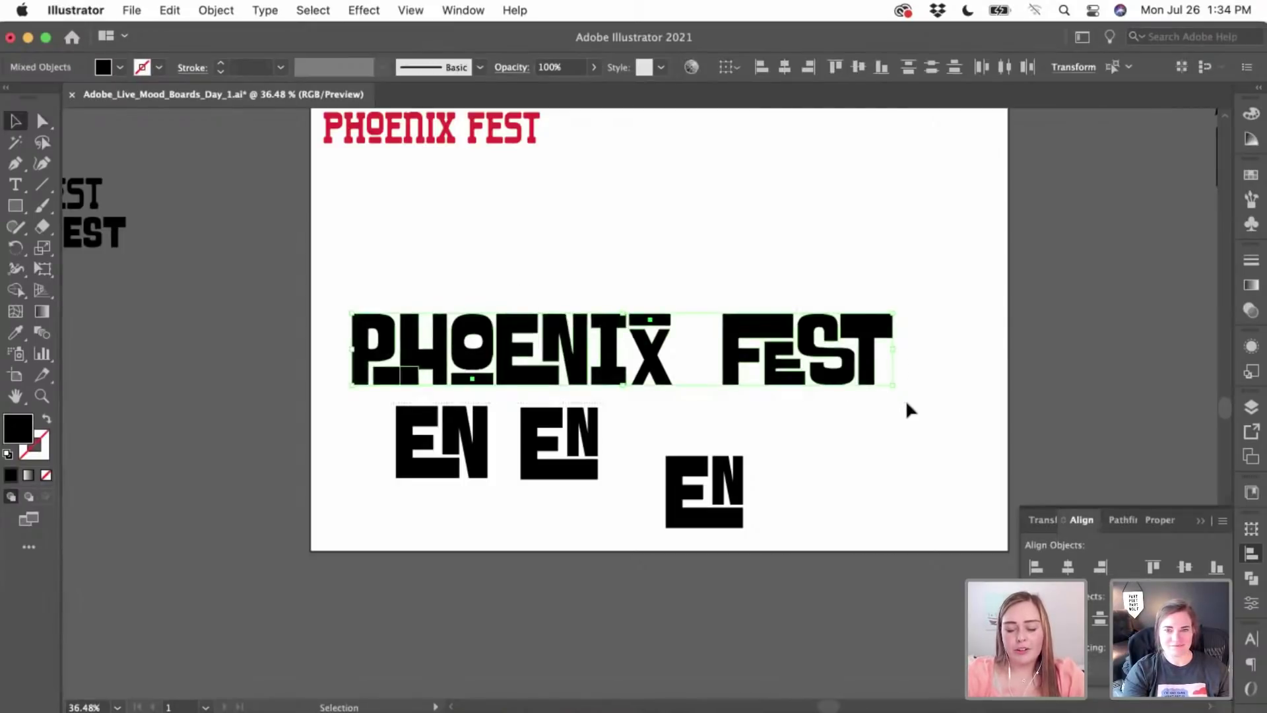
pyautogui.moveTo(668, 376); pyautogui.dragTo(680, 273)
pyautogui.scroll(3, 679, 272)
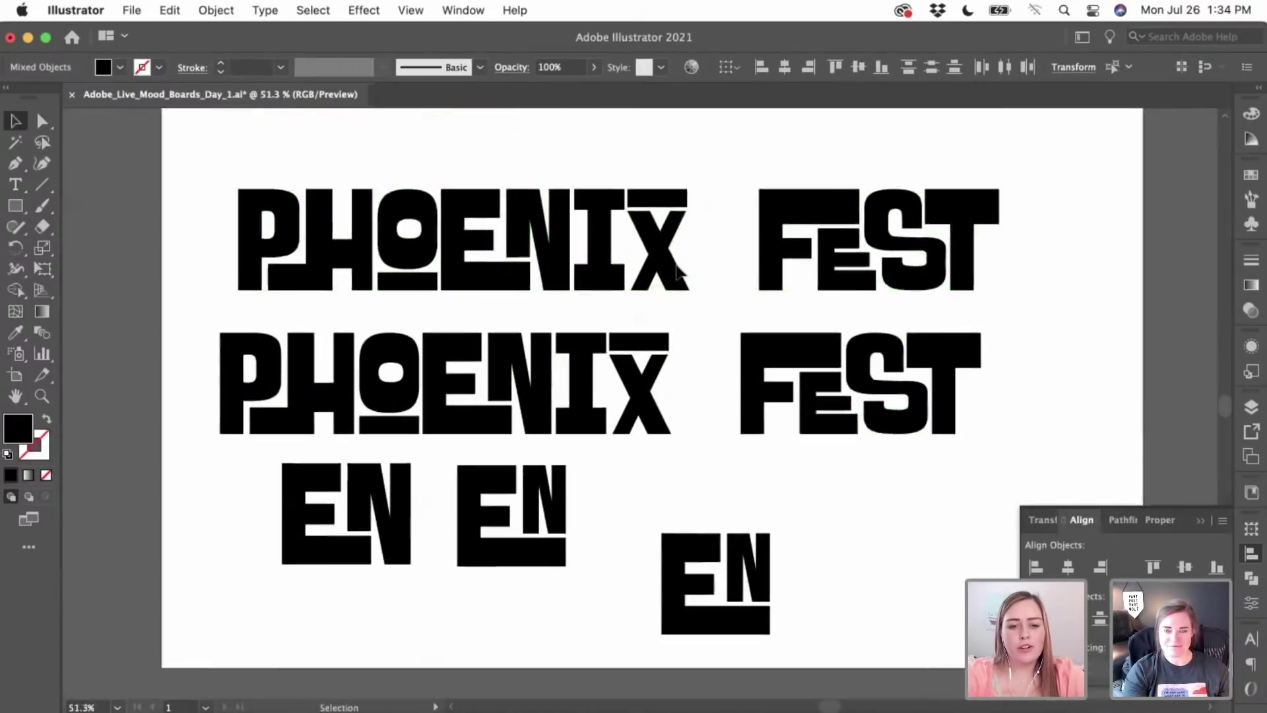
pyautogui.hscroll(3, 693, 264)
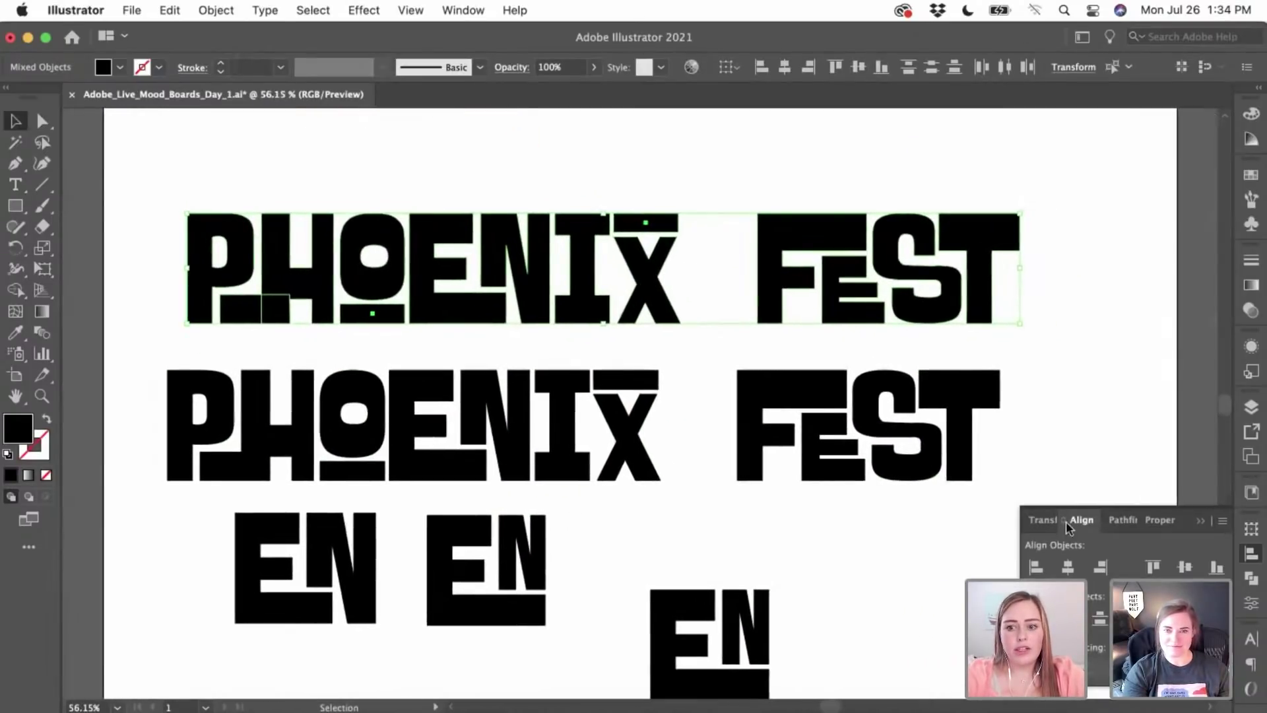
# - Unite the overlapping shapes in the upper PHOENIX FEST copy with Pathfinder
pyautogui.click(1123, 522)
pyautogui.click(1036, 567)
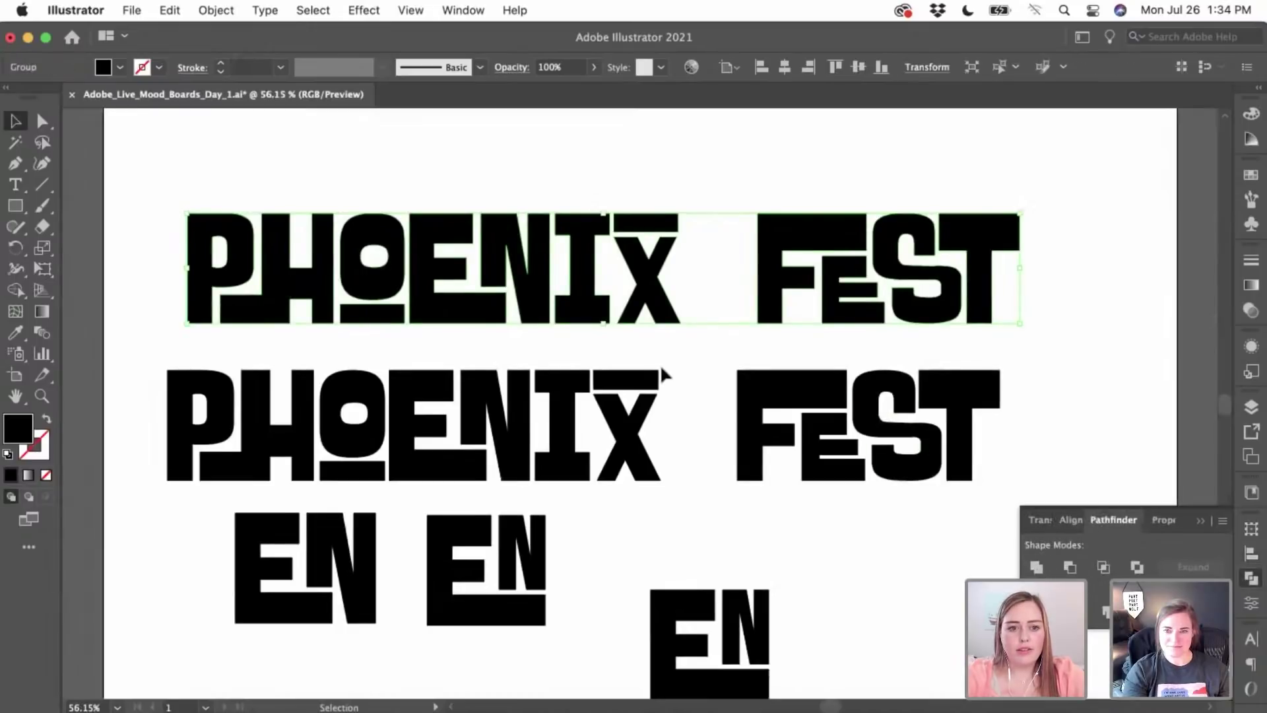
pyautogui.hscroll(-1, 660, 363)
pyautogui.press('super+shift+g')
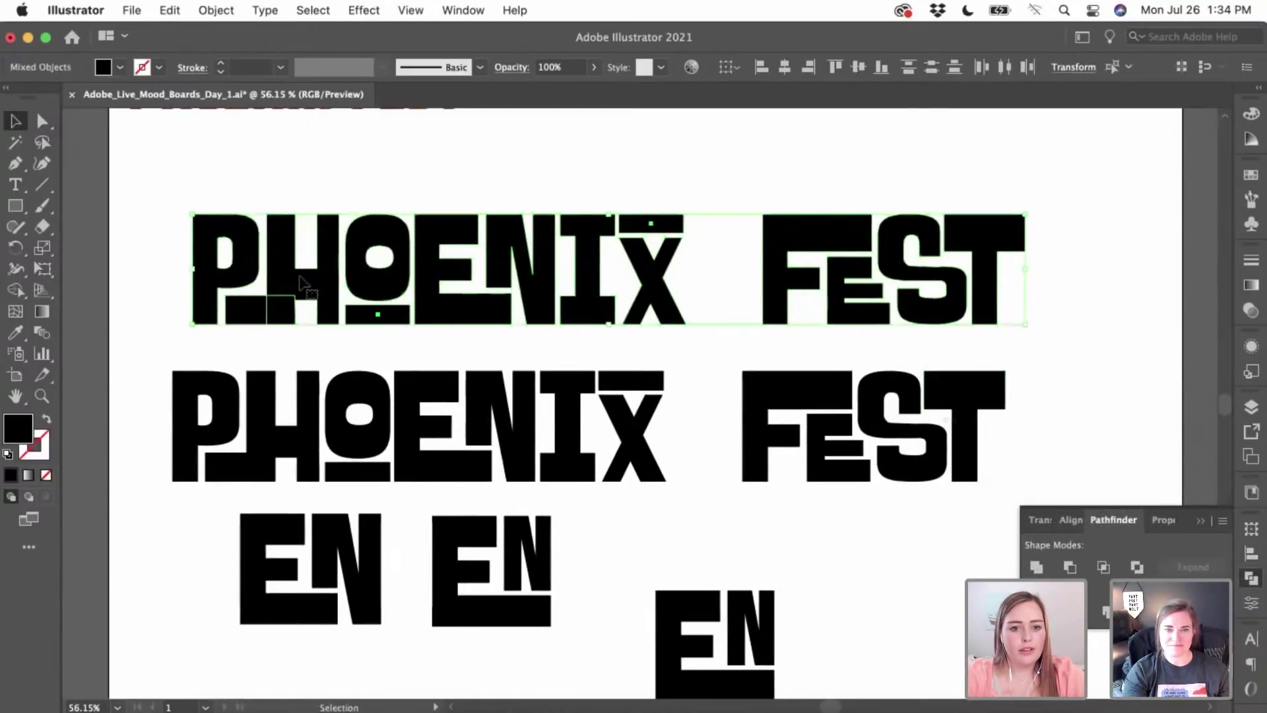
pyautogui.click(1036, 567)
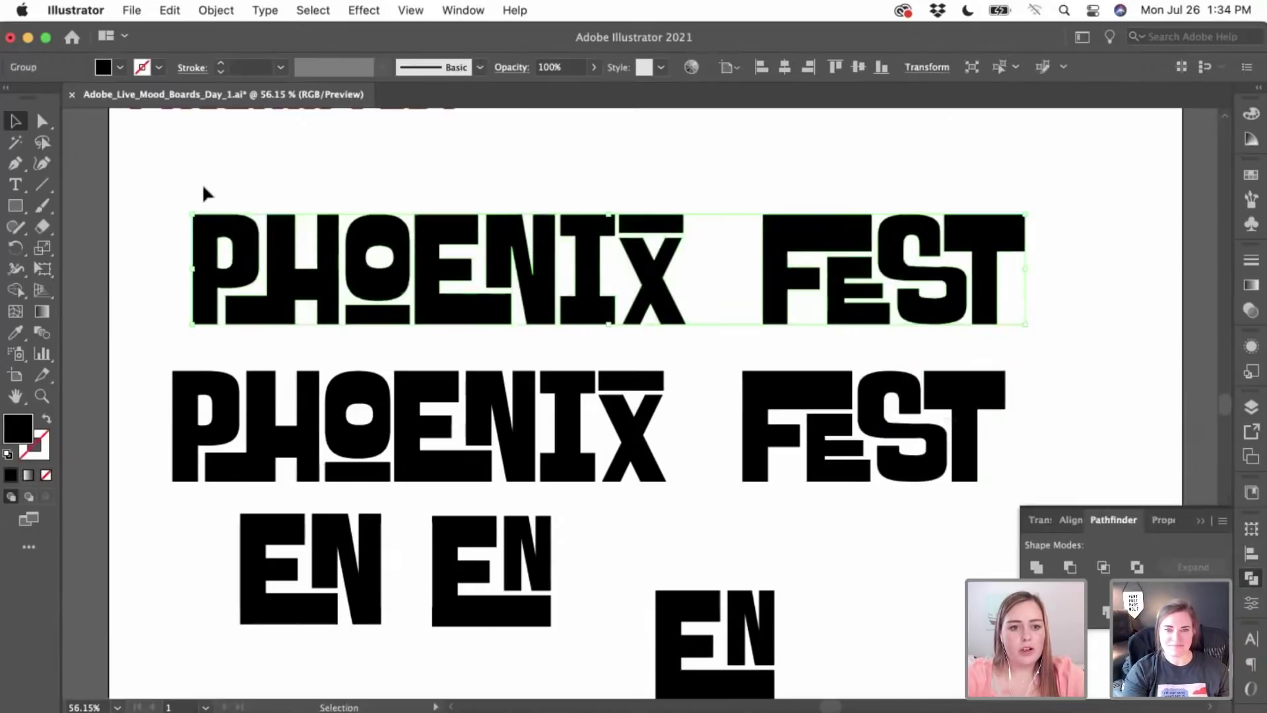
# - Round the top-left outer corner of the P in the upper lettering copy
pyautogui.scroll(6, 204, 192)
pyautogui.press('a')
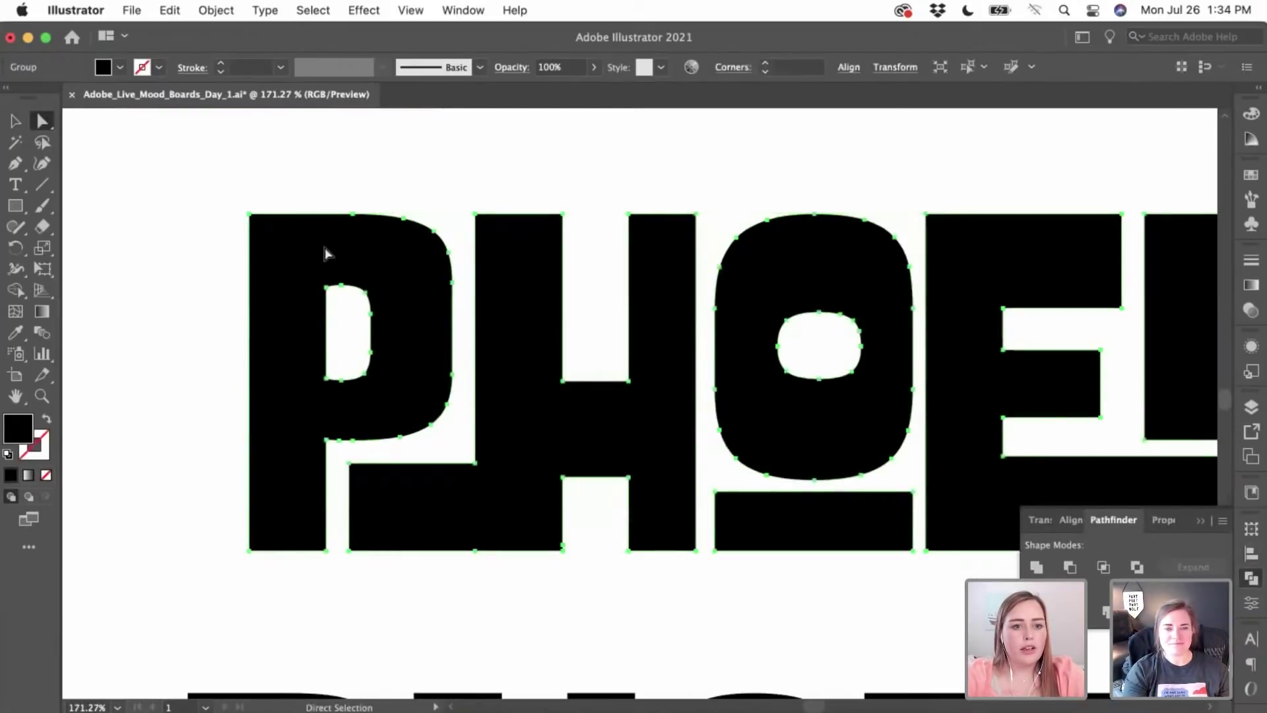
pyautogui.scroll(3, 325, 253)
pyautogui.click(186, 191)
pyautogui.click(192, 197)
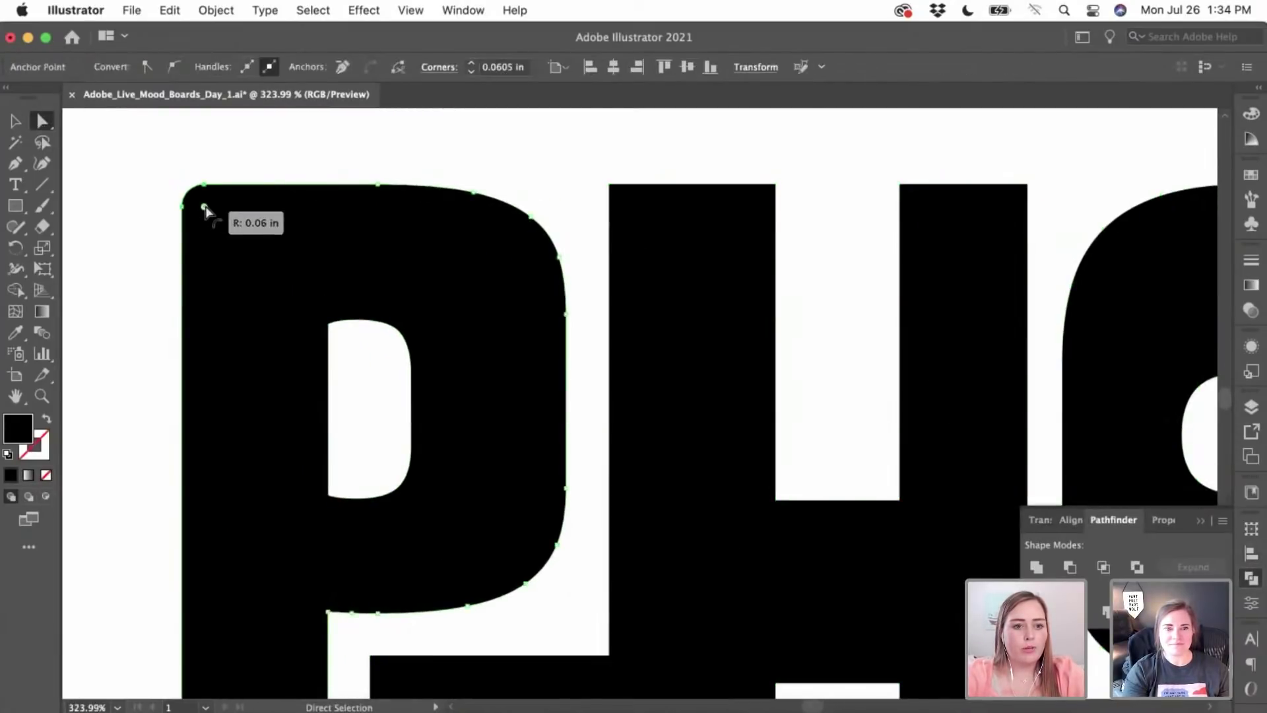
pyautogui.moveTo(204, 208); pyautogui.dragTo(231, 240)
pyautogui.click(150, 280)
# - Round both bottom corners of the P's stem together to a radius of about 0.11 in
pyautogui.scroll(-5, 150, 279)
pyautogui.scroll(-1, 225, 437)
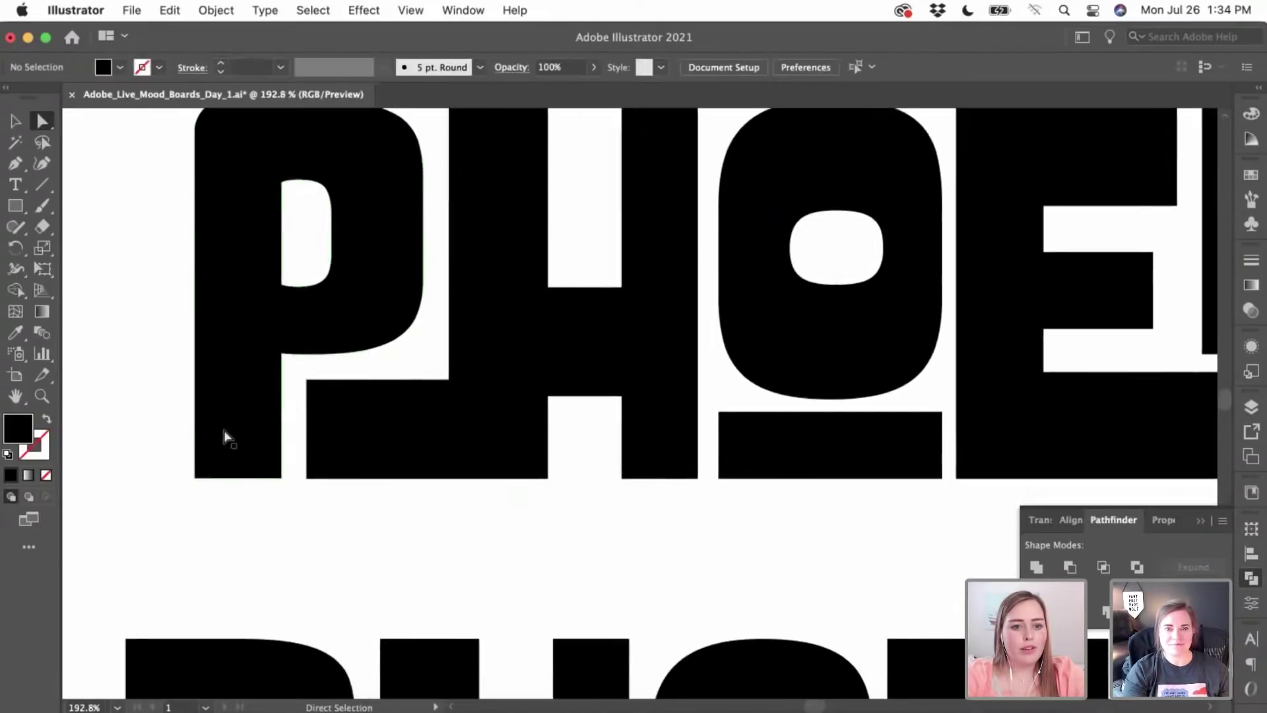
pyautogui.click(196, 480)
pyautogui.keyDown('shift'); pyautogui.click(281, 479); pyautogui.keyUp('shift')
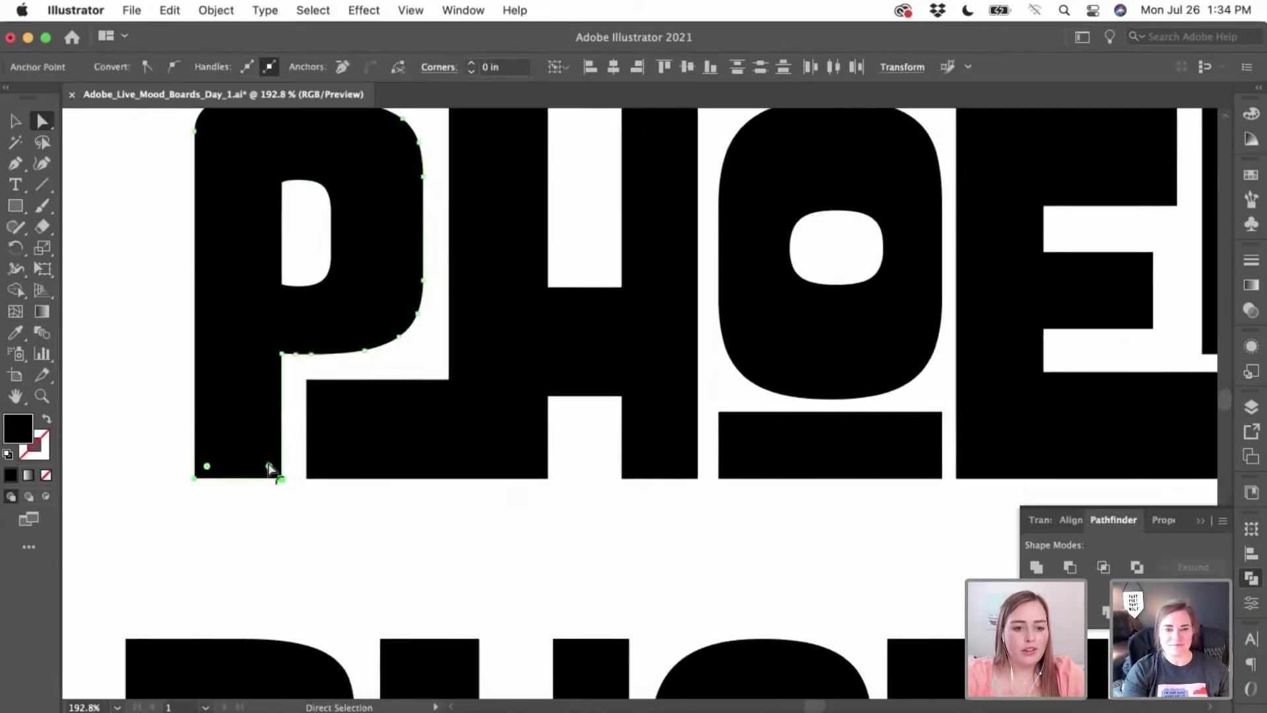
pyautogui.moveTo(268, 468); pyautogui.dragTo(255, 447)
# - Move the stray anchor on the inner edge of the H's extended left foot down onto the bottom corner
pyautogui.click(312, 391)
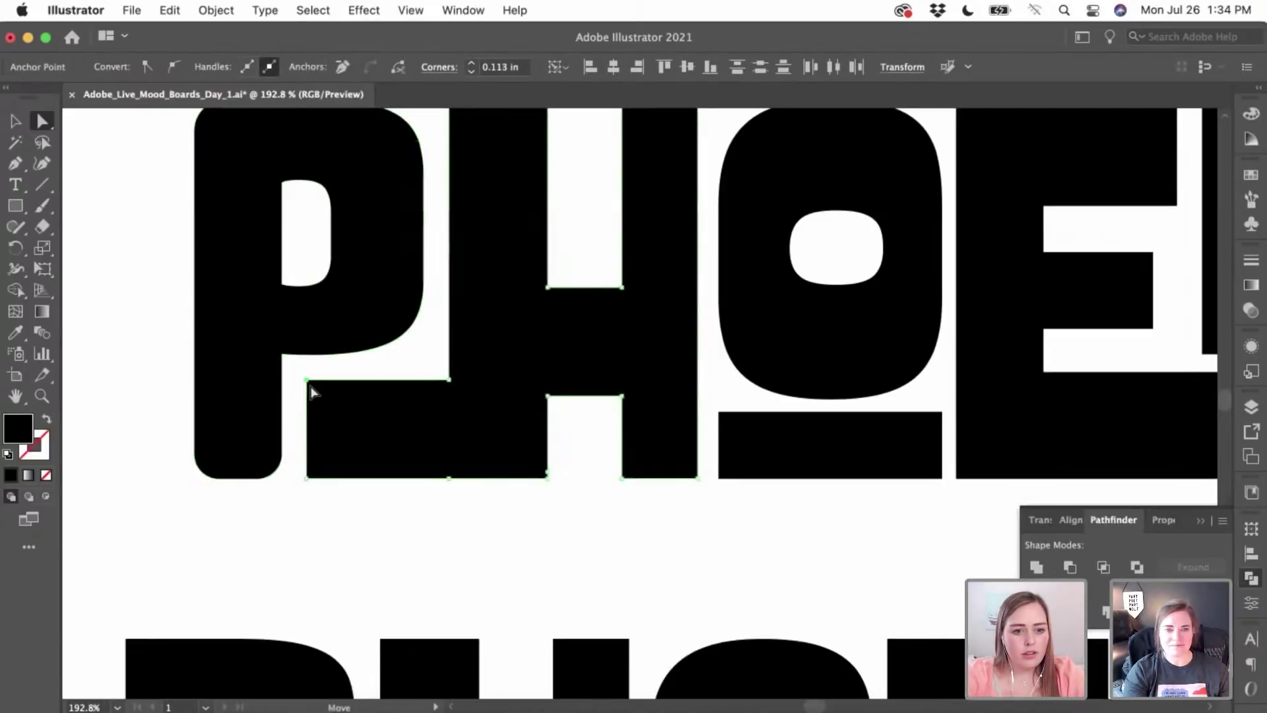
pyautogui.keyDown('shift'); pyautogui.click(307, 477); pyautogui.keyUp('shift')
pyautogui.scroll(5, 531, 491)
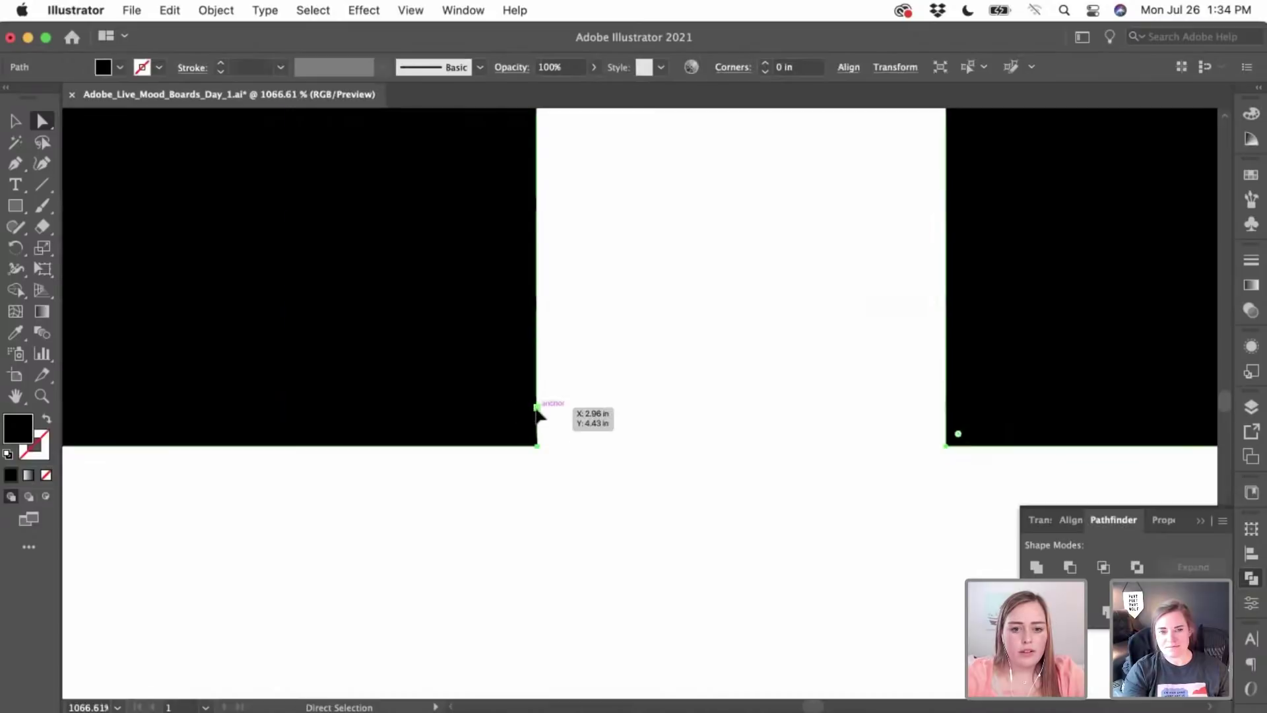
pyautogui.moveTo(536, 407); pyautogui.dragTo(535, 447)
pyautogui.press('super+z')
pyautogui.click(536, 409)
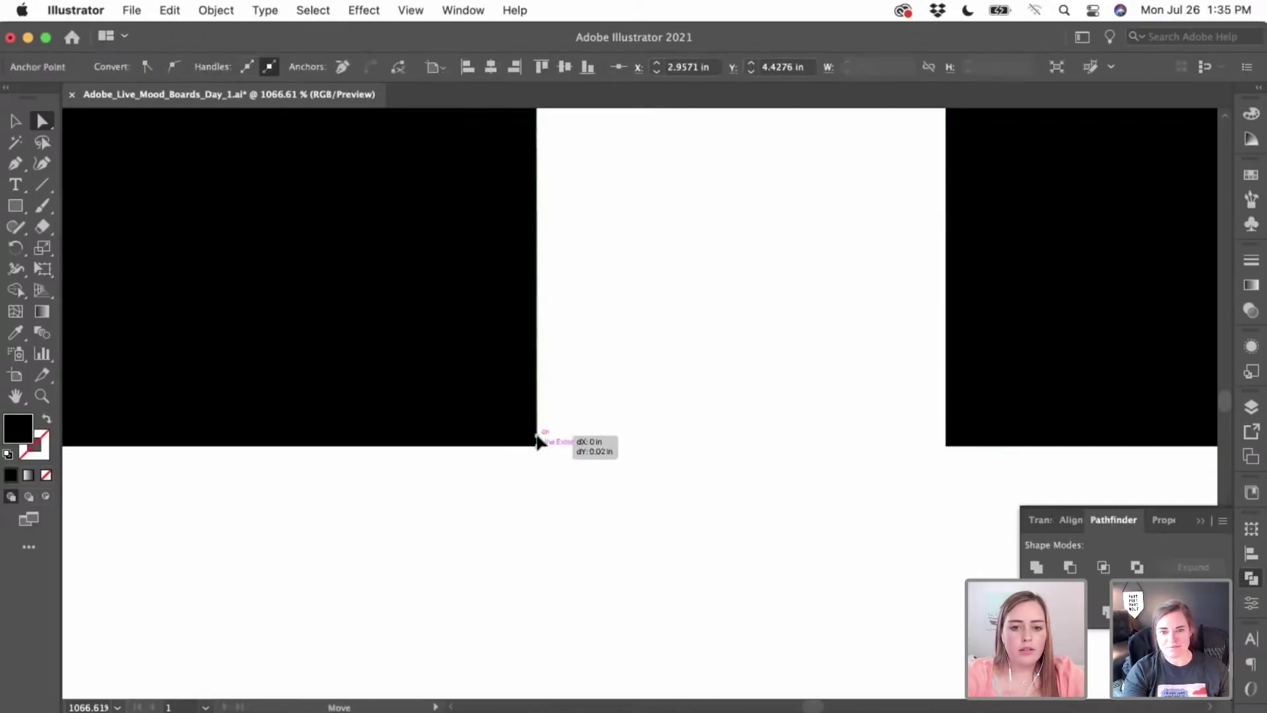
pyautogui.moveTo(473, 388); pyautogui.dragTo(472, 388)
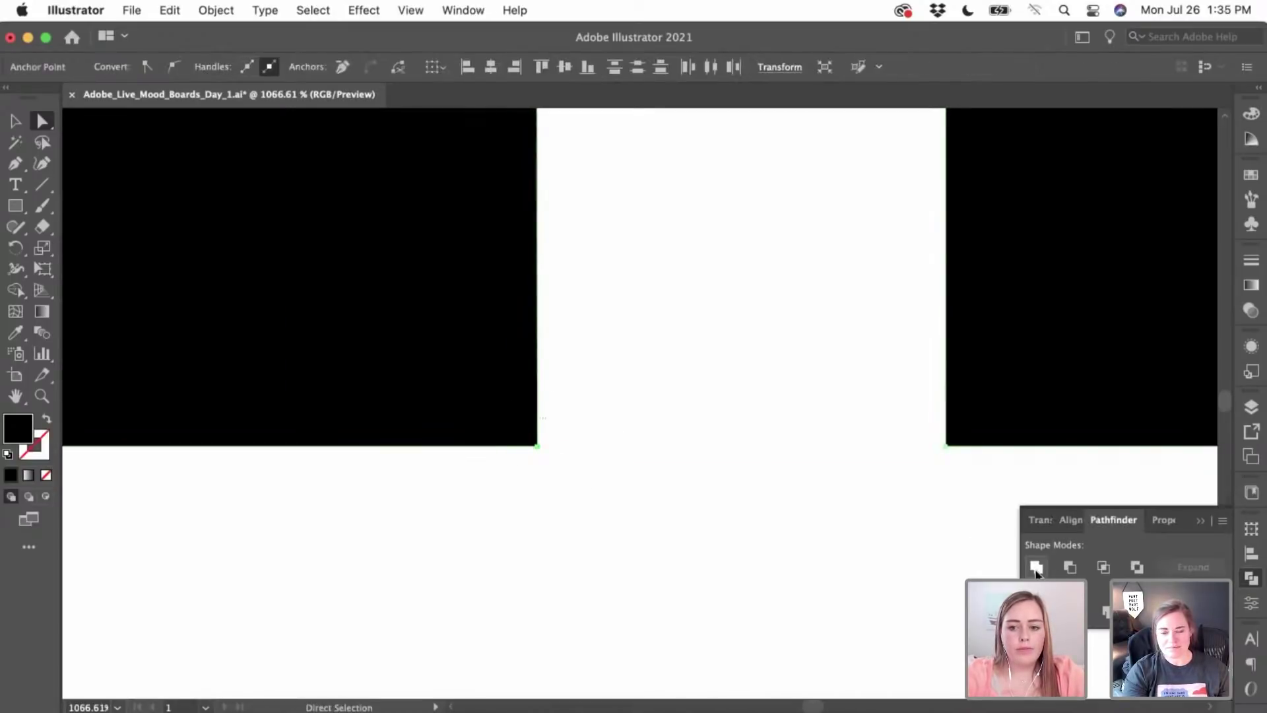
pyautogui.click(744, 509)
pyautogui.scroll(-5, 744, 510)
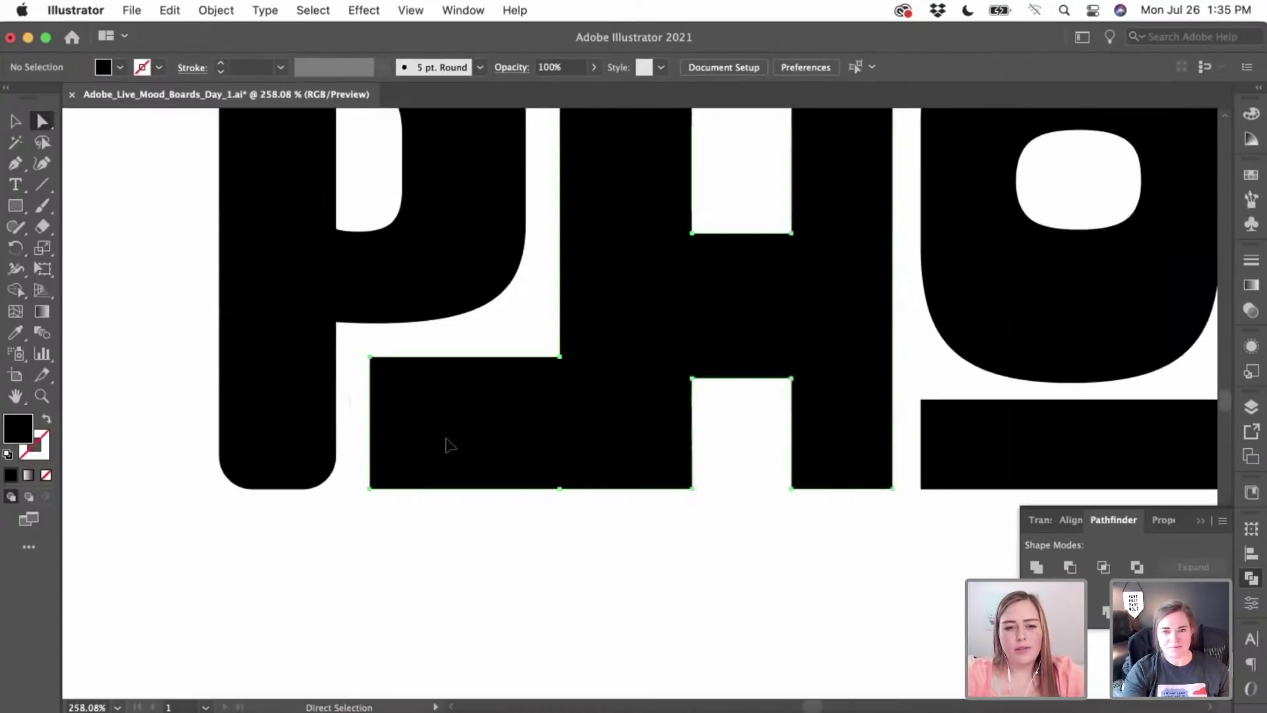
# - Round the H's corners together to a radius of about 0.08 in
pyautogui.click(450, 446)
pyautogui.moveTo(388, 375); pyautogui.dragTo(394, 383)
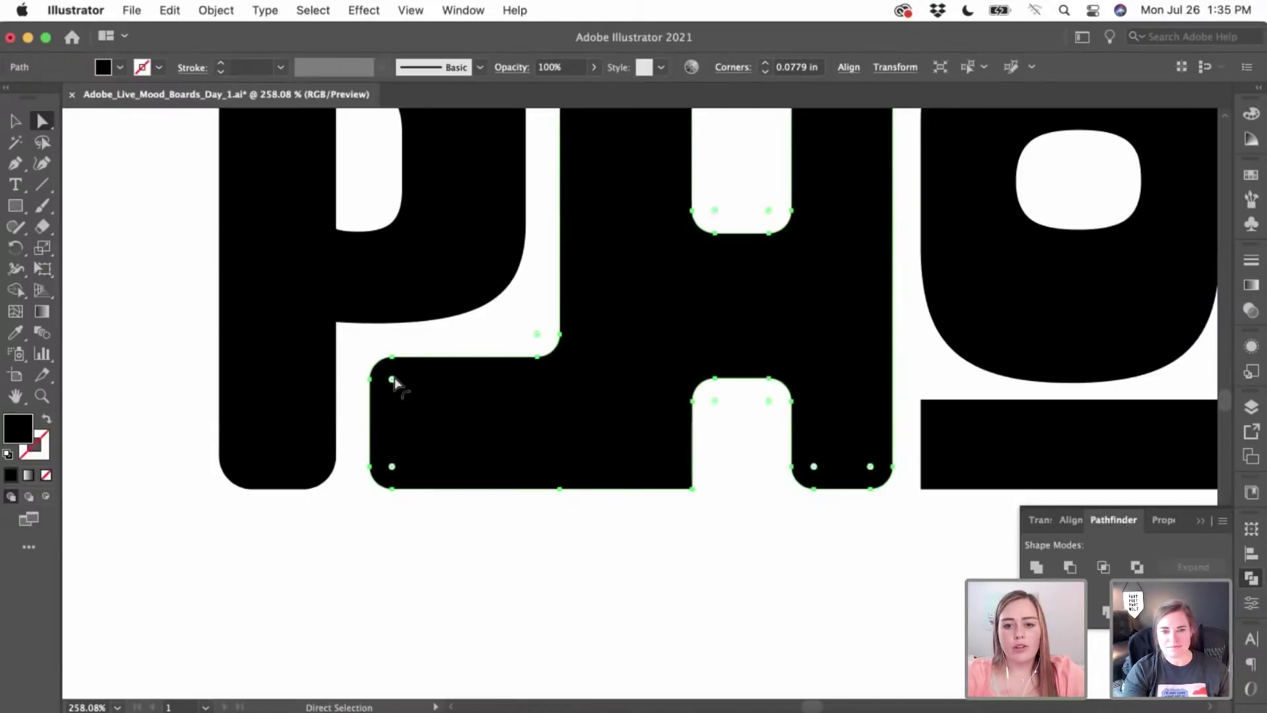
pyautogui.click(759, 475)
# - Draw a closed four-sided patch with the Pen tool over the H's still-square lower inner corner
pyautogui.click(687, 488)
pyautogui.click(693, 489)
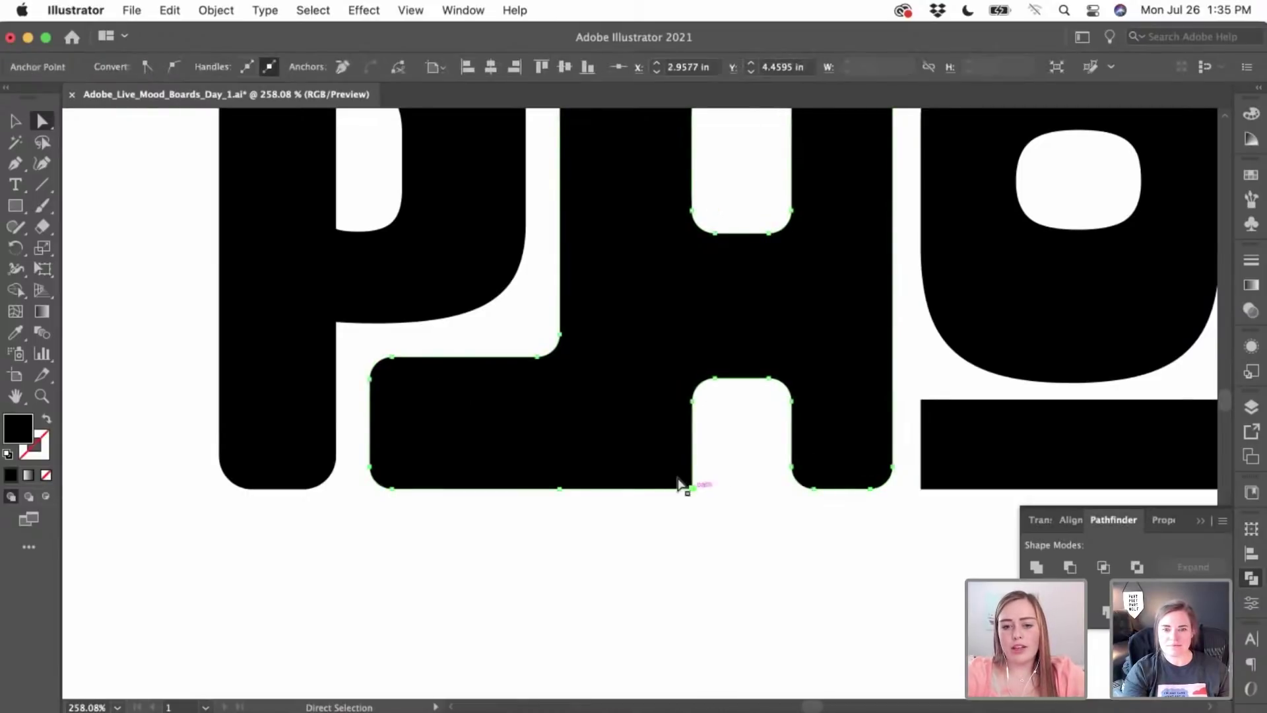
pyautogui.scroll(6, 686, 491)
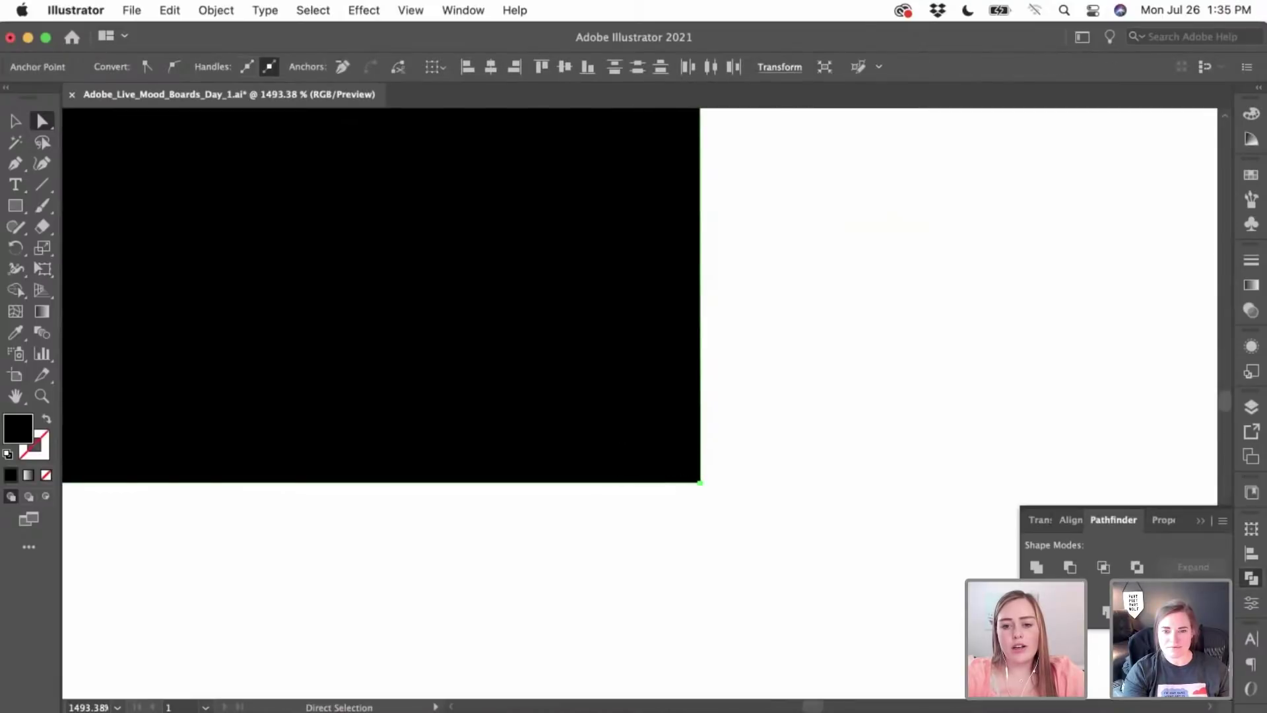
pyautogui.click(792, 486)
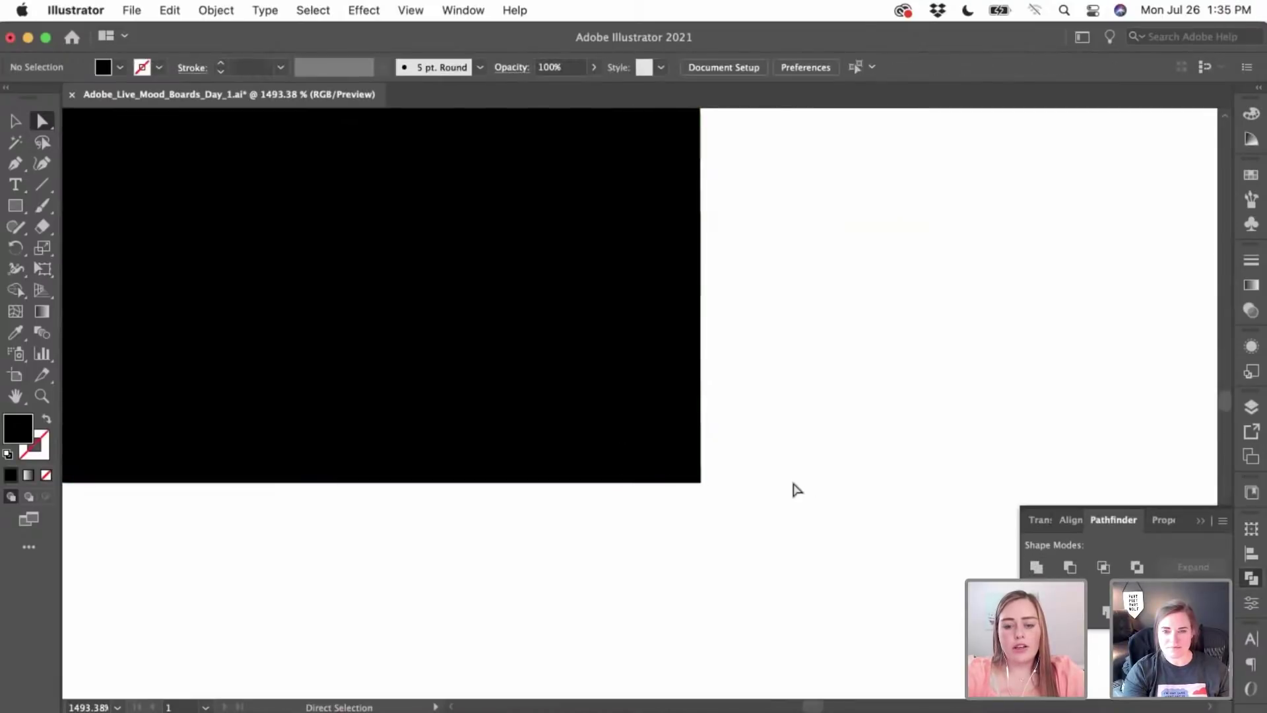
pyautogui.click(15, 163)
pyautogui.click(700, 230)
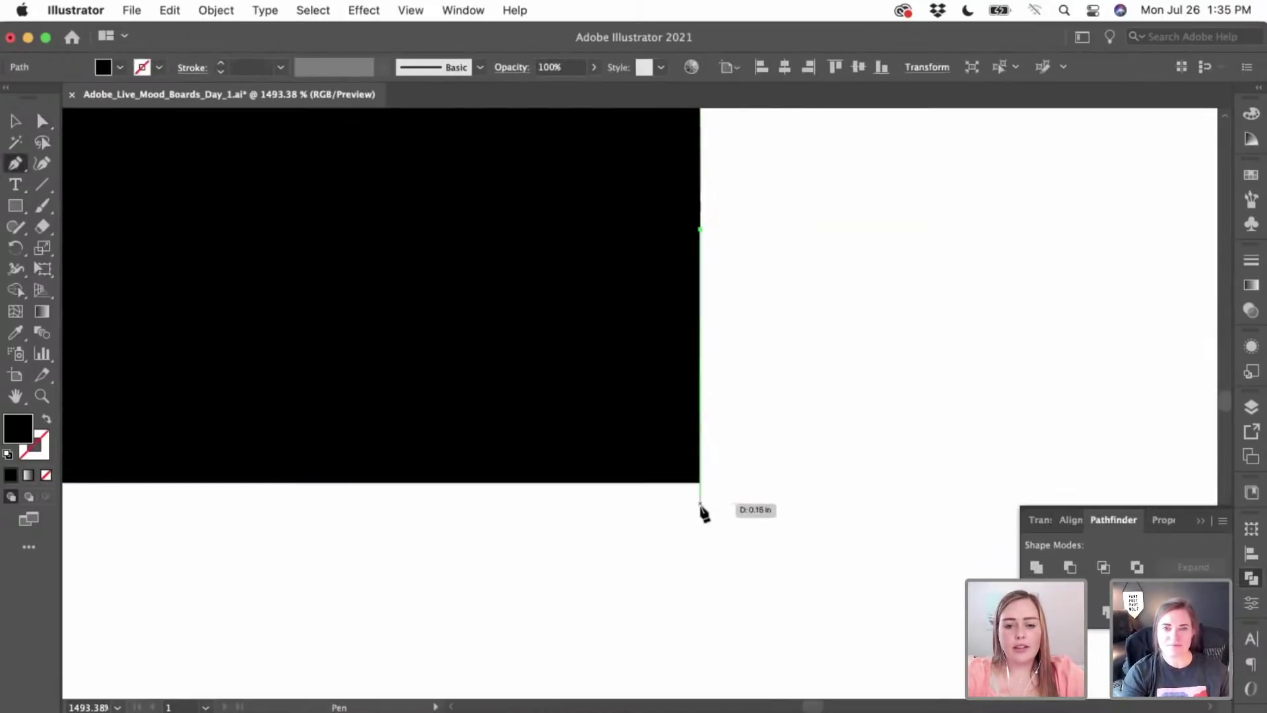
pyautogui.click(700, 482)
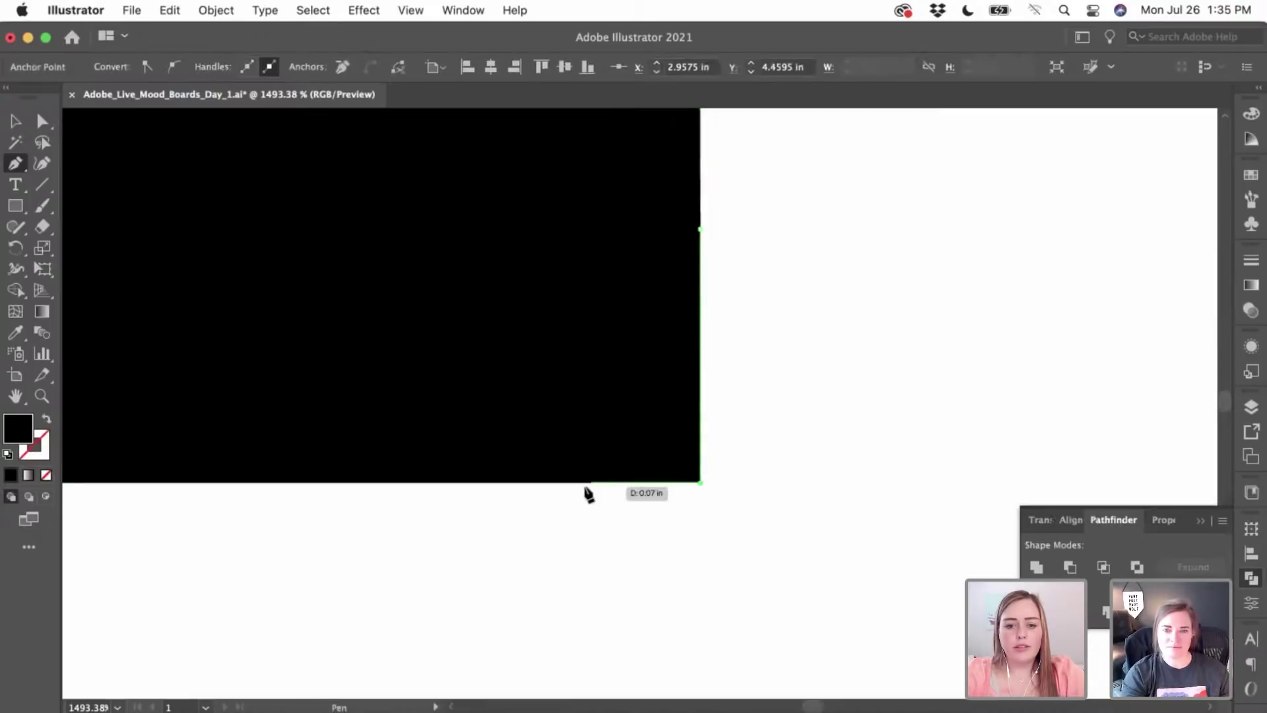
pyautogui.click(490, 483)
pyautogui.click(490, 341)
pyautogui.click(700, 230)
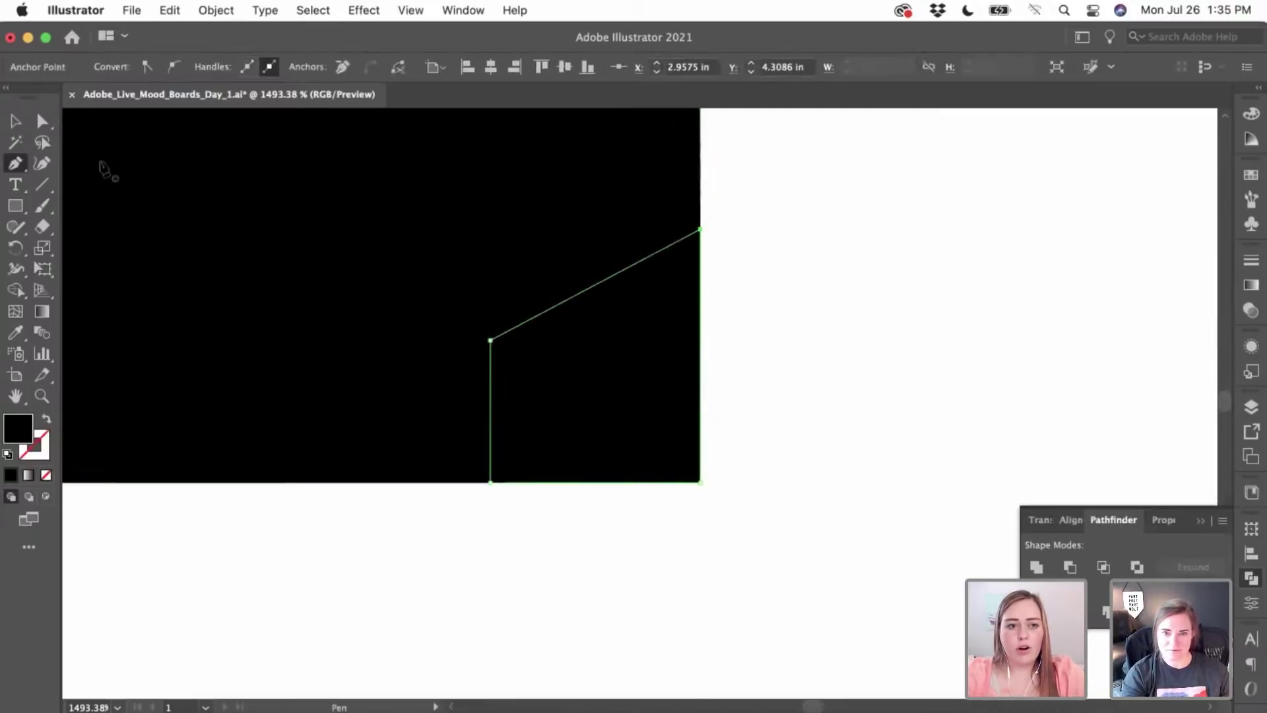
# - Unite the corner patch with the upper PHOENIX FEST lettering using Pathfinder
pyautogui.click(20, 124)
pyautogui.scroll(-5, 543, 413)
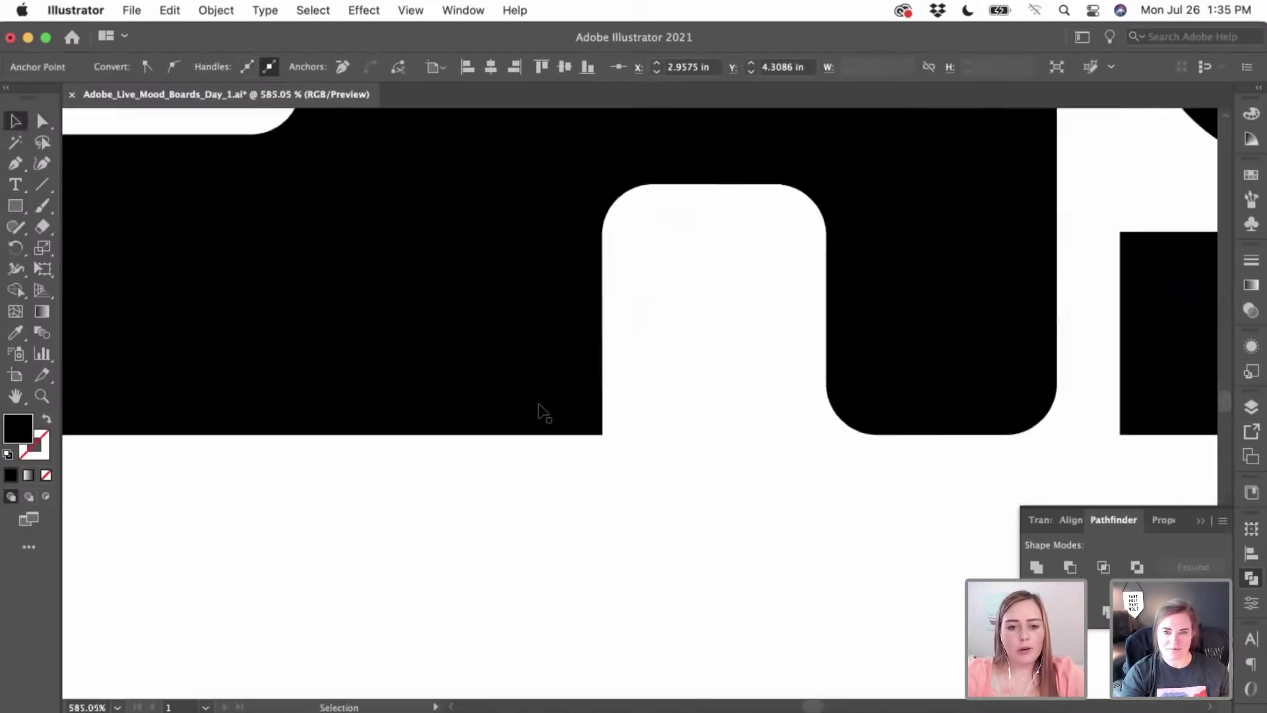
pyautogui.keyDown('shift'); pyautogui.click(580, 376); pyautogui.keyUp('shift')
pyautogui.click(1038, 568)
pyautogui.click(664, 516)
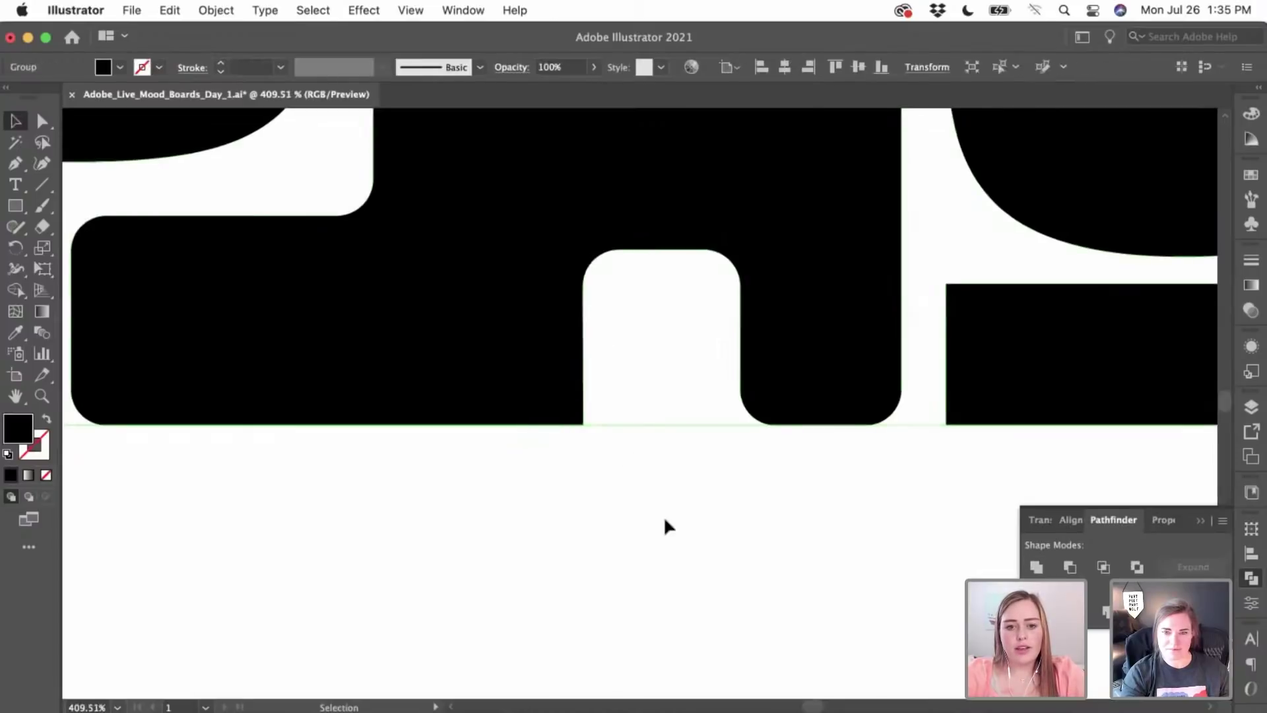
# - Pull apart the overlapping anchors at the H's square lower corner and move the extra one onto the neighbouring bottom-edge anchor
pyautogui.scroll(-6, 663, 516)
pyautogui.scroll(-3, 665, 524)
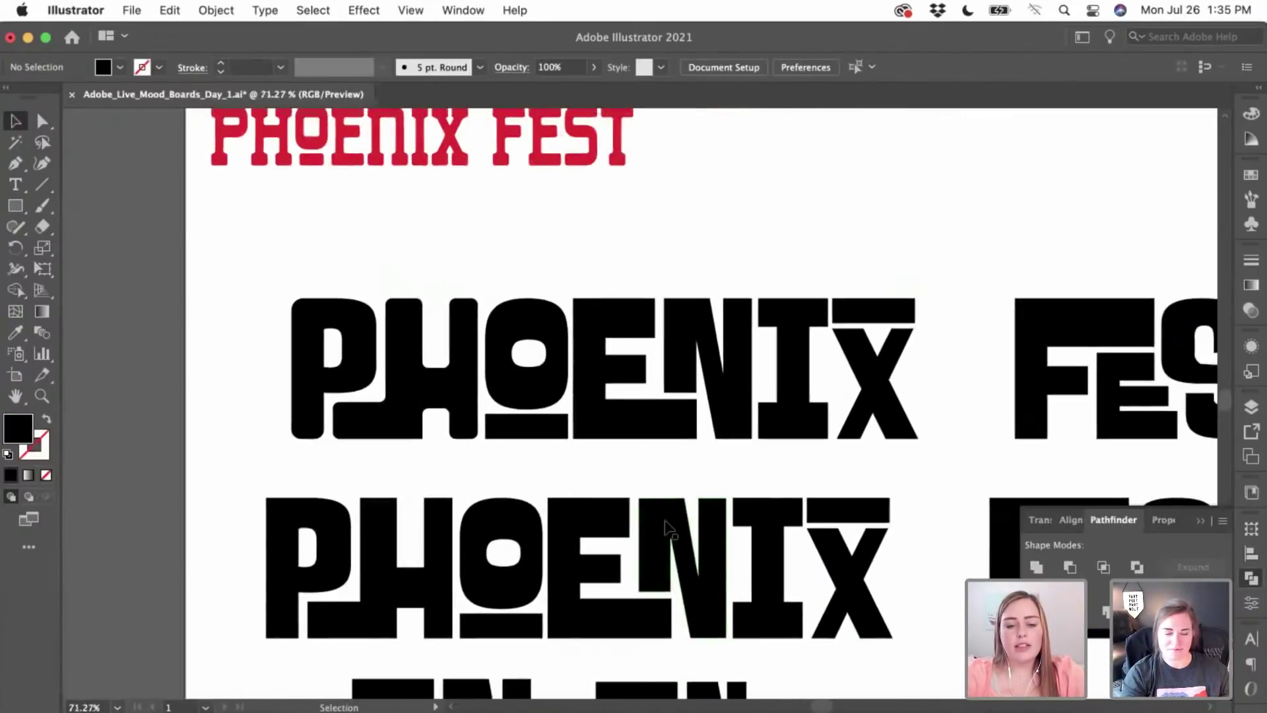
pyautogui.hscroll(3, 663, 517)
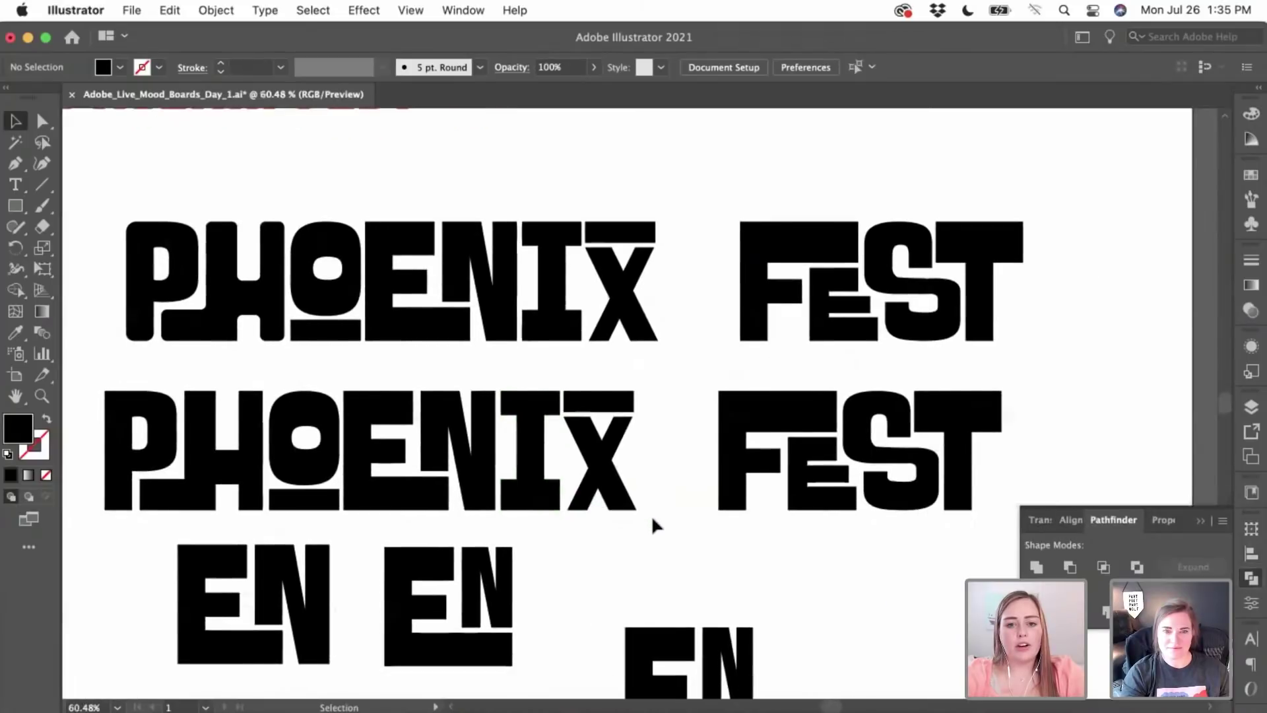
pyautogui.hscroll(-6, 748, 355)
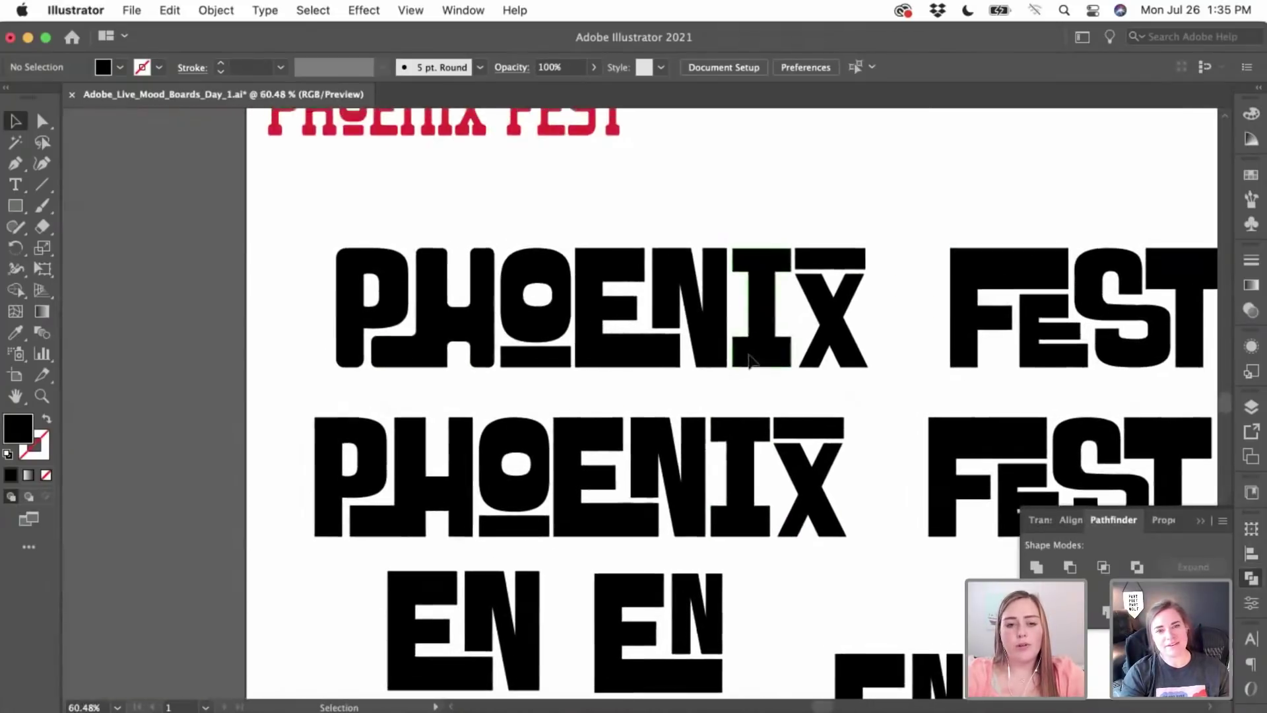
pyautogui.scroll(5, 416, 322)
pyautogui.scroll(3, 415, 321)
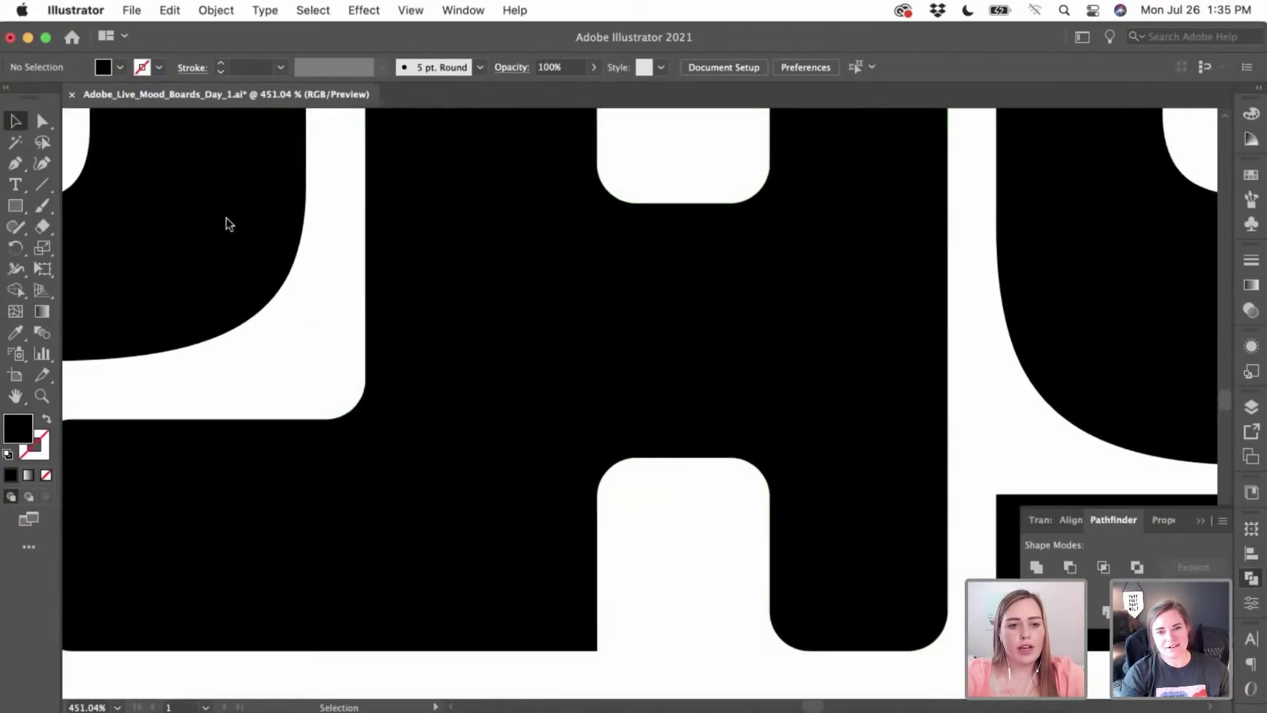
pyautogui.click(42, 121)
pyautogui.scroll(-3, 369, 386)
pyautogui.hscroll(2, 370, 386)
pyautogui.click(425, 418)
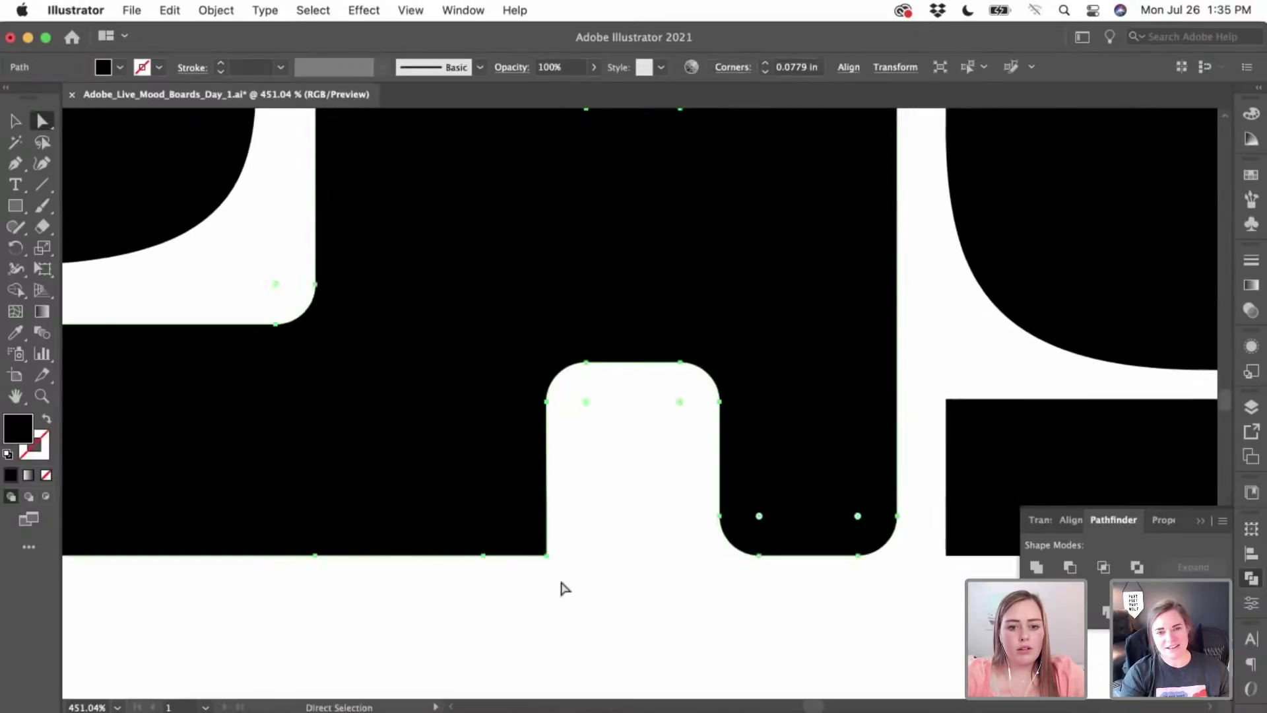
pyautogui.click(546, 556)
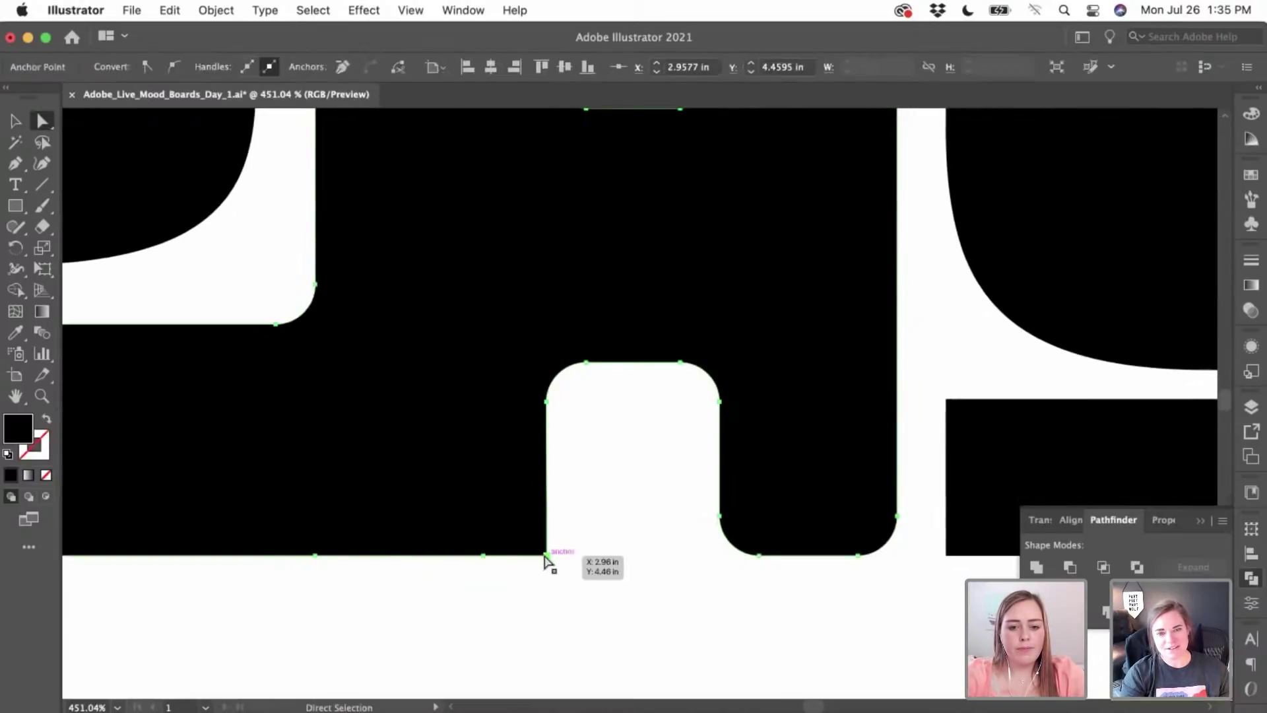
pyautogui.scroll(6, 552, 565)
pyautogui.scroll(3, 553, 561)
pyautogui.moveTo(524, 543); pyautogui.dragTo(553, 570)
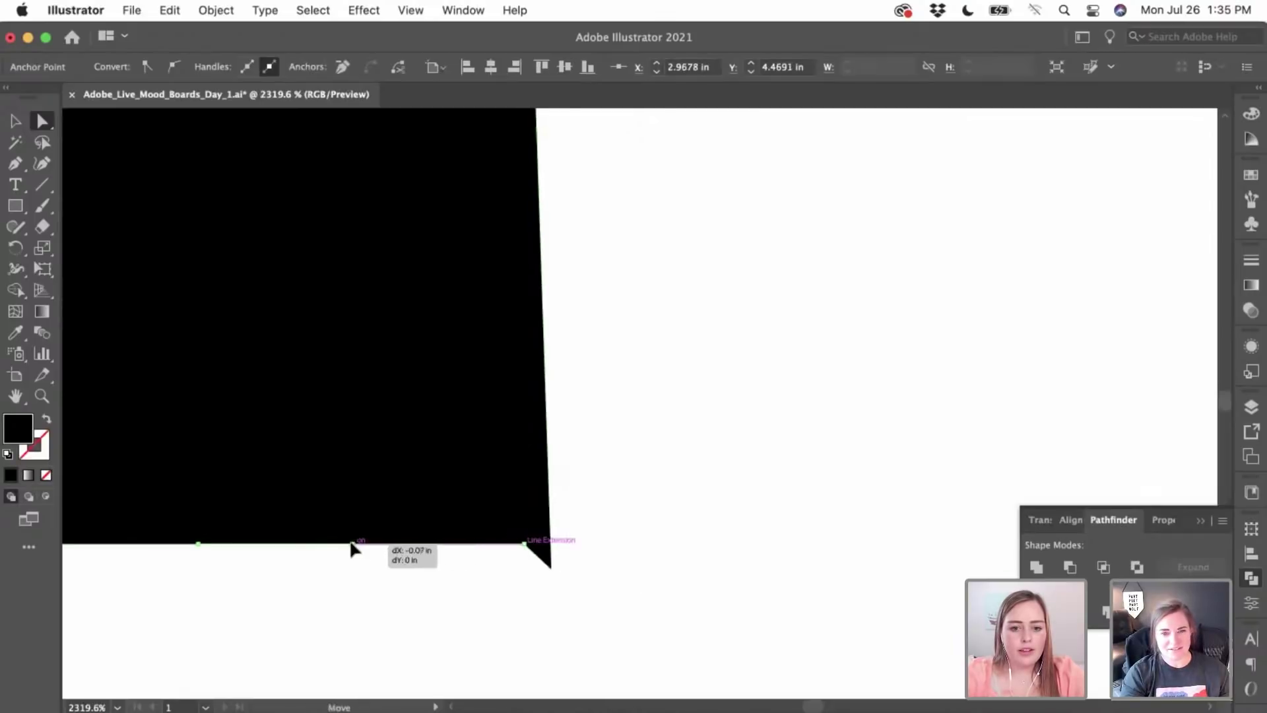
pyautogui.click(199, 544)
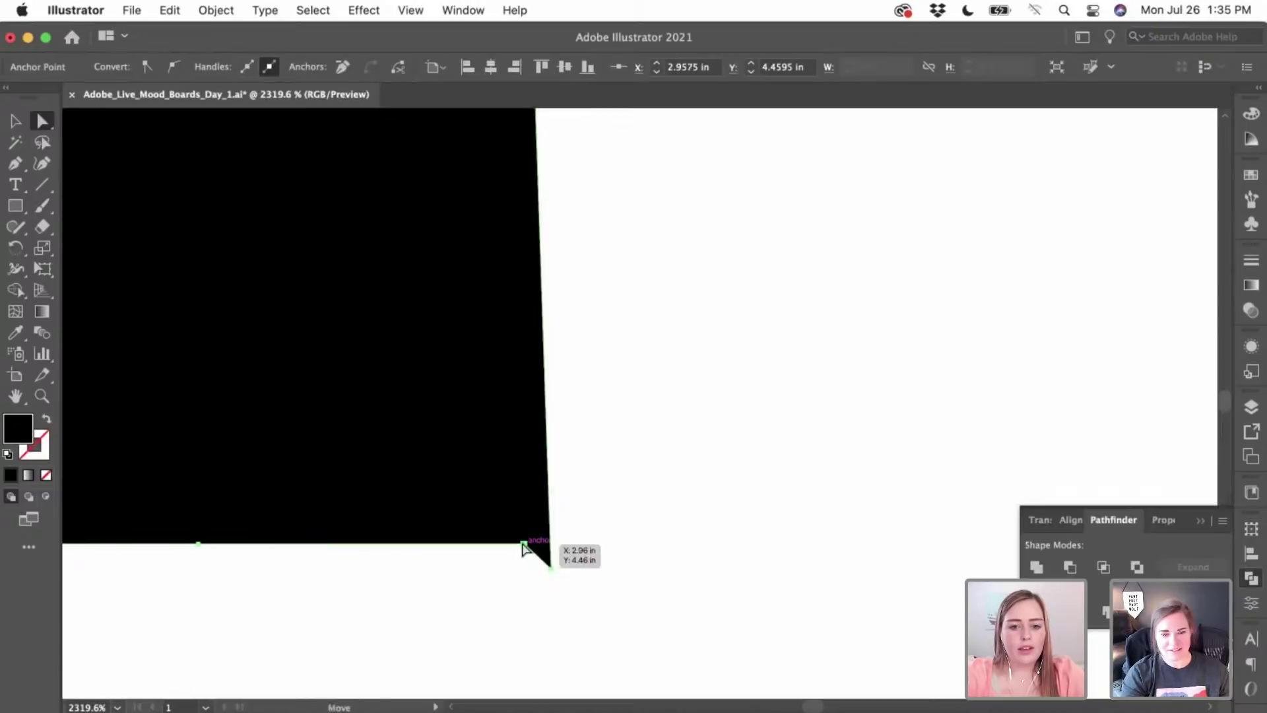
pyautogui.moveTo(523, 547); pyautogui.dragTo(199, 544)
# - Round the H's remaining square lower corner to a radius of about 0.1 in and deselect it
pyautogui.moveTo(550, 567); pyautogui.dragTo(239, 312)
pyautogui.scroll(-8, 295, 421)
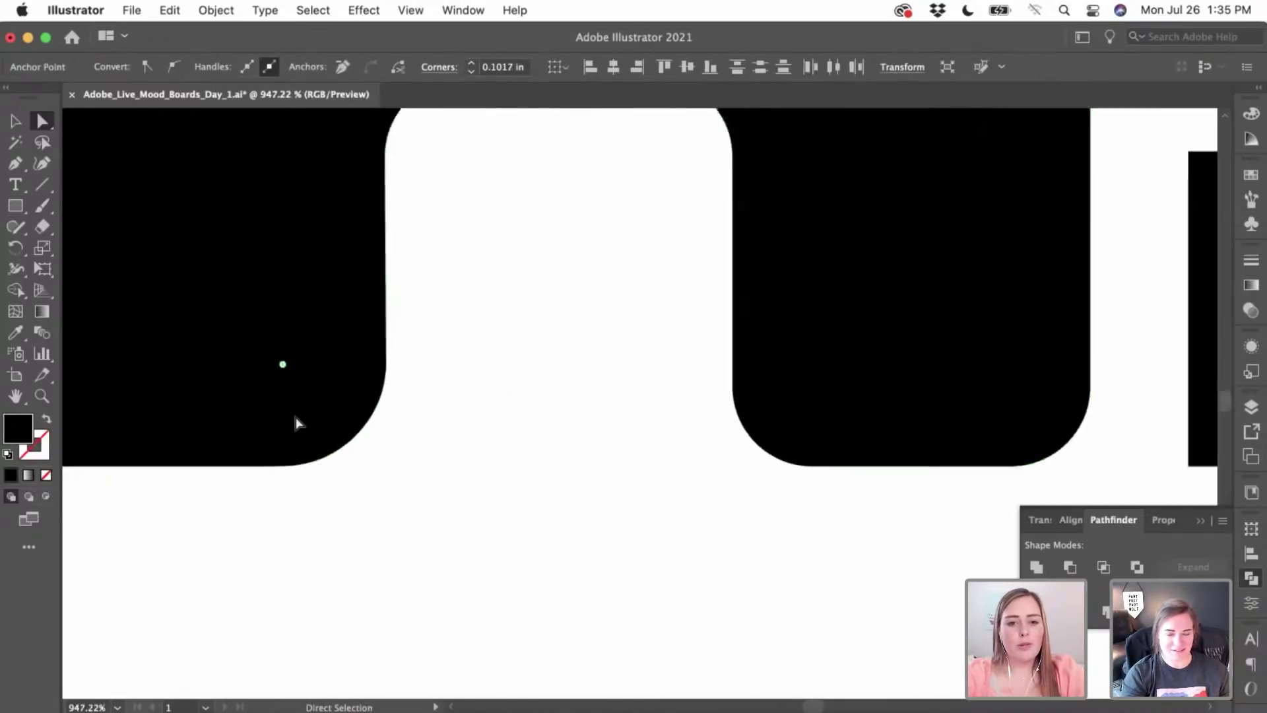
pyautogui.press('super+shift+a')
pyautogui.scroll(-5, 386, 431)
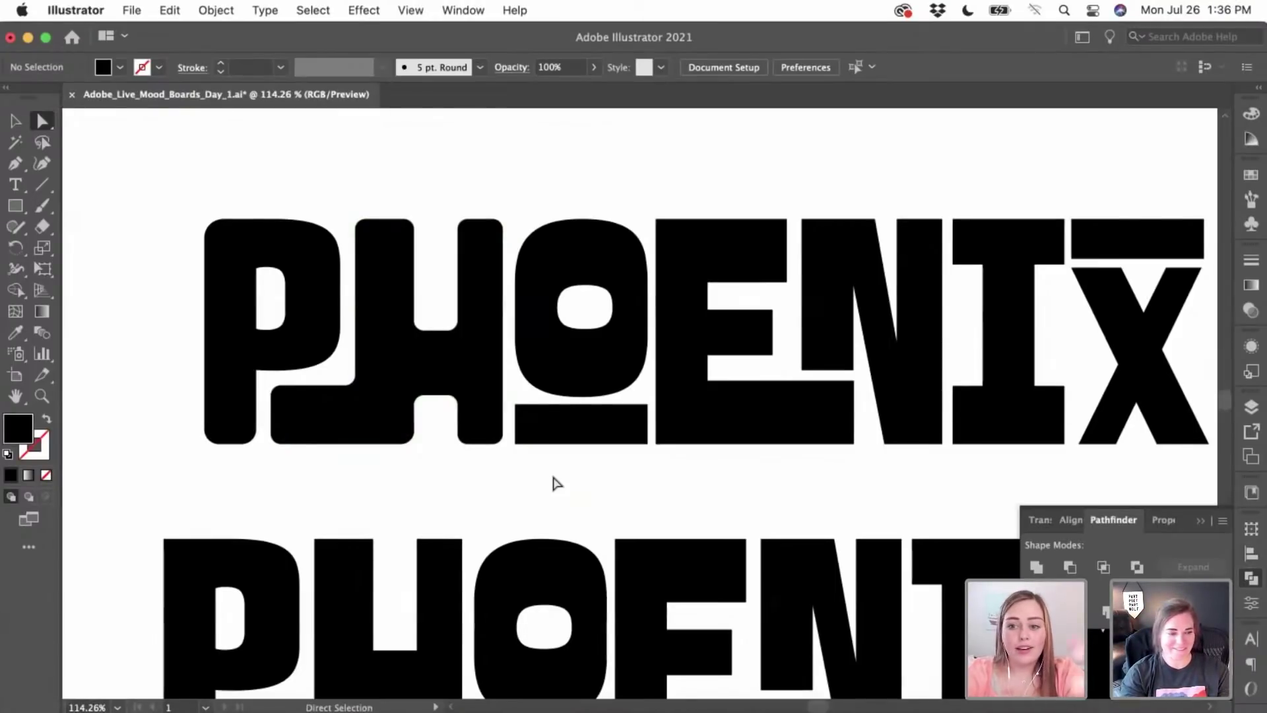
# - Round all four corners of the bar beneath the O in the upper lettering copy
pyautogui.click(579, 430)
pyautogui.scroll(5, 579, 430)
pyautogui.scroll(4, 460, 396)
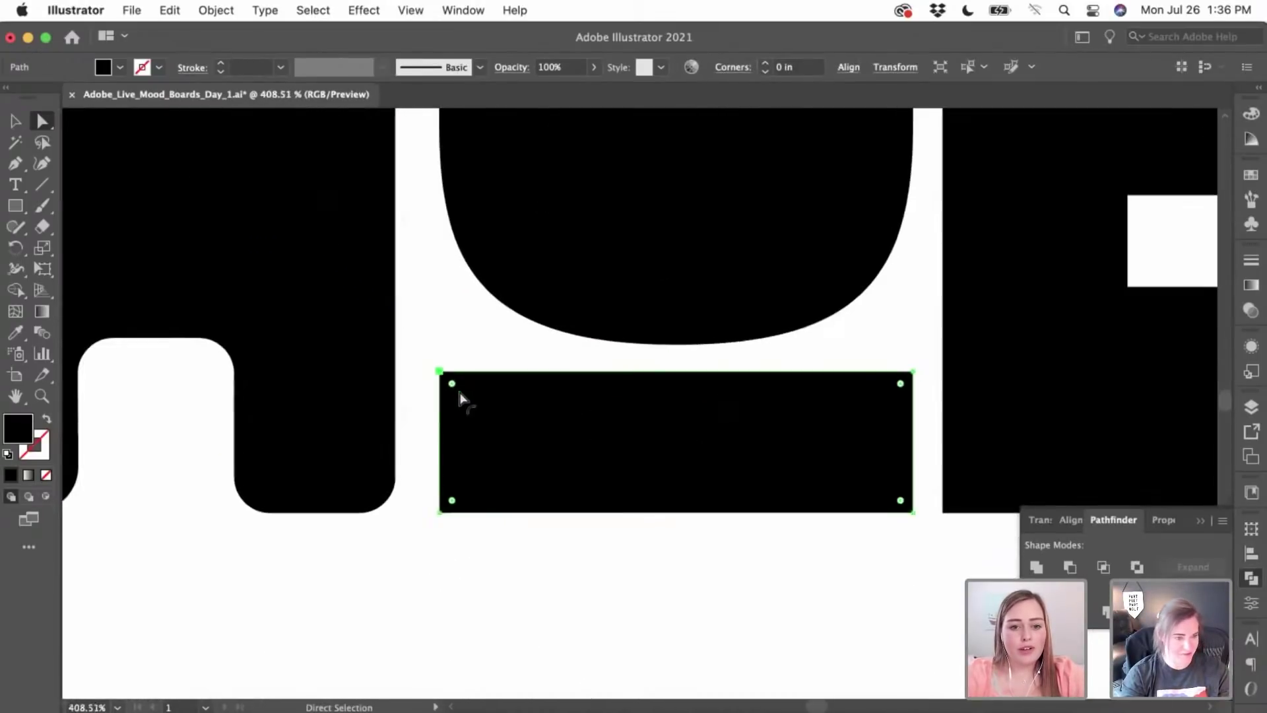
pyautogui.moveTo(451, 384); pyautogui.dragTo(471, 403)
pyautogui.click(450, 314)
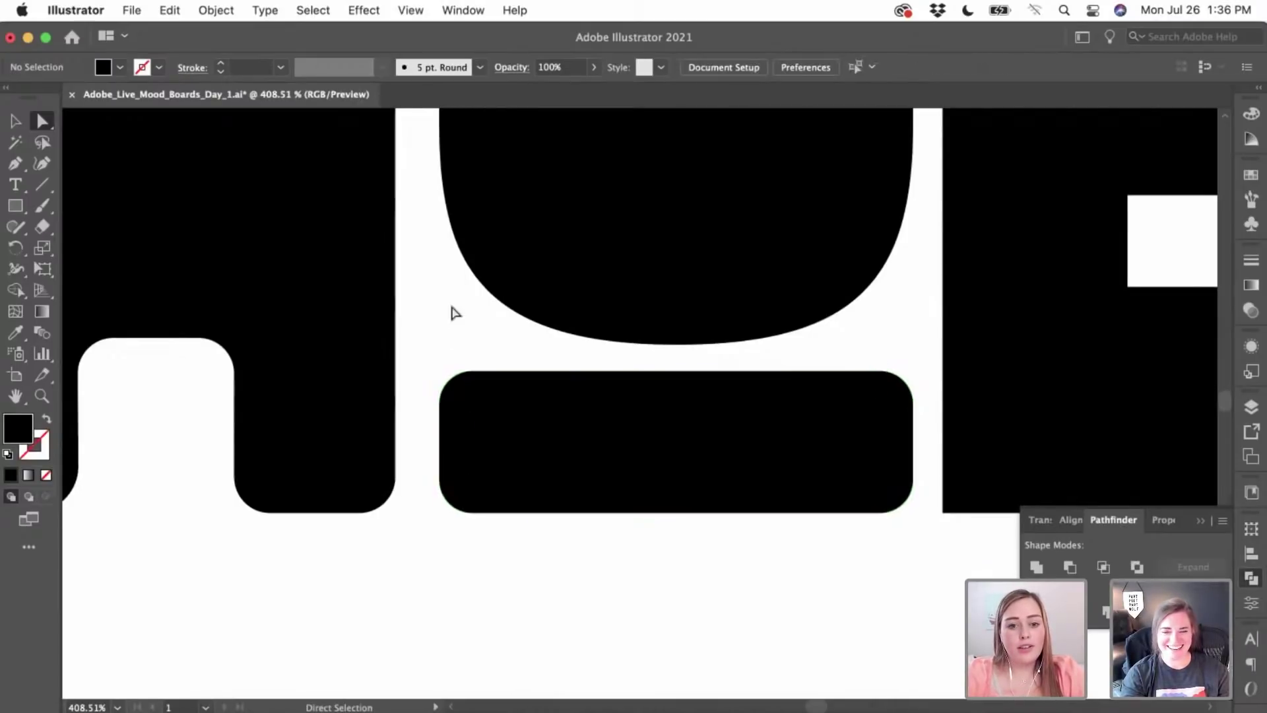
# - Round the corners of the E in the upper PHOENIX together, matching the neighbouring letters
pyautogui.scroll(-10, 464, 305)
pyautogui.scroll(-2, 464, 305)
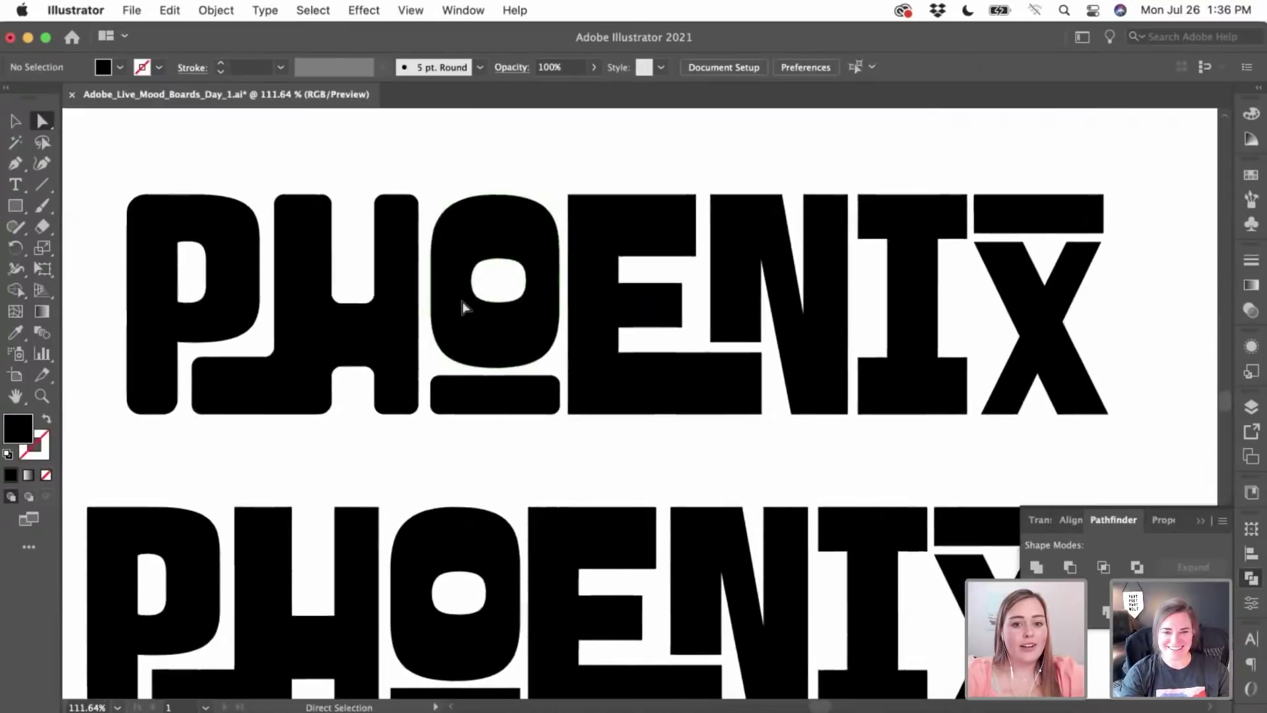
pyautogui.hscroll(3, 464, 305)
pyautogui.hscroll(-3, 463, 305)
pyautogui.hscroll(3, 462, 305)
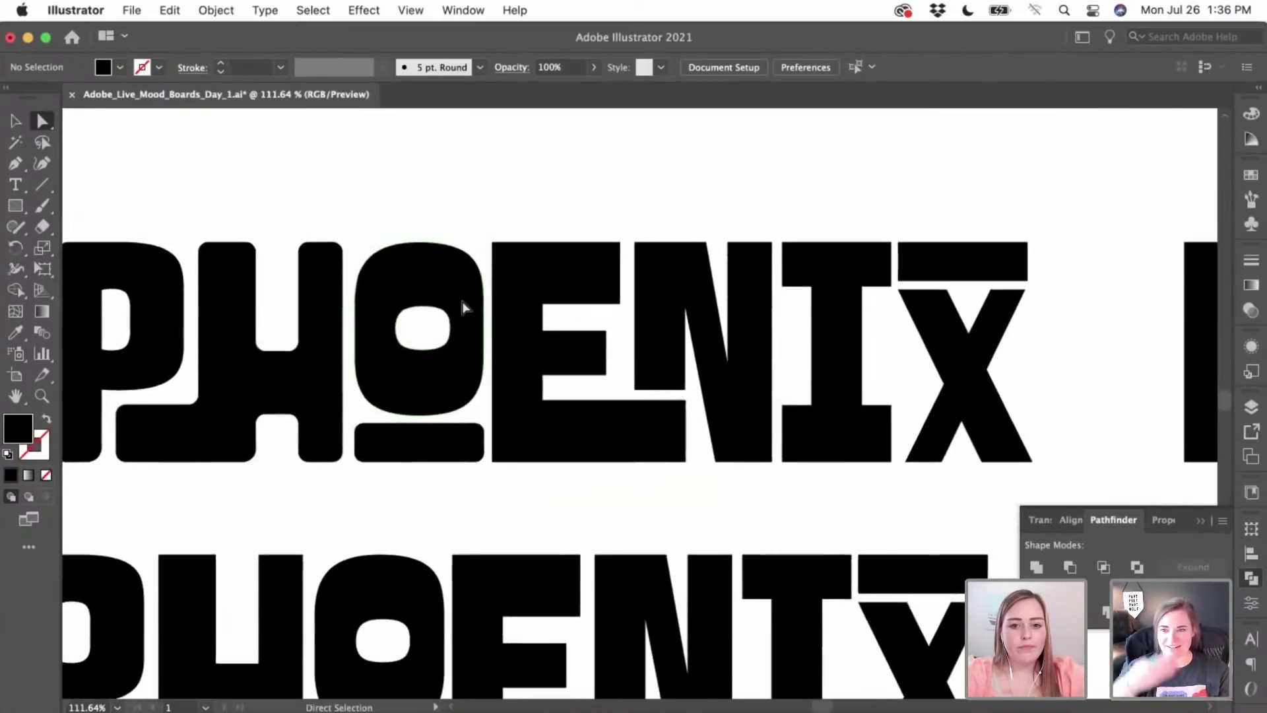
pyautogui.scroll(5, 462, 306)
pyautogui.click(474, 274)
pyautogui.scroll(1, 474, 274)
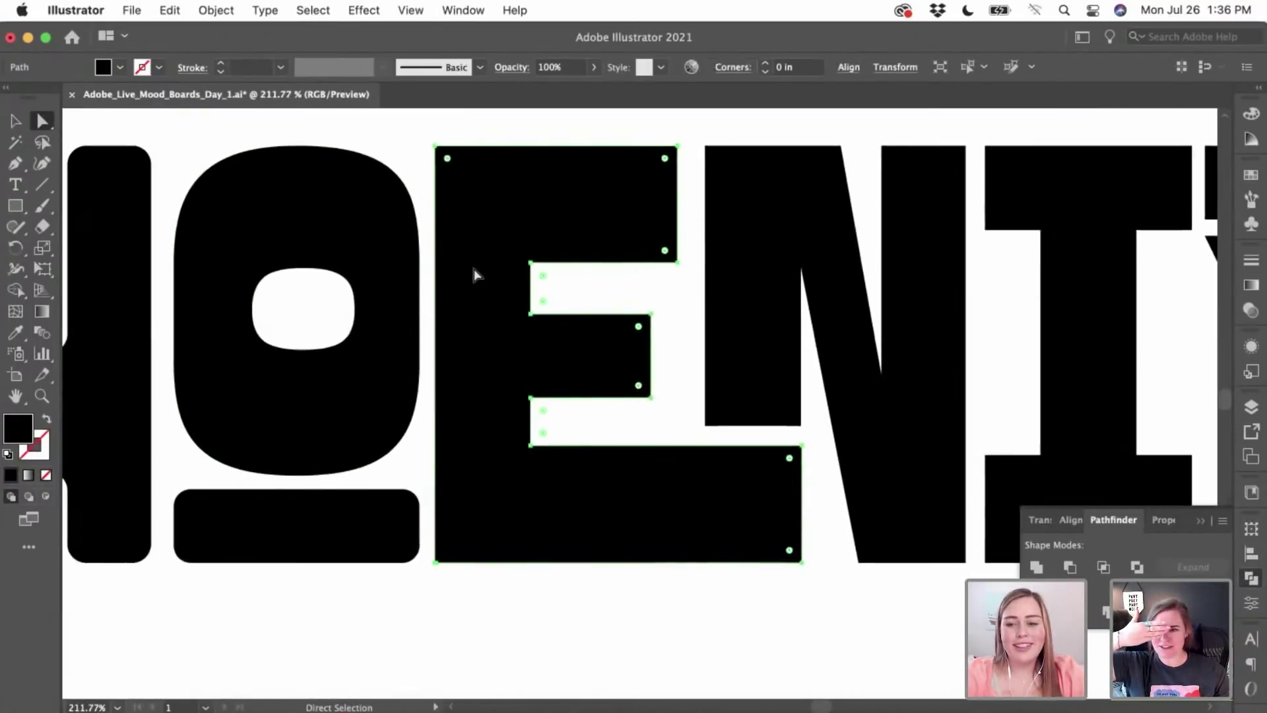
pyautogui.moveTo(454, 165); pyautogui.dragTo(461, 176)
pyautogui.click(460, 151)
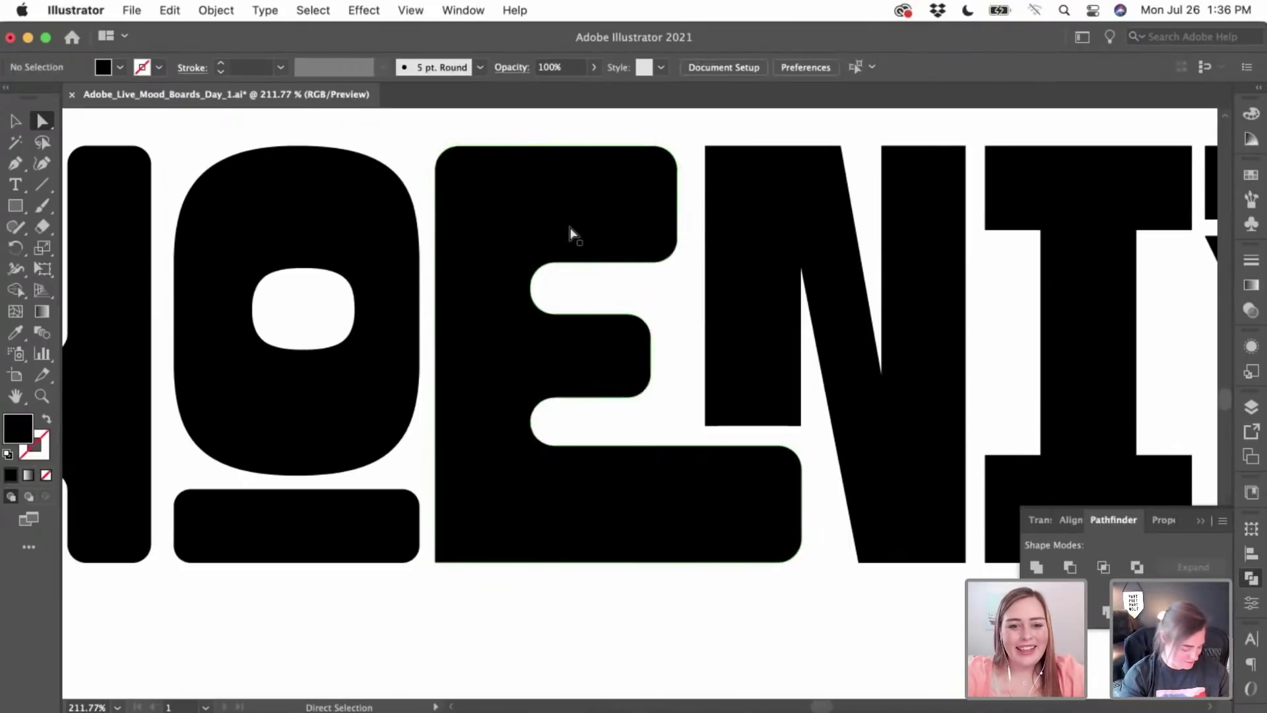
# - Move the extra anchor beside the E's square bottom-left corner farther along the bottom edge
pyautogui.click(433, 562)
pyautogui.scroll(10, 433, 562)
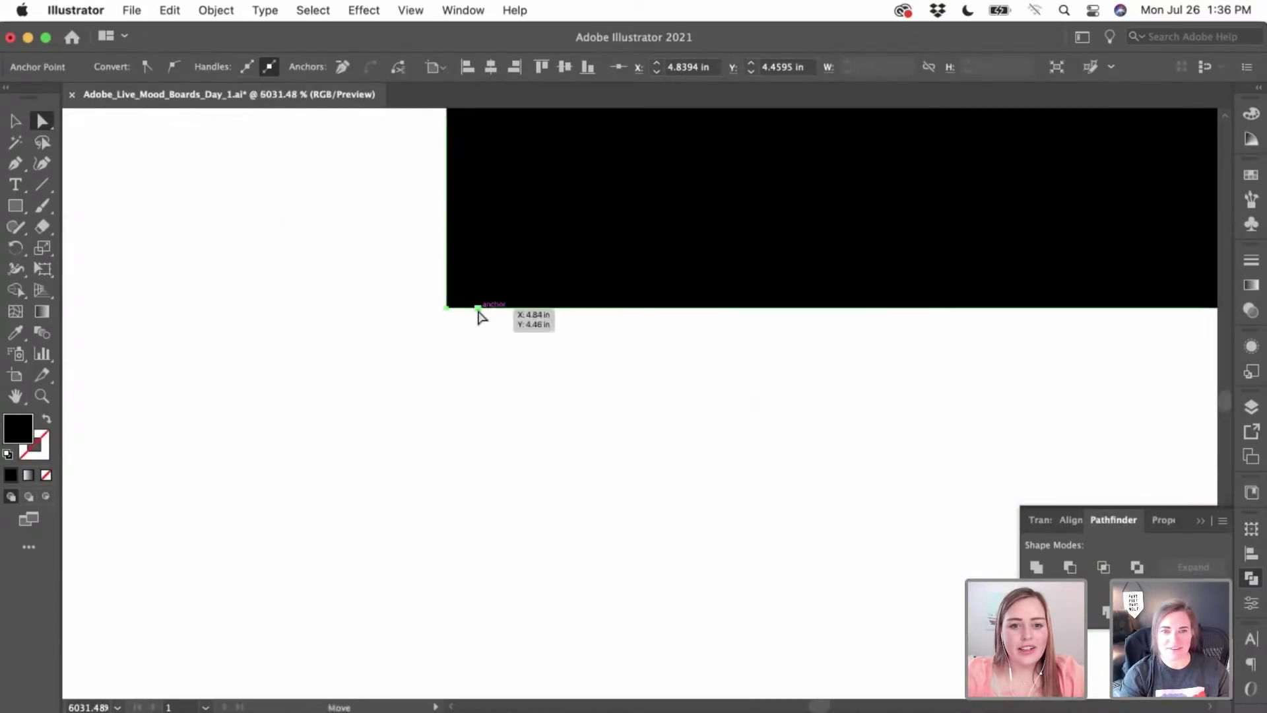
pyautogui.moveTo(479, 311); pyautogui.dragTo(811, 308)
pyautogui.click(813, 310)
# - Round the E's bottom-left corner to about 0.04 in and shift the nearby extra anchor farther along the bottom edge
pyautogui.click(450, 309)
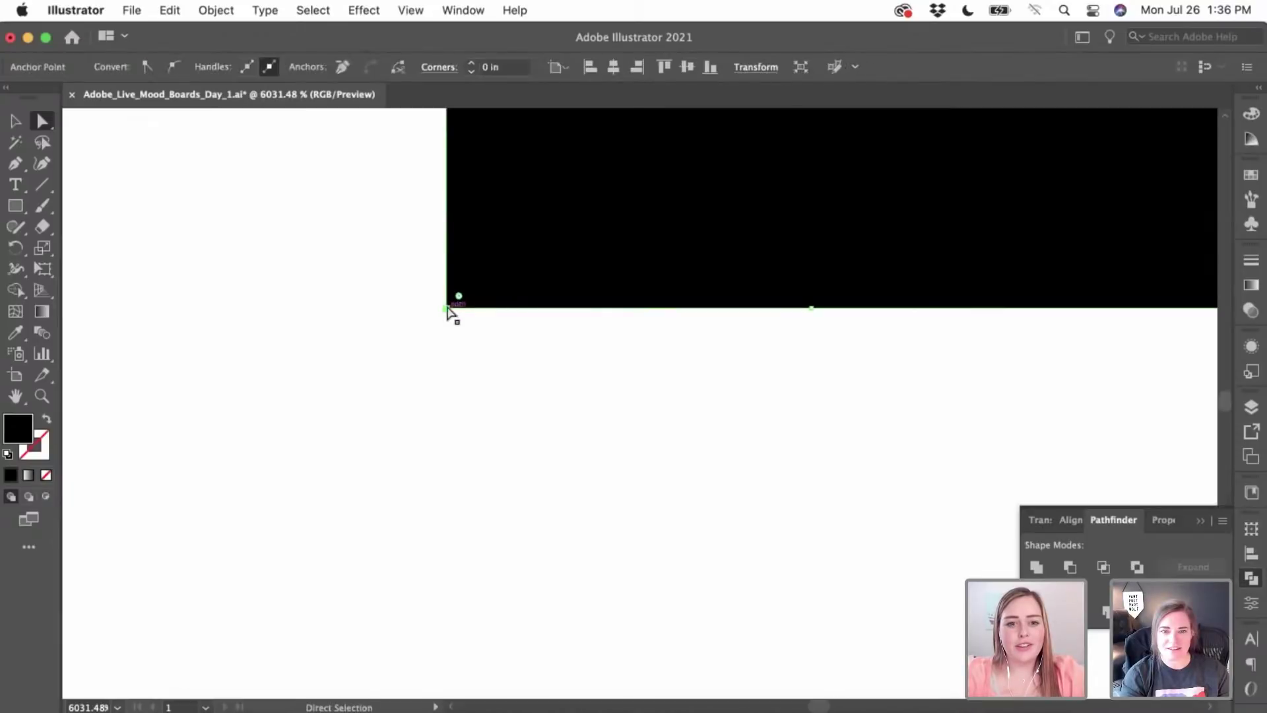
pyautogui.scroll(-3, 456, 350)
pyautogui.scroll(-3, 455, 352)
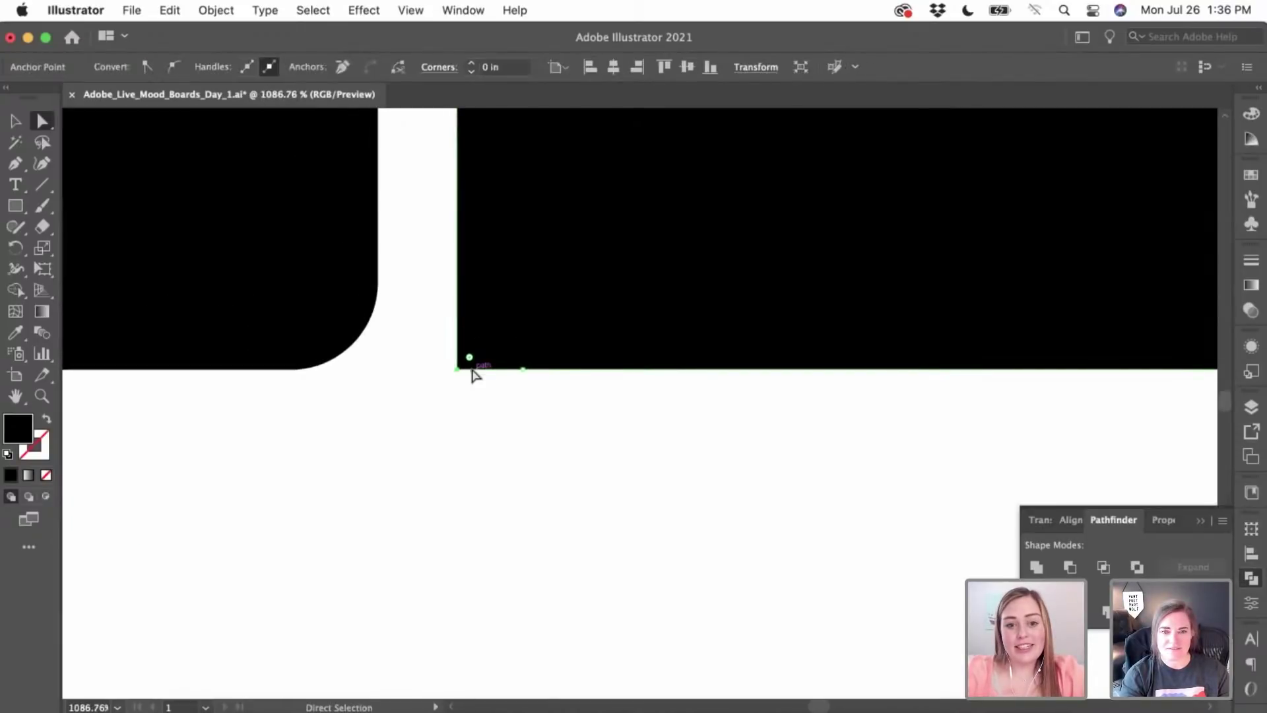
pyautogui.moveTo(470, 358); pyautogui.dragTo(515, 317)
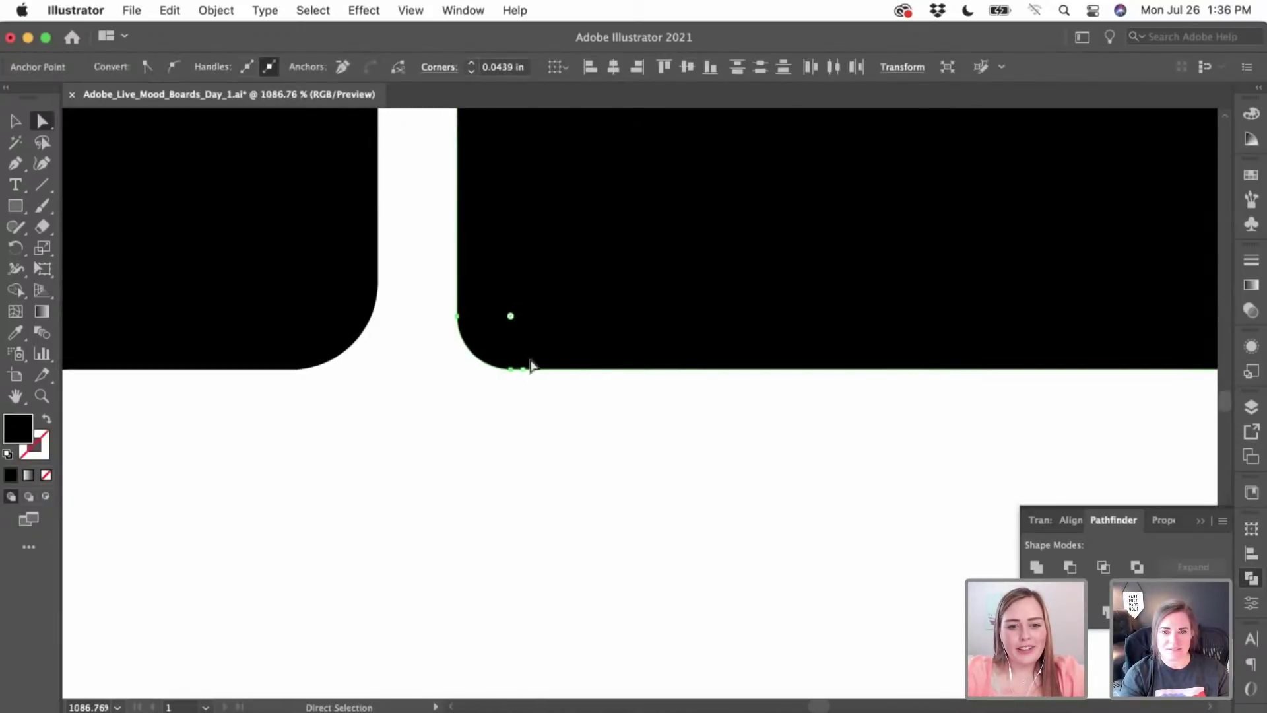
pyautogui.moveTo(743, 374); pyautogui.dragTo(846, 368)
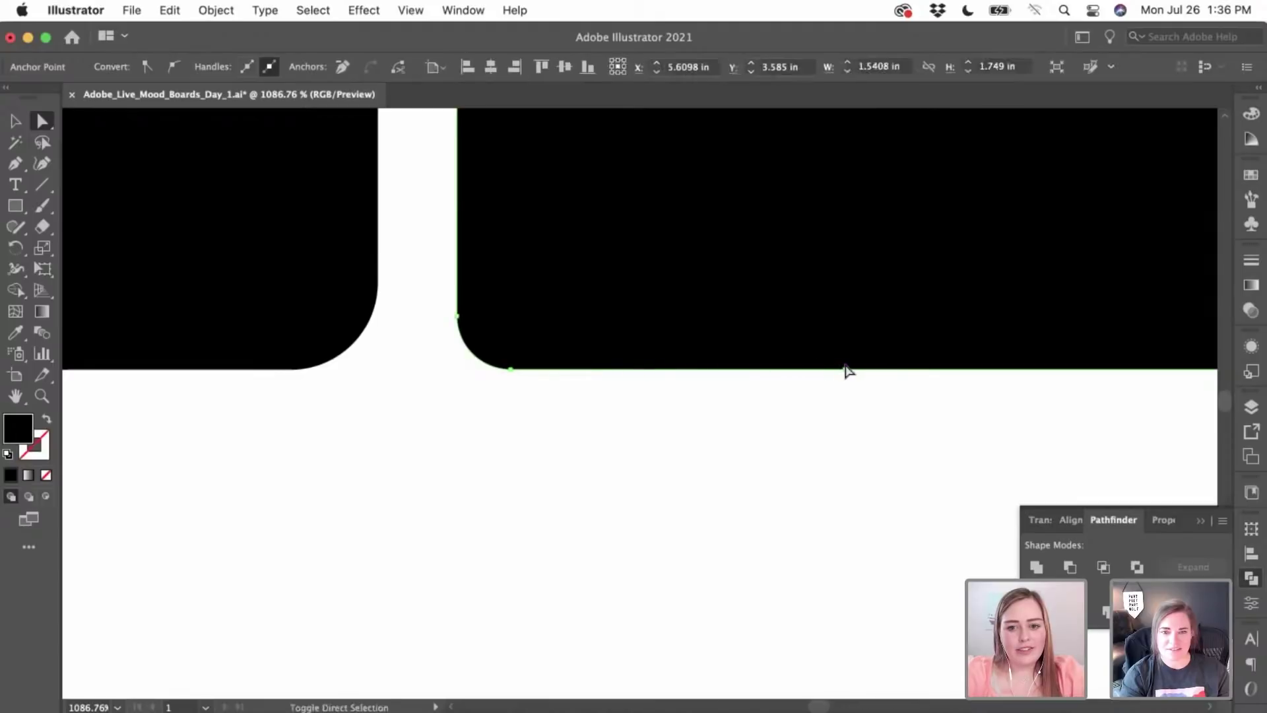
# - Enlarge the rounding of the E's bottom-left corner in the upper PHOENIX
pyautogui.click(484, 362)
pyautogui.moveTo(512, 319); pyautogui.dragTo(635, 252)
pyautogui.click(462, 493)
pyautogui.scroll(-10, 490, 492)
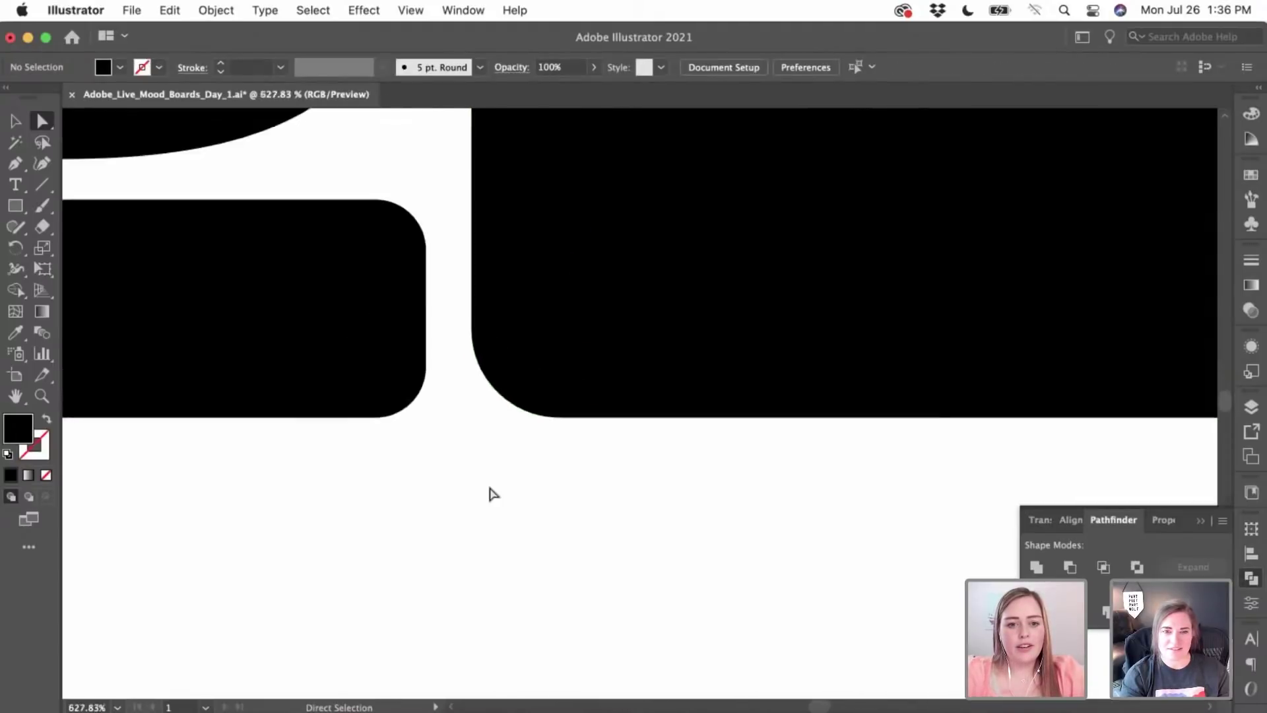
pyautogui.scroll(-2, 490, 490)
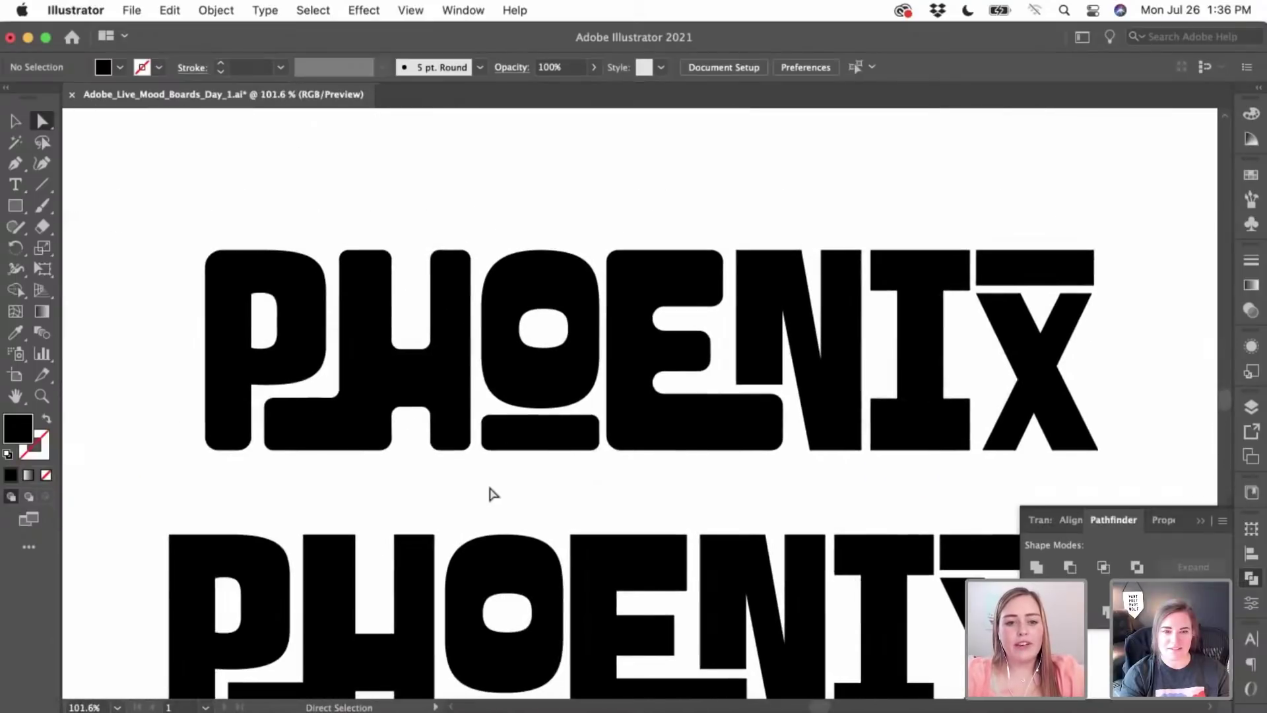
pyautogui.hscroll(2, 413, 419)
pyautogui.scroll(-1, 414, 419)
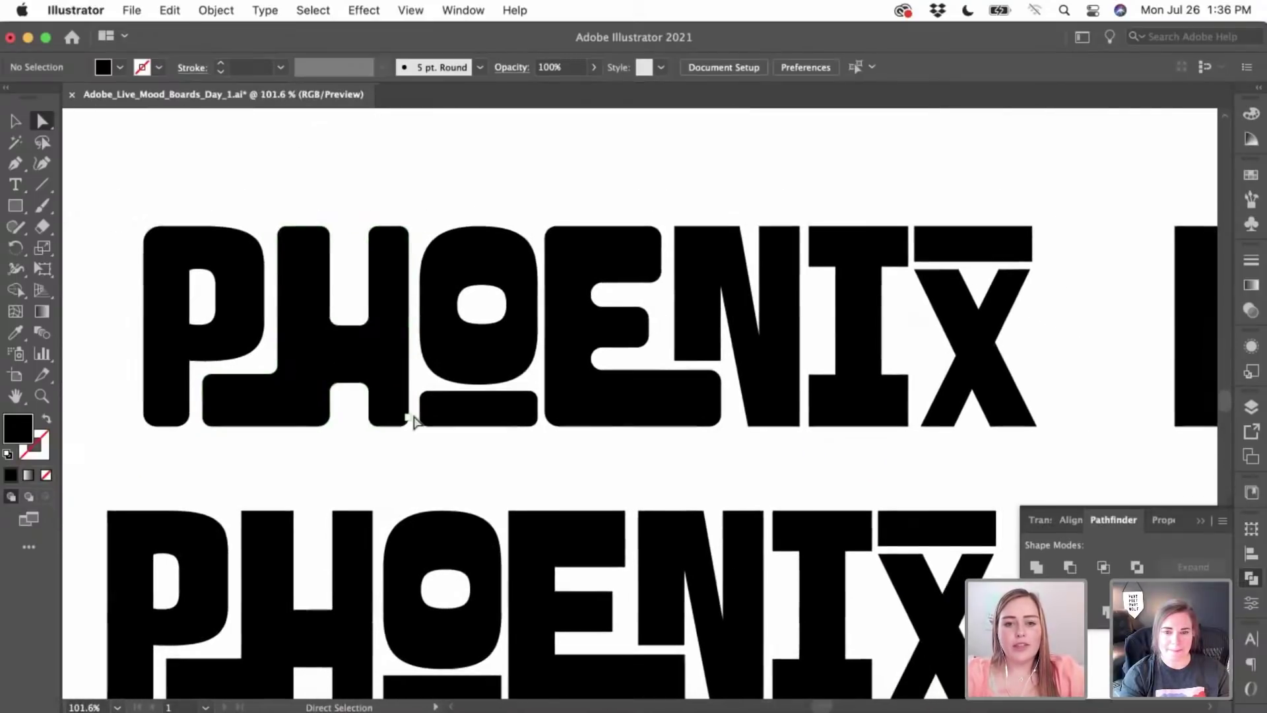
pyautogui.hscroll(1, 414, 420)
pyautogui.hscroll(5, 413, 421)
pyautogui.scroll(1, 414, 421)
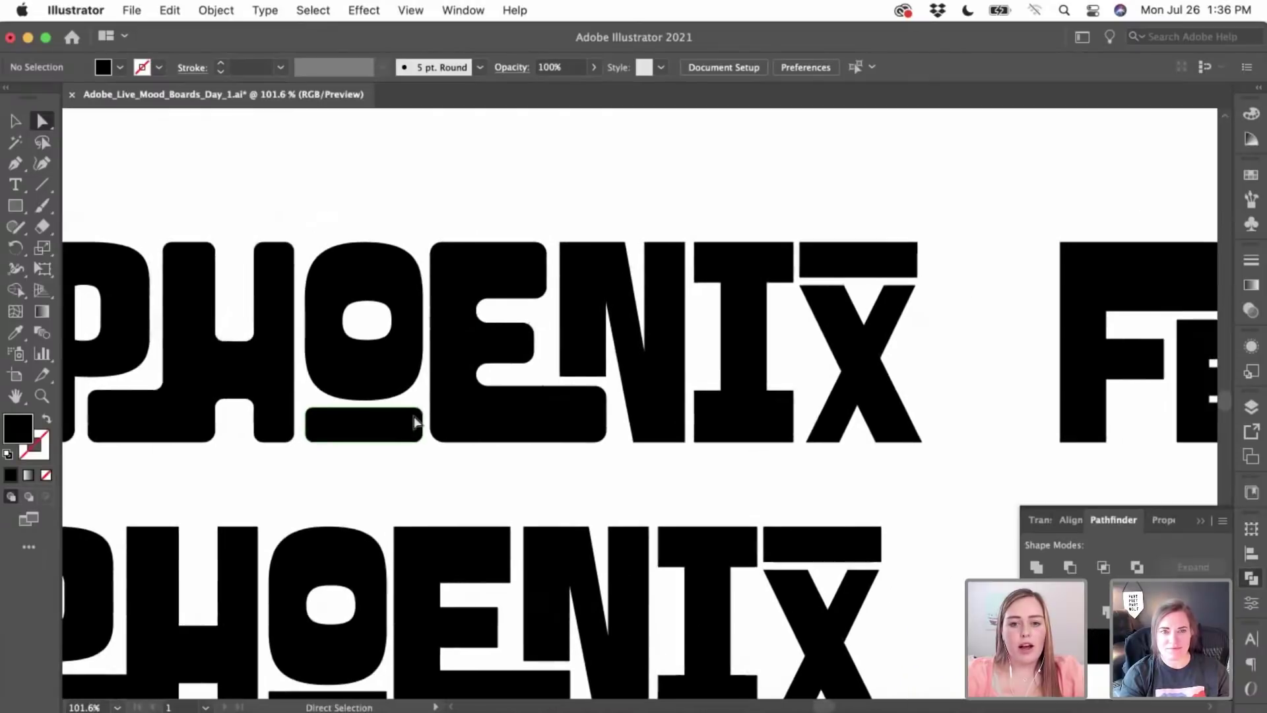
pyautogui.click(531, 337)
pyautogui.keyDown('alt'); pyautogui.scroll(5, 532, 337); pyautogui.keyUp('alt')
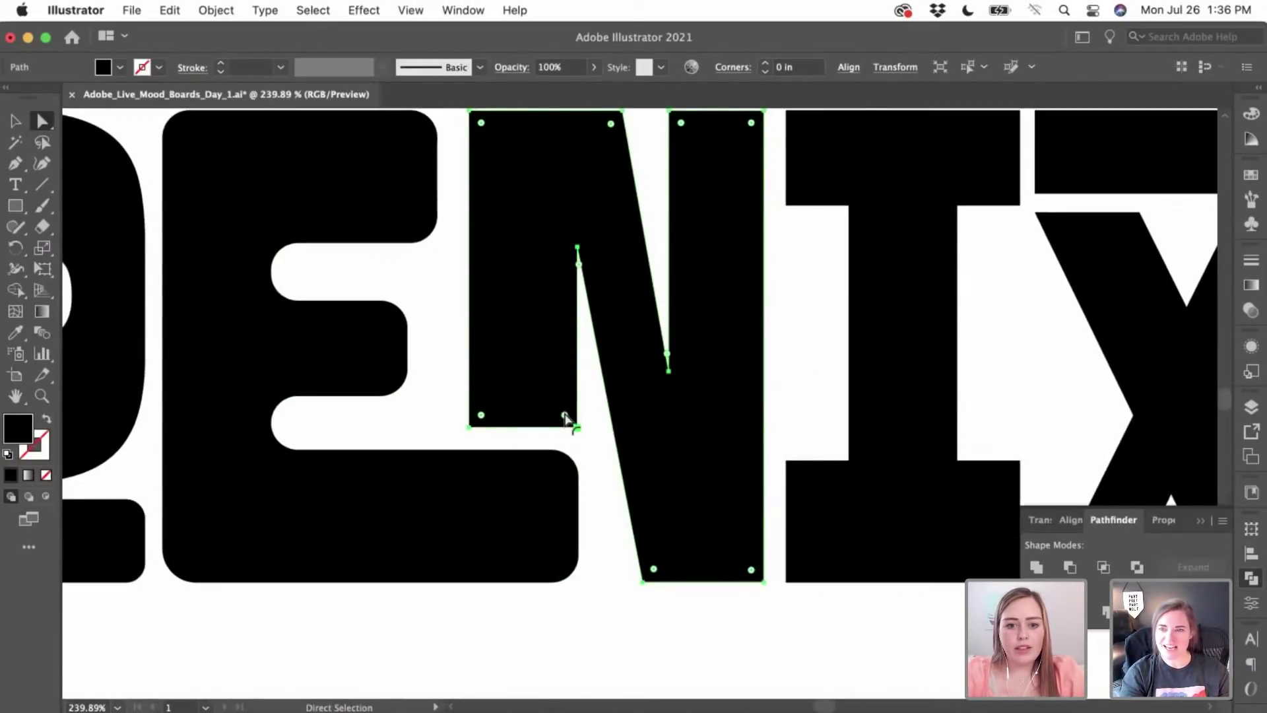
pyautogui.moveTo(566, 416); pyautogui.dragTo(559, 399)
pyautogui.click(599, 449)
pyautogui.press('super+z')
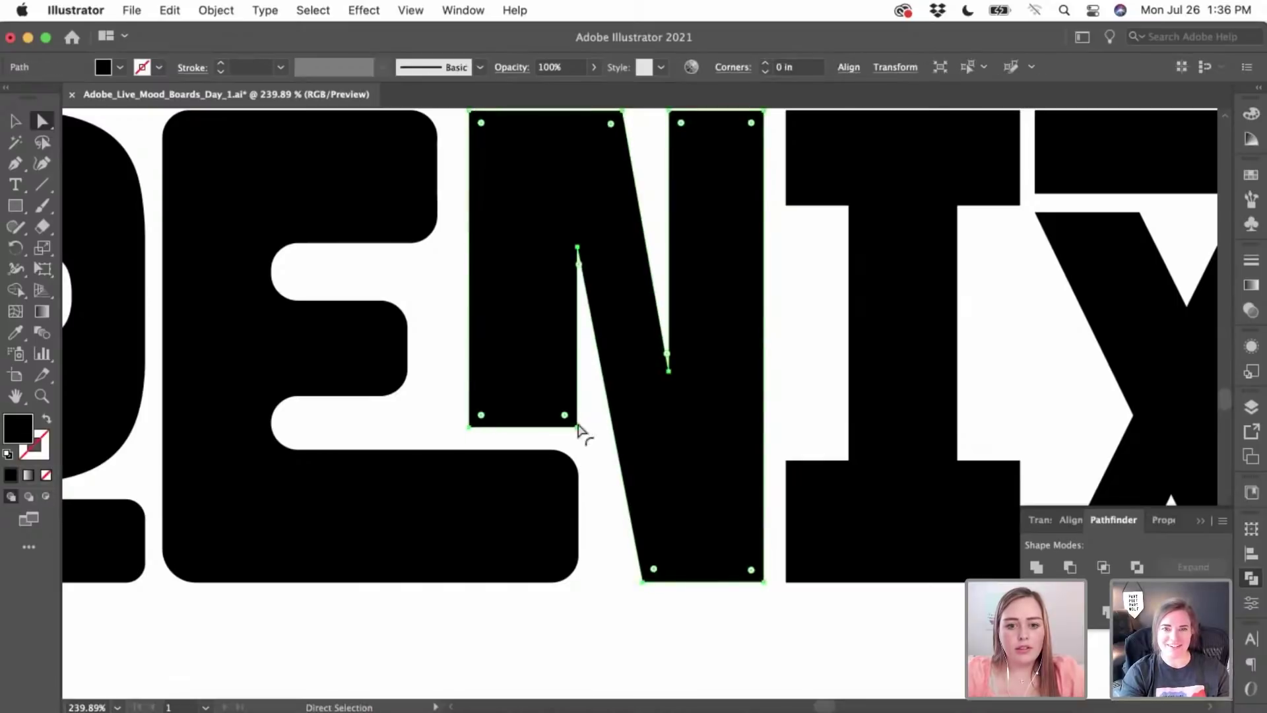
pyautogui.click(575, 425)
pyautogui.click(583, 433)
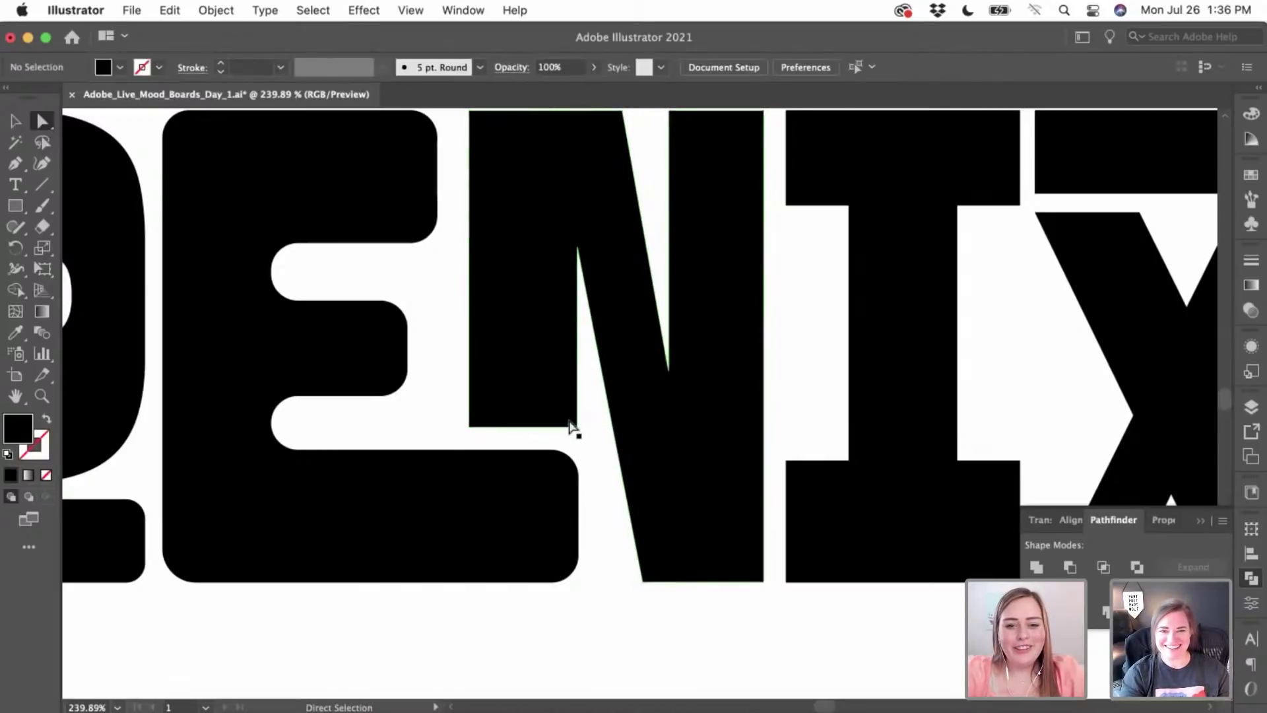
# - Round all the outer corners of the upper PHOENIX's N together, leaving its two sharp inner notches out of the selection
pyautogui.click(575, 425)
pyautogui.scroll(3, 466, 429)
pyautogui.hscroll(2, 466, 429)
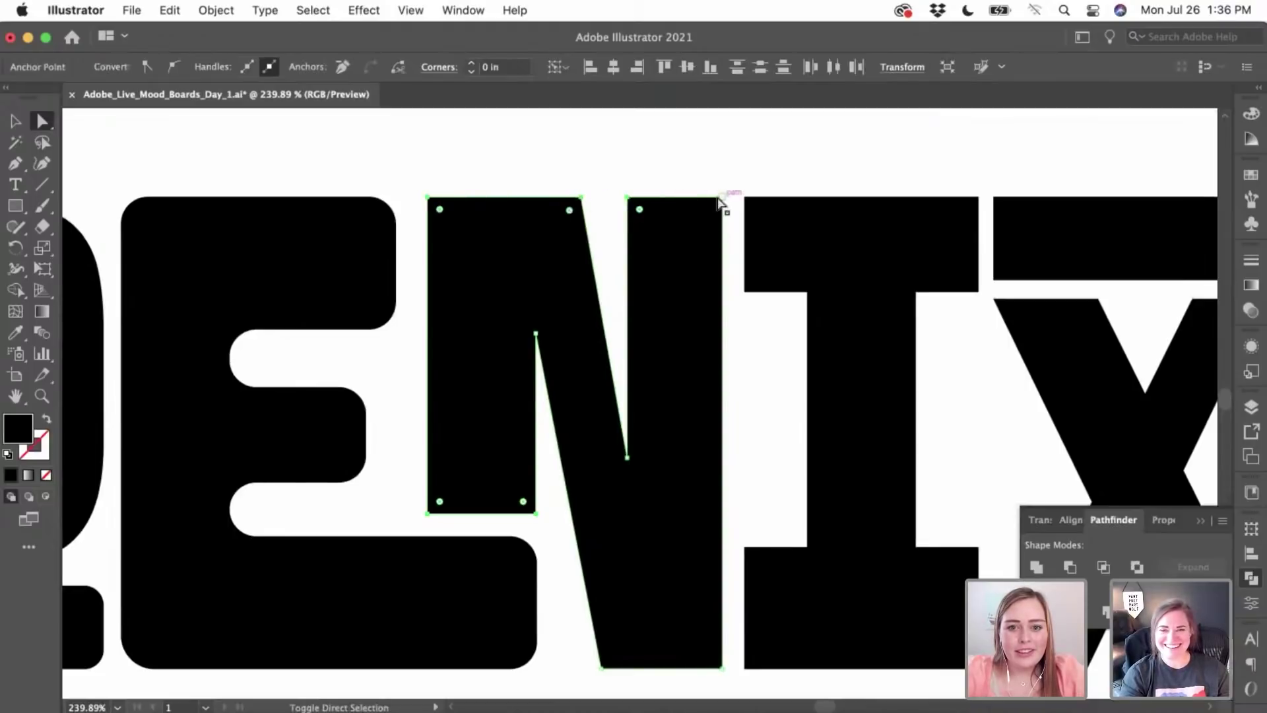
pyautogui.scroll(-3, 719, 380)
pyautogui.hscroll(1, 719, 379)
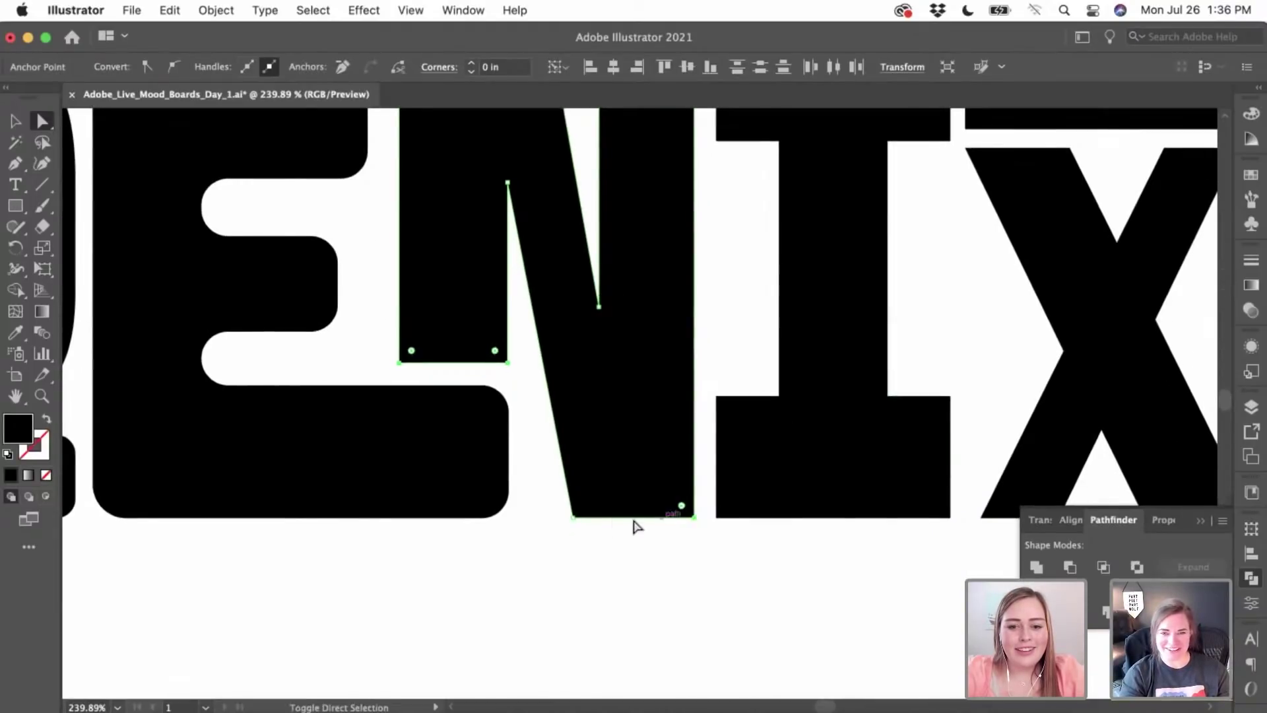
pyautogui.click(572, 518)
pyautogui.moveTo(586, 508); pyautogui.dragTo(594, 481)
pyautogui.click(516, 526)
# - Round all corners of the I in the upper PHOENIX together, including the inner ones between stem and serifs
pyautogui.scroll(-2, 517, 526)
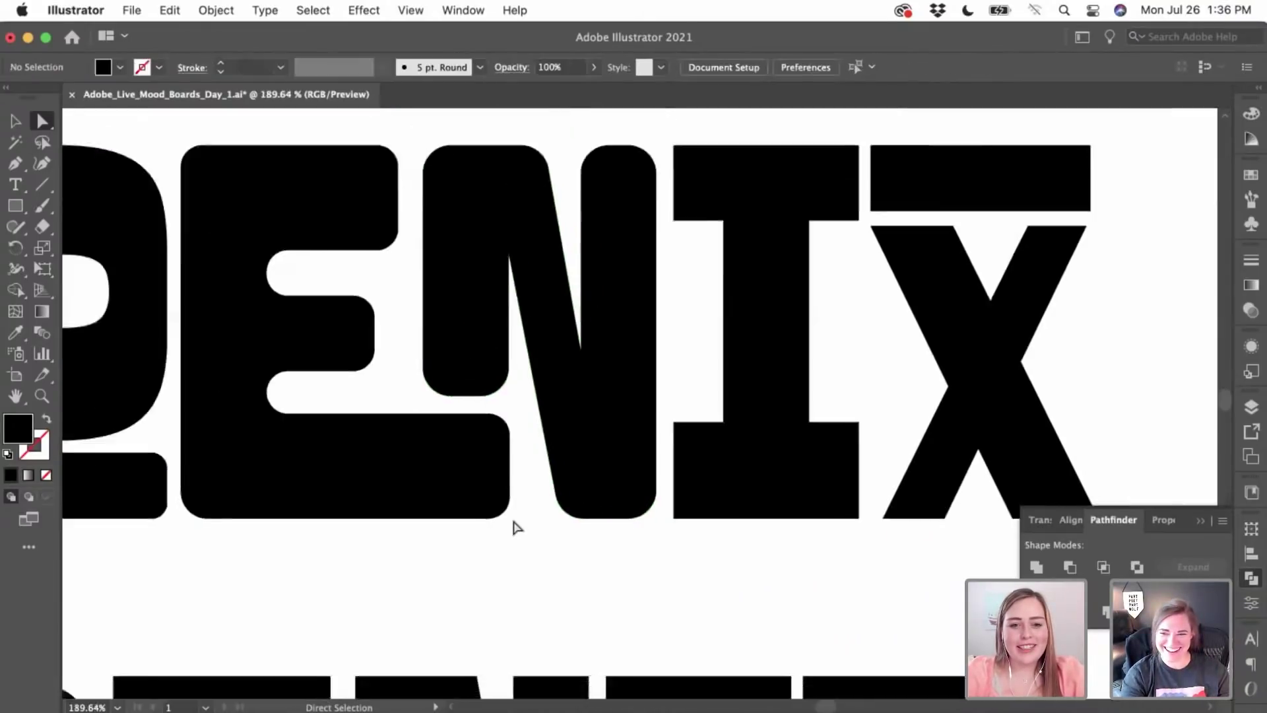
pyautogui.scroll(-3, 516, 526)
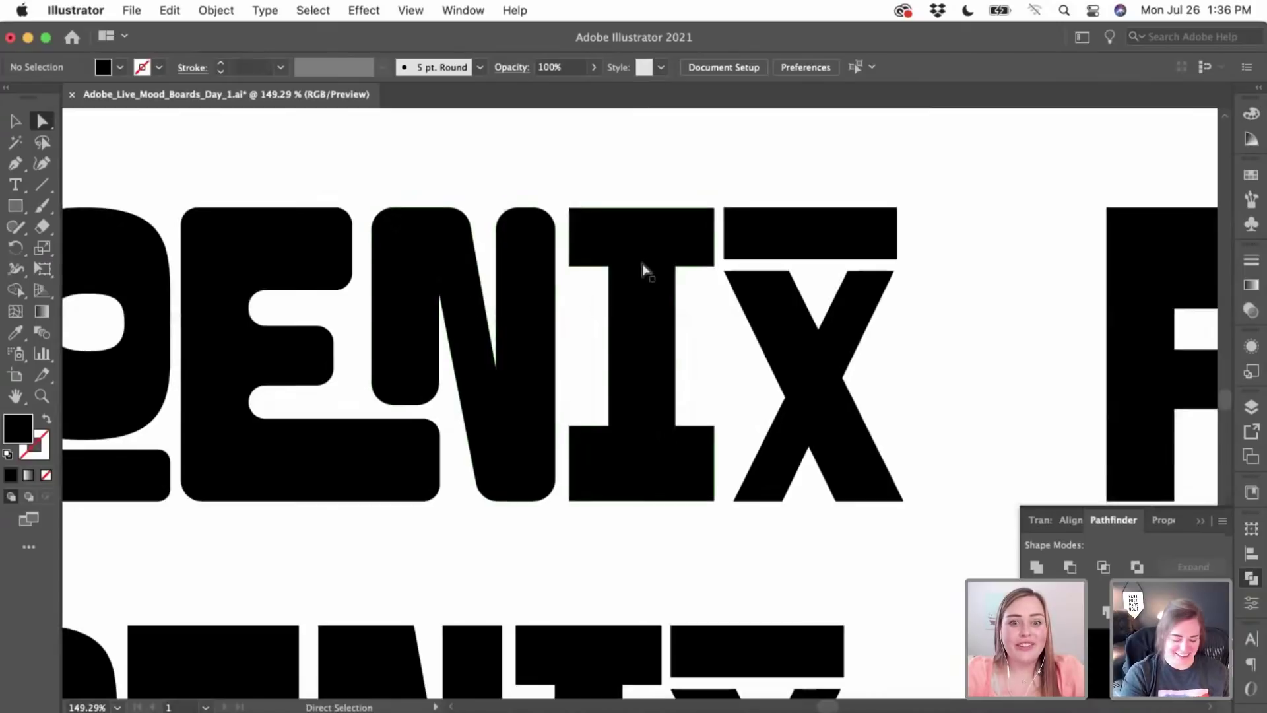
pyautogui.click(644, 267)
pyautogui.scroll(3, 645, 234)
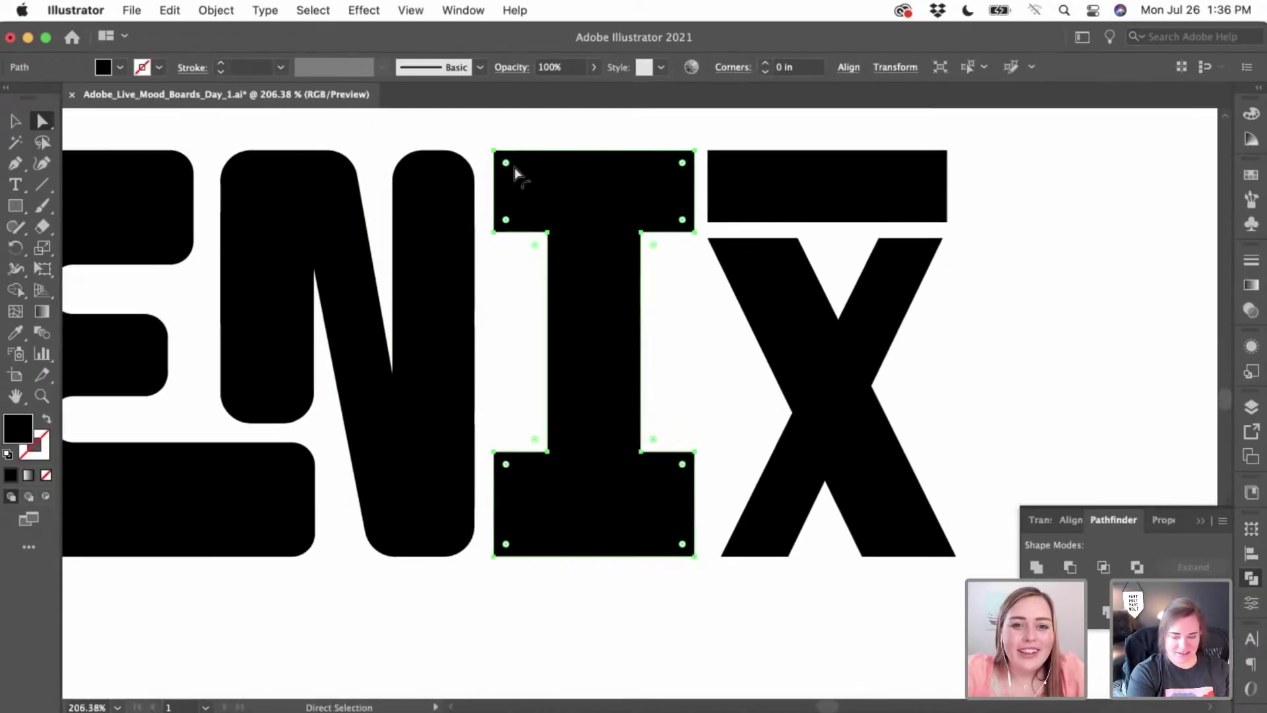
pyautogui.moveTo(506, 163); pyautogui.dragTo(510, 168)
pyautogui.click(483, 313)
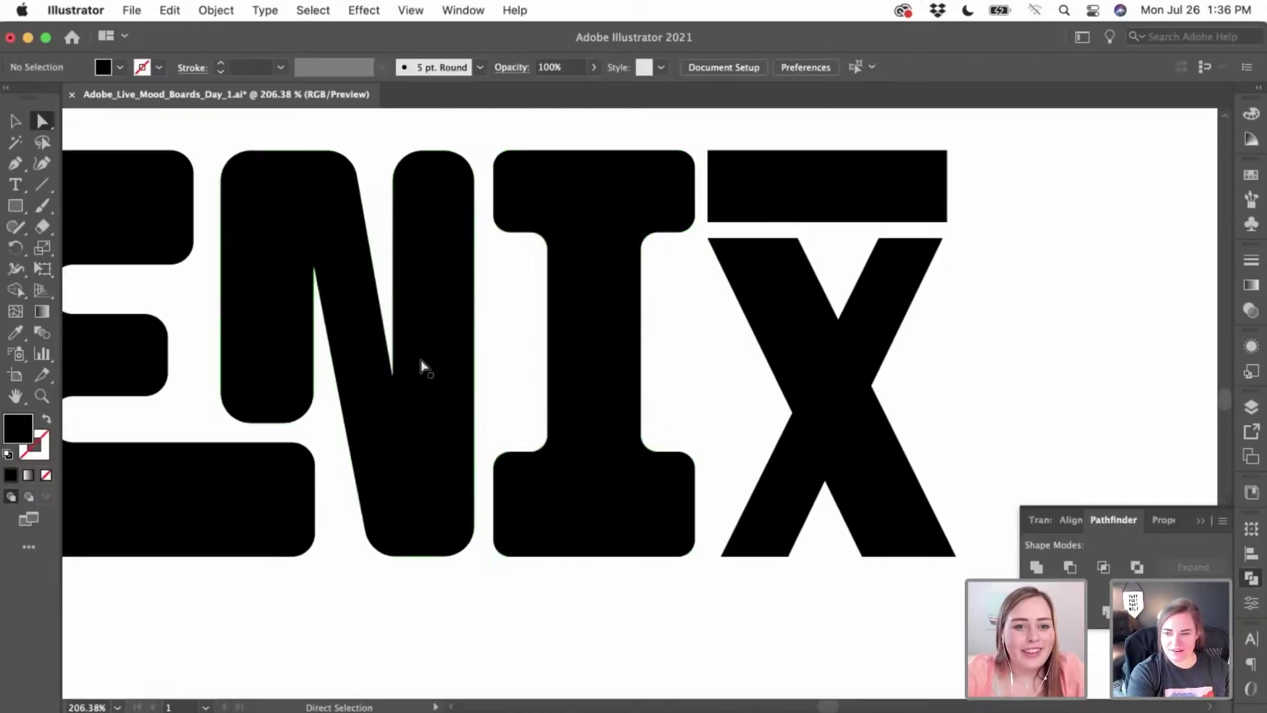
# - Round the two sharp inner notches of the N in the upper PHOENIX, one after the other
pyautogui.click(393, 375)
pyautogui.moveTo(396, 360); pyautogui.dragTo(393, 334)
pyautogui.click(315, 268)
pyautogui.moveTo(317, 274); pyautogui.dragTo(320, 320)
pyautogui.click(383, 200)
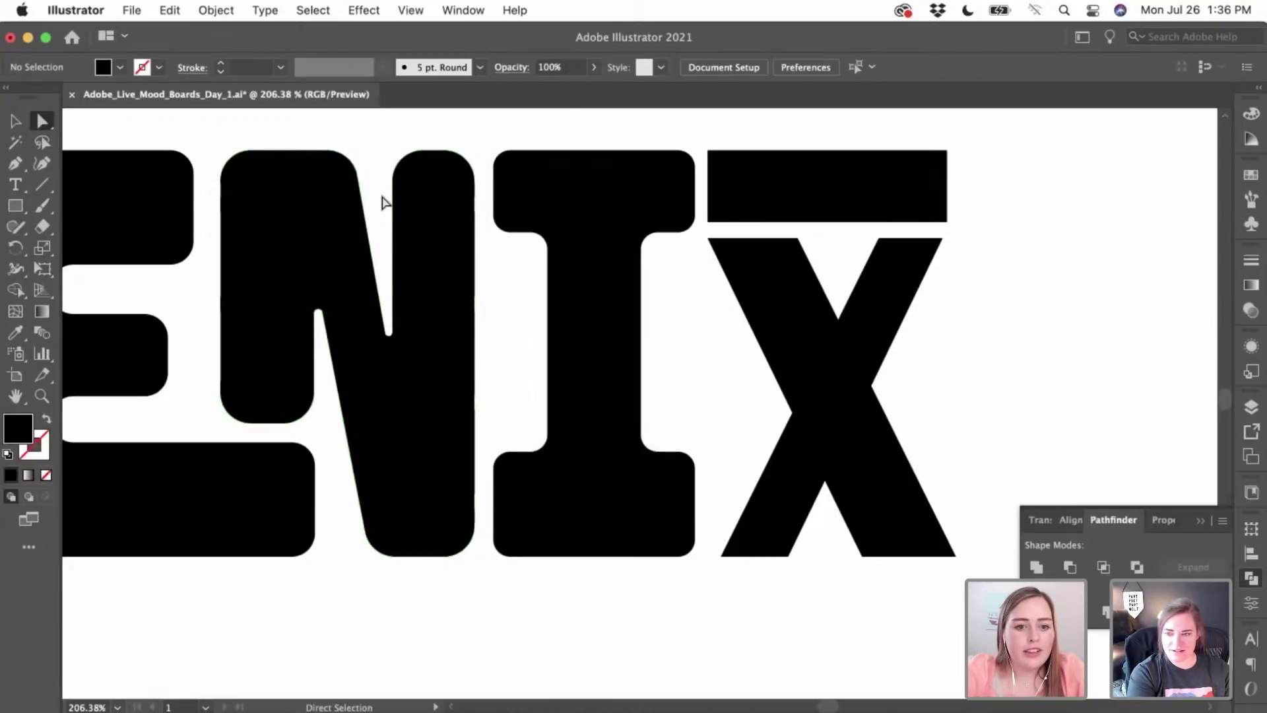
# - Round all four corners of the bar above the upper X to about 0.09 in
pyautogui.hscroll(8, 381, 198)
pyautogui.click(501, 182)
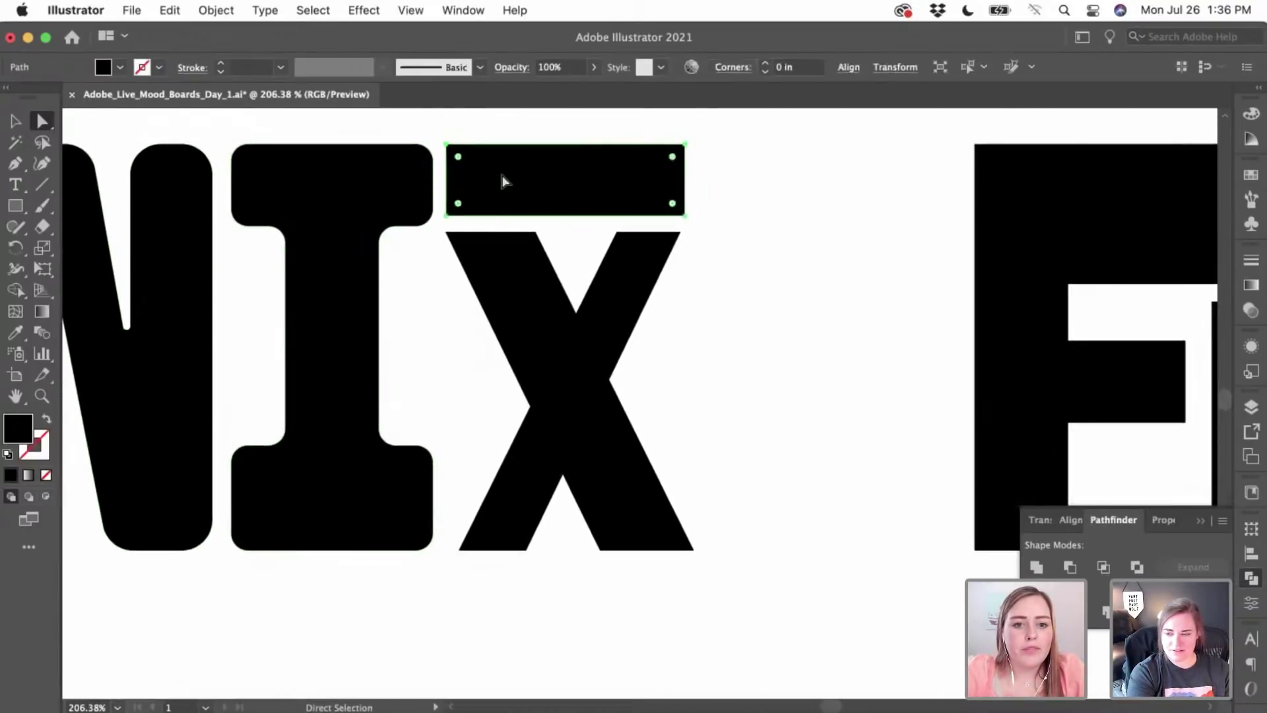
pyautogui.moveTo(461, 164); pyautogui.dragTo(466, 169)
pyautogui.click(526, 332)
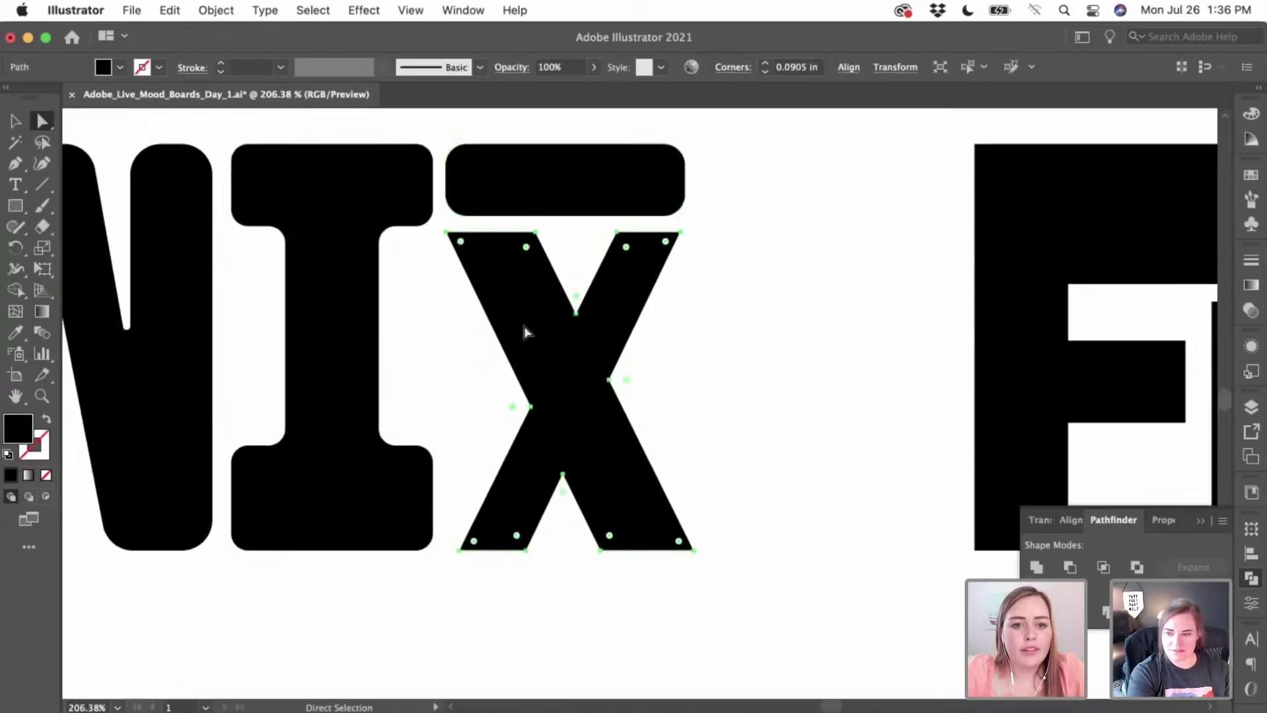
pyautogui.moveTo(461, 242); pyautogui.dragTo(468, 253)
pyautogui.press('super+z')
# - Round the eight outer corners at the ends of the upper X's arms together, leaving its inner notches out
pyautogui.click(527, 242)
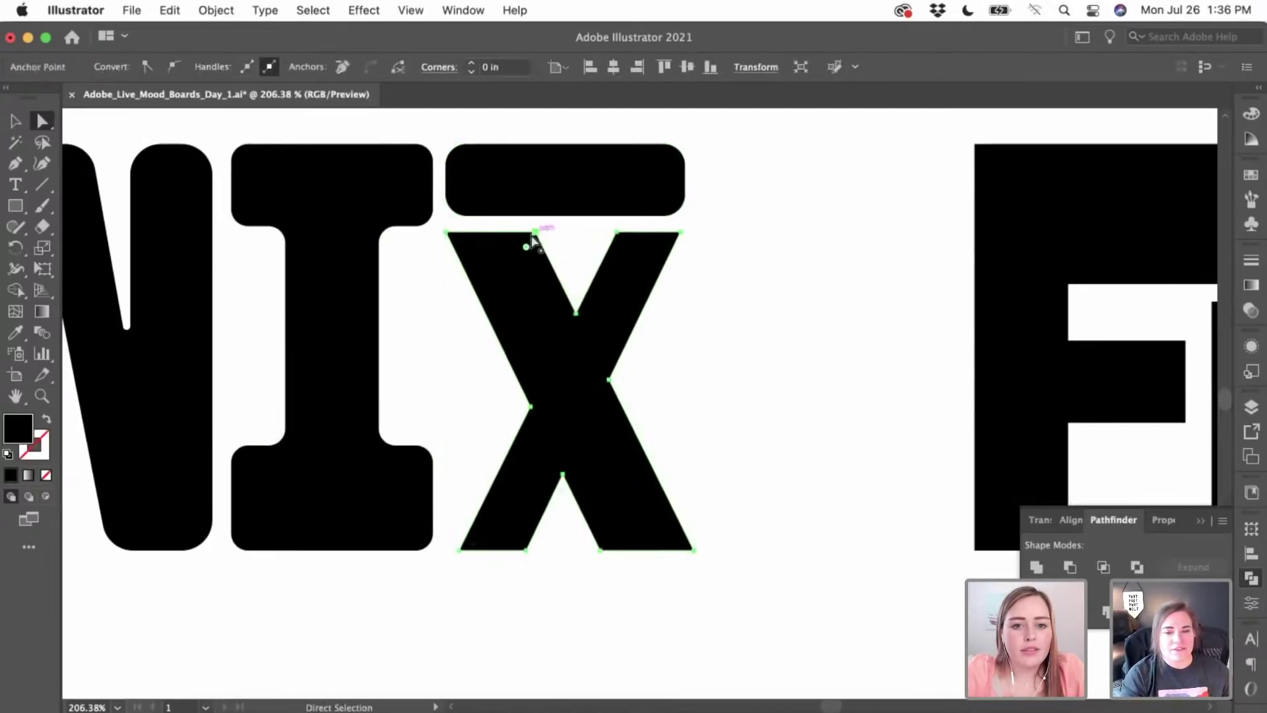
pyautogui.keyDown('shift'); pyautogui.click(505, 550); pyautogui.keyUp('shift')
pyautogui.keyDown('shift'); pyautogui.click(600, 549); pyautogui.keyUp('shift')
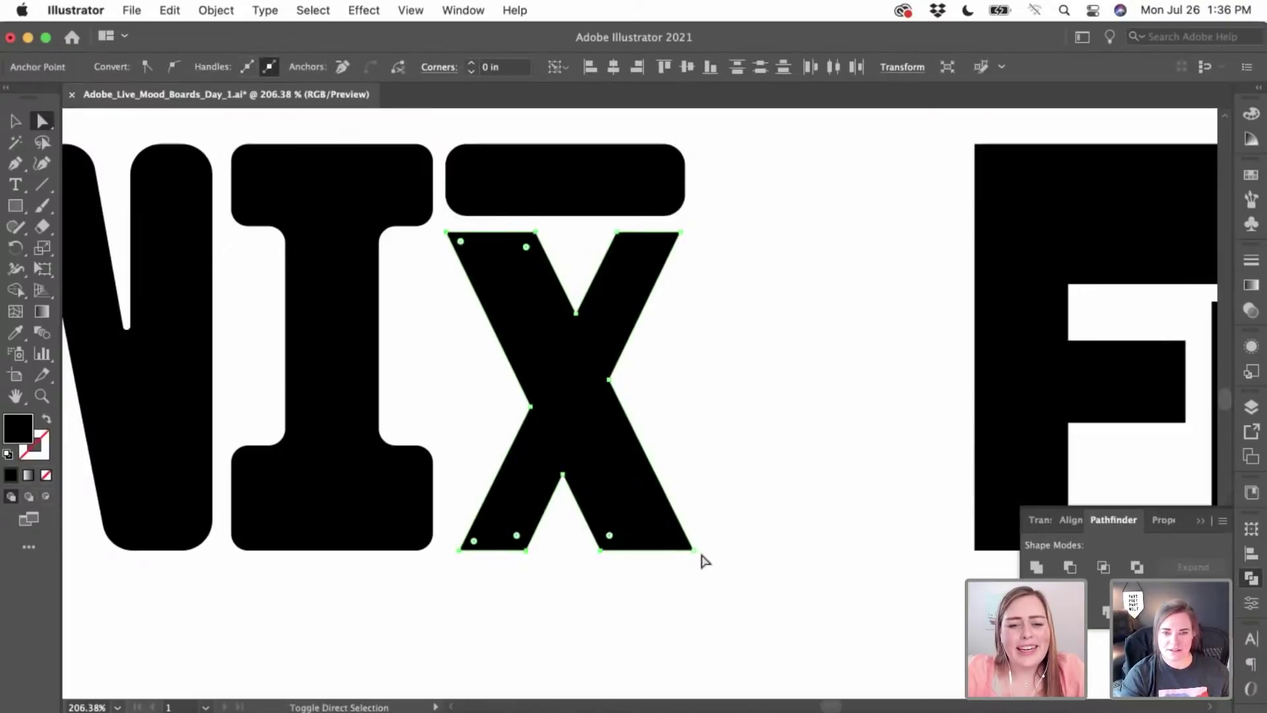
pyautogui.keyDown('shift'); pyautogui.click(681, 235); pyautogui.keyUp('shift')
pyautogui.moveTo(621, 238); pyautogui.dragTo(628, 254)
pyautogui.click(693, 345)
# - Round the X's inner notches: the right one to about 0.14 in, the top one to about 0.04 in, and the left one
pyautogui.click(609, 381)
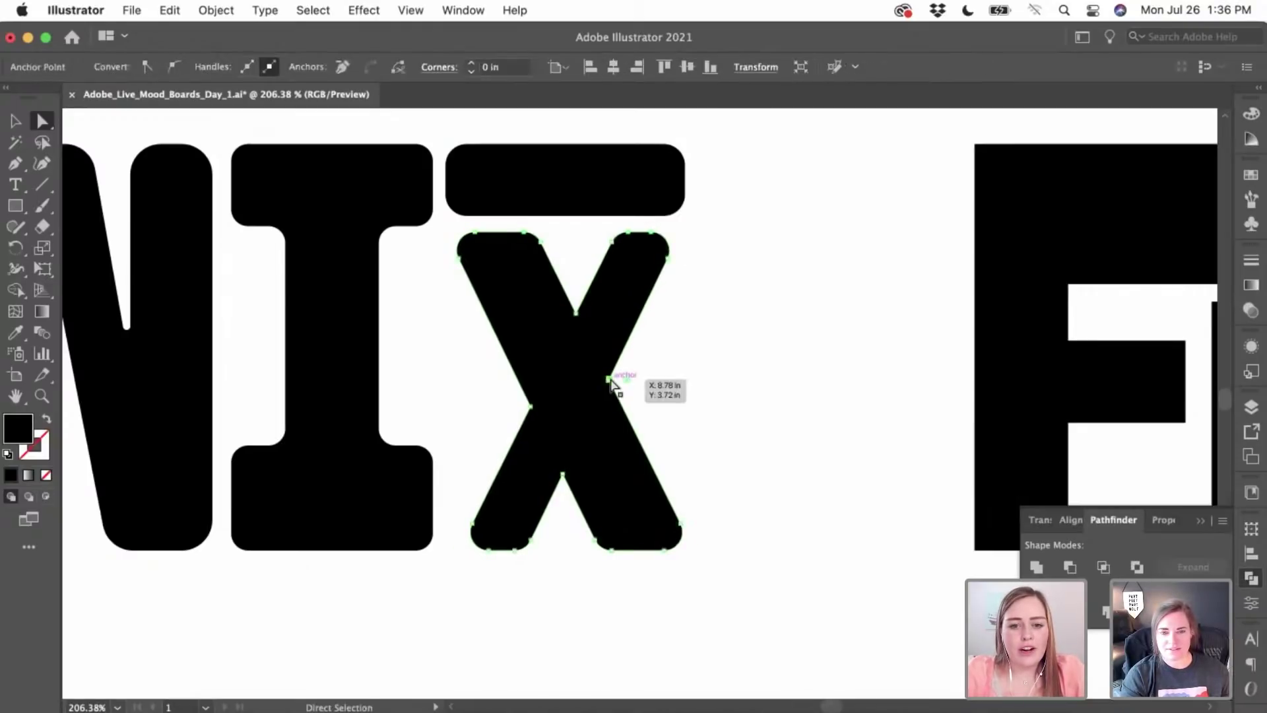
pyautogui.moveTo(625, 382); pyautogui.dragTo(646, 383)
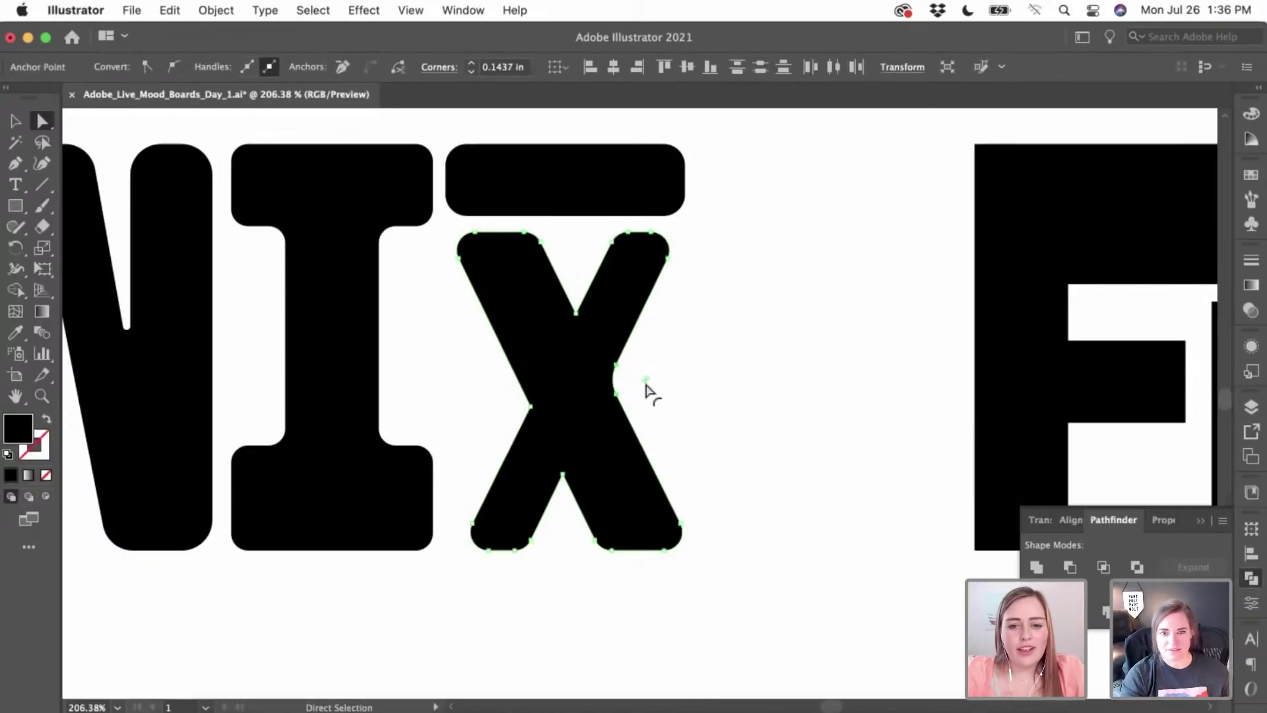
pyautogui.click(578, 316)
pyautogui.moveTo(578, 299); pyautogui.dragTo(581, 292)
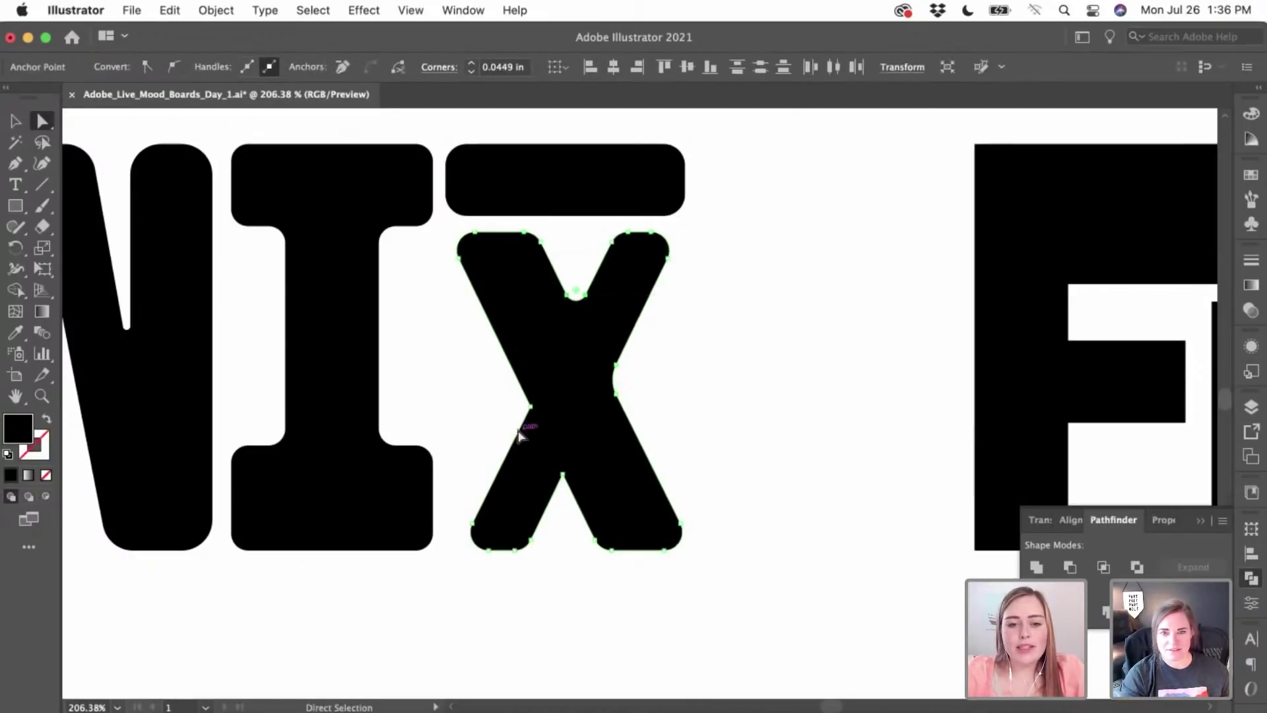
pyautogui.click(534, 414)
pyautogui.moveTo(511, 413); pyautogui.dragTo(509, 414)
pyautogui.click(486, 424)
# - Review the rounded lettering as a whole and examine the four alternative PHOENIX FEST typefaces beside the artboard
pyautogui.scroll(-5, 487, 424)
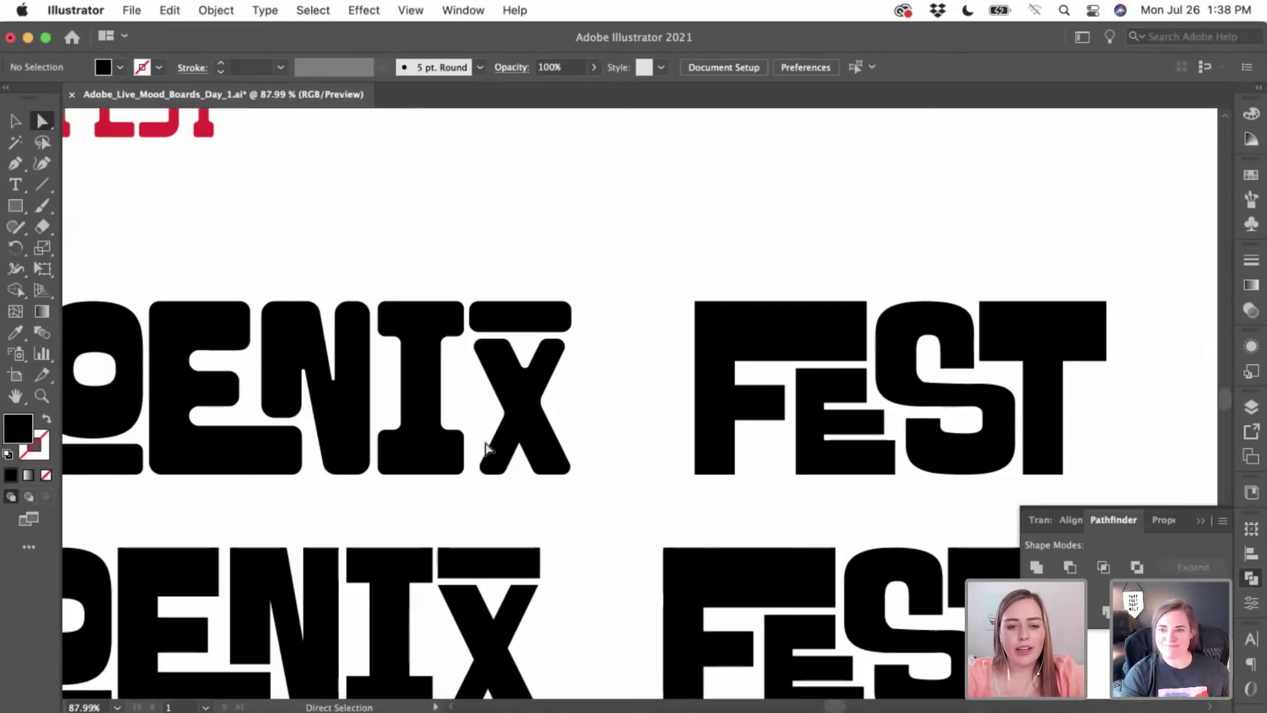
pyautogui.scroll(-2, 485, 448)
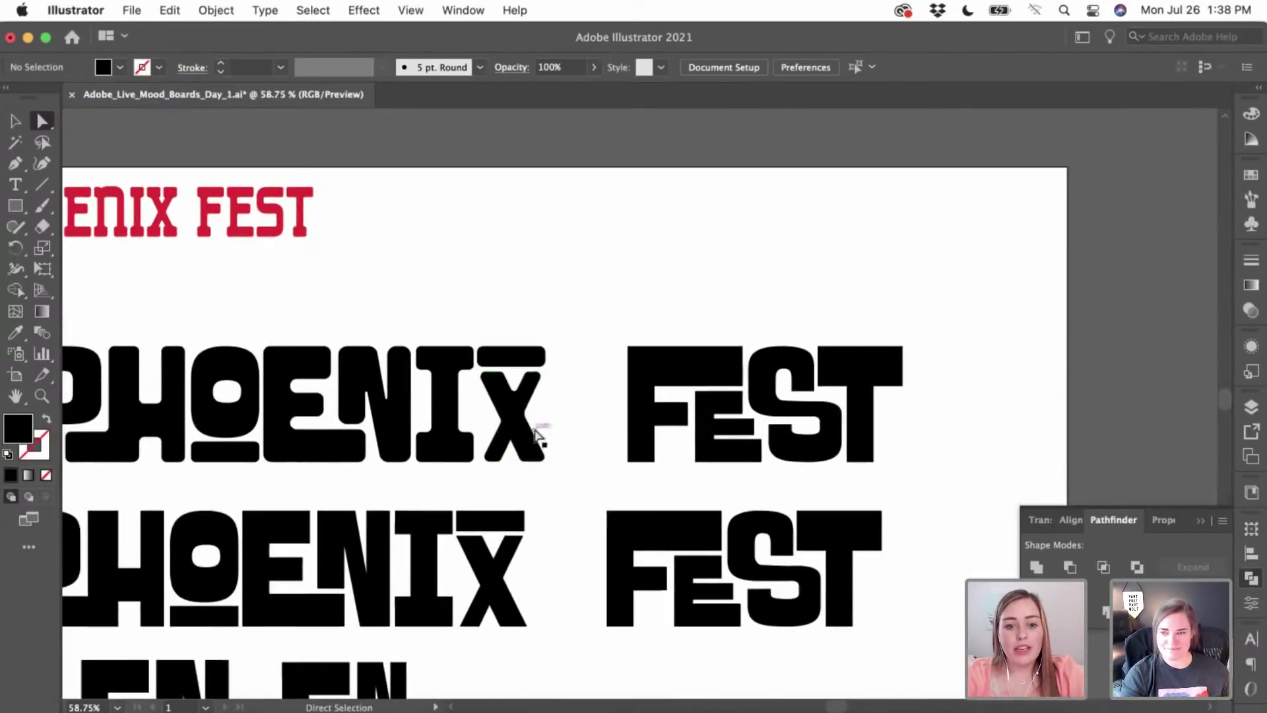
pyautogui.scroll(-4, 501, 607)
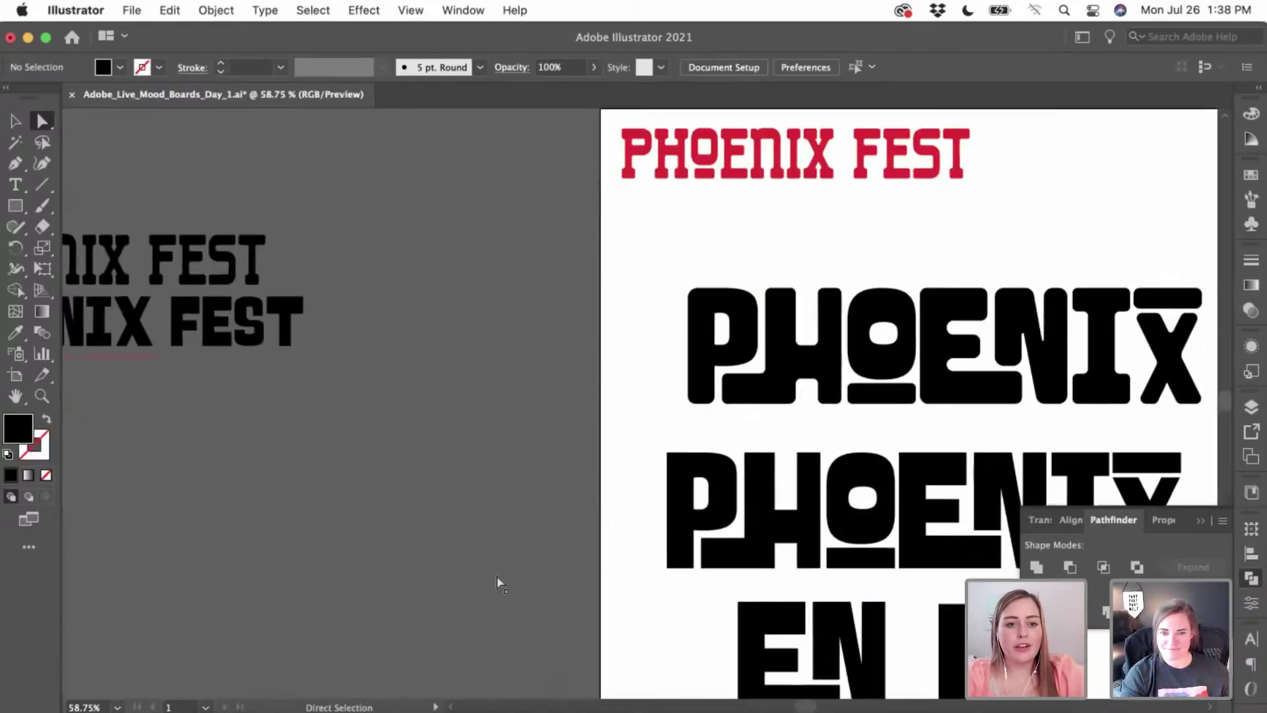
pyautogui.hscroll(6, 497, 575)
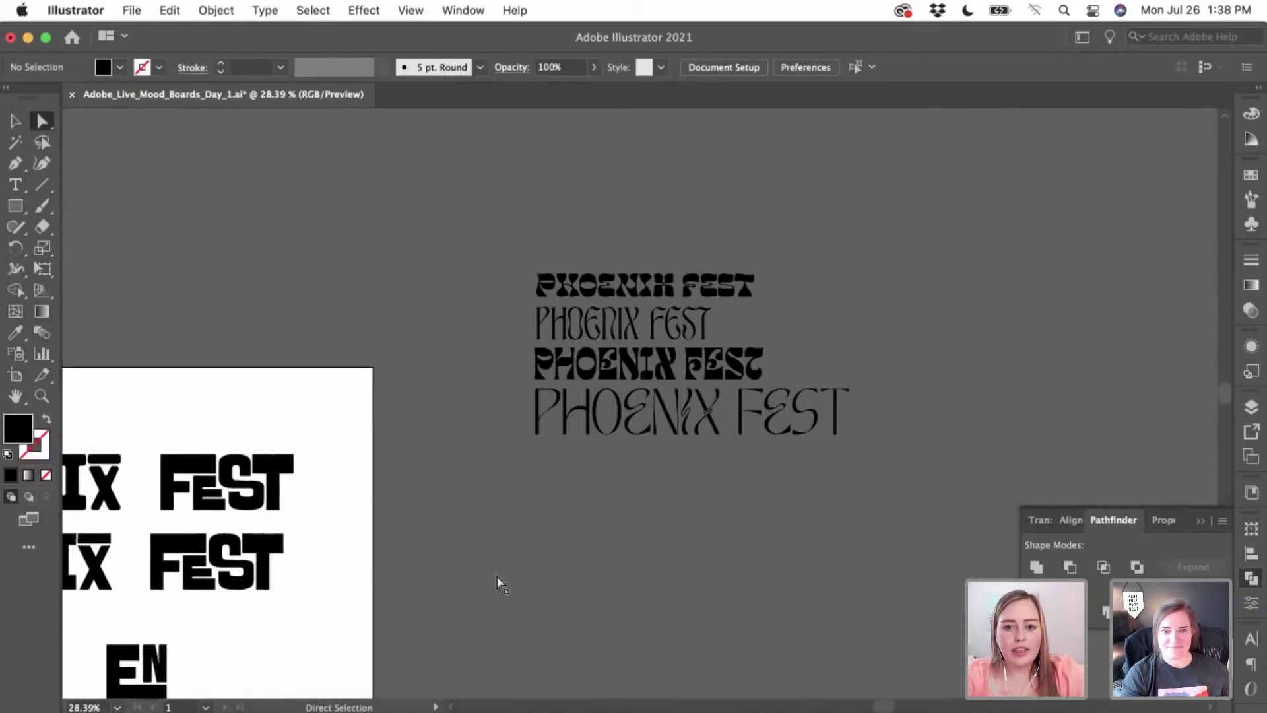
pyautogui.scroll(3, 613, 486)
pyautogui.scroll(2, 612, 485)
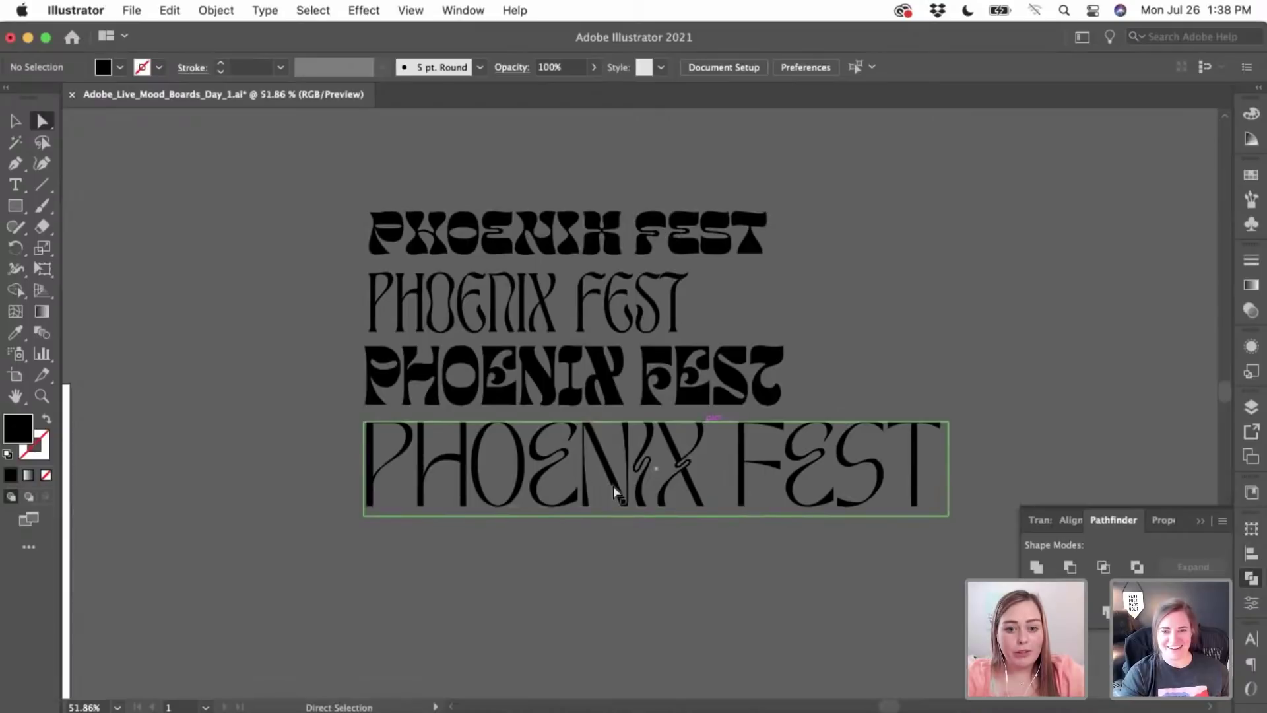
pyautogui.scroll(3, 703, 424)
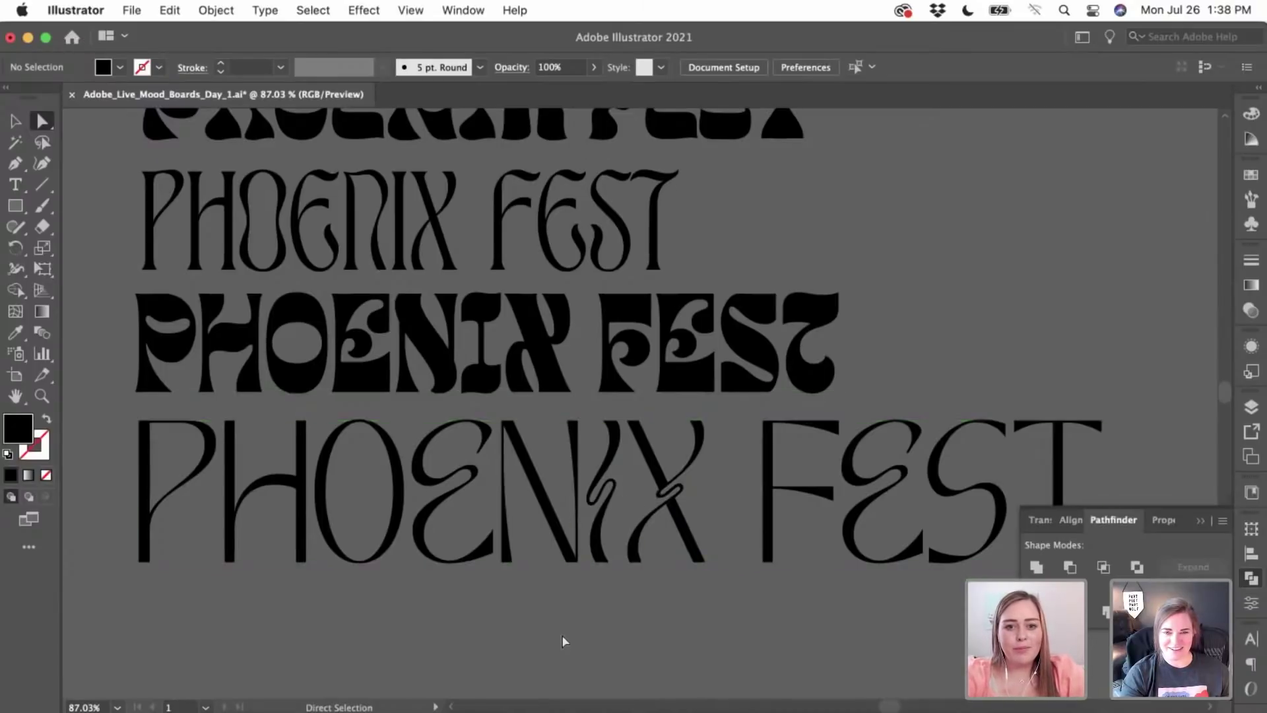
pyautogui.scroll(-1, 562, 641)
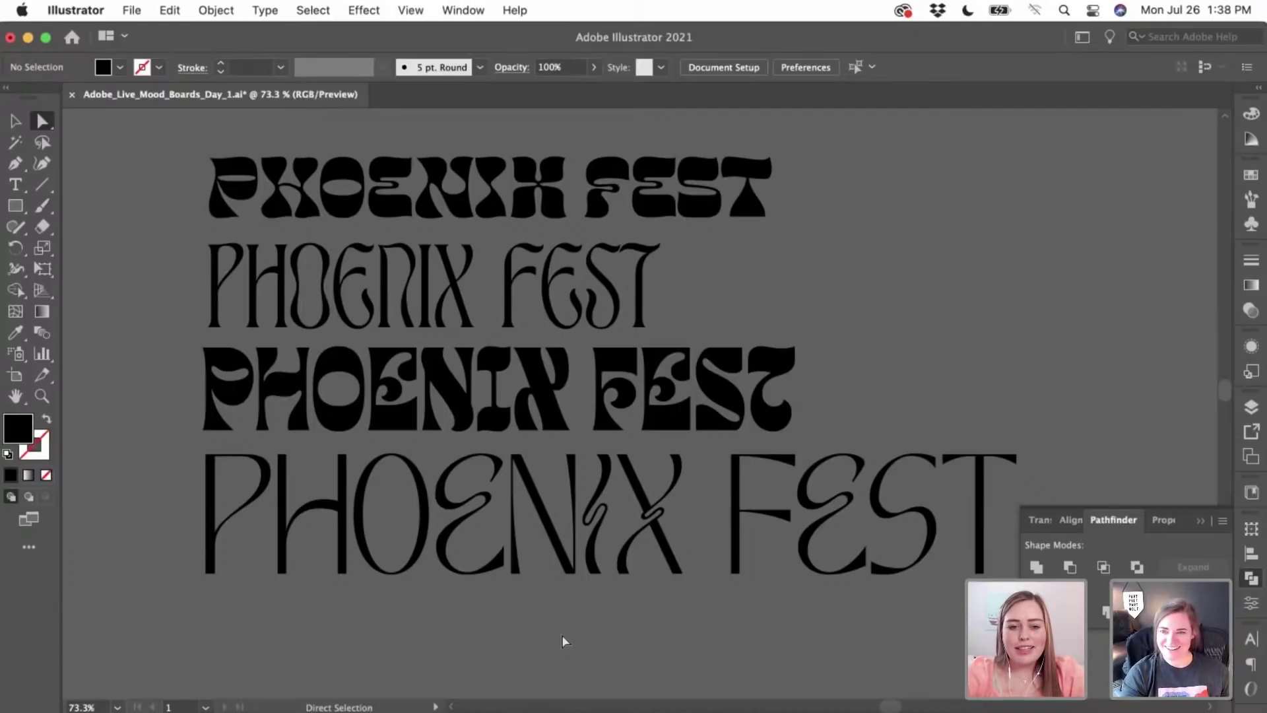
# - Round all corners of the F in the upper FEST together
pyautogui.scroll(-5, 565, 640)
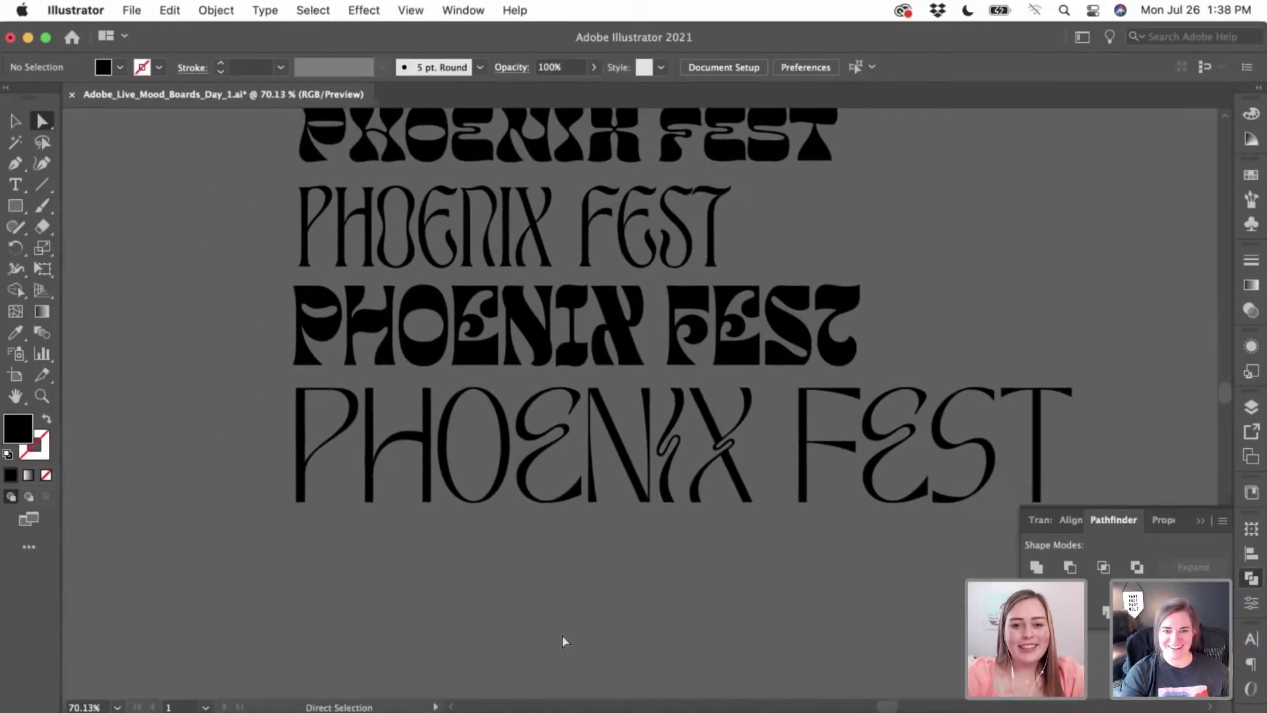
pyautogui.hscroll(-8, 564, 640)
pyautogui.hscroll(-10, 564, 640)
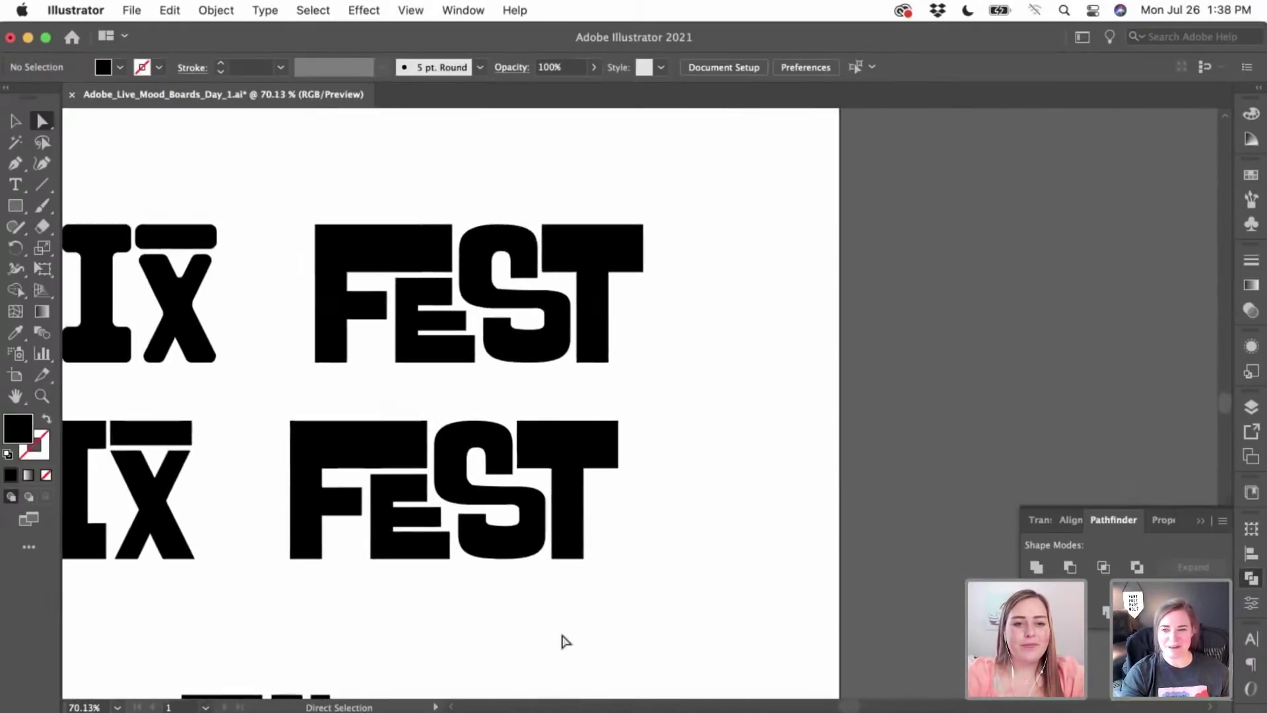
pyautogui.scroll(6, 564, 526)
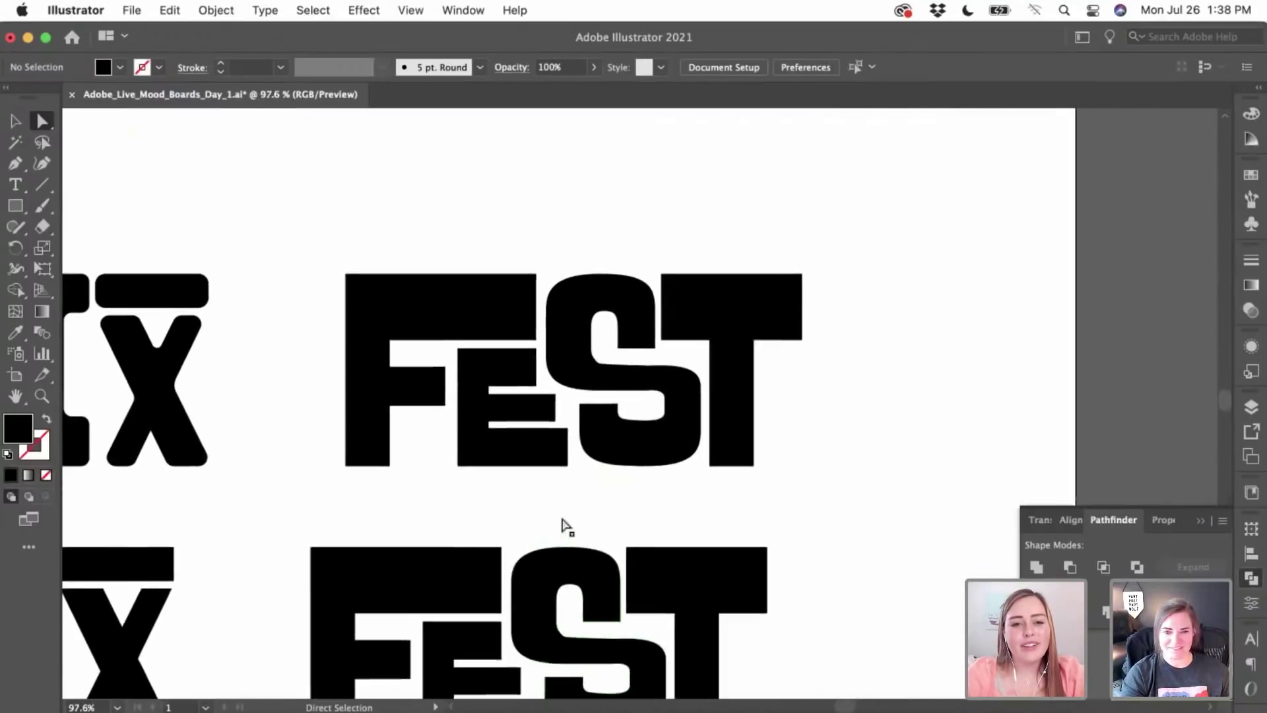
pyautogui.scroll(3, 560, 487)
pyautogui.click(535, 263)
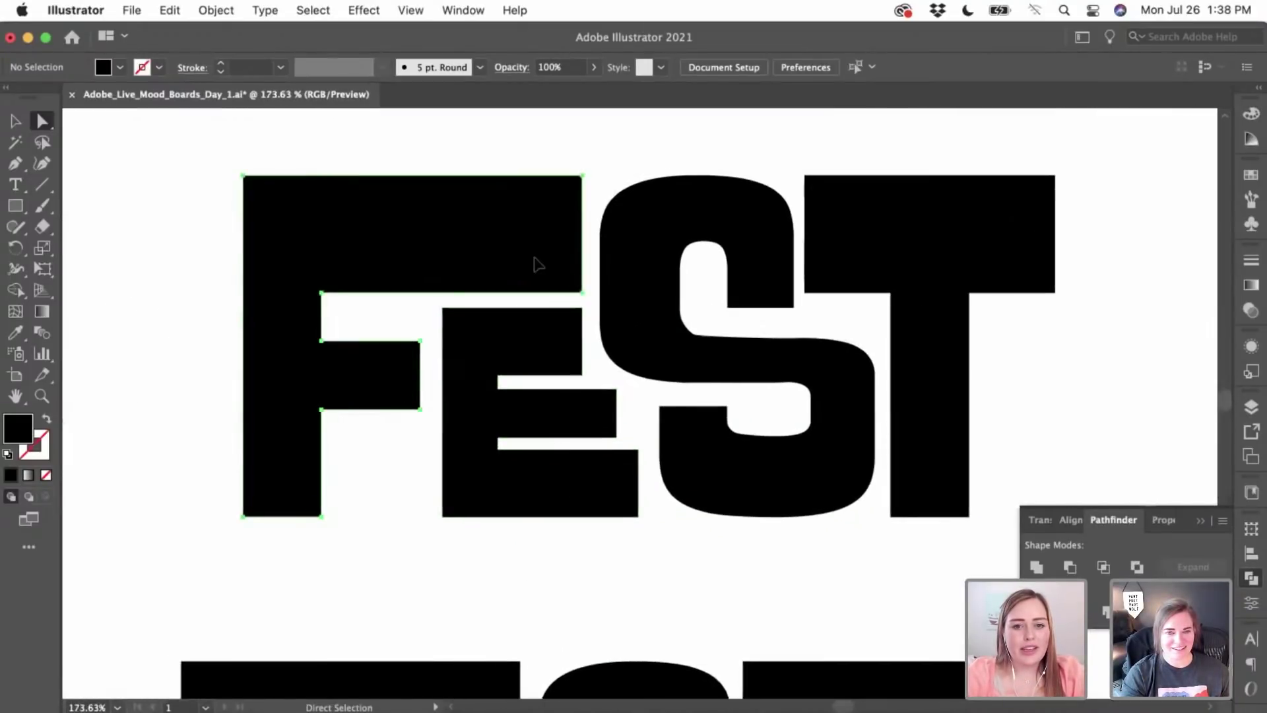
pyautogui.moveTo(570, 192); pyautogui.dragTo(563, 200)
pyautogui.click(606, 197)
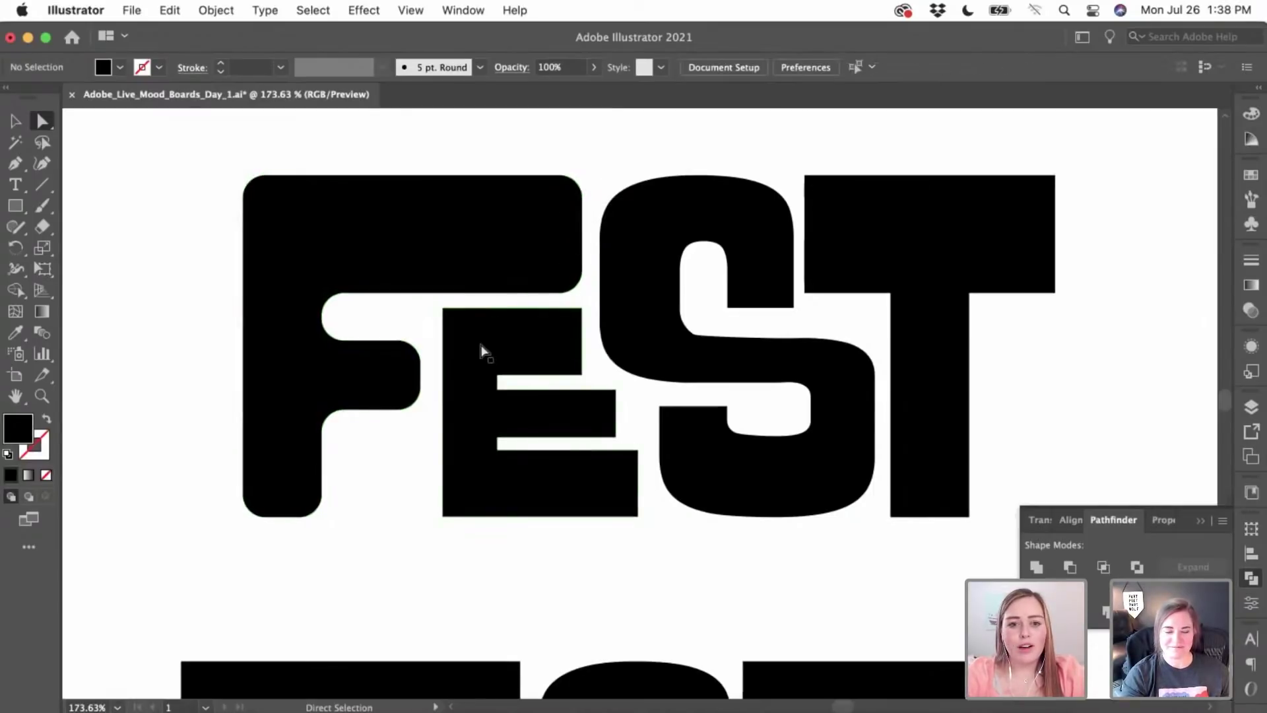
# - Round the corners of the small E in the upper FEST together to about 0.03 in
pyautogui.click(472, 349)
pyautogui.moveTo(454, 321); pyautogui.dragTo(453, 334)
pyautogui.click(416, 377)
# - Move the extra anchor near the small E's bottom-left corner farther along the bottom edge and round that corner to about 0.17 in
pyautogui.click(533, 353)
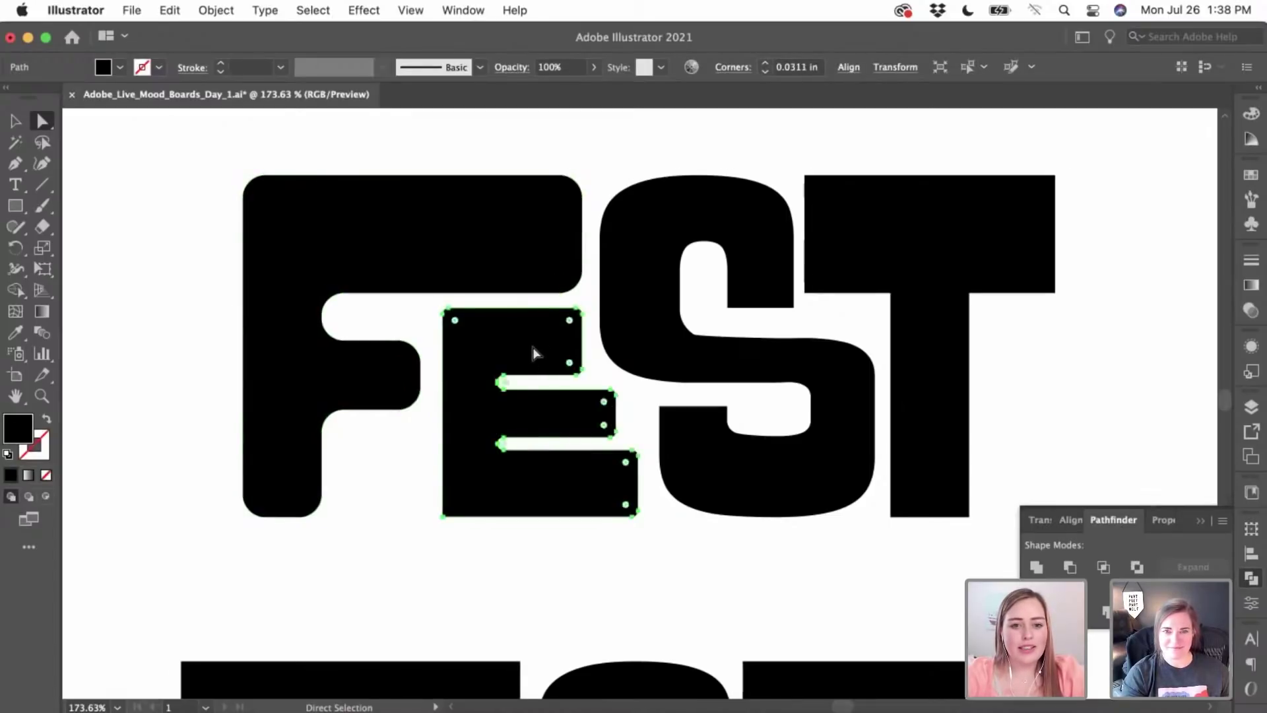
pyautogui.scroll(6, 523, 376)
pyautogui.moveTo(443, 471); pyautogui.dragTo(734, 470)
pyautogui.click(441, 471)
pyautogui.moveTo(453, 462); pyautogui.dragTo(617, 362)
pyautogui.click(421, 520)
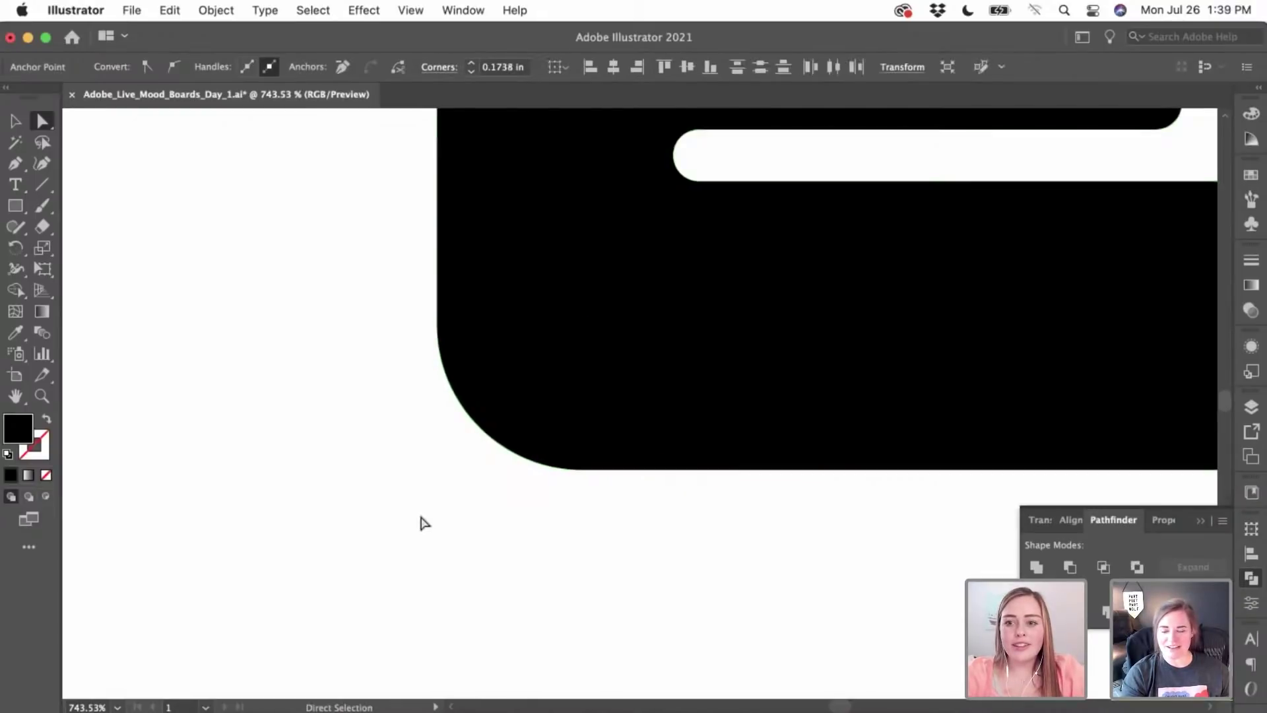
# - Round both corners of the S's upper terminal in the upper FEST together
pyautogui.scroll(-5, 421, 520)
pyautogui.scroll(2, 424, 522)
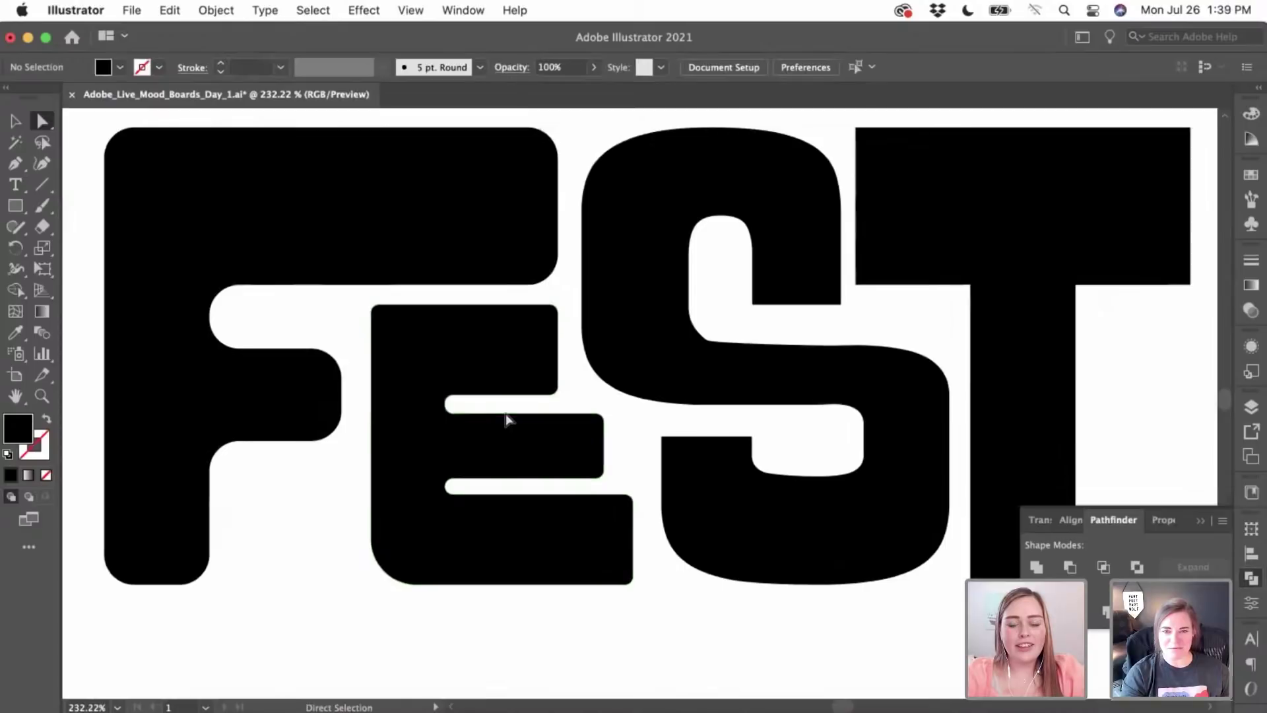
pyautogui.hscroll(4, 506, 419)
pyautogui.click(534, 294)
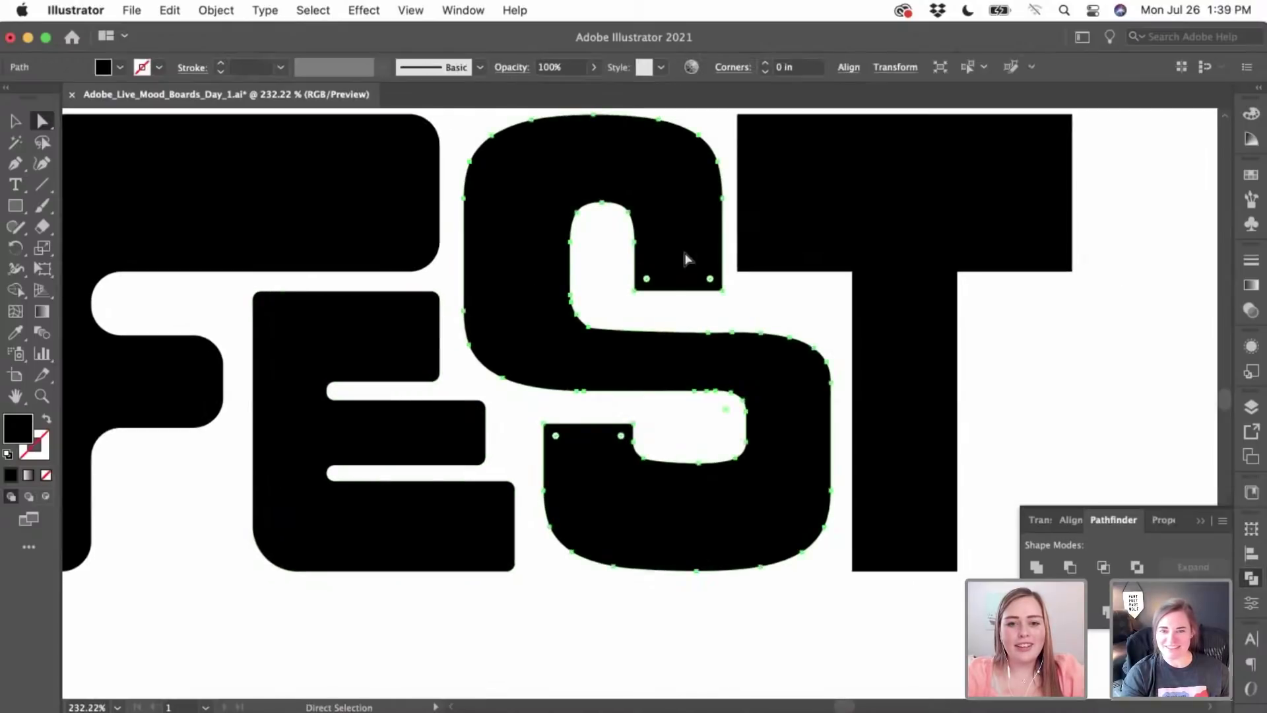
pyautogui.click(638, 291)
pyautogui.keyDown('shift'); pyautogui.click(723, 291); pyautogui.keyUp('shift')
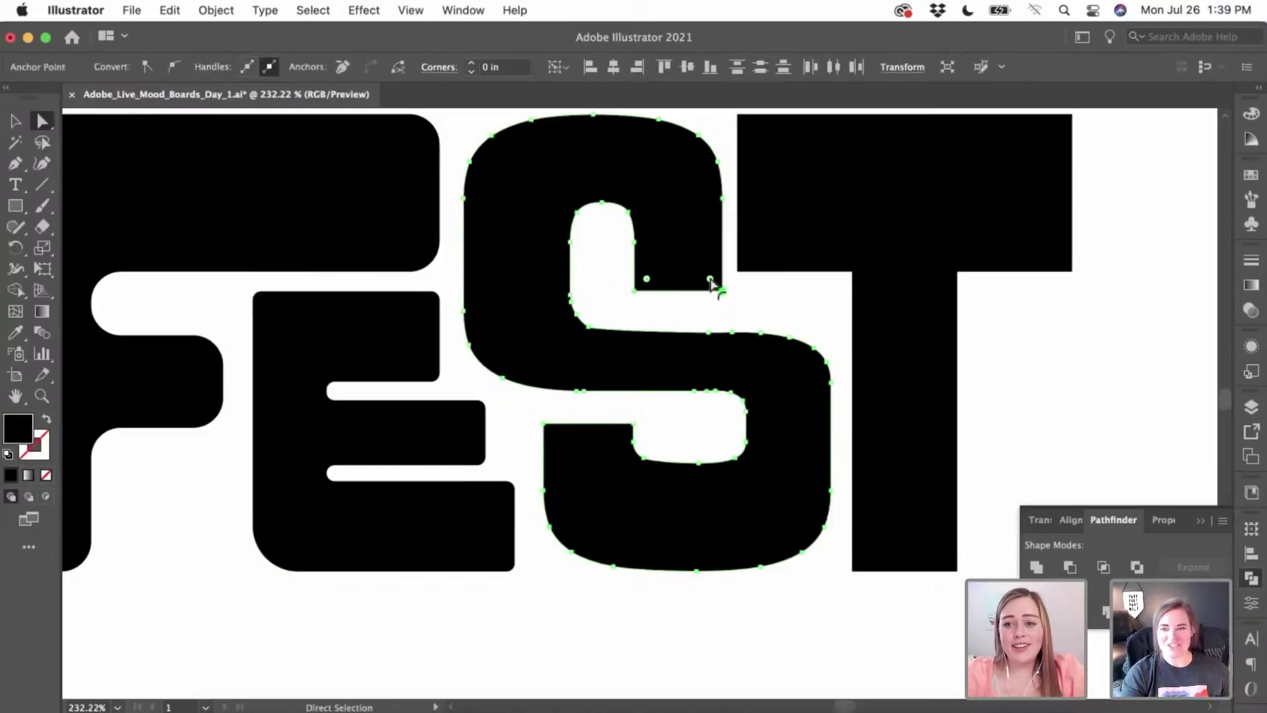
pyautogui.moveTo(711, 280); pyautogui.dragTo(691, 262)
pyautogui.click(633, 282)
pyautogui.scroll(-3, 632, 284)
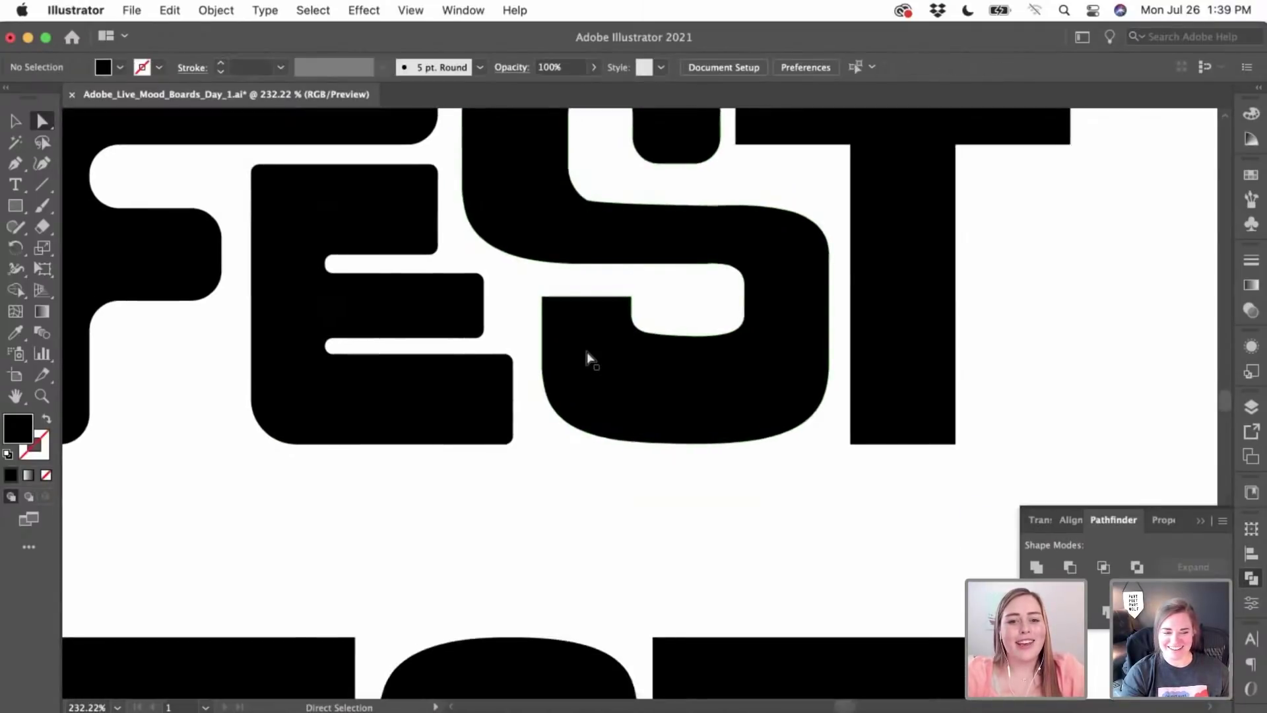
# - Round both corners of the S's lower terminal in the upper FEST together to about 0.07 in
pyautogui.scroll(5, 586, 360)
pyautogui.click(588, 357)
pyautogui.scroll(3, 587, 357)
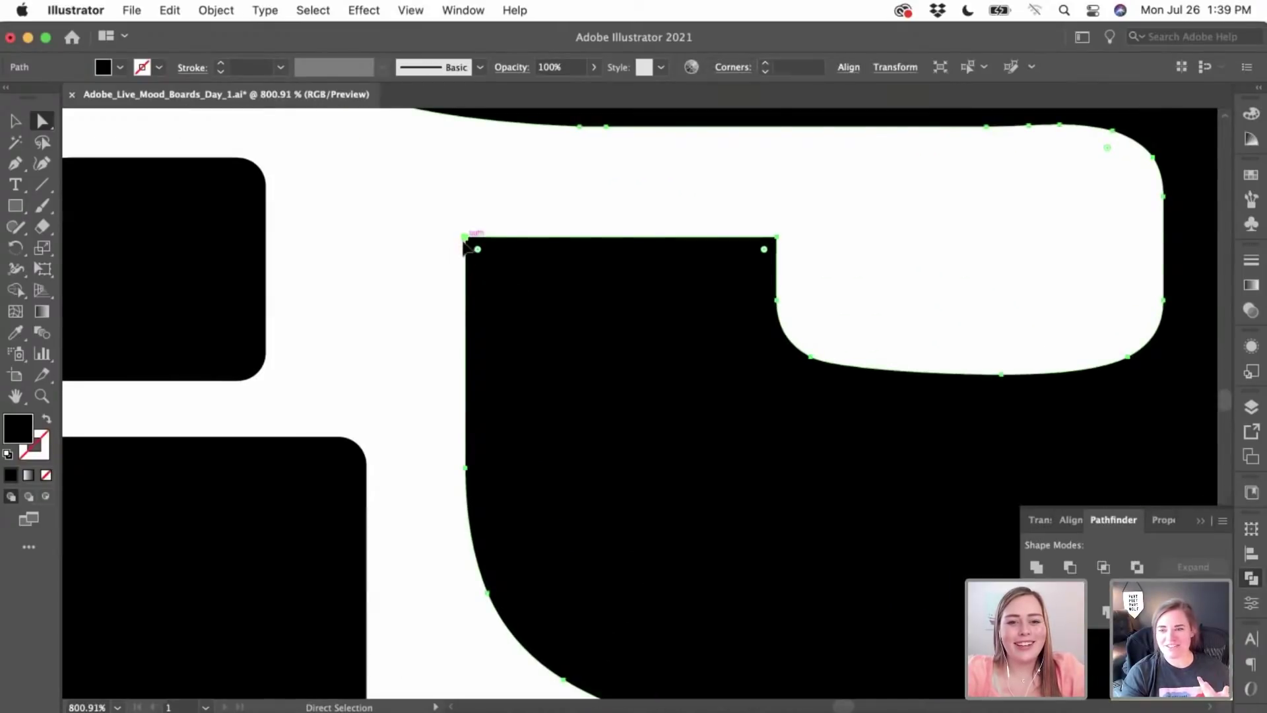
pyautogui.click(464, 239)
pyautogui.keyDown('shift'); pyautogui.click(777, 237); pyautogui.keyUp('shift')
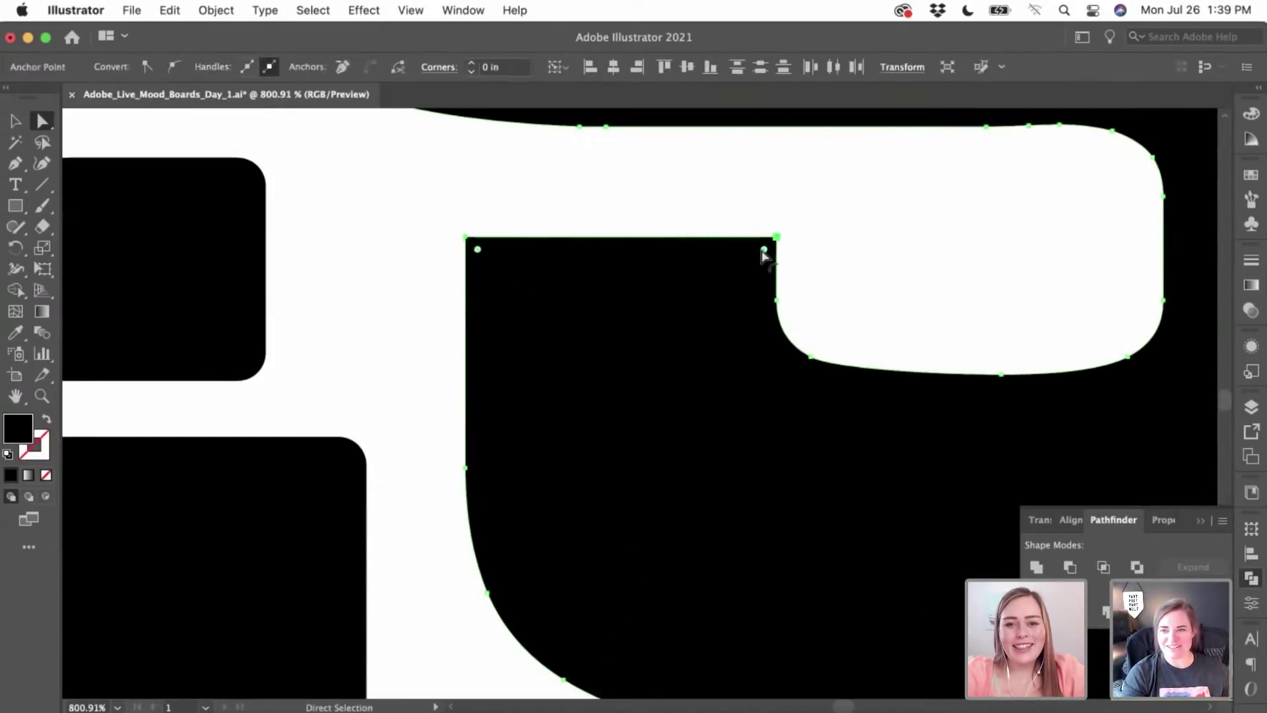
pyautogui.moveTo(766, 250); pyautogui.dragTo(738, 334)
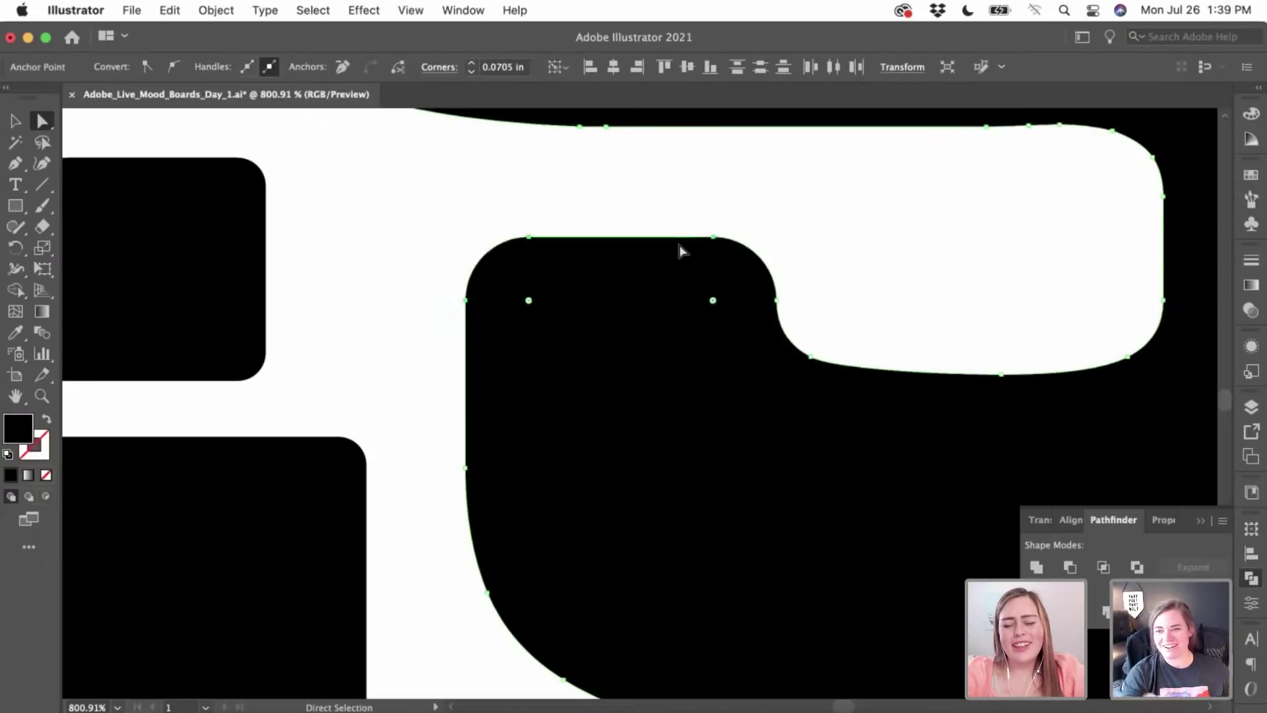
pyautogui.keyDown('alt'); pyautogui.scroll(-6, 671, 245); pyautogui.keyUp('alt')
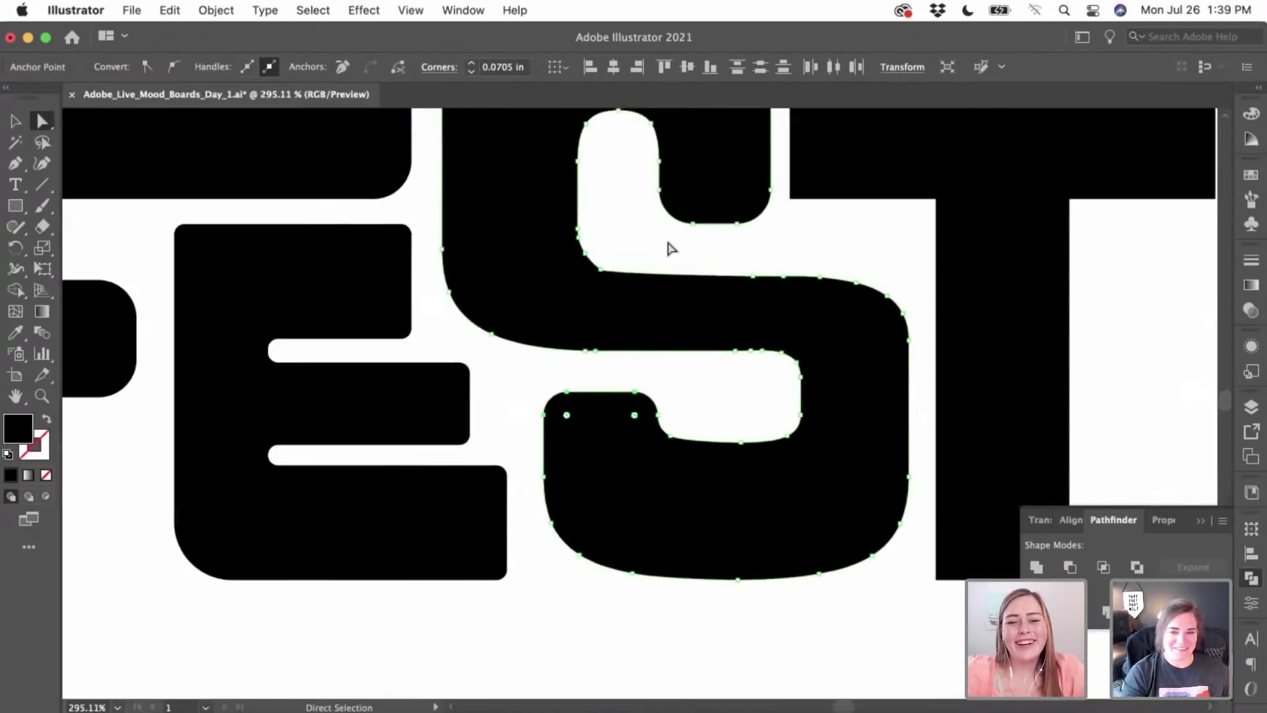
pyautogui.click(643, 262)
pyautogui.keyDown('alt'); pyautogui.scroll(-4, 644, 261); pyautogui.keyUp('alt')
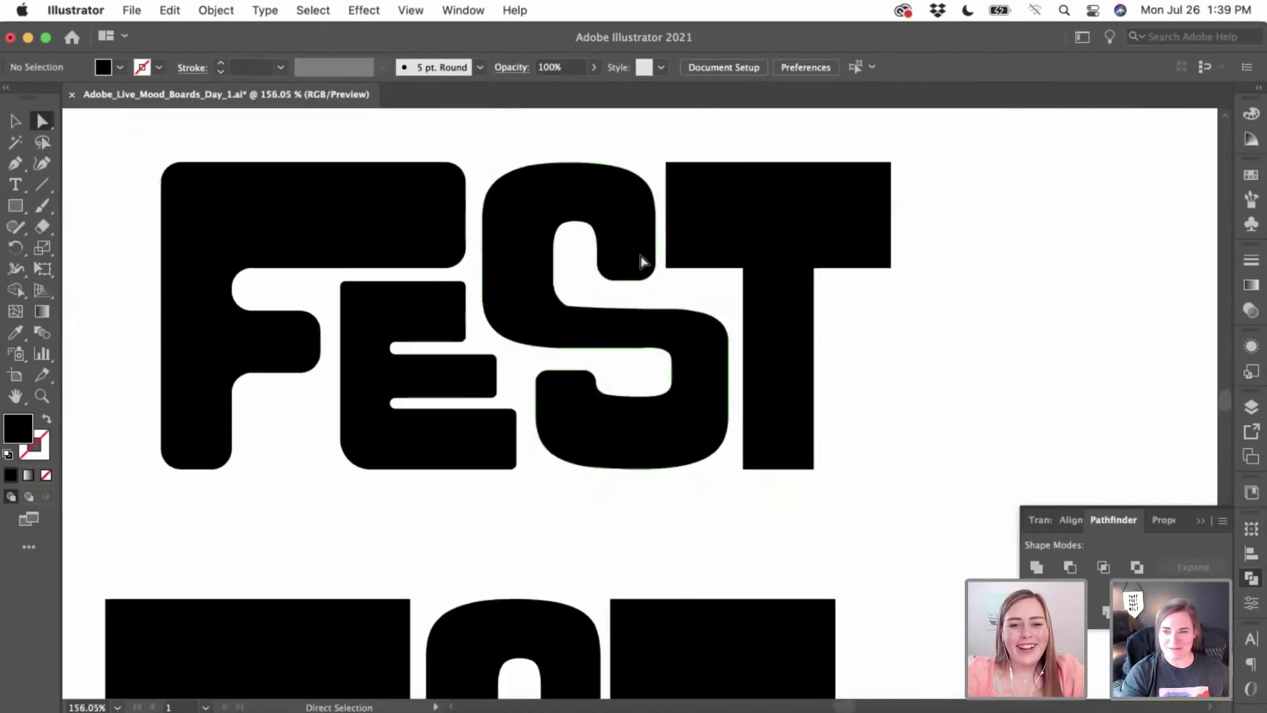
# - Round all corners of the T in the upper FEST together to about 0.12 in
pyautogui.click(680, 248)
pyautogui.keyDown('alt'); pyautogui.scroll(2, 679, 248); pyautogui.keyUp('alt')
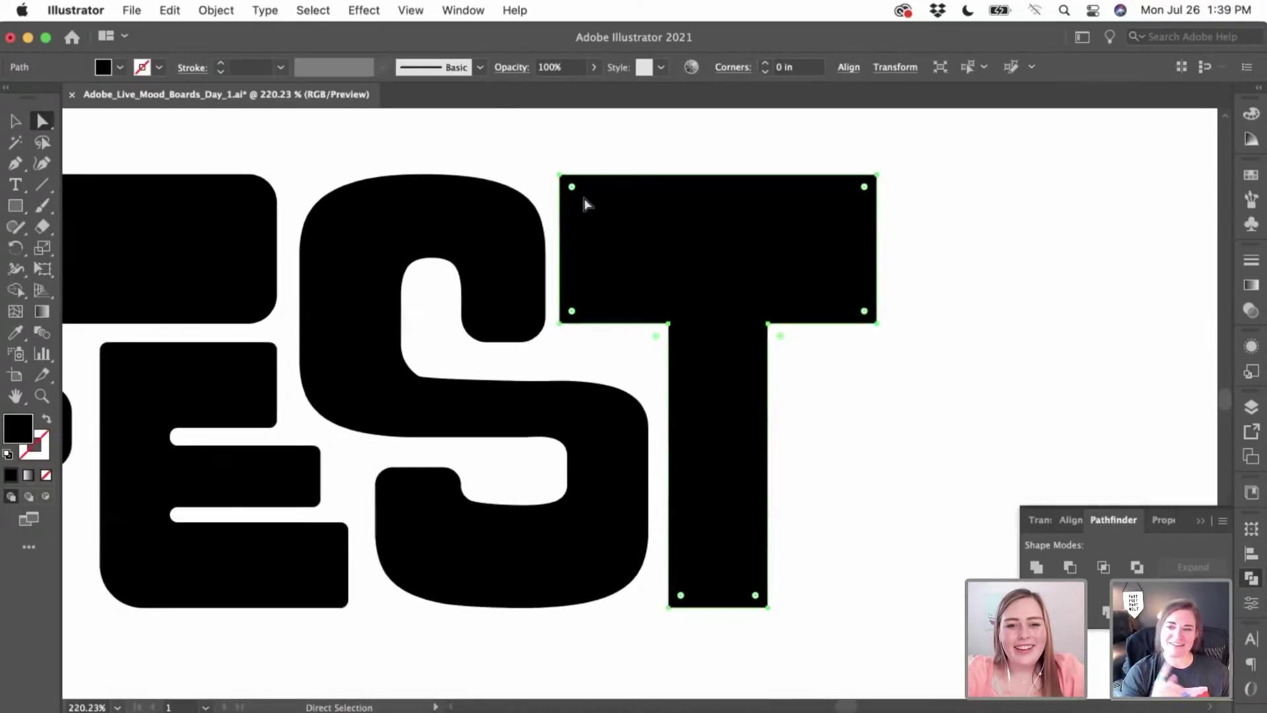
pyautogui.moveTo(576, 189); pyautogui.dragTo(581, 195)
pyautogui.moveTo(589, 198); pyautogui.dragTo(588, 204)
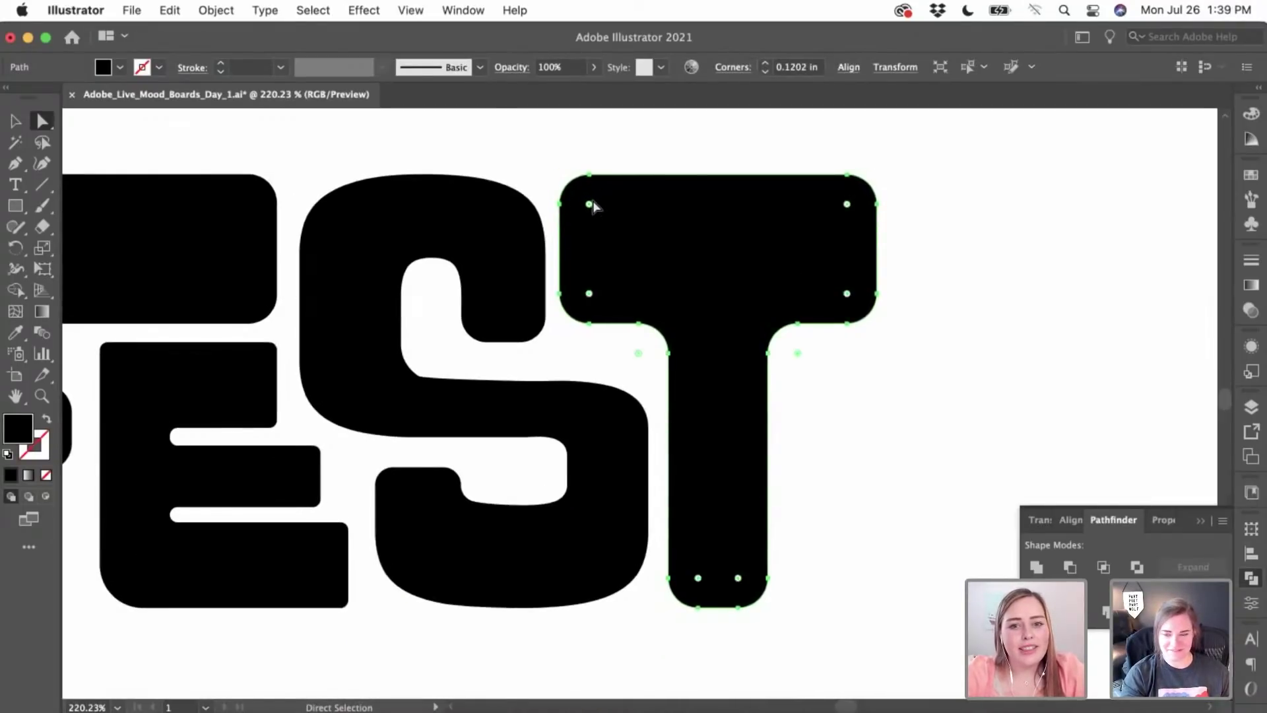
pyautogui.click(529, 176)
pyautogui.scroll(-5, 531, 172)
pyautogui.hscroll(-5, 532, 172)
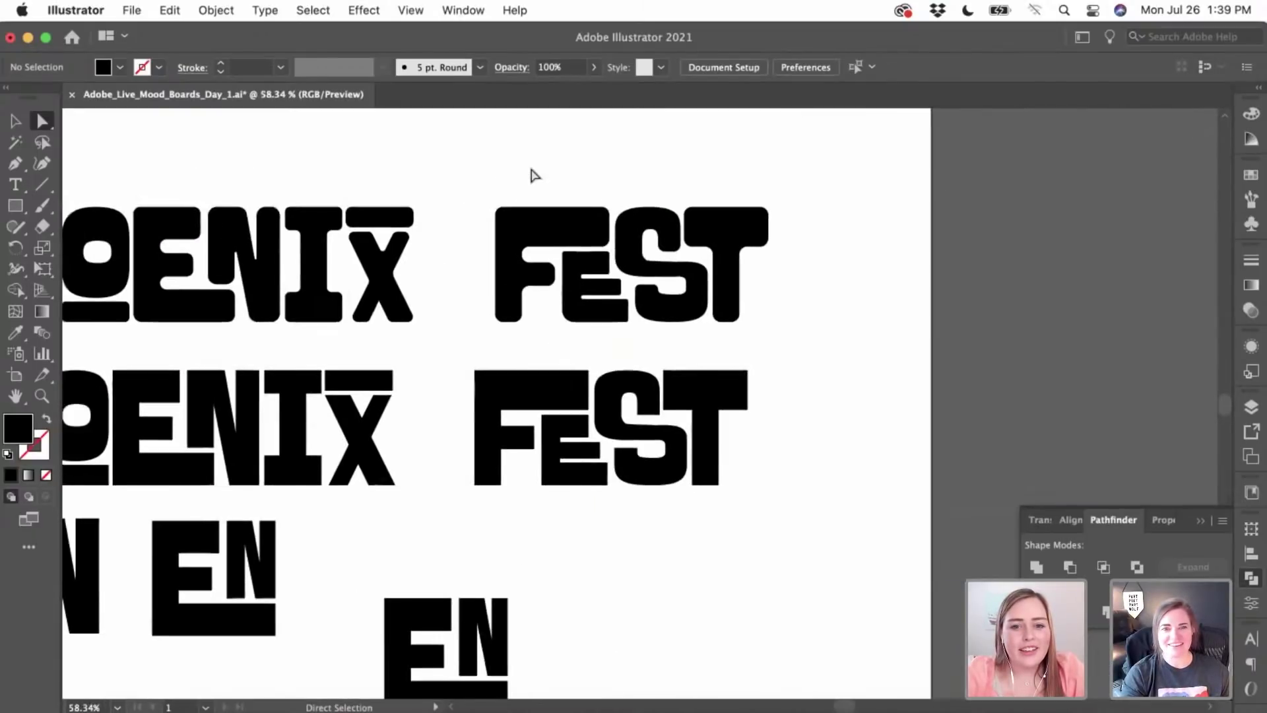
# - Square off the small E's lightly rounded corners and round the upper outer corner of its bottom arm to about 0.08 in
pyautogui.scroll(5, 711, 331)
pyautogui.scroll(3, 712, 331)
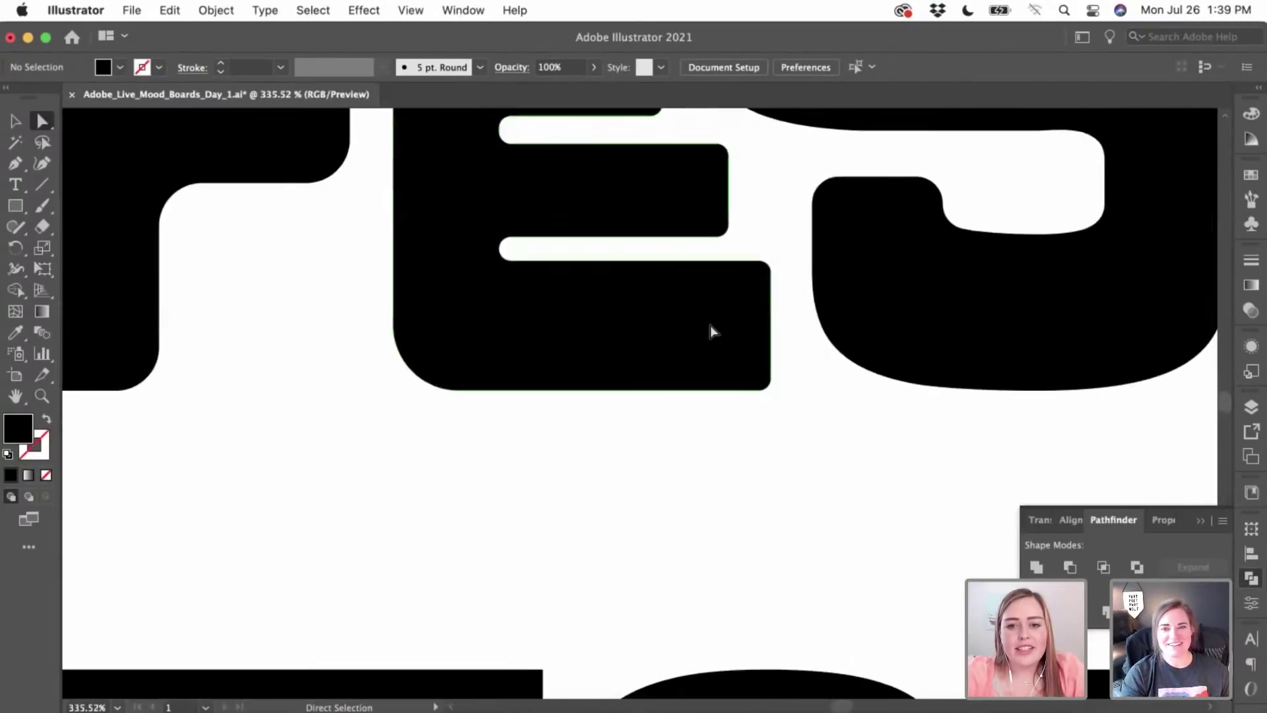
pyautogui.click(758, 294)
pyautogui.scroll(6, 755, 293)
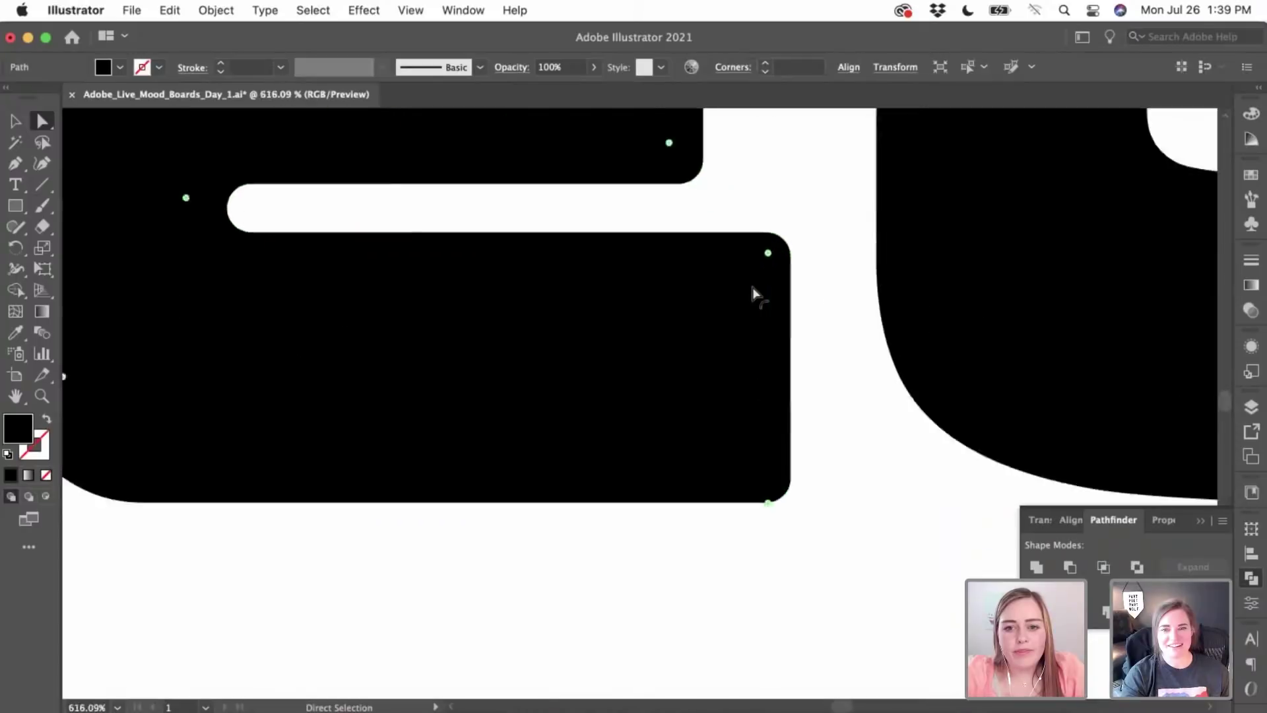
pyautogui.click(704, 261)
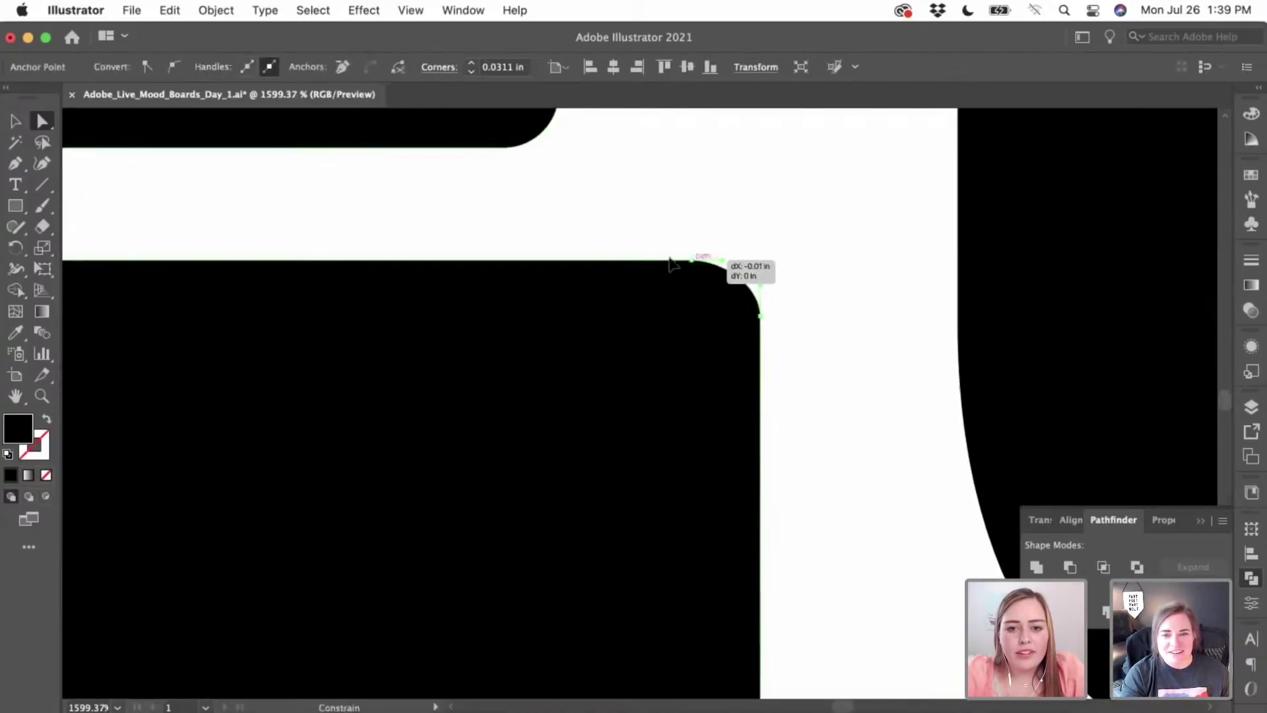
pyautogui.click(761, 315)
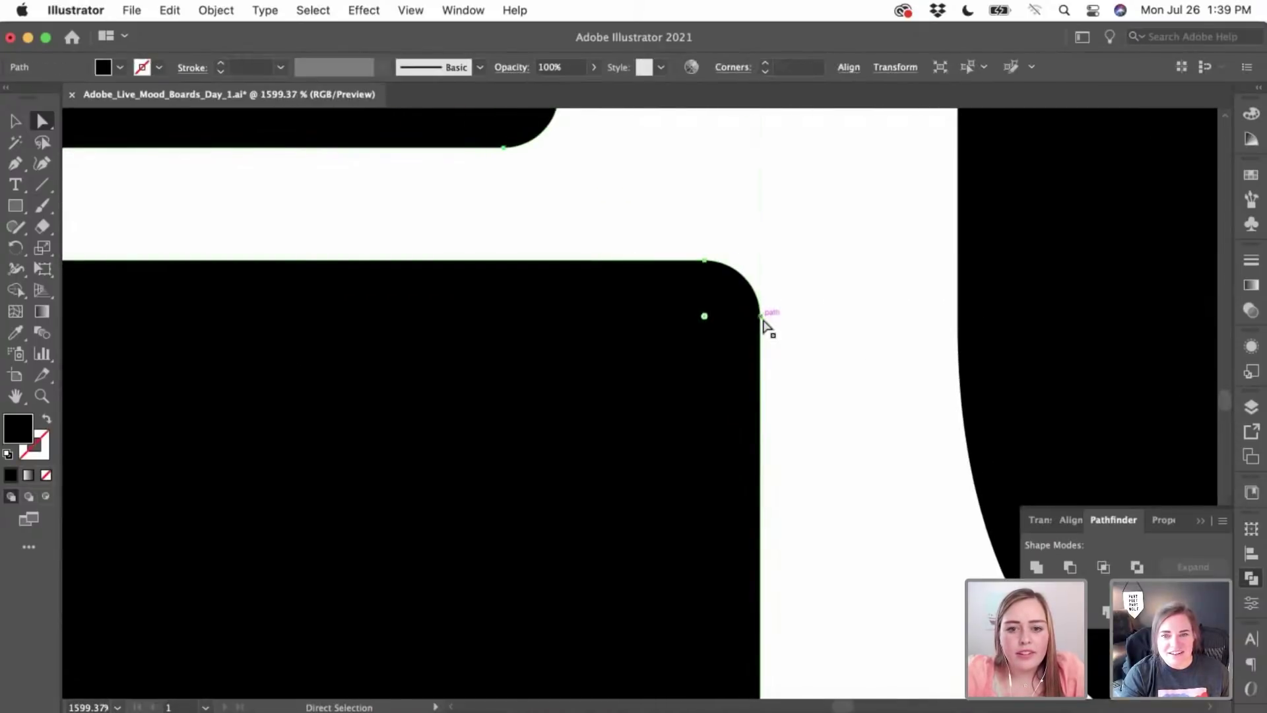
pyautogui.moveTo(704, 316); pyautogui.dragTo(795, 235)
pyautogui.click(795, 235)
pyautogui.click(757, 265)
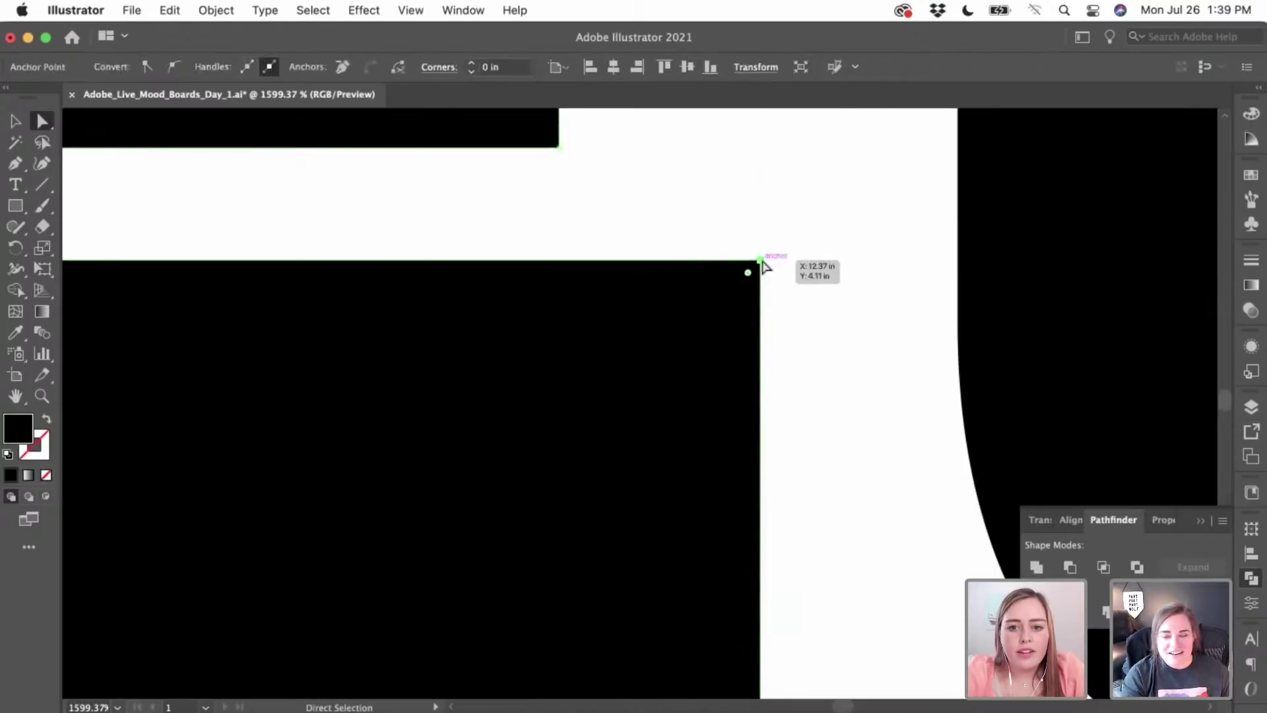
pyautogui.moveTo(750, 275); pyautogui.dragTo(628, 405)
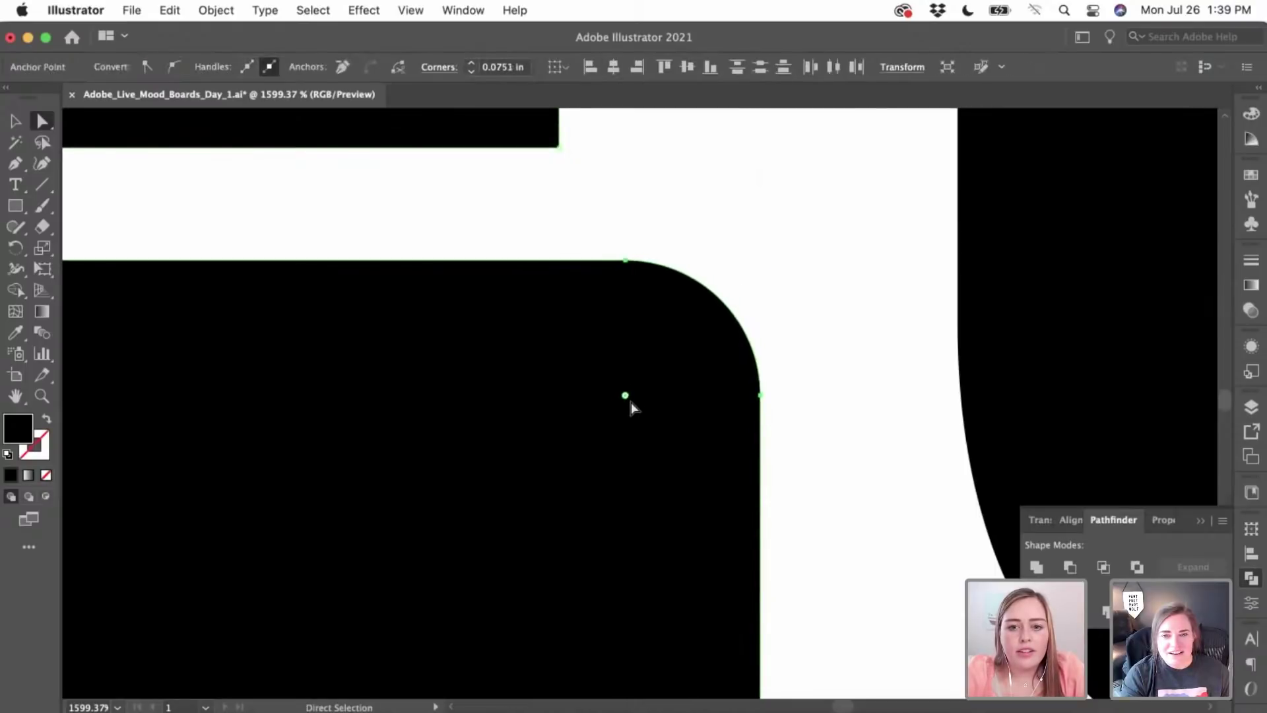
pyautogui.scroll(-6, 628, 405)
pyautogui.click(651, 418)
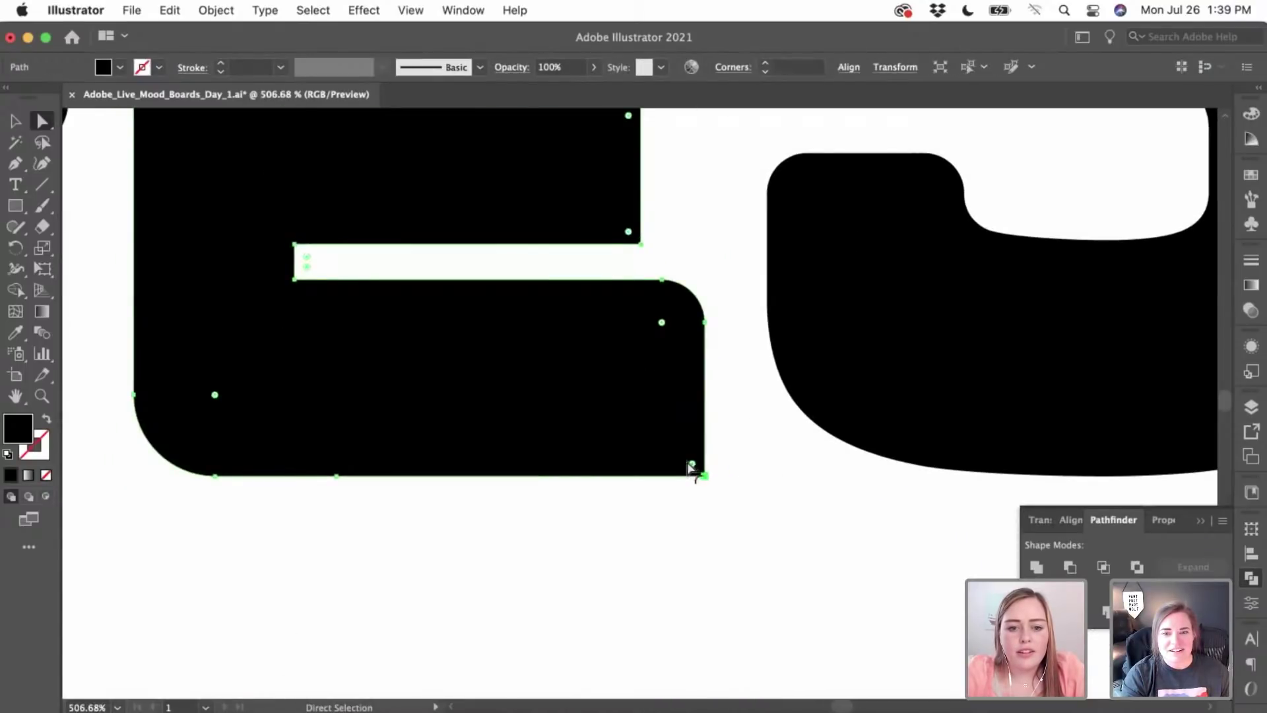
pyautogui.click(703, 474)
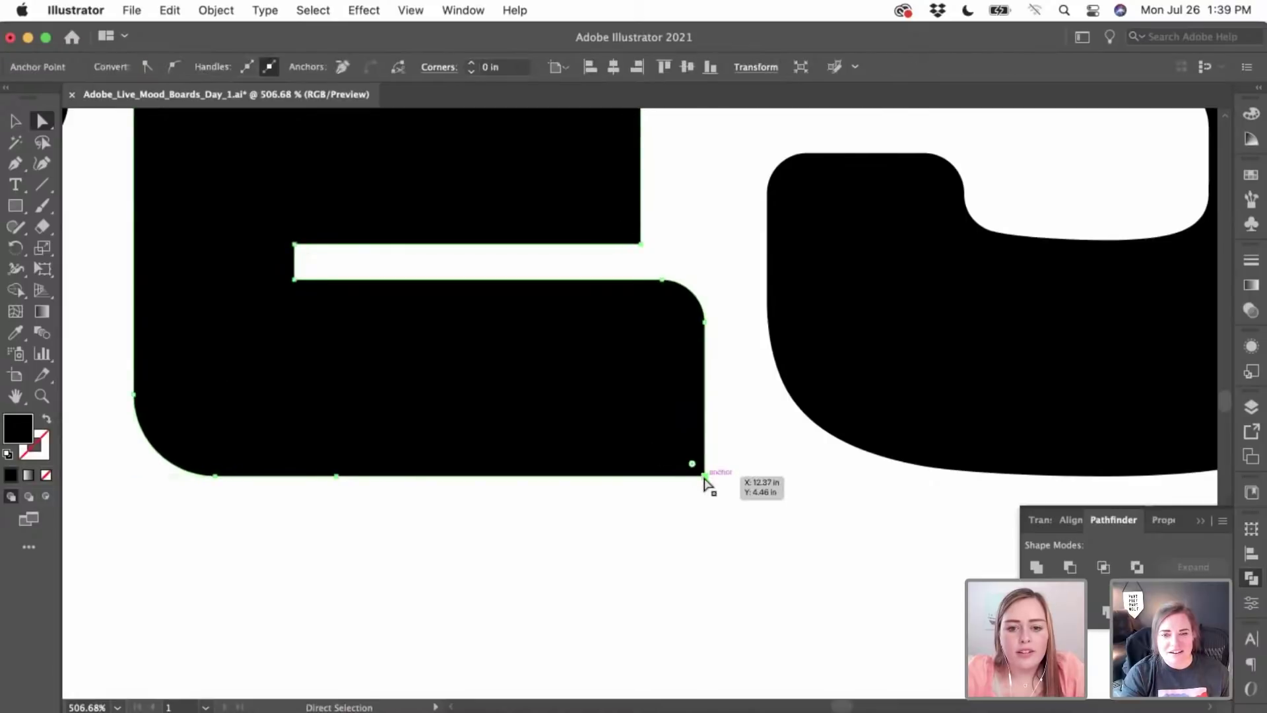
pyautogui.moveTo(693, 465); pyautogui.dragTo(606, 428)
pyautogui.click(633, 415)
pyautogui.press('super+z')
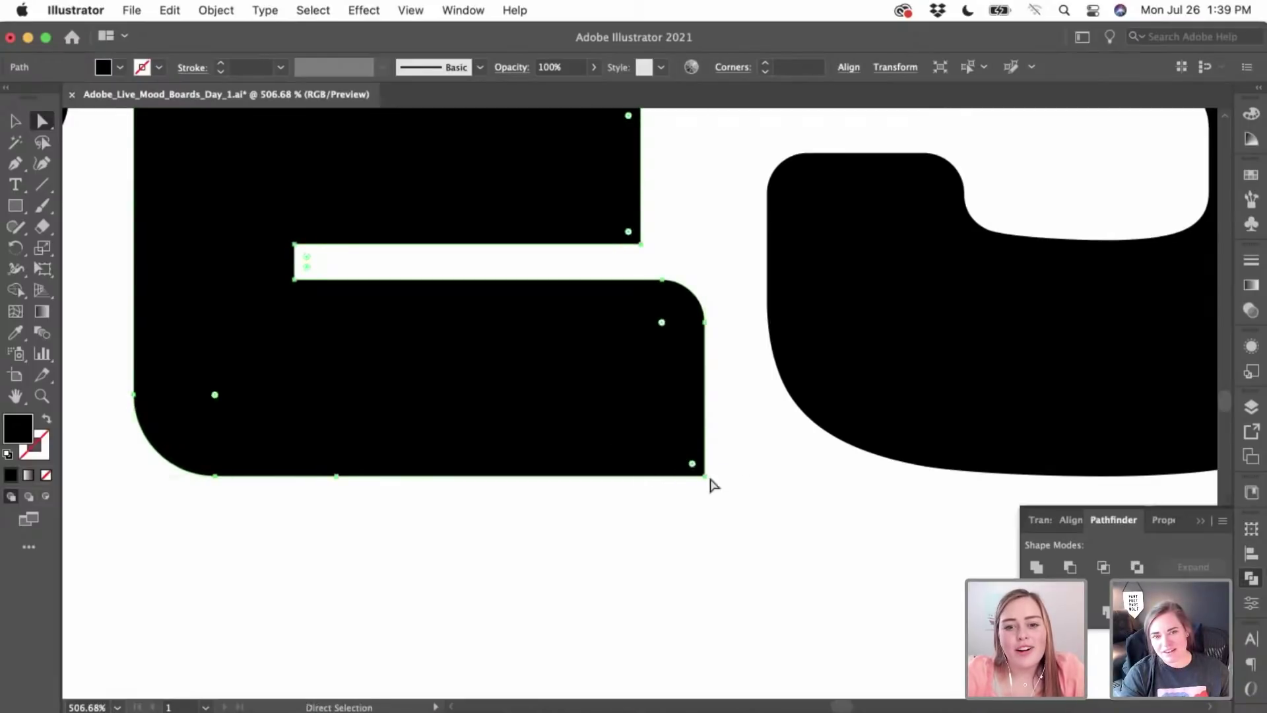
# - Round the lower outer corner of the small E's bottom arm to about 0.08 in
pyautogui.click(710, 483)
pyautogui.click(704, 476)
pyautogui.moveTo(691, 463); pyautogui.dragTo(639, 451)
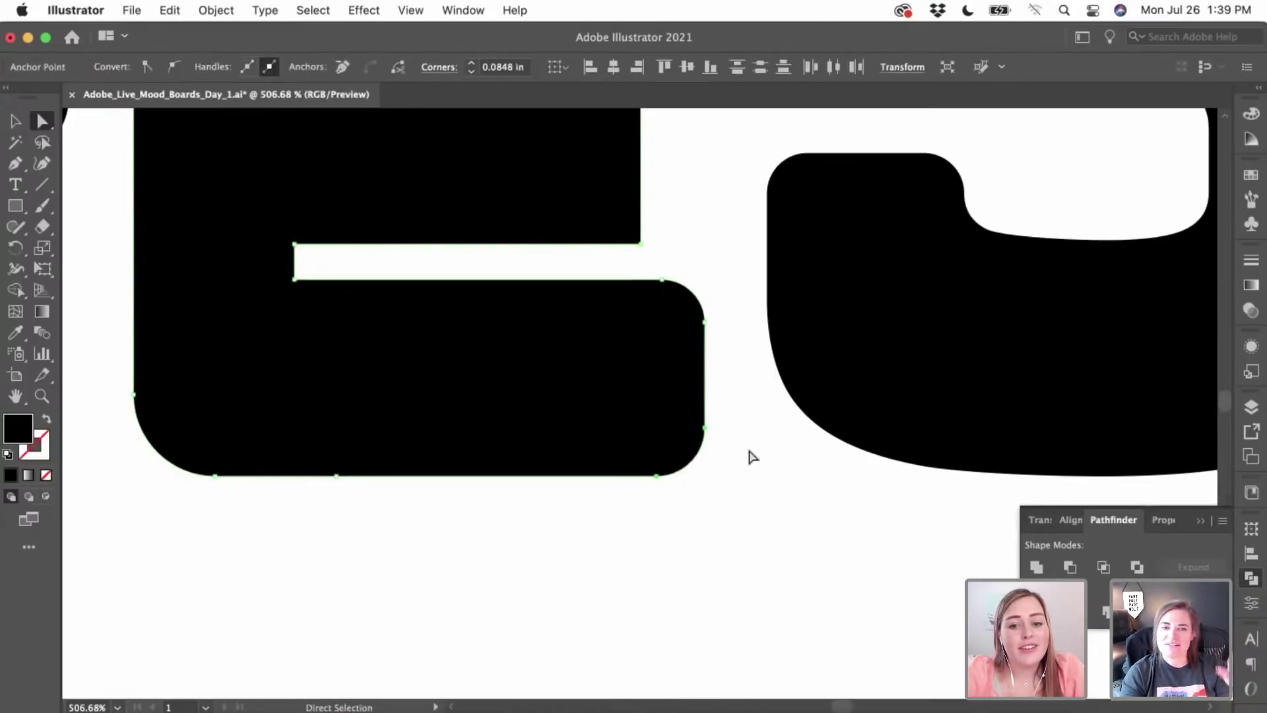
pyautogui.click(749, 453)
# - Round both inner corners of the small E's lower slot together to about 0.02 in
pyautogui.scroll(5, 750, 452)
pyautogui.hscroll(-3, 750, 453)
pyautogui.moveTo(396, 455); pyautogui.dragTo(423, 500)
pyautogui.scroll(5, 437, 491)
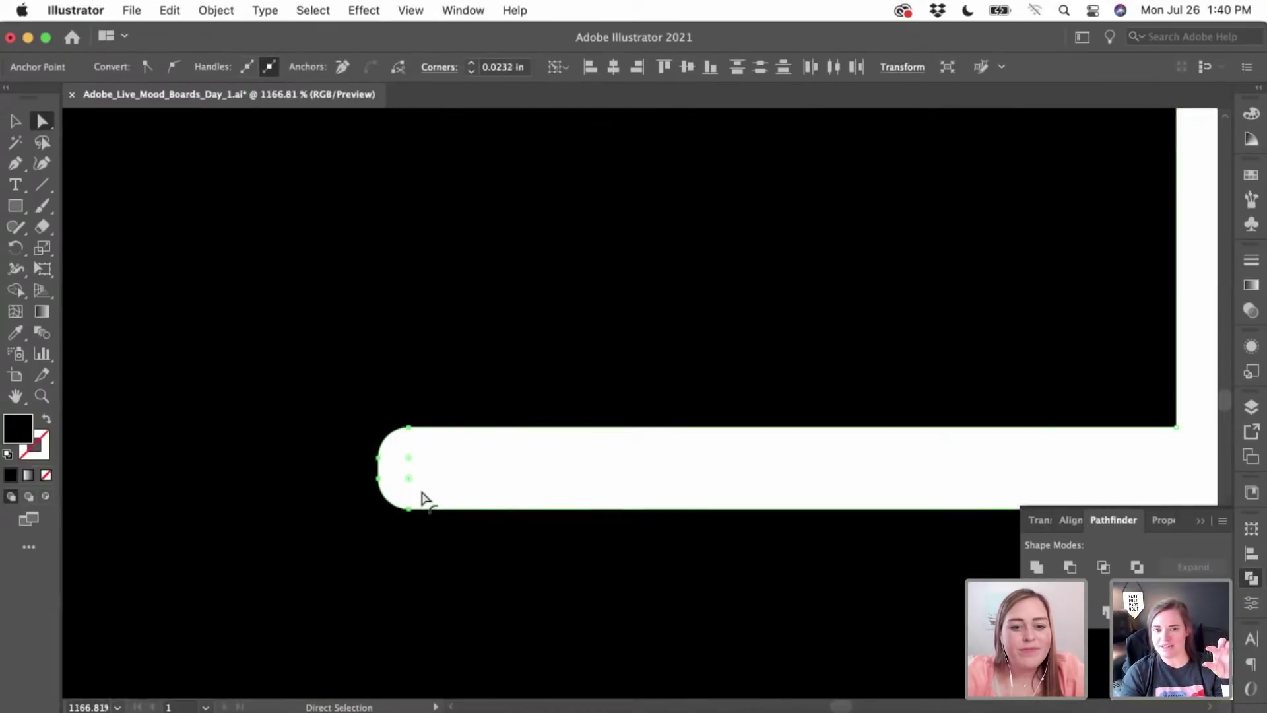
pyautogui.click(504, 466)
# - Round both inner corners of the small E's upper slot together
pyautogui.scroll(-5, 505, 466)
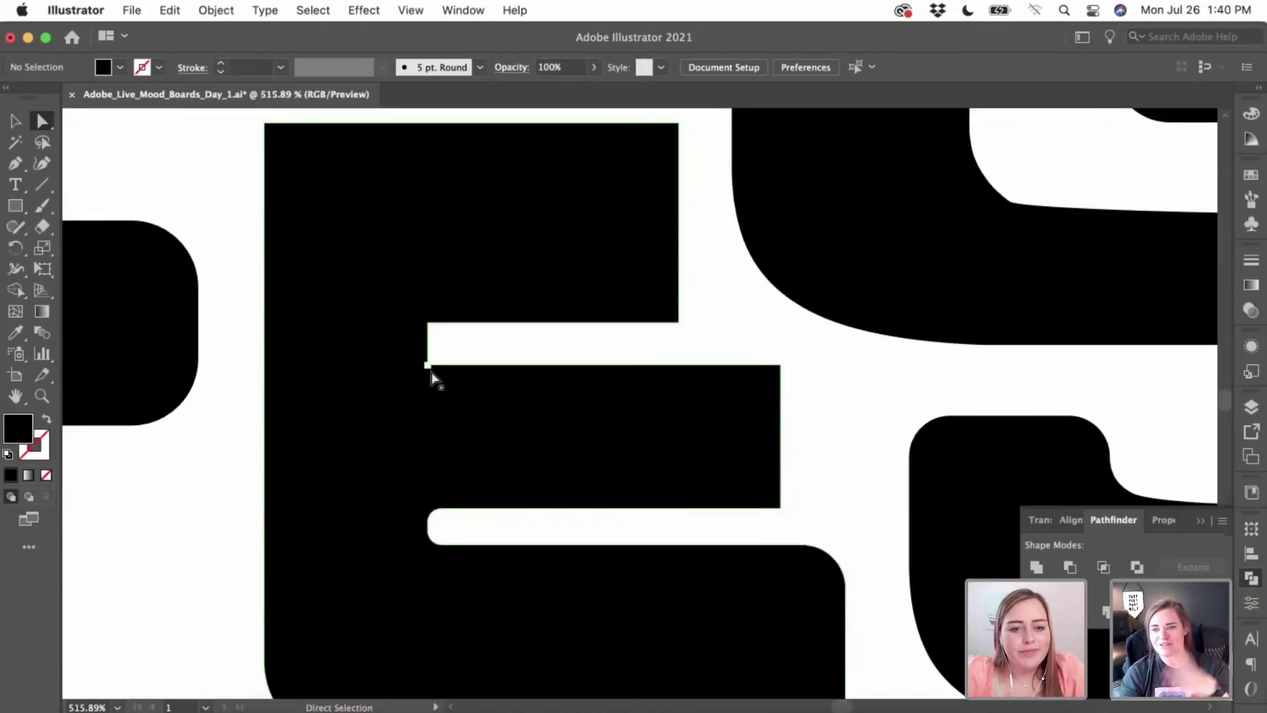
pyautogui.click(428, 324)
pyautogui.scroll(5, 431, 330)
pyautogui.moveTo(441, 339); pyautogui.dragTo(482, 371)
pyautogui.scroll(-5, 542, 385)
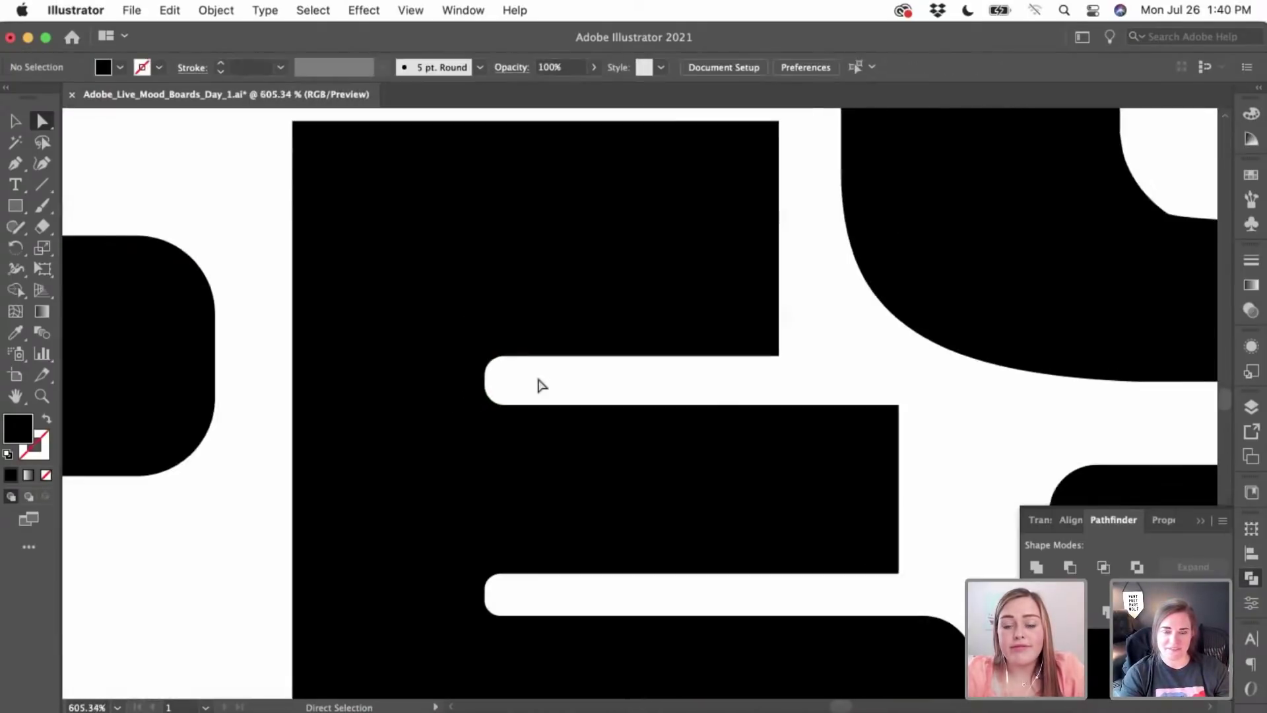
# - Round both outer corners of the small E's middle arm together
pyautogui.click(776, 335)
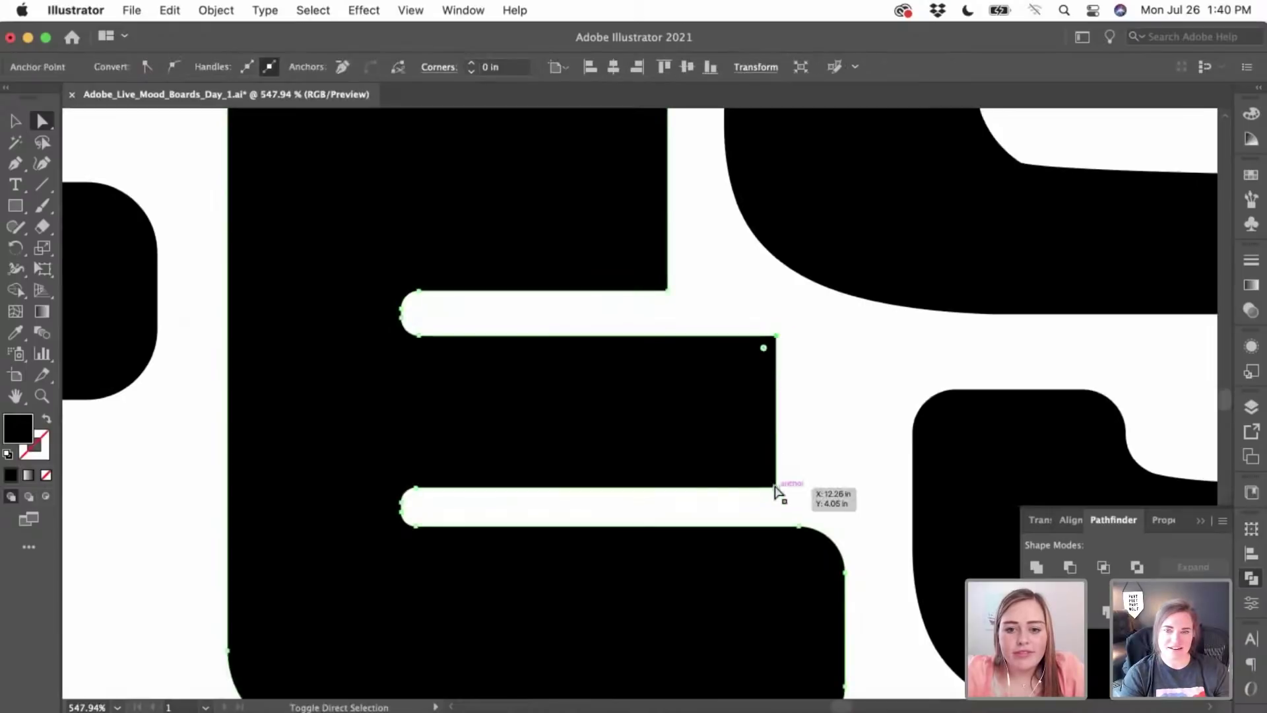
pyautogui.keyDown('shift'); pyautogui.click(776, 487); pyautogui.keyUp('shift')
pyautogui.moveTo(763, 467); pyautogui.dragTo(713, 462)
pyautogui.scroll(4, 713, 461)
# - Round both outer corners of the small E's top arm and the letter's top-left corner
pyautogui.click(695, 415)
pyautogui.click(696, 416)
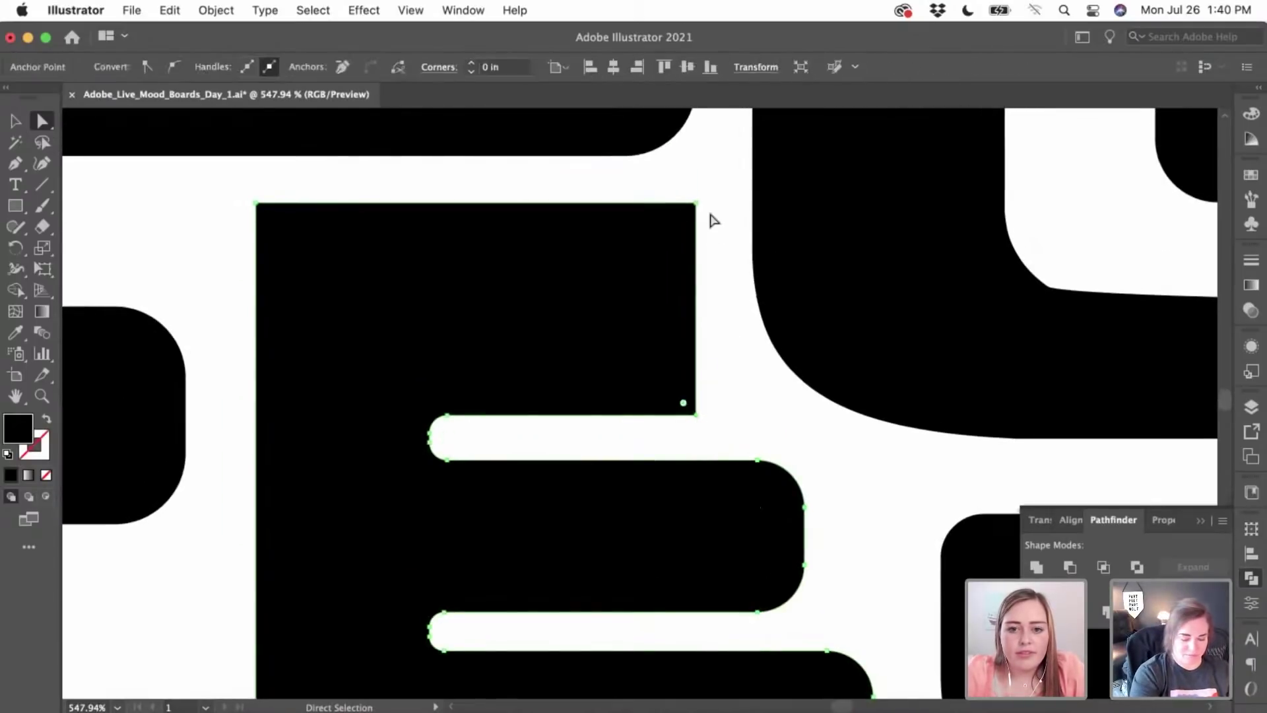
pyautogui.keyDown('shift'); pyautogui.click(695, 204); pyautogui.keyUp('shift')
pyautogui.moveTo(685, 216); pyautogui.dragTo(657, 261)
pyautogui.click(258, 205)
pyautogui.moveTo(268, 218); pyautogui.dragTo(311, 269)
pyautogui.scroll(-5, 311, 271)
pyautogui.click(221, 405)
# - Duplicate the complete rounded PHOENIX FEST lettering onto the empty area above the artboard
pyautogui.scroll(-15, 221, 406)
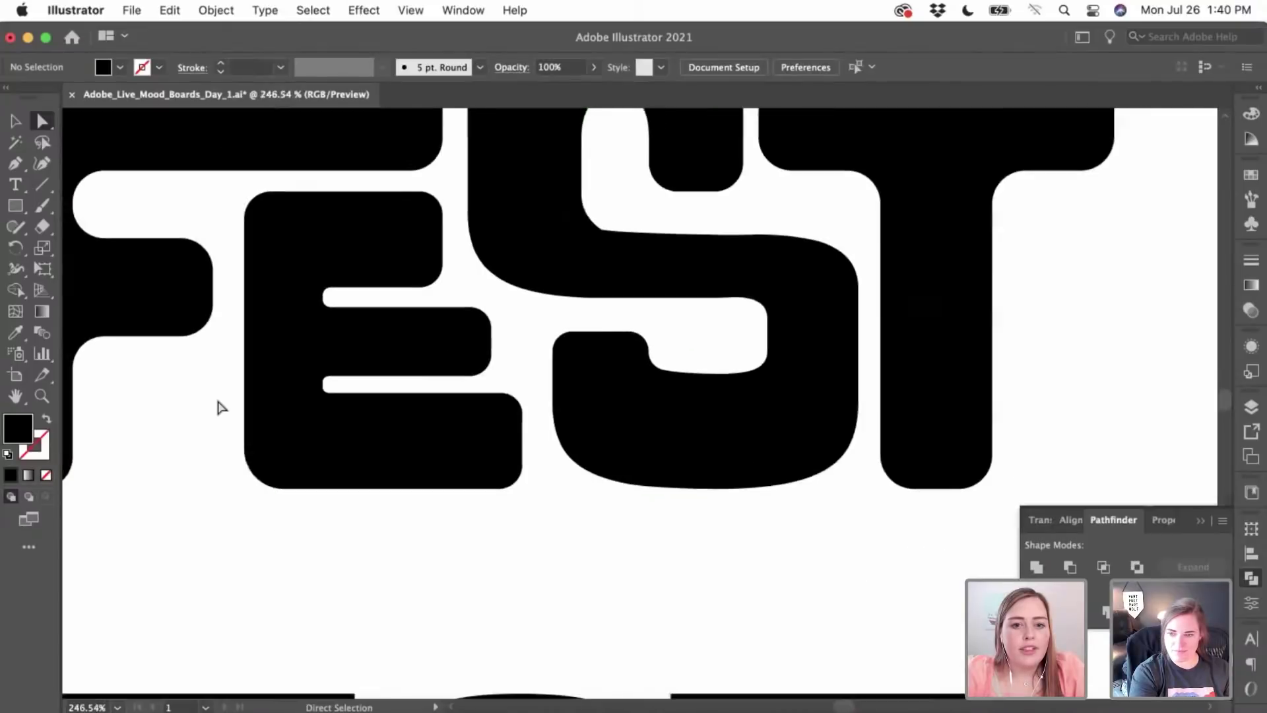
pyautogui.scroll(-3, 221, 406)
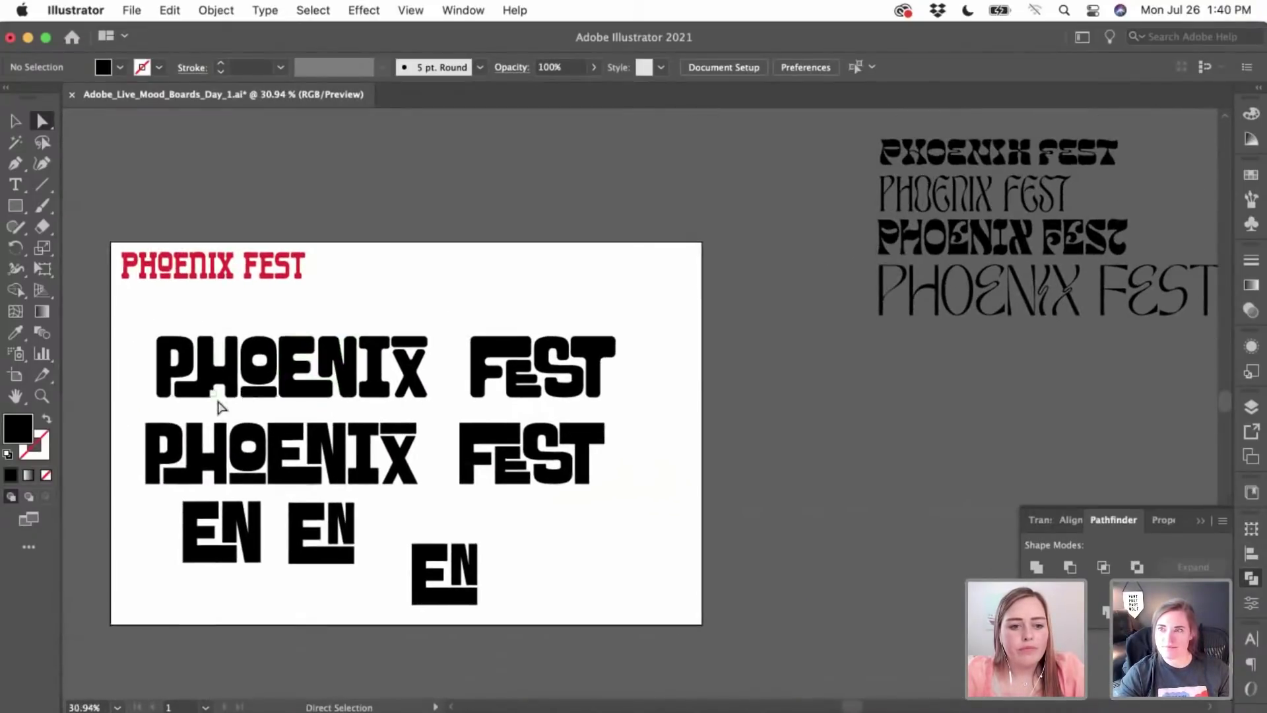
pyautogui.hscroll(-2, 217, 404)
pyautogui.scroll(2, 198, 323)
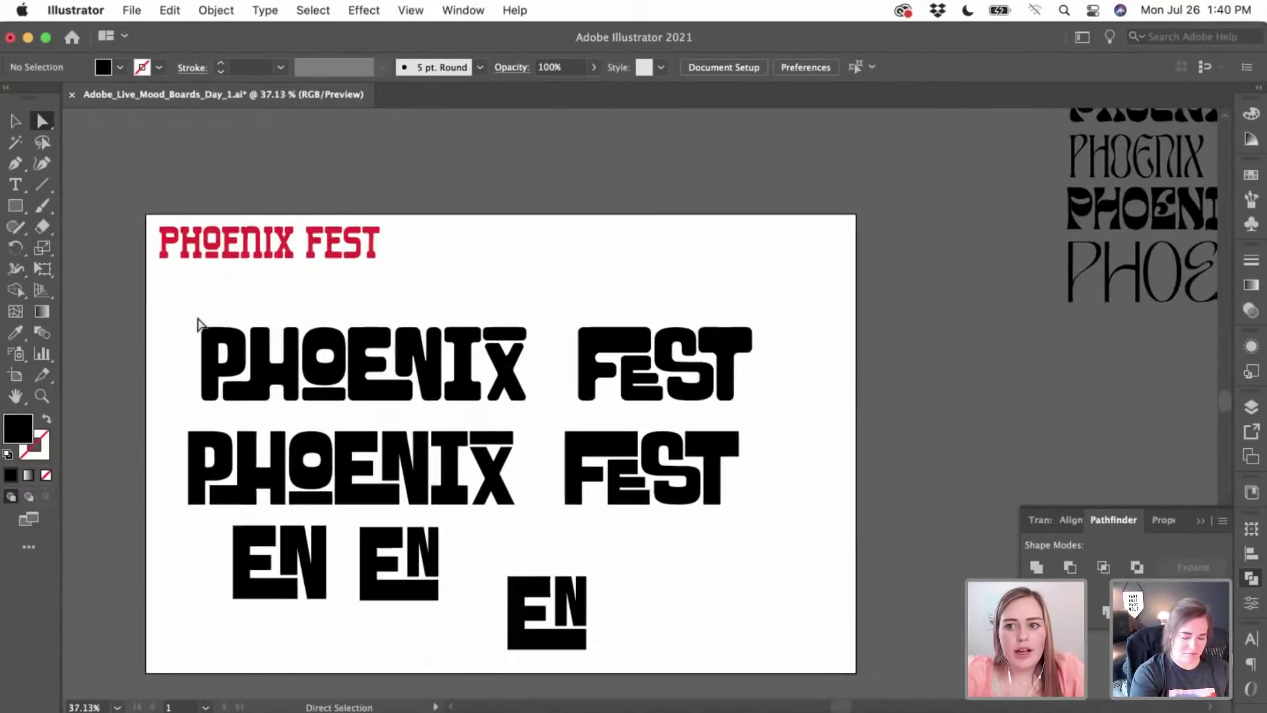
pyautogui.press('v')
pyautogui.moveTo(185, 314); pyautogui.dragTo(738, 393)
pyautogui.scroll(3, 738, 393)
pyautogui.hscroll(-1, 738, 393)
pyautogui.moveTo(659, 478); pyautogui.dragTo(710, 177)
pyautogui.click(611, 263)
# - Move the copied PHOENIX FEST lettering farther up, away from the artboard
pyautogui.scroll(4, 611, 258)
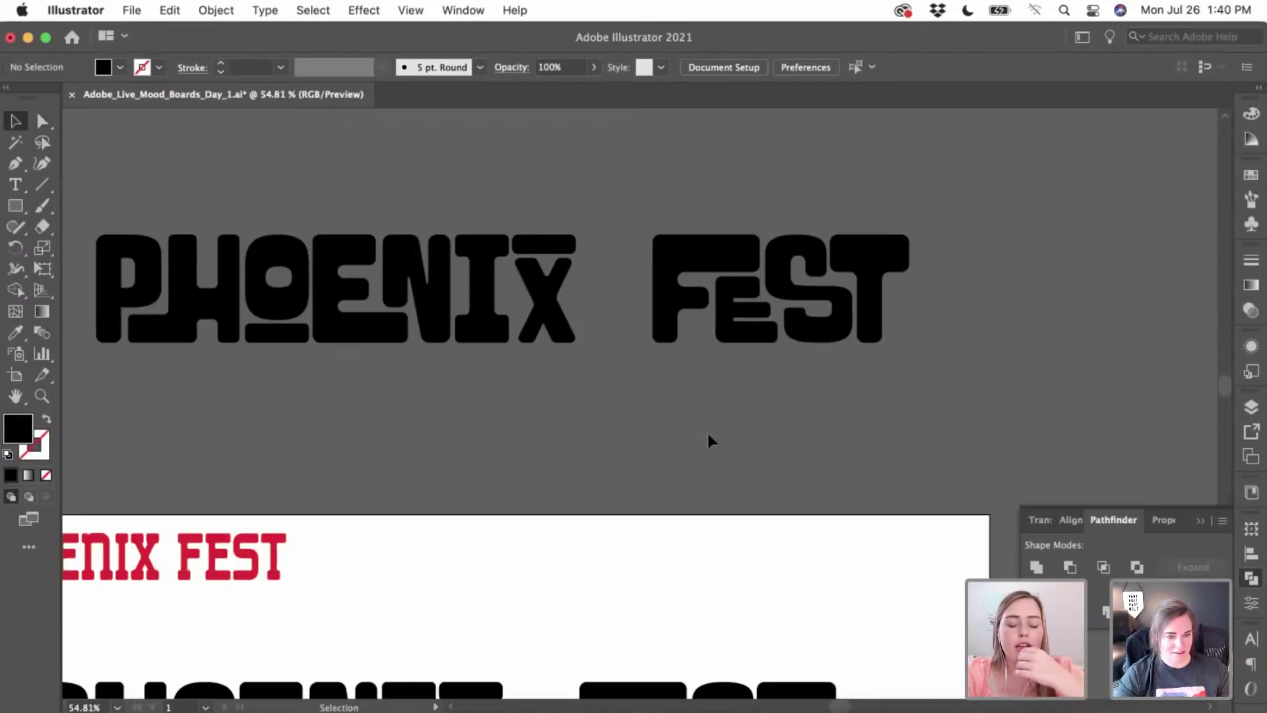
pyautogui.scroll(-2, 623, 457)
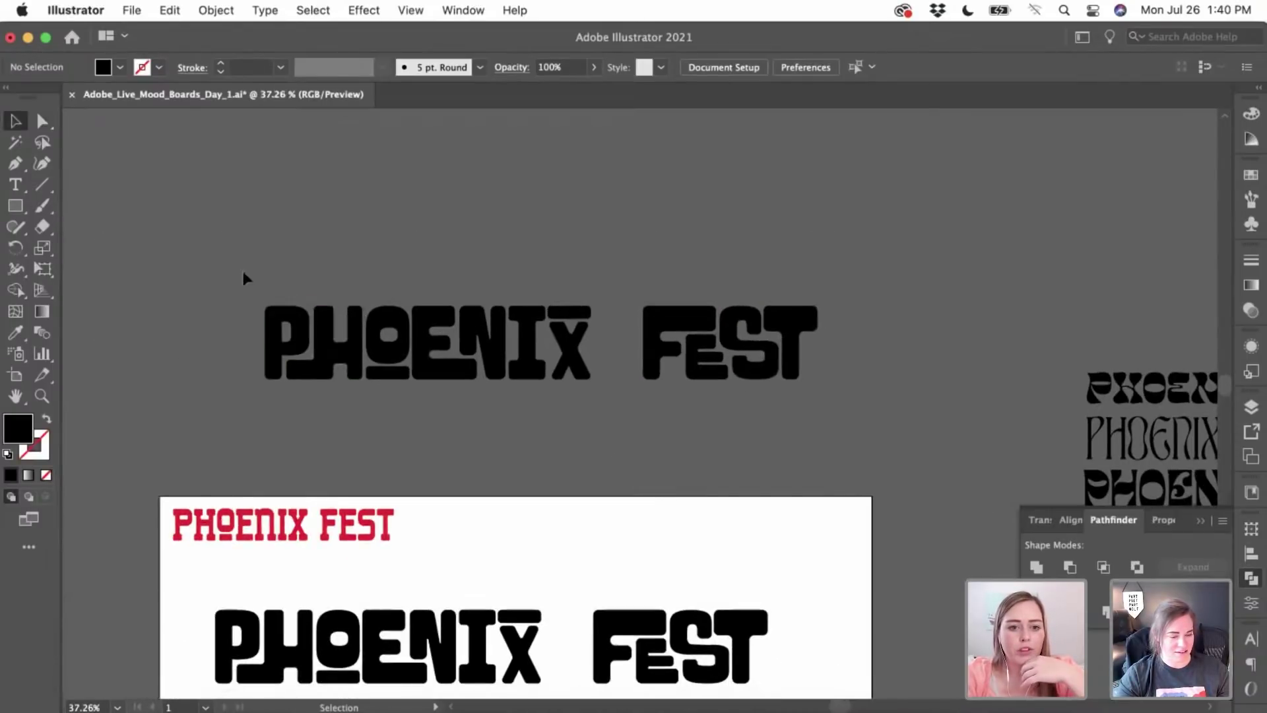
pyautogui.moveTo(243, 273); pyautogui.dragTo(796, 251)
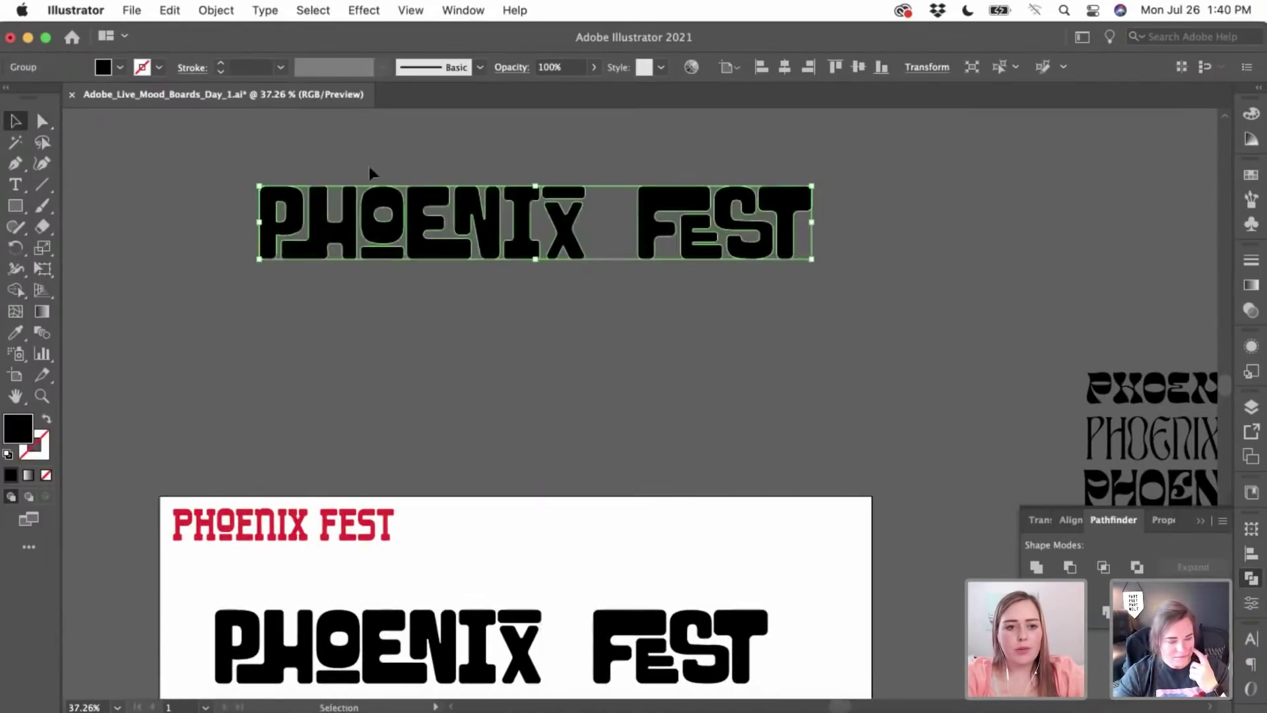
pyautogui.click(310, 300)
pyautogui.scroll(-2, 343, 537)
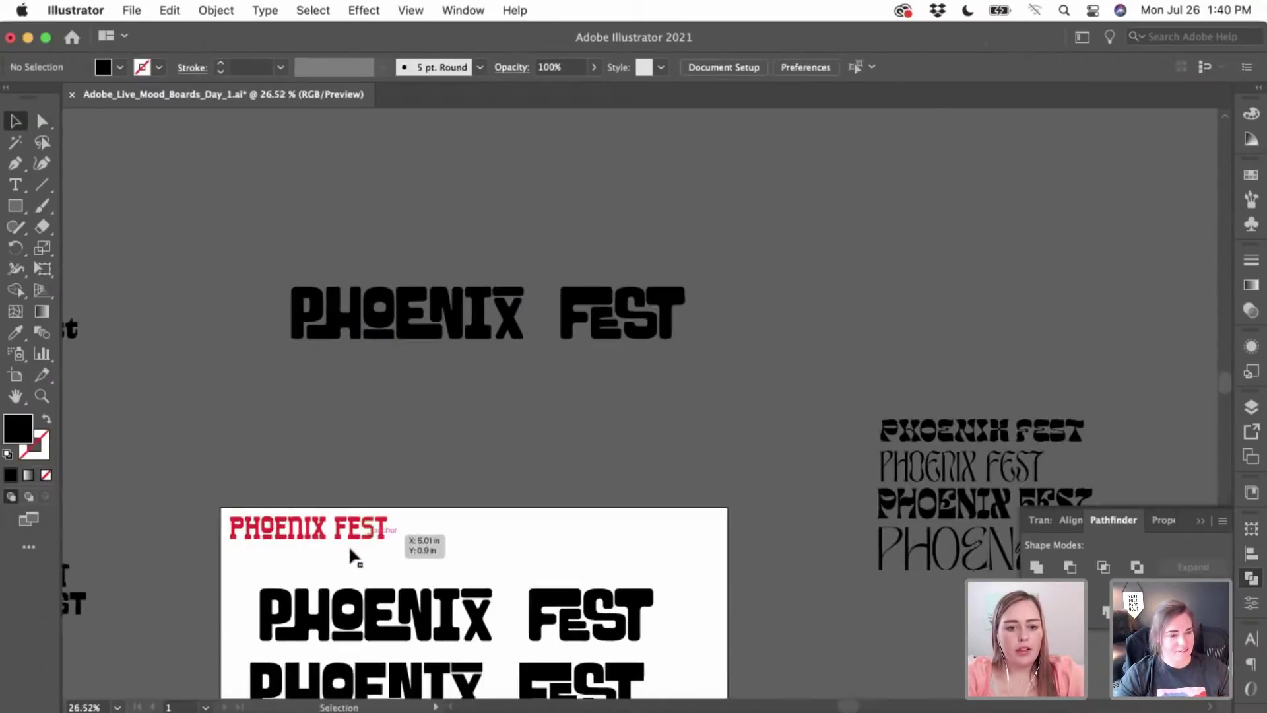
pyautogui.hscroll(3, 348, 545)
pyautogui.scroll(-3, 350, 550)
pyautogui.hscroll(-6, 617, 274)
pyautogui.scroll(-2, 617, 275)
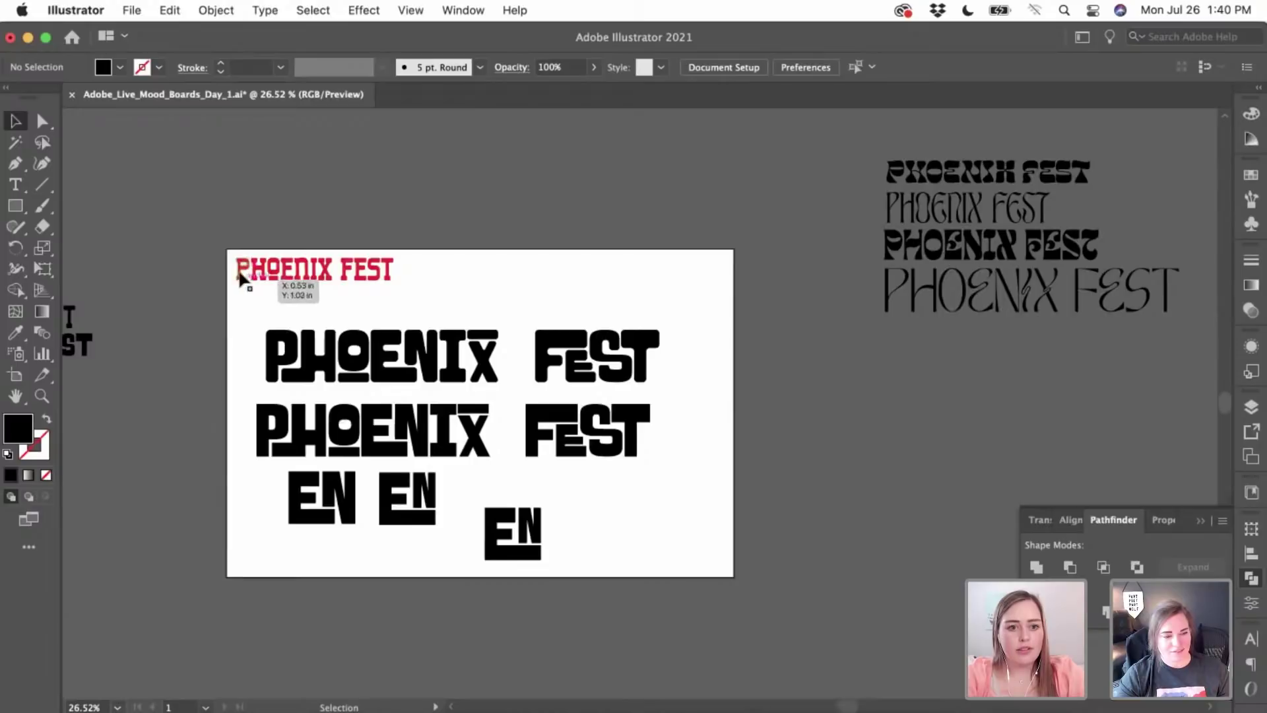
# - Move both large black PHOENIX FEST versions and the three EN studies off the artboard to the empty area below and left of it
pyautogui.moveTo(249, 335); pyautogui.dragTo(727, 603)
pyautogui.moveTo(630, 350); pyautogui.dragTo(195, 599)
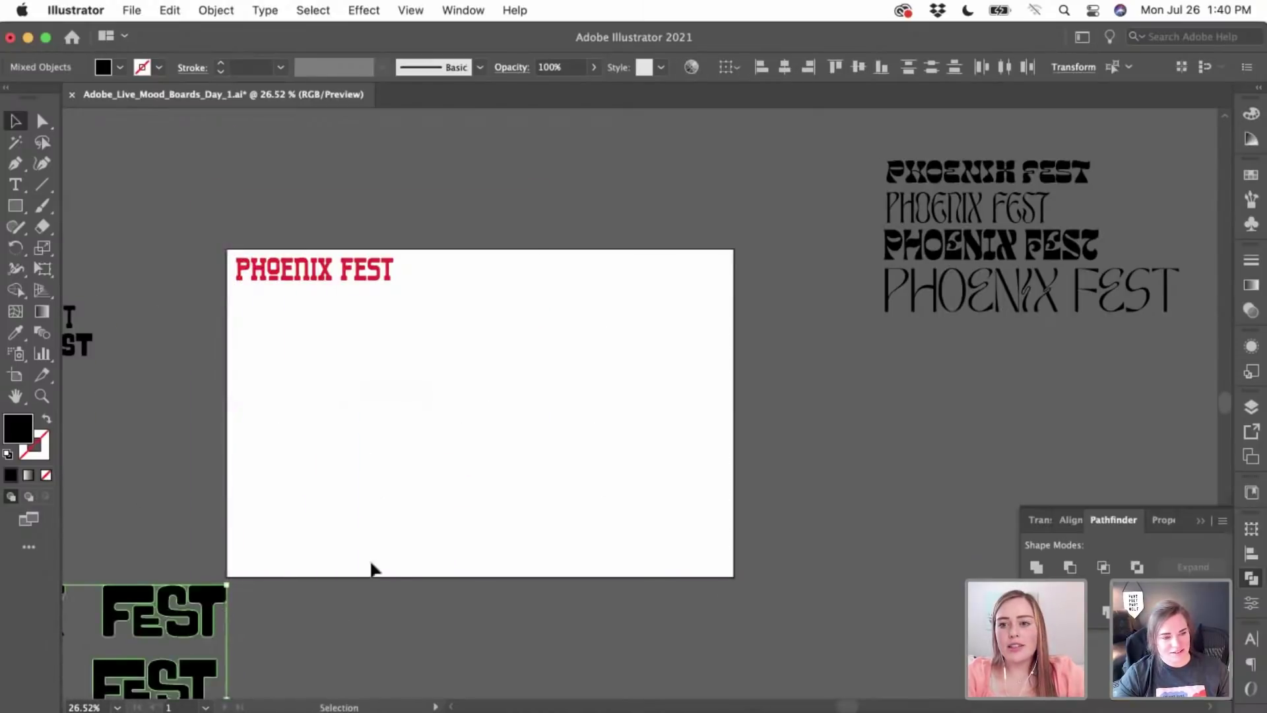
pyautogui.hscroll(-5, 370, 568)
pyautogui.scroll(-1, 370, 568)
pyautogui.hscroll(-3, 393, 560)
pyautogui.scroll(-2, 393, 559)
pyautogui.click(596, 537)
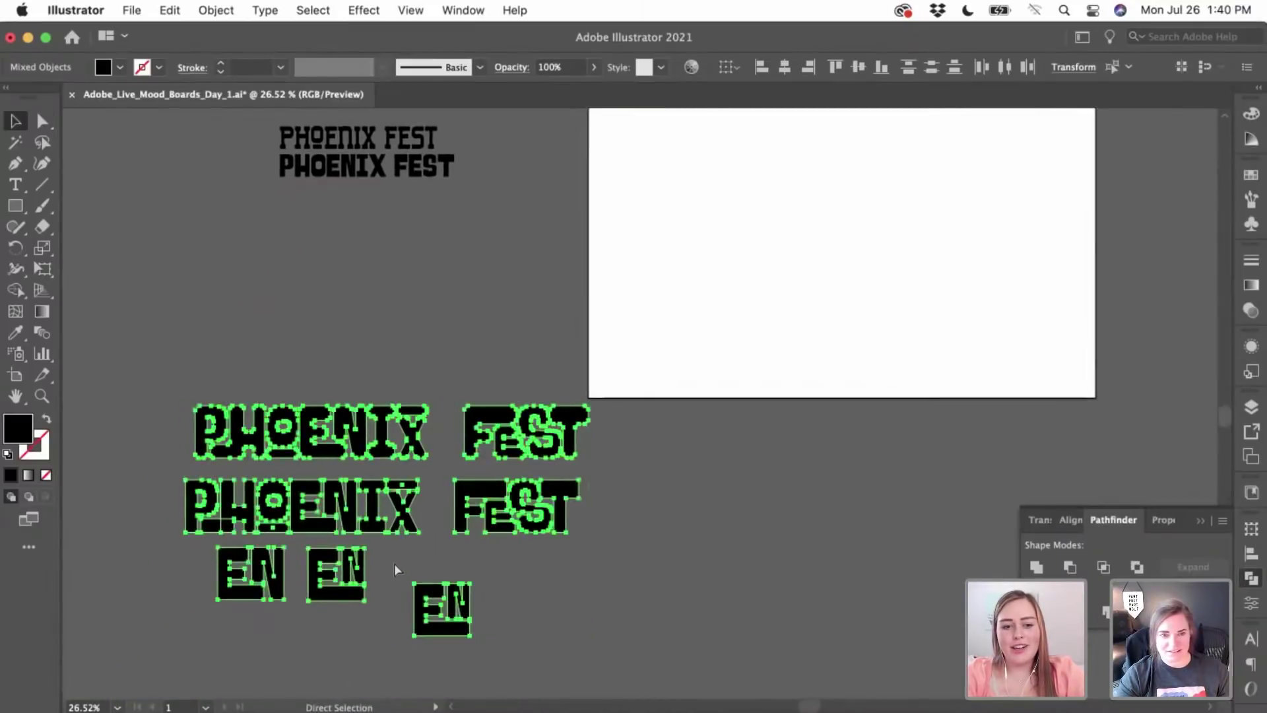
pyautogui.scroll(-5, 595, 533)
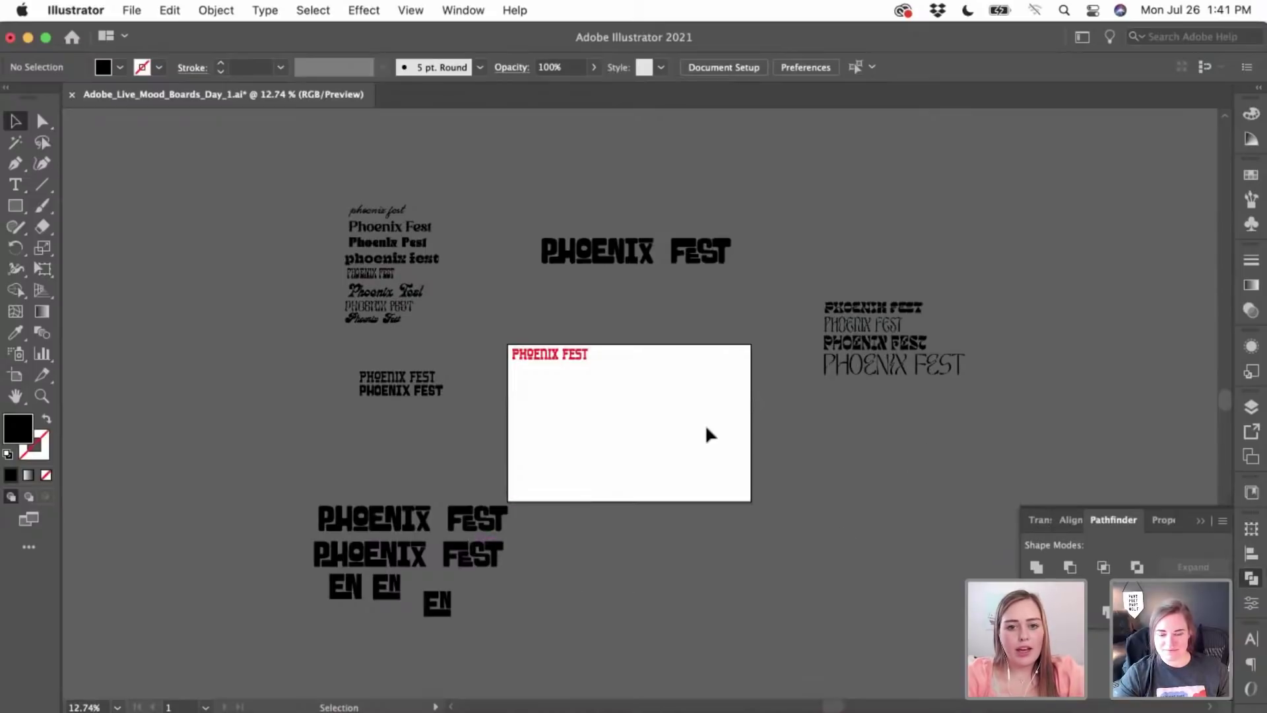
# - Move the red PHOENIX FEST lettering off the artboard, placing it beneath the two black samples beside it
pyautogui.scroll(2, 706, 429)
pyautogui.scroll(3, 706, 432)
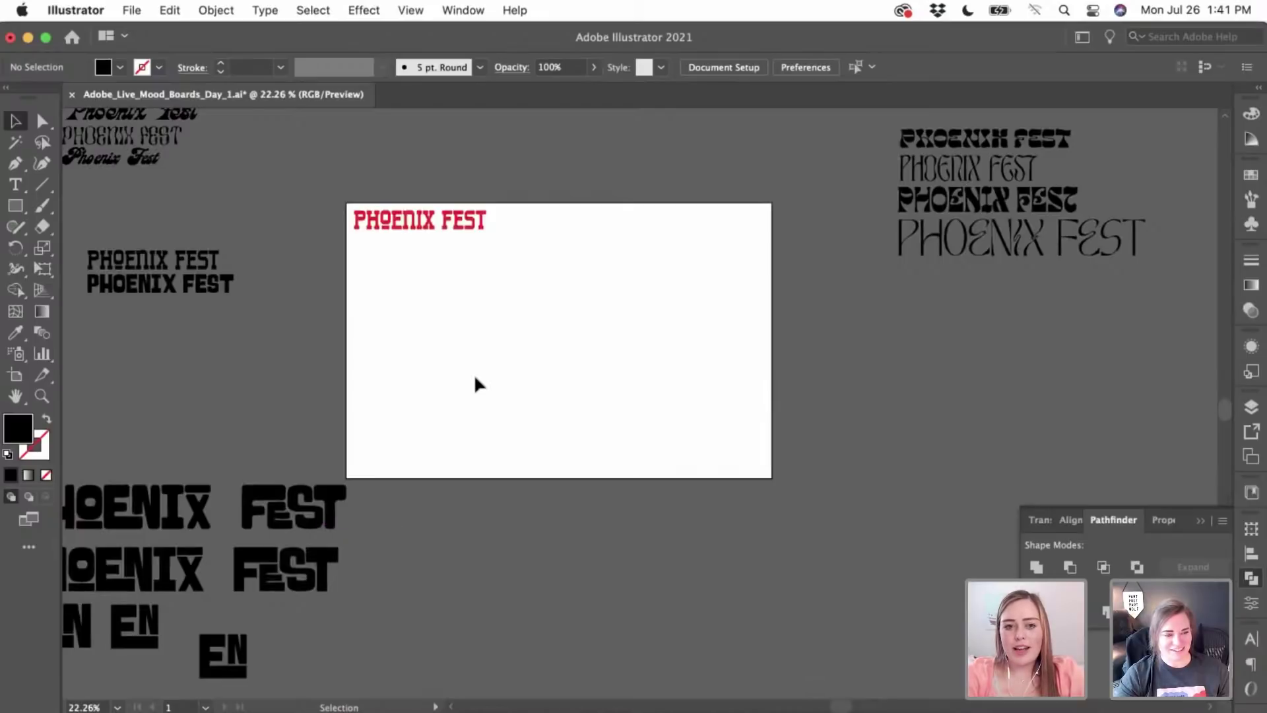
pyautogui.scroll(1, 474, 373)
pyautogui.hscroll(1, 473, 373)
pyautogui.scroll(5, 543, 294)
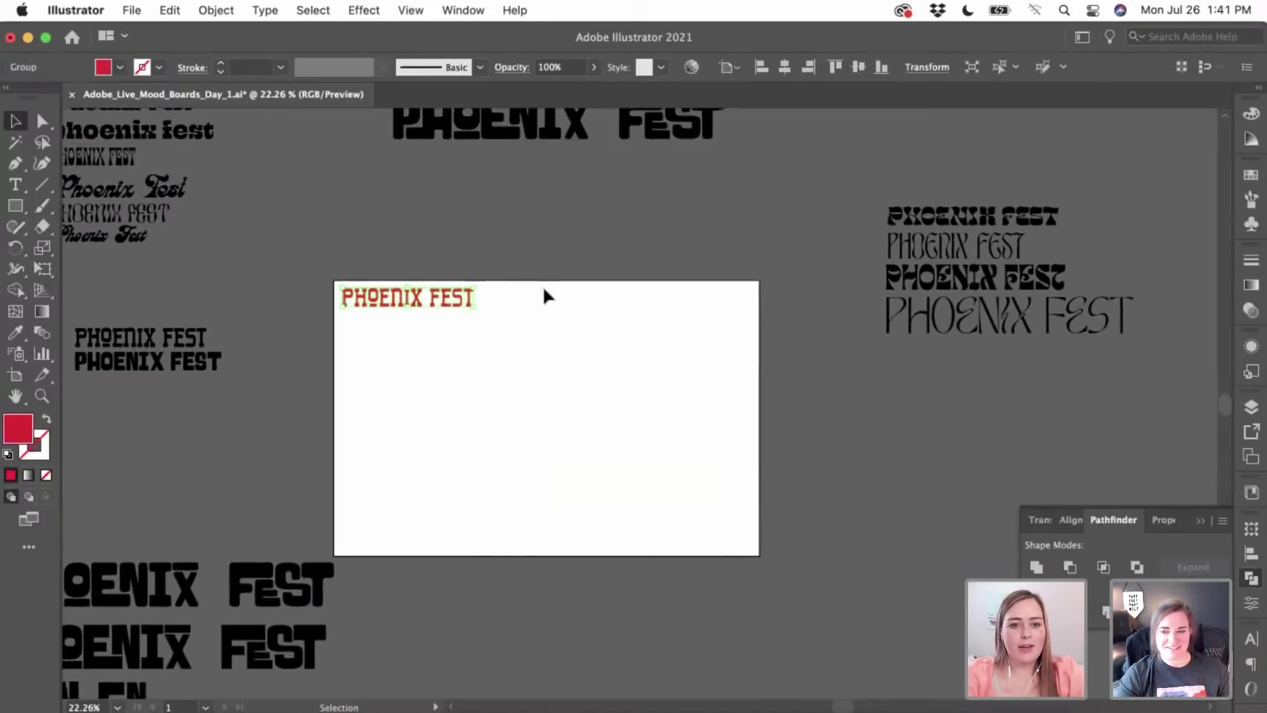
pyautogui.hscroll(-3, 543, 294)
pyautogui.scroll(-2, 467, 368)
pyautogui.moveTo(461, 355); pyautogui.dragTo(197, 455)
pyautogui.click(497, 491)
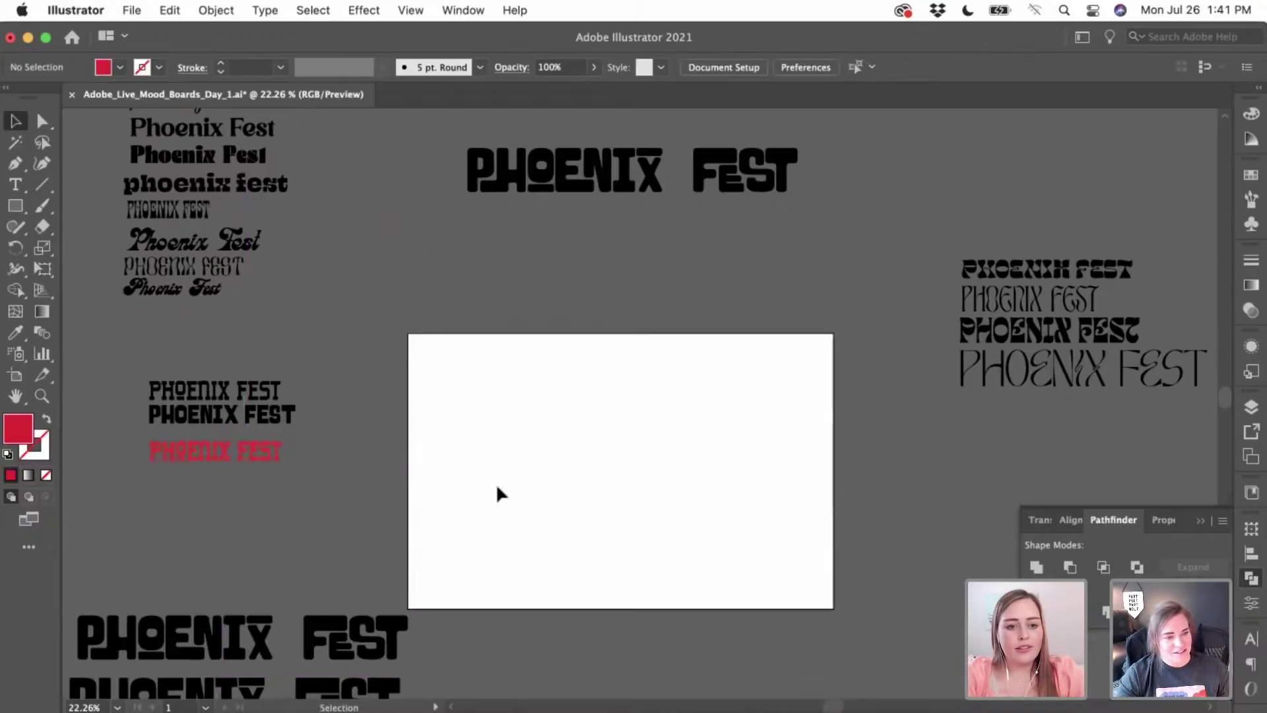
# - Examine the finished rounded PHOENIX FEST lettering above the artboard up close
pyautogui.hscroll(8, 498, 491)
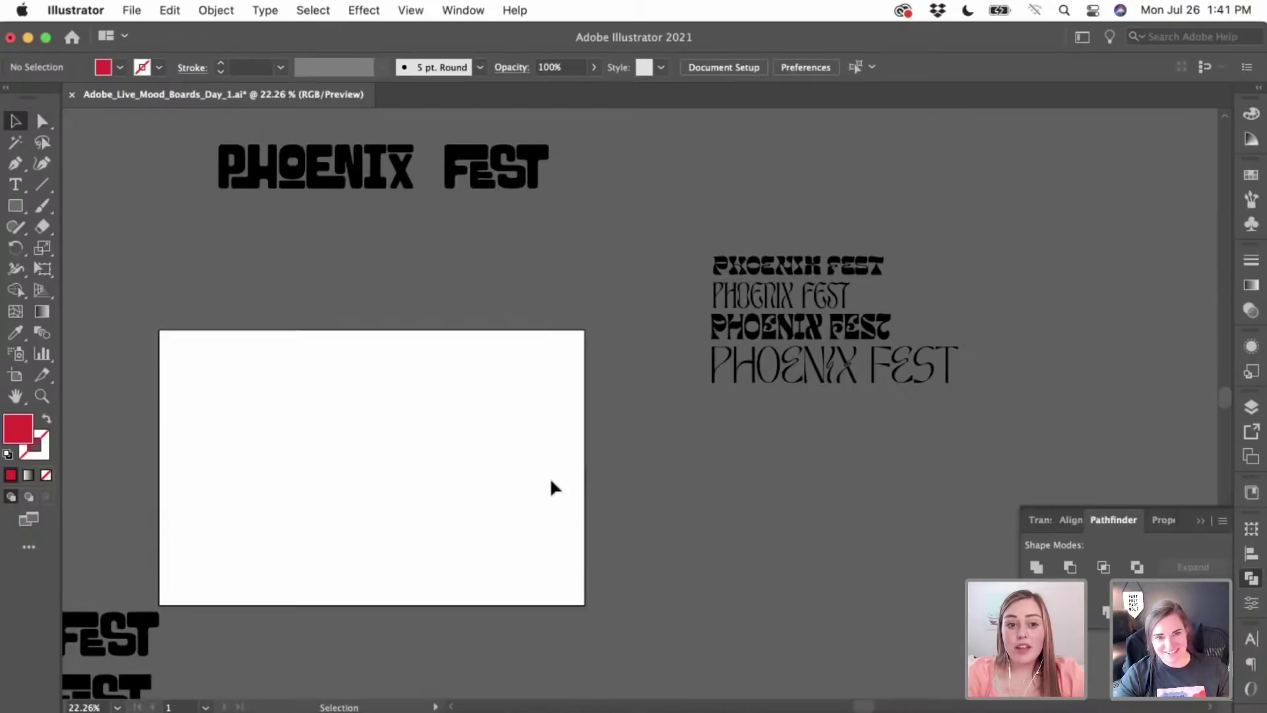
pyautogui.scroll(5, 551, 481)
pyautogui.hscroll(-5, 551, 480)
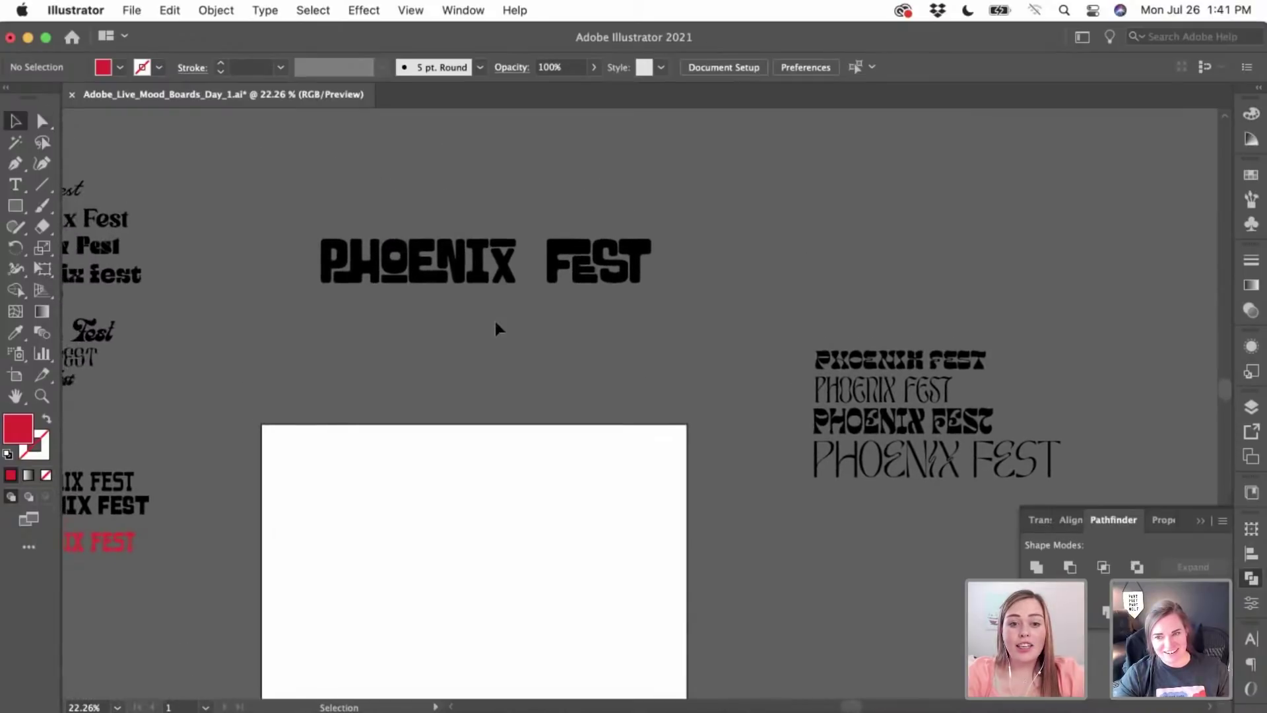
pyautogui.scroll(5, 495, 328)
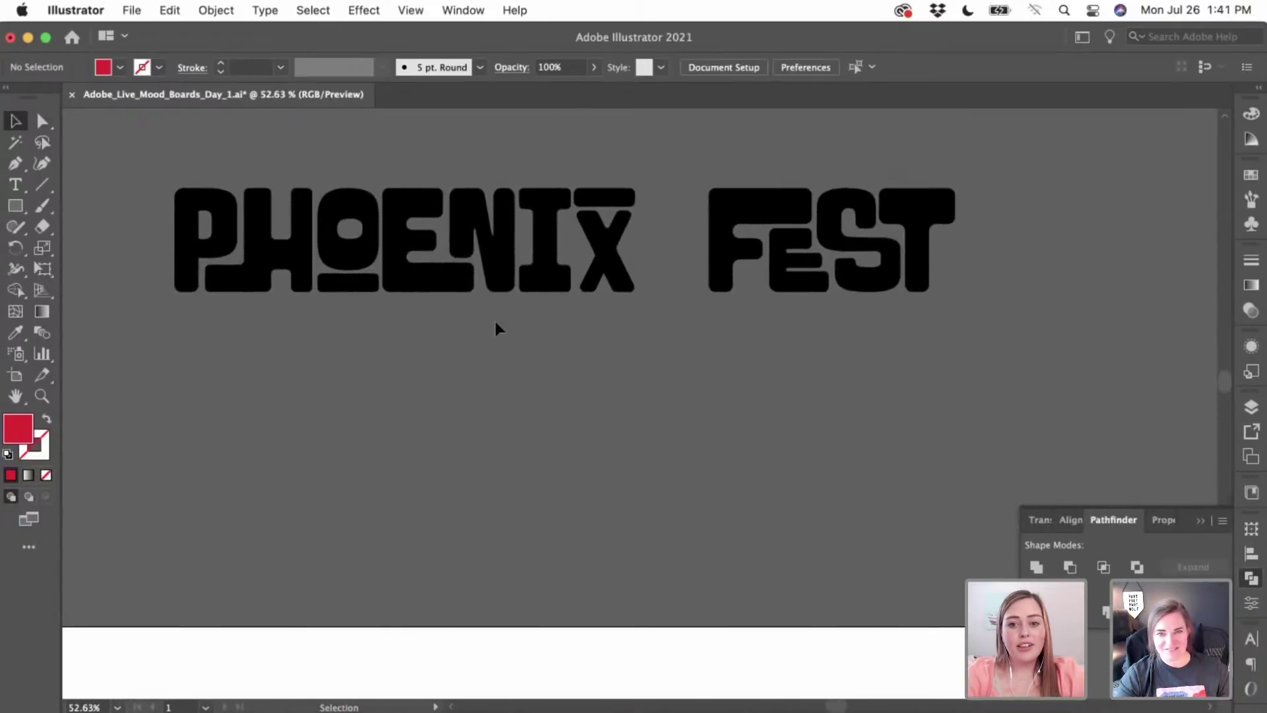
pyautogui.hscroll(-1, 497, 328)
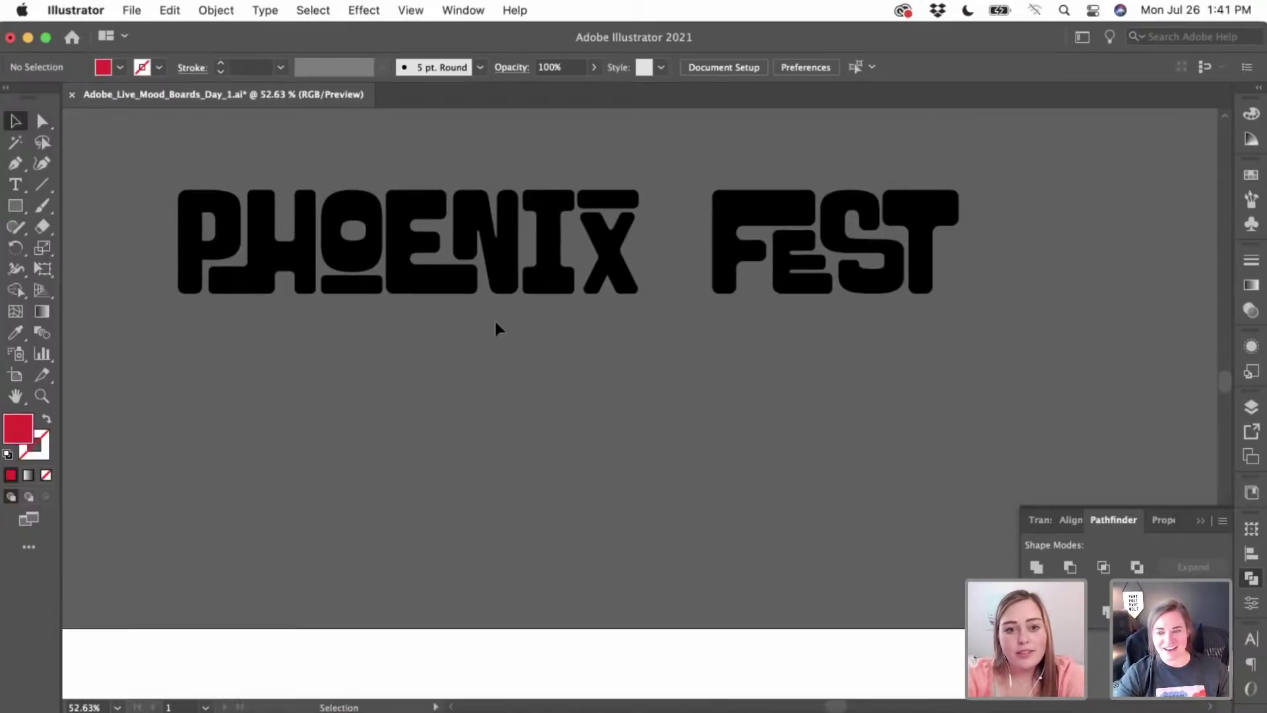
pyautogui.scroll(-2, 478, 368)
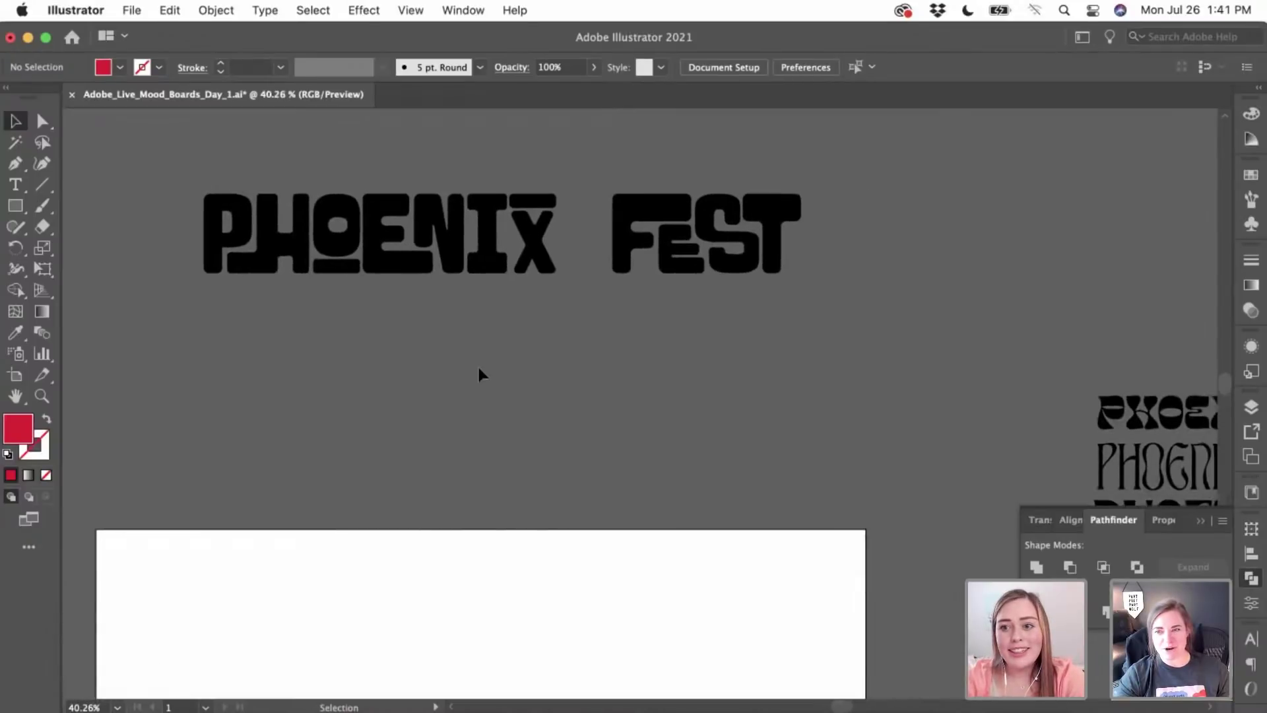
# - Copy the third sample in the PHOENIX FEST column beside the artboard, the bold swirly one, into the artboard's upper-right corner
pyautogui.hscroll(5, 479, 374)
pyautogui.scroll(-2, 479, 374)
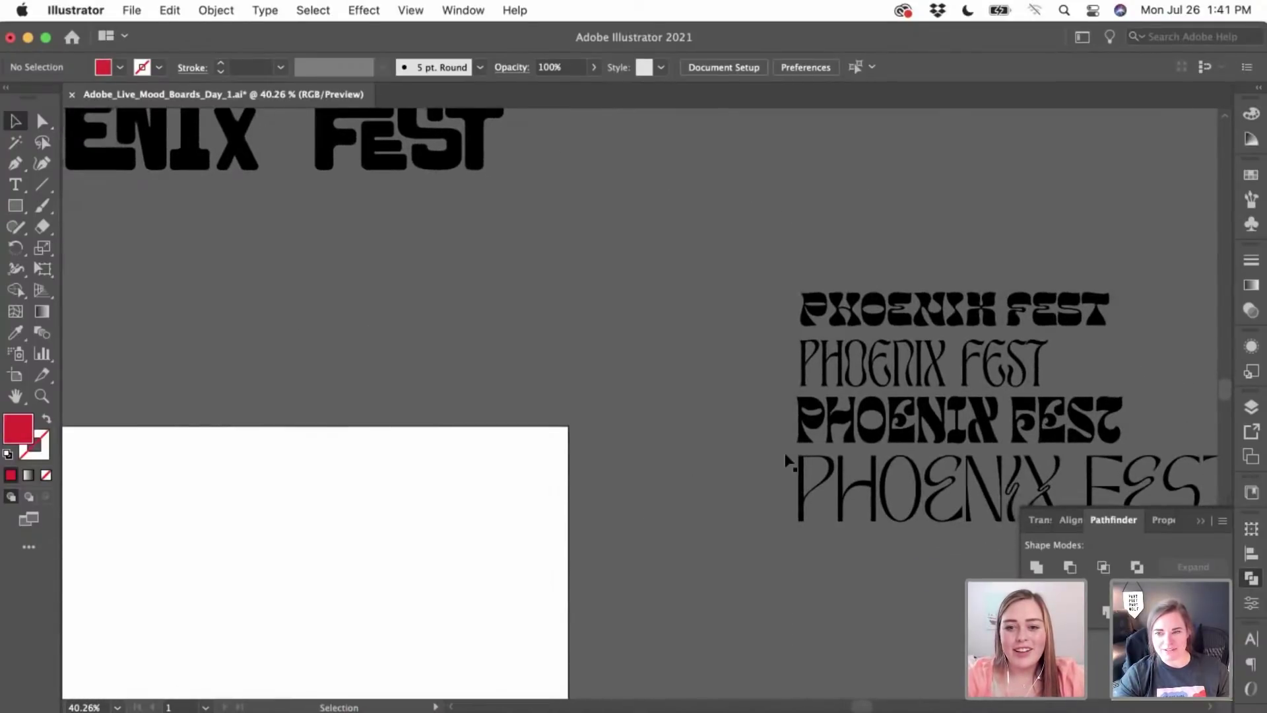
pyautogui.click(808, 433)
pyautogui.moveTo(807, 433); pyautogui.dragTo(478, 407)
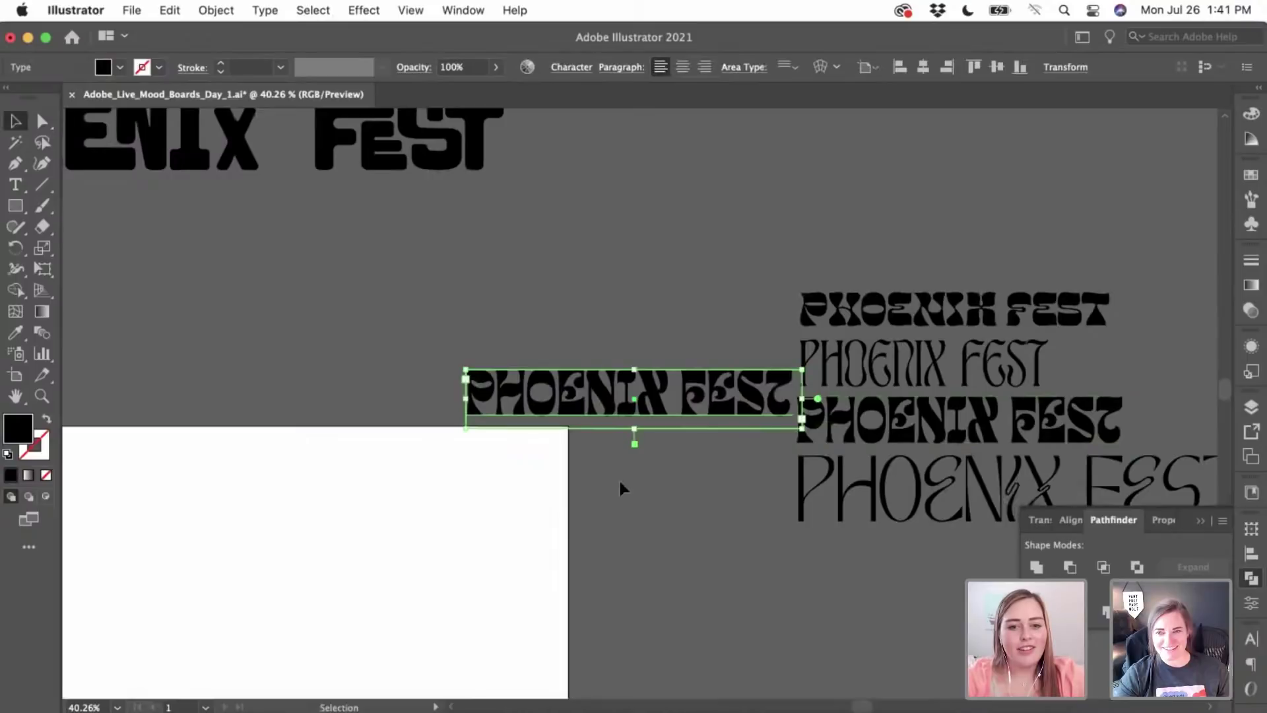
pyautogui.scroll(-2, 619, 477)
pyautogui.moveTo(792, 364); pyautogui.dragTo(548, 439)
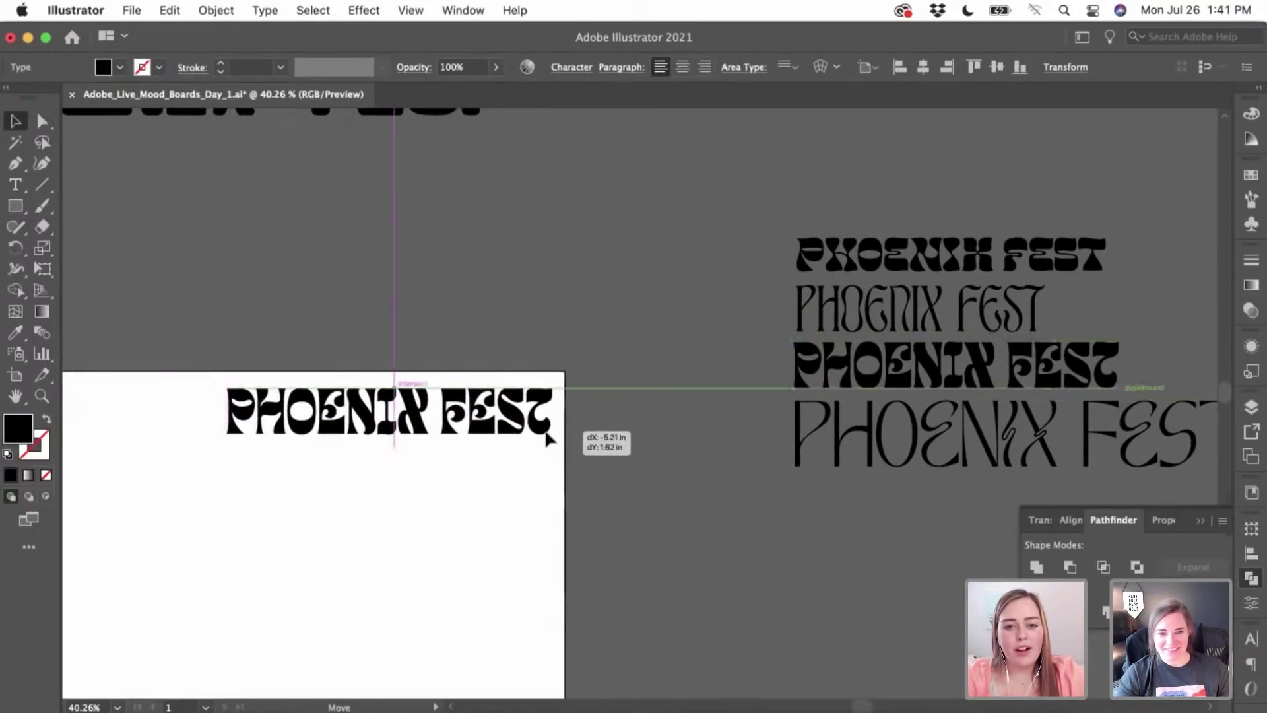
pyautogui.click(622, 402)
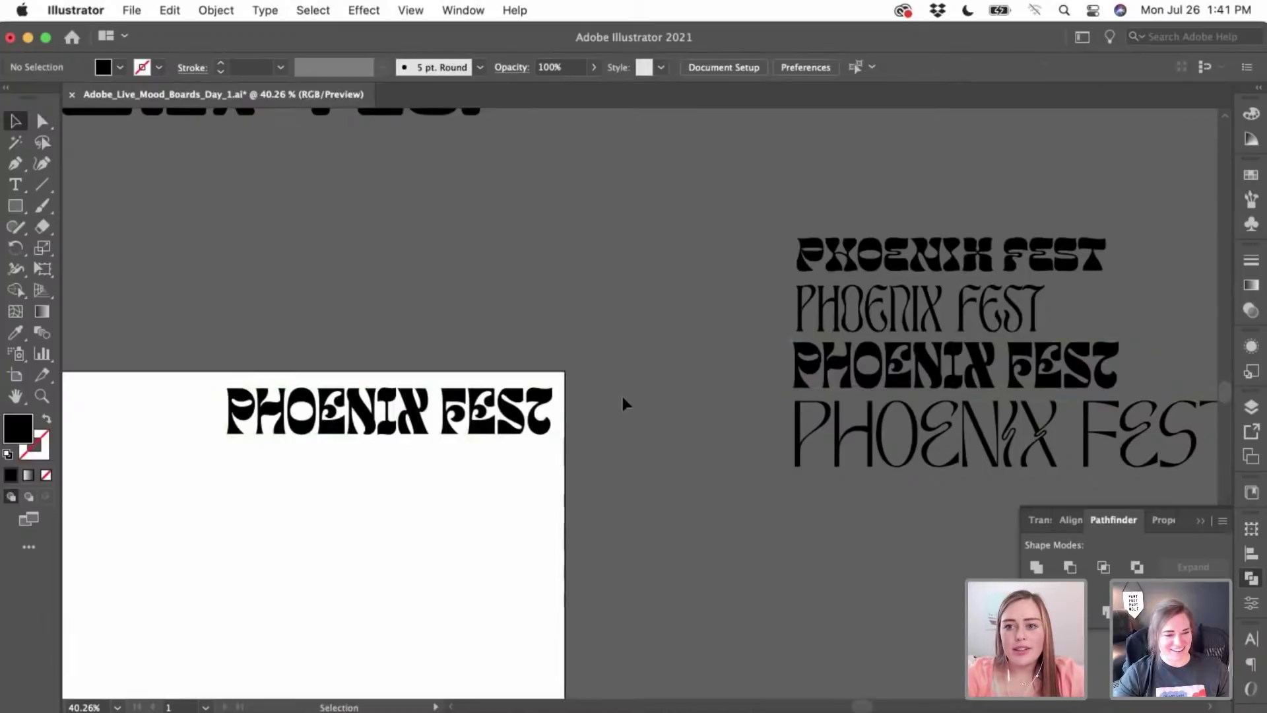
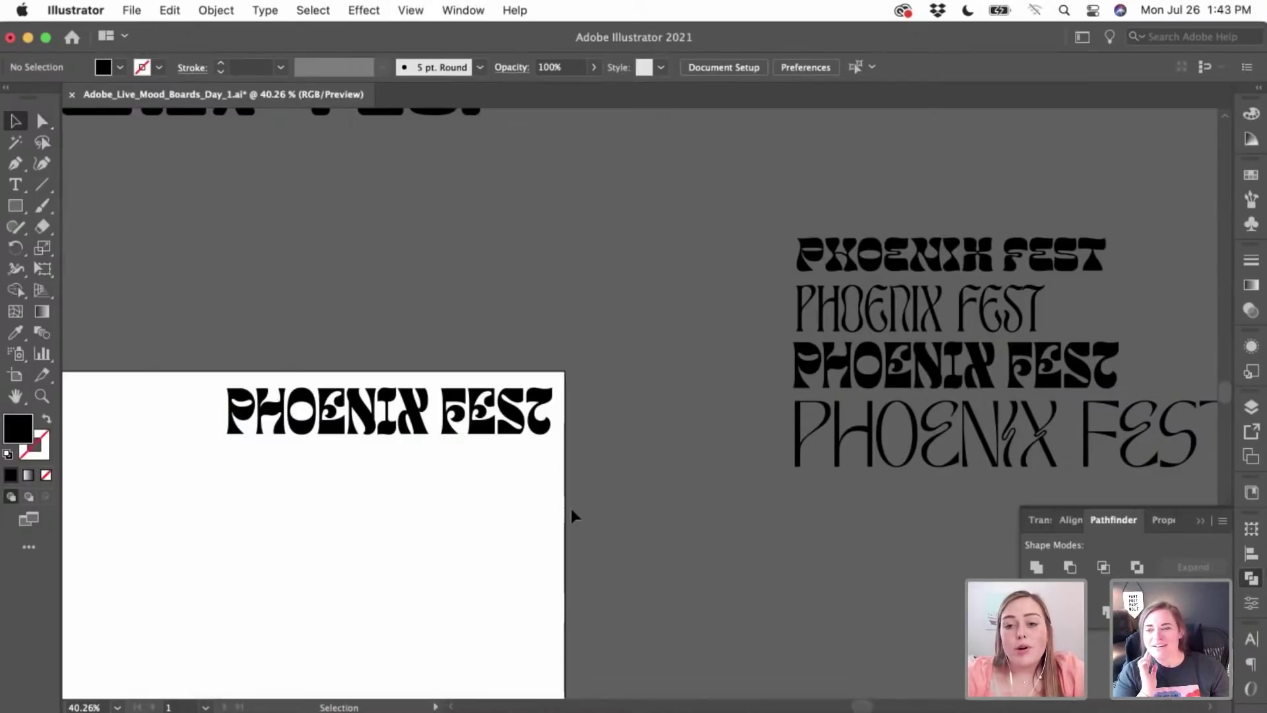
# - Convert the swirly PHOENIX FEST text on the artboard to outlines and ungroup its letters
pyautogui.hscroll(2, 571, 516)
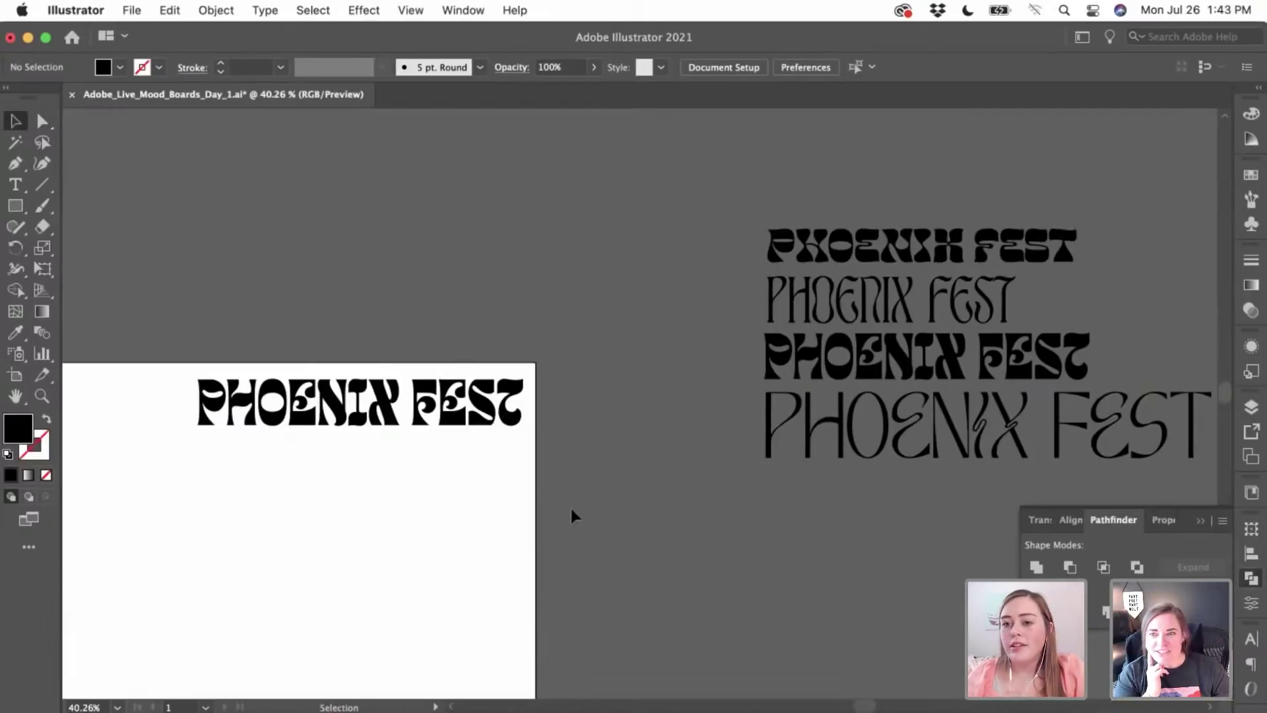
pyautogui.hscroll(-4, 571, 508)
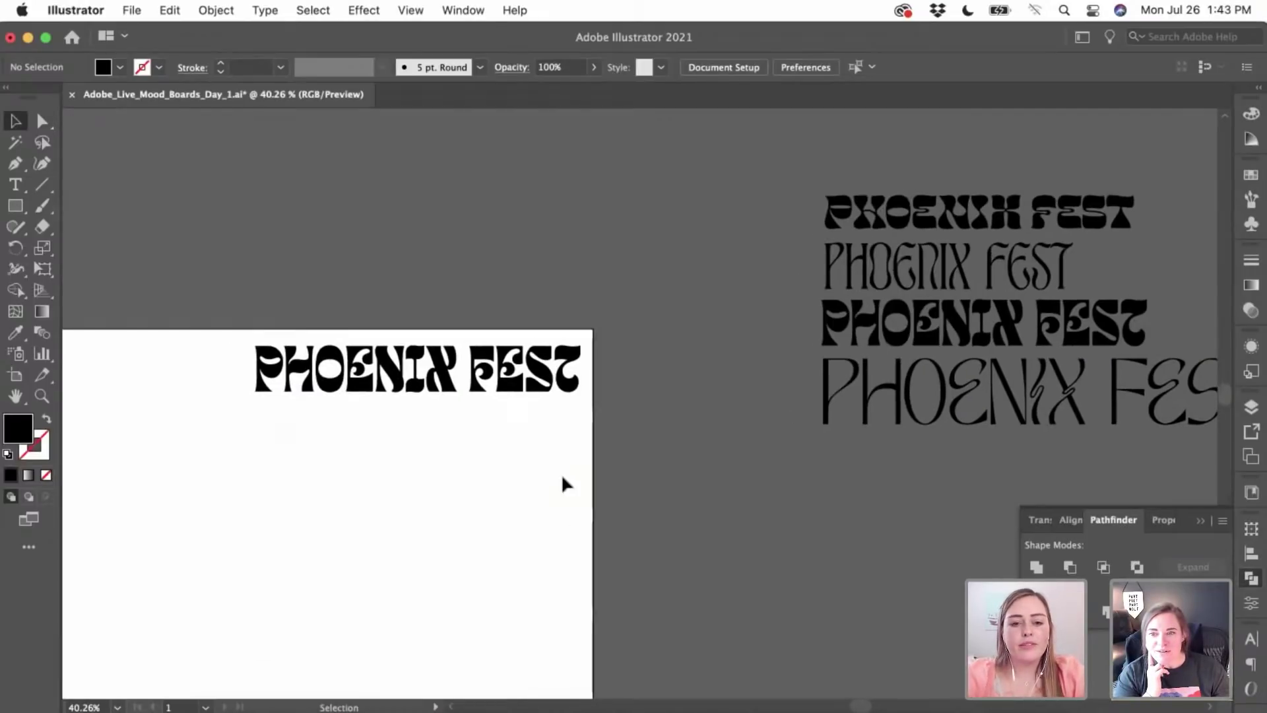
pyautogui.click(560, 388)
pyautogui.scroll(5, 558, 385)
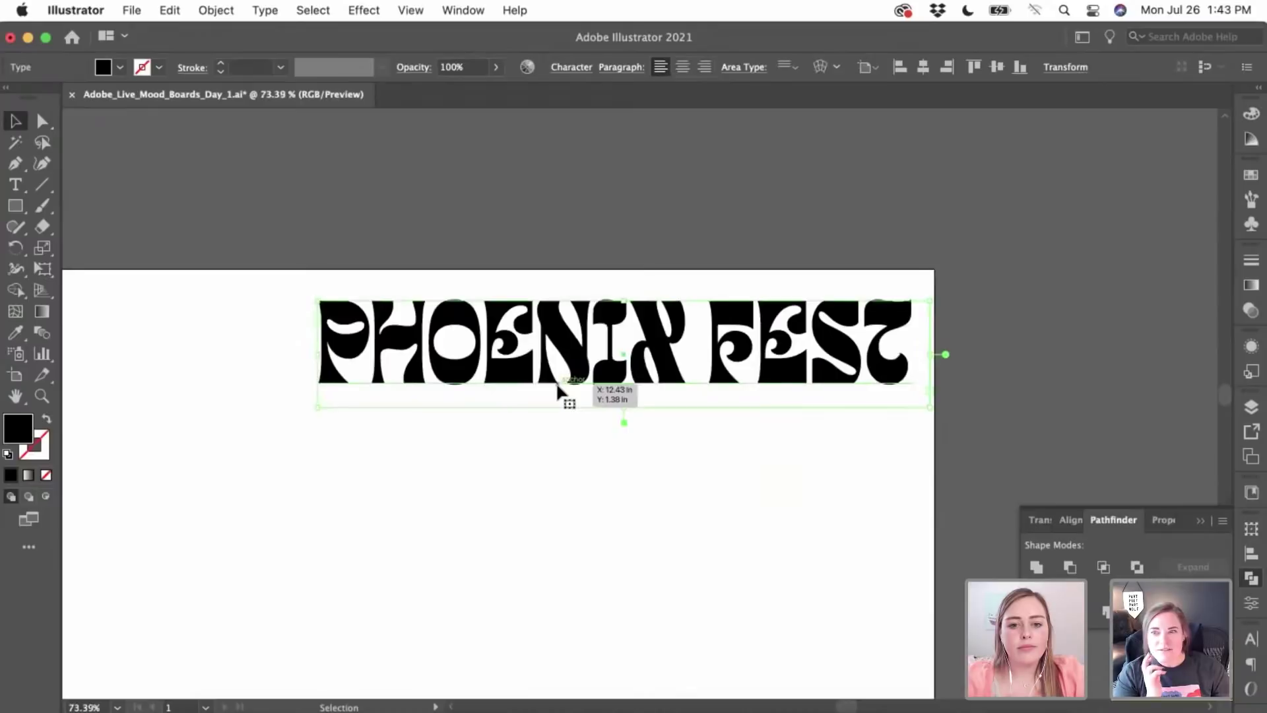
pyautogui.press('shift+super+o')
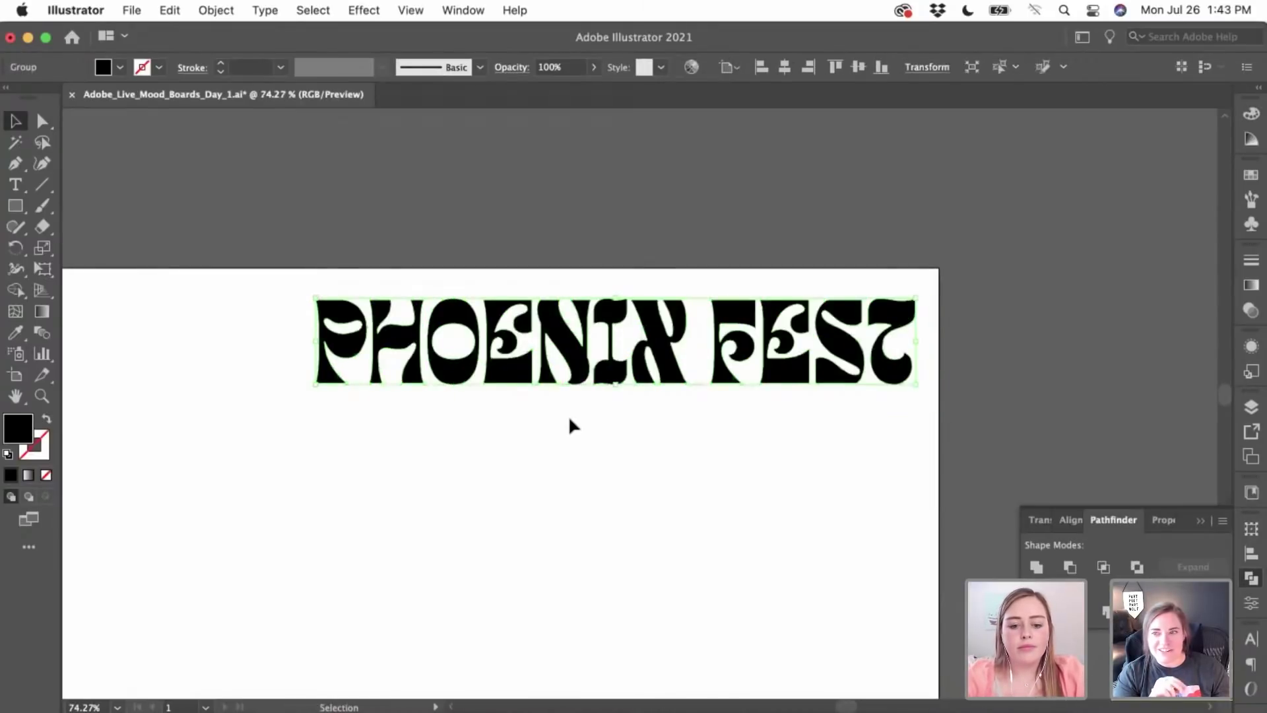
pyautogui.click(510, 423)
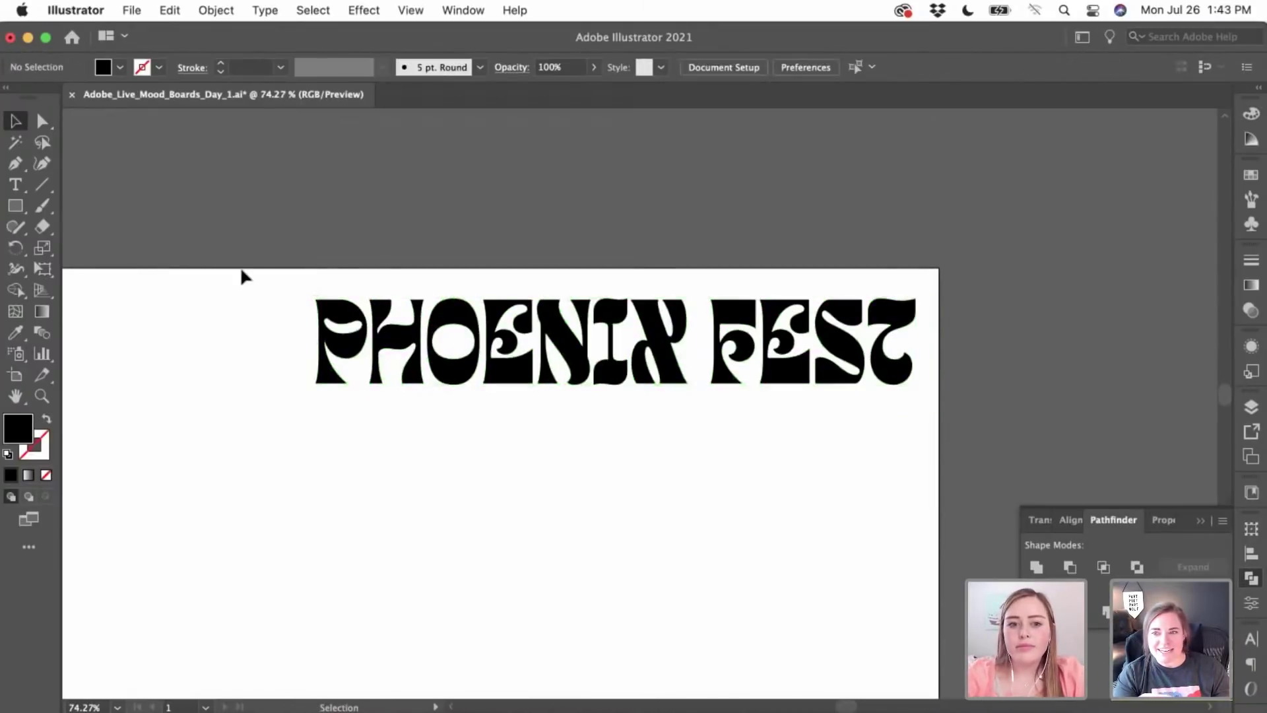
# - Group the PHOENIX letters as one object and the FEST letters as another
pyautogui.moveTo(241, 330); pyautogui.dragTo(687, 388)
pyautogui.press('super+g')
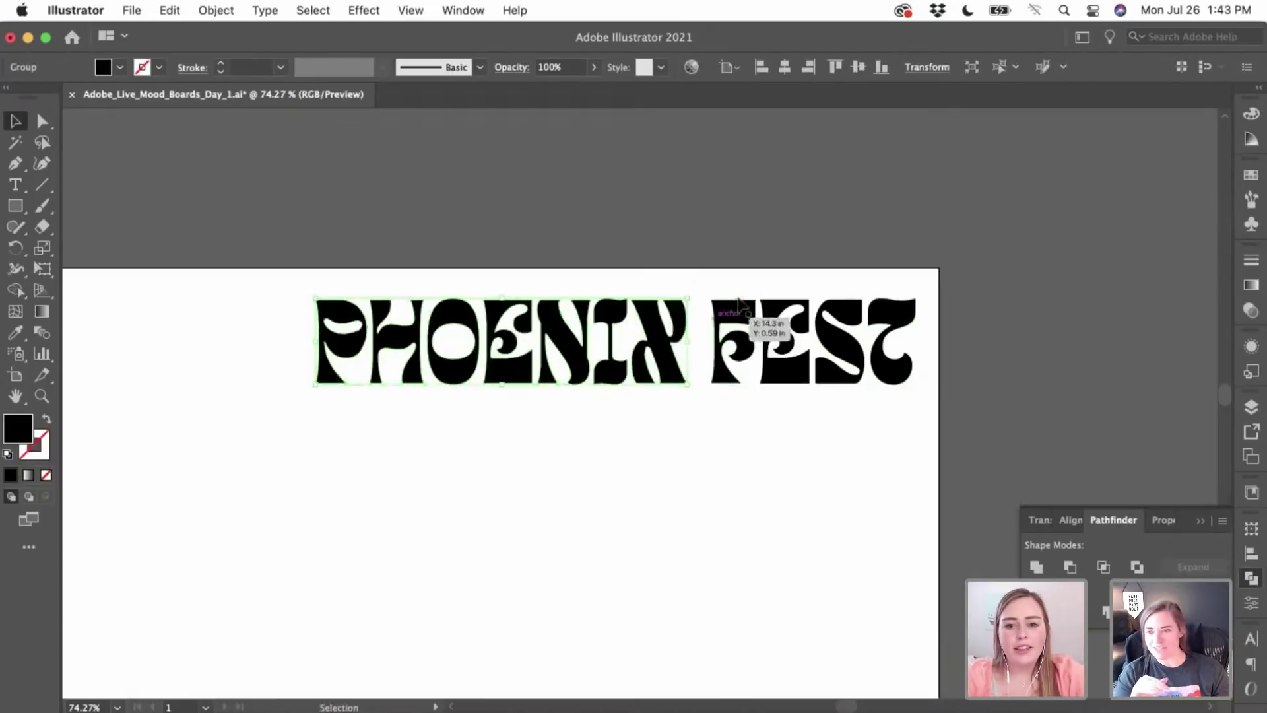
pyautogui.moveTo(894, 387); pyautogui.dragTo(899, 387)
pyautogui.press('super+g')
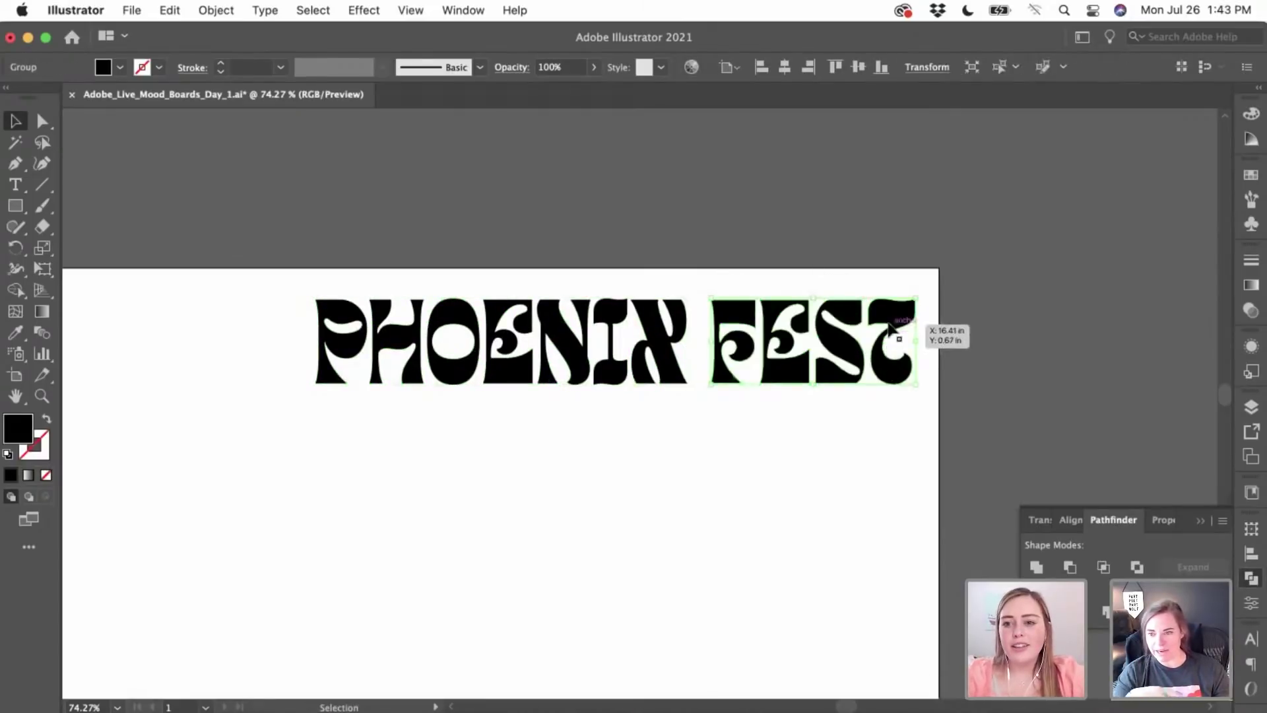
# - Place FEST on a second line below PHOENIX and align the two words on their horizontal centres
pyautogui.moveTo(890, 323); pyautogui.dragTo(686, 444)
pyautogui.moveTo(599, 275); pyautogui.dragTo(756, 554)
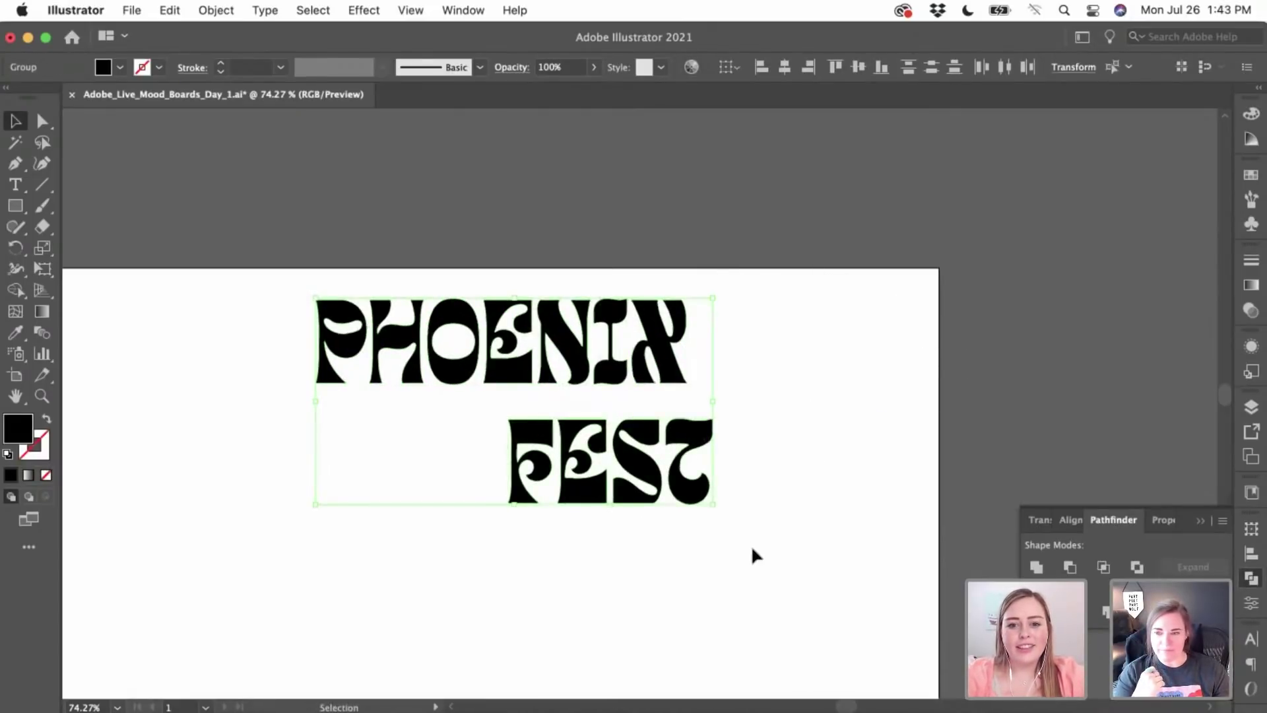
pyautogui.click(1074, 522)
pyautogui.click(1067, 568)
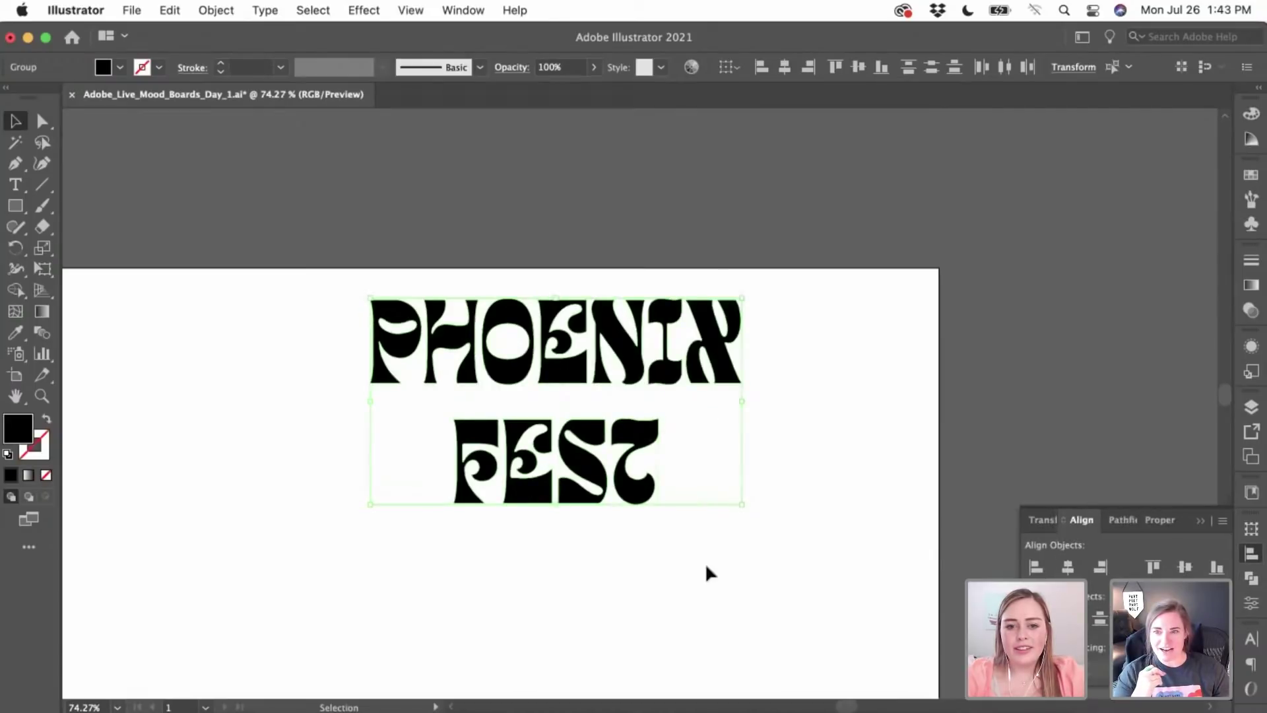
pyautogui.click(705, 562)
# - Move FEST straight up so that only a narrow gap separates it from PHOENIX
pyautogui.press('super+1')
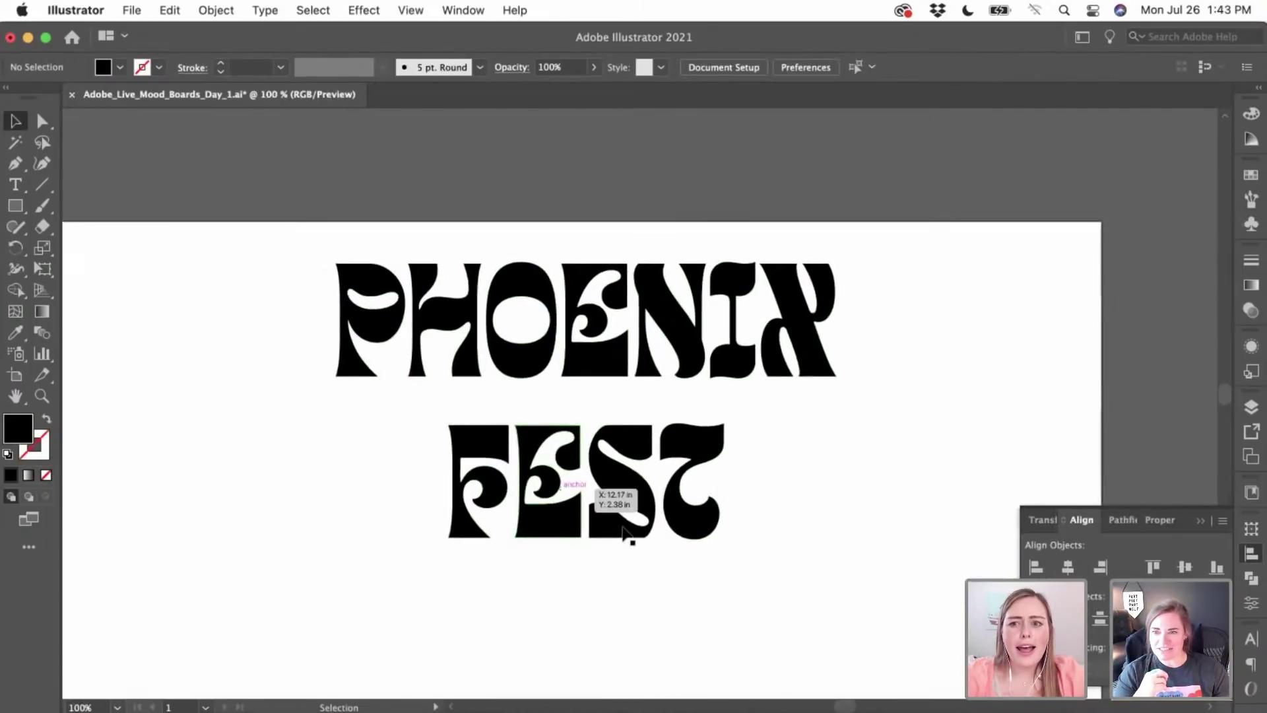
pyautogui.moveTo(639, 479); pyautogui.dragTo(639, 441)
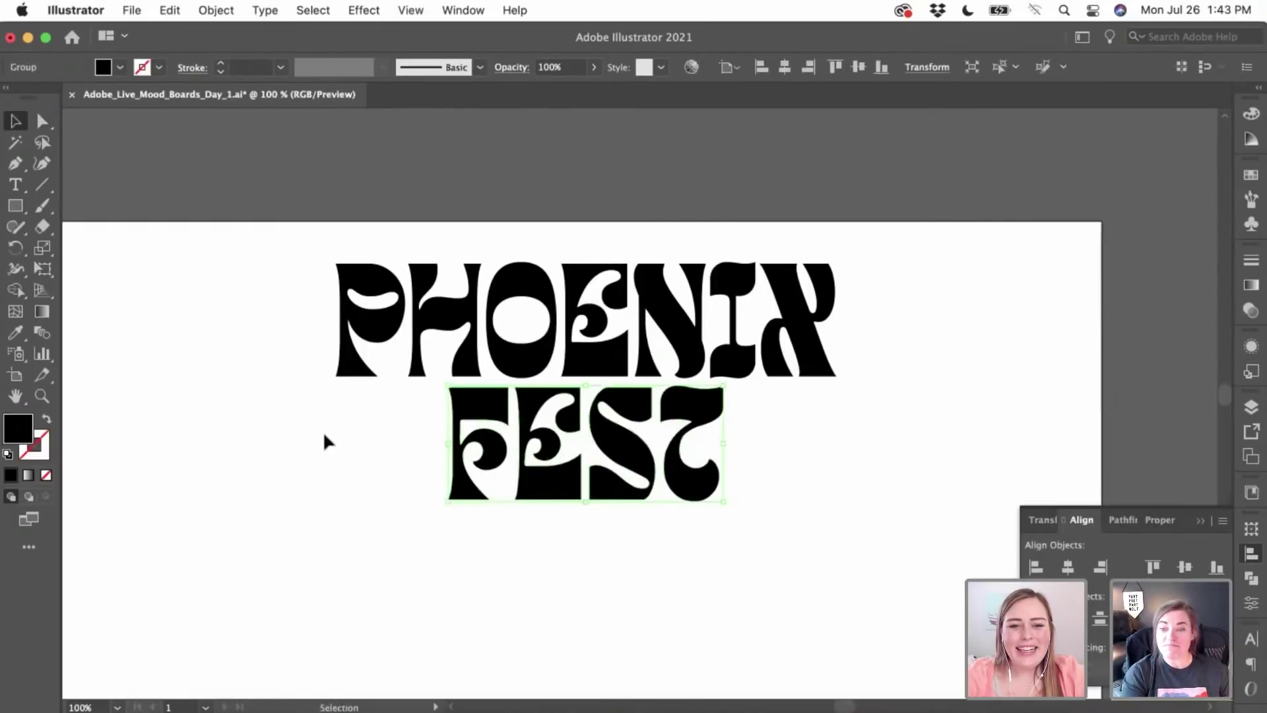
pyautogui.click(323, 430)
# - Round the corners of all the stacked PHOENIX FEST letters together by a very small radius, about 0.0055 in
pyautogui.scroll(3, 323, 430)
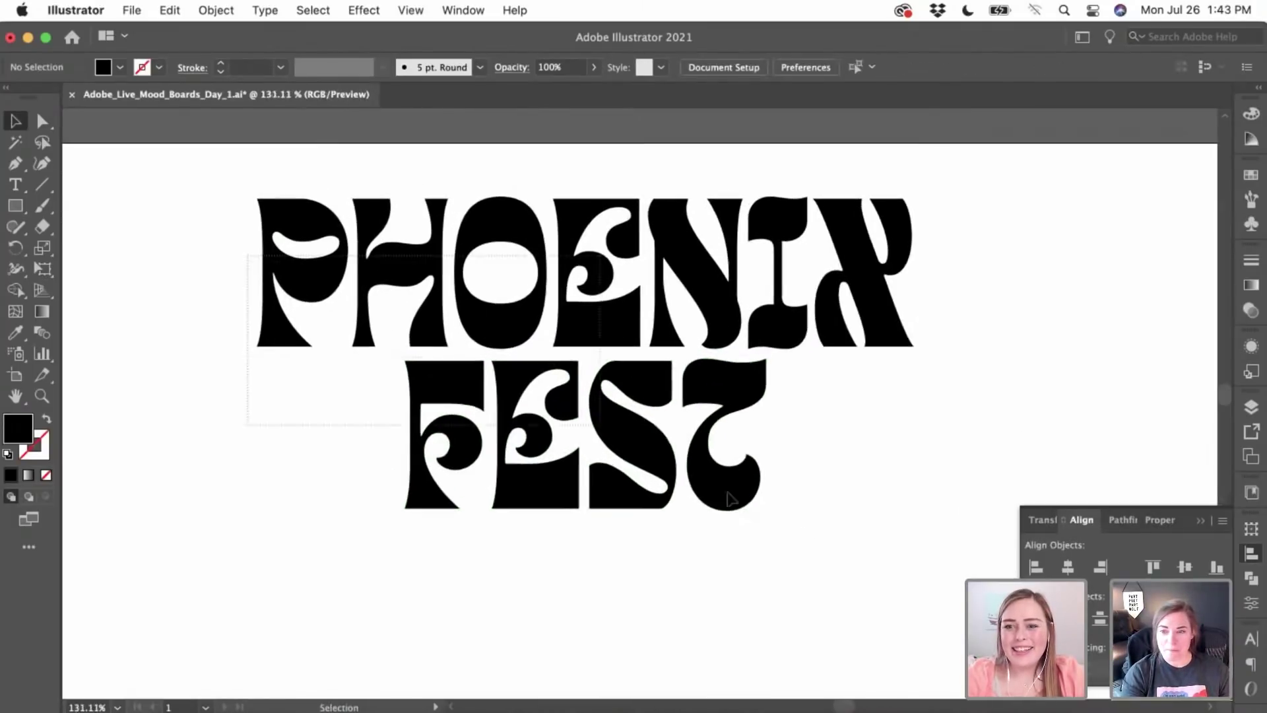
pyautogui.press('super+a')
pyautogui.click(43, 120)
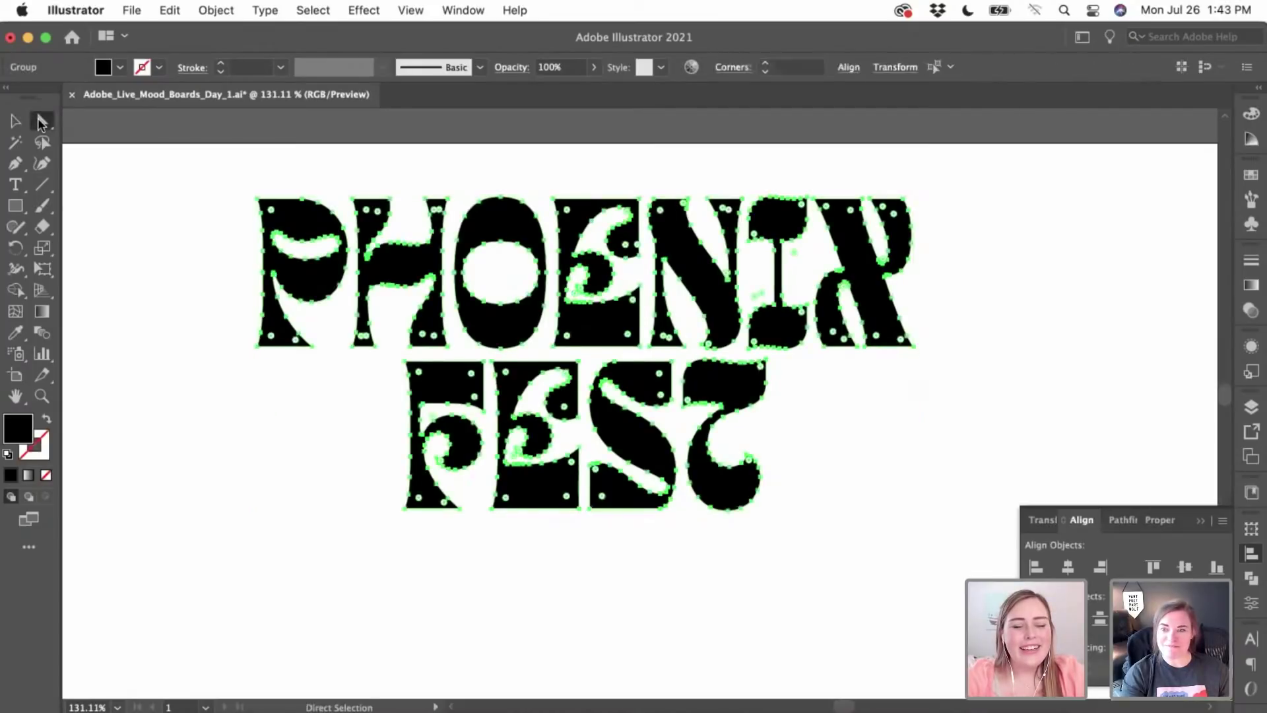
pyautogui.scroll(3, 233, 204)
pyautogui.click(233, 208)
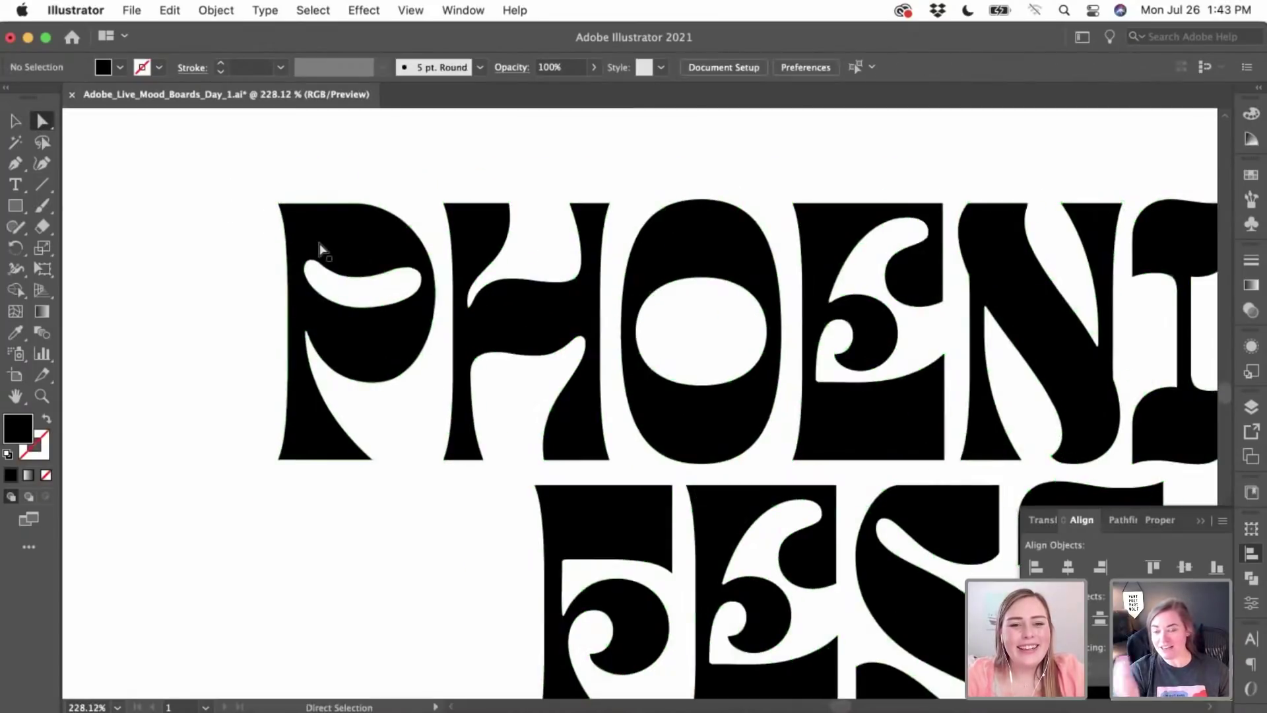
pyautogui.scroll(-3, 320, 249)
pyautogui.click(321, 245)
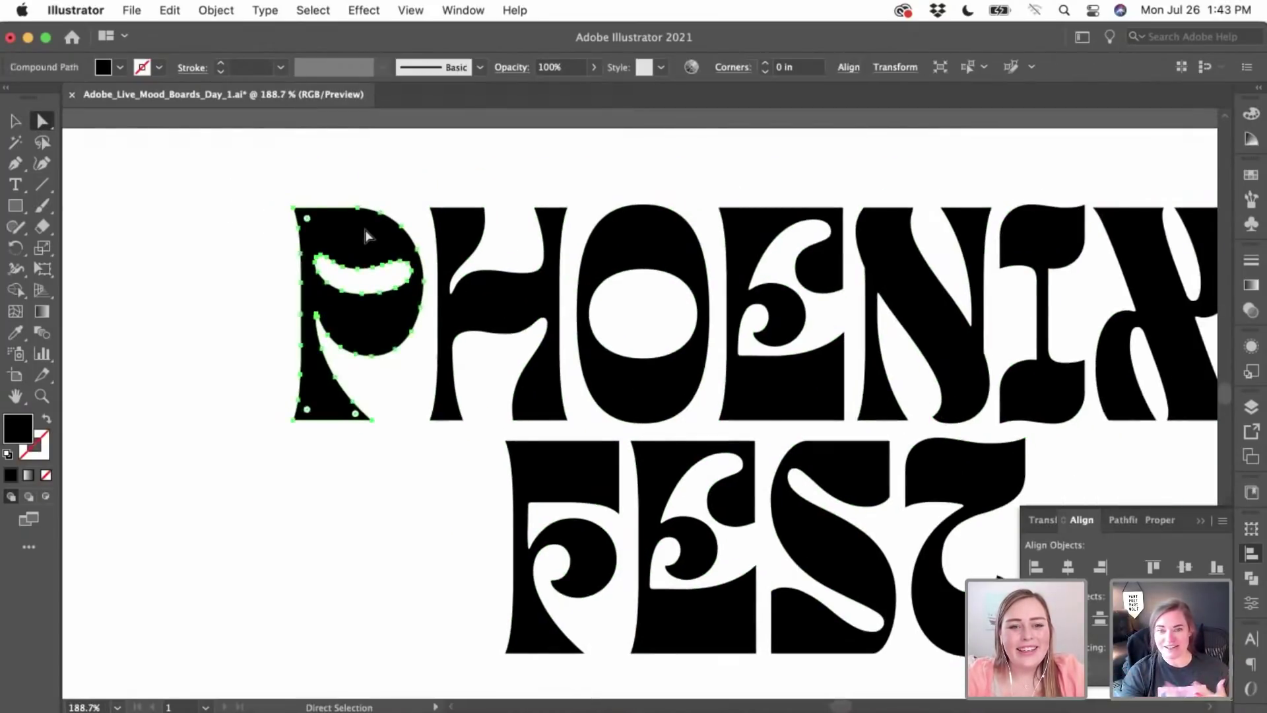
pyautogui.scroll(-4, 365, 234)
pyautogui.press('super+a')
pyautogui.scroll(2, 520, 400)
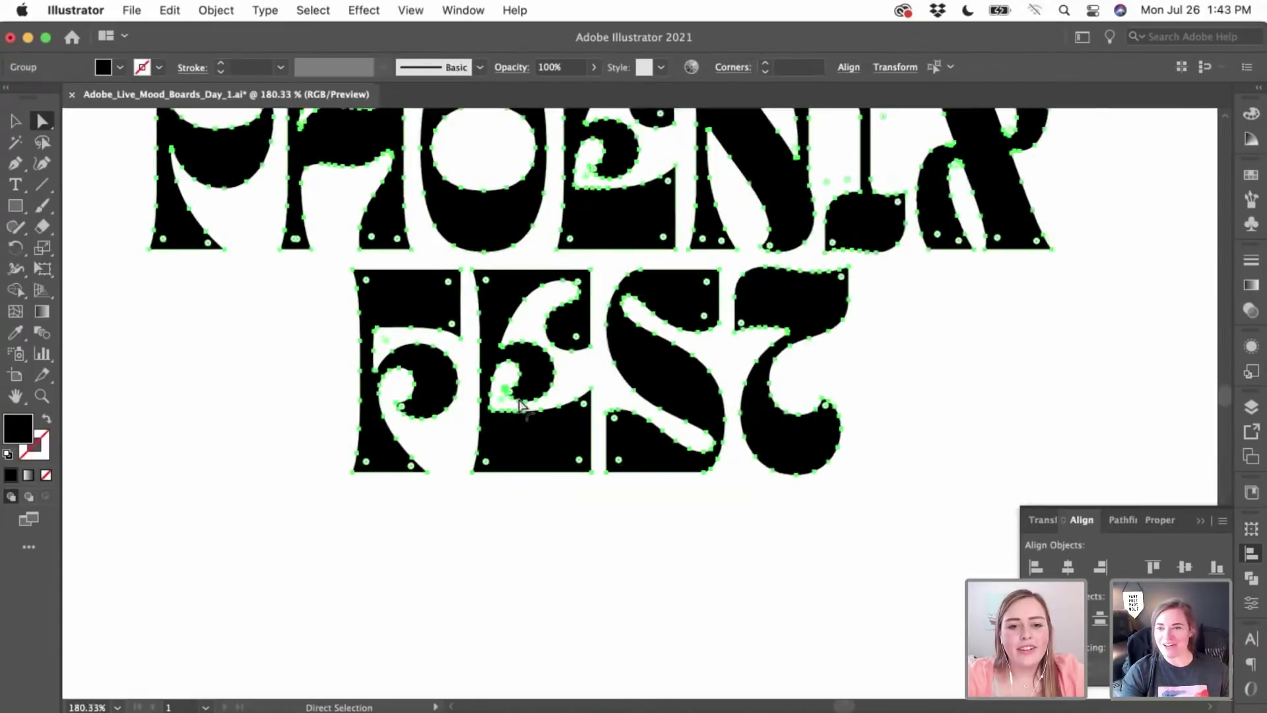
pyautogui.click(333, 306)
pyautogui.scroll(2, 333, 305)
pyautogui.scroll(3, 333, 306)
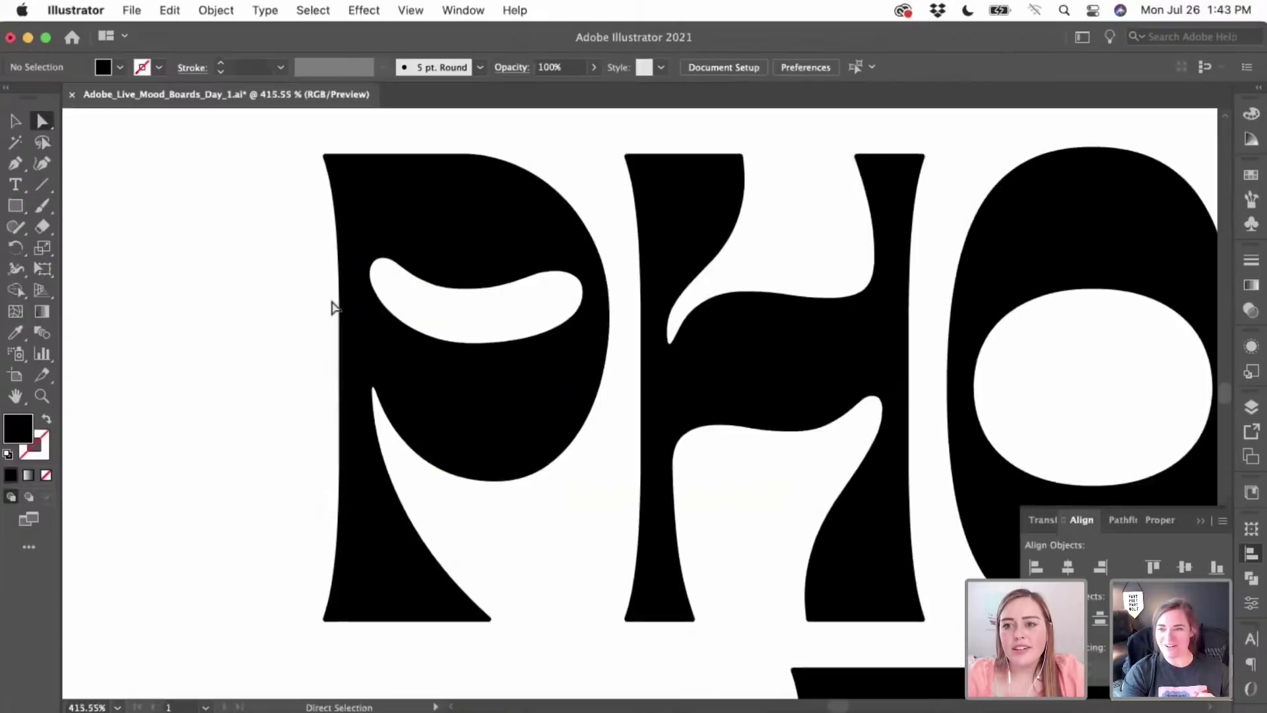
# - Round the outer corners of the swirly letter P more strongly, at its top-left and both ends of its foot
pyautogui.click(388, 206)
pyautogui.moveTo(336, 167); pyautogui.dragTo(345, 173)
pyautogui.click(306, 260)
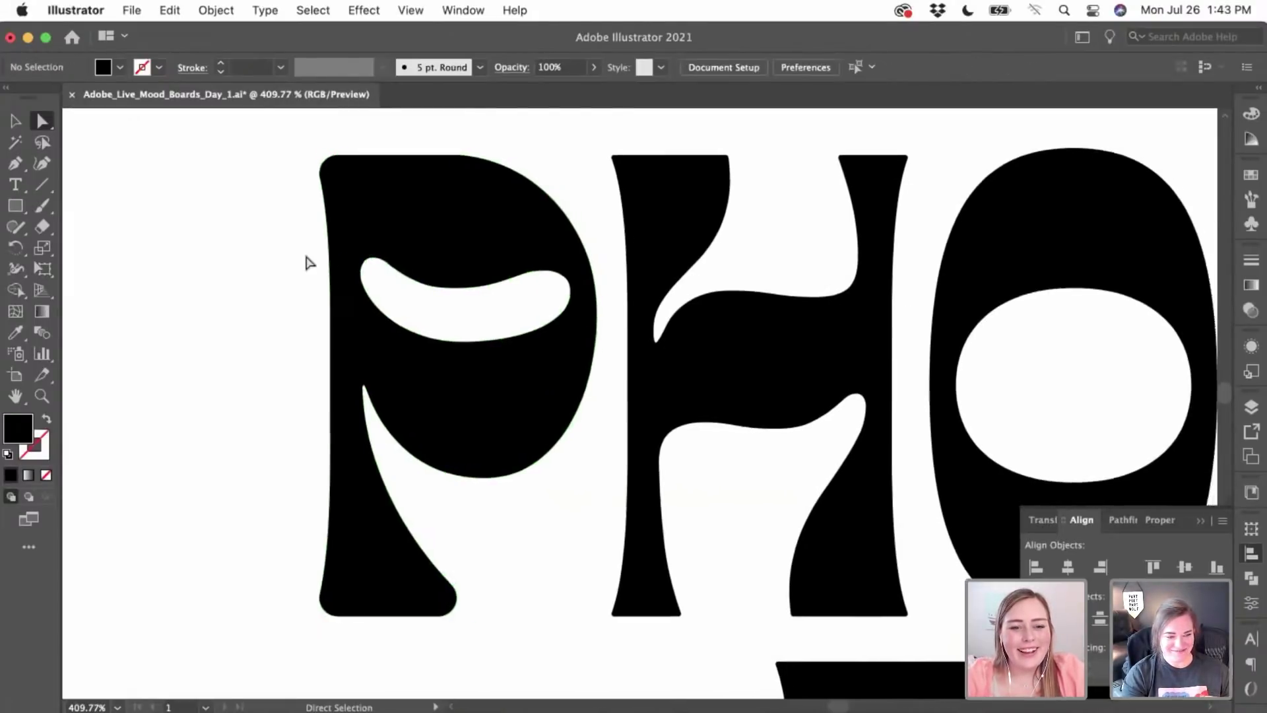
# - Round all outer corners of the swirly letter H together, with a radius of about 0.0396 in
pyautogui.hscroll(5, 306, 260)
pyautogui.click(415, 201)
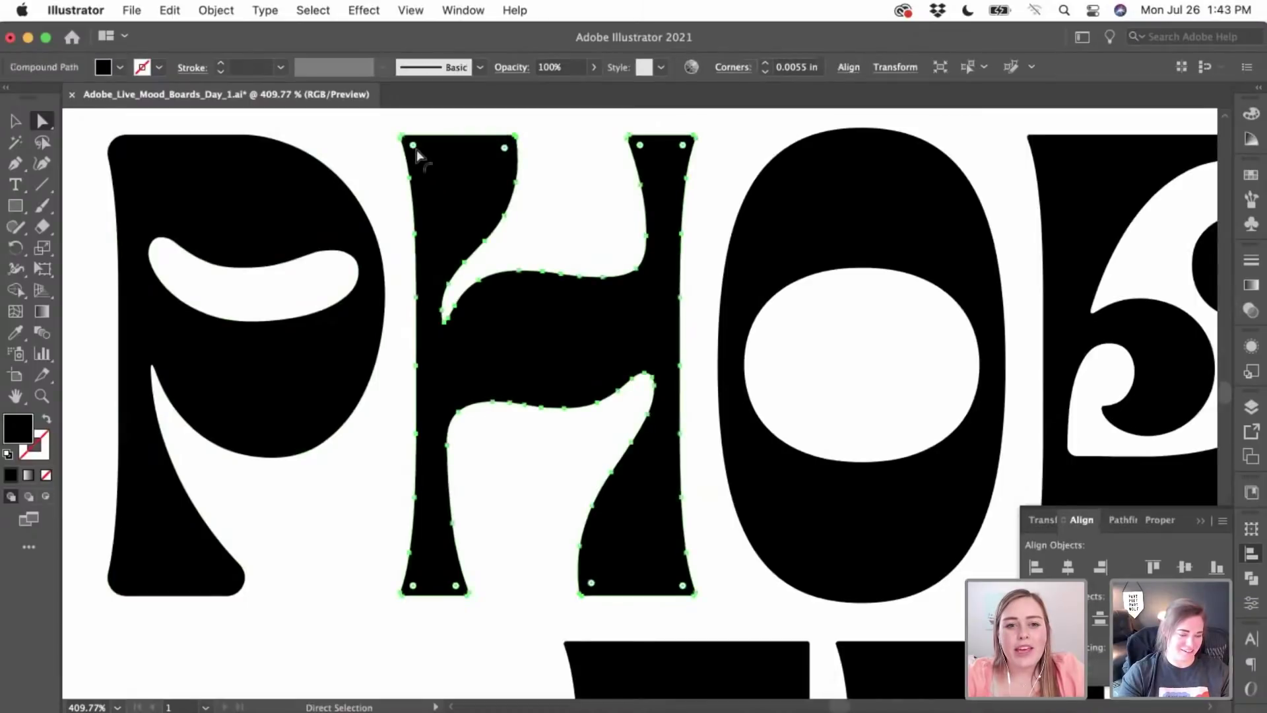
pyautogui.moveTo(416, 155); pyautogui.dragTo(423, 159)
pyautogui.click(390, 254)
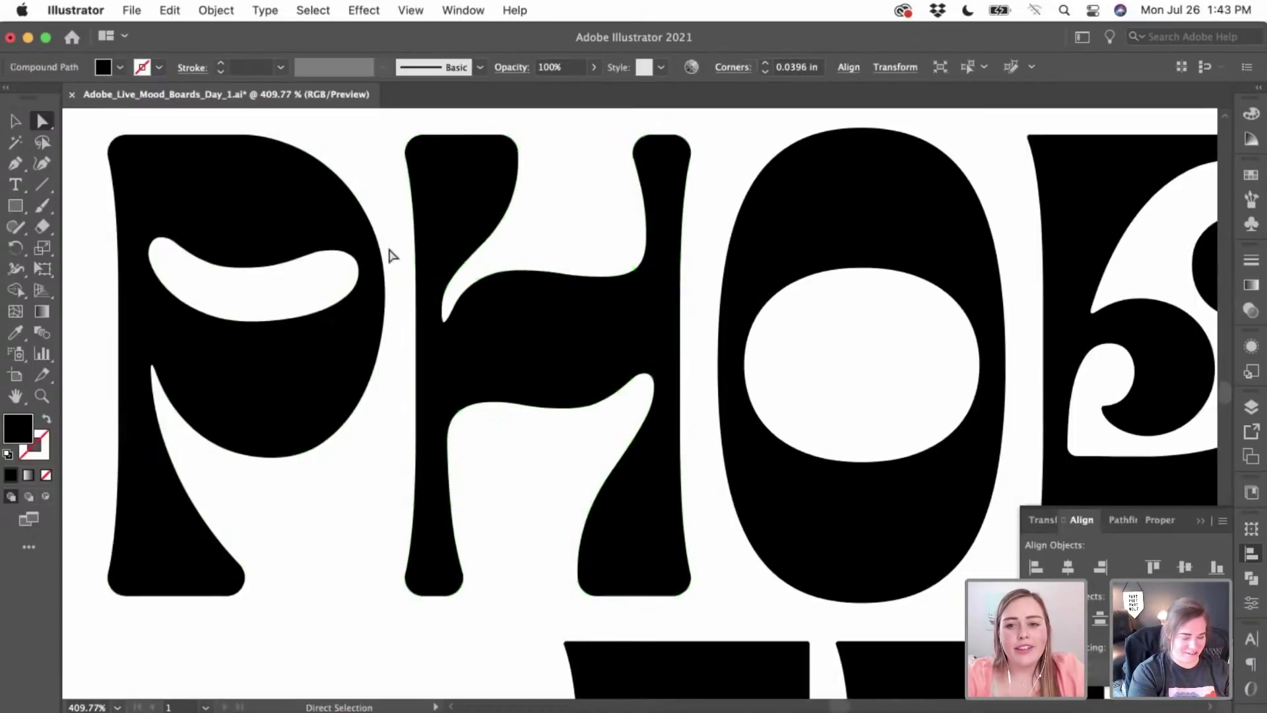
# - Round all corners of the swirly letter E in PHOENIX together more strongly, as far as its shape allows
pyautogui.hscroll(5, 390, 254)
pyautogui.hscroll(6, 390, 255)
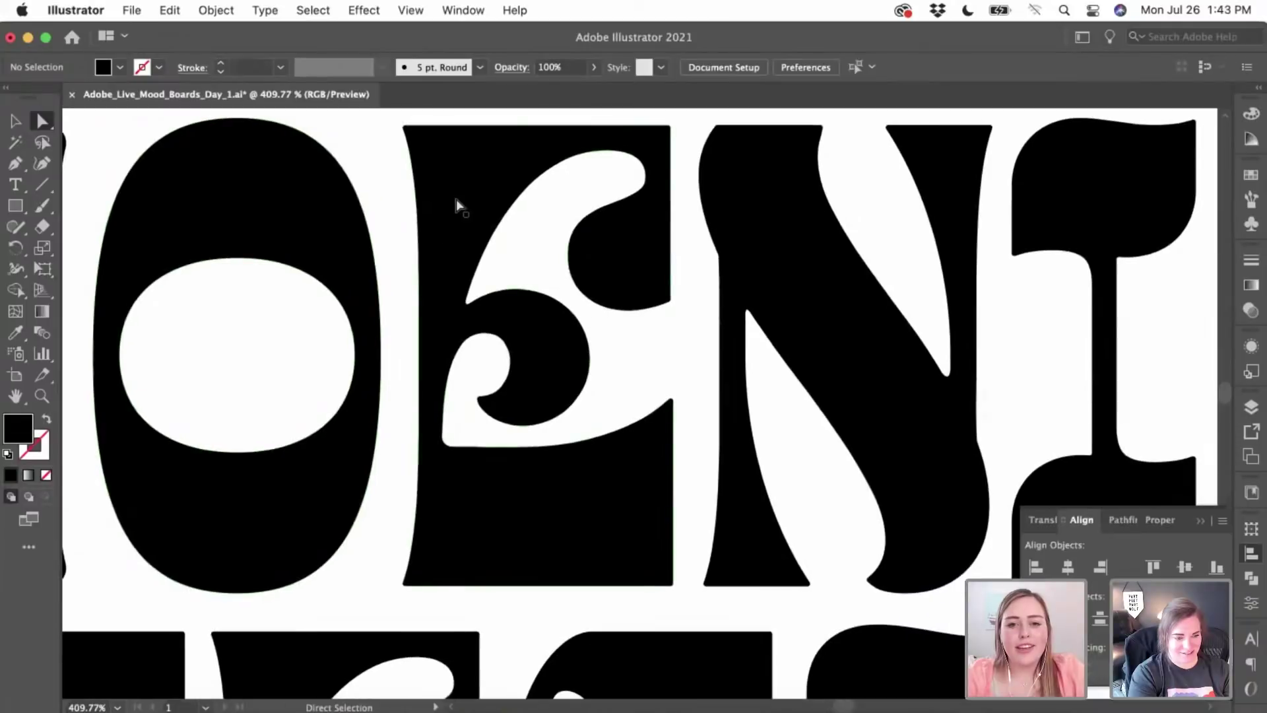
pyautogui.click(454, 177)
pyautogui.moveTo(422, 149); pyautogui.dragTo(461, 149)
pyautogui.click(379, 136)
pyautogui.scroll(3, 379, 136)
pyautogui.click(444, 139)
pyautogui.scroll(3, 444, 139)
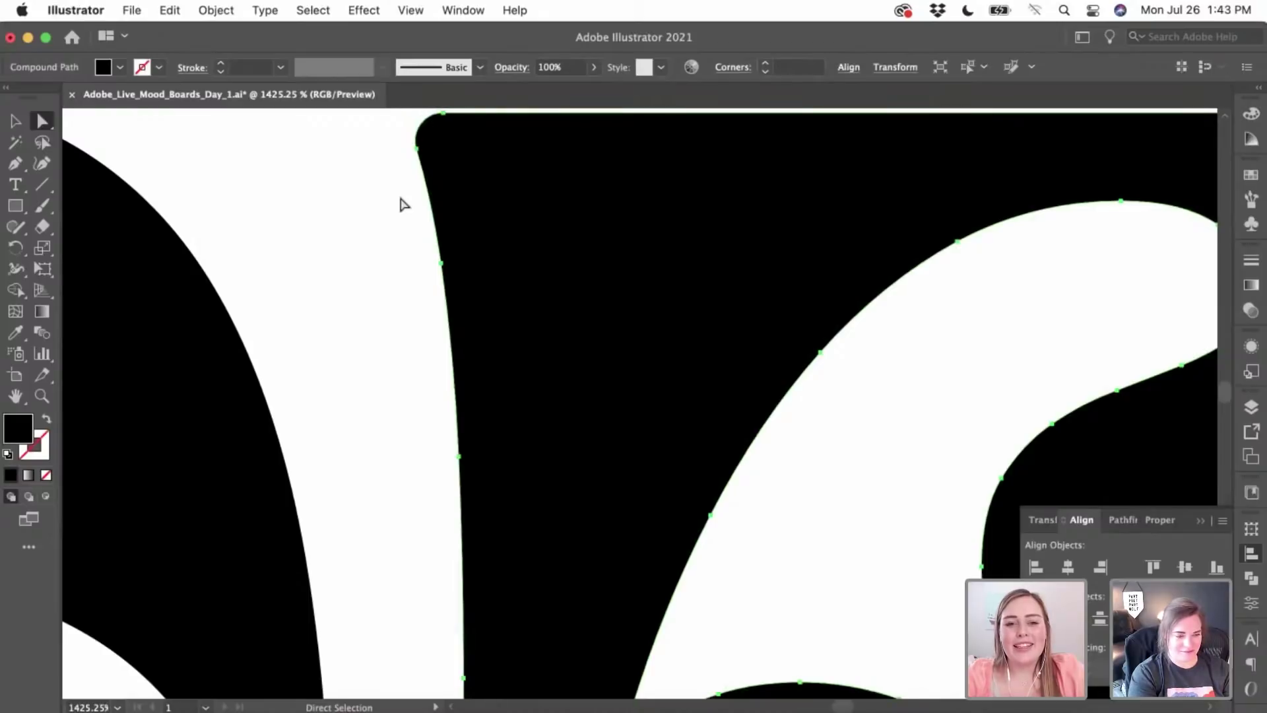
pyautogui.click(399, 204)
pyautogui.scroll(-3, 398, 204)
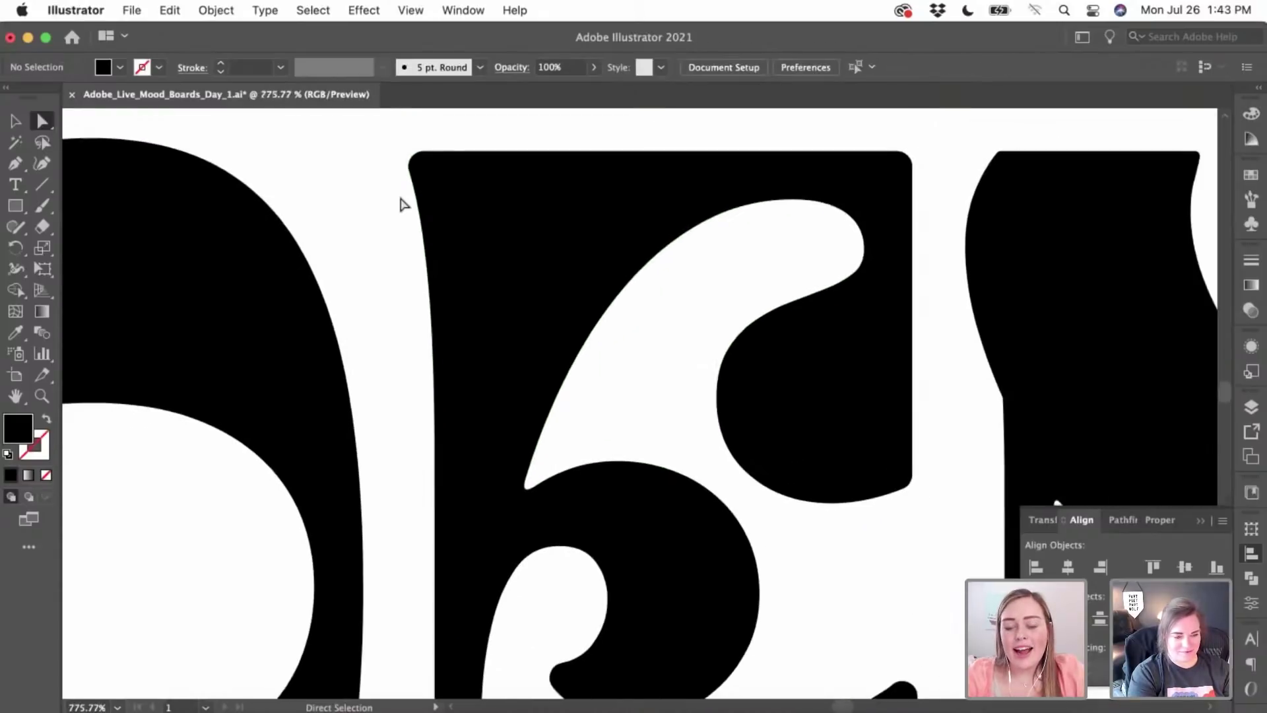
# - Try to enlarge the rounding at the bottom-left corner of the letter E
pyautogui.scroll(-5, 401, 204)
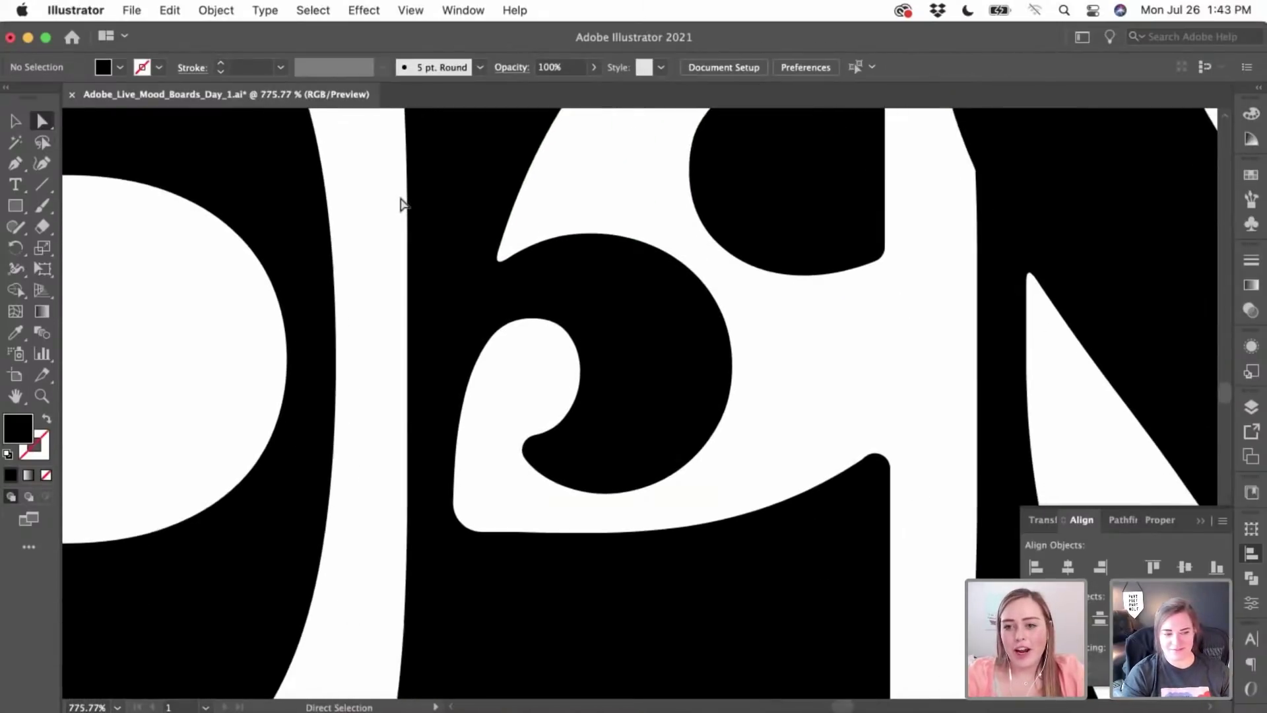
pyautogui.scroll(-6, 400, 204)
pyautogui.click(401, 496)
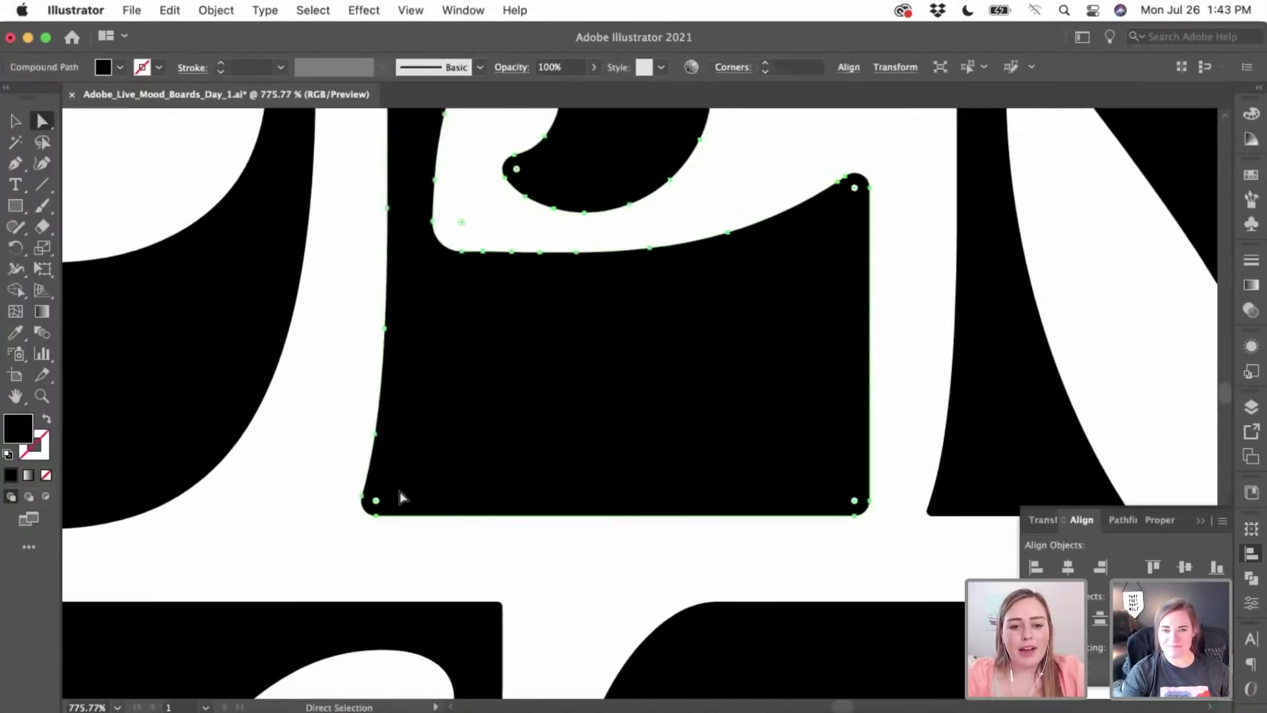
pyautogui.moveTo(377, 513); pyautogui.dragTo(395, 499)
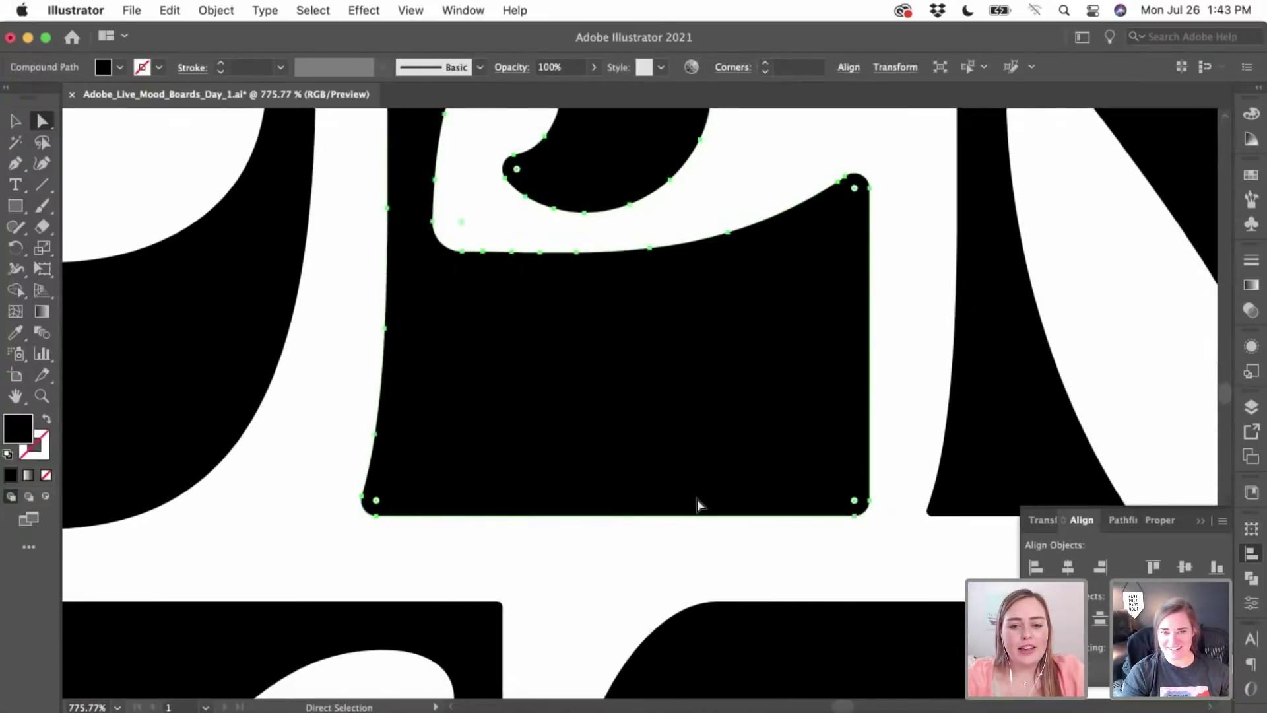
pyautogui.click(794, 580)
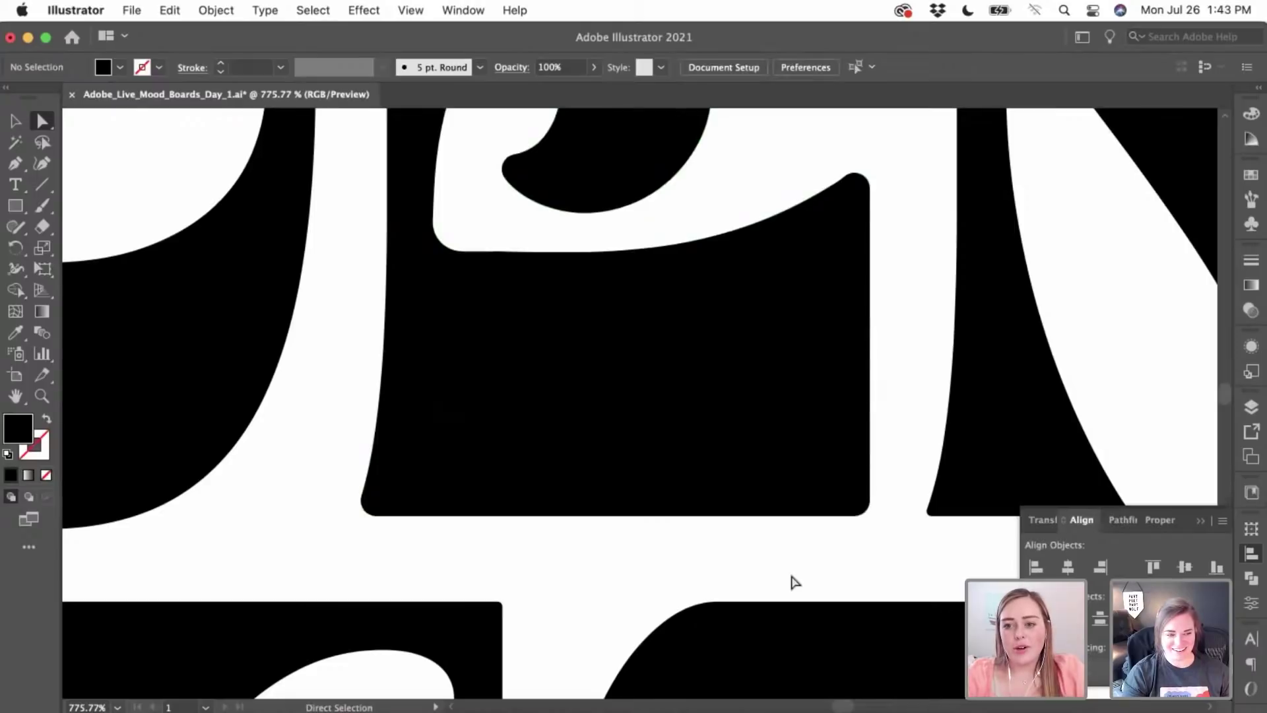
# - Round all corners of the swirly letter N together more strongly, at its feet and the tops of its stems
pyautogui.scroll(-3, 794, 579)
pyautogui.hscroll(3, 794, 579)
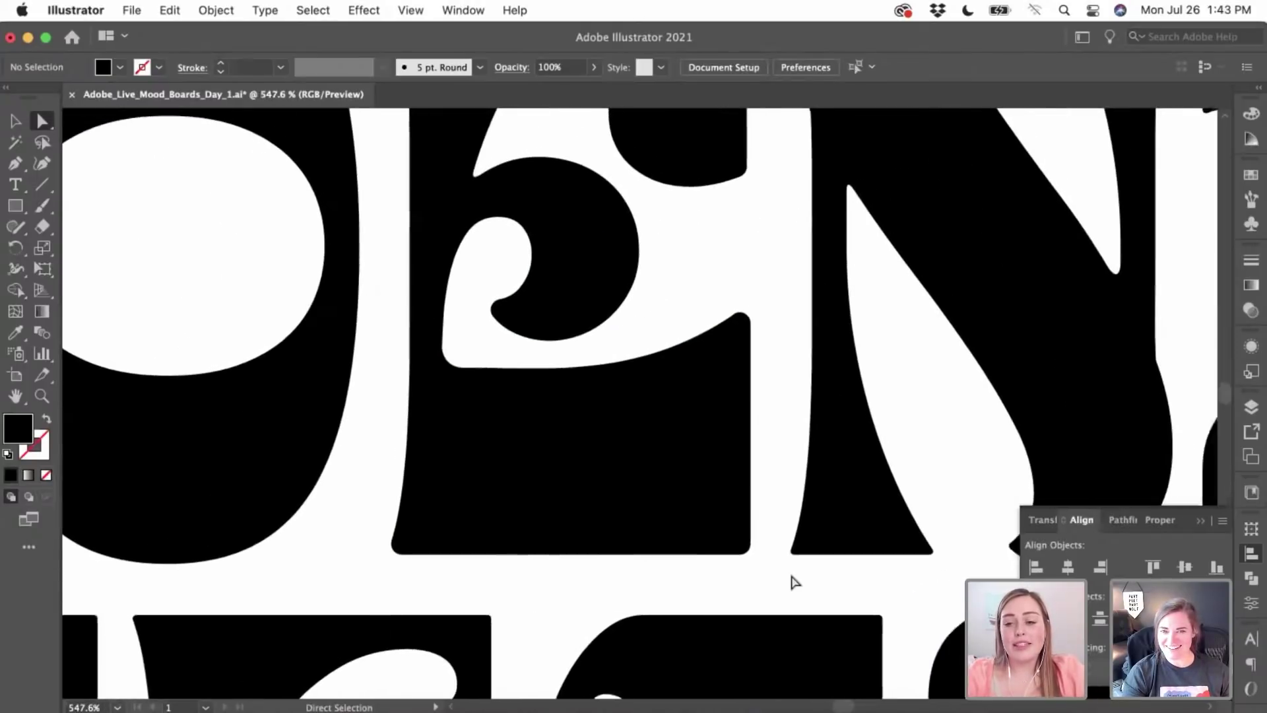
pyautogui.hscroll(3, 793, 580)
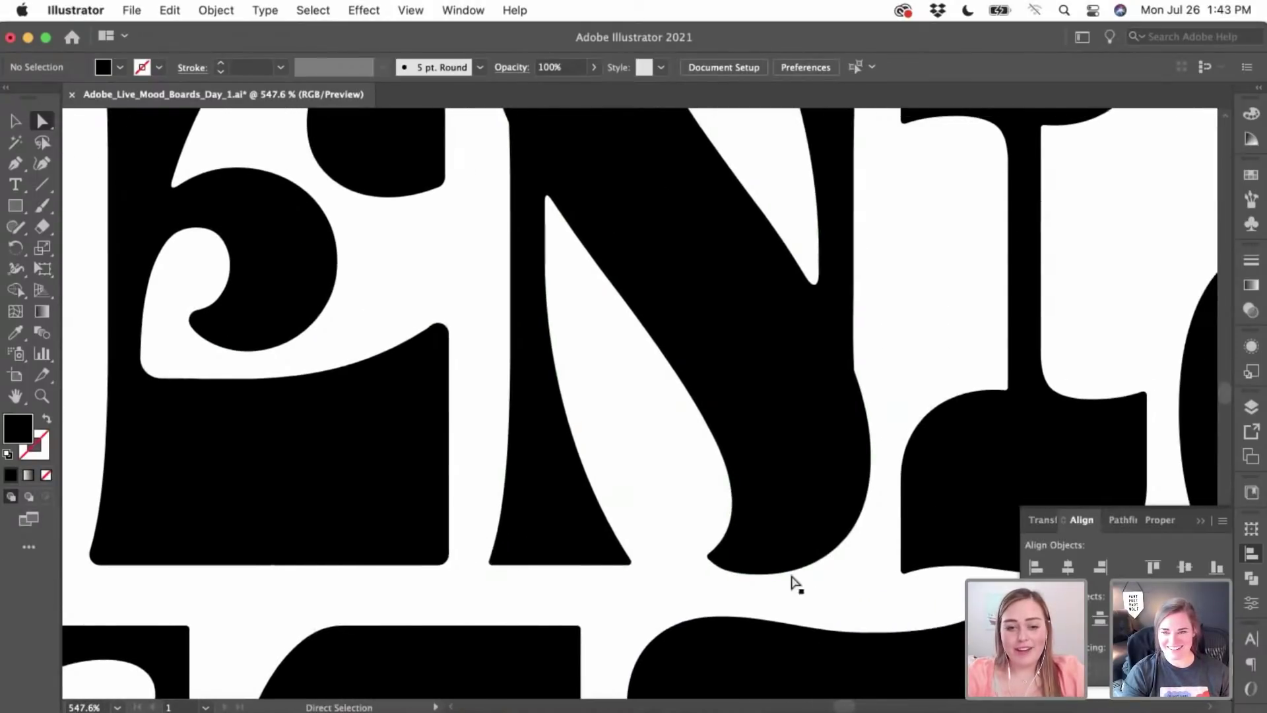
pyautogui.click(568, 539)
pyautogui.scroll(3, 568, 540)
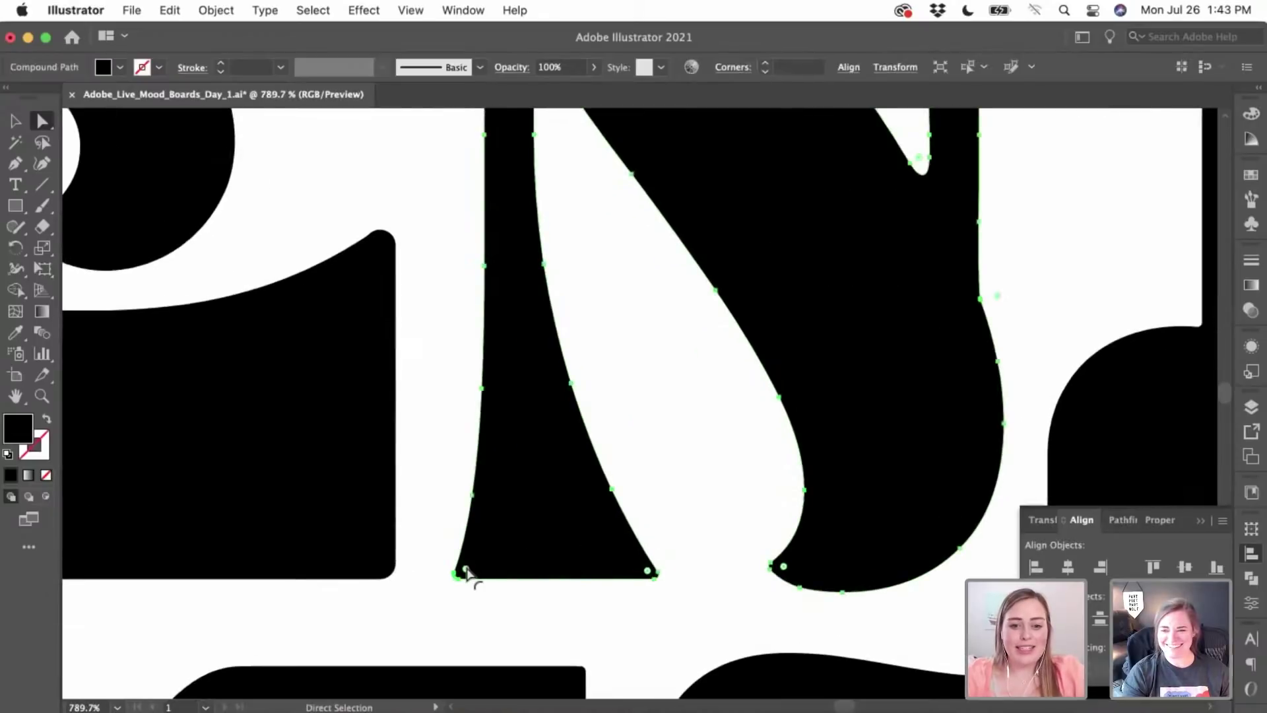
pyautogui.moveTo(466, 570); pyautogui.dragTo(488, 568)
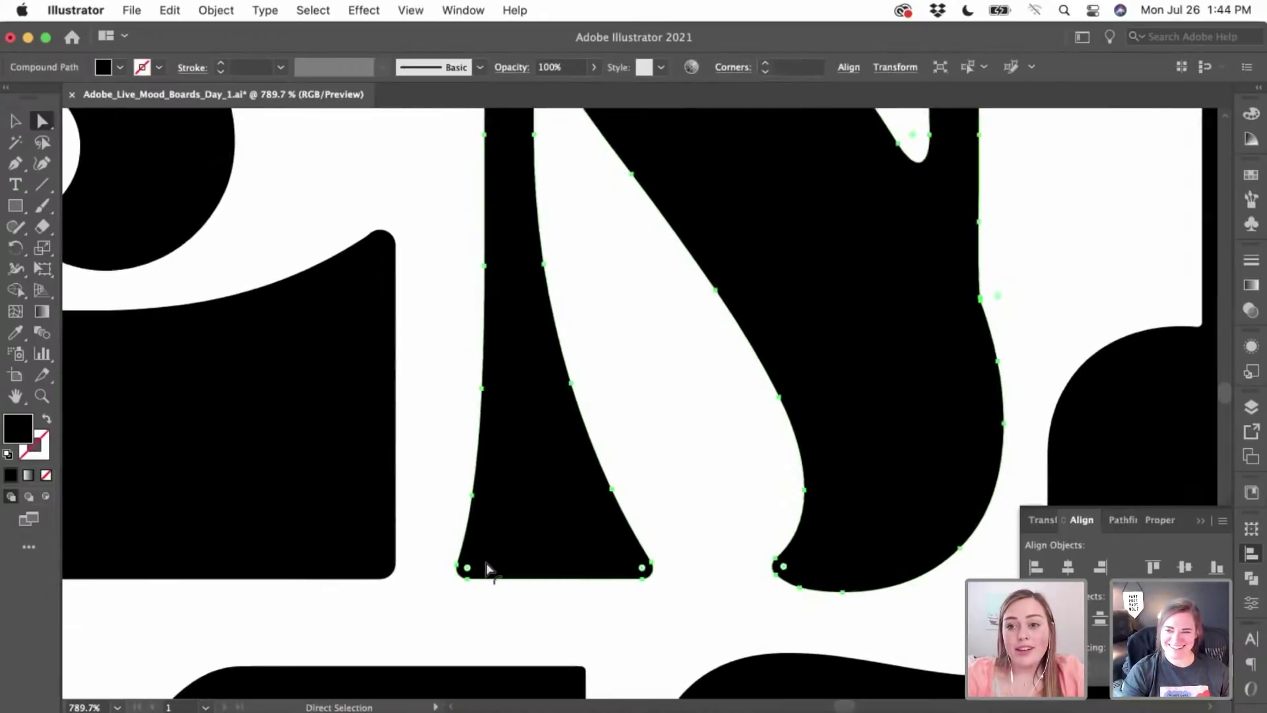
pyautogui.scroll(-2, 557, 554)
pyautogui.scroll(5, 556, 554)
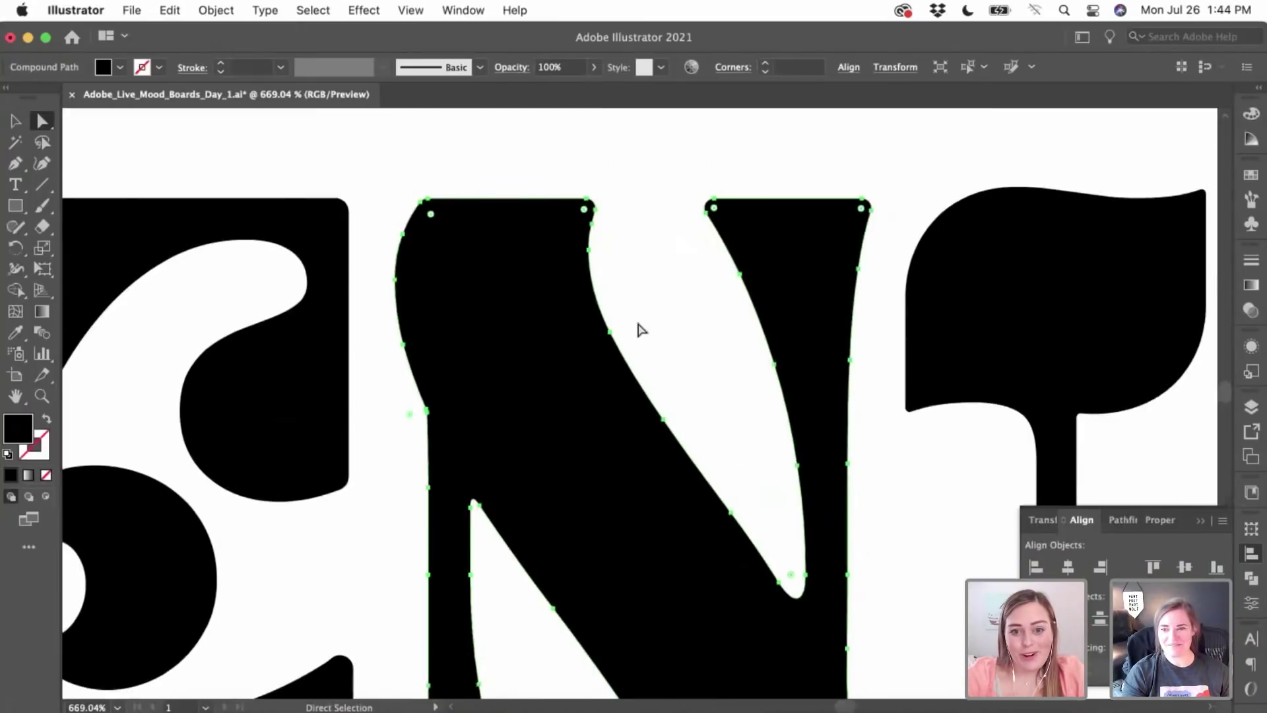
pyautogui.click(639, 329)
# - Round all corners of the swirly letter I together, with a radius of about 0.0192 in
pyautogui.hscroll(10, 636, 328)
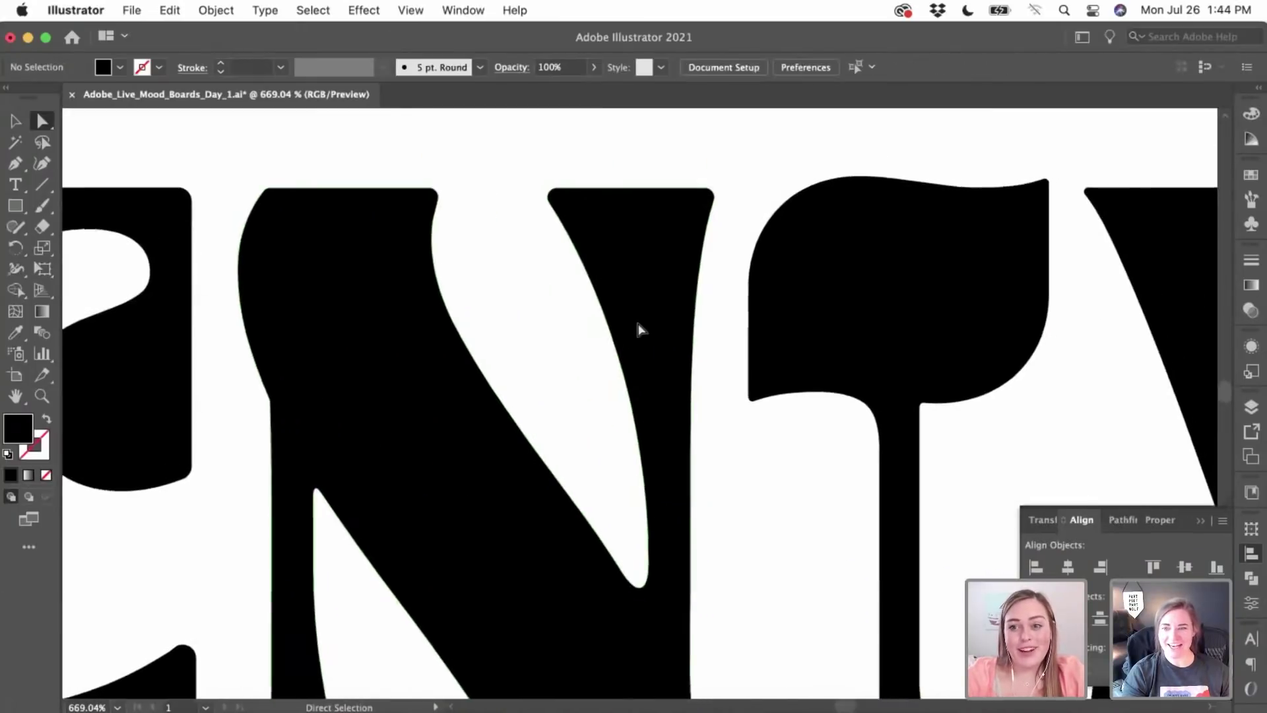
pyautogui.click(622, 310)
pyautogui.scroll(3, 529, 320)
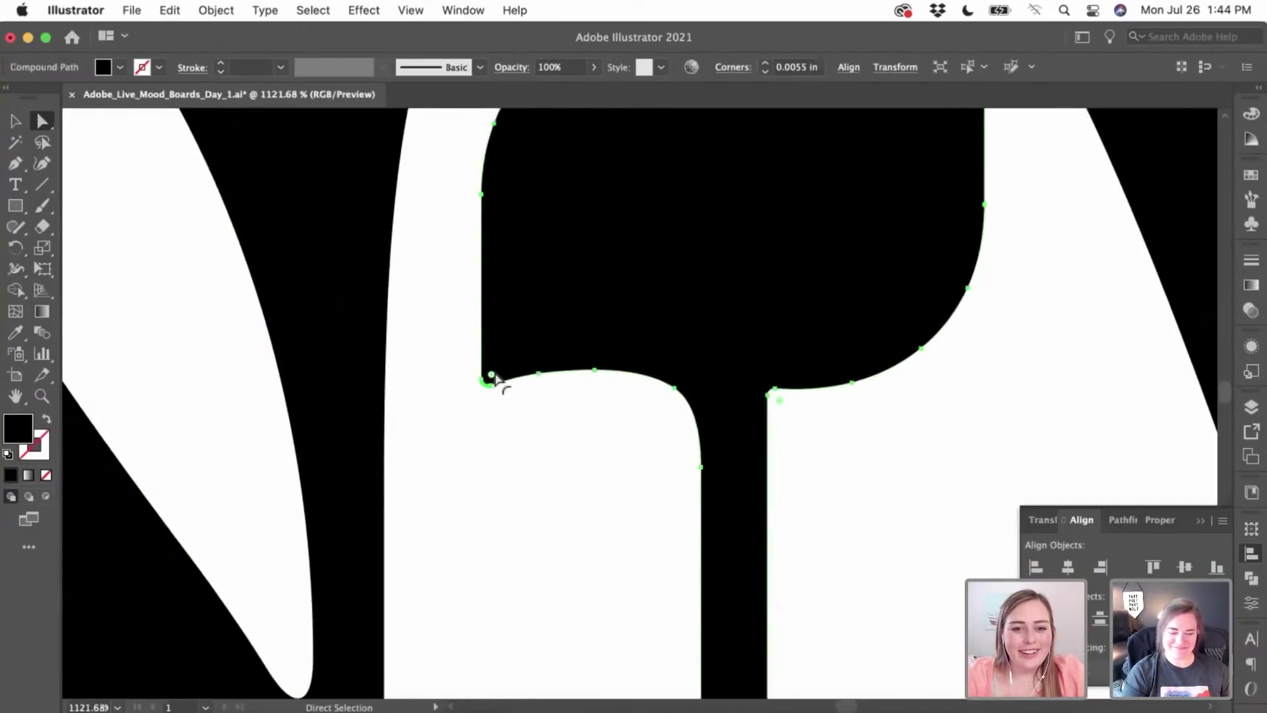
pyautogui.moveTo(490, 371); pyautogui.dragTo(504, 359)
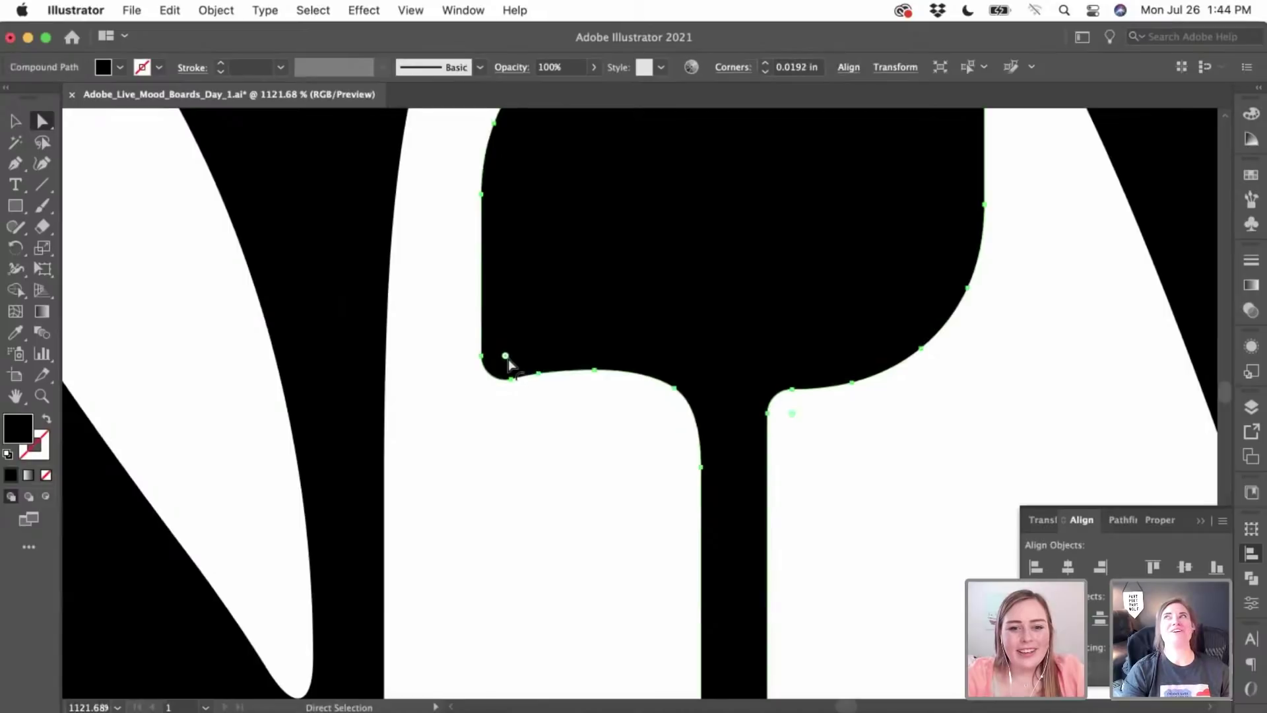
pyautogui.scroll(-2, 504, 362)
pyautogui.hscroll(2, 780, 210)
pyautogui.moveTo(762, 169); pyautogui.dragTo(759, 165)
pyautogui.click(800, 280)
# - Round only the inner bottom corner of the letter X's left leg more strongly
pyautogui.scroll(-10, 800, 291)
pyautogui.scroll(-2, 801, 291)
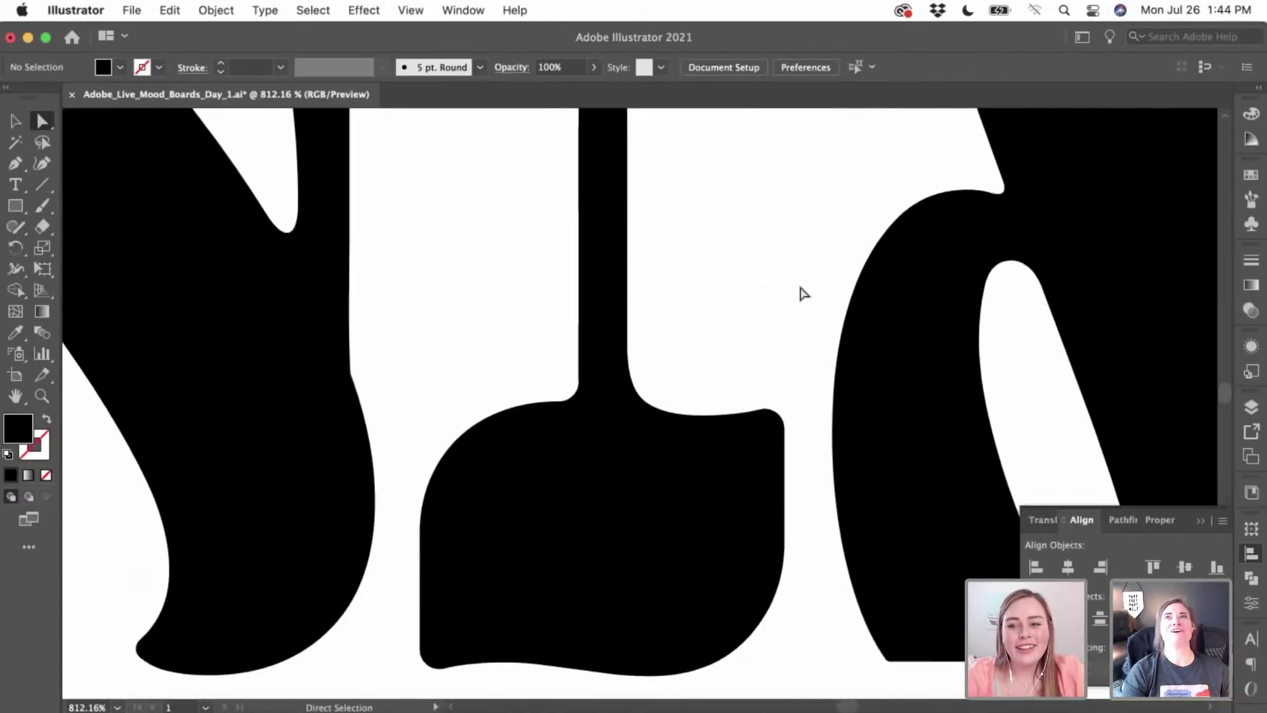
pyautogui.scroll(-2, 801, 292)
pyautogui.hscroll(10, 802, 293)
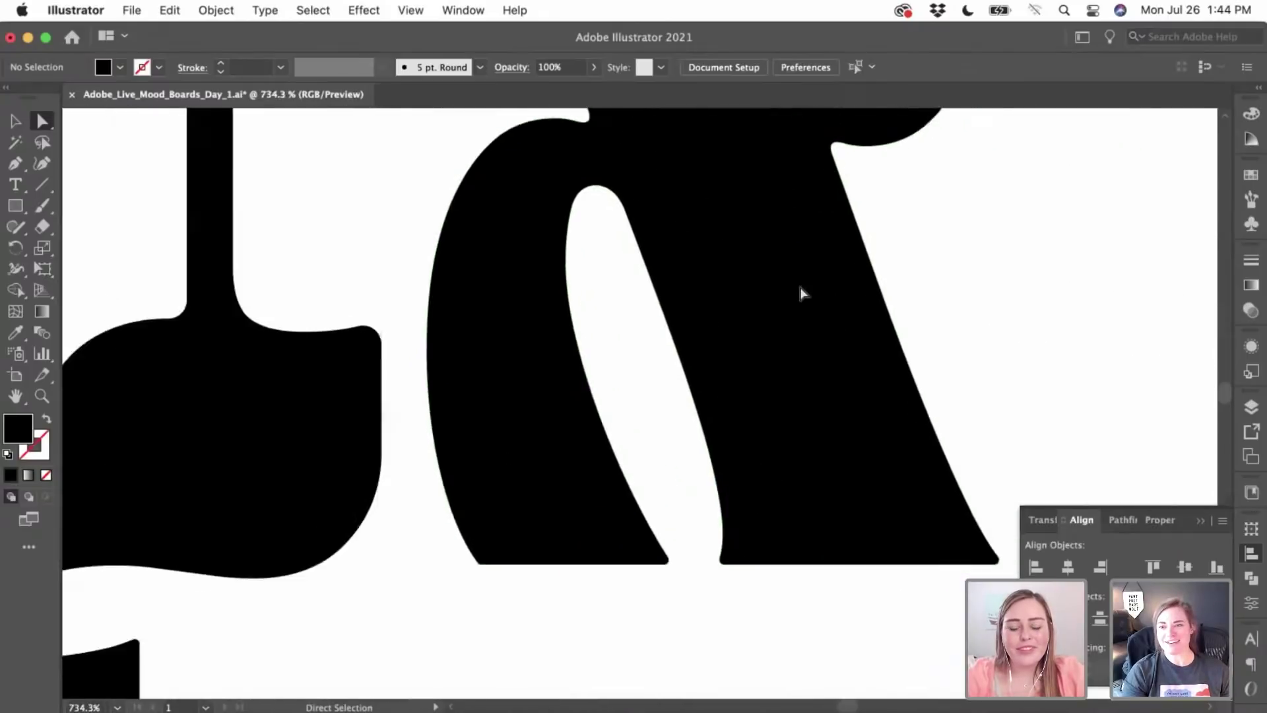
pyautogui.click(469, 491)
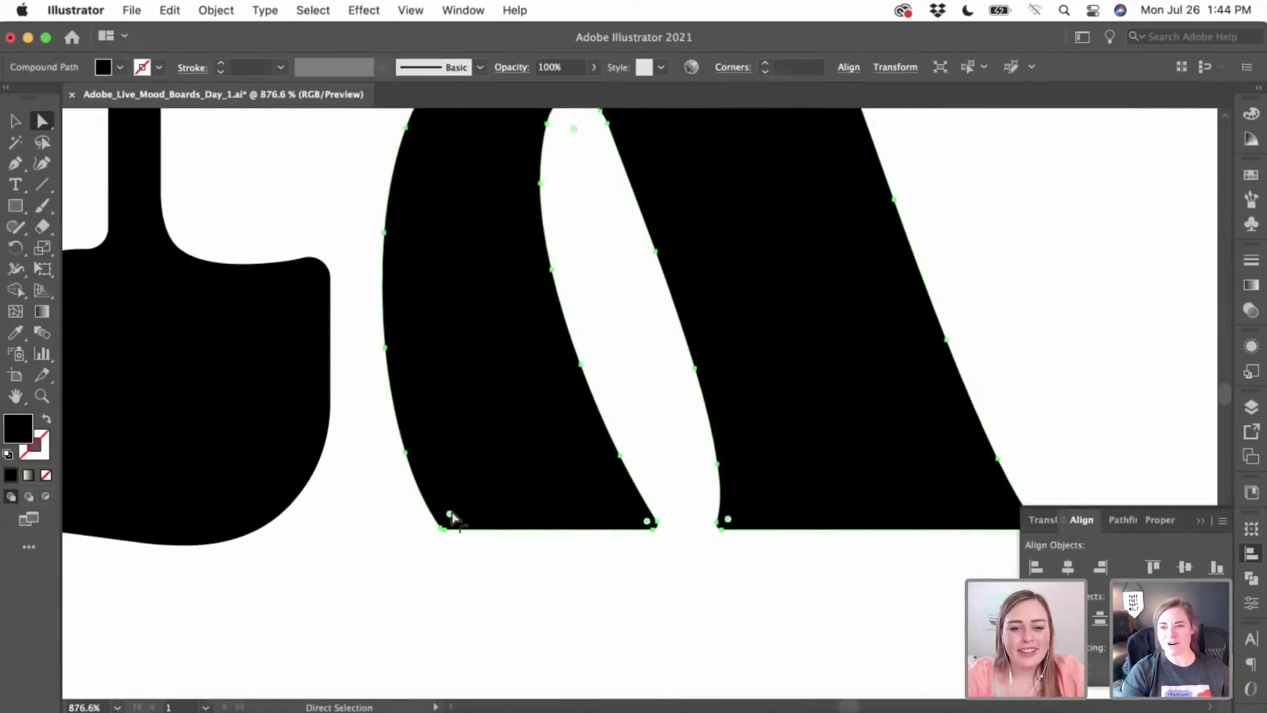
pyautogui.click(450, 514)
pyautogui.click(646, 525)
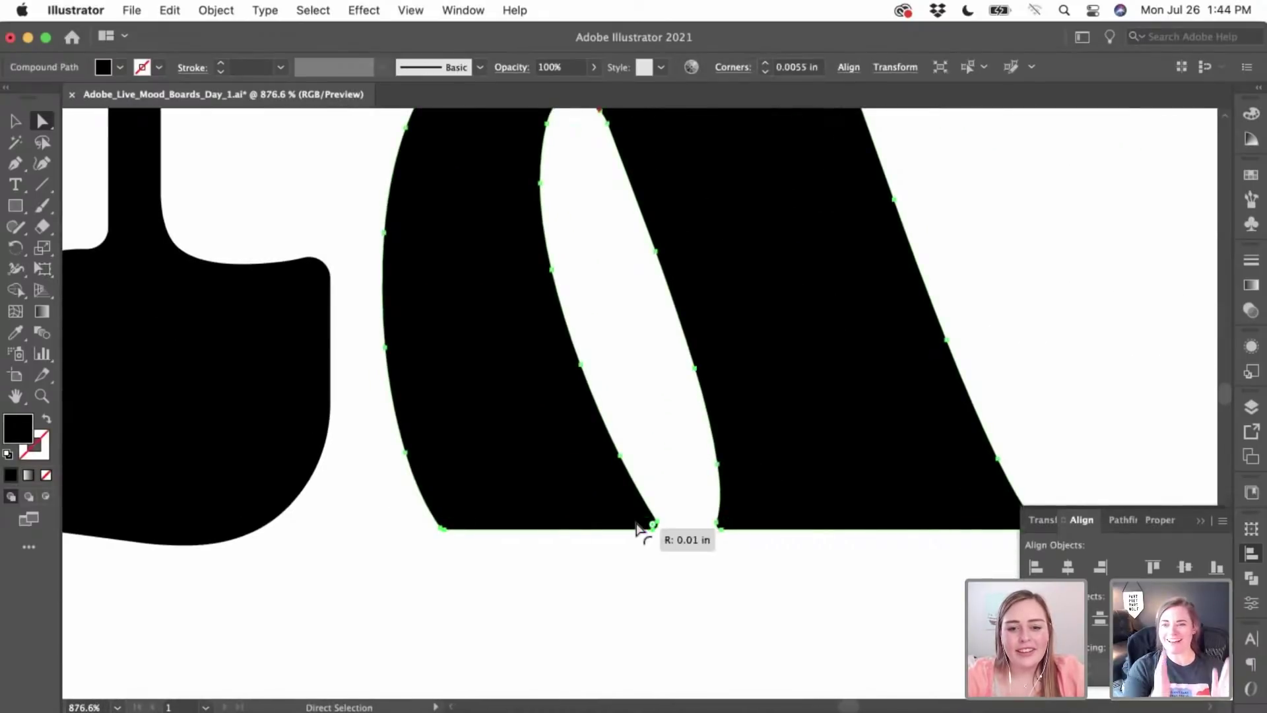
pyautogui.click(667, 518)
pyautogui.click(649, 524)
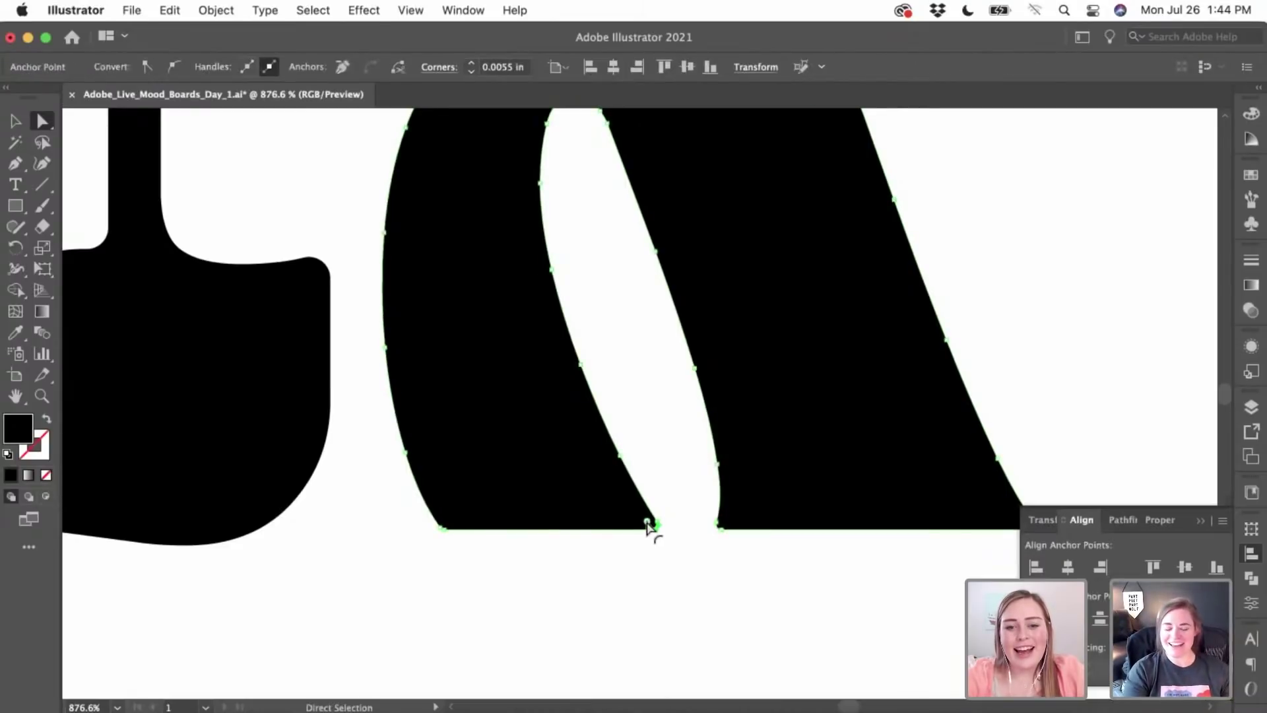
pyautogui.moveTo(647, 526); pyautogui.dragTo(633, 520)
pyautogui.click(497, 517)
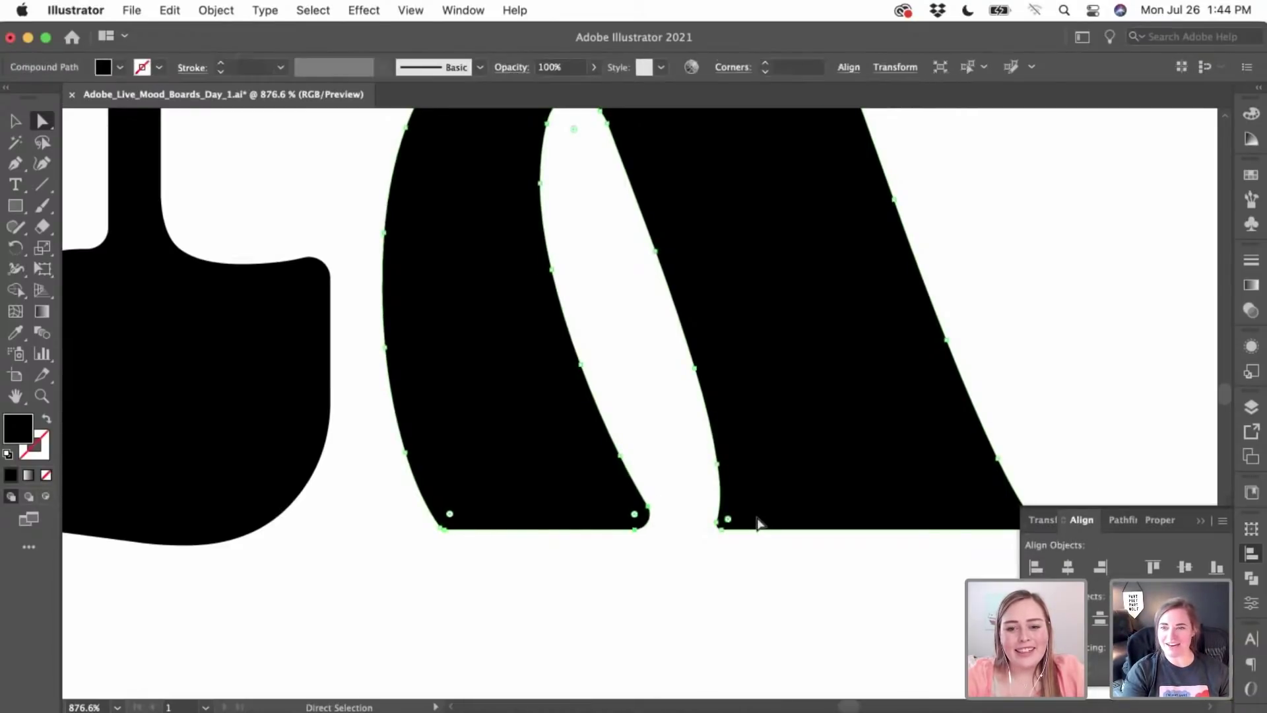
# - Round both bottom corners of the X's right leg and the outer corner of its left leg, the latter by about 0.0339 in
pyautogui.click(685, 551)
pyautogui.hscroll(3, 685, 546)
pyautogui.click(667, 518)
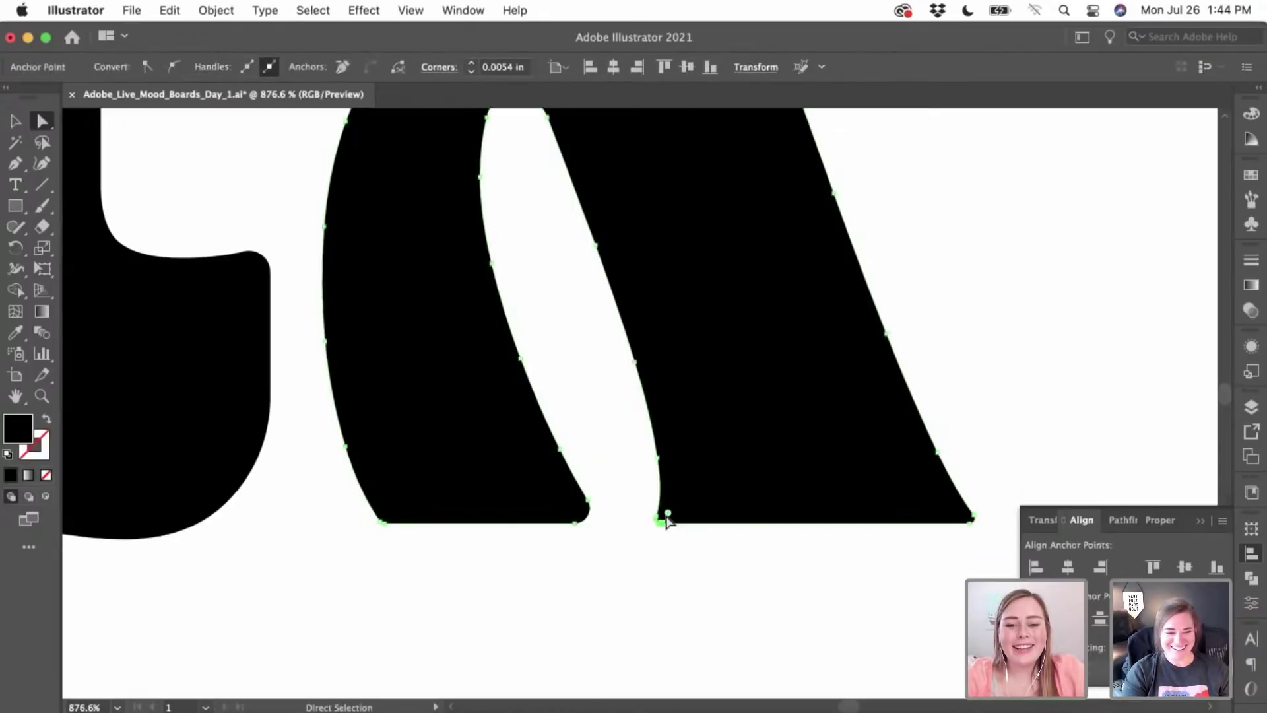
pyautogui.moveTo(667, 520); pyautogui.dragTo(682, 505)
pyautogui.click(937, 538)
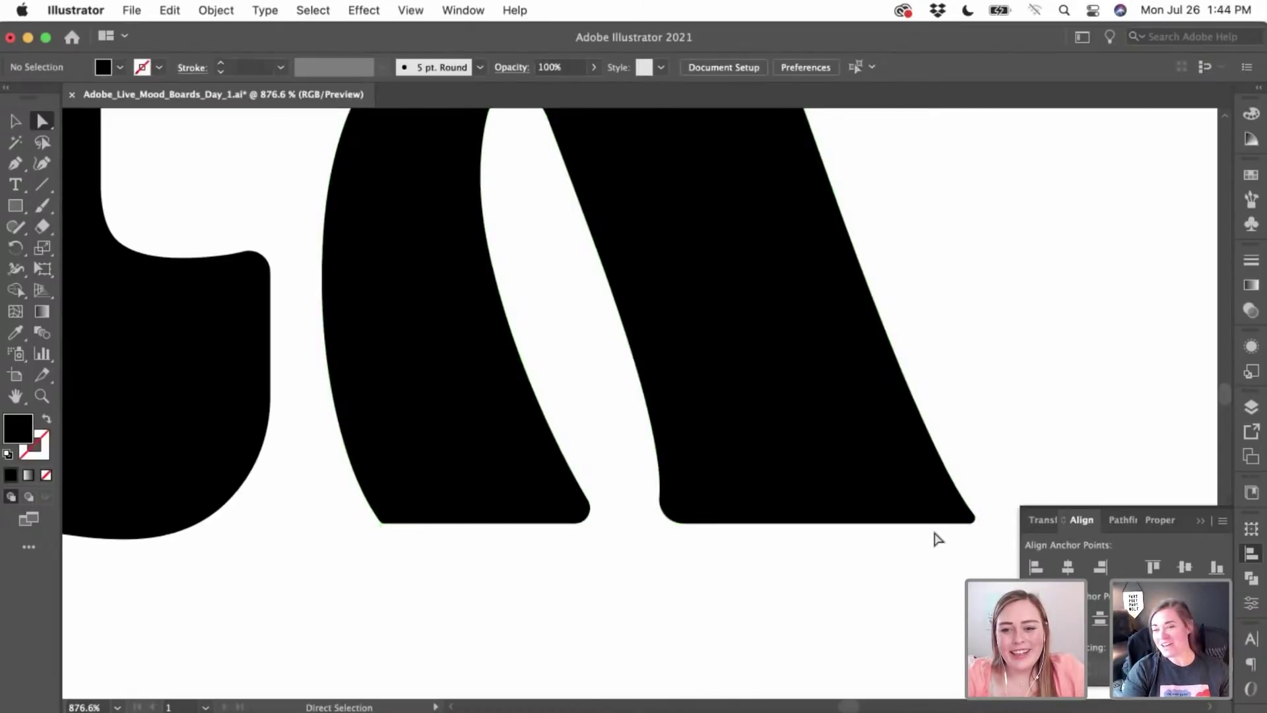
pyautogui.click(947, 524)
pyautogui.moveTo(965, 520); pyautogui.dragTo(942, 509)
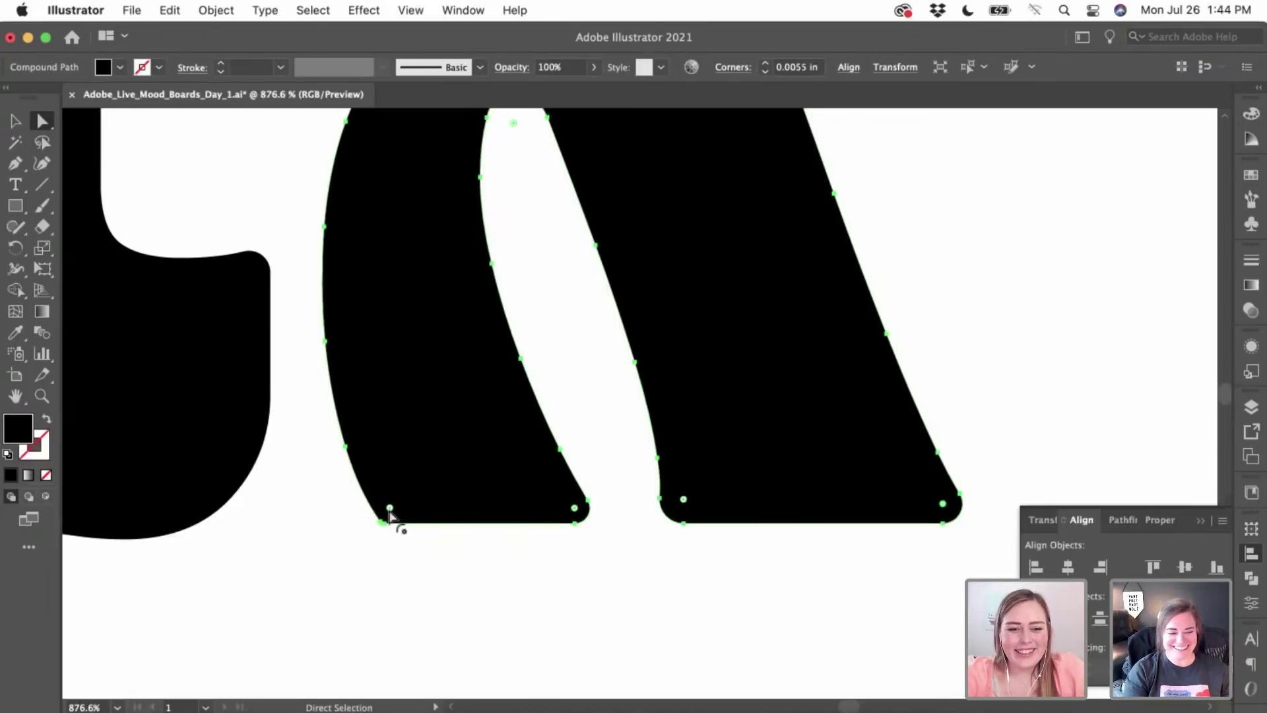
pyautogui.moveTo(388, 508); pyautogui.dragTo(404, 495)
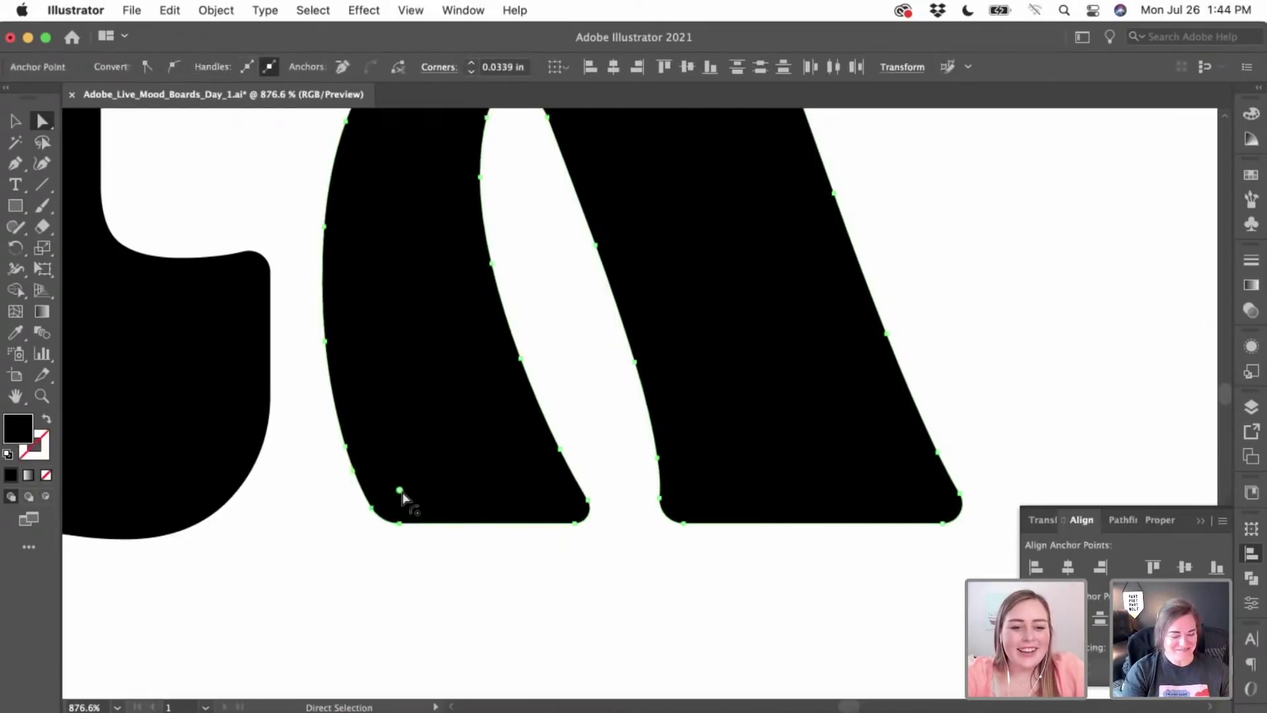
pyautogui.click(404, 564)
# - Round the outer top corner of the X's left arm more strongly
pyautogui.scroll(10, 404, 565)
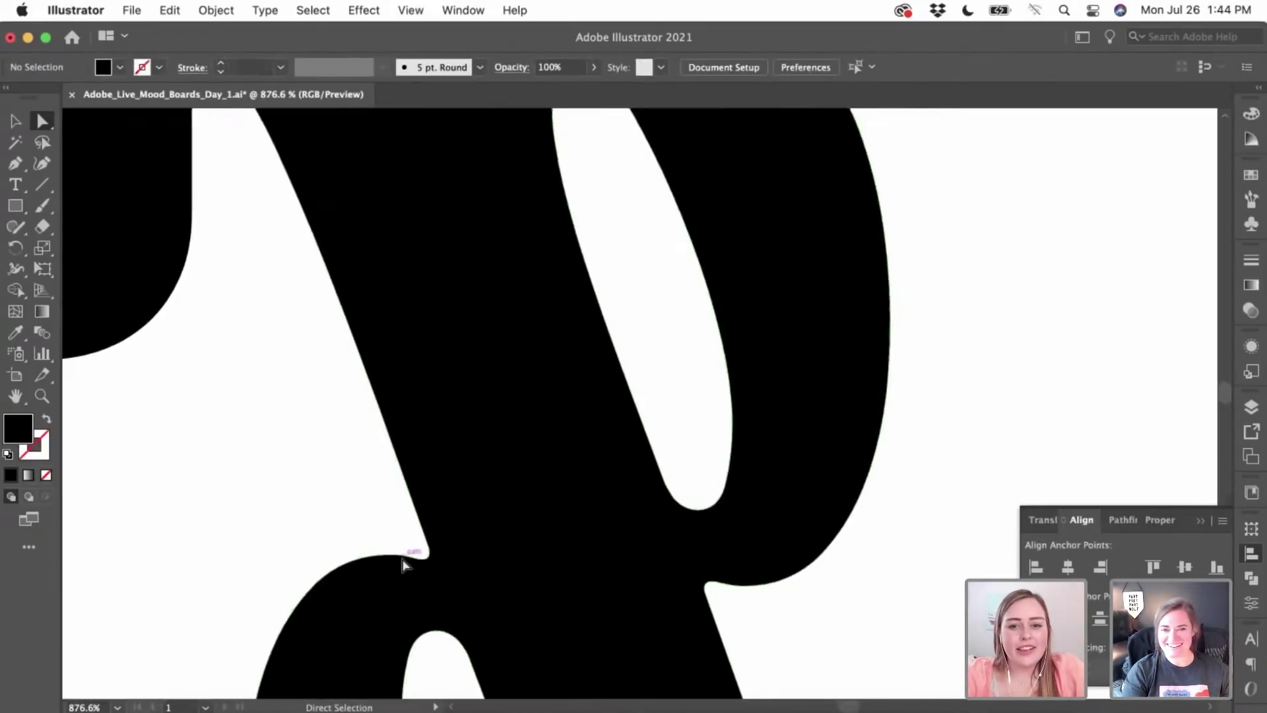
pyautogui.click(389, 294)
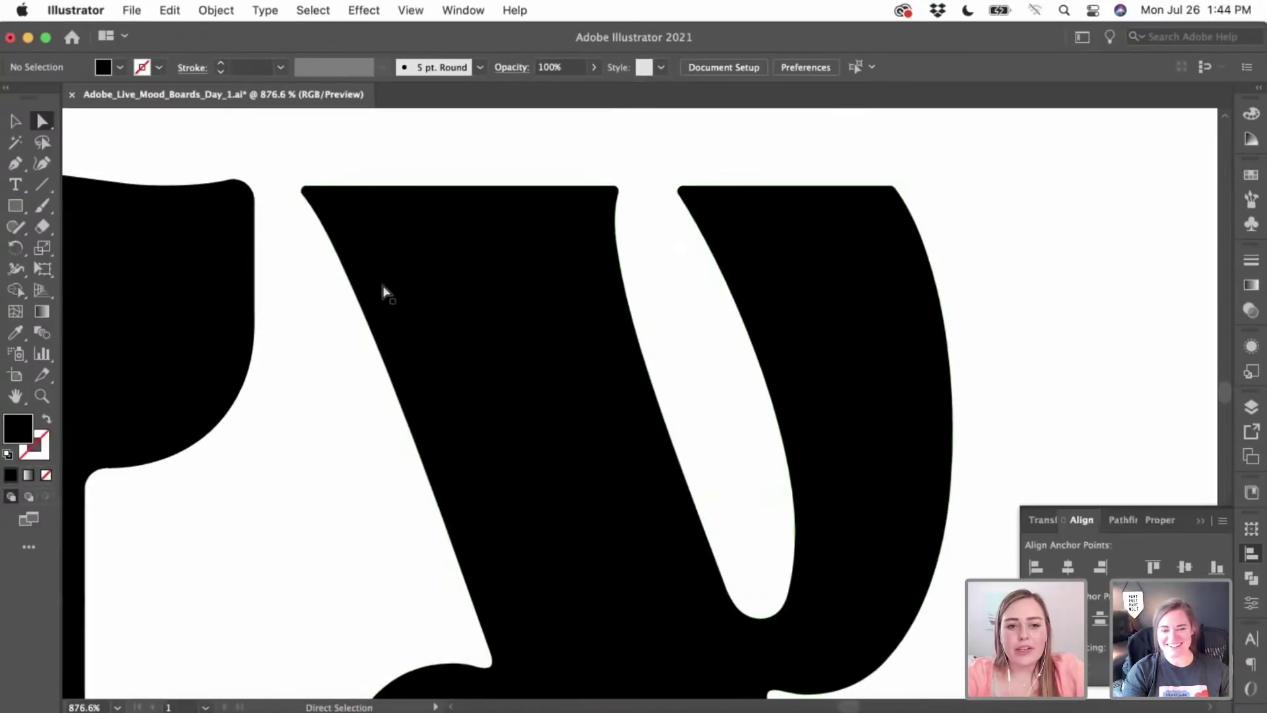
pyautogui.click(308, 190)
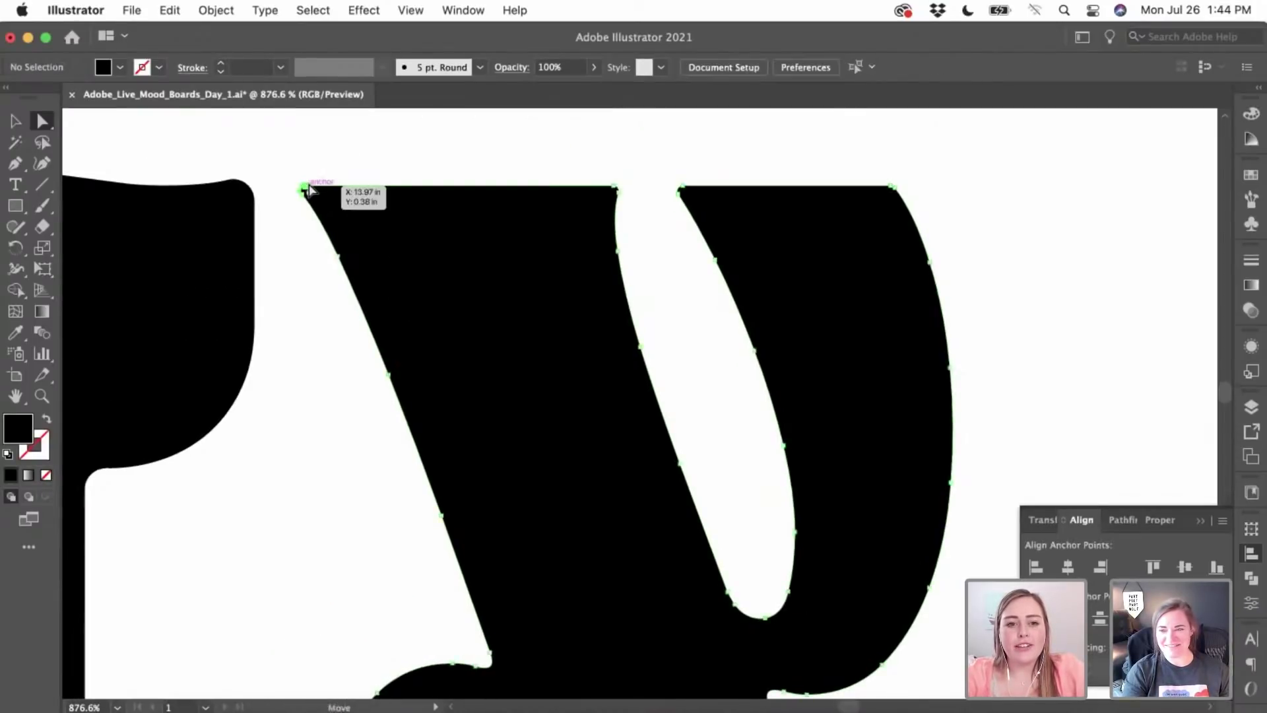
pyautogui.scroll(3, 308, 190)
pyautogui.moveTo(311, 197); pyautogui.dragTo(334, 204)
pyautogui.click(614, 169)
# - Round the inner top corner of the X's left arm to match its outer corner
pyautogui.hscroll(5, 614, 169)
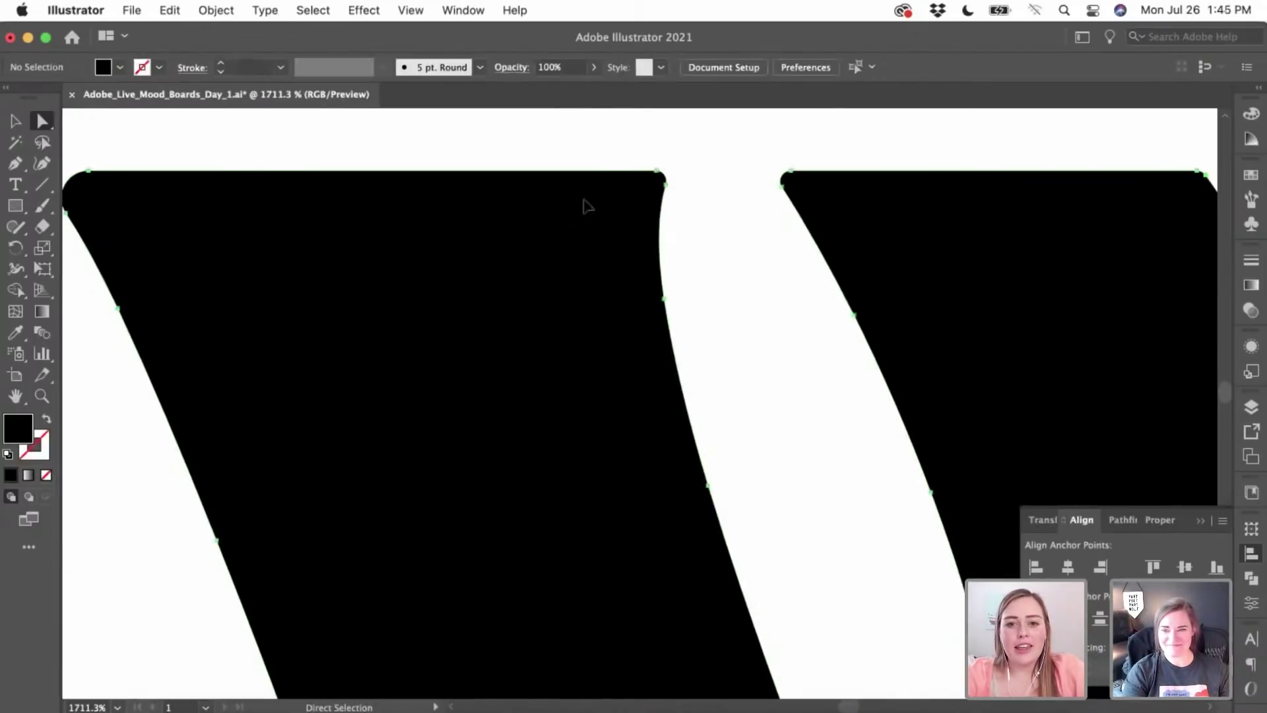
pyautogui.click(584, 201)
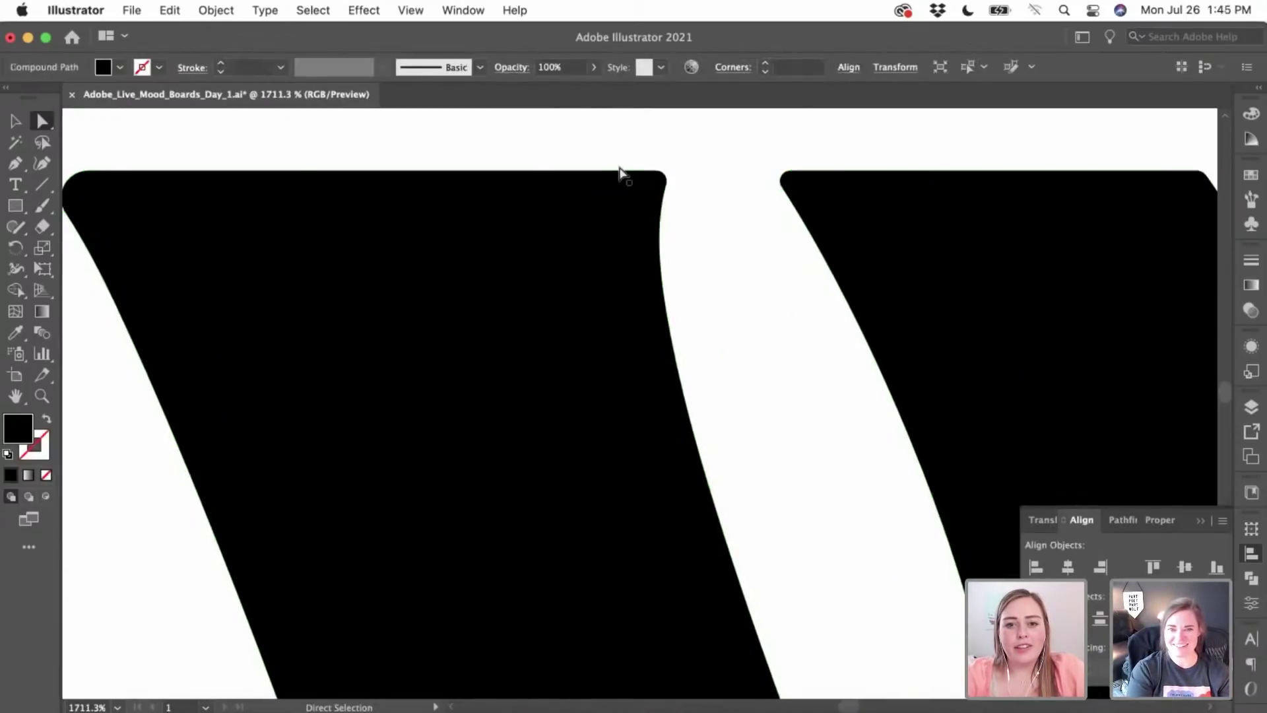
pyautogui.click(652, 180)
pyautogui.click(659, 189)
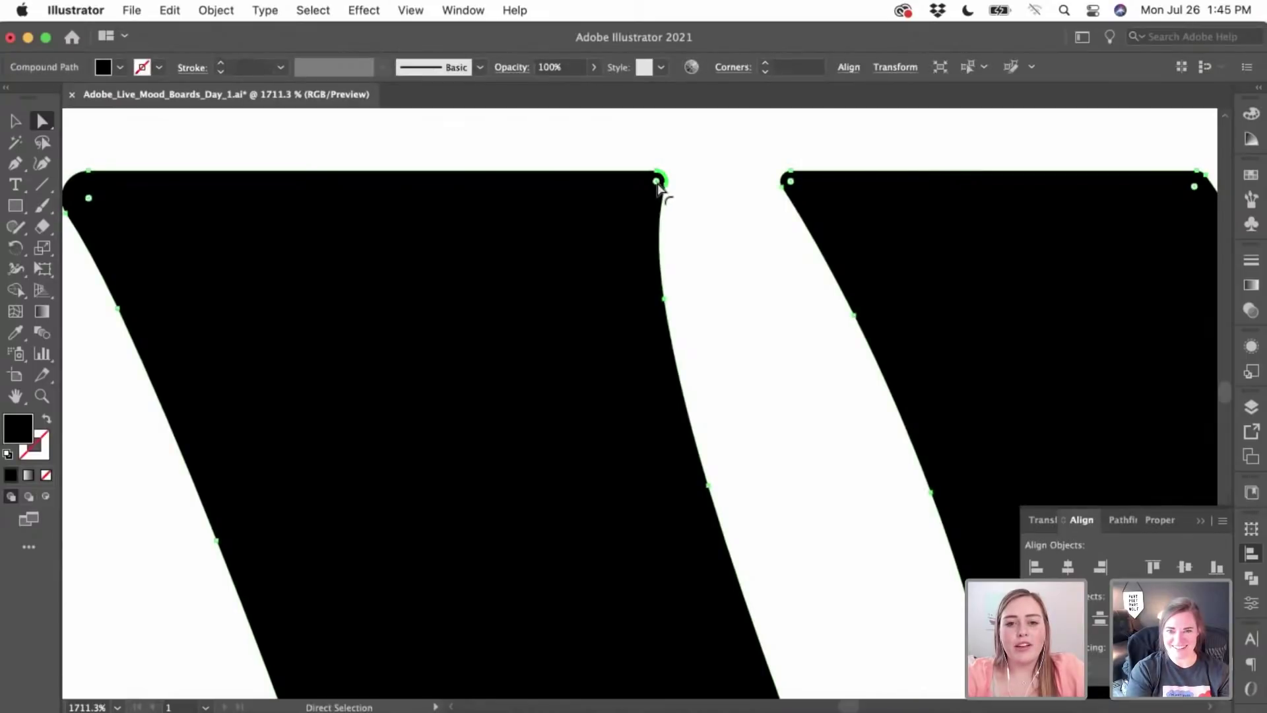
# - Round the upper corners of the X in PHOENIX on both of its strokes
pyautogui.moveTo(659, 188); pyautogui.dragTo(655, 199)
pyautogui.click(754, 277)
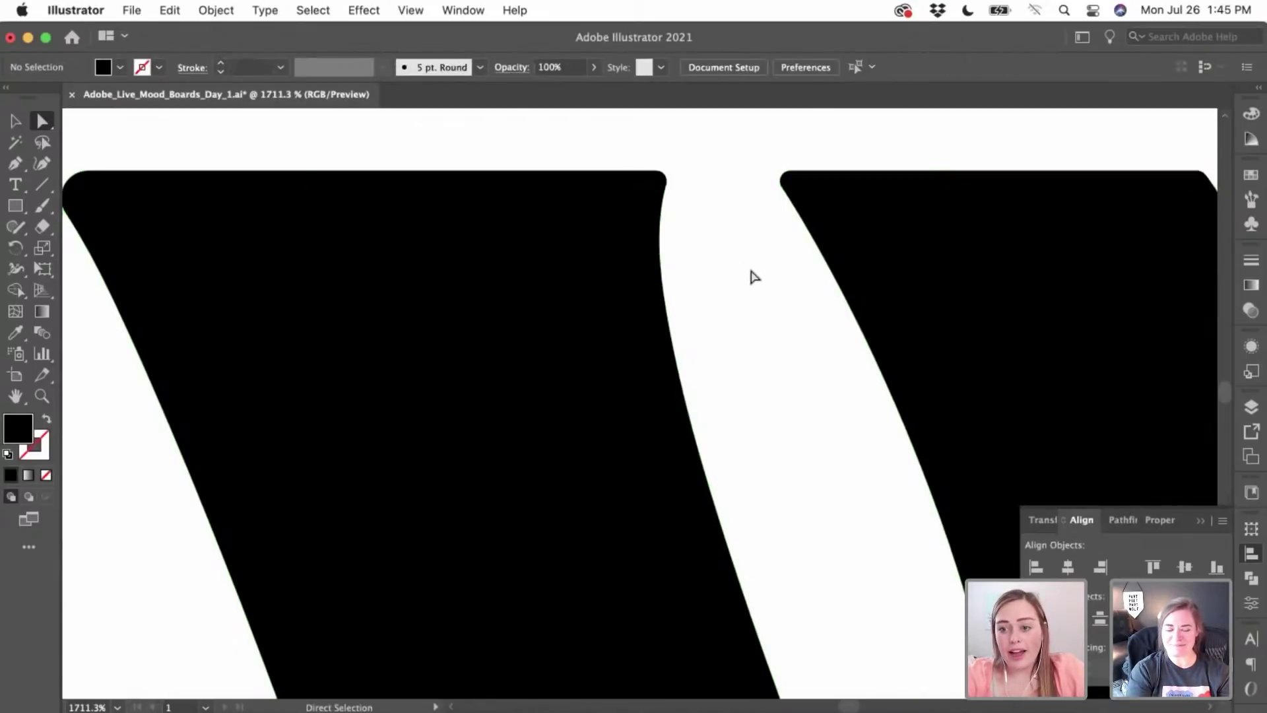
pyautogui.scroll(5, 755, 277)
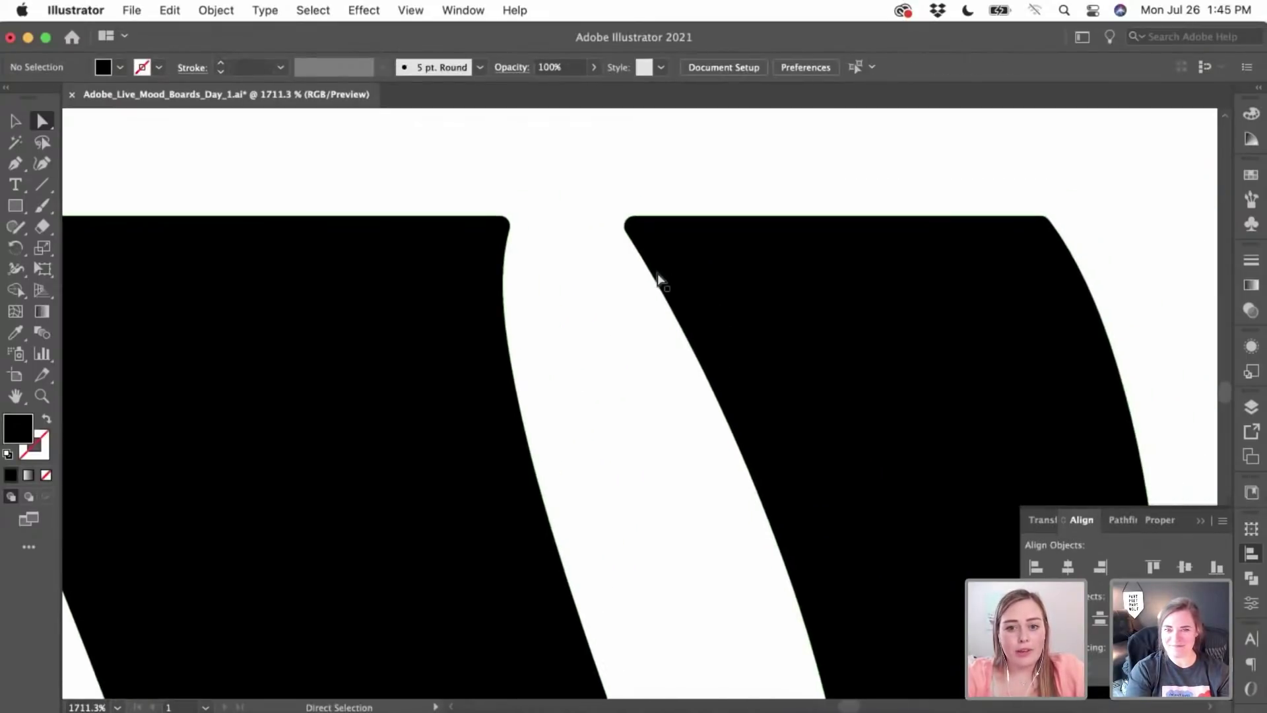
pyautogui.click(659, 278)
pyautogui.moveTo(577, 241); pyautogui.dragTo(608, 255)
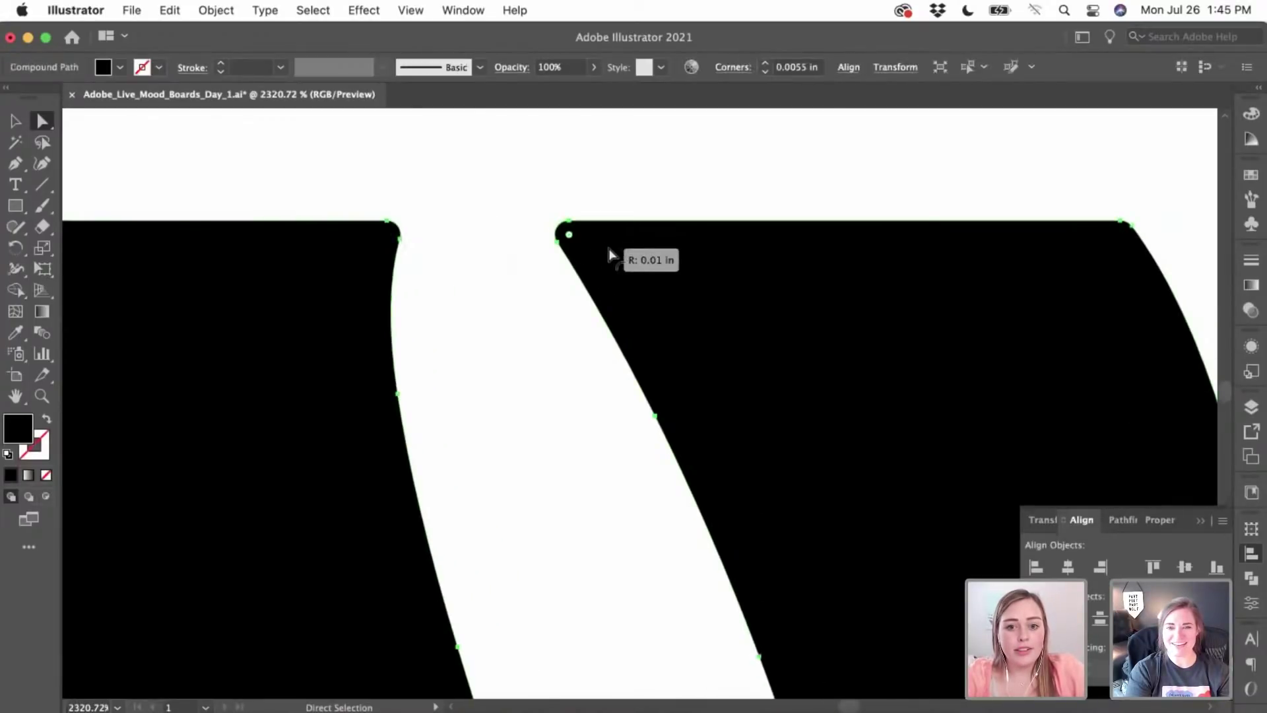
pyautogui.click(540, 325)
pyautogui.scroll(-8, 541, 325)
pyautogui.scroll(-6, 541, 326)
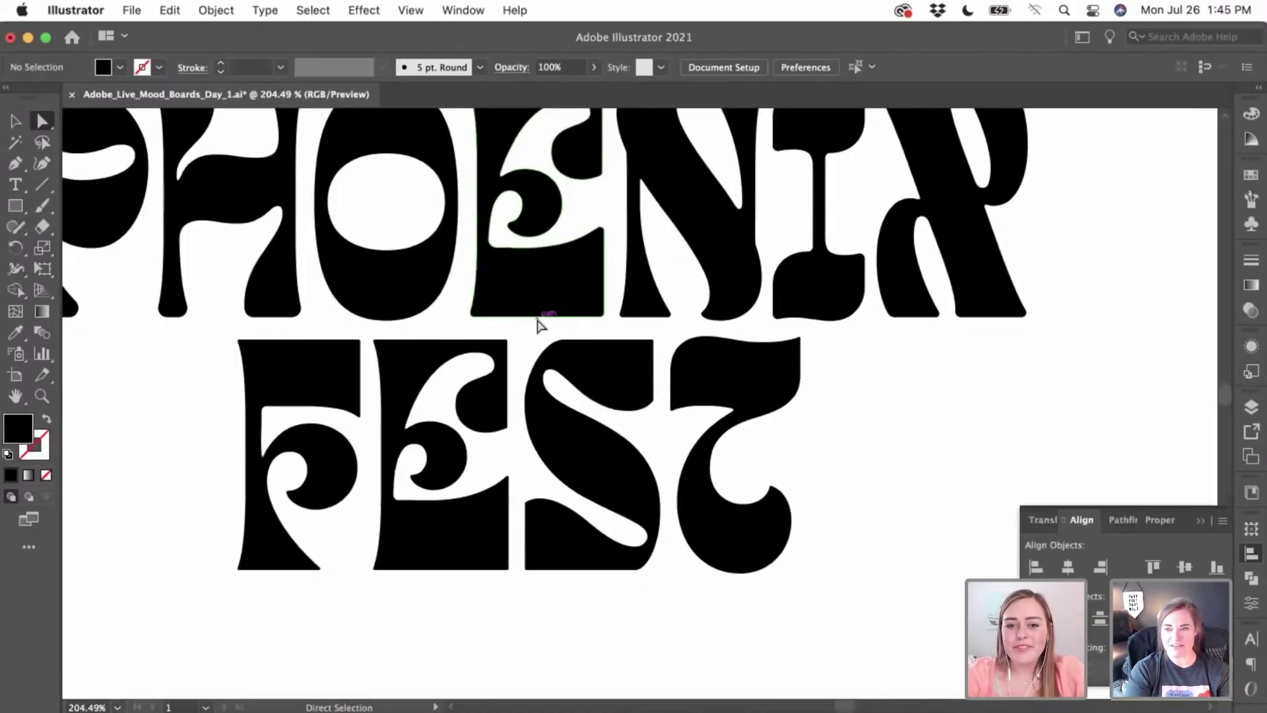
pyautogui.scroll(-3, 540, 325)
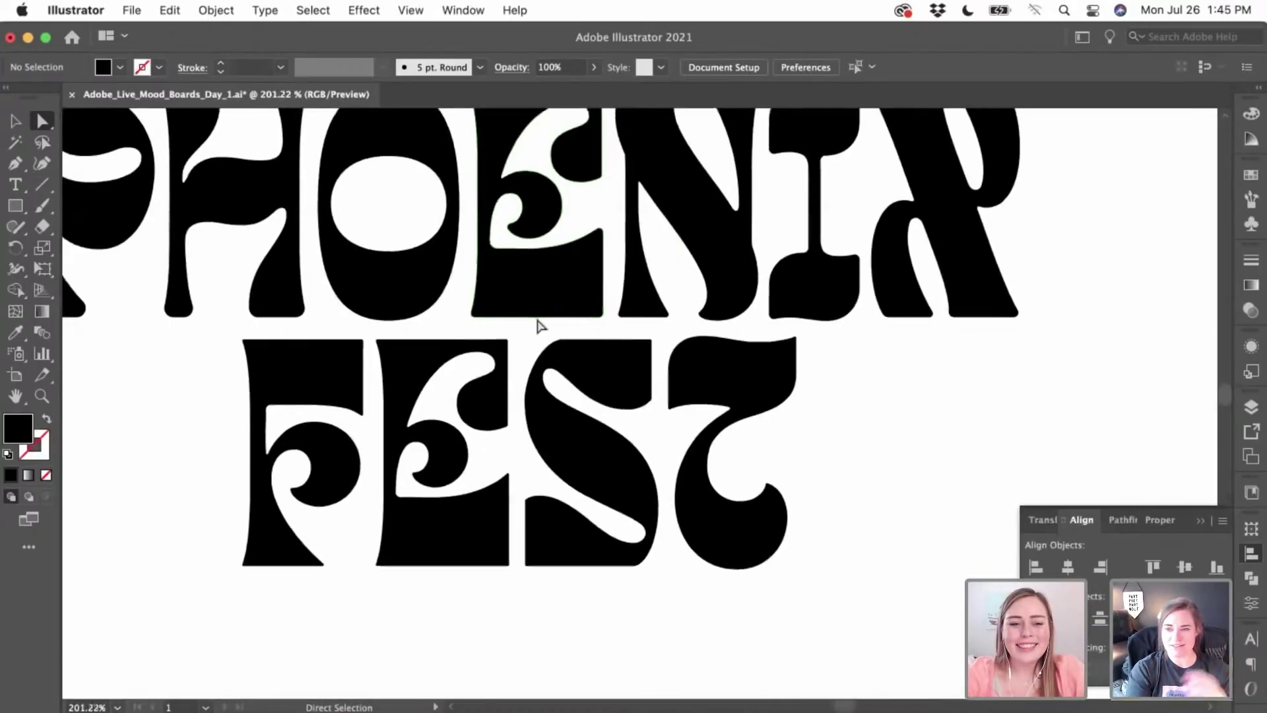
# - Round the corners of the F in FEST, adjusting the radius from its upper-left corner
pyautogui.click(15, 121)
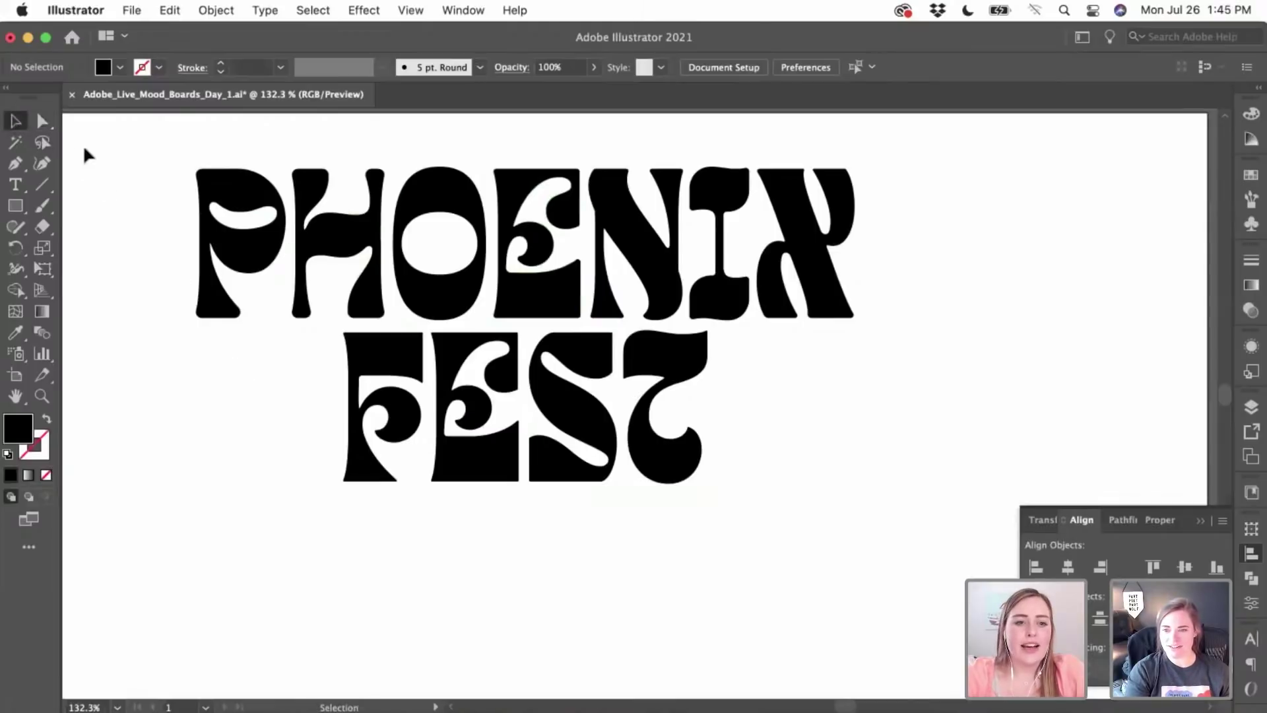
pyautogui.click(42, 120)
pyautogui.scroll(4, 227, 297)
pyautogui.scroll(2, 450, 288)
pyautogui.click(450, 290)
pyautogui.scroll(3, 451, 292)
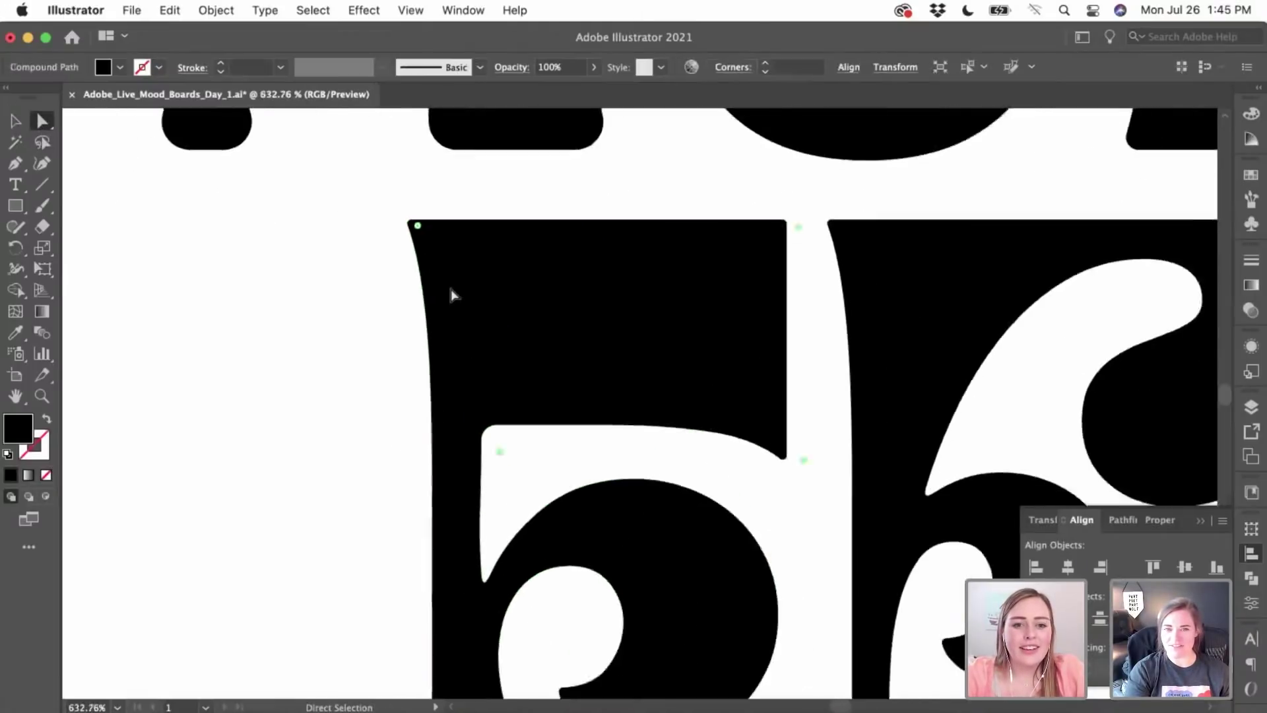
pyautogui.scroll(1, 452, 295)
pyautogui.moveTo(417, 223); pyautogui.dragTo(425, 245)
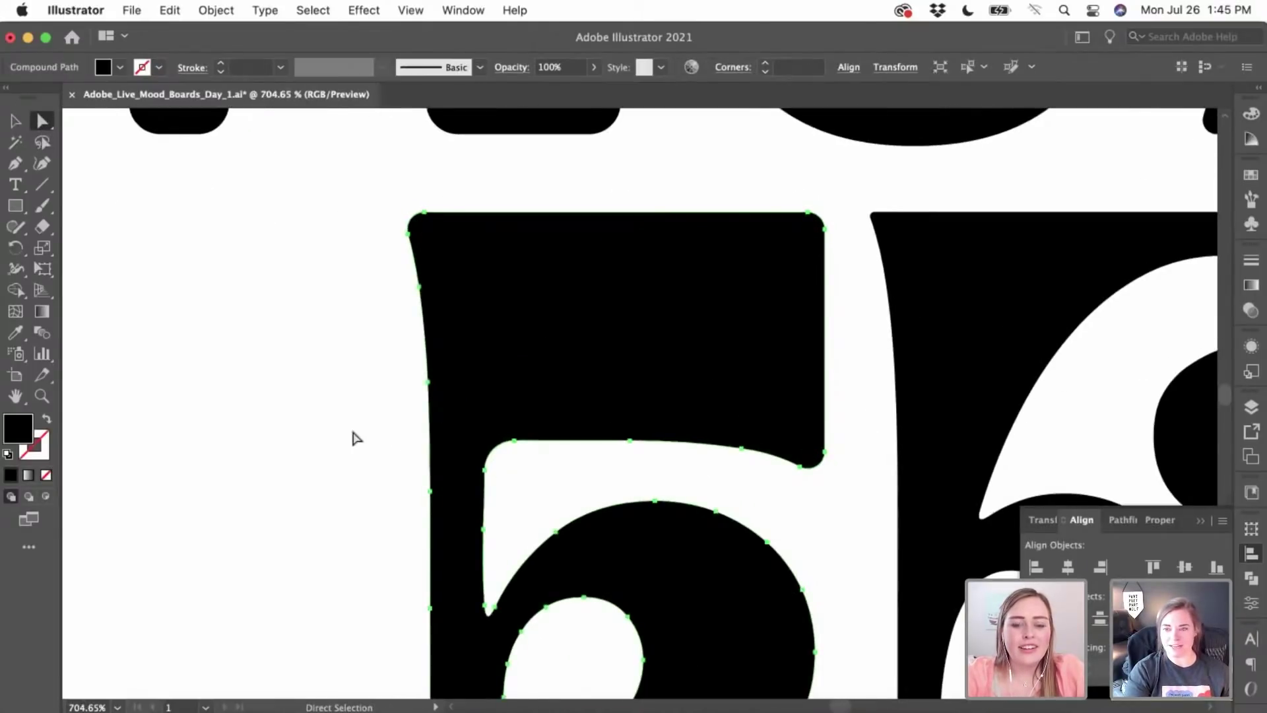
pyautogui.scroll(-10, 354, 438)
pyautogui.hscroll(3, 354, 438)
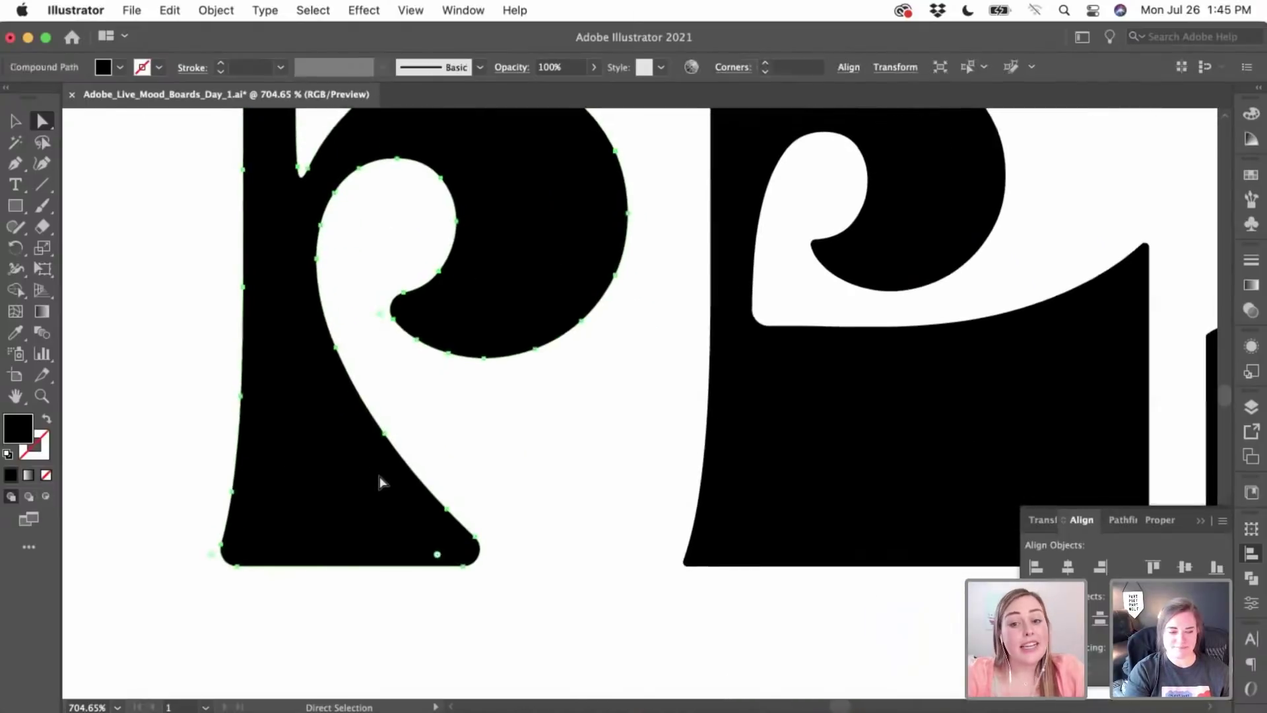
# - Try to round the corners of the E in FEST from its lower-left corner
pyautogui.hscroll(4, 380, 482)
pyautogui.click(609, 523)
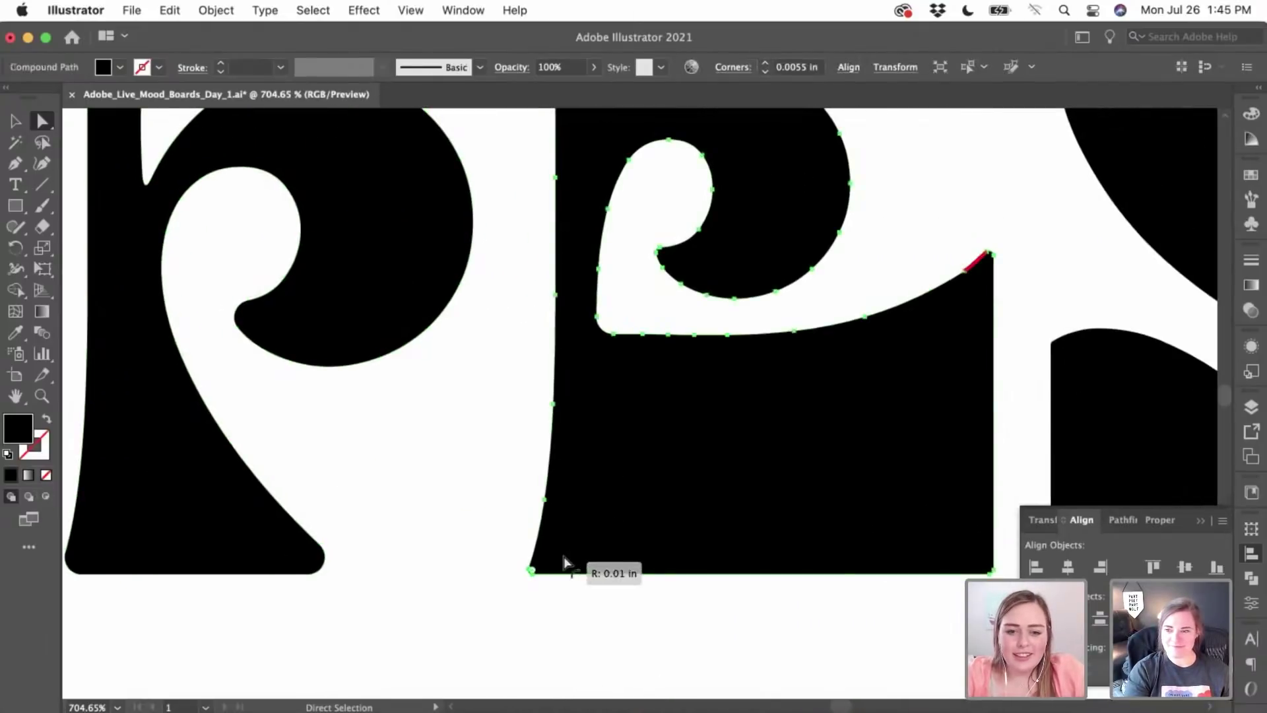
pyautogui.scroll(5, 566, 564)
pyautogui.moveTo(520, 584); pyautogui.dragTo(538, 564)
pyautogui.click(523, 637)
pyautogui.scroll(-6, 525, 635)
pyautogui.scroll(-3, 525, 635)
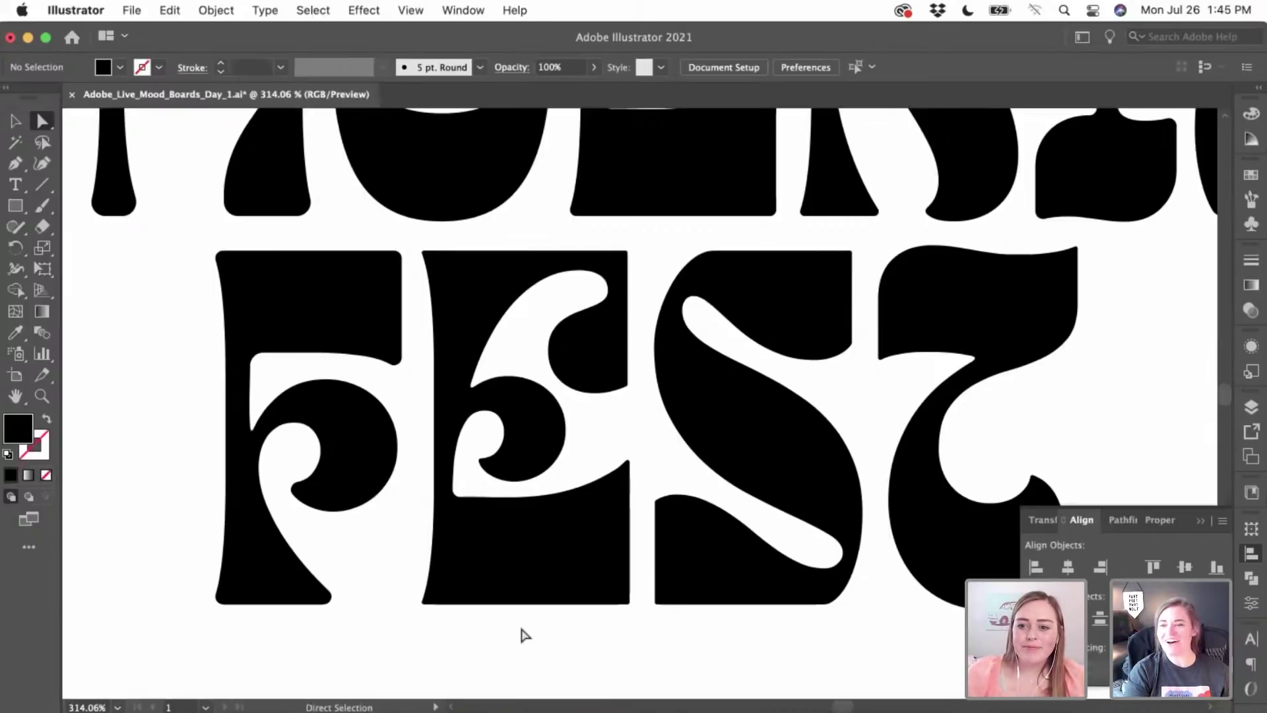
# - Round the outer corners of the E in FEST to match the softened F beside it
pyautogui.click(509, 567)
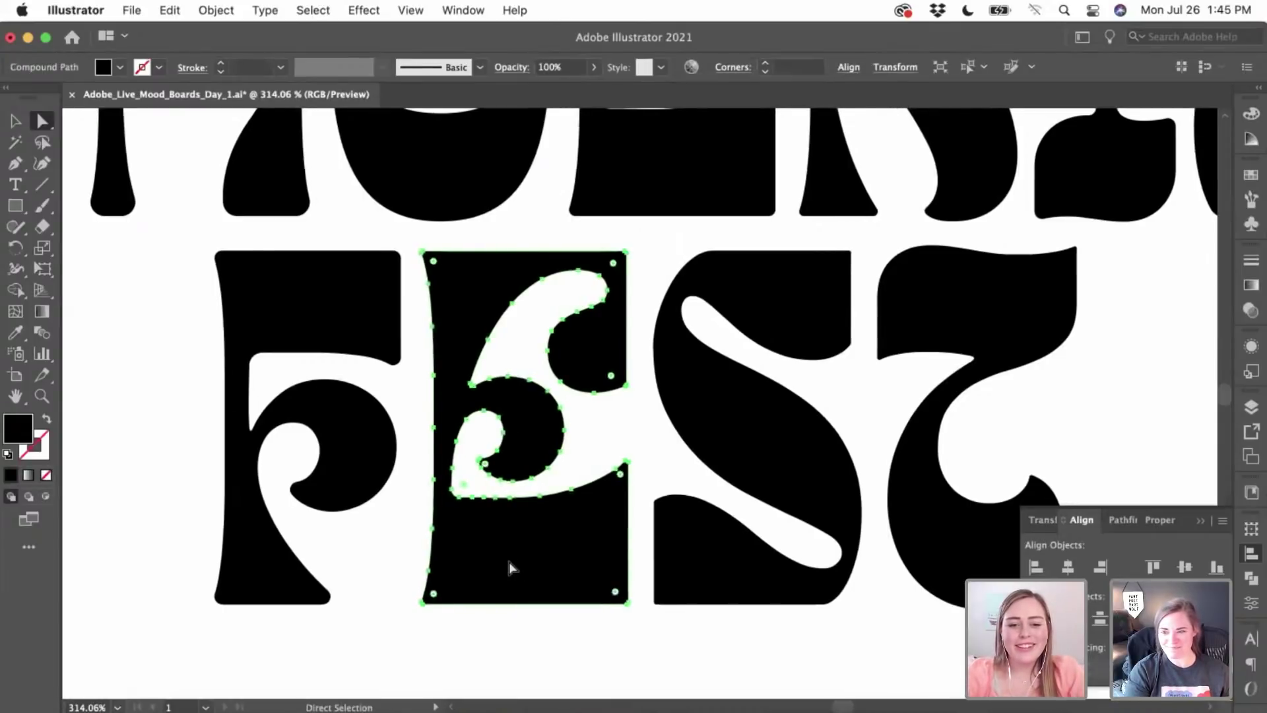
pyautogui.hscroll(2, 509, 563)
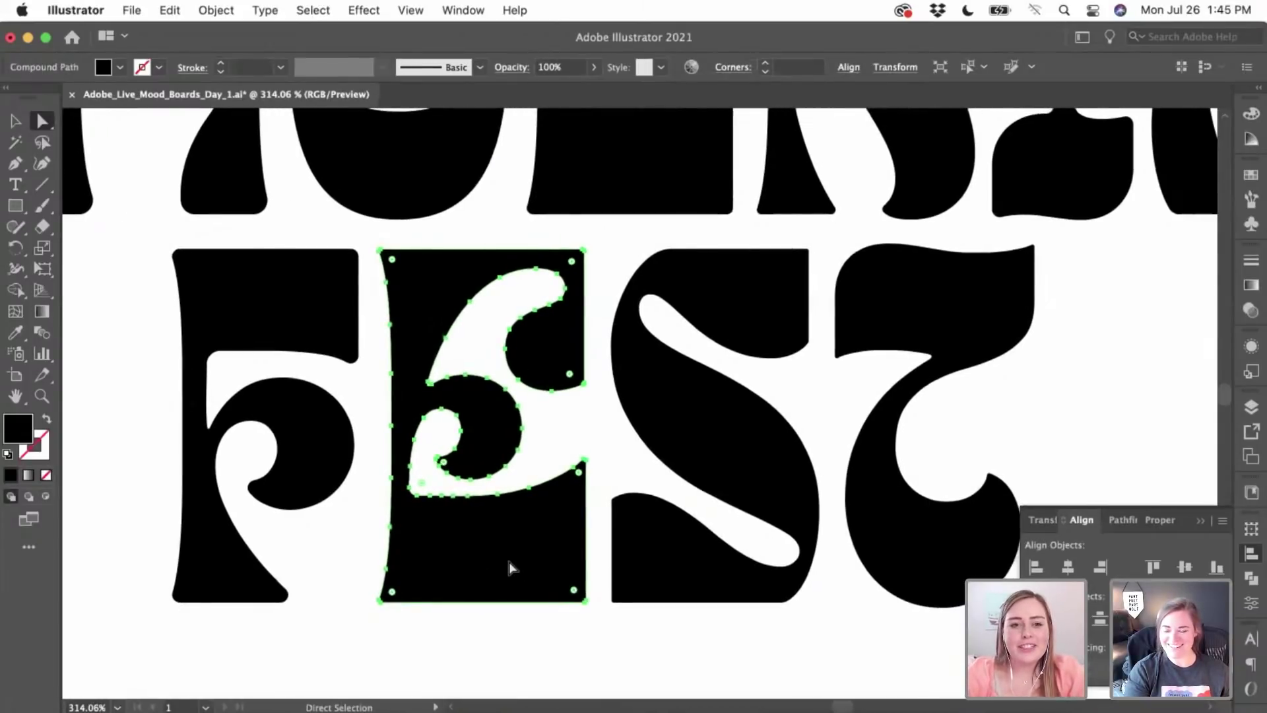
pyautogui.scroll(4, 416, 356)
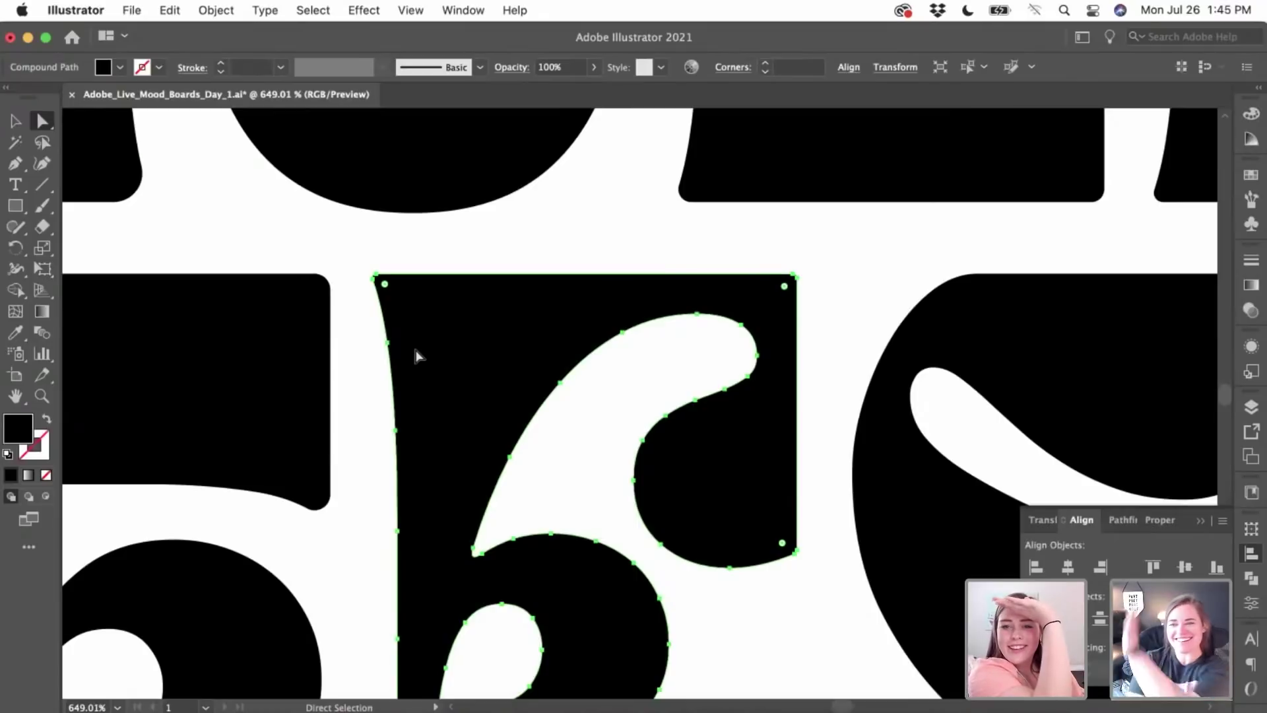
pyautogui.moveTo(385, 284); pyautogui.dragTo(392, 292)
pyautogui.click(446, 227)
pyautogui.scroll(-2, 449, 229)
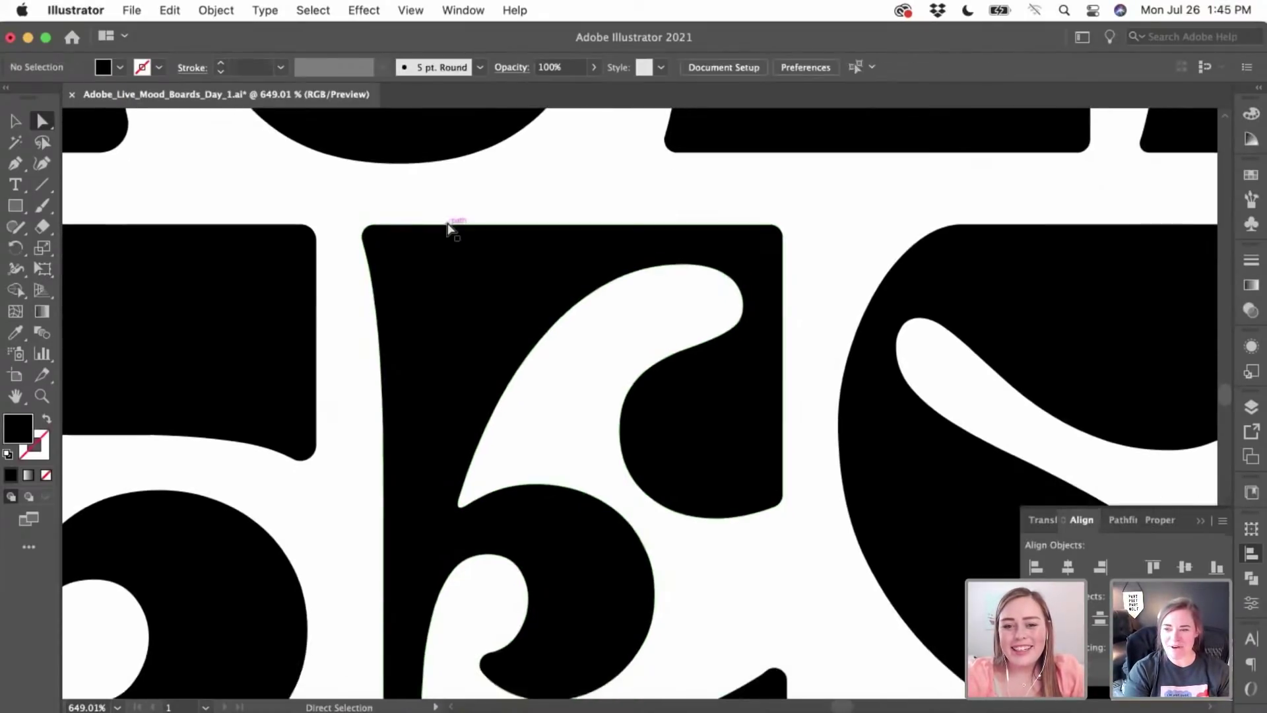
pyautogui.scroll(-2, 447, 228)
pyautogui.click(605, 328)
pyautogui.scroll(3, 718, 390)
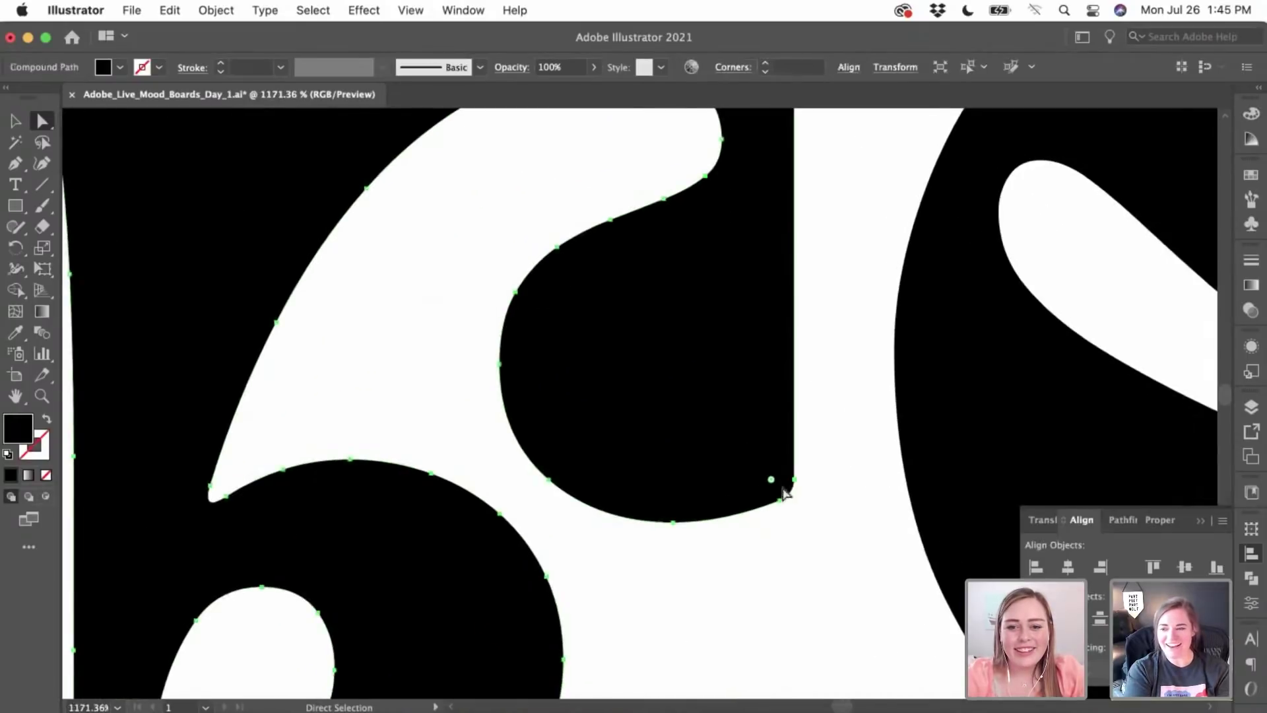
pyautogui.click(755, 535)
pyautogui.scroll(-3, 735, 577)
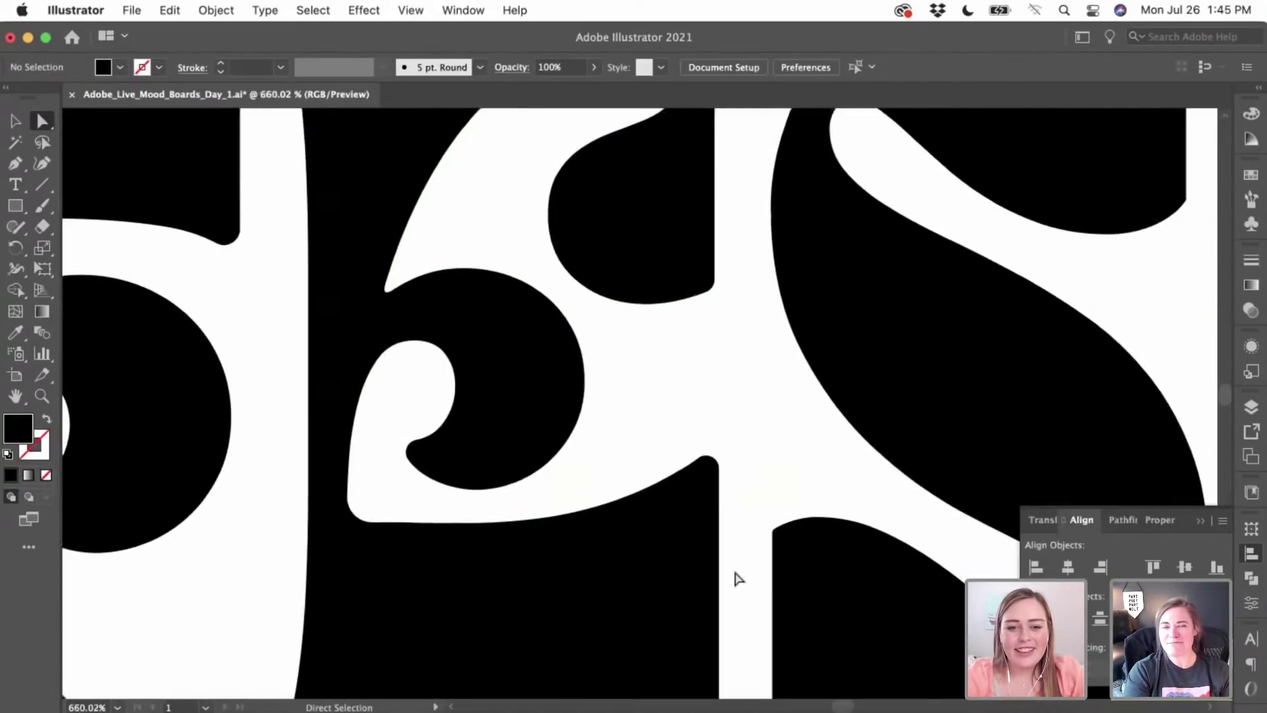
# - Round the corners of the S in FEST to a radius of about 0.037 in
pyautogui.scroll(-3, 735, 576)
pyautogui.hscroll(3, 736, 576)
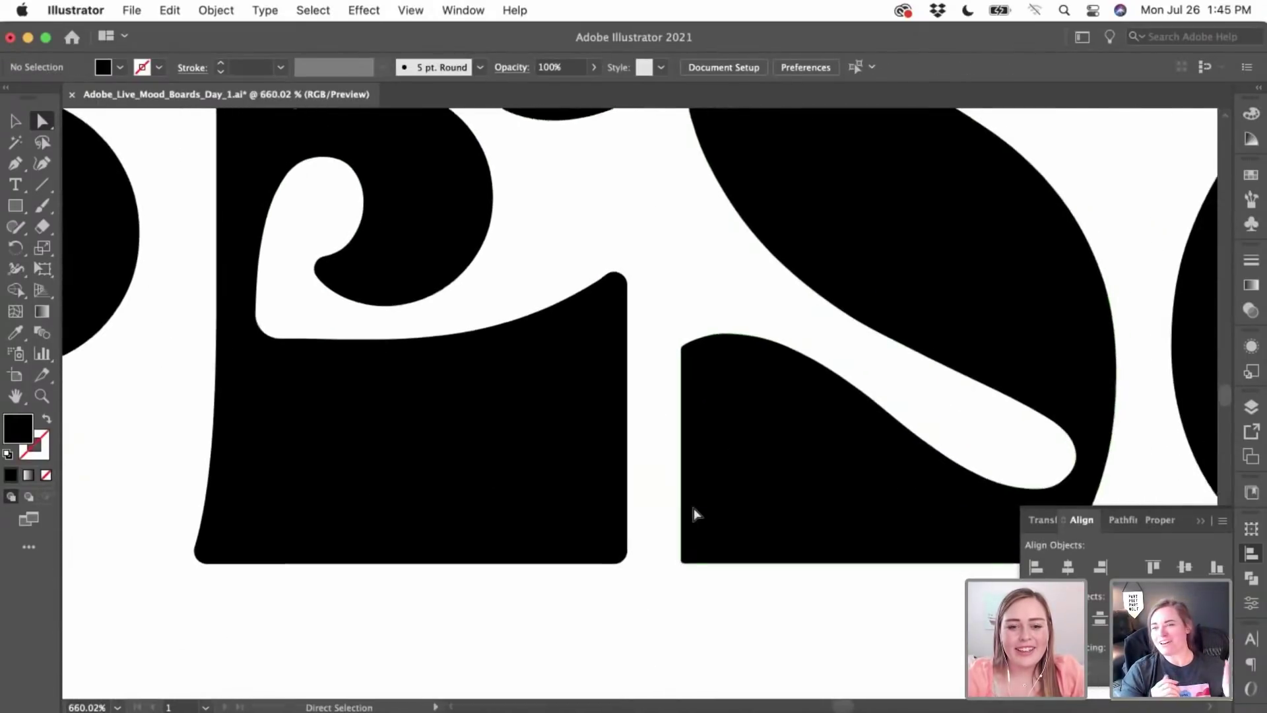
pyautogui.click(654, 532)
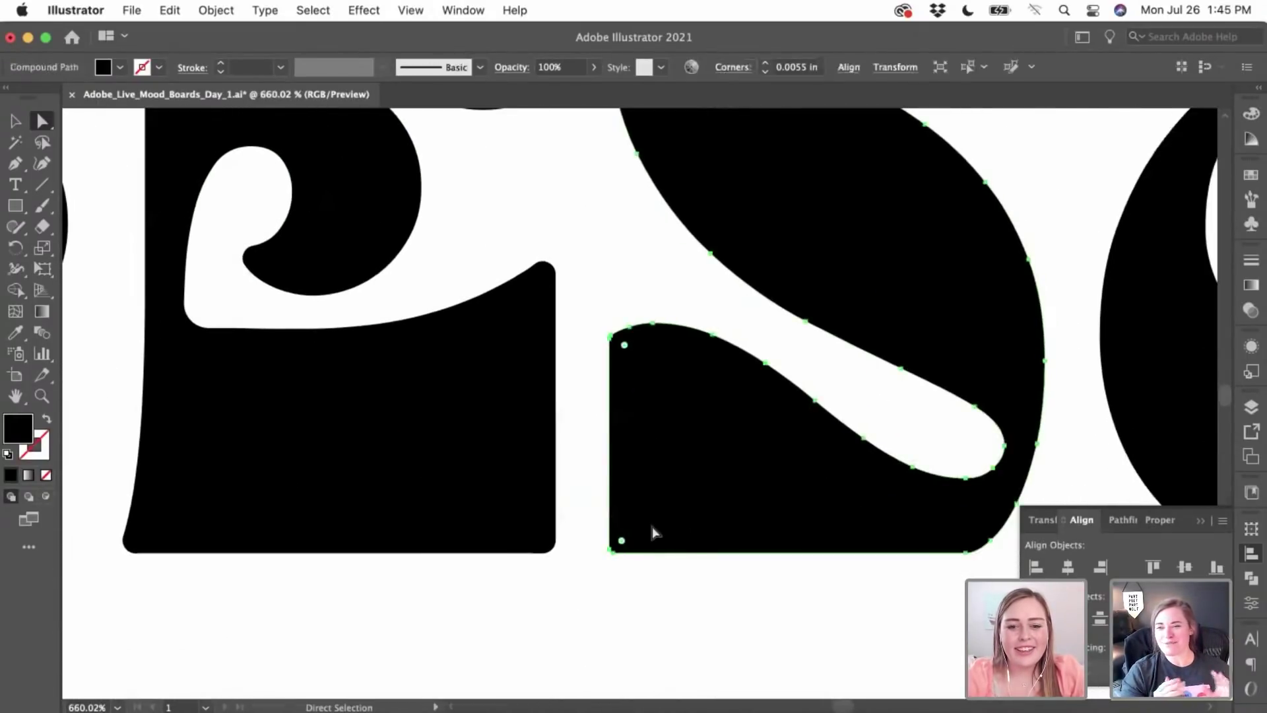
pyautogui.scroll(5, 653, 532)
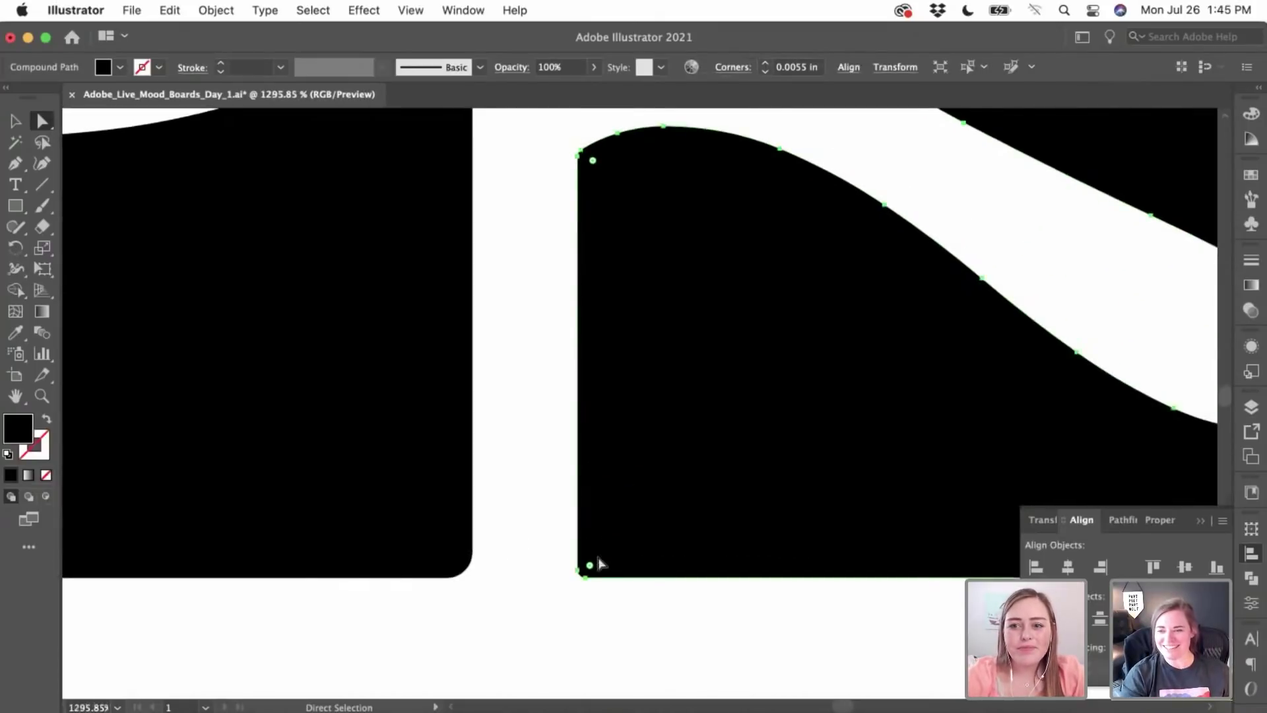
pyautogui.moveTo(592, 565); pyautogui.dragTo(636, 533)
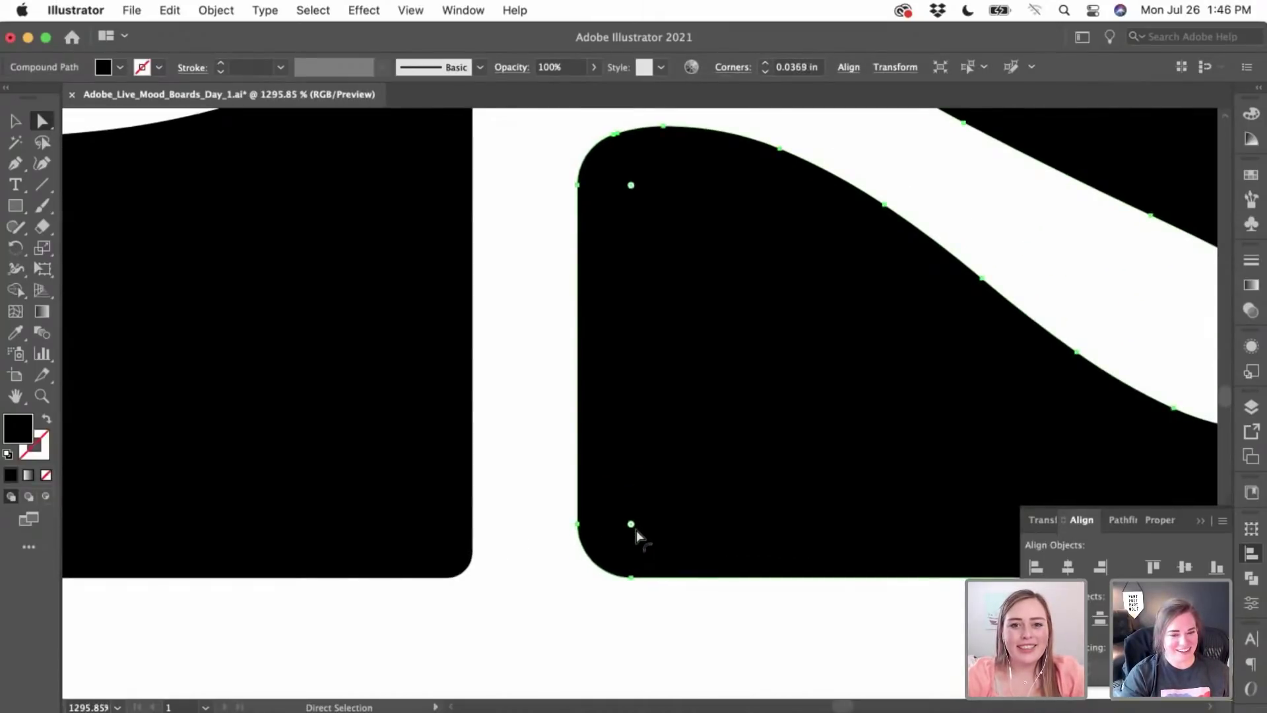
pyautogui.scroll(-4, 706, 491)
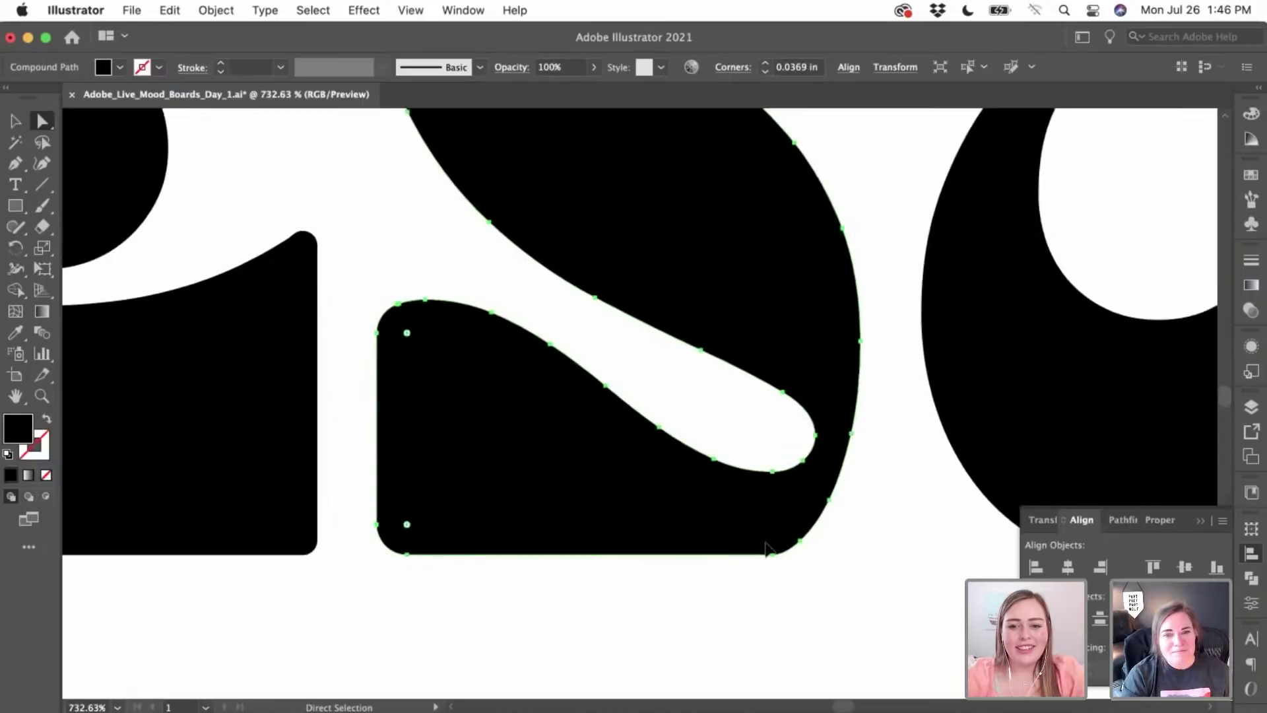
pyautogui.scroll(3, 706, 491)
pyautogui.scroll(5, 766, 547)
pyautogui.click(829, 537)
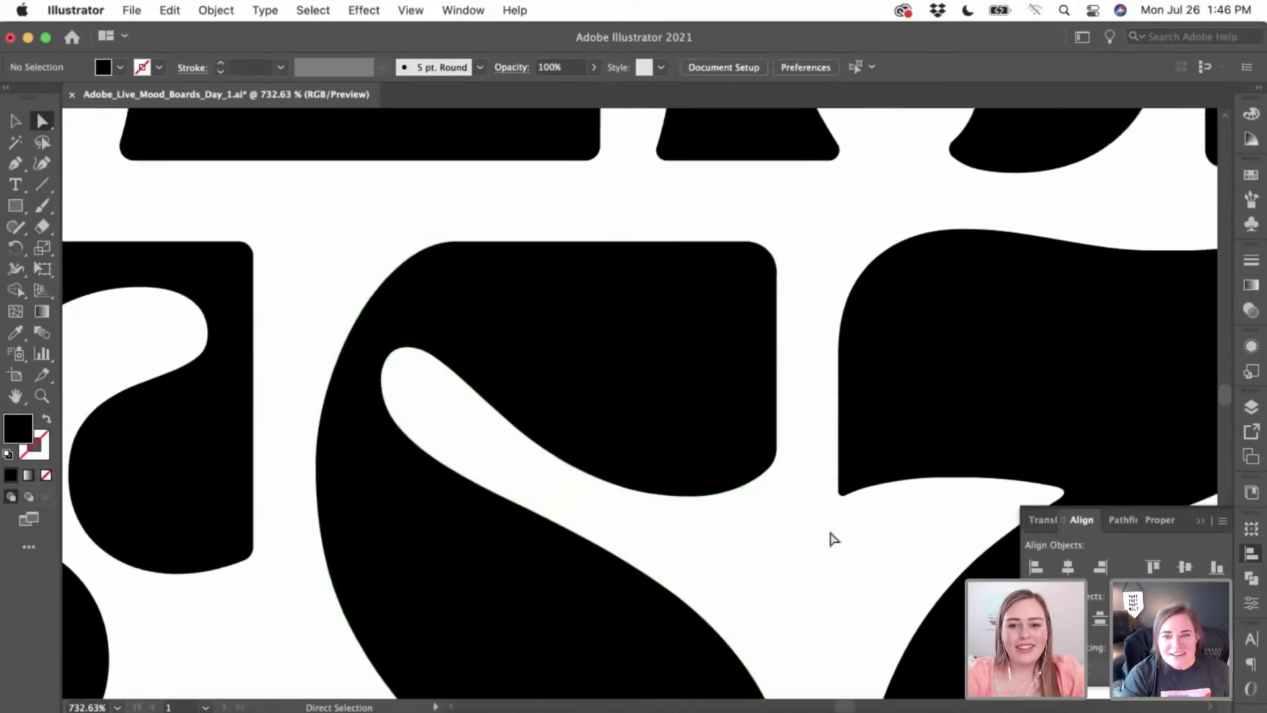
# - Round the lower-left corner of the crossbar on the T in FEST
pyautogui.click(776, 421)
pyautogui.scroll(3, 773, 422)
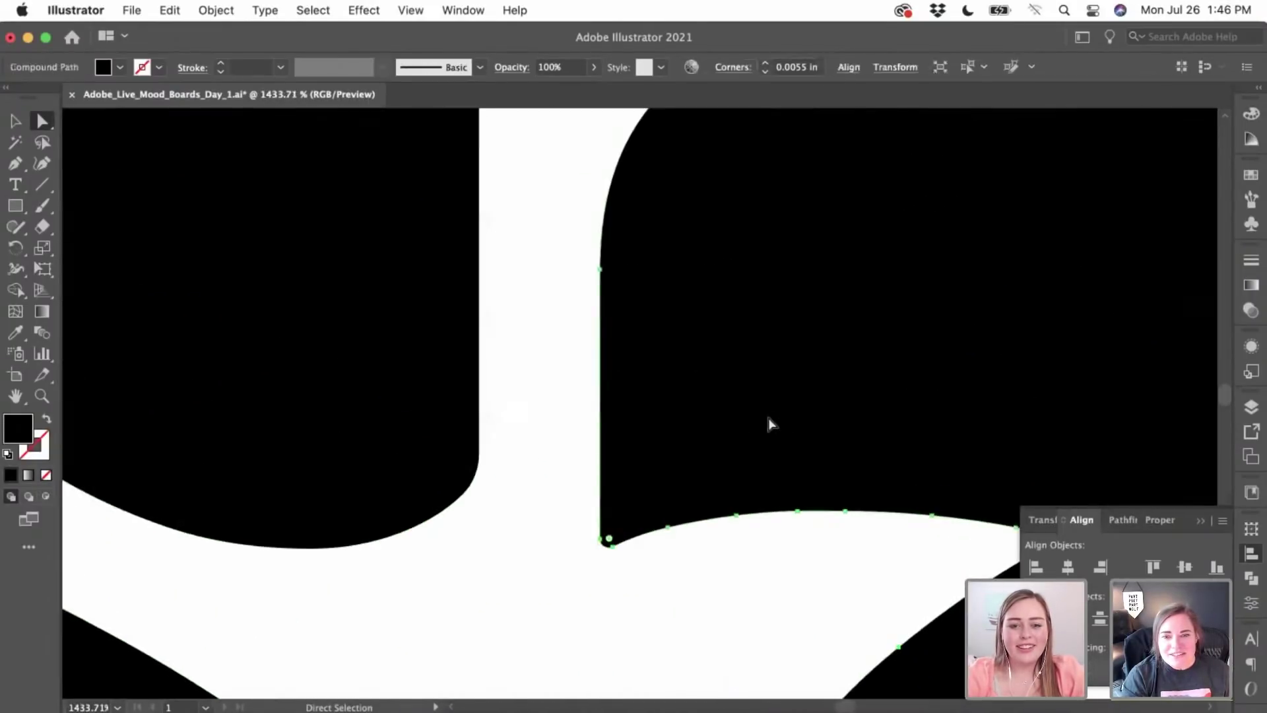
pyautogui.moveTo(613, 539); pyautogui.dragTo(647, 489)
pyautogui.click(627, 541)
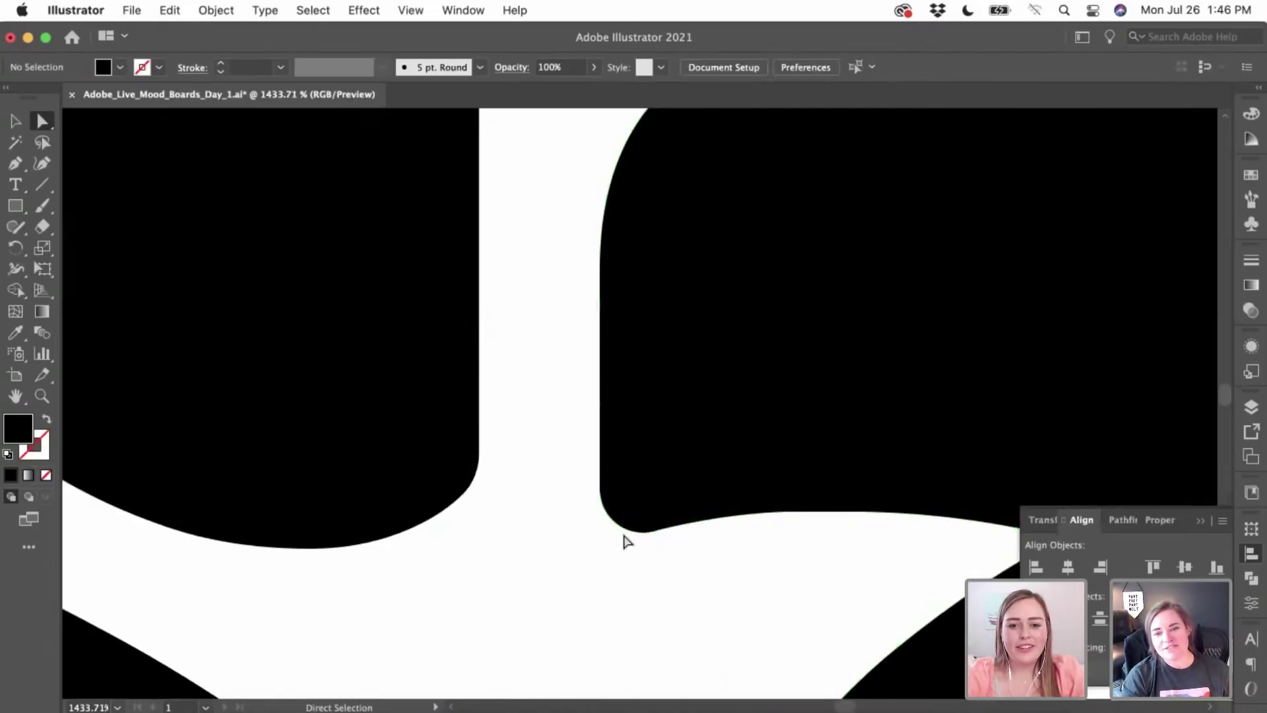
# - Examine the whole PHOENIX FEST lettering for consistent corners and overall balance between the two lines
pyautogui.scroll(-10, 561, 587)
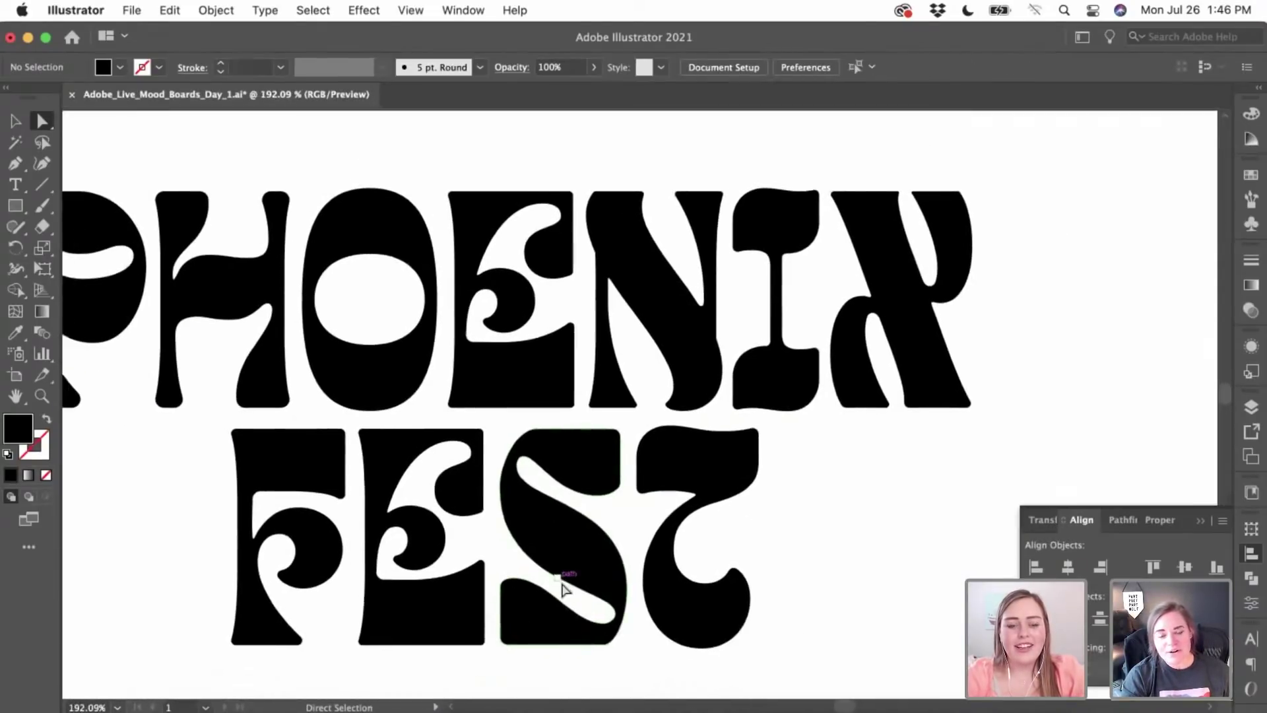
pyautogui.scroll(-3, 561, 588)
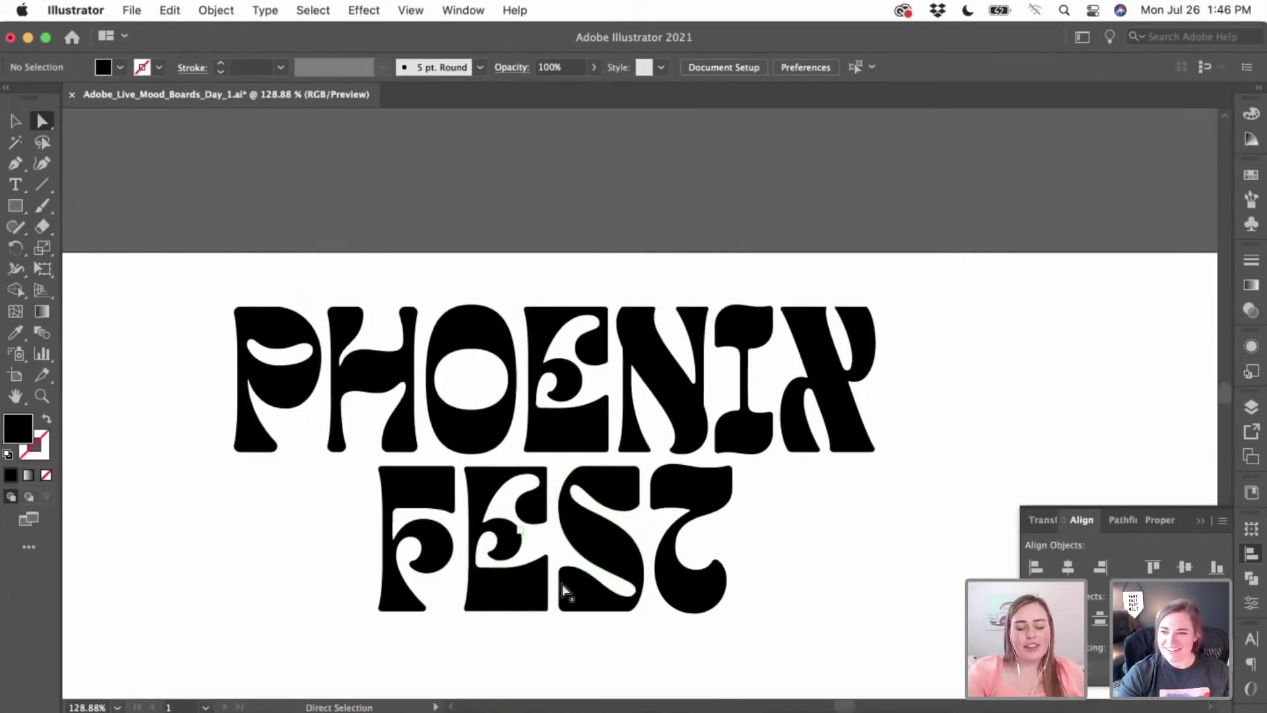
pyautogui.click(15, 121)
pyautogui.scroll(5, 172, 194)
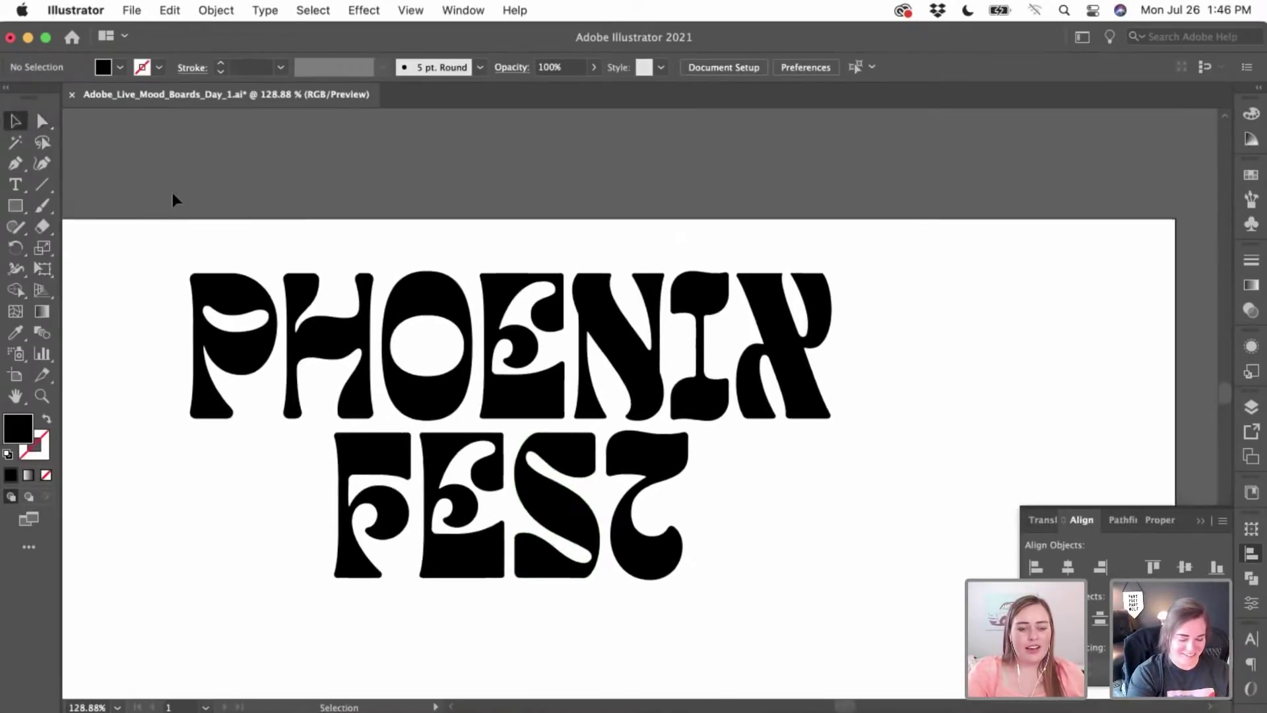
pyautogui.scroll(-3, 420, 211)
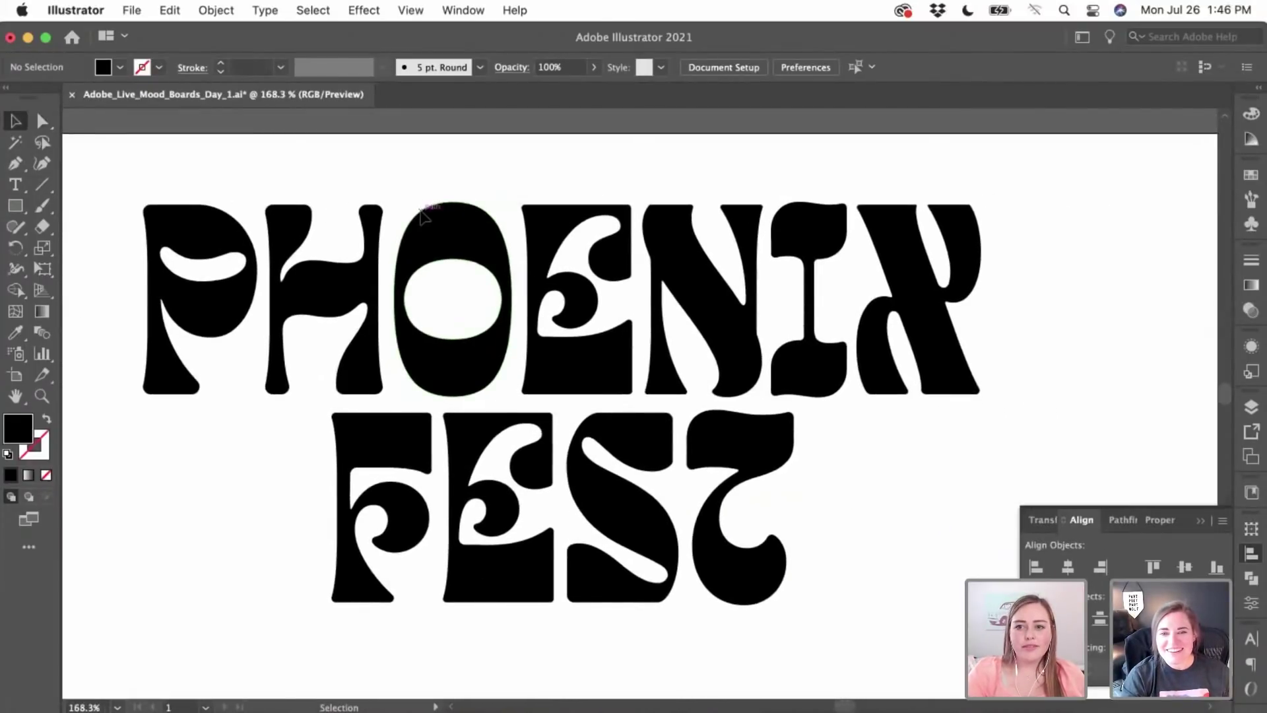
pyautogui.hscroll(1, 475, 221)
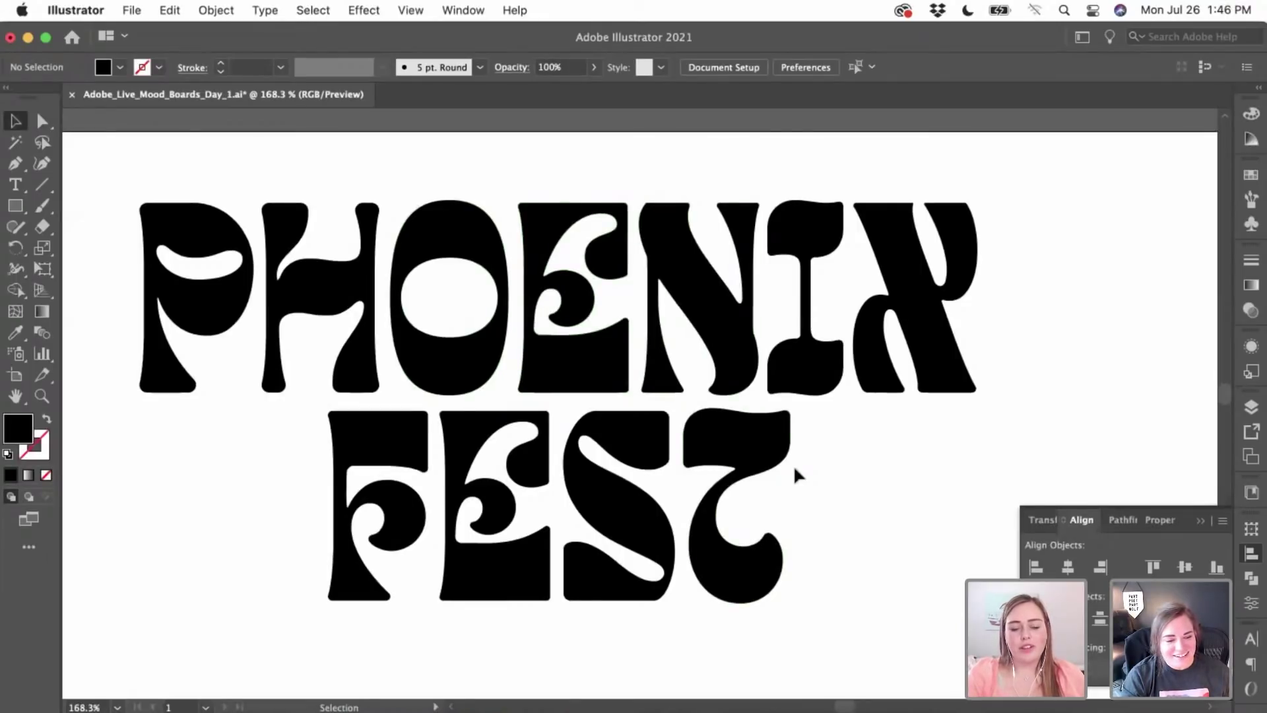
pyautogui.scroll(-2, 794, 465)
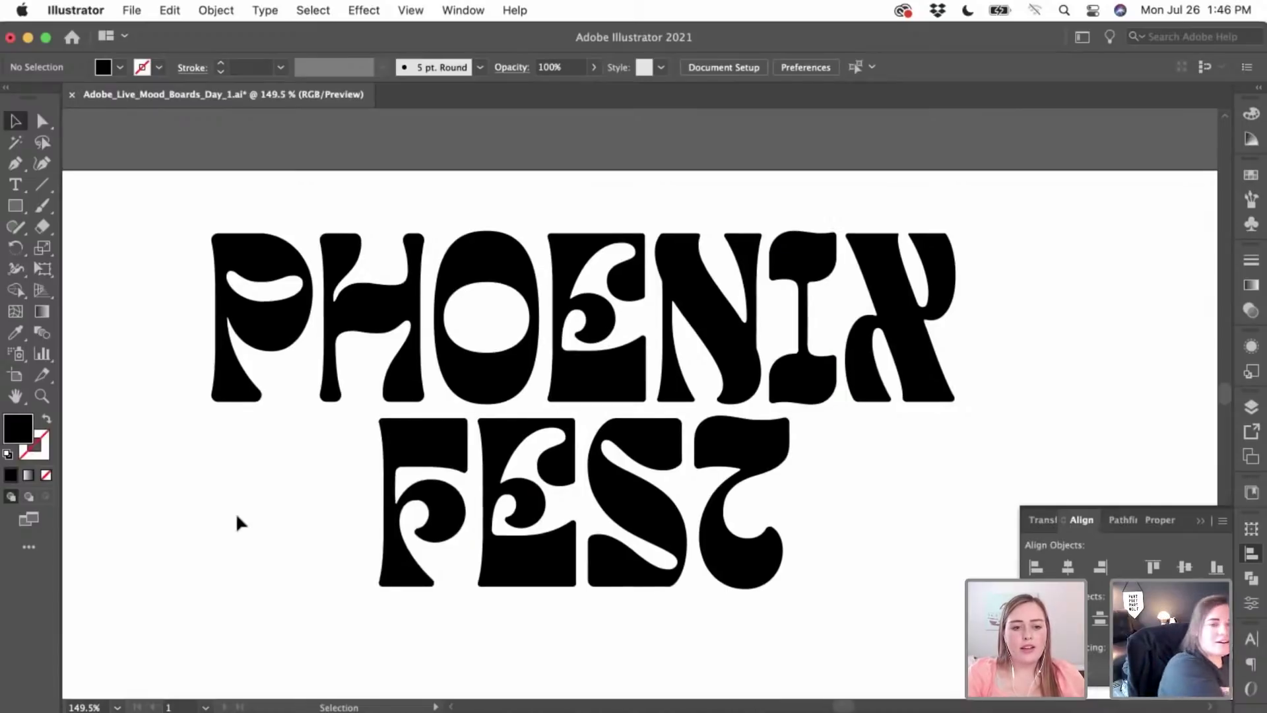
pyautogui.scroll(-1, 236, 515)
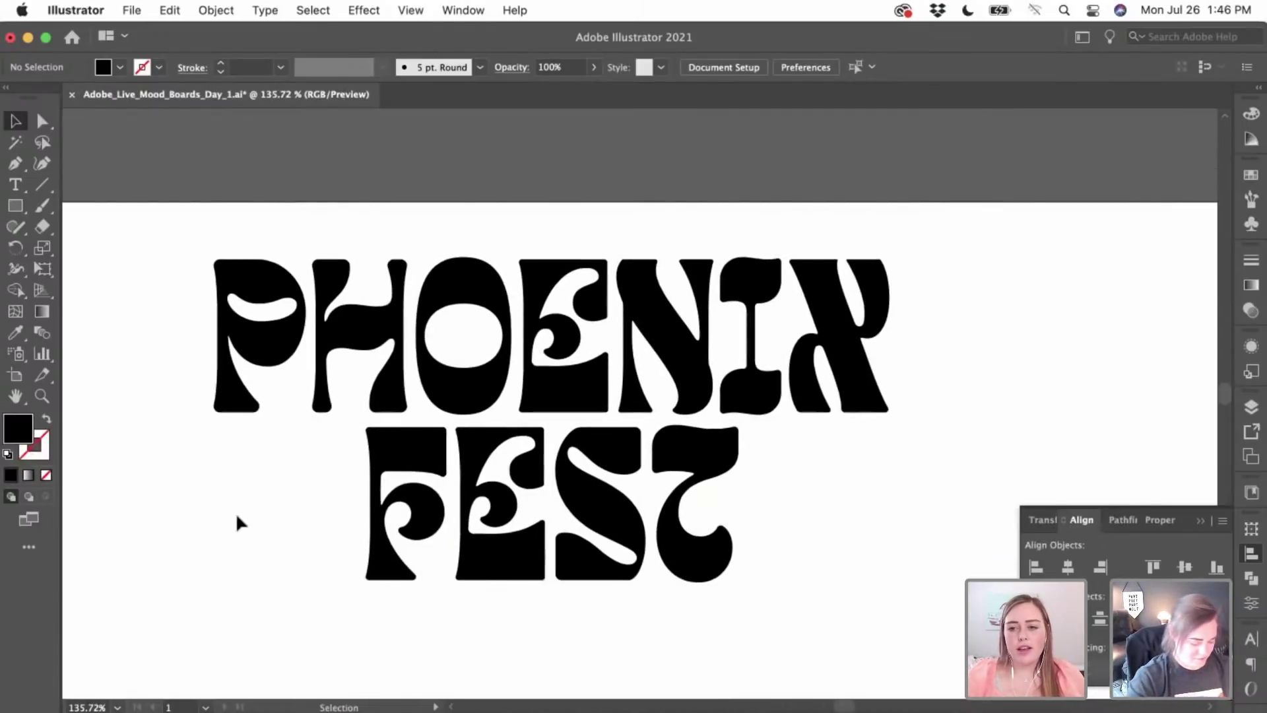
pyautogui.scroll(-2, 237, 516)
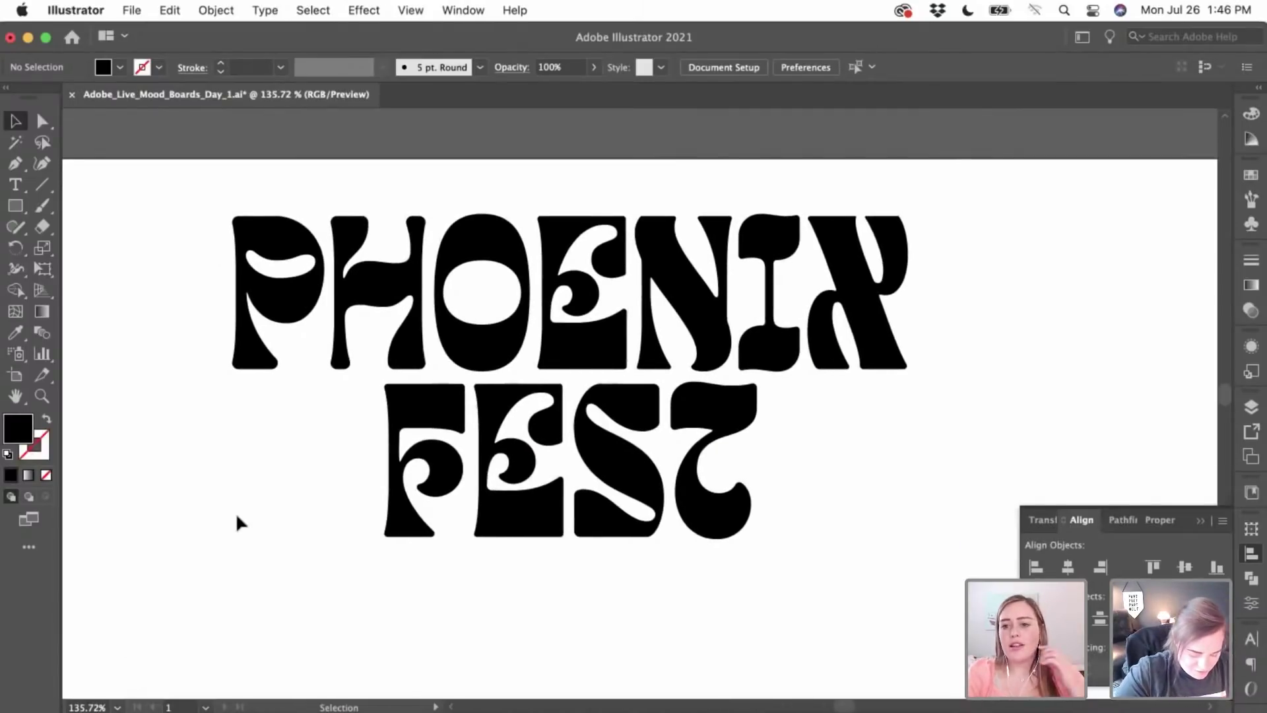
pyautogui.scroll(-2, 294, 528)
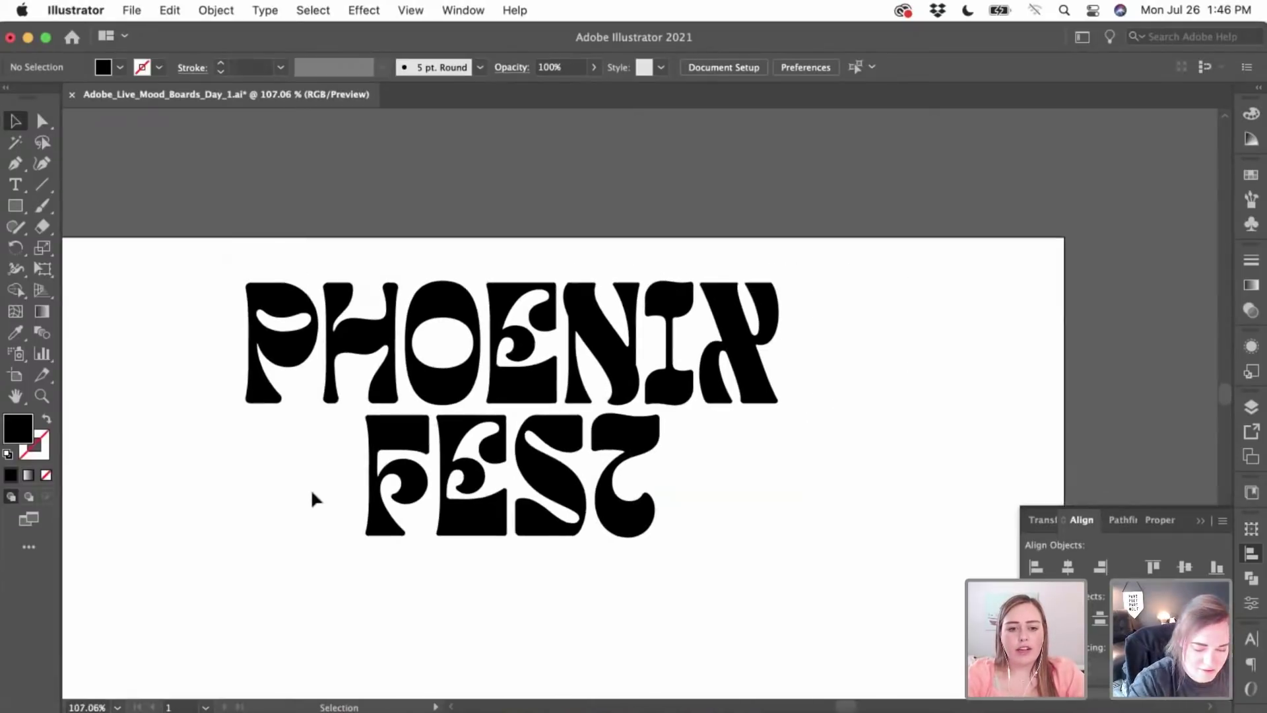
# - Scale the FEST lettering proportionally to the full width of PHOENIX and place it just below that word
pyautogui.moveTo(311, 488); pyautogui.dragTo(735, 518)
pyautogui.moveTo(666, 480); pyautogui.dragTo(779, 476)
pyautogui.moveTo(368, 474); pyautogui.dragTo(249, 473)
pyautogui.moveTo(282, 410); pyautogui.dragTo(280, 459)
pyautogui.scroll(-2, 280, 460)
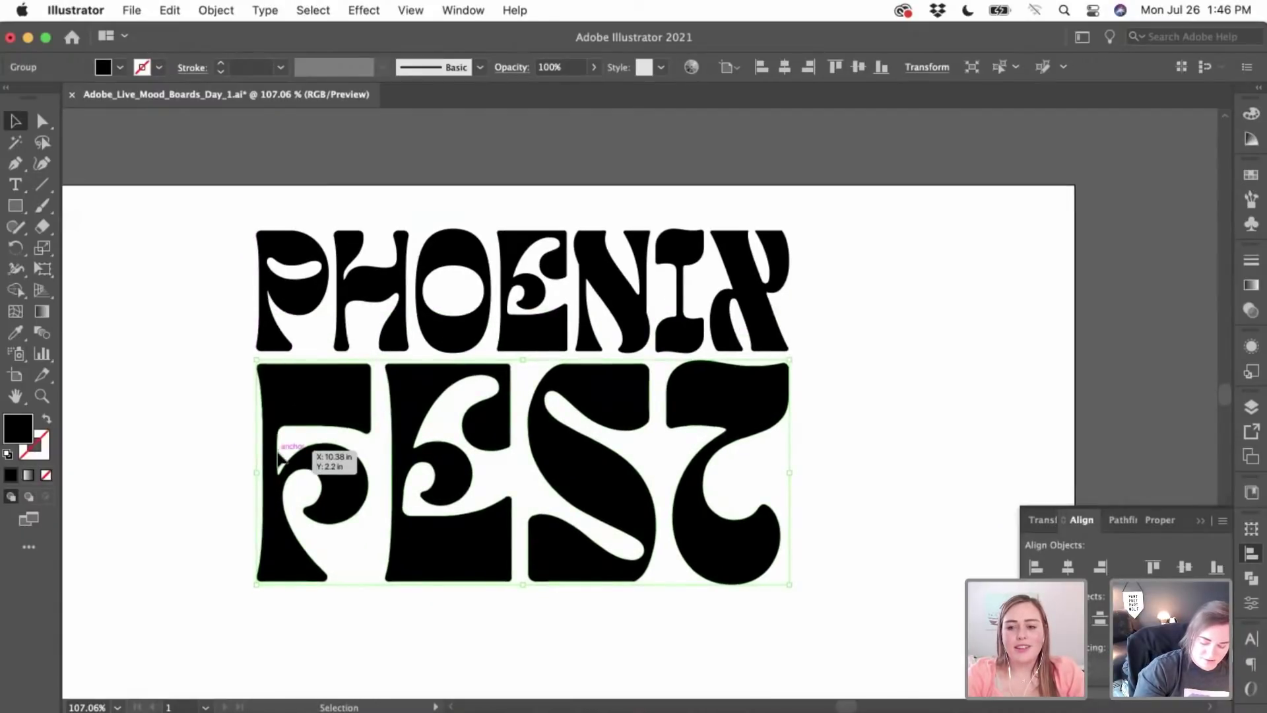
# - Undo the enlargement and repositioning of the FEST lettering
pyautogui.scroll(-3, 278, 455)
pyautogui.click(215, 419)
pyautogui.hscroll(-2, 217, 418)
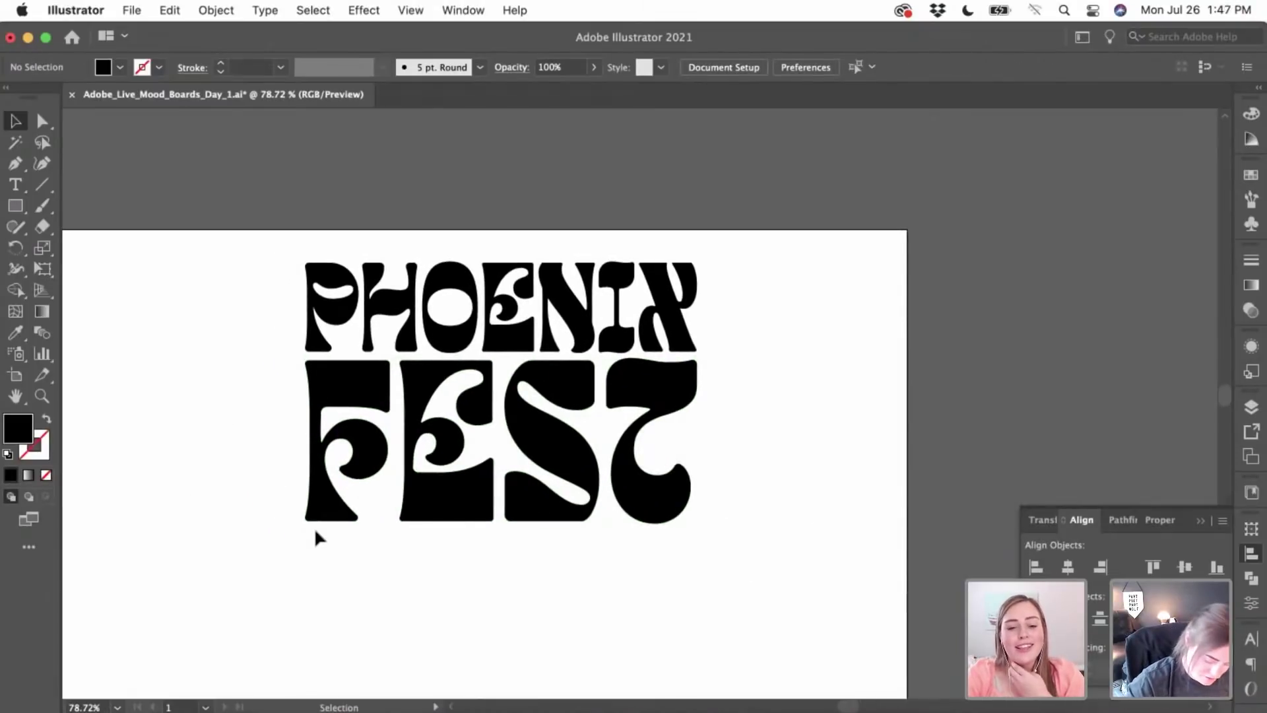
pyautogui.hotkey('ctrl', 'z')
pyautogui.hotkey('ctrl', 'z')
pyautogui.hotkey('ctrl', 'z')
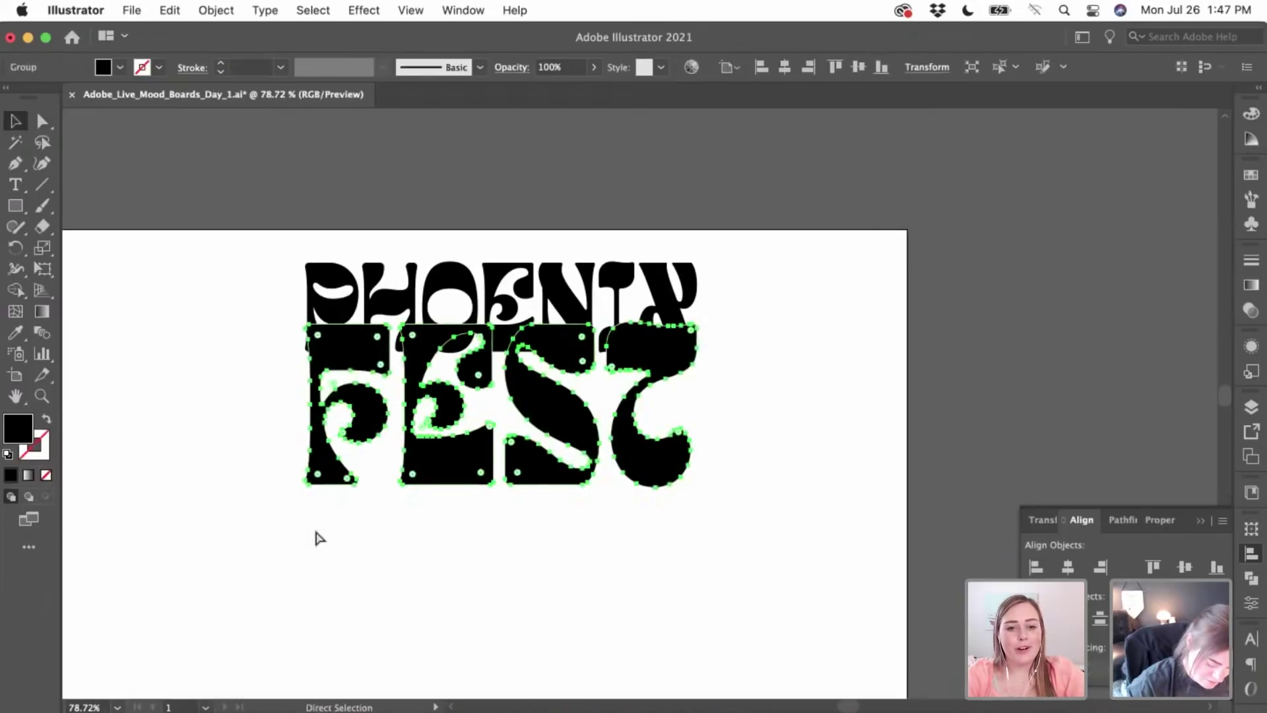
pyautogui.click(451, 523)
# - Examine the individual letters of PHOENIX and FEST up close for consistent shapes, corners and spacing
pyautogui.scroll(5, 451, 522)
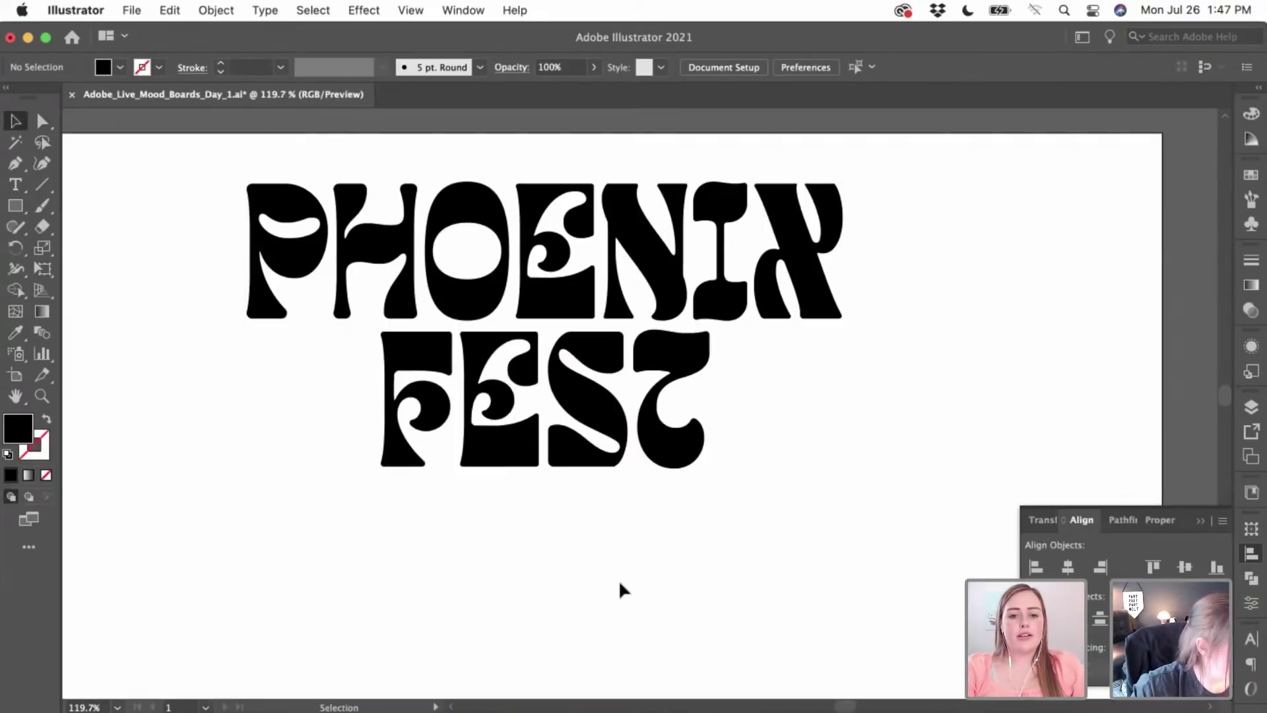
pyautogui.scroll(-1, 619, 580)
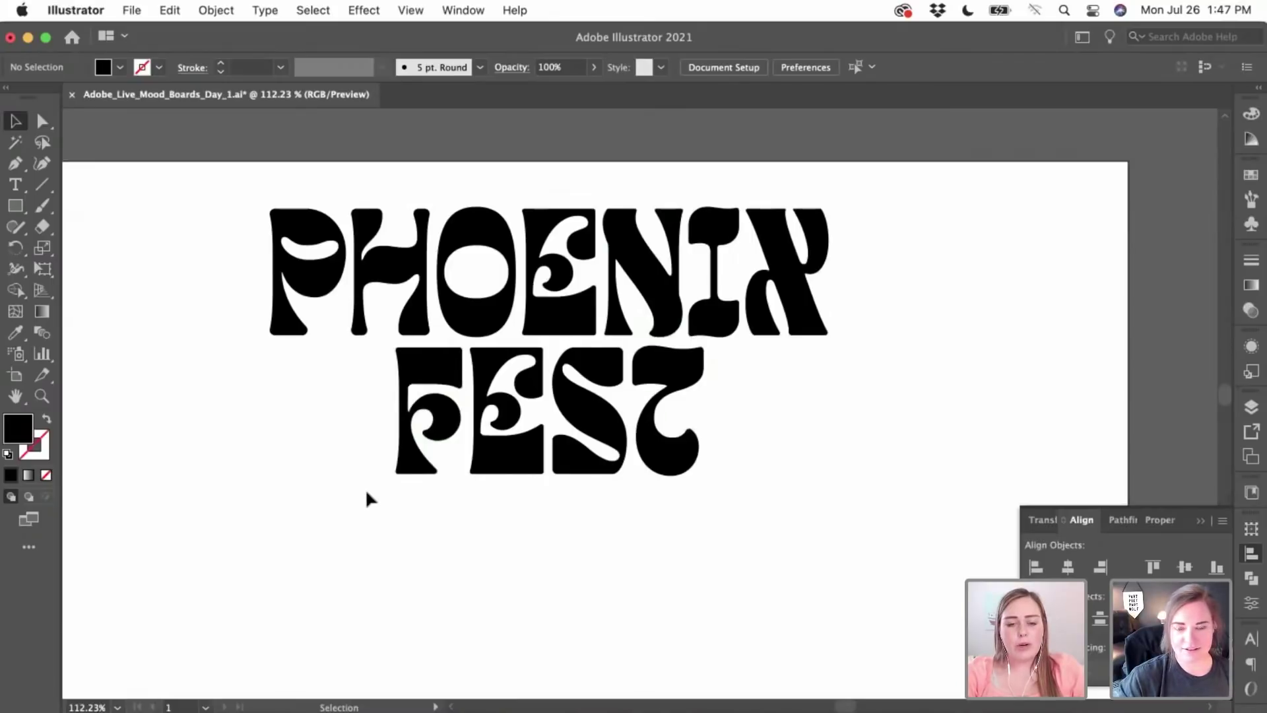
pyautogui.scroll(-1, 366, 489)
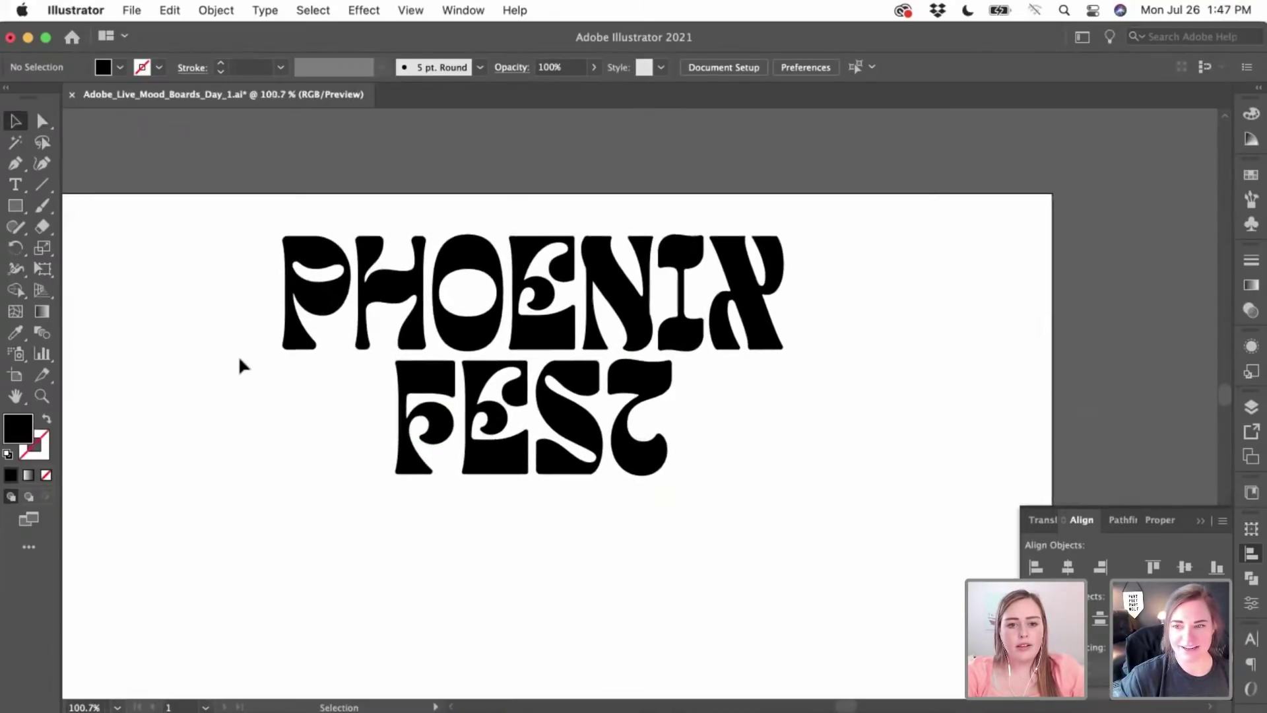
pyautogui.hscroll(-2, 239, 355)
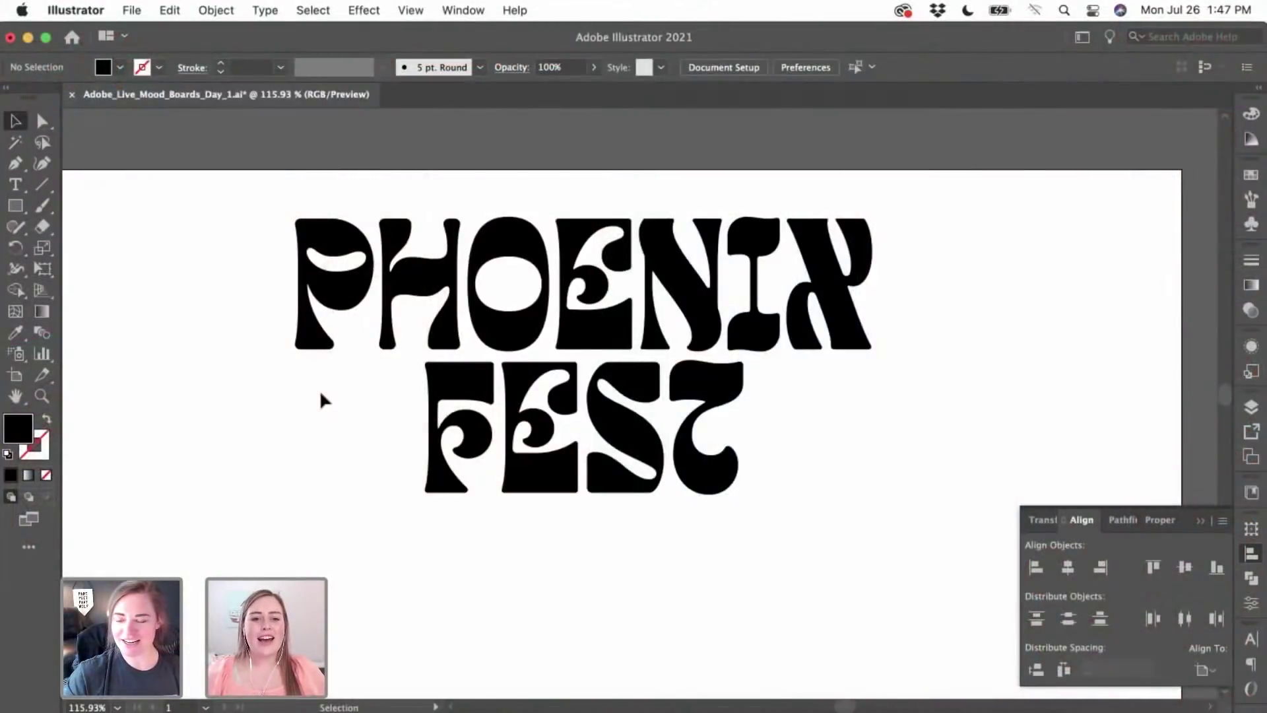
pyautogui.scroll(5, 320, 390)
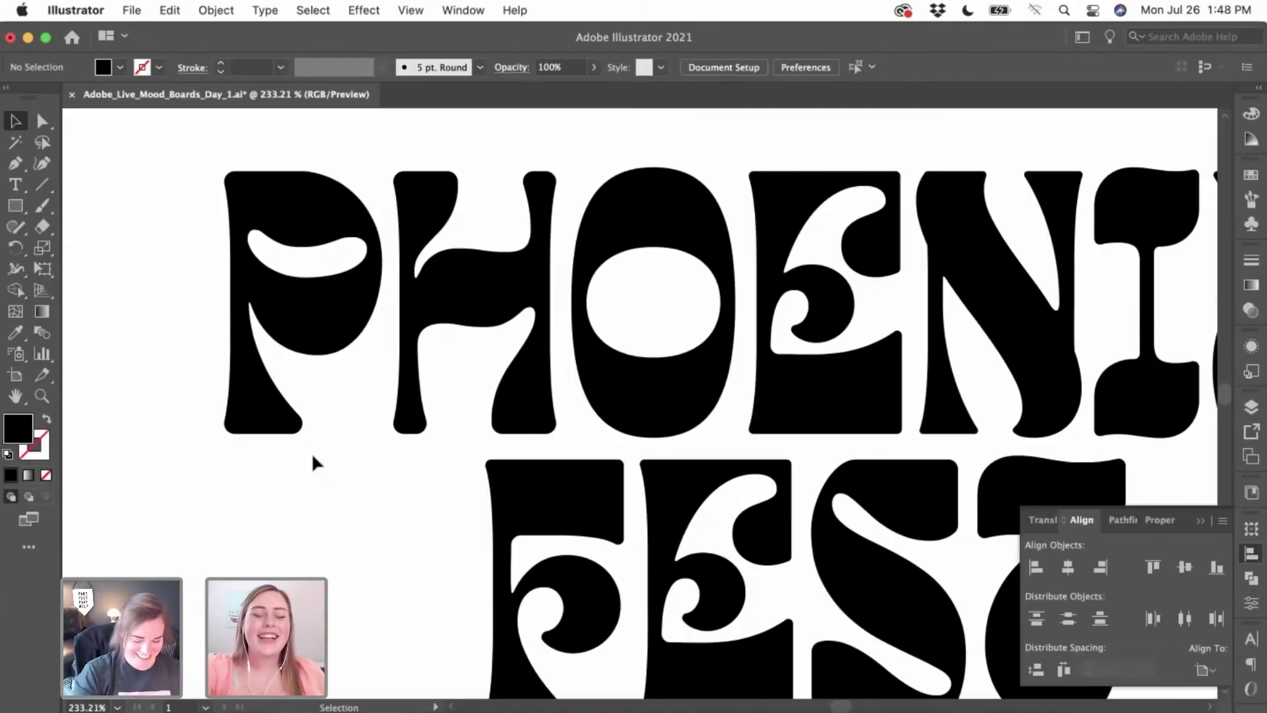
pyautogui.hscroll(3, 312, 453)
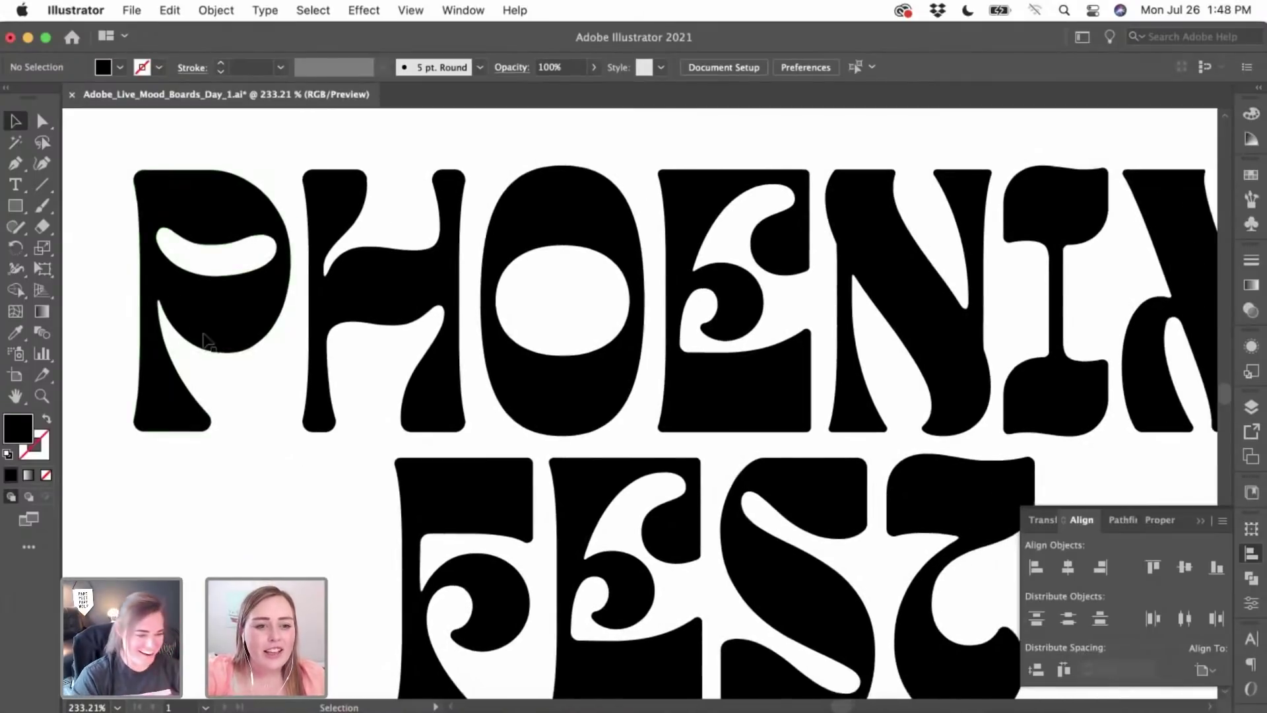
pyautogui.hscroll(1, 202, 310)
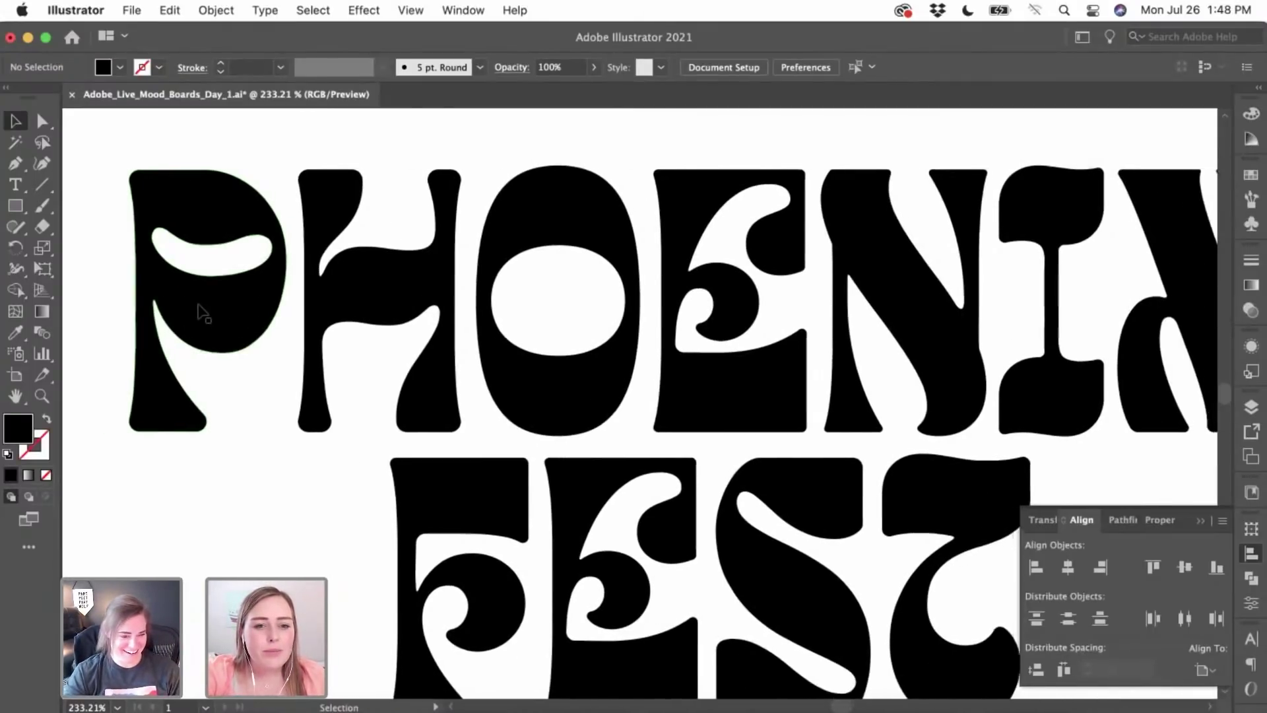
pyautogui.hscroll(2, 198, 307)
pyautogui.hscroll(2, 369, 304)
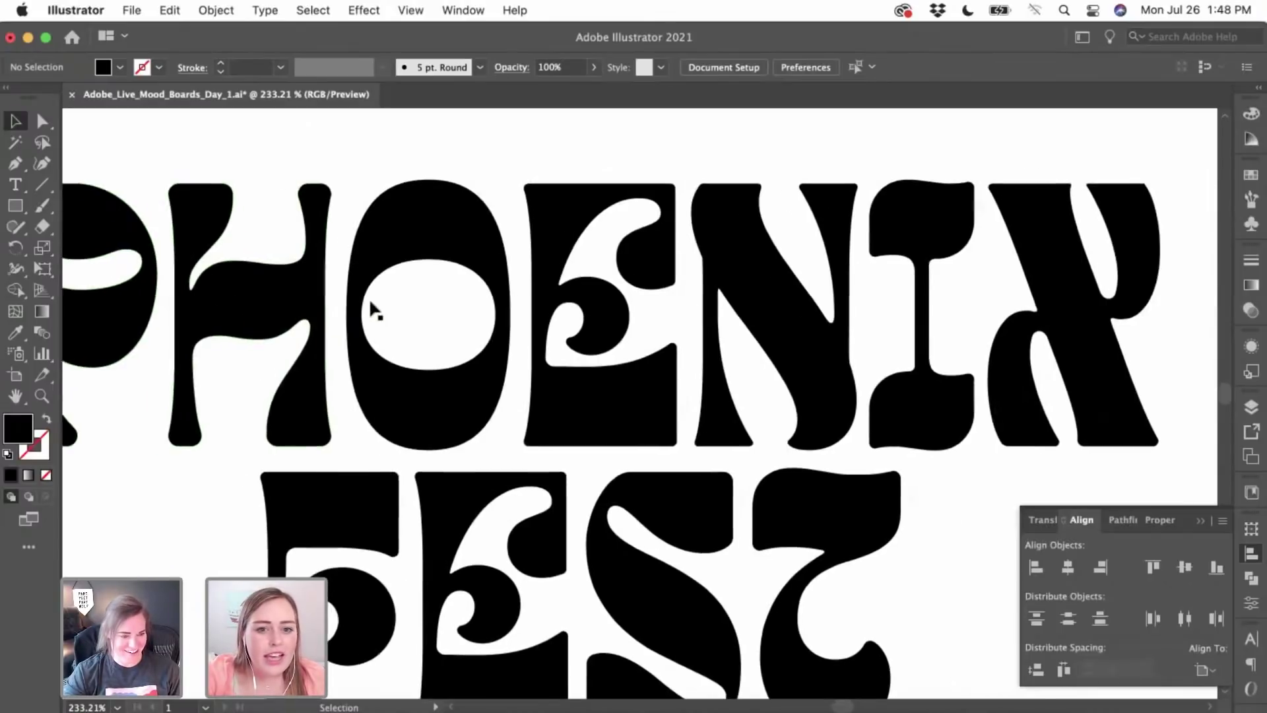
pyautogui.hscroll(3, 479, 393)
pyautogui.scroll(-1, 478, 393)
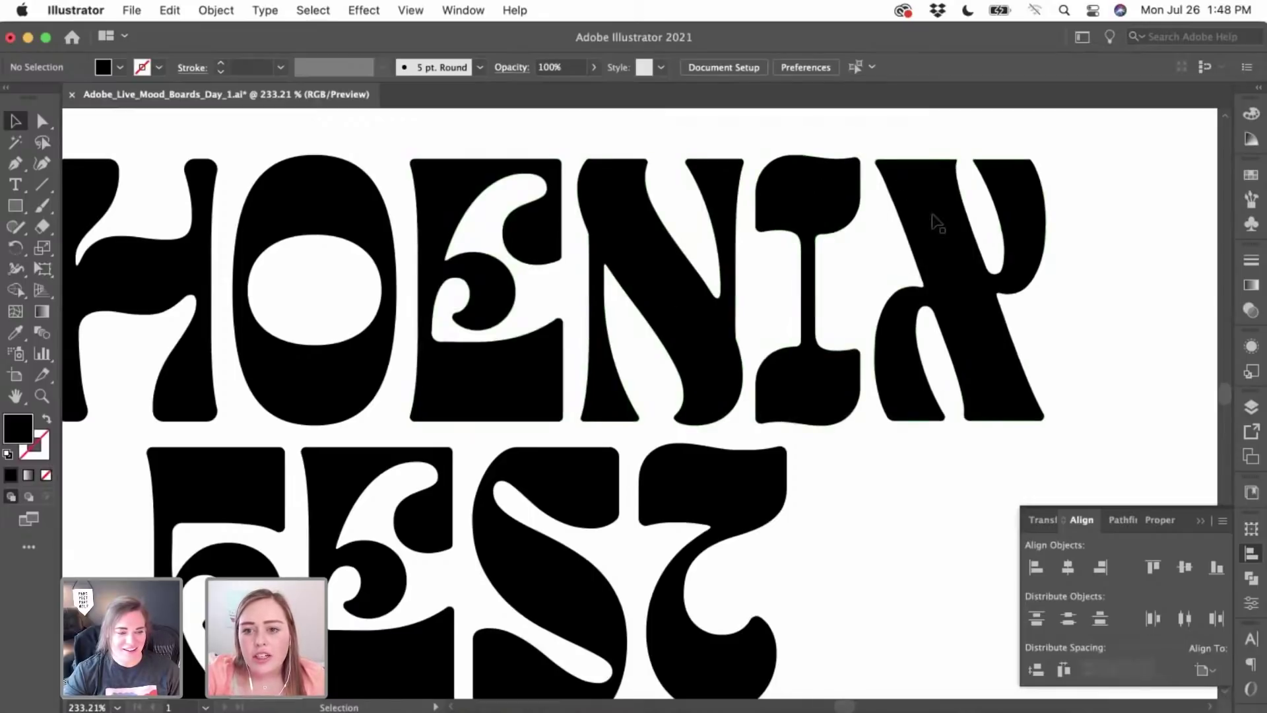
pyautogui.scroll(-5, 770, 608)
pyautogui.hscroll(-1, 770, 607)
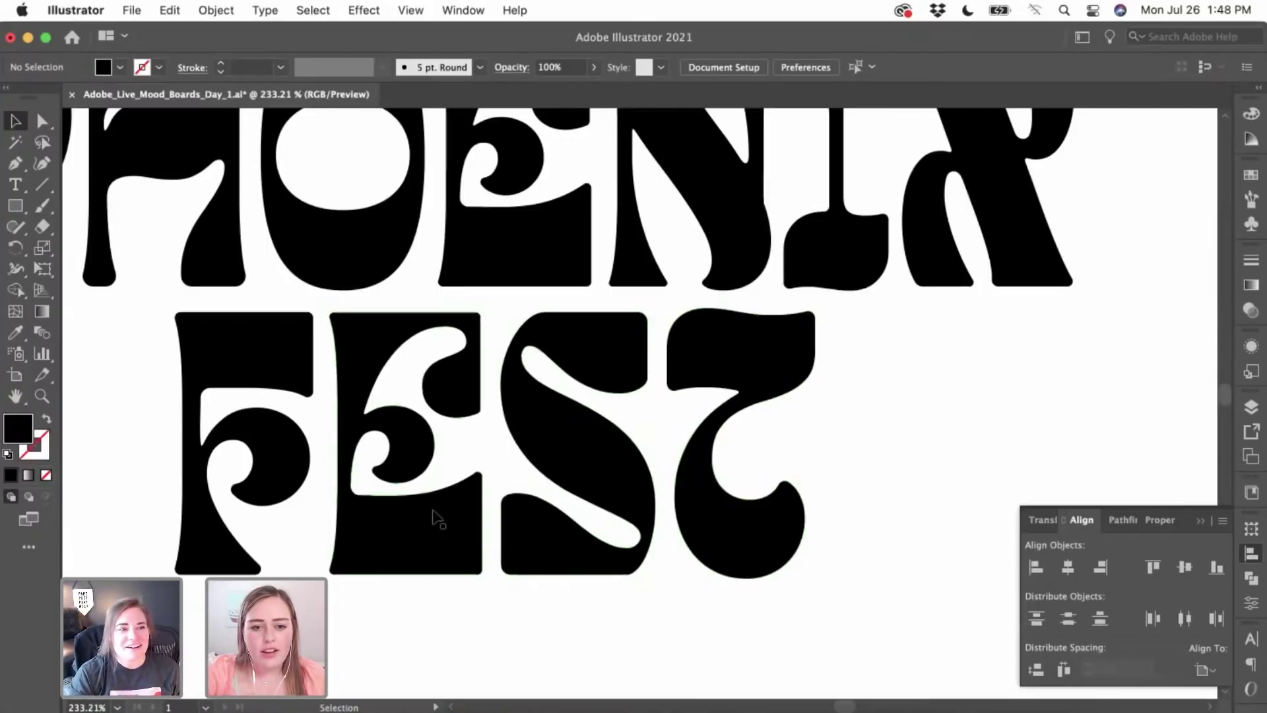
pyautogui.scroll(-1, 381, 624)
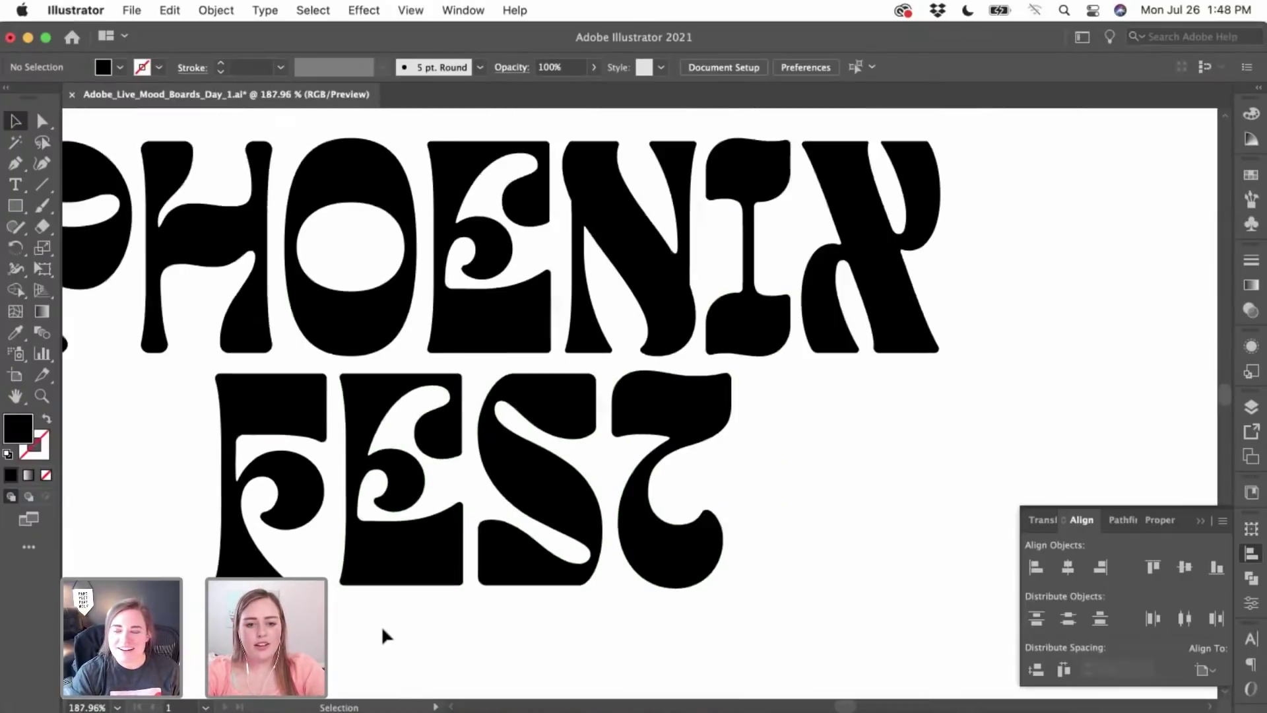
# - Review the overall proportions and centering of FEST beneath PHOENIX across the whole two-line lockup
pyautogui.scroll(-1, 381, 624)
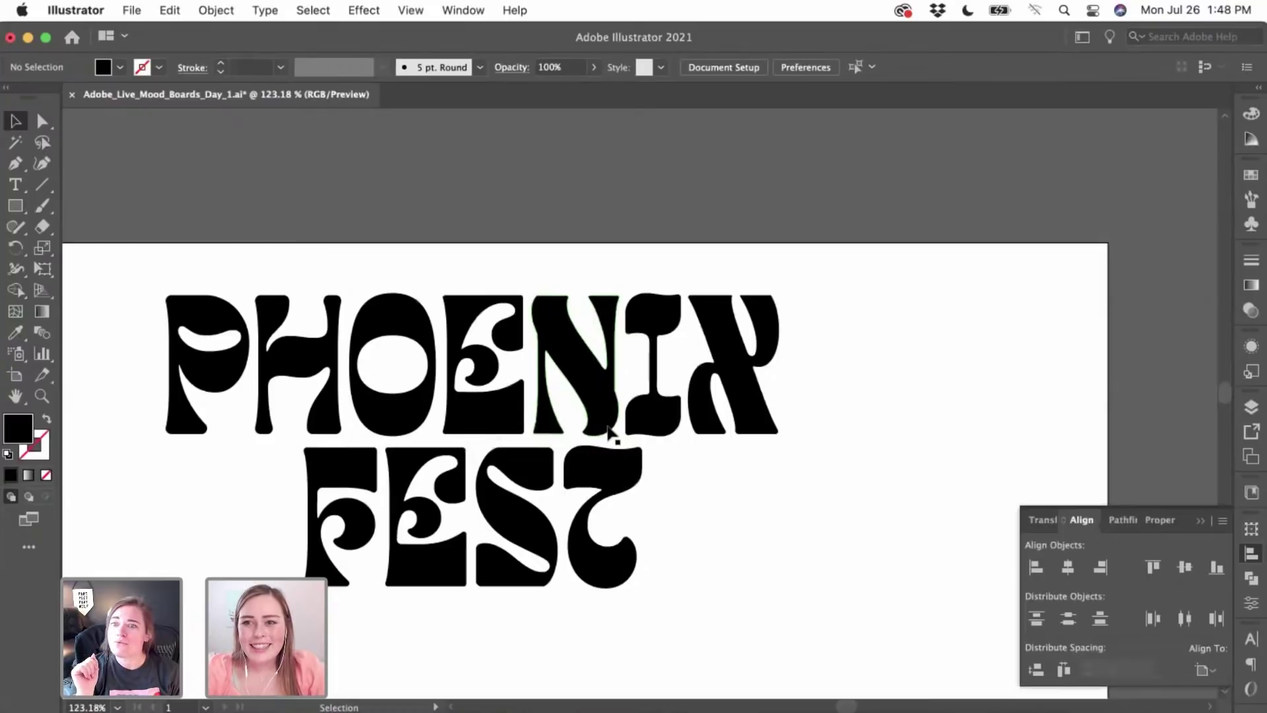
pyautogui.scroll(-2, 607, 428)
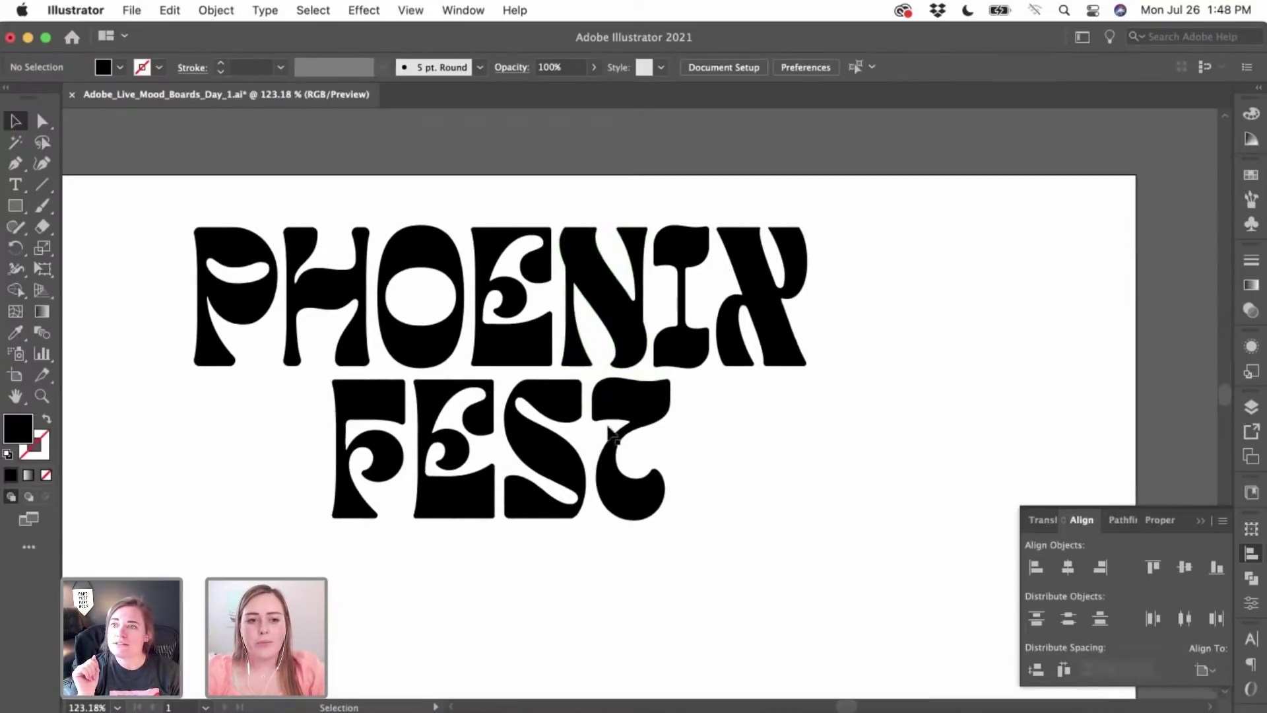
pyautogui.scroll(-2, 276, 244)
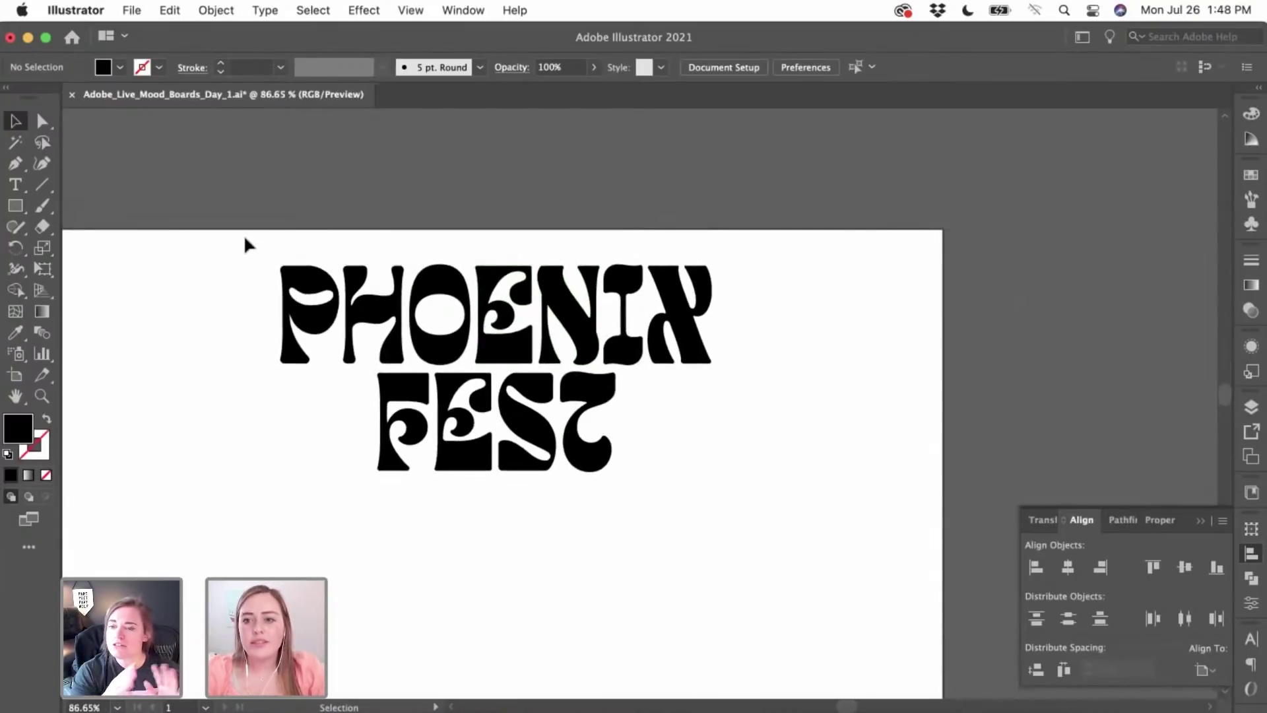
pyautogui.scroll(3, 245, 243)
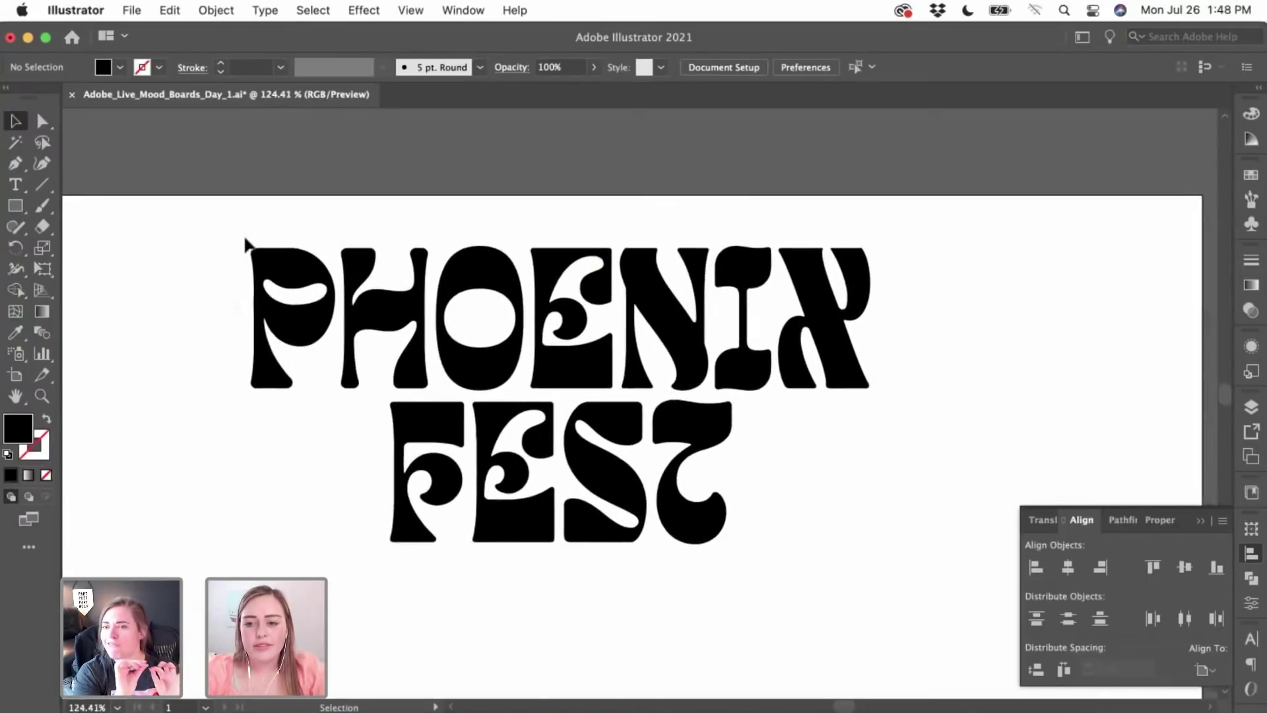
pyautogui.scroll(3, 245, 244)
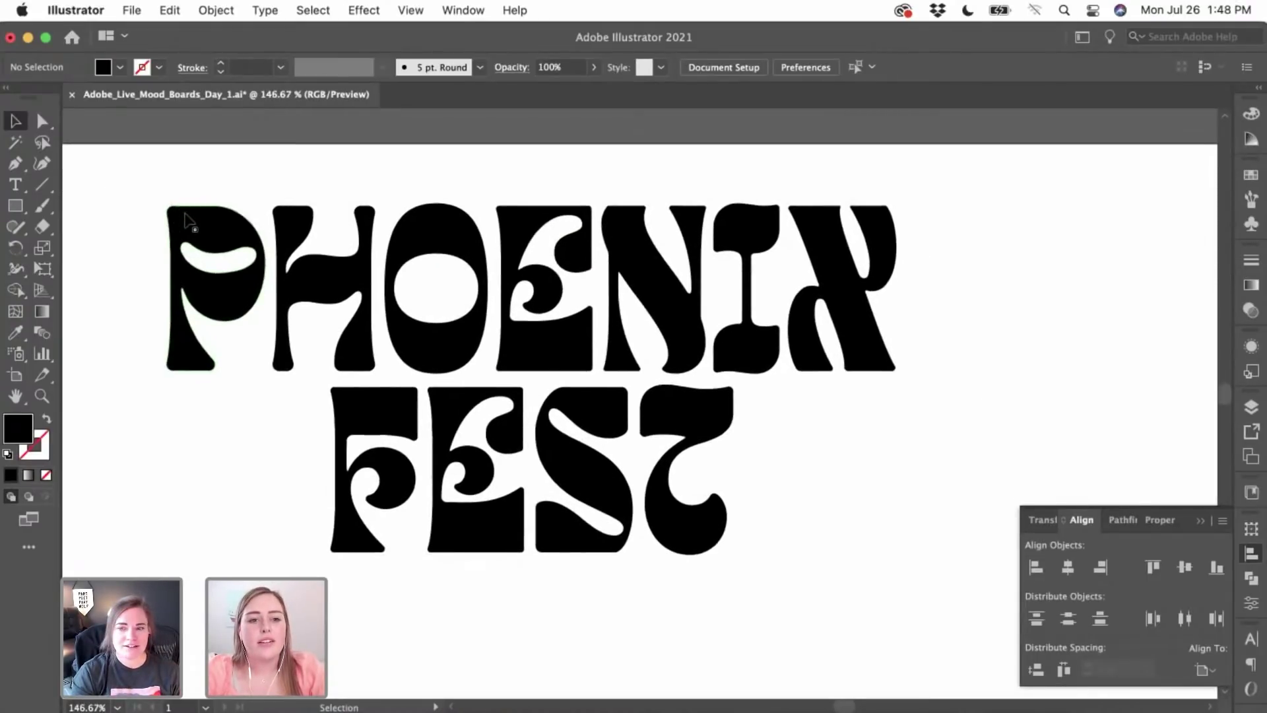
pyautogui.moveTo(122, 166); pyautogui.dragTo(762, 506)
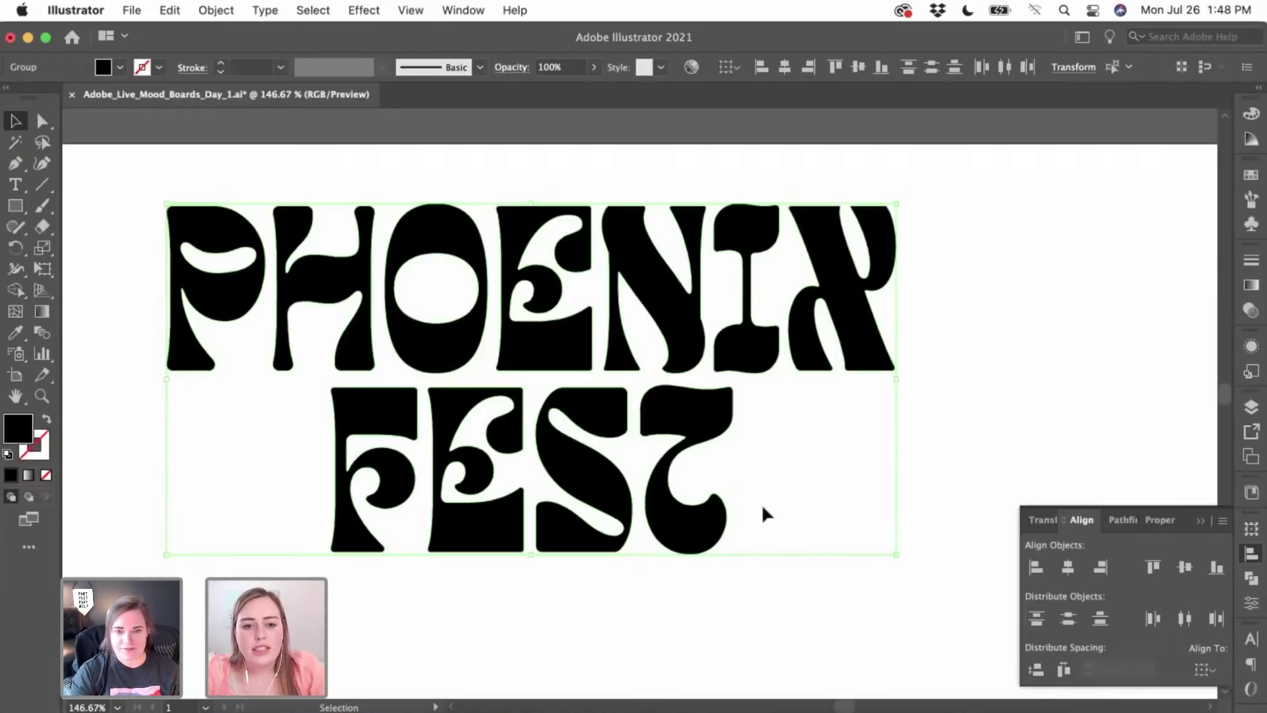
pyautogui.click(797, 515)
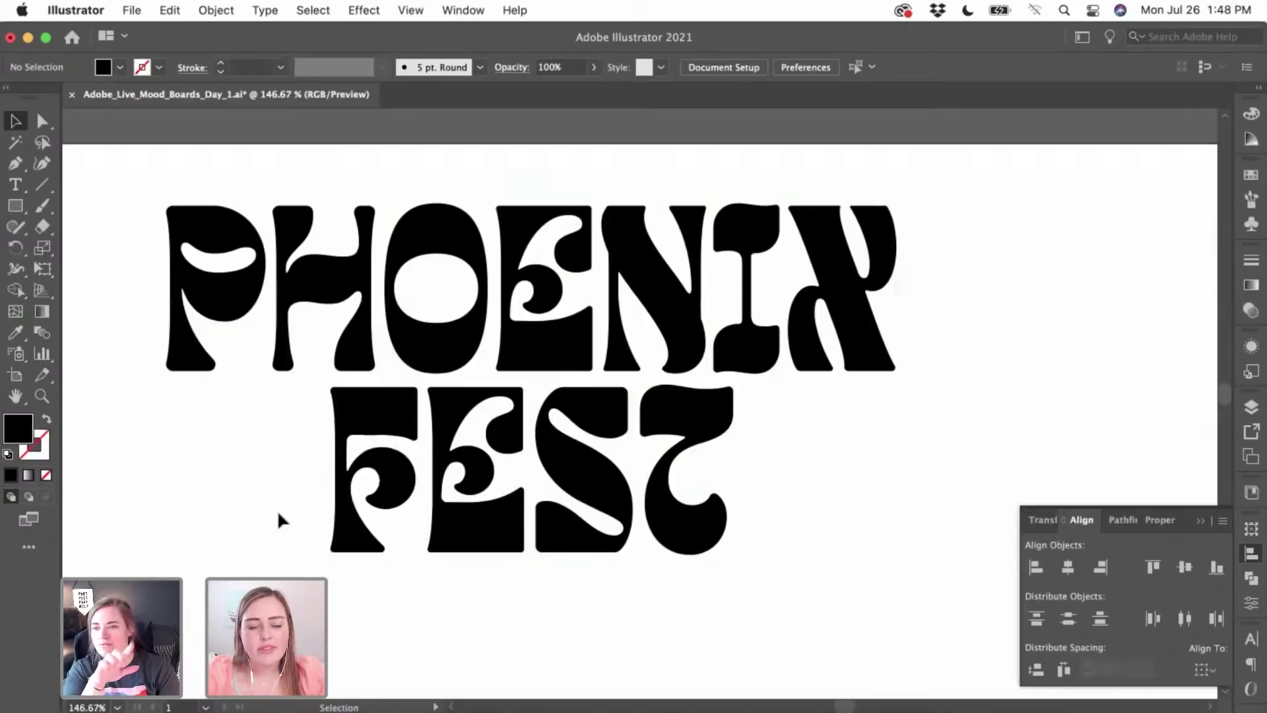
# - Select the PHOENIX lettering group
pyautogui.scroll(3, 277, 509)
pyautogui.scroll(5, 277, 510)
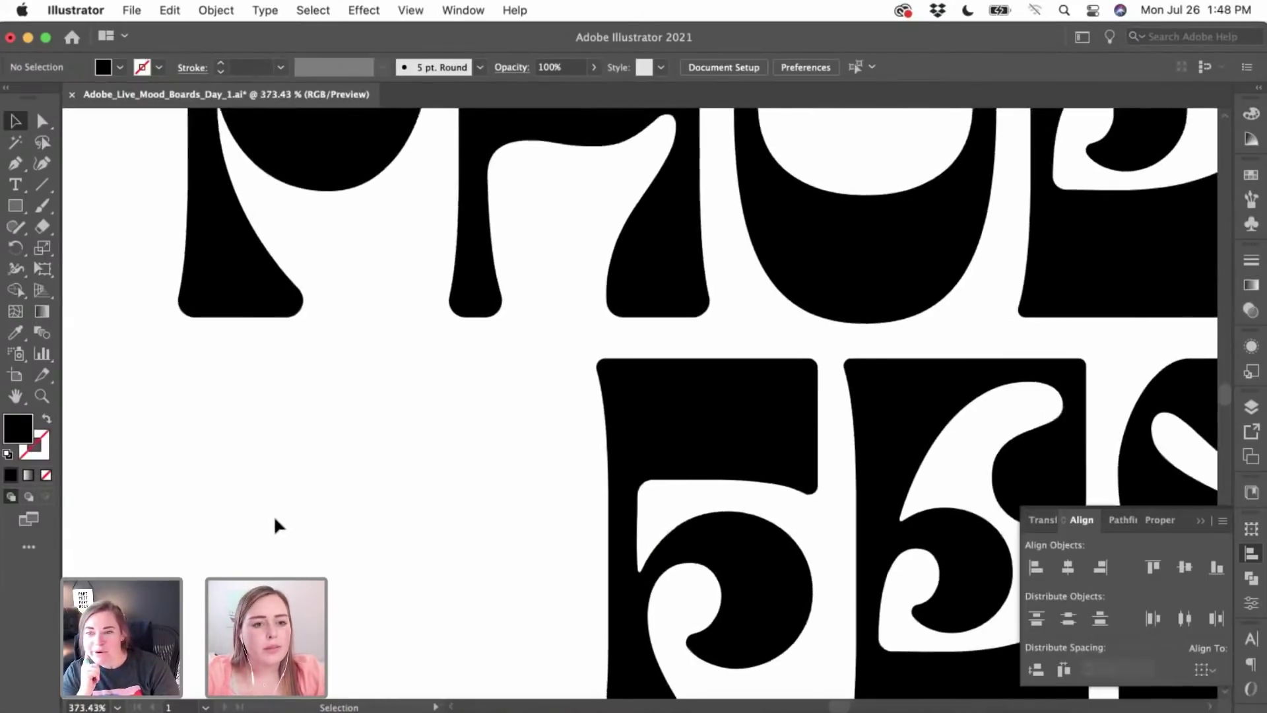
pyautogui.scroll(-5, 370, 414)
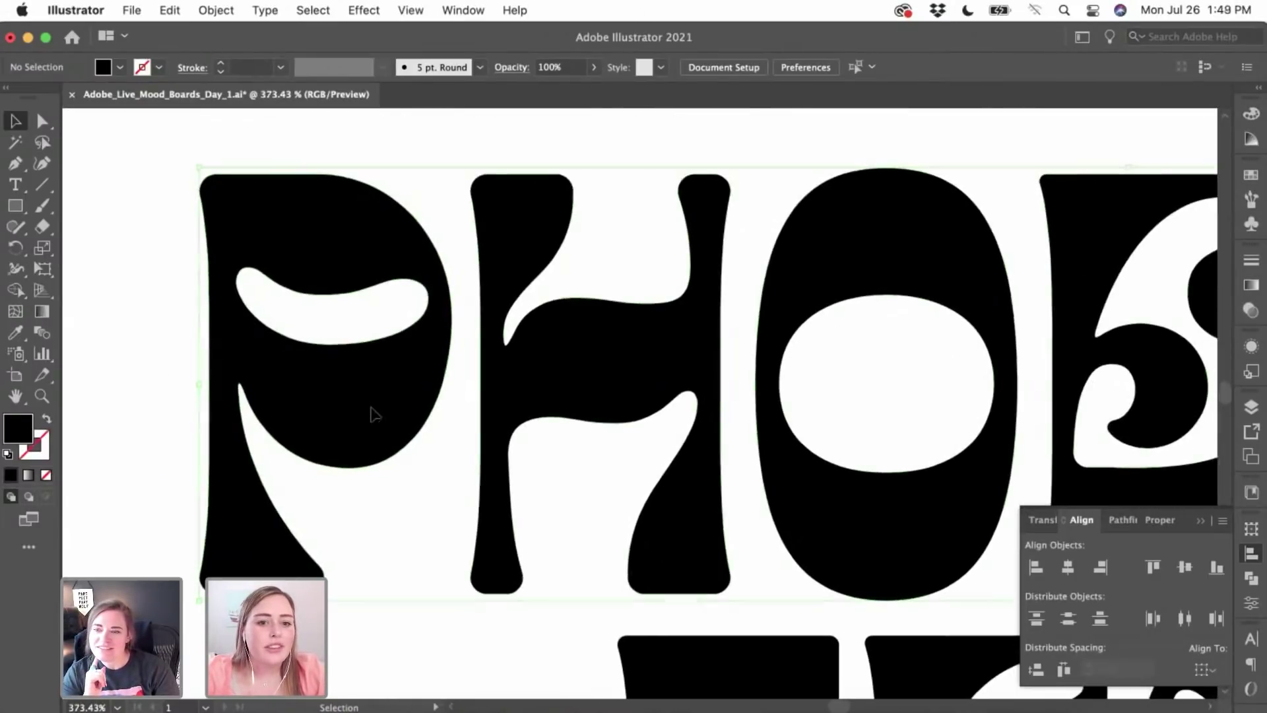
pyautogui.click(370, 414)
pyautogui.click(233, 11)
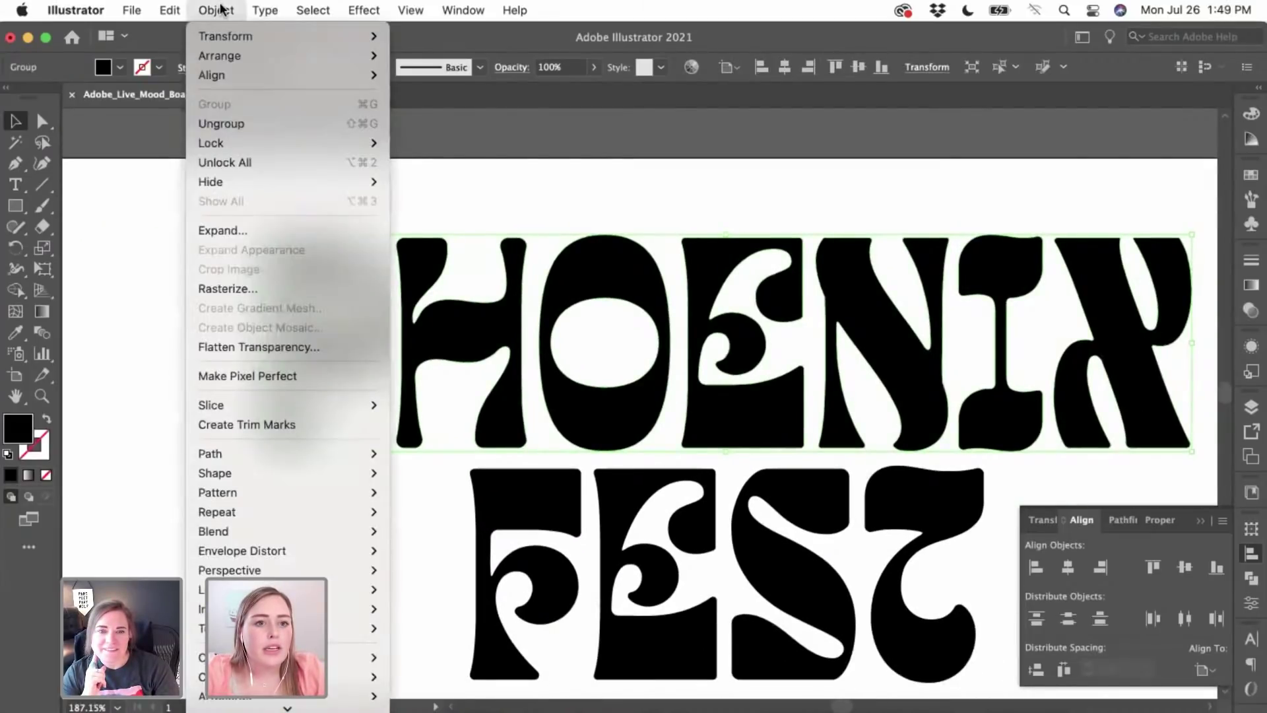
pyautogui.moveTo(261, 551)
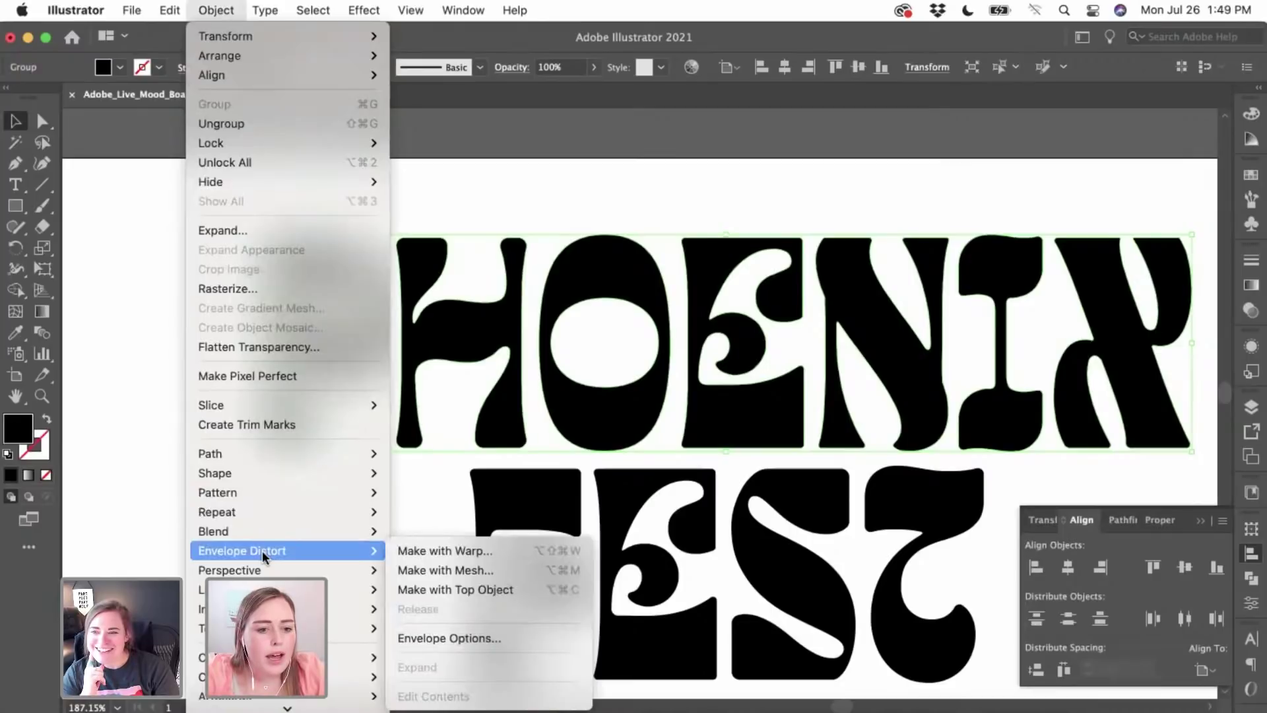
pyautogui.moveTo(240, 454)
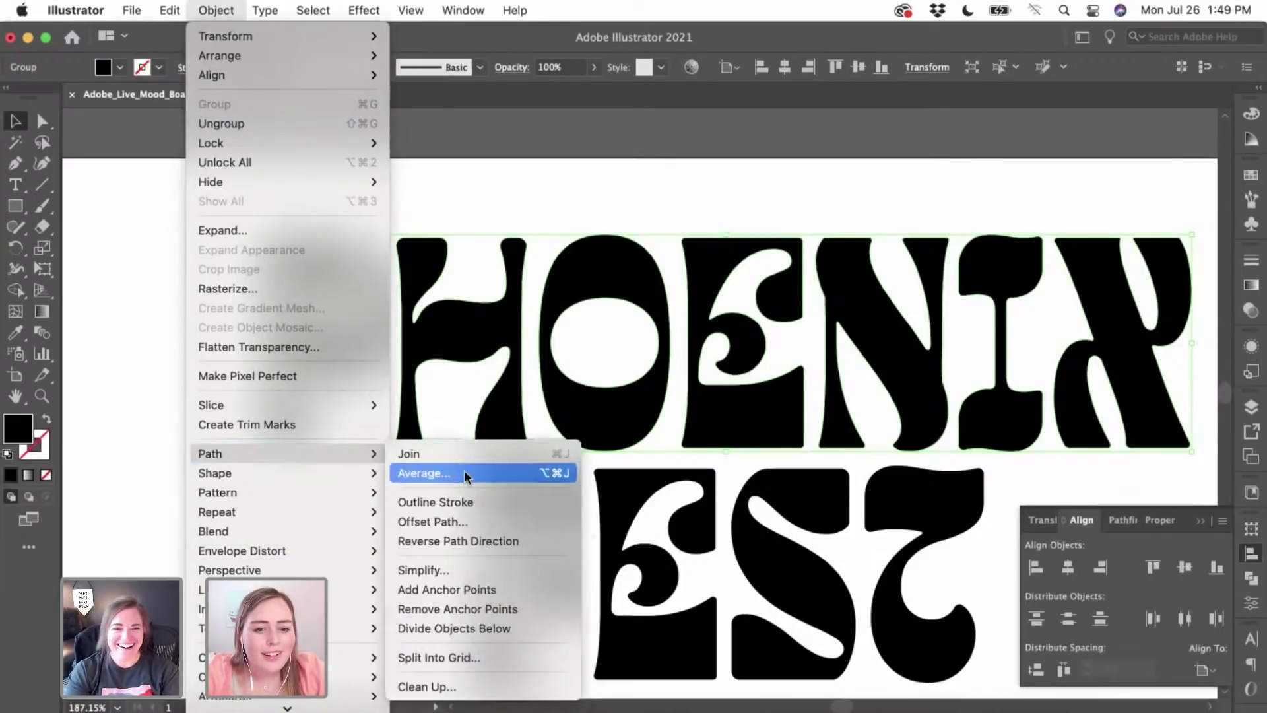
pyautogui.click(467, 520)
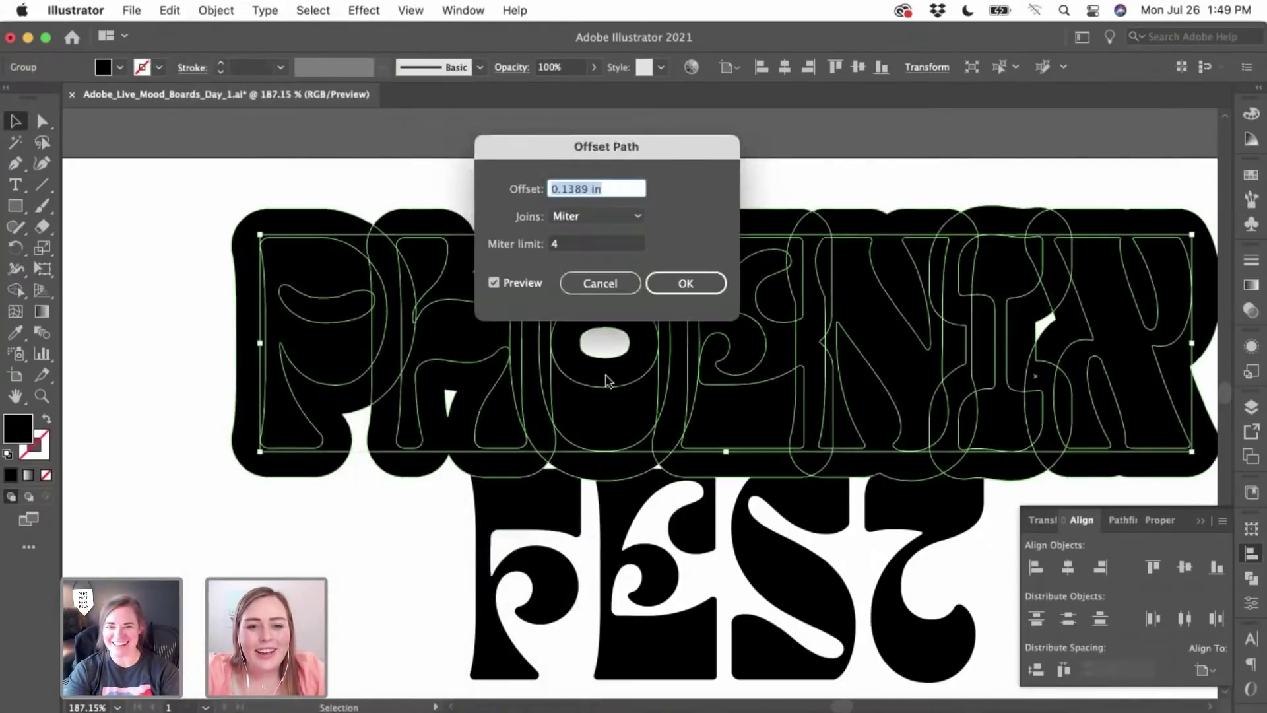
pyautogui.click(600, 283)
# - Set up an inward Offset Path on the PHOENIX lettering at -0.1389 in with round joins and live preview
pyautogui.hscroll(5, 417, 431)
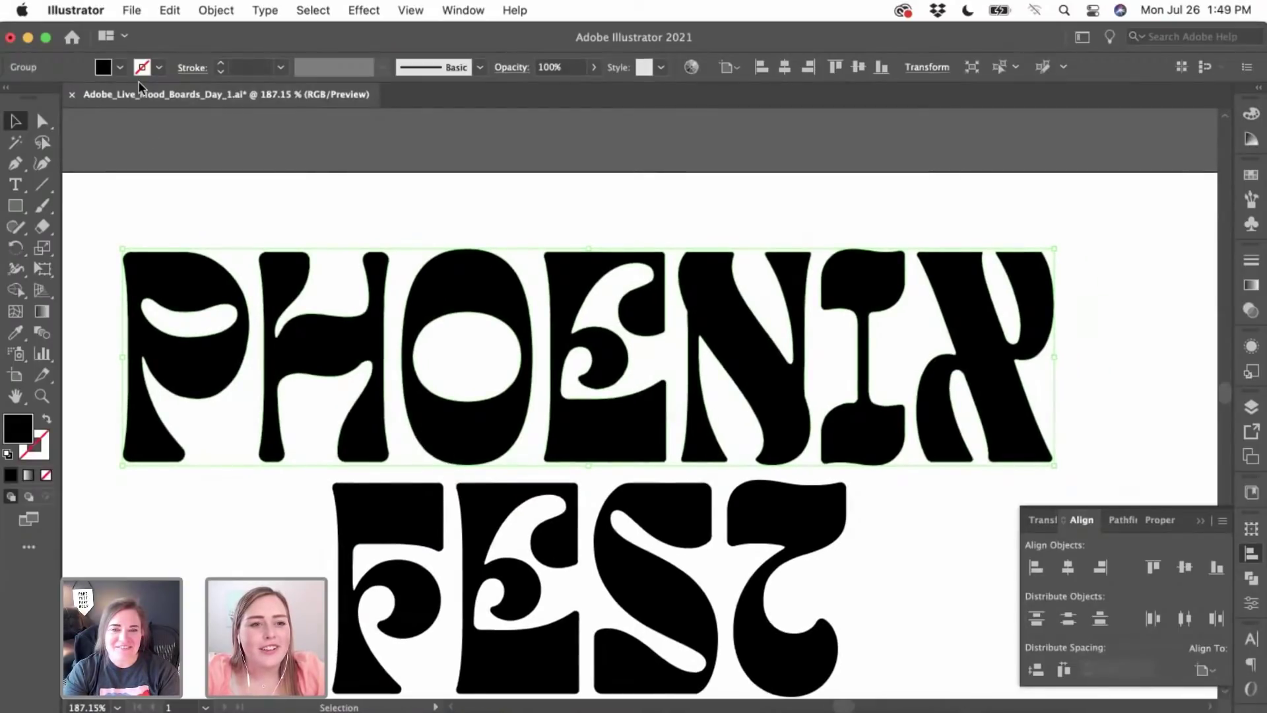
pyautogui.scroll(-4, 184, 215)
pyautogui.scroll(-2, 183, 215)
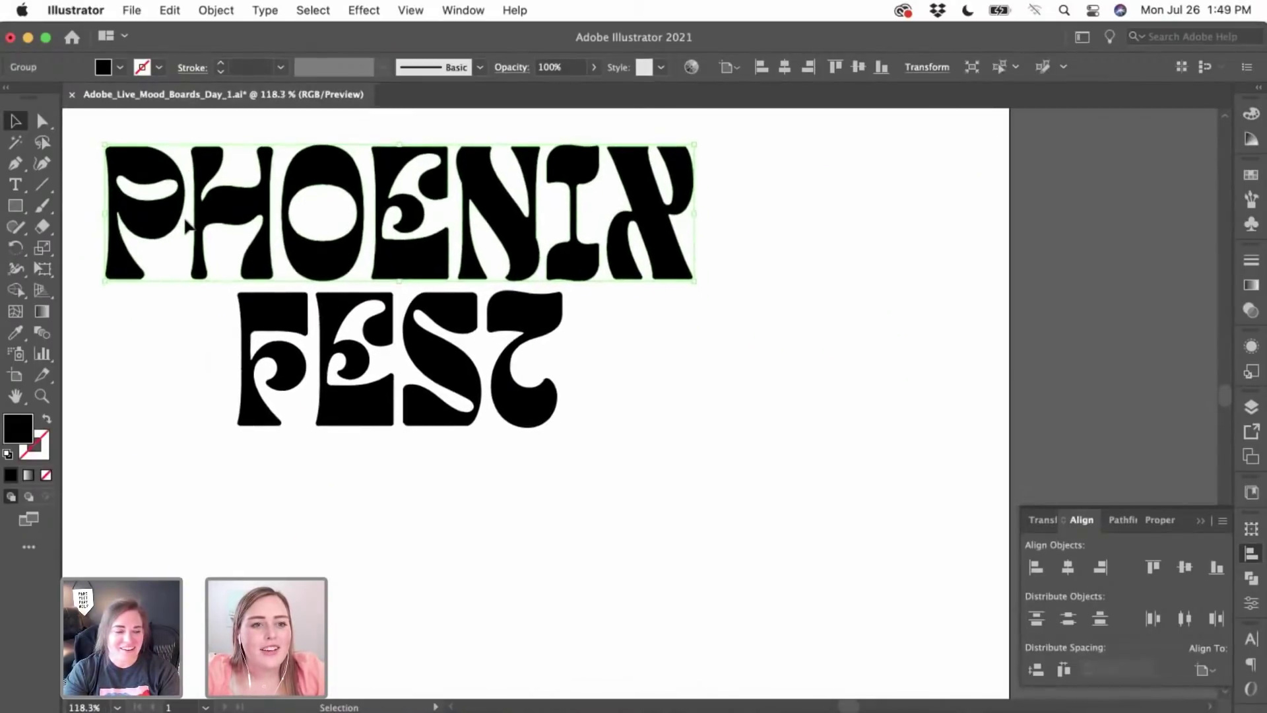
pyautogui.click(218, 11)
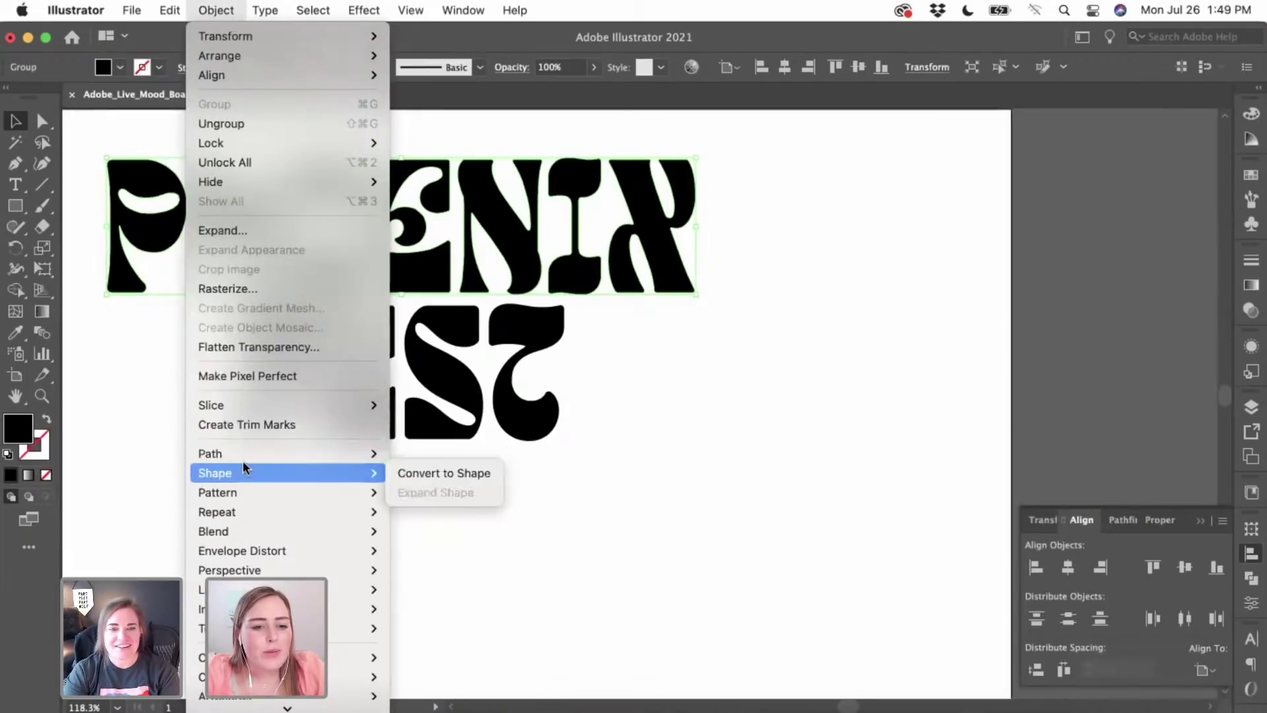
pyautogui.moveTo(218, 453)
pyautogui.click(409, 519)
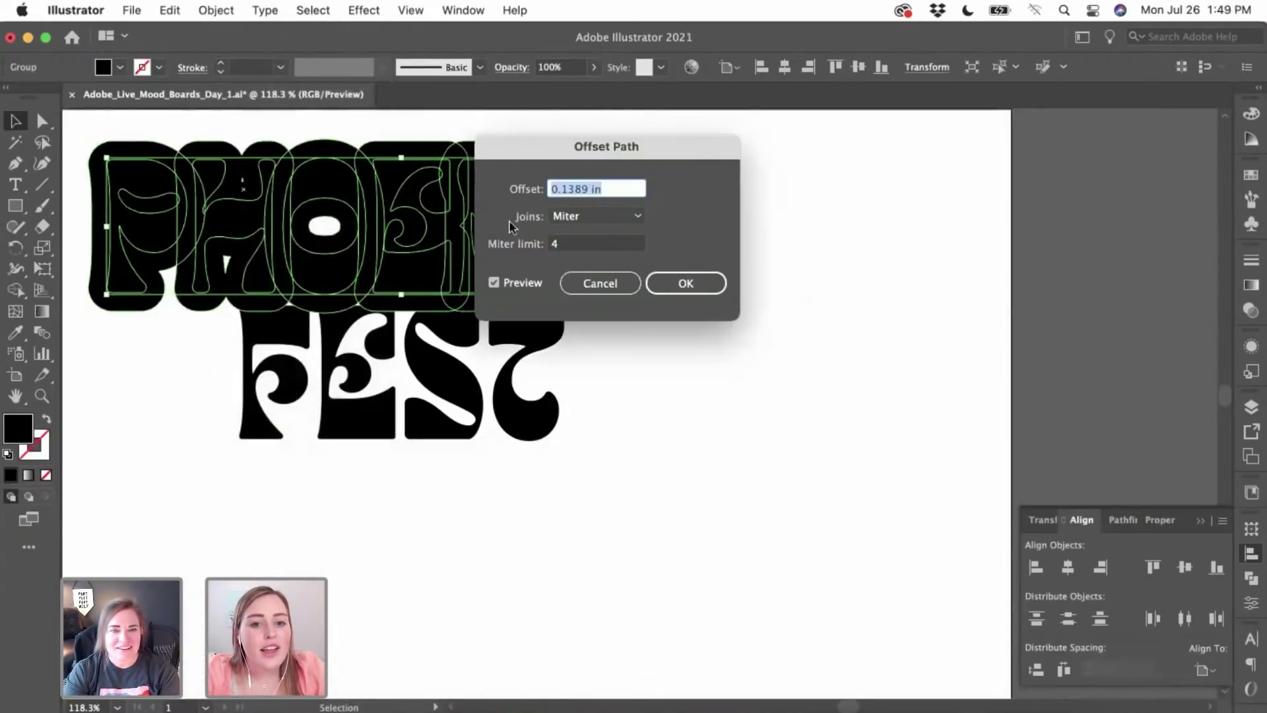
pyautogui.moveTo(512, 146); pyautogui.dragTo(549, 299)
pyautogui.click(599, 334)
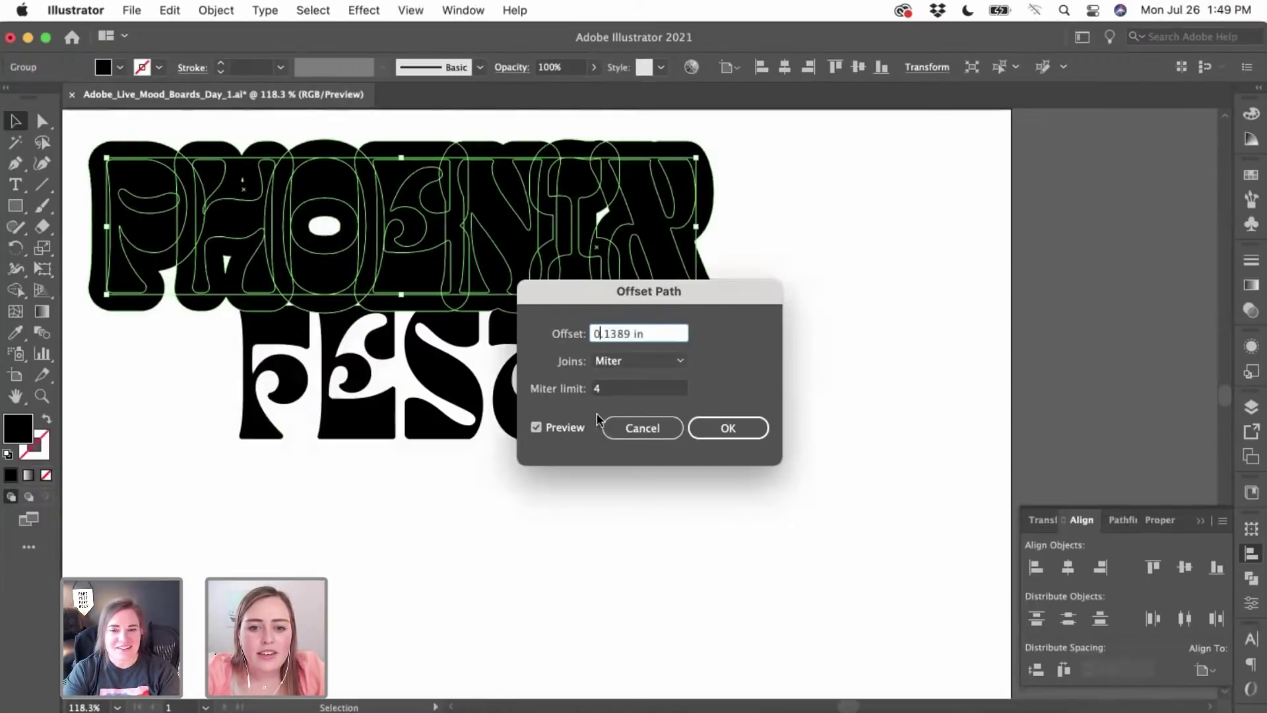
pyautogui.click(634, 391)
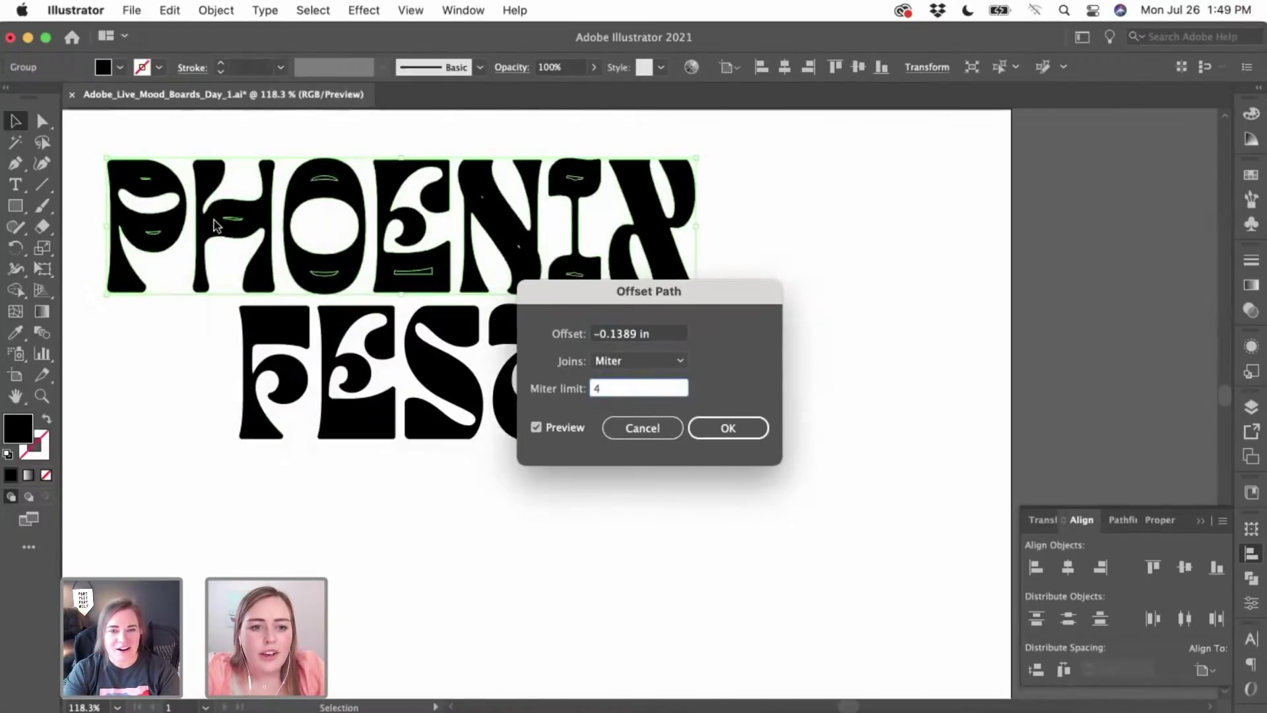
pyautogui.click(630, 362)
pyautogui.click(637, 399)
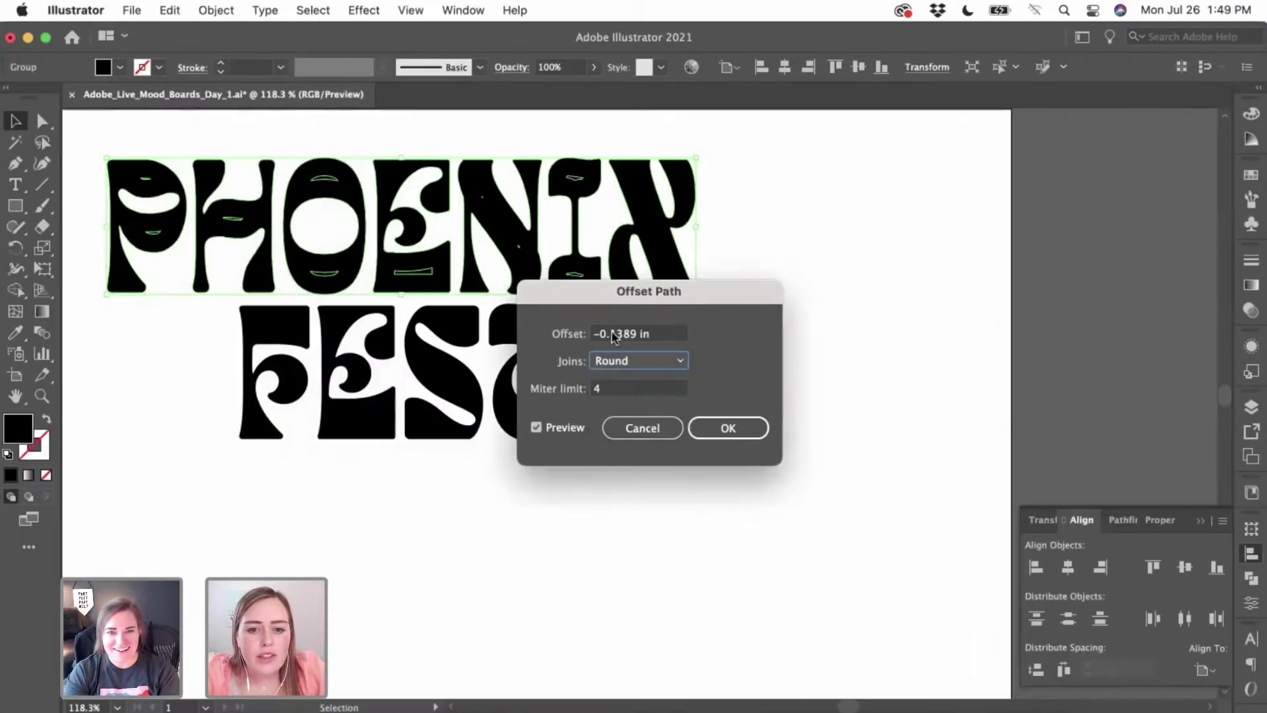
# - Apply the inward Offset Path to the PHOENIX lettering at -0.05 in with round joins and a miter limit of 4
pyautogui.moveTo(637, 333); pyautogui.dragTo(613, 335)
pyautogui.press('BackSpace')
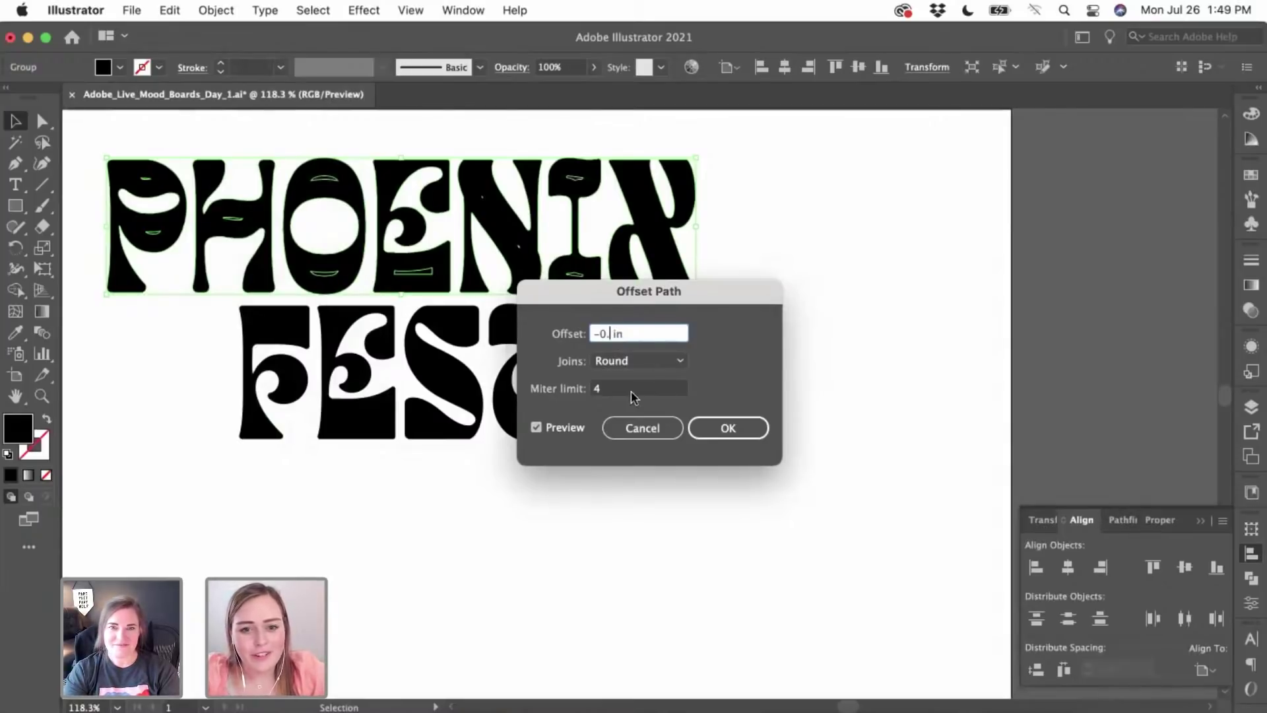
pyautogui.write('05')
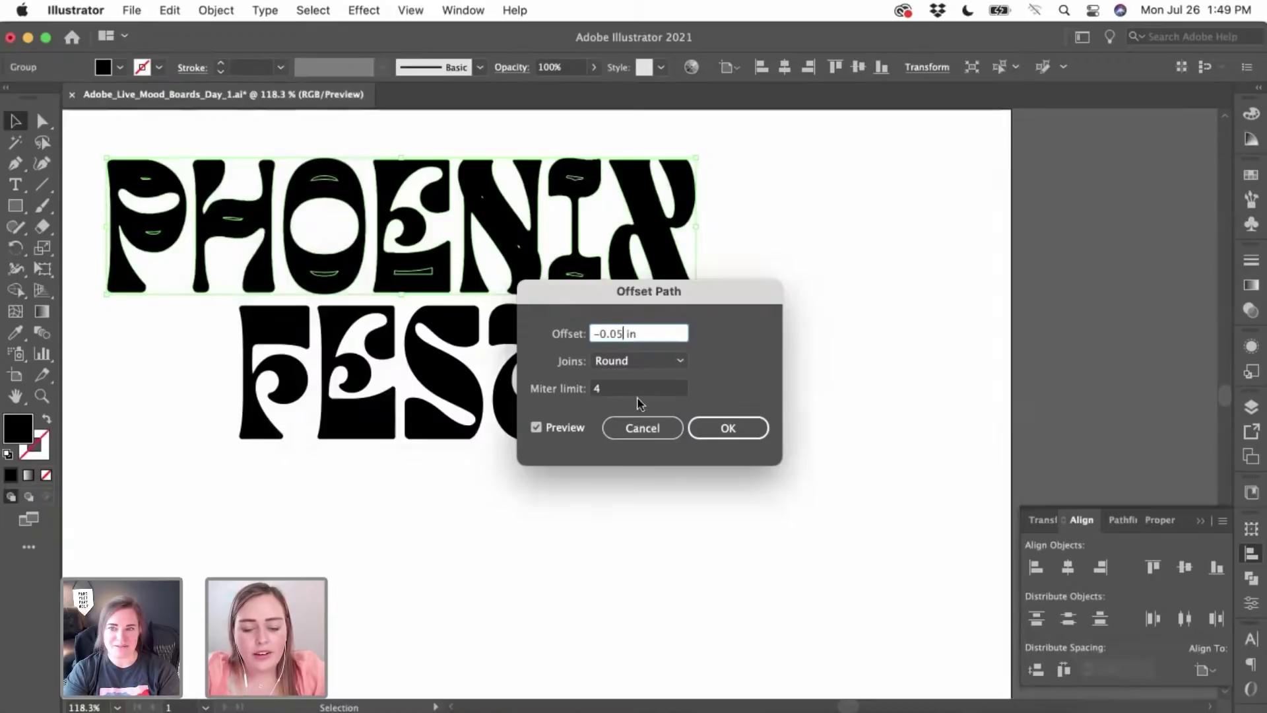
pyautogui.click(642, 384)
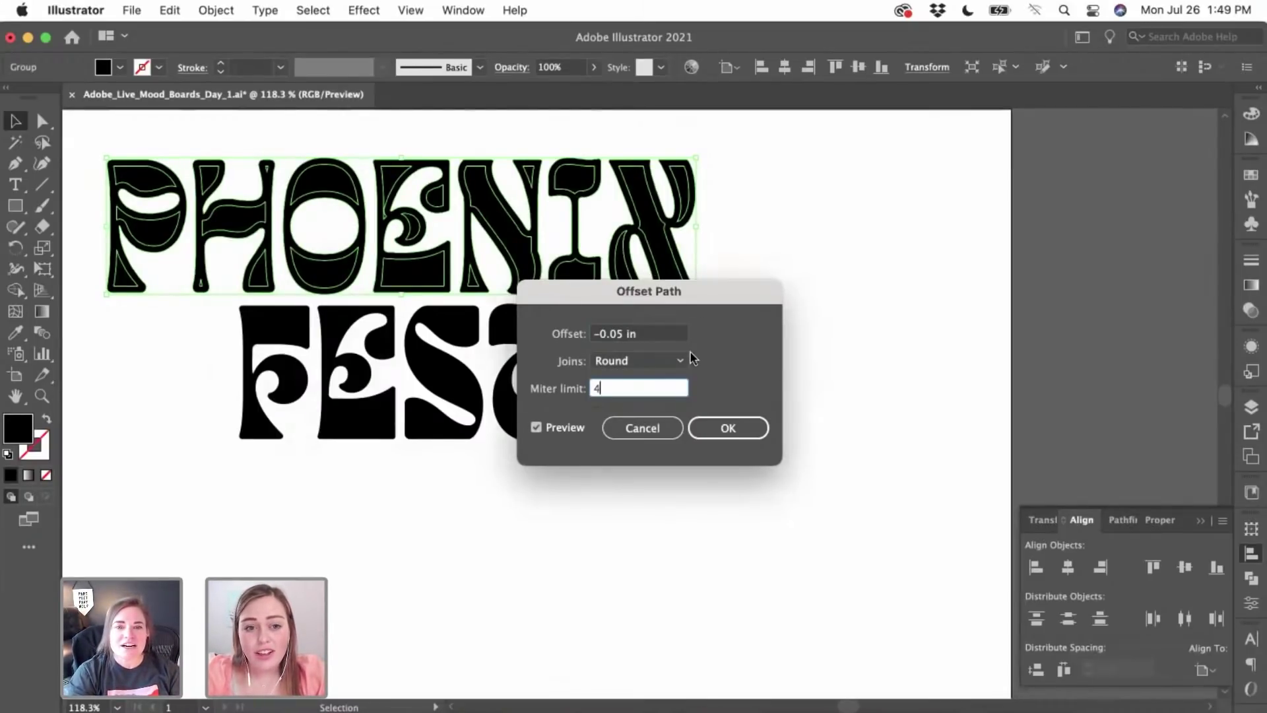
pyautogui.click(727, 429)
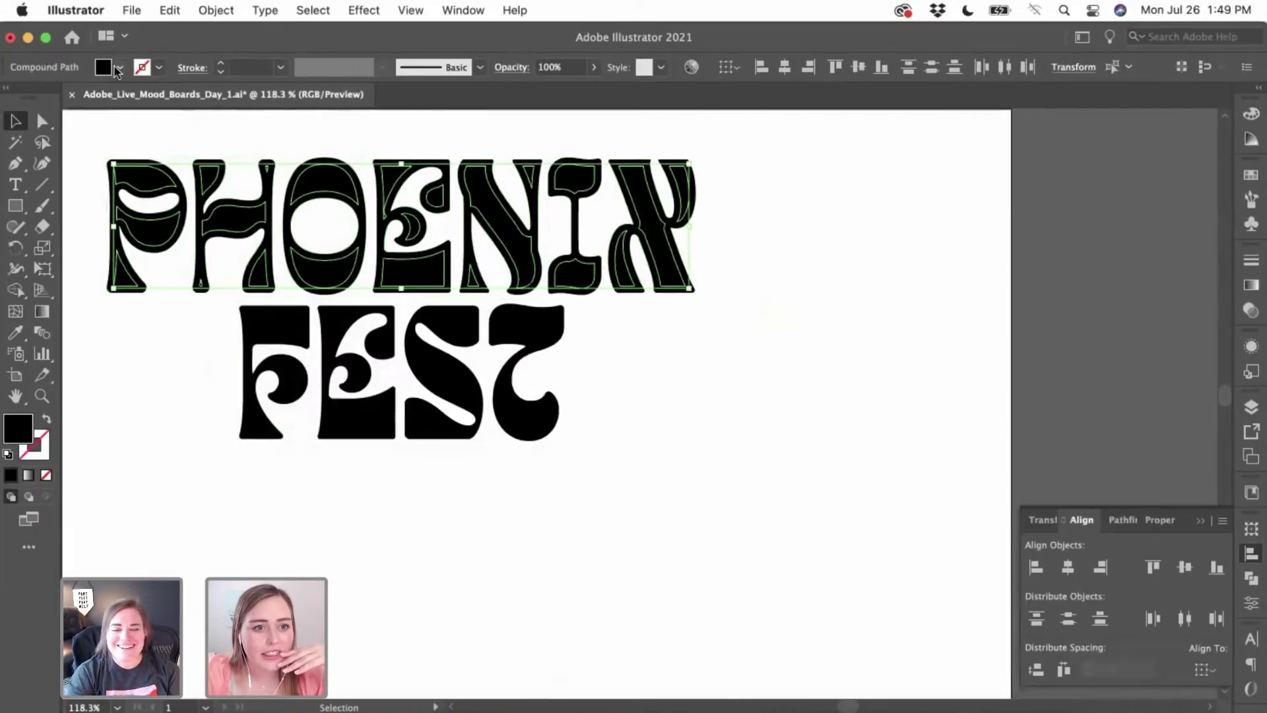
# - Fill the offset inline shapes inside the PHOENIX letters with light gray and deselect them
pyautogui.click(119, 66)
pyautogui.click(127, 112)
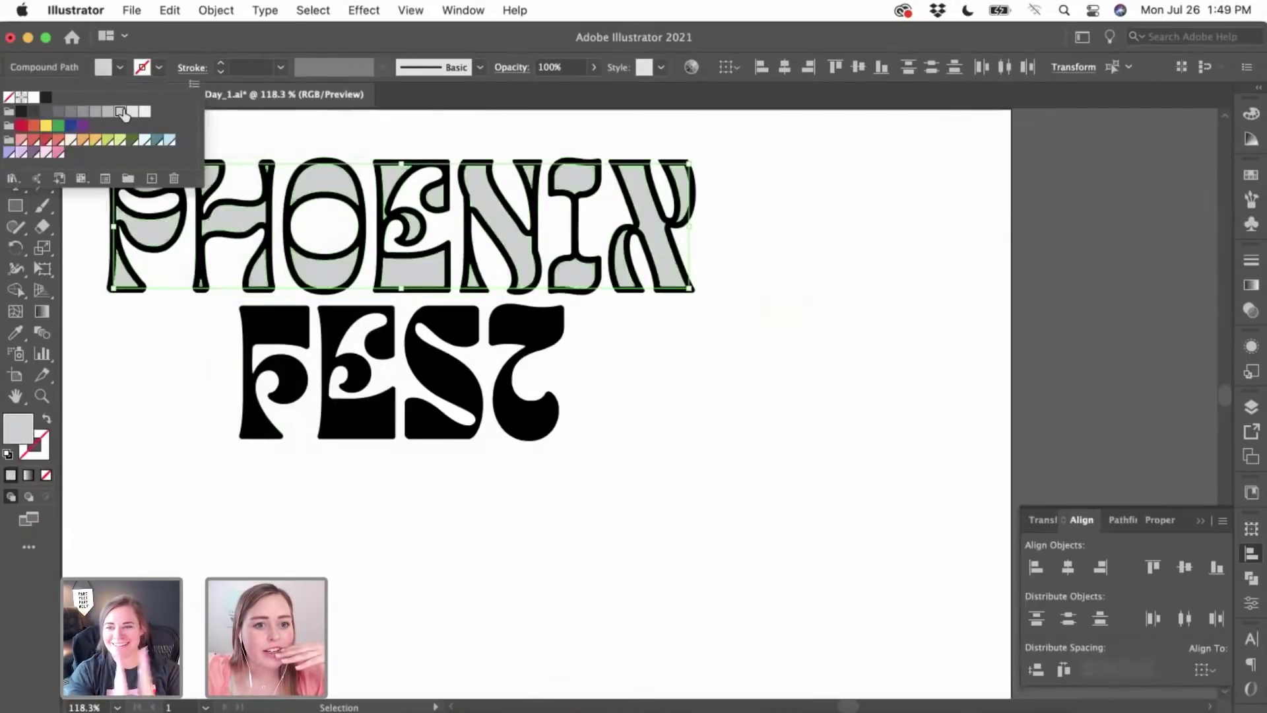
pyautogui.click(689, 369)
pyautogui.hscroll(-3, 689, 367)
pyautogui.click(729, 370)
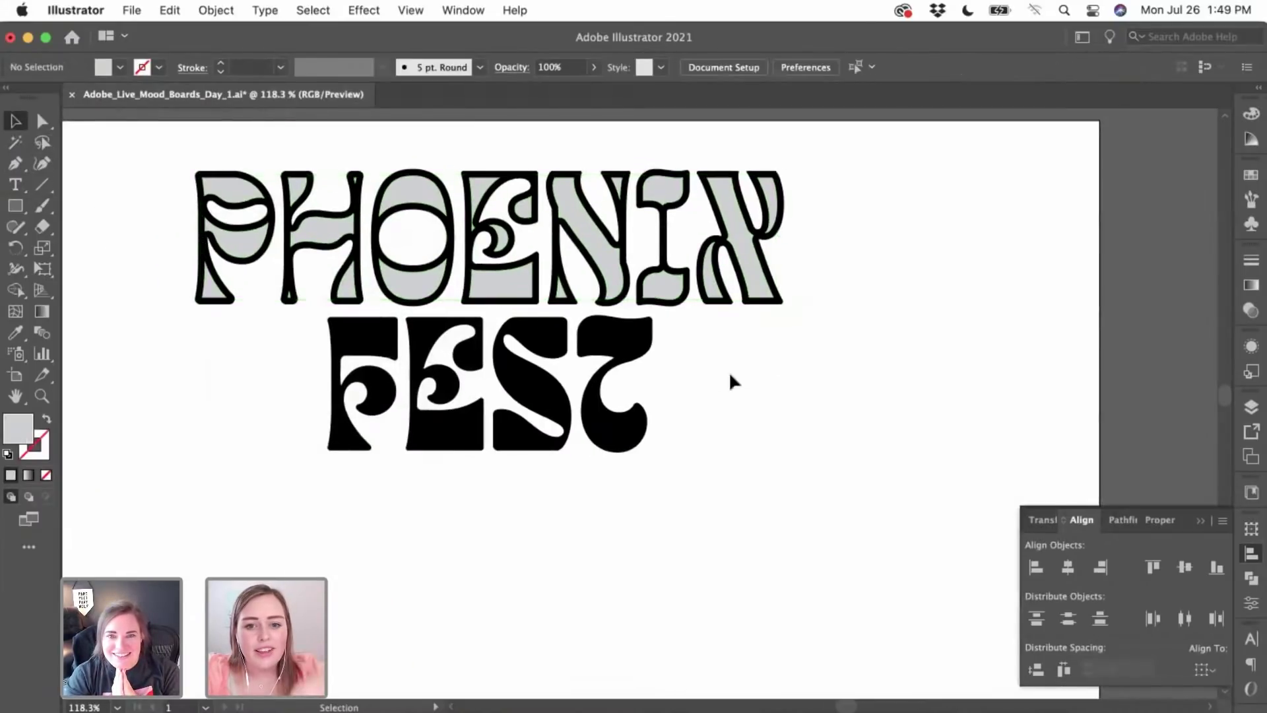
# - Offset the FEST lettering inward by -0.05 in with round joins
pyautogui.moveTo(712, 341); pyautogui.dragTo(310, 462)
pyautogui.click(215, 10)
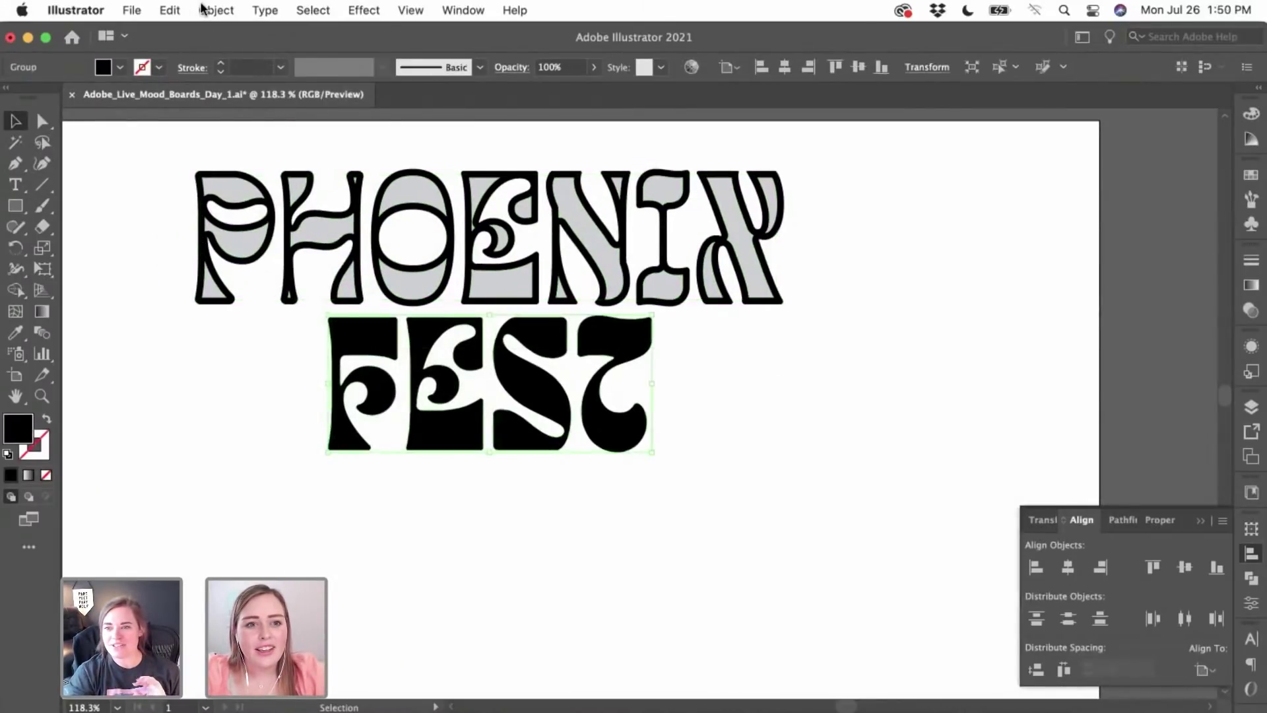
pyautogui.moveTo(226, 452)
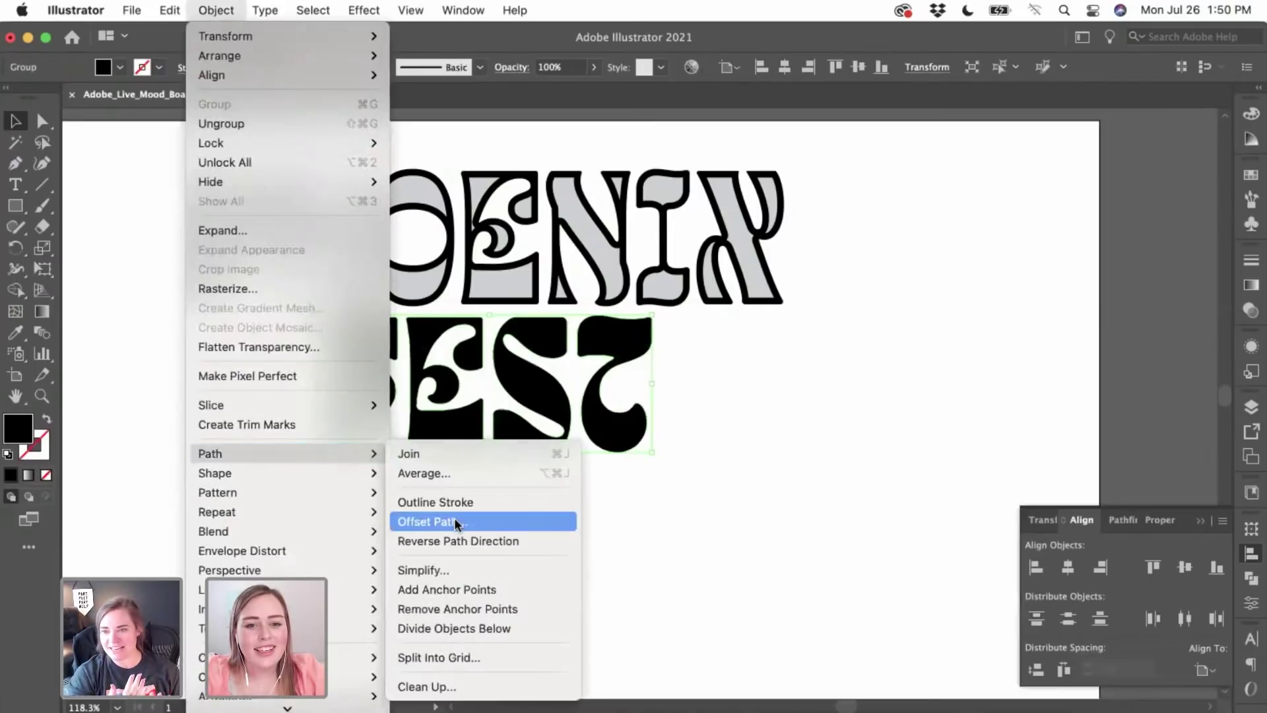
pyautogui.click(454, 518)
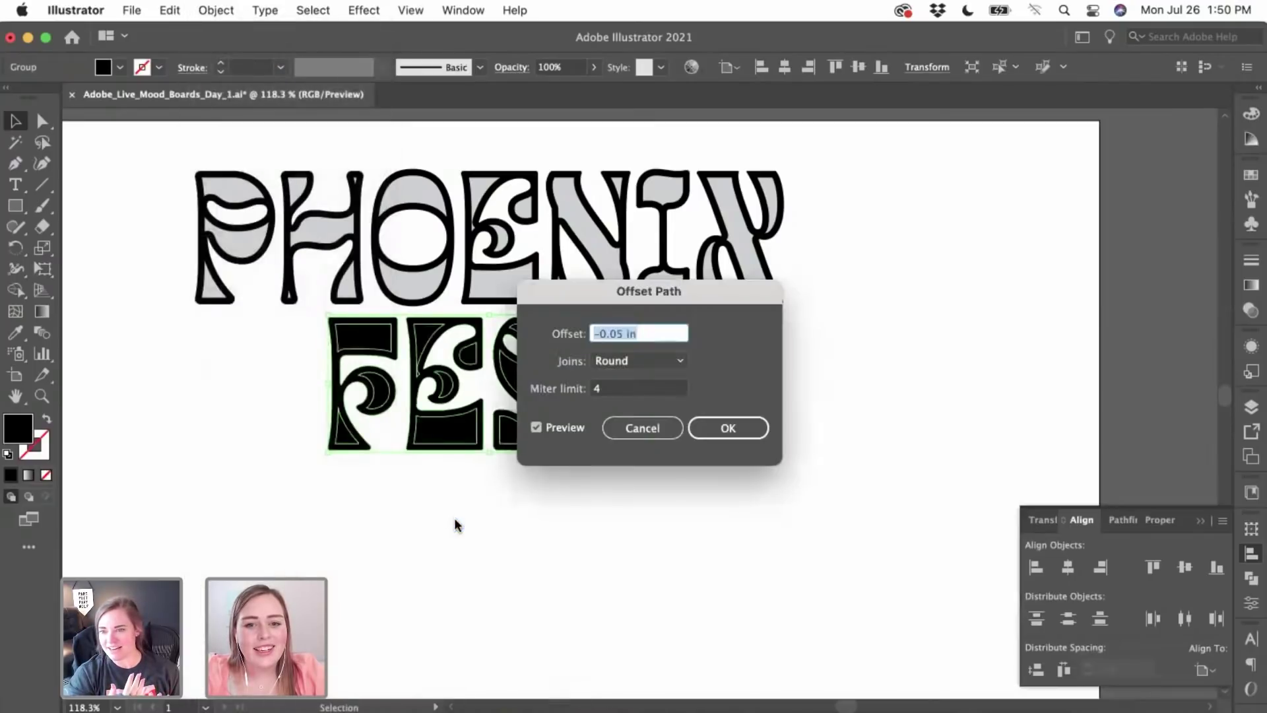
pyautogui.click(729, 428)
# - Fill the offset inline shapes inside the FEST letters with the same light gray as PHOENIX
pyautogui.click(120, 66)
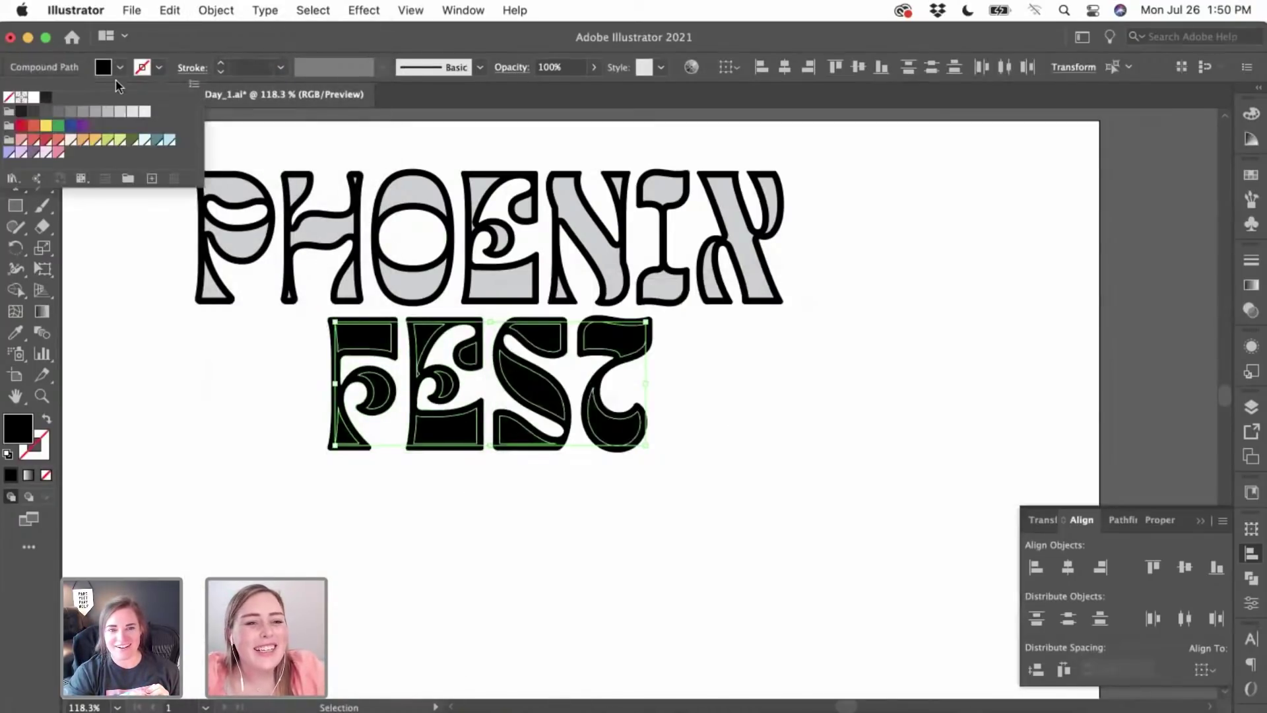
pyautogui.click(118, 113)
pyautogui.click(259, 409)
pyautogui.scroll(3, 258, 410)
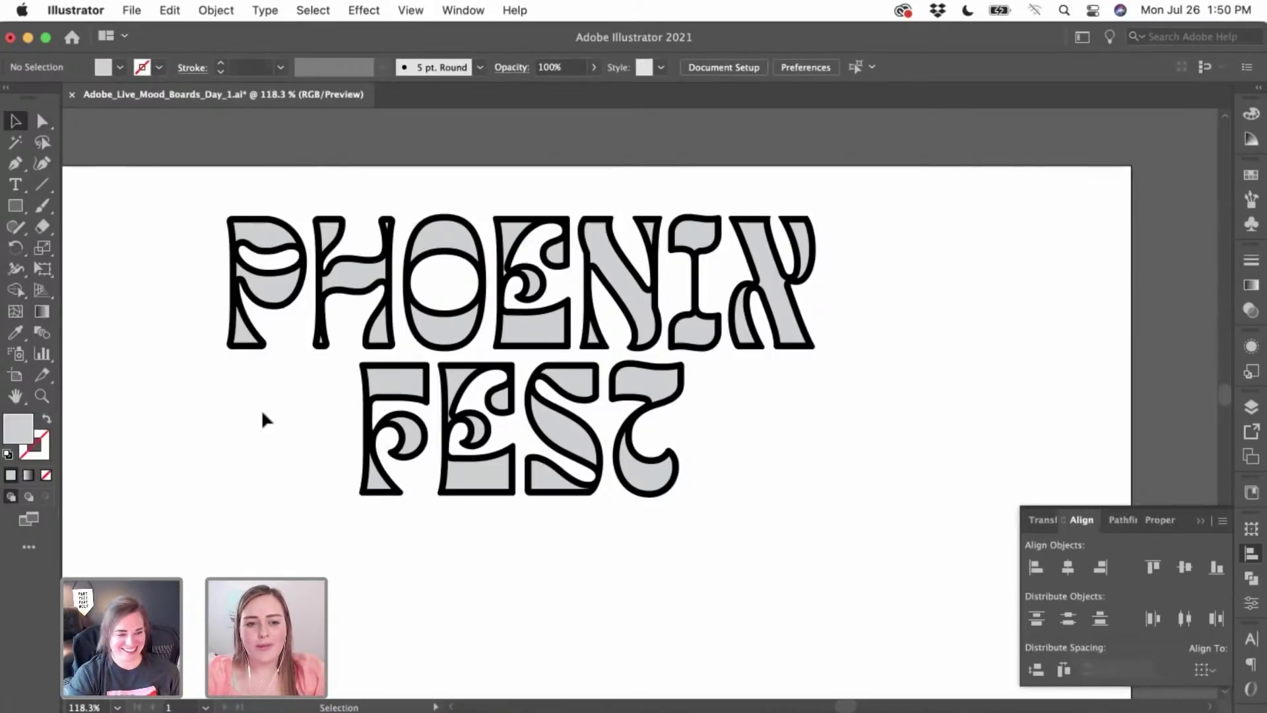
# - Ungroup both lines of lettering so each letter's outline and inline shape can be selected separately
pyautogui.click(320, 303)
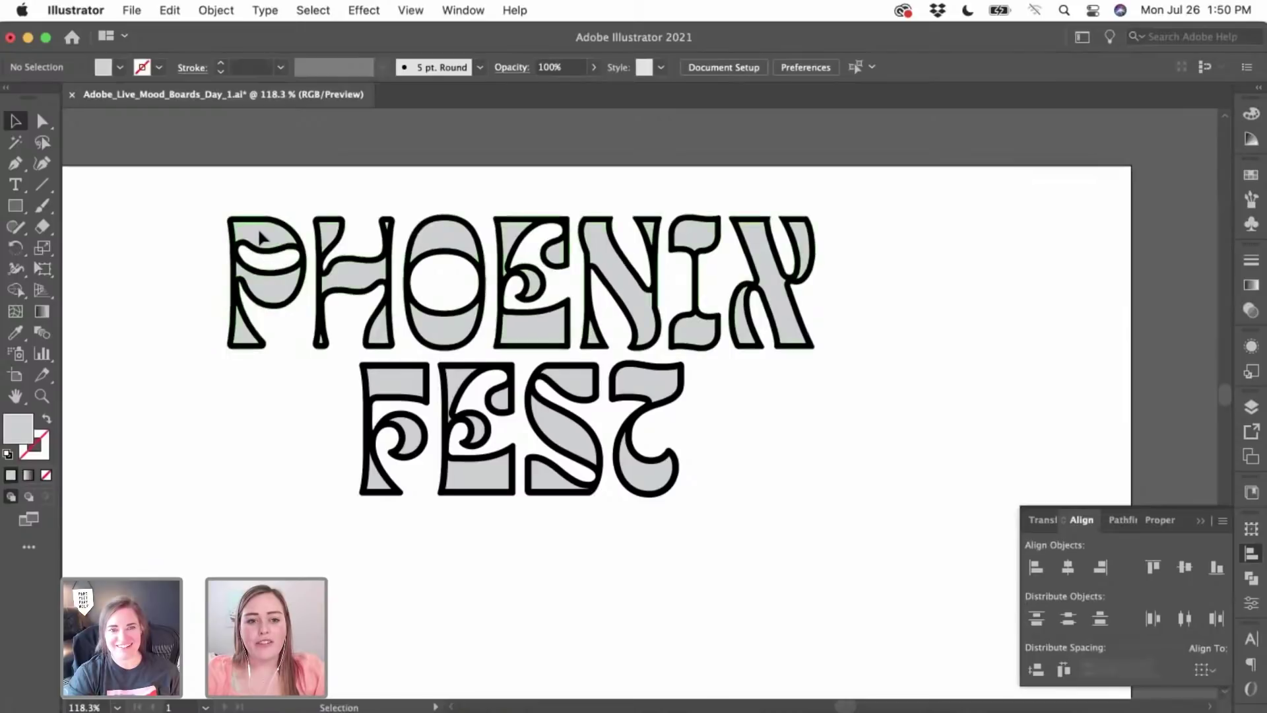
pyautogui.moveTo(195, 195); pyautogui.dragTo(851, 521)
pyautogui.press('super+8')
pyautogui.click(848, 515)
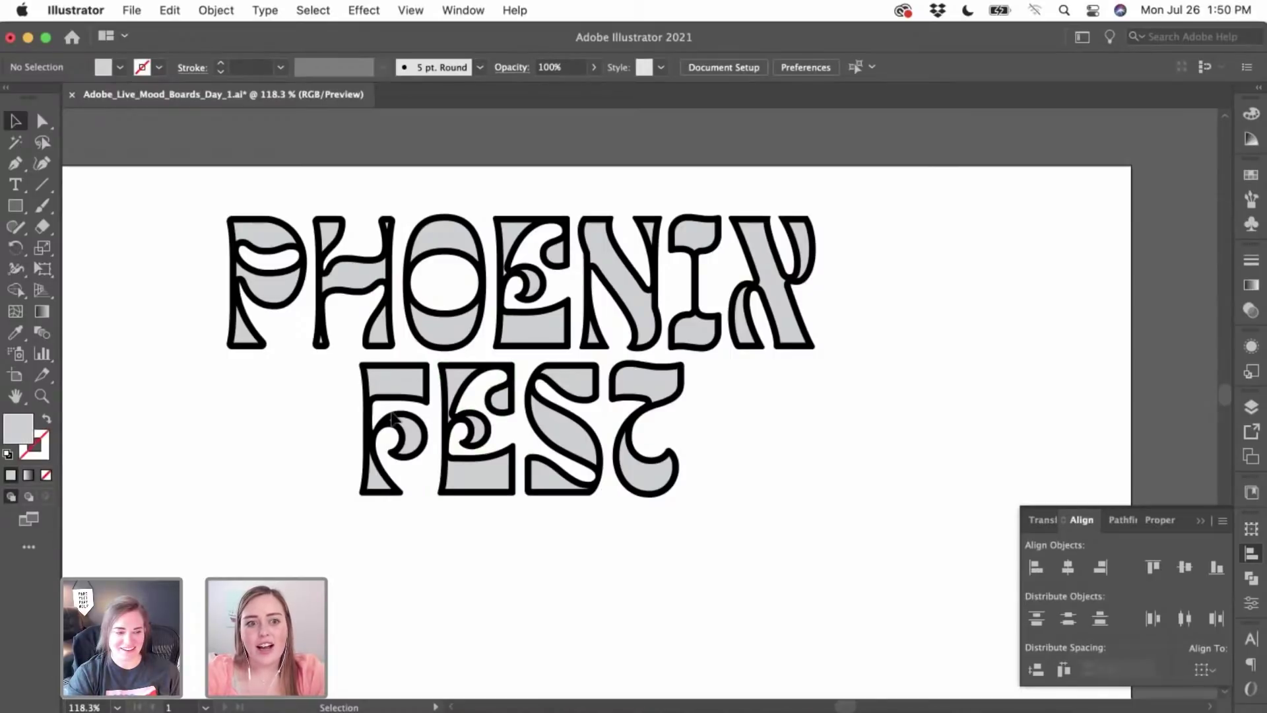
# - Select the gray inline shapes of every letter in PHOENIX and FEST together
pyautogui.scroll(4, 254, 358)
pyautogui.click(276, 364)
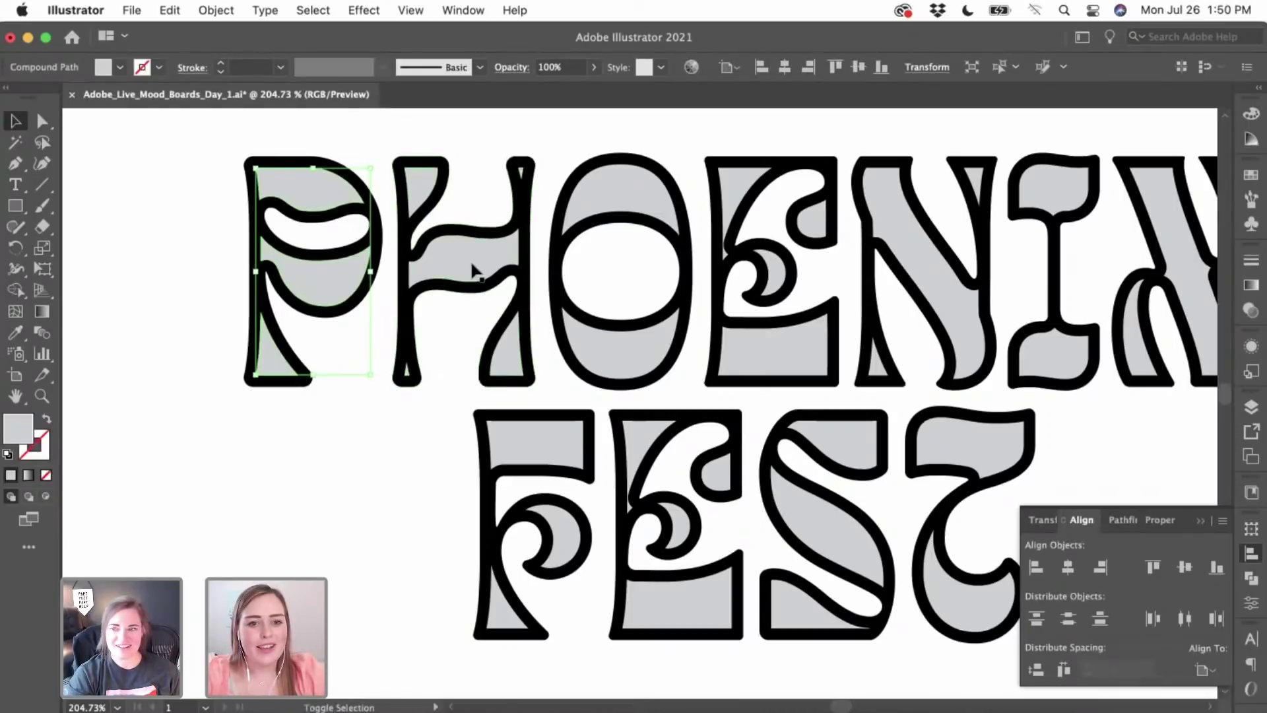
pyautogui.keyDown('shift'); pyautogui.click(515, 277); pyautogui.keyUp('shift')
pyautogui.keyDown('shift'); pyautogui.click(687, 198); pyautogui.keyUp('shift')
pyautogui.keyDown('shift'); pyautogui.click(742, 191); pyautogui.keyUp('shift')
pyautogui.scroll(-3, 743, 191)
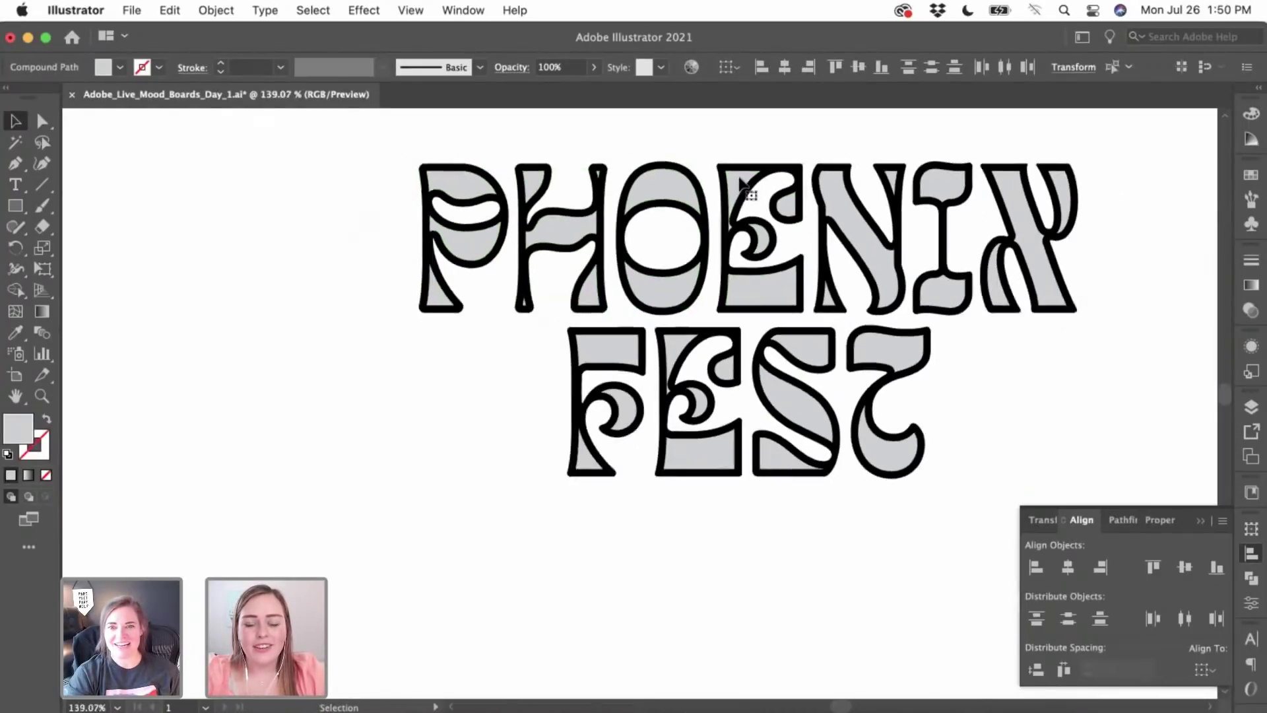
pyautogui.scroll(1, 778, 198)
pyautogui.keyDown('shift'); pyautogui.click(937, 286); pyautogui.keyUp('shift')
pyautogui.keyDown('shift'); pyautogui.click(778, 212); pyautogui.keyUp('shift')
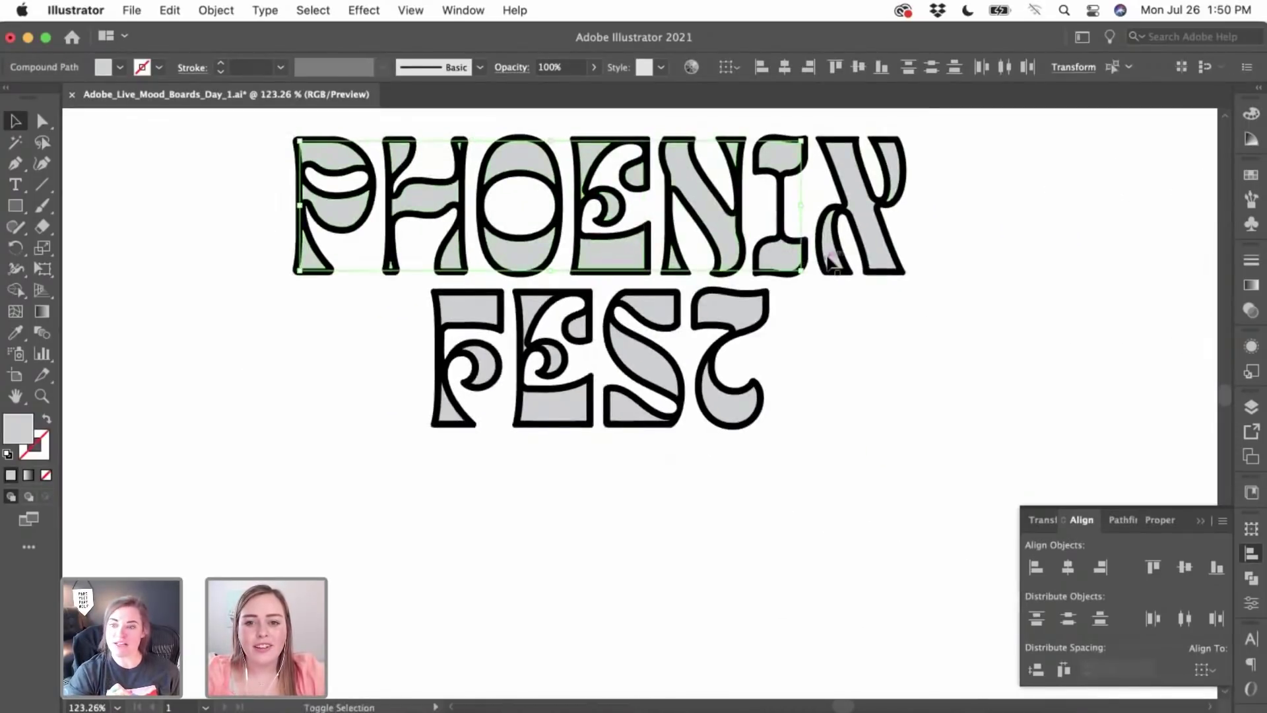
pyautogui.keyDown('shift'); pyautogui.click(872, 198); pyautogui.keyUp('shift')
pyautogui.keyDown('shift'); pyautogui.click(737, 319); pyautogui.keyUp('shift')
pyautogui.keyDown('shift'); pyautogui.click(644, 317); pyautogui.keyUp('shift')
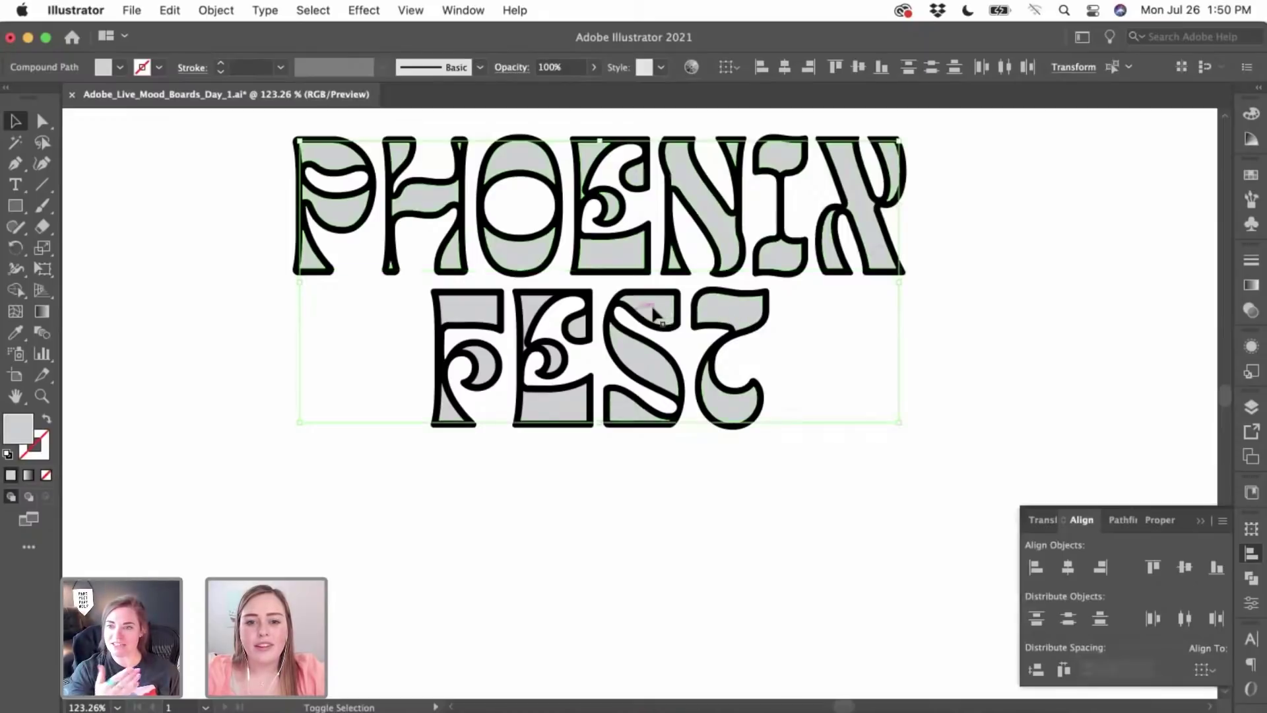
pyautogui.keyDown('shift'); pyautogui.click(581, 318); pyautogui.keyUp('shift')
pyautogui.keyDown('shift'); pyautogui.click(482, 314); pyautogui.keyUp('shift')
pyautogui.press('super')
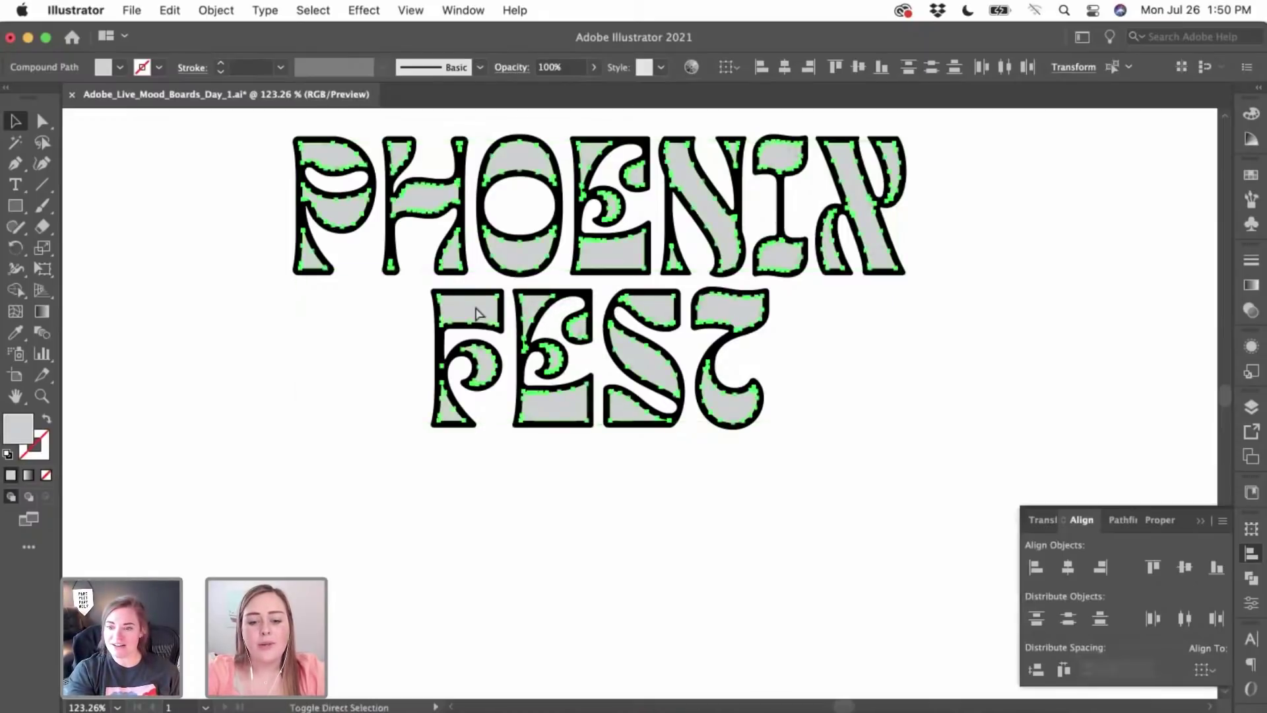
pyautogui.click(447, 536)
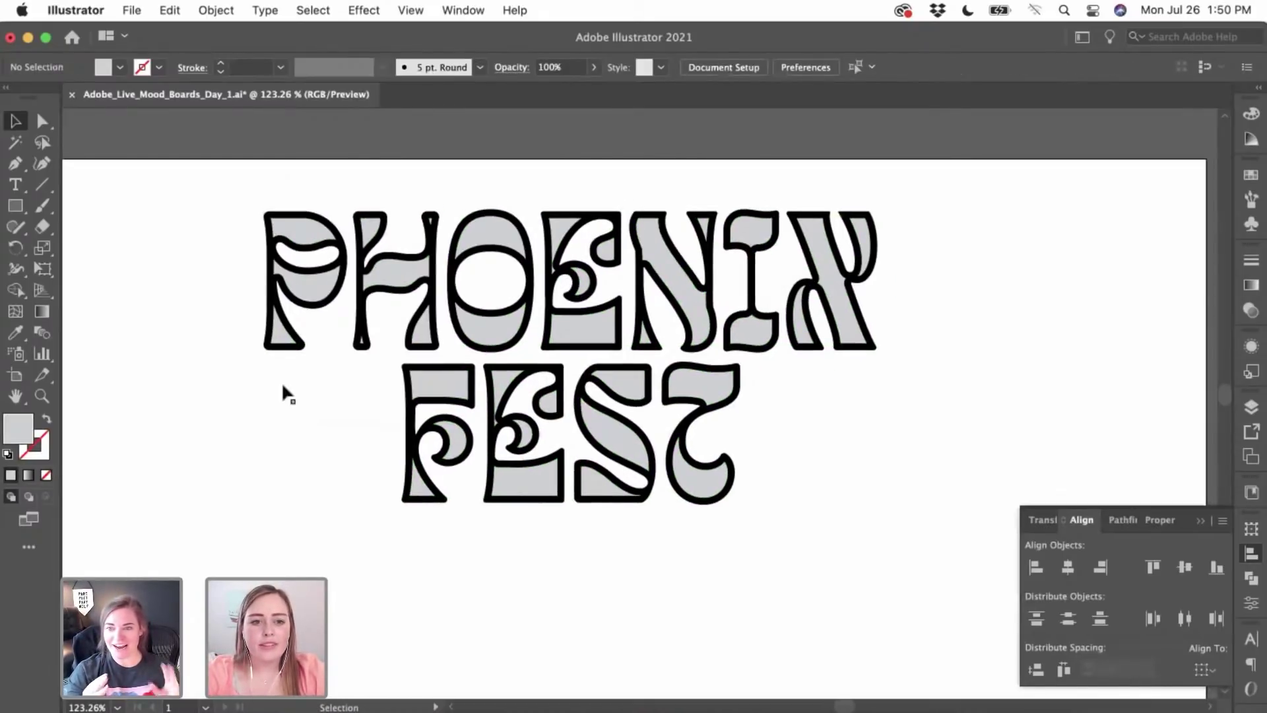
# - Isolate the P's inline compound path and delete the gray piece in the foot of its stem
pyautogui.scroll(5, 281, 382)
pyautogui.scroll(3, 282, 389)
pyautogui.click(299, 448)
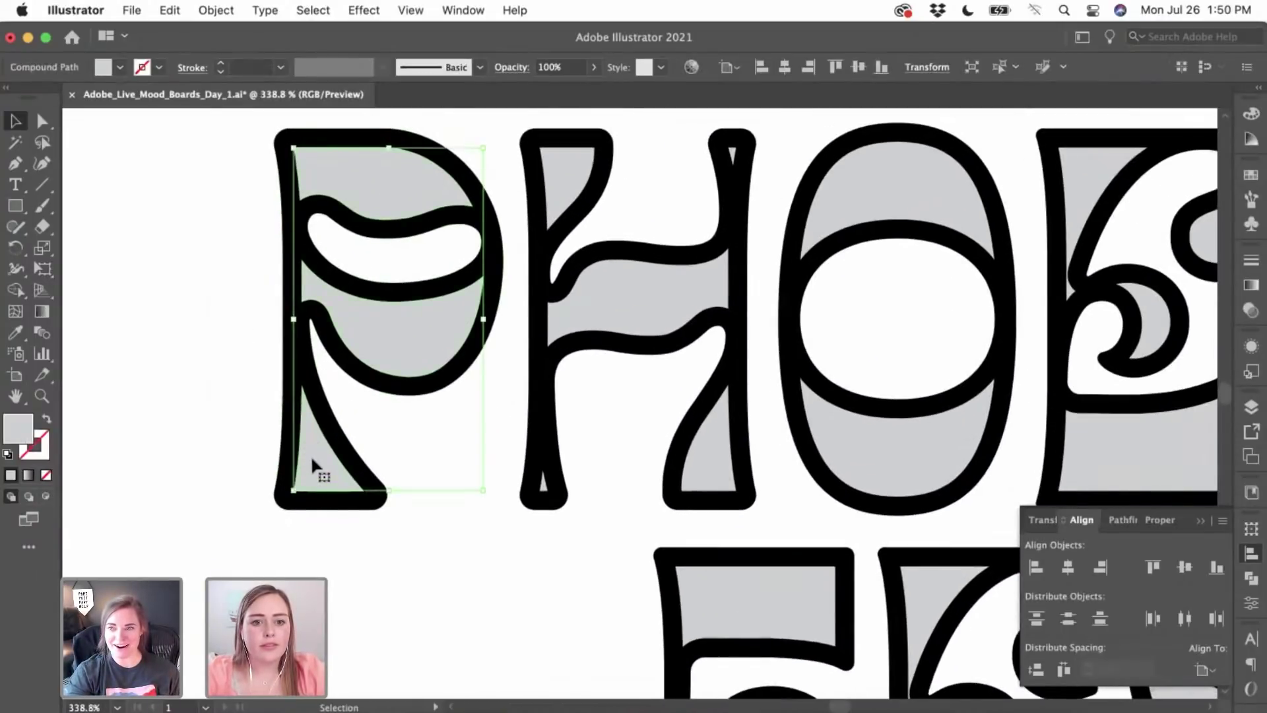
pyautogui.doubleClick(319, 454)
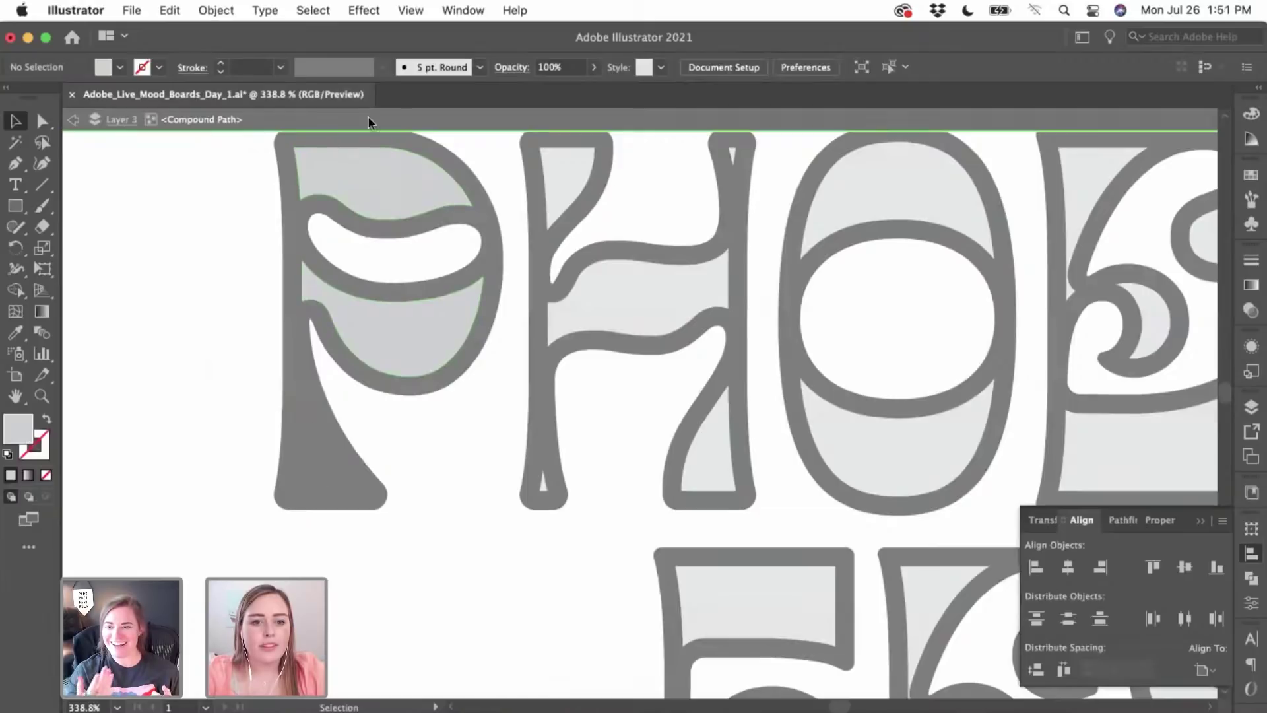
pyautogui.doubleClick(470, 460)
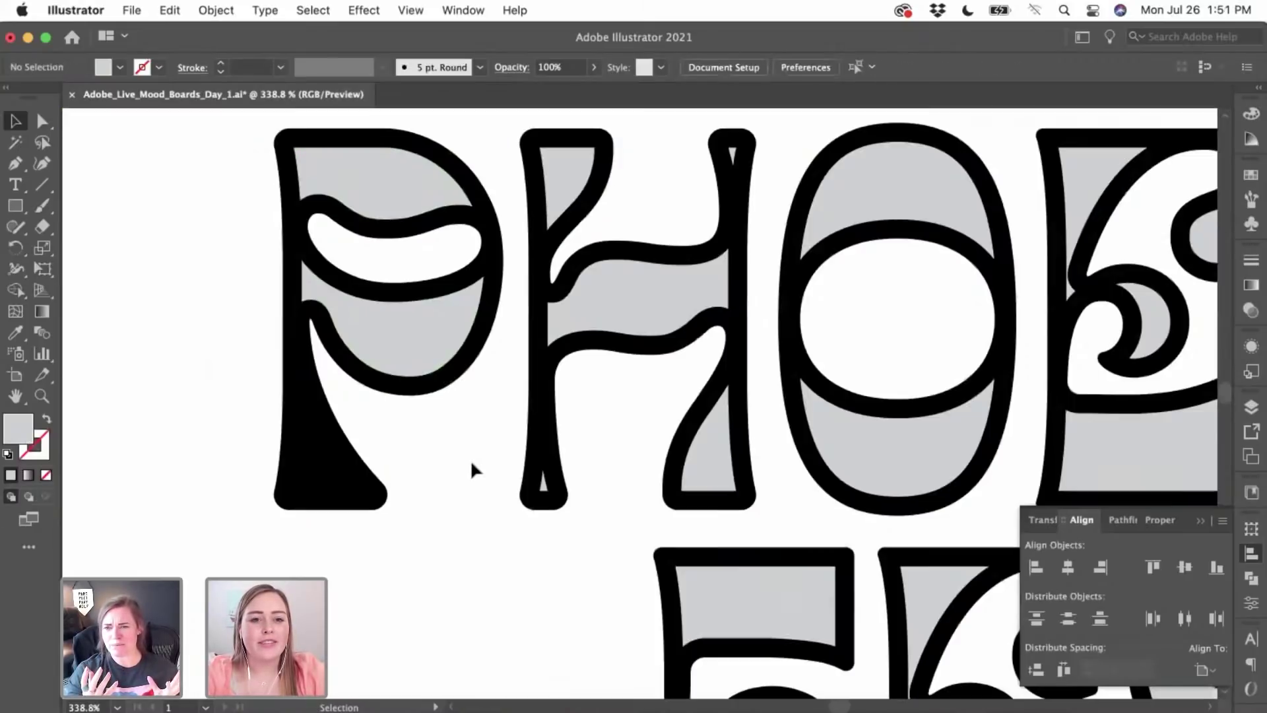
# - Delete the two tiny inline pieces of the H, at its lower-left foot and upper-right tip
pyautogui.hscroll(5, 471, 467)
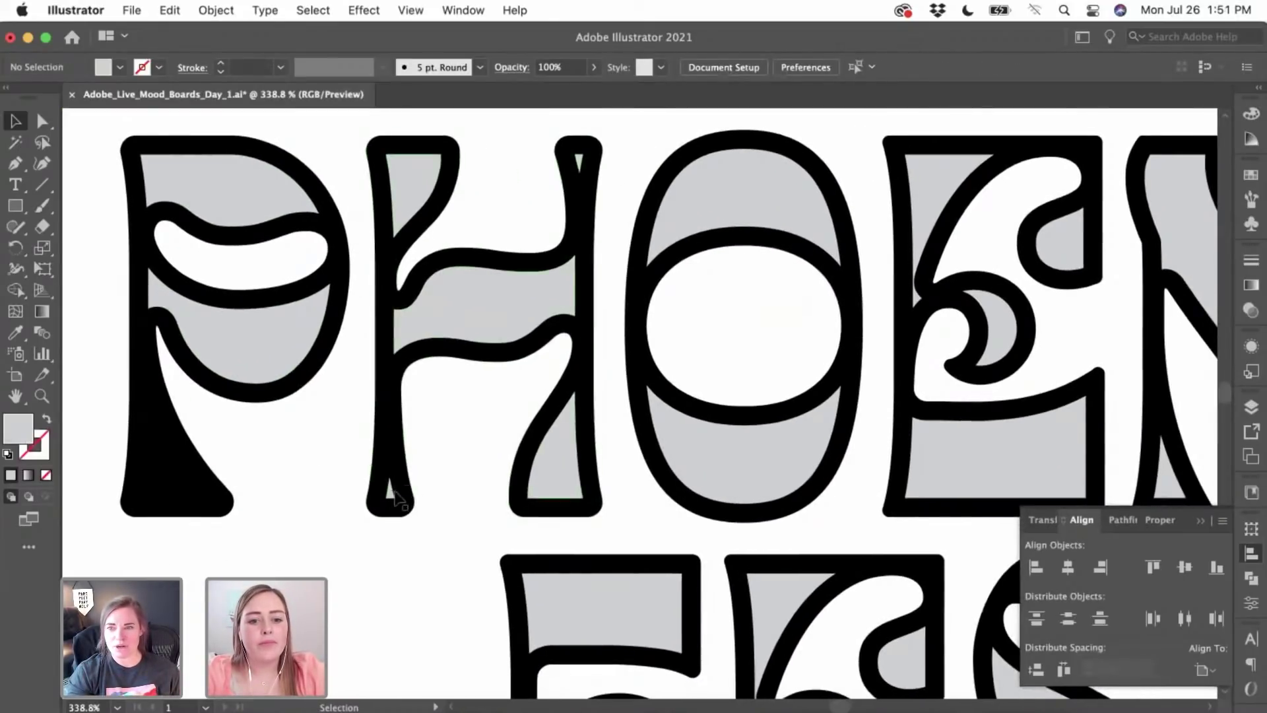
pyautogui.doubleClick(396, 497)
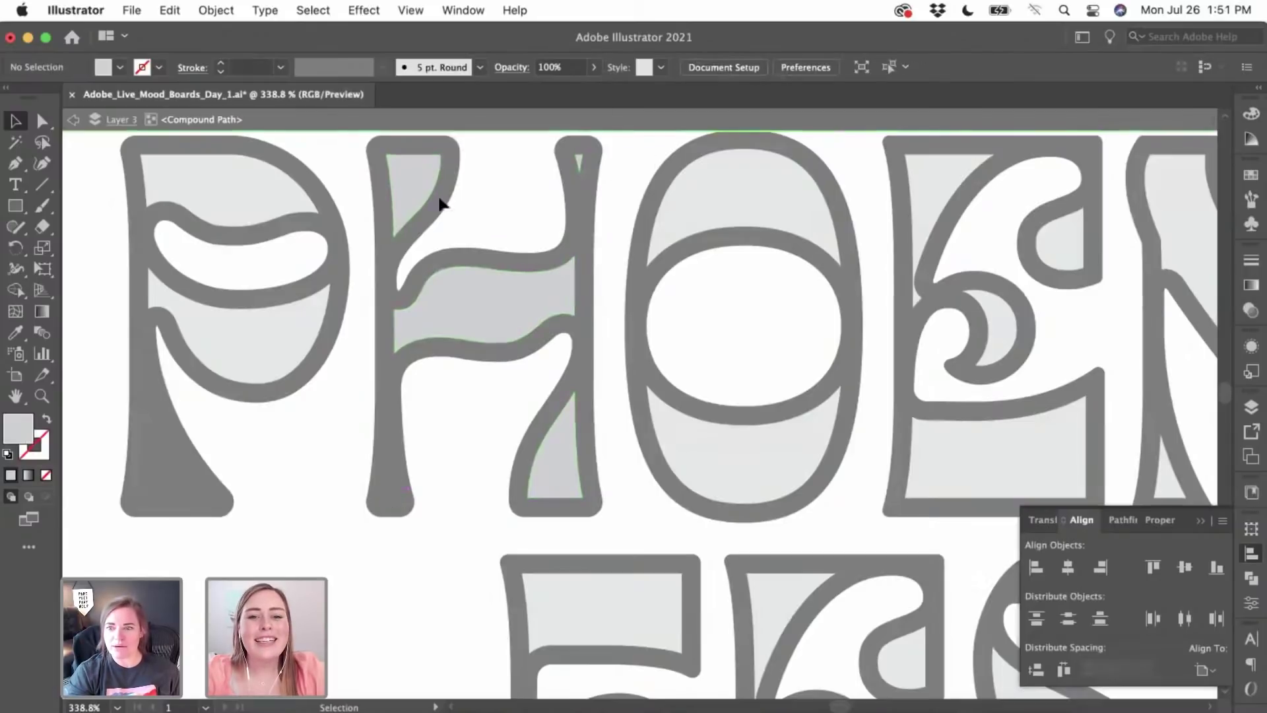
pyautogui.click(409, 190)
pyautogui.click(578, 163)
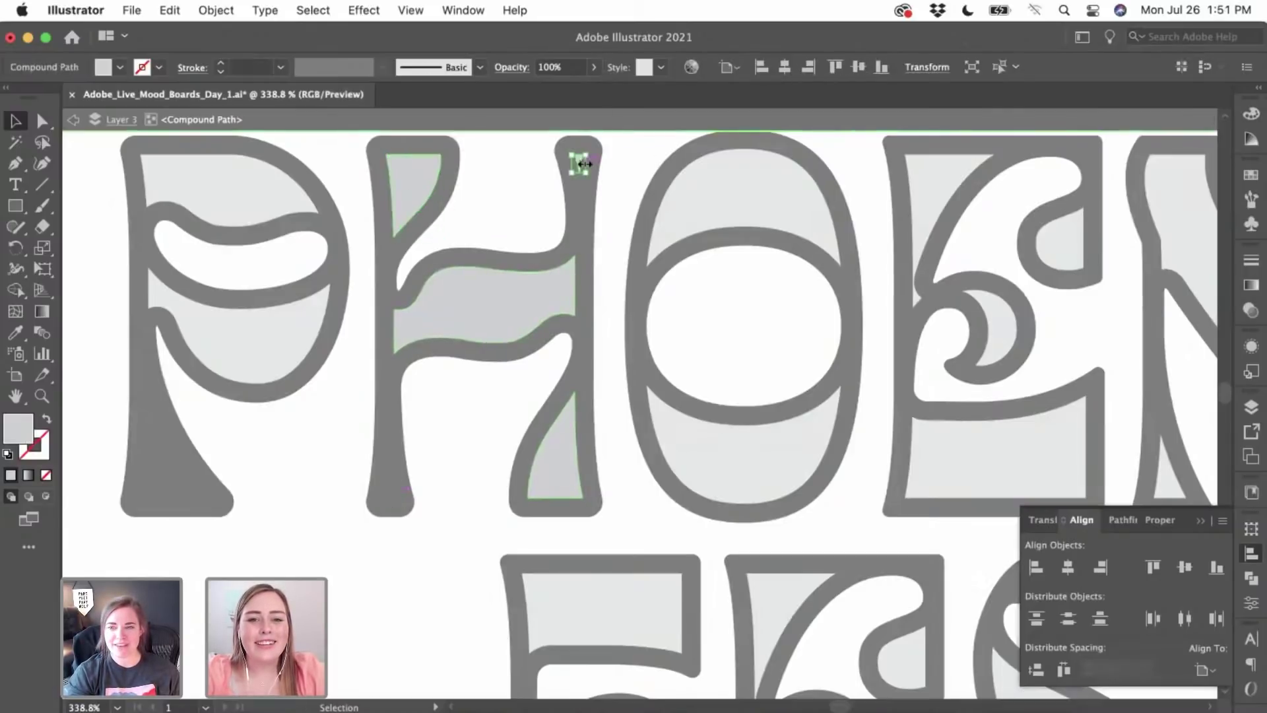
pyautogui.click(551, 198)
pyautogui.doubleClick(503, 243)
# - Delete the E's upper inline pieces and the crescent in its curl, keeping only the piece in its base
pyautogui.hscroll(8, 503, 241)
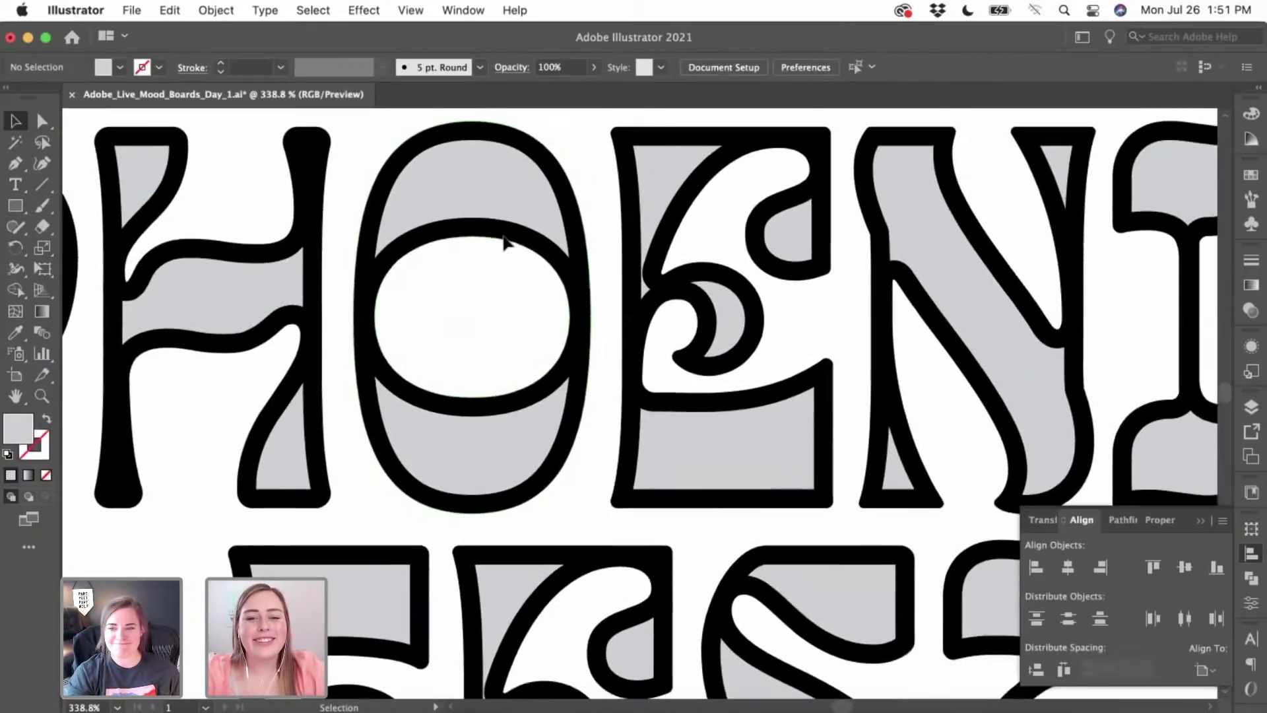
pyautogui.hscroll(4, 503, 242)
pyautogui.doubleClick(632, 327)
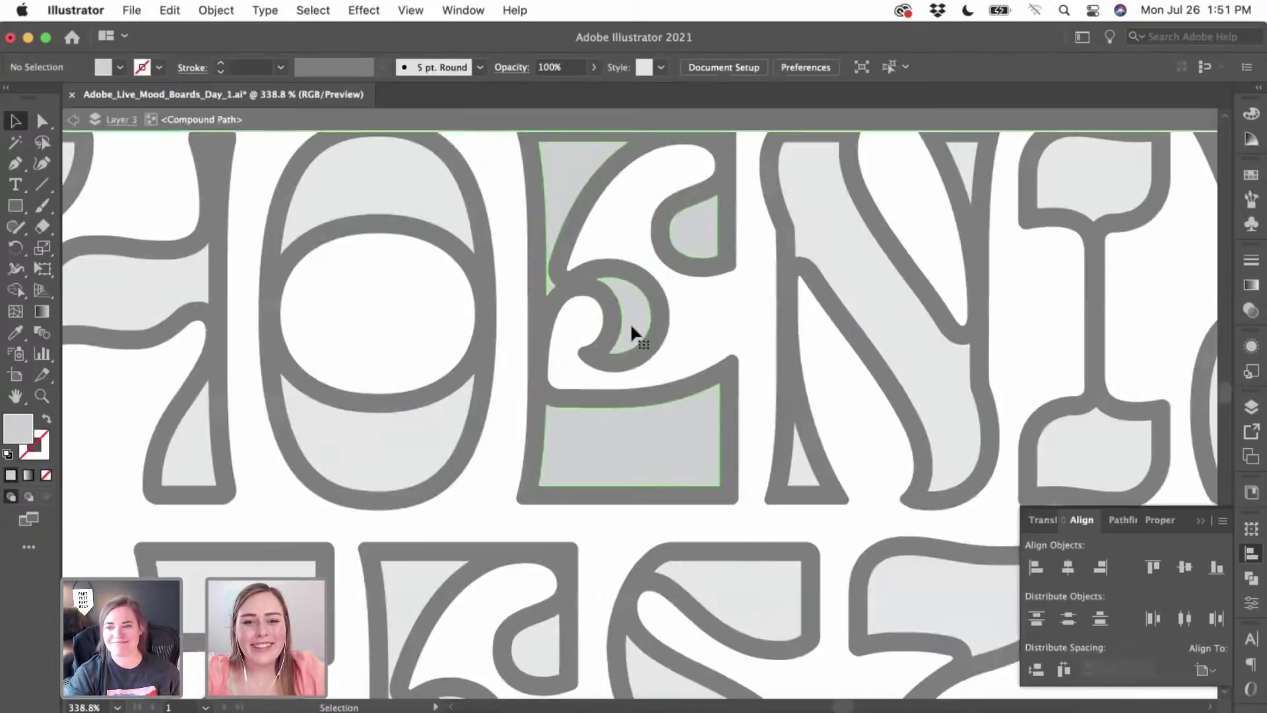
pyautogui.click(581, 198)
pyautogui.keyDown('shift'); pyautogui.click(704, 216); pyautogui.keyUp('shift')
pyautogui.press('Delete')
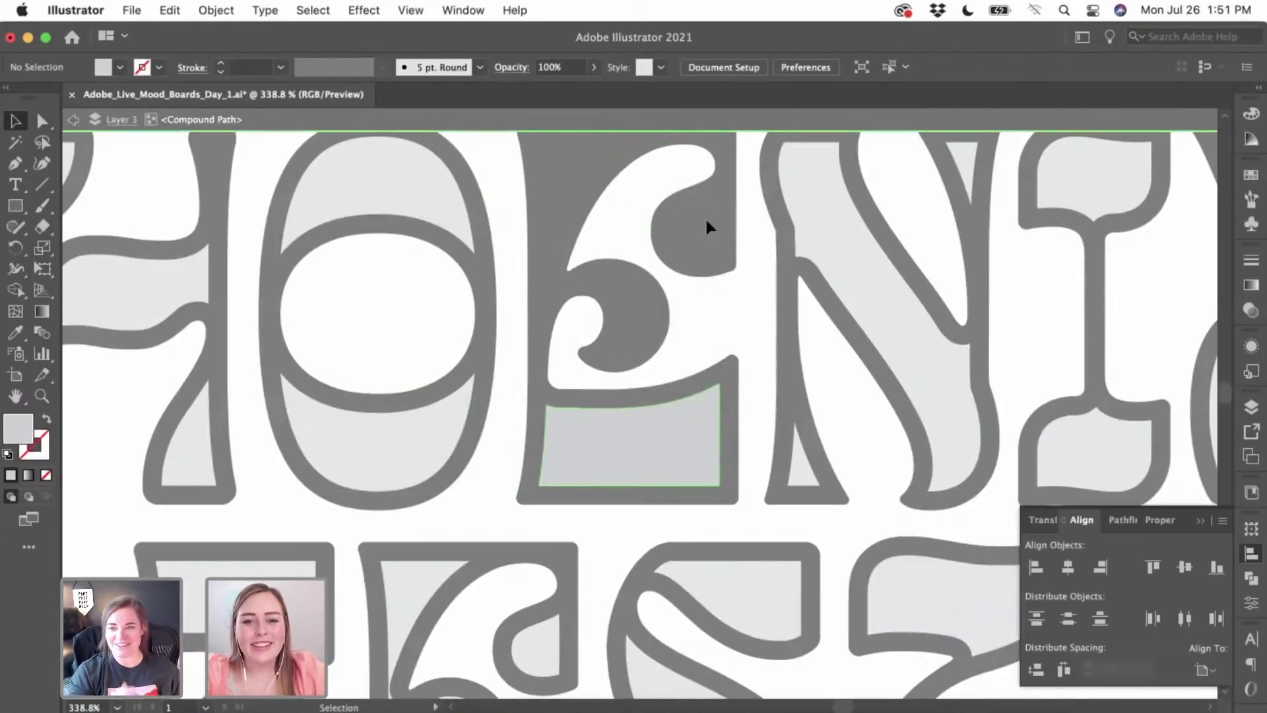
pyautogui.doubleClick(706, 299)
# - Undo the deletion of the inline pieces in the E of PHOENIX
pyautogui.scroll(2, 706, 300)
pyautogui.hscroll(2, 706, 300)
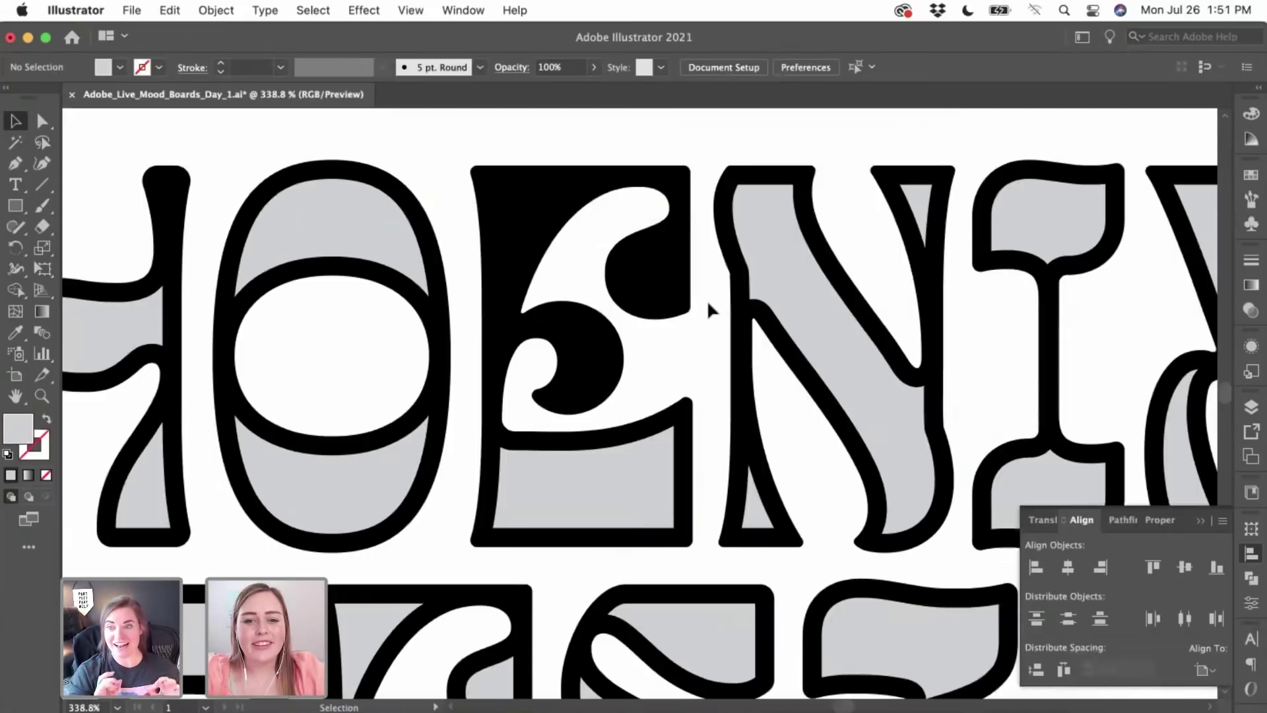
pyautogui.doubleClick(707, 300)
pyautogui.hotkey('ctrl', 'z')
pyautogui.doubleClick(716, 337)
# - Delete the N's small inline pieces at its lower-left foot and upper-right tip, keeping the diagonal one
pyautogui.hscroll(2, 716, 336)
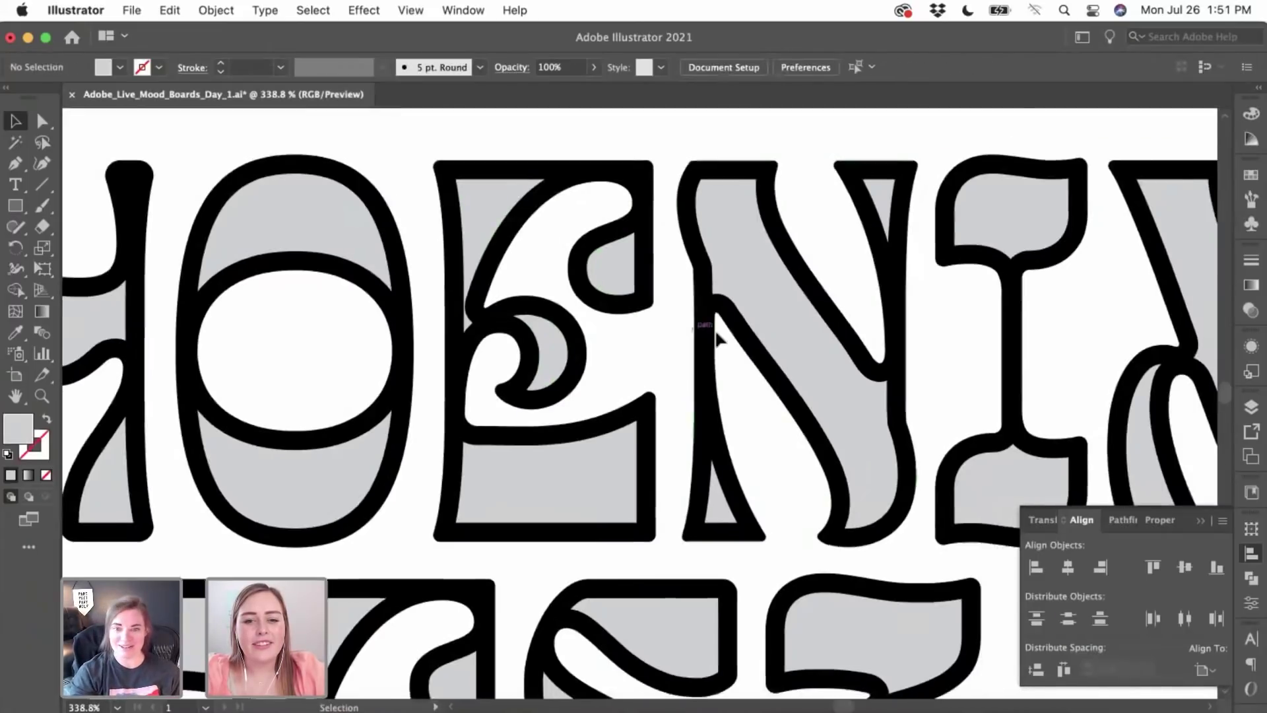
pyautogui.hscroll(2, 716, 337)
pyautogui.hscroll(2, 733, 316)
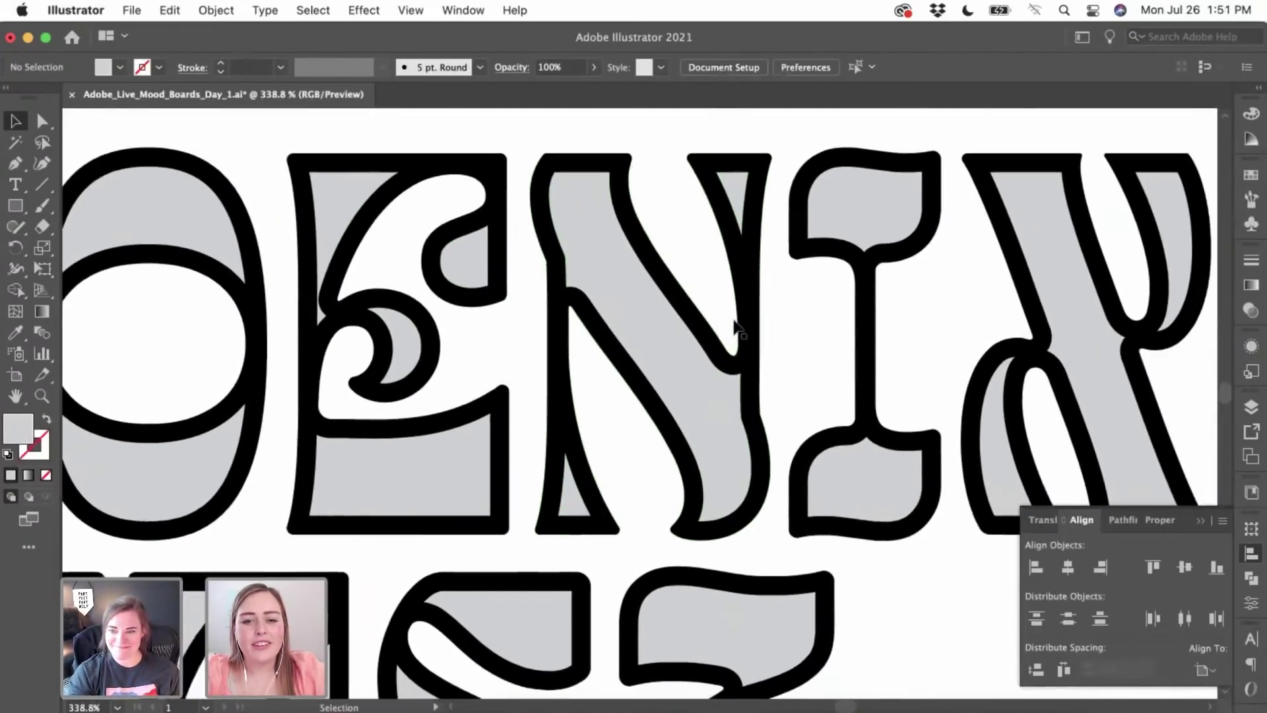
pyautogui.hscroll(2, 735, 325)
pyautogui.doubleClick(499, 524)
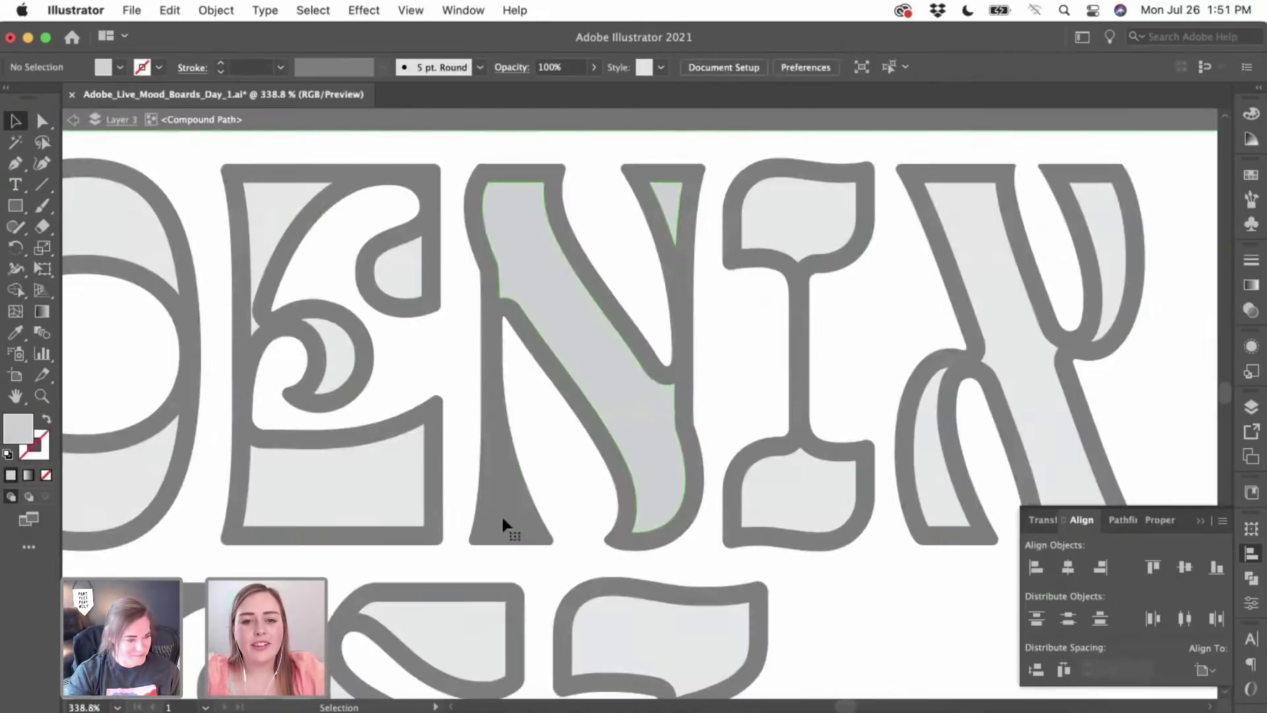
pyautogui.doubleClick(747, 347)
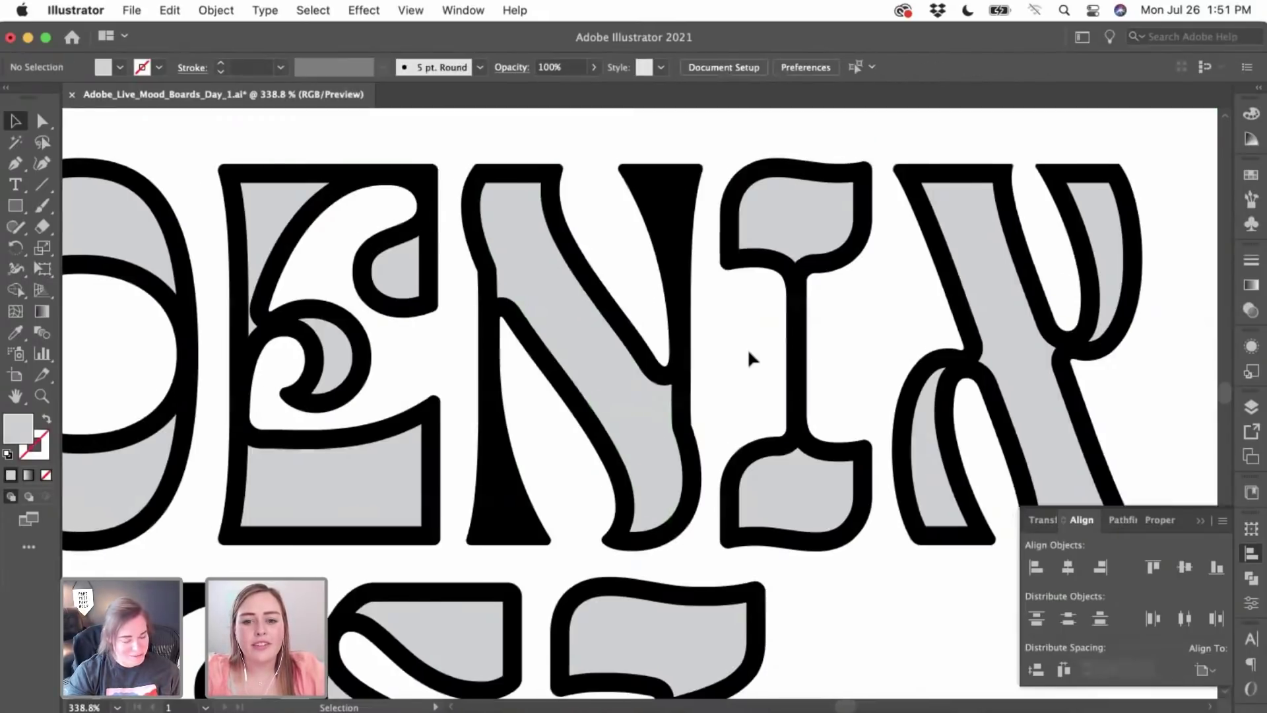
# - Delete the X's two narrow curved inline pieces at its upper-right and lower-left arms, keeping the diagonal one
pyautogui.hscroll(4, 747, 347)
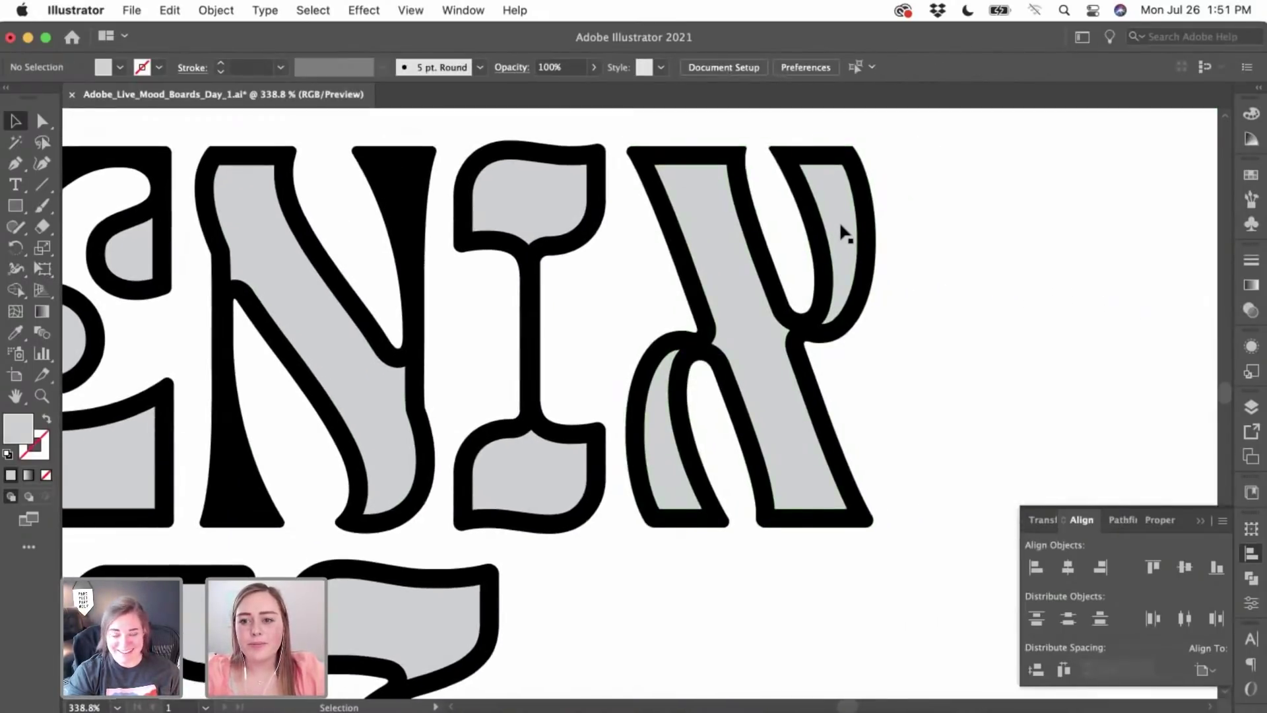
pyautogui.doubleClick(840, 212)
pyautogui.click(840, 212)
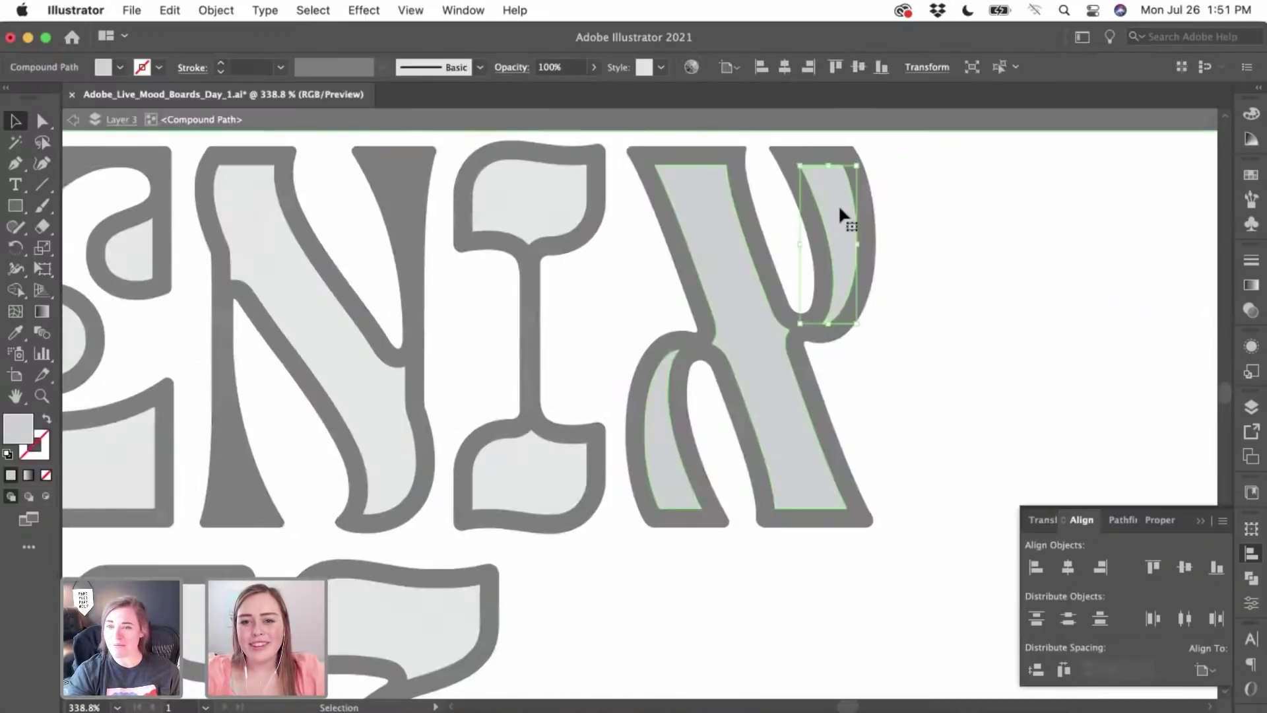
pyautogui.press('Delete')
pyautogui.click(677, 443)
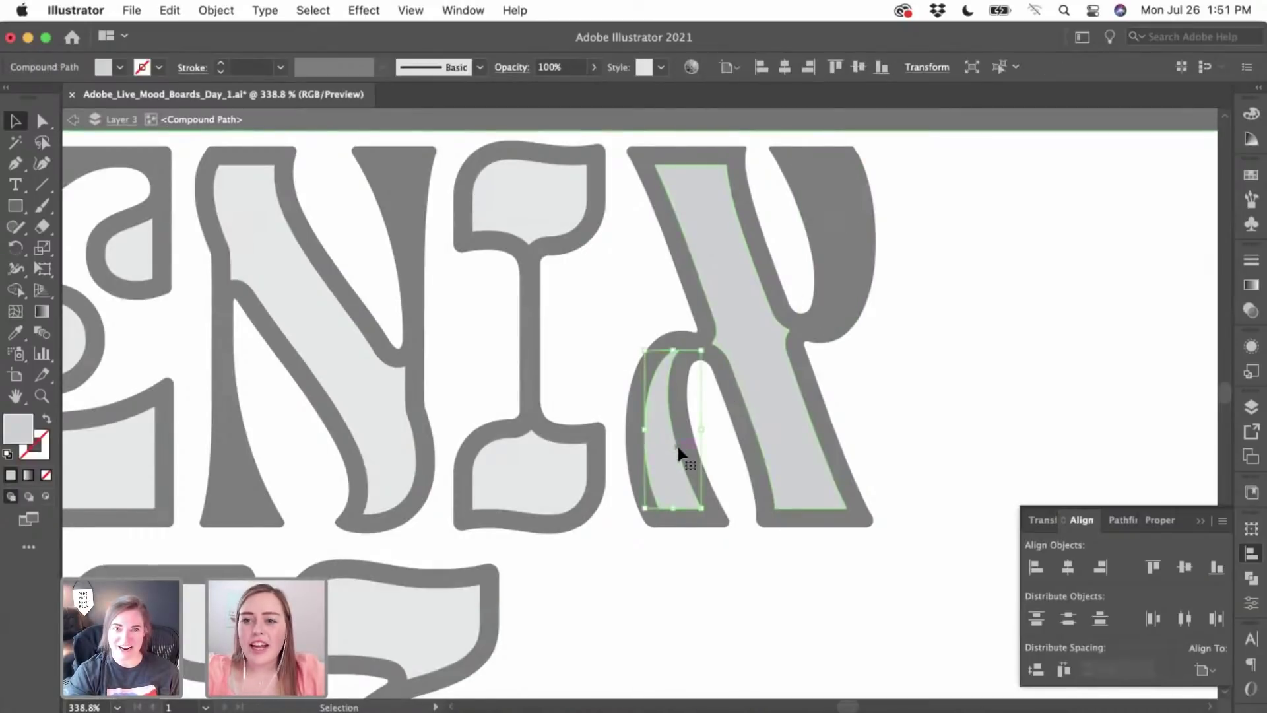
pyautogui.press('Delete')
pyautogui.press('Escape')
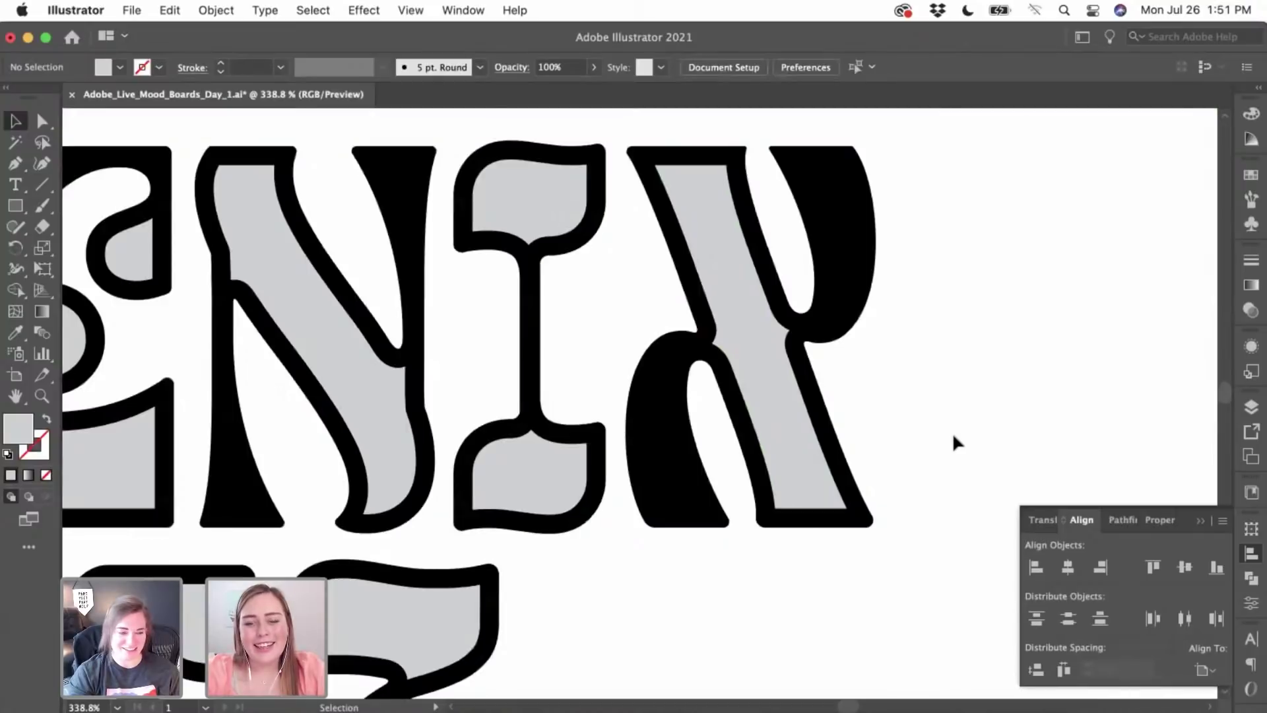
# - Examine the inline detail across all letters of PHOENIX FEST, both as a whole and close up
pyautogui.scroll(-2, 952, 433)
pyautogui.scroll(-2, 952, 433)
pyautogui.scroll(-2, 952, 433)
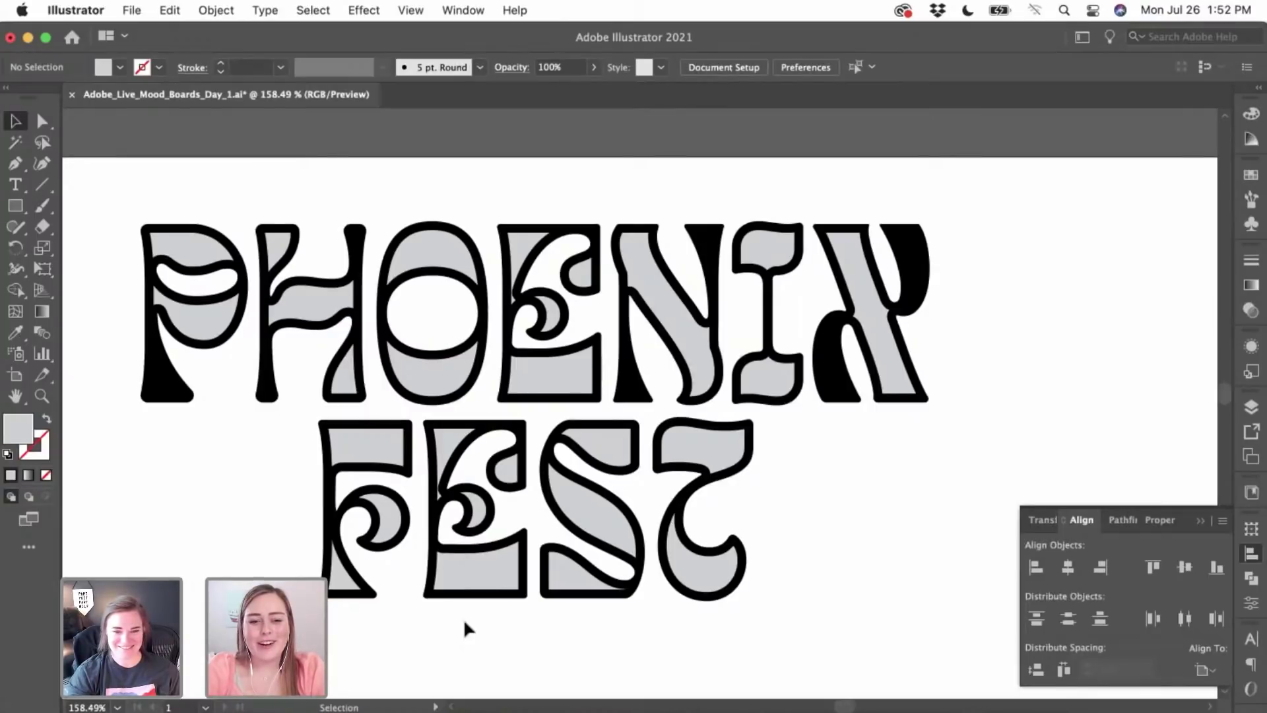
pyautogui.scroll(1, 397, 618)
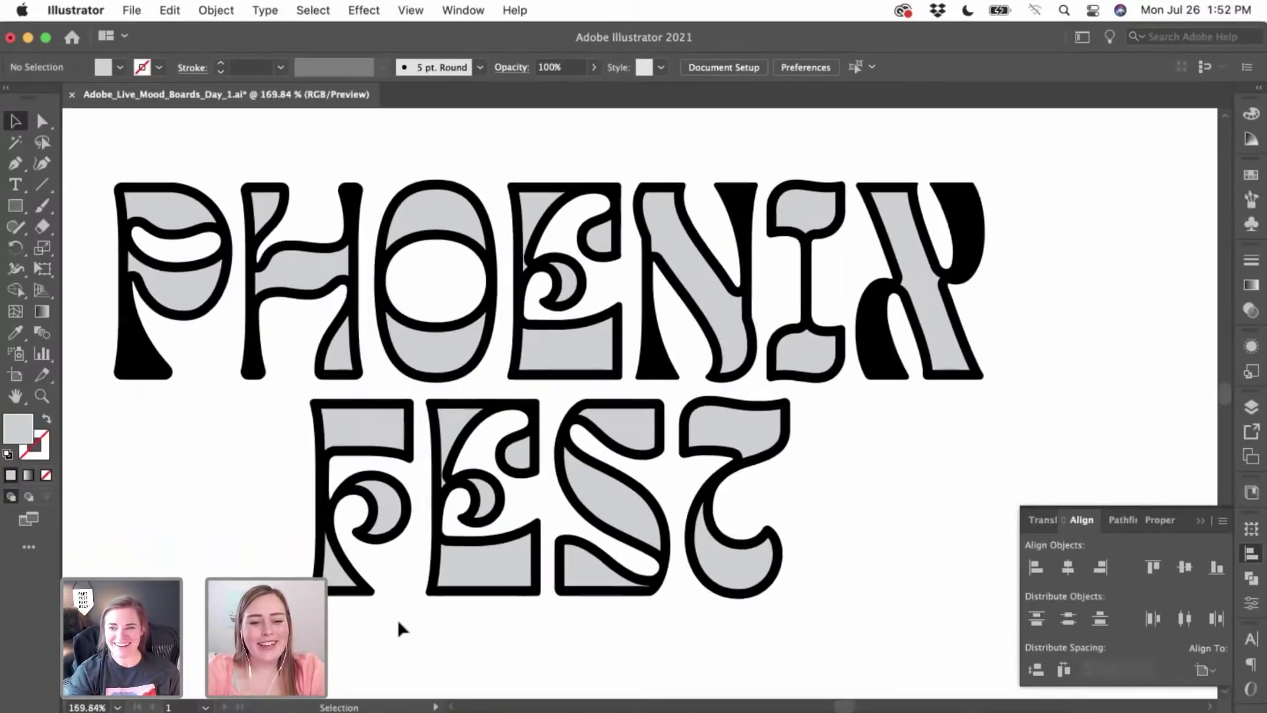
pyautogui.scroll(1, 397, 618)
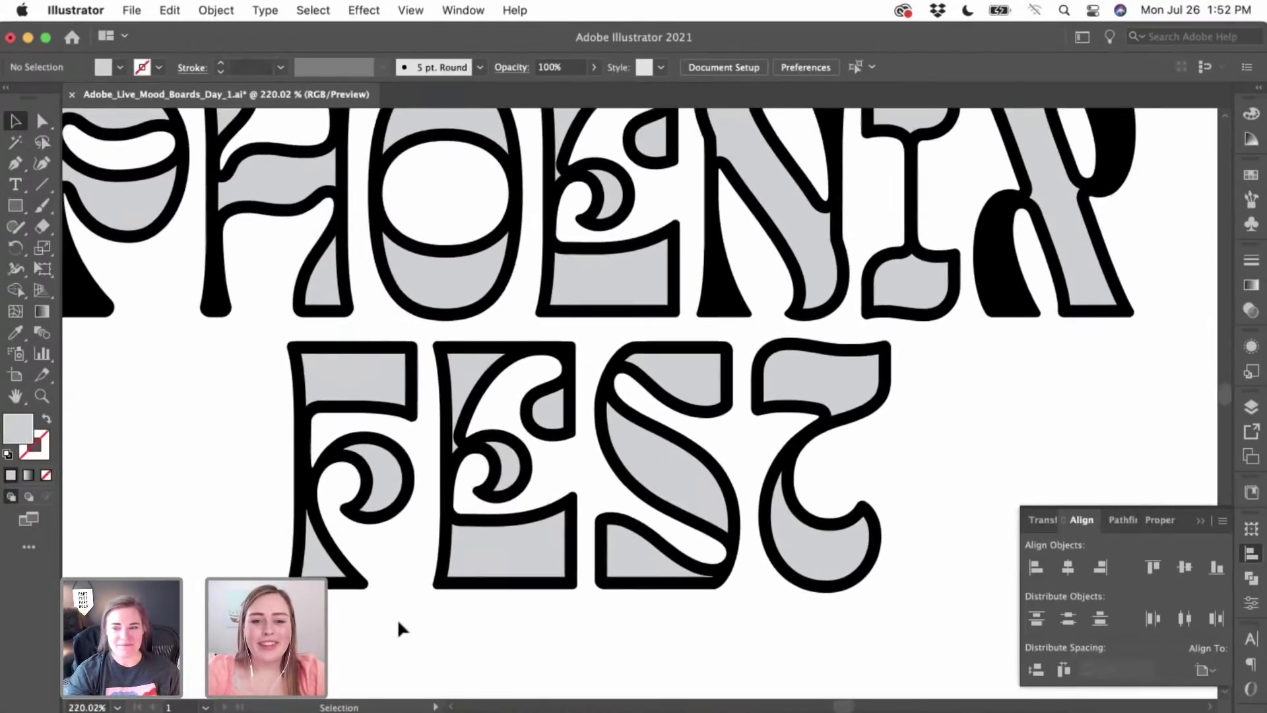
pyautogui.scroll(2, 397, 618)
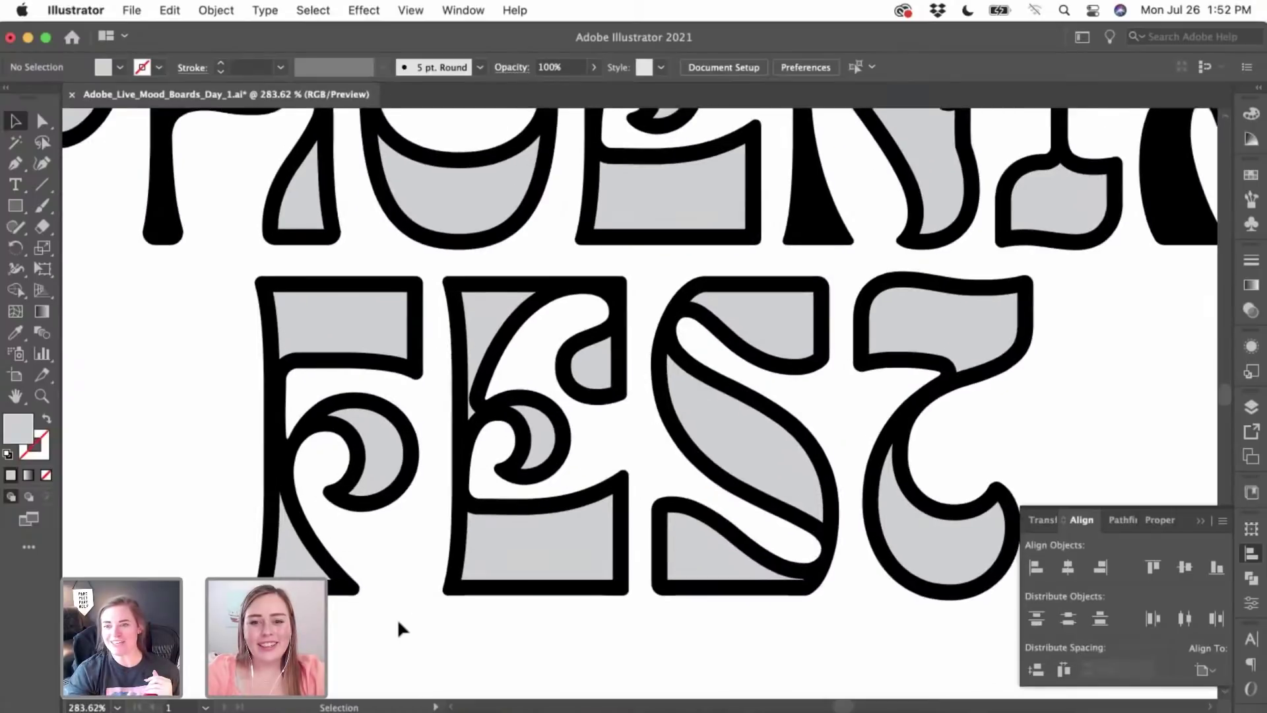
pyautogui.hscroll(4, 398, 623)
pyautogui.scroll(1, 398, 623)
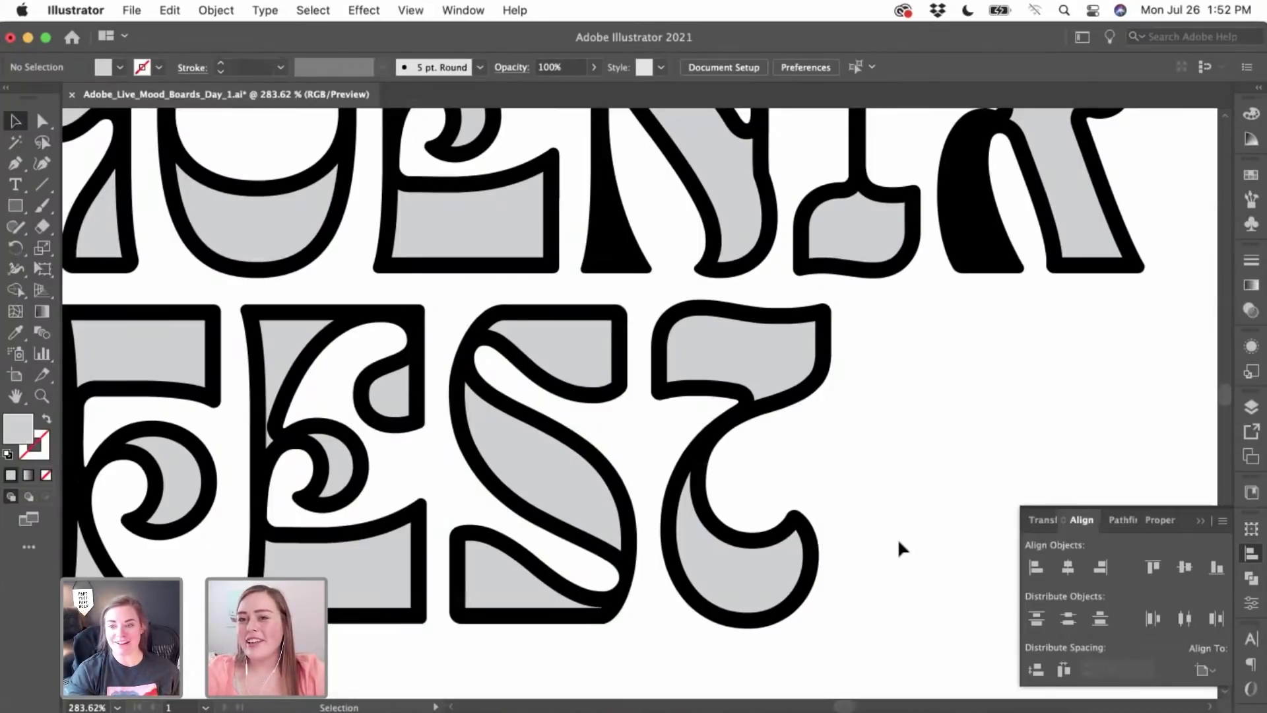
pyautogui.scroll(6, 897, 537)
pyautogui.hscroll(-8, 897, 537)
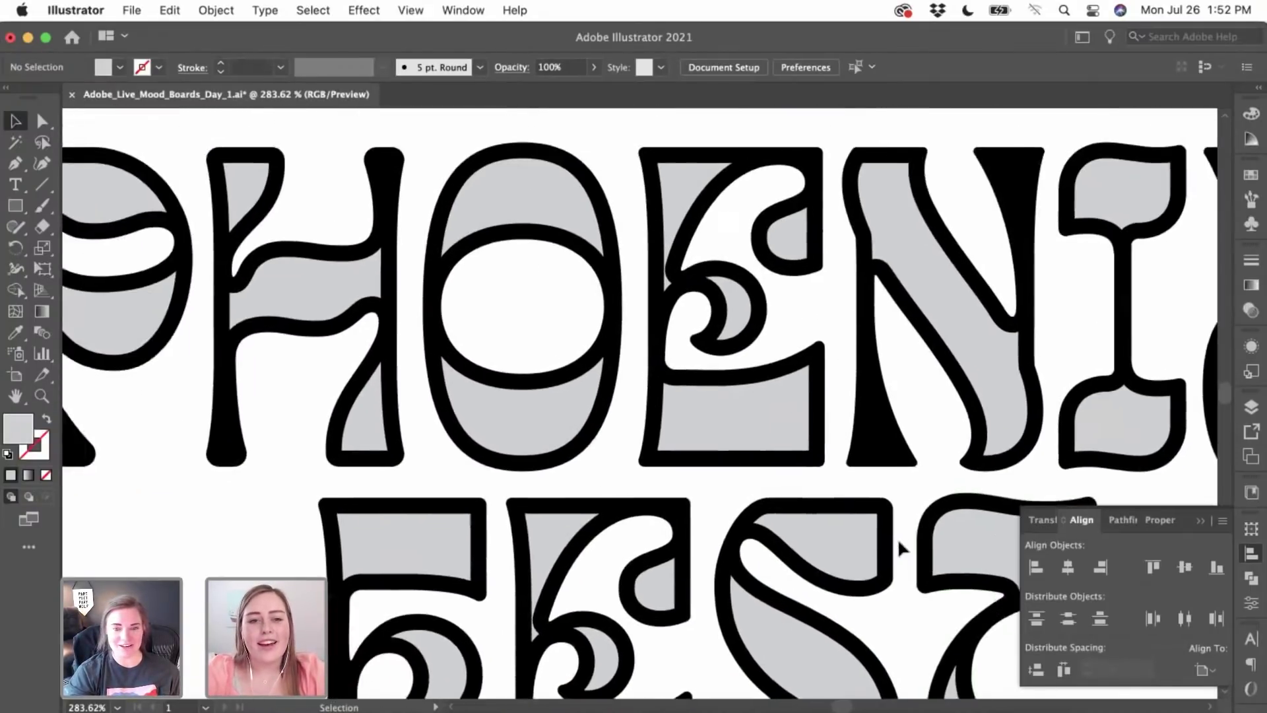
pyautogui.hscroll(-6, 897, 537)
pyautogui.scroll(2, 259, 334)
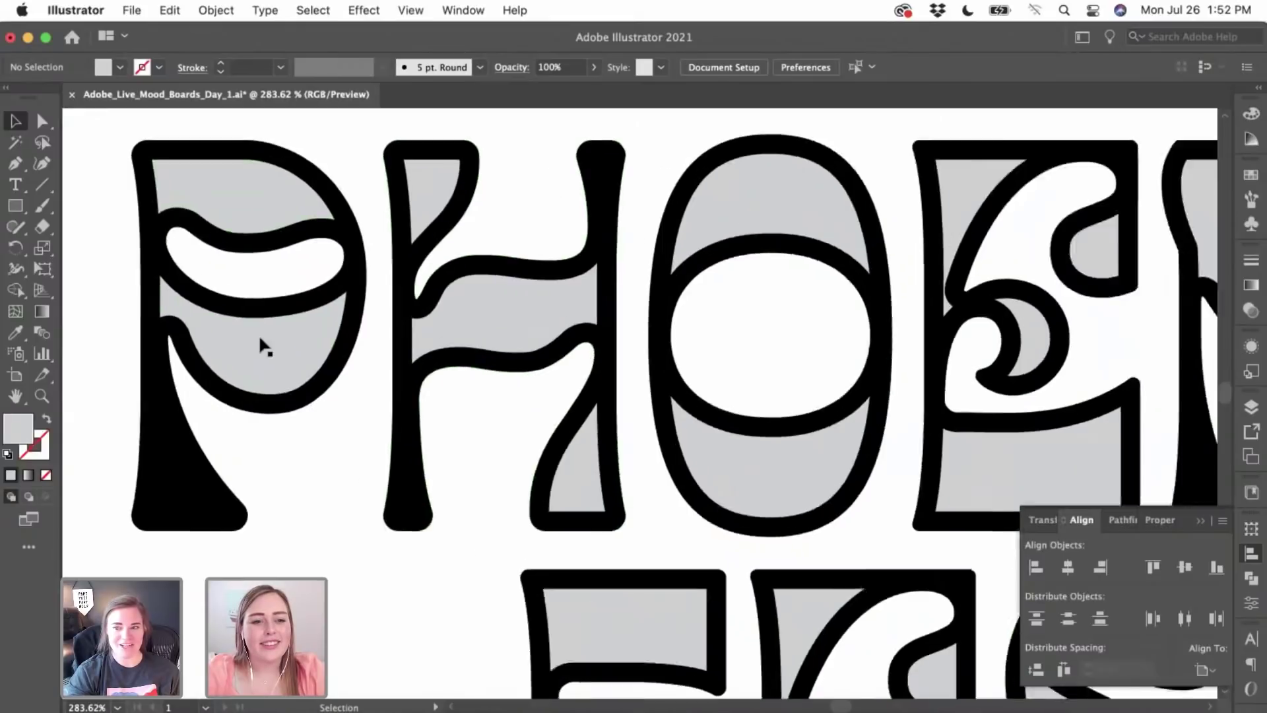
# - Select all inline pieces sharing the P's light gray fill color and split them into separate paths with Pathfinder Divide
pyautogui.scroll(3, 259, 334)
pyautogui.hscroll(-6, 347, 362)
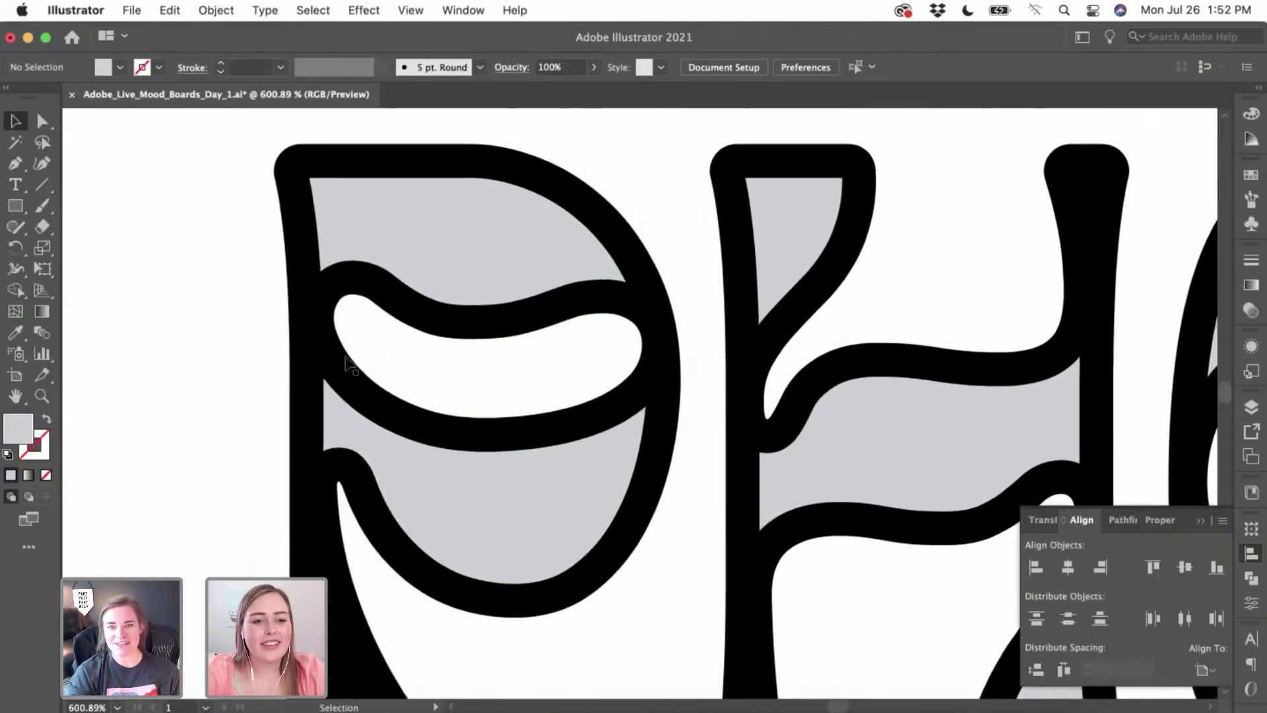
pyautogui.scroll(1, 345, 359)
pyautogui.scroll(2, 393, 318)
pyautogui.click(393, 318)
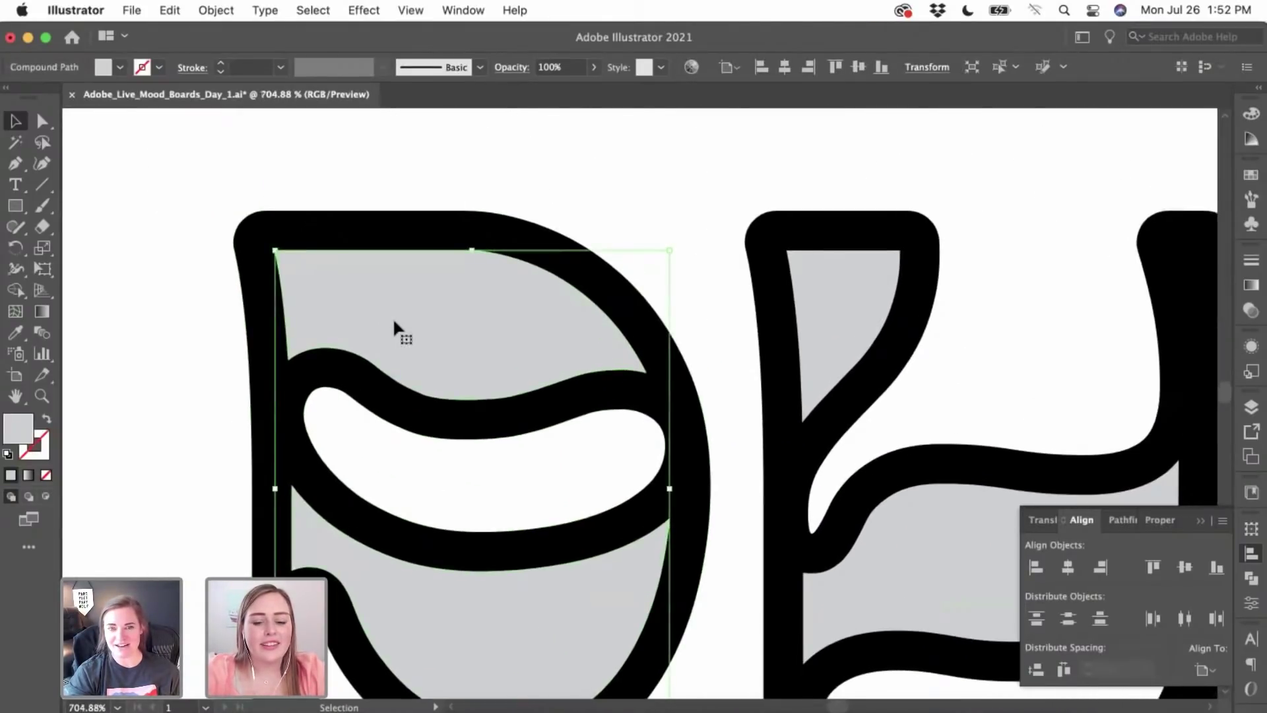
pyautogui.keyDown('shift'); pyautogui.click(357, 324); pyautogui.keyUp('shift')
pyautogui.click(340, 324)
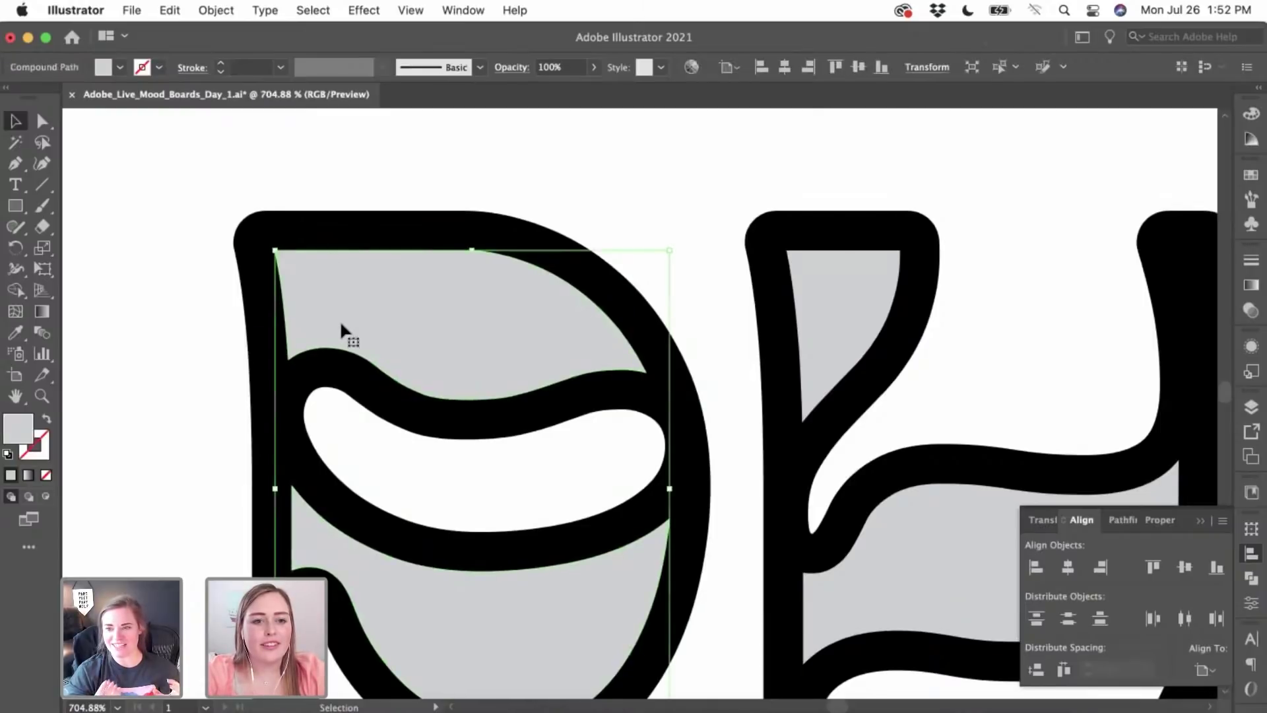
pyautogui.click(313, 10)
pyautogui.moveTo(319, 190)
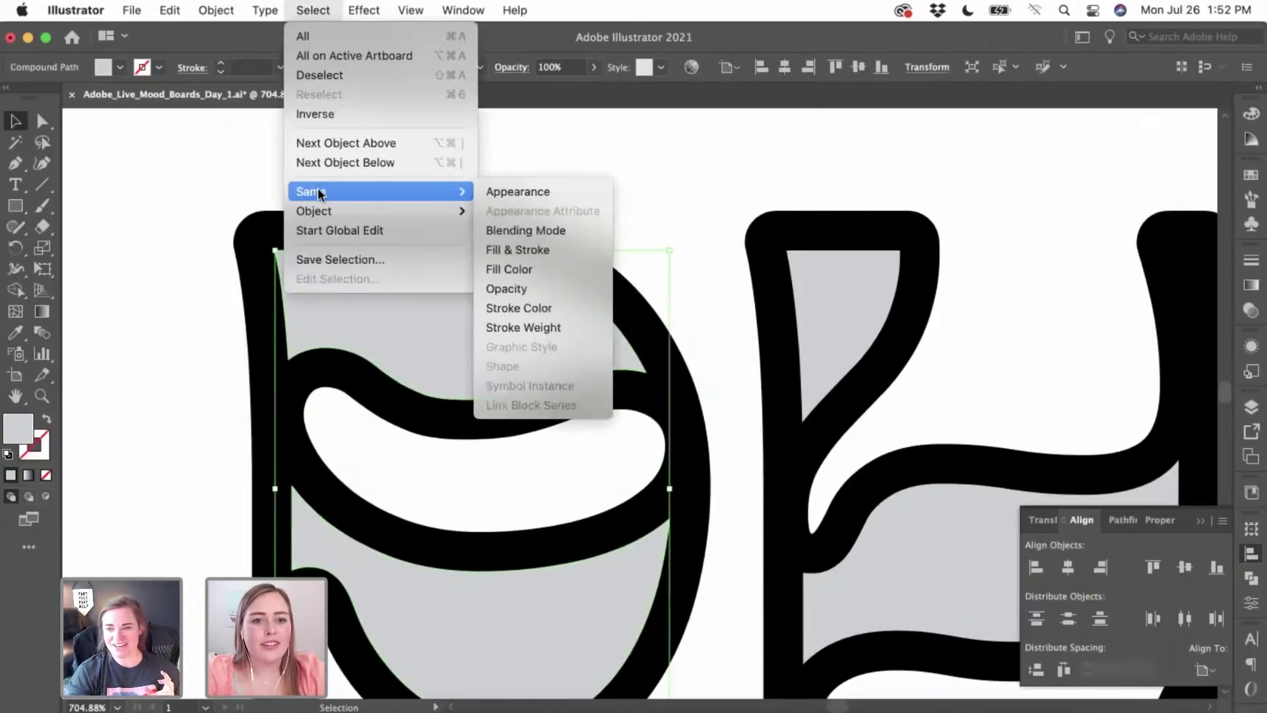
pyautogui.click(525, 266)
pyautogui.press('Delete')
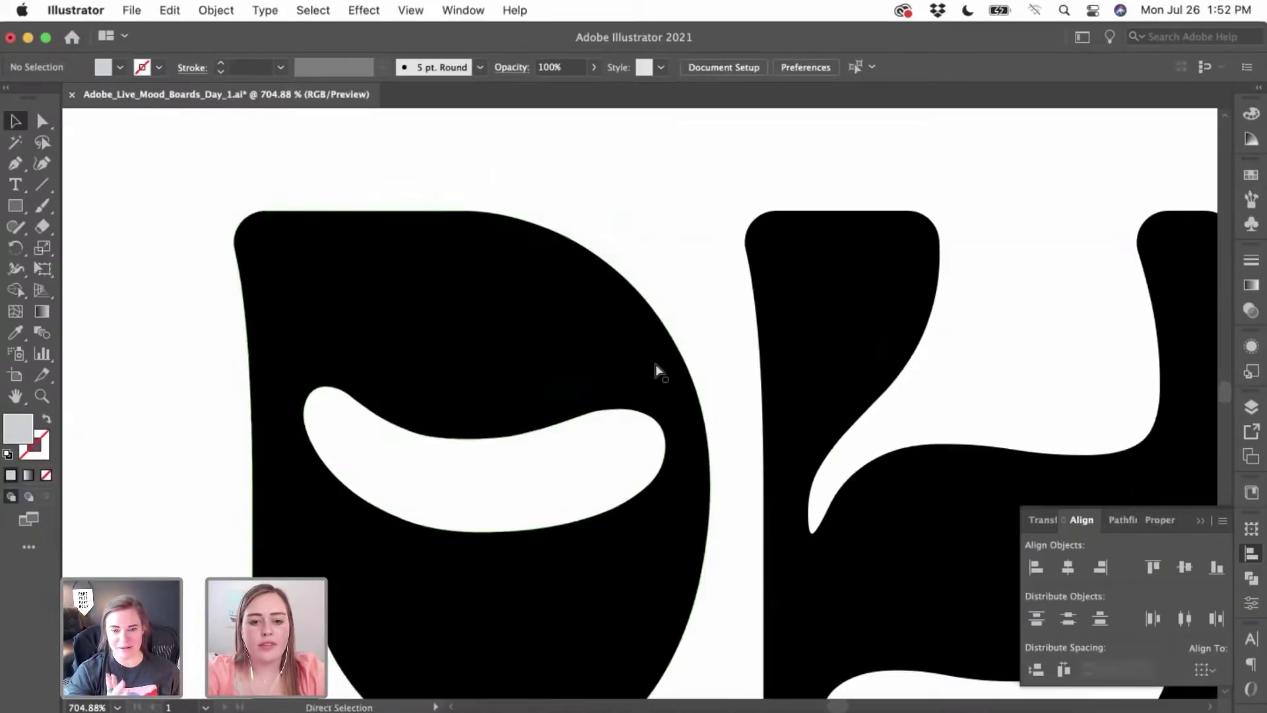
pyautogui.press('super+z')
pyautogui.click(1122, 519)
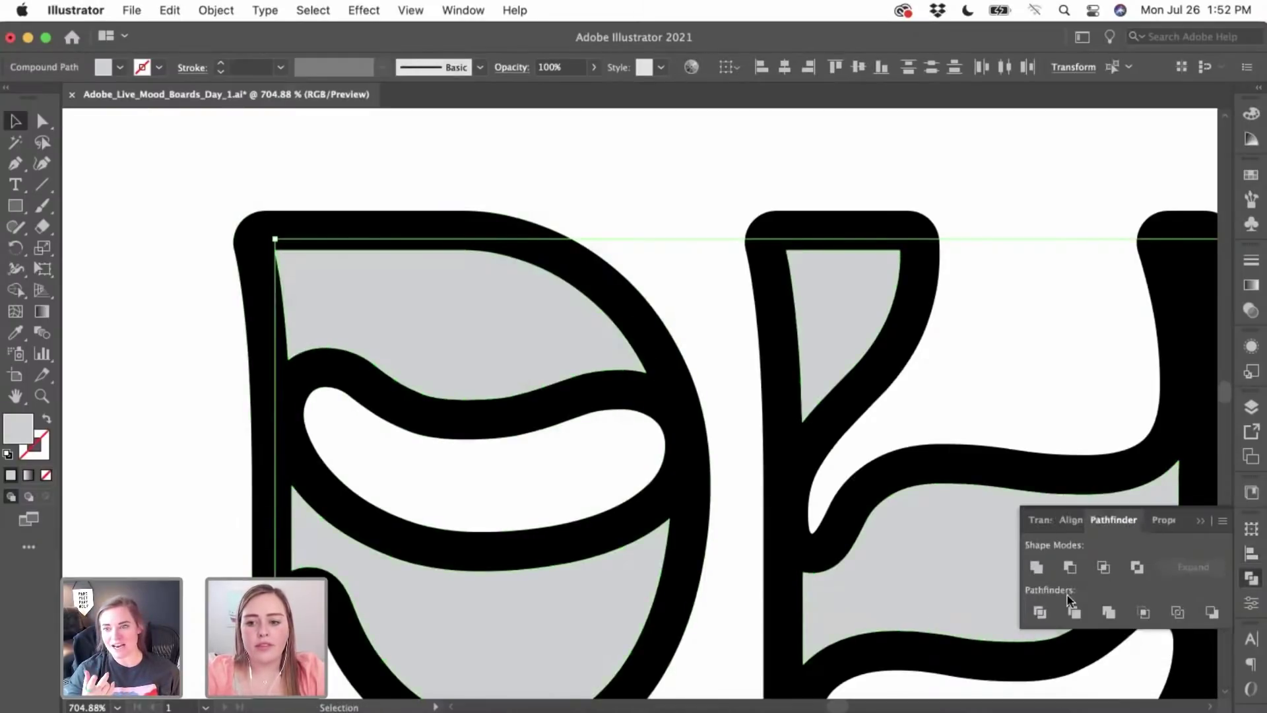
pyautogui.click(1037, 613)
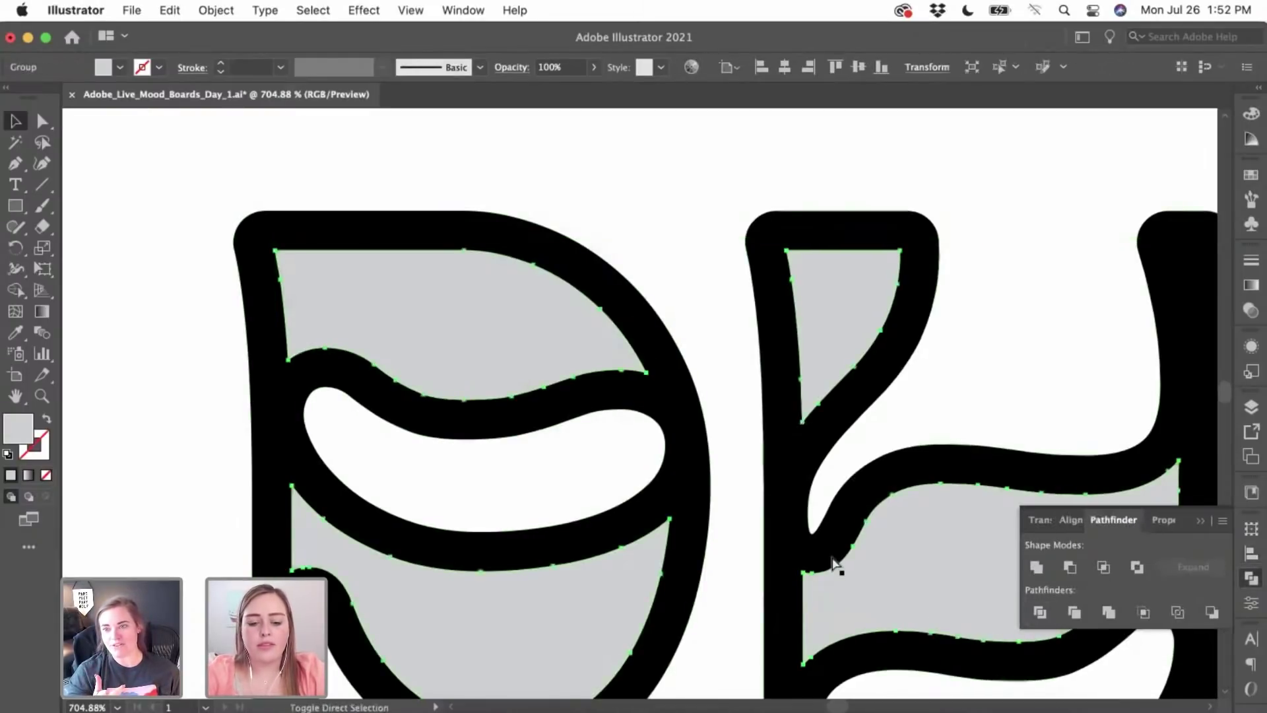
# - Select only the P's upper inline piece and slightly round its sharp corners
pyautogui.click(756, 458)
pyautogui.click(369, 290)
pyautogui.click(39, 122)
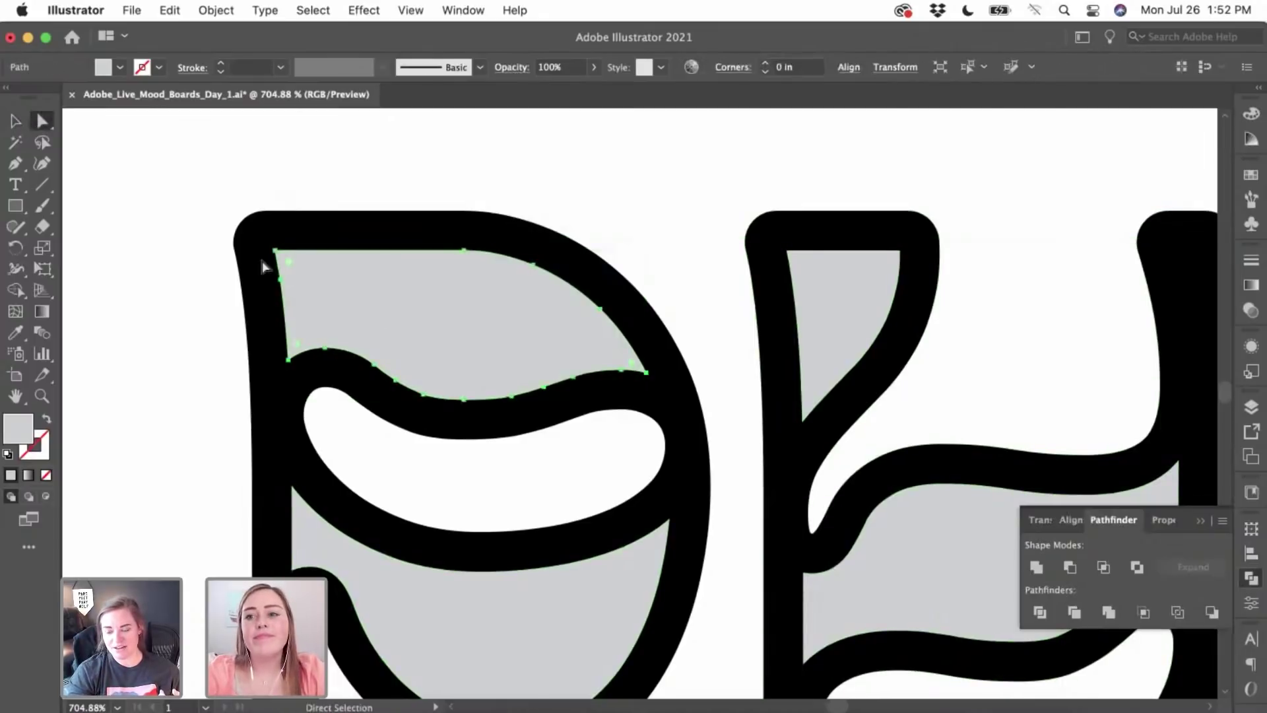
pyautogui.scroll(3, 293, 274)
pyautogui.moveTo(289, 268); pyautogui.dragTo(307, 277)
pyautogui.click(222, 351)
# - Round the upper corners of the P's lower inline piece to about 0.0142 in and inspect its lower-left anchor point
pyautogui.scroll(-10, 223, 351)
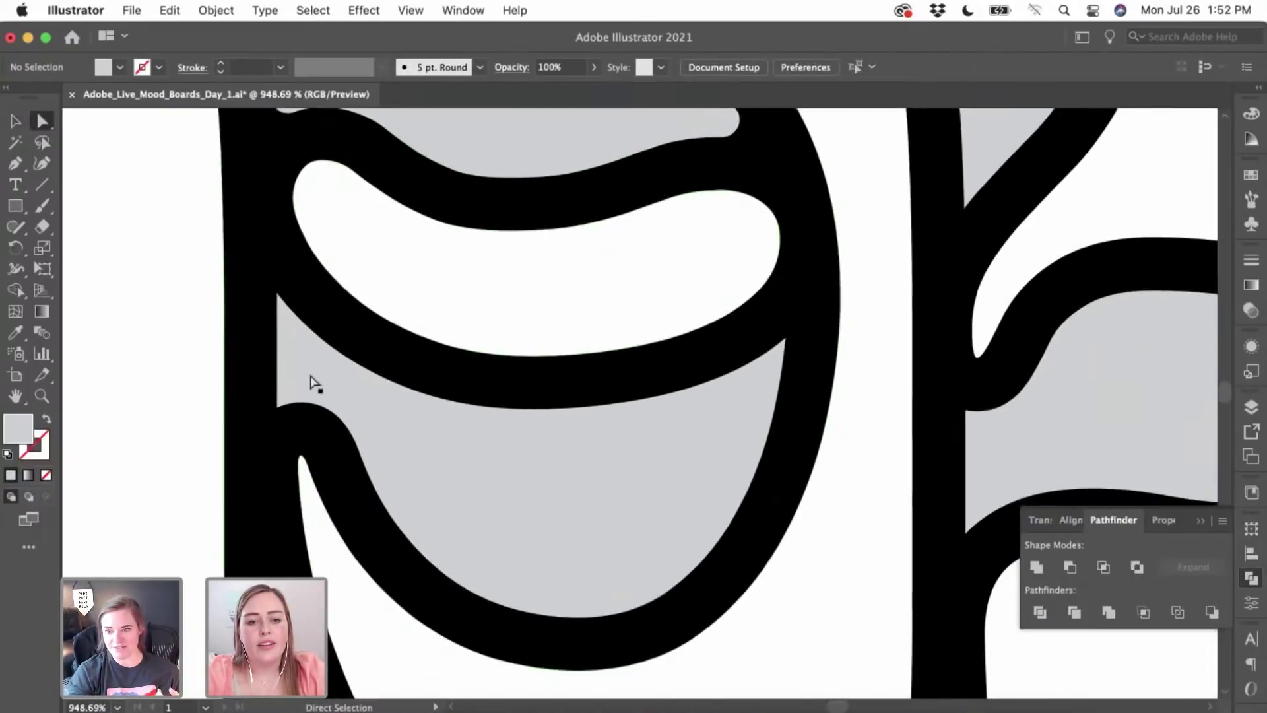
pyautogui.click(312, 382)
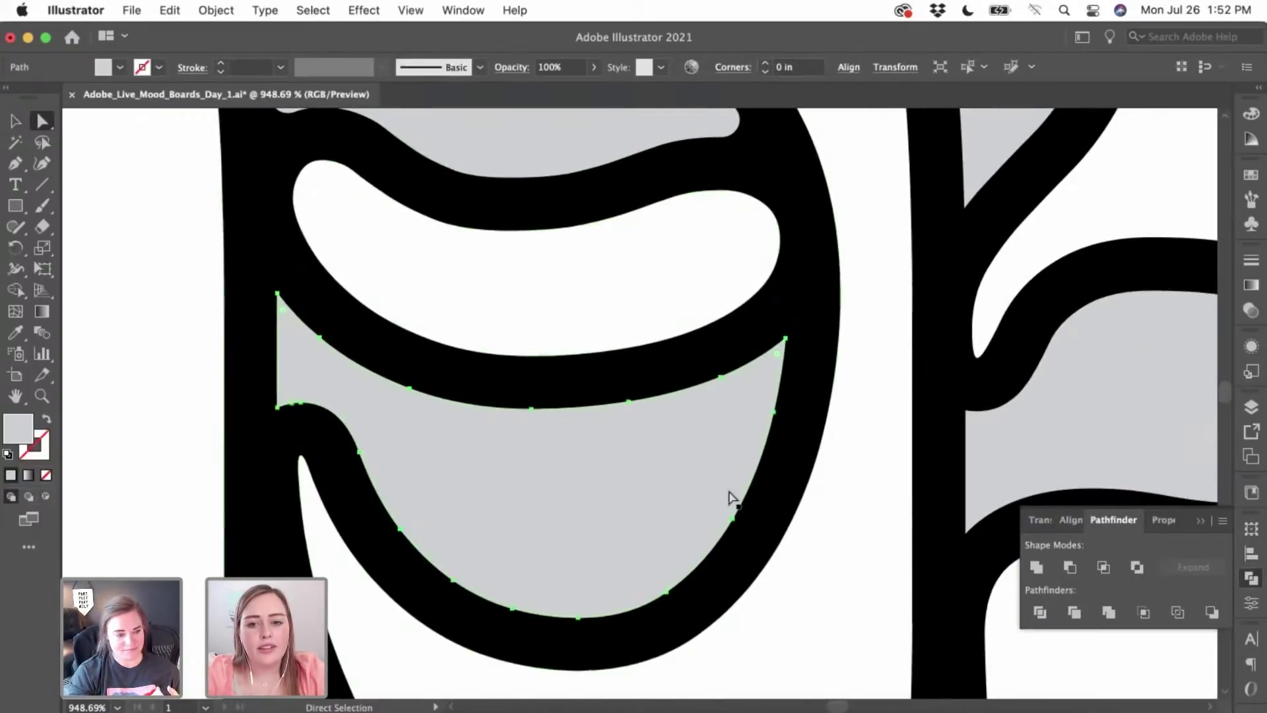
pyautogui.click(785, 339)
pyautogui.moveTo(775, 377); pyautogui.dragTo(770, 376)
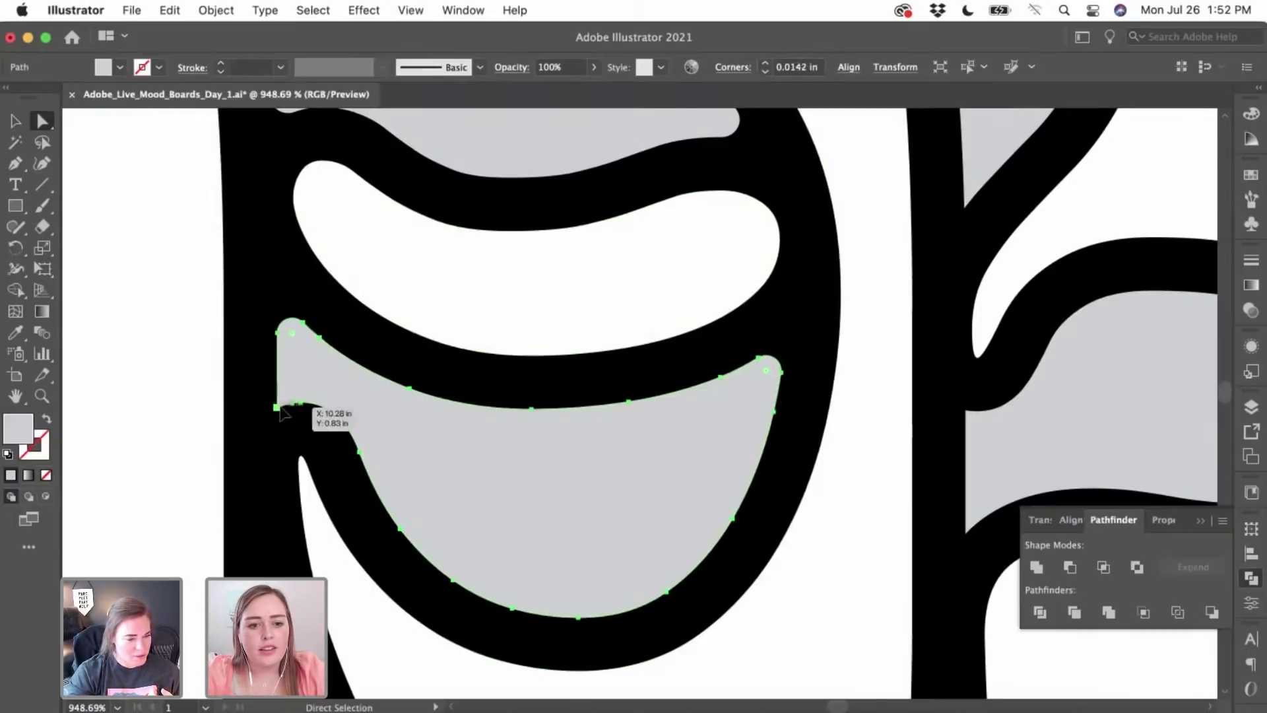
pyautogui.click(278, 406)
pyautogui.scroll(5, 278, 406)
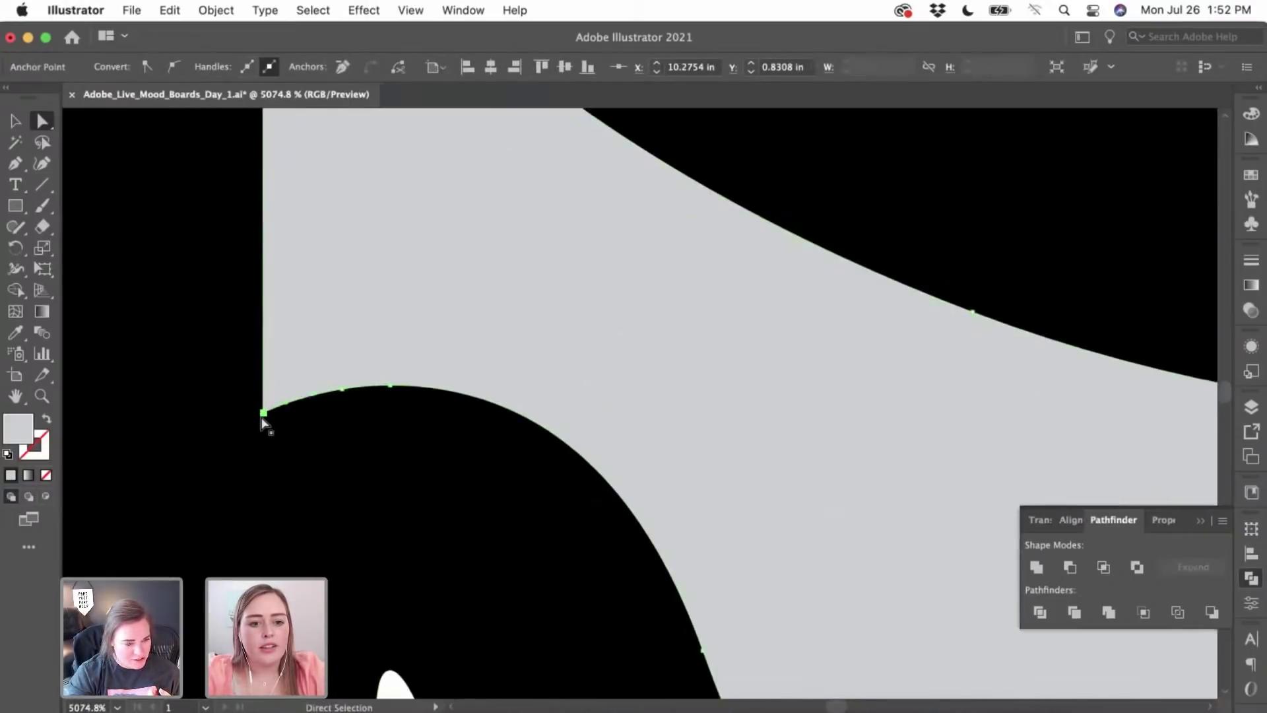
pyautogui.scroll(-5, 263, 423)
pyautogui.scroll(-5, 263, 423)
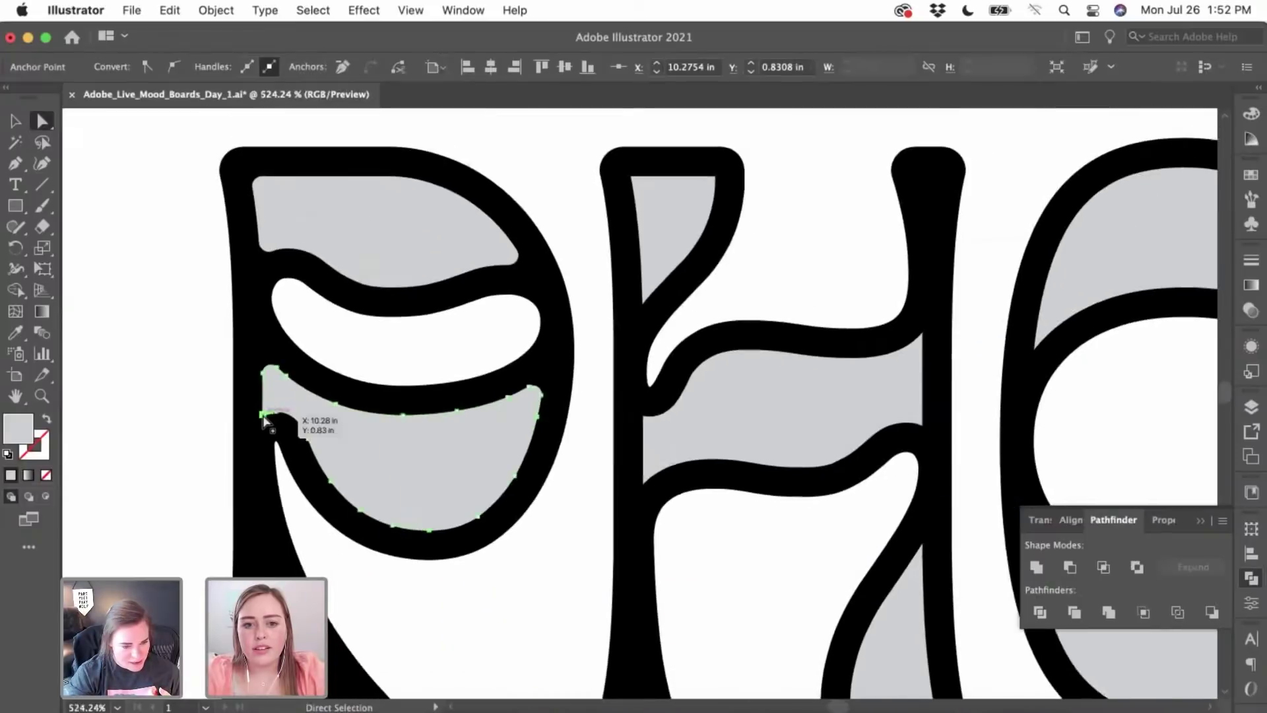
pyautogui.click(220, 424)
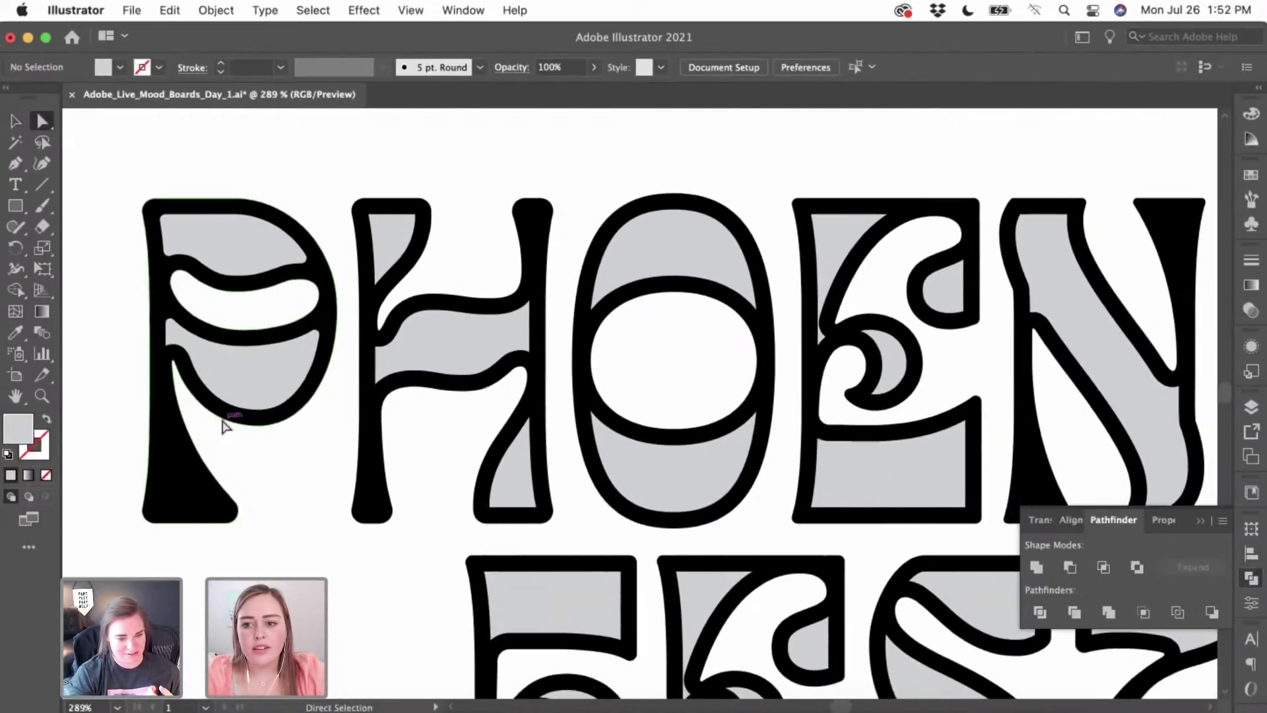
pyautogui.scroll(-1, 224, 426)
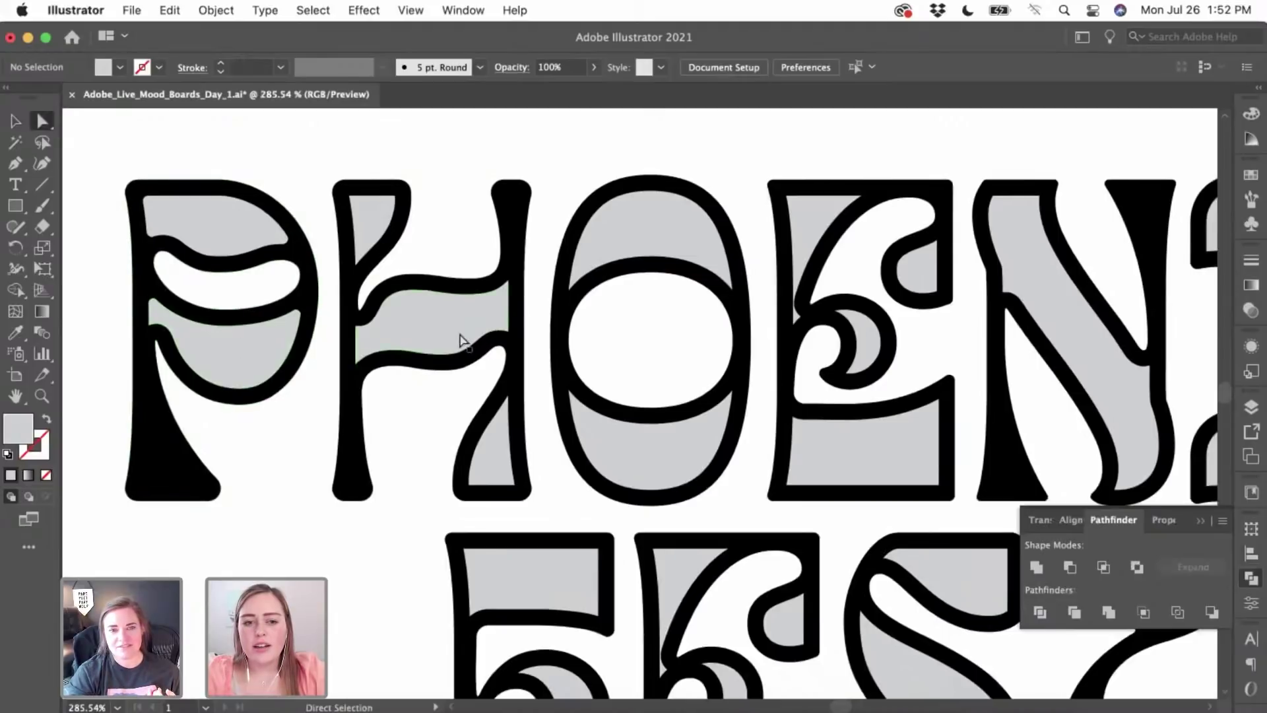
pyautogui.hscroll(2, 417, 474)
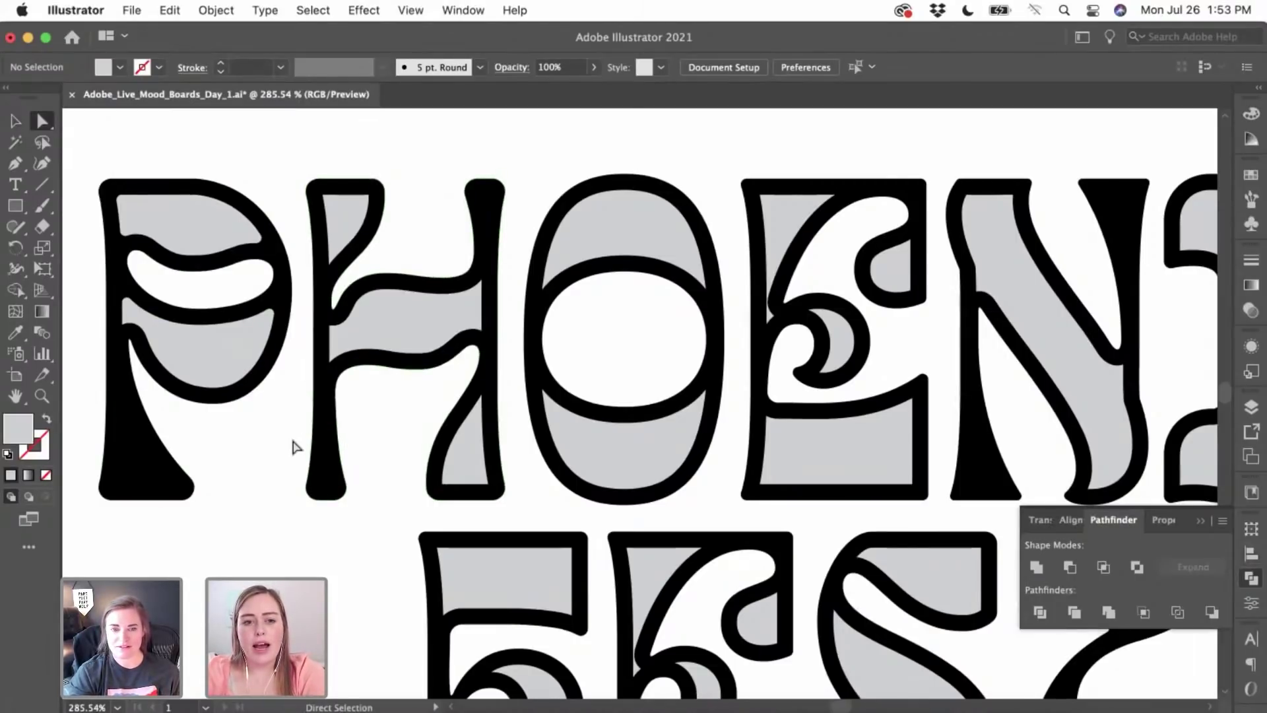
pyautogui.hscroll(2, 291, 444)
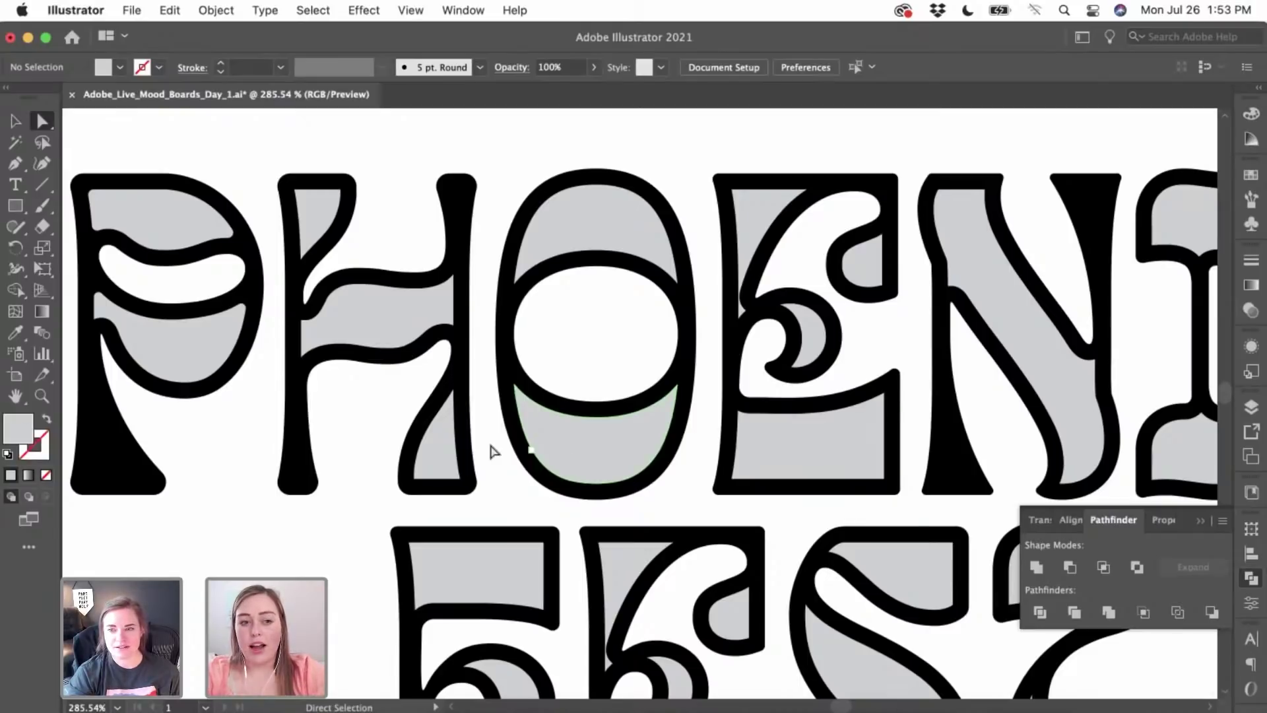
pyautogui.scroll(5, 420, 470)
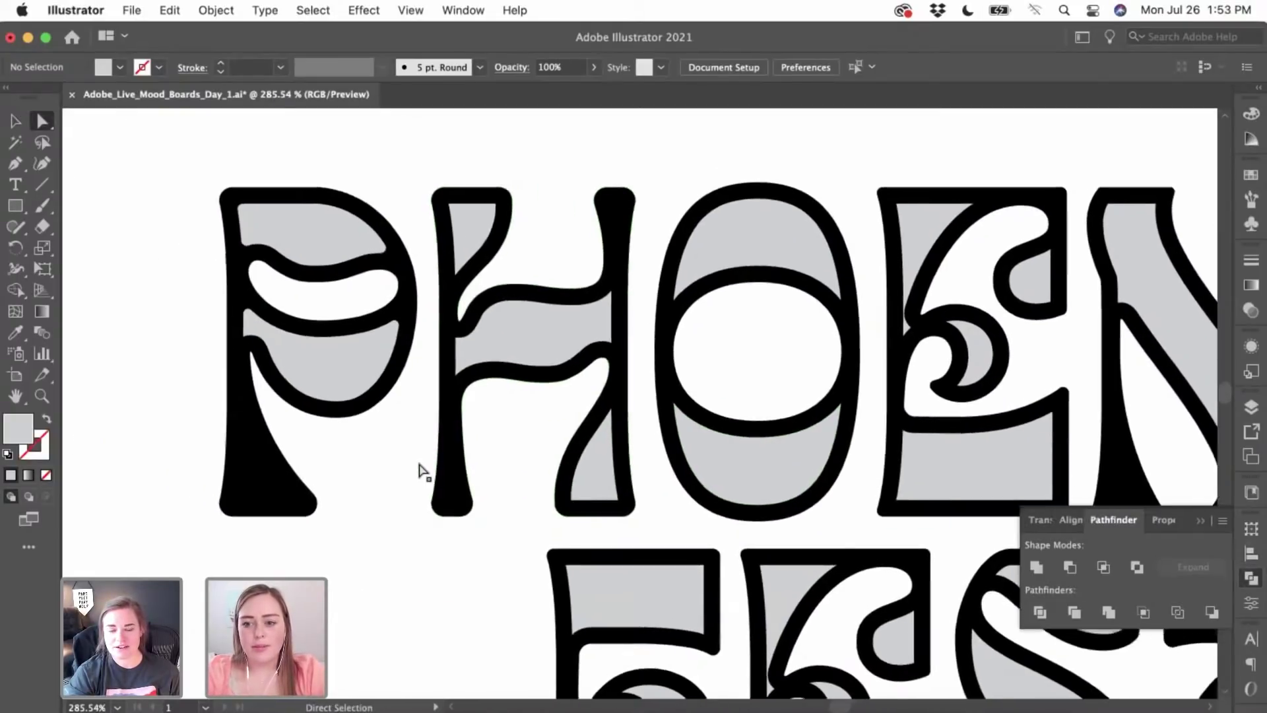
# - Add Pen tool anchor points on both sides of the lower-left corner of the P's lower inline piece
pyautogui.scroll(2, 423, 470)
pyautogui.hscroll(-2, 423, 470)
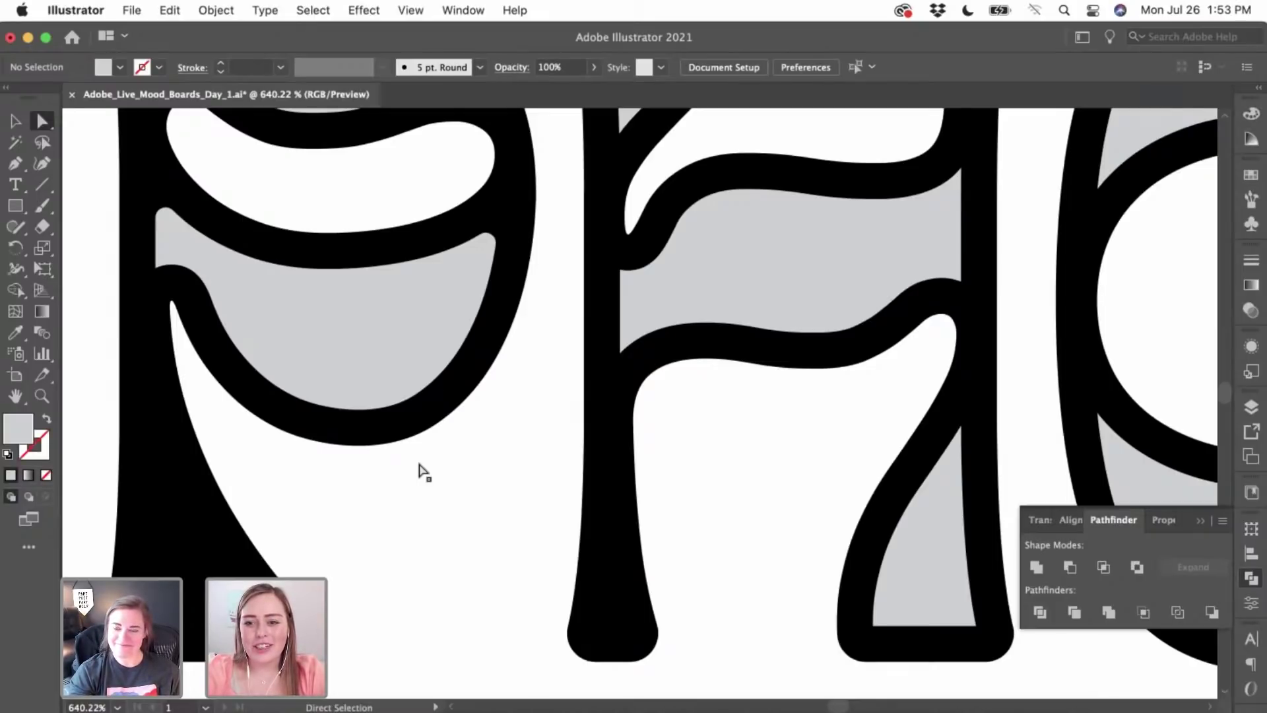
pyautogui.scroll(5, 422, 471)
pyautogui.click(370, 438)
pyautogui.scroll(5, 371, 439)
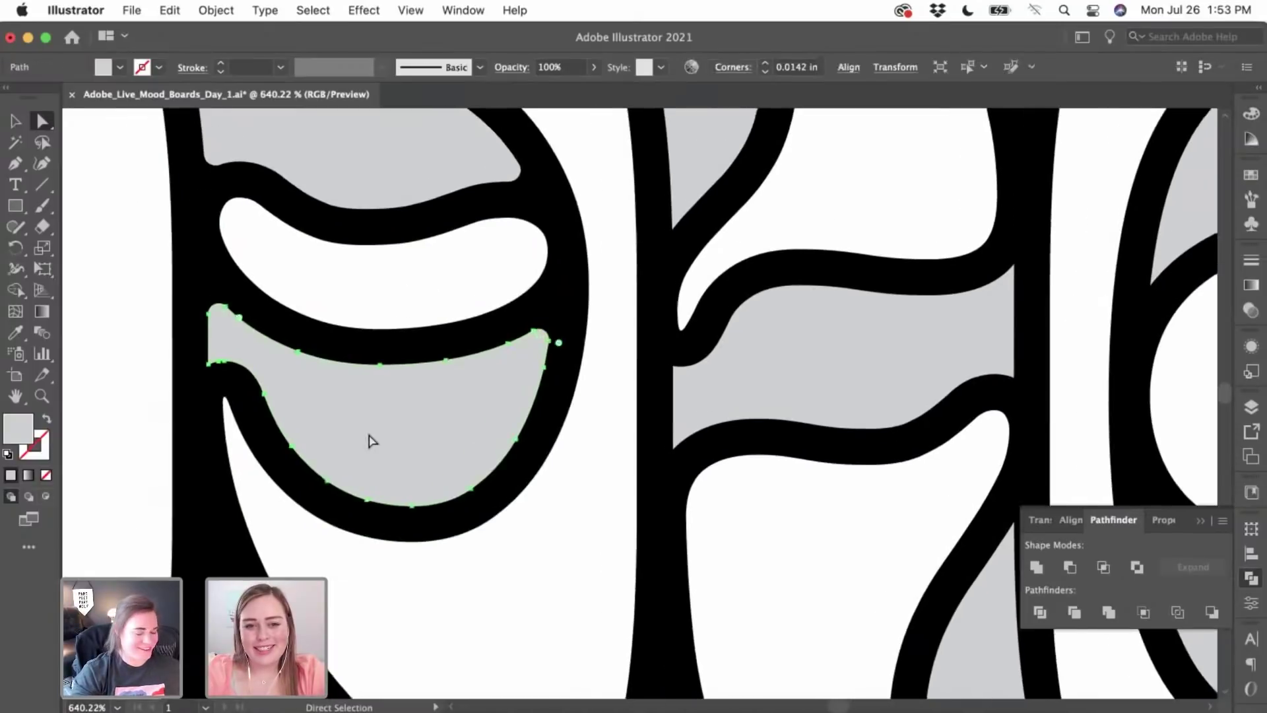
pyautogui.scroll(5, 372, 439)
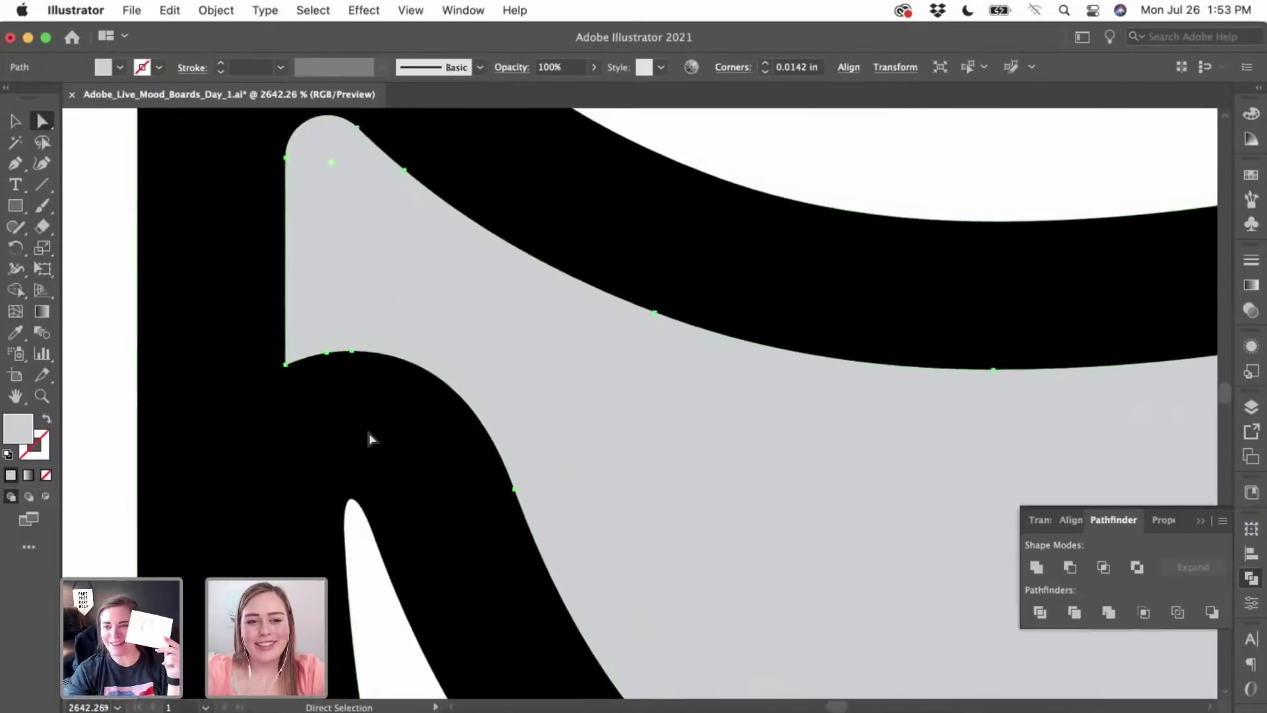
pyautogui.scroll(1, 370, 438)
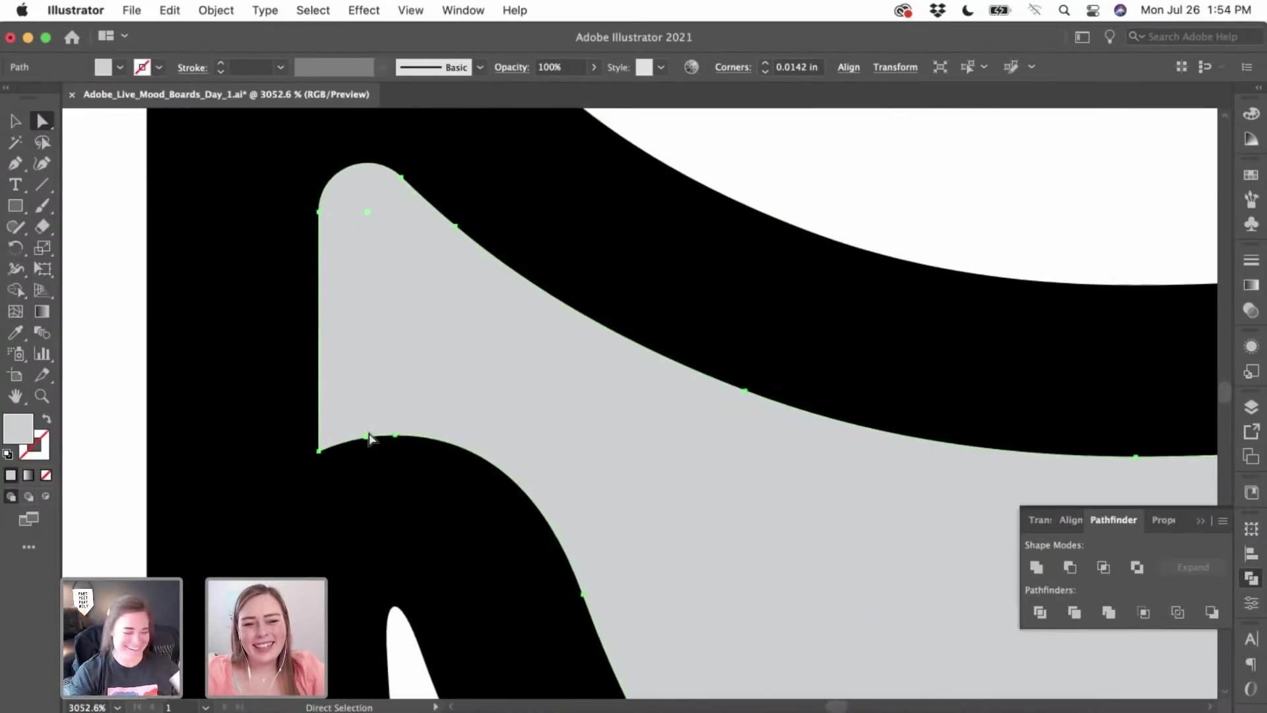
pyautogui.scroll(1, 327, 402)
pyautogui.click(316, 470)
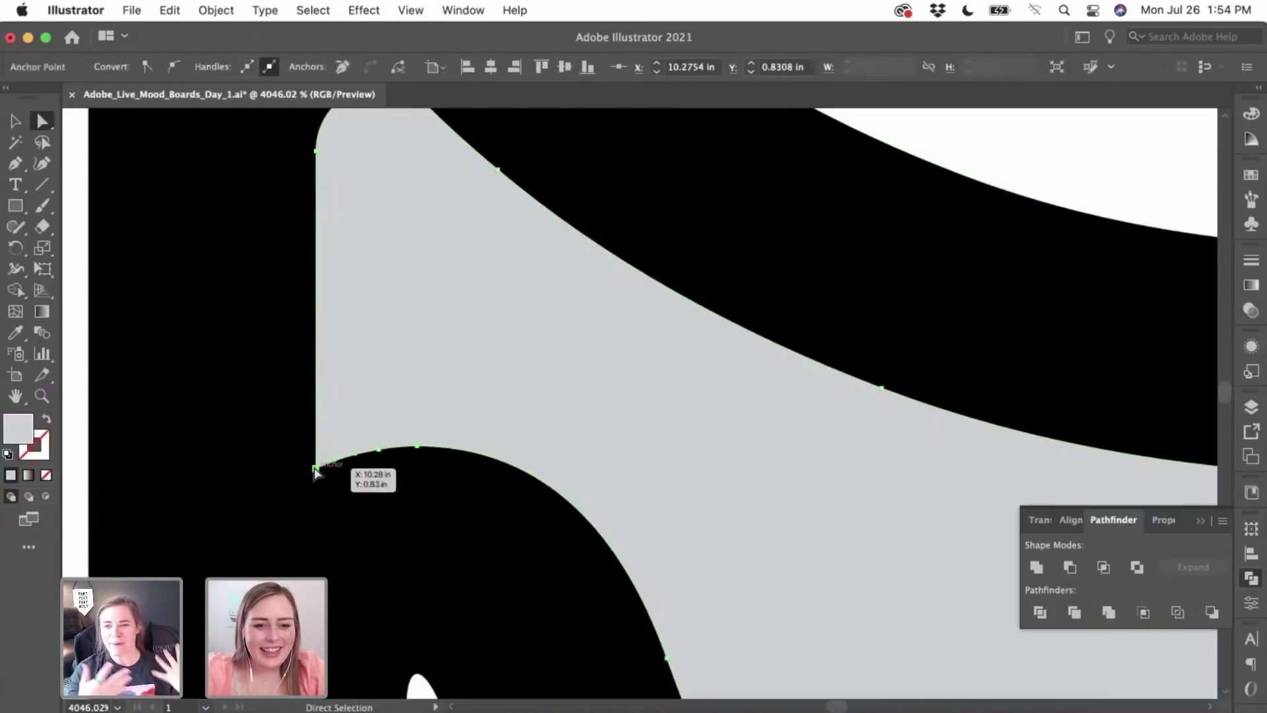
pyautogui.scroll(4, 319, 475)
pyautogui.click(16, 163)
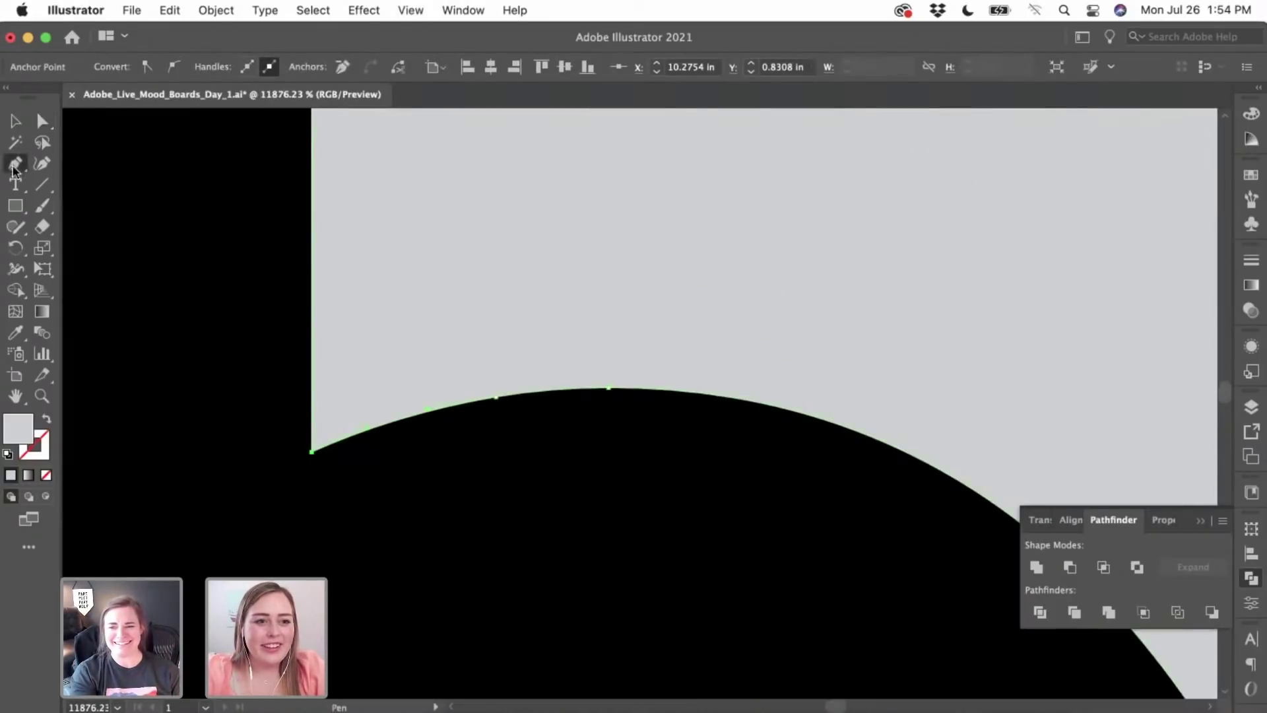
pyautogui.click(312, 282)
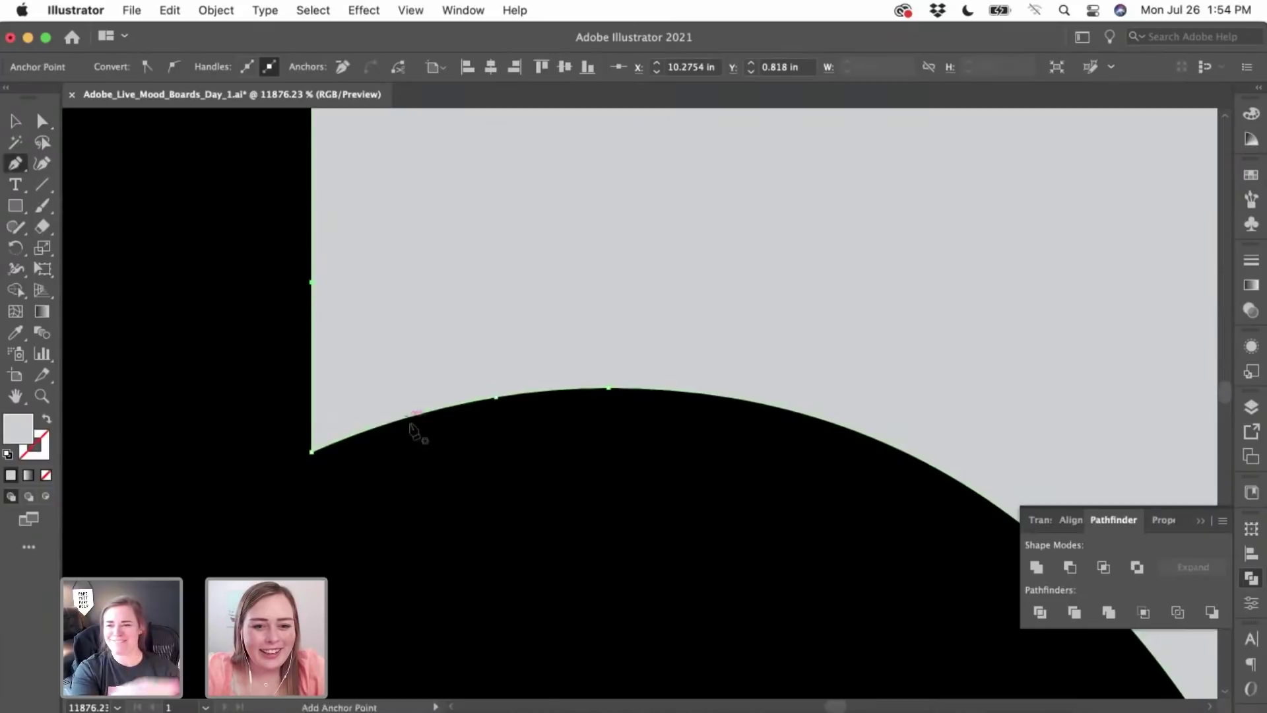
pyautogui.click(409, 416)
# - Draw a black-filled Pen shape over the lower-left corner of the P's lower inline piece, with a curved edge that rounds the corner
pyautogui.click(13, 171)
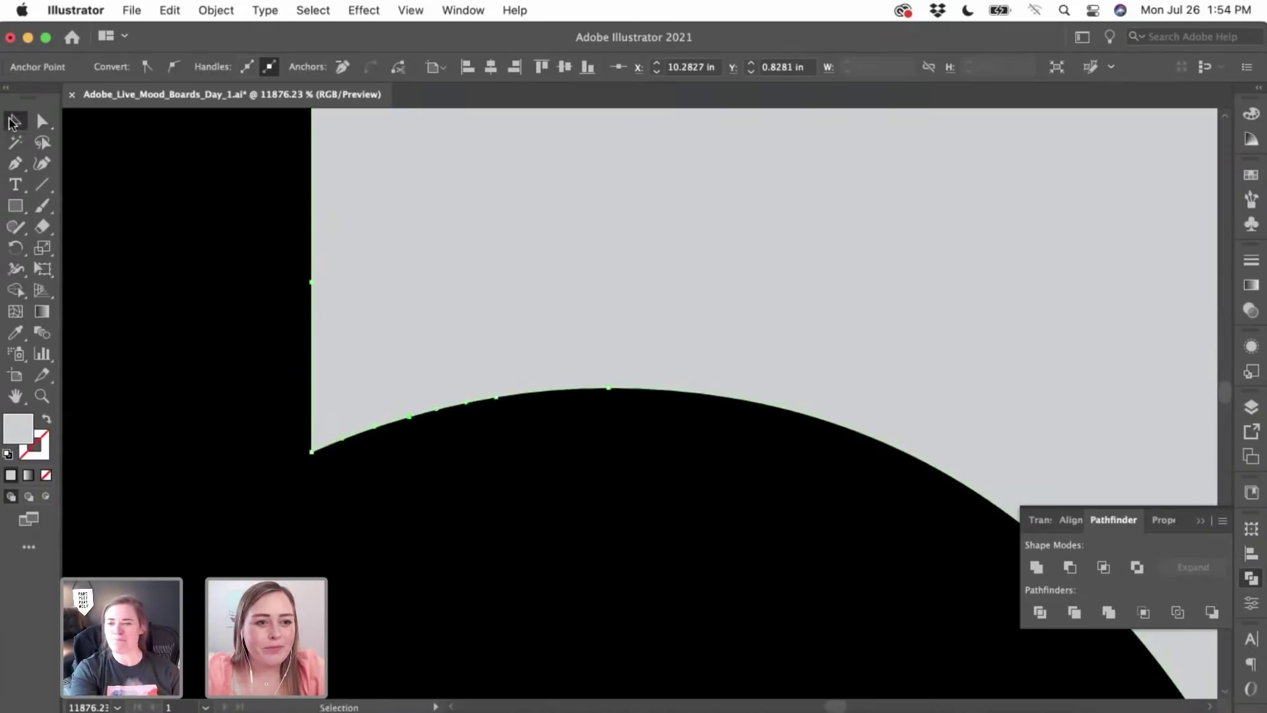
pyautogui.keyDown('super'); pyautogui.click(108, 198); pyautogui.keyUp('super')
pyautogui.click(312, 283)
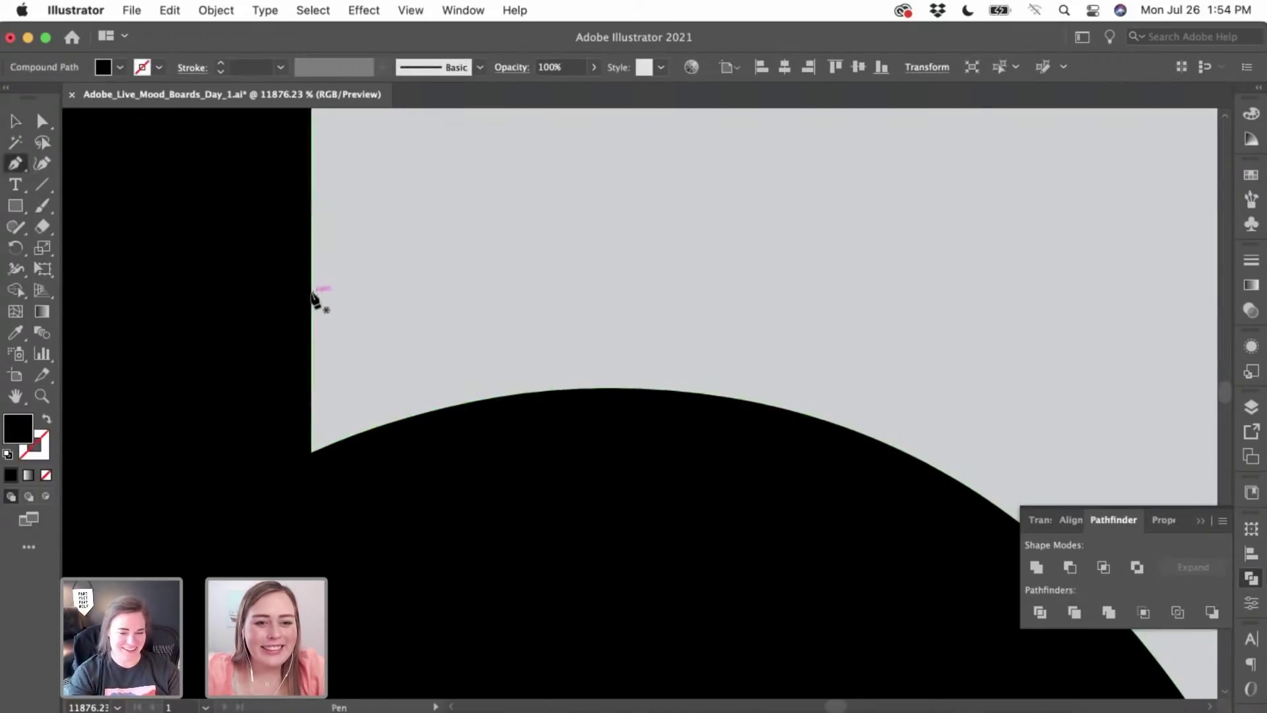
pyautogui.click(396, 420)
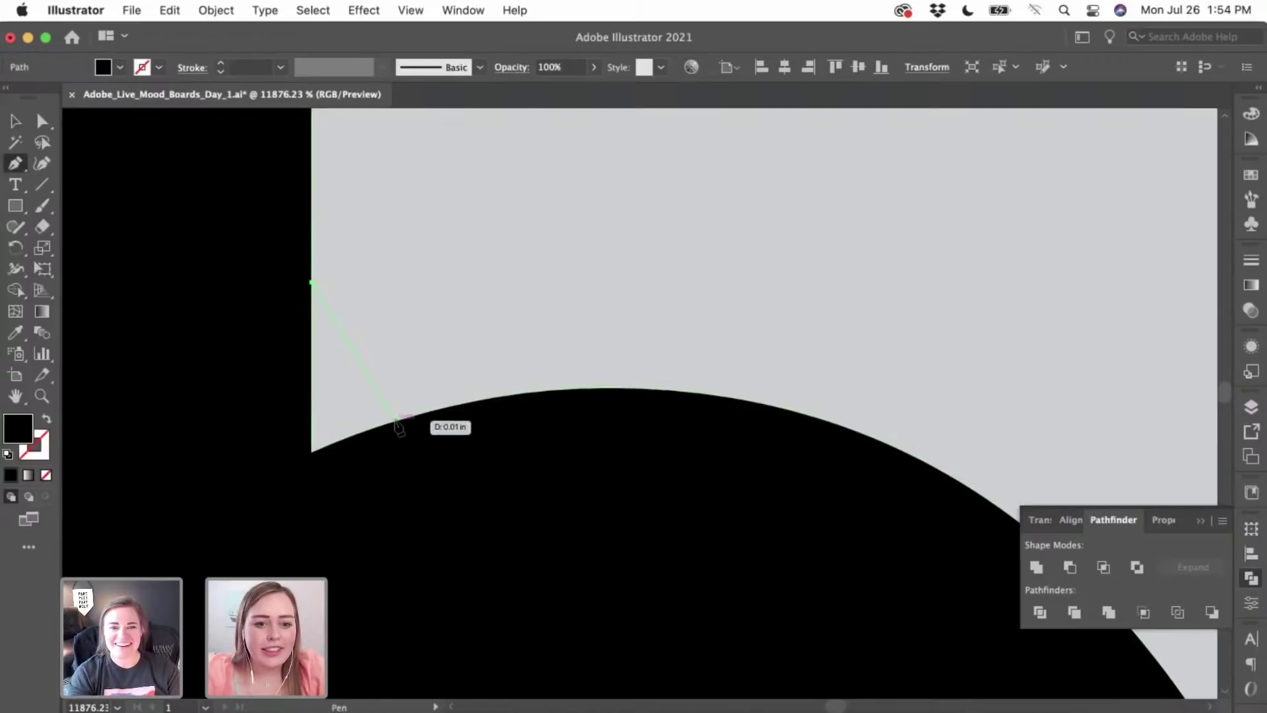
pyautogui.click(479, 399)
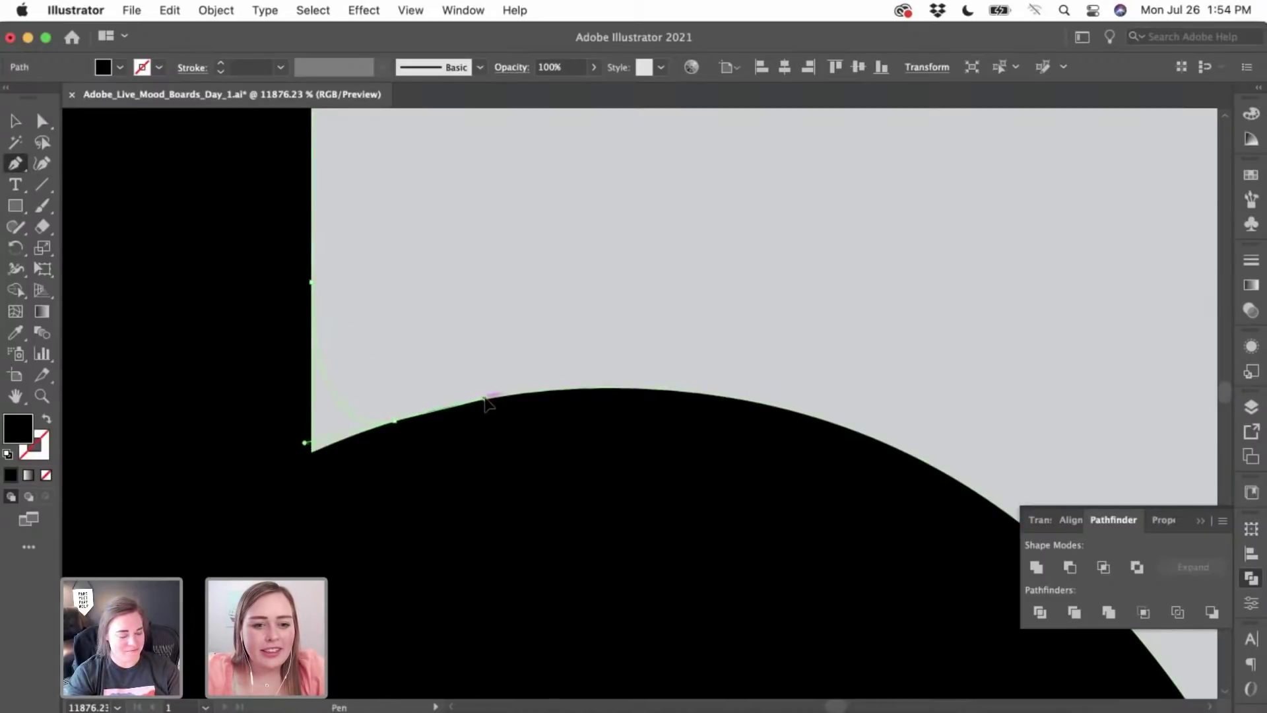
pyautogui.press('super+z')
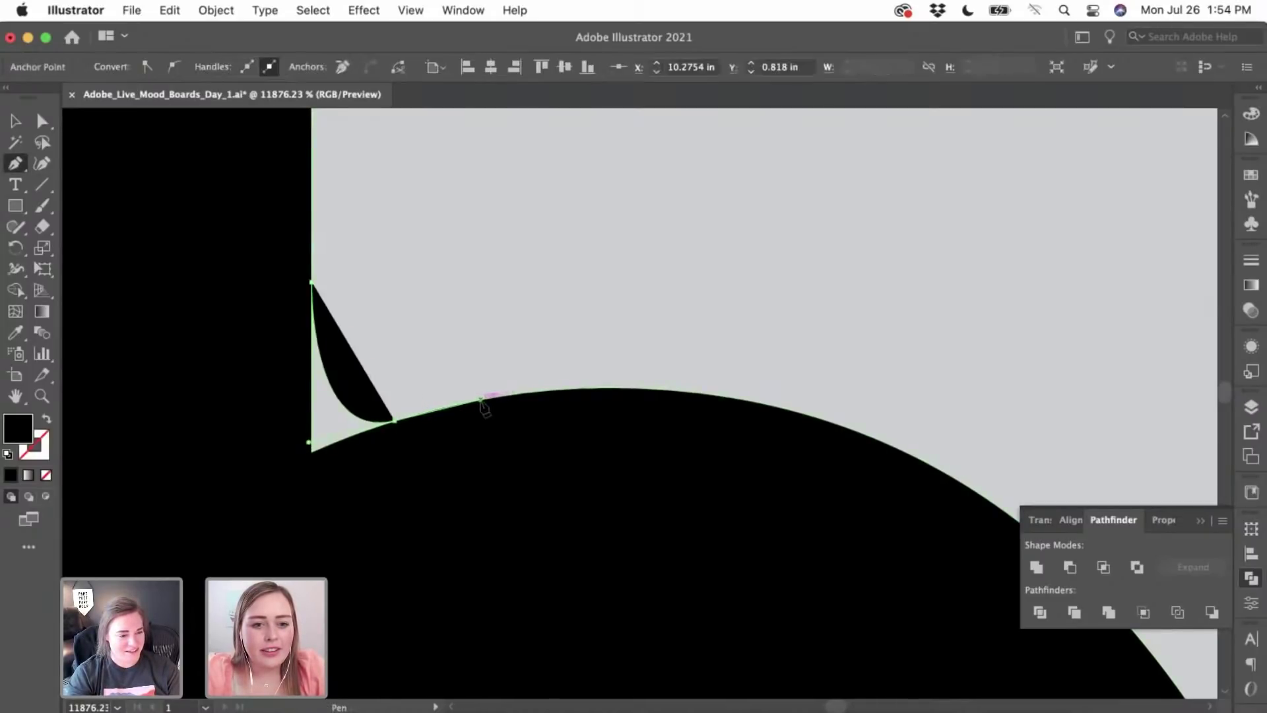
pyautogui.click(423, 455)
pyautogui.click(326, 547)
pyautogui.click(248, 509)
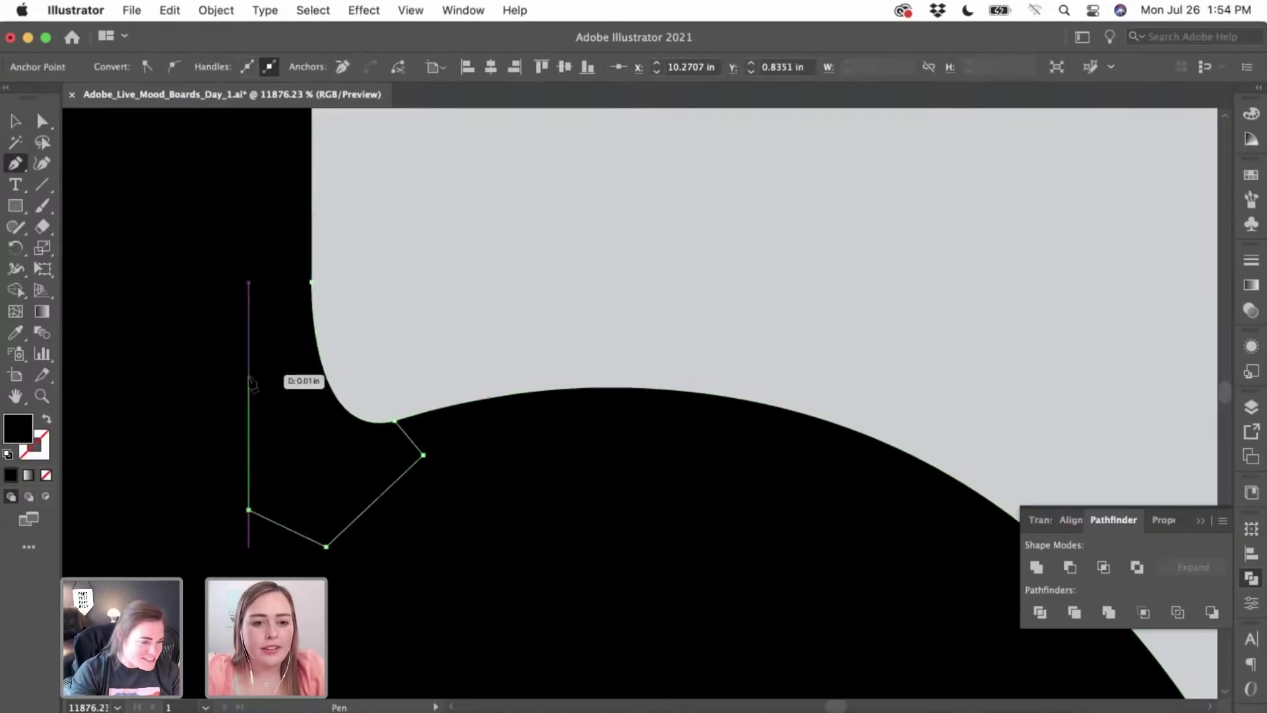
pyautogui.click(248, 375)
pyautogui.click(311, 282)
pyautogui.click(16, 122)
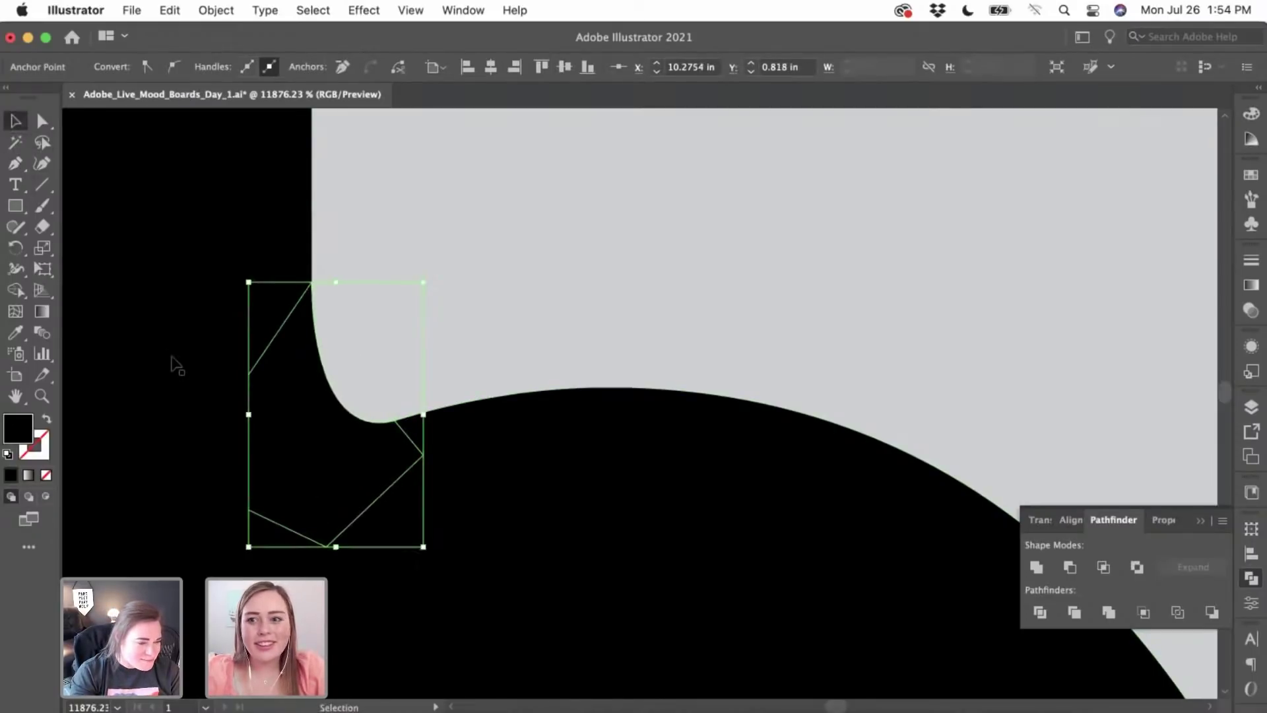
pyautogui.scroll(-10, 173, 365)
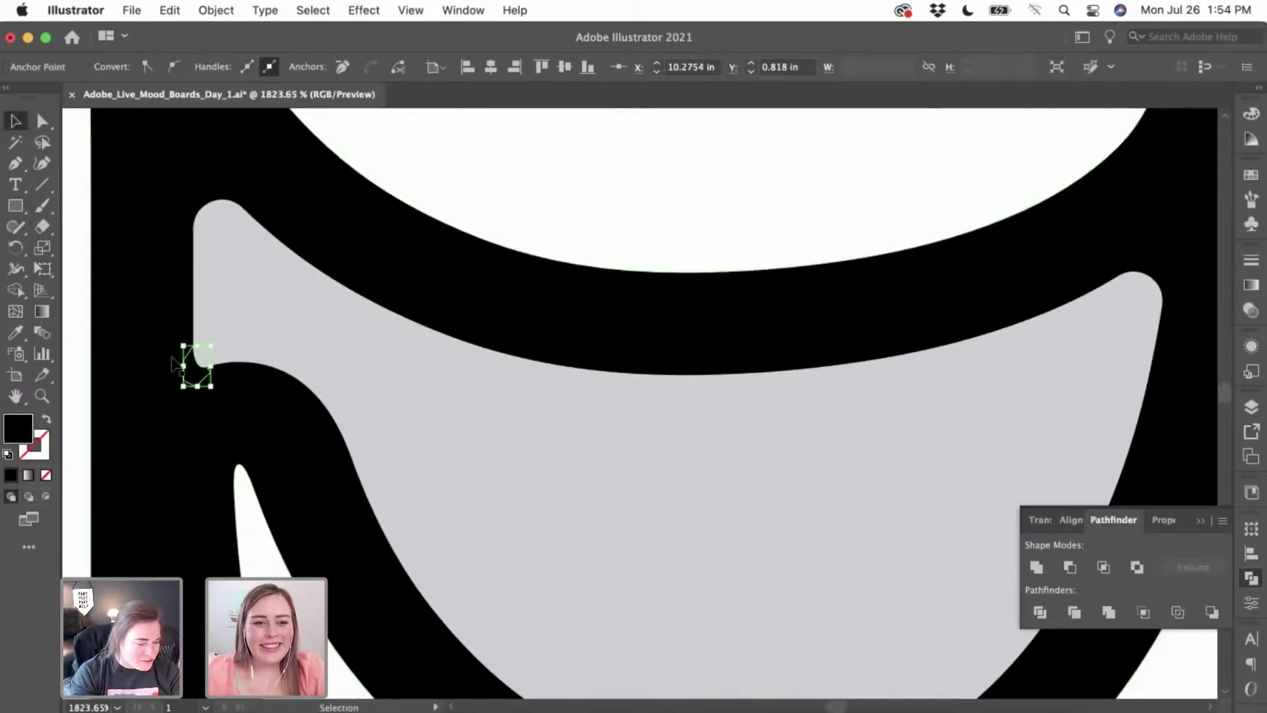
pyautogui.click(159, 365)
# - Select the H's crossbar inline piece and add an anchor point on its left edge above the lower-left corner
pyautogui.scroll(-4, 160, 365)
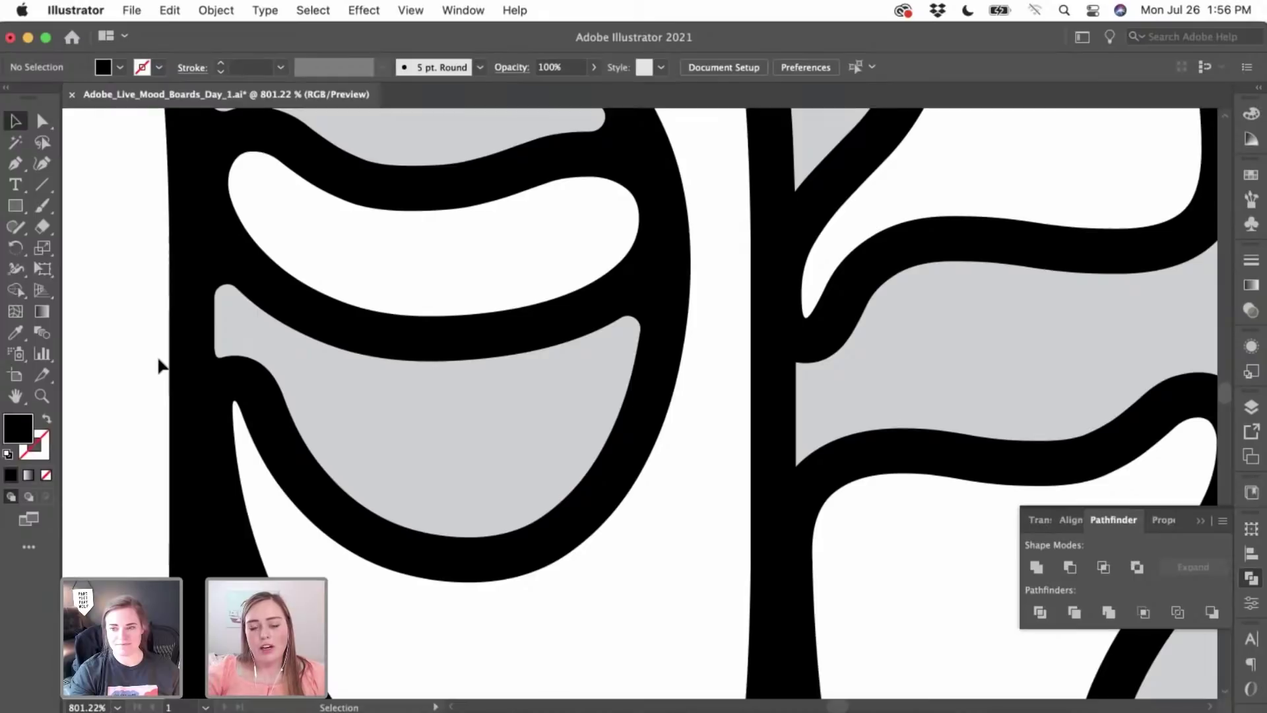
pyautogui.hscroll(5, 257, 379)
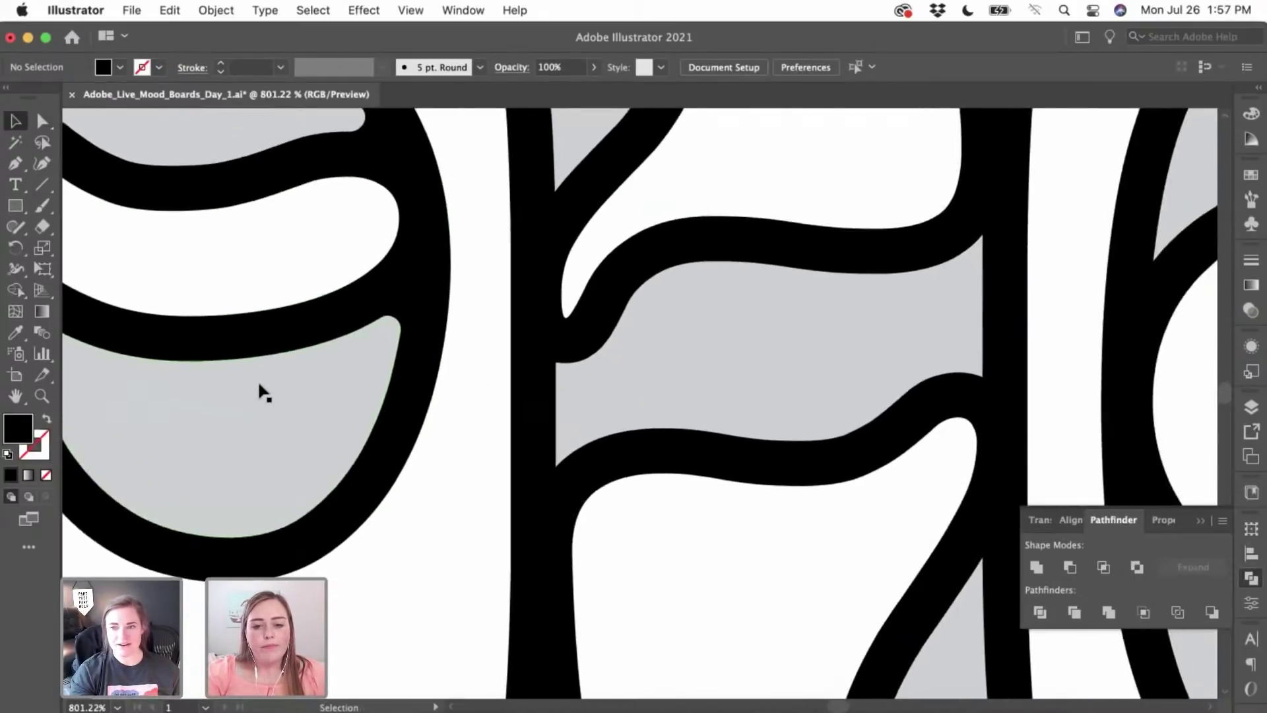
pyautogui.scroll(6, 264, 393)
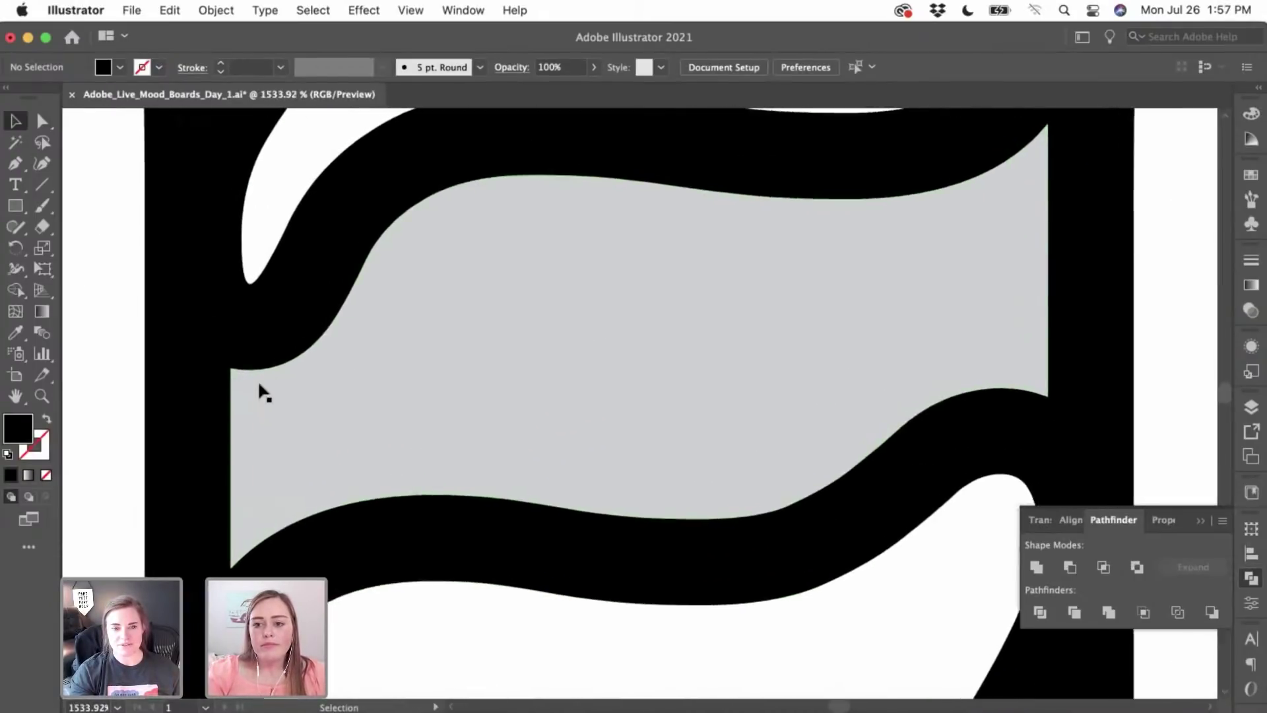
pyautogui.scroll(-3, 259, 386)
pyautogui.hscroll(-2, 260, 385)
pyautogui.click(42, 121)
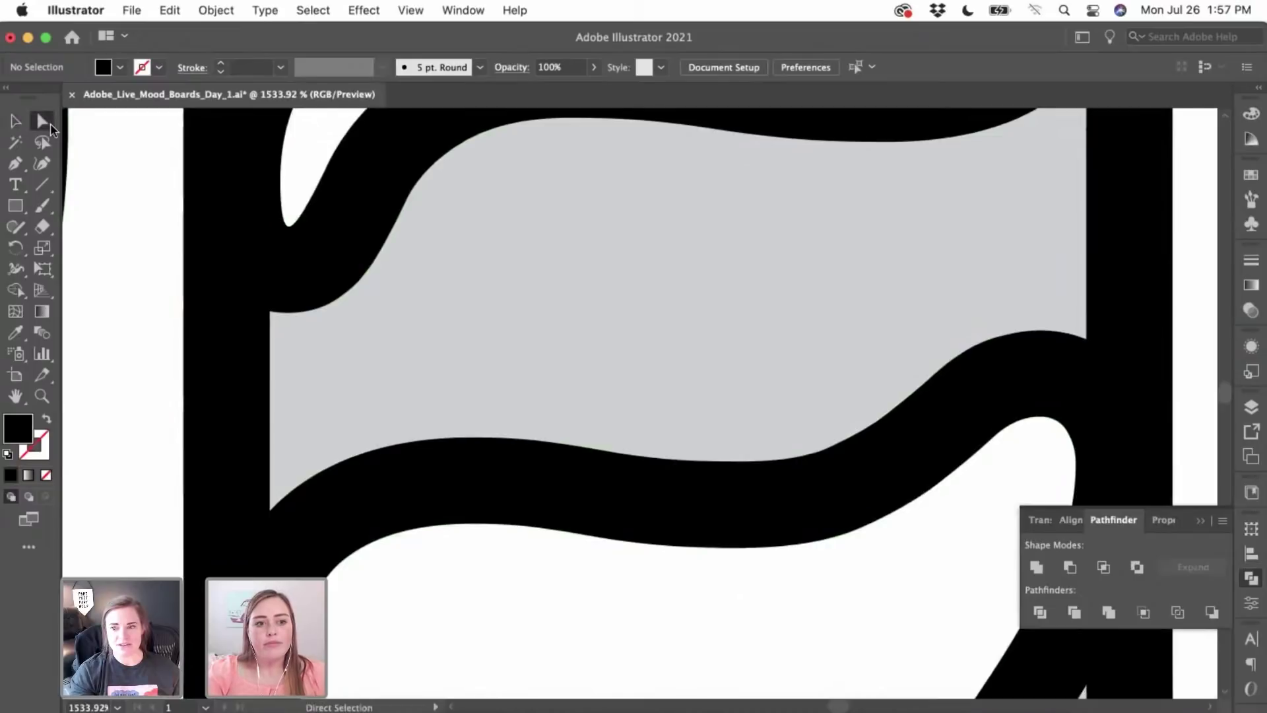
pyautogui.click(338, 408)
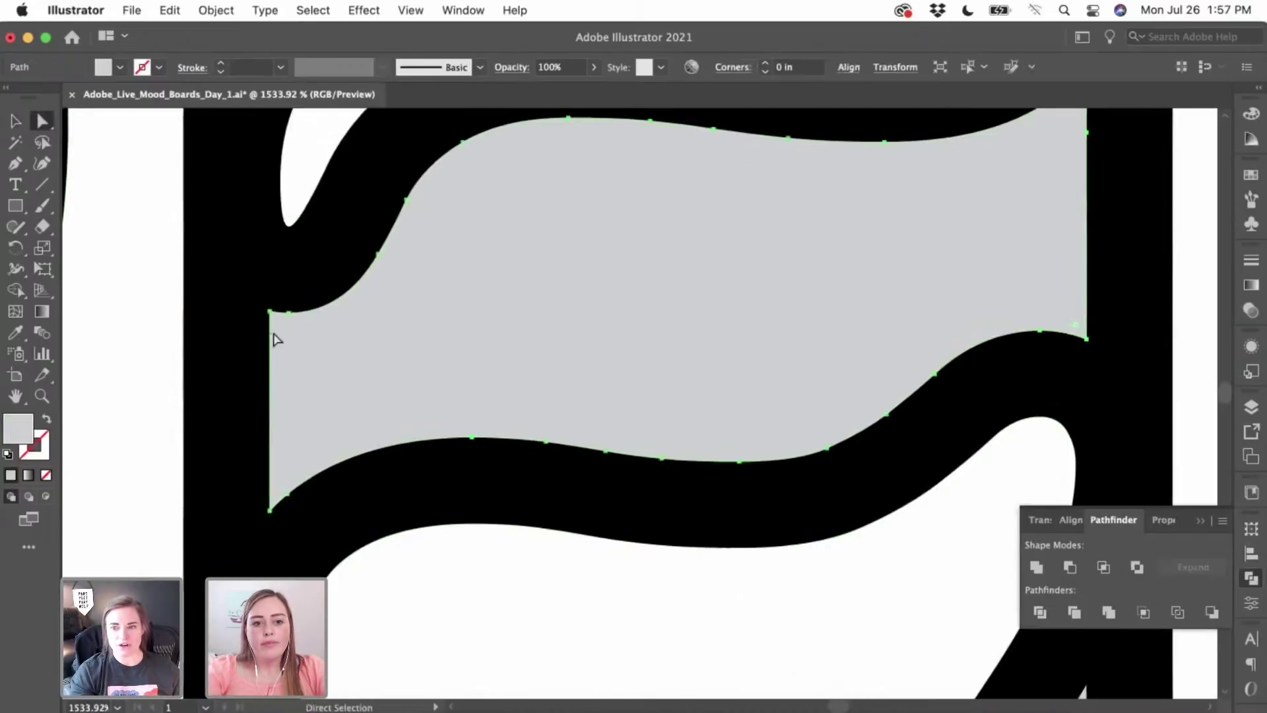
pyautogui.click(272, 513)
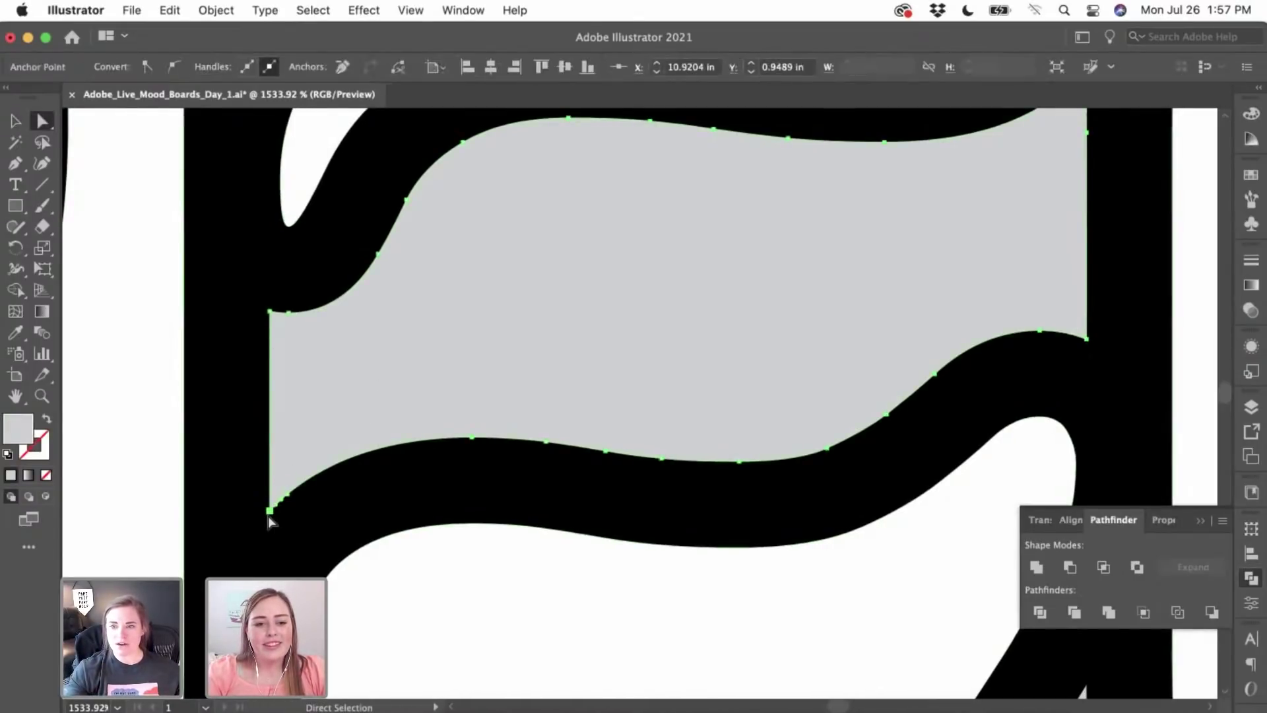
pyautogui.scroll(5, 269, 521)
pyautogui.click(16, 164)
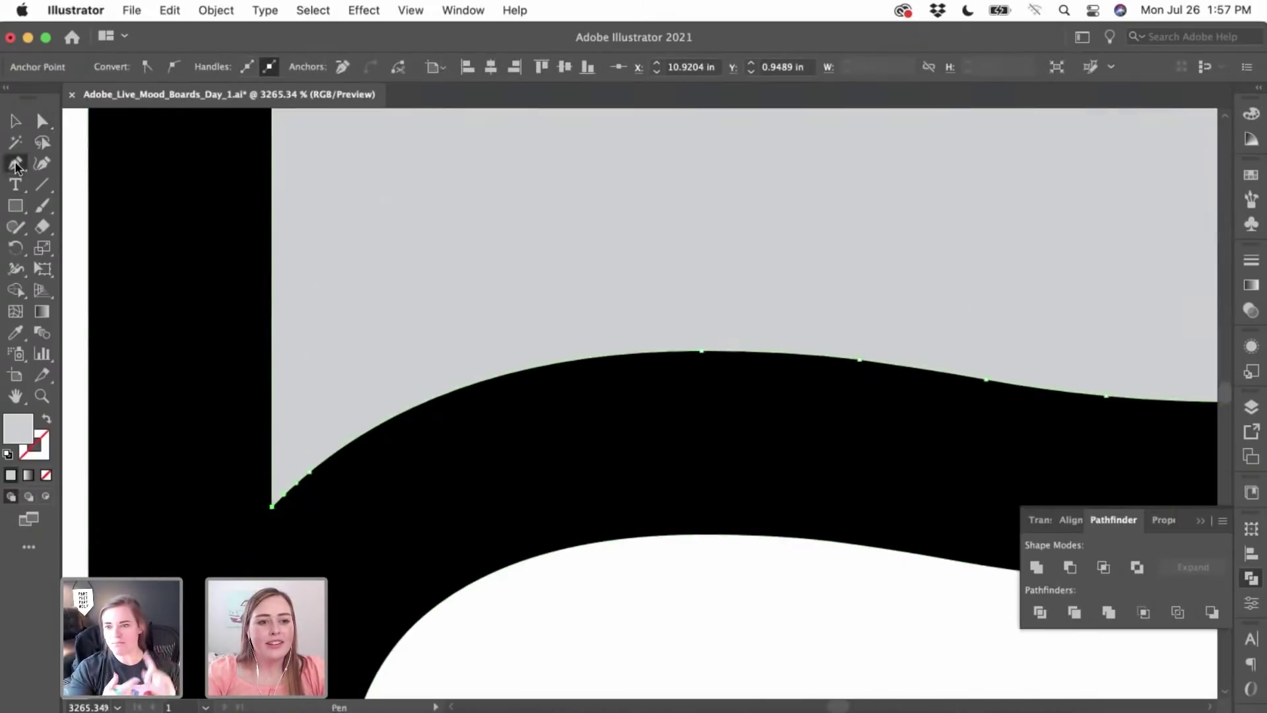
pyautogui.click(272, 366)
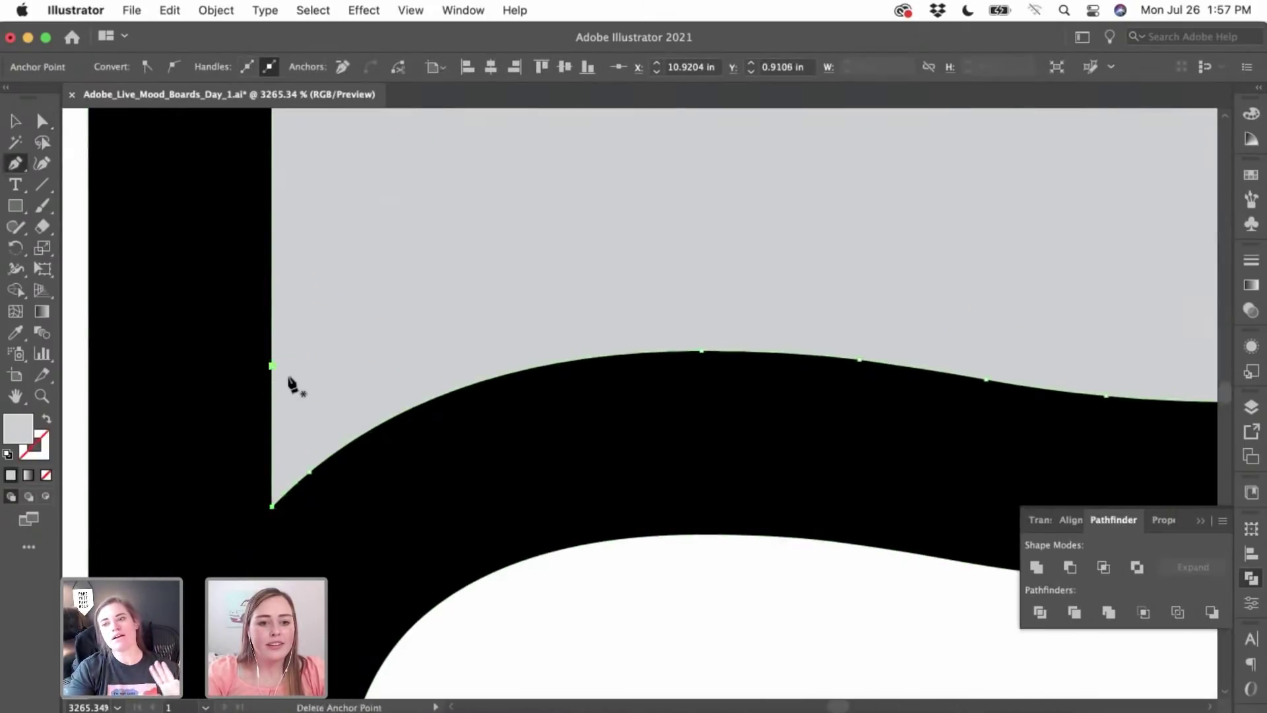
pyautogui.press('v')
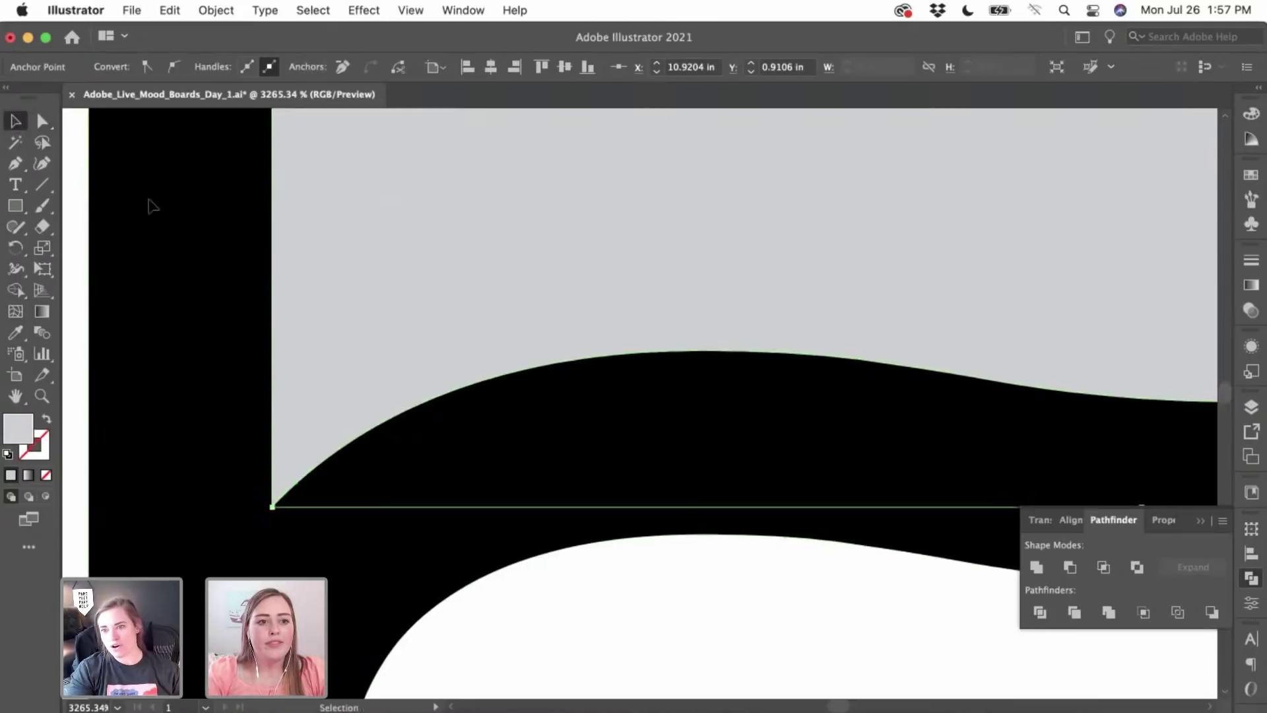
# - Draw a closed black Pen shape with a curved inner edge over the lower-left corner of the H's crossbar inline piece to round it
pyautogui.click(150, 204)
pyautogui.click(544, 585)
pyautogui.click(15, 164)
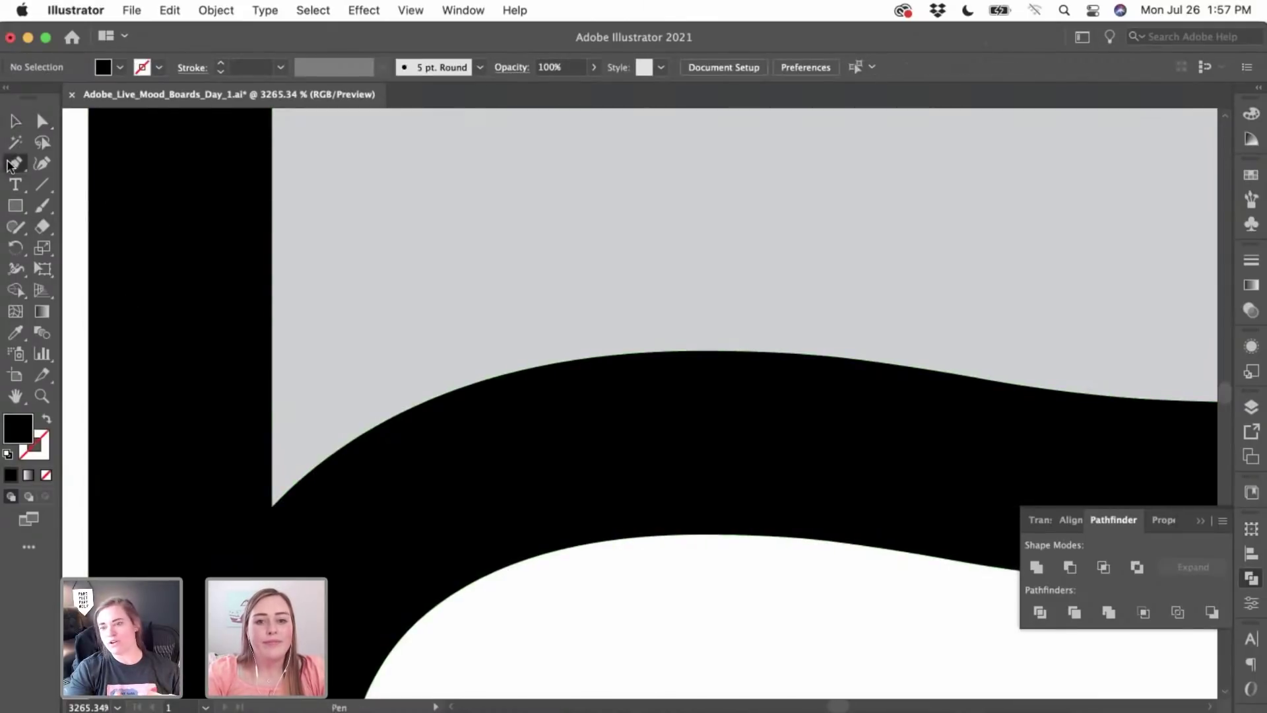
pyautogui.click(272, 350)
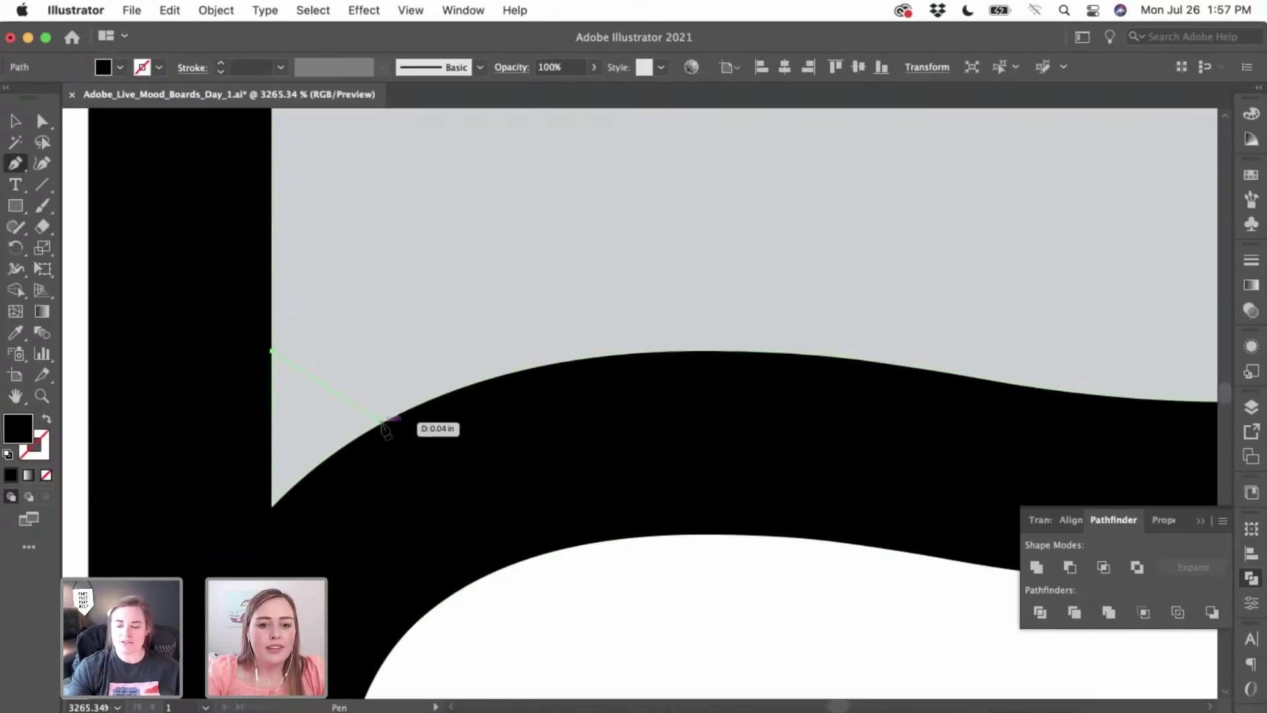
pyautogui.moveTo(382, 423); pyautogui.dragTo(503, 368)
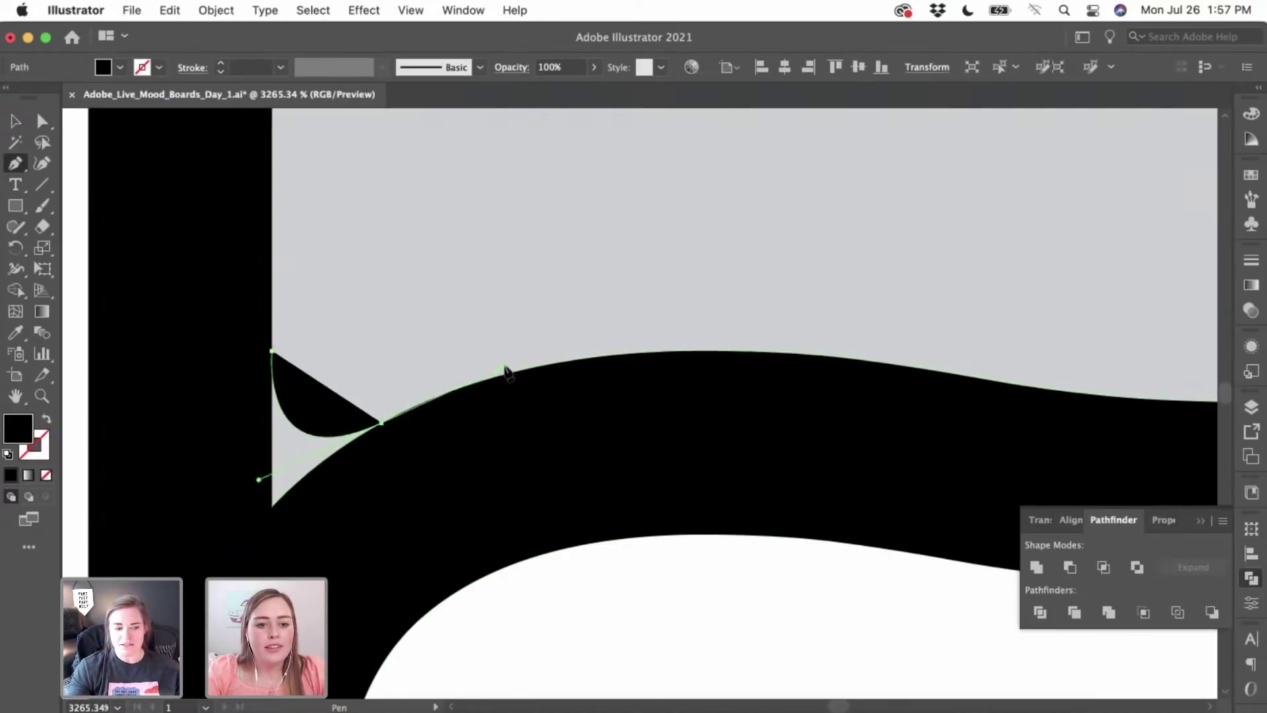
pyautogui.moveTo(381, 423); pyautogui.dragTo(401, 429)
pyautogui.click(389, 500)
pyautogui.click(291, 576)
pyautogui.click(242, 558)
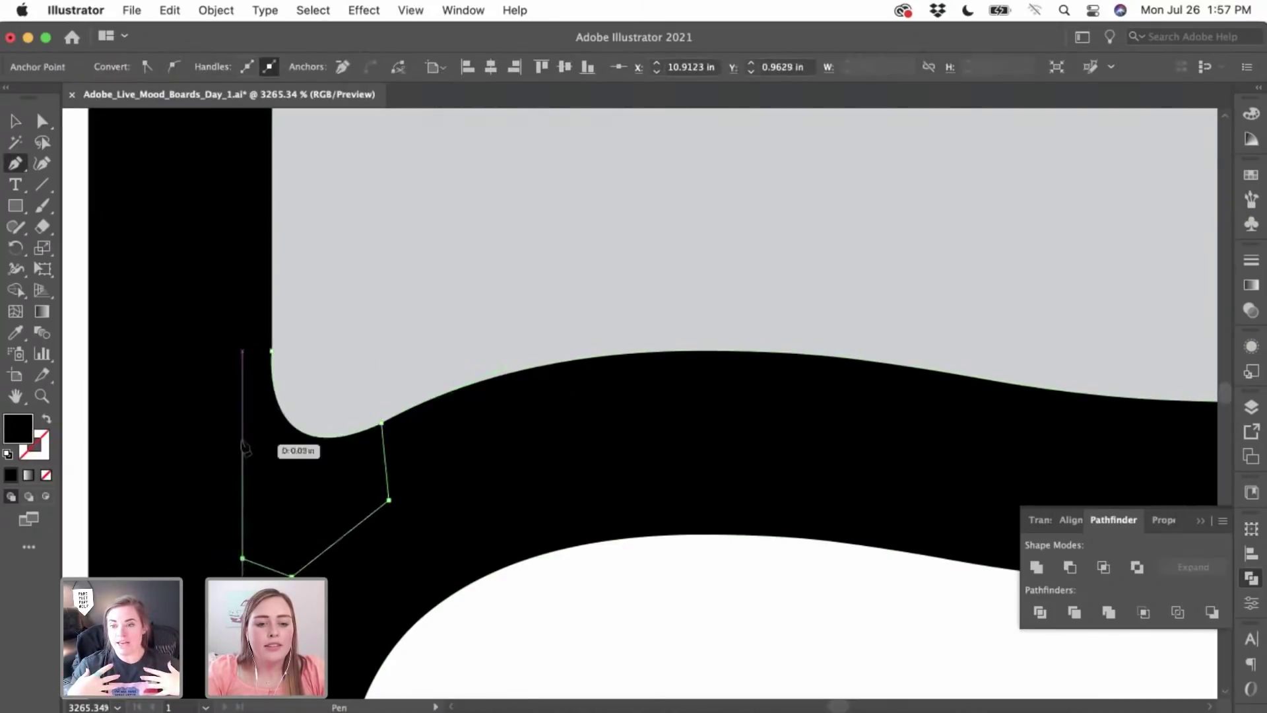
pyautogui.click(242, 431)
pyautogui.click(272, 350)
pyautogui.scroll(-5, 273, 360)
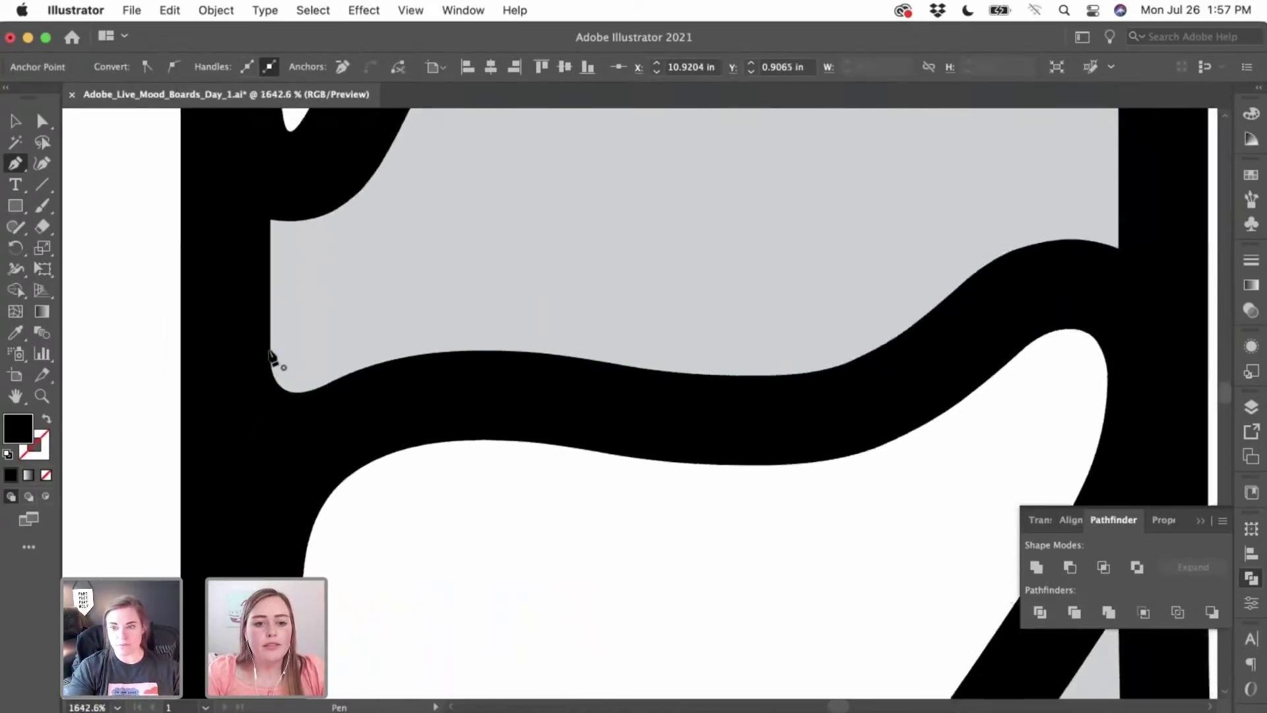
# - Round the upper-left corner of the H's crossbar inline piece by covering it with a closed, curve-edged black Pen shape
pyautogui.scroll(5, 272, 357)
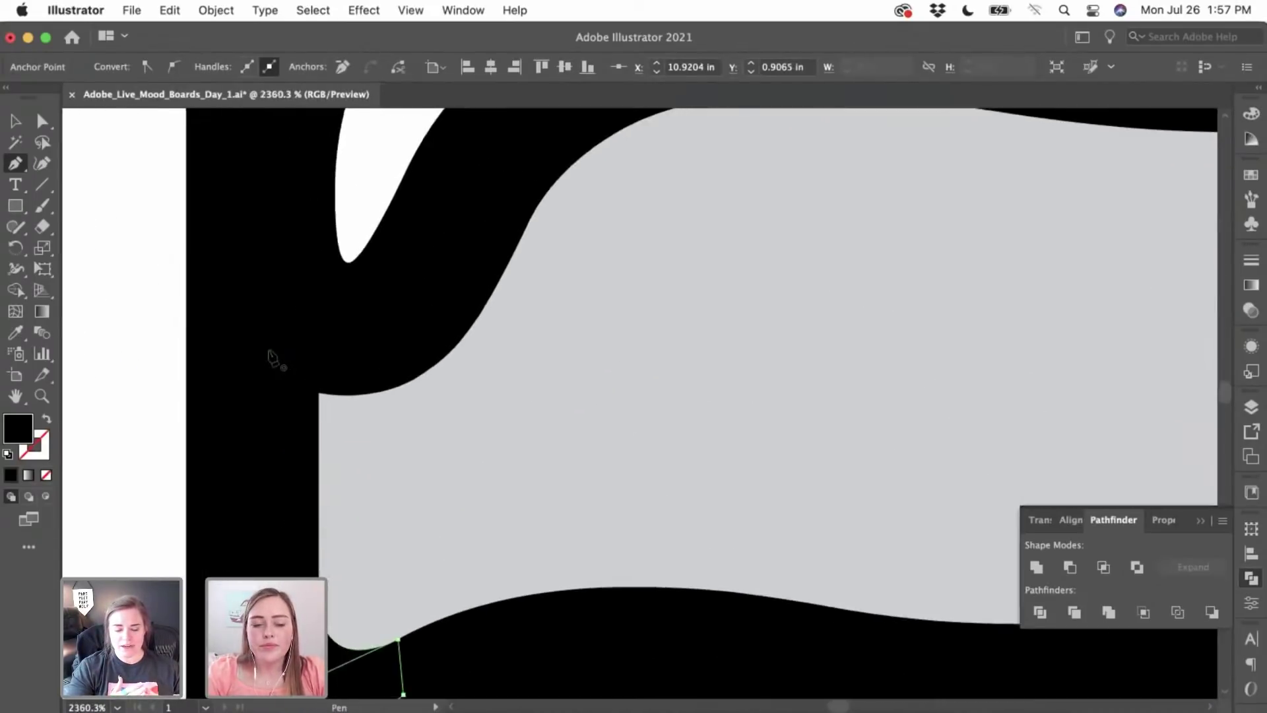
pyautogui.scroll(-2, 297, 396)
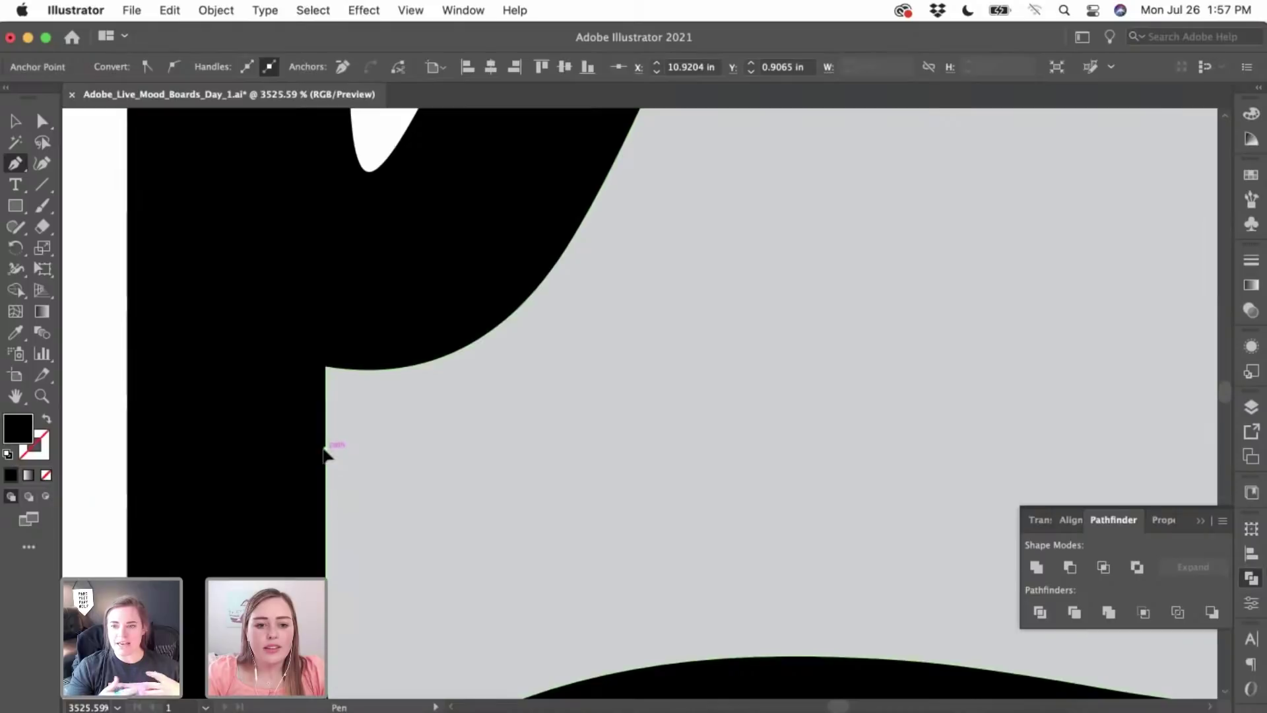
pyautogui.click(324, 450)
pyautogui.scroll(3, 391, 379)
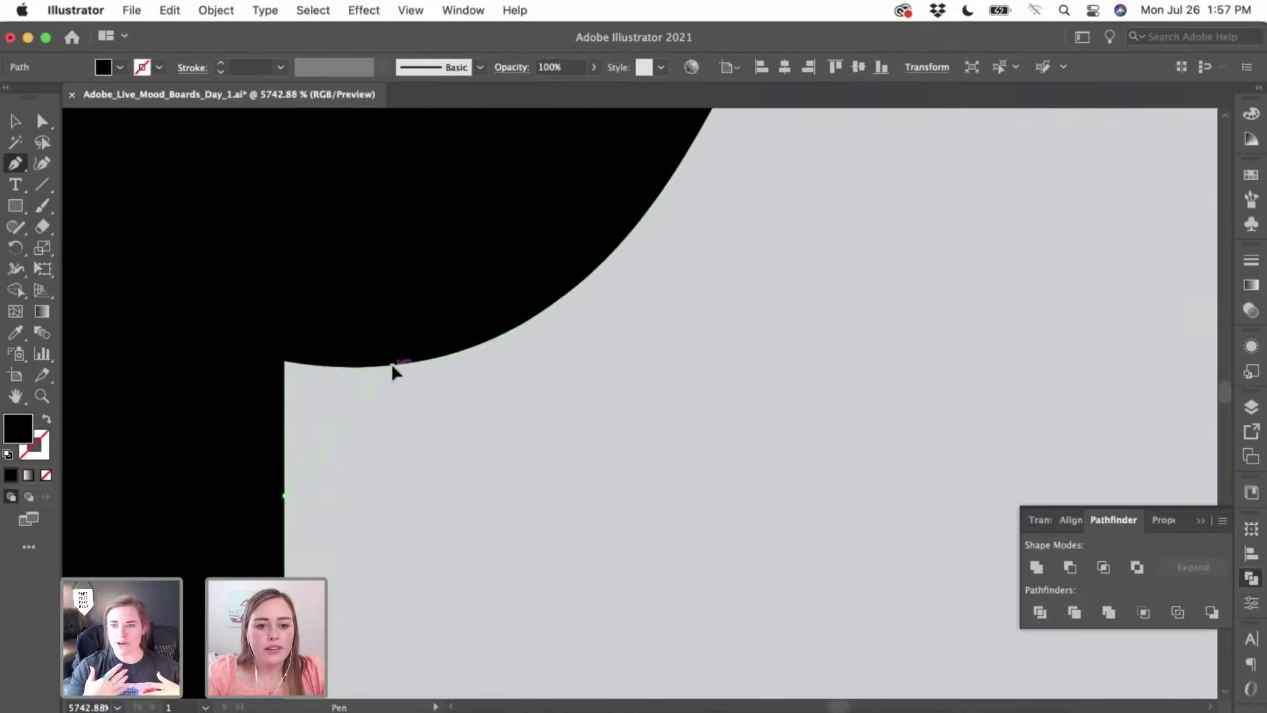
pyautogui.moveTo(516, 356); pyautogui.dragTo(256, 312)
pyautogui.click(252, 504)
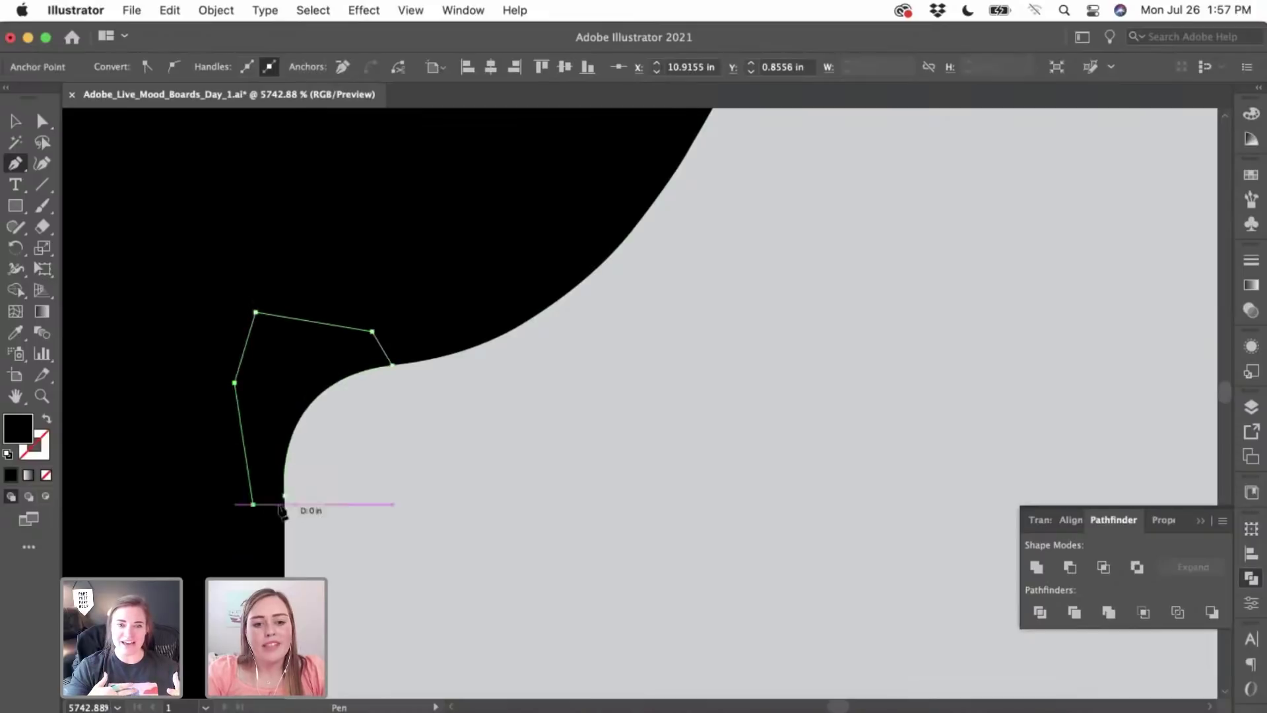
pyautogui.click(285, 496)
pyautogui.click(16, 121)
pyautogui.click(190, 269)
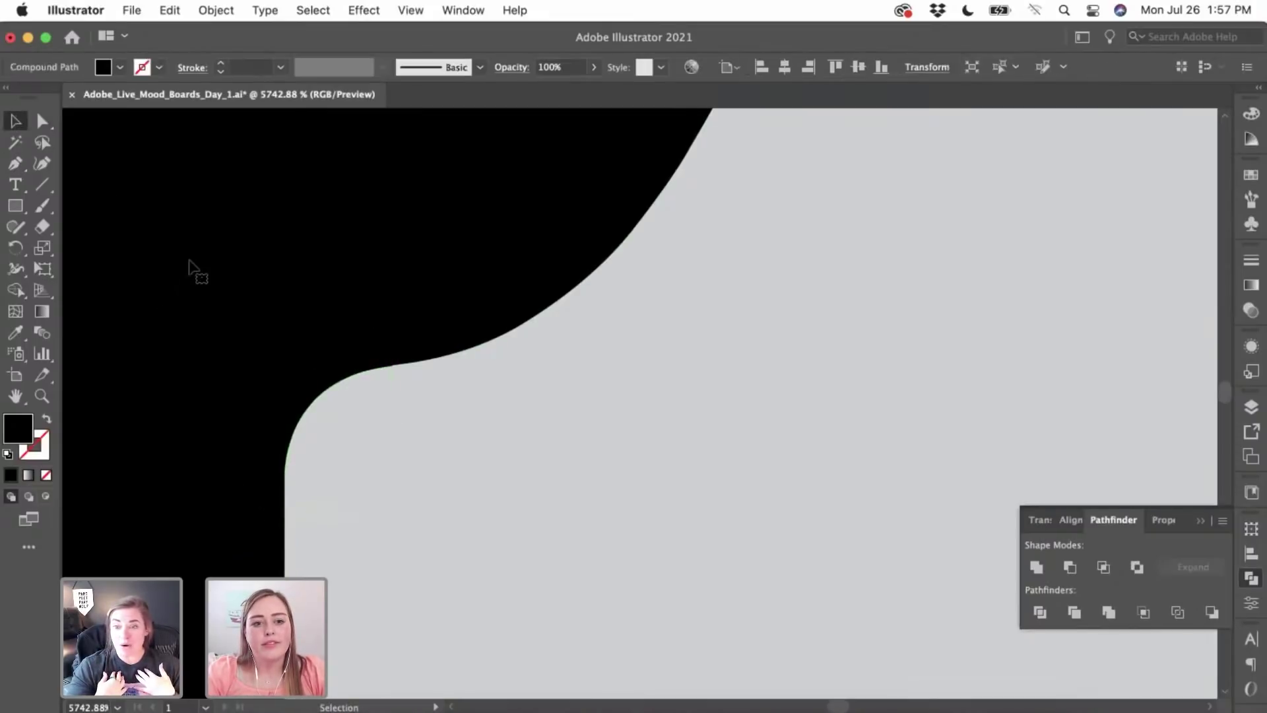
pyautogui.scroll(-5, 191, 268)
pyautogui.scroll(5, 190, 261)
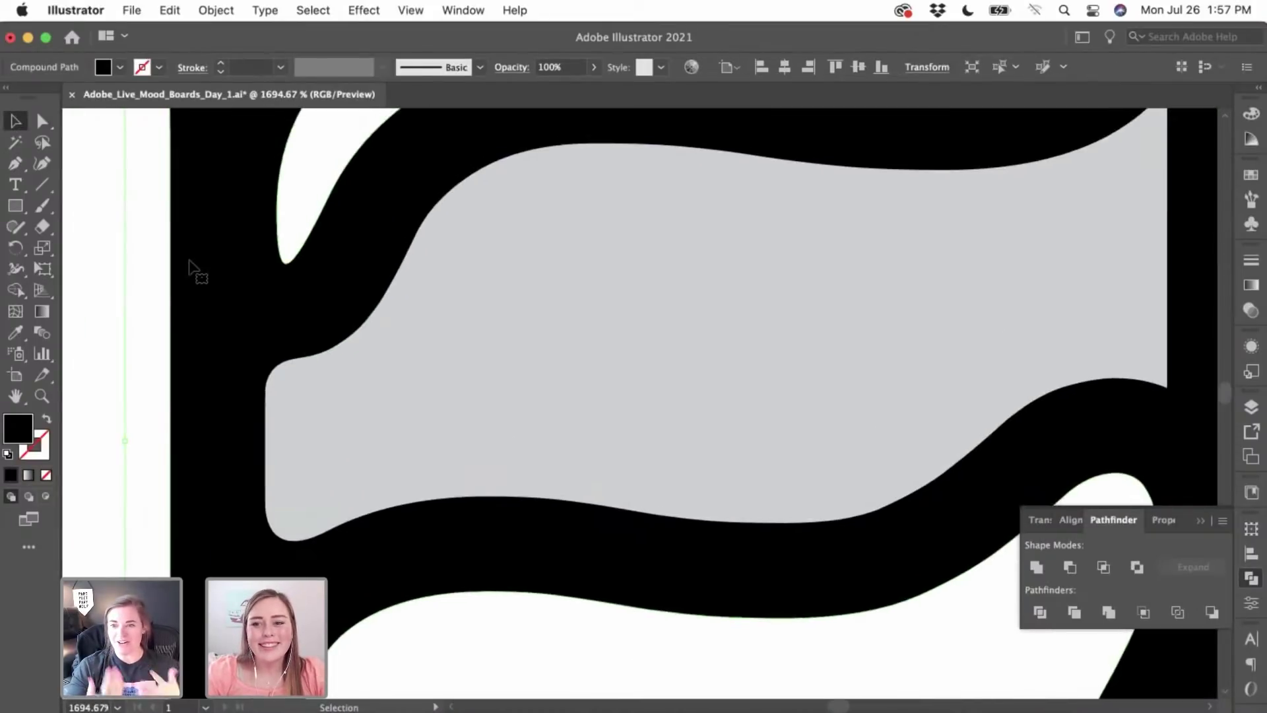
# - Draw a closed black Pen shape with a curved inner edge over the upper-right corner of the H's crossbar inline piece
pyautogui.hscroll(-10, 189, 260)
pyautogui.hscroll(5, 190, 264)
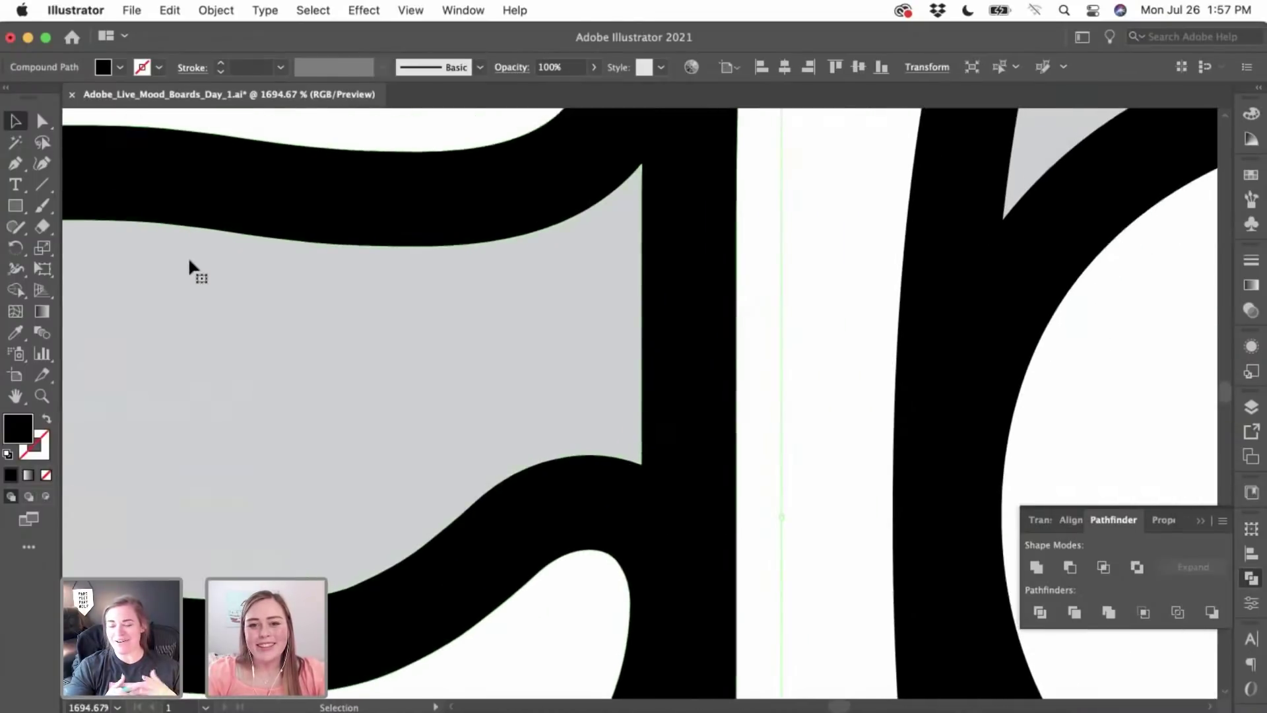
pyautogui.scroll(5, 430, 237)
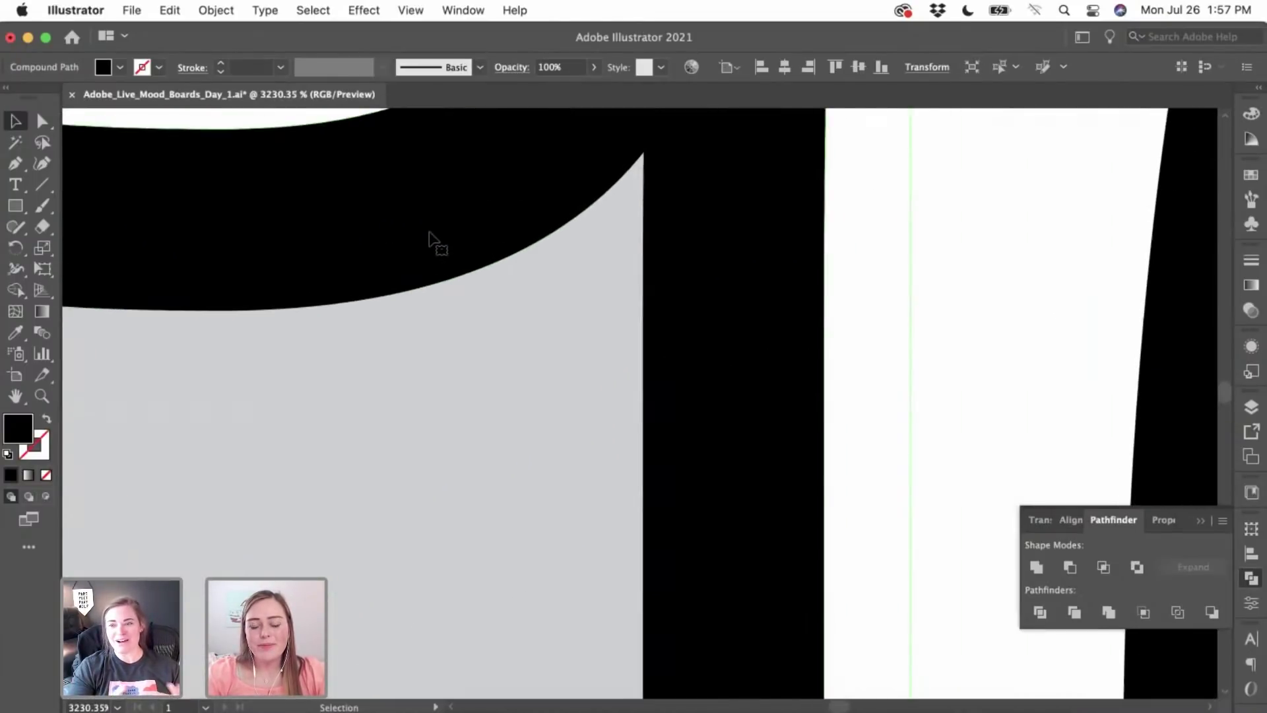
pyautogui.scroll(2, 471, 274)
pyautogui.hscroll(1, 89, 160)
pyautogui.press('p')
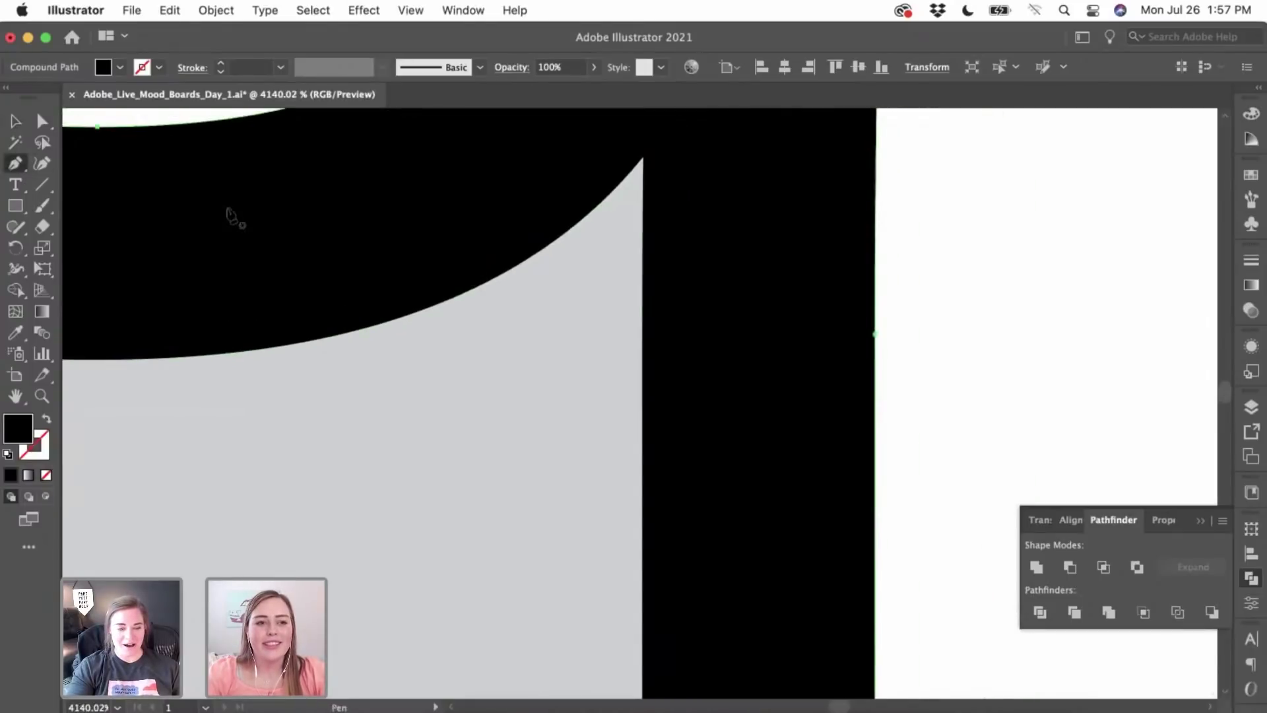
pyautogui.click(555, 242)
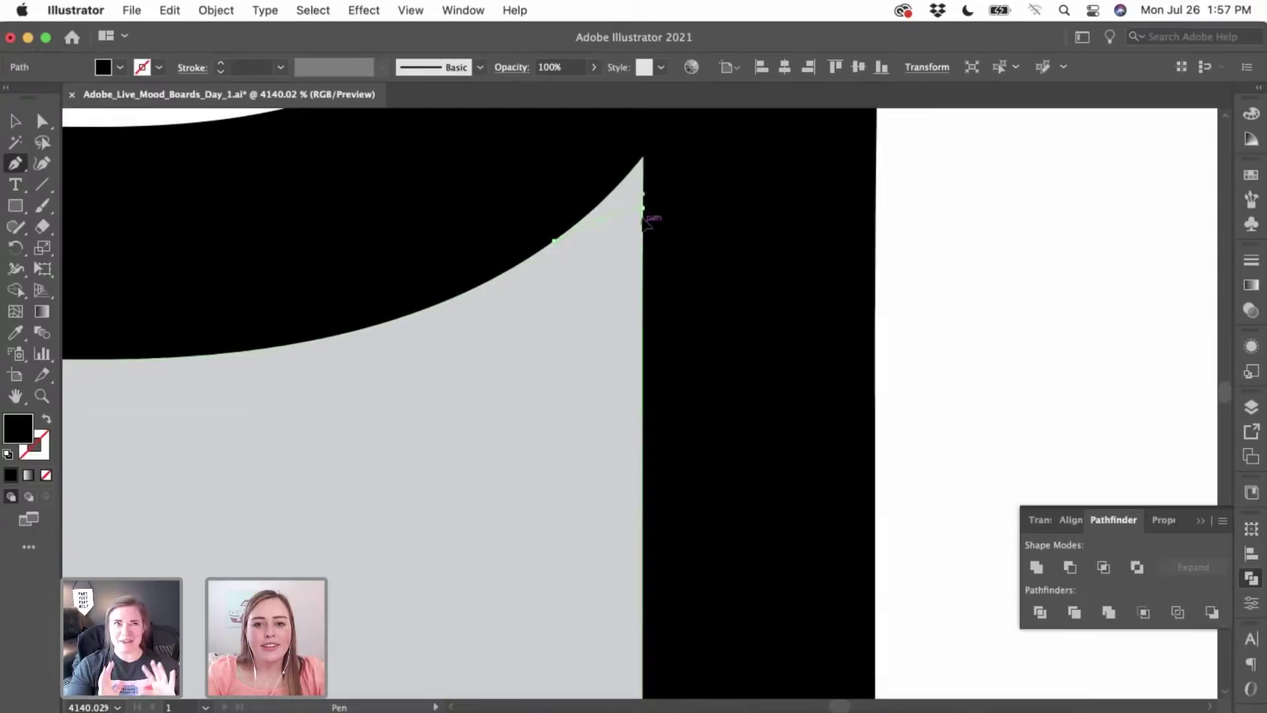
pyautogui.moveTo(644, 253); pyautogui.dragTo(667, 212)
pyautogui.click(677, 216)
pyautogui.click(677, 125)
pyautogui.click(616, 140)
pyautogui.click(561, 168)
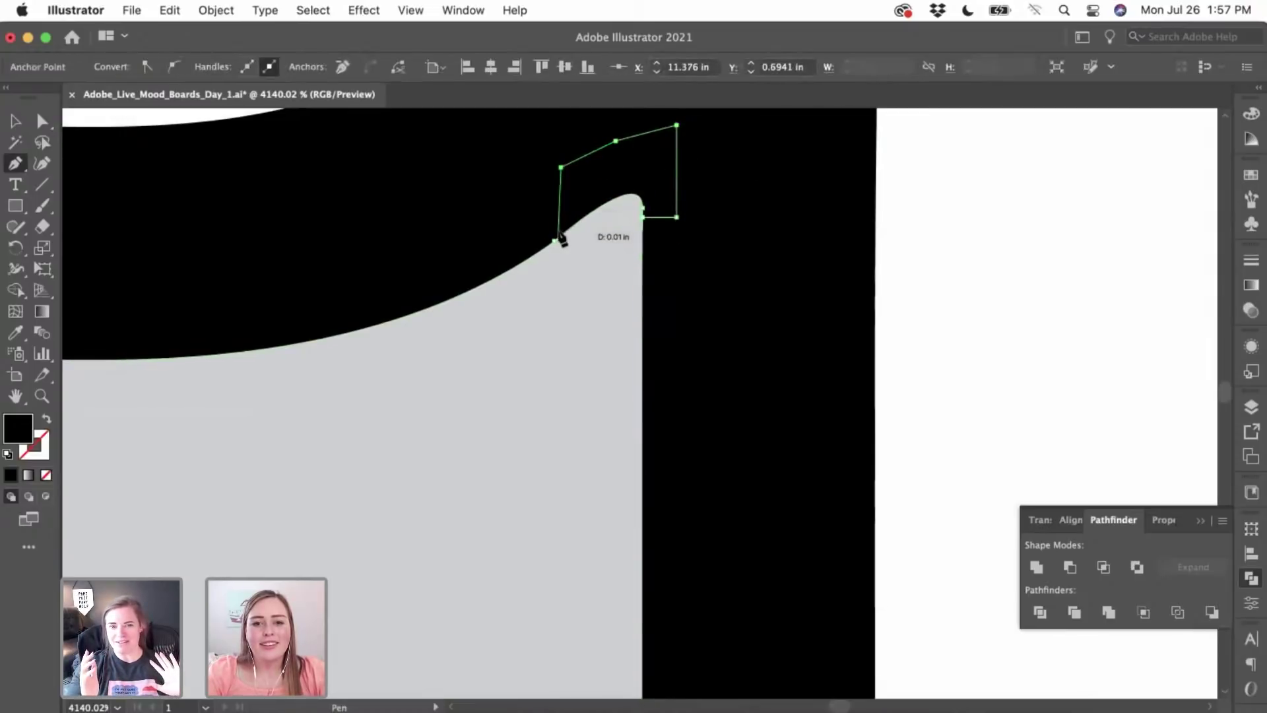
pyautogui.click(557, 241)
# - Move the cover shape's anchor farther down the crossbar piece's right edge and extend its curve handle upward to smooth the upper-right rounding
pyautogui.click(42, 121)
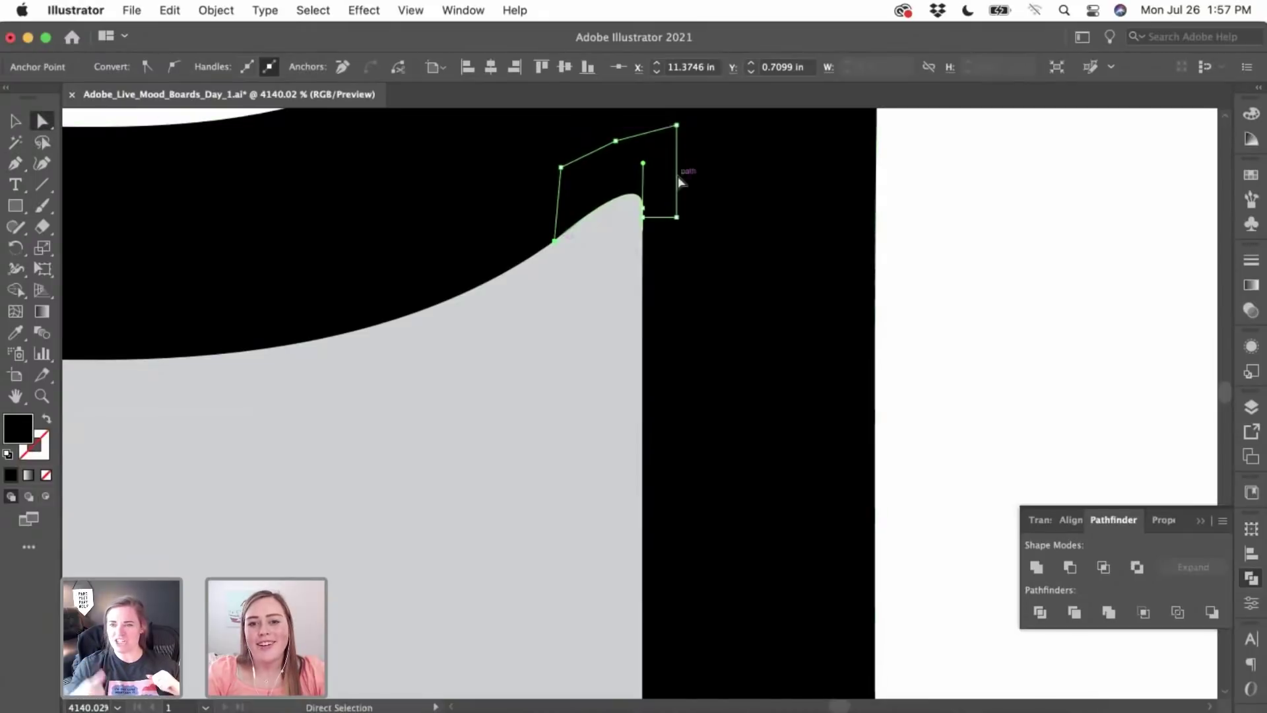
pyautogui.click(596, 191)
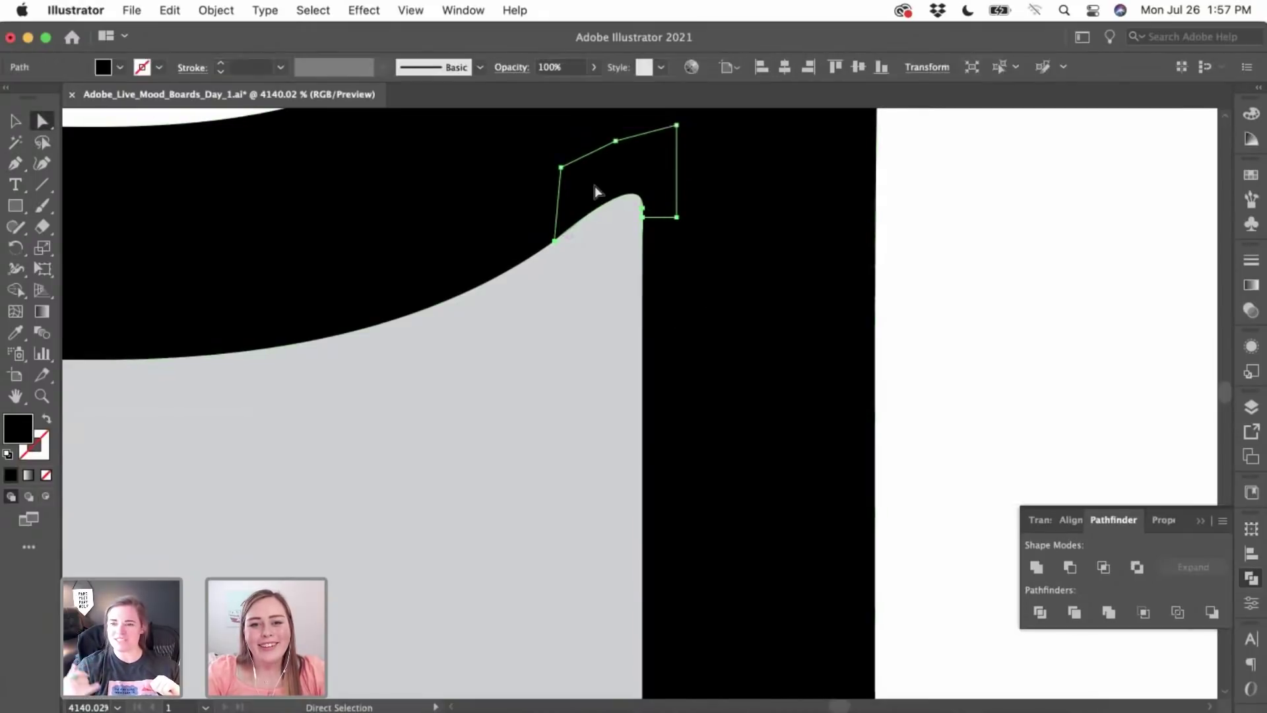
pyautogui.click(653, 184)
pyautogui.click(654, 216)
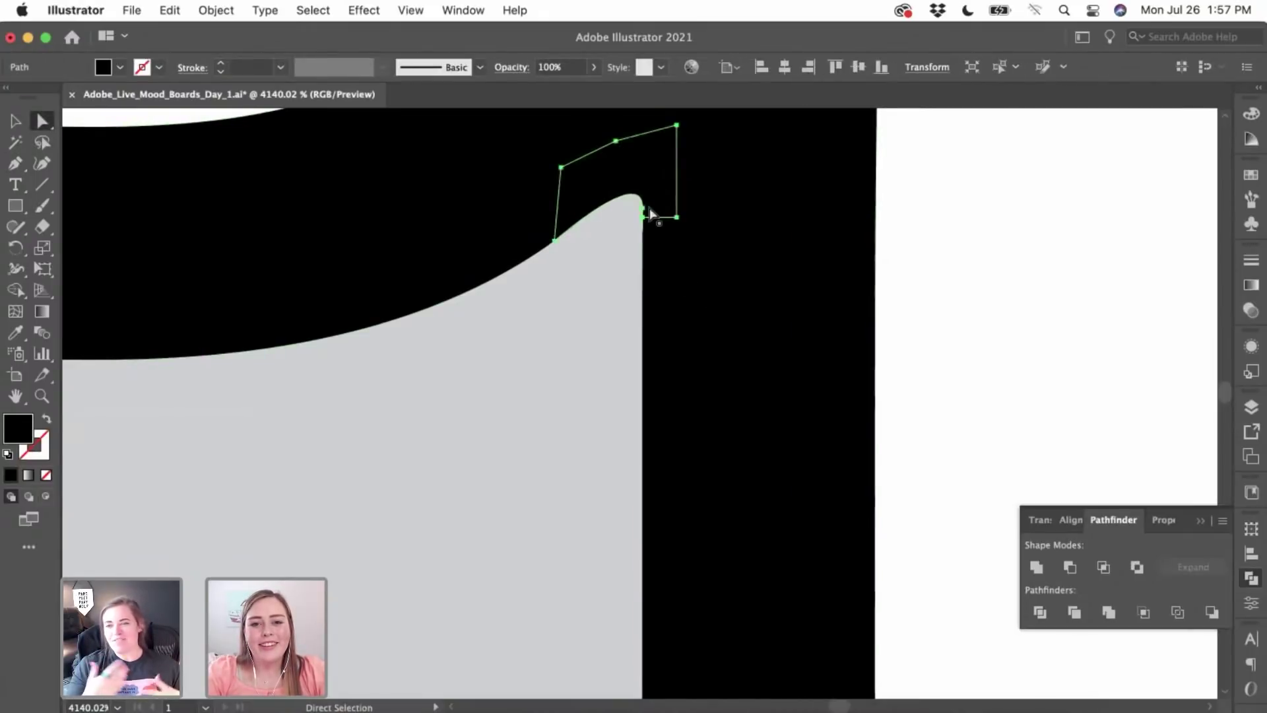
pyautogui.click(614, 192)
pyautogui.click(650, 248)
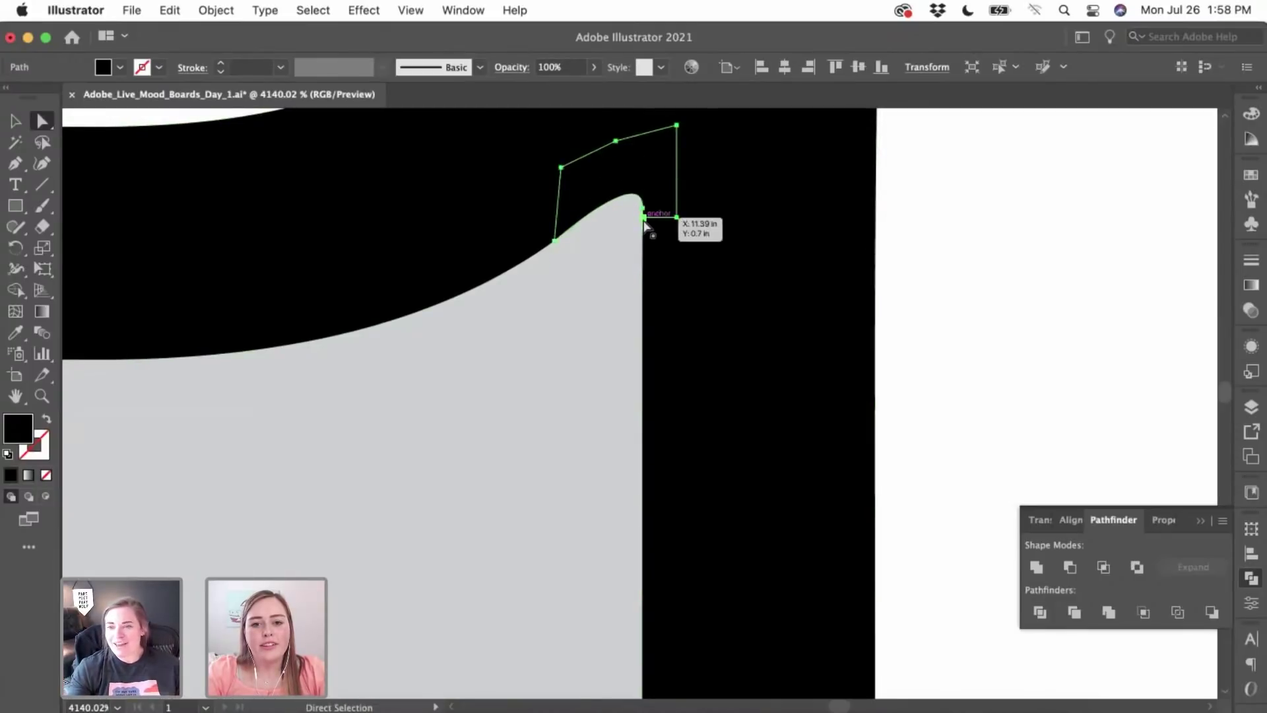
pyautogui.moveTo(645, 226); pyautogui.dragTo(648, 310)
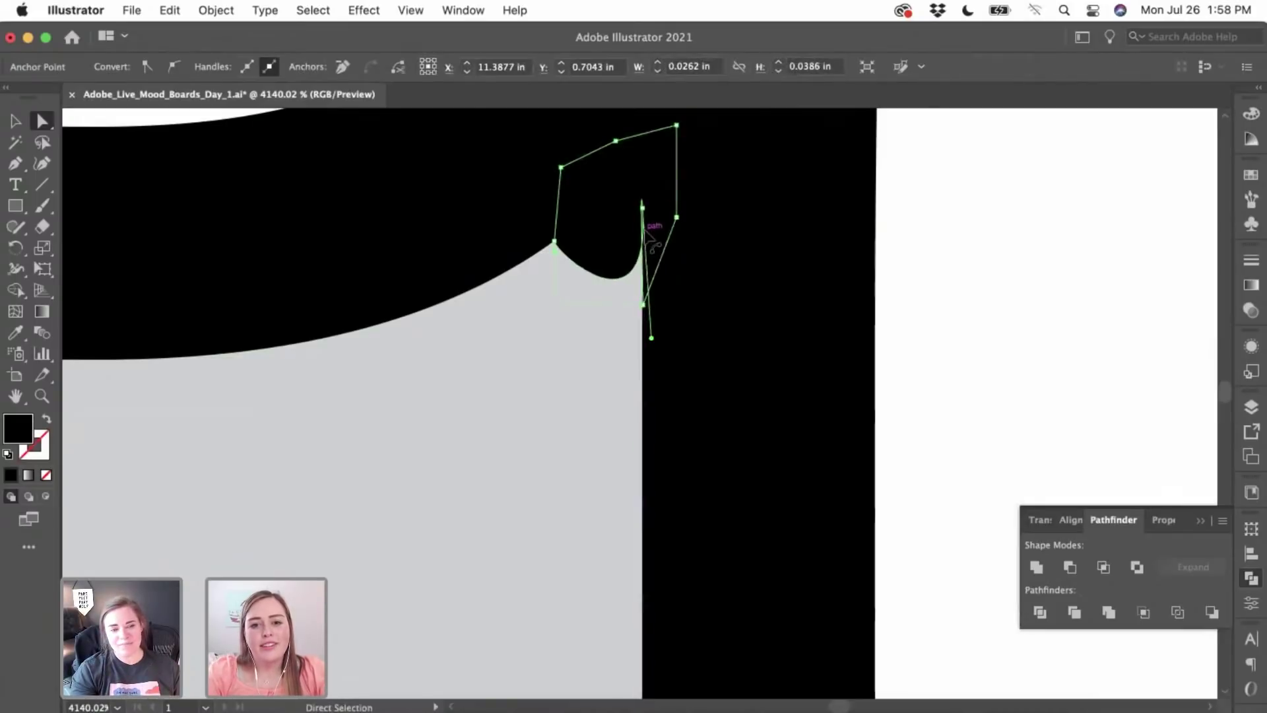
pyautogui.moveTo(646, 221); pyautogui.dragTo(646, 158)
# - Round the lower-right corner of the H's crossbar inline piece by covering it with a closed, curve-edged black Pen shape
pyautogui.scroll(-5, 730, 295)
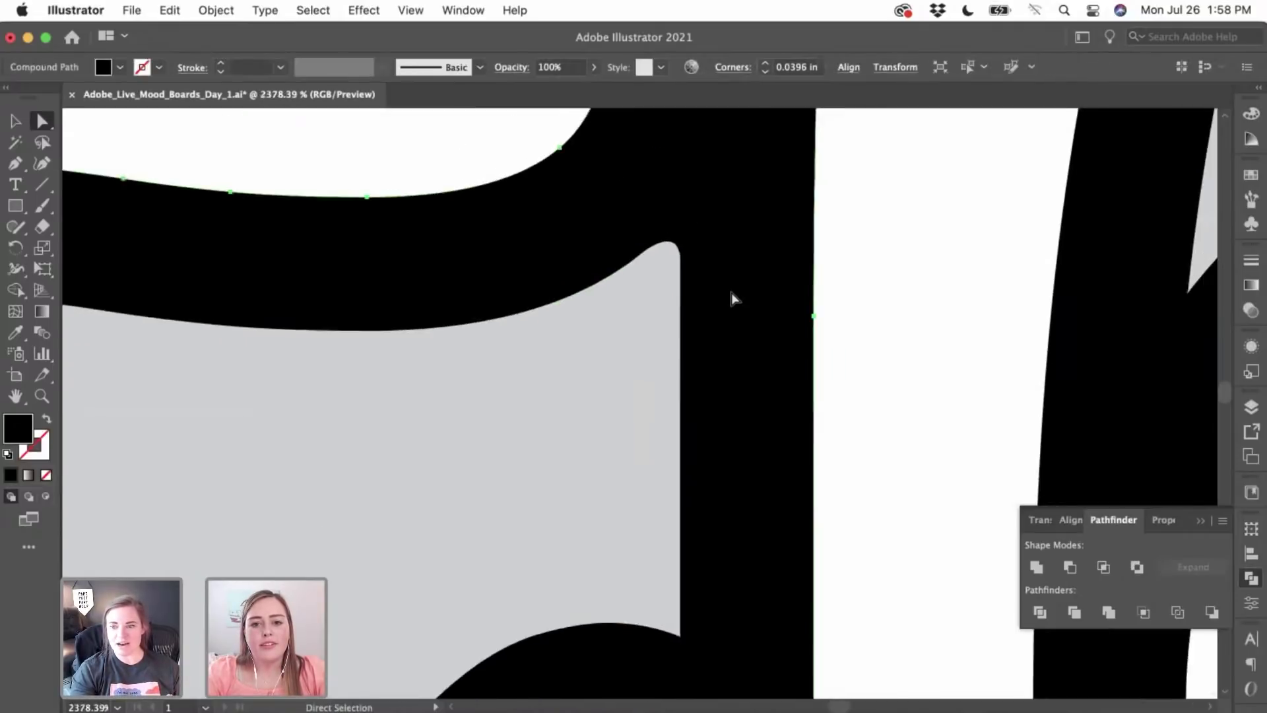
pyautogui.scroll(-3, 730, 296)
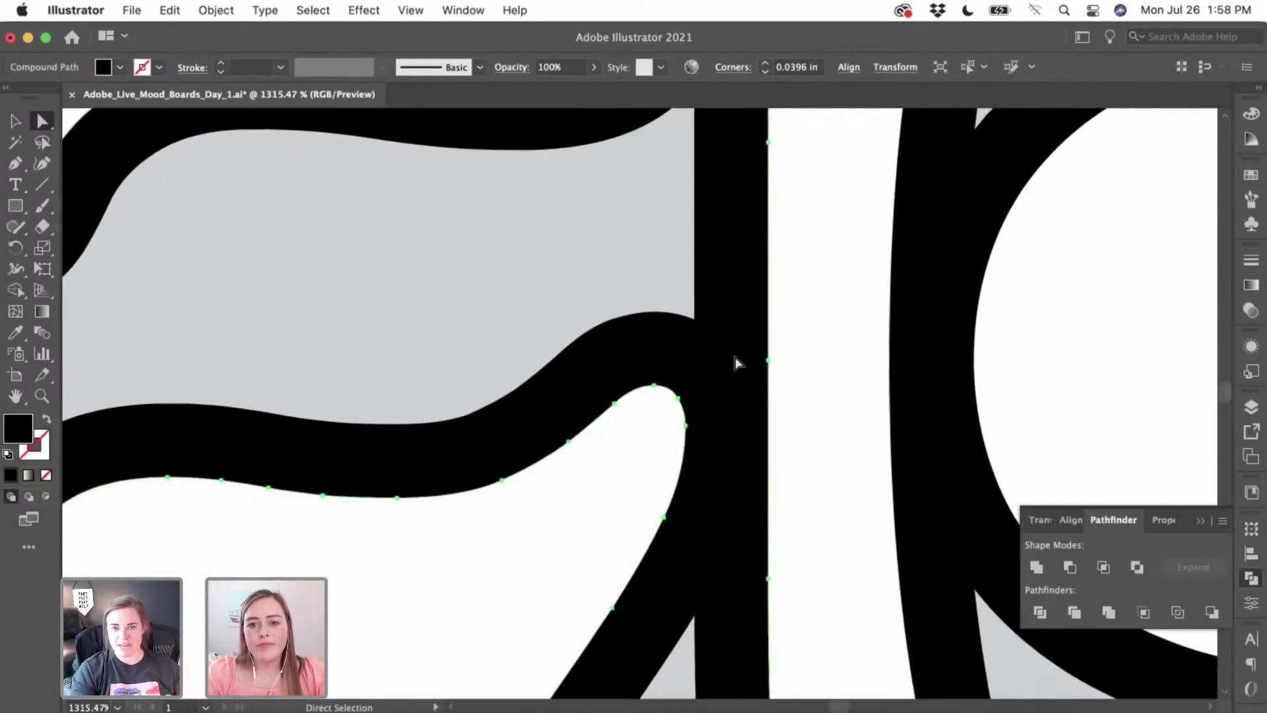
pyautogui.scroll(5, 666, 283)
pyautogui.scroll(3, 667, 283)
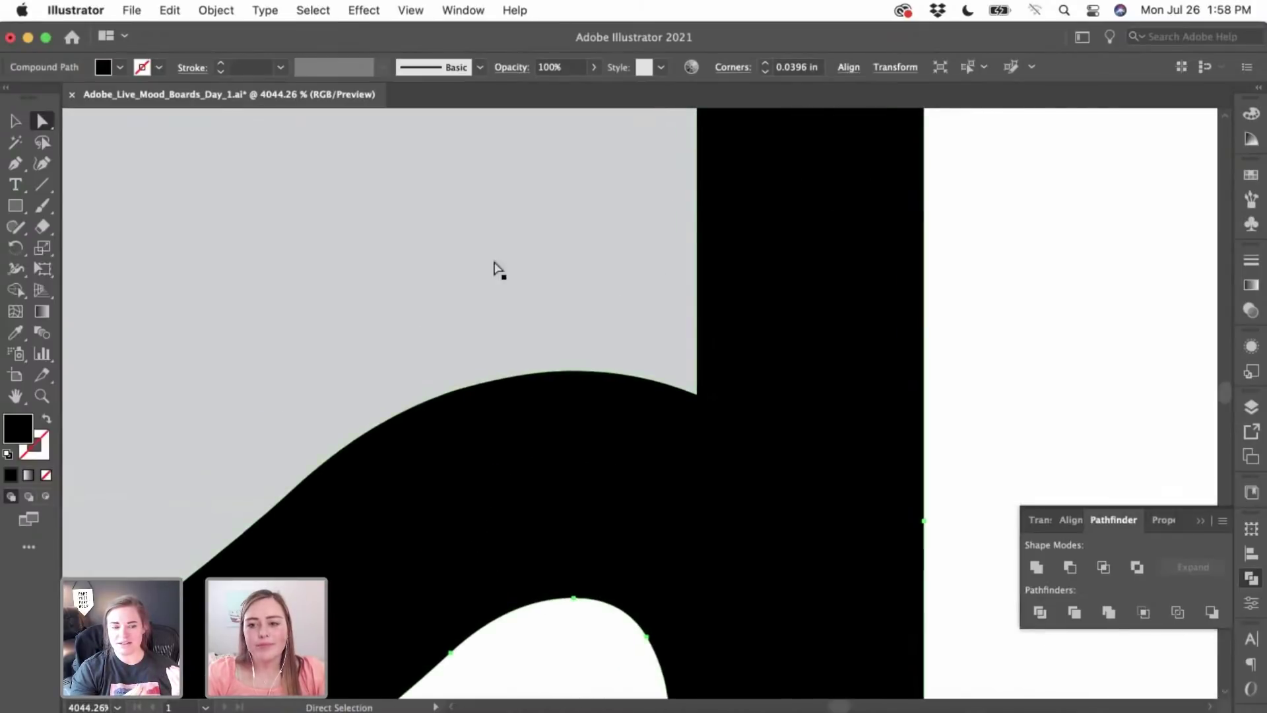
pyautogui.click(15, 164)
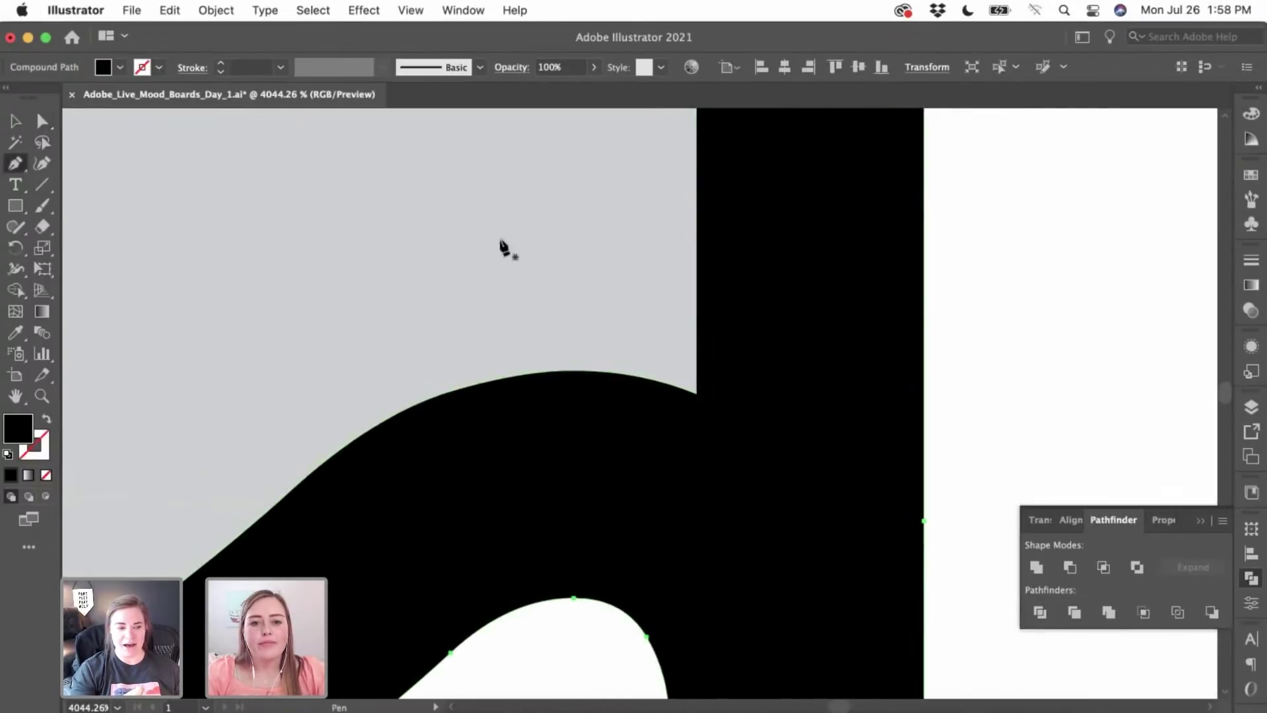
pyautogui.click(697, 302)
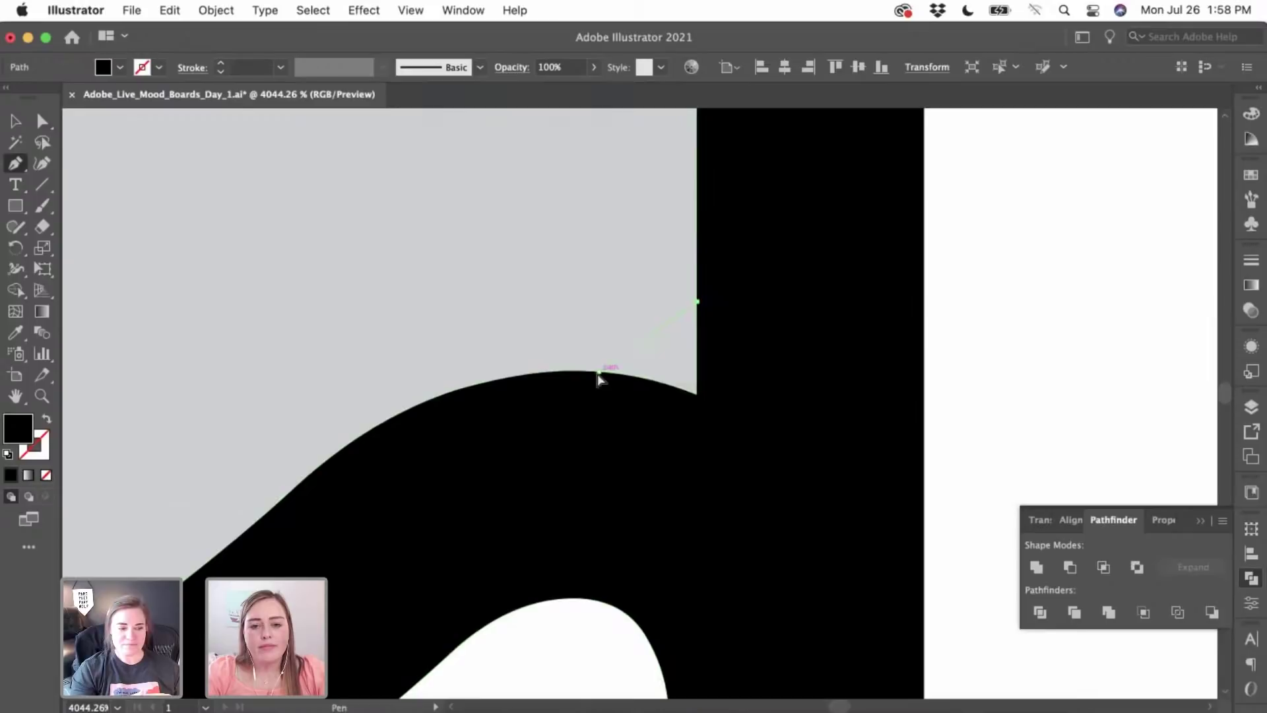
pyautogui.moveTo(598, 372); pyautogui.dragTo(519, 376)
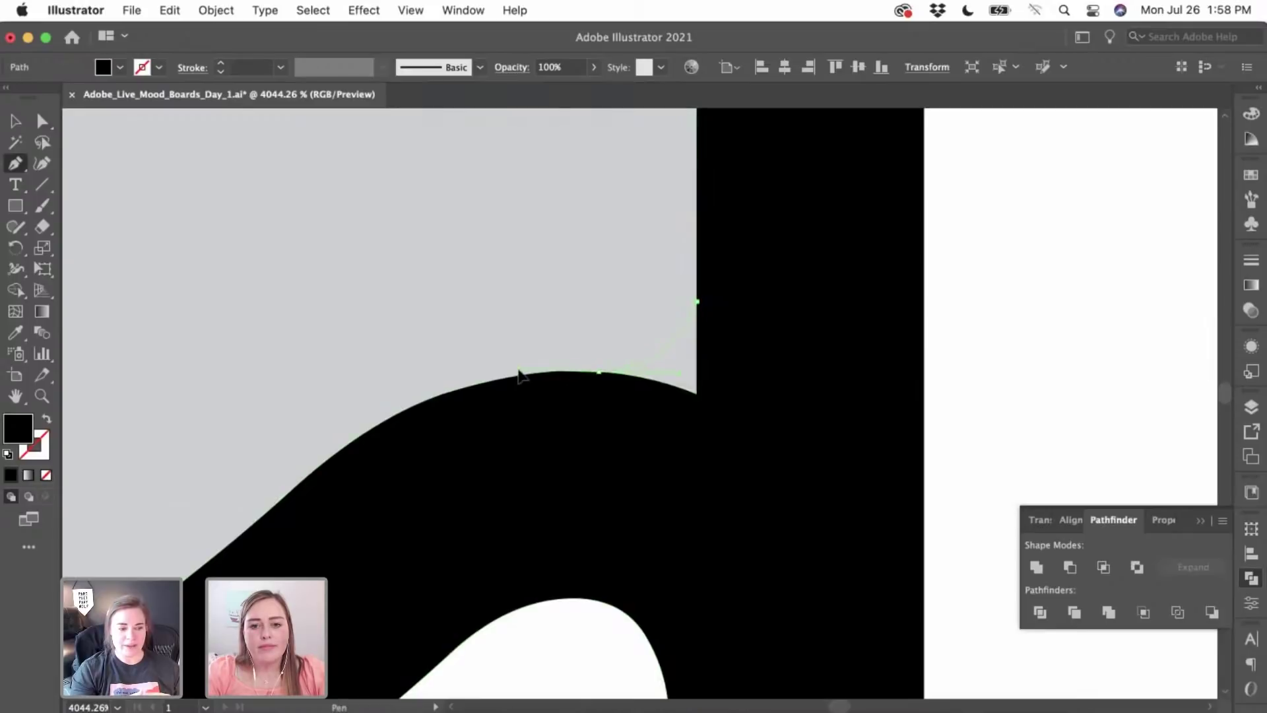
pyautogui.click(598, 372)
pyautogui.click(630, 457)
pyautogui.click(701, 457)
pyautogui.click(717, 418)
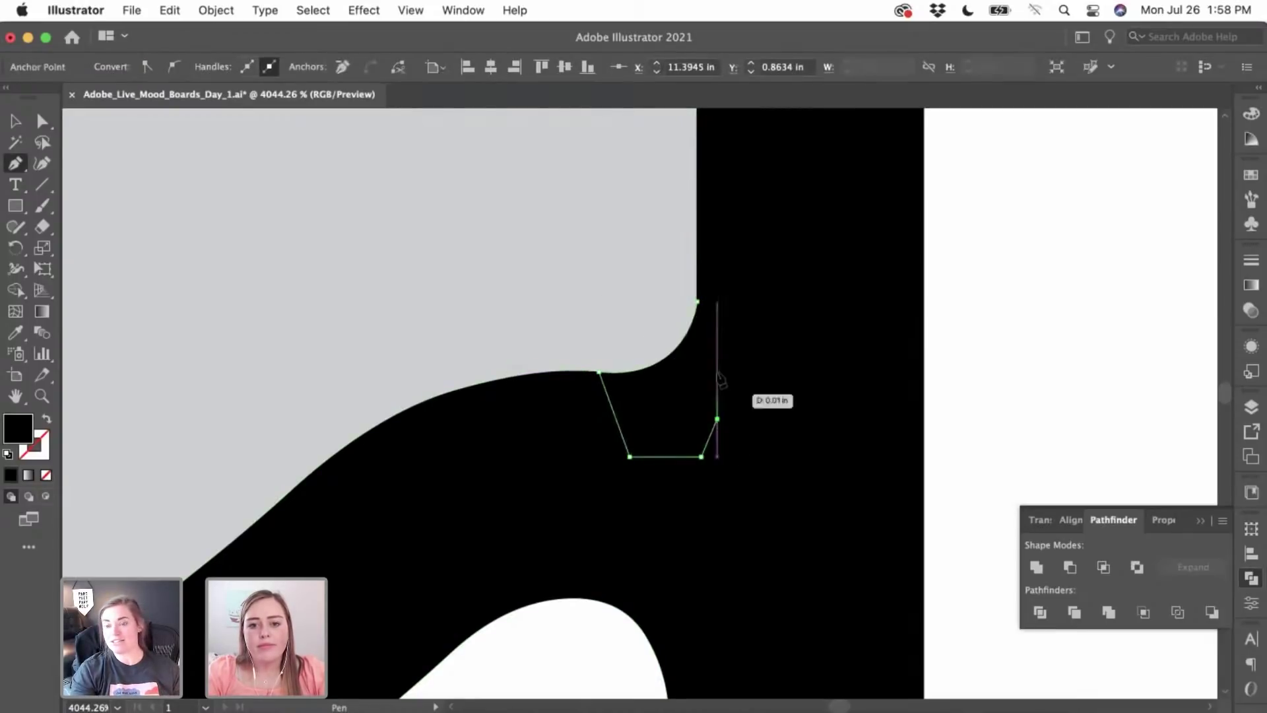
pyautogui.click(717, 354)
pyautogui.click(698, 303)
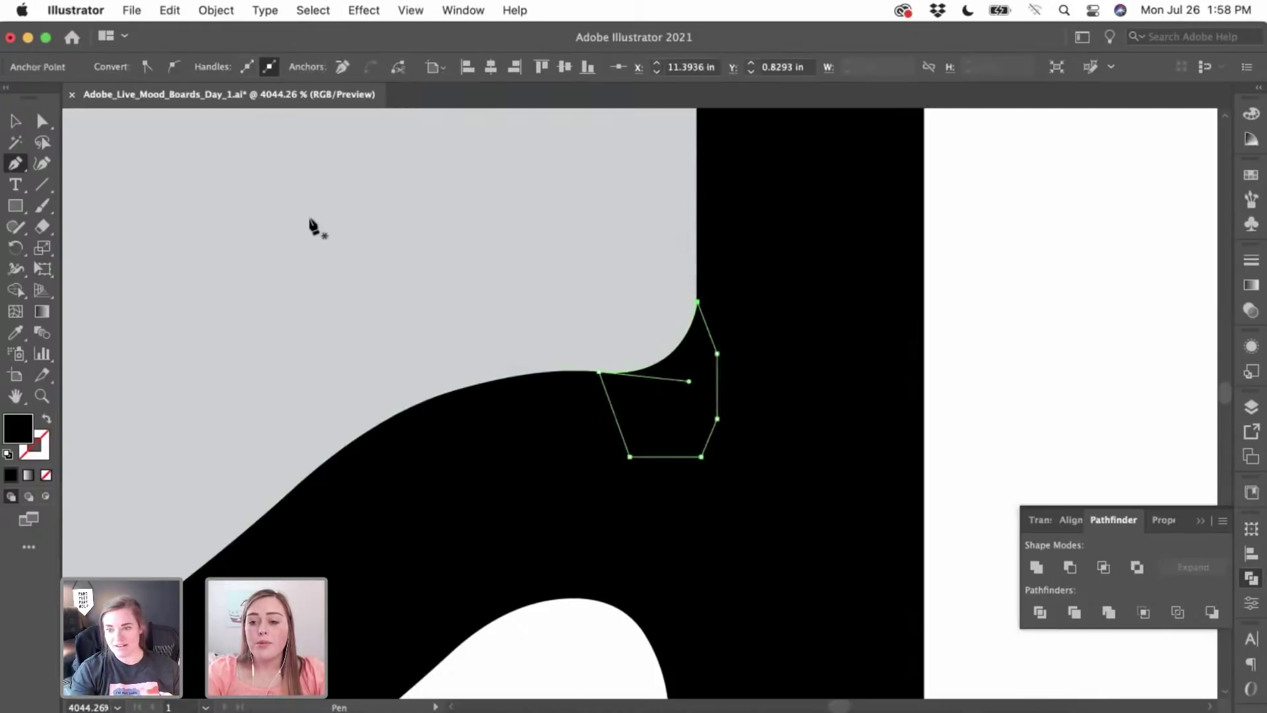
pyautogui.click(15, 120)
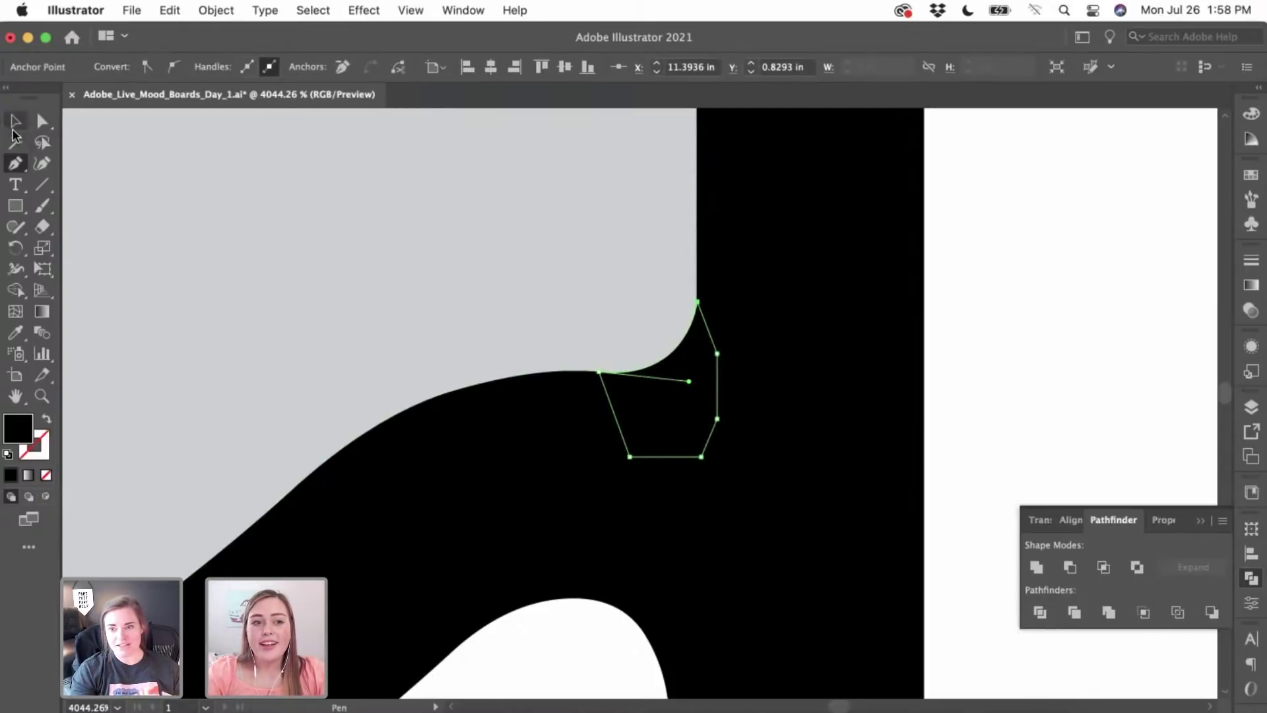
pyautogui.click(636, 359)
pyautogui.click(968, 457)
# - Refine the lower-right rounding by moving the cover shape's upper anchor up the edge and lengthening the lower anchor's curve handle
pyautogui.scroll(-3, 968, 458)
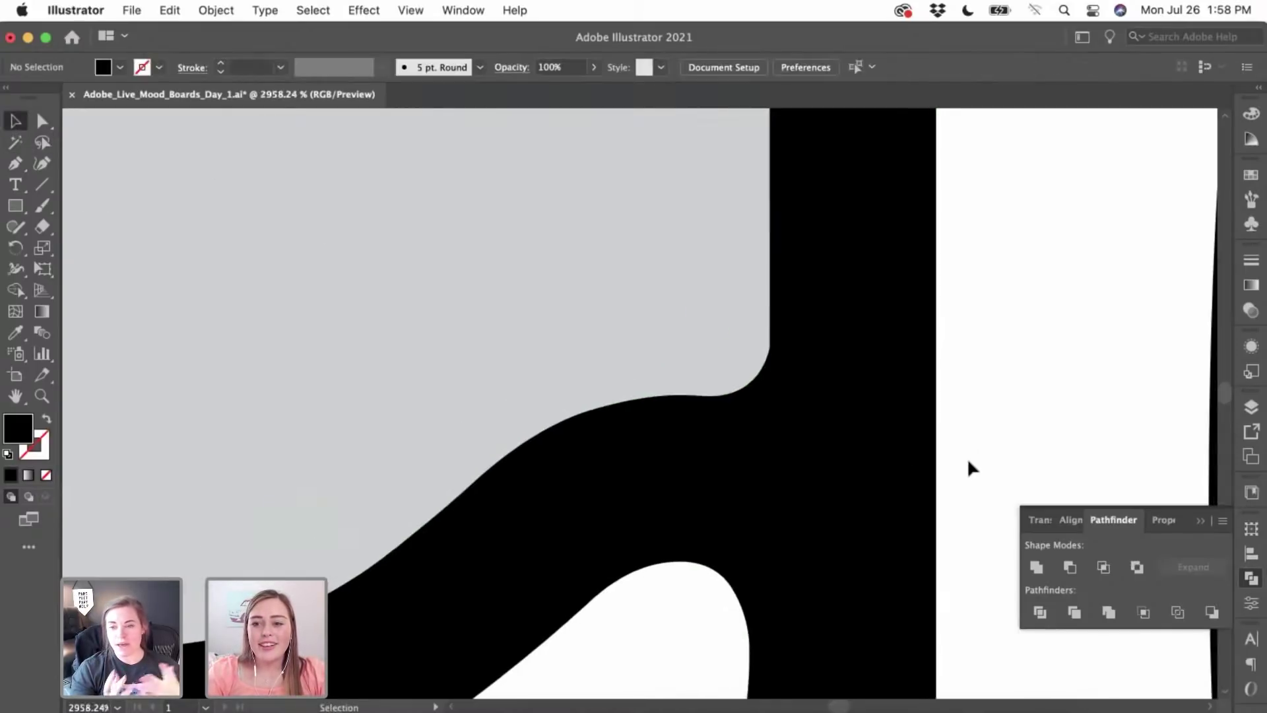
pyautogui.scroll(1, 967, 457)
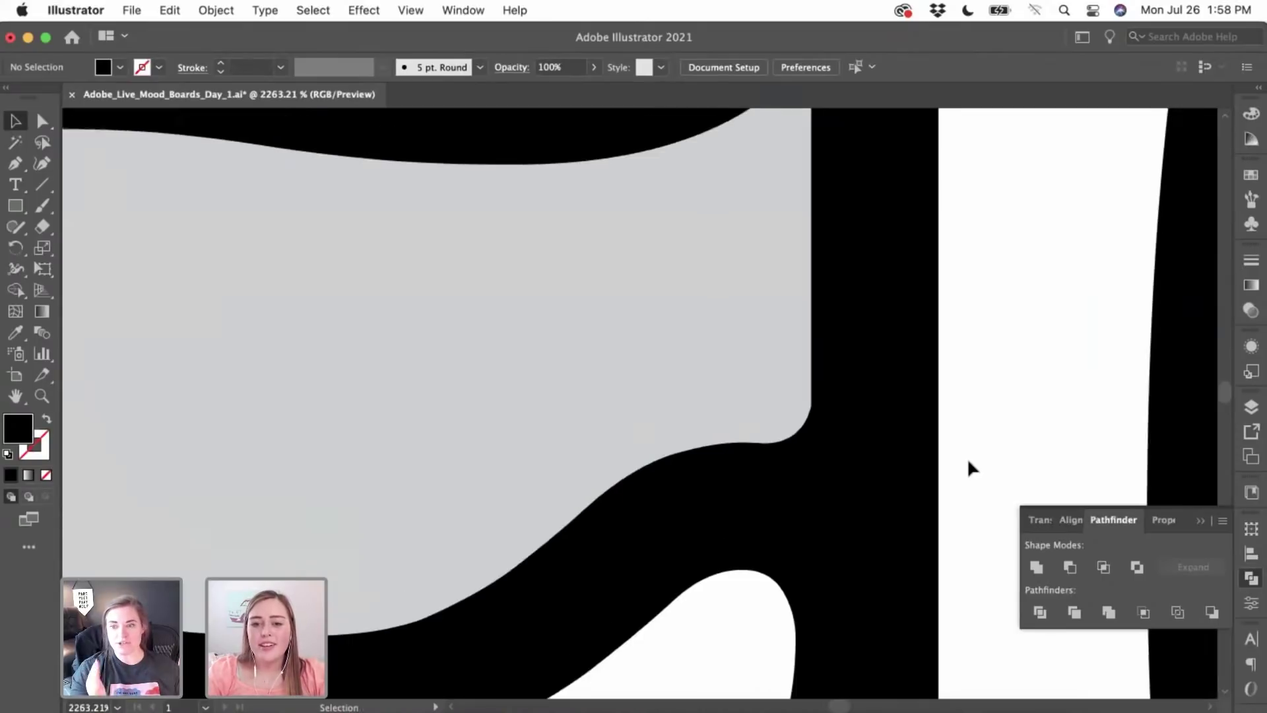
pyautogui.scroll(4, 752, 489)
pyautogui.click(755, 491)
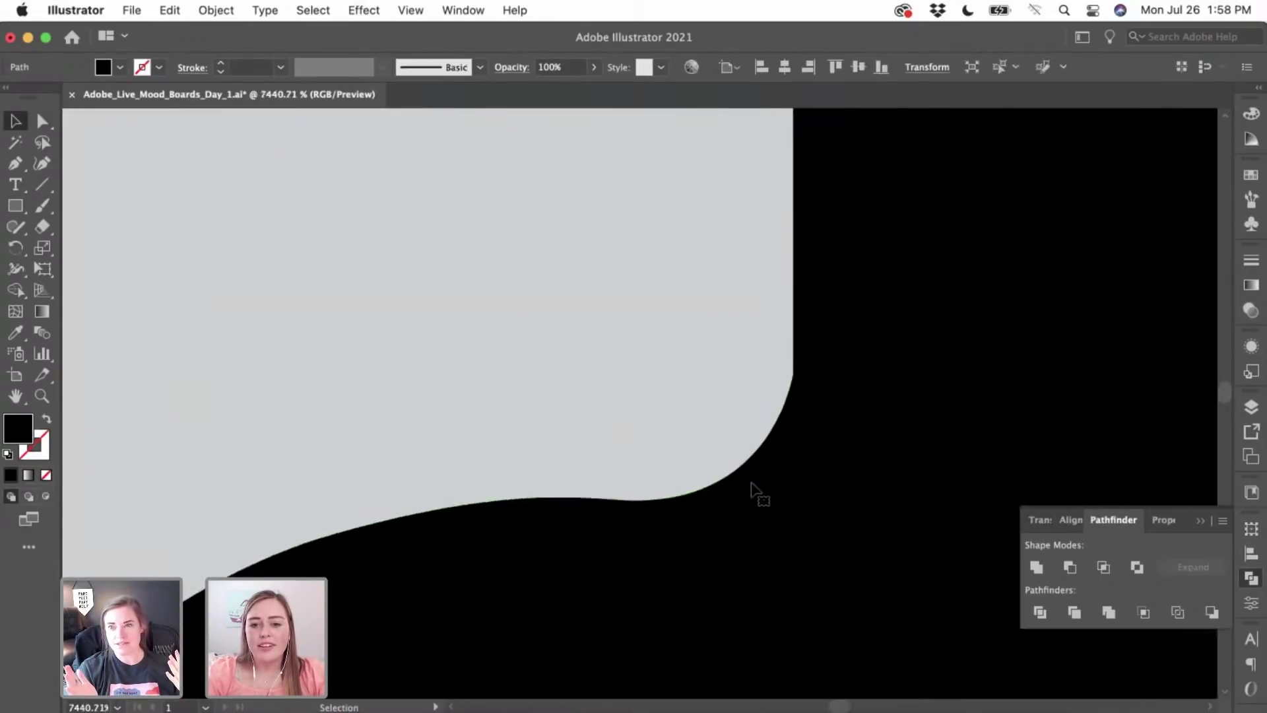
pyautogui.scroll(2, 752, 489)
pyautogui.press('a')
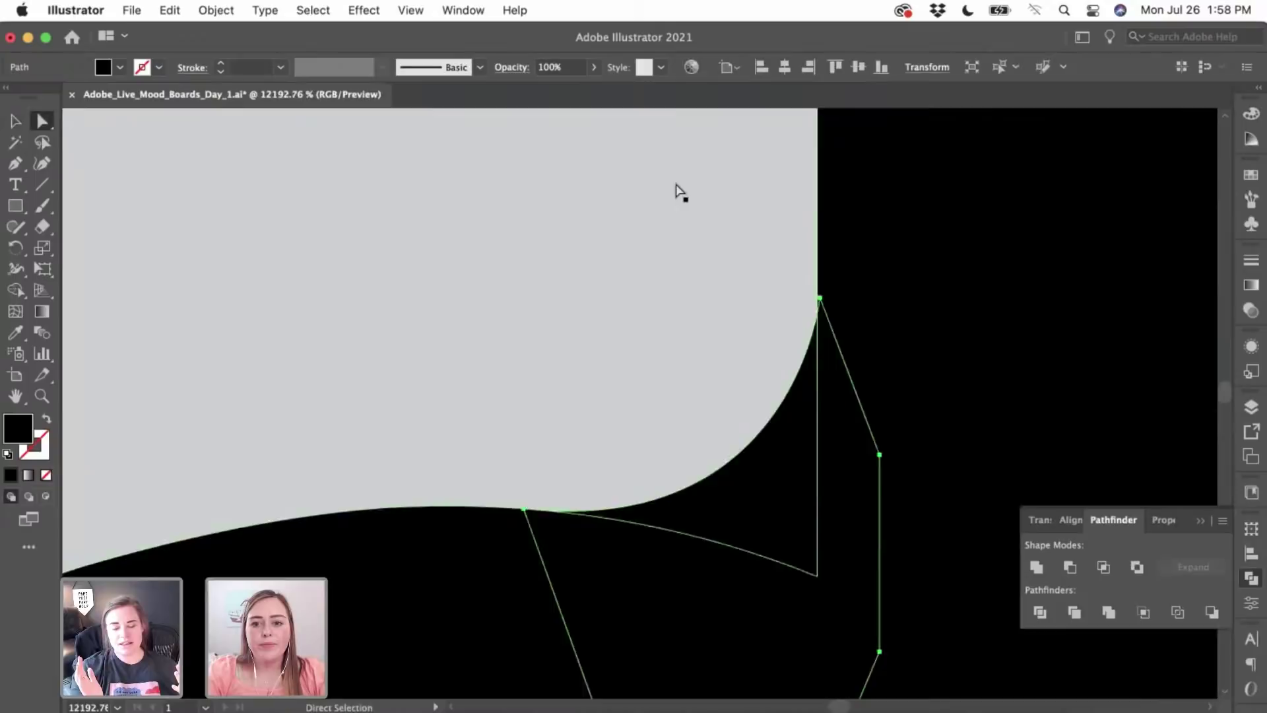
pyautogui.scroll(2, 679, 192)
pyautogui.moveTo(771, 362); pyautogui.dragTo(767, 231)
pyautogui.scroll(-3, 713, 396)
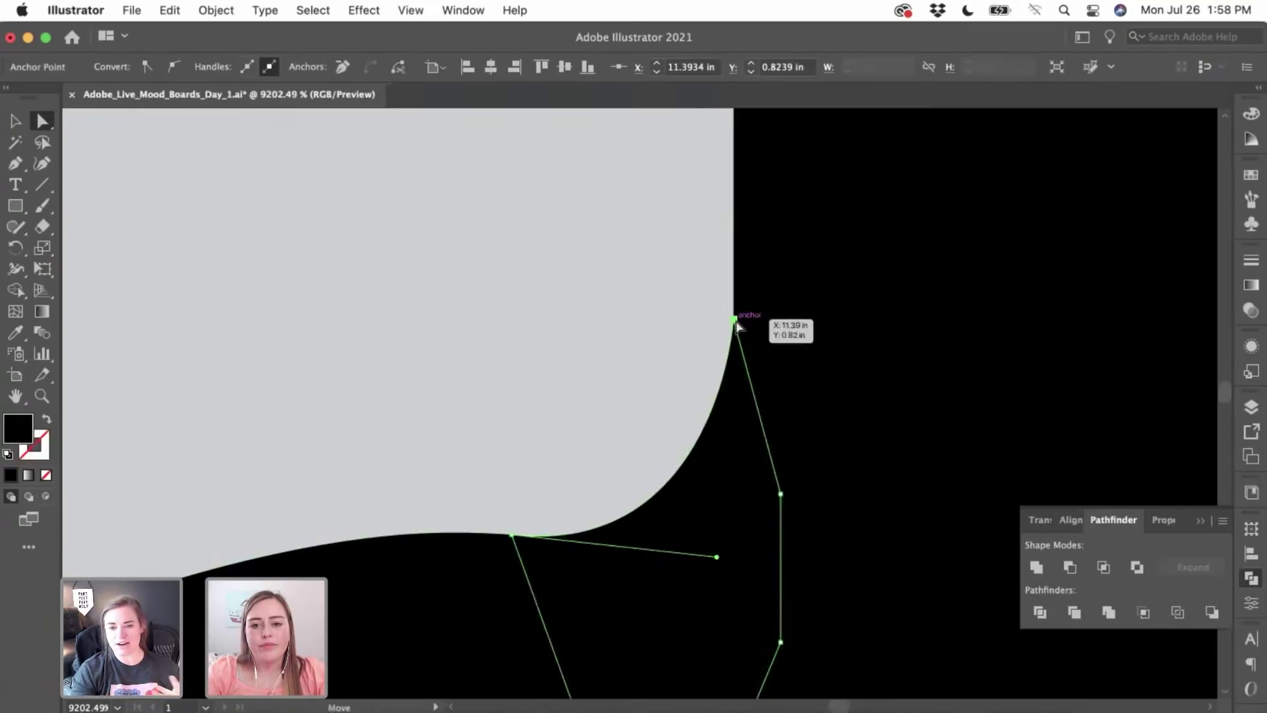
pyautogui.moveTo(718, 559); pyautogui.dragTo(750, 555)
pyautogui.click(876, 502)
pyautogui.scroll(-6, 877, 505)
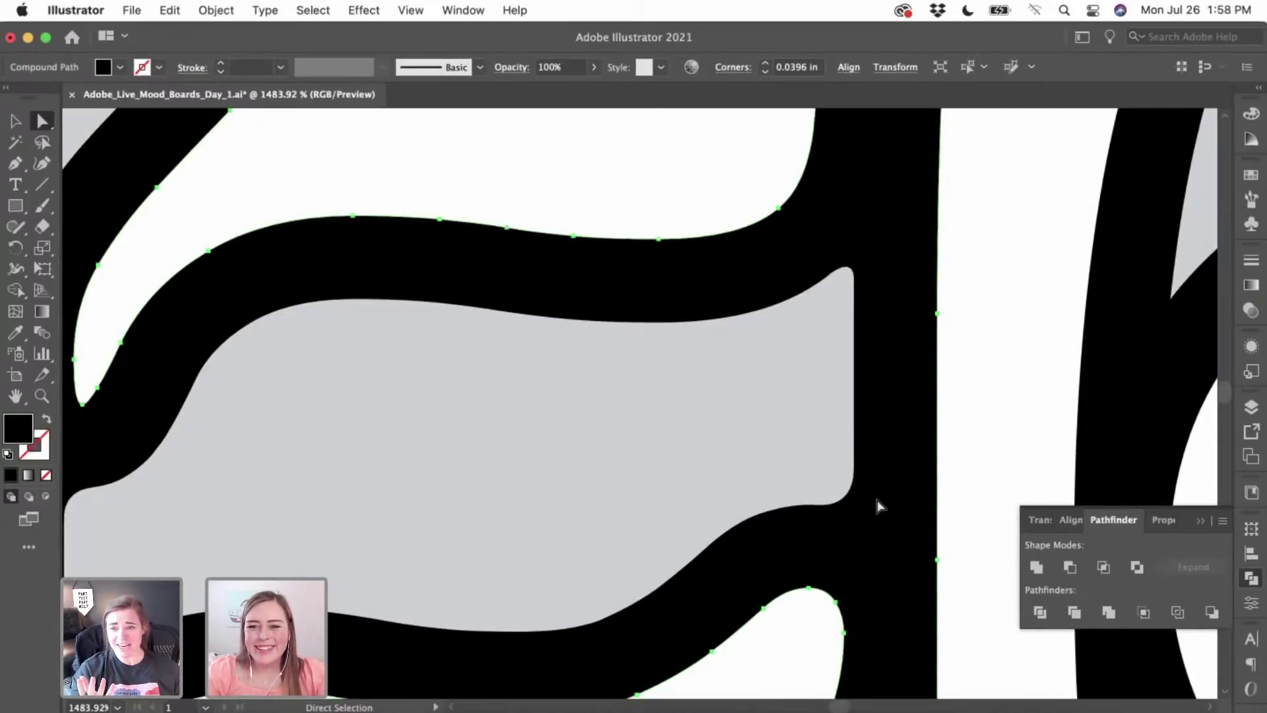
# - Round the two top corners of the inline piece in the H's upper-left stem to a 0.0215 in radius
pyautogui.scroll(10, 878, 505)
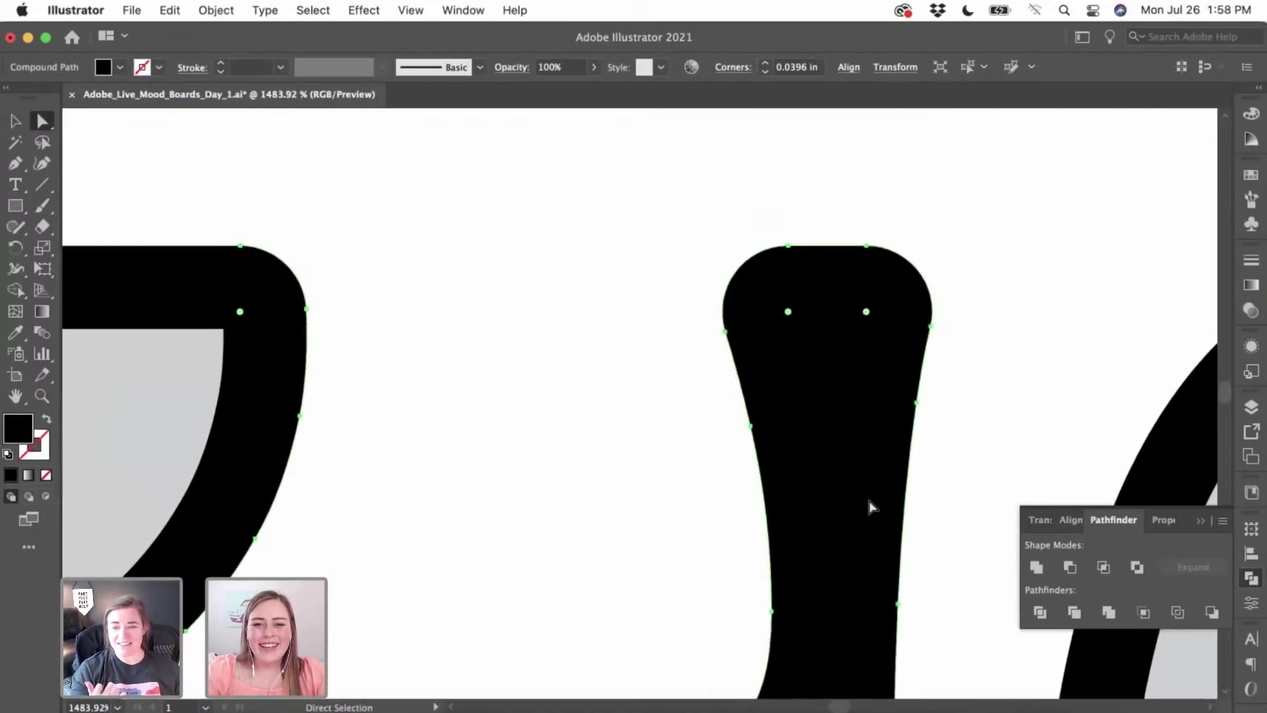
pyautogui.click(613, 523)
pyautogui.hscroll(-6, 610, 523)
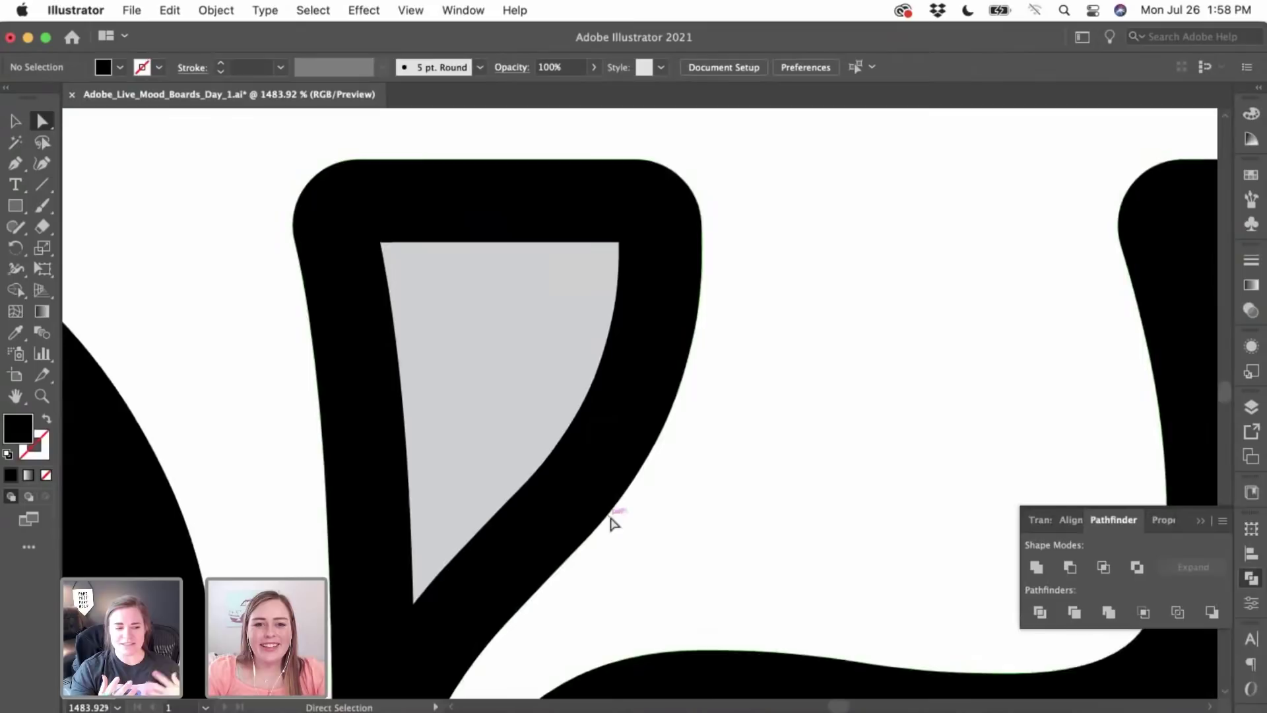
pyautogui.click(404, 262)
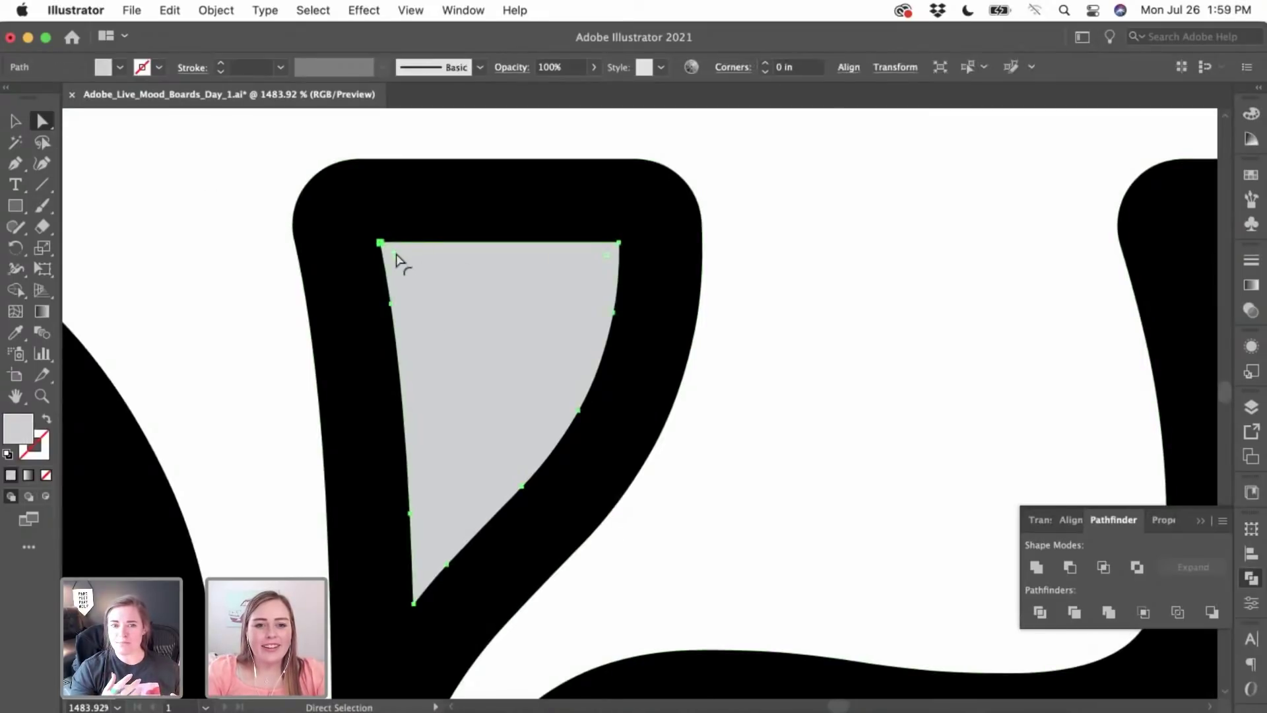
pyautogui.moveTo(396, 260); pyautogui.dragTo(425, 285)
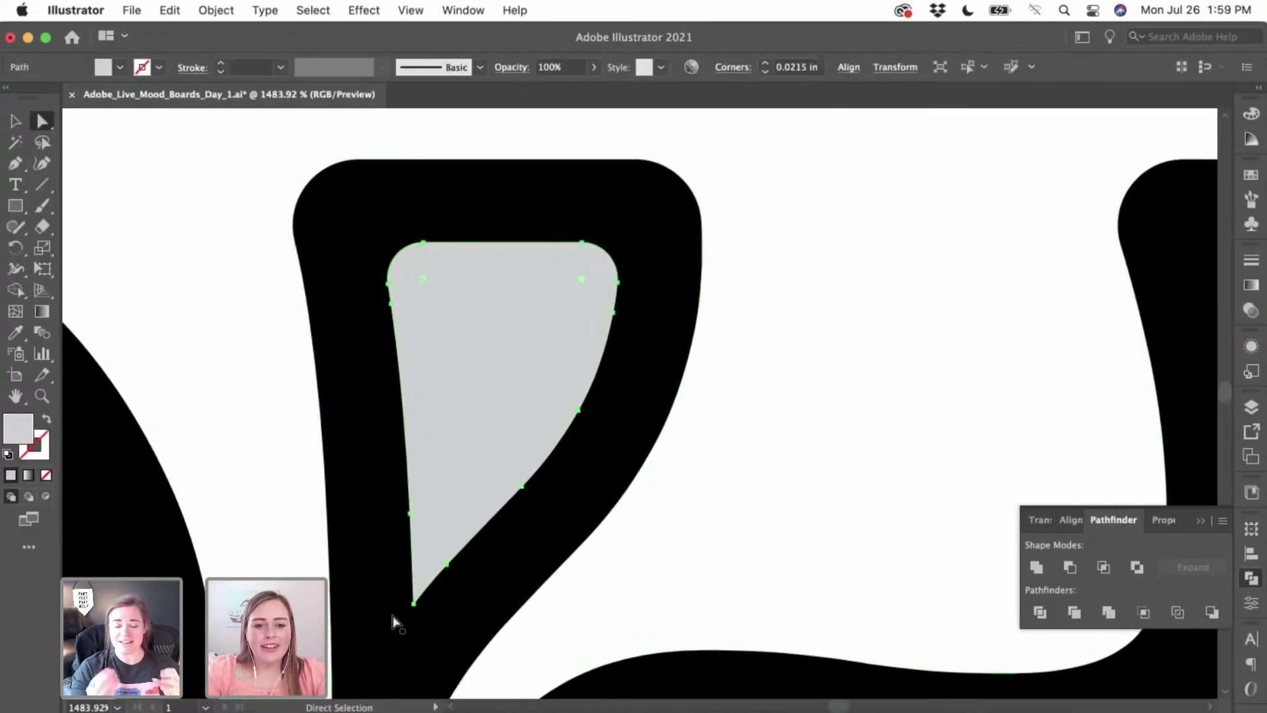
# - Draw a curved Pen segment across the pointed bottom tip of the inline piece in the H's upper-left stem
pyautogui.click(413, 603)
pyautogui.scroll(5, 416, 606)
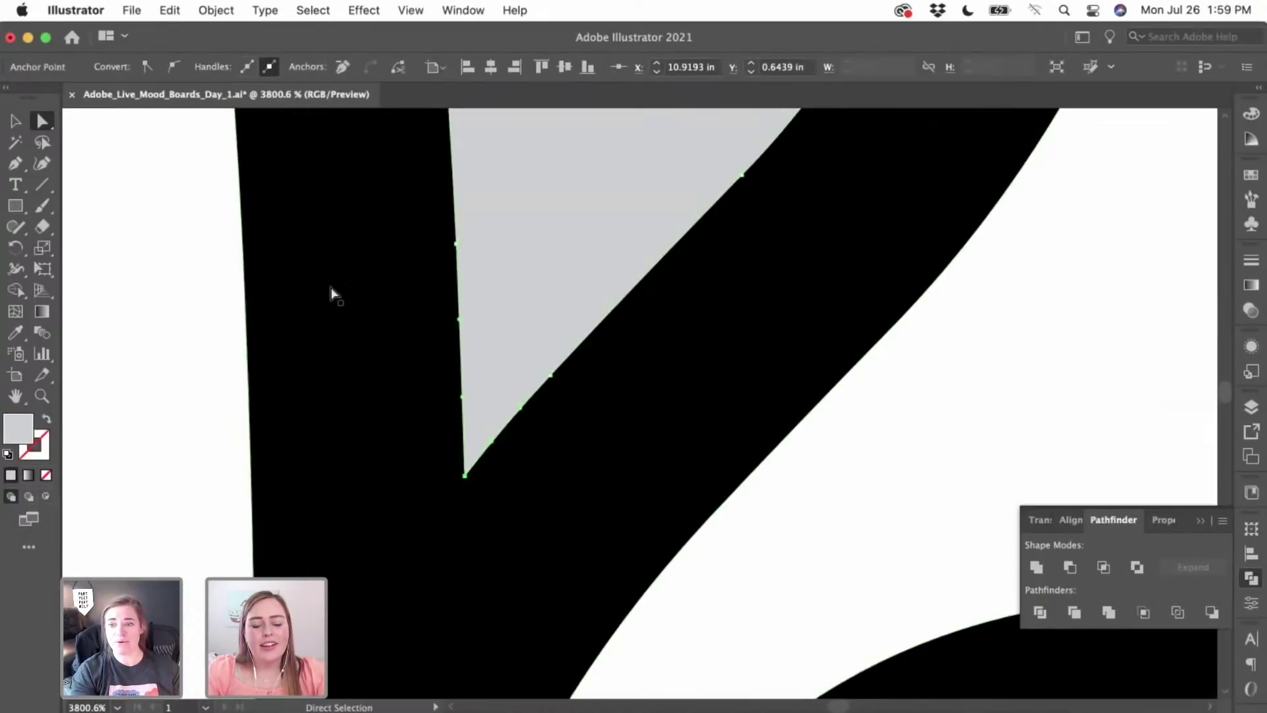
pyautogui.scroll(2, 331, 287)
pyautogui.press('p')
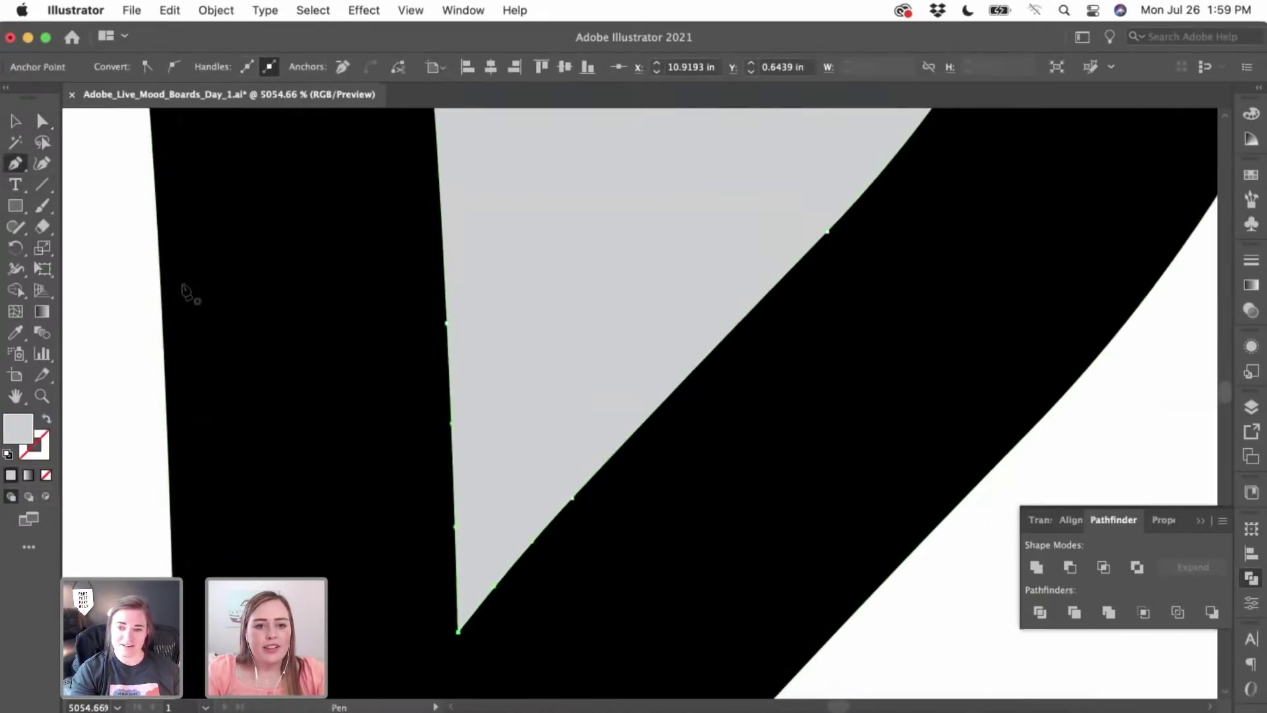
pyautogui.press('v')
pyautogui.click(82, 258)
pyautogui.click(20, 178)
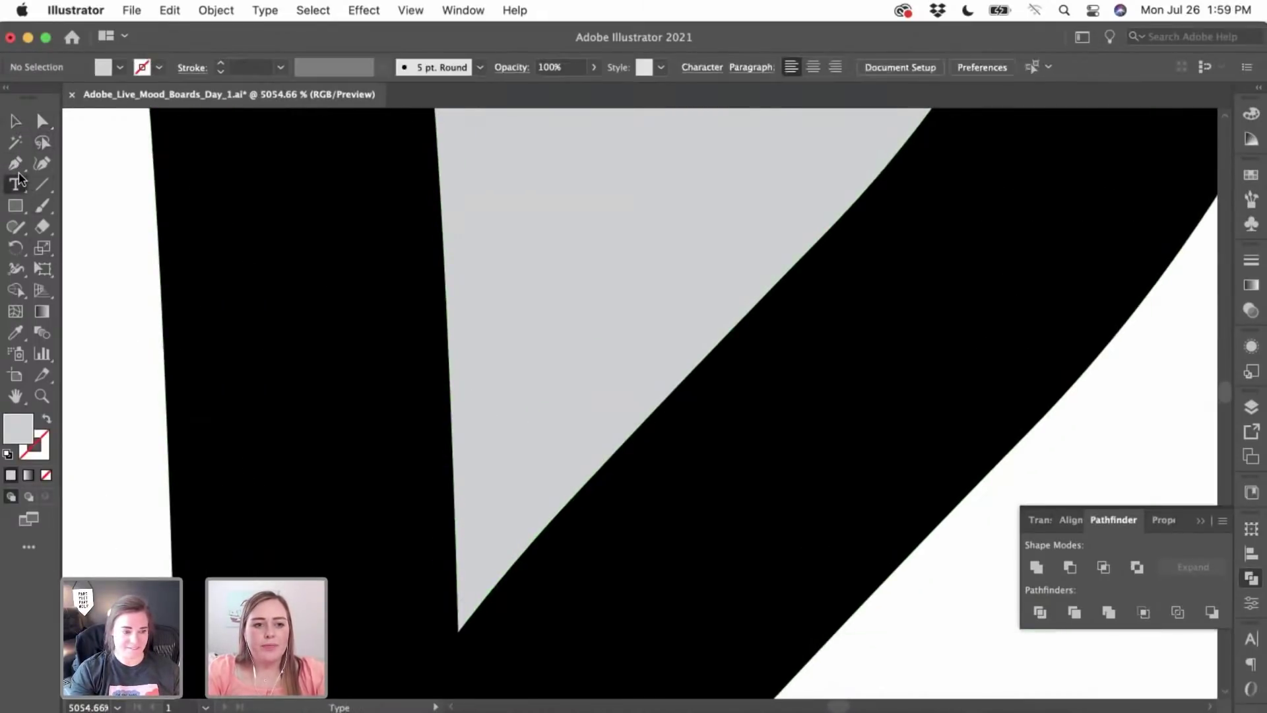
pyautogui.click(16, 165)
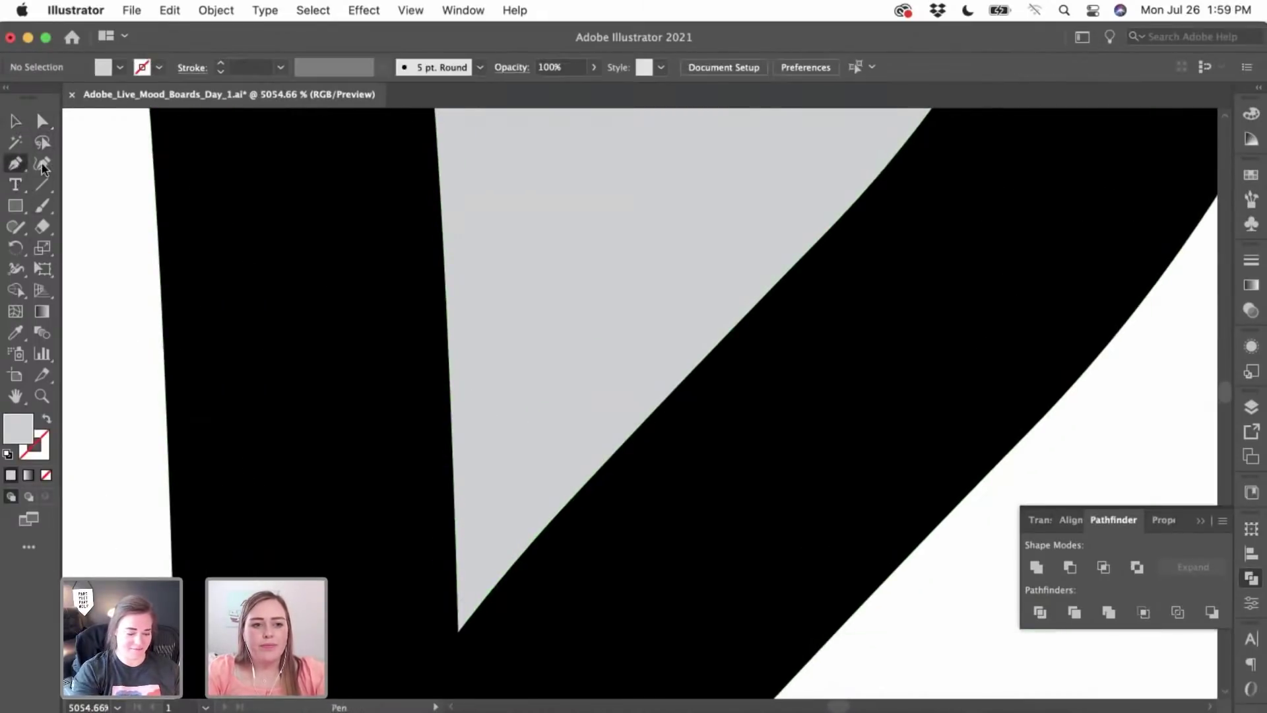
pyautogui.click(452, 466)
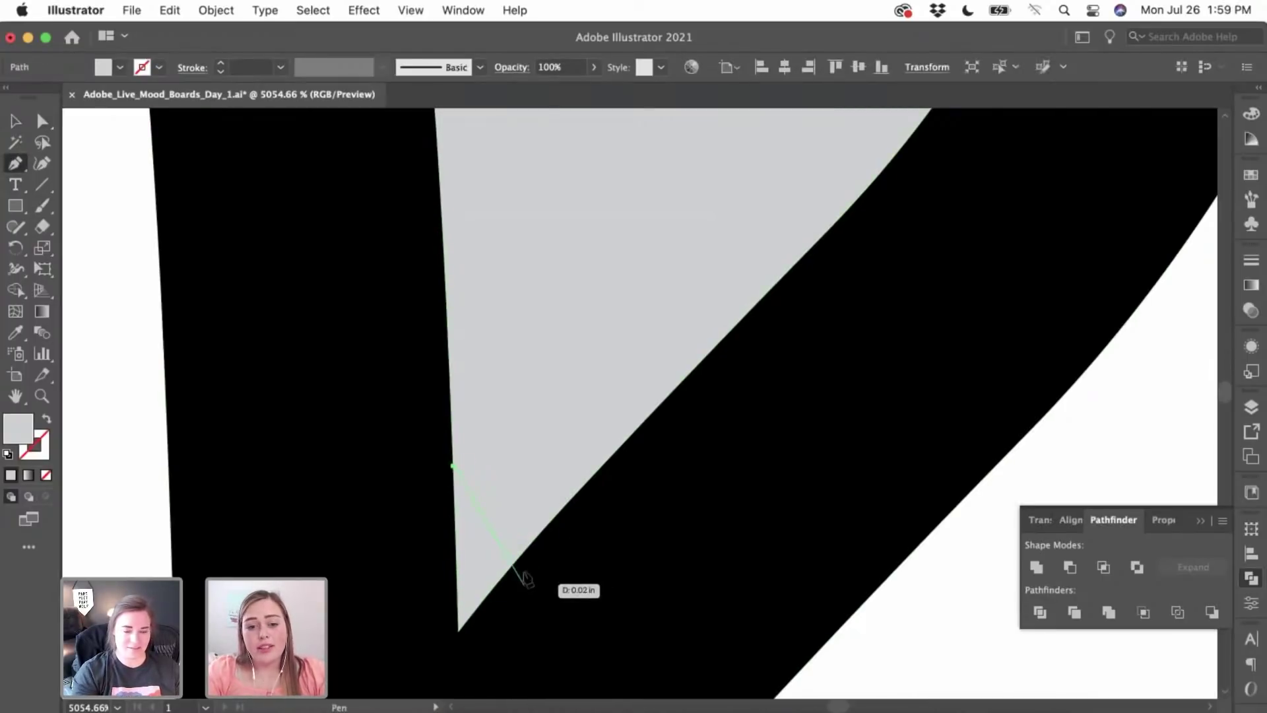
pyautogui.moveTo(528, 547); pyautogui.dragTo(598, 494)
pyautogui.click(528, 547)
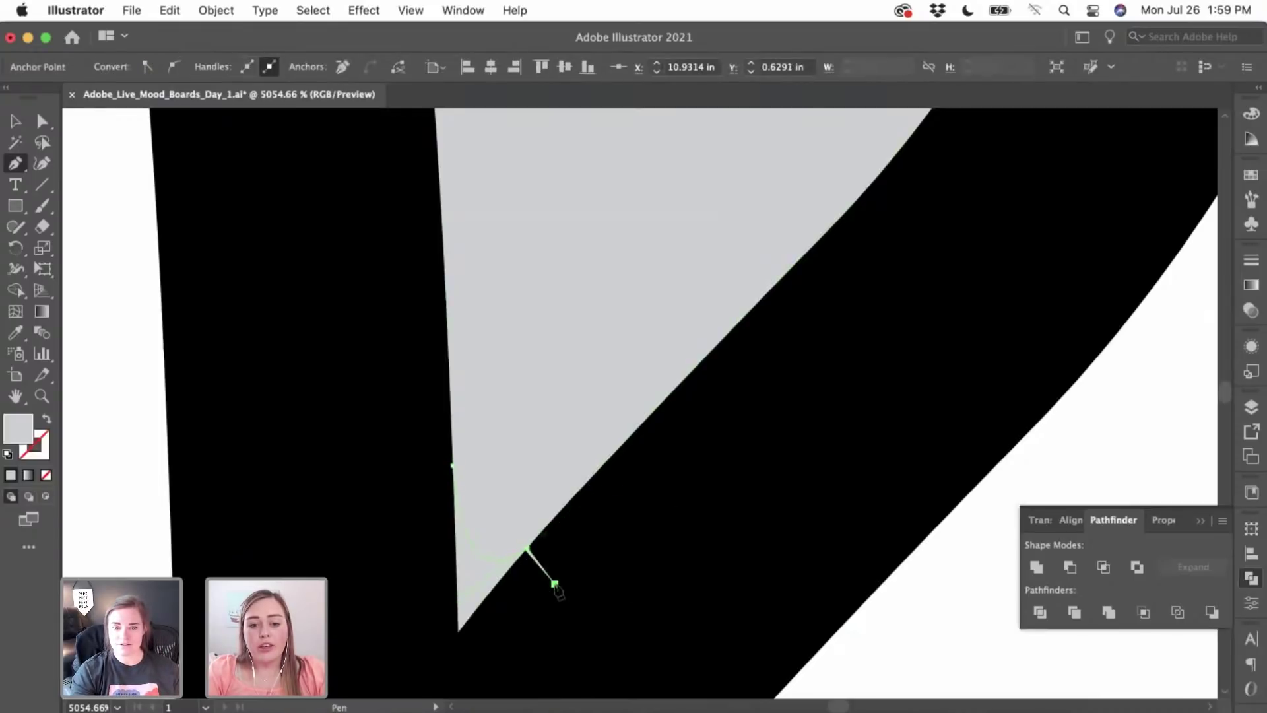
# - Close the Pen shape around the inline piece's bottom tip and fill it with the letter's black using the Eyedropper
pyautogui.click(555, 585)
pyautogui.scroll(-2, 553, 586)
pyautogui.click(549, 583)
pyautogui.click(484, 583)
pyautogui.click(450, 536)
pyautogui.click(449, 446)
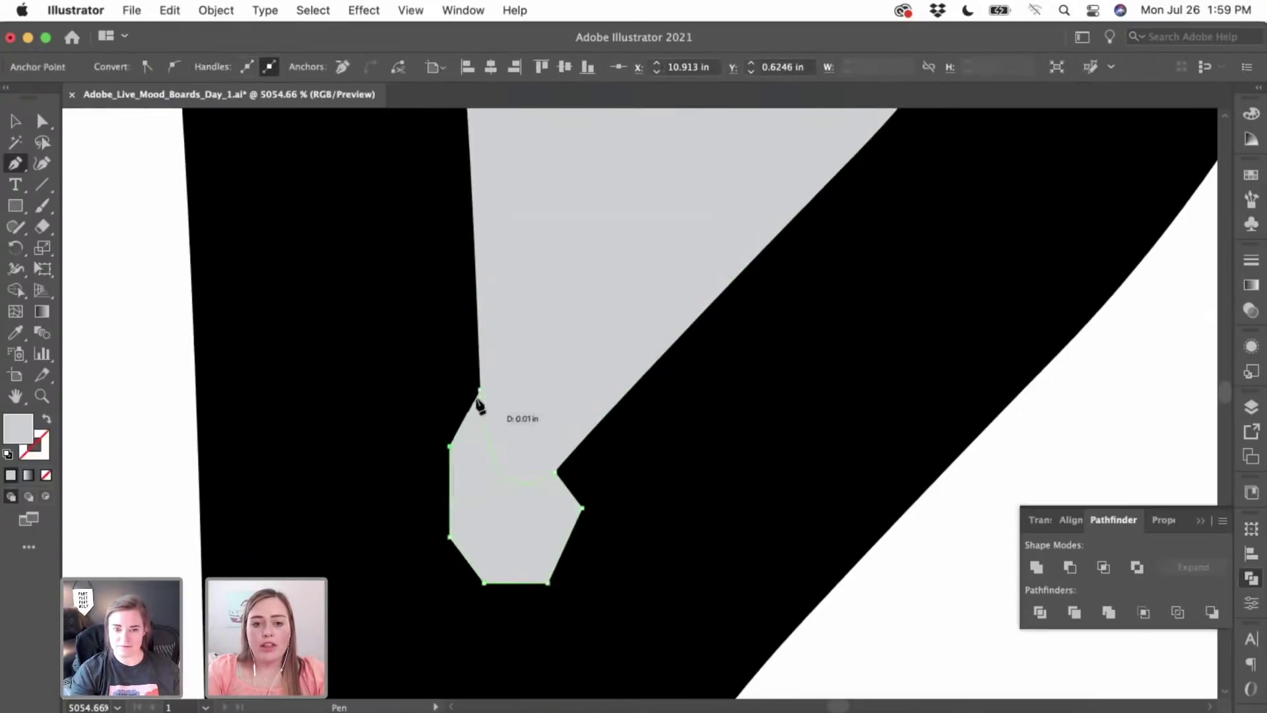
pyautogui.click(482, 391)
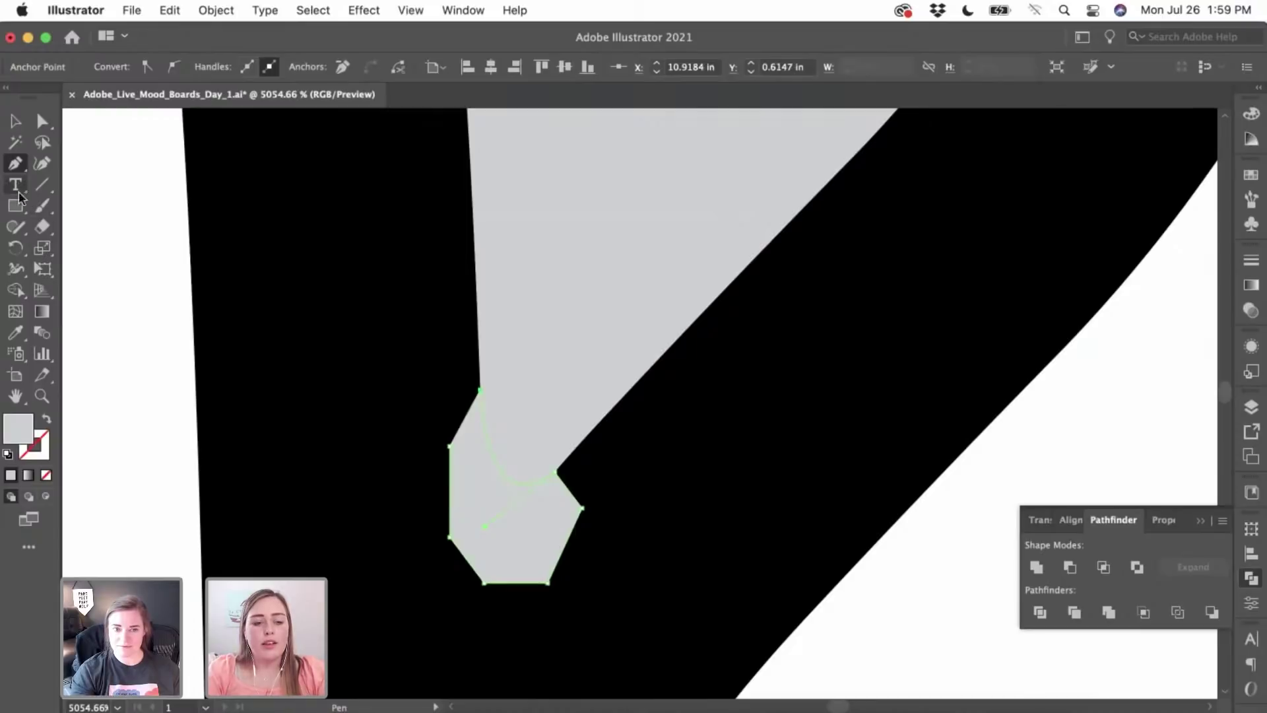
pyautogui.click(16, 331)
pyautogui.click(185, 246)
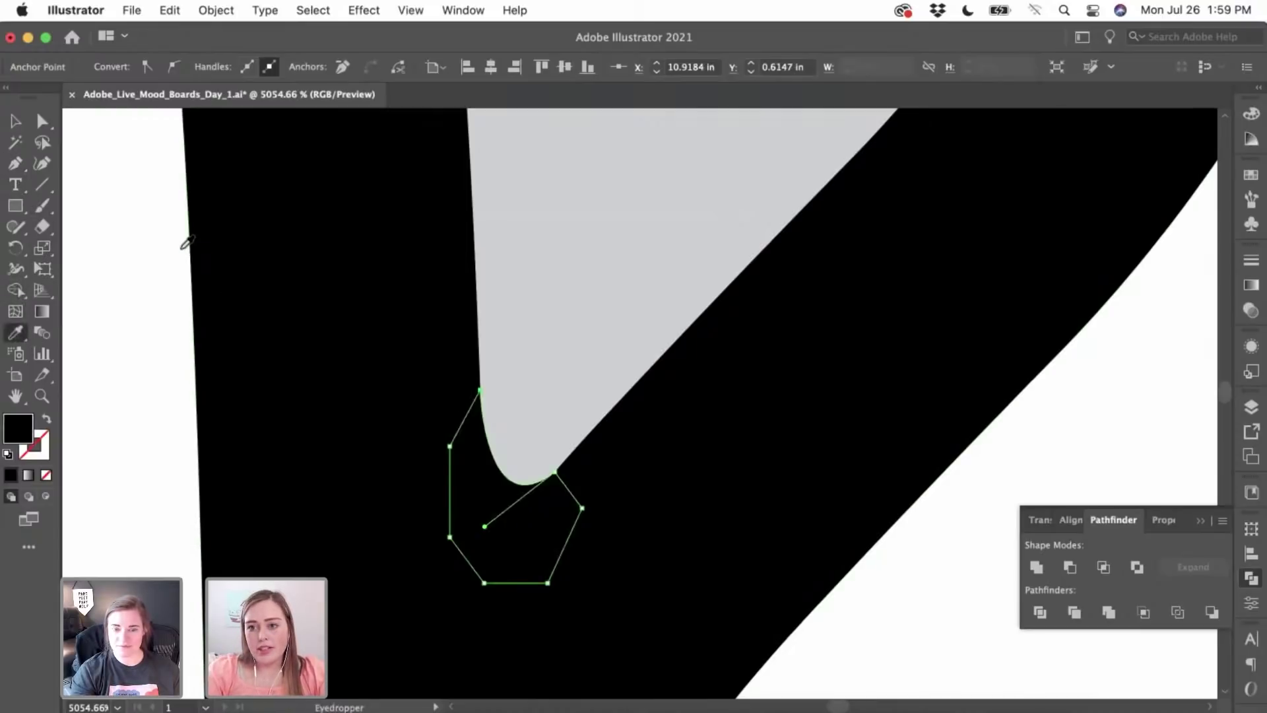
pyautogui.click(16, 121)
pyautogui.click(133, 244)
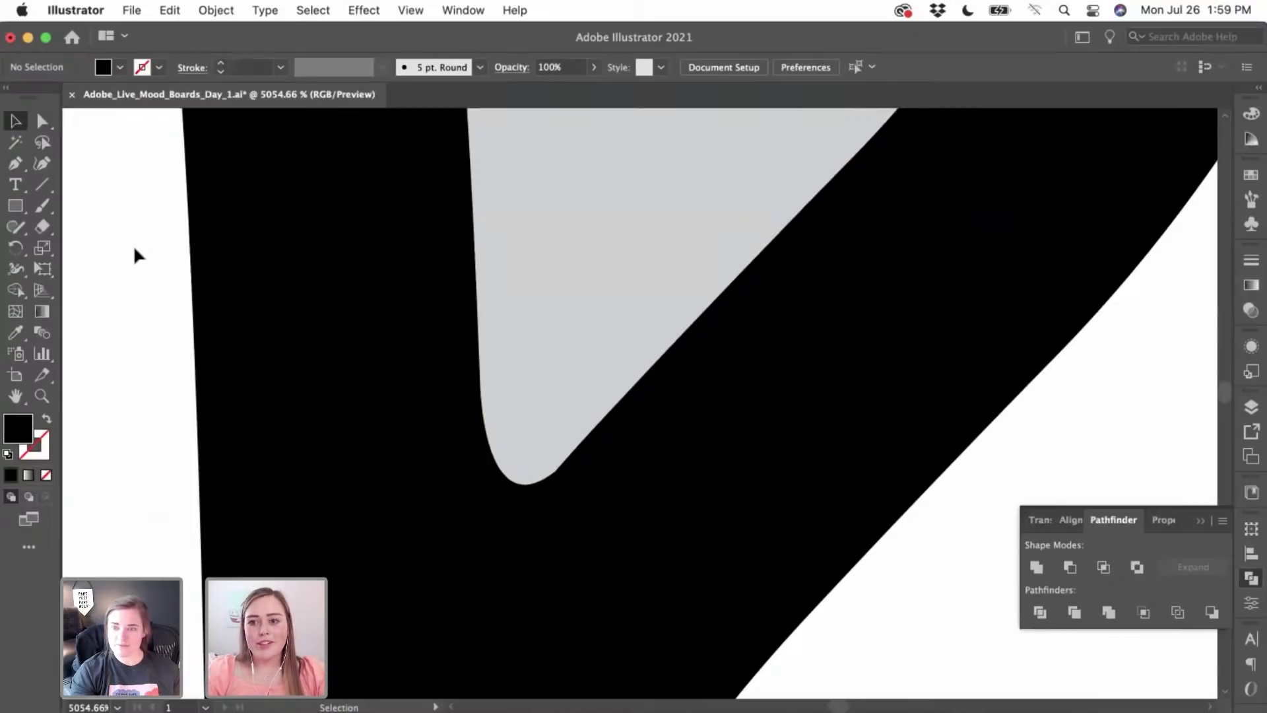
# - Smooth the rounded bottom tip by extending the black cover shape's curve handle farther down and outward
pyautogui.scroll(-3, 134, 254)
pyautogui.scroll(4, 334, 357)
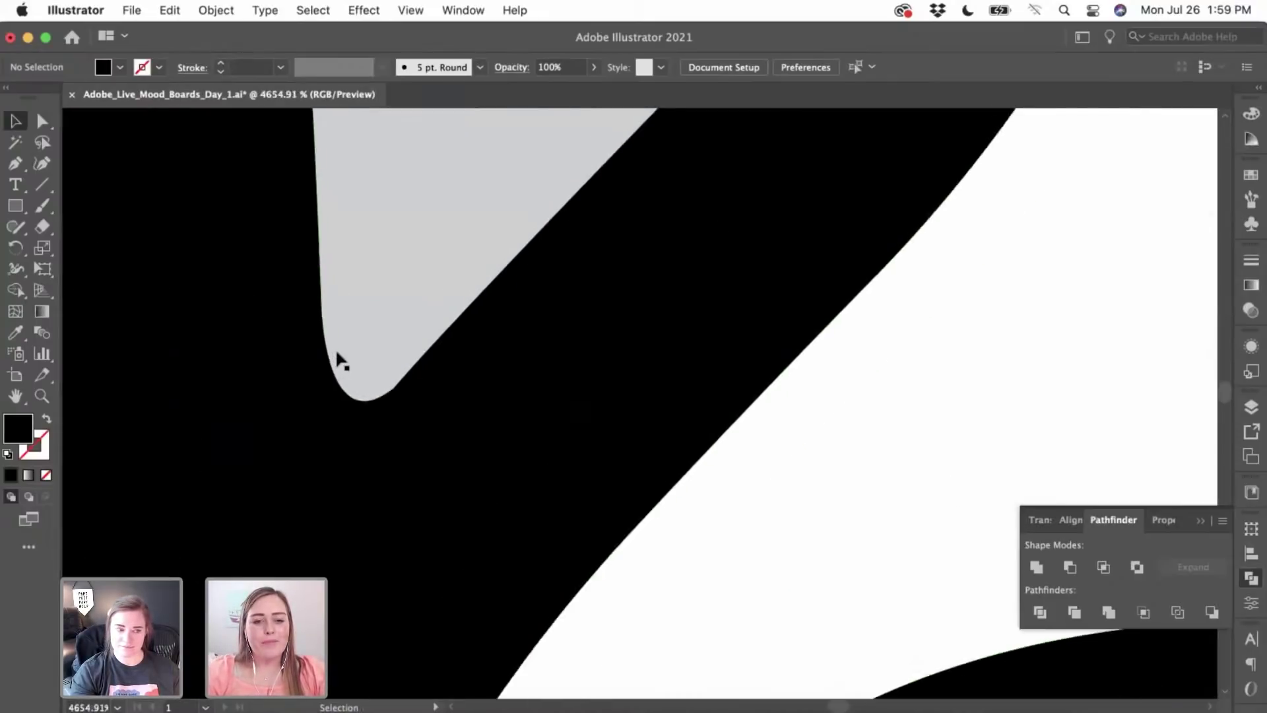
pyautogui.click(336, 355)
pyautogui.scroll(2, 381, 325)
pyautogui.click(383, 446)
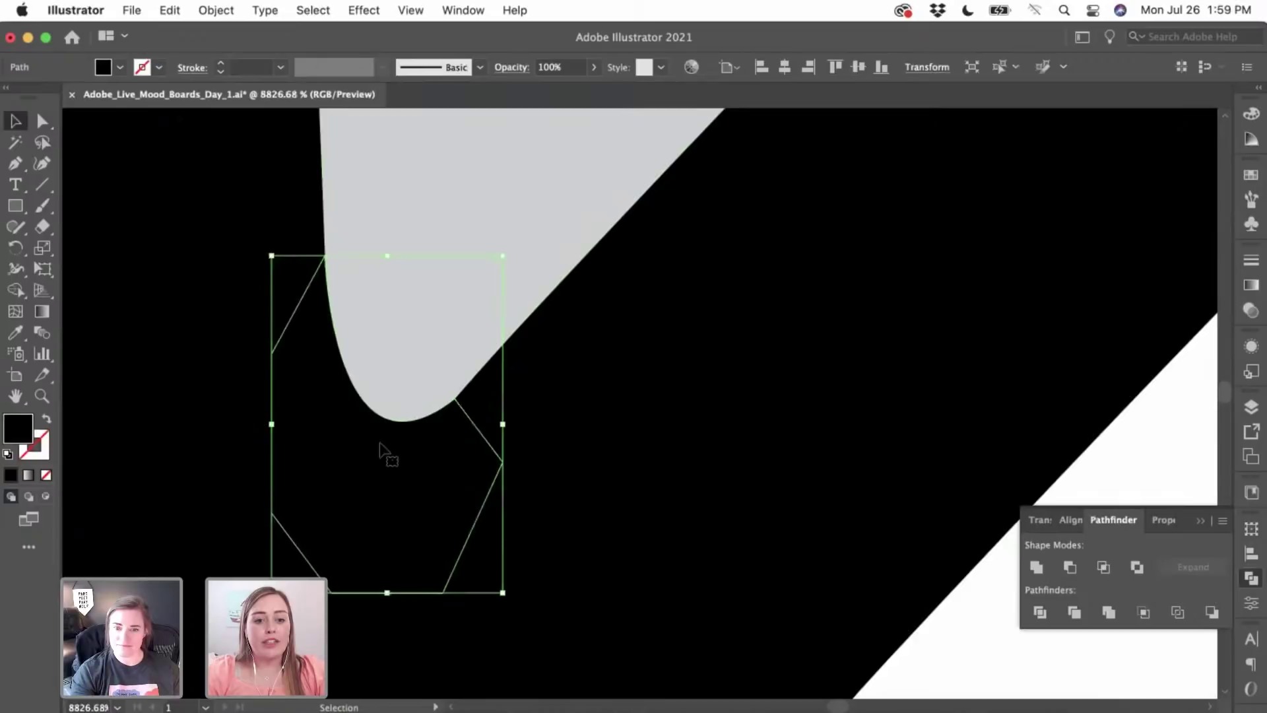
pyautogui.click(42, 121)
pyautogui.hscroll(-2, 302, 367)
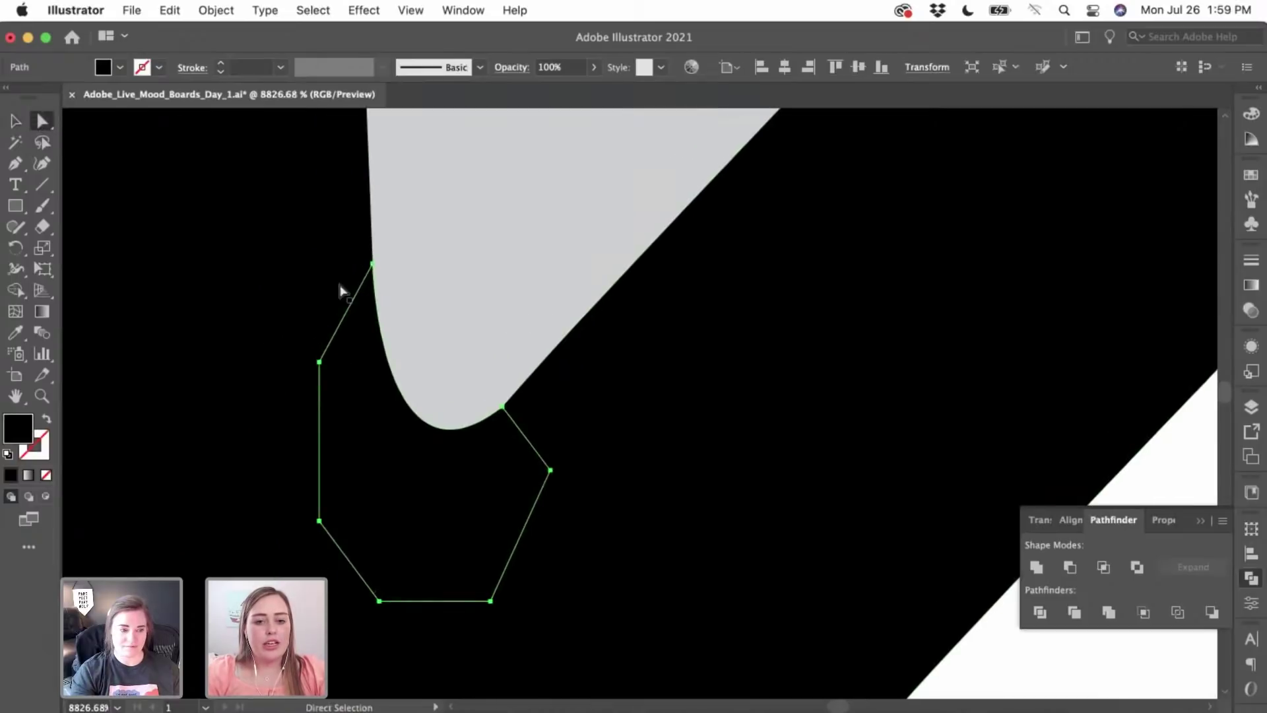
pyautogui.click(373, 264)
pyautogui.moveTo(381, 502); pyautogui.dragTo(360, 544)
pyautogui.scroll(-3, 360, 546)
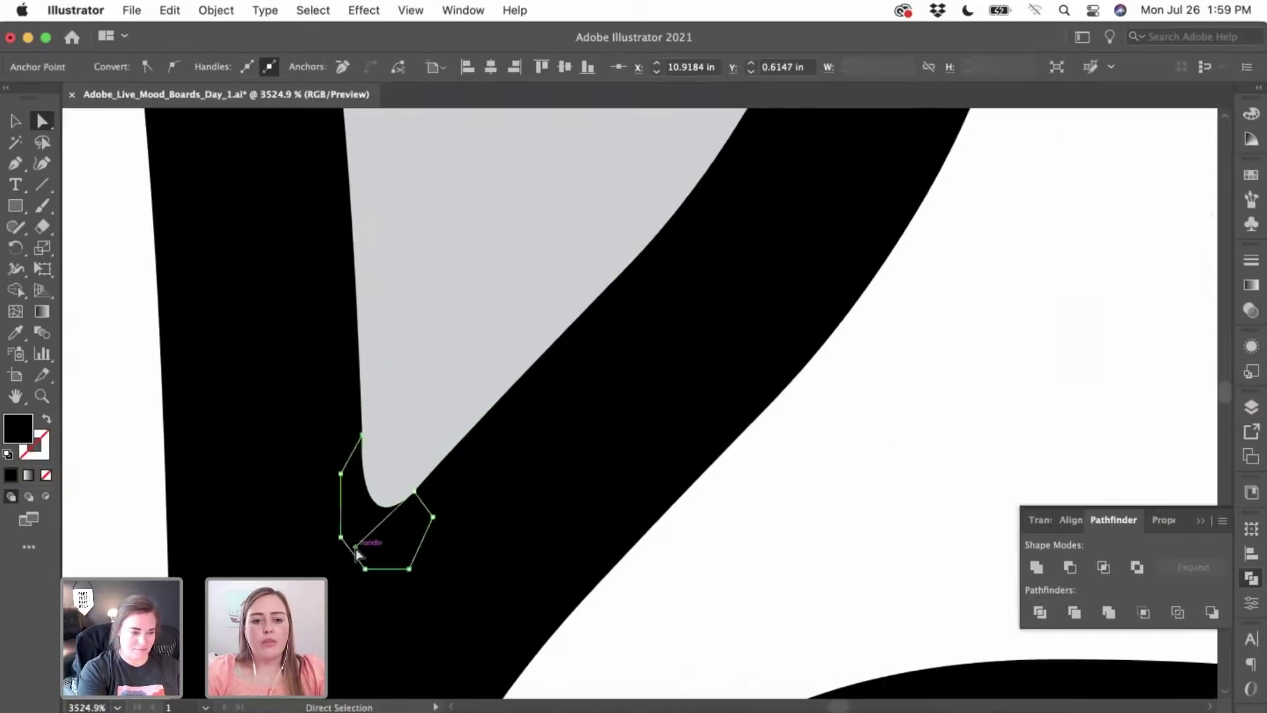
pyautogui.press('v')
pyautogui.click(137, 291)
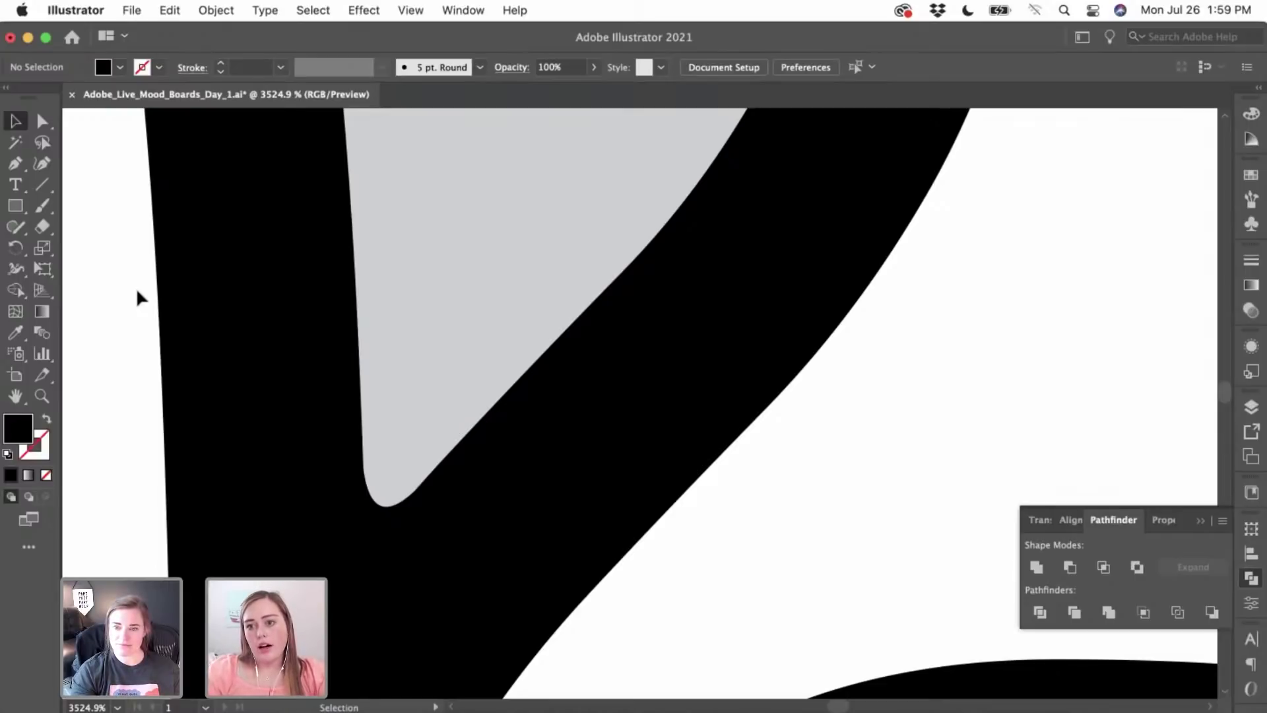
# - Round the two bottom corners of the inline piece in the H's lower-right stem to a 0.026 in radius
pyautogui.scroll(-3, 101, 366)
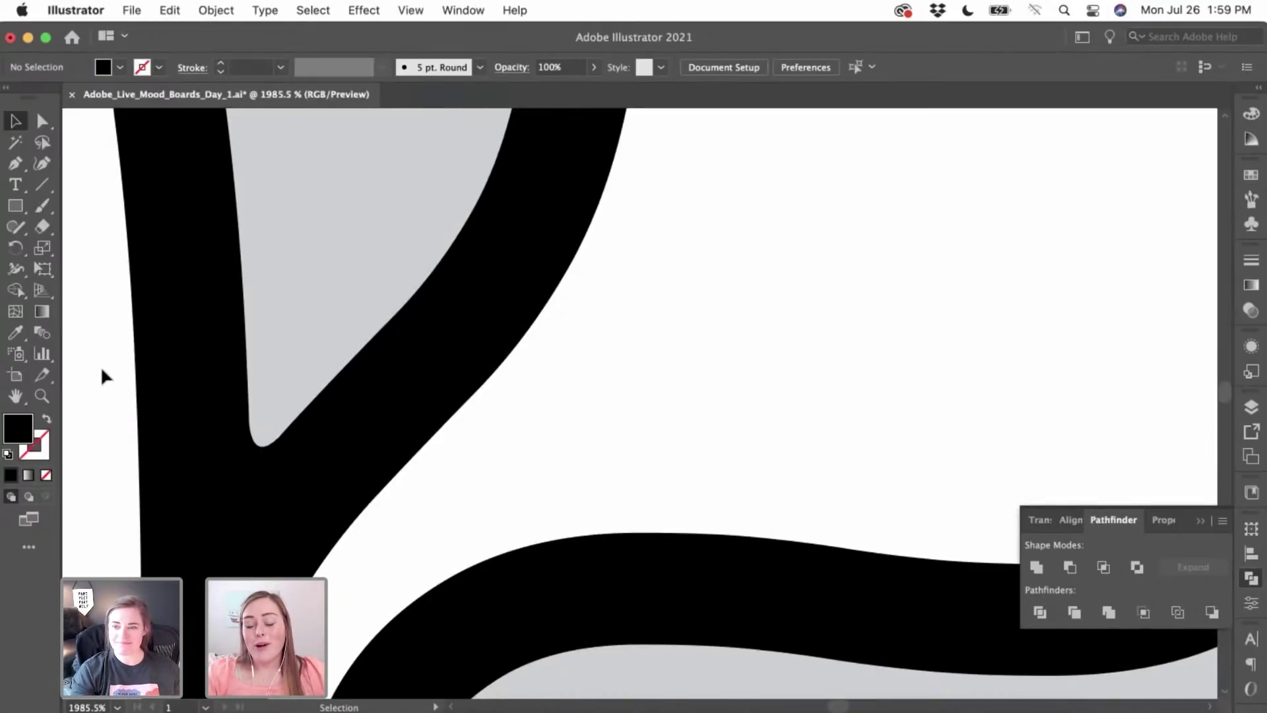
pyautogui.scroll(2, 100, 366)
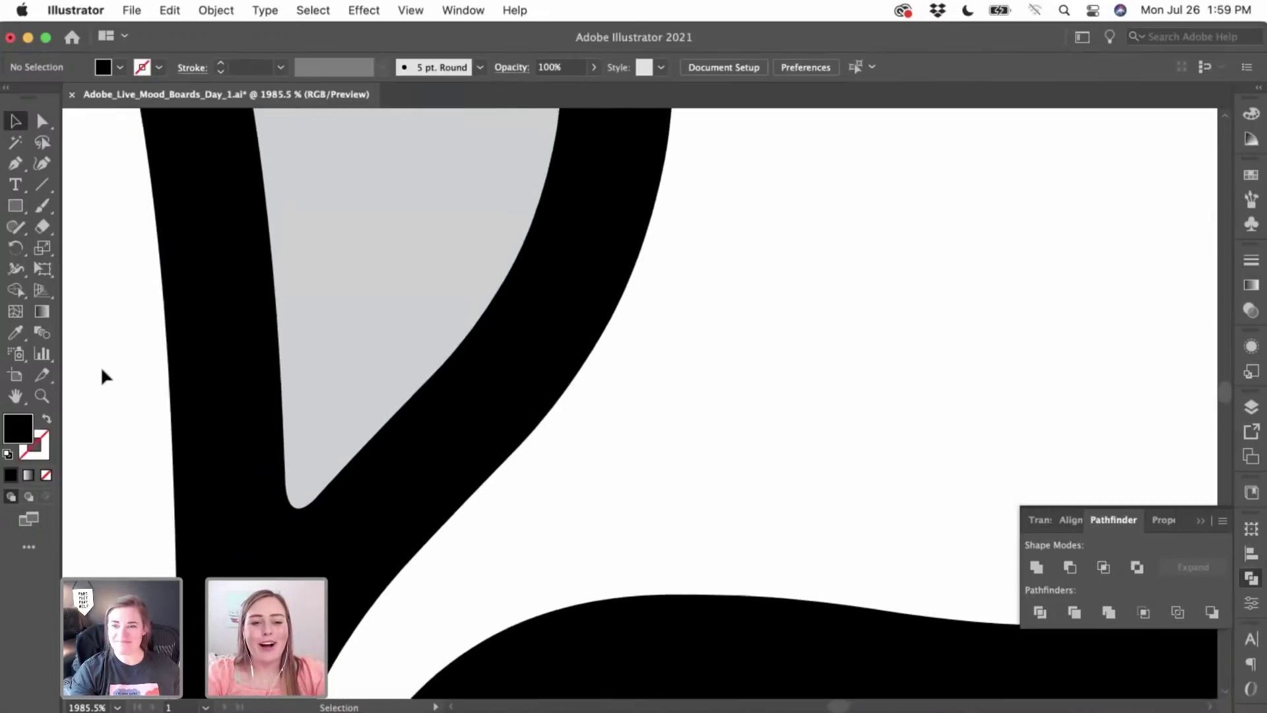
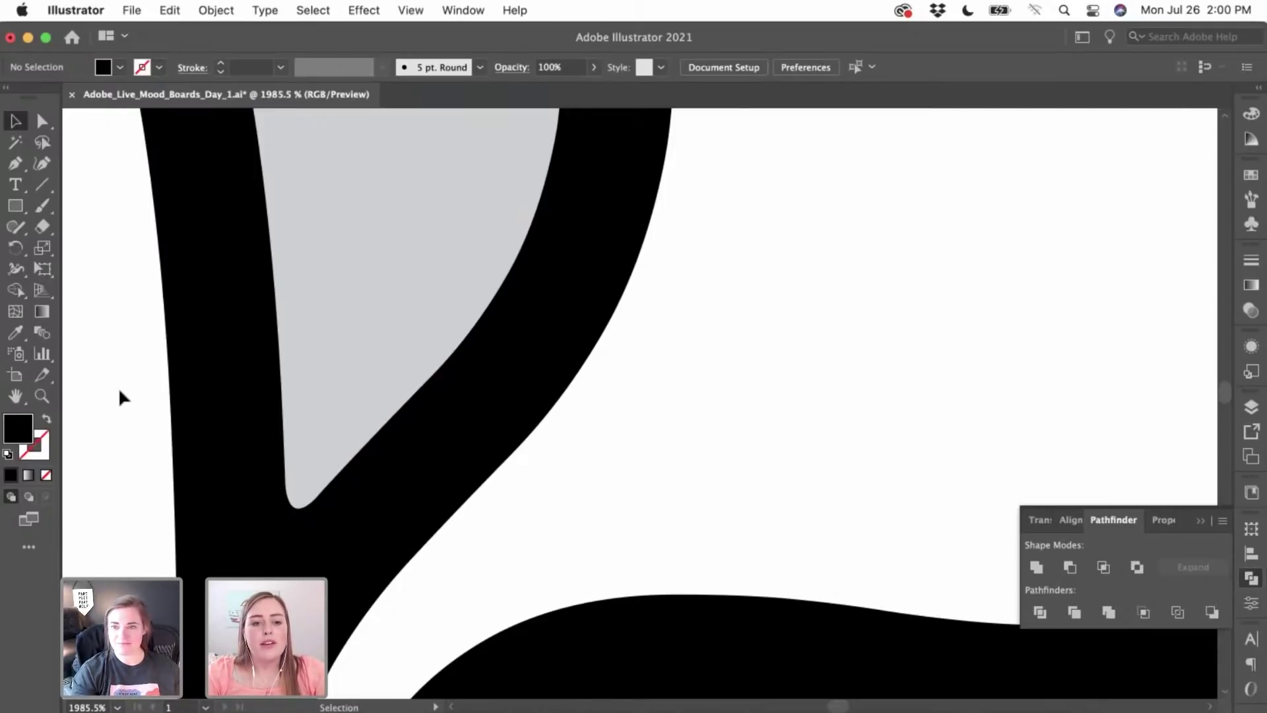
pyautogui.scroll(-5, 120, 391)
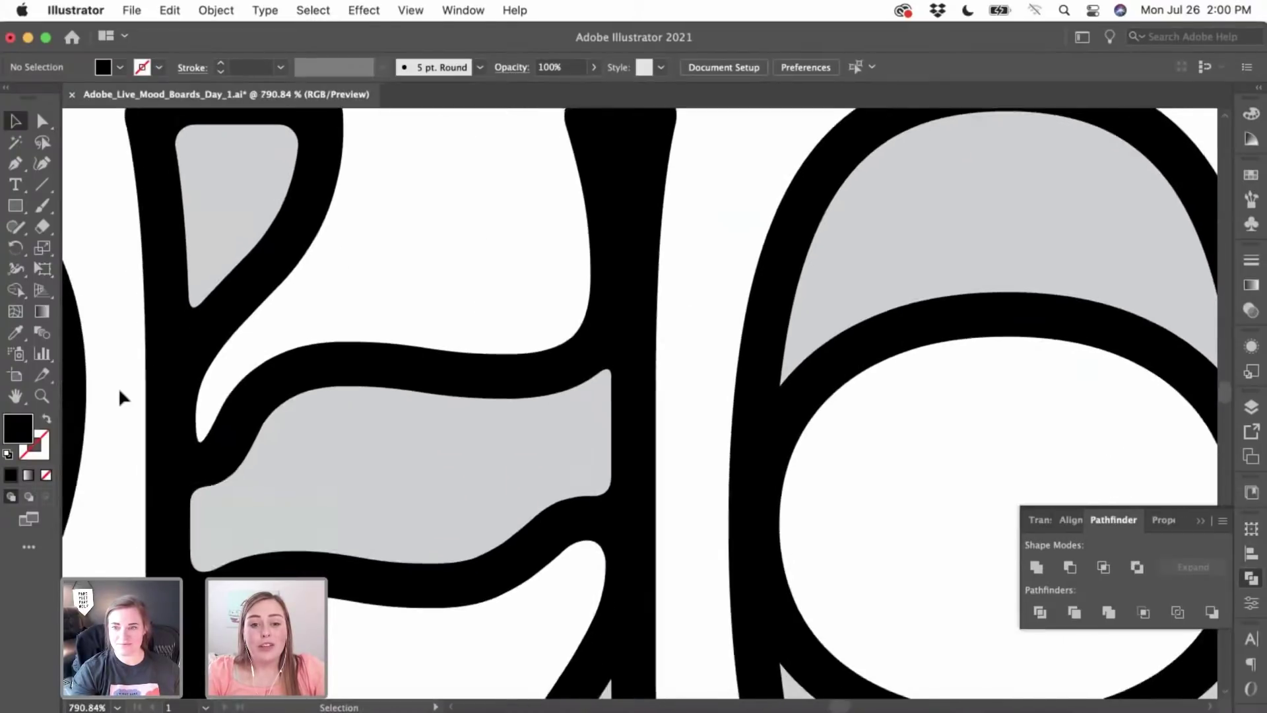
pyautogui.scroll(-10, 117, 386)
pyautogui.scroll(2, 117, 386)
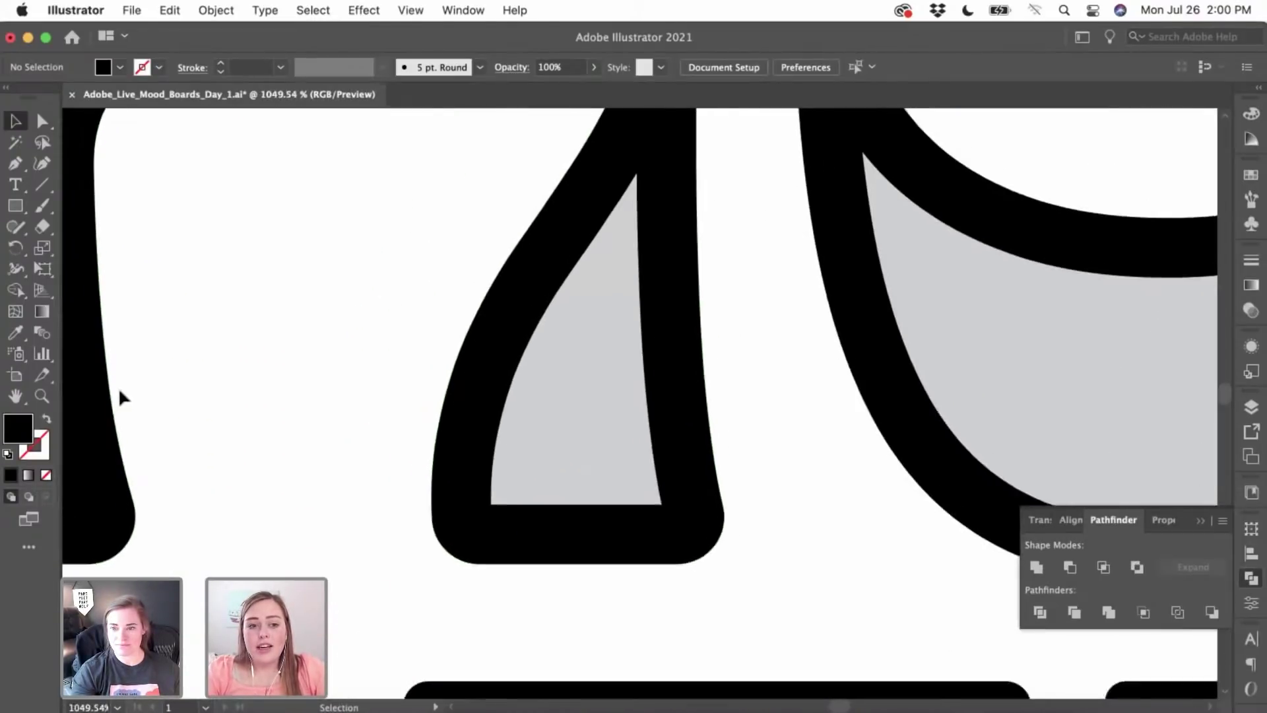
pyautogui.click(42, 121)
pyautogui.hscroll(5, 268, 257)
pyautogui.scroll(2, 492, 450)
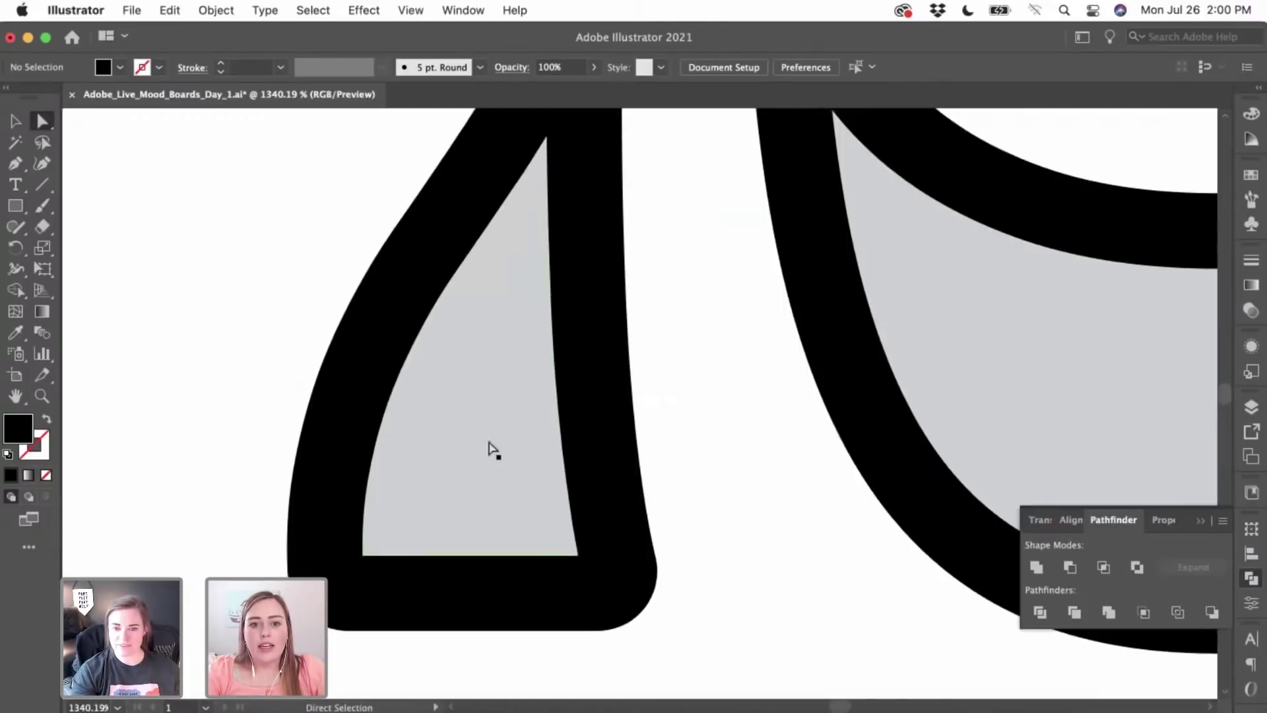
pyautogui.click(491, 450)
pyautogui.scroll(1, 495, 446)
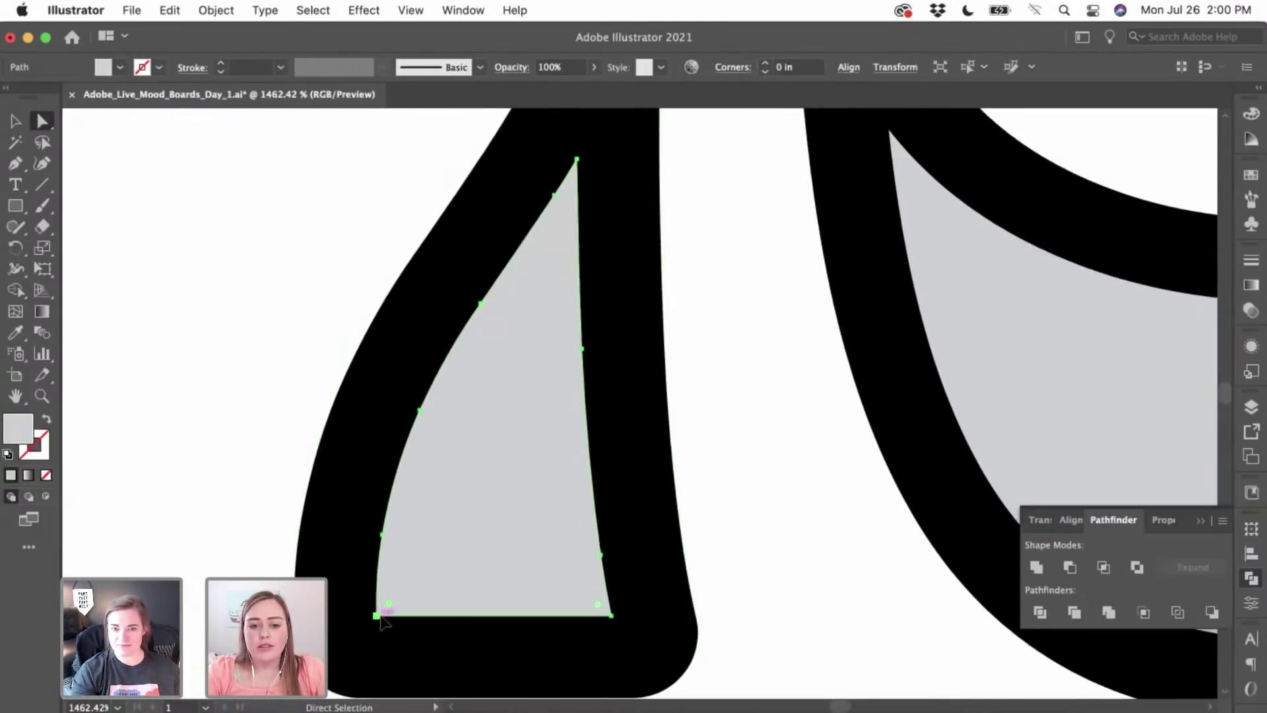
pyautogui.click(377, 616)
pyautogui.keyDown('shift'); pyautogui.click(605, 608); pyautogui.keyUp('shift')
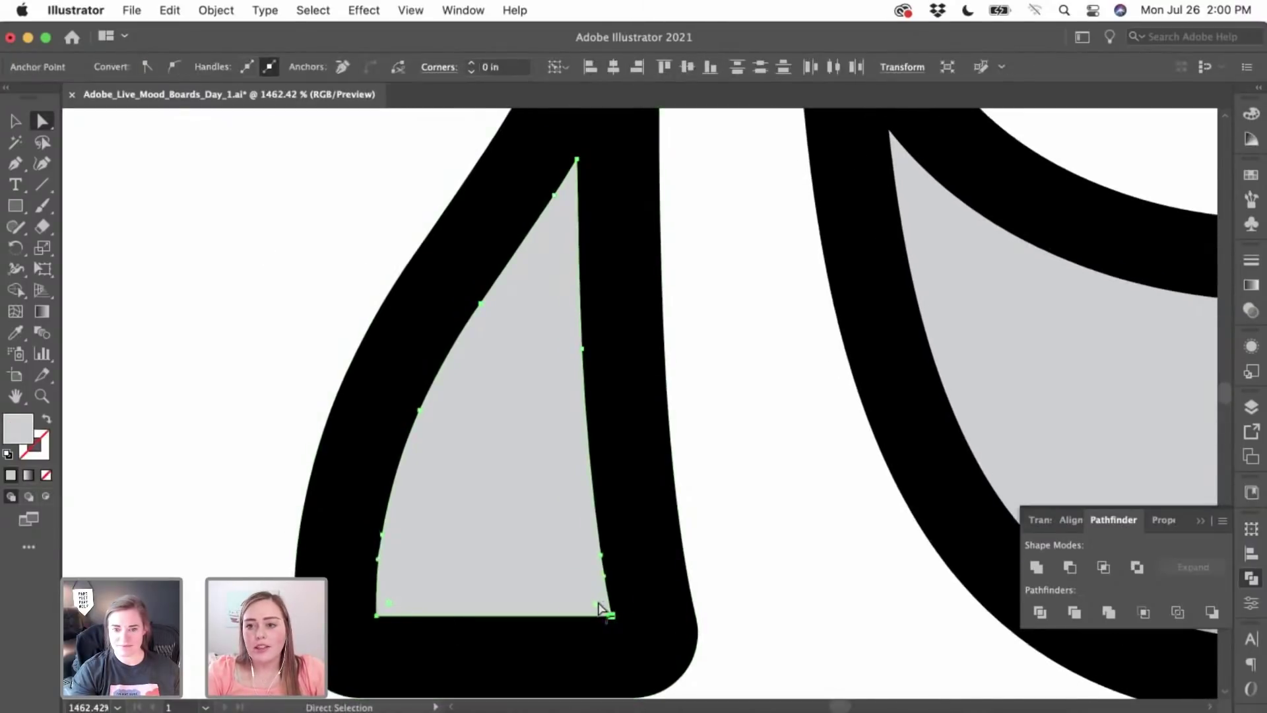
pyautogui.moveTo(600, 608); pyautogui.dragTo(560, 579)
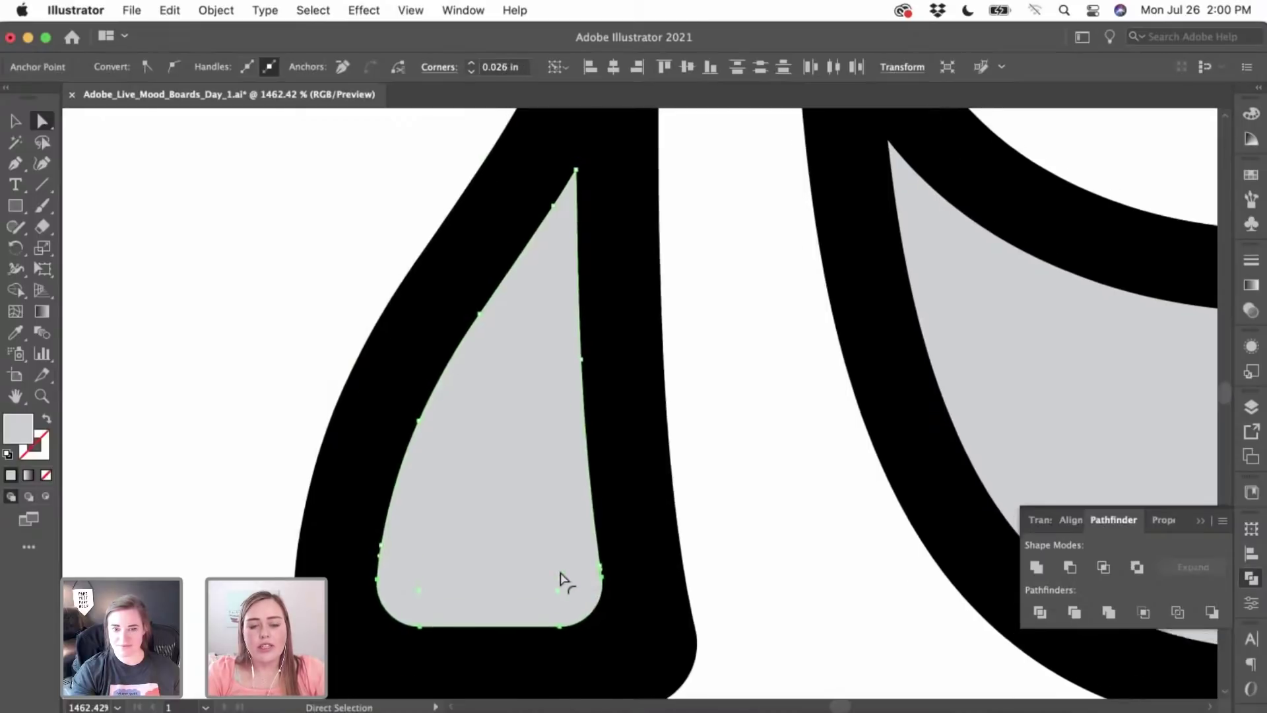
pyautogui.scroll(2, 560, 578)
pyautogui.click(360, 405)
# - Draw a curved Pen segment across the pointed top tip of the H's lower-right inline piece, from its left edge to its right edge
pyautogui.scroll(2, 360, 404)
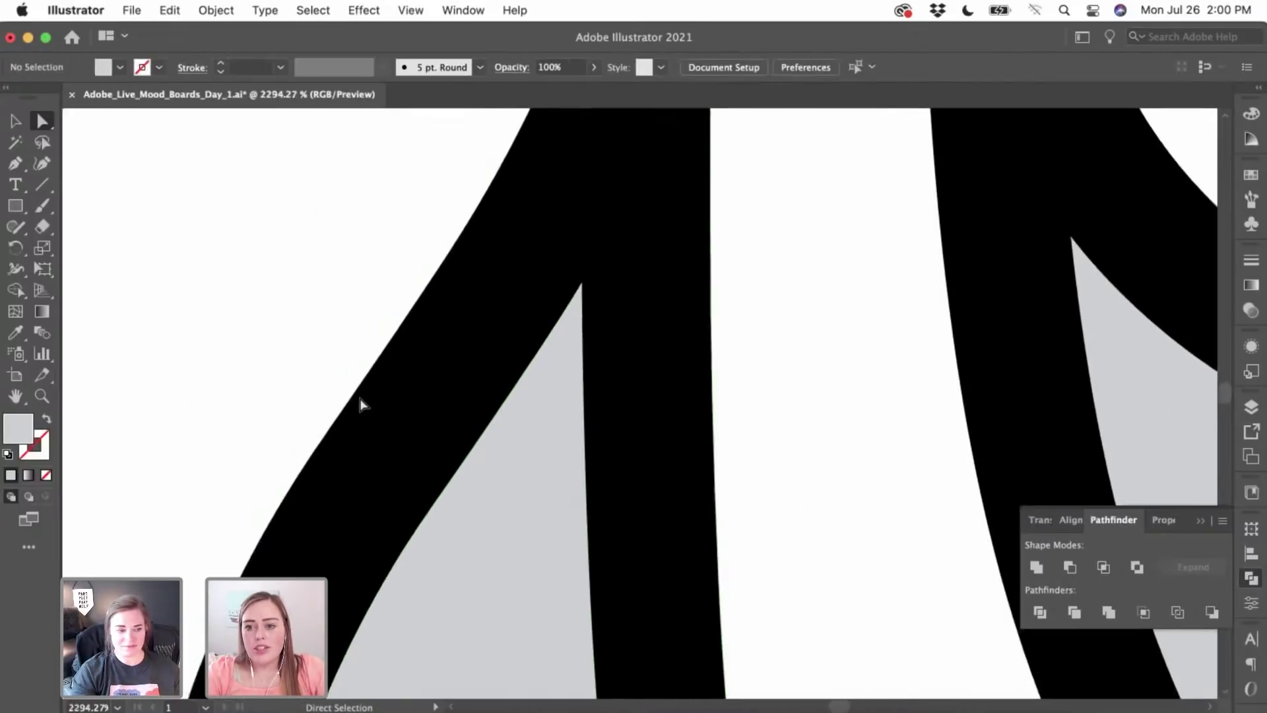
pyautogui.scroll(2, 361, 405)
pyautogui.click(15, 165)
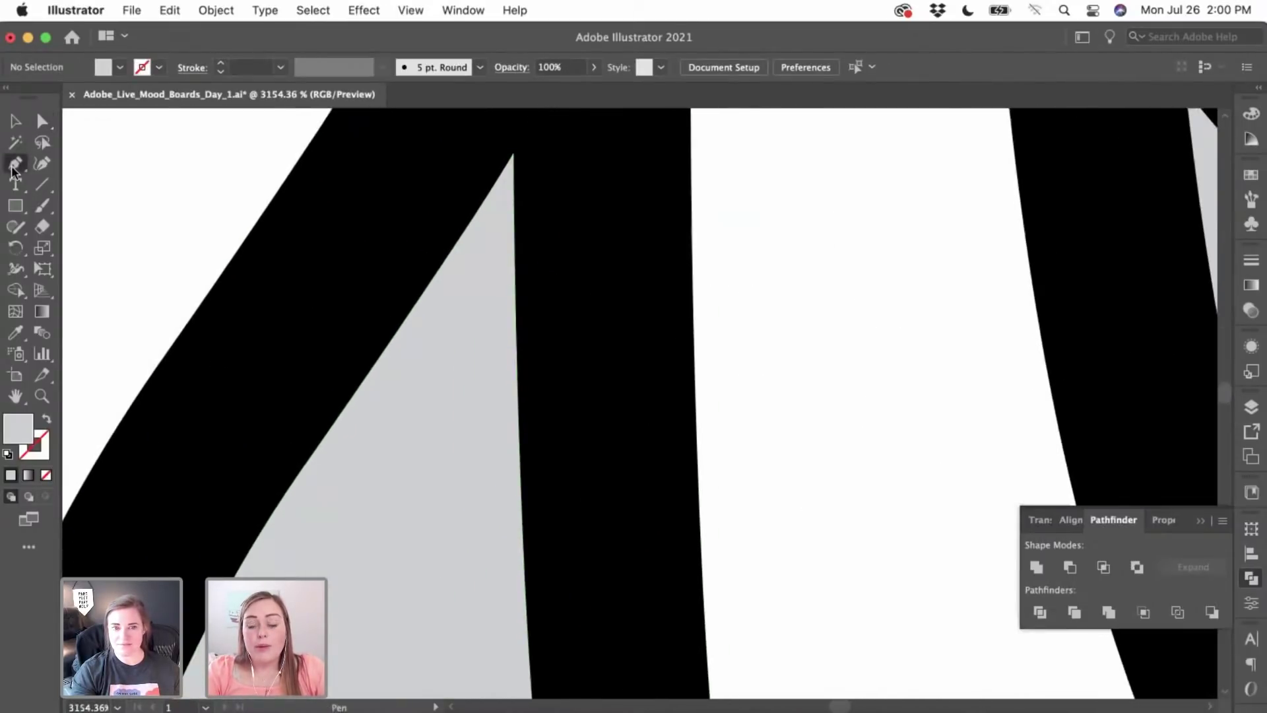
pyautogui.click(405, 318)
pyautogui.click(513, 154)
pyautogui.click(514, 191)
pyautogui.click(514, 236)
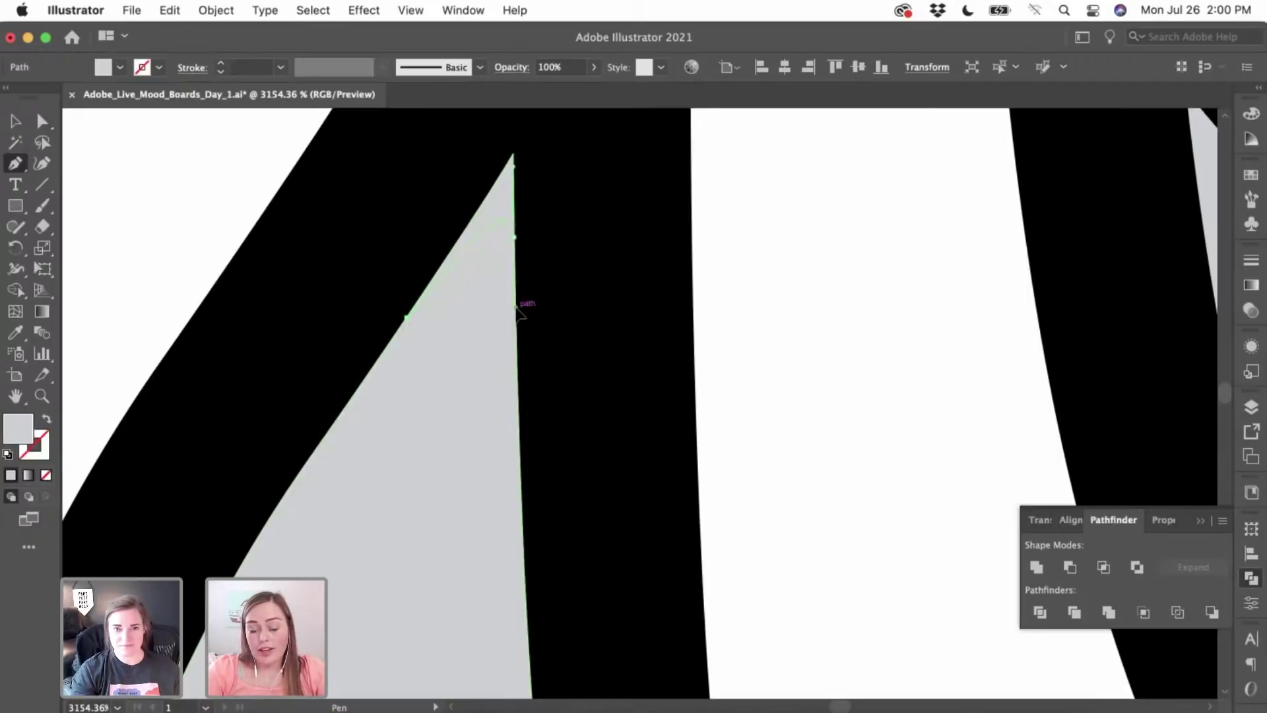
# - Close the Pen shape around the lower-right inline piece's top tip and fill it with the letter's black using the Eyedropper
pyautogui.click(567, 230)
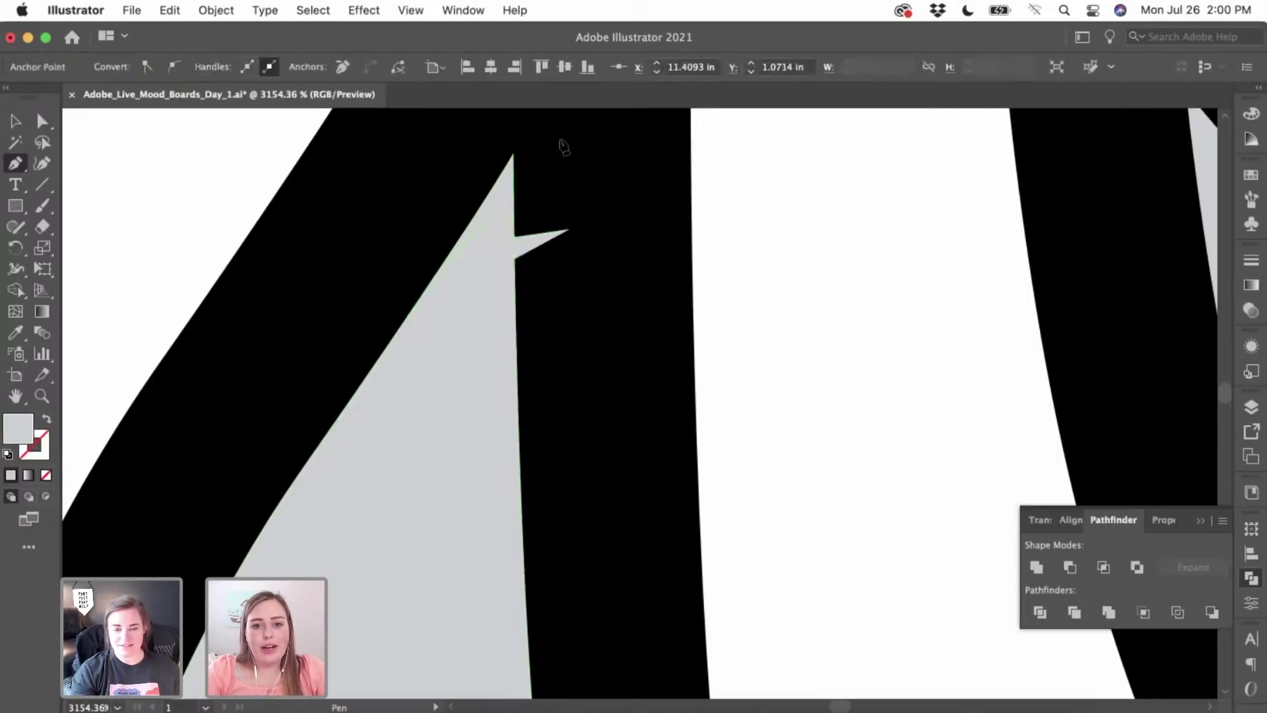
pyautogui.click(560, 139)
pyautogui.click(504, 134)
pyautogui.click(407, 210)
pyautogui.click(407, 318)
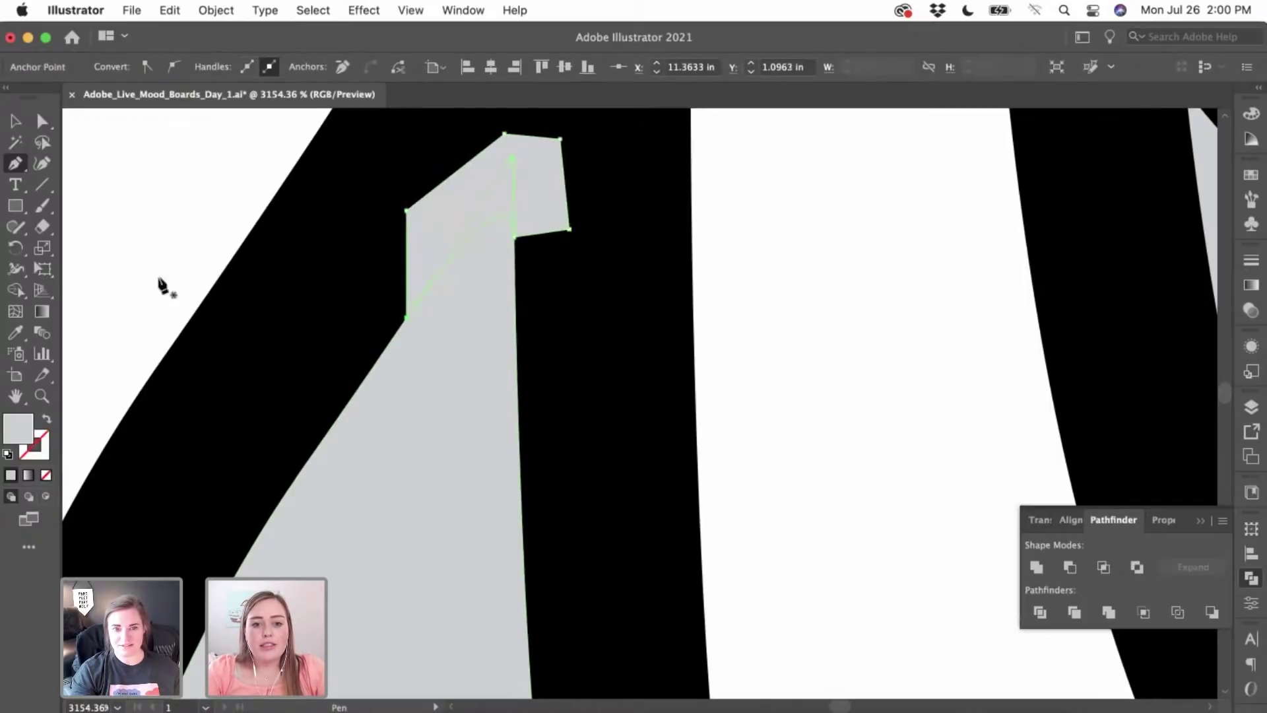
pyautogui.click(15, 332)
pyautogui.click(211, 359)
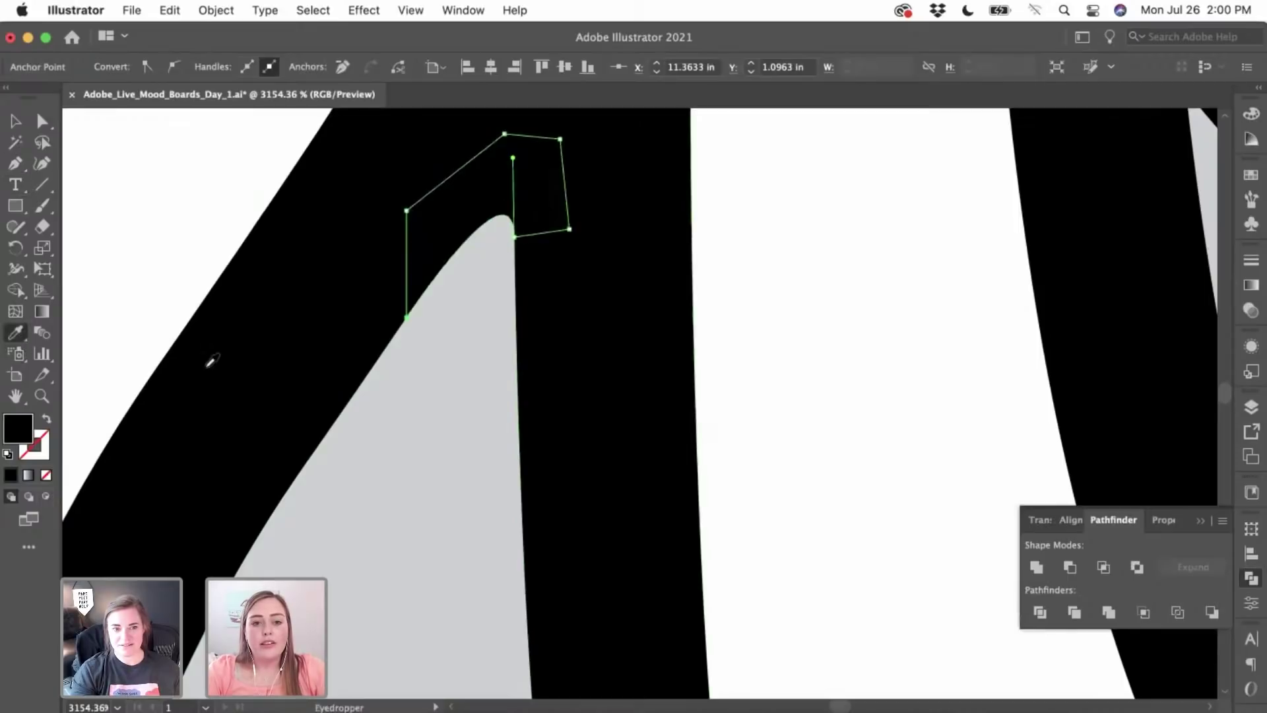
pyautogui.click(15, 120)
pyautogui.click(164, 203)
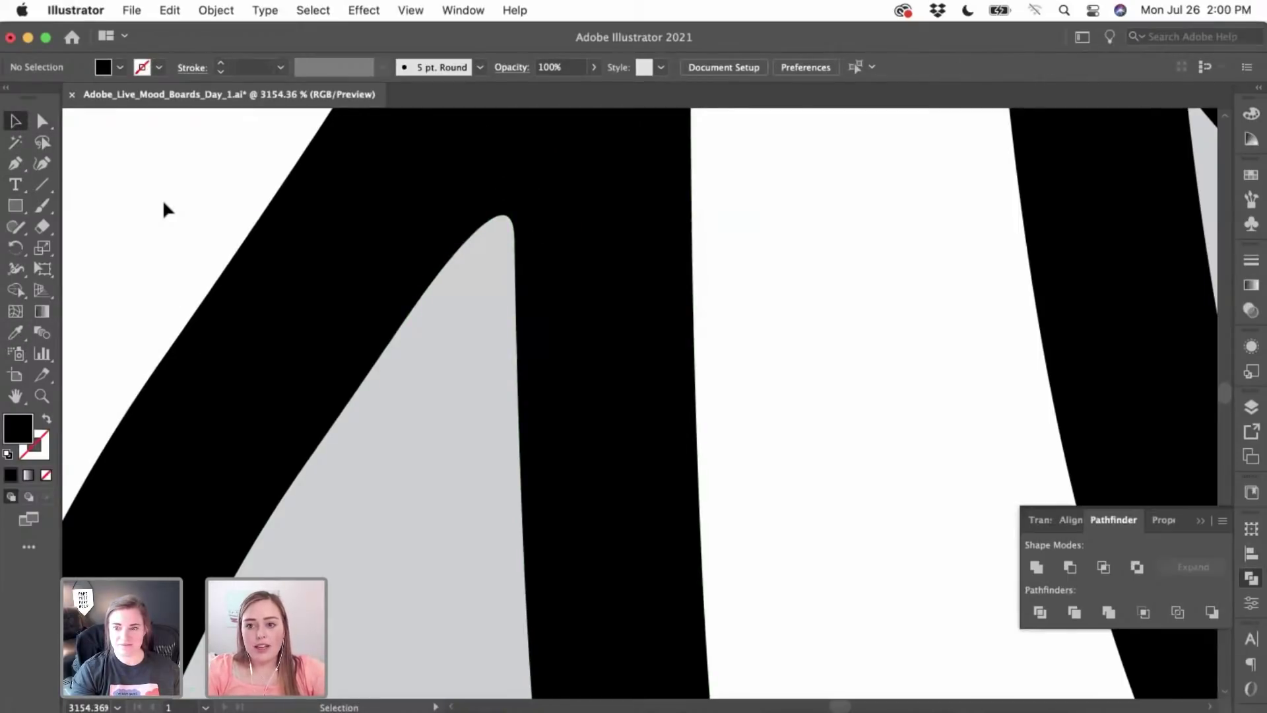
# - Review the inline pieces across the H, O, E and N of the top word
pyautogui.scroll(-5, 186, 359)
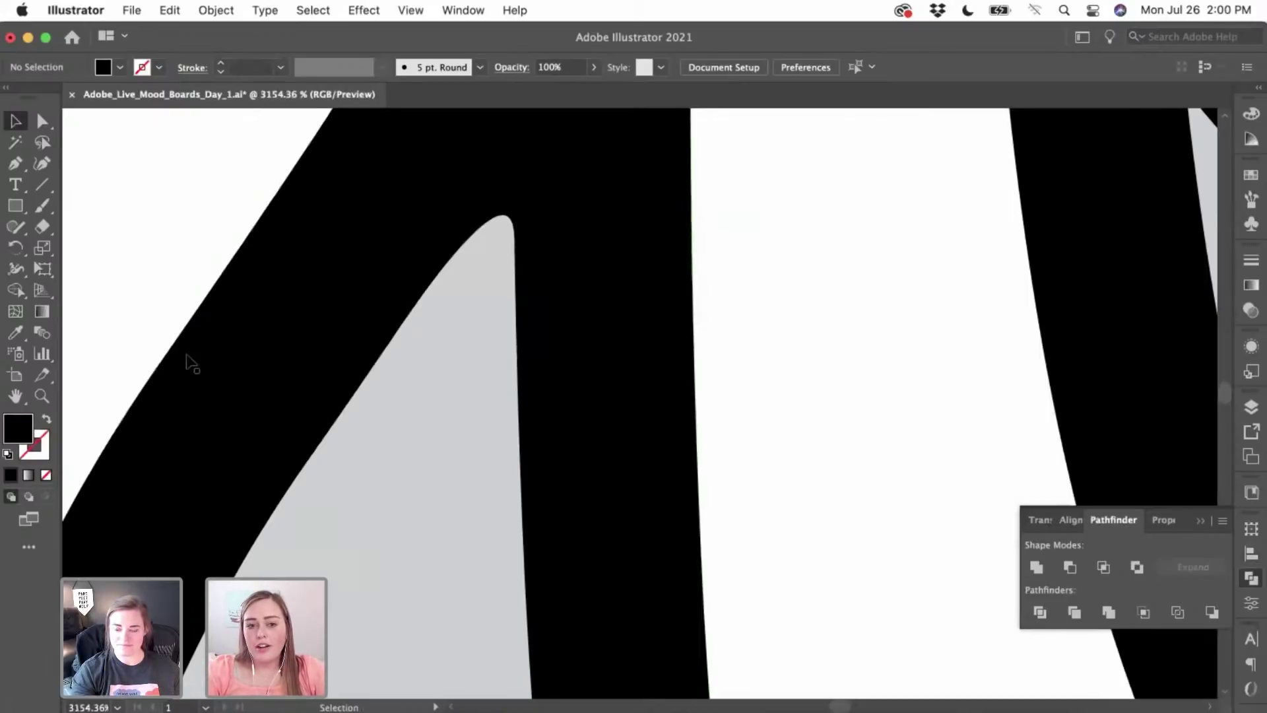
pyautogui.scroll(-3, 187, 360)
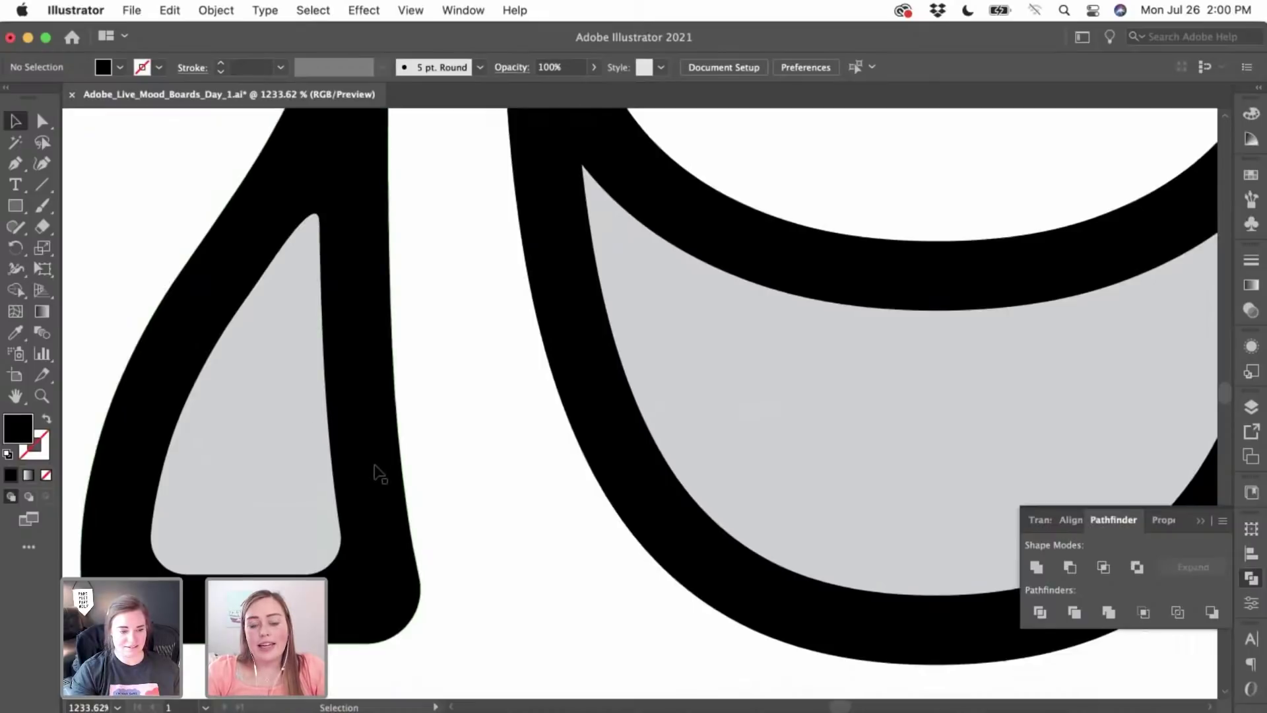
pyautogui.scroll(-1, 380, 474)
pyautogui.hscroll(6, 418, 512)
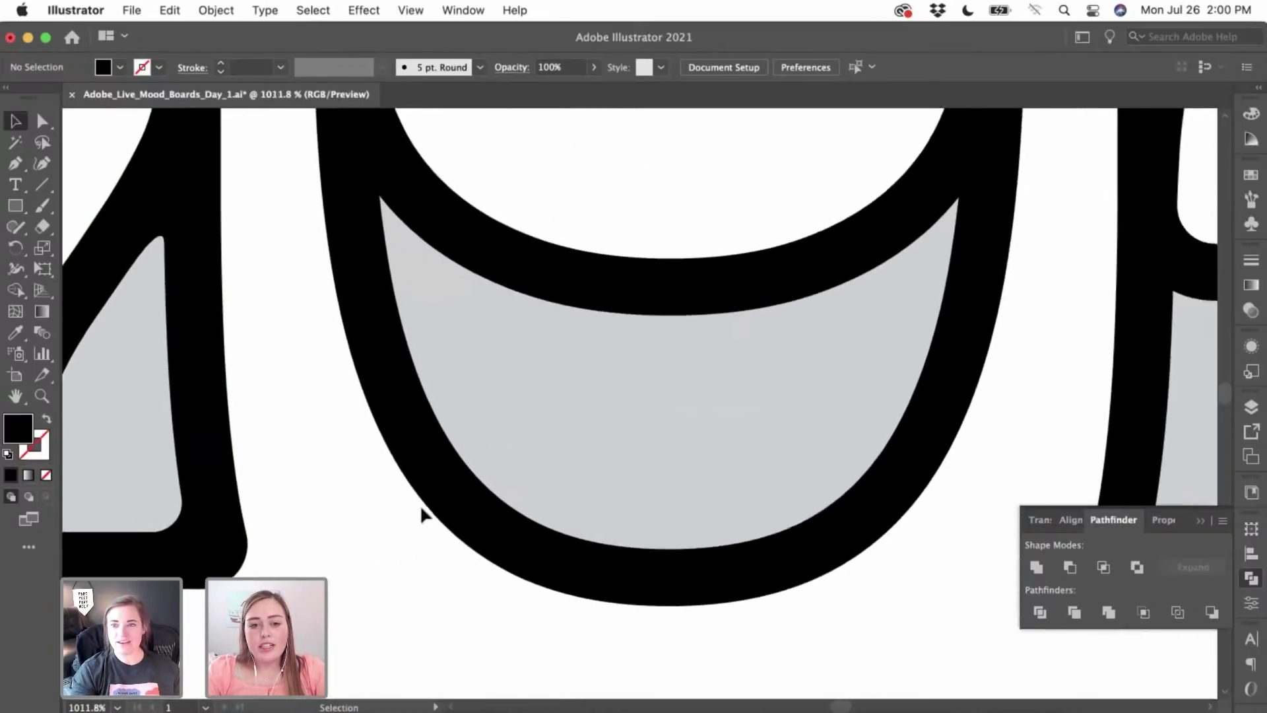
pyautogui.scroll(4, 418, 512)
pyautogui.scroll(-3, 362, 360)
pyautogui.scroll(3, 360, 362)
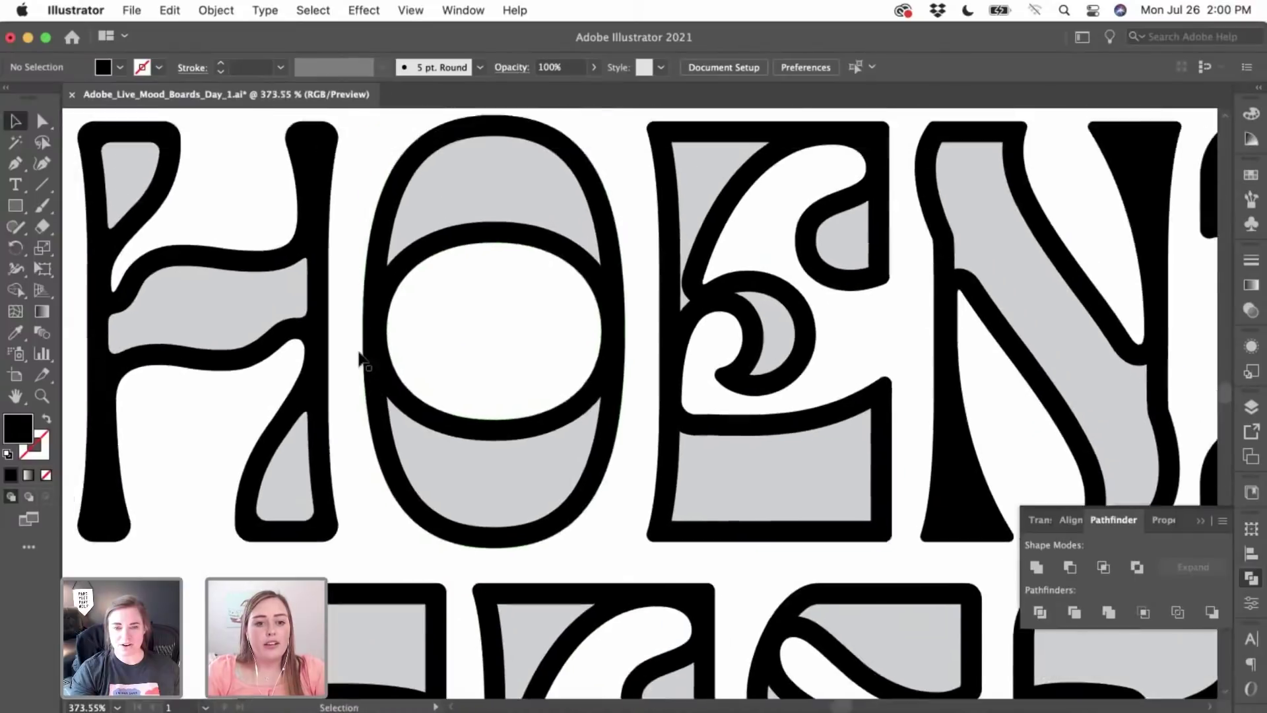
# - Draw a curved Pen segment across the lower-left tip of the O's upper inline piece, from its outer edge to its inner edge
pyautogui.scroll(2, 360, 362)
pyautogui.press('a')
pyautogui.click(395, 355)
pyautogui.scroll(3, 396, 355)
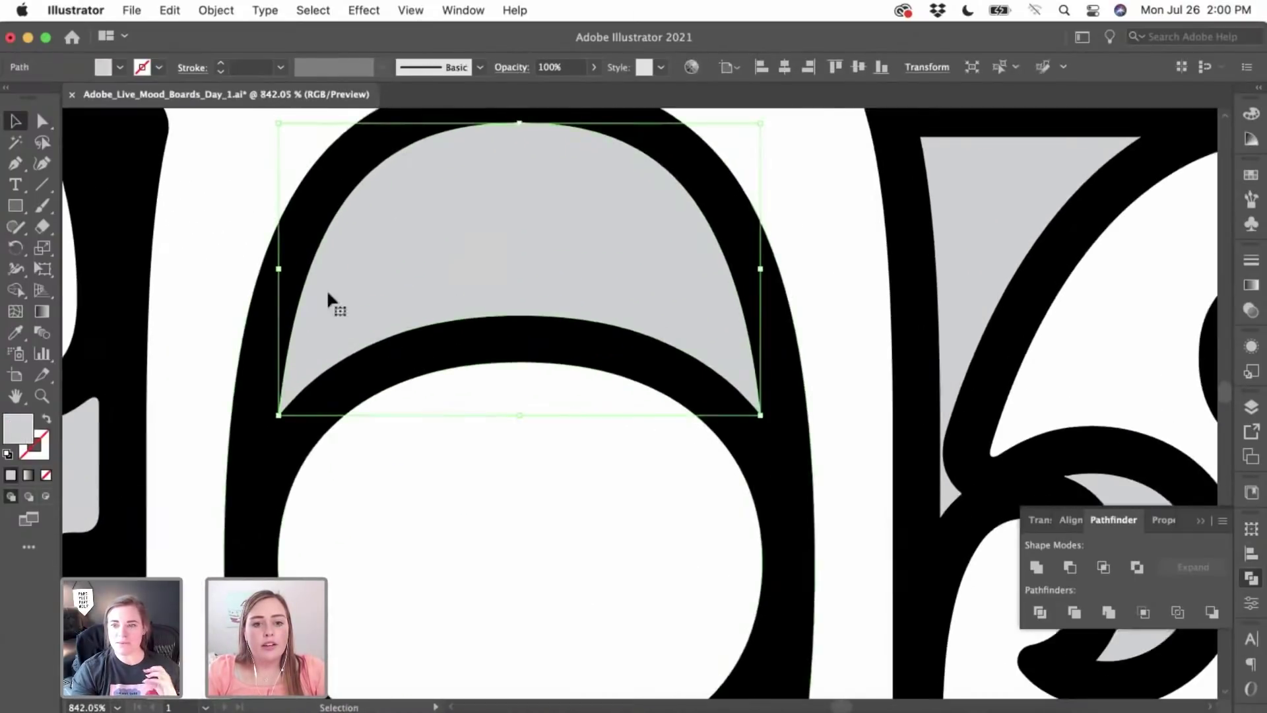
pyautogui.click(278, 415)
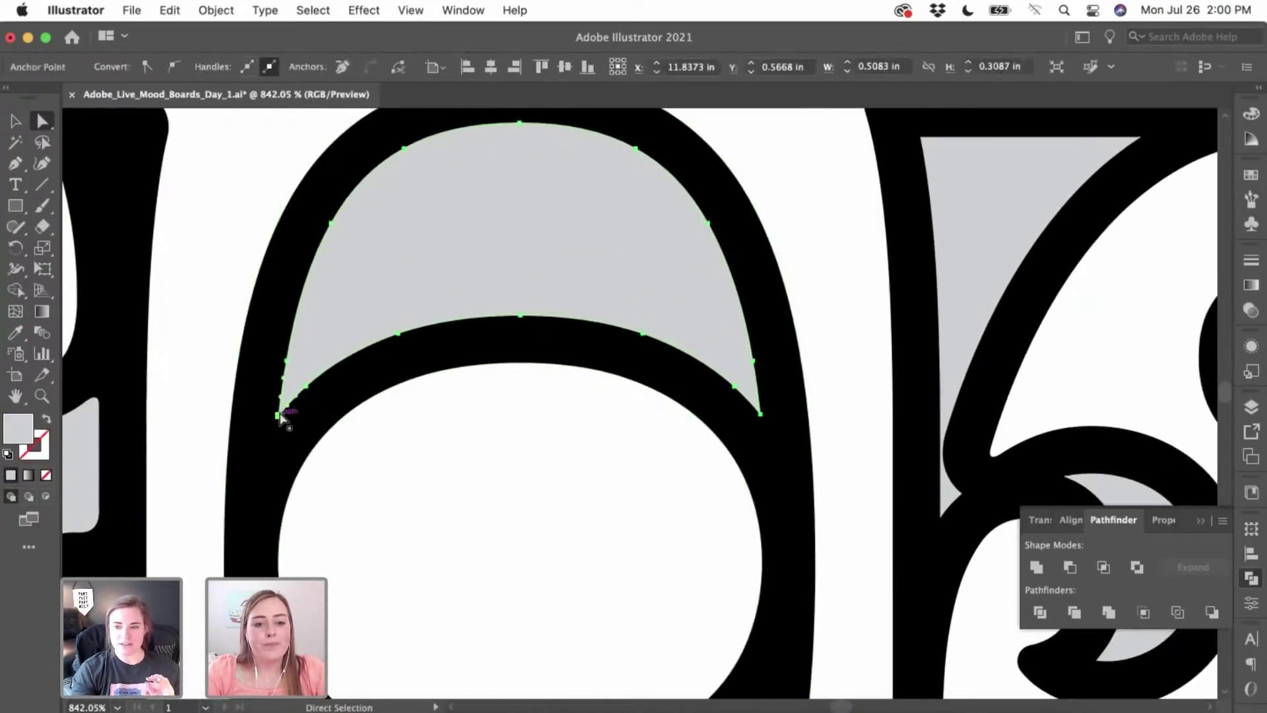
pyautogui.scroll(4, 310, 387)
pyautogui.scroll(3, 285, 356)
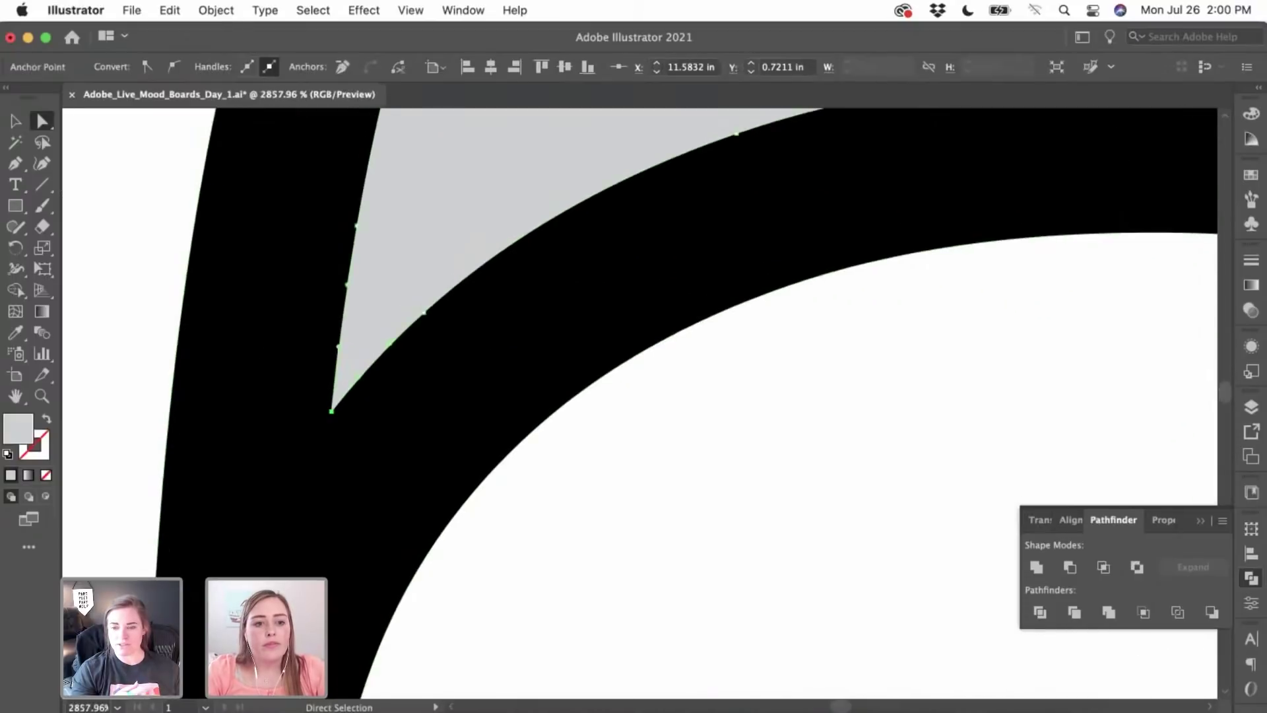
pyautogui.click(15, 121)
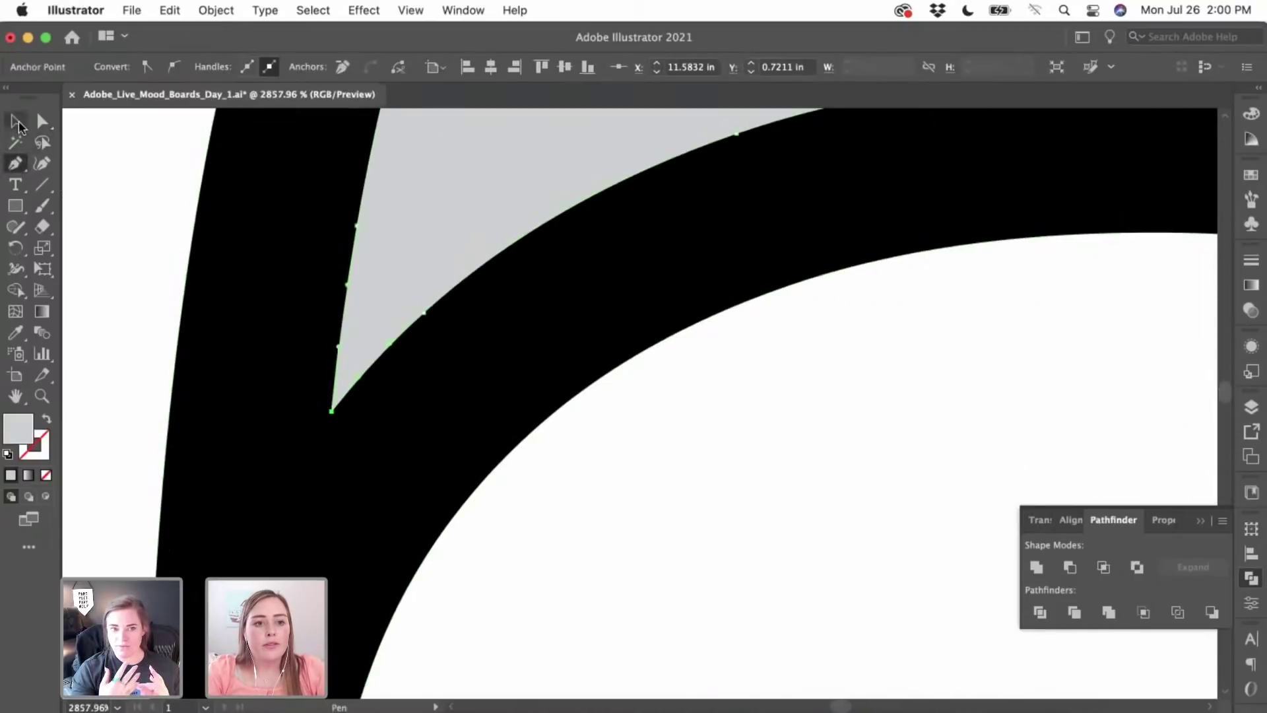
pyautogui.click(140, 179)
pyautogui.click(15, 163)
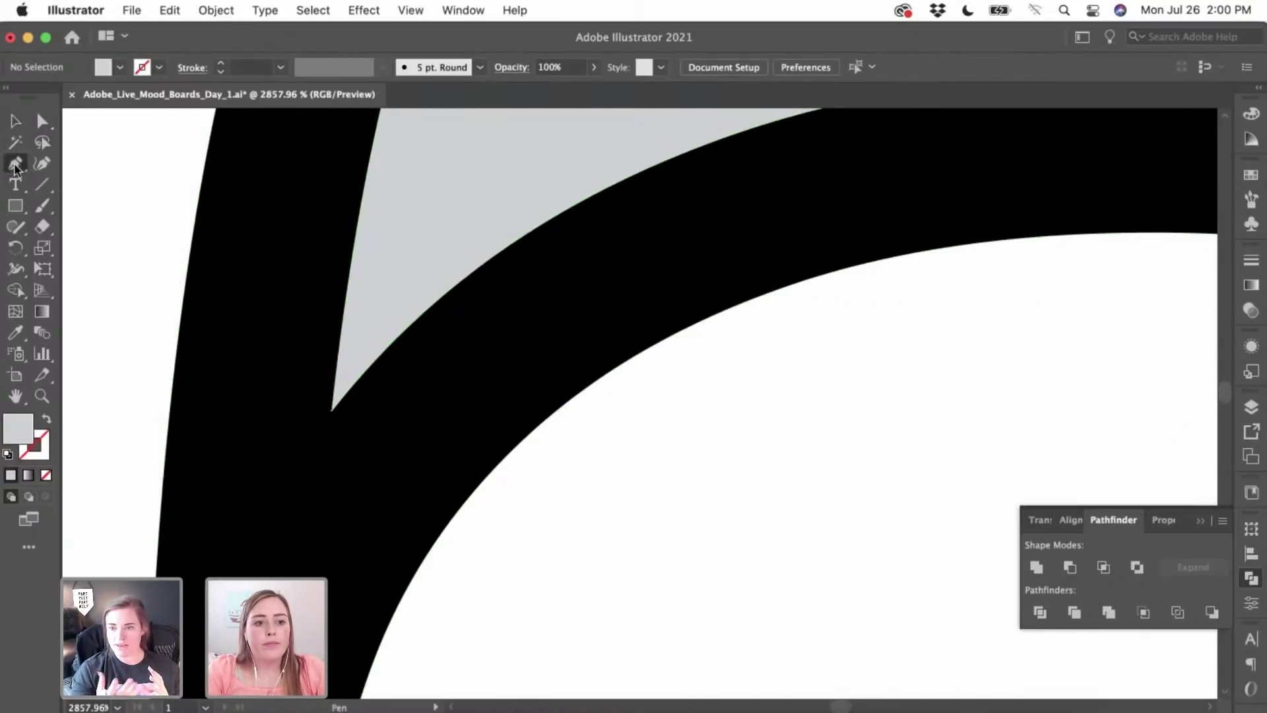
pyautogui.click(350, 269)
pyautogui.moveTo(394, 341); pyautogui.dragTo(453, 305)
pyautogui.keyDown('alt'); pyautogui.click(394, 342); pyautogui.keyUp('alt')
# - Close the Pen shape around the lower-left tip of the O's upper inline piece and fill it with the letter's black using the Eyedropper
pyautogui.click(409, 407)
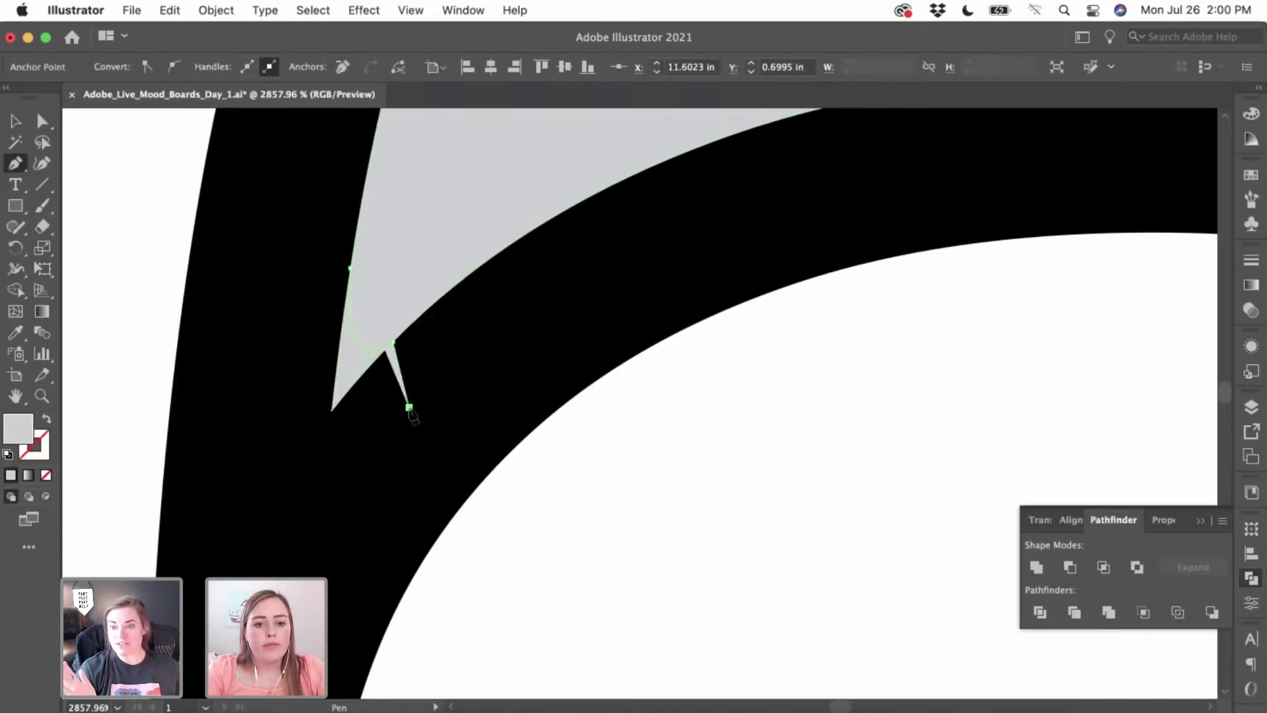
pyautogui.click(341, 458)
pyautogui.click(295, 422)
pyautogui.click(306, 315)
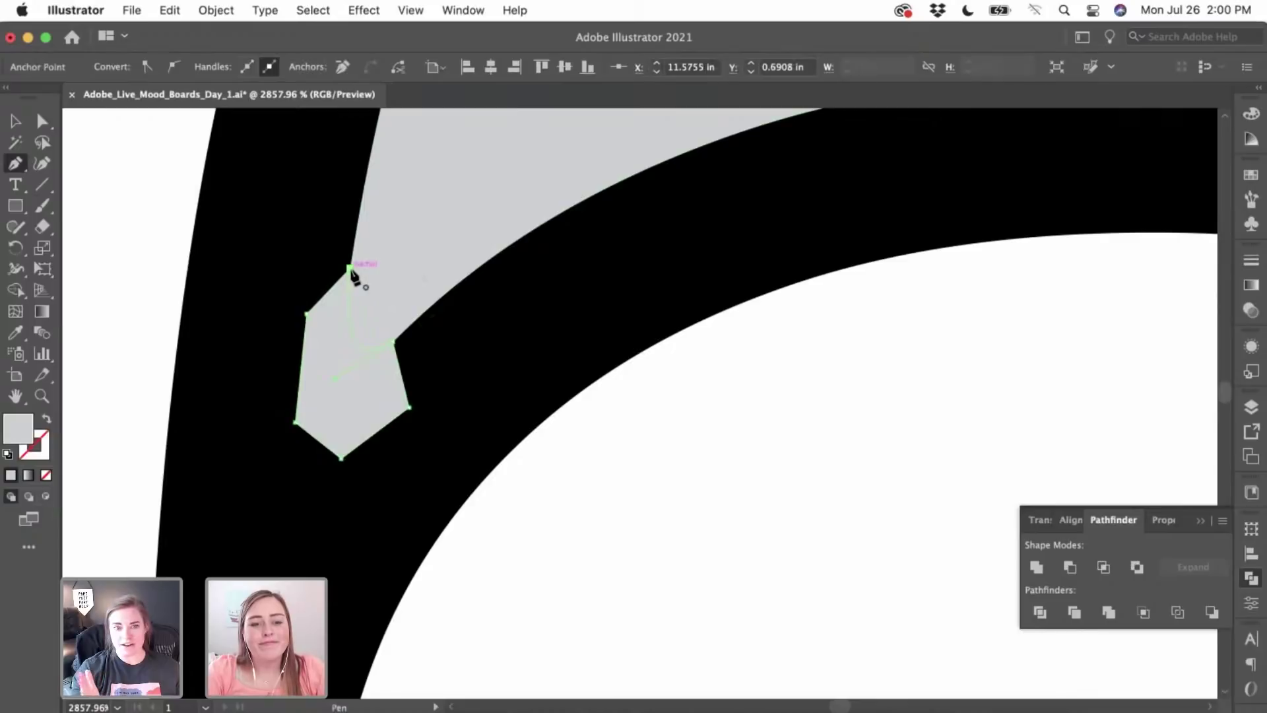
pyautogui.click(350, 268)
pyautogui.click(15, 332)
pyautogui.click(306, 271)
pyautogui.press('v')
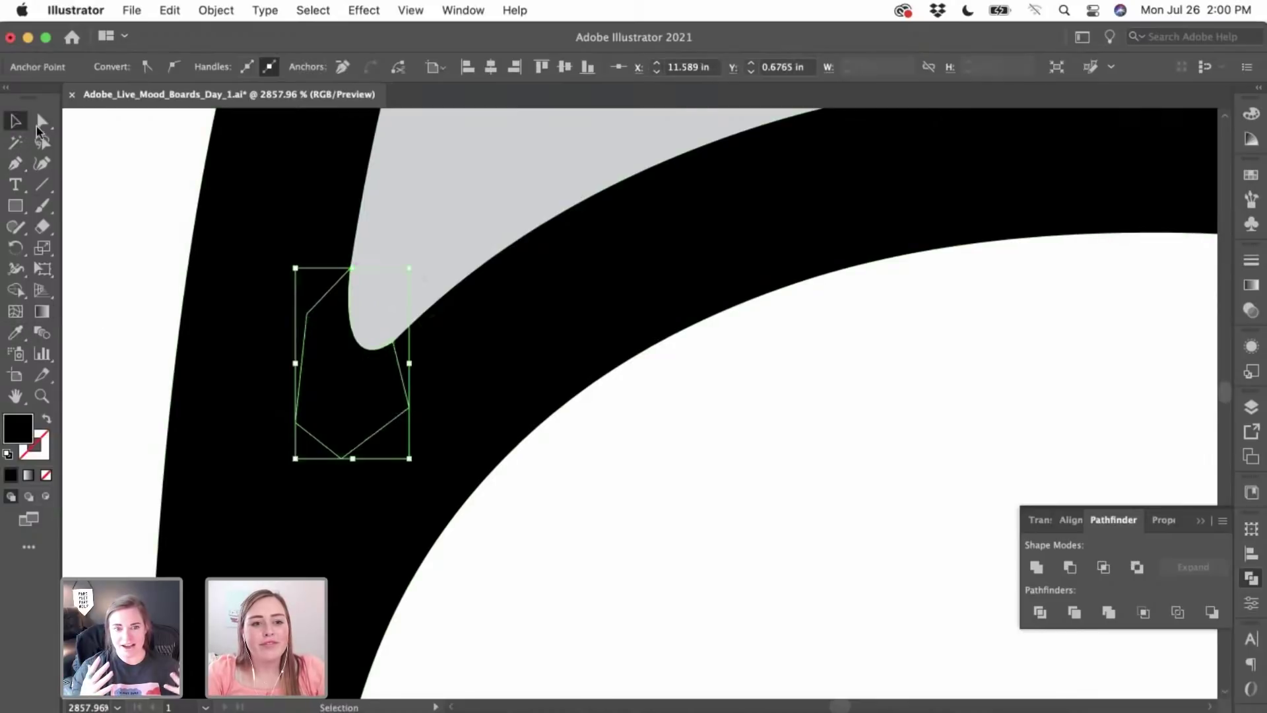
pyautogui.click(449, 381)
# - Reflect a copy of the black tip shape and place it over the lower-right tip of the O's upper inline piece
pyautogui.scroll(-6, 453, 381)
pyautogui.hscroll(2, 396, 370)
pyautogui.click(330, 354)
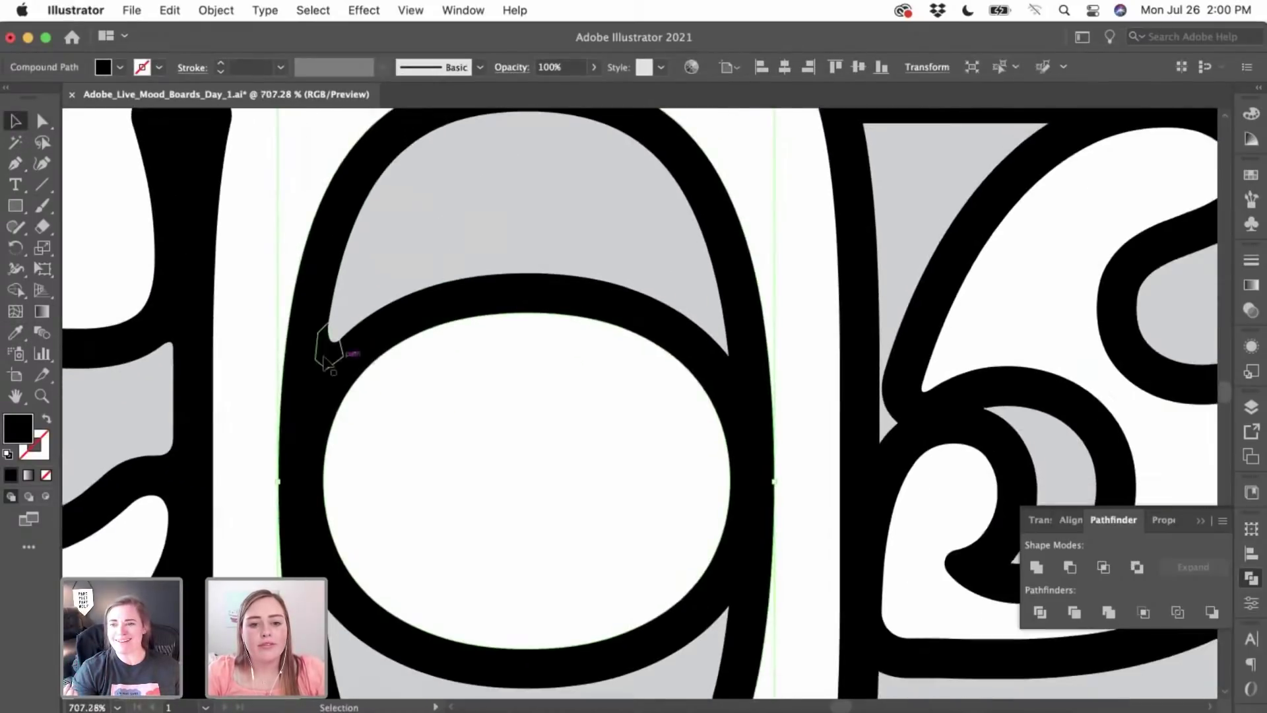
pyautogui.press('a')
pyautogui.press('v')
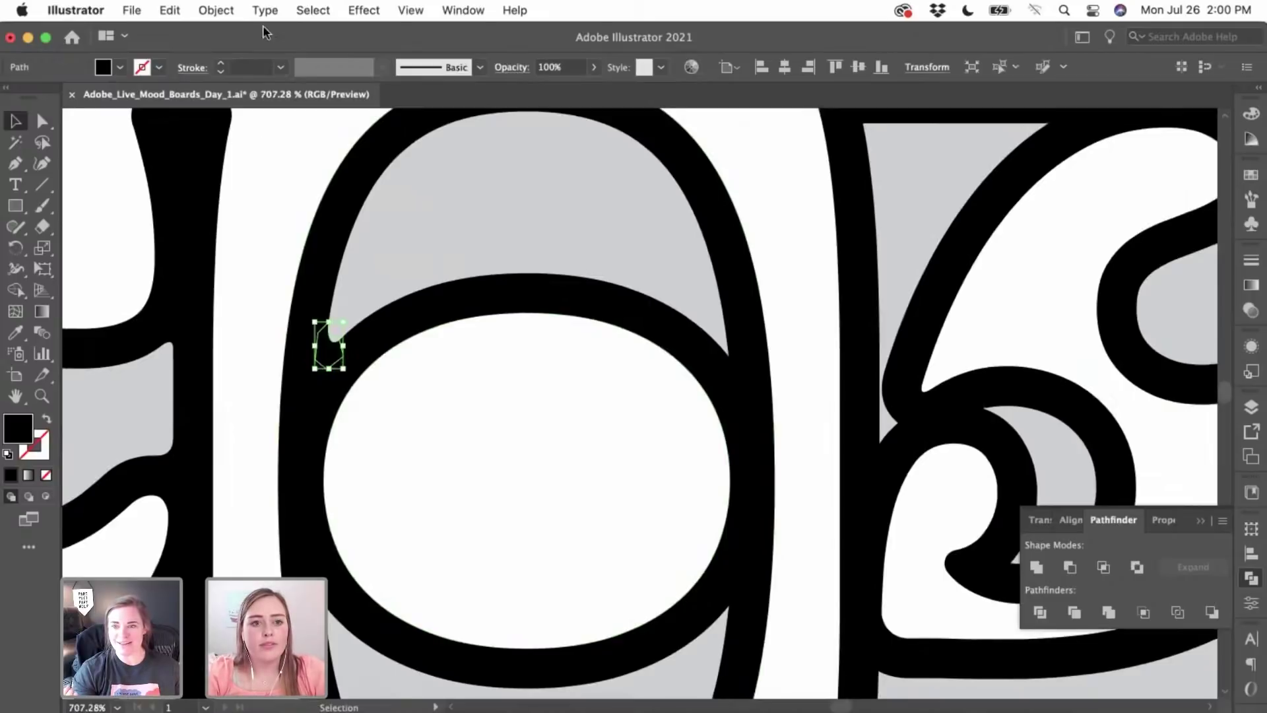
pyautogui.click(219, 11)
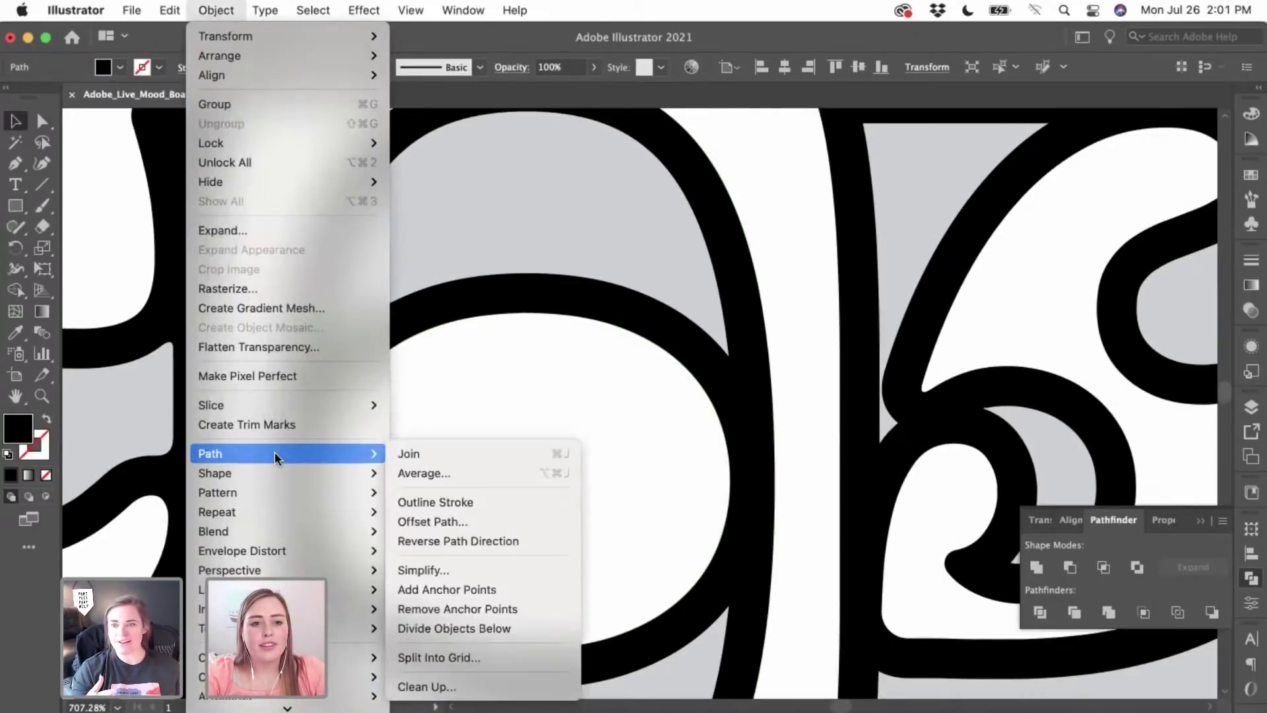
pyautogui.moveTo(348, 44)
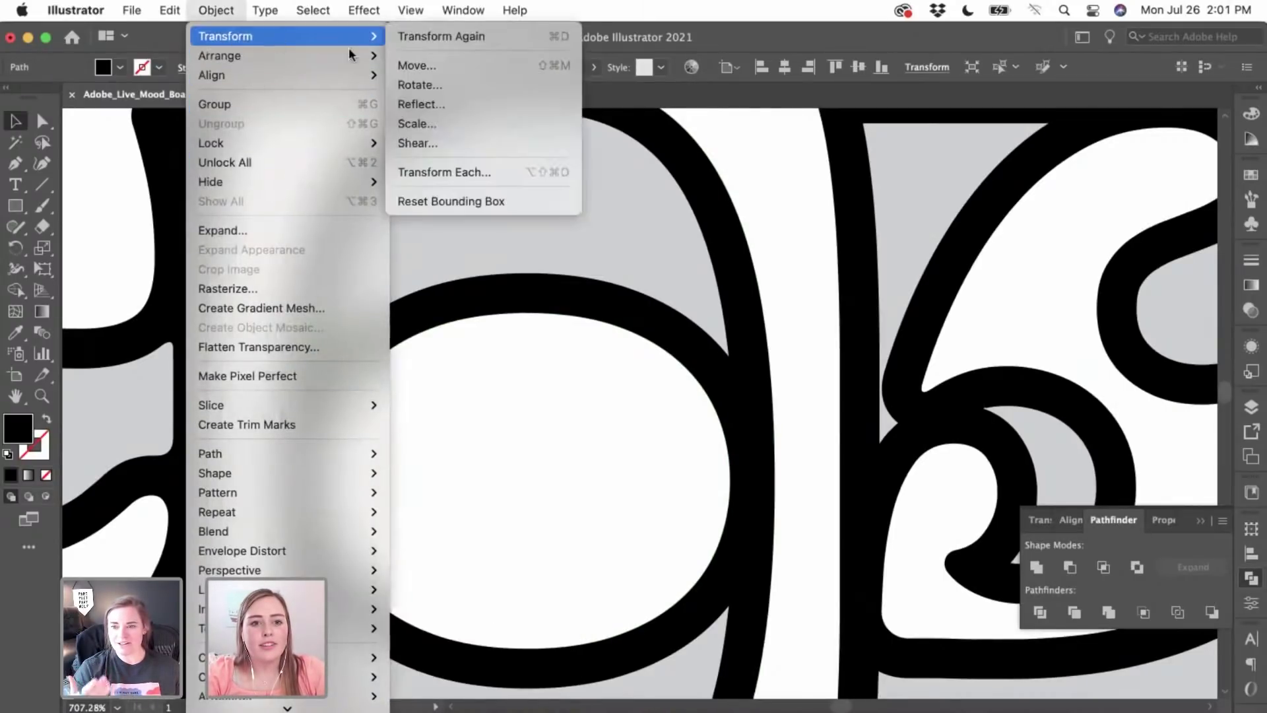
pyautogui.click(424, 103)
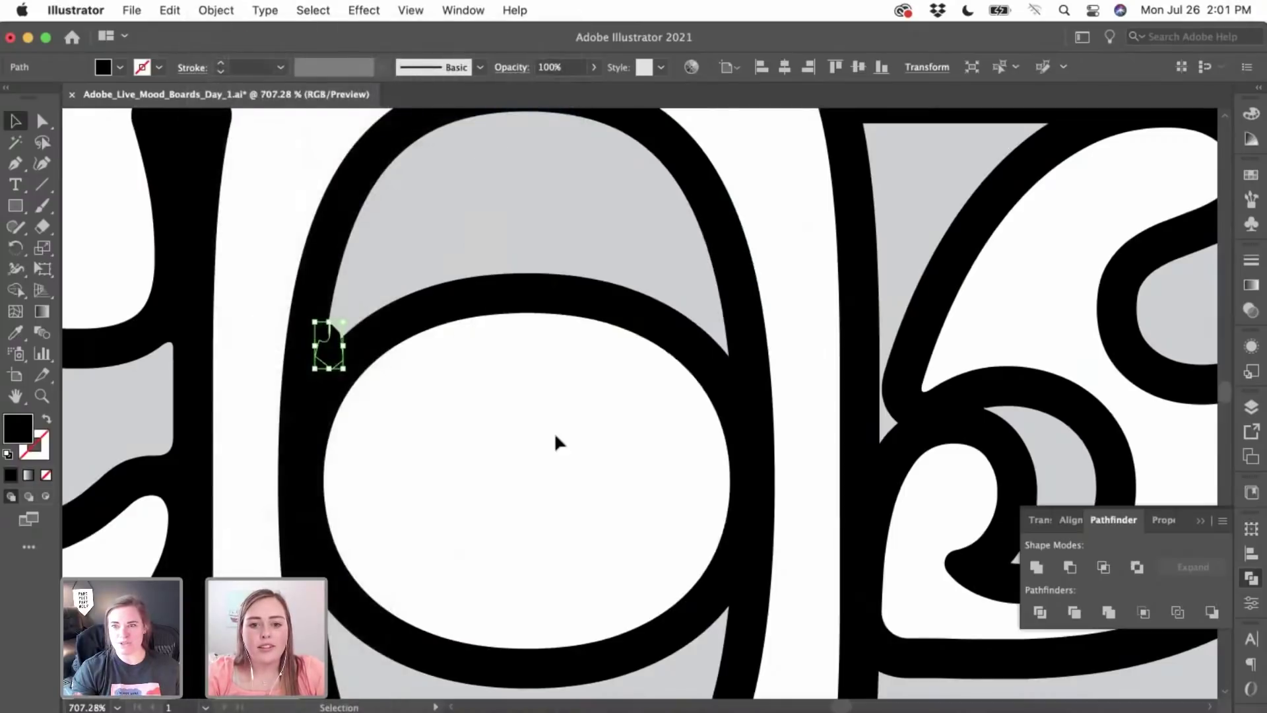
pyautogui.click(715, 491)
pyautogui.moveTo(335, 357)
pyautogui.mouseDown()
pyautogui.moveTo(732, 359)
pyautogui.moveTo(731, 372)
pyautogui.mouseUp()
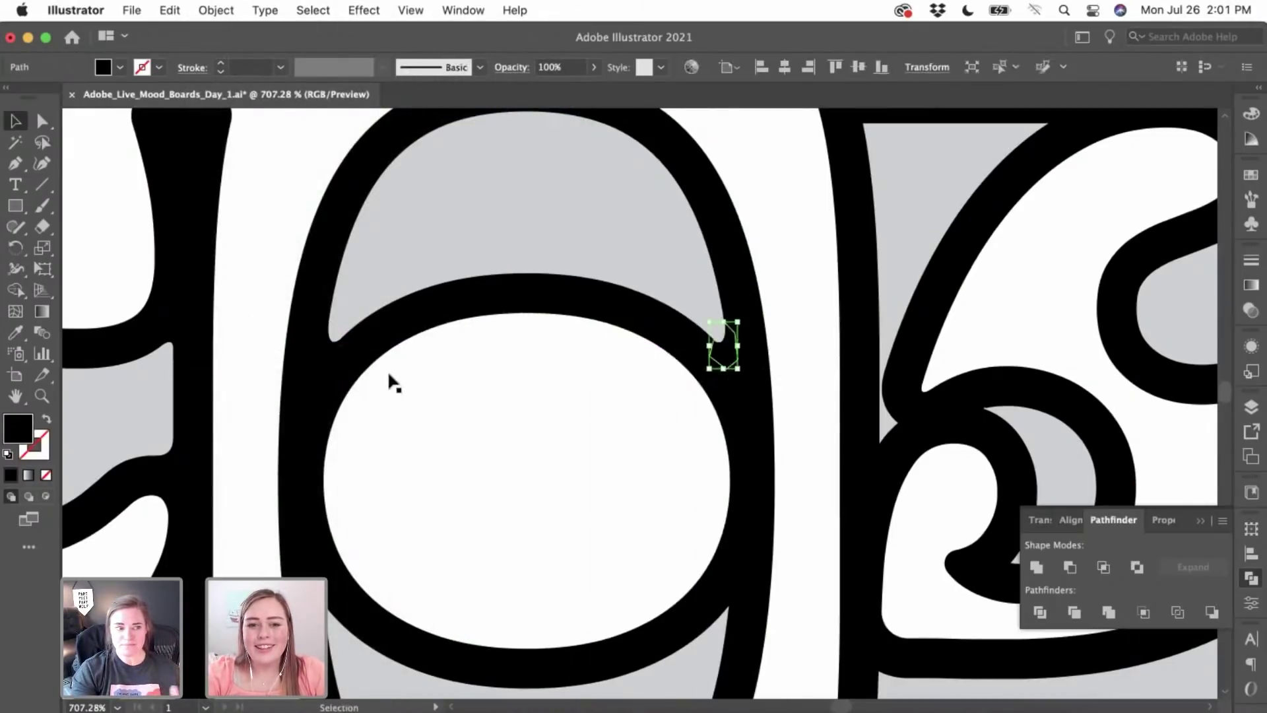
# - Place an upside-down copy of the O's upper inline piece and both black tip shapes in the bottom of the O
pyautogui.keyDown('shift'); pyautogui.click(331, 350); pyautogui.keyUp('shift')
pyautogui.keyDown('shift'); pyautogui.click(366, 327); pyautogui.keyUp('shift')
pyautogui.click(1036, 567)
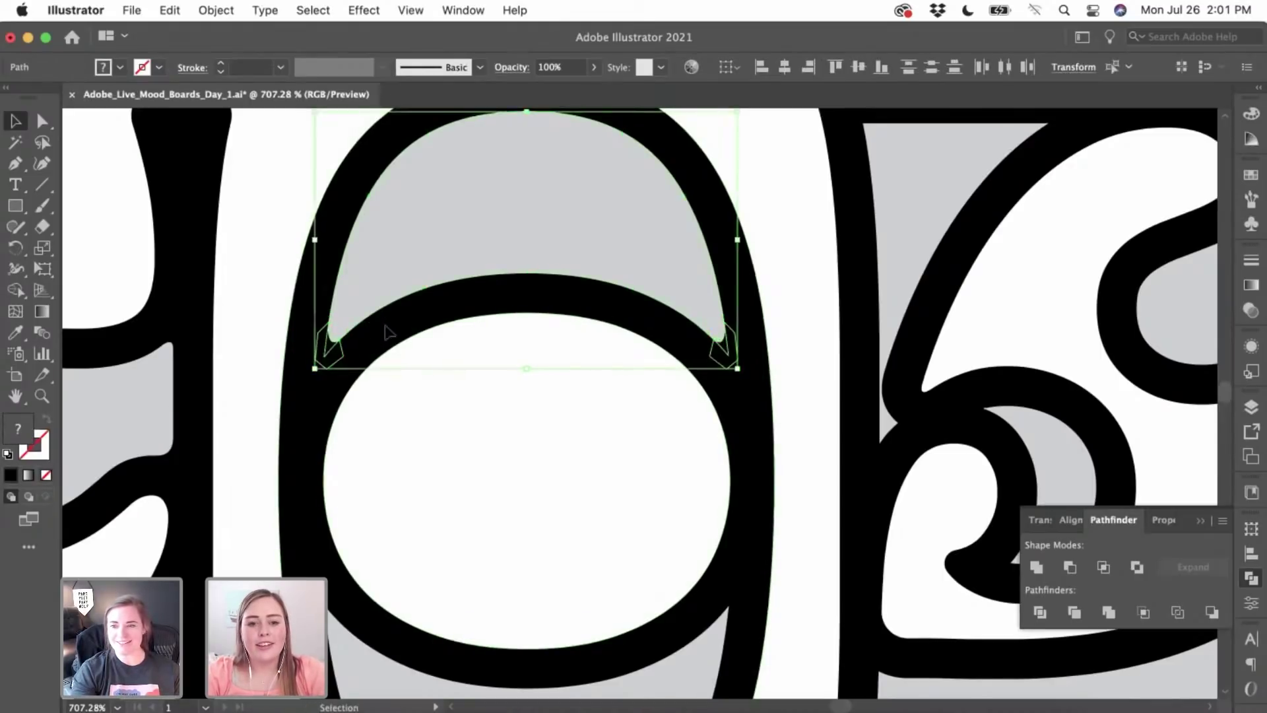
pyautogui.click(458, 442)
pyautogui.scroll(-2, 458, 442)
pyautogui.scroll(-3, 481, 434)
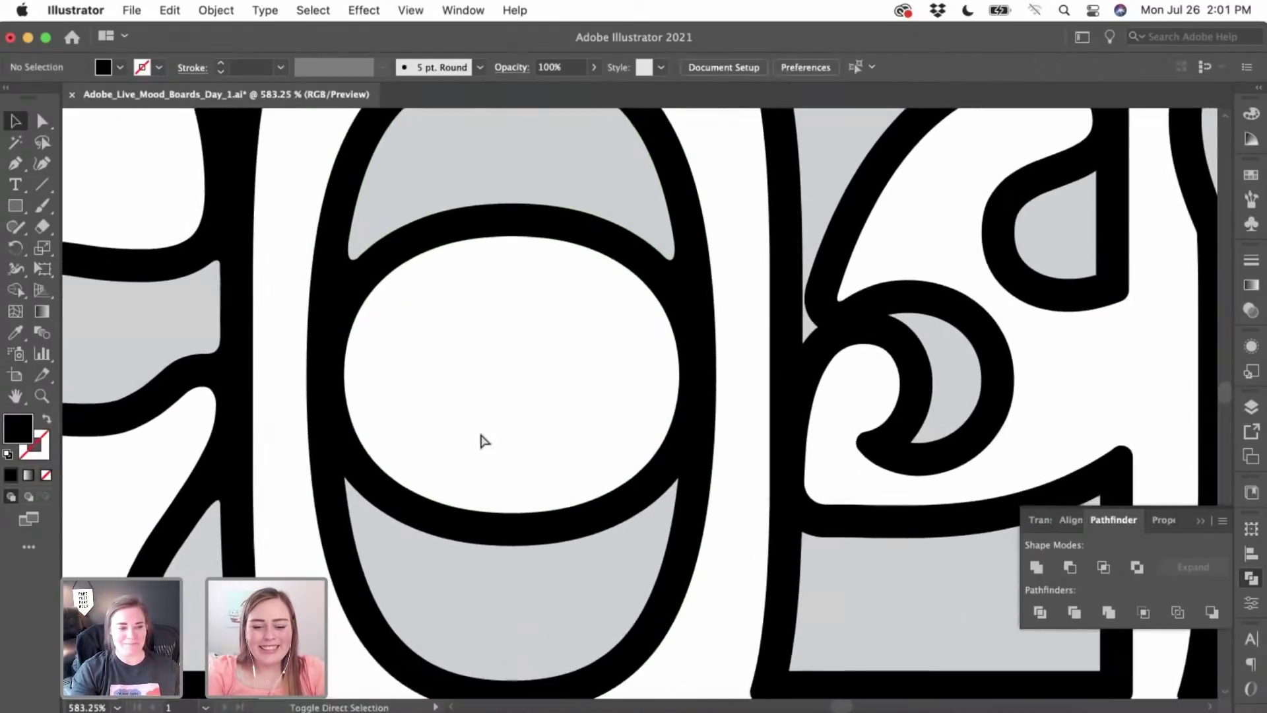
pyautogui.press('super+z')
pyautogui.scroll(-4, 527, 487)
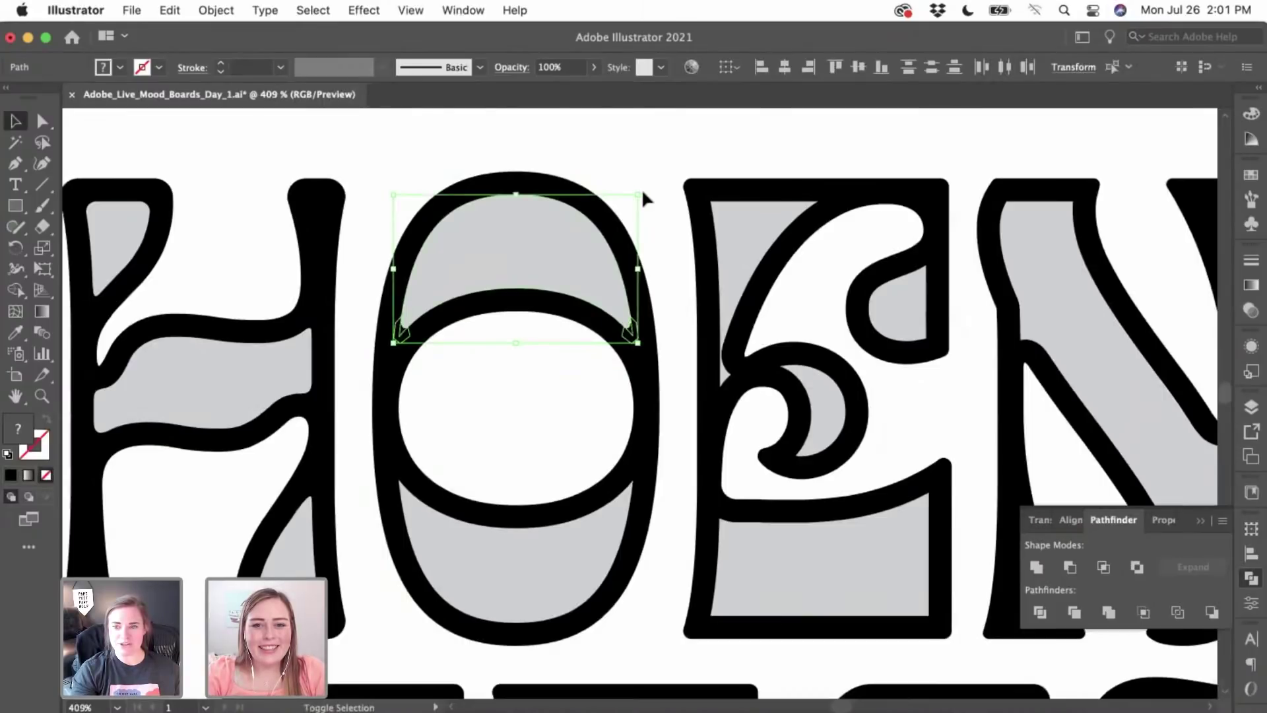
pyautogui.moveTo(645, 192); pyautogui.dragTo(413, 370)
pyautogui.moveTo(500, 303); pyautogui.dragTo(495, 584)
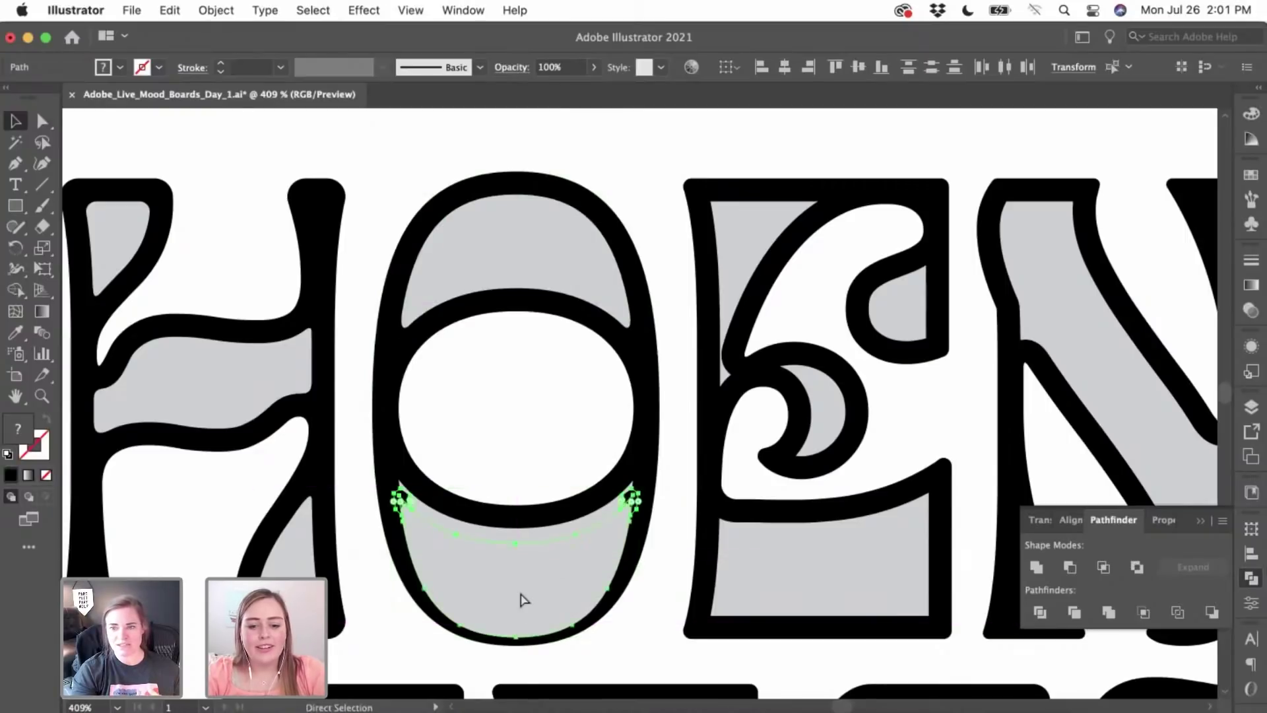
# - Replace the O's original lower inline piece with the upside-down copy and move the copy up slightly toward the counter
pyautogui.press('super+shift+a')
pyautogui.scroll(3, 508, 534)
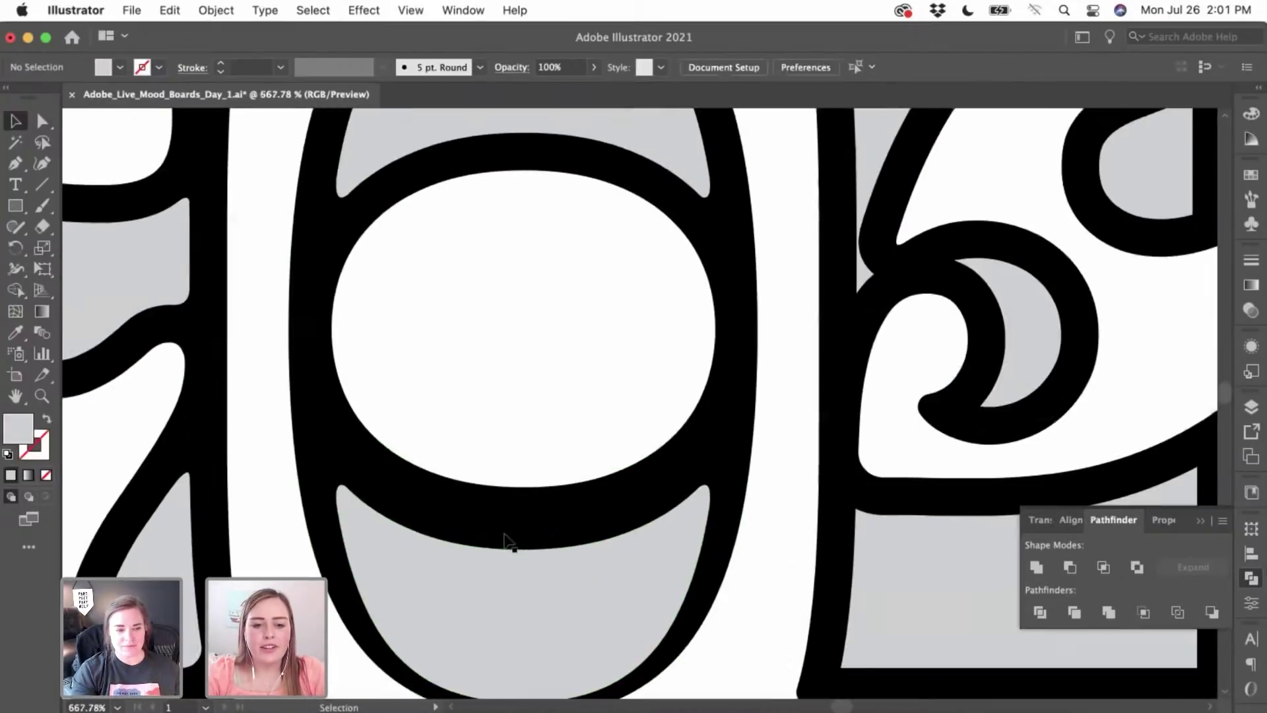
pyautogui.moveTo(522, 600); pyautogui.dragTo(523, 587)
pyautogui.press('super+shift+a')
# - Round all corners of the inline piece in the E's bottom arm to a 0.0205 in radius
pyautogui.scroll(-3, 736, 615)
pyautogui.hscroll(2, 737, 620)
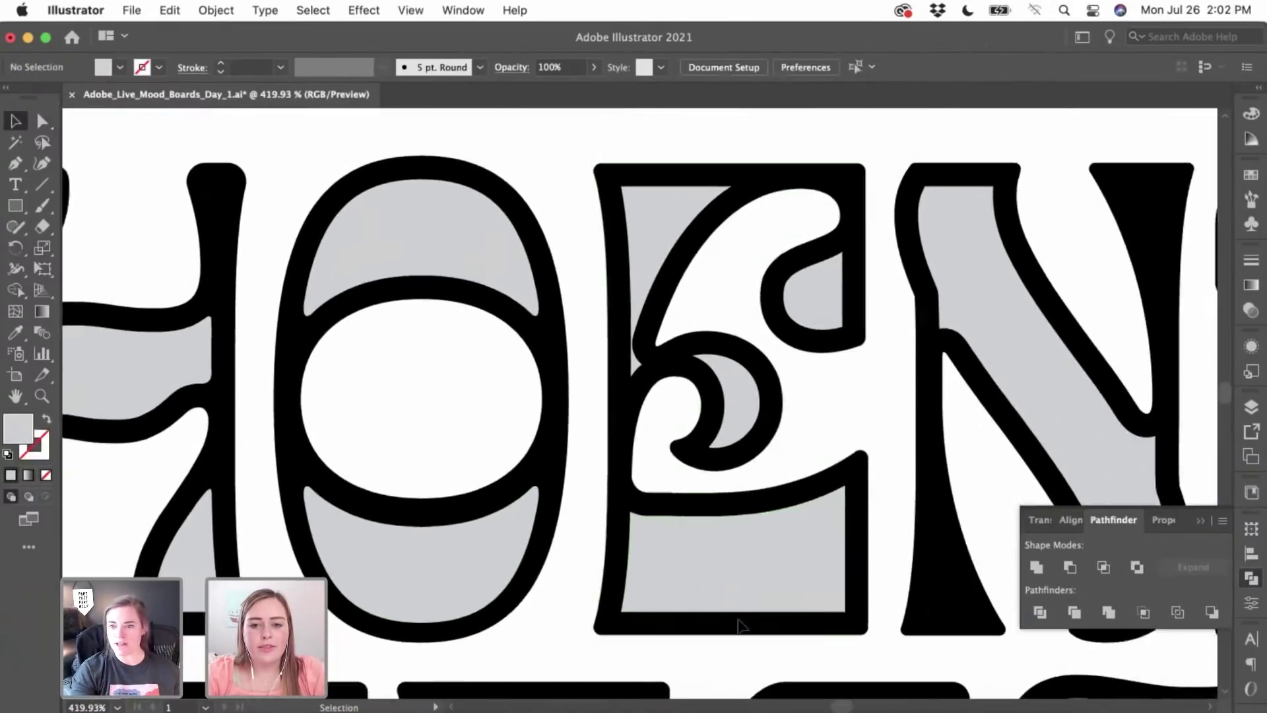
pyautogui.hscroll(2, 739, 620)
pyautogui.scroll(2, 742, 620)
pyautogui.click(554, 518)
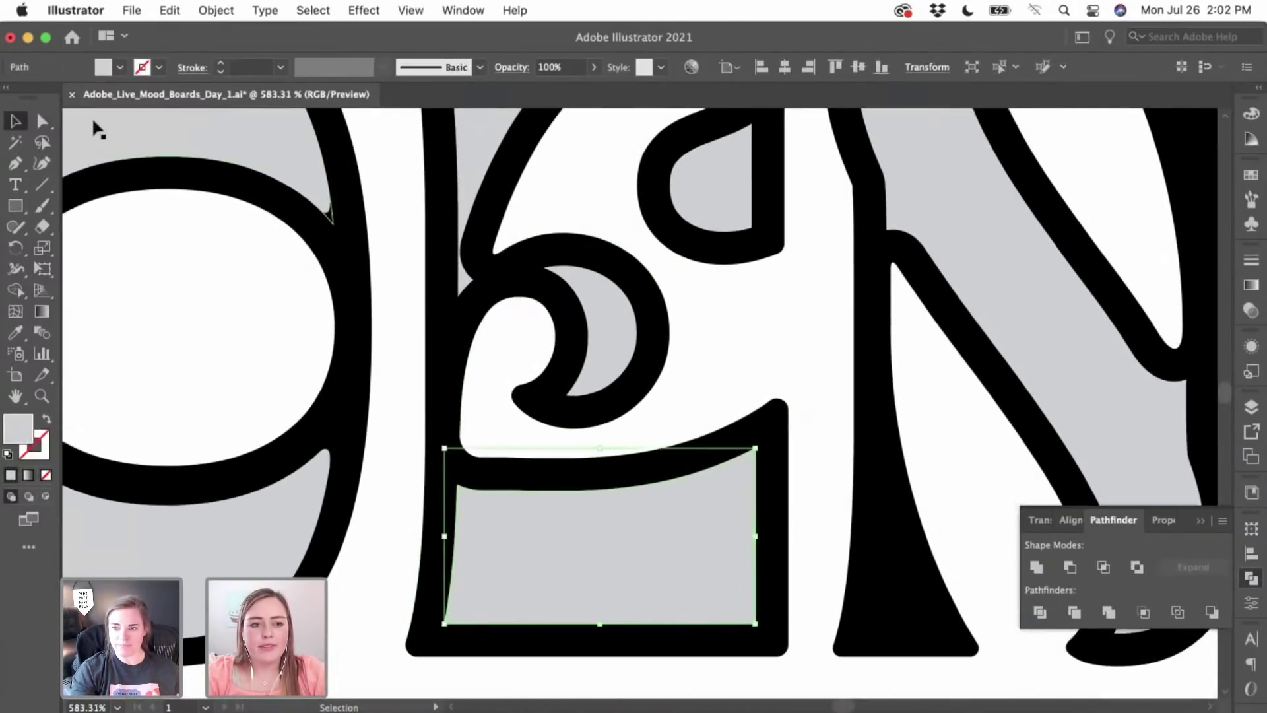
pyautogui.press('a')
pyautogui.scroll(3, 438, 447)
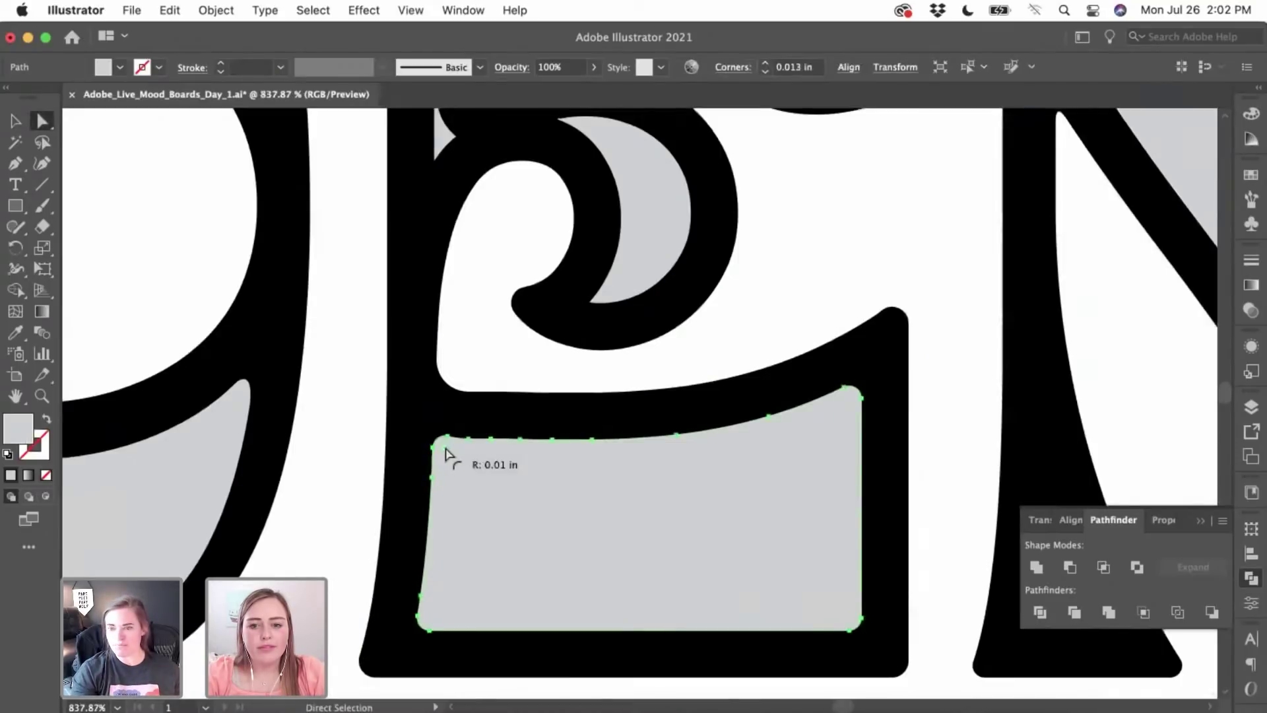
pyautogui.moveTo(446, 454); pyautogui.dragTo(452, 457)
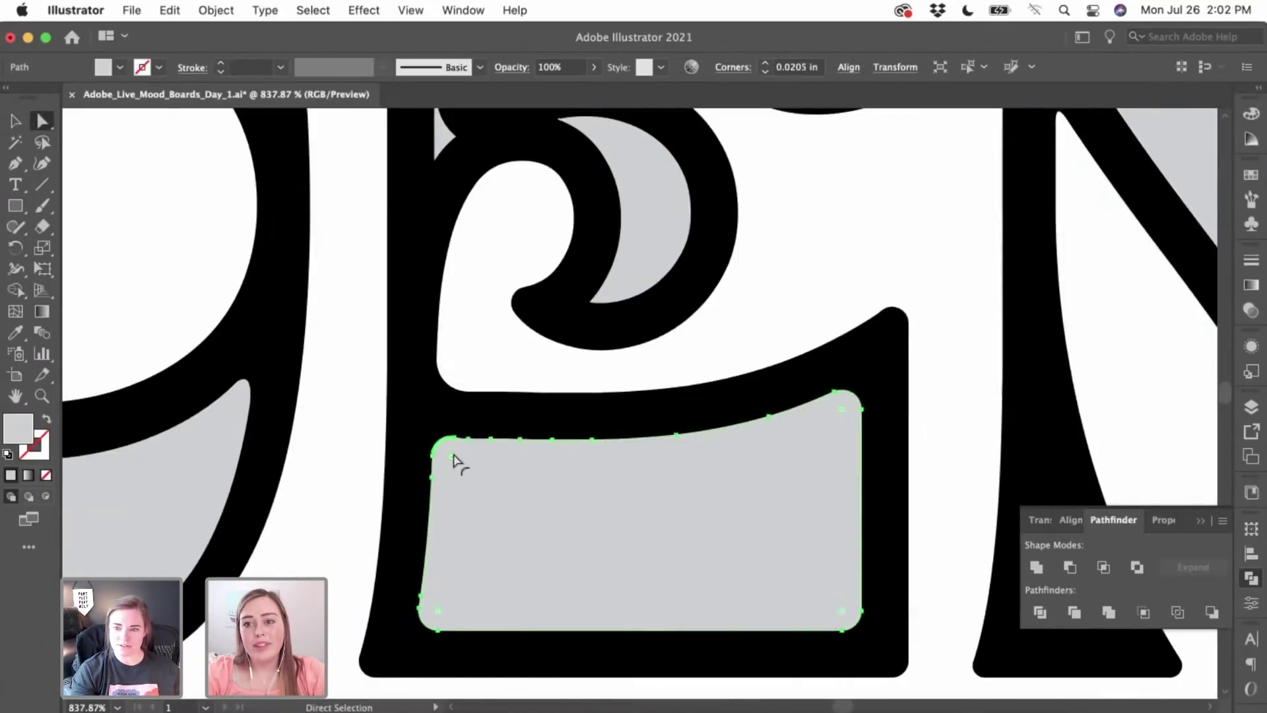
pyautogui.click(681, 342)
pyautogui.scroll(2, 644, 250)
pyautogui.click(639, 250)
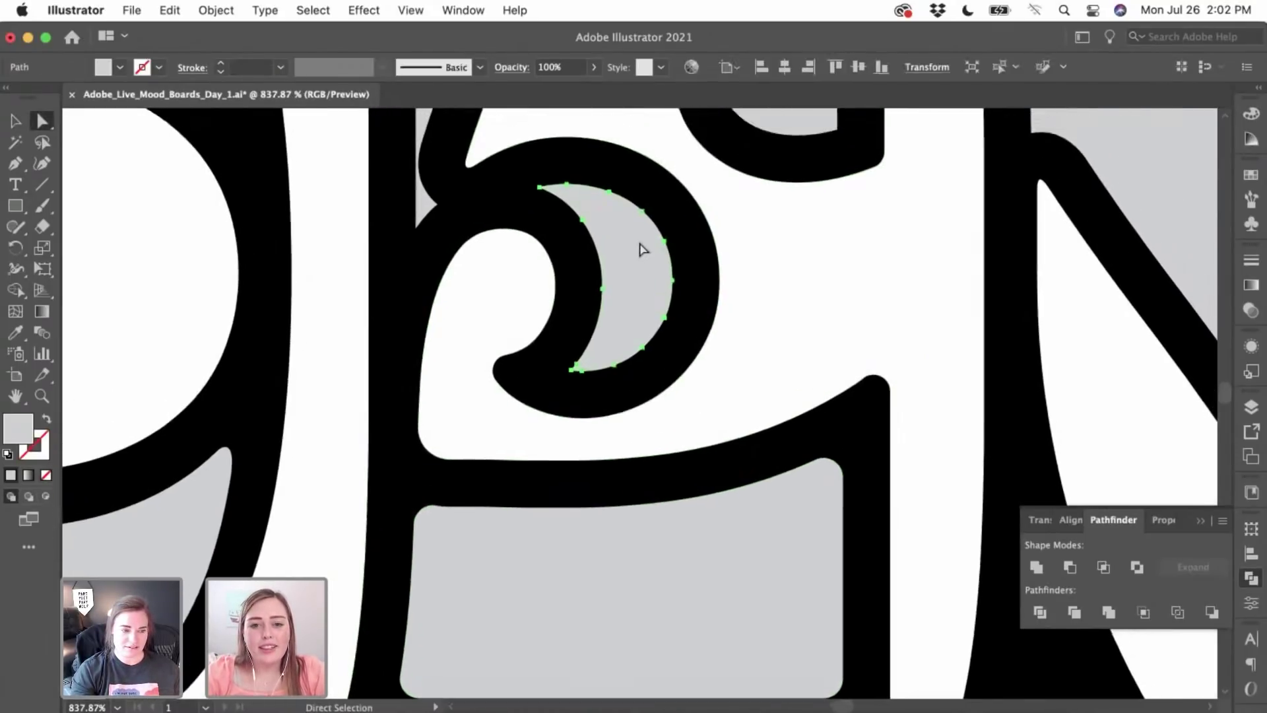
pyautogui.scroll(2, 639, 250)
pyautogui.scroll(3, 550, 479)
pyautogui.click(518, 489)
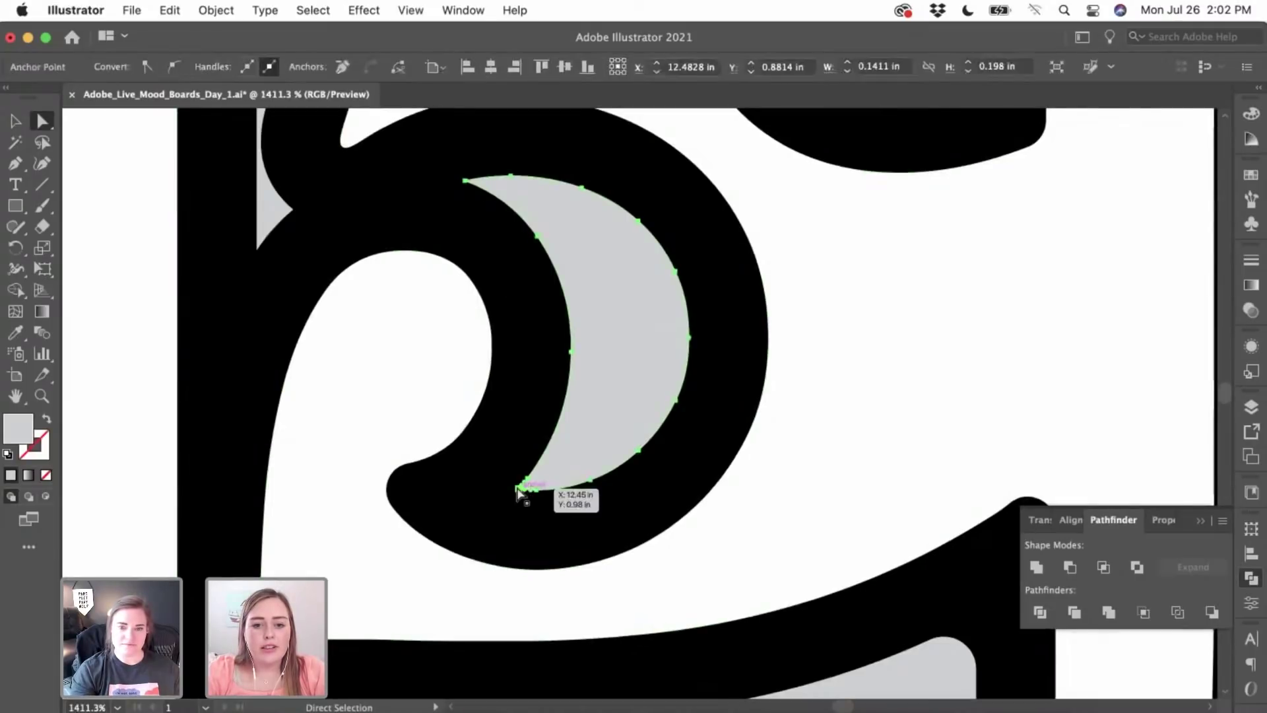
pyautogui.click(466, 180)
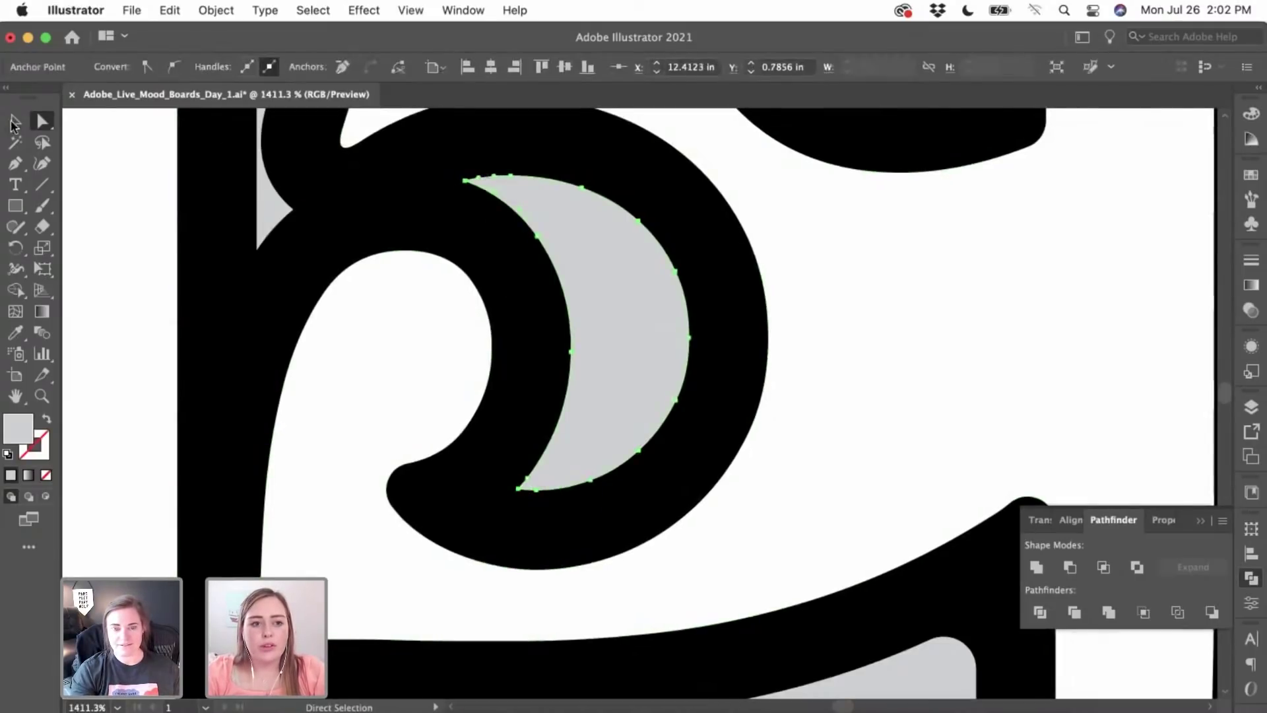
pyautogui.press('v')
pyautogui.click(389, 341)
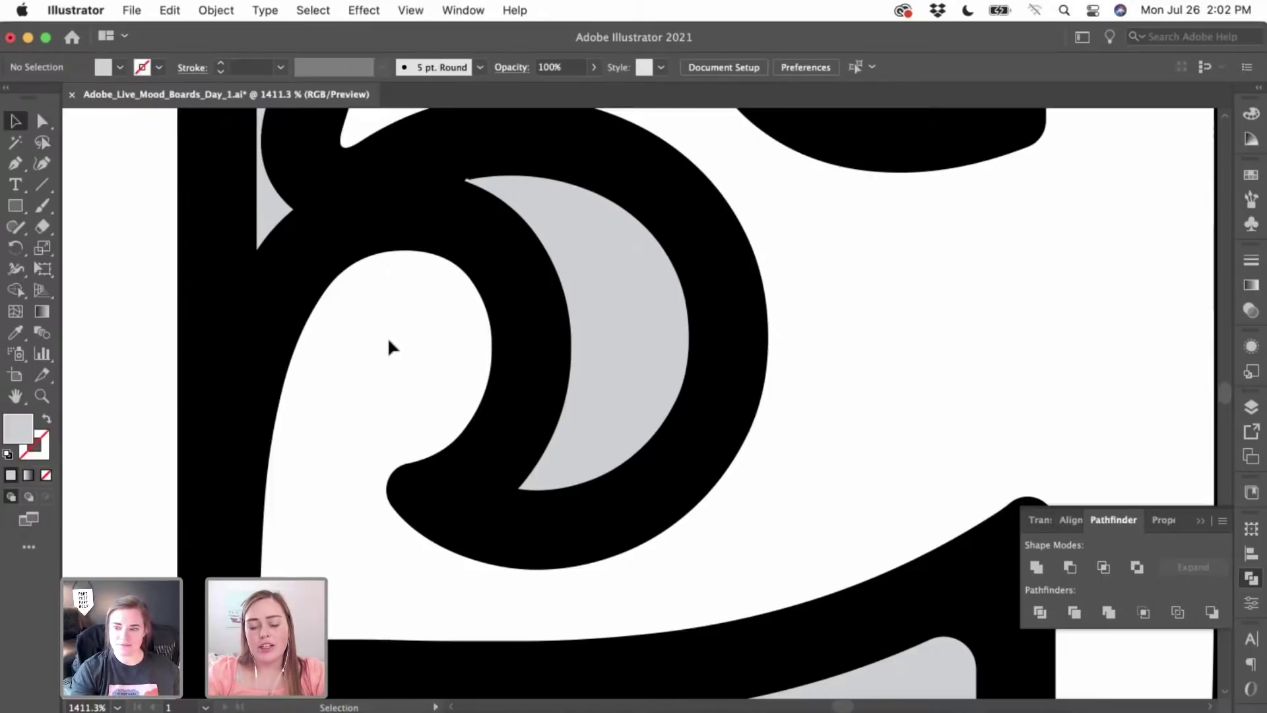
# - Draw a curved Pen segment across the bottom tip of the E's crescent inline piece, from its inner edge to its outer edge
pyautogui.click(602, 282)
pyautogui.scroll(3, 602, 283)
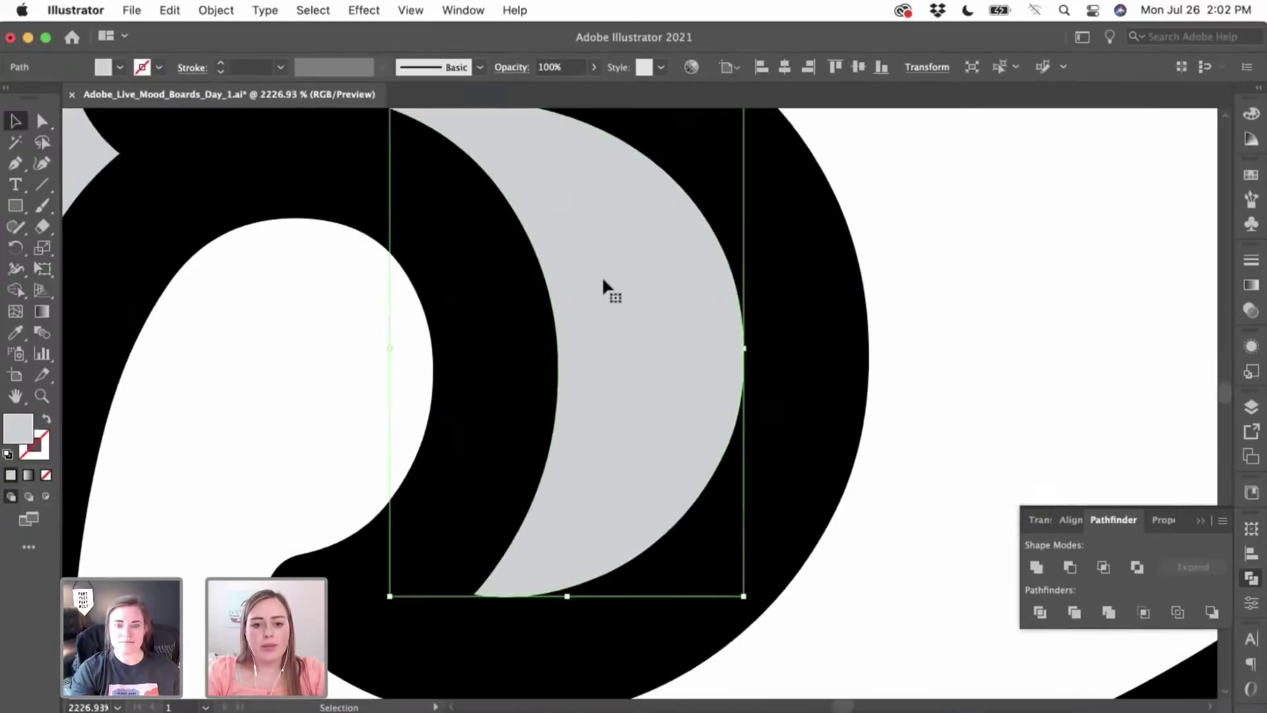
pyautogui.scroll(-3, 602, 282)
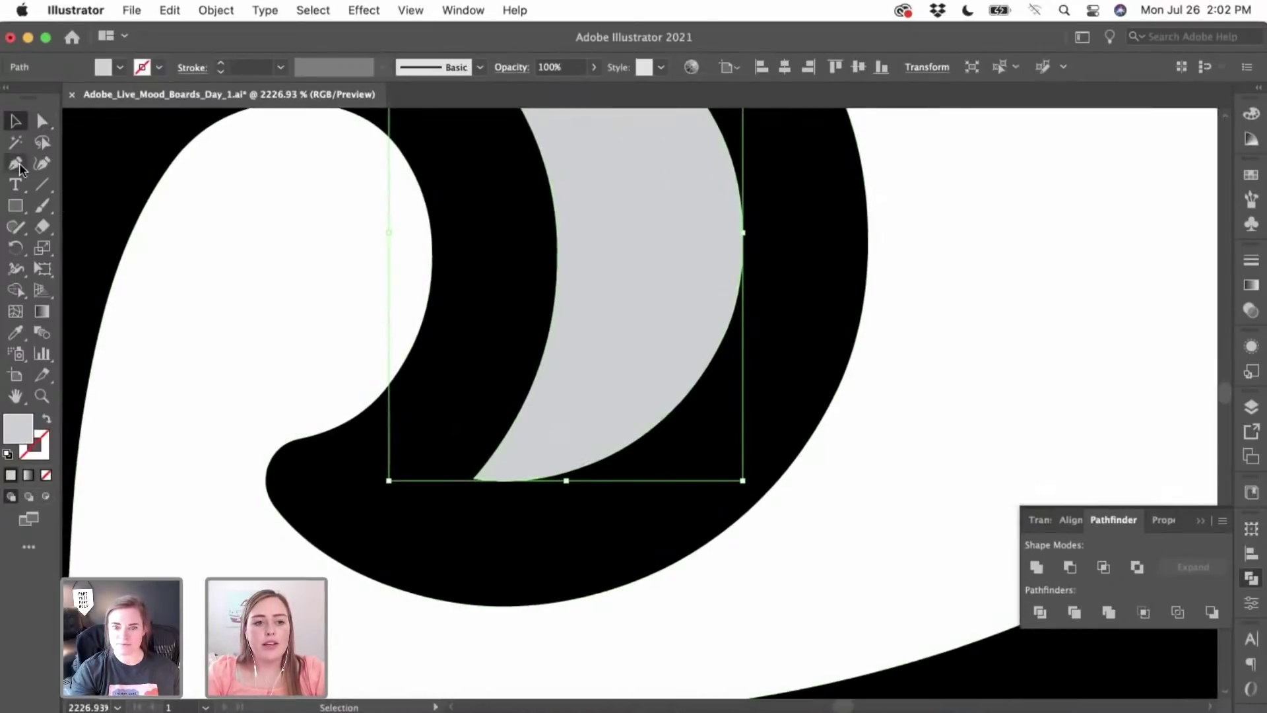
pyautogui.click(149, 246)
pyautogui.press('p')
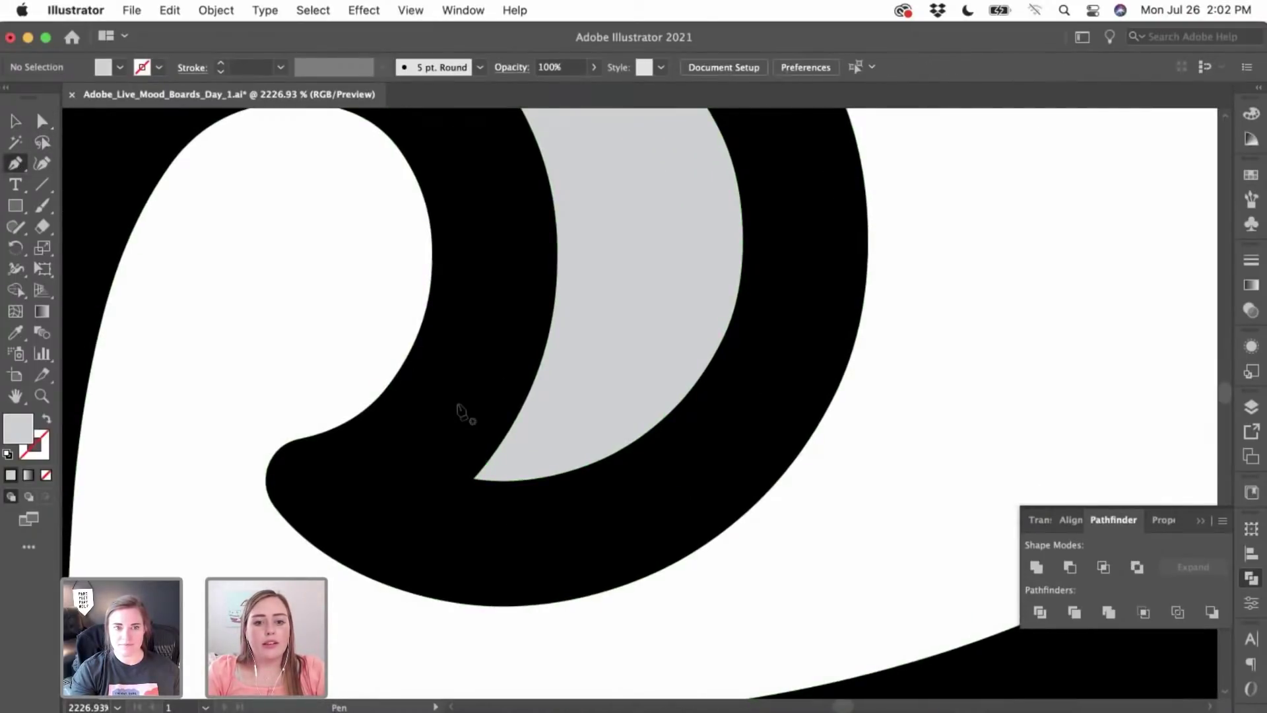
pyautogui.scroll(4, 462, 412)
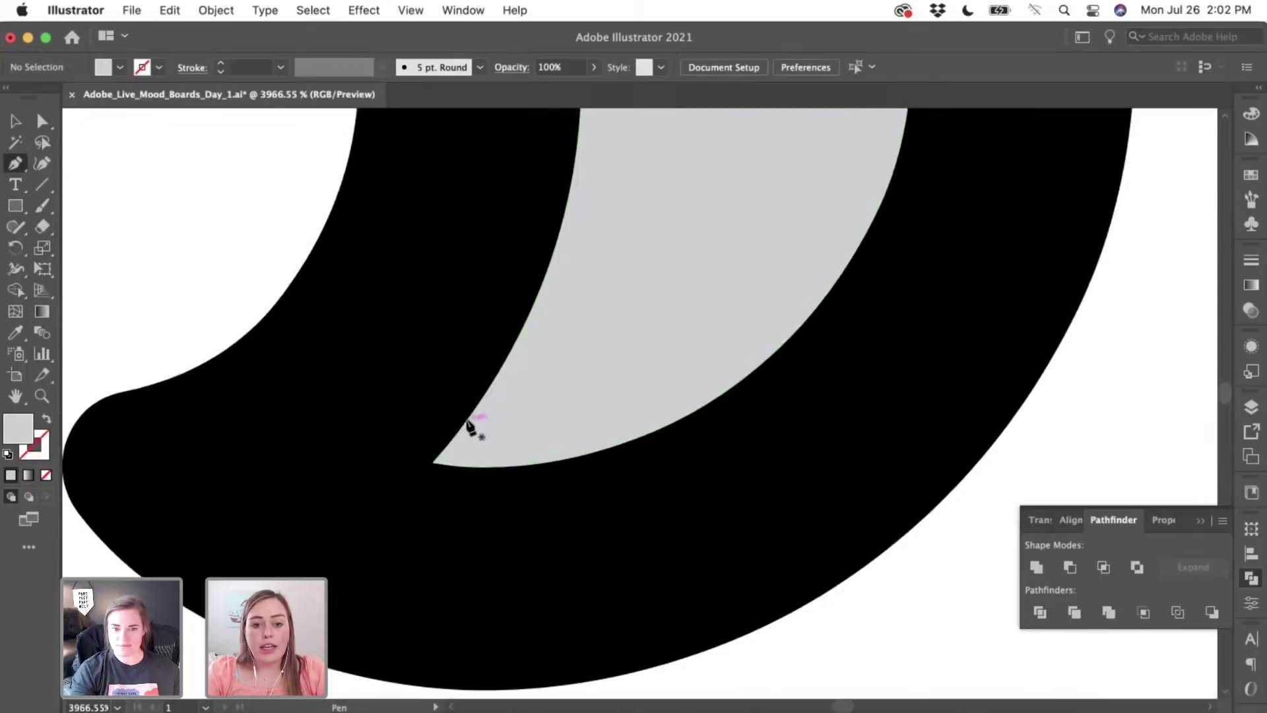
pyautogui.click(466, 421)
pyautogui.moveTo(627, 442); pyautogui.dragTo(819, 405)
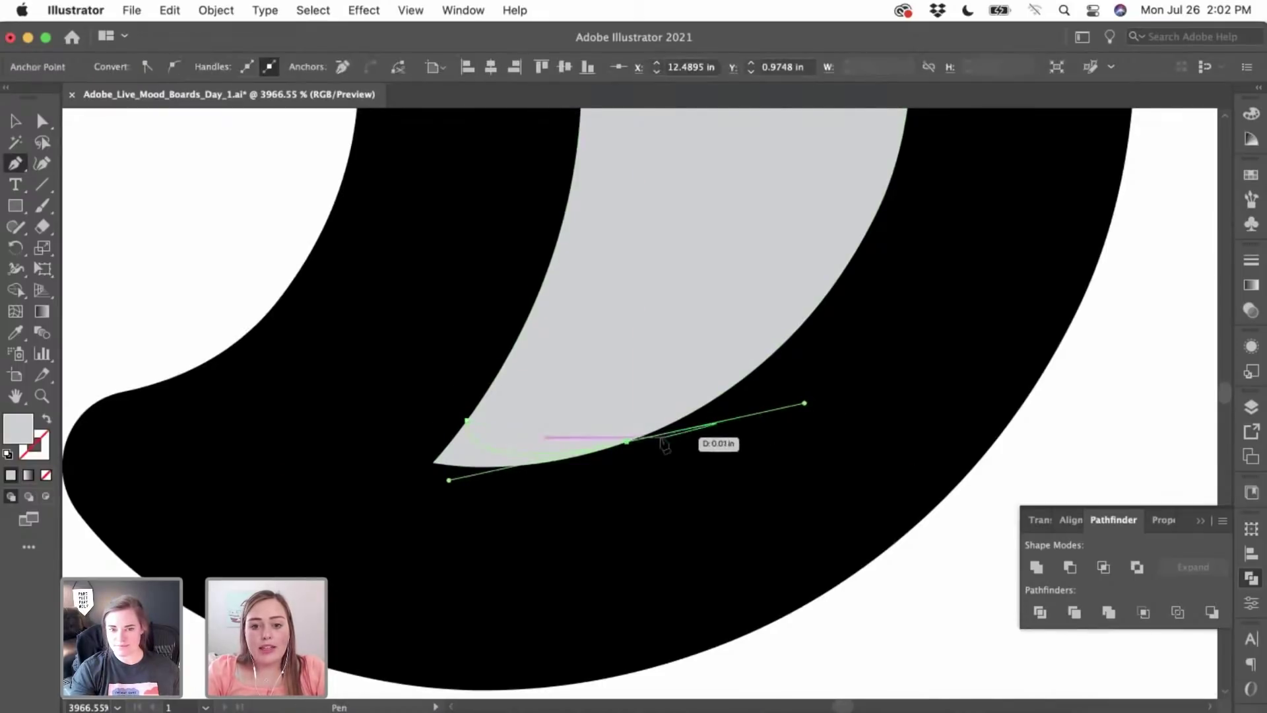
pyautogui.click(627, 441)
# - Close the Pen shape around the crescent's bottom tip and fill it with the letter's black using the Eyedropper
pyautogui.click(641, 516)
pyautogui.click(450, 517)
pyautogui.click(383, 497)
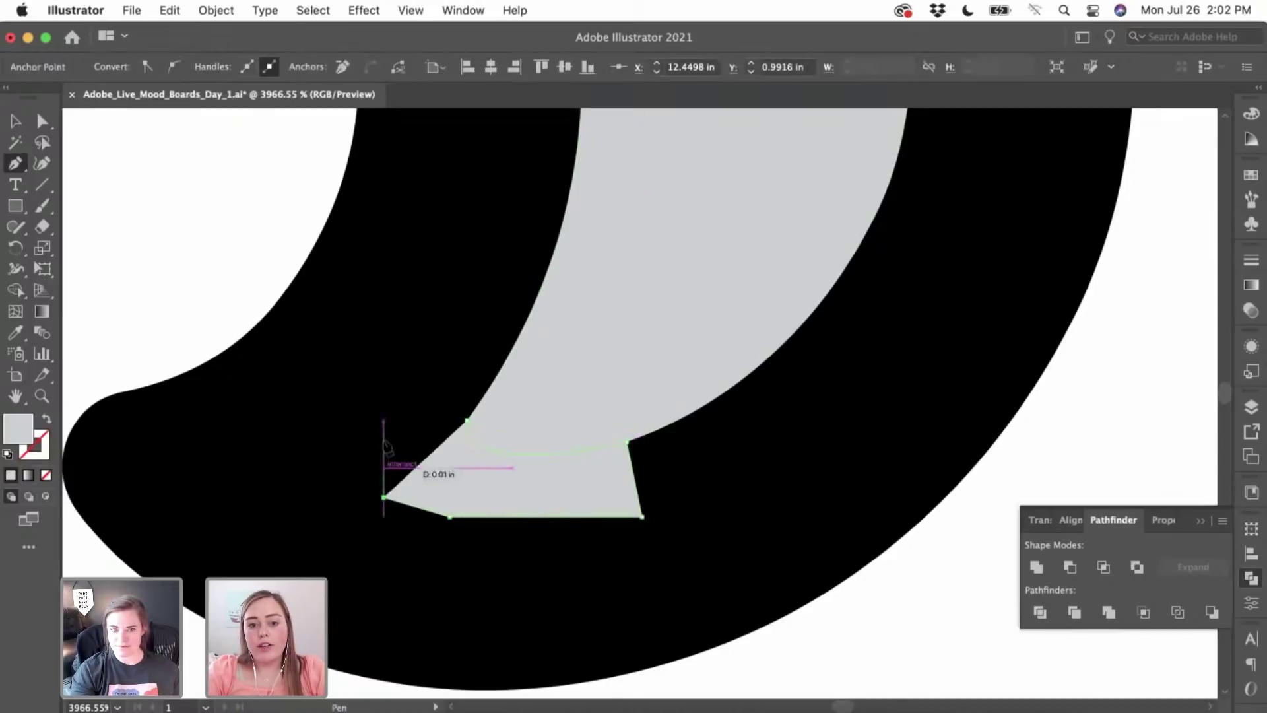
pyautogui.click(384, 437)
pyautogui.click(467, 420)
pyautogui.click(15, 333)
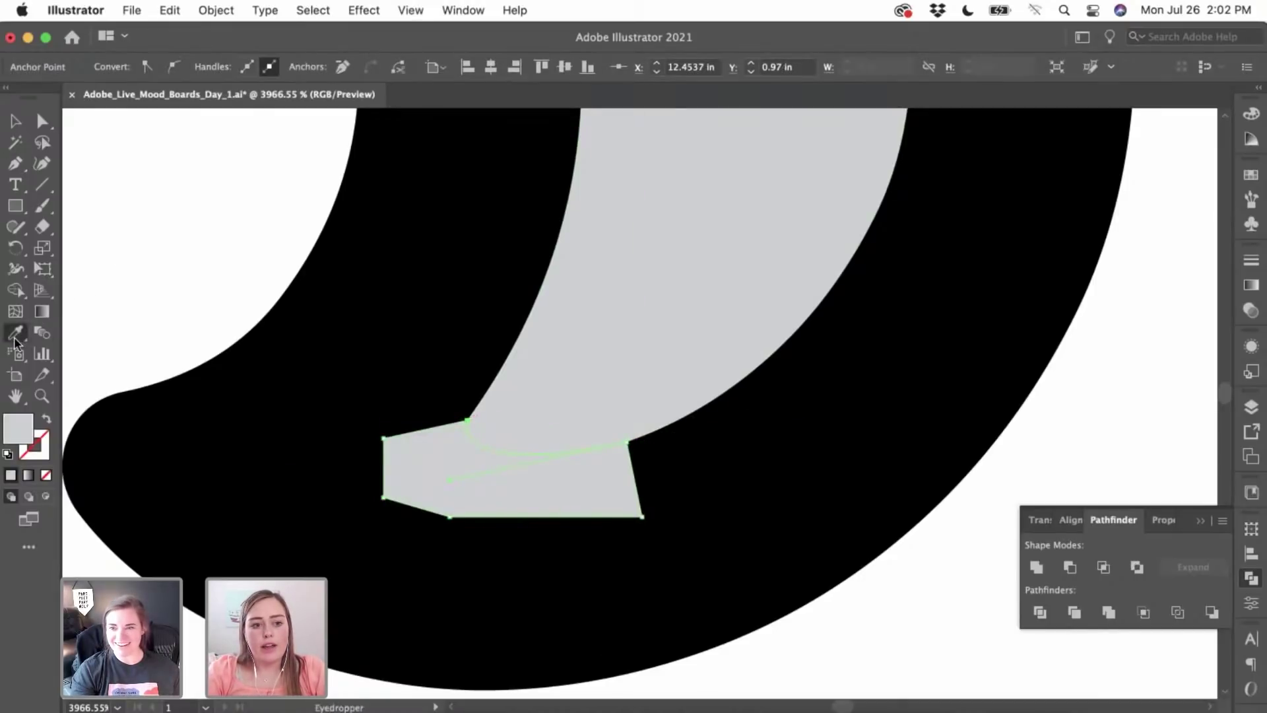
pyautogui.click(229, 376)
pyautogui.click(227, 304)
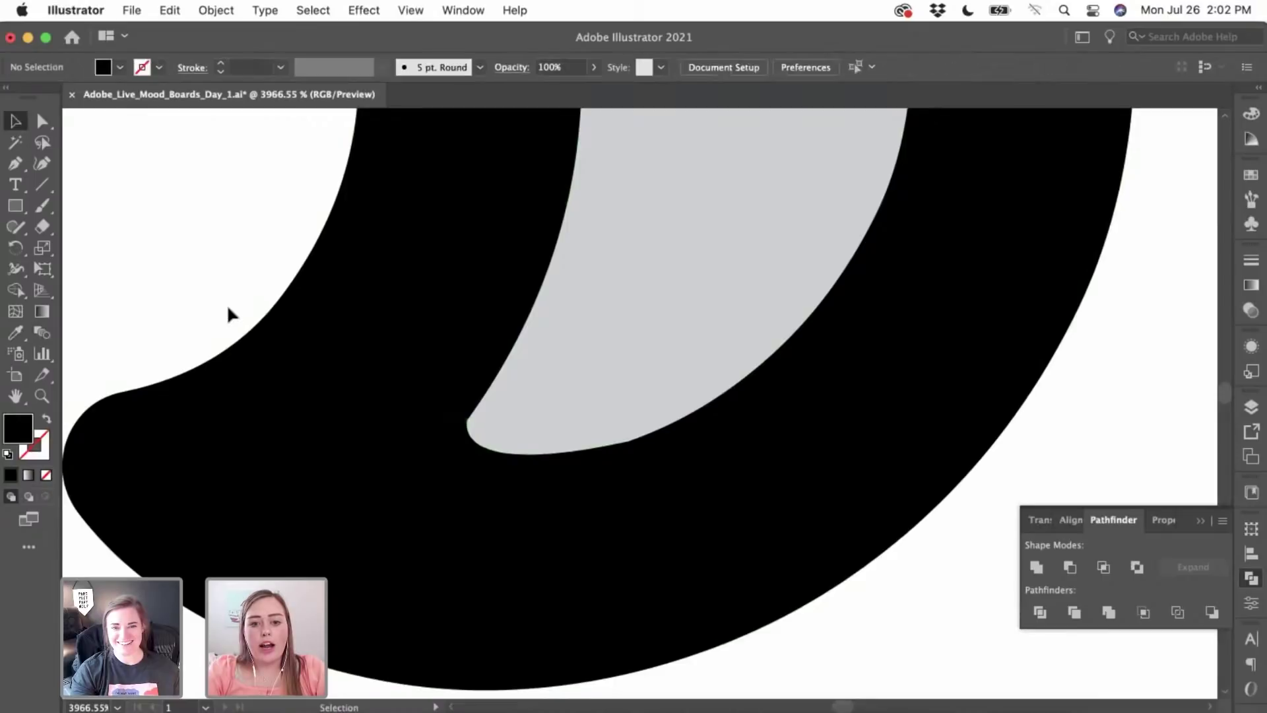
# - Lengthen the curve handle from the outer-edge anchor of the black cover shape to make the crescent's bottom tip smoother
pyautogui.click(431, 474)
pyautogui.scroll(-1, 436, 479)
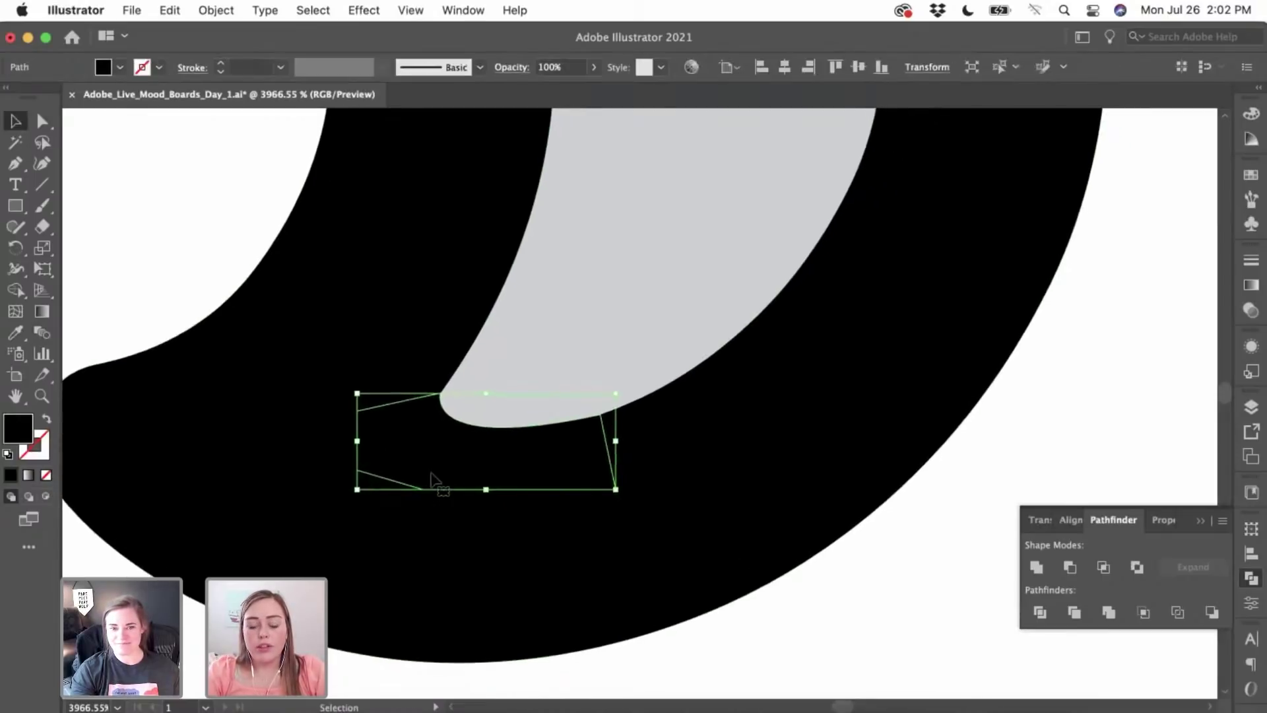
pyautogui.scroll(2, 435, 481)
pyautogui.click(43, 125)
pyautogui.scroll(1, 324, 335)
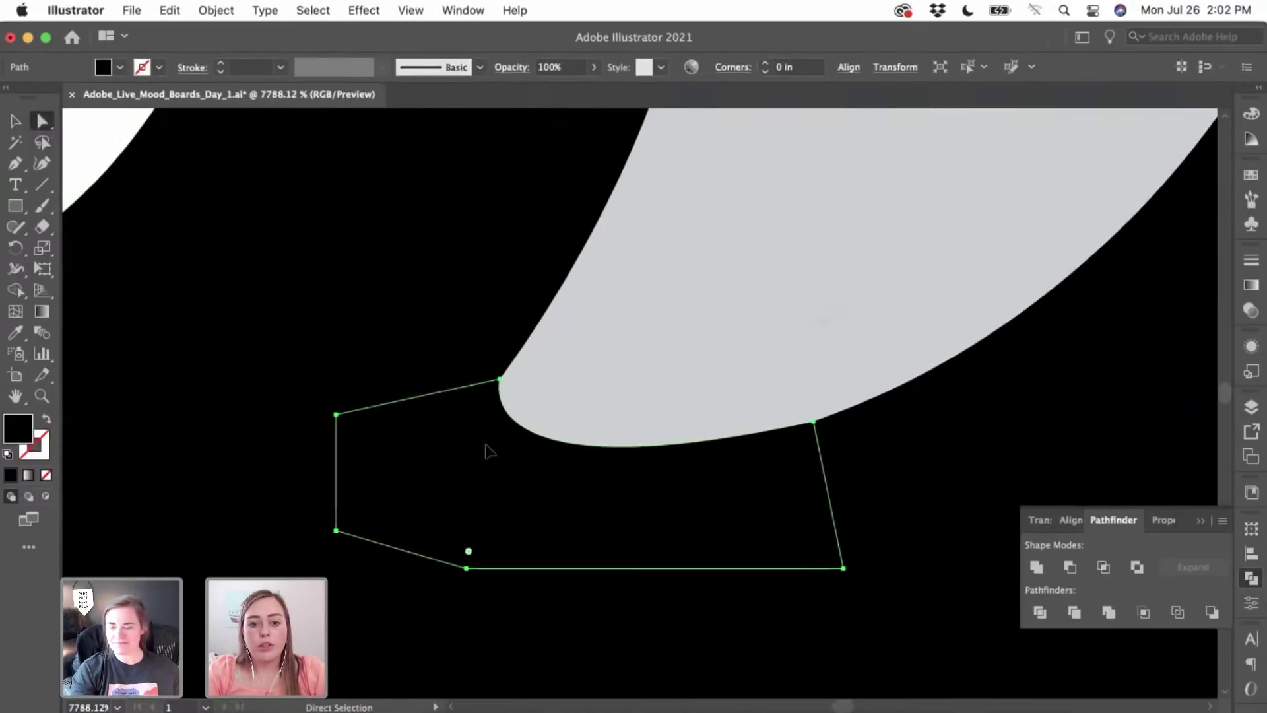
pyautogui.click(500, 380)
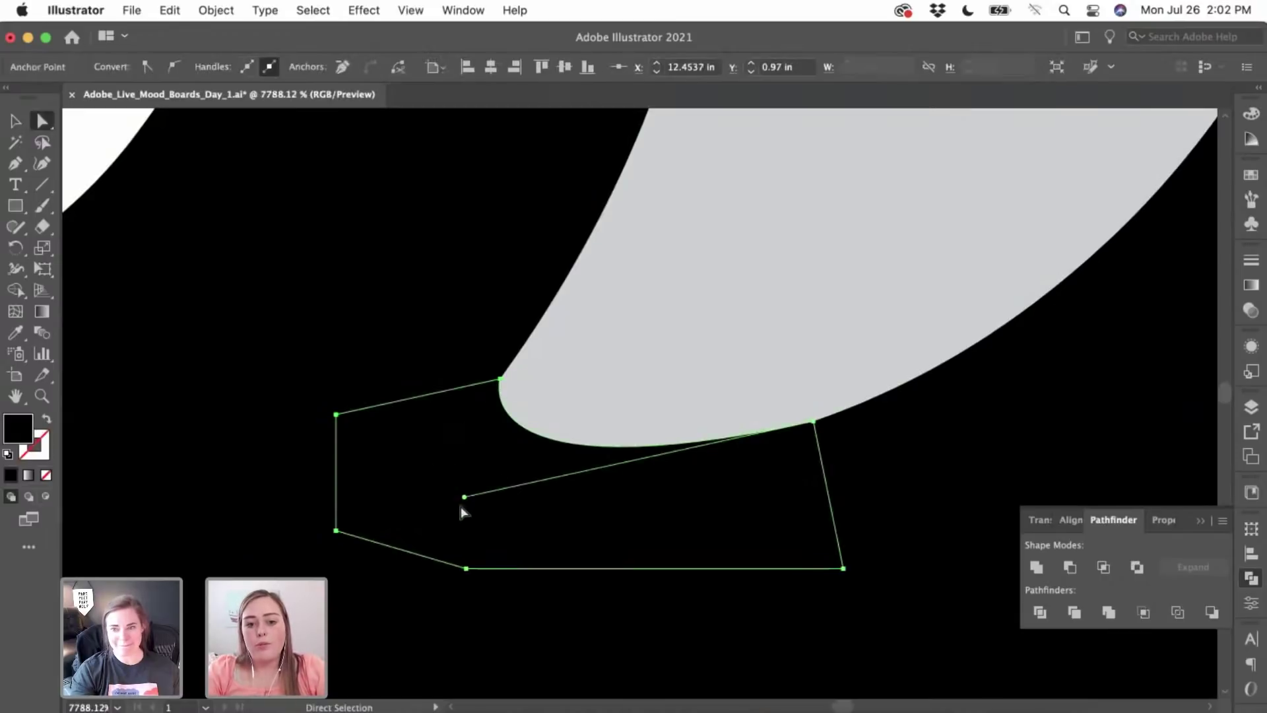
pyautogui.click(462, 513)
pyautogui.click(500, 380)
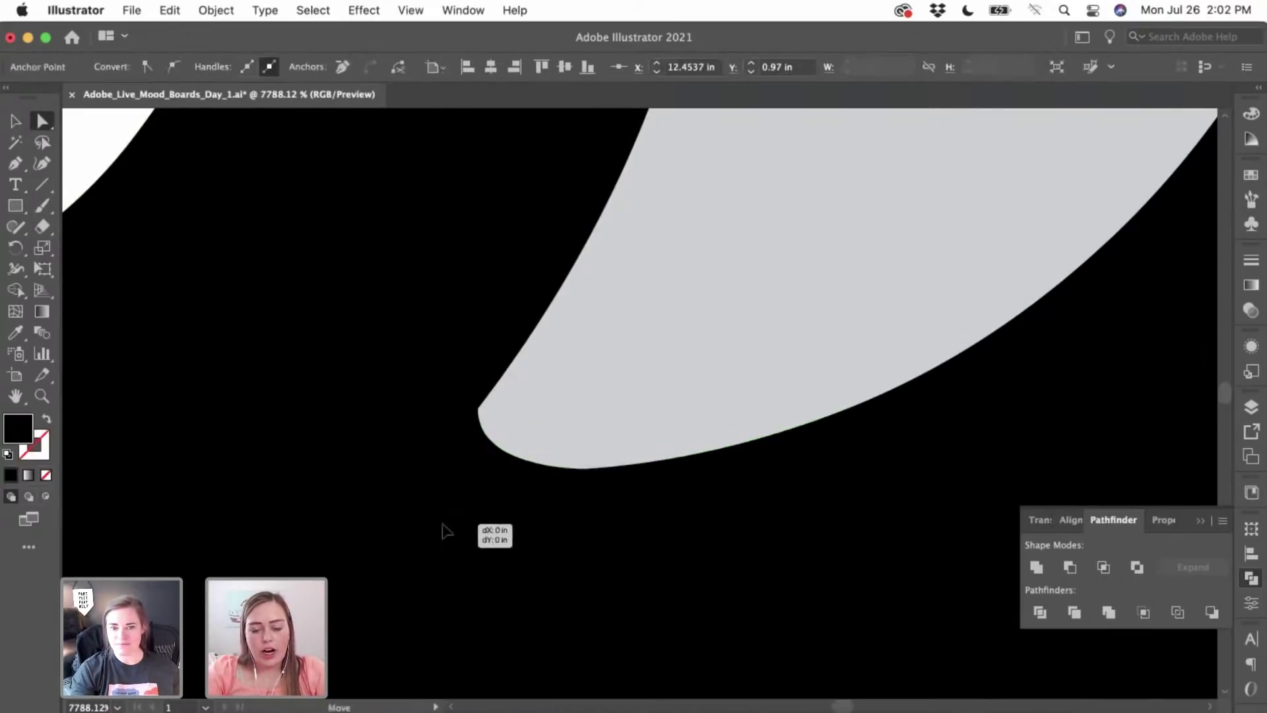
pyautogui.click(444, 528)
pyautogui.click(499, 380)
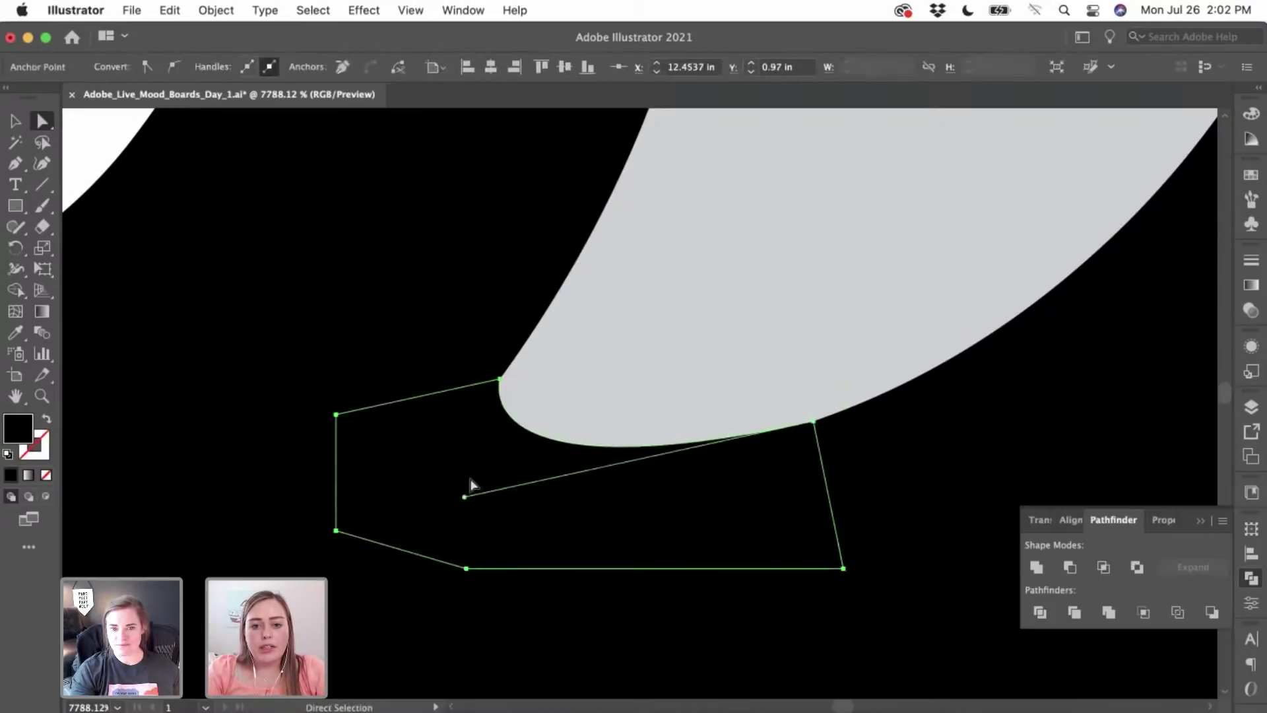
pyautogui.moveTo(463, 499); pyautogui.dragTo(378, 528)
pyautogui.press('super+z')
pyautogui.click(500, 380)
pyautogui.click(465, 497)
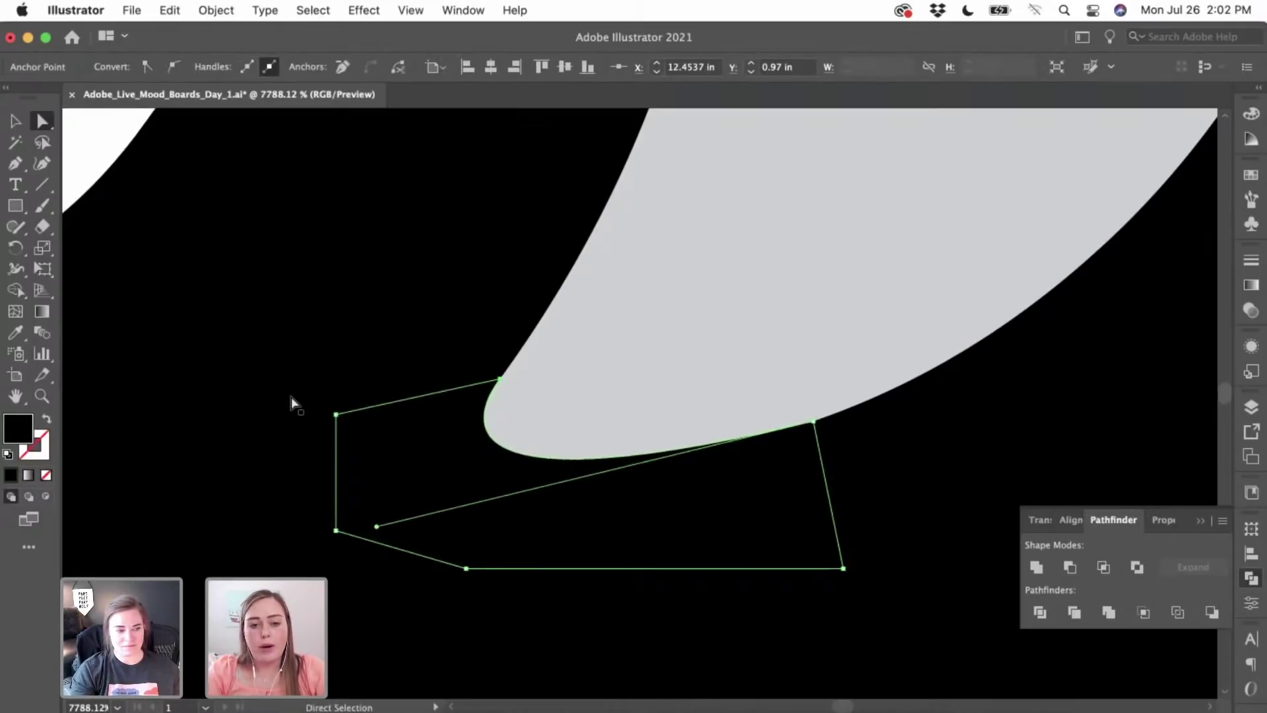
pyautogui.scroll(-5, 291, 397)
pyautogui.click(187, 272)
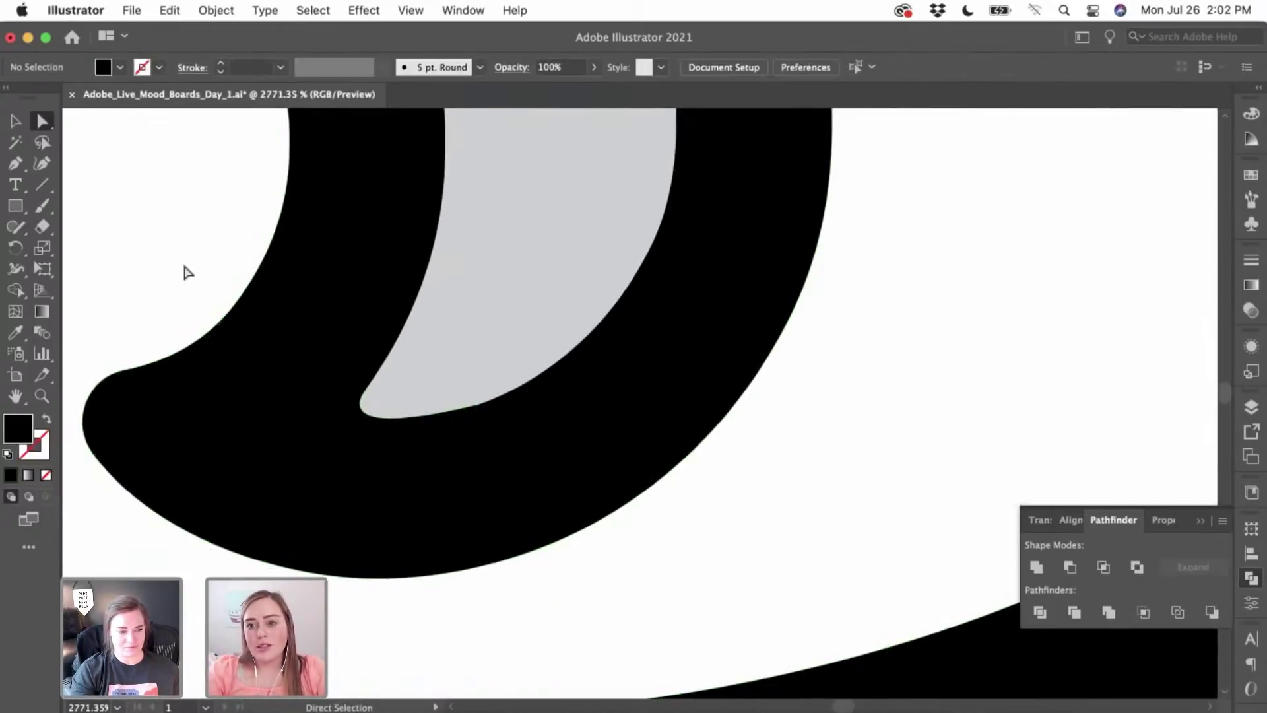
# - Draw a curved black Pen segment across the top tip of the E's crescent inline piece, from its inner edge to its outer edge
pyautogui.scroll(3, 185, 271)
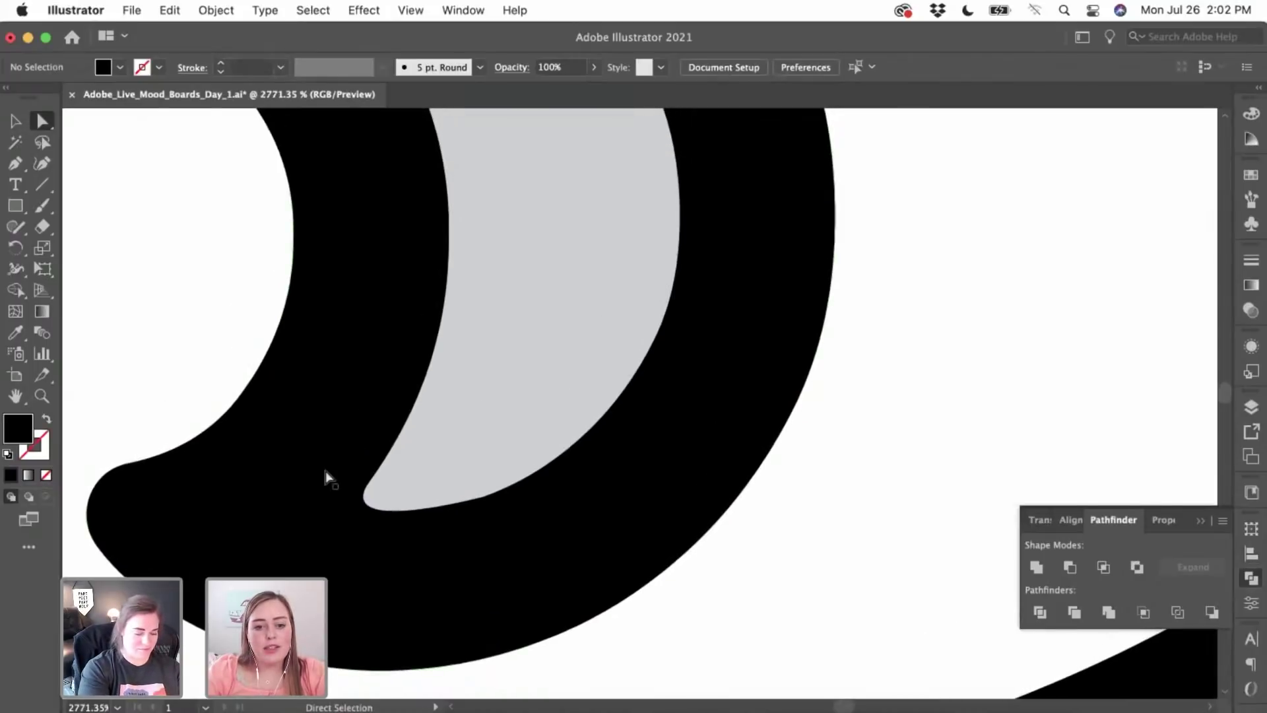
pyautogui.scroll(5, 324, 473)
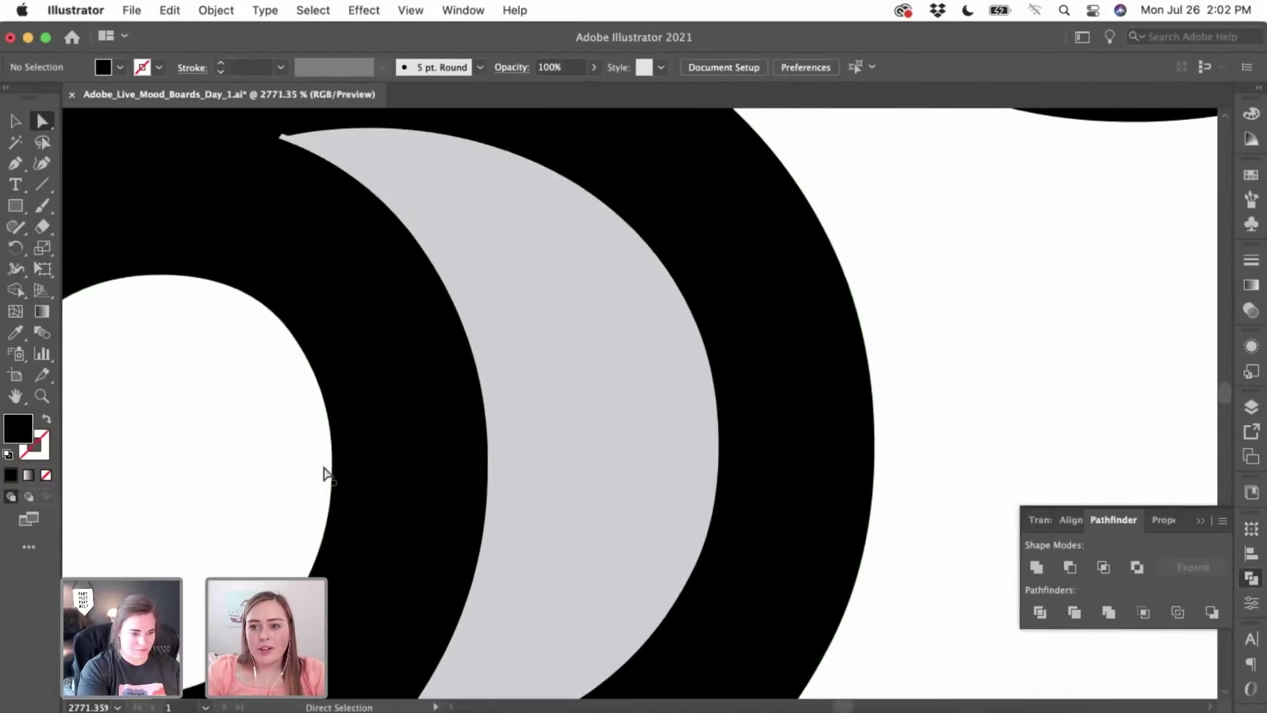
pyautogui.scroll(2, 324, 474)
pyautogui.click(15, 120)
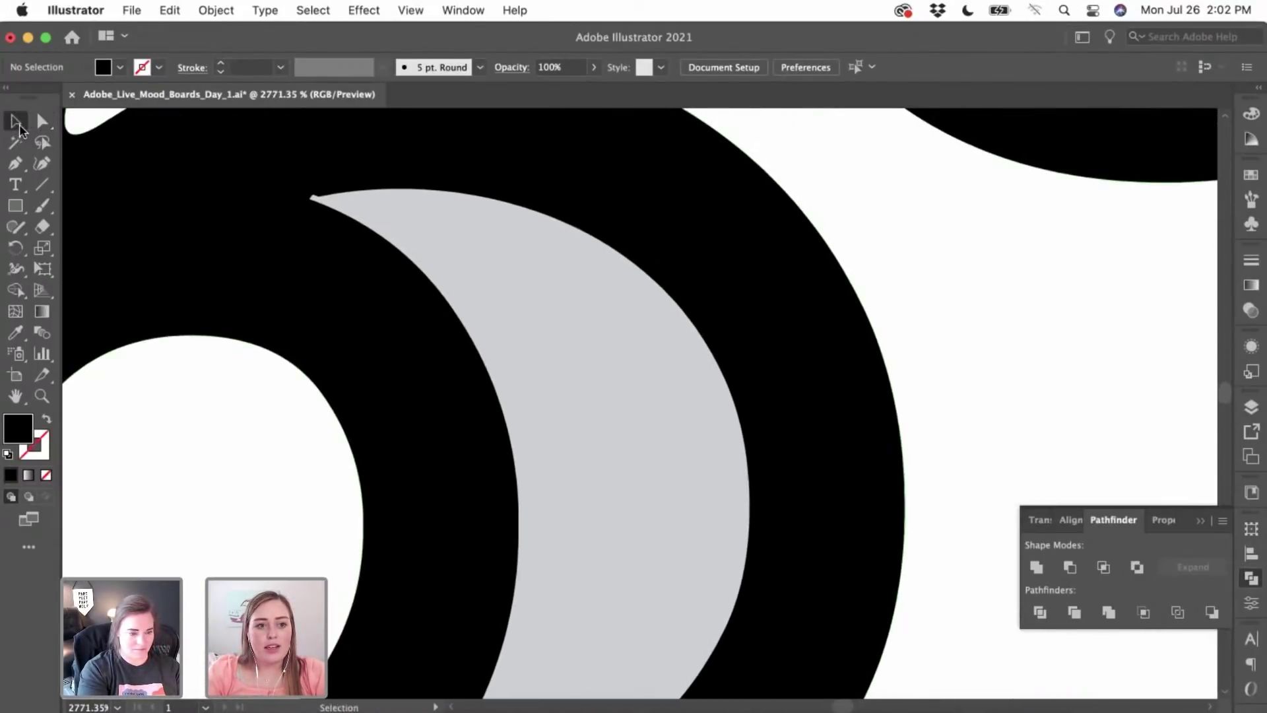
pyautogui.scroll(3, 161, 387)
pyautogui.scroll(3, 339, 305)
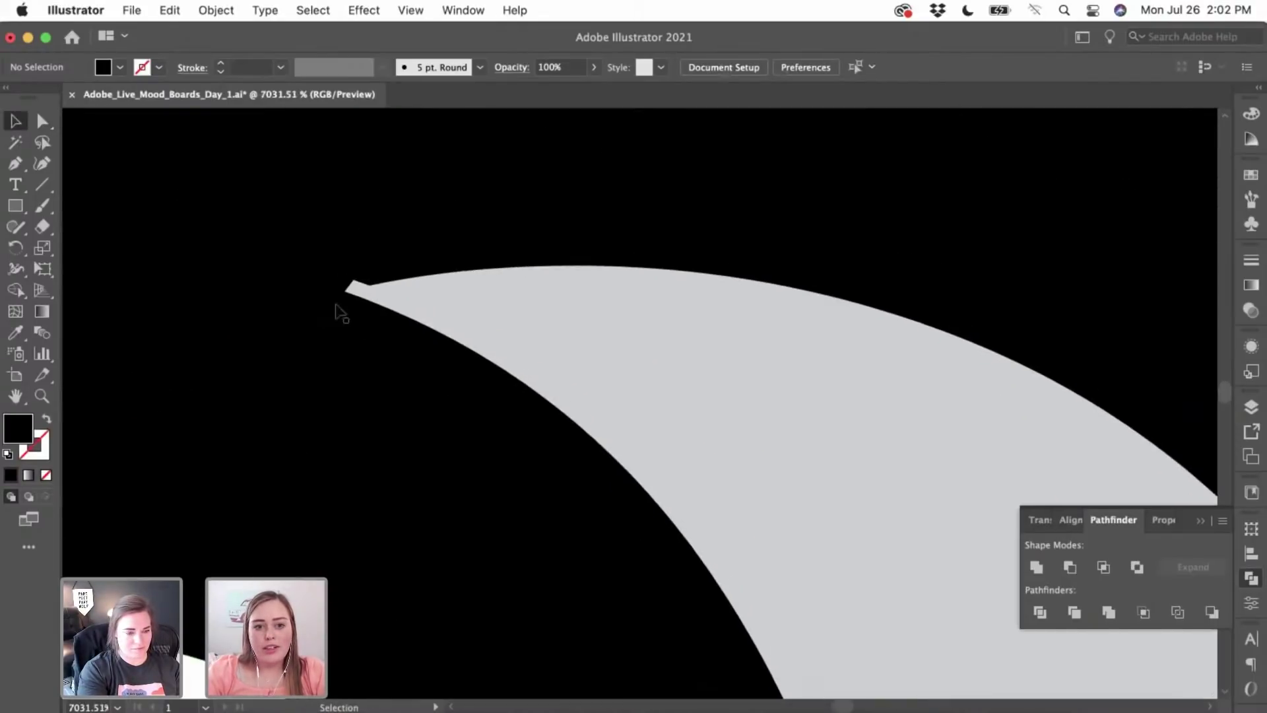
pyautogui.click(403, 295)
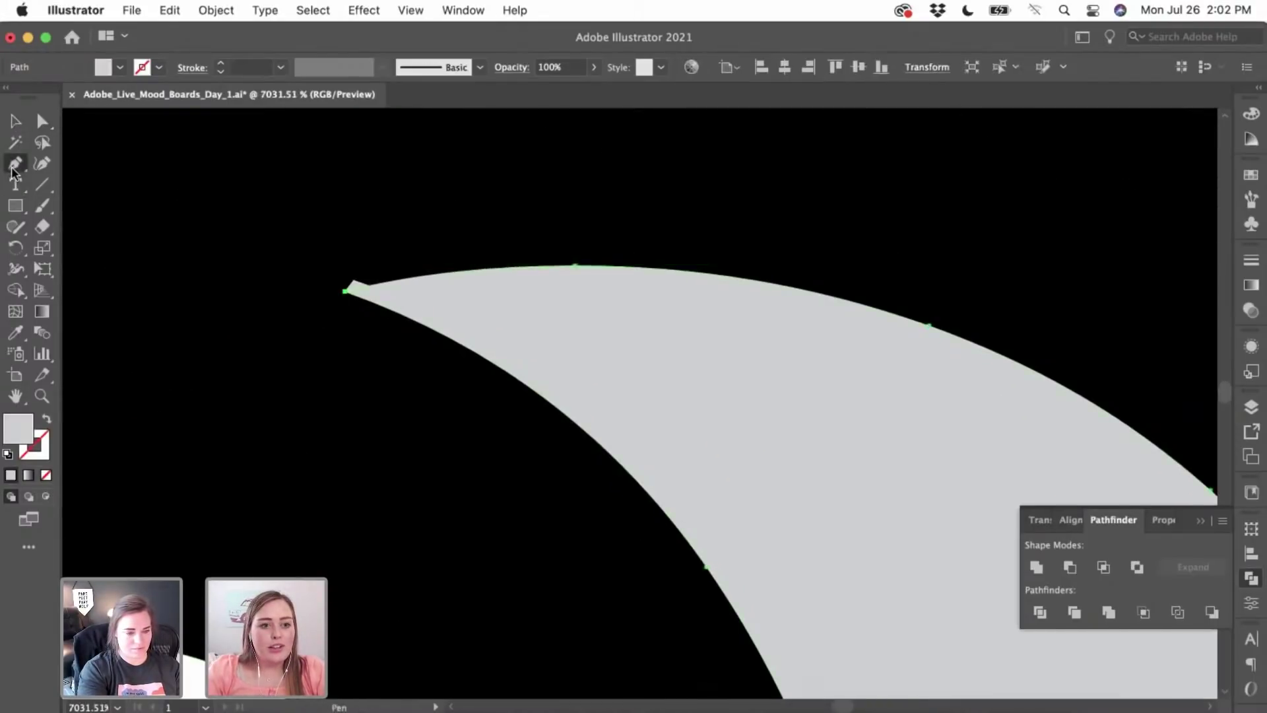
pyautogui.click(132, 269)
pyautogui.scroll(2, 132, 268)
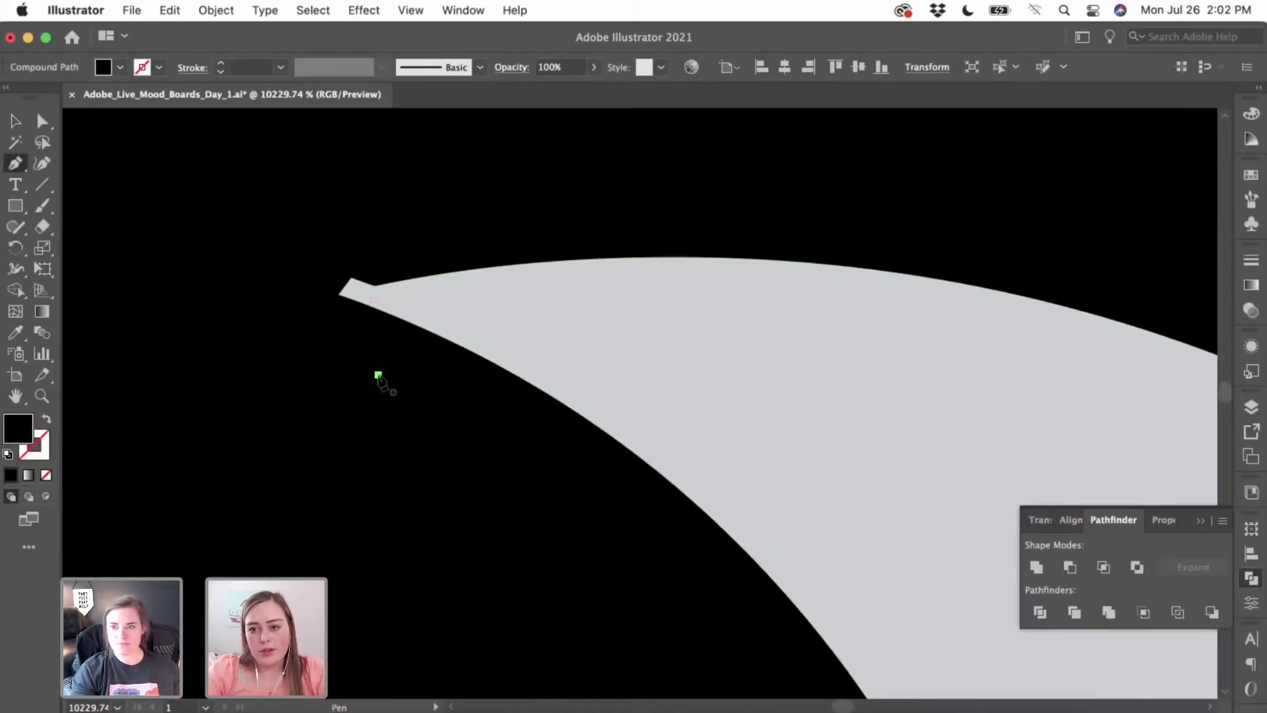
pyautogui.click(379, 375)
pyautogui.moveTo(713, 257); pyautogui.dragTo(957, 276)
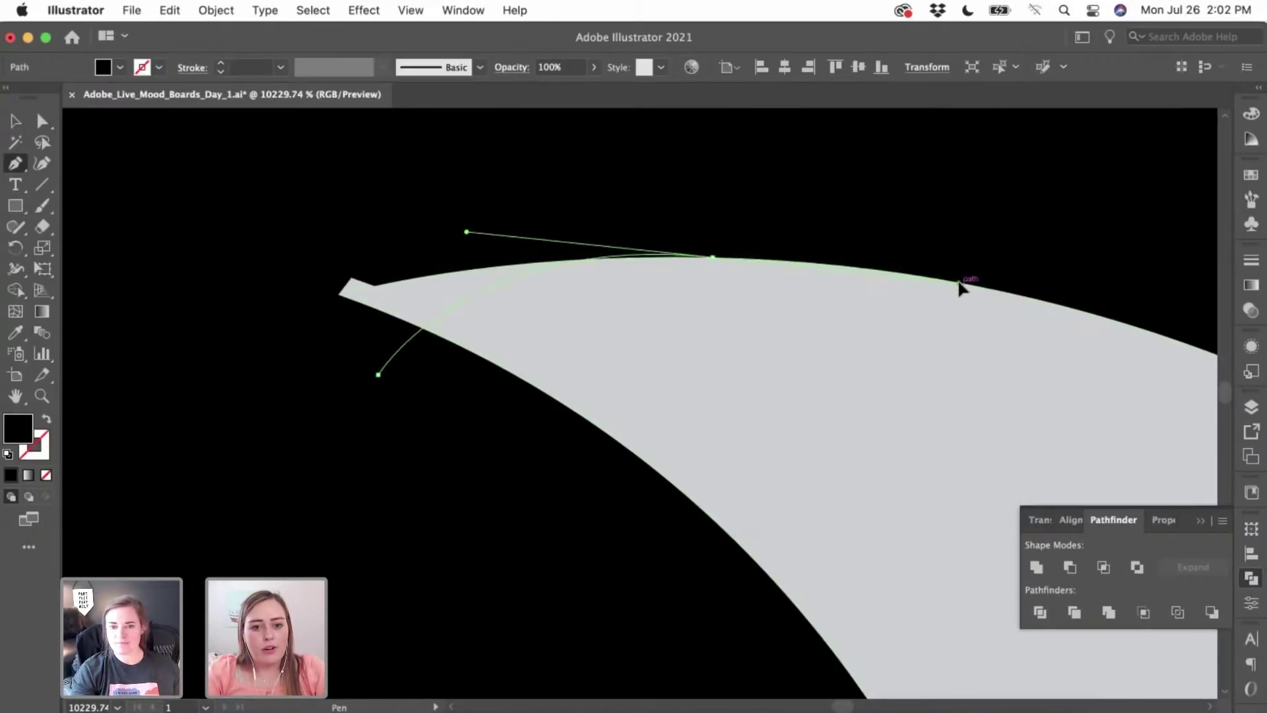
pyautogui.press('super+z')
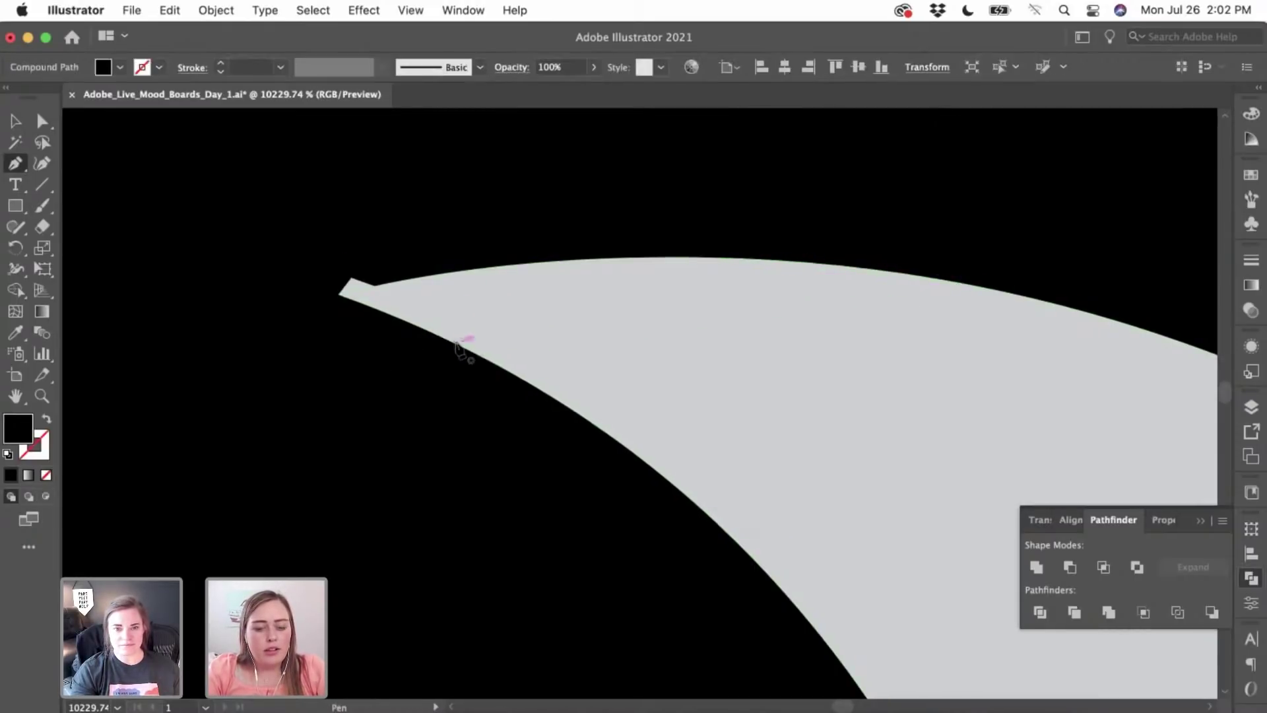
pyautogui.click(455, 341)
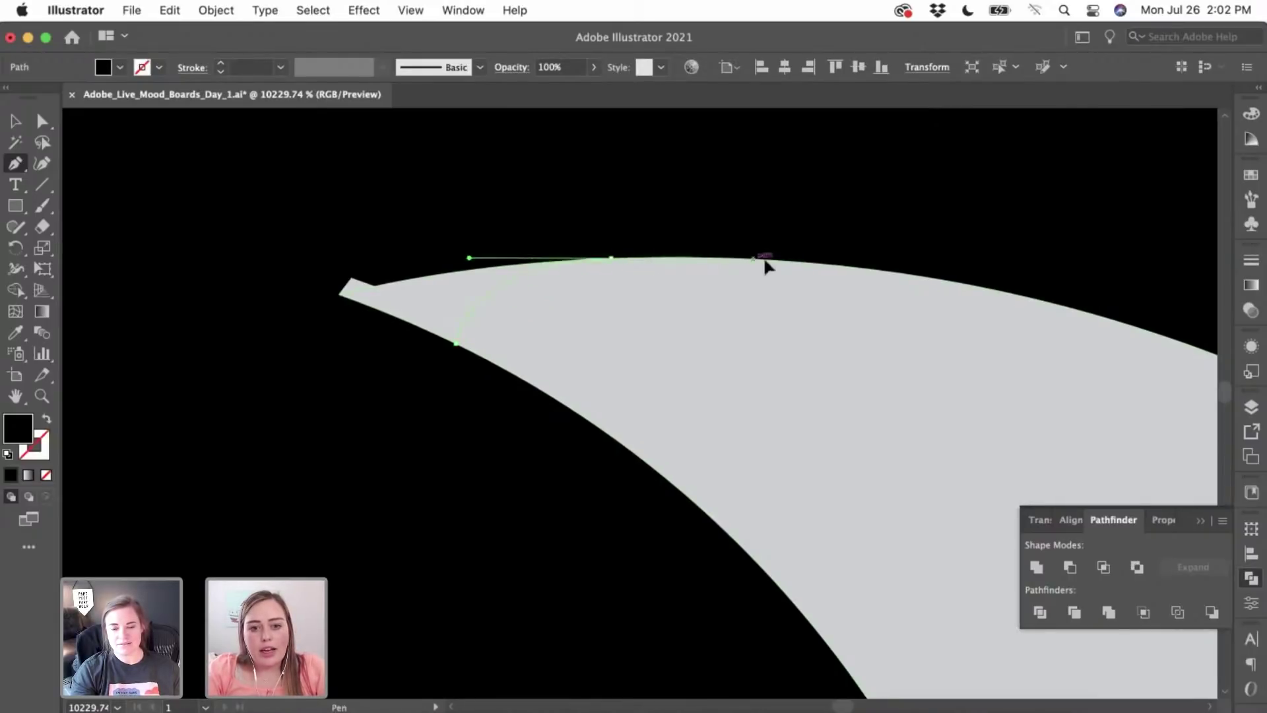
pyautogui.moveTo(610, 258); pyautogui.dragTo(790, 260)
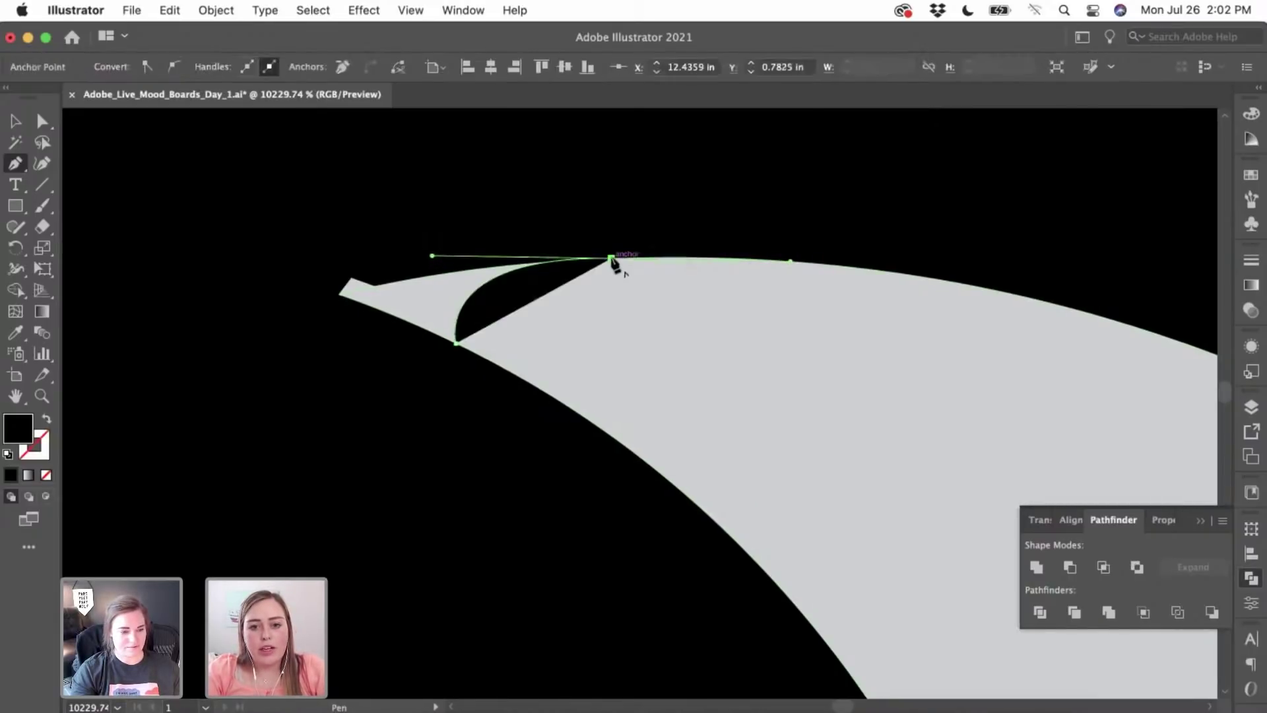
# - Close the black Pen shape around the crescent's top tip with straight segments through the surrounding black letter
pyautogui.click(506, 221)
pyautogui.click(291, 250)
pyautogui.click(288, 311)
pyautogui.click(364, 368)
pyautogui.click(421, 382)
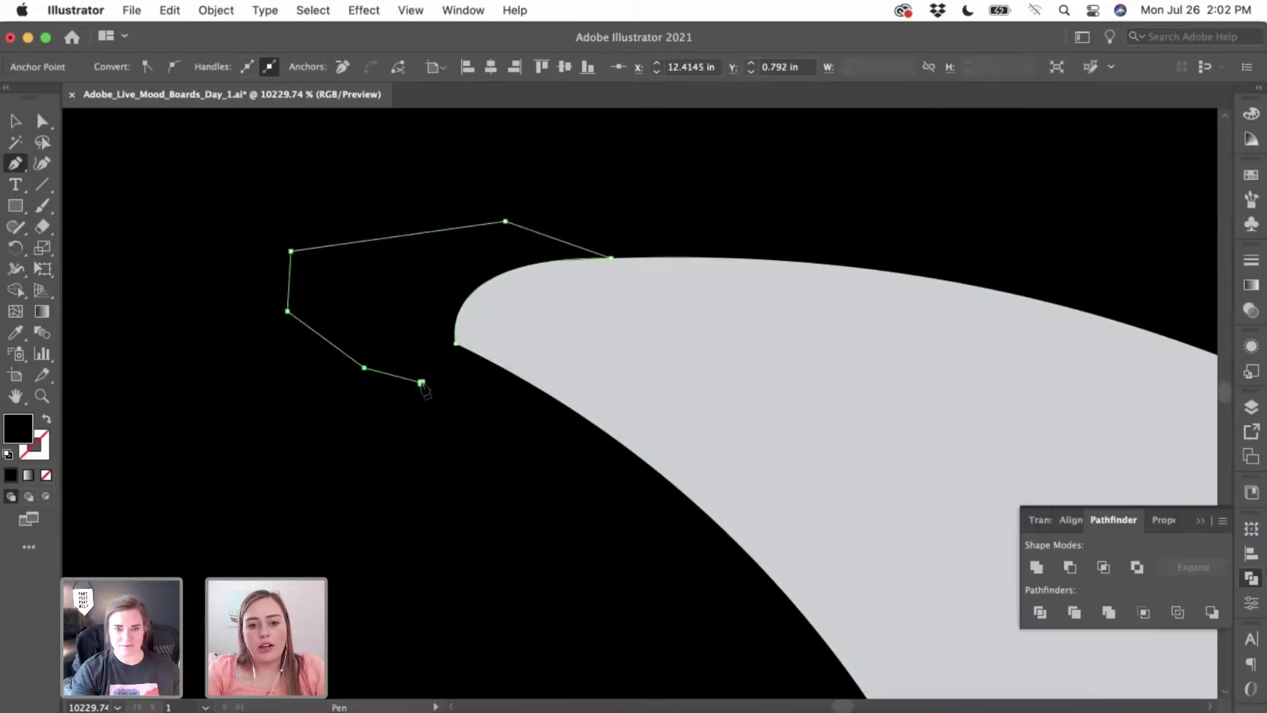
pyautogui.click(455, 355)
# - Smooth the crescent's top tip by moving the cover shape's inner-edge anchor farther down that edge and lengthening the outer-edge anchor's handle
pyautogui.click(41, 121)
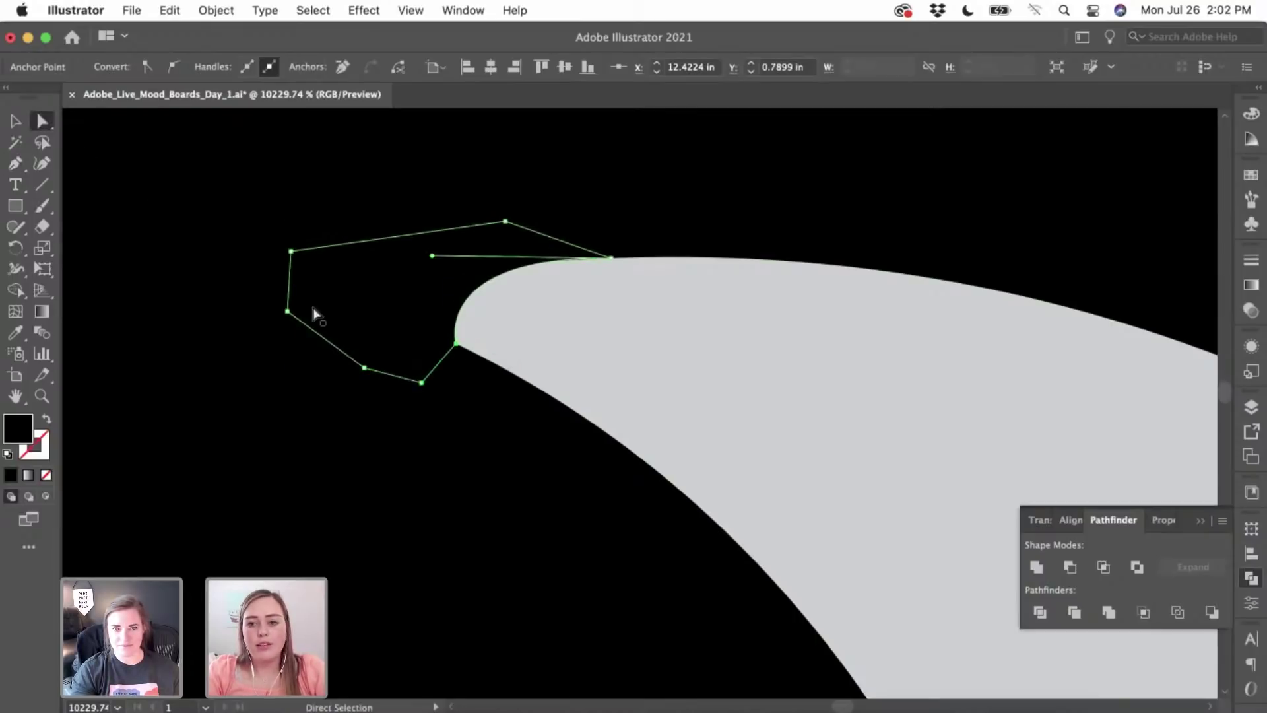
pyautogui.scroll(6, 368, 388)
pyautogui.scroll(2, 368, 387)
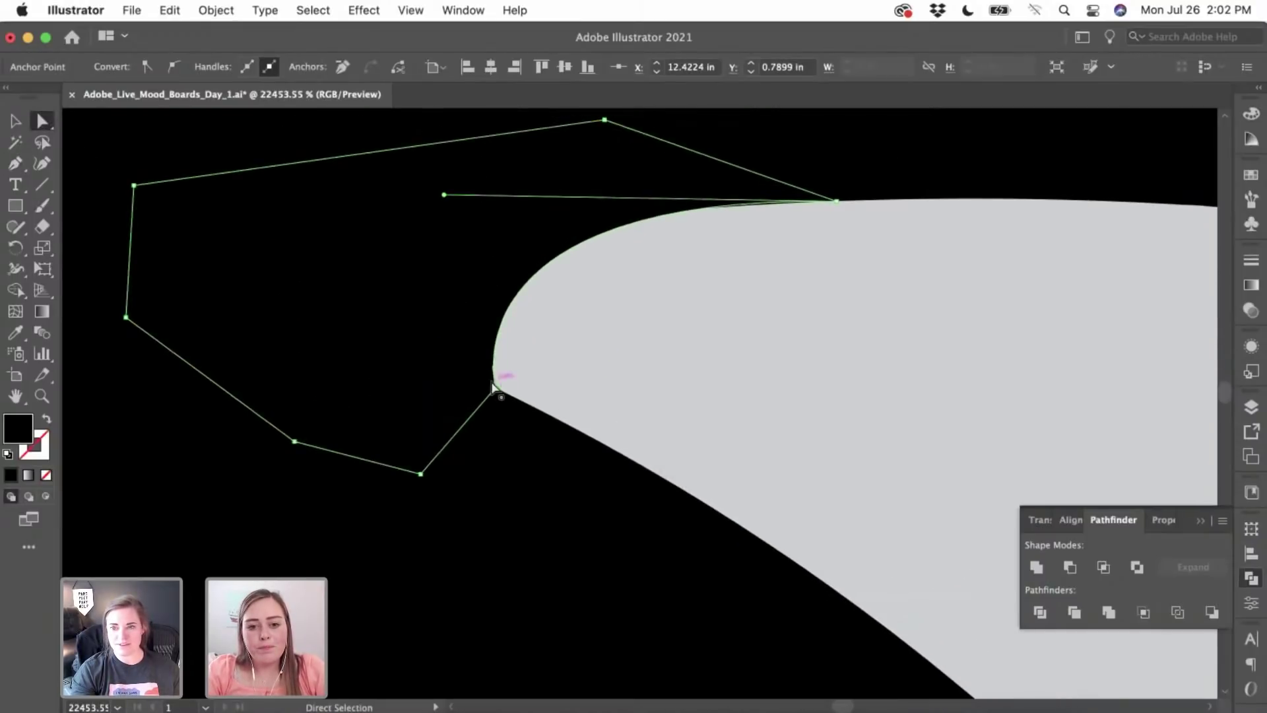
pyautogui.moveTo(496, 390); pyautogui.dragTo(406, 340)
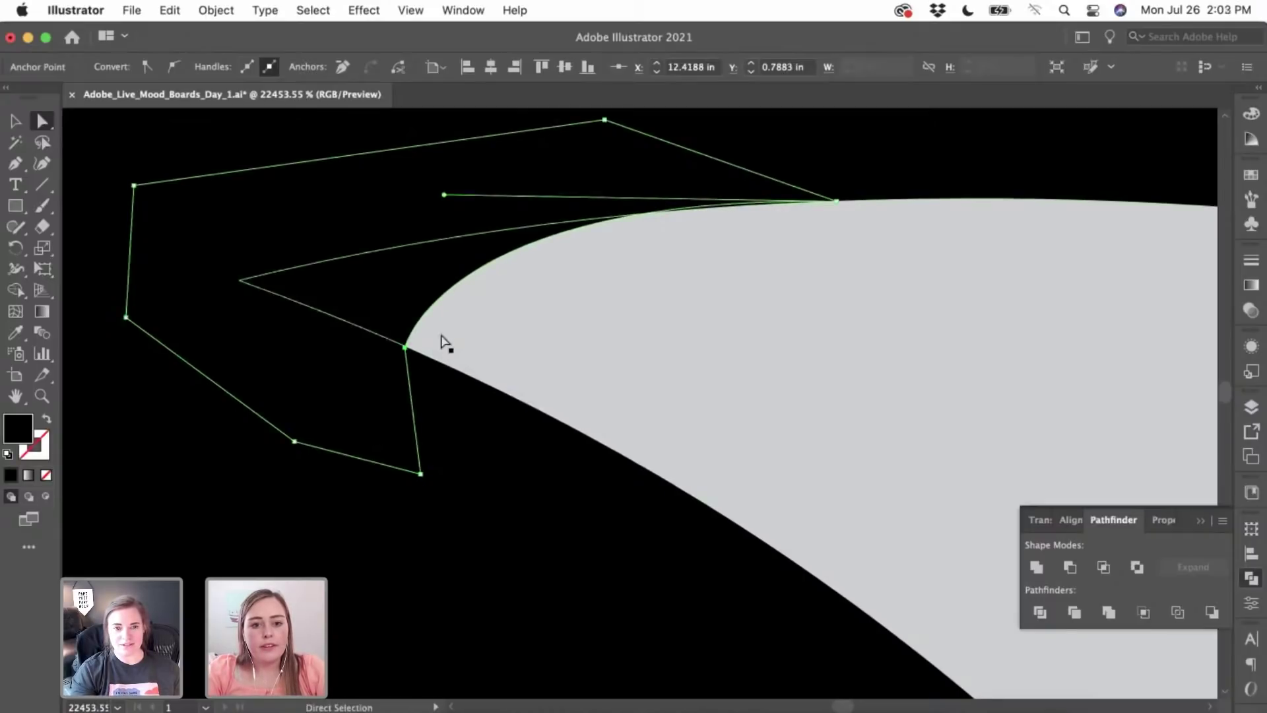
pyautogui.moveTo(406, 346); pyautogui.dragTo(605, 446)
pyautogui.moveTo(445, 196); pyautogui.dragTo(259, 204)
pyautogui.scroll(-2, 537, 532)
pyautogui.scroll(-5, 592, 508)
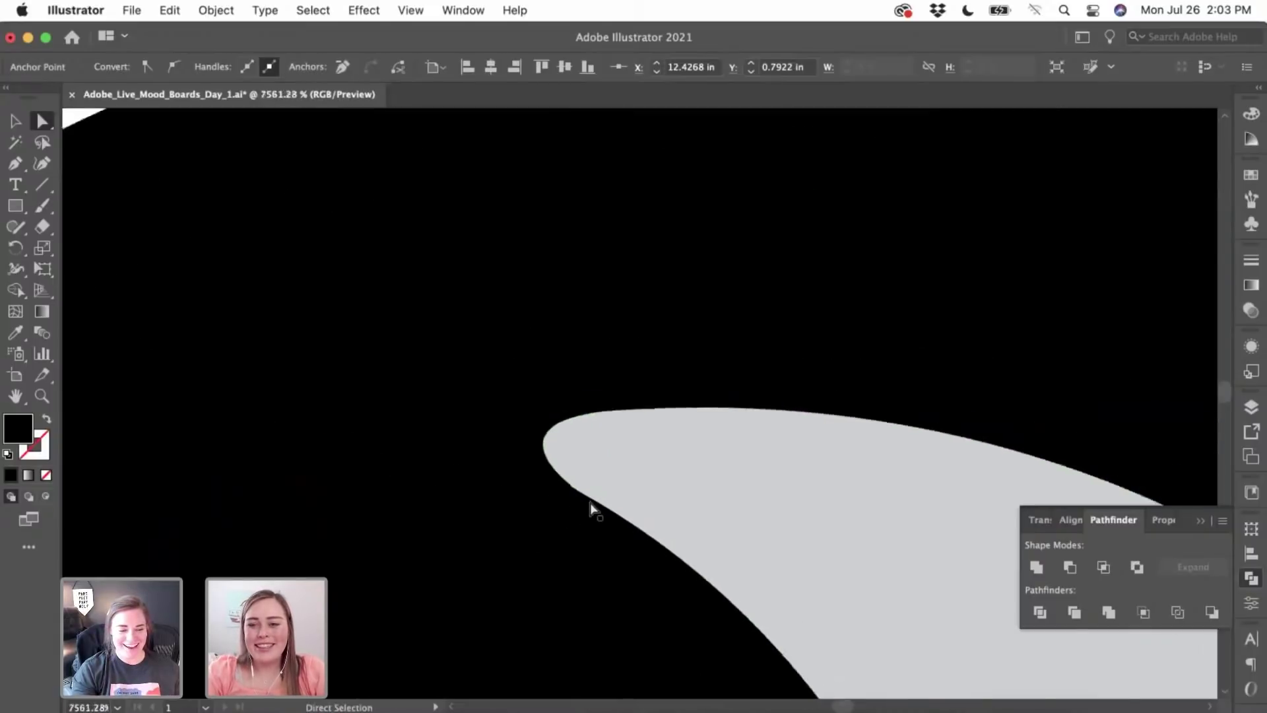
pyautogui.click(614, 285)
pyautogui.hscroll(-5, 614, 286)
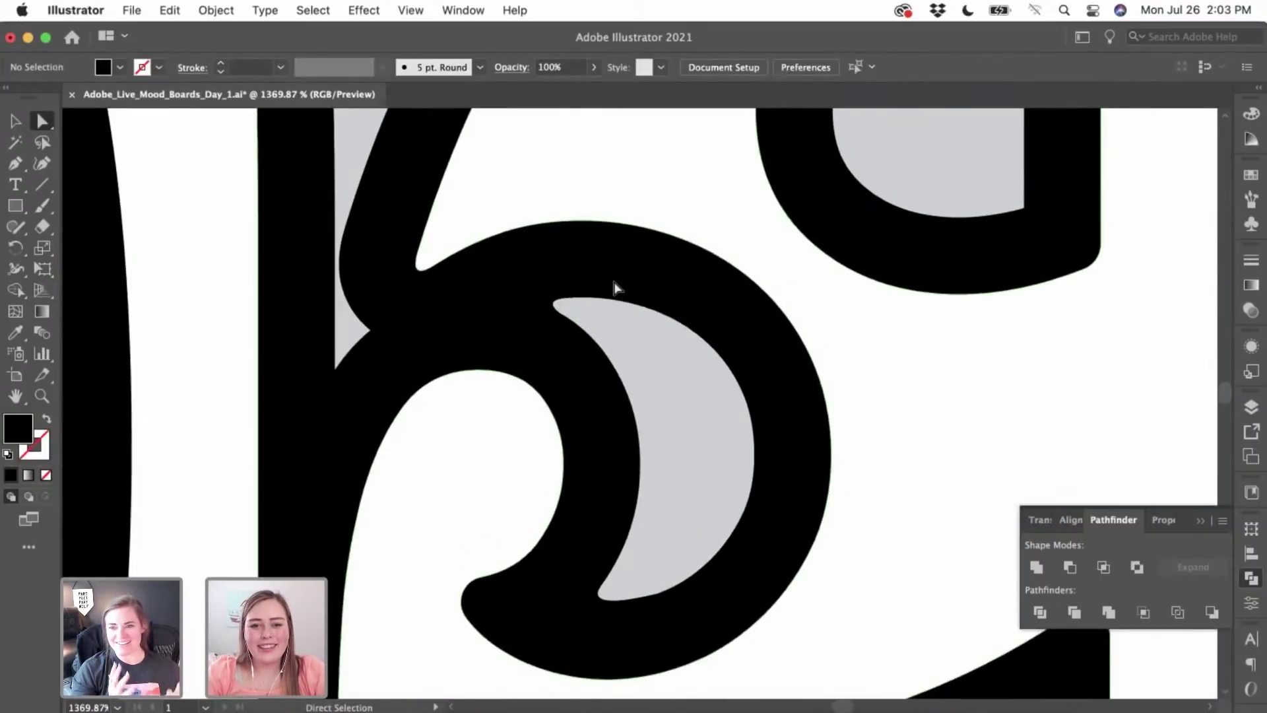
# - Draw a straight Pen line across the narrow neck of the E's stem inline piece and move its upper end into the black stem
pyautogui.scroll(3, 536, 370)
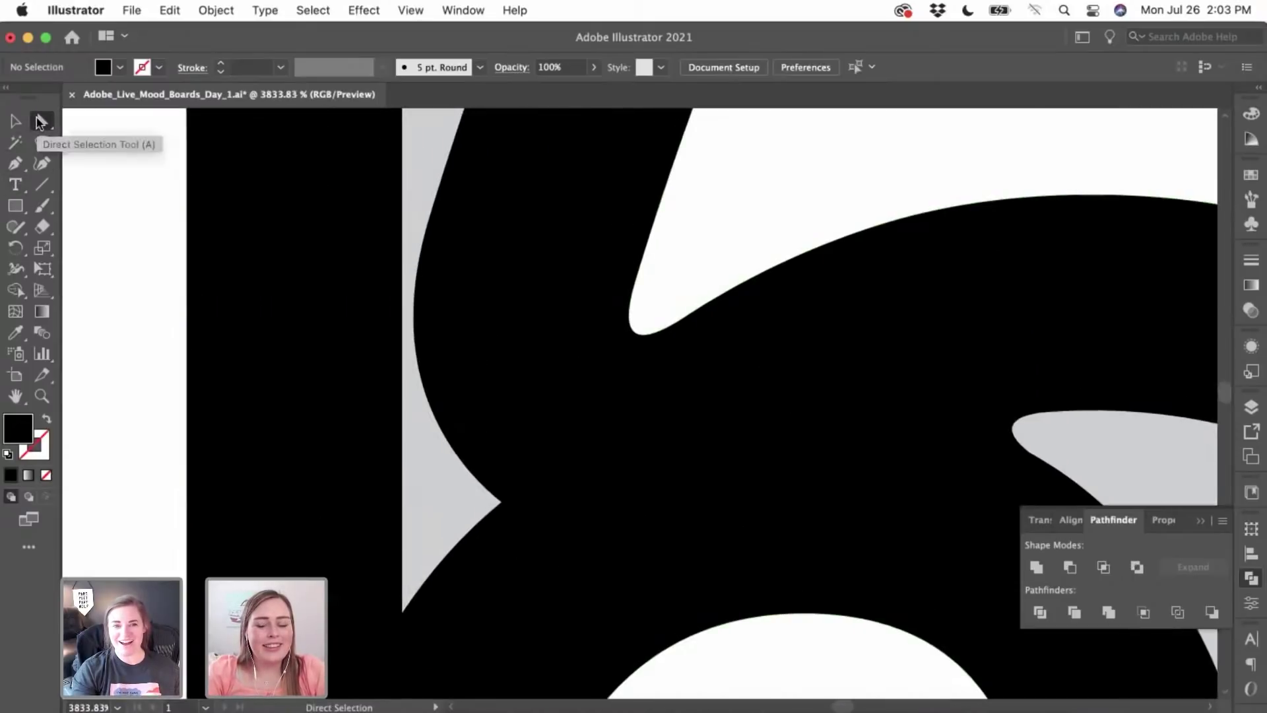
pyautogui.click(16, 163)
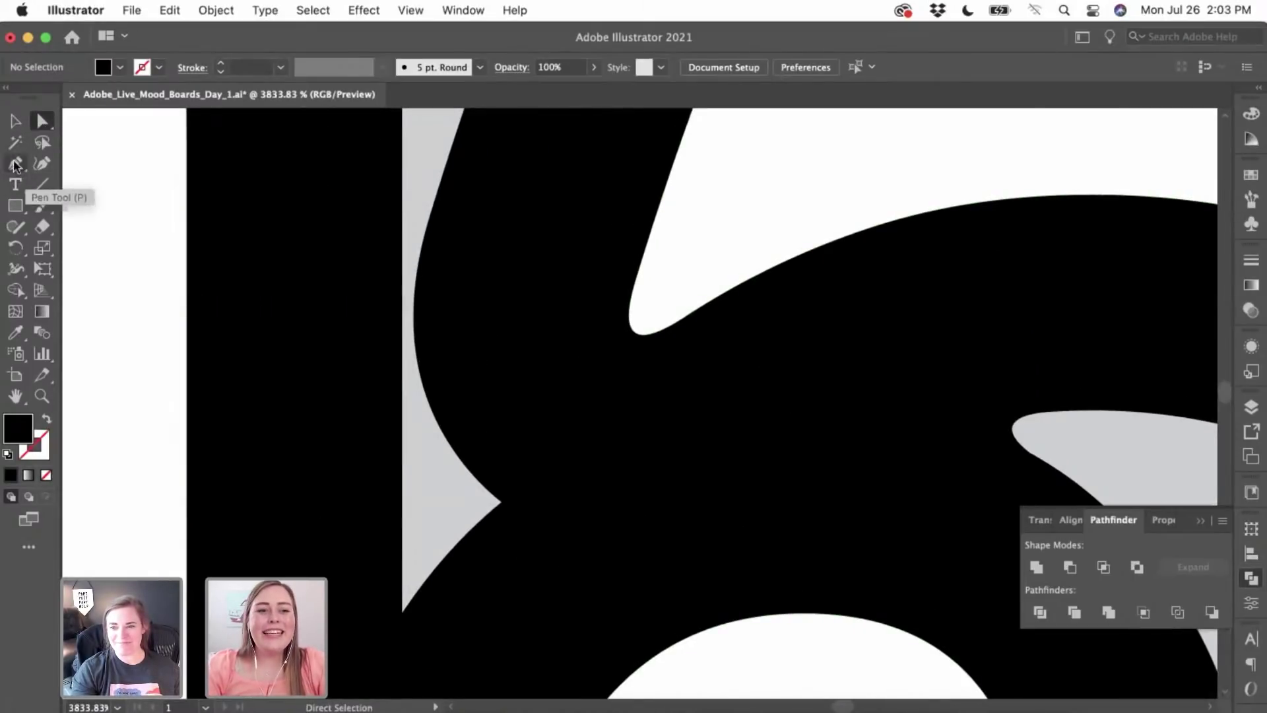
pyautogui.click(403, 194)
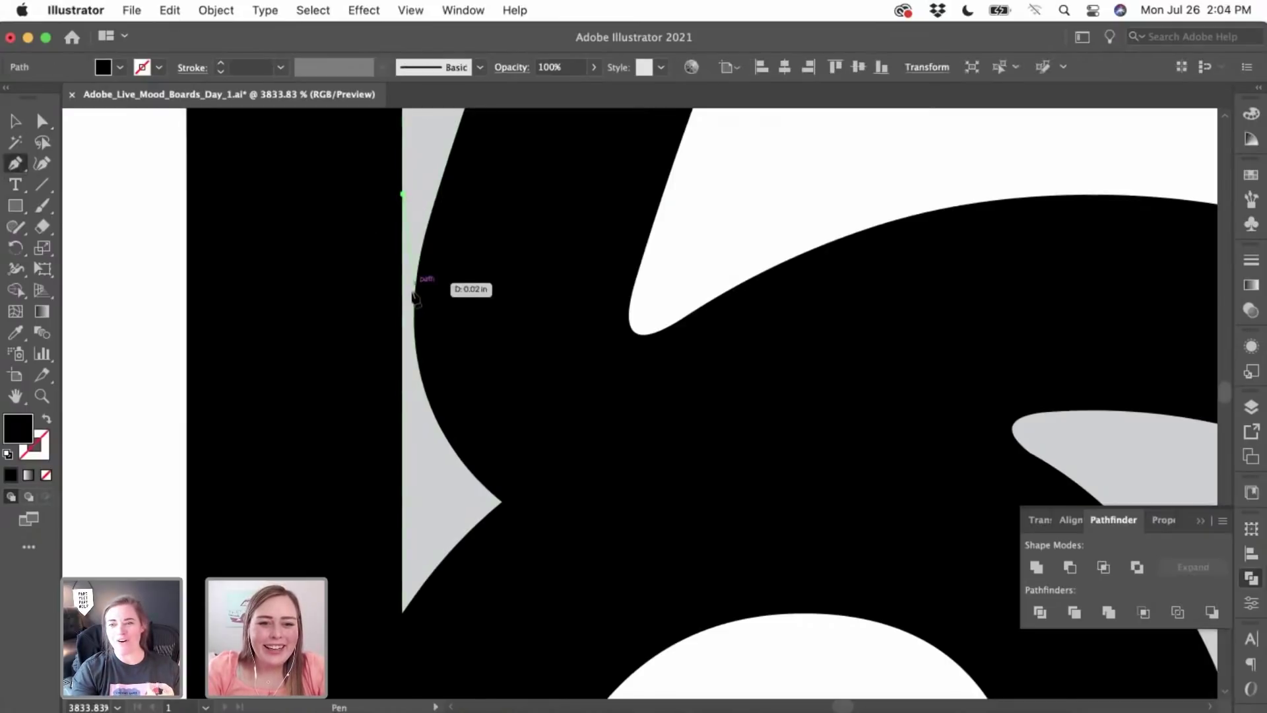
pyautogui.click(423, 316)
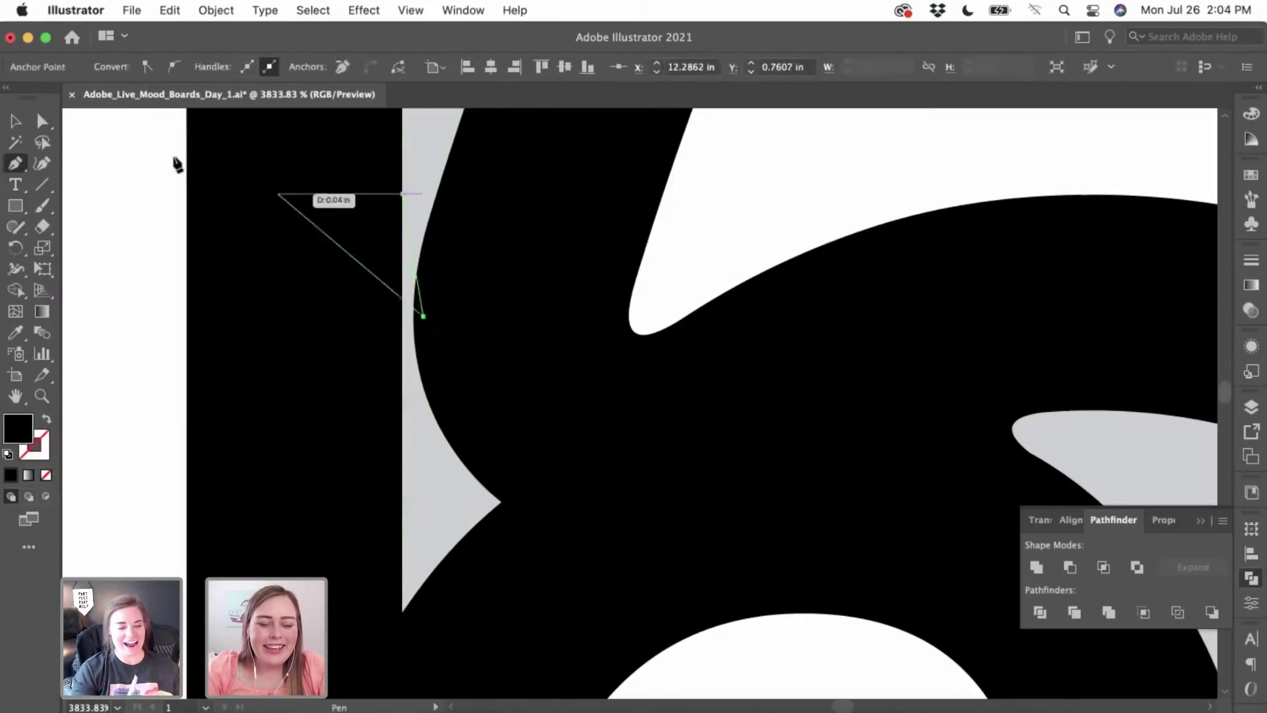
pyautogui.click(15, 122)
pyautogui.click(46, 123)
pyautogui.scroll(3, 347, 195)
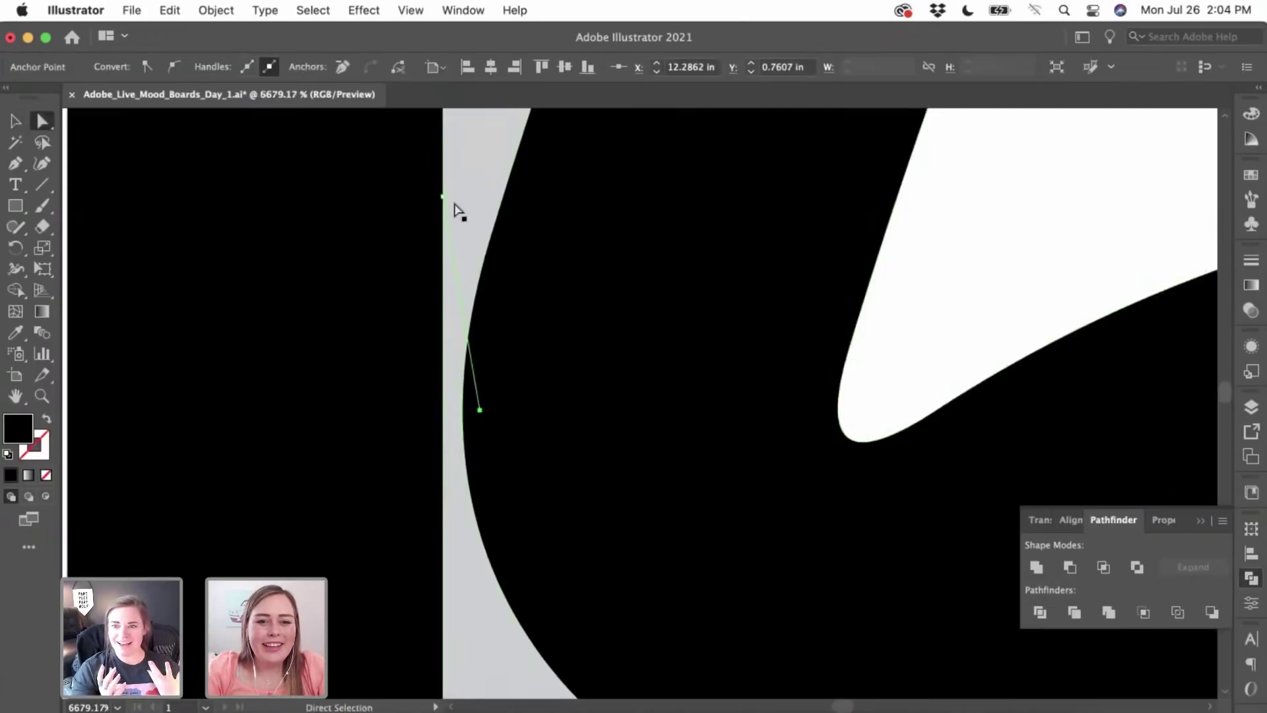
pyautogui.moveTo(443, 197); pyautogui.dragTo(397, 164)
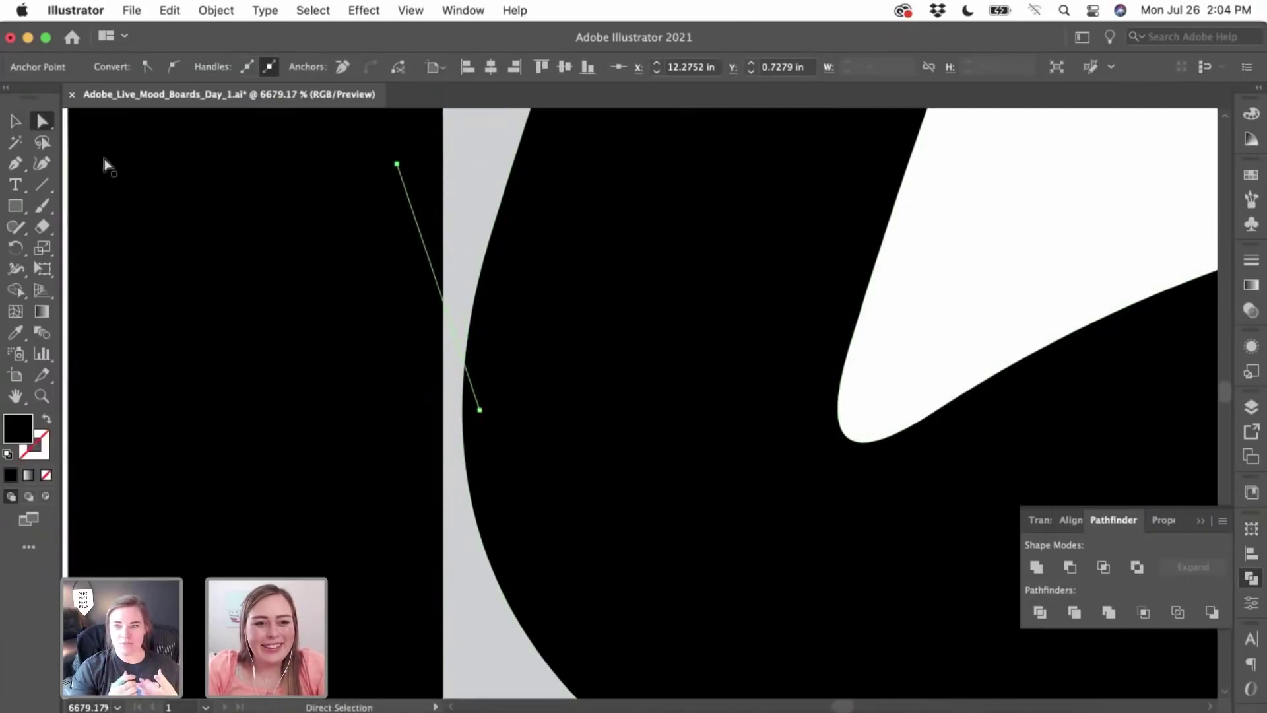
# - Divide the stem inline piece along the drawn line and delete the part below the cut
pyautogui.click(15, 121)
pyautogui.click(471, 190)
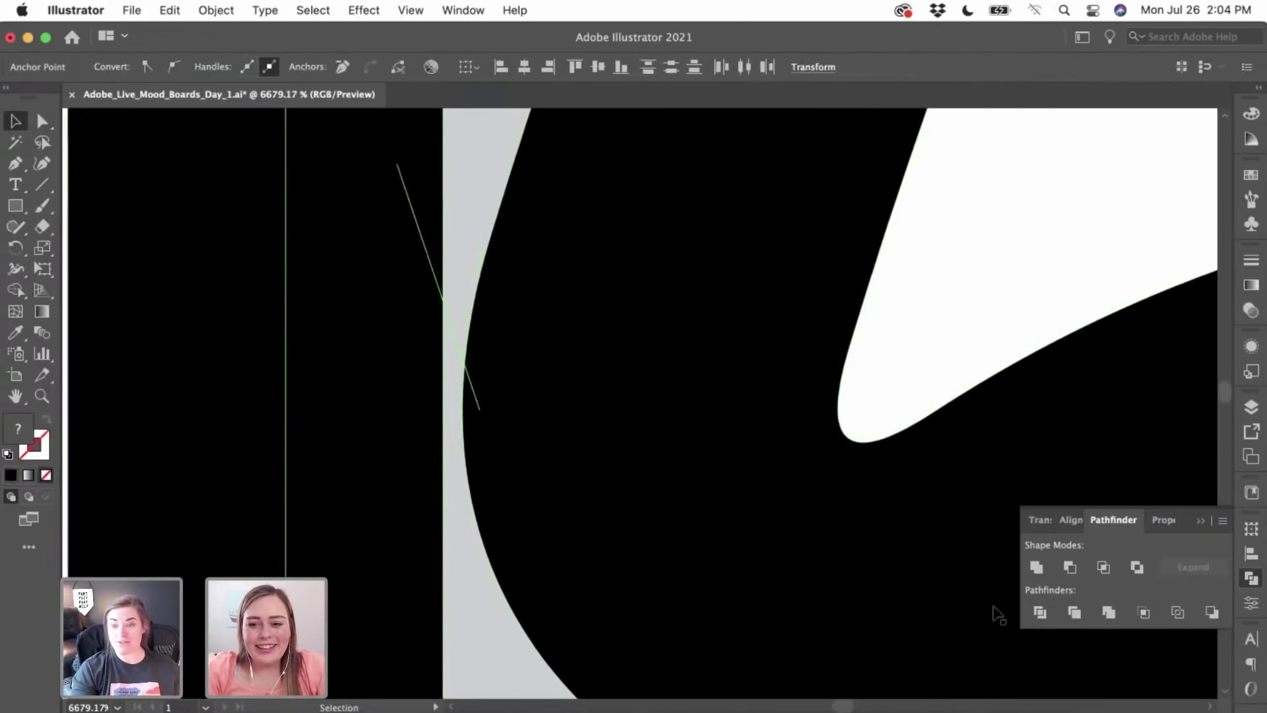
pyautogui.click(701, 546)
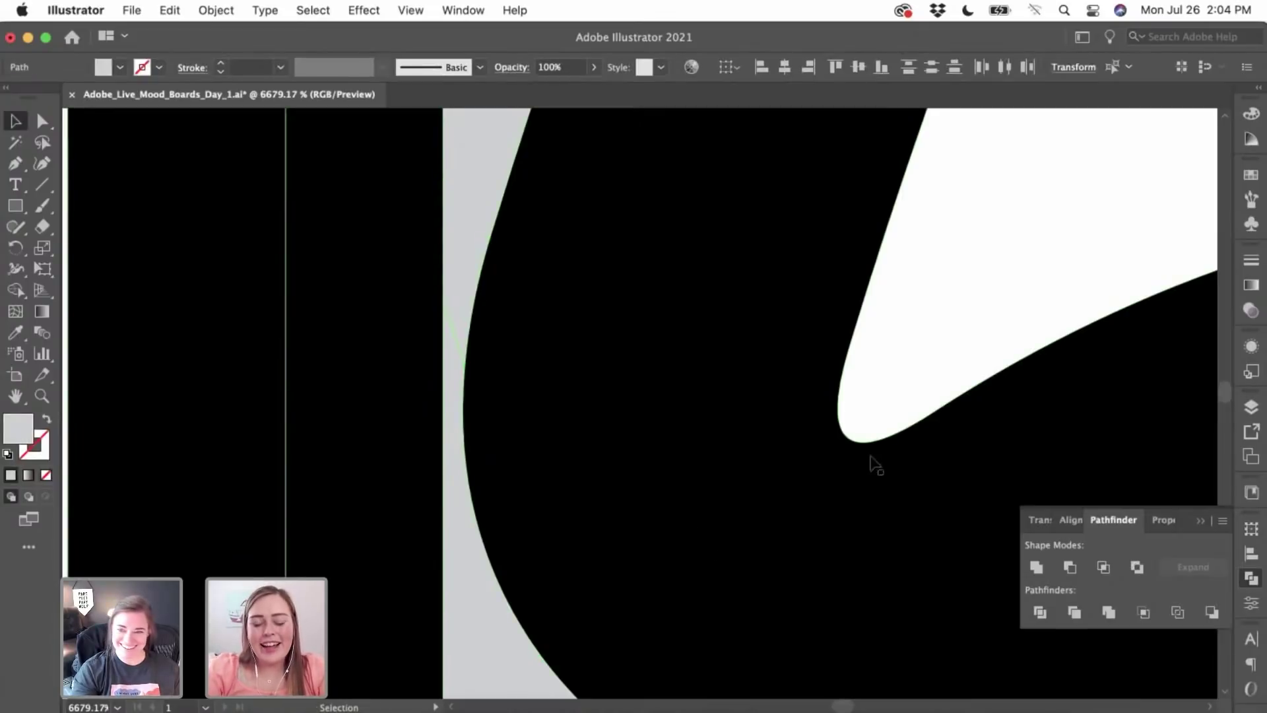
pyautogui.scroll(-8, 466, 543)
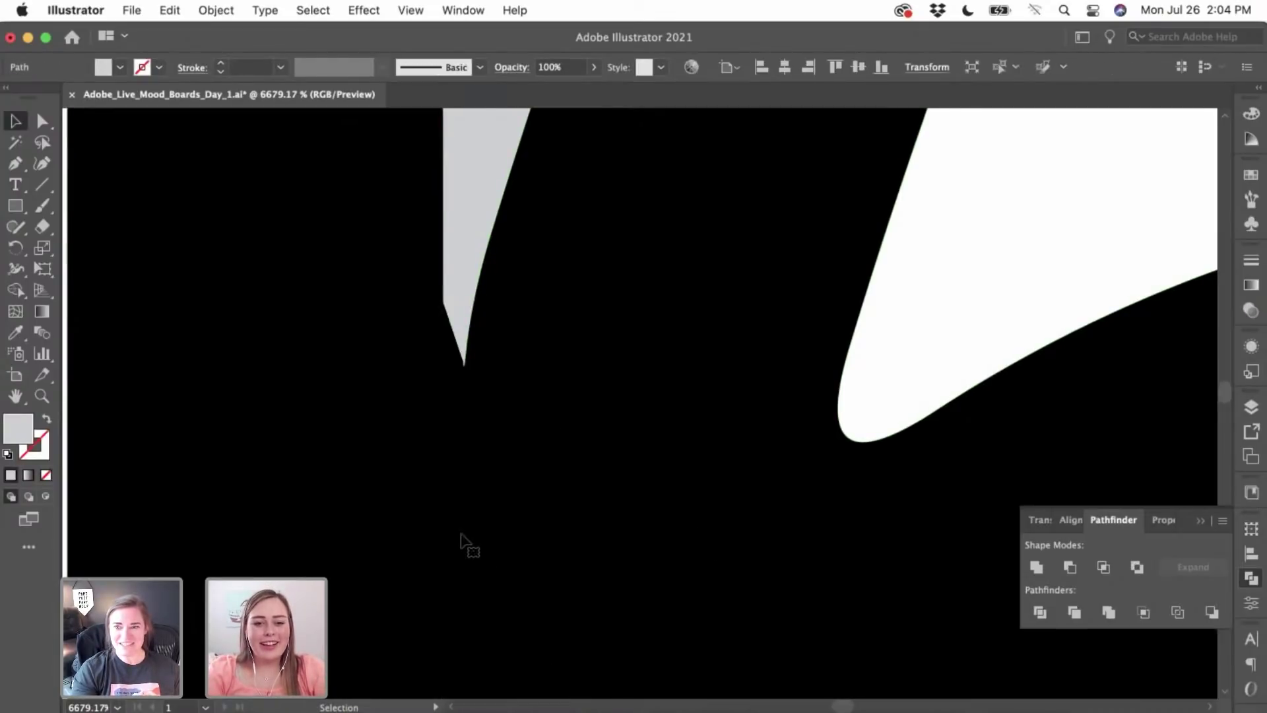
# - Move the lowest anchor of the cut stem inline piece onto its straight edge and retract its handle to make a convex curved tip
pyautogui.scroll(-3, 465, 542)
pyautogui.scroll(10, 465, 542)
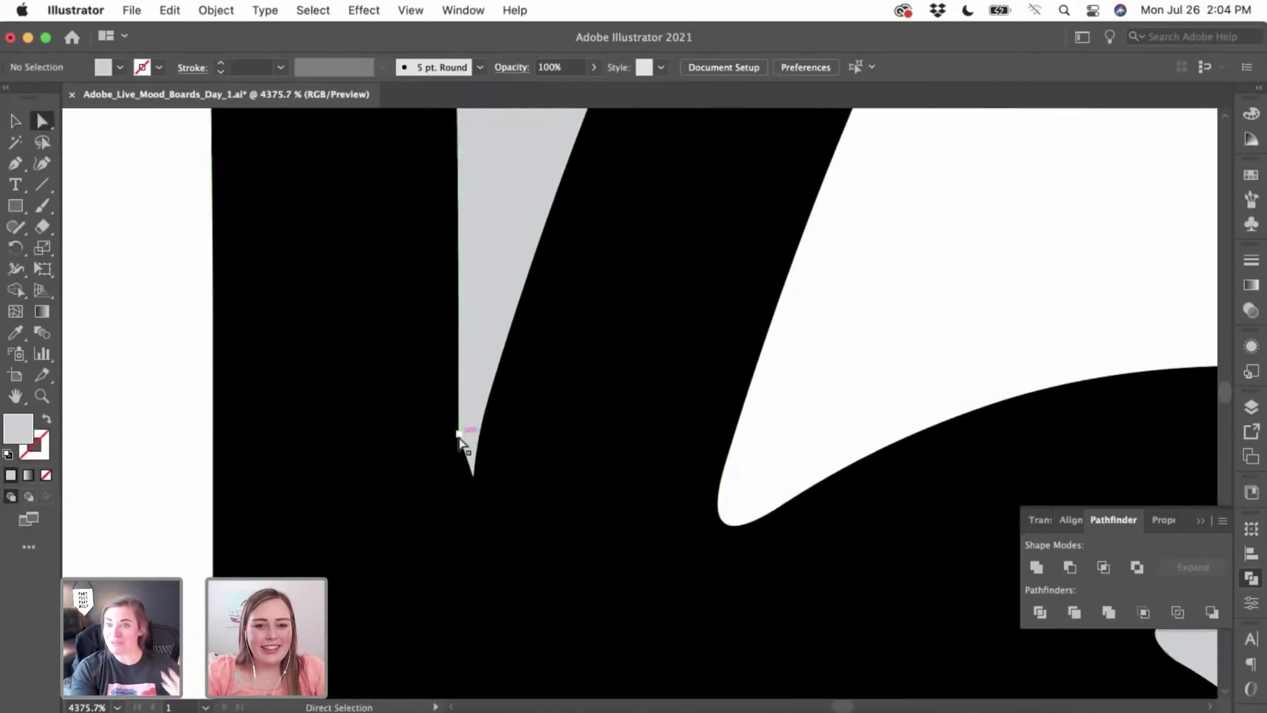
pyautogui.click(473, 475)
pyautogui.moveTo(475, 483); pyautogui.dragTo(454, 426)
pyautogui.scroll(6, 452, 443)
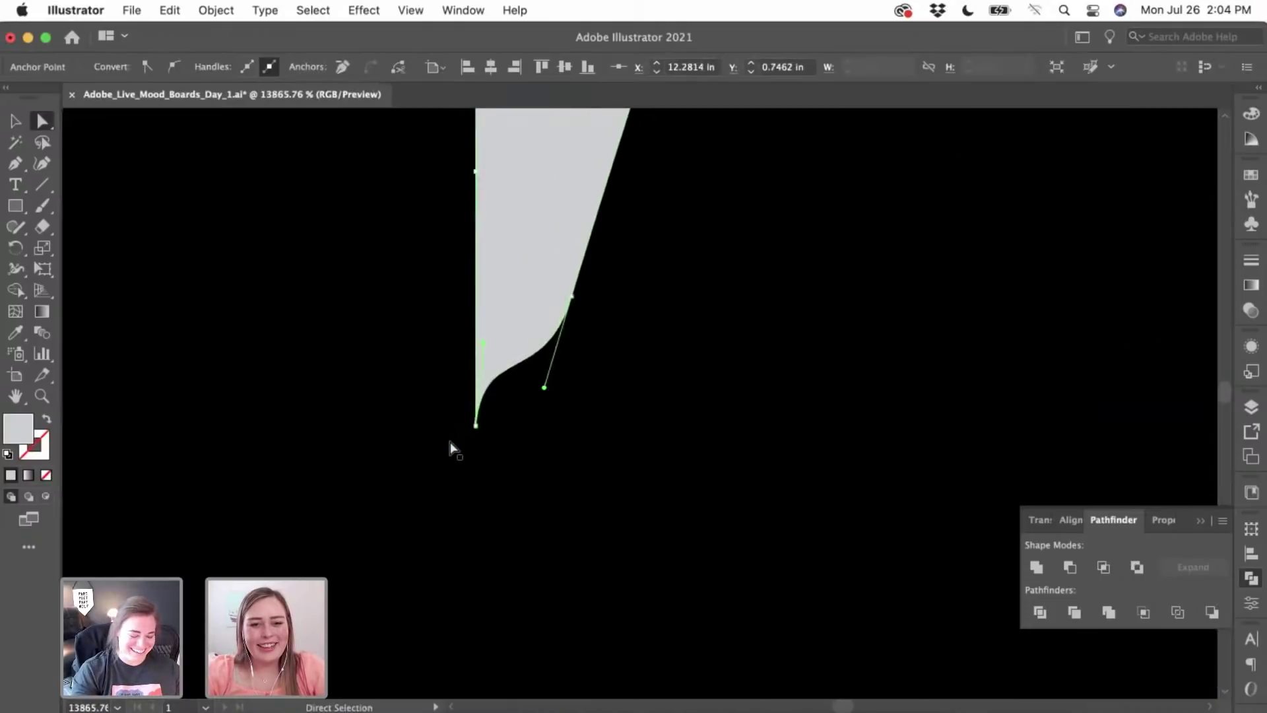
pyautogui.moveTo(483, 341); pyautogui.dragTo(477, 423)
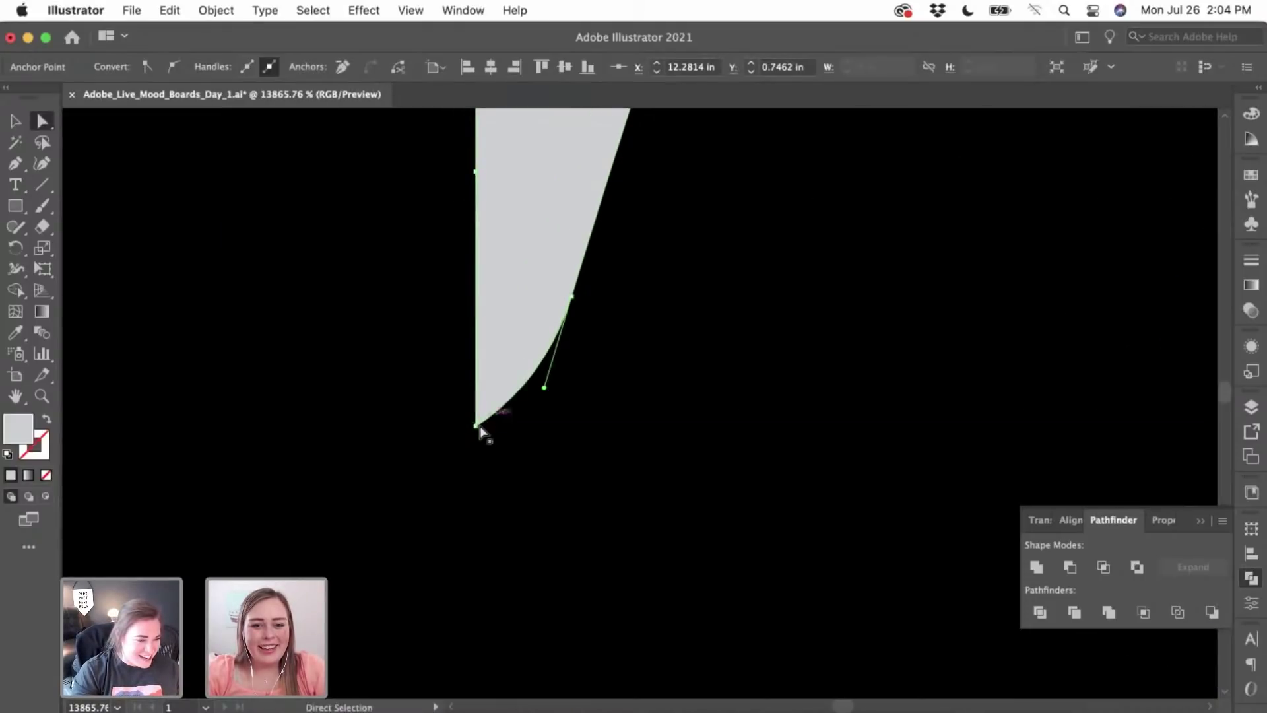
# - Undo the last anchor and handle edits on the lower tip of the E's stem inline piece
pyautogui.click(1036, 569)
pyautogui.moveTo(481, 428)
pyautogui.mouseDown()
pyautogui.moveTo(495, 433)
pyautogui.moveTo(473, 441)
pyautogui.moveTo(474, 428)
pyautogui.mouseUp()
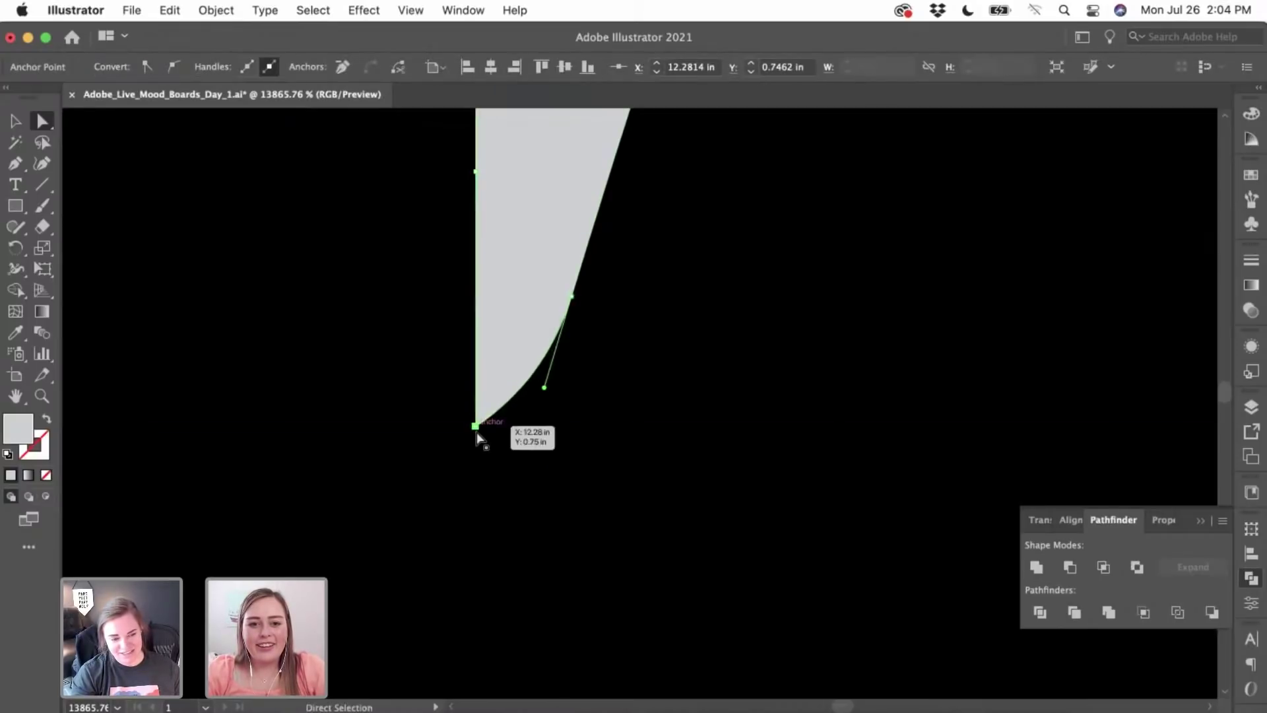
pyautogui.scroll(5, 479, 429)
pyautogui.scroll(3, 476, 431)
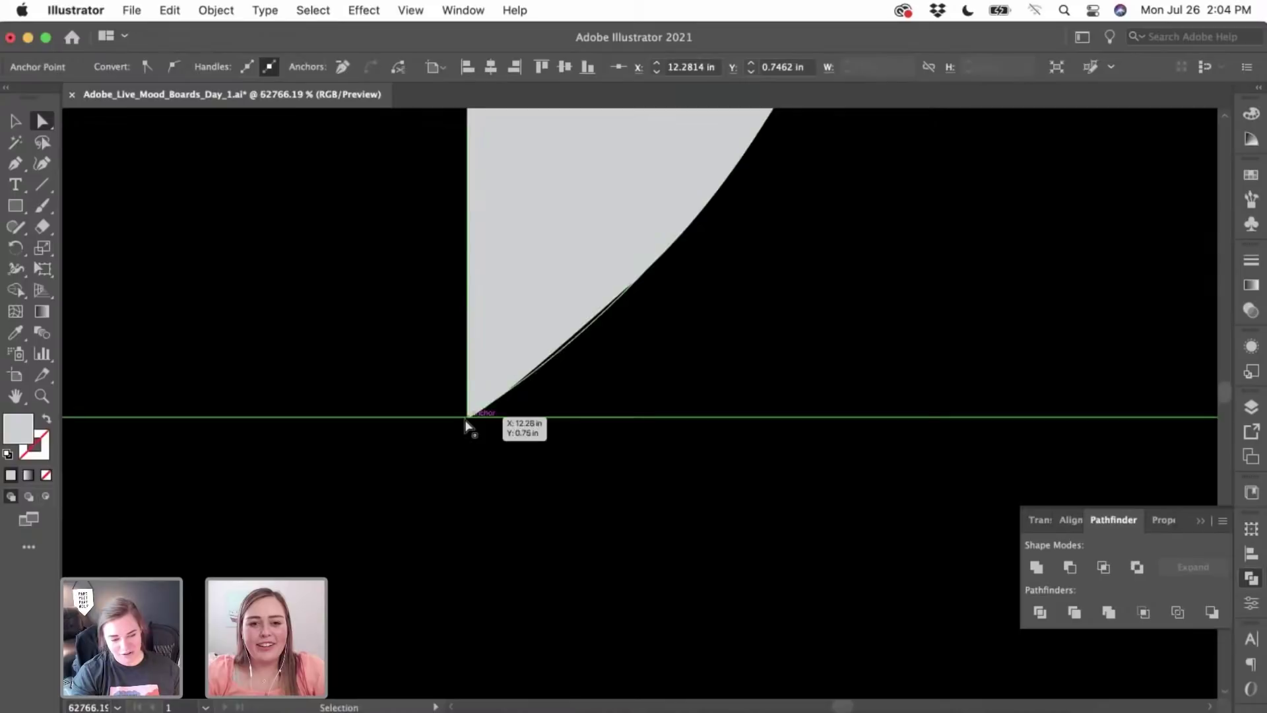
pyautogui.press('super+z')
pyautogui.press('super+z')
pyautogui.press('super+z')
pyautogui.scroll(-6, 466, 424)
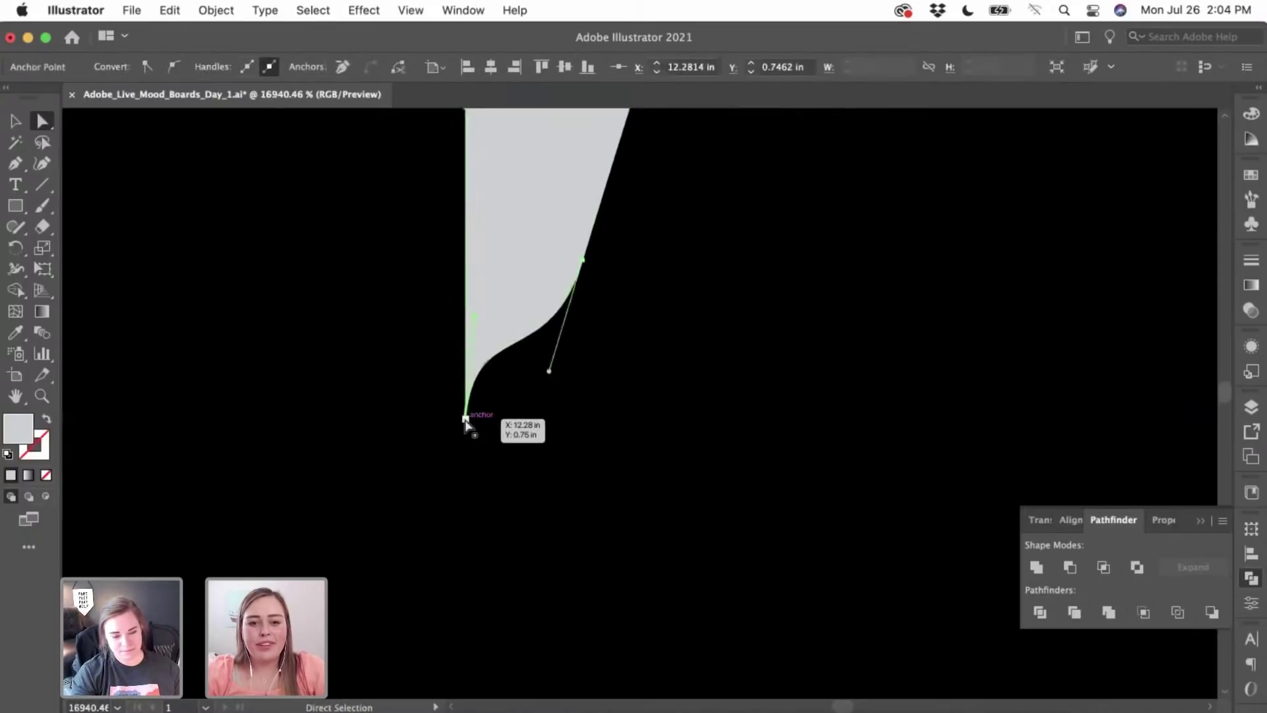
pyautogui.scroll(1, 467, 425)
pyautogui.scroll(-8, 466, 425)
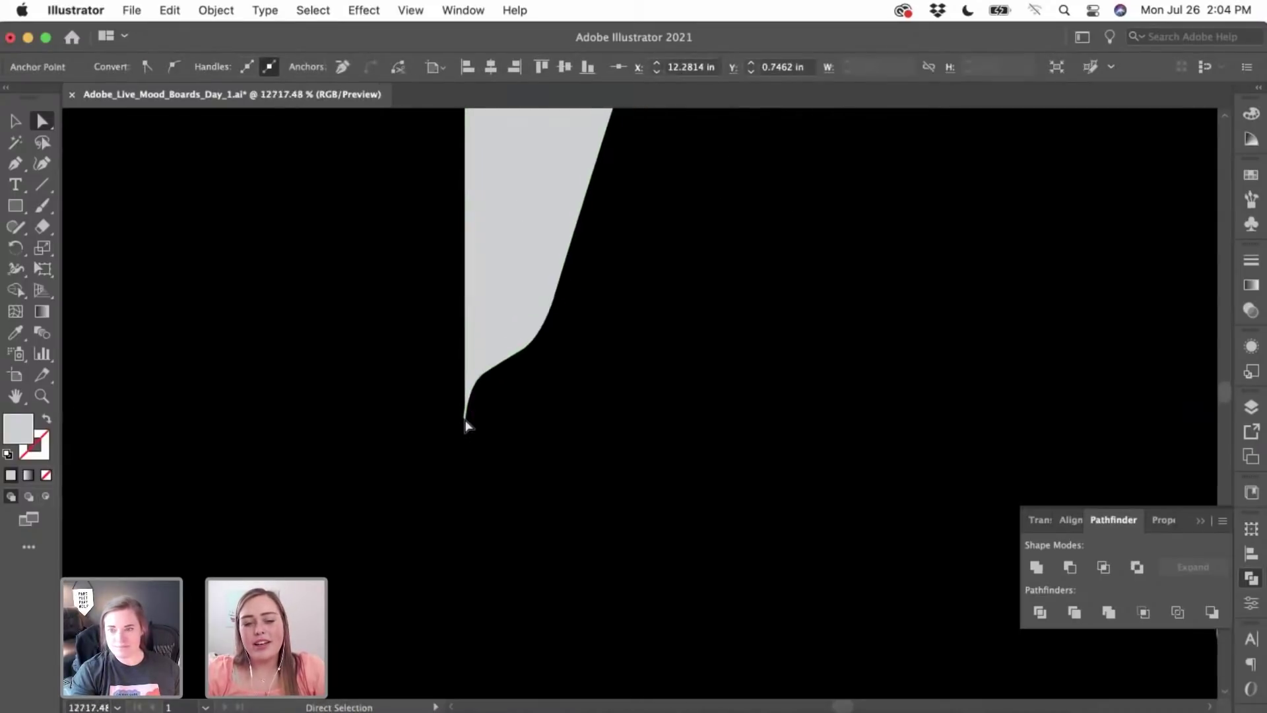
pyautogui.click(749, 391)
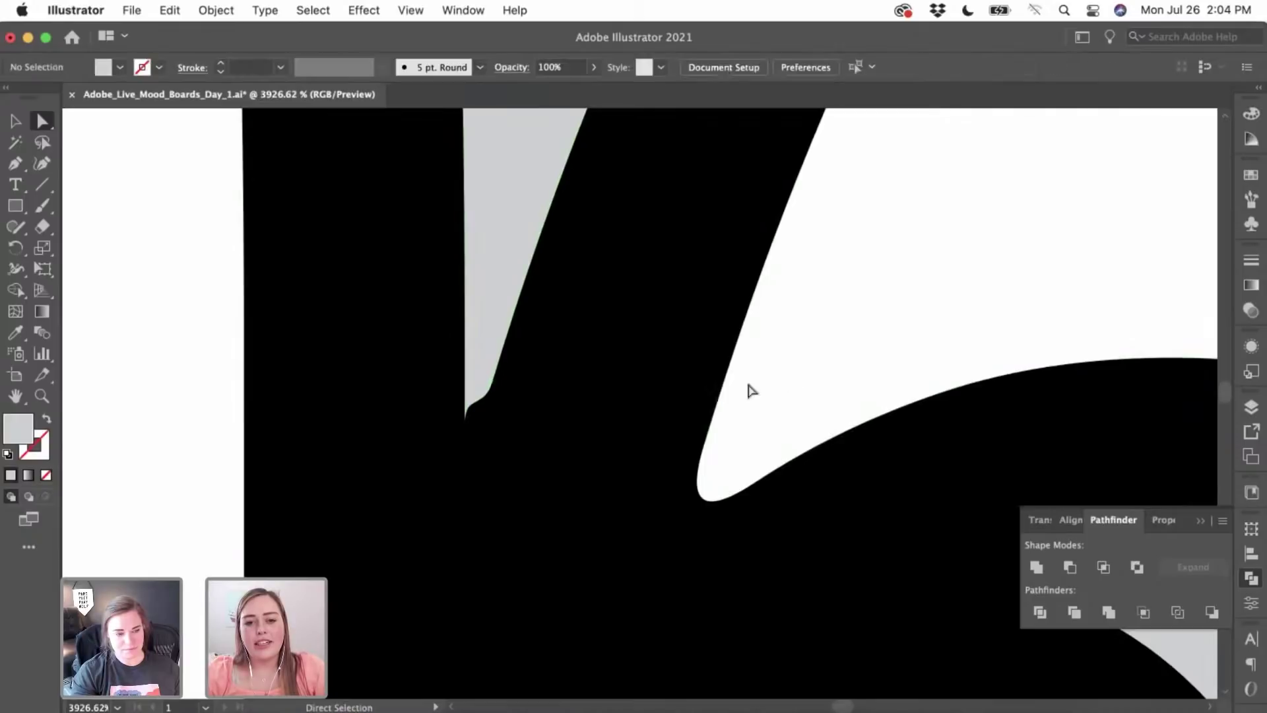
# - Reshape the stem inline piece's lower tip into a convex curve by pulling its lowest anchor's handle down, out of the shape
pyautogui.click(469, 390)
pyautogui.scroll(5, 469, 390)
pyautogui.scroll(2, 484, 412)
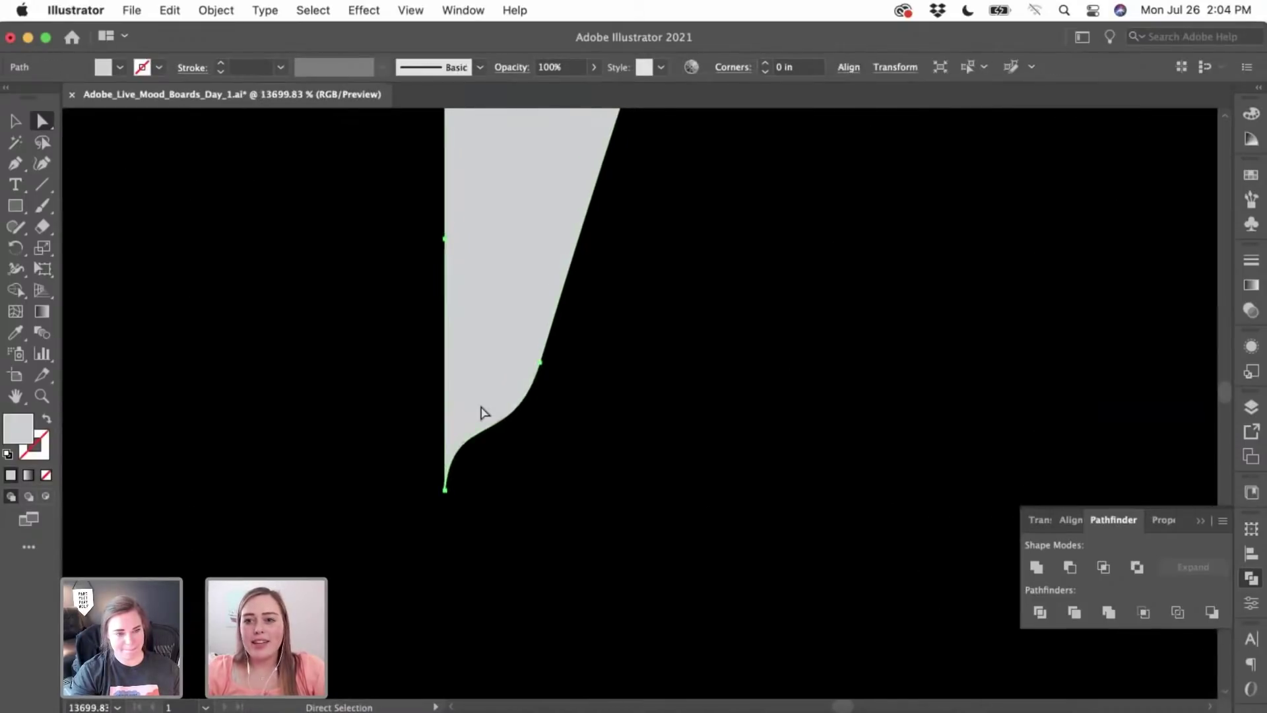
pyautogui.click(452, 490)
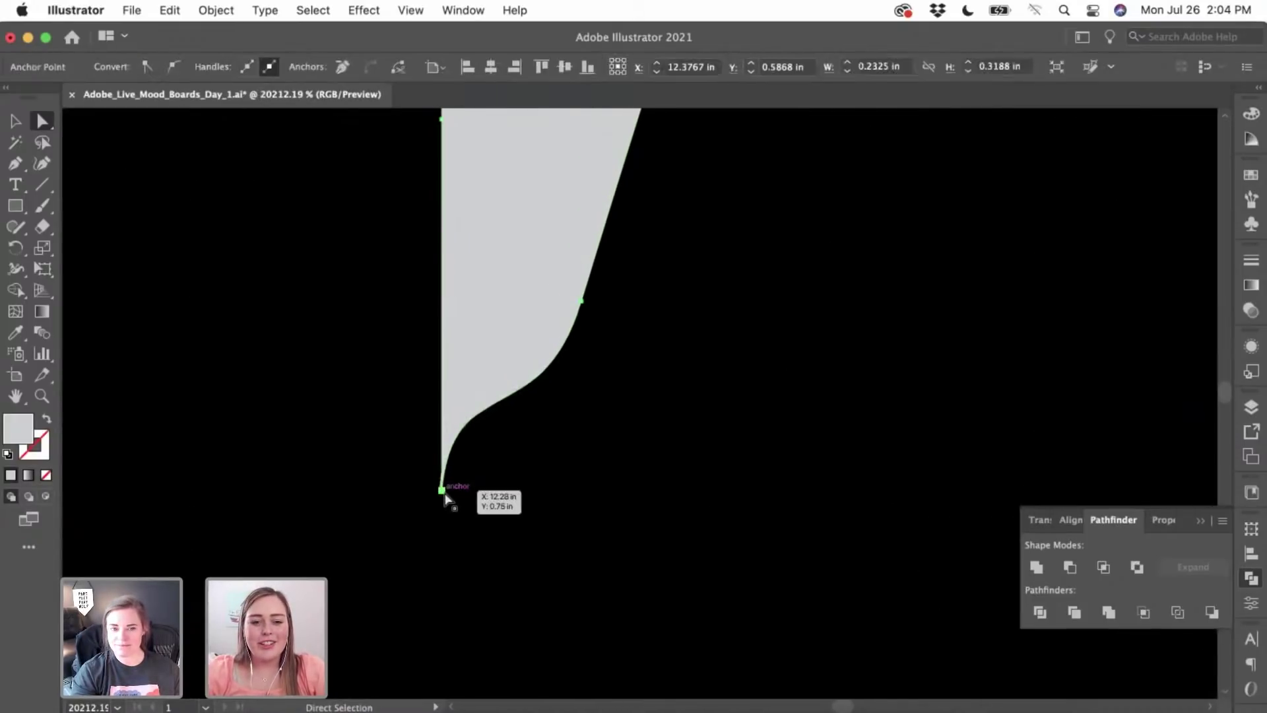
pyautogui.click(581, 301)
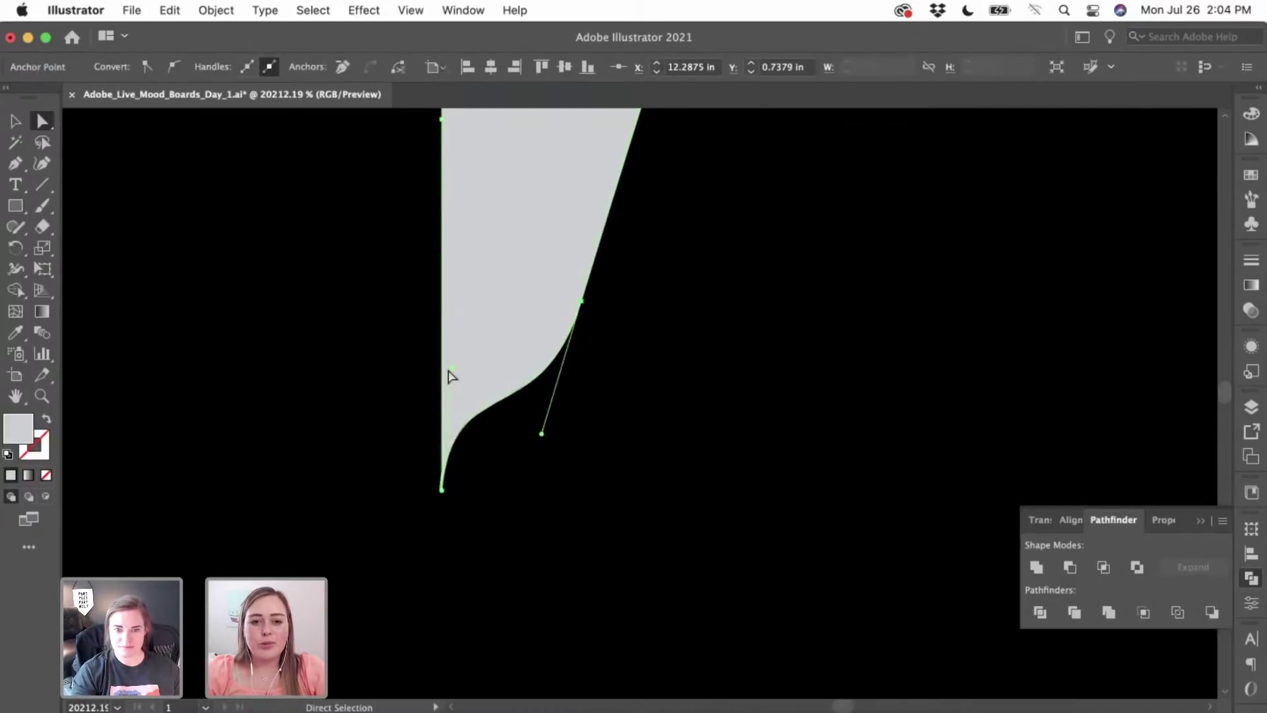
pyautogui.moveTo(453, 374); pyautogui.dragTo(442, 494)
pyautogui.click(1037, 568)
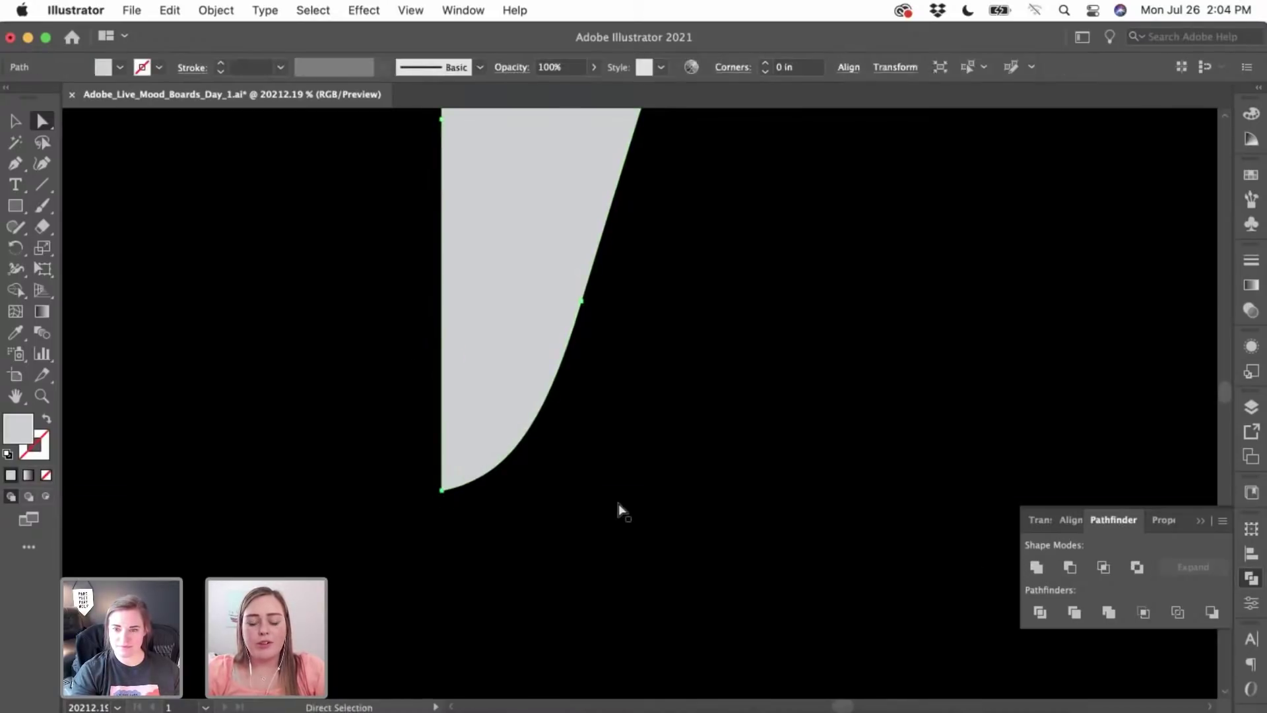
pyautogui.scroll(-6, 619, 511)
pyautogui.click(870, 495)
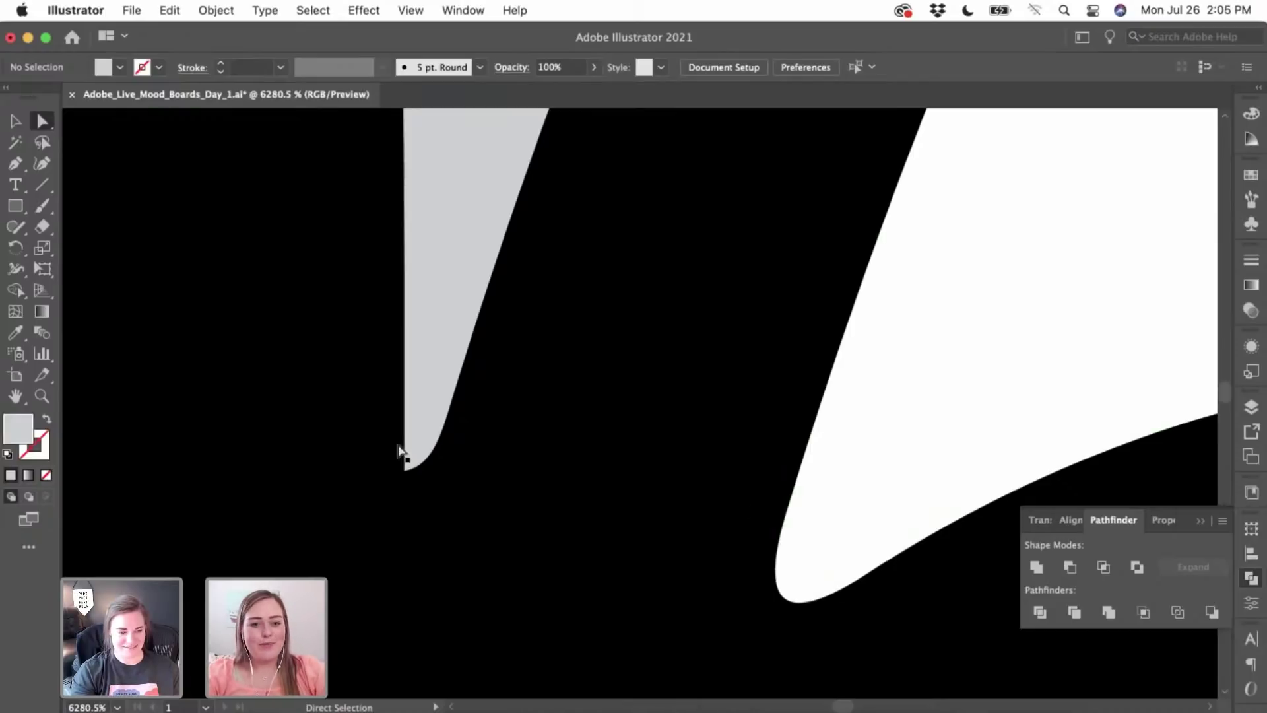
# - Convert the stem tip's lowest anchor to smooth, align its handles with the straight edge, and move it slightly up for a rounded tip
pyautogui.click(421, 423)
pyautogui.scroll(5, 420, 421)
pyautogui.scroll(1, 380, 602)
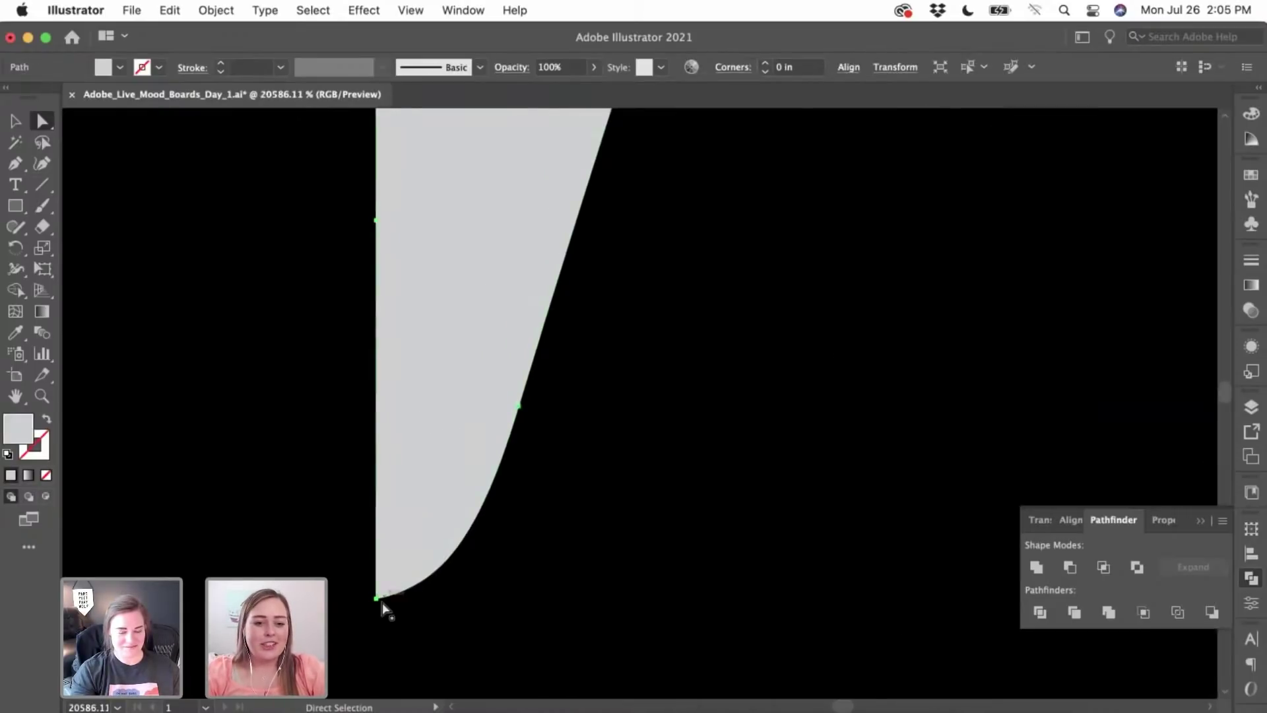
pyautogui.click(376, 598)
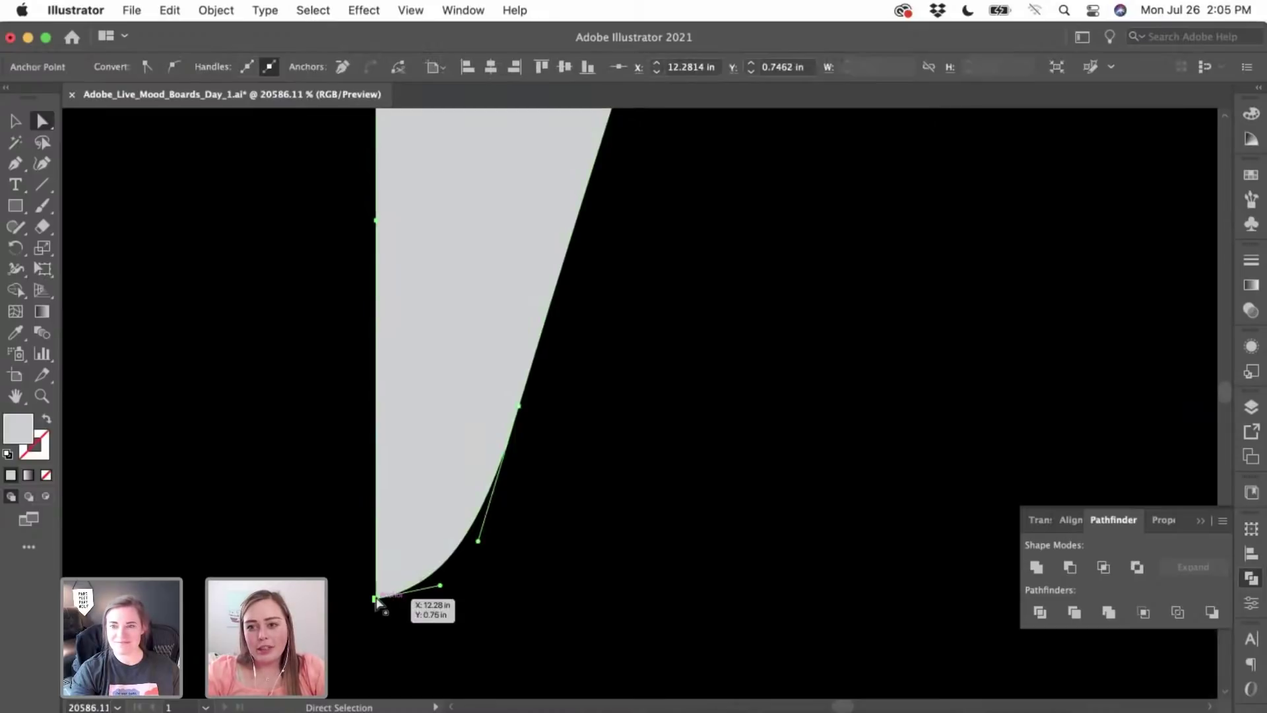
pyautogui.moveTo(376, 599); pyautogui.dragTo(382, 514)
pyautogui.press('super+z')
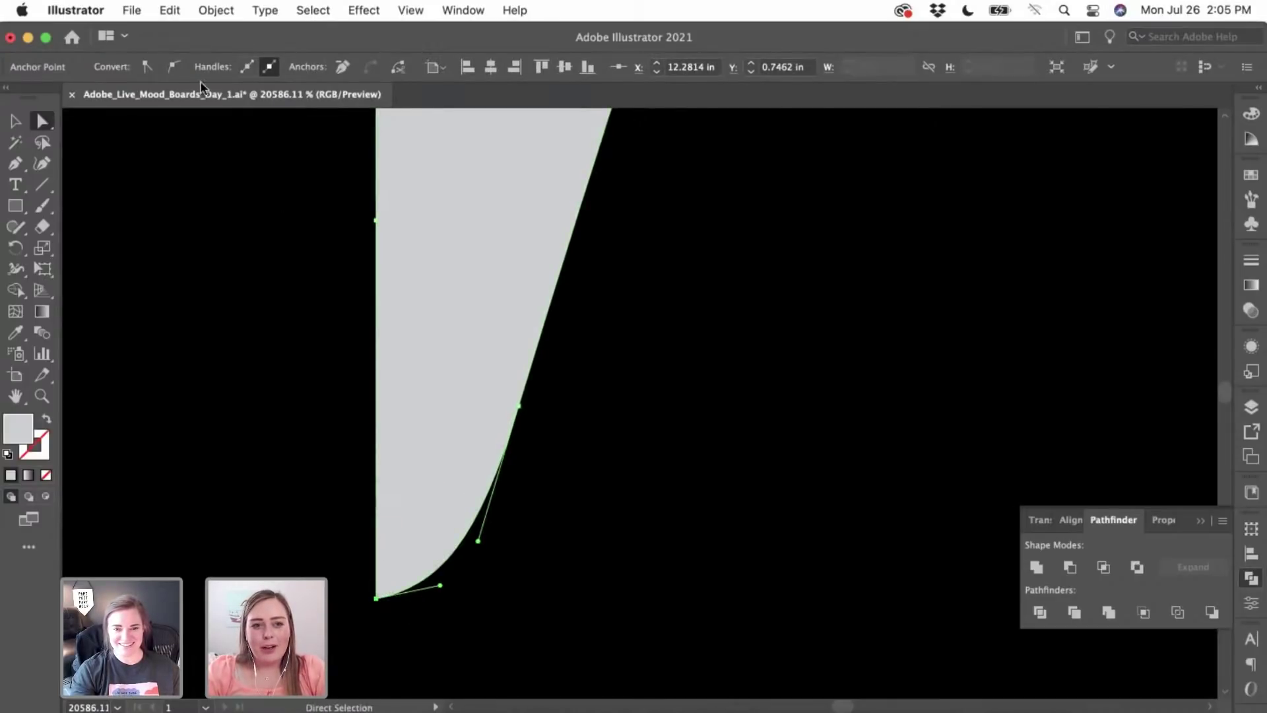
pyautogui.click(173, 66)
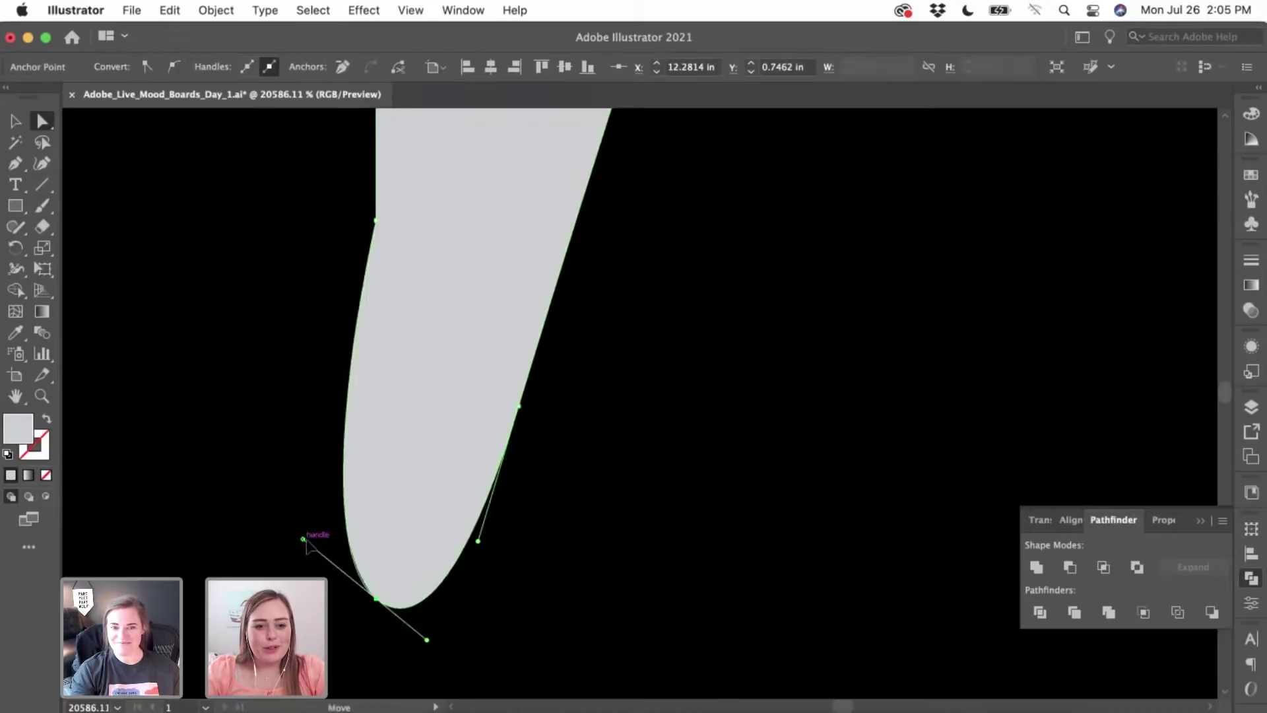
pyautogui.moveTo(304, 539); pyautogui.dragTo(379, 384)
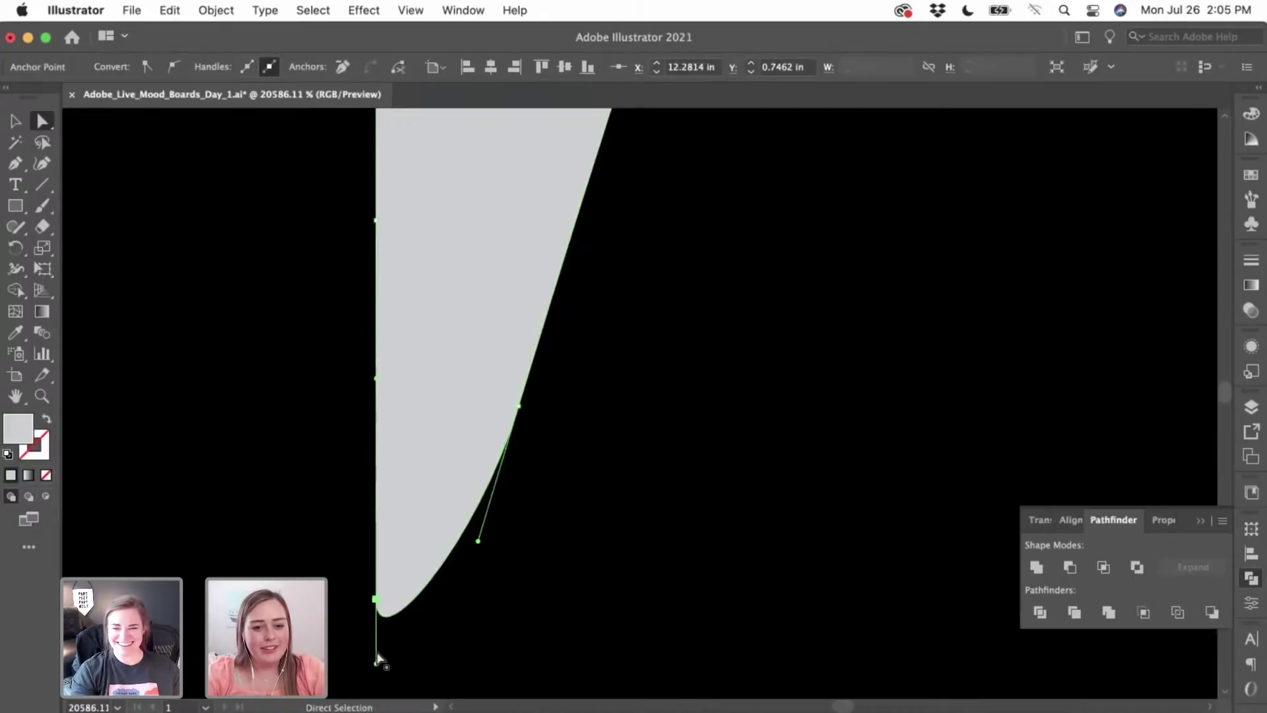
pyautogui.moveTo(378, 599); pyautogui.dragTo(376, 448)
pyautogui.moveTo(375, 513); pyautogui.dragTo(376, 666)
pyautogui.scroll(-10, 375, 666)
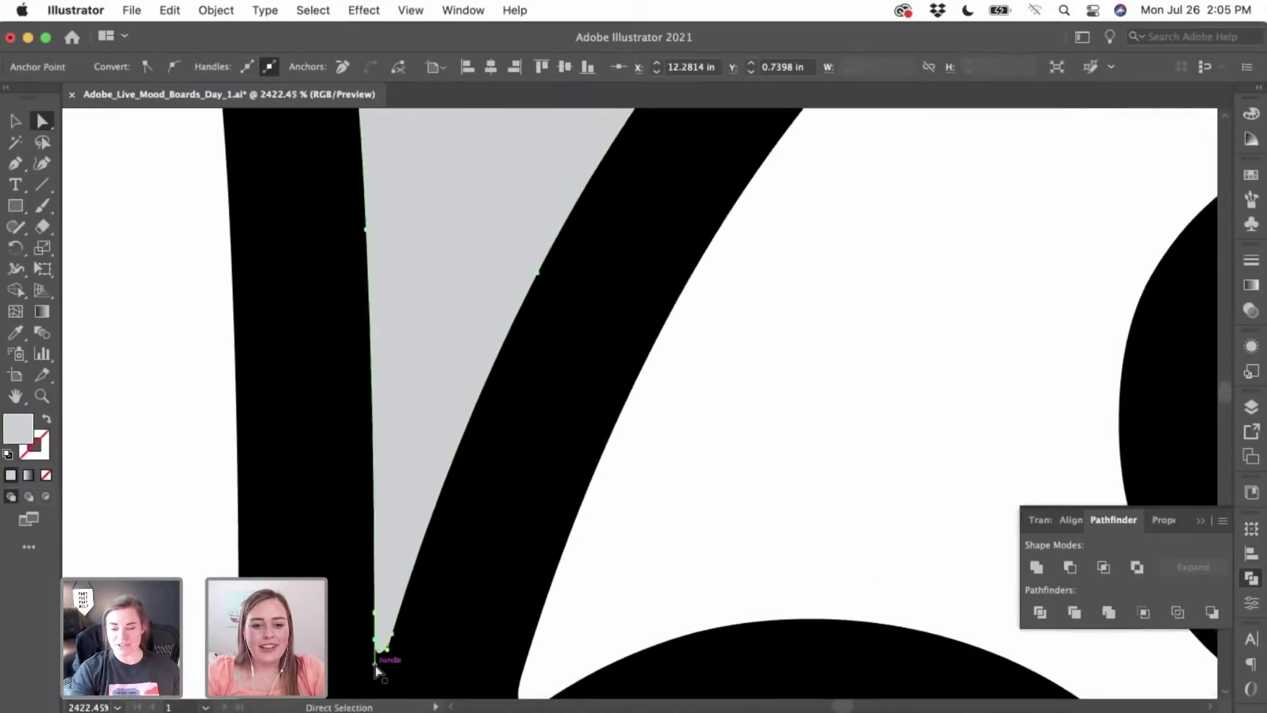
pyautogui.click(676, 553)
# - Round the two upper corners of the E's stem inline piece together
pyautogui.scroll(-2, 675, 553)
pyautogui.scroll(1, 563, 370)
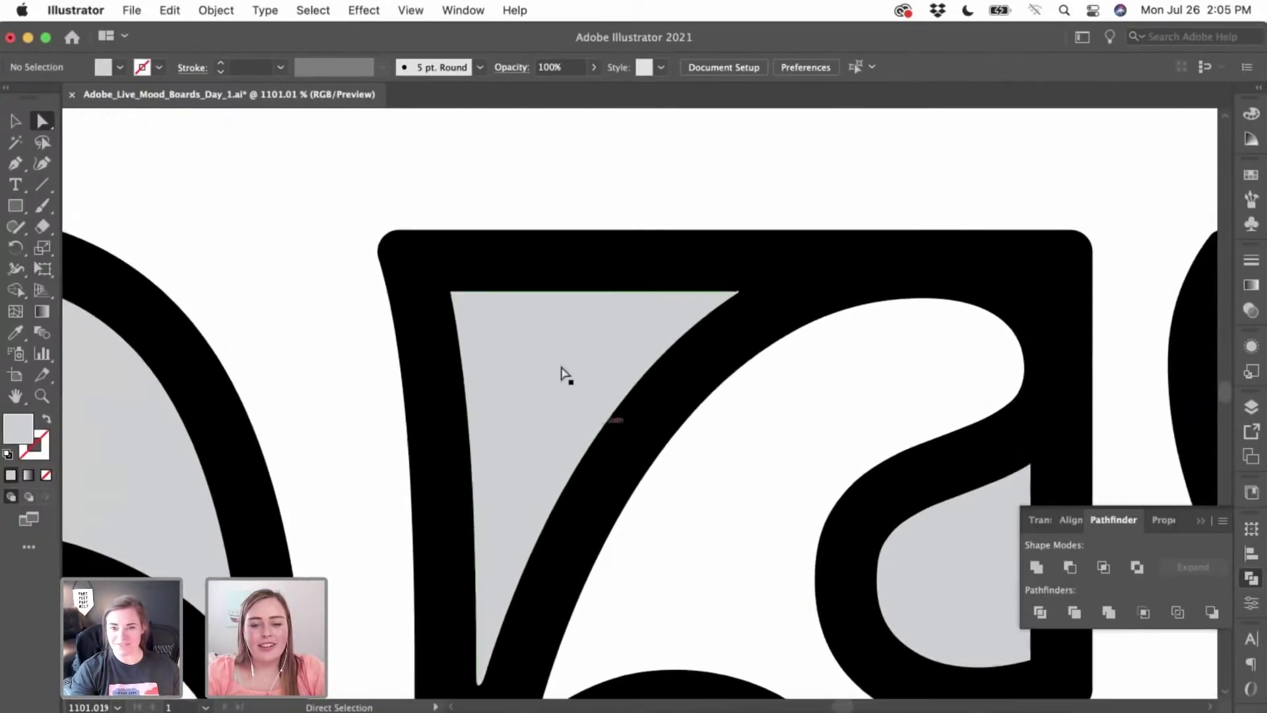
pyautogui.click(504, 334)
pyautogui.scroll(3, 505, 334)
pyautogui.scroll(2, 503, 333)
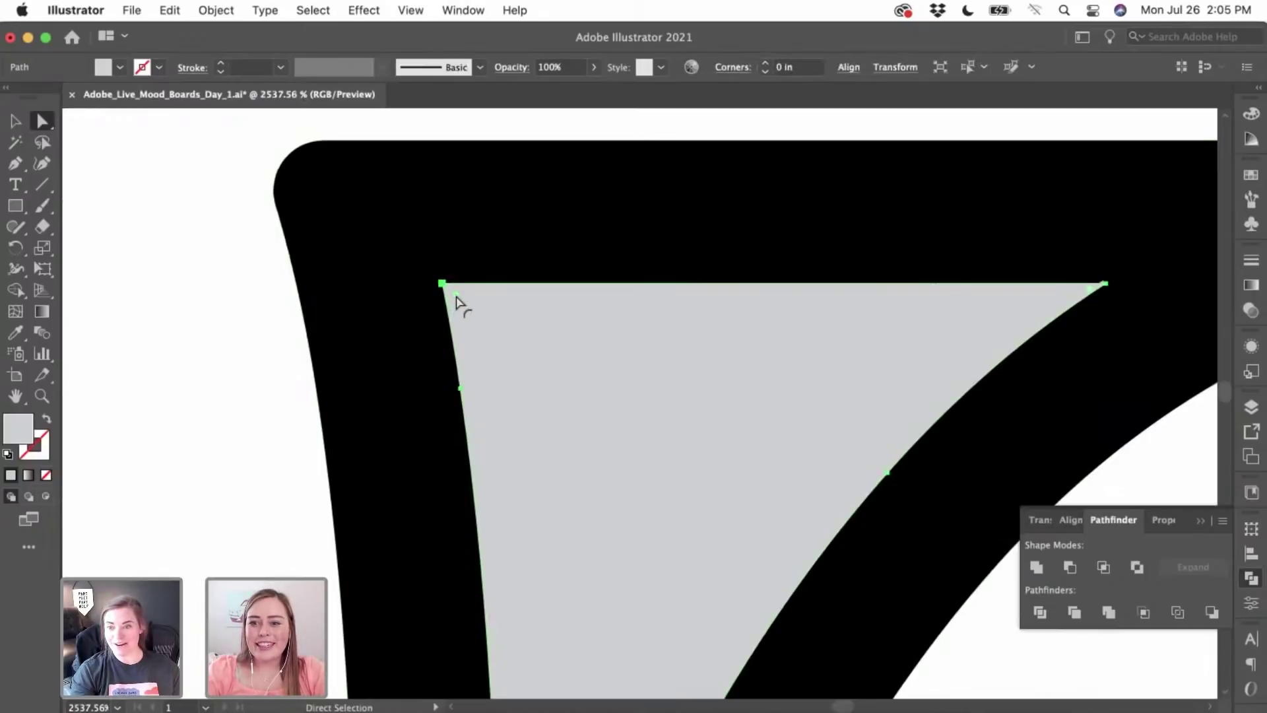
pyautogui.moveTo(456, 298); pyautogui.dragTo(489, 325)
pyautogui.click(286, 427)
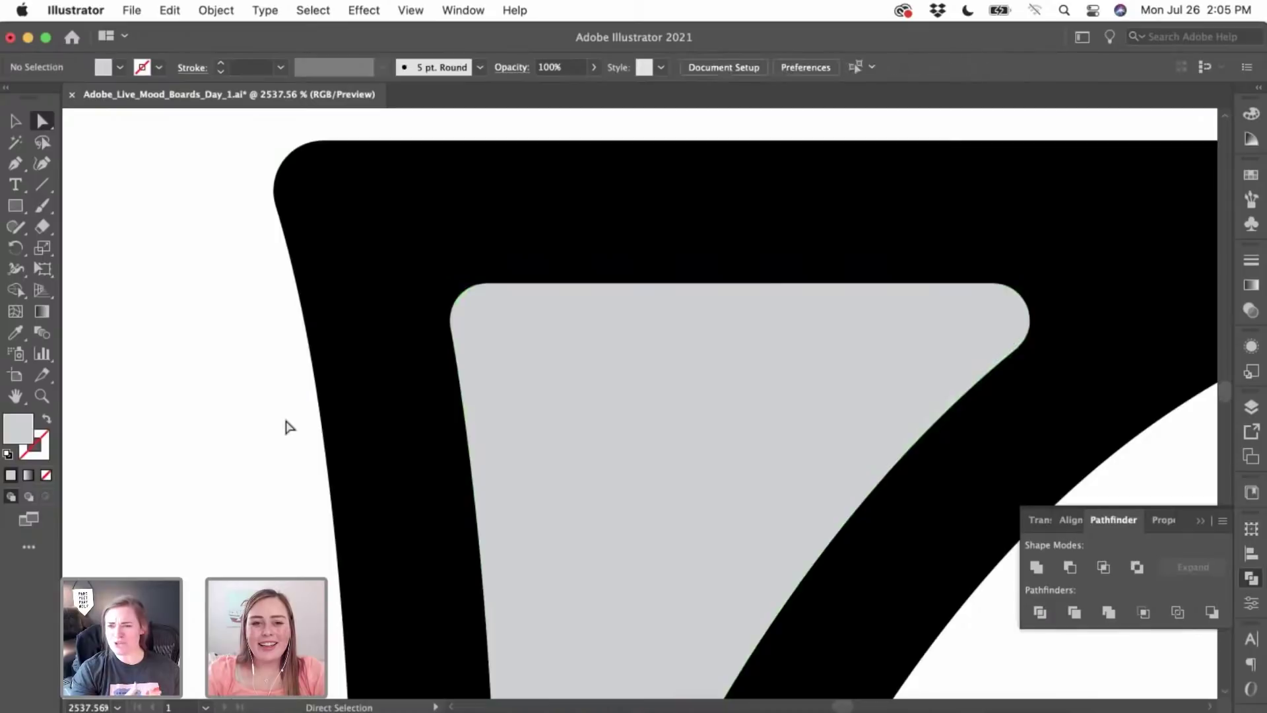
# - Round the two sharp corners on the straight side of the small inline piece in the E's upper arm
pyautogui.scroll(-4, 285, 427)
pyautogui.scroll(3, 285, 424)
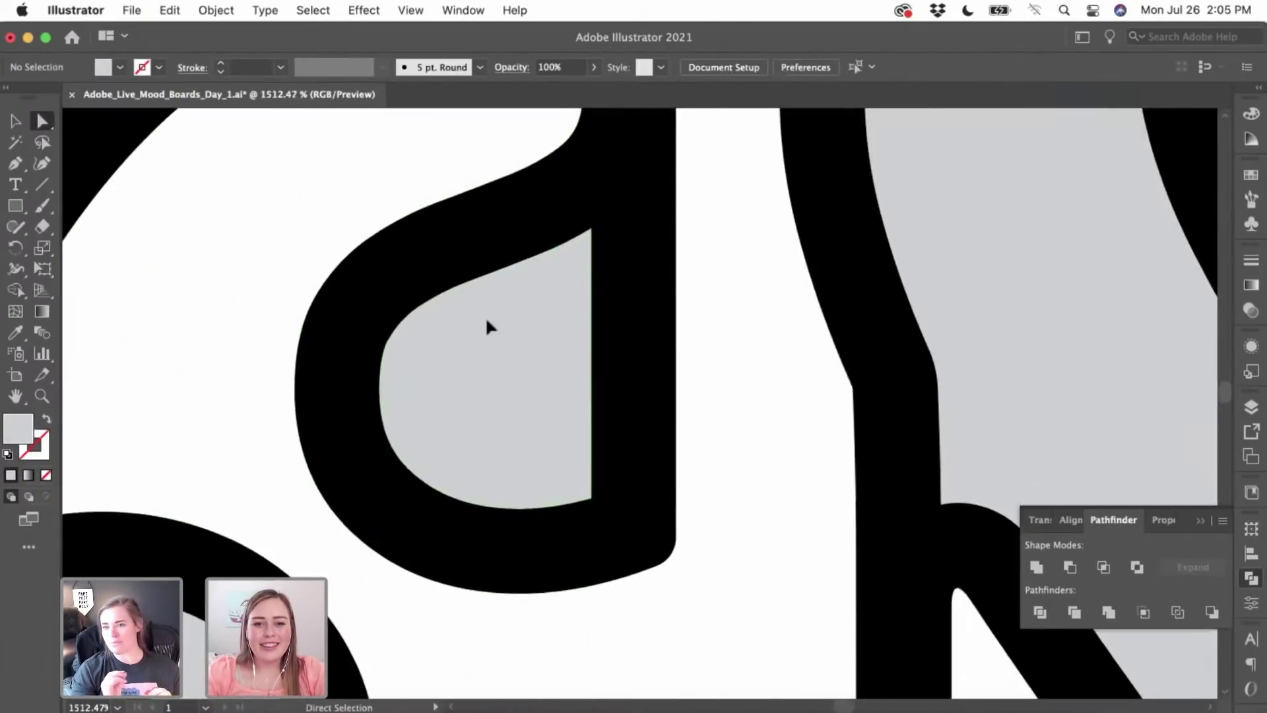
pyautogui.click(488, 326)
pyautogui.scroll(1, 564, 309)
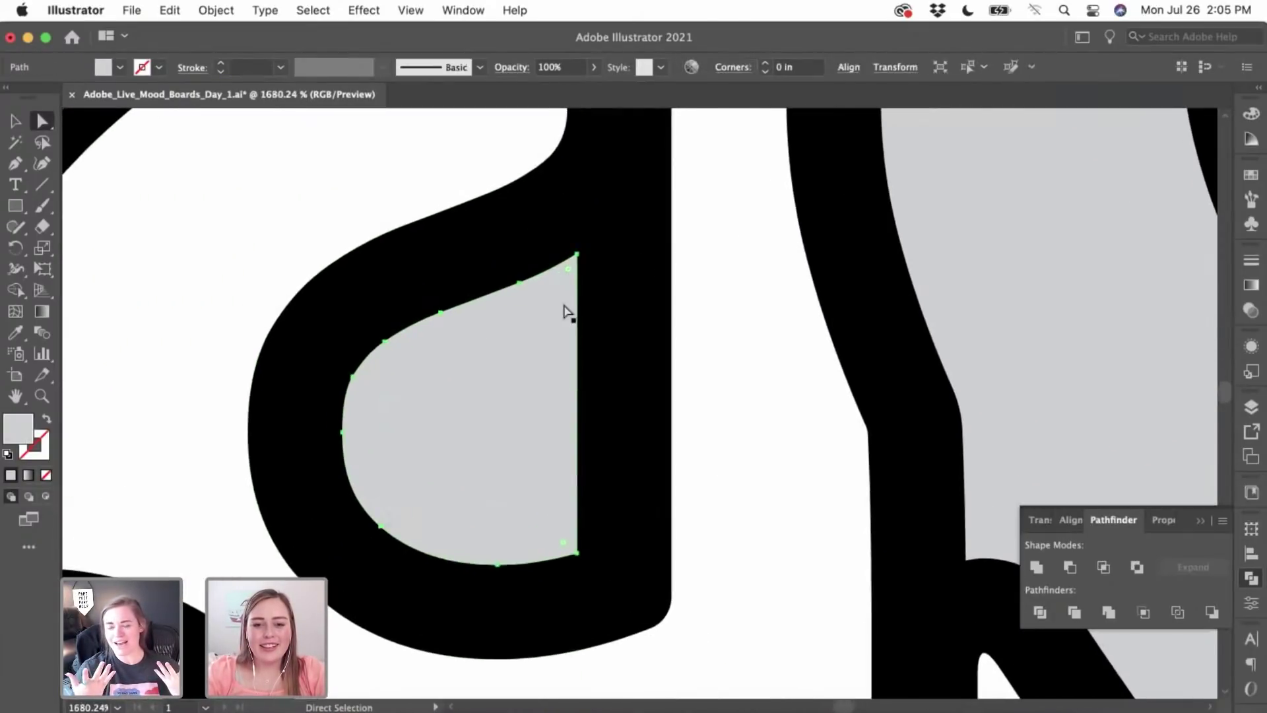
pyautogui.moveTo(566, 278); pyautogui.dragTo(550, 318)
pyautogui.click(733, 438)
pyautogui.scroll(-6, 733, 439)
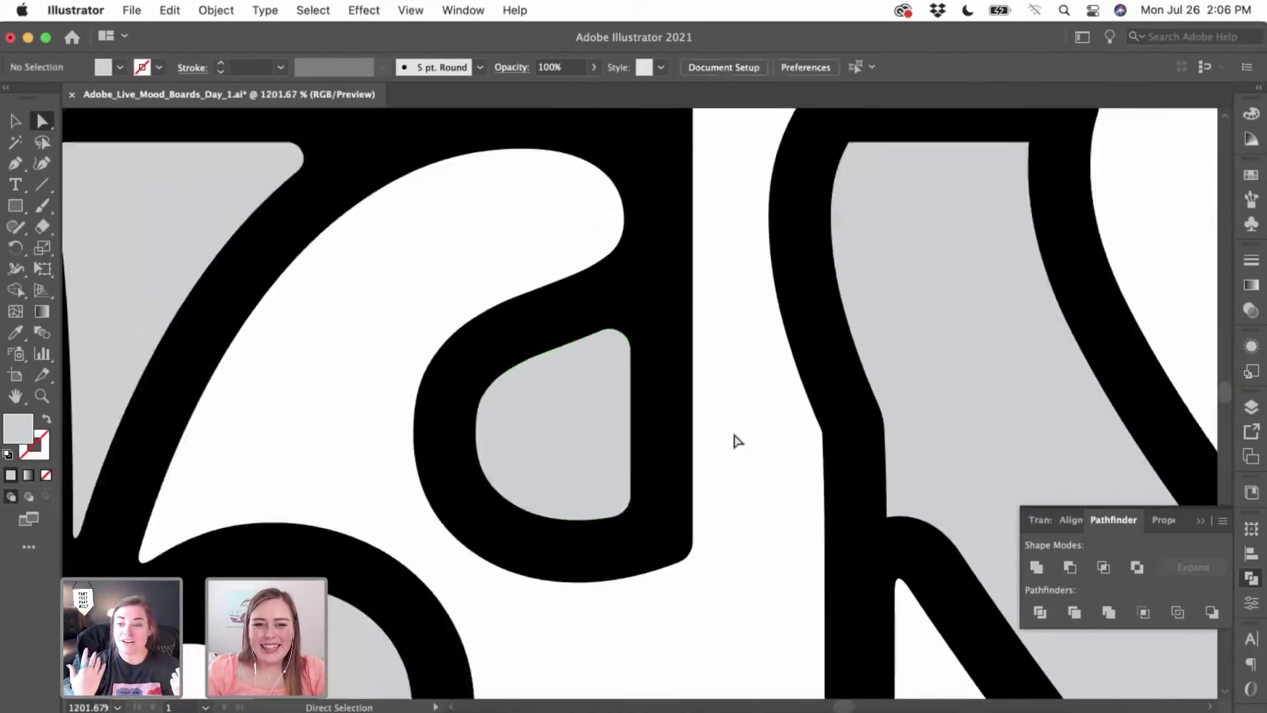
# - Draw a closed Pen shape over the notch on the lower edge of the N's diagonal inline piece and fill it with the letter's black
pyautogui.scroll(7, 664, 271)
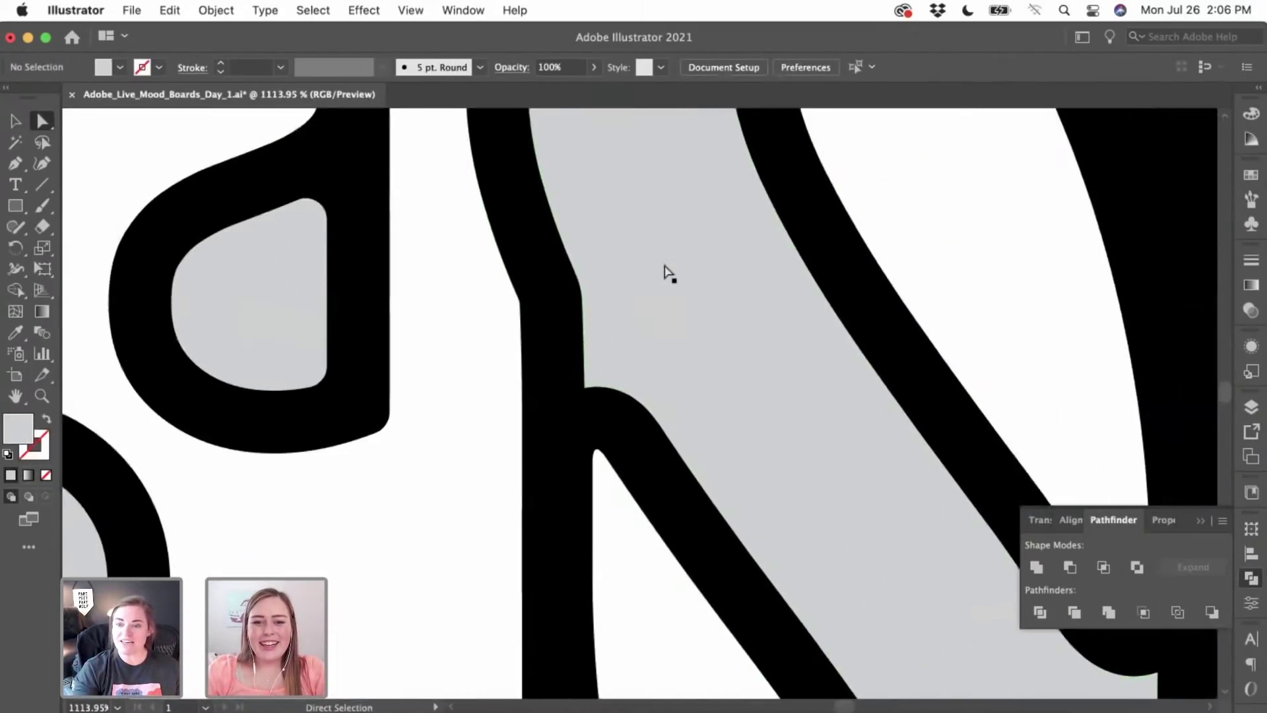
pyautogui.click(549, 405)
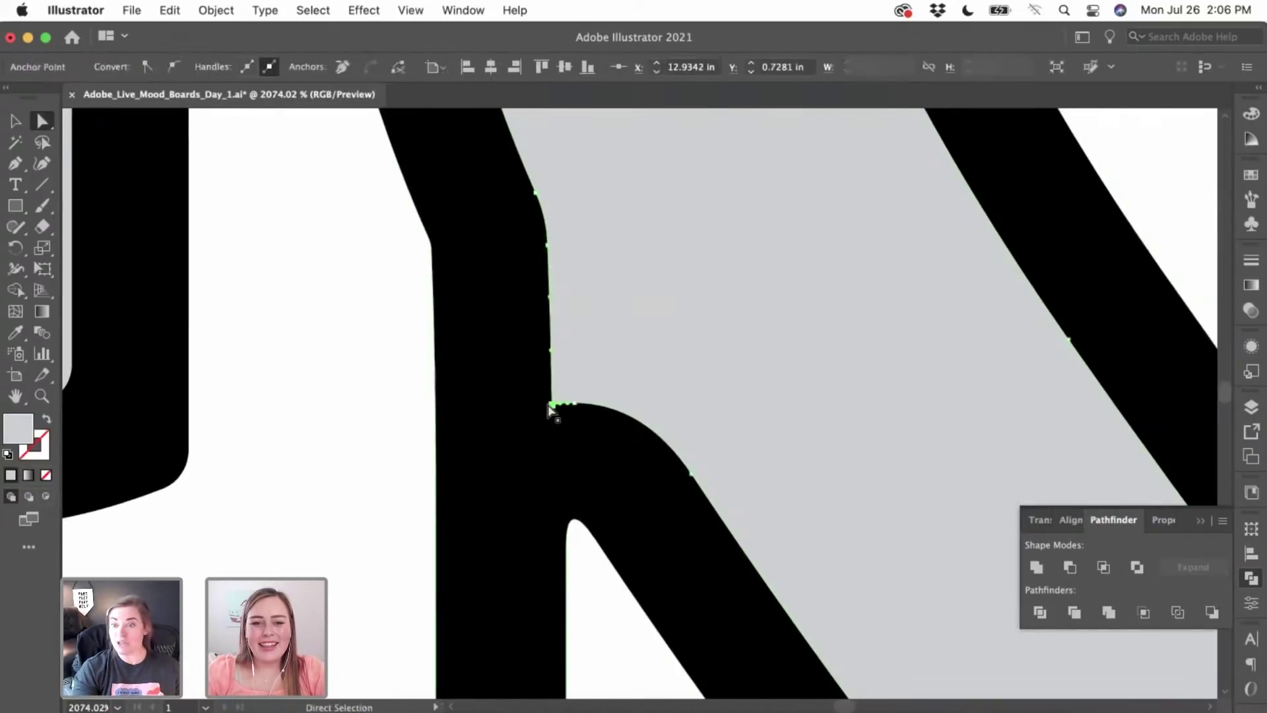
pyautogui.click(184, 297)
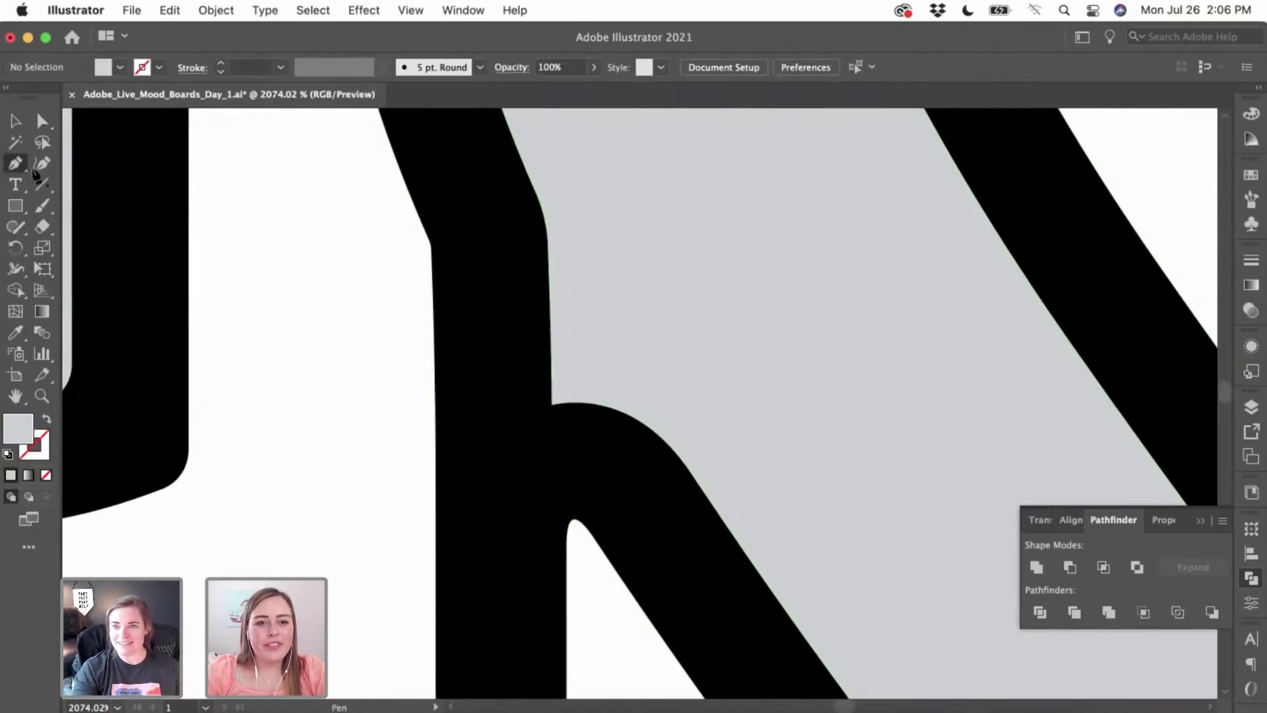
pyautogui.click(513, 138)
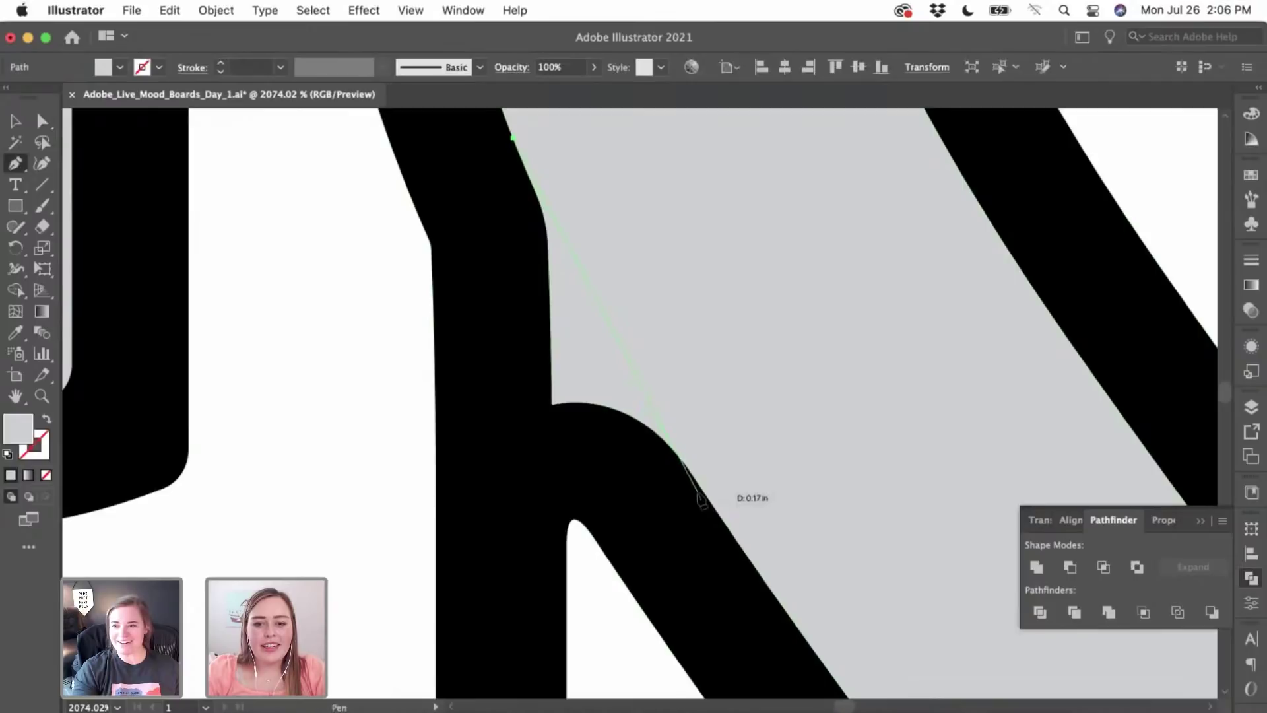
pyautogui.click(708, 499)
pyautogui.click(582, 487)
pyautogui.click(531, 451)
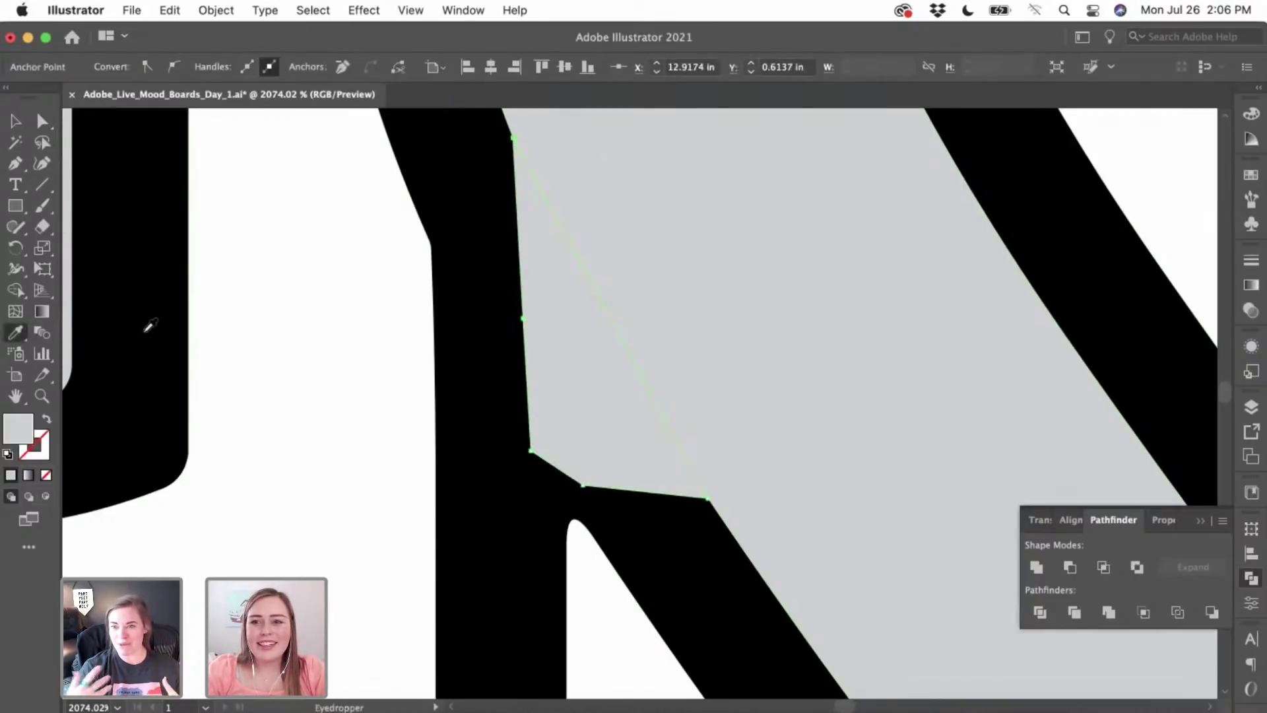
pyautogui.click(452, 260)
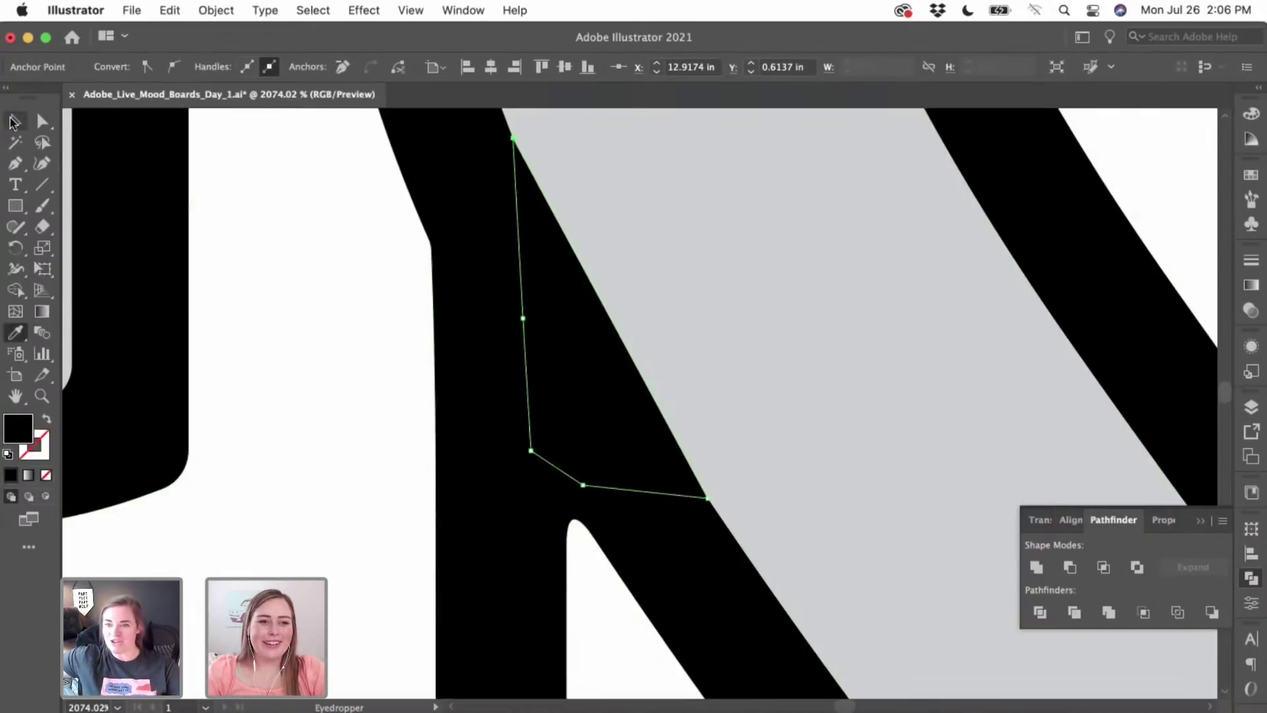
pyautogui.click(13, 122)
pyautogui.click(213, 347)
# - Select the black cover shape together with the N's diagonal inline piece and divide them with Pathfinder
pyautogui.scroll(-3, 277, 482)
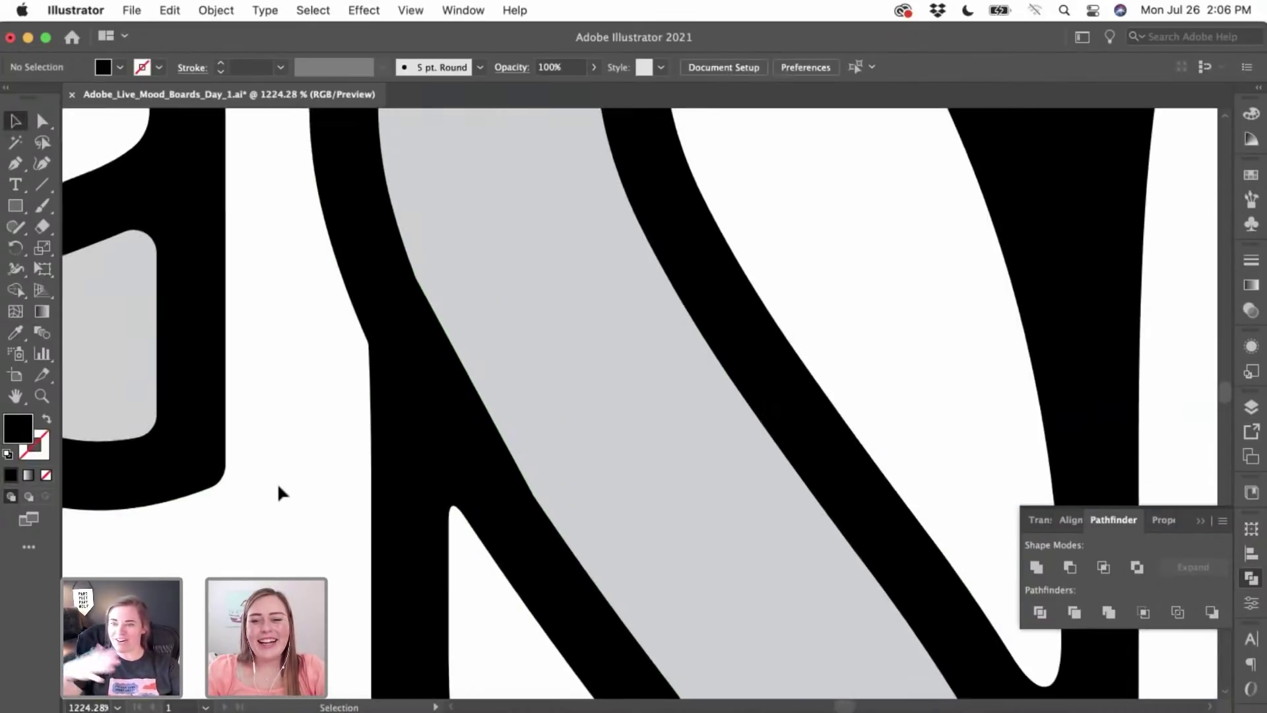
pyautogui.scroll(-3, 277, 482)
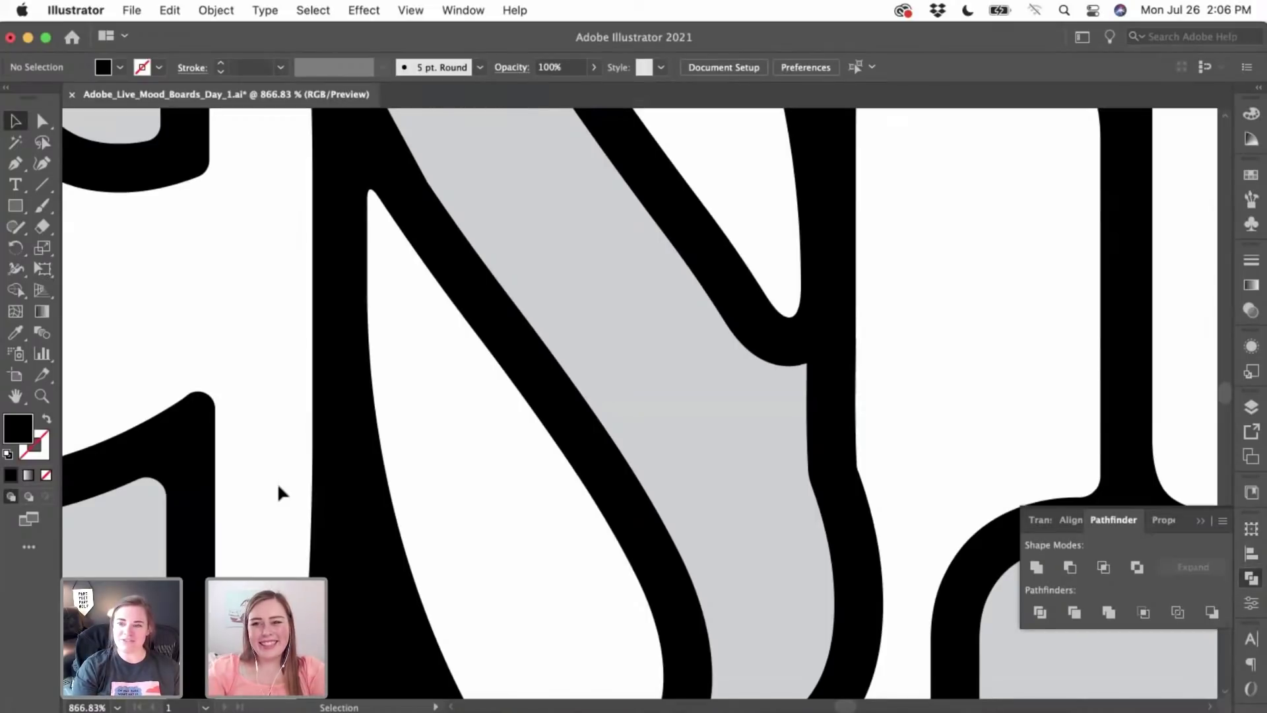
pyautogui.scroll(-3, 278, 481)
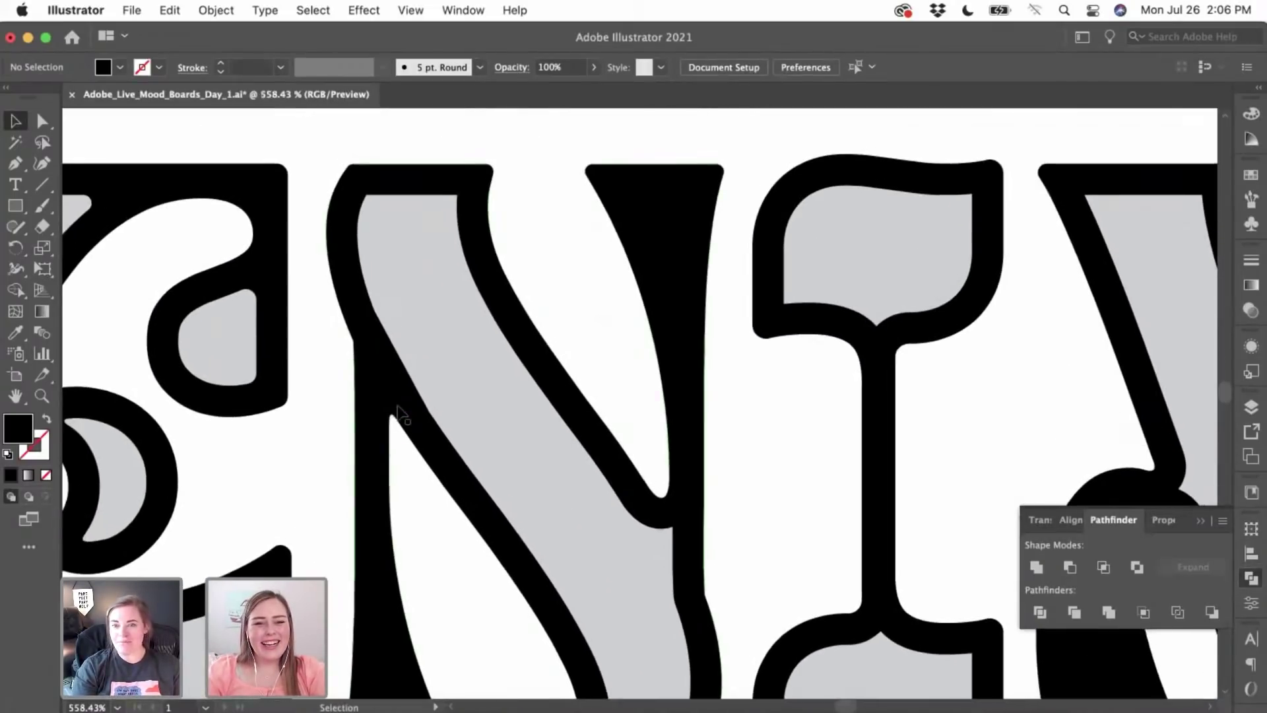
pyautogui.scroll(2, 398, 410)
pyautogui.click(394, 379)
pyautogui.scroll(2, 395, 380)
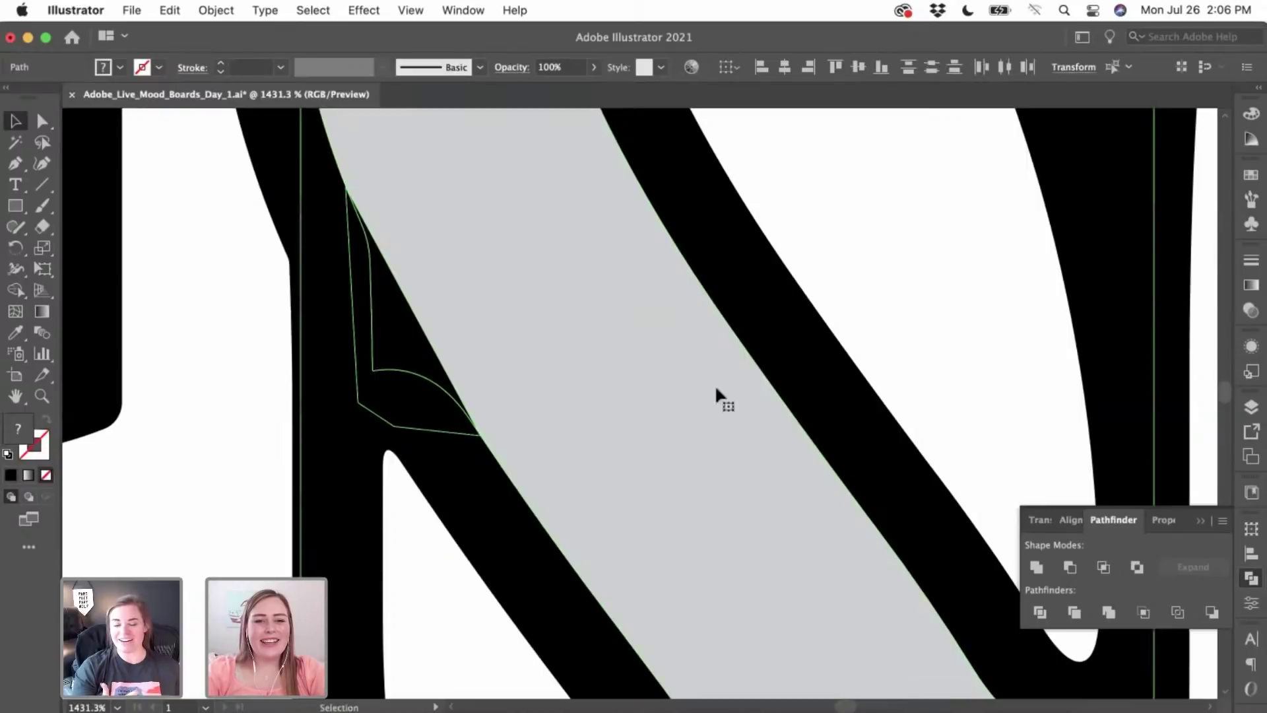
pyautogui.click(1036, 613)
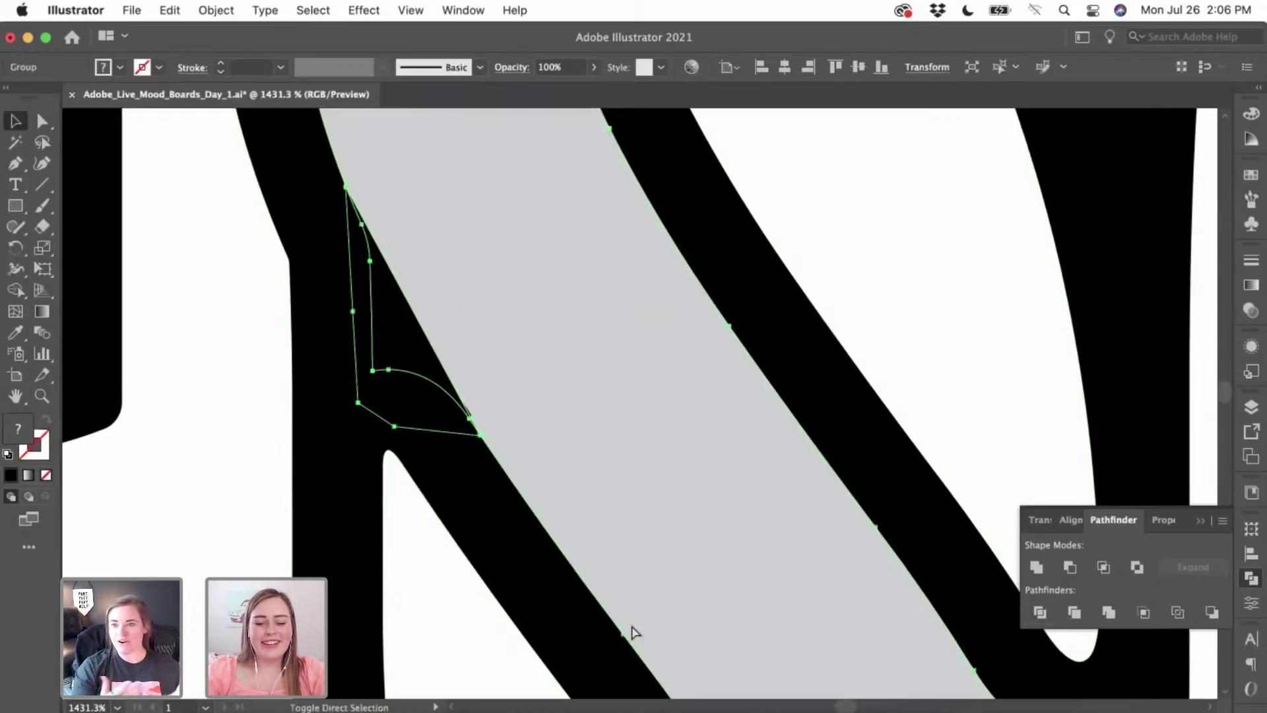
pyautogui.click(431, 586)
# - Delete the divided black cover pieces over the N's notch and select the remaining gray inline piece
pyautogui.click(411, 404)
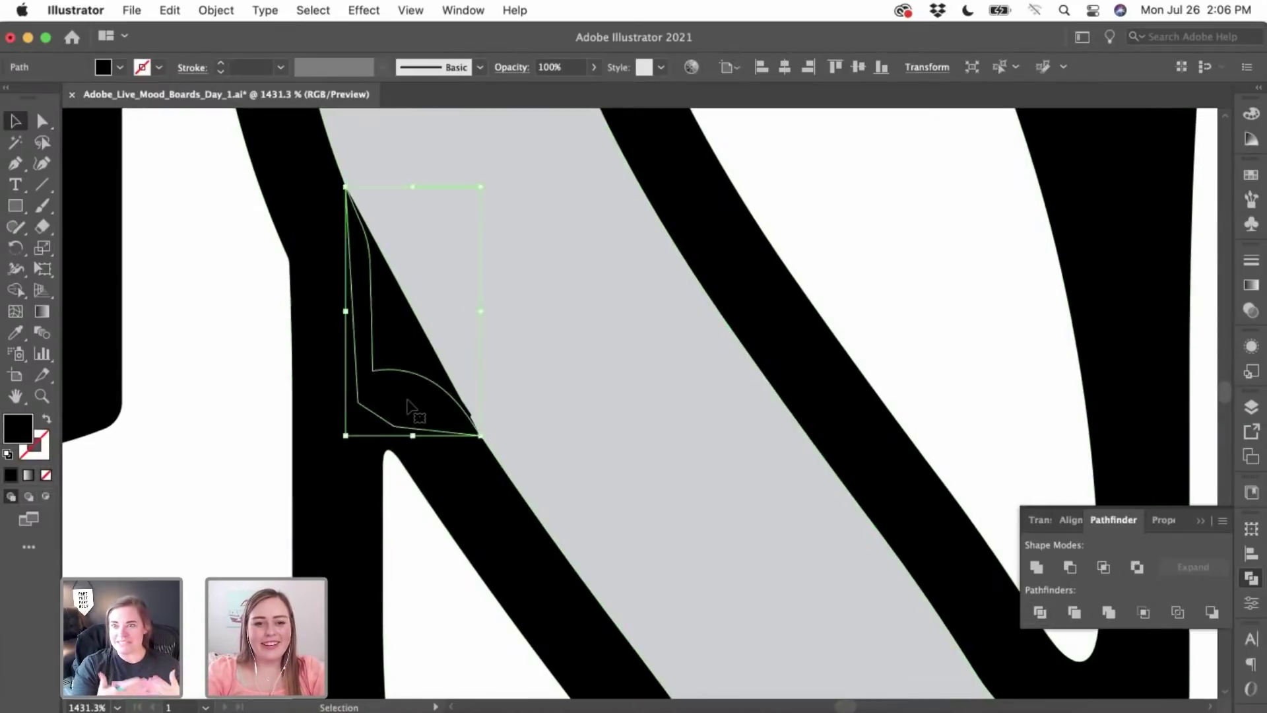
pyautogui.press('Delete')
pyautogui.click(388, 356)
pyautogui.press('Delete')
pyautogui.click(454, 320)
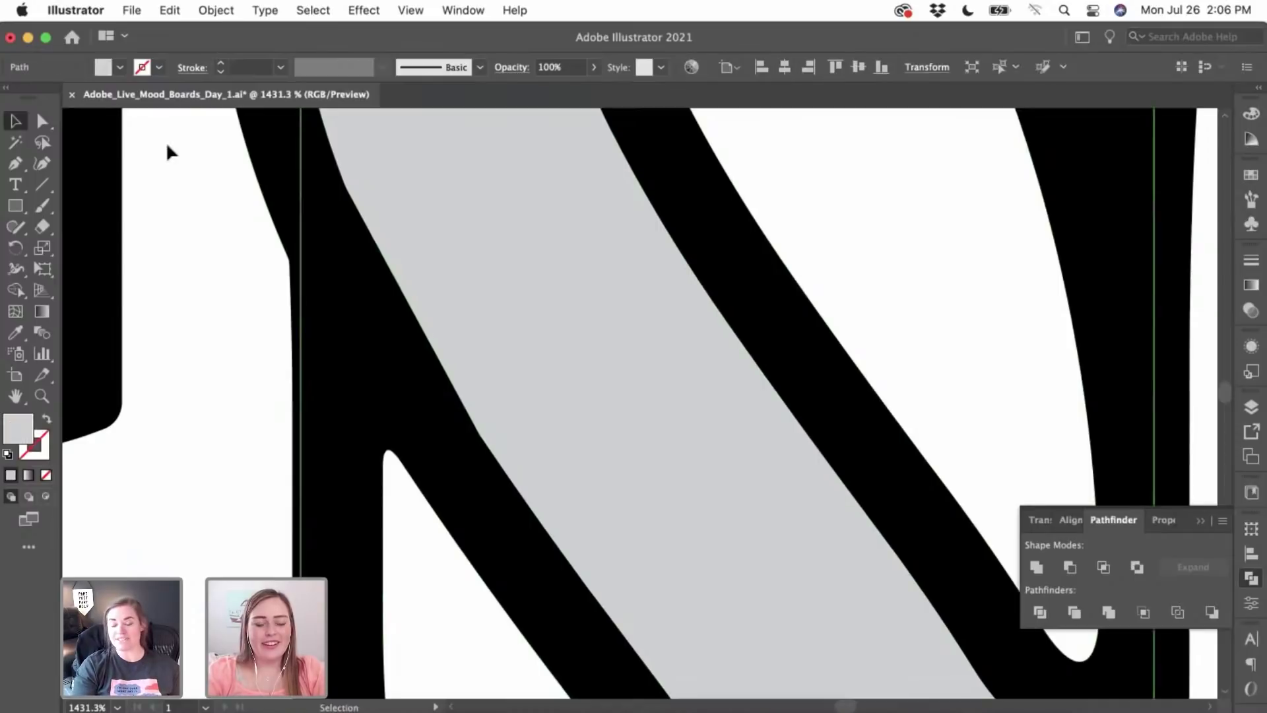
# - Smooth the two angular points on the N's diagonal inline piece's lower-left edge, with corner radii of about 0.17 in and 0.20 in
pyautogui.click(43, 122)
pyautogui.click(345, 187)
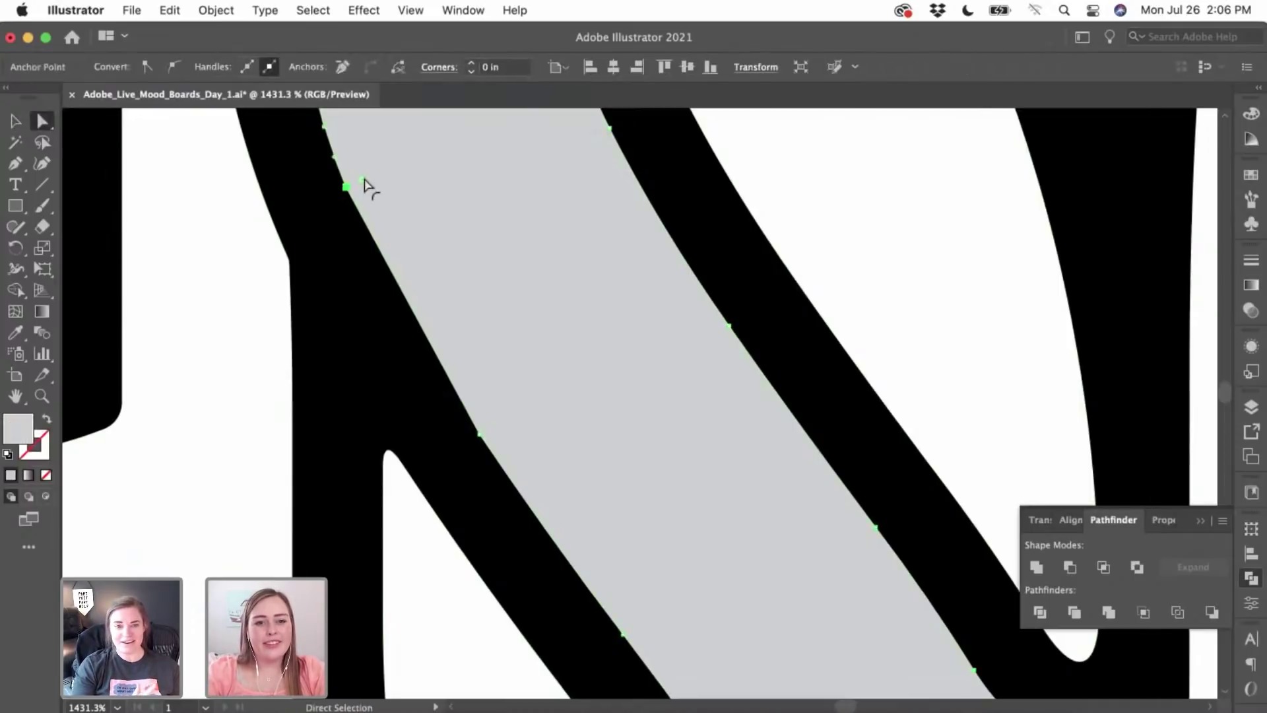
pyautogui.moveTo(375, 182); pyautogui.dragTo(646, 170)
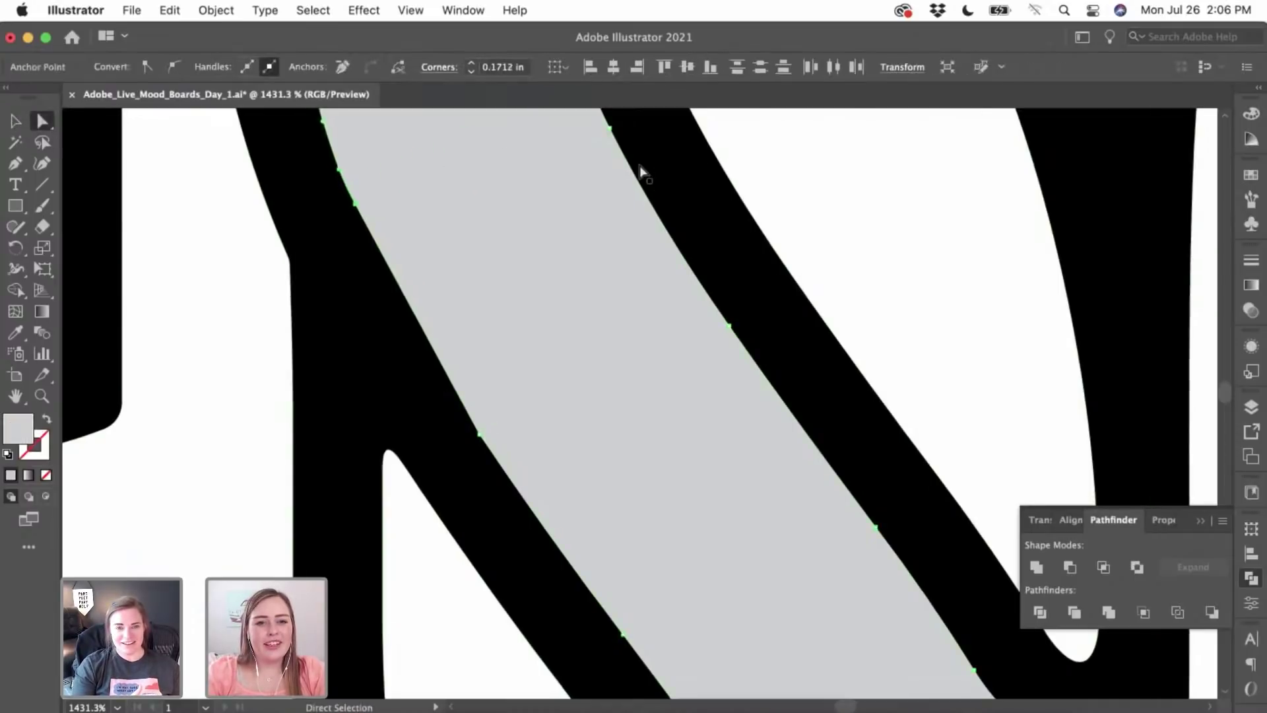
pyautogui.click(481, 435)
pyautogui.moveTo(657, 322); pyautogui.dragTo(749, 271)
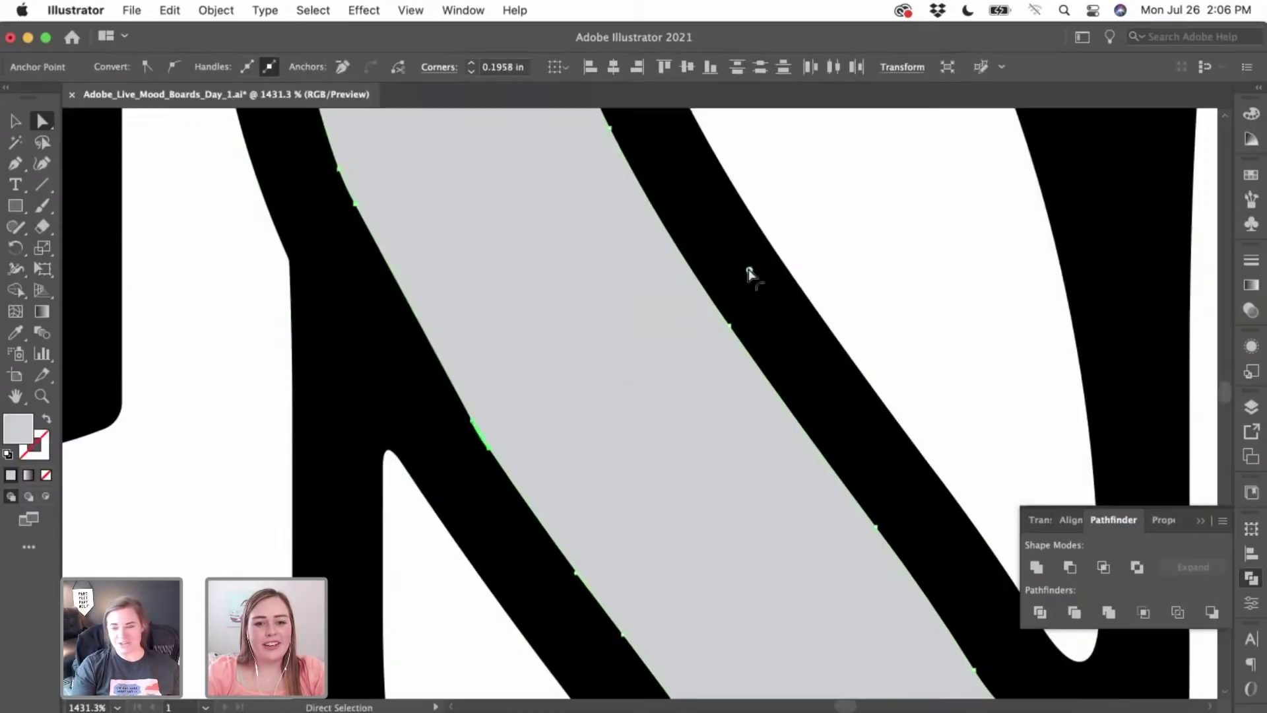
pyautogui.click(263, 438)
pyautogui.scroll(10, 263, 438)
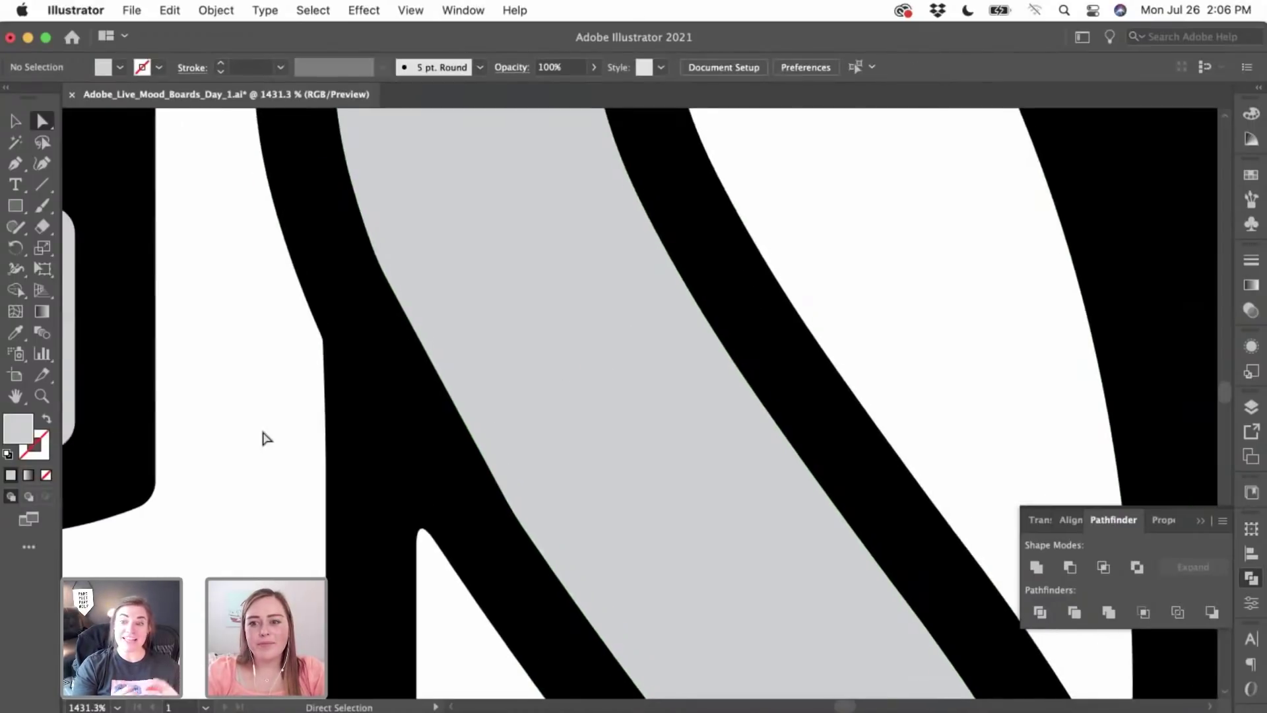
pyautogui.click(426, 270)
pyautogui.scroll(3, 426, 270)
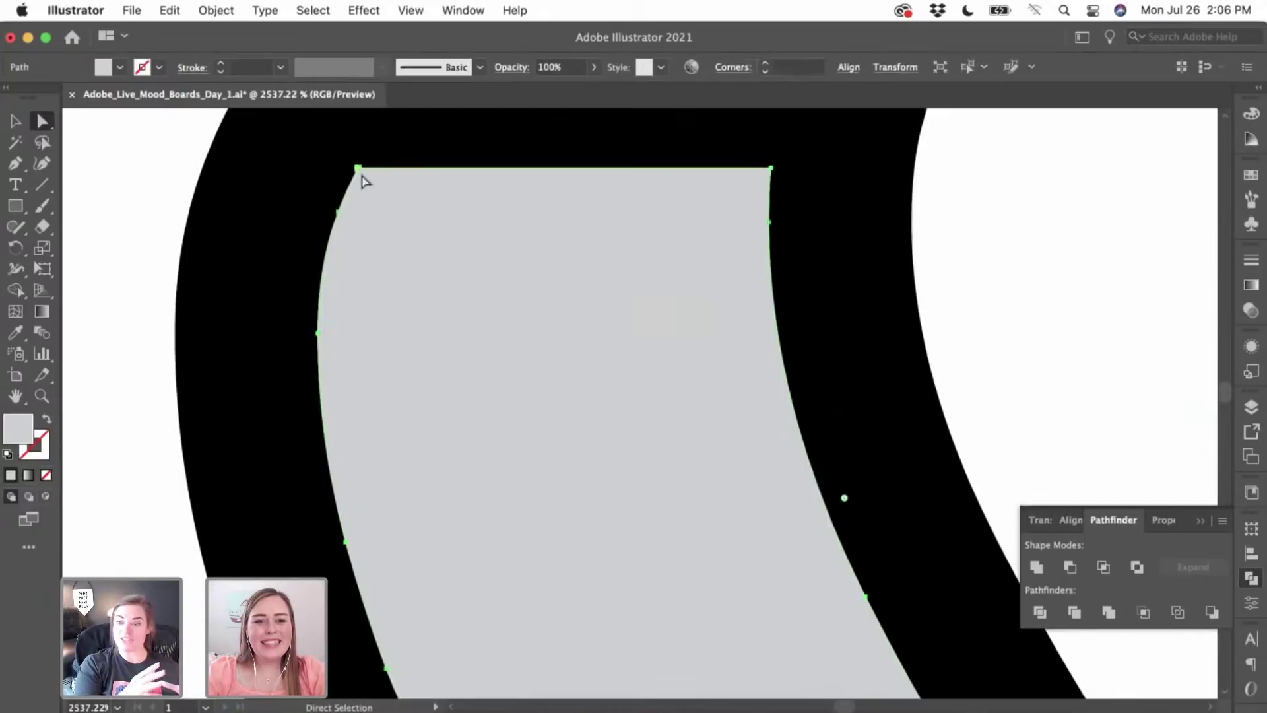
pyautogui.click(358, 169)
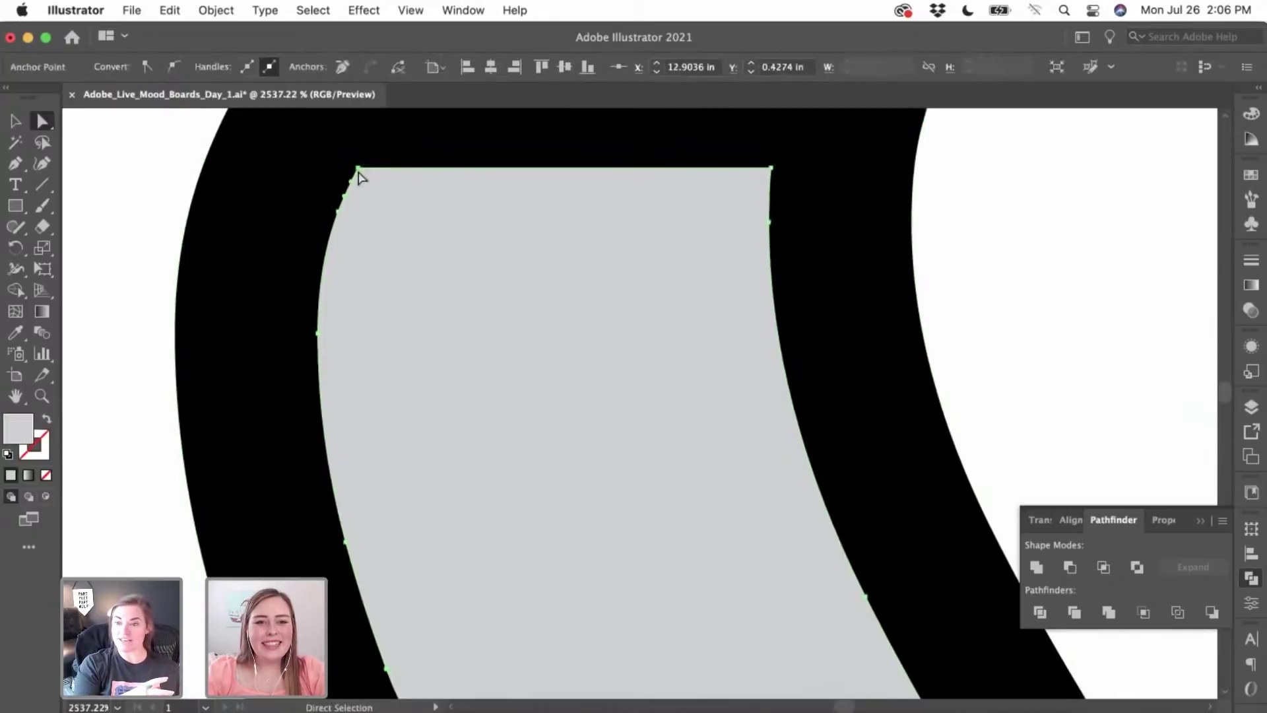
pyautogui.click(771, 169)
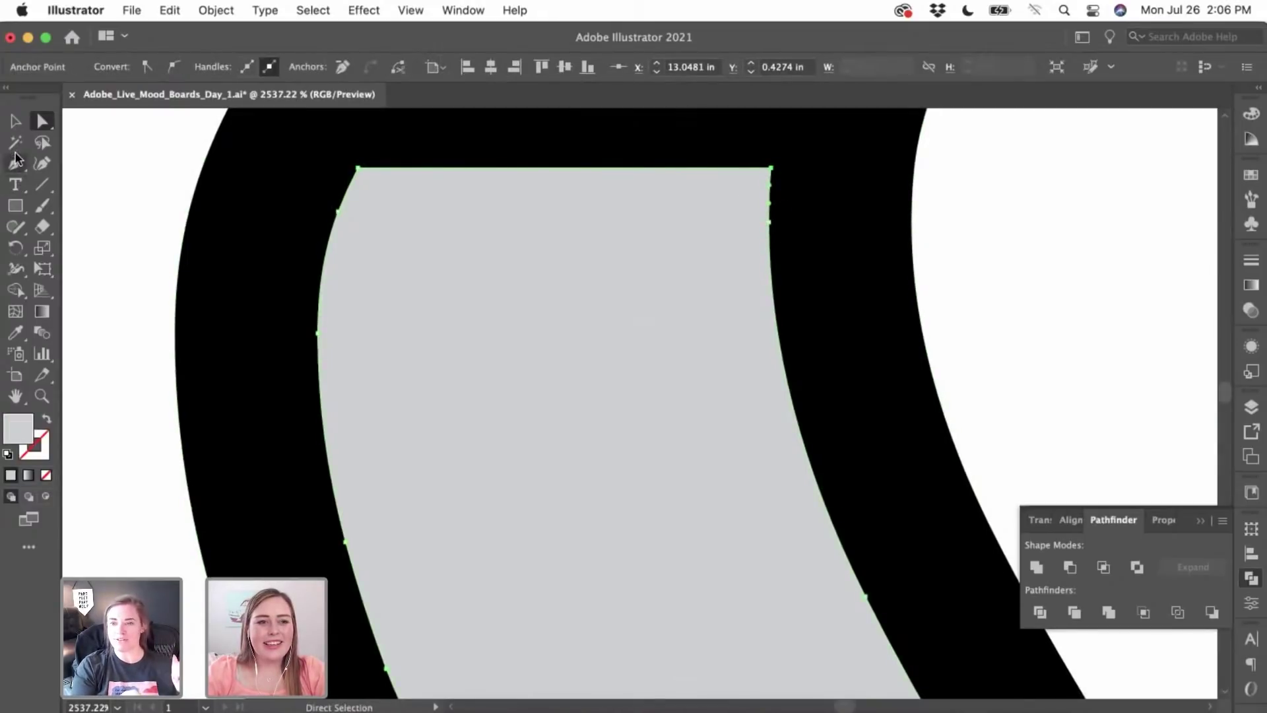
pyautogui.click(14, 119)
pyautogui.click(117, 169)
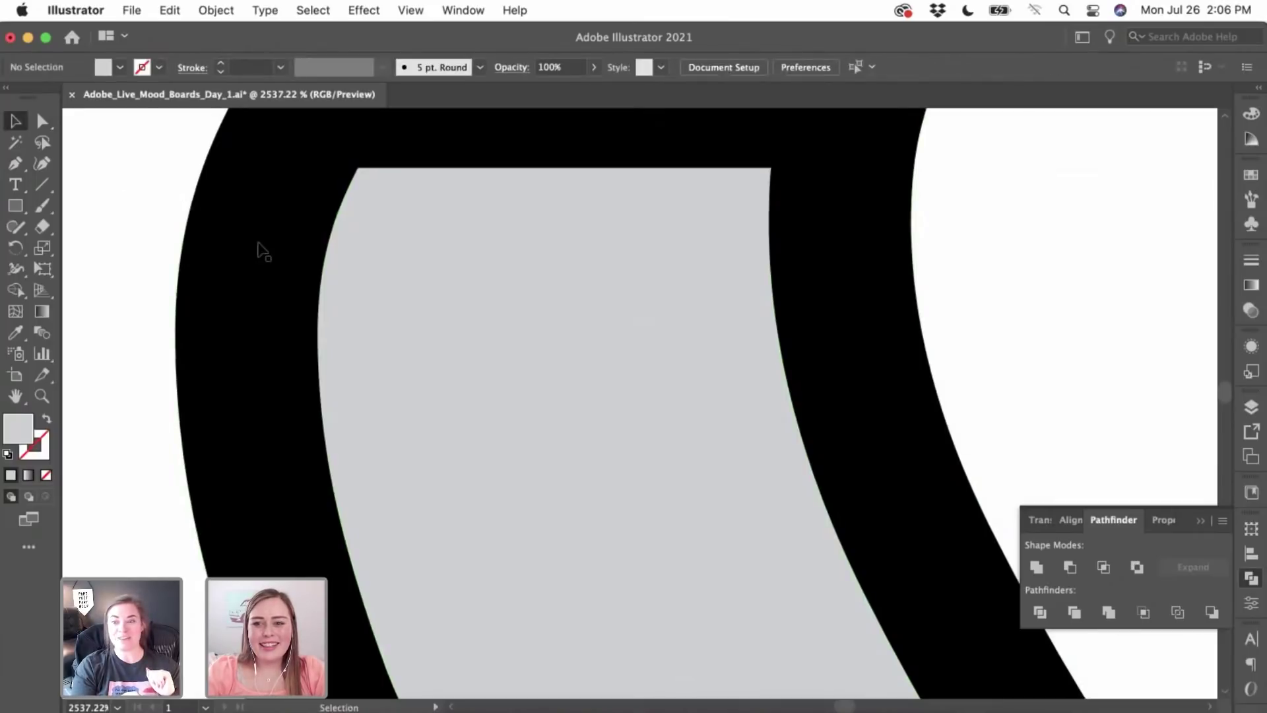
# - Draw a closed Pen shape over the upper-left corner of the N's diagonal inline piece, with a curved inner edge that rounds the corner
pyautogui.scroll(2, 259, 251)
pyautogui.scroll(3, 259, 251)
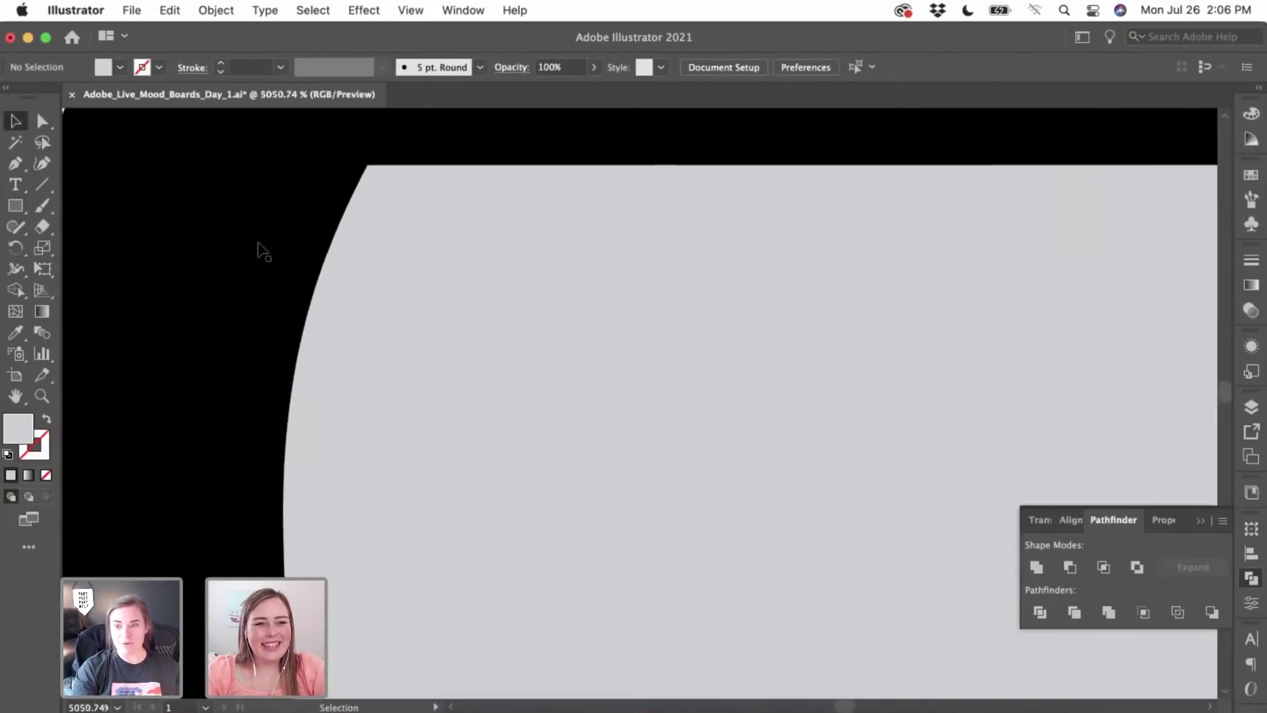
pyautogui.click(16, 165)
pyautogui.click(321, 288)
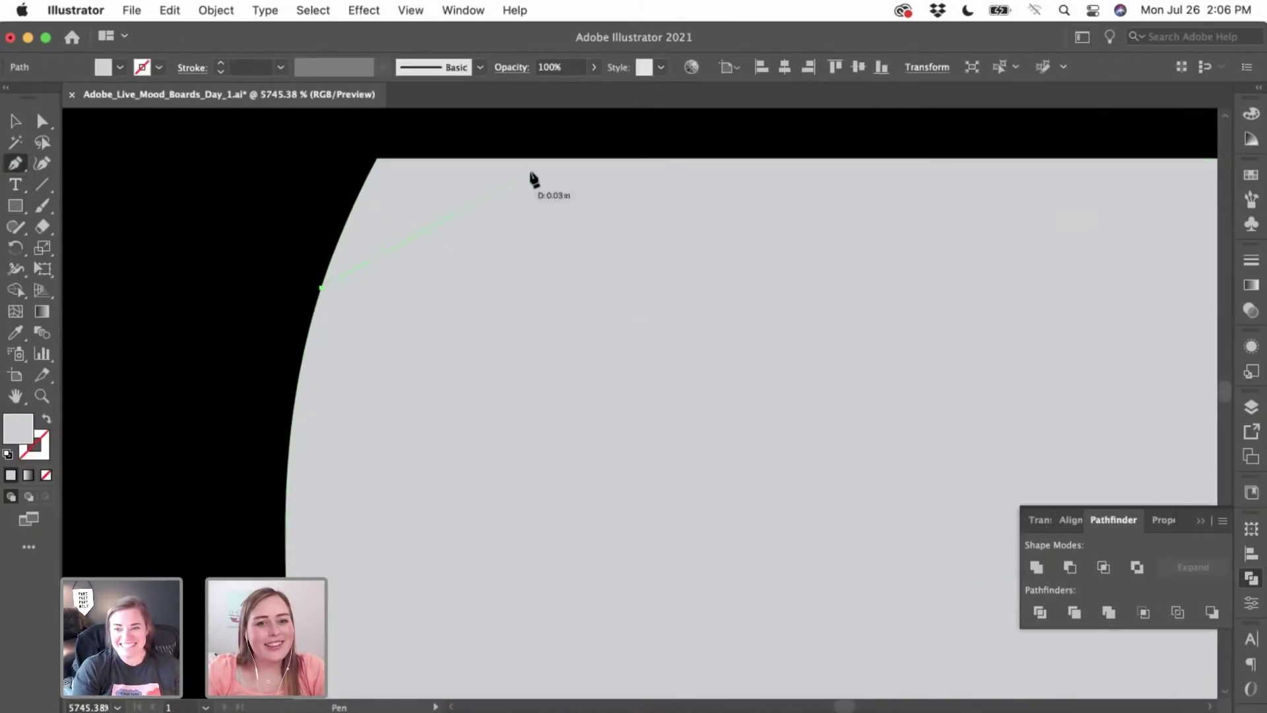
pyautogui.moveTo(678, 159); pyautogui.dragTo(681, 158)
pyautogui.press('super+z')
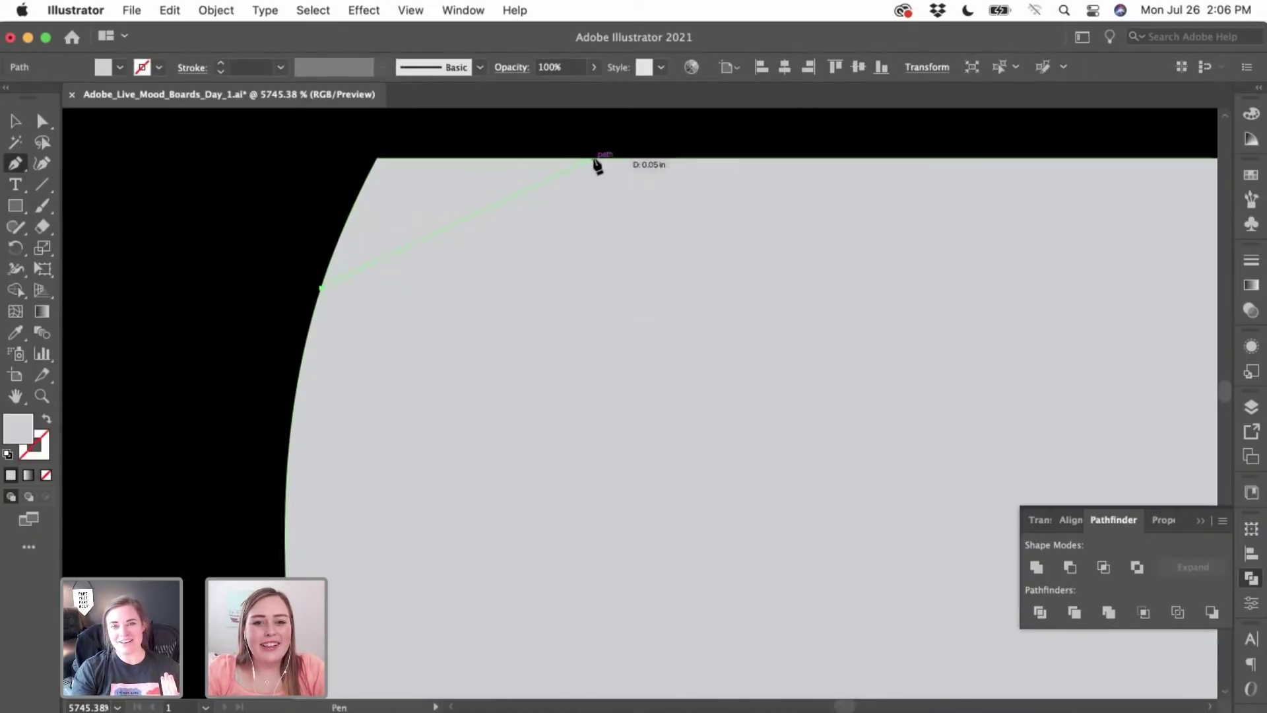
pyautogui.click(791, 158)
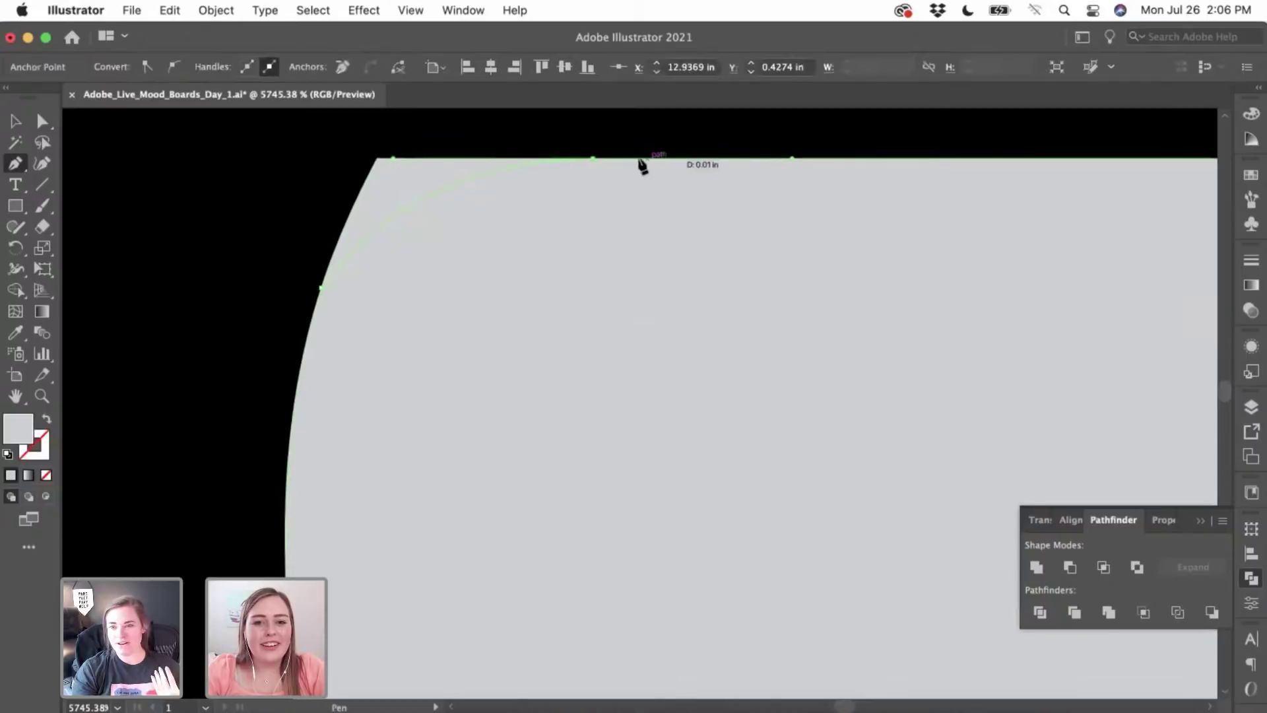
pyautogui.click(487, 137)
pyautogui.click(364, 134)
pyautogui.click(294, 179)
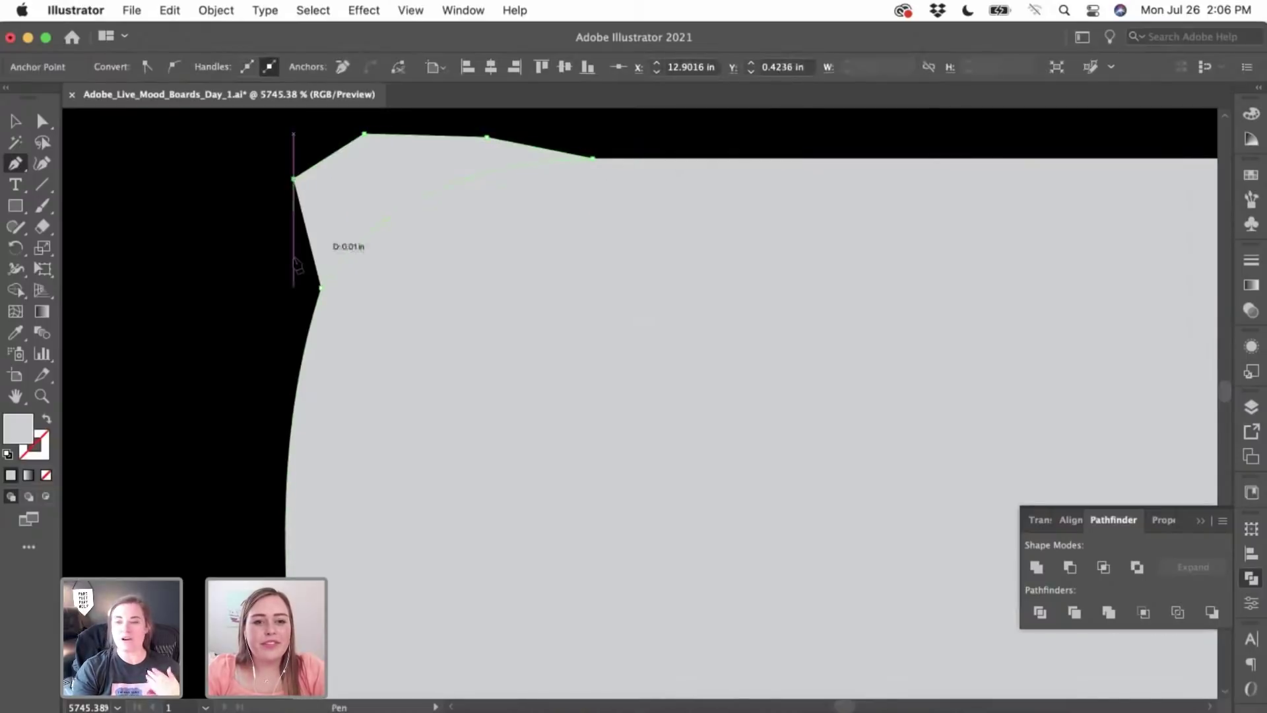
pyautogui.click(294, 262)
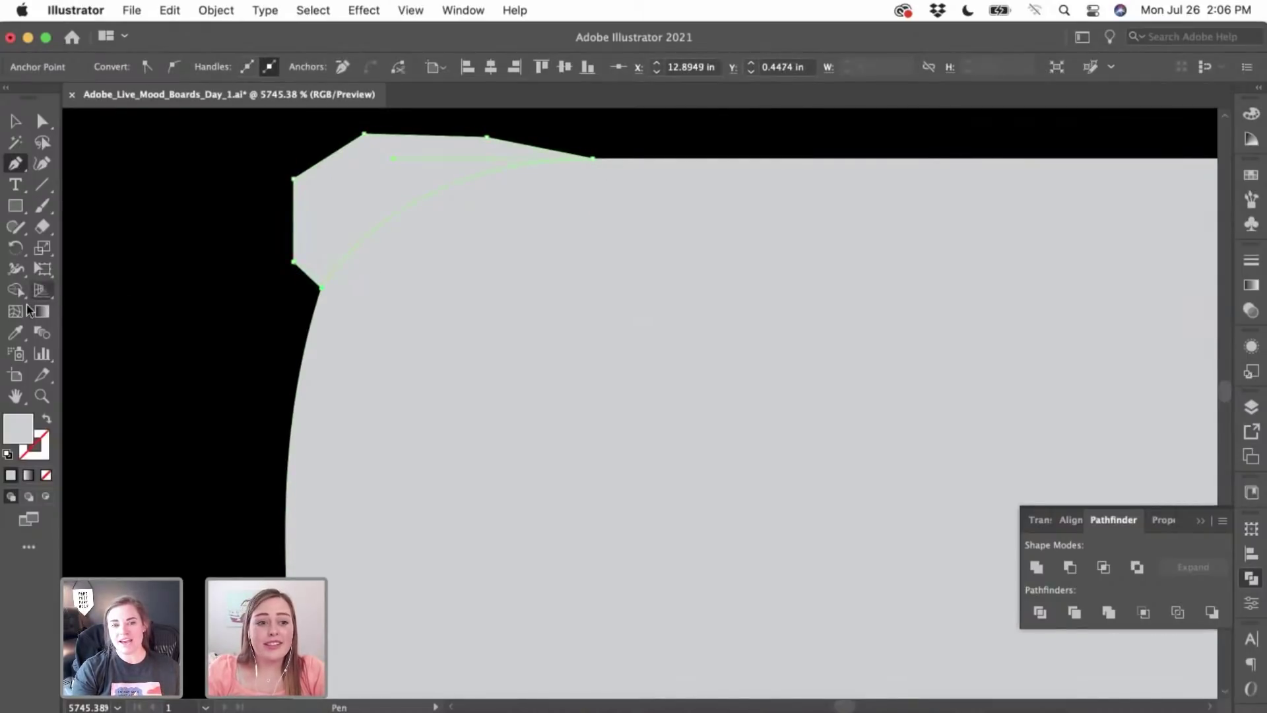
# - Fill the cover shape on the inline piece's upper-left corner with the letter's black and deselect it
pyautogui.click(155, 324)
pyautogui.click(16, 121)
pyautogui.scroll(-5, 206, 367)
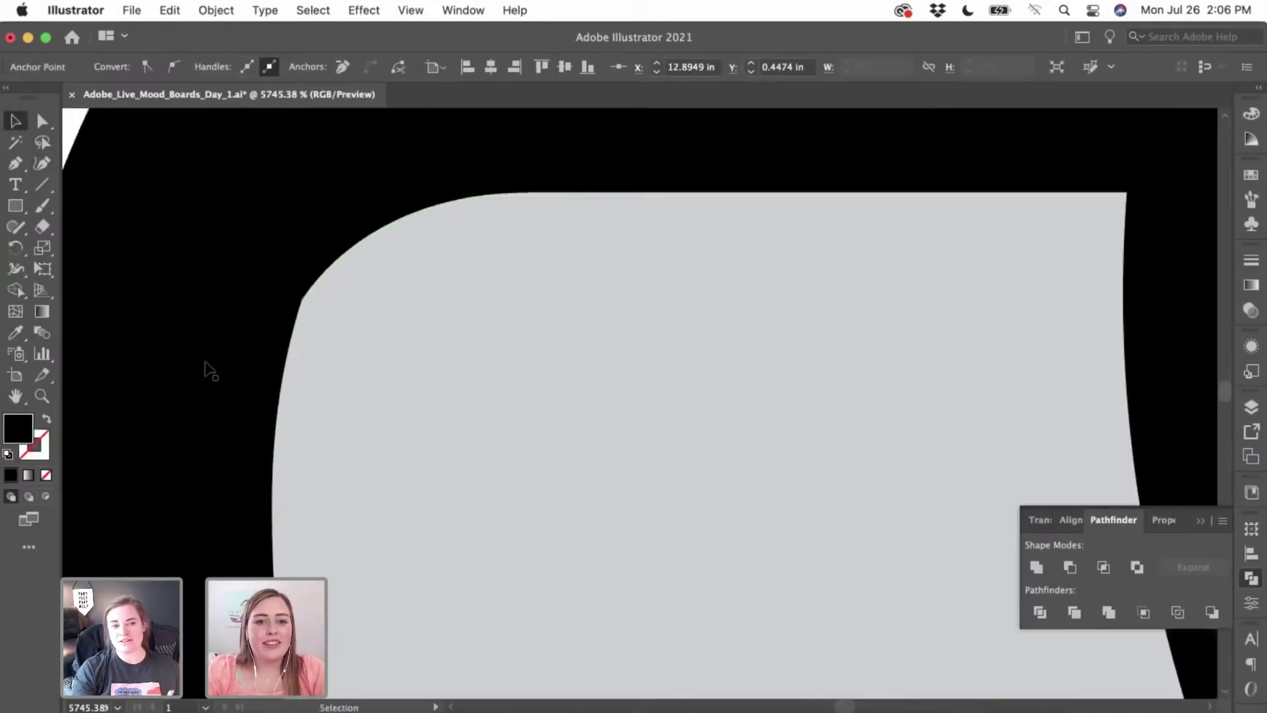
pyautogui.click(586, 365)
# - Move the black cover shape's lowest anchor point farther down along the inline piece's left edge to smooth the rounded corner
pyautogui.scroll(3, 389, 310)
pyautogui.scroll(5, 389, 309)
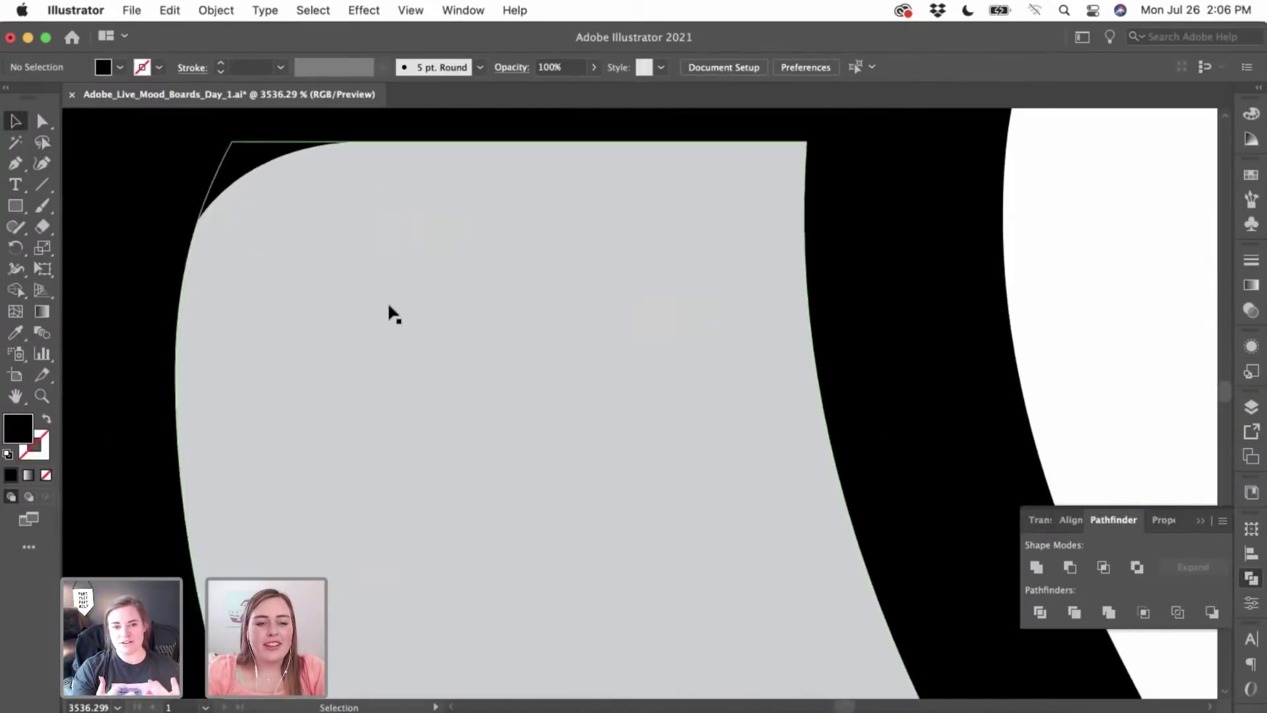
pyautogui.click(373, 187)
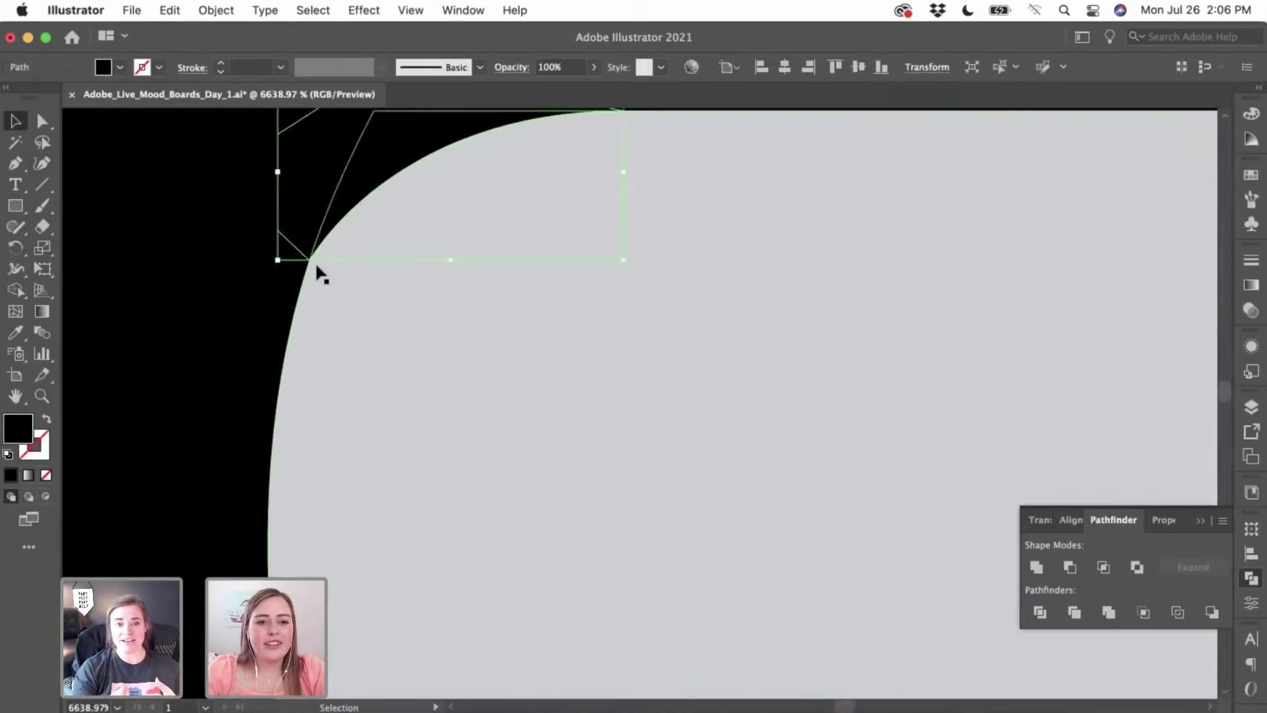
pyautogui.click(44, 122)
pyautogui.click(278, 229)
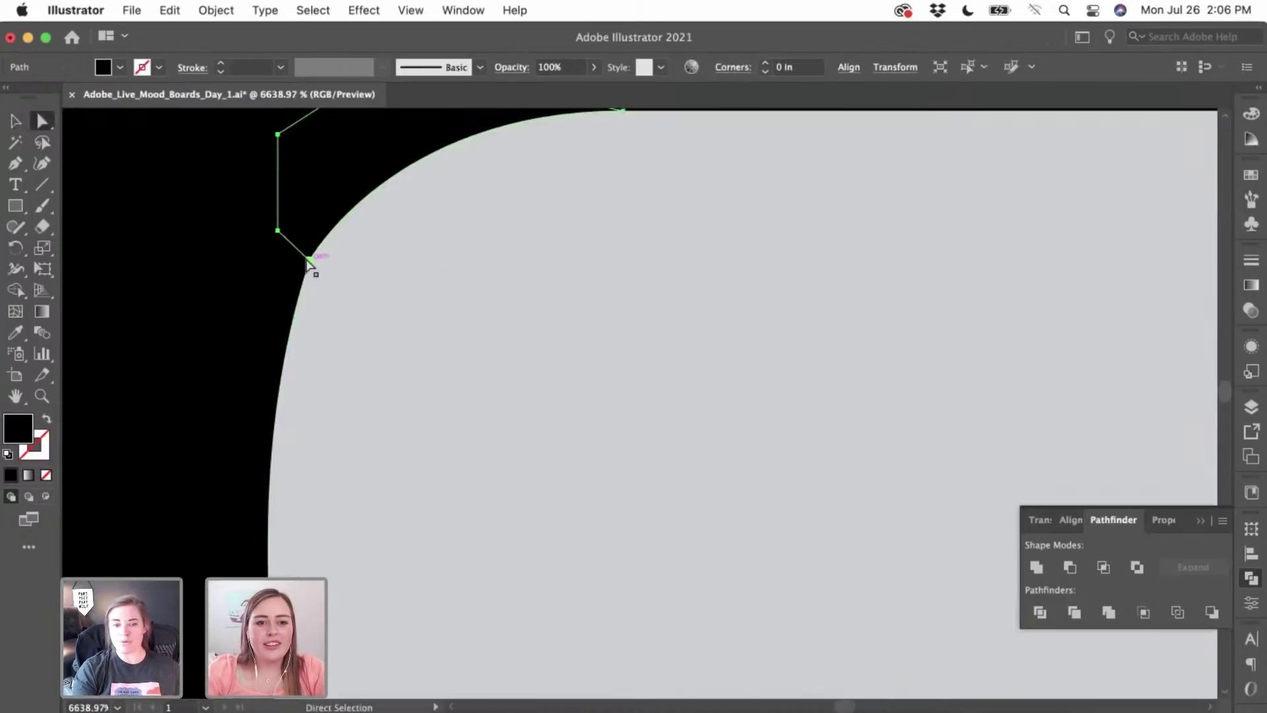
pyautogui.moveTo(309, 259); pyautogui.dragTo(288, 344)
pyautogui.scroll(-5, 288, 344)
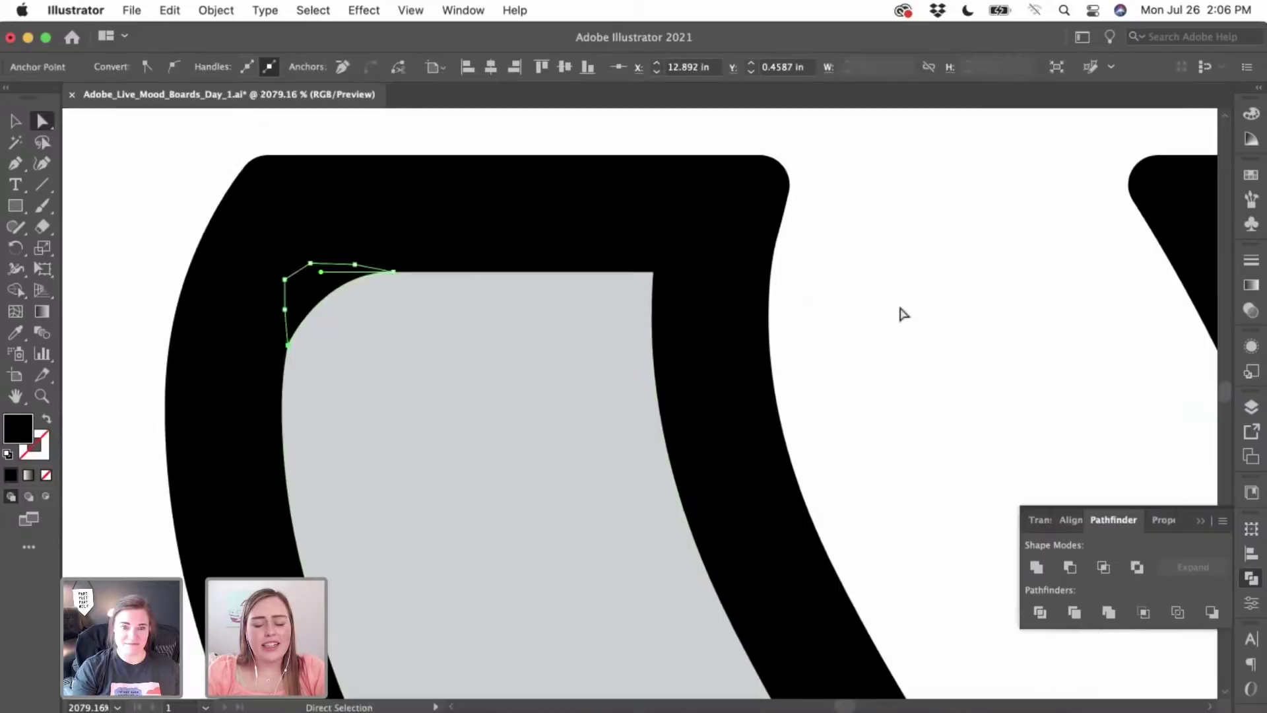
pyautogui.click(903, 315)
# - Start a black Pen shape with a curve rounding the upper-right corner of the N's diagonal inline piece
pyautogui.scroll(5, 498, 326)
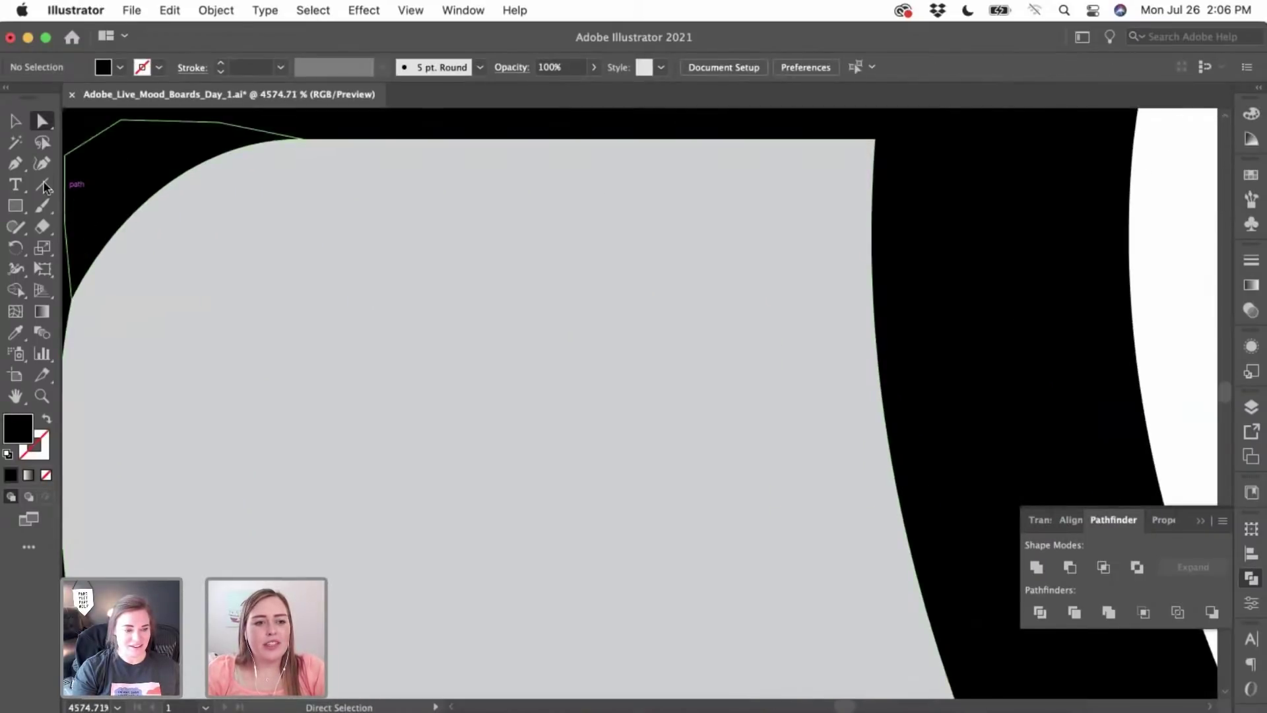
pyautogui.click(16, 185)
pyautogui.click(15, 163)
pyautogui.scroll(2, 568, 208)
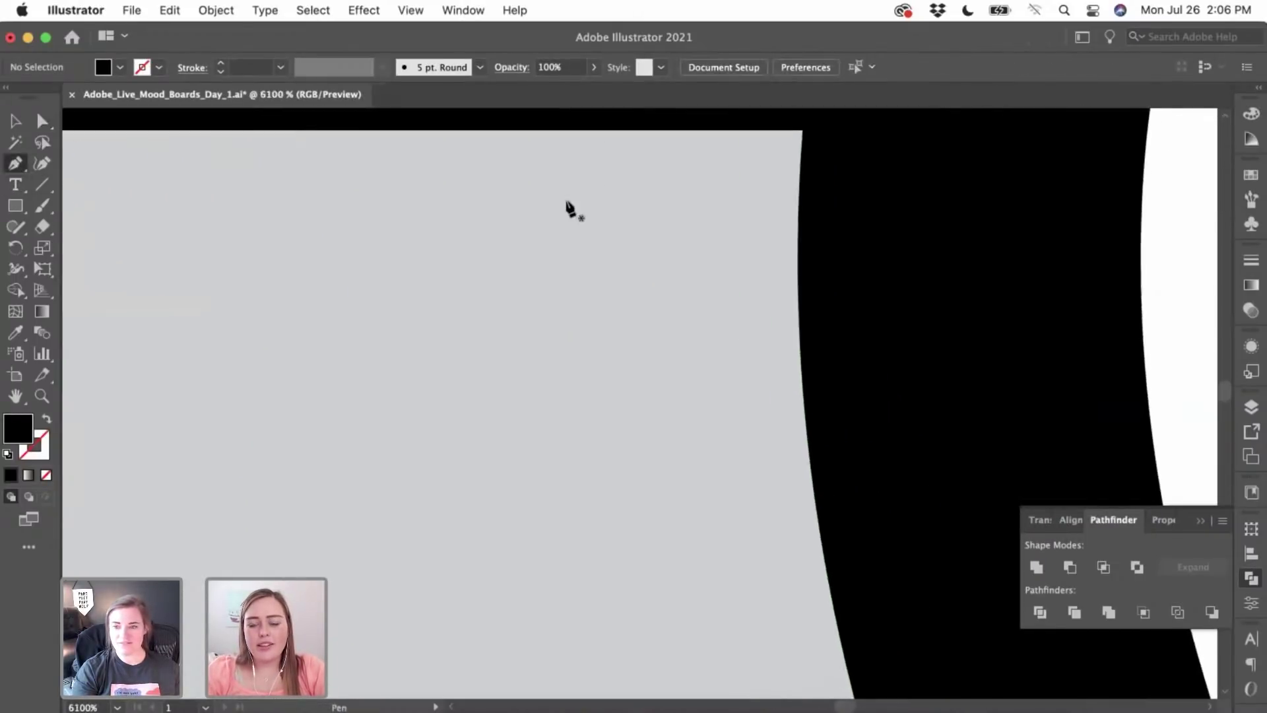
pyautogui.scroll(2, 567, 206)
pyautogui.click(552, 182)
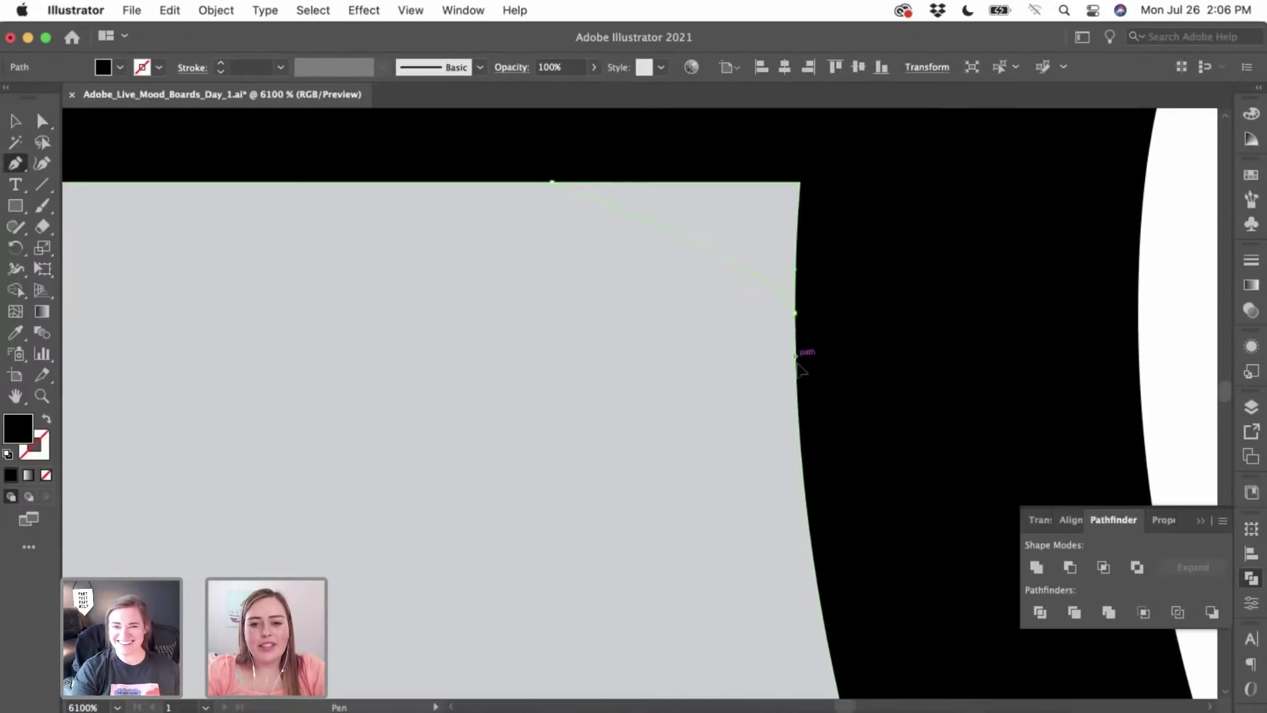
pyautogui.moveTo(798, 423); pyautogui.dragTo(802, 460)
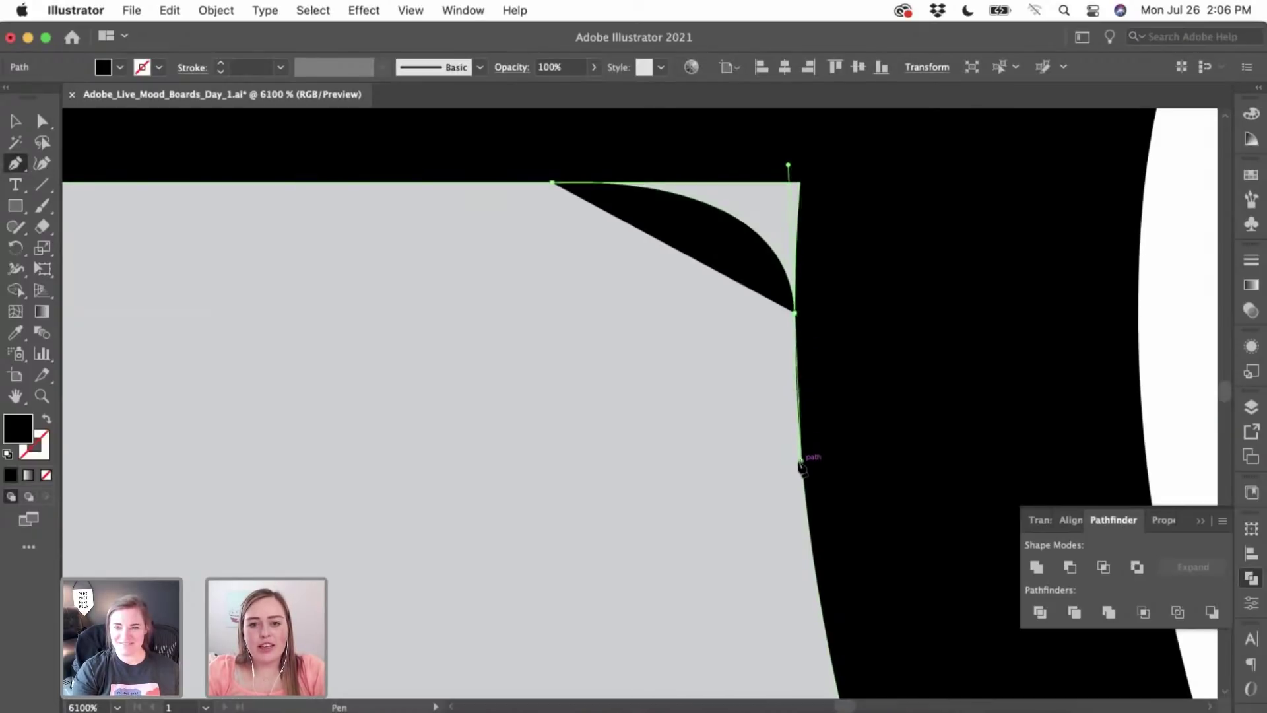
# - Close the black Pen shape through the N's black outline around the inline piece's upper-right corner and deselect it
pyautogui.click(885, 316)
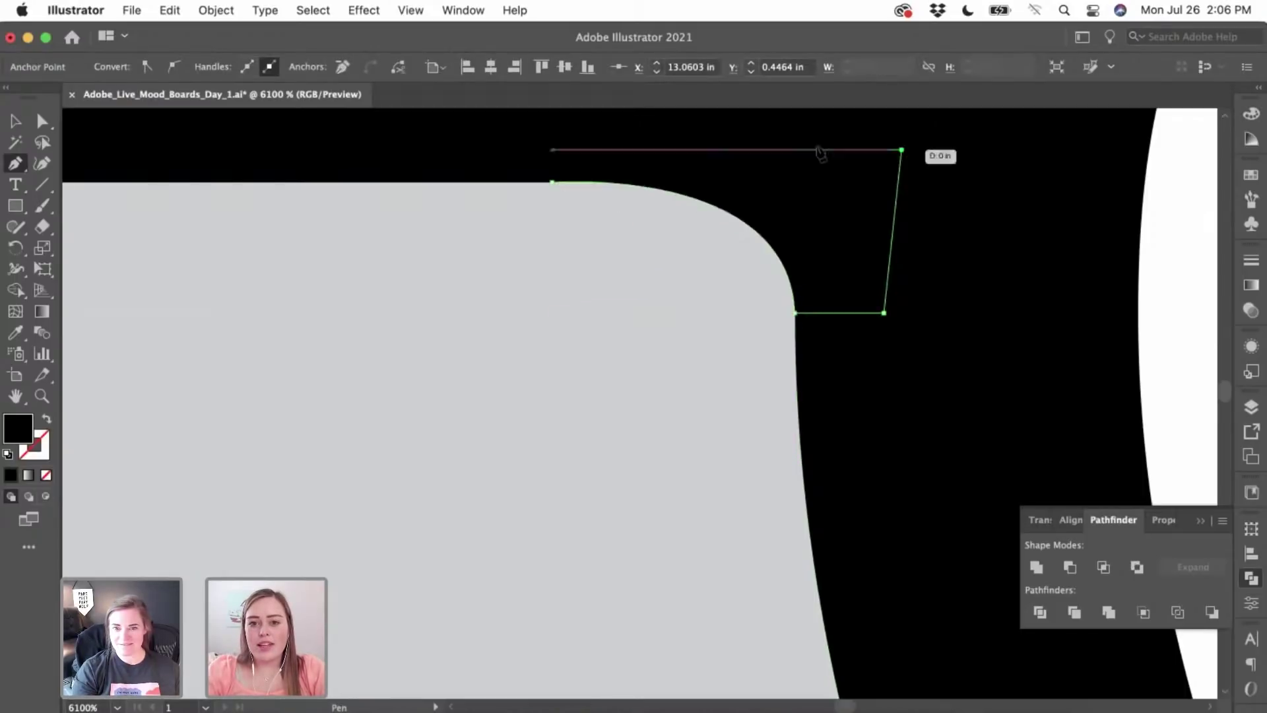
pyautogui.scroll(10, 858, 148)
pyautogui.scroll(-6, 620, 328)
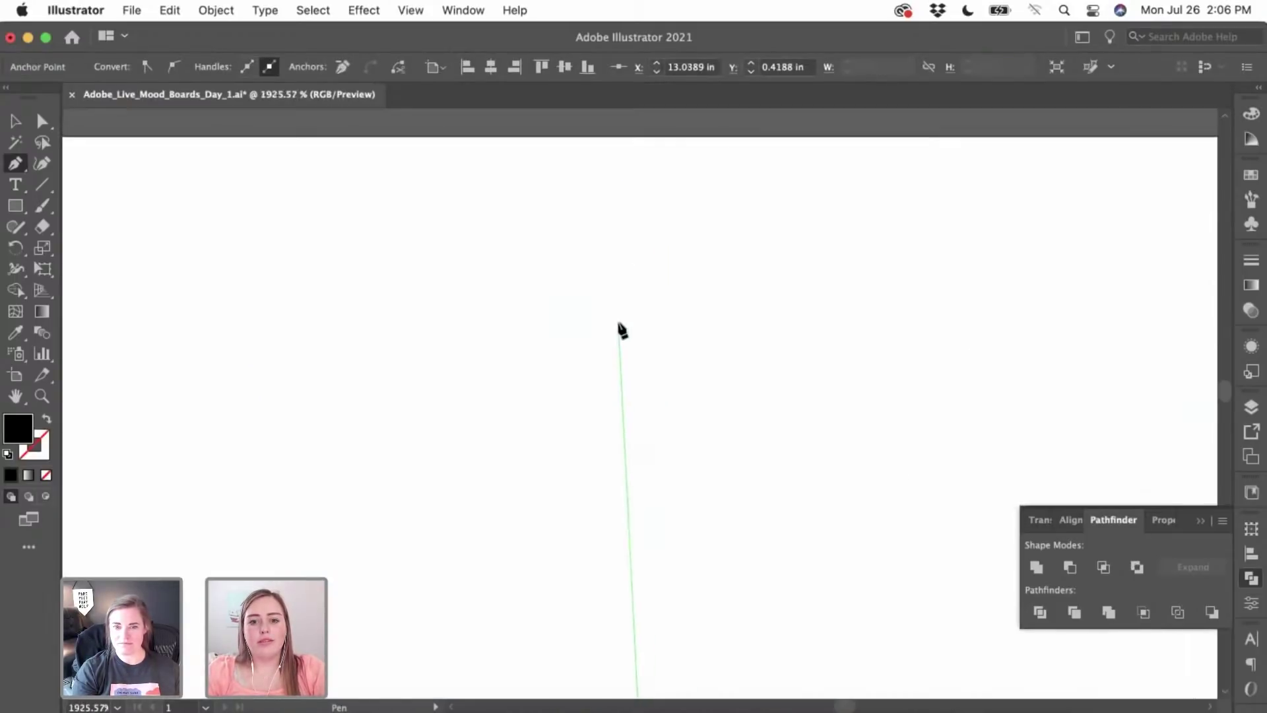
pyautogui.scroll(8, 619, 328)
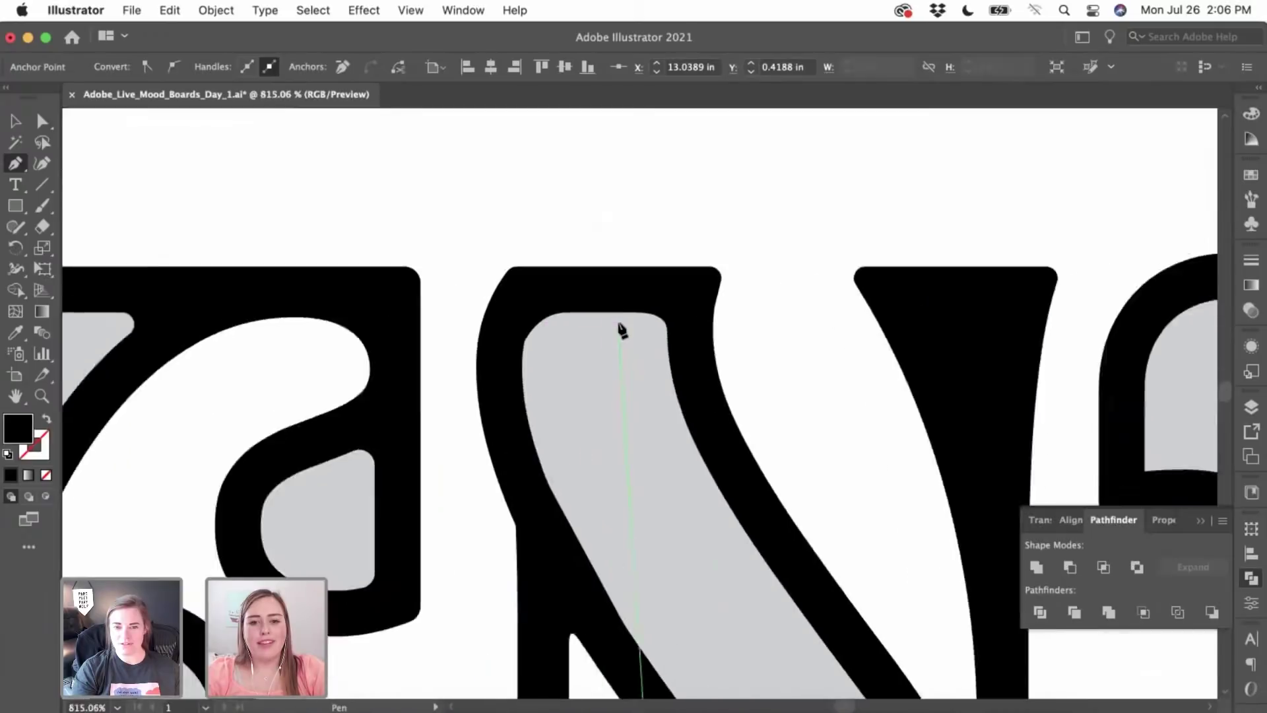
pyautogui.scroll(5, 713, 265)
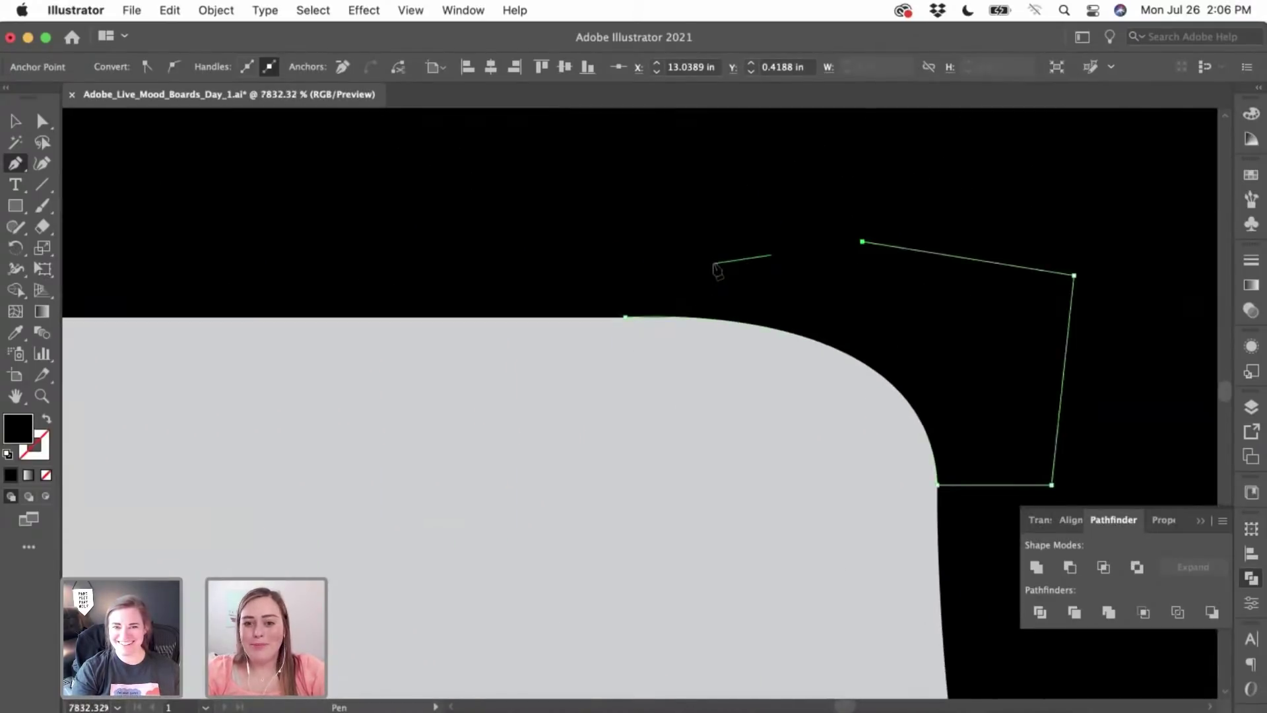
pyautogui.click(626, 318)
pyautogui.press('v')
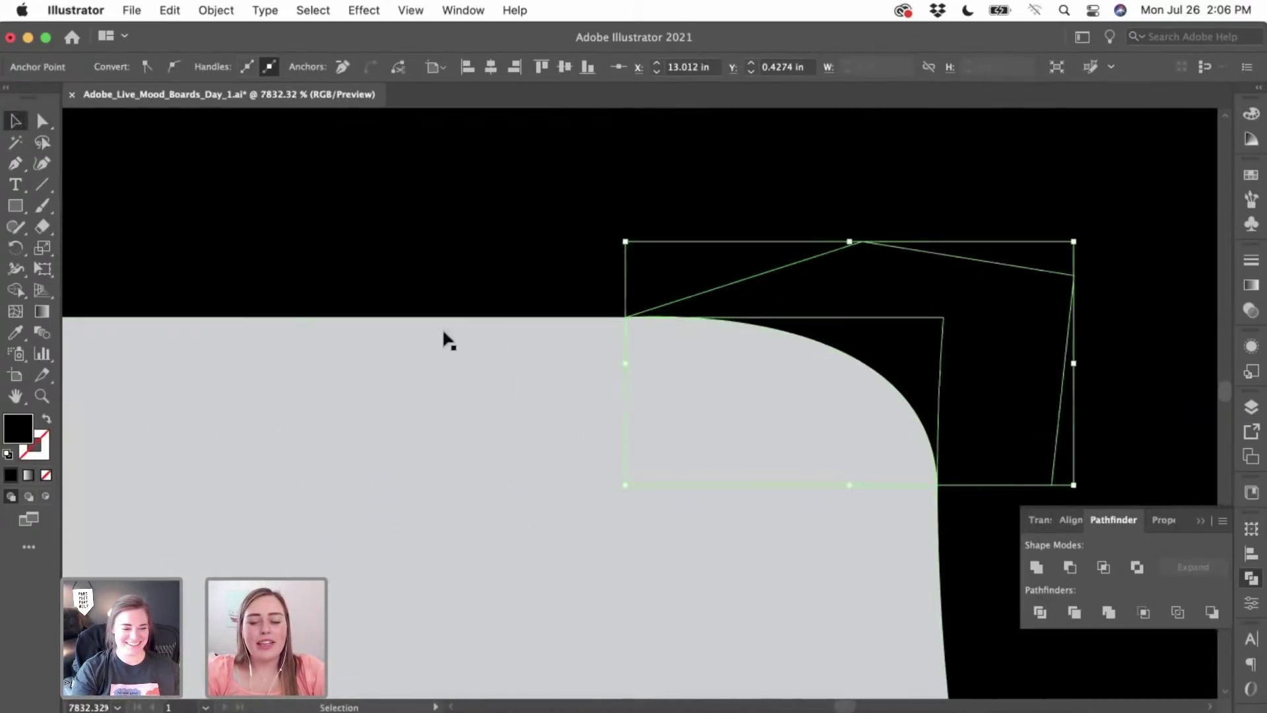
pyautogui.scroll(-5, 463, 339)
pyautogui.click(795, 373)
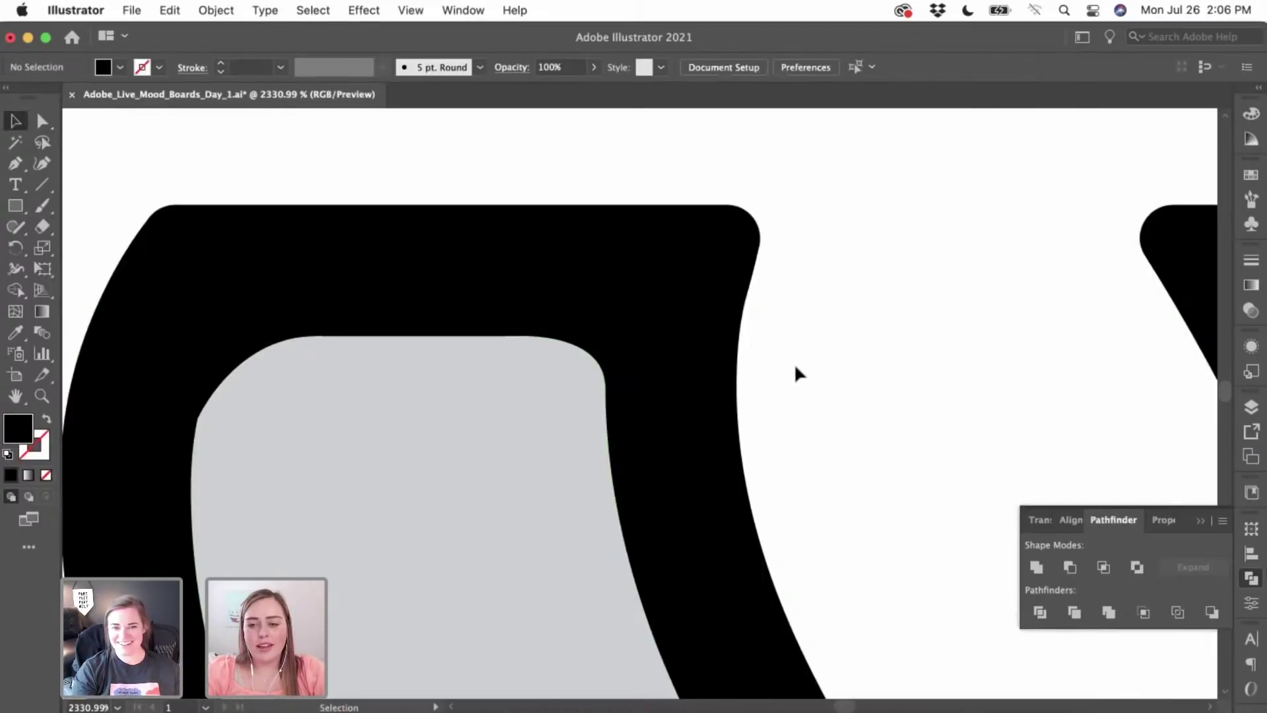
pyautogui.scroll(-10, 794, 367)
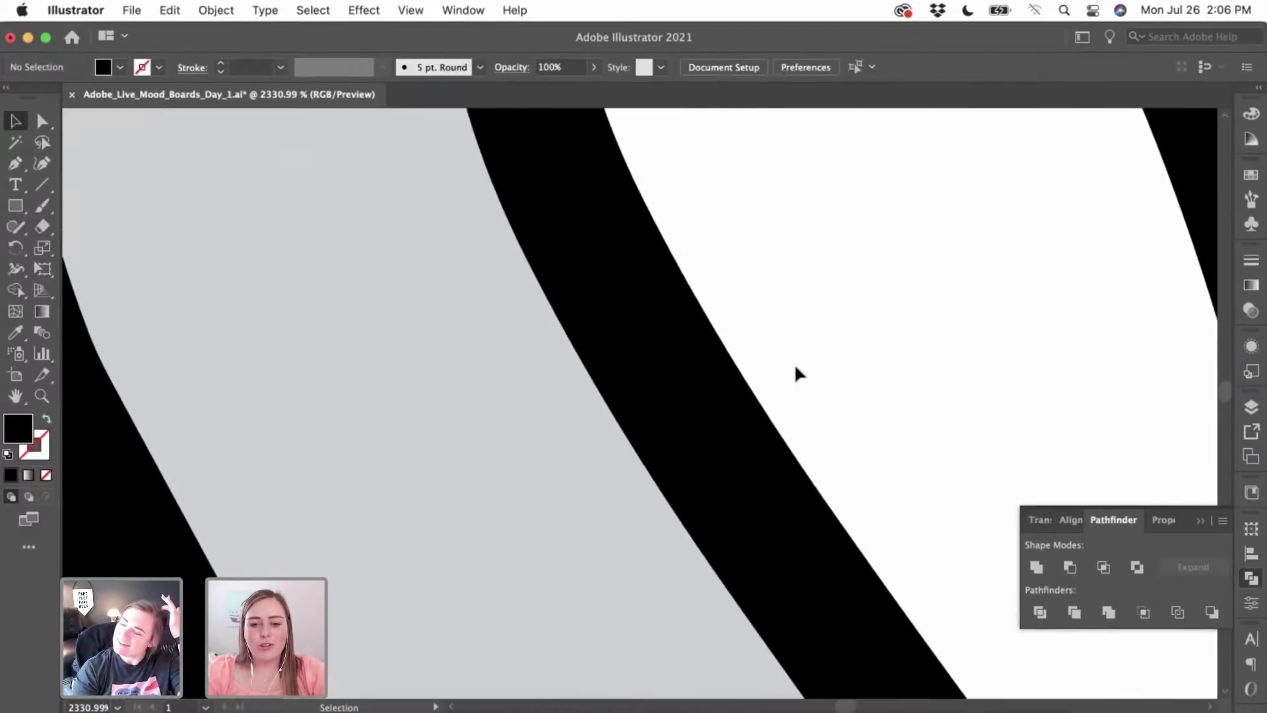
pyautogui.scroll(-10, 795, 366)
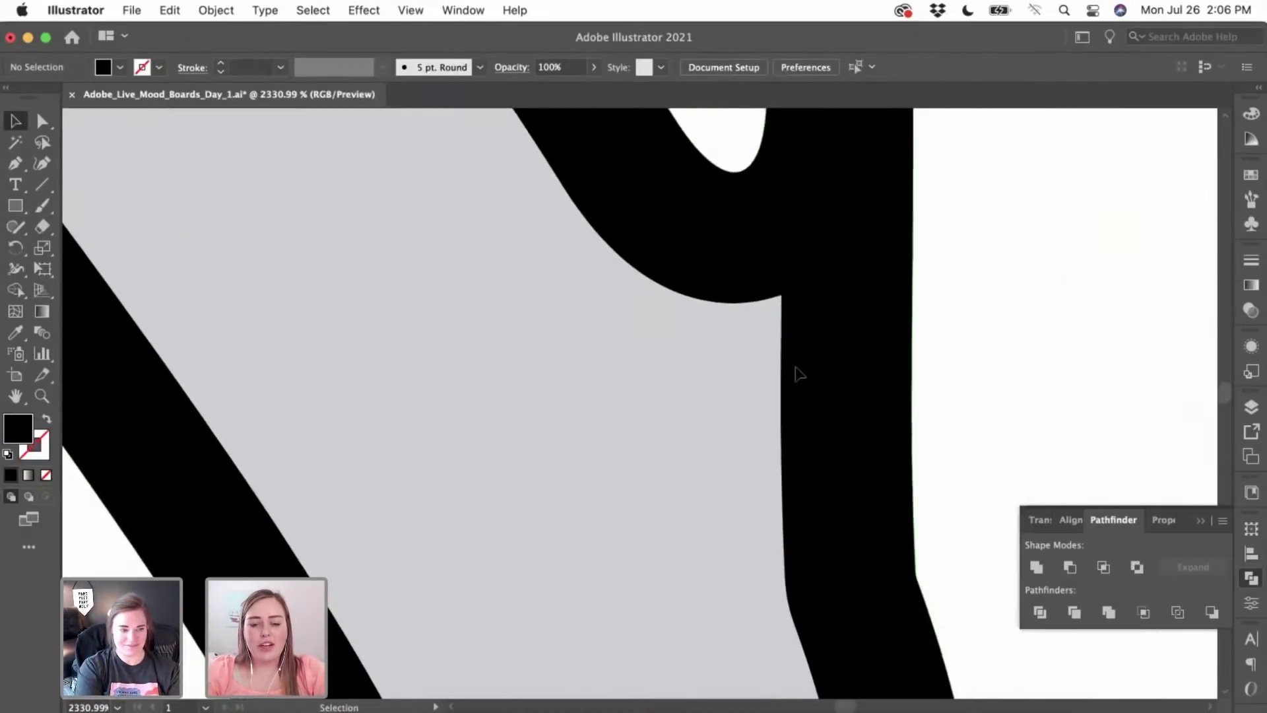
# - Draw a closed black patch with the Pen tool over the notch where the N's grey diagonal meets its right stem
pyautogui.scroll(-5, 828, 345)
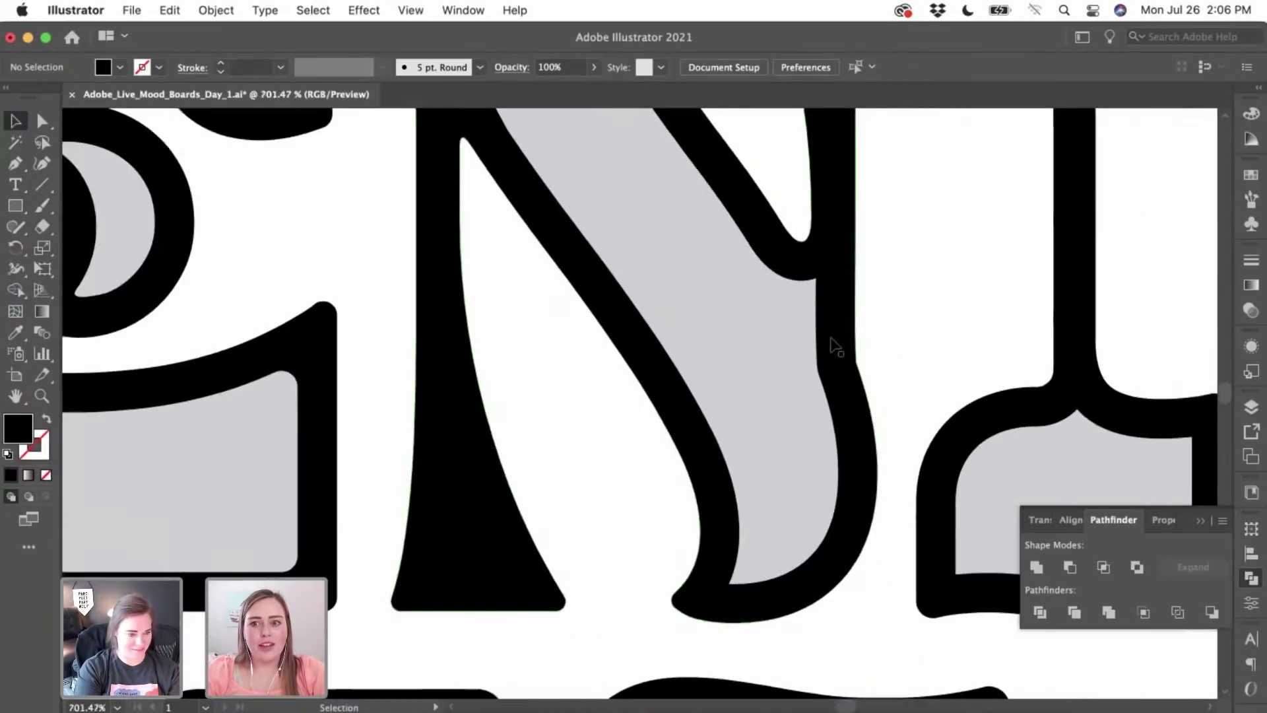
pyautogui.scroll(-3, 830, 343)
pyautogui.scroll(3, 821, 231)
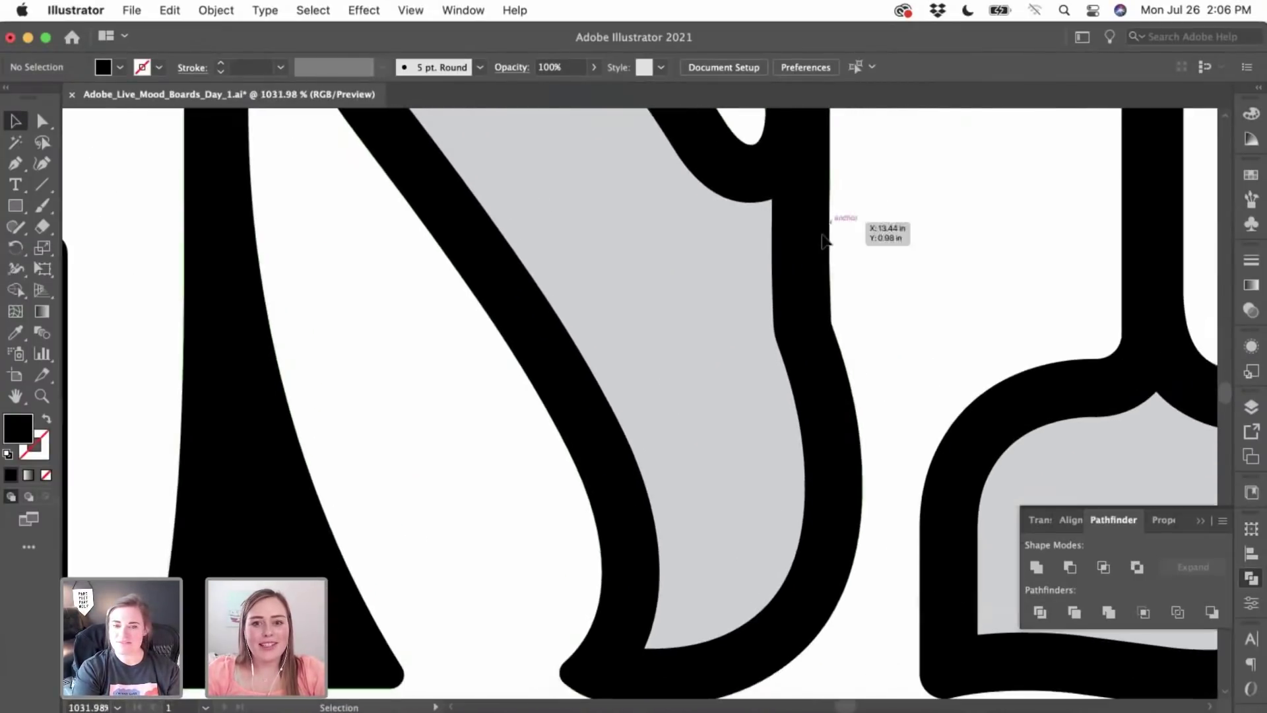
pyautogui.scroll(2, 823, 240)
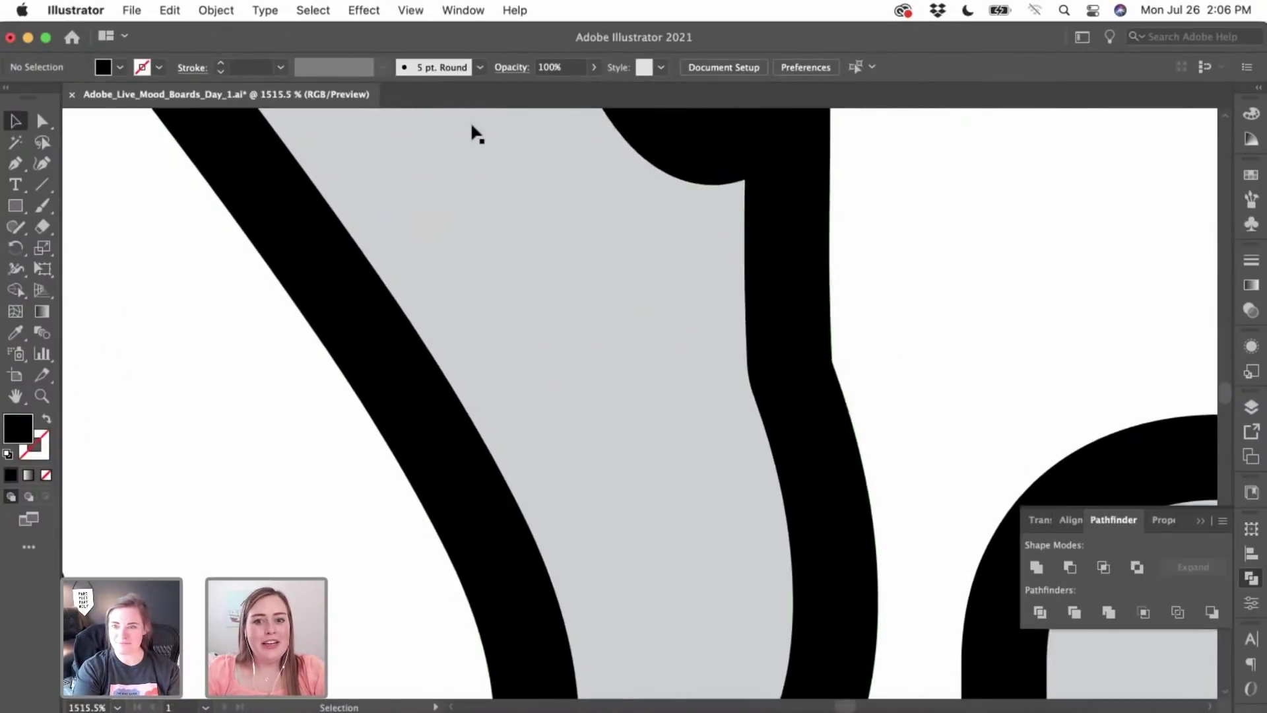
pyautogui.click(17, 165)
pyautogui.scroll(3, 418, 334)
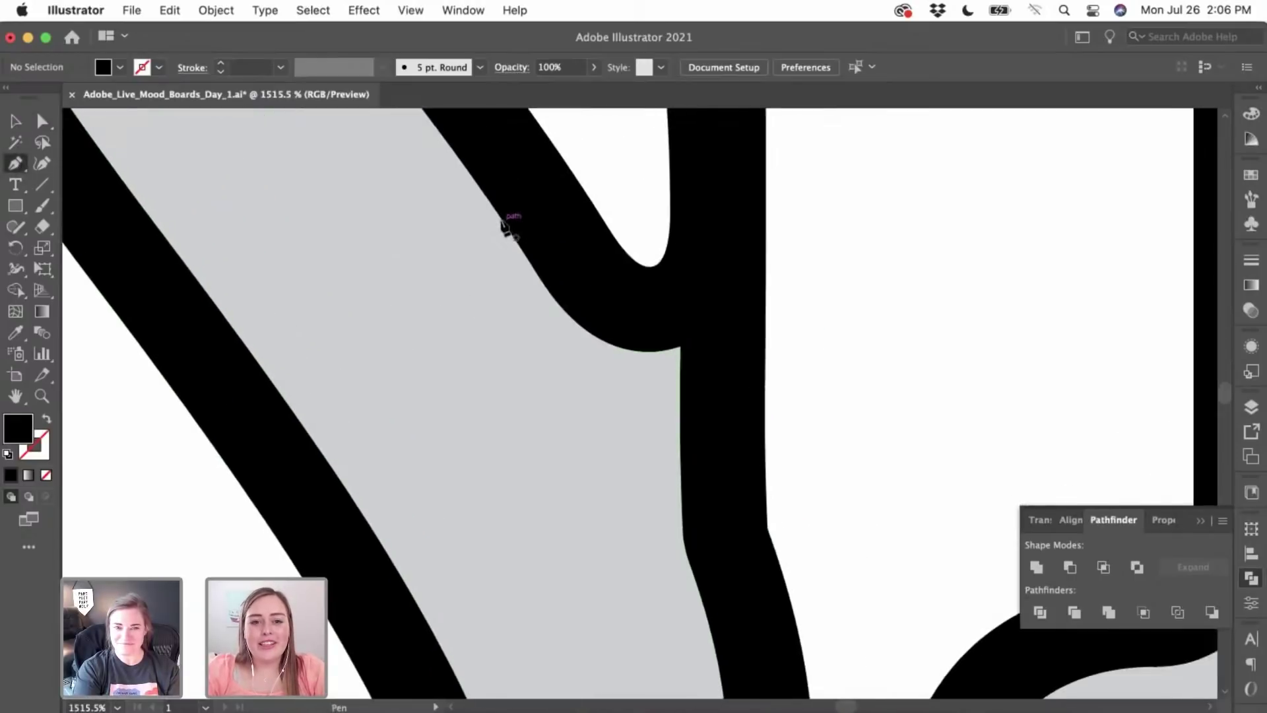
pyautogui.click(501, 220)
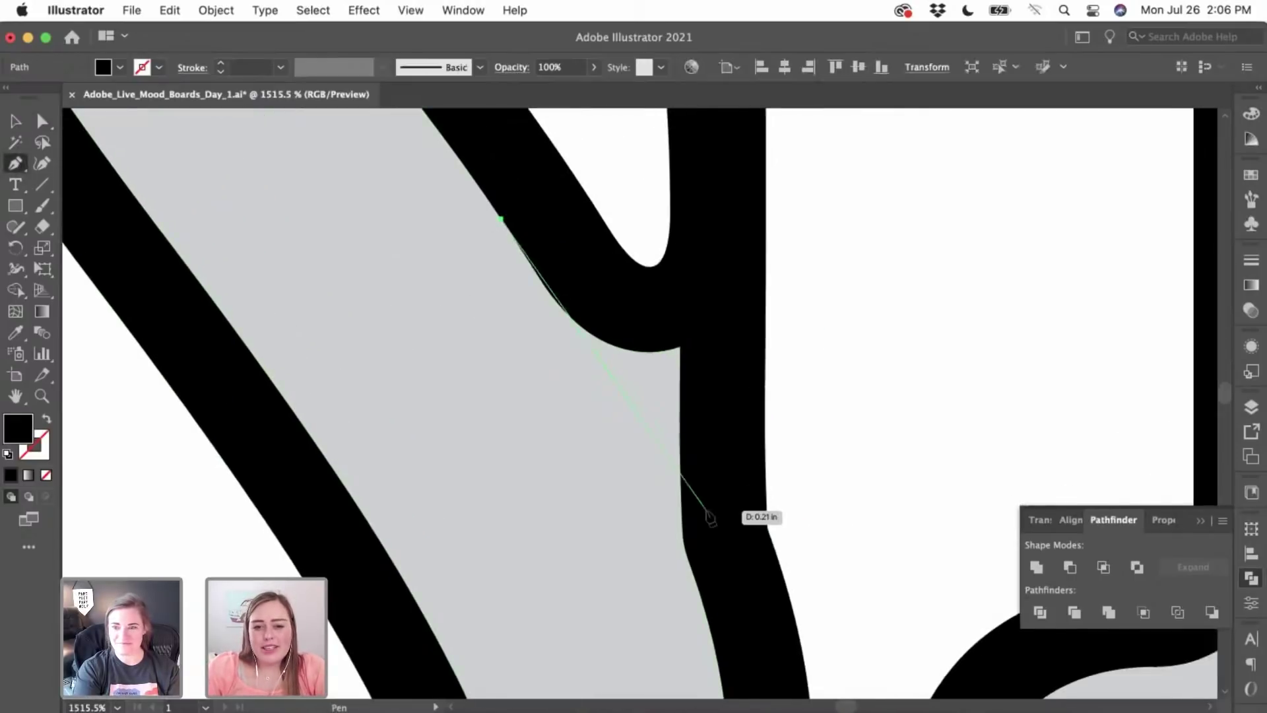
pyautogui.click(698, 588)
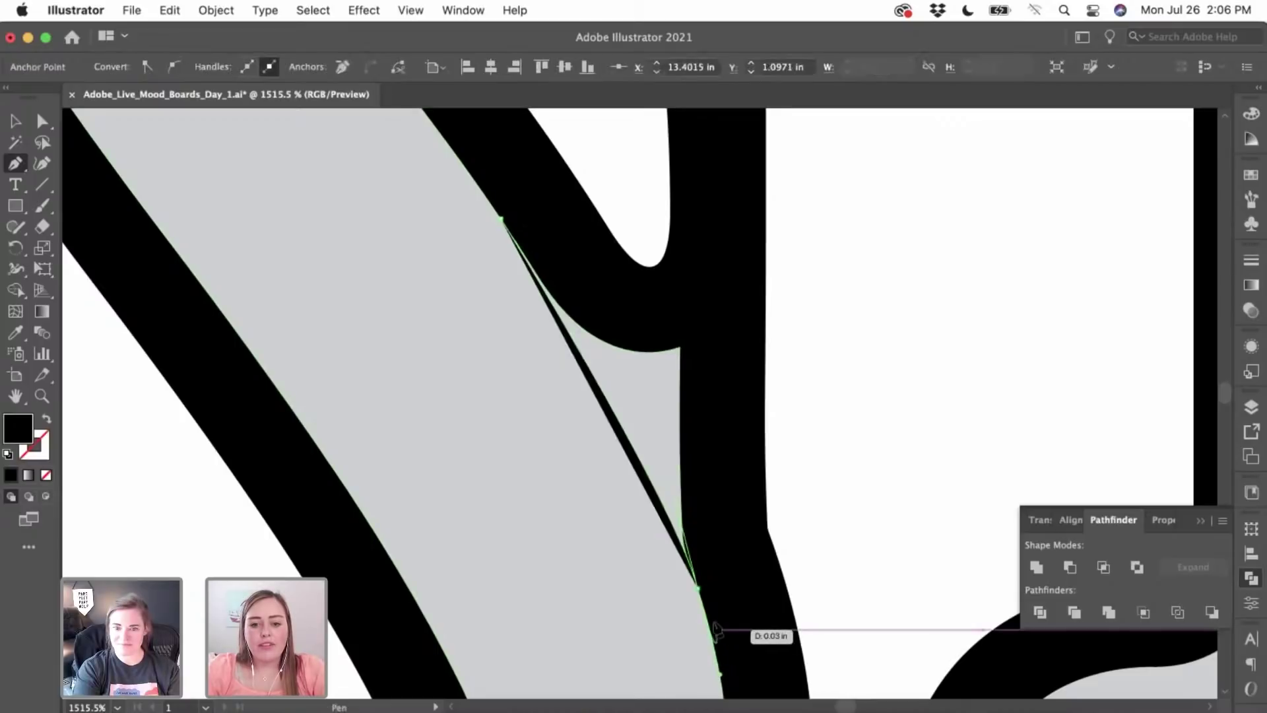
pyautogui.click(734, 501)
pyautogui.click(744, 337)
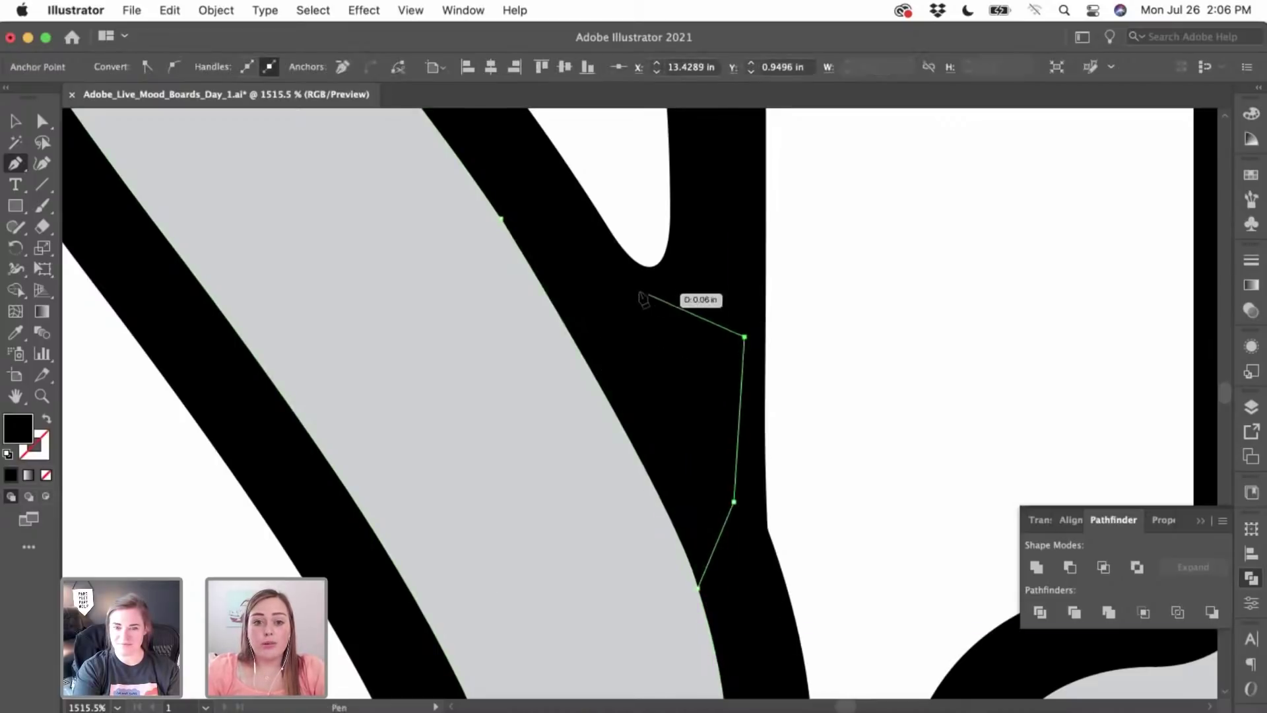
pyautogui.click(640, 292)
pyautogui.click(501, 218)
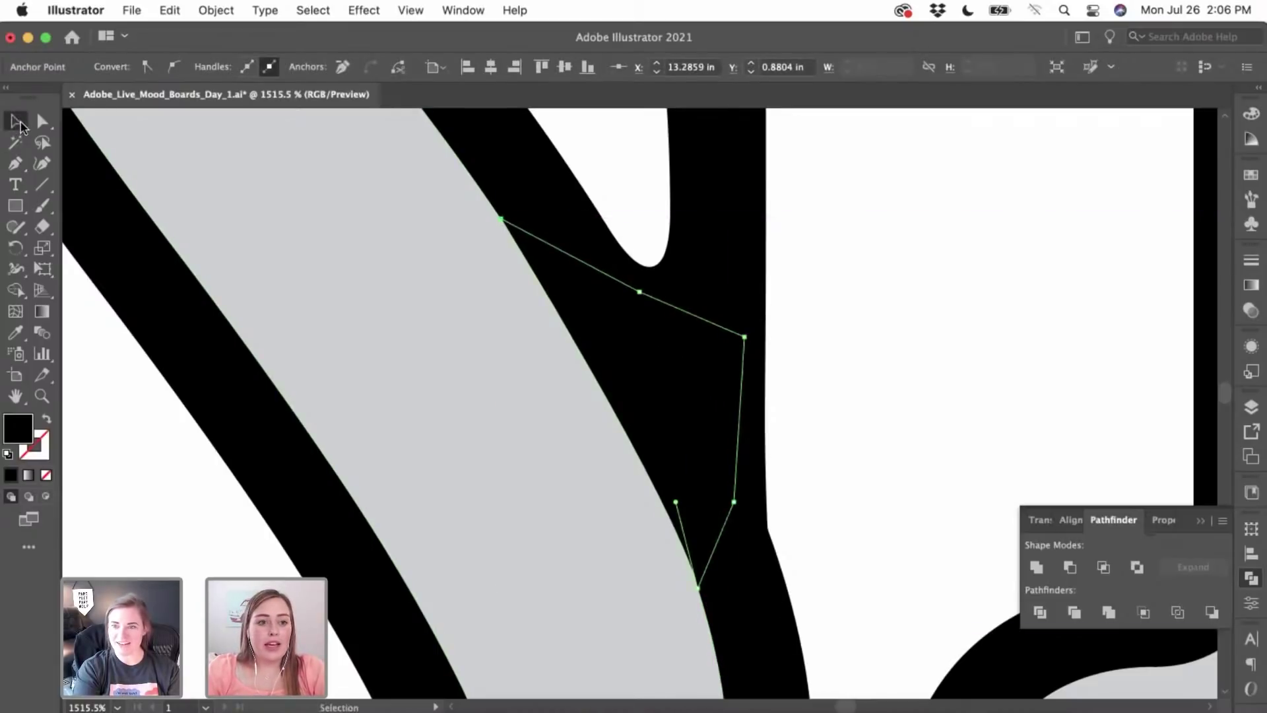
# - Divide the N's grey diagonal with the new black patch using Pathfinder
pyautogui.click(18, 121)
pyautogui.keyDown('shift'); pyautogui.click(469, 337); pyautogui.keyUp('shift')
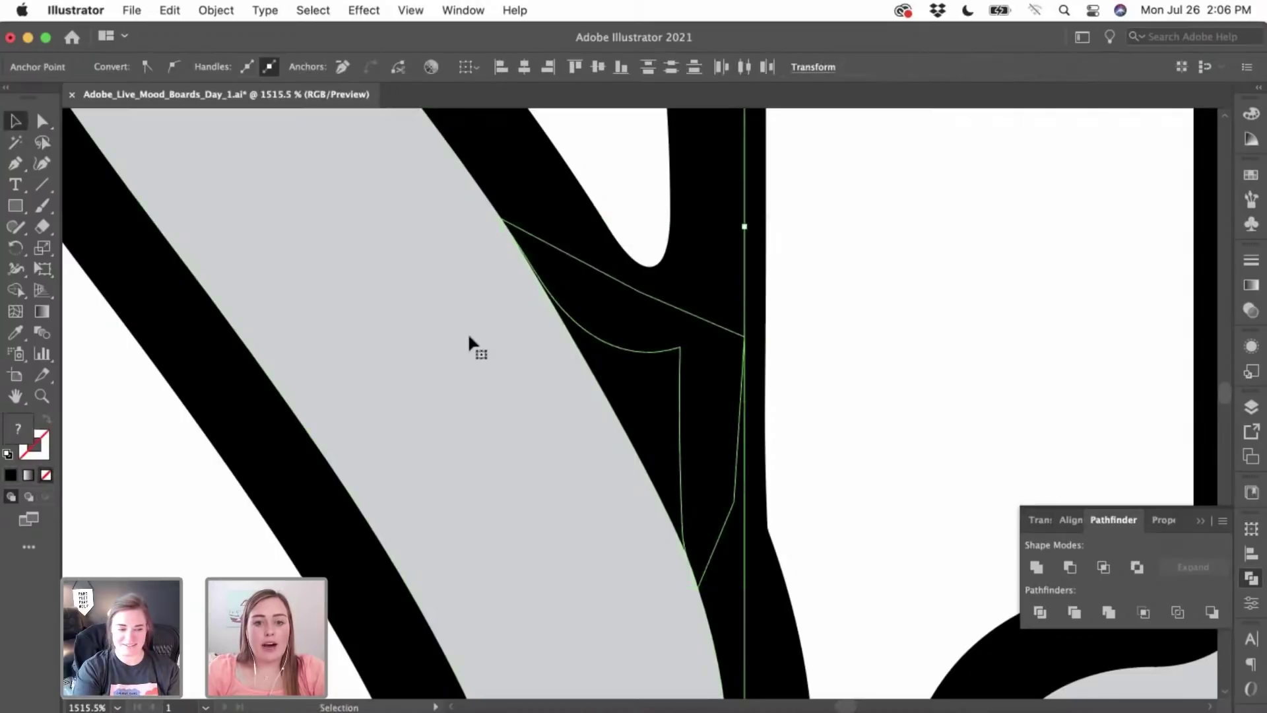
pyautogui.click(1039, 613)
pyautogui.click(899, 492)
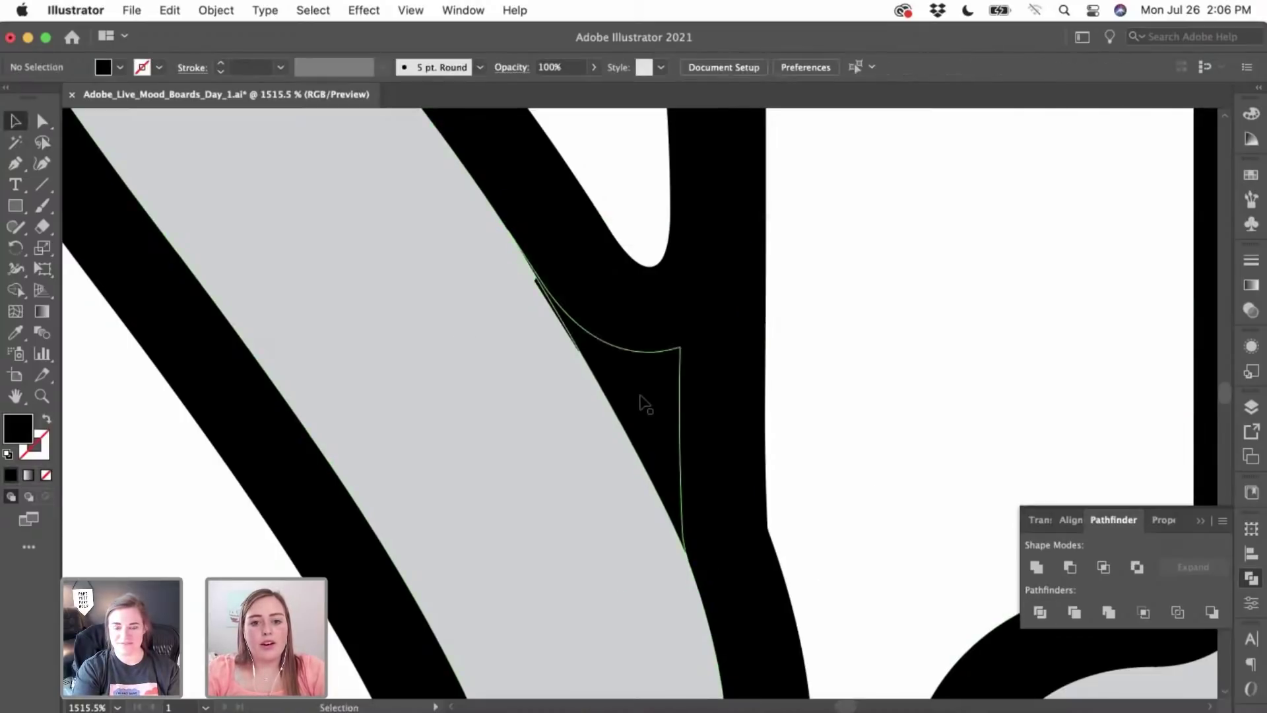
# - Bring the two black corner patches at the top of the N's grey diagonal to the front
pyautogui.scroll(-5, 643, 403)
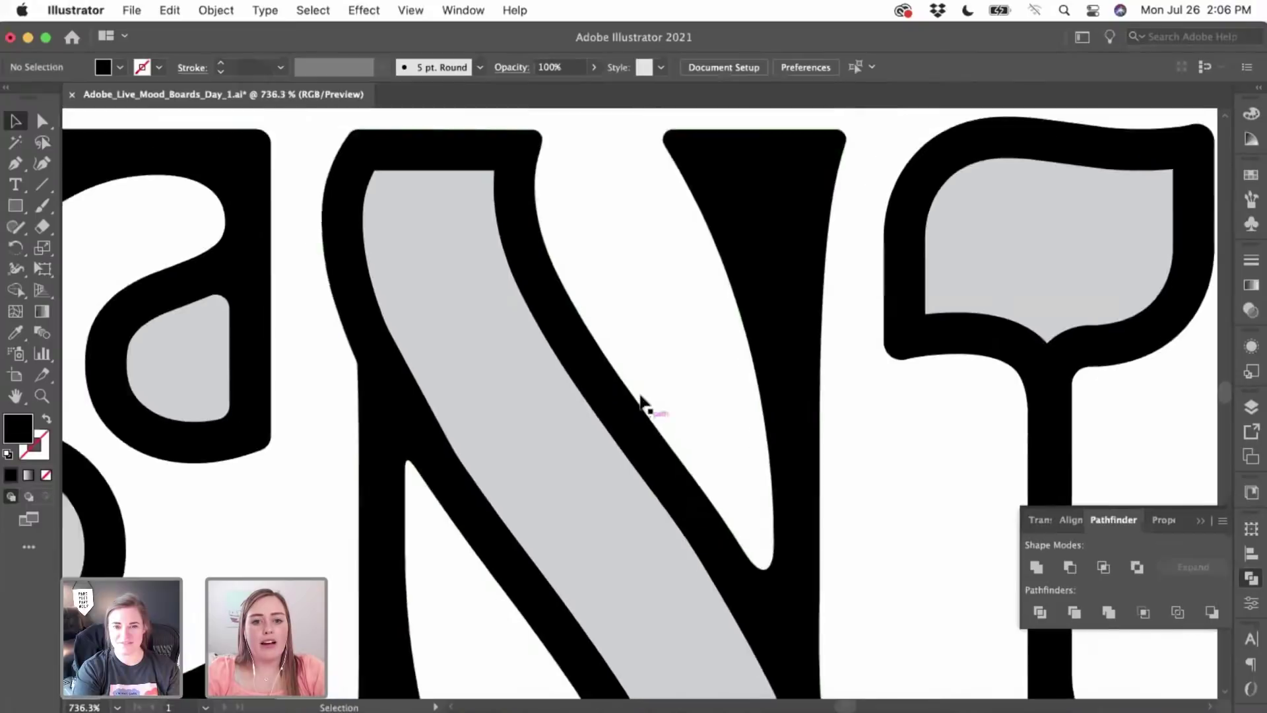
pyautogui.scroll(5, 551, 254)
pyautogui.click(531, 260)
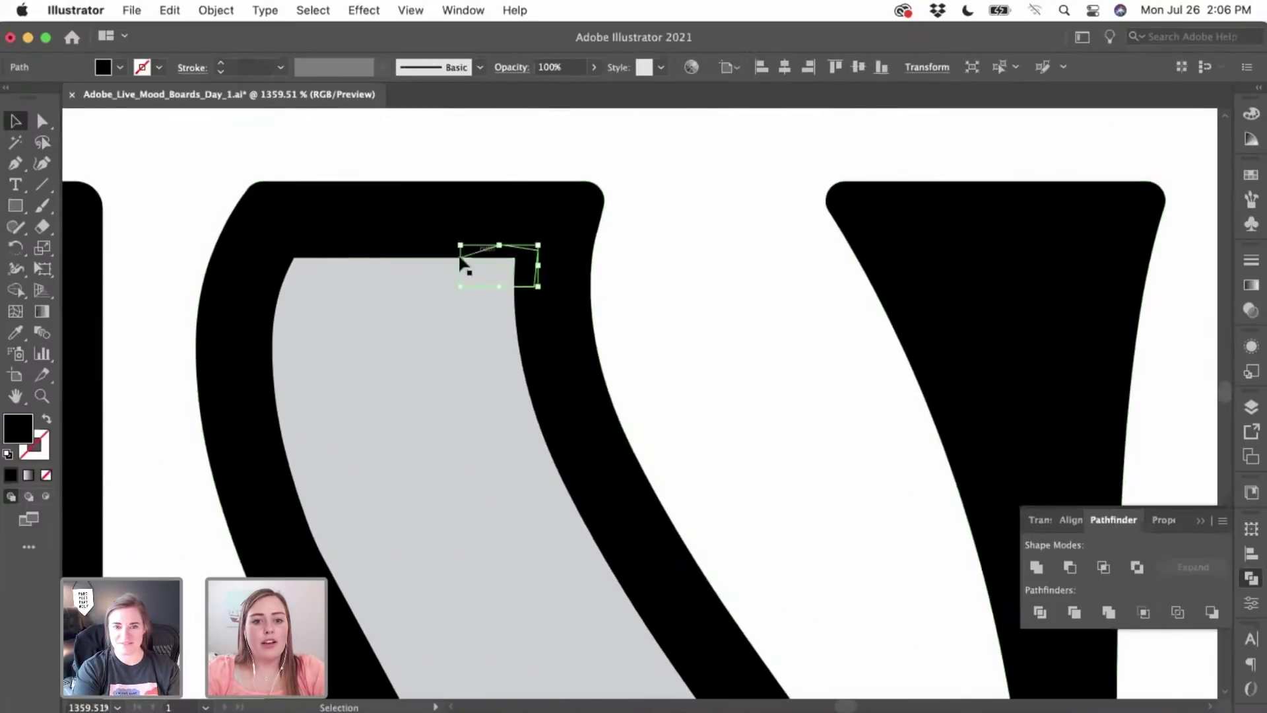
pyautogui.keyDown('shift'); pyautogui.click(287, 254); pyautogui.keyUp('shift')
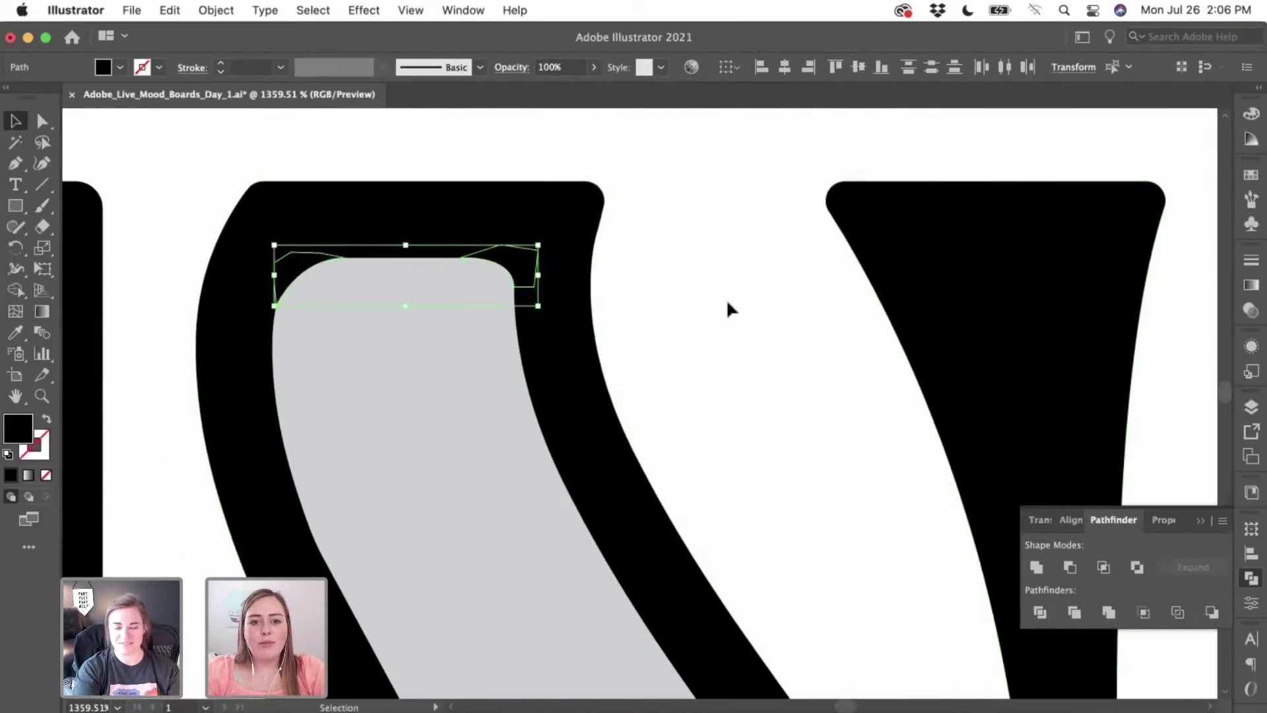
pyautogui.click(726, 298)
# - Try to round the sharp bottom corner of the N's grey diagonal with its live corner control
pyautogui.scroll(-3, 767, 258)
pyautogui.scroll(-5, 766, 259)
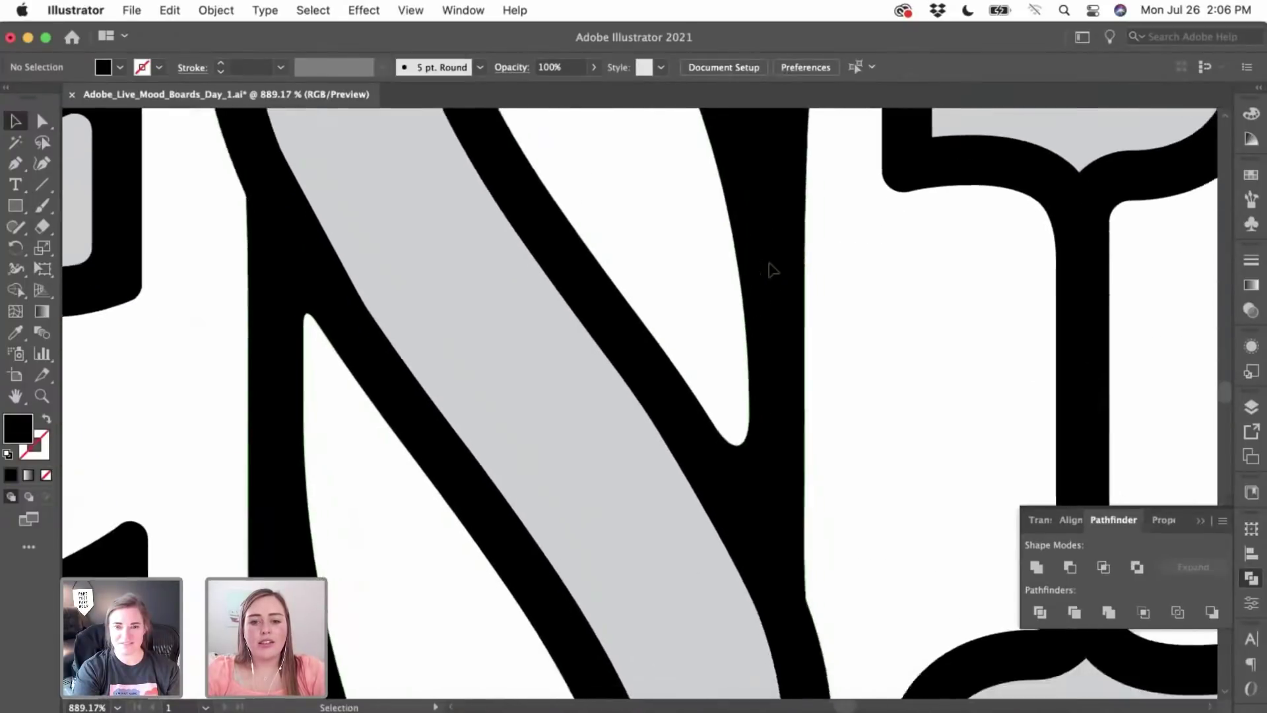
pyautogui.scroll(5, 768, 264)
pyautogui.scroll(3, 650, 563)
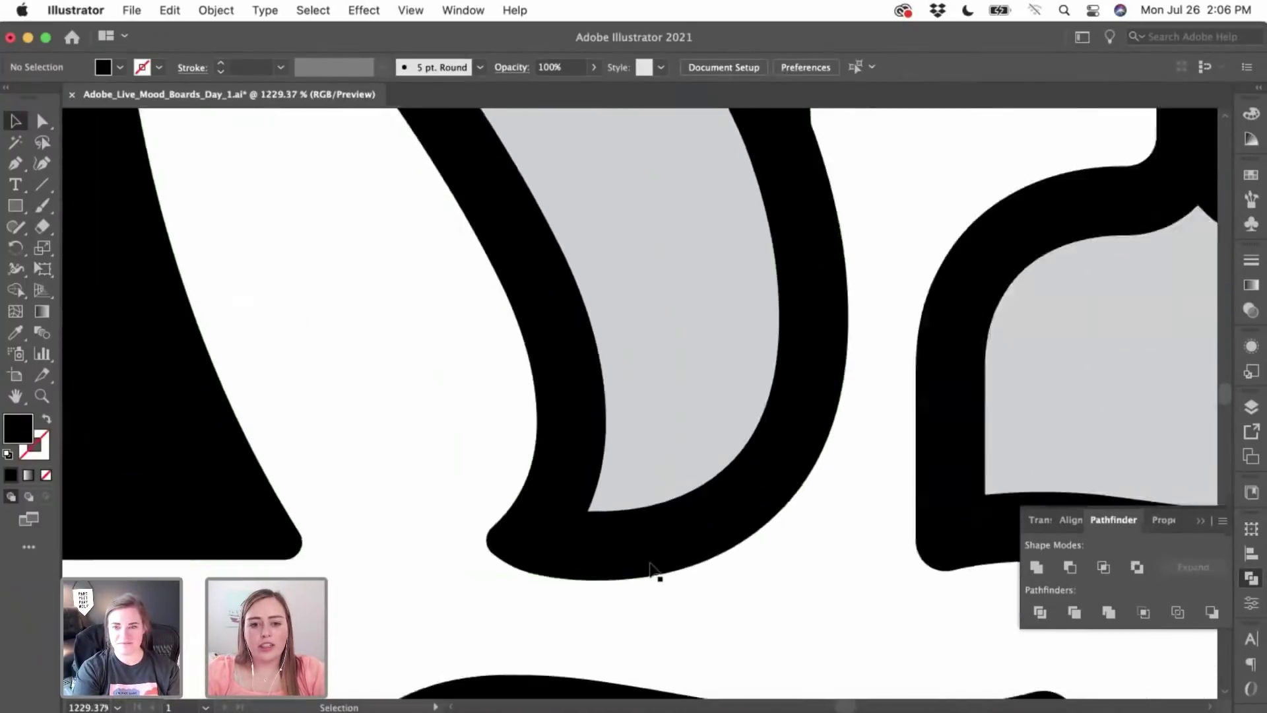
pyautogui.scroll(4, 650, 563)
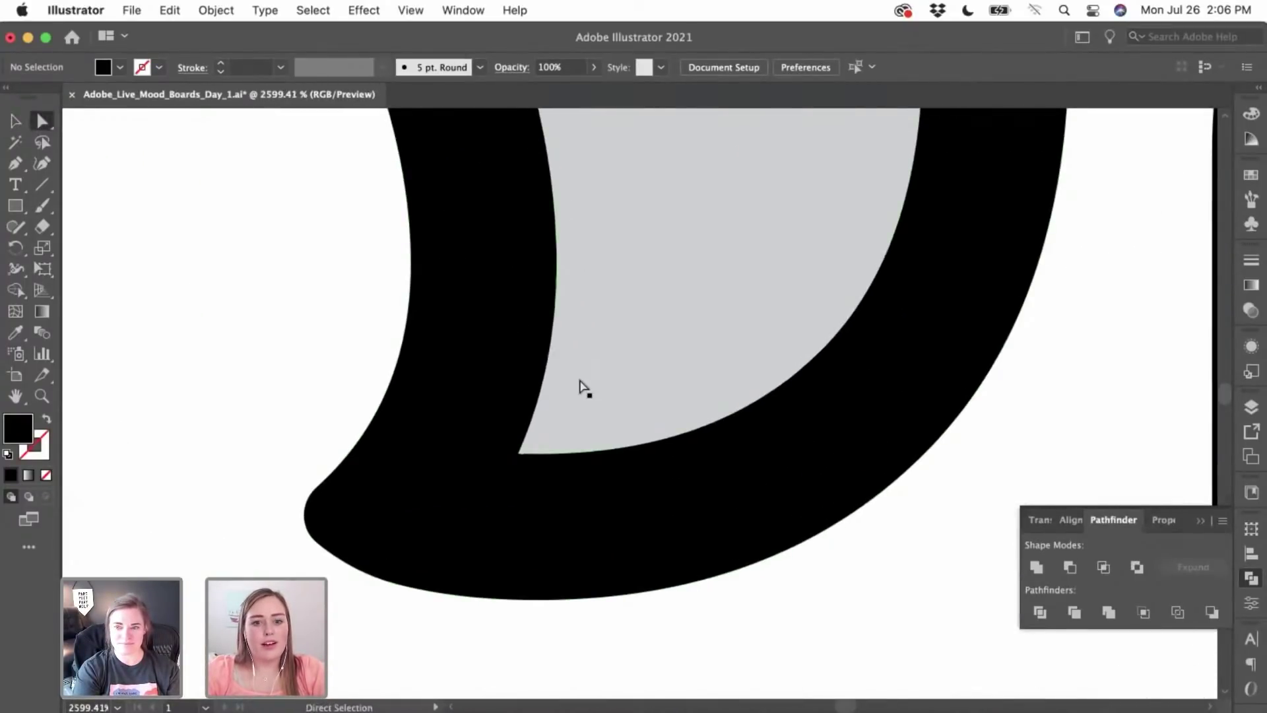
pyautogui.click(530, 452)
pyautogui.moveTo(533, 448); pyautogui.dragTo(560, 451)
pyautogui.click(518, 454)
pyautogui.scroll(5, 518, 455)
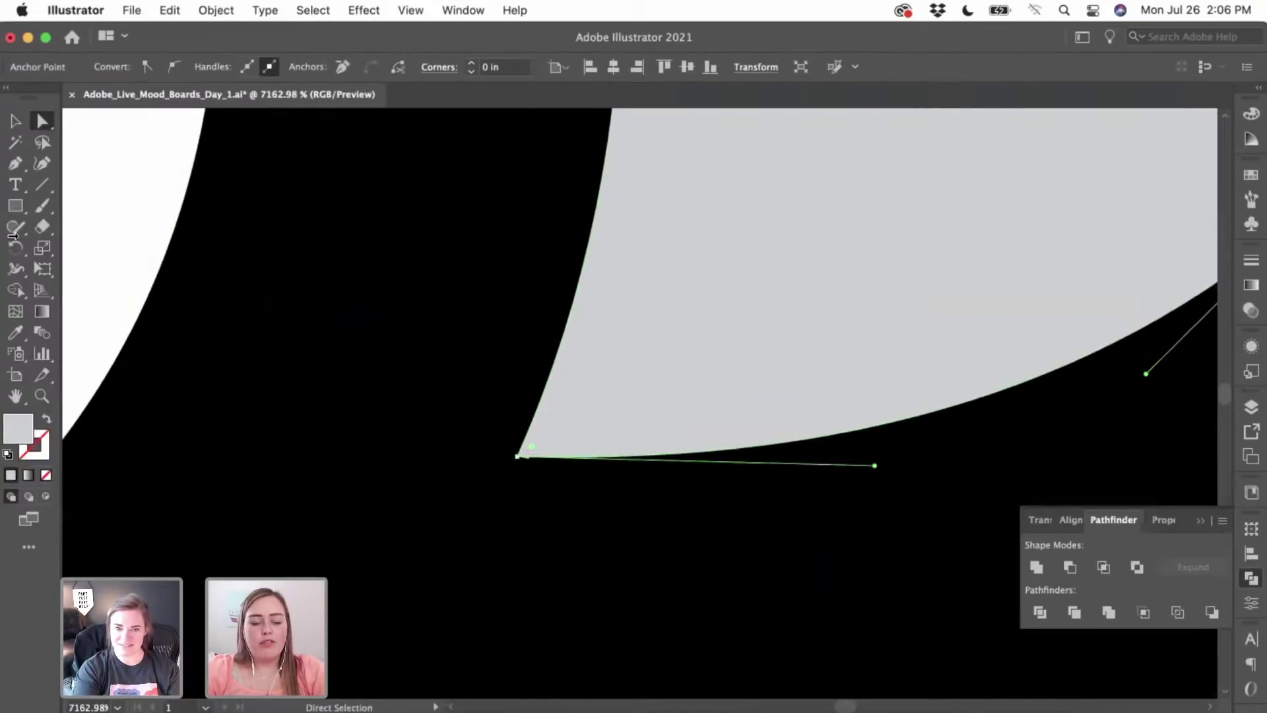
# - Draw a closed patch with a rounded inner edge over the sharp bottom corner of the N's grey diagonal using the Pen tool
pyautogui.click(16, 164)
pyautogui.scroll(-3, 449, 327)
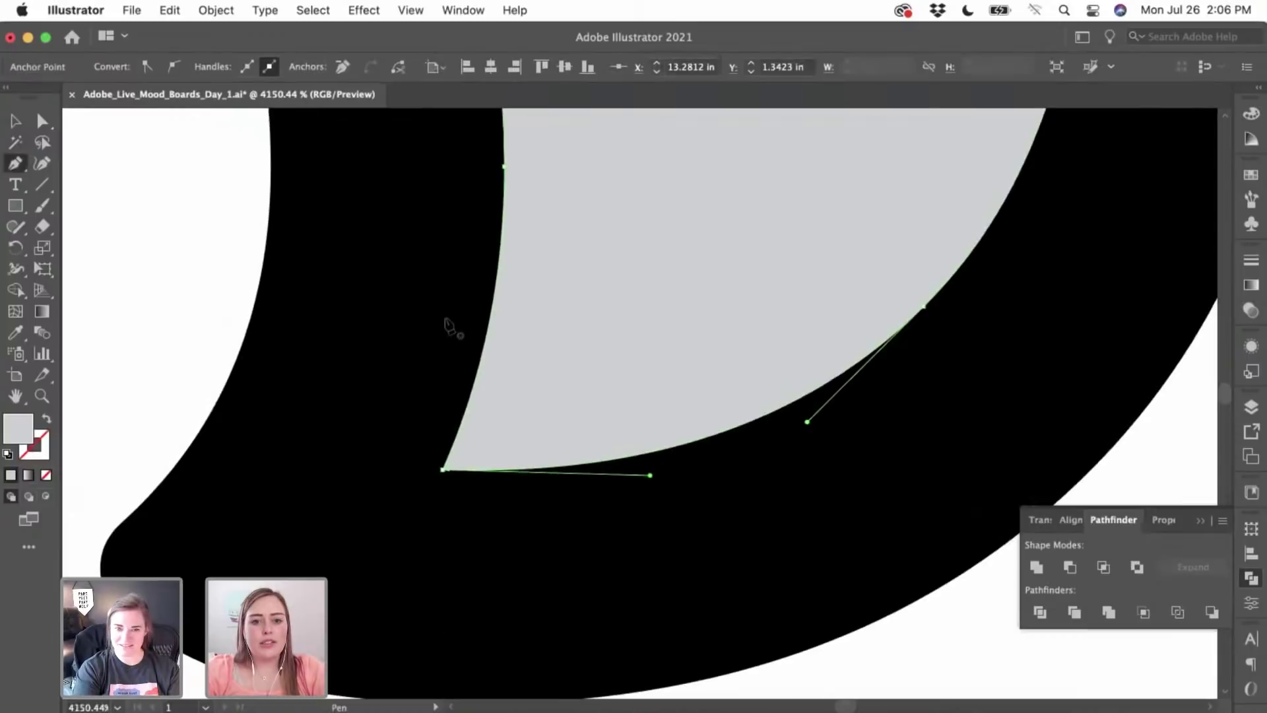
pyautogui.keyDown('super'); pyautogui.click(161, 188); pyautogui.keyUp('super')
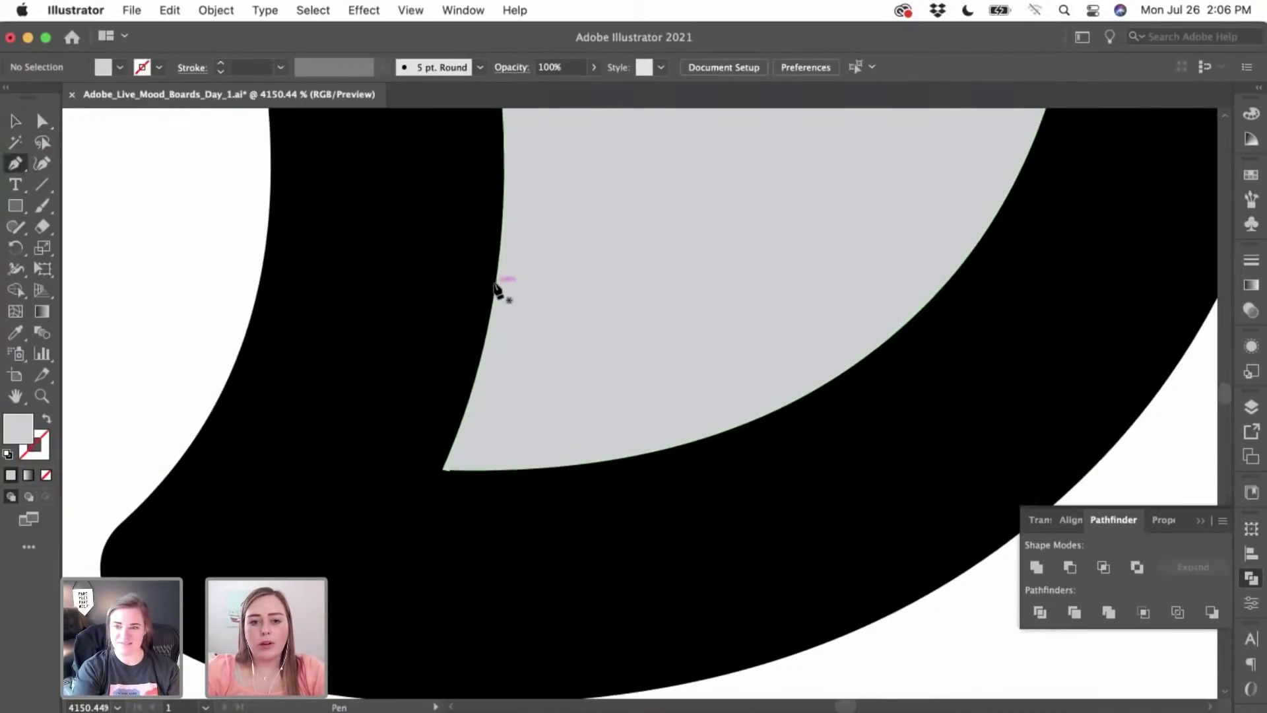
pyautogui.click(495, 284)
pyautogui.moveTo(617, 457); pyautogui.dragTo(671, 457)
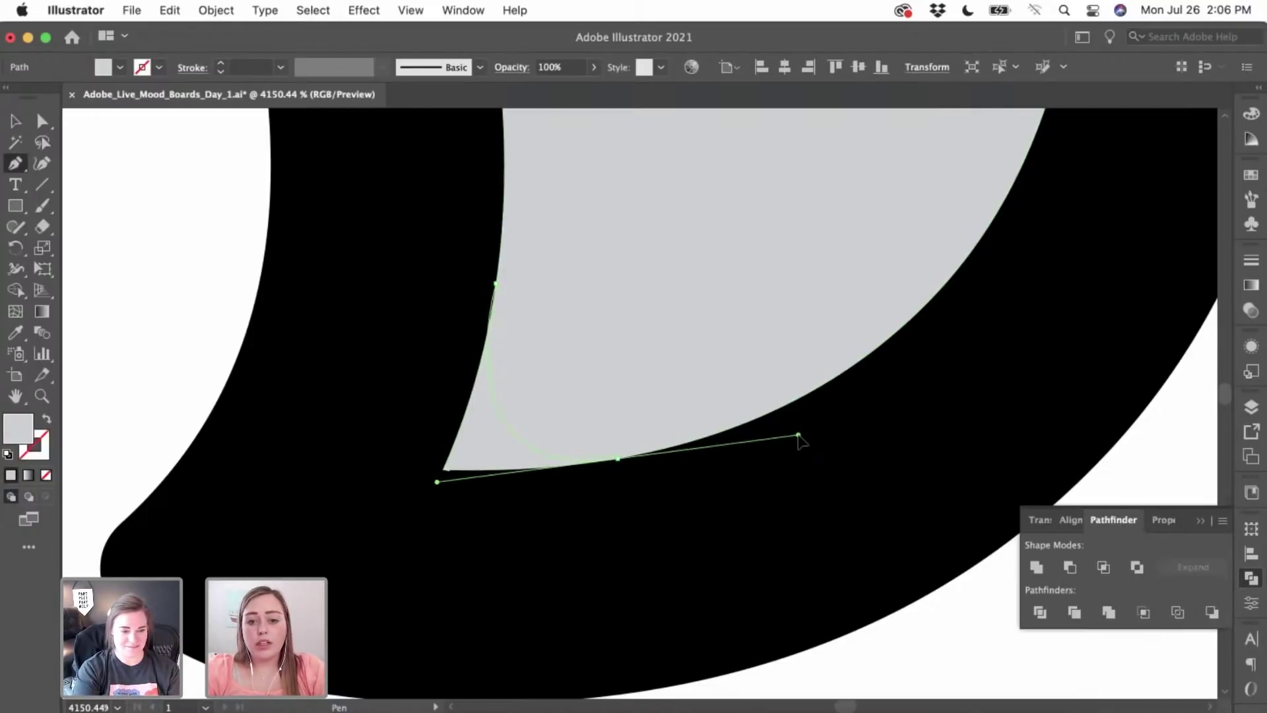
pyautogui.moveTo(799, 435); pyautogui.dragTo(799, 434)
pyautogui.click(618, 458)
pyautogui.click(625, 512)
pyautogui.click(473, 543)
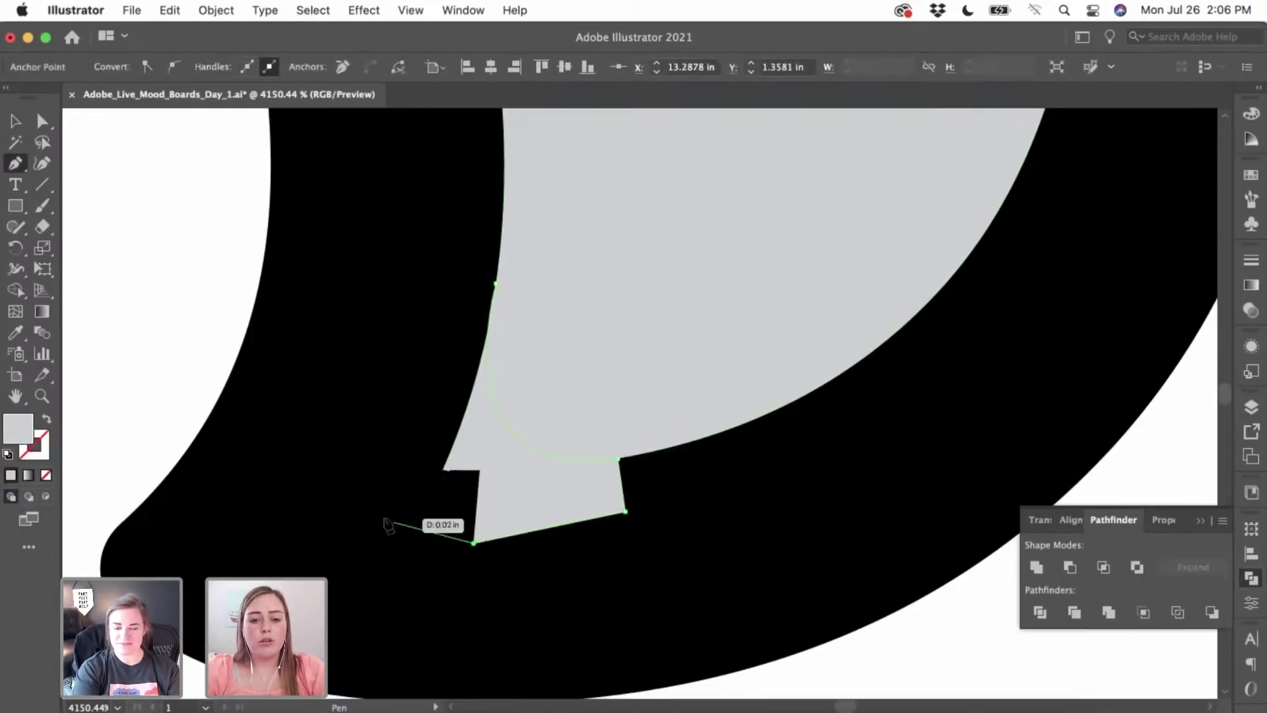
pyautogui.click(381, 515)
pyautogui.click(405, 405)
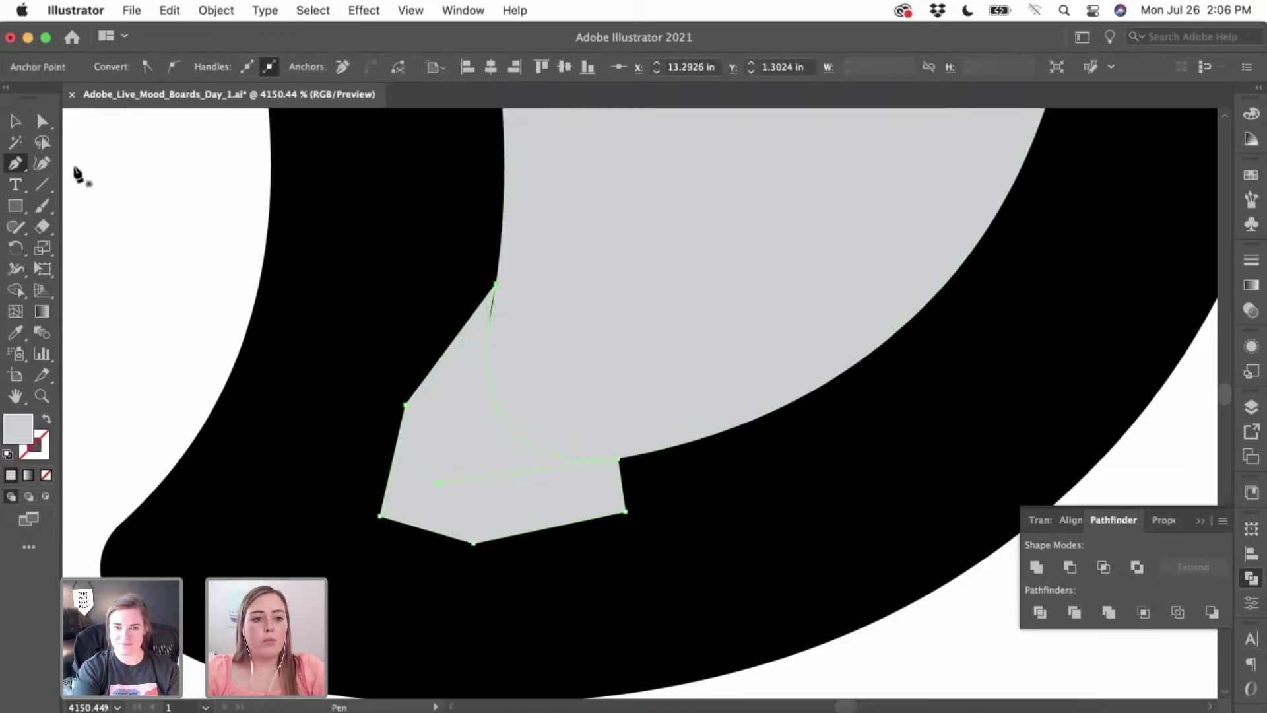
# - Fill the new corner patch with the letter's black outline colour using the Eyedropper and deselect it
pyautogui.click(16, 332)
pyautogui.click(326, 317)
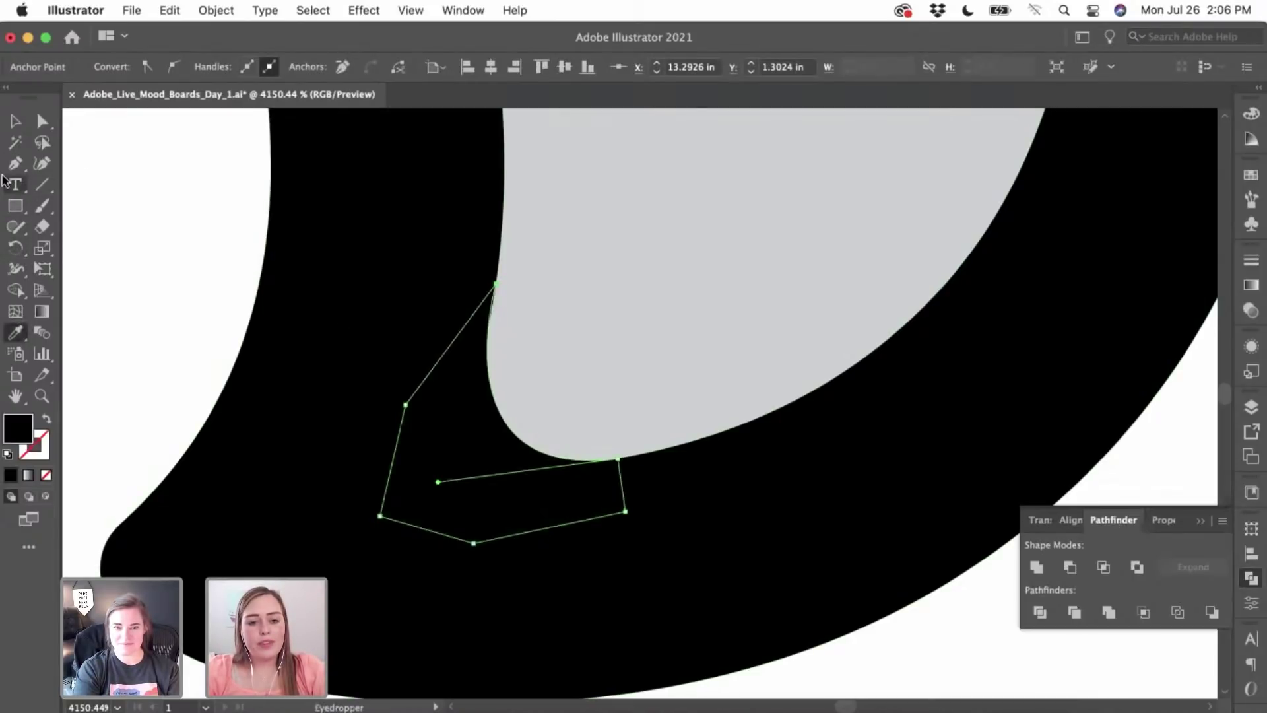
pyautogui.click(14, 123)
pyautogui.click(206, 301)
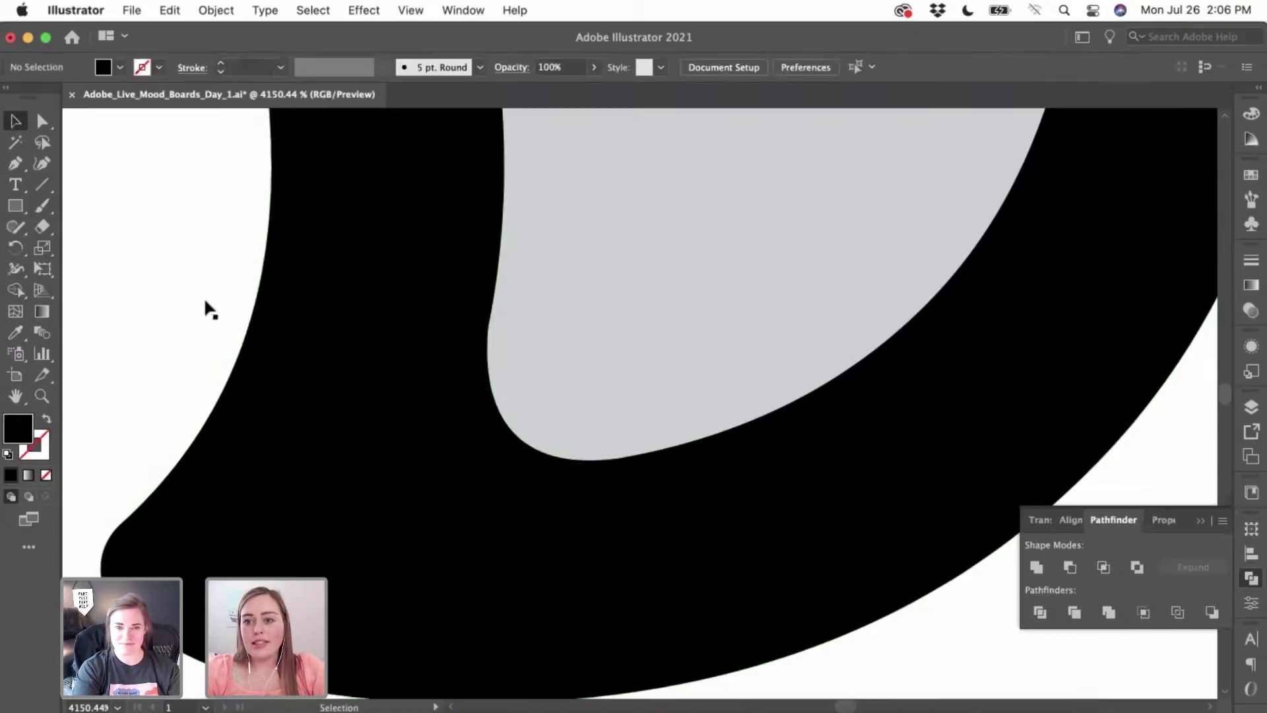
# - Move the patch's top anchor point further up along the N's grey edge to smooth the curve, and deselect the patch
pyautogui.click(436, 376)
pyautogui.press('super+equal')
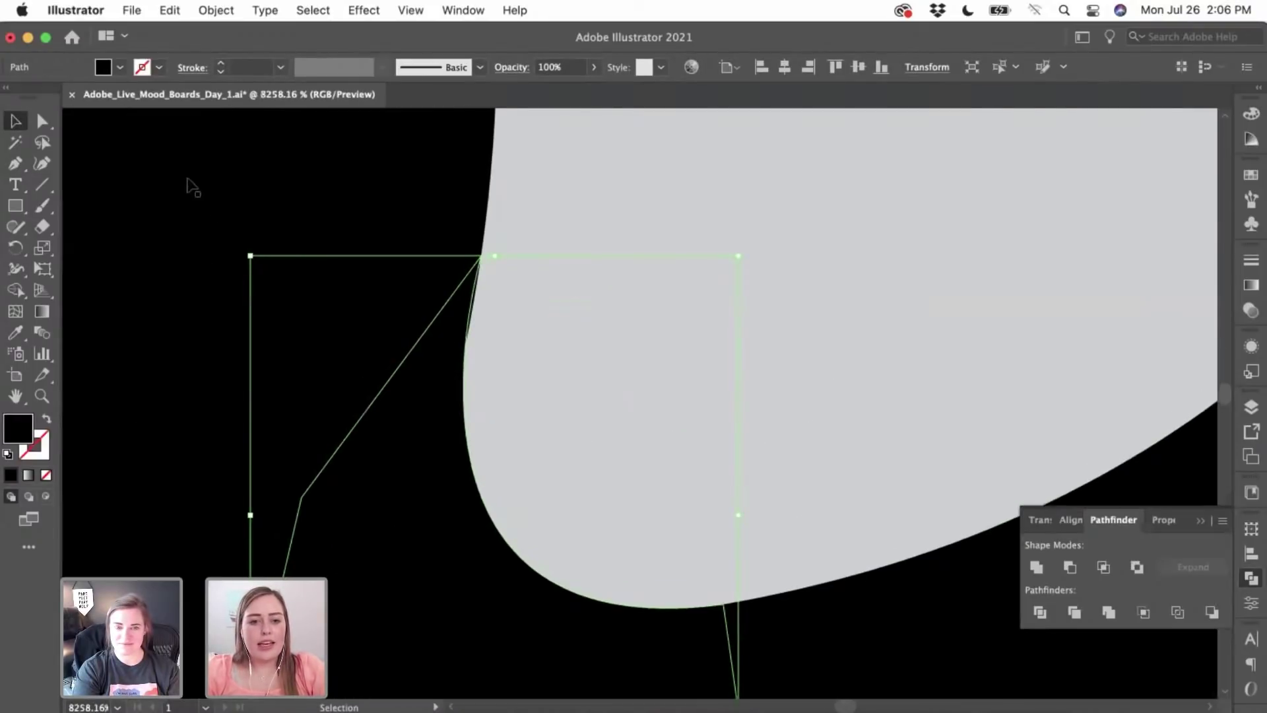
pyautogui.click(43, 123)
pyautogui.moveTo(476, 273); pyautogui.dragTo(492, 165)
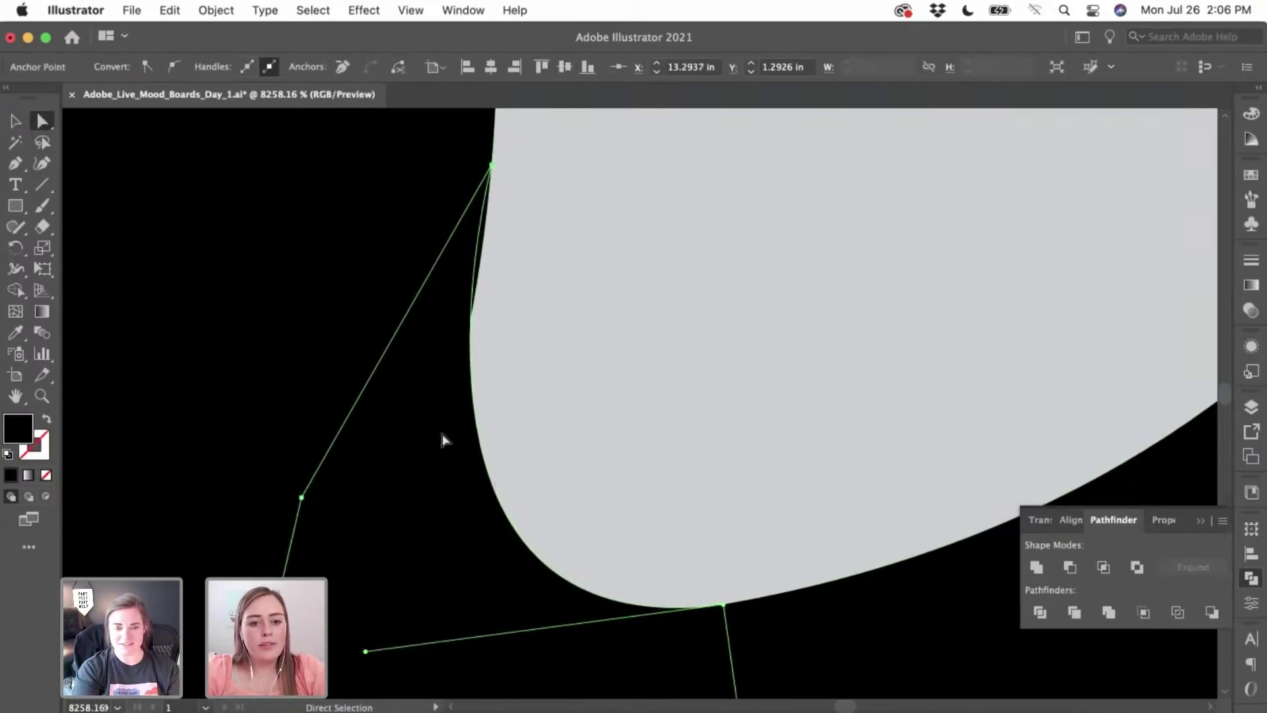
pyautogui.moveTo(367, 653); pyautogui.dragTo(414, 708)
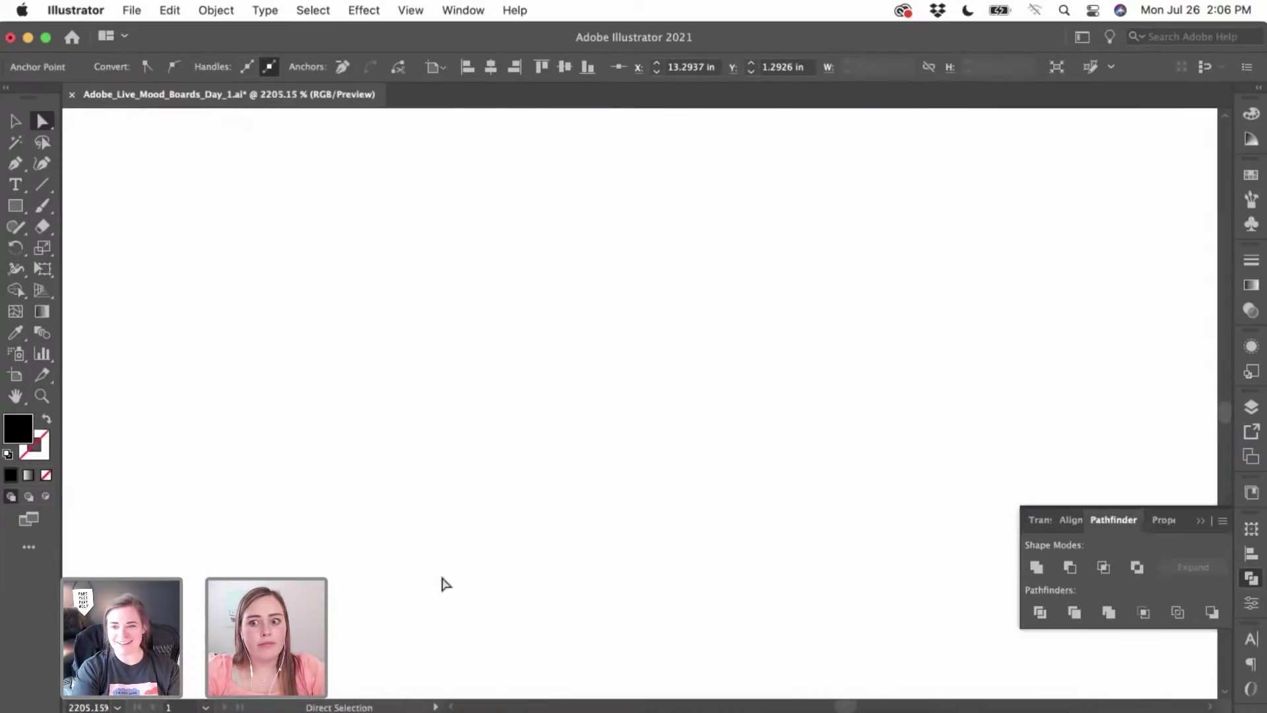
pyautogui.scroll(-5, 443, 584)
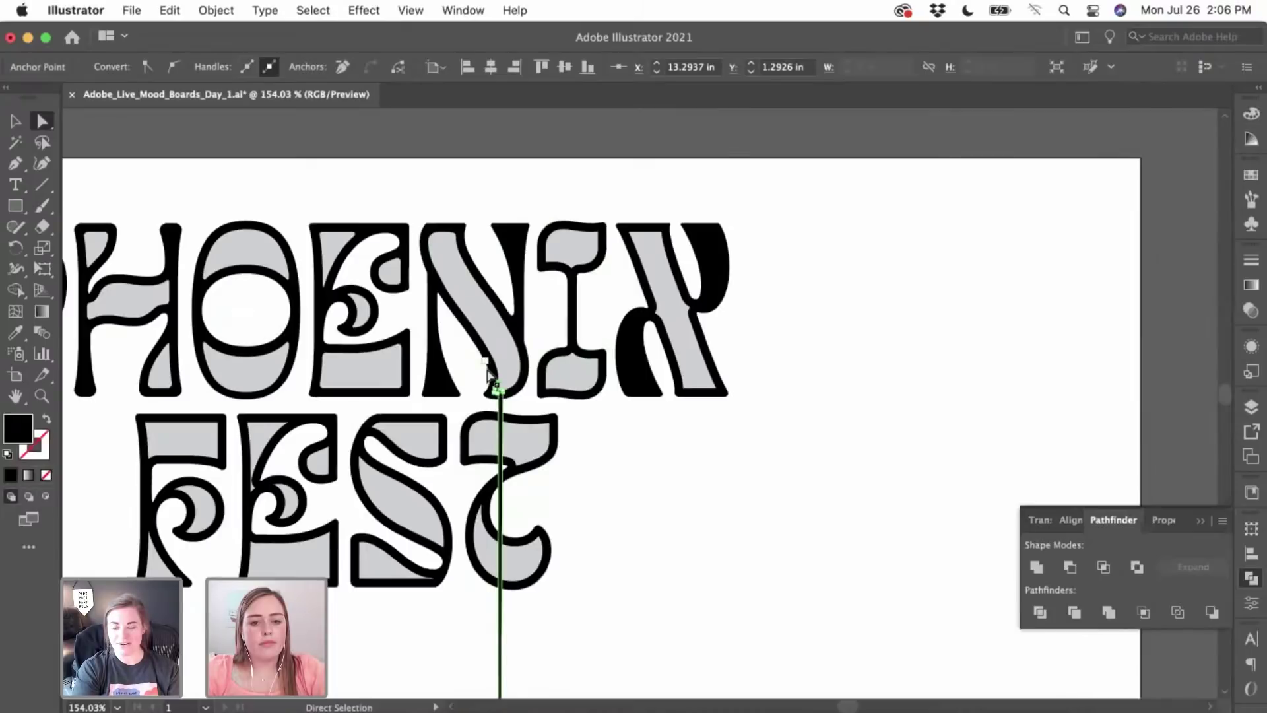
pyautogui.scroll(10, 478, 362)
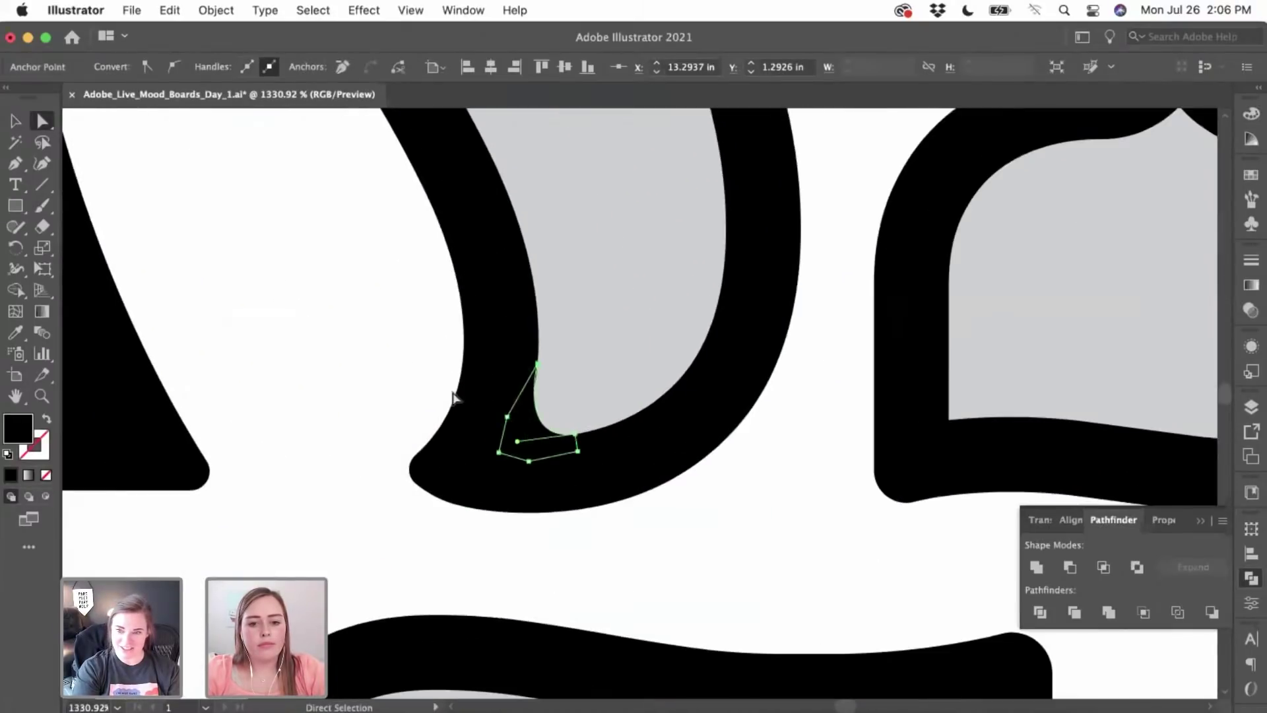
pyautogui.click(404, 356)
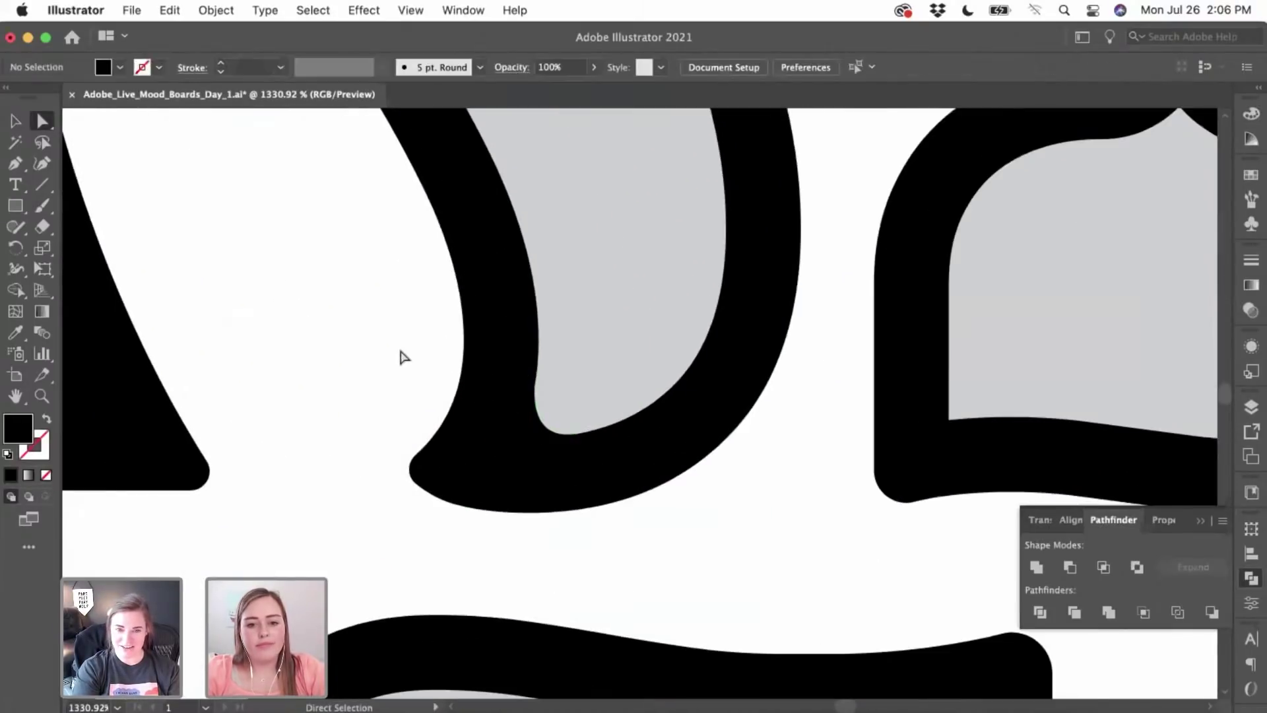
# - Round the lower-left corner of the grey inset at the base of the I to about 0.0337 in
pyautogui.scroll(-3, 424, 359)
pyautogui.hscroll(3, 430, 351)
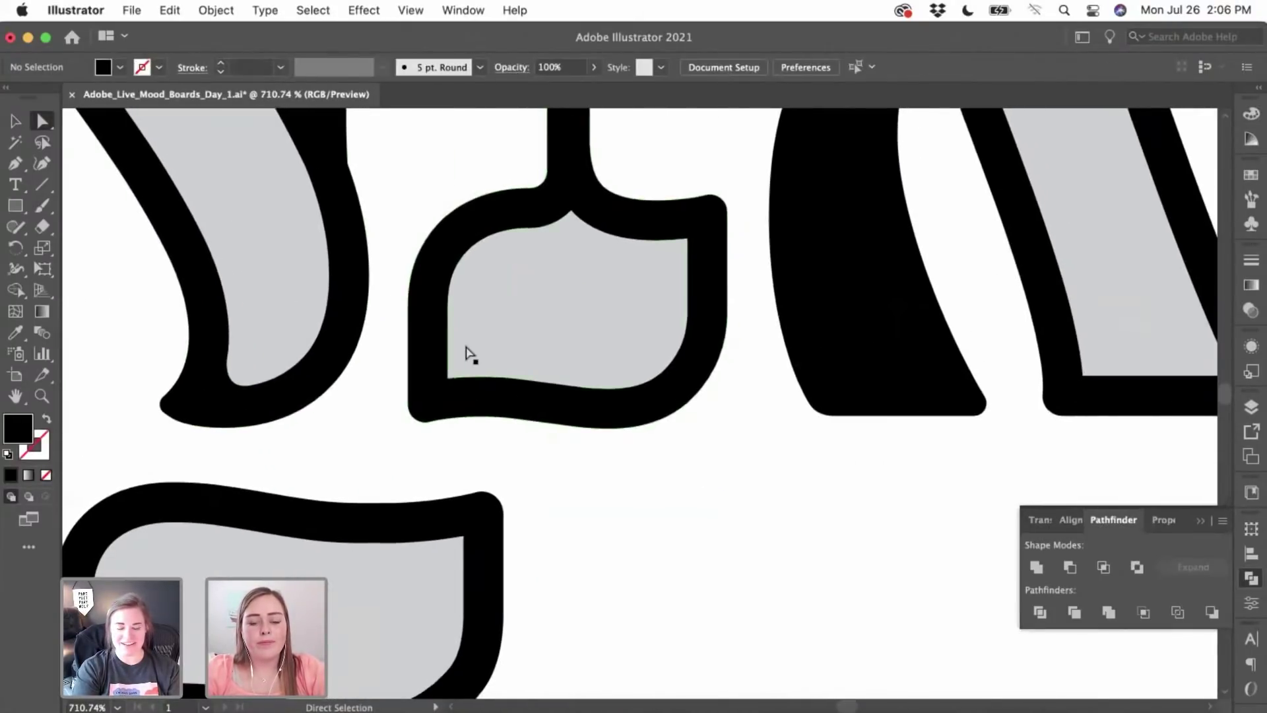
pyautogui.scroll(4, 469, 354)
pyautogui.click(542, 358)
pyautogui.moveTo(444, 414); pyautogui.dragTo(473, 393)
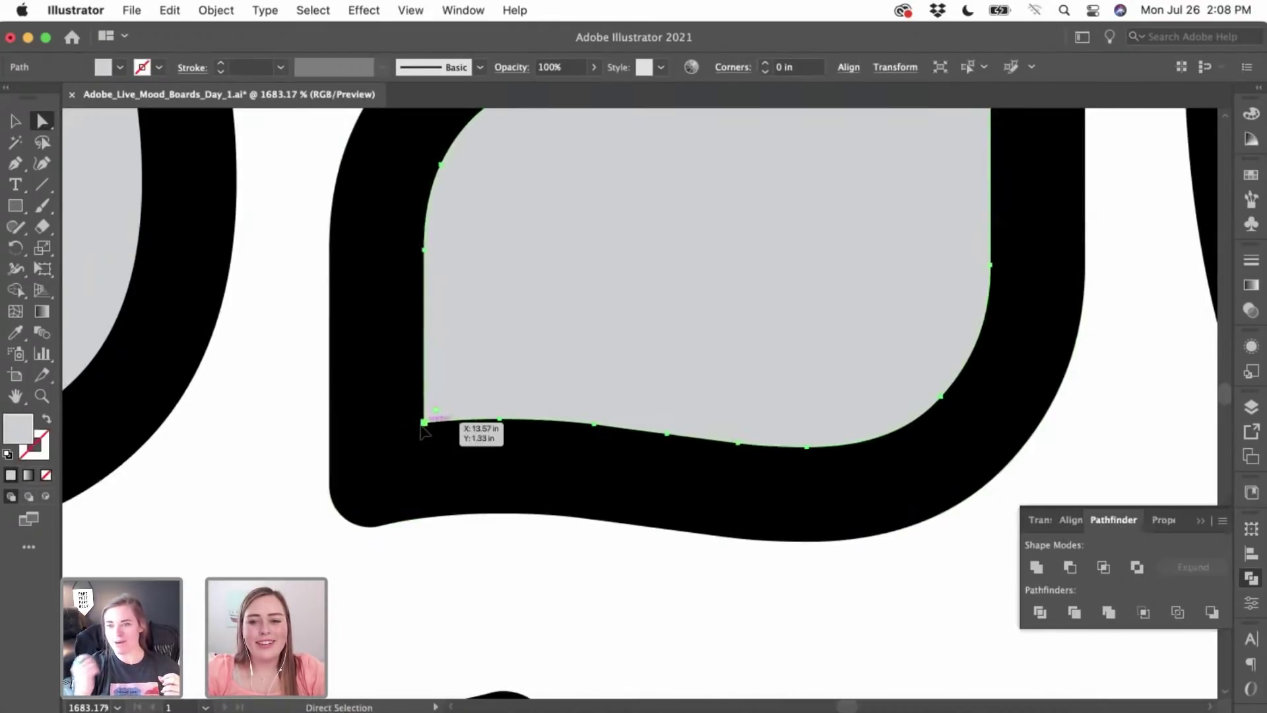
pyautogui.click(423, 426)
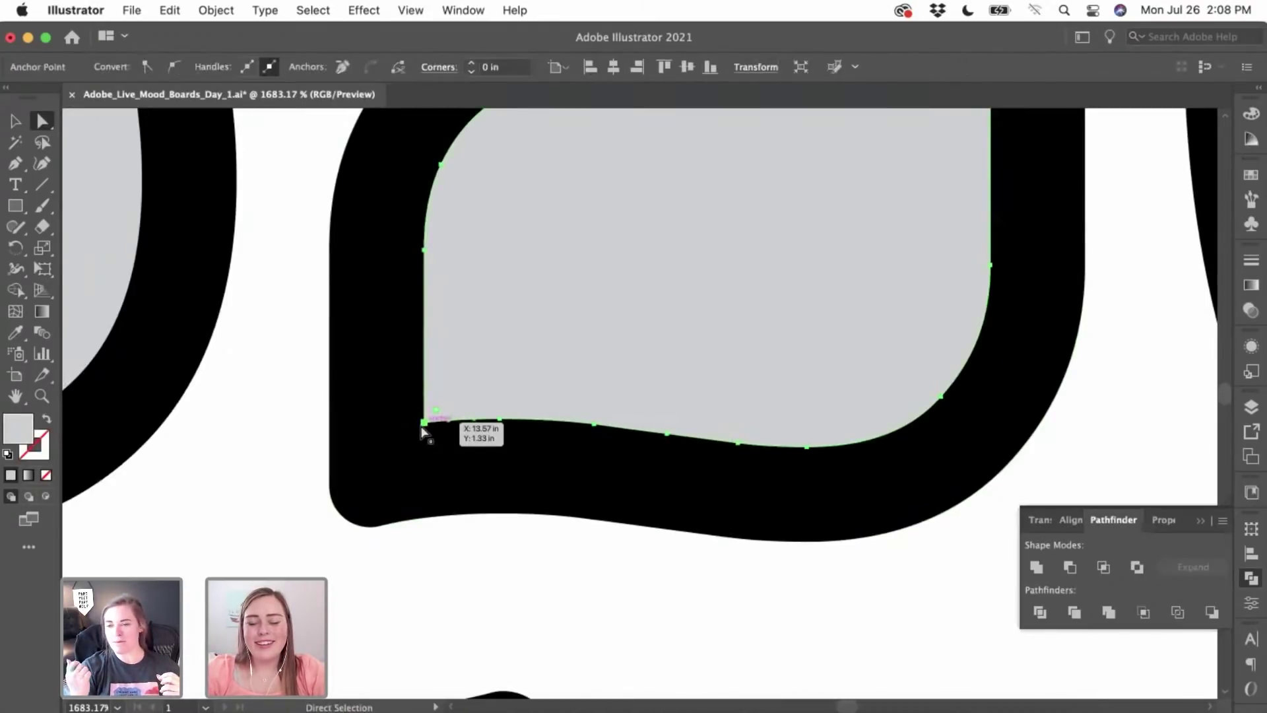
pyautogui.moveTo(439, 409); pyautogui.dragTo(503, 376)
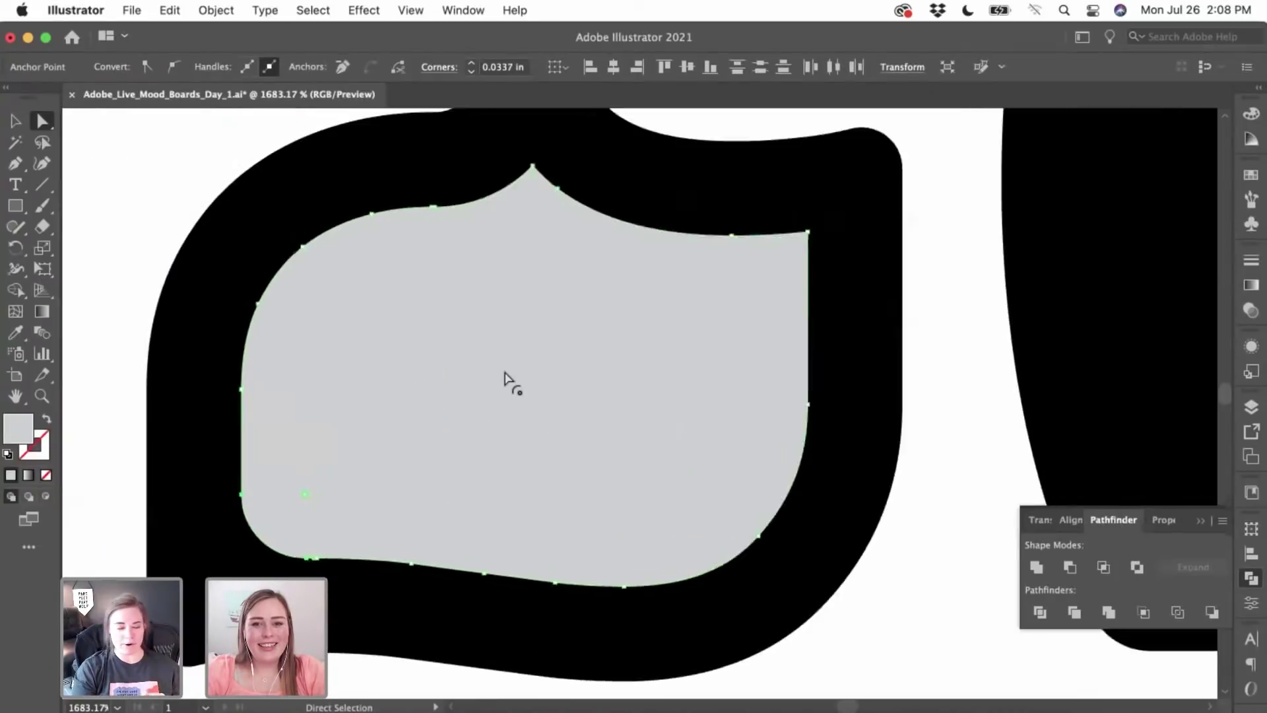
# - Round the upper-right corner of the grey inset at the base of the I to about 0.0377 in
pyautogui.hscroll(2, 509, 378)
pyautogui.click(765, 254)
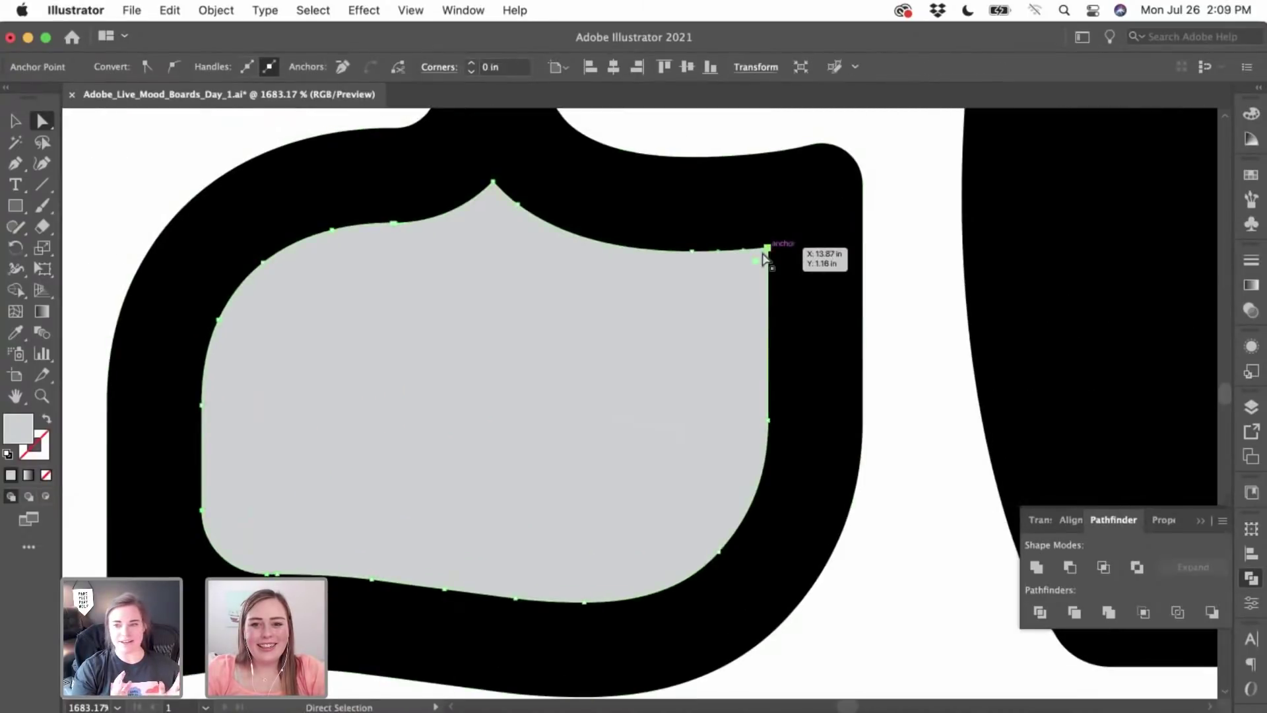
pyautogui.moveTo(759, 273); pyautogui.dragTo(730, 359)
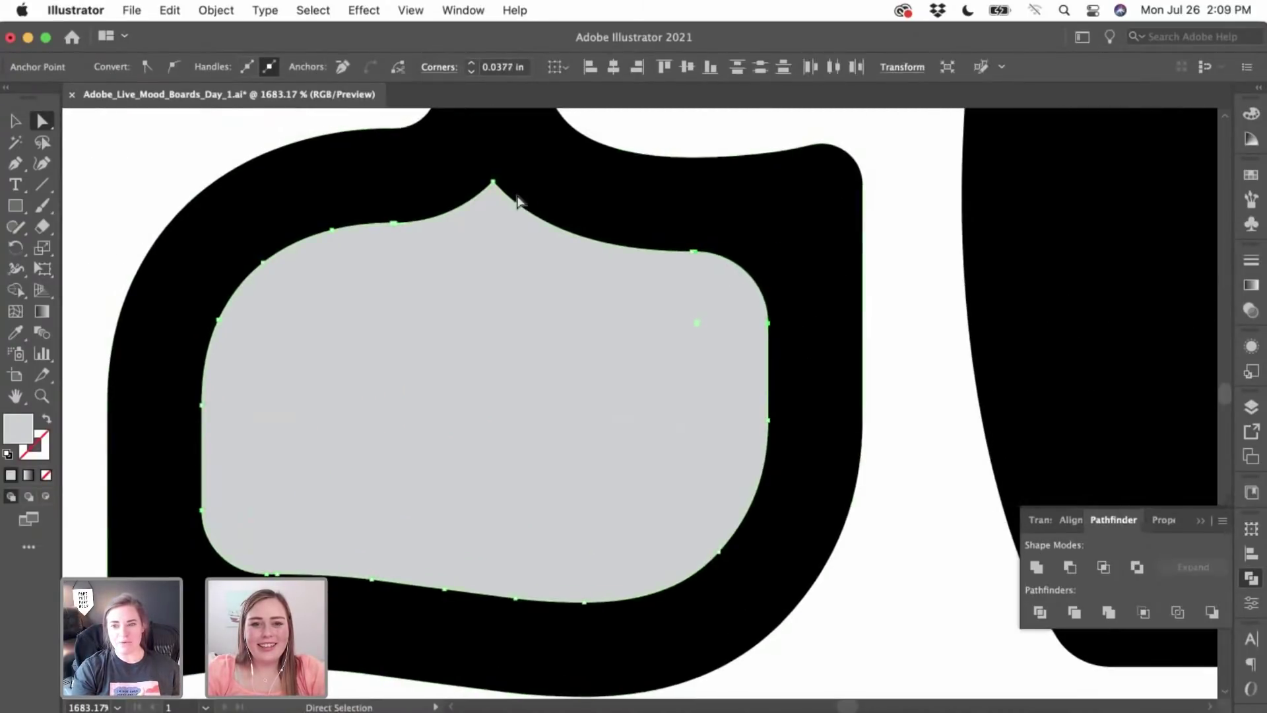
# - Try to flatten the inset's pointed peak by moving its top anchor down, and undo the move
pyautogui.click(495, 185)
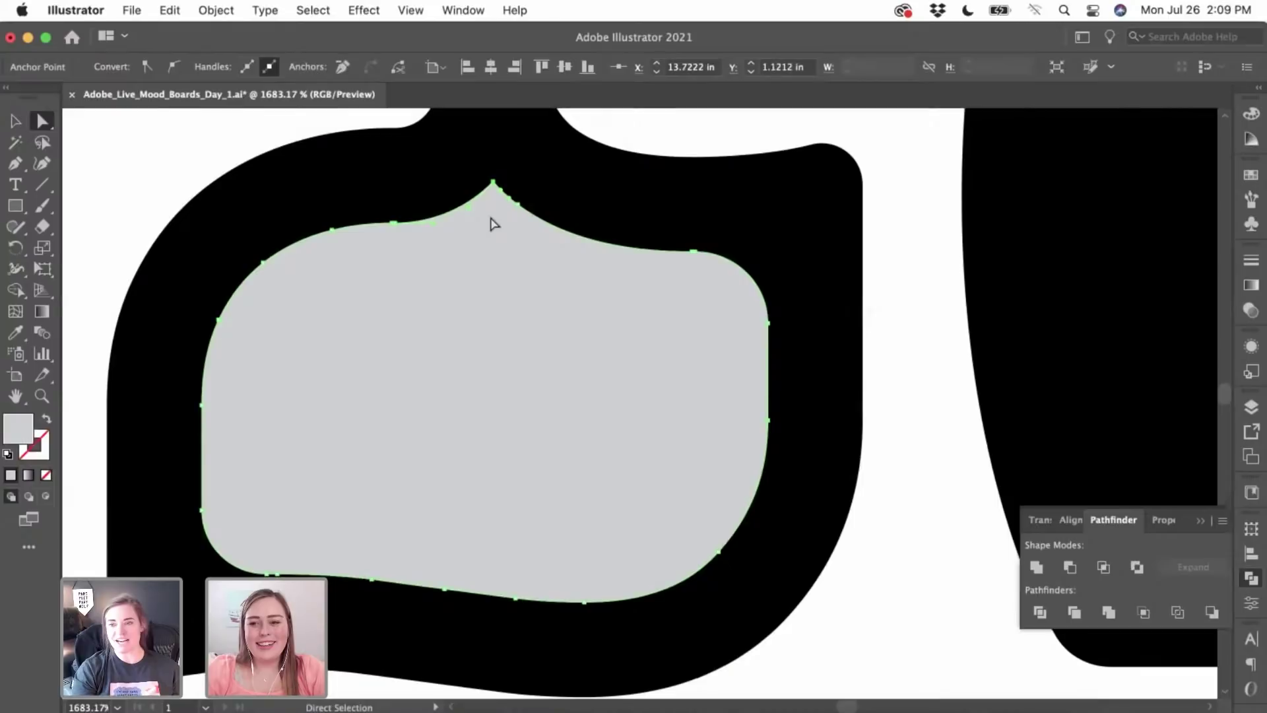
pyautogui.scroll(3, 494, 224)
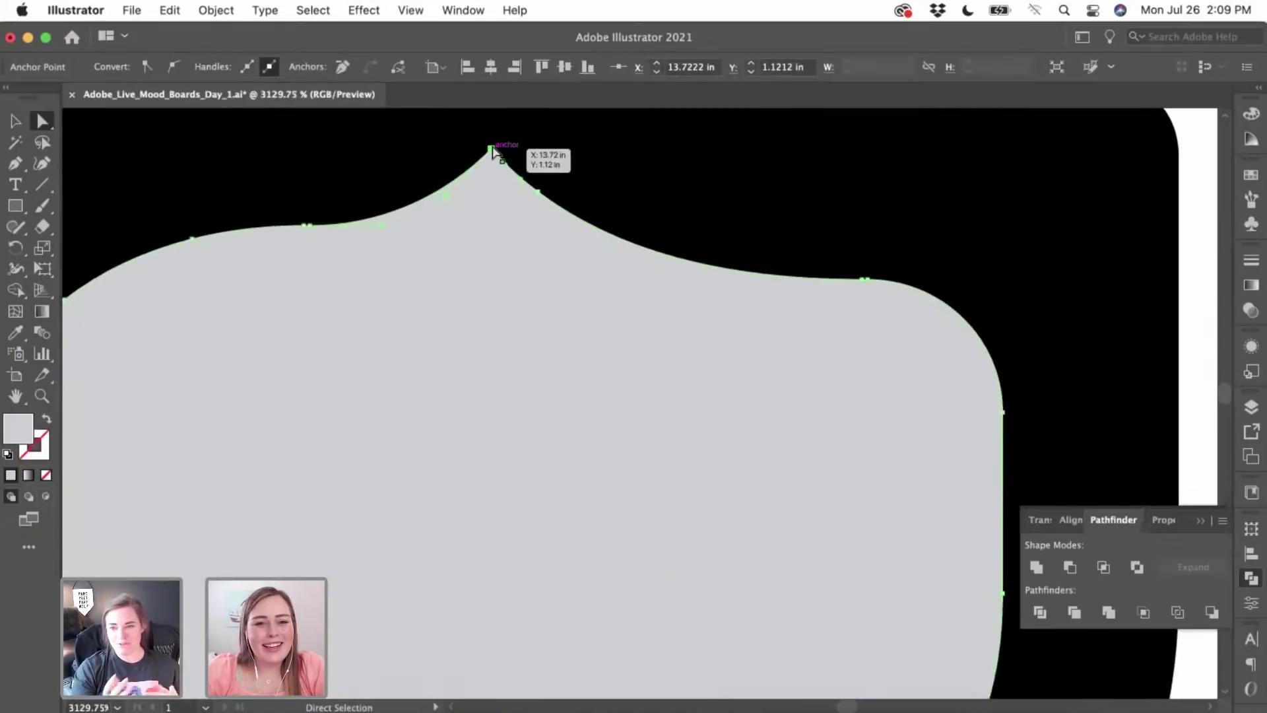
pyautogui.moveTo(492, 150); pyautogui.dragTo(506, 198)
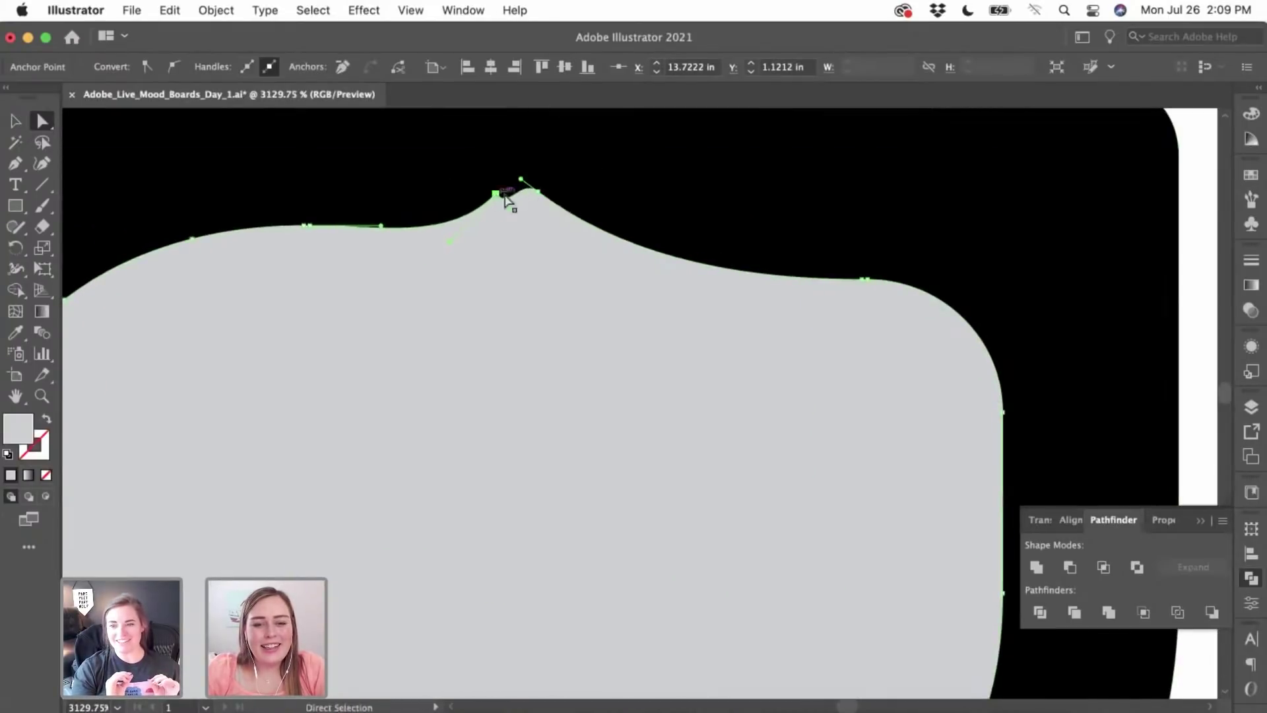
pyautogui.press('super+z')
# - Draw a closed black patch with the Pen tool that covers the pointed peak along the top edge of the I's lower inset
pyautogui.click(16, 164)
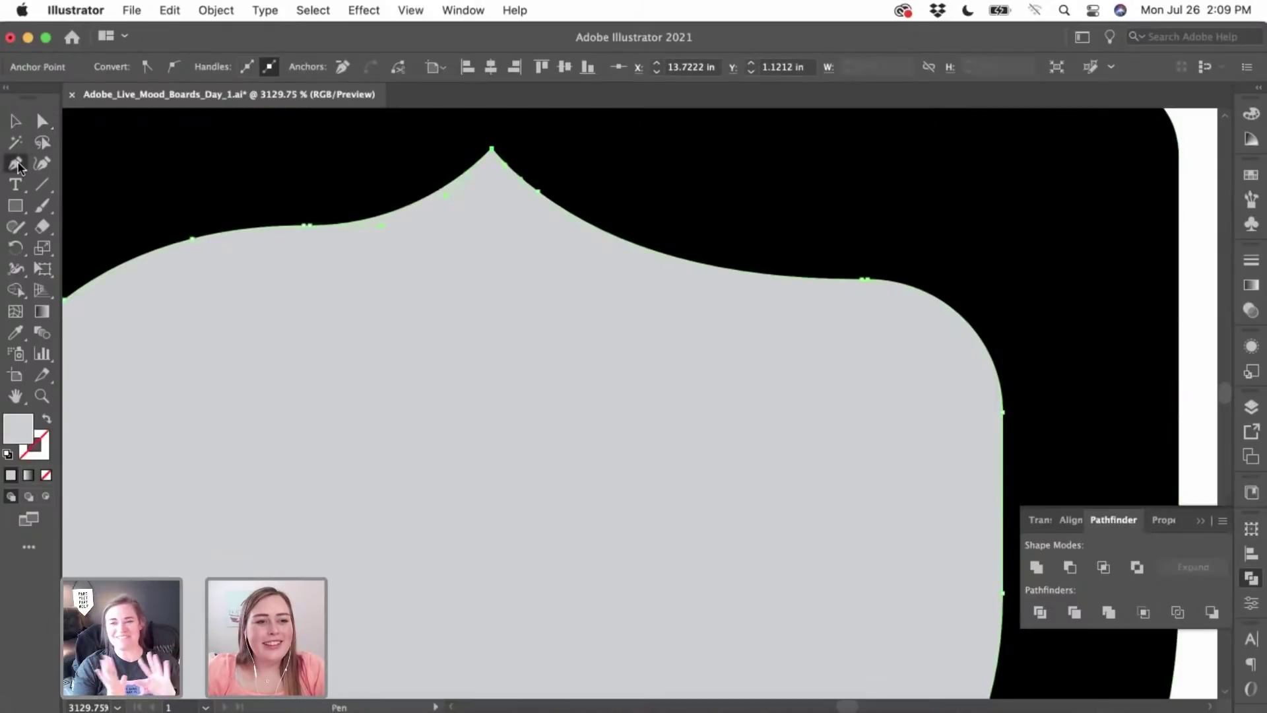
pyautogui.click(159, 192)
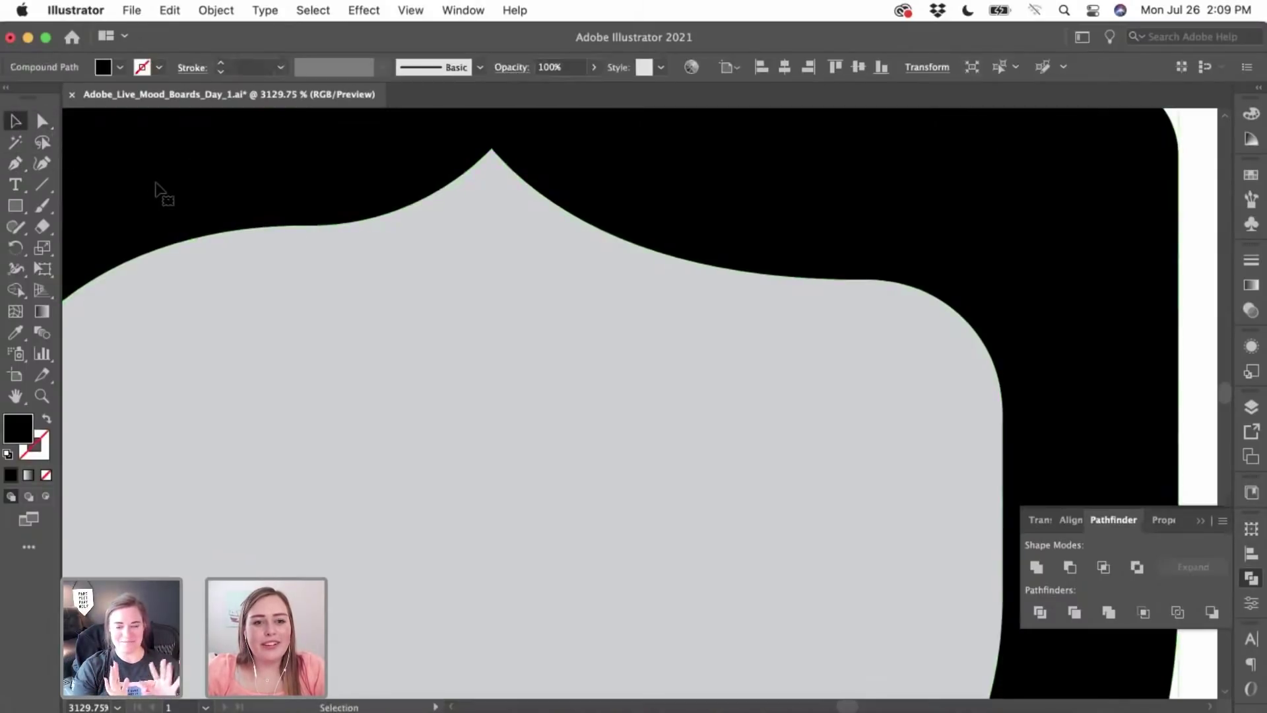
pyautogui.click(302, 224)
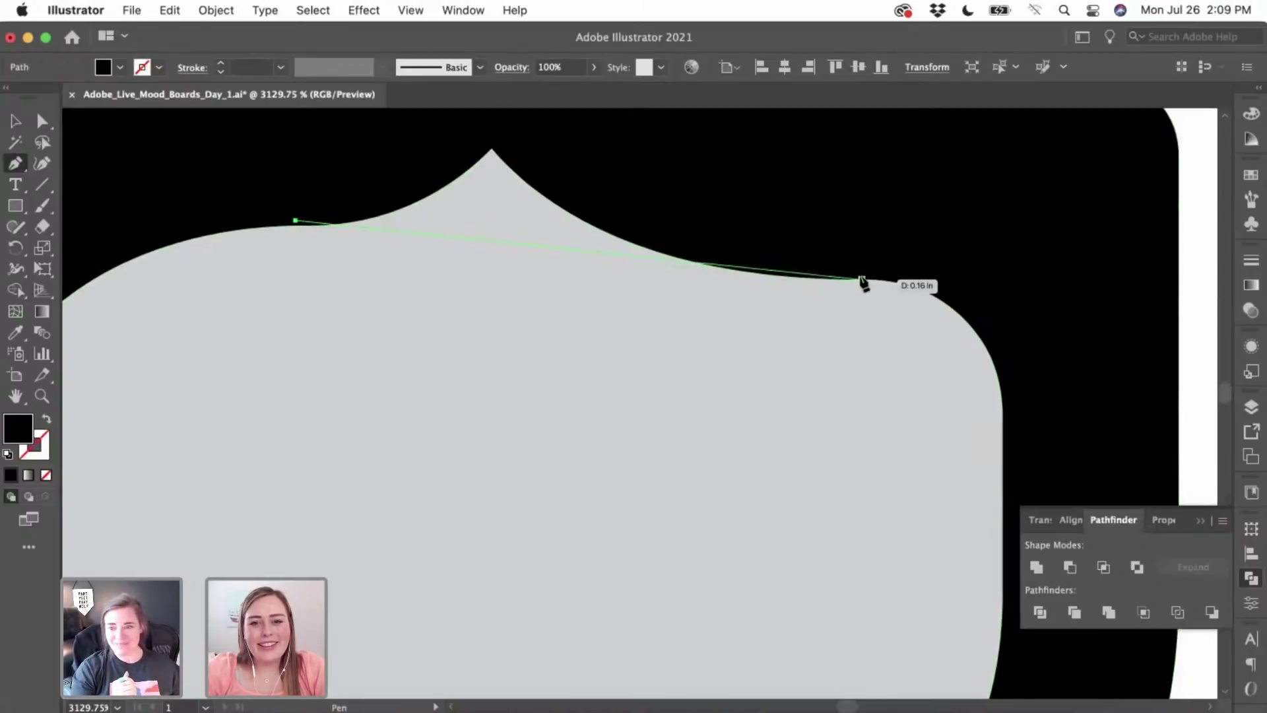
pyautogui.click(767, 269)
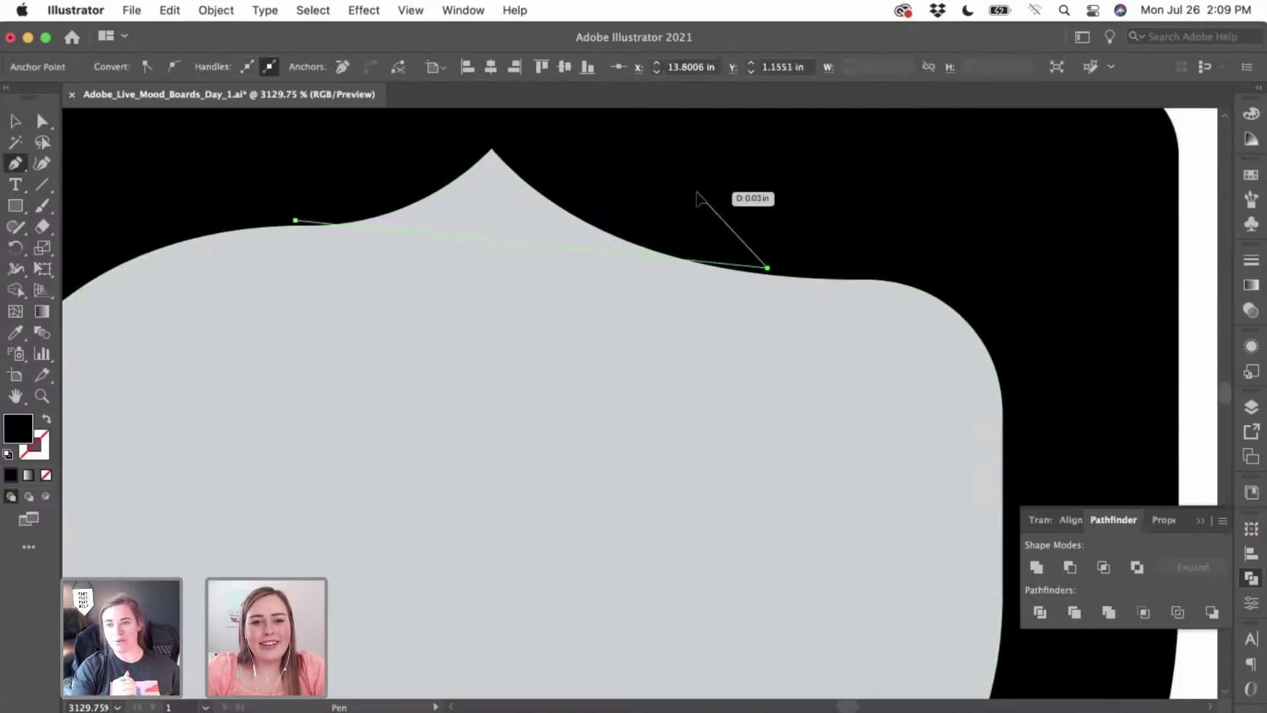
pyautogui.click(697, 192)
pyautogui.scroll(1, 660, 191)
pyautogui.hscroll(-1, 660, 190)
pyautogui.click(593, 174)
pyautogui.click(425, 231)
pyautogui.click(344, 264)
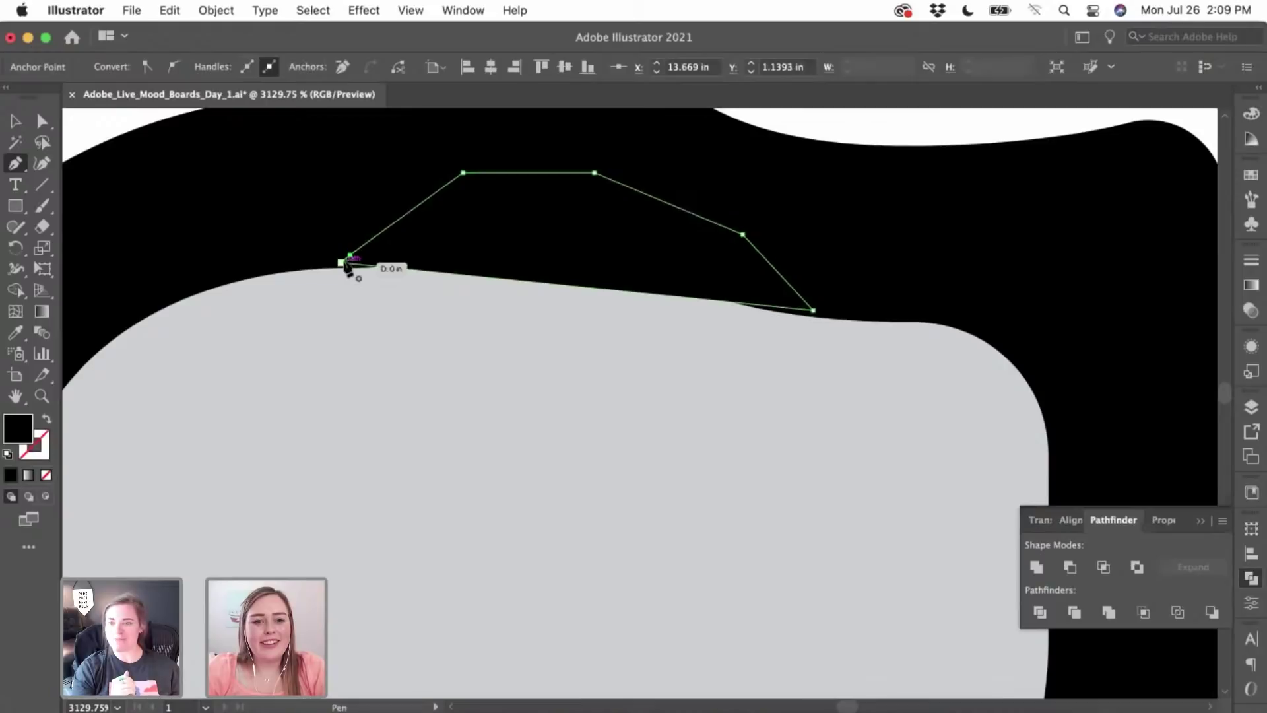
# - Cut the pointed peak off the I's lower inset with the patch using Pathfinder, and select the trimmed inset
pyautogui.press('v')
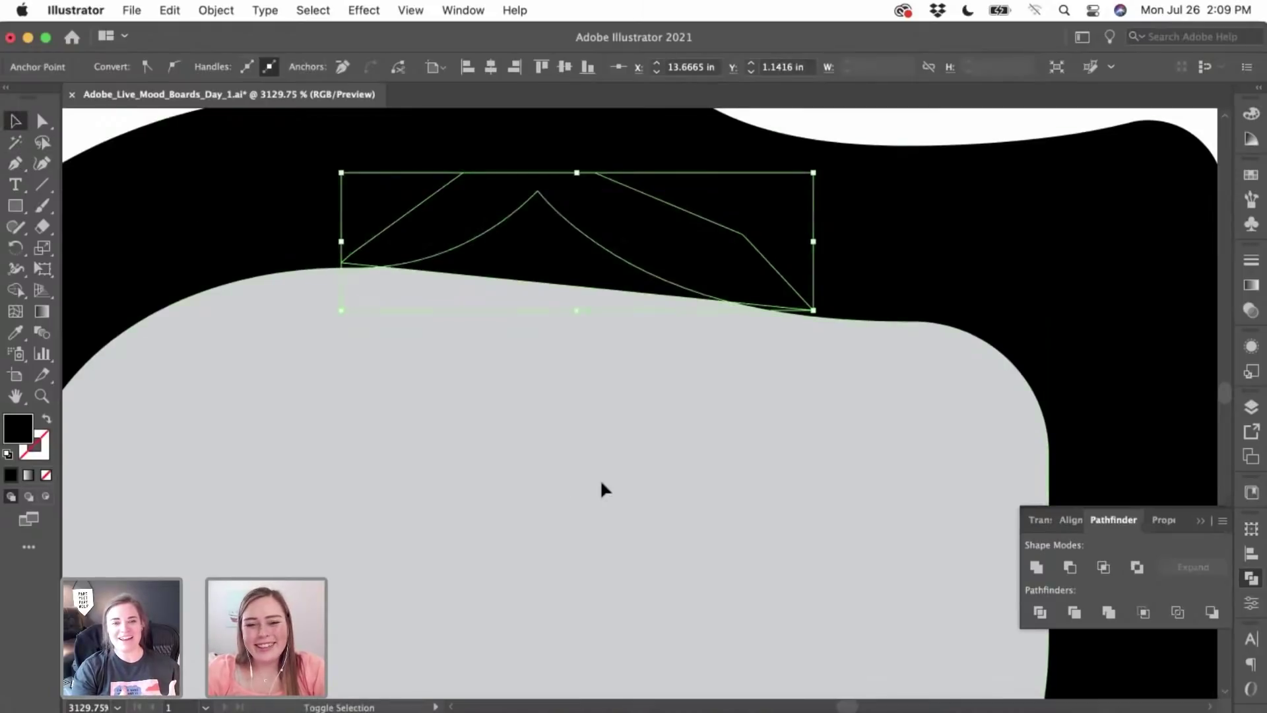
pyautogui.keyDown('shift'); pyautogui.click(601, 484); pyautogui.keyUp('shift')
pyautogui.click(1039, 612)
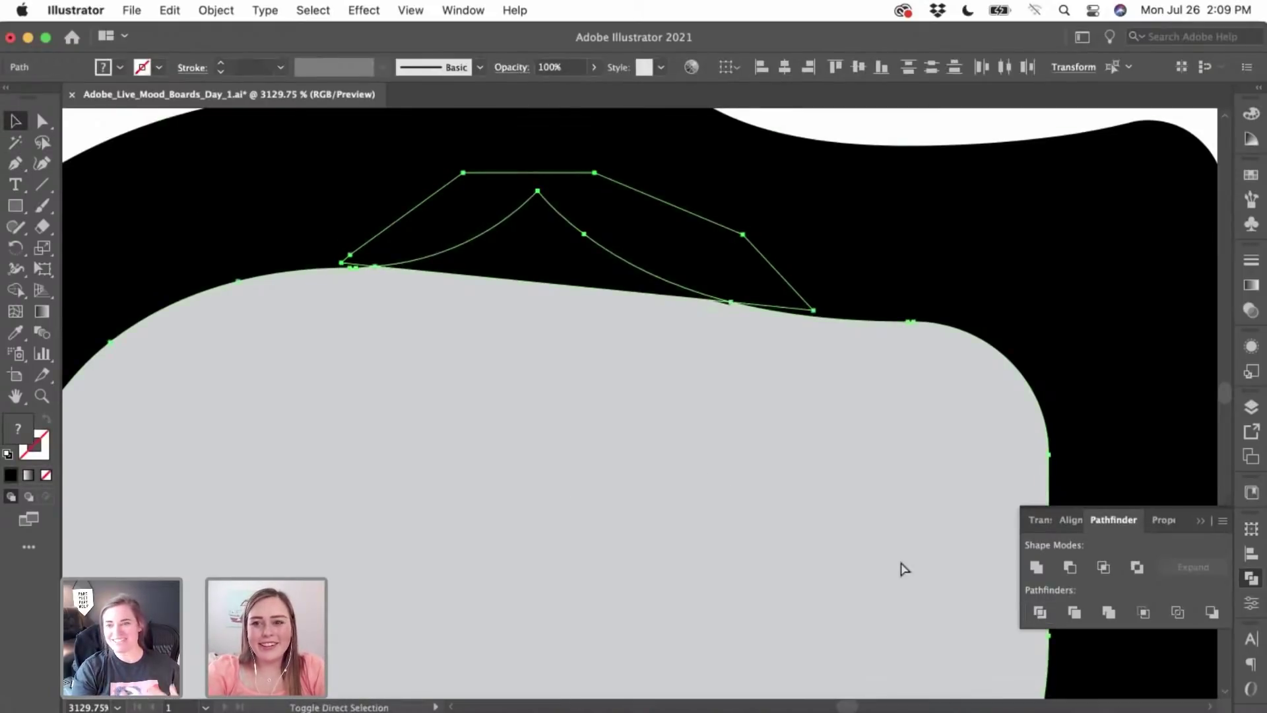
pyautogui.click(554, 222)
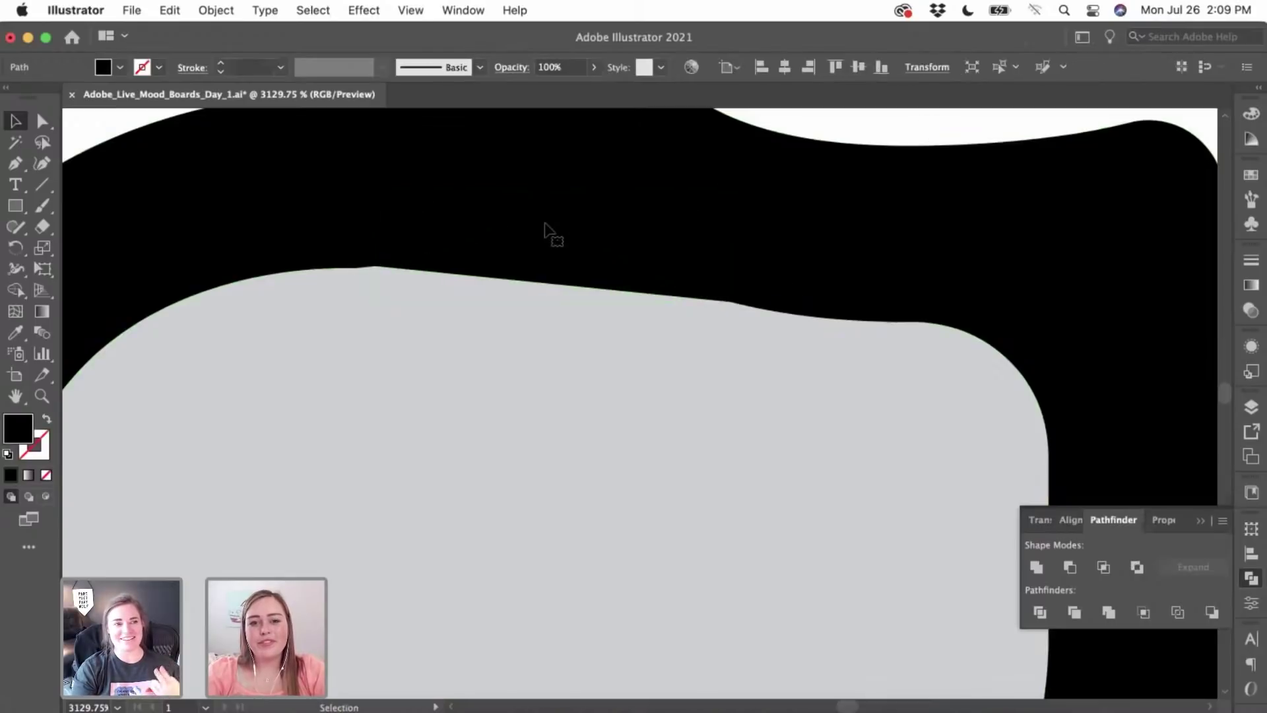
pyautogui.click(521, 231)
pyautogui.click(486, 220)
pyautogui.click(455, 296)
pyautogui.click(455, 295)
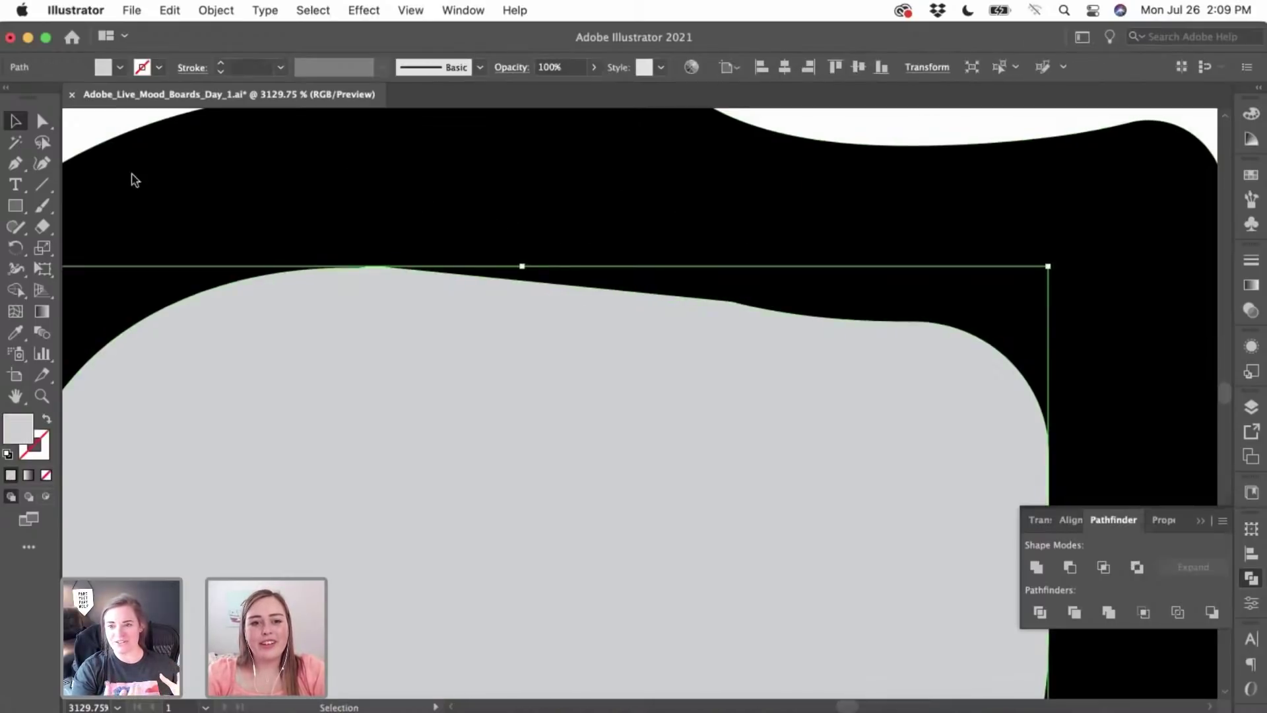
# - Convert the left anchor of the trimmed top edge to a smooth point and move it slightly right and down along the edge
pyautogui.click(35, 123)
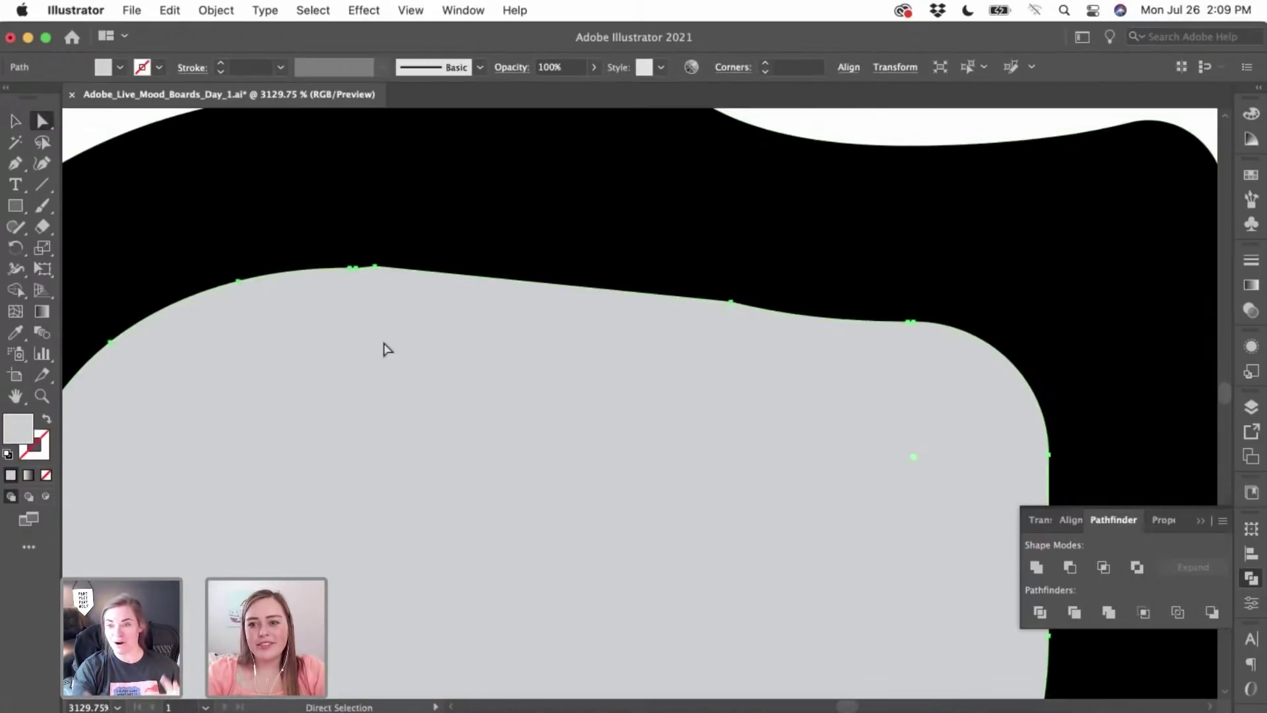
pyautogui.press('Right')
pyautogui.press('super+equal')
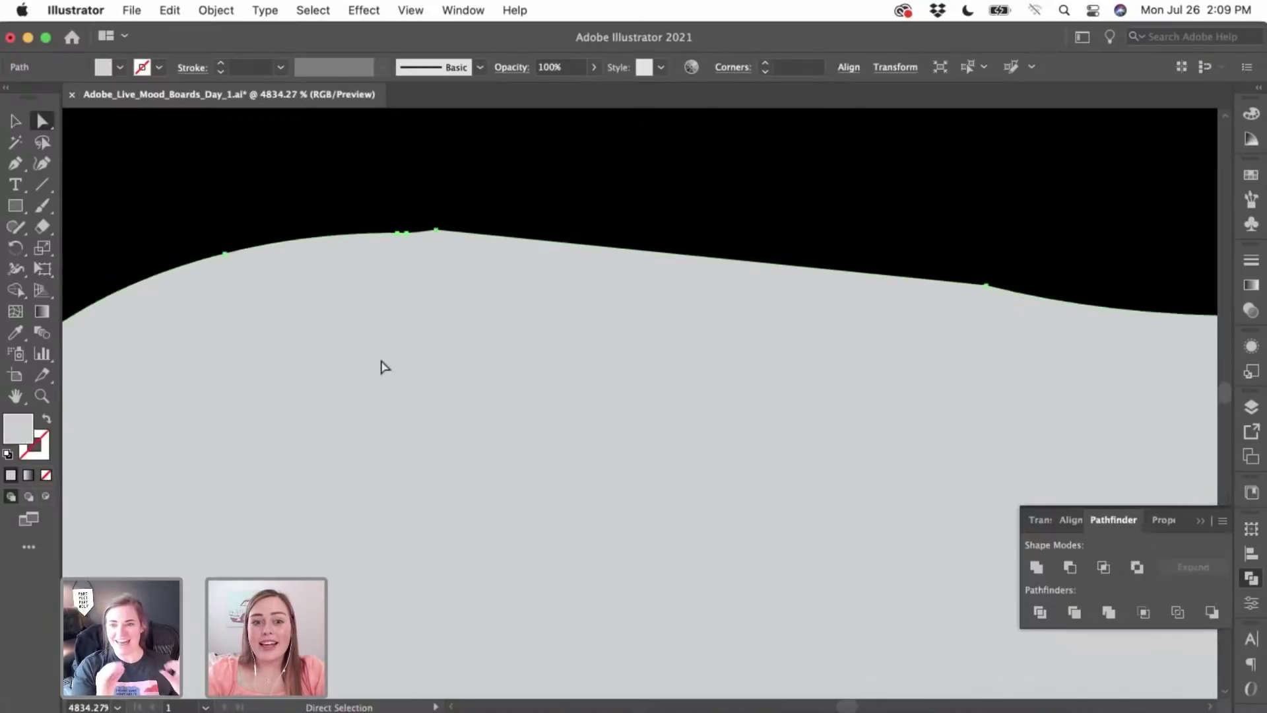
pyautogui.click(452, 261)
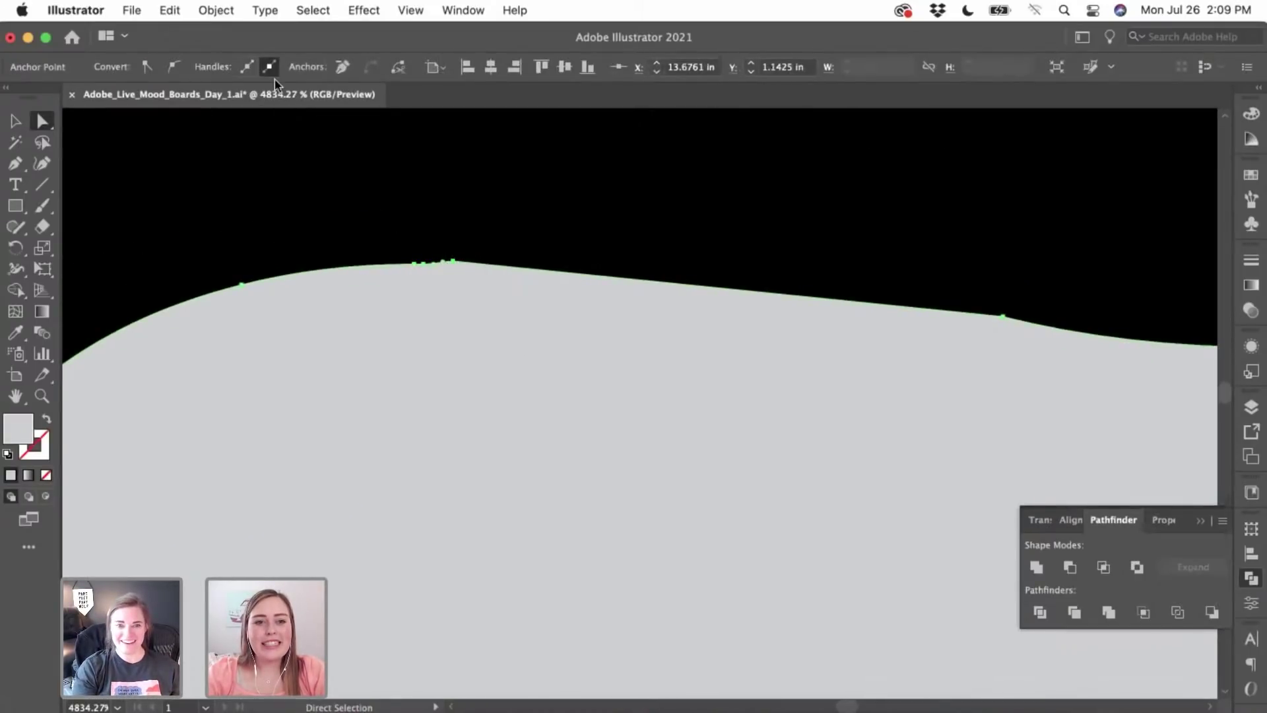
pyautogui.click(185, 66)
pyautogui.press('super+equal')
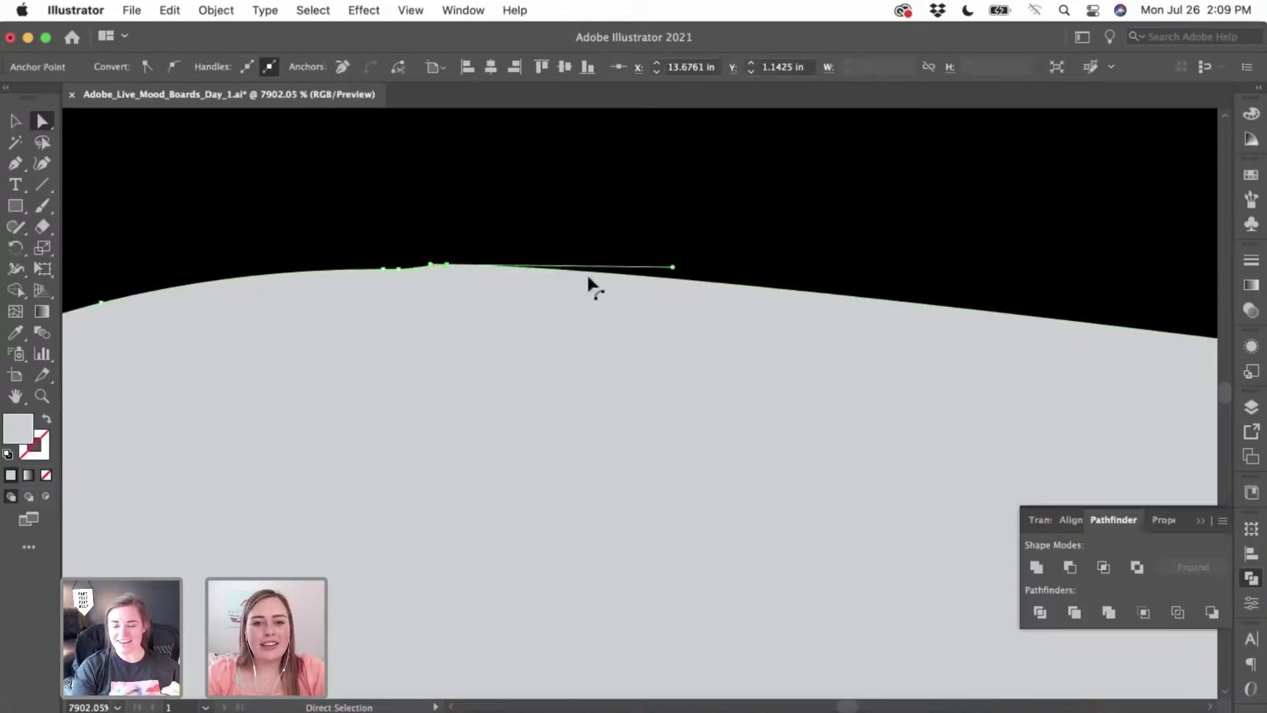
pyautogui.moveTo(434, 269); pyautogui.dragTo(526, 280)
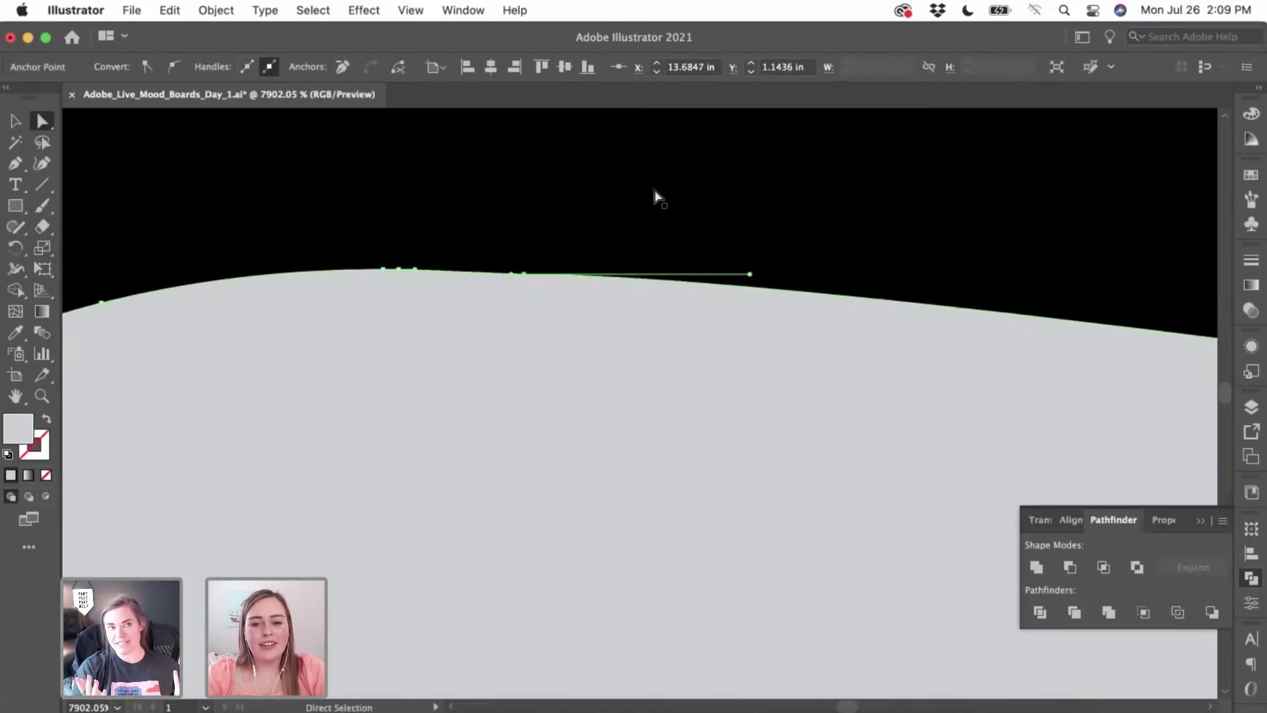
# - Convert the right anchor of the trimmed top edge to a smooth point, compare with undo and redo, and deselect the inset
pyautogui.press('super+minus')
pyautogui.press('super+minus')
pyautogui.press('super+minus')
pyautogui.press('super+minus')
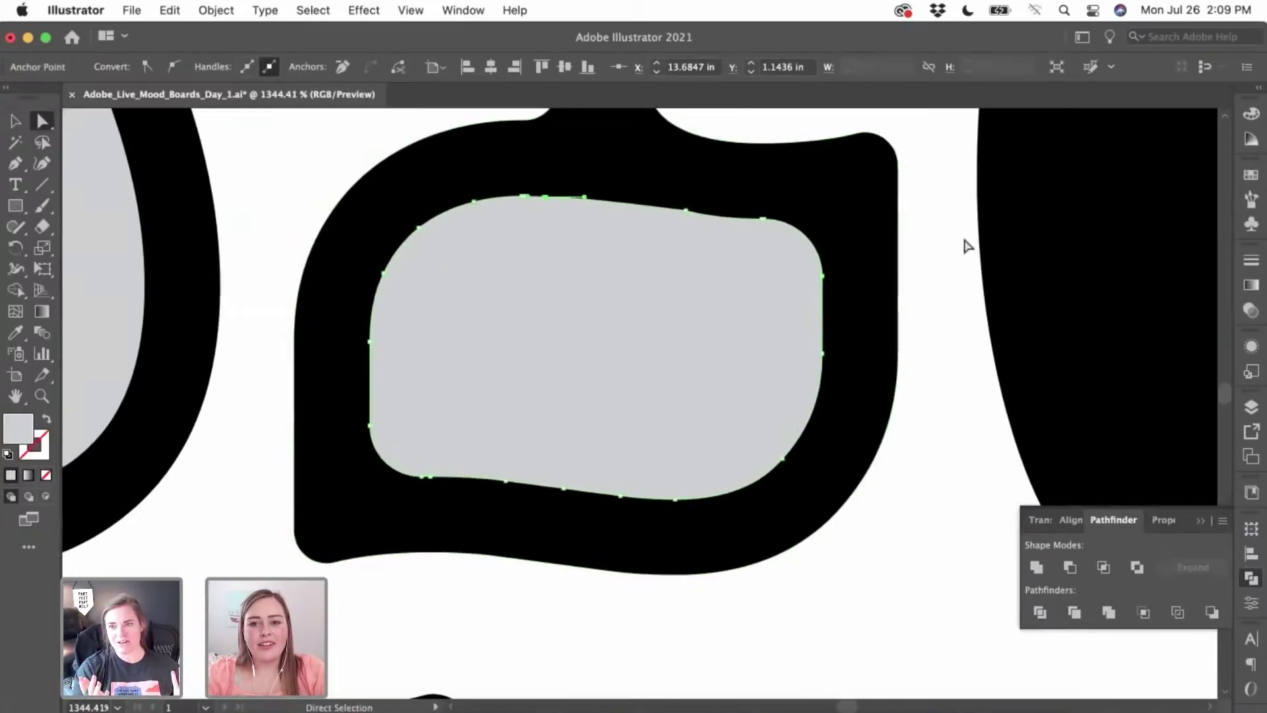
pyautogui.click(966, 245)
pyautogui.scroll(3, 650, 207)
pyautogui.scroll(3, 730, 218)
pyautogui.click(730, 220)
pyautogui.scroll(1, 729, 221)
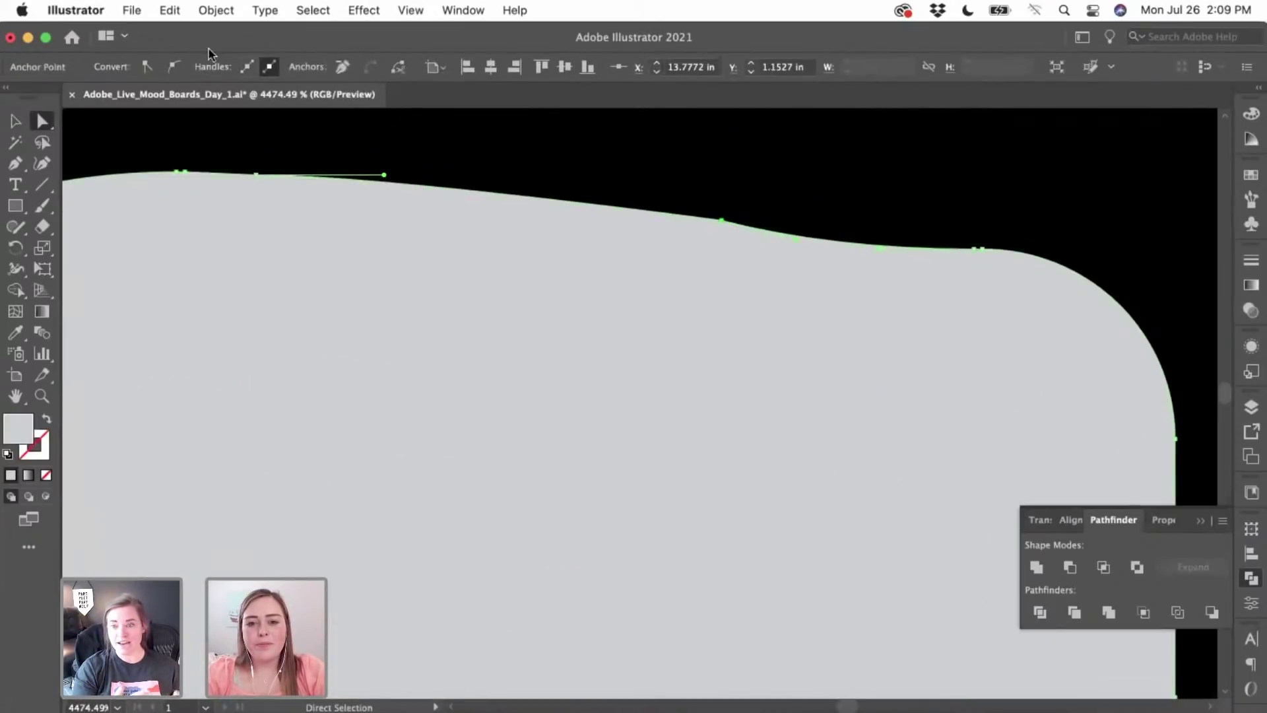
pyautogui.click(170, 68)
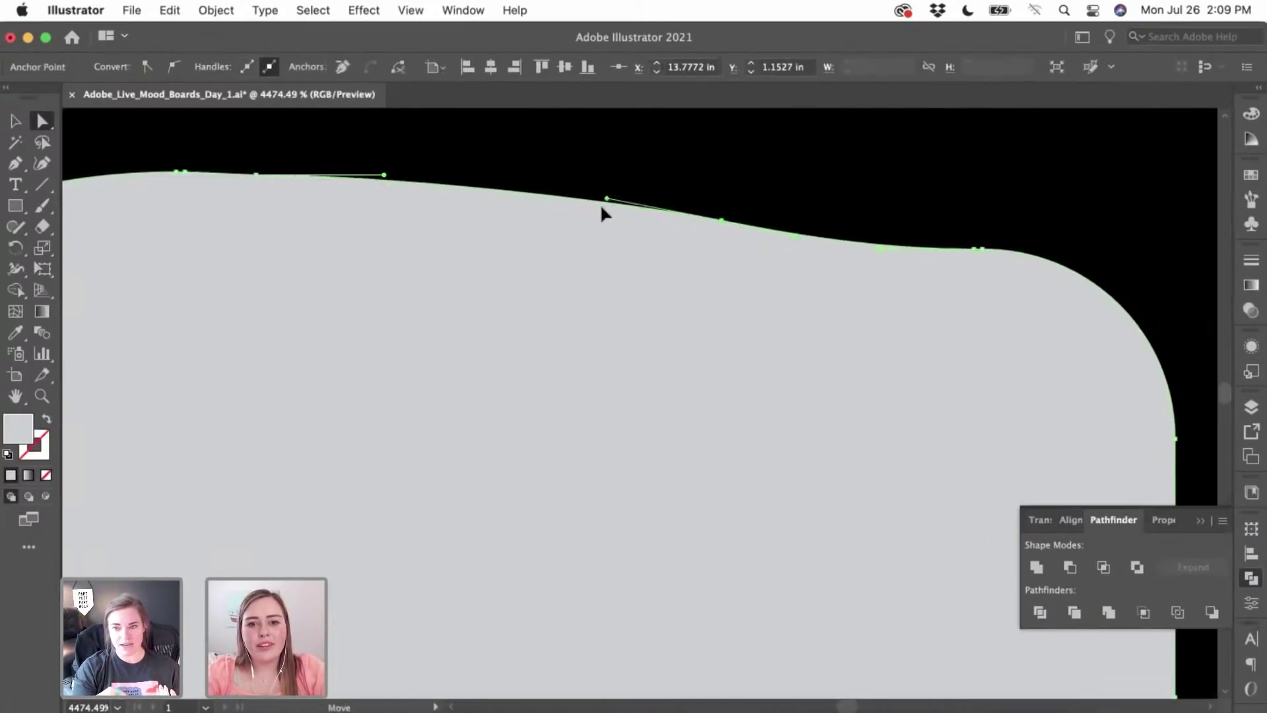
pyautogui.press('super+z')
pyautogui.press('super+shift+z')
pyautogui.scroll(-3, 597, 211)
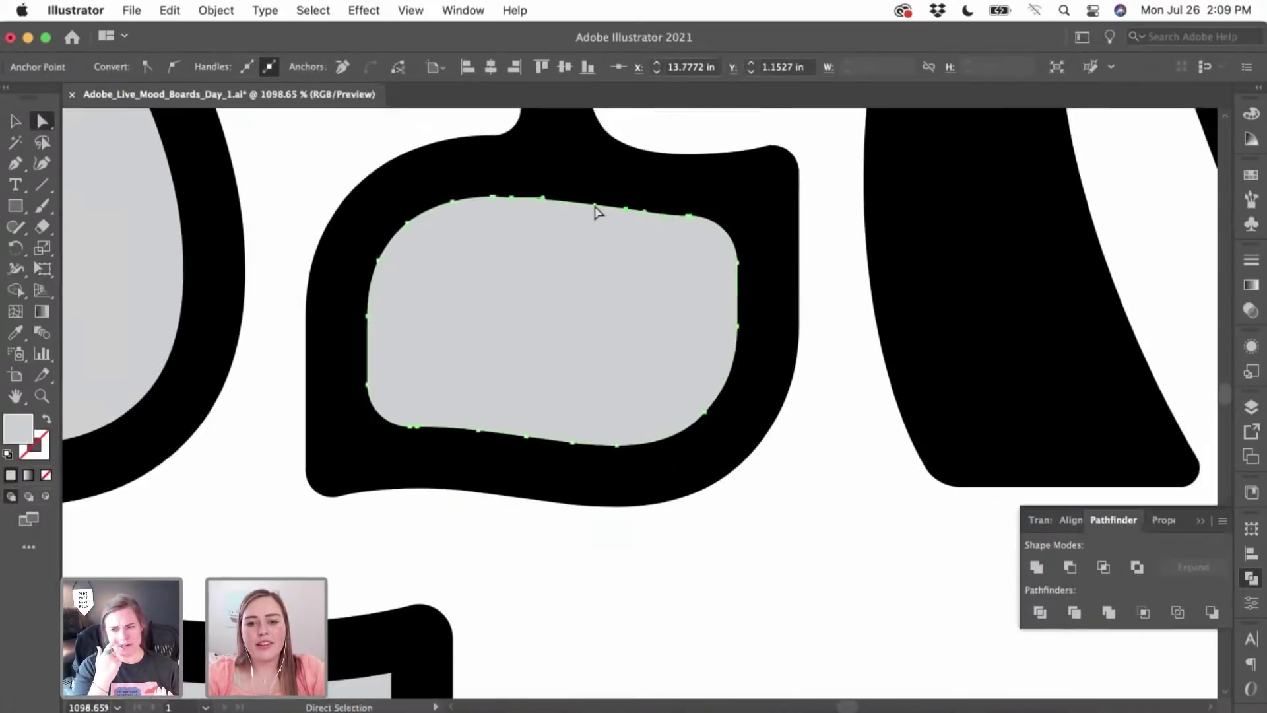
pyautogui.scroll(-2, 853, 235)
pyautogui.click(854, 235)
# - Reduce the rounding of the lower inset's upper-right and lower-left corners together, and deselect it
pyautogui.scroll(3, 854, 235)
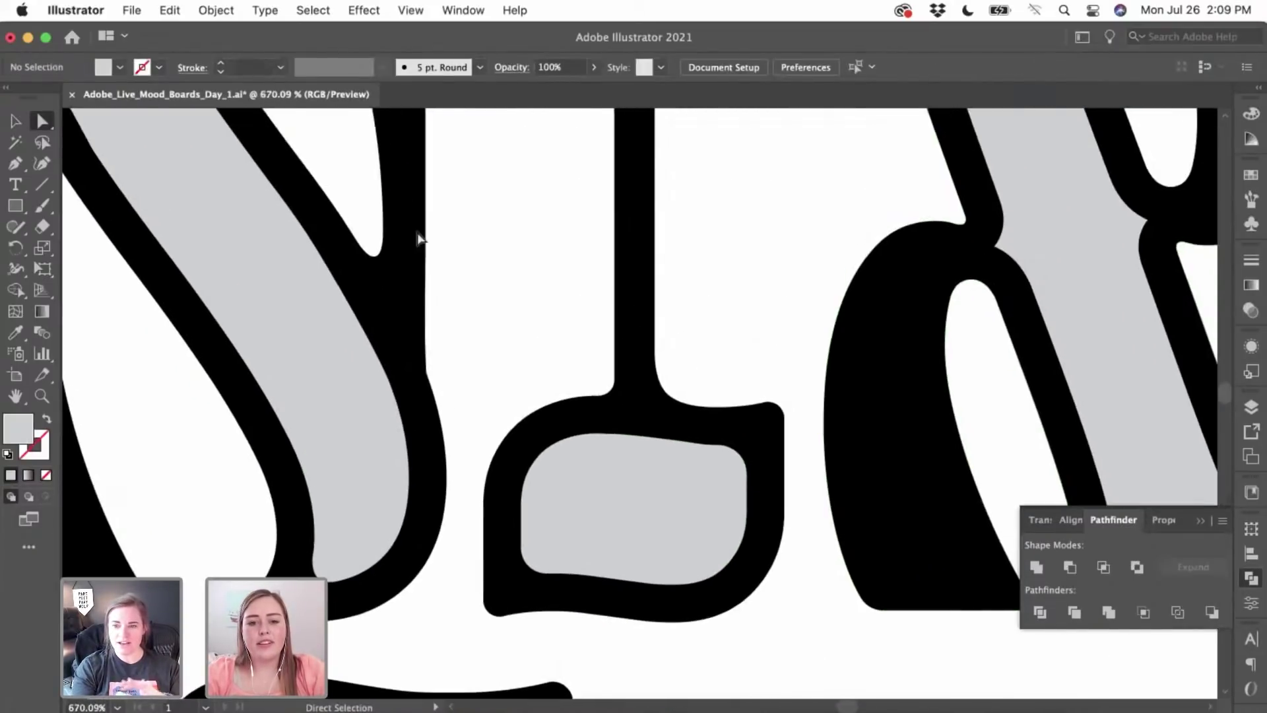
pyautogui.click(712, 479)
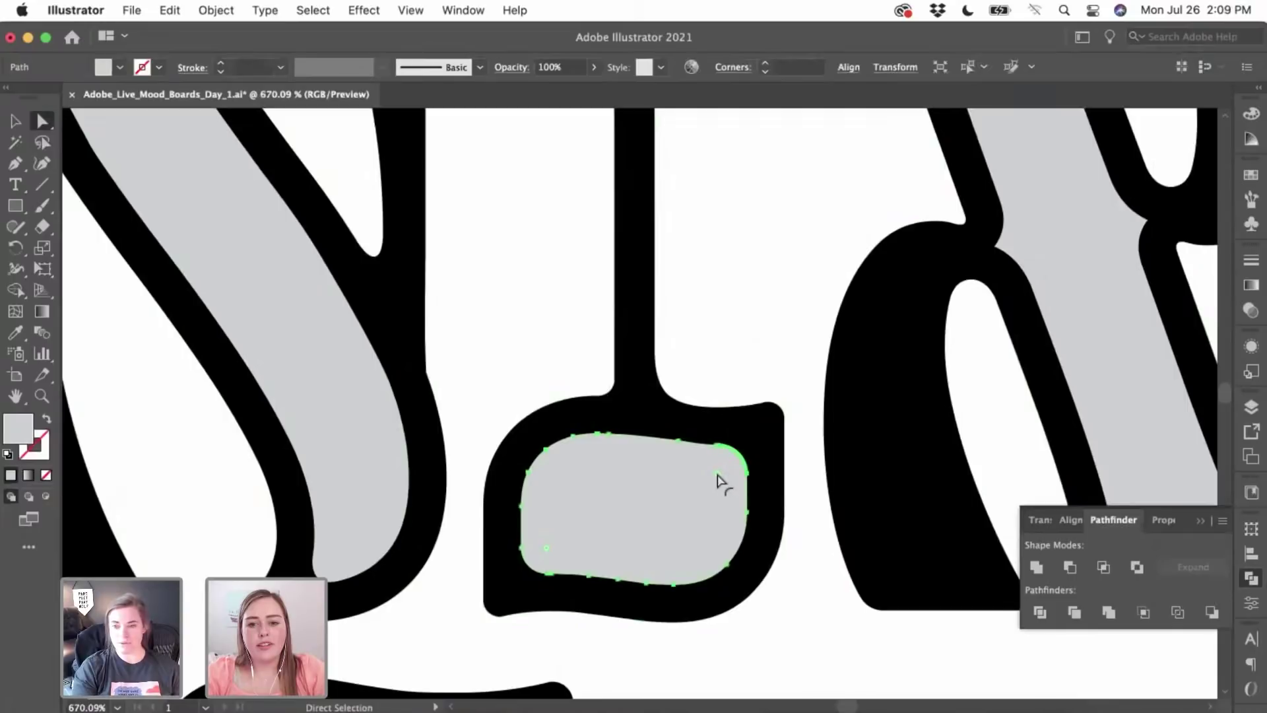
pyautogui.moveTo(718, 481); pyautogui.dragTo(734, 466)
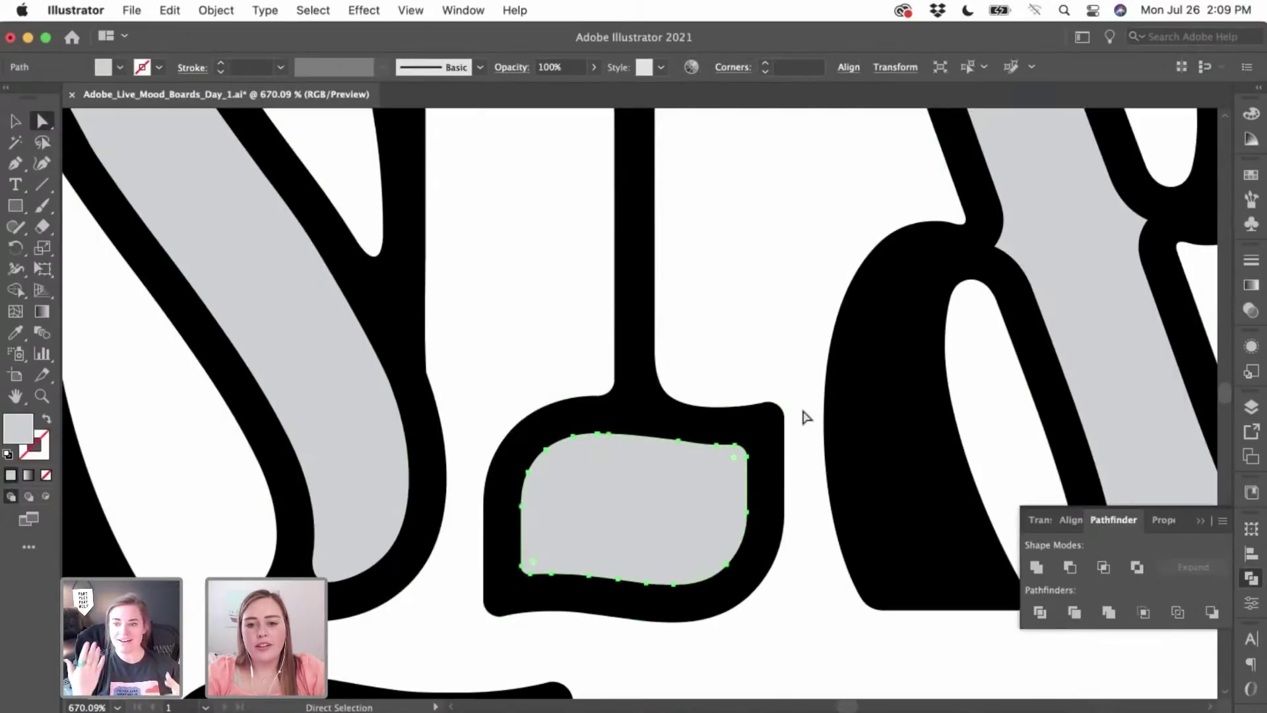
pyautogui.click(577, 384)
# - Remove the unsmoothed grey inset from the top of the I
pyautogui.press('v')
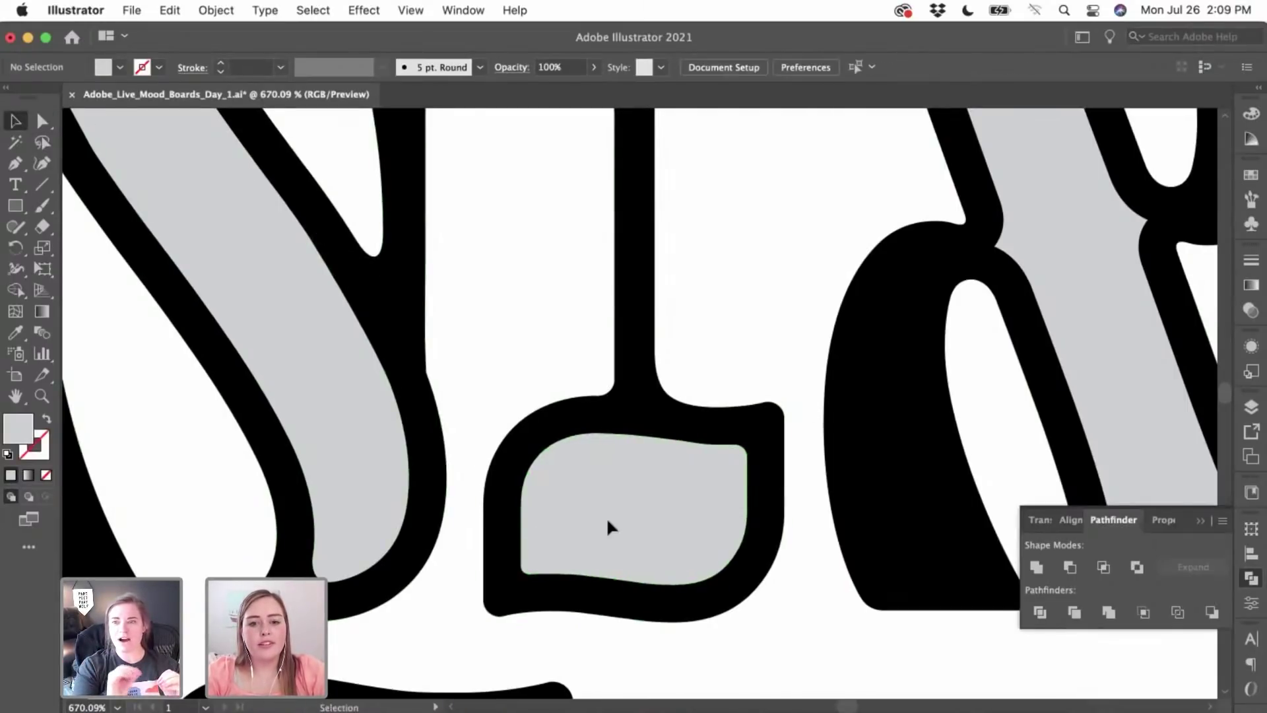
pyautogui.click(607, 517)
pyautogui.scroll(10, 627, 429)
pyautogui.click(651, 353)
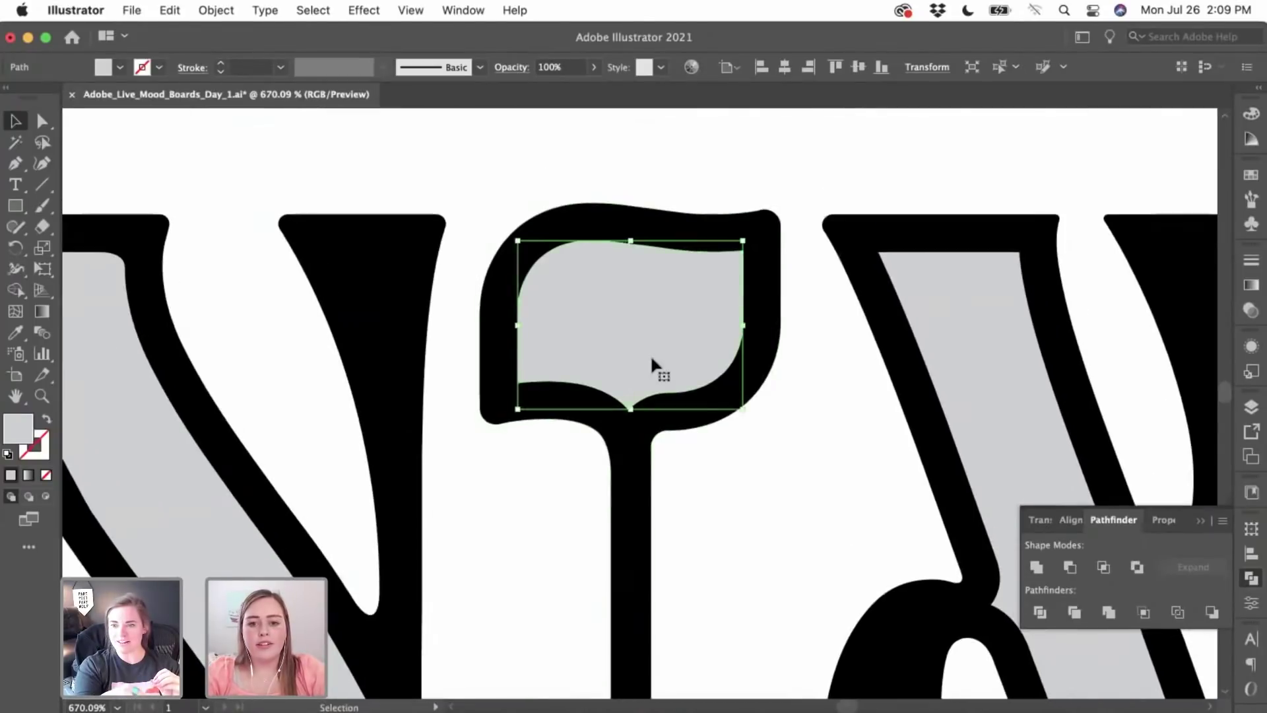
pyautogui.press('super+x')
# - Try rotating the grey inset at the base of the I, and bring it back to its upright orientation
pyautogui.scroll(-3, 732, 301)
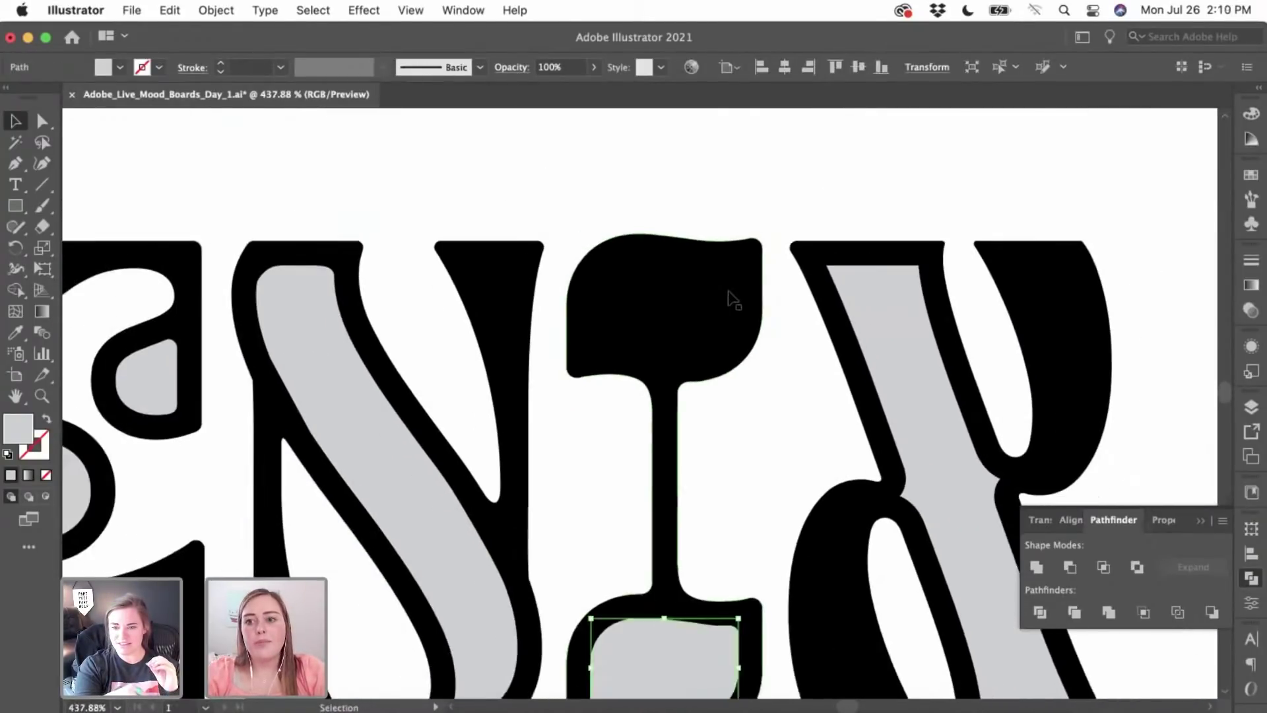
pyautogui.scroll(-1, 729, 294)
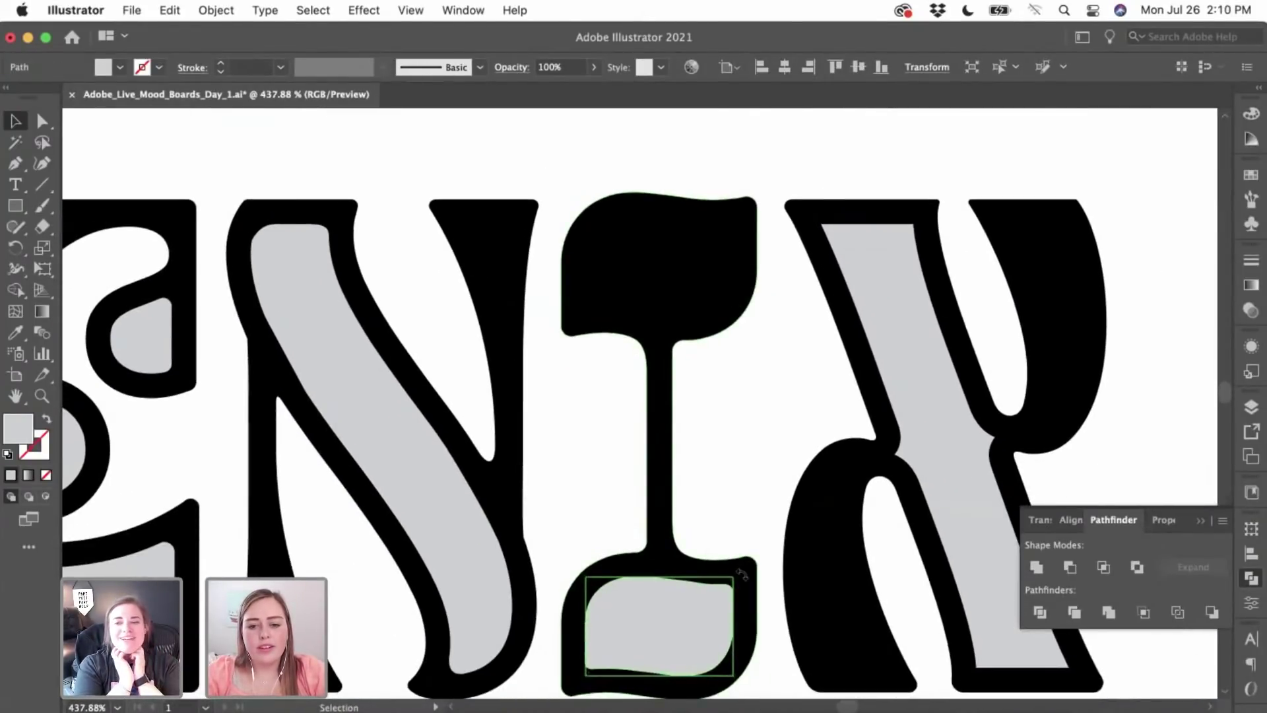
pyautogui.moveTo(742, 574); pyautogui.dragTo(580, 528)
pyautogui.scroll(10, 580, 530)
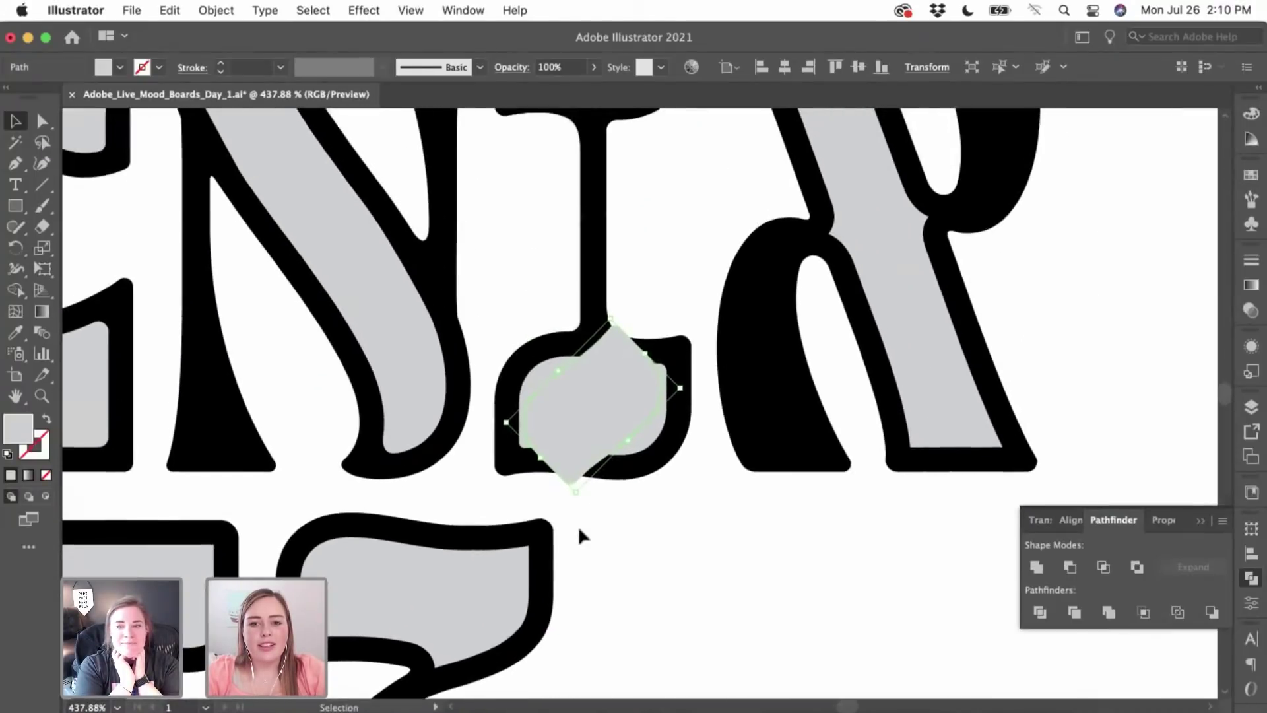
pyautogui.scroll(2, 578, 525)
pyautogui.moveTo(622, 352); pyautogui.dragTo(679, 374)
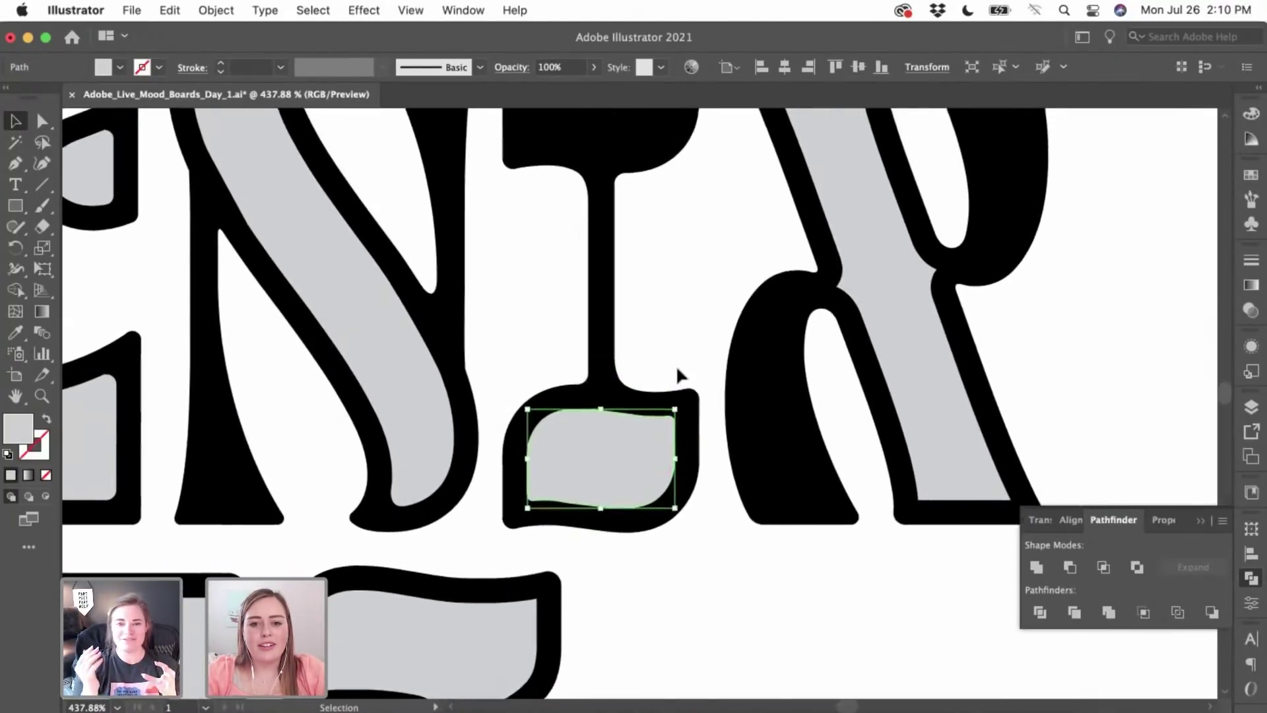
# - Place a copy of the I's lower grey inset inside its black top serif and nudge it slightly down to centre it
pyautogui.scroll(4, 679, 373)
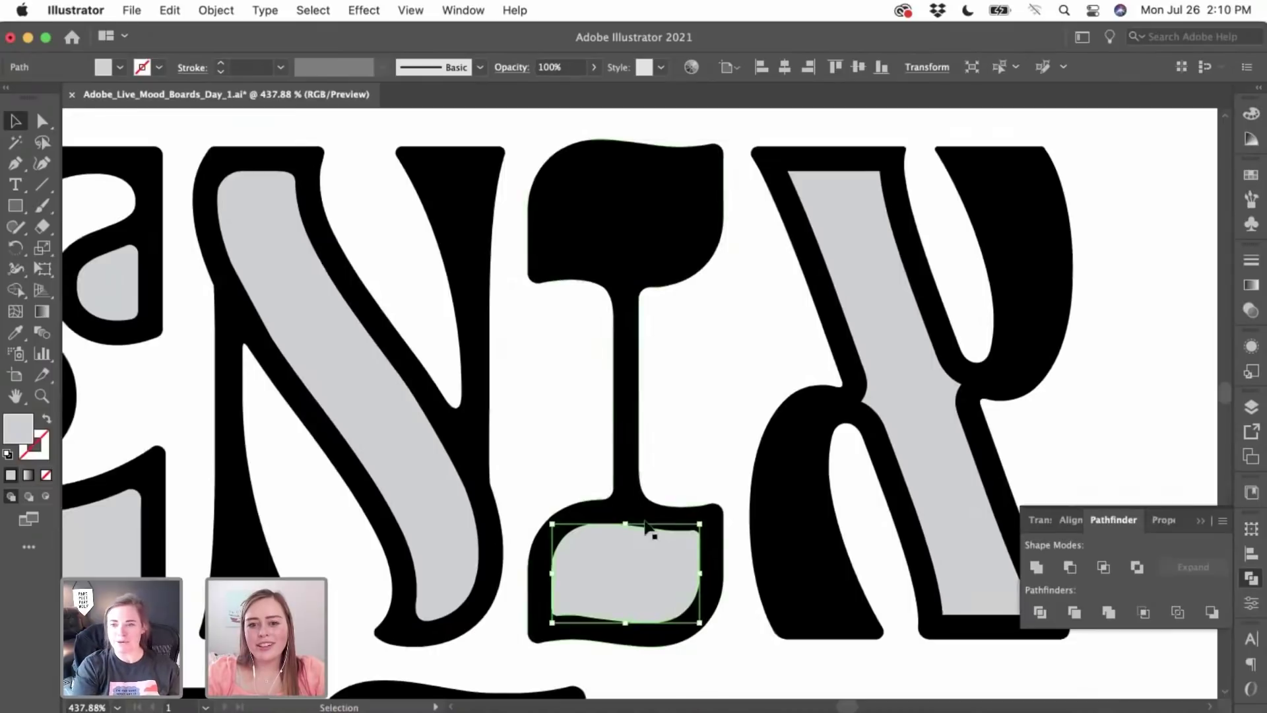
pyautogui.moveTo(627, 573); pyautogui.dragTo(654, 219)
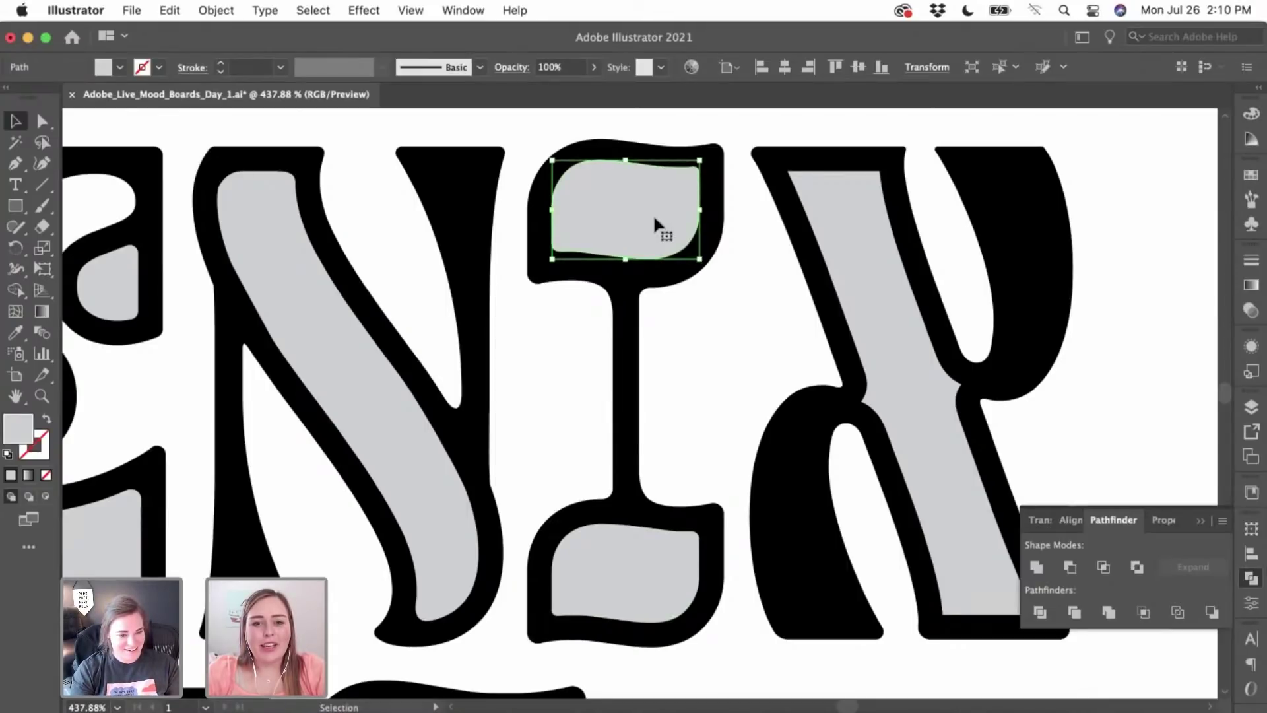
pyautogui.scroll(5, 652, 214)
pyautogui.moveTo(652, 216); pyautogui.dragTo(652, 220)
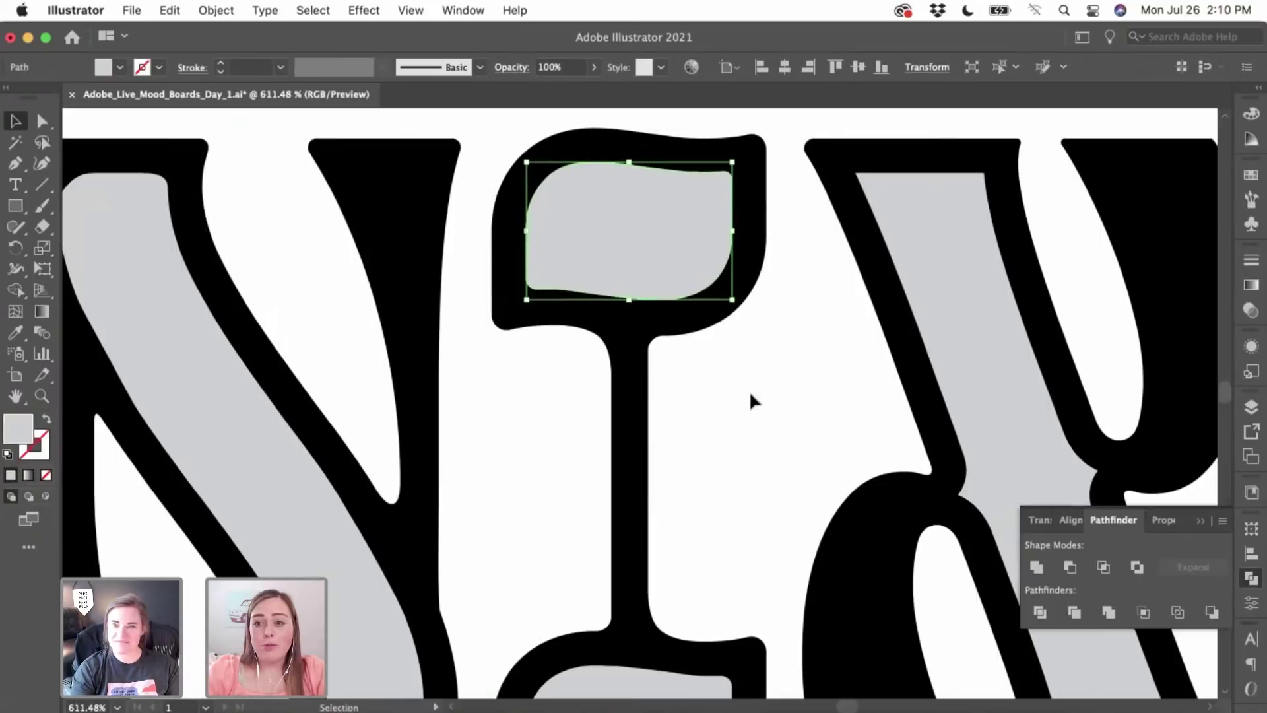
# - Examine the anchor point at the pointed notch on the left edge of the X's grey inset
pyautogui.click(760, 451)
pyautogui.hscroll(5, 760, 451)
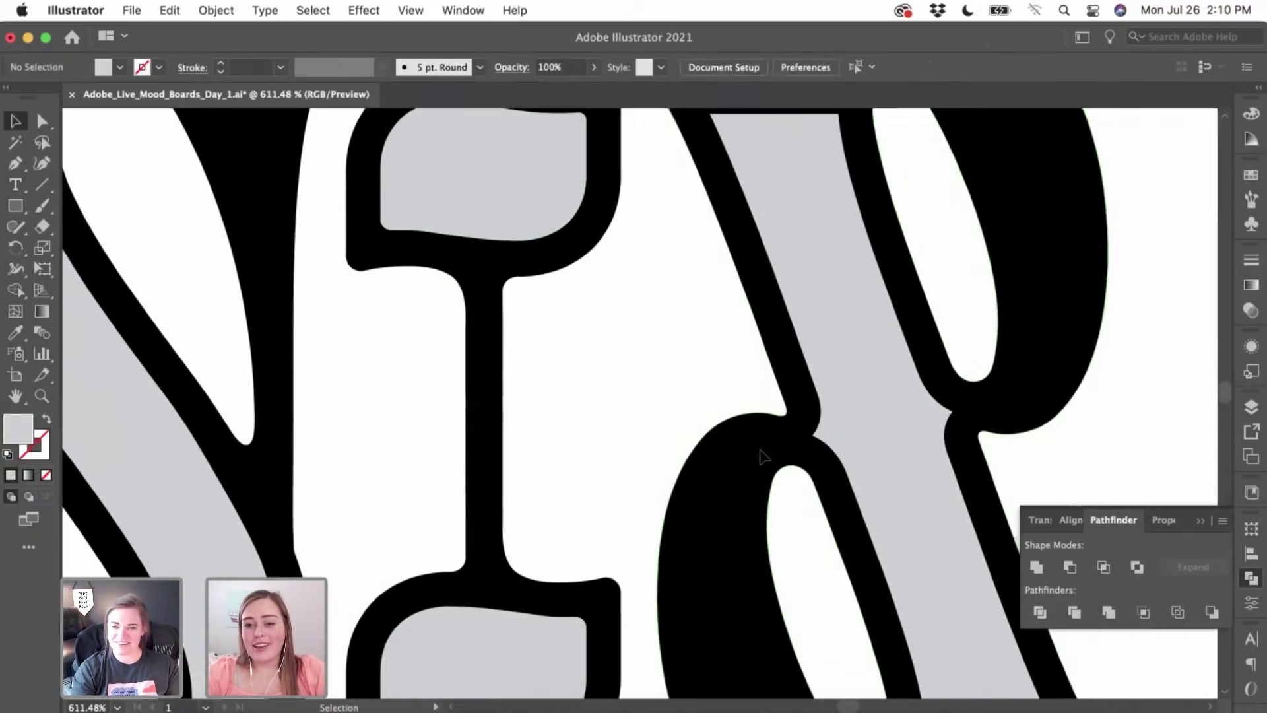
pyautogui.hscroll(5, 762, 453)
pyautogui.scroll(3, 762, 453)
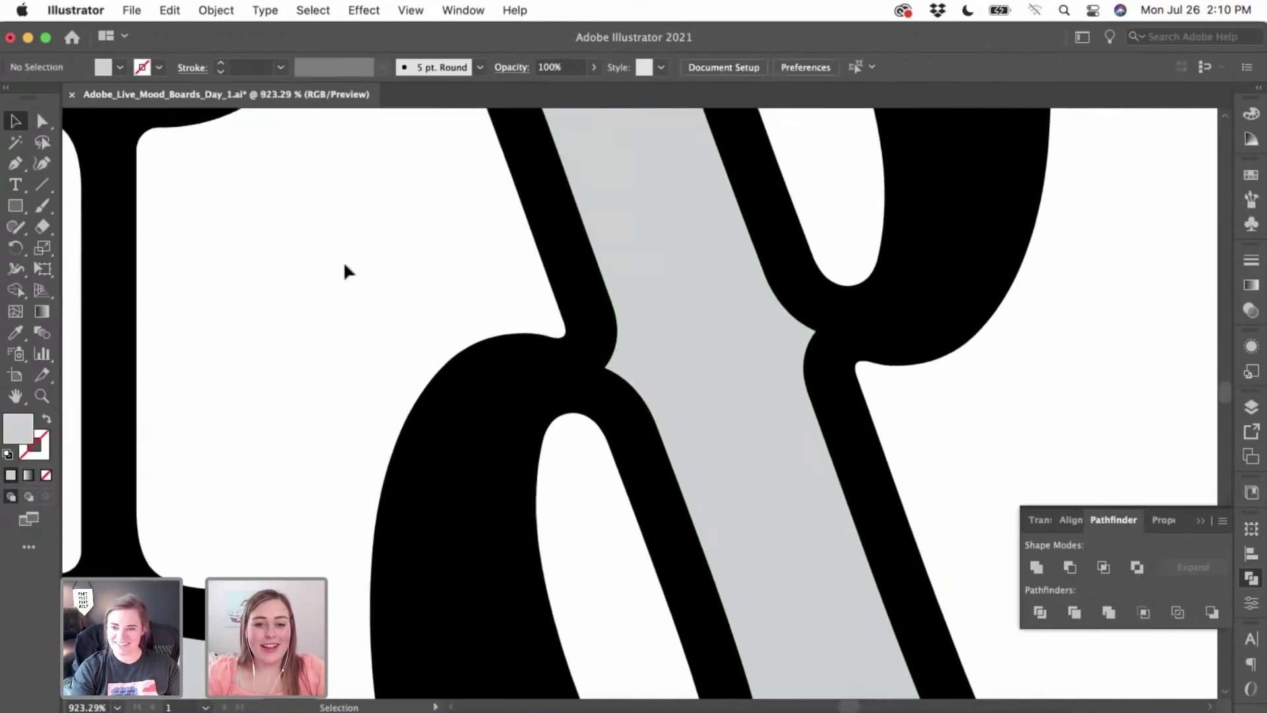
pyautogui.click(41, 121)
pyautogui.scroll(3, 642, 362)
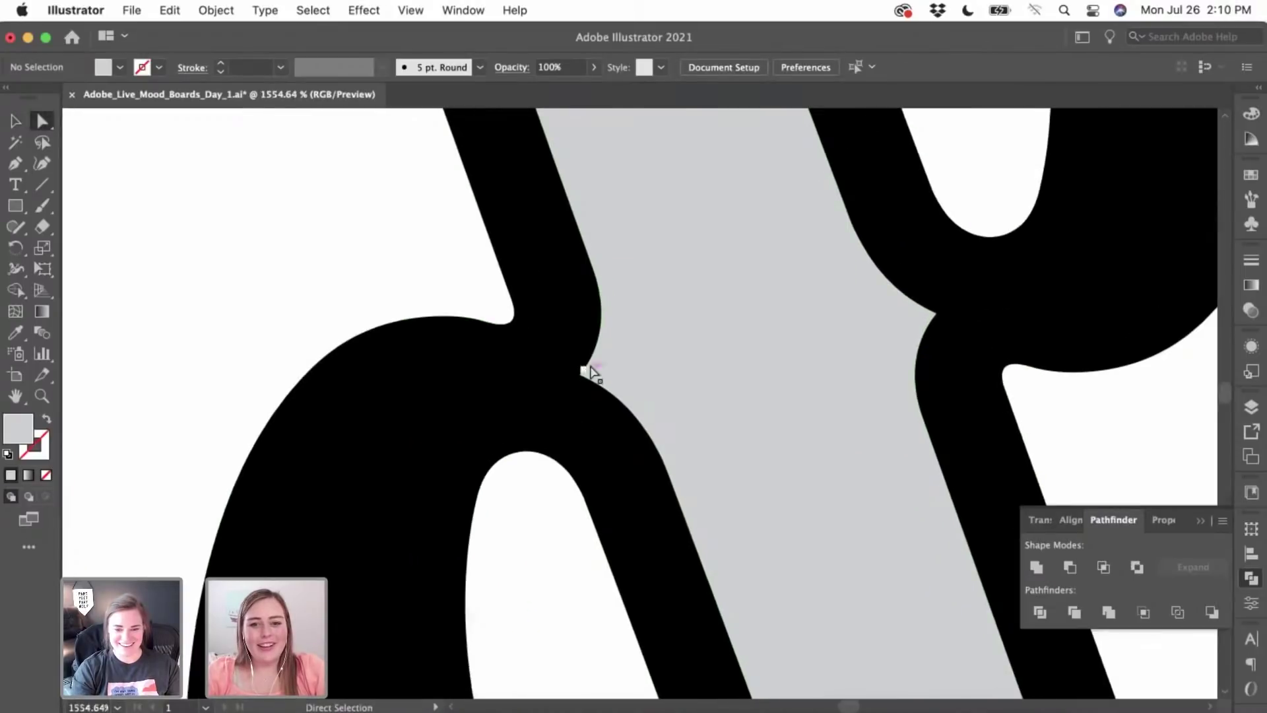
pyautogui.click(589, 373)
pyautogui.click(584, 371)
pyautogui.scroll(3, 583, 375)
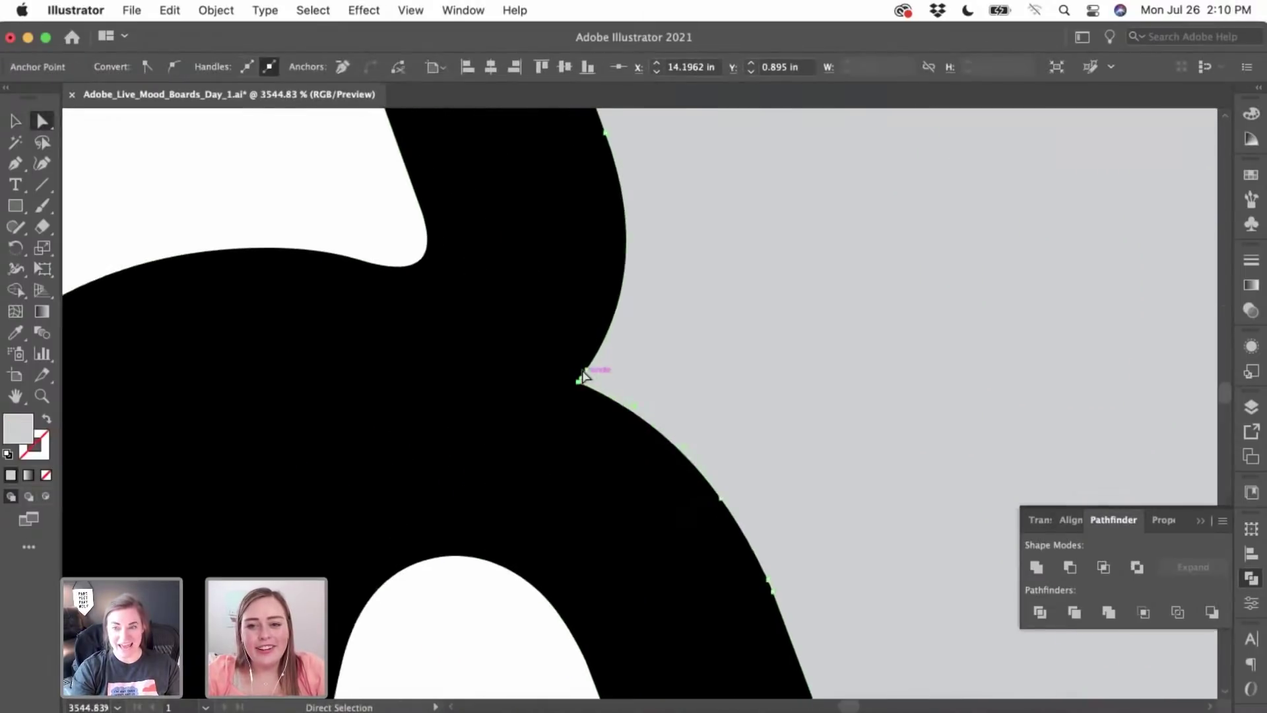
pyautogui.scroll(1, 583, 375)
pyautogui.scroll(-6, 580, 393)
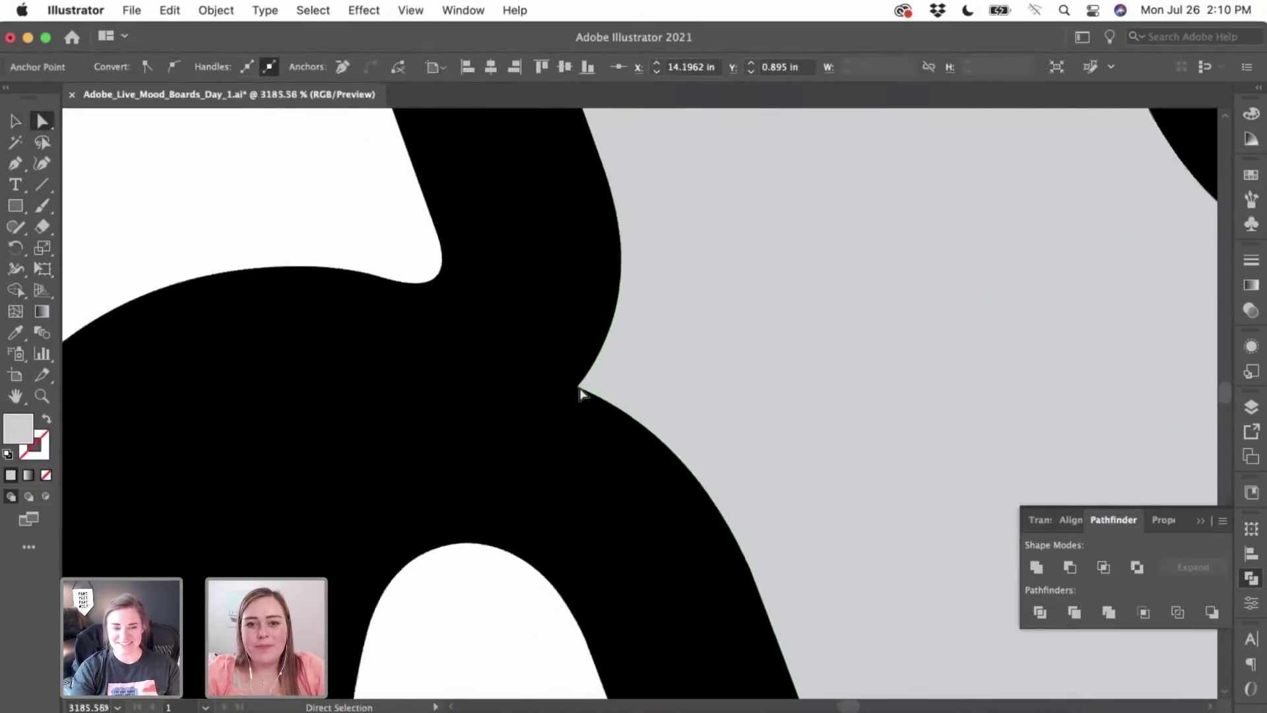
pyautogui.press('p')
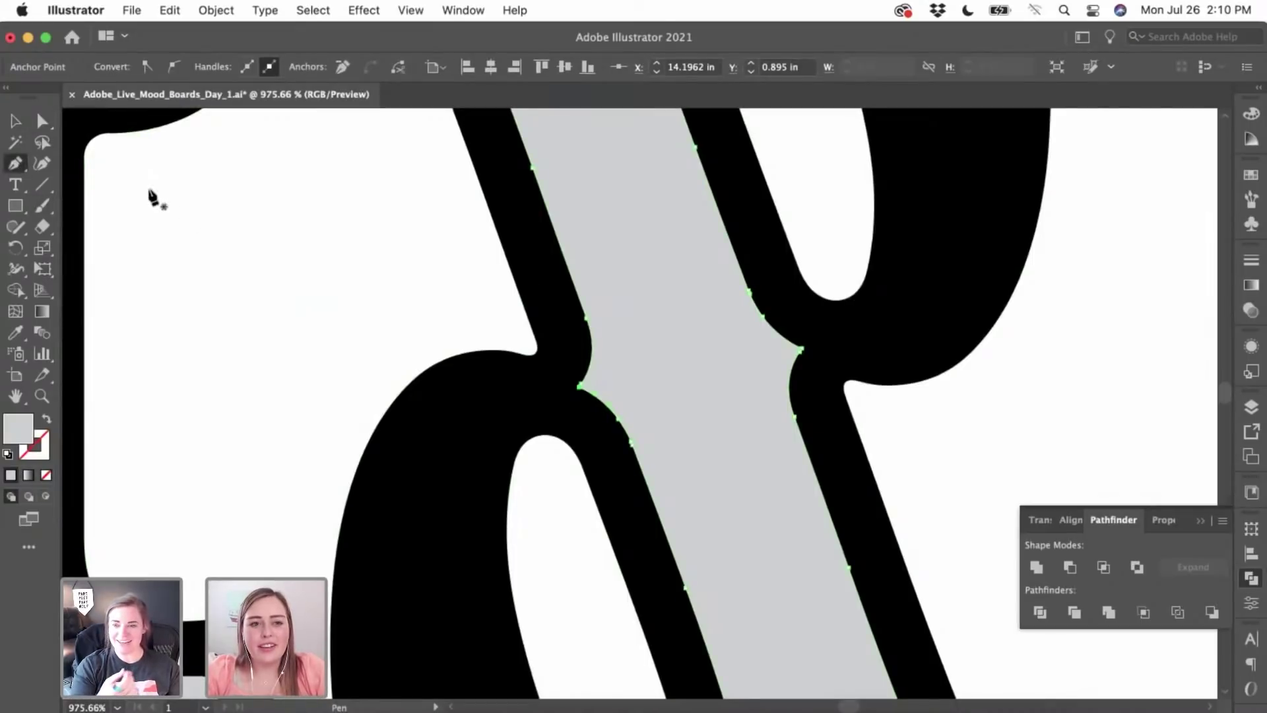
pyautogui.click(15, 121)
pyautogui.click(360, 303)
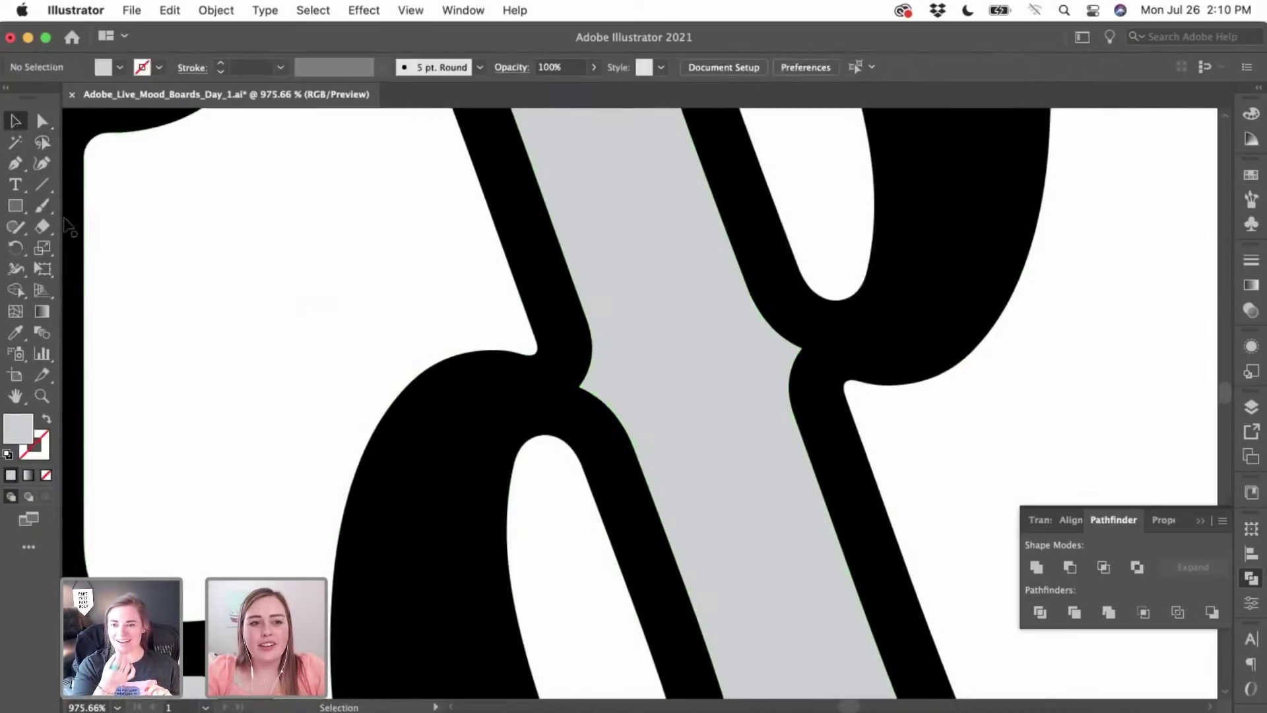
# - Draw a closed straight-sided Pen shape over the left notch of the X's grey inset, its inner side continuing the inset's diagonal edge
pyautogui.click(16, 165)
pyautogui.click(559, 241)
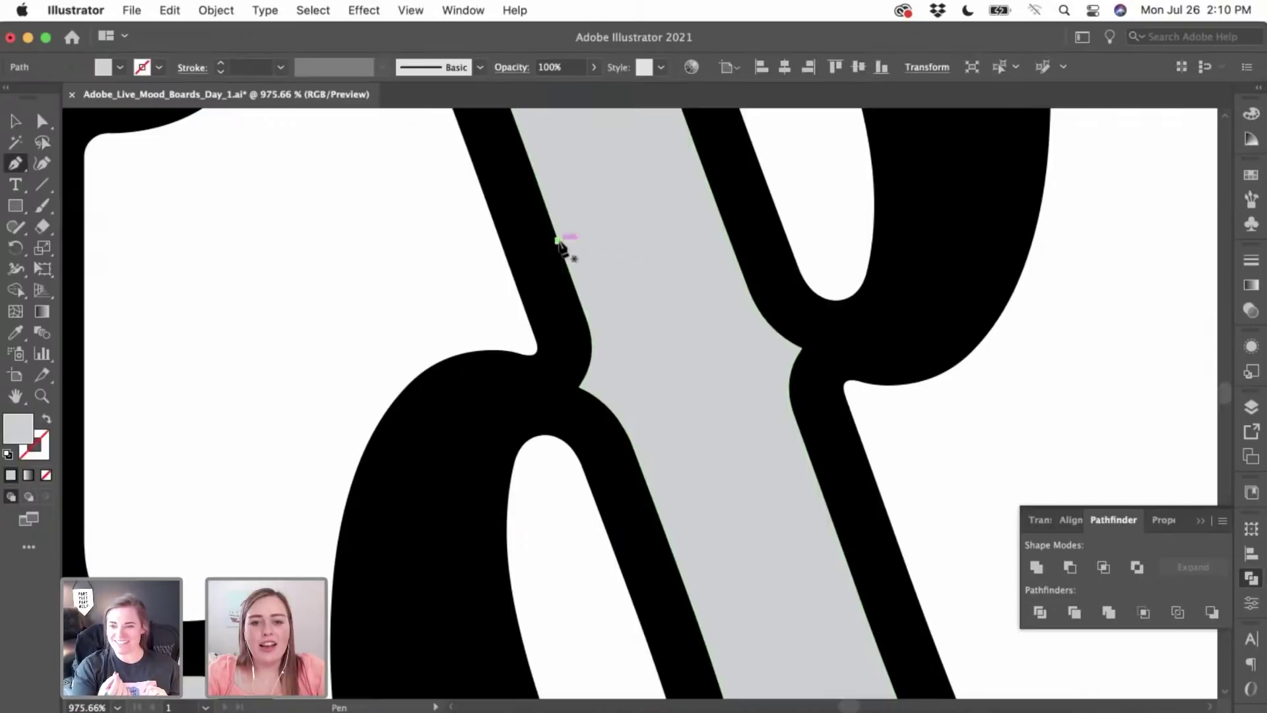
pyautogui.click(689, 599)
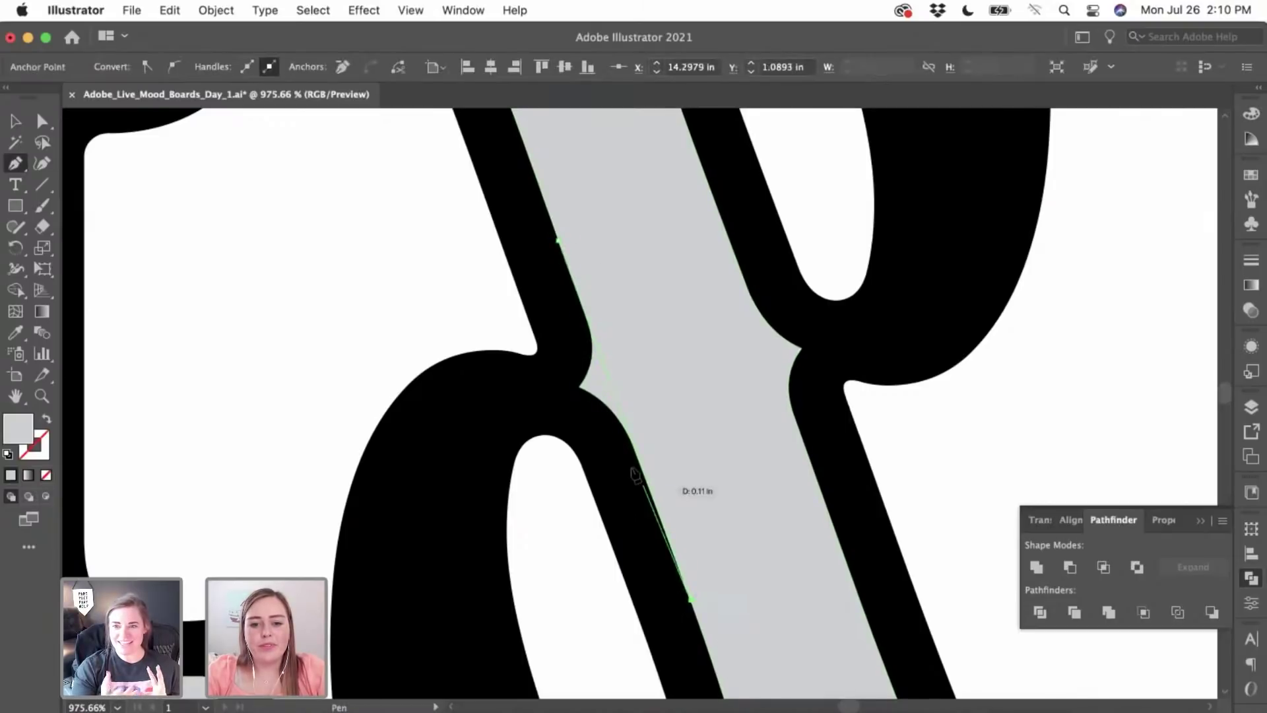
pyautogui.click(624, 454)
pyautogui.click(564, 420)
pyautogui.click(565, 358)
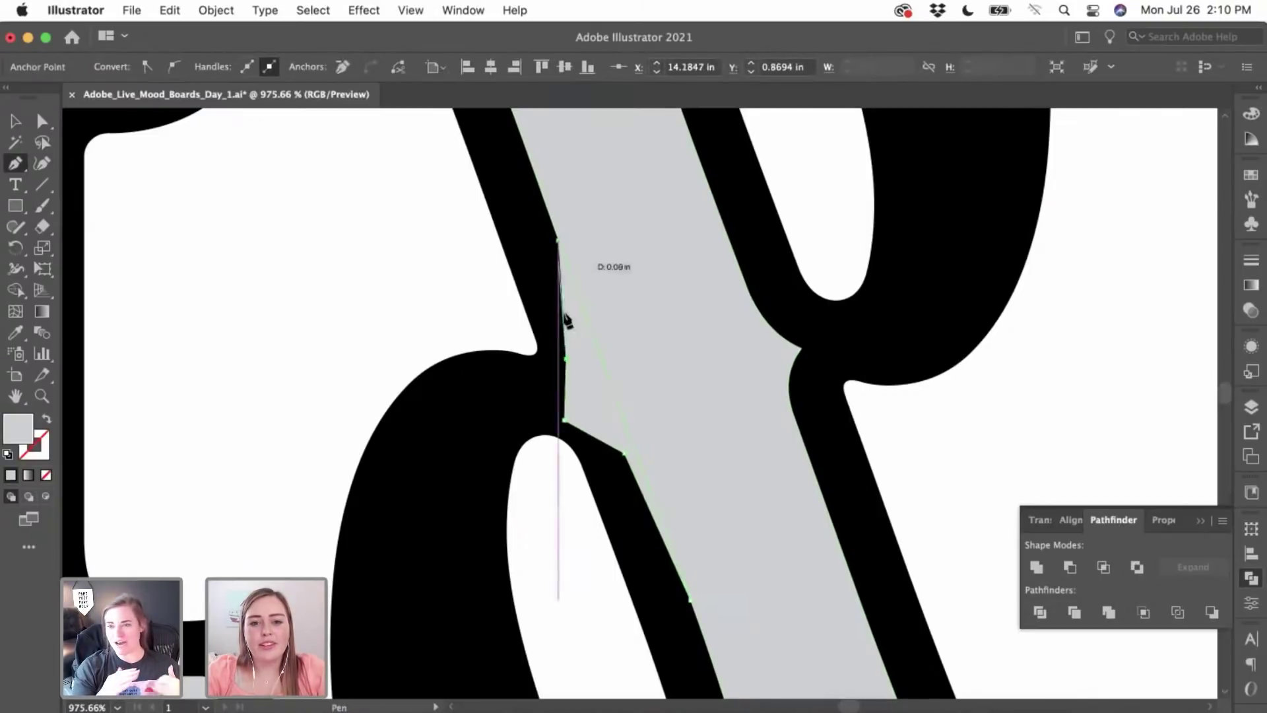
pyautogui.click(559, 241)
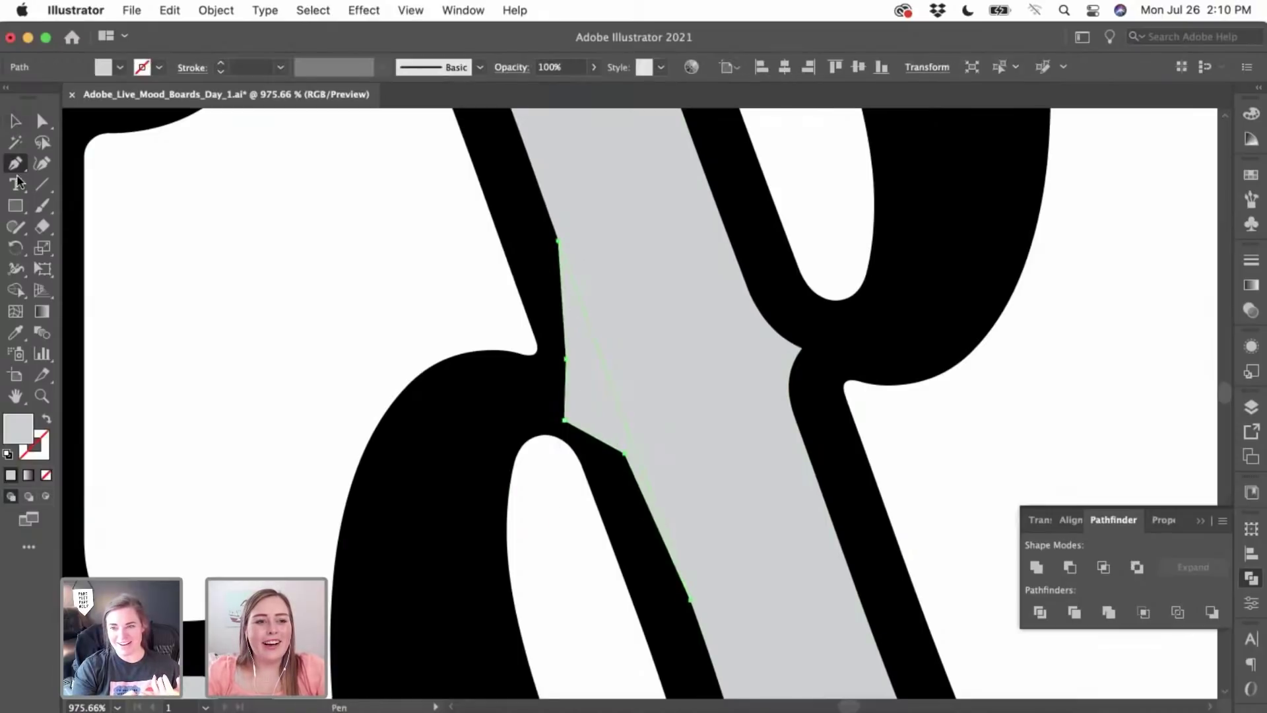
# - Fill the left notch patch with the letter's black using the Eyedropper, and deselect it
pyautogui.click(495, 379)
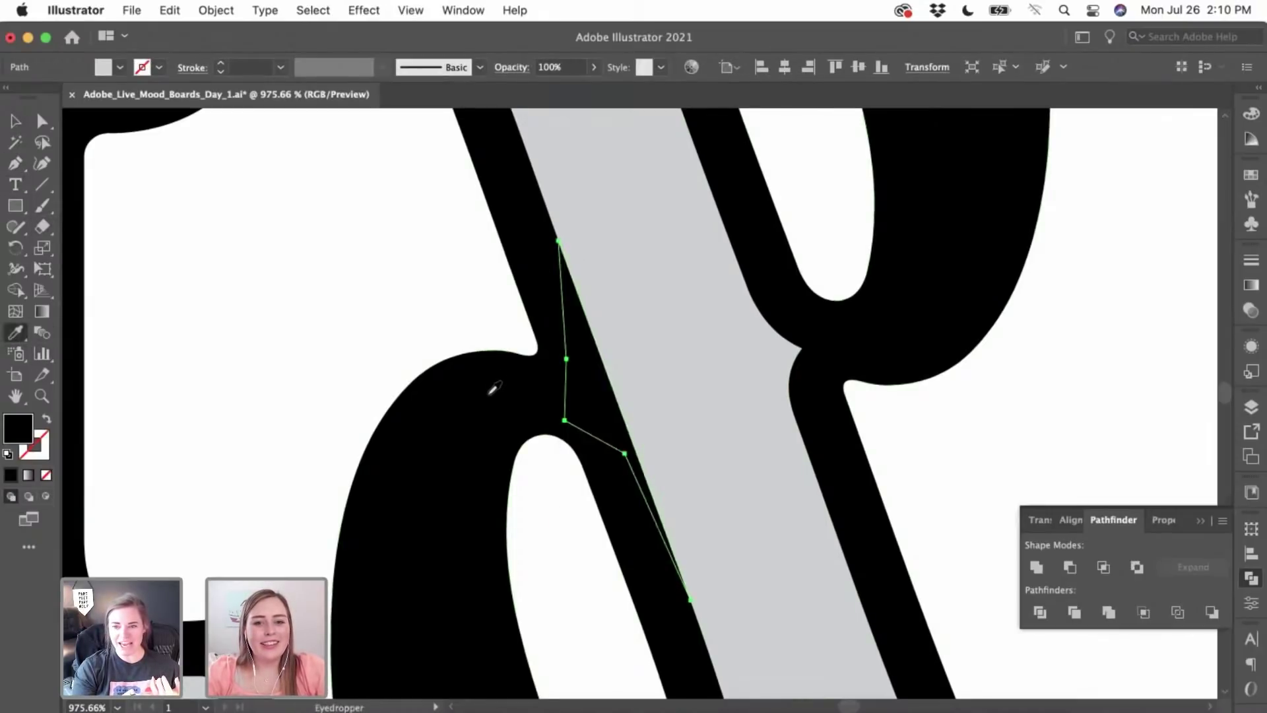
pyautogui.click(13, 120)
pyautogui.click(286, 314)
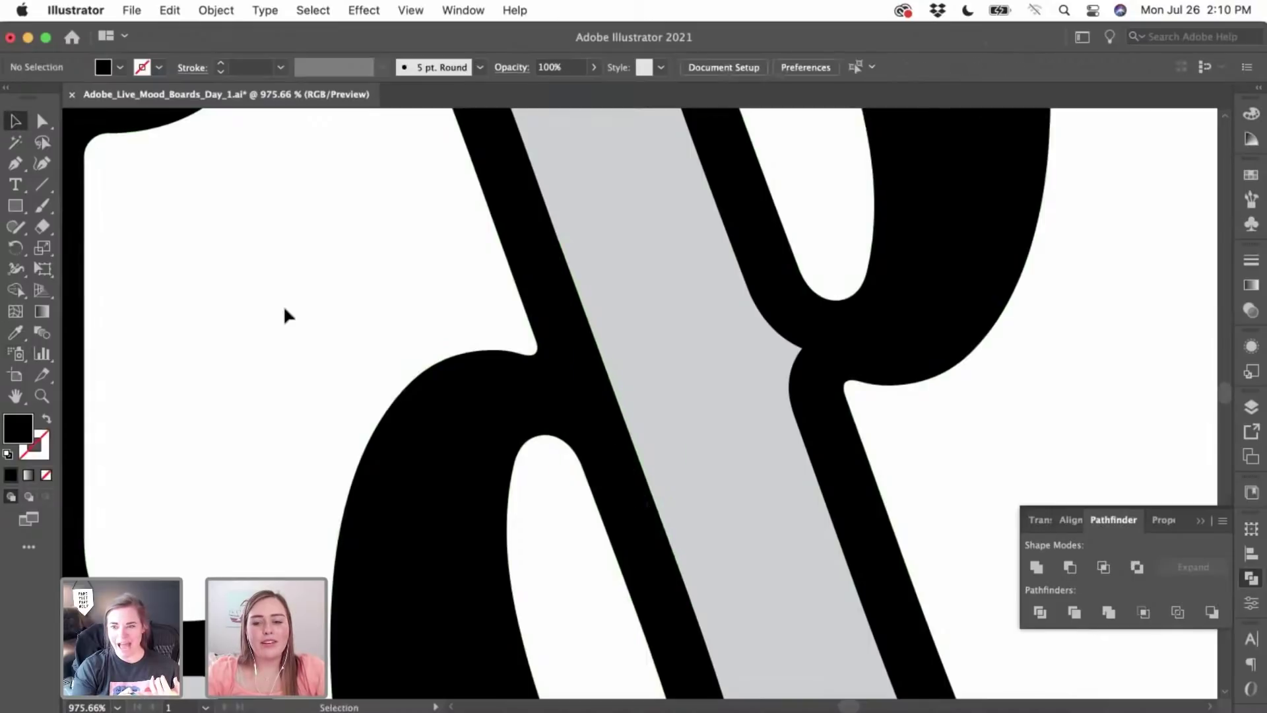
# - Cover the notch on the right edge of the X's grey inset with a black Pen shape aligned to the diagonal edge, and deselect it
pyautogui.scroll(-3, 283, 304)
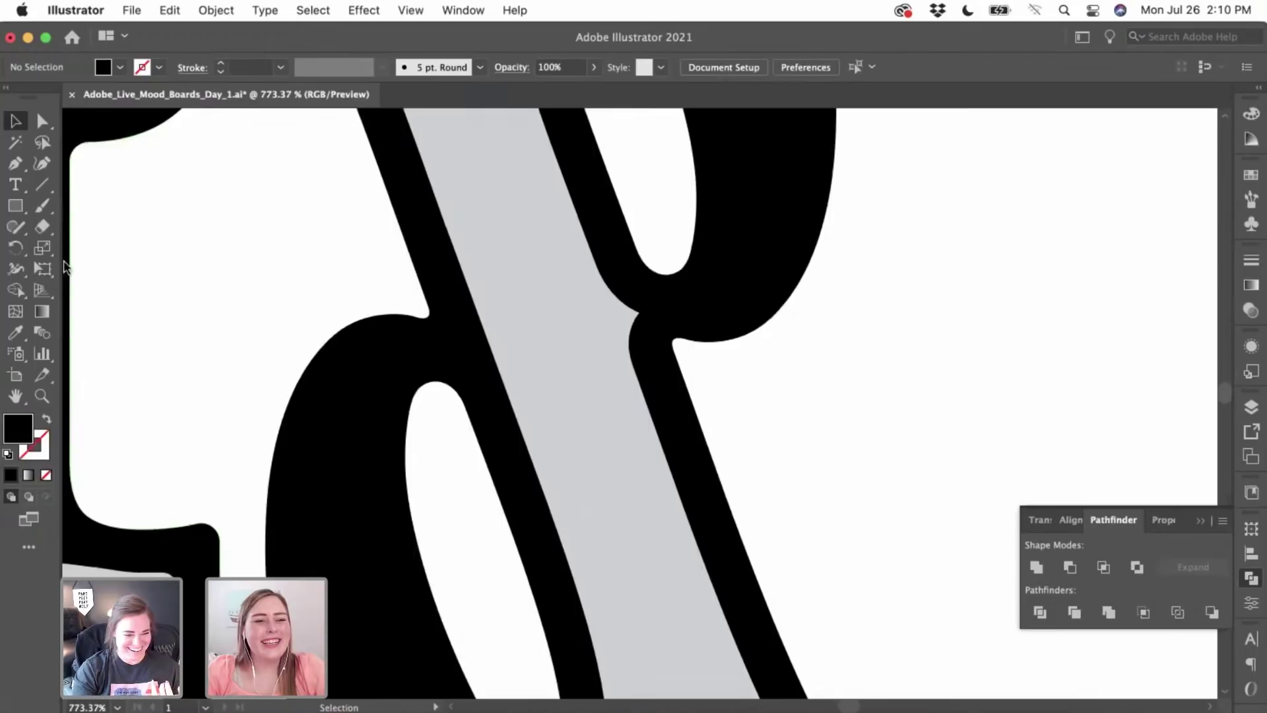
pyautogui.click(15, 167)
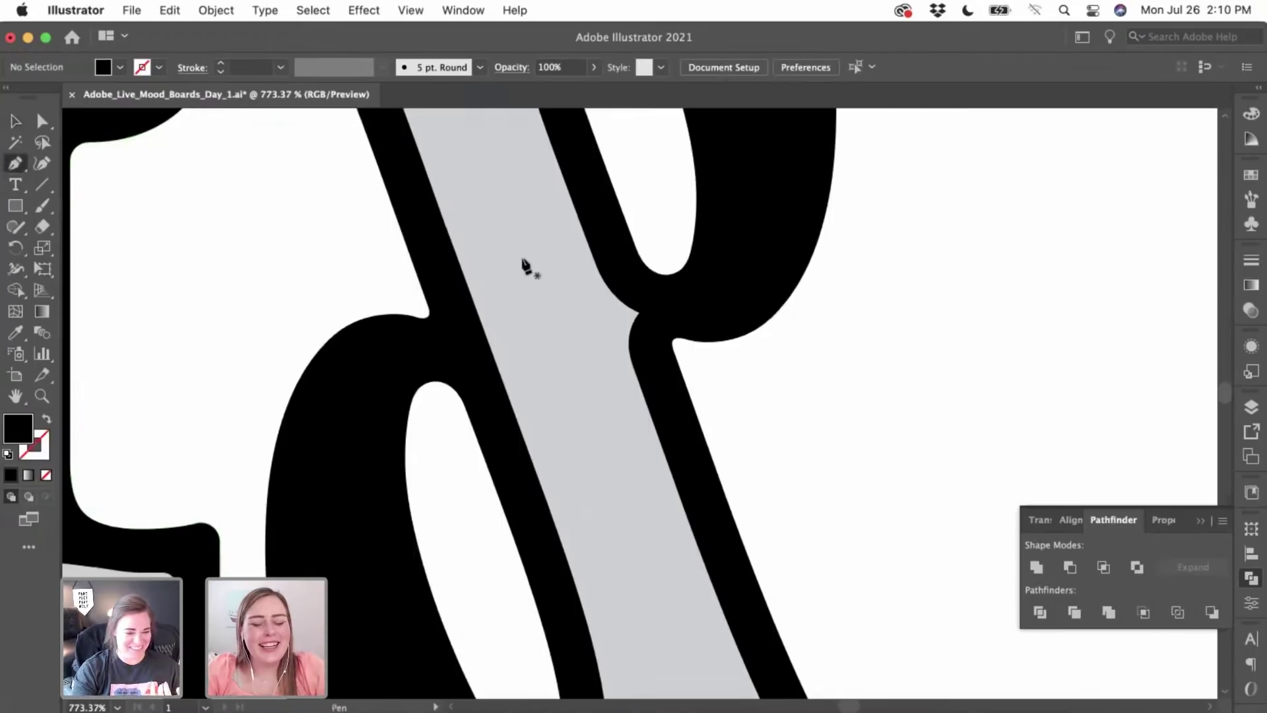
pyautogui.click(566, 185)
pyautogui.click(687, 512)
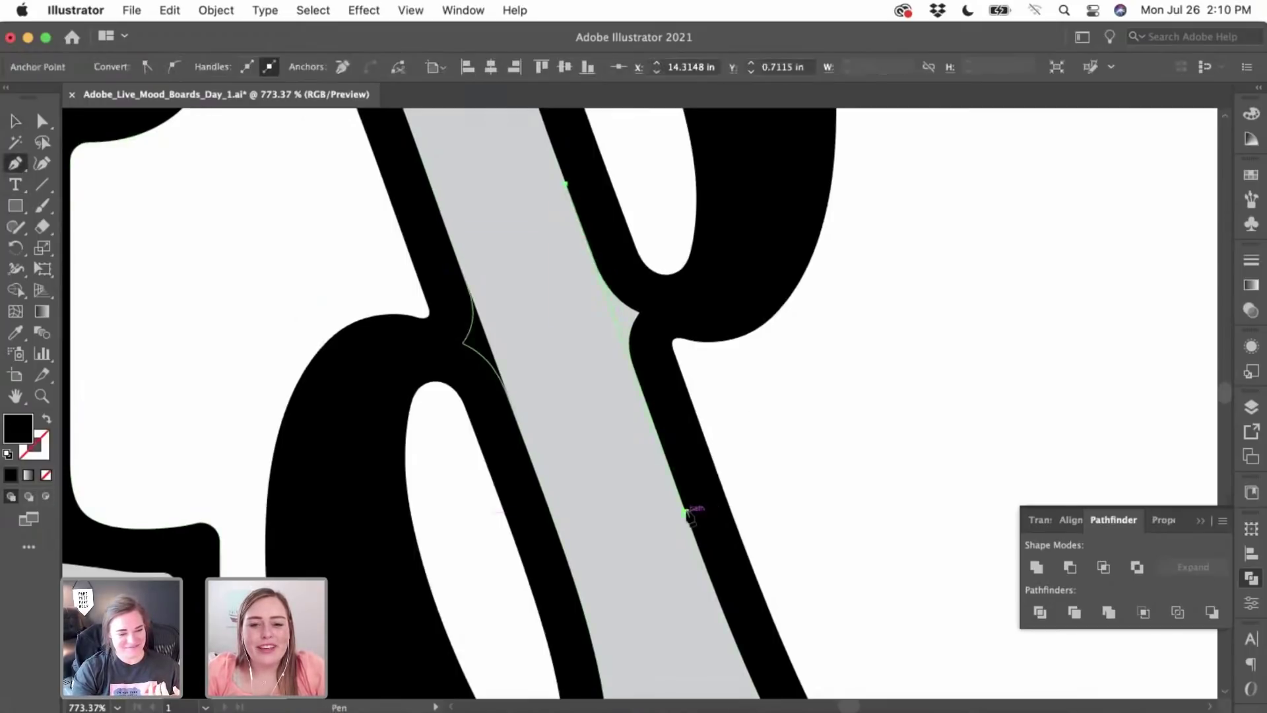
pyautogui.click(654, 341)
pyautogui.click(631, 261)
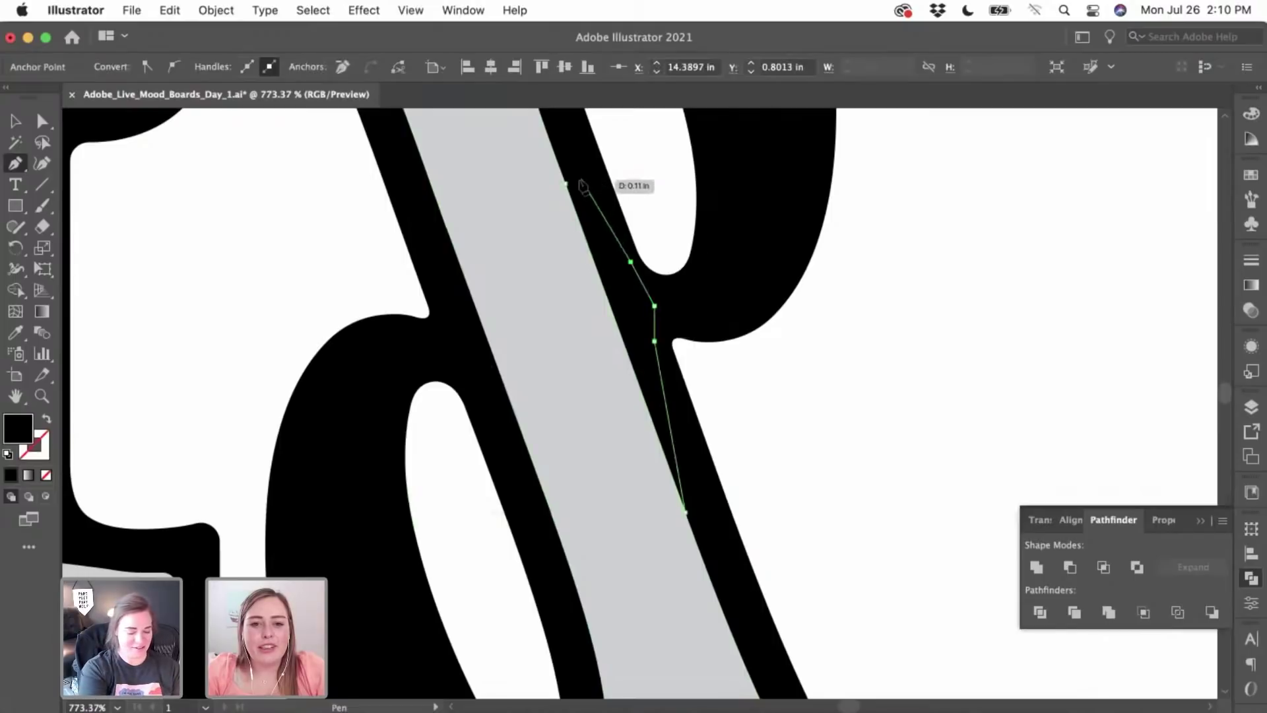
pyautogui.click(18, 124)
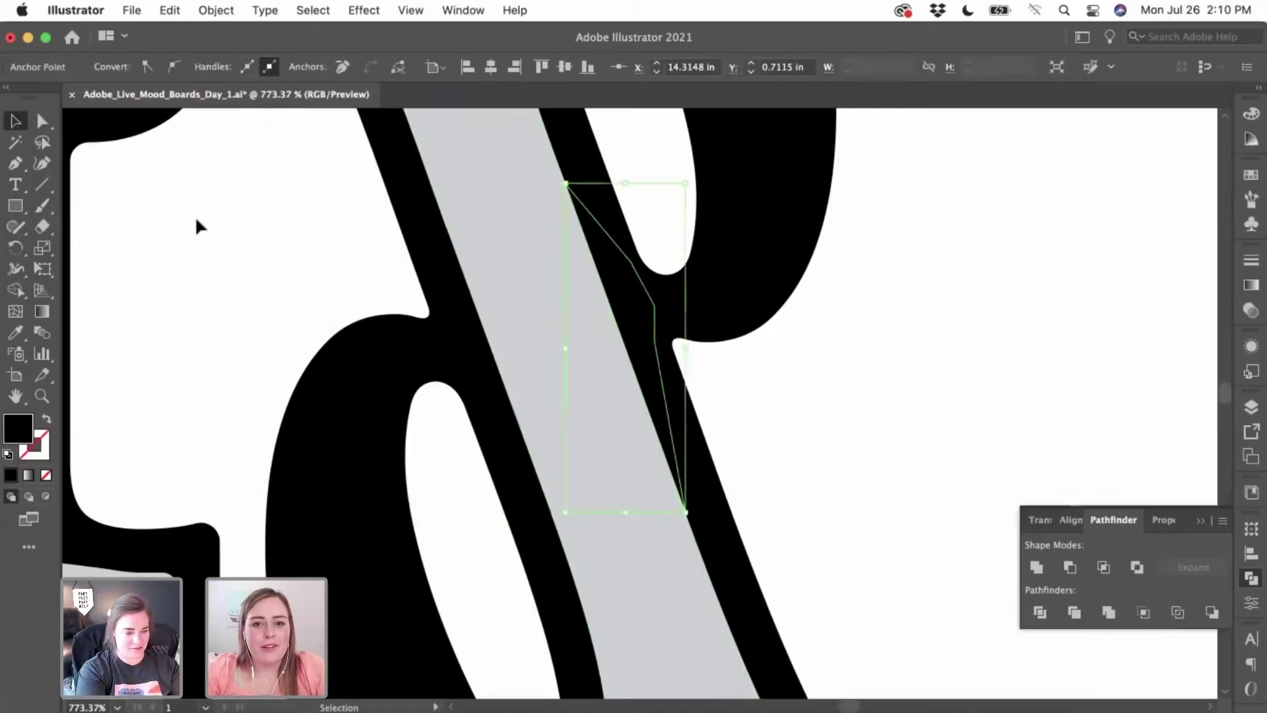
pyautogui.click(245, 264)
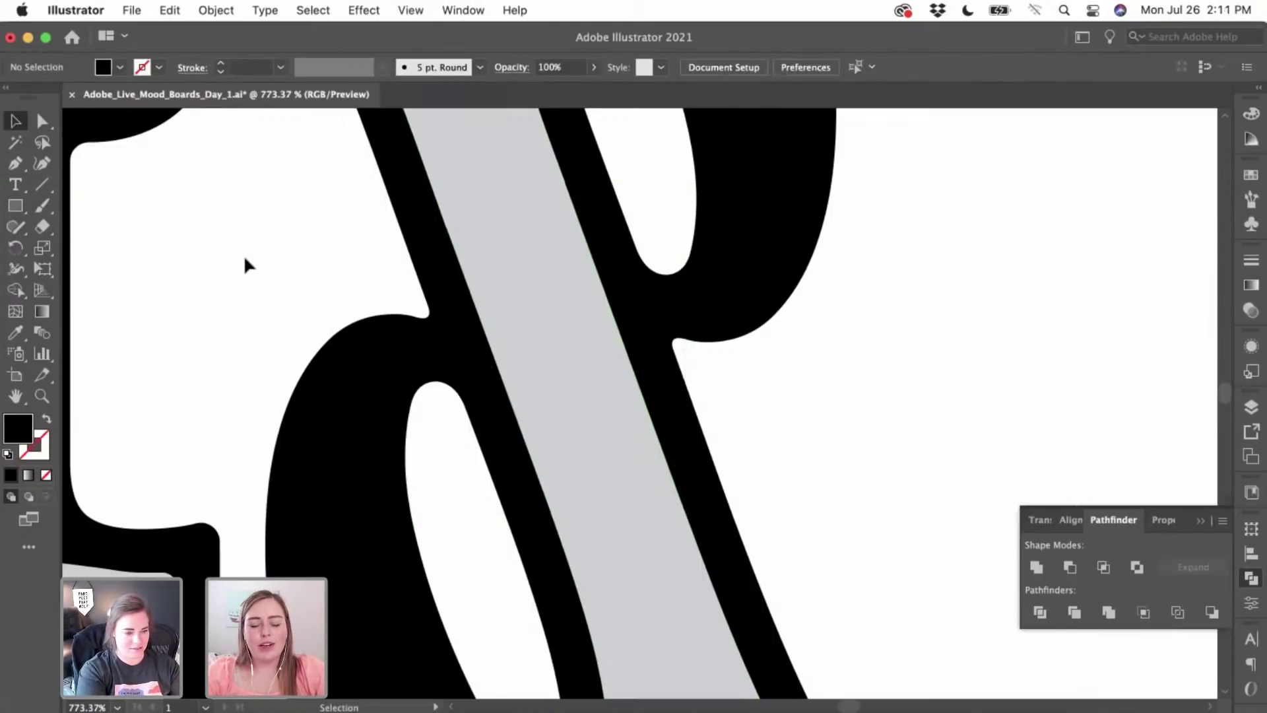
# - Round the upper-right and lower-left corners of the X's grey inset by about 0.024 in, and deselect it
pyautogui.scroll(-5, 244, 258)
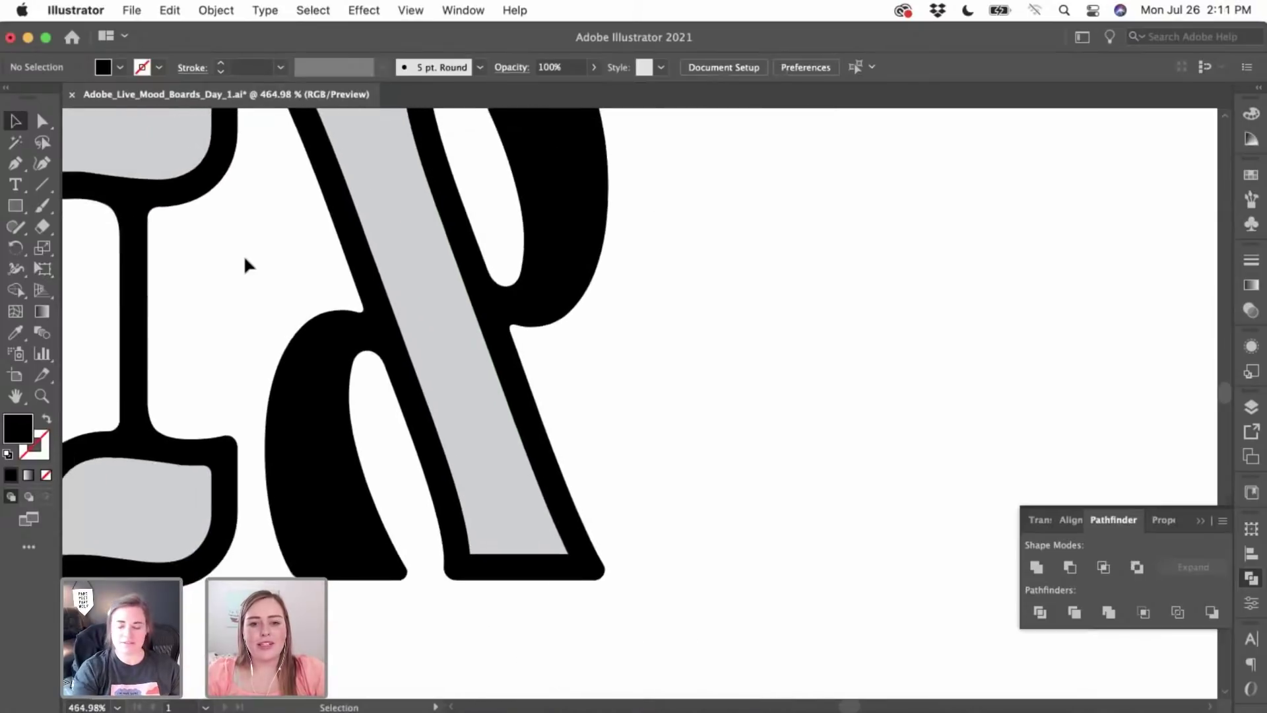
pyautogui.scroll(2, 244, 262)
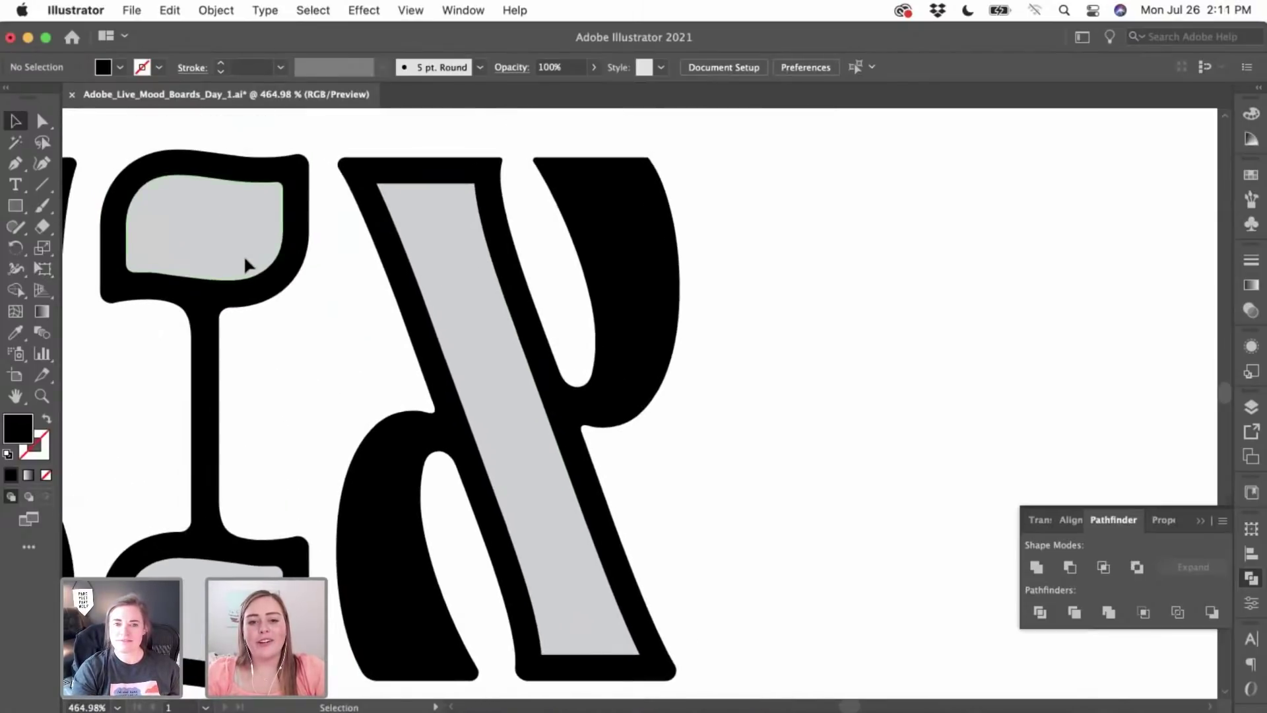
pyautogui.click(418, 226)
pyautogui.press('a')
pyautogui.scroll(9, 410, 189)
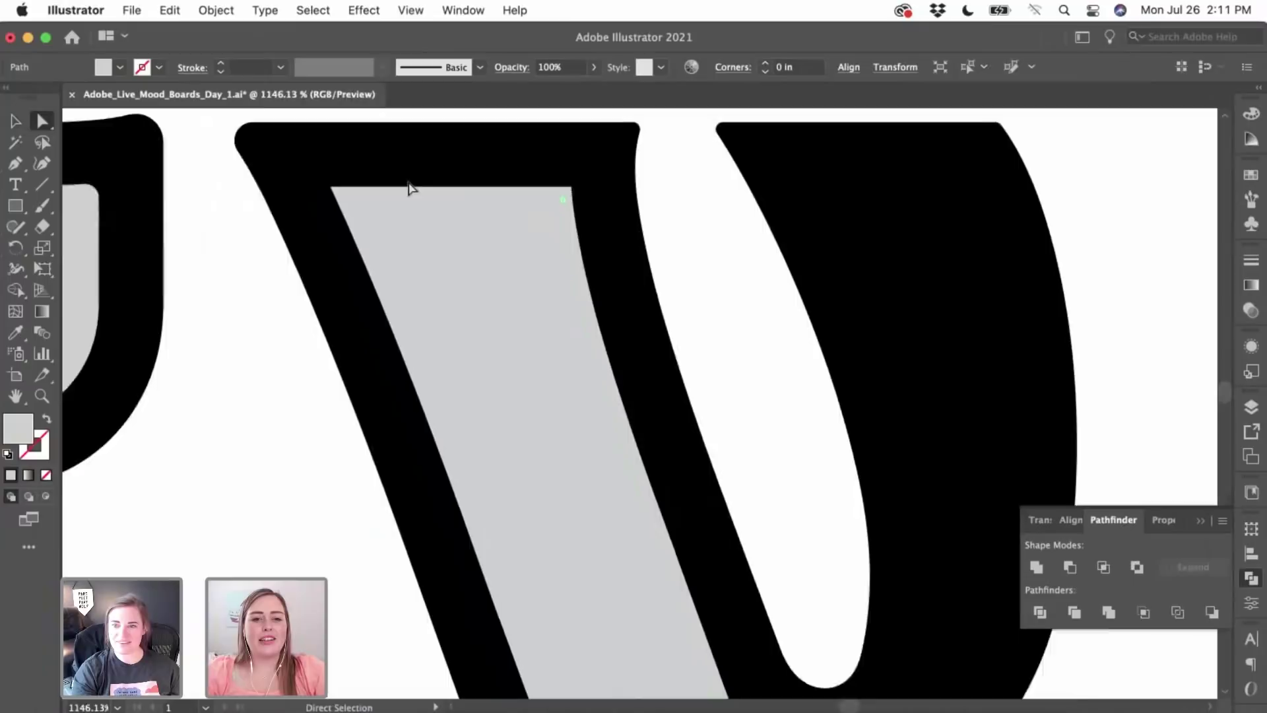
pyautogui.moveTo(579, 211); pyautogui.dragTo(573, 243)
pyautogui.click(325, 189)
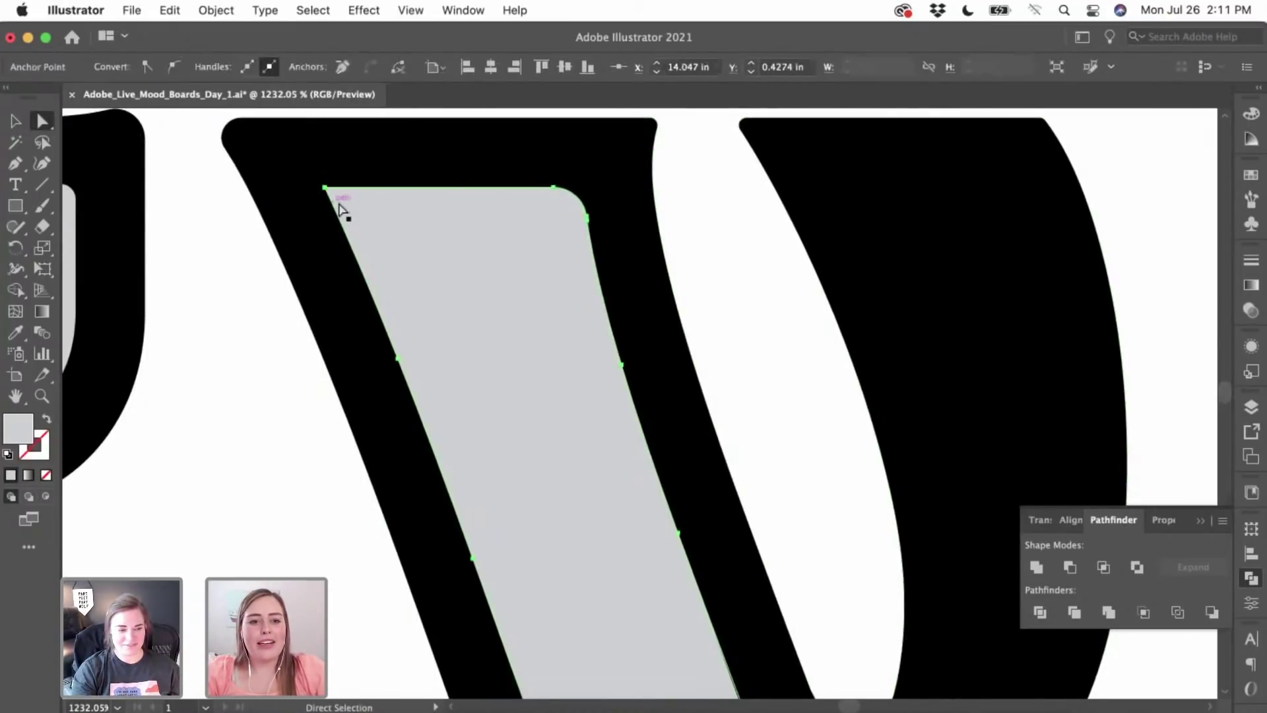
pyautogui.click(209, 246)
pyautogui.scroll(-10, 211, 248)
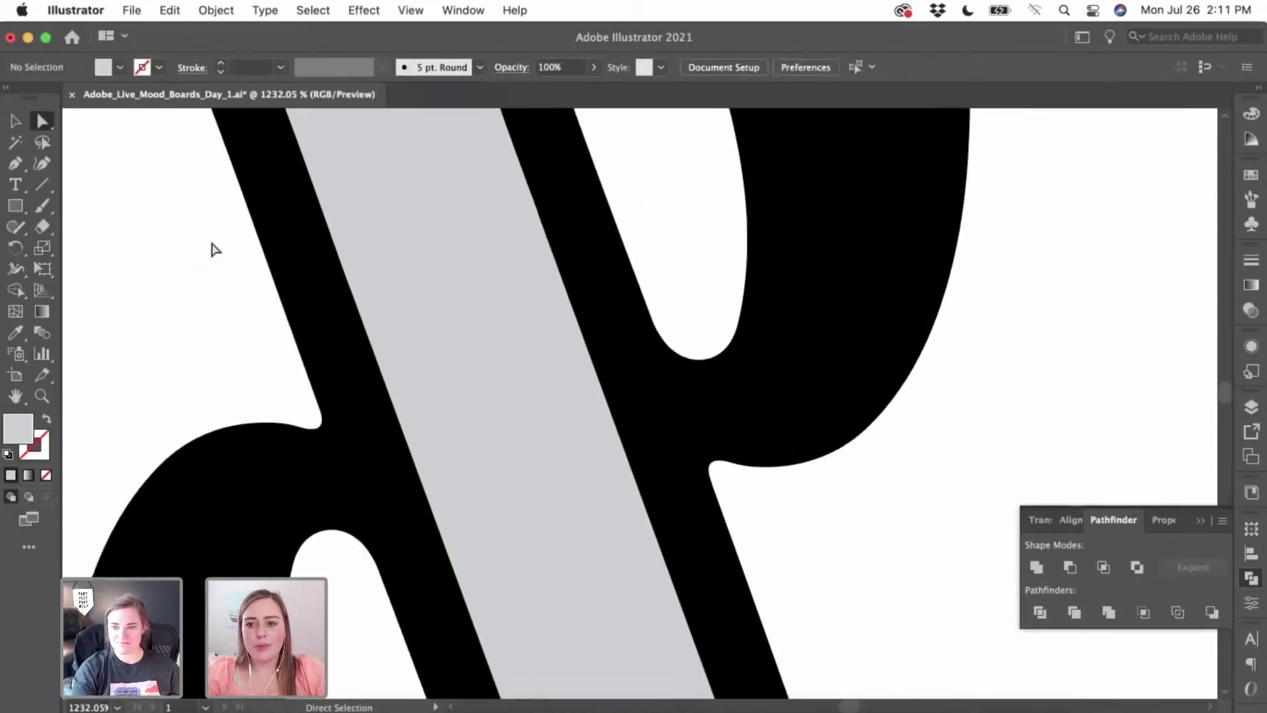
pyautogui.scroll(-5, 211, 249)
pyautogui.click(615, 468)
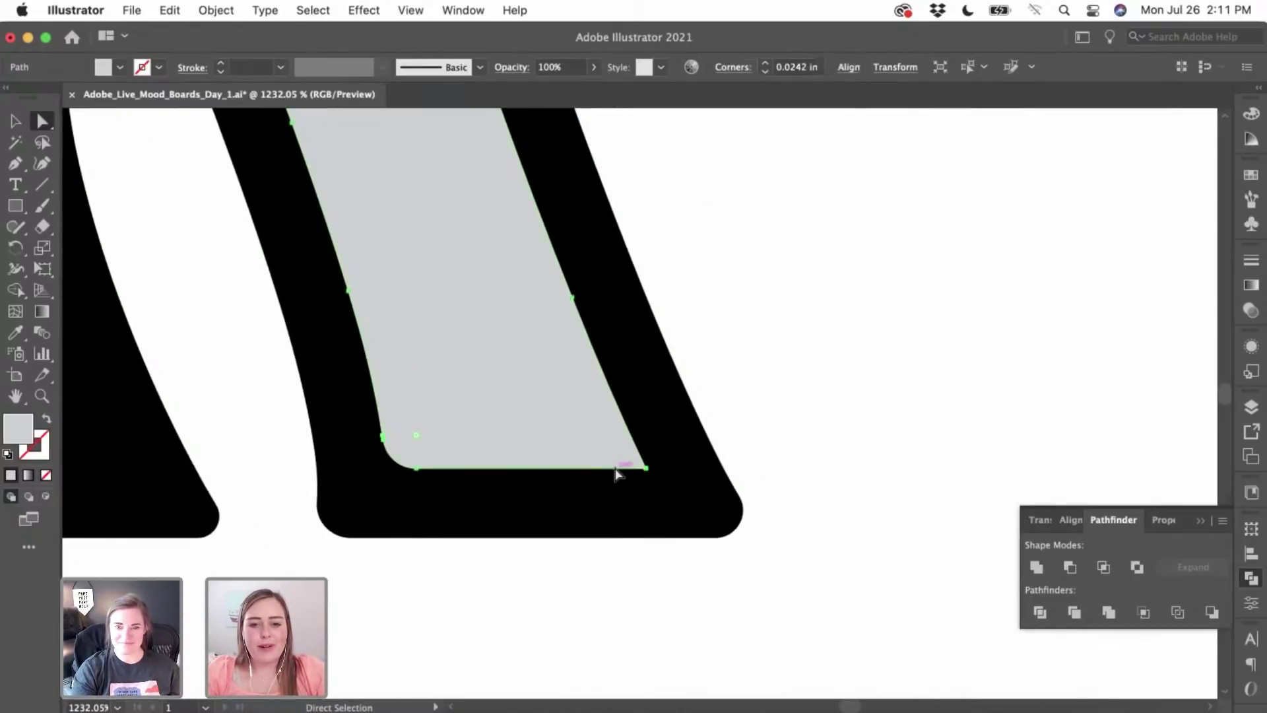
pyautogui.press('p')
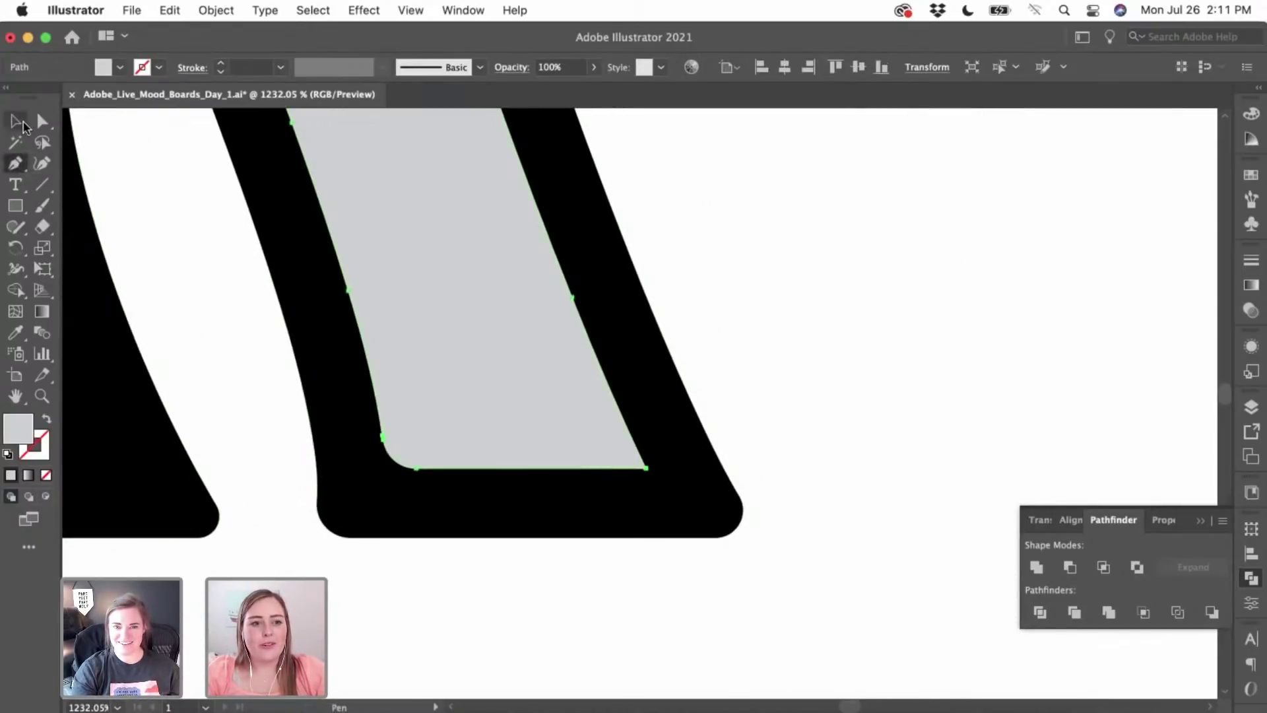
pyautogui.press('v')
pyautogui.click(275, 348)
# - Start a Pen shape at the inset's sharp lower-right corner with a rounded curve from its bottom edge to its right edge
pyautogui.scroll(3, 274, 347)
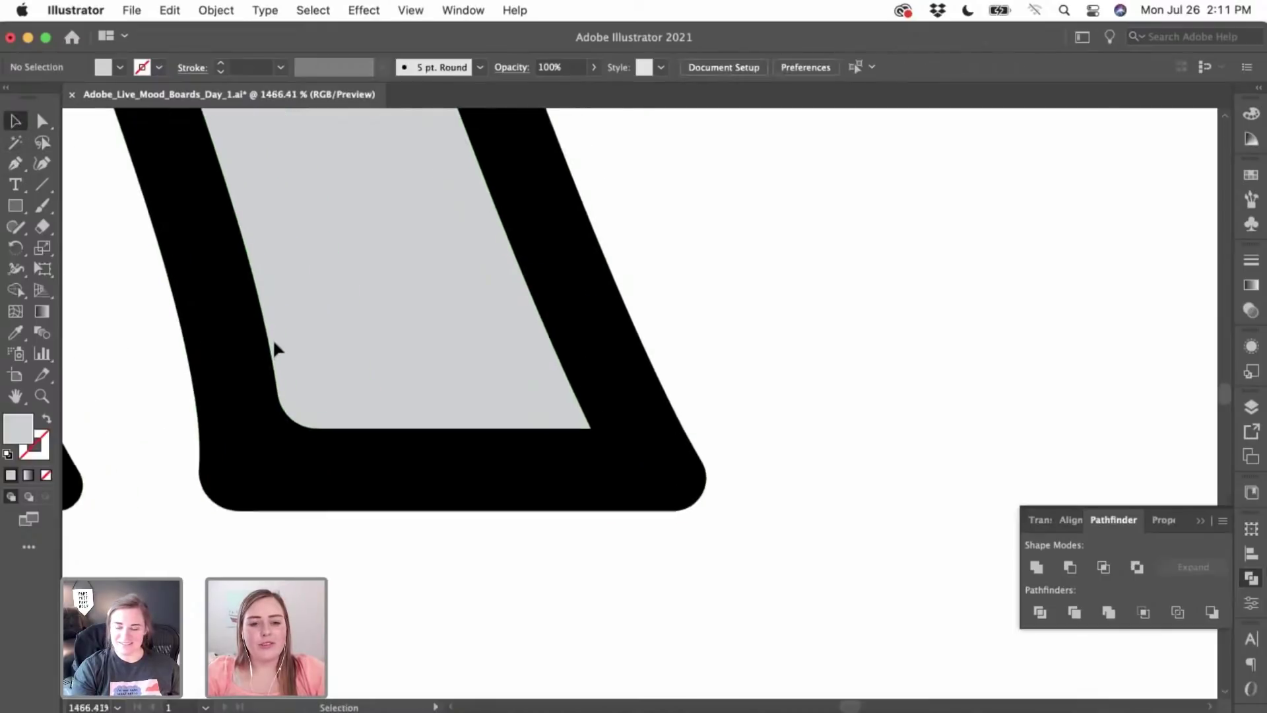
pyautogui.scroll(4, 363, 385)
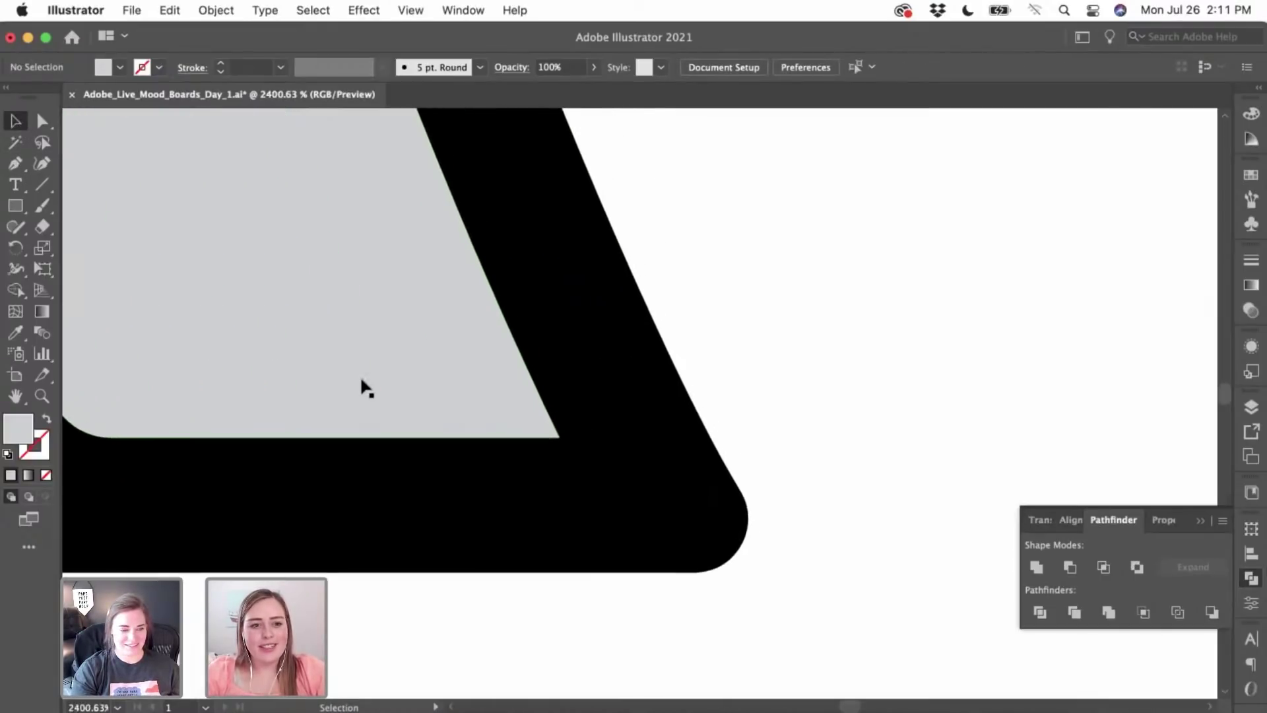
pyautogui.press('p')
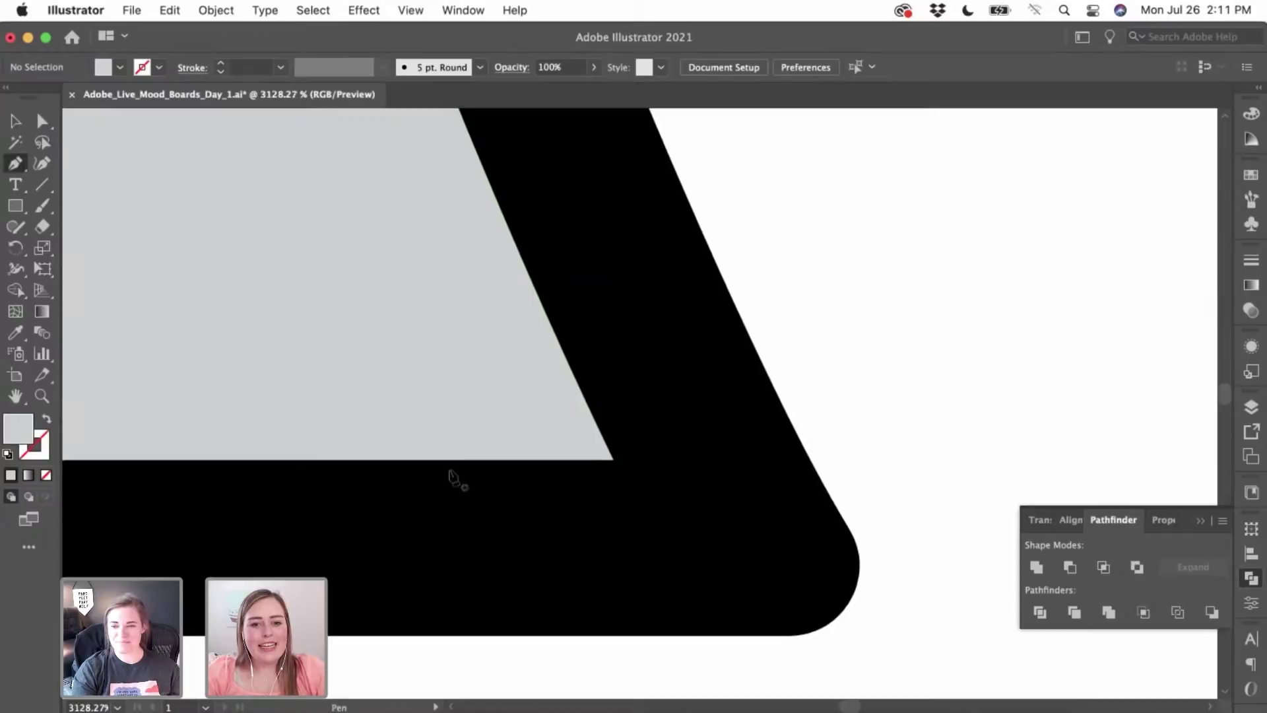
pyautogui.click(438, 459)
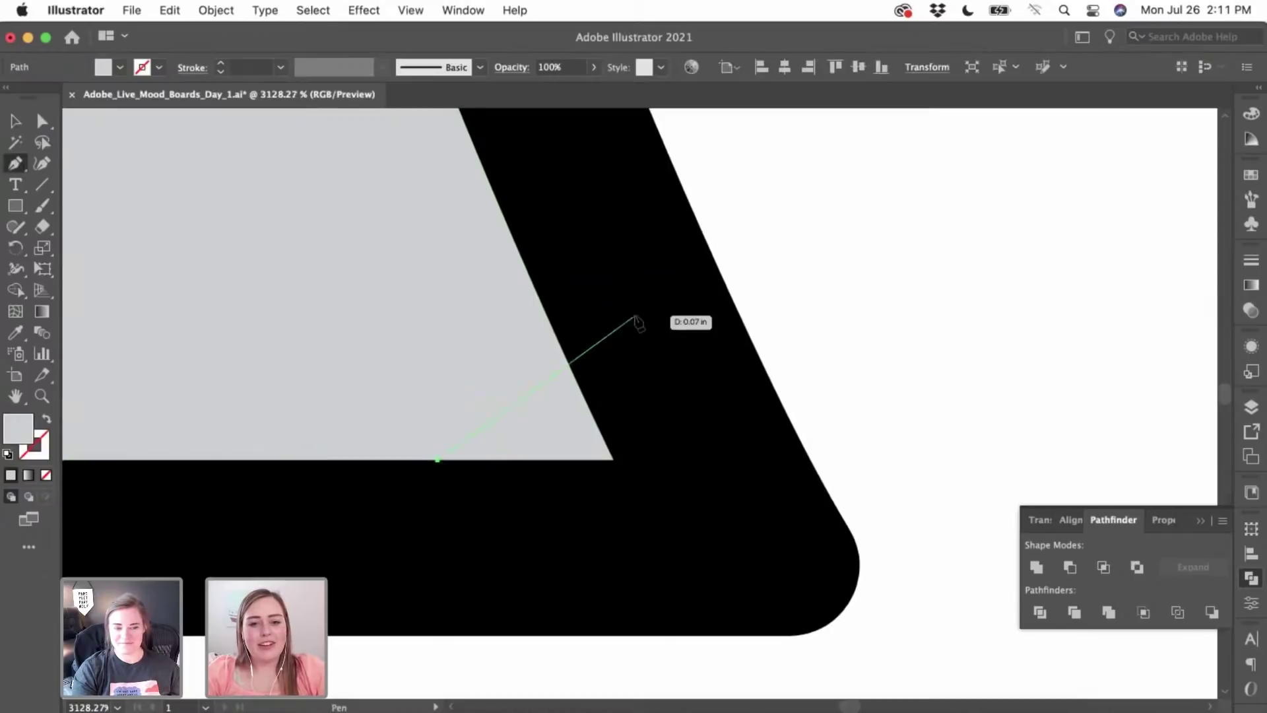
pyautogui.click(546, 313)
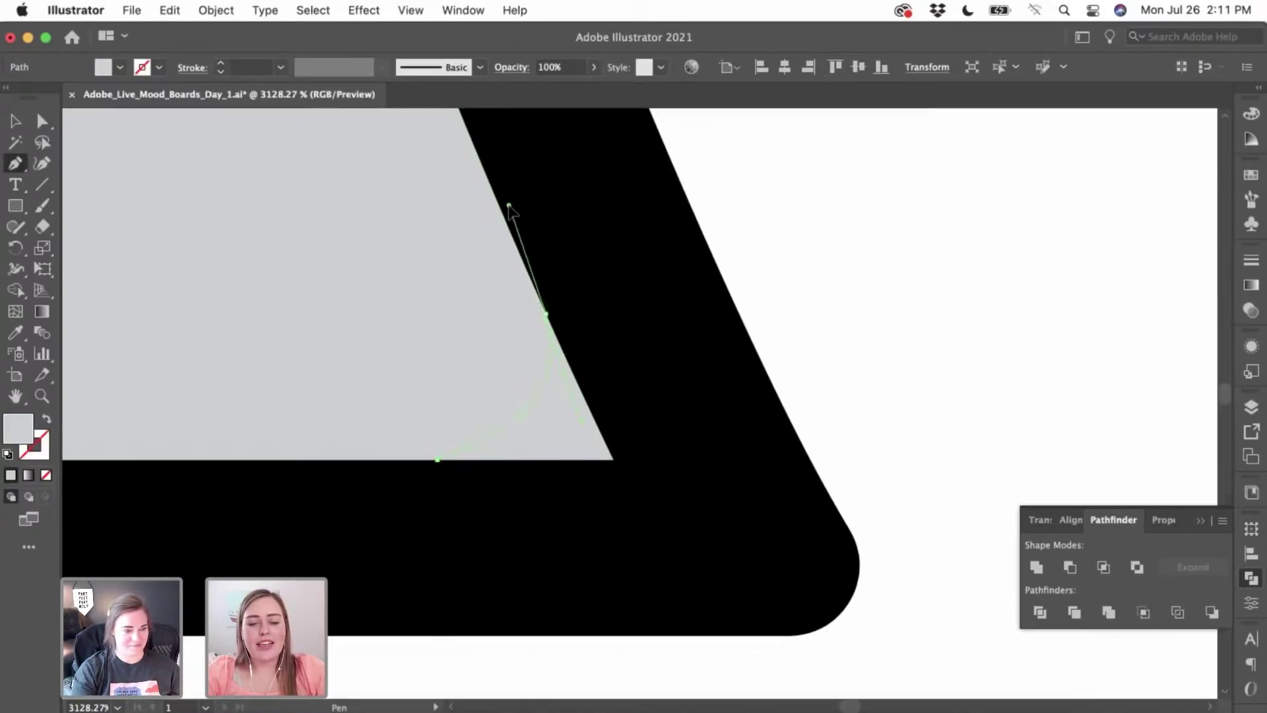
pyautogui.moveTo(509, 207); pyautogui.dragTo(504, 192)
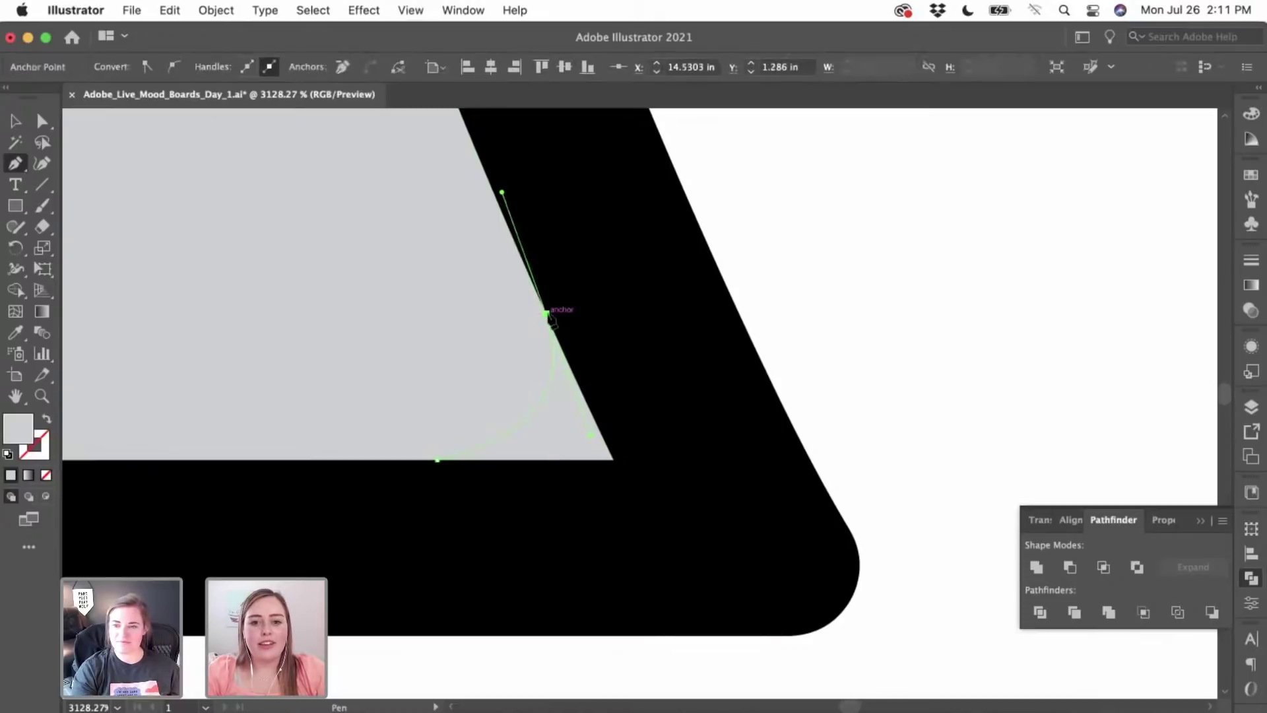
# - Close the corner patch with straight segments over the black outline, and fill it with the letter's black
pyautogui.click(640, 336)
pyautogui.click(705, 472)
pyautogui.click(634, 522)
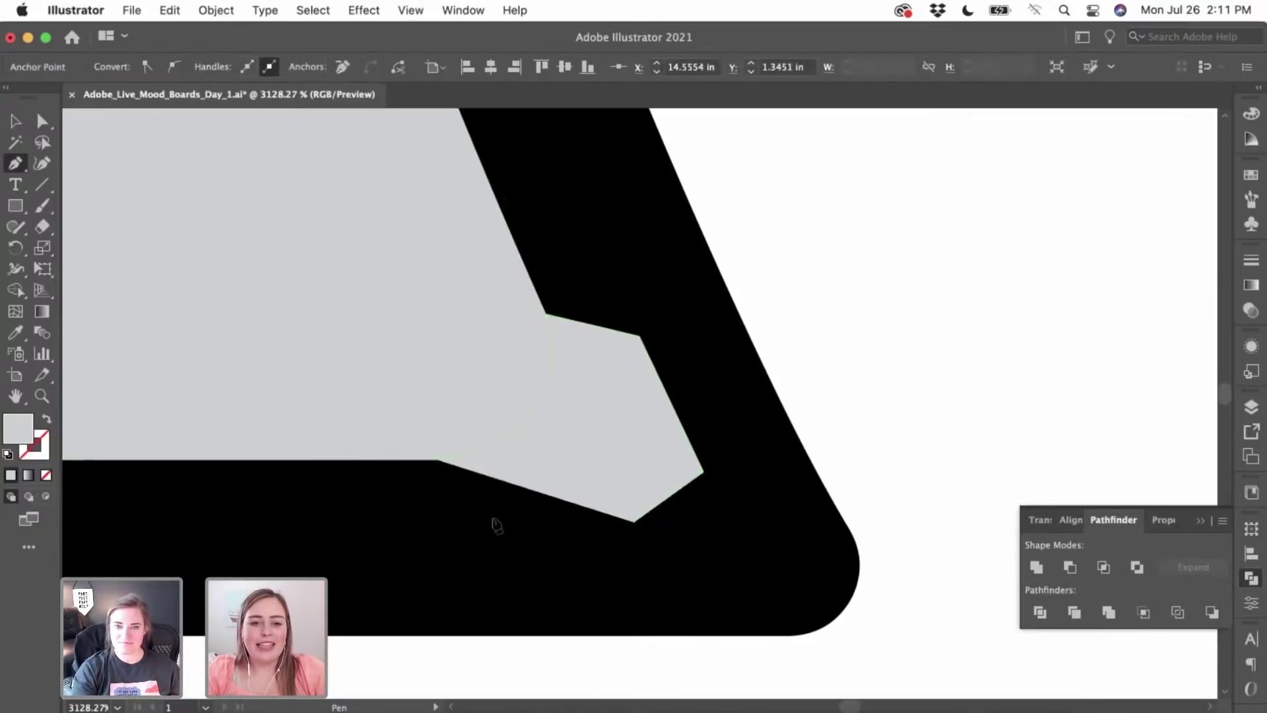
pyautogui.click(493, 518)
pyautogui.click(437, 462)
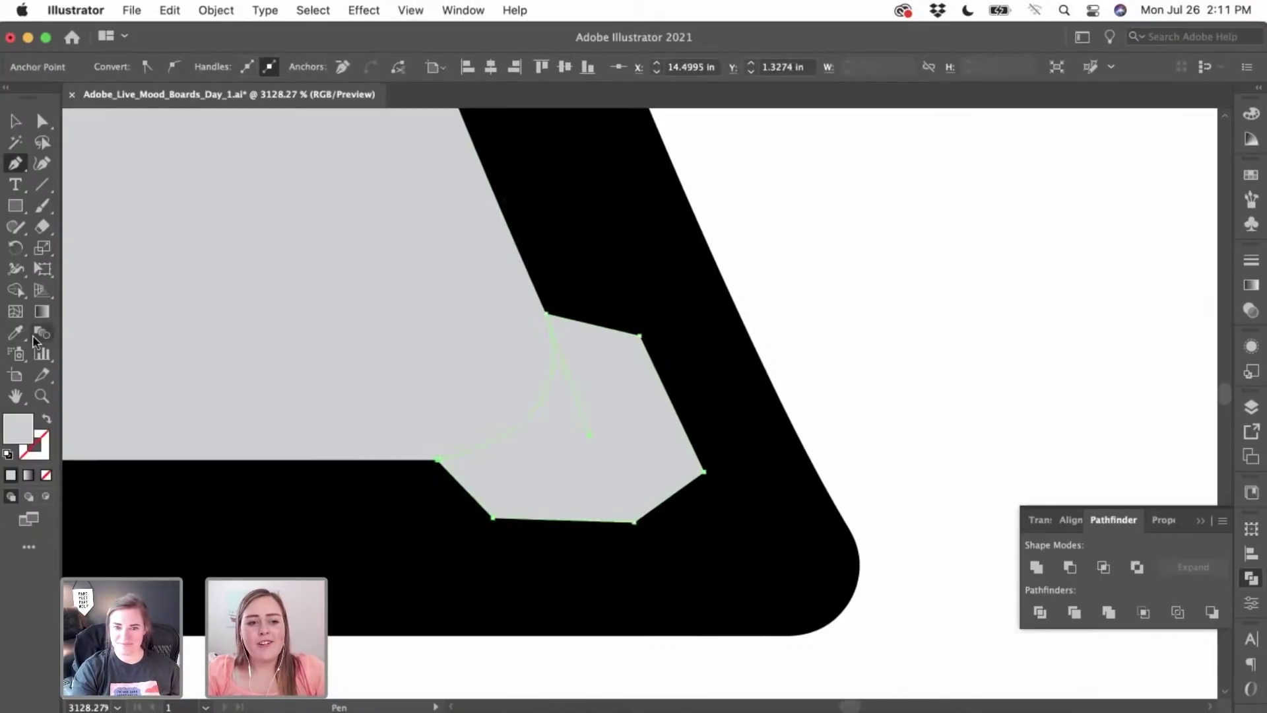
pyautogui.click(277, 560)
pyautogui.press('v')
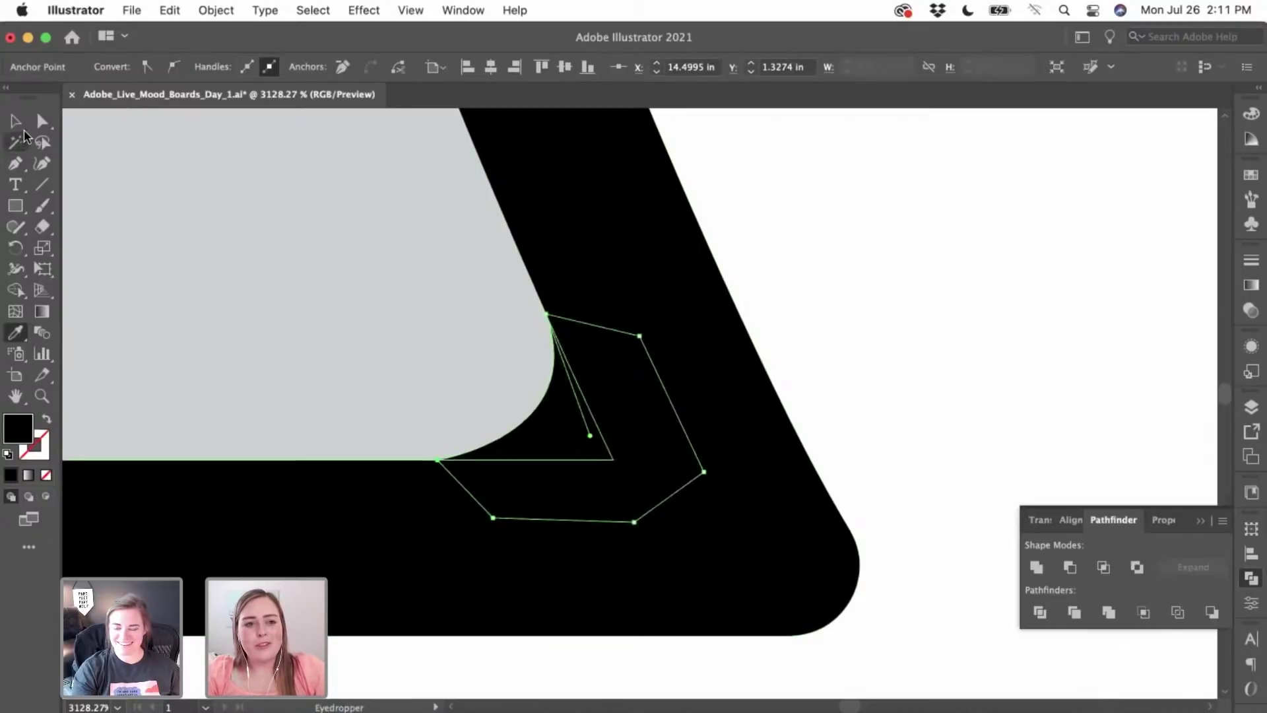
# - Copy the black corner patch at the X inset's lower-right corner and paste a duplicate near the top of the inset
pyautogui.click(767, 284)
pyautogui.scroll(-5, 767, 284)
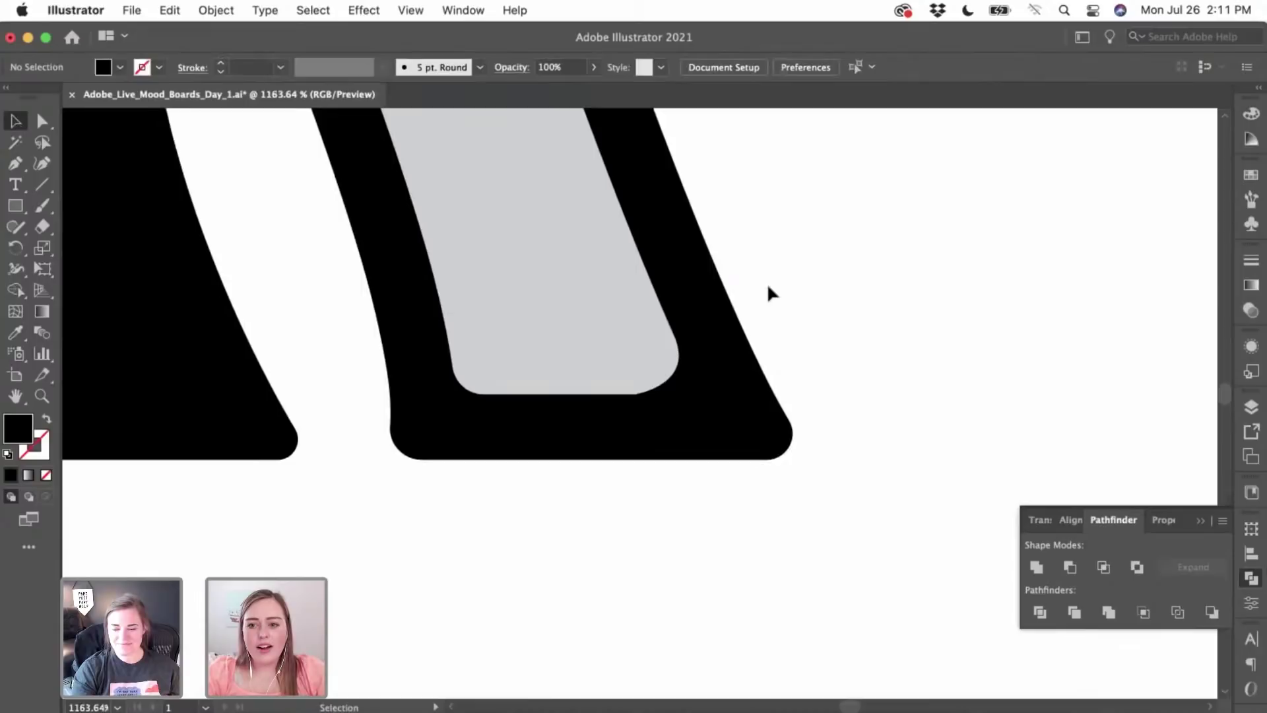
pyautogui.click(698, 410)
pyautogui.scroll(8, 699, 410)
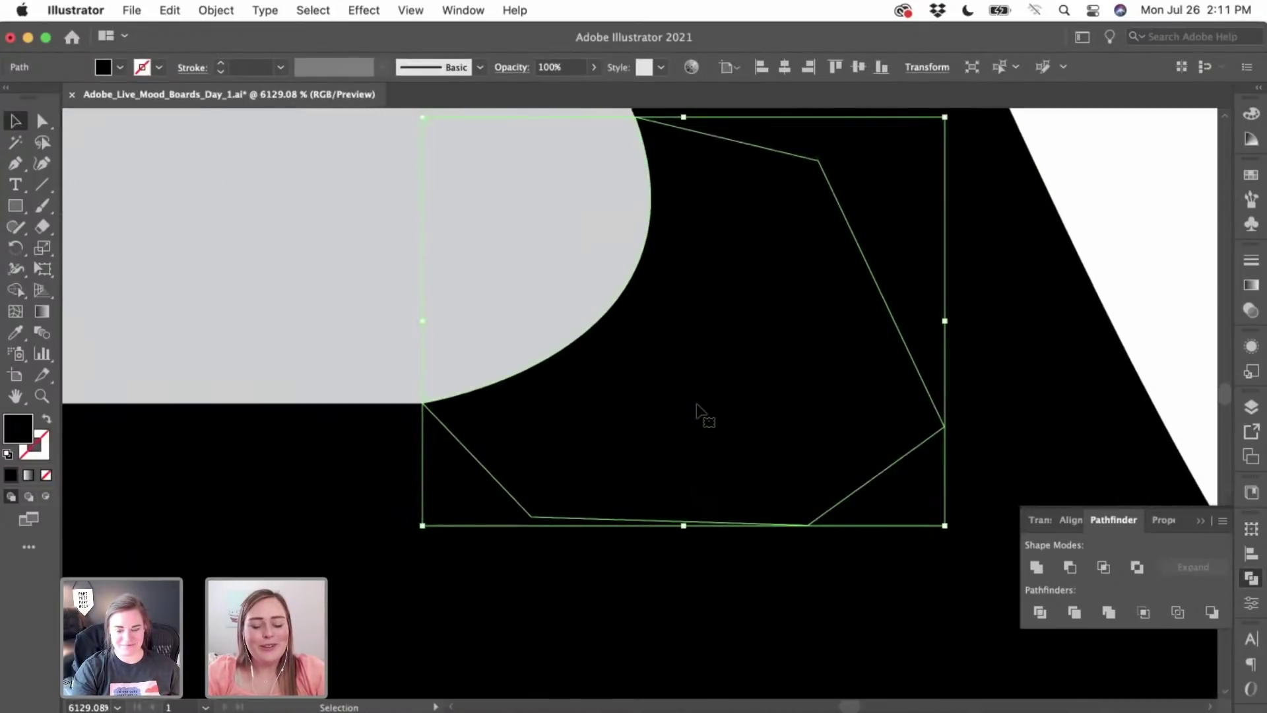
pyautogui.scroll(-8, 697, 406)
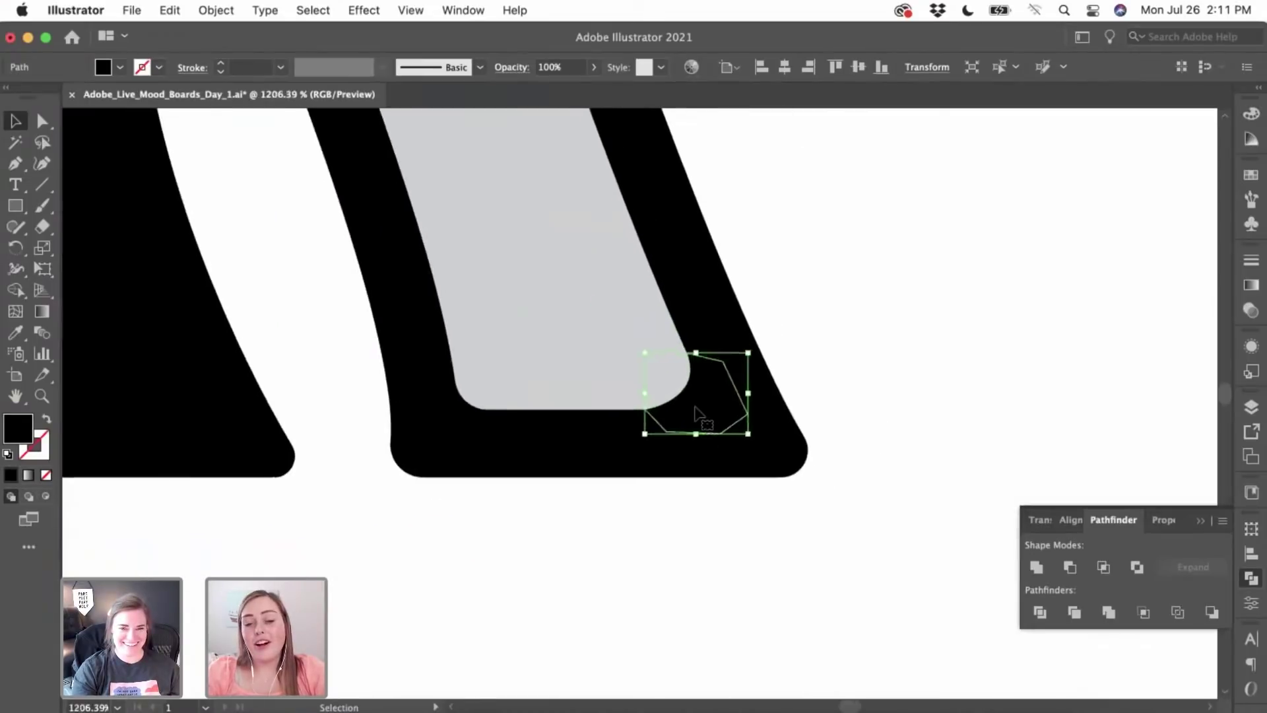
pyautogui.scroll(15, 695, 407)
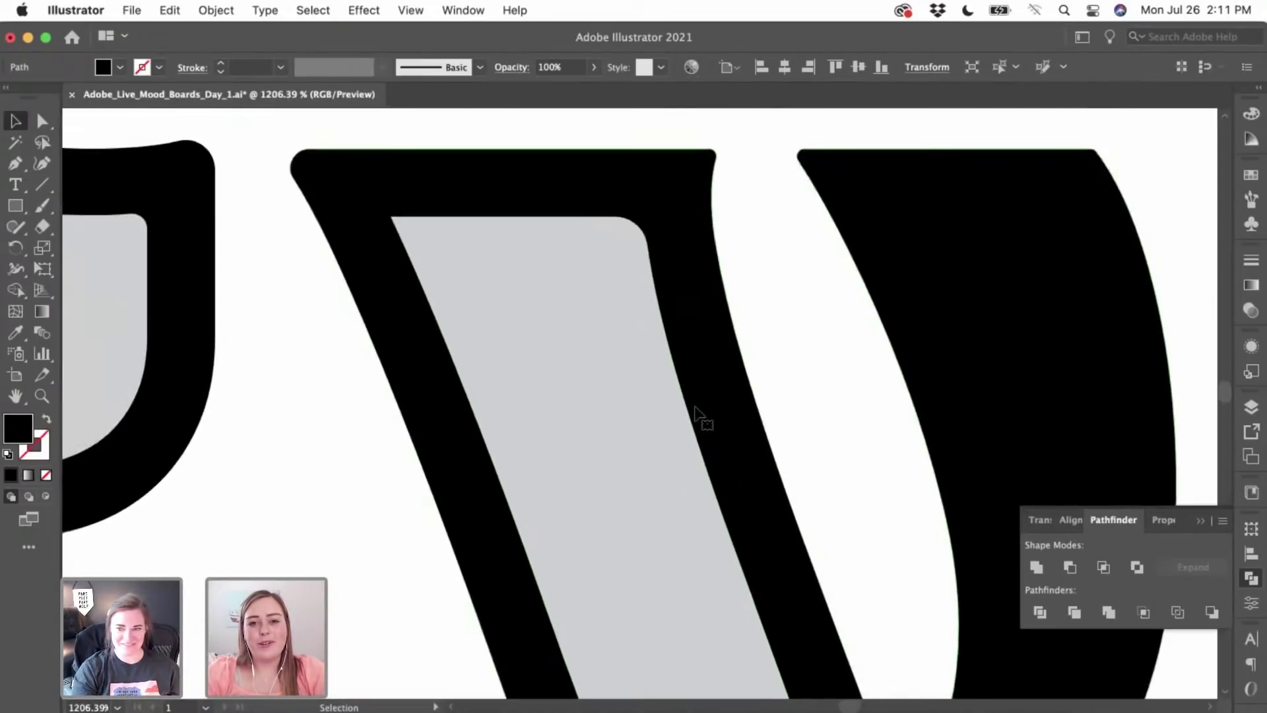
pyautogui.scroll(3, 696, 411)
pyautogui.click(802, 343)
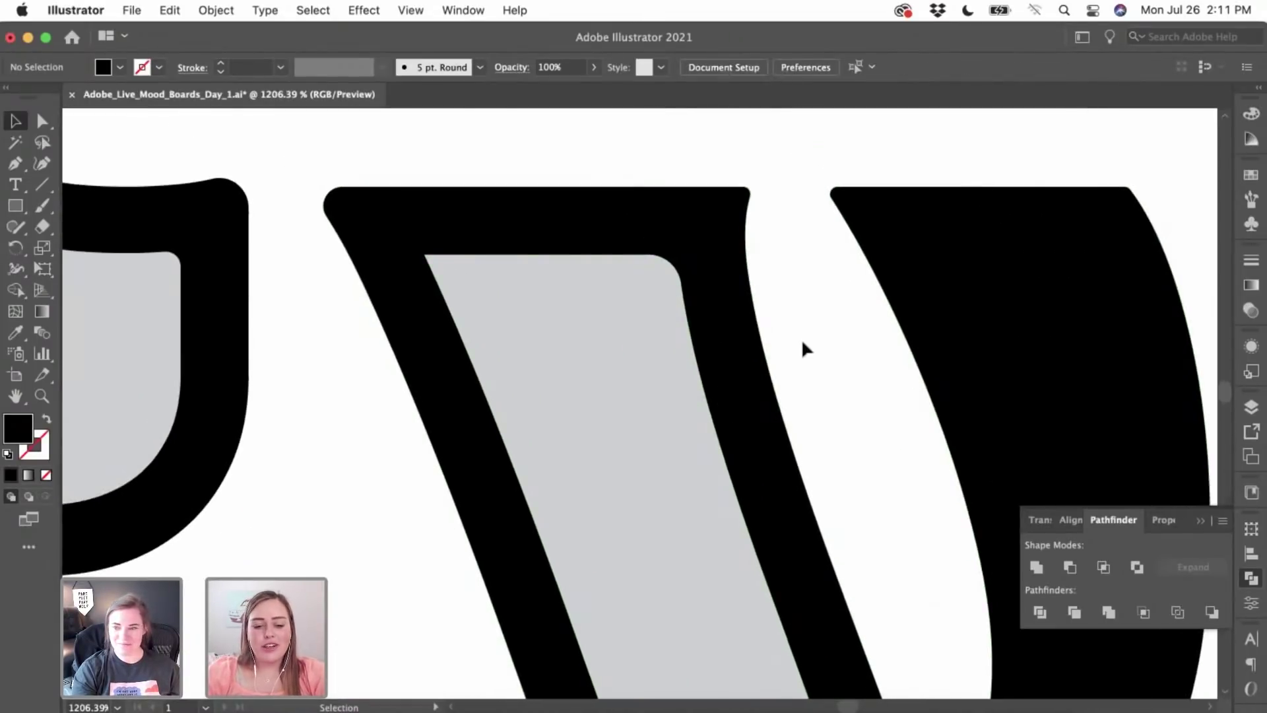
pyautogui.press('cmd+v')
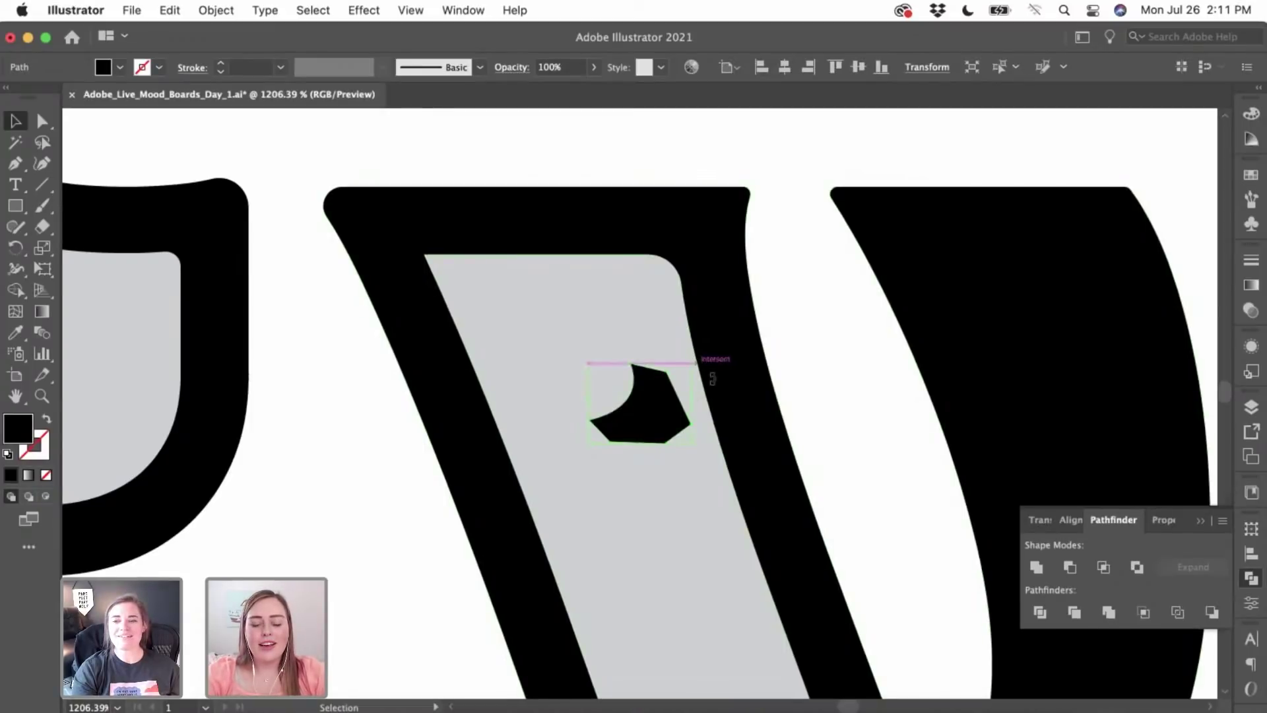
# - Rotate the pasted patch 180° and fit its curve over the X inset's sharp upper-left corner, and deselect it
pyautogui.moveTo(713, 377); pyautogui.dragTo(533, 487)
pyautogui.scroll(3, 605, 433)
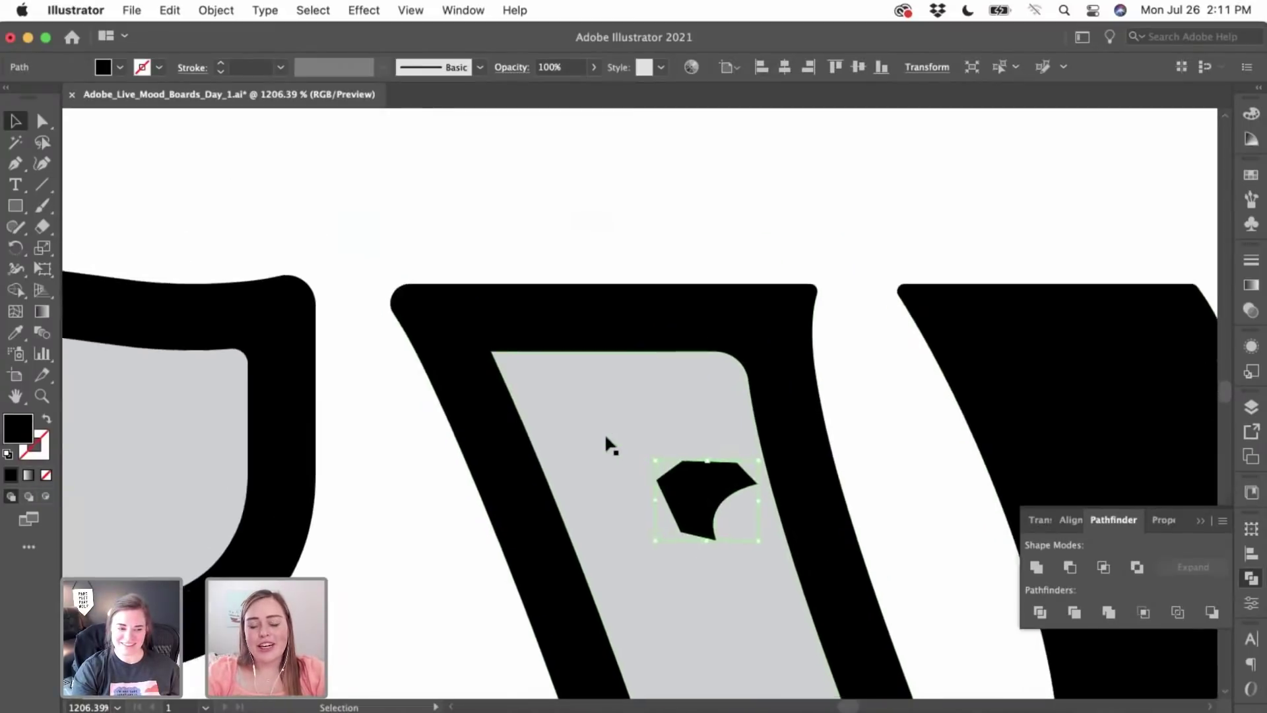
pyautogui.moveTo(667, 467); pyautogui.dragTo(462, 328)
pyautogui.scroll(5, 456, 368)
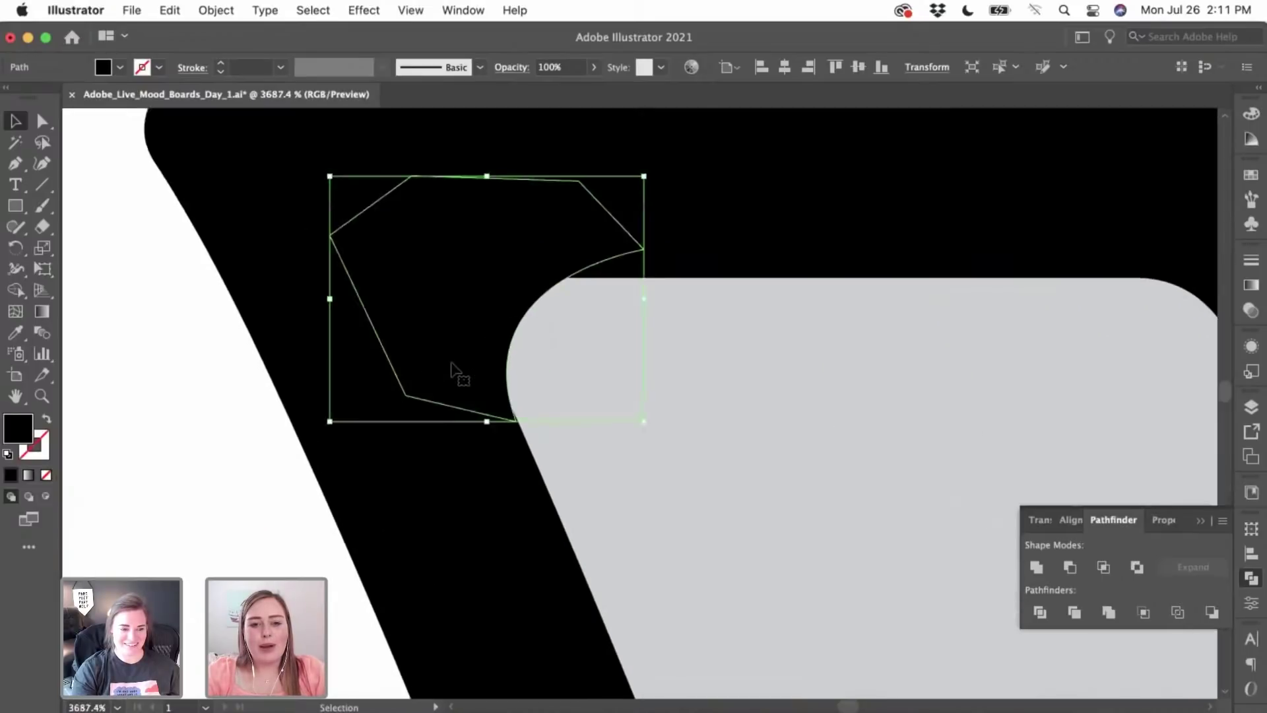
pyautogui.moveTo(489, 286); pyautogui.dragTo(512, 328)
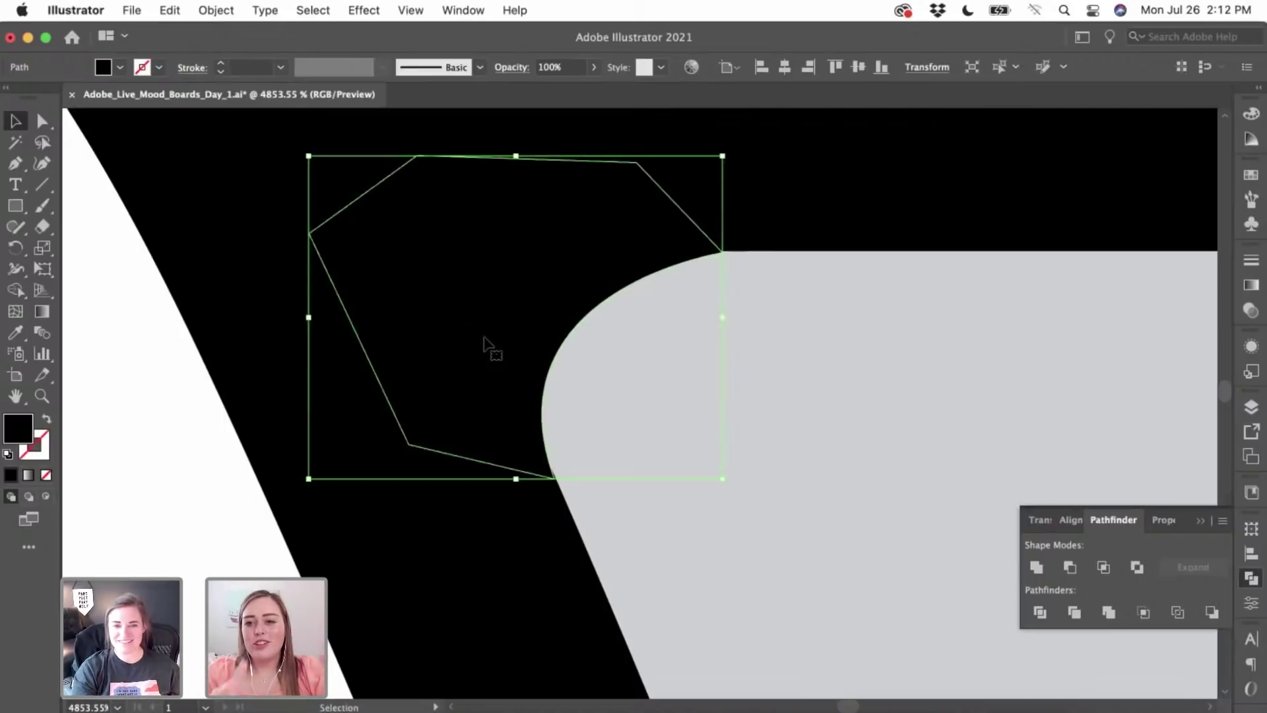
pyautogui.click(175, 475)
pyautogui.scroll(-4, 175, 476)
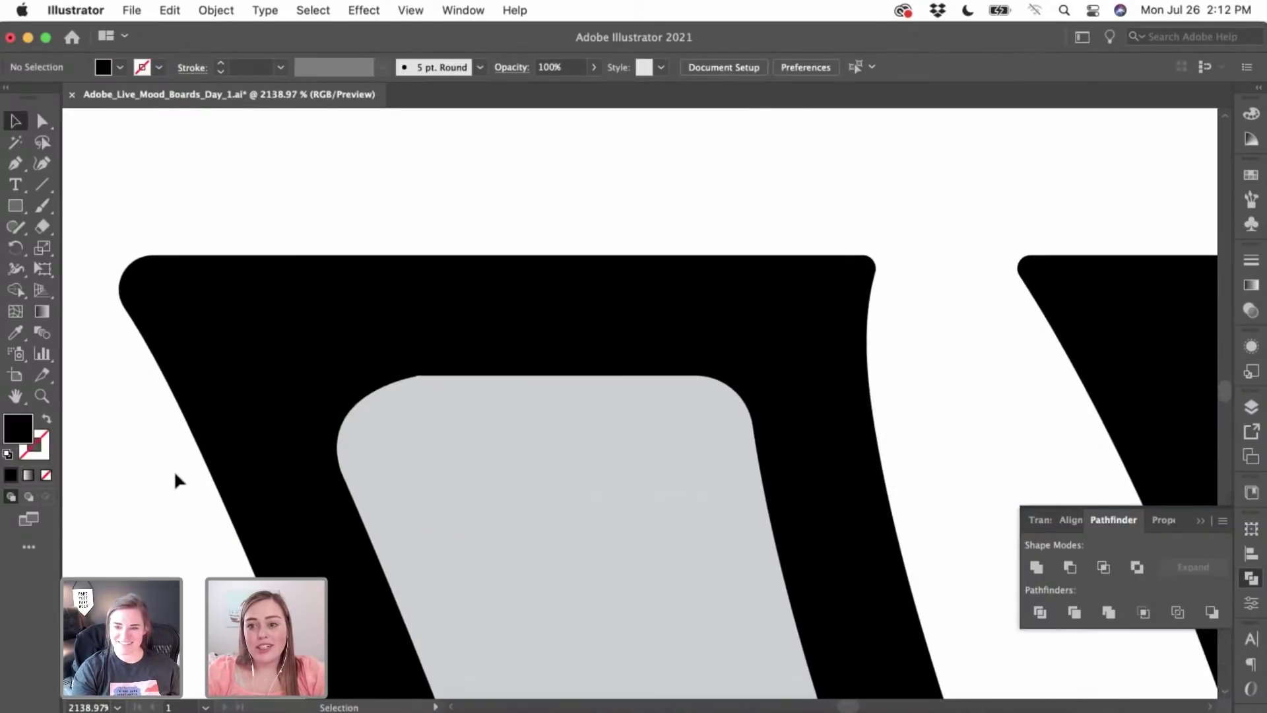
pyautogui.scroll(-1, 175, 475)
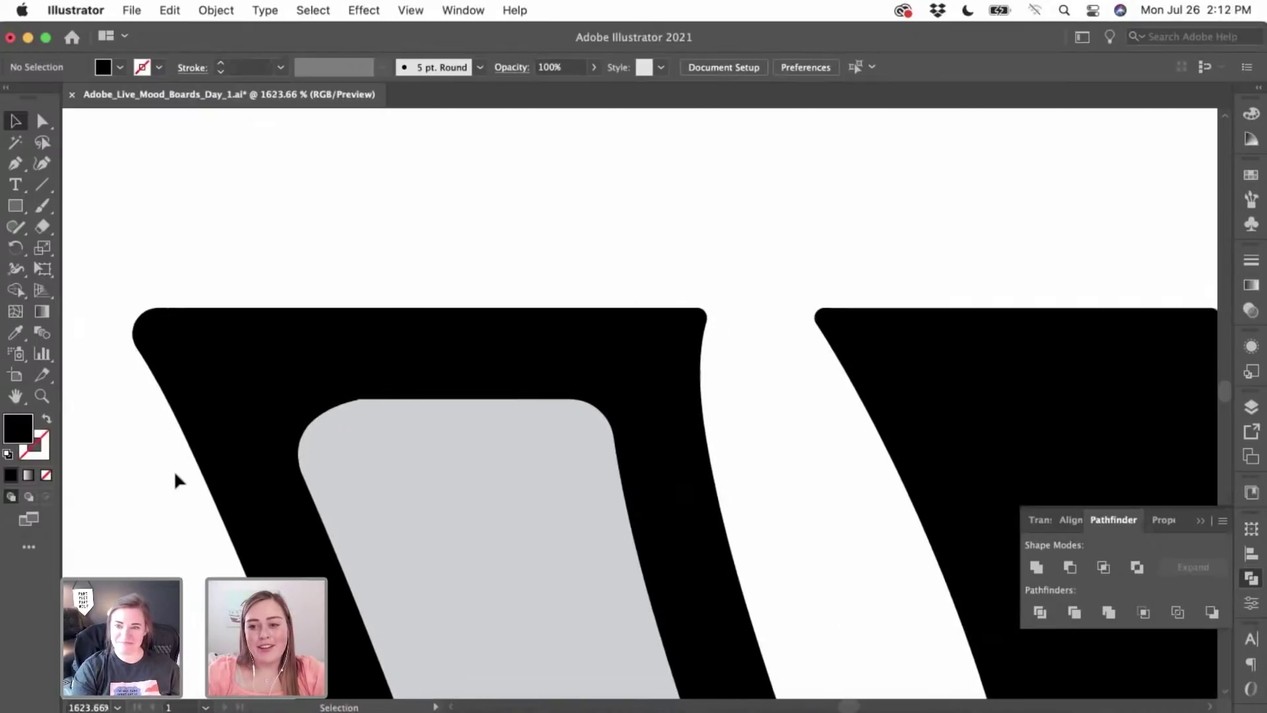
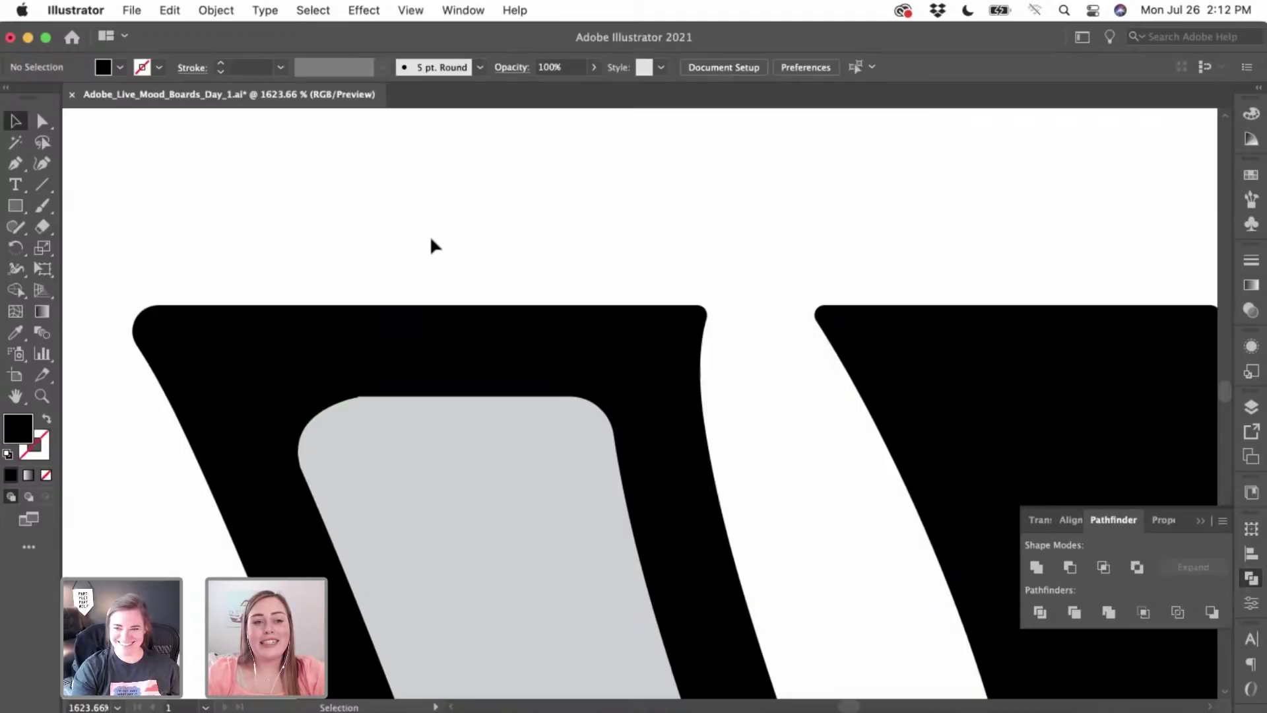
# - Fine-tune the upper-left patch's position so its curve meets the inset's top edge, and deselect it
pyautogui.scroll(-3, 431, 240)
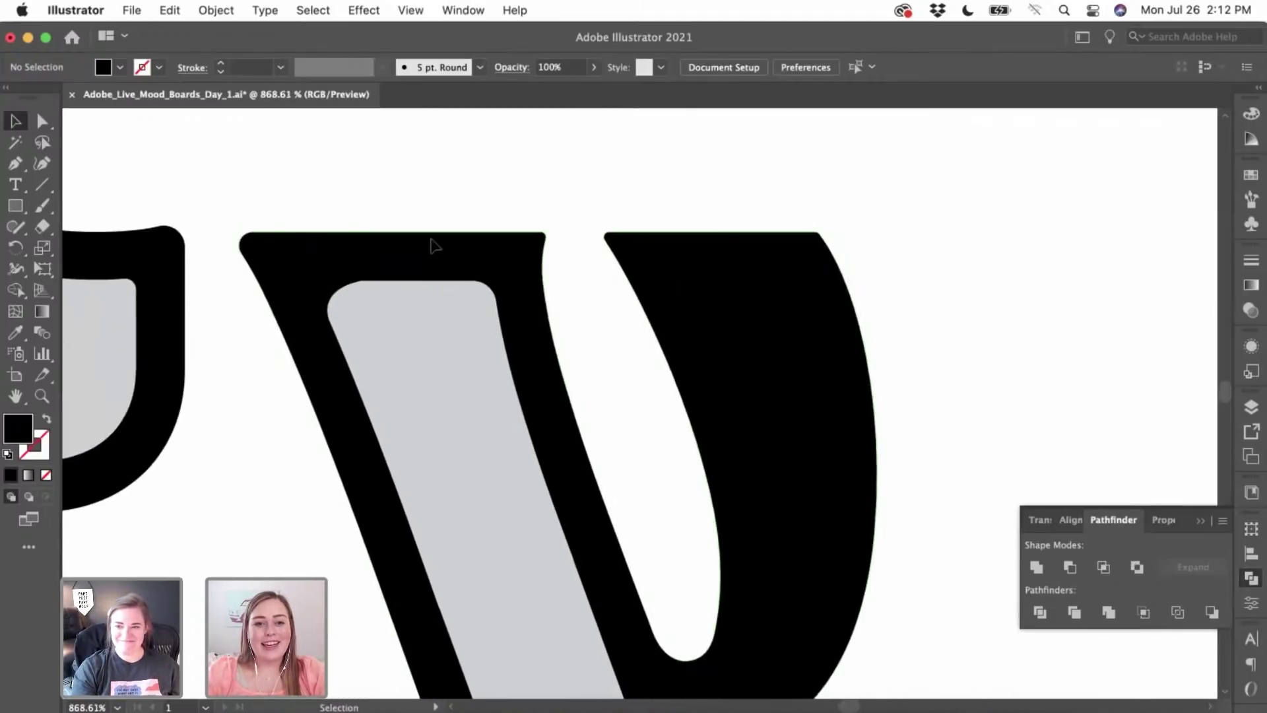
pyautogui.scroll(7, 334, 283)
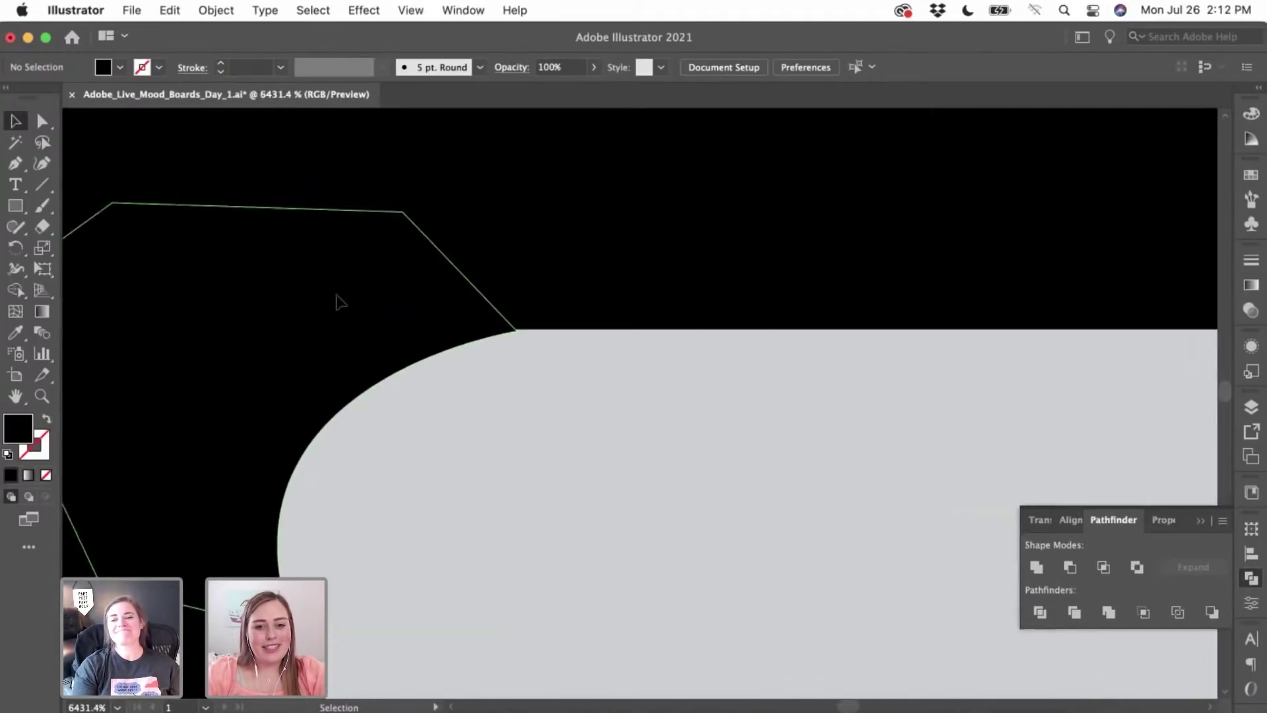
pyautogui.click(337, 302)
pyautogui.moveTo(519, 204); pyautogui.dragTo(535, 199)
pyautogui.scroll(-4, 594, 264)
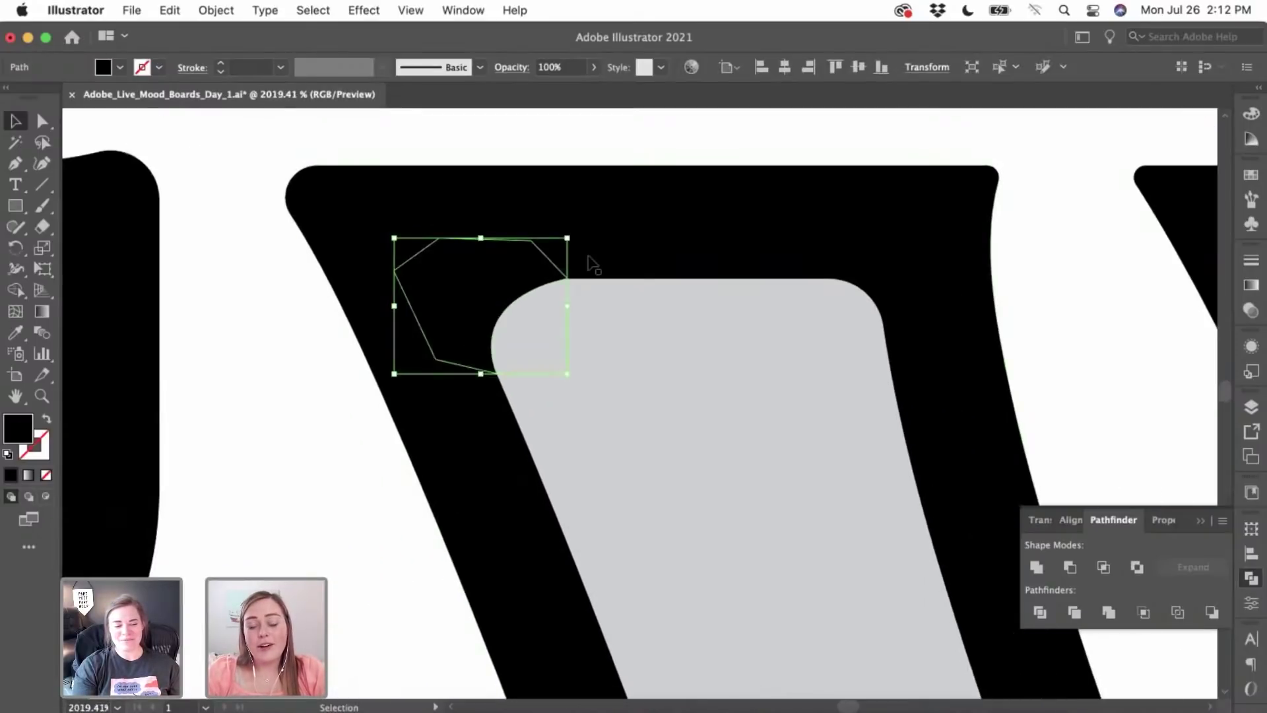
pyautogui.click(950, 255)
# - Examine the X and the full PHOENIX FEST lettering for areas that still need refining
pyautogui.hscroll(5, 952, 256)
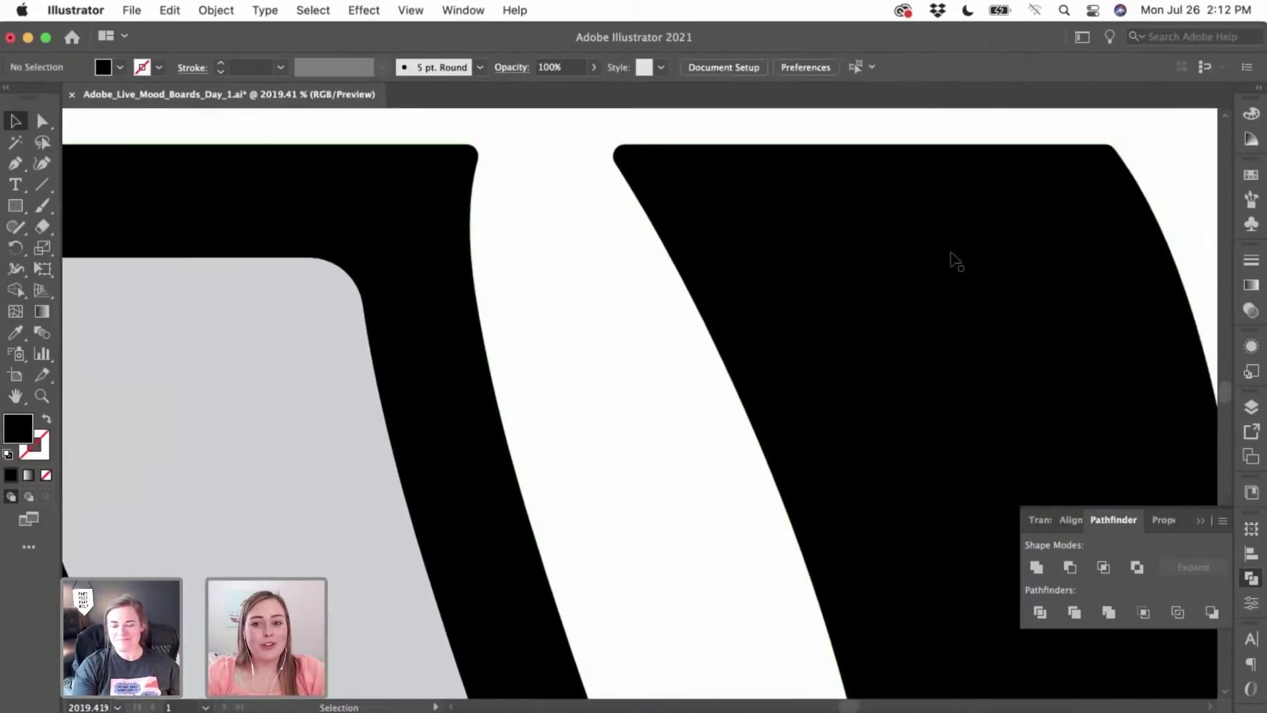
pyautogui.scroll(-3, 866, 404)
pyautogui.scroll(-6, 865, 398)
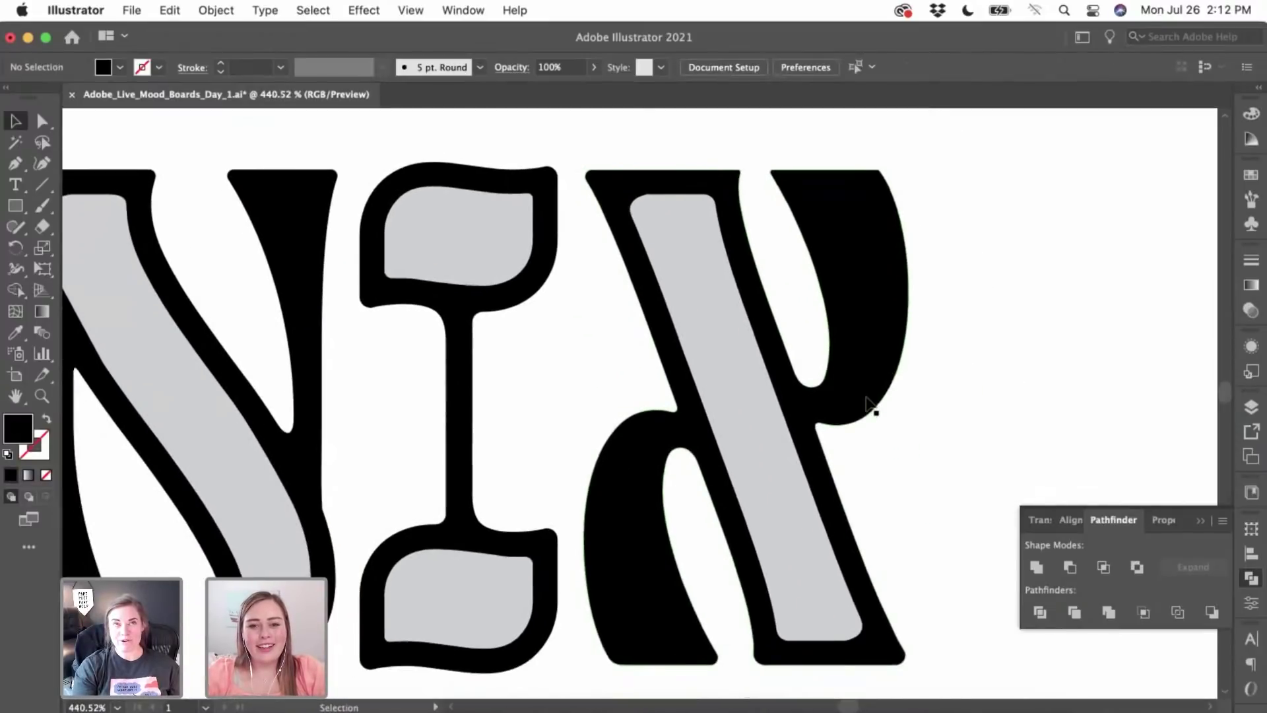
pyautogui.scroll(-1, 866, 403)
pyautogui.scroll(-2, 881, 455)
pyautogui.hscroll(-2, 881, 455)
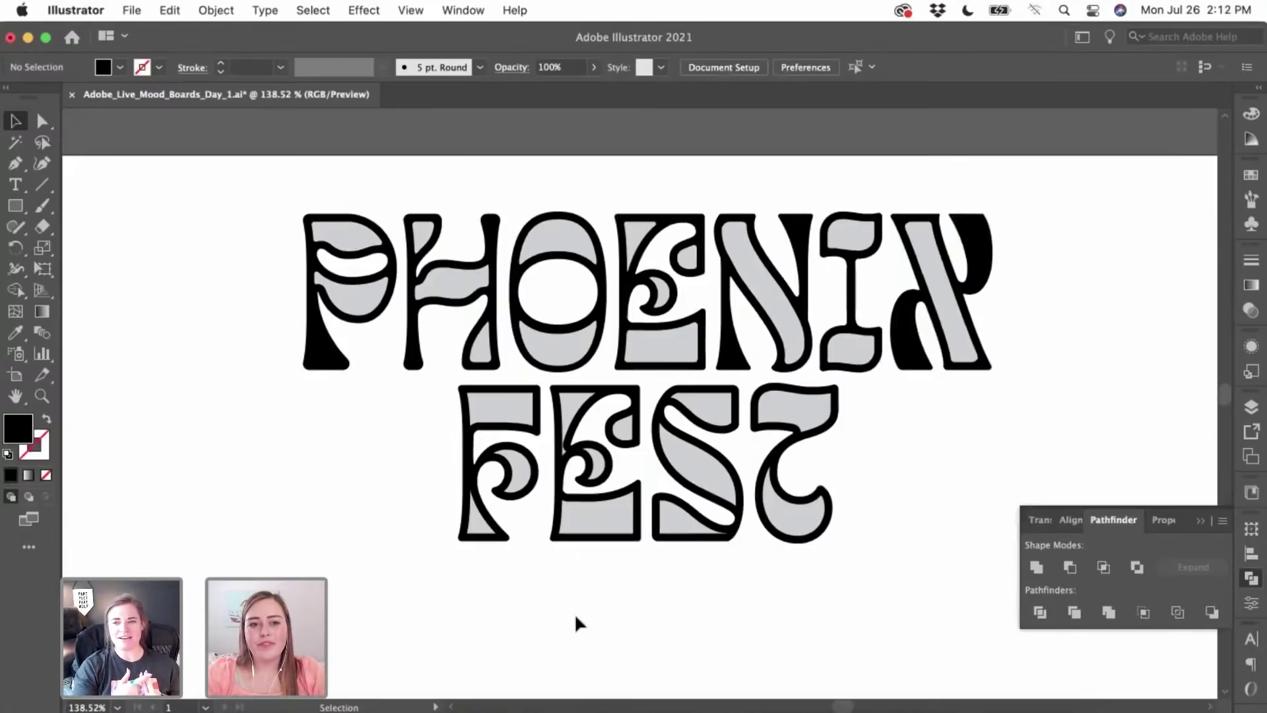
pyautogui.scroll(2, 357, 486)
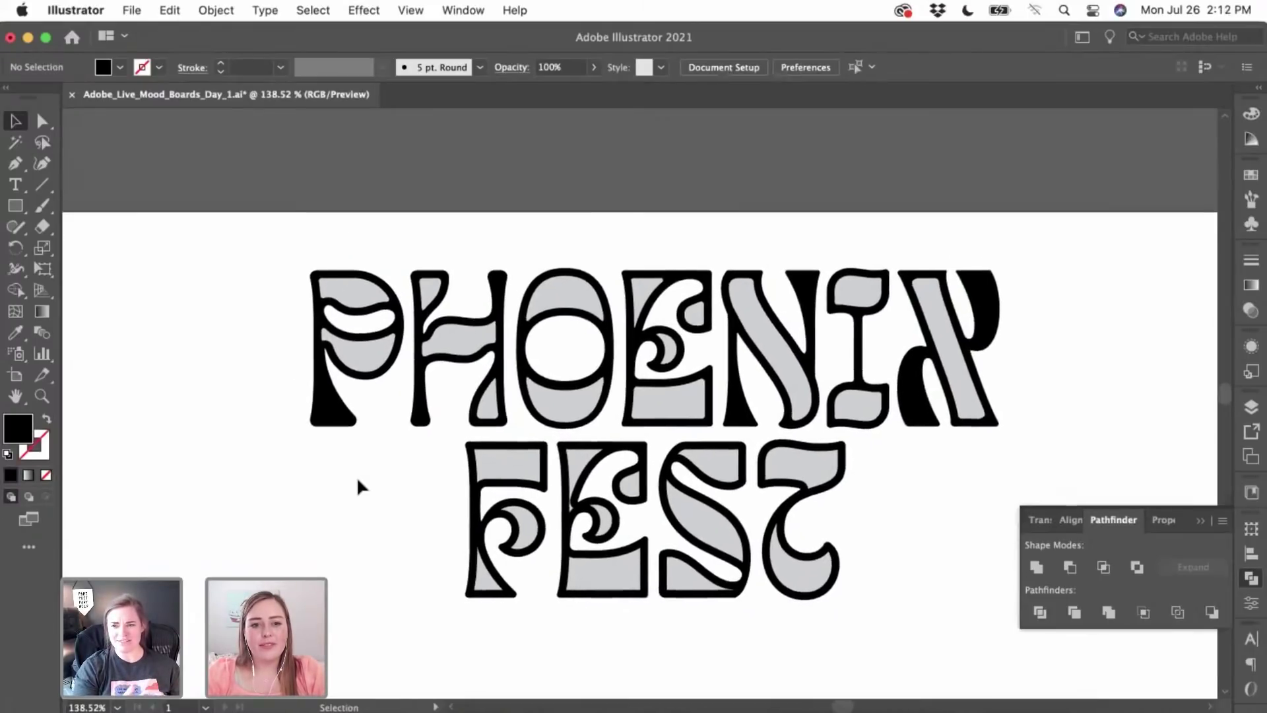
pyautogui.scroll(3, 356, 477)
# - Try to inset the P's solid lower leg with a mirrored copy of the grey shape from the H's right leg
pyautogui.click(648, 375)
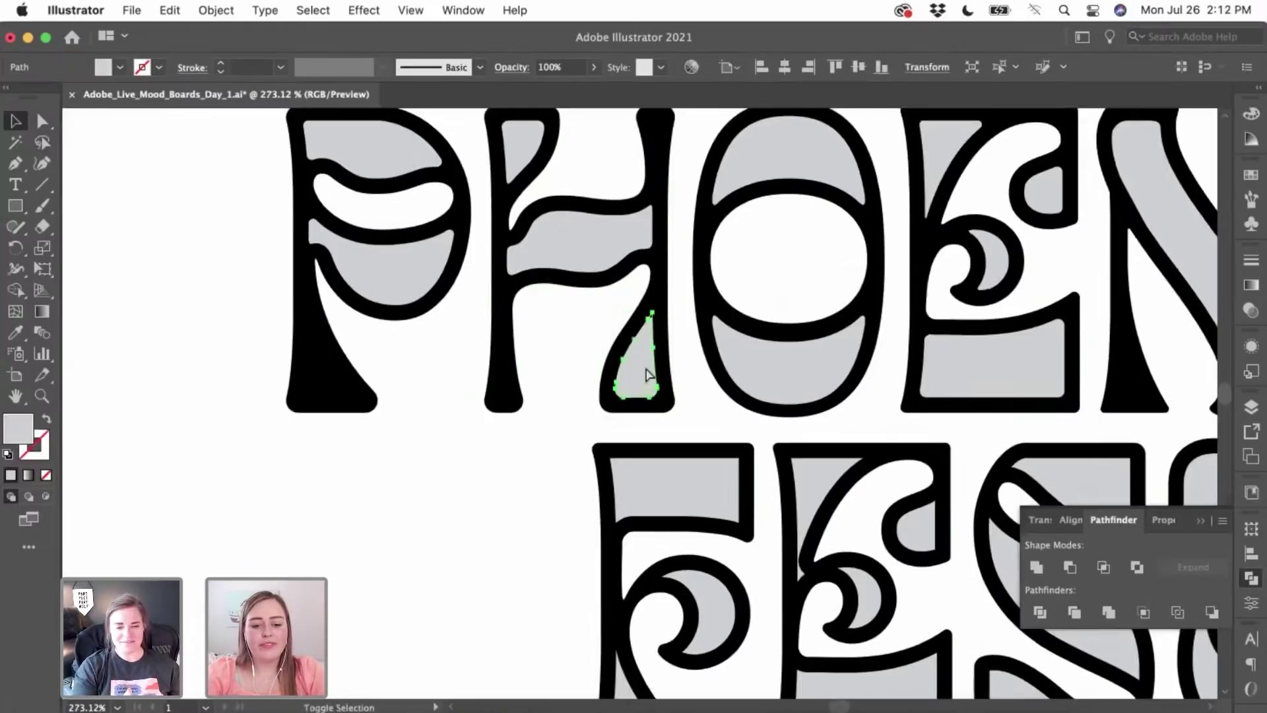
pyautogui.click(383, 355)
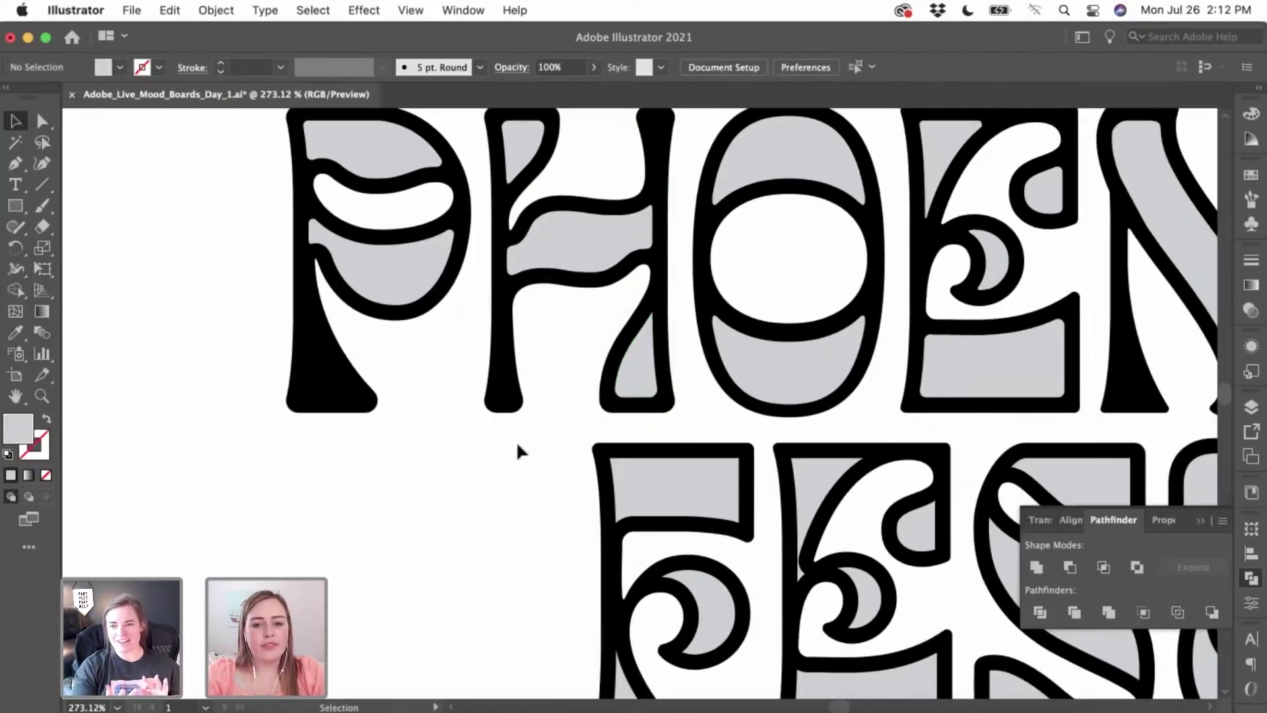
pyautogui.moveTo(635, 386); pyautogui.dragTo(326, 386)
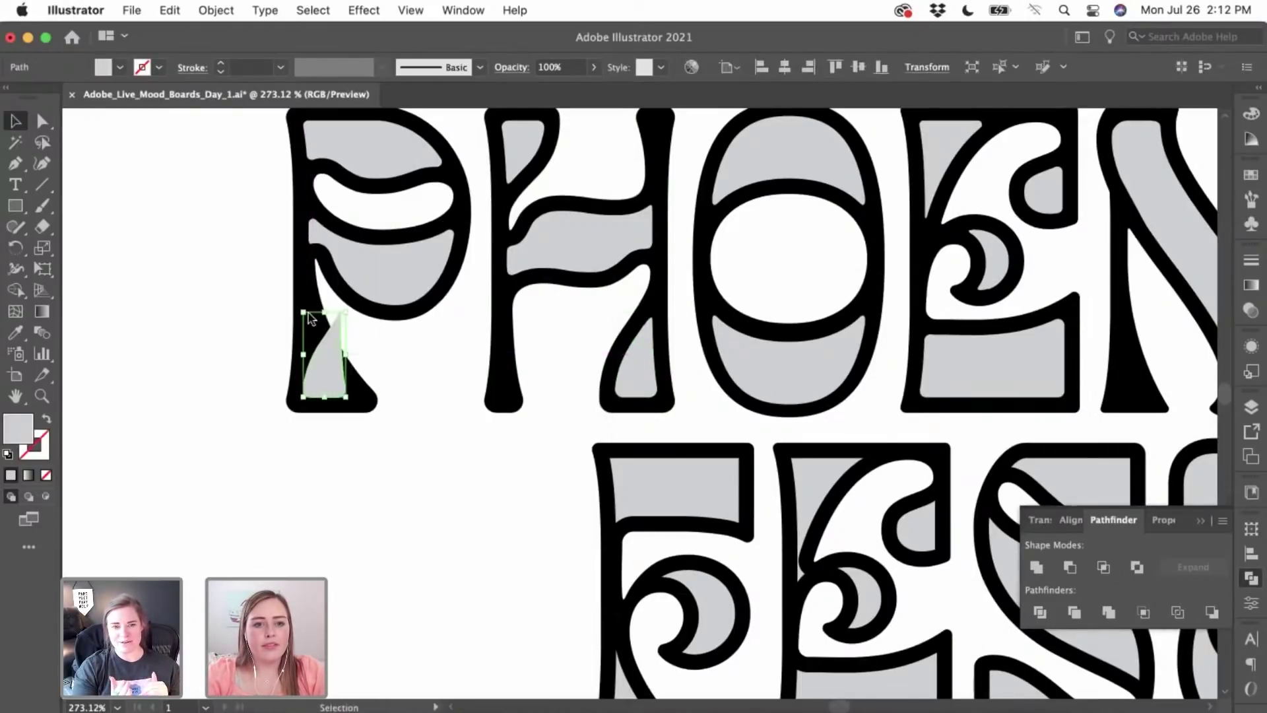
pyautogui.click(215, 12)
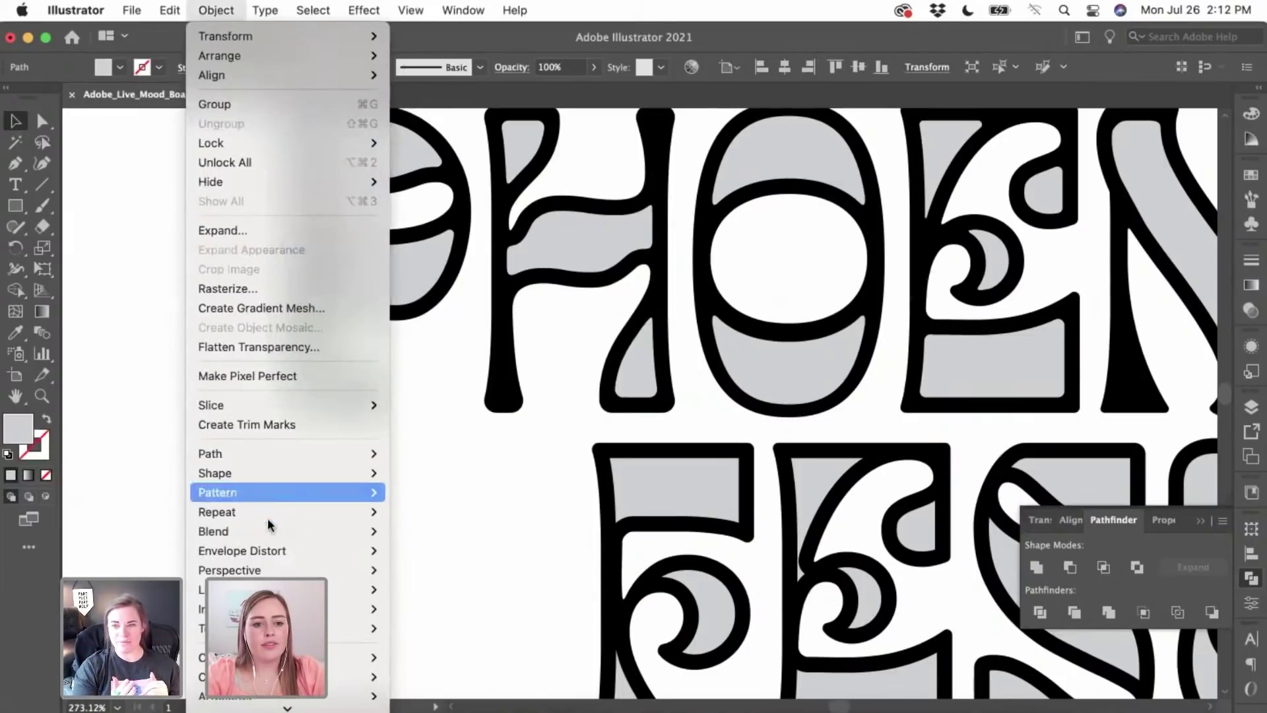
pyautogui.moveTo(283, 37)
pyautogui.click(568, 58)
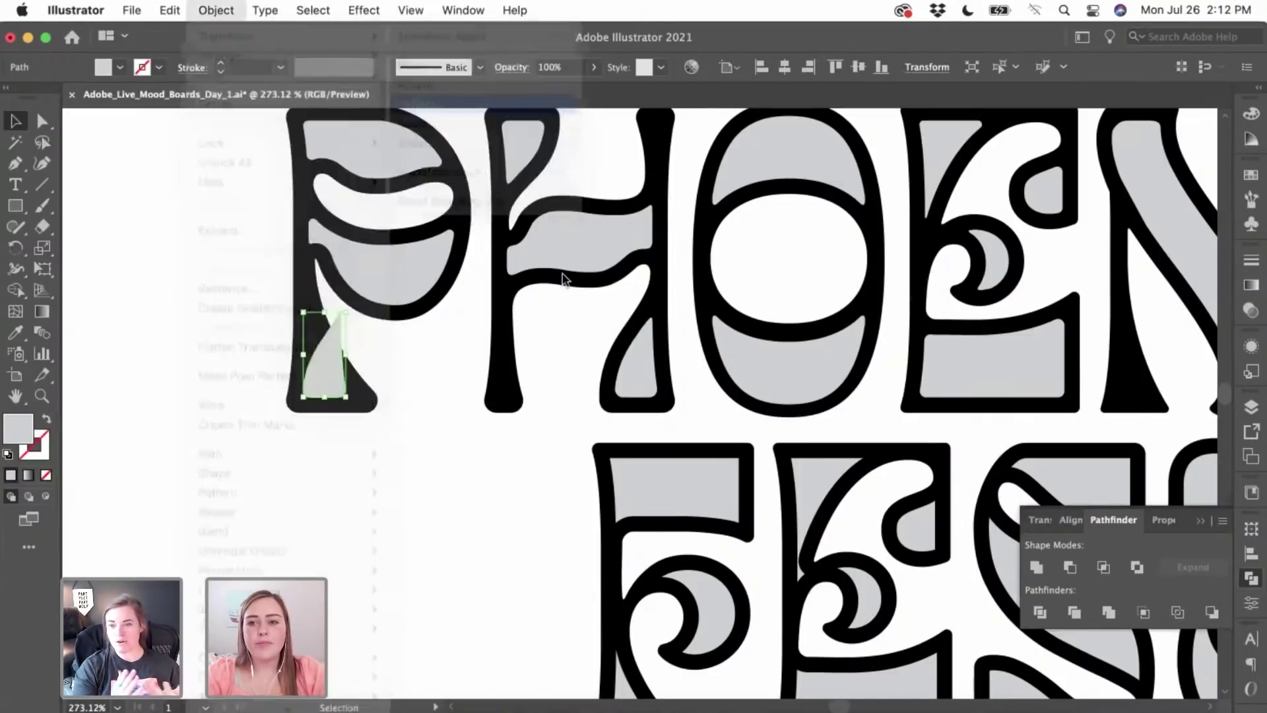
pyautogui.click(722, 493)
pyautogui.click(386, 490)
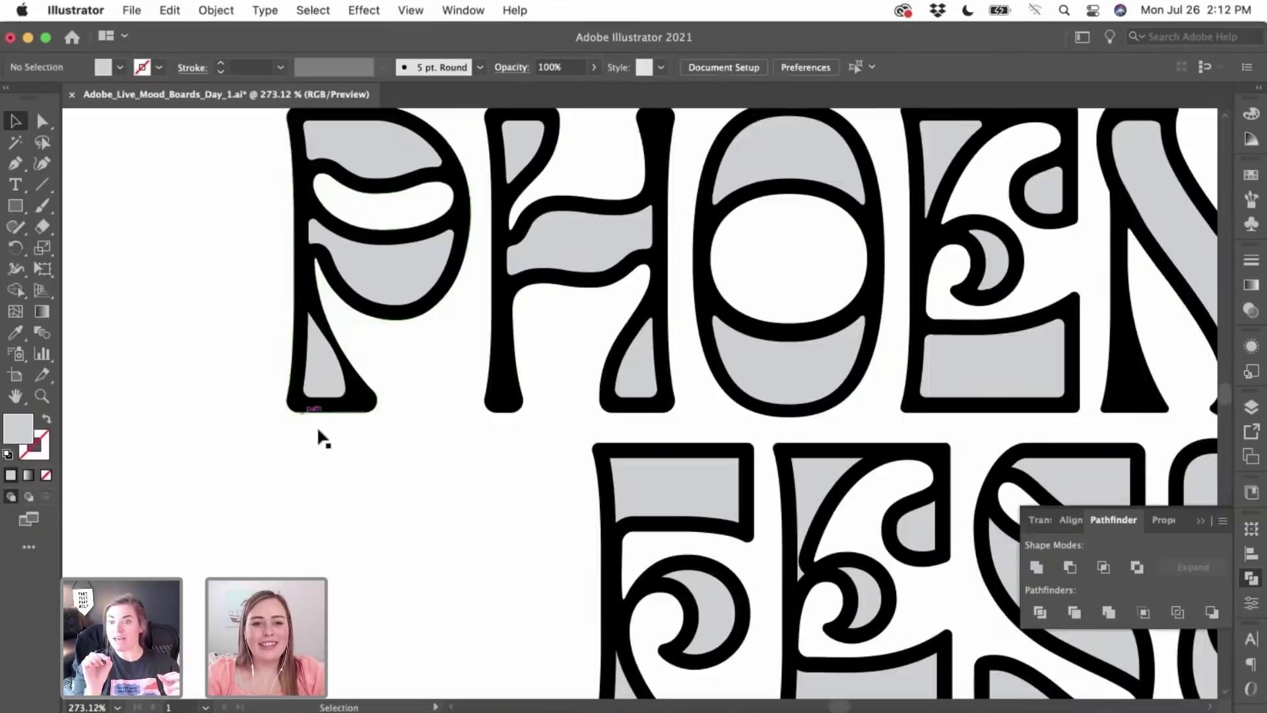
pyautogui.scroll(3, 317, 425)
pyautogui.scroll(-5, 409, 486)
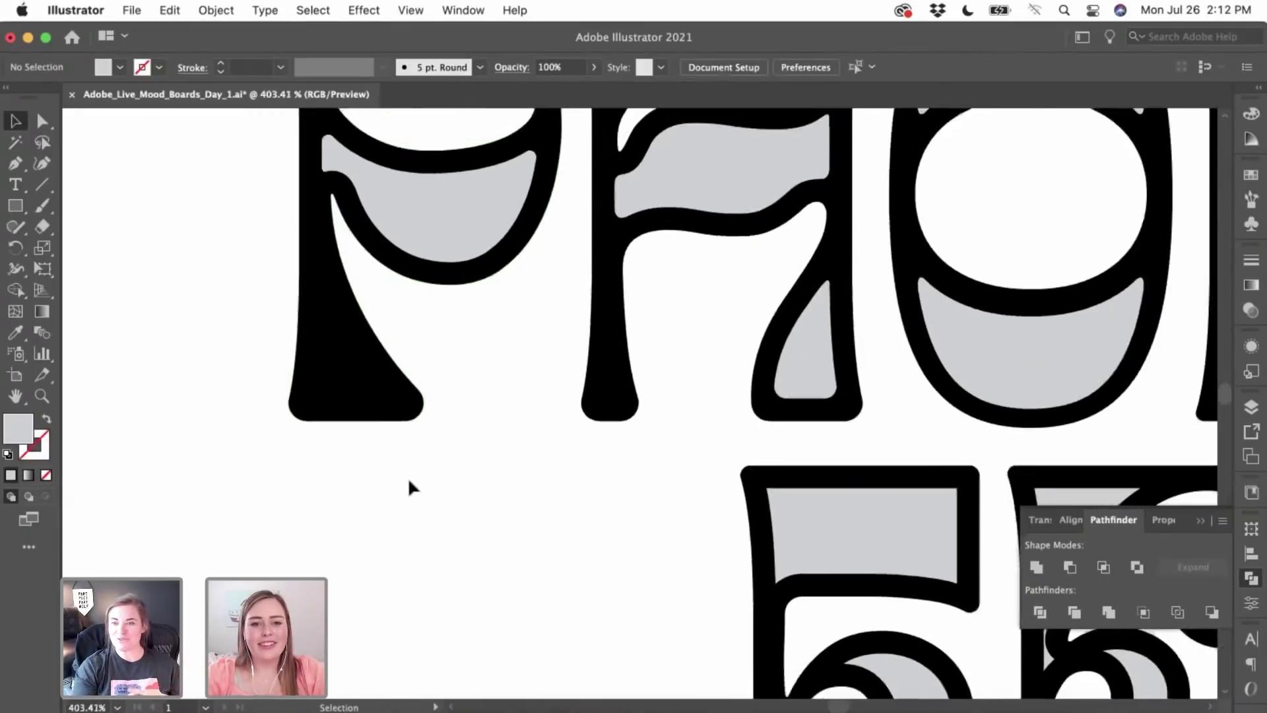
# - Round the two bottom corners of the grey inset in the F's lower leg by about 0.02 in, and deselect it
pyautogui.scroll(-3, 411, 487)
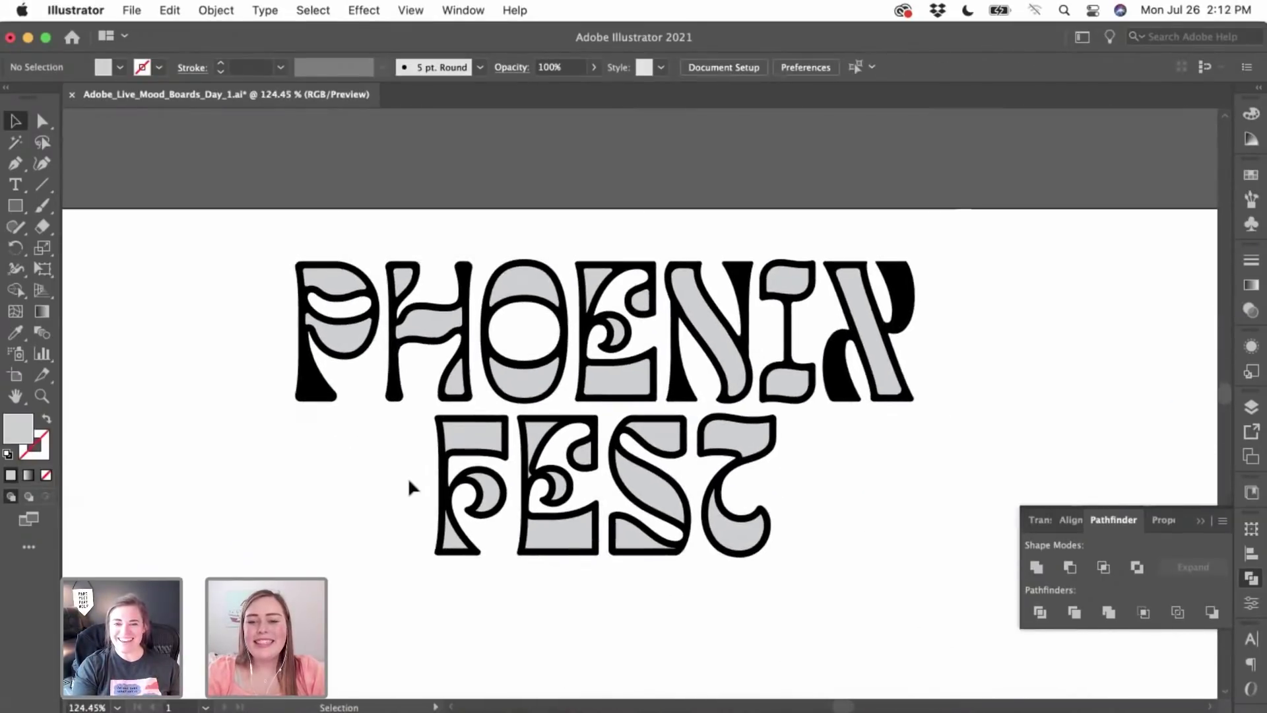
pyautogui.scroll(-2, 408, 477)
pyautogui.scroll(5, 334, 459)
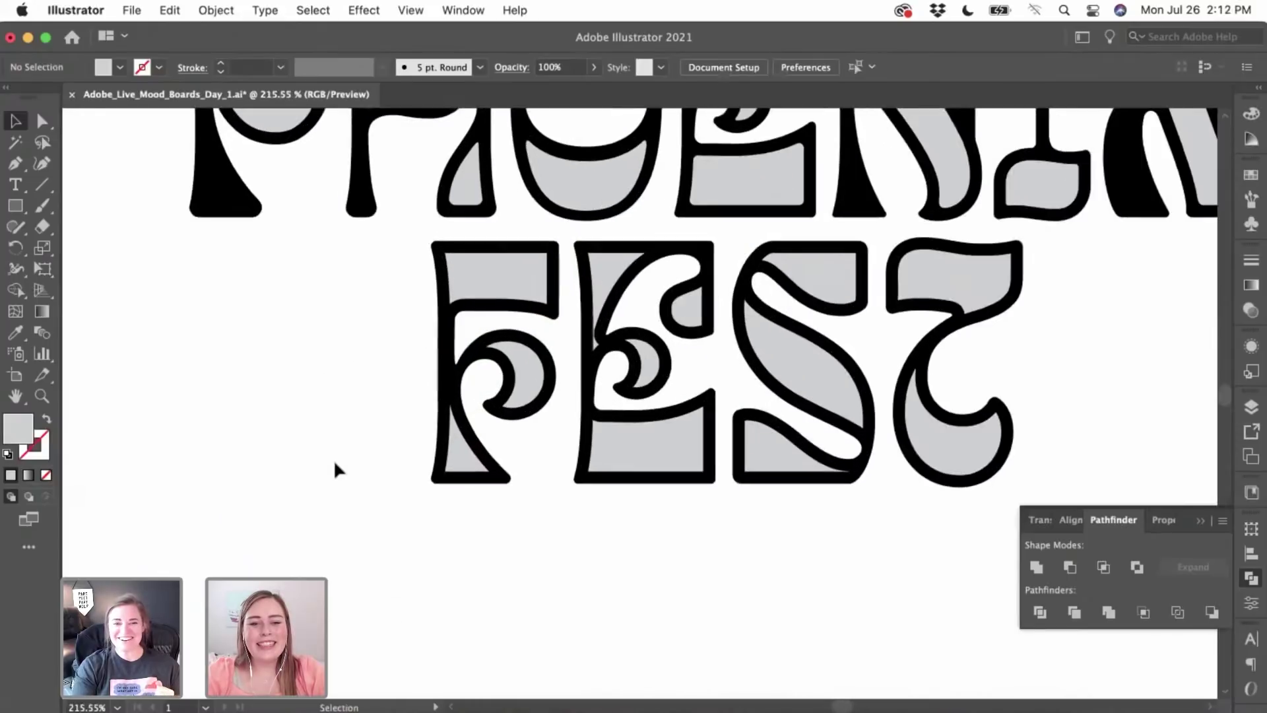
pyautogui.click(458, 449)
pyautogui.scroll(5, 458, 446)
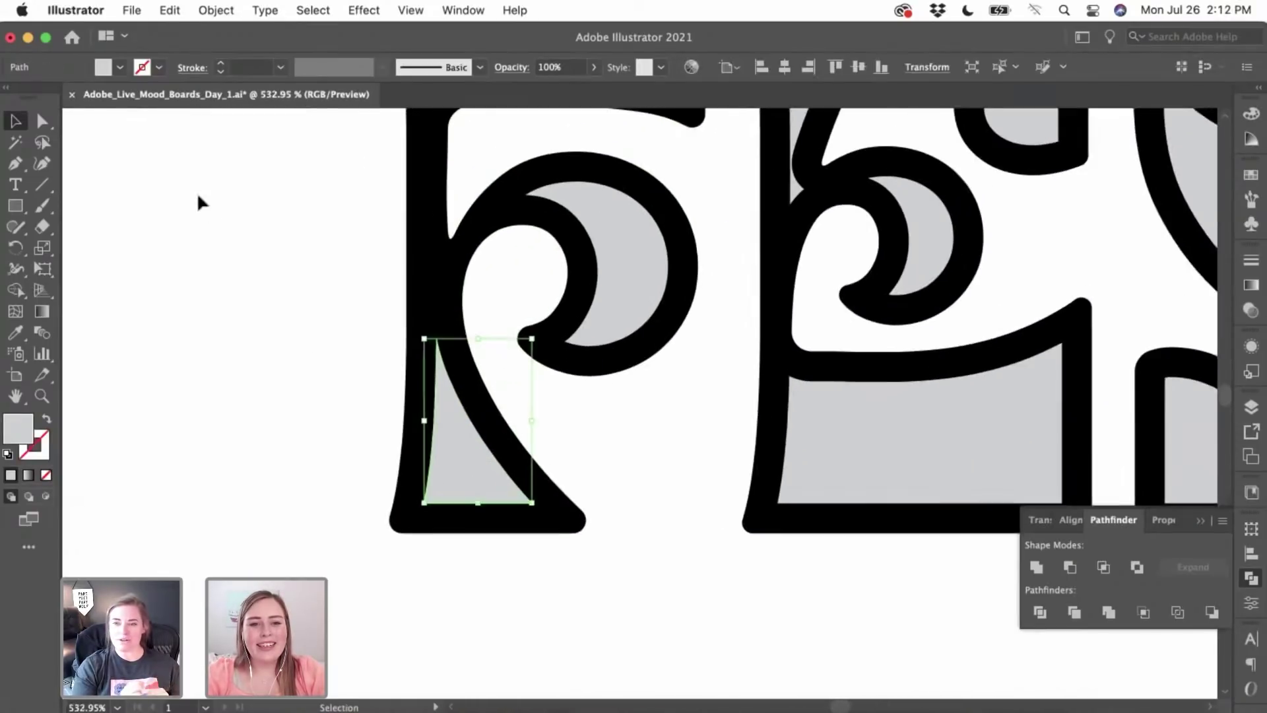
pyautogui.click(46, 121)
pyautogui.scroll(3, 433, 399)
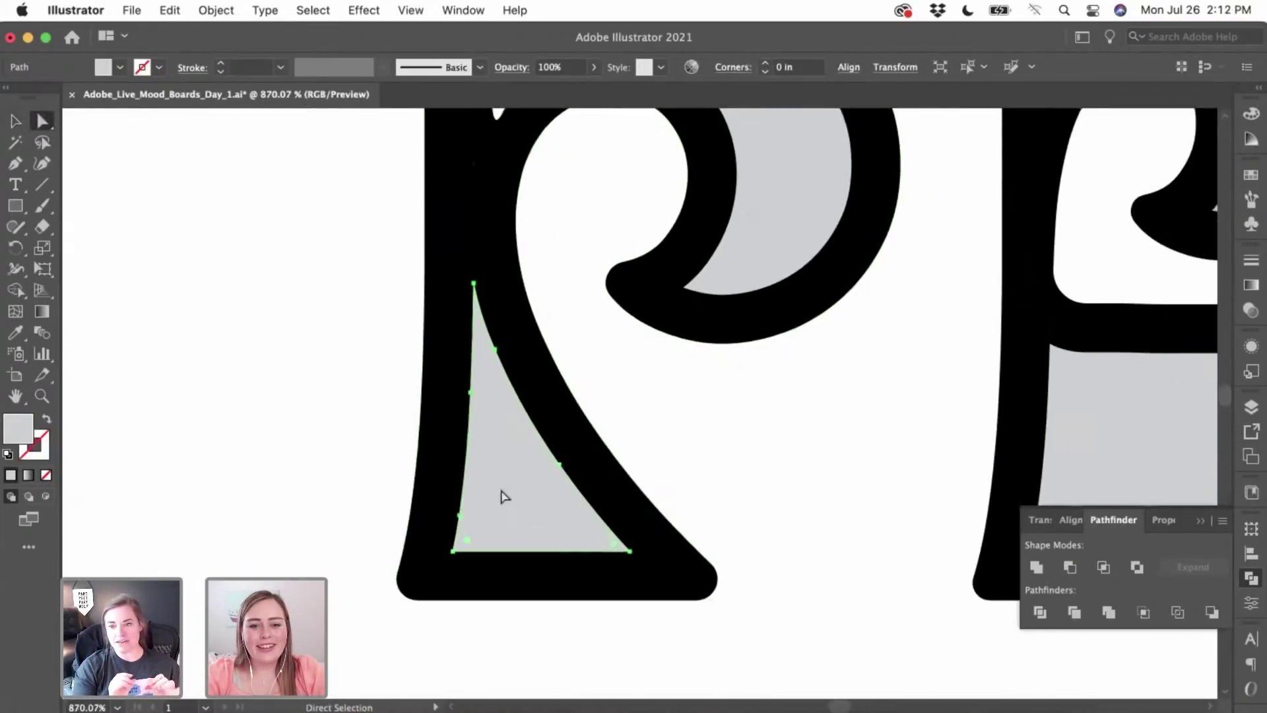
pyautogui.click(455, 553)
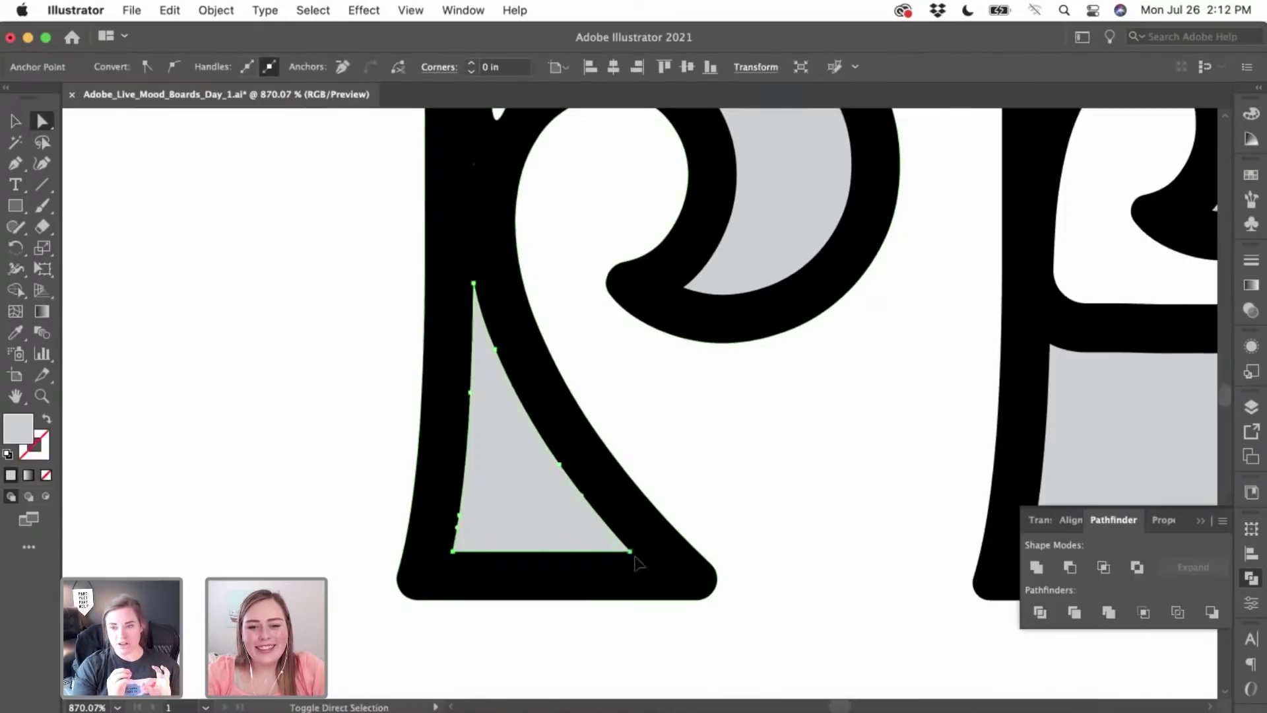
pyautogui.keyDown('shift'); pyautogui.click(632, 553); pyautogui.keyUp('shift')
pyautogui.keyDown('shift'); pyautogui.click(473, 284); pyautogui.keyUp('shift')
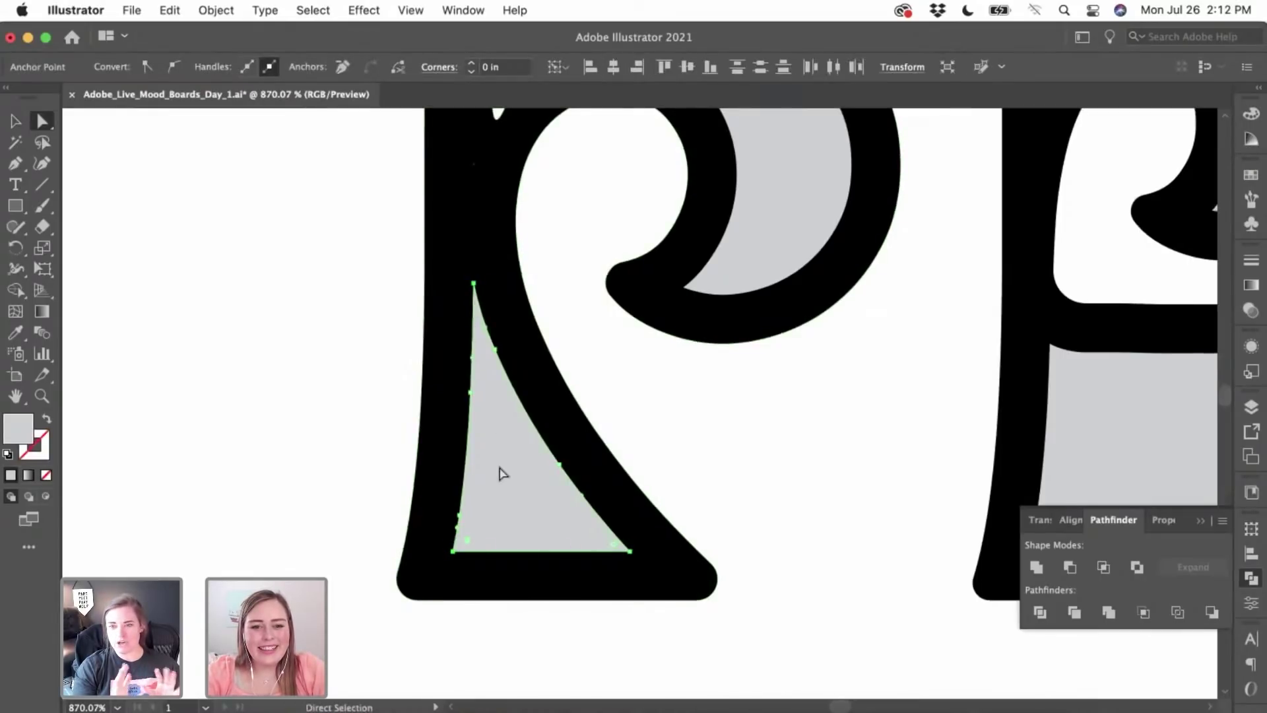
pyautogui.moveTo(470, 542); pyautogui.dragTo(478, 541)
pyautogui.click(280, 431)
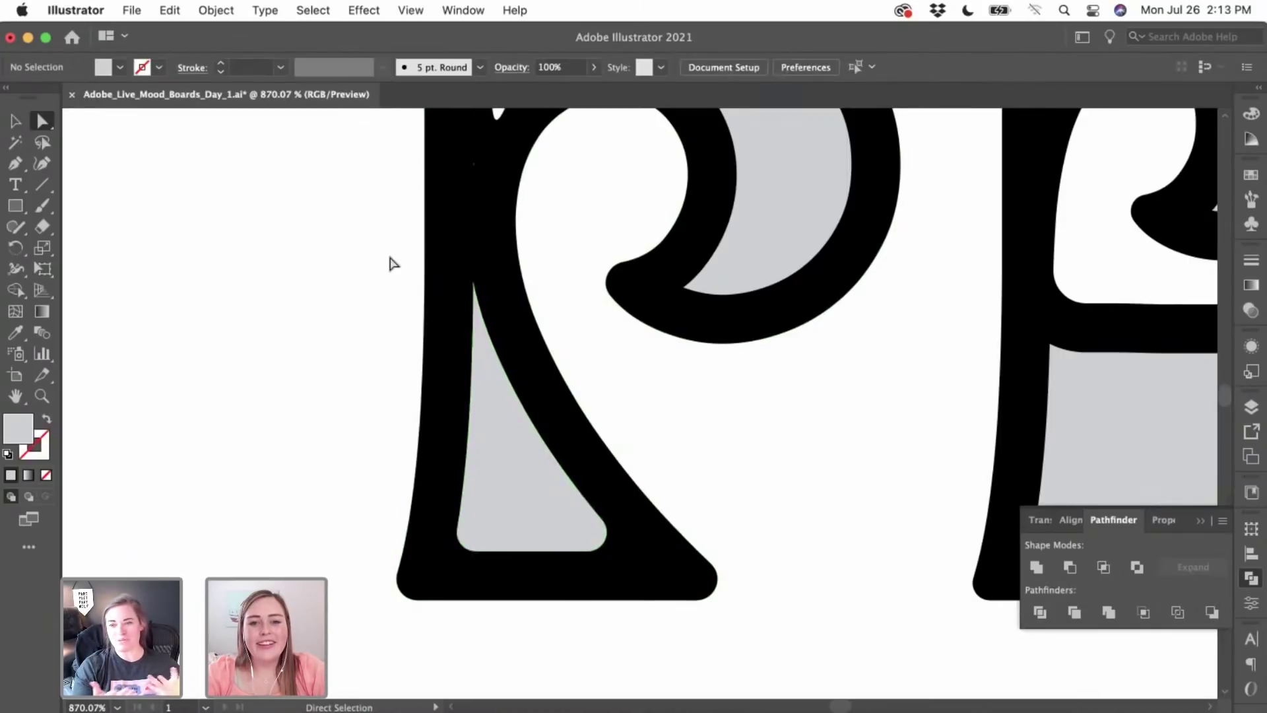
# - Draw a closed Pen shape over the sharp top of the F's lower-leg inset, with a rounded curve crossing the grey tip
pyautogui.click(480, 318)
pyautogui.scroll(10, 458, 350)
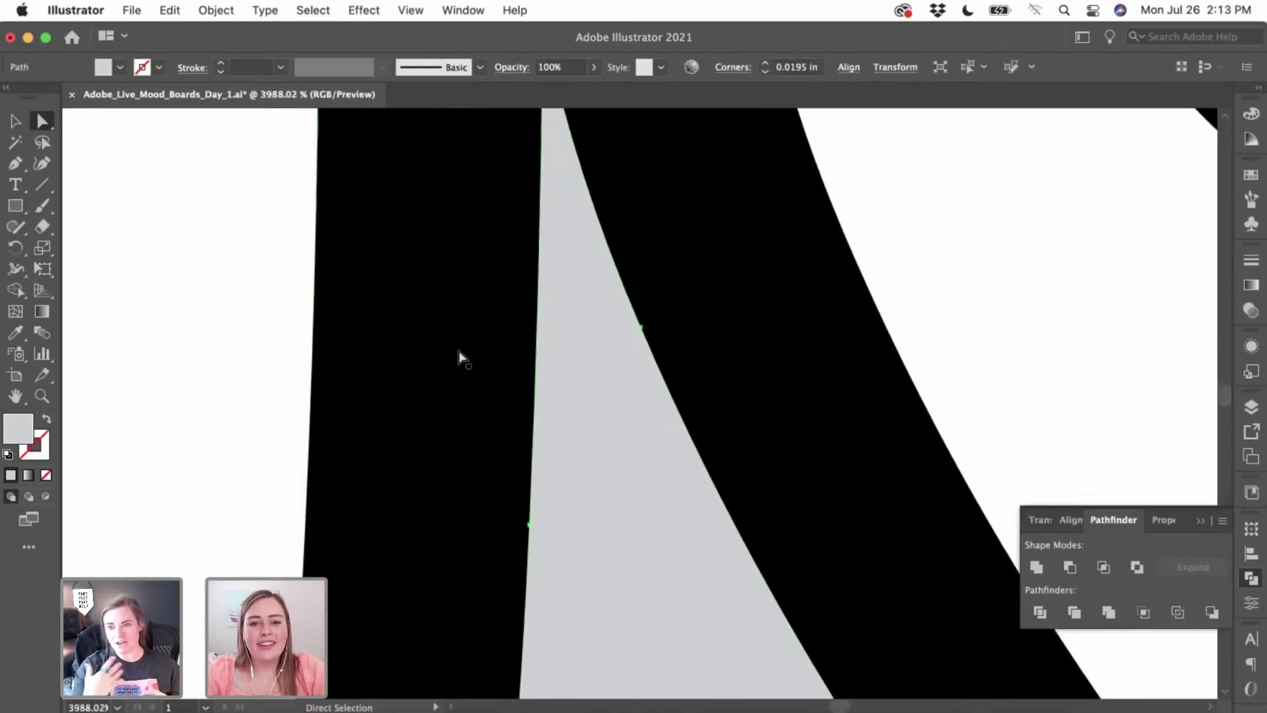
pyautogui.click(16, 121)
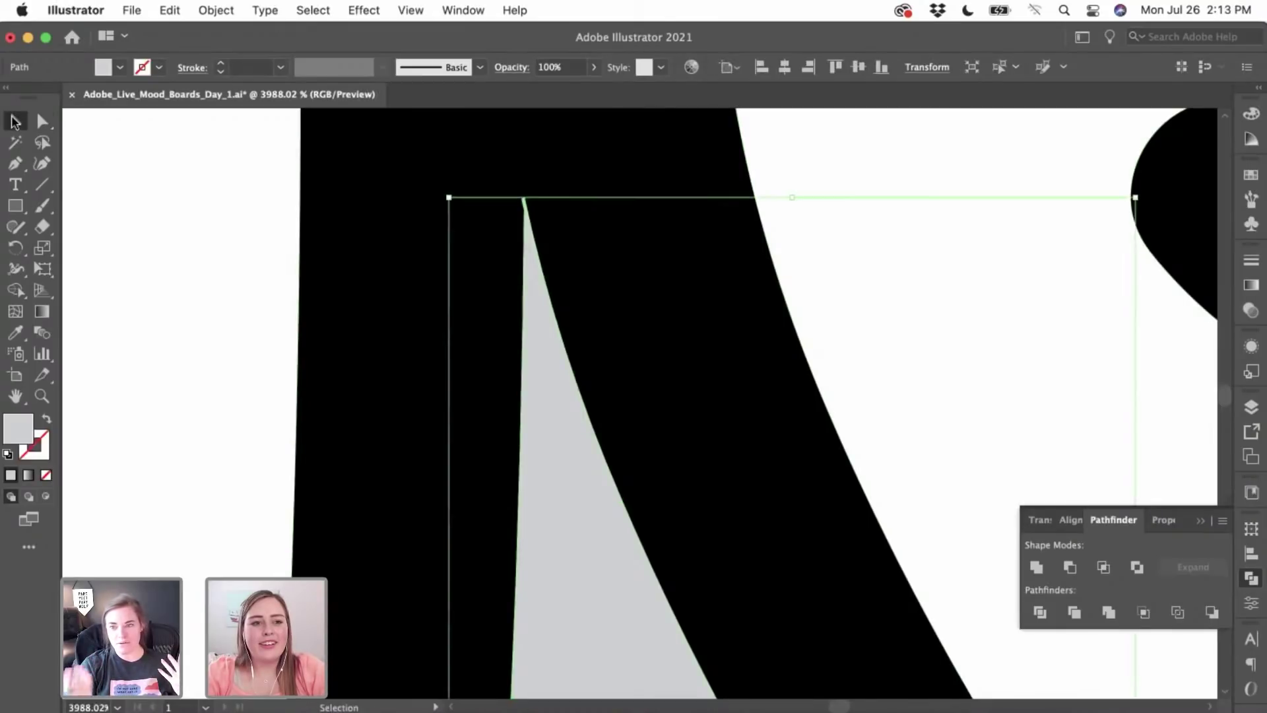
pyautogui.click(16, 163)
pyautogui.press('v')
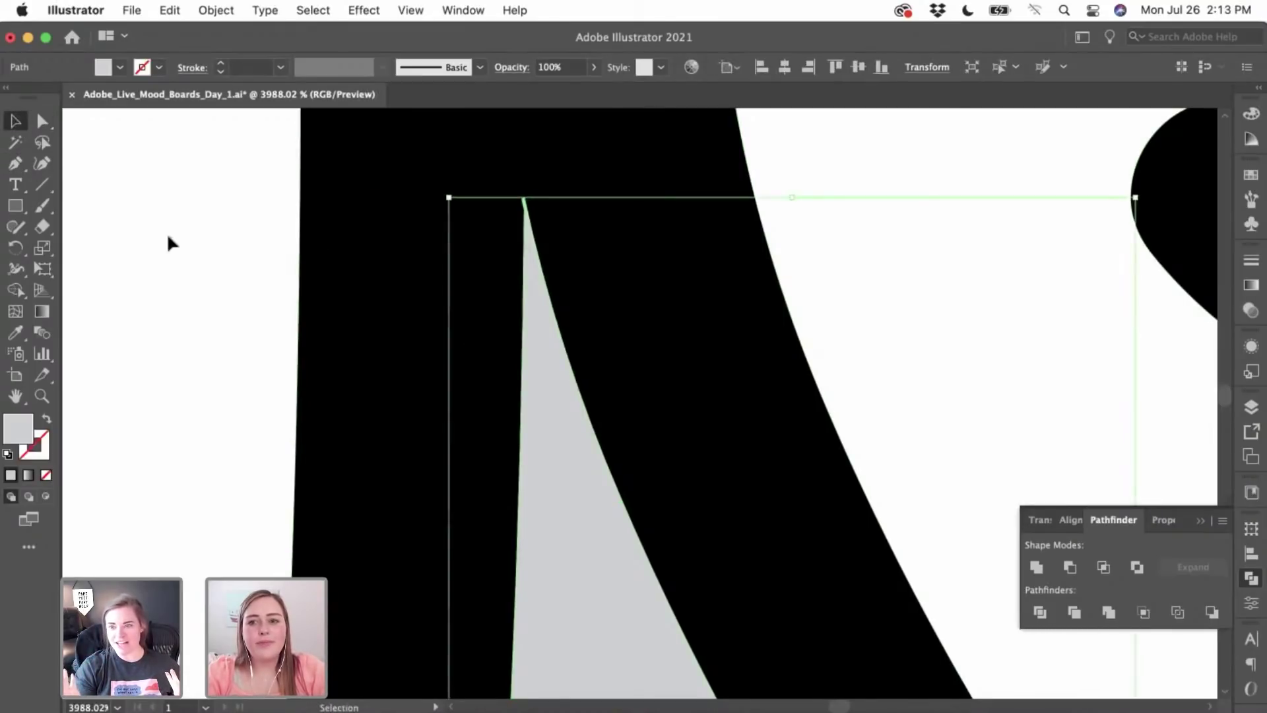
pyautogui.click(217, 307)
pyautogui.press('p')
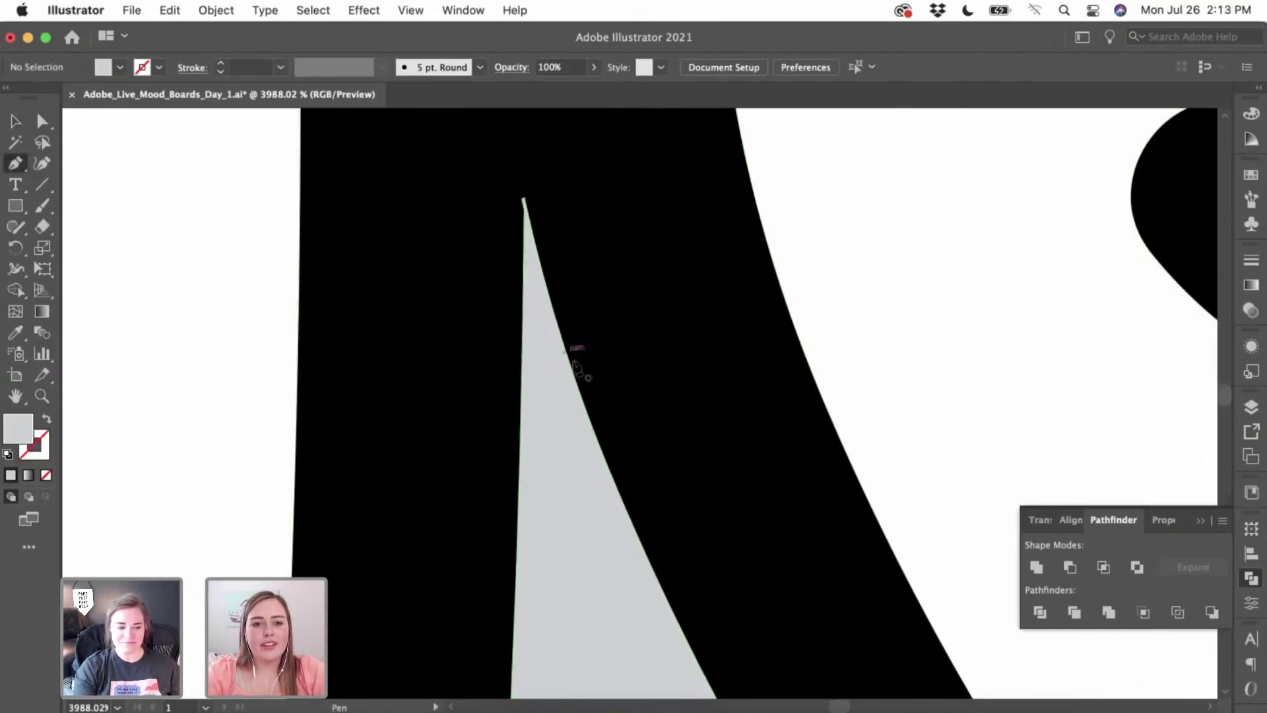
pyautogui.keyDown('super'); pyautogui.click(522, 388); pyautogui.keyUp('super')
pyautogui.click(522, 388)
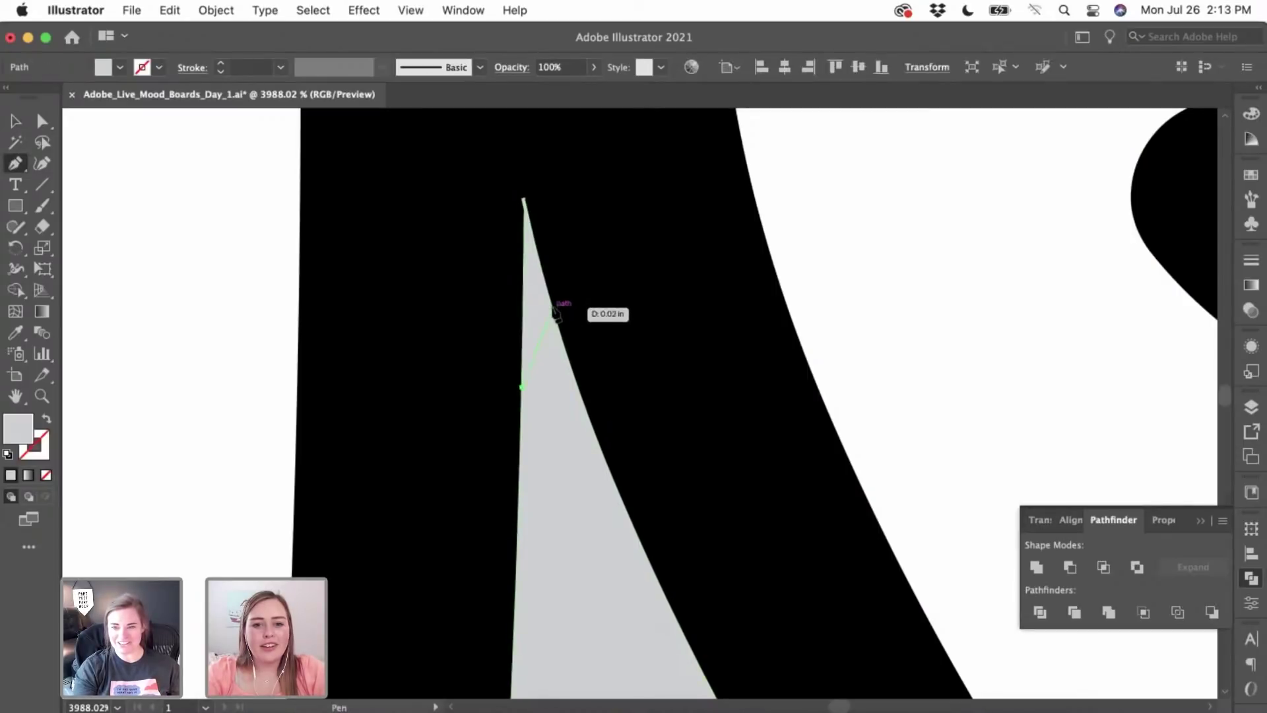
pyautogui.click(581, 390)
pyautogui.click(533, 153)
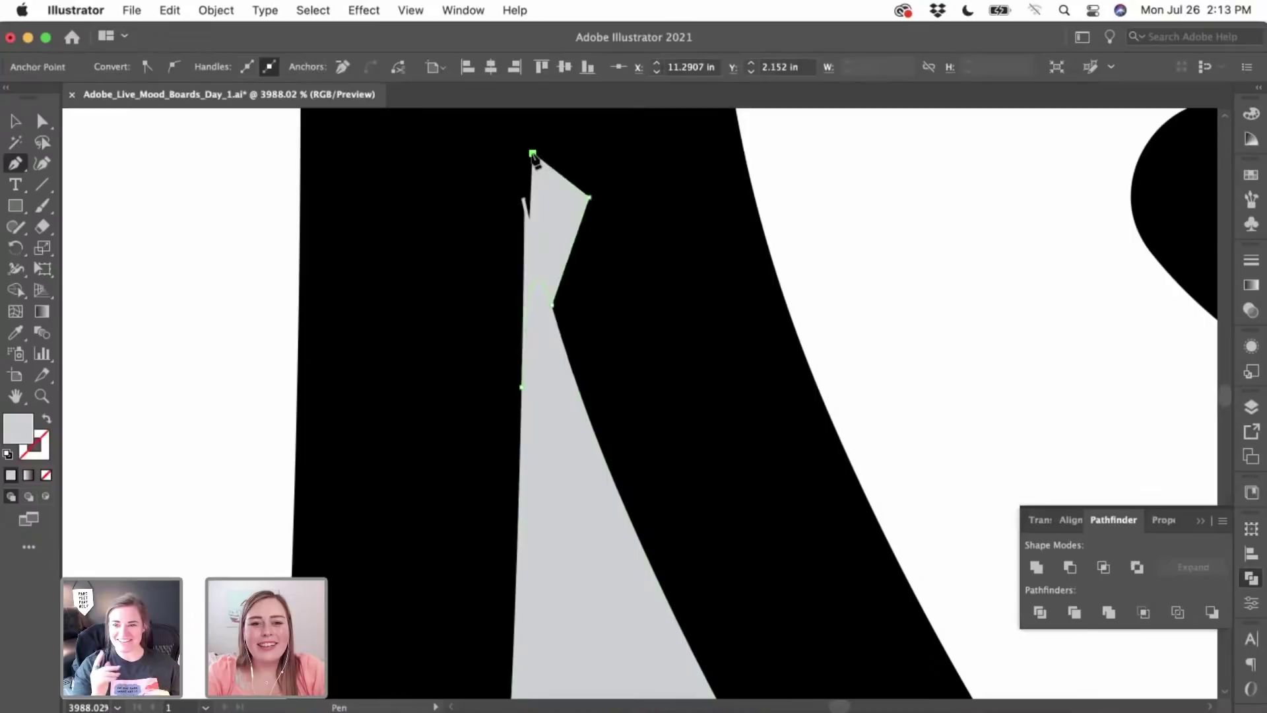
pyautogui.click(469, 189)
pyautogui.click(461, 310)
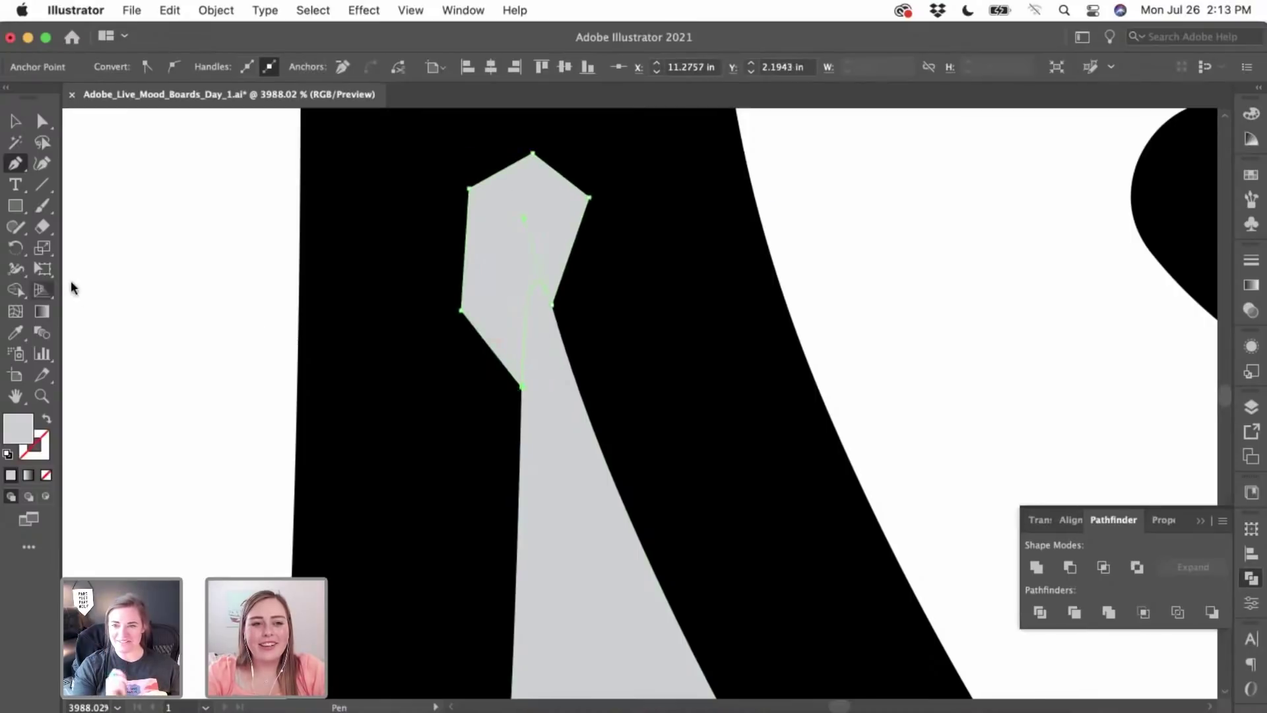
# - Fill the new tip patch with the letter's black, and deselect it
pyautogui.click(24, 333)
pyautogui.click(396, 320)
pyautogui.press('v')
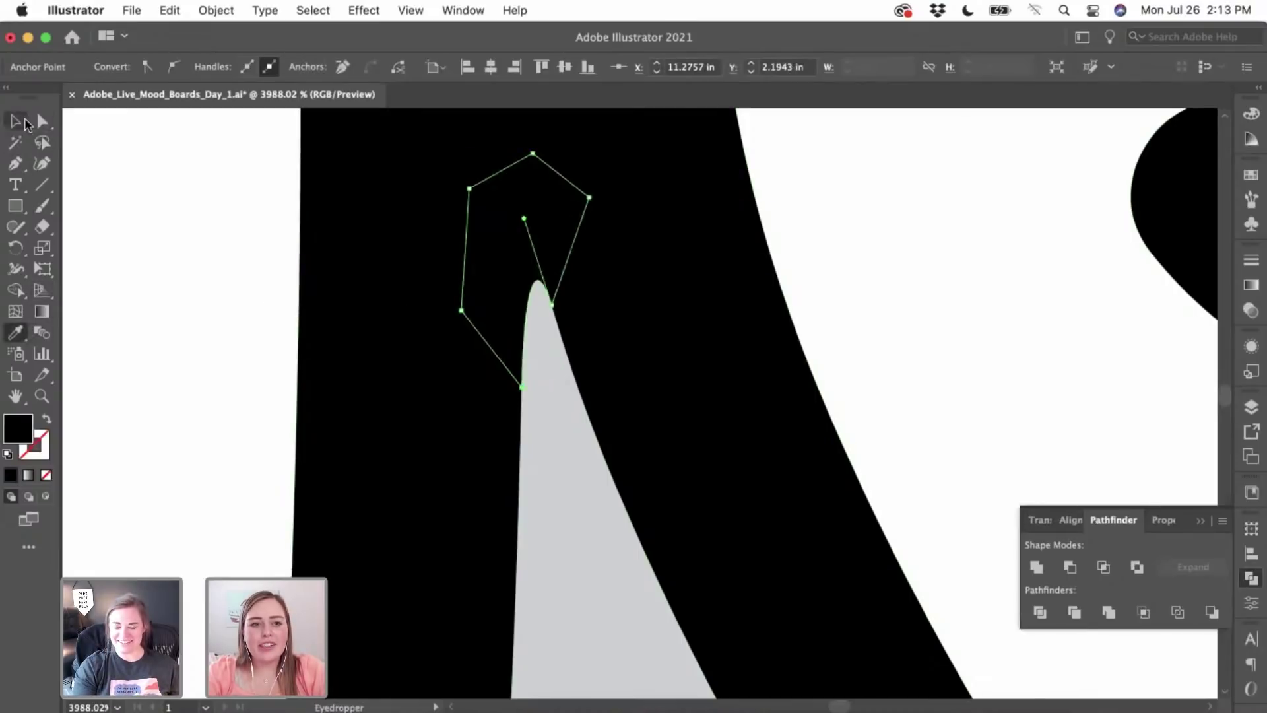
pyautogui.click(157, 284)
pyautogui.scroll(-5, 269, 436)
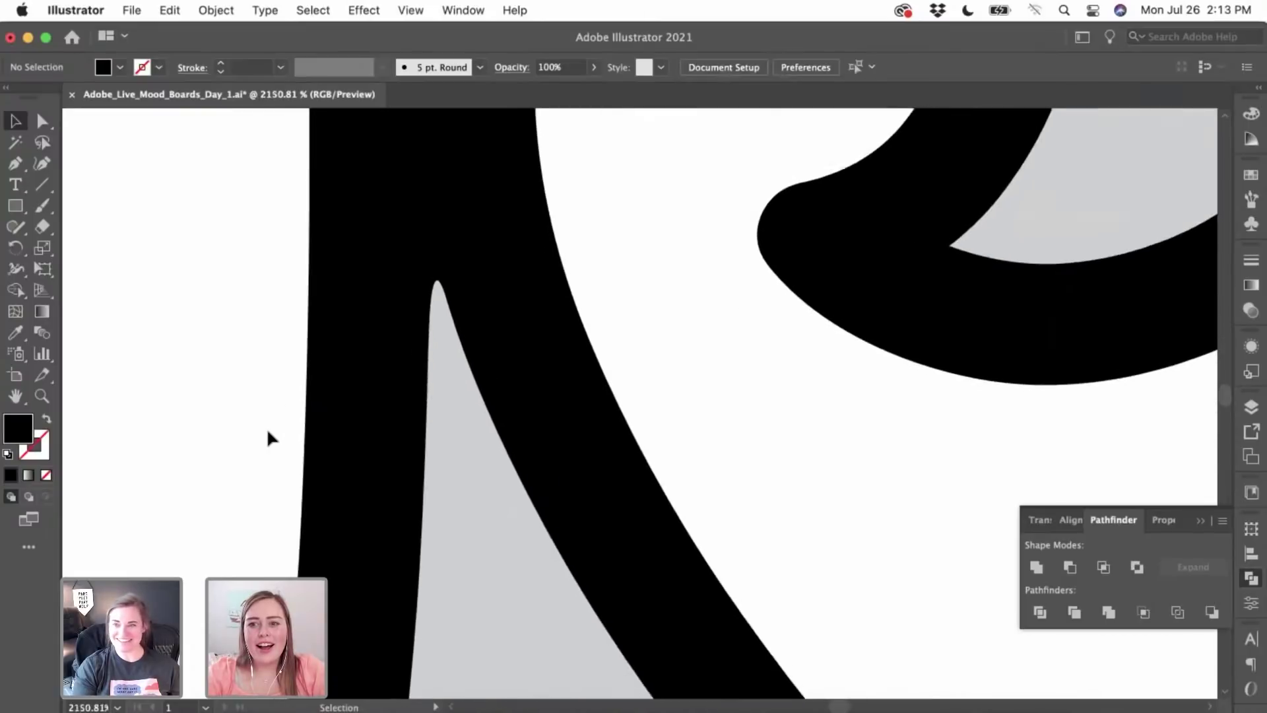
# - Copy the F's lower-leg inset together with its black tip patch and paste it over the P's lower leg
pyautogui.click(473, 361)
pyautogui.scroll(-5, 473, 363)
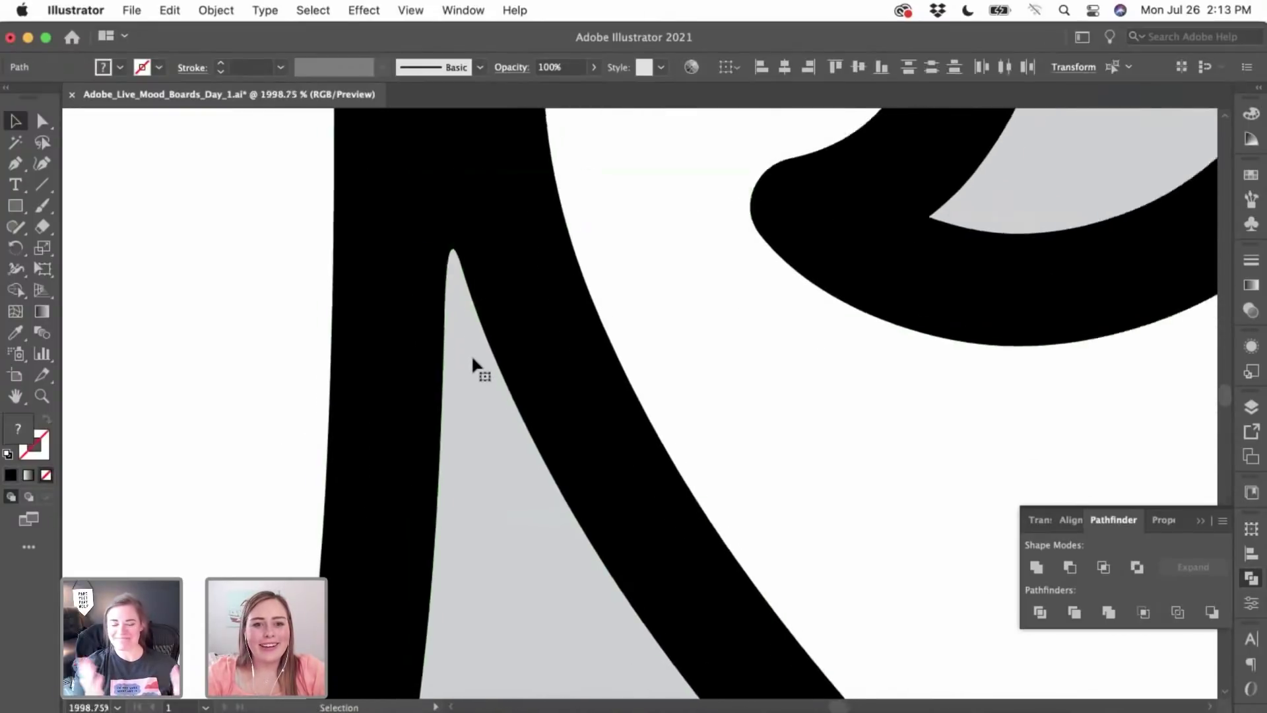
pyautogui.scroll(10, 473, 361)
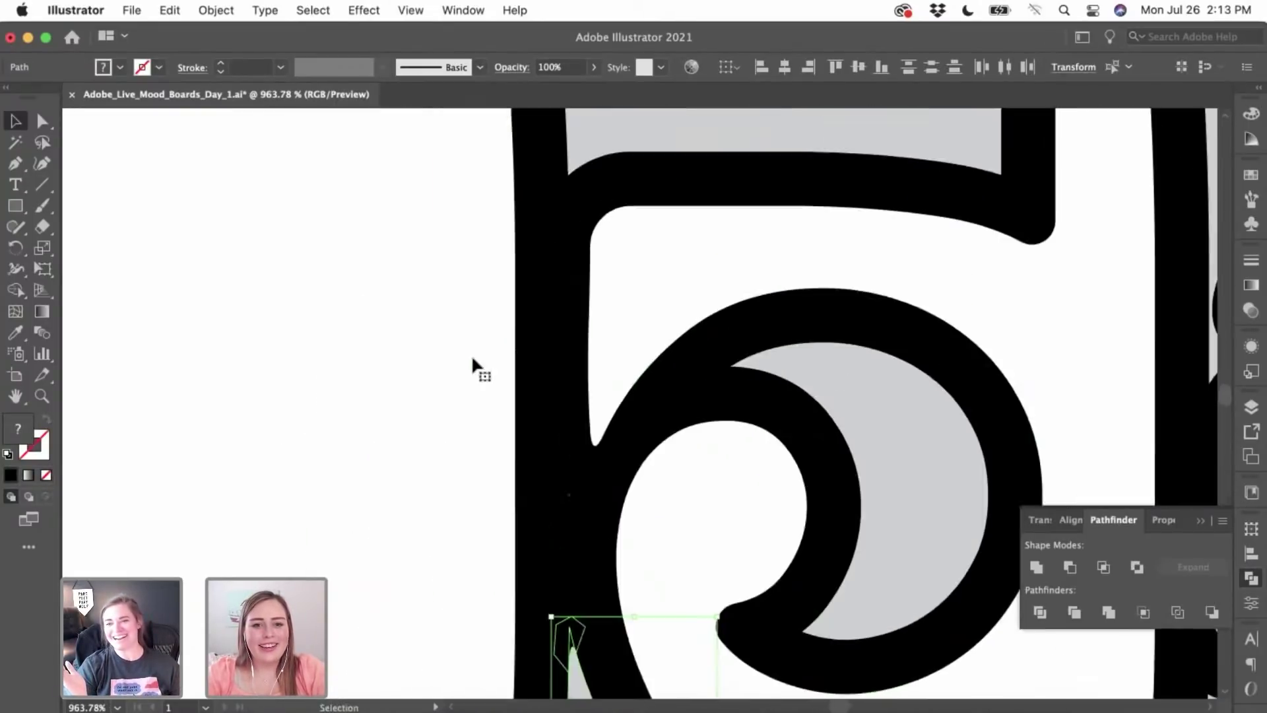
pyautogui.scroll(-5, 477, 365)
pyautogui.scroll(10, 476, 367)
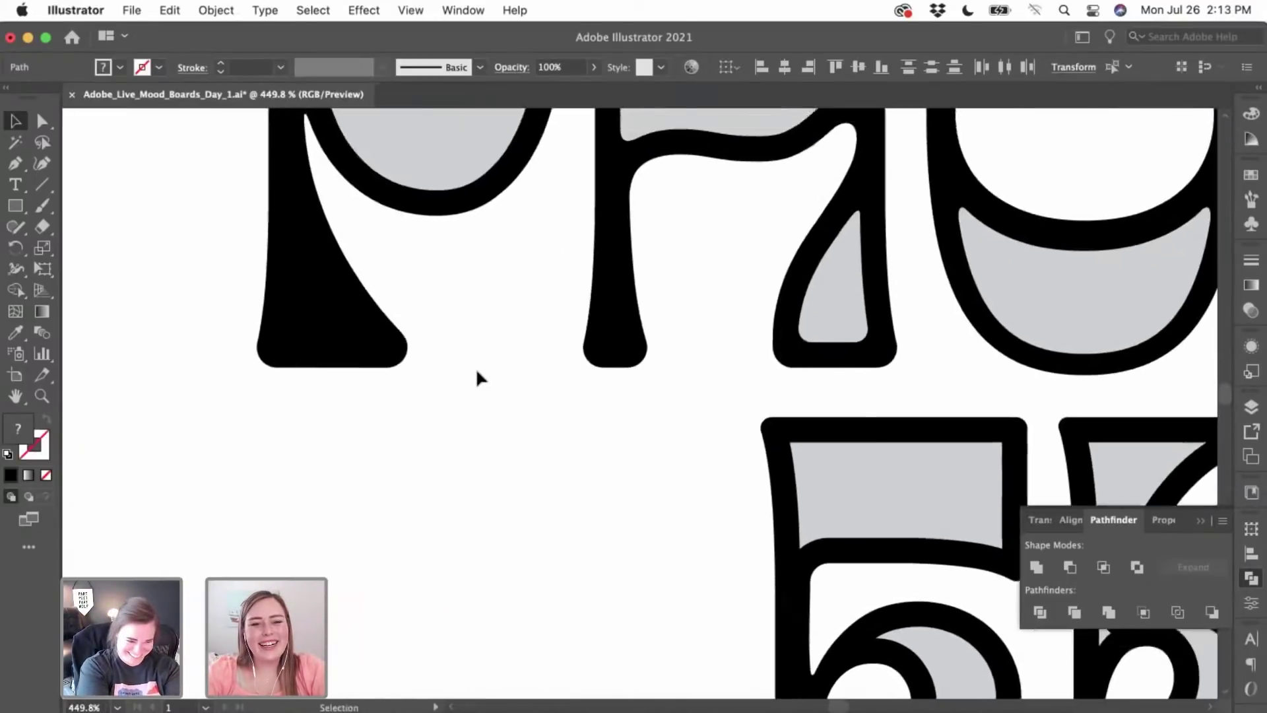
pyautogui.click(476, 497)
pyautogui.scroll(3, 477, 497)
pyautogui.scroll(4, 478, 496)
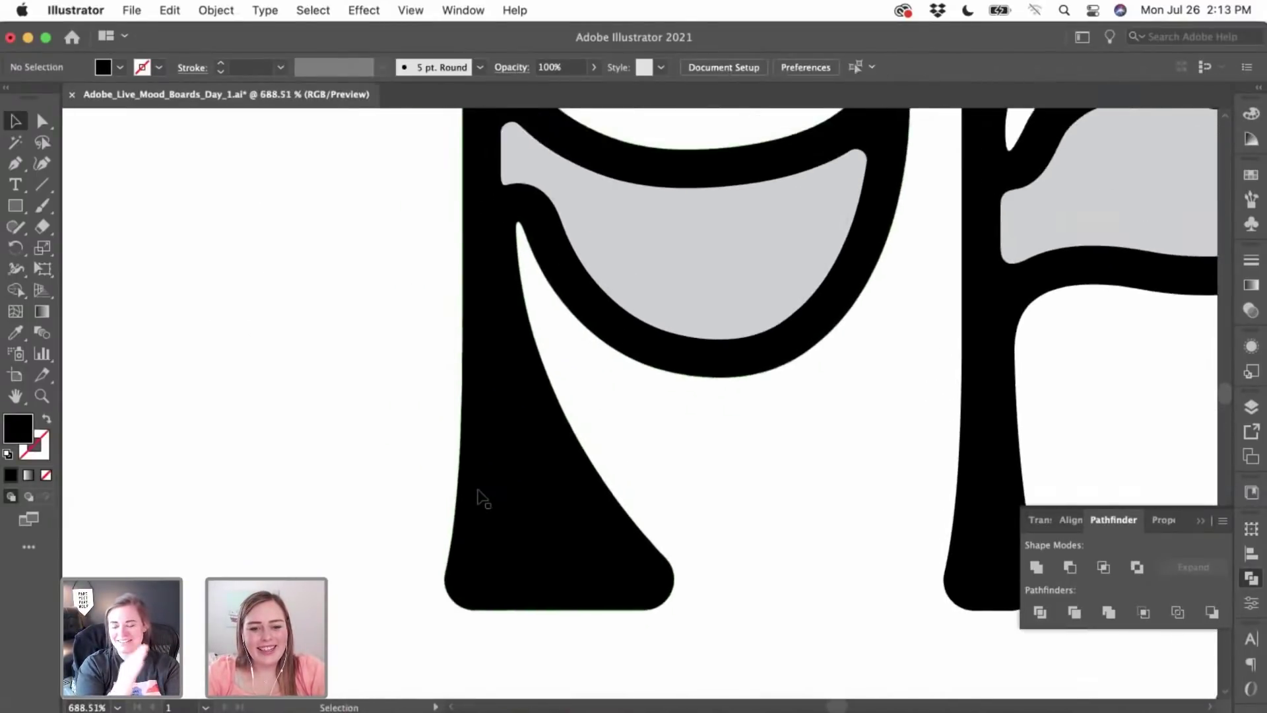
pyautogui.press('super+v')
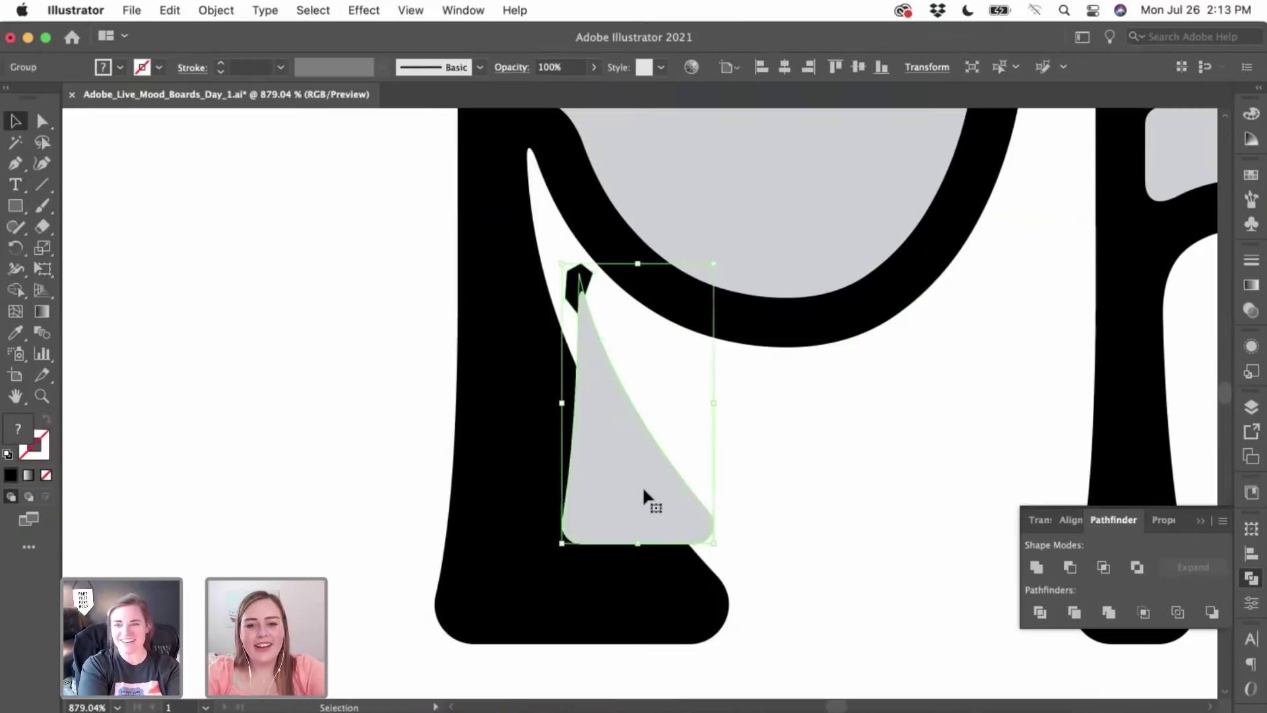
# - Enlarge the pasted inset group slightly in proportion, fit it inside the P's lower leg with an even black border, and deselect it
pyautogui.moveTo(643, 486); pyautogui.dragTo(557, 551)
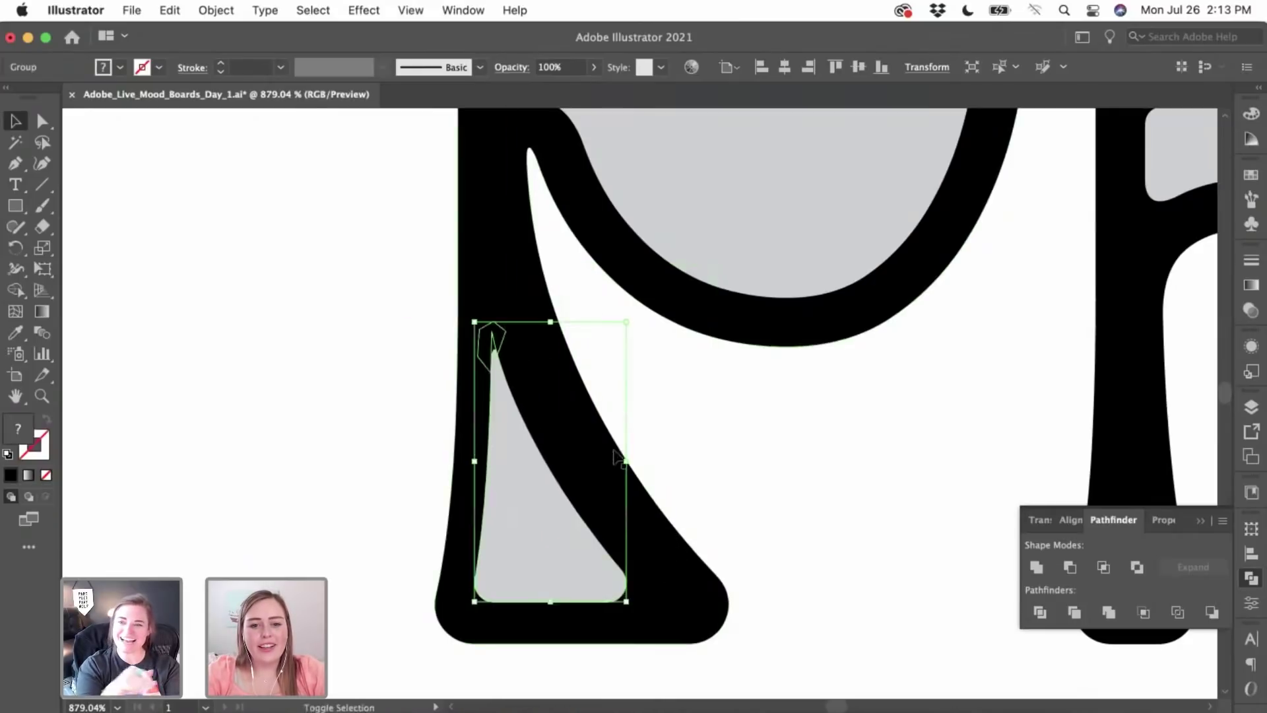
pyautogui.moveTo(626, 461); pyautogui.dragTo(651, 458)
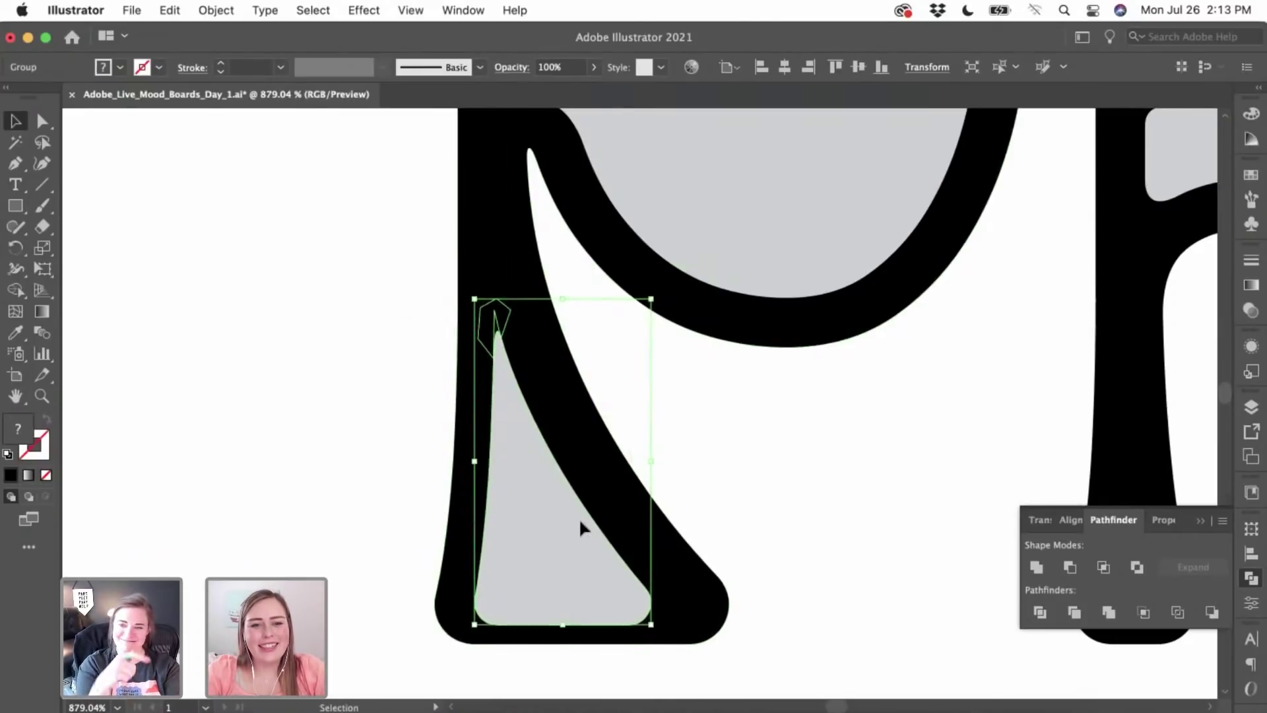
pyautogui.moveTo(579, 519); pyautogui.dragTo(592, 498)
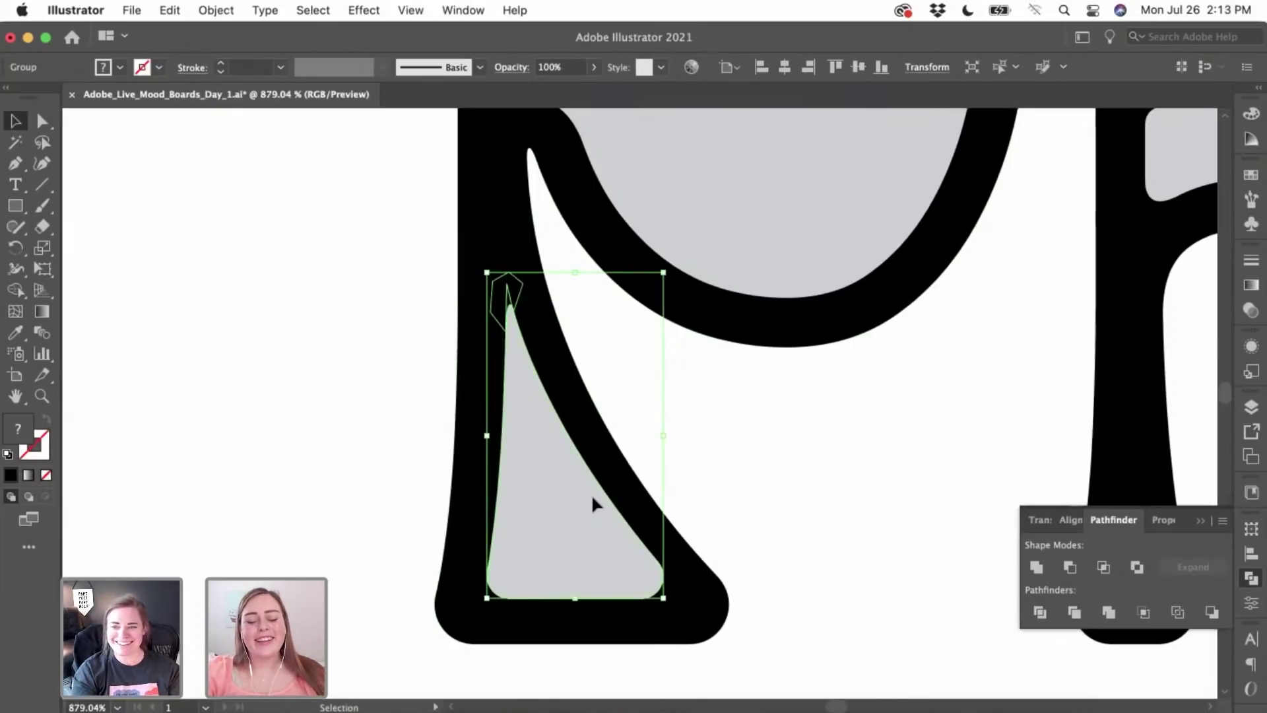
pyautogui.click(749, 497)
# - Try rounding the upper tip of the grey crescent in the F's curl by about 0.0115 in
pyautogui.scroll(-3, 749, 497)
pyautogui.scroll(-2, 752, 501)
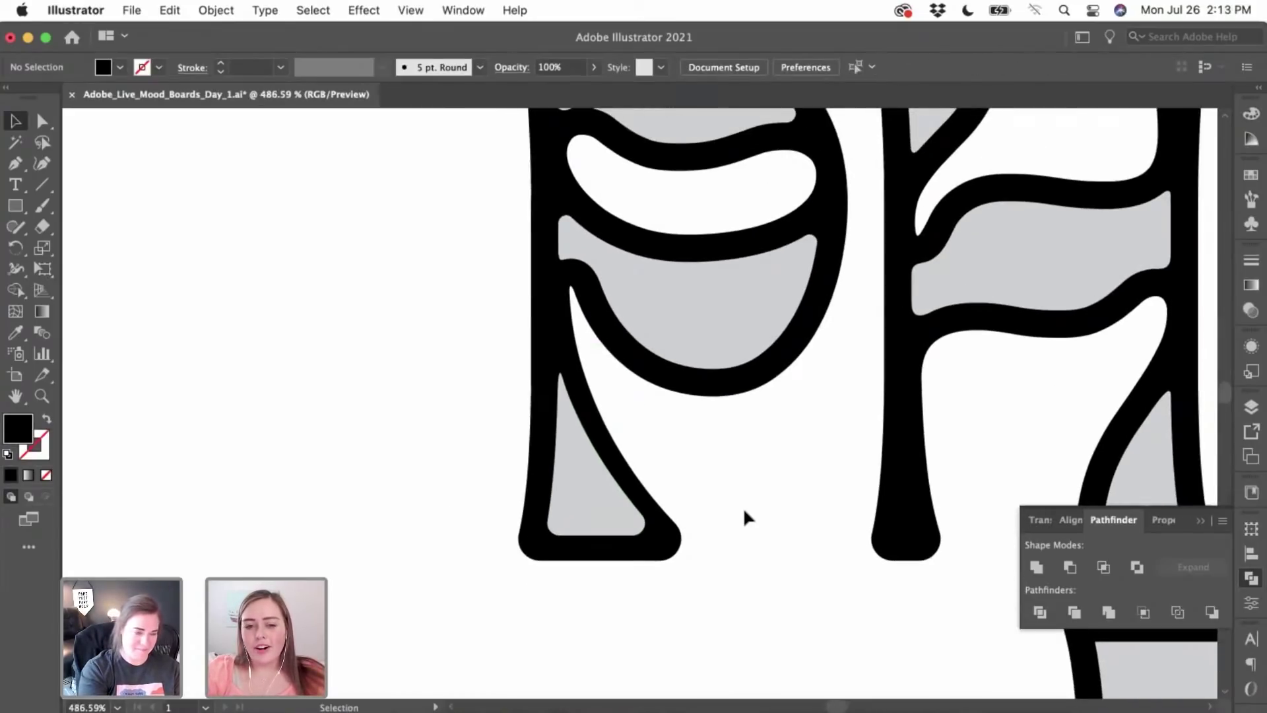
pyautogui.scroll(-4, 744, 511)
pyautogui.scroll(4, 743, 514)
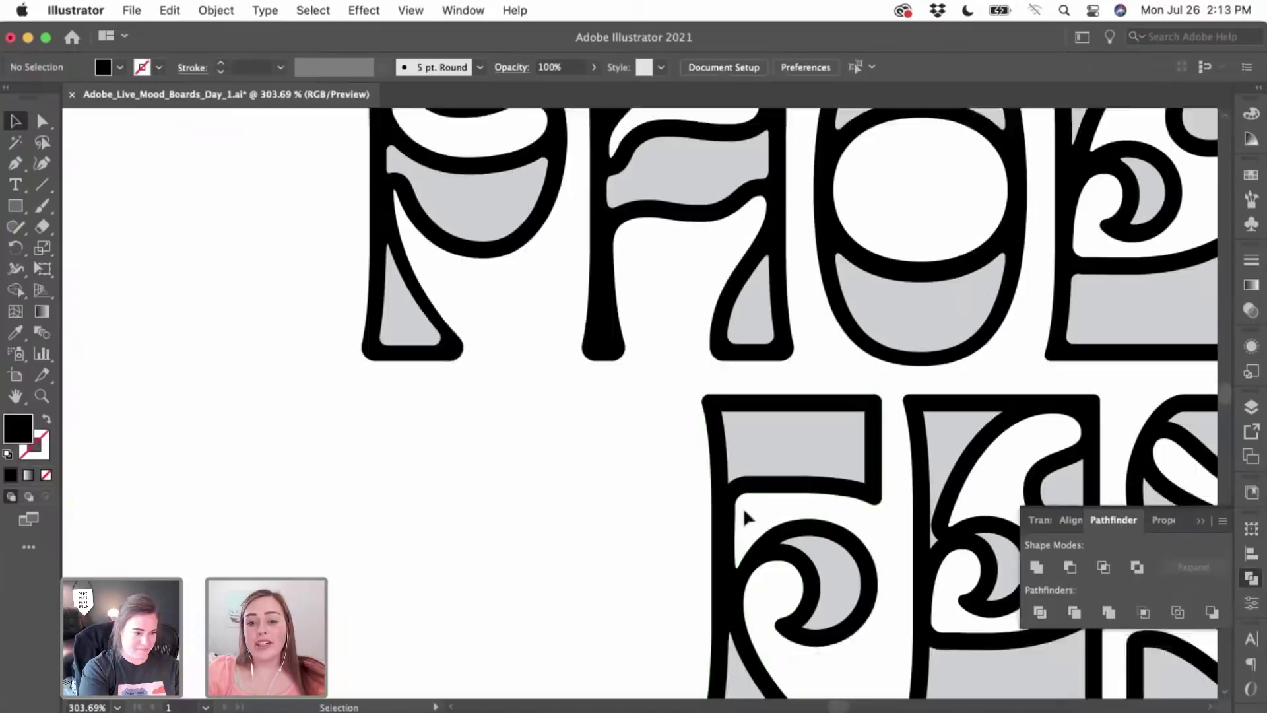
pyautogui.scroll(2, 725, 547)
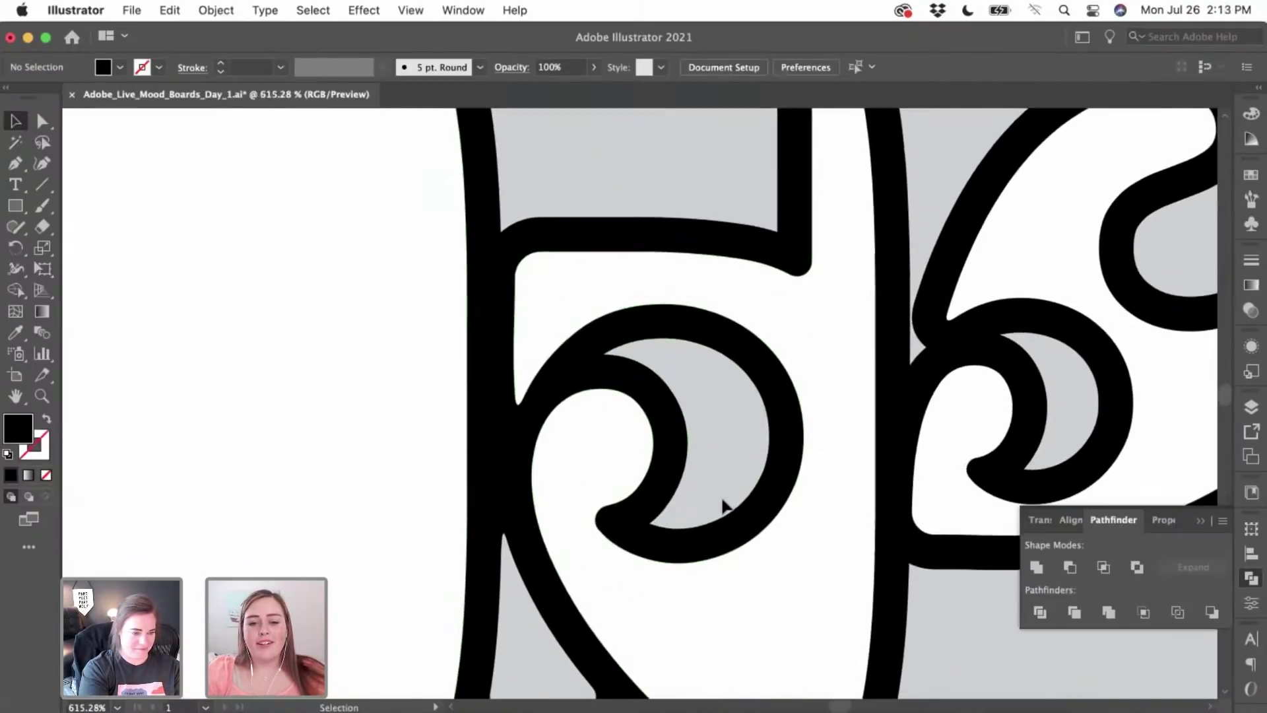
pyautogui.click(724, 505)
pyautogui.scroll(4, 724, 505)
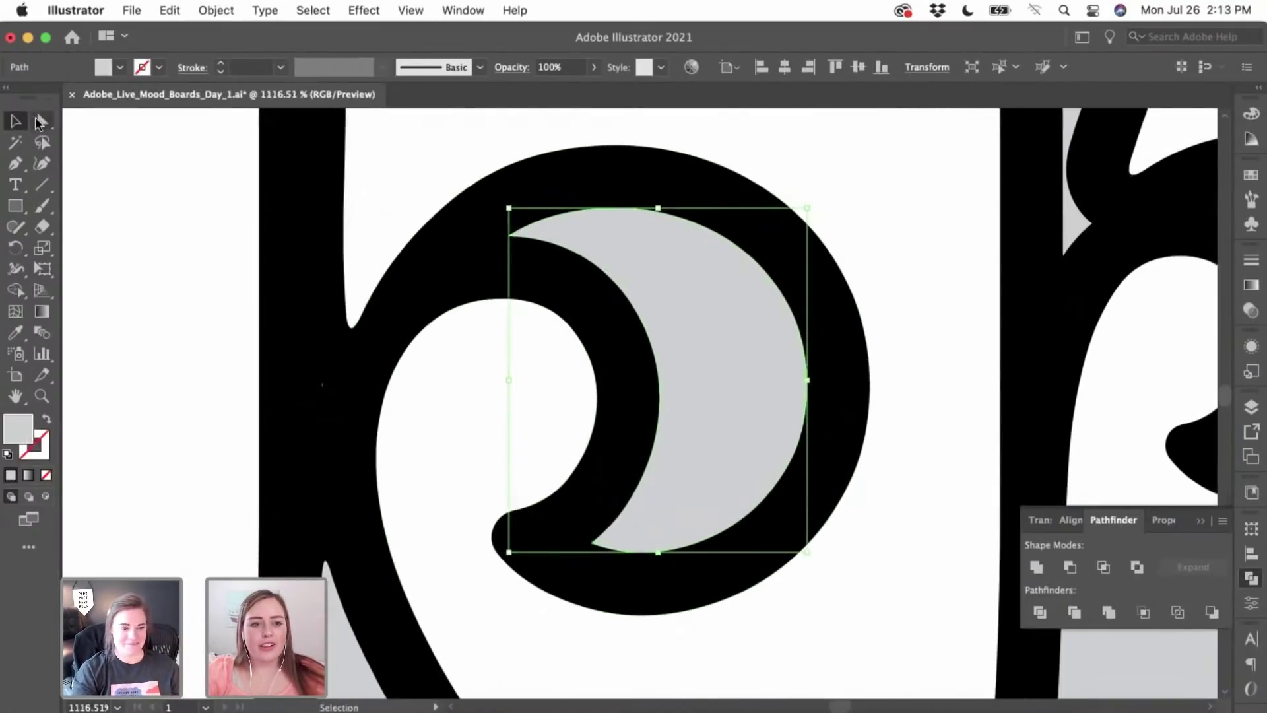
pyautogui.click(40, 122)
pyautogui.scroll(1, 396, 249)
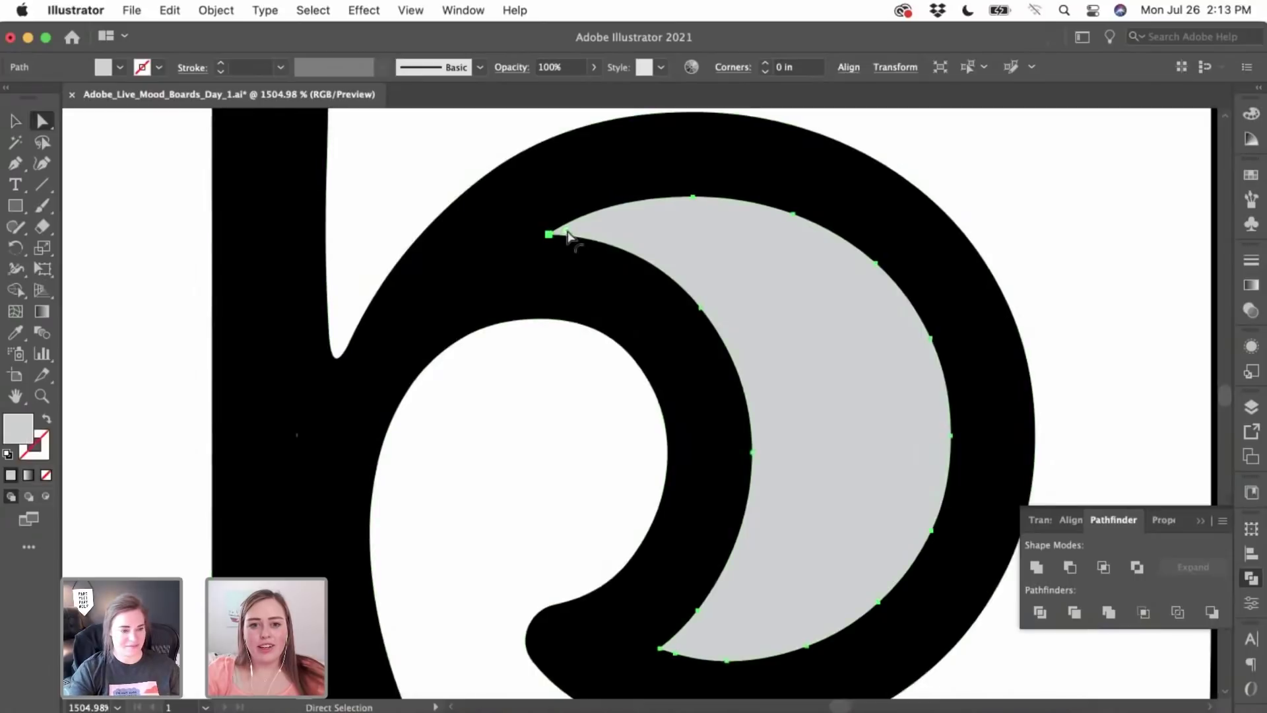
pyautogui.moveTo(568, 235); pyautogui.dragTo(602, 233)
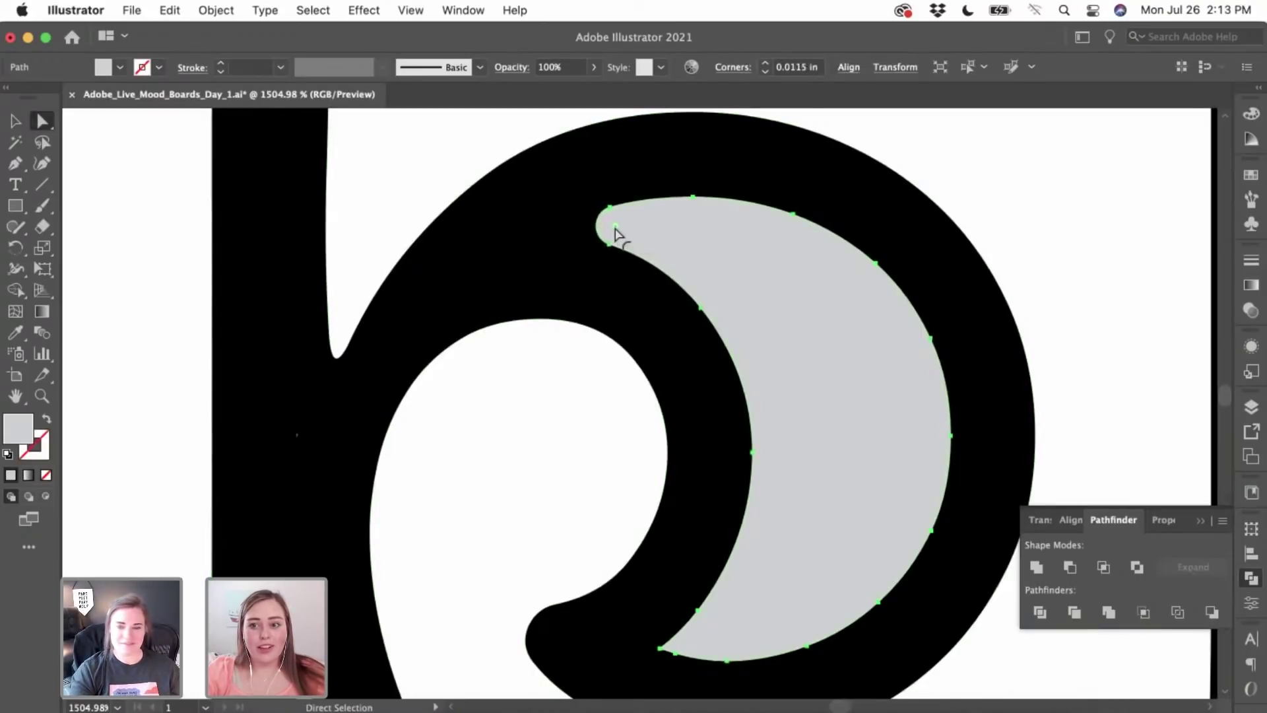
# - Try to adjust the anchor points at the crescent's lower tip, and undo the edits to the crescent
pyautogui.scroll(-3, 615, 232)
pyautogui.hscroll(3, 615, 233)
pyautogui.click(553, 533)
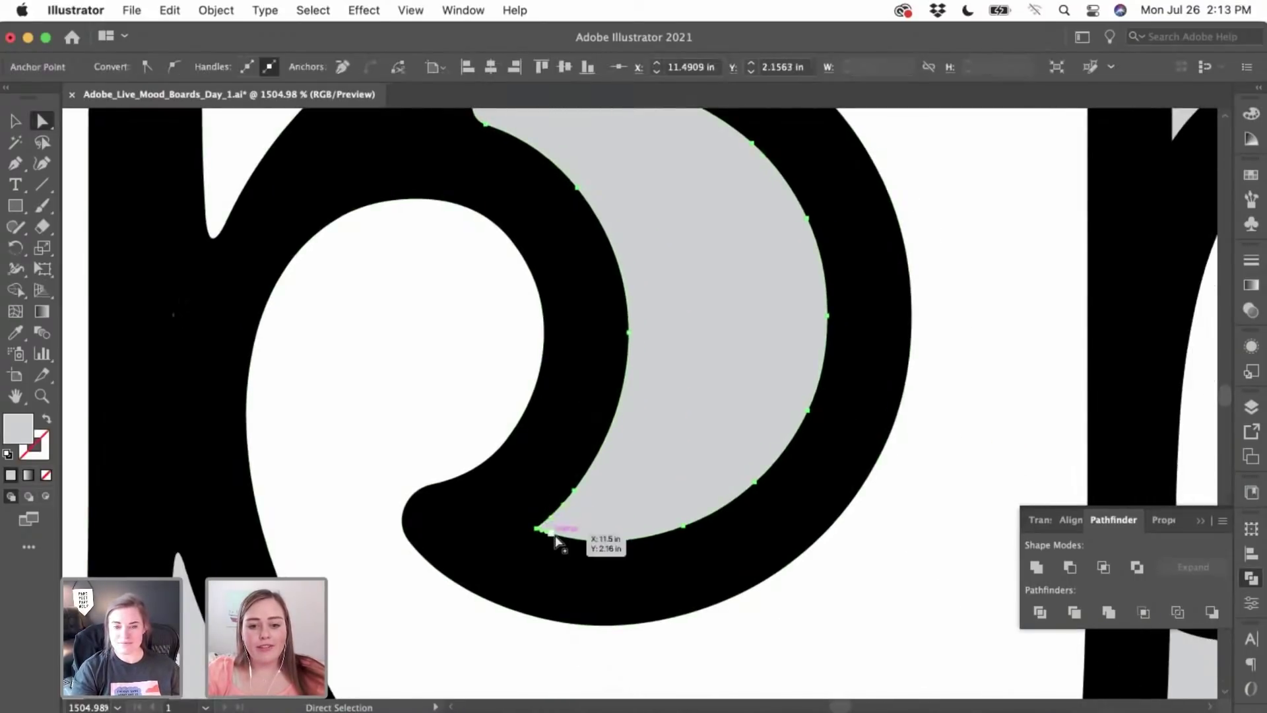
pyautogui.scroll(2, 554, 538)
pyautogui.moveTo(574, 543); pyautogui.dragTo(580, 545)
pyautogui.click(581, 545)
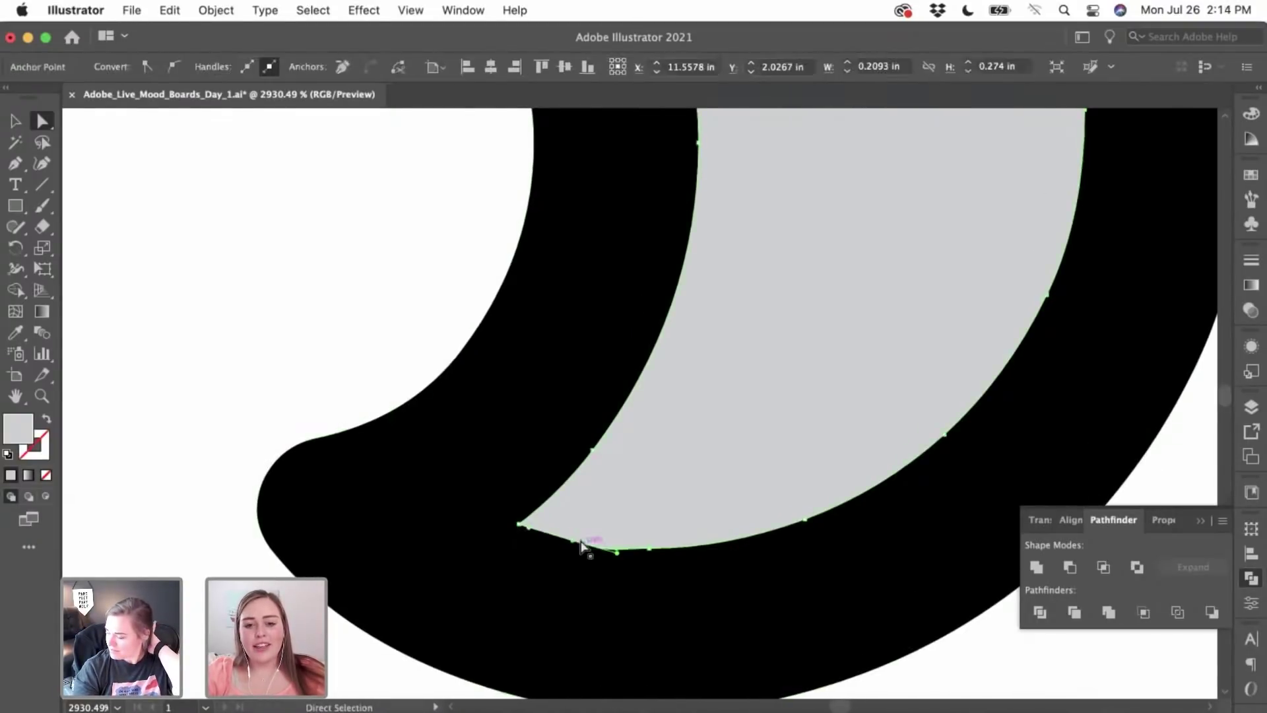
pyautogui.press('super+z')
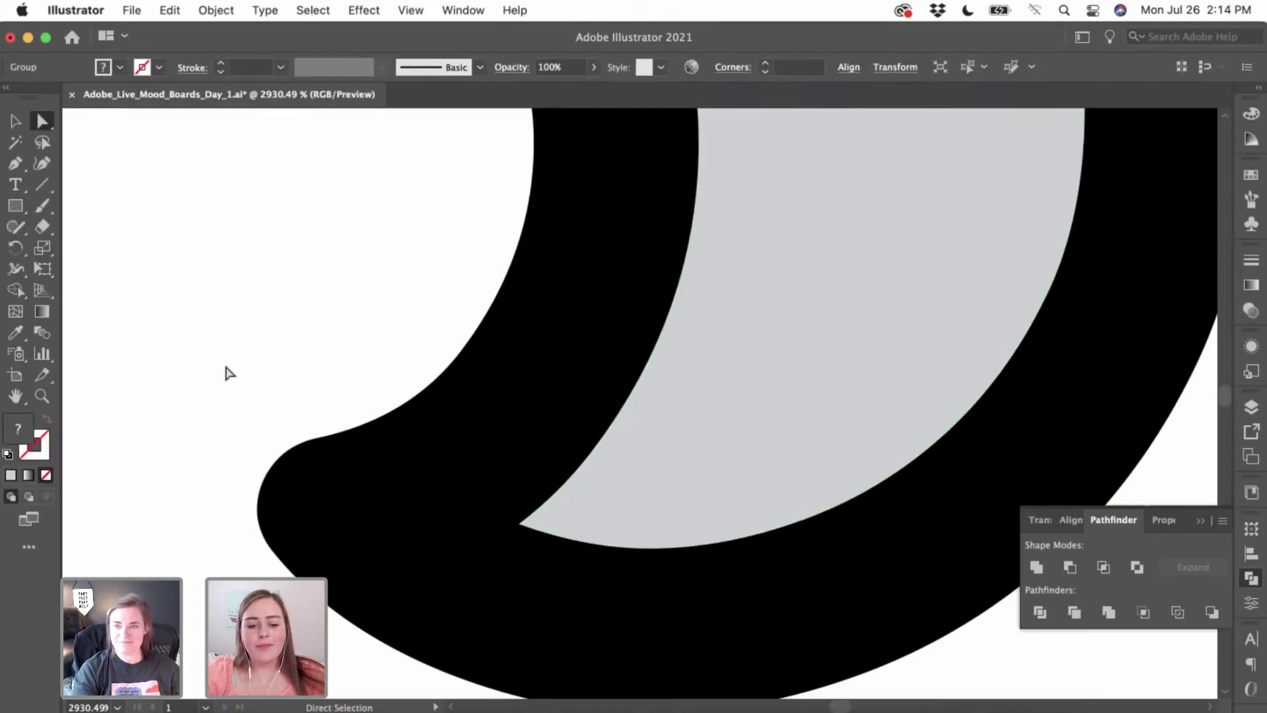
# - Round the upper tip of the grey crescent in the F's curl with its corner control, and deselect it
pyautogui.scroll(-10, 230, 374)
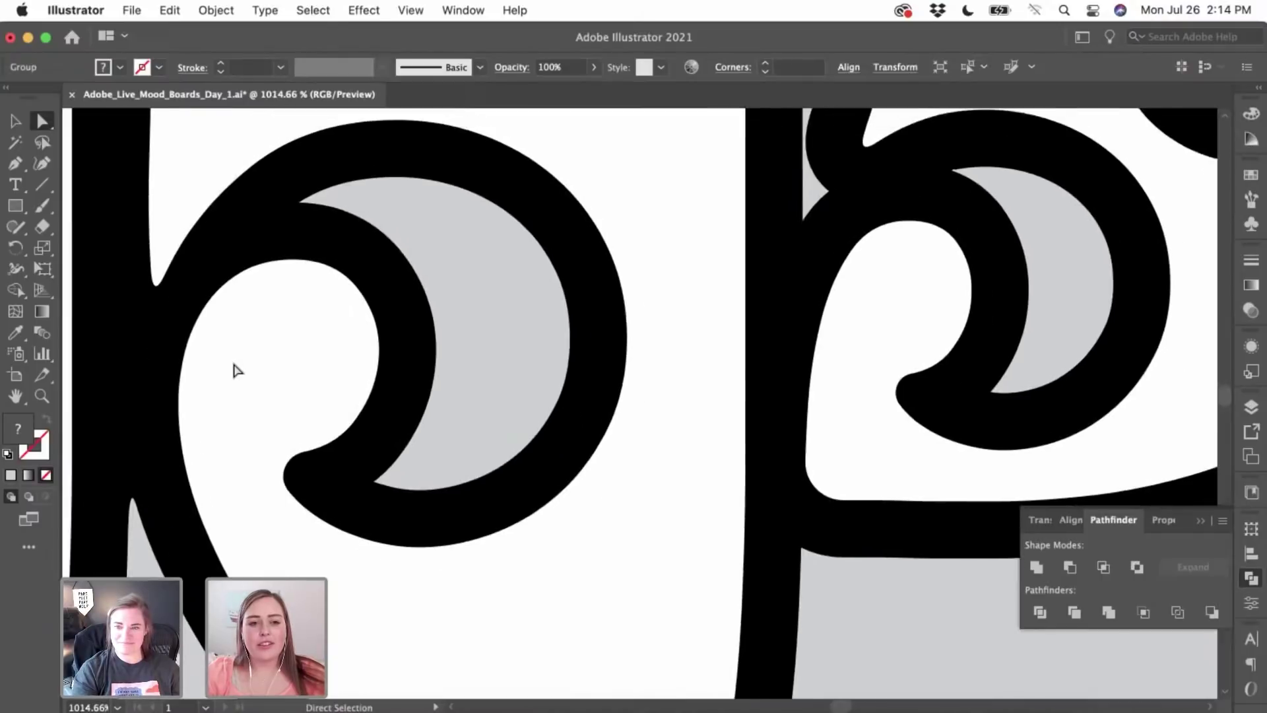
pyautogui.scroll(1, 236, 371)
pyautogui.scroll(3, 280, 274)
pyautogui.scroll(5, 280, 275)
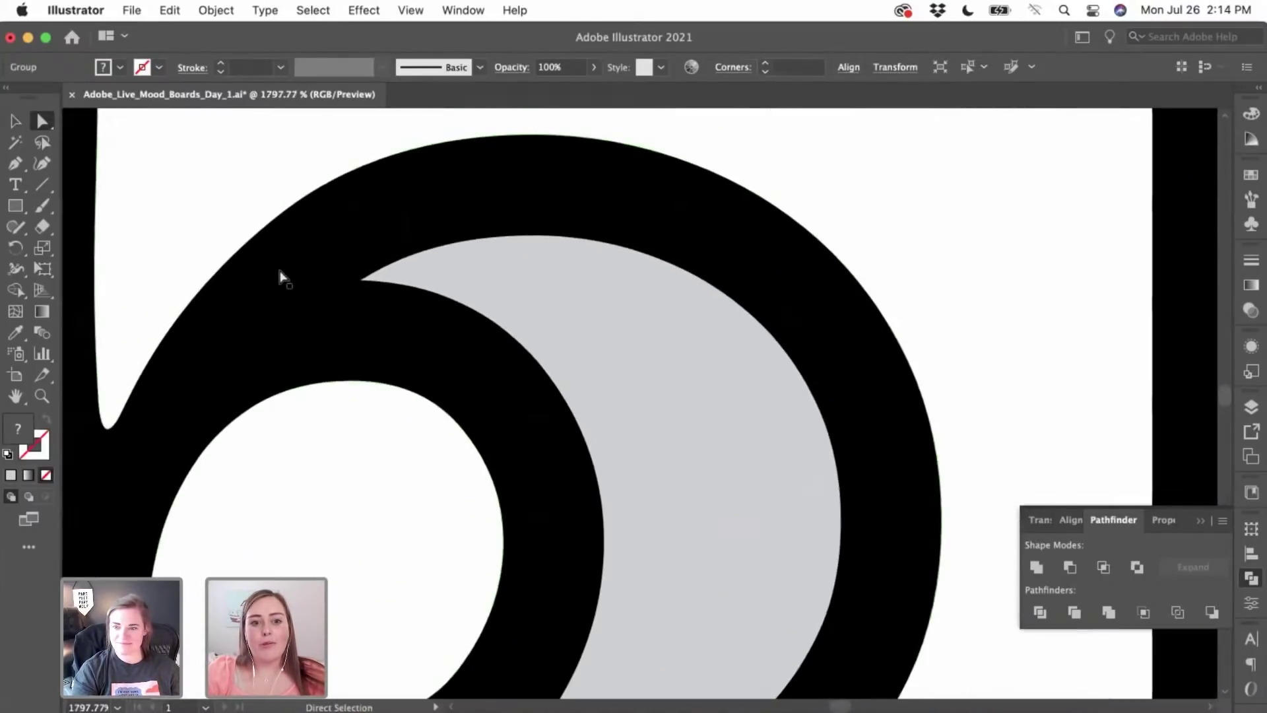
pyautogui.click(363, 282)
pyautogui.moveTo(386, 282); pyautogui.dragTo(446, 282)
pyautogui.click(427, 472)
# - Draw a closed Pen shape over the crescent's sharp lower tip, with a rounded curve between its two grey edges
pyautogui.scroll(5, 427, 473)
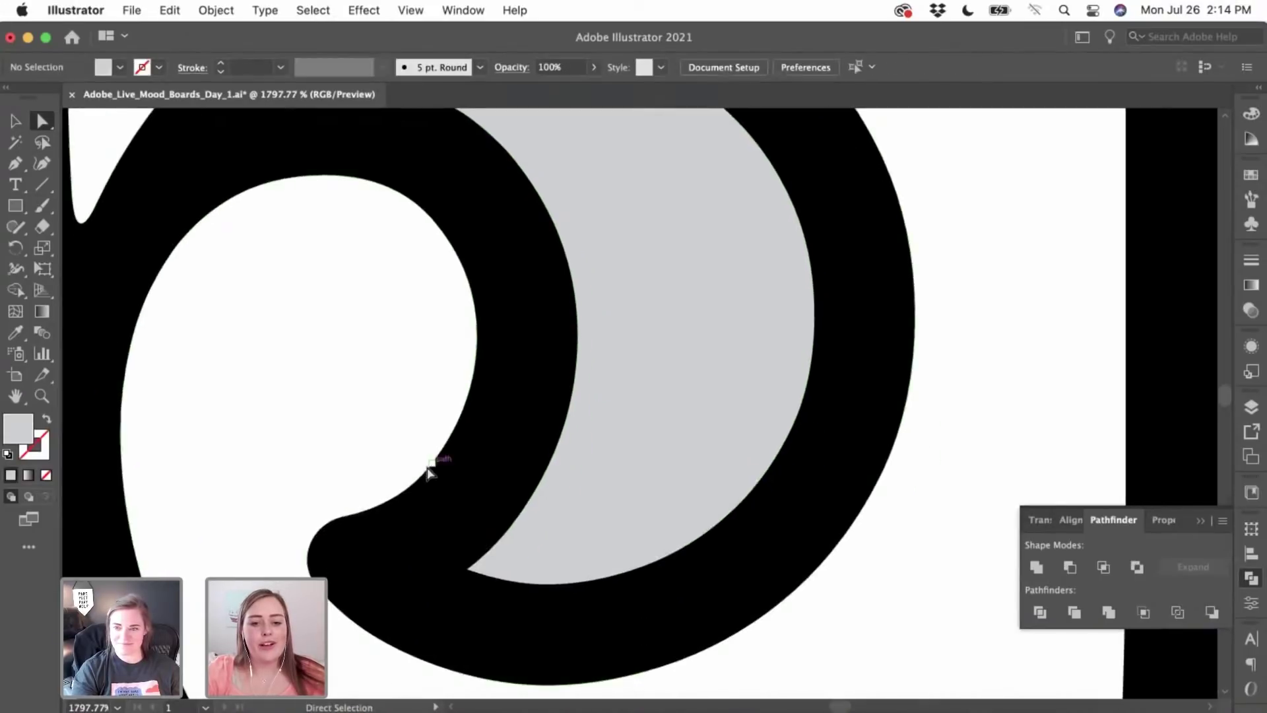
pyautogui.scroll(3, 427, 473)
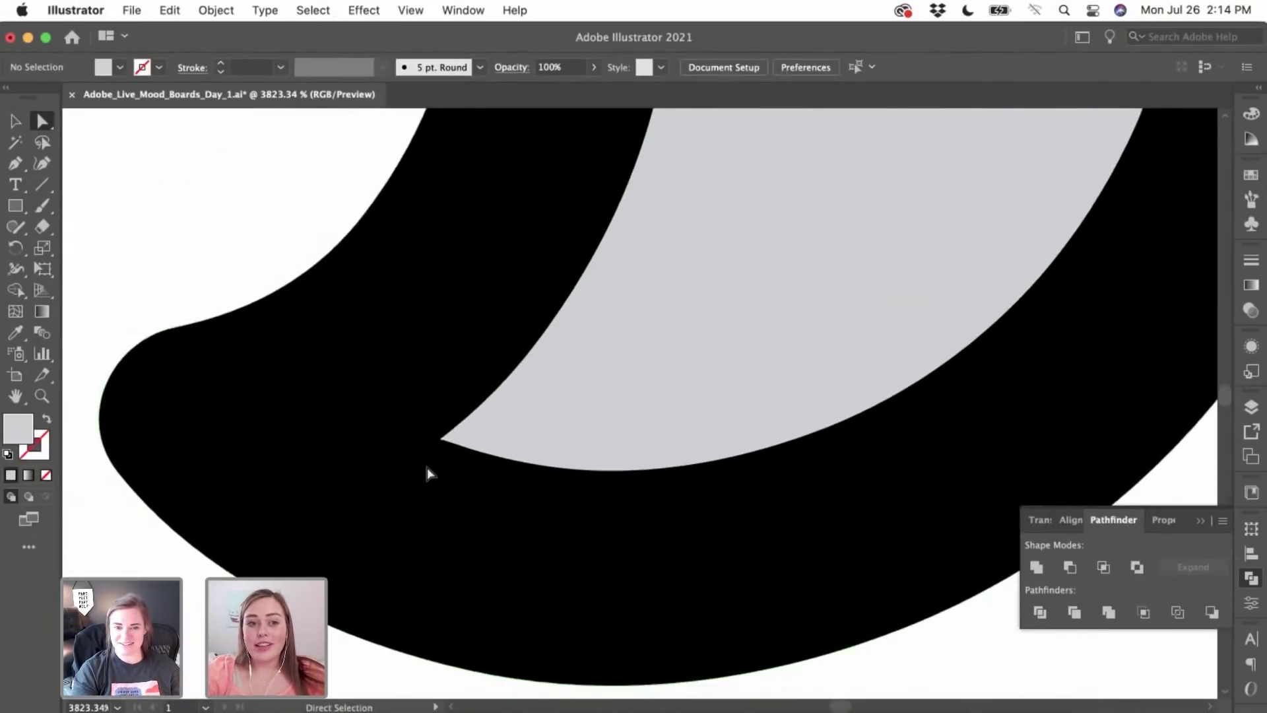
pyautogui.click(478, 407)
pyautogui.scroll(3, 522, 469)
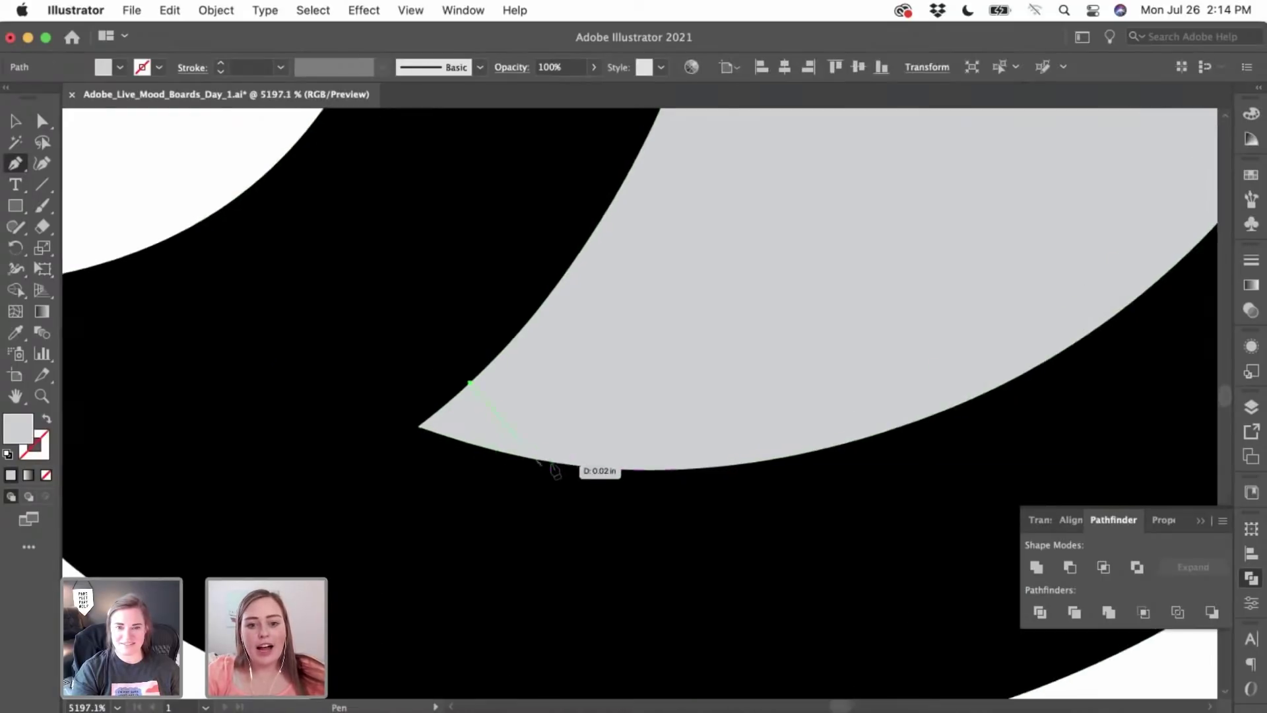
pyautogui.moveTo(631, 472); pyautogui.dragTo(676, 480)
pyautogui.click(557, 463)
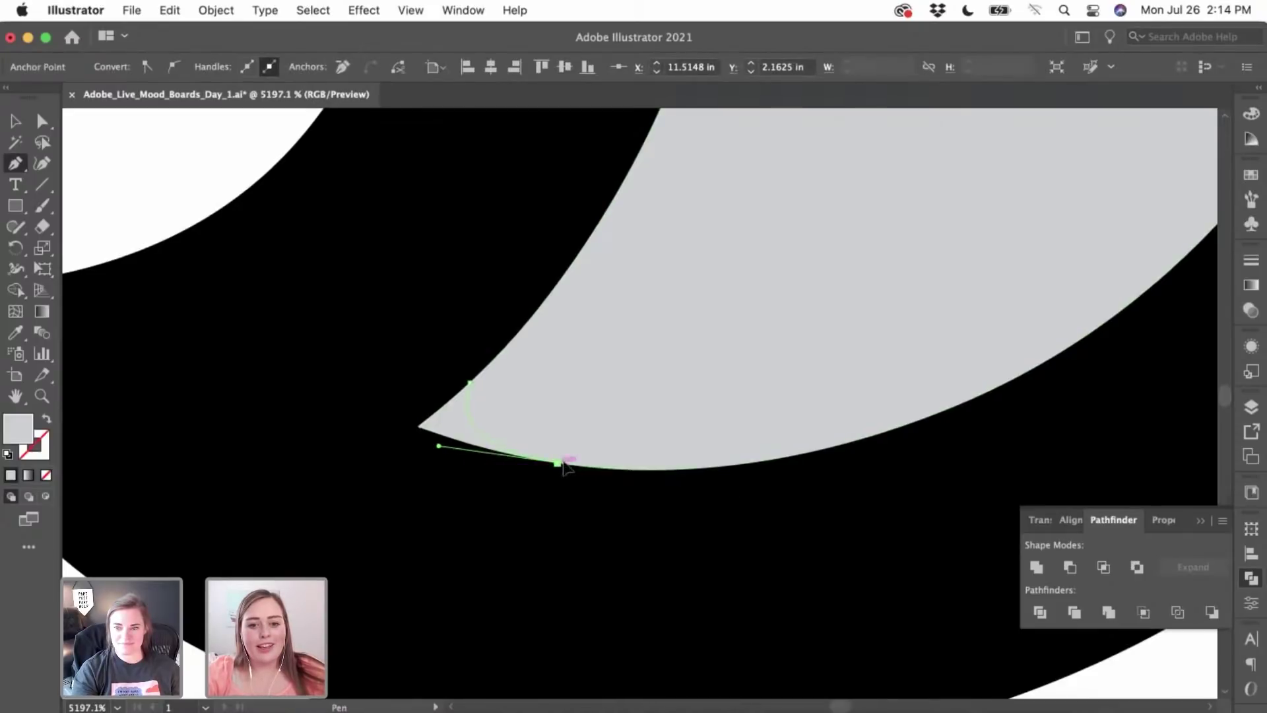
pyautogui.click(558, 500)
pyautogui.click(424, 507)
pyautogui.click(361, 470)
pyautogui.click(370, 404)
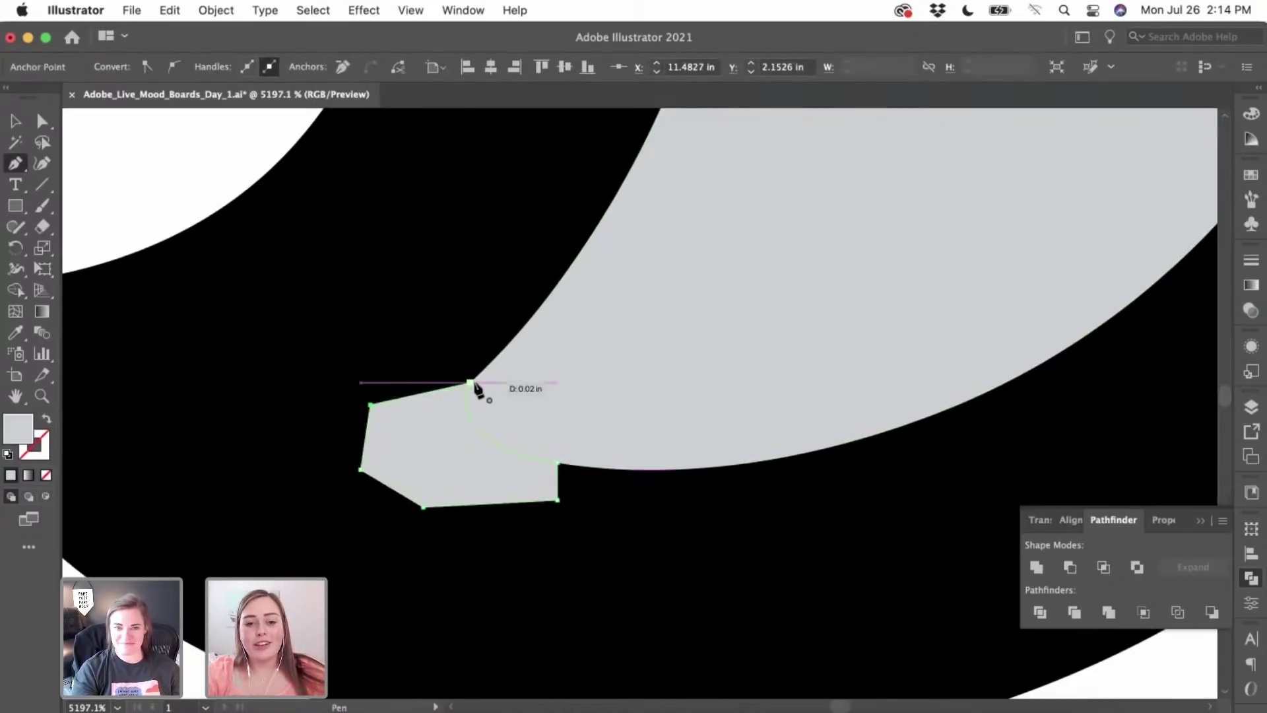
# - Fill the crescent's lower-tip patch with the letter's black, and select the patch as an object
pyautogui.click(15, 332)
pyautogui.click(235, 348)
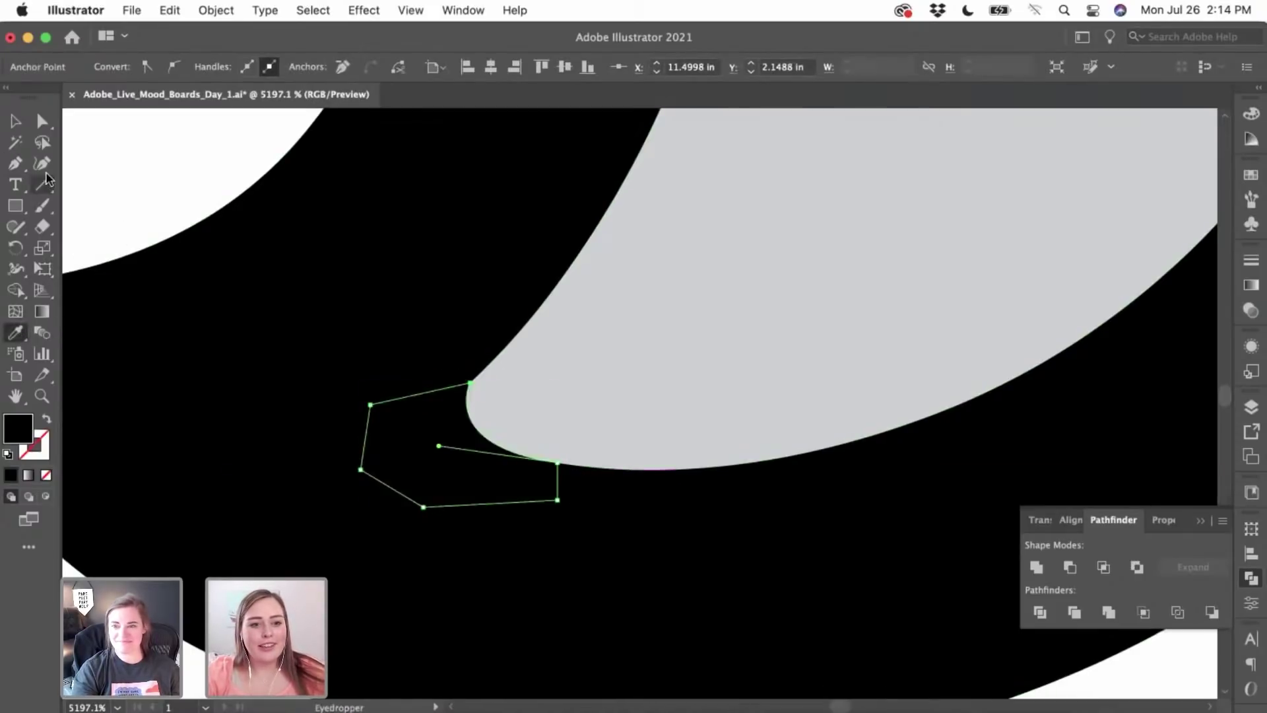
pyautogui.click(15, 121)
pyautogui.click(343, 357)
pyautogui.click(438, 452)
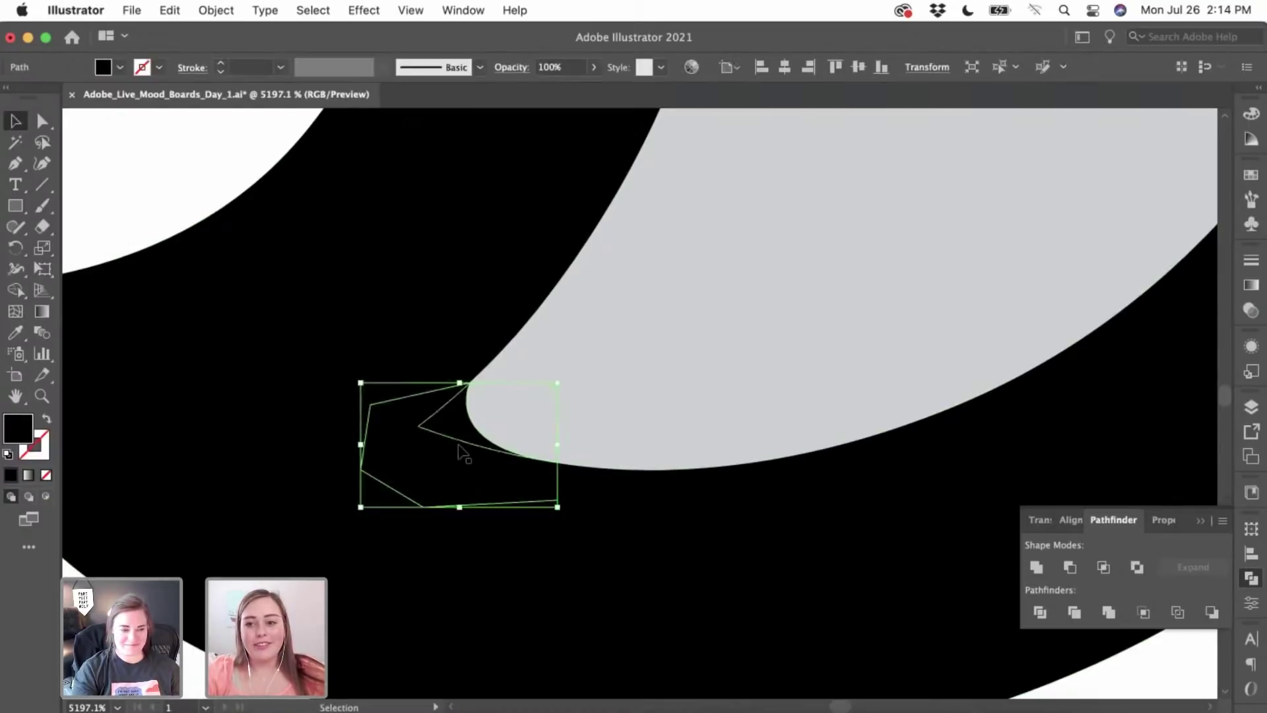
# - Reshape the black patch at the F crescent's lower tip so the grey tip ends in a smoother rounded curve, and deselect it
pyautogui.click(42, 120)
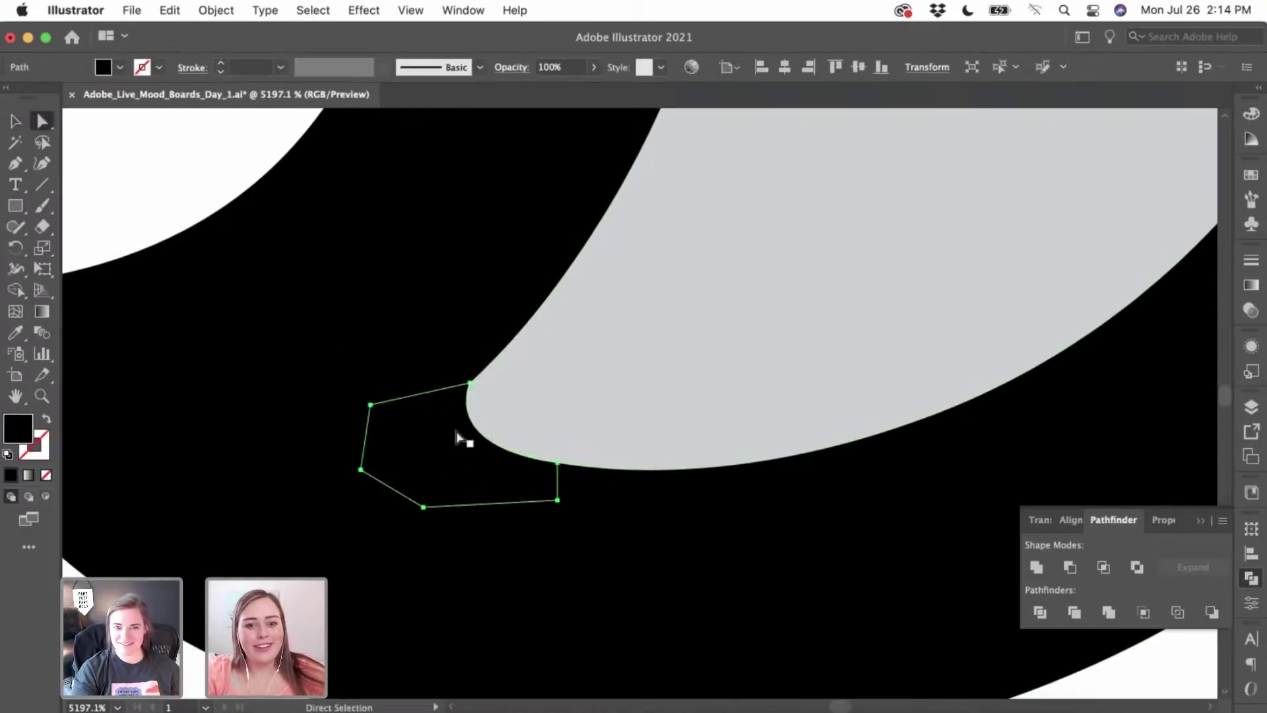
pyautogui.click(410, 447)
pyautogui.moveTo(418, 429); pyautogui.dragTo(472, 390)
pyautogui.scroll(2, 472, 390)
pyautogui.moveTo(428, 474); pyautogui.dragTo(383, 467)
pyautogui.click(386, 592)
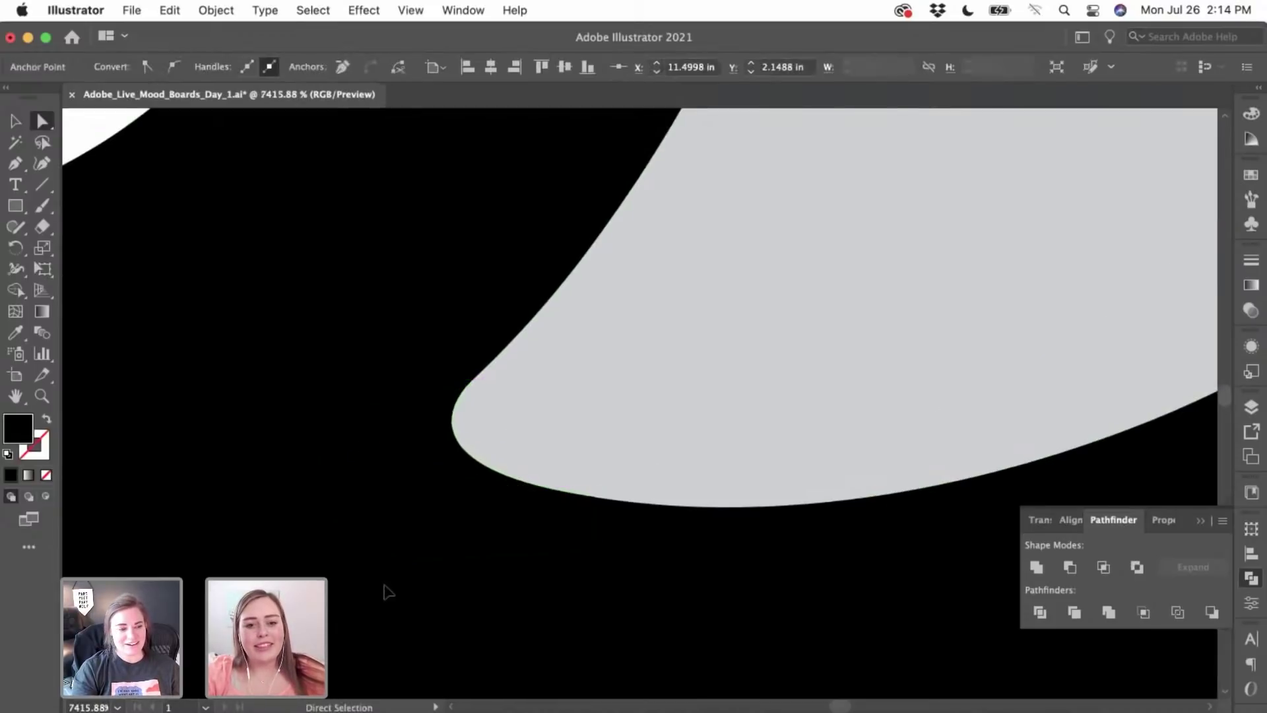
pyautogui.scroll(-5, 385, 592)
pyautogui.click(295, 422)
# - Check which font the lowest, thin-stroked PHOENIX FEST sample beside the artboard uses, and deselect it
pyautogui.scroll(-2, 295, 422)
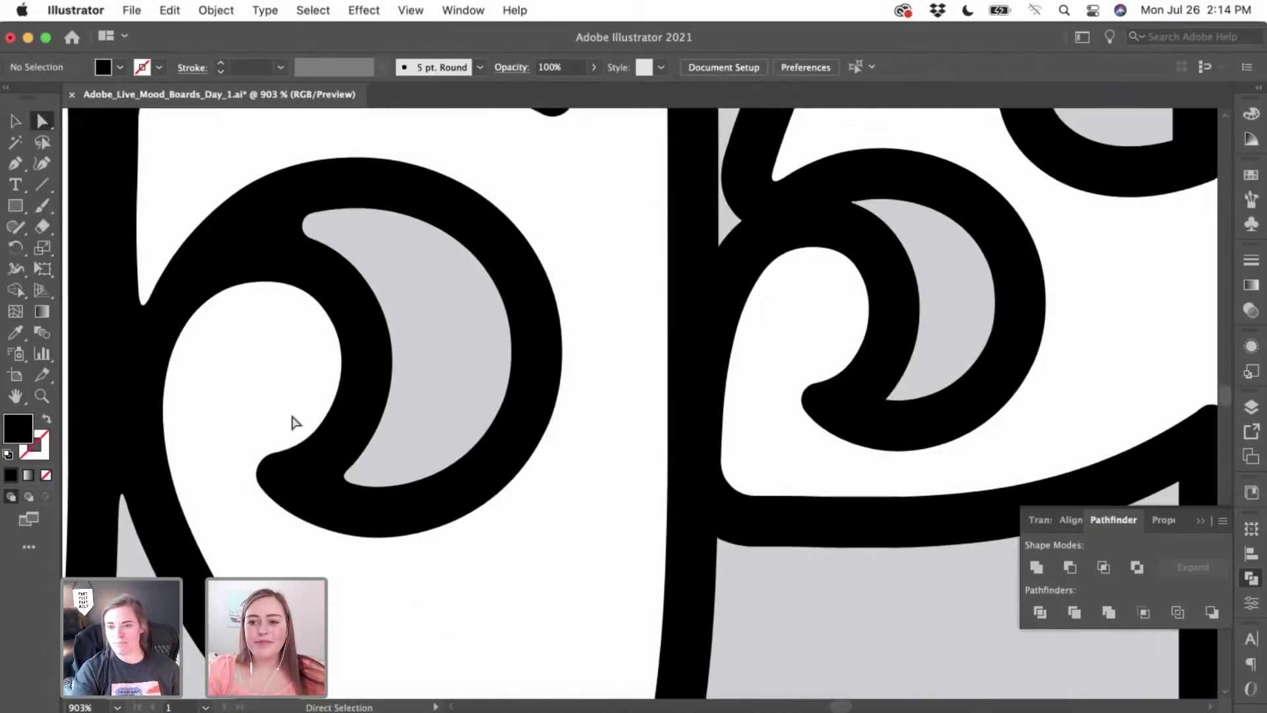
pyautogui.scroll(-8, 295, 423)
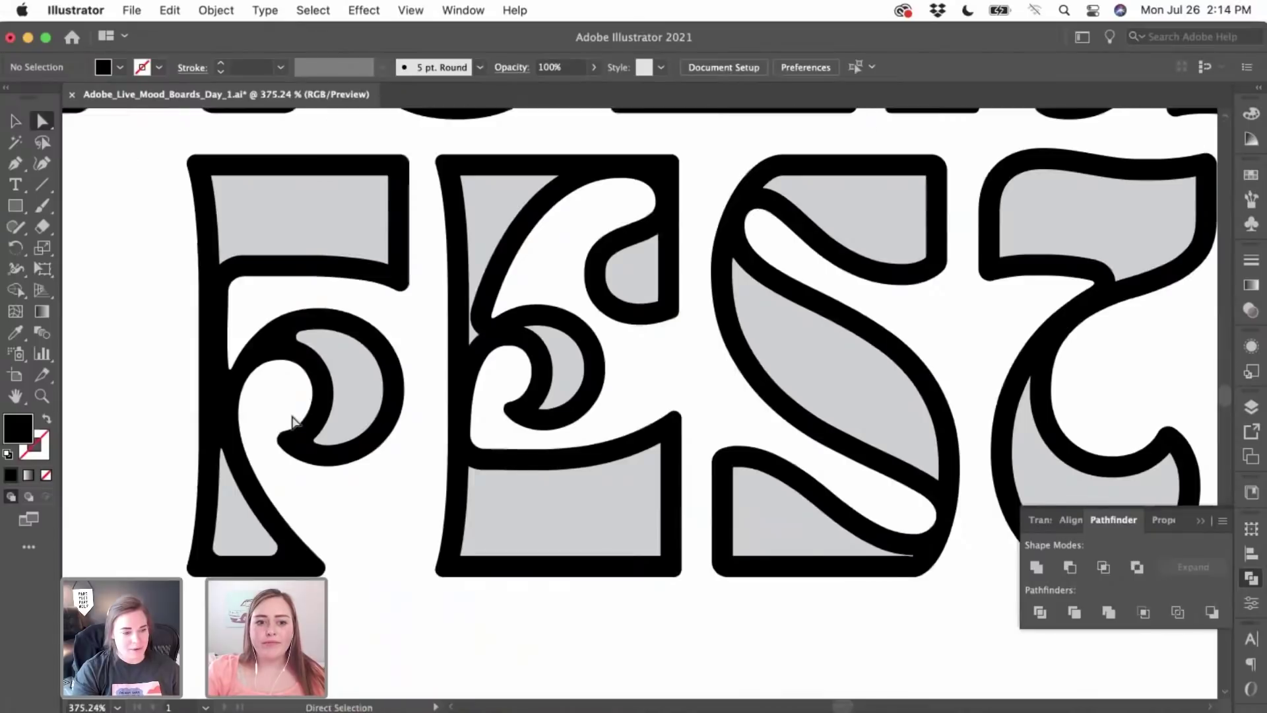
pyautogui.scroll(-3, 295, 423)
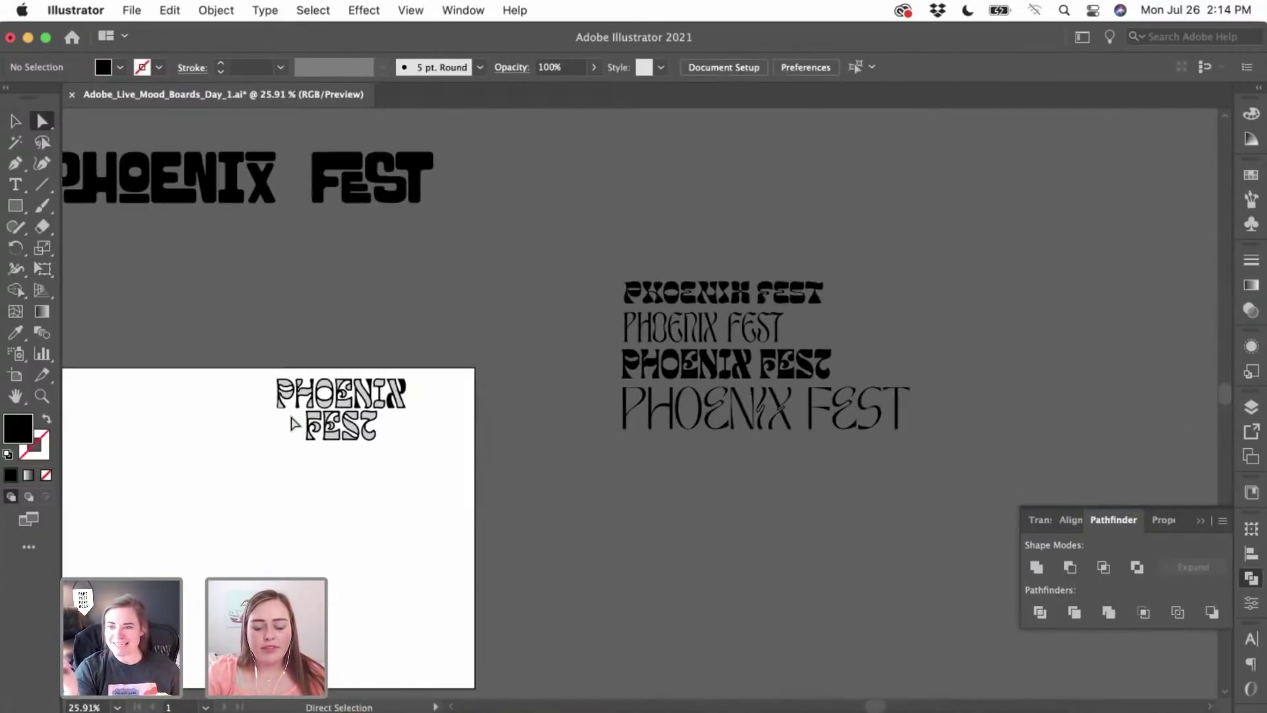
pyautogui.scroll(5, 758, 416)
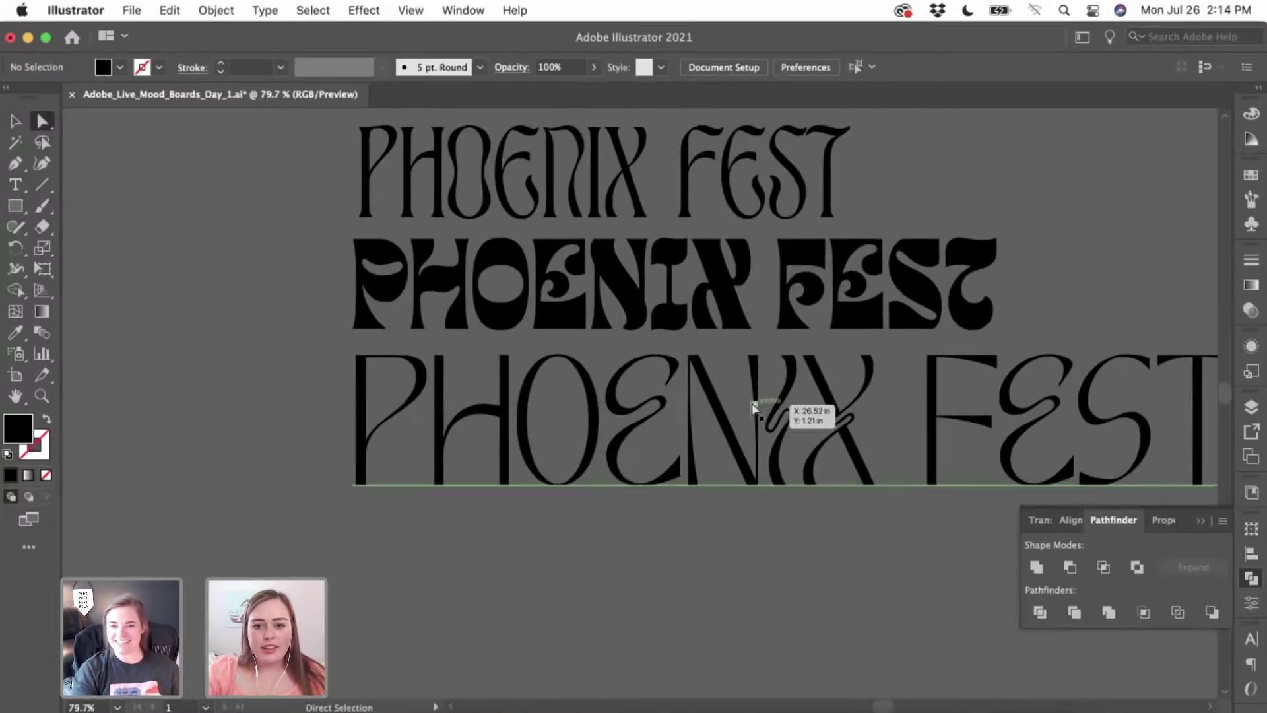
pyautogui.click(838, 422)
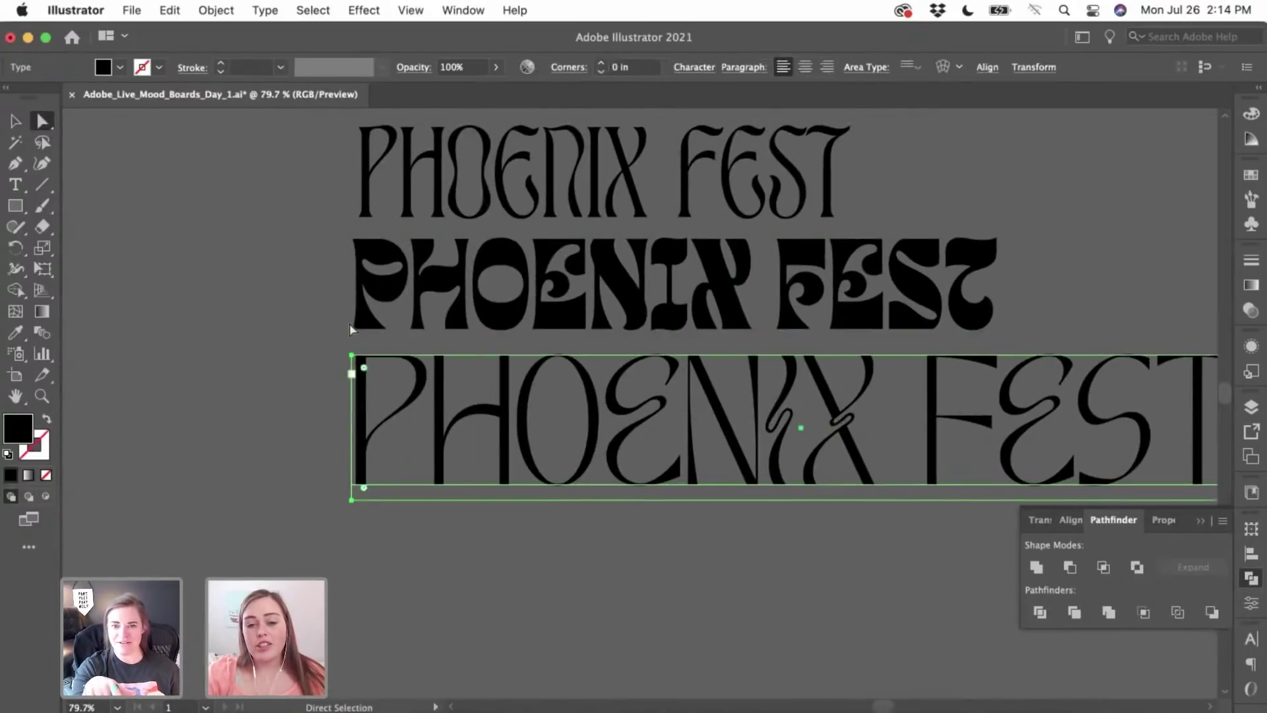
pyautogui.click(16, 123)
pyautogui.hscroll(5, 198, 370)
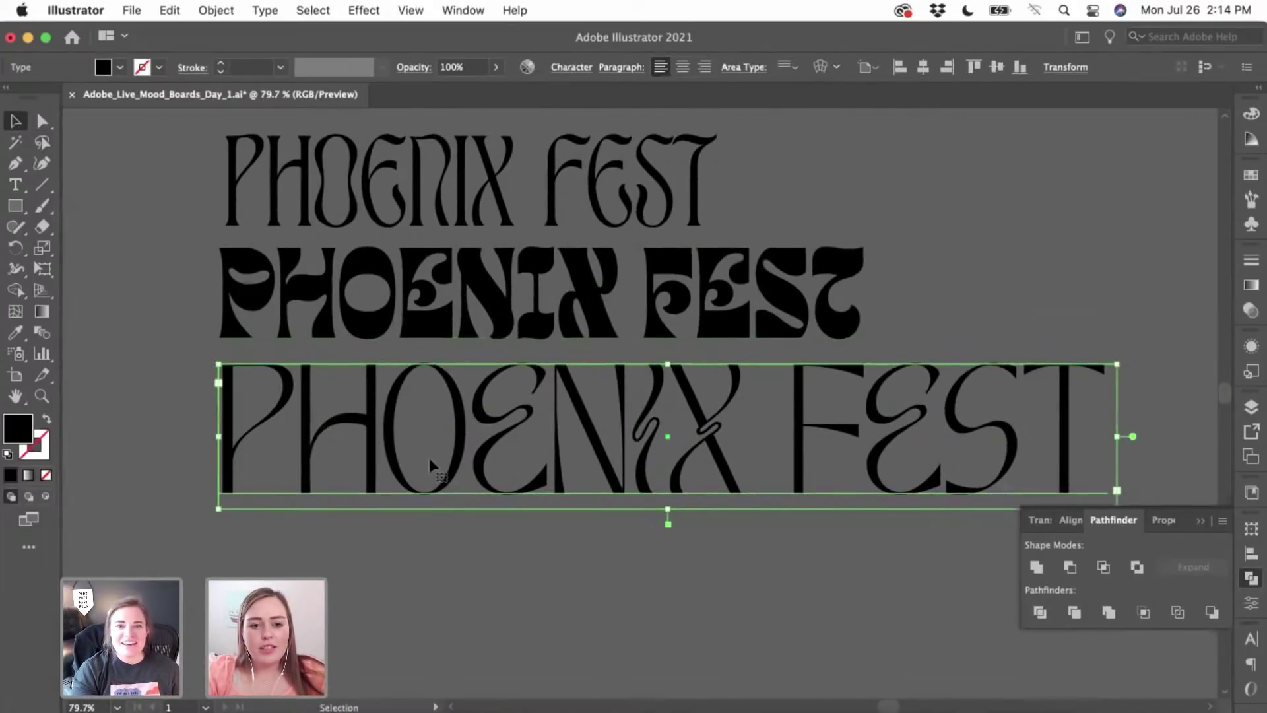
pyautogui.click(573, 74)
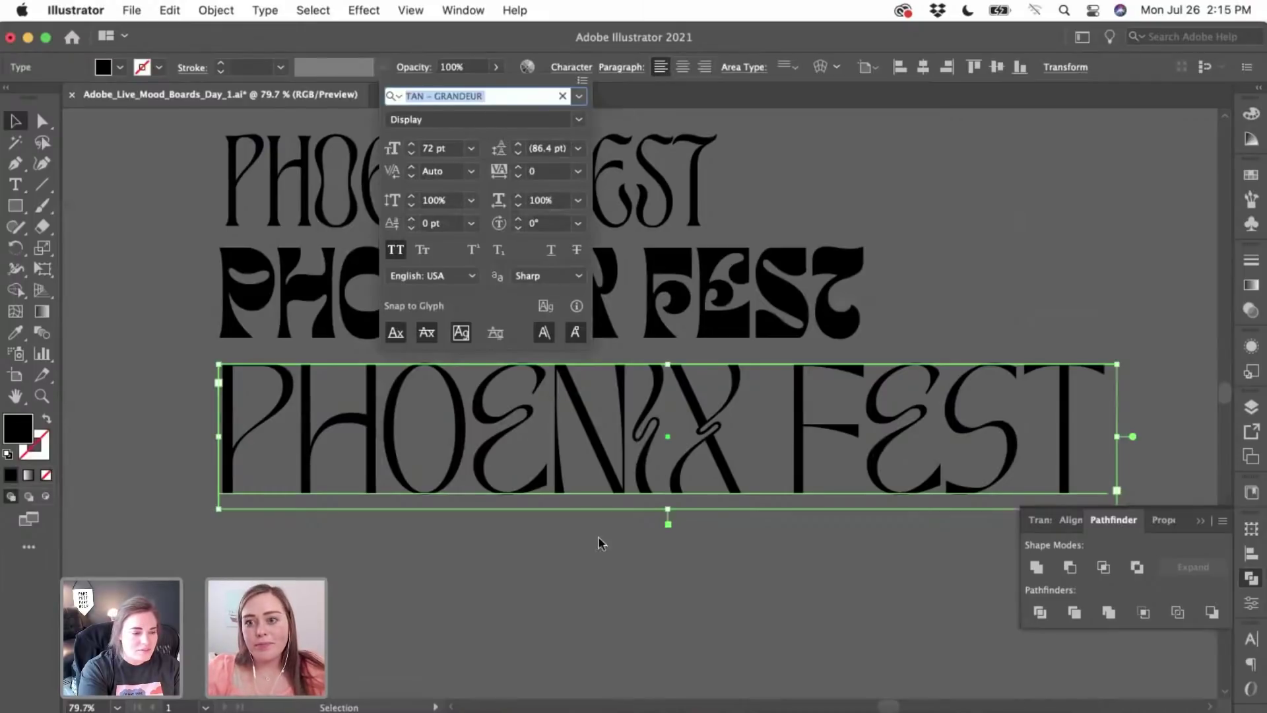
pyautogui.click(528, 602)
pyautogui.click(463, 568)
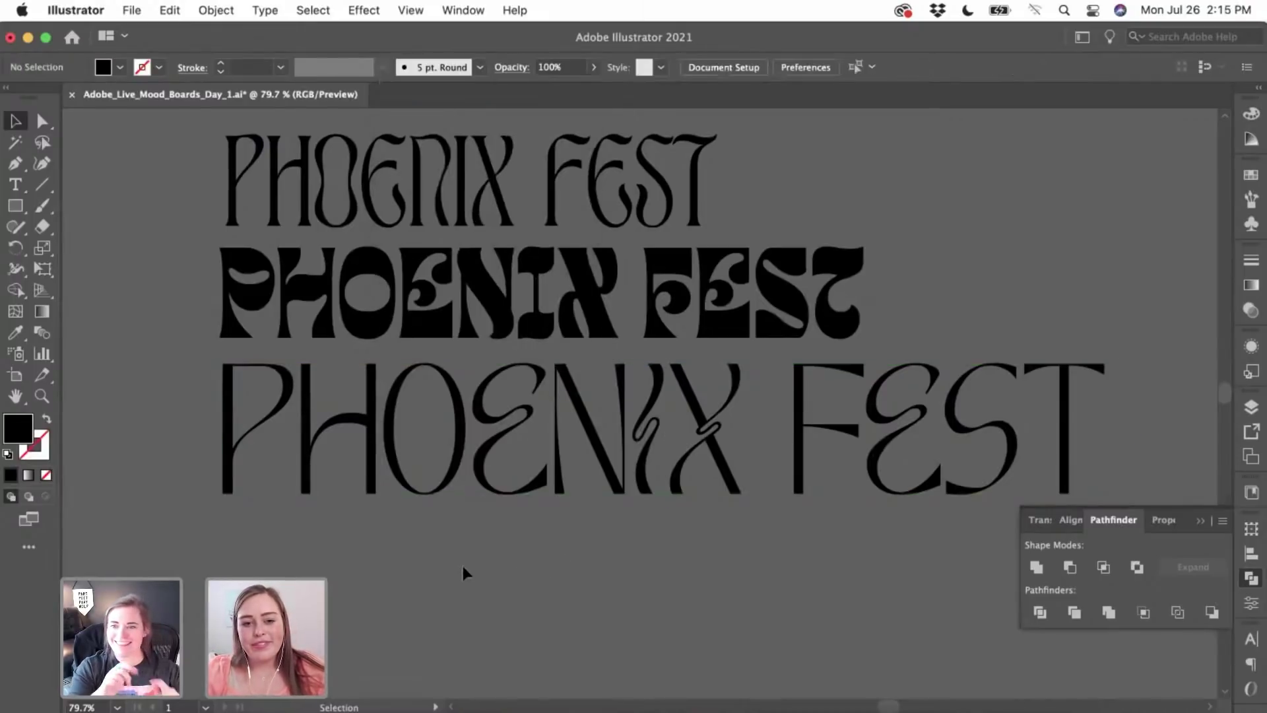
# - Examine the rounded upper tip and patch of the grey inset in the P's leg
pyautogui.scroll(-3, 461, 562)
pyautogui.scroll(-5, 461, 562)
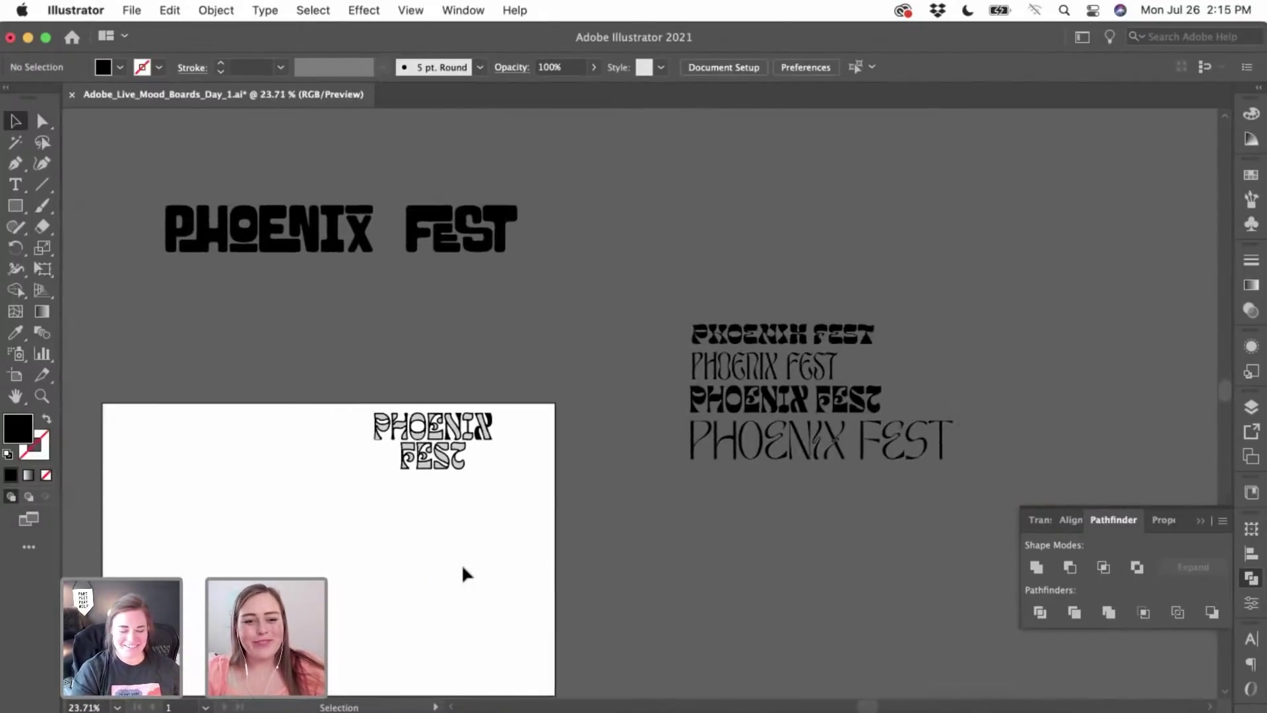
pyautogui.scroll(10, 481, 470)
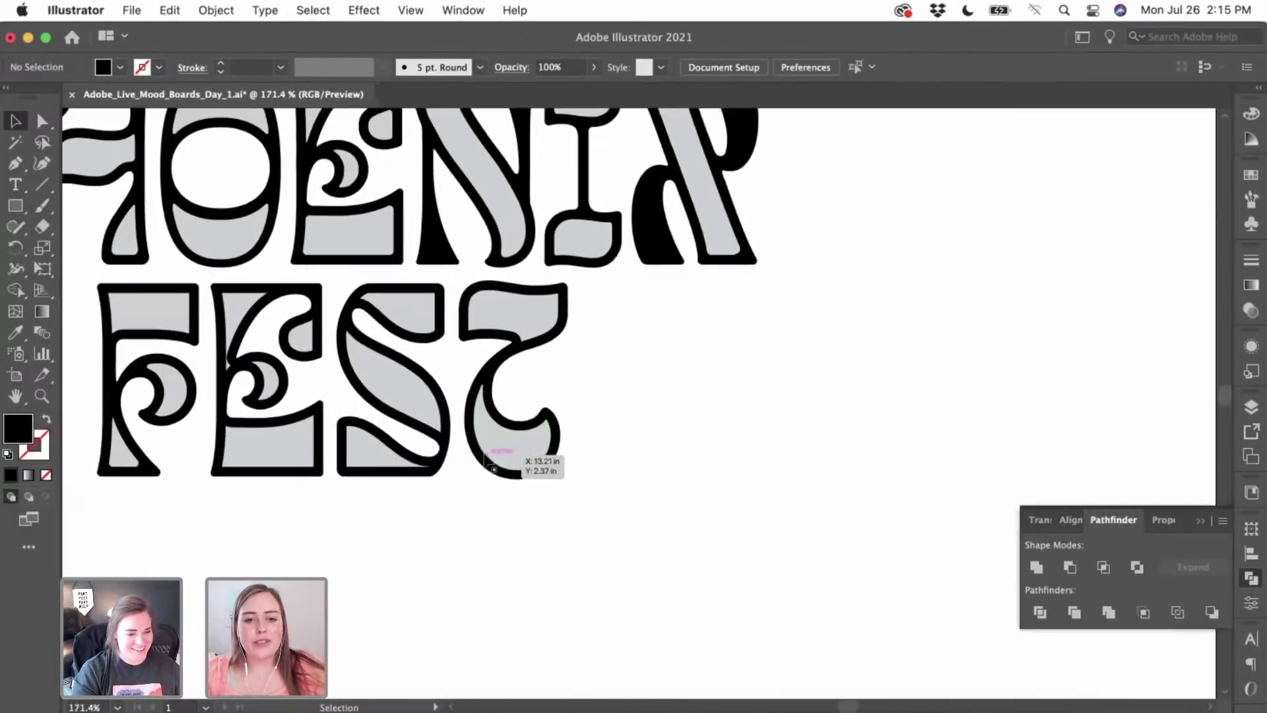
pyautogui.scroll(3, 485, 459)
pyautogui.hscroll(-3, 485, 458)
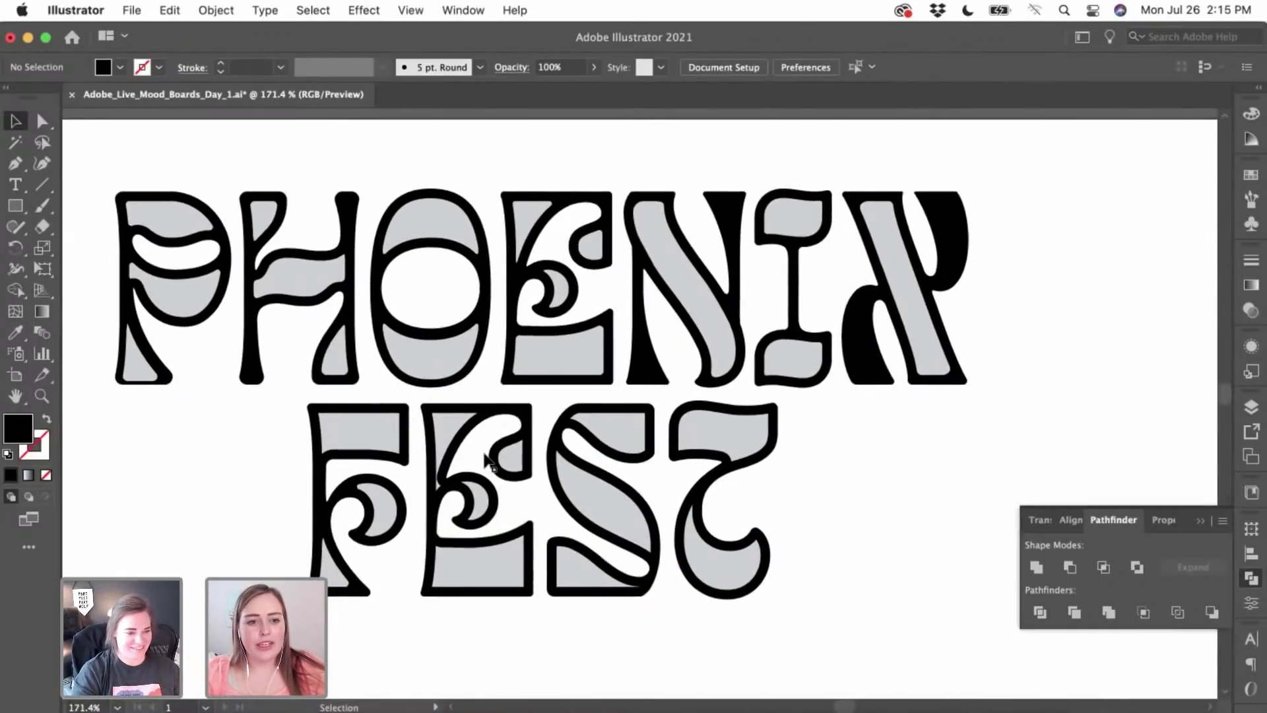
pyautogui.scroll(6, 178, 427)
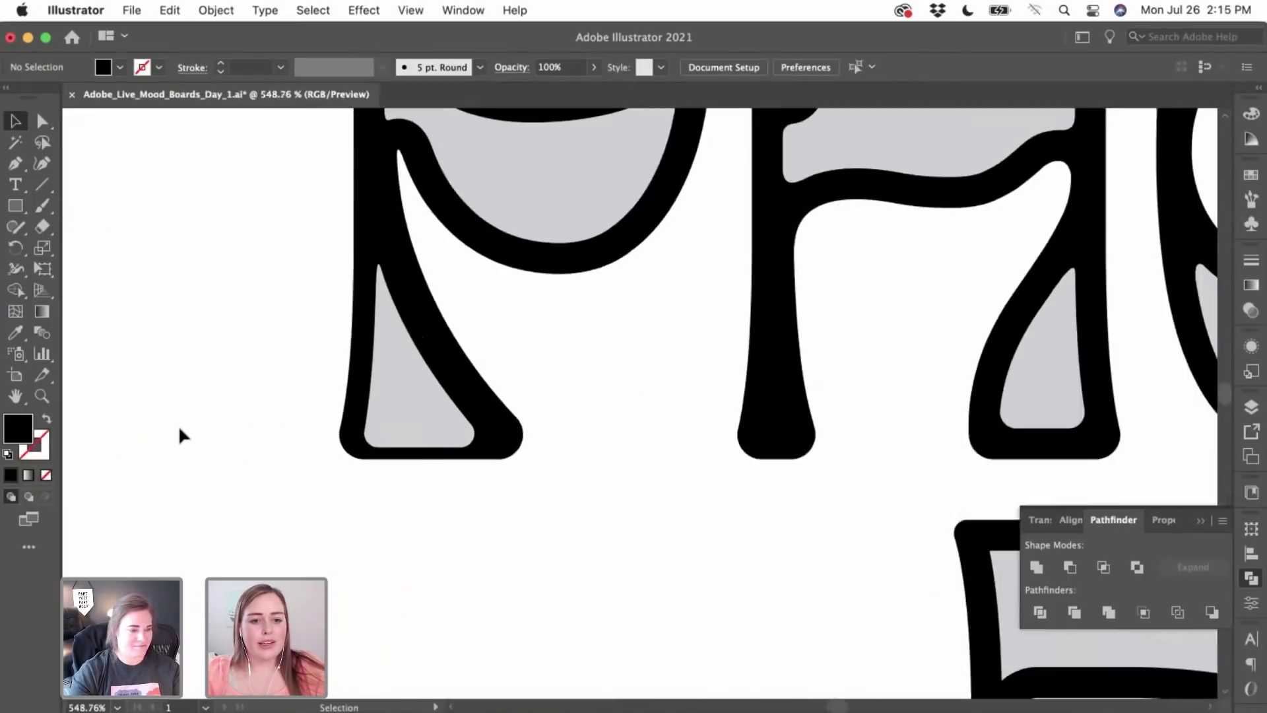
pyautogui.scroll(3, 178, 425)
pyautogui.click(490, 504)
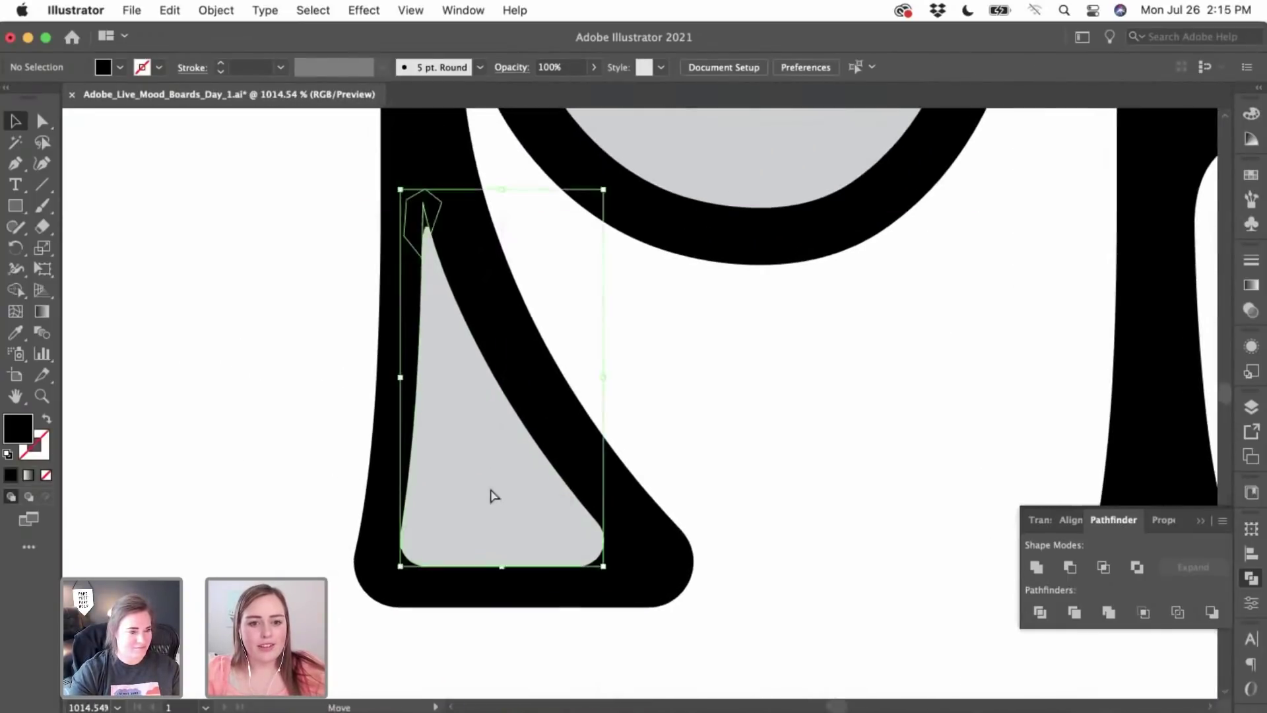
pyautogui.moveTo(426, 252); pyautogui.dragTo(453, 302)
pyautogui.click(665, 323)
pyautogui.scroll(-9, 665, 322)
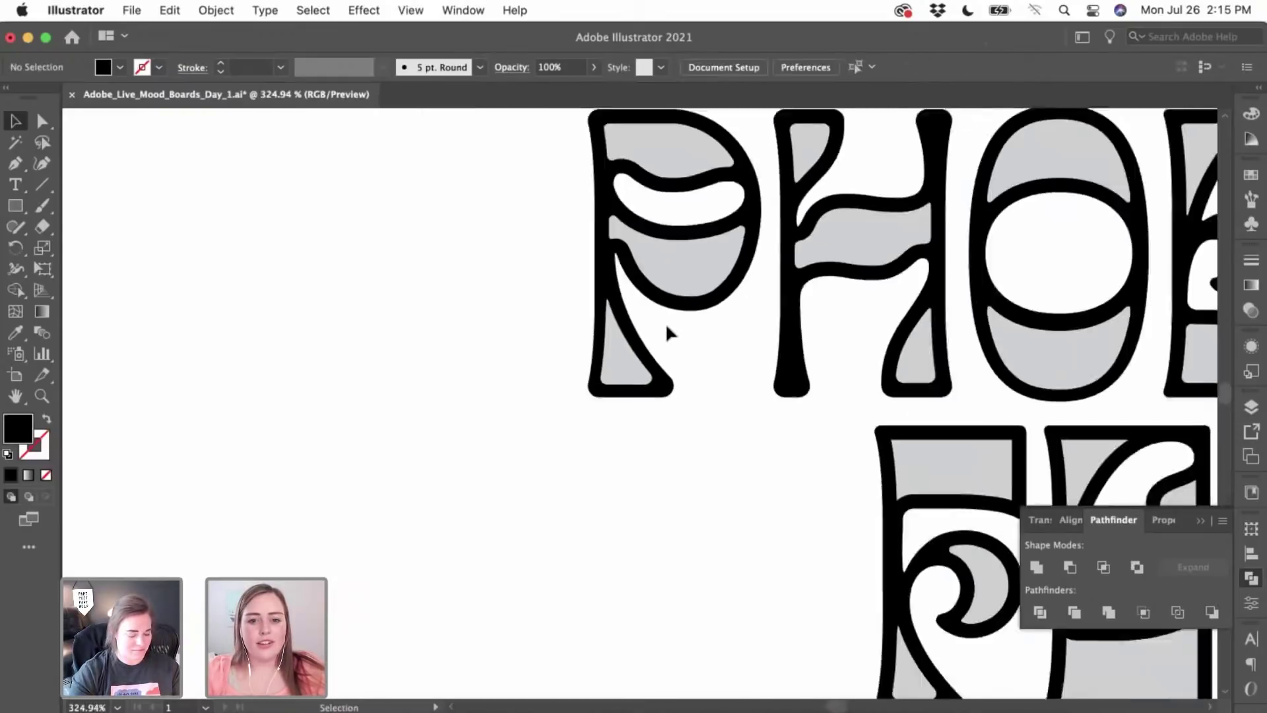
# - Examine the insets in the F, E and S of FEST and compare them with those in PHOENIX
pyautogui.hscroll(5, 665, 323)
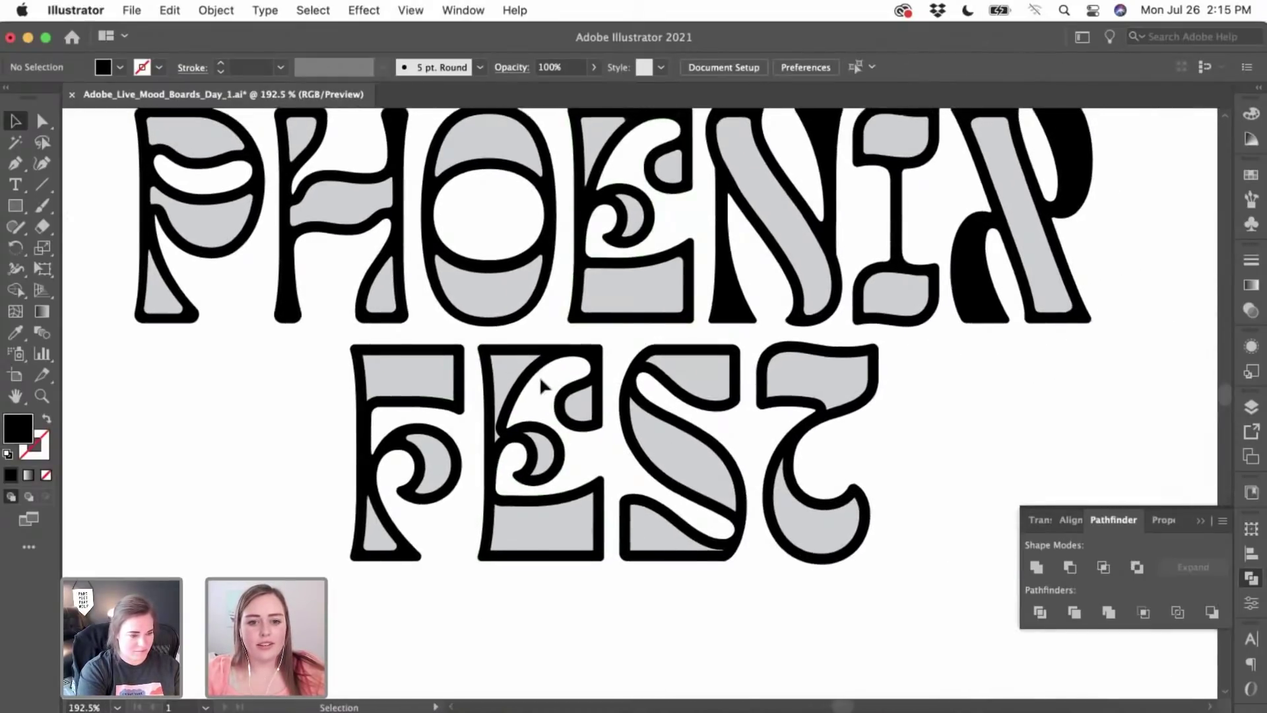
pyautogui.scroll(5, 540, 375)
pyautogui.scroll(-4, 539, 375)
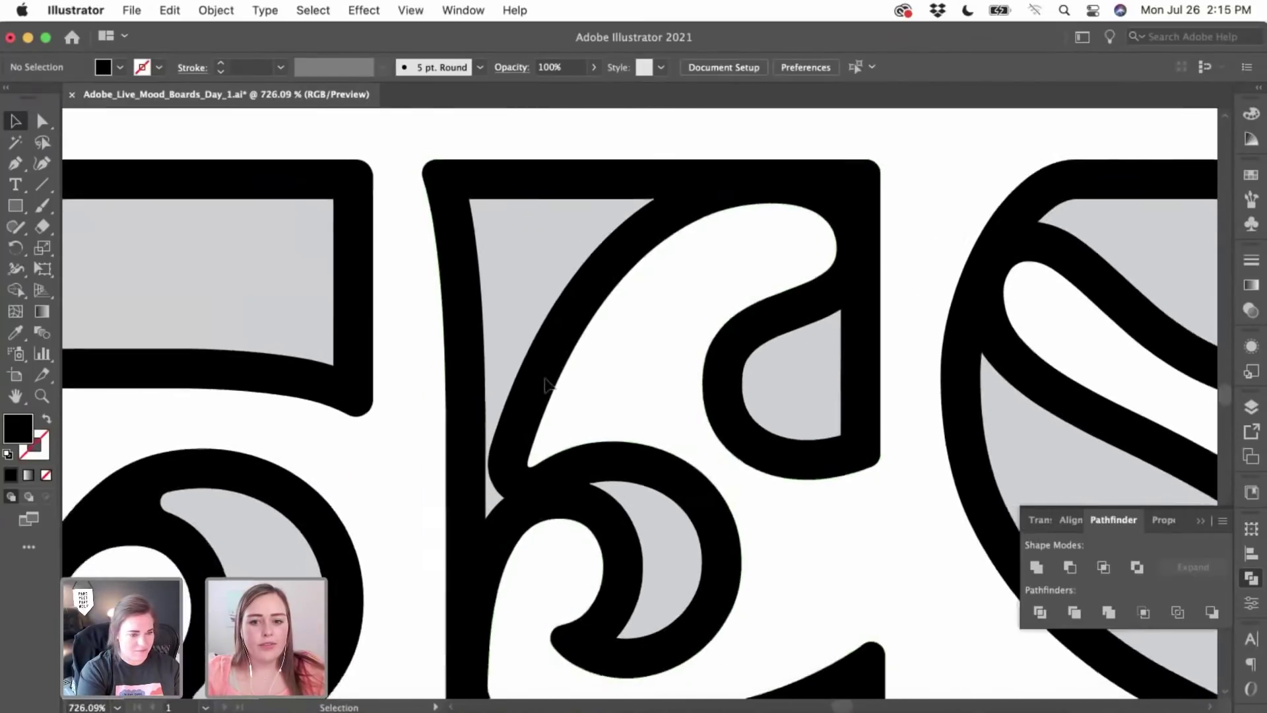
pyautogui.scroll(-8, 609, 340)
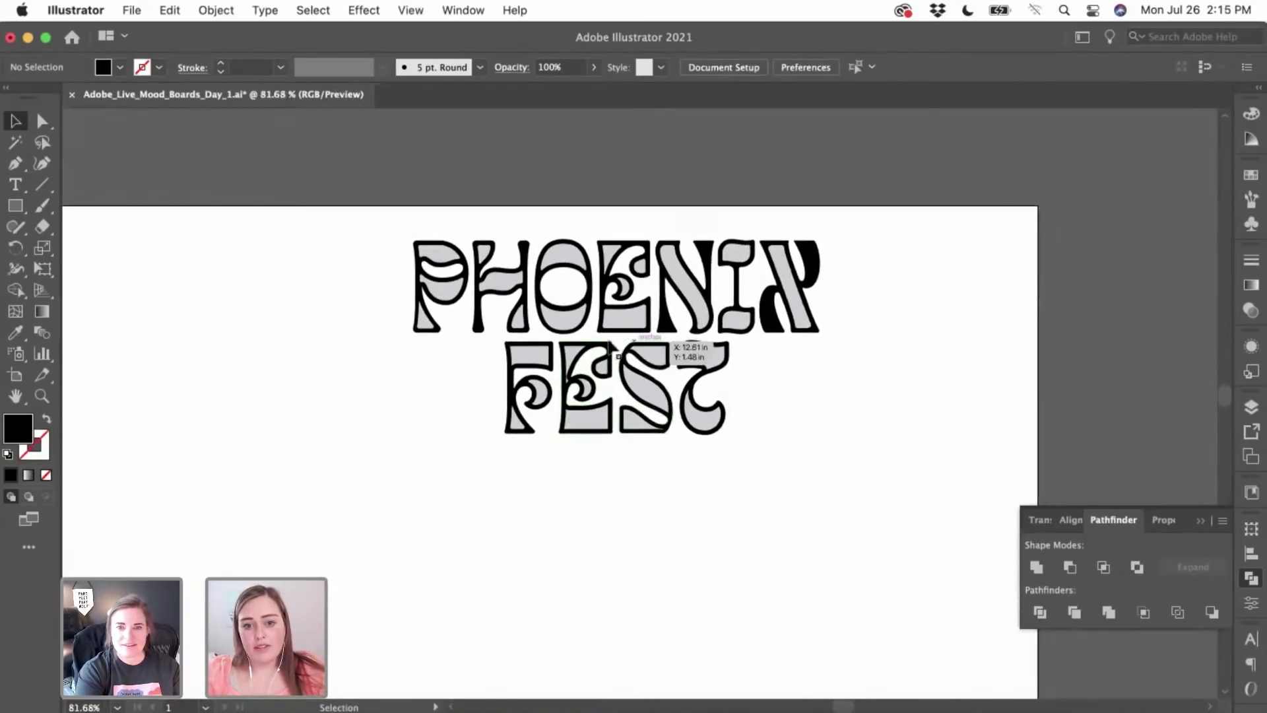
pyautogui.scroll(4, 516, 332)
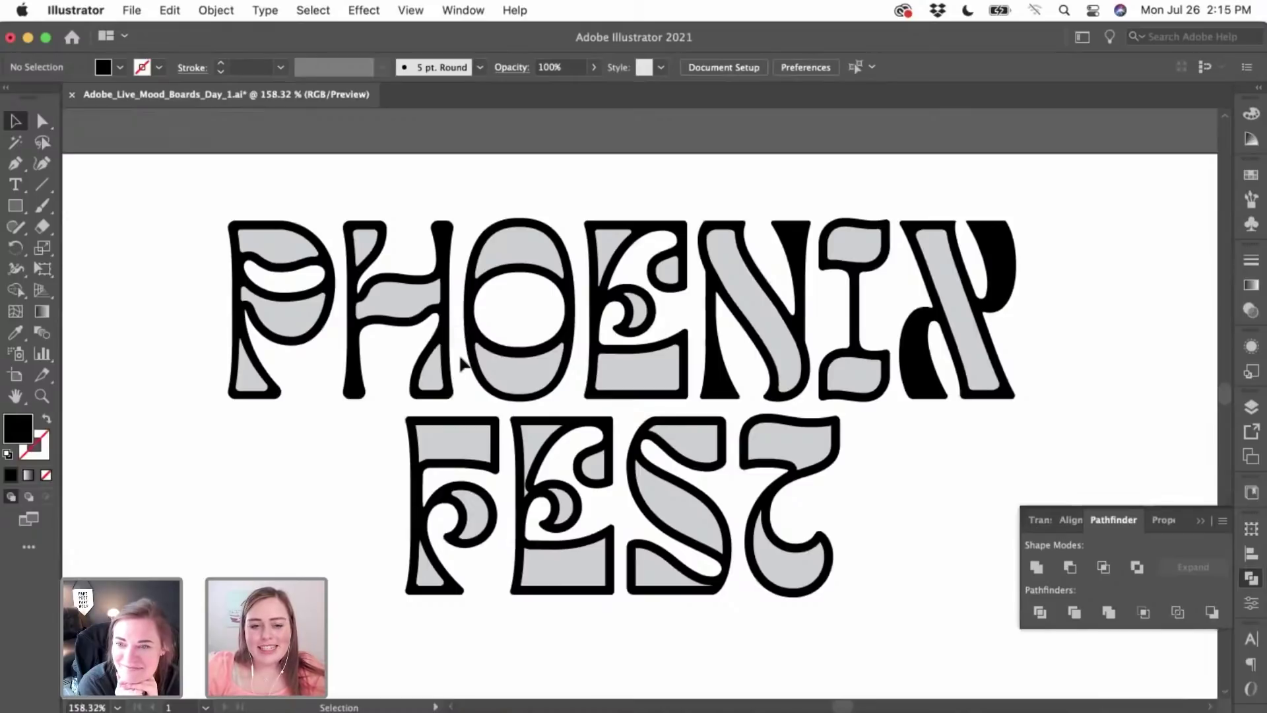
pyautogui.scroll(5, 481, 518)
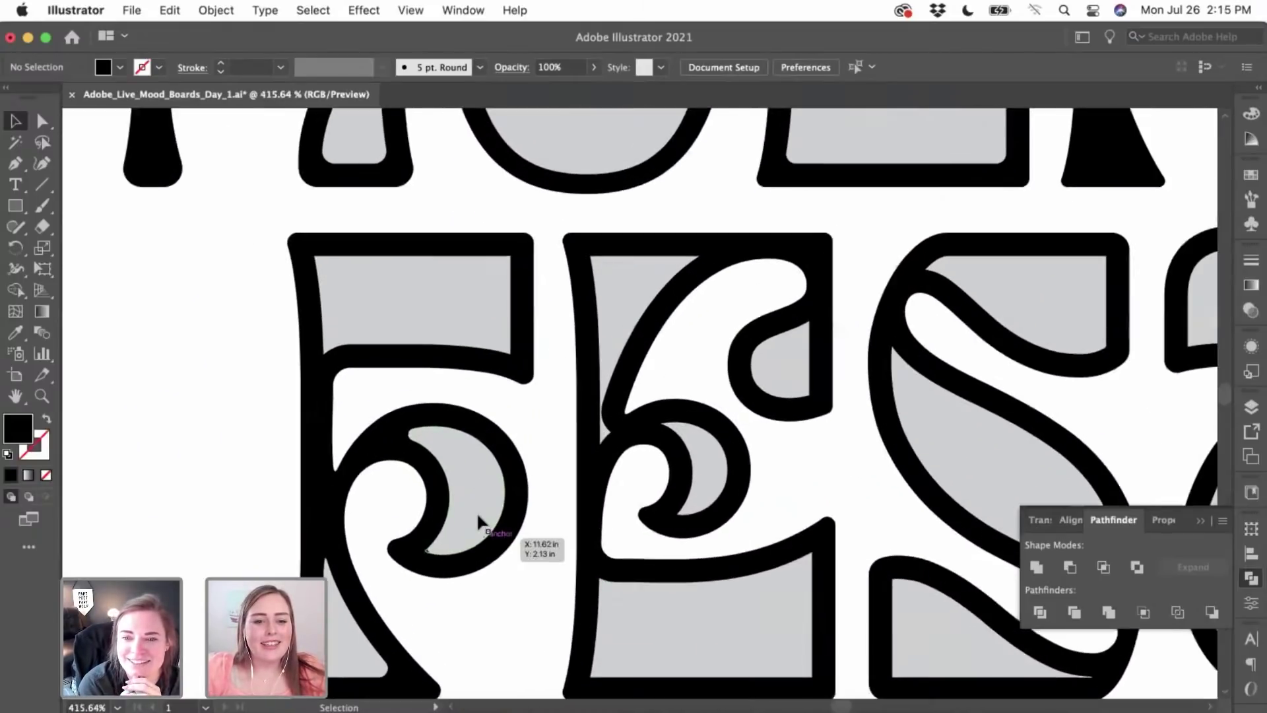
pyautogui.scroll(-5, 647, 498)
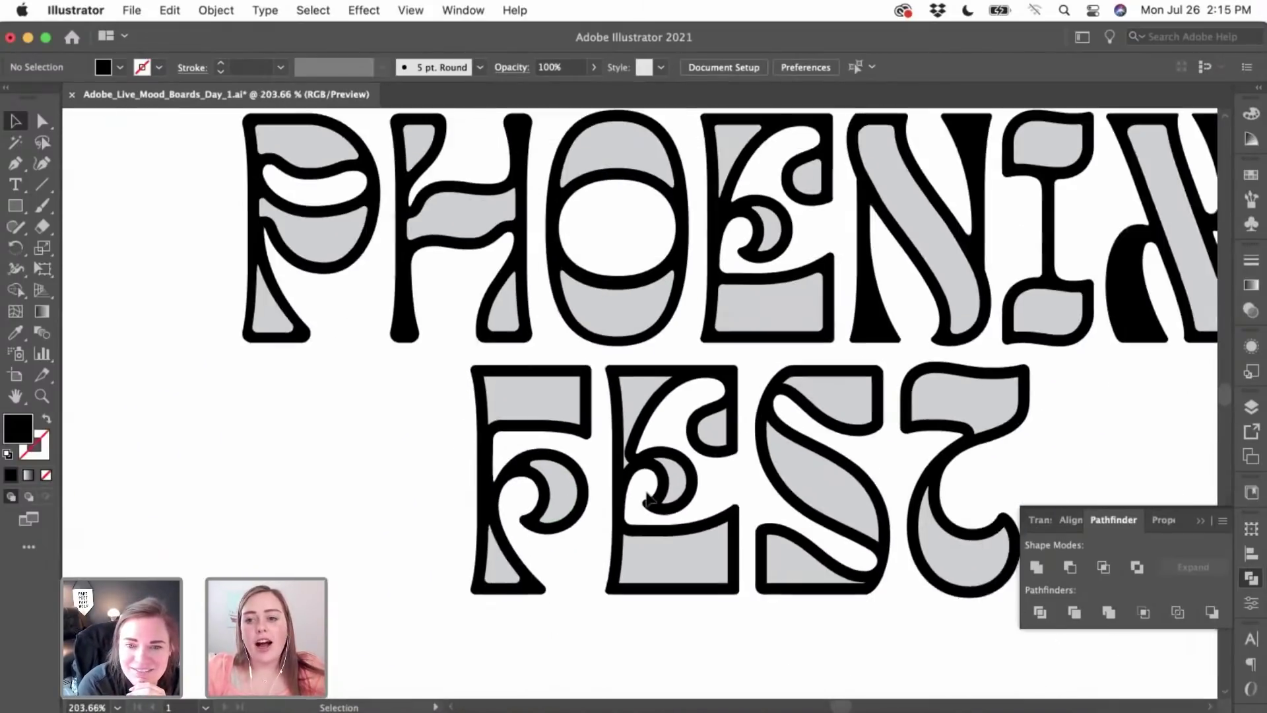
pyautogui.scroll(-3, 636, 510)
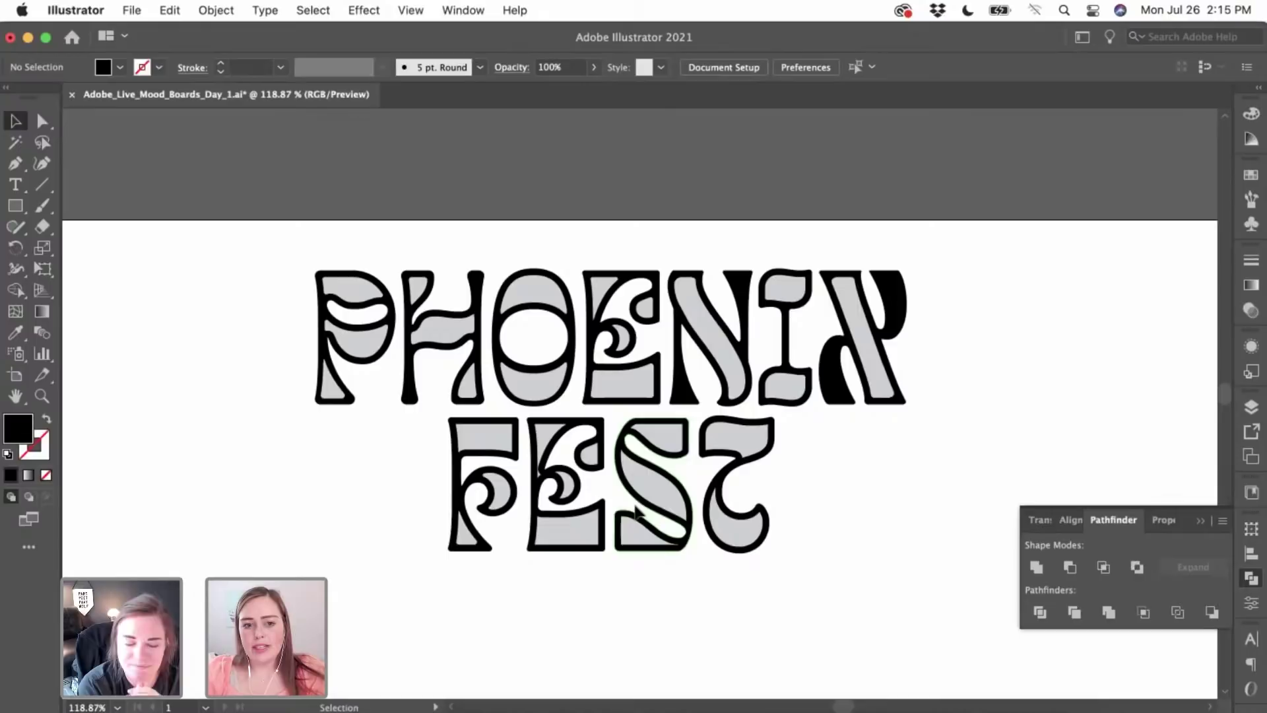
pyautogui.scroll(10, 536, 454)
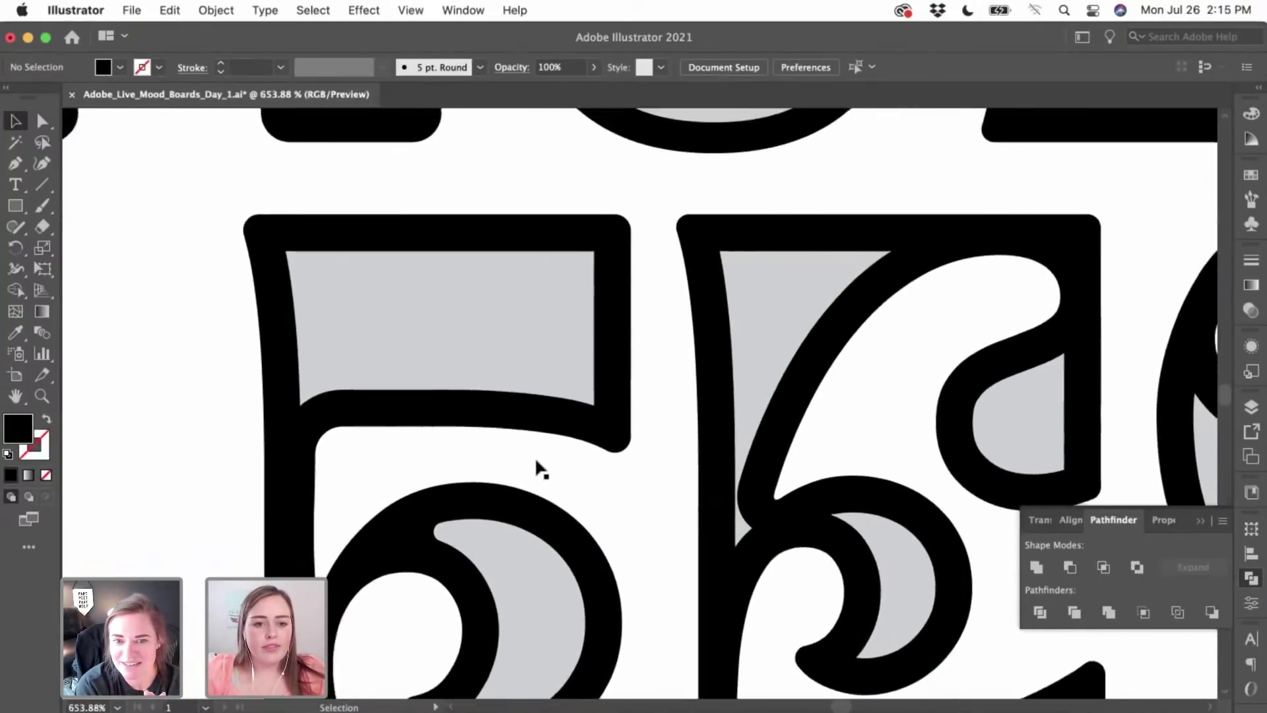
# - Round all four corners of the grey inset in the F's top bar, and deselect it
pyautogui.click(43, 121)
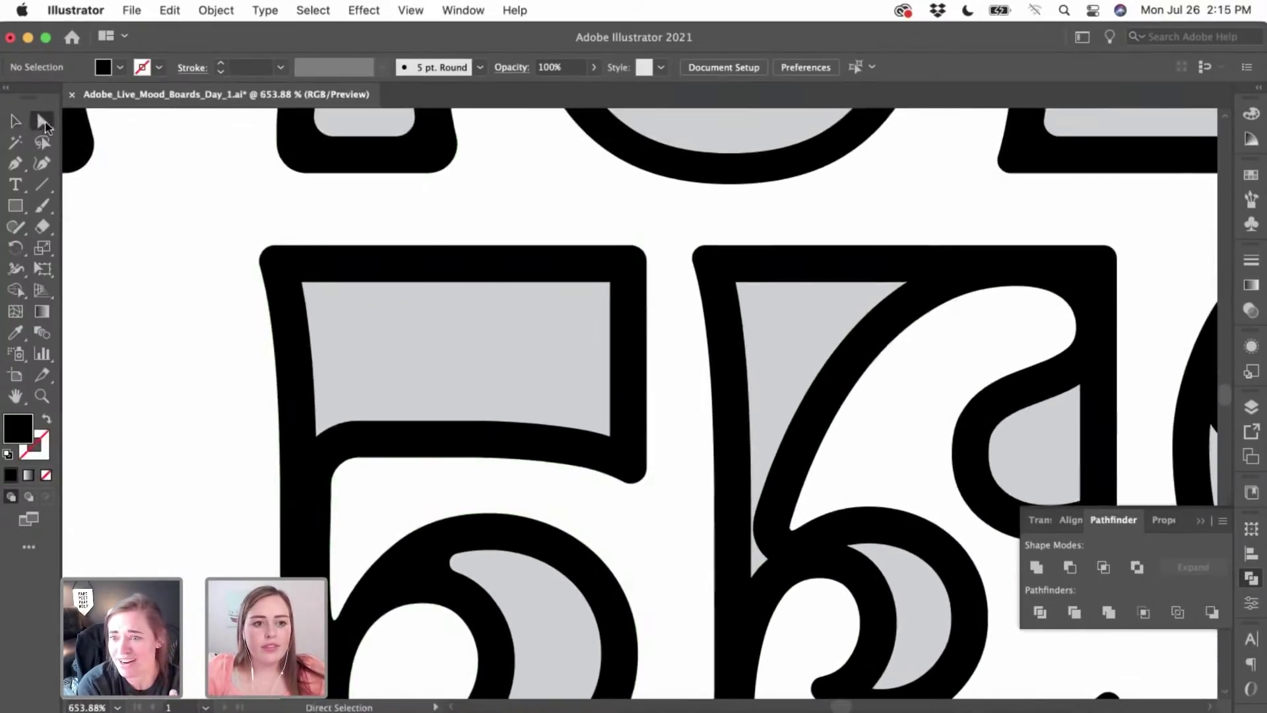
pyautogui.click(328, 315)
pyautogui.click(304, 285)
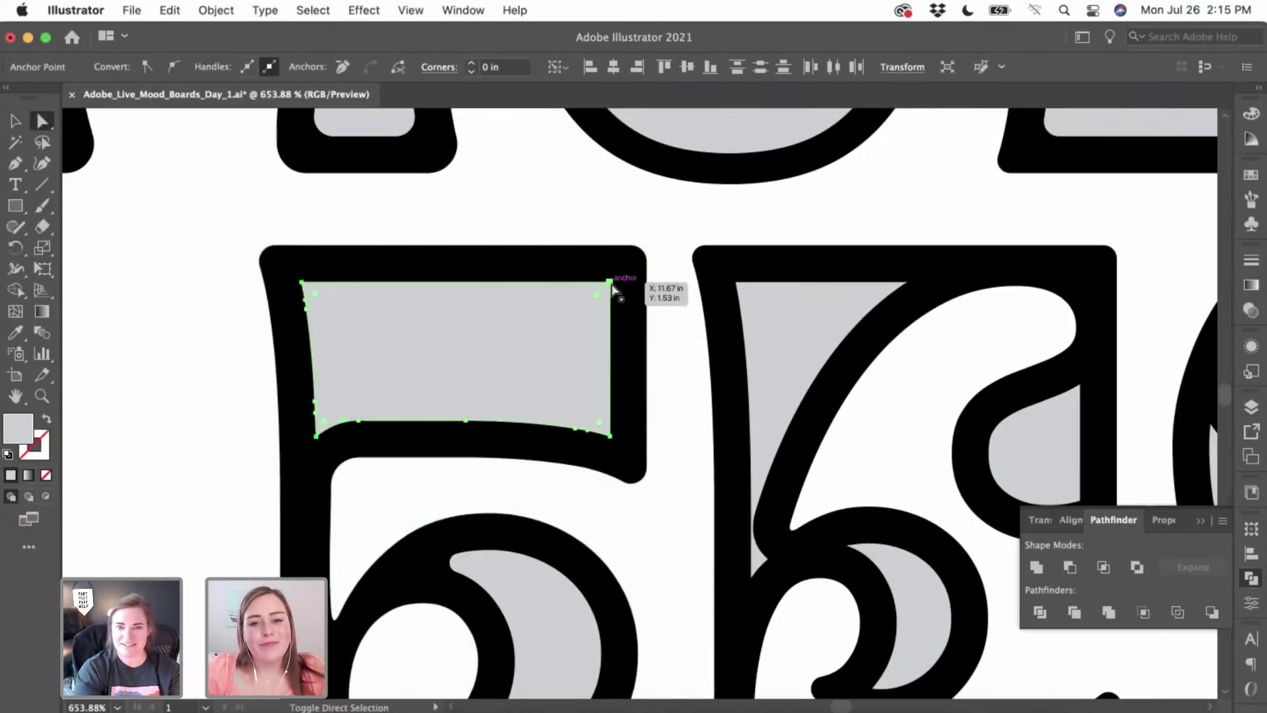
pyautogui.moveTo(602, 290)
pyautogui.mouseDown()
pyautogui.moveTo(598, 314)
pyautogui.moveTo(601, 298)
pyautogui.mouseUp()
pyautogui.click(670, 548)
# - Select the finished E of PHOENIX with all its insets and patches, group and copy it, and deselect
pyautogui.scroll(-10, 670, 549)
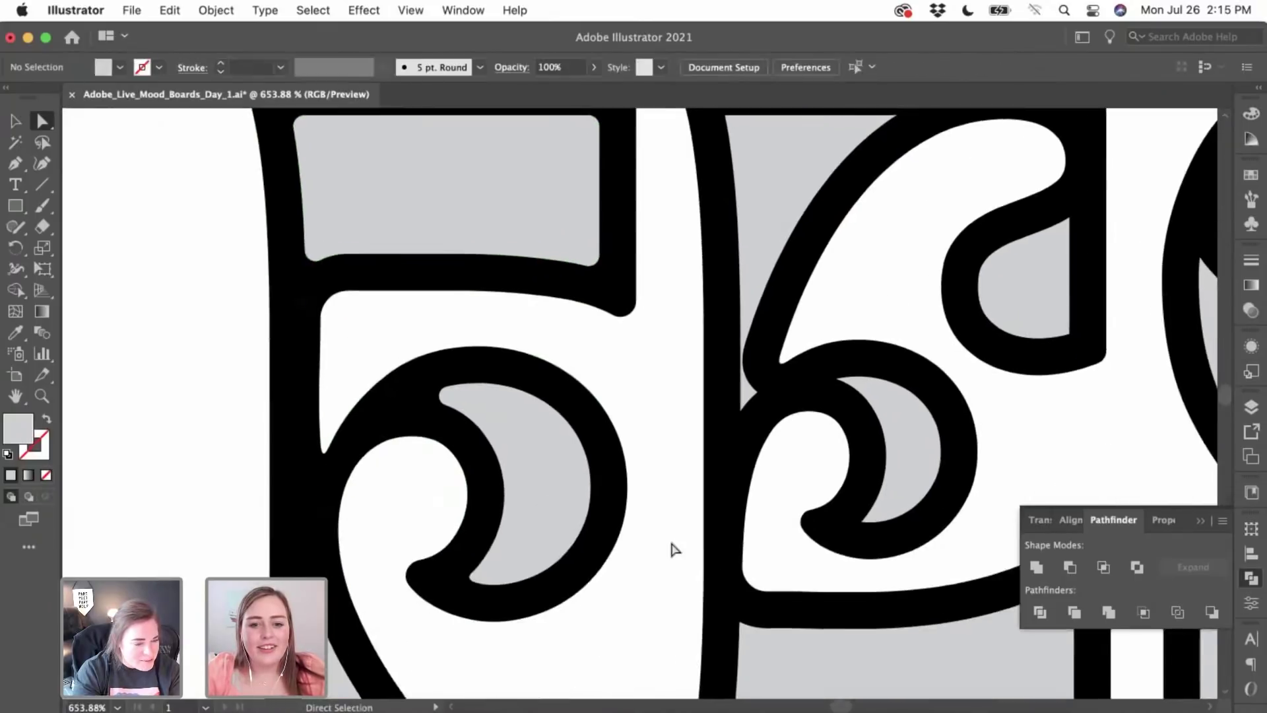
pyautogui.hscroll(4, 671, 549)
pyautogui.scroll(4, 670, 549)
pyautogui.scroll(-8, 672, 548)
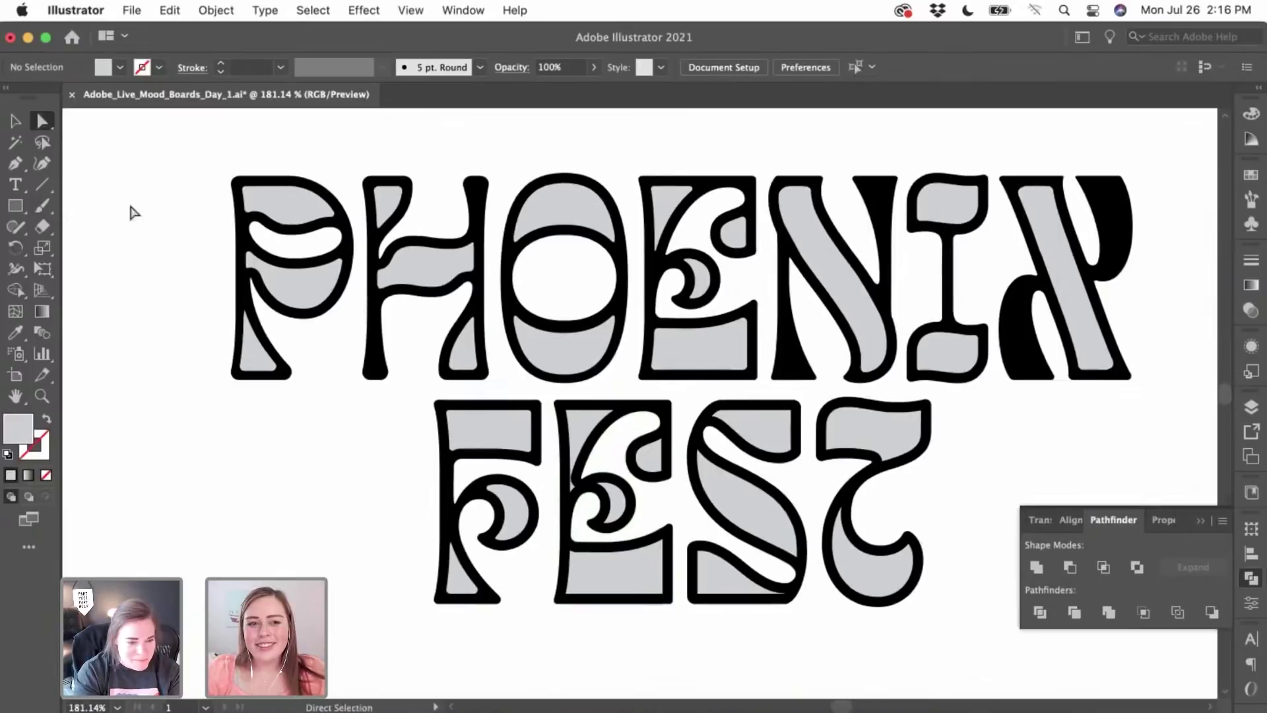
pyautogui.click(671, 215)
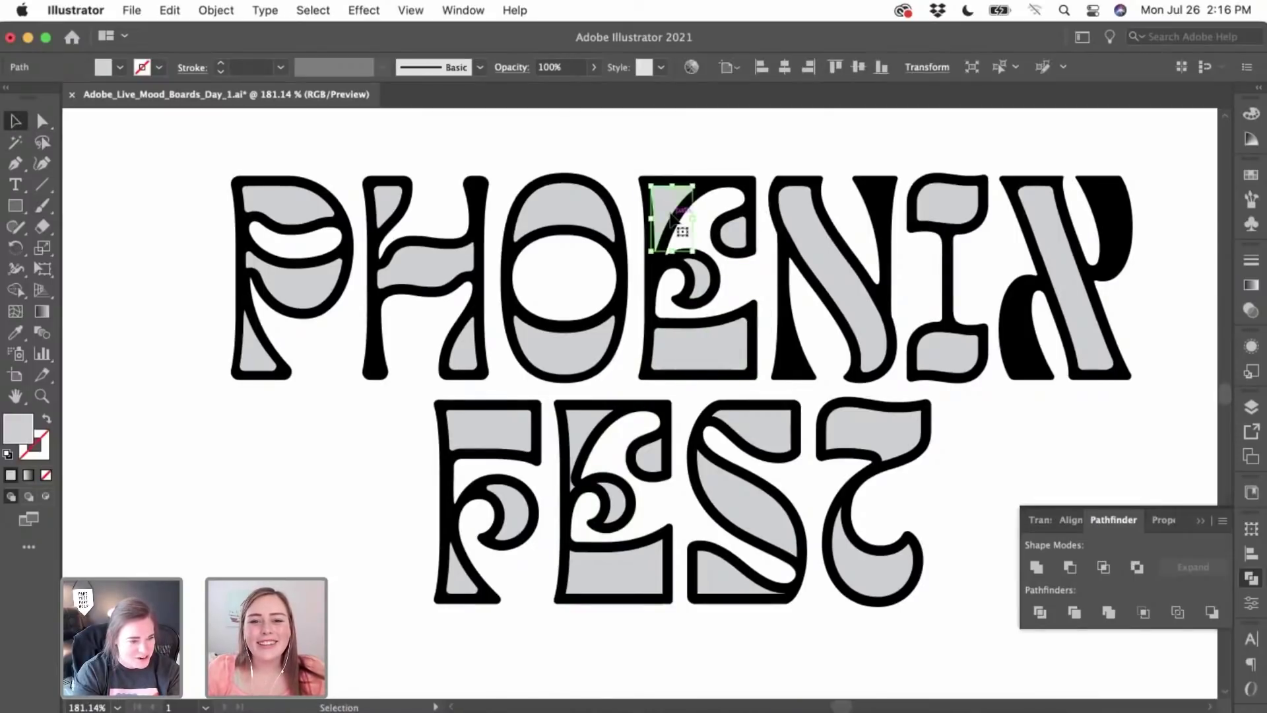
pyautogui.scroll(1, 617, 513)
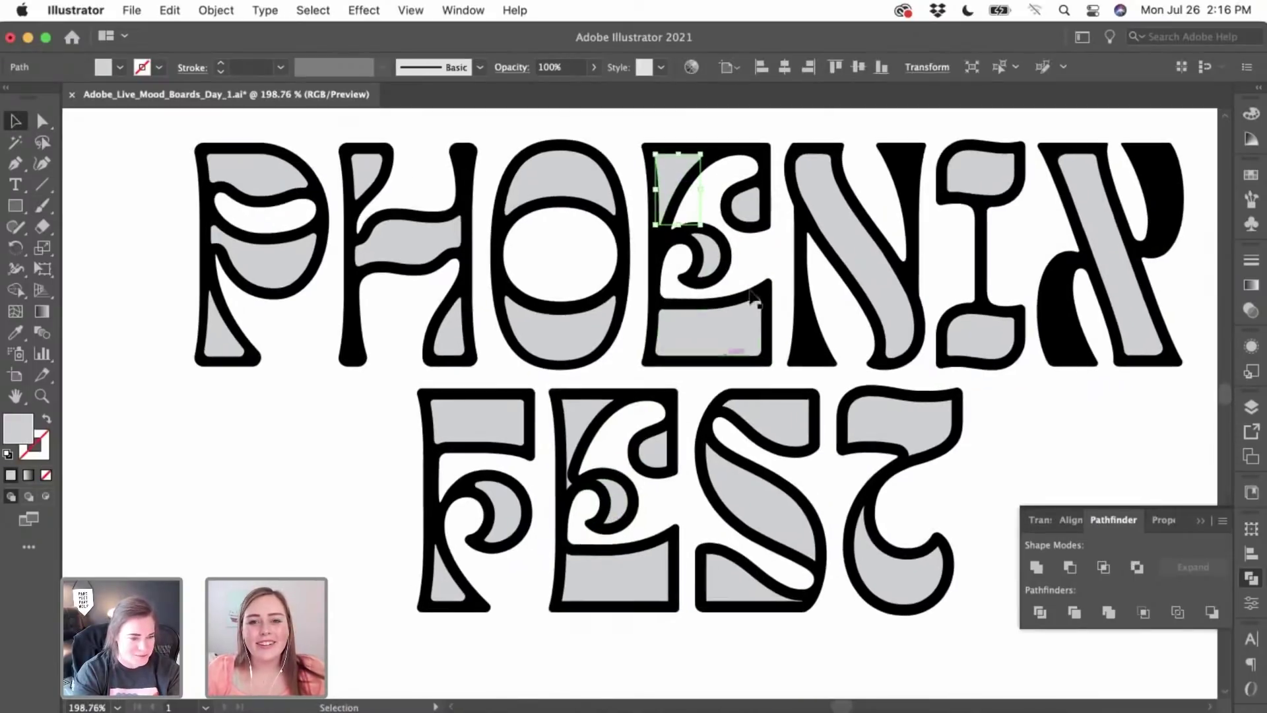
pyautogui.click(664, 117)
pyautogui.click(753, 350)
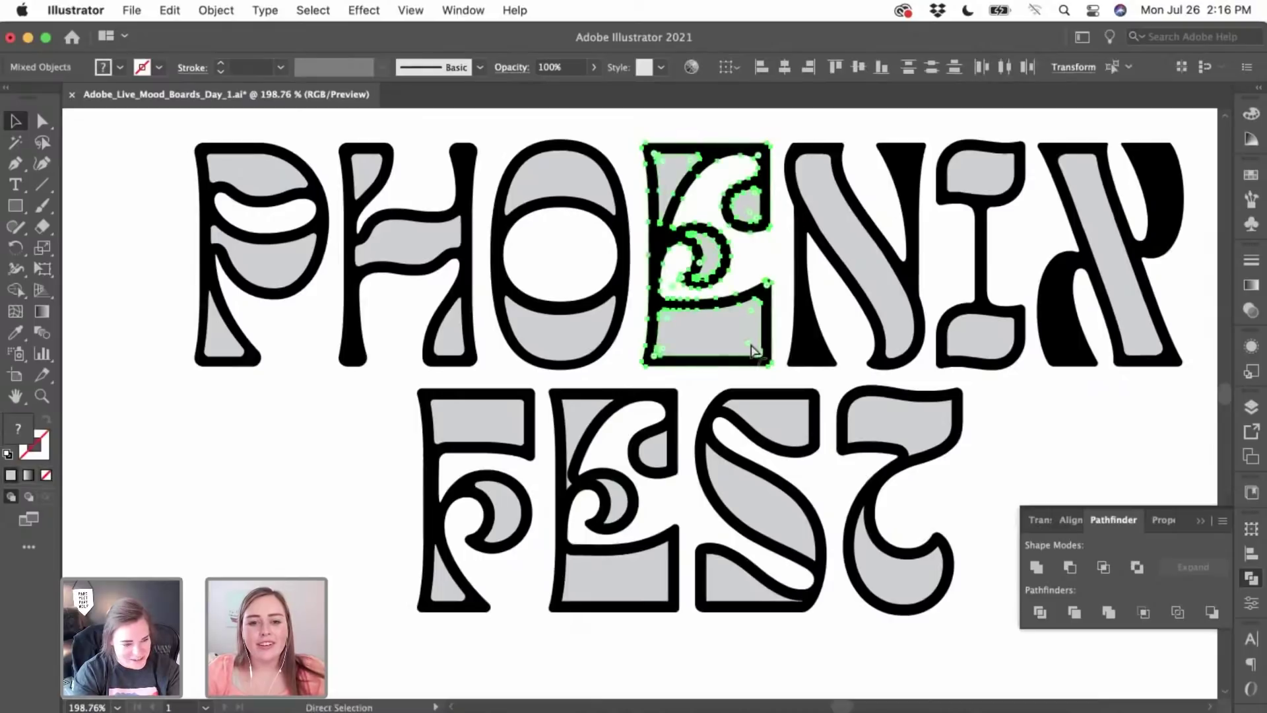
pyautogui.click(720, 376)
# - Paste the copied E and align it exactly over the E of FEST
pyautogui.scroll(-3, 665, 473)
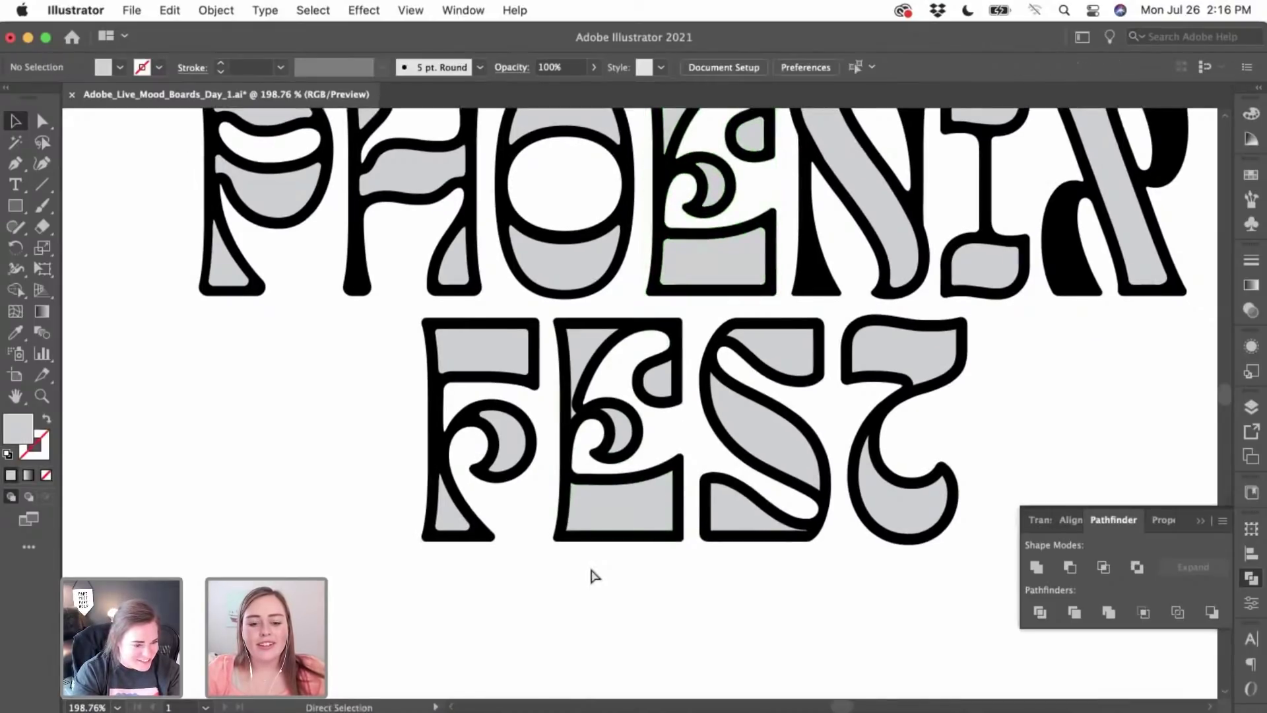
pyautogui.press('super+v')
pyautogui.scroll(6, 609, 320)
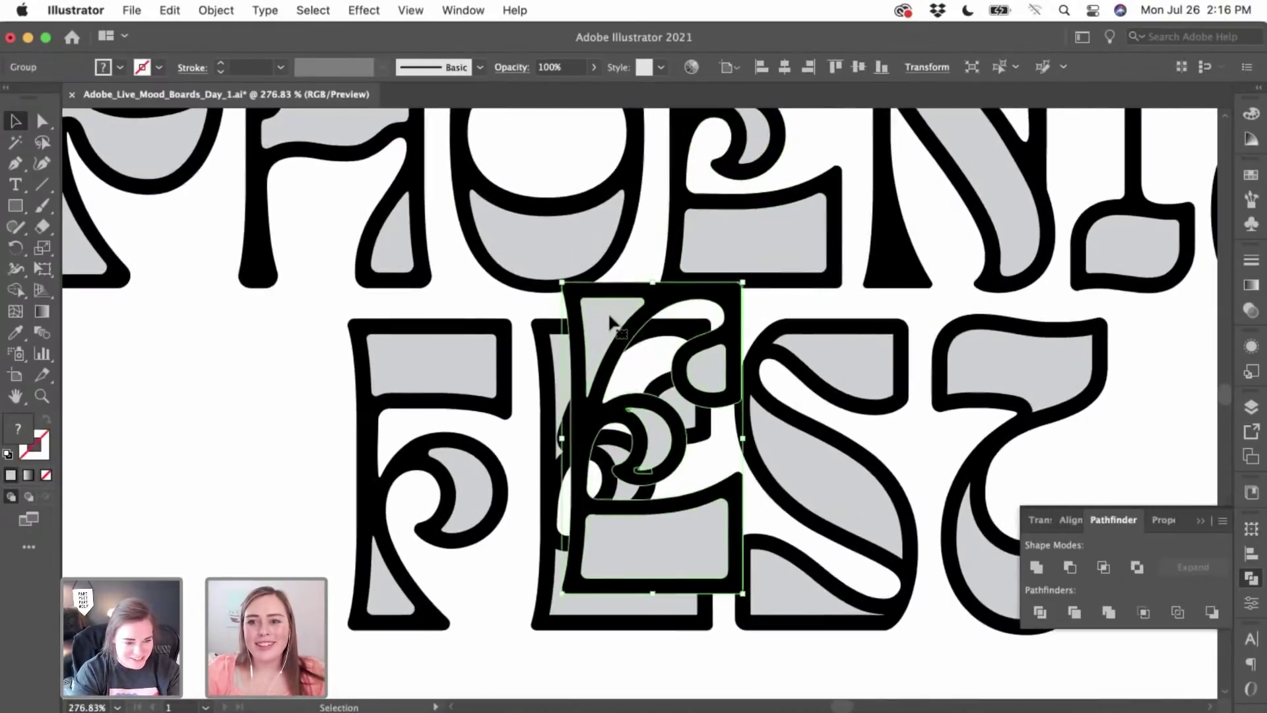
pyautogui.scroll(1, 604, 284)
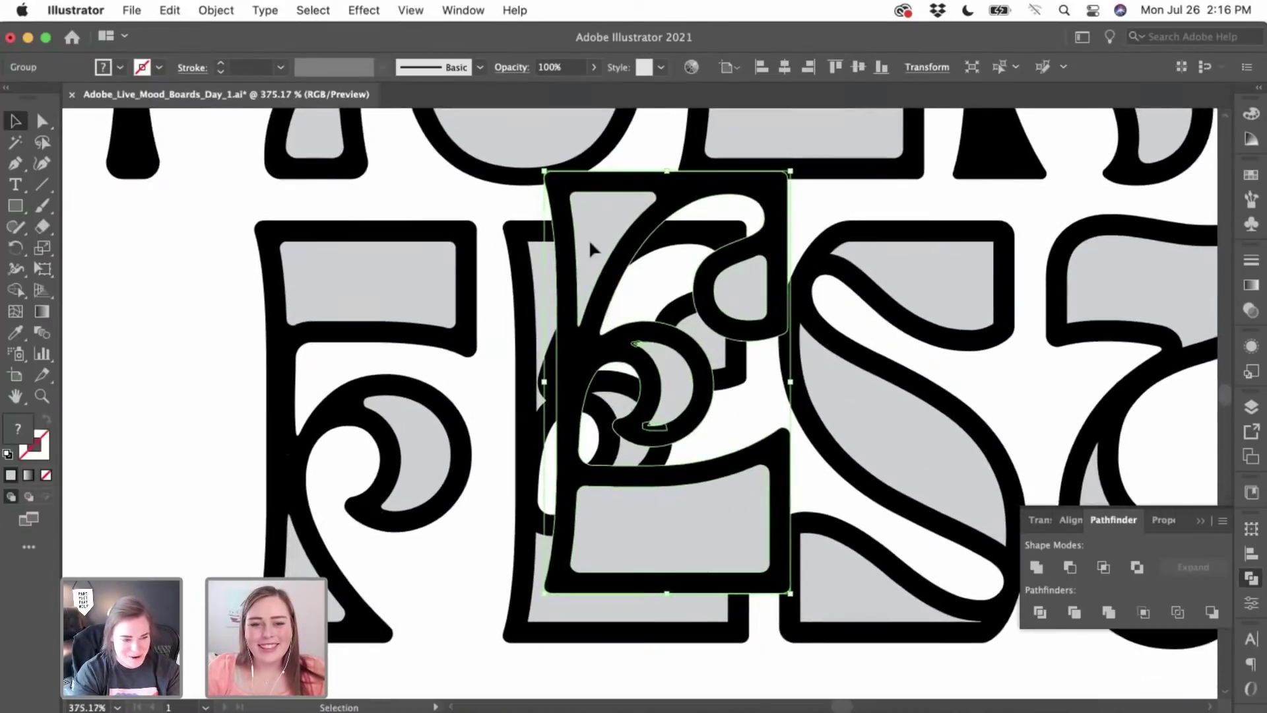
pyautogui.moveTo(591, 244); pyautogui.dragTo(548, 258)
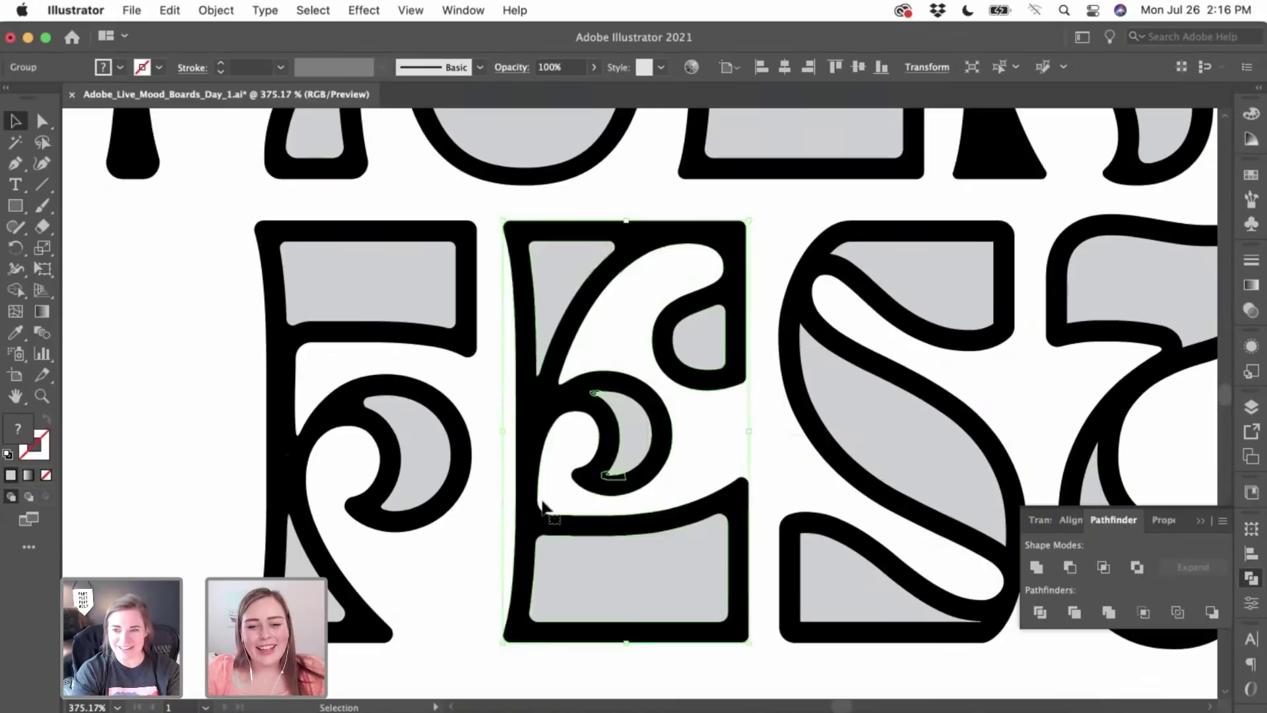
# - Replace the old E of FEST with the finished E in the same position, and deselect it
pyautogui.press('super+x')
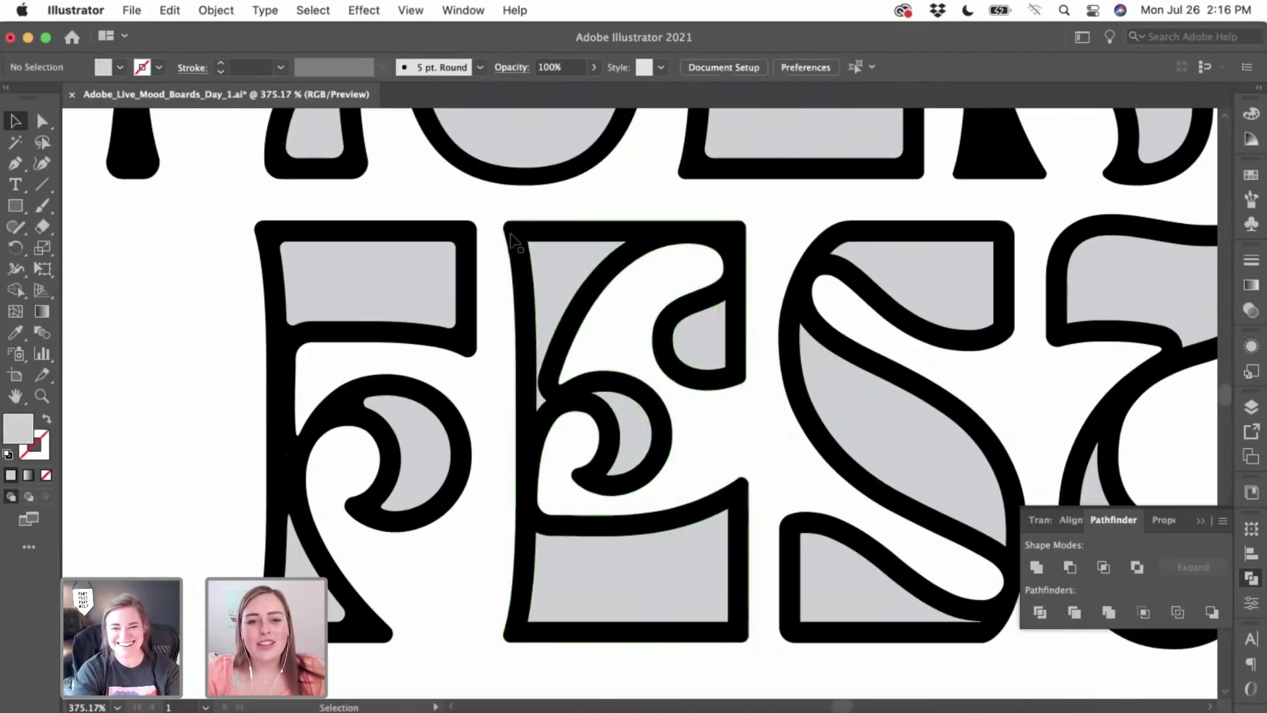
pyautogui.click(514, 241)
pyautogui.press('super+x')
pyautogui.press('super+f')
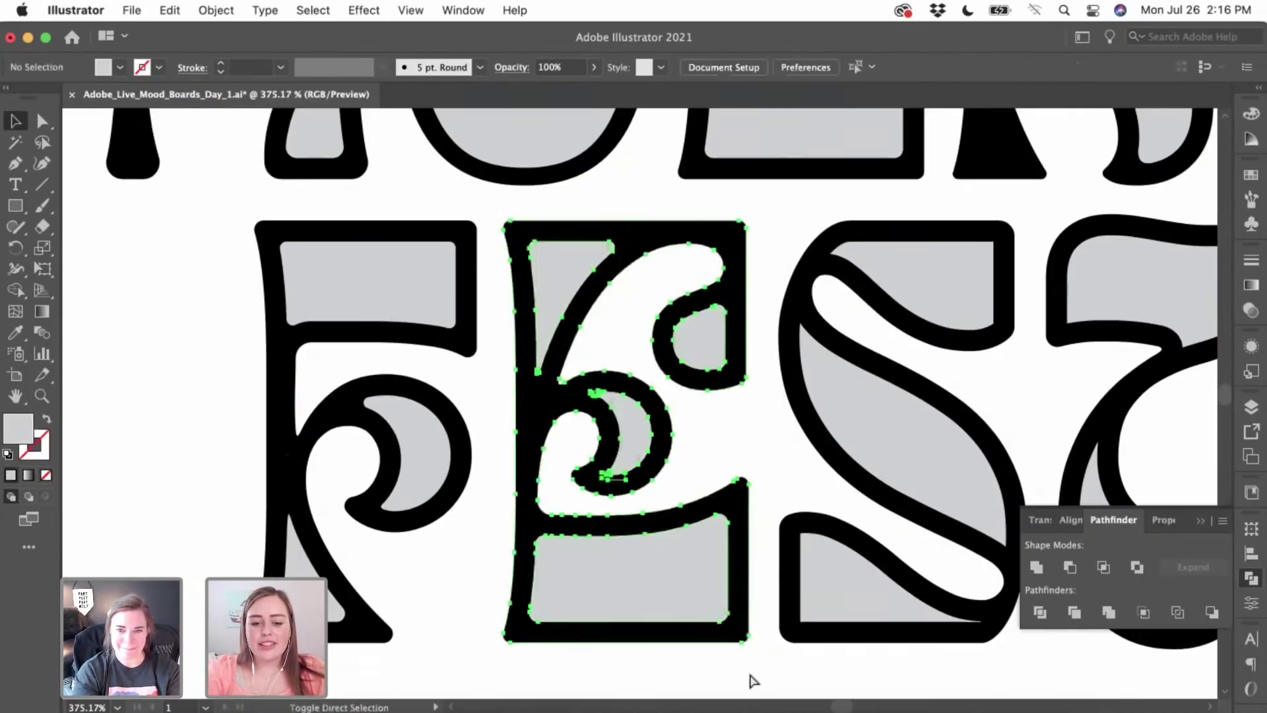
pyautogui.click(493, 632)
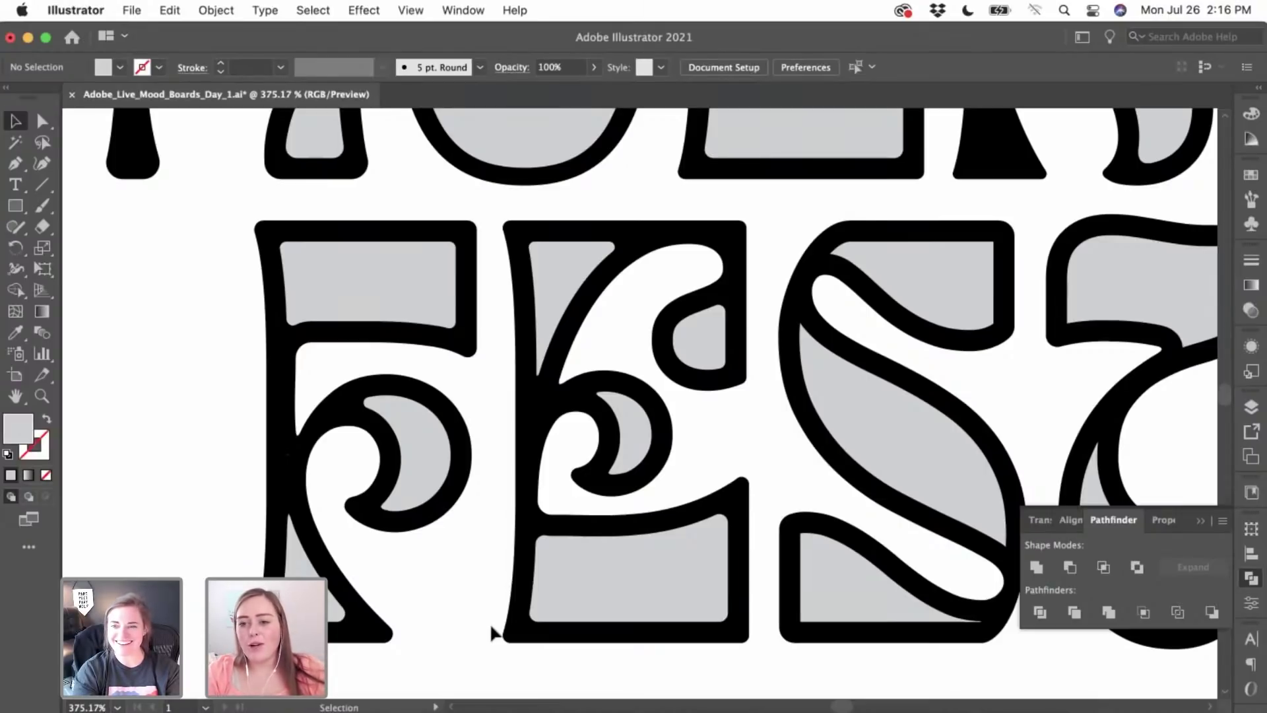
pyautogui.hscroll(5, 485, 544)
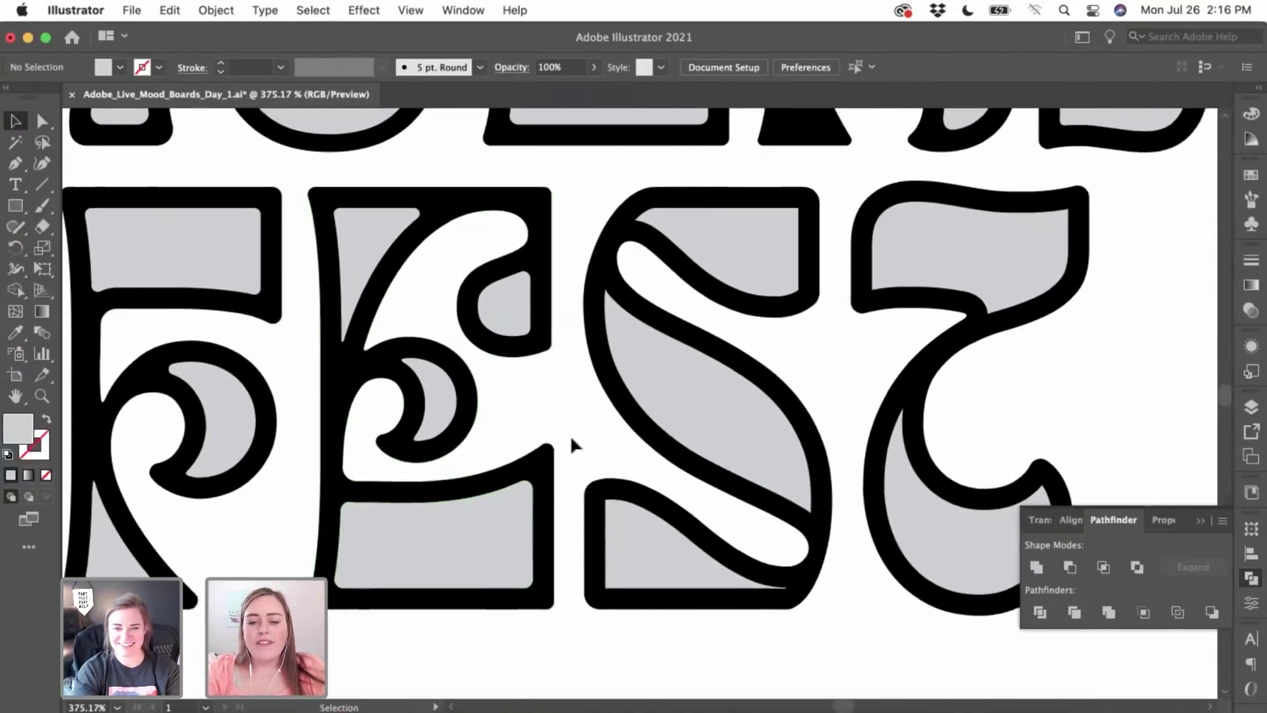
pyautogui.hscroll(4, 570, 435)
pyautogui.hscroll(3, 570, 434)
pyautogui.scroll(-2, 570, 434)
pyautogui.press('a')
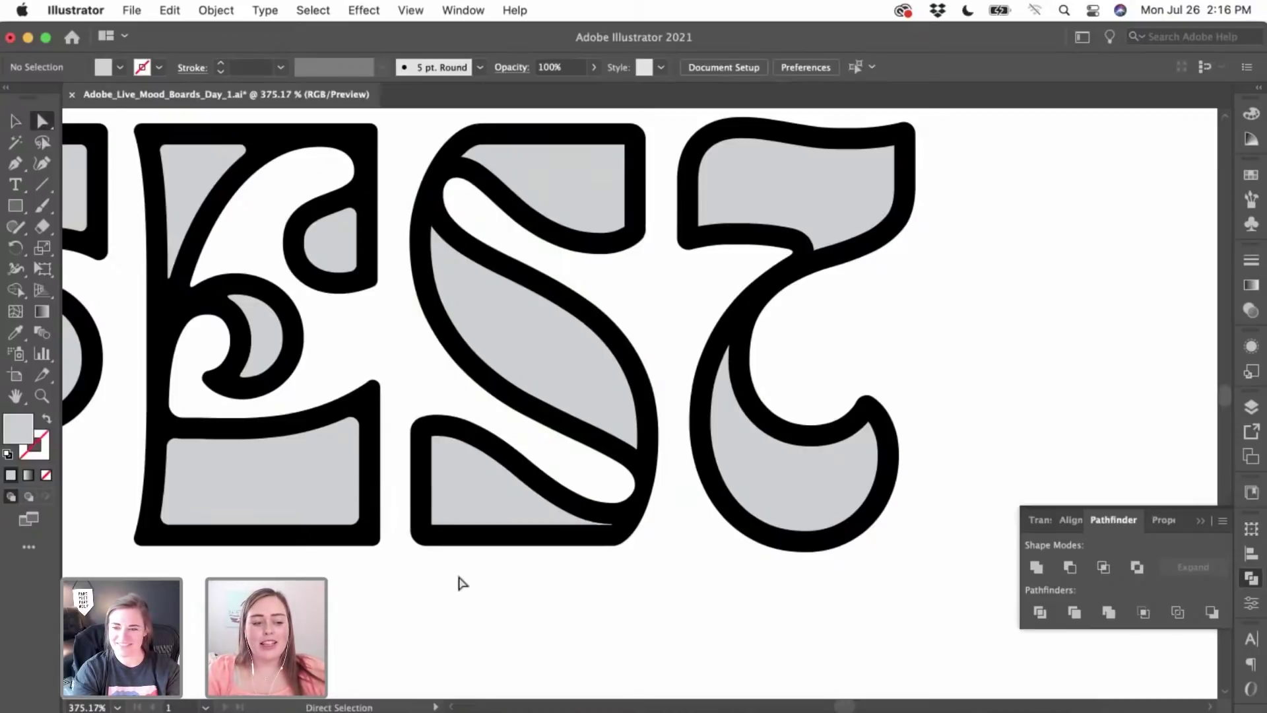
pyautogui.click(477, 517)
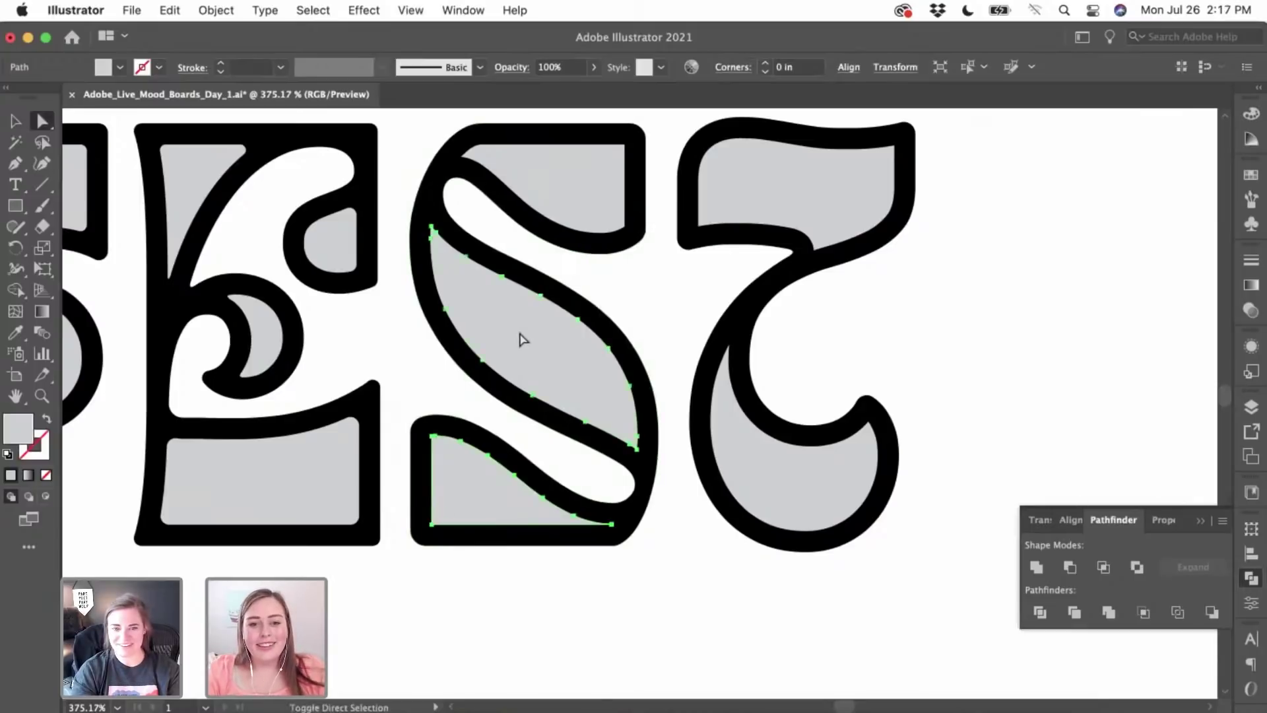
pyautogui.click(568, 190)
pyautogui.click(656, 295)
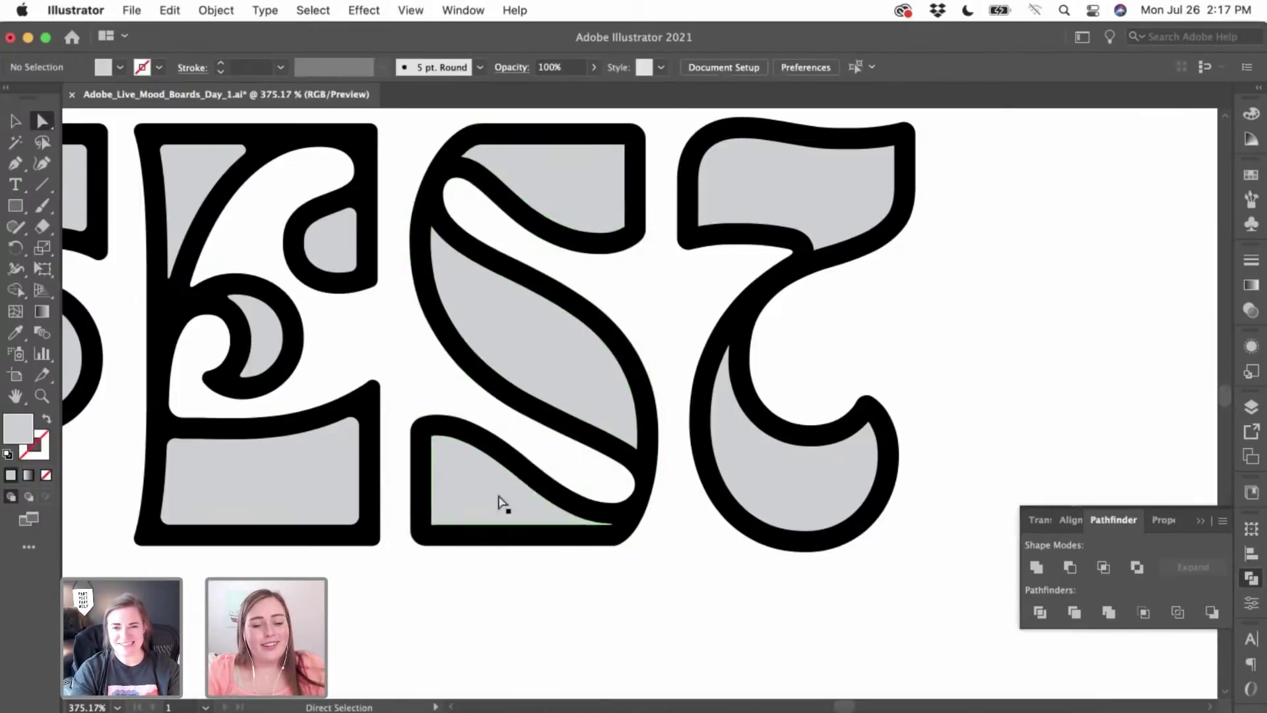
# - Round the lower-left corner of the S's bottom grey inset to about 0.054 in, and deselect it
pyautogui.scroll(5, 491, 508)
pyautogui.click(453, 526)
pyautogui.scroll(-1, 456, 527)
pyautogui.scroll(2, 456, 528)
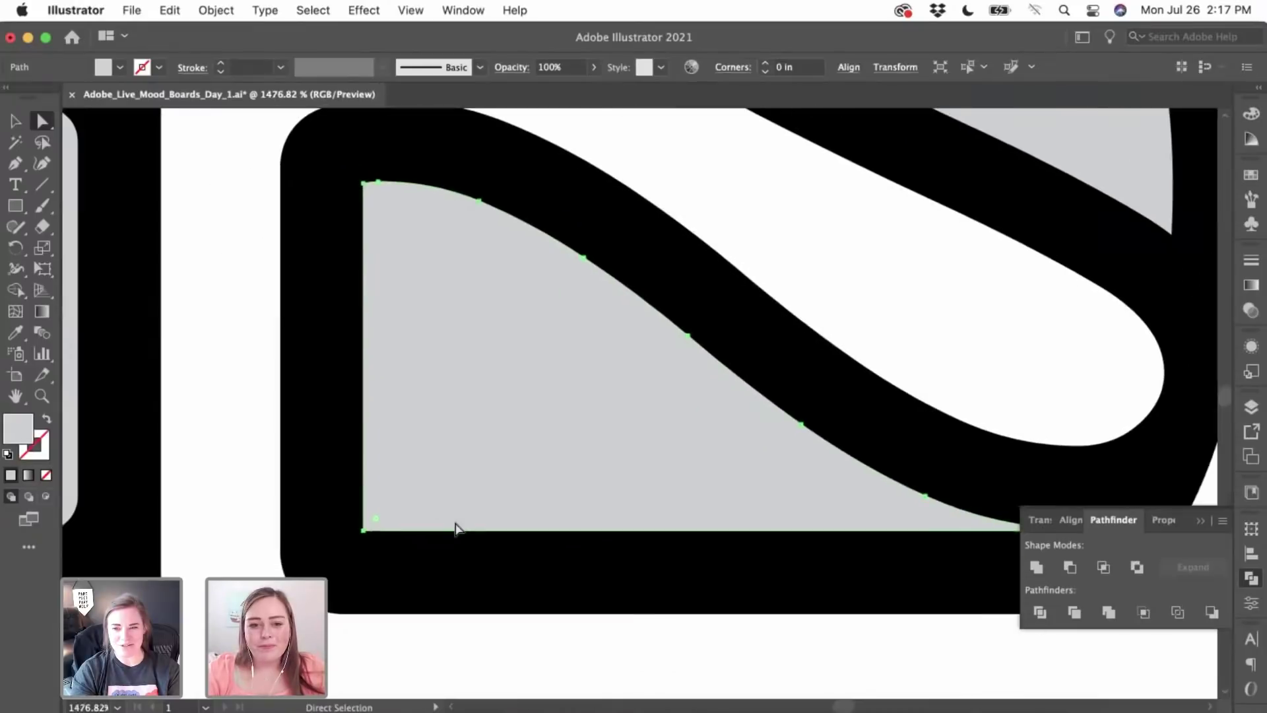
pyautogui.click(370, 531)
pyautogui.moveTo(376, 523); pyautogui.dragTo(483, 472)
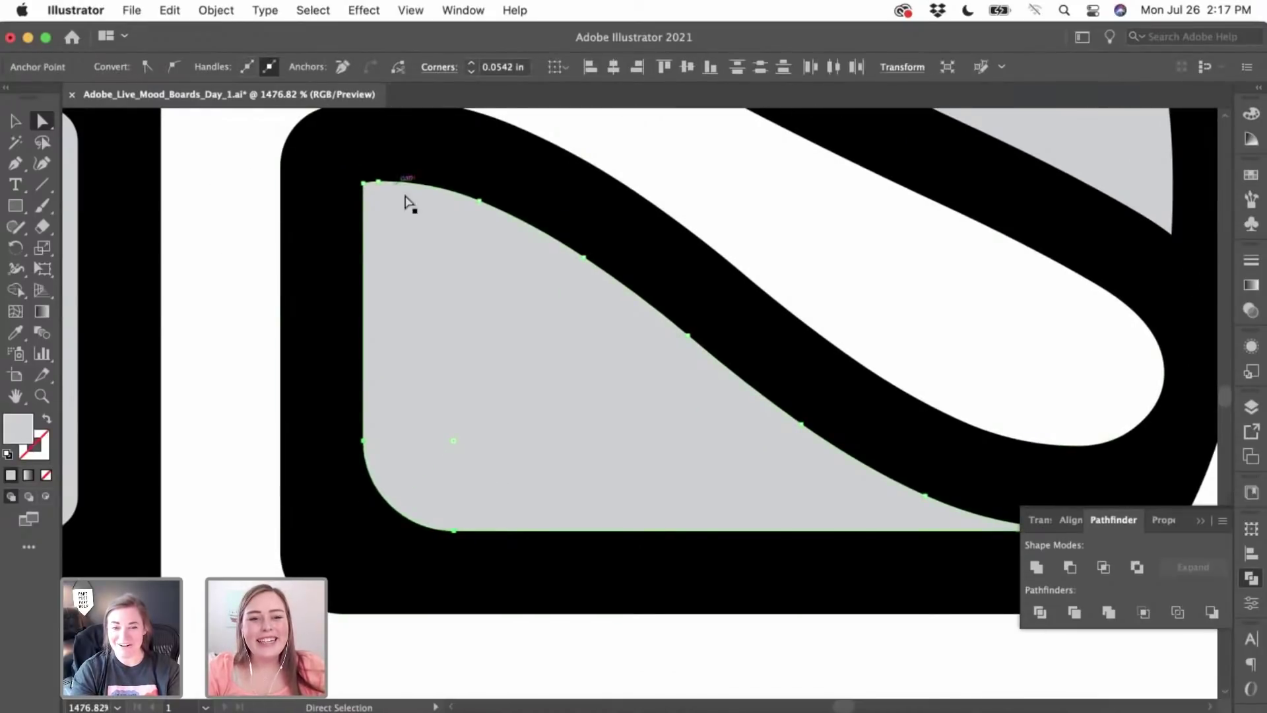
pyautogui.click(240, 280)
# - Examine the narrow right tip and the square upper-left corner of the S's bottom inset, and clear the selection
pyautogui.hscroll(3, 240, 281)
pyautogui.scroll(-1, 240, 281)
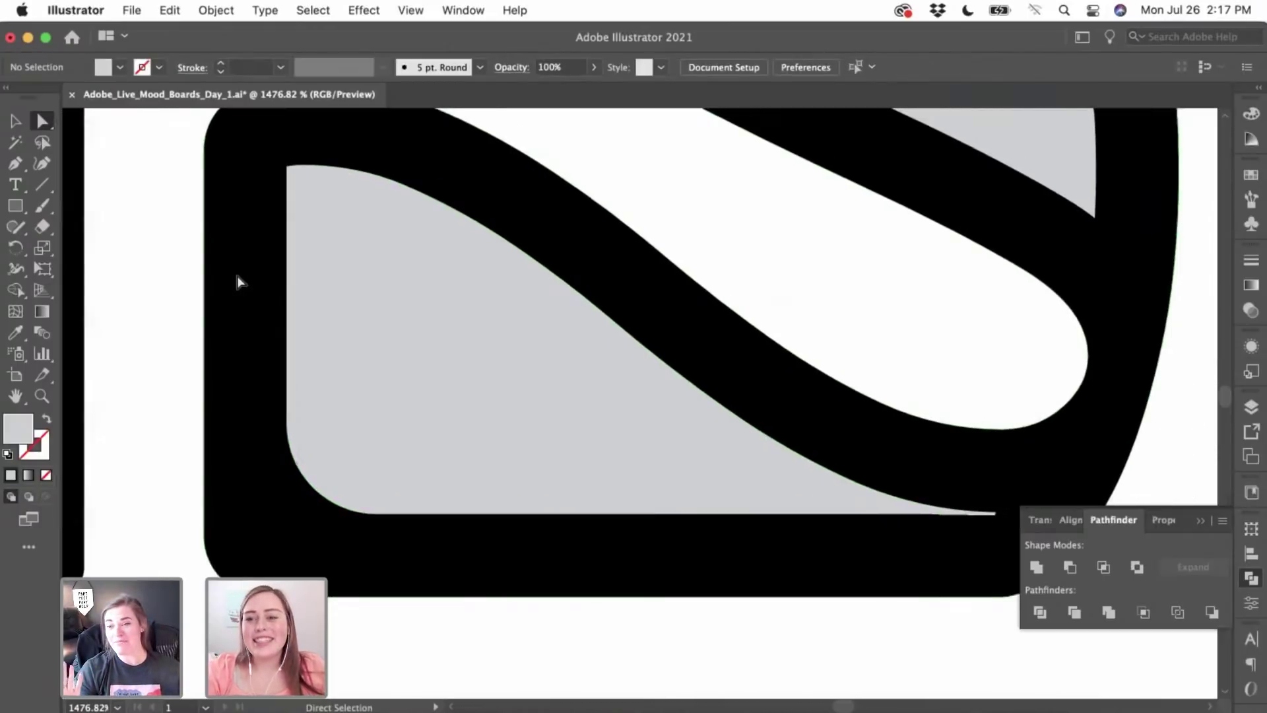
pyautogui.hscroll(3, 574, 441)
pyautogui.click(574, 441)
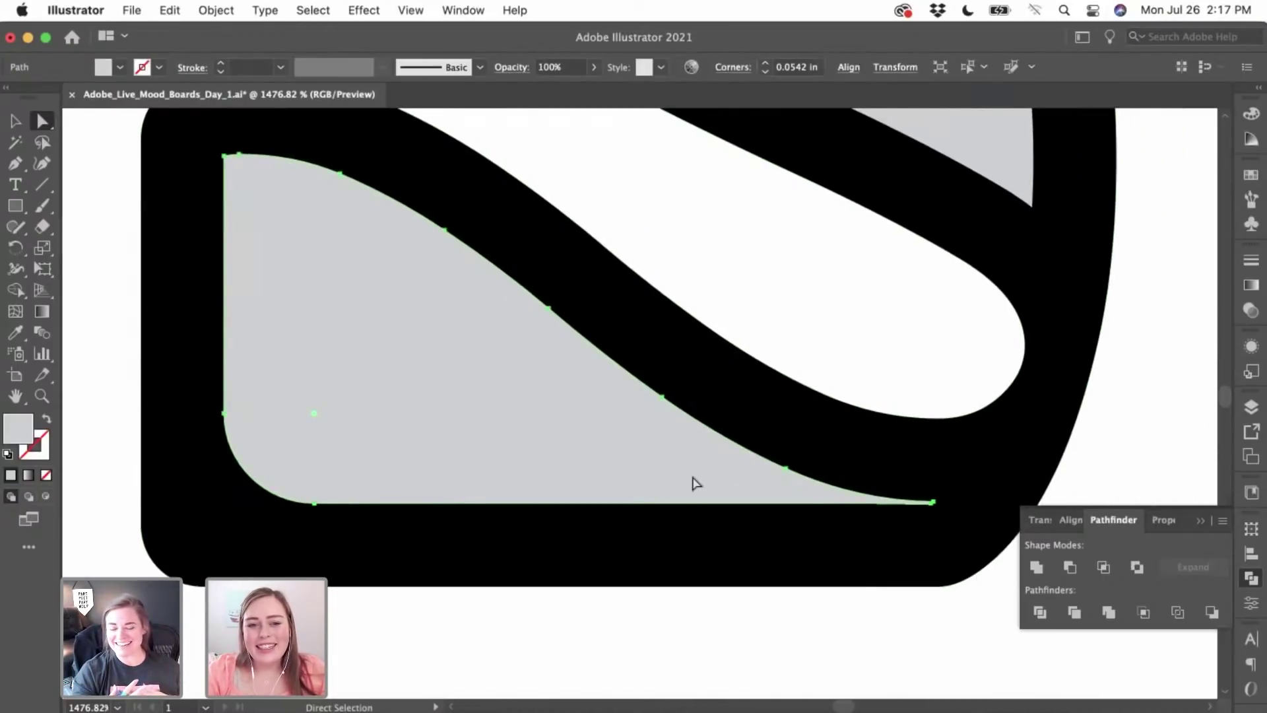
pyautogui.scroll(-5, 693, 483)
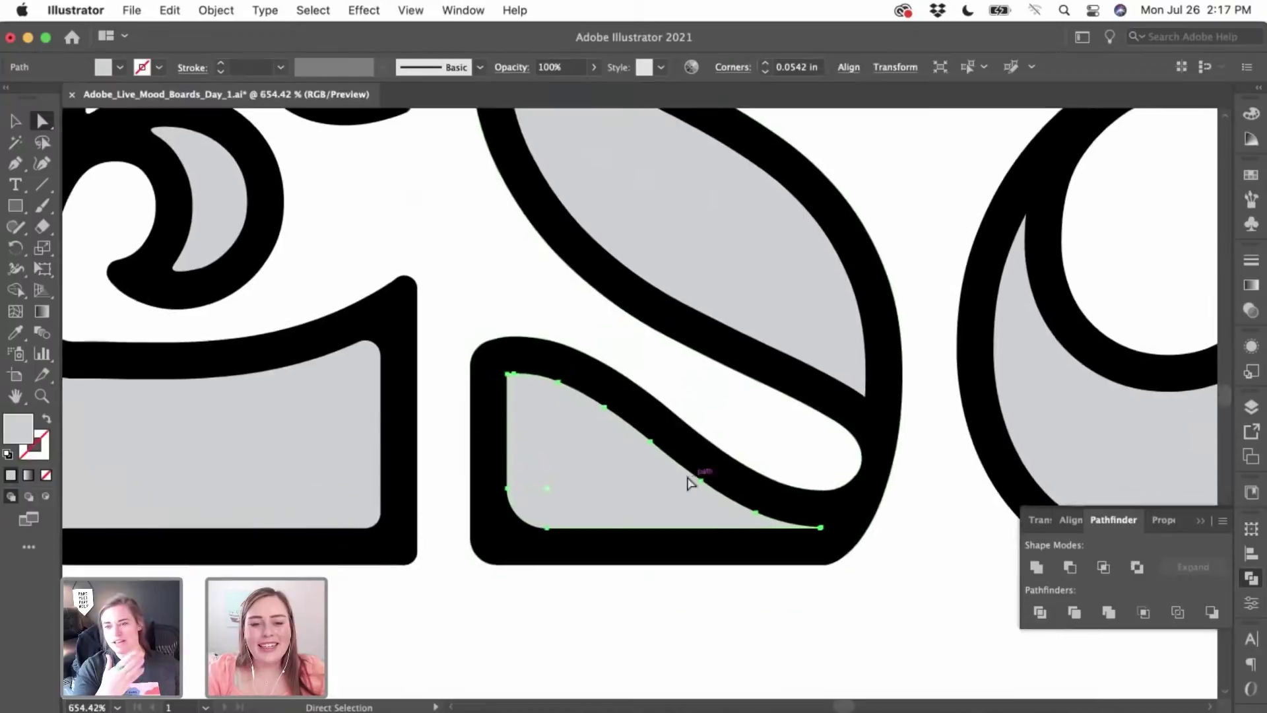
pyautogui.scroll(5, 587, 467)
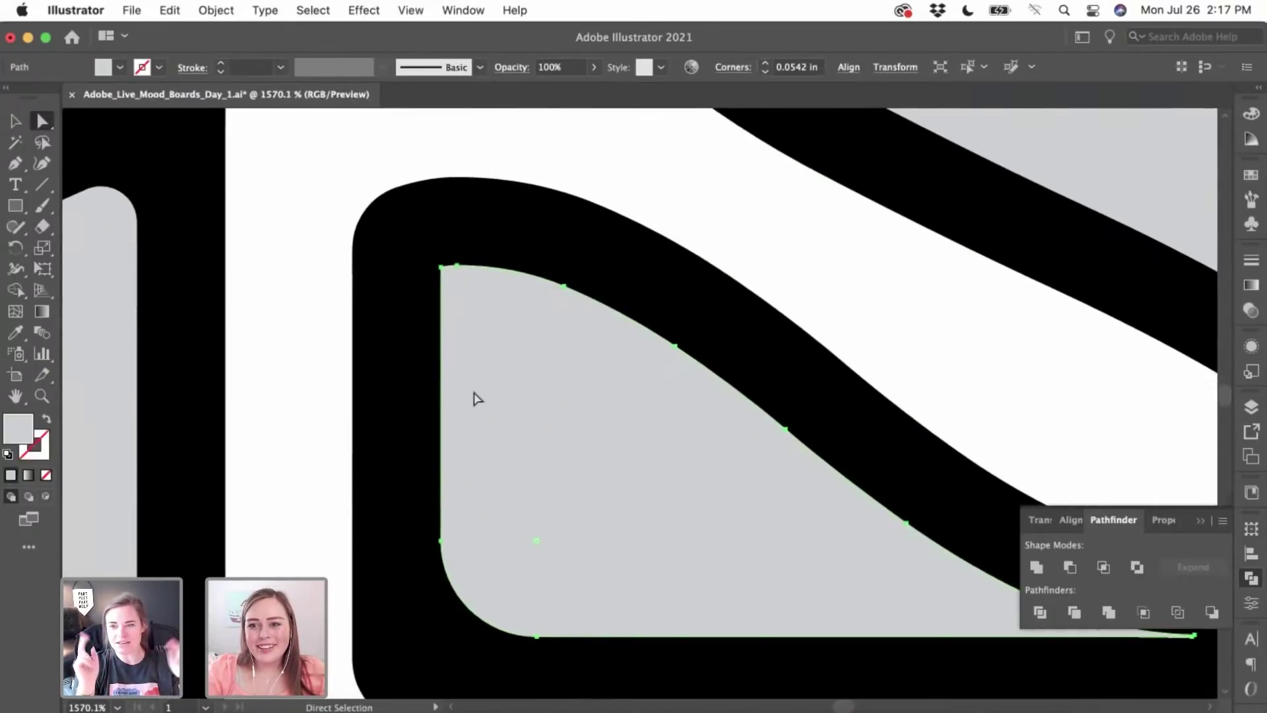
pyautogui.click(15, 121)
pyautogui.click(237, 249)
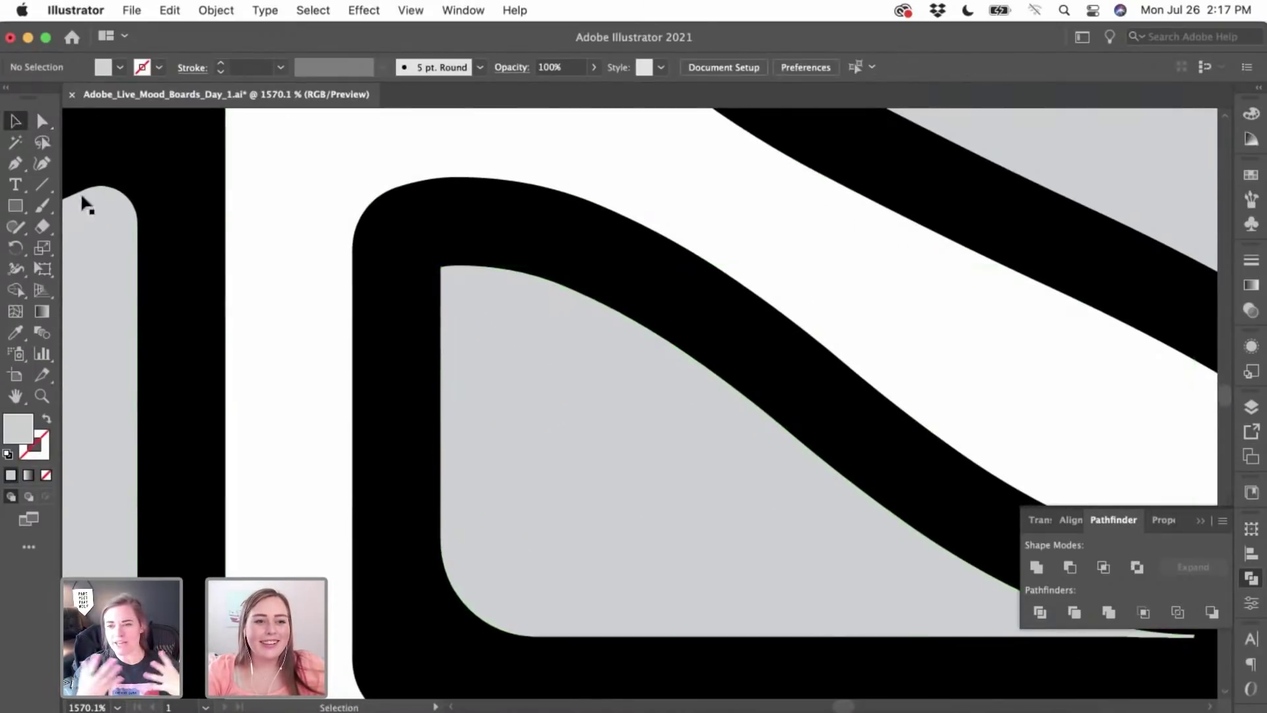
# - Draw a Pen patch with a curved inner edge over the sharp upper-left corner of the S's bottom inset
pyautogui.press('p')
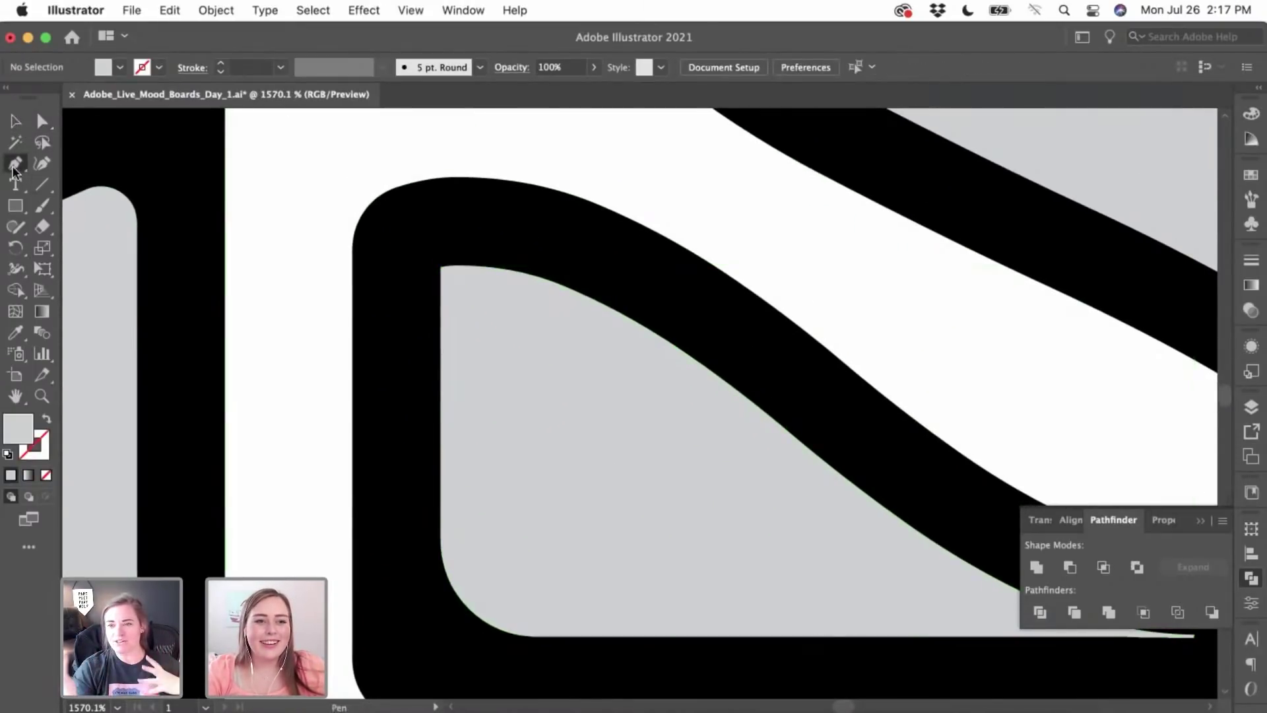
pyautogui.click(440, 356)
pyautogui.scroll(2, 443, 359)
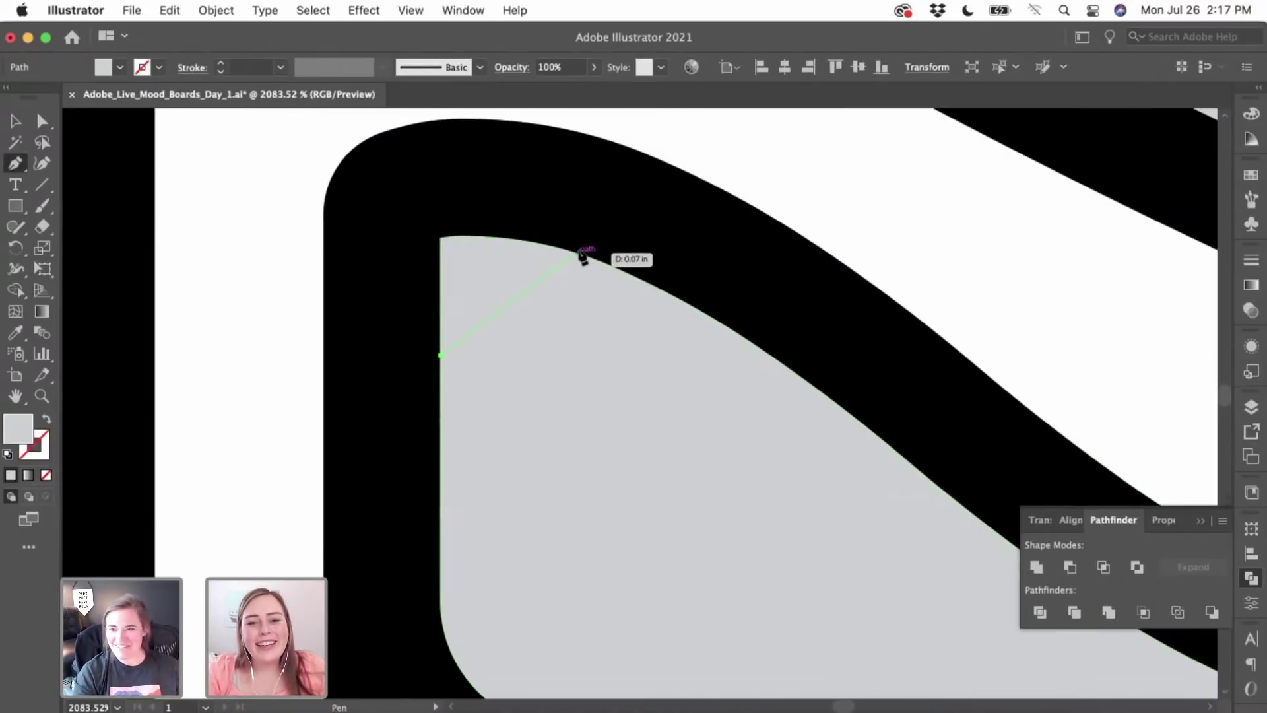
pyautogui.moveTo(580, 254); pyautogui.dragTo(710, 290)
pyautogui.click(580, 255)
pyautogui.click(528, 200)
pyautogui.click(422, 180)
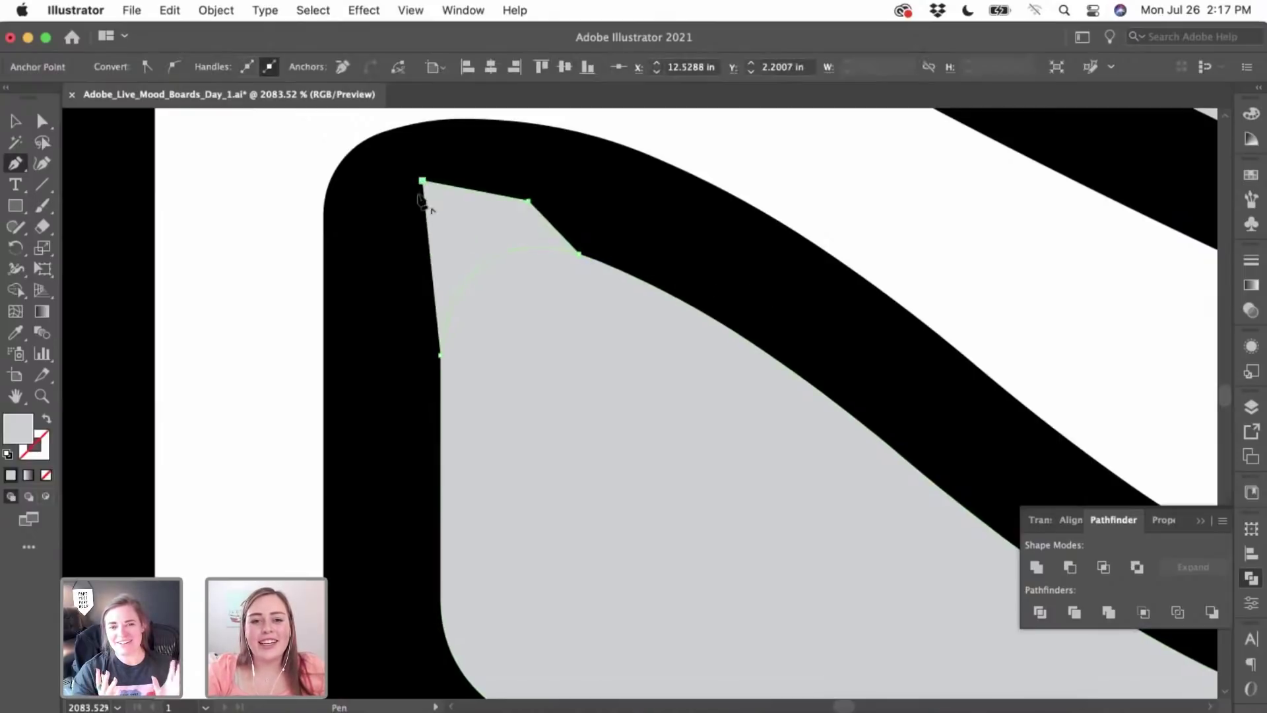
pyautogui.click(390, 243)
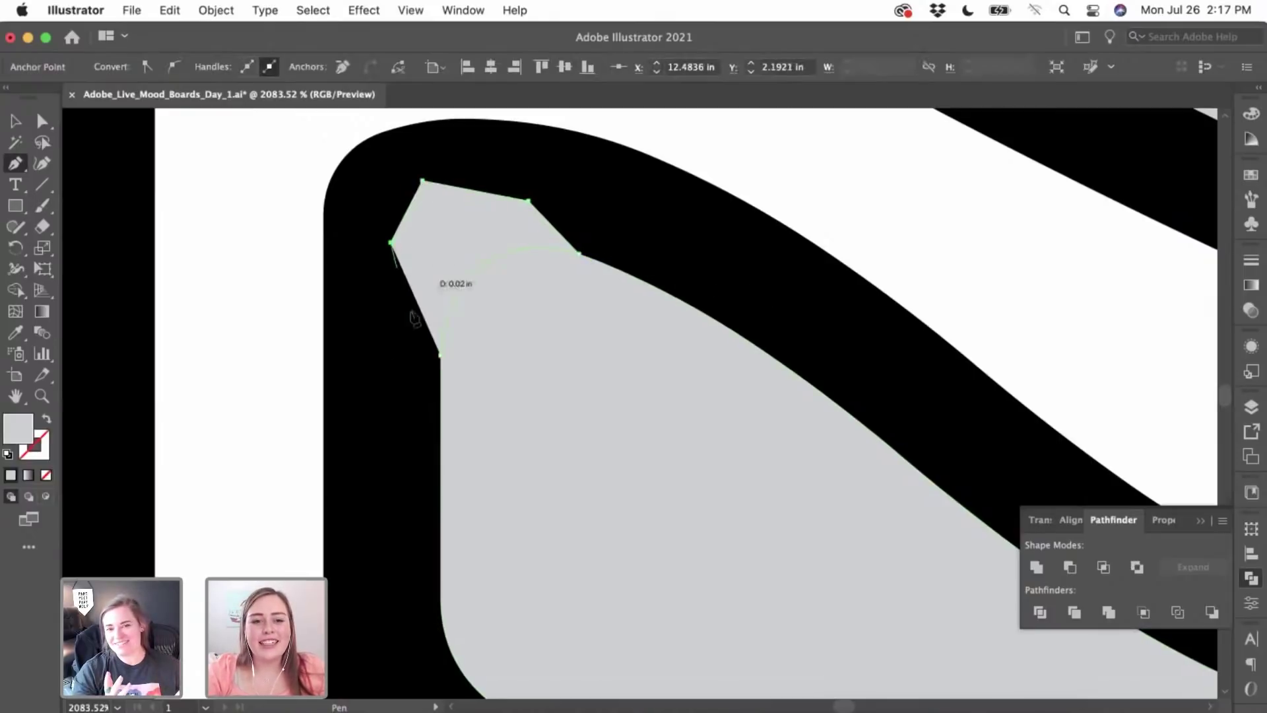
# - Fill the corner patch with the black sampled from the S's outline, and deselect it
pyautogui.click(15, 332)
pyautogui.click(326, 305)
pyautogui.press('v')
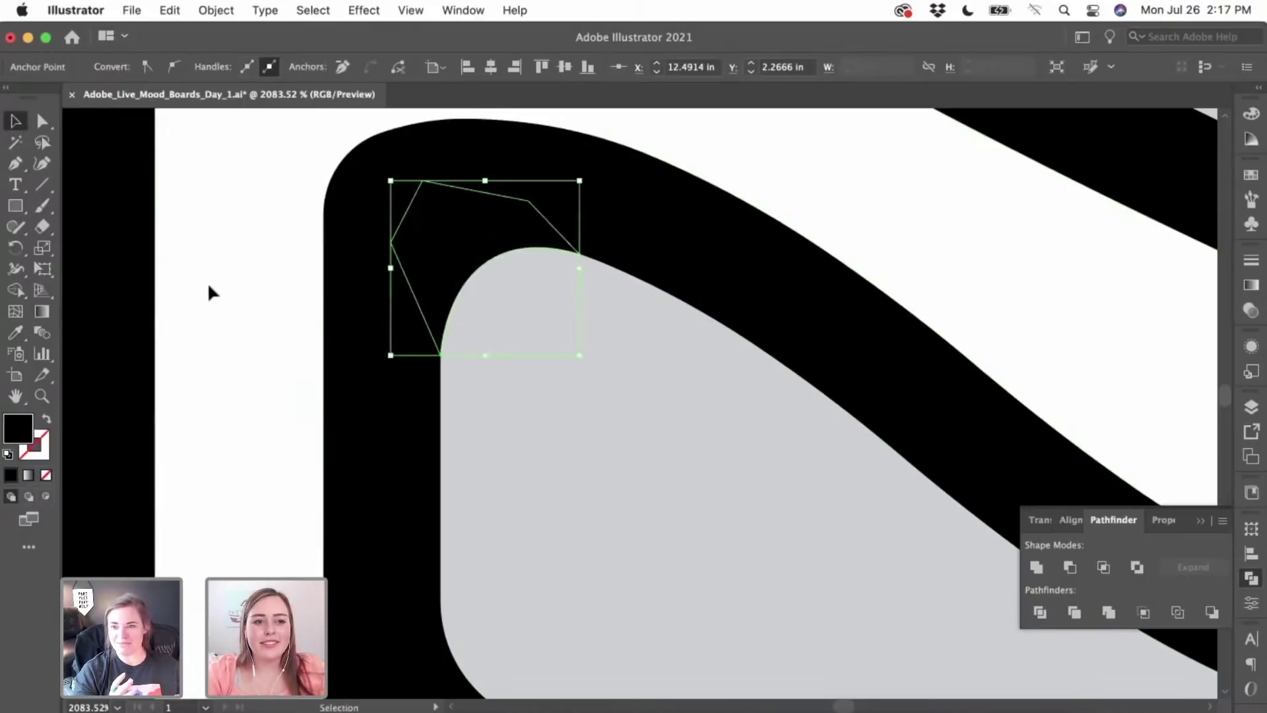
pyautogui.click(209, 286)
# - Draw the rounded inner edge of a black Pen patch across the narrow right tip of the S's bottom inset
pyautogui.scroll(-5, 223, 402)
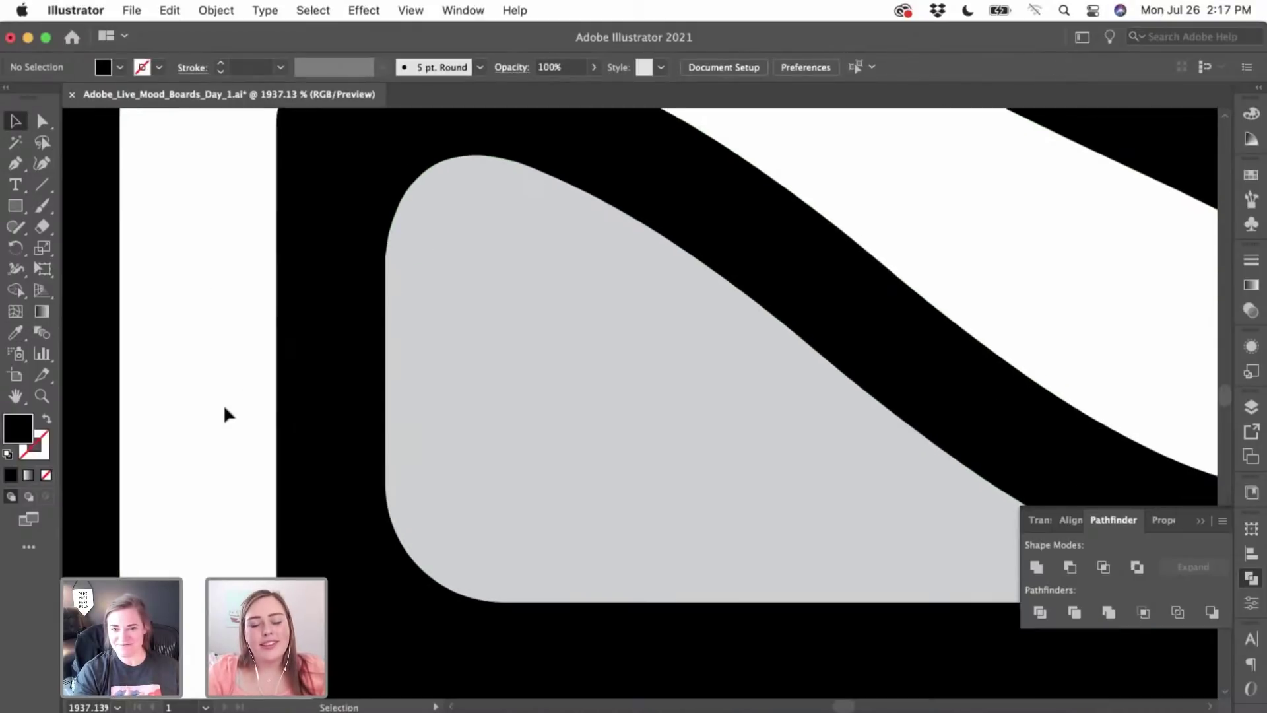
pyautogui.scroll(4, 456, 413)
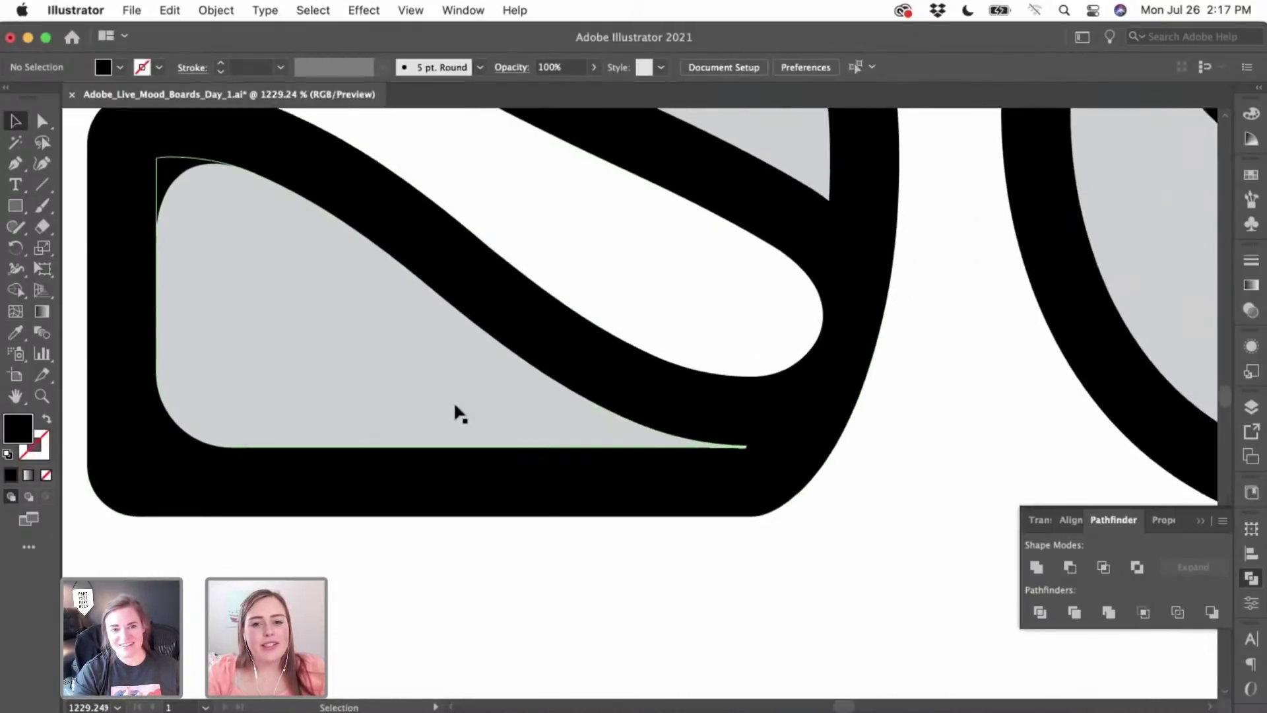
pyautogui.scroll(1, 455, 413)
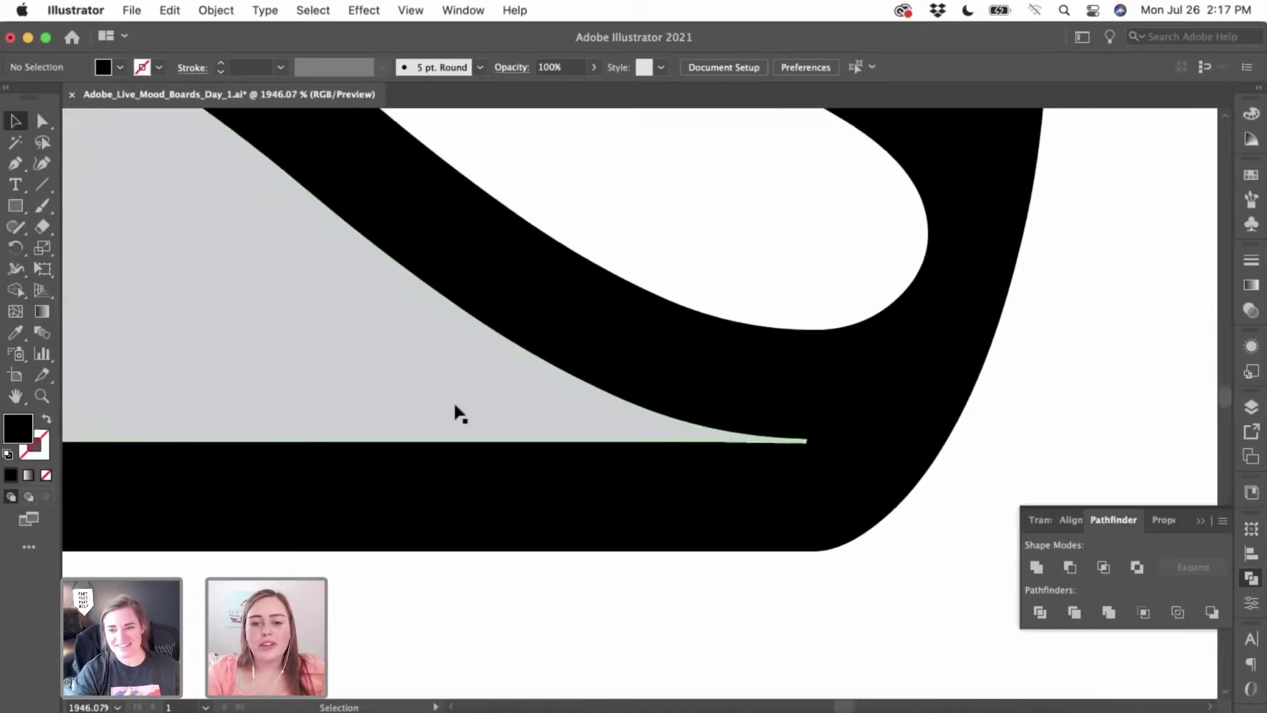
pyautogui.hscroll(2, 455, 413)
pyautogui.click(15, 163)
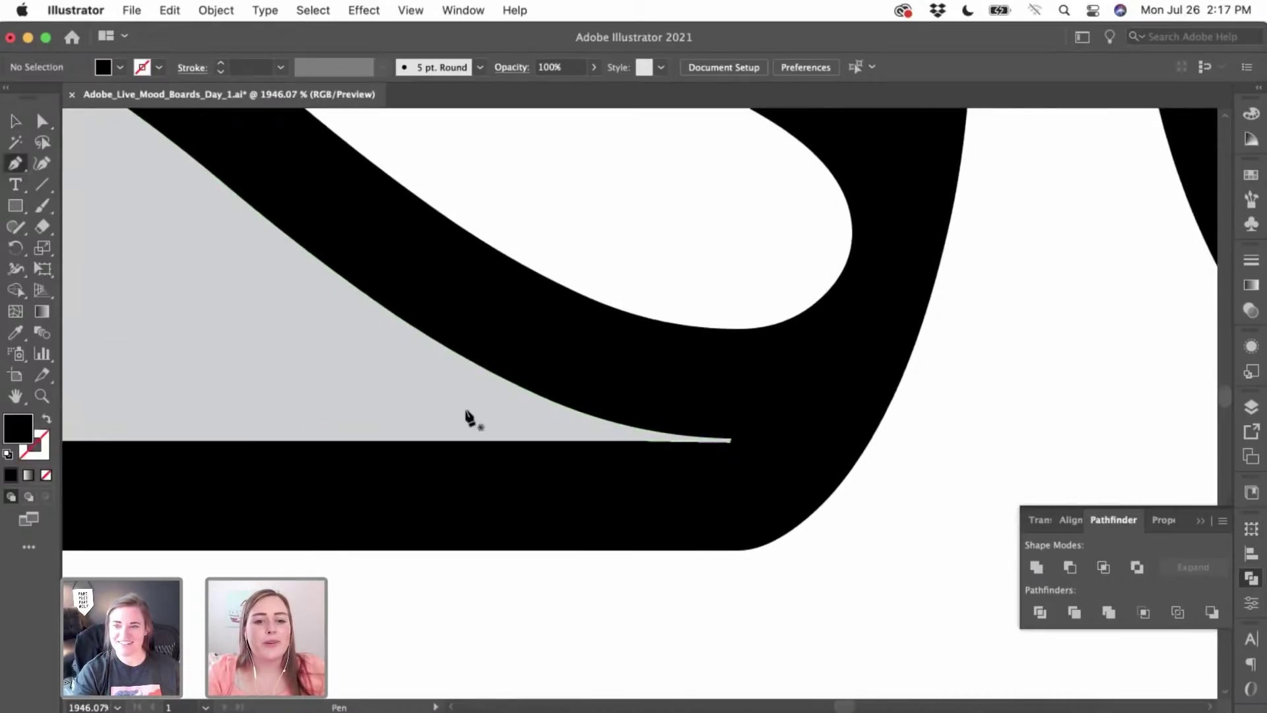
pyautogui.click(449, 440)
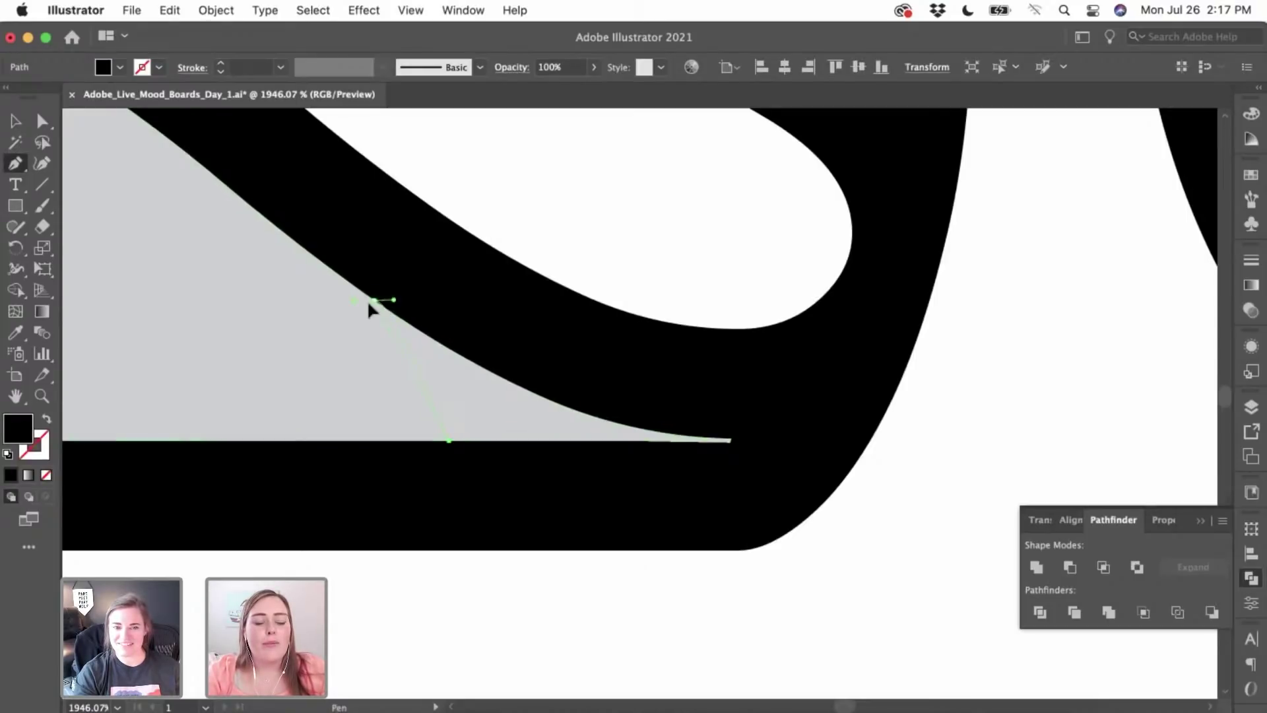
pyautogui.moveTo(374, 300); pyautogui.dragTo(216, 202)
pyautogui.moveTo(374, 301); pyautogui.dragTo(499, 342)
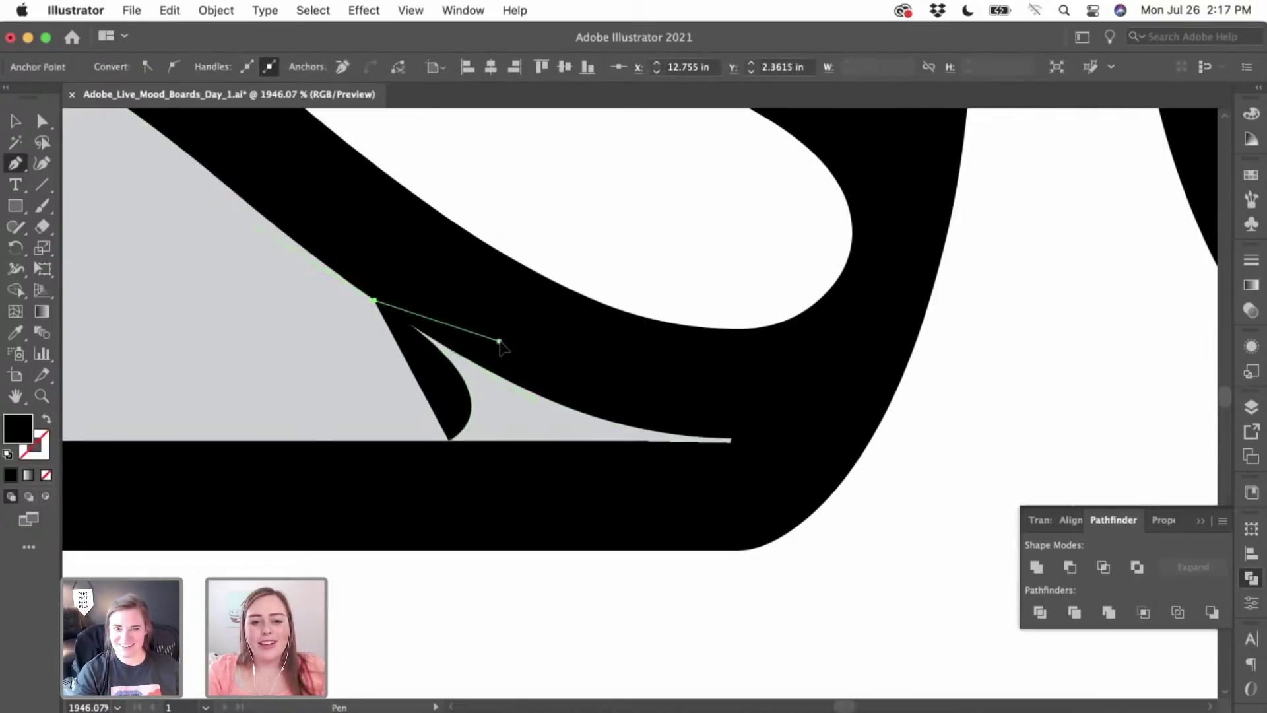
# - Continue the patch outline through the black area around the tip, close it at its starting point, and deselect it
pyautogui.click(499, 342)
pyautogui.click(635, 381)
pyautogui.click(762, 436)
pyautogui.click(762, 456)
pyautogui.click(641, 472)
pyautogui.click(485, 467)
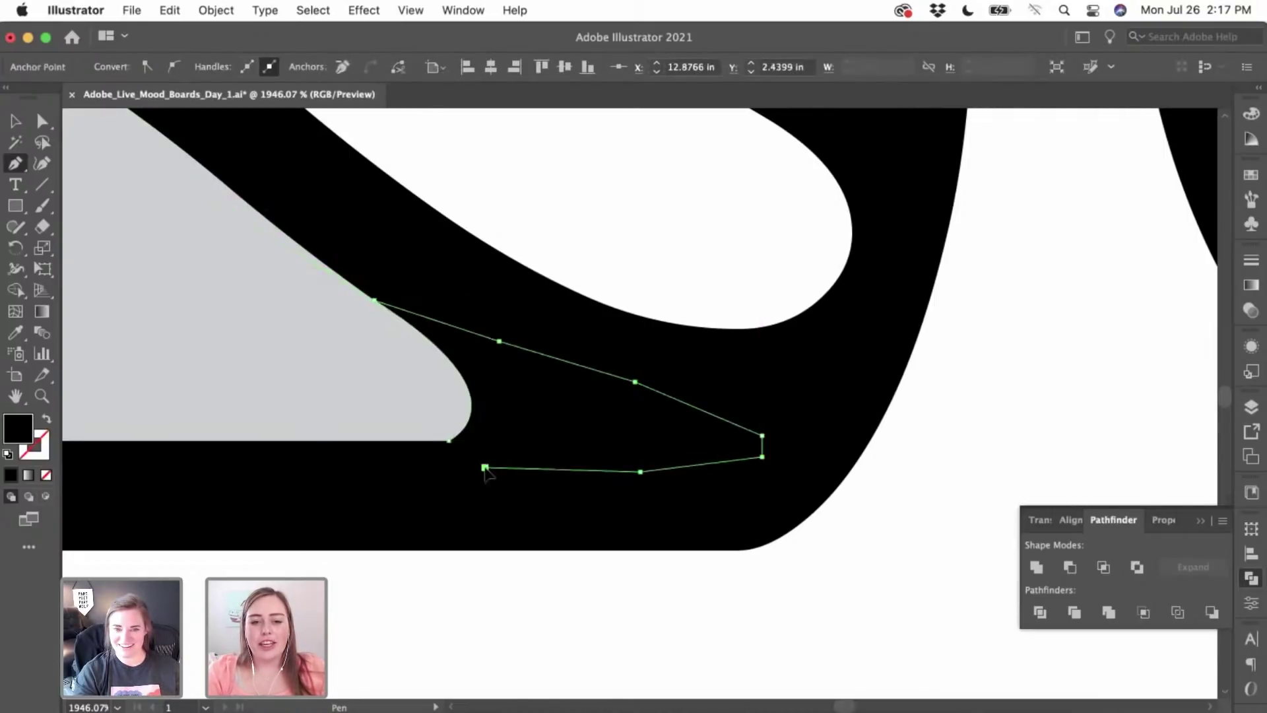
pyautogui.click(449, 441)
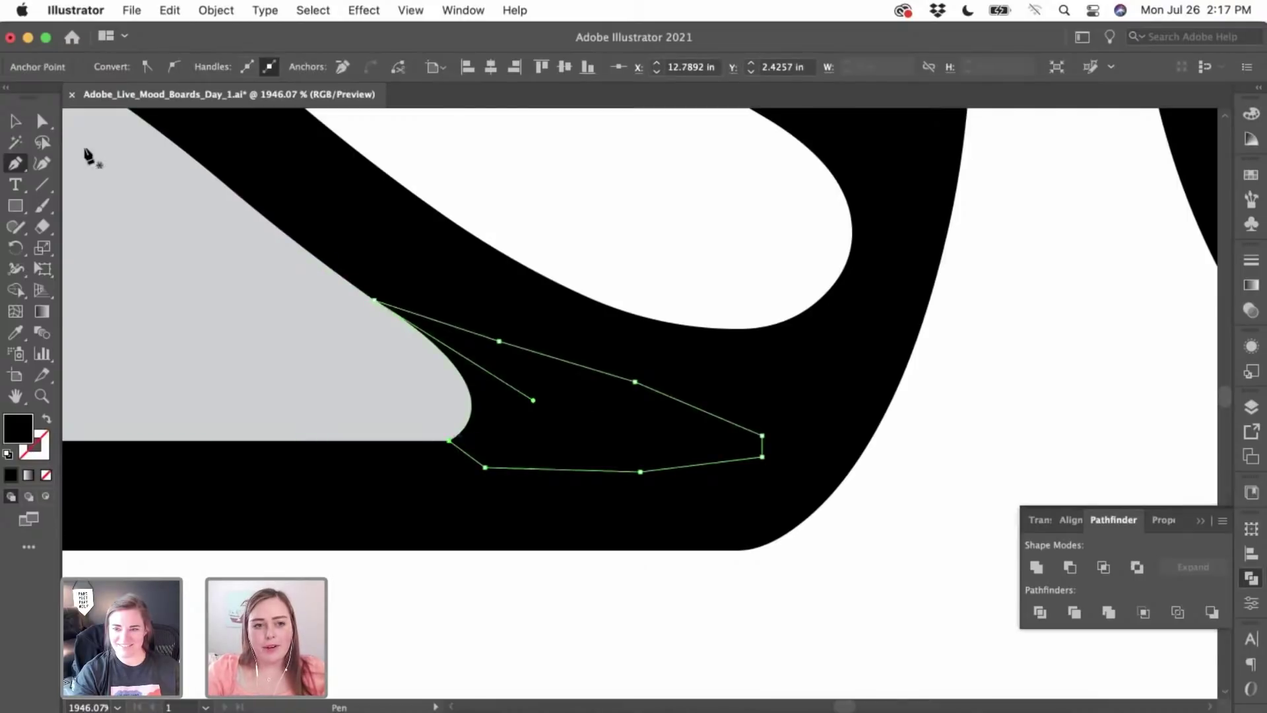
pyautogui.click(15, 120)
pyautogui.scroll(-3, 348, 515)
pyautogui.click(356, 545)
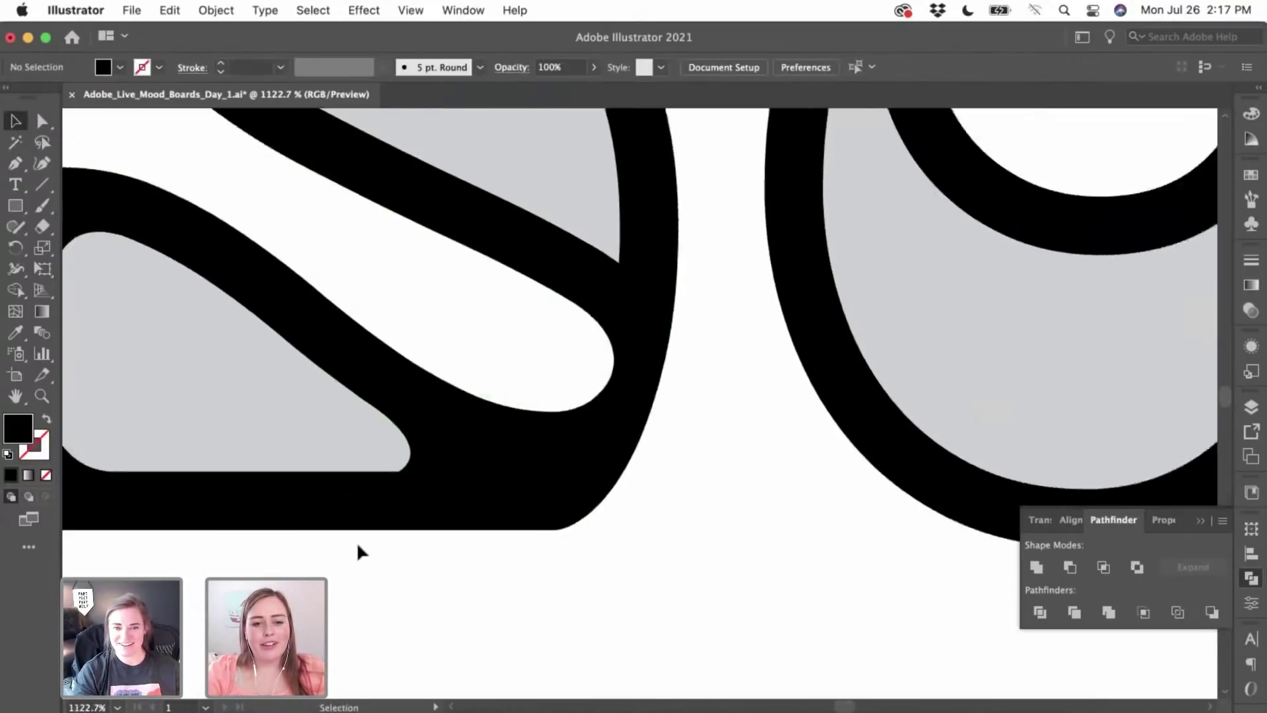
# - Examine the sharp upper-left tip of the S's middle grey inset, and clear the selection
pyautogui.scroll(-2, 356, 544)
pyautogui.scroll(1, 358, 552)
pyautogui.hscroll(-1, 357, 552)
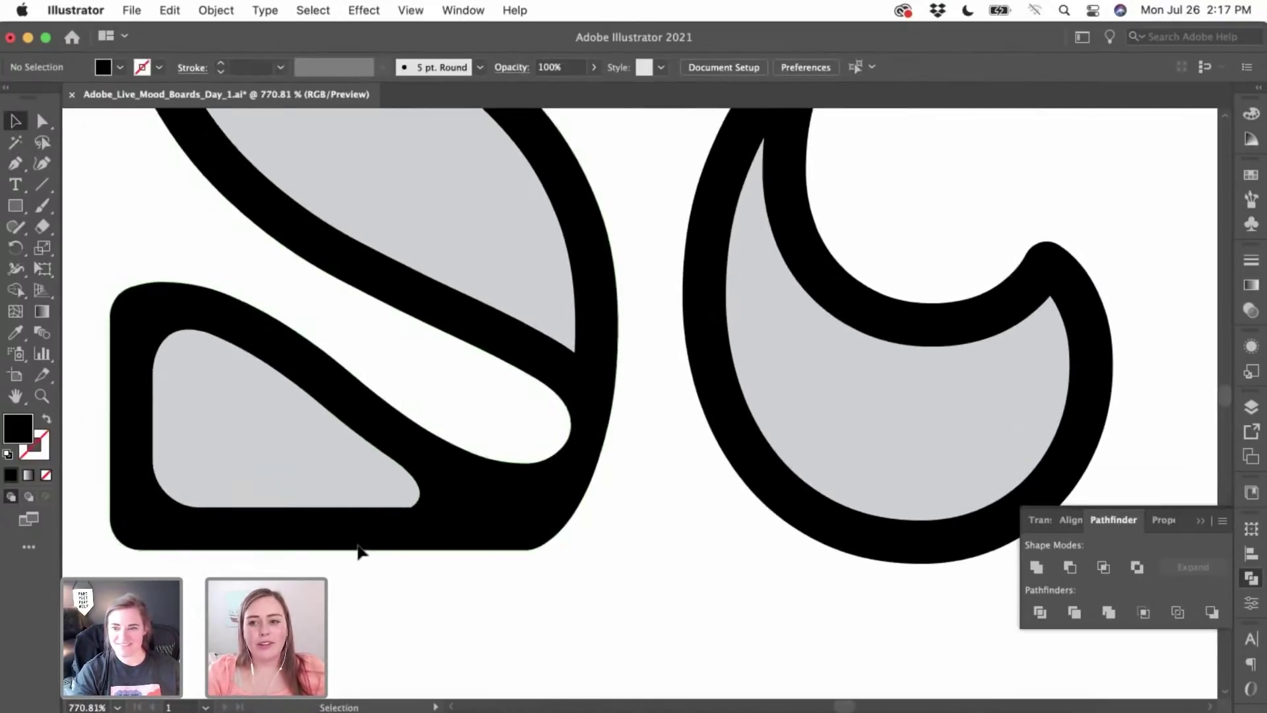
pyautogui.scroll(5, 359, 547)
pyautogui.hscroll(-1, 360, 547)
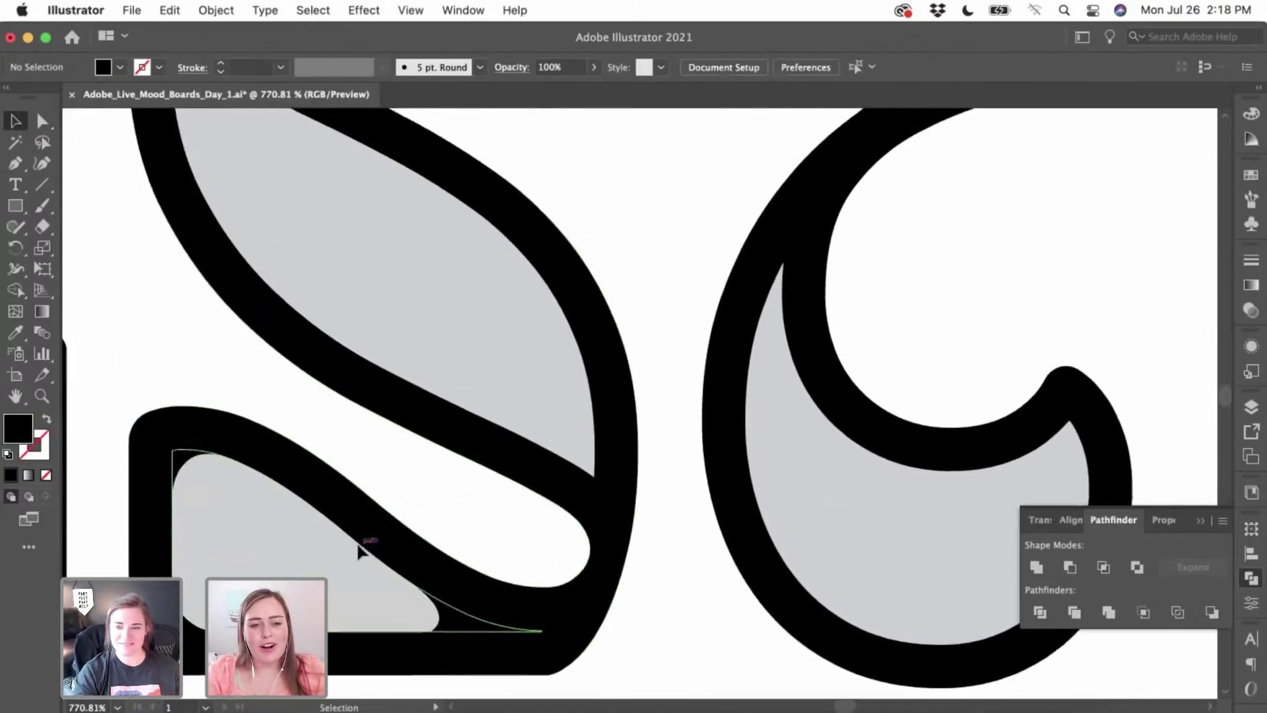
pyautogui.click(360, 369)
pyautogui.click(41, 121)
pyautogui.scroll(1, 192, 198)
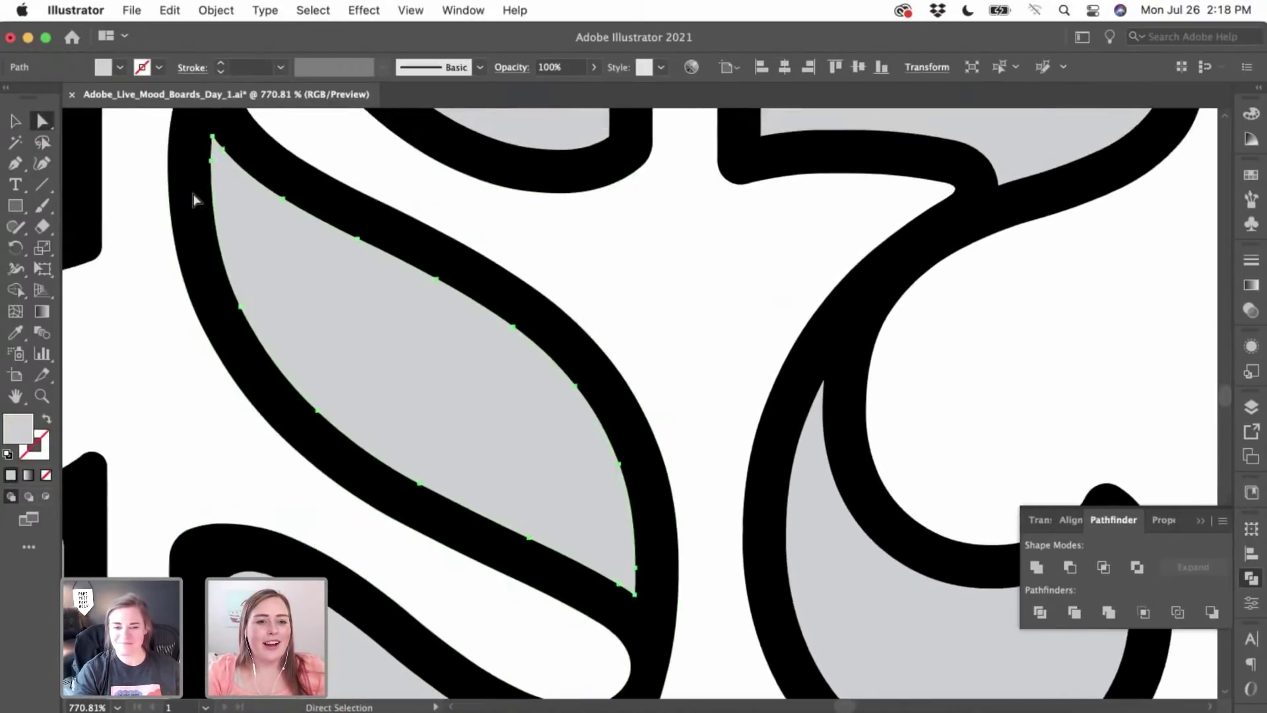
pyautogui.scroll(2, 192, 198)
pyautogui.hscroll(-2, 194, 200)
pyautogui.click(289, 231)
pyautogui.scroll(4, 291, 235)
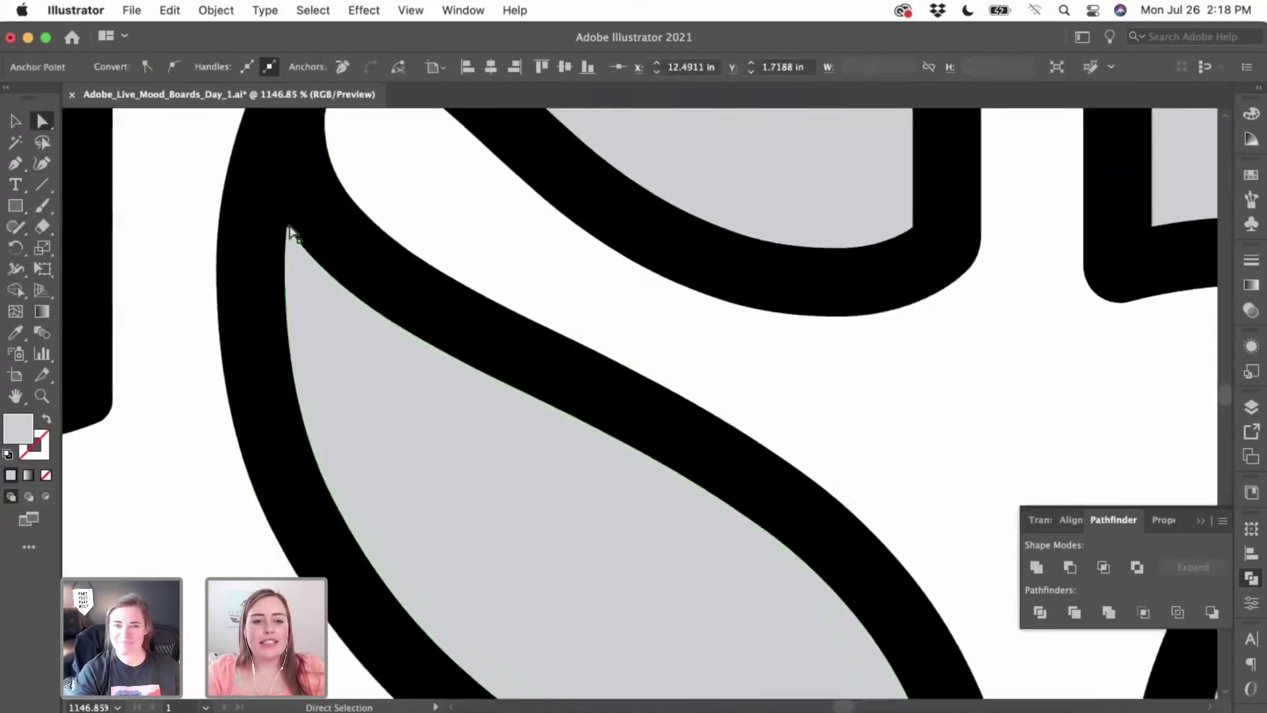
pyautogui.click(16, 121)
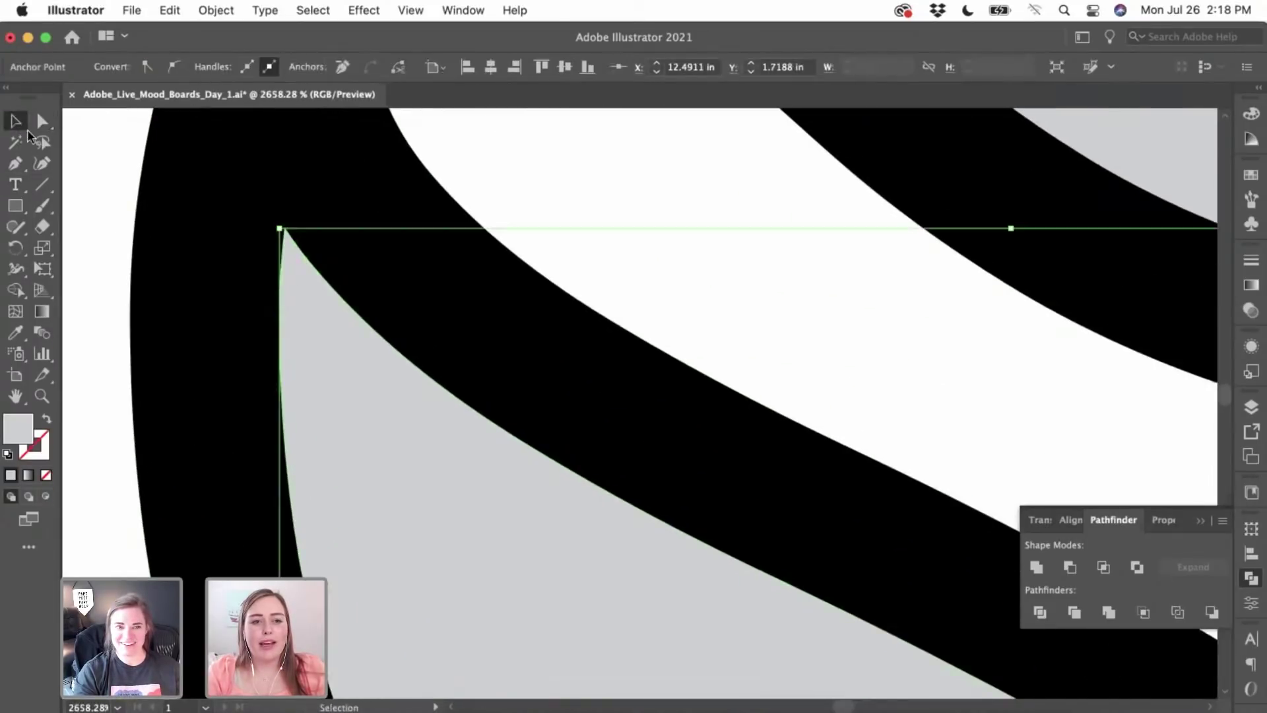
pyautogui.click(114, 249)
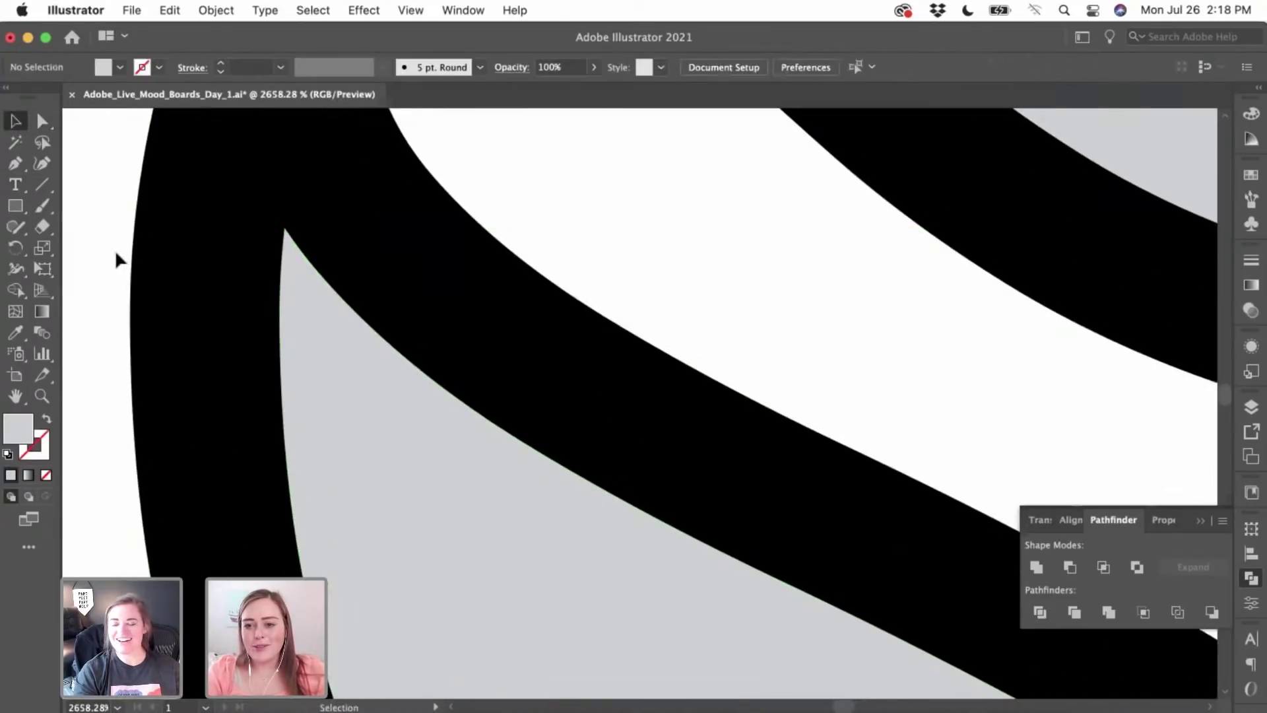
pyautogui.click(300, 334)
pyautogui.scroll(3, 210, 231)
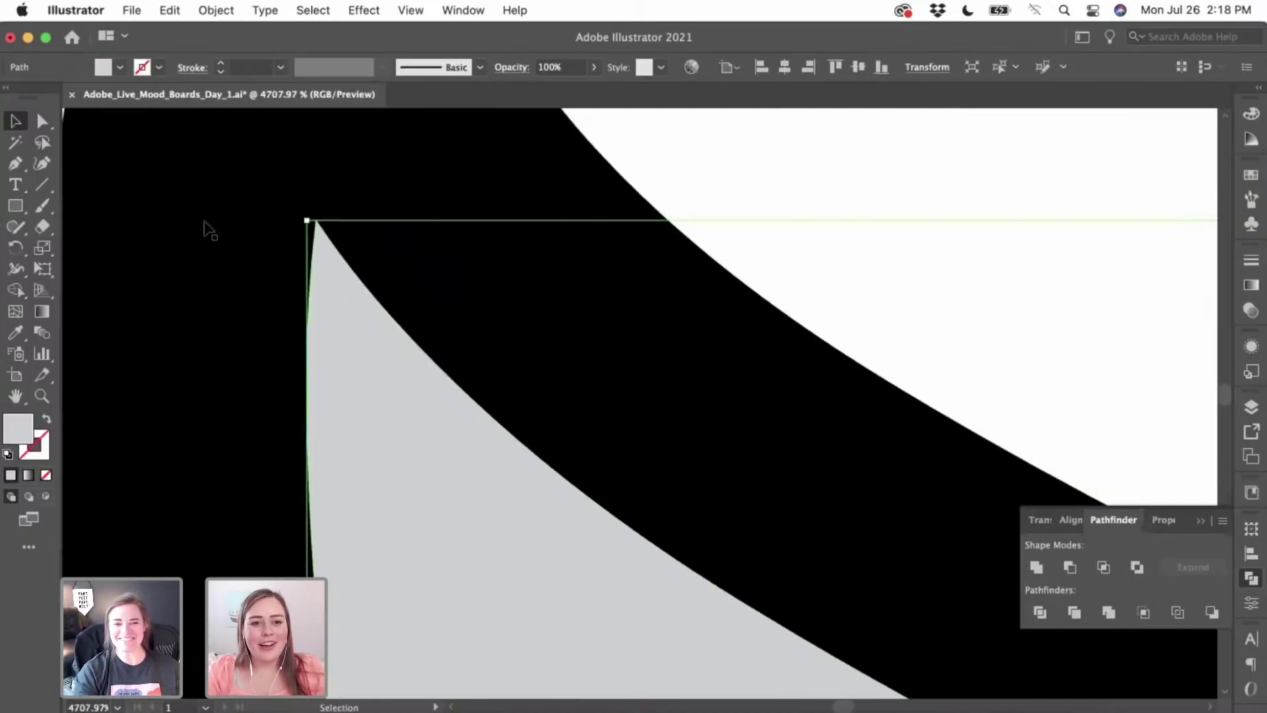
pyautogui.click(41, 121)
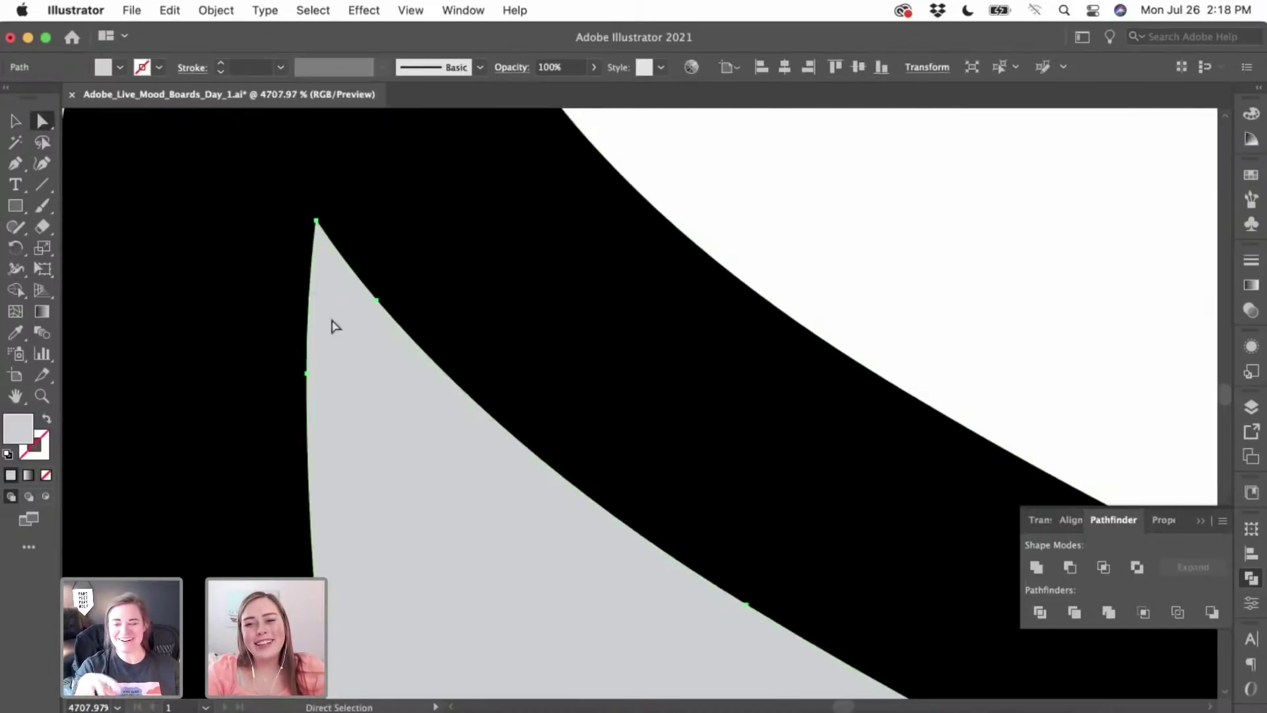
pyautogui.click(316, 222)
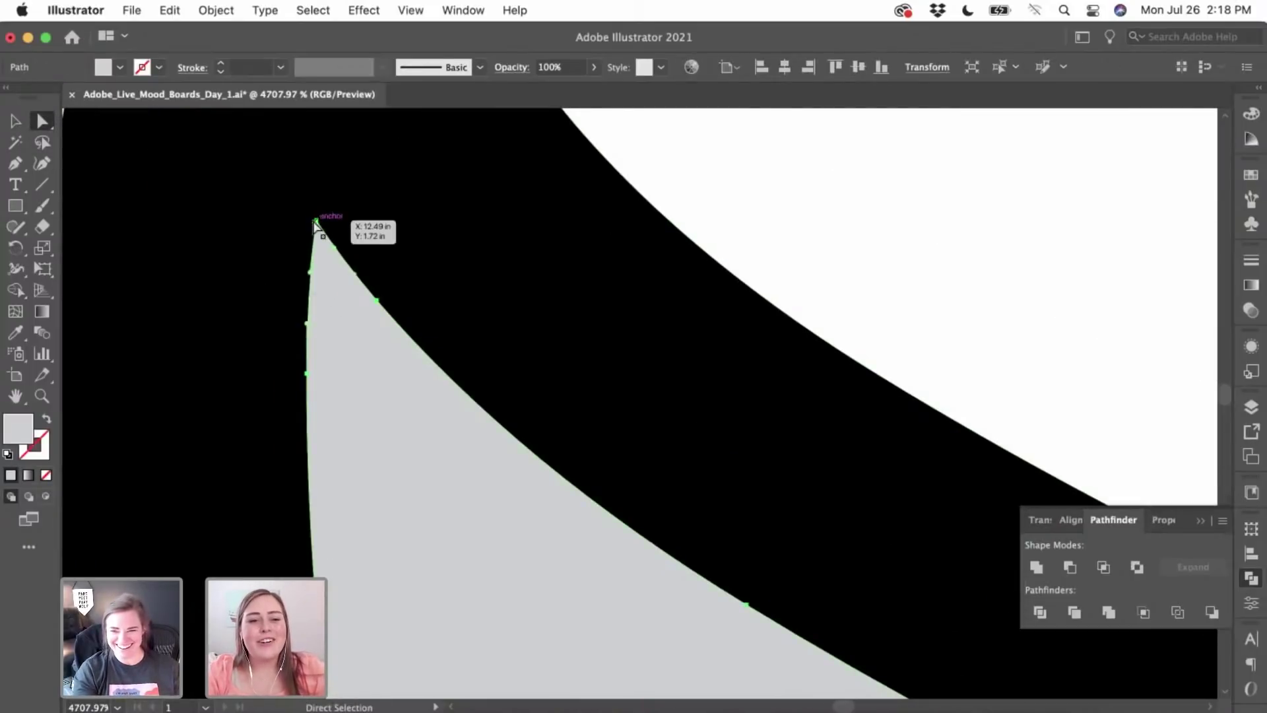
pyautogui.click(16, 166)
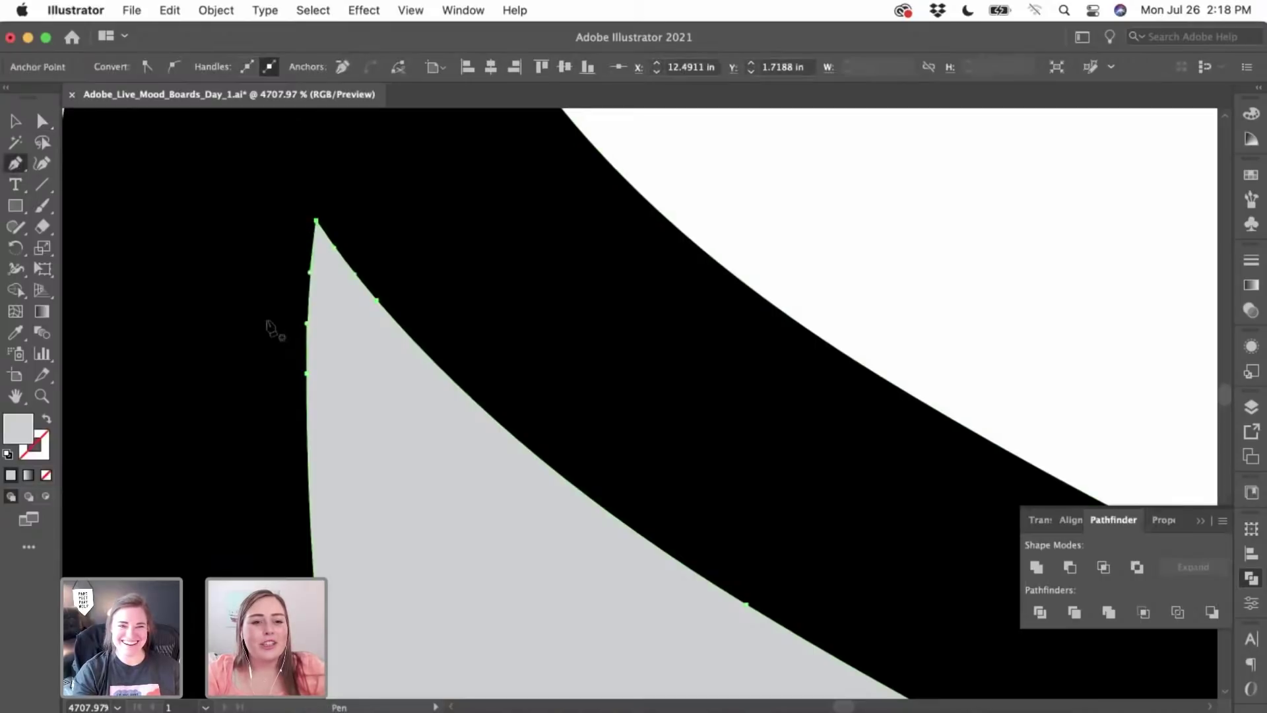
pyautogui.click(15, 121)
pyautogui.click(726, 187)
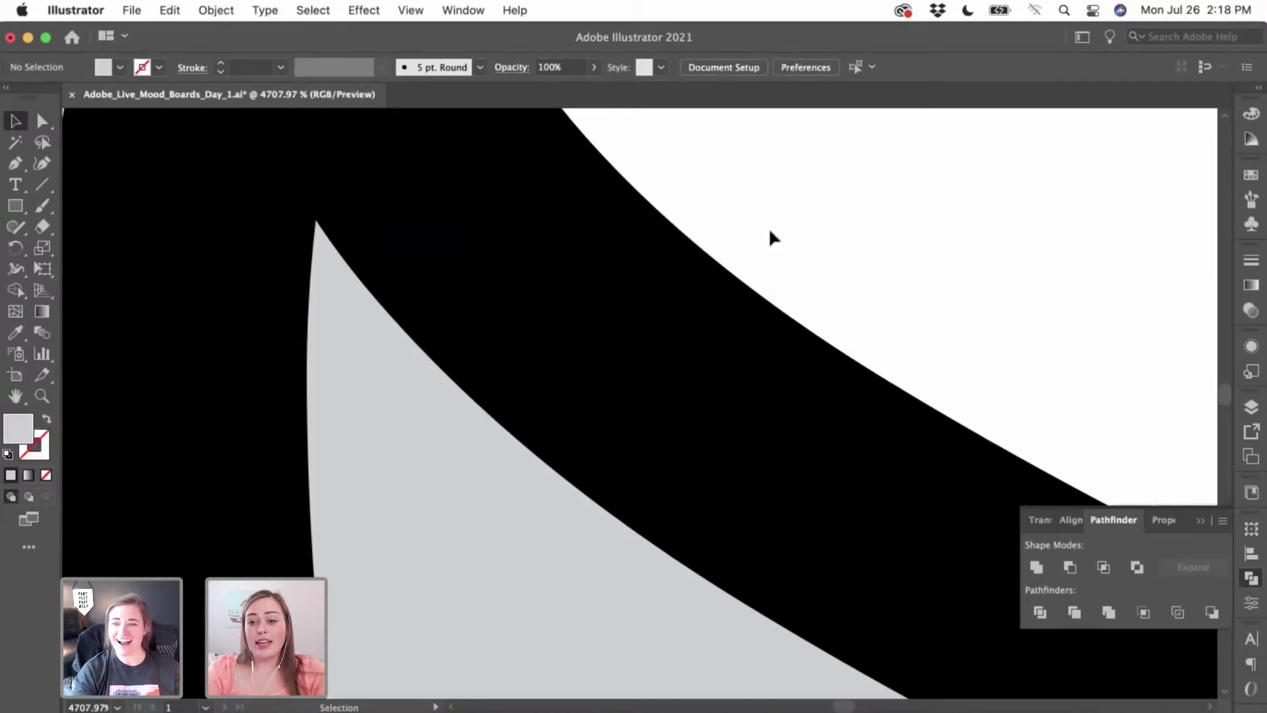
# - Draw the rounded inner edge of a Pen patch across the sharp upper-left tip of the S's middle grey inset
pyautogui.scroll(-3, 778, 248)
pyautogui.hscroll(-1, 778, 247)
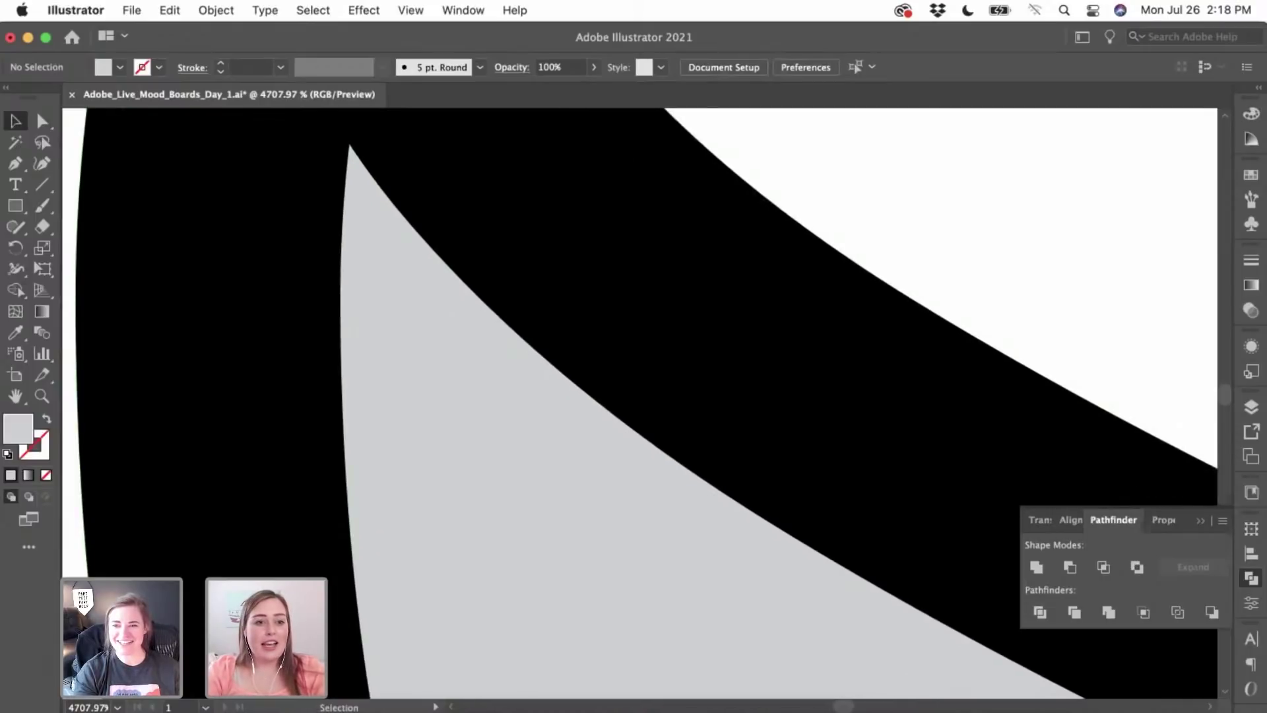
pyautogui.click(16, 165)
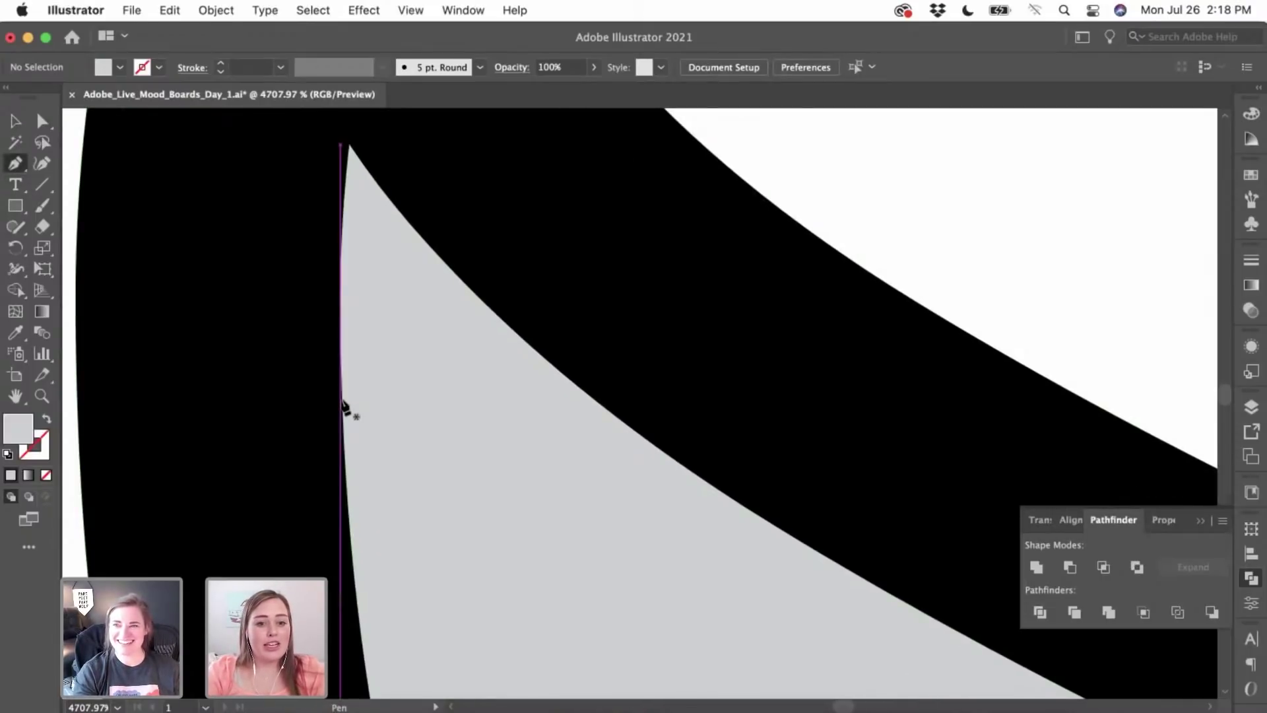
pyautogui.click(340, 400)
pyautogui.moveTo(432, 249); pyautogui.dragTo(474, 287)
pyautogui.moveTo(519, 350); pyautogui.dragTo(466, 277)
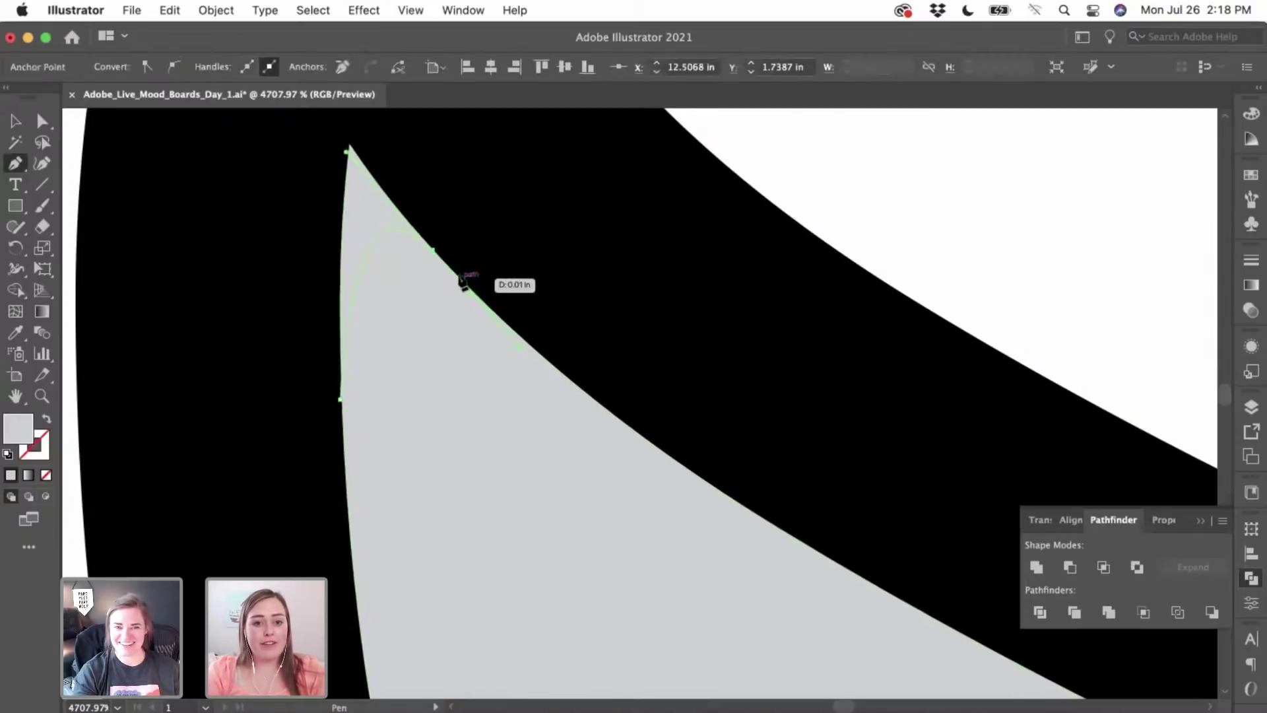
pyautogui.click(433, 250)
# - Continue the patch outline through the black area around the upper-left tip and close it at its starting point
pyautogui.scroll(2, 439, 254)
pyautogui.hscroll(-1, 438, 254)
pyautogui.click(473, 212)
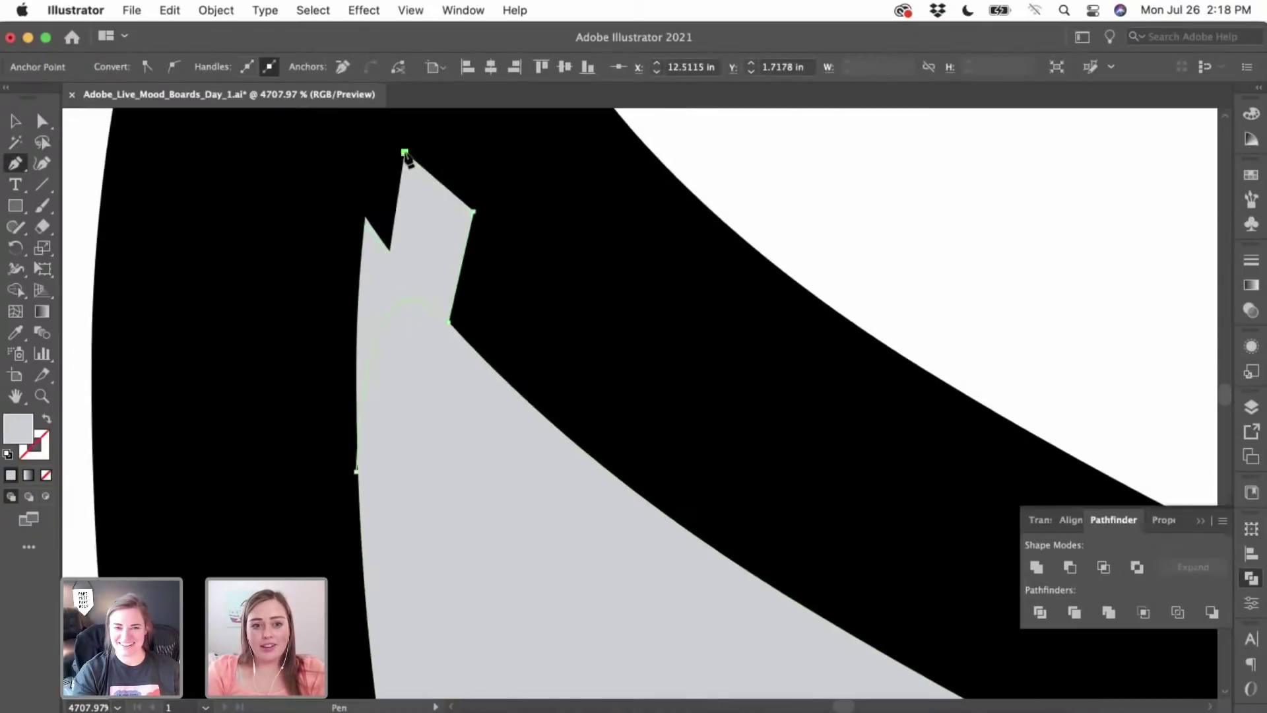
pyautogui.click(405, 155)
pyautogui.click(293, 190)
pyautogui.click(250, 354)
pyautogui.click(355, 472)
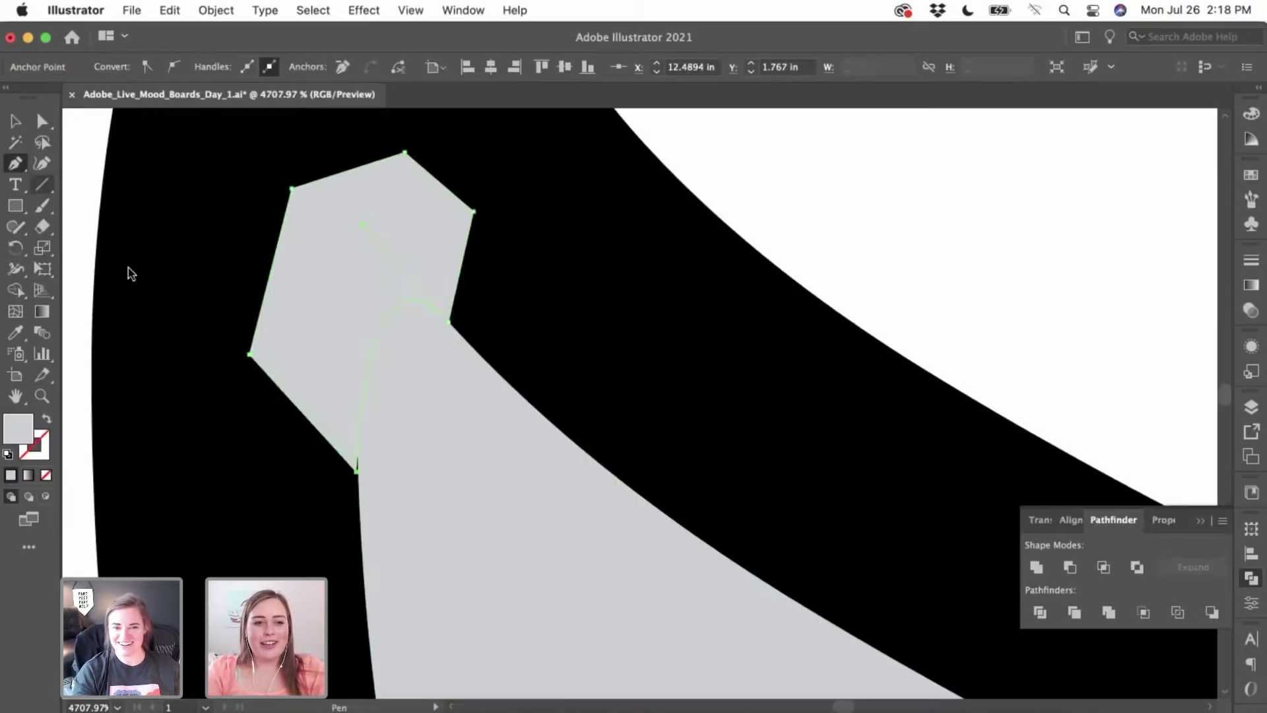
# - Fill the tip patch with the black sampled from the S's outline, and deselect it
pyautogui.click(15, 332)
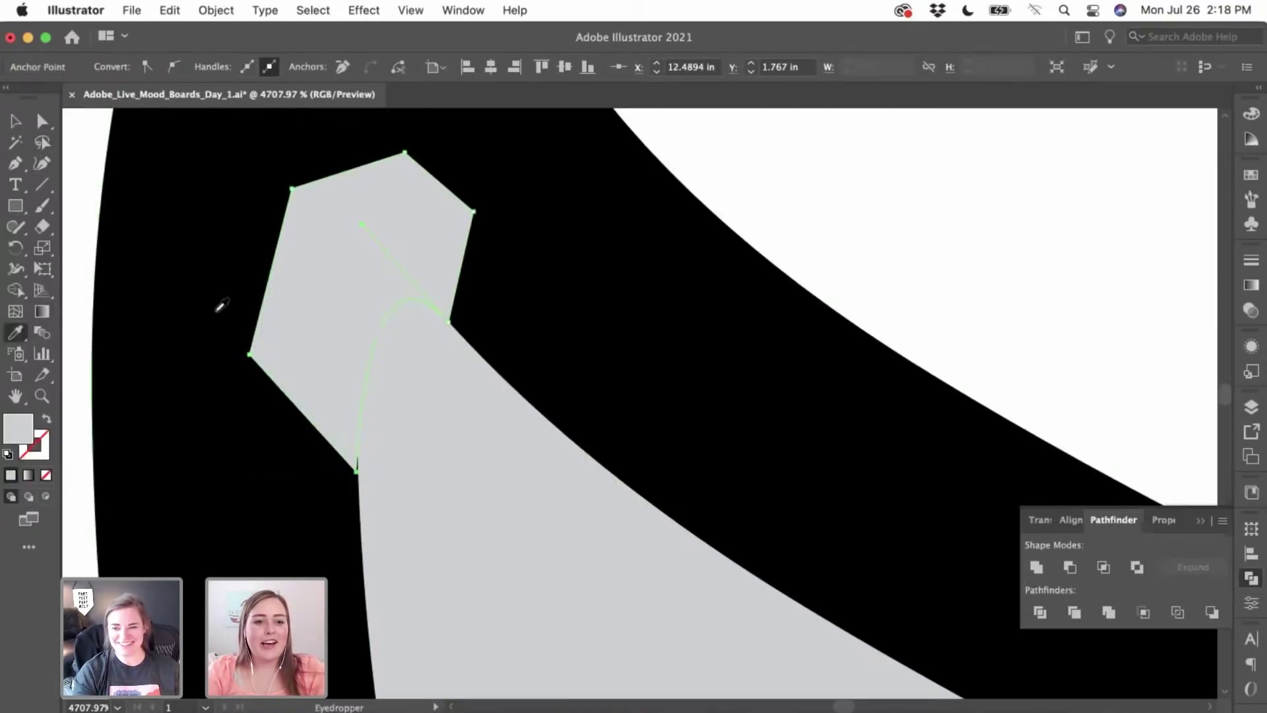
pyautogui.click(218, 302)
pyautogui.click(14, 122)
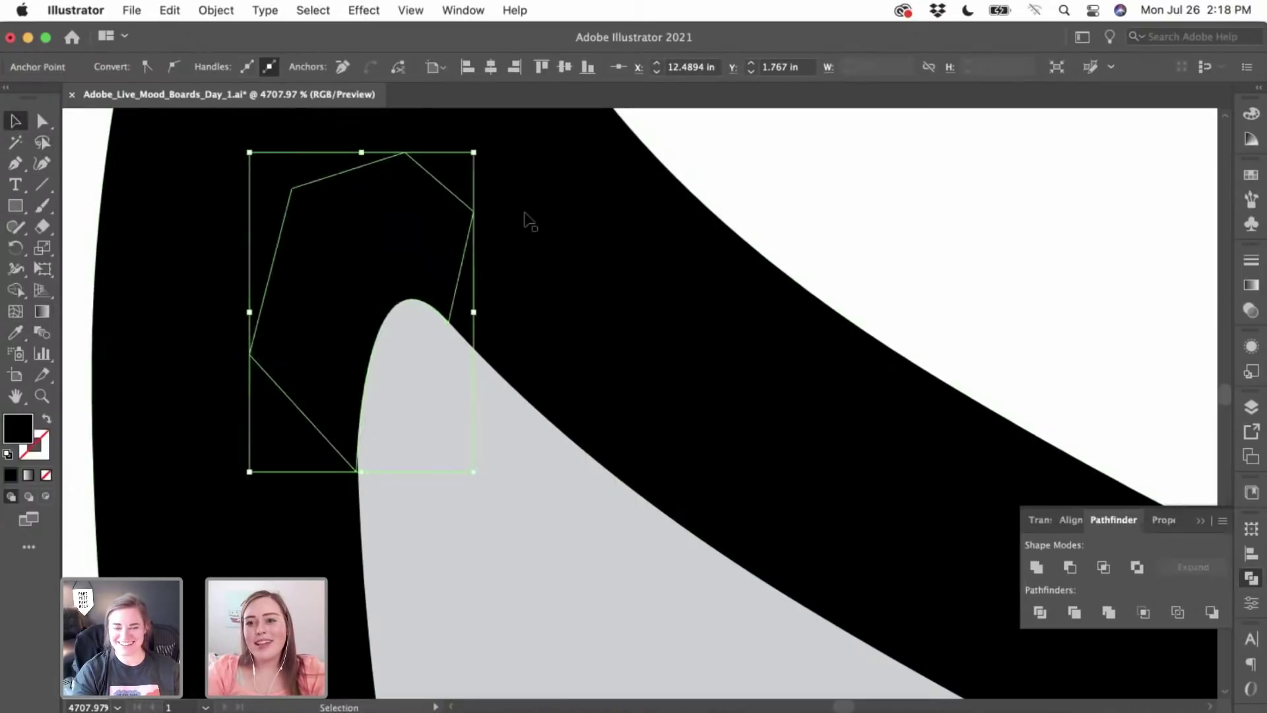
pyautogui.click(831, 201)
pyautogui.scroll(-1, 379, 406)
pyautogui.hscroll(-1, 380, 406)
# - Move the patch's lowest anchor down along the inset's left edge to smooth the transition, and clear the selection
pyautogui.click(372, 397)
pyautogui.scroll(3, 377, 396)
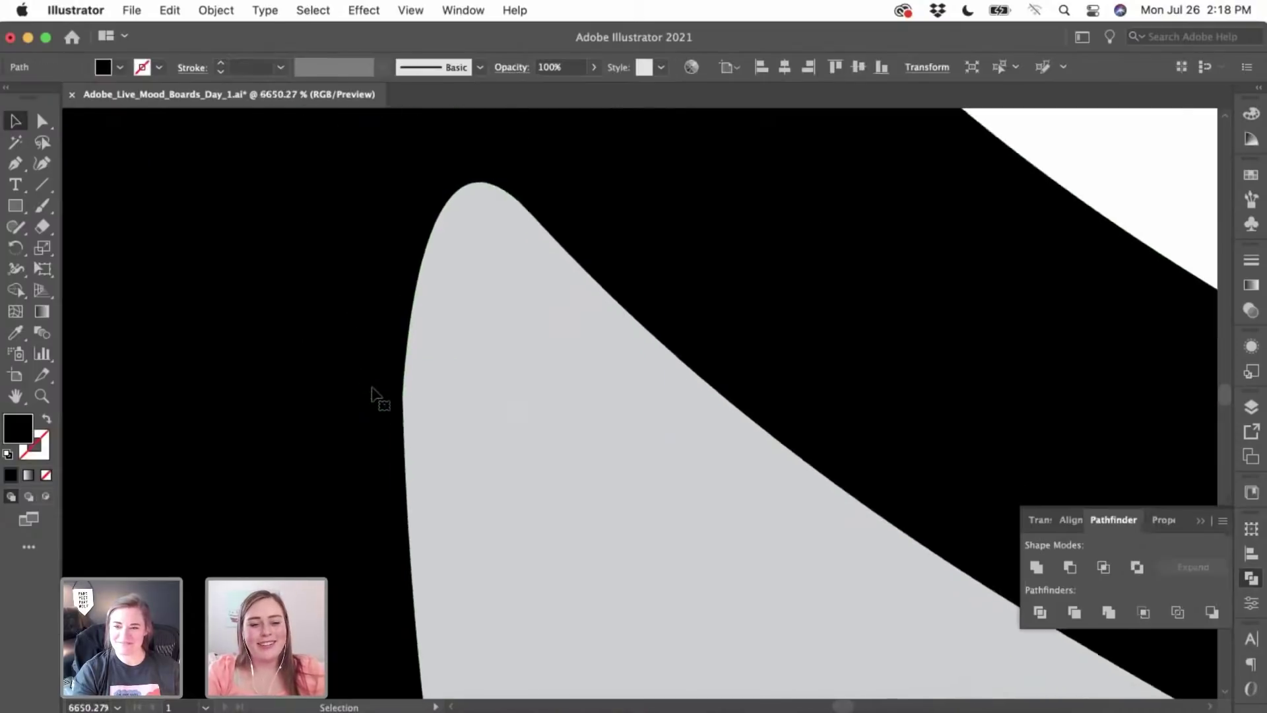
pyautogui.click(44, 121)
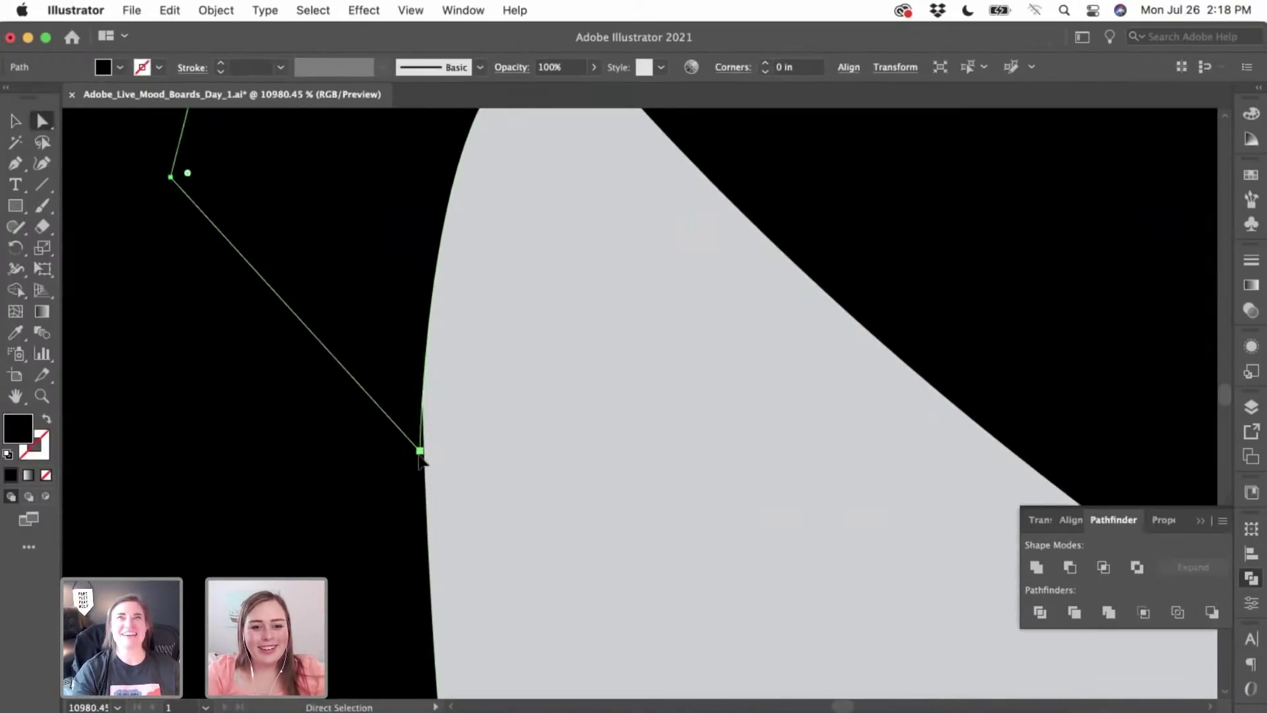
pyautogui.click(430, 481)
pyautogui.moveTo(430, 480); pyautogui.dragTo(428, 533)
pyautogui.scroll(-3, 428, 534)
pyautogui.scroll(-2, 430, 528)
pyautogui.press('super+shift+a')
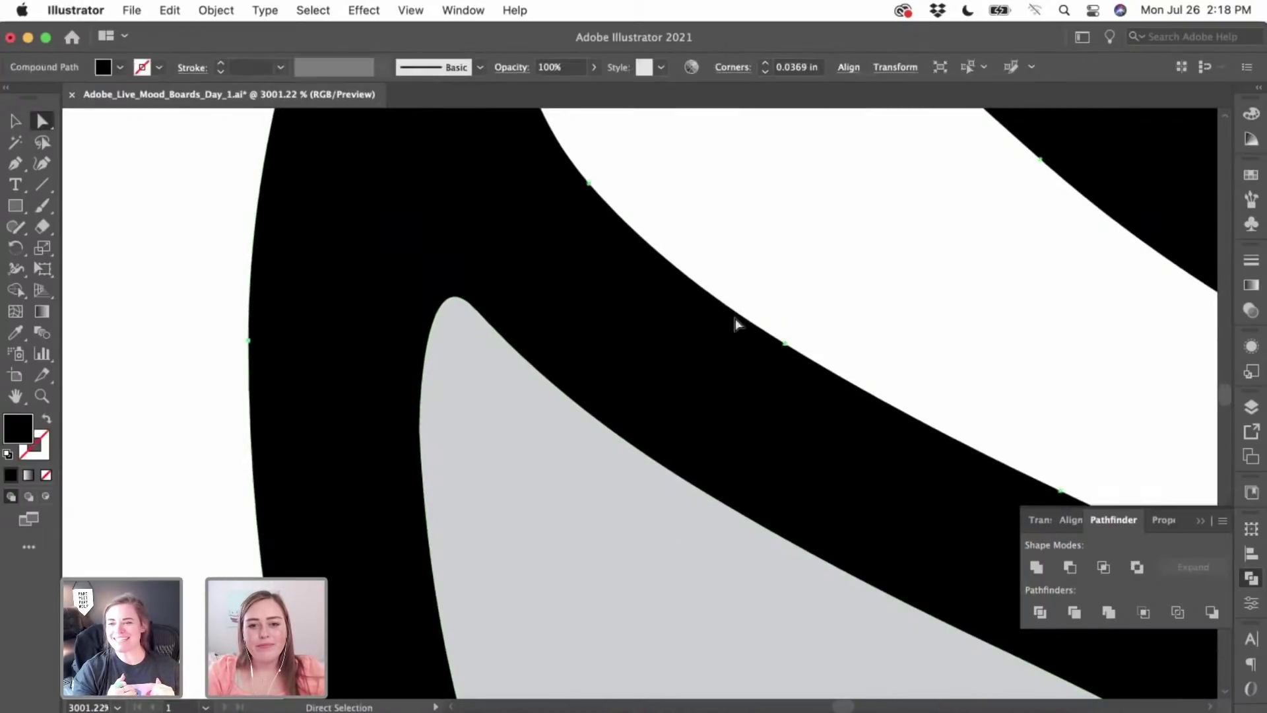
# - Copy the black tip patch into the centre of the S's middle inset and rotate the copy 180 degrees
pyautogui.scroll(-1, 784, 311)
pyautogui.scroll(-5, 833, 296)
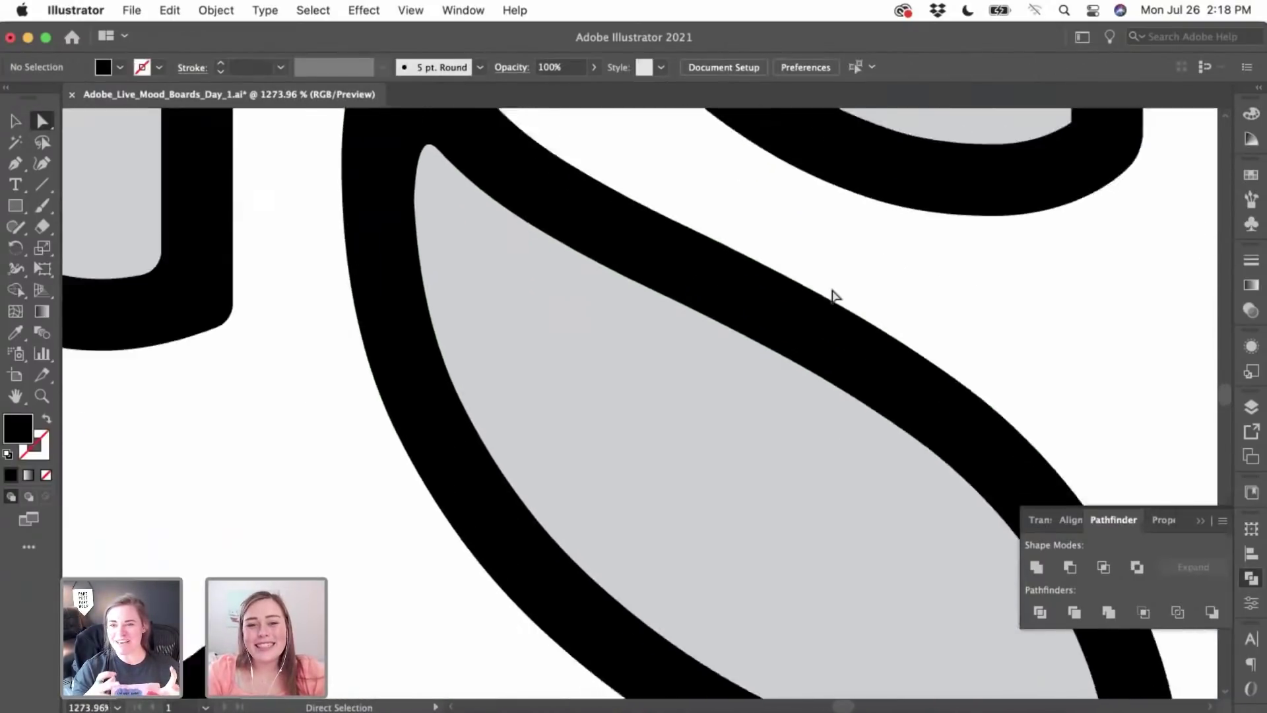
pyautogui.scroll(-1, 832, 296)
pyautogui.hscroll(2, 831, 294)
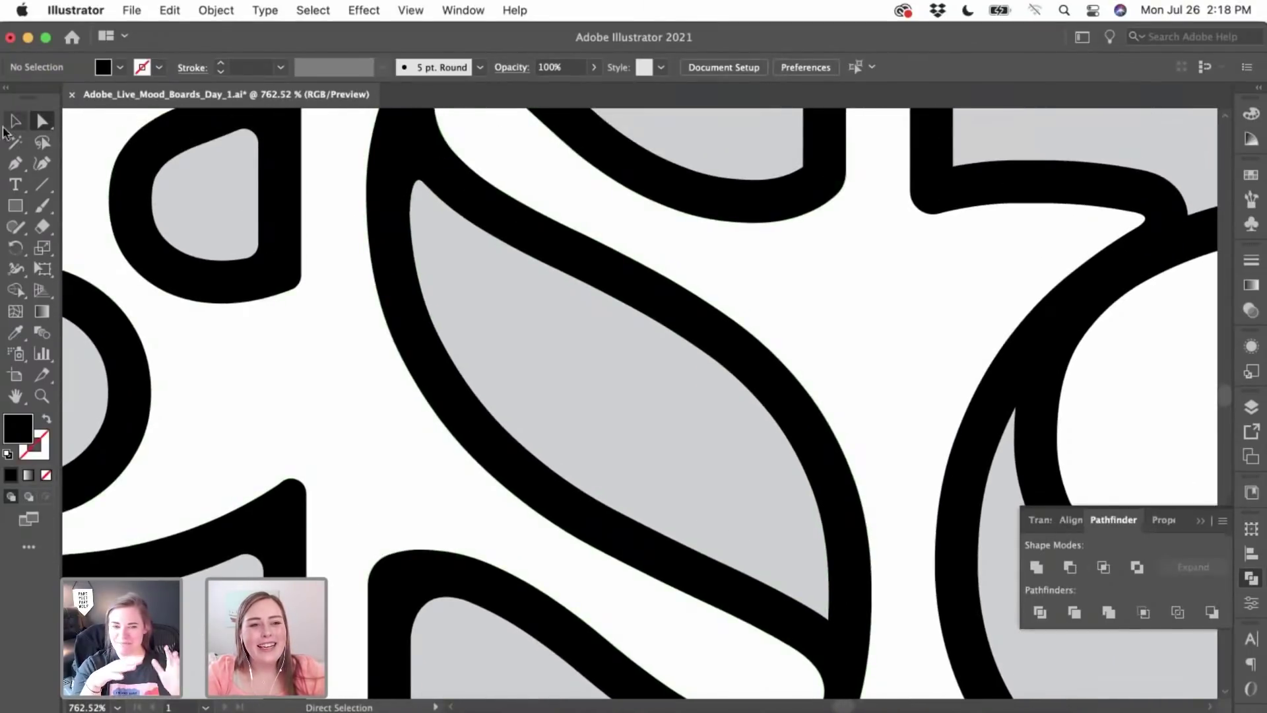
pyautogui.click(15, 121)
pyautogui.moveTo(416, 173); pyautogui.dragTo(641, 397)
pyautogui.scroll(-2, 656, 367)
pyautogui.hscroll(3, 656, 368)
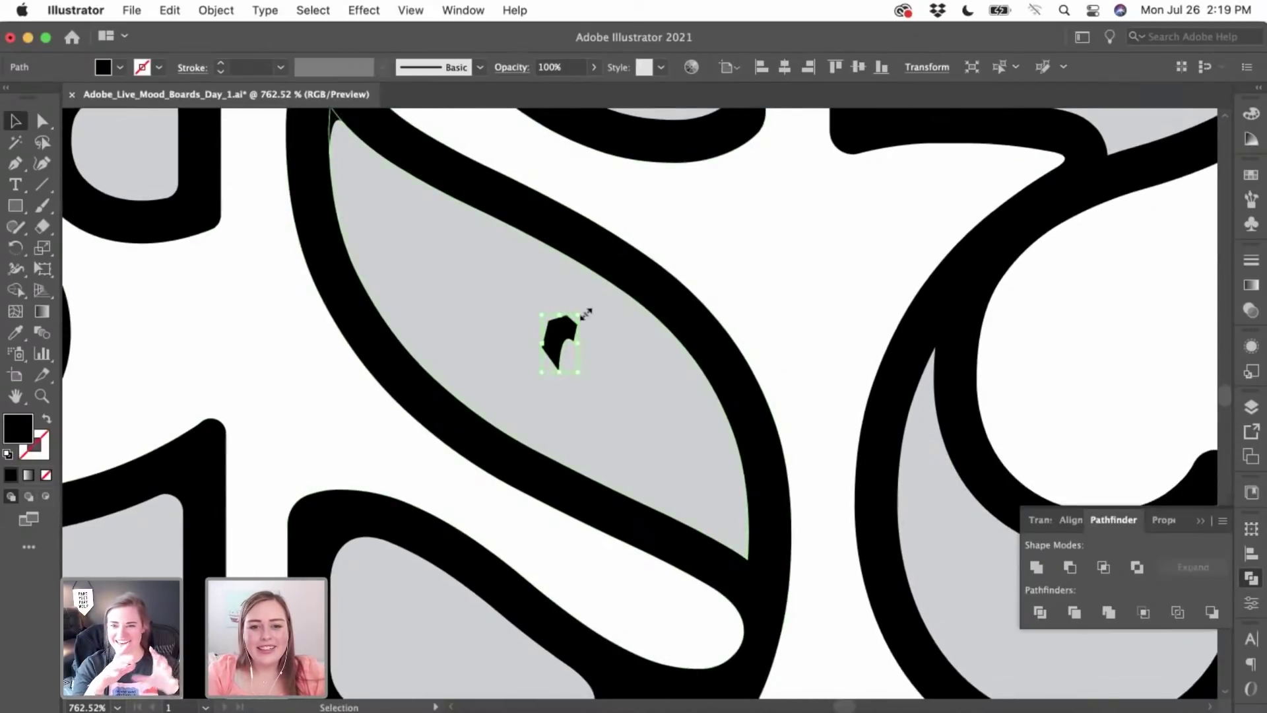
pyautogui.moveTo(584, 312); pyautogui.dragTo(476, 458)
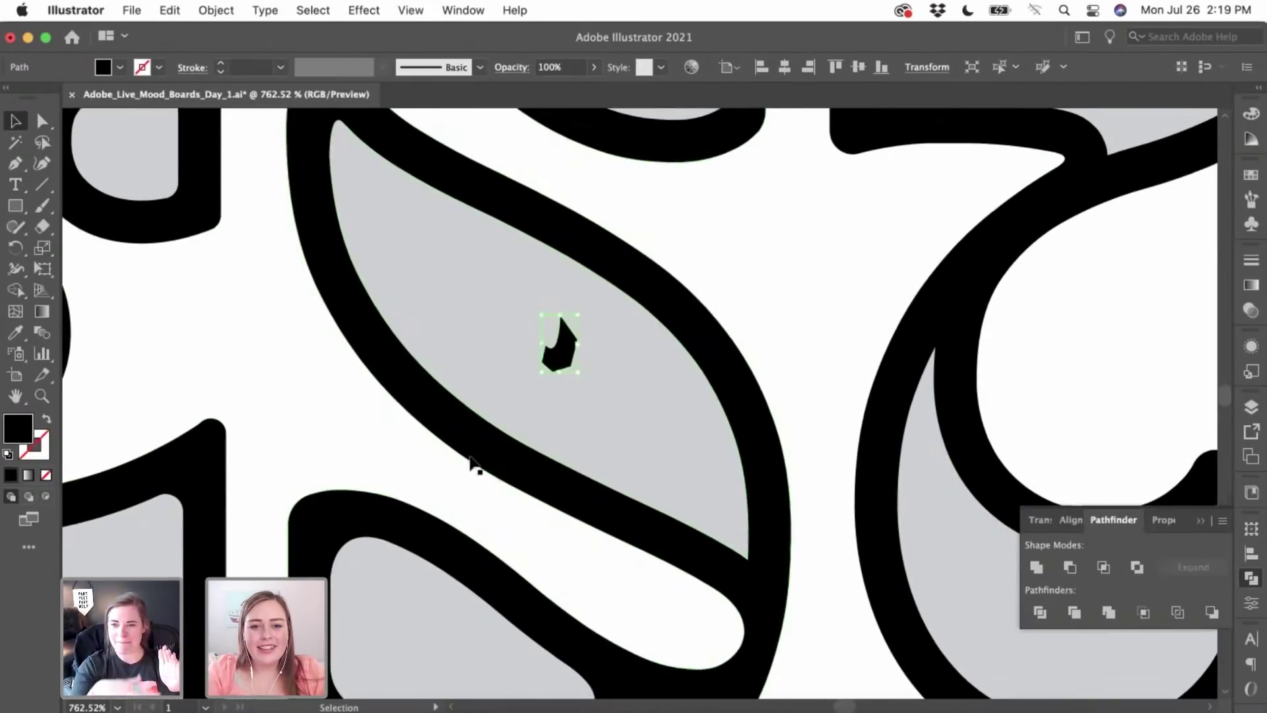
# - Try fitting the rotated patch copy over the middle inset's sharp lower-right tip, and remove it
pyautogui.scroll(3, 469, 453)
pyautogui.scroll(3, 470, 457)
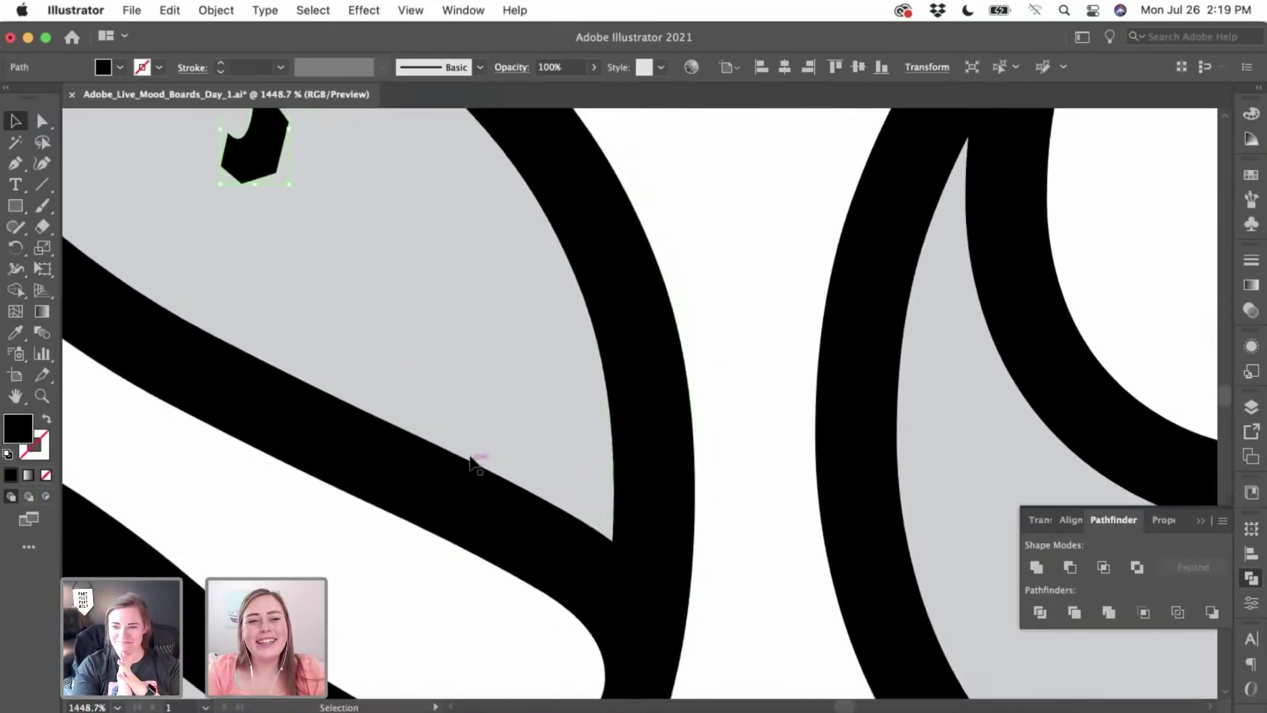
pyautogui.moveTo(264, 155); pyautogui.dragTo(609, 553)
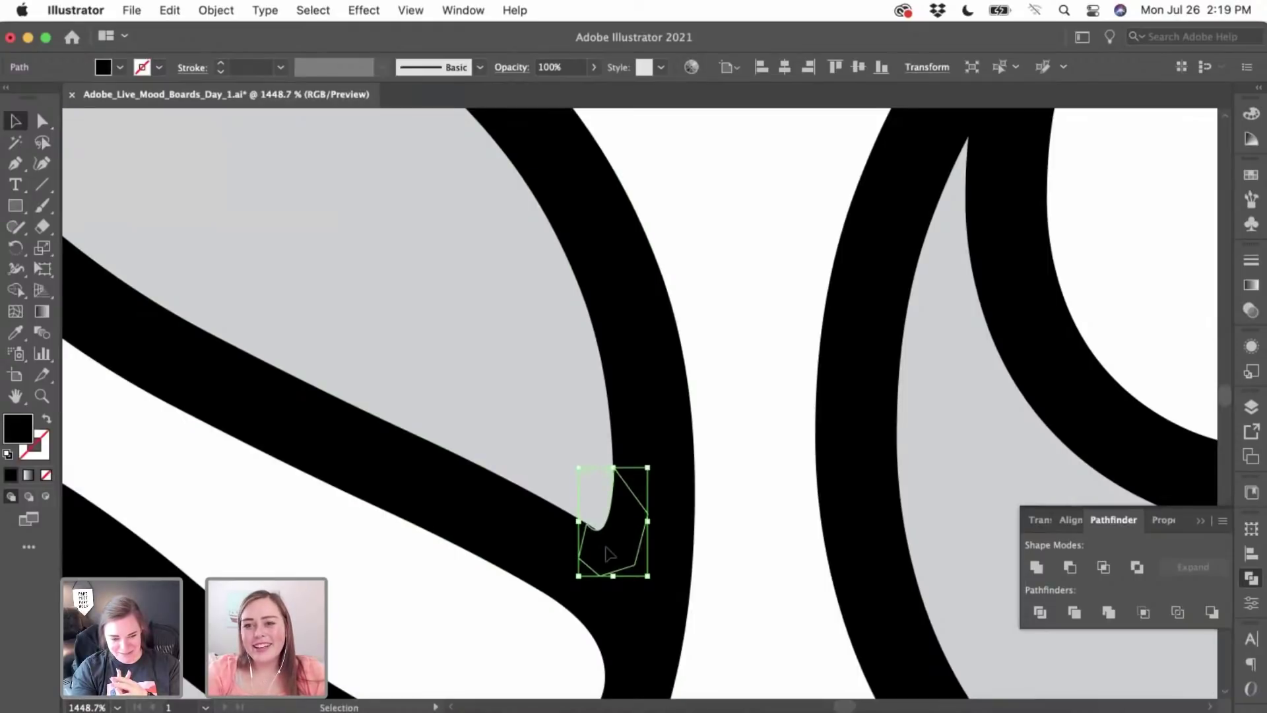
pyautogui.press('super+shift+a')
# - Draw the rounded inner edge of a black Pen patch across the lower-right tip of the S's middle inset
pyautogui.scroll(5, 608, 553)
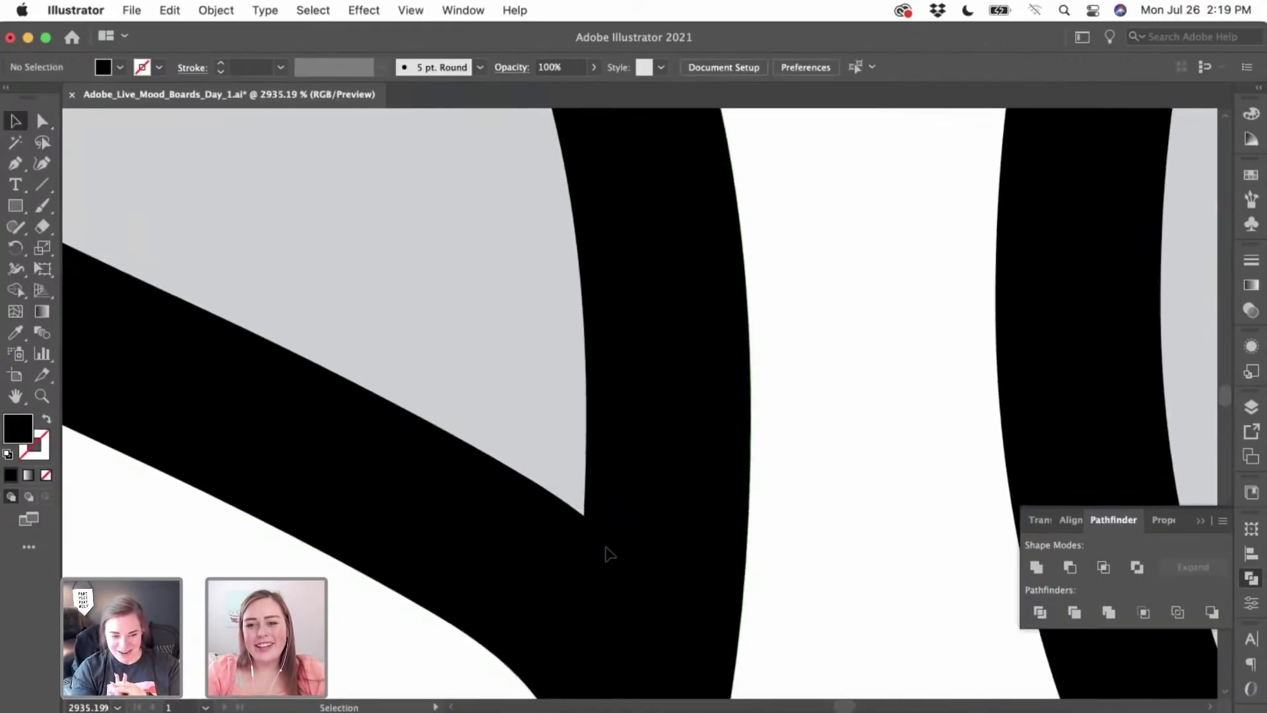
pyautogui.scroll(2, 609, 553)
pyautogui.press('p')
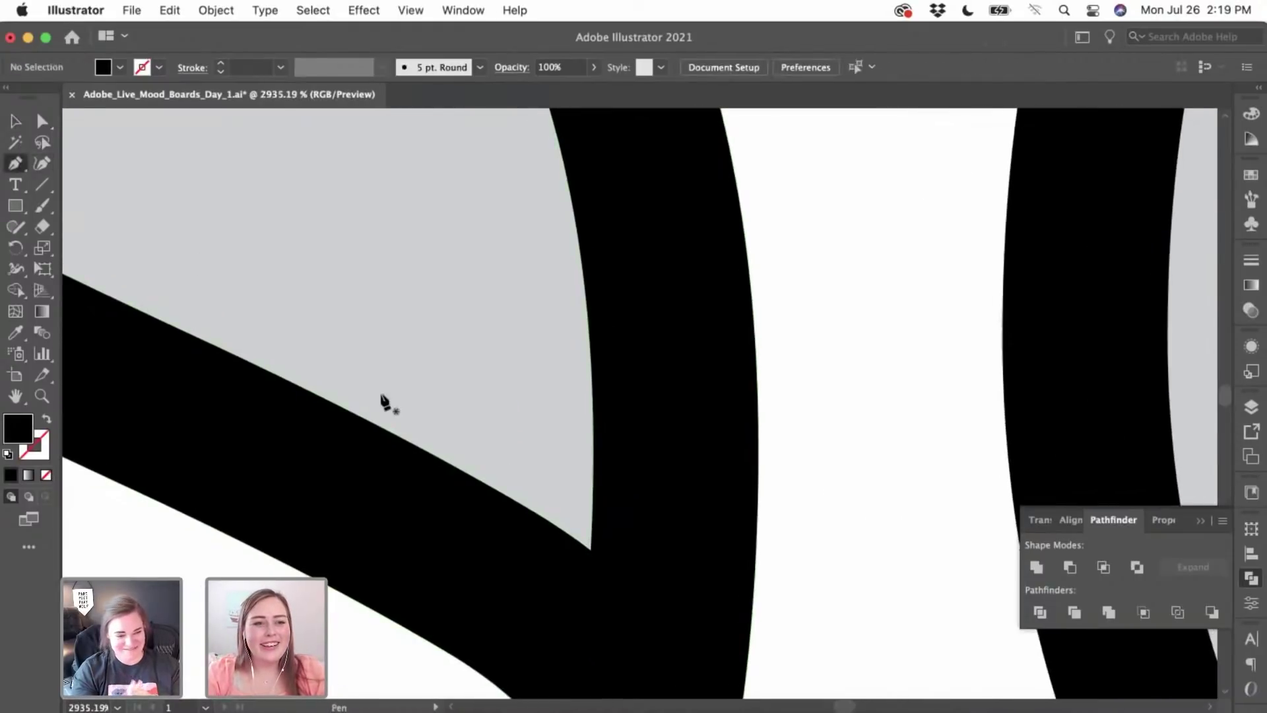
pyautogui.click(429, 453)
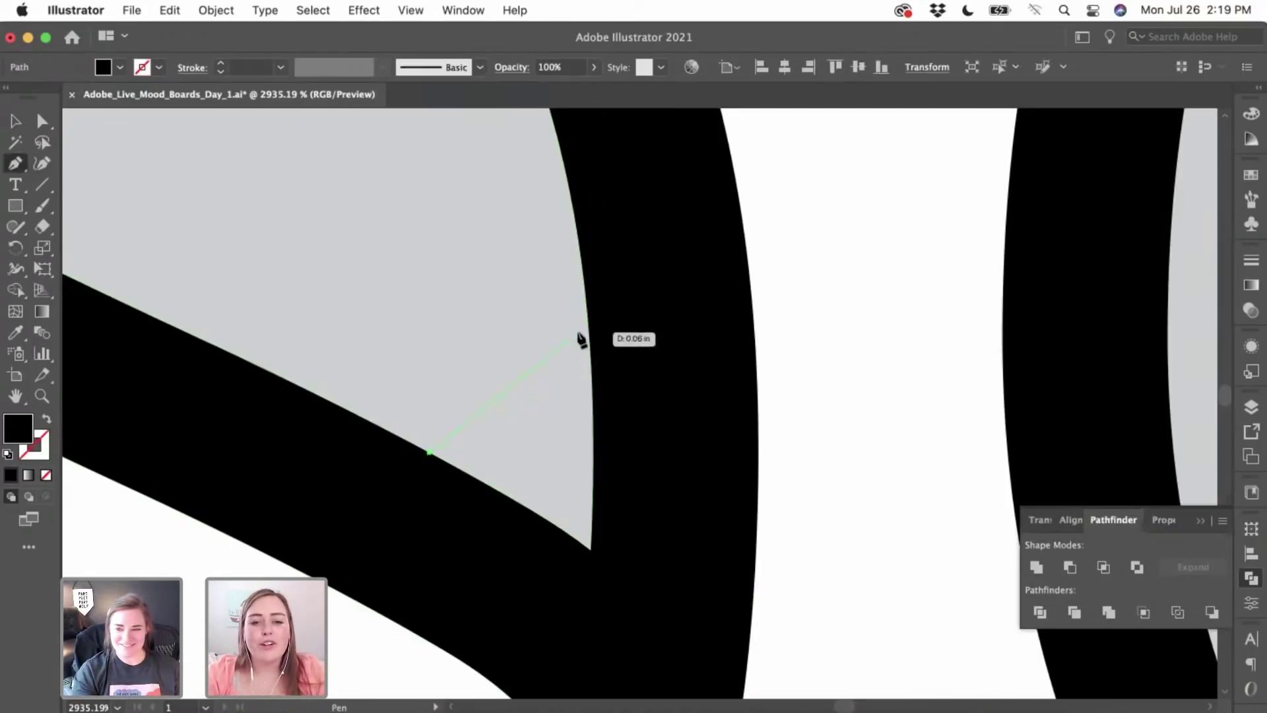
pyautogui.moveTo(589, 333); pyautogui.dragTo(574, 138)
pyautogui.click(589, 333)
# - Continue the patch outline through the black area around the lower-right tip, close it, and deselect it
pyautogui.click(650, 417)
pyautogui.click(650, 559)
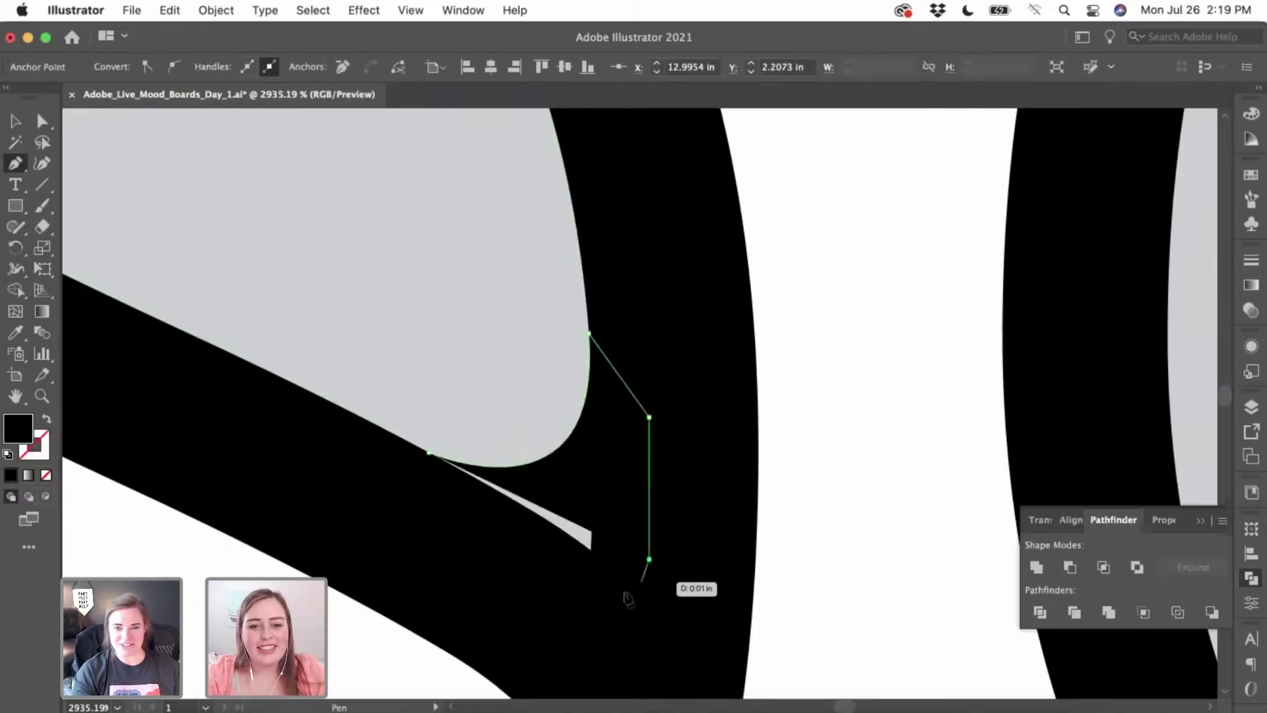
pyautogui.click(606, 600)
pyautogui.click(489, 561)
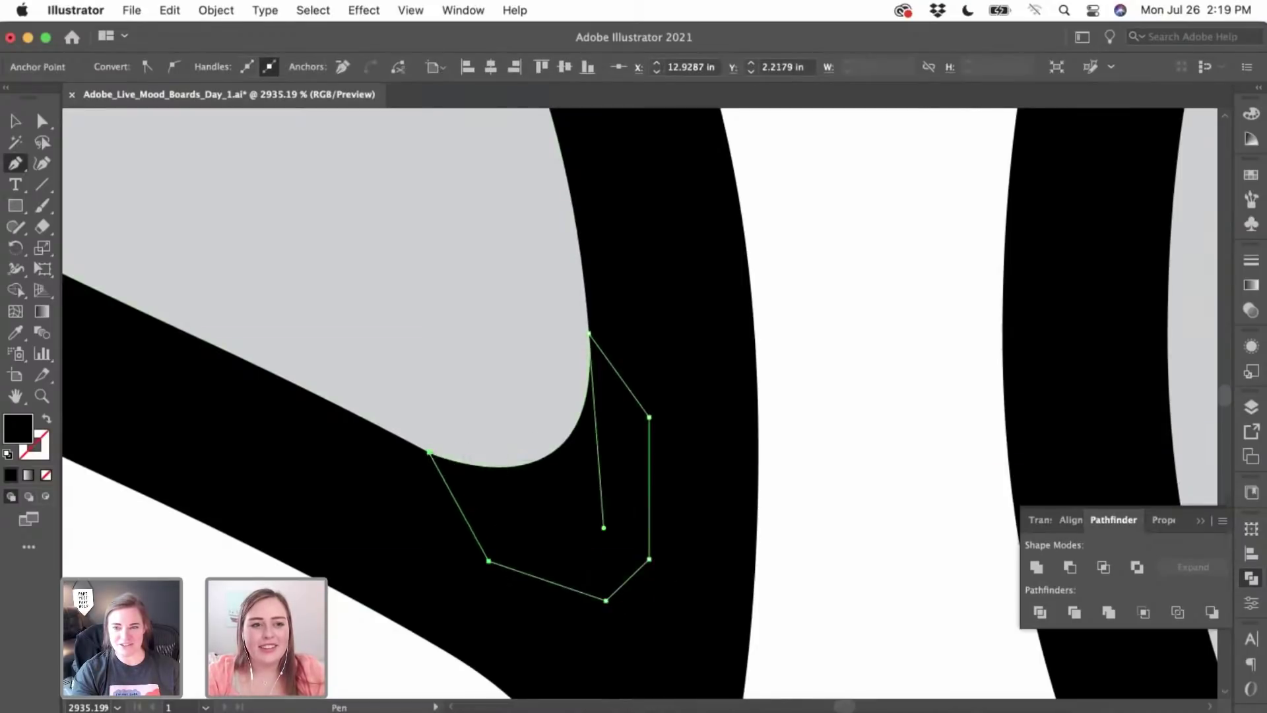
pyautogui.press('v')
pyautogui.click(815, 375)
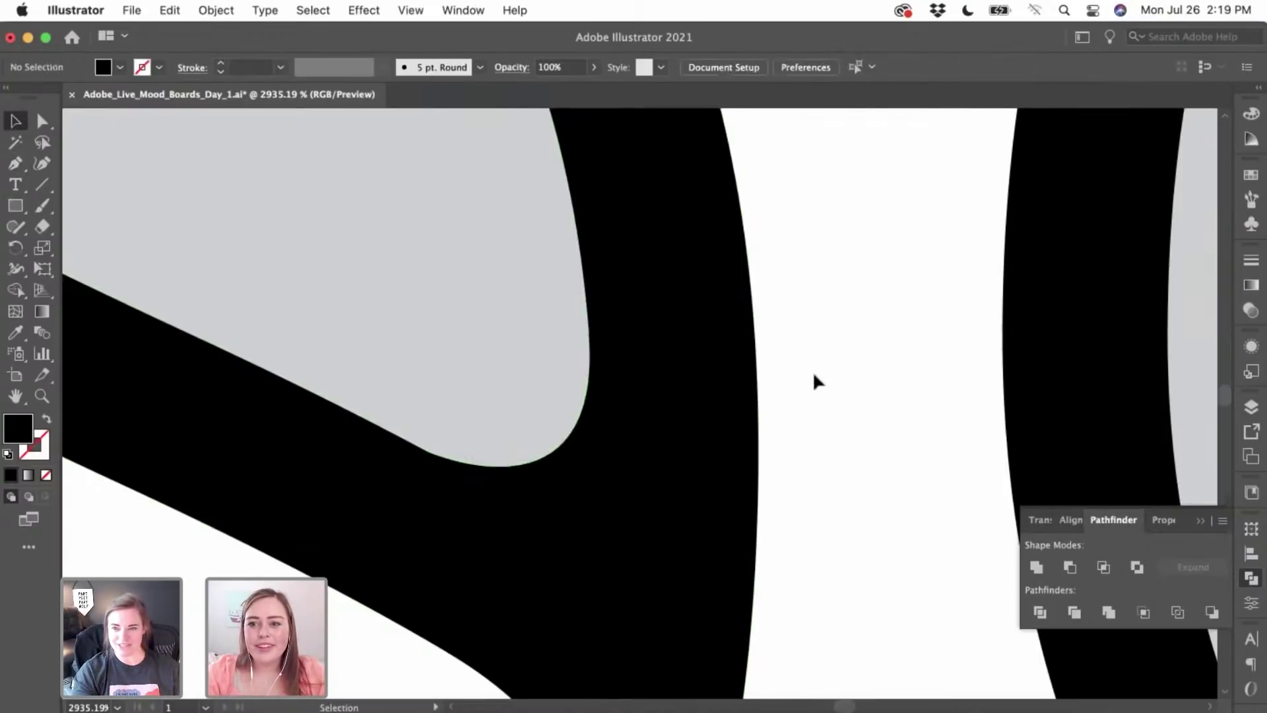
# - Shift the lower-right patch's leftmost anchor along the inset's lower edge towards the tip, and deselect the patch
pyautogui.click(540, 517)
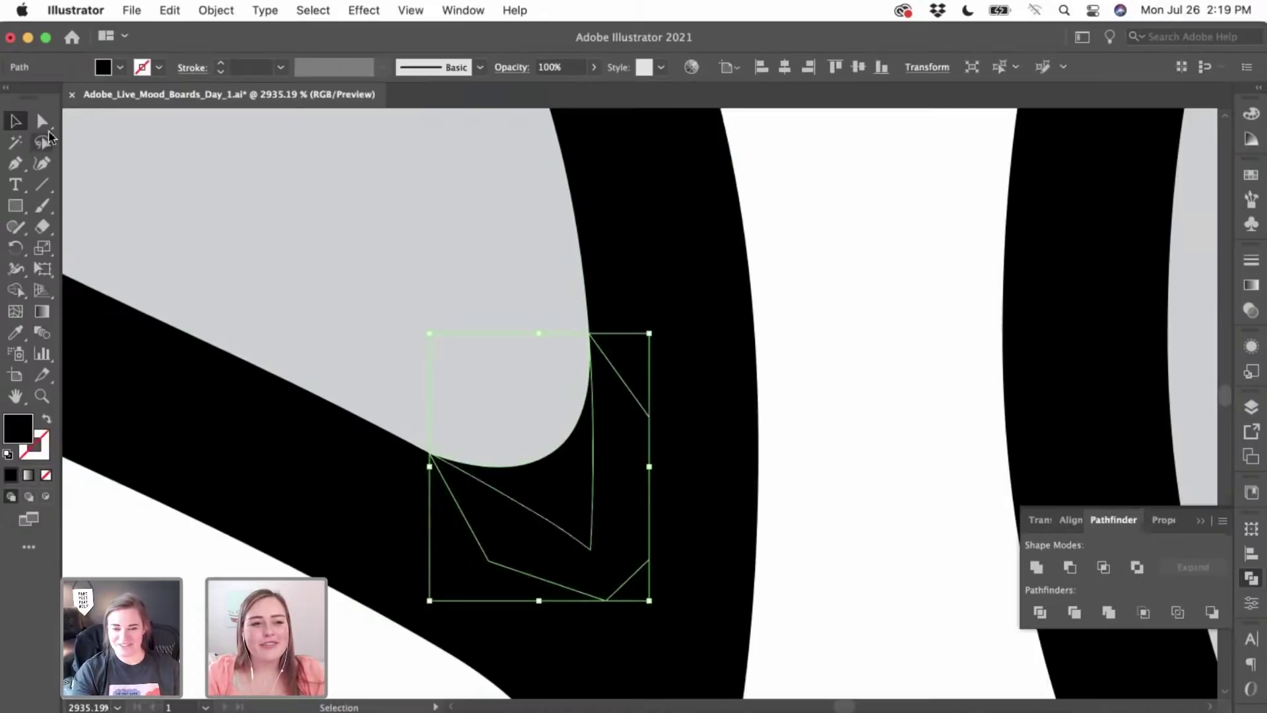
pyautogui.click(44, 123)
pyautogui.scroll(1, 375, 384)
pyautogui.scroll(-1, 422, 441)
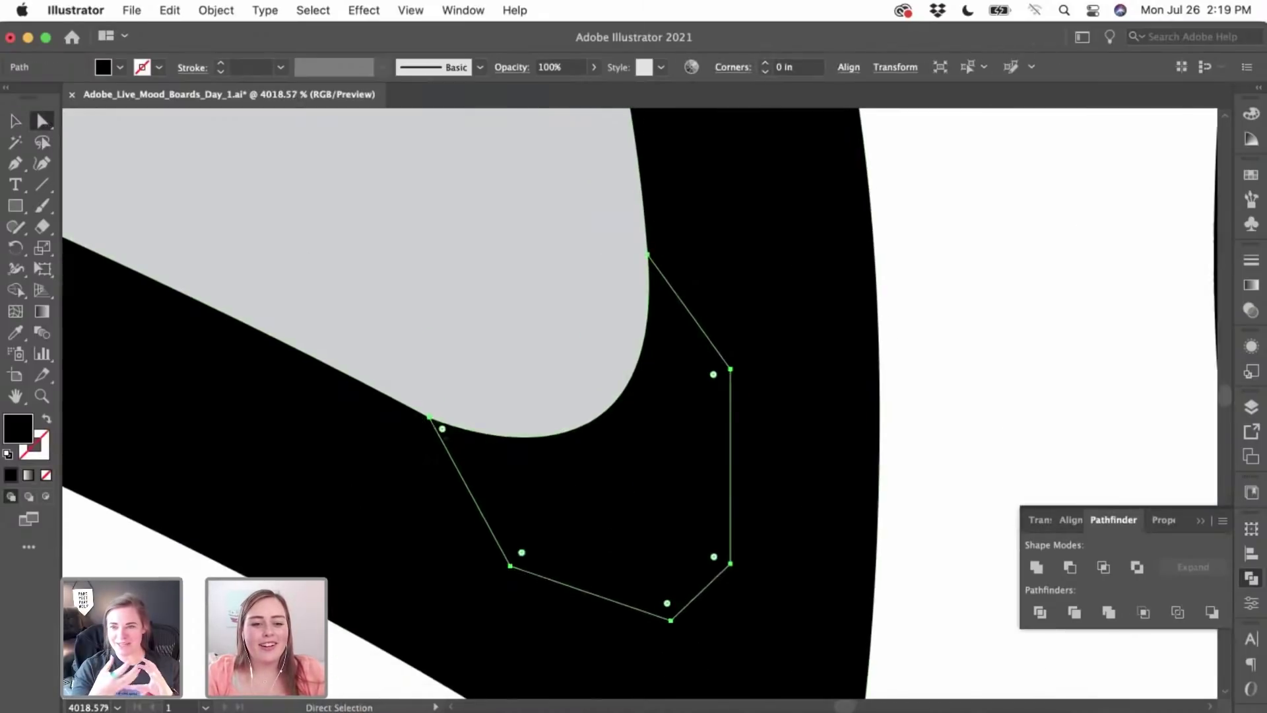
pyautogui.press('super+shift+a')
pyautogui.click(535, 487)
pyautogui.scroll(2, 535, 487)
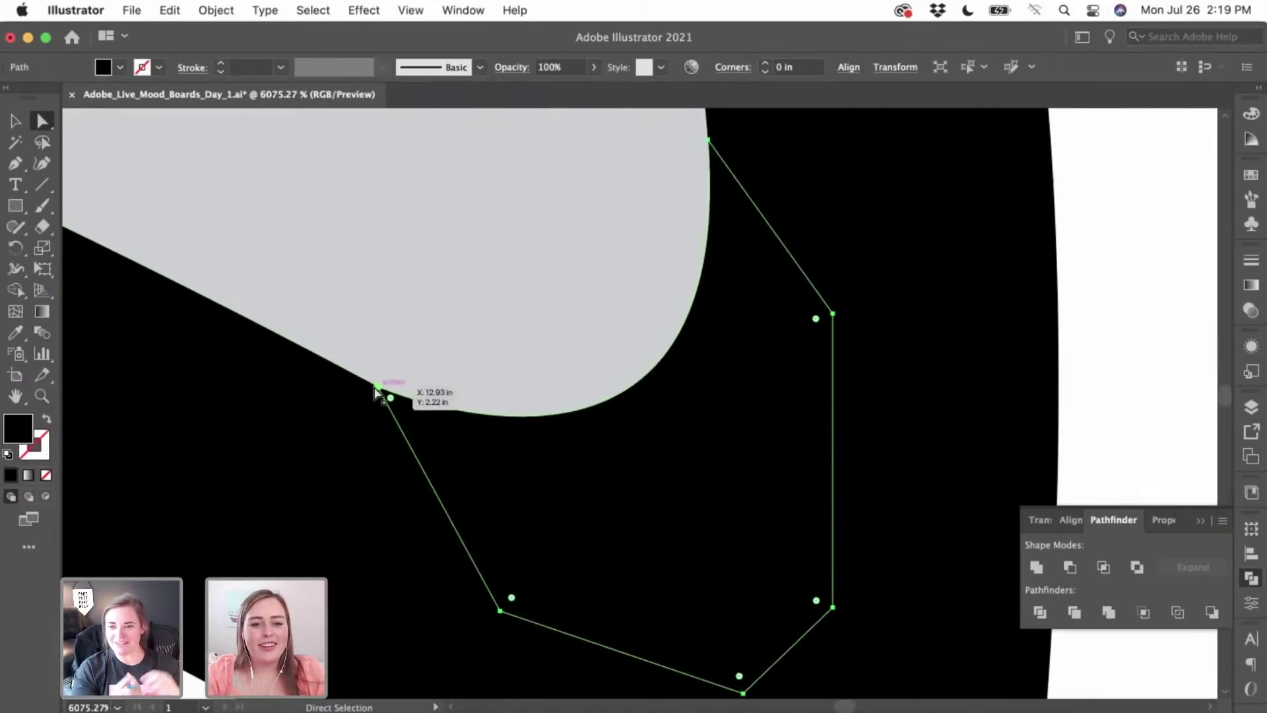
pyautogui.moveTo(376, 389); pyautogui.dragTo(414, 407)
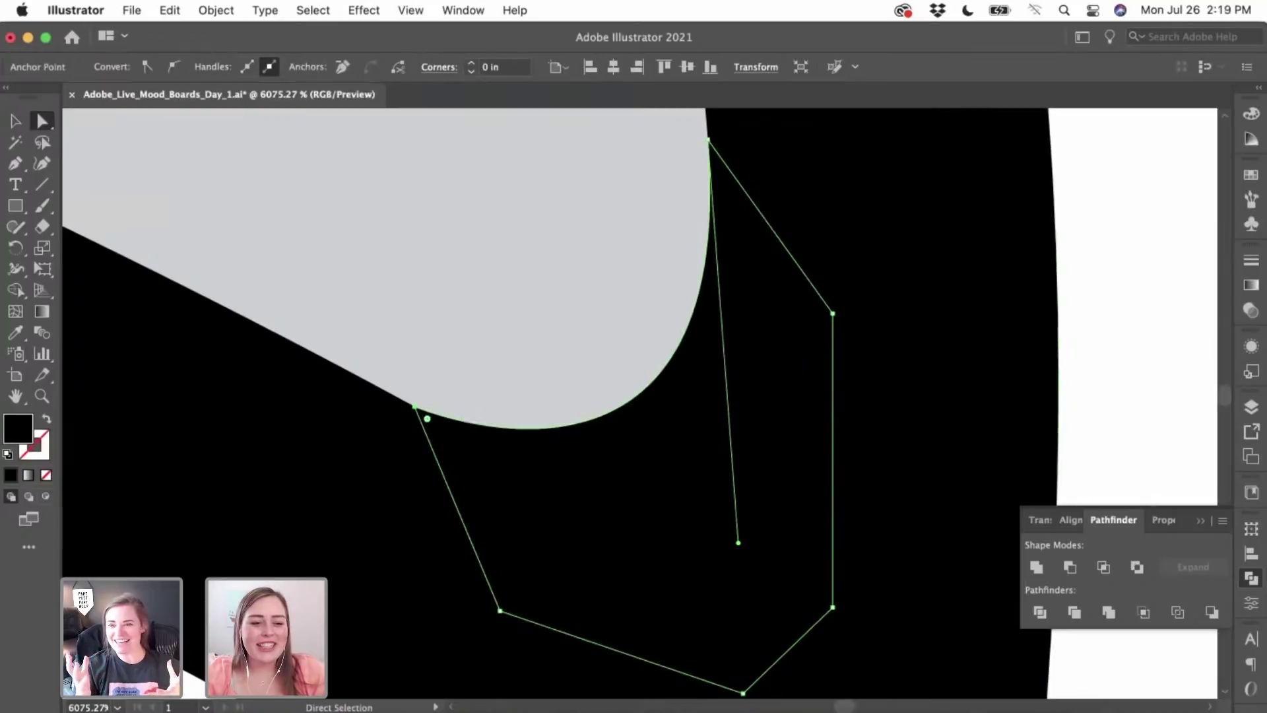
pyautogui.click(123, 662)
# - Copy the S's lower grey inset together with the black patches covering its corner and sharp tip
pyautogui.scroll(-5, 123, 661)
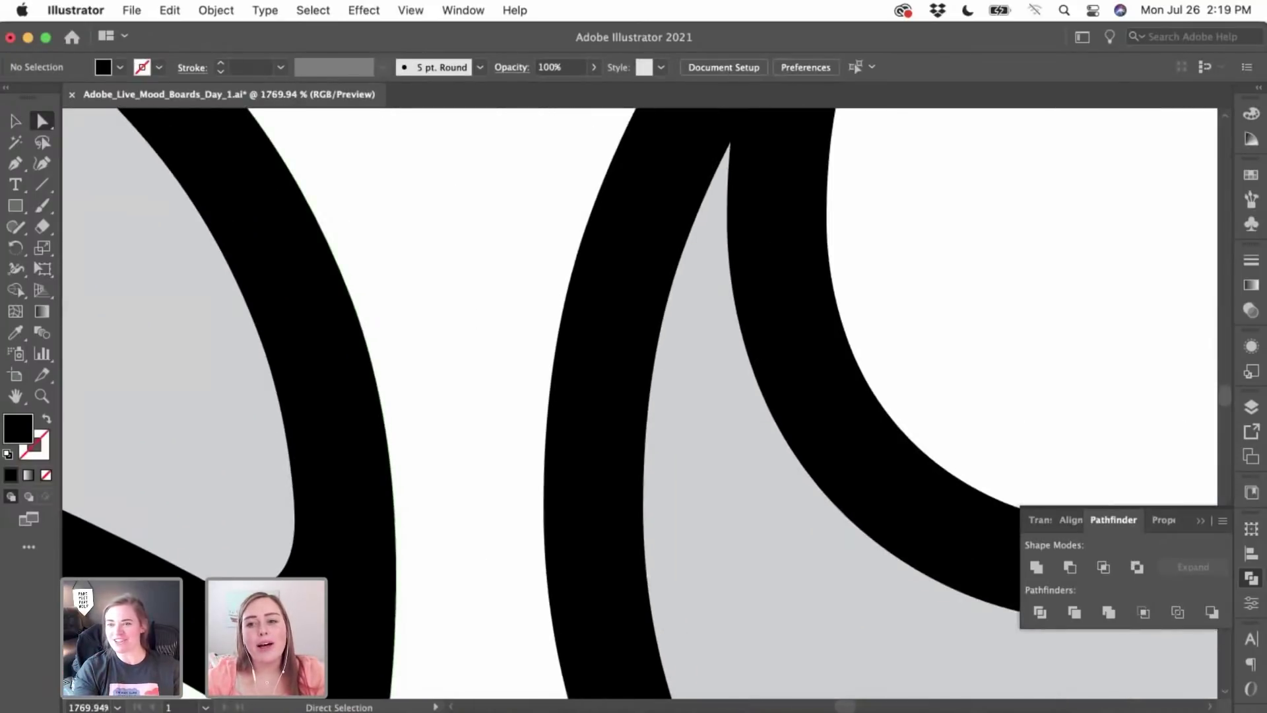
pyautogui.scroll(-5, 123, 661)
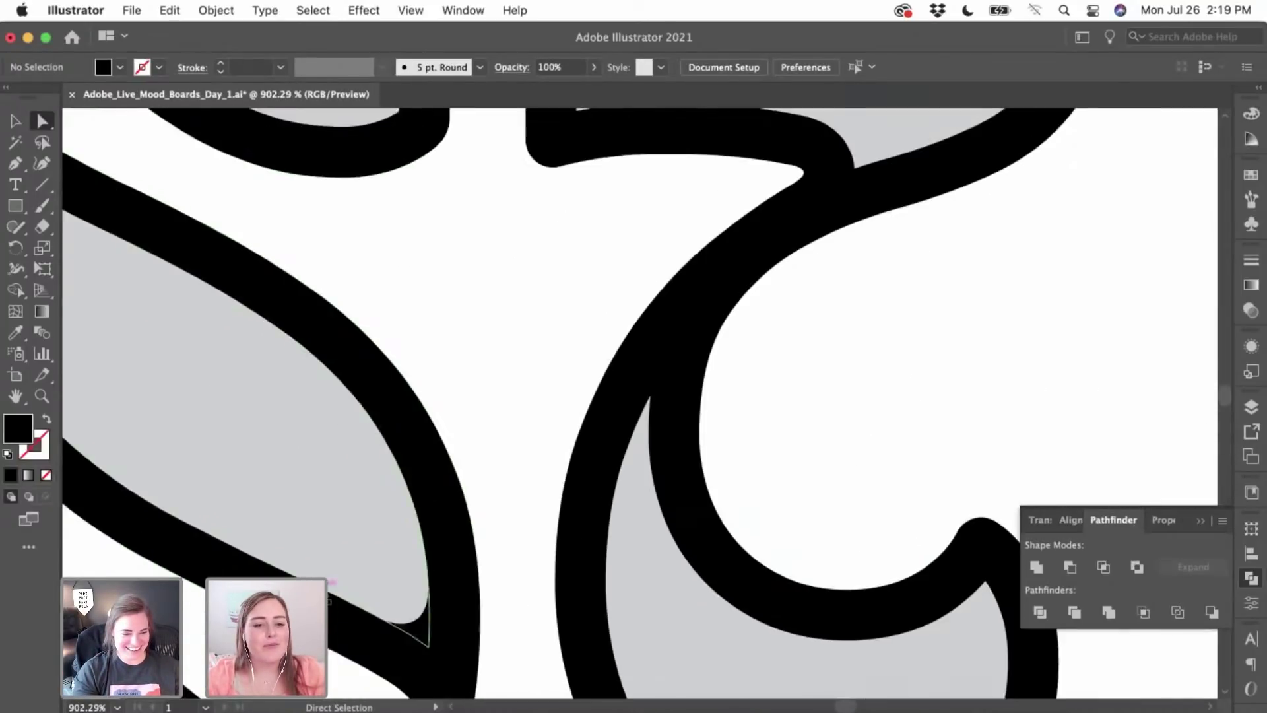
pyautogui.hscroll(-5, 124, 661)
pyautogui.scroll(2, 124, 661)
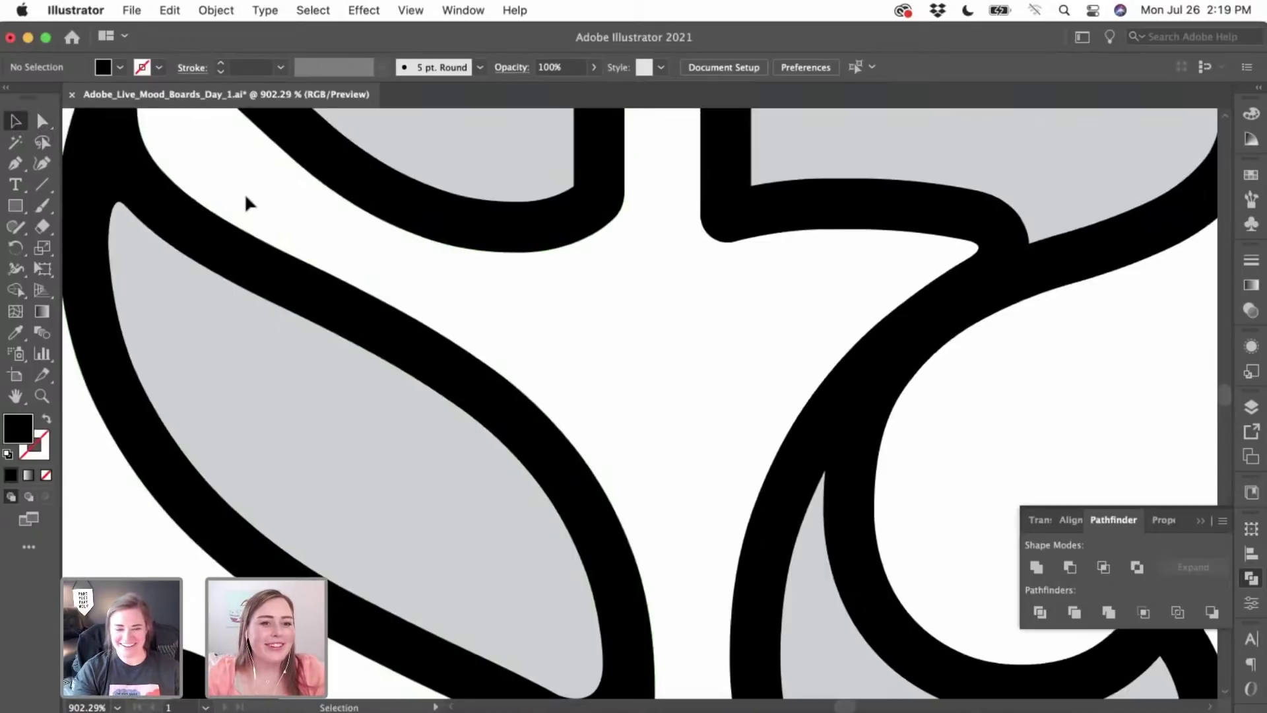
pyautogui.scroll(-2, 244, 193)
pyautogui.click(252, 549)
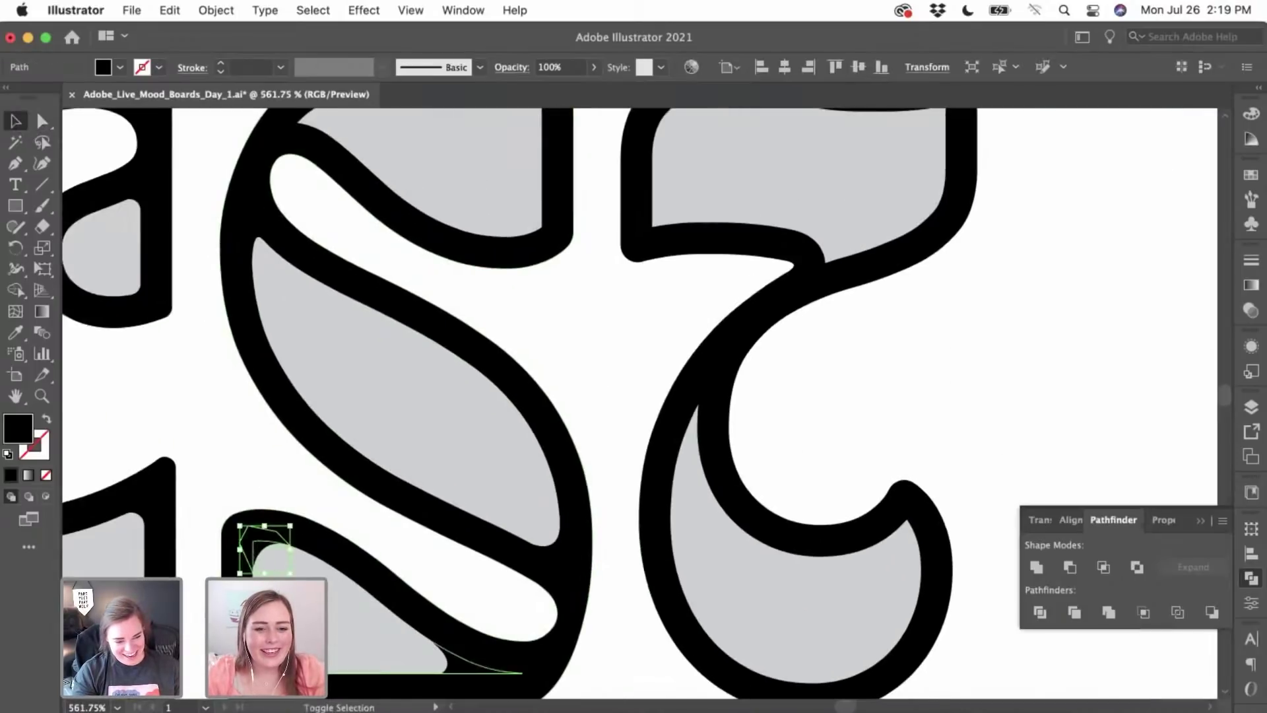
pyautogui.keyDown('shift'); pyautogui.click(462, 673); pyautogui.keyUp('shift')
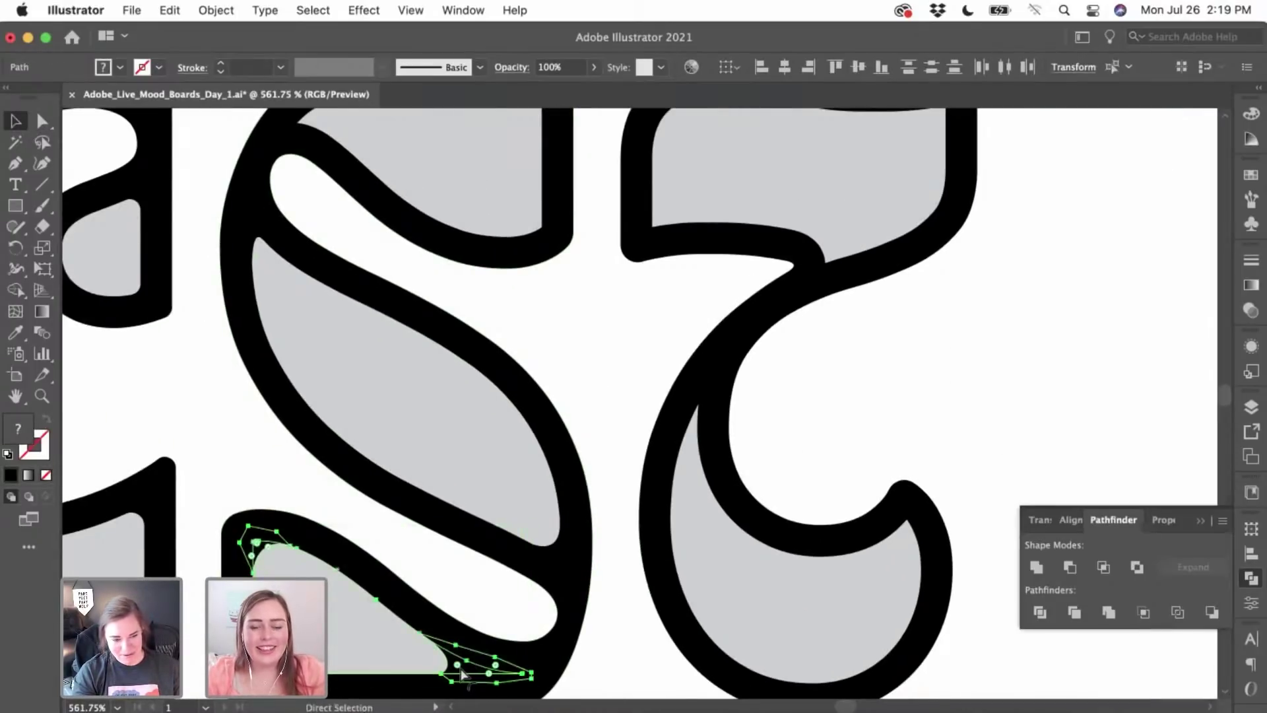
pyautogui.scroll(3, 528, 632)
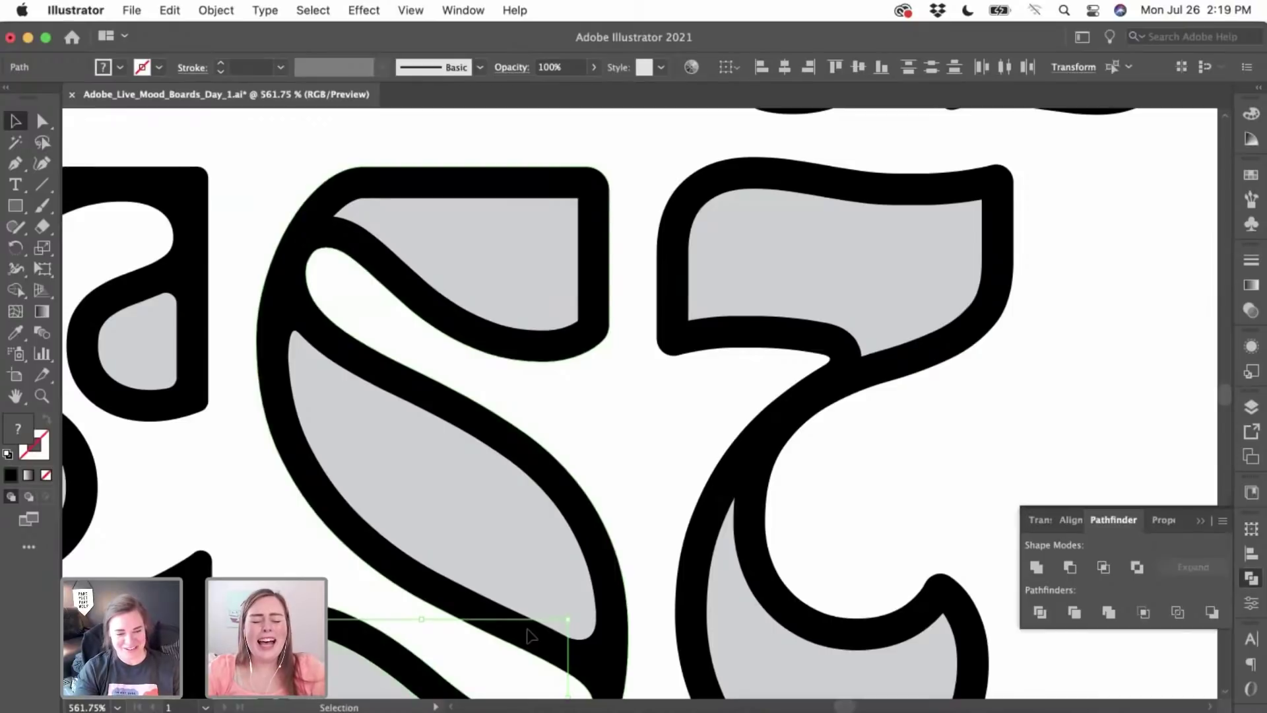
# - Delete the original upper grey inset of the S and clear the selection
pyautogui.click(495, 254)
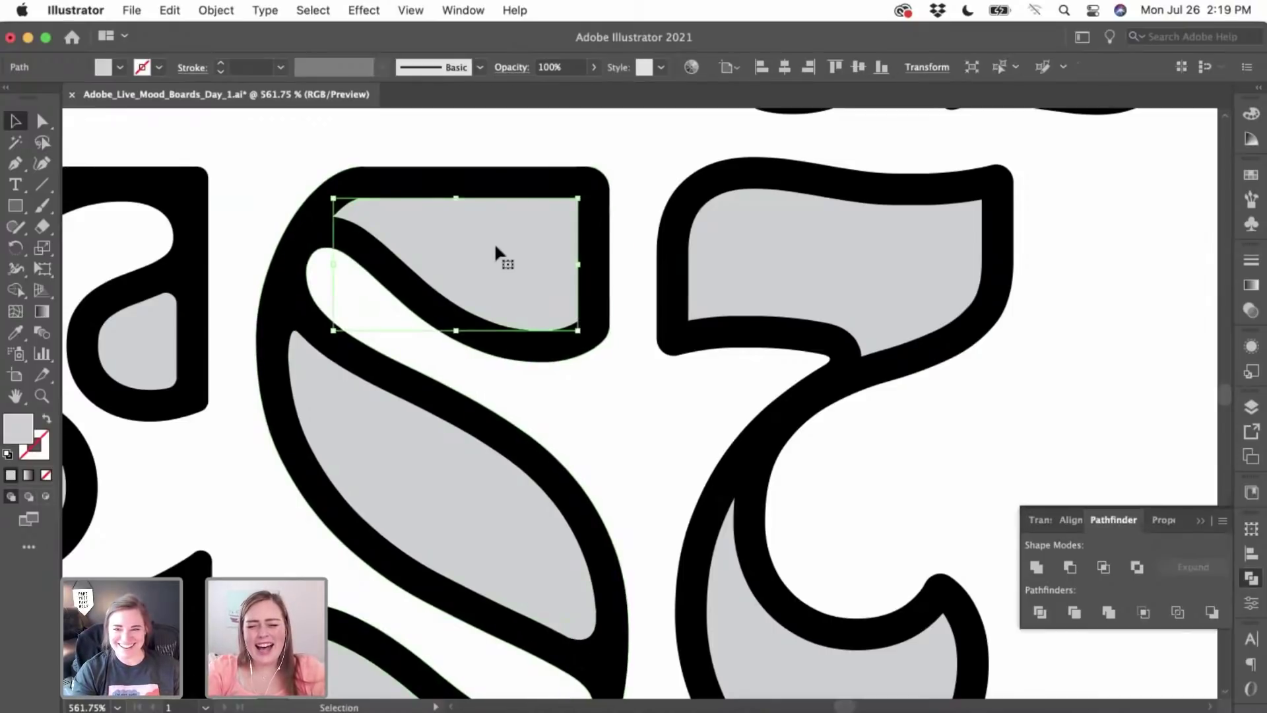
pyautogui.press('Delete')
pyautogui.click(496, 253)
pyautogui.press('super+shift+a')
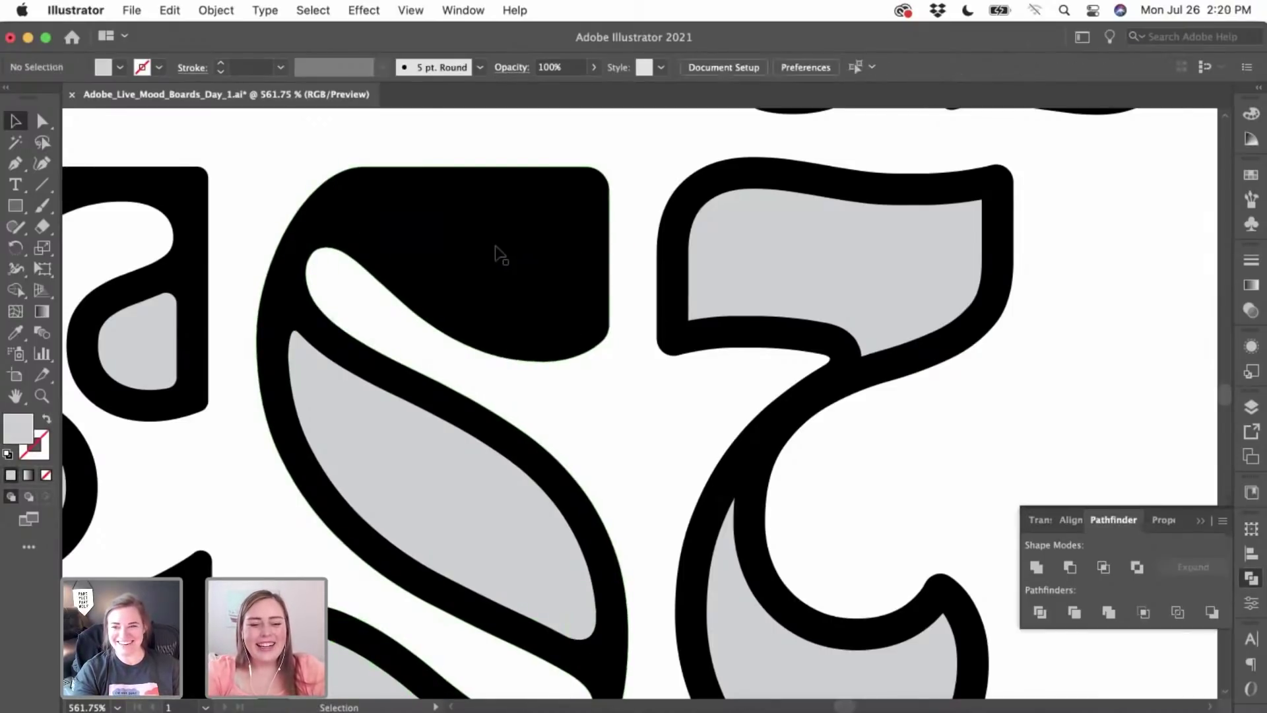
# - Paste the copied inset with its patches, rotate it 180 degrees, and place it inside the top of the S
pyautogui.press('a')
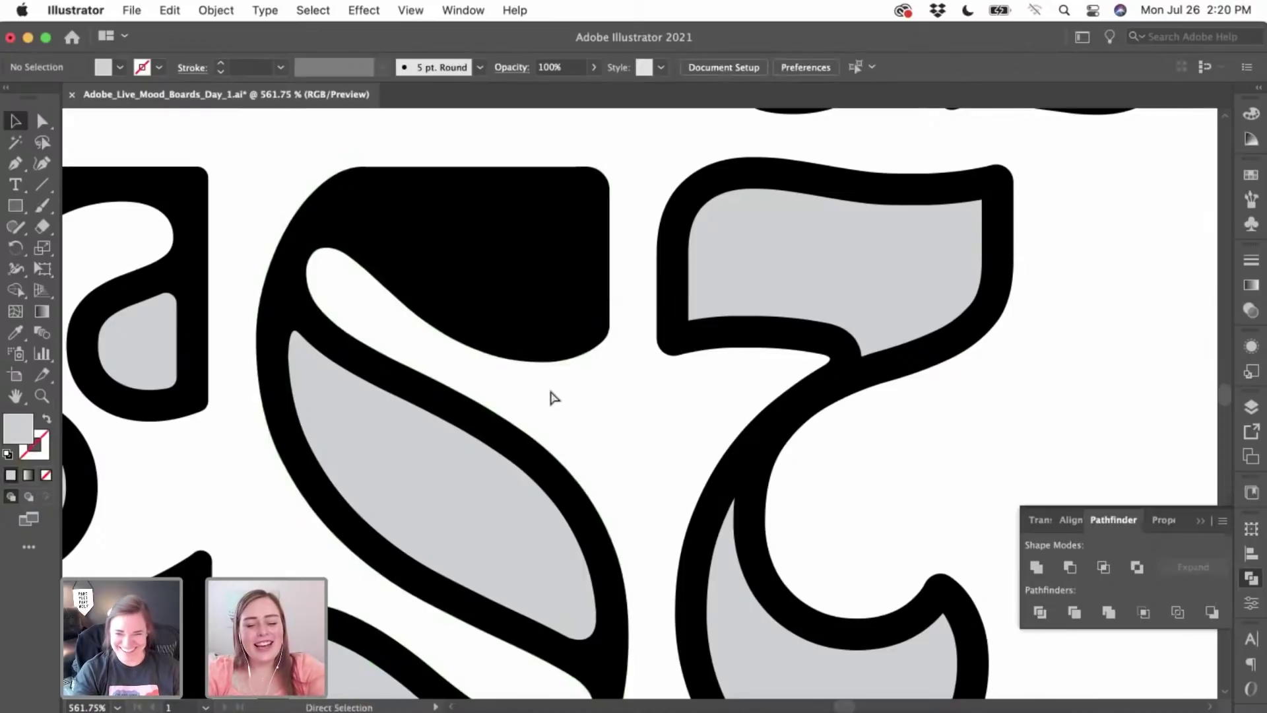
pyautogui.click(550, 391)
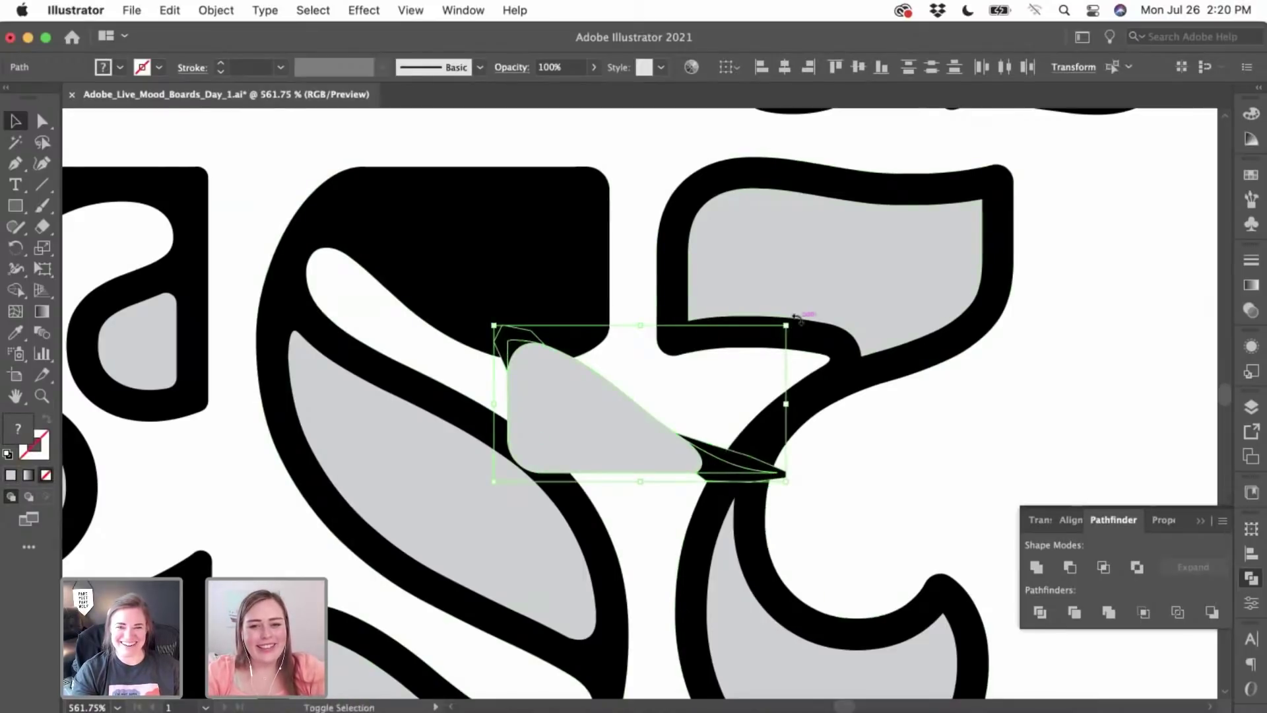
pyautogui.moveTo(797, 318); pyautogui.dragTo(504, 435)
pyautogui.press('super+z')
pyautogui.moveTo(636, 362); pyautogui.dragTo(454, 233)
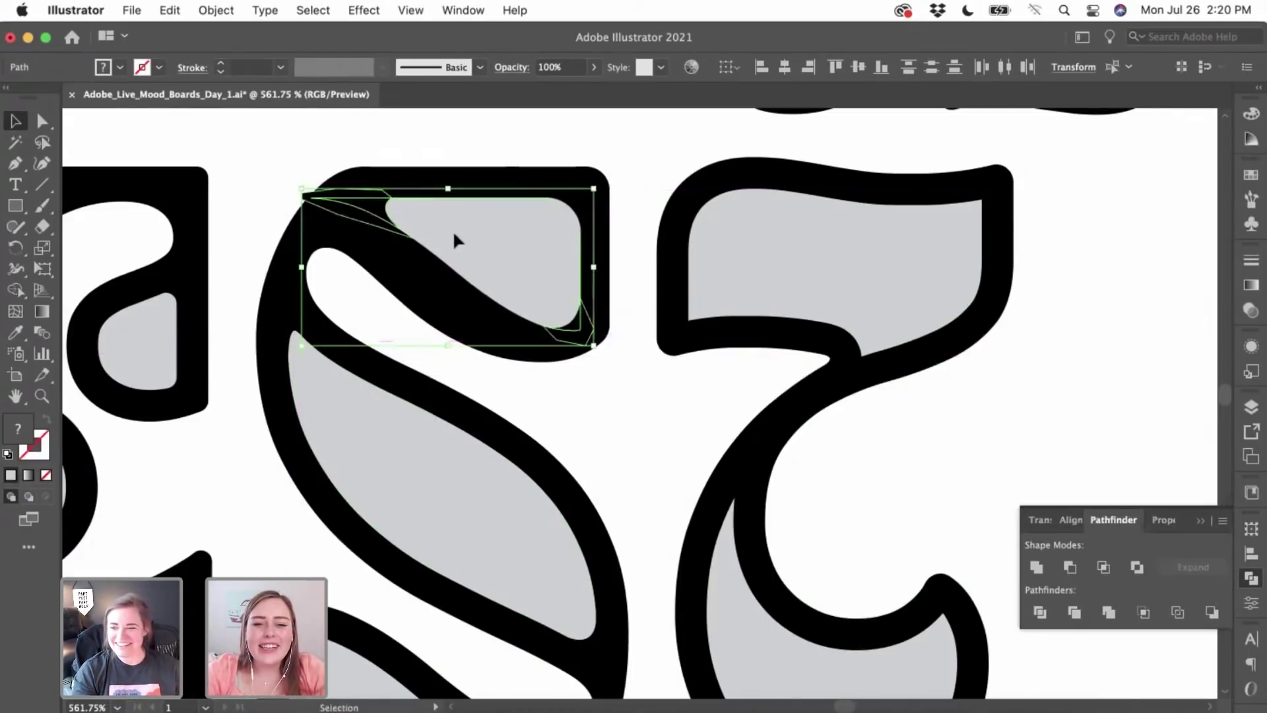
pyautogui.click(306, 197)
# - Pull the left-end anchors of the upper inset's black tip patch inside the S's outer edge, and deselect the patch
pyautogui.scroll(-5, 426, 198)
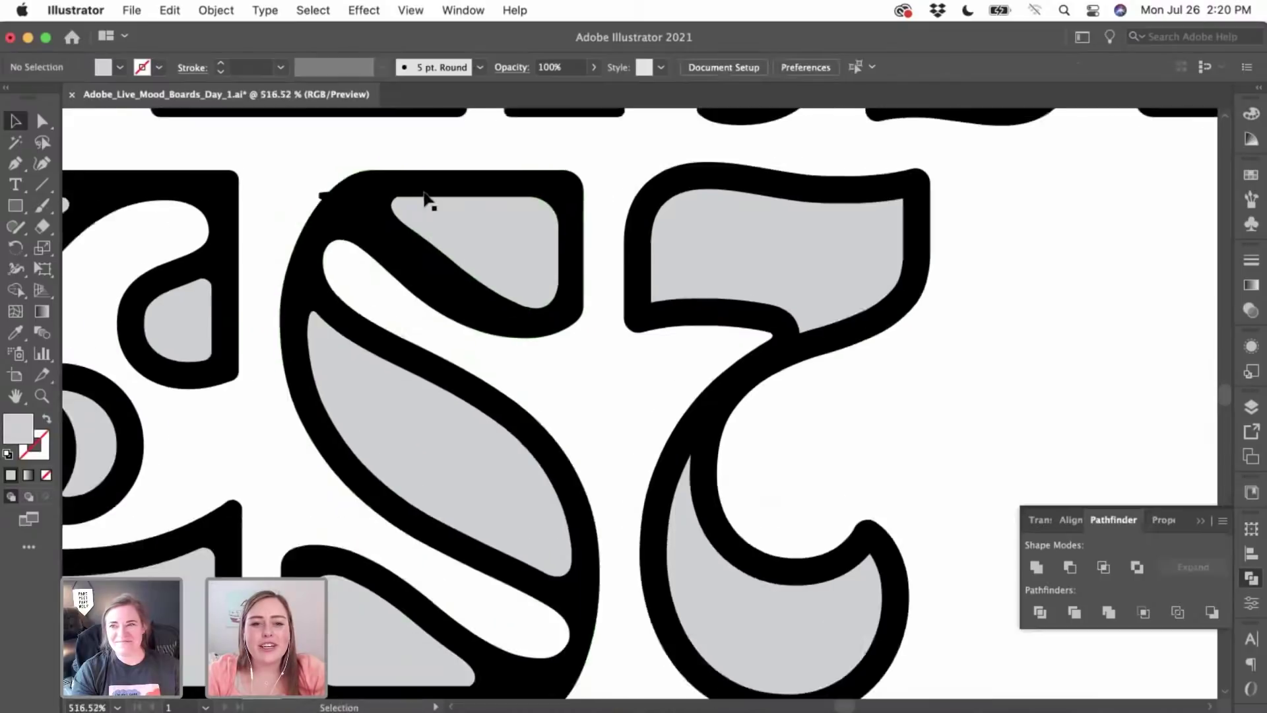
pyautogui.scroll(5, 533, 272)
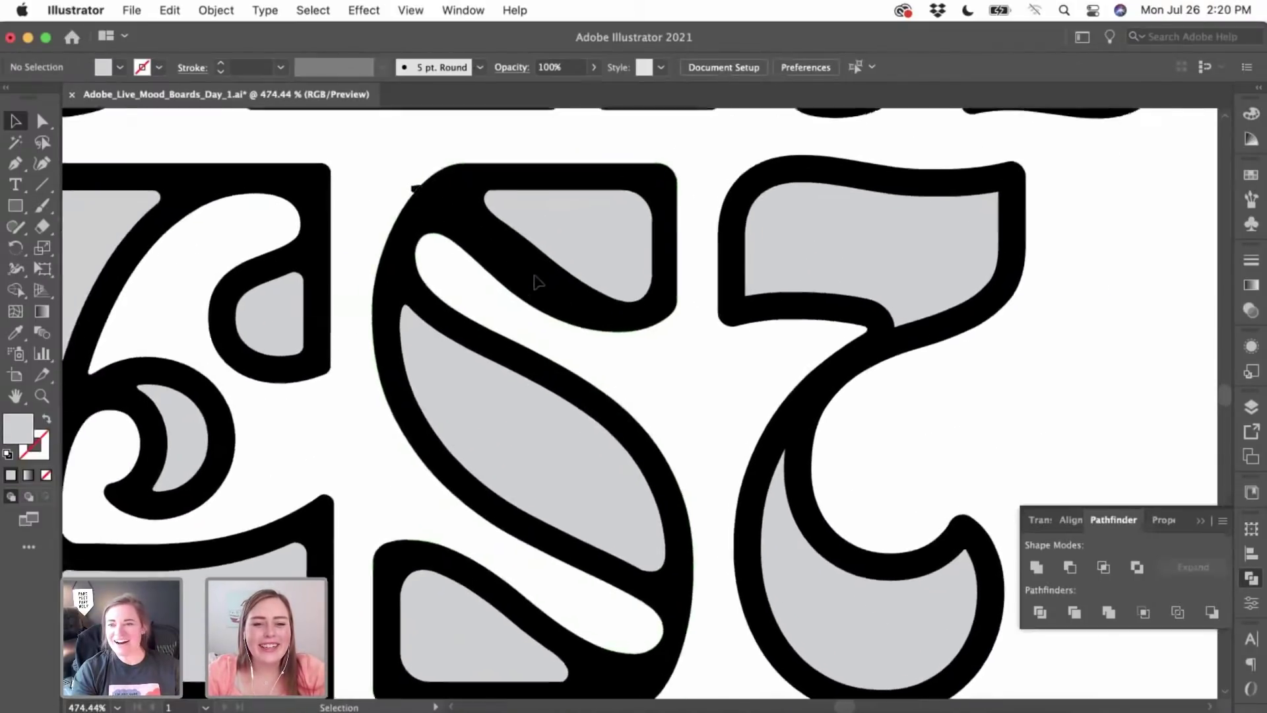
pyautogui.scroll(2, 536, 277)
pyautogui.scroll(-1, 537, 283)
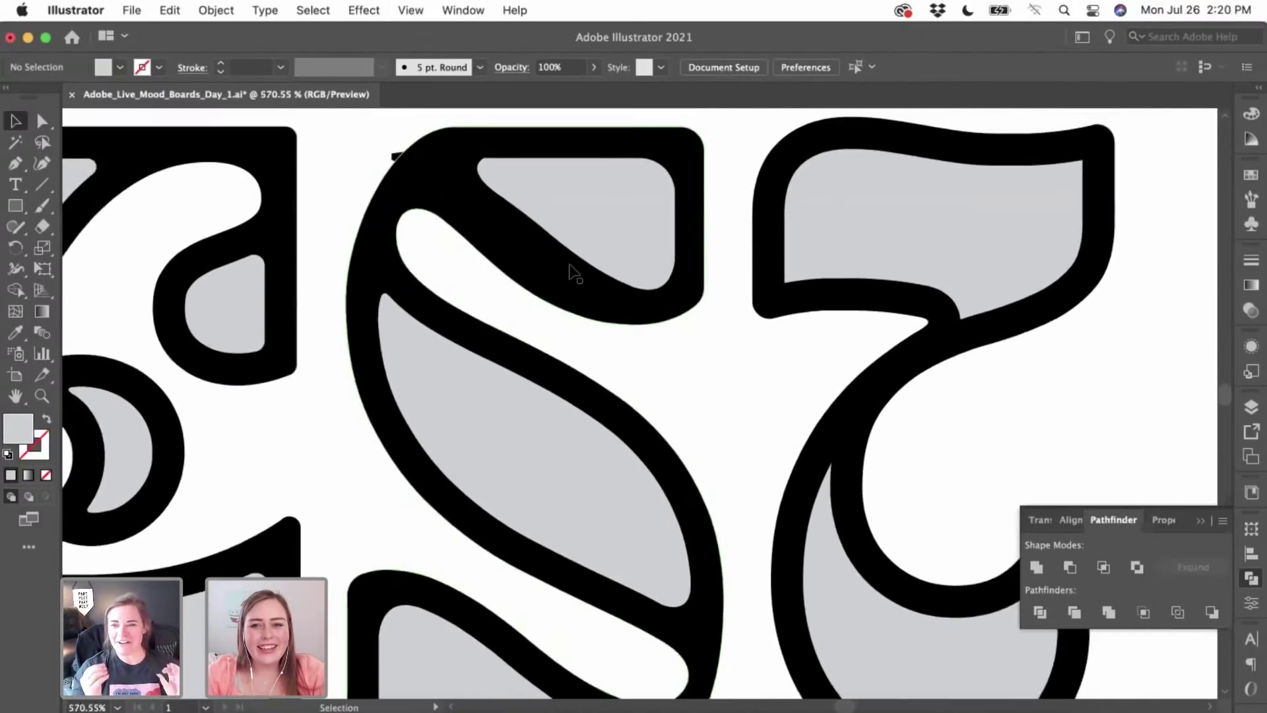
pyautogui.scroll(1, 574, 274)
pyautogui.scroll(5, 569, 272)
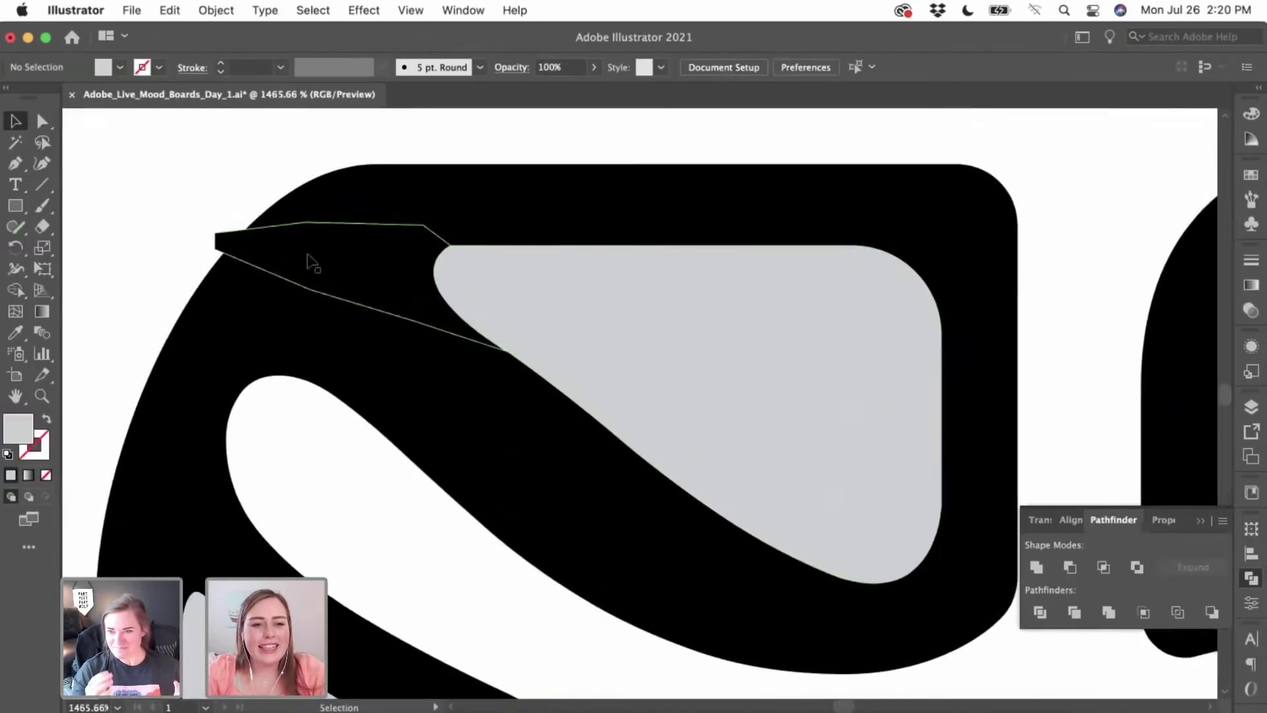
pyautogui.click(308, 260)
pyautogui.click(42, 124)
pyautogui.moveTo(218, 244); pyautogui.dragTo(266, 238)
pyautogui.scroll(3, 221, 236)
pyautogui.moveTo(211, 272); pyautogui.dragTo(215, 285)
pyautogui.press('v')
pyautogui.click(125, 217)
# - Examine the whole PHOENIX FEST lettering and compare it with the typeface variations beside the artboard
pyautogui.scroll(-10, 125, 218)
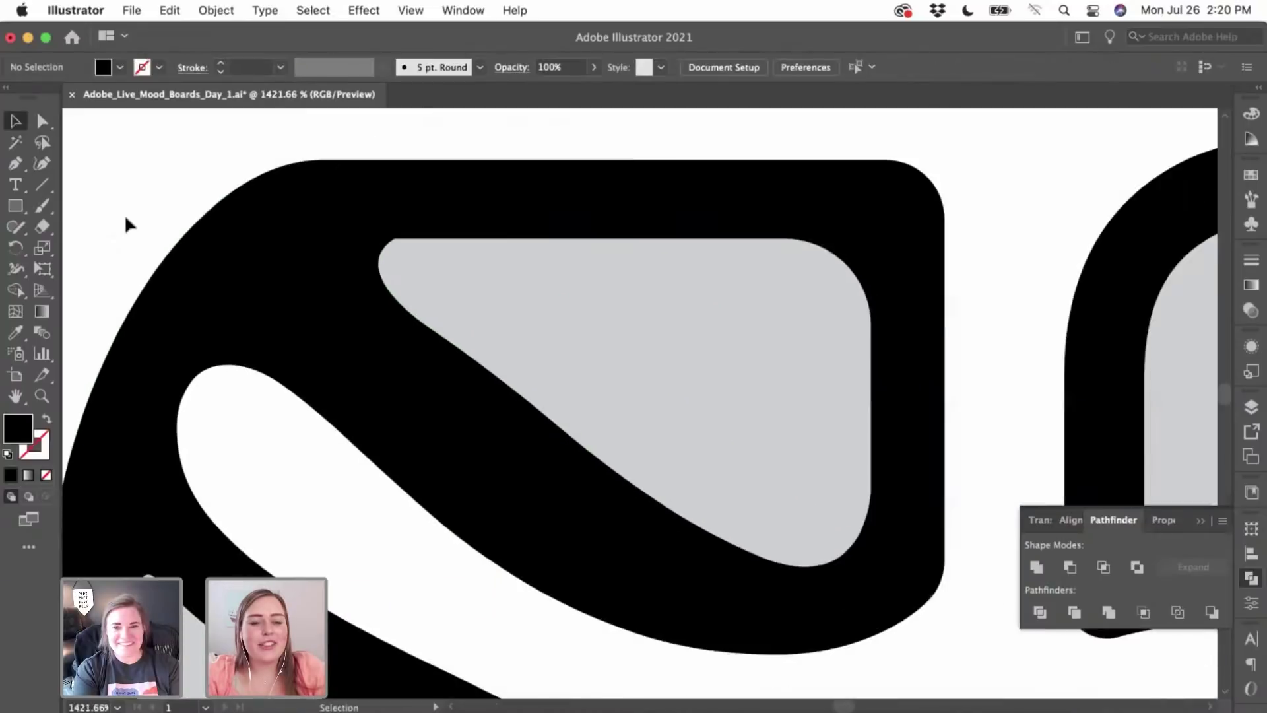
pyautogui.scroll(-3, 128, 221)
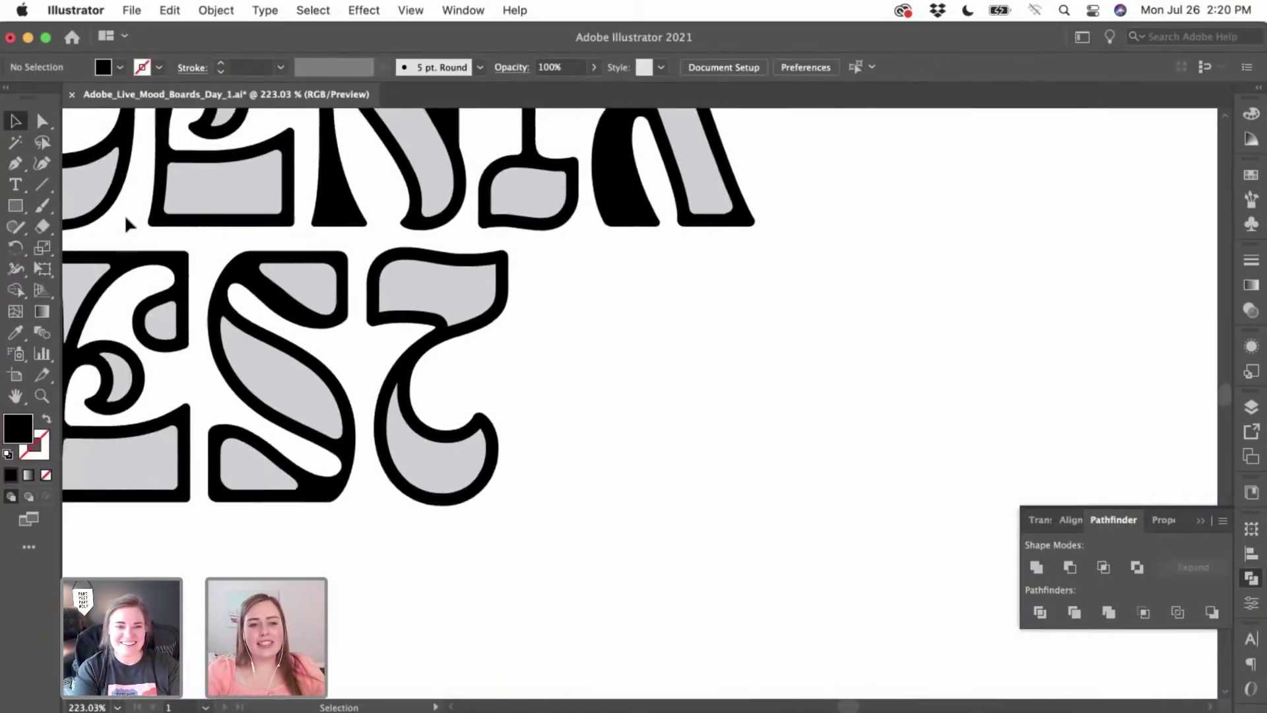
pyautogui.scroll(-3, 114, 220)
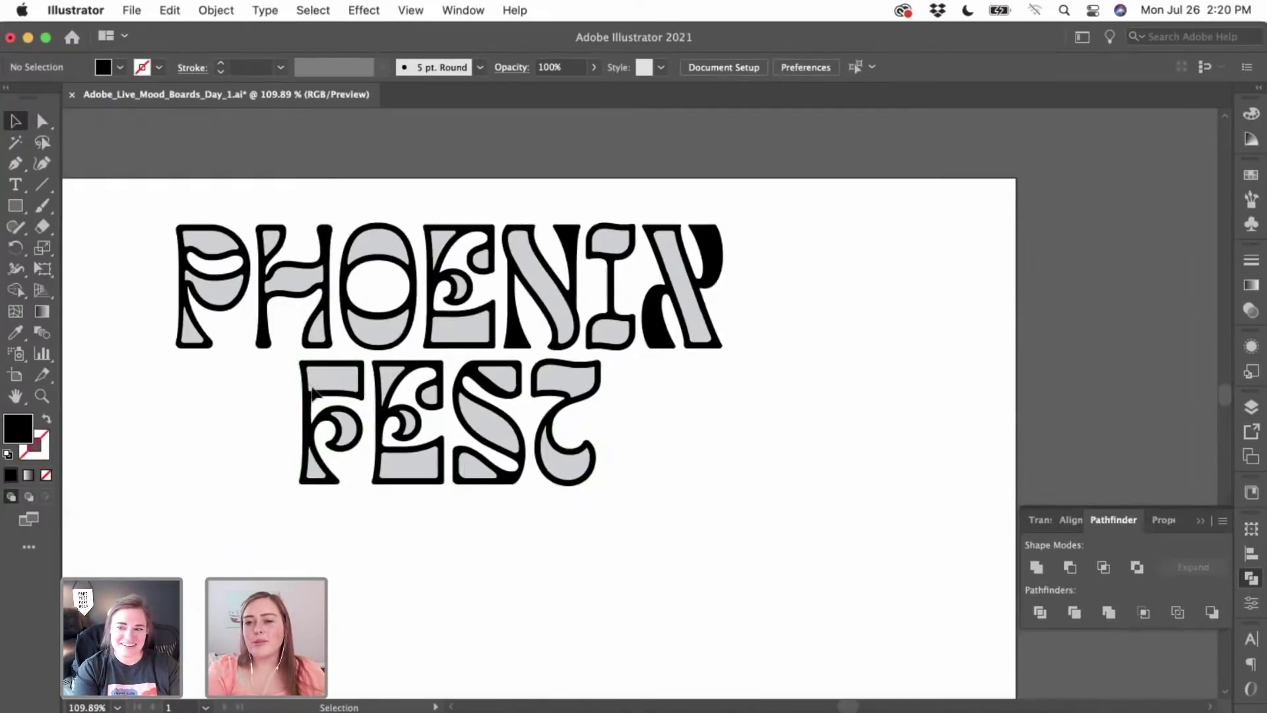
pyautogui.scroll(-3, 367, 459)
pyautogui.scroll(-6, 365, 460)
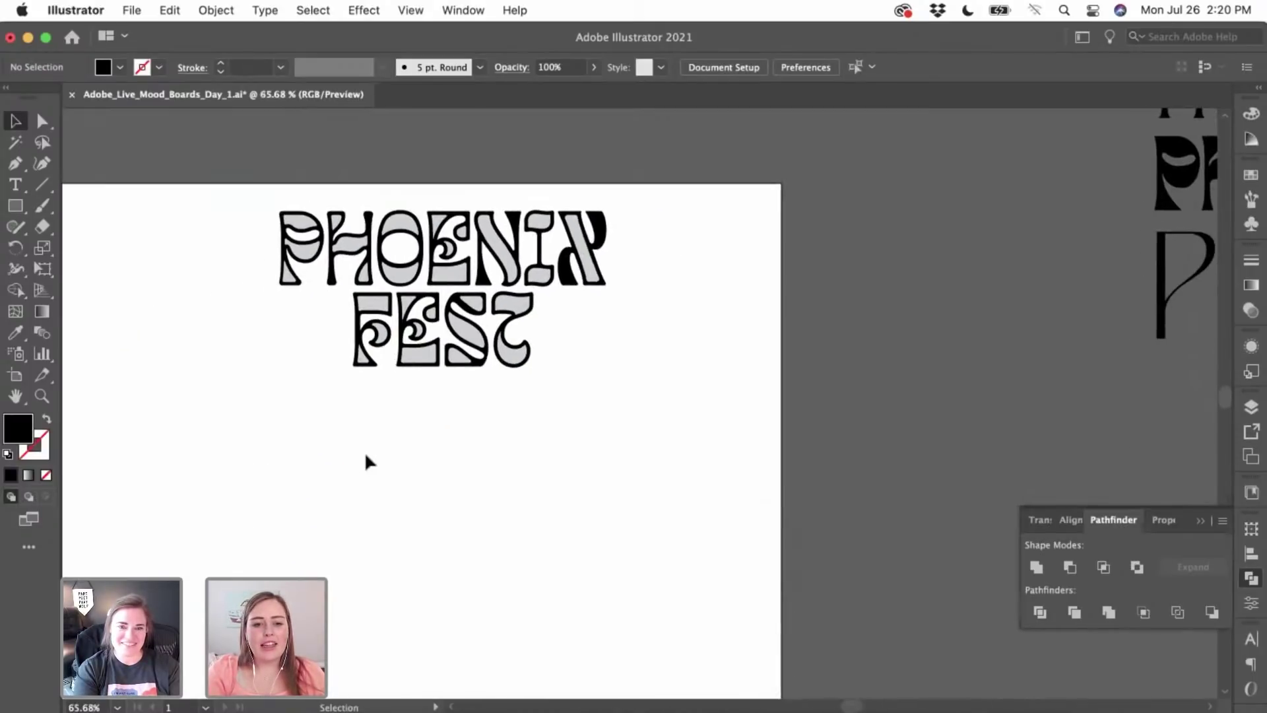
pyautogui.scroll(3, 387, 454)
pyautogui.scroll(-5, 387, 454)
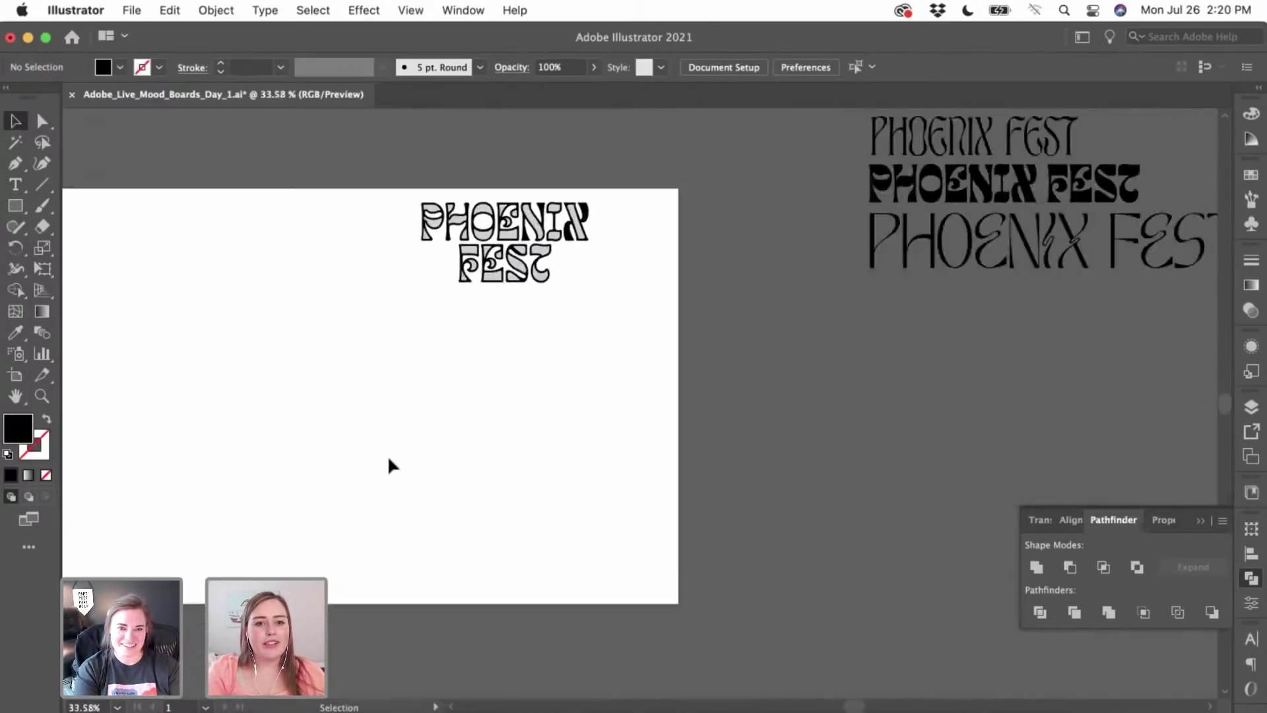
pyautogui.scroll(3, 387, 454)
pyautogui.scroll(4, 387, 454)
pyautogui.hscroll(2, 390, 460)
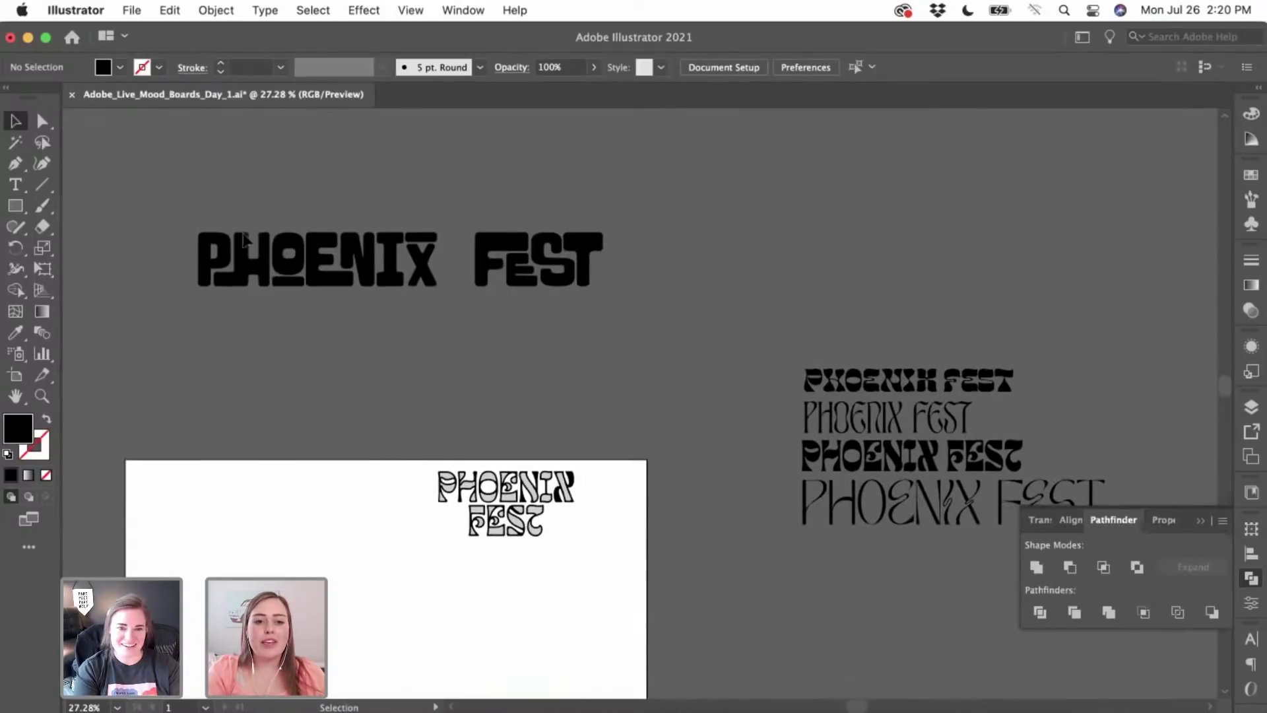
pyautogui.scroll(2, 479, 251)
pyautogui.scroll(-3, 478, 251)
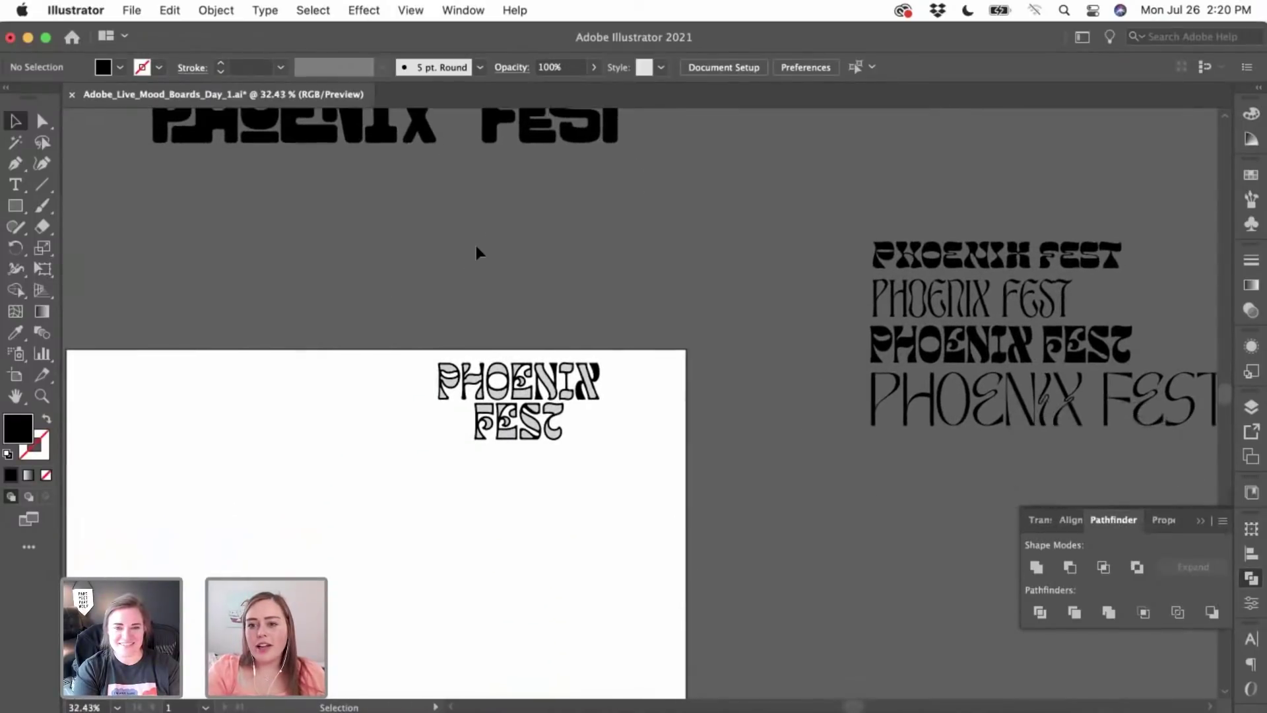
pyautogui.scroll(6, 477, 246)
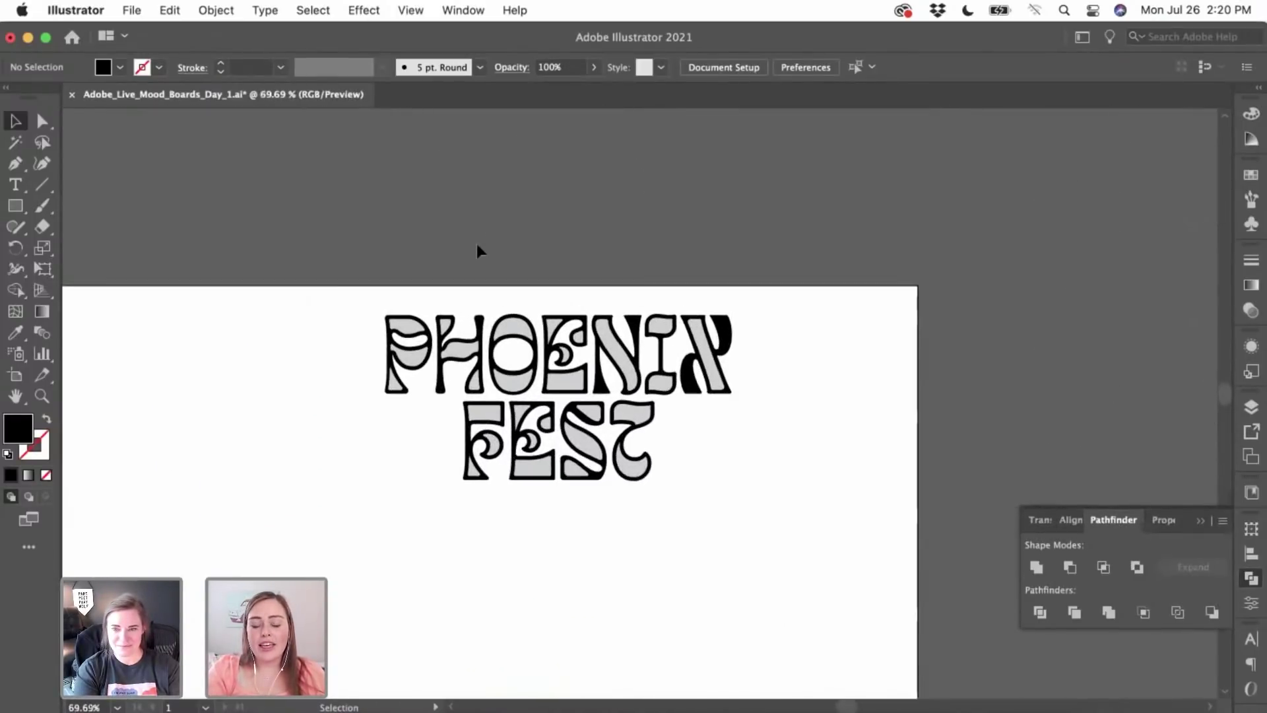
pyautogui.scroll(3, 476, 243)
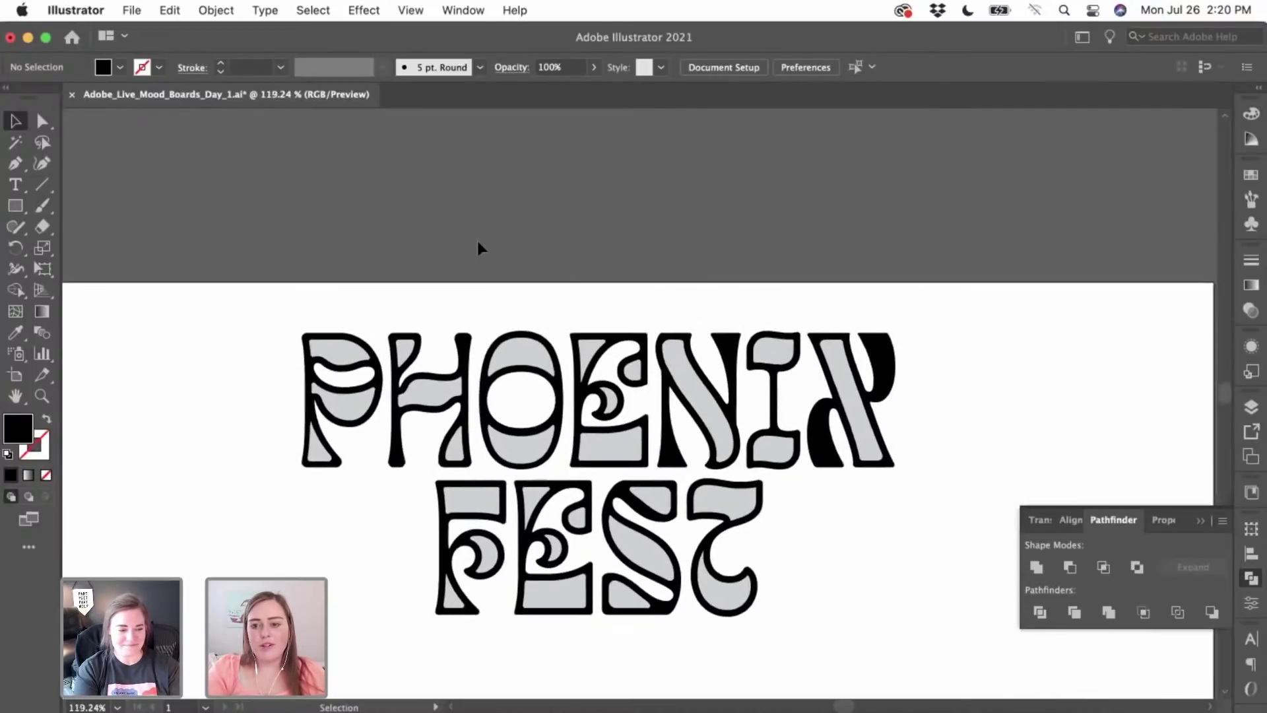
pyautogui.hscroll(2, 477, 237)
pyautogui.scroll(-1, 477, 238)
pyautogui.scroll(-1, 478, 242)
pyautogui.scroll(3, 478, 242)
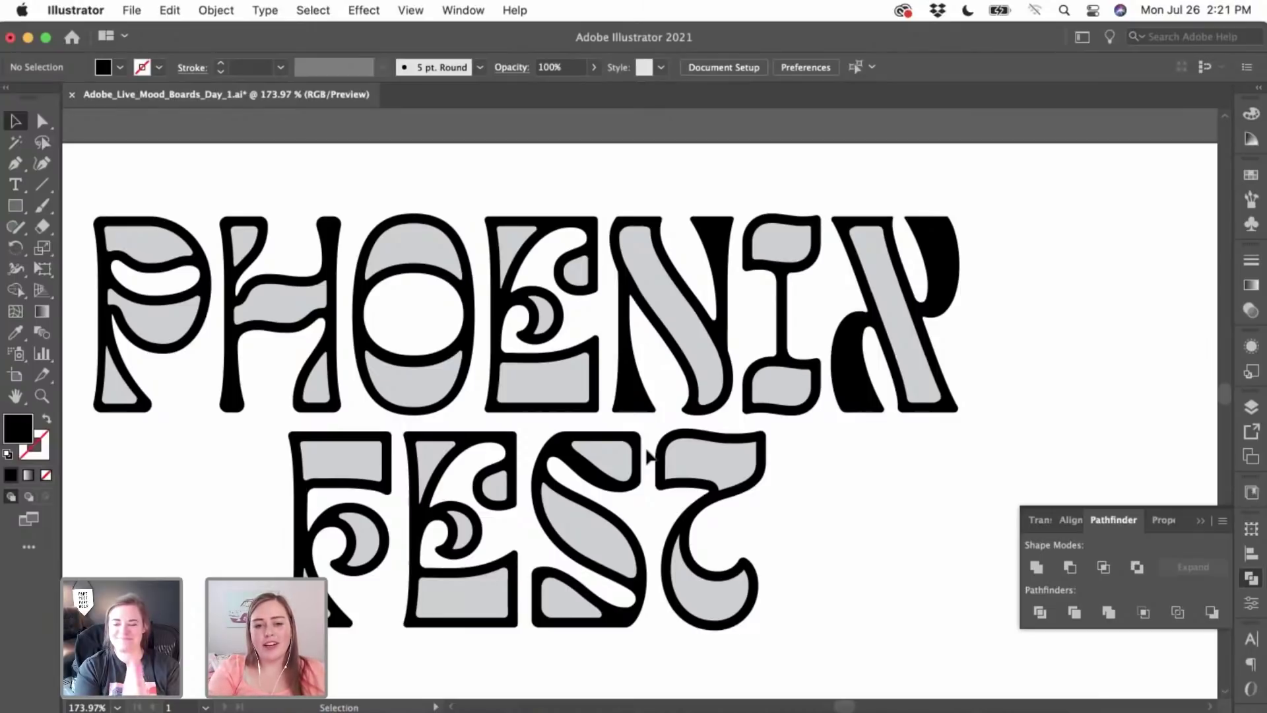
# - Try reselecting the S's rotated upper inset together with its tip and corner patches, and deselect them
pyautogui.scroll(5, 647, 460)
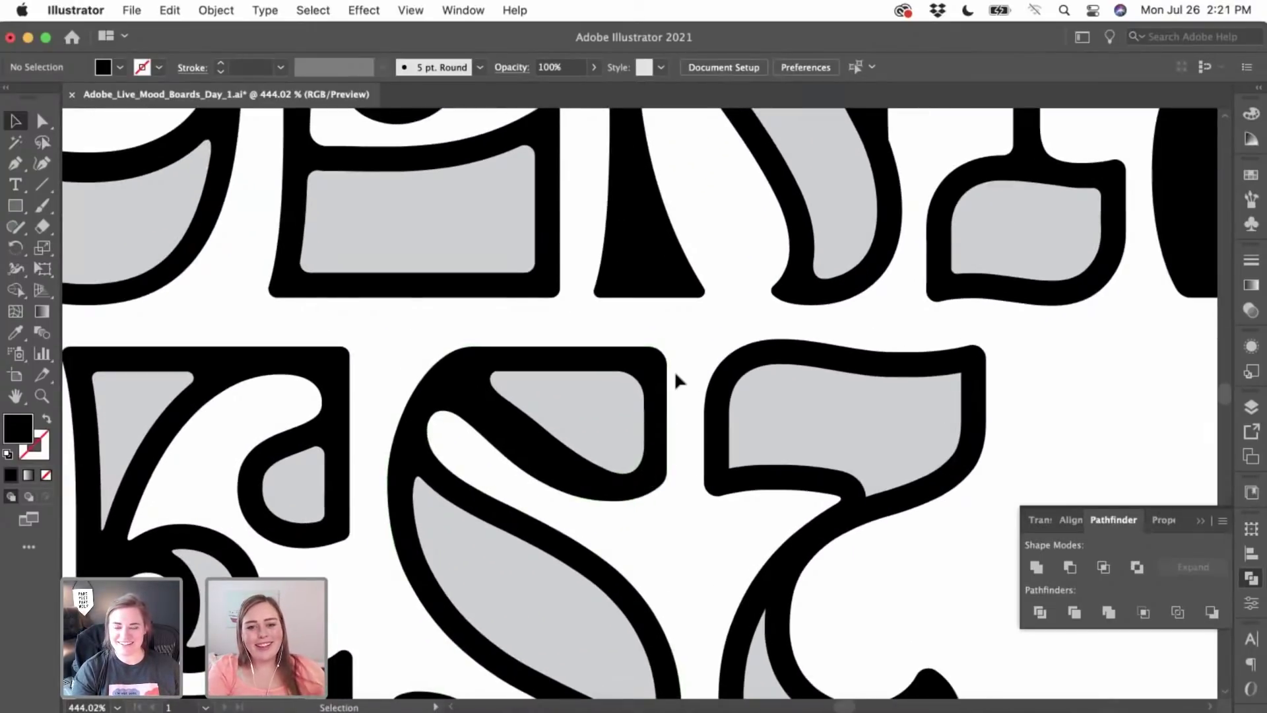
pyautogui.scroll(3, 674, 370)
pyautogui.click(537, 437)
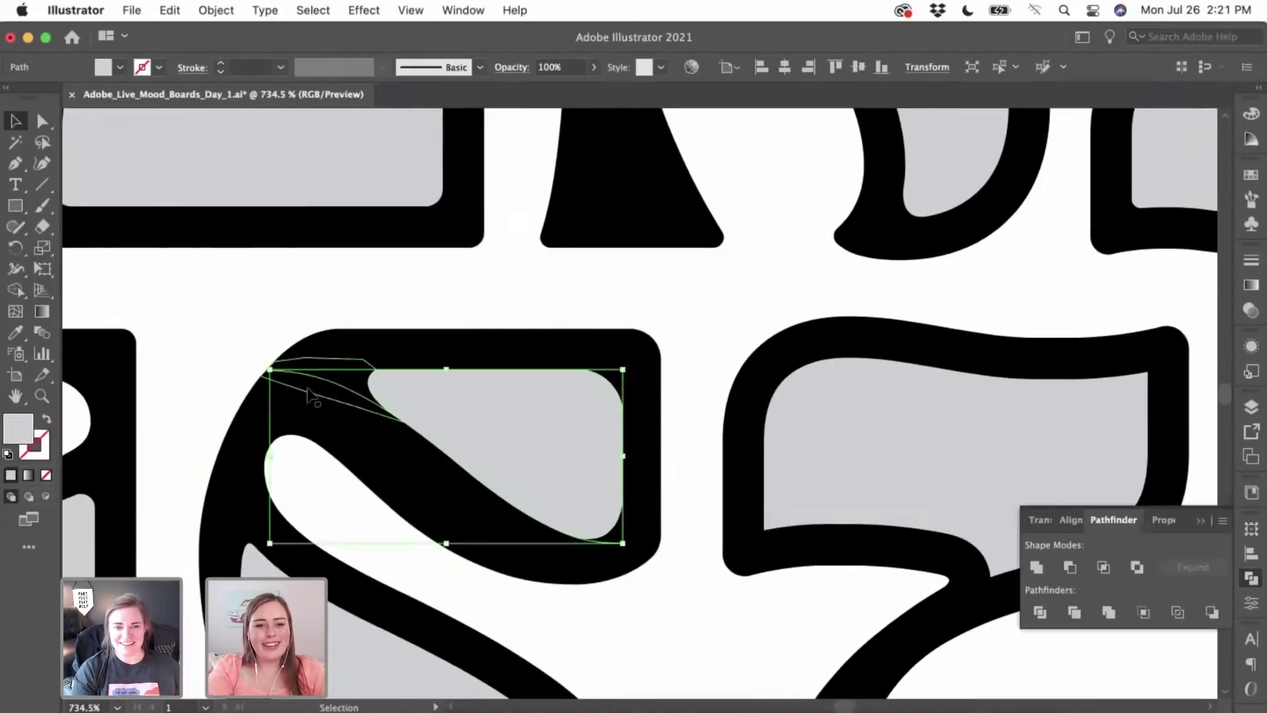
pyautogui.moveTo(307, 395); pyautogui.dragTo(298, 390)
pyautogui.moveTo(612, 543); pyautogui.dragTo(613, 573)
pyautogui.scroll(3, 631, 541)
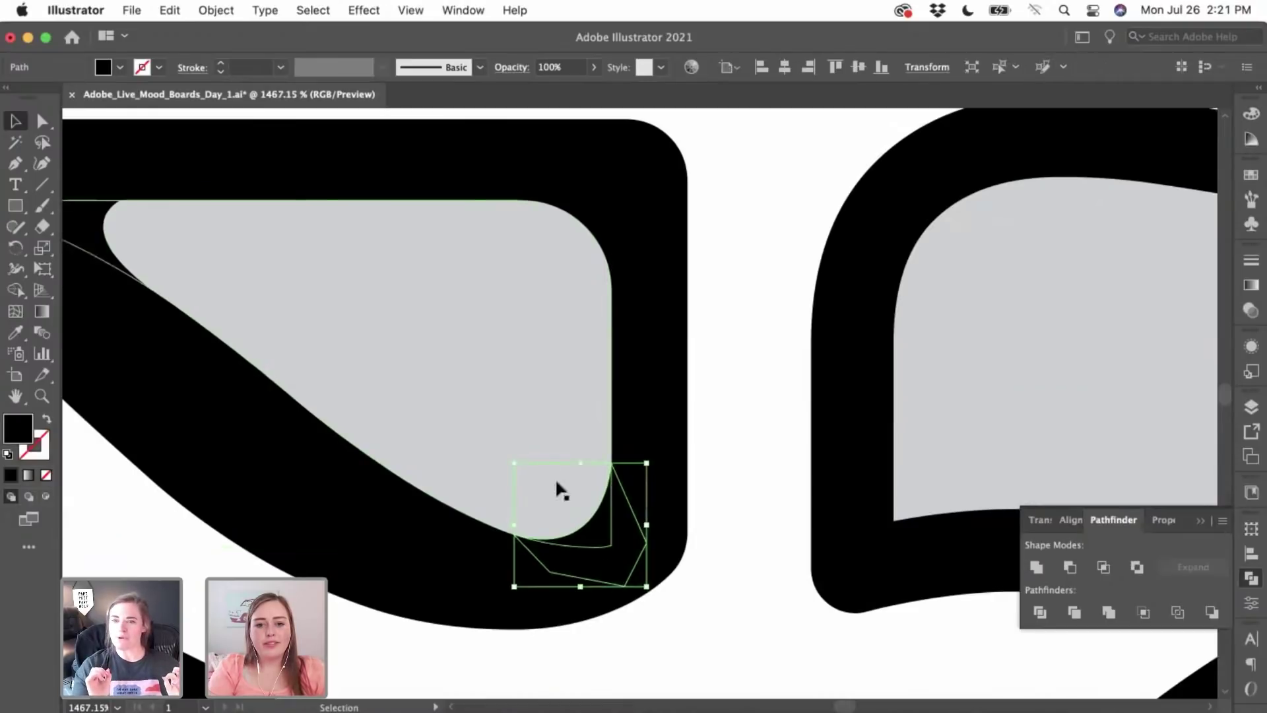
pyautogui.keyDown('shift'); pyautogui.click(540, 456); pyautogui.keyUp('shift')
pyautogui.hscroll(-8, 538, 451)
pyautogui.scroll(2, 539, 452)
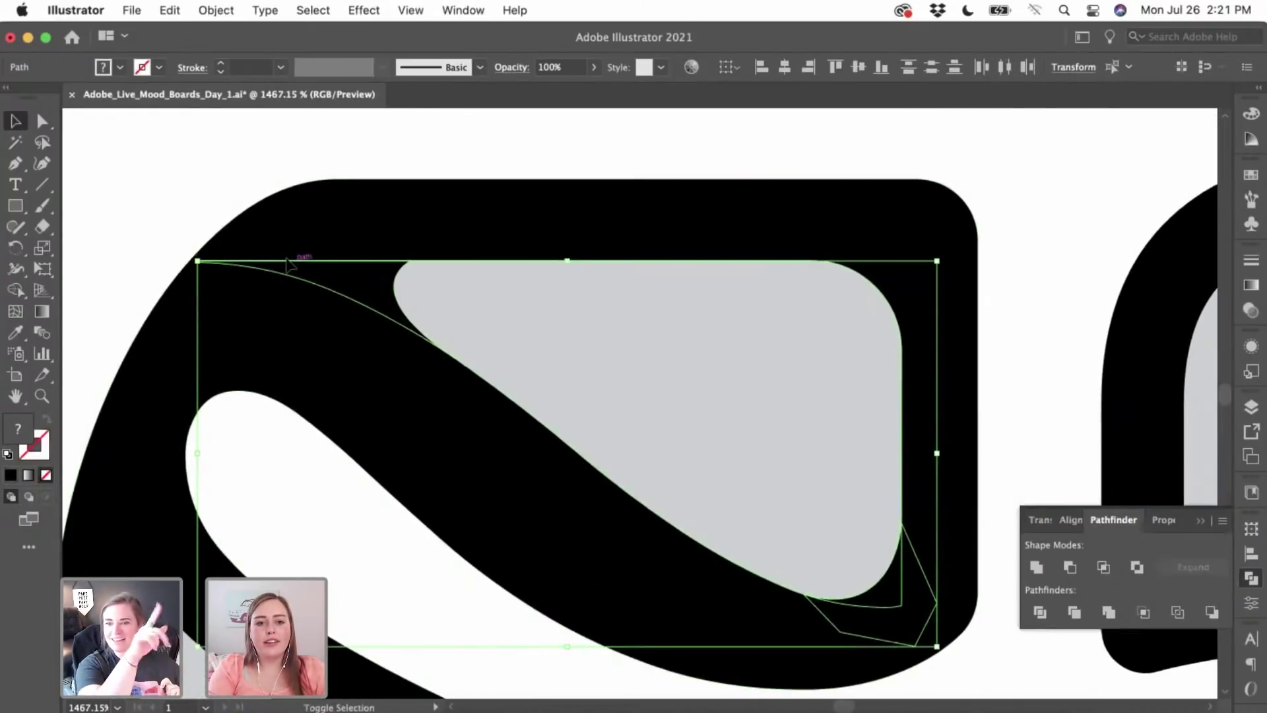
pyautogui.moveTo(280, 251); pyautogui.dragTo(260, 254)
pyautogui.scroll(-6, 251, 257)
pyautogui.click(209, 218)
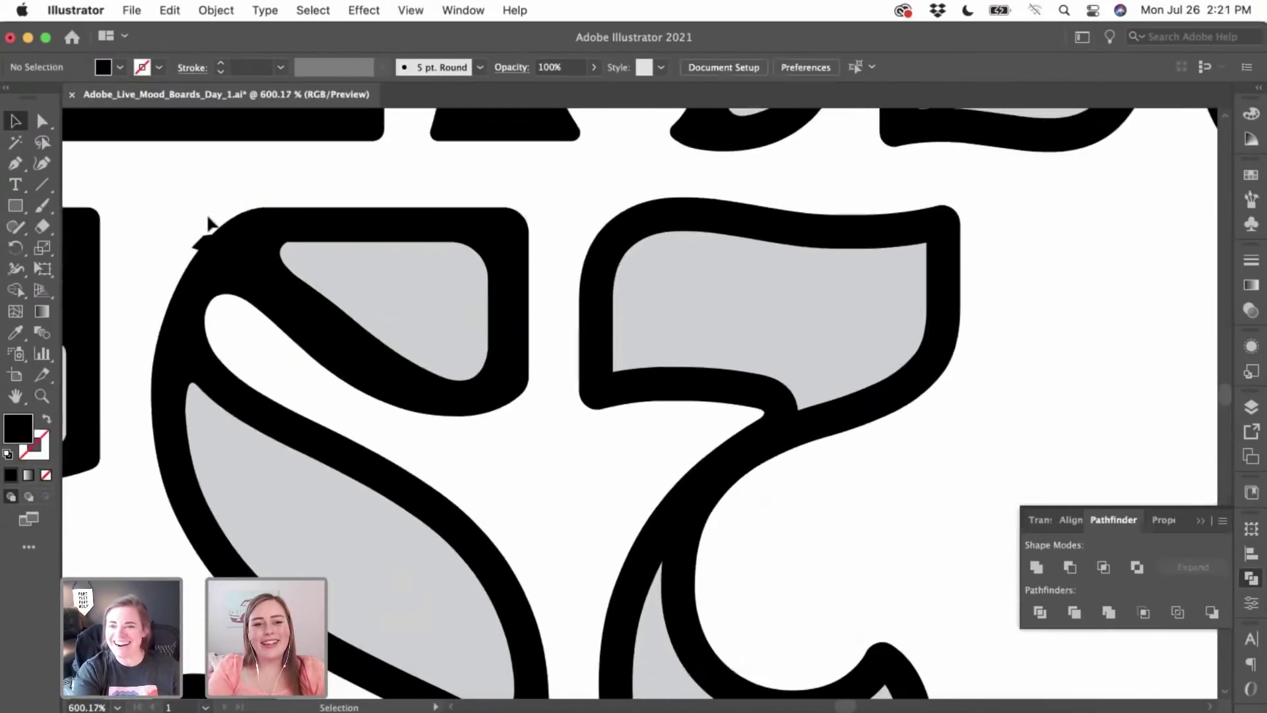
# - Undo the replacement of the S's upper inset with the rotated copy, back to the original inset
pyautogui.scroll(-3, 209, 221)
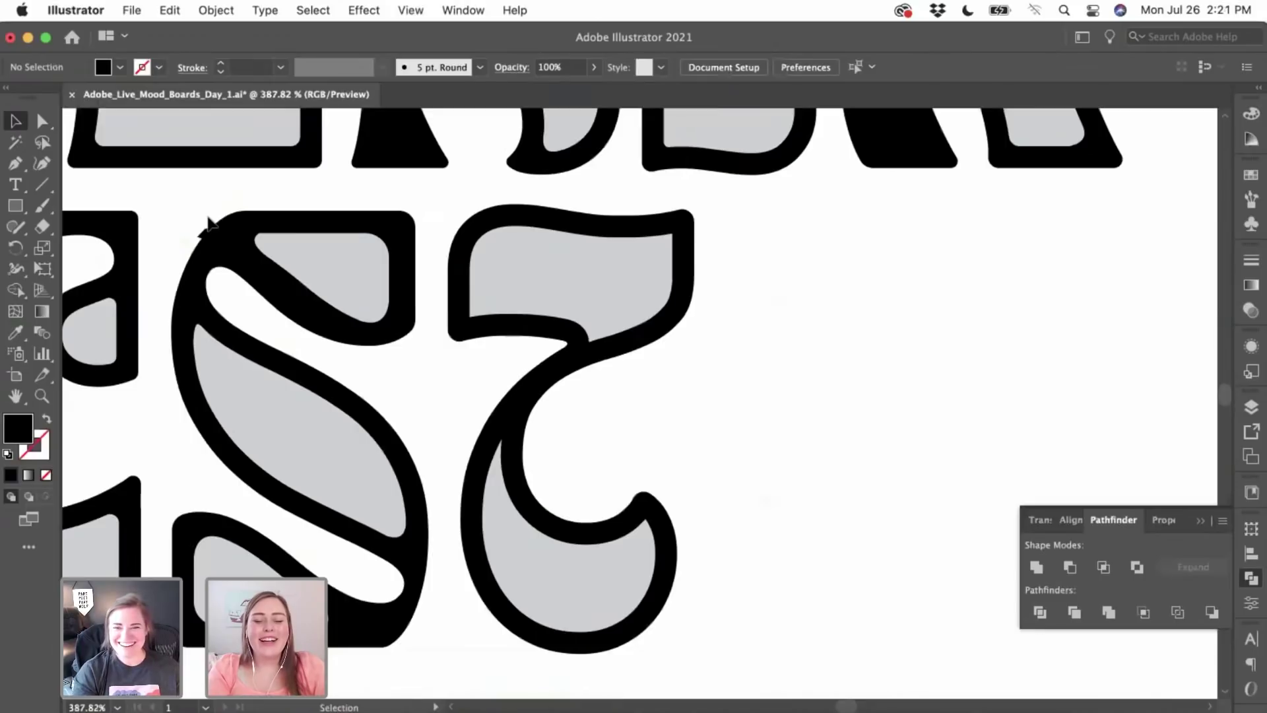
pyautogui.press('super+z')
pyautogui.press('super+z')
pyautogui.press('super+z')
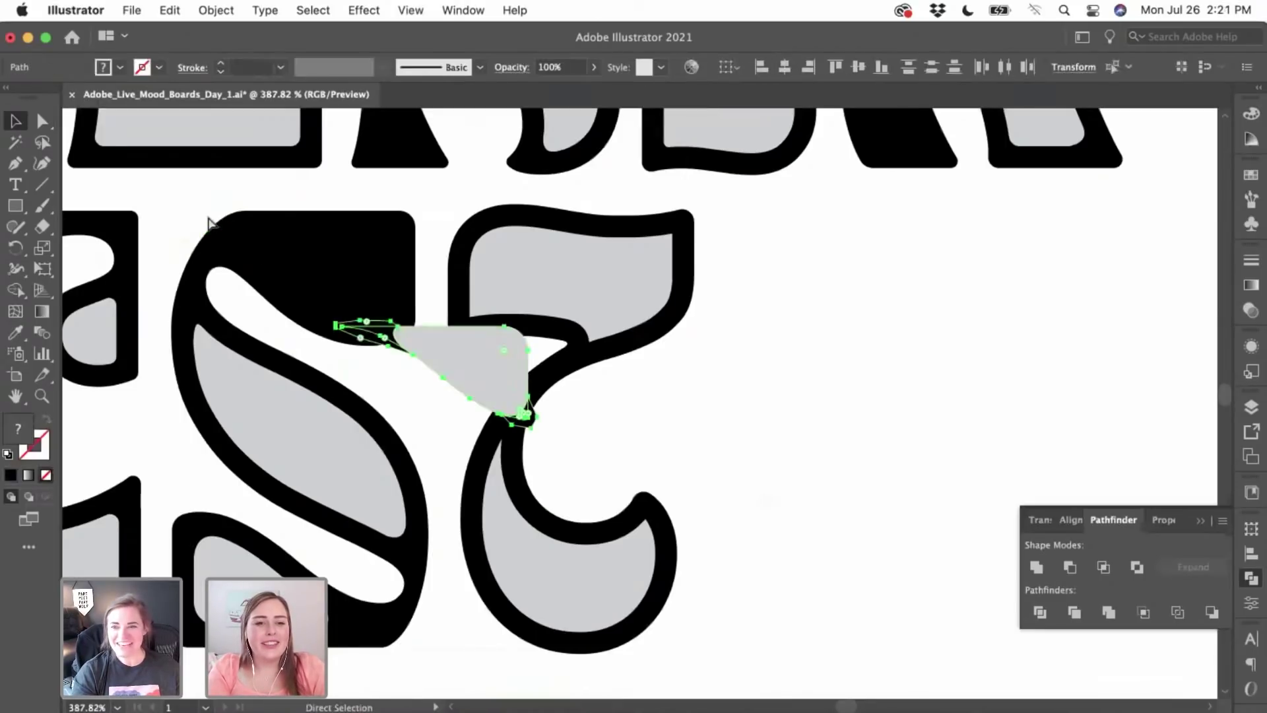
pyautogui.press('super+shift+z')
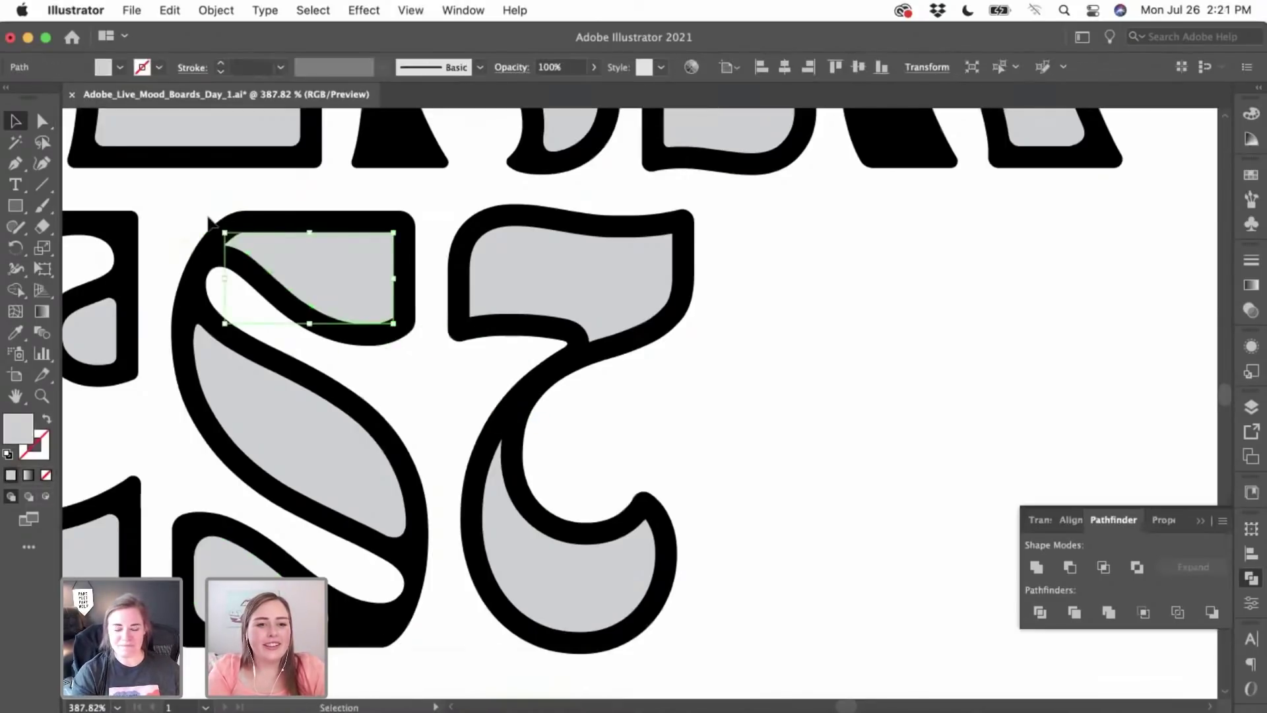
# - Add an anchor on the upper curve beside the sharp left tip of the S's upper inset, and deselect the inset
pyautogui.click(209, 220)
pyautogui.scroll(12, 209, 219)
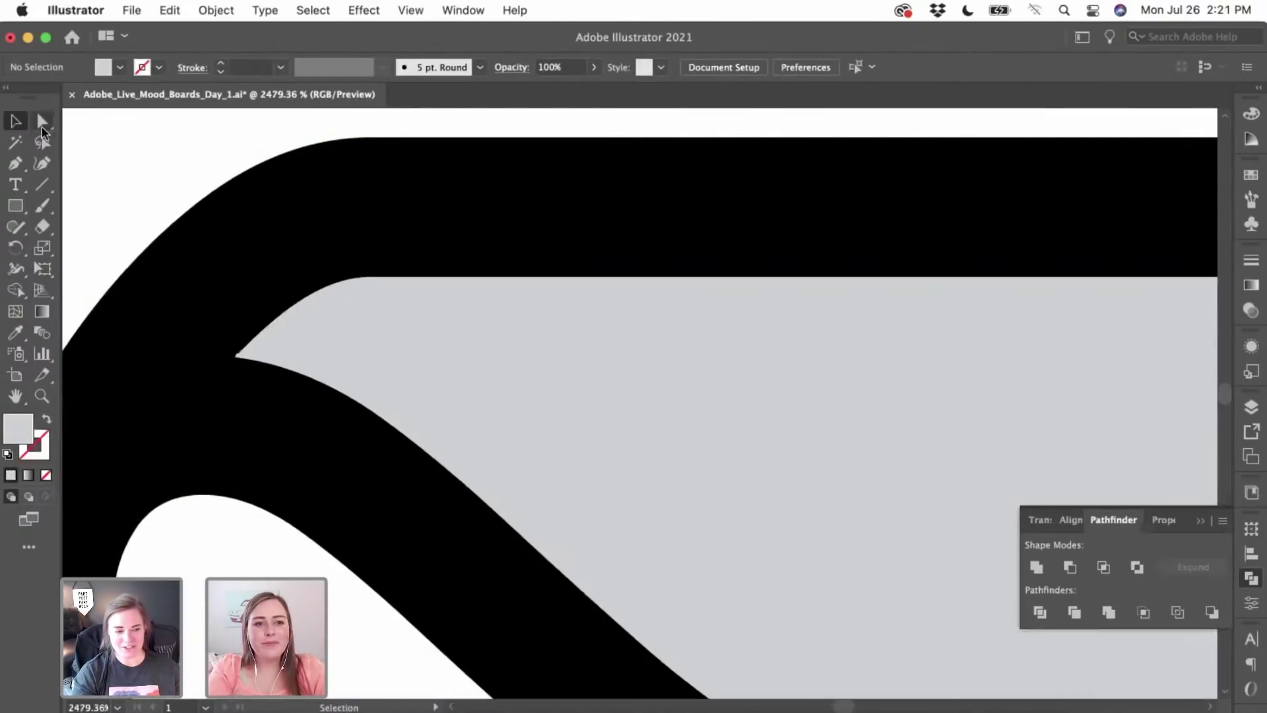
pyautogui.click(235, 357)
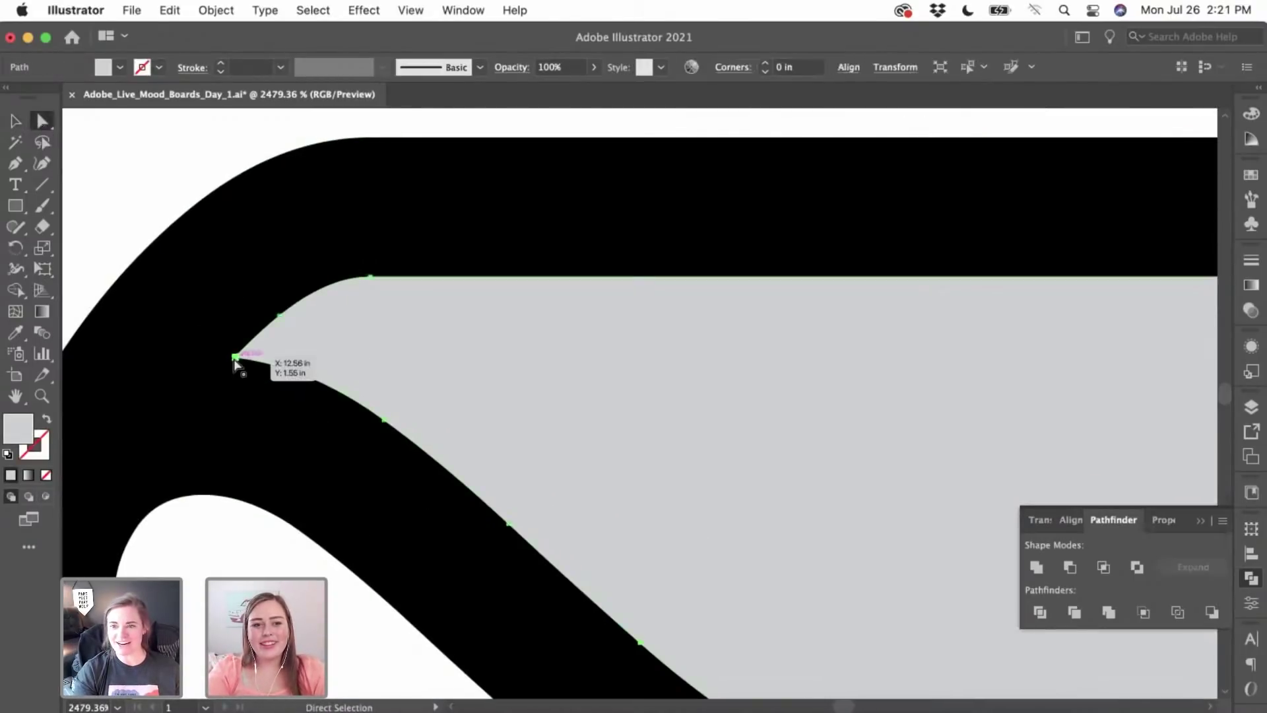
pyautogui.scroll(2, 226, 359)
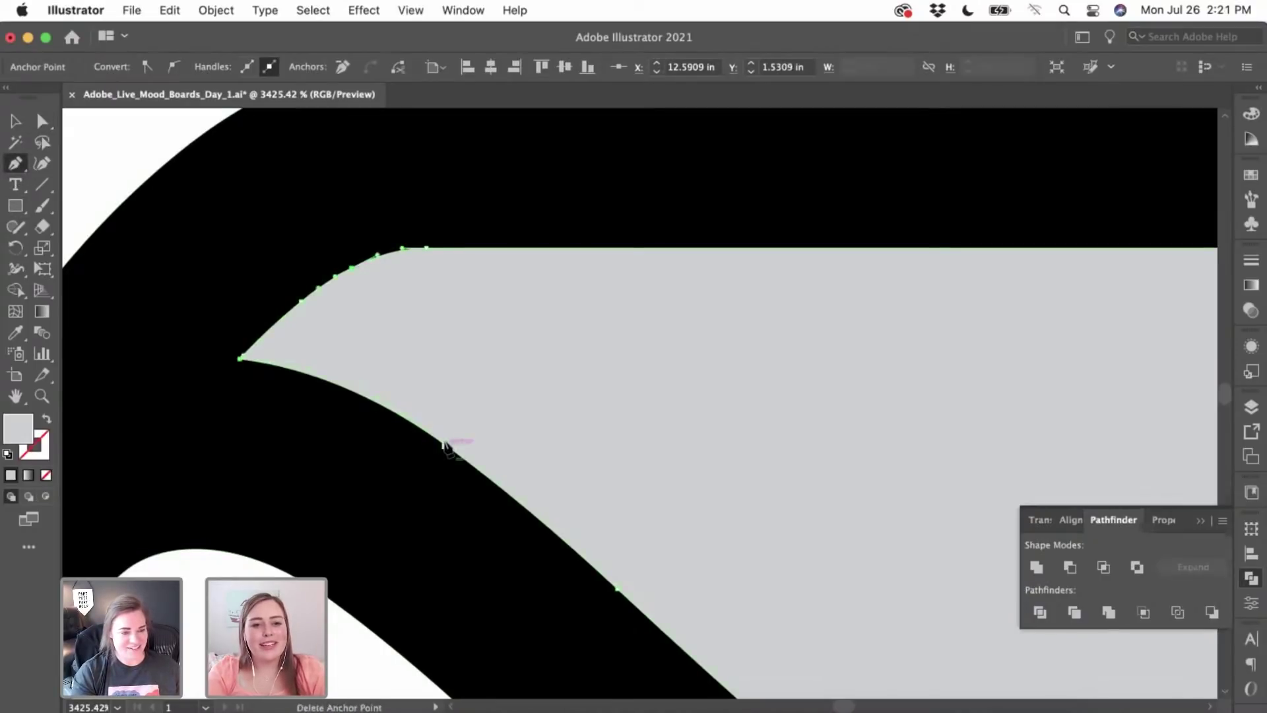
pyautogui.click(15, 123)
pyautogui.click(91, 129)
# - Draw a closed Pen patch over the upper inset's sharp left tip, with a curved edge rounding the inset's end
pyautogui.click(15, 164)
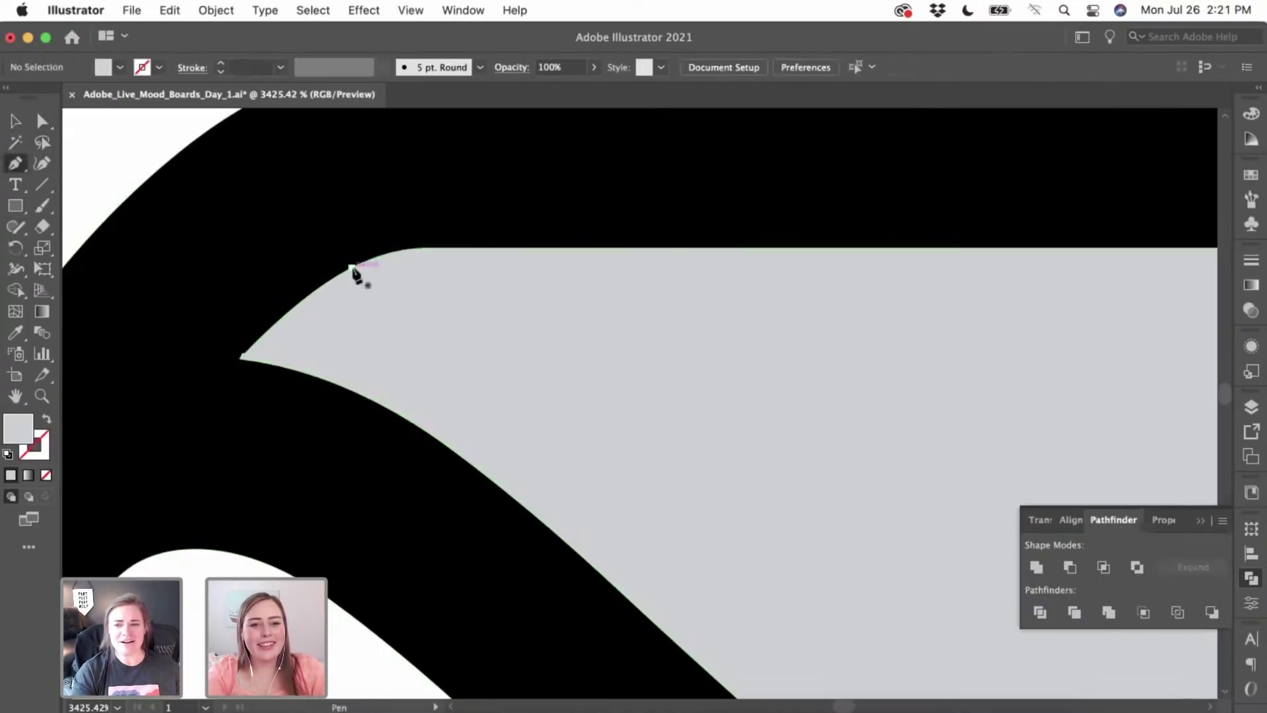
pyautogui.keyDown('super'); pyautogui.click(353, 270); pyautogui.keyUp('super')
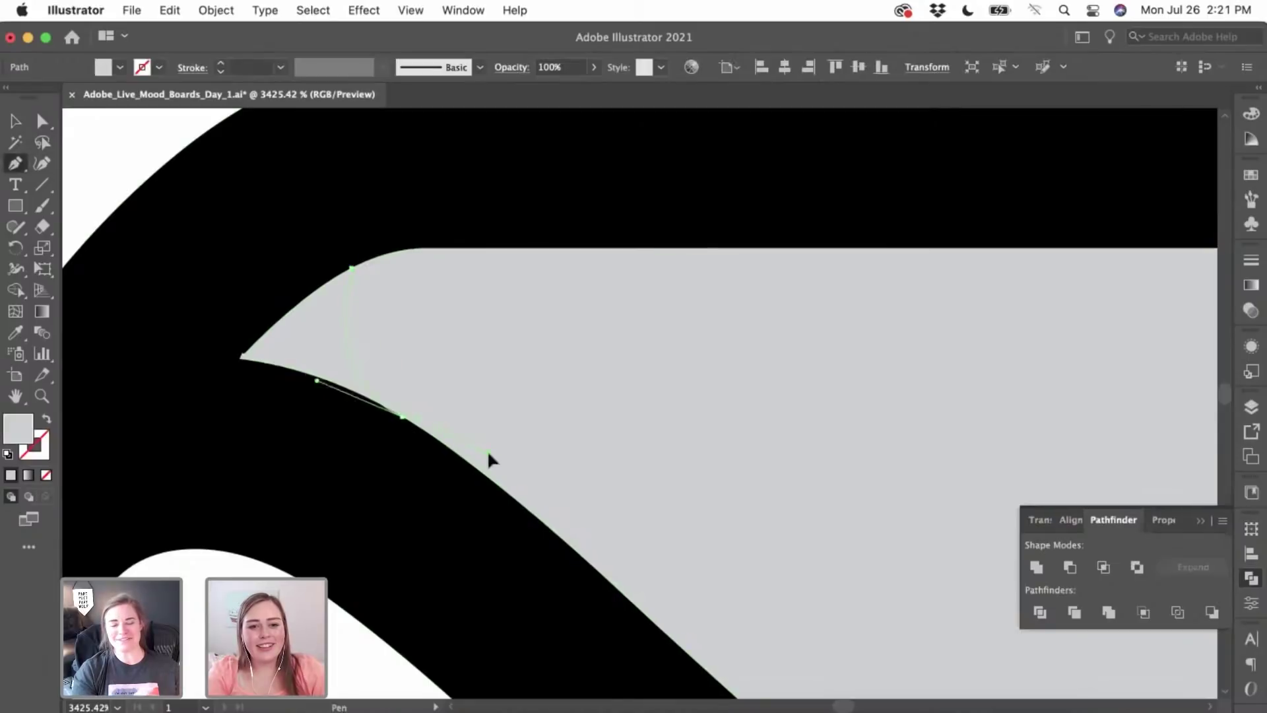
pyautogui.moveTo(521, 478); pyautogui.dragTo(524, 484)
pyautogui.moveTo(402, 417); pyautogui.dragTo(404, 429)
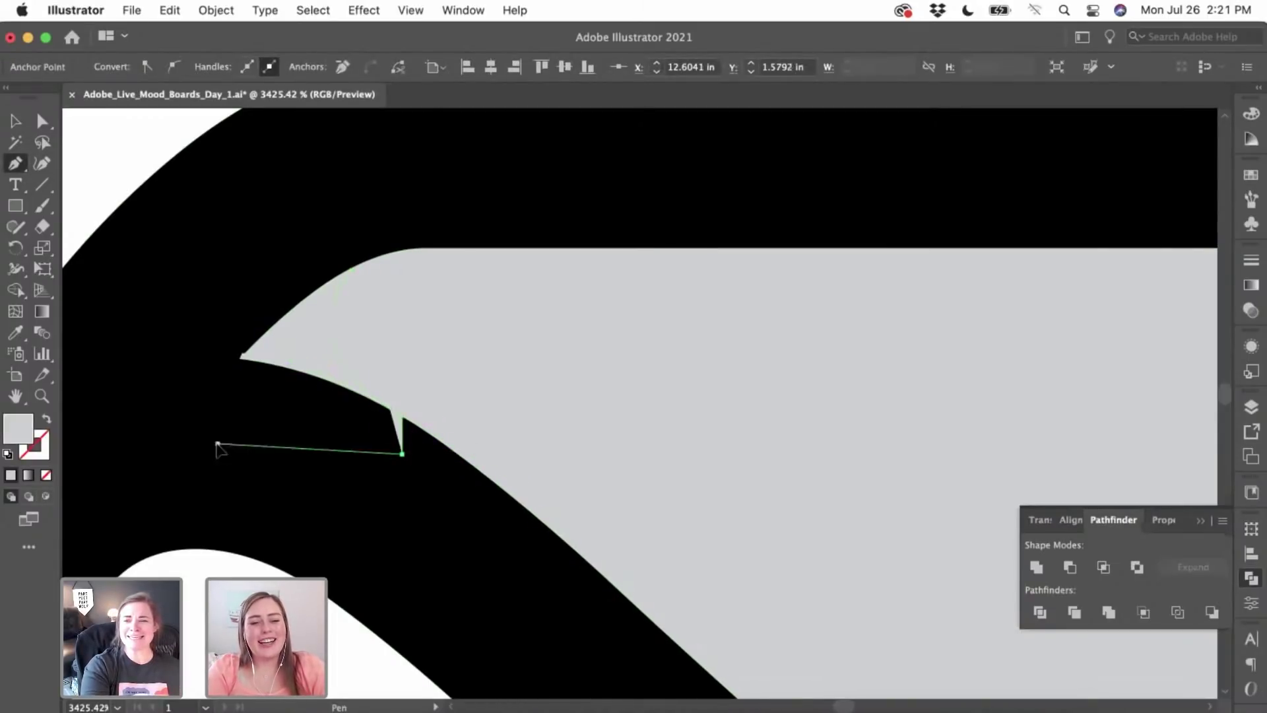
pyautogui.click(218, 443)
pyautogui.click(196, 360)
pyautogui.click(239, 258)
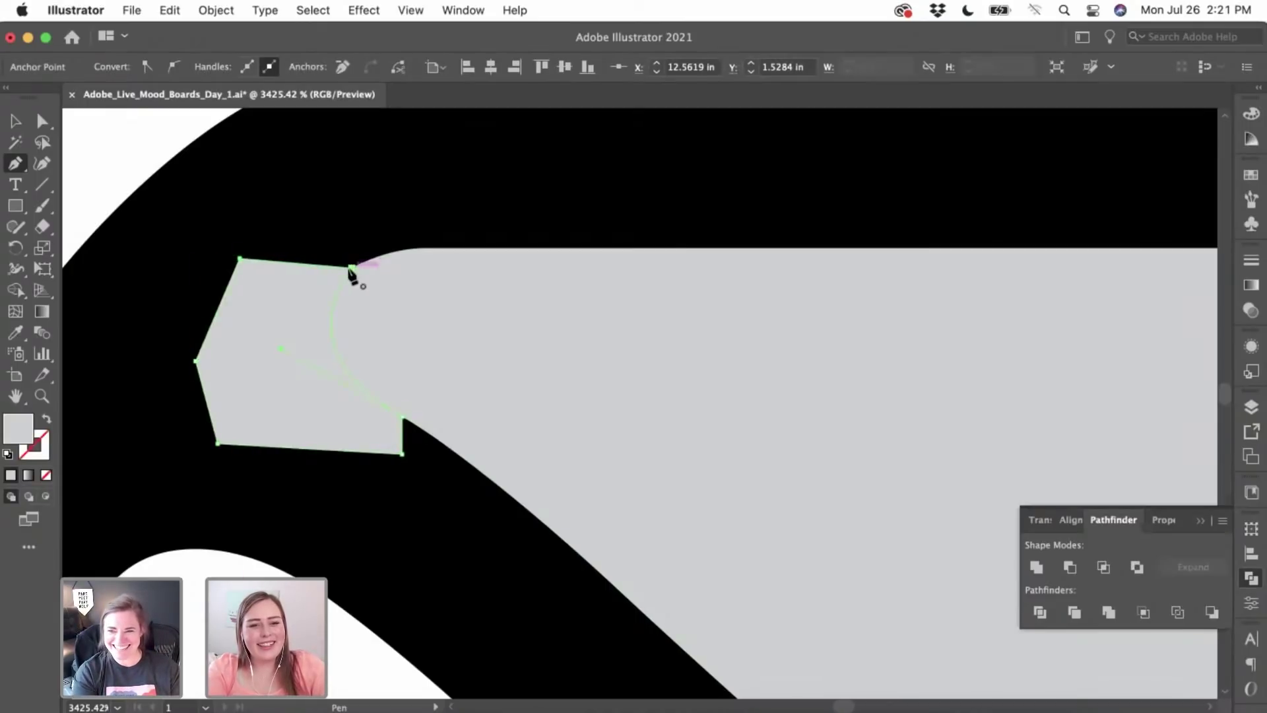
# - Fill the tip patch with the black sampled from the S's outline, and deselect it
pyautogui.click(15, 332)
pyautogui.click(263, 231)
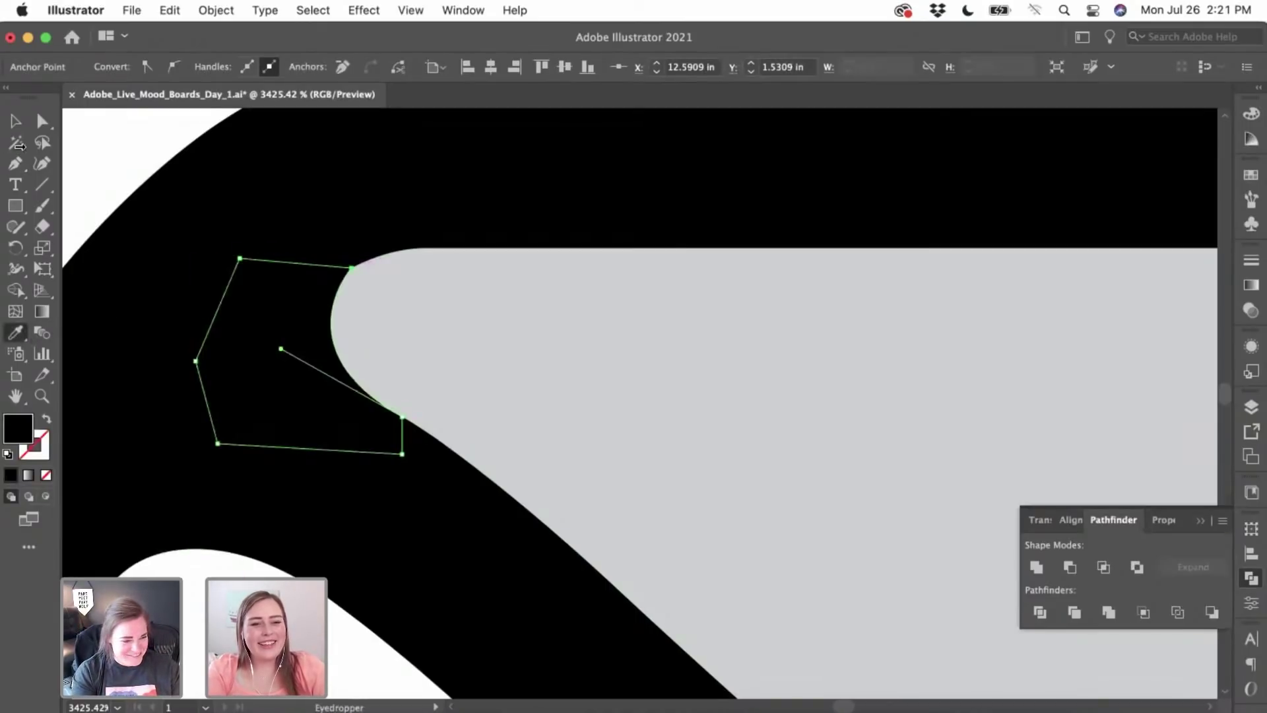
pyautogui.click(15, 120)
pyautogui.click(90, 165)
pyautogui.scroll(-5, 91, 166)
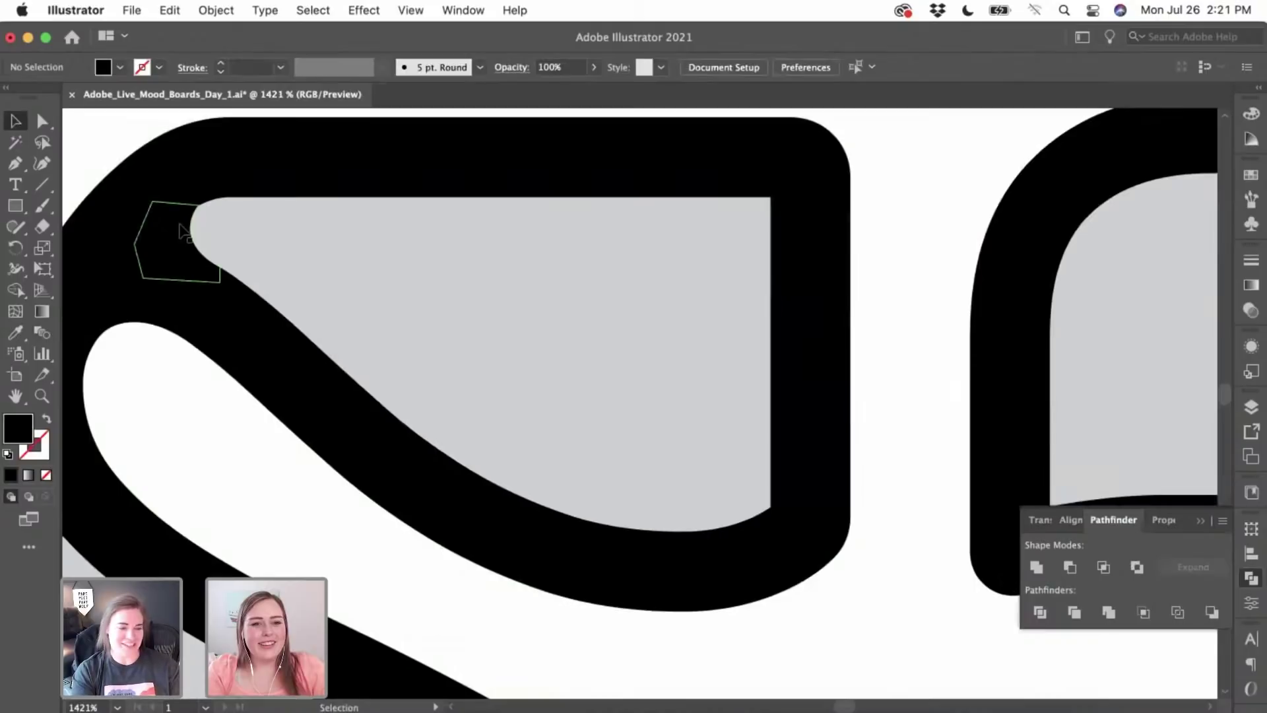
# - Reshape the tip patch by moving its upper anchor along the inset's top edge and lengthening the lower curve handle, and deselect it
pyautogui.scroll(6, 181, 231)
pyautogui.scroll(3, 181, 232)
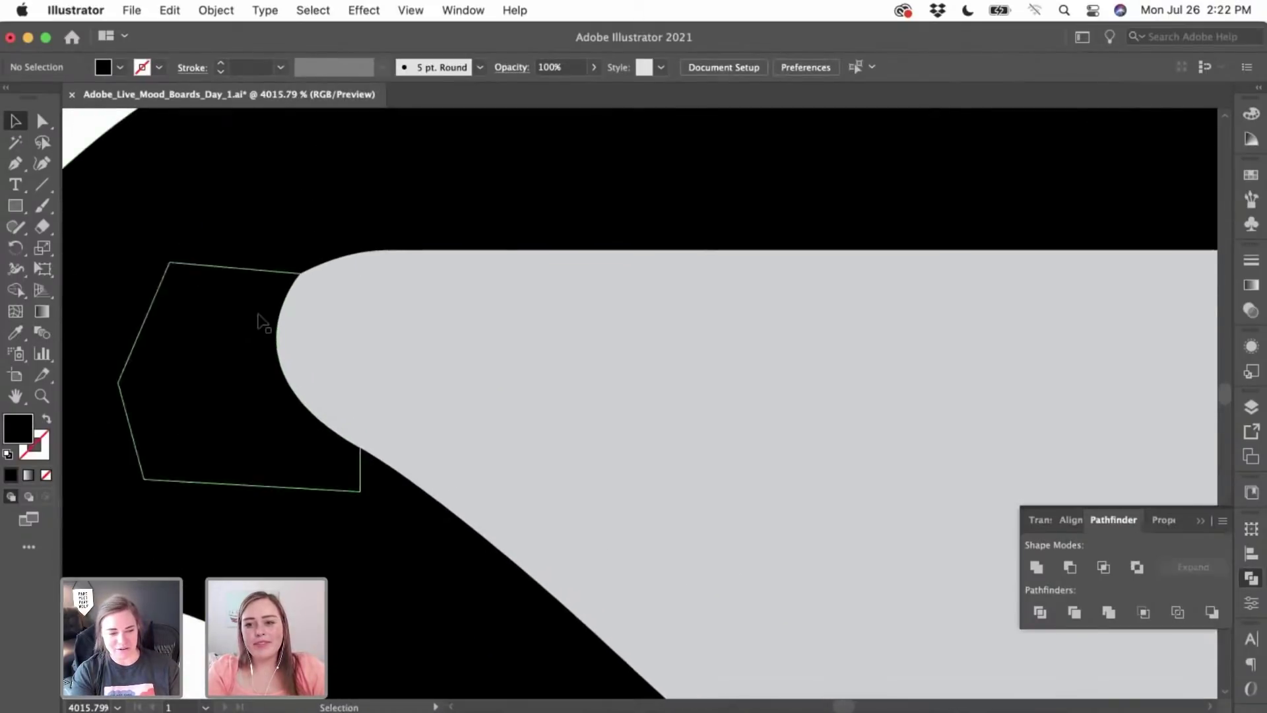
pyautogui.scroll(2, 264, 318)
pyautogui.click(266, 317)
pyautogui.press('a')
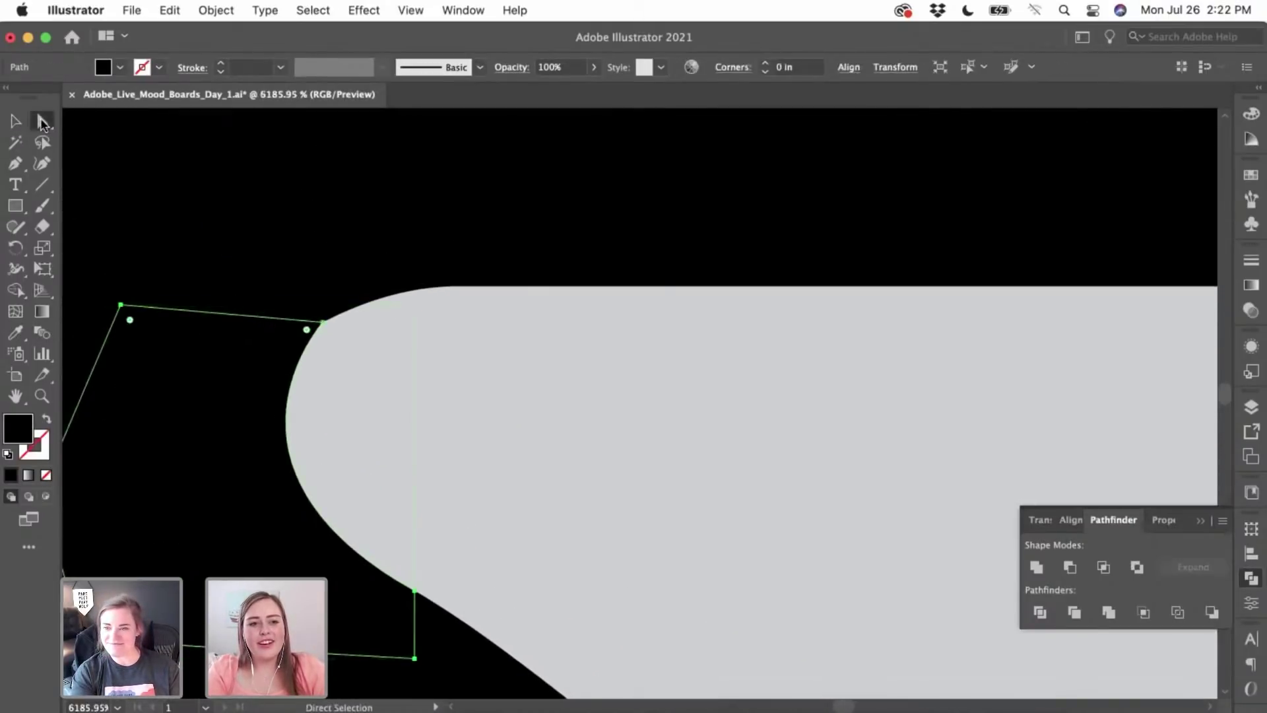
pyautogui.click(330, 323)
pyautogui.moveTo(330, 324); pyautogui.dragTo(398, 293)
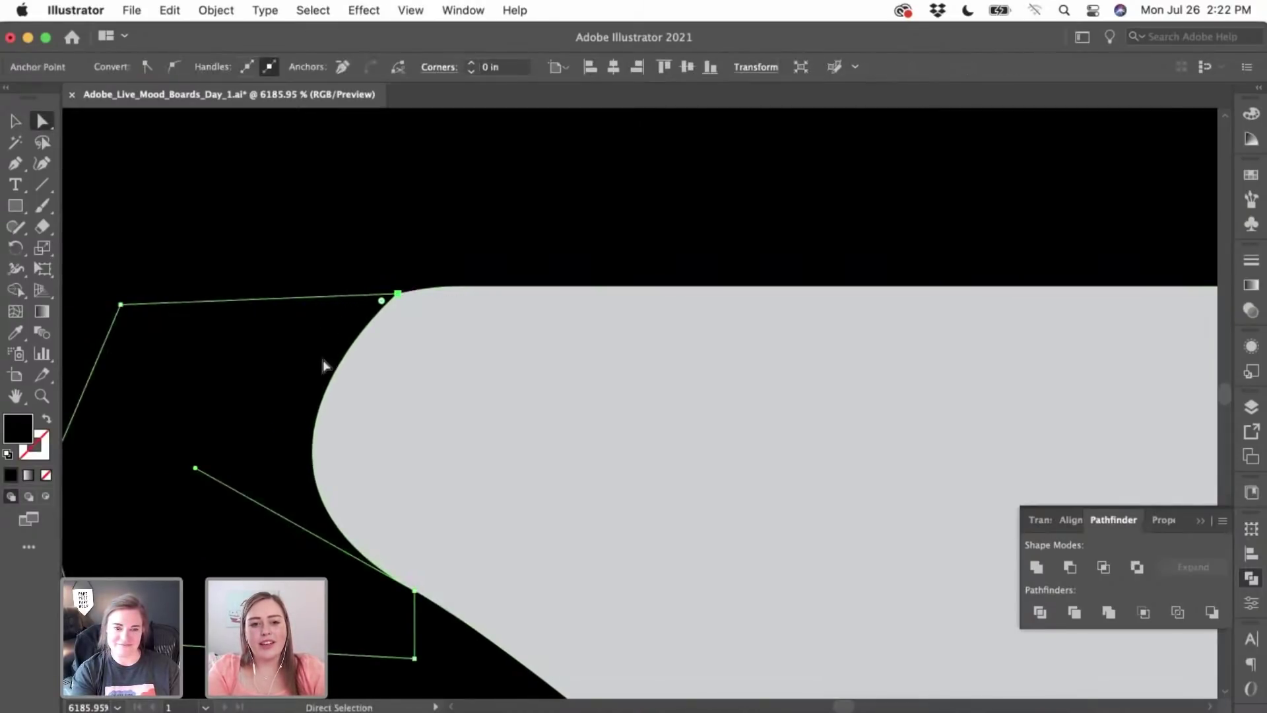
pyautogui.moveTo(196, 467); pyautogui.dragTo(133, 453)
pyautogui.scroll(-6, 396, 509)
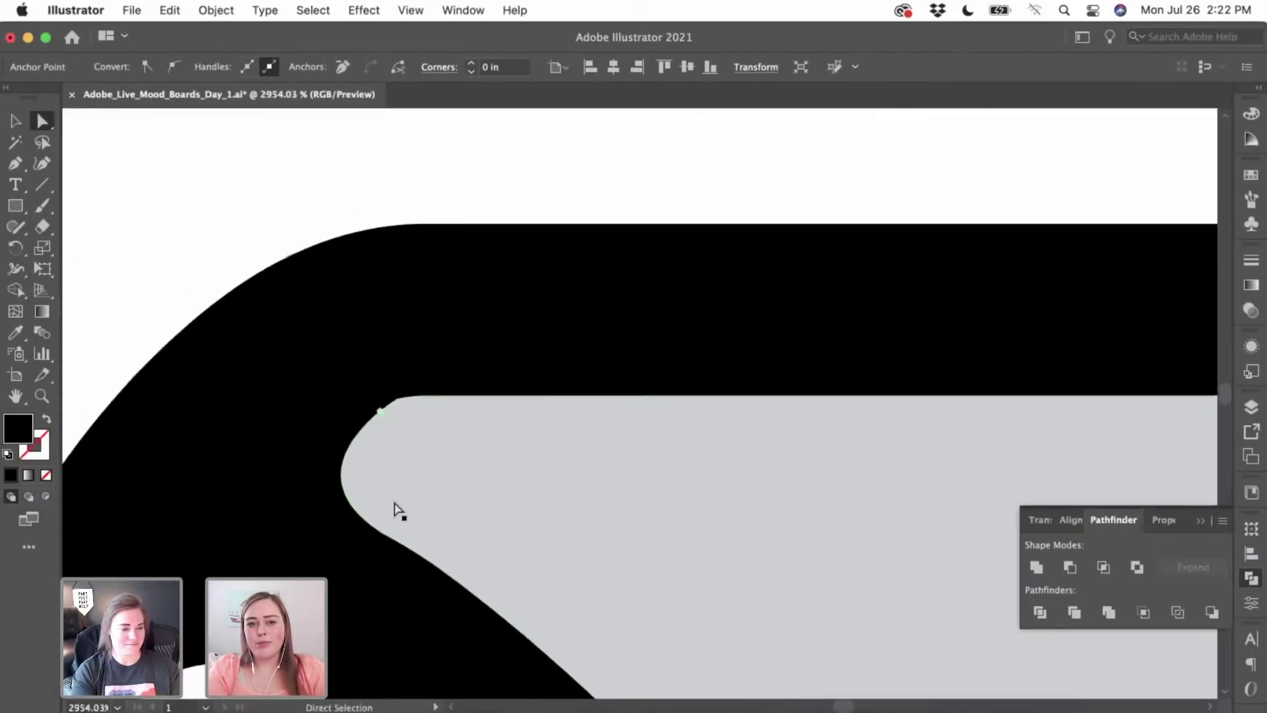
pyautogui.click(549, 336)
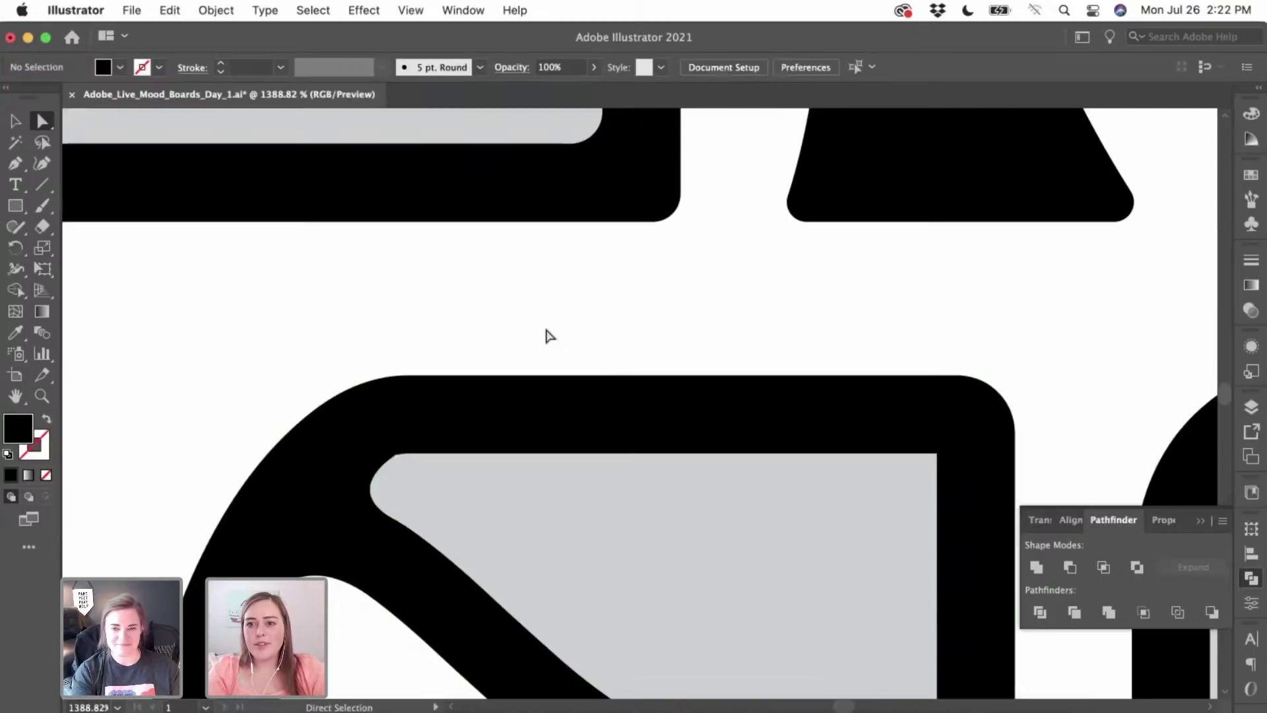
# - Add an anchor on the right edge above the lower-right corner of the S's upper inset, and deselect the inset
pyautogui.scroll(-1, 589, 367)
pyautogui.hscroll(1, 590, 367)
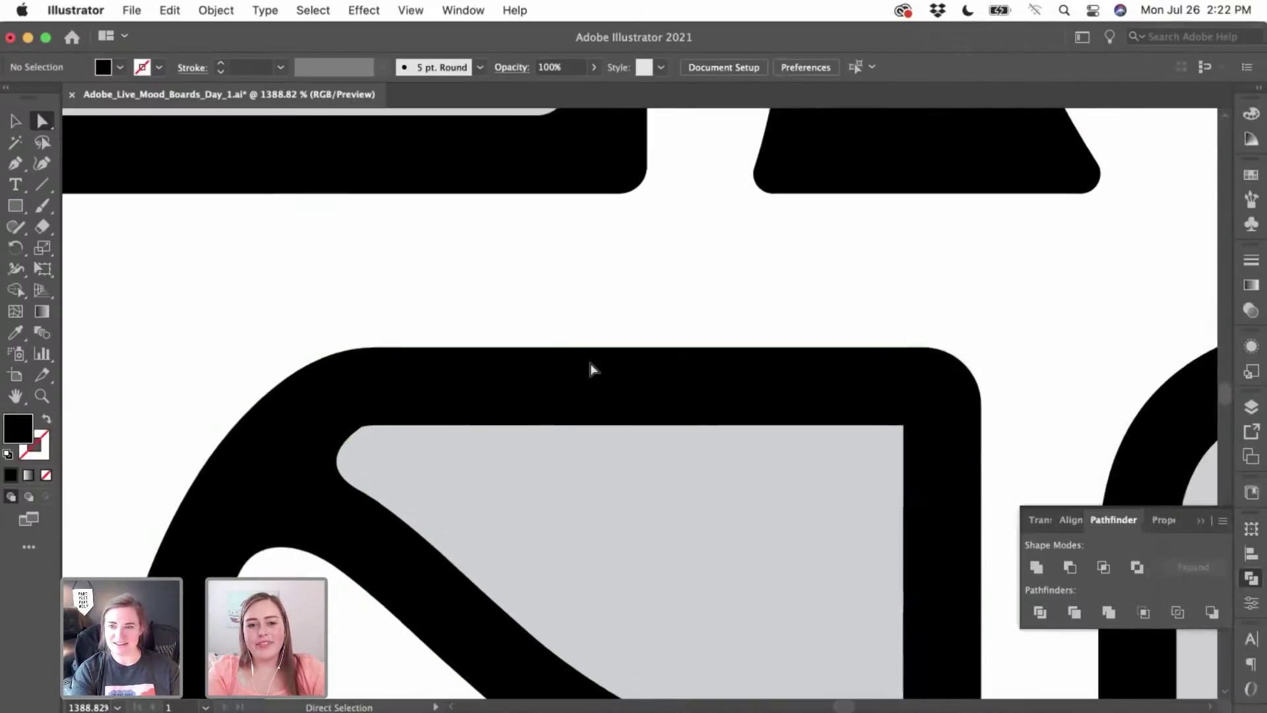
pyautogui.scroll(-3, 590, 368)
pyautogui.hscroll(3, 591, 368)
pyautogui.scroll(2, 605, 464)
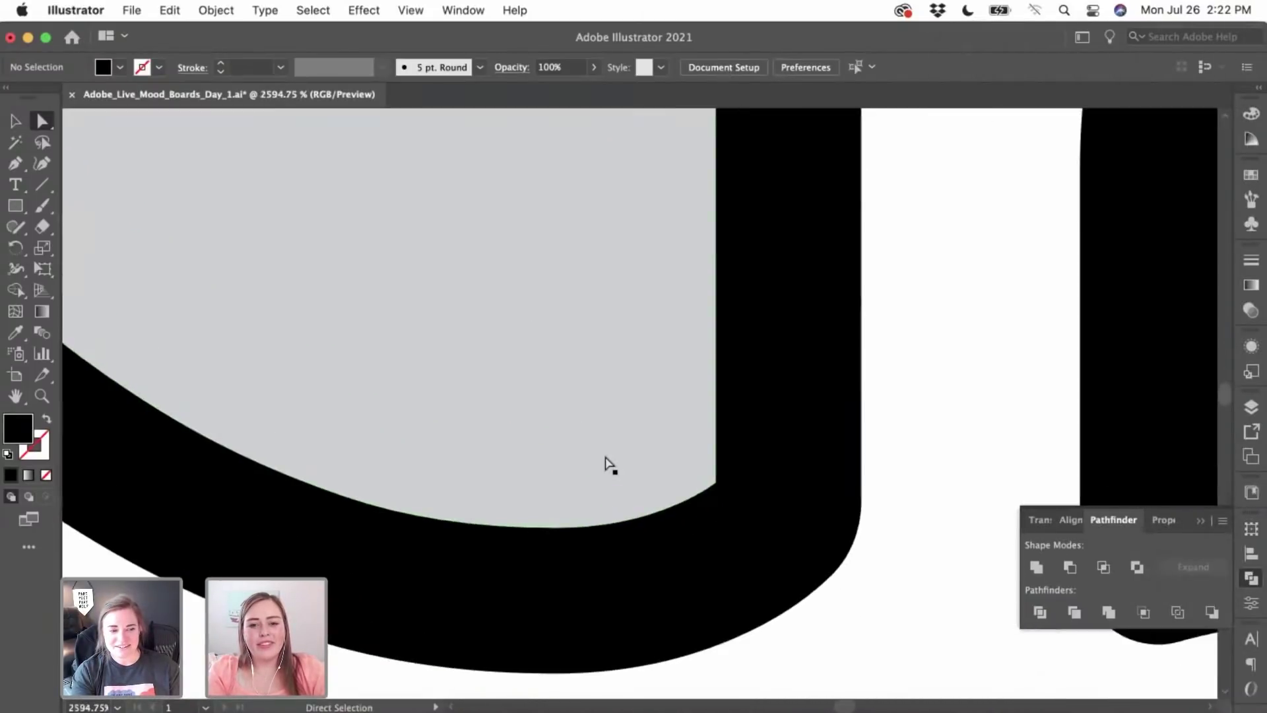
pyautogui.scroll(-1, 605, 464)
pyautogui.hscroll(1, 605, 464)
pyautogui.click(665, 442)
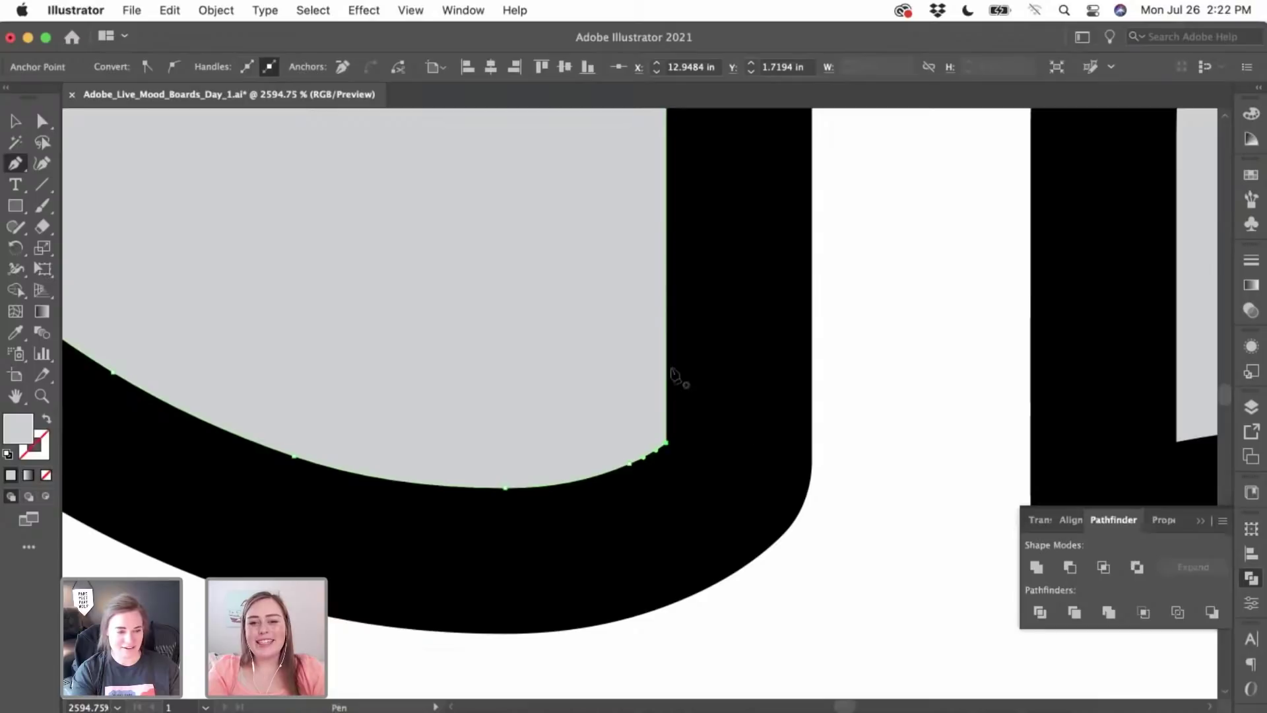
pyautogui.scroll(2, 675, 374)
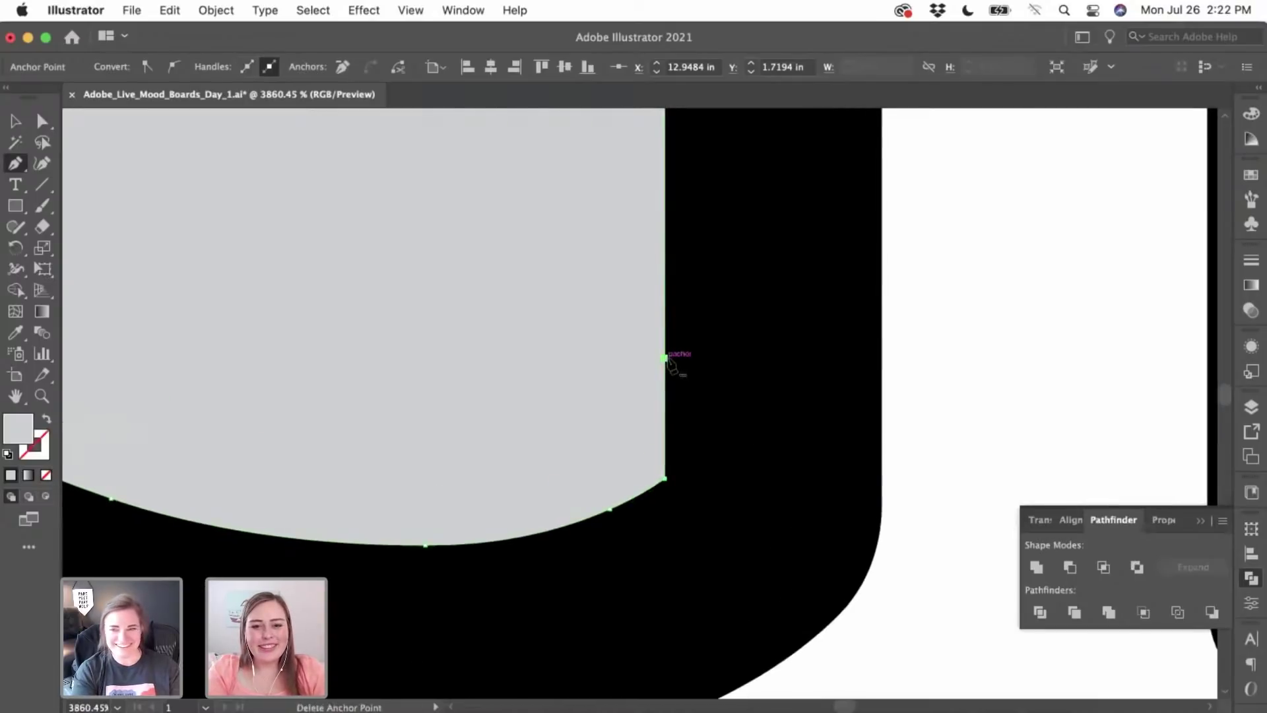
pyautogui.click(665, 358)
pyautogui.click(18, 121)
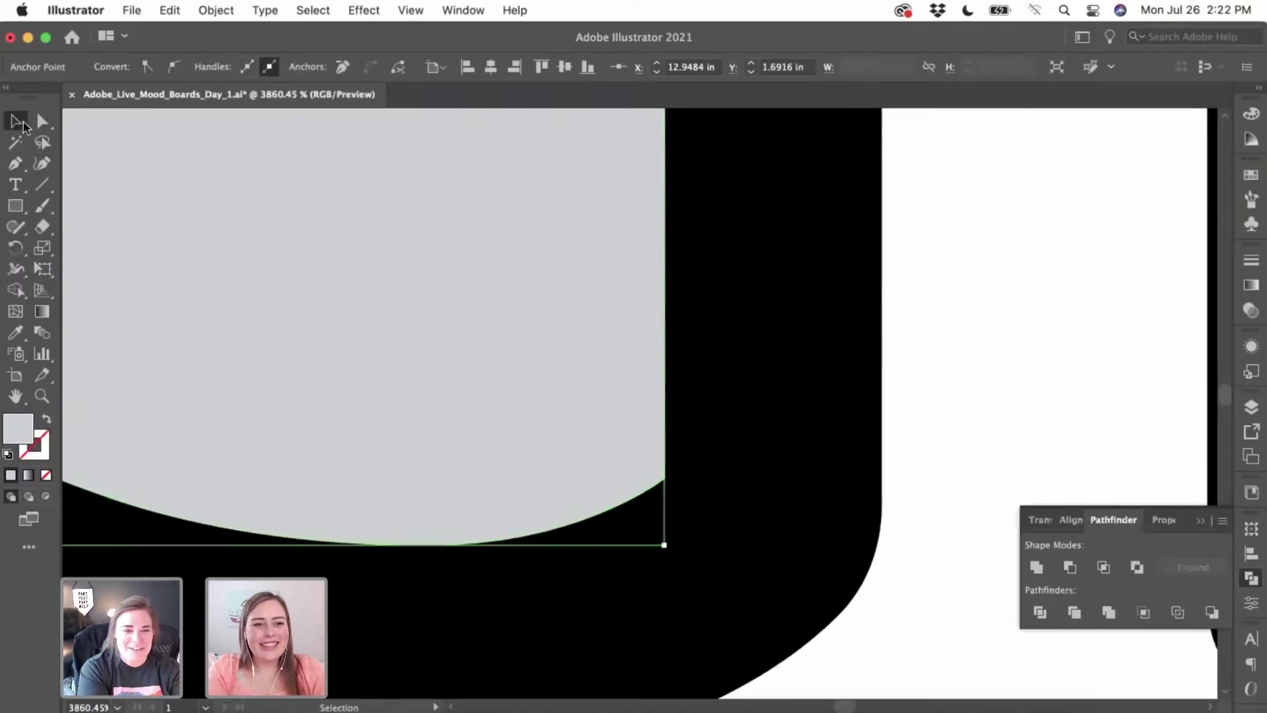
pyautogui.click(926, 217)
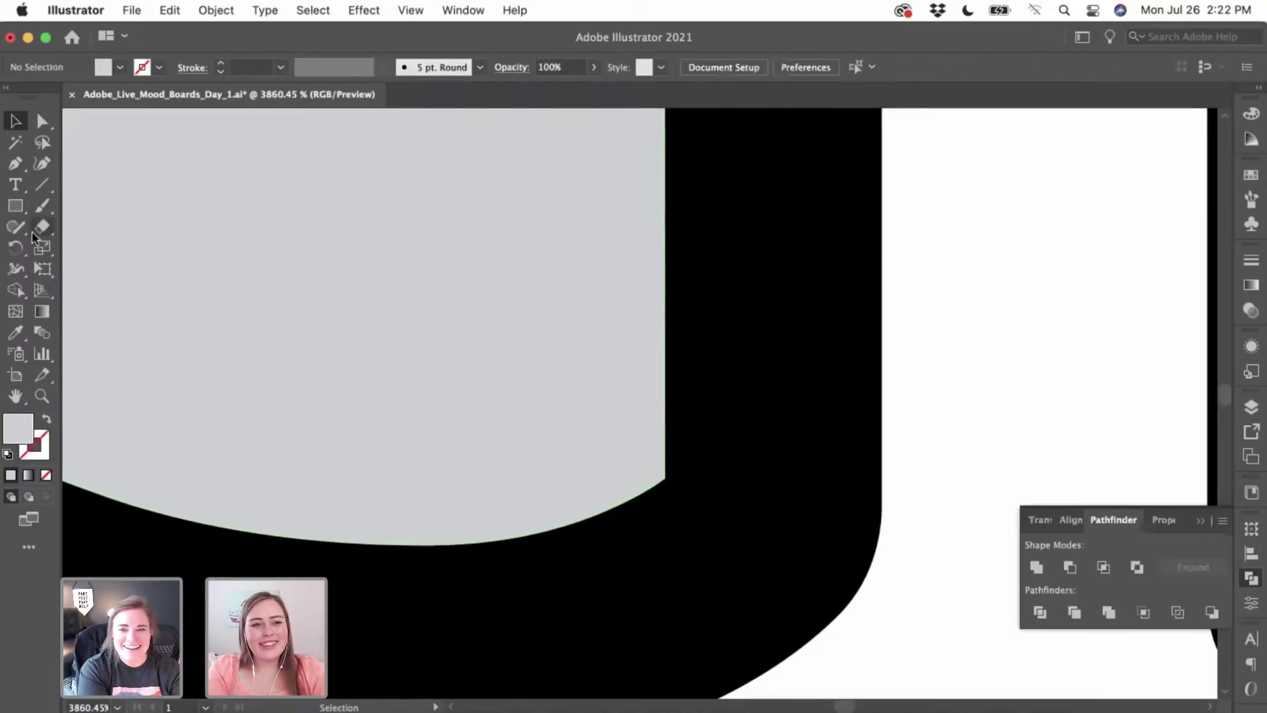
pyautogui.click(42, 163)
pyautogui.click(669, 374)
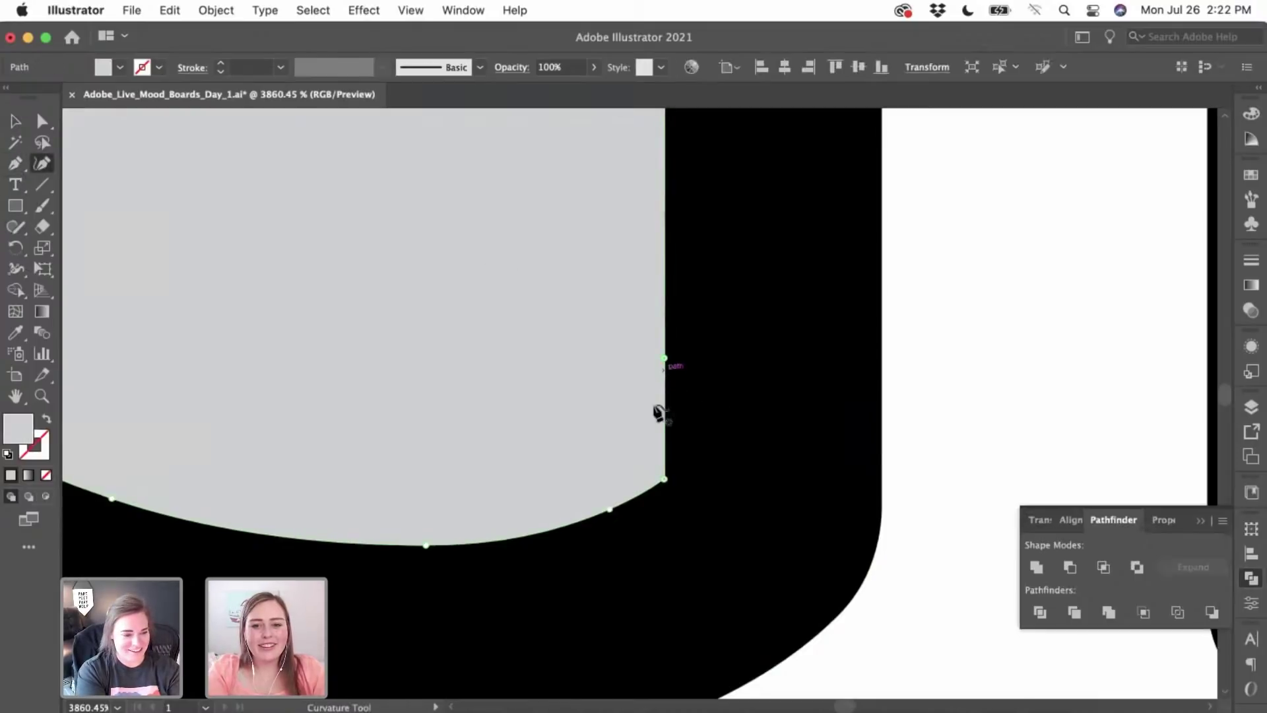
pyautogui.press('v')
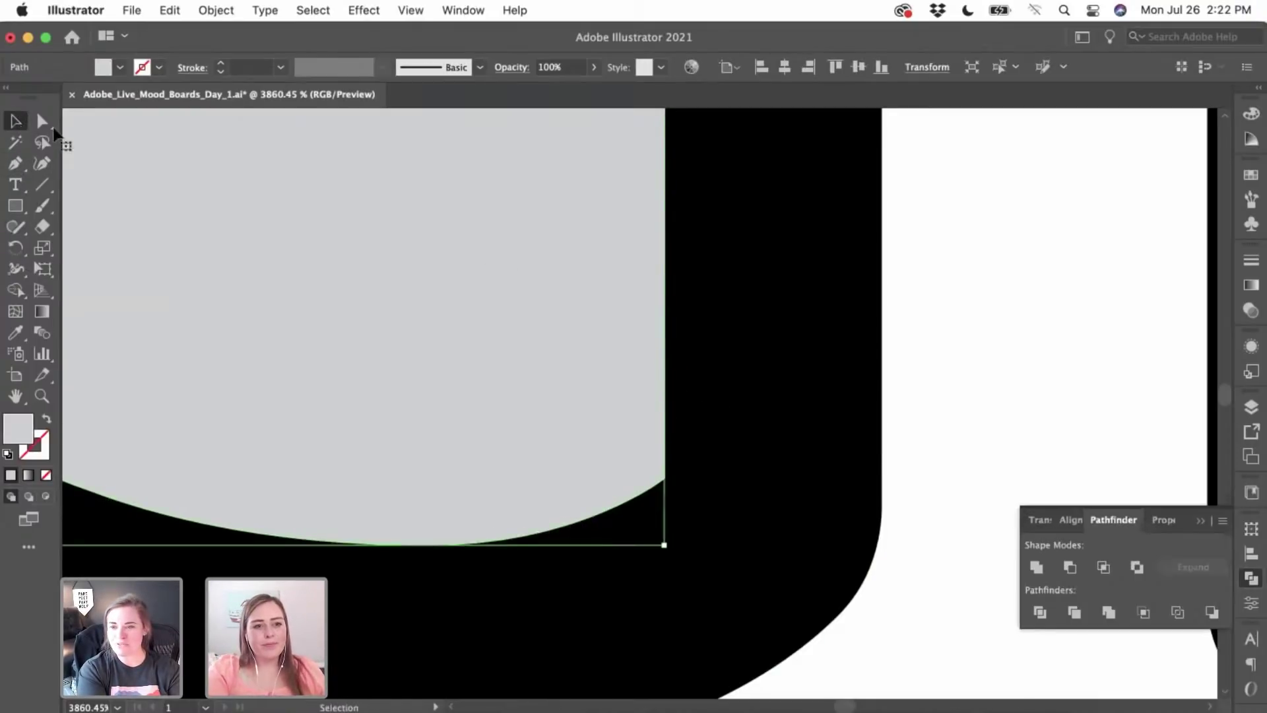
pyautogui.click(893, 378)
# - Examine the whole PHOENIX FEST lettering with the S's rounded upper inset tip
pyautogui.scroll(-3, 894, 378)
pyautogui.scroll(-10, 895, 382)
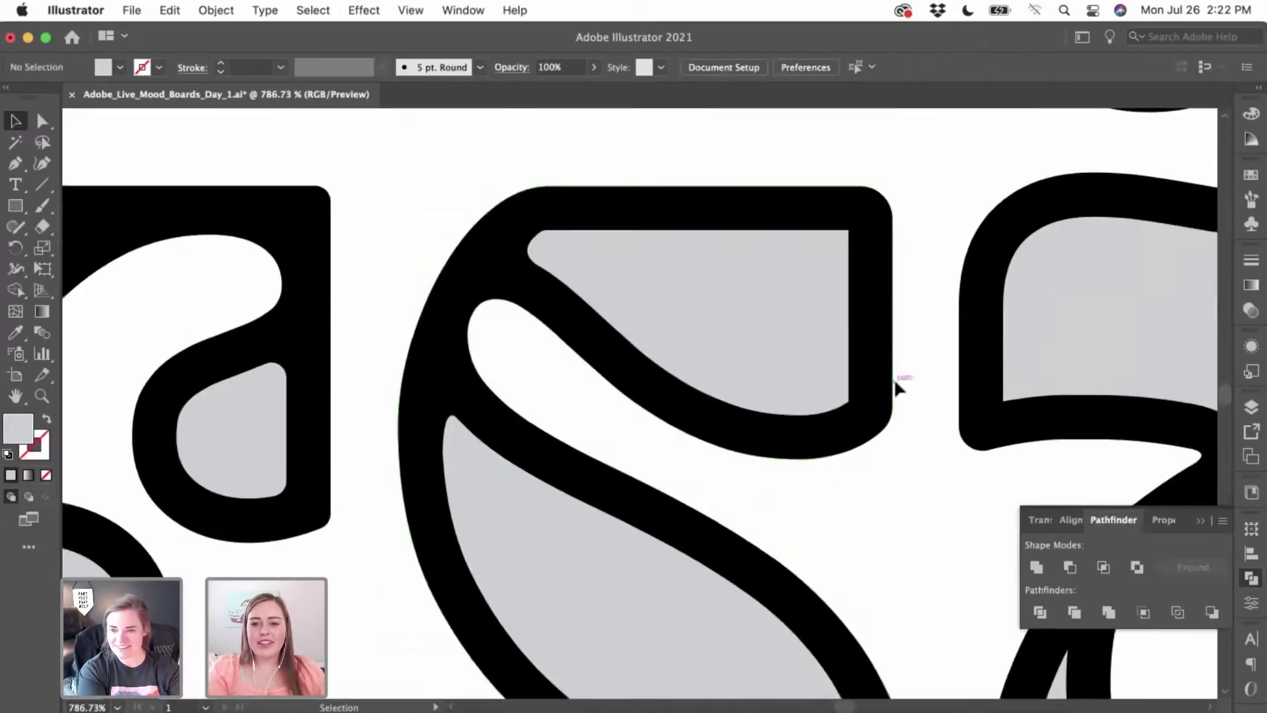
pyautogui.scroll(3, 893, 378)
pyautogui.hscroll(3, 893, 378)
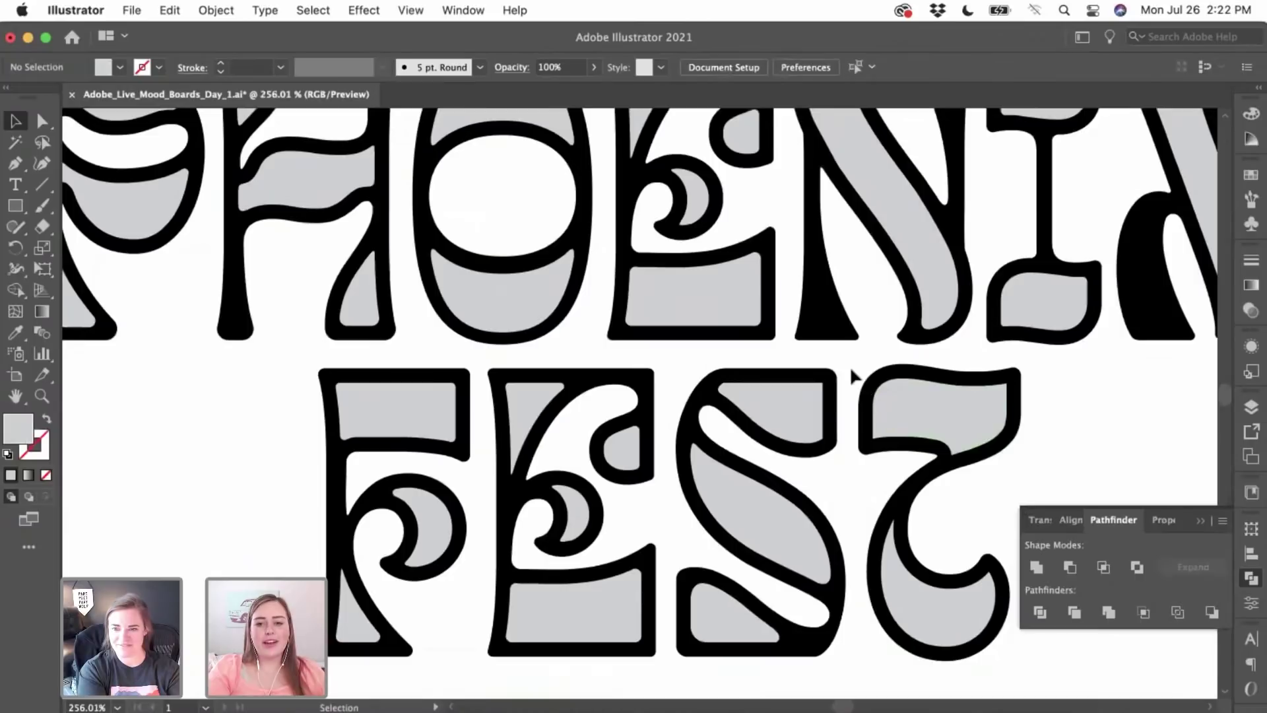
pyautogui.scroll(2, 852, 375)
pyautogui.scroll(-2, 851, 375)
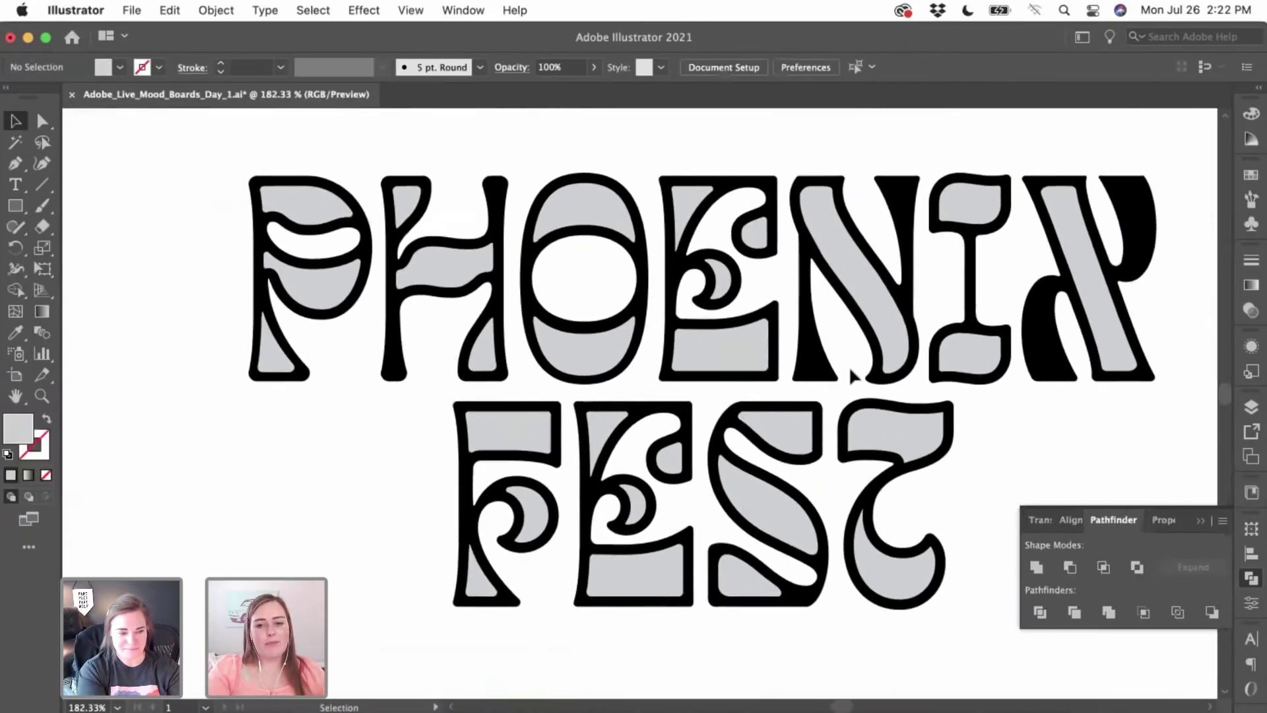
pyautogui.scroll(2, 770, 367)
pyautogui.hscroll(3, 770, 368)
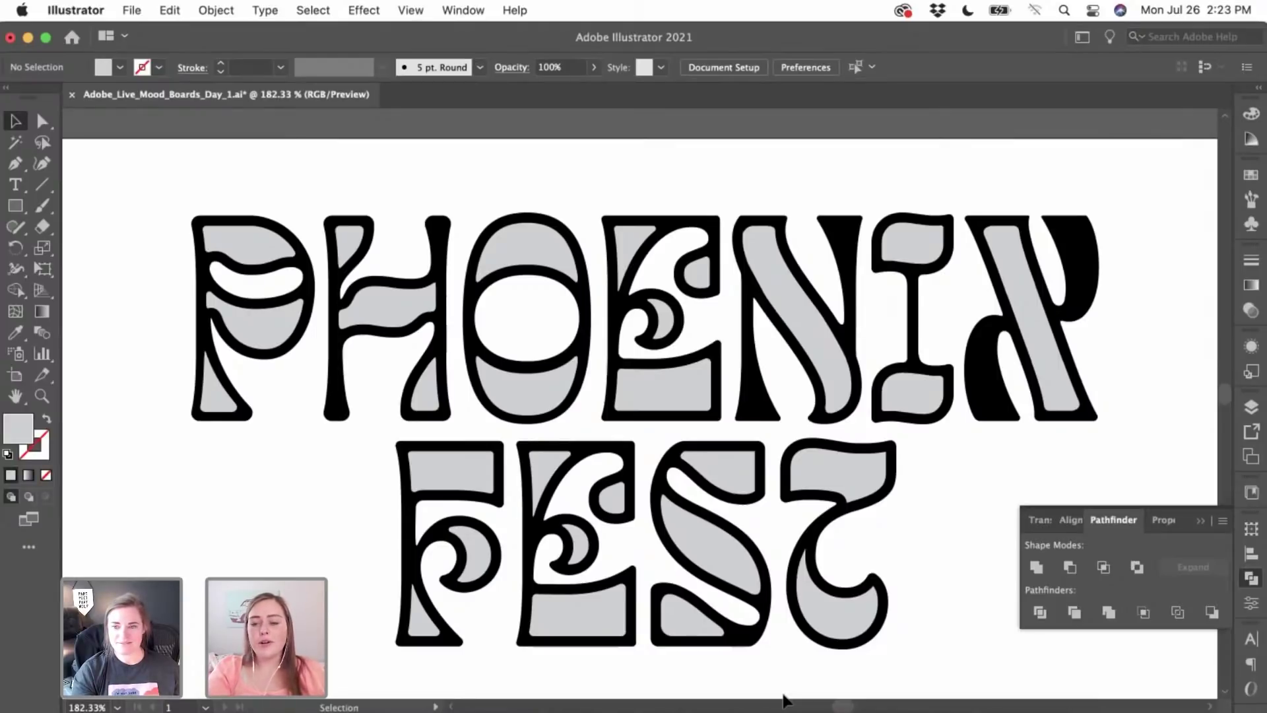
pyautogui.hscroll(5, 842, 608)
pyautogui.scroll(-1, 842, 608)
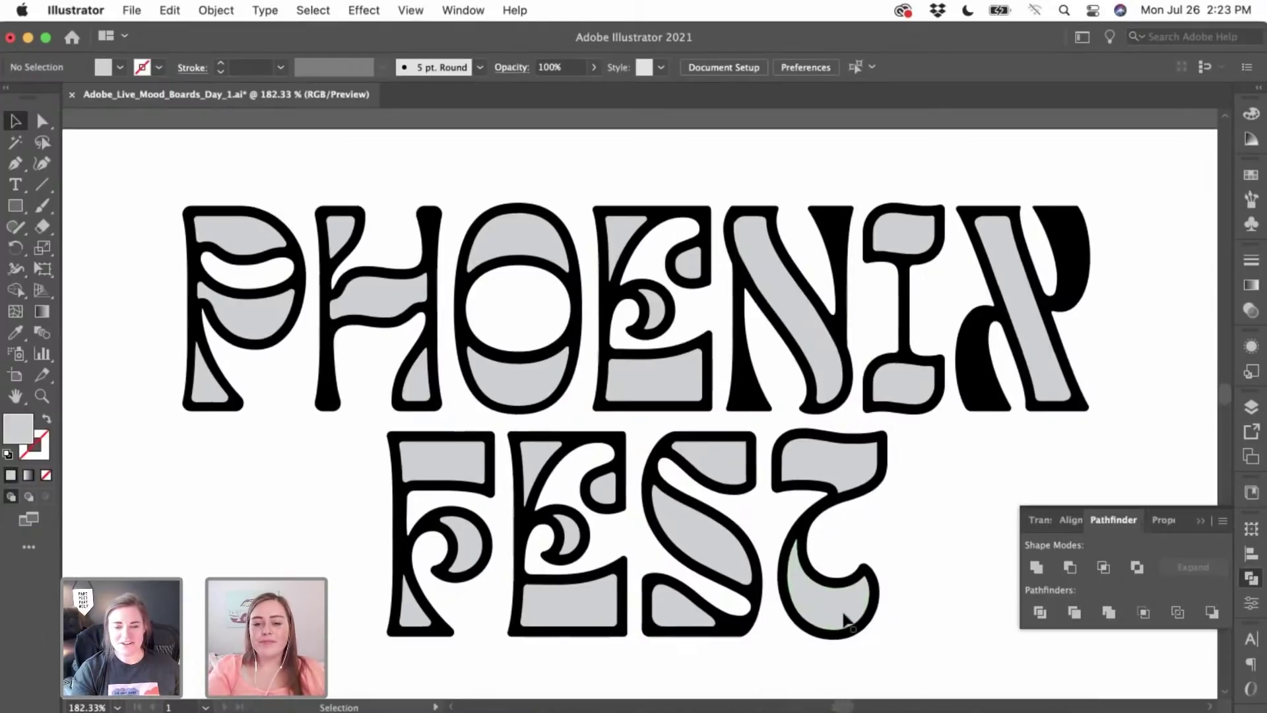
# - Draw a closed patch over the upper-right corner of the S's upper inset, with a curved inner edge rounding the corner
pyautogui.scroll(3, 841, 609)
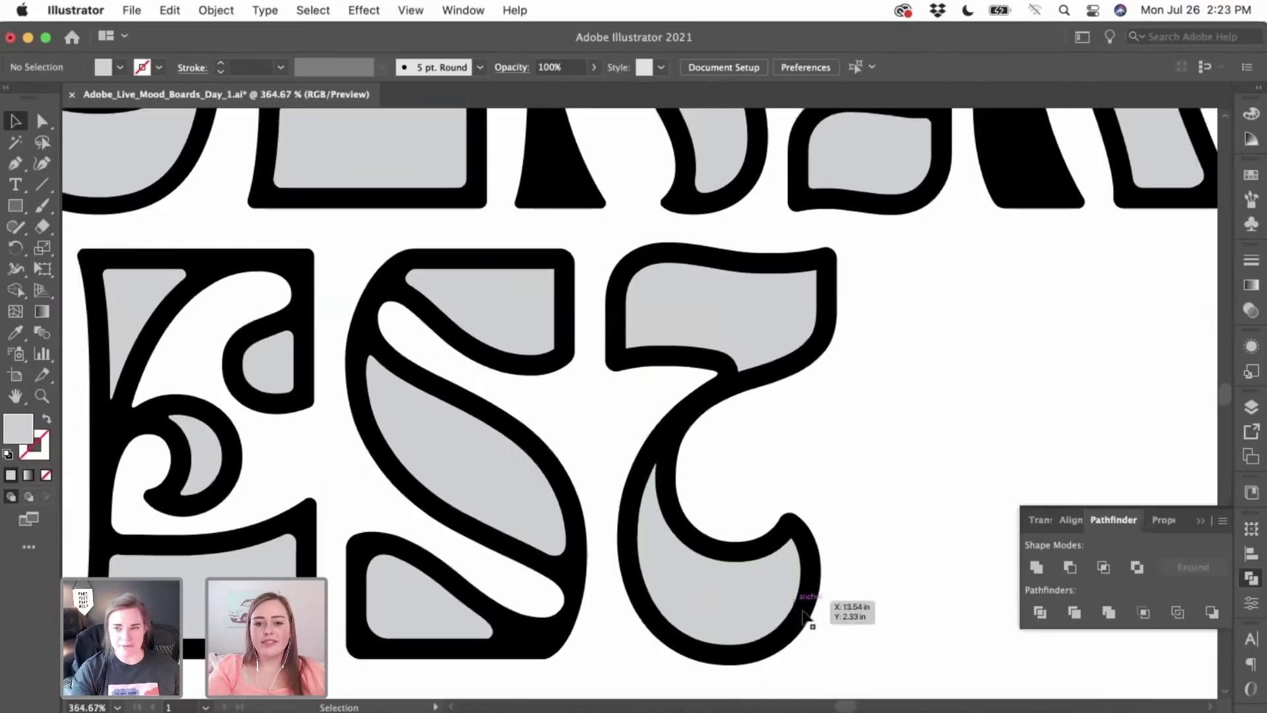
pyautogui.scroll(-1, 813, 608)
pyautogui.scroll(6, 805, 617)
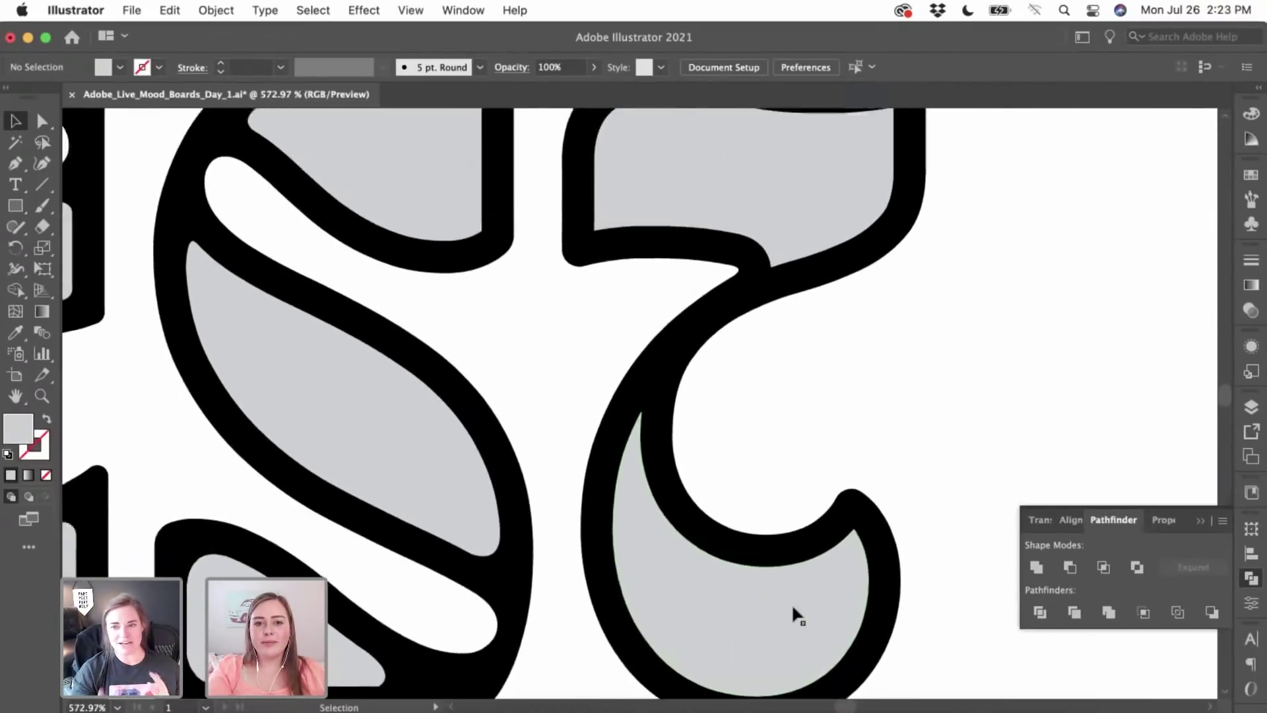
pyautogui.scroll(2, 565, 457)
pyautogui.scroll(3, 565, 458)
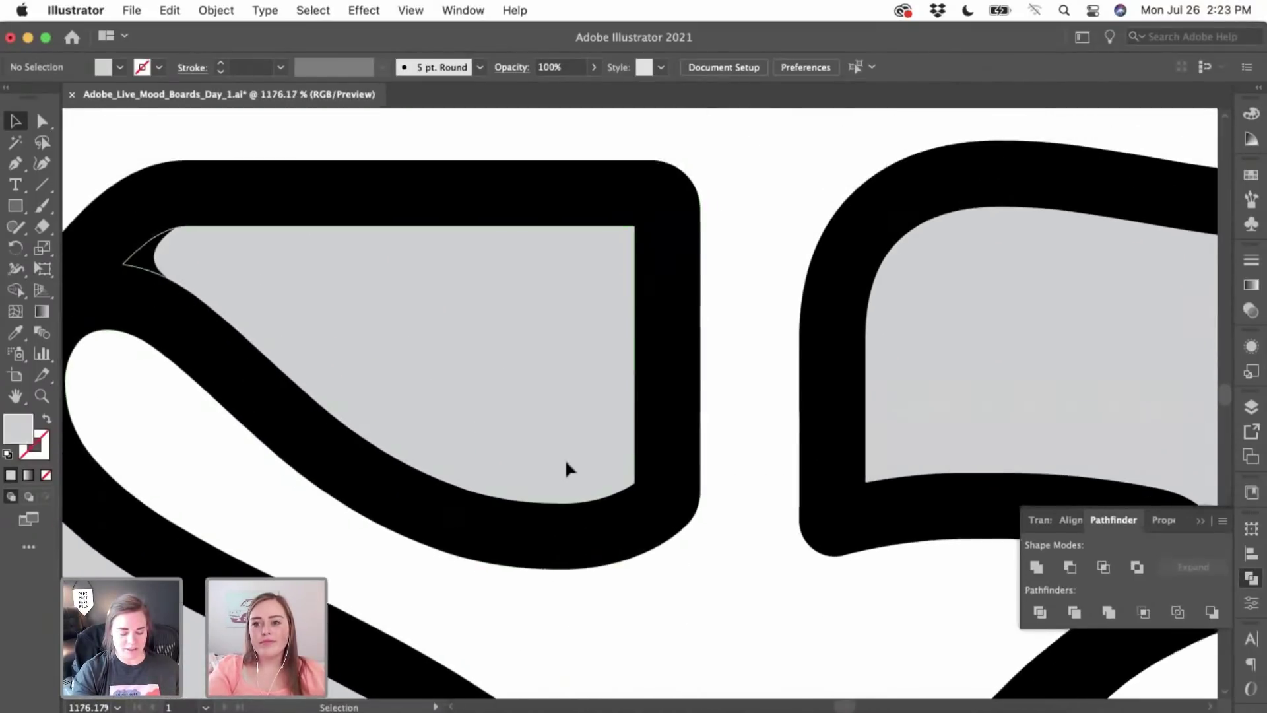
pyautogui.scroll(2, 565, 458)
pyautogui.scroll(2, 565, 458)
pyautogui.scroll(3, 565, 458)
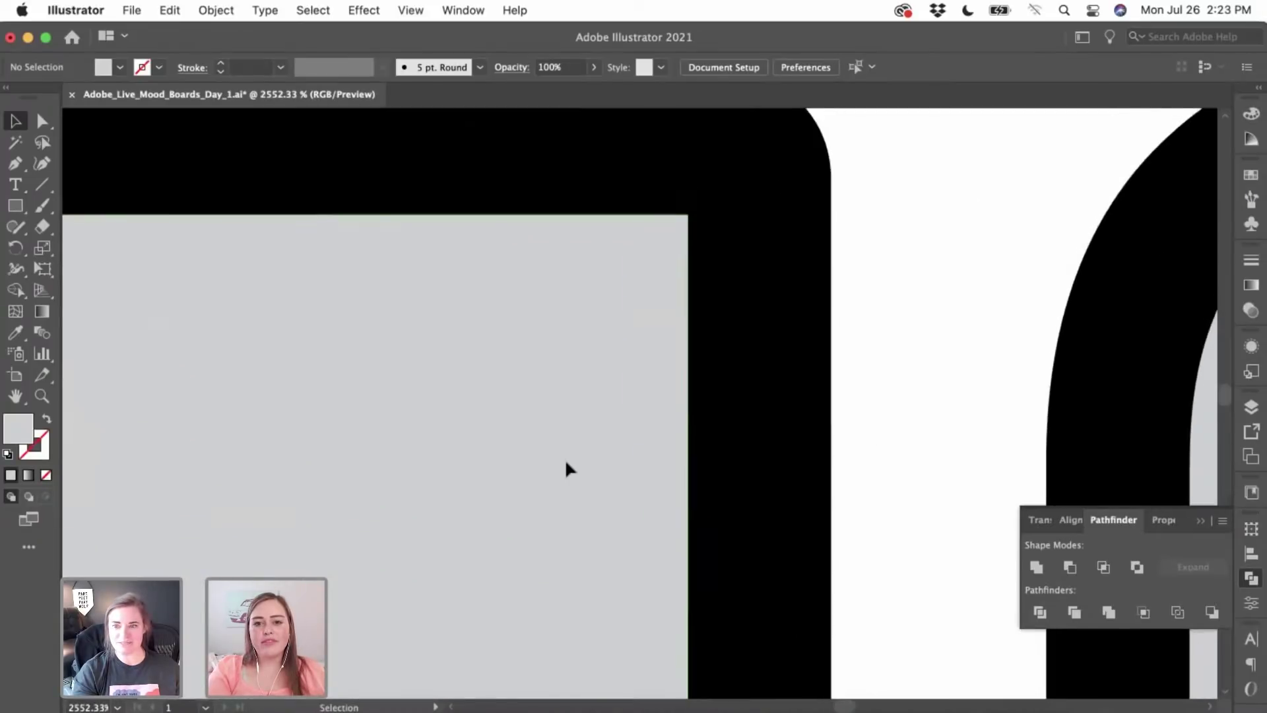
pyautogui.scroll(-2, 565, 458)
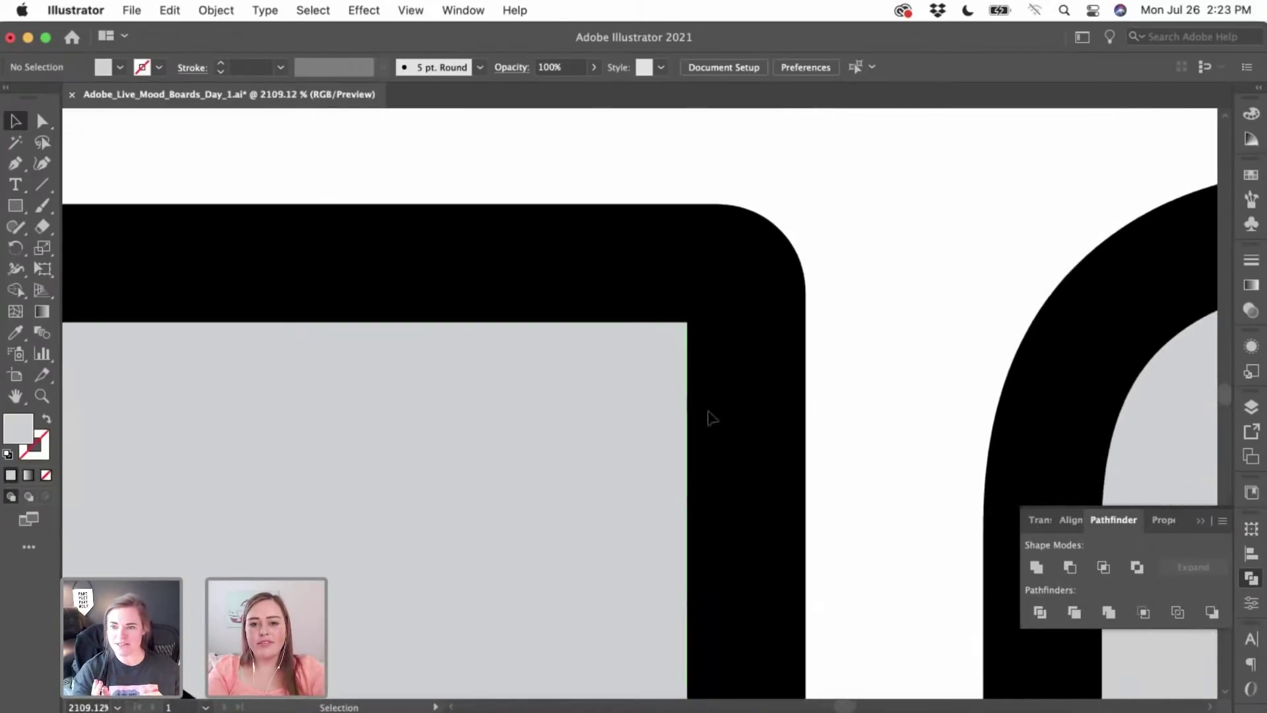
pyautogui.click(15, 163)
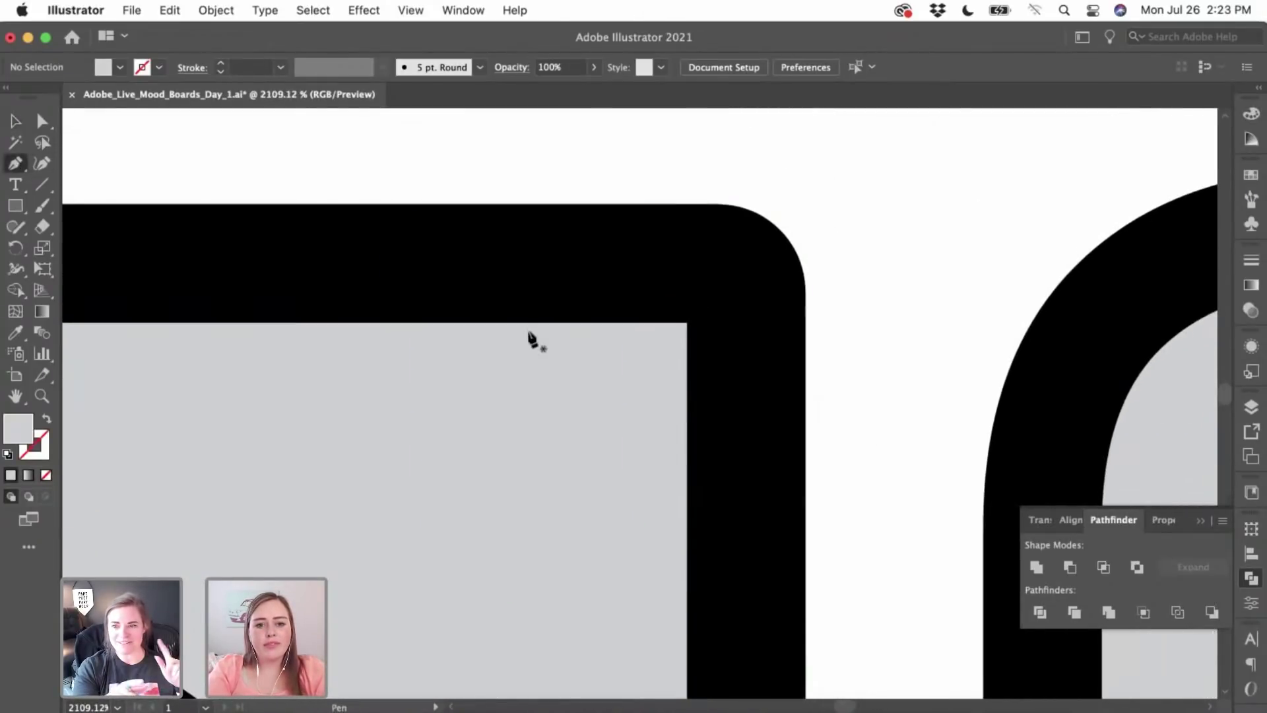
pyautogui.click(521, 324)
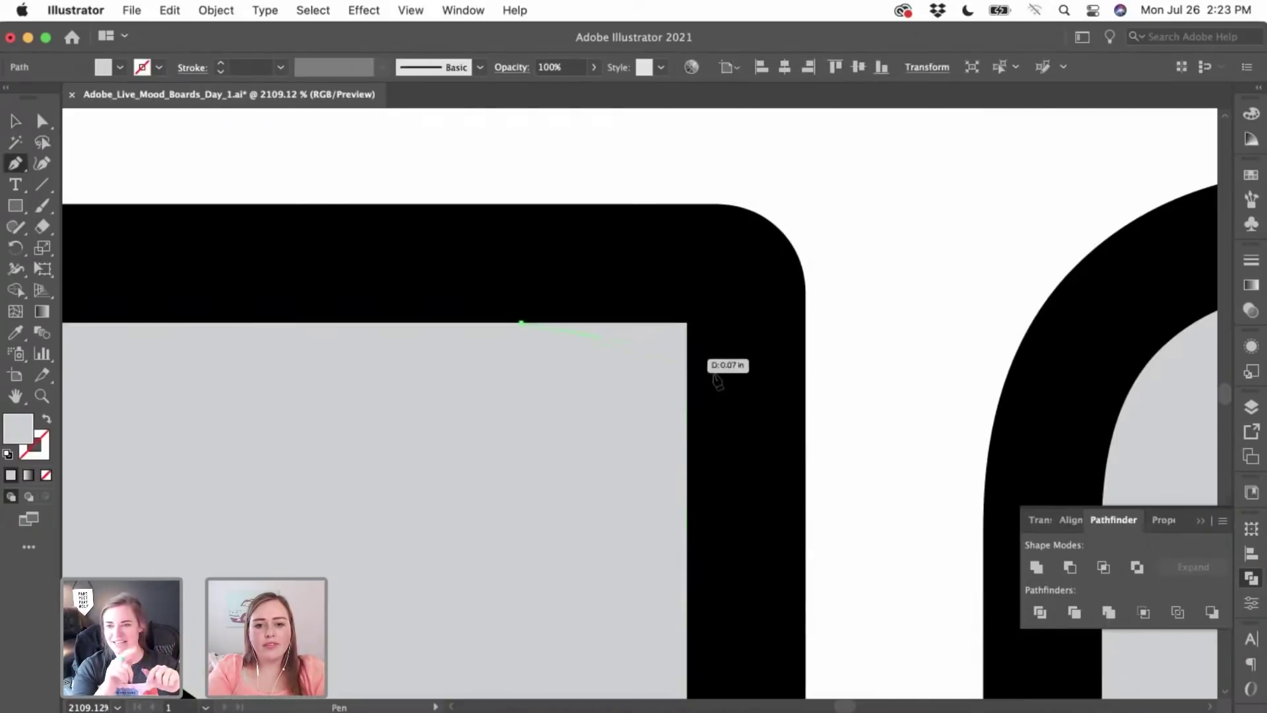
pyautogui.moveTo(687, 419); pyautogui.dragTo(688, 515)
pyautogui.click(687, 419)
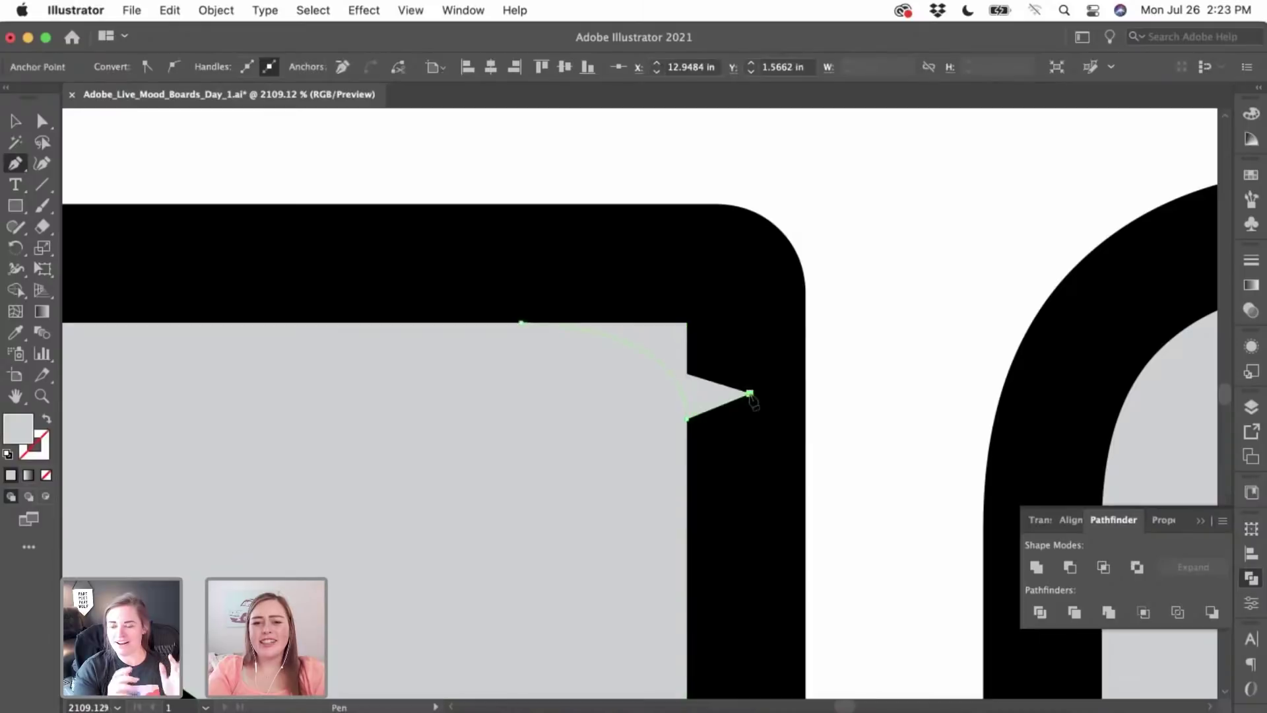
pyautogui.click(750, 394)
pyautogui.click(735, 258)
pyautogui.click(602, 254)
pyautogui.click(522, 324)
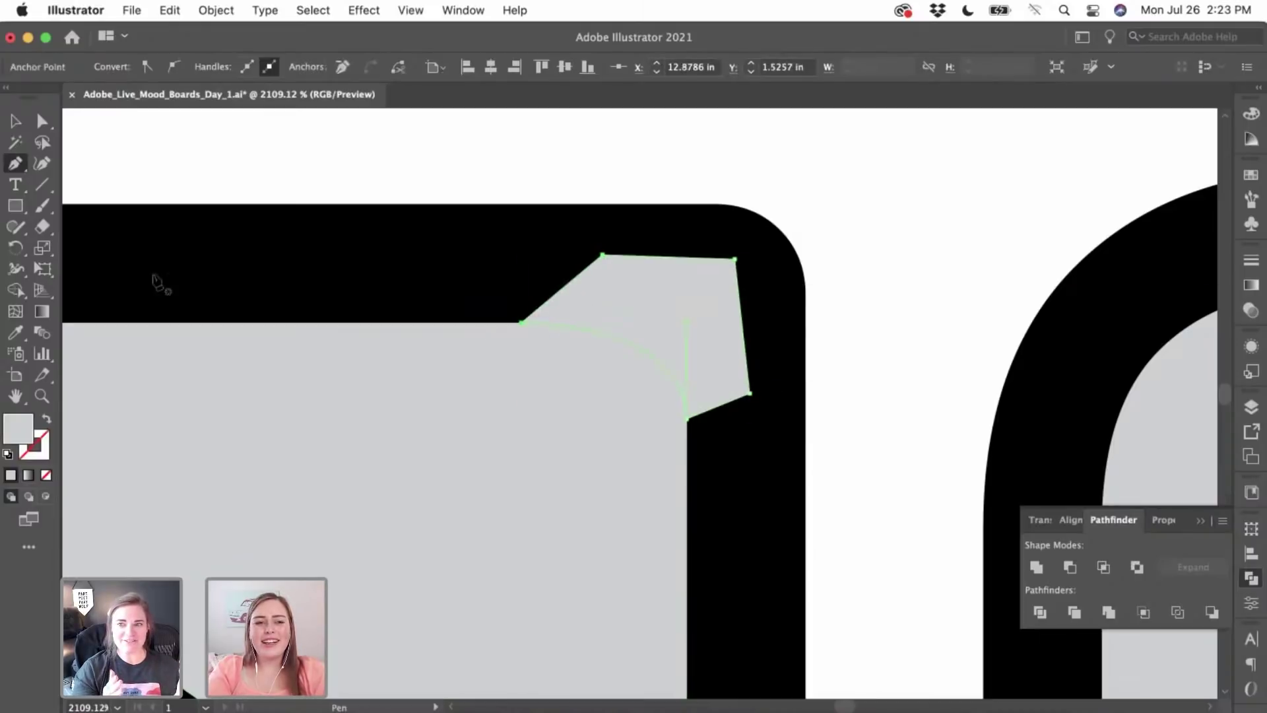
# - Fill the upper-right corner patch with the black sampled from the S's outline, and deselect it
pyautogui.press('i')
pyautogui.click(203, 297)
pyautogui.click(15, 121)
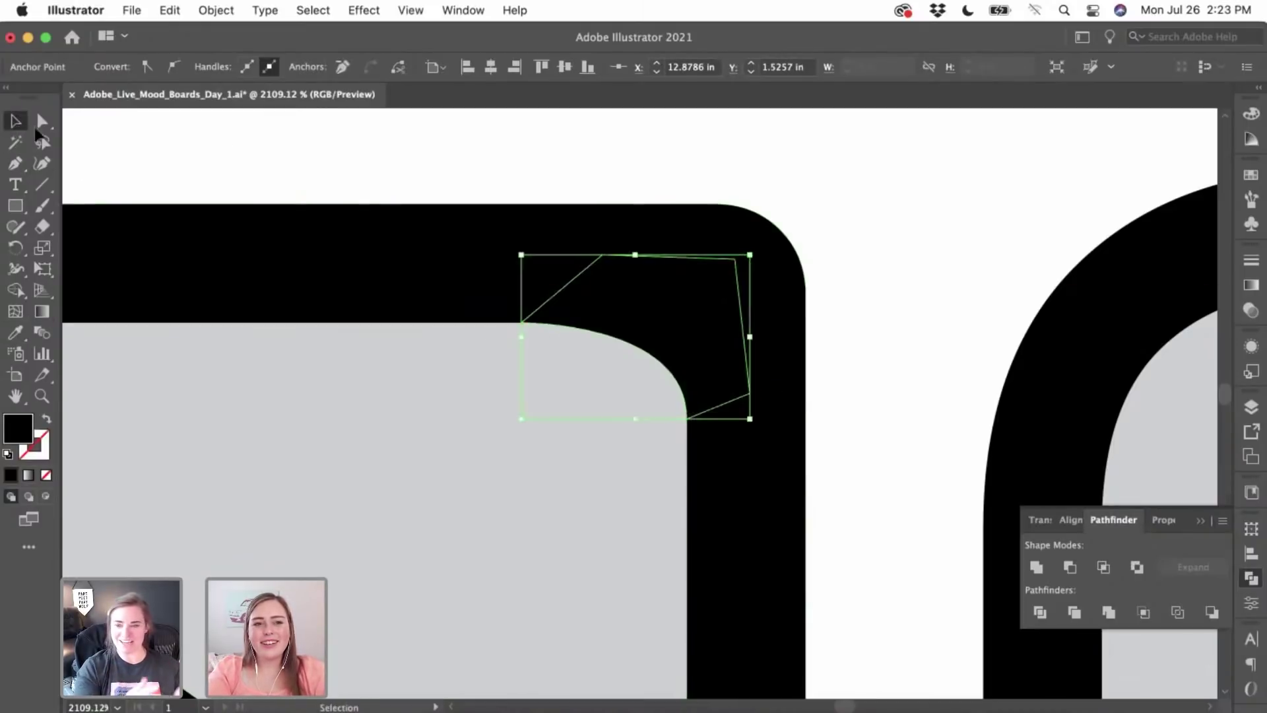
pyautogui.click(229, 150)
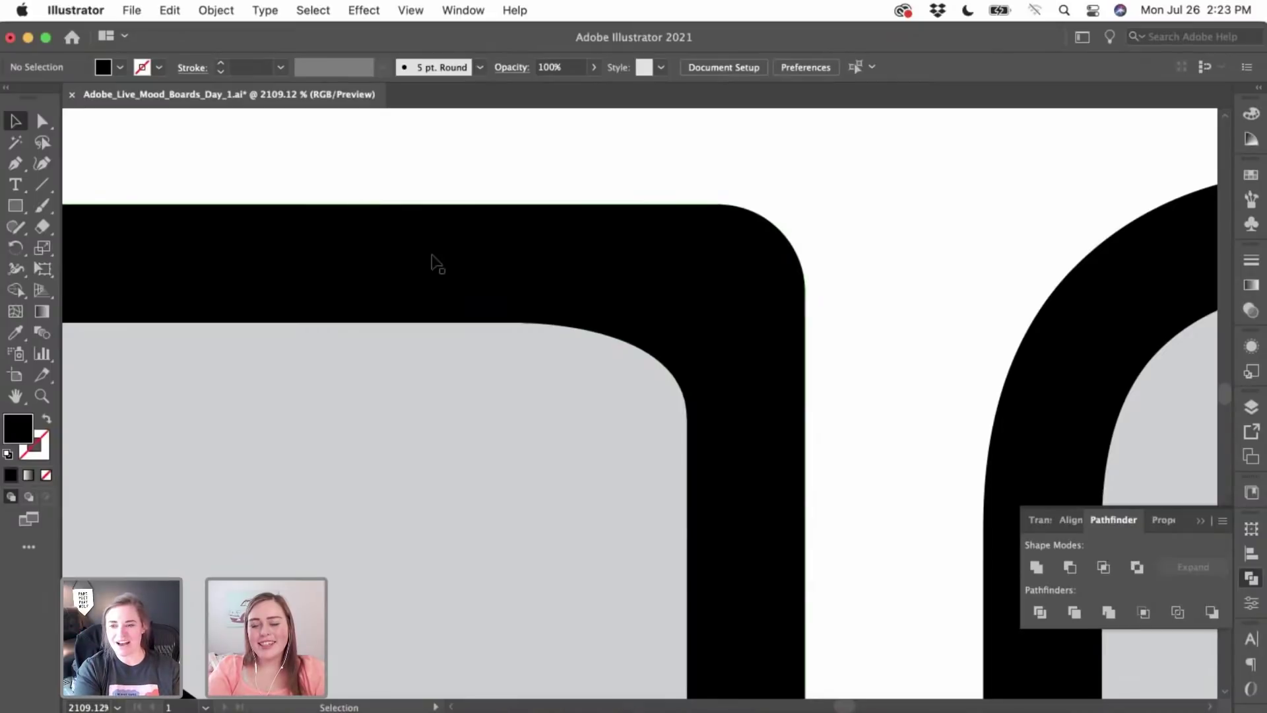
# - Reshape the upper-right corner patch by moving its lower anchor down the inset's right edge and extending its curve handle up to the inset's corner
pyautogui.click(603, 332)
pyautogui.click(43, 121)
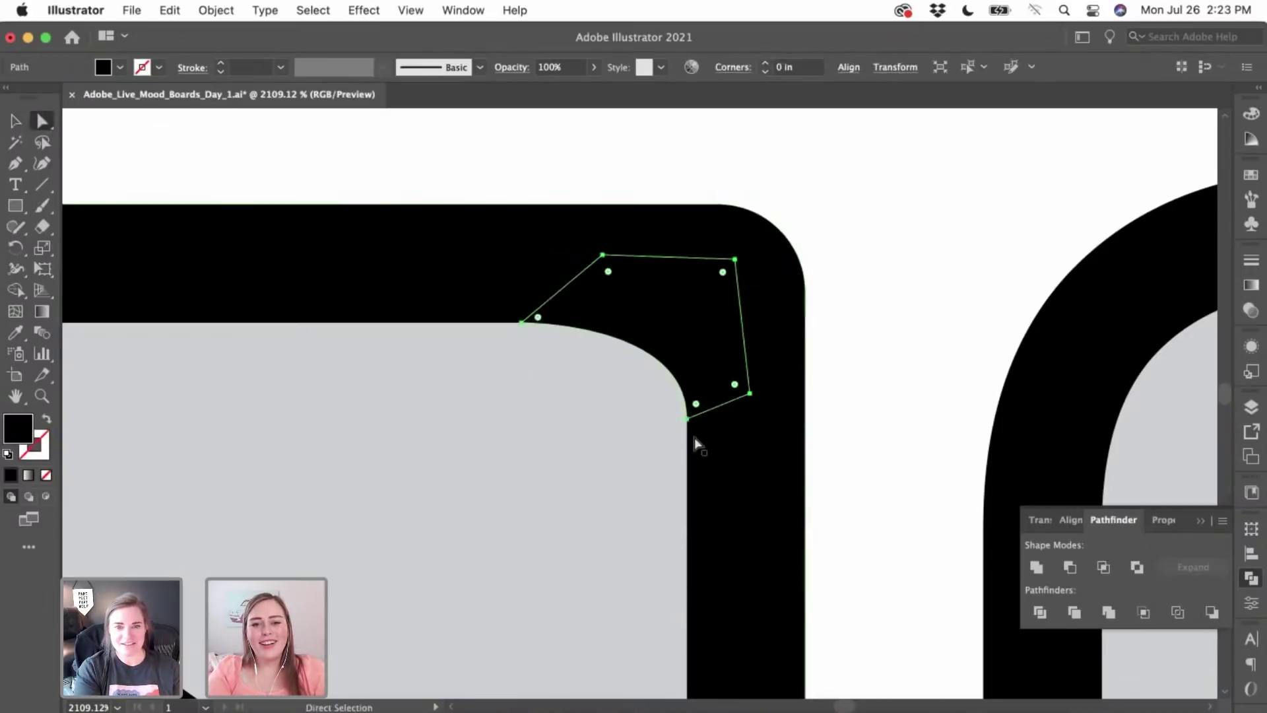
pyautogui.moveTo(687, 418); pyautogui.dragTo(691, 475)
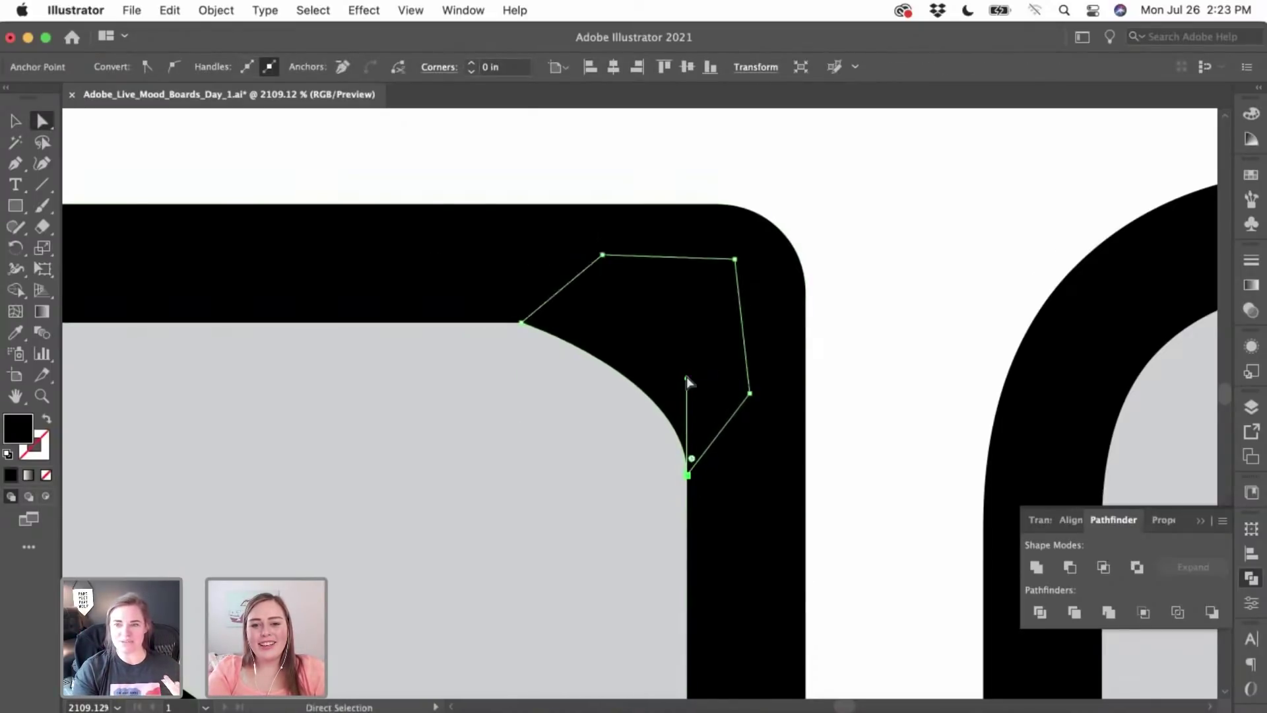
pyautogui.moveTo(689, 336); pyautogui.dragTo(687, 324)
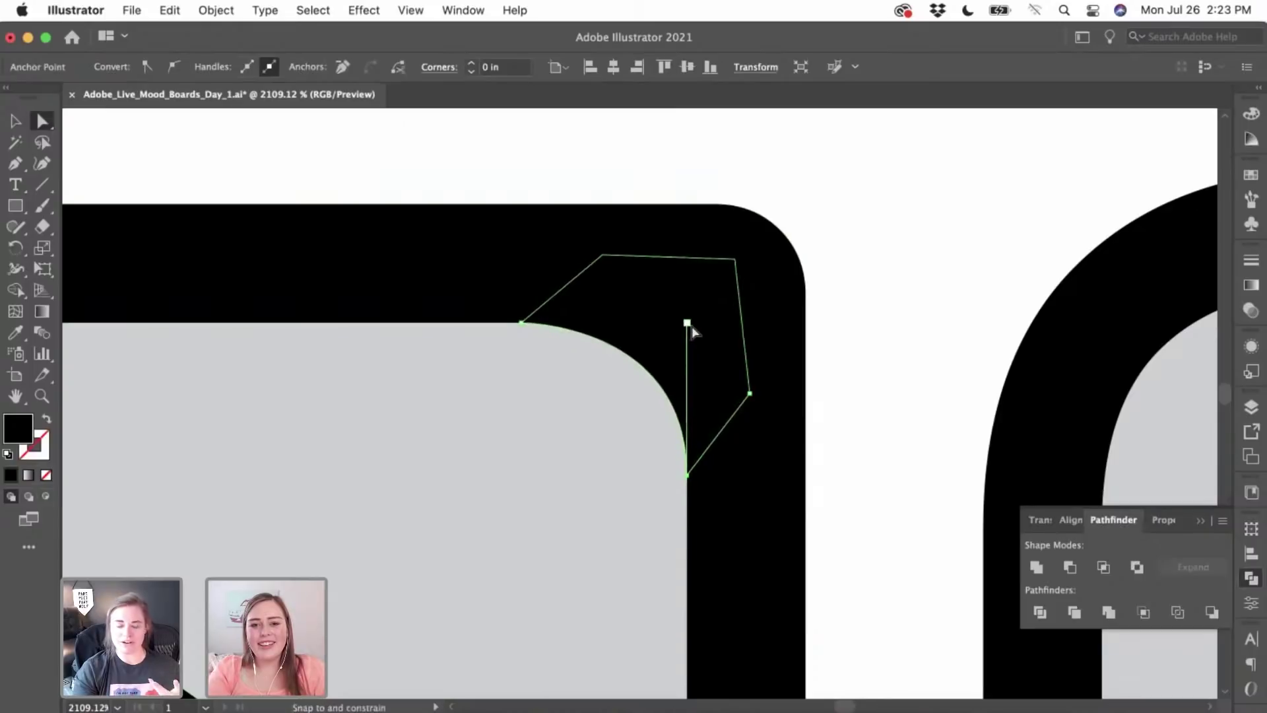
pyautogui.click(891, 555)
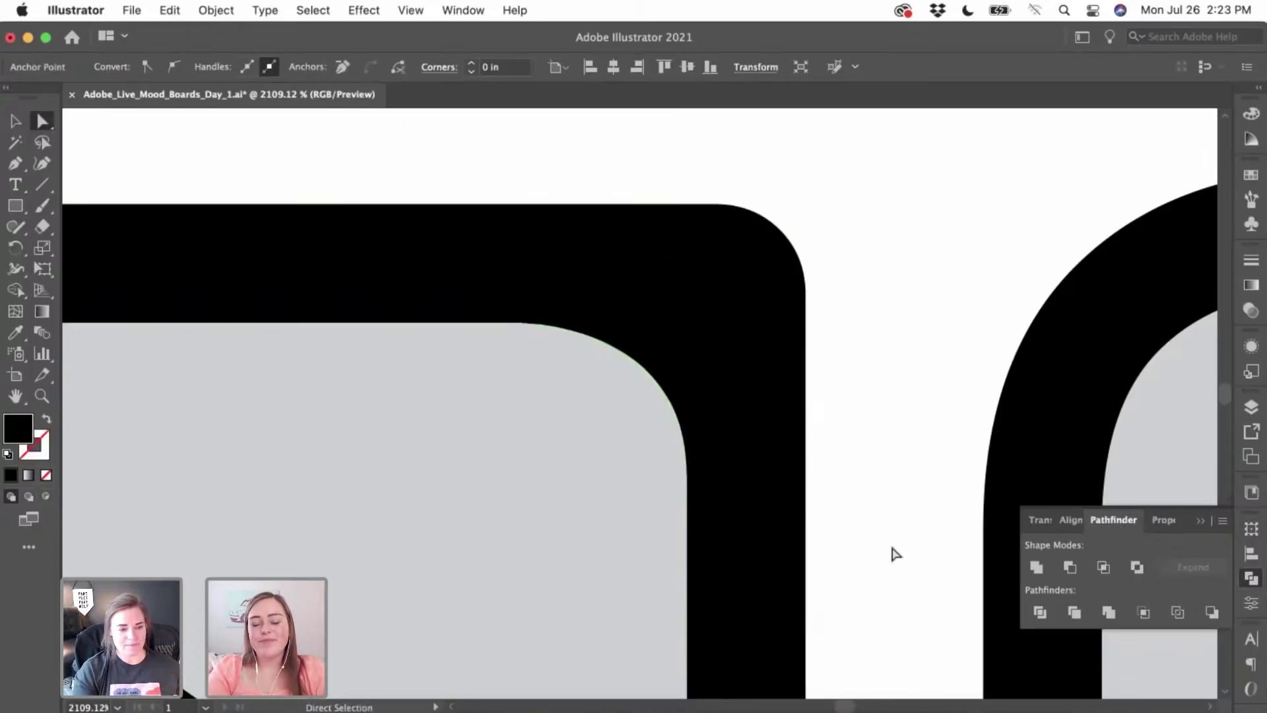
# - Draw a closed black patch with a curved inner edge over the lower-right corner of the S's upper inset, and deselect it
pyautogui.scroll(-4, 892, 554)
pyautogui.scroll(-3, 894, 554)
pyautogui.hscroll(1, 894, 554)
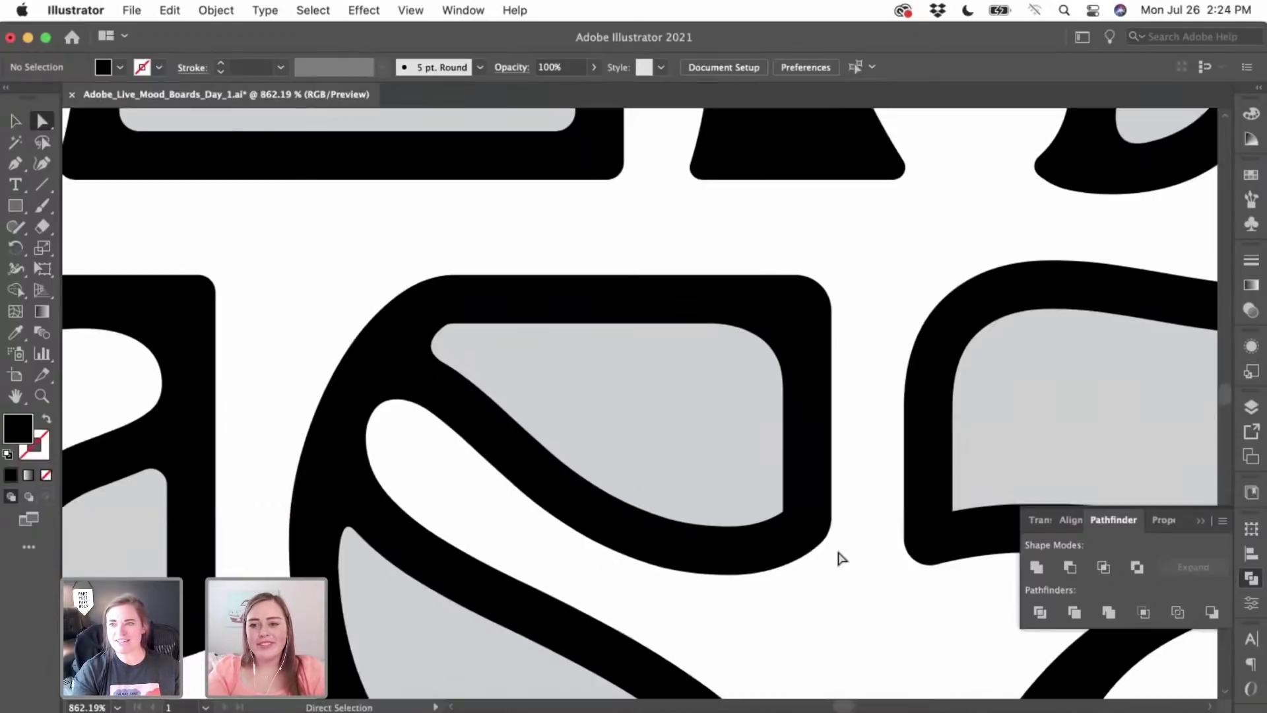
pyautogui.scroll(6, 835, 559)
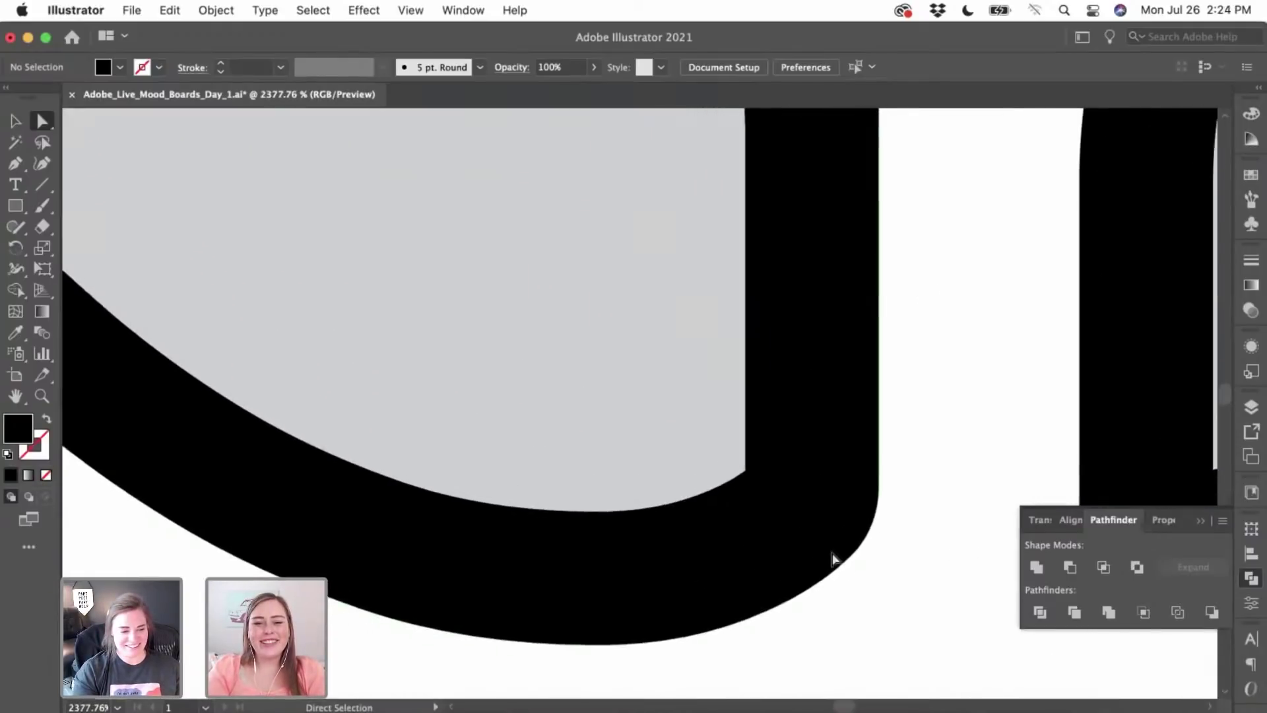
pyautogui.click(15, 164)
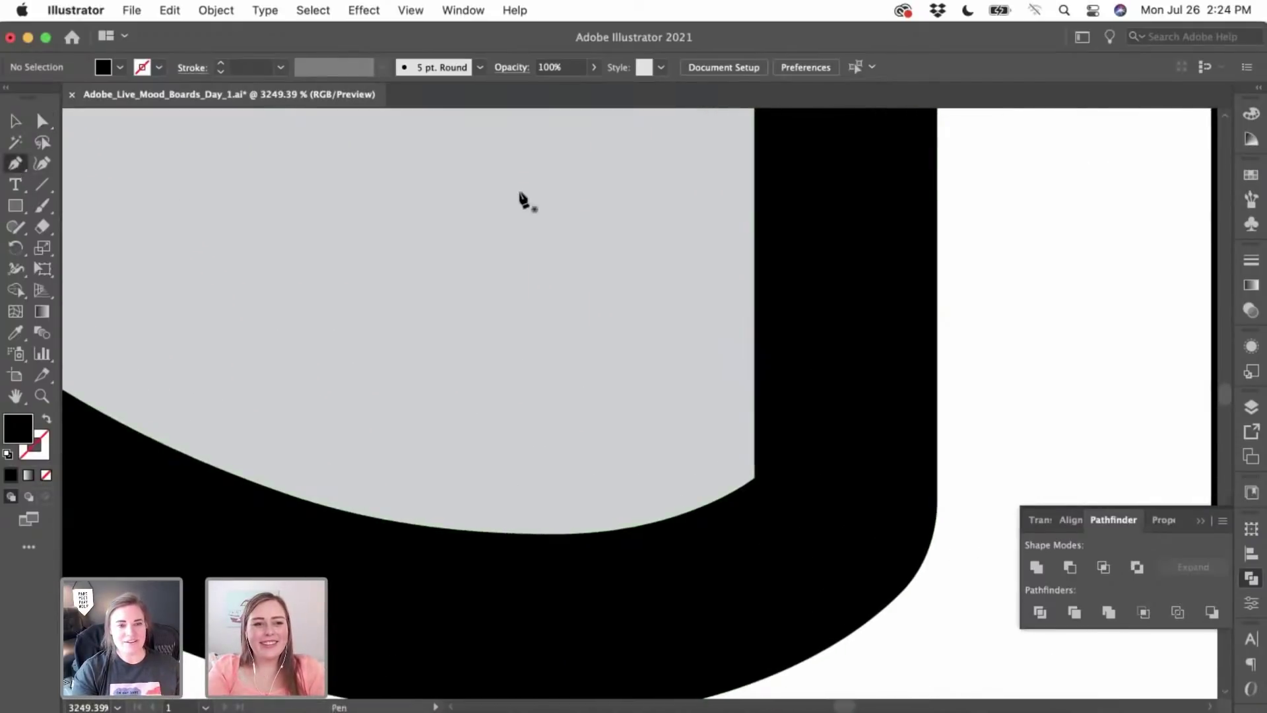
pyautogui.click(754, 363)
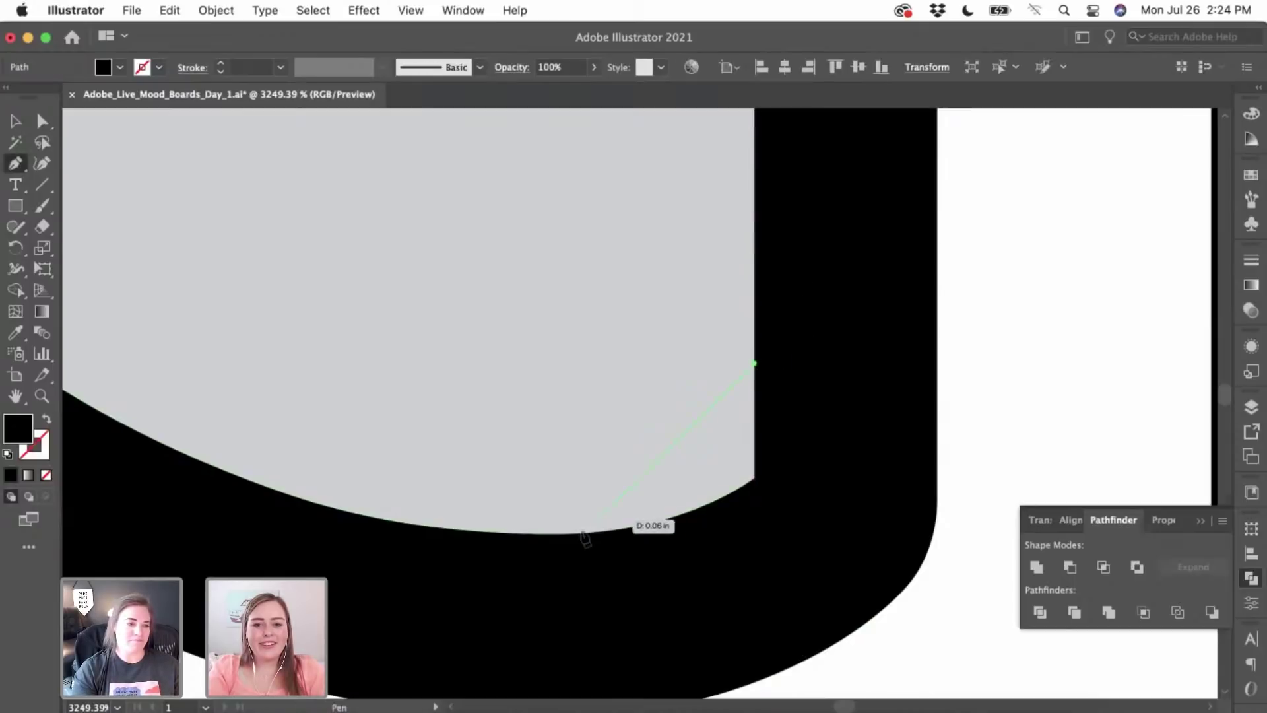
pyautogui.moveTo(568, 533); pyautogui.dragTo(437, 553)
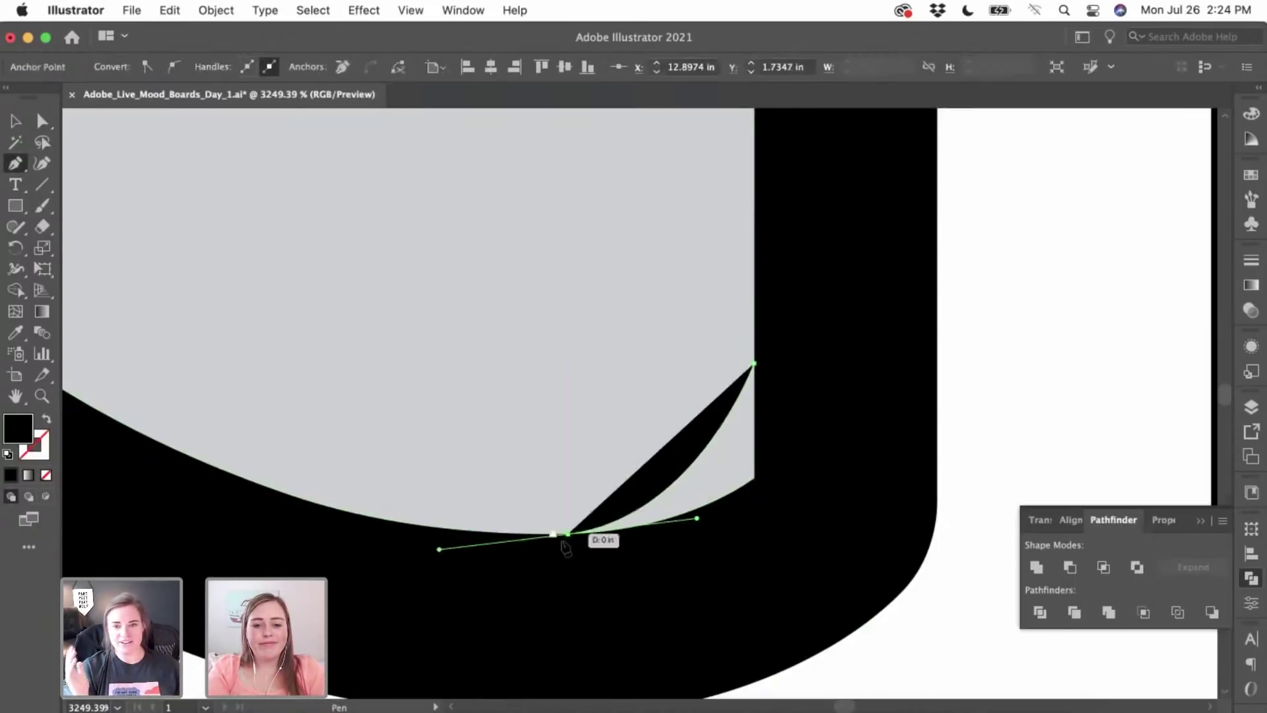
pyautogui.moveTo(567, 533); pyautogui.dragTo(600, 581)
pyautogui.click(771, 556)
pyautogui.click(828, 471)
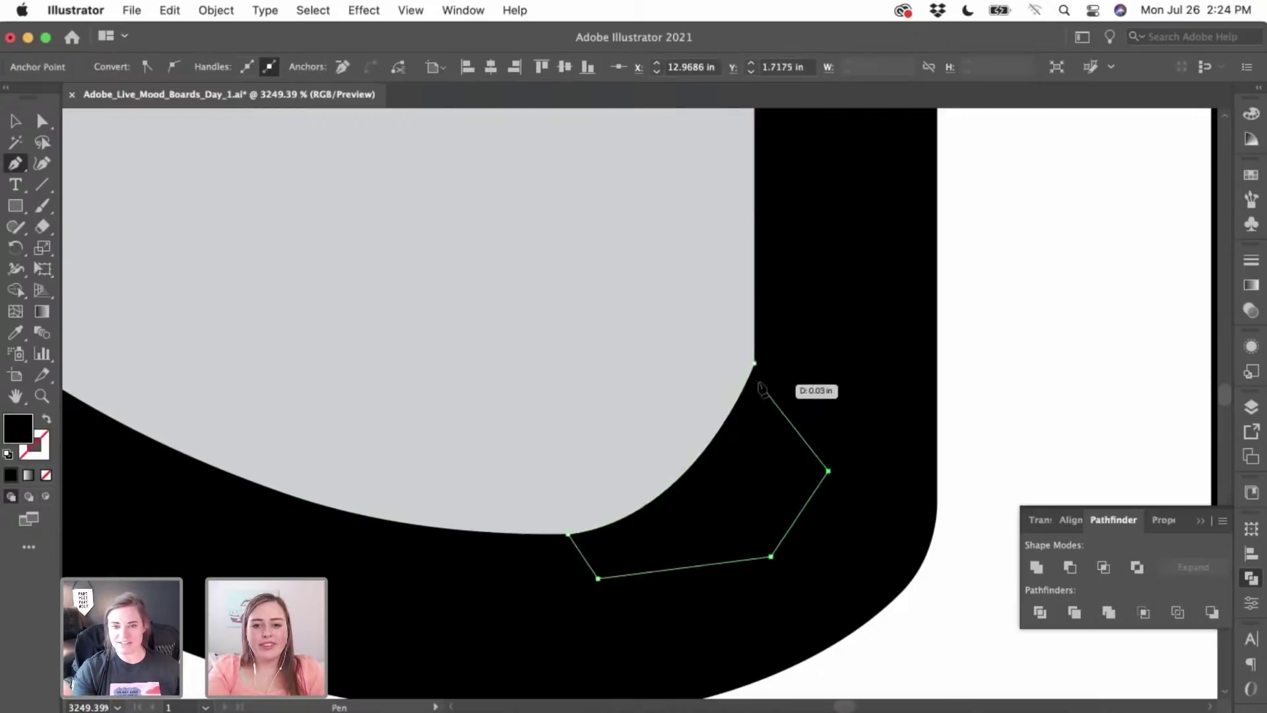
pyautogui.click(754, 362)
pyautogui.click(15, 121)
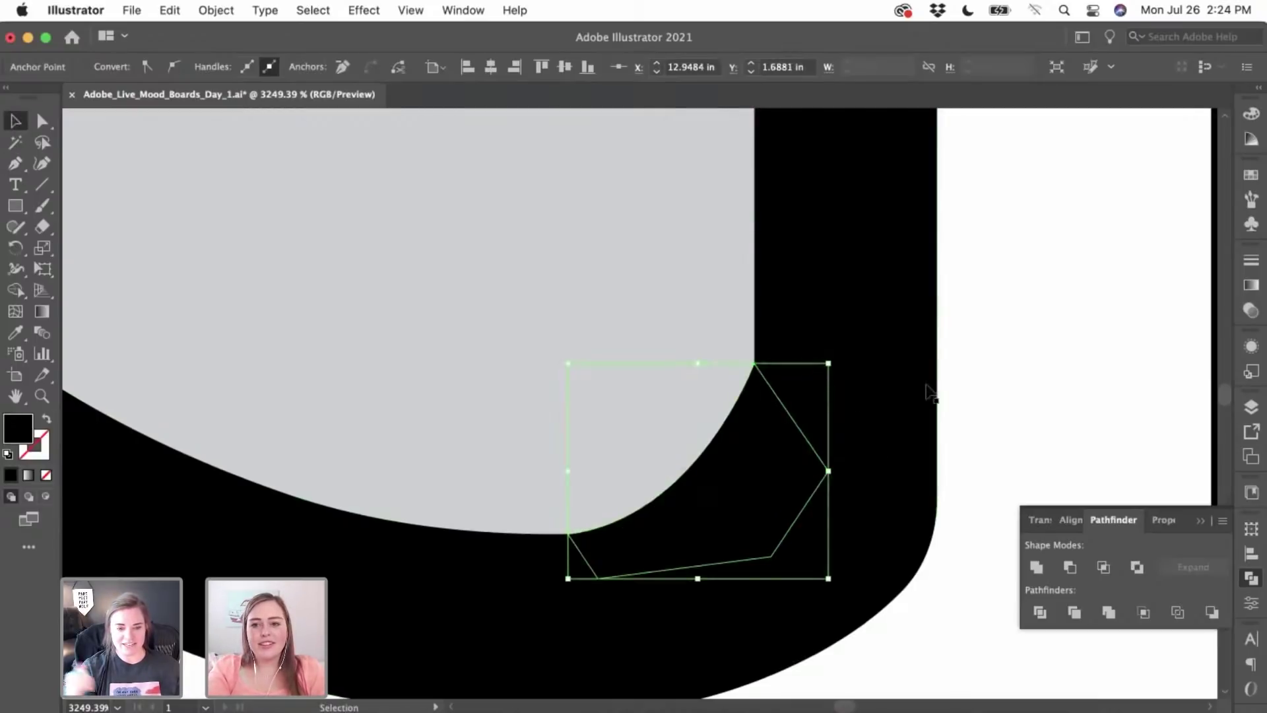
pyautogui.click(976, 432)
# - Examine the whole PHOENIX FEST lettering and compare it with the font samples and the bold block version beyond the artboard
pyautogui.scroll(-2, 975, 429)
pyautogui.scroll(-10, 975, 429)
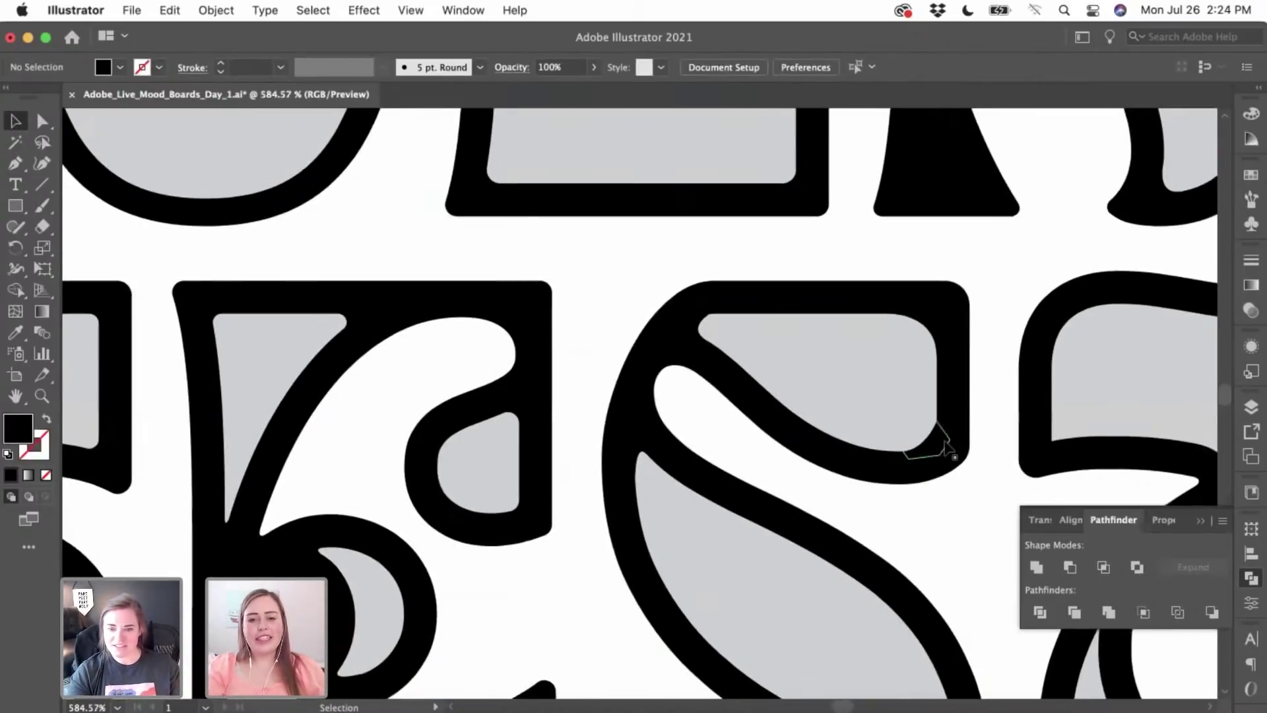
pyautogui.scroll(-4, 944, 440)
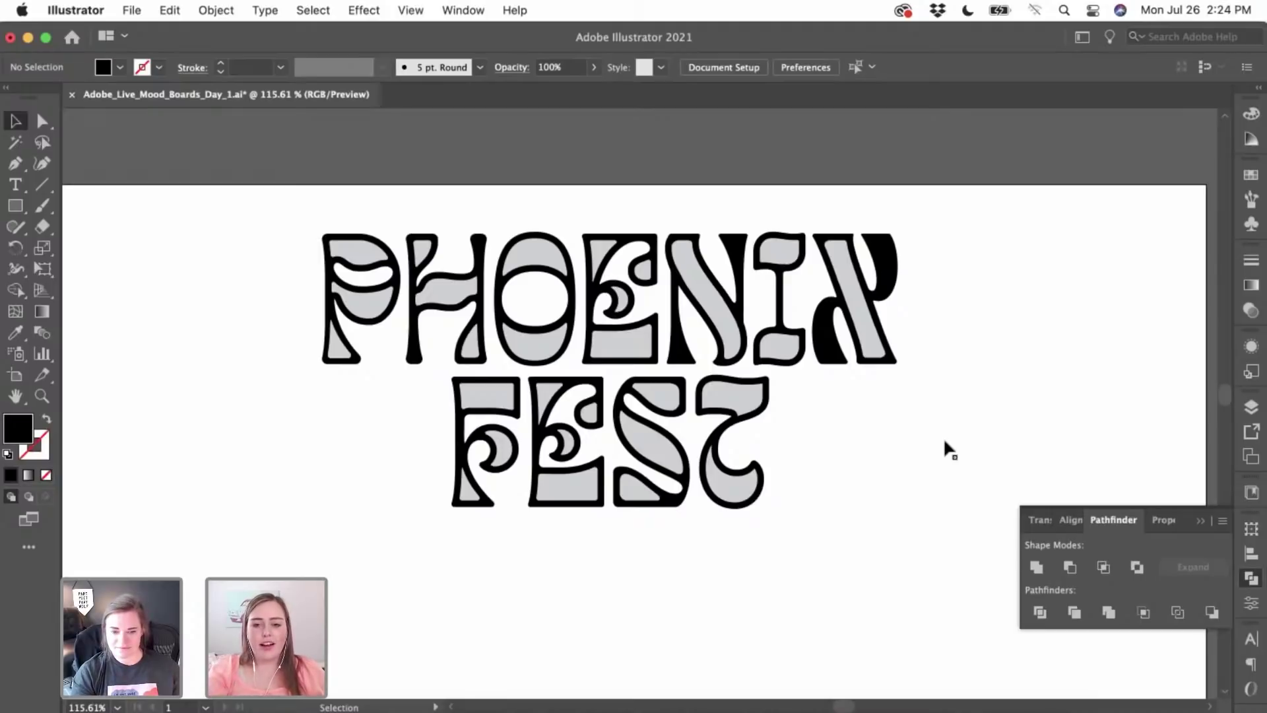
pyautogui.scroll(-2, 944, 436)
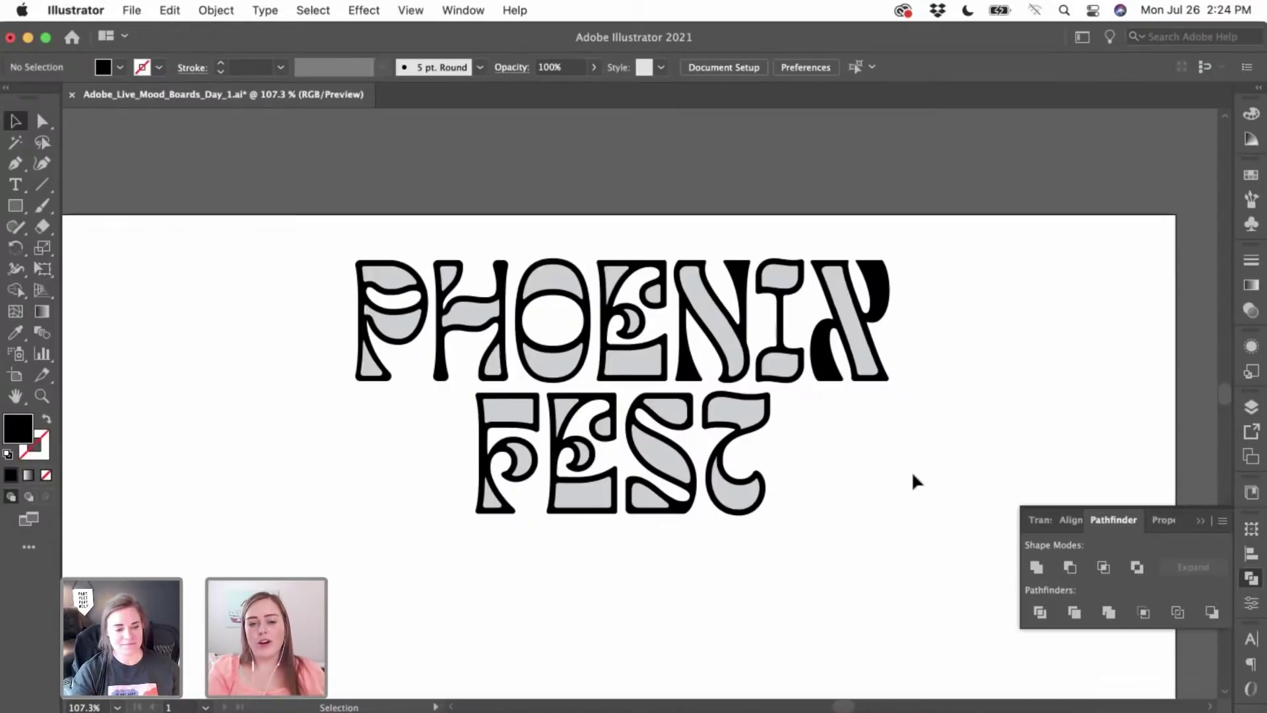
pyautogui.scroll(-5, 912, 475)
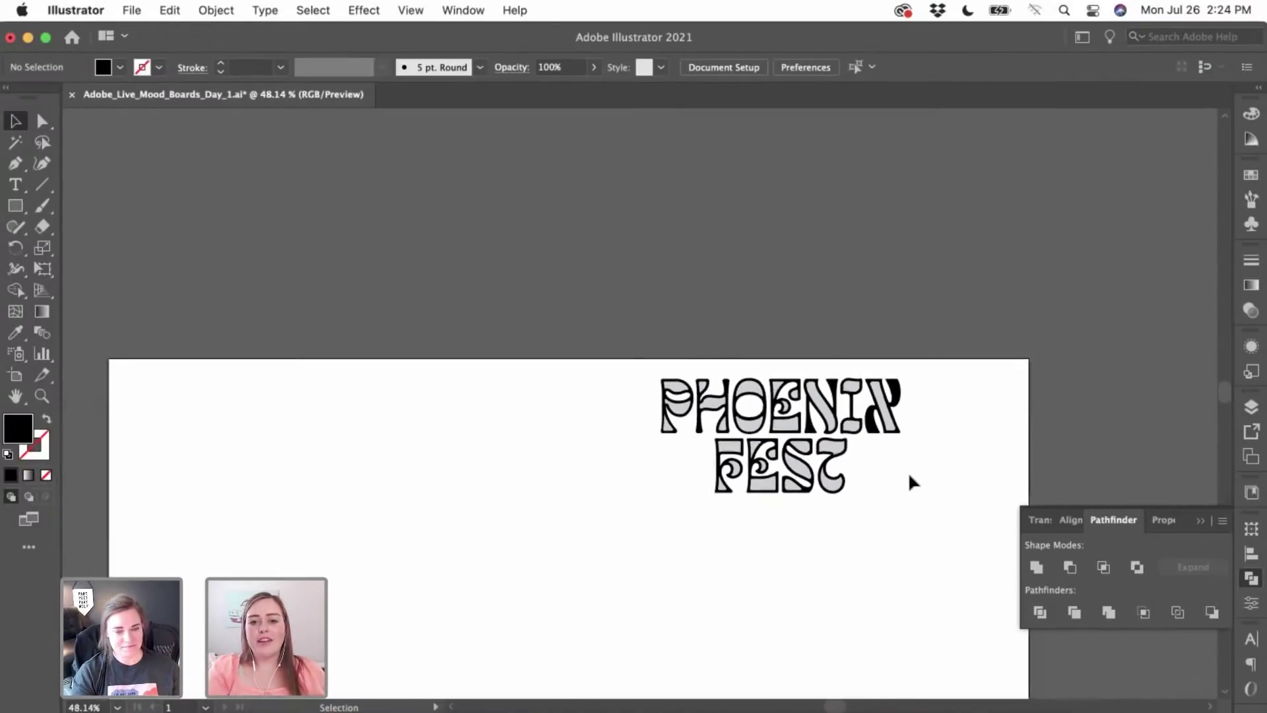
pyautogui.scroll(-3, 913, 480)
pyautogui.hscroll(-4, 660, 409)
pyautogui.scroll(2, 566, 379)
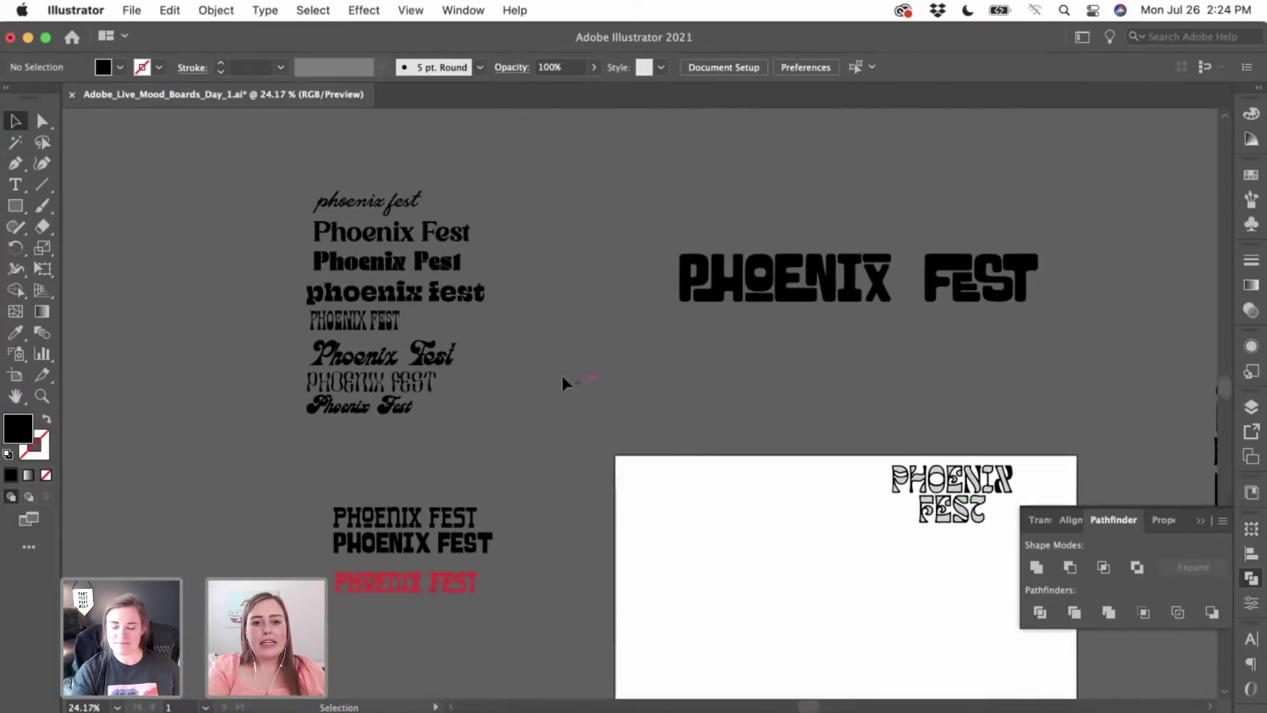
pyautogui.scroll(4, 563, 383)
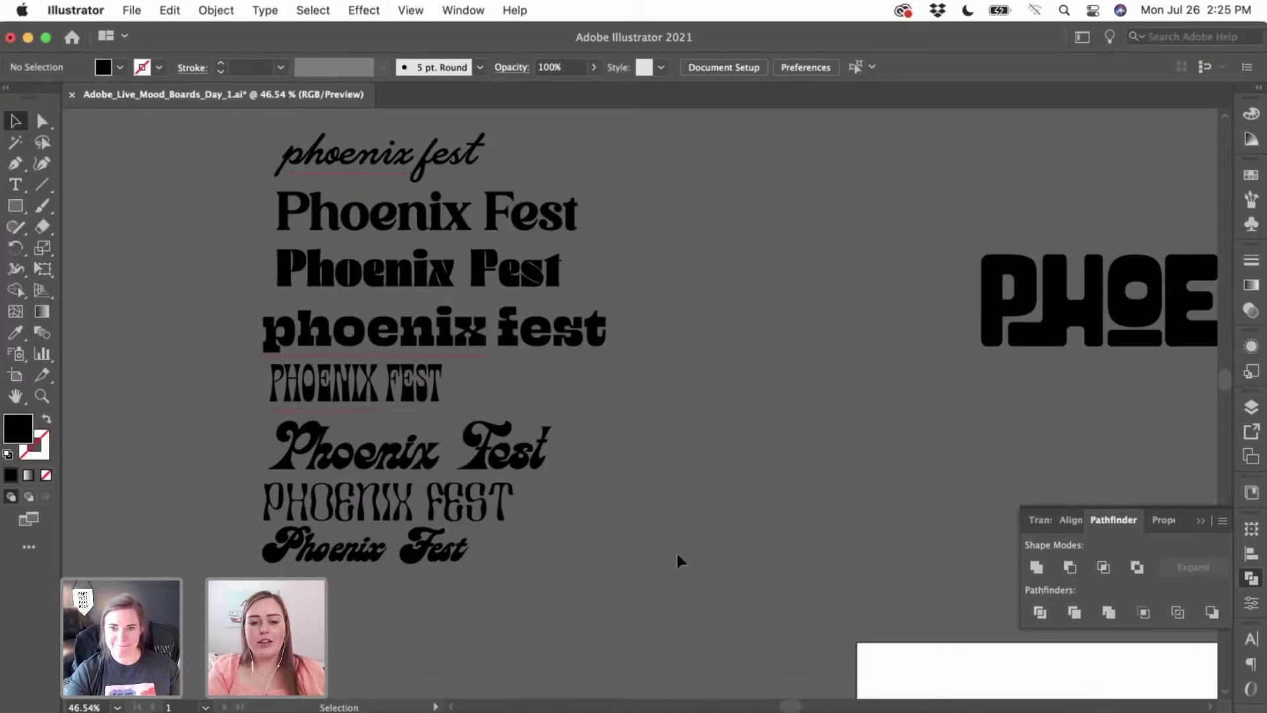
pyautogui.hscroll(5, 677, 554)
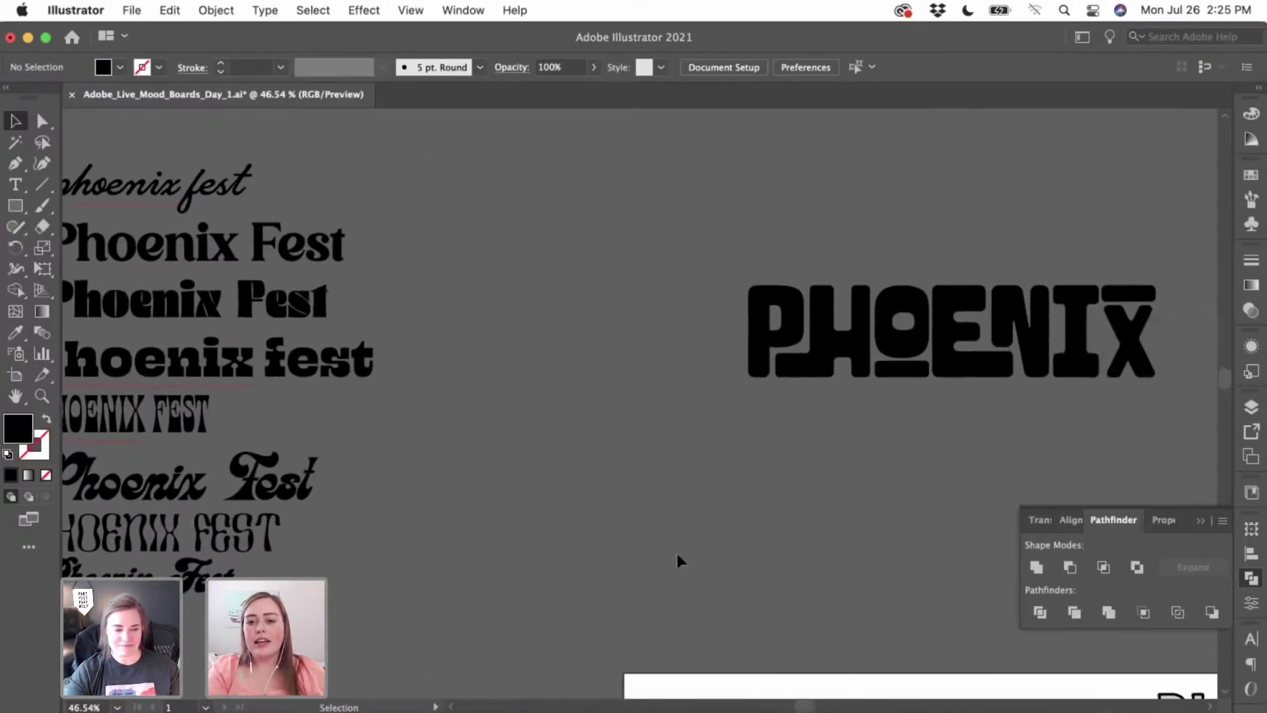
pyautogui.hscroll(10, 677, 554)
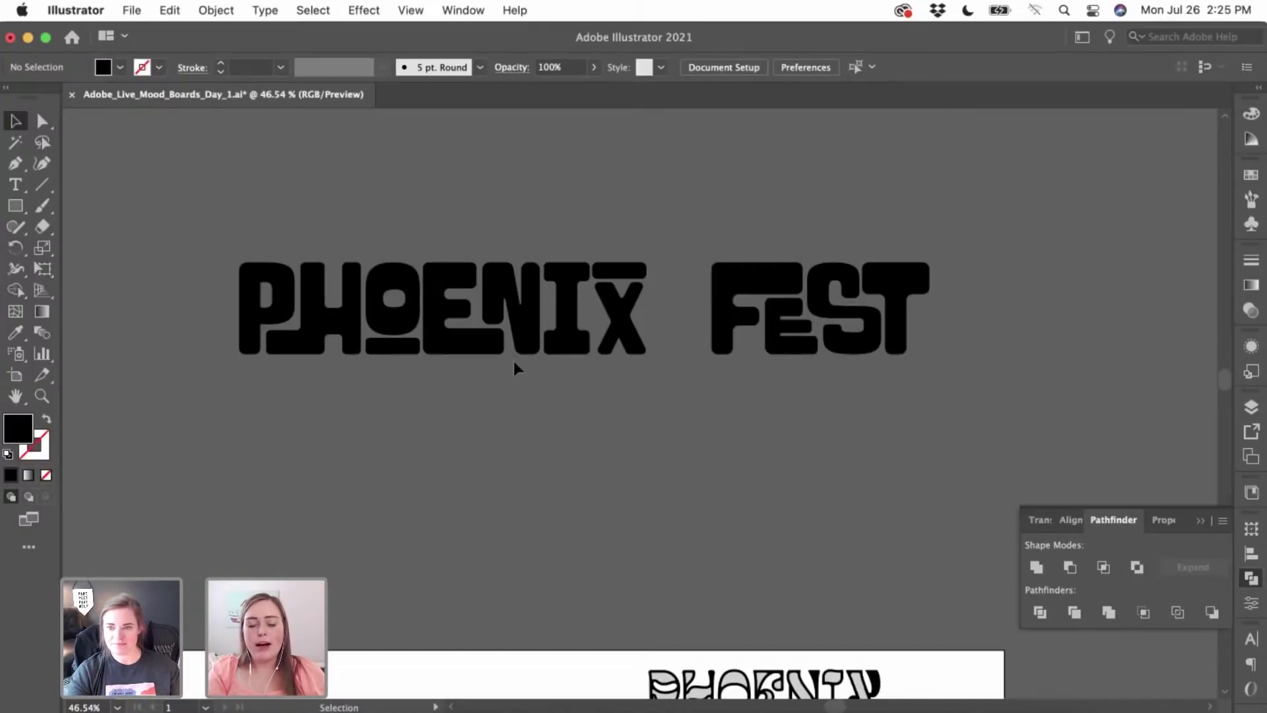
pyautogui.scroll(-10, 513, 357)
pyautogui.scroll(5, 513, 361)
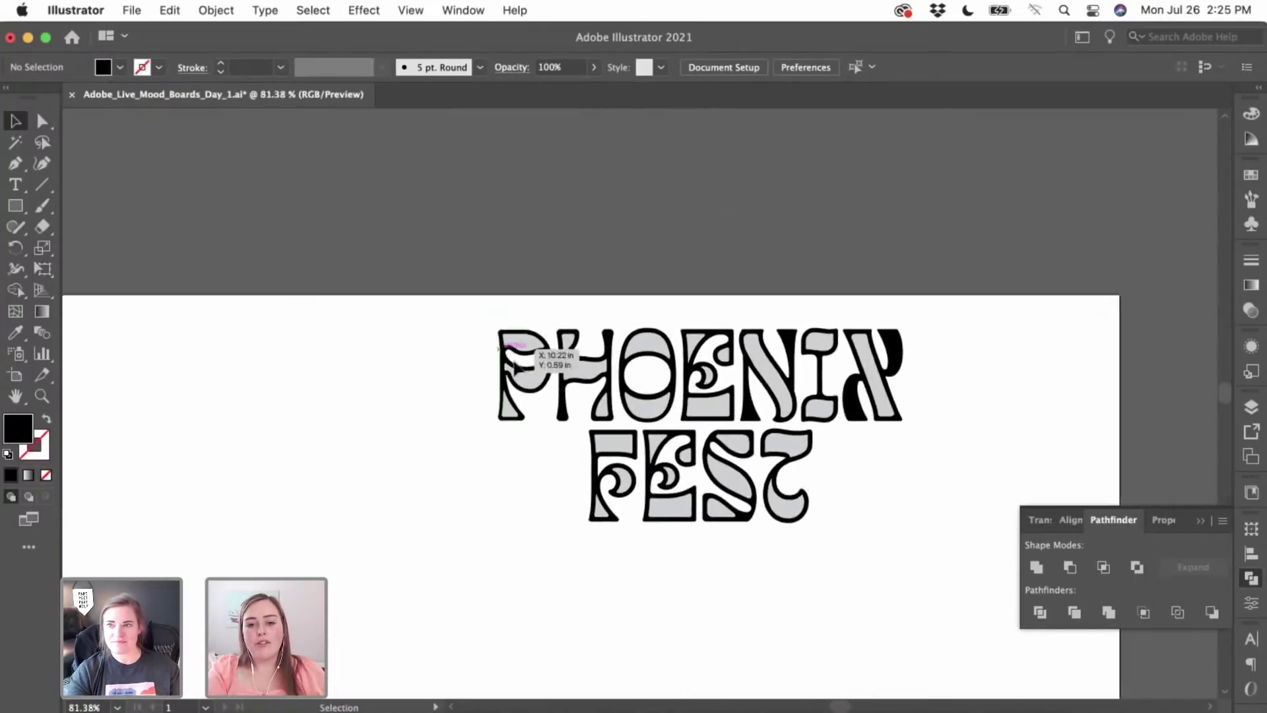
pyautogui.scroll(5, 514, 365)
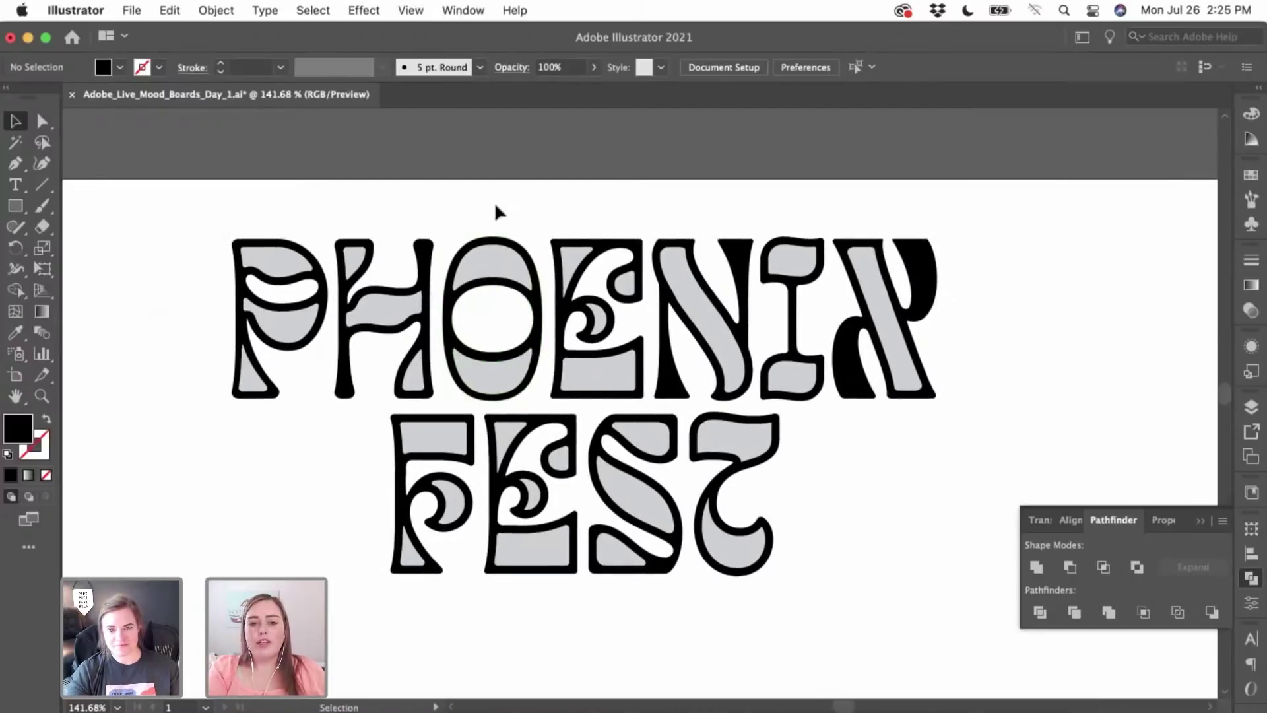